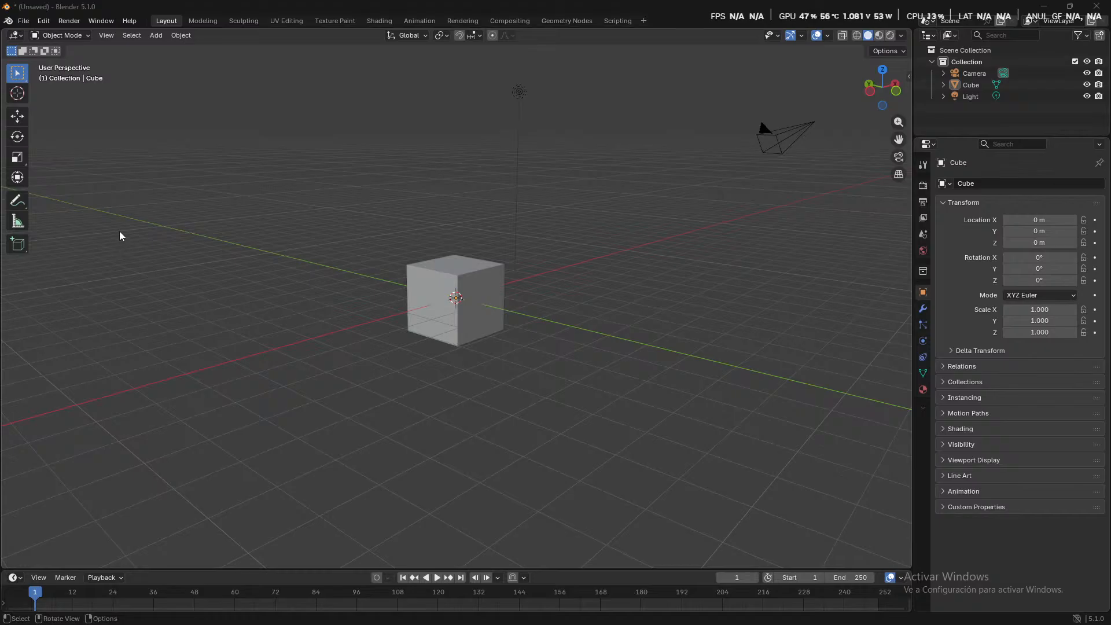
- Inspect the default cube in the scene from several angles and distances in perspective
middle_click_drag(462, 253, 586, 253)
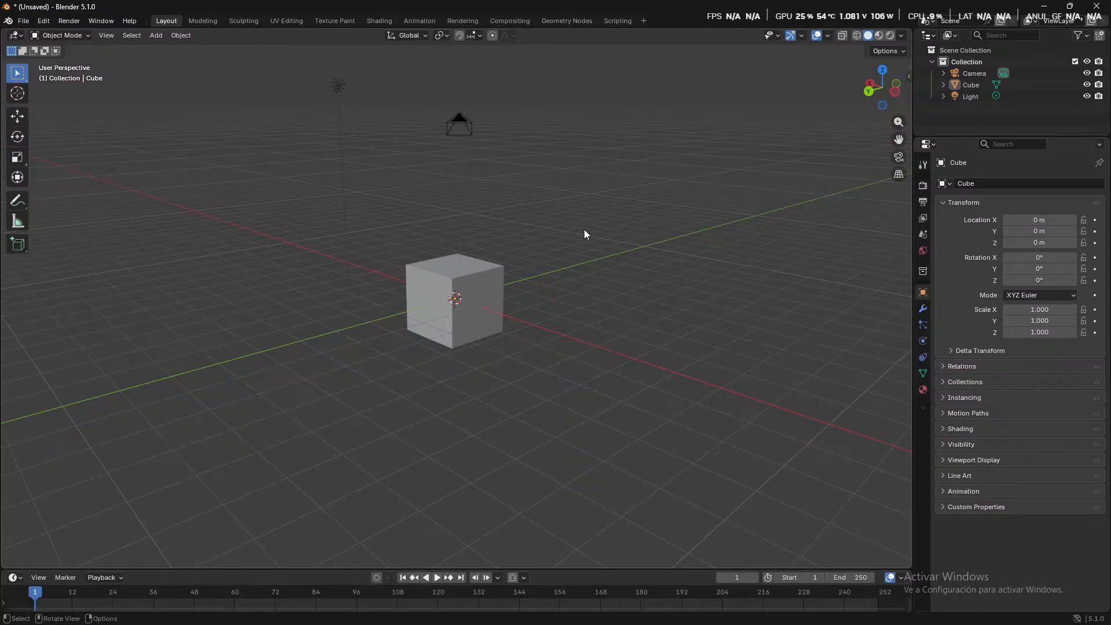
middle_click_drag(577, 243, 803, 315, "shift")
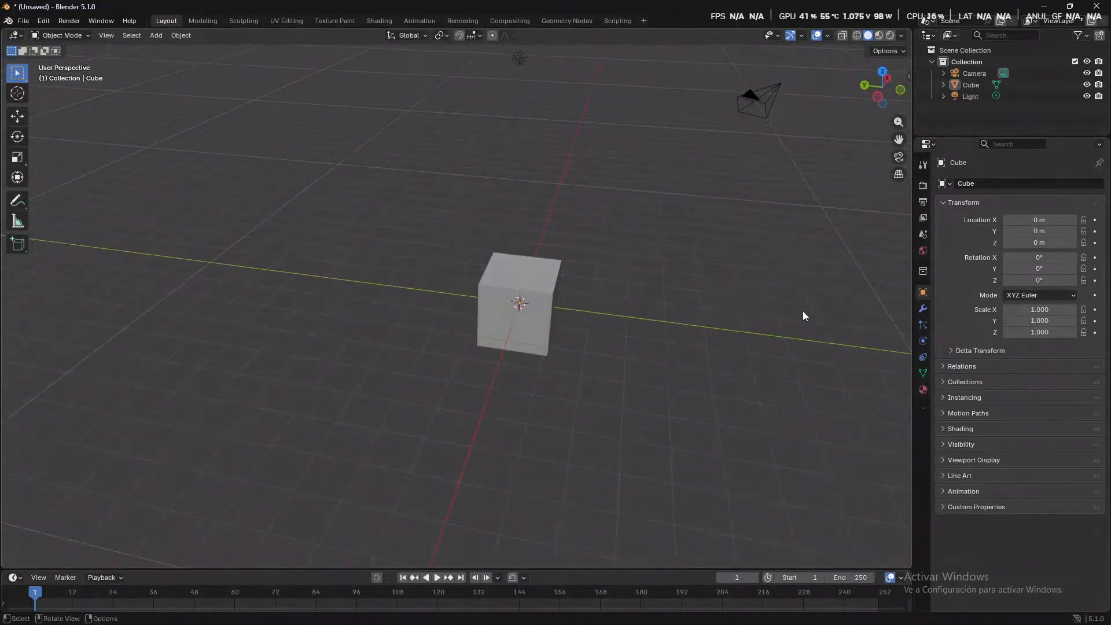
left_click_drag(898, 139, 920, 128)
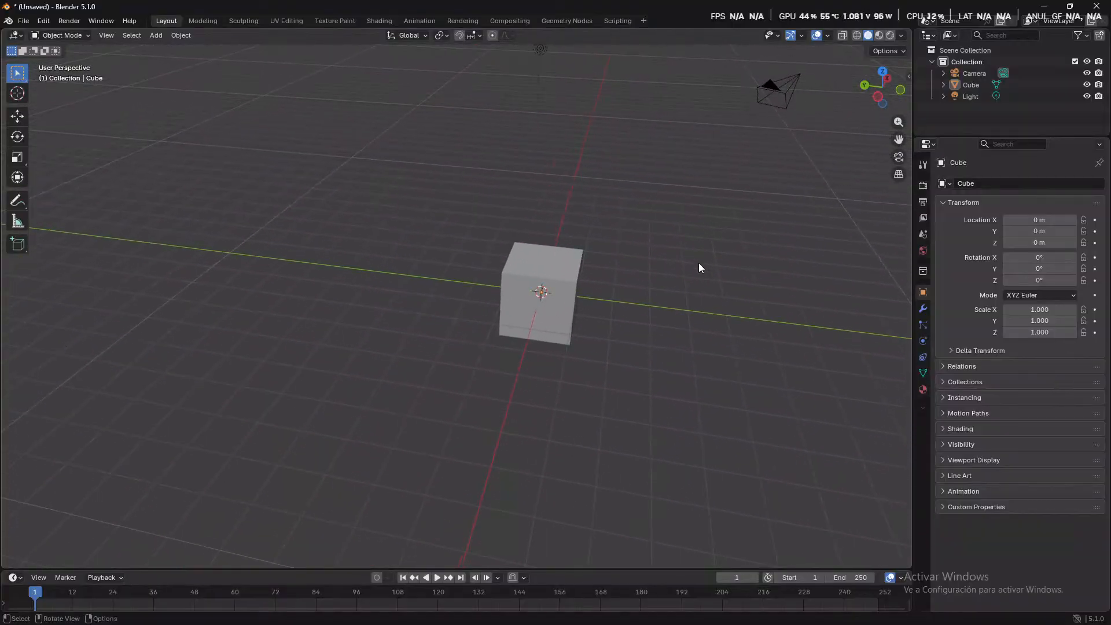
middle_click_drag(698, 267, 114, 392)
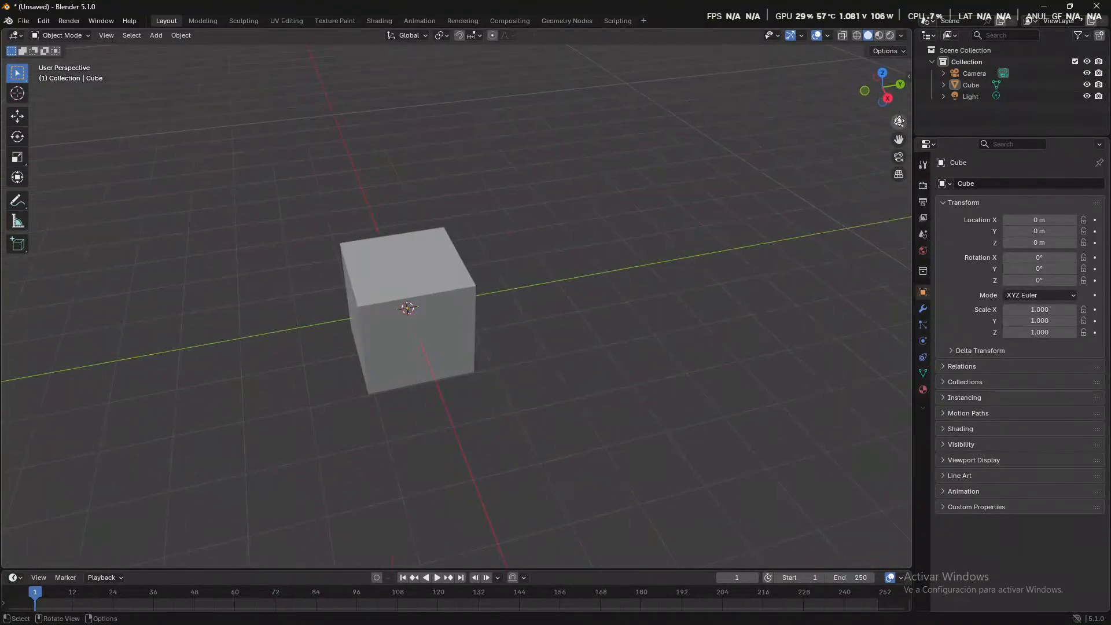
mouse_move(898, 122)
left_mouse_down()
mouse_move(899, 149)
mouse_move(899, 70)
mouse_move(898, 127)
left_mouse_up()
middle_click_drag(551, 319, 428, 414, "ctrl")
key("super")
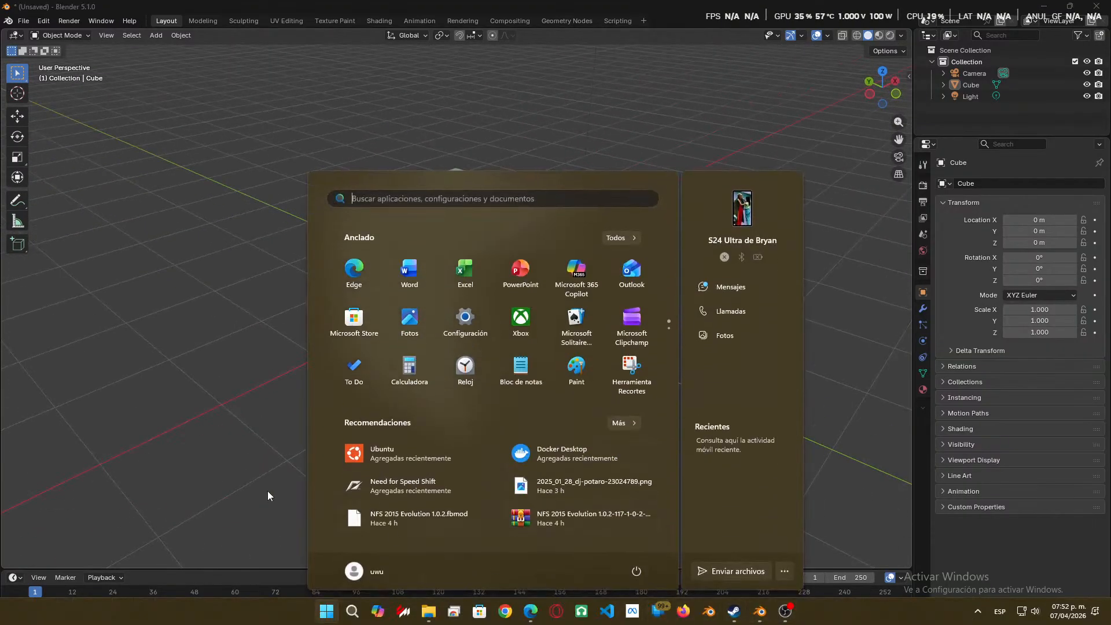
key("super")
middle_click_drag(161, 435, 474, 479)
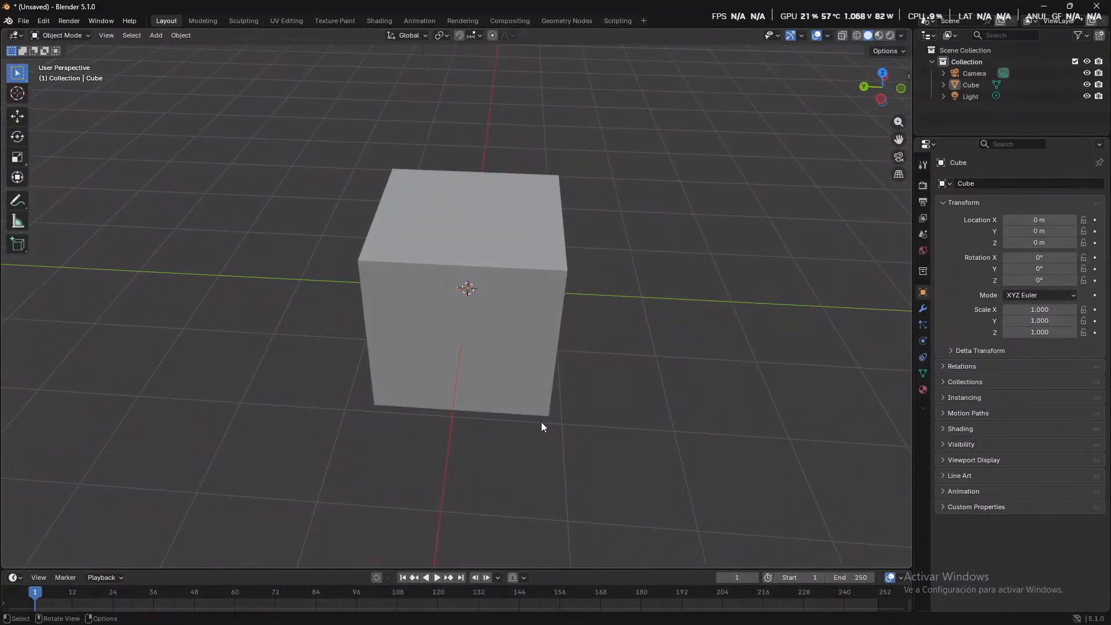
middle_click_drag(540, 422, 174, 370)
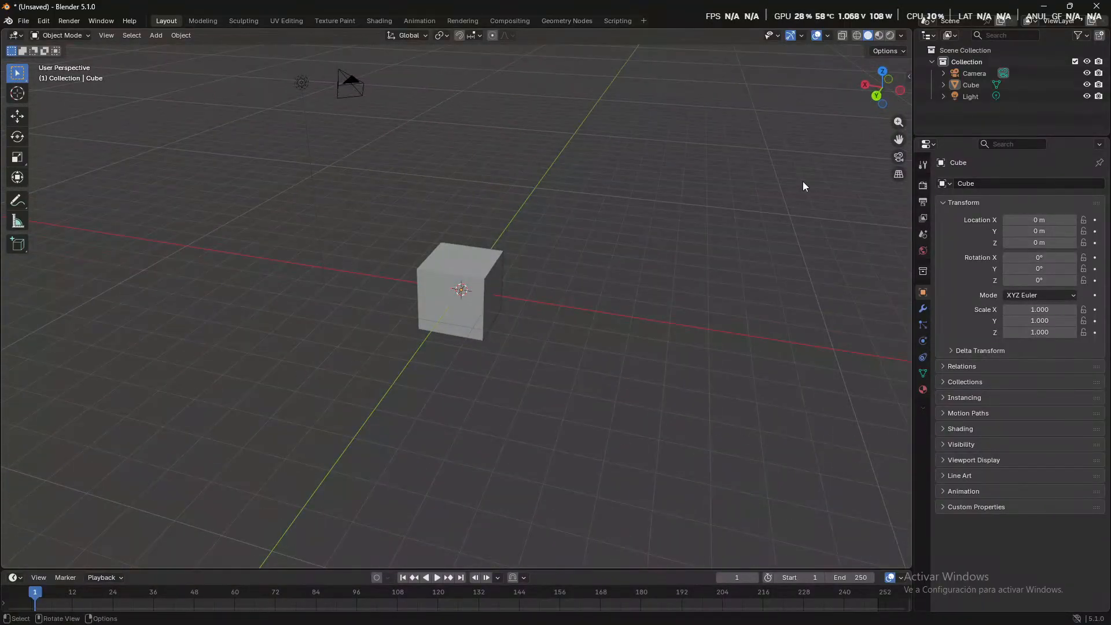
middle_click_drag(761, 180, 690, 260)
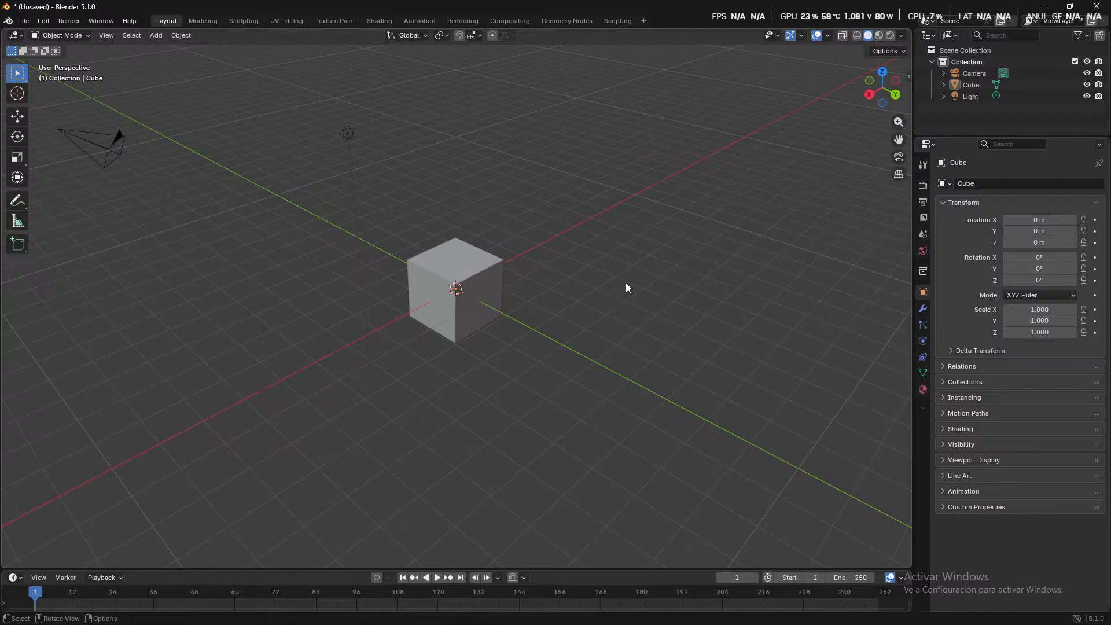
- Look at the cube in the top, back and right orthographic views and return to a perspective view
left_click(884, 75)
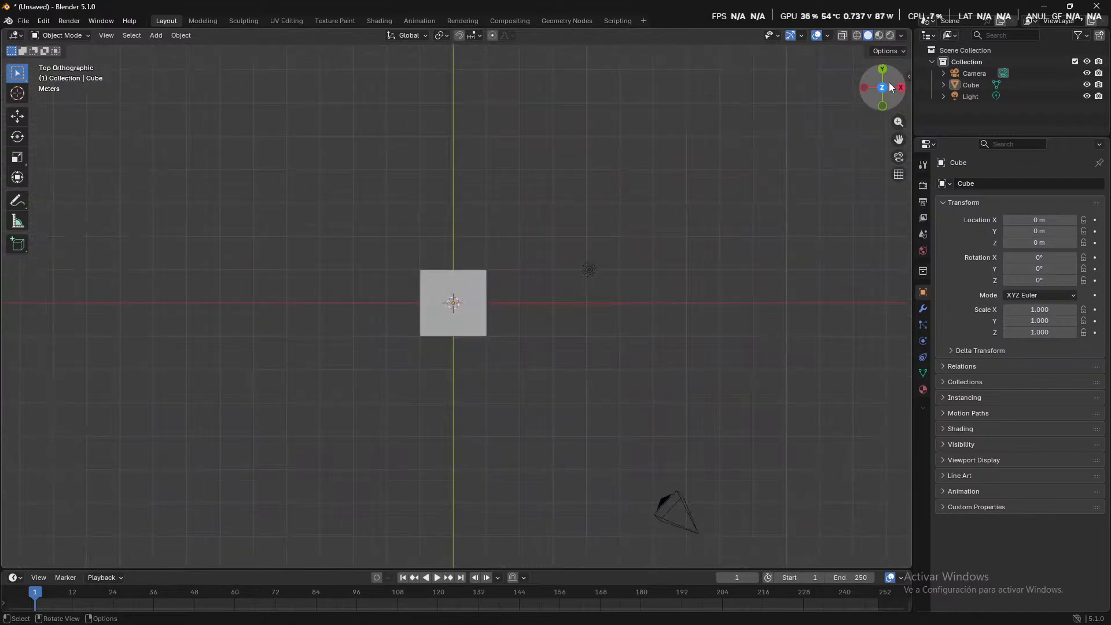
left_click(900, 88)
left_click(901, 88)
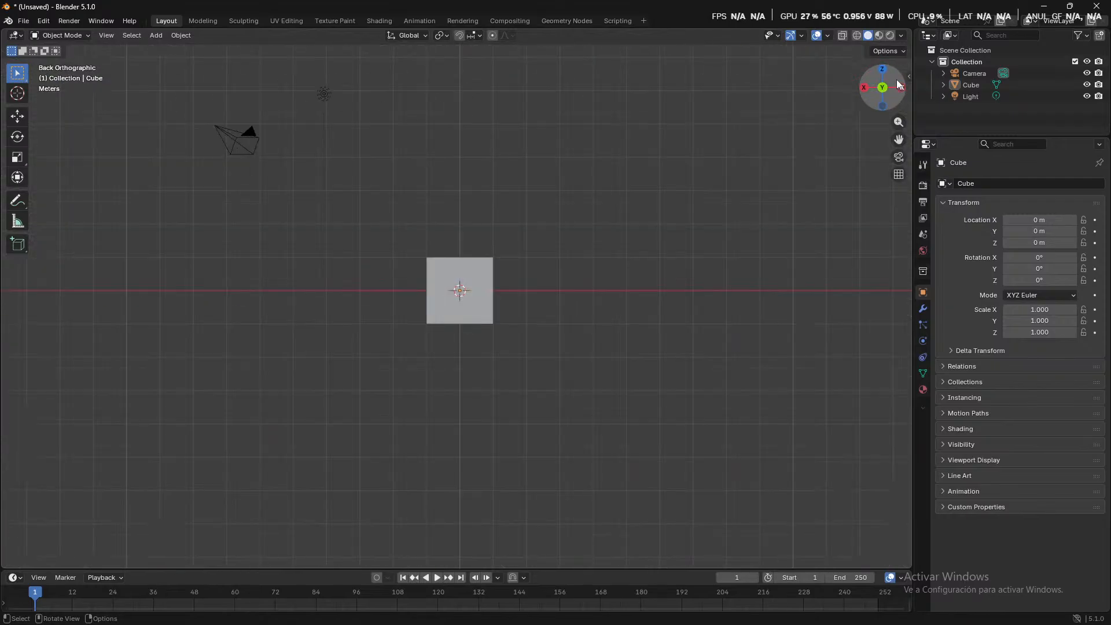
left_click(902, 85)
left_click(901, 88)
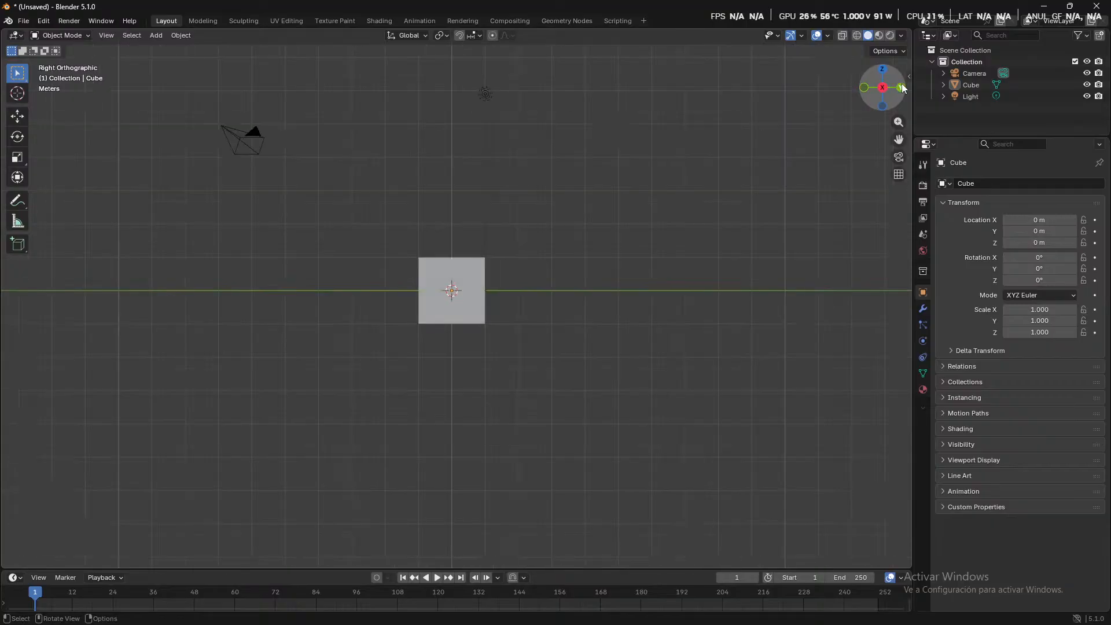
left_click(883, 70)
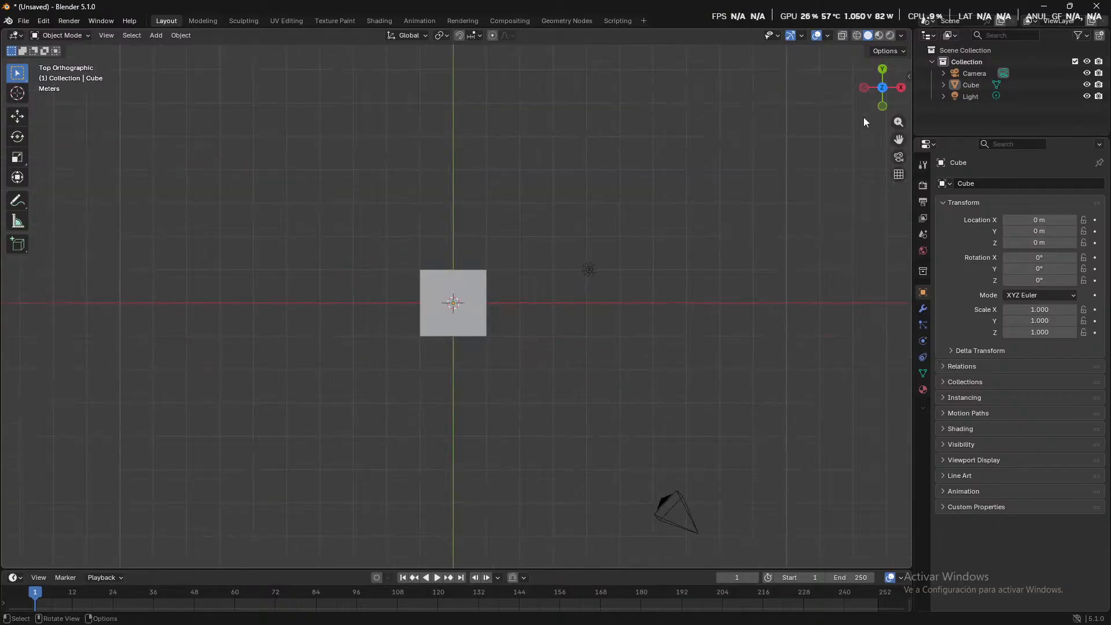
left_click_drag(883, 76, 666, 323)
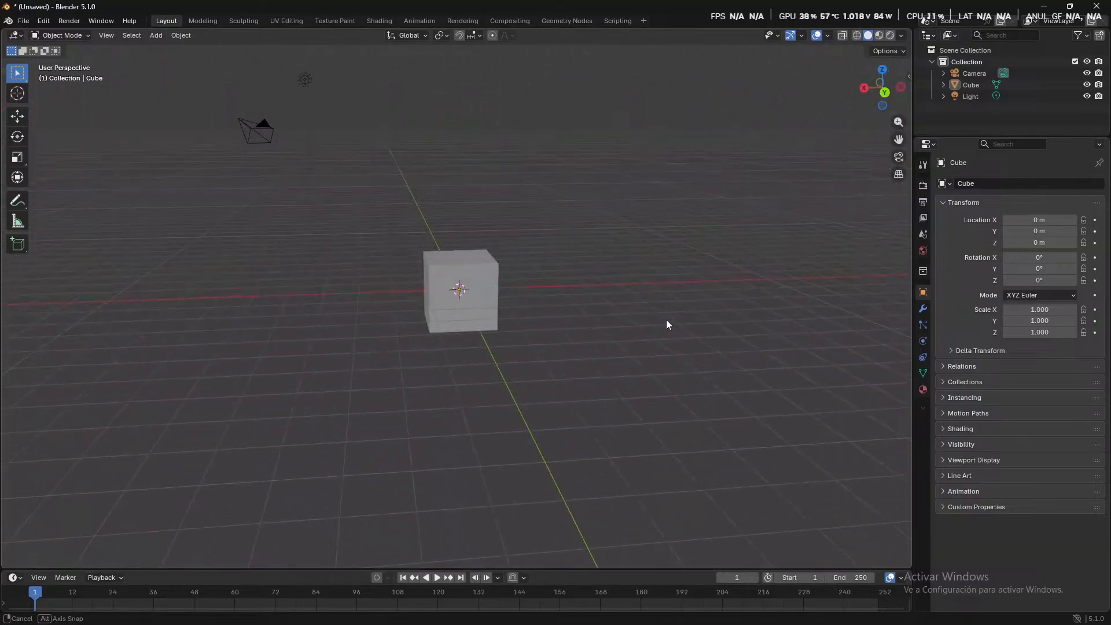
left_click(882, 70)
middle_click_drag(654, 277, 305, 197)
- Select the default cube and play the timeline briefly, stopping at frame 16
scroll(326, 199, "up", 2)
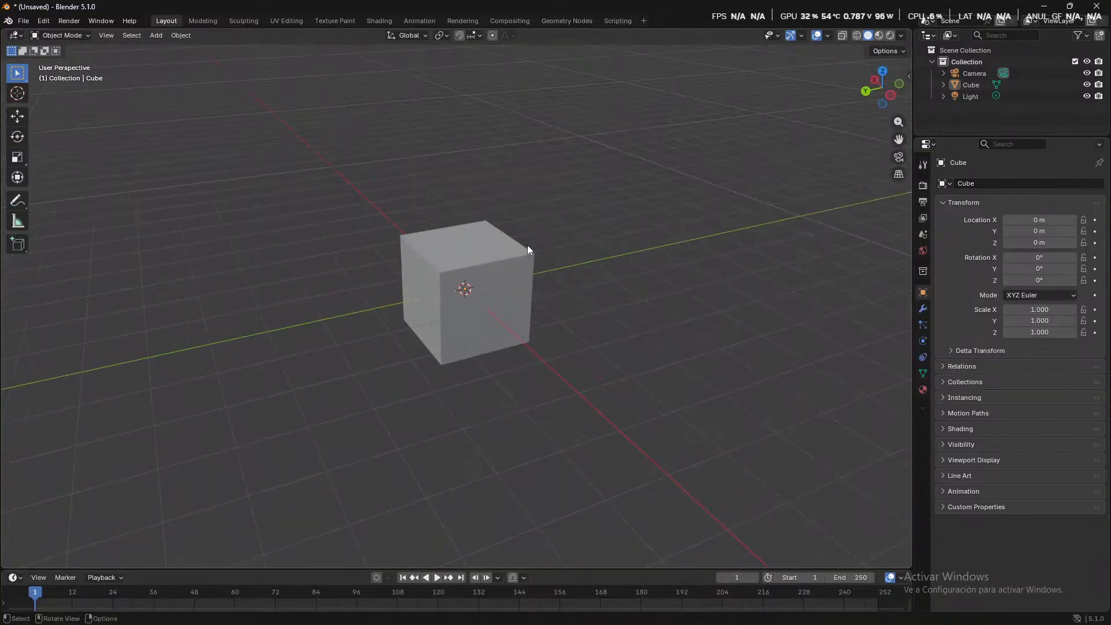
middle_click_drag(527, 249, 502, 317)
left_click(496, 297)
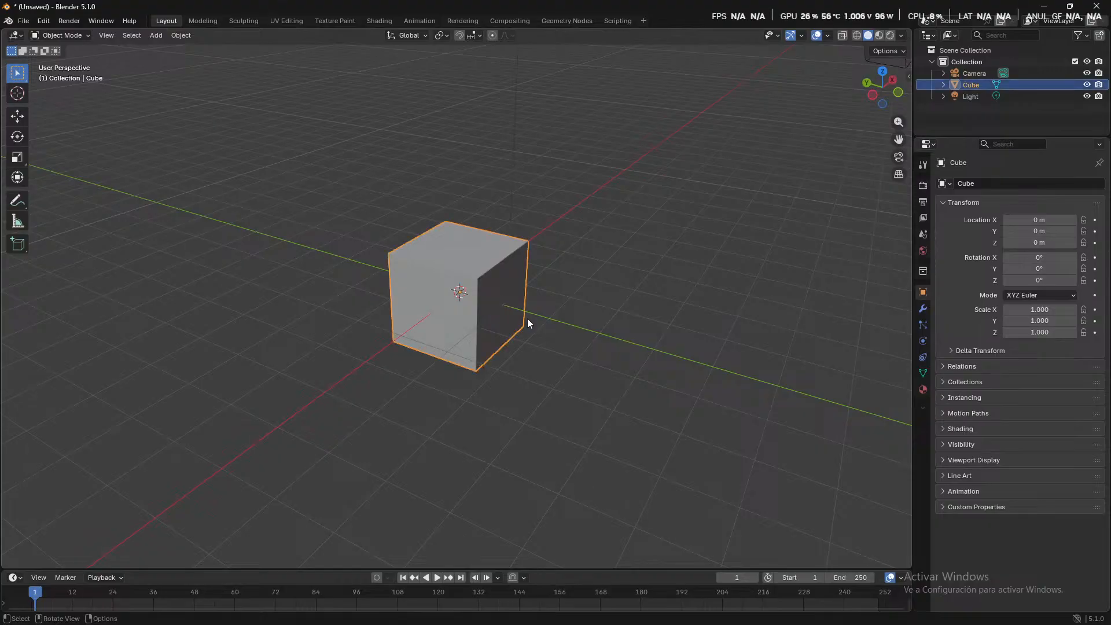
key("space")
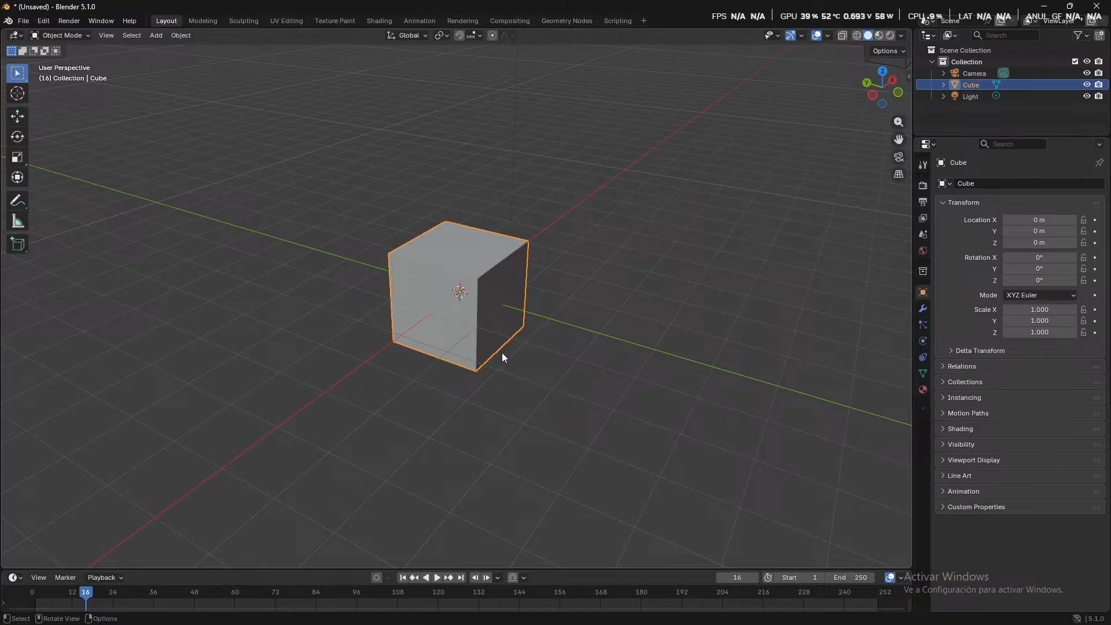
- Examine the selected cube from close up, from farther away and through the scene camera
scroll(496, 356, "up", 7)
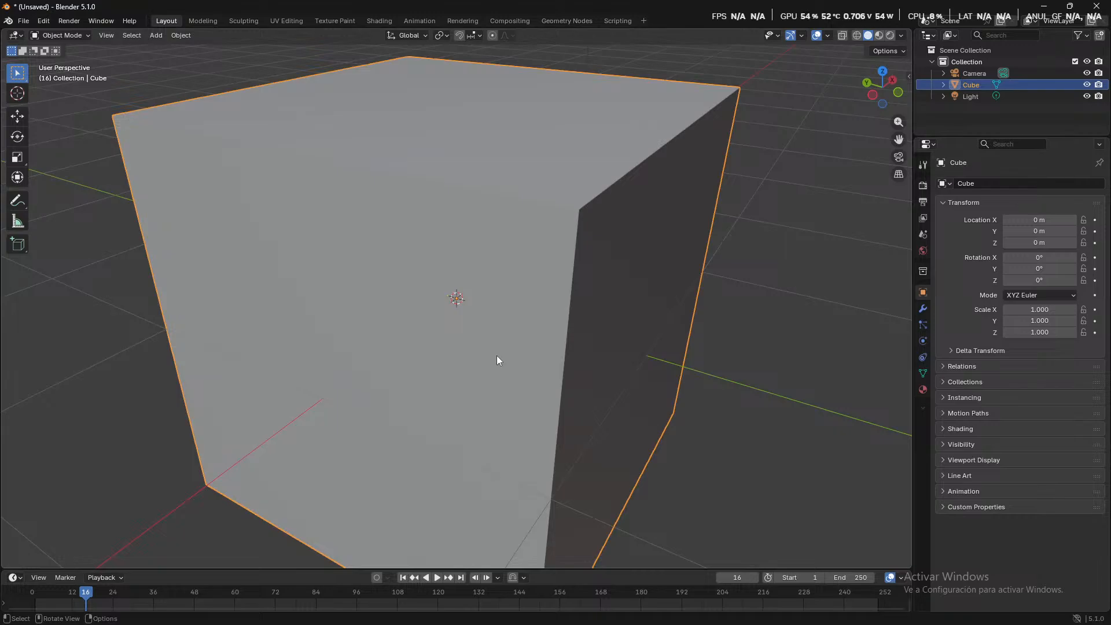
scroll(399, 384, "down", 5)
middle_click_drag(399, 384, 615, 359)
scroll(766, 377, "down", 3)
scroll(766, 377, "up", 3)
key("period")
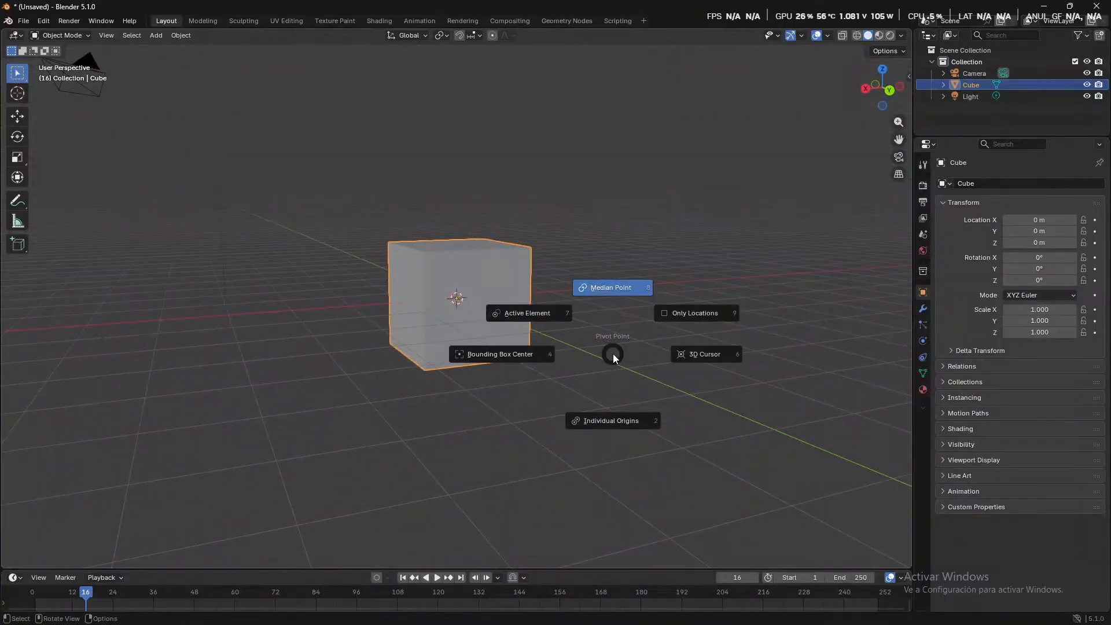
key("KP_Insert")
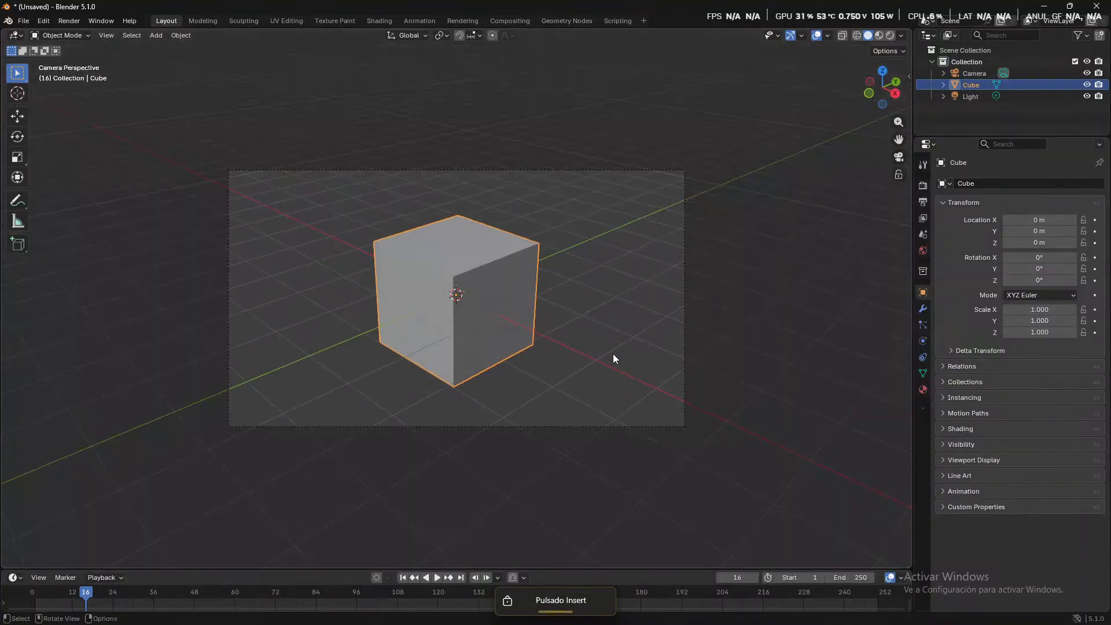
key("KP_Insert")
middle_click_drag(755, 274, 467, 374)
- Switch to OBS, select the live stream for the YouTube Live Control Panel, and return to Blender
key("super")
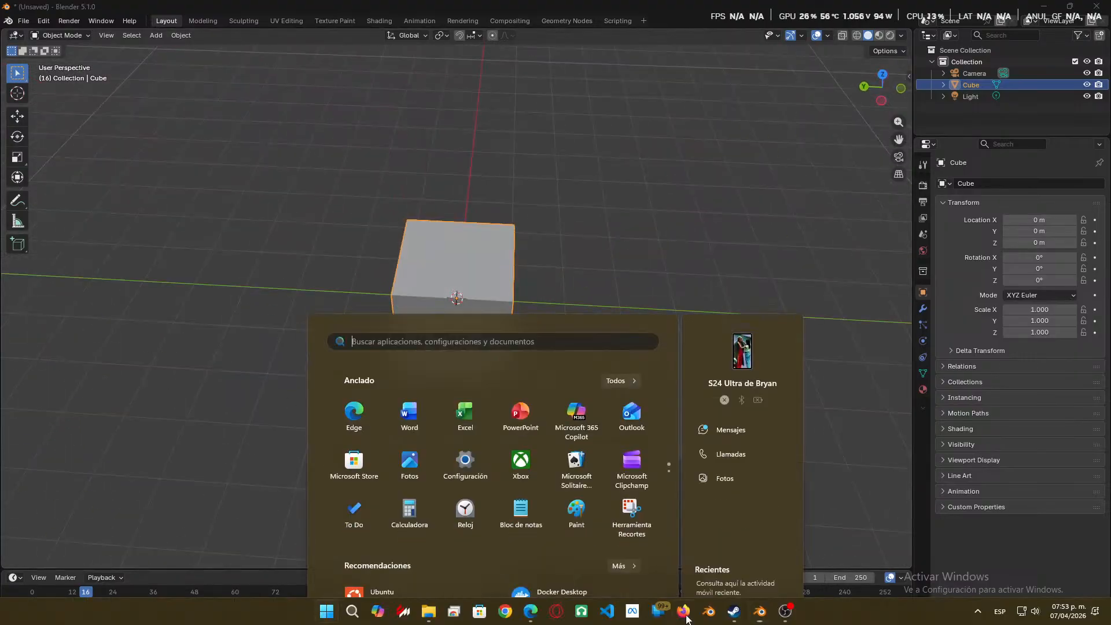
left_click(786, 612)
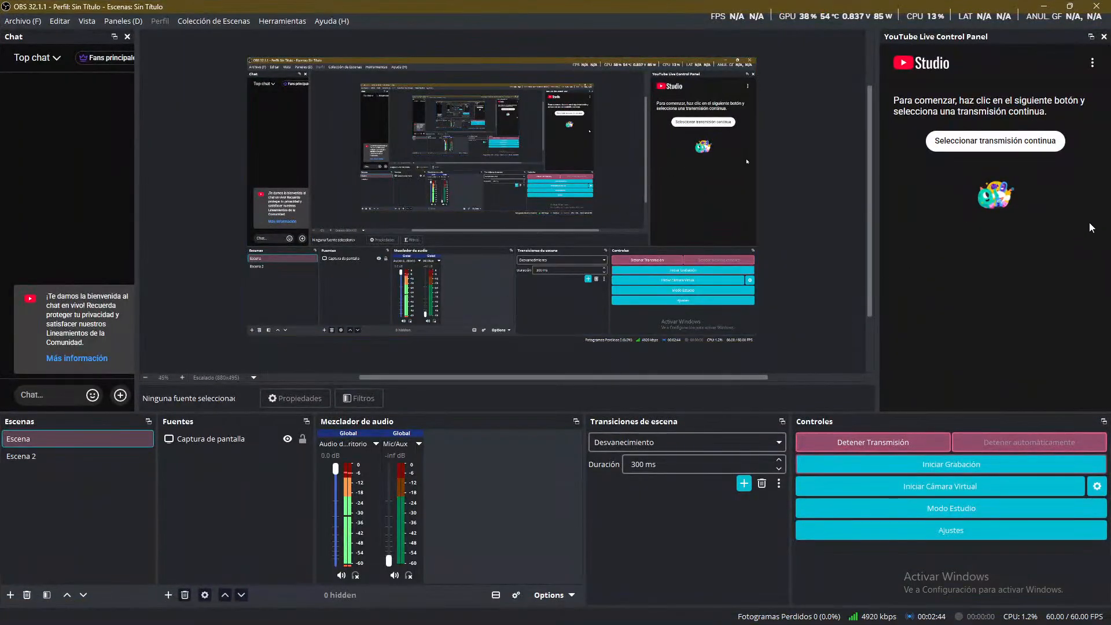
left_click(977, 140)
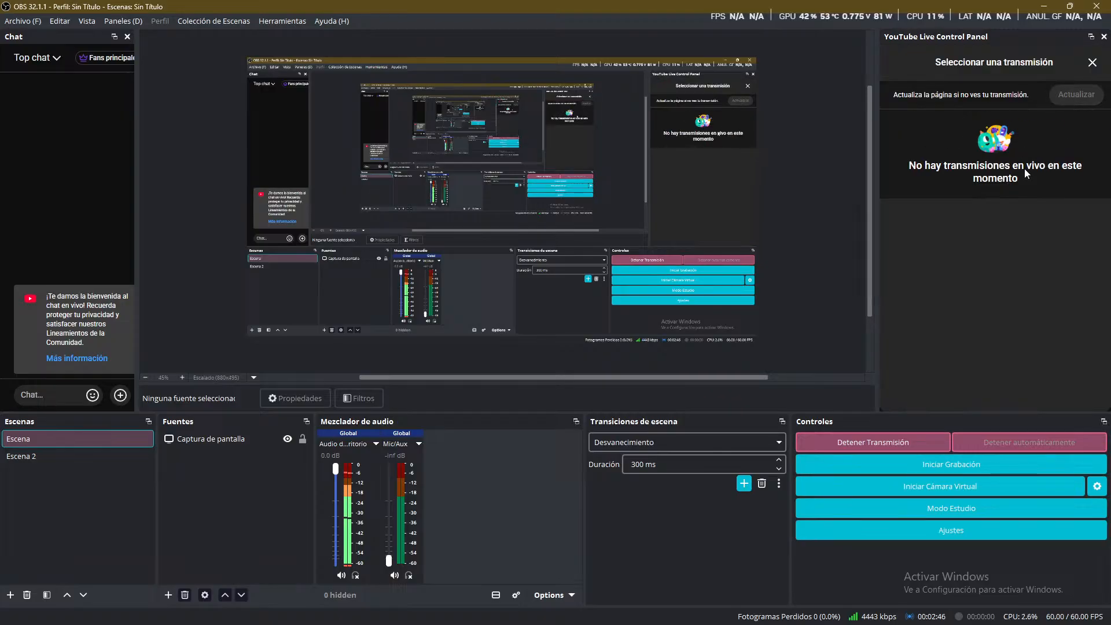
left_click(941, 128)
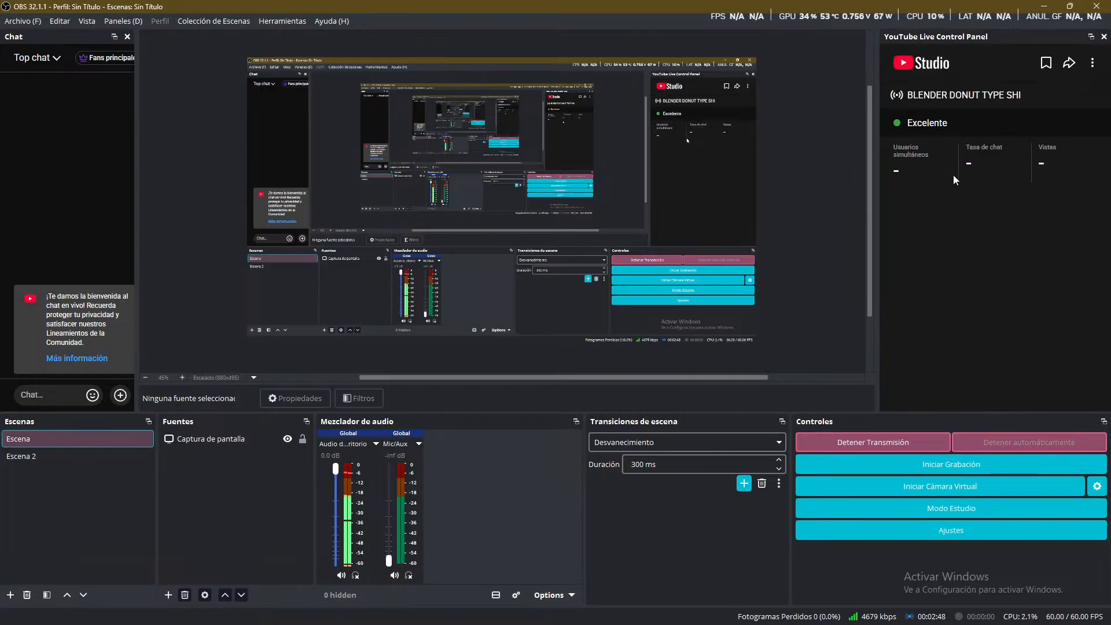
left_click(1050, 5)
middle_click_drag(654, 341, 574, 342)
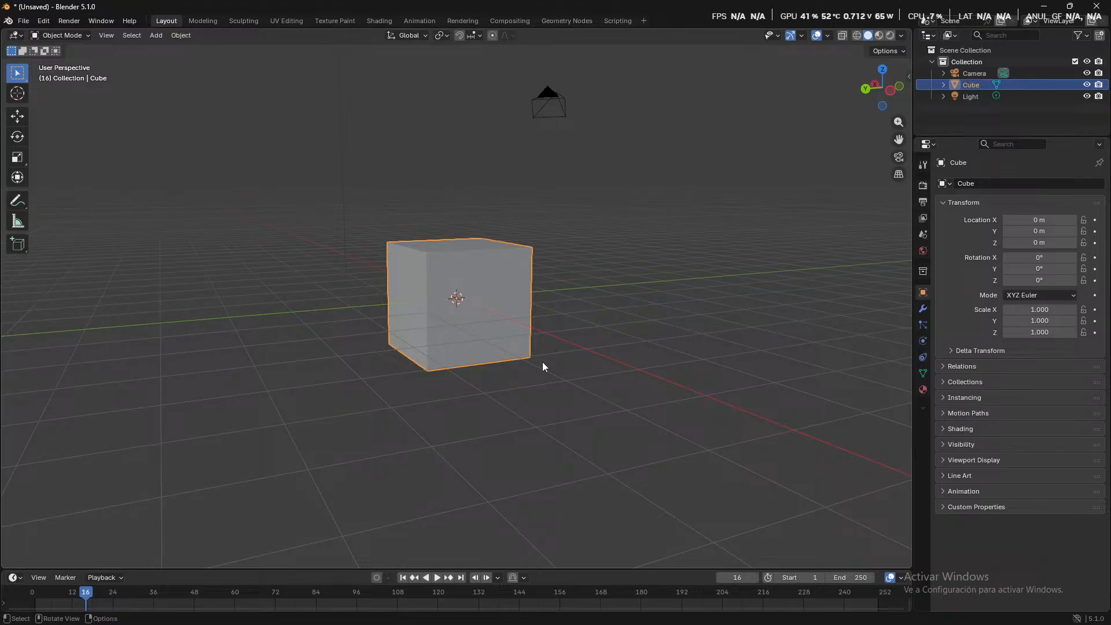
right_click(516, 368)
middle_click_drag(571, 353, 303, 377)
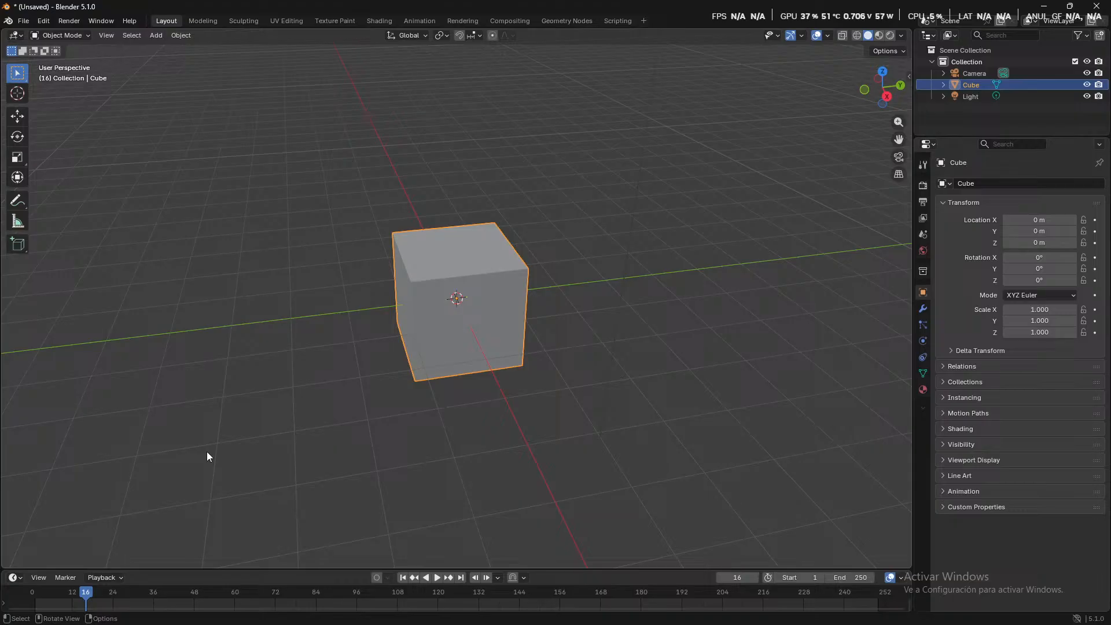
- Set the interface resolution scale to 1.2 in the preferences and close them
left_click(23, 21)
mouse_move(144, 20)
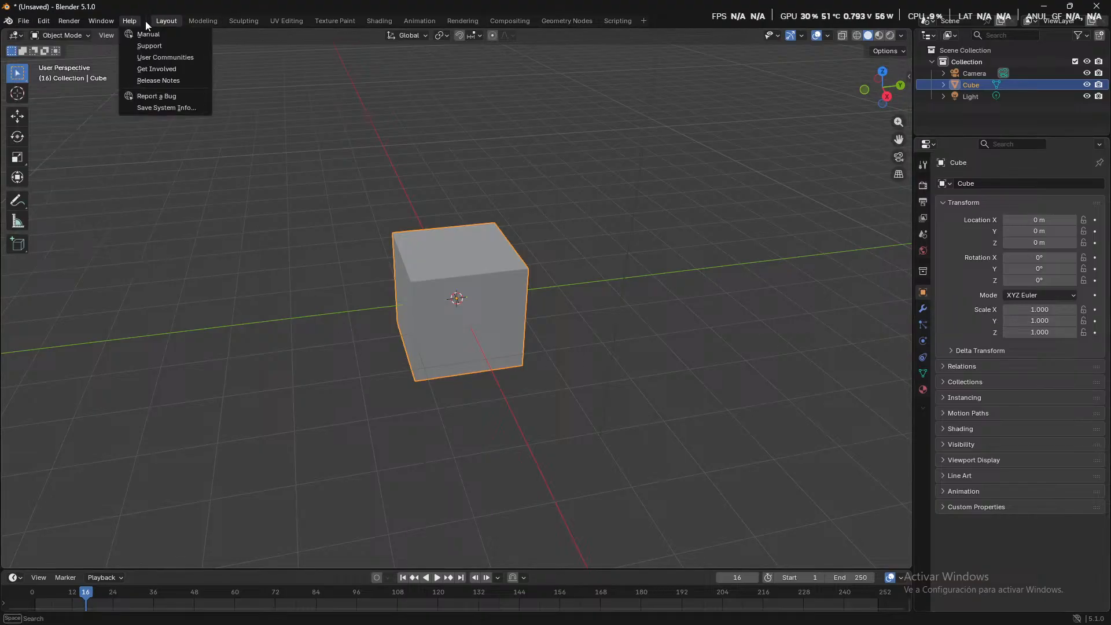
mouse_move(44, 21)
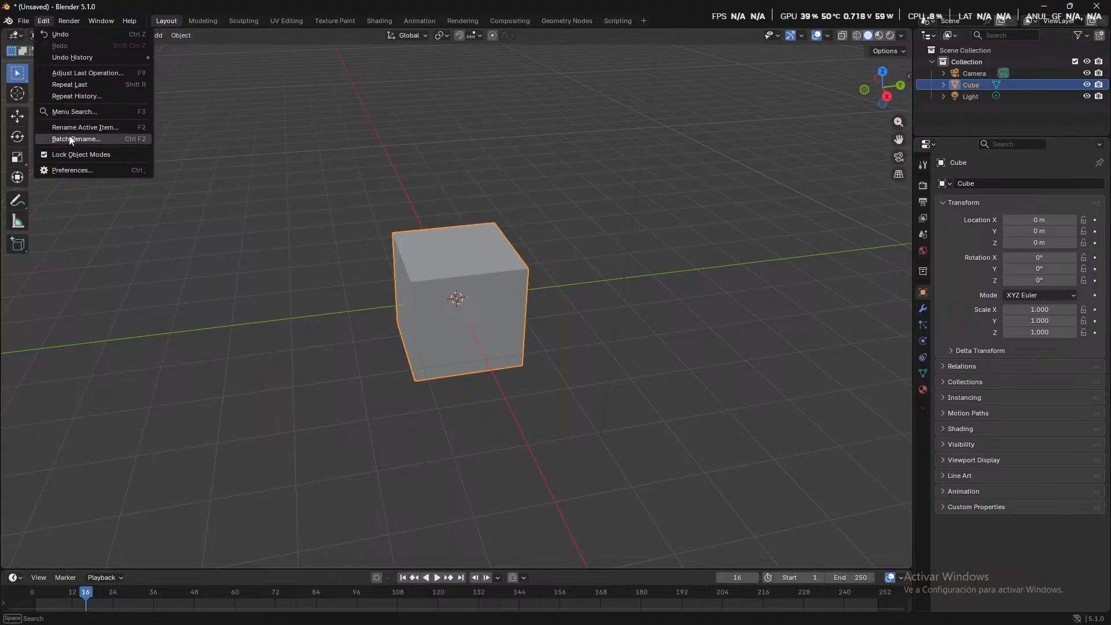
left_click(79, 170)
left_click(430, 129)
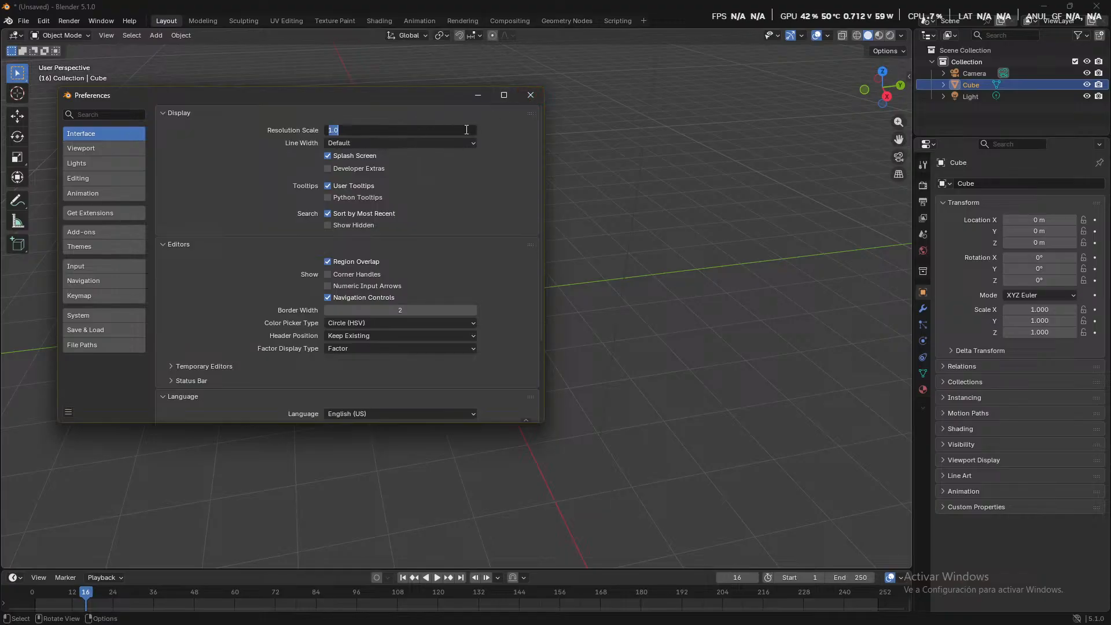
key("Num_Lock")
type("1.2")
key("Return")
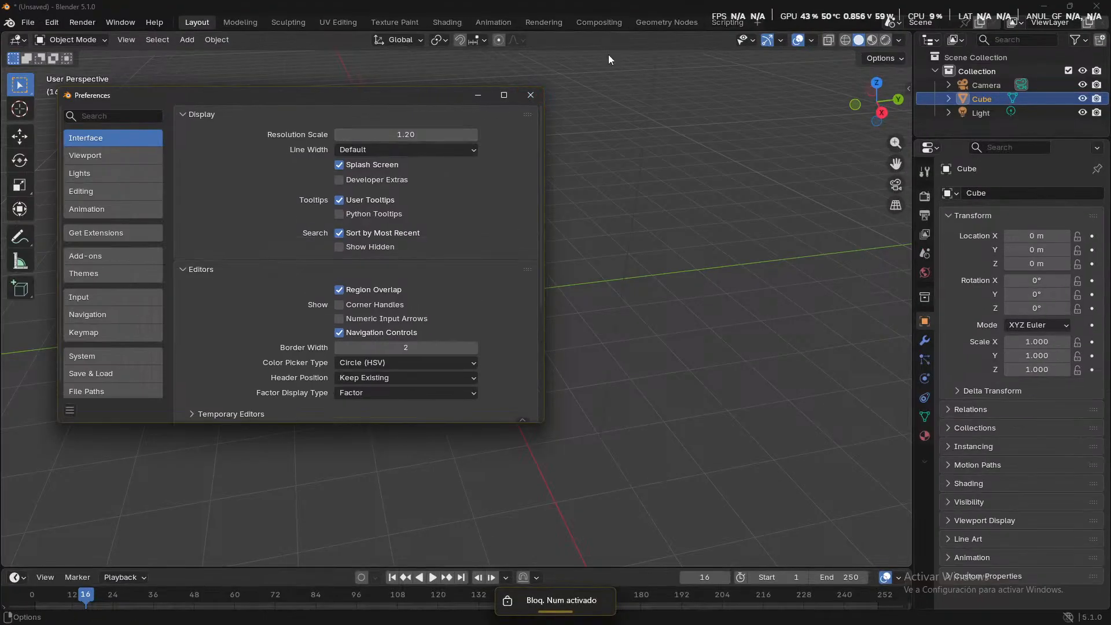
left_click(527, 97)
- Delete the default cube from the scene
middle_click_drag(501, 225, 544, 224)
right_click(490, 319)
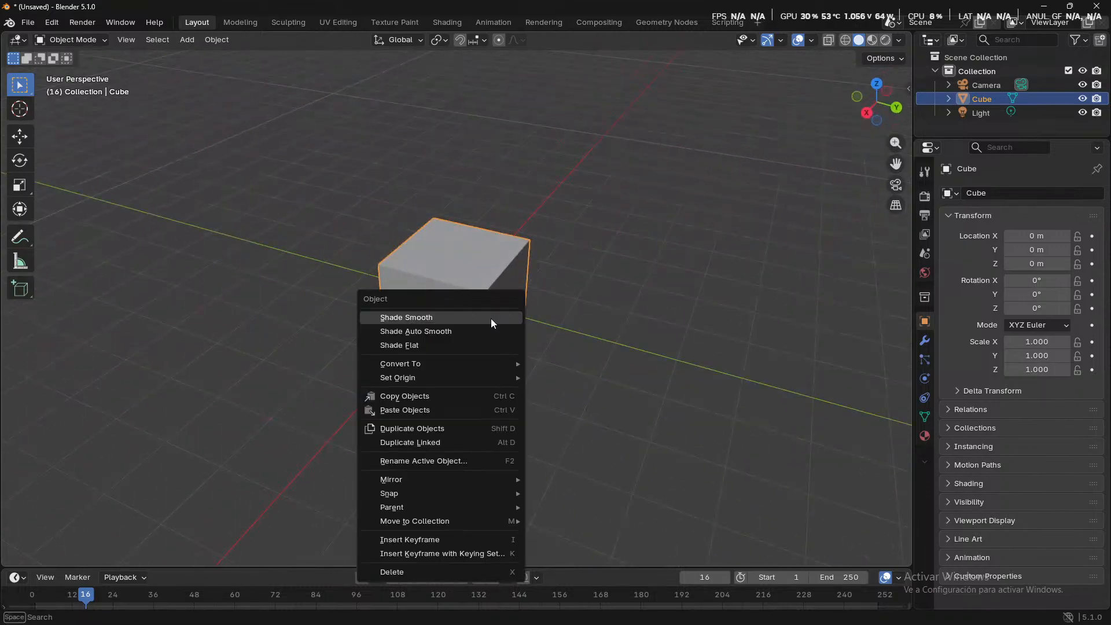
left_click(438, 573)
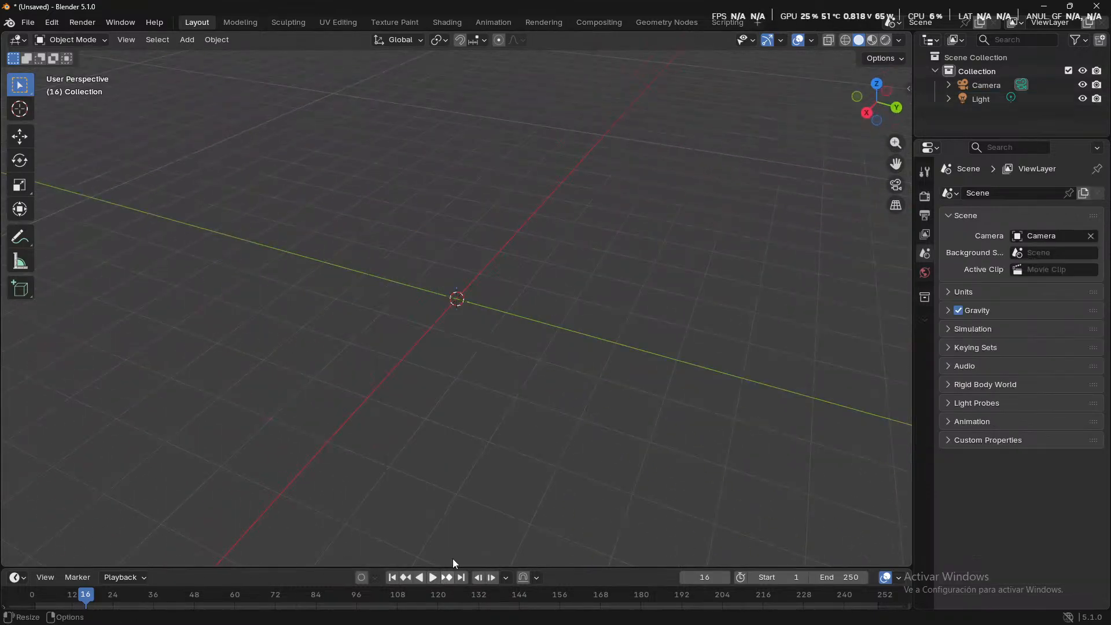
- Look through the object types and mesh primitives that can be added to the scene
scroll(469, 409, "up", 1)
left_click(193, 40)
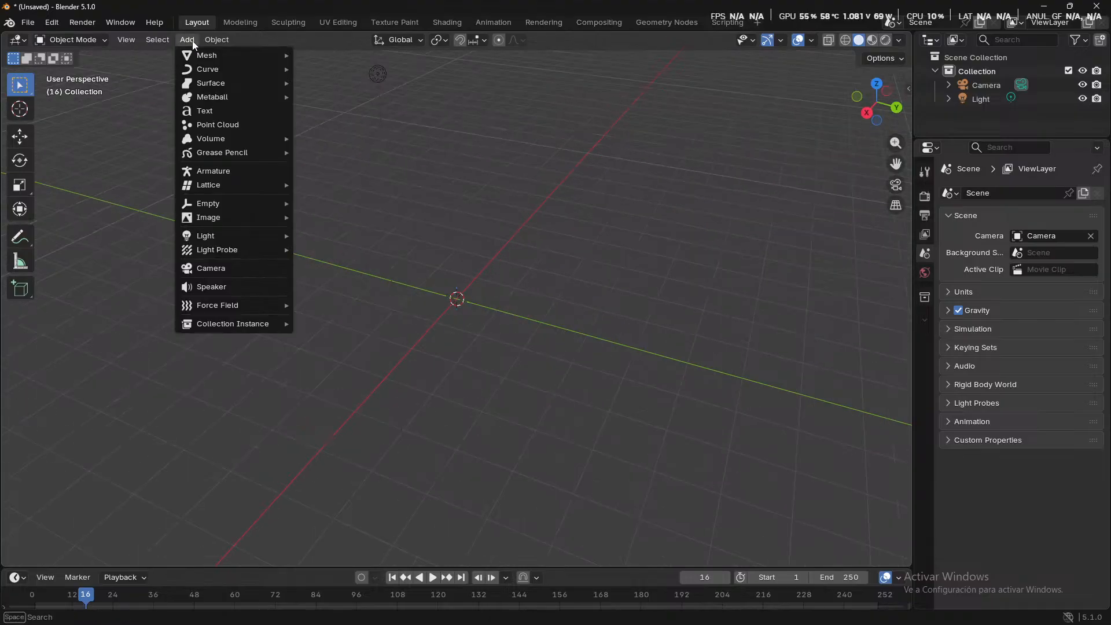
left_click(520, 175)
key("shift+a")
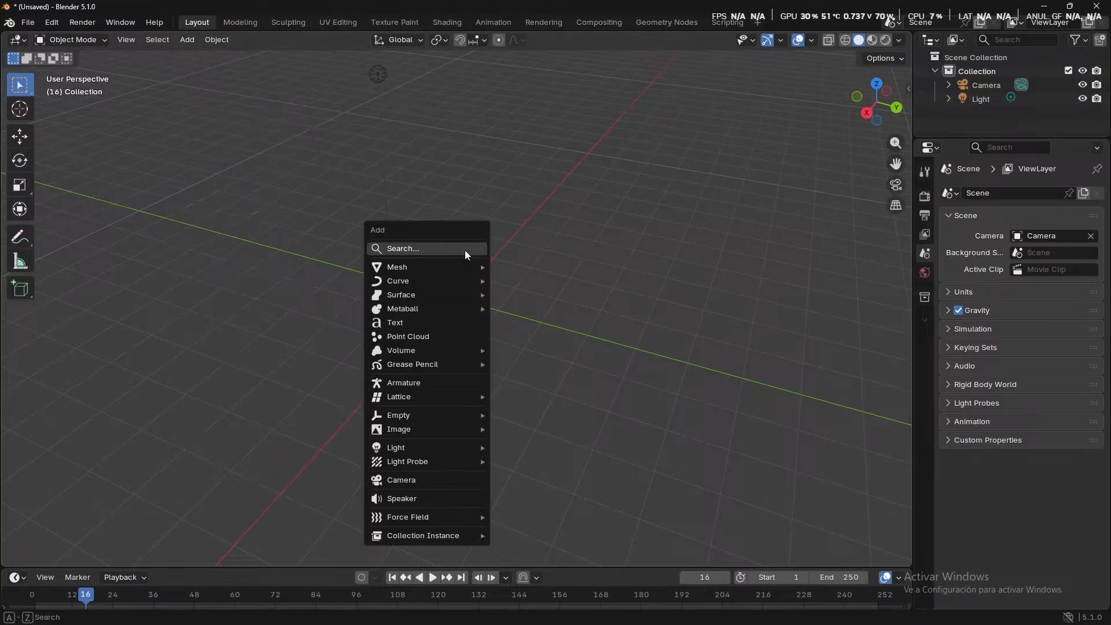
mouse_move(447, 272)
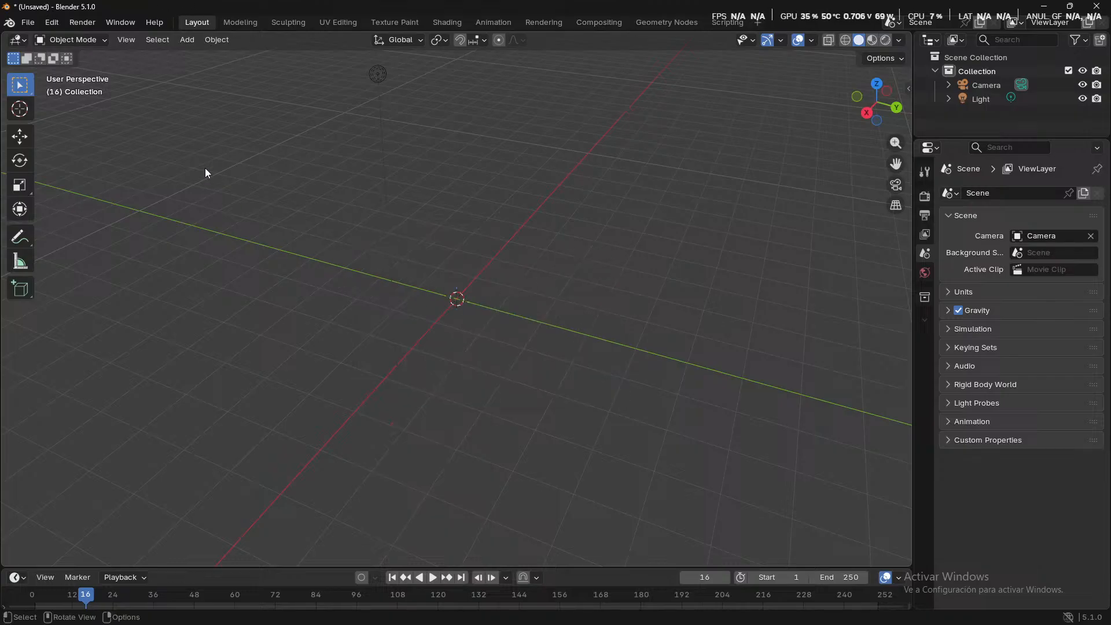
left_click(186, 39)
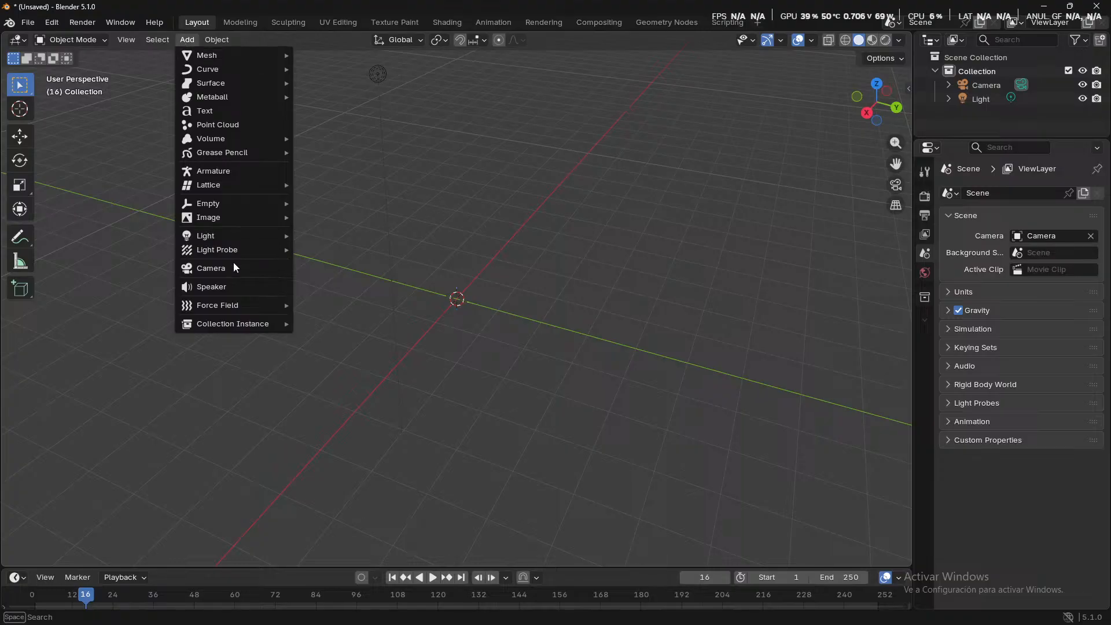
mouse_move(236, 323)
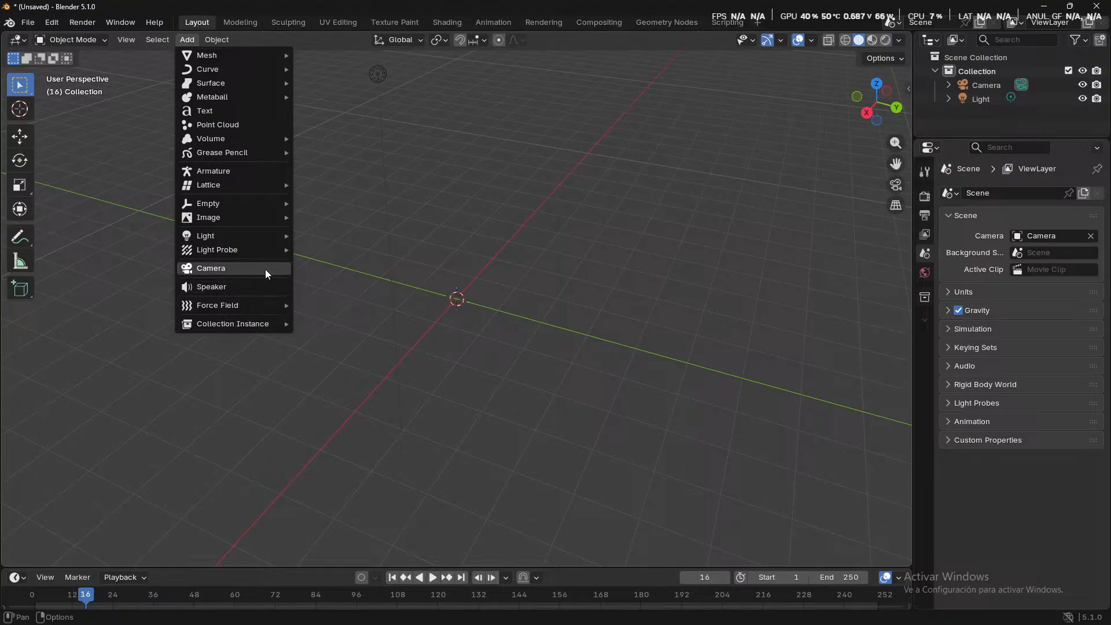
mouse_move(251, 202)
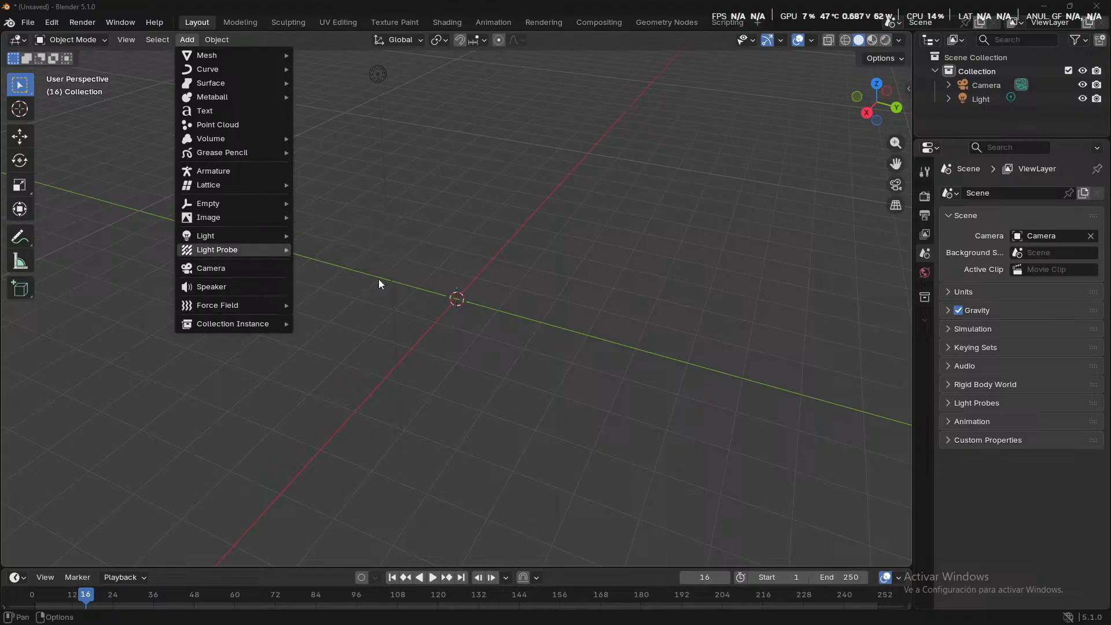
scroll(568, 366, "down", 1)
scroll(568, 366, "up", 1)
scroll(568, 365, "down", 1)
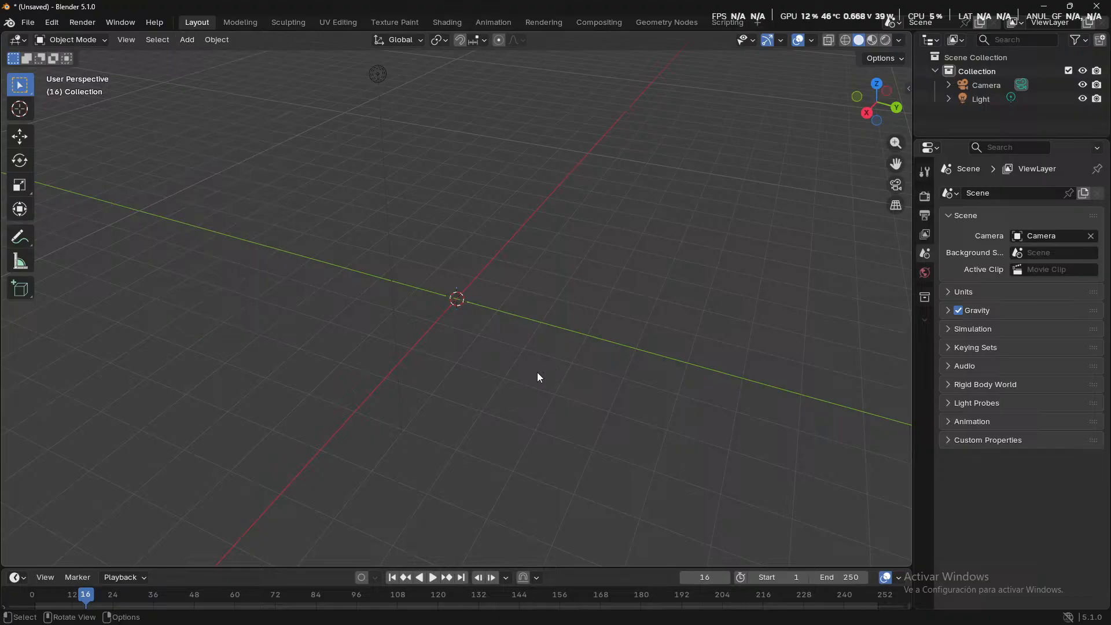
middle_click_drag(538, 377, 426, 325)
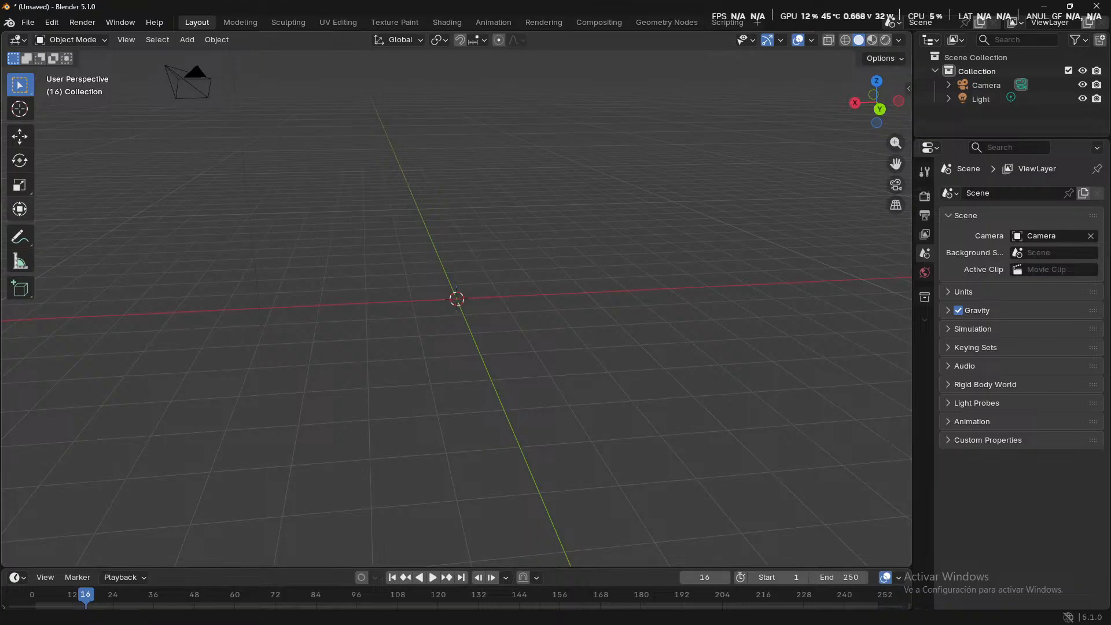
middle_click_drag(456, 278, 324, 297)
left_click(187, 39)
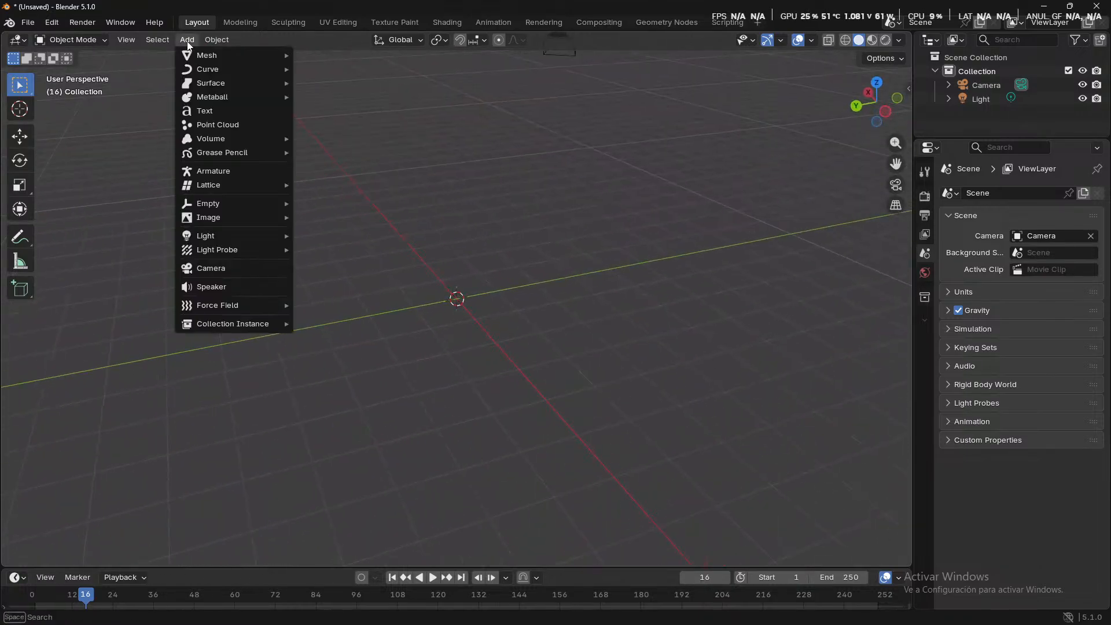
mouse_move(270, 56)
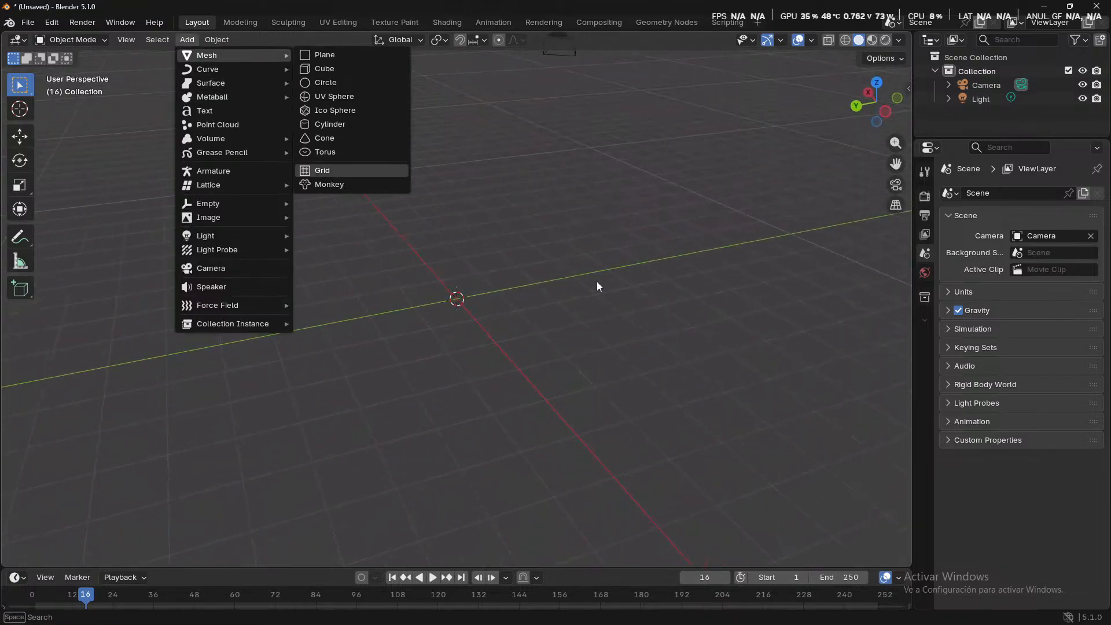
- Add a torus mesh at the scene origin
middle_click_drag(575, 317, 521, 305)
scroll(466, 347, "up", 4)
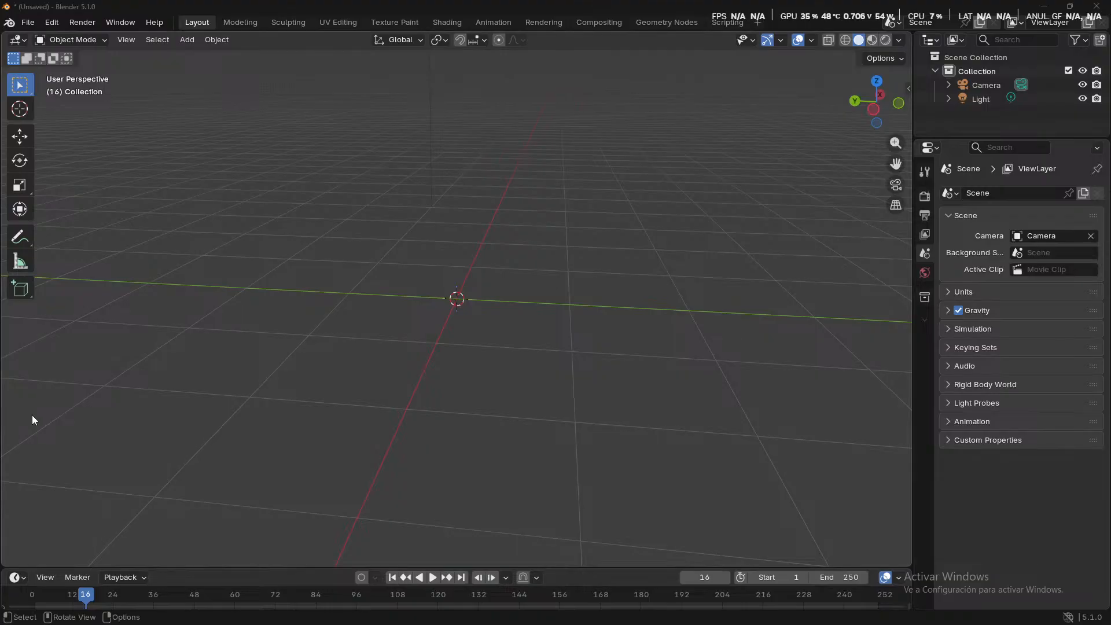
left_click(35, 22)
mouse_move(68, 22)
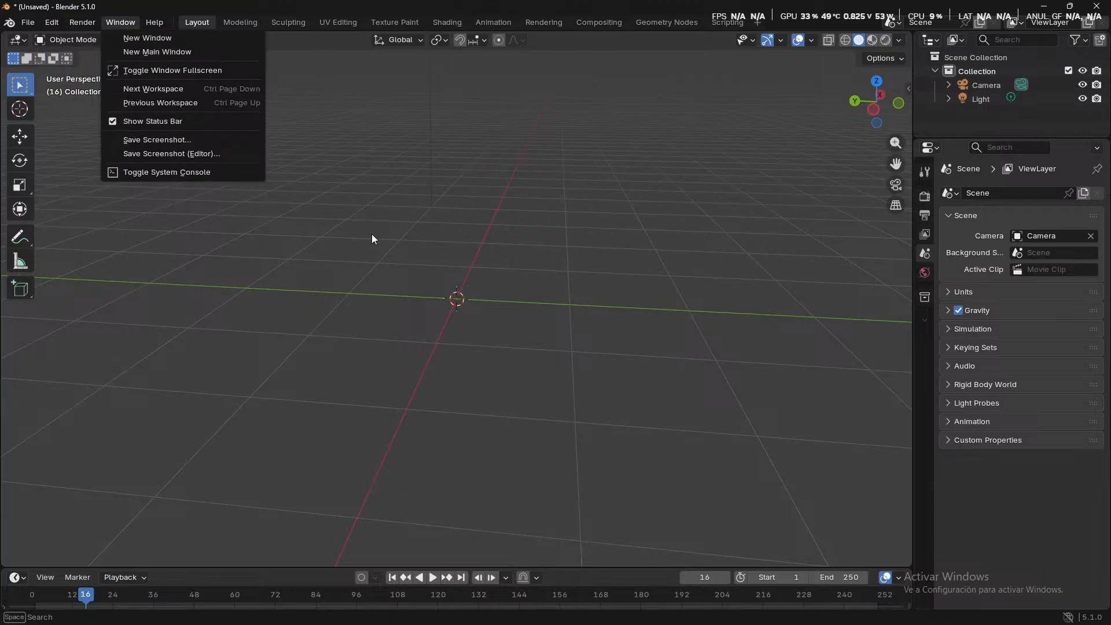
key("shift+a")
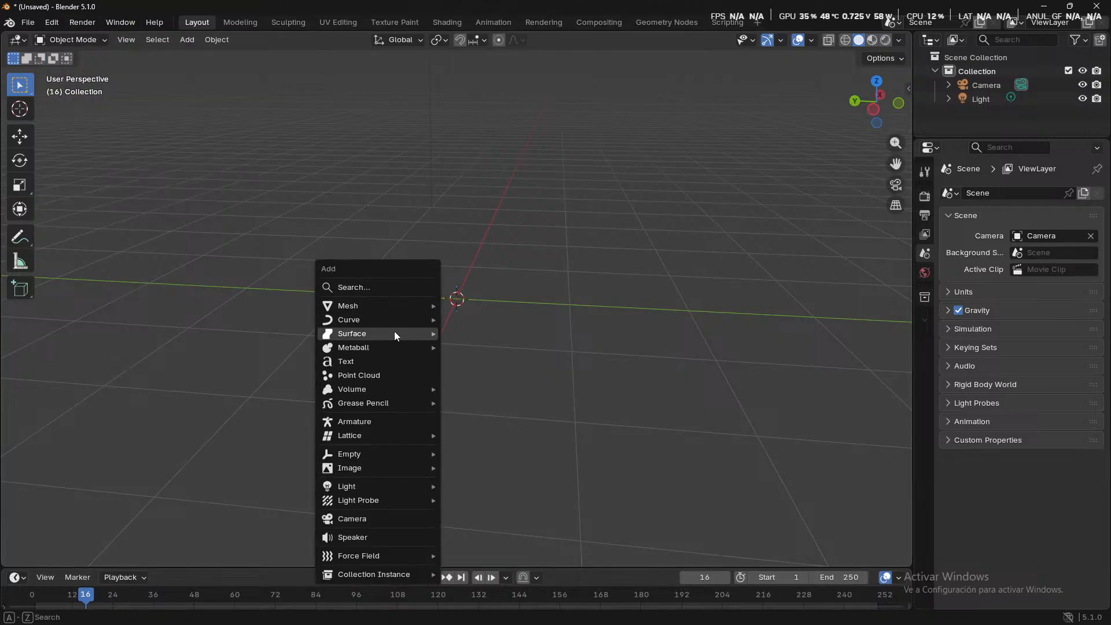
mouse_move(395, 303)
left_click(484, 403)
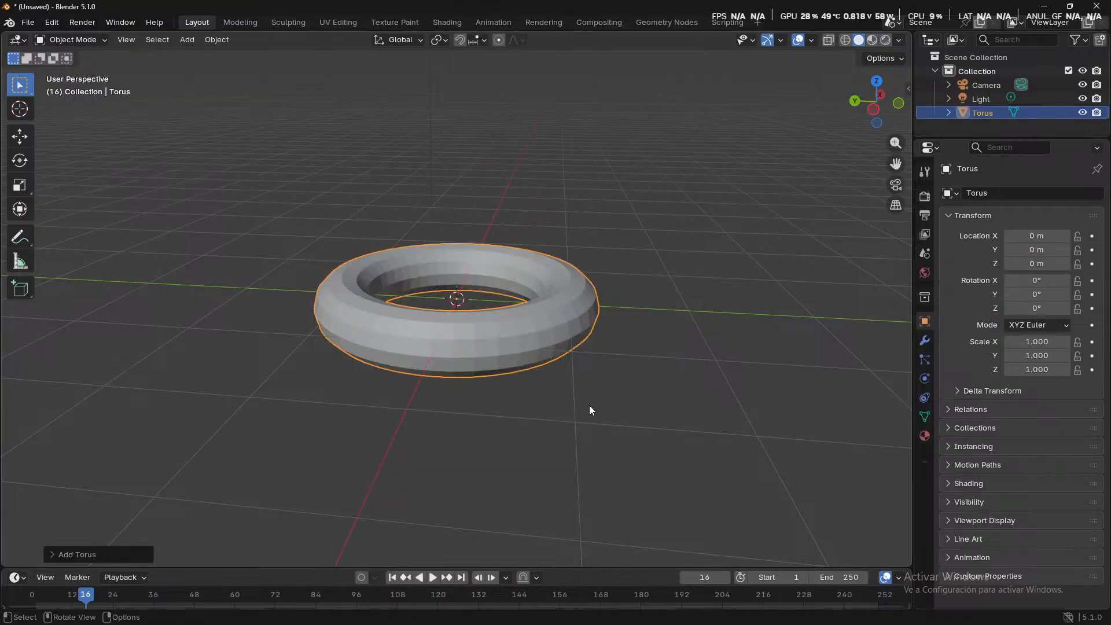
- Expand the new torus's creation settings and view the torus from several angles
middle_click_drag(589, 405, 755, 461)
scroll(327, 452, "up", 3)
scroll(625, 450, "down", 2)
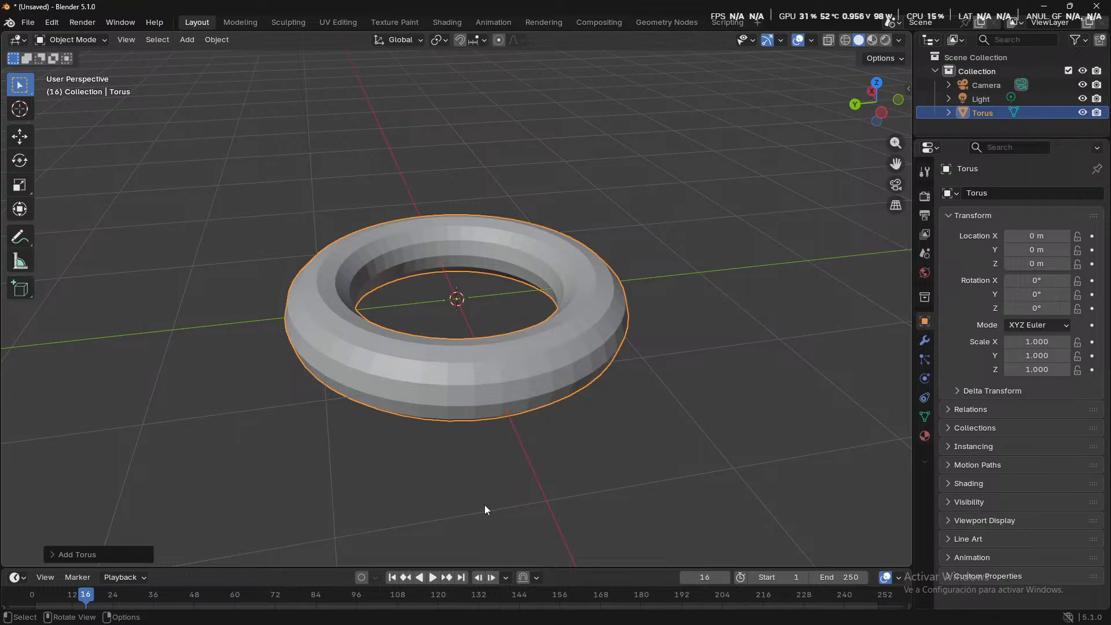
left_click(62, 554)
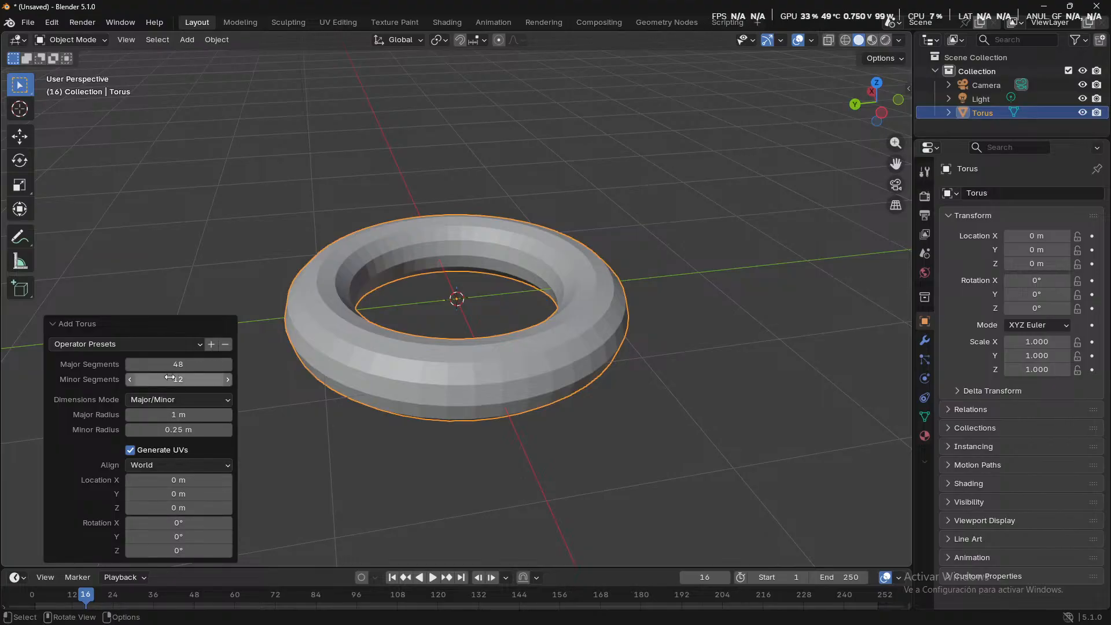
mouse_move(293, 461)
middle_mouse_down()
mouse_move(450, 457)
mouse_move(637, 289)
middle_mouse_up()
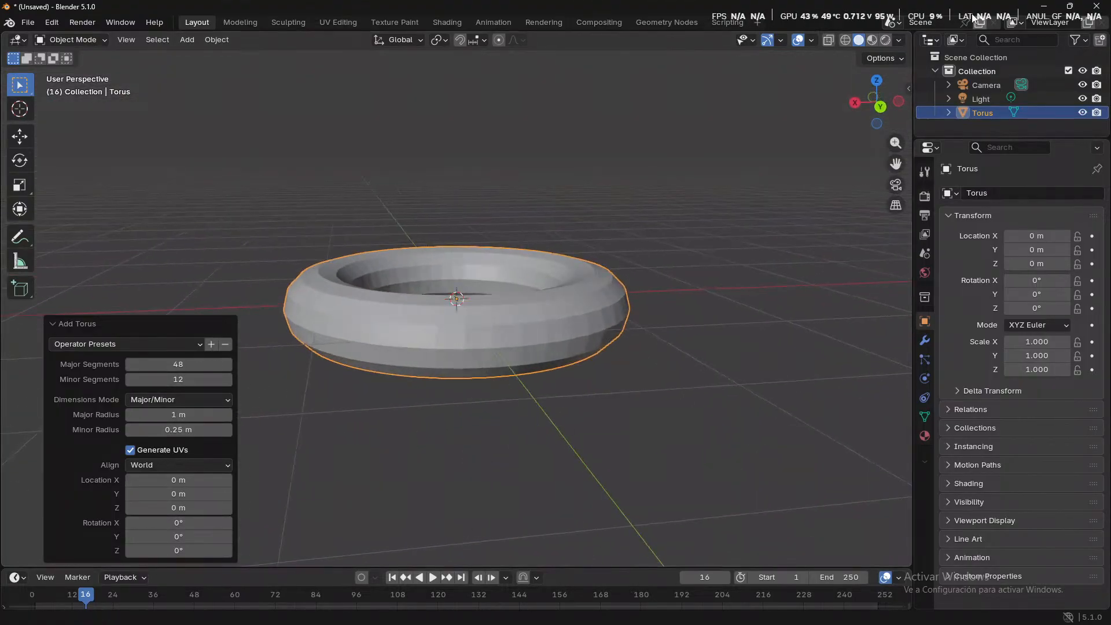
- Preview the torus in rendered shading and switch the viewport back to solid shading
left_click(885, 40)
mouse_move(793, 201)
middle_mouse_down()
mouse_move(706, 267)
mouse_move(690, 211)
mouse_move(727, 275)
mouse_move(828, 218)
middle_mouse_up()
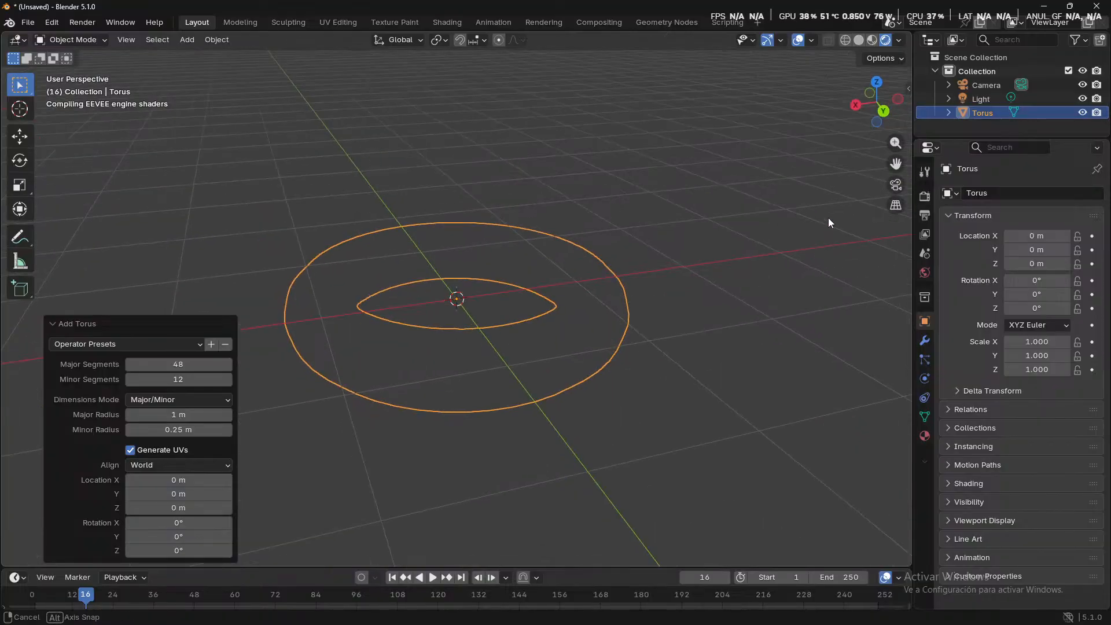
left_click(859, 40)
middle_click_drag(758, 223, 745, 269)
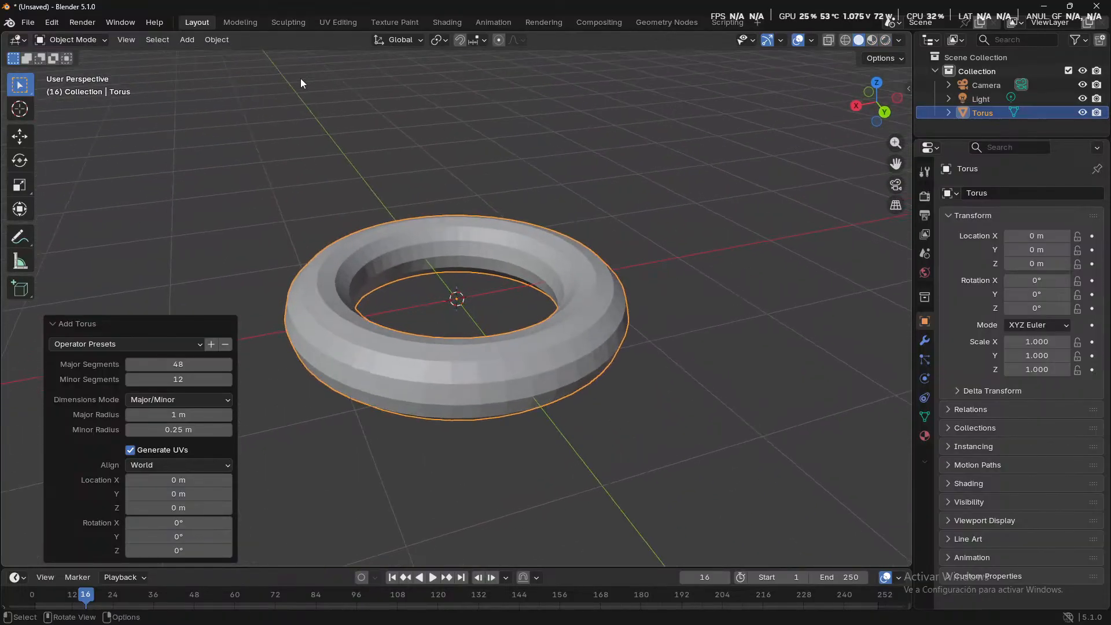
- In the system preferences, set the Cycles render device to CUDA and the display graphics backend to Vulkan
left_click(78, 23)
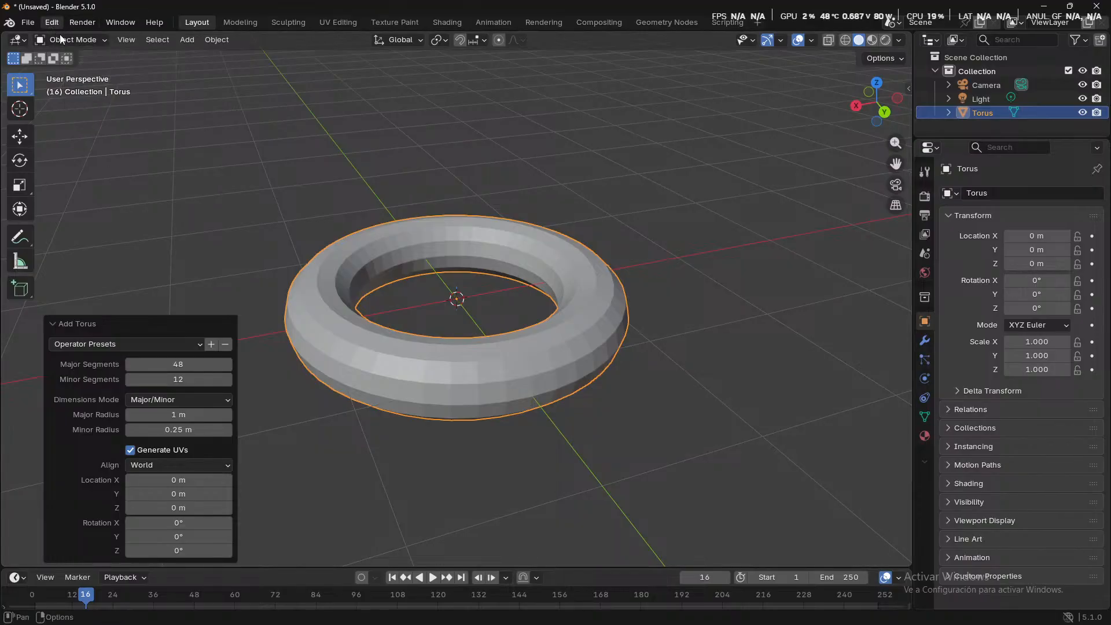
left_click(53, 25)
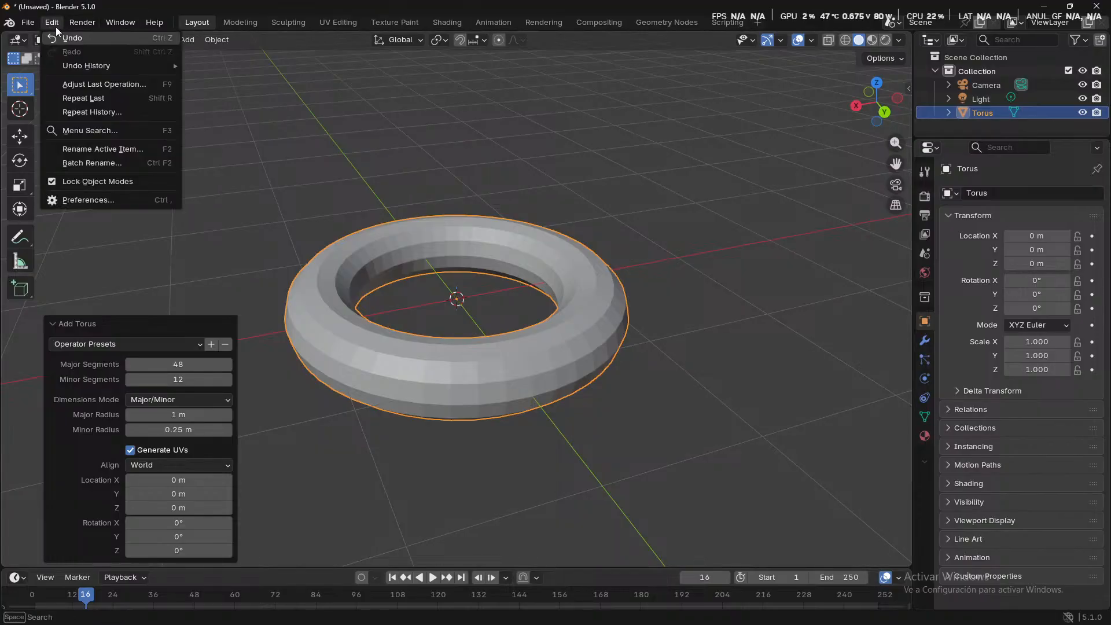
left_click(99, 198)
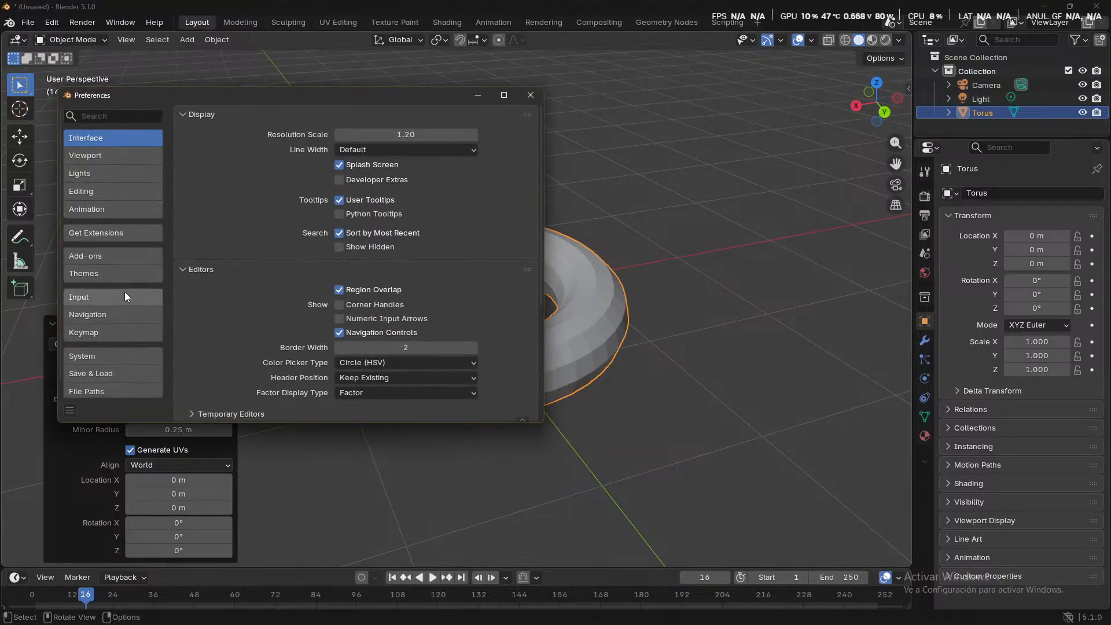
scroll(120, 342, "down", 1)
left_click(121, 345)
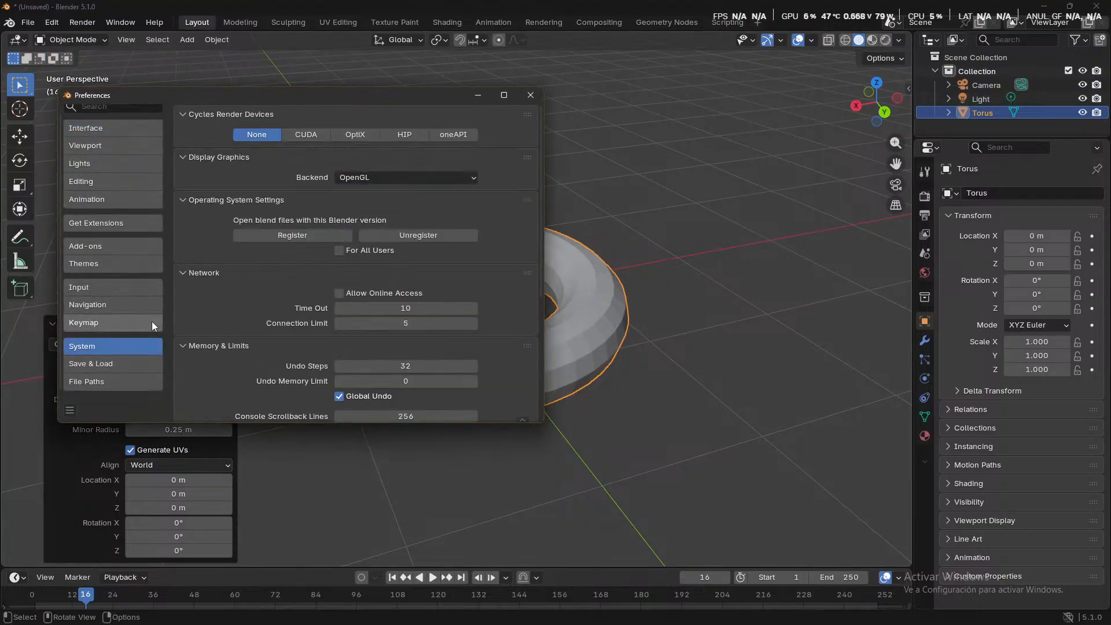
left_click(314, 136)
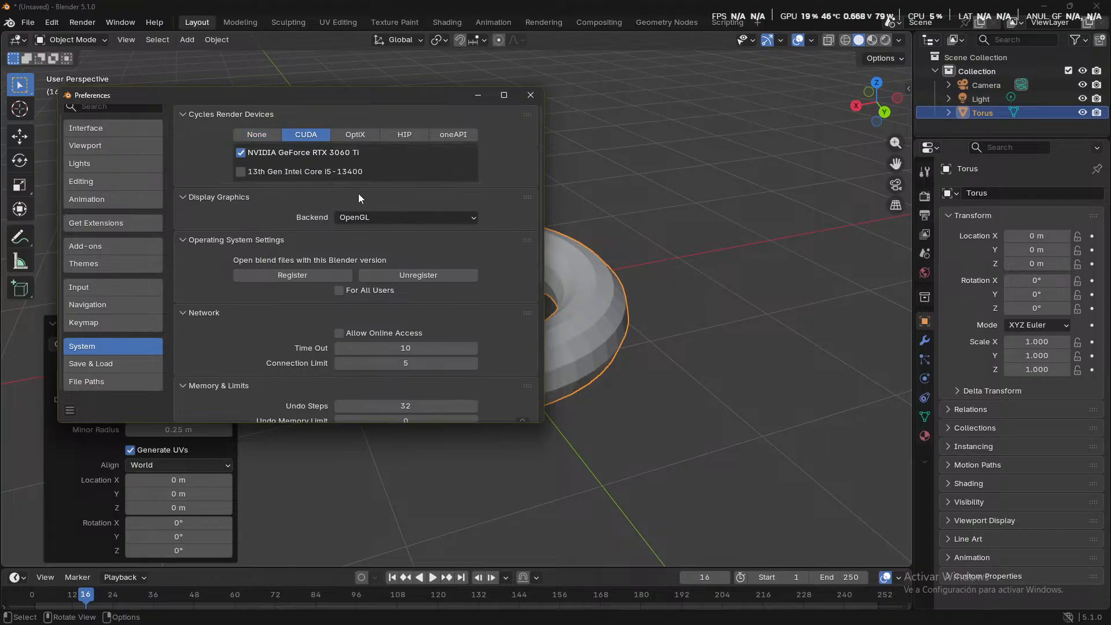
left_click(378, 217)
left_click(374, 248)
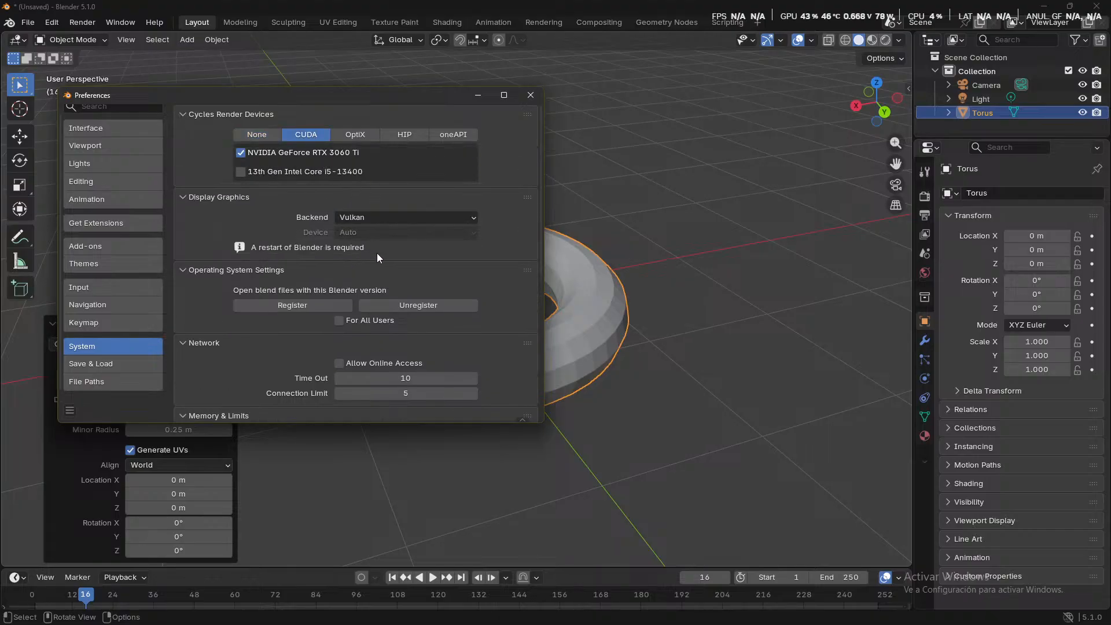
- Register this Blender version for opening blend files, set Undo Steps to 33, and close the preferences
scroll(377, 254, "down", 8)
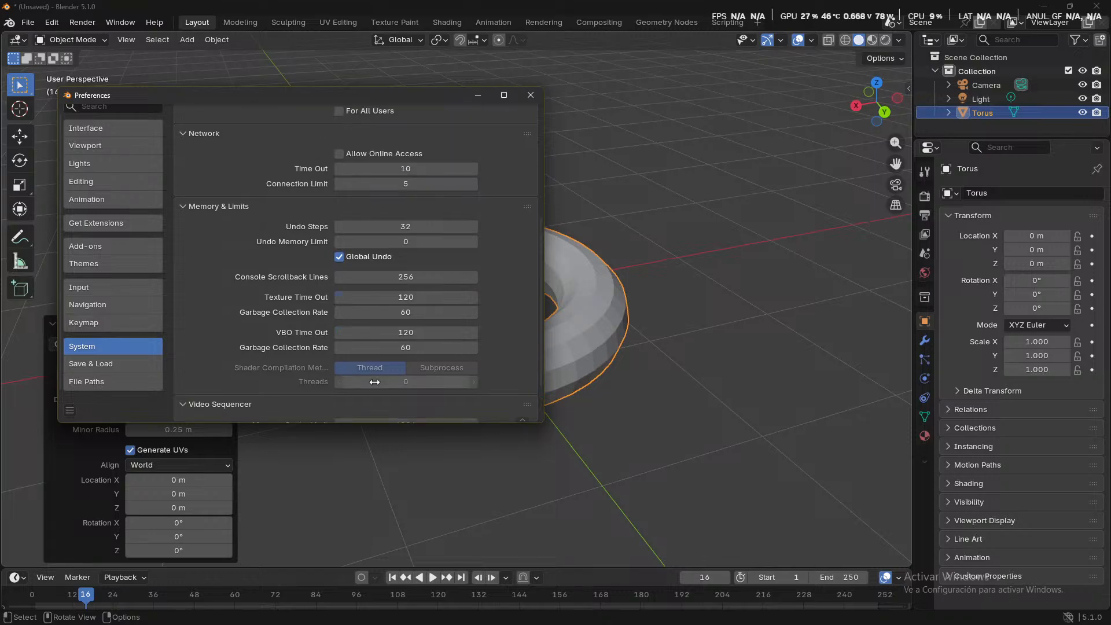
scroll(375, 381, "up", 6)
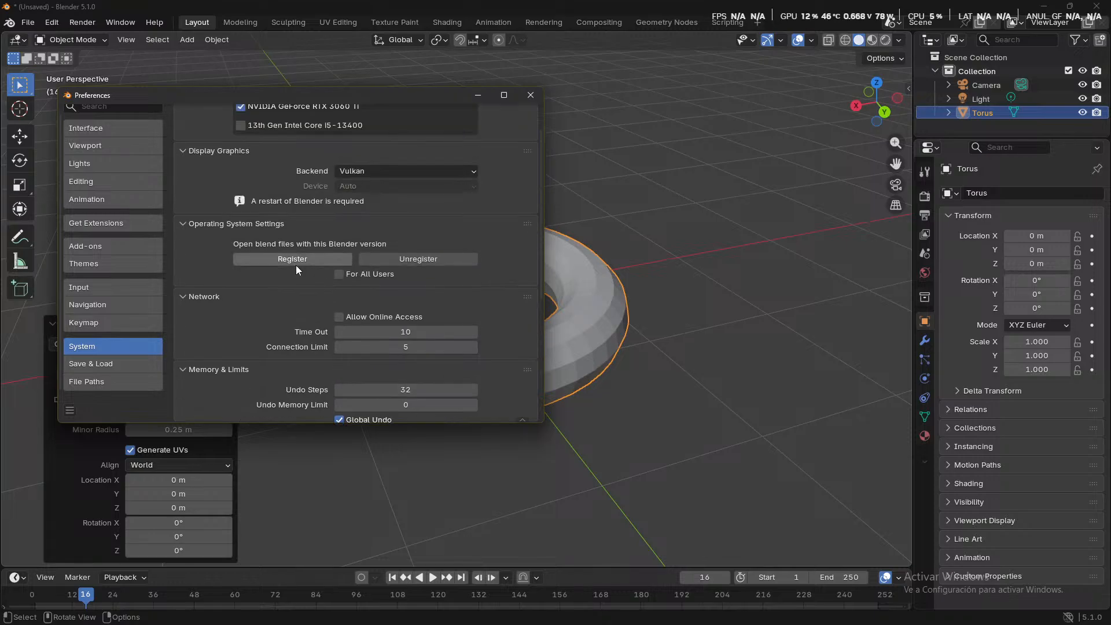
left_click(344, 258)
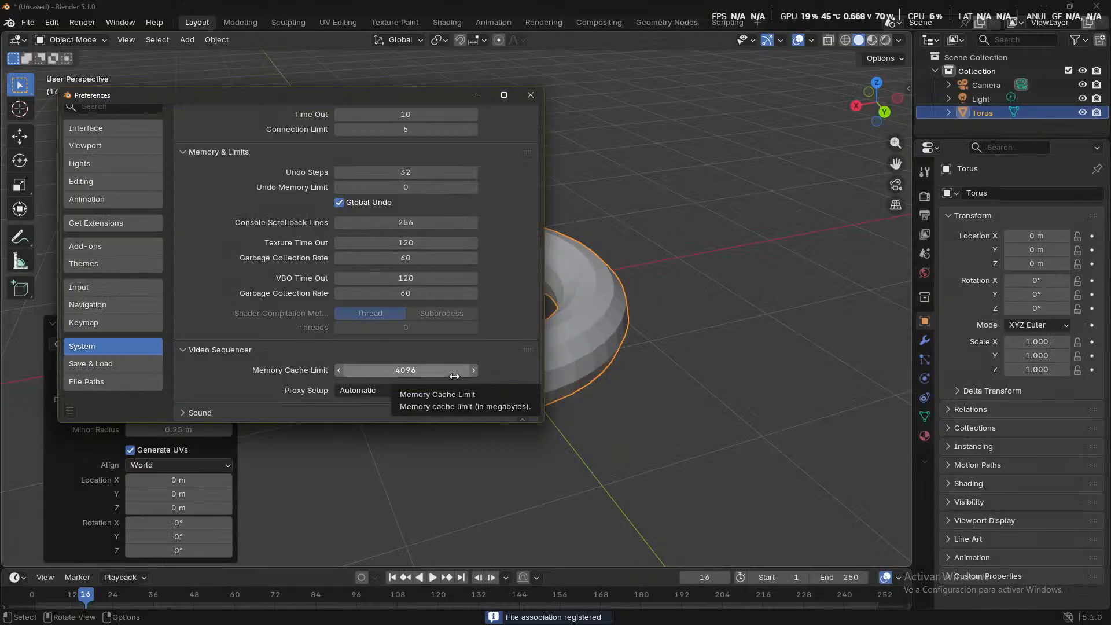
scroll(458, 375, "up", 2)
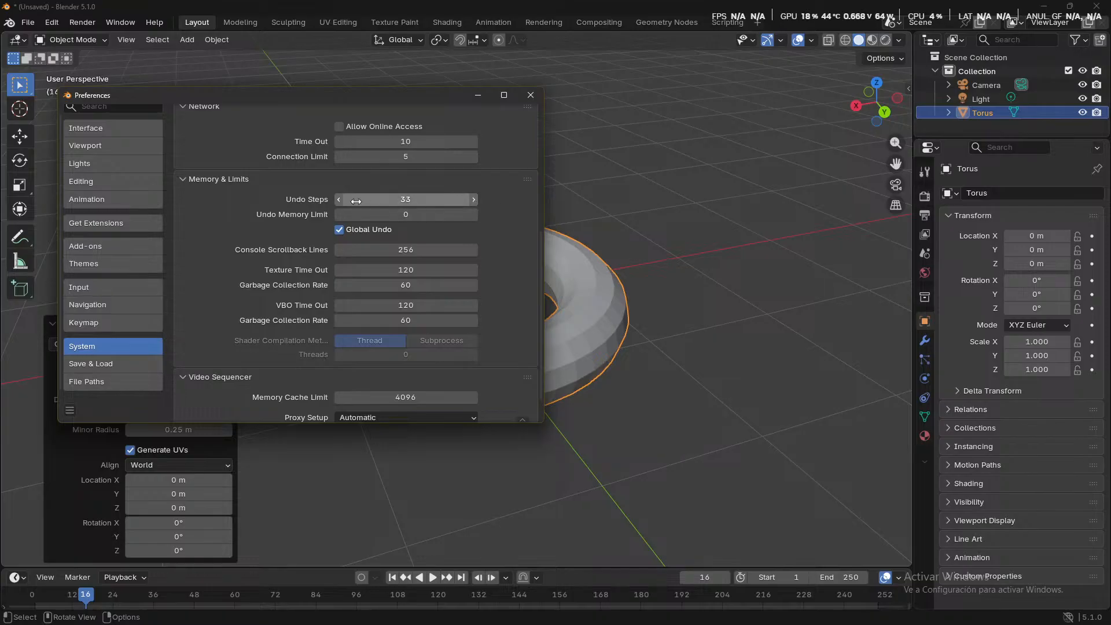
left_click(530, 95)
- Start saving the scene and create a new folder named DONUT inside Documents as its location
left_click(27, 22)
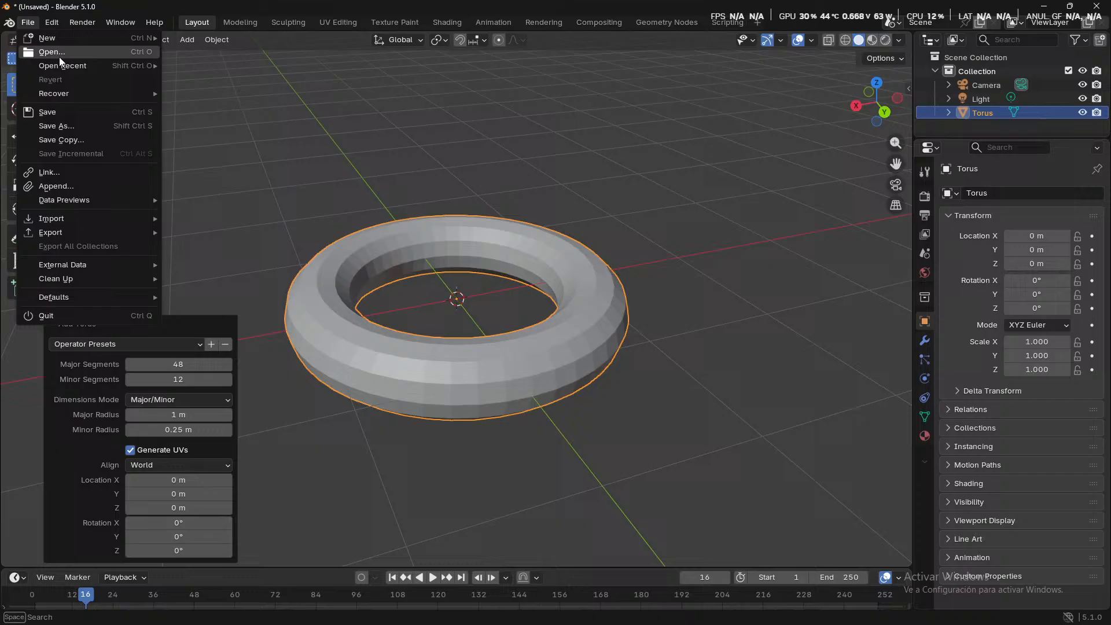
left_click(81, 111)
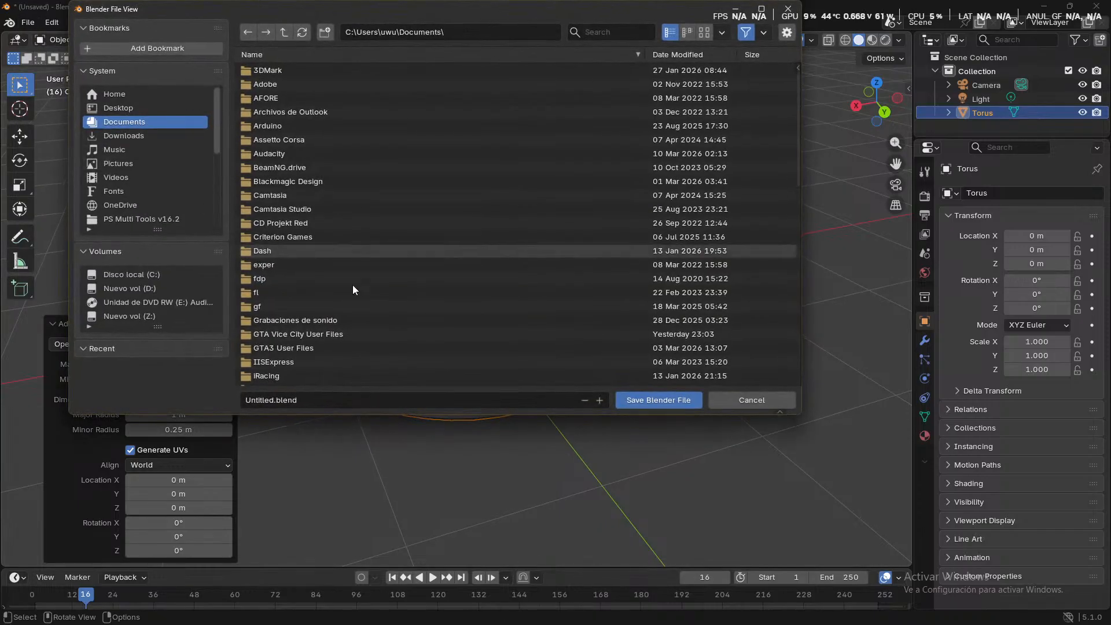
left_click(372, 401)
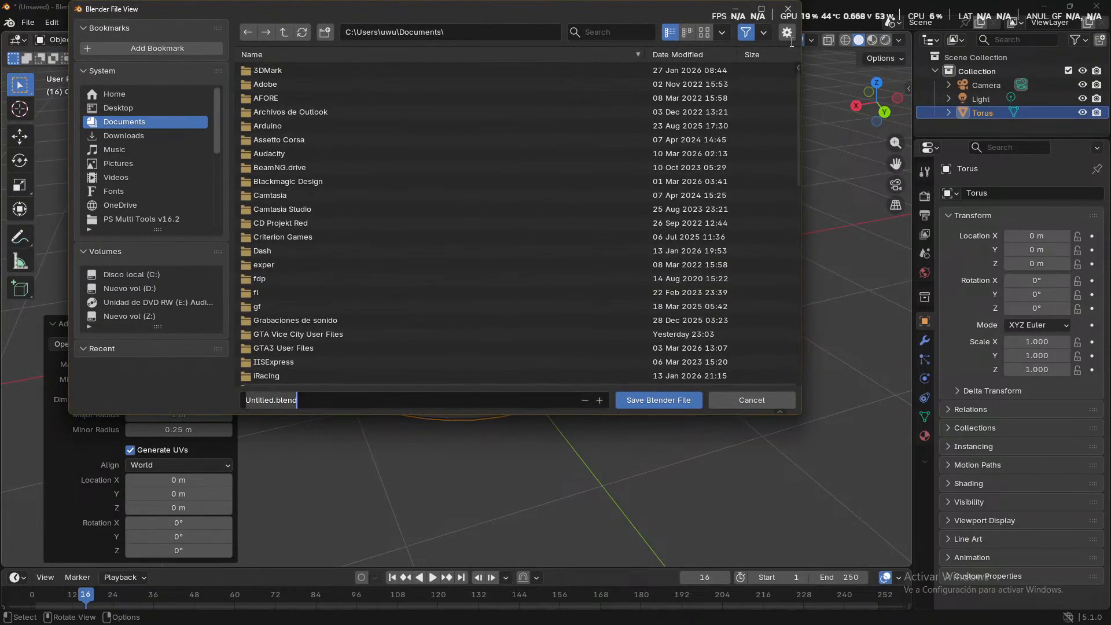
left_click(763, 36)
left_click(763, 36)
left_click(764, 36)
left_click(721, 32)
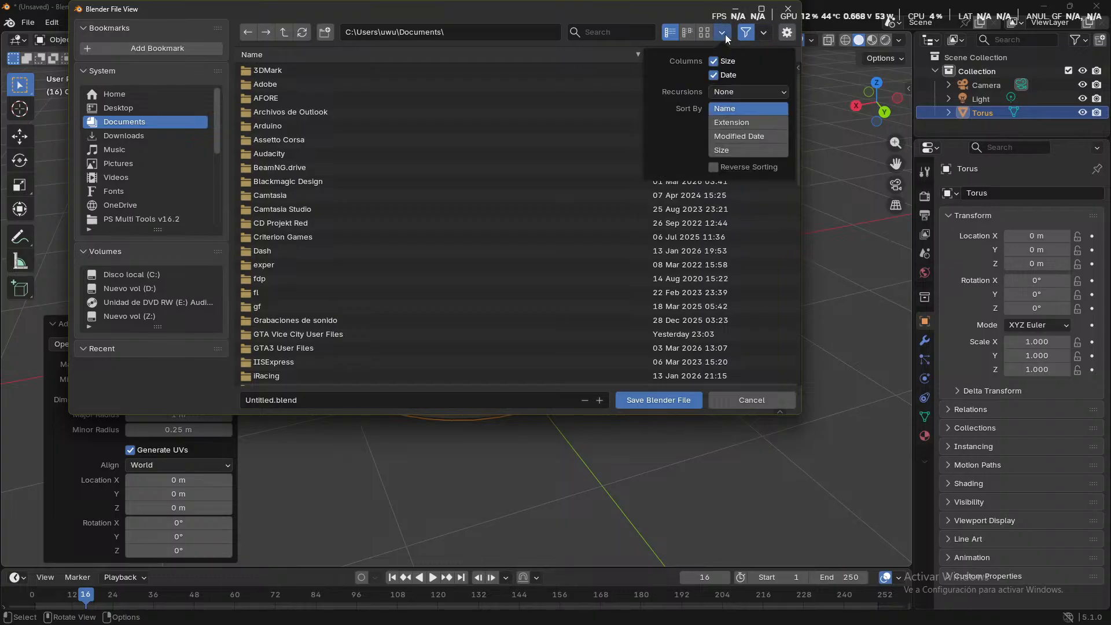
left_click(325, 32)
key("Caps_Lock")
type("DON")
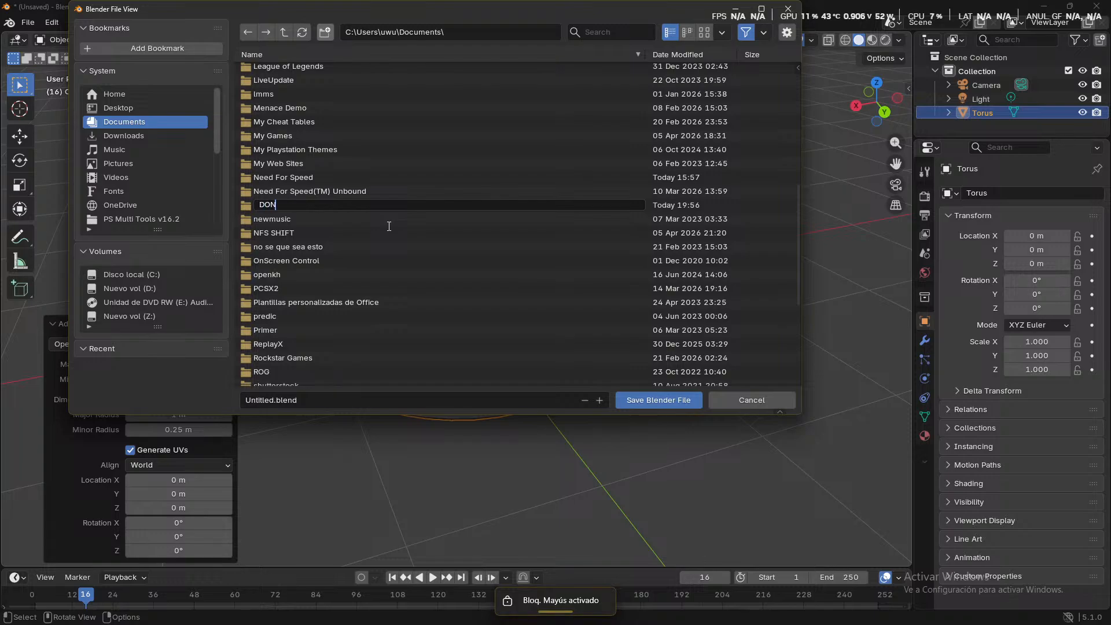
type("UT")
key("Return")
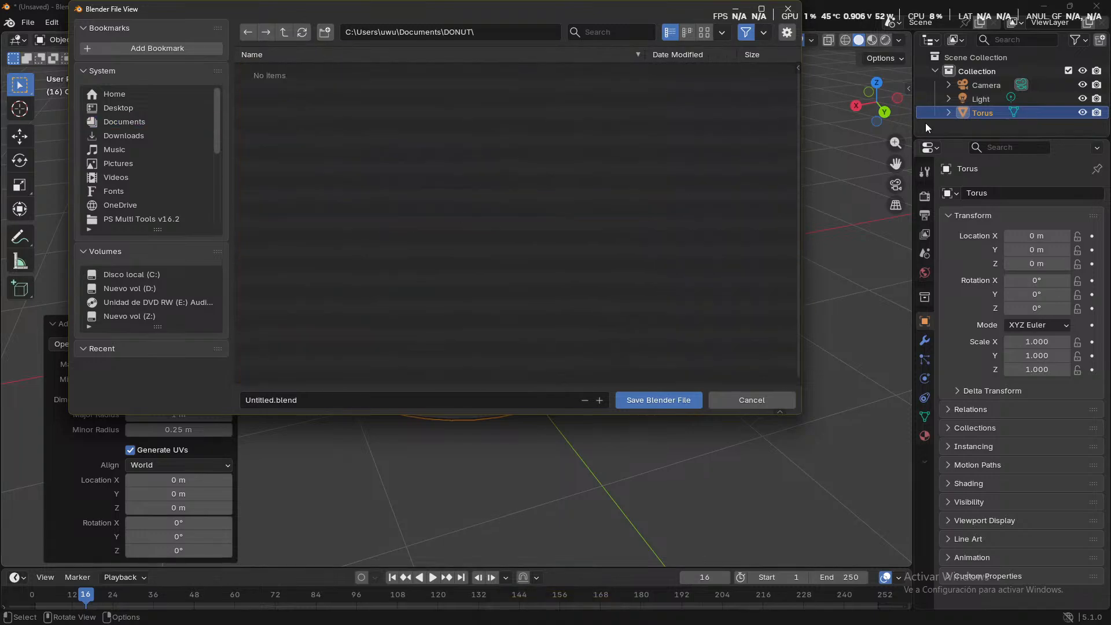
- Save the scene as DONUT.blend in the new DONUT folder and close Blender
left_click(360, 396)
type("DONUT")
key("Return")
left_click(688, 399)
key("Caps_Lock")
left_click(1099, 5)
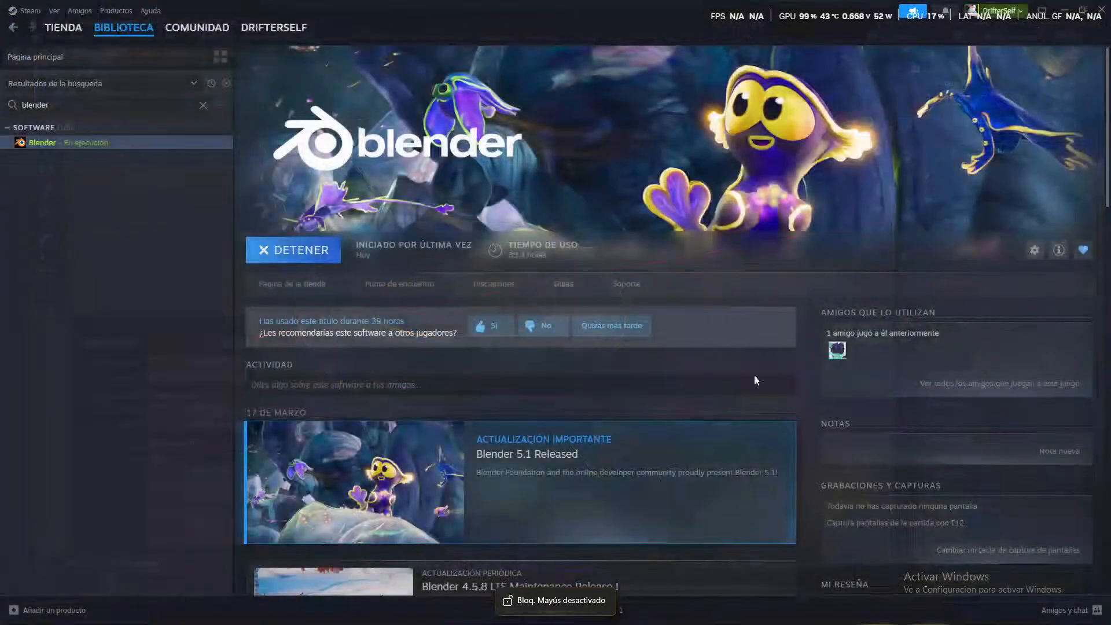
- Relaunch Blender from its Steam library page and open the recent file DONUT.blend
key("super")
key("super")
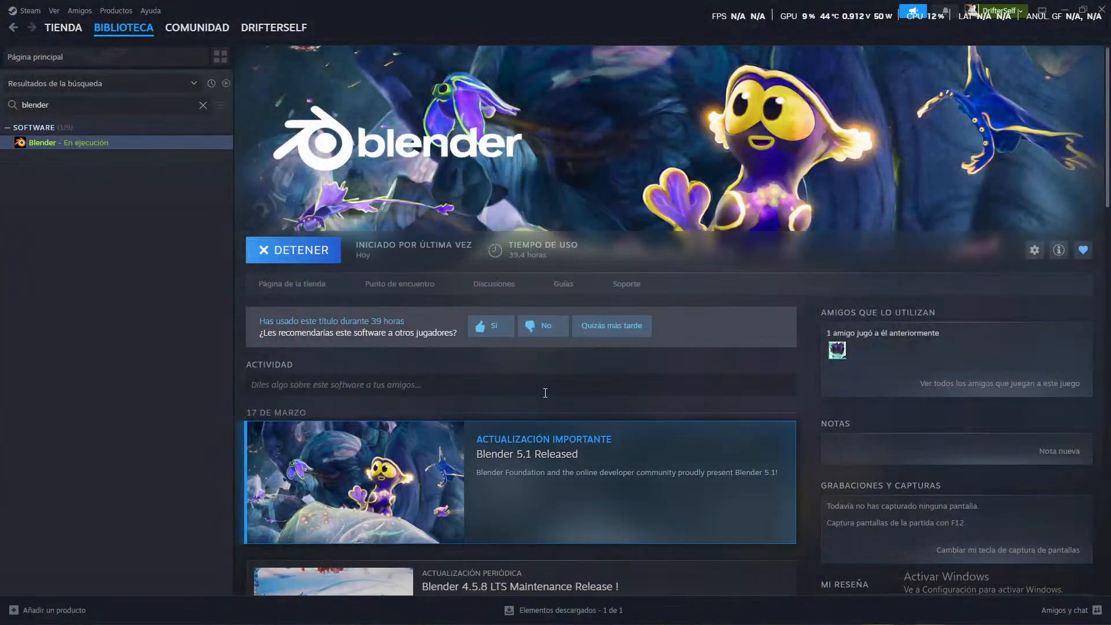
left_click(482, 323)
left_click(711, 460)
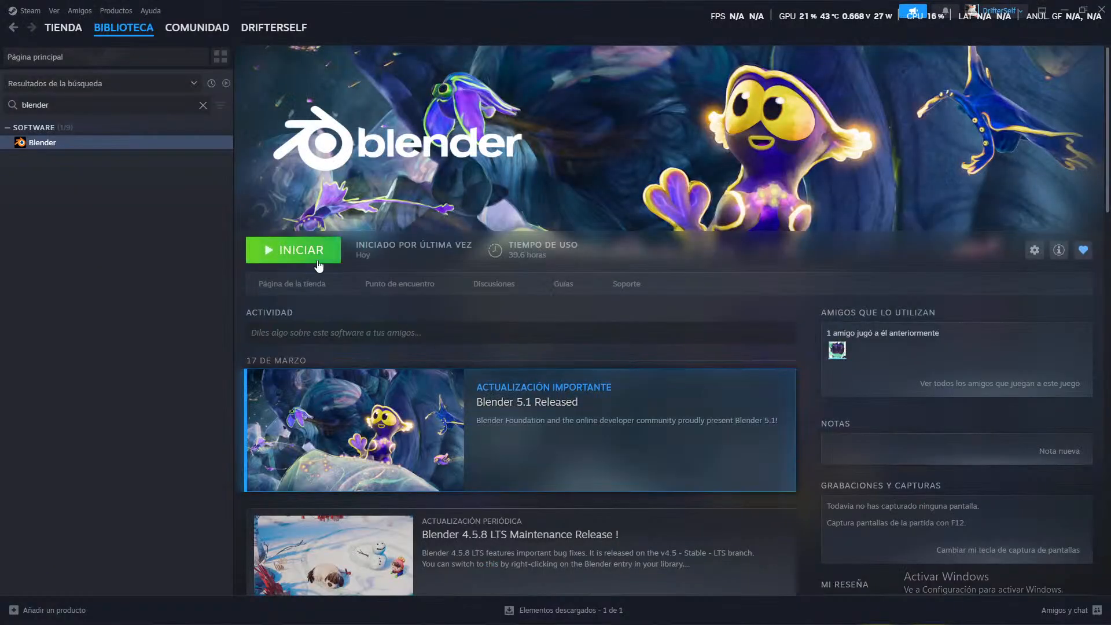
left_click(315, 259)
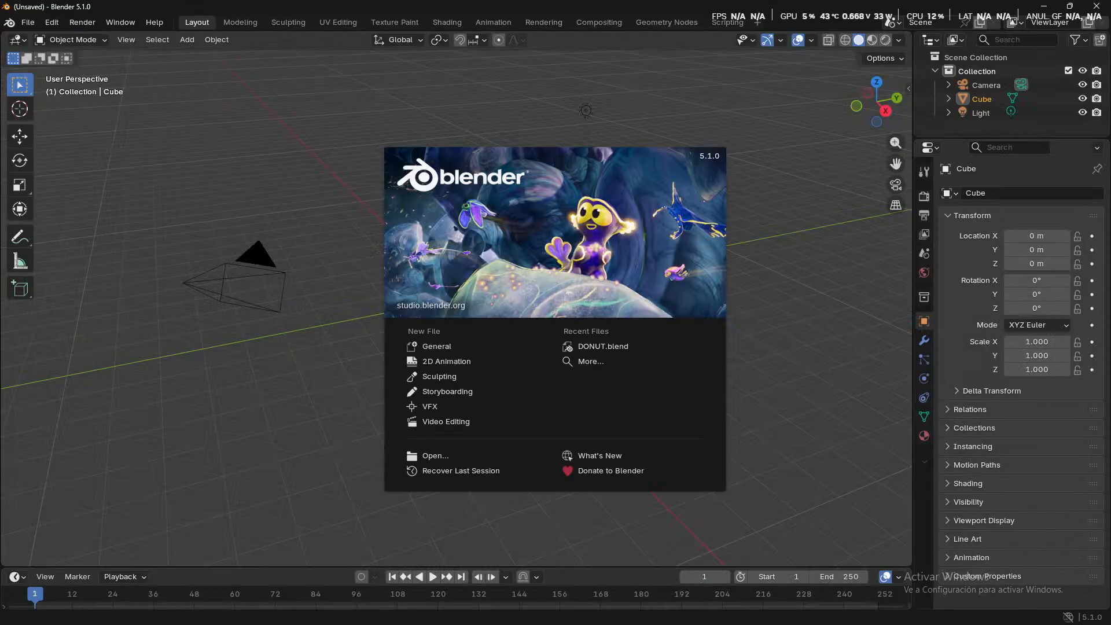
left_click(593, 347)
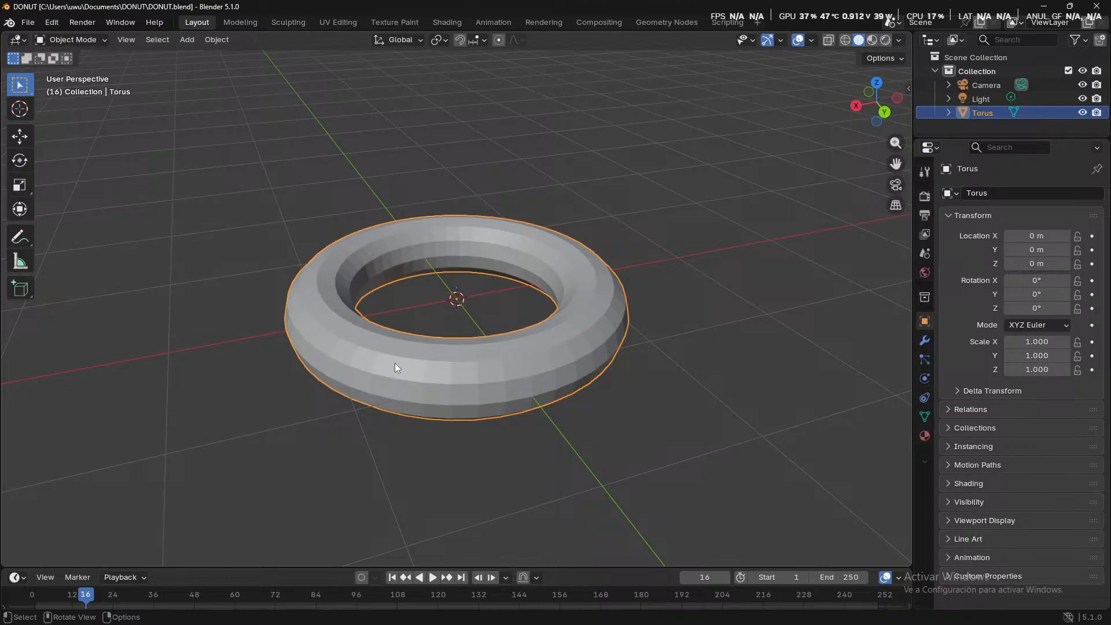
- Delete the existing torus from the scene
mouse_move(395, 368)
middle_mouse_down()
mouse_move(428, 440)
mouse_move(592, 463)
mouse_move(459, 473)
mouse_move(445, 514)
middle_mouse_up()
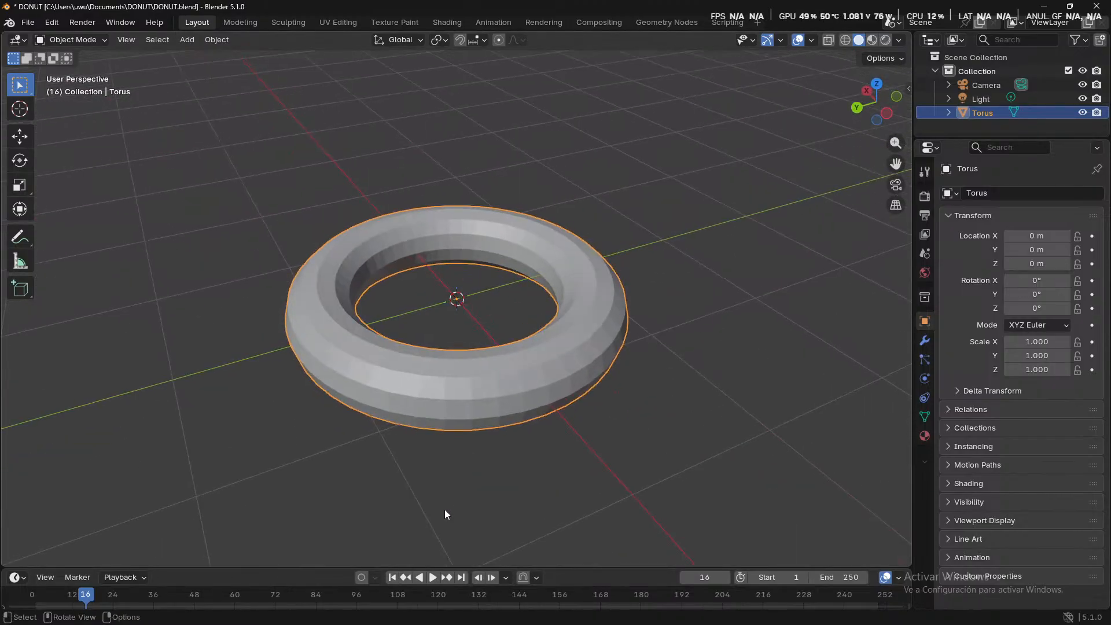
key("x")
left_click(484, 395)
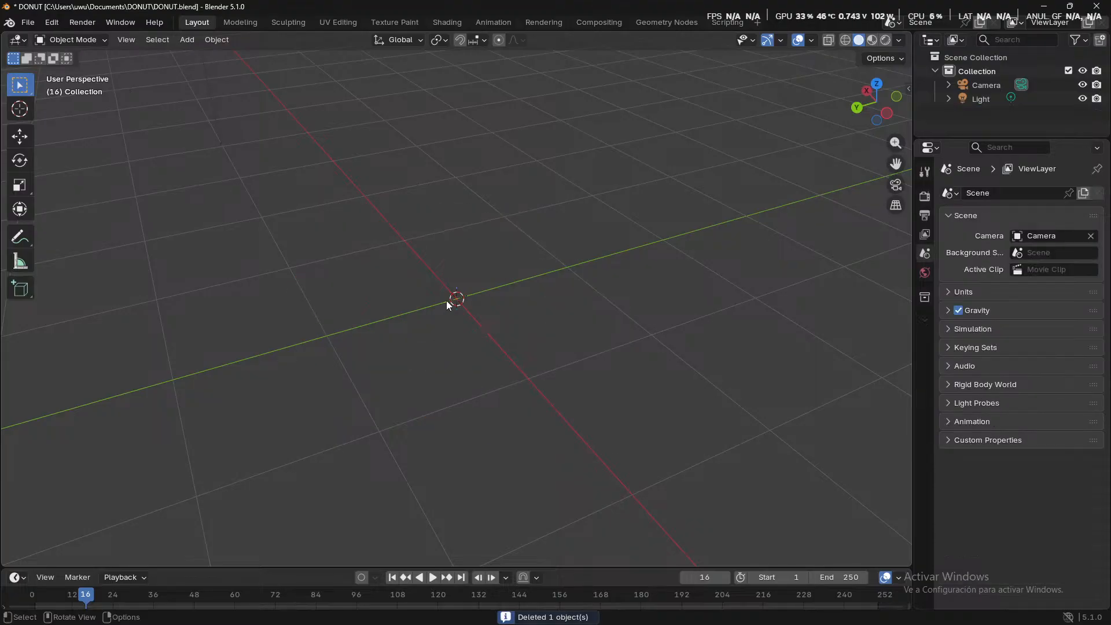
- Add a new torus mesh at the world origin
key("Caps_Lock")
key("Caps_Lock")
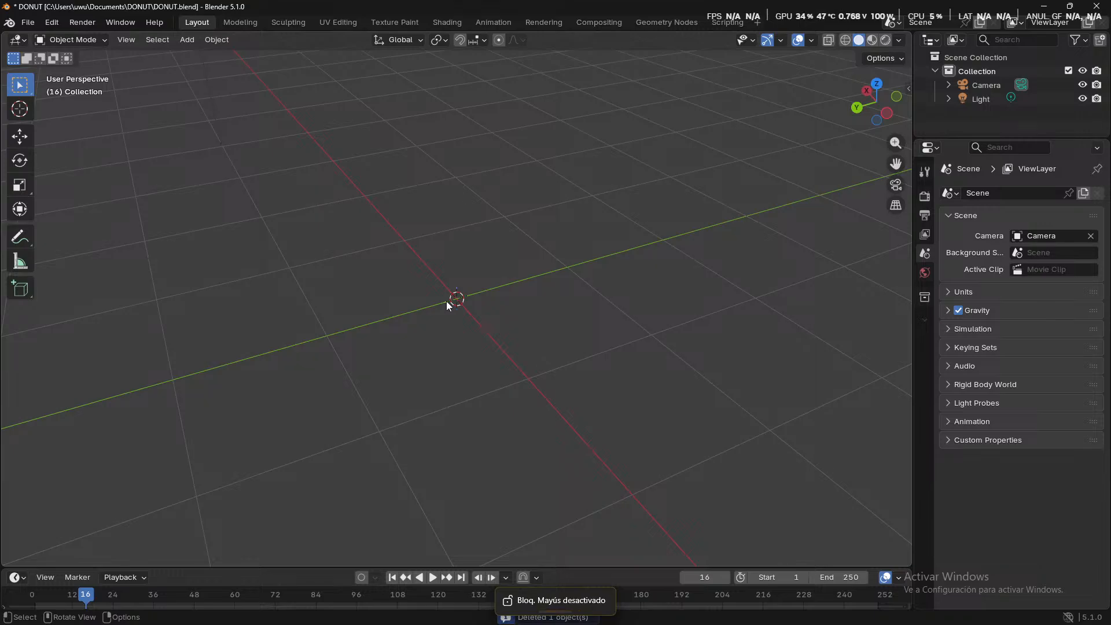
key("shift+a")
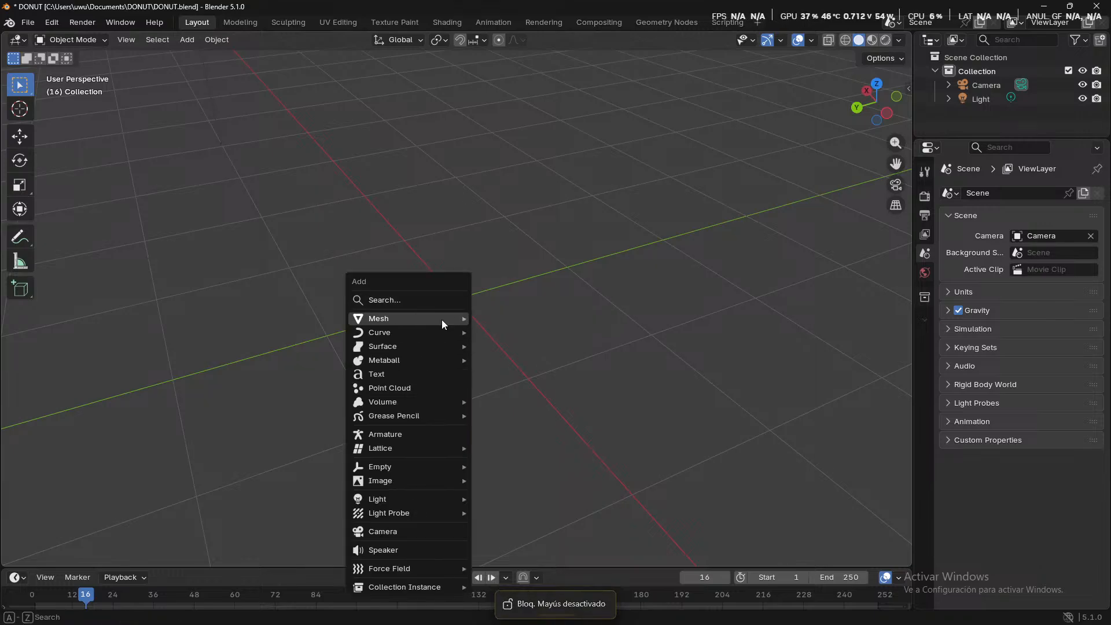
mouse_move(442, 320)
left_click(542, 415)
middle_click_drag(443, 464, 564, 478)
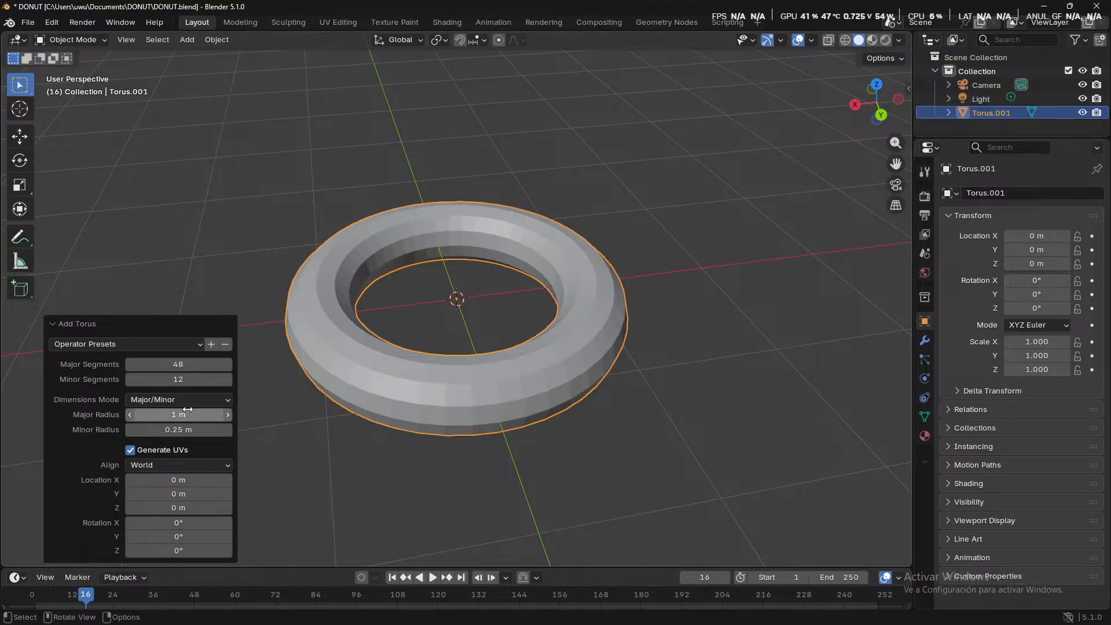
middle_click_drag(260, 421, 418, 439)
scroll(380, 400, "up", 2)
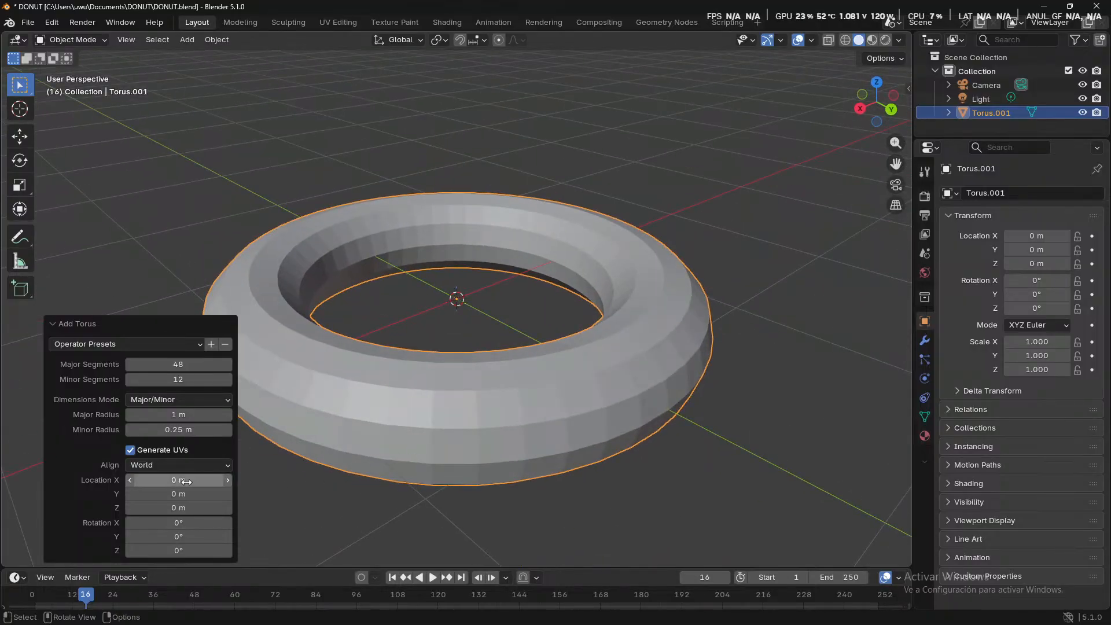
- Set the new torus's major radius to 0.1 m and its minor radius to 0.02 m
left_click_drag(197, 480, 196, 480)
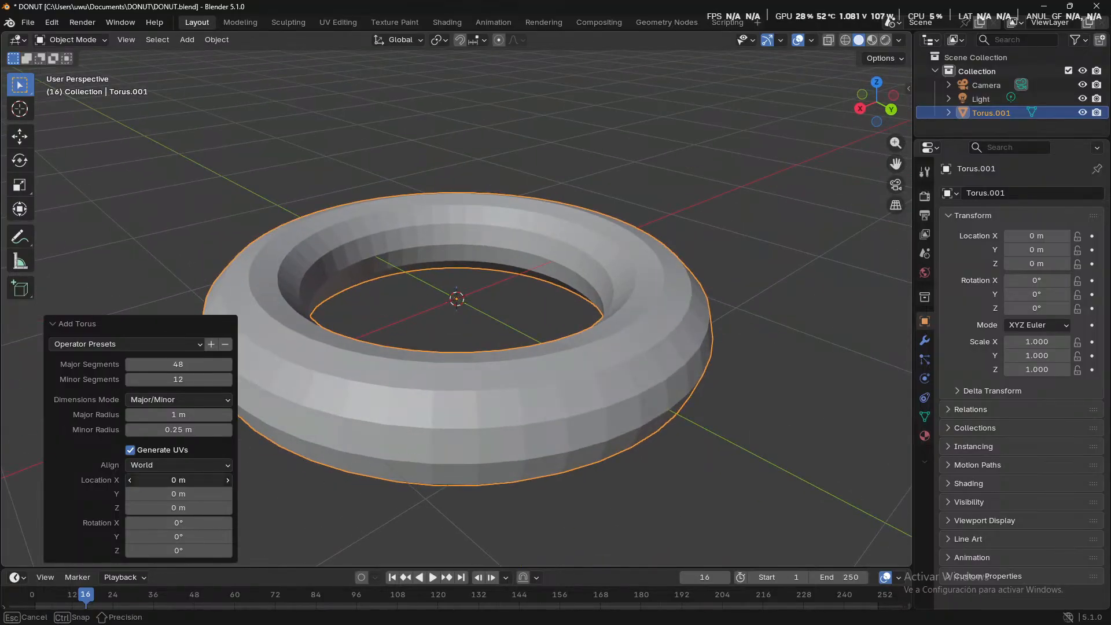
left_click(280, 528)
left_click_drag(178, 415, 178, 415)
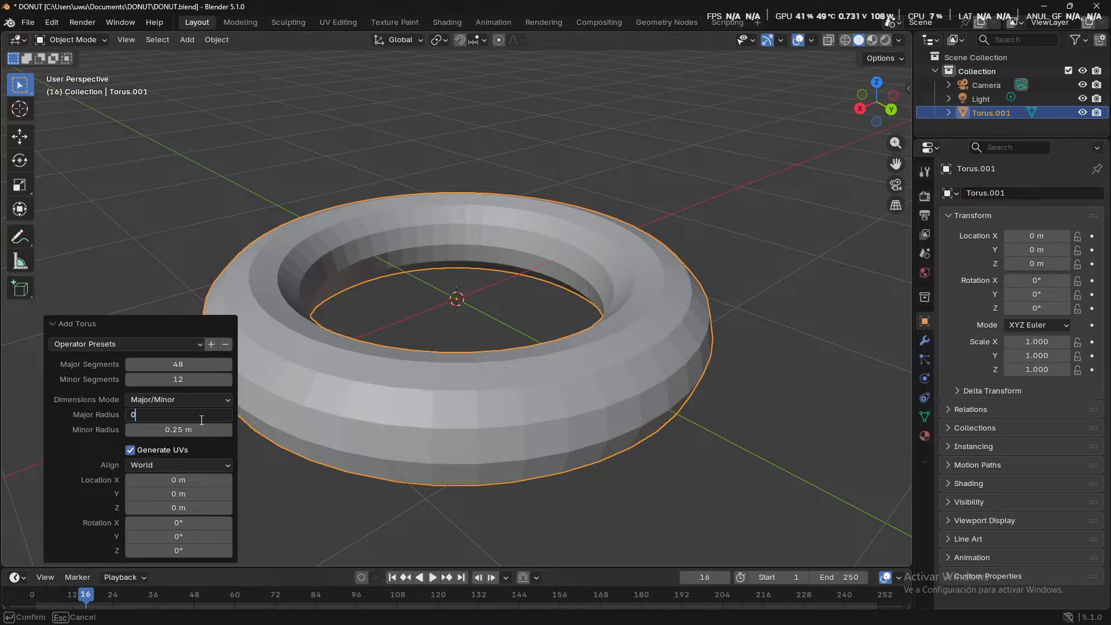
key("Return")
scroll(495, 328, "up", 6)
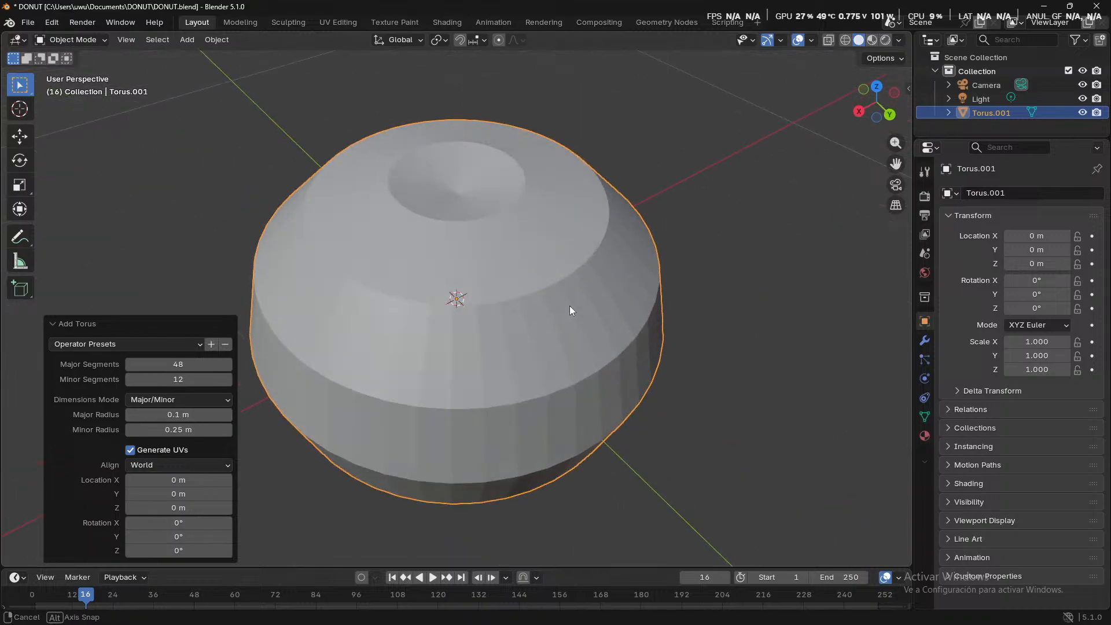
middle_click_drag(569, 305, 478, 338)
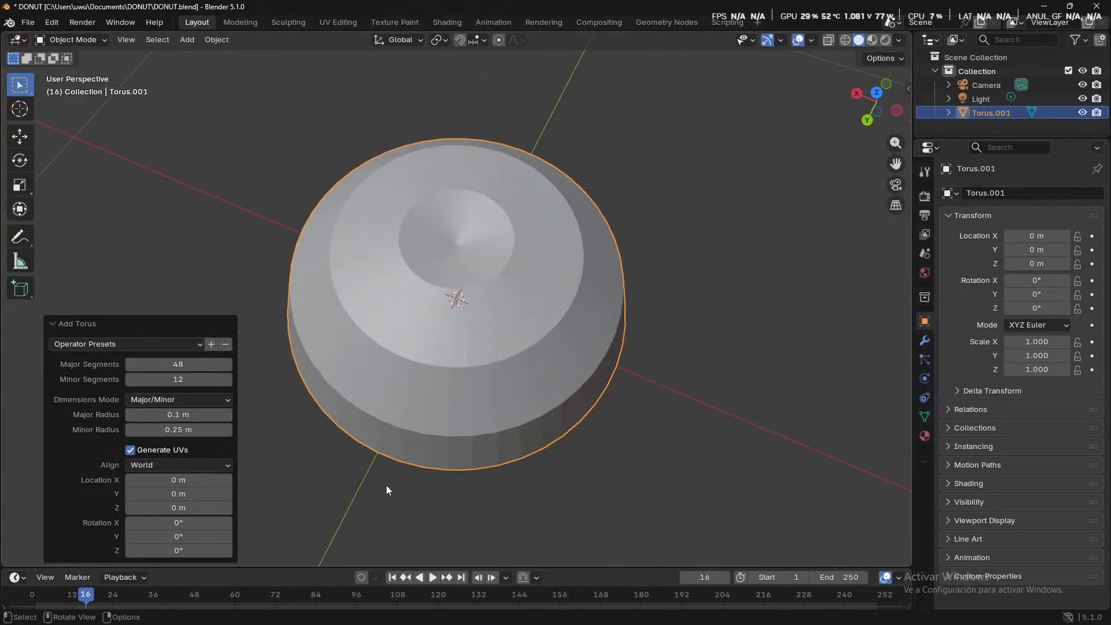
left_click_drag(178, 429, 152, 430)
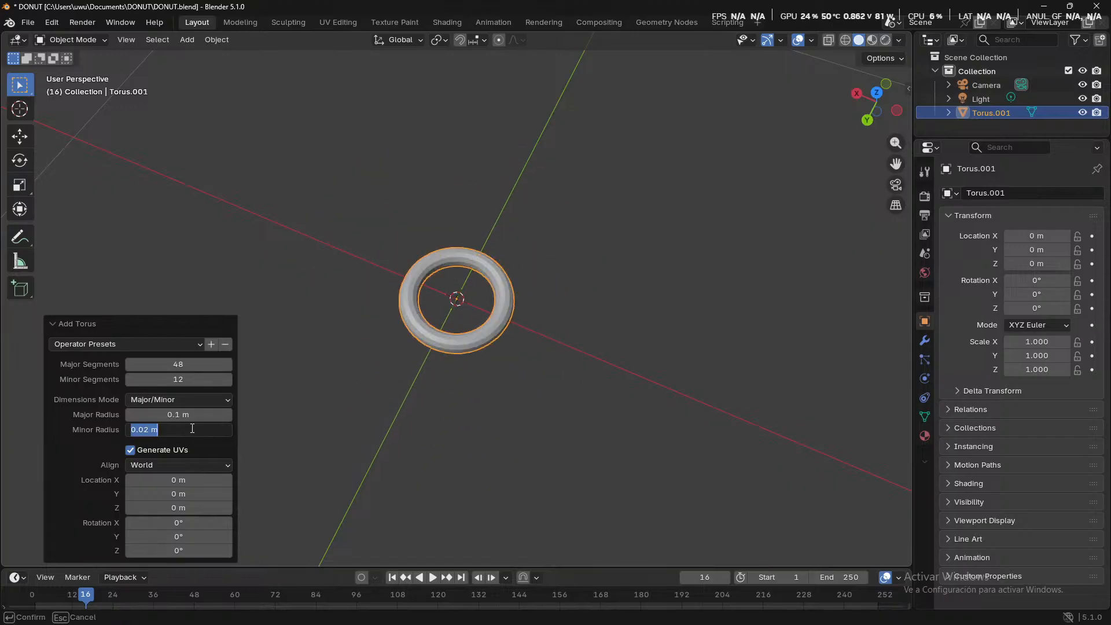
key("Return")
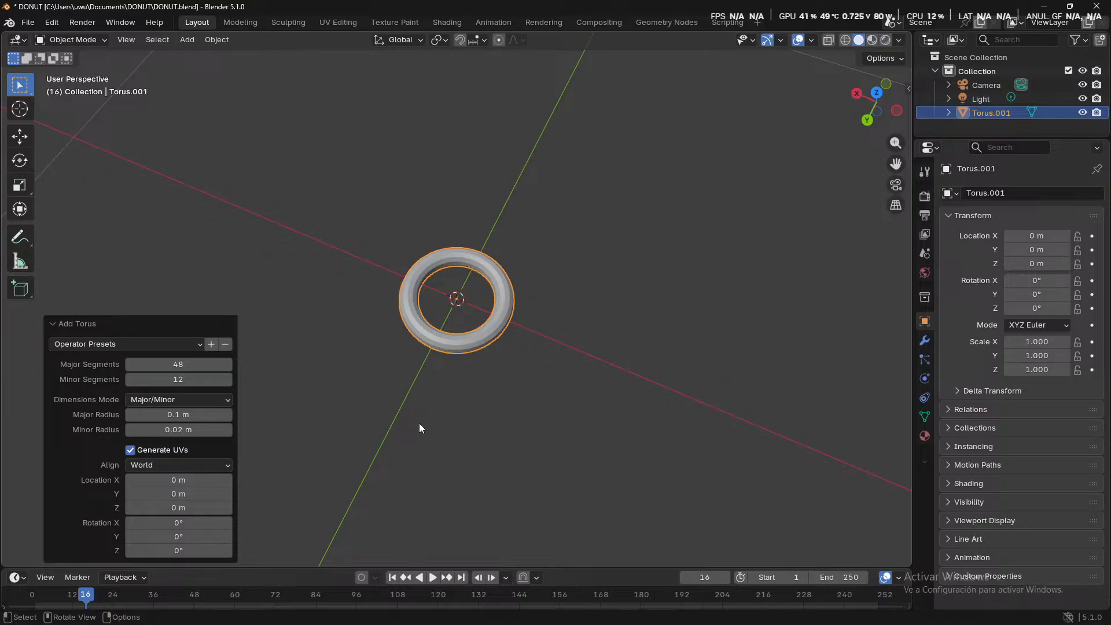
- Thicken the torus by raising its minor radius to 0.05 m
middle_click_drag(419, 422, 506, 377)
scroll(507, 384, "up", 5)
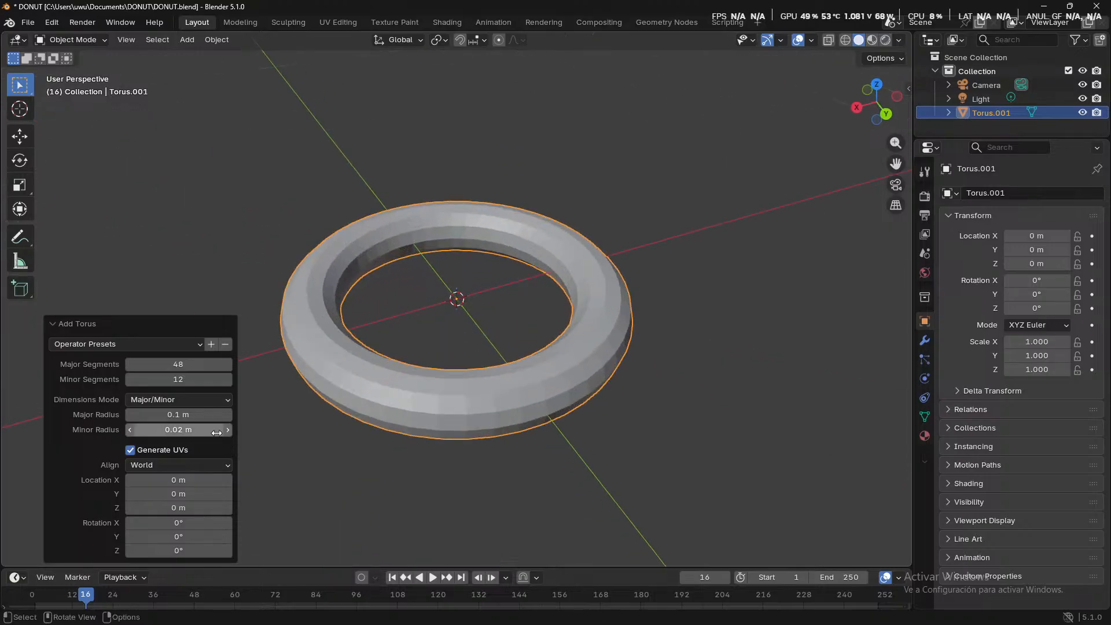
mouse_move(181, 429)
left_mouse_down()
mouse_move(243, 430)
mouse_move(174, 429)
mouse_move(197, 430)
left_mouse_up()
middle_click_drag(606, 352, 451, 341)
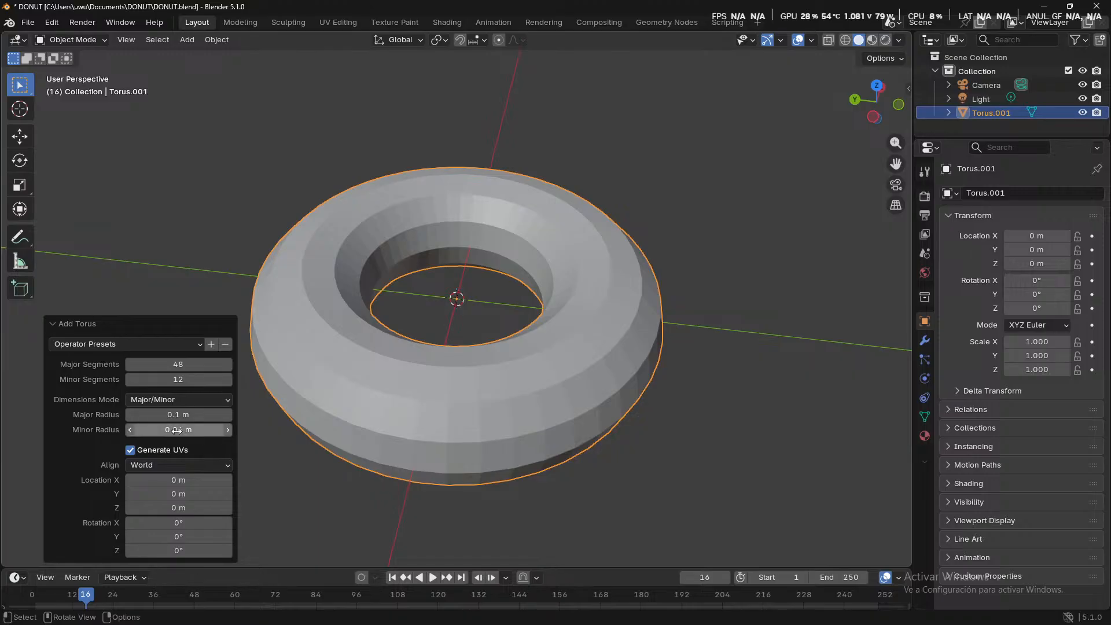
left_click_drag(176, 431, 202, 432)
left_click(227, 430)
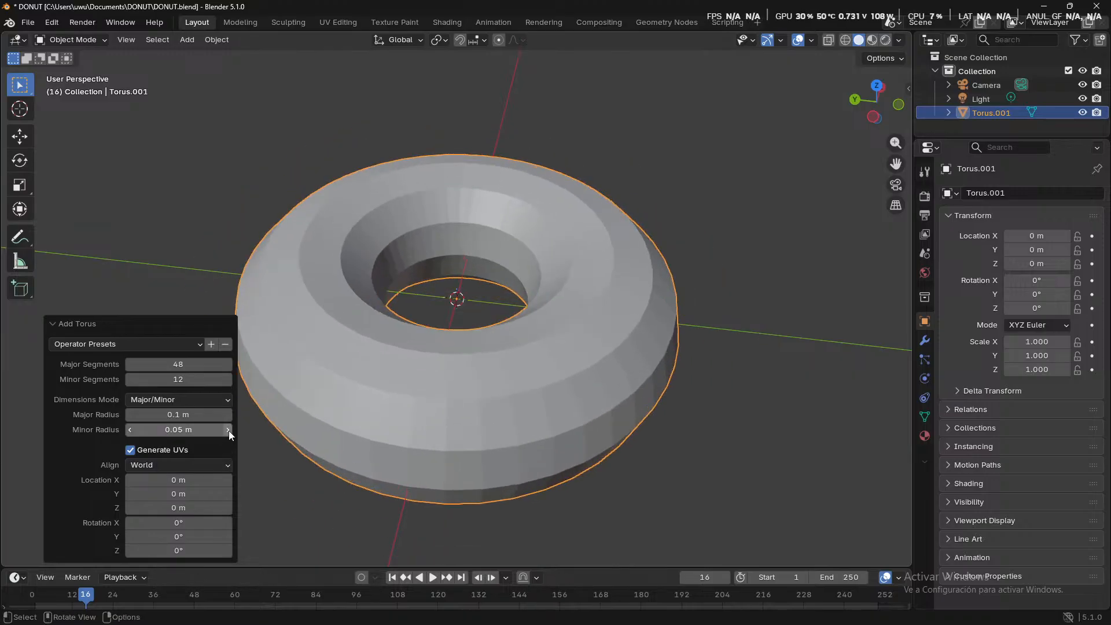
middle_click_drag(200, 443, 190, 414)
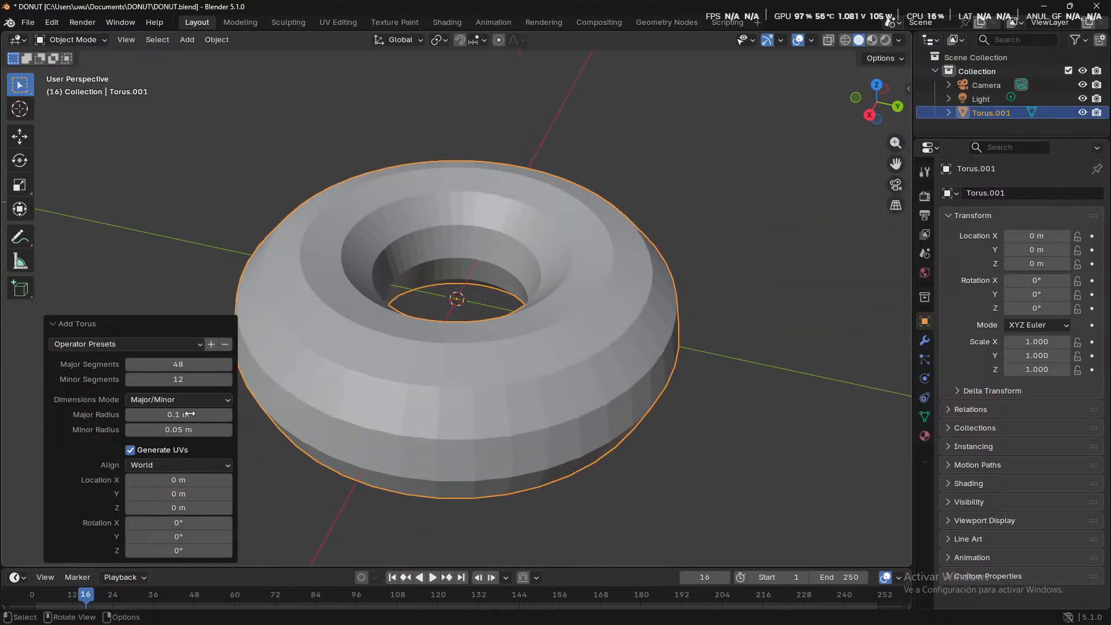
scroll(573, 453, "down", 4)
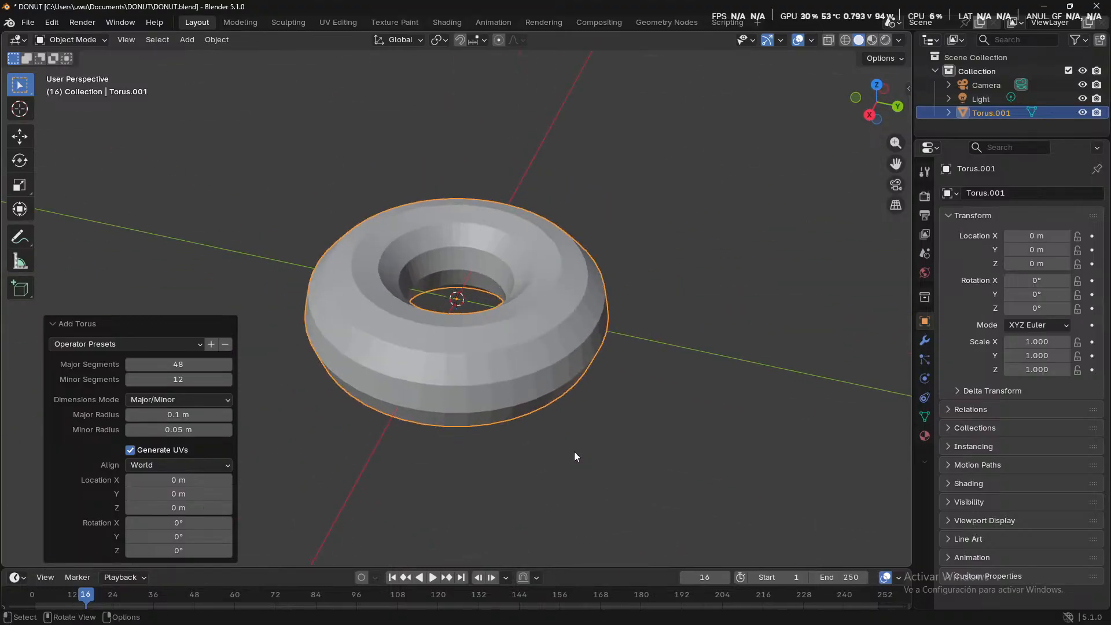
- Fine-tune the torus's minor radius to 0.049 m
scroll(574, 456, "up", 3)
middle_click_drag(521, 454, 437, 442)
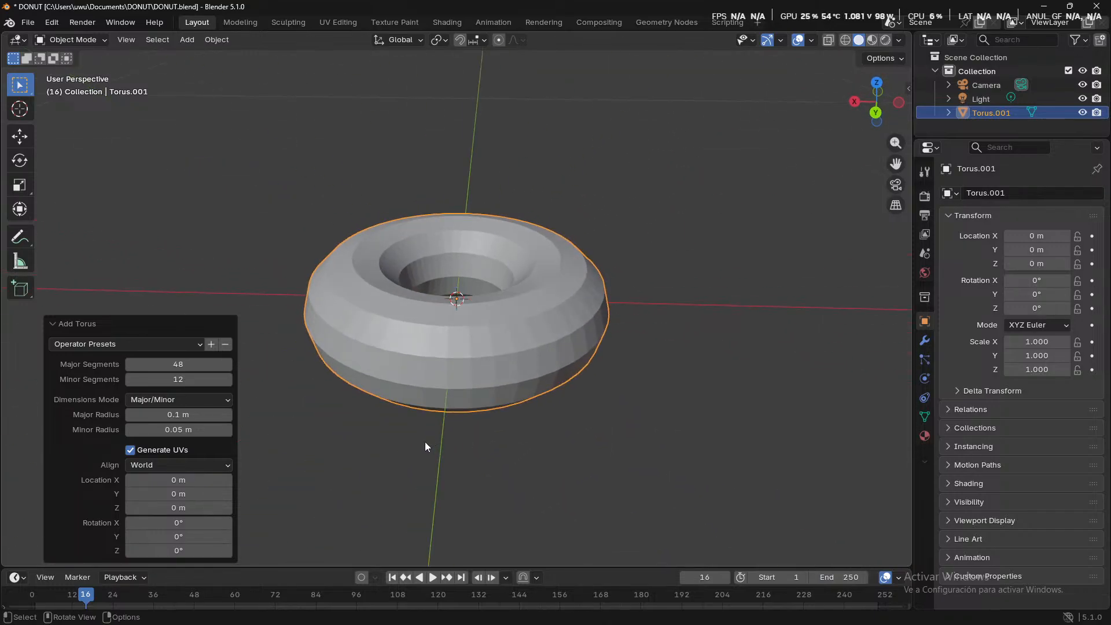
mouse_move(185, 429)
left_mouse_down()
mouse_move(145, 429)
mouse_move(168, 429)
left_mouse_up()
middle_click_drag(487, 437, 602, 499)
left_click_drag(168, 429, 184, 429)
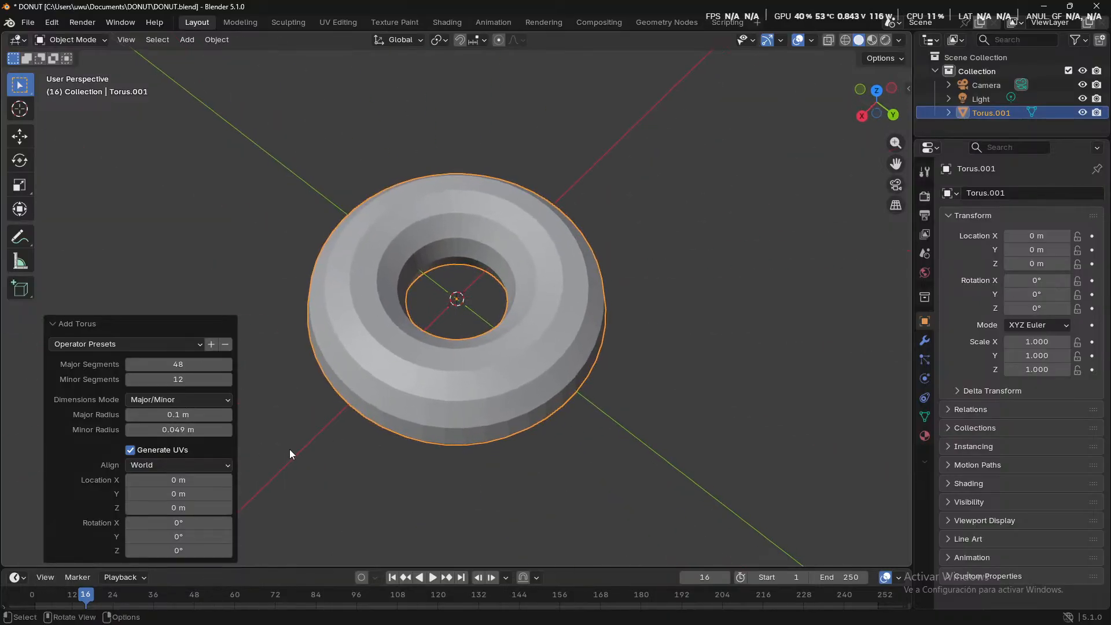
- Deselect the torus and inspect its overall shape from the side and from above
middle_click_drag(291, 453, 464, 379)
left_click(678, 507)
left_click(544, 357)
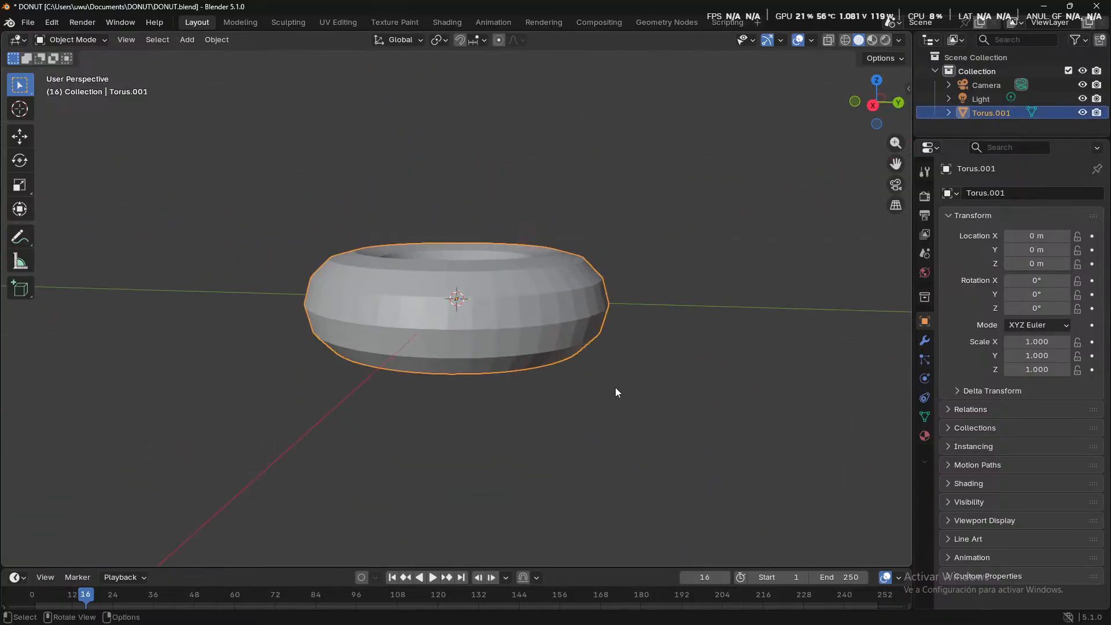
middle_click_drag(616, 392, 593, 414)
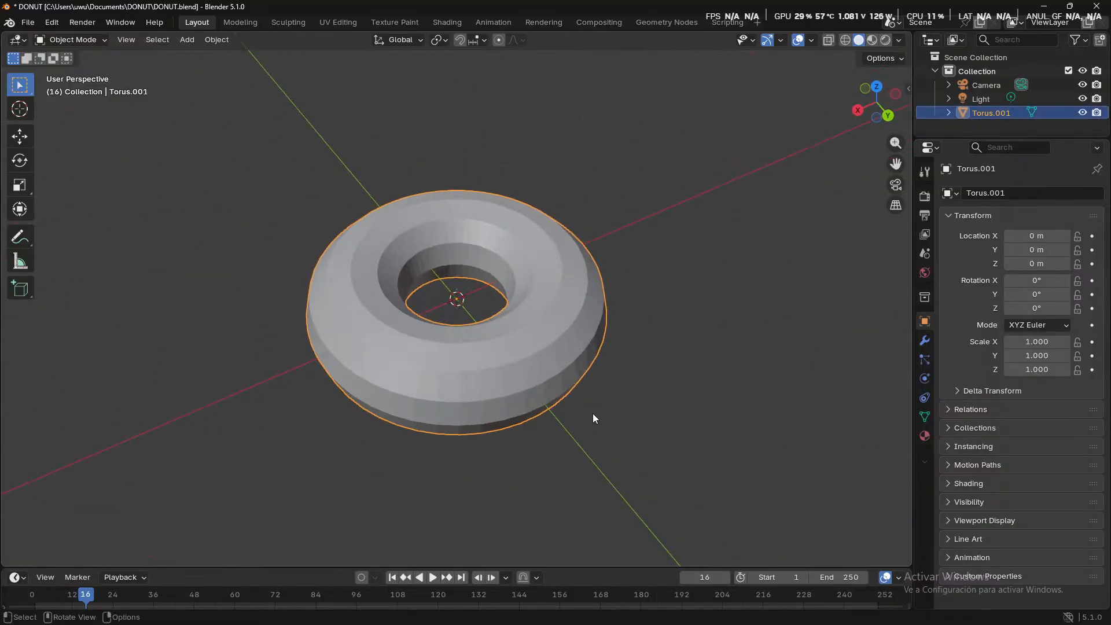
left_click(668, 409)
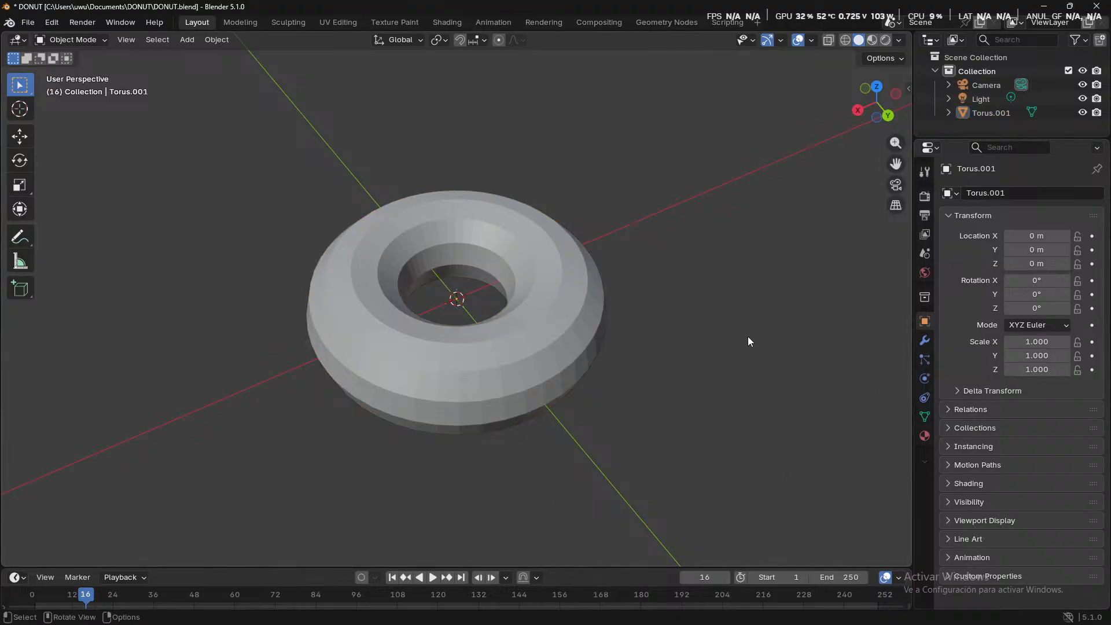
- Recall the Add Torus settings and try different minor segment counts, such as 32 and 3
key("F9")
left_click_drag(761, 373, 80, 269)
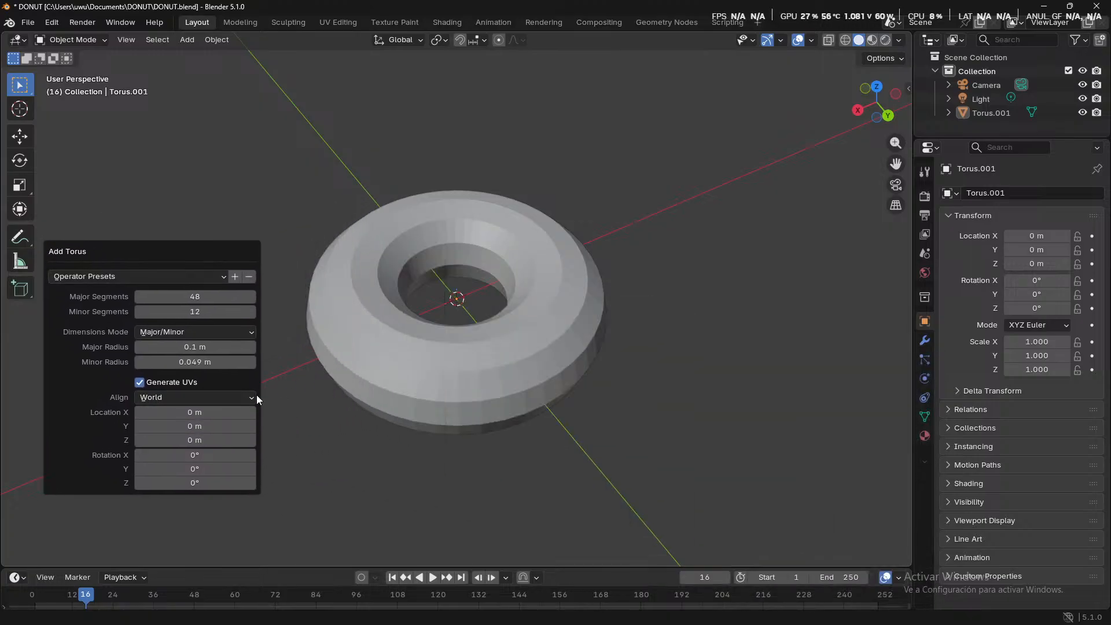
mouse_move(209, 302)
left_mouse_down()
mouse_move(137, 301)
mouse_move(189, 302)
left_mouse_up()
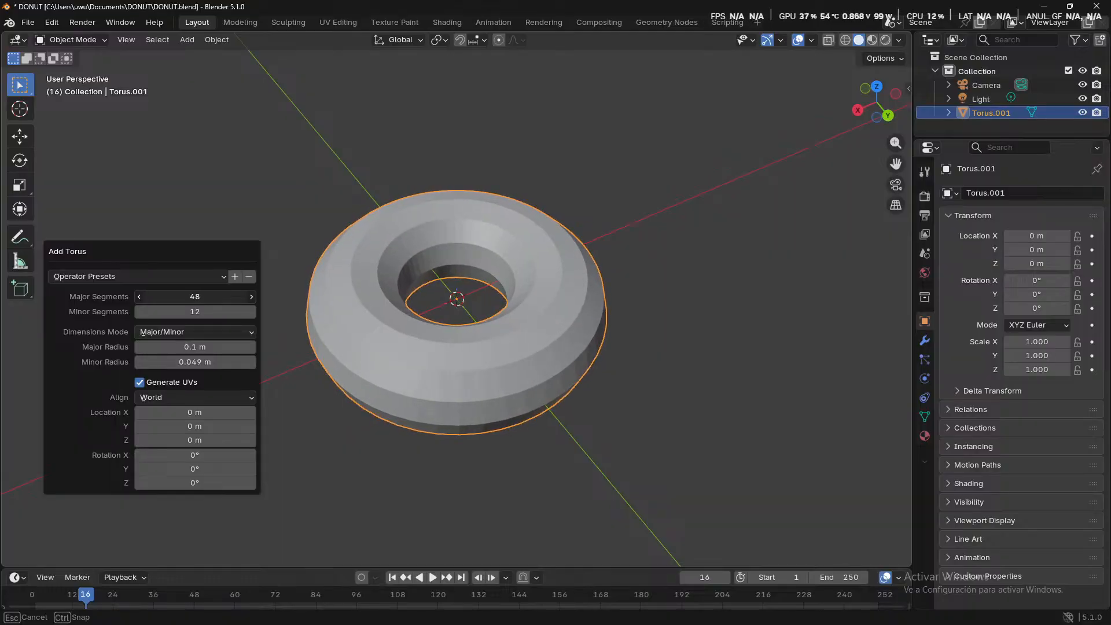
left_click_drag(200, 296, 232, 312)
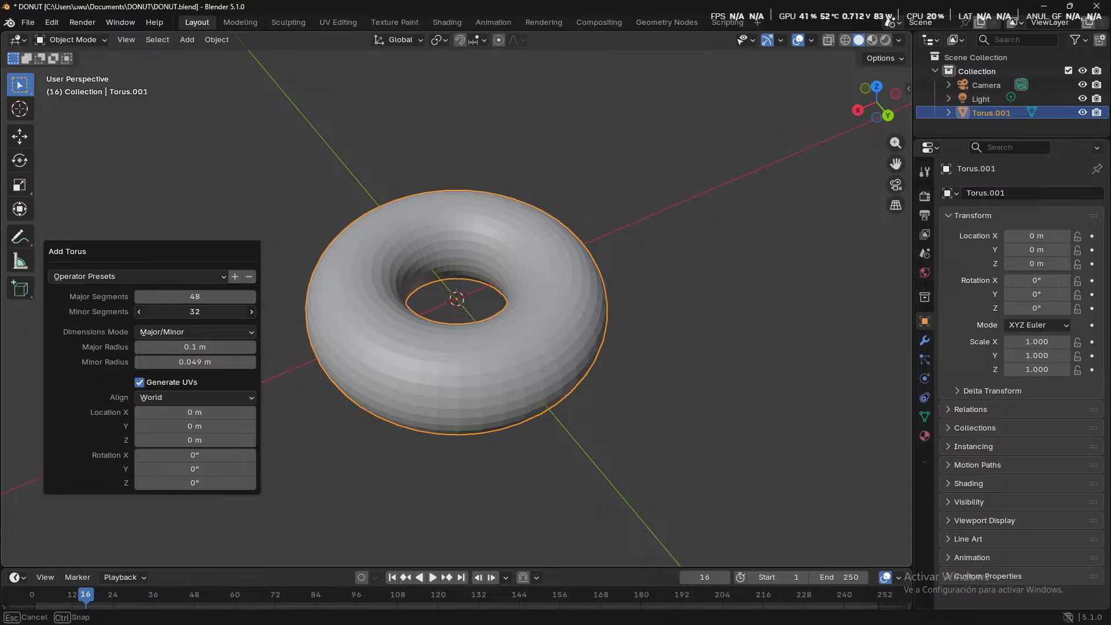
key("super")
key("super")
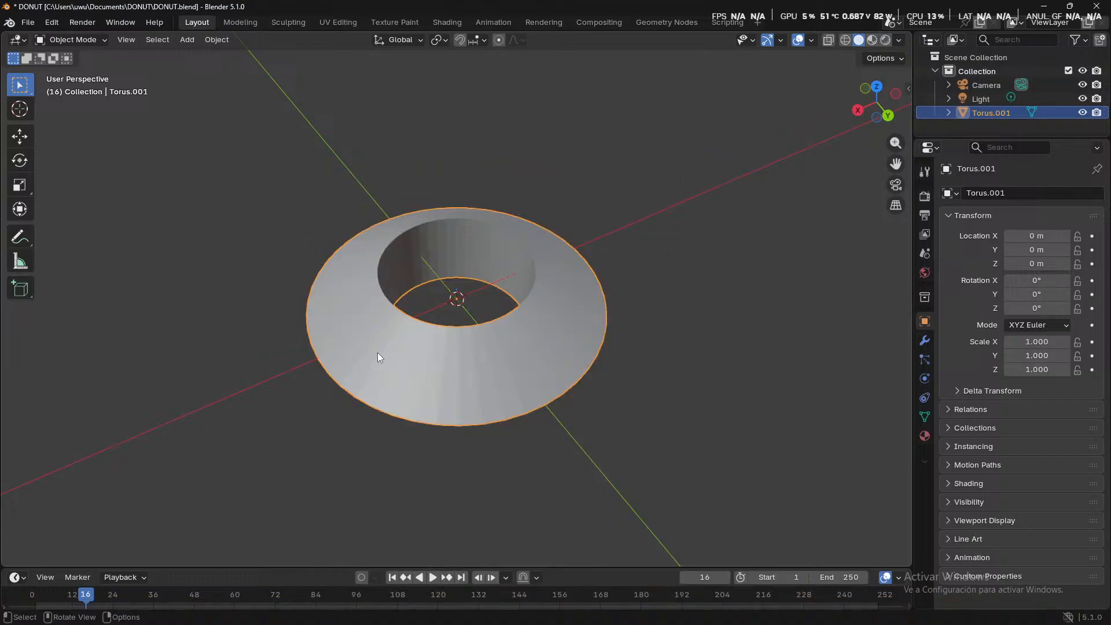
- Recall the Add Torus settings and set the torus's minor segments to 36
middle_click_drag(488, 370, 557, 461)
key("F9")
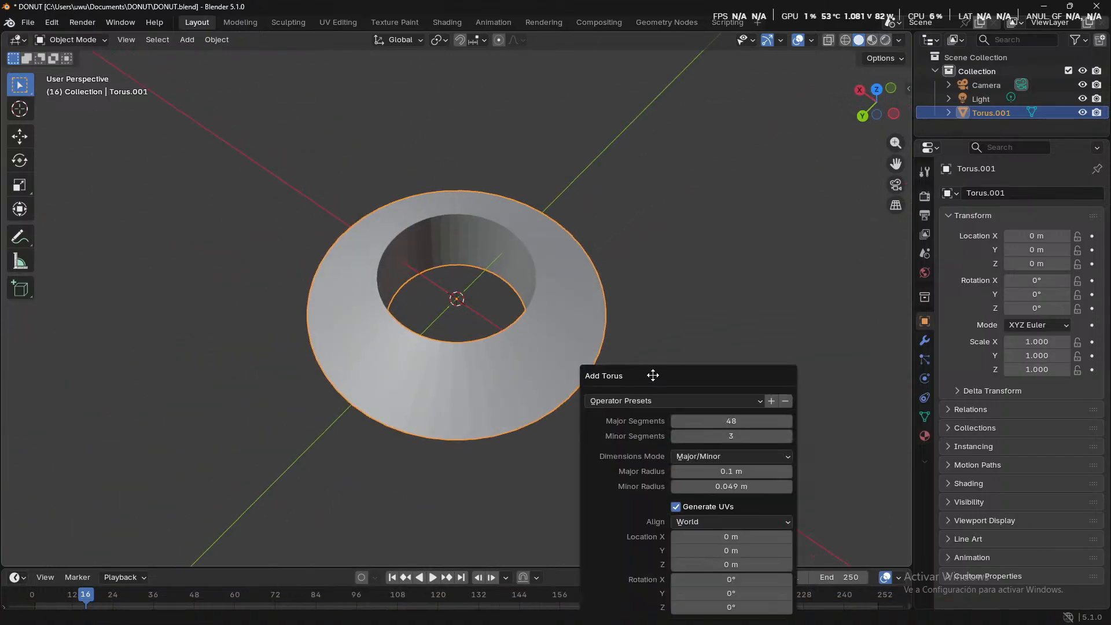
left_click_drag(651, 372, 136, 243)
left_click_drag(217, 303, 353, 303)
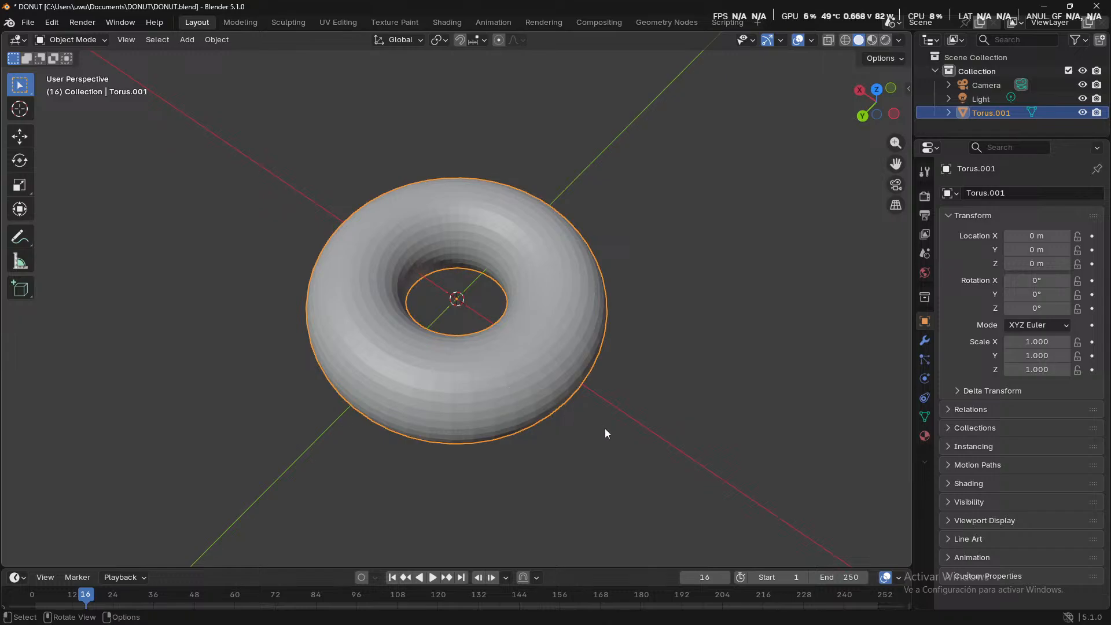
- Recall the Add Torus settings and lower the torus's minor segments well below 36 for a coarser, more faceted surface
middle_click_drag(603, 448, 364, 429)
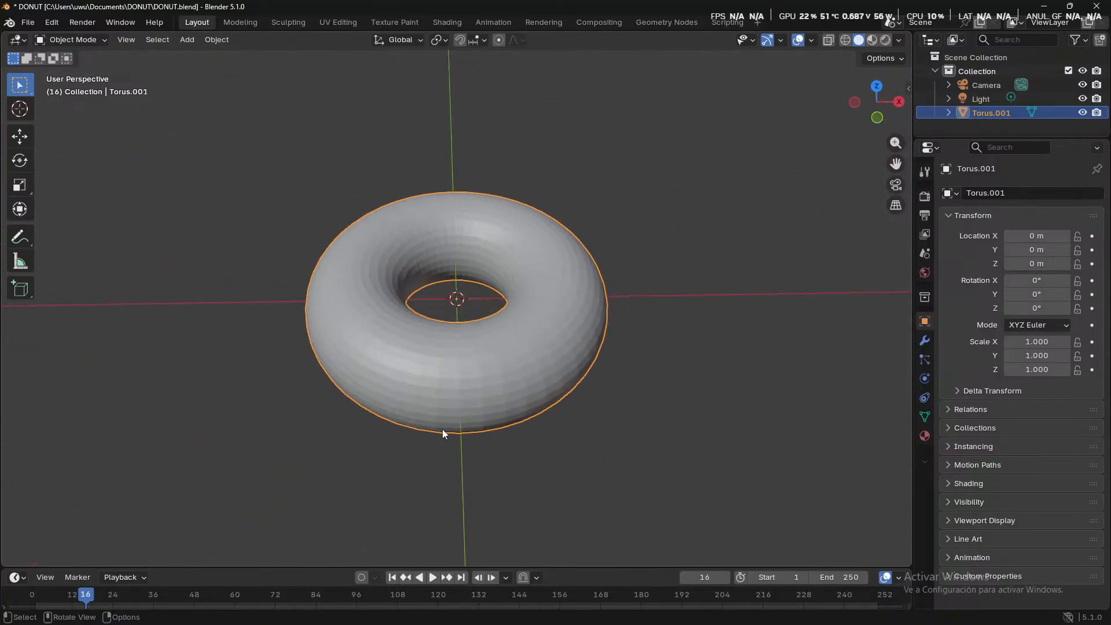
key("F9")
left_click_drag(525, 374, 107, 203)
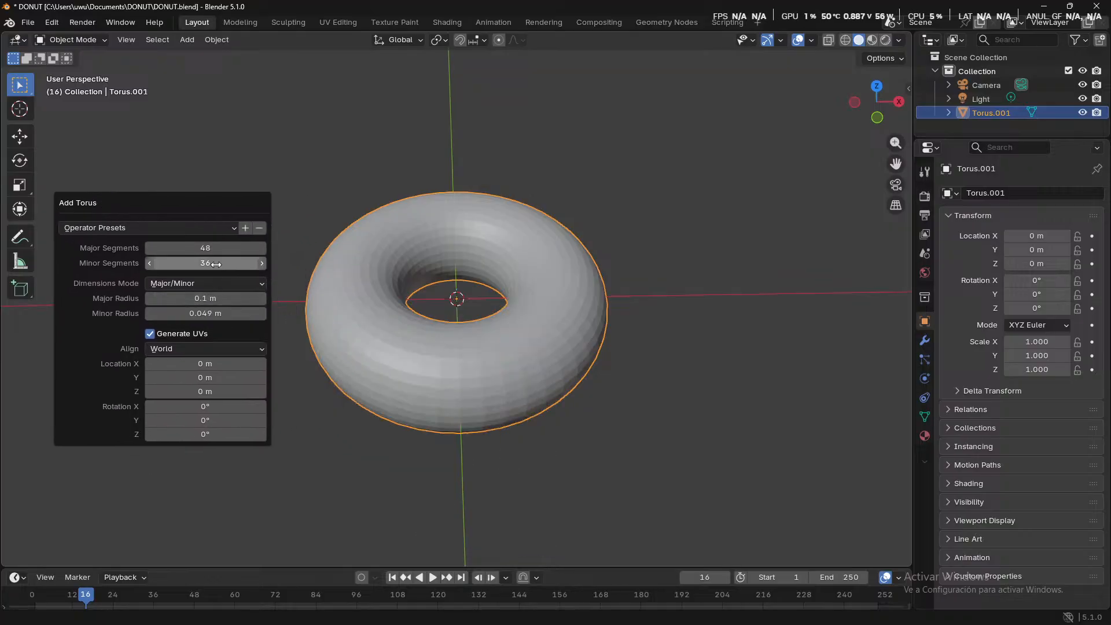
left_click_drag(205, 263, 165, 263)
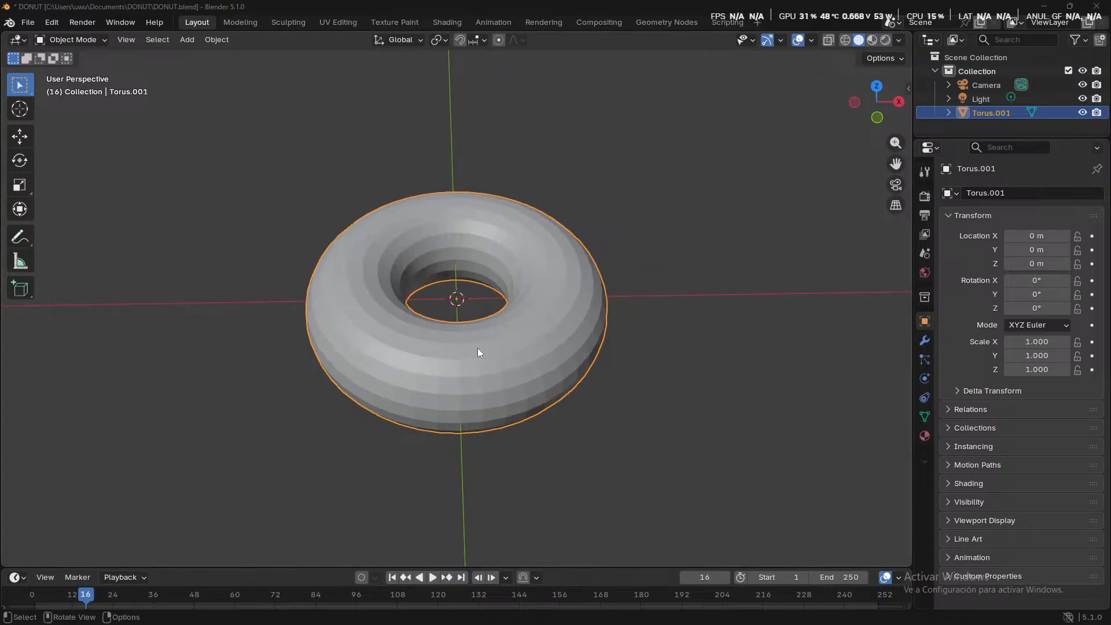
key("F9")
left_click_drag(510, 367, 105, 253)
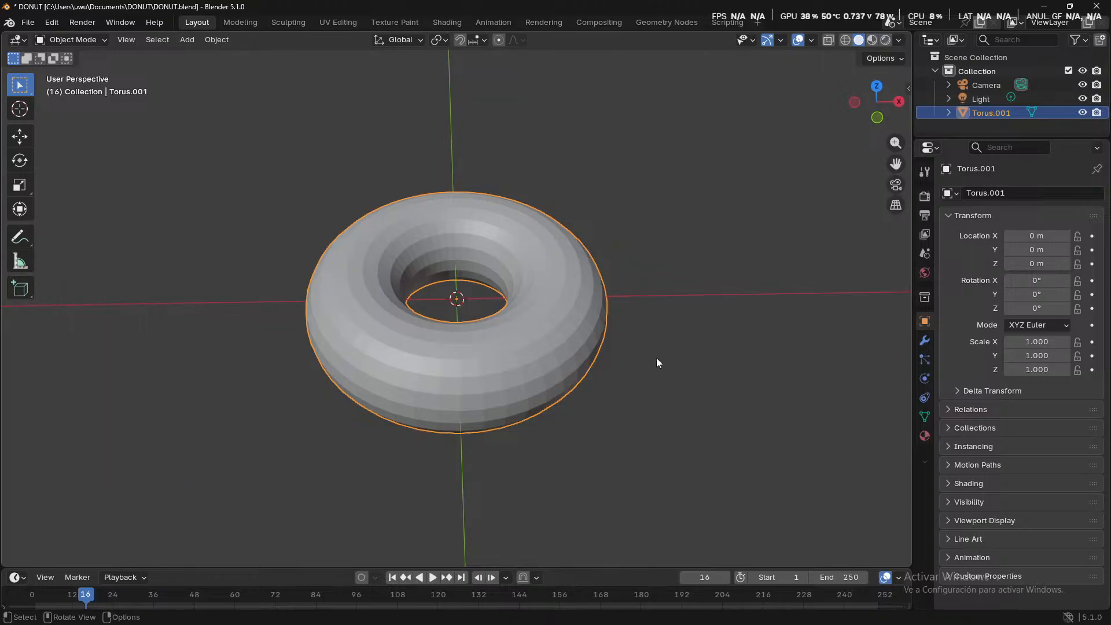
middle_click_drag(656, 358, 318, 423)
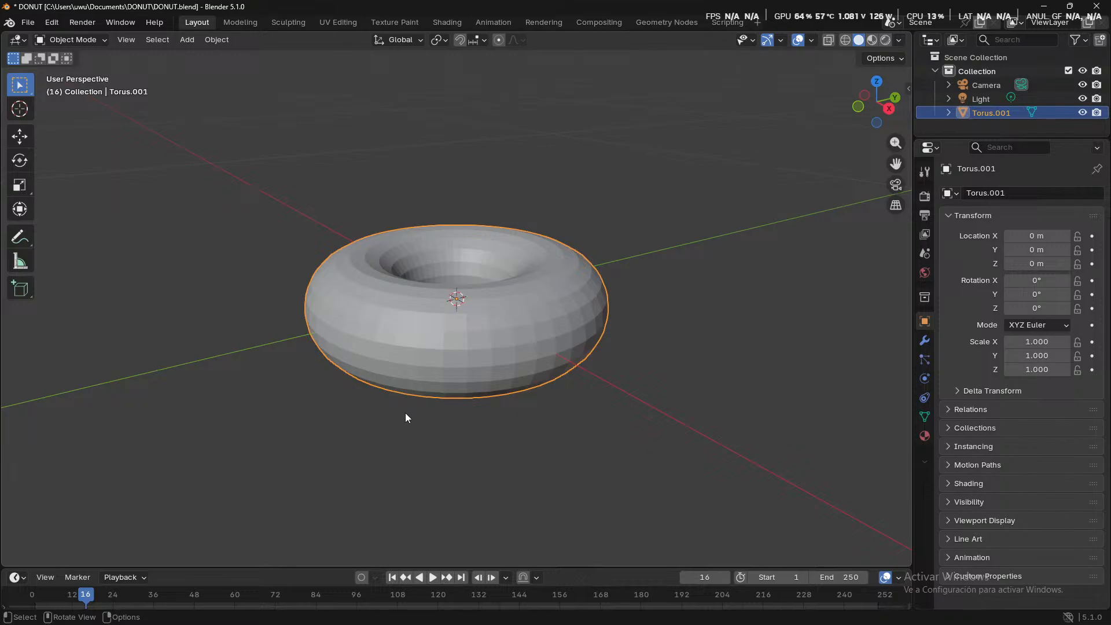
middle_click_drag(494, 366, 443, 381)
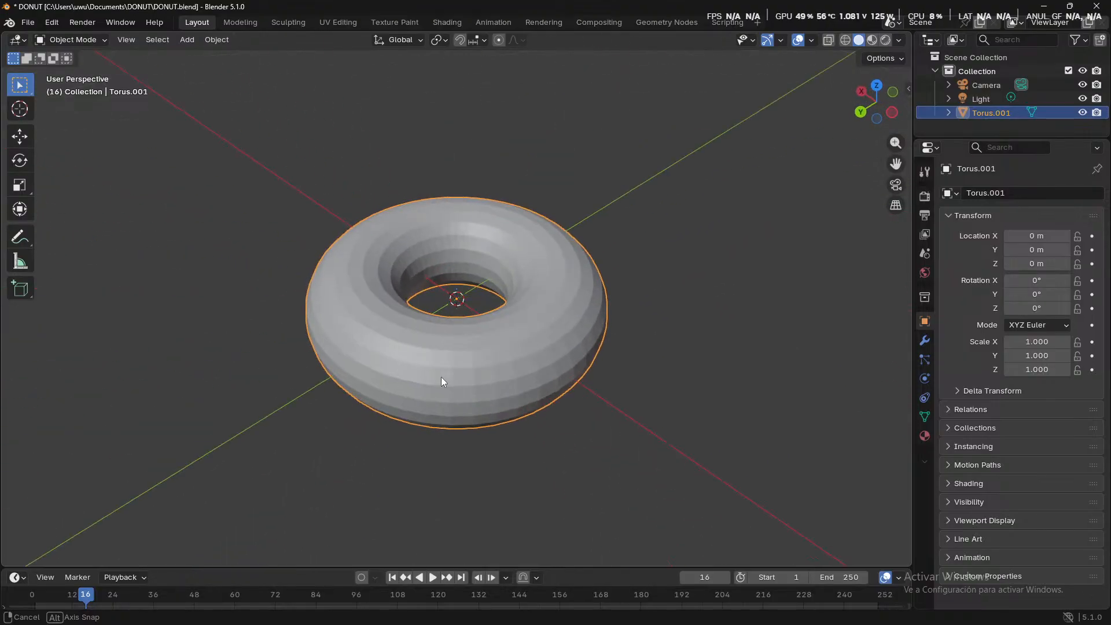
- Preview the faceted torus in Material Preview shading from several angles, and return the viewport to Solid shading
right_click(443, 400)
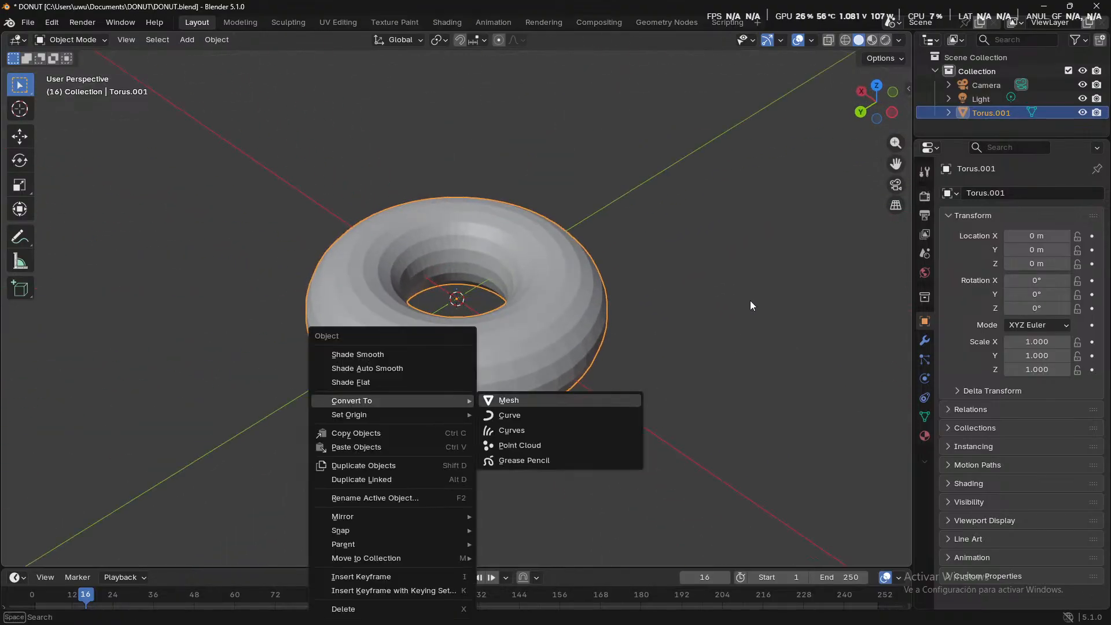
middle_click_drag(750, 301, 816, 84)
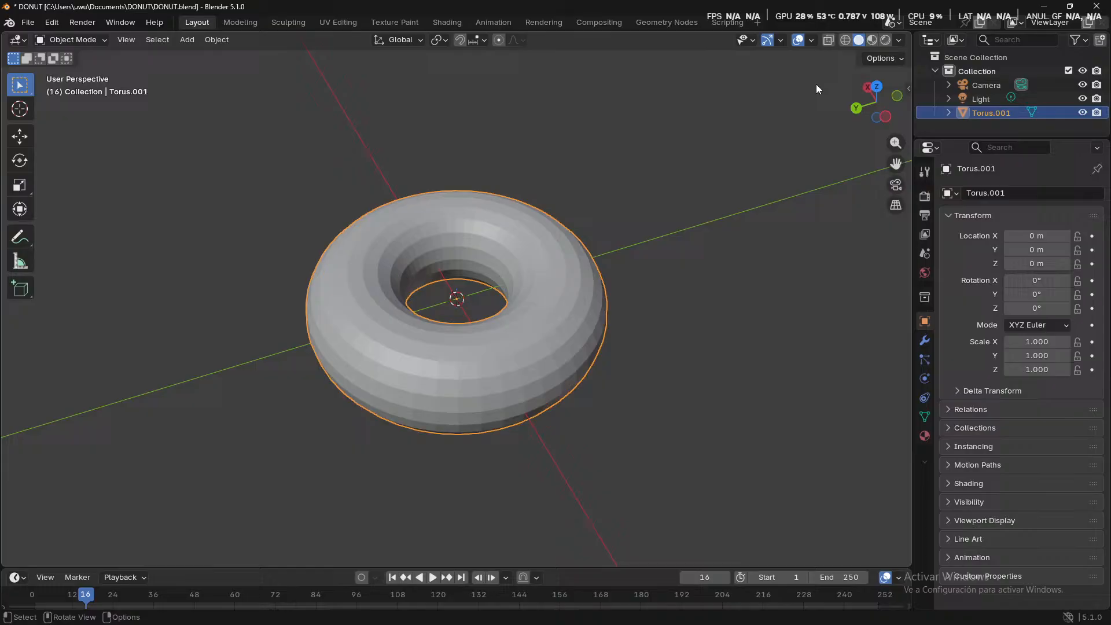
left_click(871, 40)
mouse_move(720, 394)
middle_mouse_down()
mouse_move(732, 390)
mouse_move(772, 267)
middle_mouse_up()
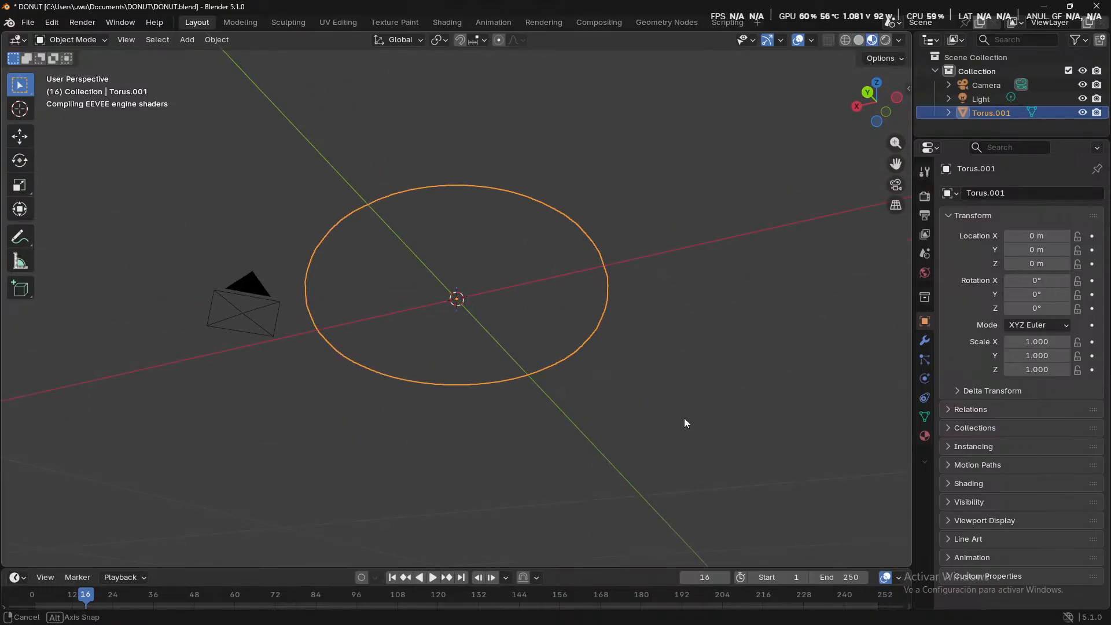
mouse_move(624, 397)
middle_mouse_down()
mouse_move(665, 257)
mouse_move(831, 232)
mouse_move(772, 306)
mouse_move(612, 353)
mouse_move(559, 44)
mouse_move(614, 213)
mouse_move(598, 275)
mouse_move(596, 400)
mouse_move(624, 365)
mouse_move(772, 308)
mouse_move(754, 336)
middle_mouse_up()
scroll(755, 337, "down", 5)
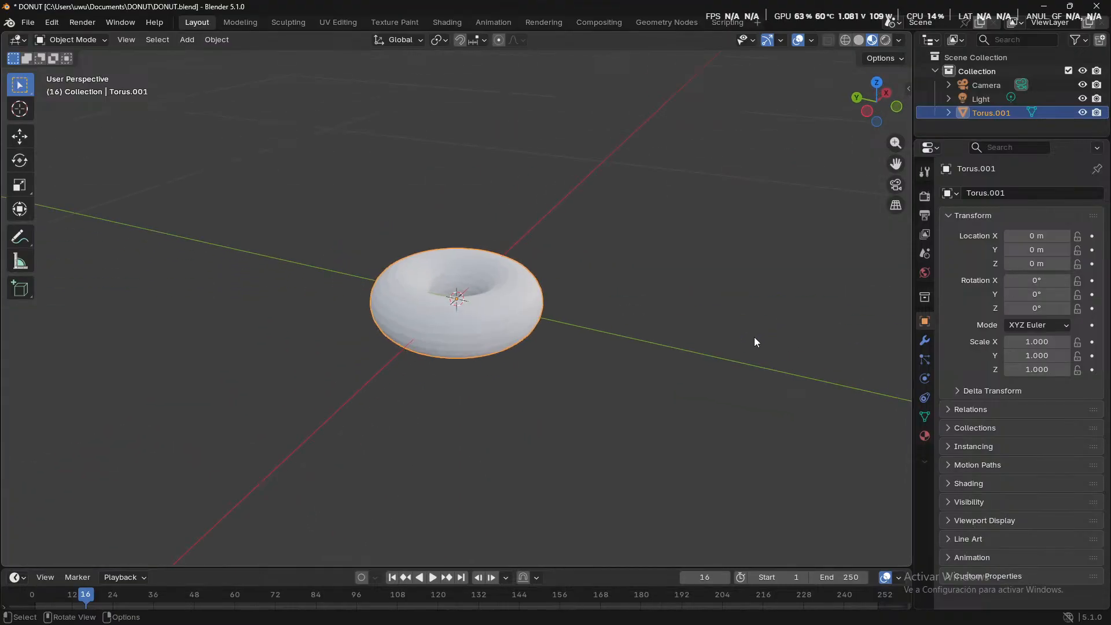
scroll(736, 345, "up", 2)
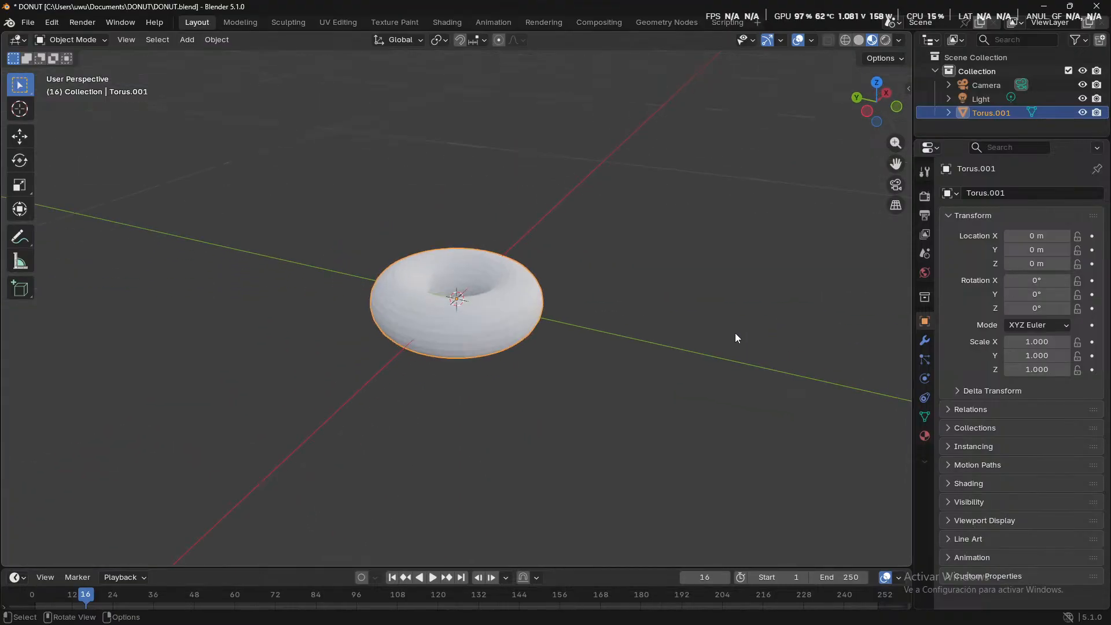
left_click(858, 40)
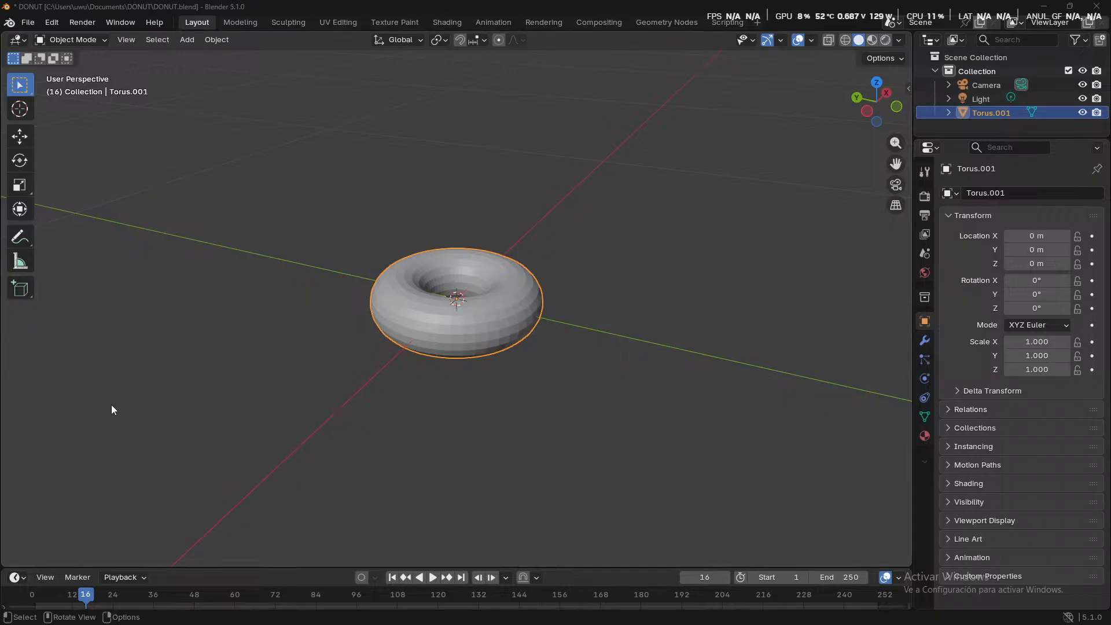
- Apply Shade Smooth to the torus
middle_click_drag(112, 408, 307, 472)
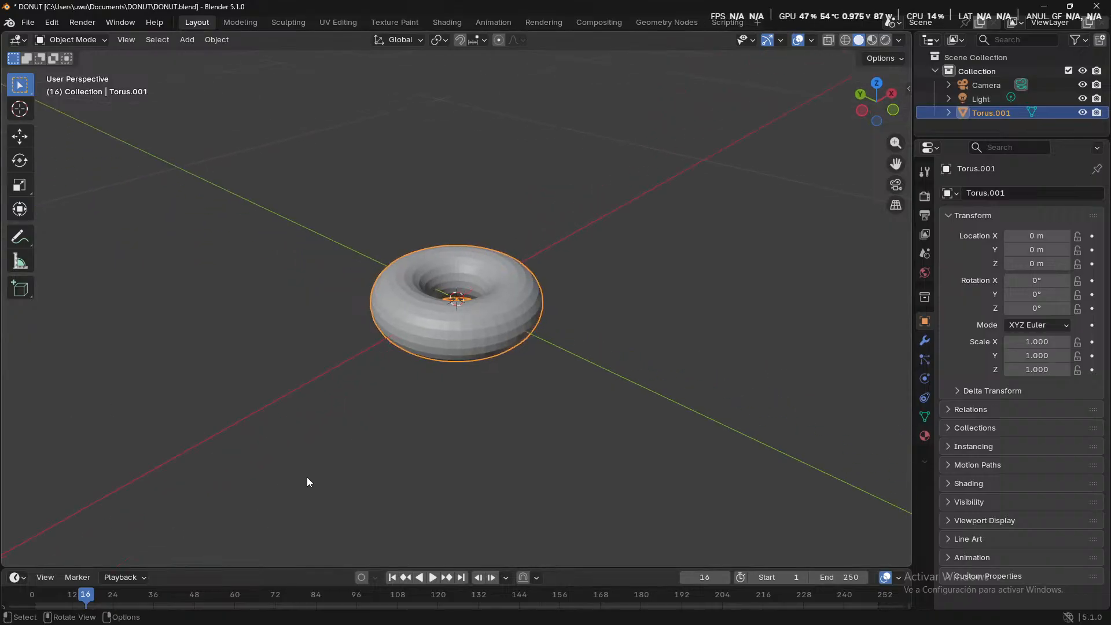
right_click(502, 316)
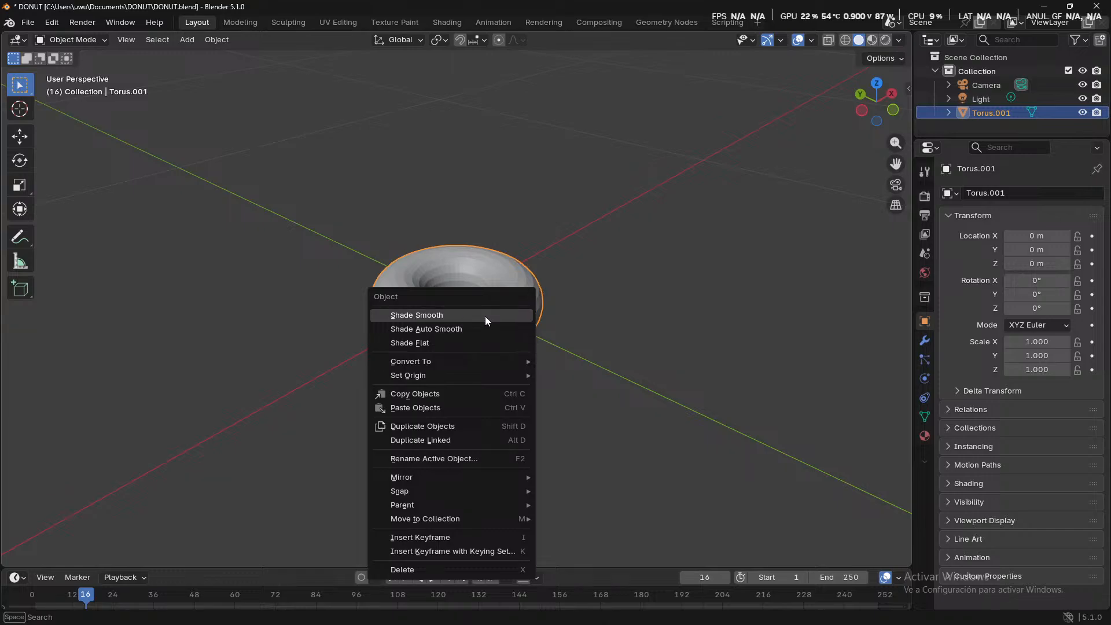
left_click(484, 314)
scroll(509, 349, "up", 5)
middle_click_drag(508, 349, 333, 423)
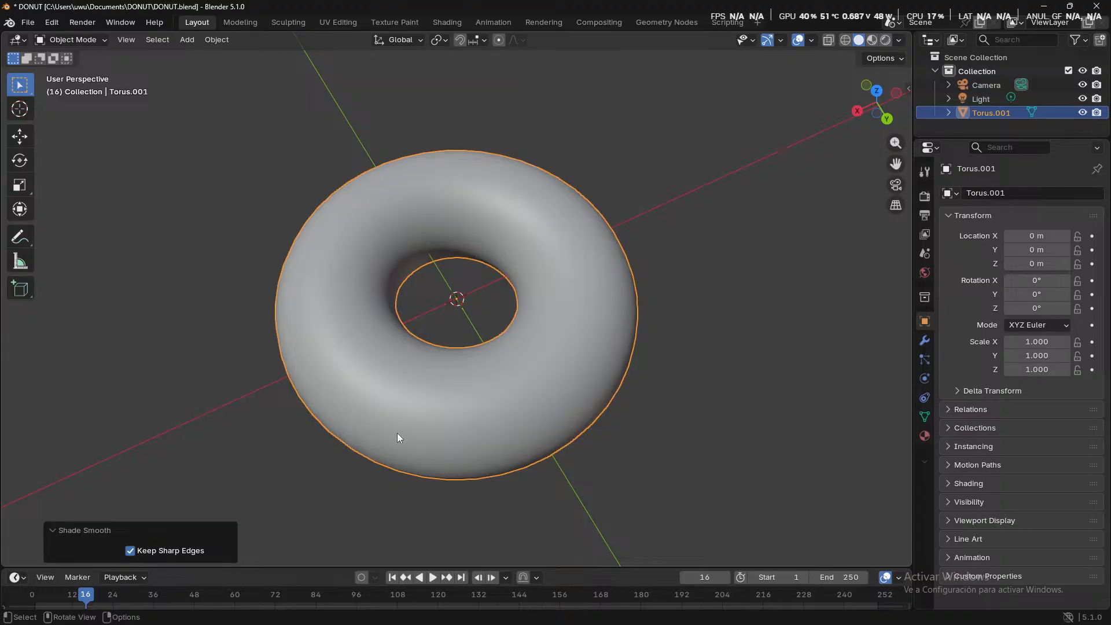
- Check the smooth-shaded torus in Material Preview from the side and from above, and switch back to Solid shading
middle_click_drag(397, 439, 704, 438)
scroll(594, 448, "down", 2)
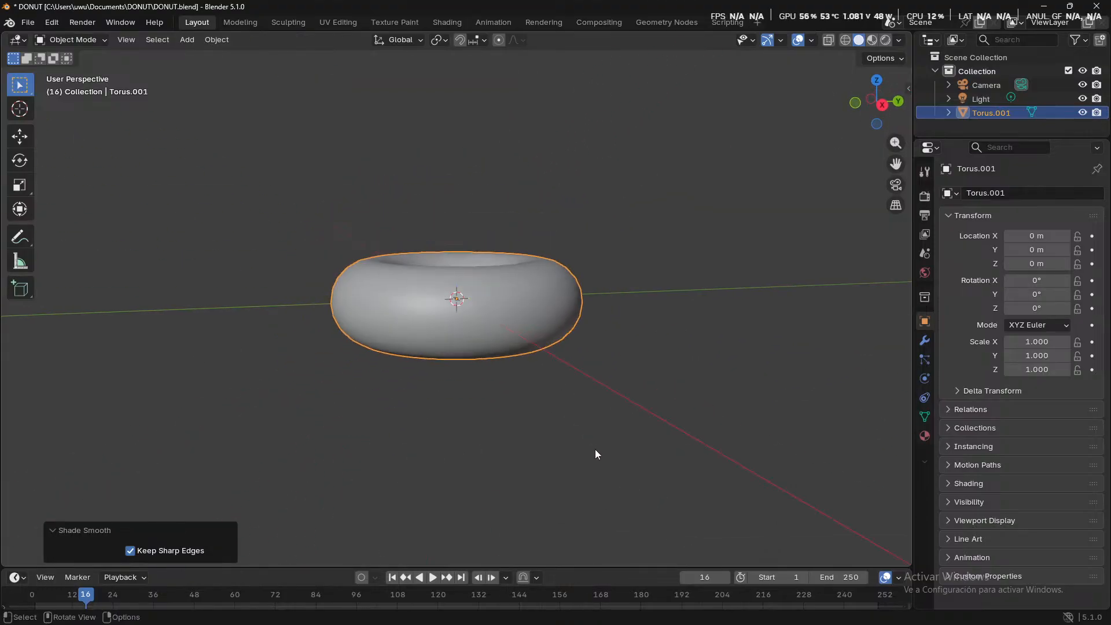
scroll(630, 412, "up", 1)
middle_click_drag(654, 409, 655, 425)
left_click(871, 41)
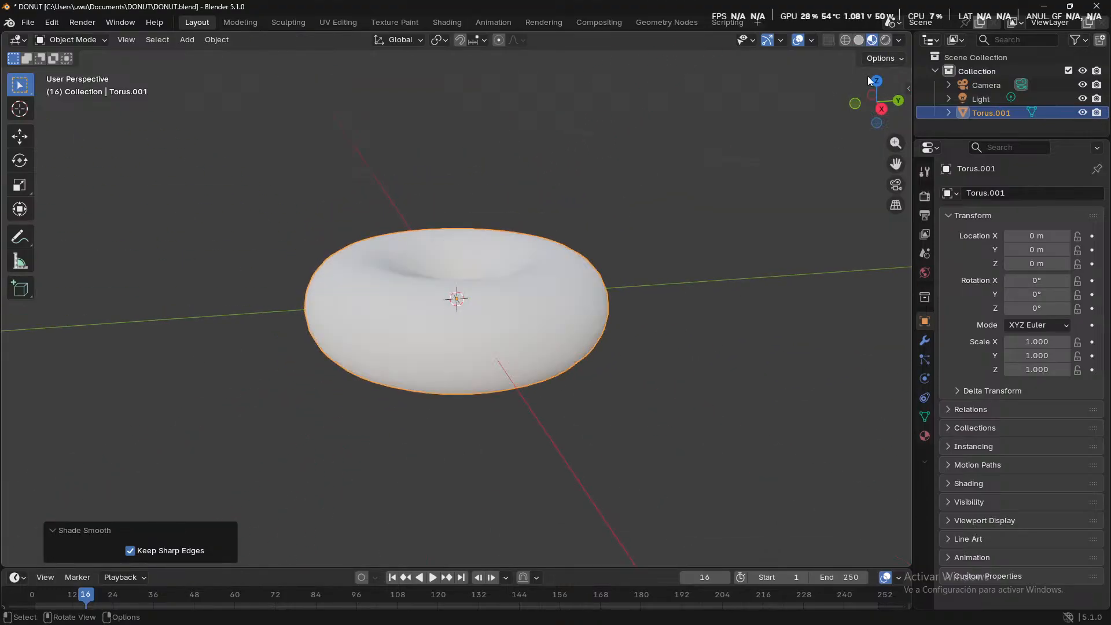
mouse_move(791, 294)
middle_mouse_down()
mouse_move(788, 309)
mouse_move(617, 332)
mouse_move(618, 177)
mouse_move(608, 321)
middle_mouse_up()
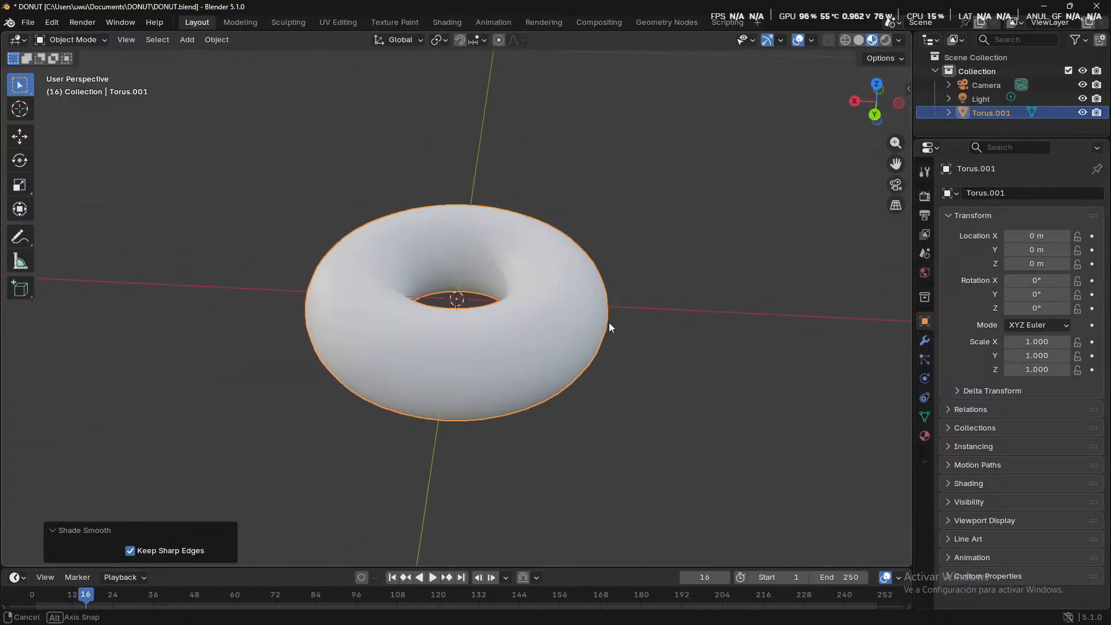
left_click(859, 39)
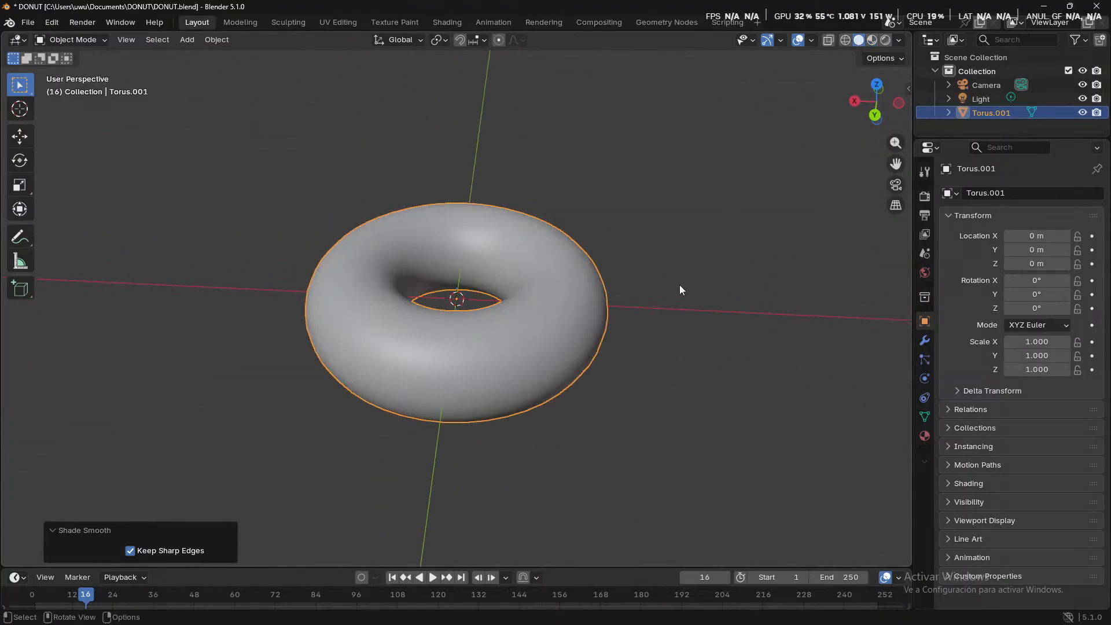
- Deselect the torus and examine its smoothed surface without the selection outline, both near and from farther away
middle_click_drag(598, 404, 449, 384)
middle_click_drag(449, 381, 557, 387)
scroll(558, 386, "down", 2)
left_click(584, 398)
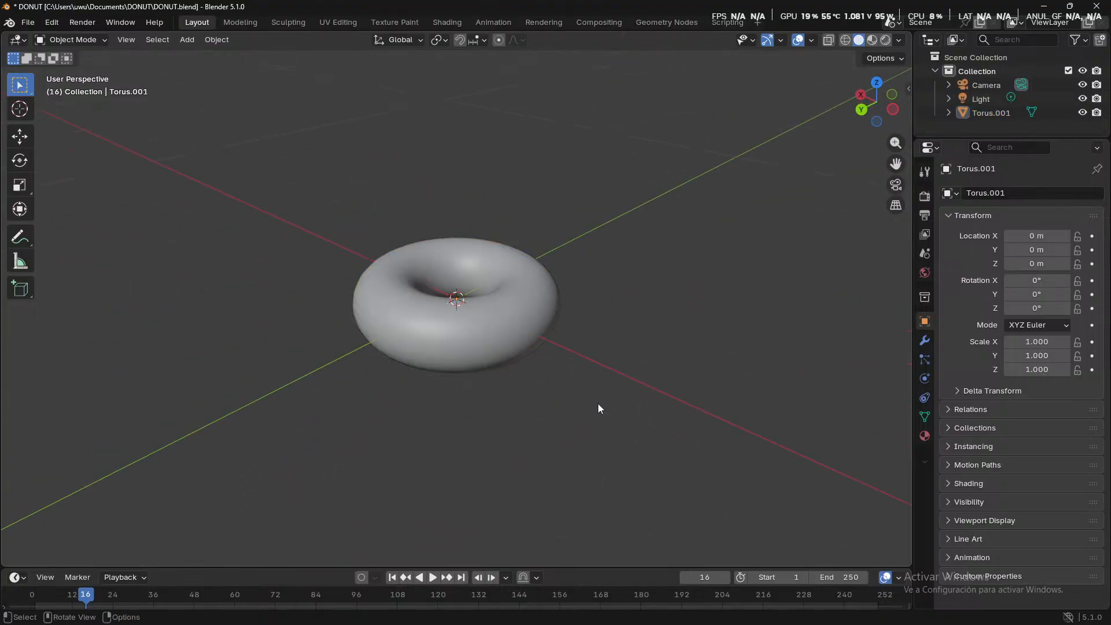
scroll(619, 399, "down", 3)
scroll(644, 390, "up", 3)
- Add a cylinder mesh at the world origin
key("shift+a")
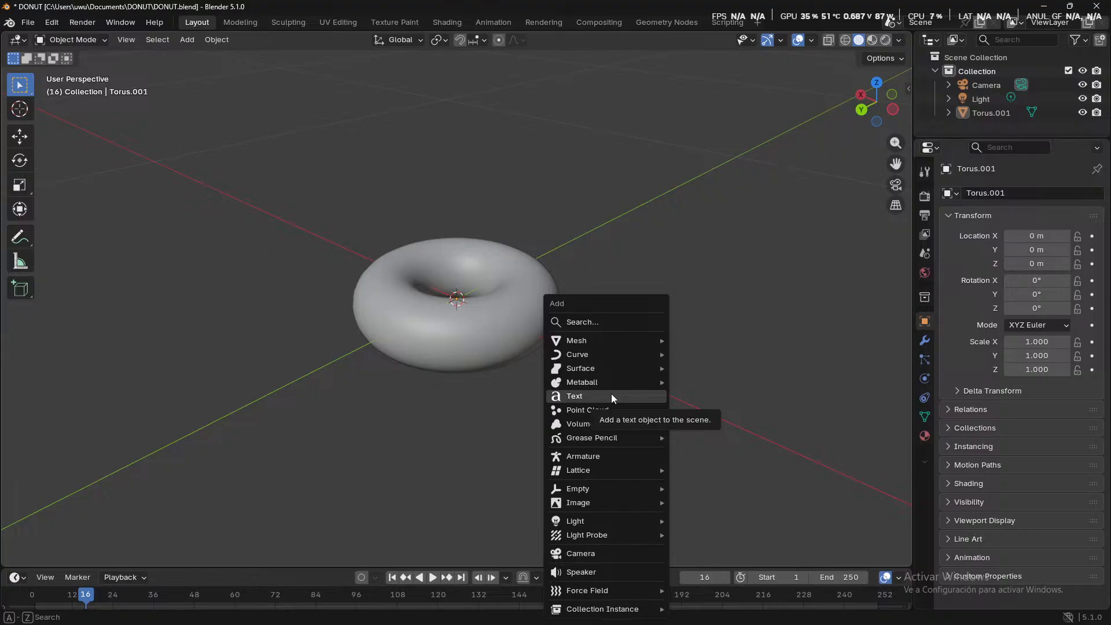
mouse_move(596, 342)
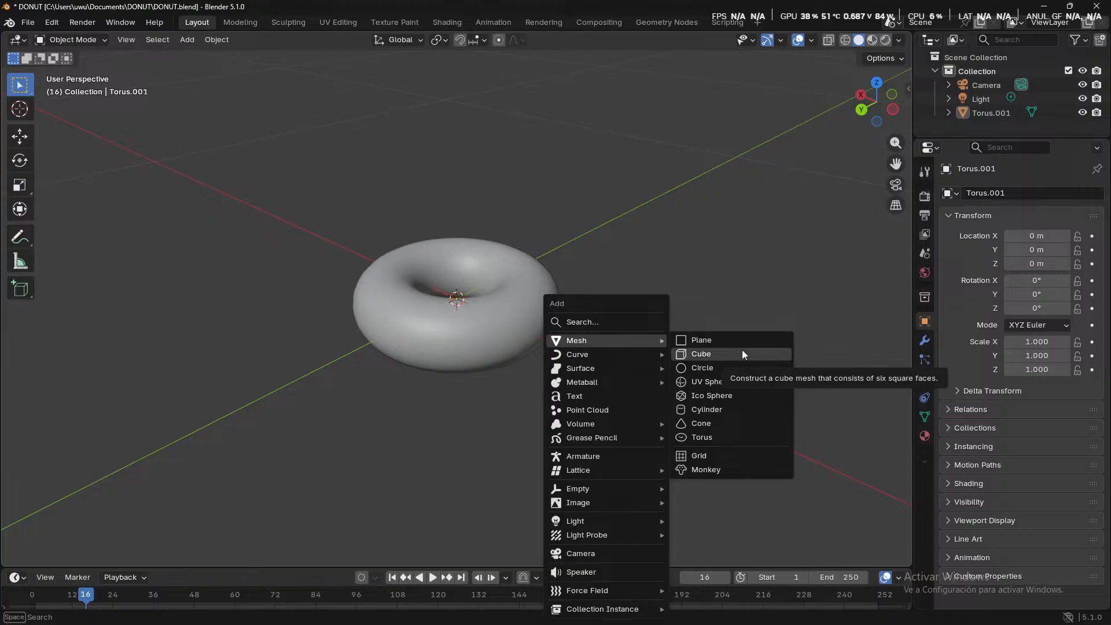
left_click(727, 414)
scroll(727, 415, "down", 6)
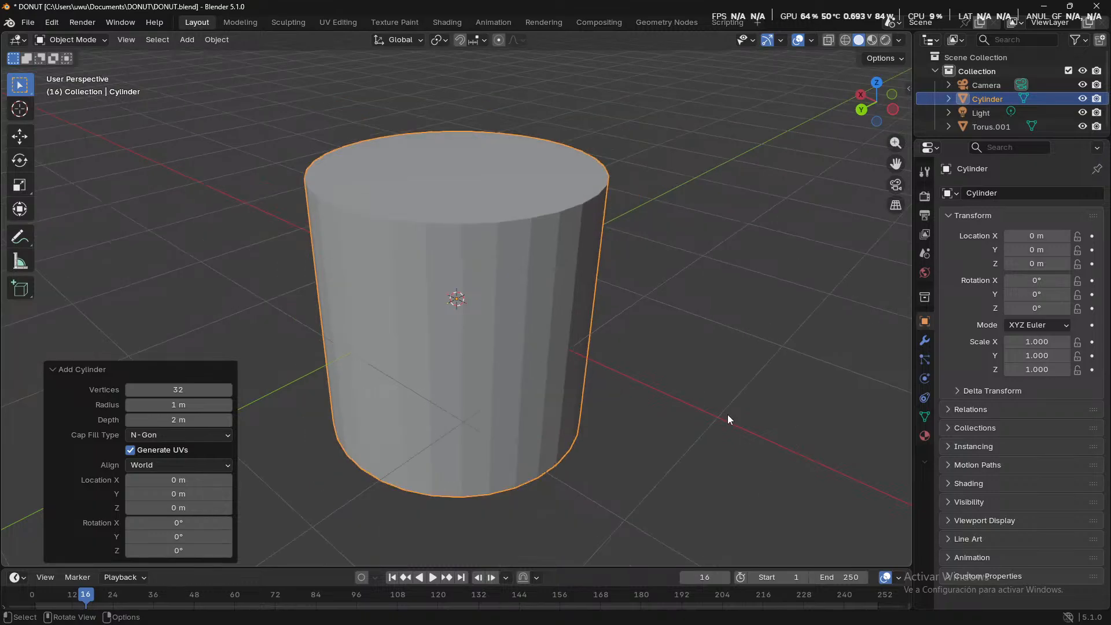
- Shrink the new cylinder to a radius of 0.169 m and a depth of 0.311 m
middle_click_drag(727, 414, 581, 414)
scroll(582, 413, "down", 1)
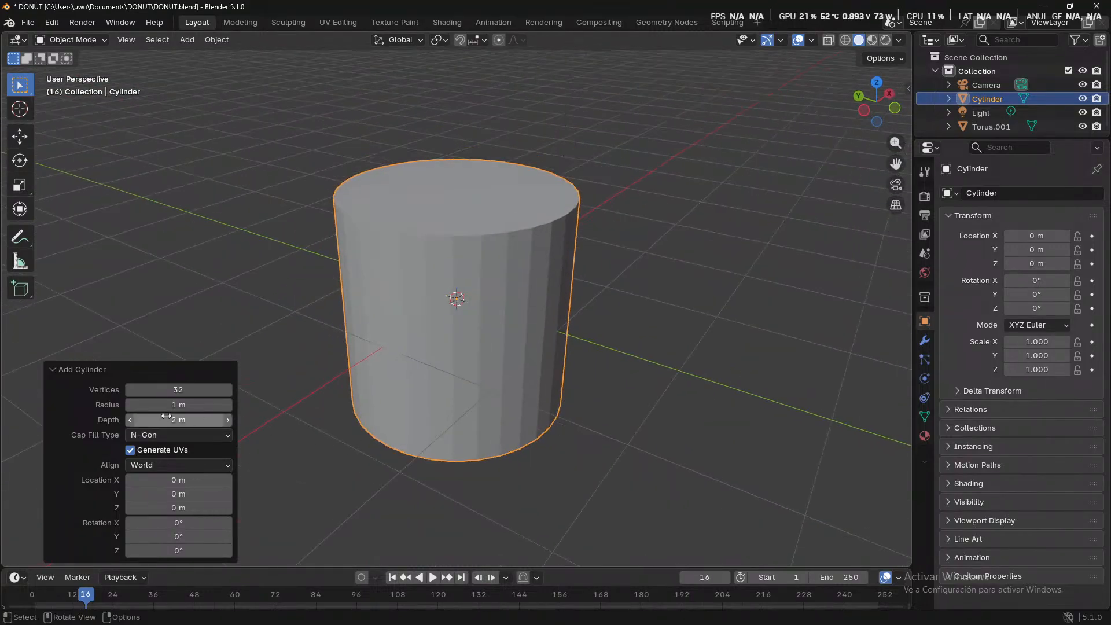
middle_click_drag(262, 339, 530, 437)
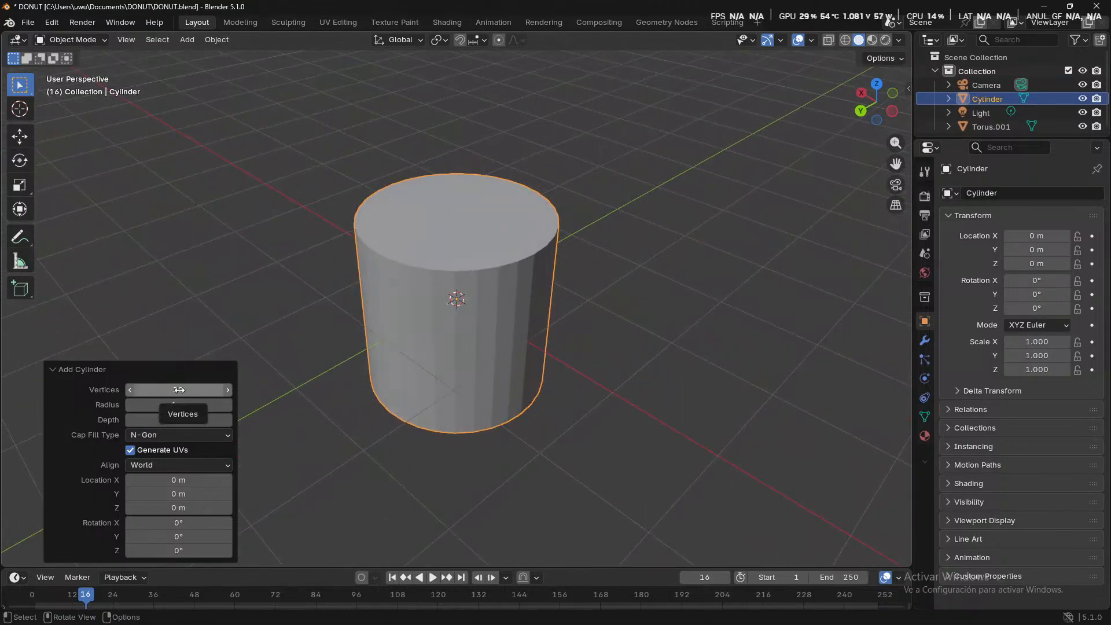
left_click_drag(179, 389, 169, 419)
scroll(366, 275, "up", 6)
middle_click_drag(473, 438, 274, 417)
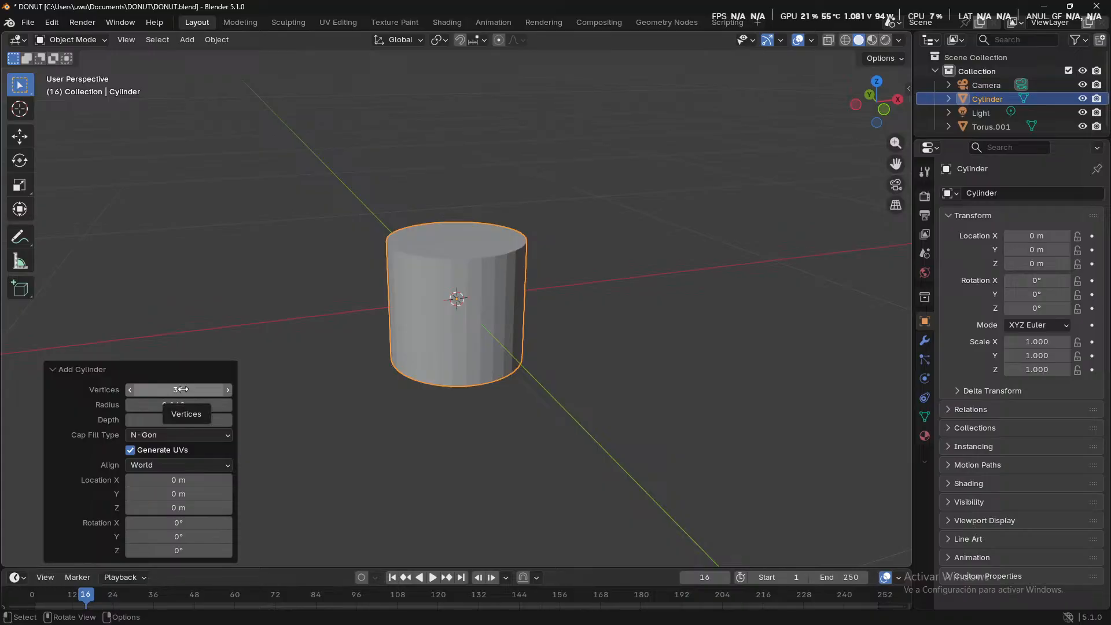
- Reduce the cylinder's vertices to 16 and inspect its flat side faces
left_click_drag(174, 389, 160, 390)
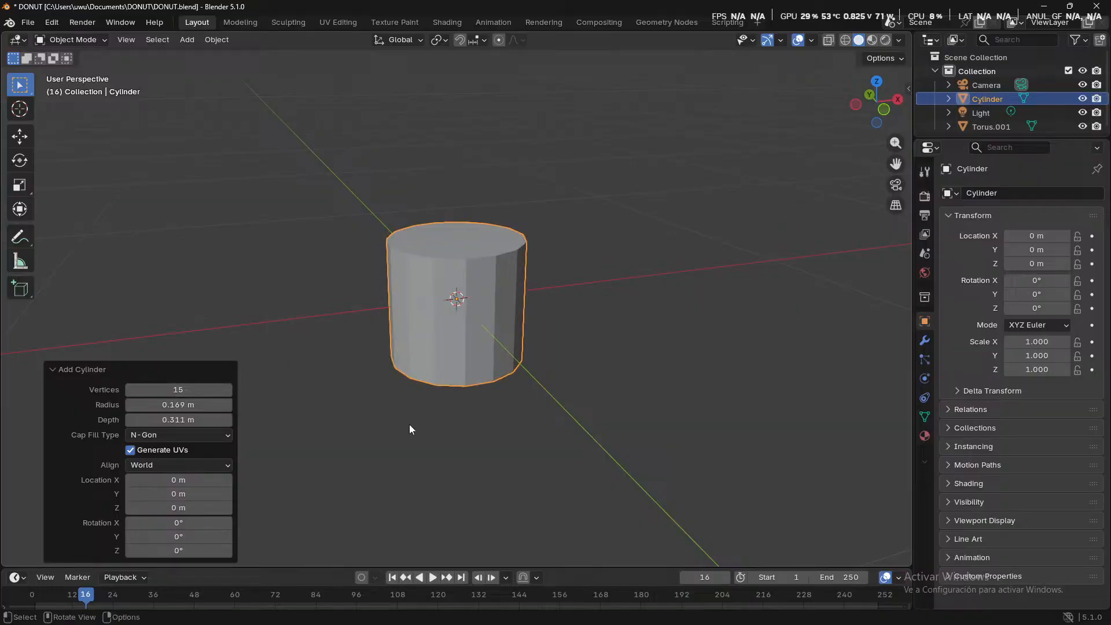
left_click(227, 390)
middle_click_drag(324, 428, 501, 433)
scroll(498, 431, "up", 2)
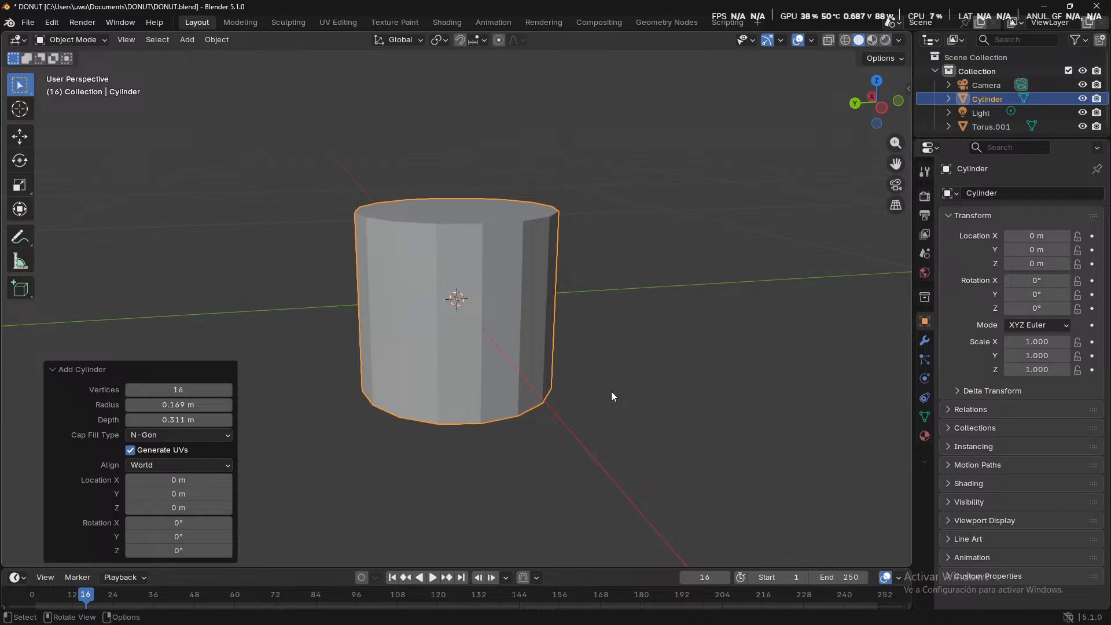
middle_click_drag(611, 391, 591, 446)
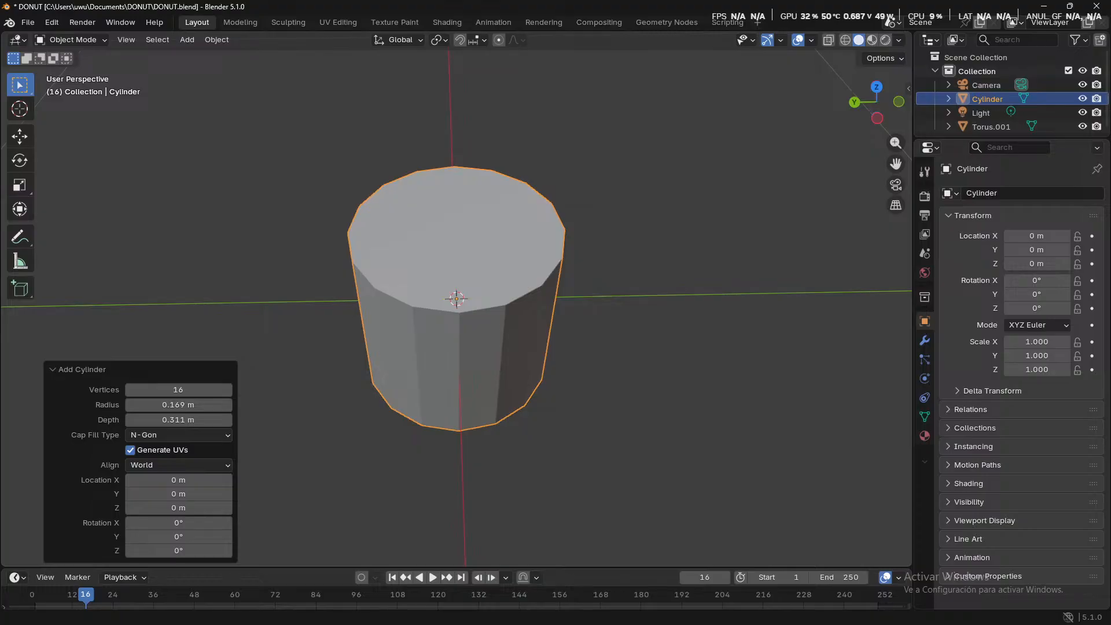
- Switch to OBS to check the live stream's status, and return to Blender
key("super")
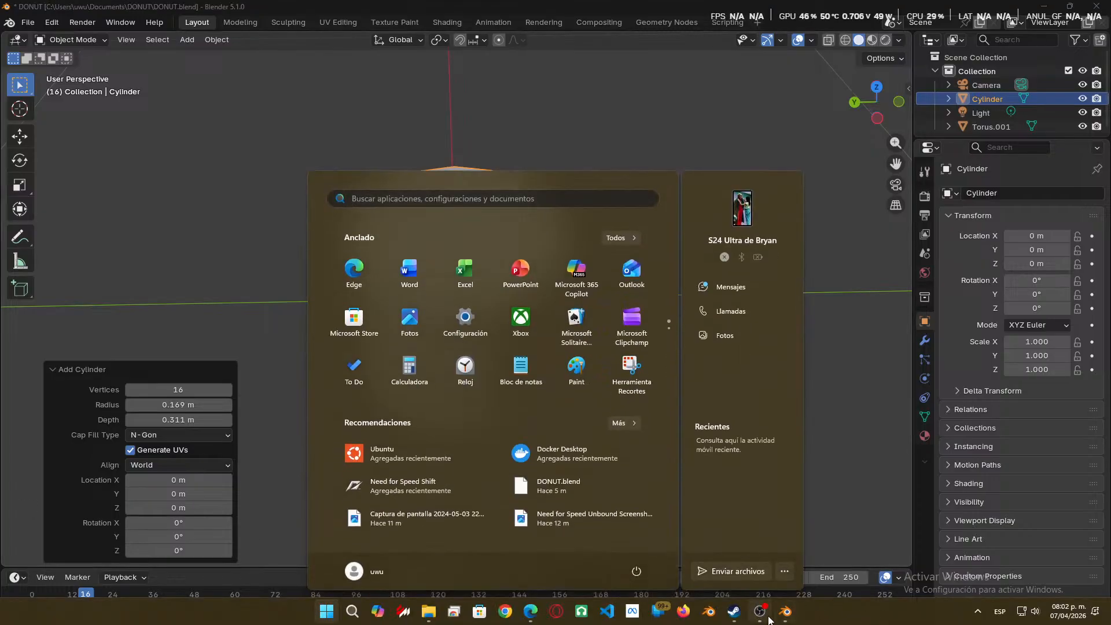
left_click(765, 617)
left_click(1054, 5)
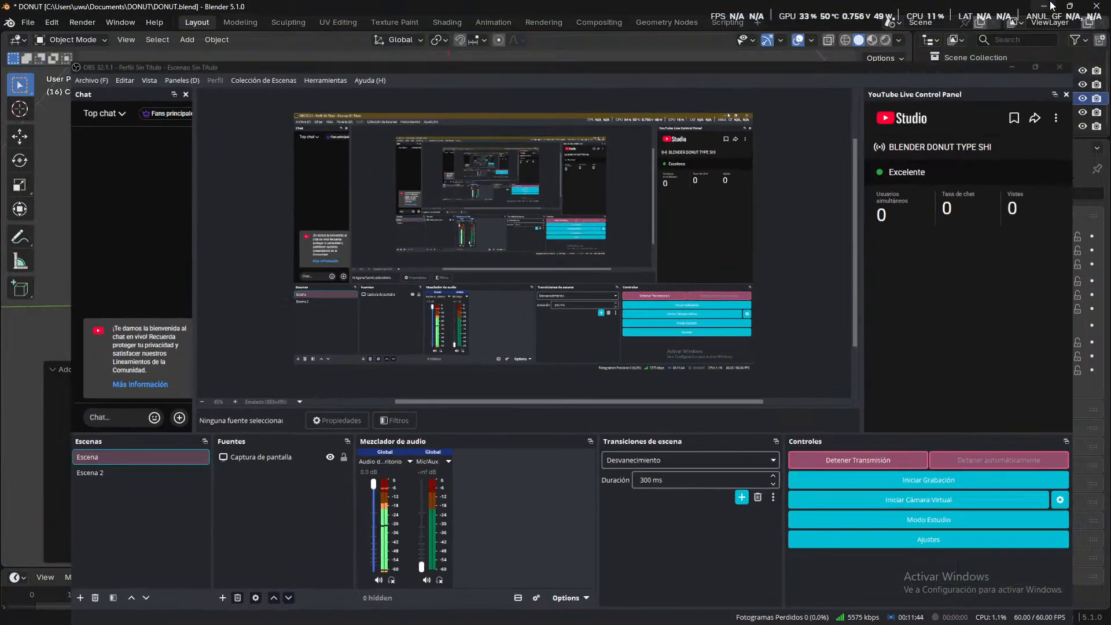
- Set the cylinder's vertices to 14 and deselect it
middle_click_drag(579, 468, 612, 419)
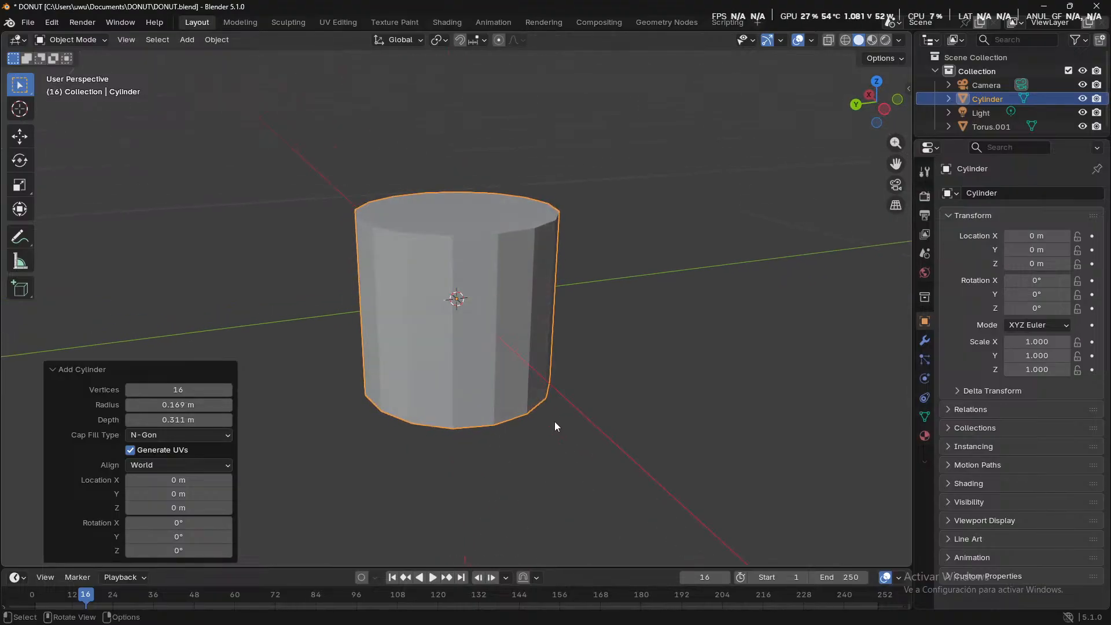
left_click(129, 389)
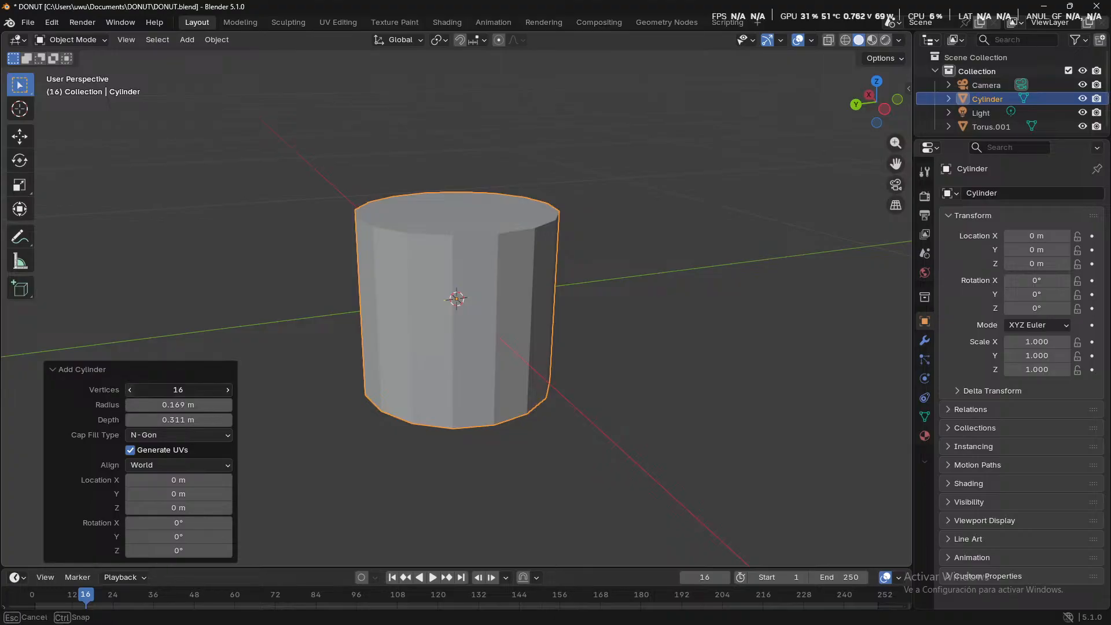
left_click(129, 389)
middle_click_drag(584, 509, 620, 454)
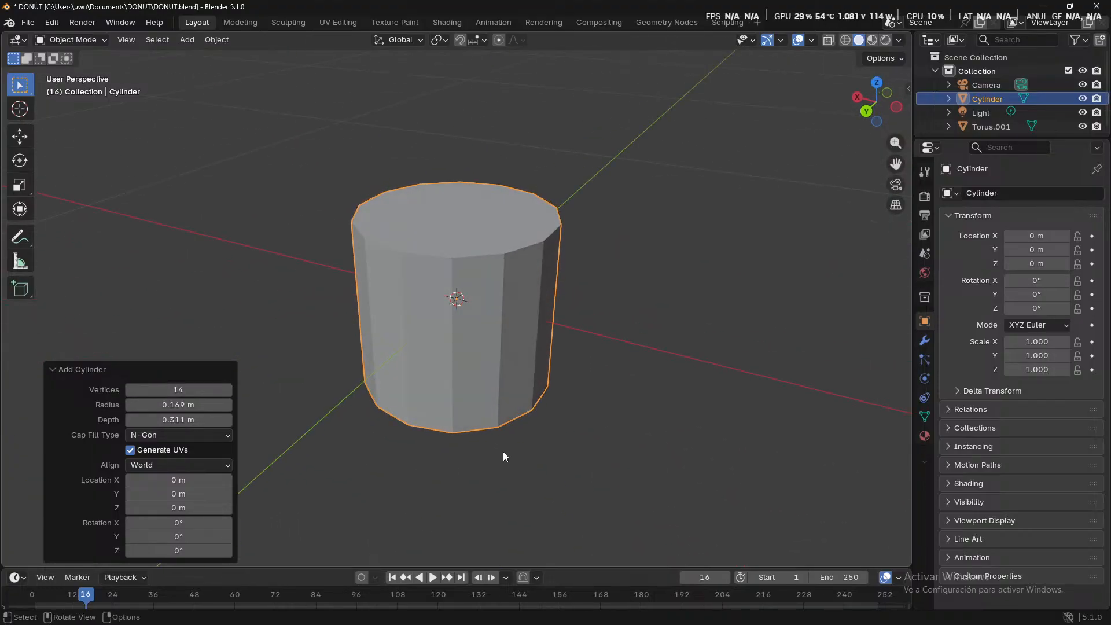
left_click(302, 473)
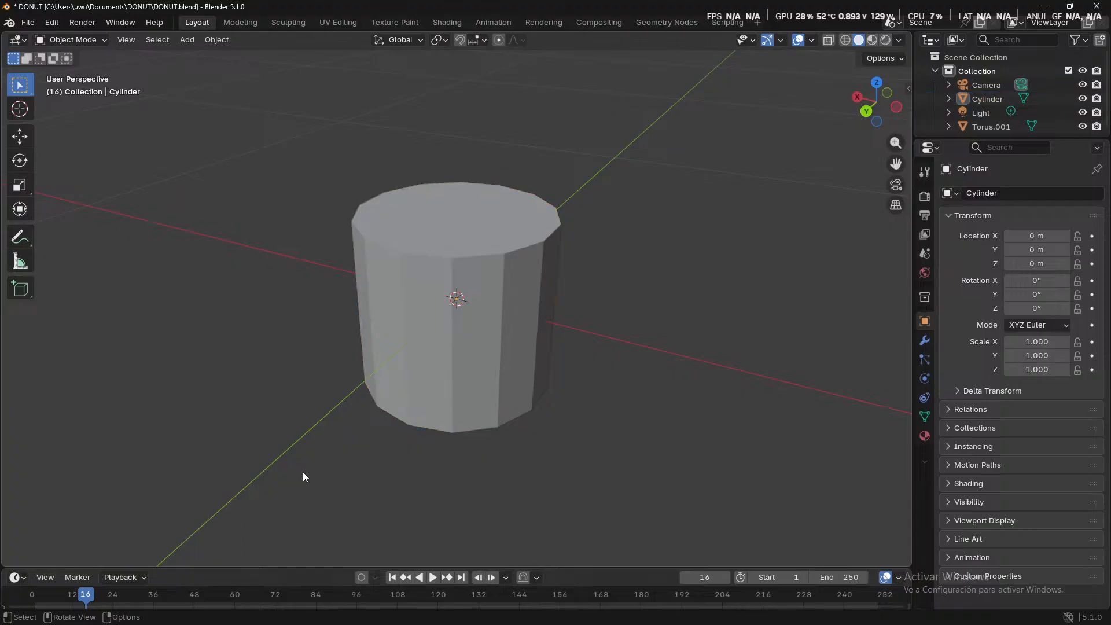
- Make the Outliner taller and widen the Outliner and Properties editor column
middle_click_drag(560, 473, 452, 467)
left_click(474, 381)
left_click(654, 416)
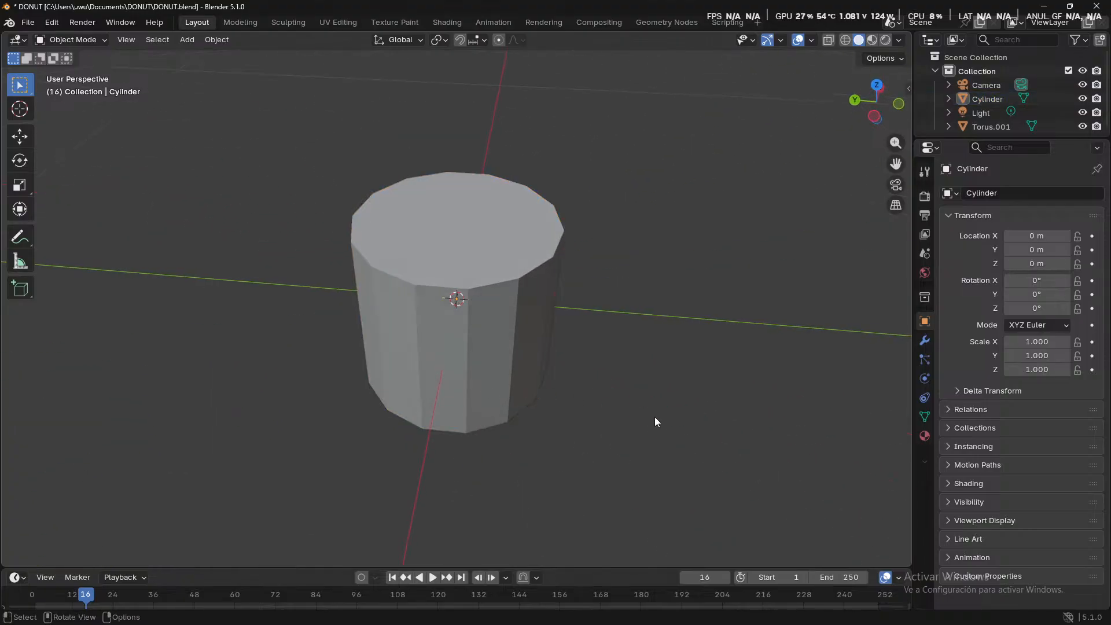
middle_click_drag(655, 418, 548, 435)
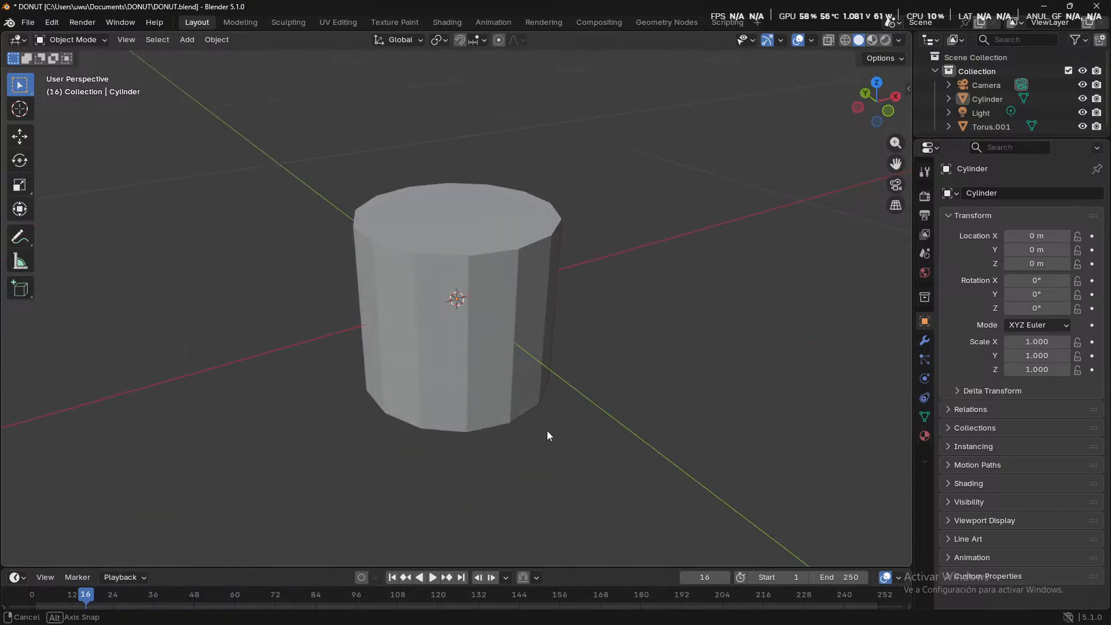
left_click_drag(1033, 137, 1033, 195)
left_click_drag(913, 474, 891, 475)
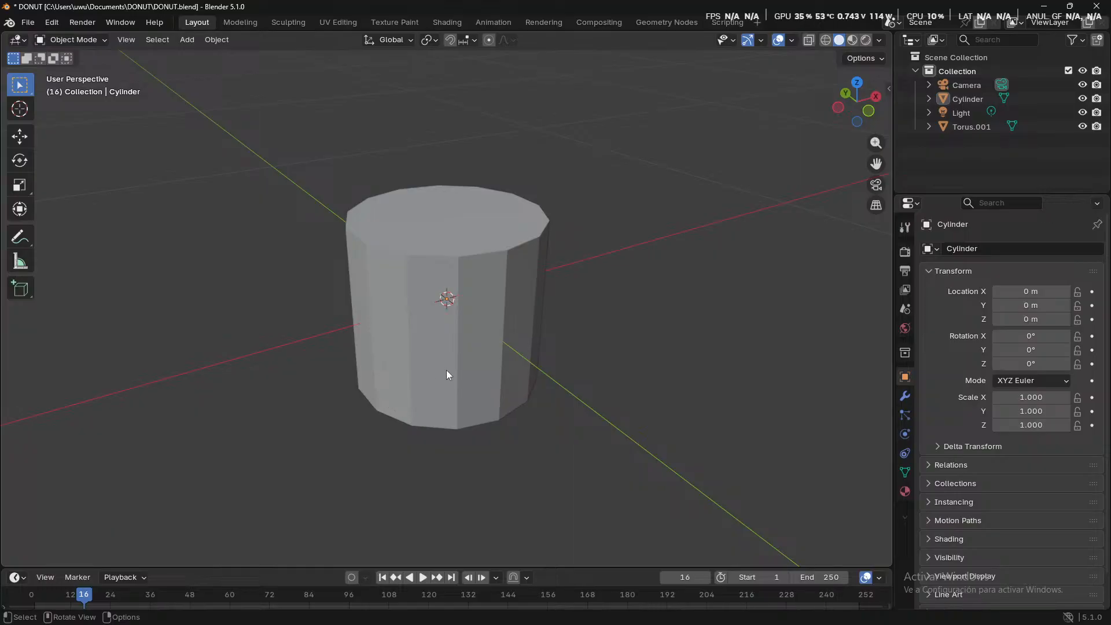
- Move the cylinder freely away from the torus, and clear its location back to the origin
left_click(517, 245)
key("g")
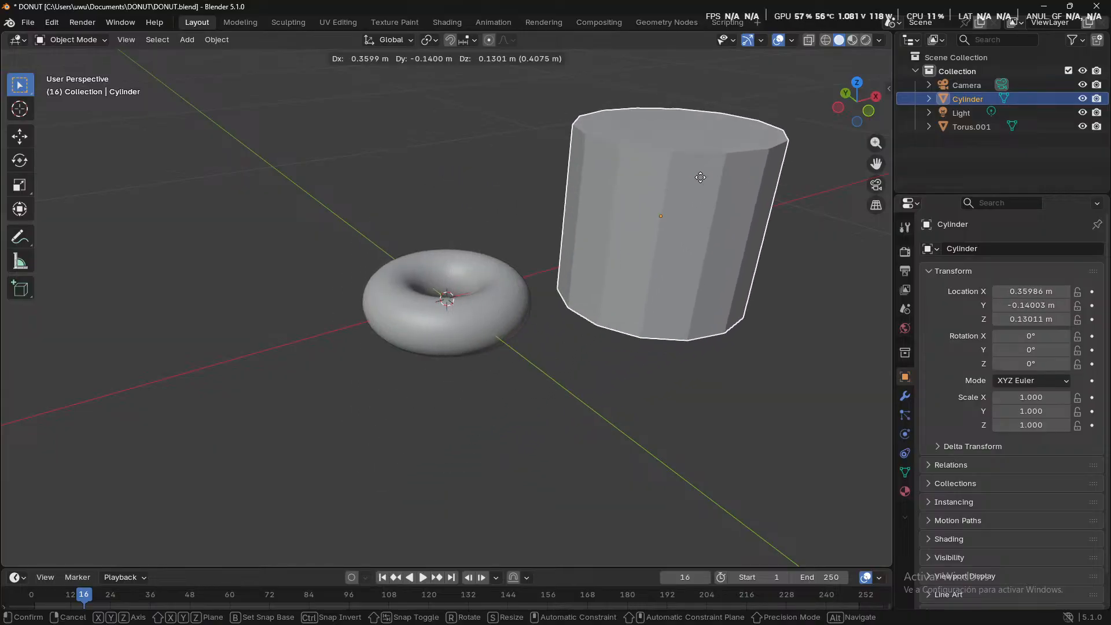
left_click(700, 177)
key("alt+g")
- Move the cylinder about -0.383 m along the Y axis with the Move tool, placing it beside the torus
left_click(20, 137)
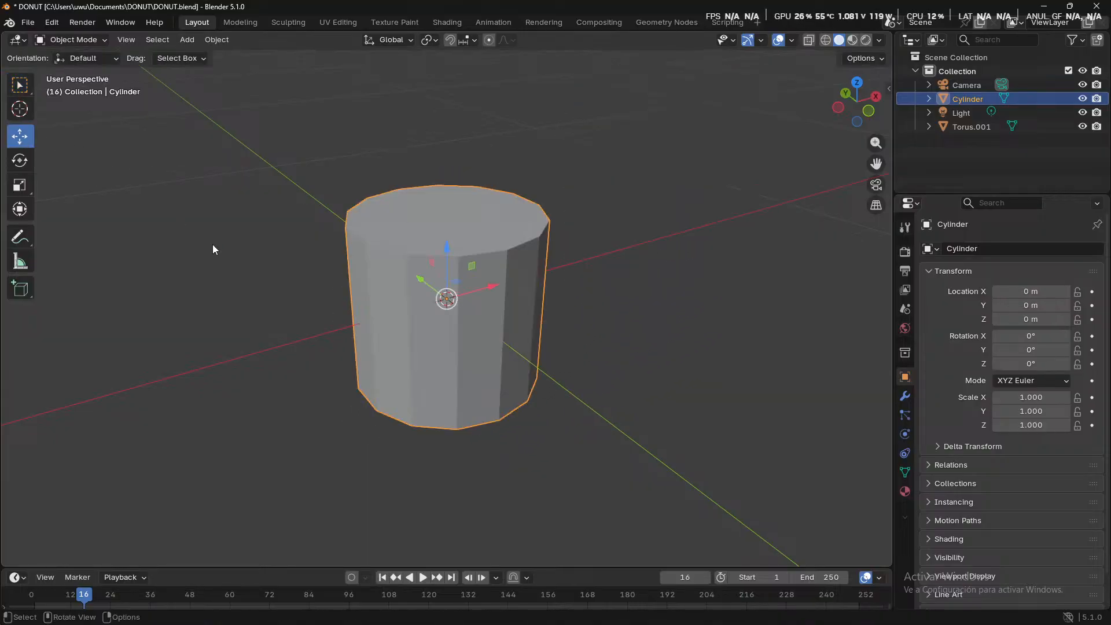
middle_click_drag(213, 250, 394, 293)
left_click_drag(394, 293, 605, 284)
middle_click_drag(604, 284, 602, 434)
left_click(96, 59)
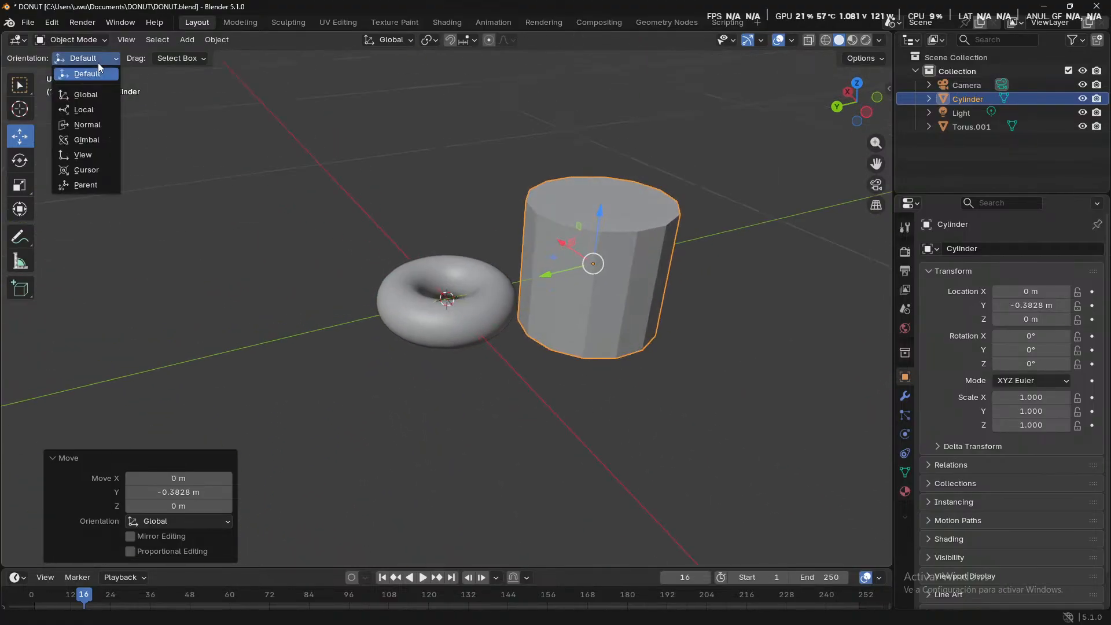
left_click(98, 63)
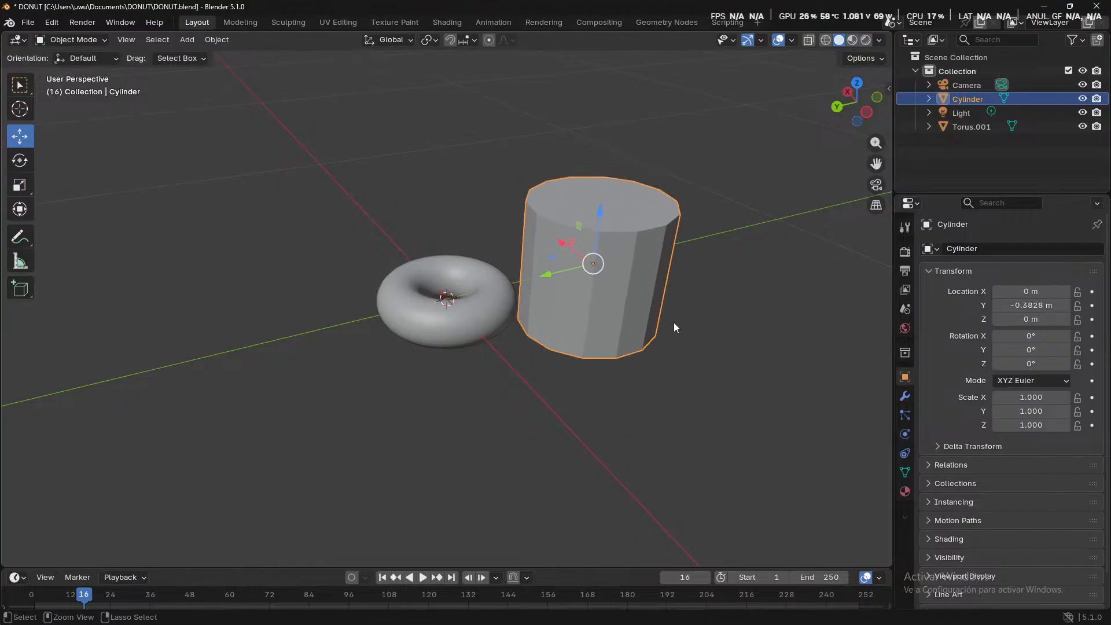
- Inspect the cylinder and torus from several sides, framing the view on the cylinder
middle_click_drag(673, 322, 388, 363)
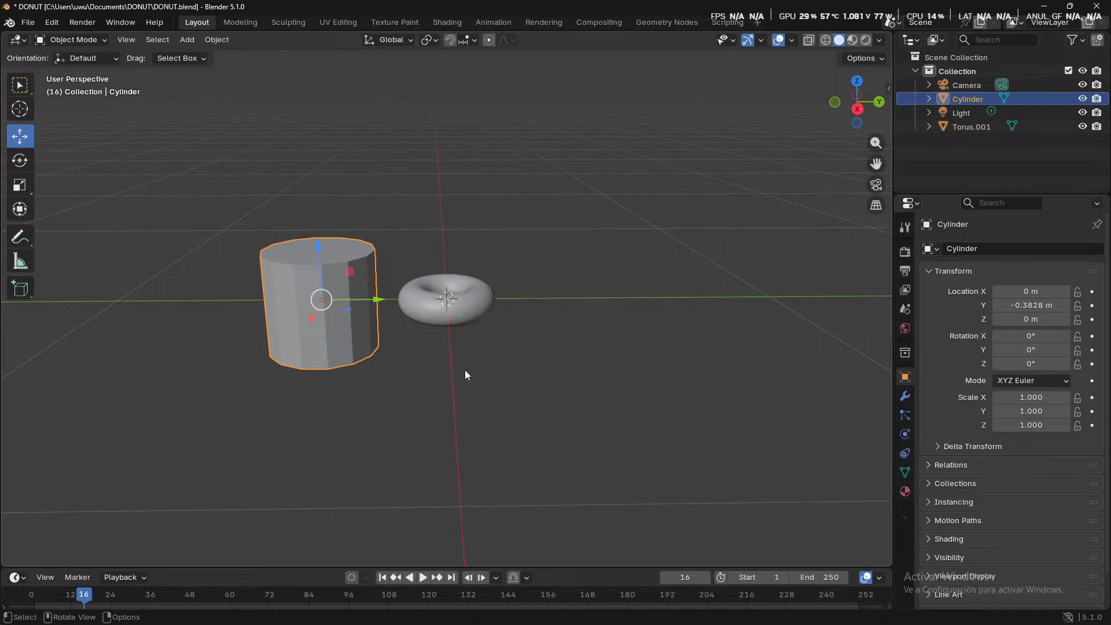
middle_click_drag(488, 375, 649, 354)
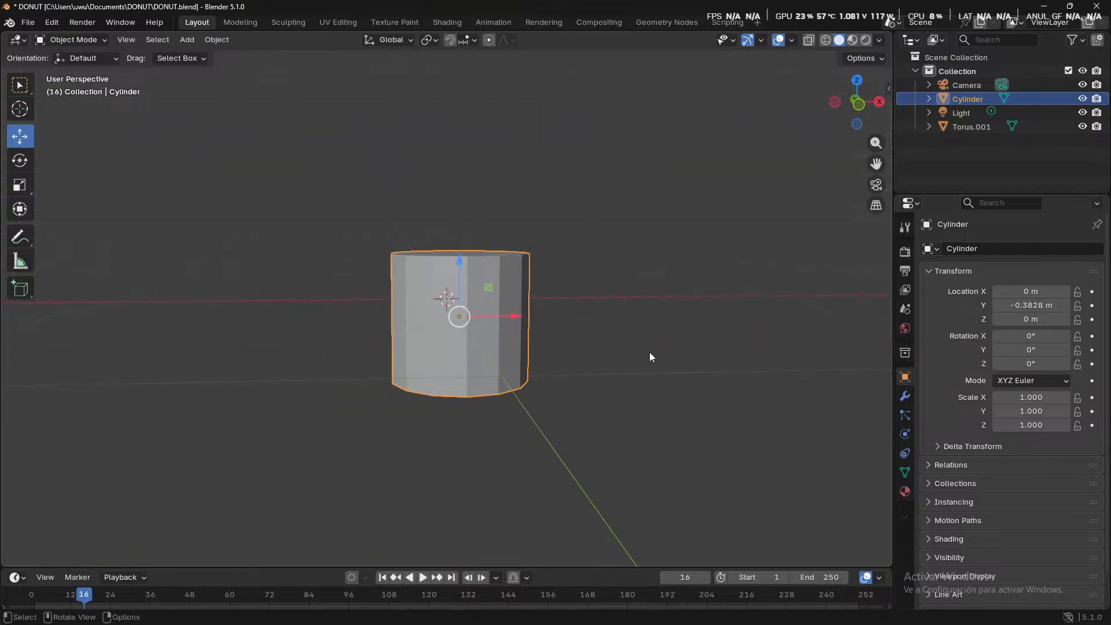
middle_click_drag(553, 419, 300, 462)
key("KP_Decimal")
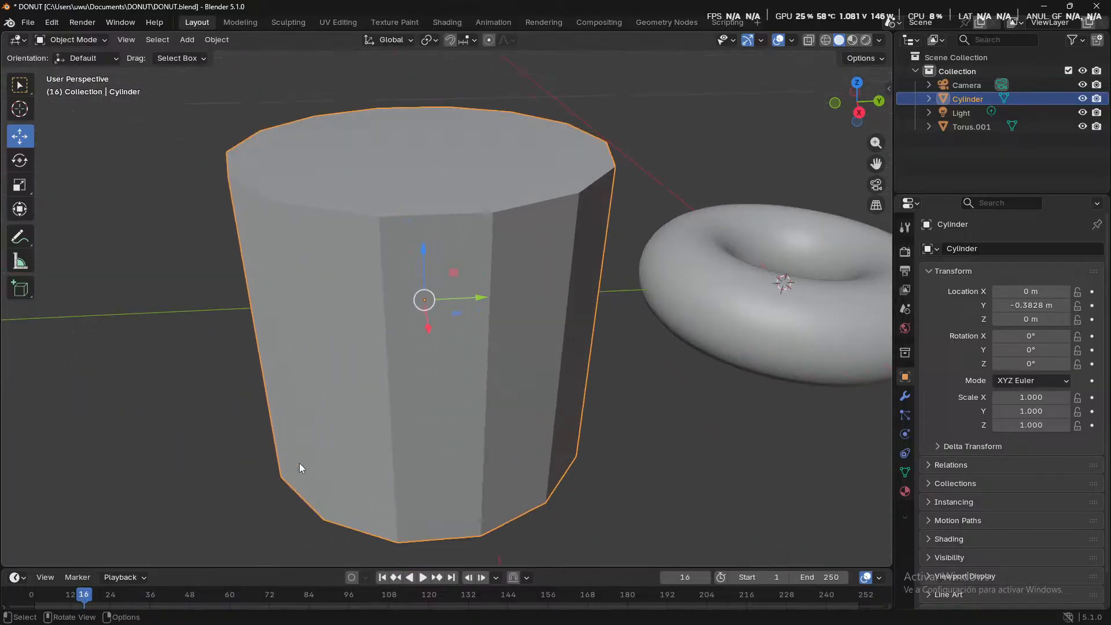
scroll(299, 463, "down", 5)
middle_click_drag(429, 445, 681, 384)
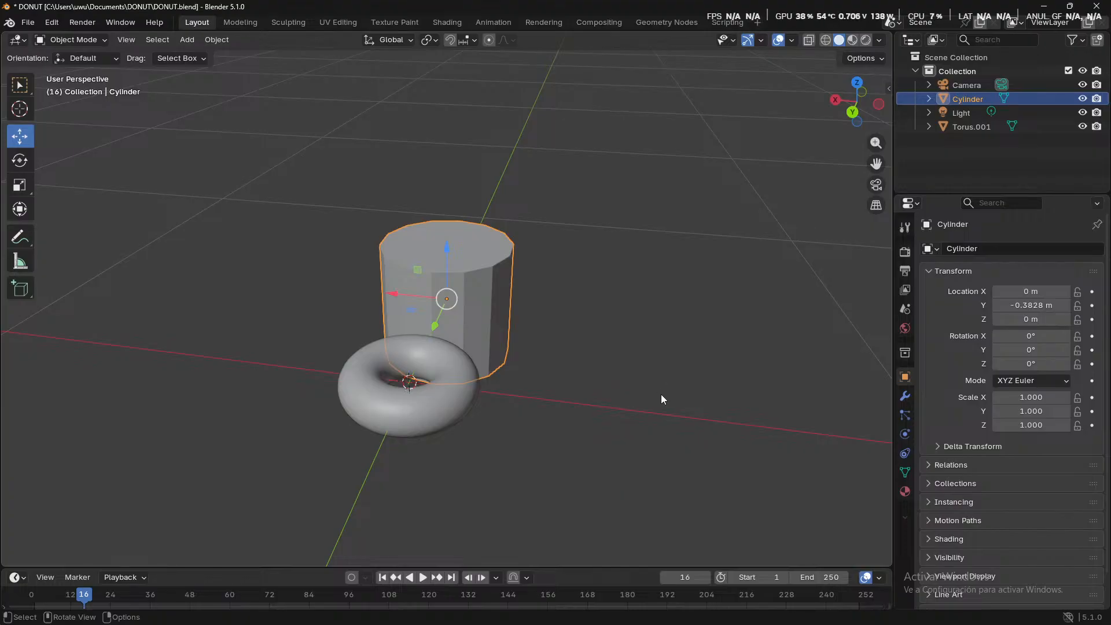
middle_click_drag(593, 270, 278, 263)
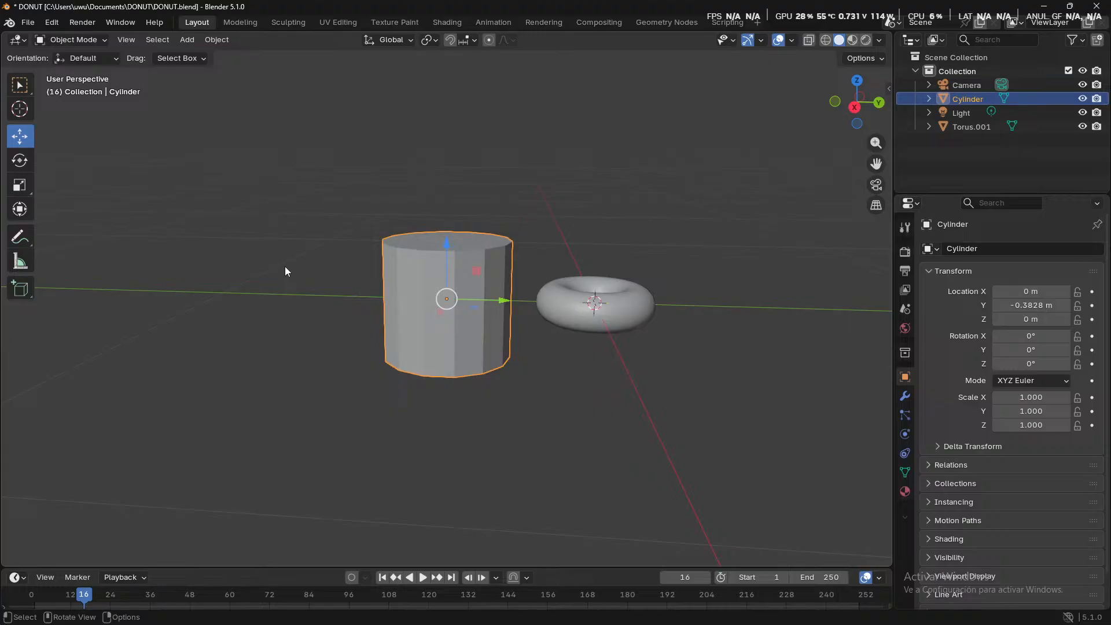
- Try two unconstrained moves of the cylinder from different viewing angles, undo each one, and deselect the cylinder
key("g")
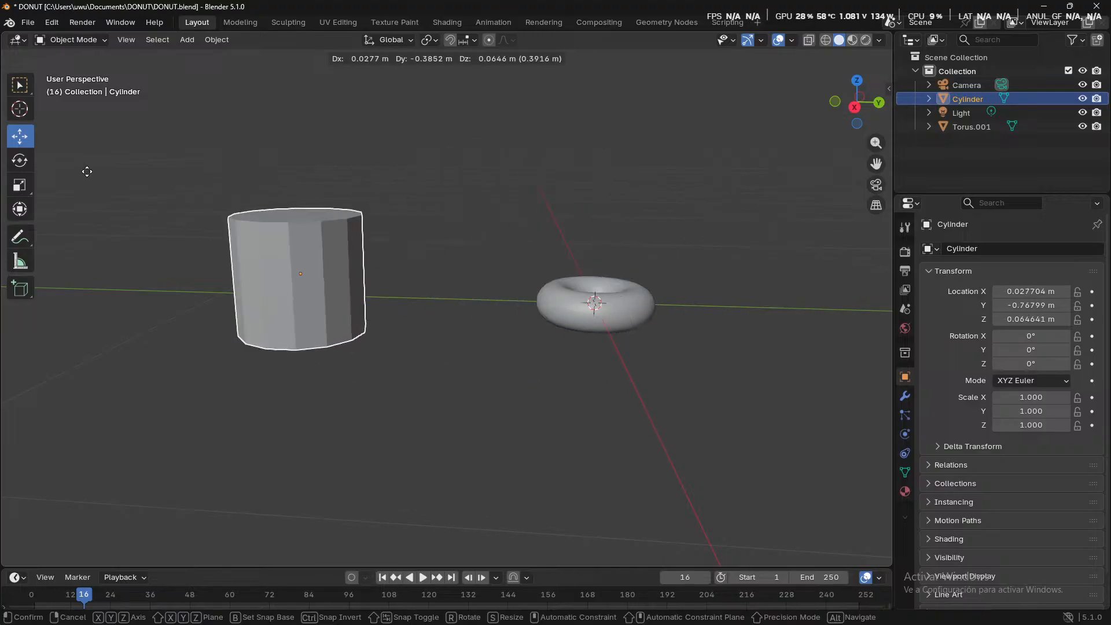
left_click(528, 277)
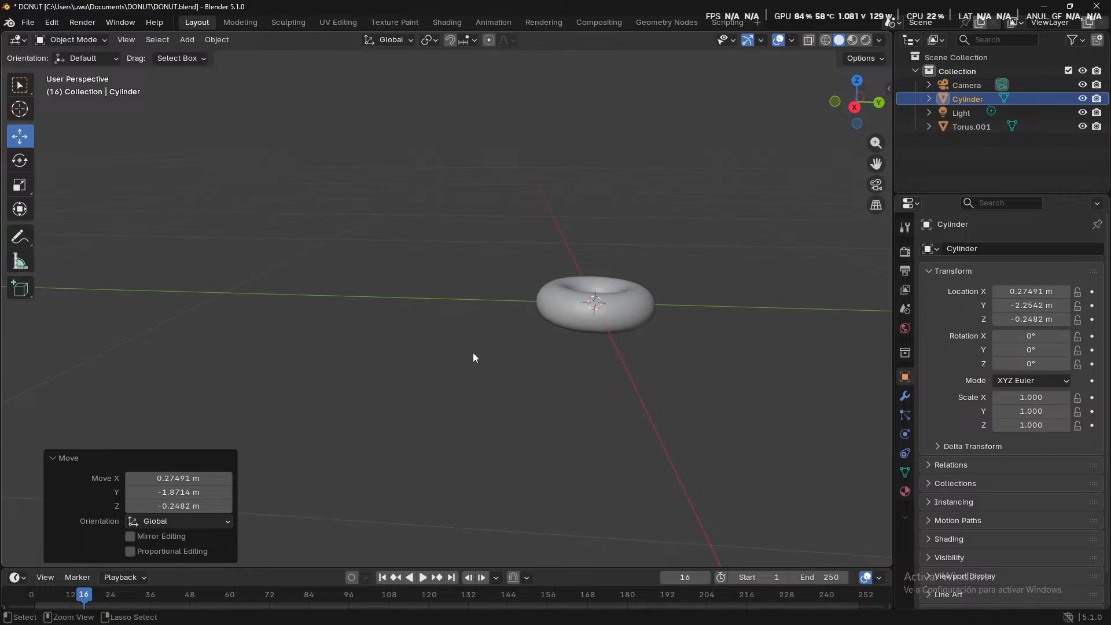
key("ctrl+z")
middle_click_drag(554, 399, 274, 436)
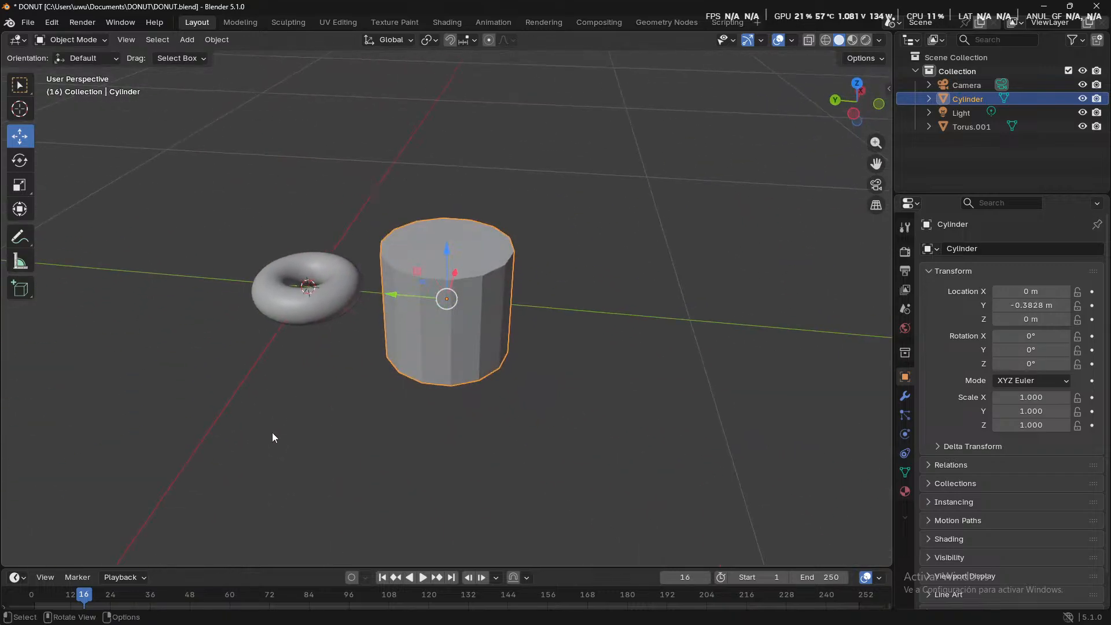
middle_click_drag(601, 359, 469, 322)
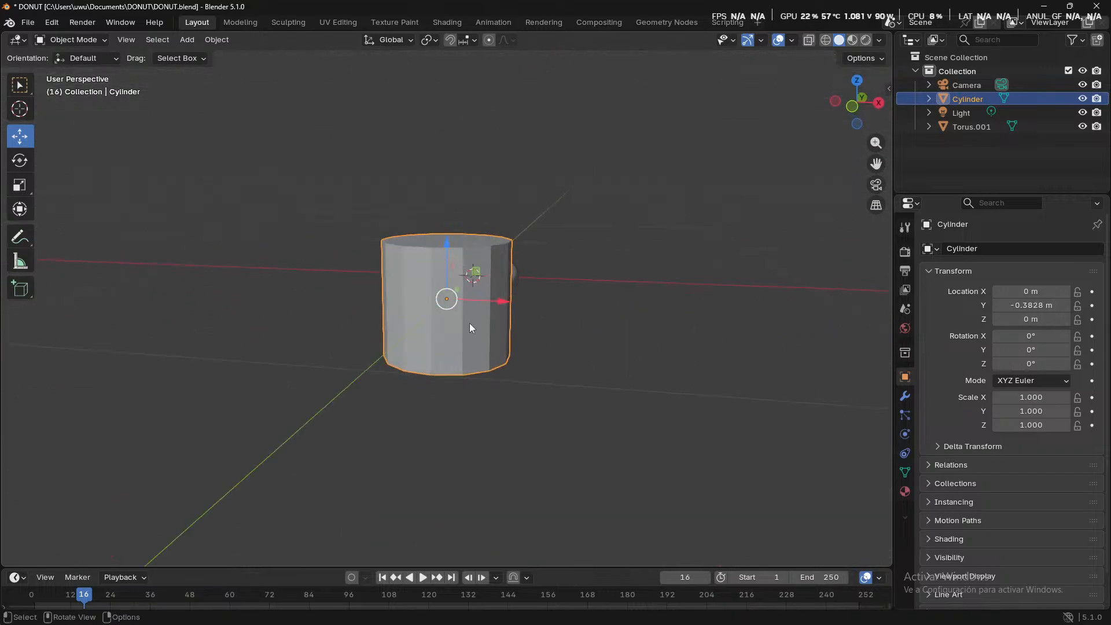
key("g")
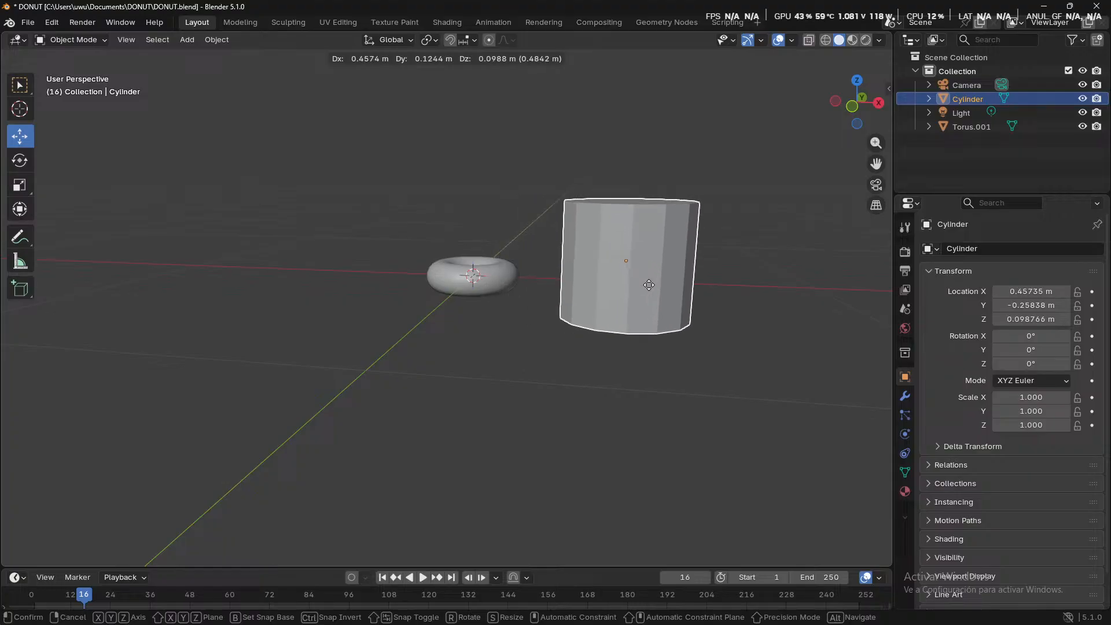
left_click(639, 277)
middle_click_drag(734, 410, 560, 384)
key("ctrl+z")
left_click(560, 384)
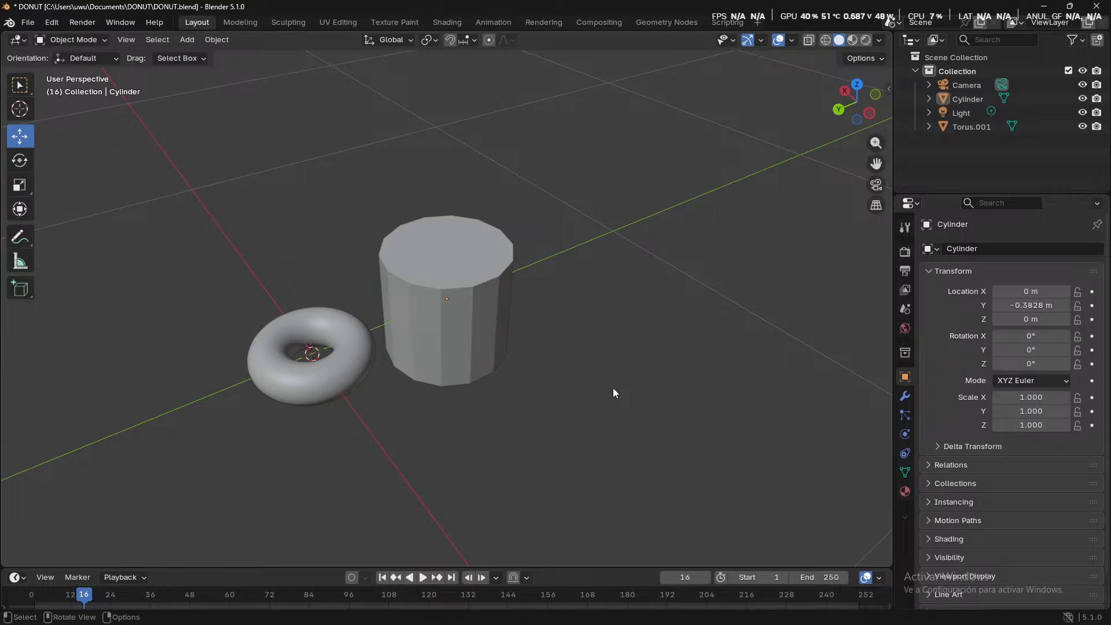
- Rotate the cylinder freely about the view axis by about -494°, and clear its rotation
left_click(479, 333)
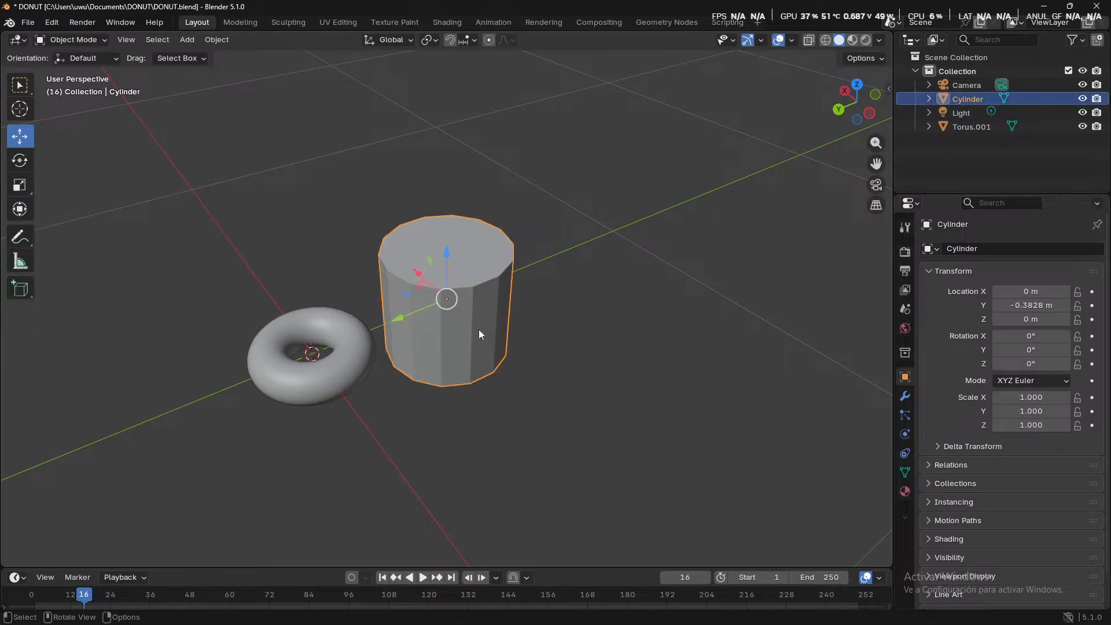
key("r")
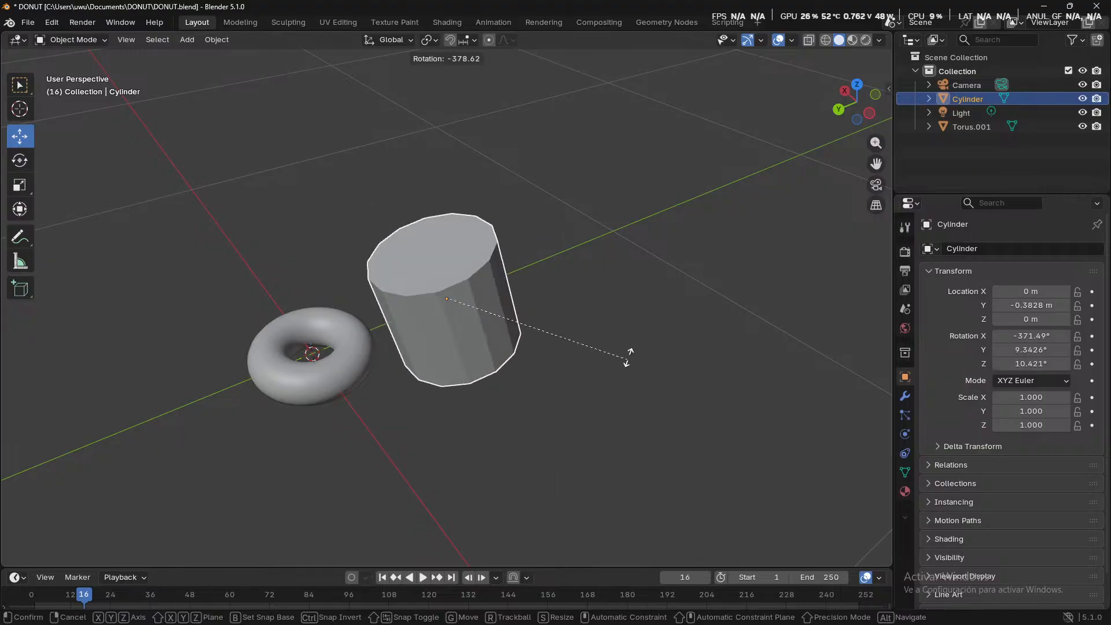
left_click(591, 387)
middle_click_drag(592, 384, 791, 361)
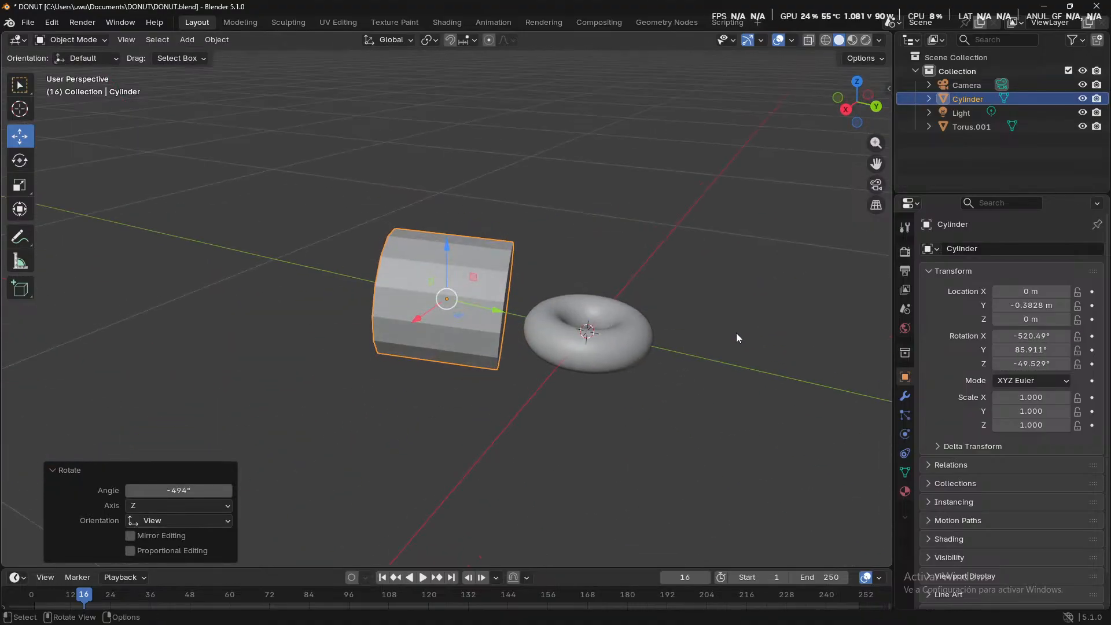
key("alt+r")
- Scale the cylinder uniformly to about 0.941, clear its scale, and deselect it
key("s")
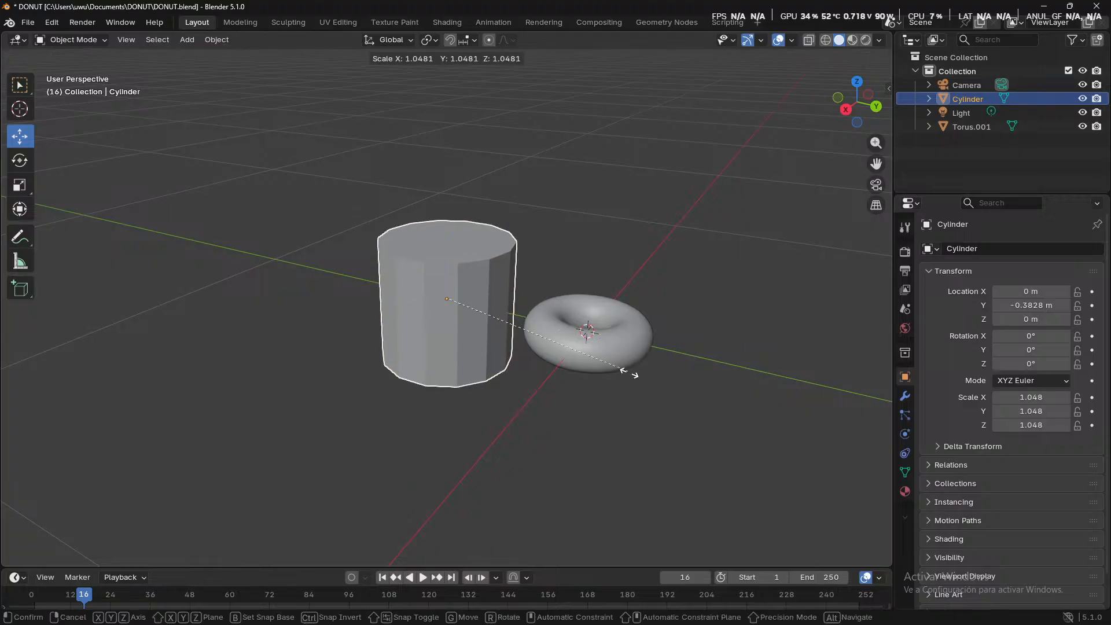
left_click(658, 264)
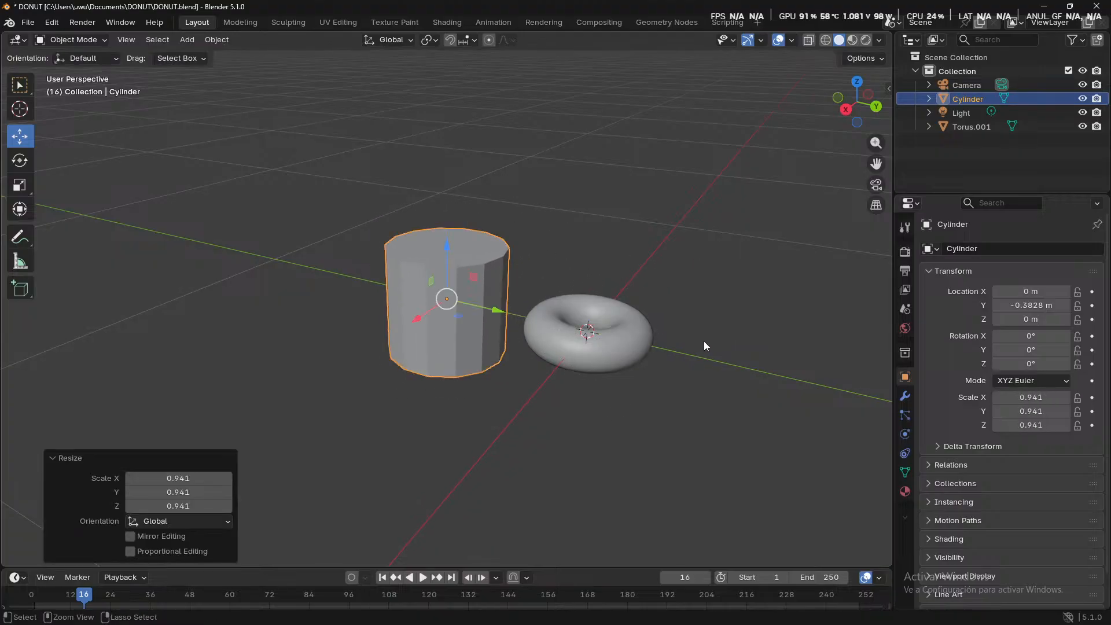
key("alt+s")
left_click(728, 356)
middle_click_drag(761, 435, 622, 445)
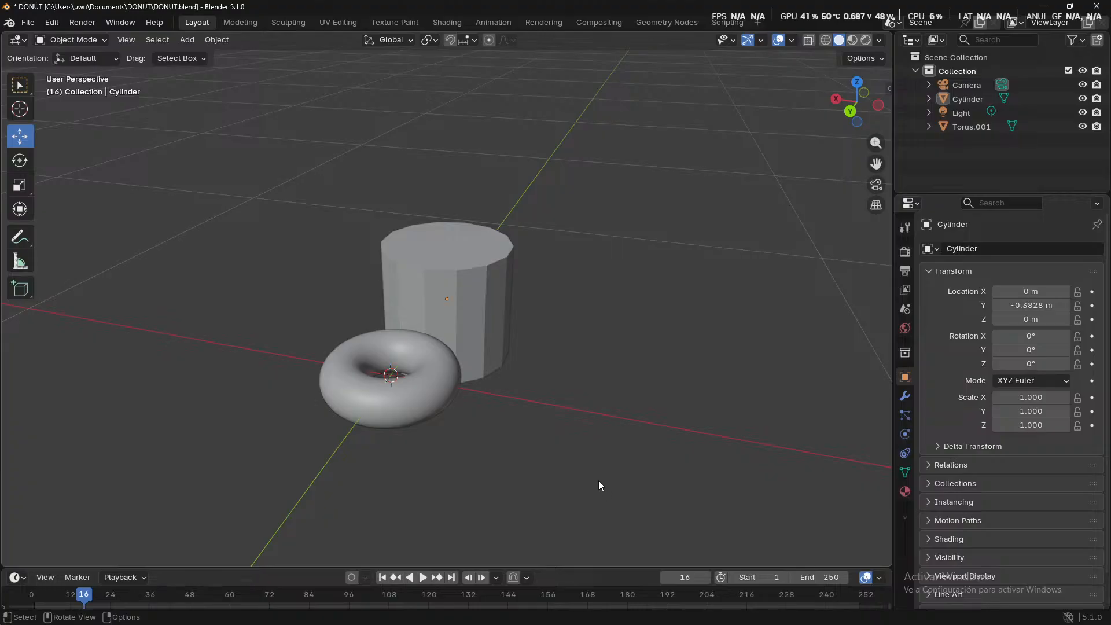
- Try moving the cylinder constrained to the global Z, Y and X axes in turn, confirm it along Y, and undo the move
middle_click_drag(609, 383, 340, 422)
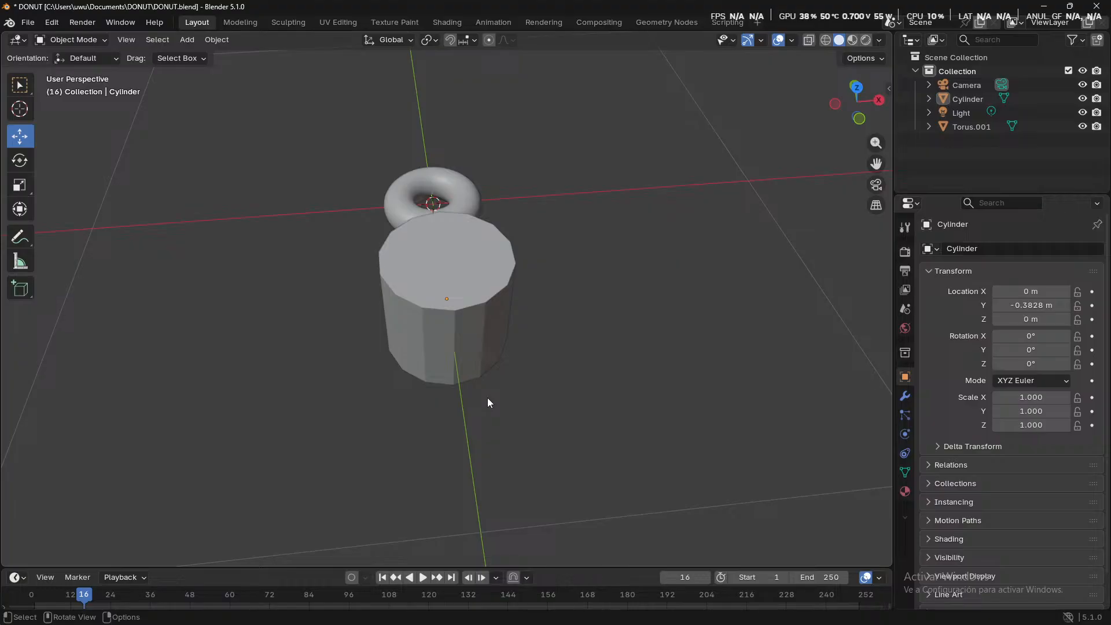
left_click(481, 362)
middle_click_drag(537, 396, 381, 338)
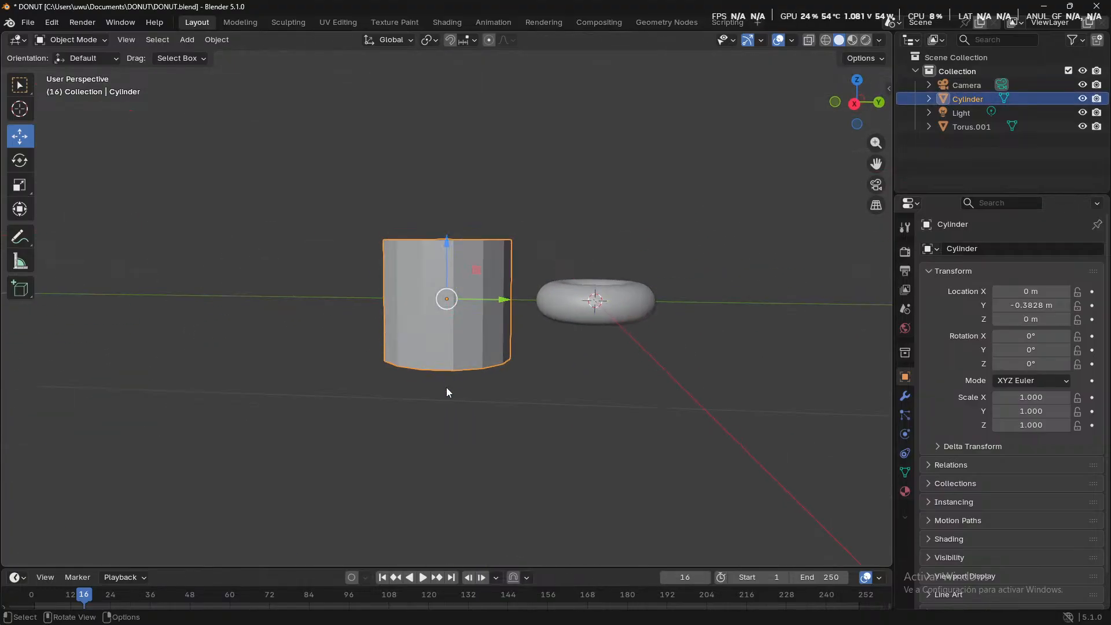
key("g")
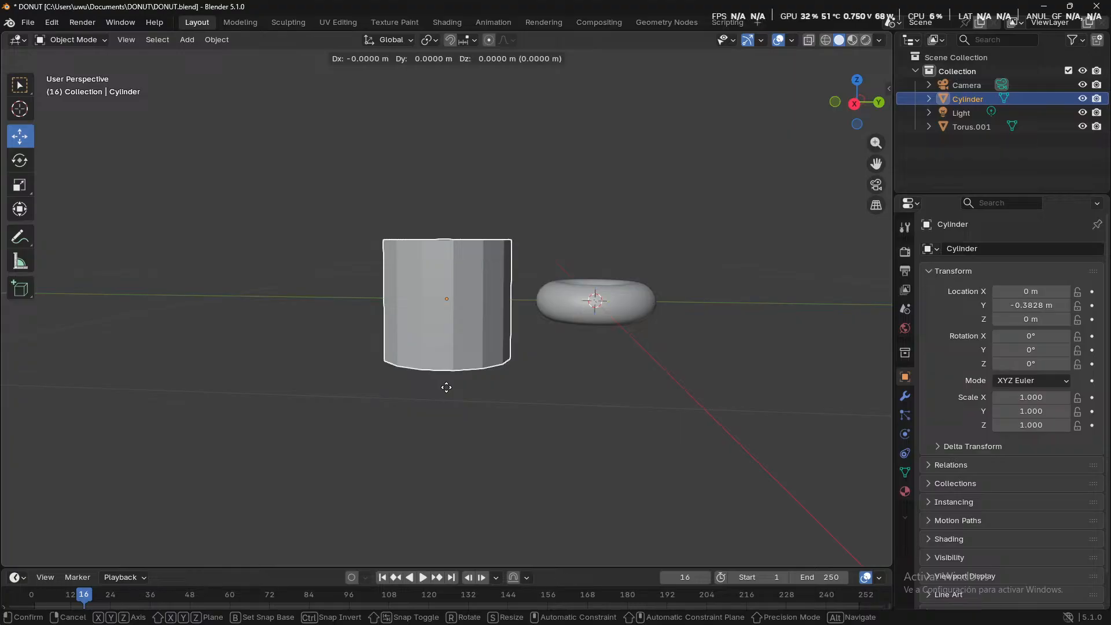
key("z")
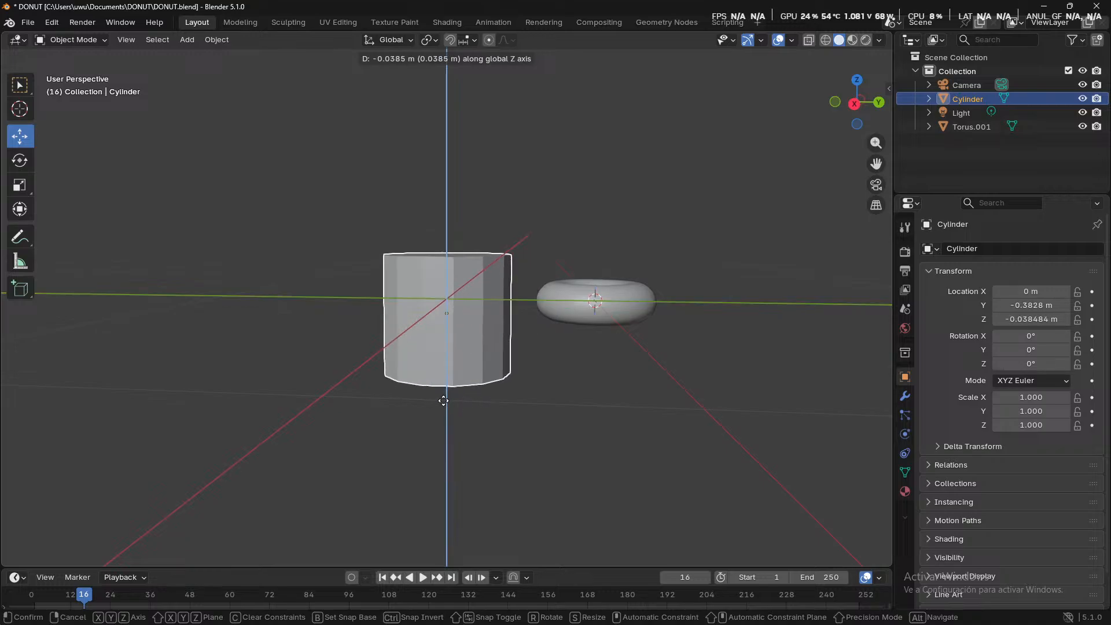
key("y")
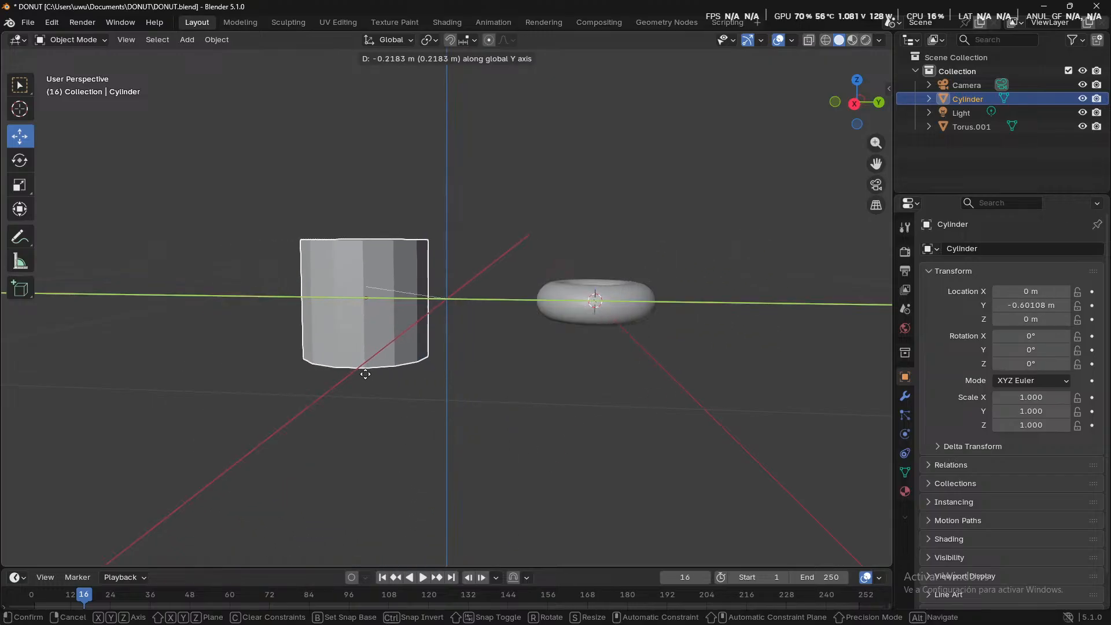
key("z")
key("x")
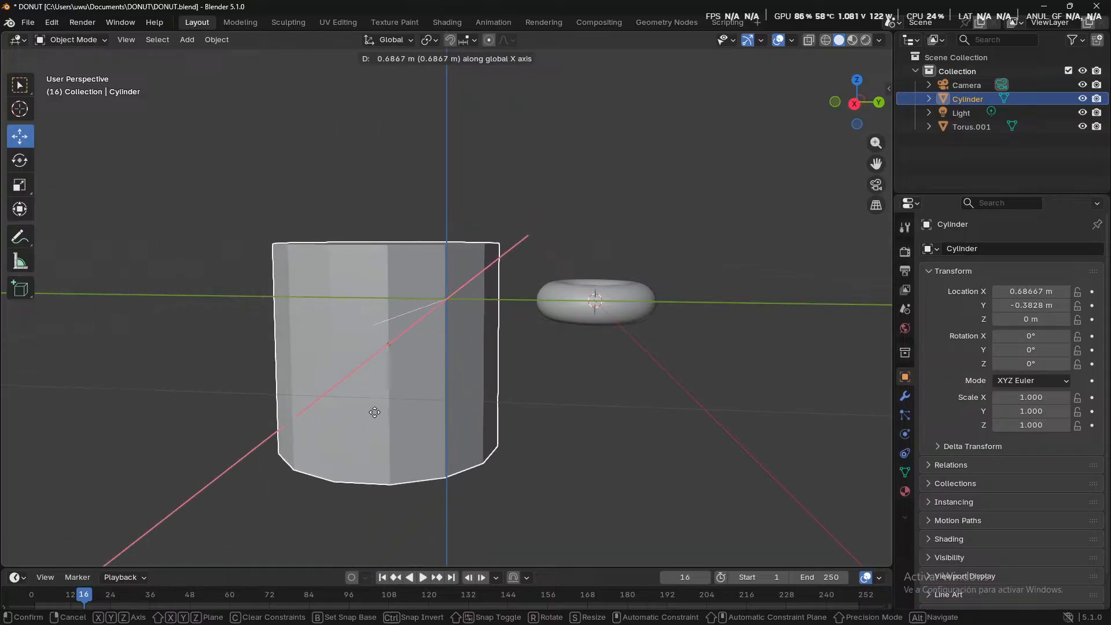
key("y")
left_click(423, 428)
middle_click_drag(423, 428, 653, 453)
key("ctrl+z")
- Switch a new cylinder move through the Z and X constraints to global Y, move it about 0.131 m, and undo the move
middle_click_drag(582, 443, 694, 347)
key("g")
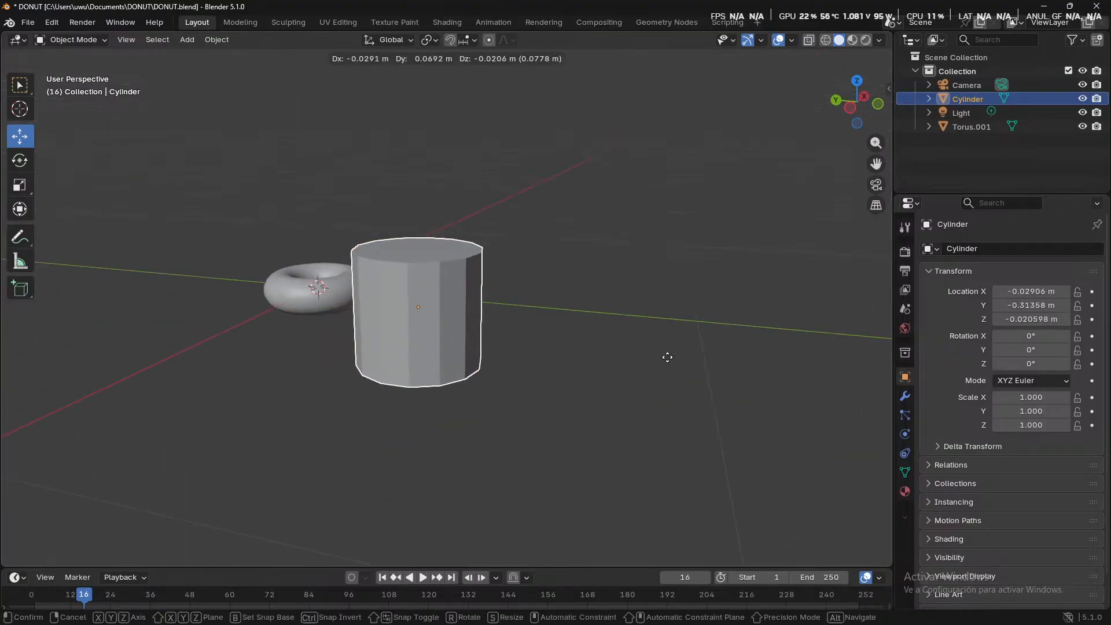
key("z")
key("x")
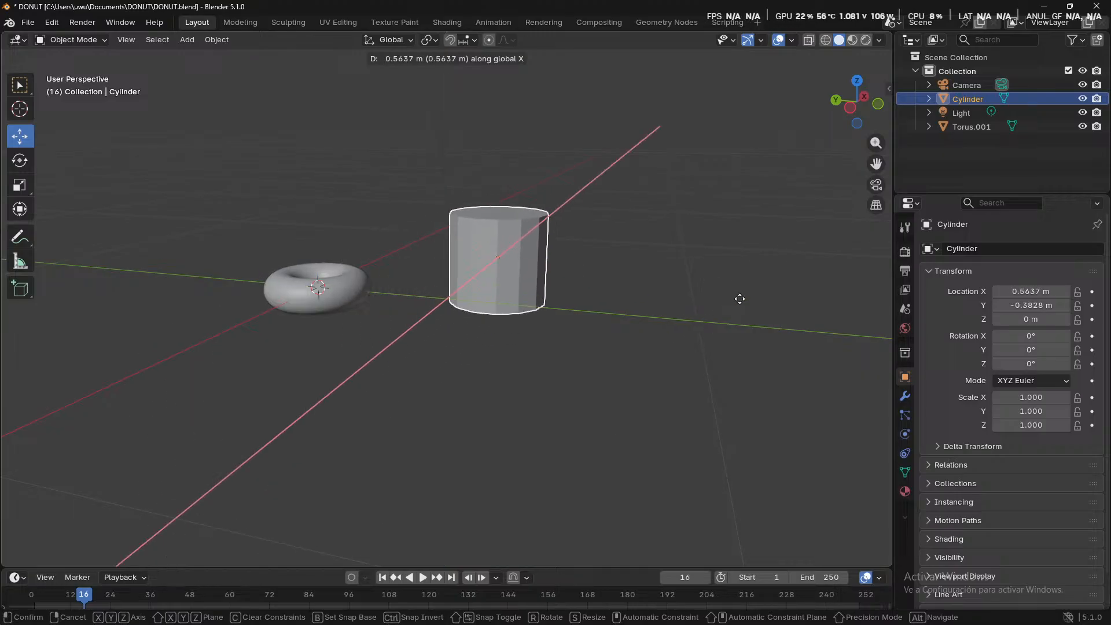
key("y")
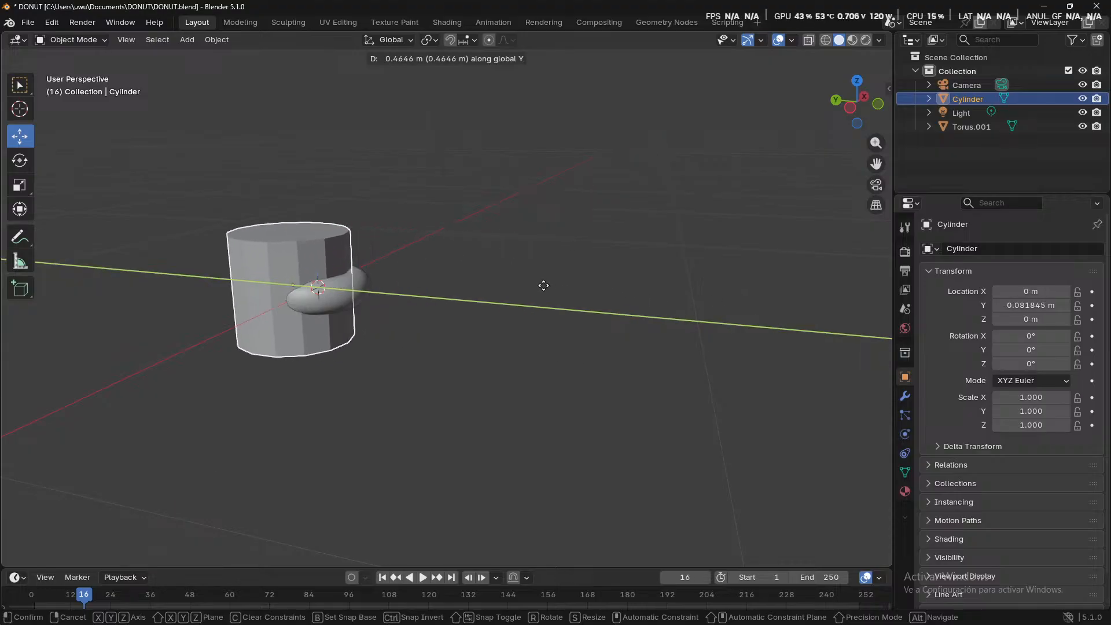
left_click(652, 302)
middle_click_drag(652, 303, 655, 421)
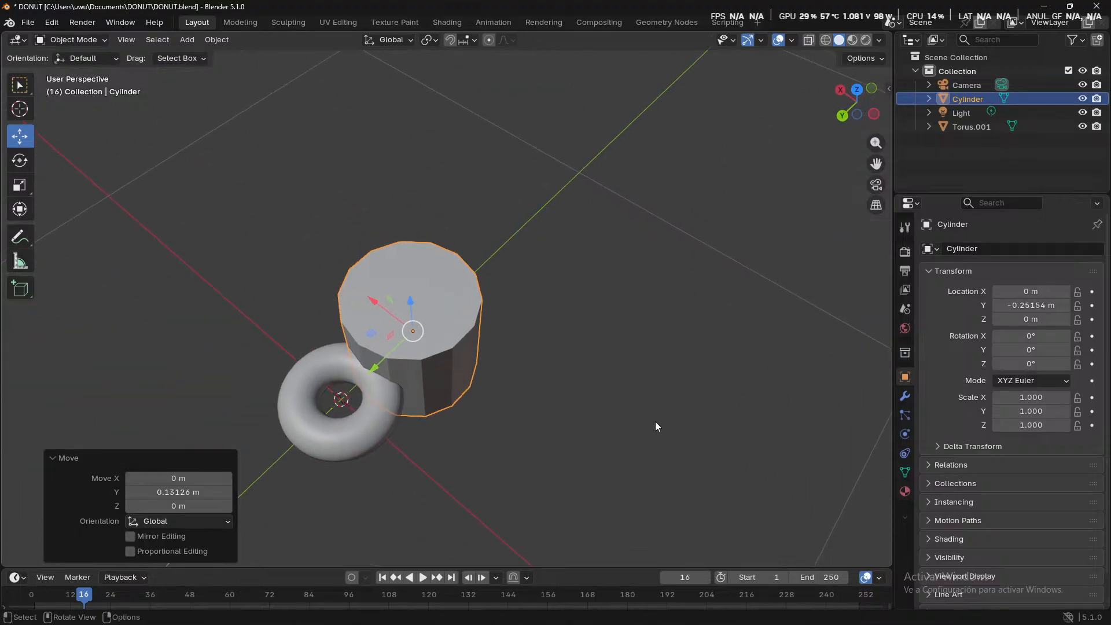
key("ctrl+z")
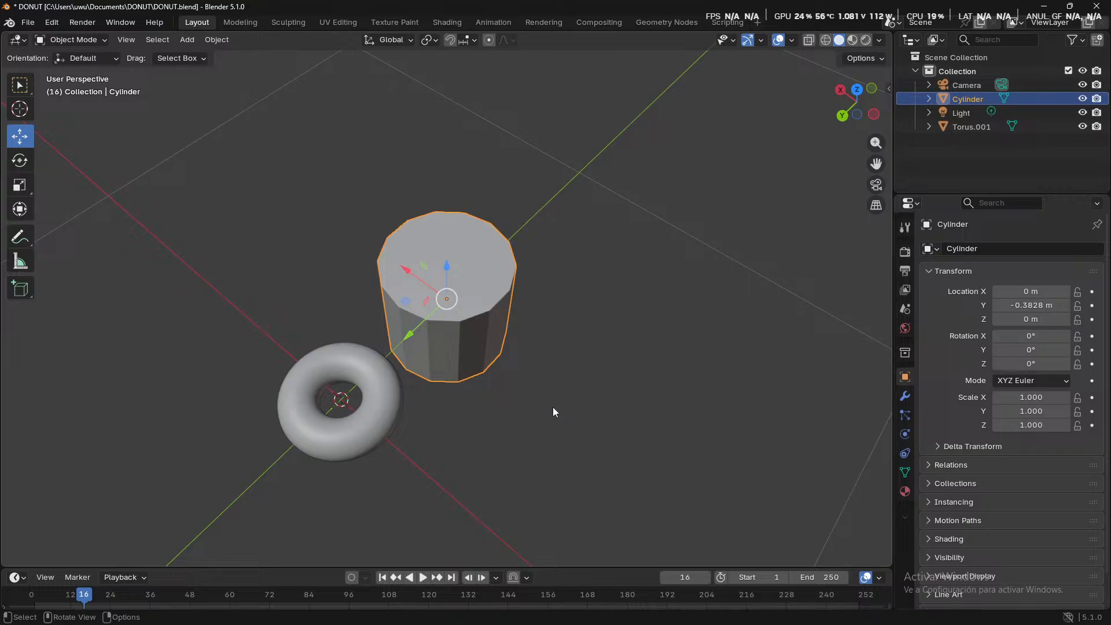
- Move the cylinder about 0.342 m along the global X axis, briefly switching the constraint to Z
middle_click_drag(553, 408, 716, 377)
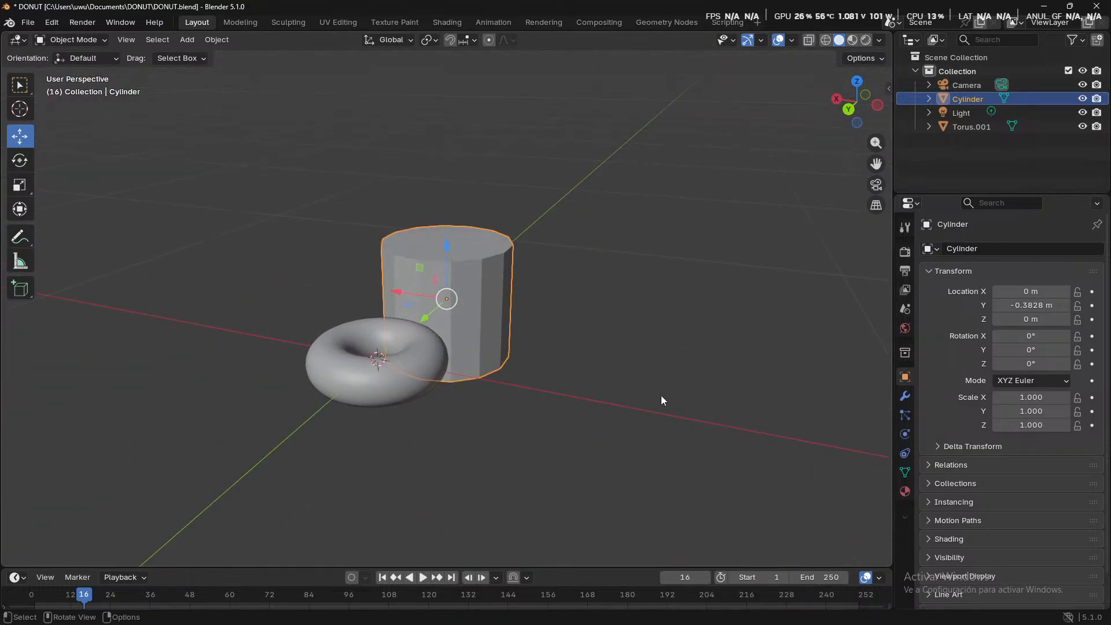
key("g")
key("x")
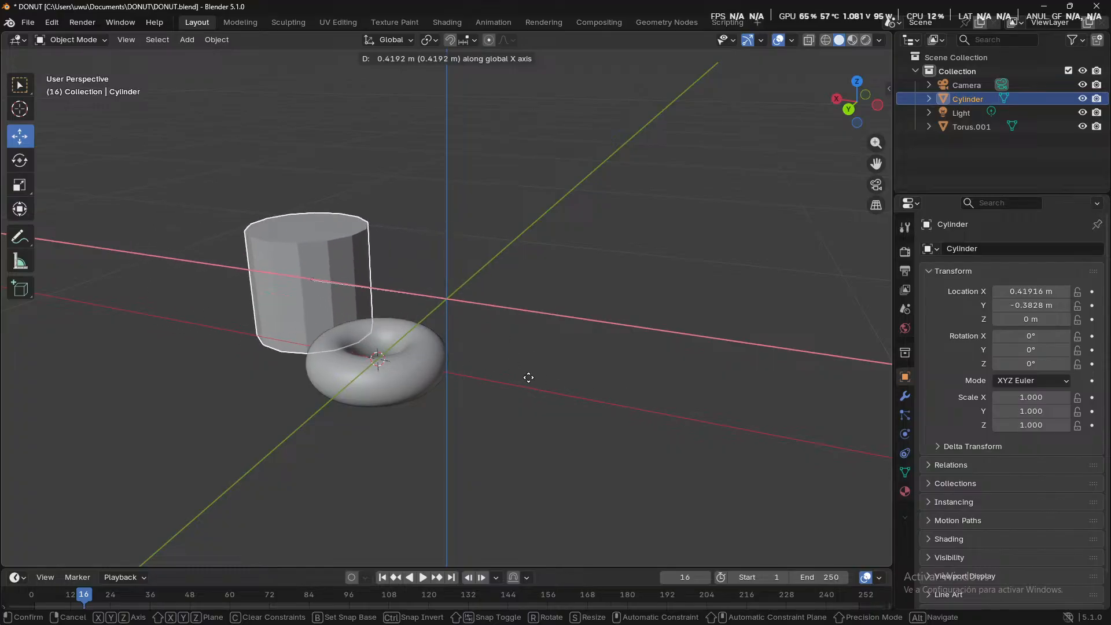
key("z")
key("x")
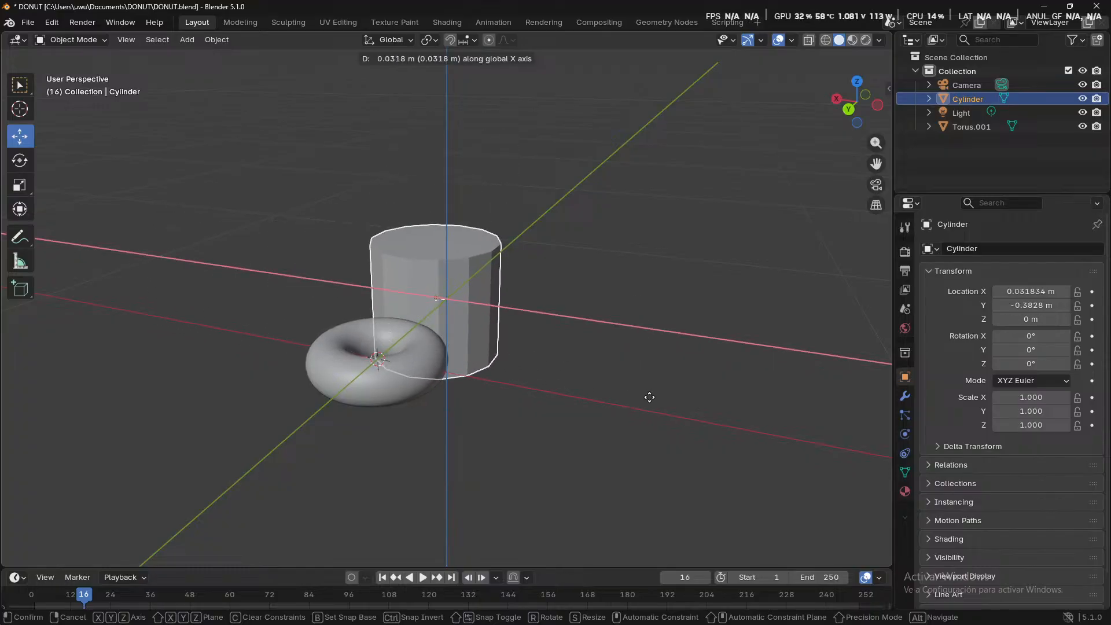
left_click(550, 377)
- Move the cylinder about 1.309 m along the global Y axis, away from the torus
middle_click_drag(550, 377, 428, 429)
key("g")
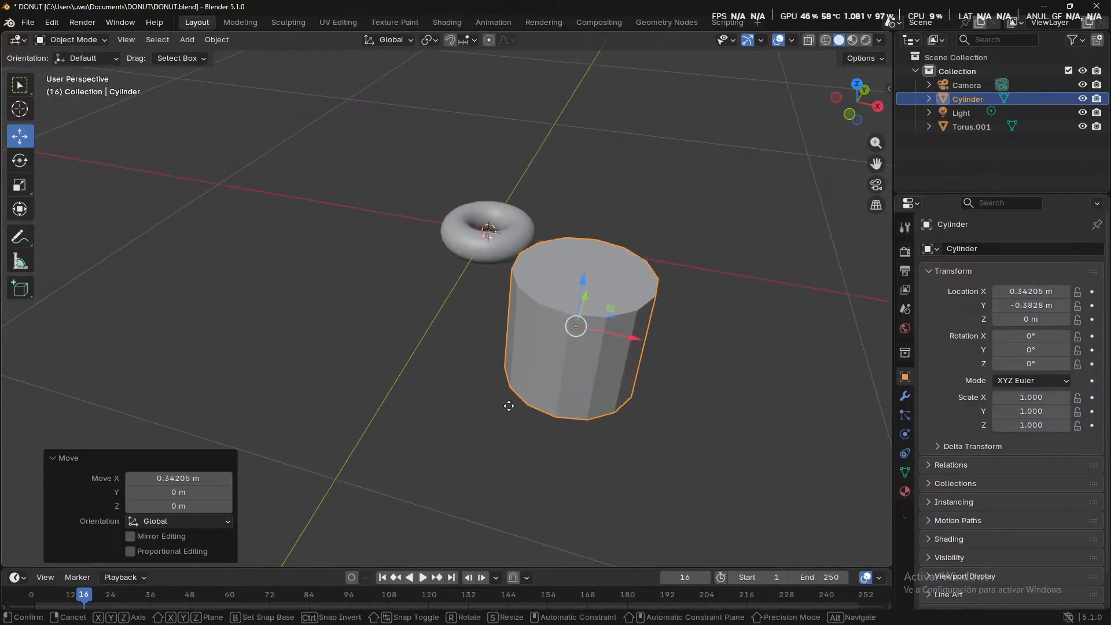
key("y")
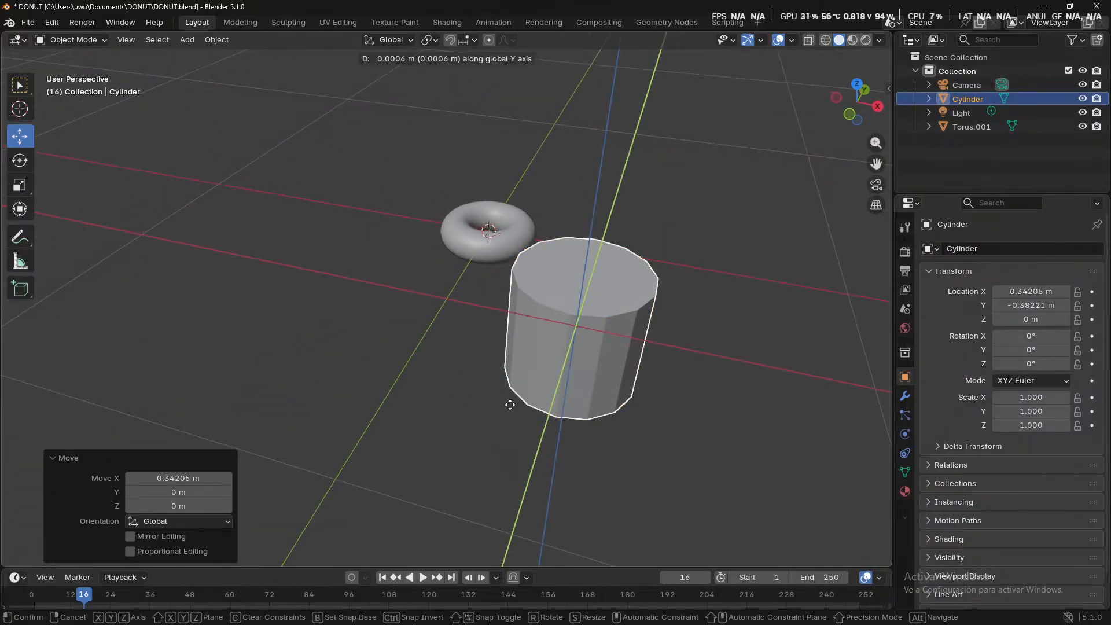
left_click(643, 237)
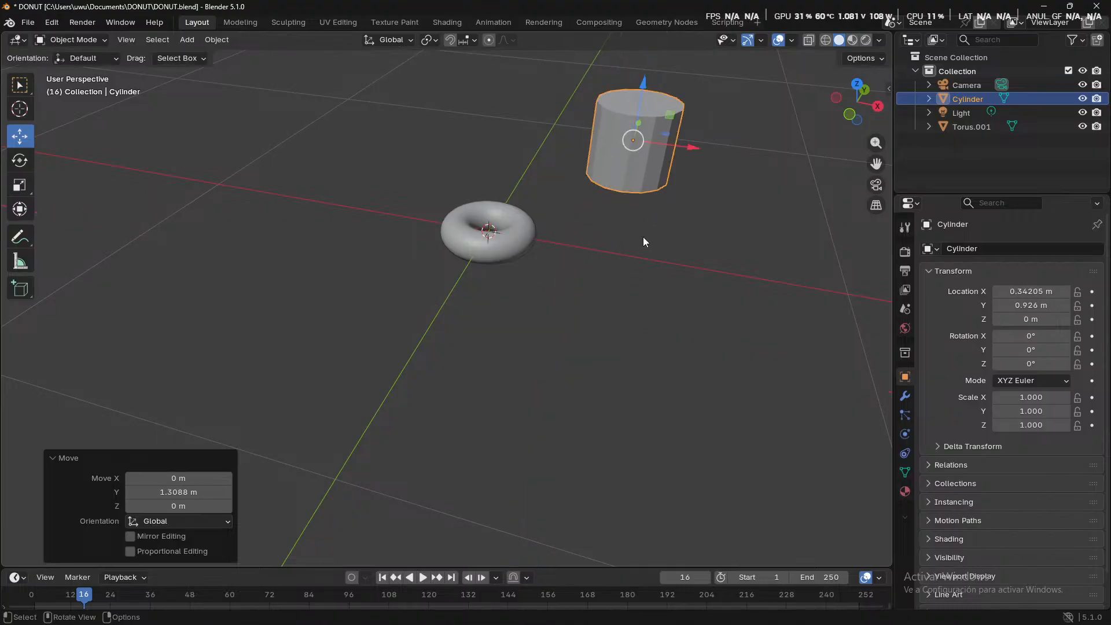
- Frame the cylinder and move it about 0.214 m along the global X axis
middle_click_drag(643, 238, 665, 351)
key("KP_0")
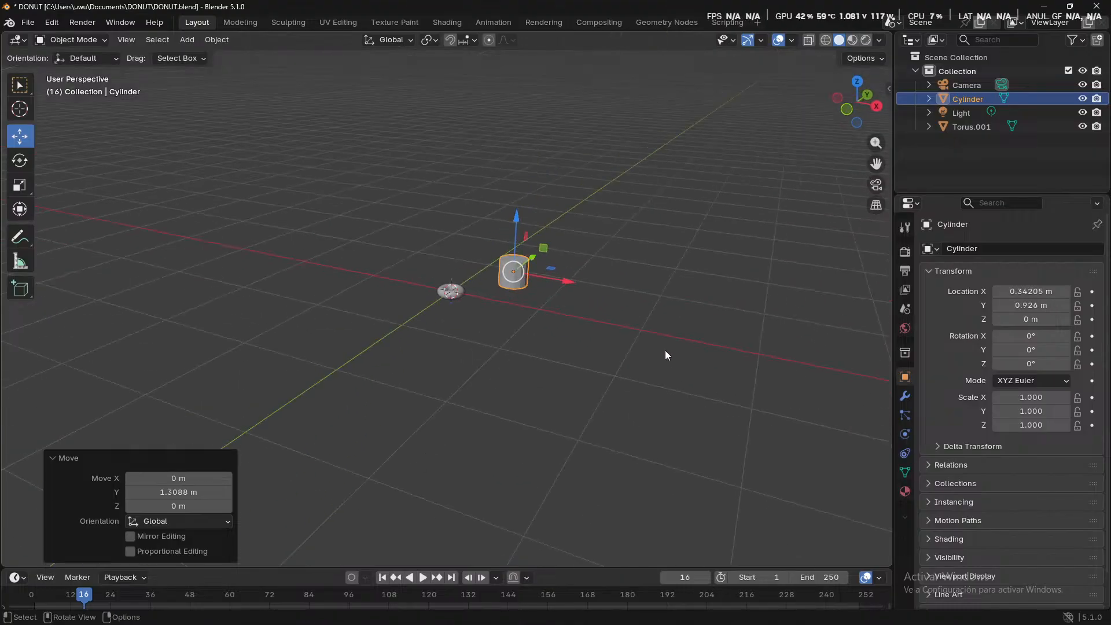
key("KP_0")
key("KP_Decimal")
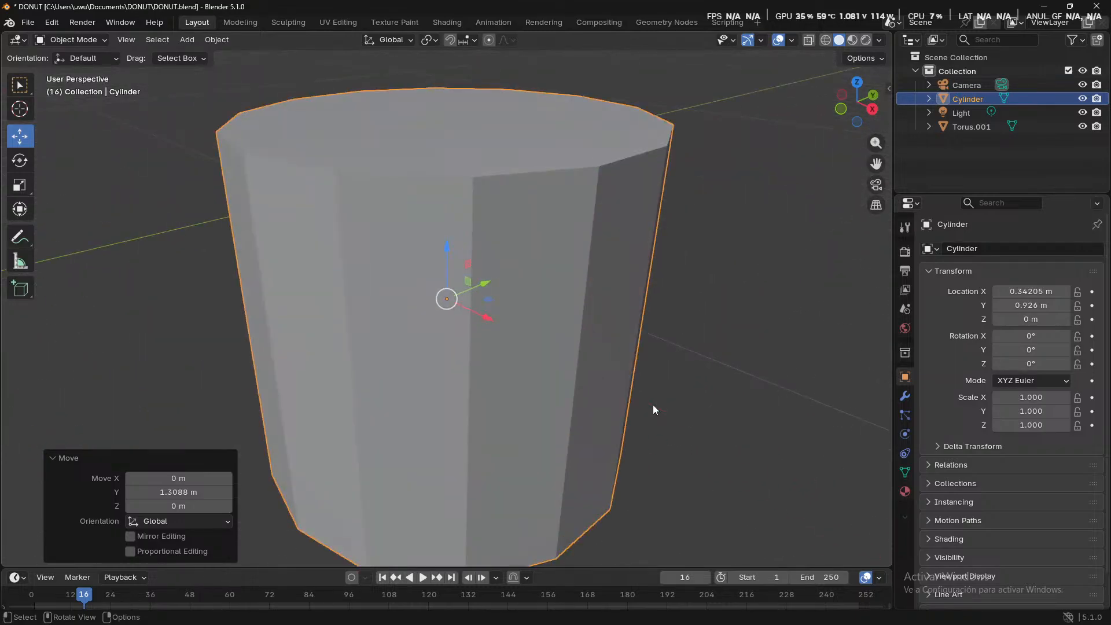
scroll(652, 404, "down", 9)
middle_click_drag(441, 419, 472, 441)
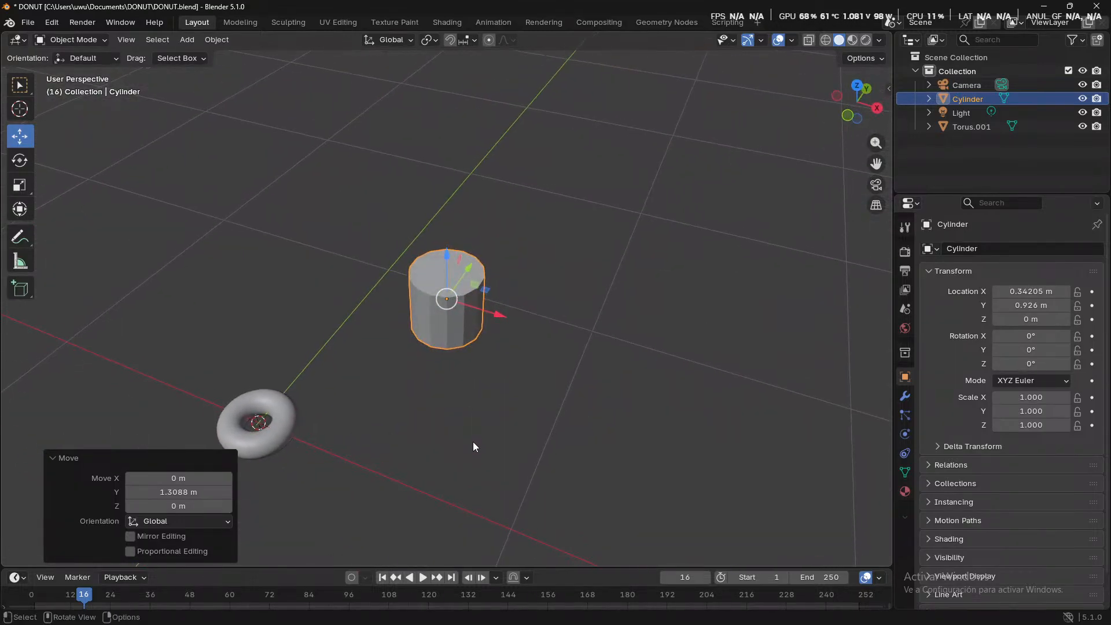
key("g")
key("x")
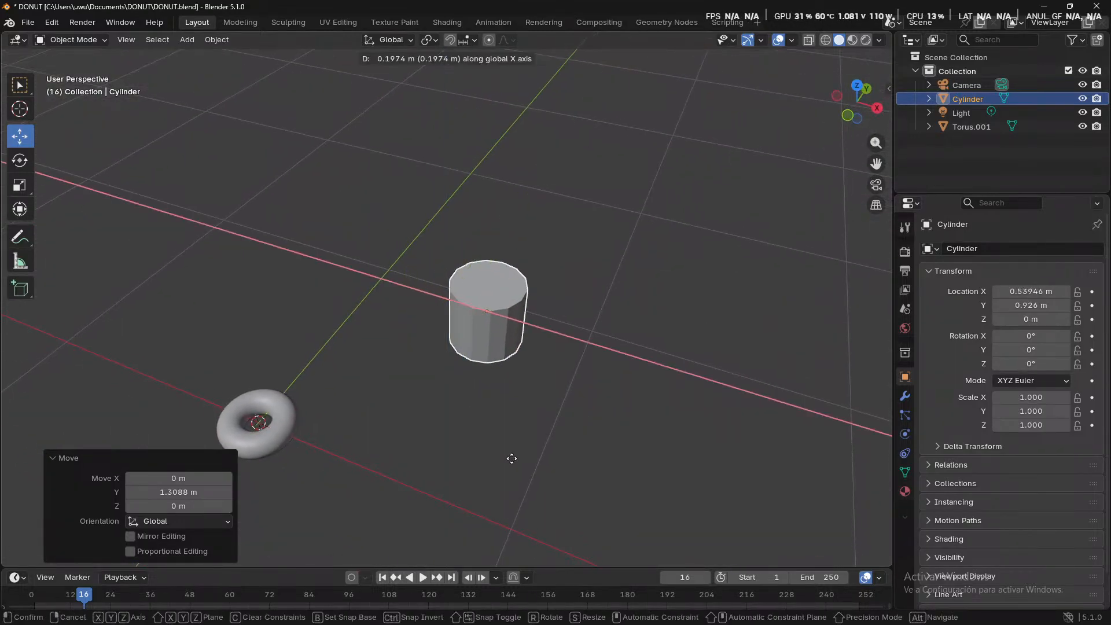
left_click(516, 462)
- Move the cylinder about -0.407 m along the global Y axis
key("g")
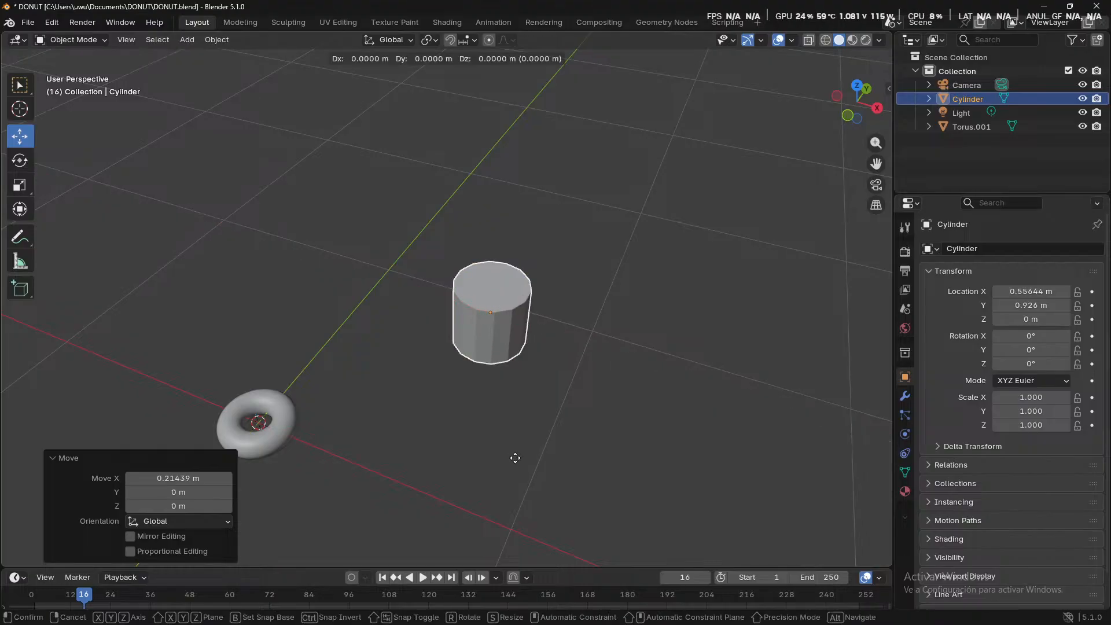
key("y")
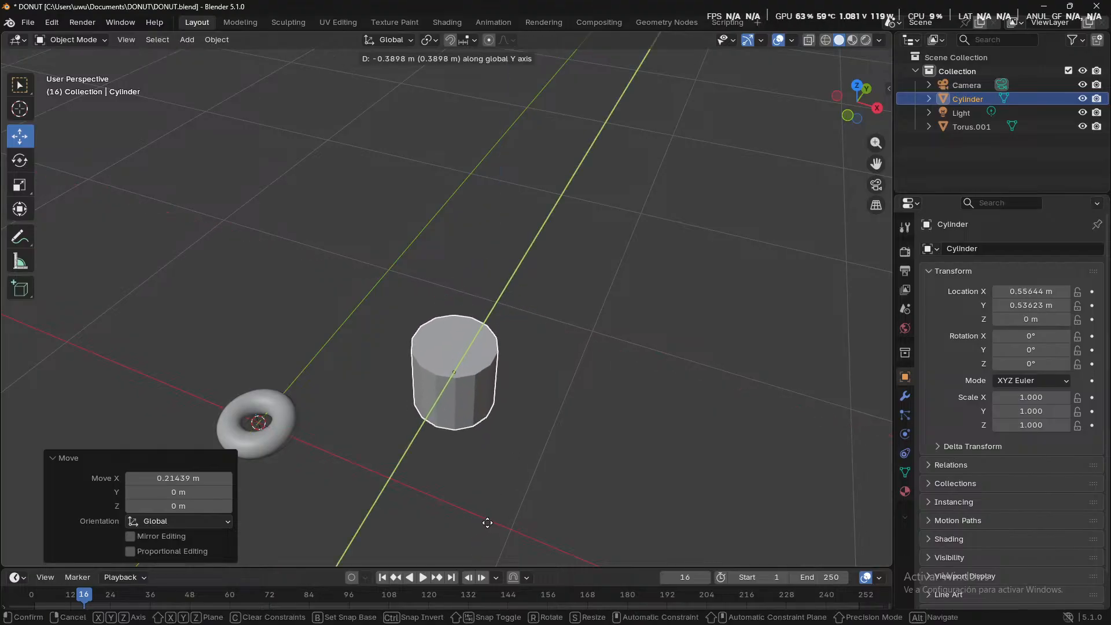
left_click(497, 532)
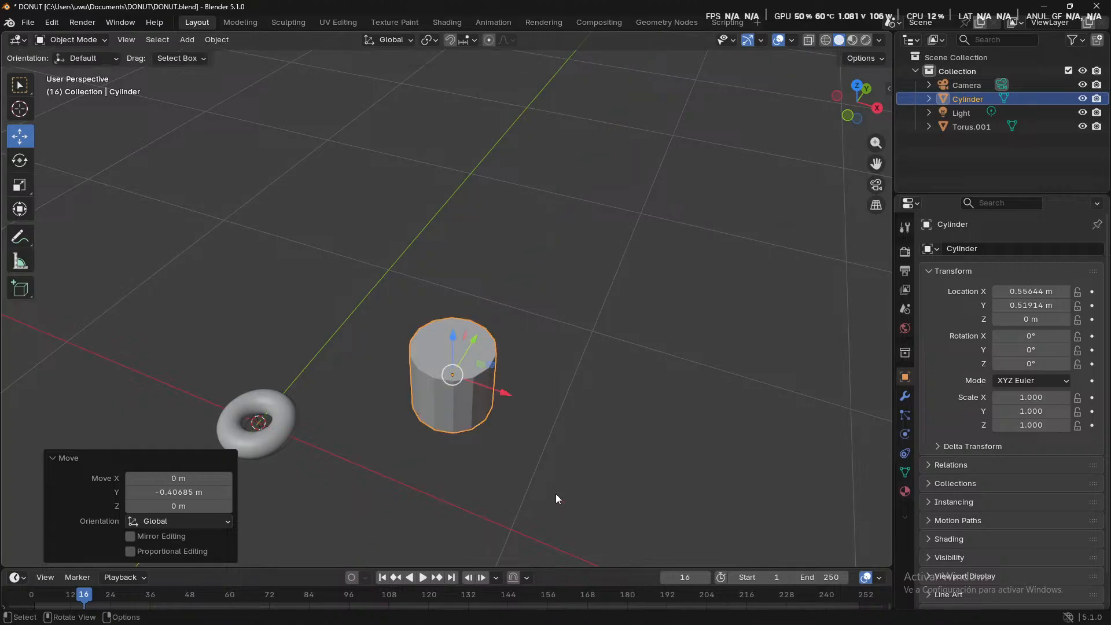
- Activate the Select Box tool, put the cylinder into Edit Mode, and frame its mesh closely
middle_click_drag(555, 493, 595, 441)
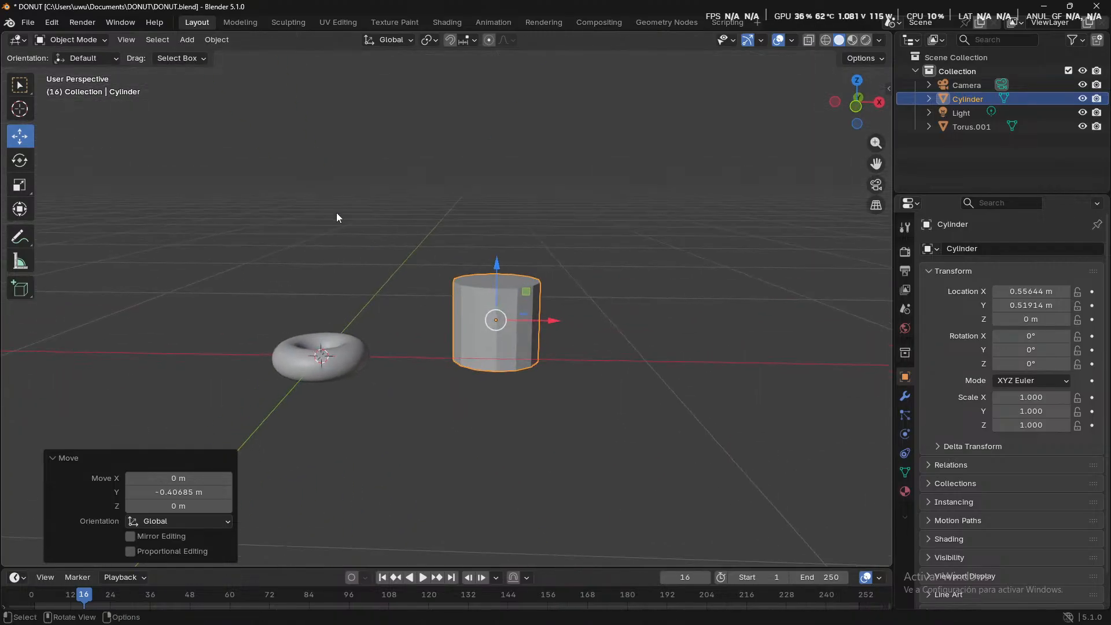
key("w")
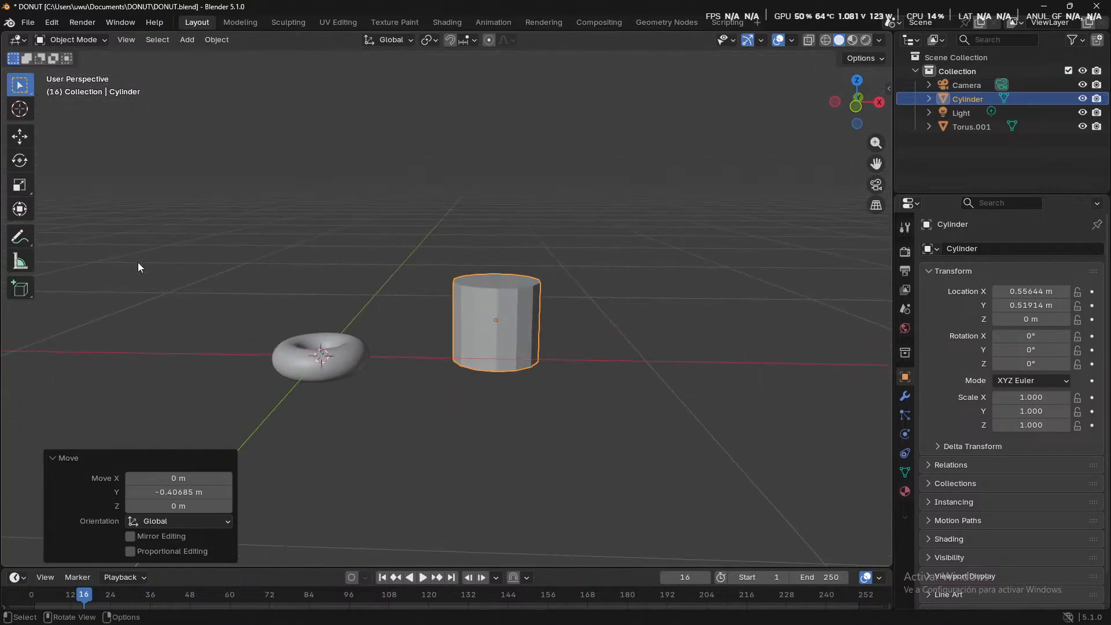
left_click(75, 39)
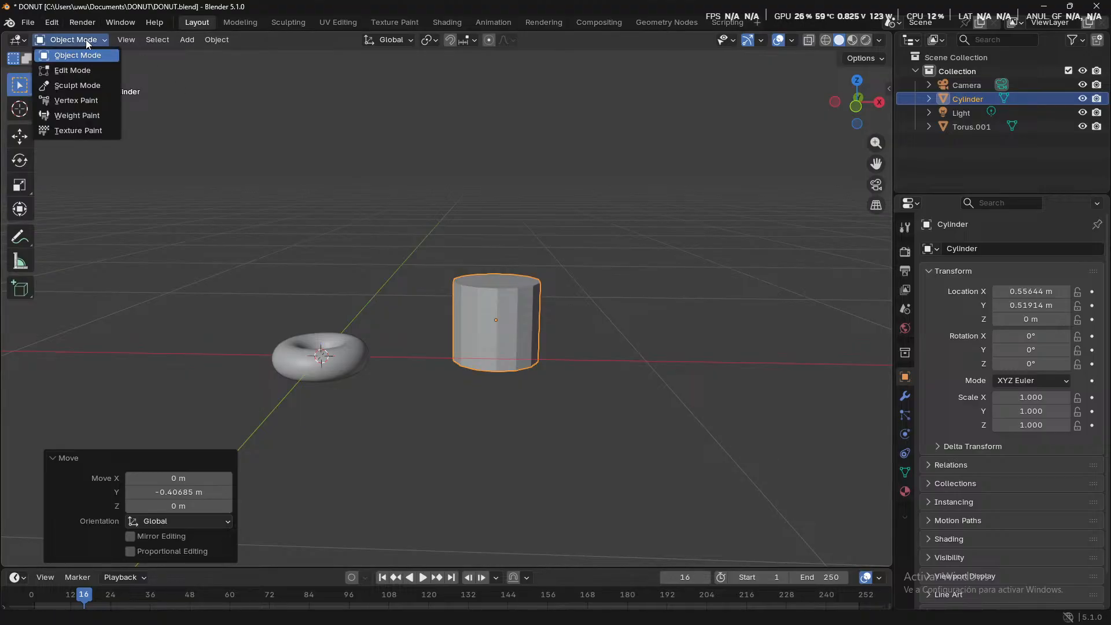
left_click(57, 71)
middle_click_drag(453, 278, 580, 351)
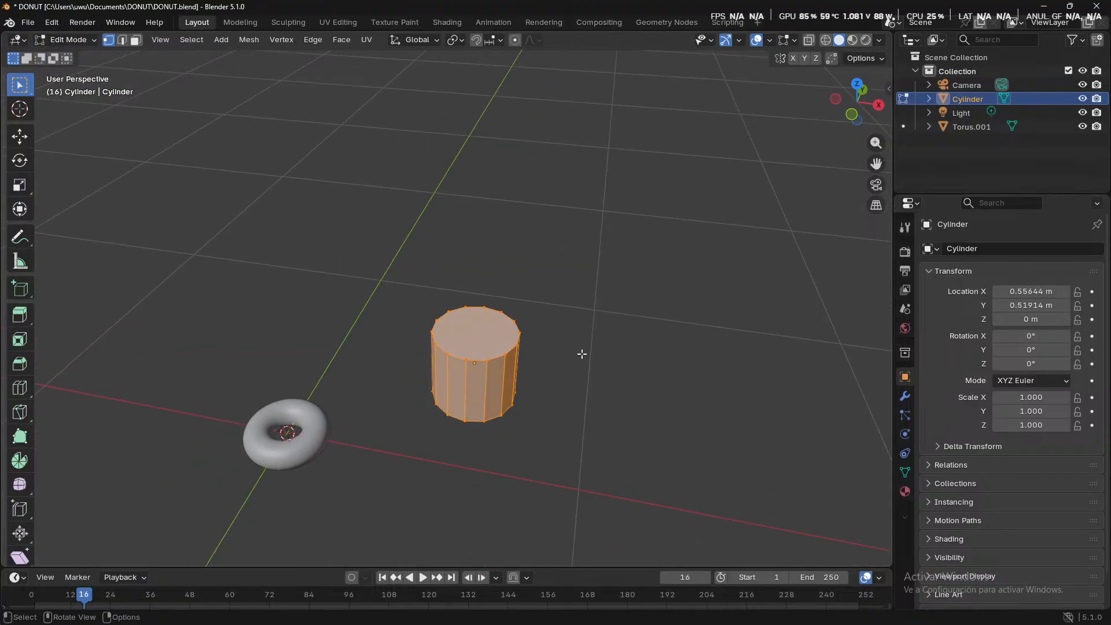
key("KP_Decimal")
scroll(571, 358, "down", 4)
middle_click_drag(446, 389, 538, 373)
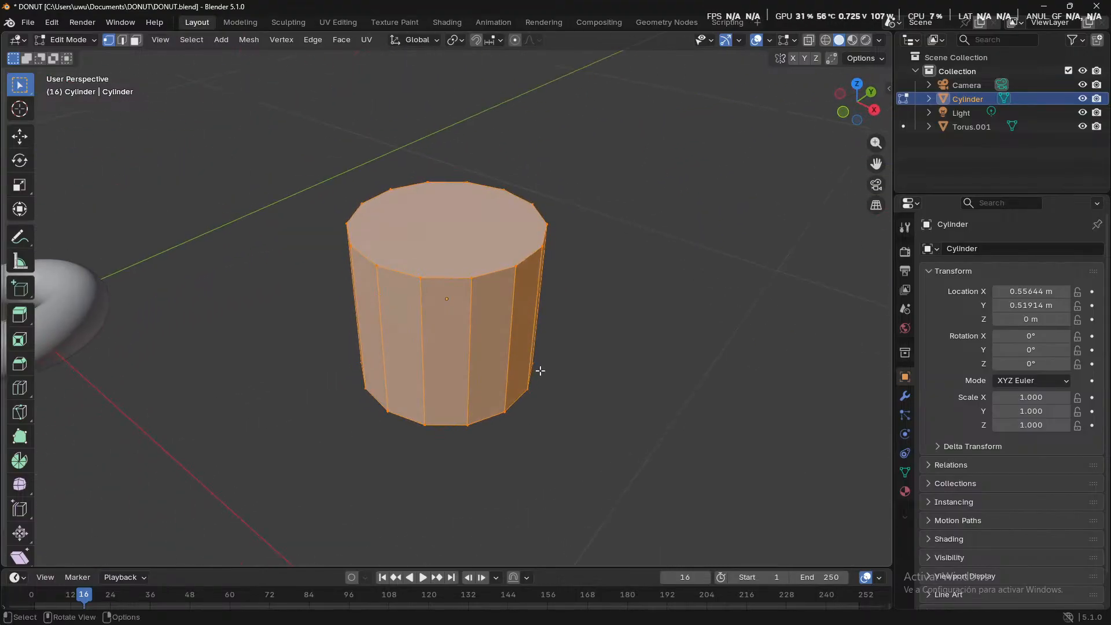
middle_click_drag(632, 346, 572, 375)
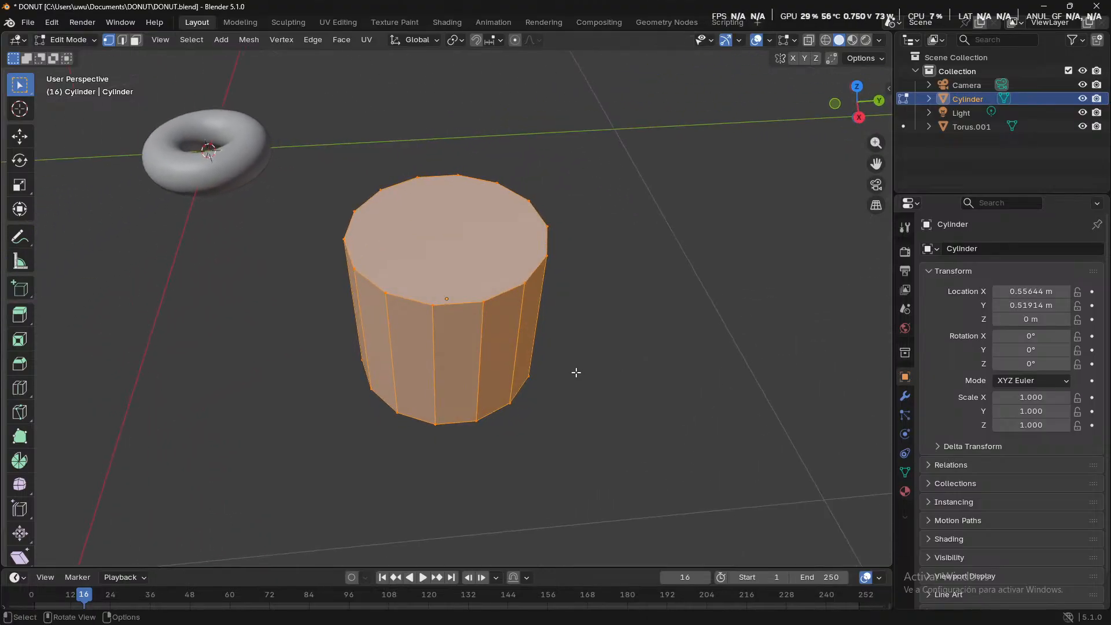
scroll(482, 321, "up", 3)
middle_click_drag(493, 382, 551, 379)
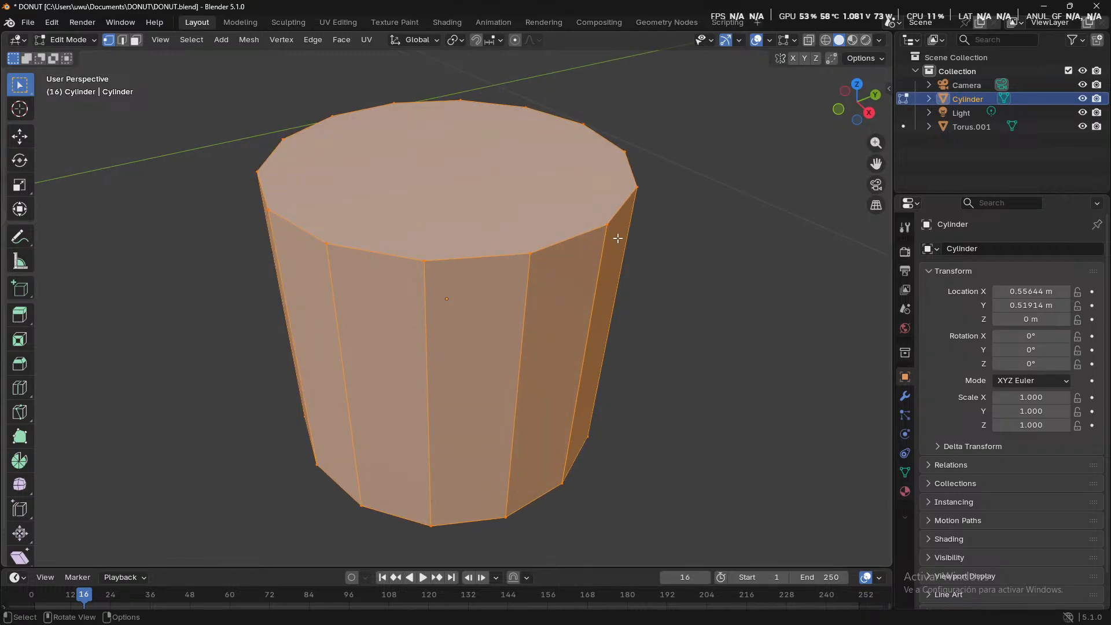
- Select a single vertex on the cylinder's top rim and examine it from several angles
left_click(606, 225)
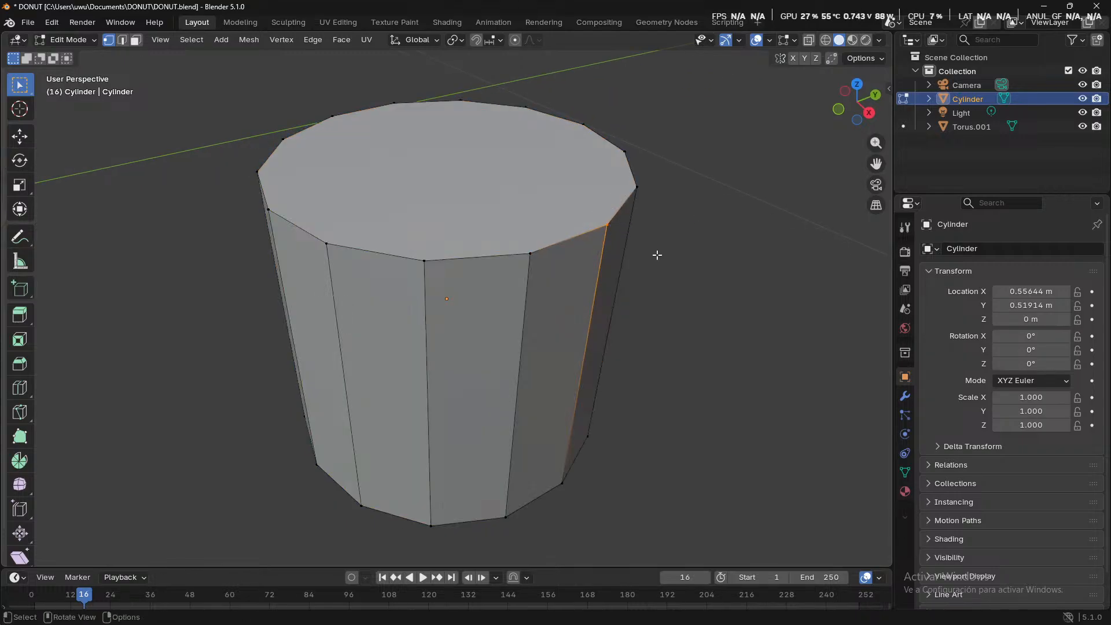
scroll(658, 322, "down", 2)
scroll(658, 321, "down", 2)
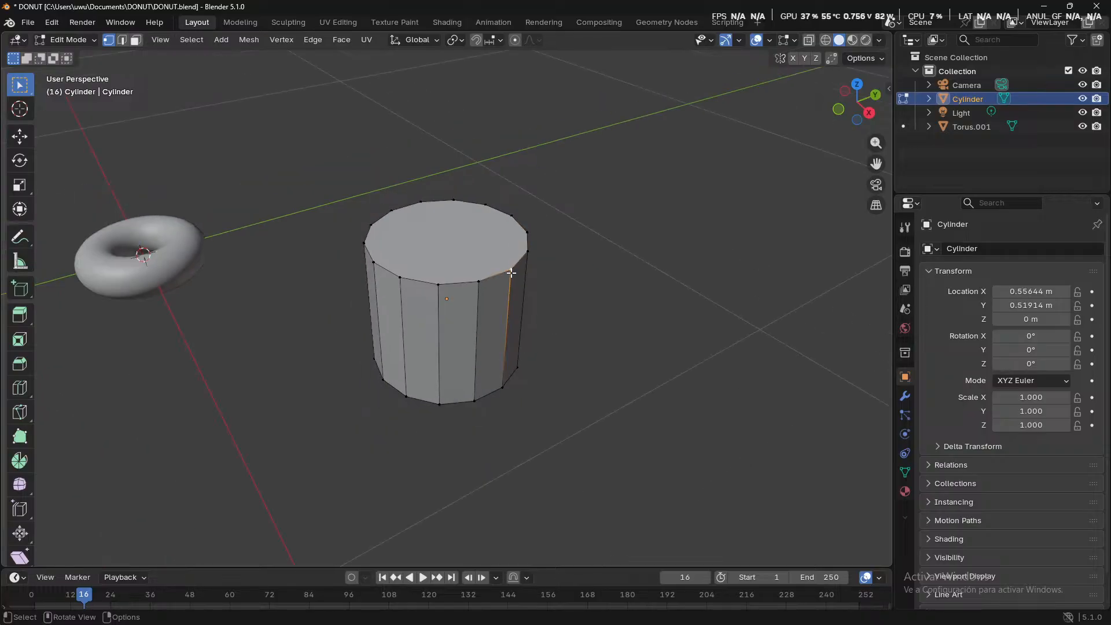
middle_click_drag(471, 349, 562, 380)
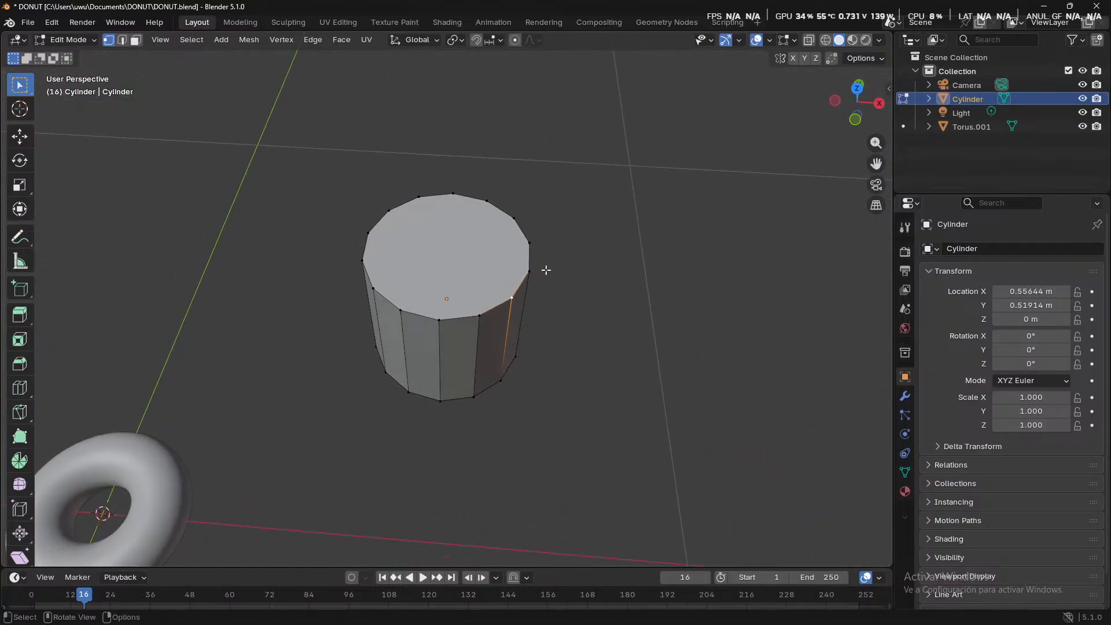
middle_click_drag(541, 355, 535, 317)
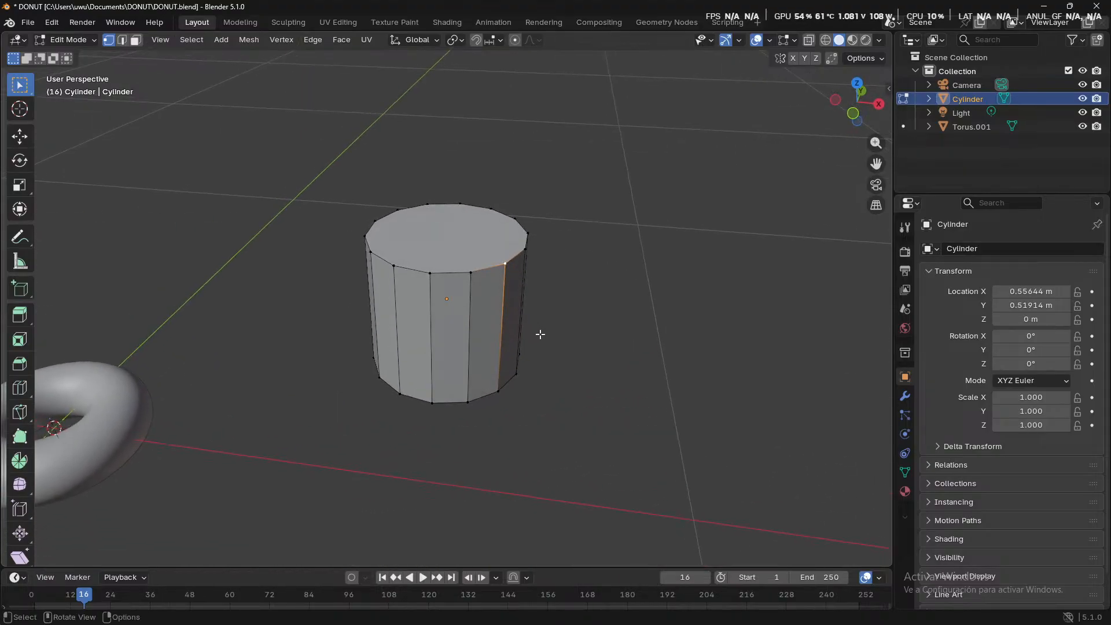
left_click(95, 41)
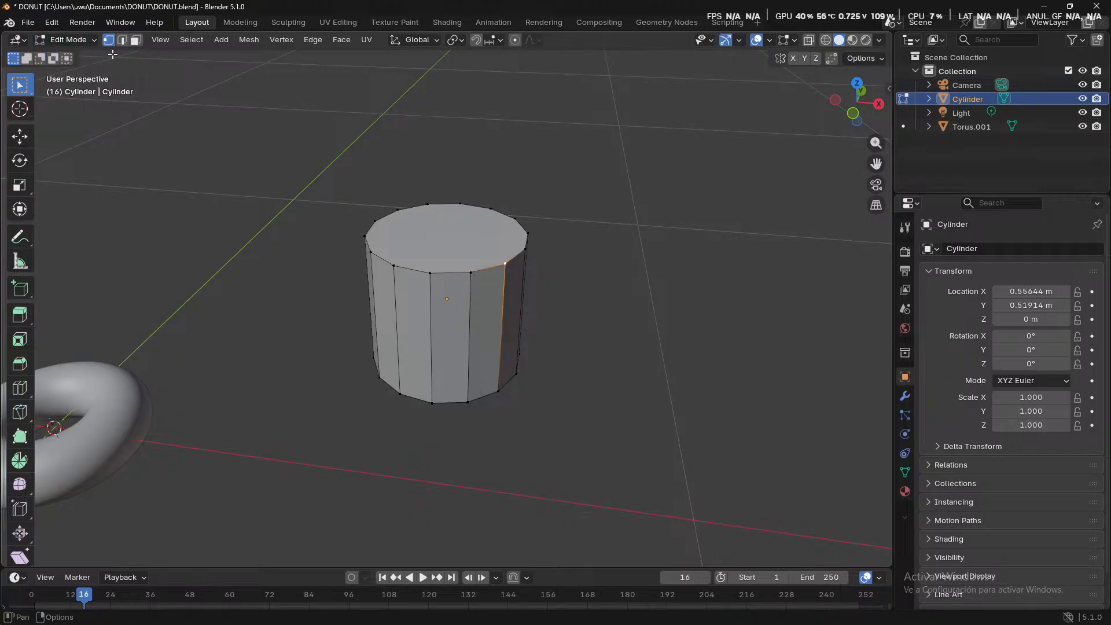
scroll(397, 268, "down", 2)
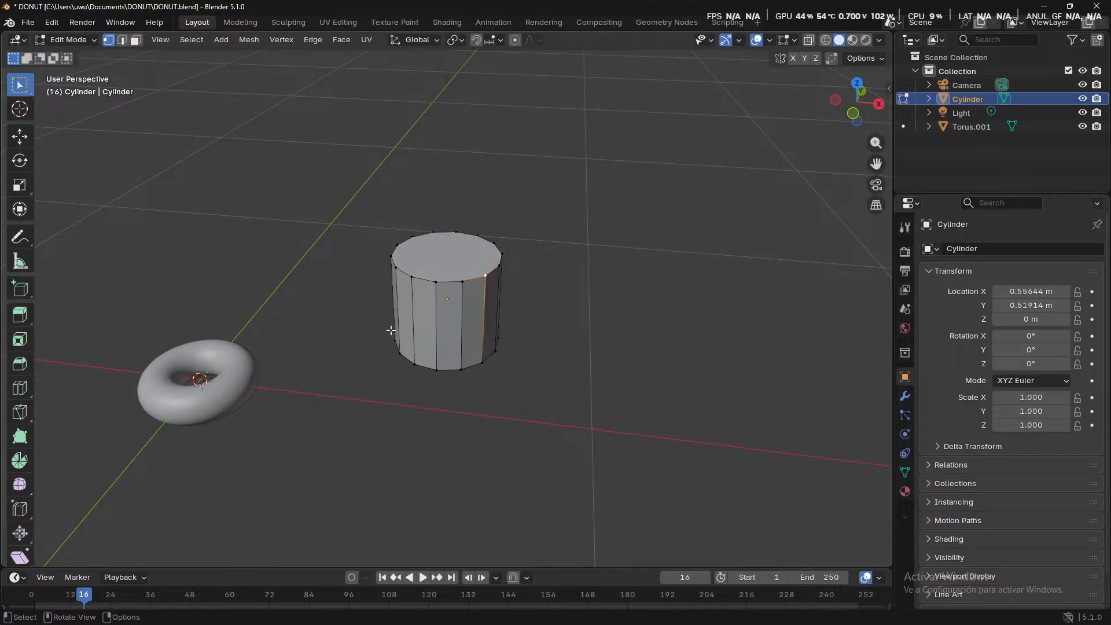
middle_click_drag(491, 270, 367, 451)
- Toggle the cylinder repeatedly between Object Mode and Edit Mode, ending in Edit Mode
key("Tab")
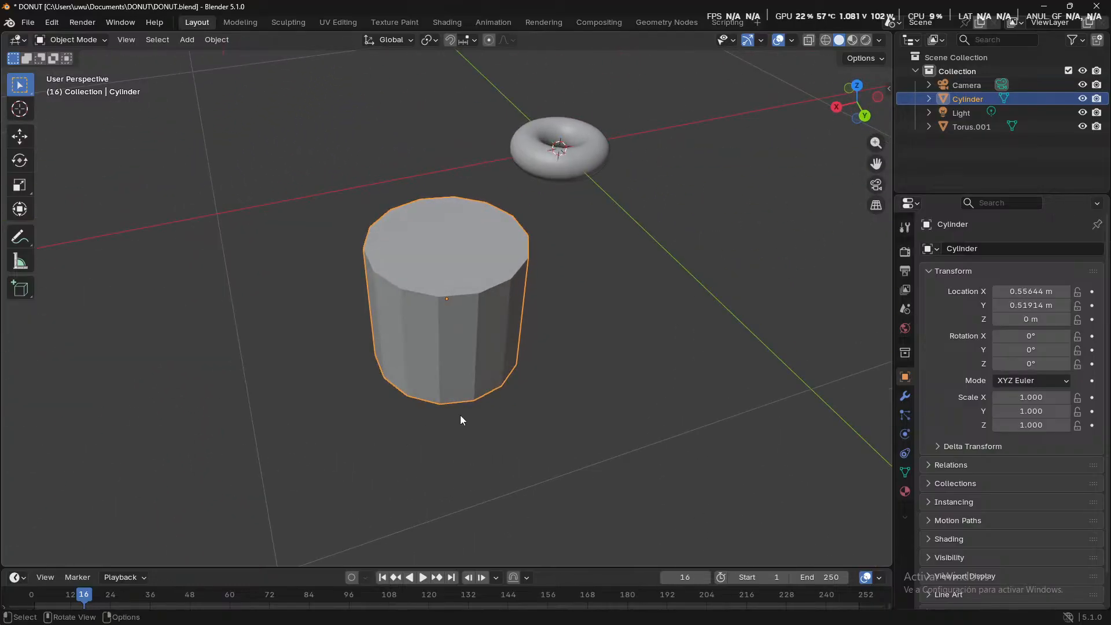
key("Tab")
key("Tab")
key("Tab")
key("Tab")
middle_click_drag(580, 398, 575, 406)
key("Tab")
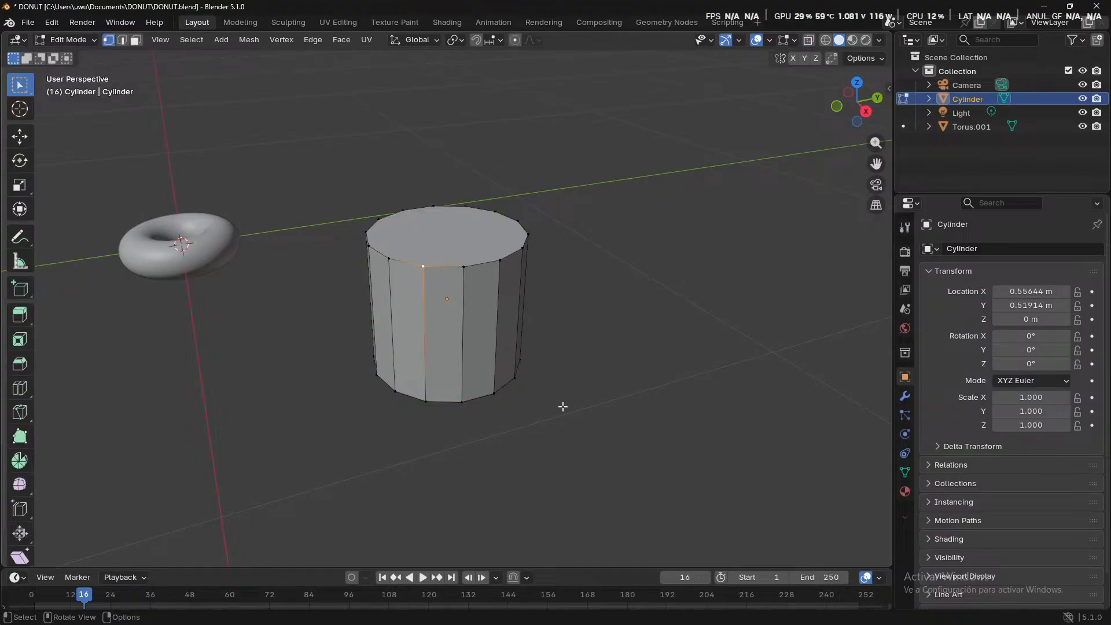
- Box-select the cylinder's vertices repeatedly from different view angles, above and below the mesh
left_click_drag(582, 167, 340, 459)
middle_click_drag(339, 458, 652, 447)
left_click_drag(619, 501, 324, 210)
middle_click_drag(387, 399, 523, 358)
left_click_drag(557, 466, 307, 117)
middle_click_drag(347, 289, 584, 409)
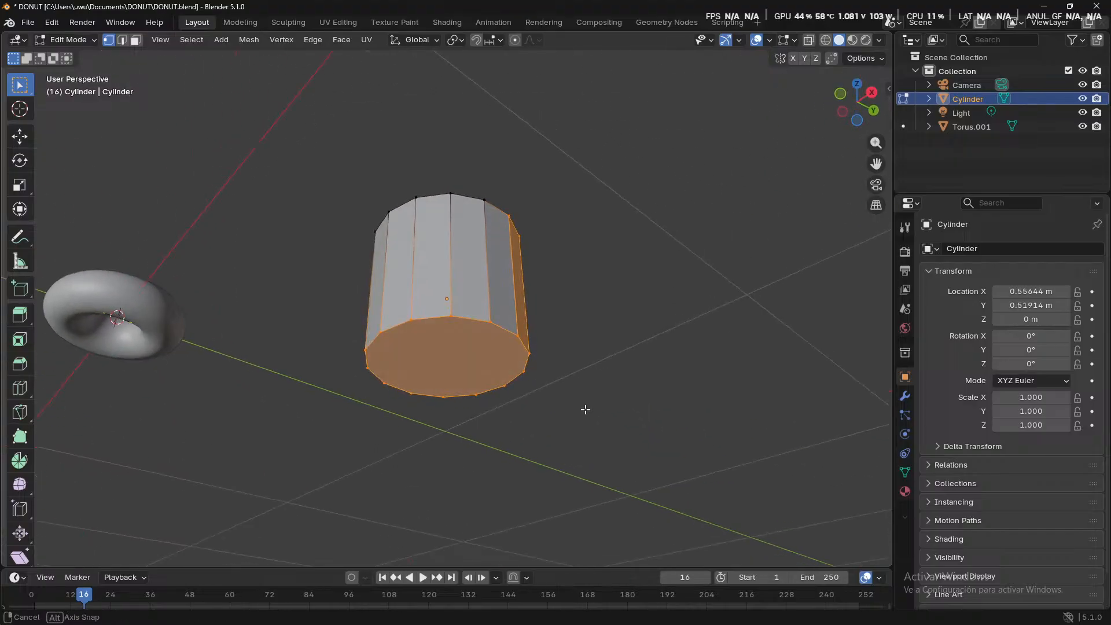
left_click_drag(617, 476, 371, 149)
middle_click_drag(370, 149, 600, 235)
left_click_drag(583, 172, 295, 483)
middle_click_drag(295, 483, 327, 479)
middle_click_drag(540, 350, 379, 545)
left_click_drag(571, 152, 280, 525)
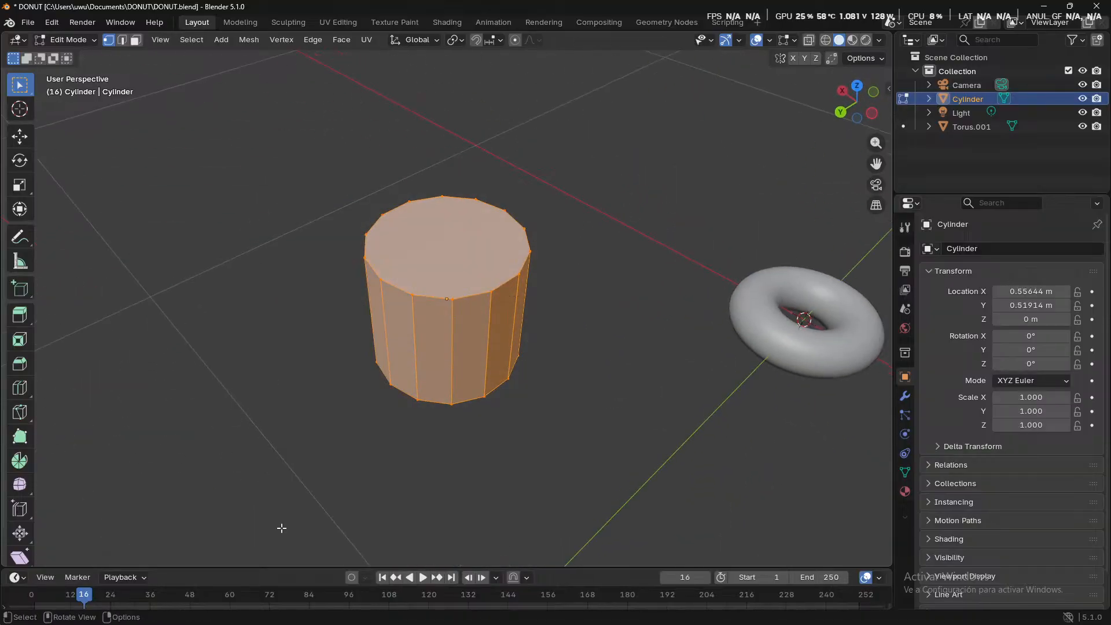
middle_click_drag(280, 526, 573, 379)
left_click_drag(617, 469, 307, 156)
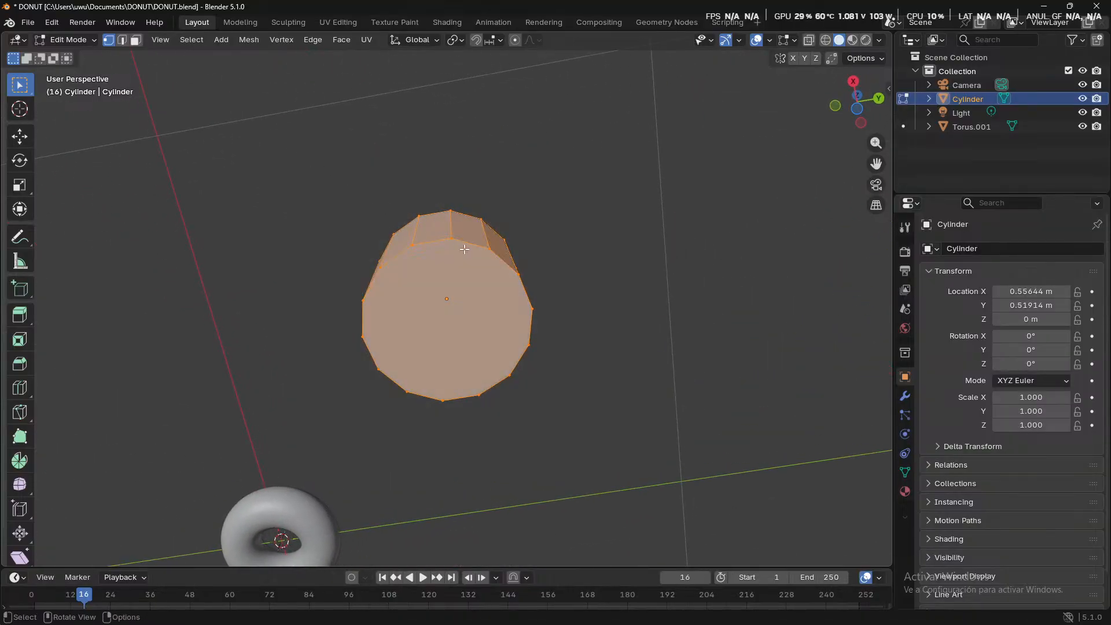
- Take the cylinder out of Edit Mode and back in, and deselect all its vertices
middle_click_drag(520, 358, 616, 423)
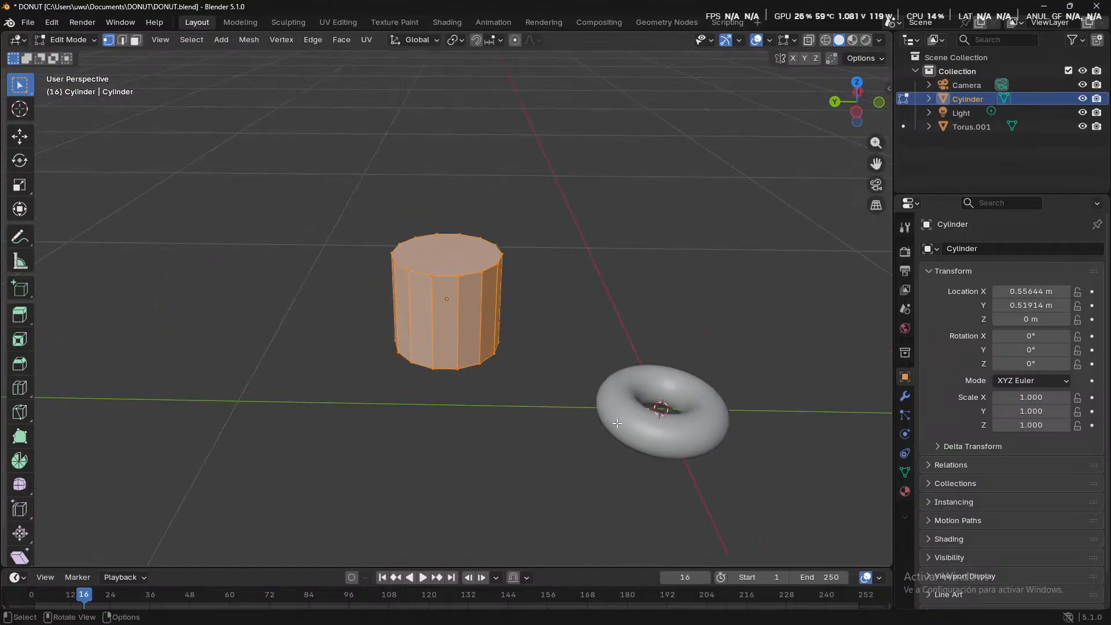
key("Tab")
key("Tab")
left_click(647, 358)
- Select one vertex on the near side of the cylinder's top rim and view it from another side
middle_click_drag(574, 316, 547, 295)
scroll(546, 295, "up", 5)
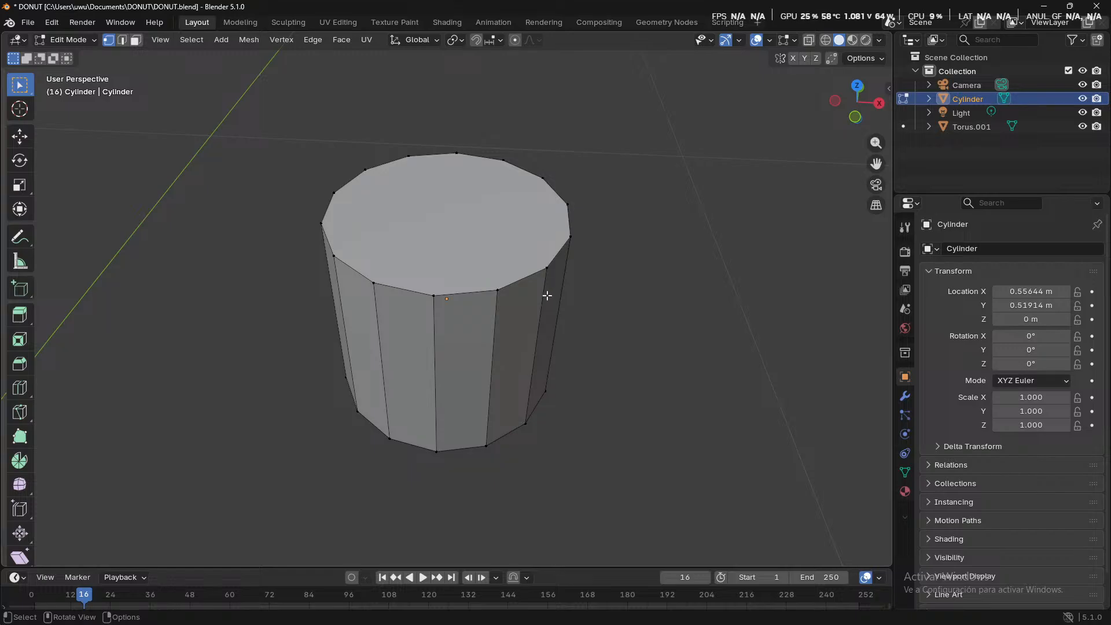
scroll(514, 315, "up", 5)
middle_click_drag(534, 330, 511, 318)
scroll(517, 365, "down", 4)
left_click(586, 224)
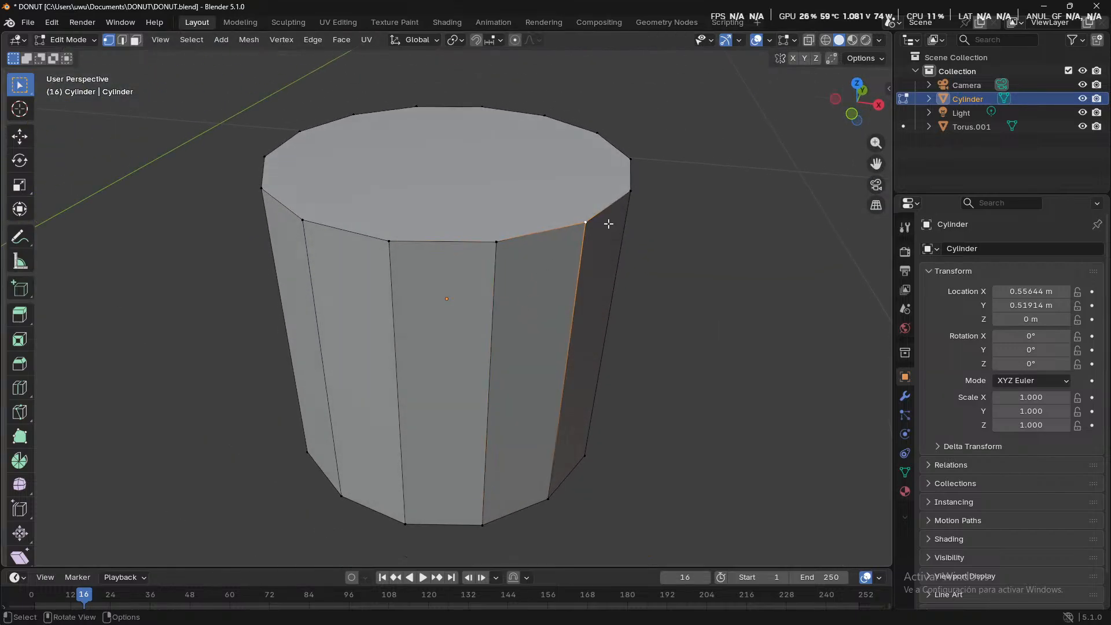
middle_click_drag(608, 224, 425, 245)
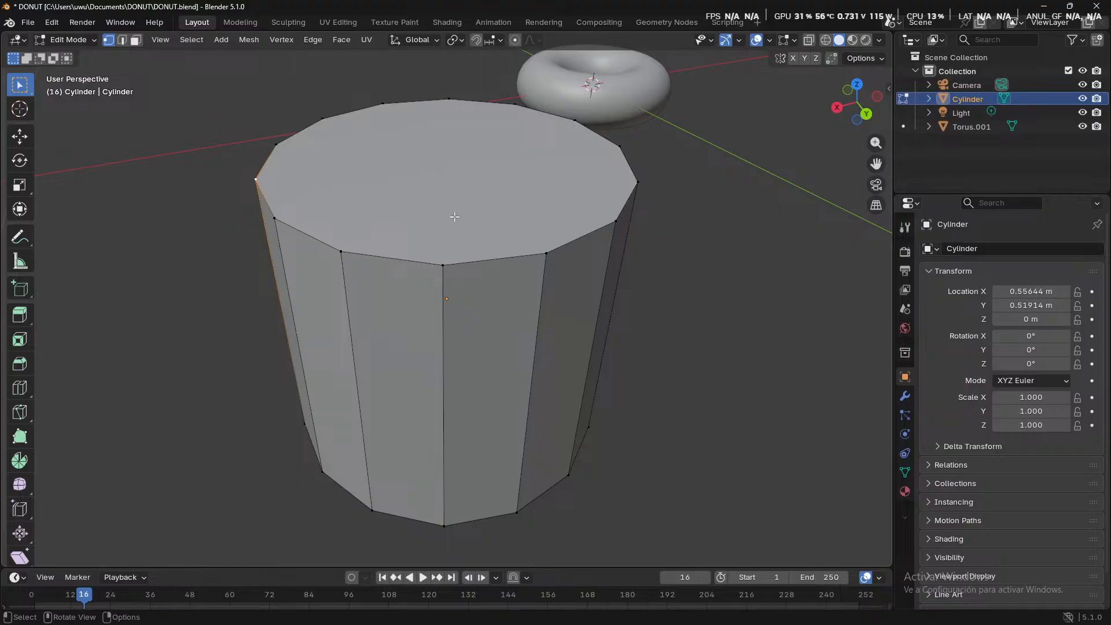
- Select a vertical side edge of the cylinder in edge selection mode, and its top face in face selection mode
left_click(123, 44)
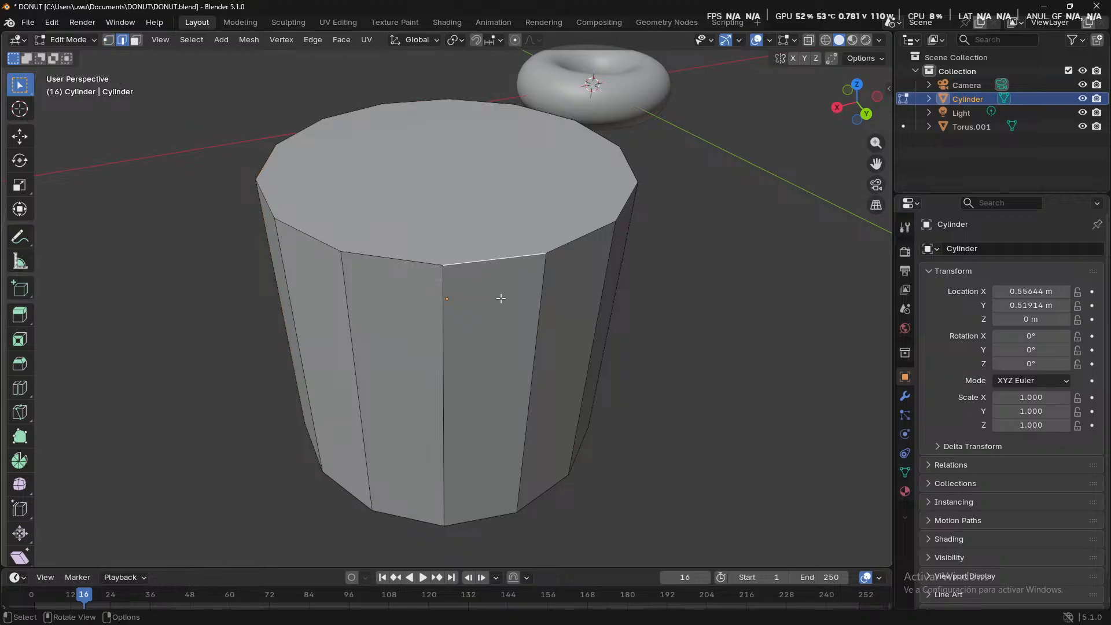
left_click(539, 303)
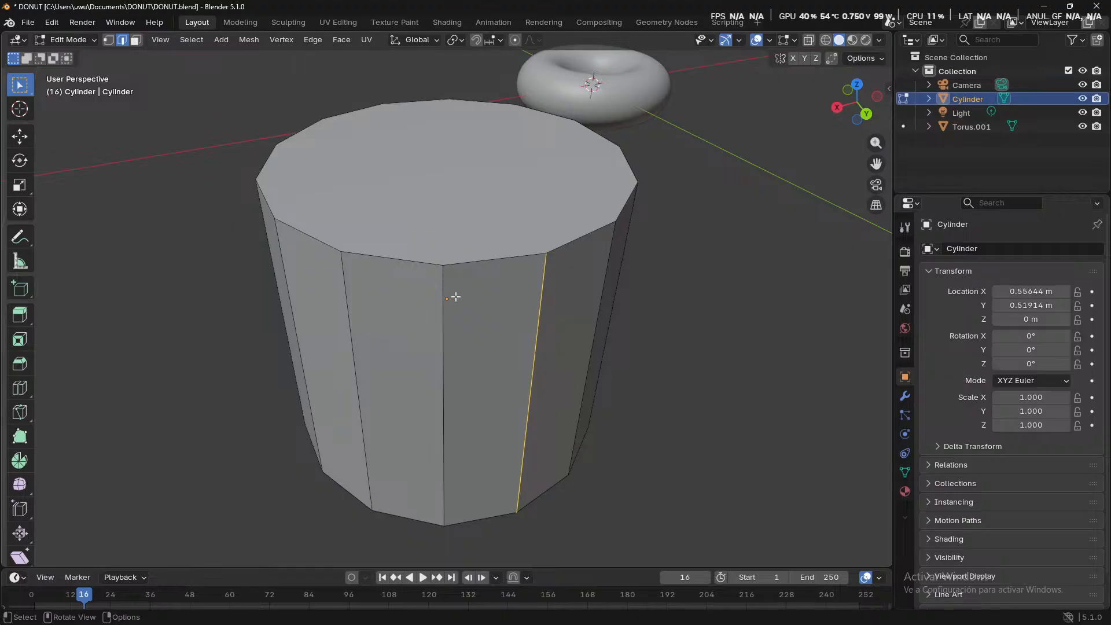
left_click(135, 40)
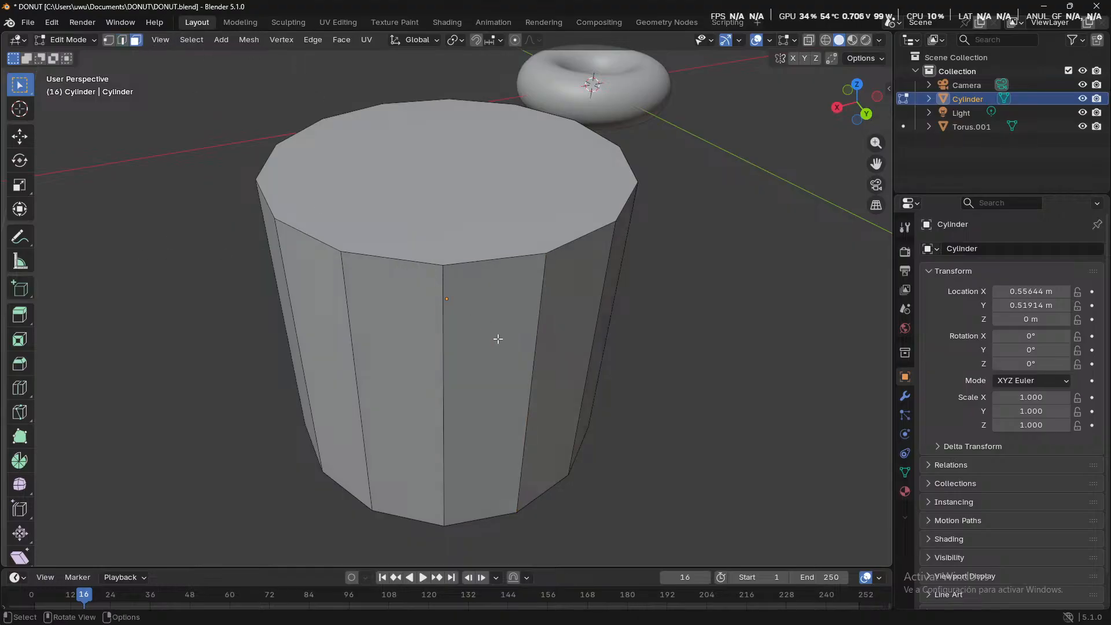
left_click(495, 337)
middle_click_drag(555, 353, 658, 371)
left_click(526, 248)
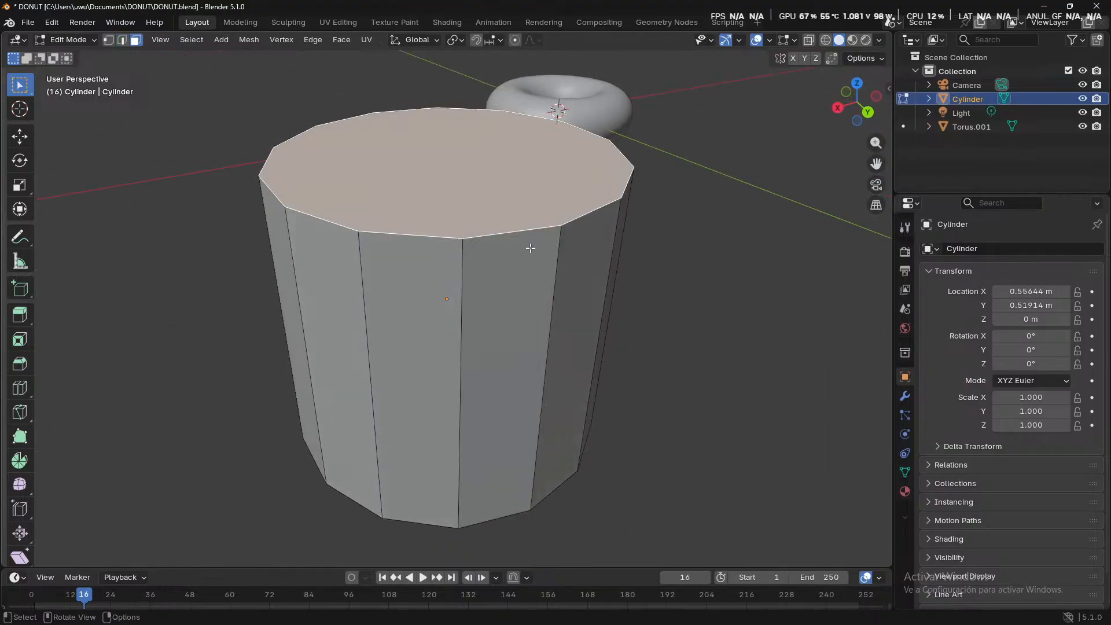
middle_click_drag(526, 248, 629, 414)
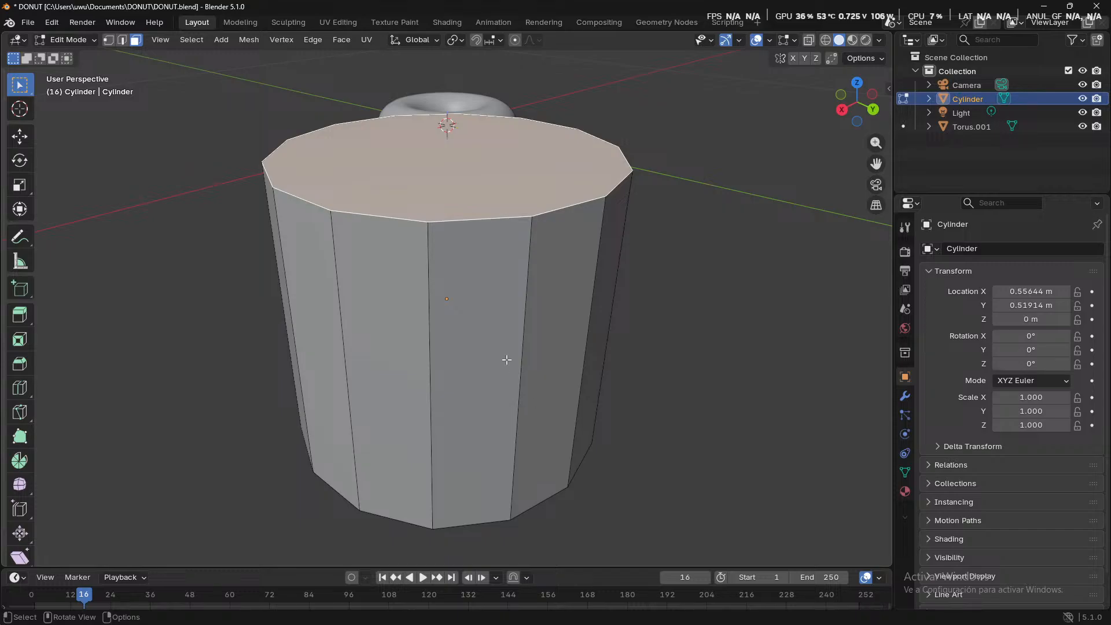
- Cycle through vertex, edge and face selection, picking a near top-rim edge and the side face below it, ending in vertex selection
left_click(456, 280)
key("1")
left_click(457, 201)
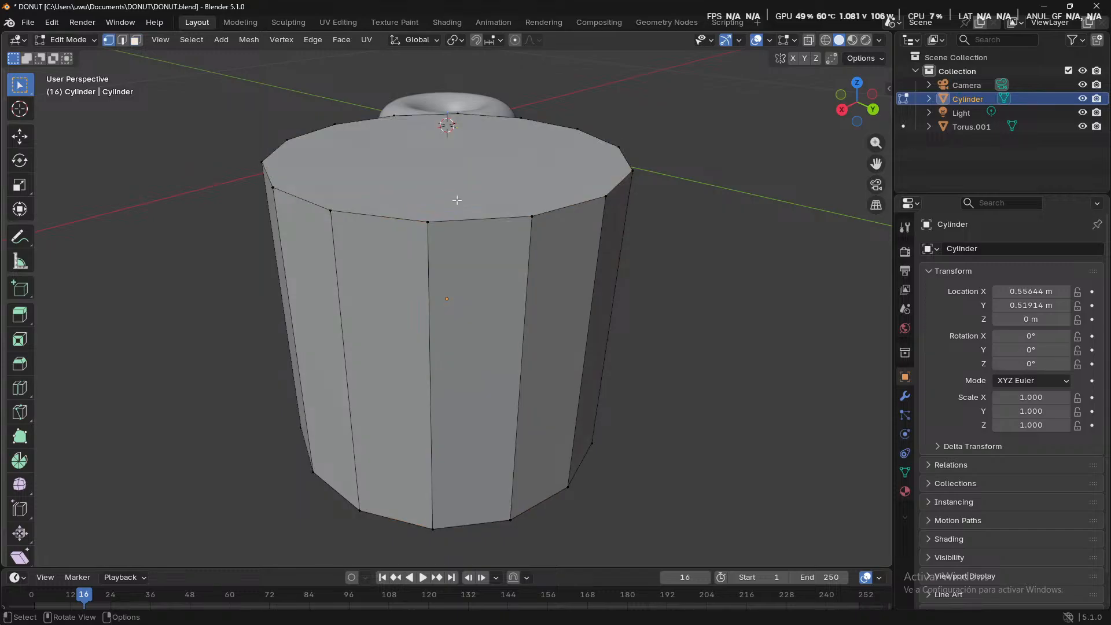
left_click(431, 235)
key("2")
left_click(474, 223)
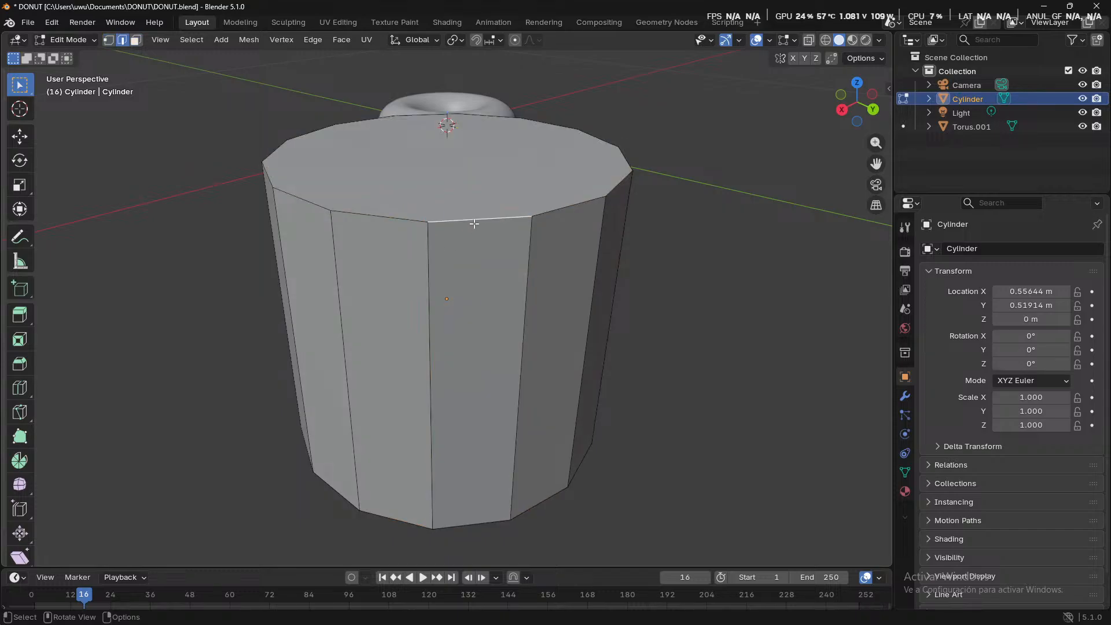
key("3")
left_click(474, 232)
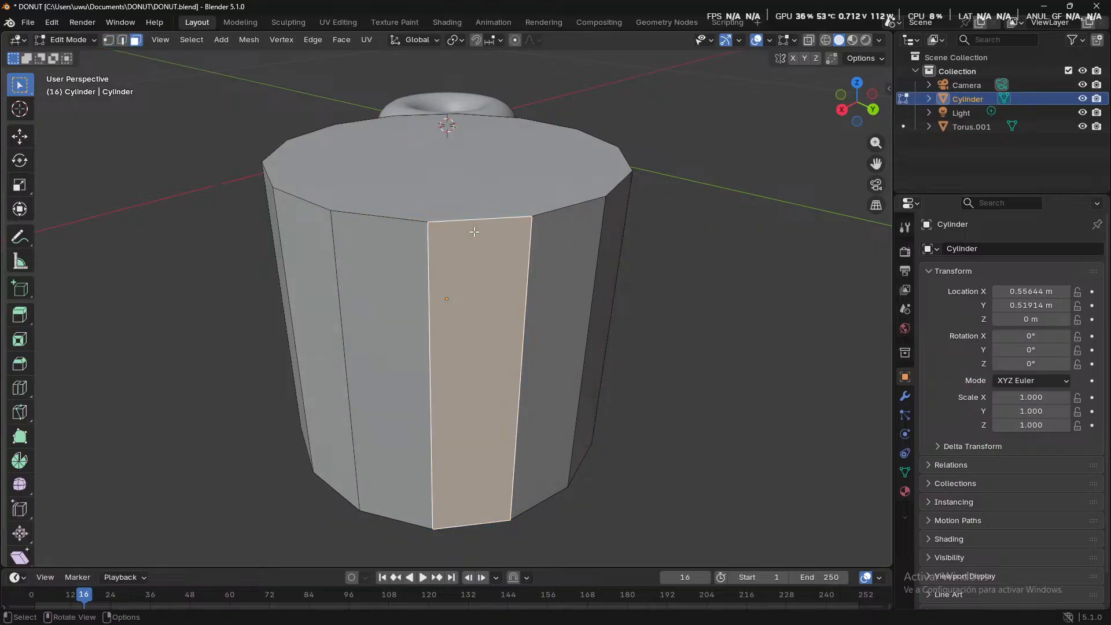
middle_click_drag(474, 233, 482, 330)
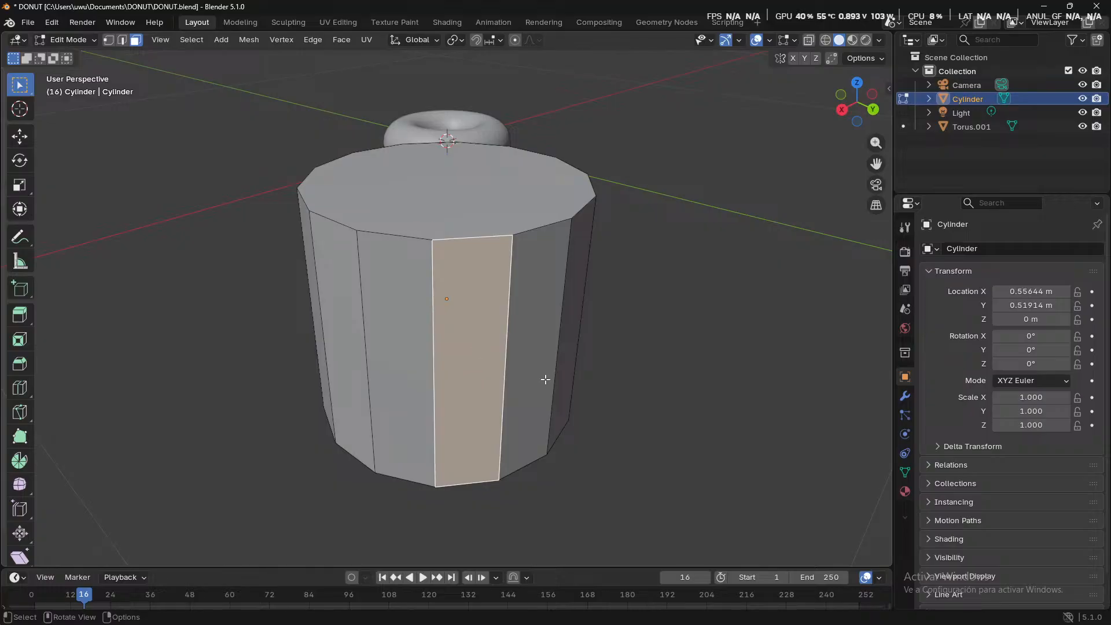
key("1")
middle_click_drag(575, 389, 365, 410)
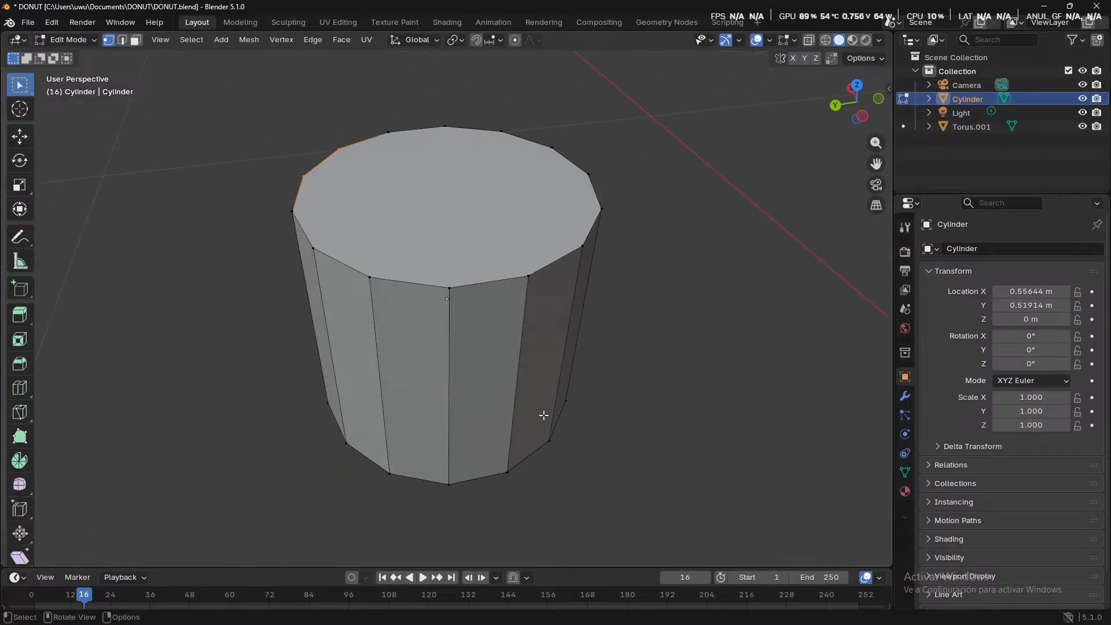
middle_click_drag(498, 426, 685, 412)
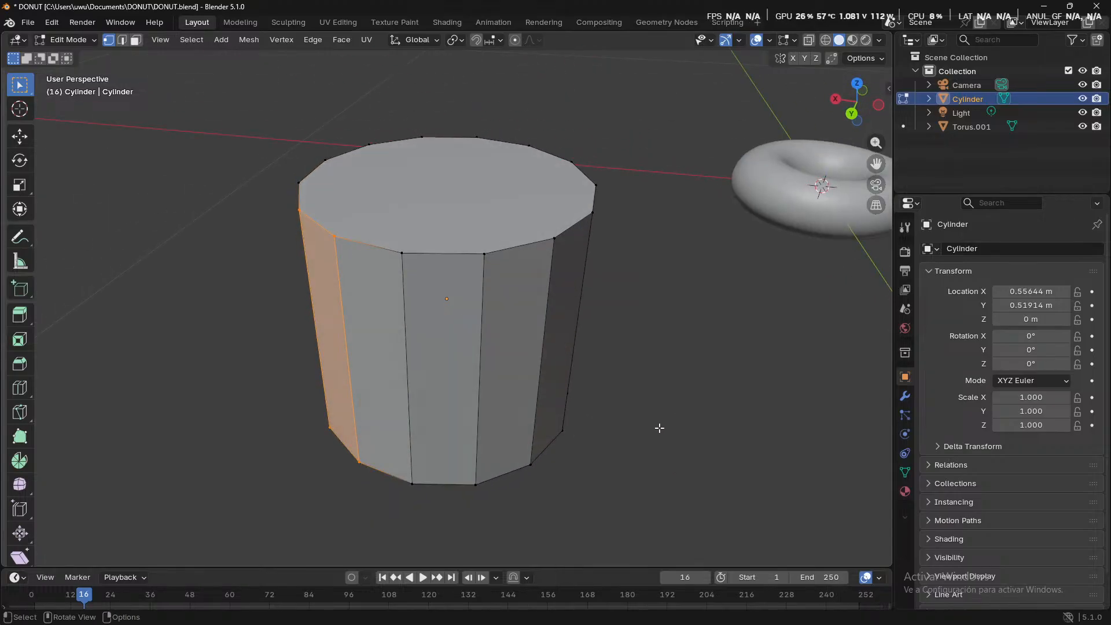
- Delete the cylinder's top face in face selection mode, using the Faces option, to open the cup
key("3")
left_click(424, 212)
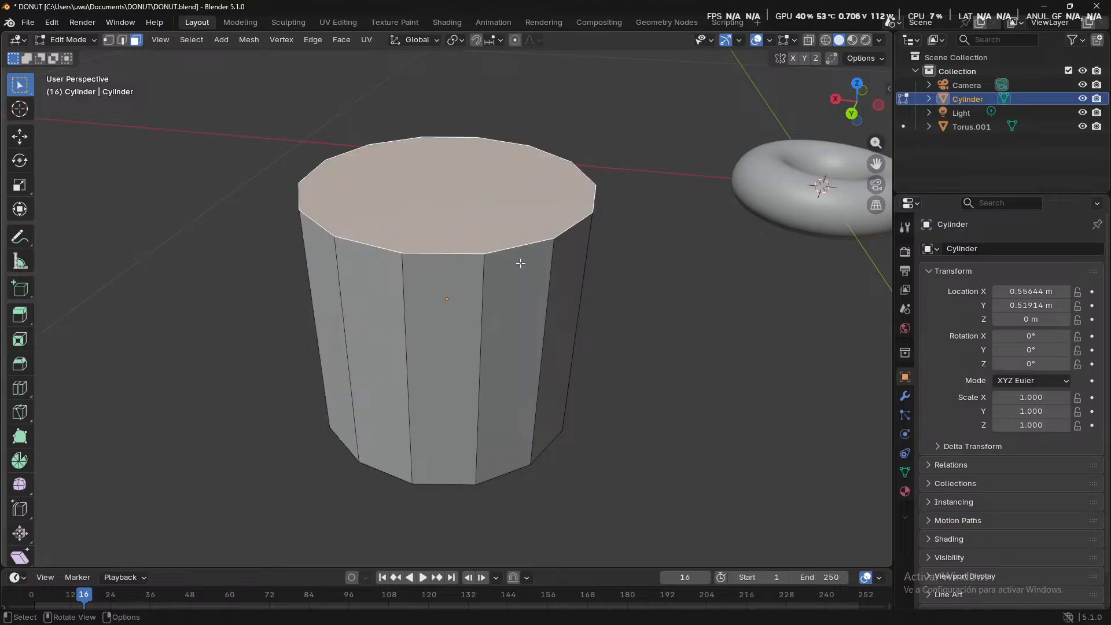
key("x")
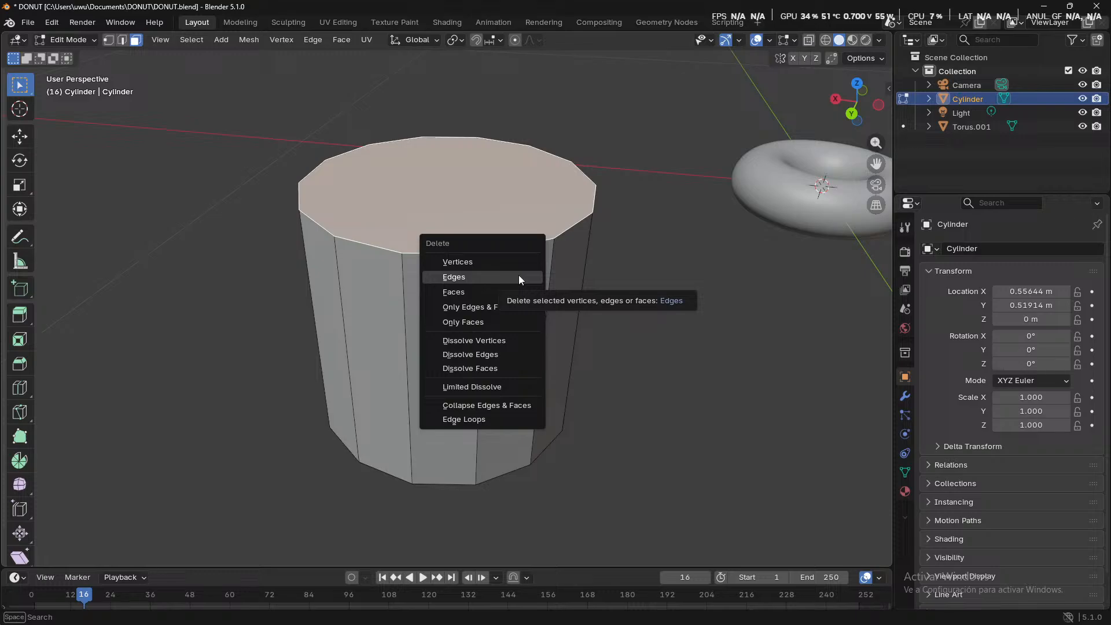
left_click(477, 299)
middle_click_drag(625, 272, 235, 302)
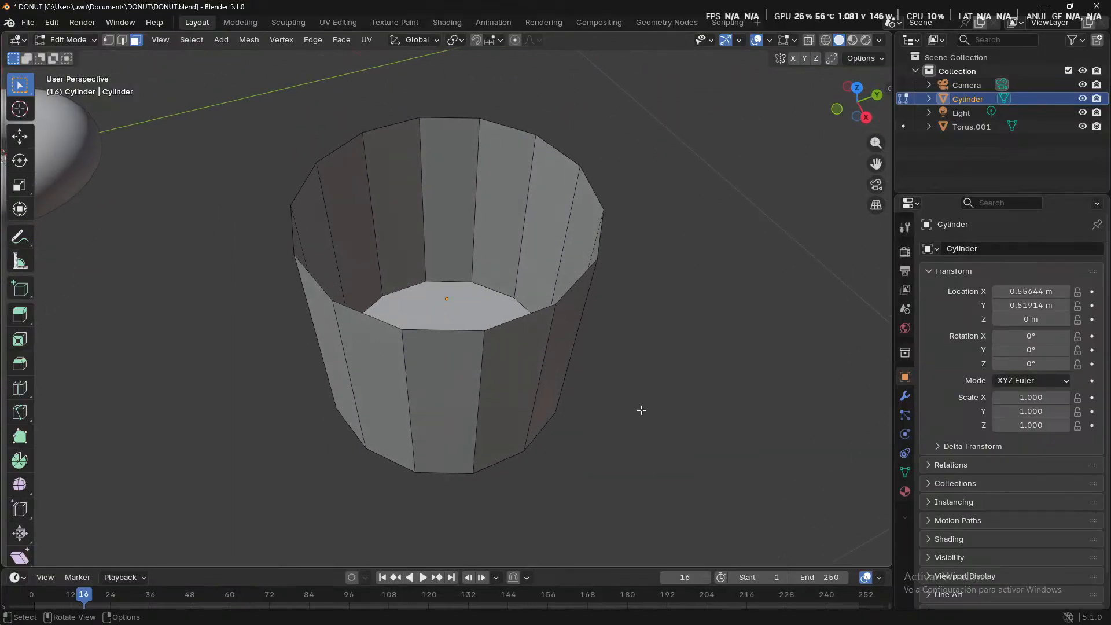
middle_click_drag(647, 409, 505, 381)
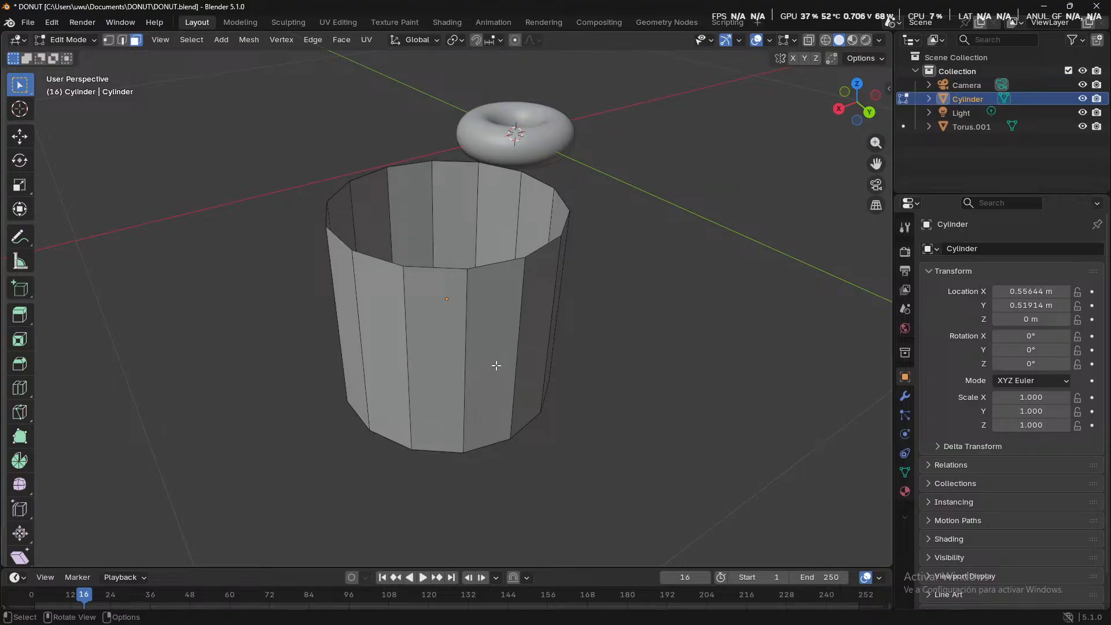
- Switch the open cylinder to Object Mode and back to Edit Mode
key("Tab")
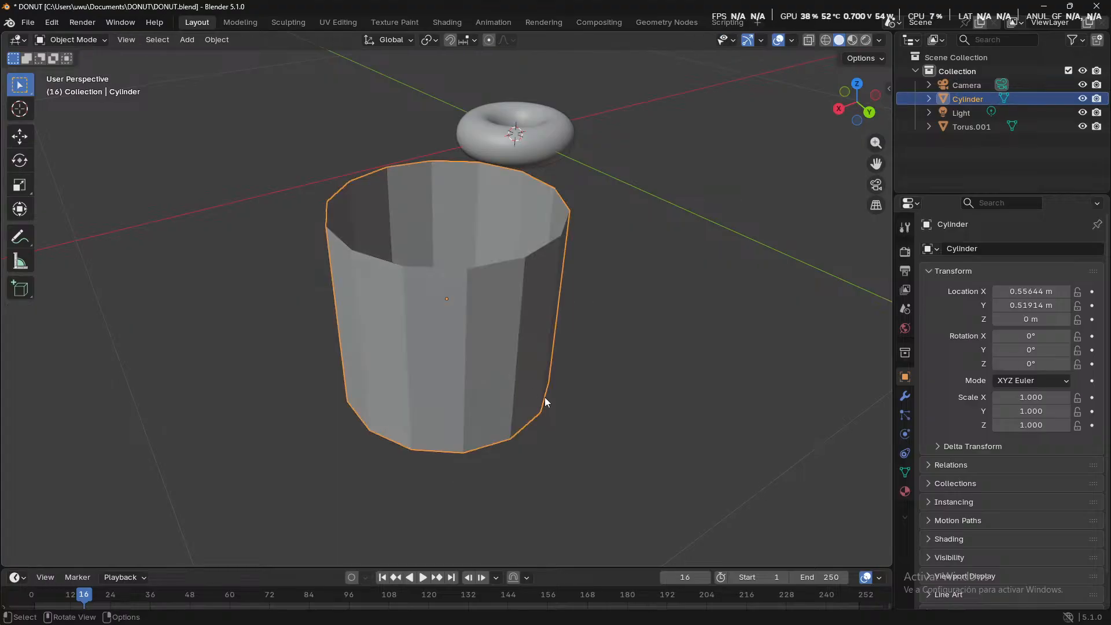
mouse_move(545, 401)
middle_mouse_down()
mouse_move(654, 402)
mouse_move(620, 380)
mouse_move(538, 484)
mouse_move(558, 404)
middle_mouse_up()
key("Tab")
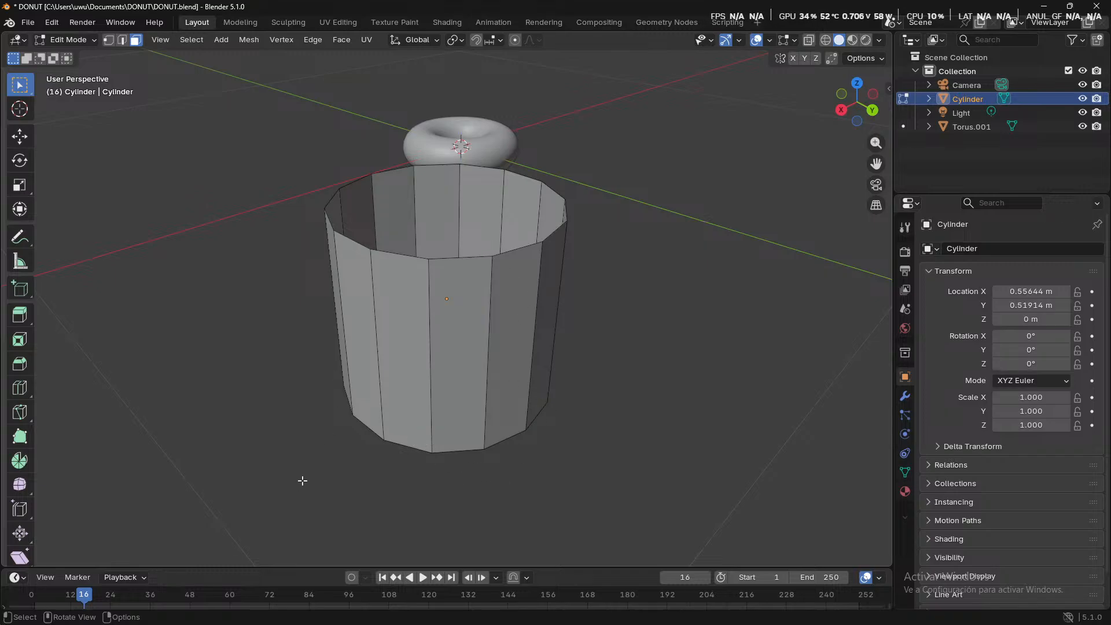
- Add a Solidify modifier to the cylinder to give its walls thickness
left_click(906, 396)
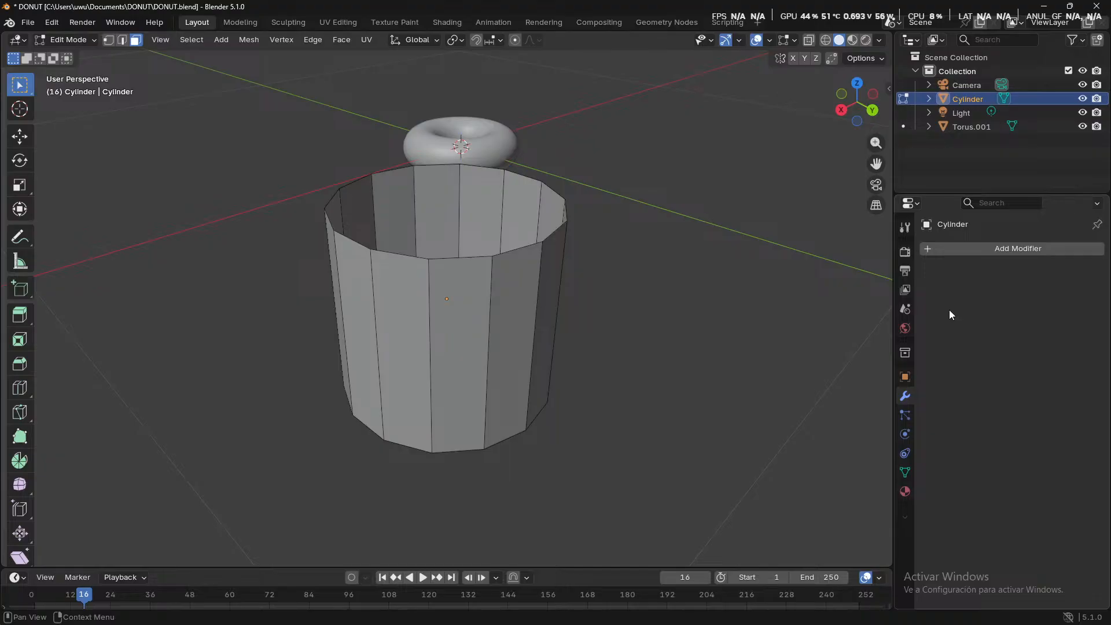
left_click(1001, 248)
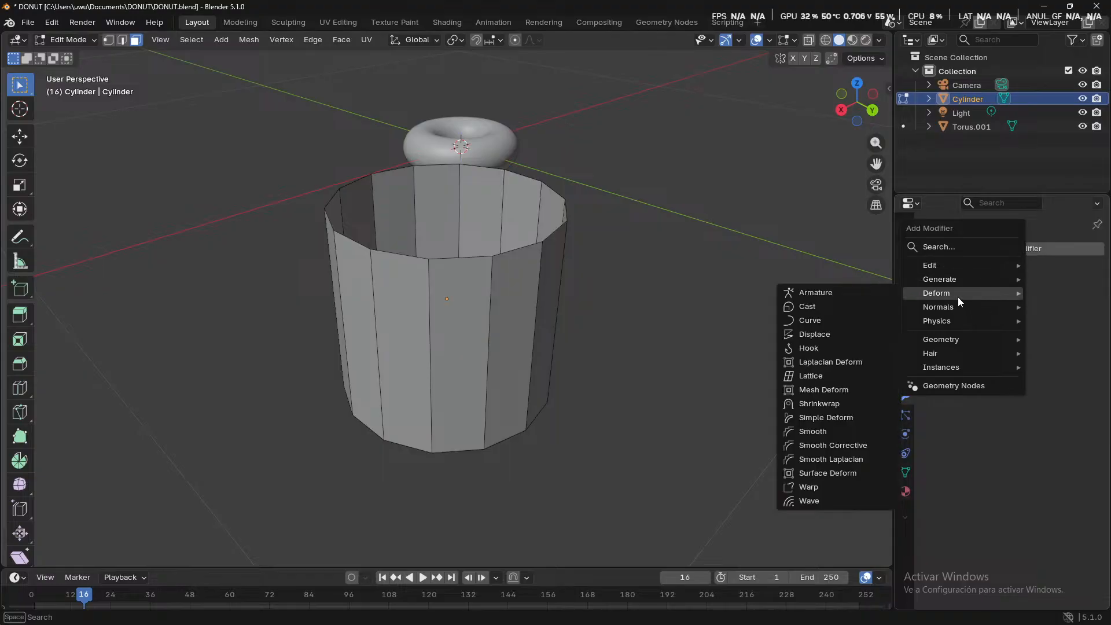
left_click(948, 247)
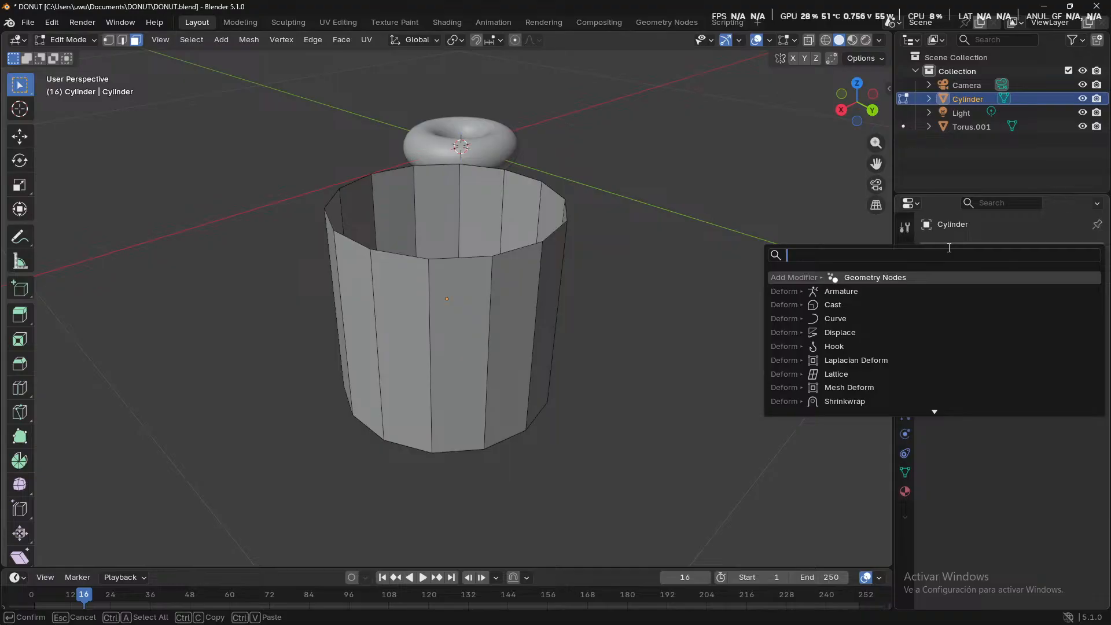
type("solidi")
key("Return")
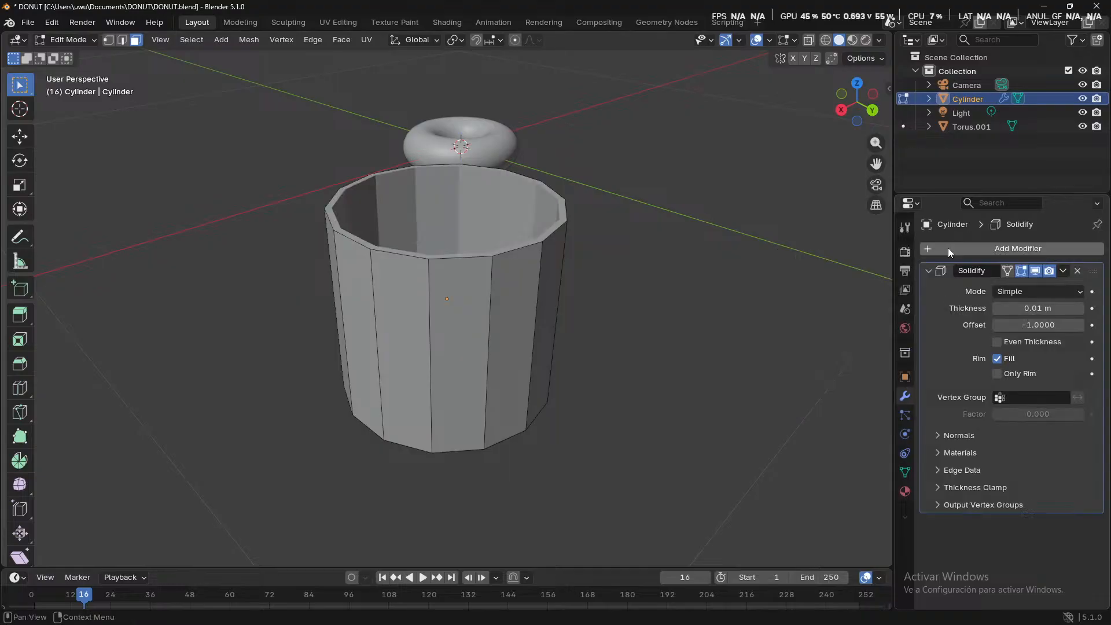
middle_click_drag(652, 362, 645, 408)
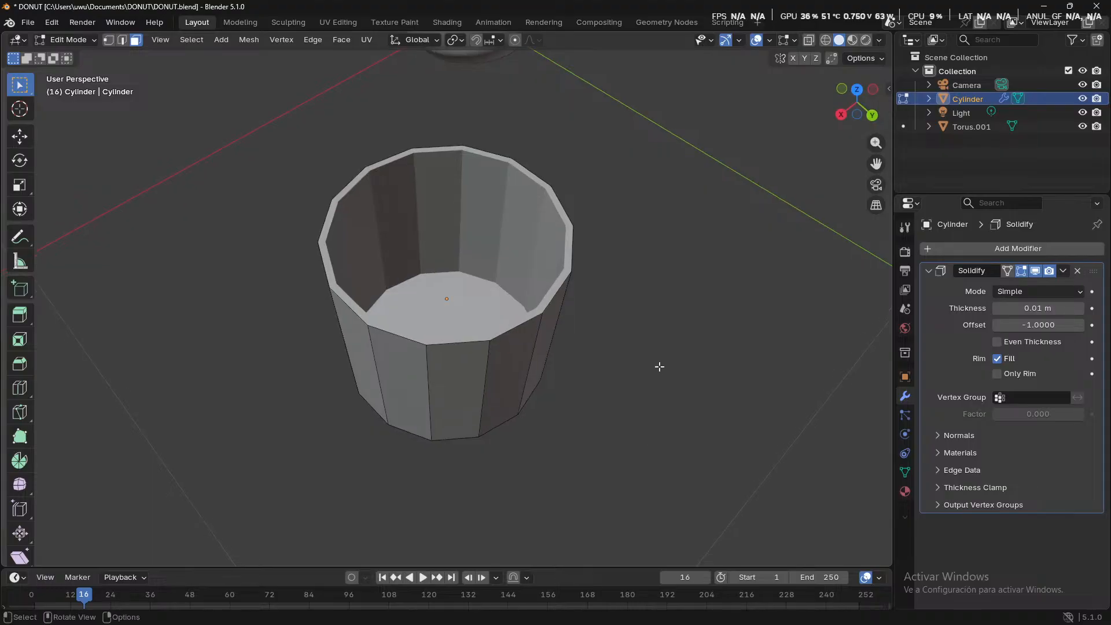
middle_click_drag(645, 369, 584, 390)
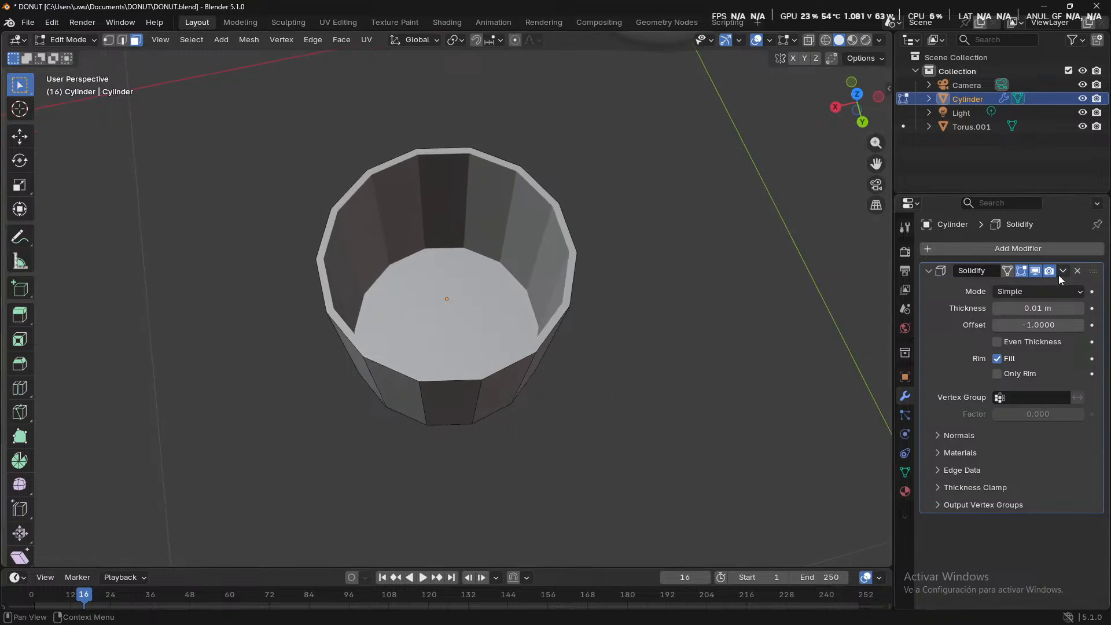
- Toggle the Solidify modifier's Edit Mode display off and on, and raise its thickness to 0.049 m
left_click(1022, 270)
left_click(1022, 271)
middle_click_drag(674, 389, 666, 366)
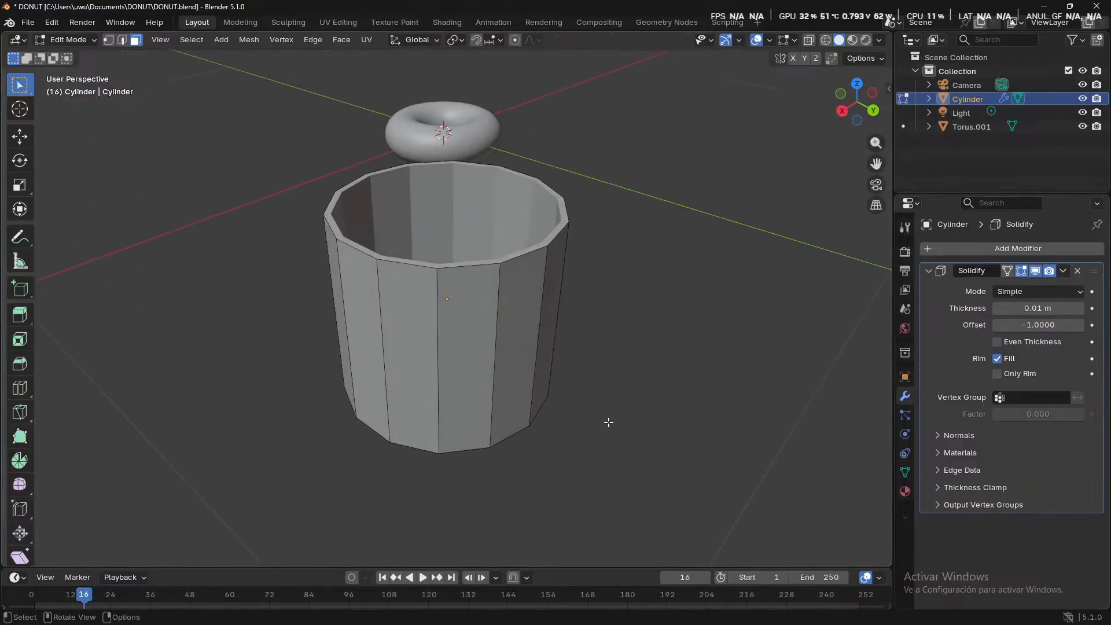
mouse_move(1036, 308)
left_mouse_down()
mouse_move(1105, 307)
mouse_move(1033, 308)
mouse_move(1056, 308)
left_mouse_up()
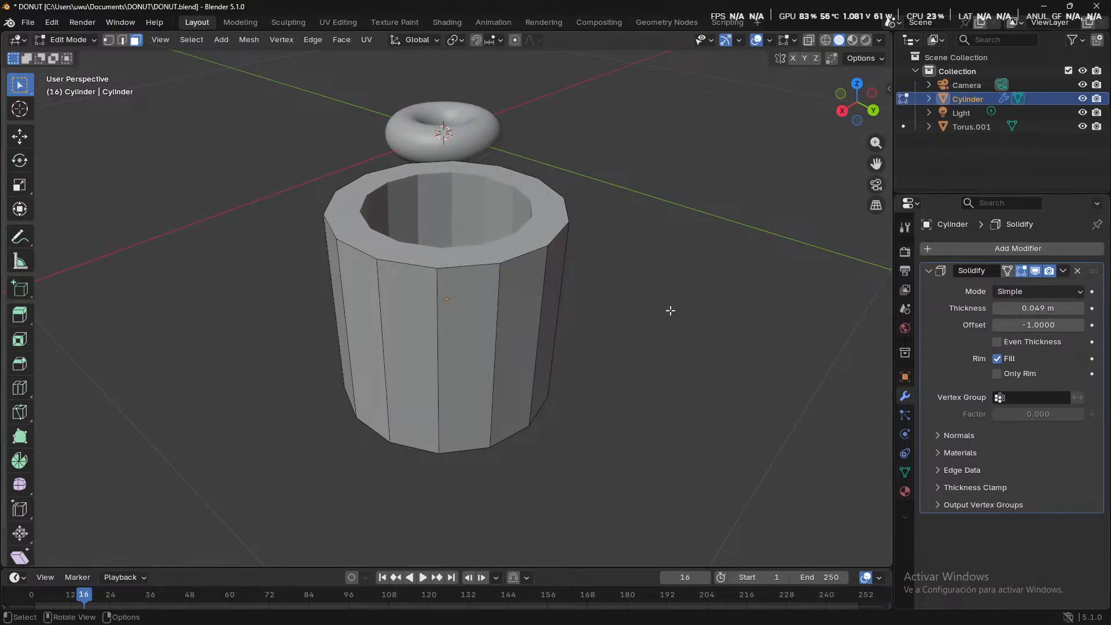
- Select individual outer side faces of the thickened cylinder from different sides, clearing the selection in between
middle_click_drag(670, 310, 470, 361)
left_click(501, 334)
scroll(463, 363, "up", 2)
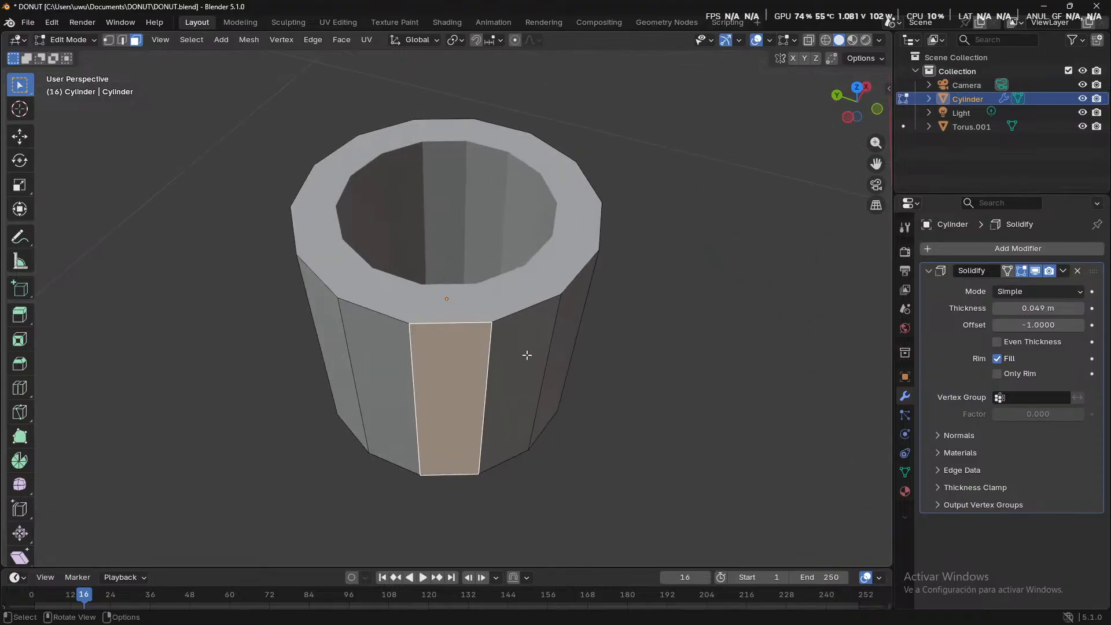
key("alt+a")
middle_click_drag(546, 383, 444, 347)
left_click(502, 332)
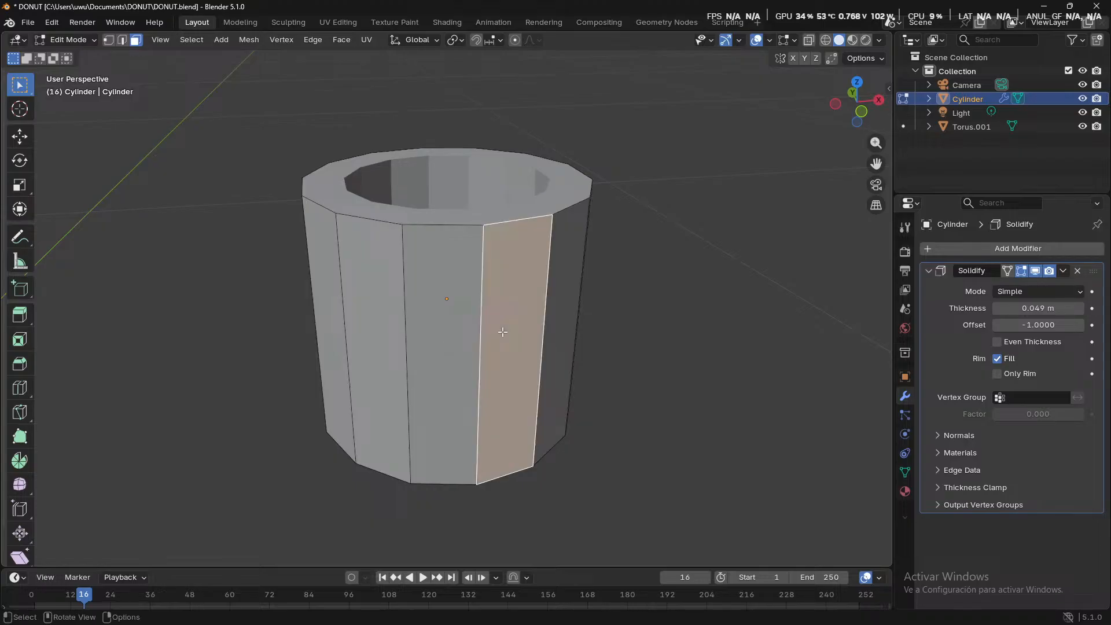
middle_click_drag(594, 325, 351, 389)
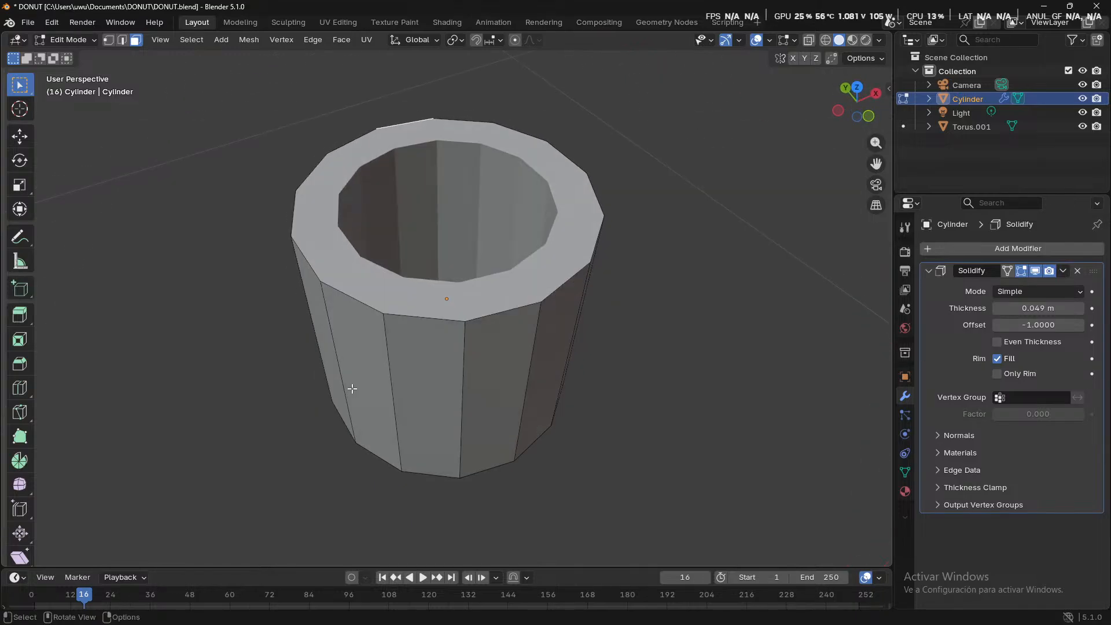
- Turn the Solidify modifier's viewport display off and on again, and toggle the cylinder out of and back into Edit Mode
left_click(1035, 272)
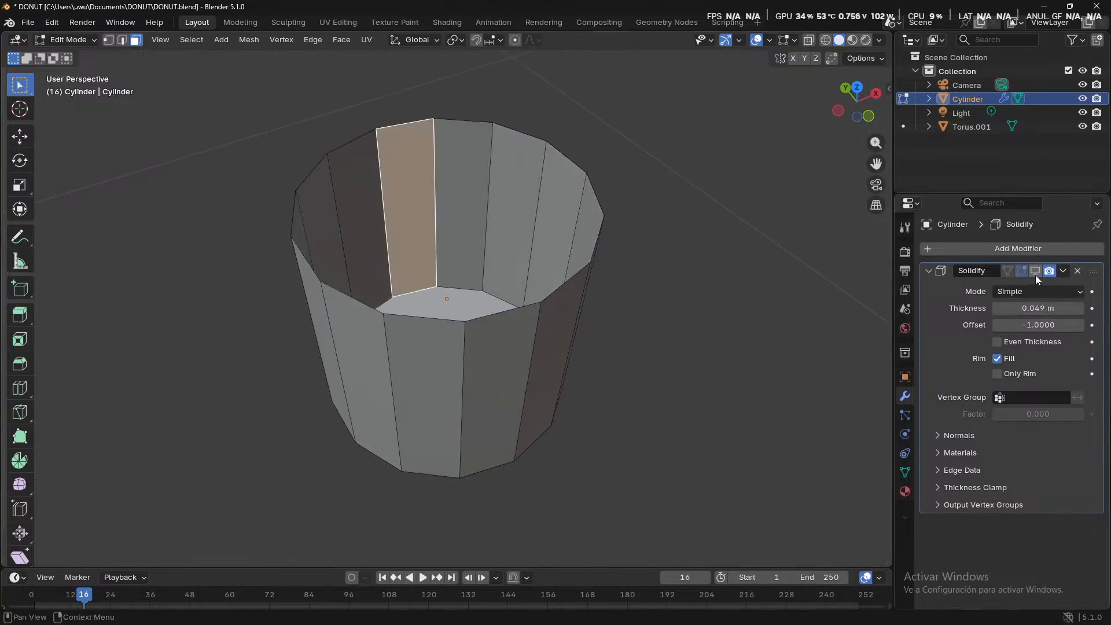
middle_click_drag(669, 395, 405, 342)
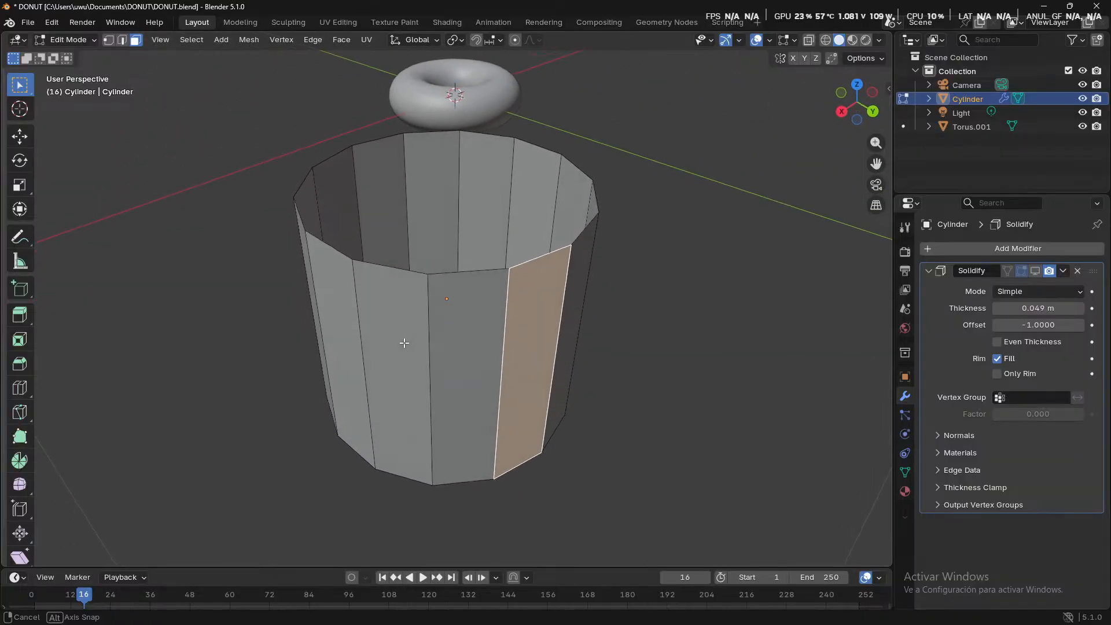
left_click(1036, 271)
middle_click_drag(685, 376, 776, 428)
key("Tab")
key("Tab")
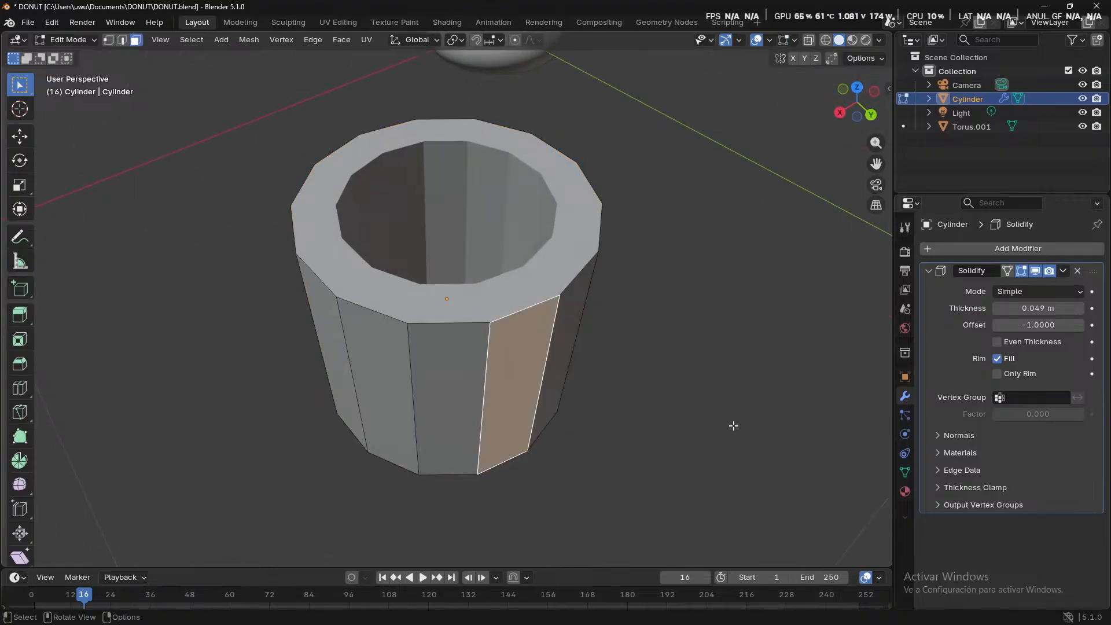
- Toggle the Solidify modifier's Even Thickness option on and off, and deselect all of the cylinder's faces
middle_click_drag(627, 389, 644, 362)
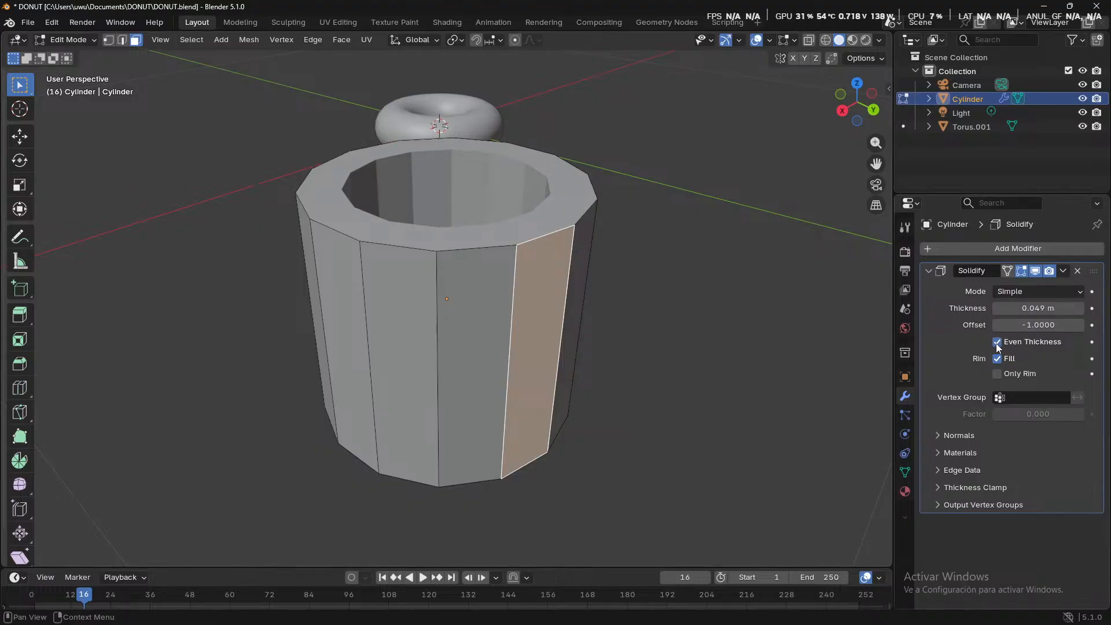
middle_click_drag(720, 362, 647, 372)
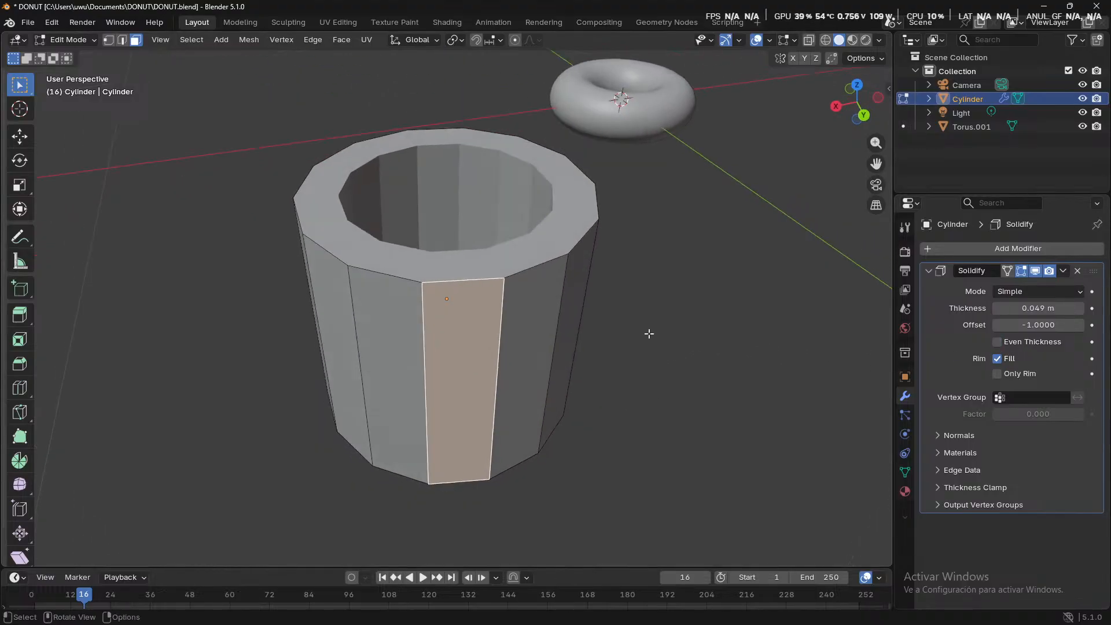
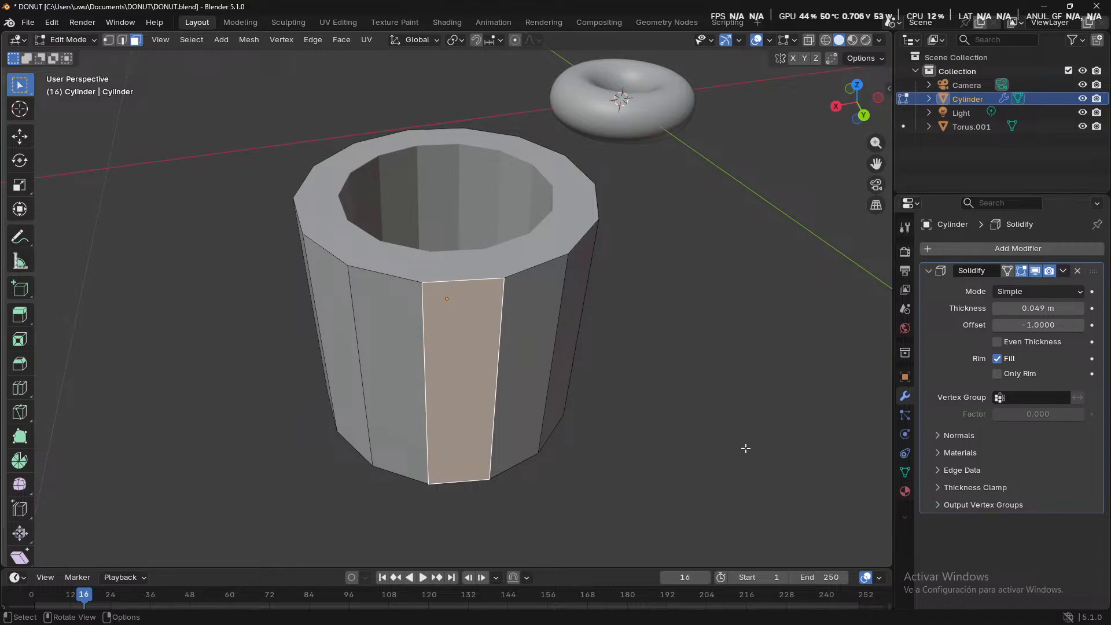
left_click(766, 409)
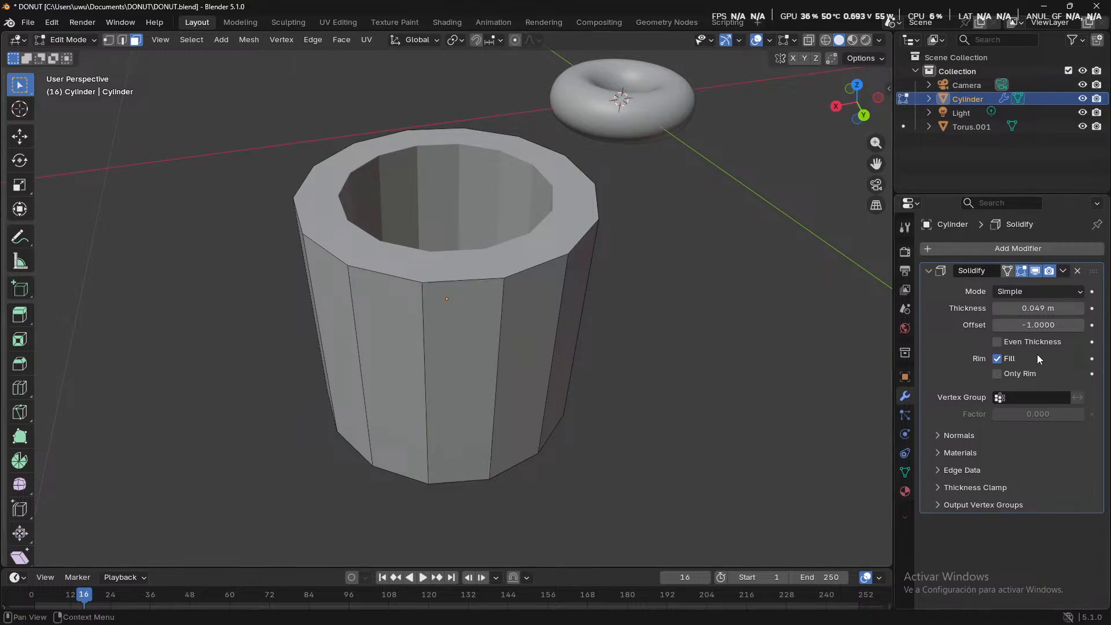
- Add a Subdivision Surface modifier to the cylinder, collapse the Solidify settings, and return to Object Mode
left_click(1037, 248)
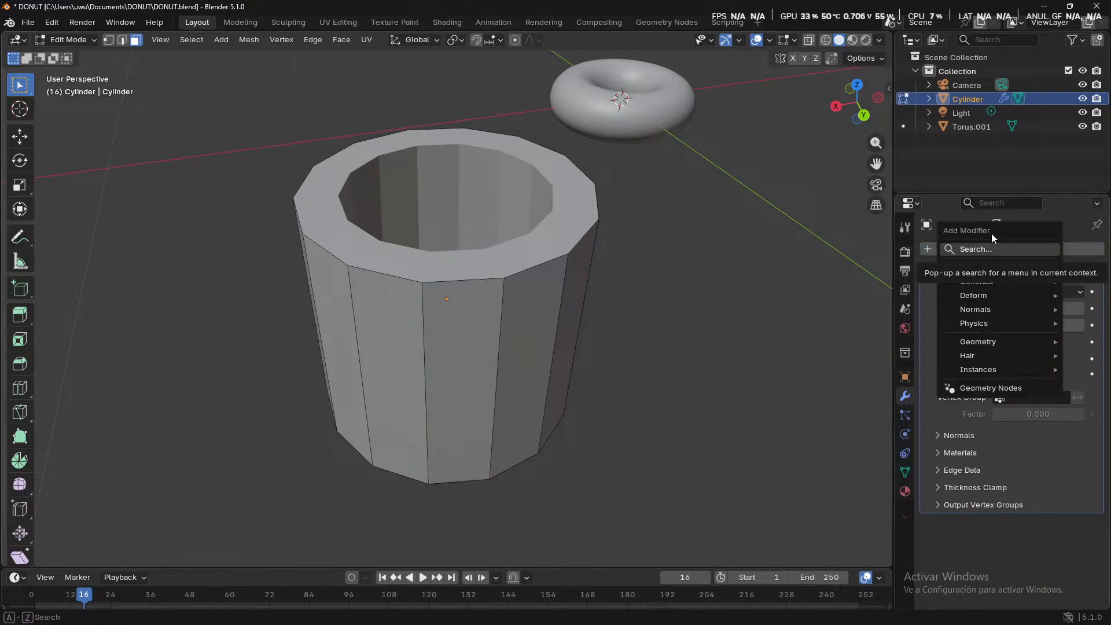
mouse_move(987, 284)
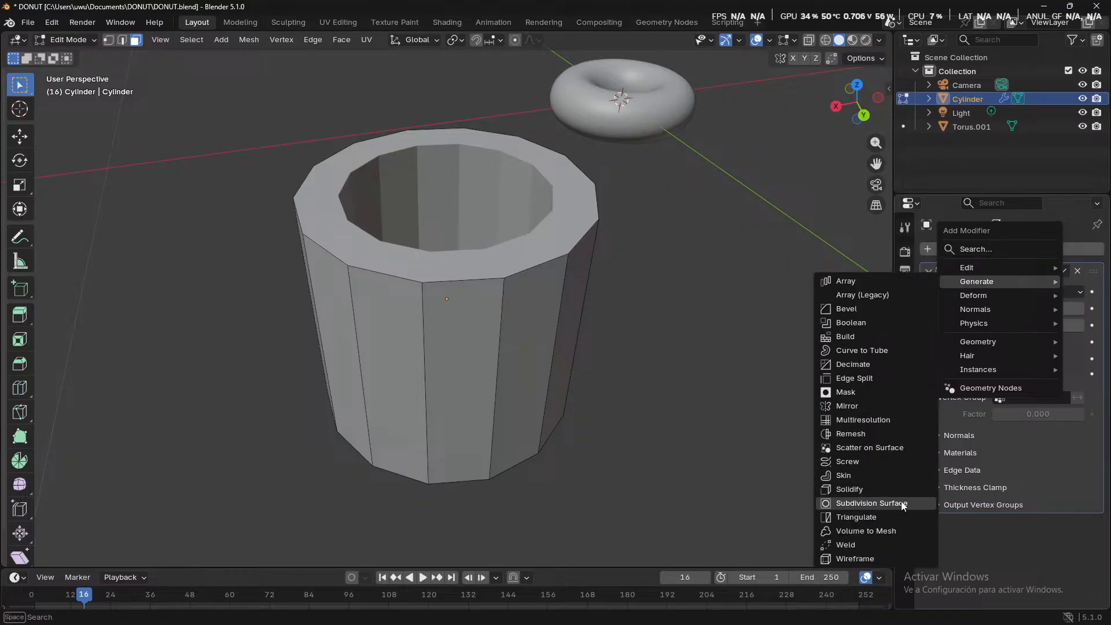
key("Return")
middle_click_drag(657, 484, 617, 382)
left_click(928, 270)
key("Tab")
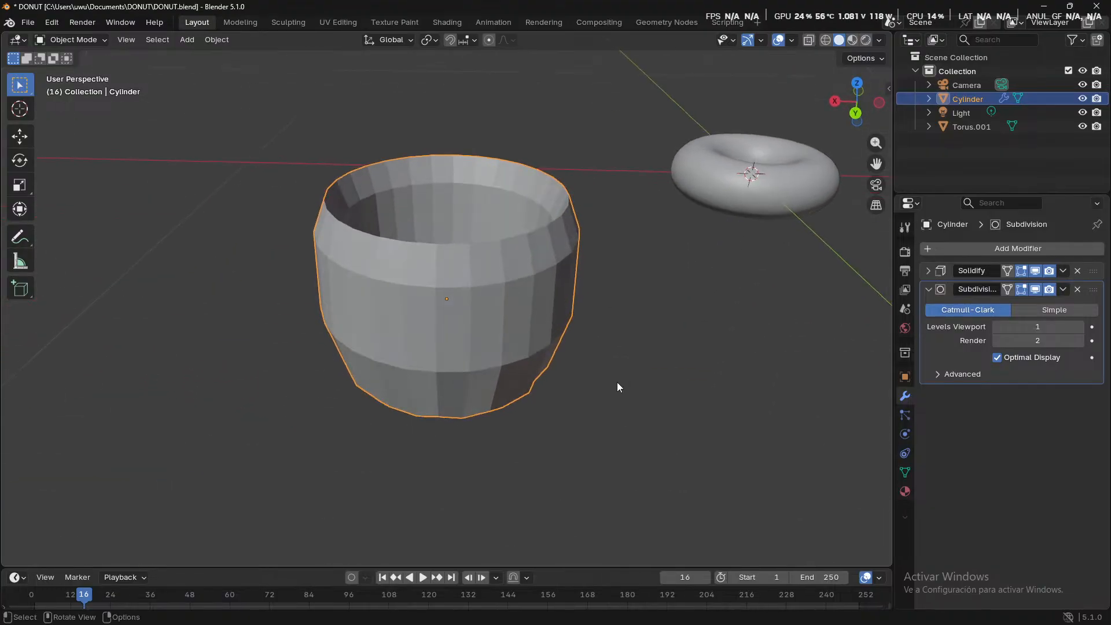
- Raise the Subdivision modifier's viewport level to 3 and view the smoothed cup from another side
left_click(1082, 326)
left_click(1081, 327)
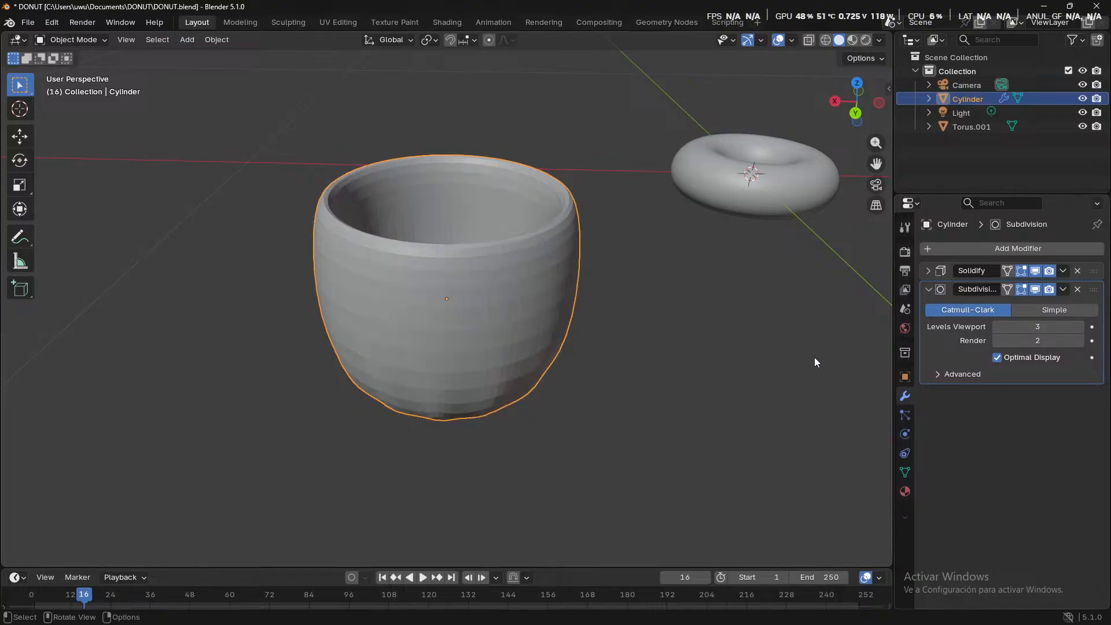
middle_click_drag(814, 356, 222, 359)
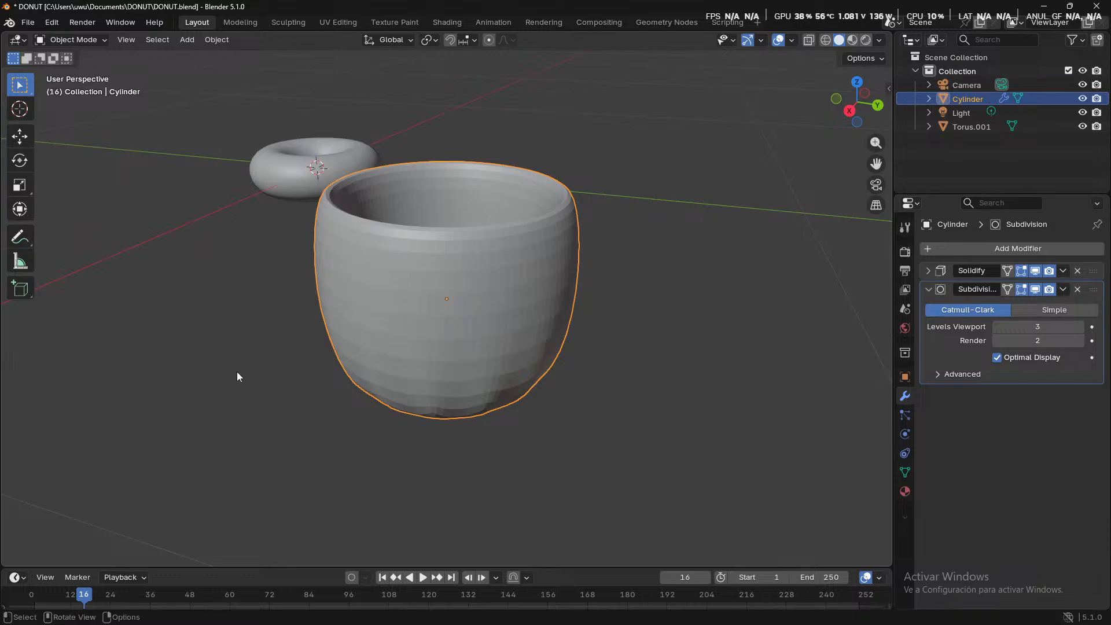
scroll(324, 384, "down", 2)
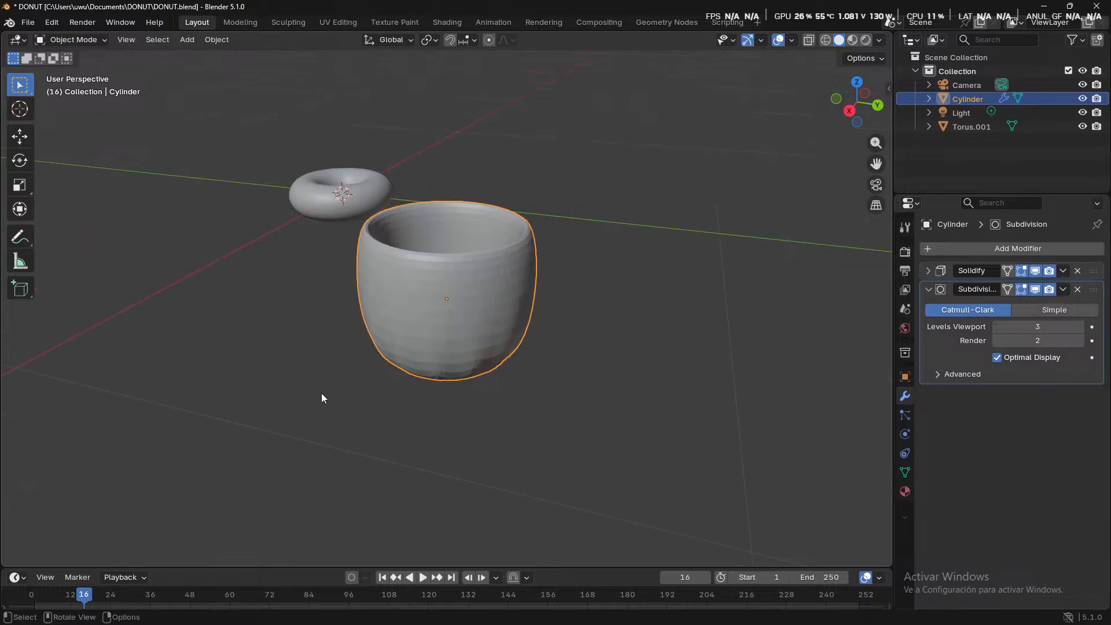
- Lower the Subdivision modifier's viewport level to 0, then raise it gradually to 5 to compare the smoothing
left_click(994, 330)
left_click(995, 329)
left_click(994, 330)
scroll(633, 376, "up", 1)
middle_click_drag(633, 377, 613, 365)
left_click(1080, 327)
left_click(1080, 327)
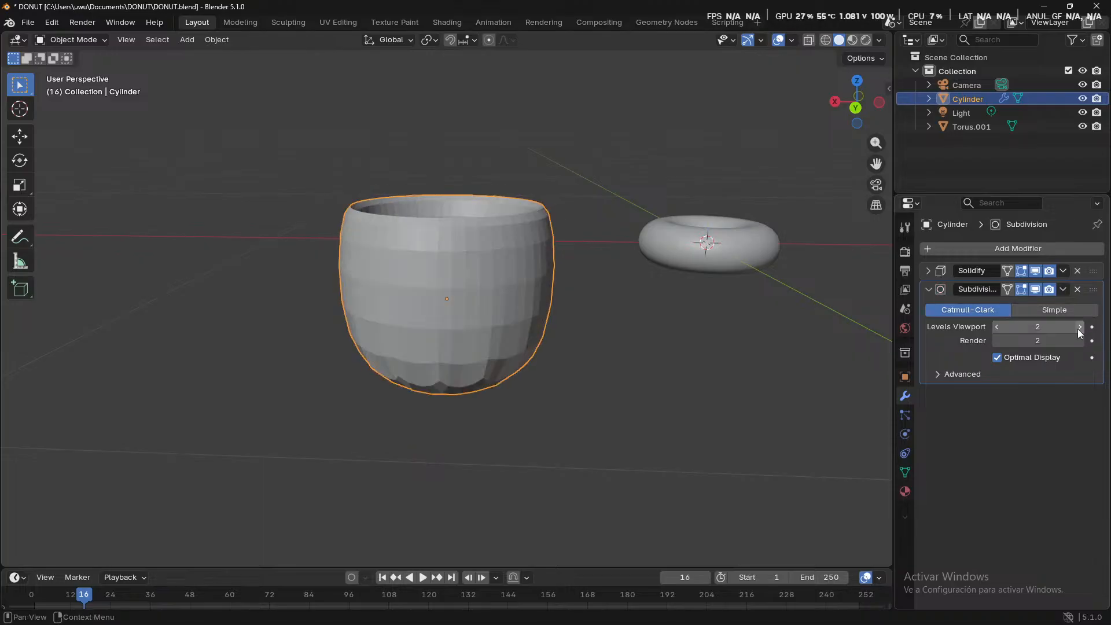
left_click(1079, 327)
left_click(1079, 326)
left_click(1079, 327)
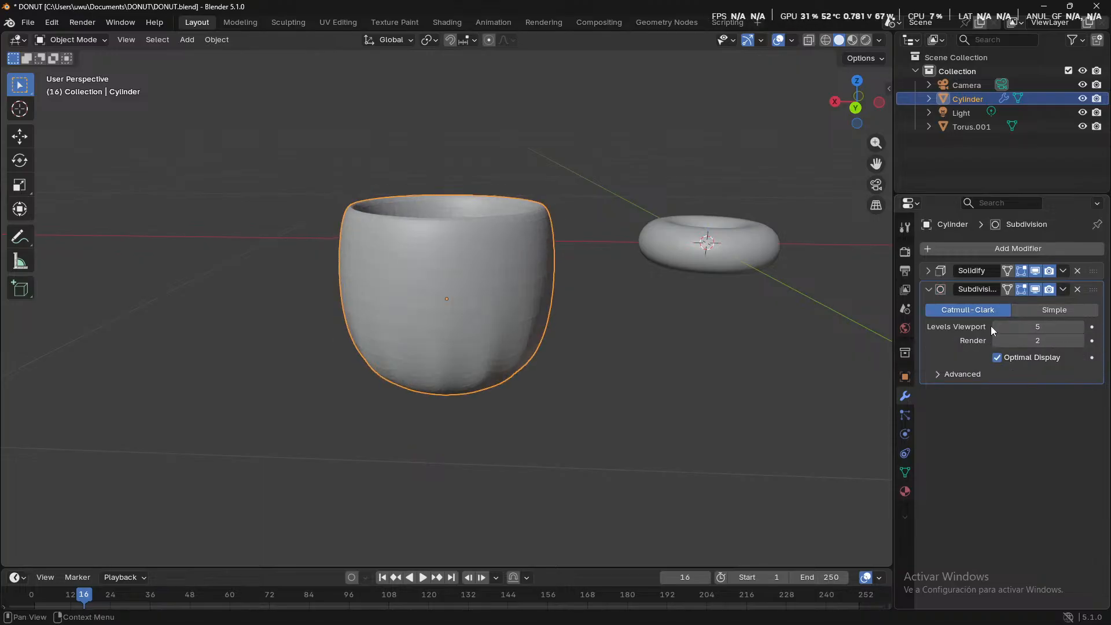
- Reduce the Subdivision modifier's viewport level to 2 and inspect the cup's rim and interior up close
left_click(996, 327)
left_click(996, 327)
left_click(996, 326)
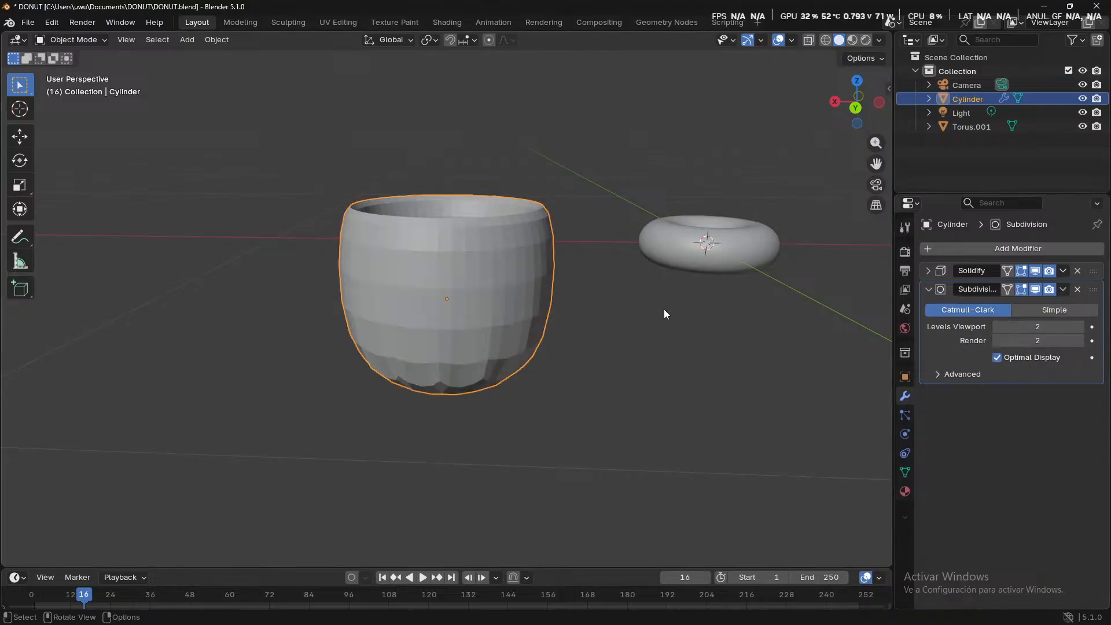
scroll(602, 191, "up", 4)
middle_click_drag(602, 191, 649, 250)
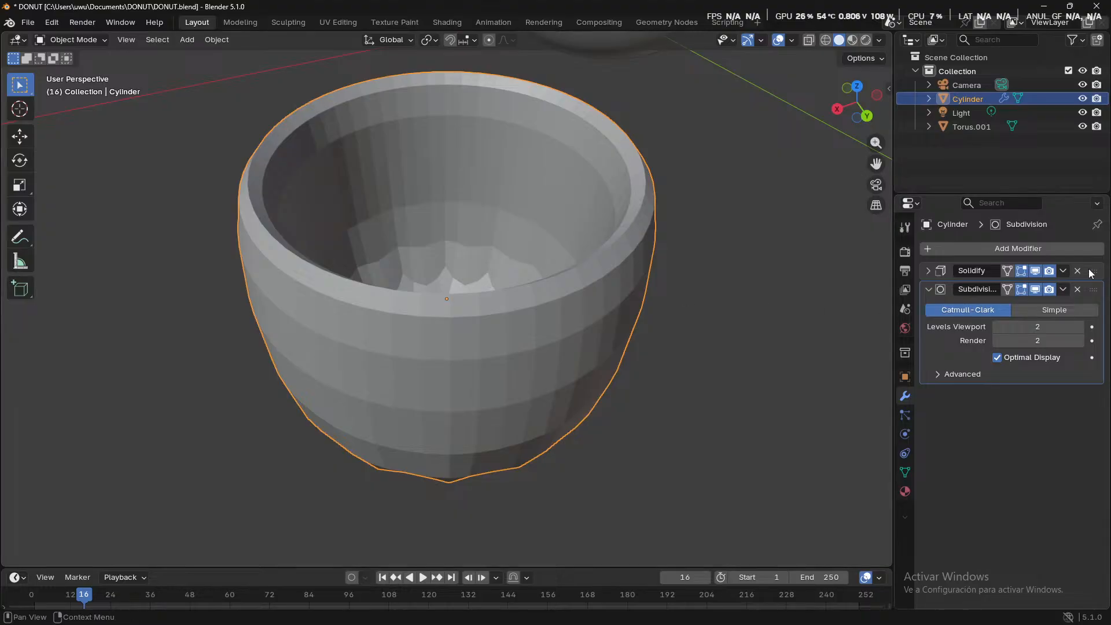
- Toggle the Subdivision modifier's viewport display off and on twice to compare the cup with the unsmoothed cylinder
left_click(1035, 289)
left_click(1035, 289)
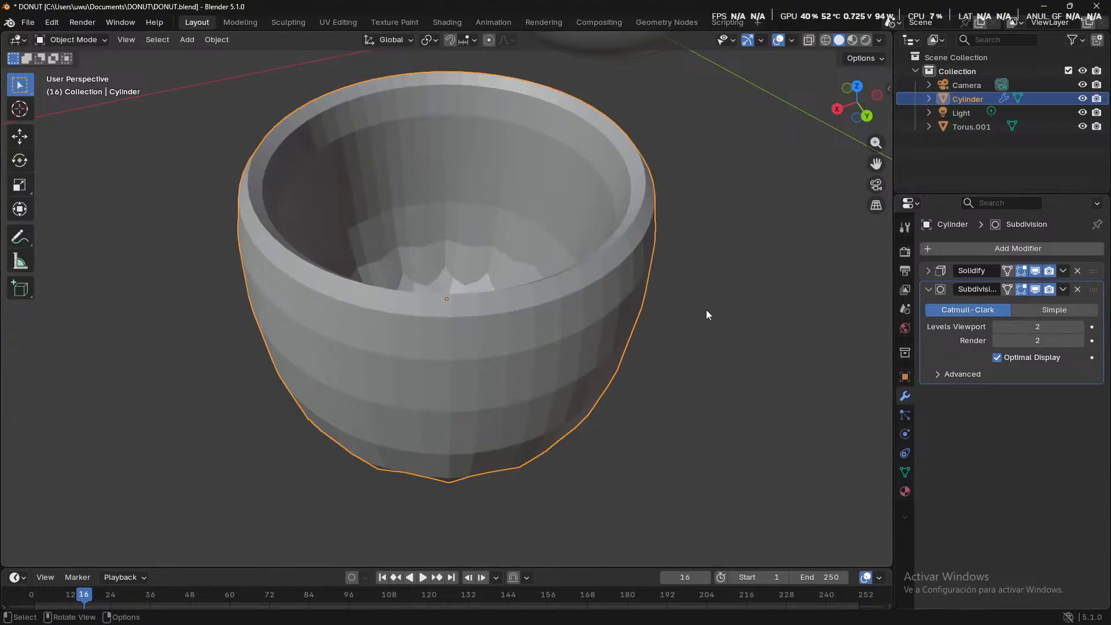
middle_click_drag(705, 310, 713, 267)
left_click(1035, 289)
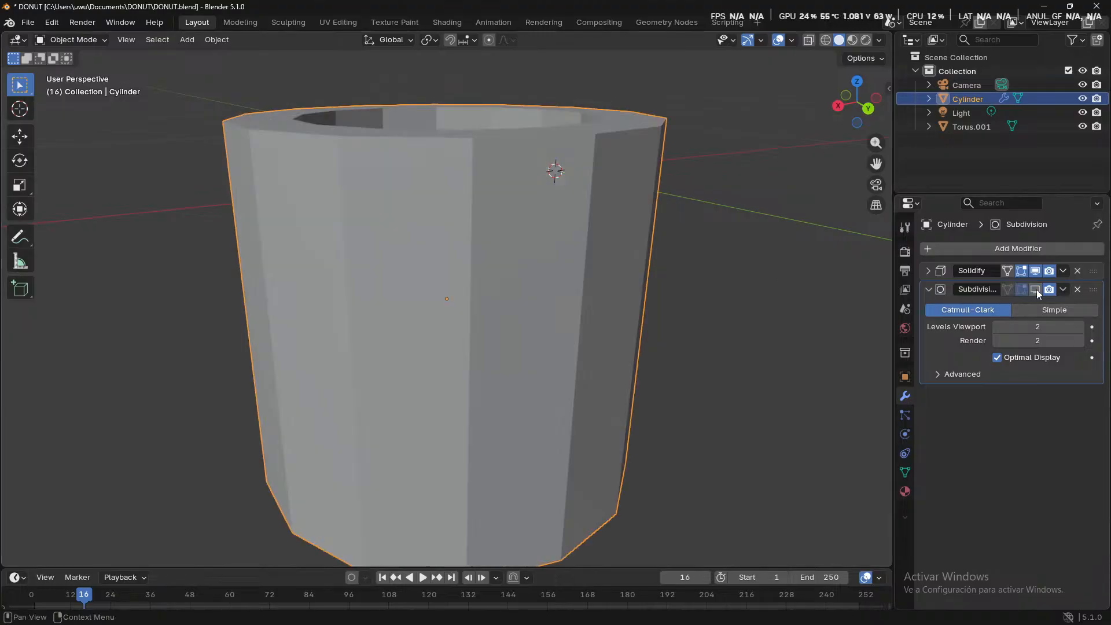
left_click(1035, 289)
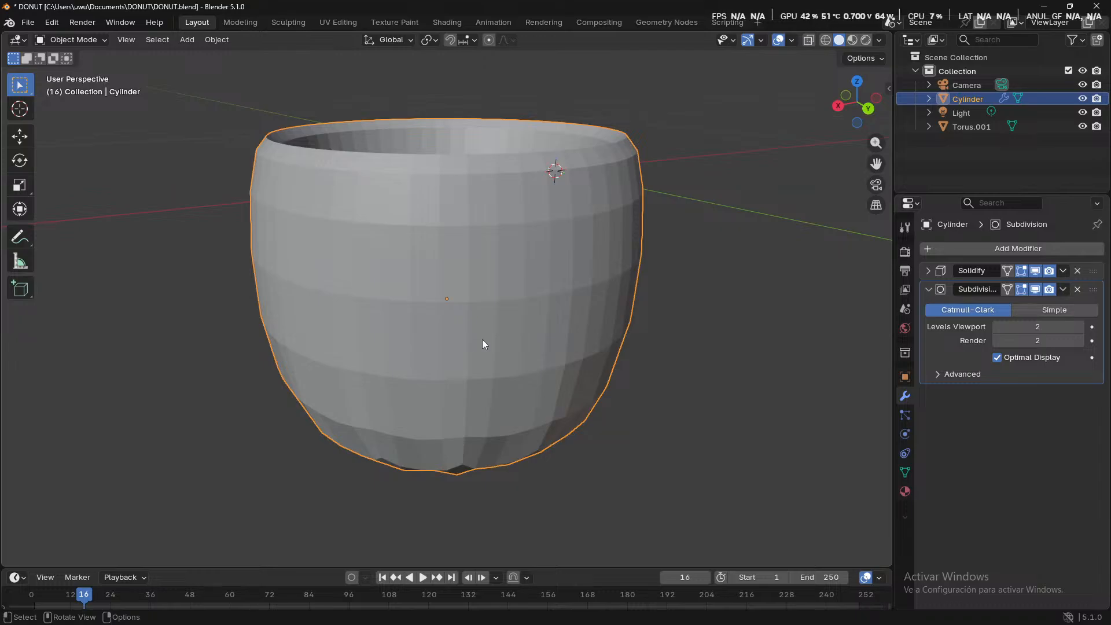
- Set the Subdivision modifier's viewport level to 3 and examine the cup's inside and outside
middle_click_drag(512, 373, 520, 421)
left_click(1080, 328)
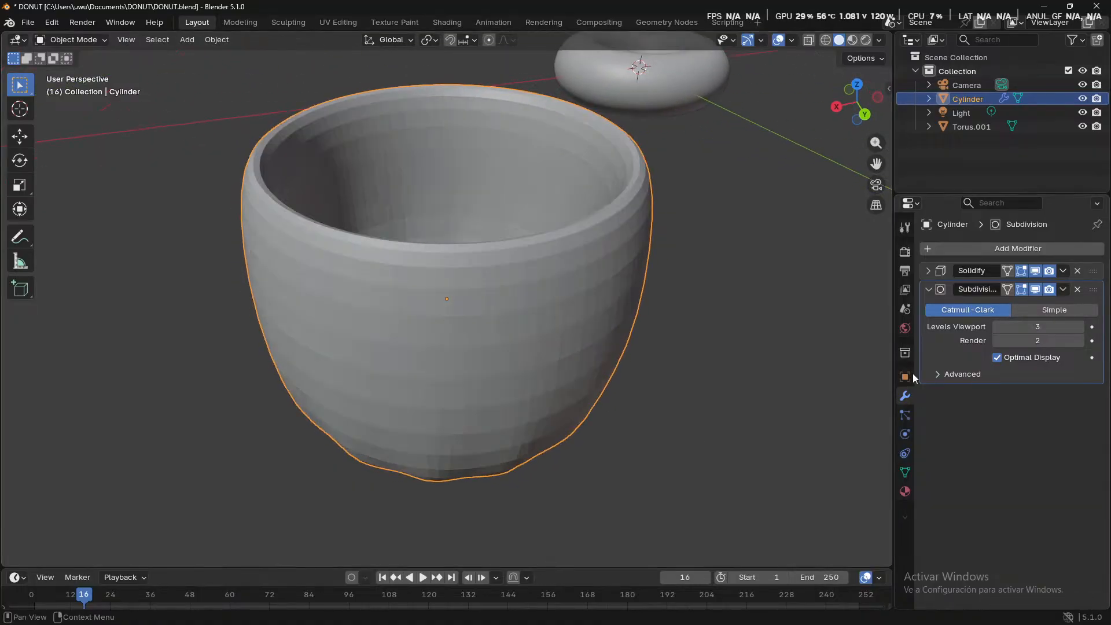
middle_click_drag(868, 365, 314, 450)
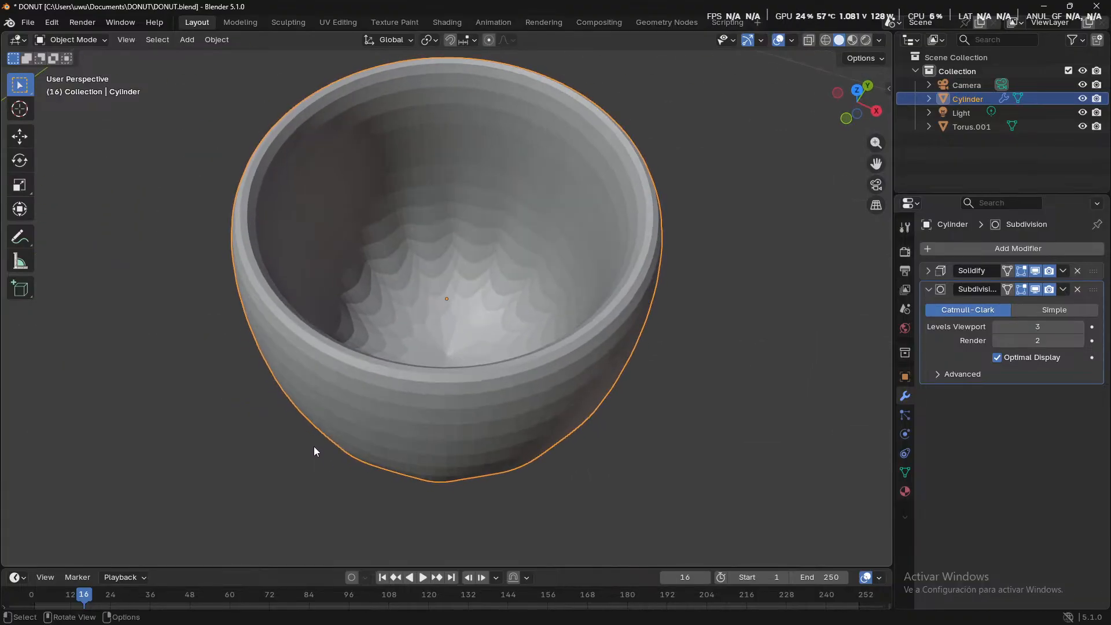
middle_click_drag(779, 433, 787, 416)
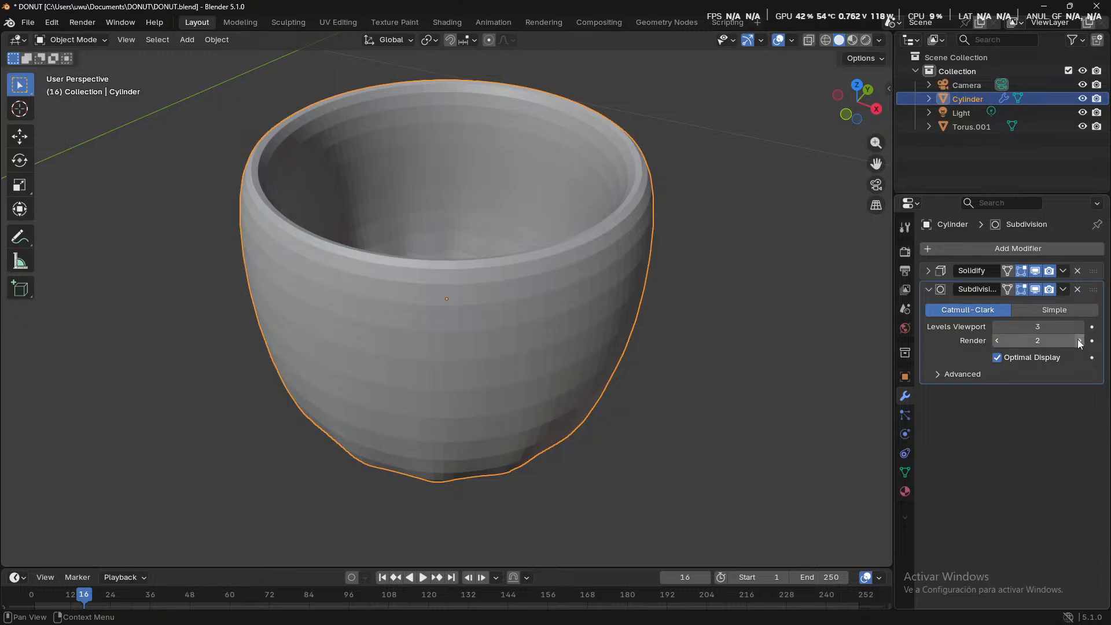
- Try other Subdivision render levels before restoring 2, and switch the subdivision type to Simple and back to Catmull-Clark
left_click(1078, 340)
left_click(994, 346)
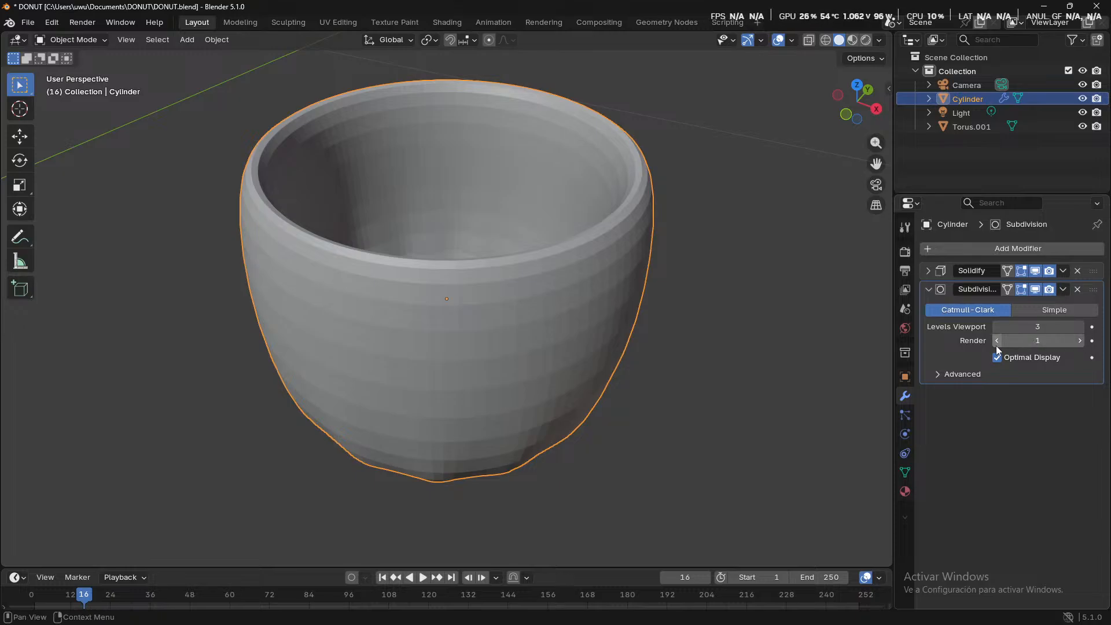
left_click_drag(1078, 341, 1045, 342)
left_click(1047, 312)
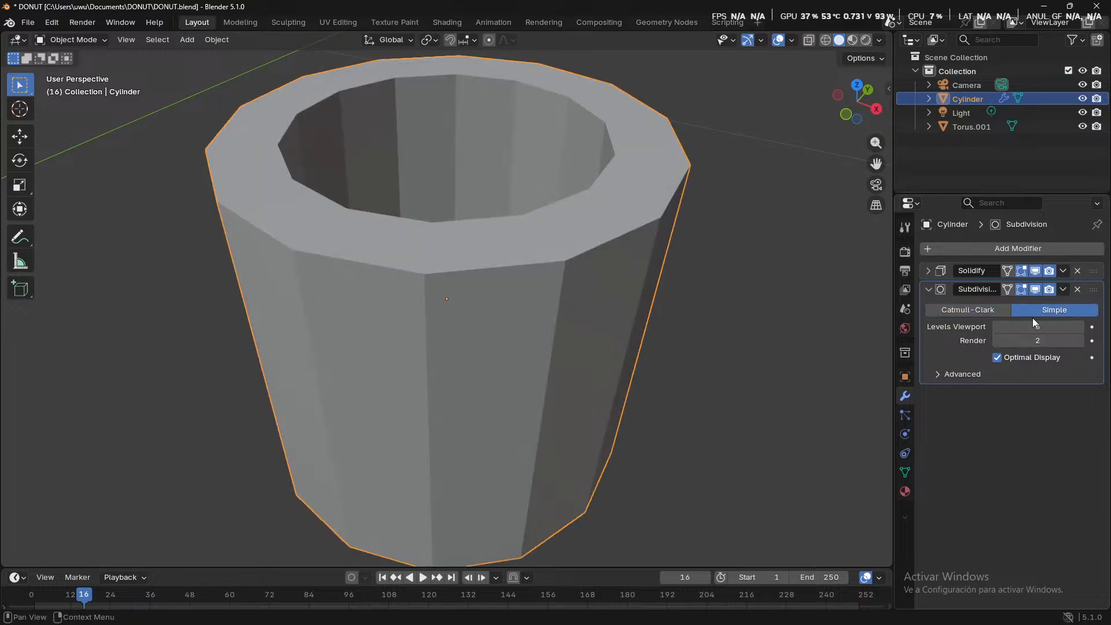
left_click(993, 310)
- Select one outer side face in Edit Mode, compare the cylinder's cage with the smoothed cup, and return to Object Mode
middle_click_drag(851, 356, 356, 384)
key("Tab")
left_click(534, 385)
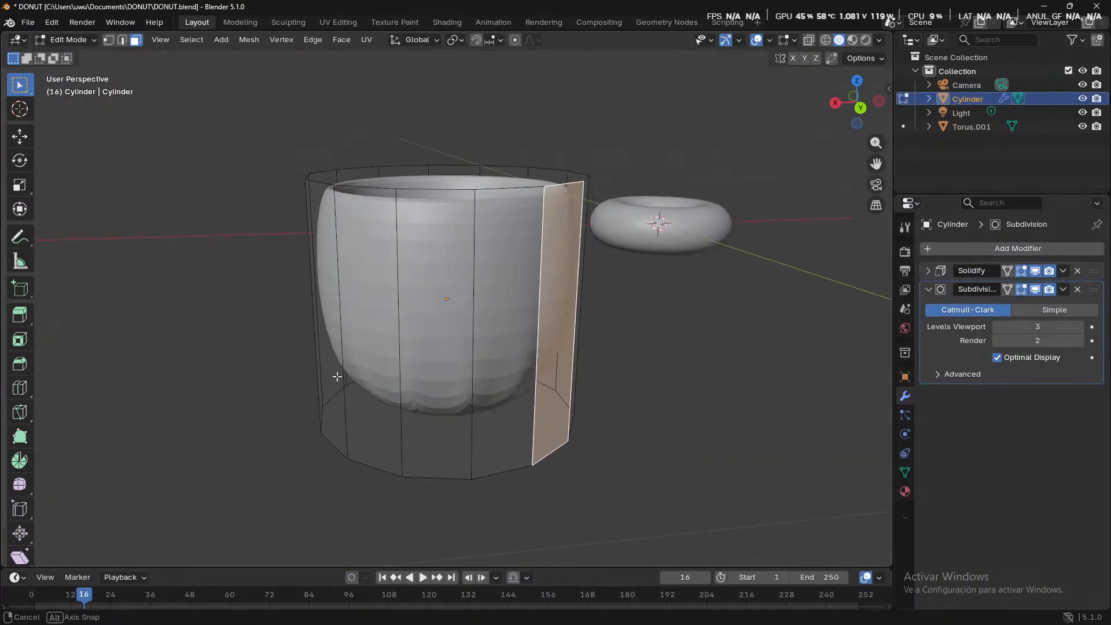
middle_click_drag(605, 389, 429, 461)
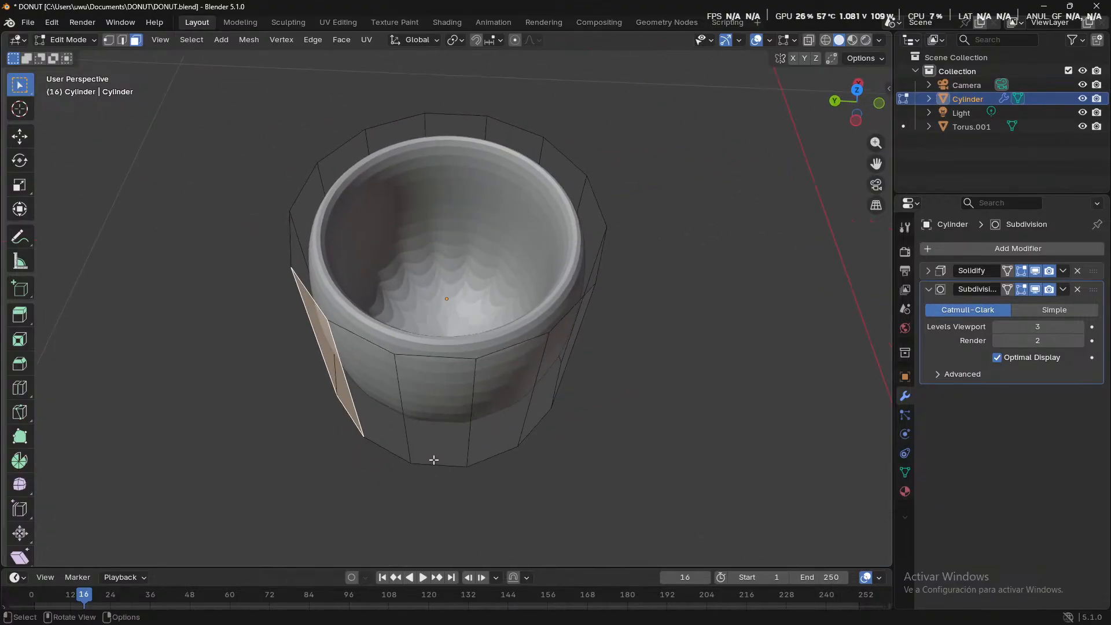
middle_click_drag(530, 418, 276, 385)
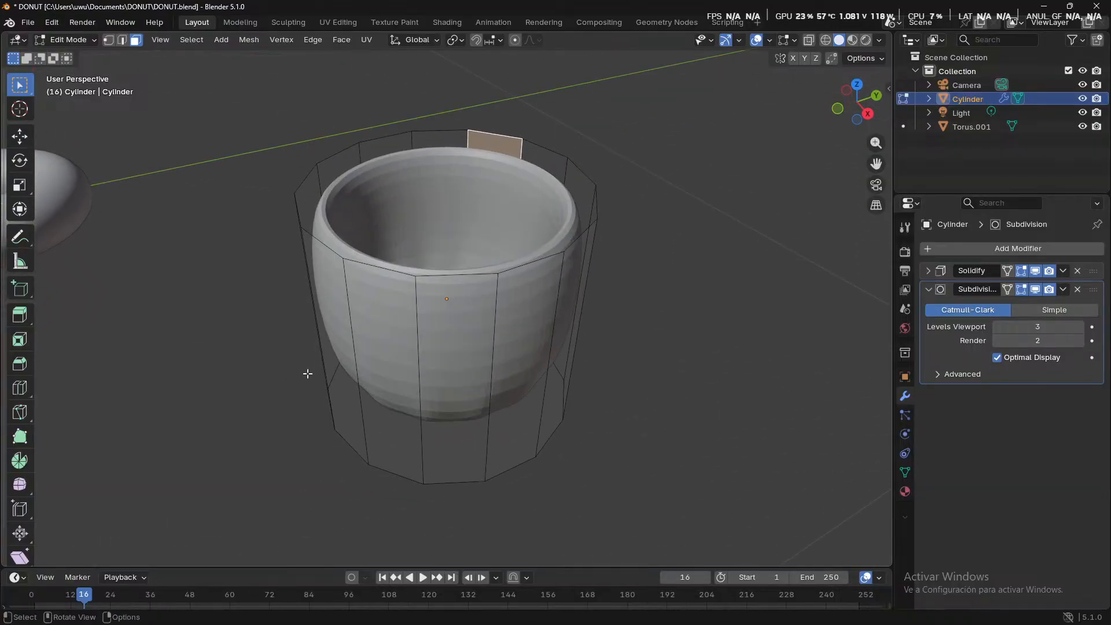
key("Tab")
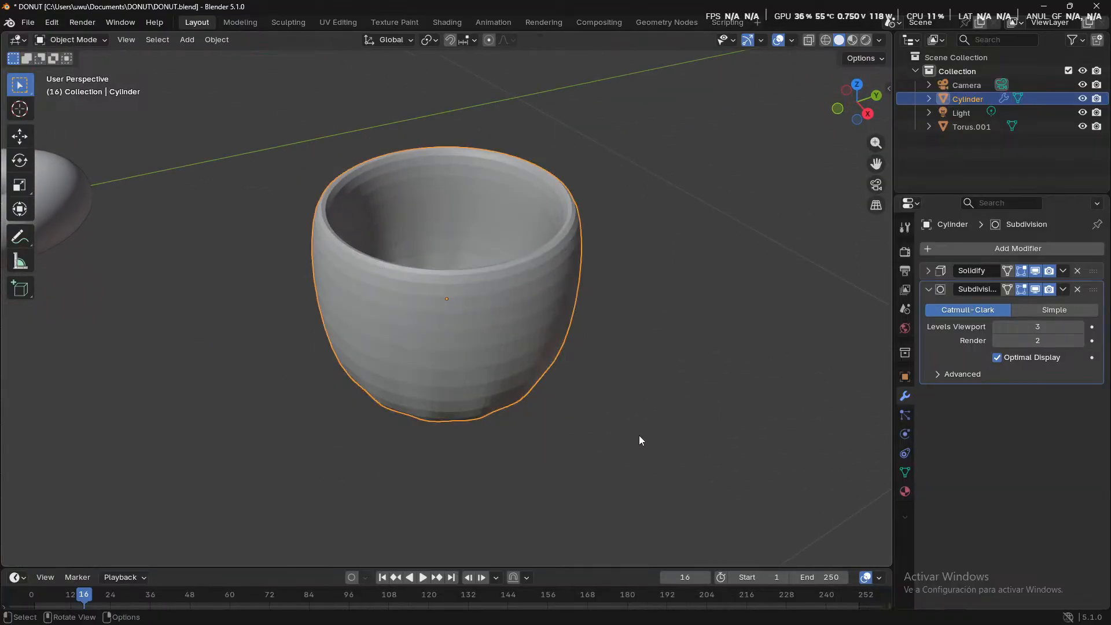
middle_click_drag(638, 435, 542, 405)
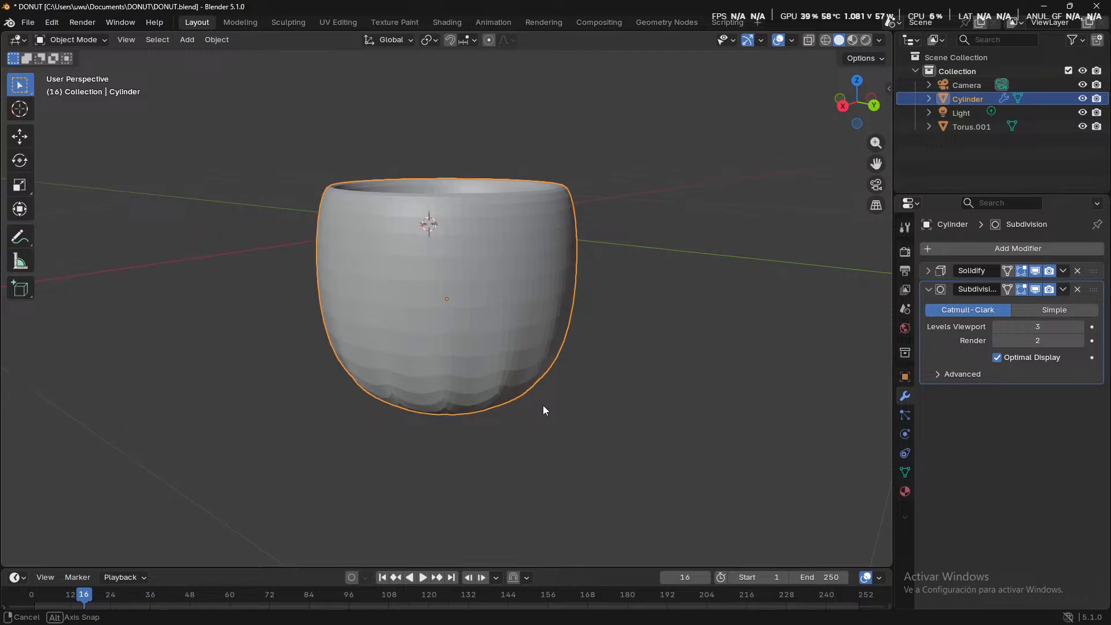
- Enter Edit Mode, switch to vertex selection, and select one vertex on the cylinder's upper rim
key("Tab")
middle_click_drag(600, 352, 565, 255)
left_click(532, 228)
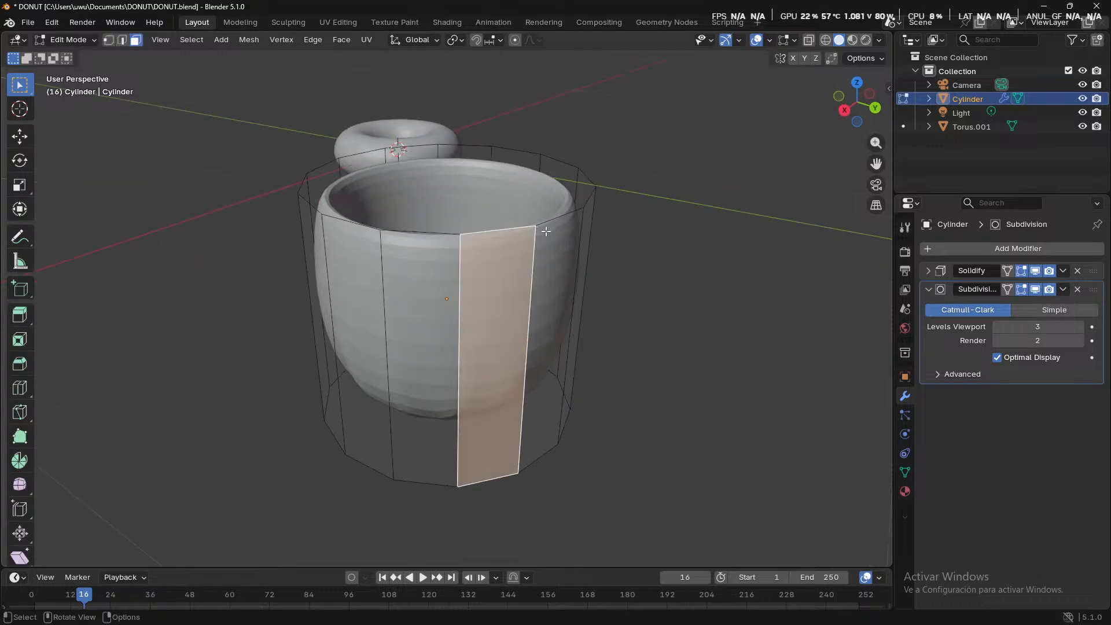
key("1")
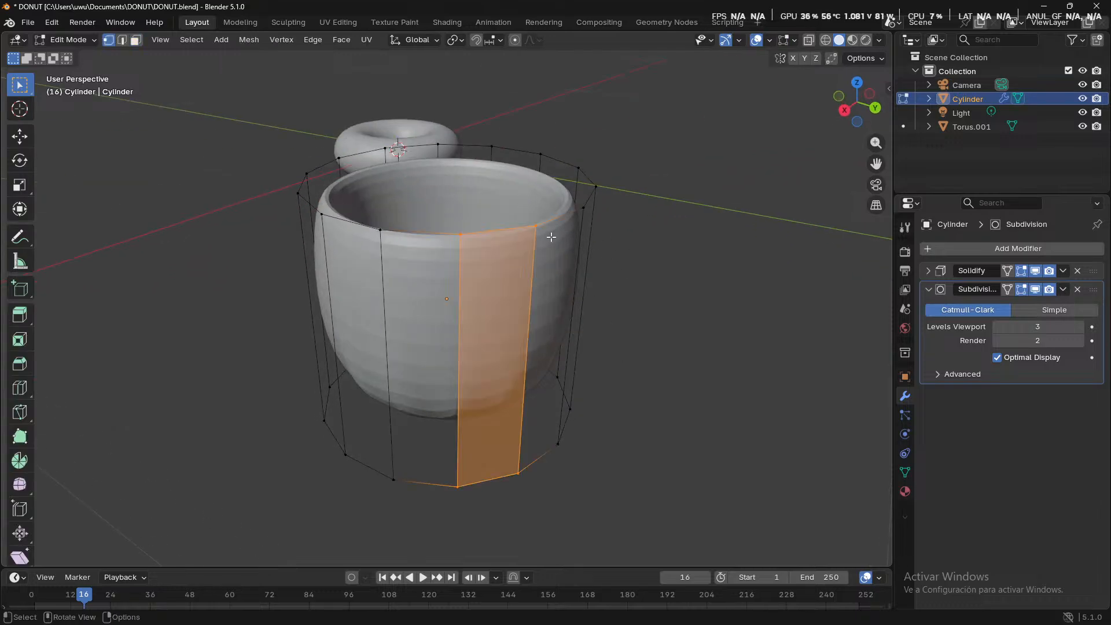
left_click(496, 230)
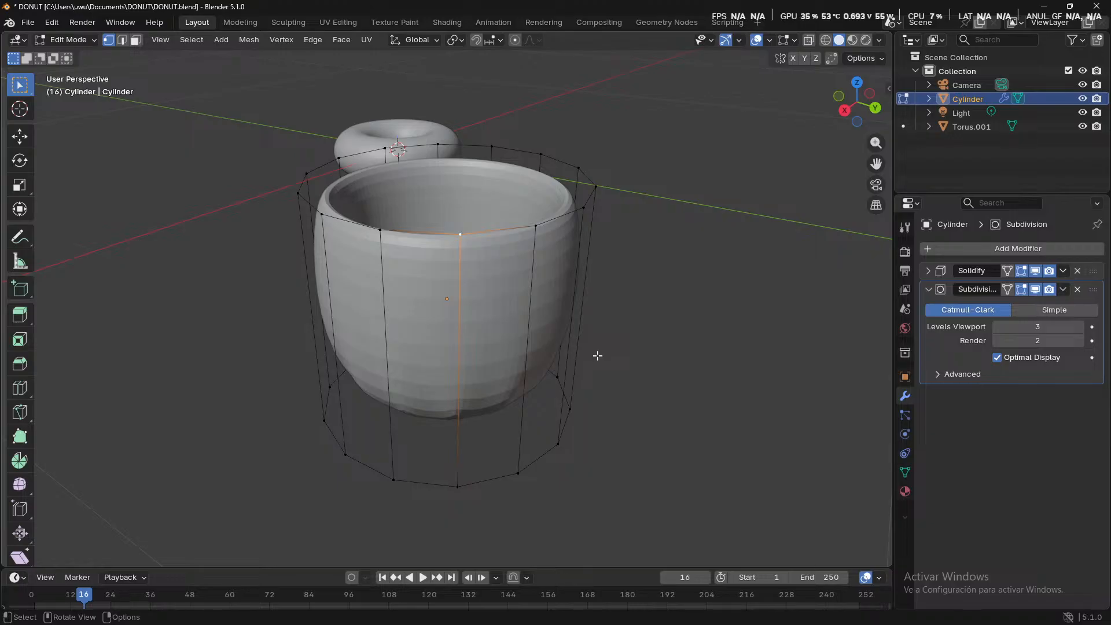
middle_click_drag(590, 344, 104, 311)
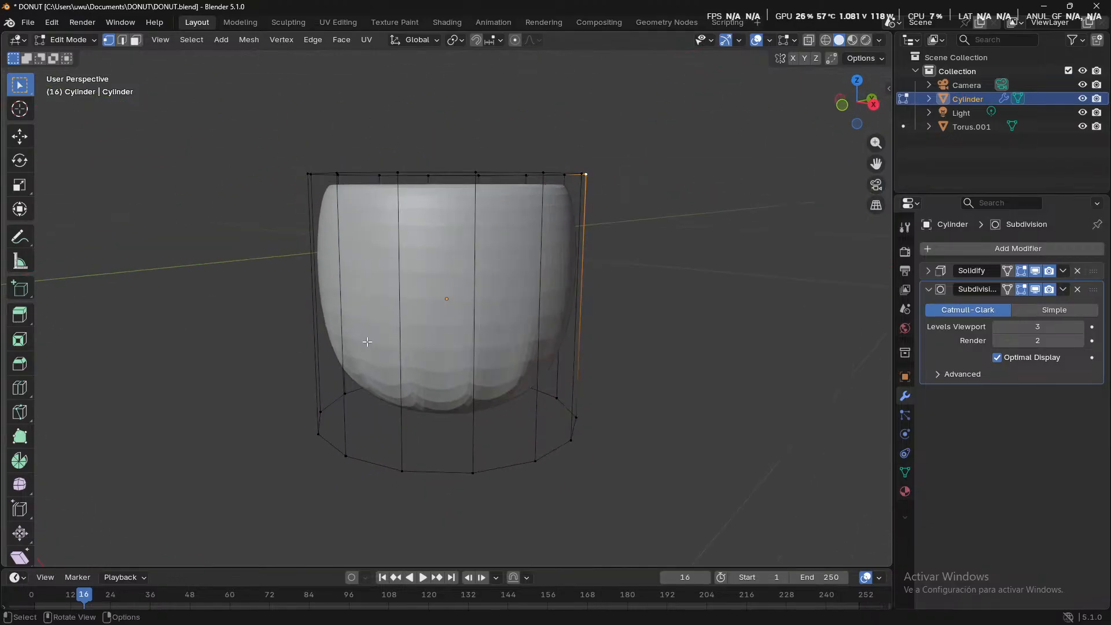
middle_click_drag(444, 343, 568, 320)
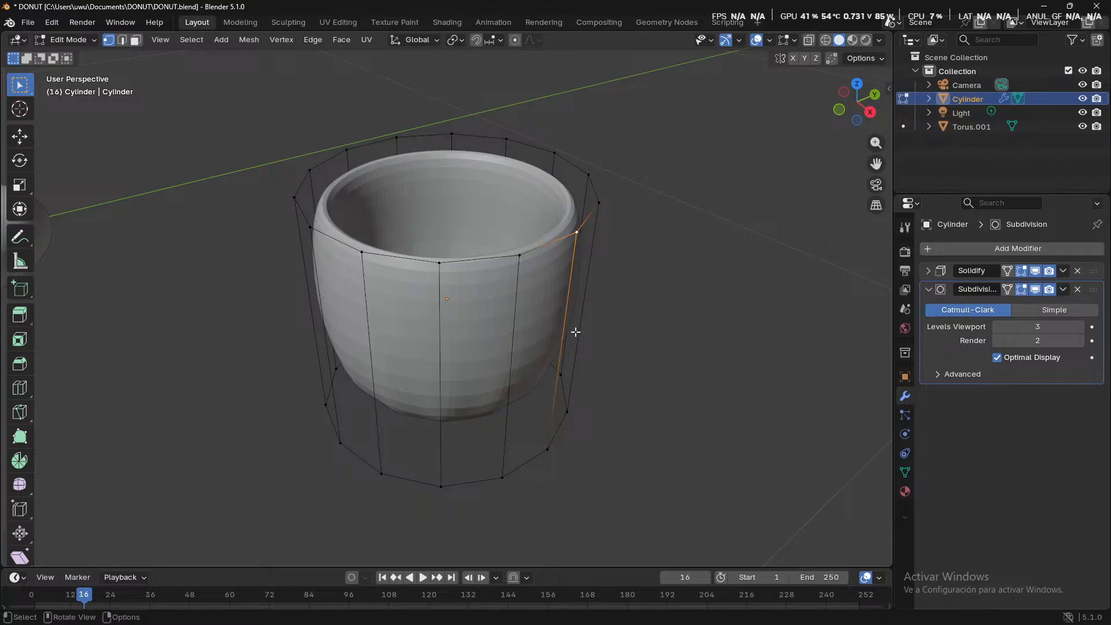
middle_click_drag(572, 329, 687, 312)
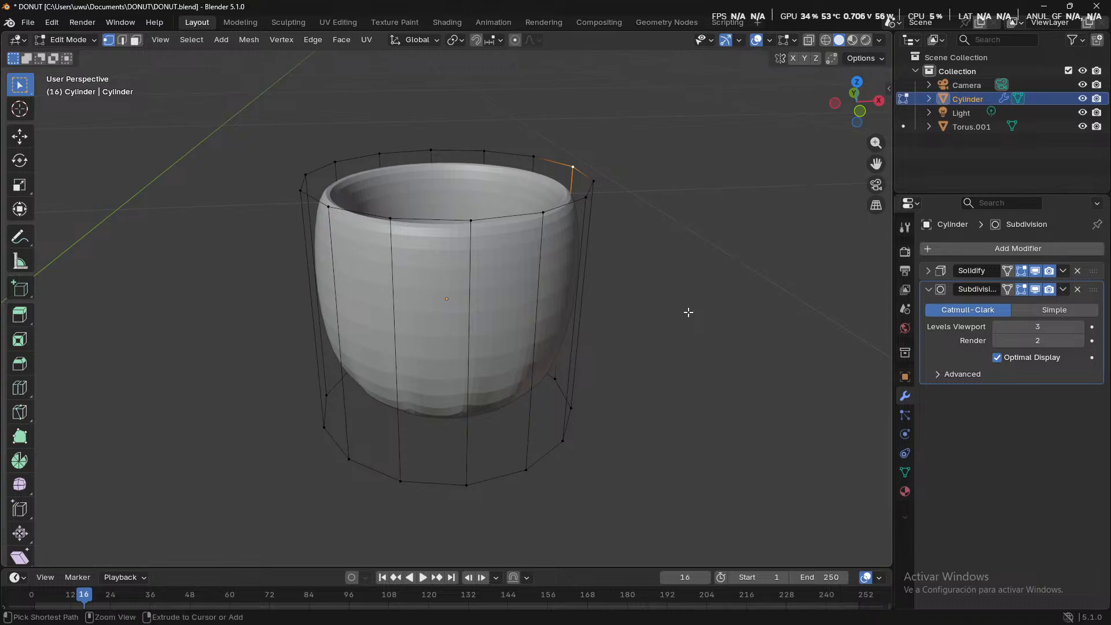
- Try a single loop cut around the cylinder at about mid-height, then undo it
key("ctrl+r")
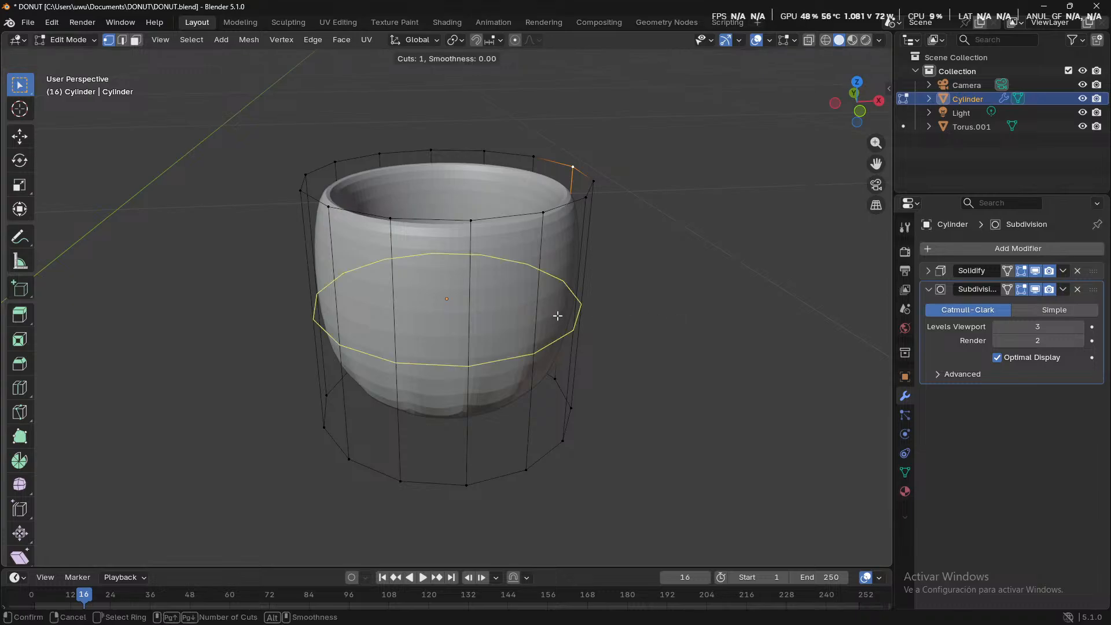
left_click(546, 293)
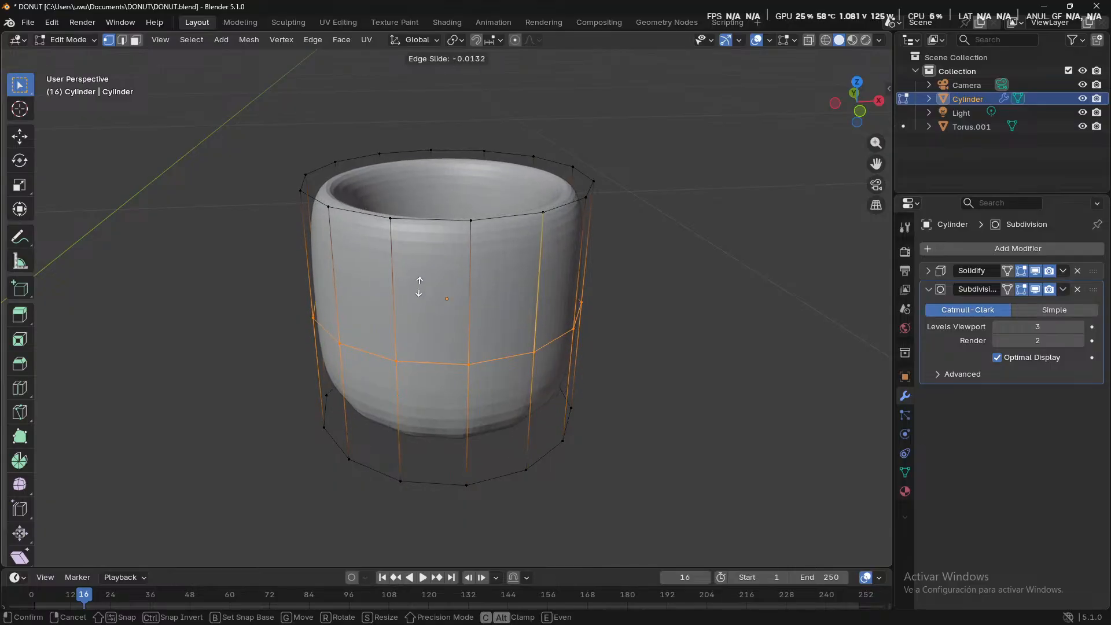
left_click(419, 287)
key("ctrl+z")
- Add a single loop cut around the cylinder and slide it up near the rim, with a factor of about -0.818
key("ctrl+r")
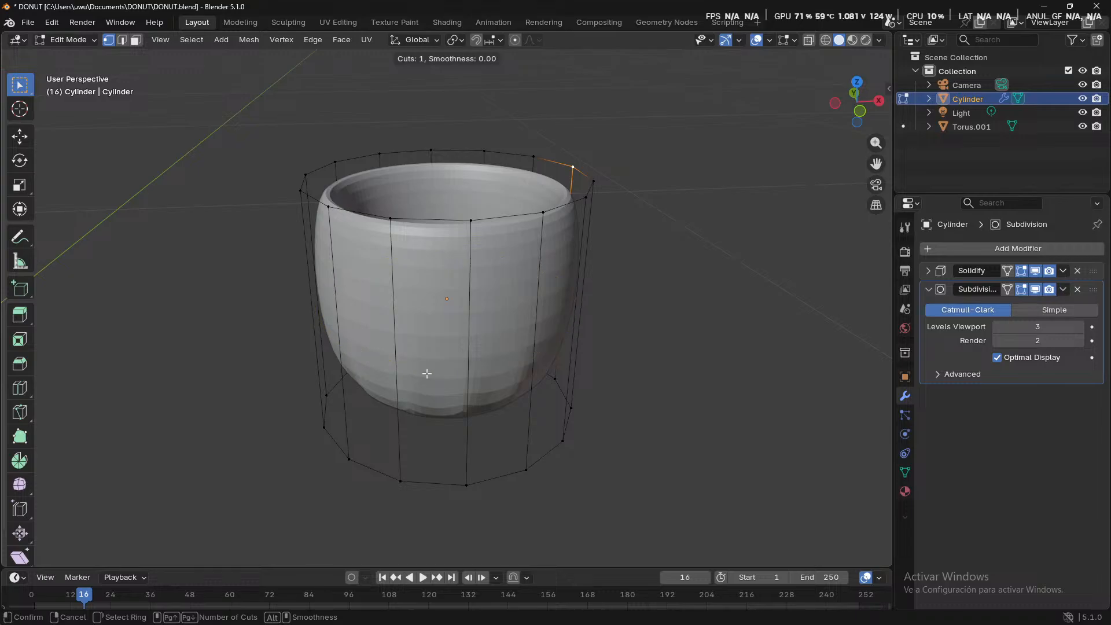
left_click(560, 334)
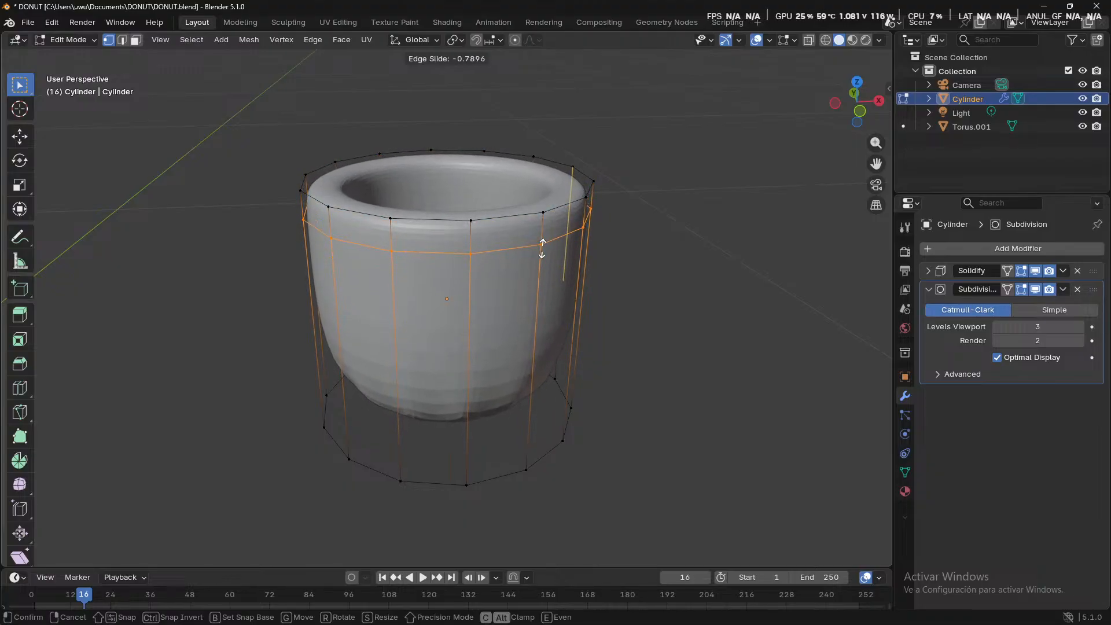
left_click(537, 246)
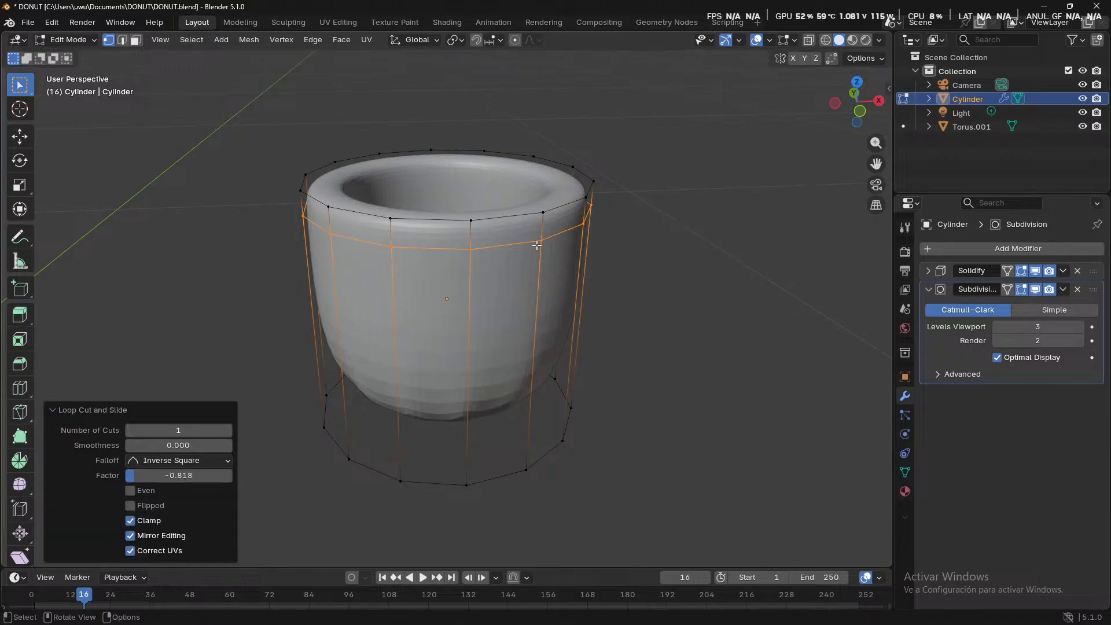
middle_click_drag(702, 275, 447, 282)
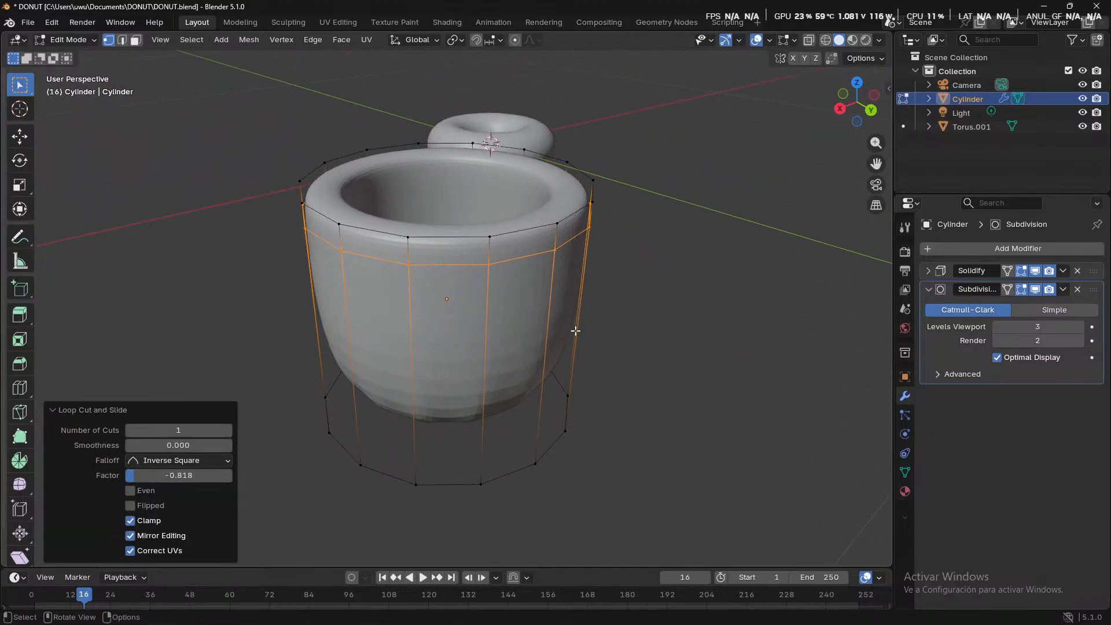
- Add a second single loop cut around the cylinder and slide it down near the base, with a factor of about 0.71
middle_click_drag(637, 397, 687, 330)
middle_click_drag(669, 385, 644, 384)
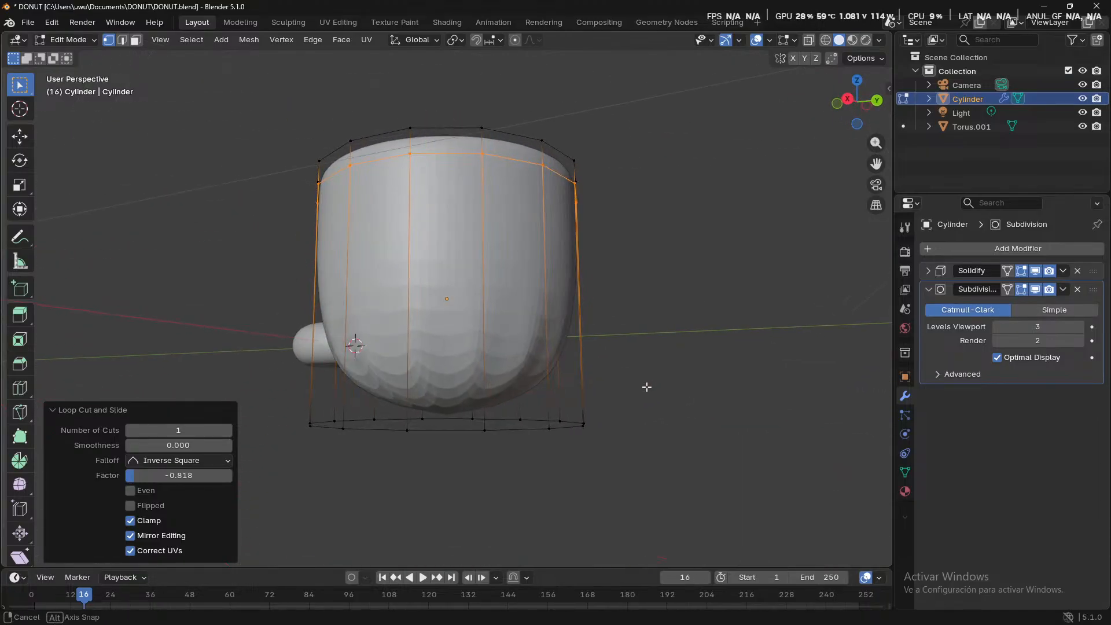
left_click(313, 39)
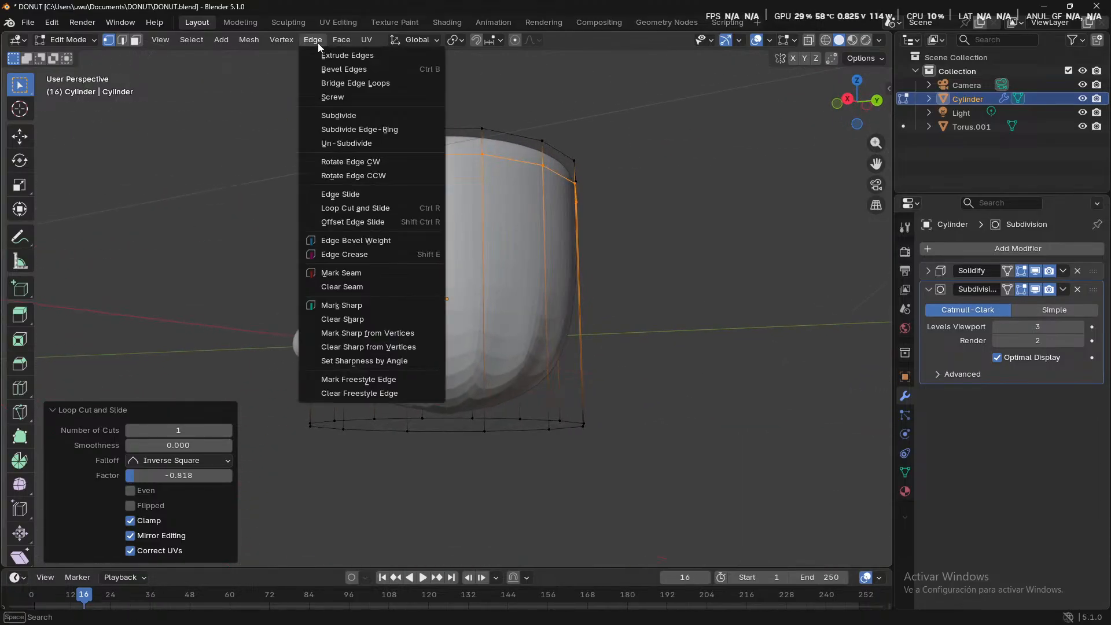
left_click(426, 207)
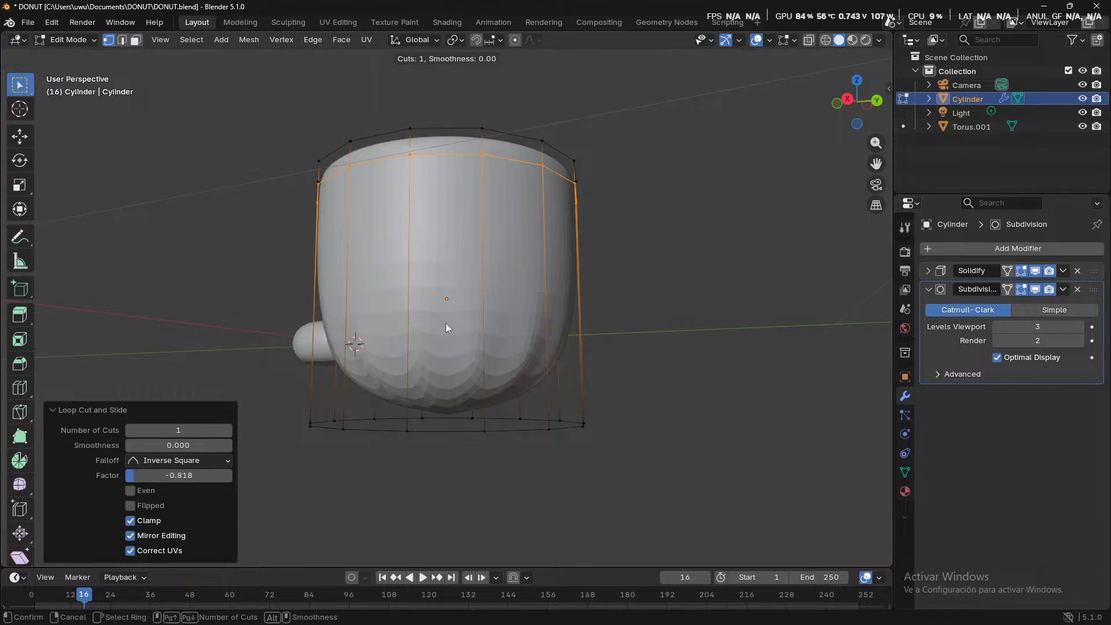
left_click(450, 284)
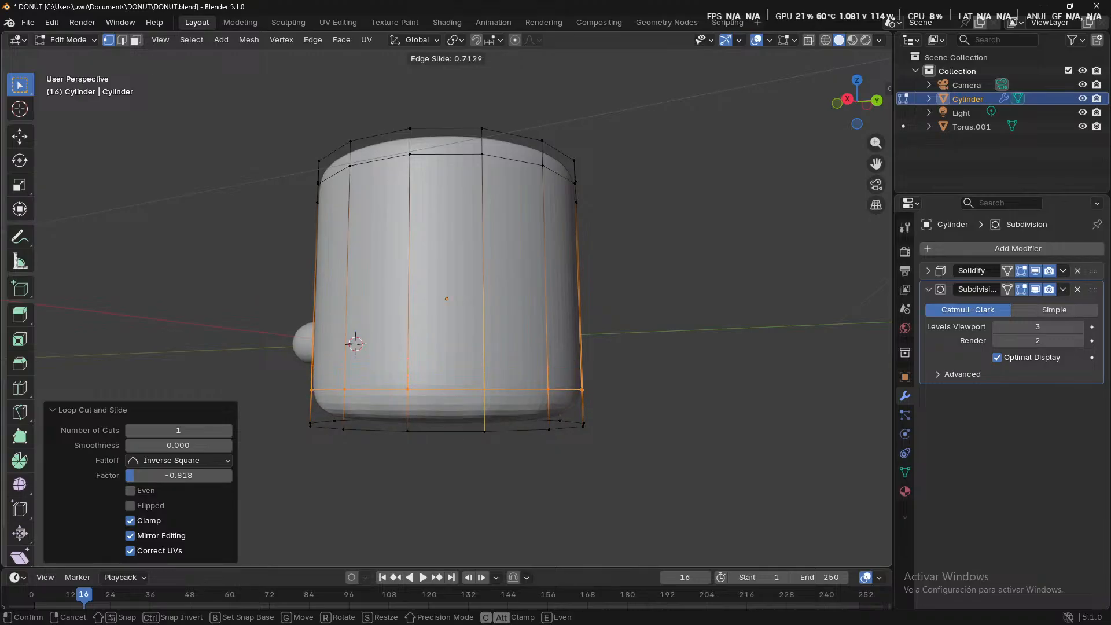
left_click(468, 382)
middle_click_drag(774, 363, 481, 521)
left_click(662, 461)
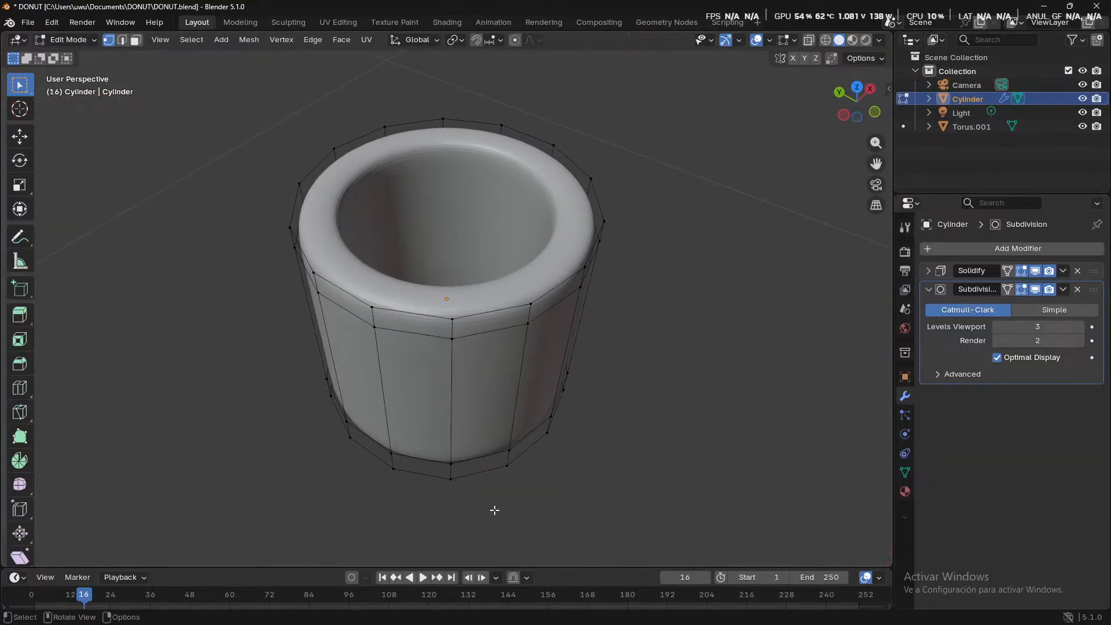
middle_click_drag(605, 467, 274, 434)
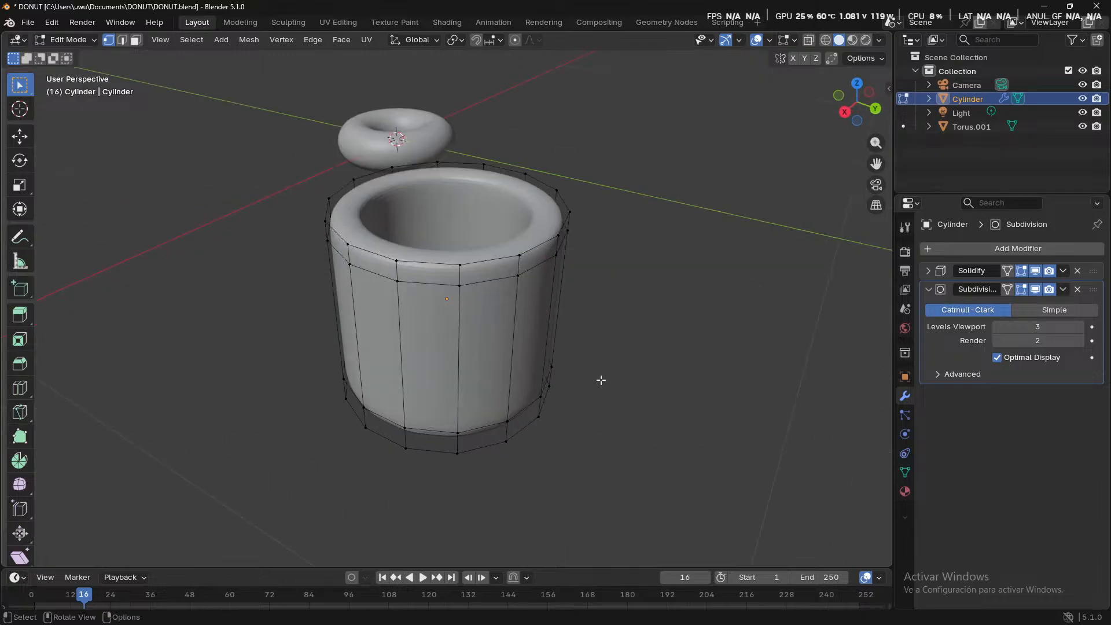
- Return to Object Mode and inspect the cup in Material Preview and Rendered shading, ending in Solid shading
key("Tab")
middle_click_drag(600, 379, 362, 404)
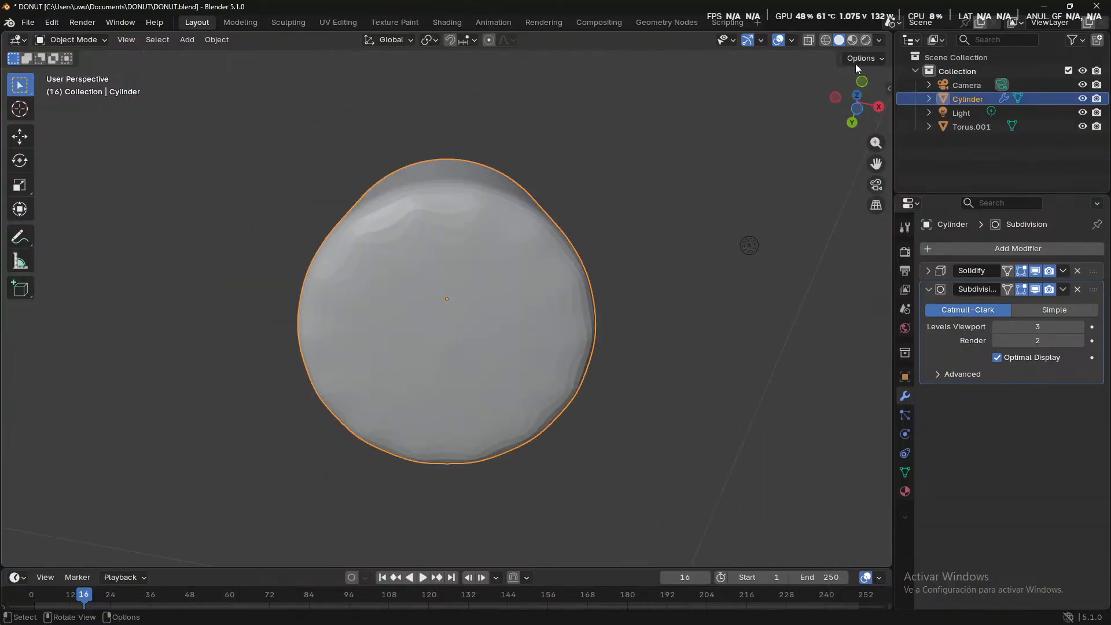
left_click(853, 40)
mouse_move(857, 107)
left_mouse_down()
mouse_move(693, 359)
mouse_move(409, 476)
mouse_move(540, 501)
mouse_move(598, 480)
left_mouse_up()
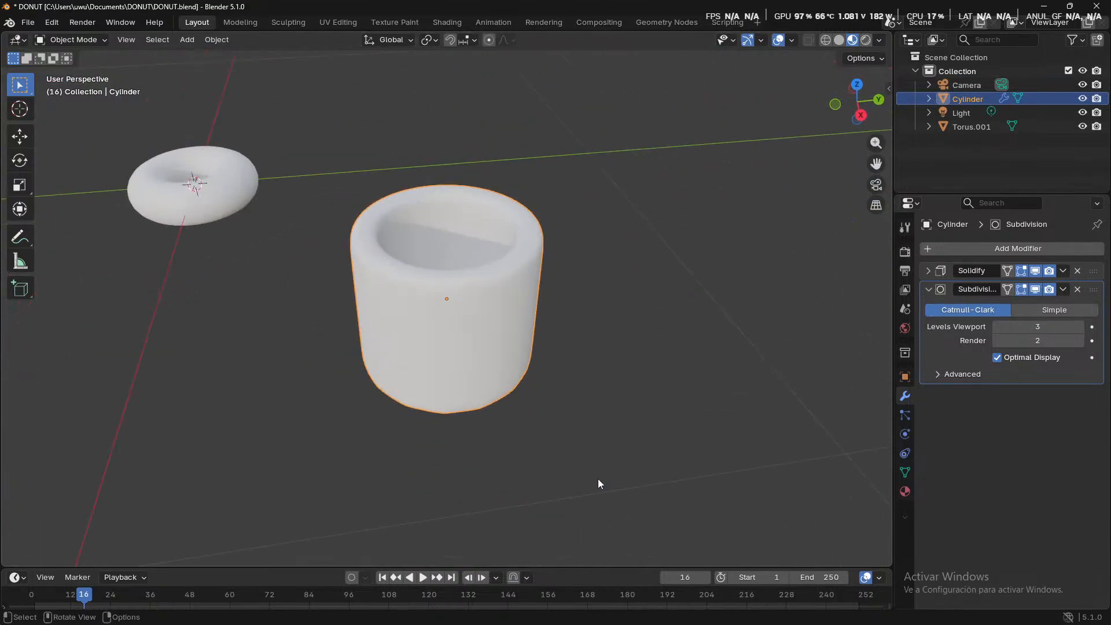
middle_click_drag(598, 479, 568, 425)
left_click(865, 40)
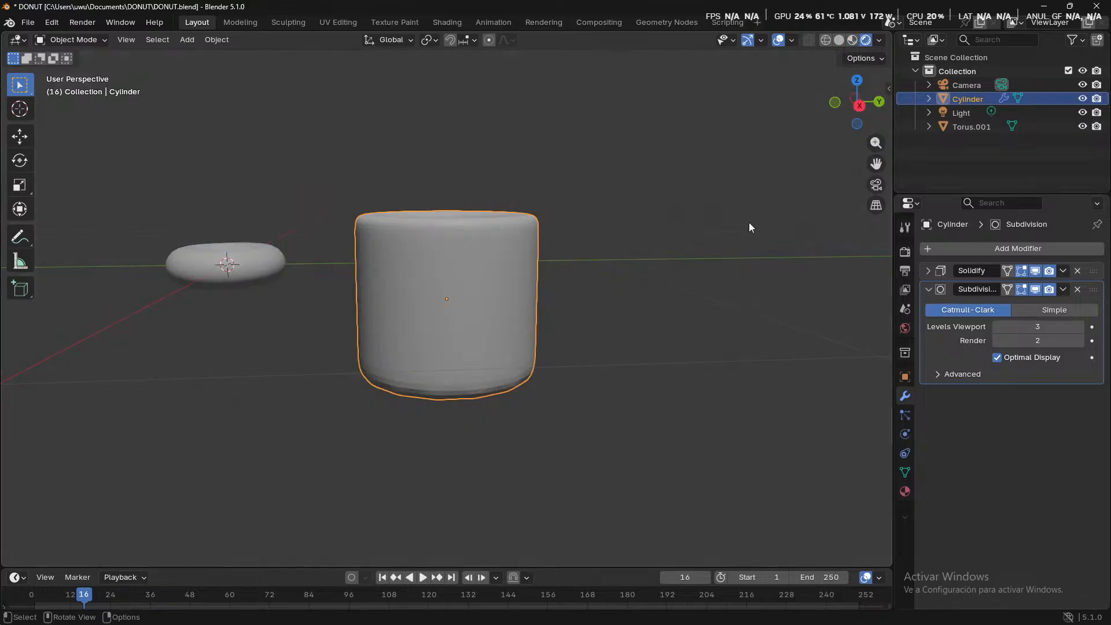
mouse_move(749, 222)
middle_mouse_down()
mouse_move(490, 373)
mouse_move(685, 320)
mouse_move(873, 347)
mouse_move(751, 435)
middle_mouse_up()
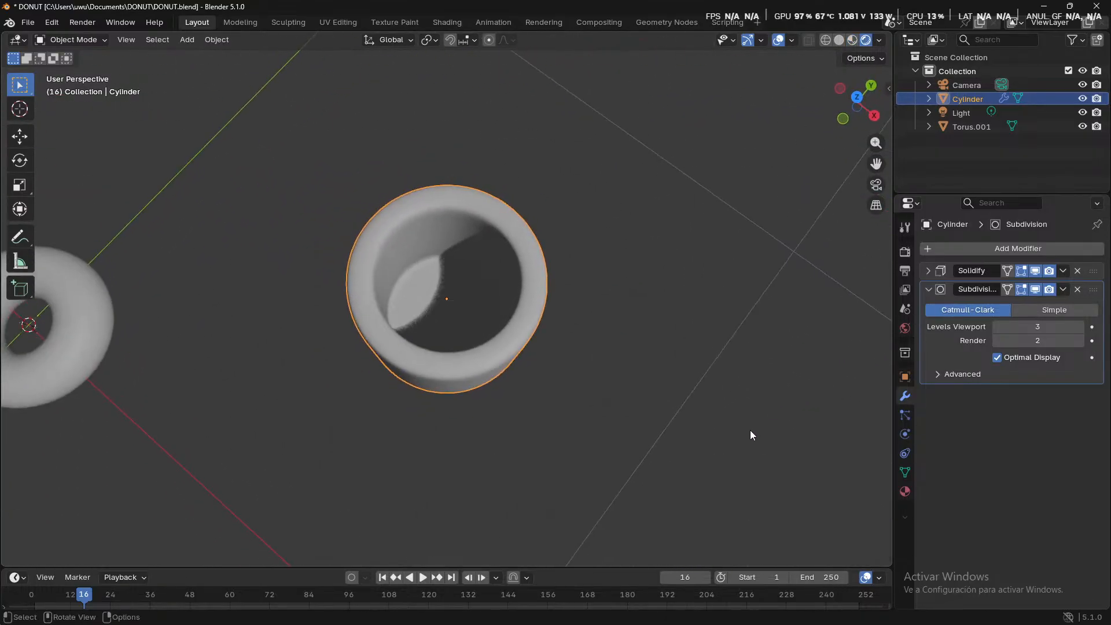
left_click(839, 41)
mouse_move(650, 380)
middle_mouse_down()
mouse_move(588, 304)
mouse_move(584, 312)
middle_mouse_up()
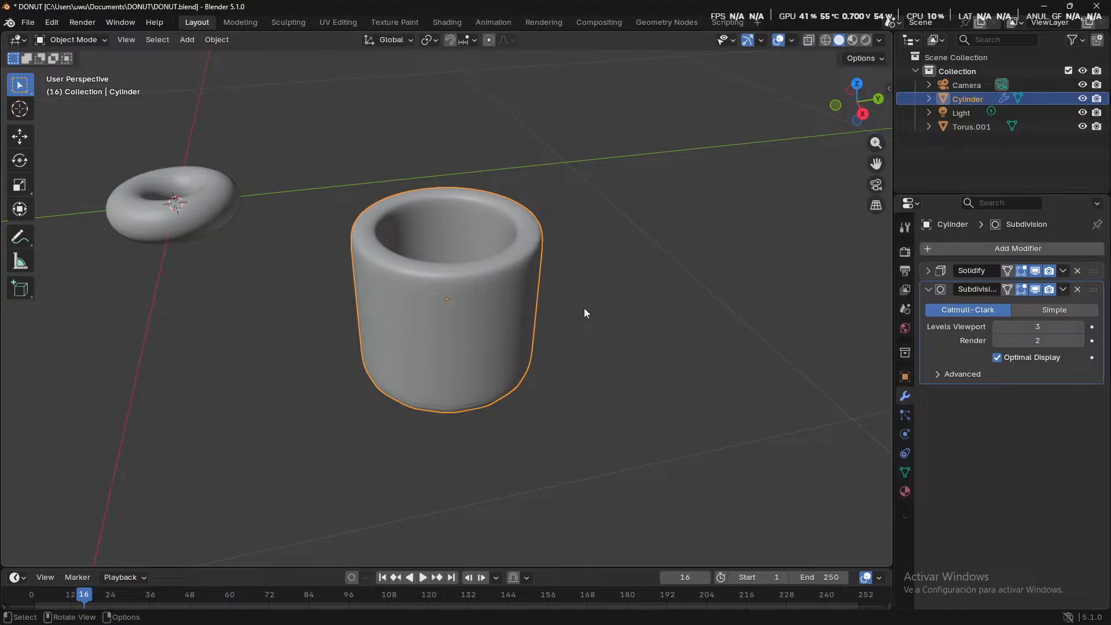
- Enter Edit Mode, switch to face selection, and select the cylinder's bottom face
key("Tab")
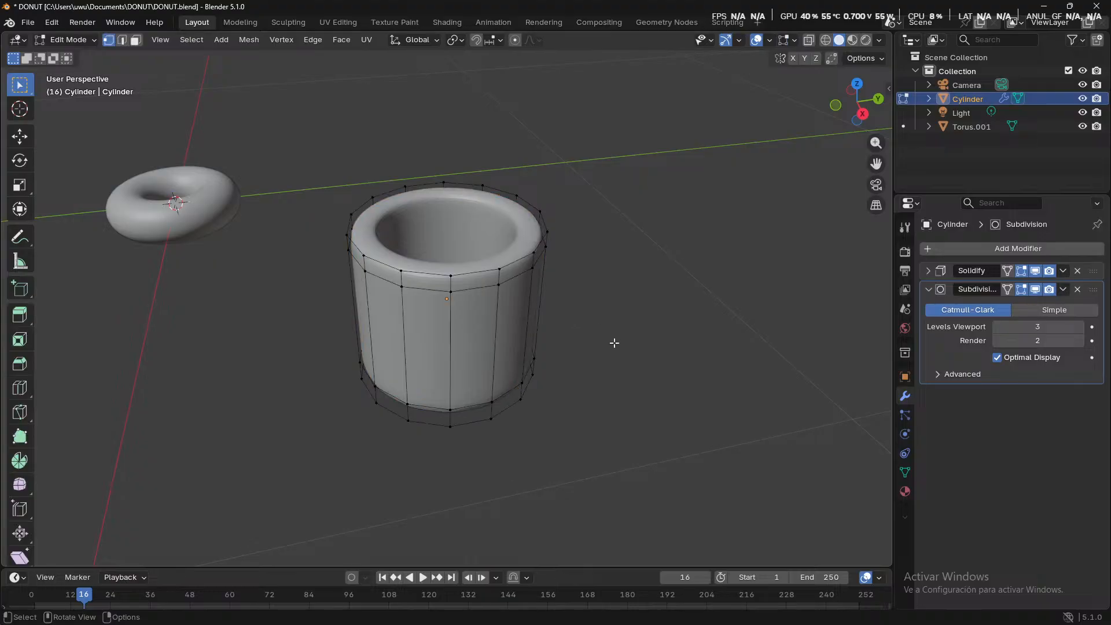
middle_click_drag(621, 334, 558, 427)
key("2")
left_click(461, 384)
scroll(451, 530, "down", 4)
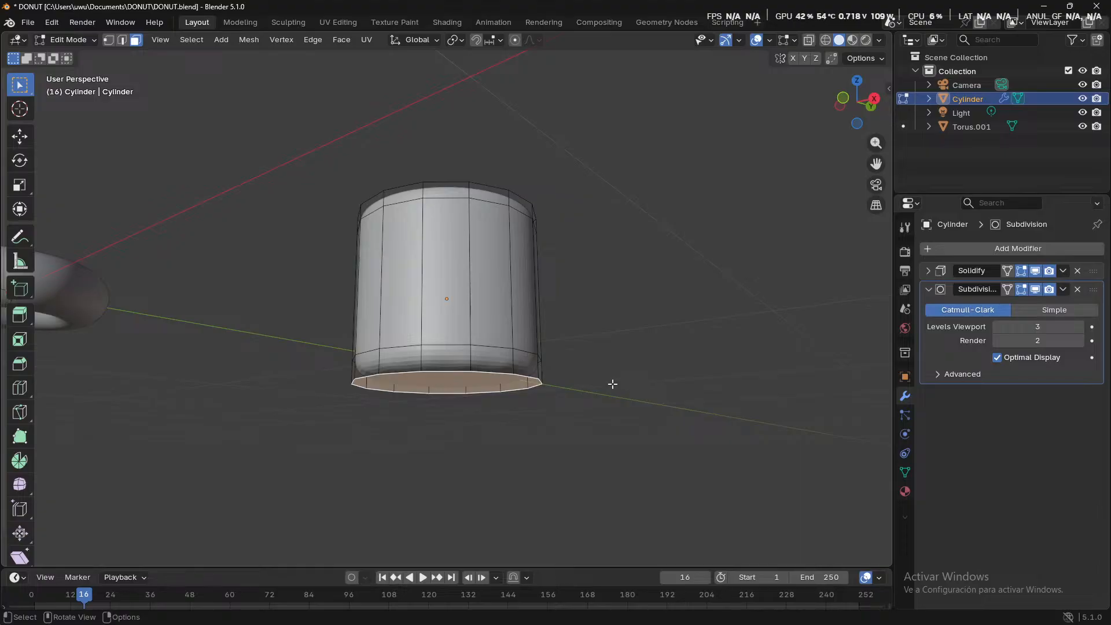
middle_click_drag(612, 384, 602, 293)
scroll(598, 367, "up", 3)
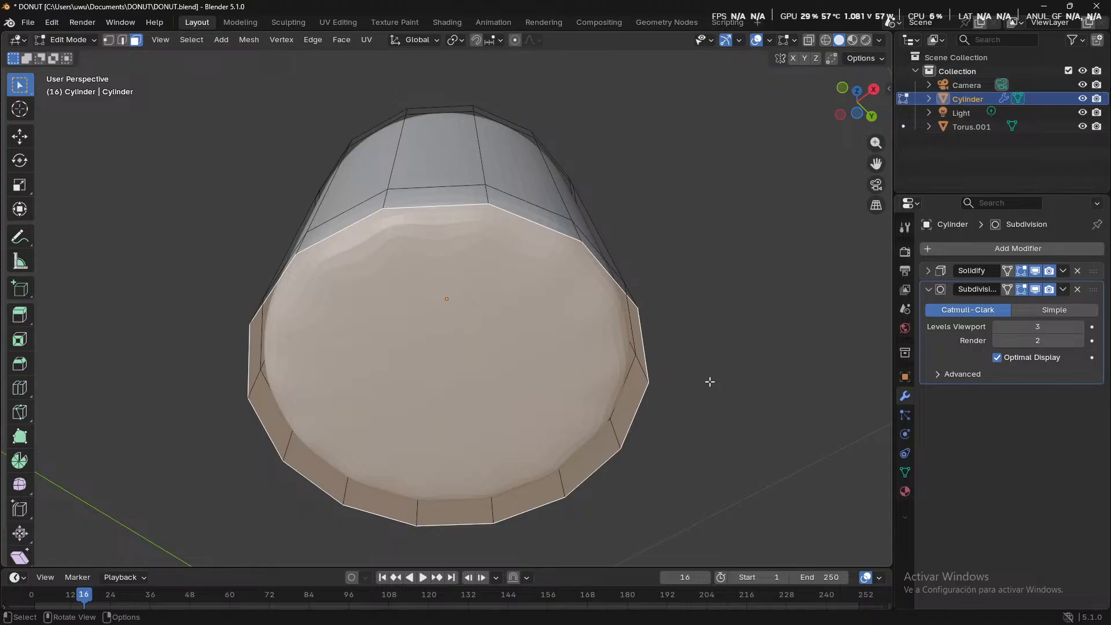
middle_click_drag(708, 382, 711, 452)
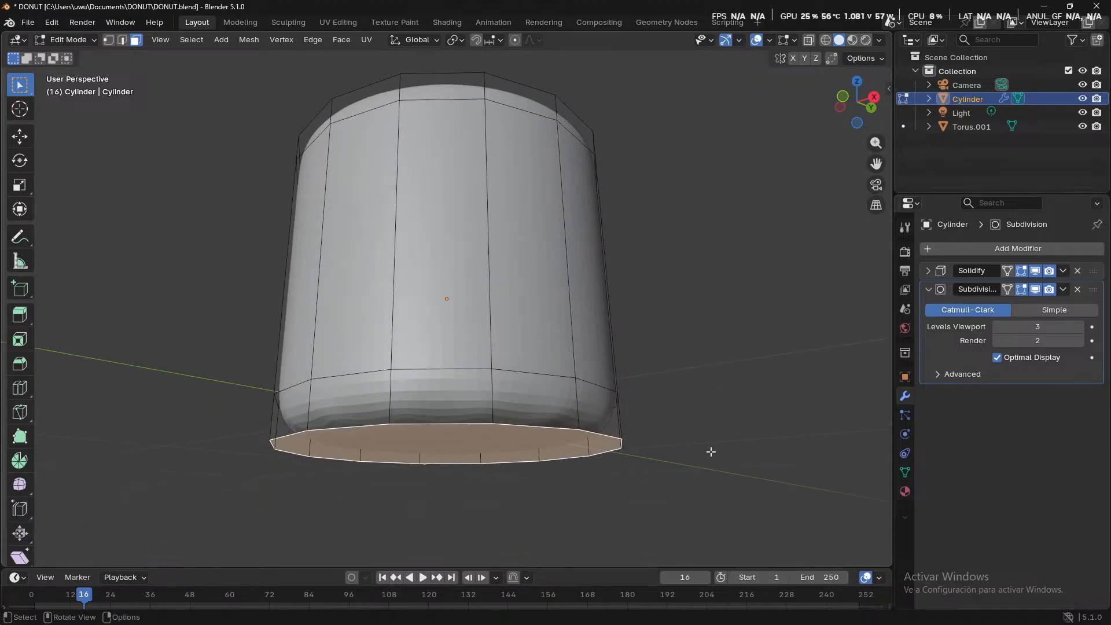
scroll(711, 451, "down", 1)
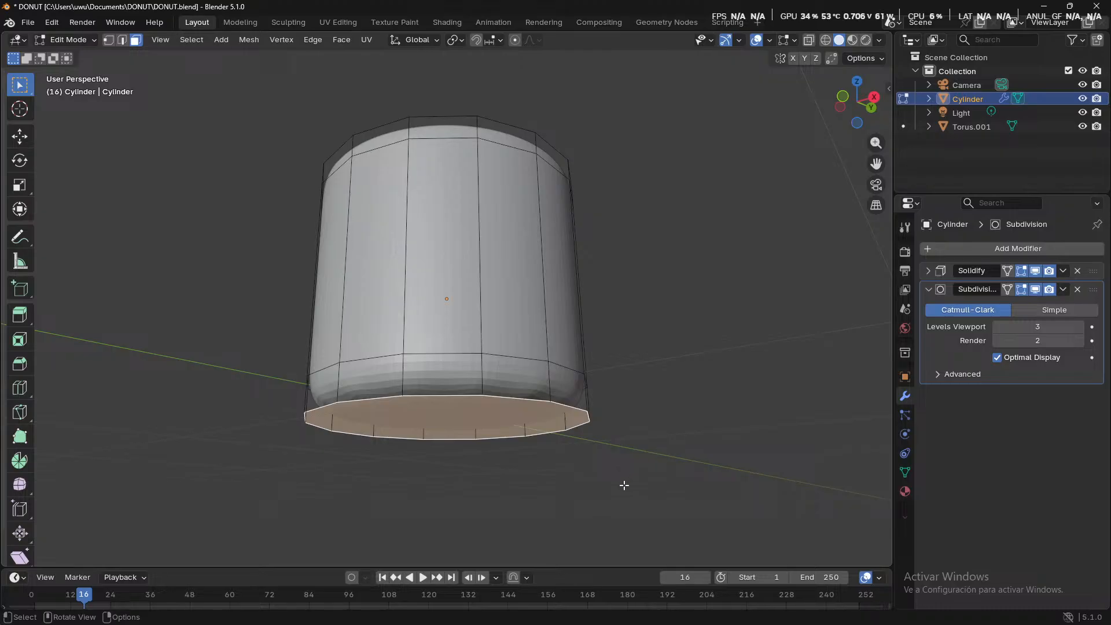
middle_click_drag(623, 485, 612, 427)
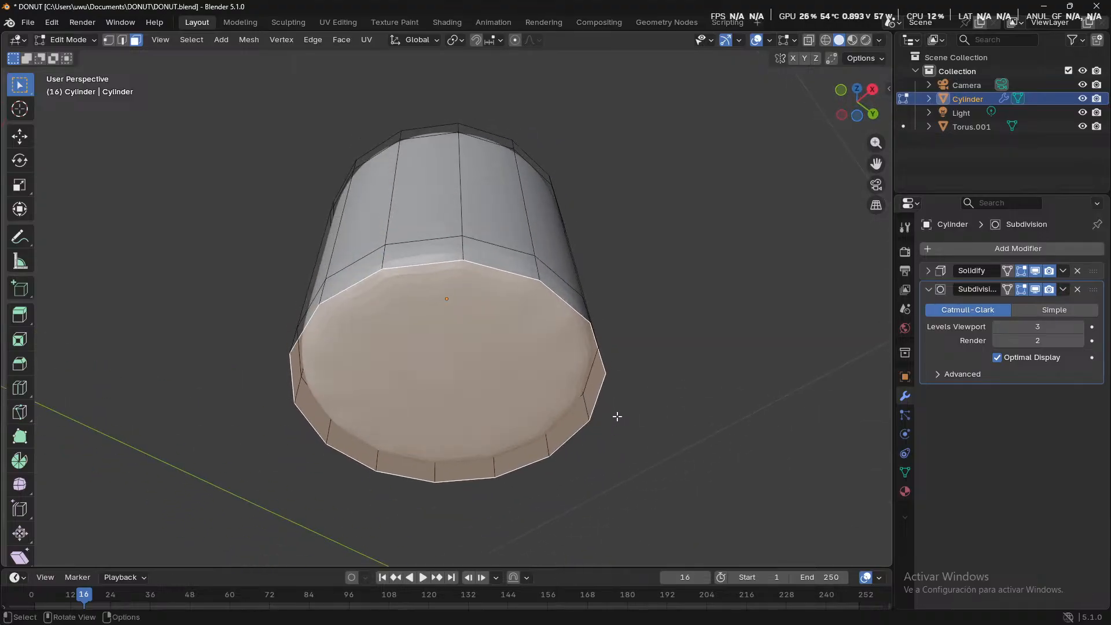
middle_click_drag(617, 414, 618, 439)
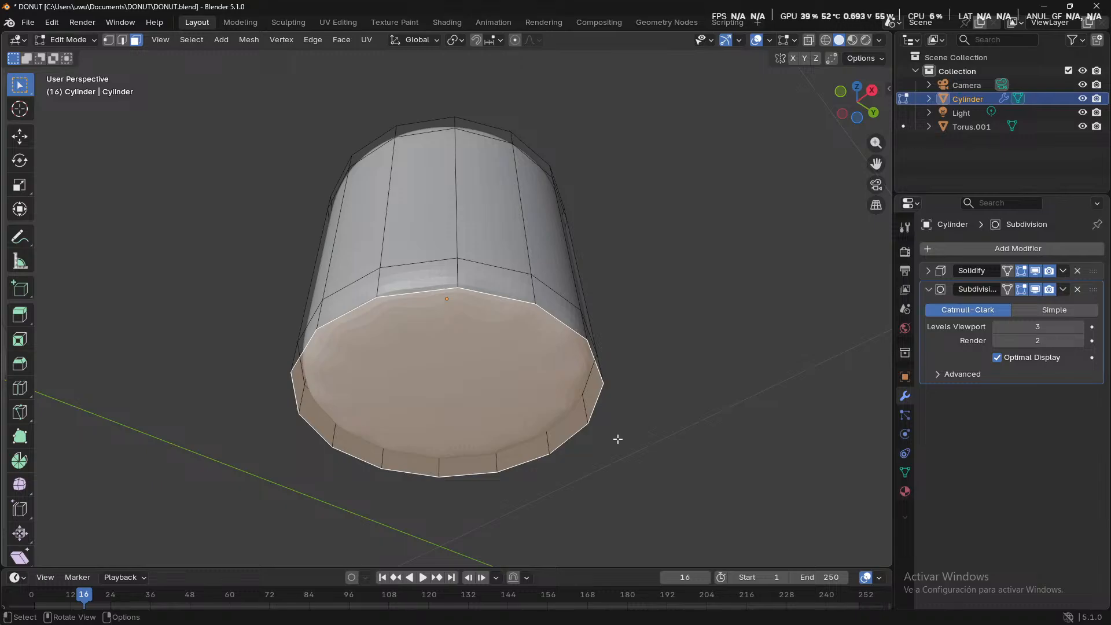
- Inset the cylinder's bottom face to leave a narrow, even ring of faces around its edge, and clear the selection
key("i")
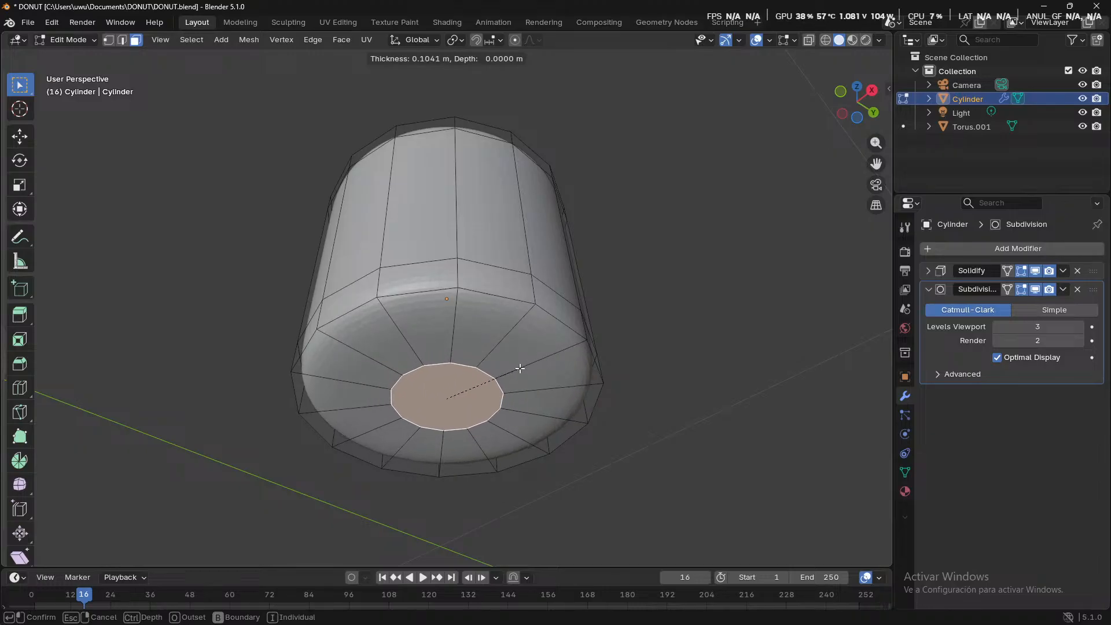
left_click(564, 345)
left_click(665, 345)
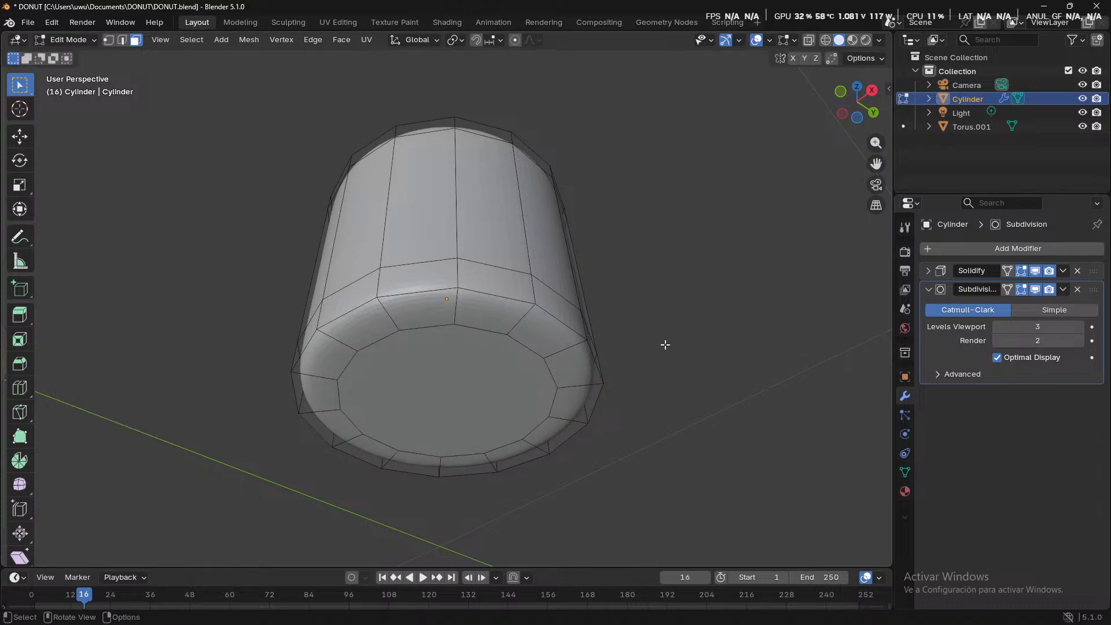
middle_click_drag(664, 344, 472, 443)
scroll(792, 375, "down", 3)
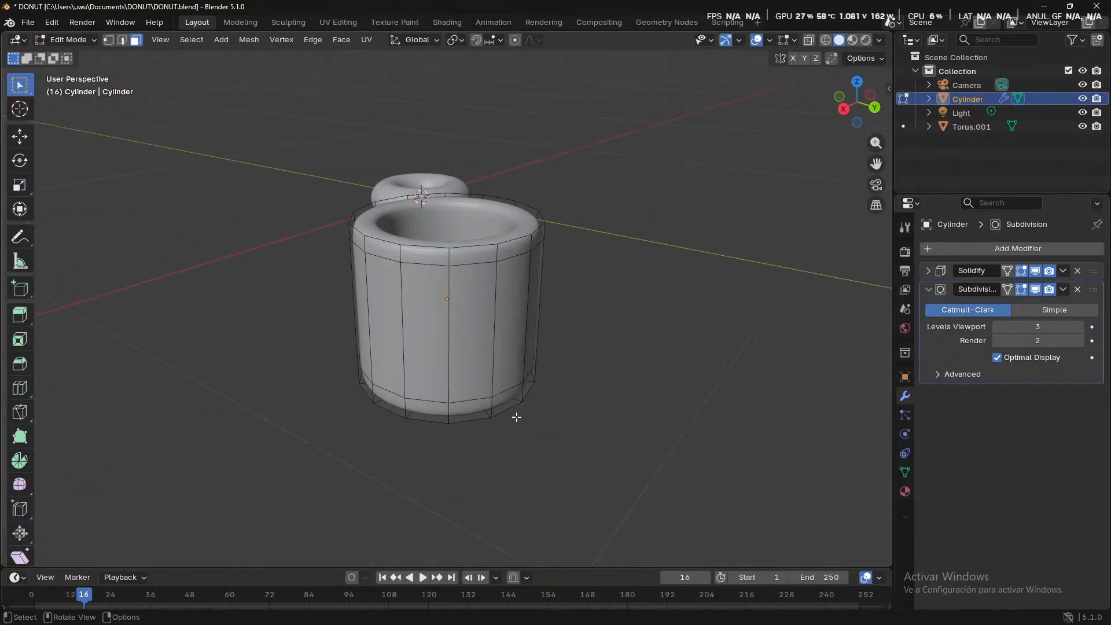
- Return to Object Mode, compare the cup with the Subdivision and Solidify viewport display off and on, and deselect it
key("Tab")
middle_click_drag(653, 405, 480, 469)
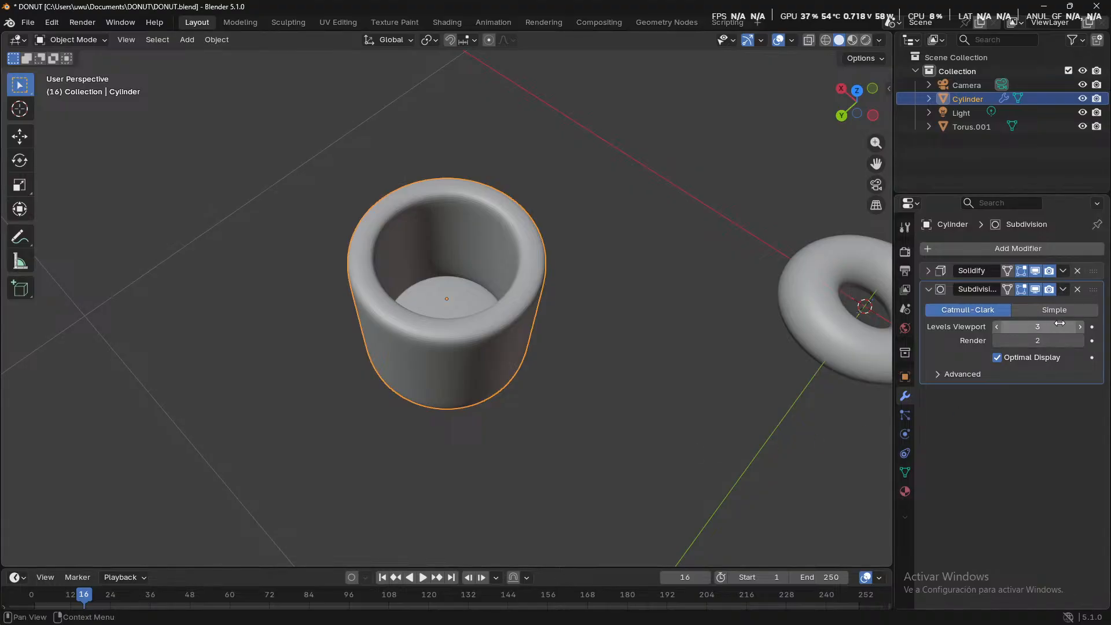
middle_click_drag(769, 353, 725, 369)
left_click(1034, 289)
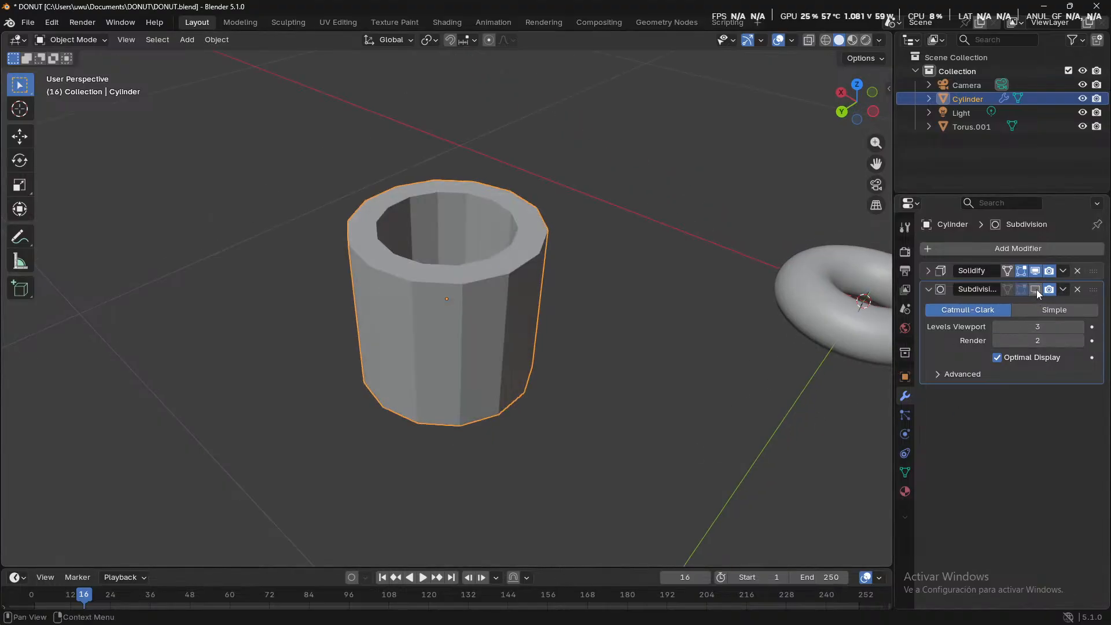
middle_click_drag(648, 290, 566, 312)
left_click(1035, 289)
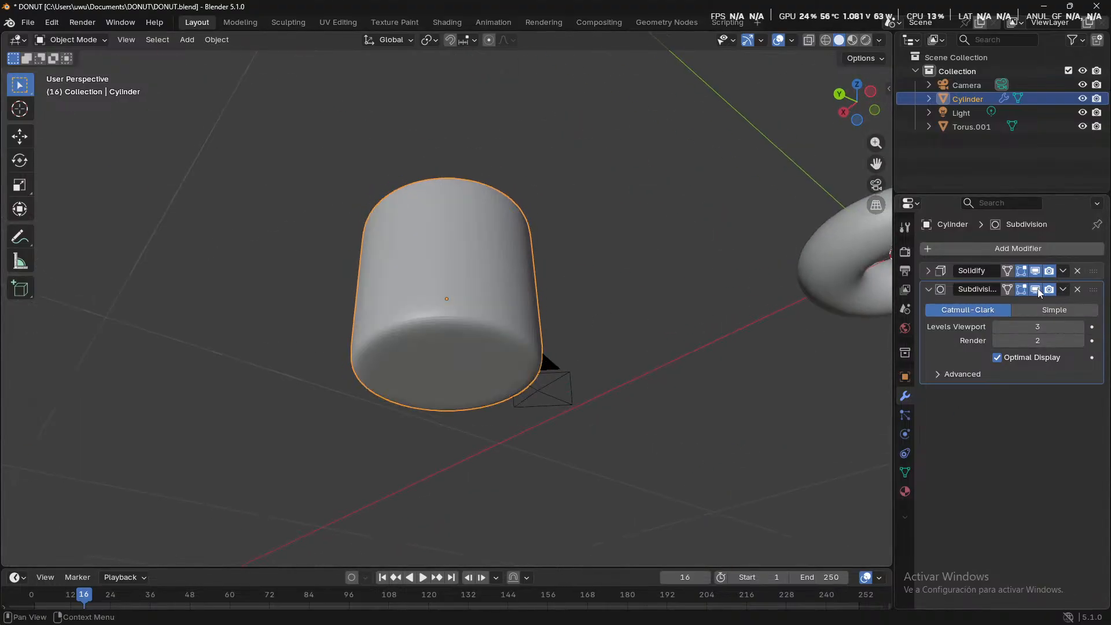
left_click(1035, 270)
left_click(1035, 270)
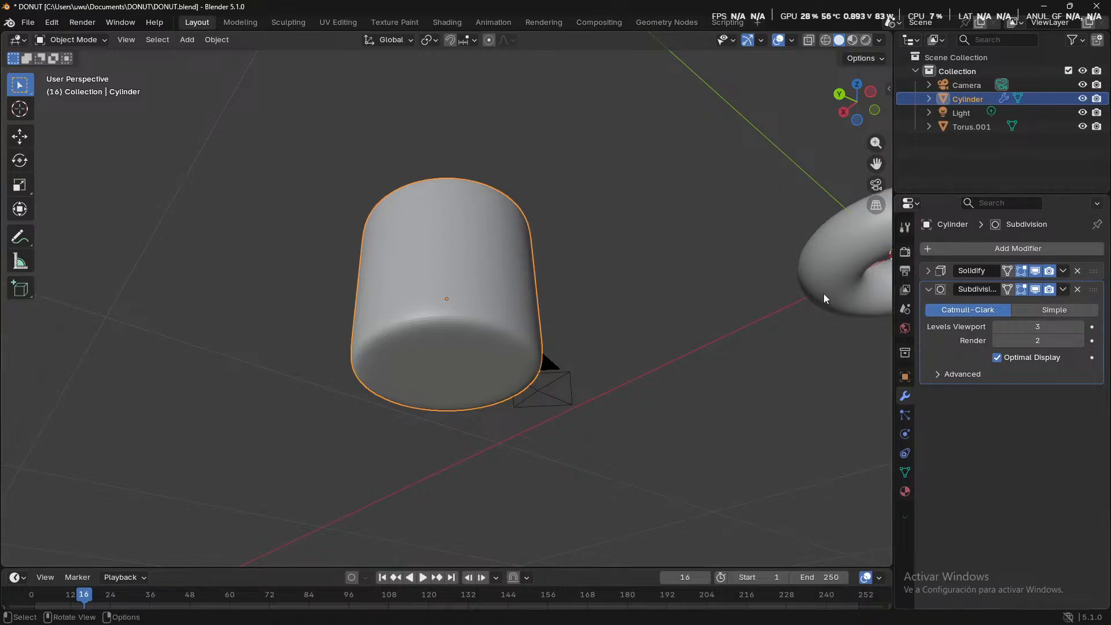
middle_click_drag(823, 293, 675, 429)
left_click(675, 431)
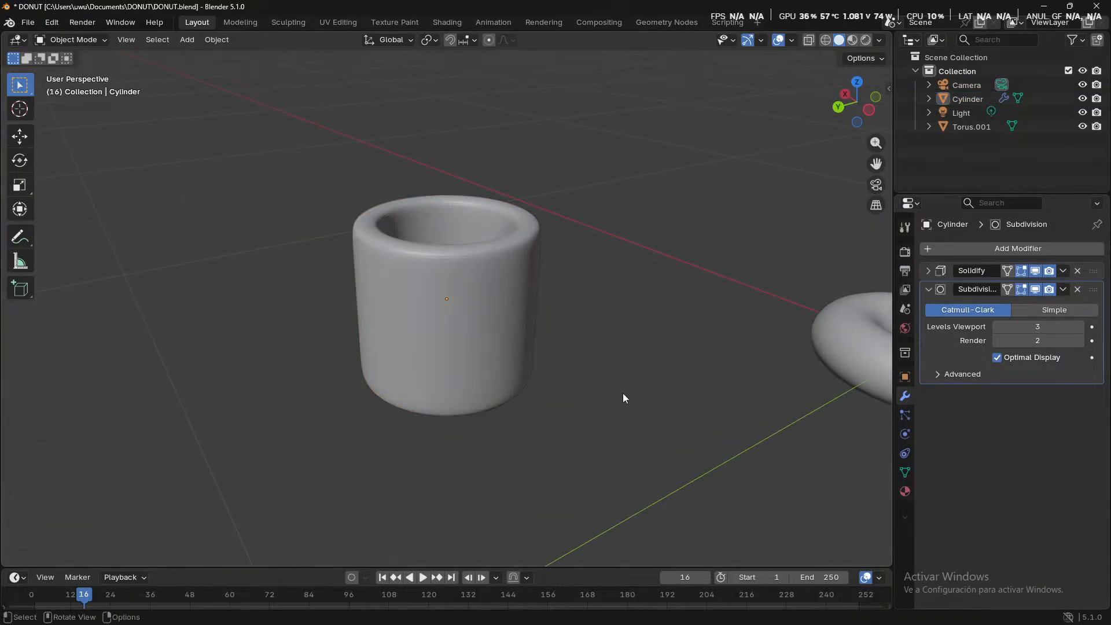
middle_click_drag(623, 397, 202, 386)
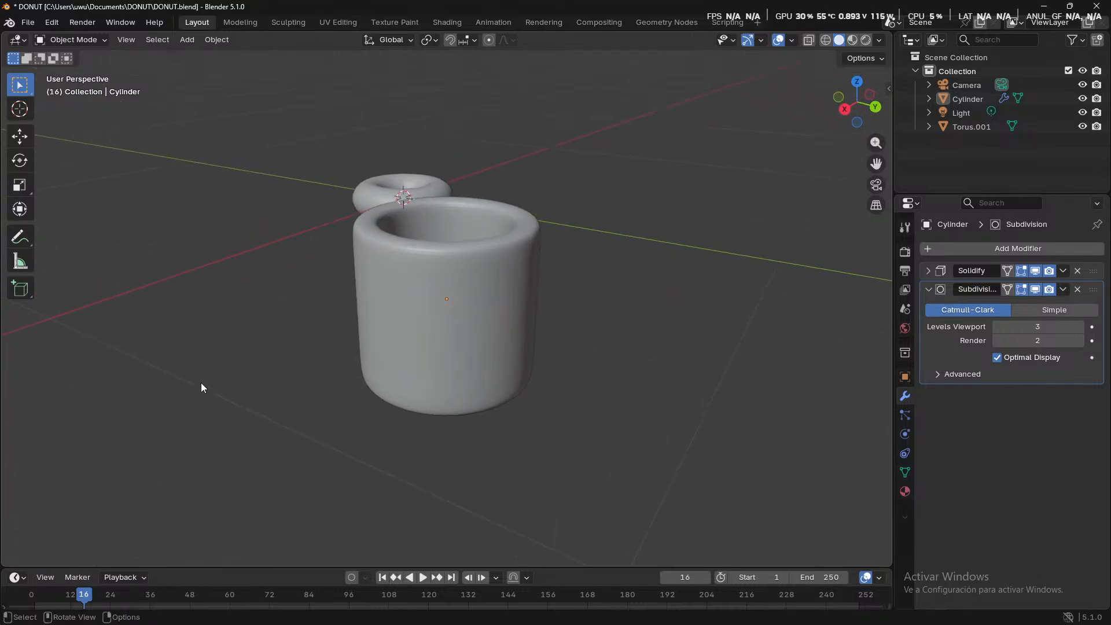
scroll(200, 383, "up", 1)
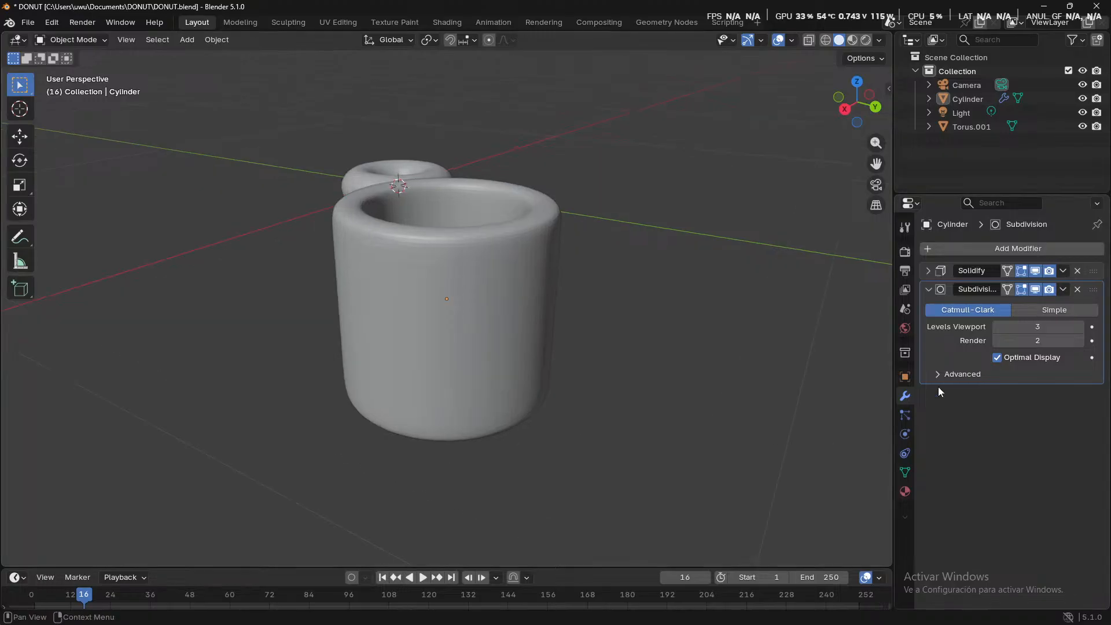
- Lower the Subdivision modifier's viewport level by two to compare the cup's smoothness, and restore it to 3
left_click(995, 326)
left_click(995, 326)
middle_click_drag(725, 366, 171, 426)
left_click(1079, 327)
left_click(1079, 326)
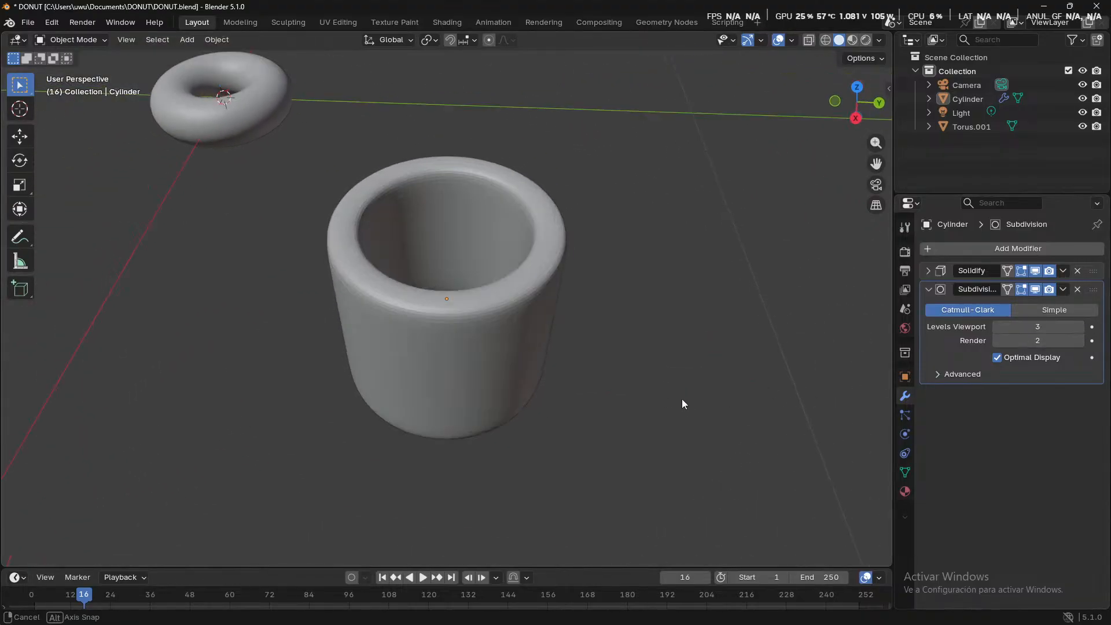
middle_click_drag(681, 399, 623, 376)
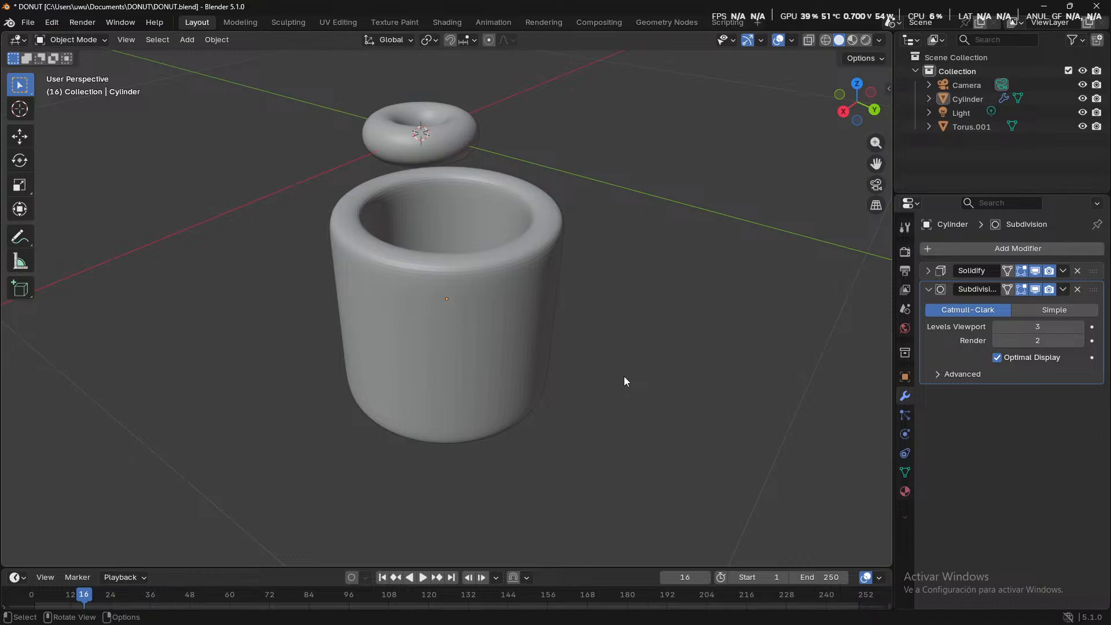
- Save the DONUT.blend file with the finished cup shape
left_click(28, 23)
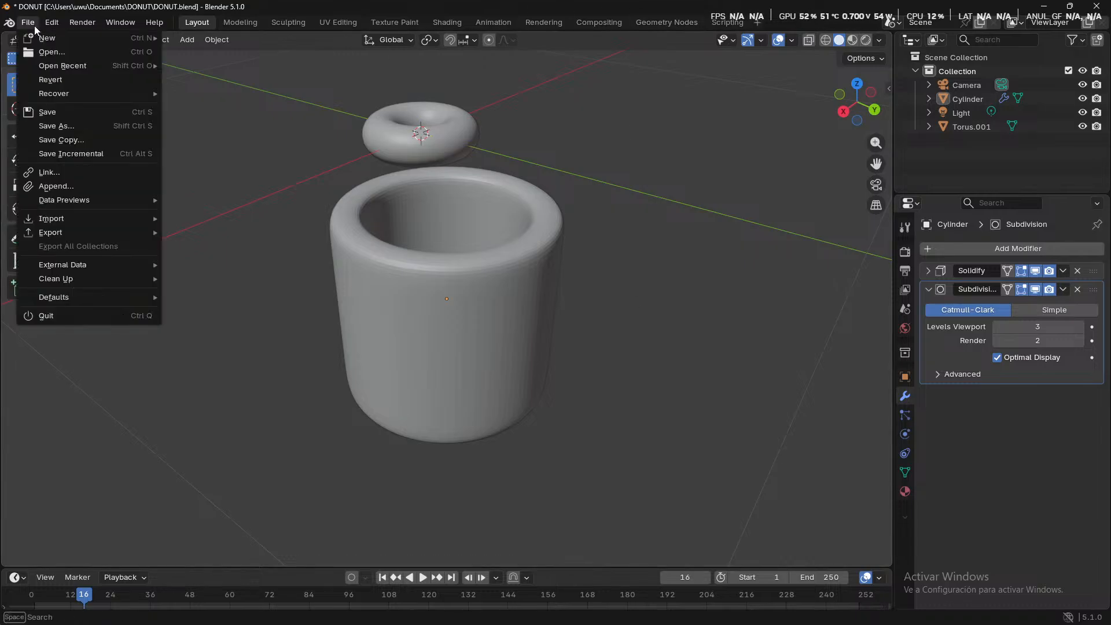
left_click(84, 112)
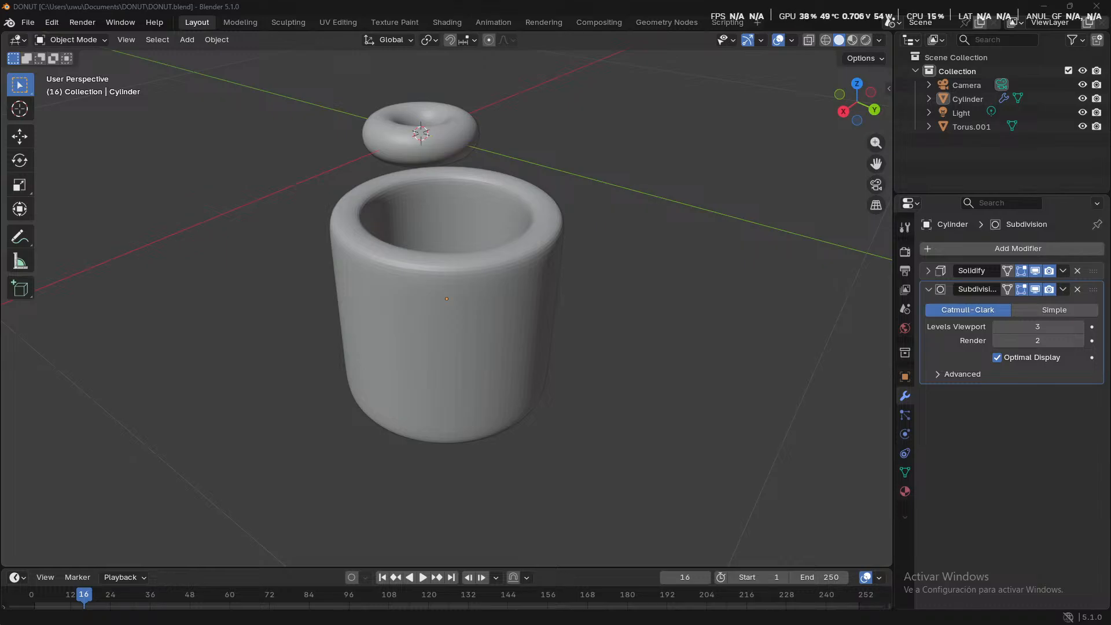
- Look briefly at the scene in the Shading workspace and return to the Layout workspace
mouse_move(553, 453)
middle_mouse_down()
mouse_move(390, 418)
mouse_move(442, 457)
mouse_move(543, 442)
middle_mouse_up()
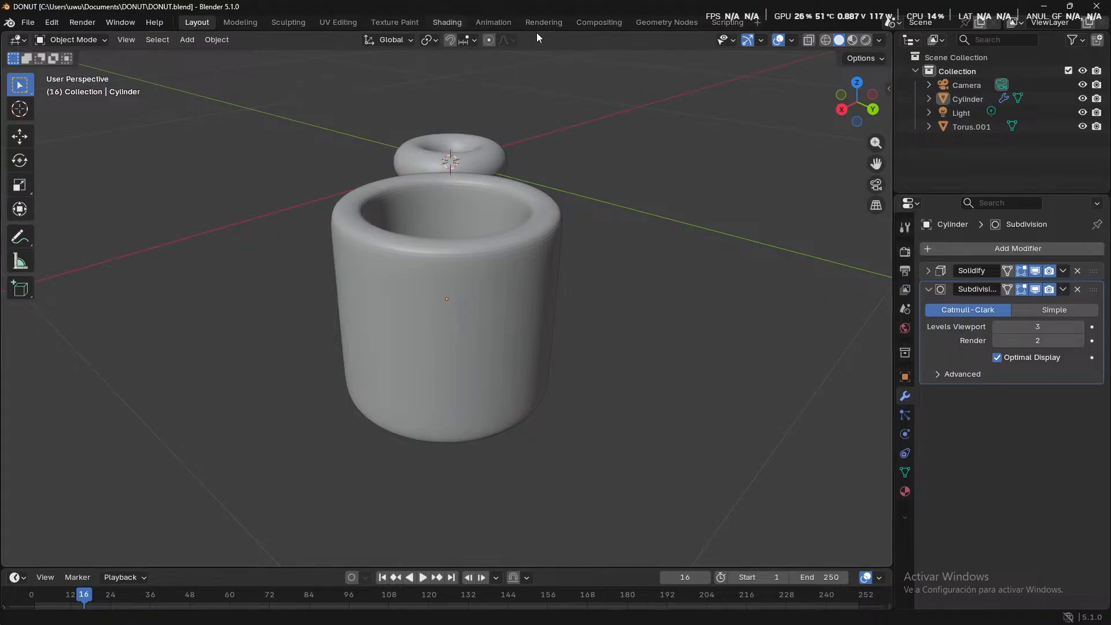
left_click(446, 22)
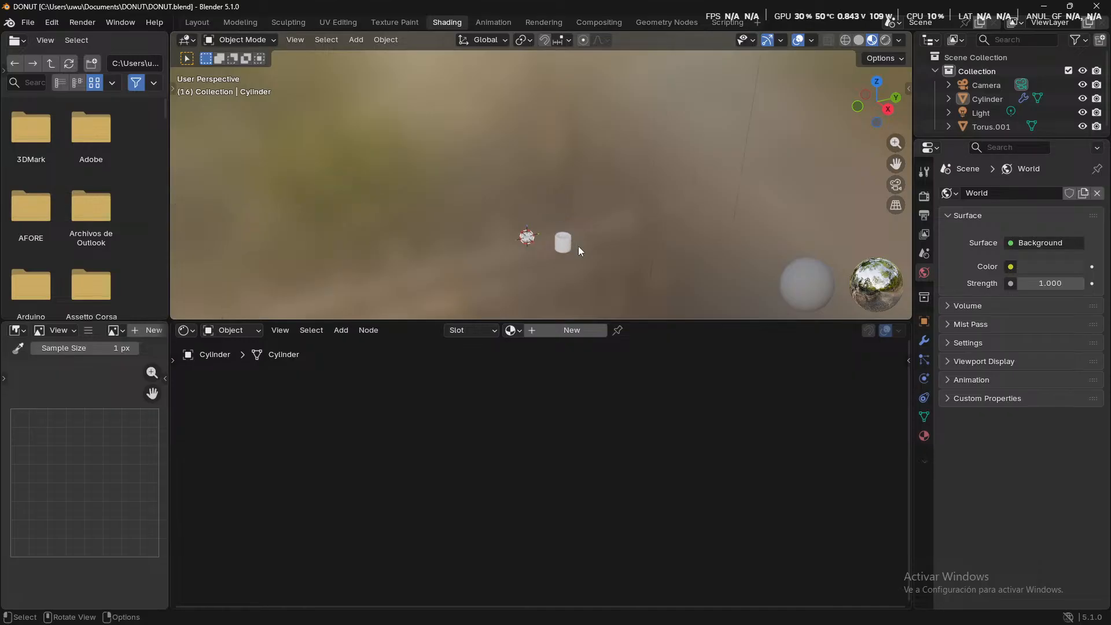
left_click(213, 23)
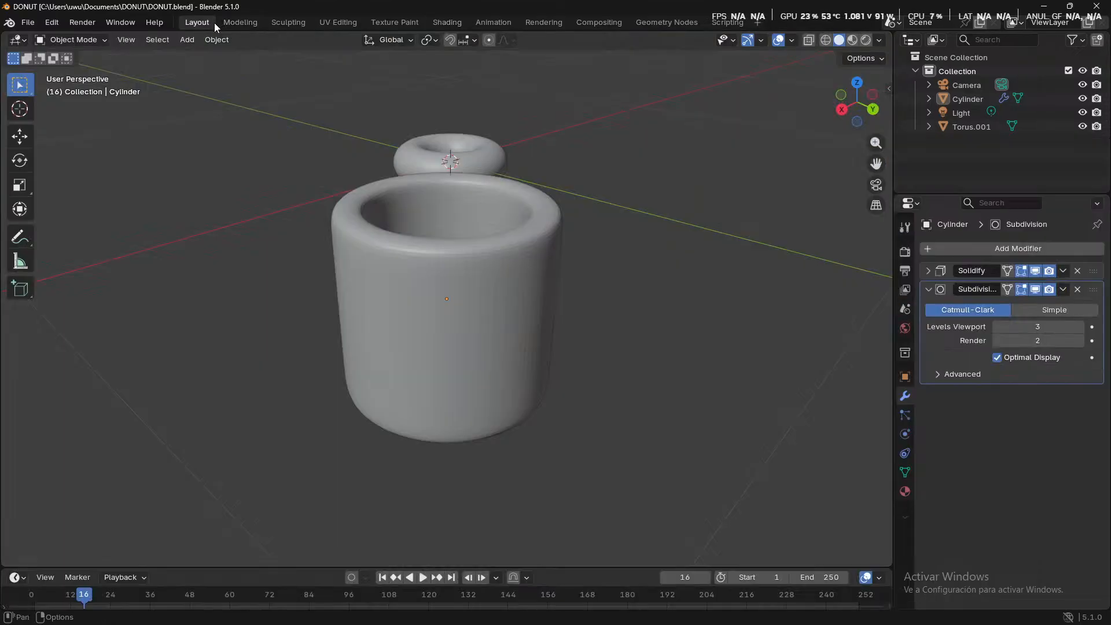
middle_click_drag(567, 289, 217, 263)
scroll(447, 303, "down", 5)
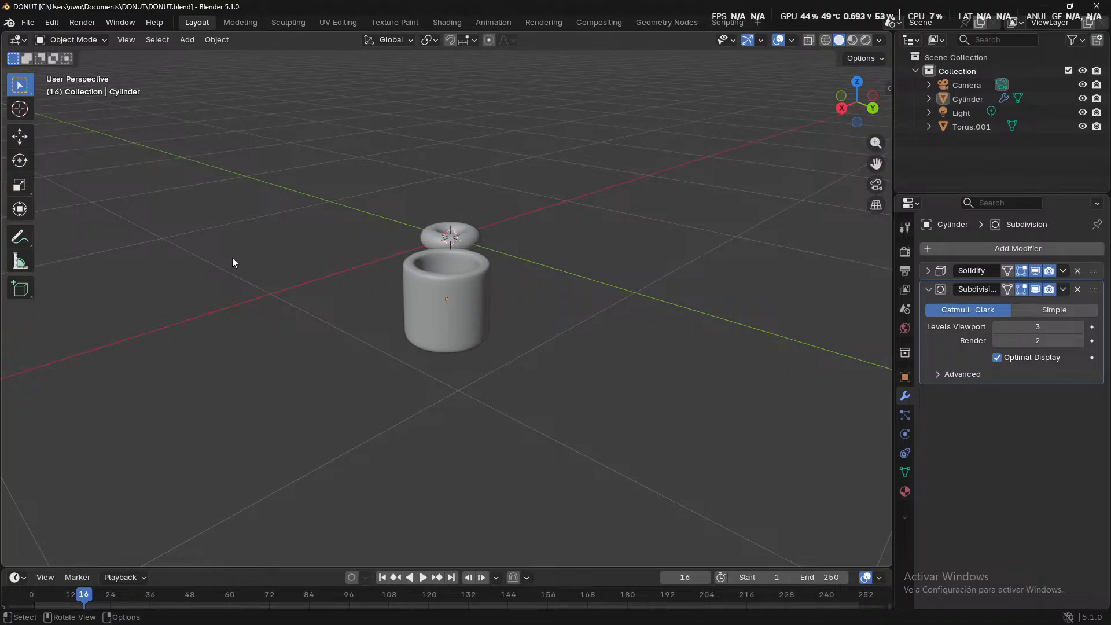
scroll(555, 432, "up", 4)
middle_click_drag(556, 431, 487, 437)
scroll(490, 431, "down", 2)
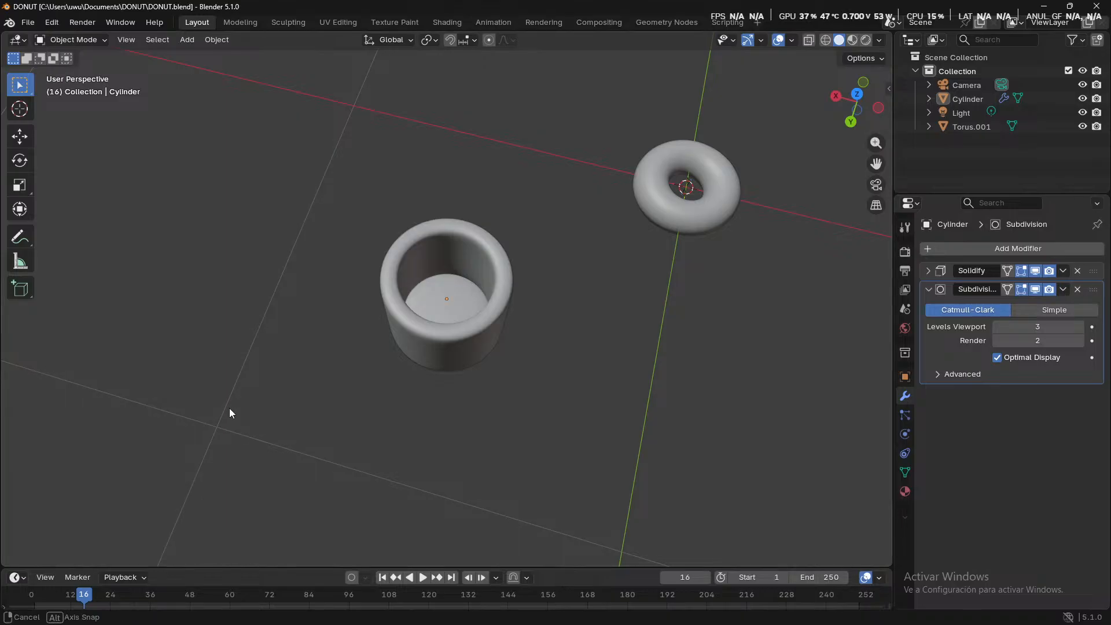
middle_click_drag(229, 407, 470, 367)
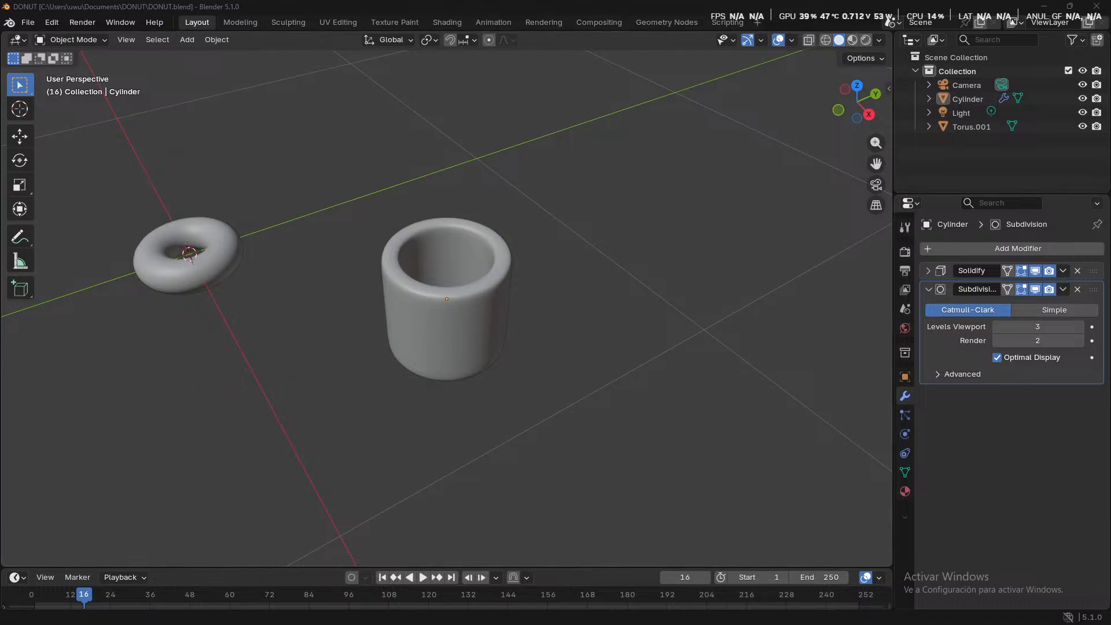
- Switch to the Edge browser and open google.com
key("super")
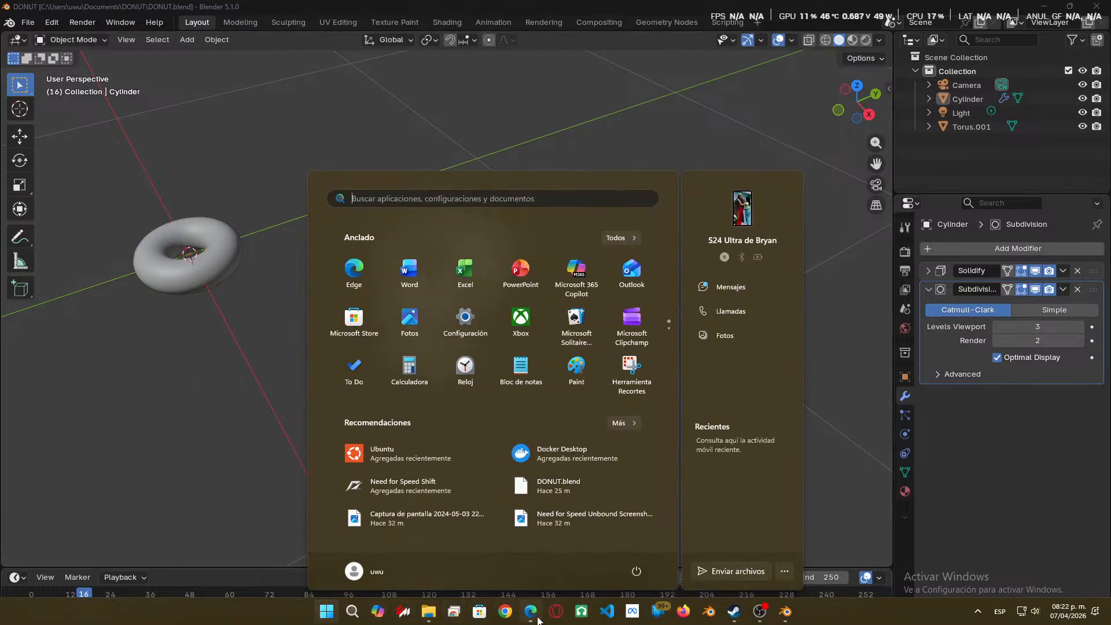
left_click(537, 619)
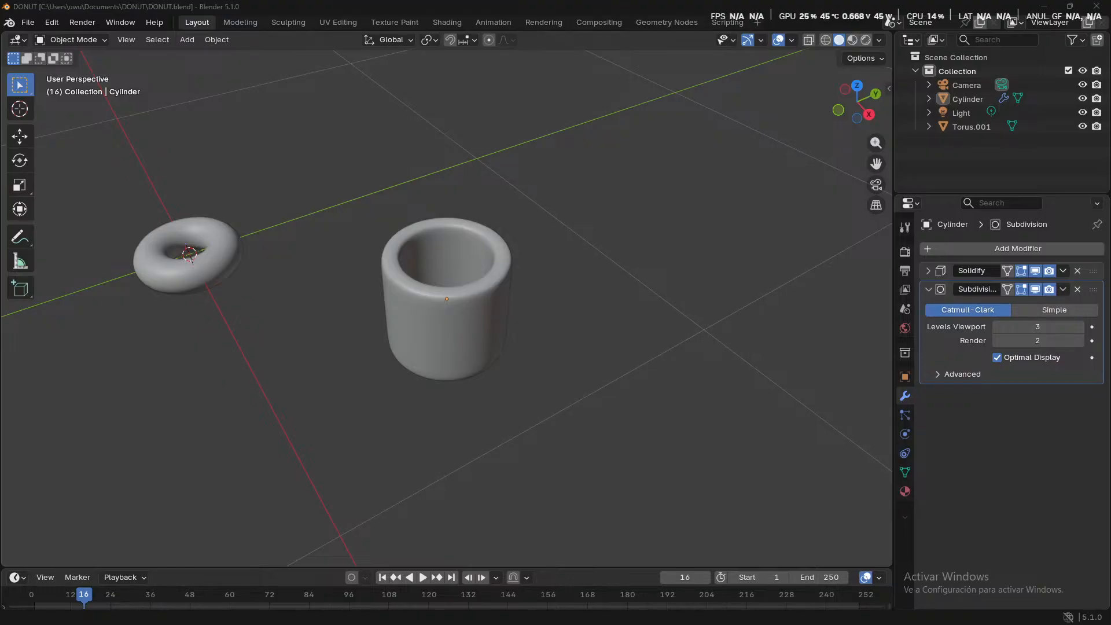
type("google.com")
key("Return")
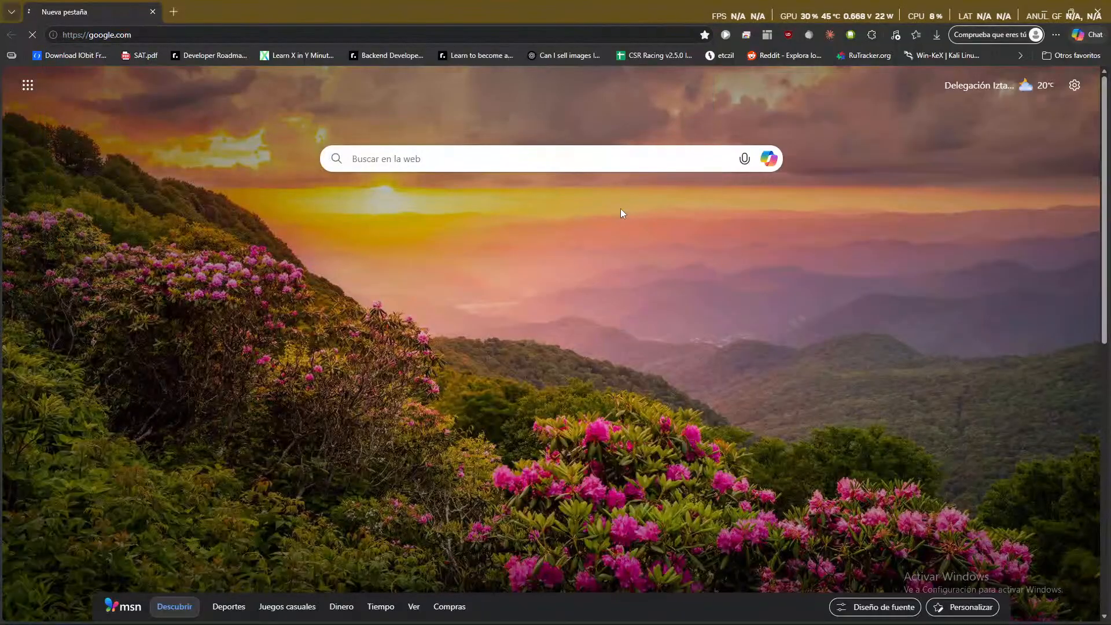
- Search Google for 'taza de cafe hecha a mano' and show the image results
type("t")
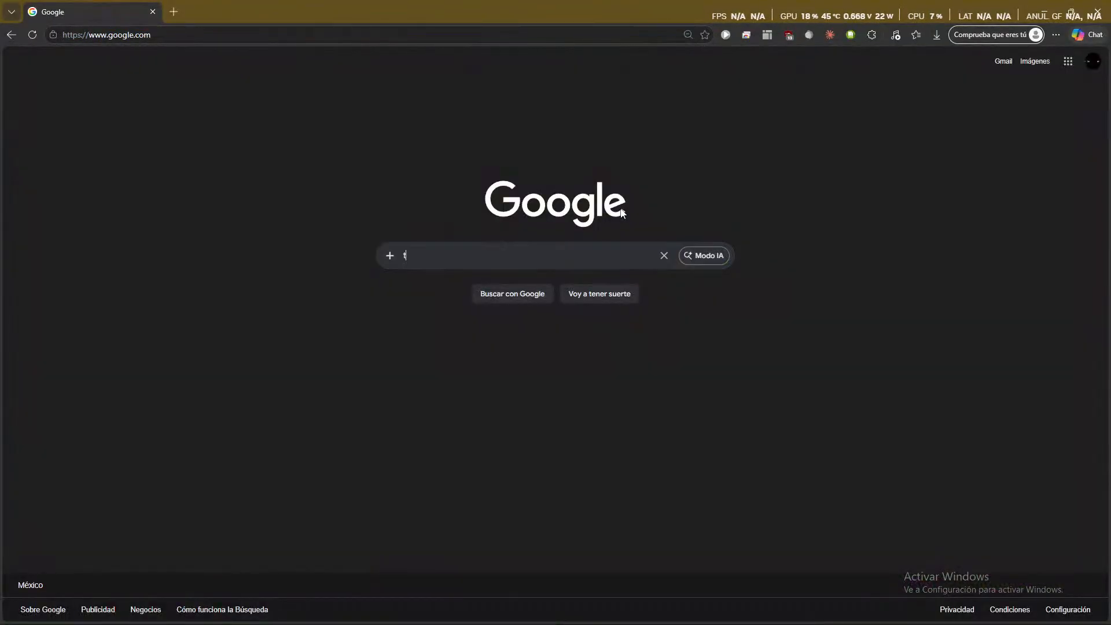
type("aza de ca")
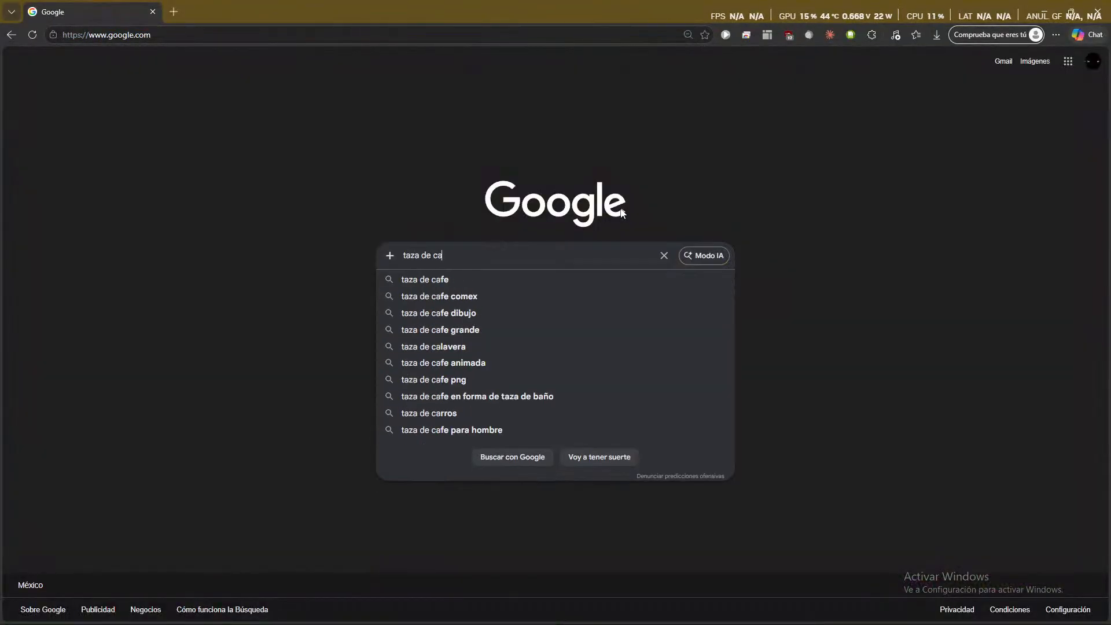
type("fe ")
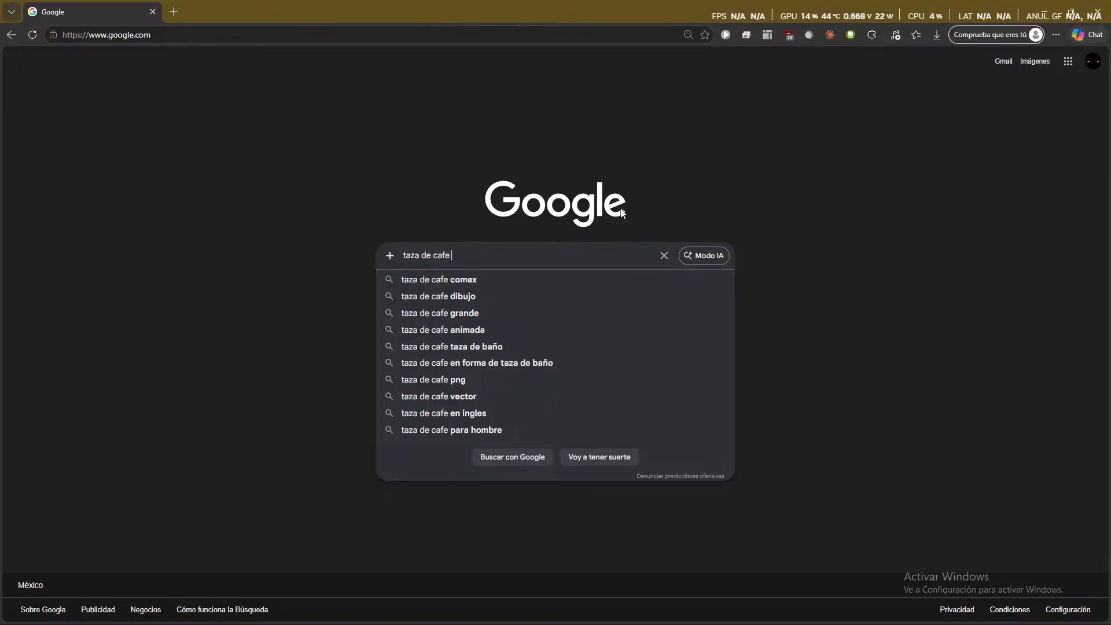
type("hecha")
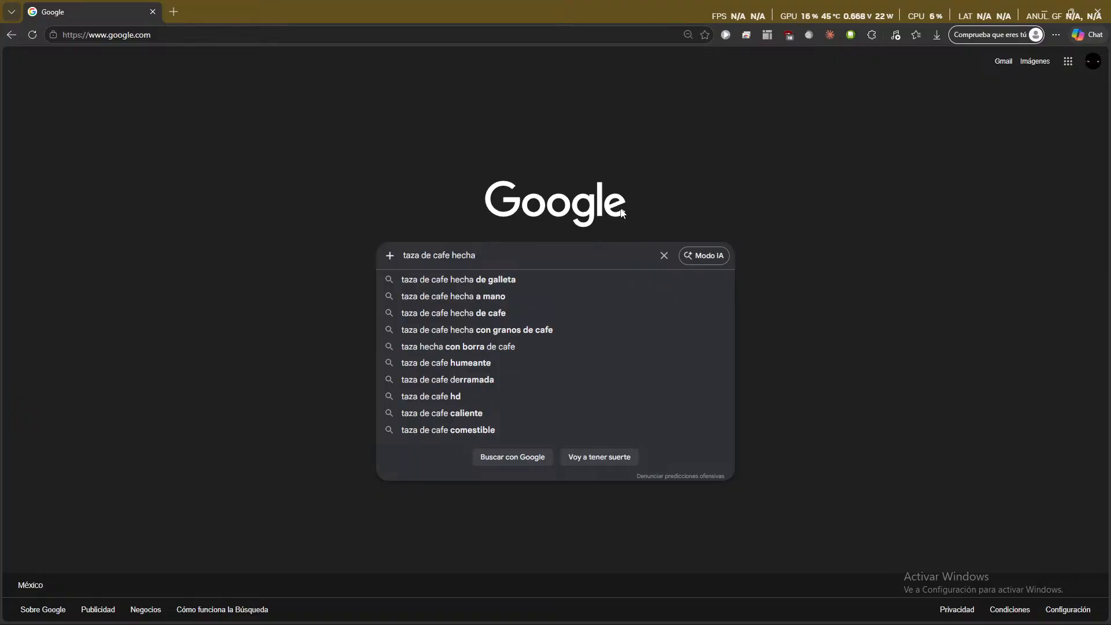
key("Down")
key("Down")
key("Return")
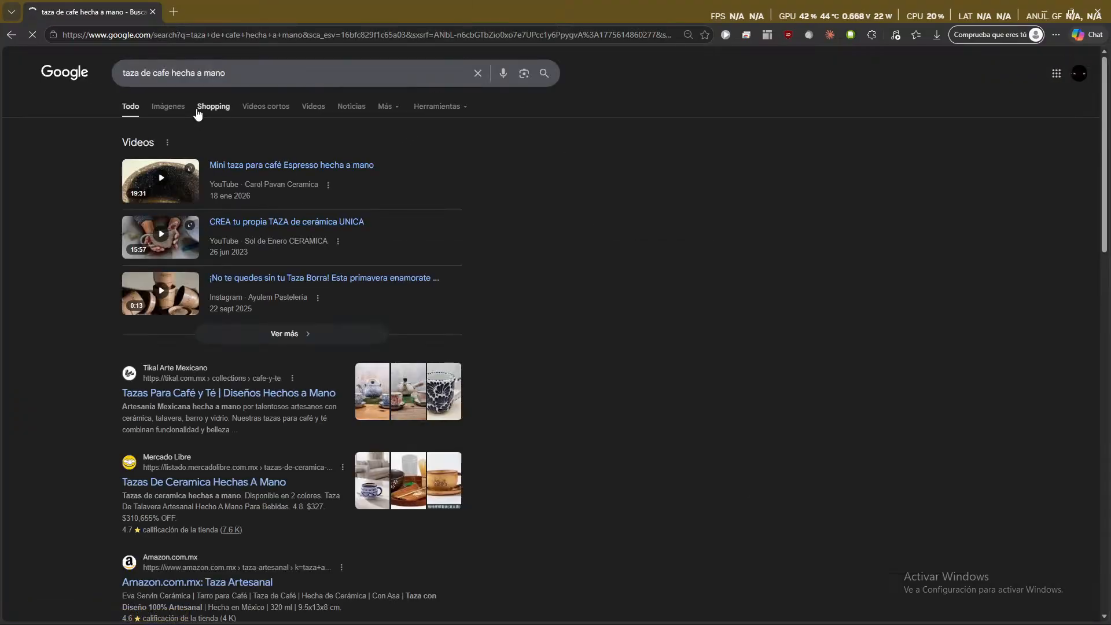
left_click(168, 106)
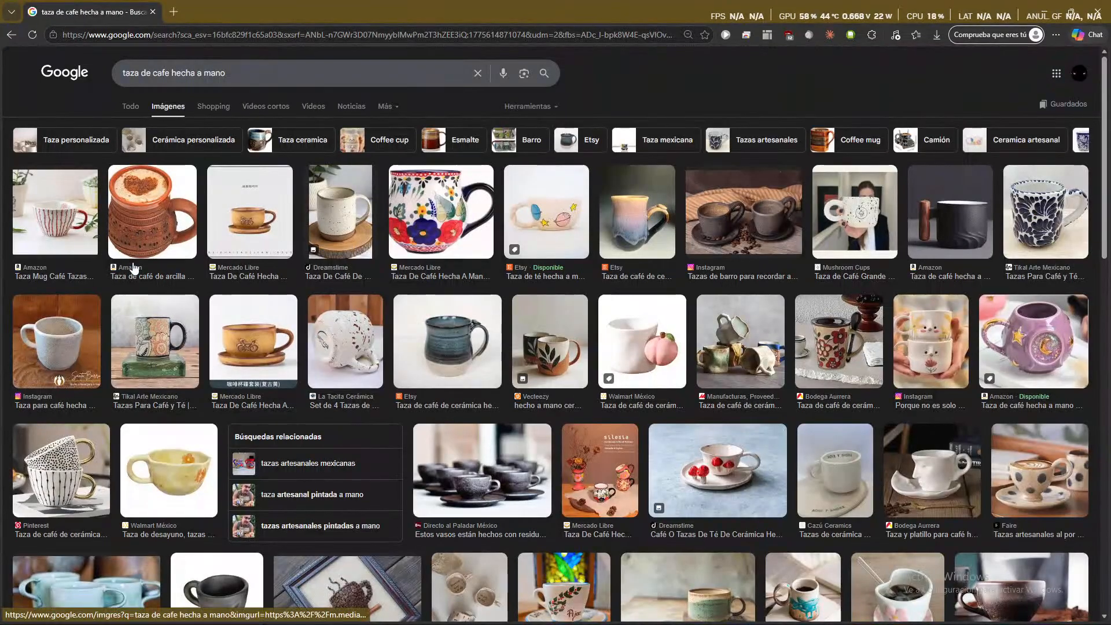
- Preview the yellow bicycle cup, two Tikal mugs, the peach-handled mug and the pink cloud-saucer cup as handle references
left_click(271, 354)
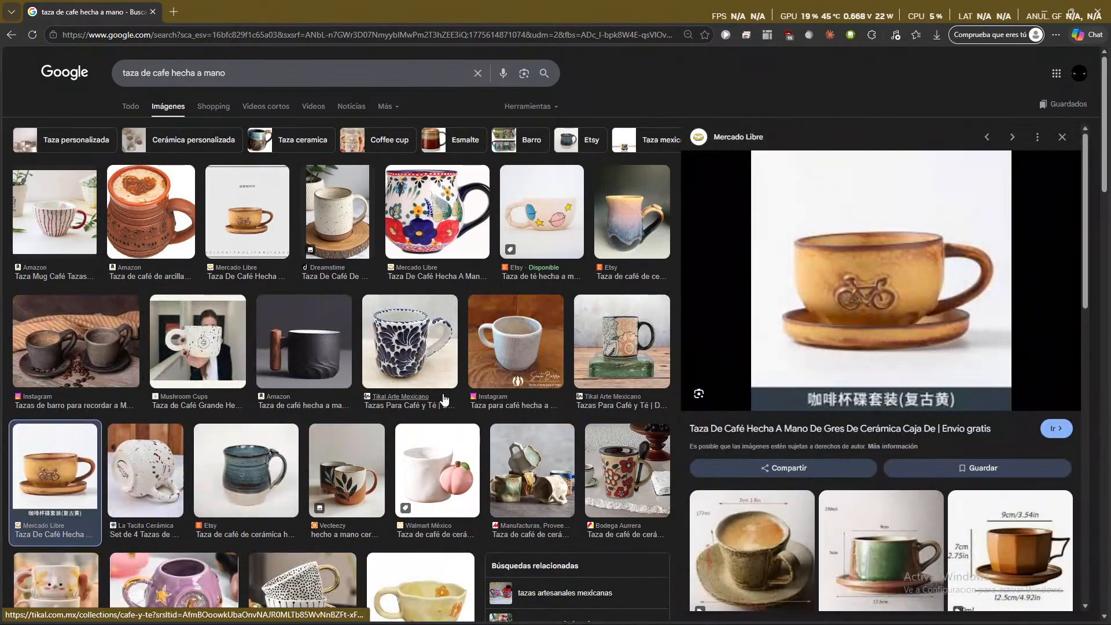
left_click(418, 369)
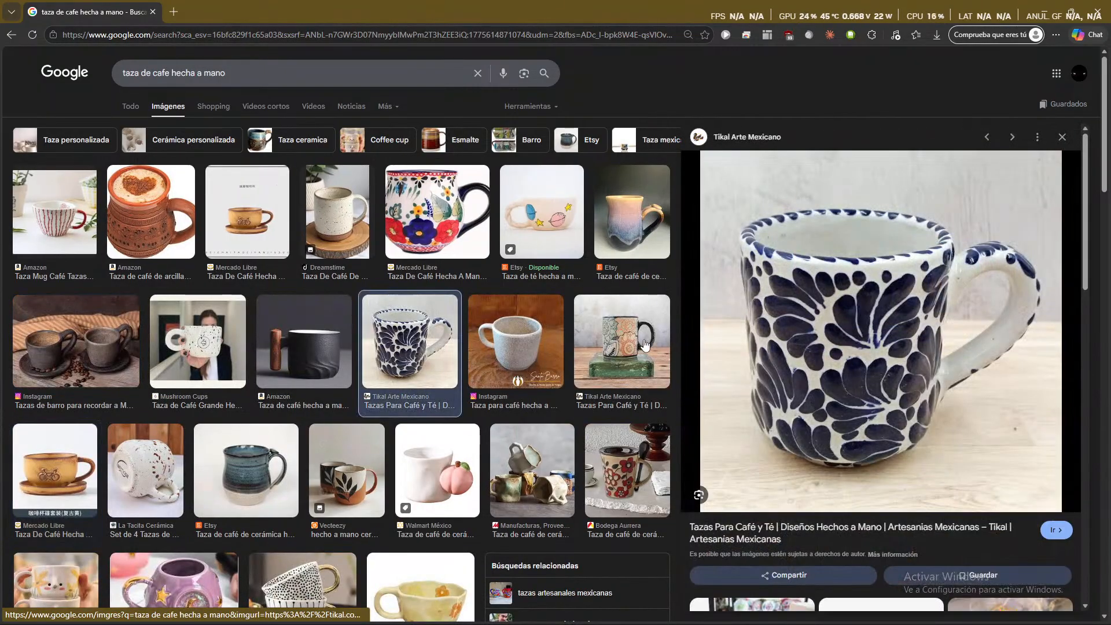
left_click(644, 346)
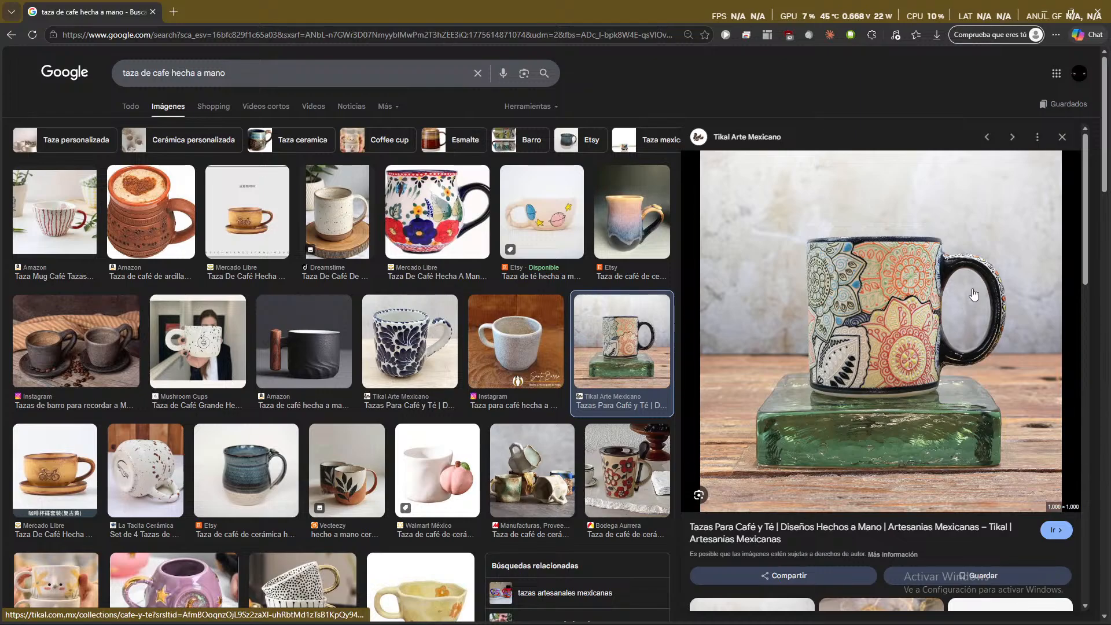
scroll(565, 466, "down", 2)
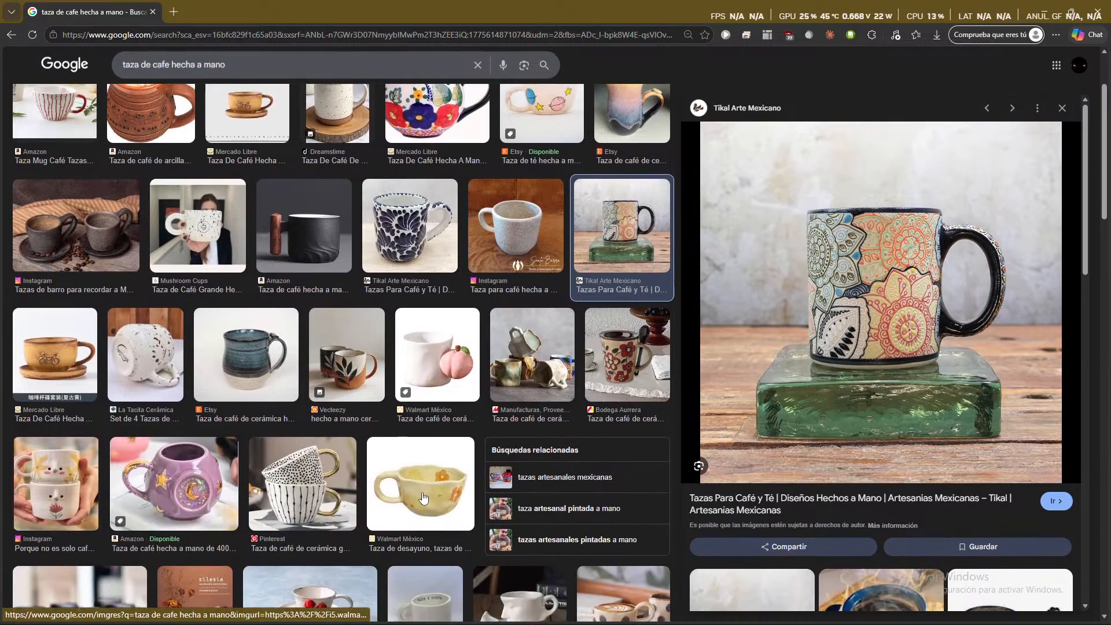
left_click(438, 372)
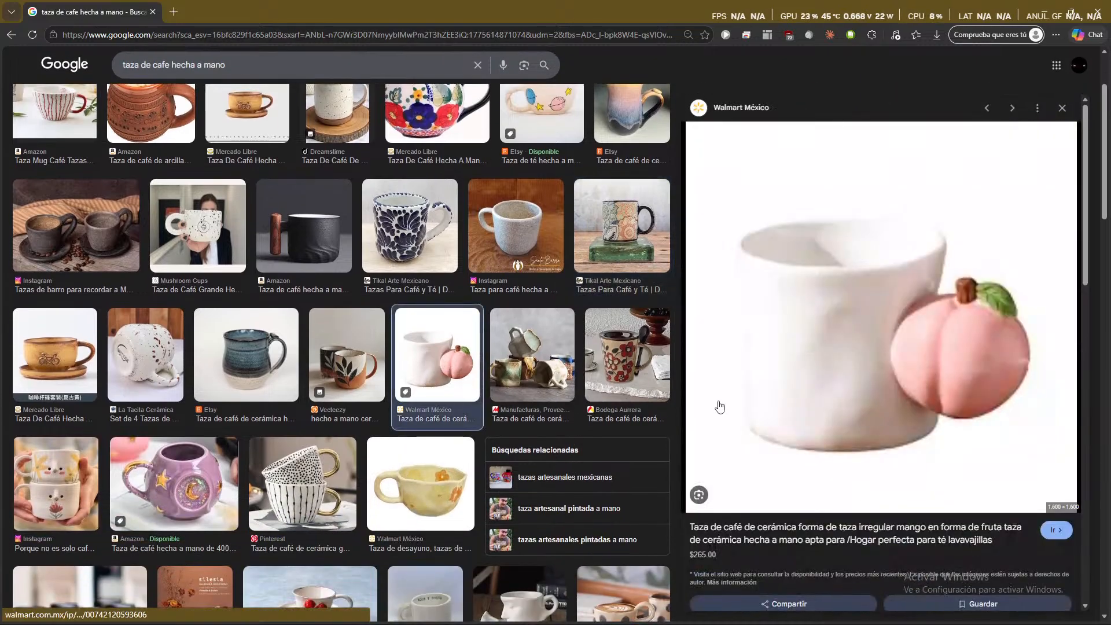
scroll(781, 439, "down", 2)
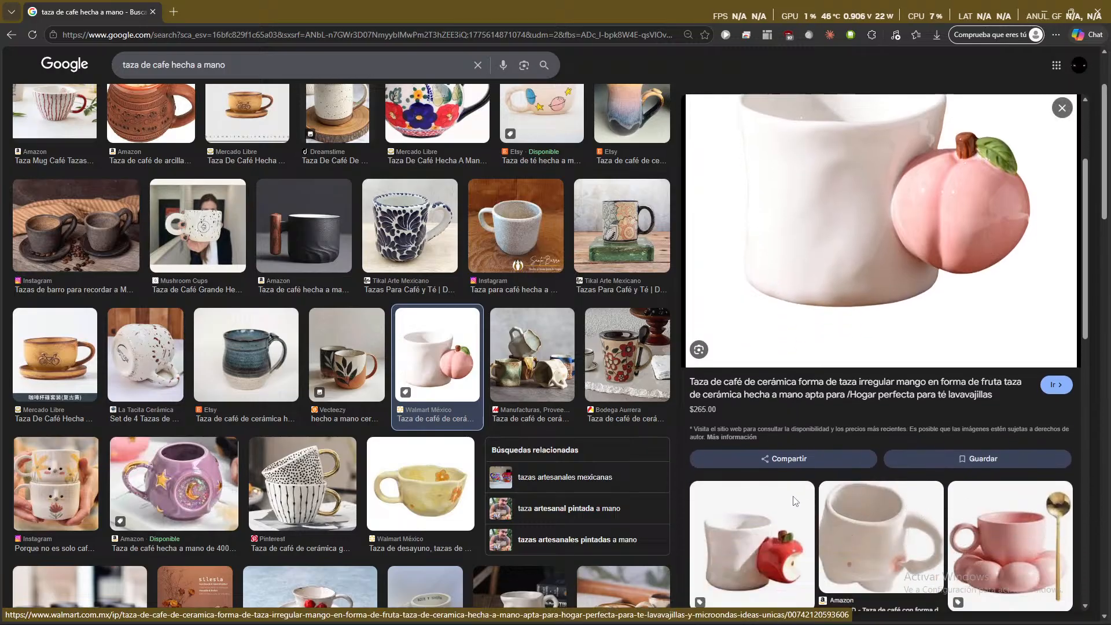
scroll(897, 492, "down", 1)
left_click(999, 483)
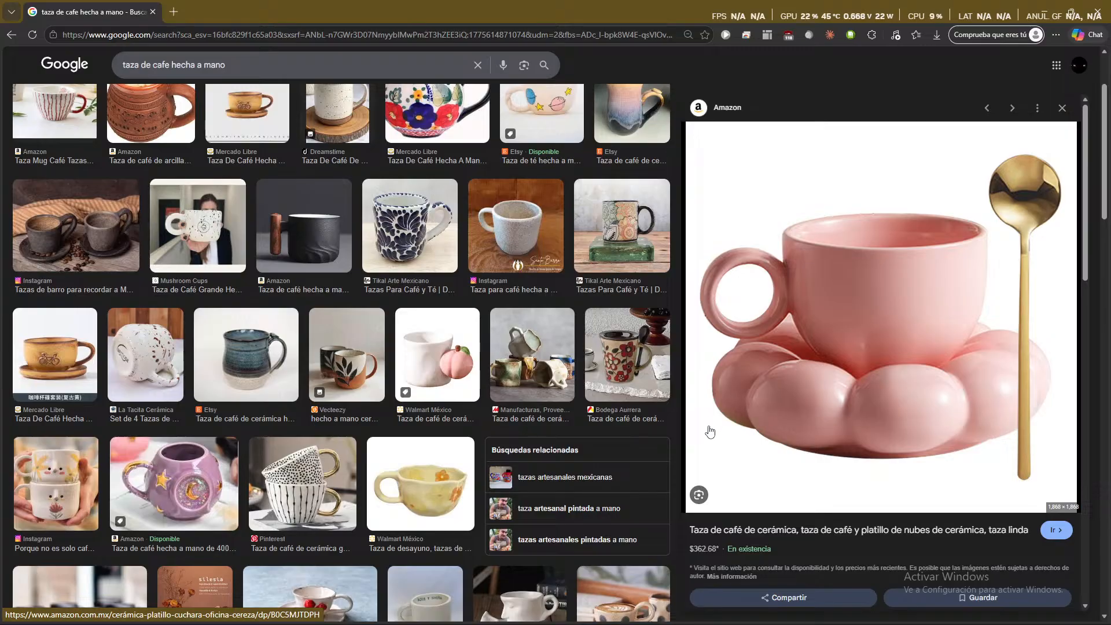
- Browse the related and further cup images, and preview the blue and brown ceramic mug with the wrapped handle
scroll(711, 431, "down", 4)
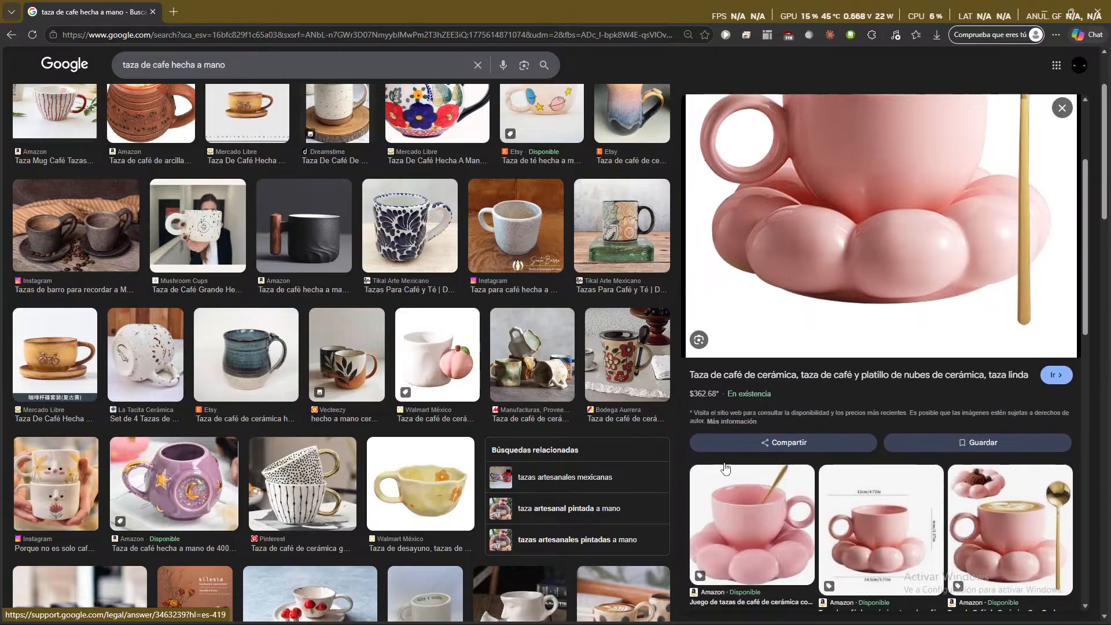
scroll(724, 468, "down", 4)
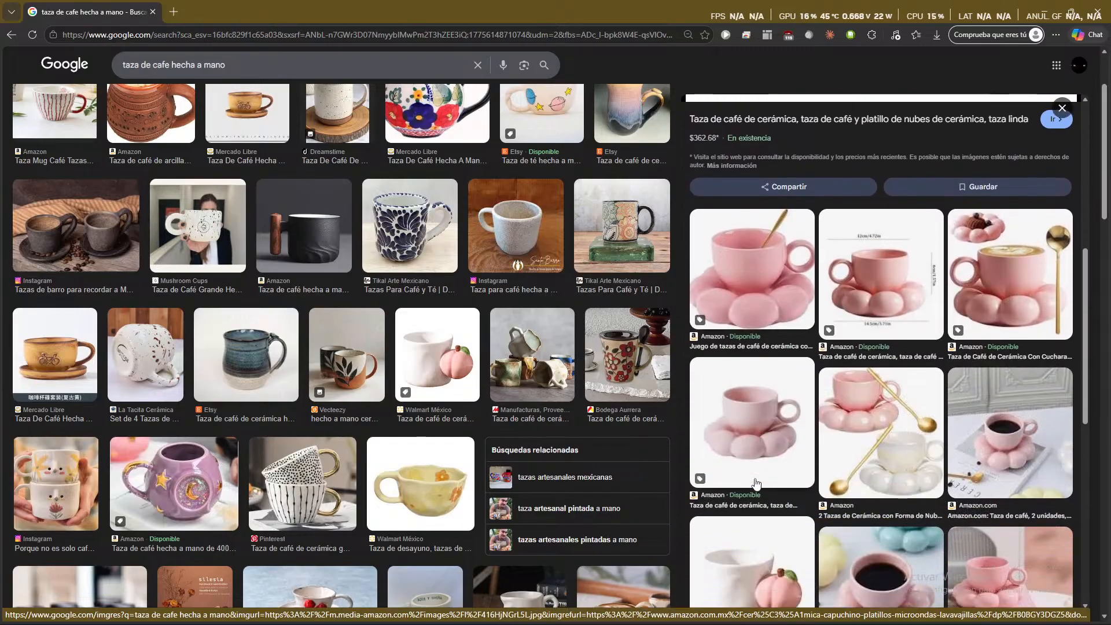
scroll(599, 466, "down", 1)
scroll(598, 465, "down", 3)
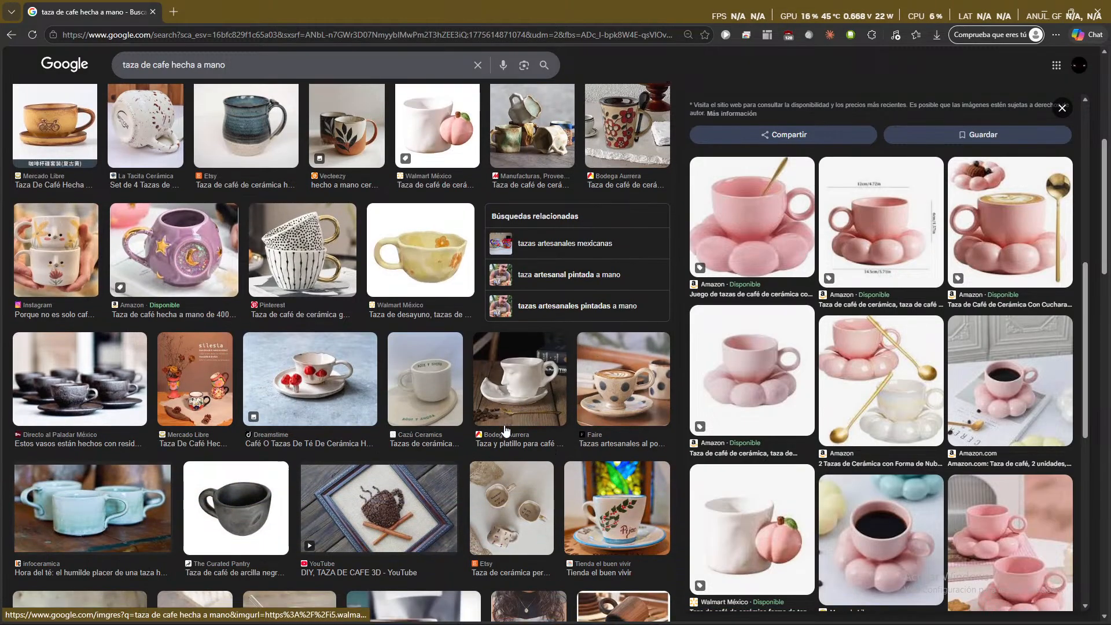
scroll(505, 433, "down", 2)
scroll(504, 433, "down", 4)
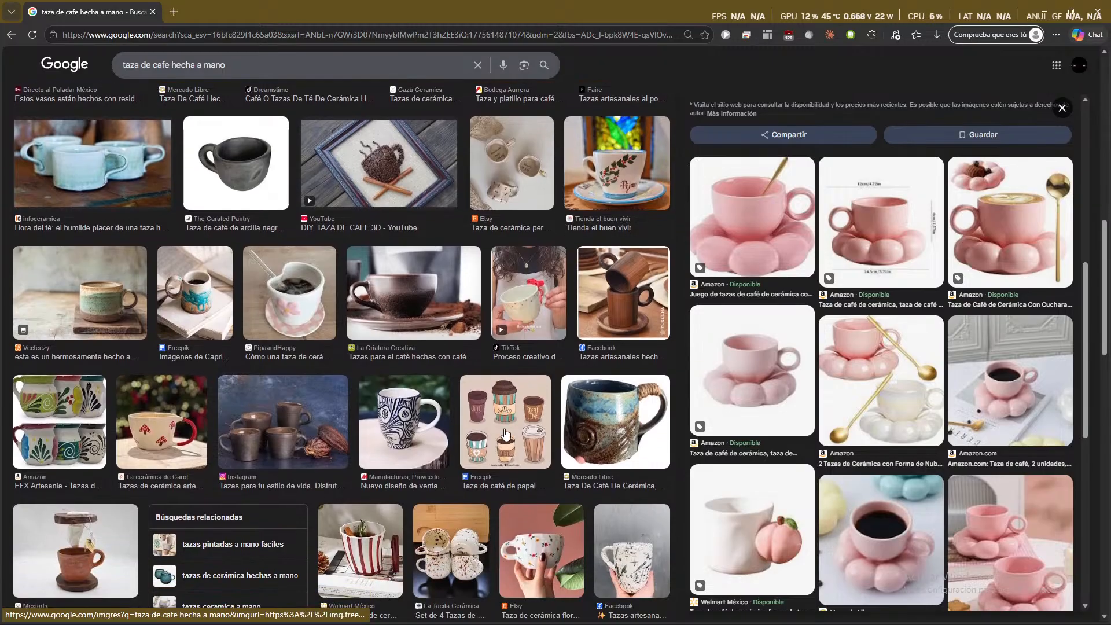
left_click(609, 437)
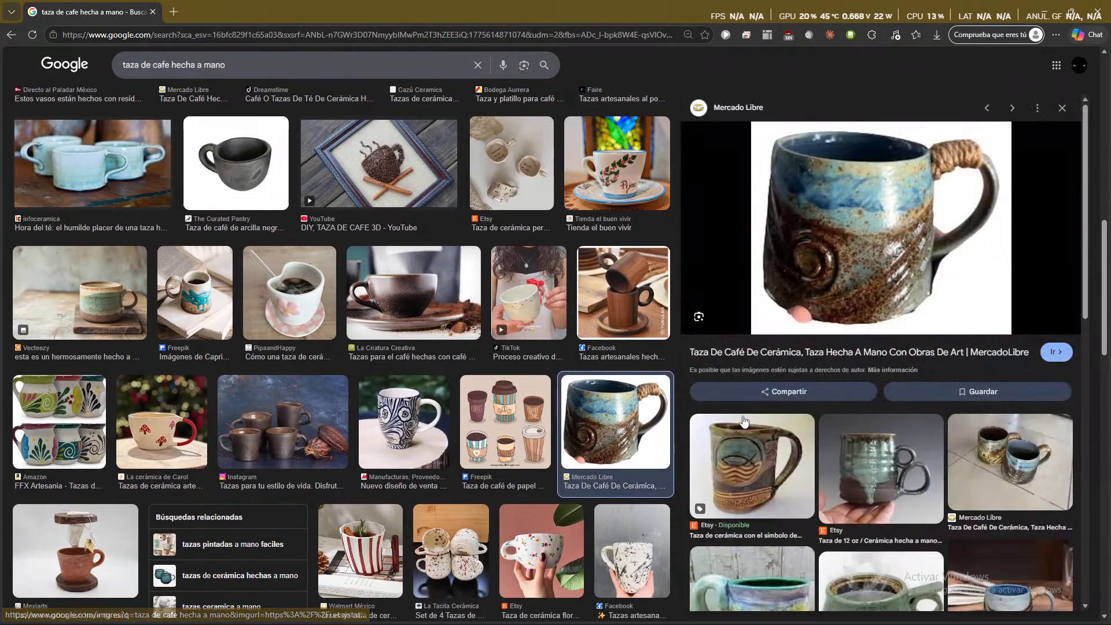
scroll(553, 434, "down", 3)
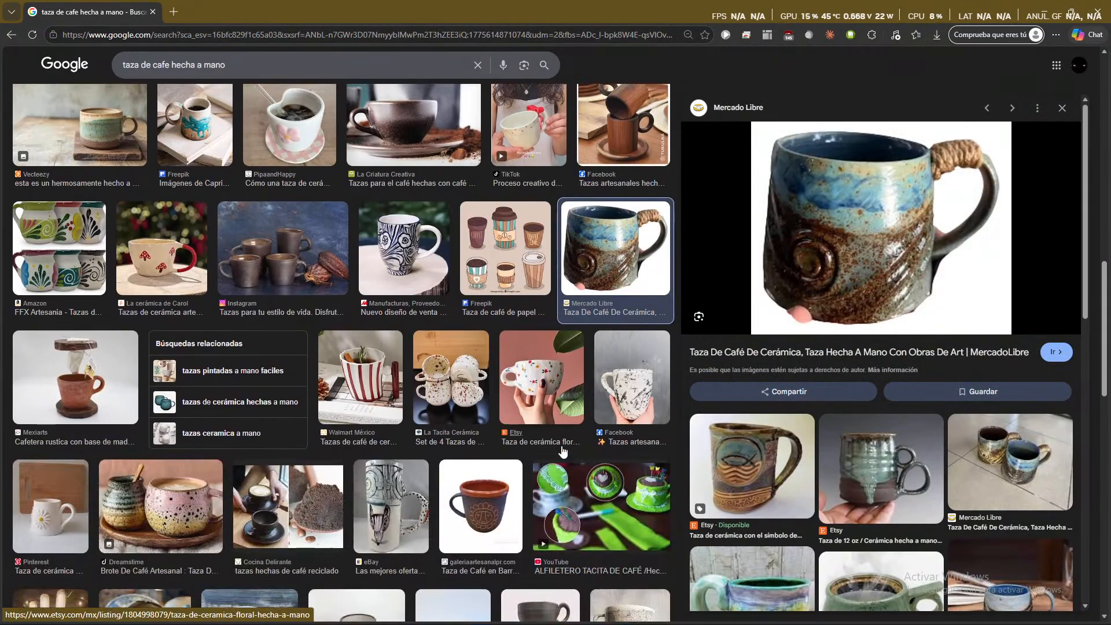
scroll(553, 434, "up", 2)
- Open Google Gemini in the browser and choose its Crear imagen tool
key("ctrl+t")
type("g")
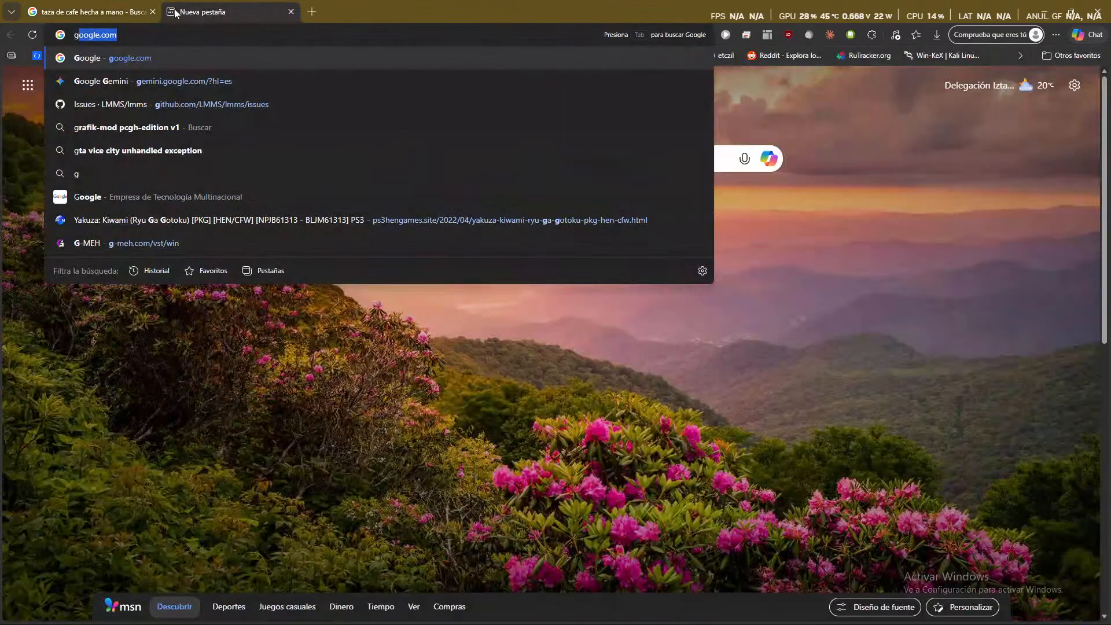
left_click(137, 87)
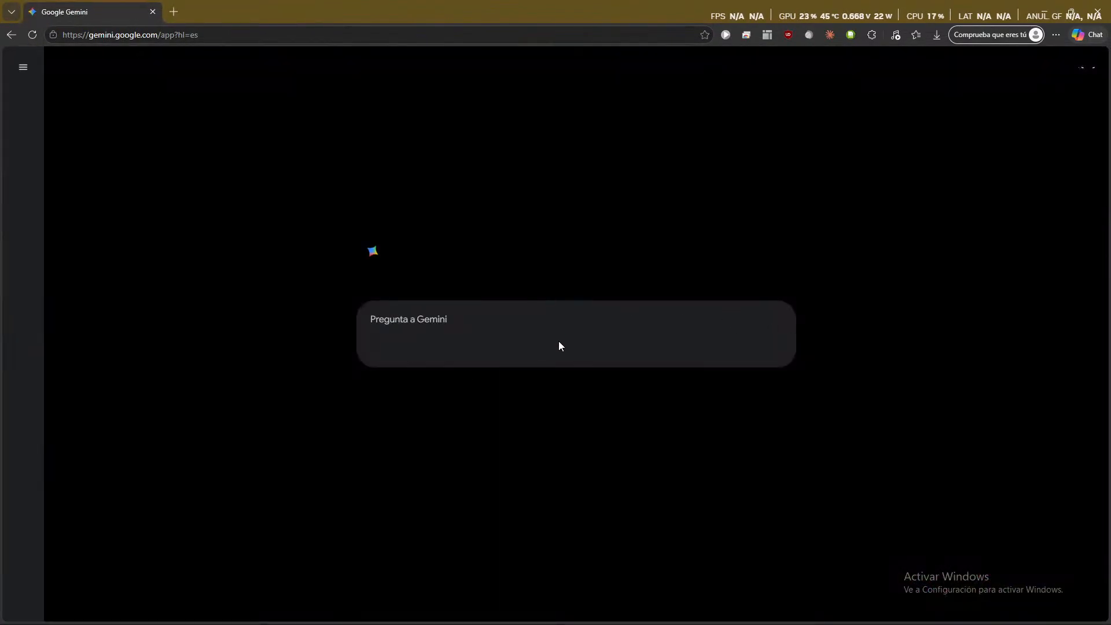
left_click(504, 349)
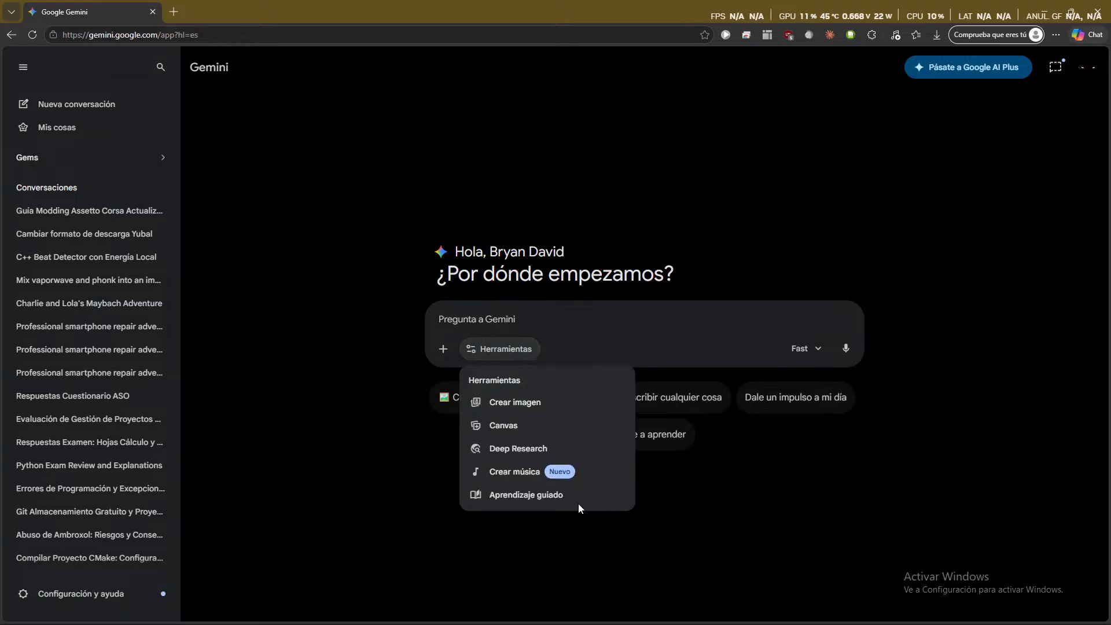
left_click(548, 403)
- Generate an image from the prompt 'taza de cafe cyberpunk perfil', view it enlarged and return to the conversation
type("ta")
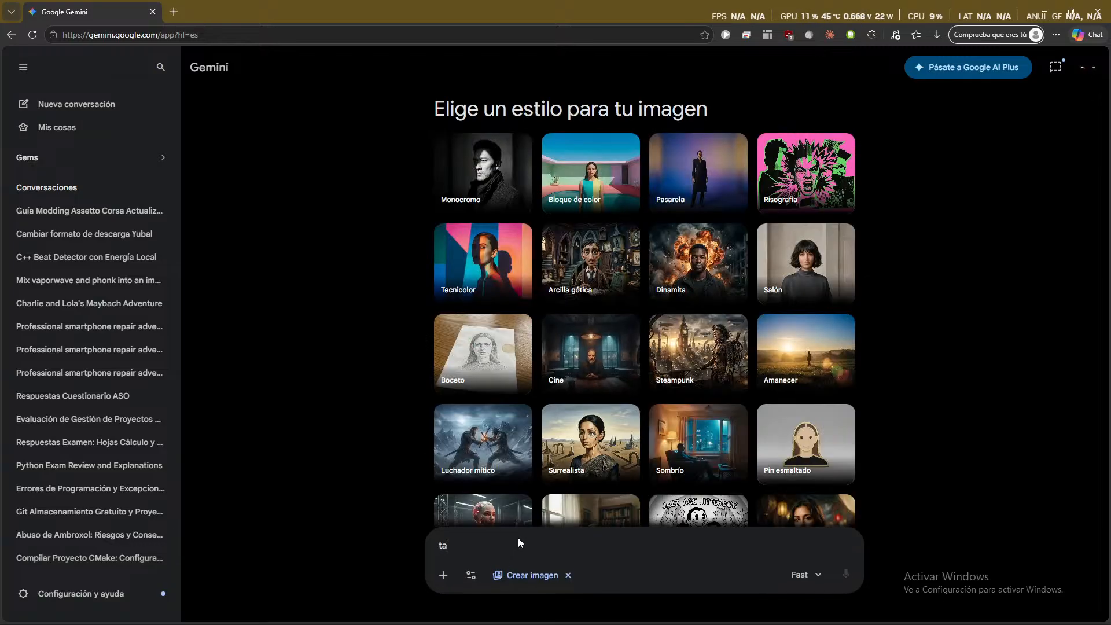
type("za de cafe cyberpunk perdf")
key("BackSpace")
key("BackSpace")
type("fil}")
key("Return")
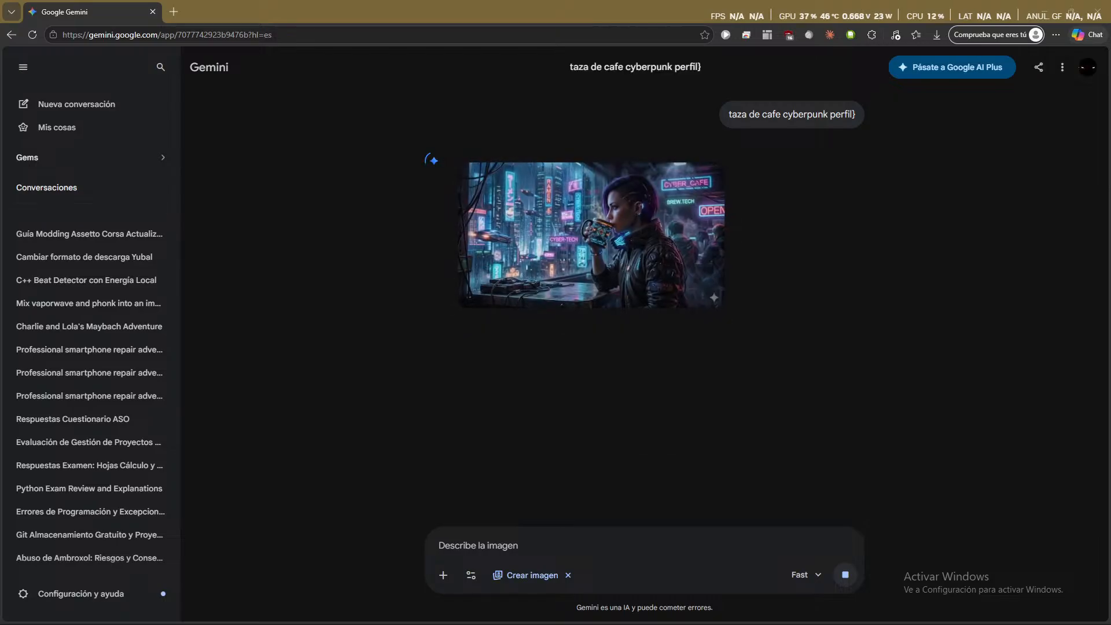
left_click(595, 267)
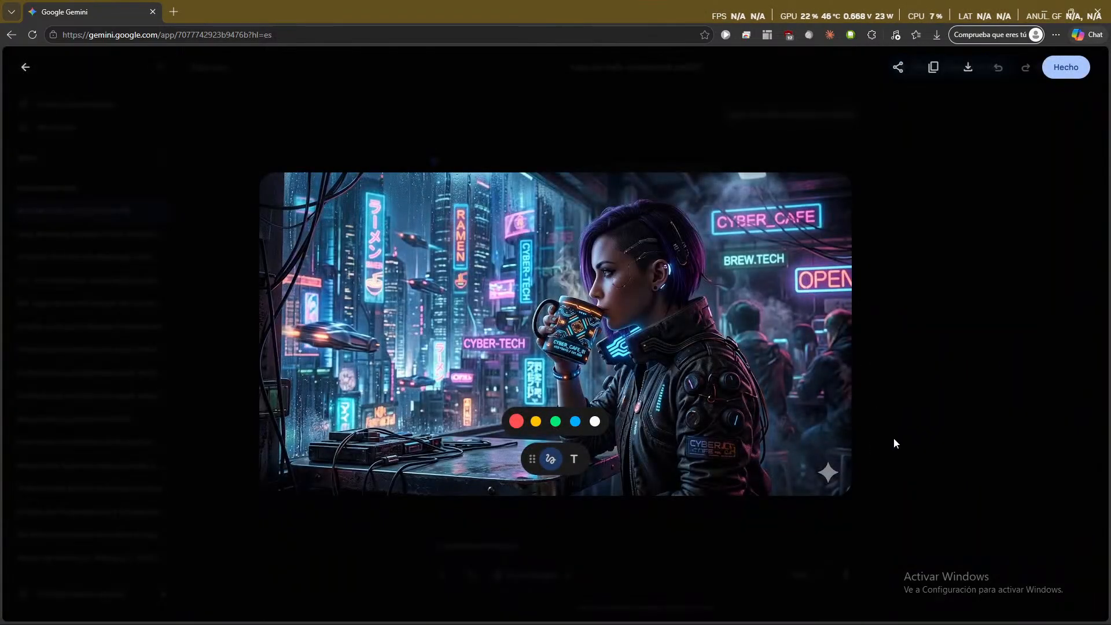
left_click(870, 433)
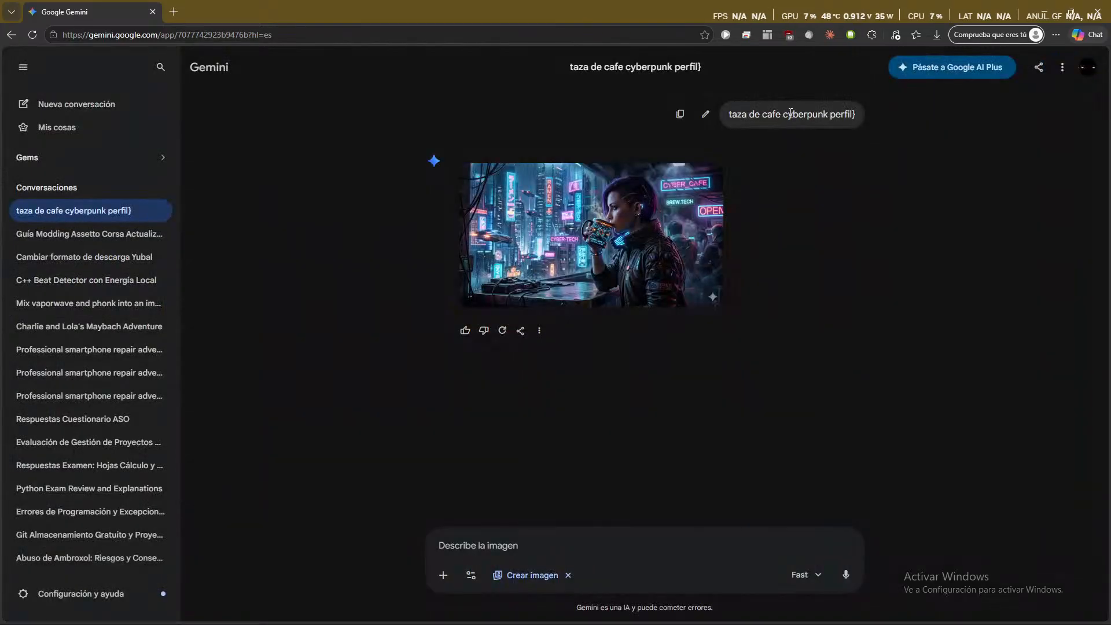
- Start a new conversation and write the prompt "taza de cafe tecnologica sola en una mesa" without the pasted "Has dicho" line
left_click_drag(782, 119, 717, 115)
left_click(101, 104)
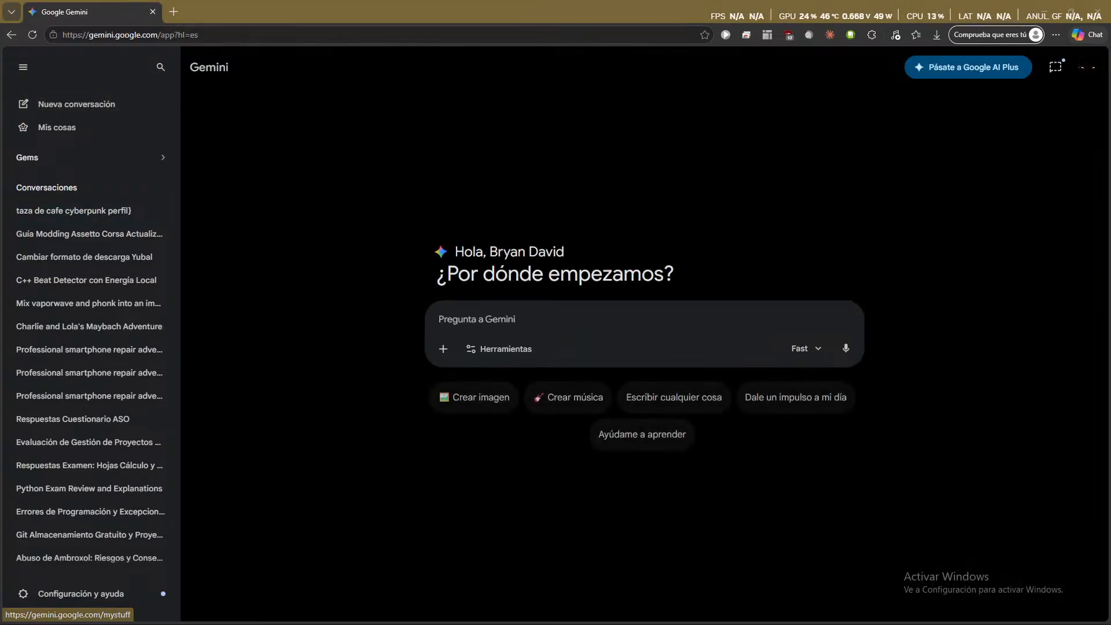
type("Has dicho  taza de cafe")
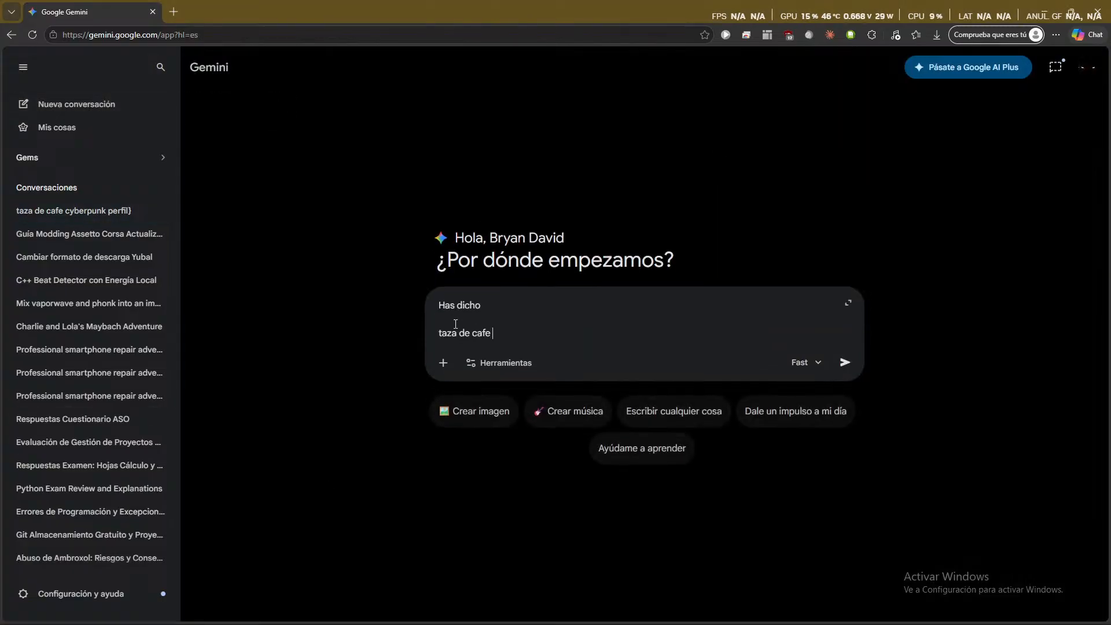
left_click(453, 320)
key("BackSpace")
key("BackSpace")
key("BackSpace")
key("BackSpace")
key("BackSpace")
key("BackSpace")
key("BackSpace")
key("BackSpace")
key("BackSpace")
key("BackSpace")
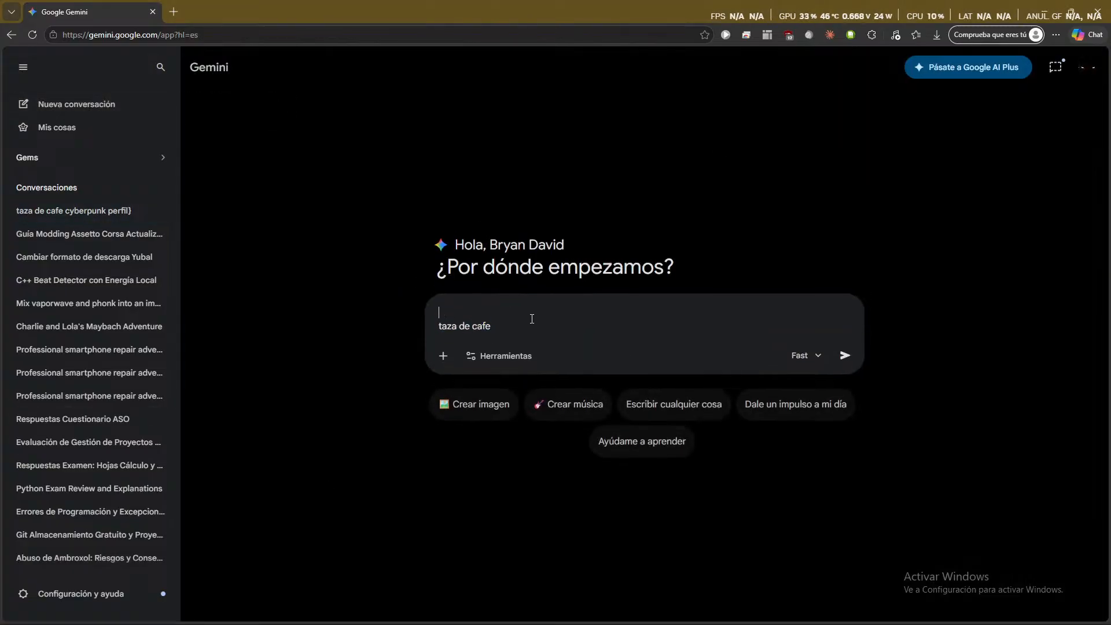
key("Delete")
left_click(544, 317)
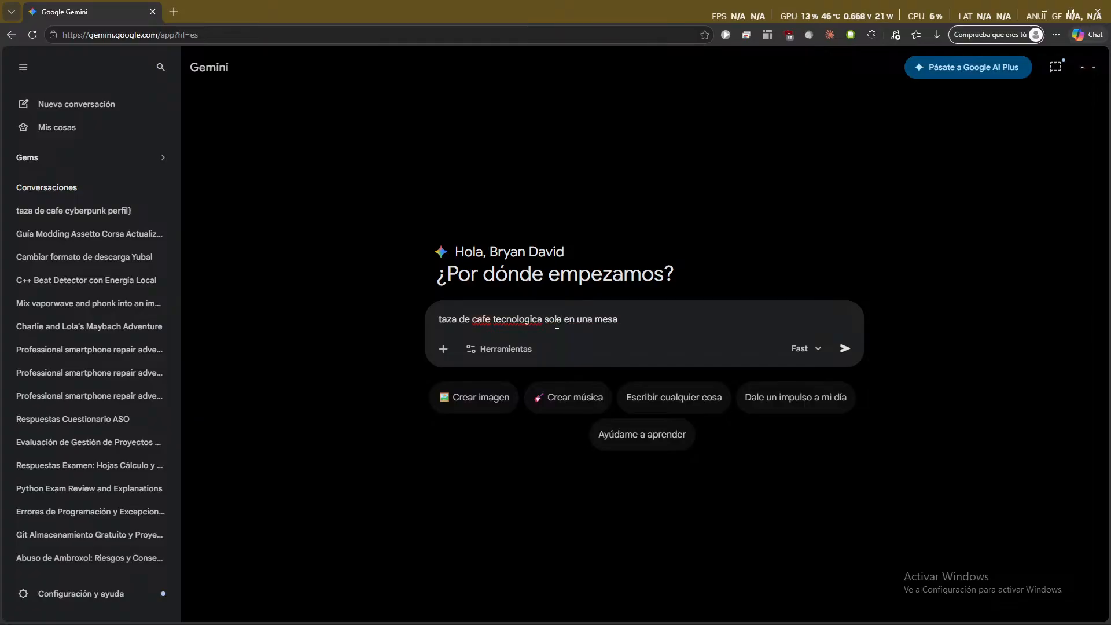
- Choose image creation, extend the prompt with "con fondo blanco", generate the mug image and preview it enlarged
left_click(482, 350)
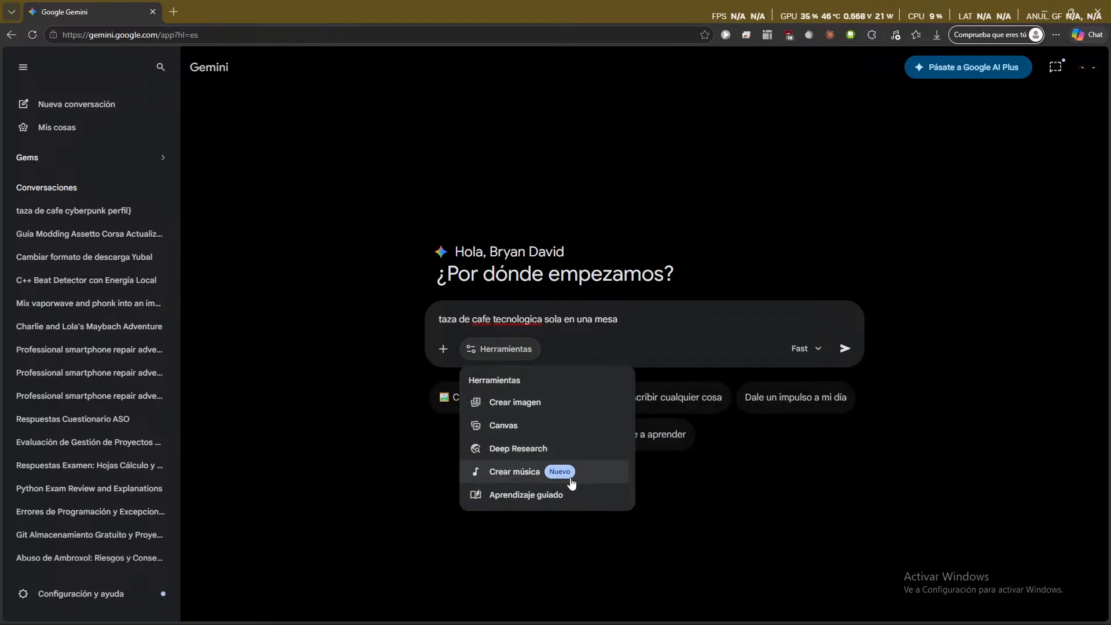
left_click(529, 403)
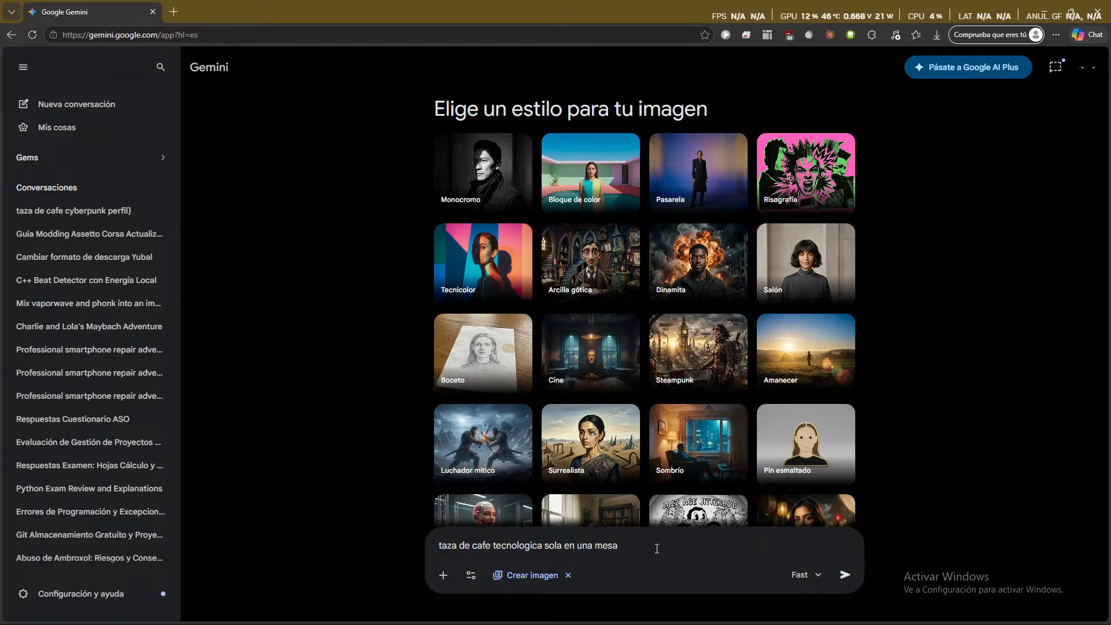
type("fondo blanco")
key("Return")
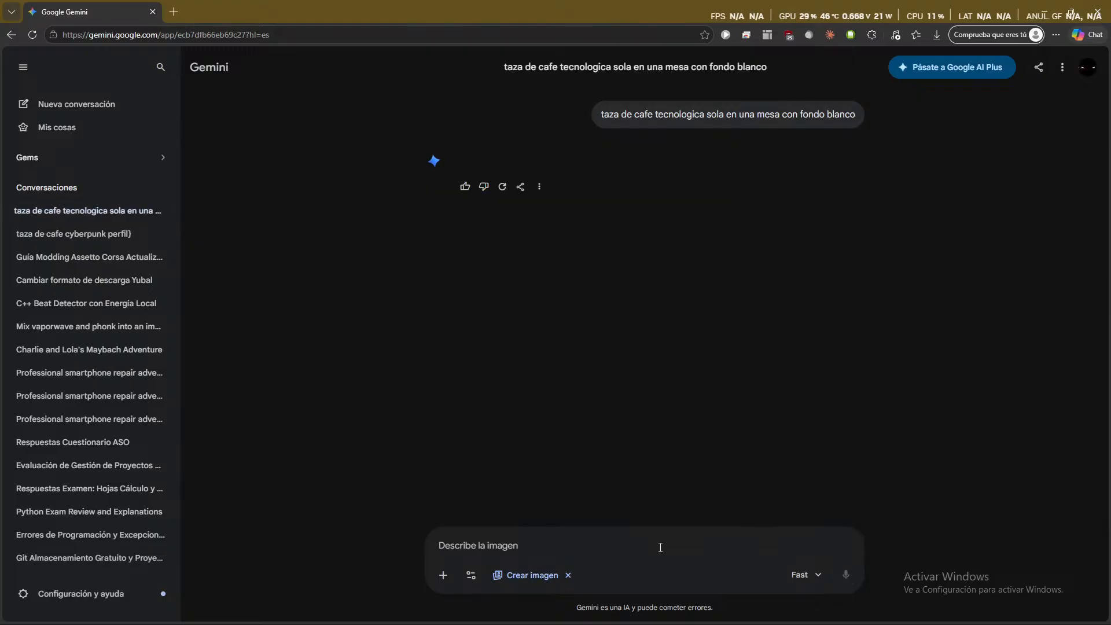
left_click(619, 274)
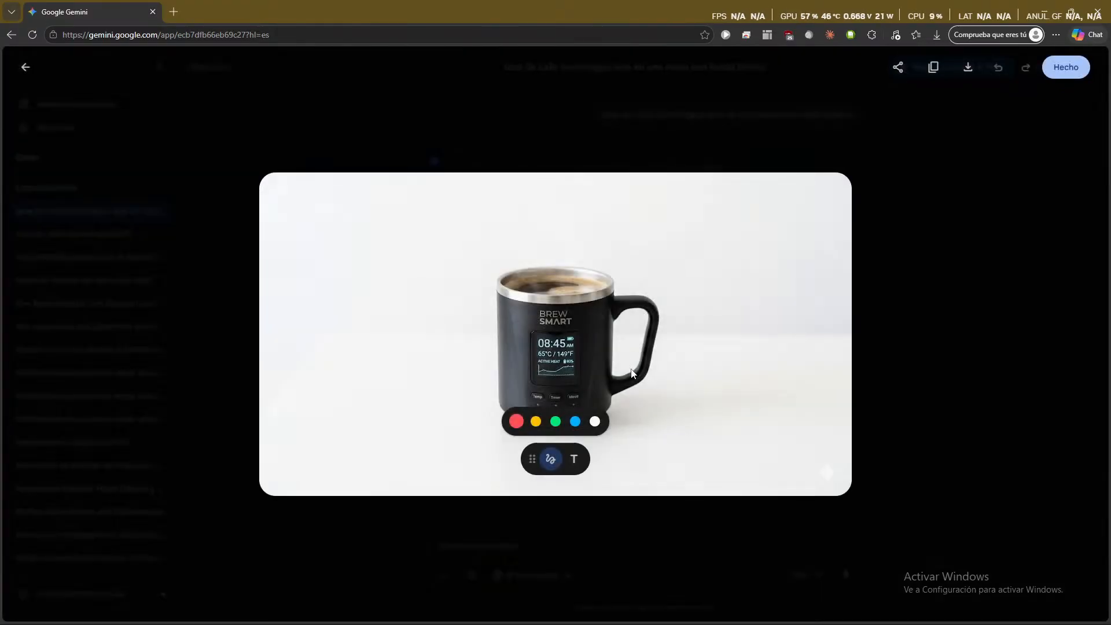
left_click(960, 407)
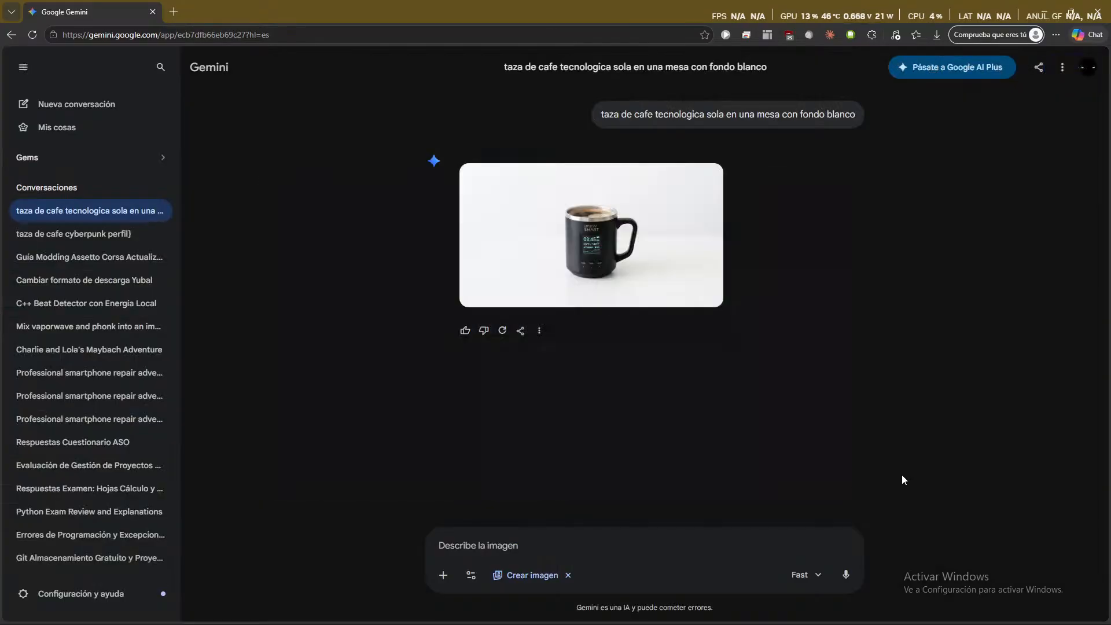
- Request the image variation "hazla artesanal y la agarradera hazla tecnologica artesanal" and look at the original mug enlarged meanwhile
left_click(621, 543)
type("hazla artesanal y l")
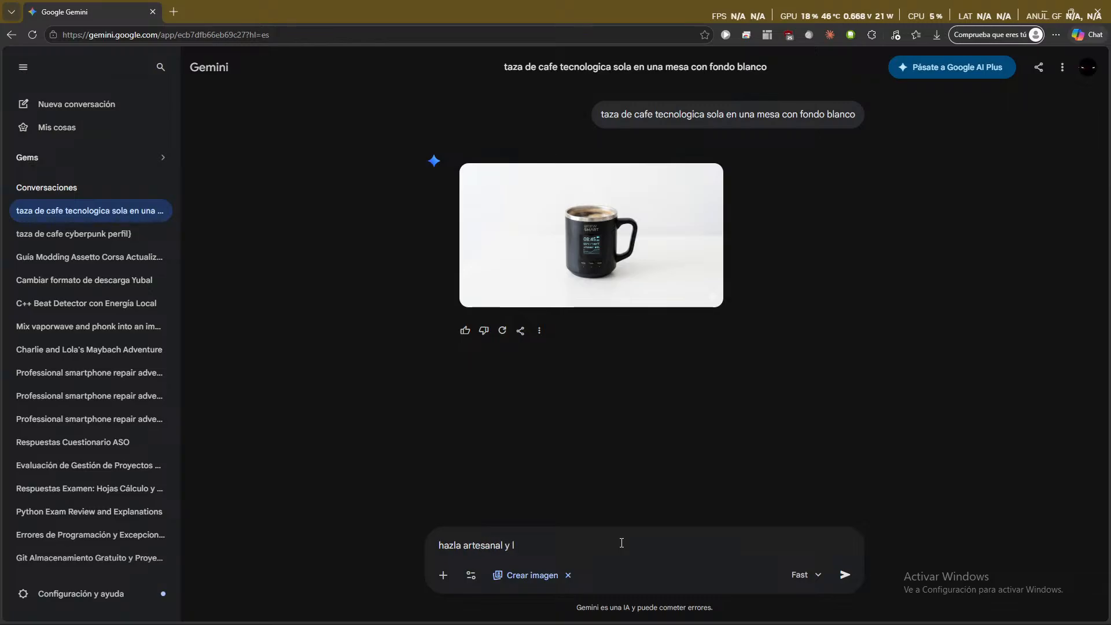
type("a agarradera hazla tecn")
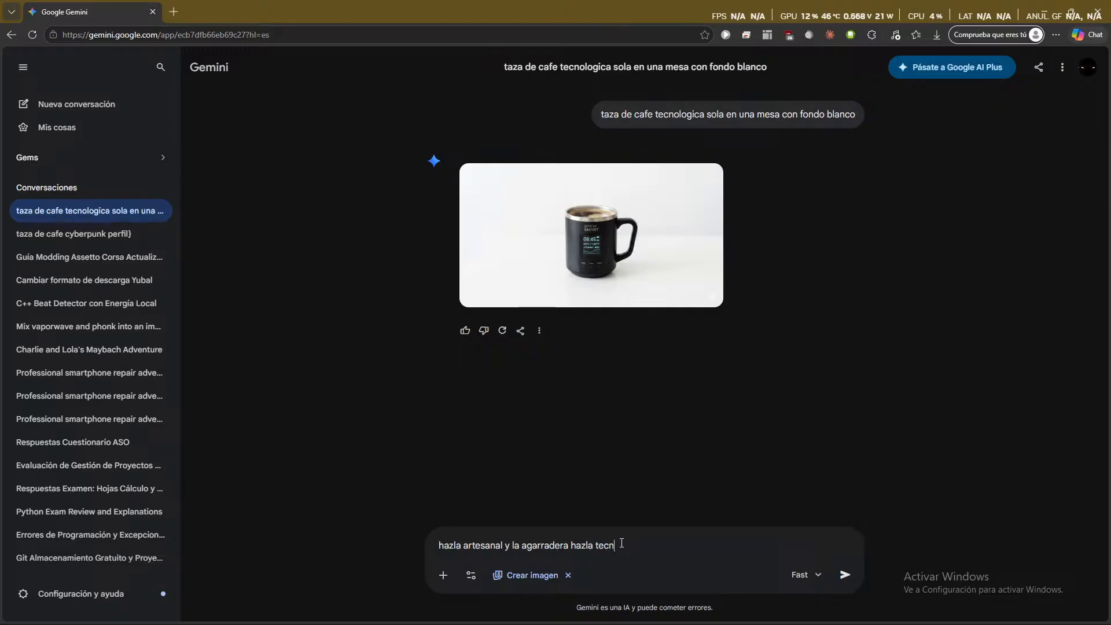
type("ca artesala")
type("nal")
key("Return")
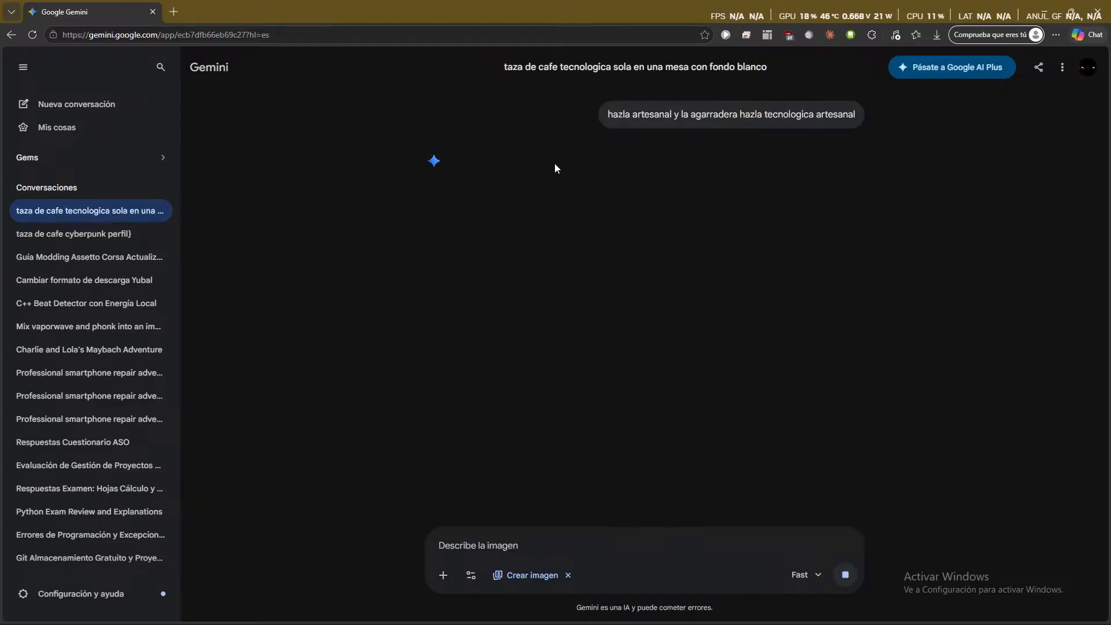
scroll(592, 223, "up", 3)
left_click(598, 186)
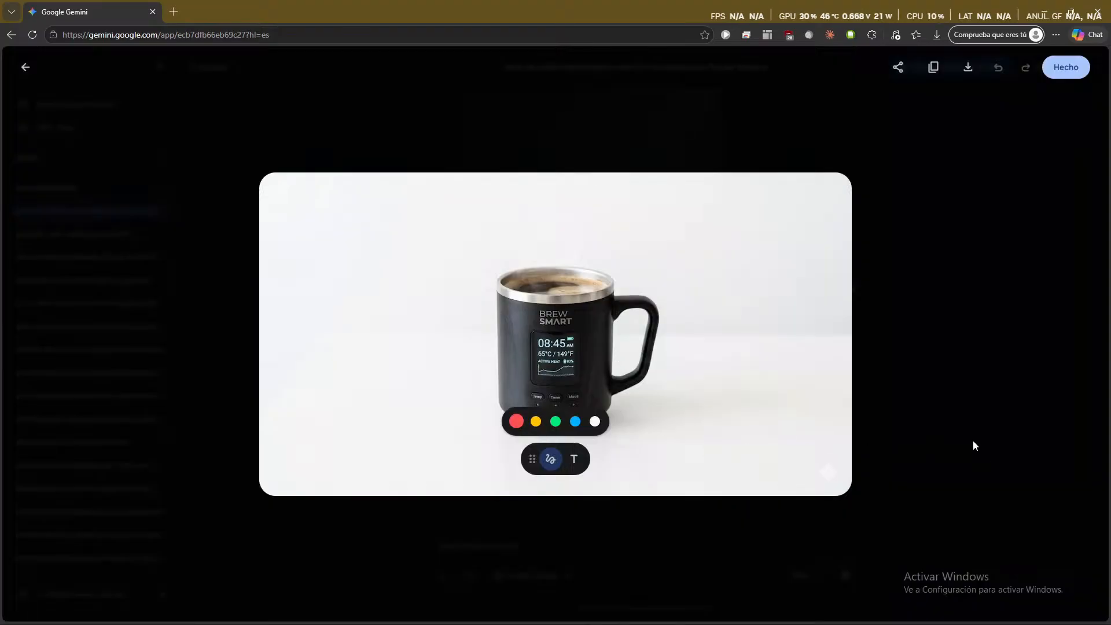
left_click(938, 431)
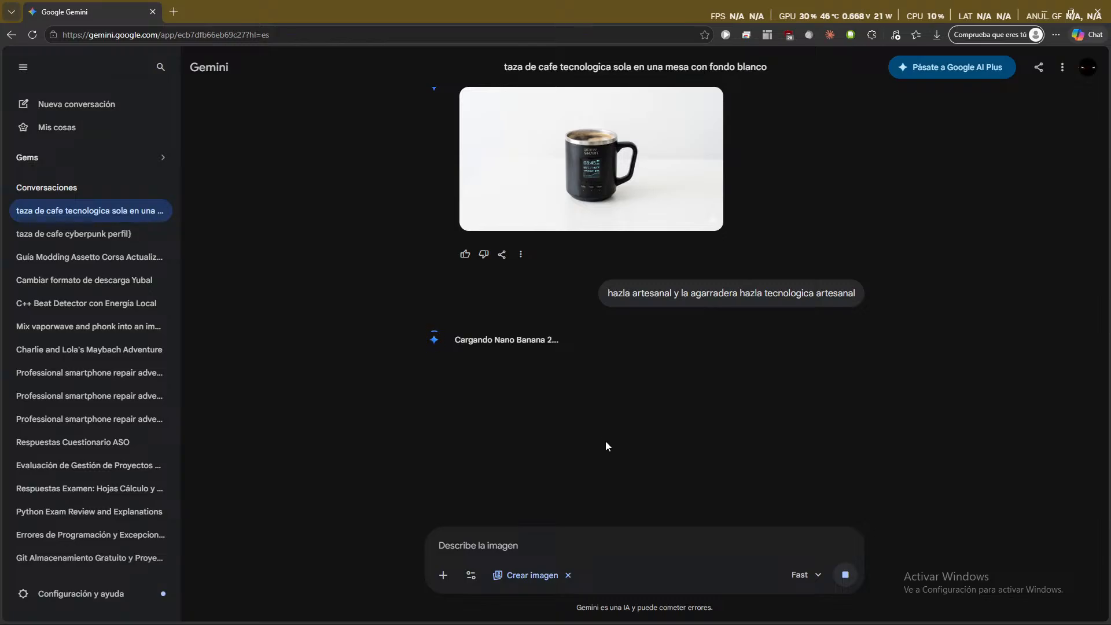
- Enlarge the copper mug image and save it as a PNG in the Imágenes folder under its suggested name
left_click(16, 72)
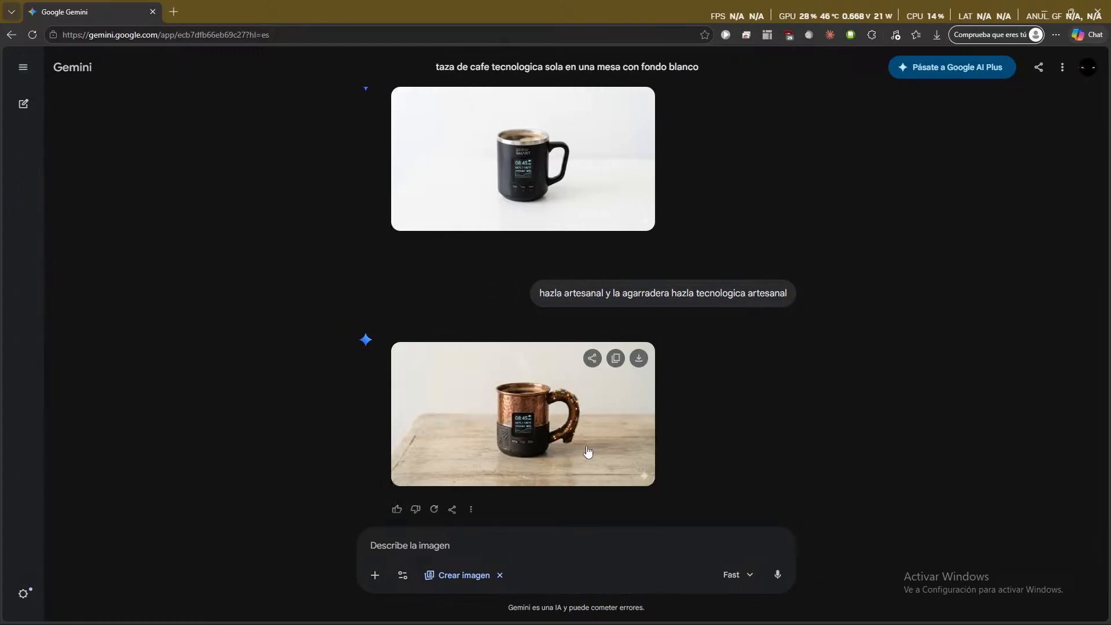
left_click(588, 452)
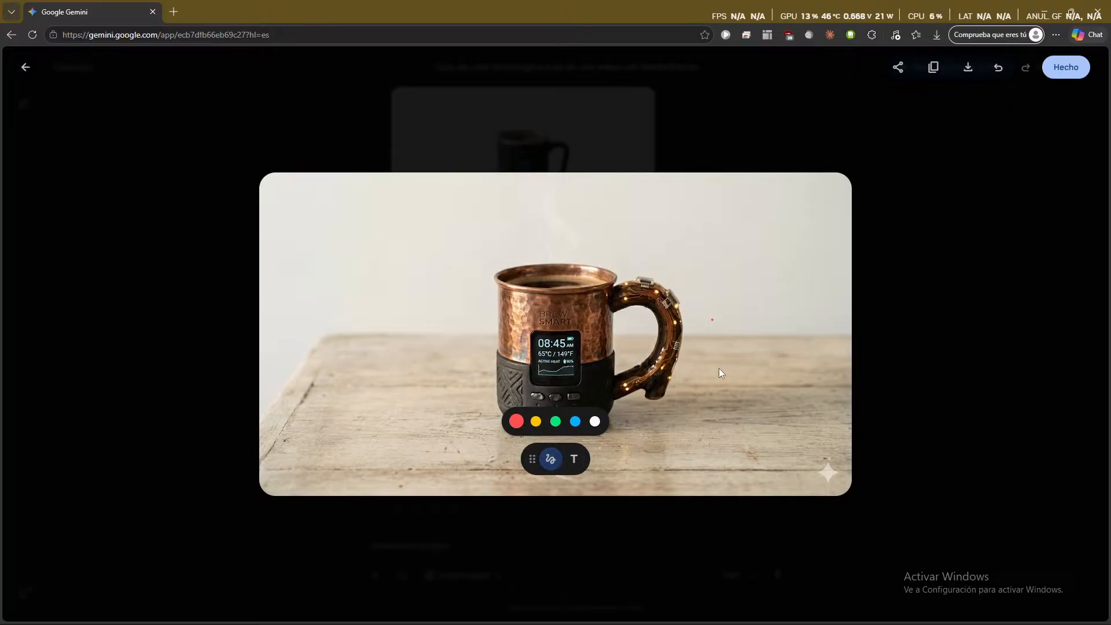
left_click(967, 67)
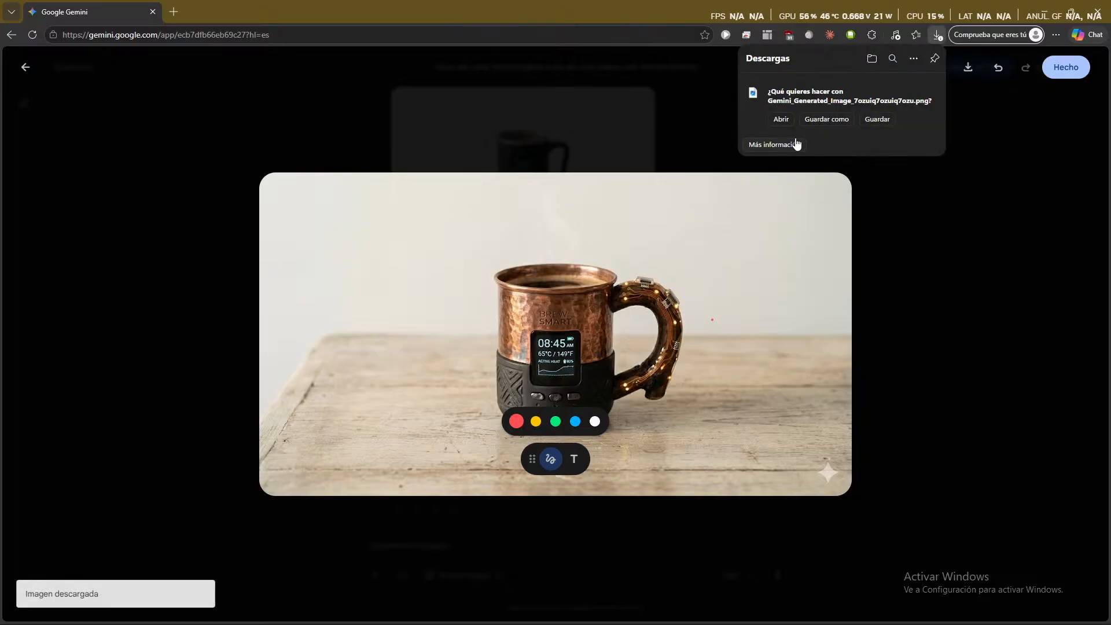
left_click(831, 120)
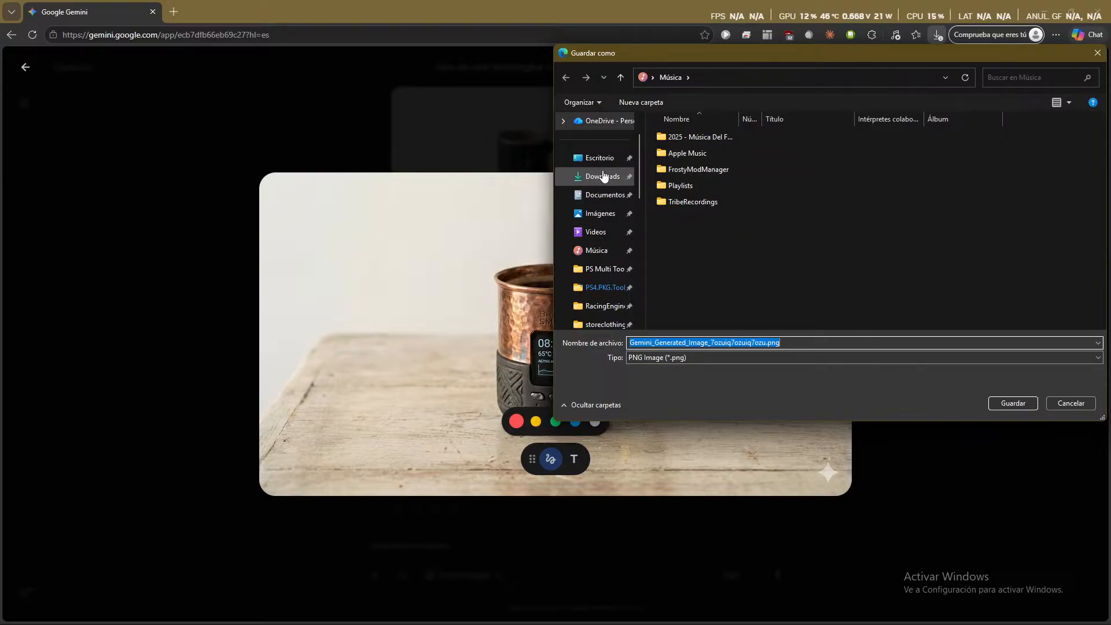
left_click(600, 213)
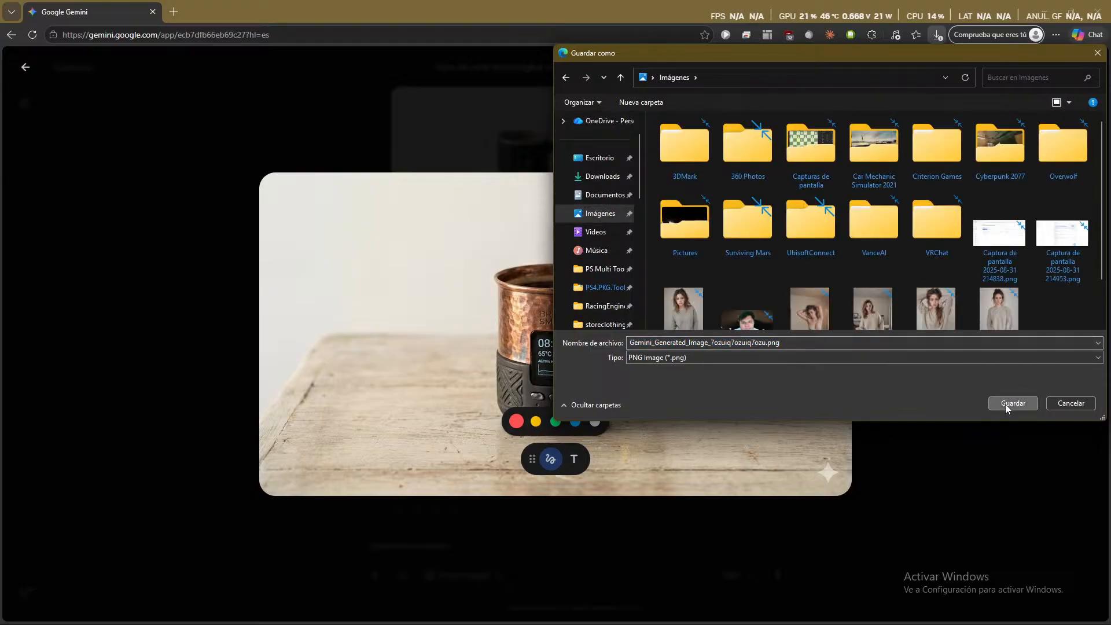
left_click(1011, 403)
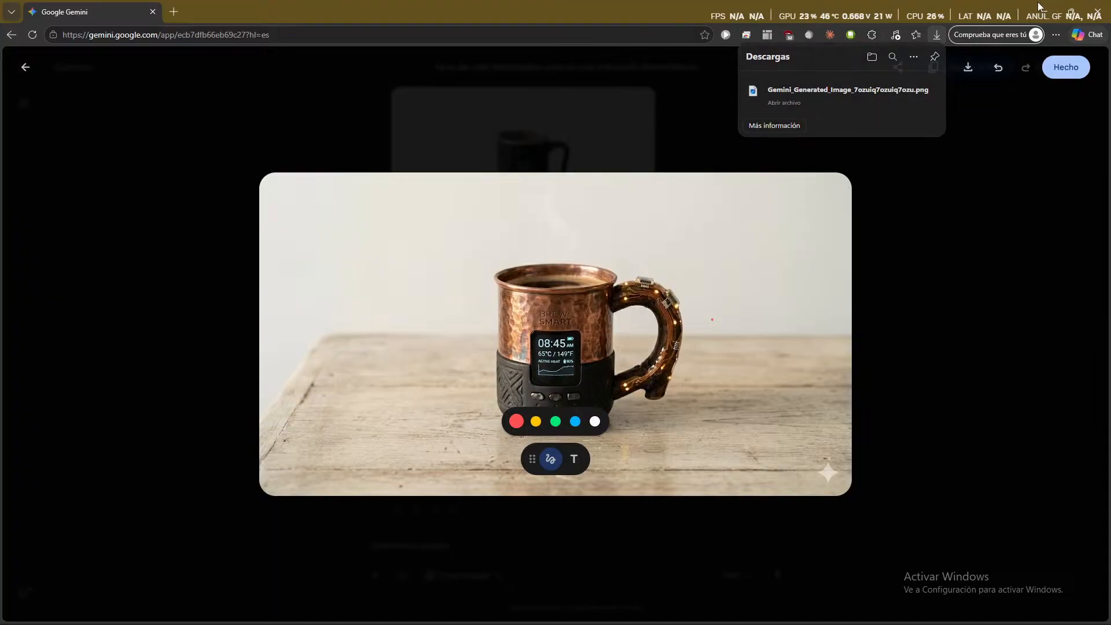
- Switch from the browser to File Explorer and open the Imágenes folder
left_click(1042, 9)
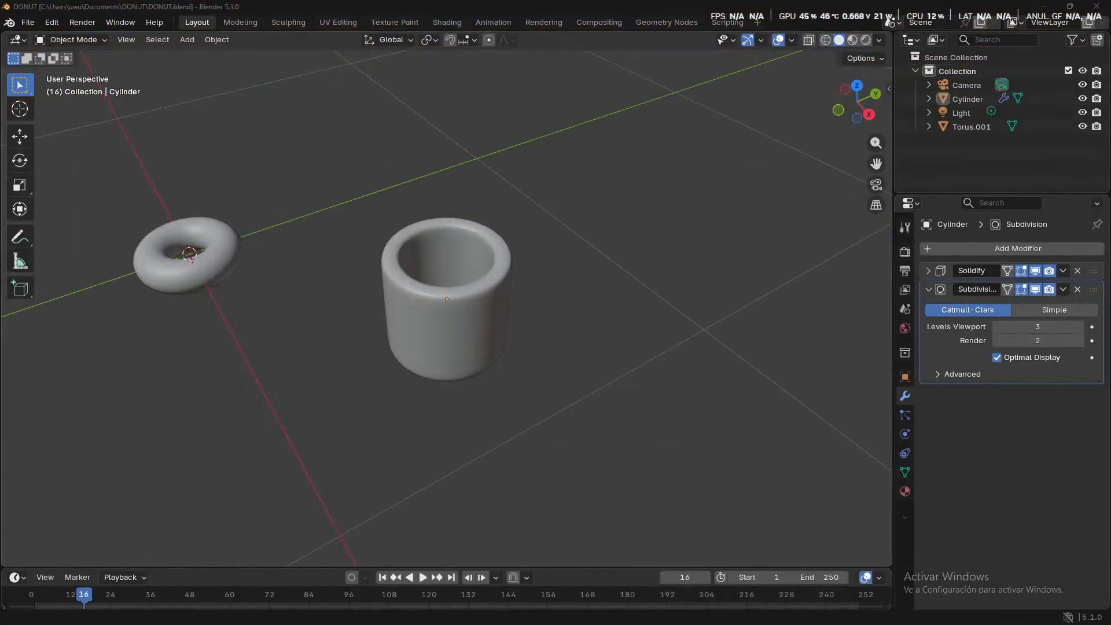
key("super")
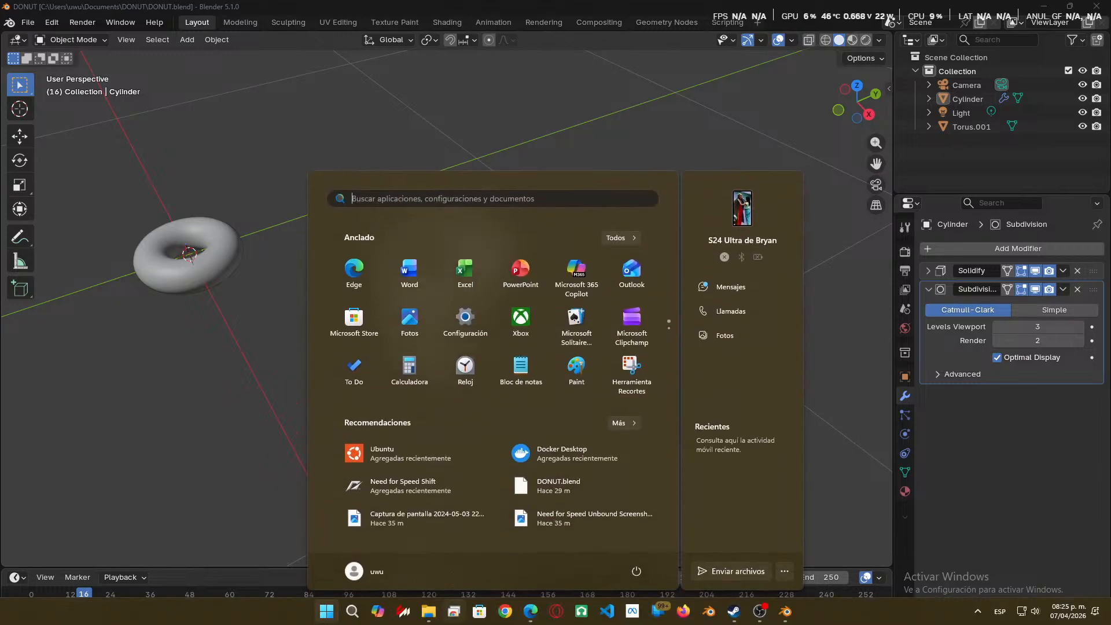
left_click(428, 611)
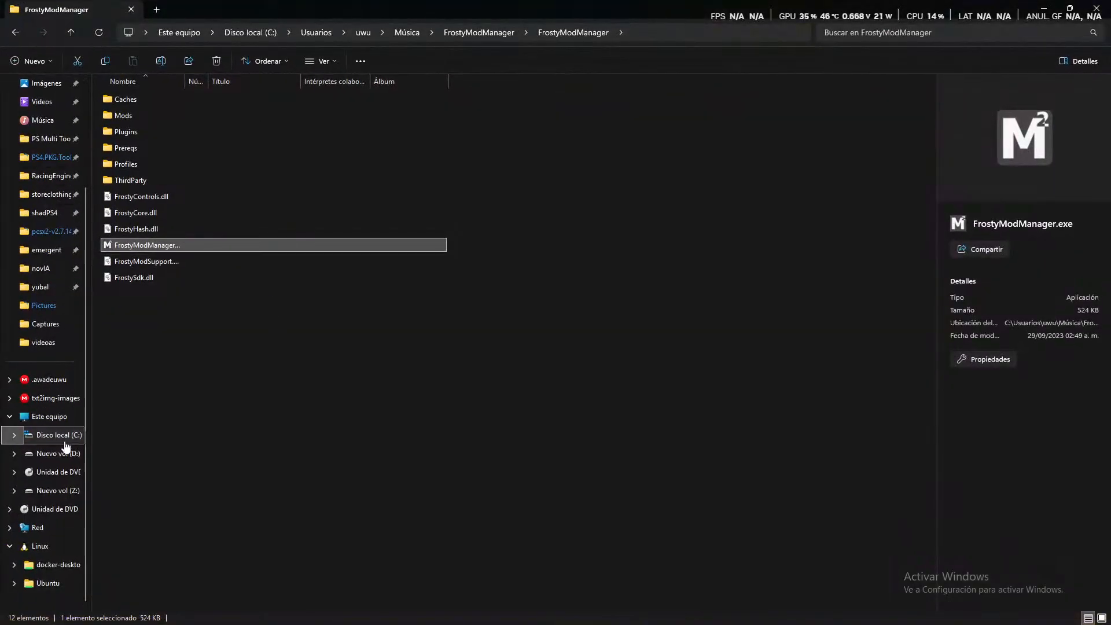
scroll(34, 462, "up", 3)
left_click(49, 217)
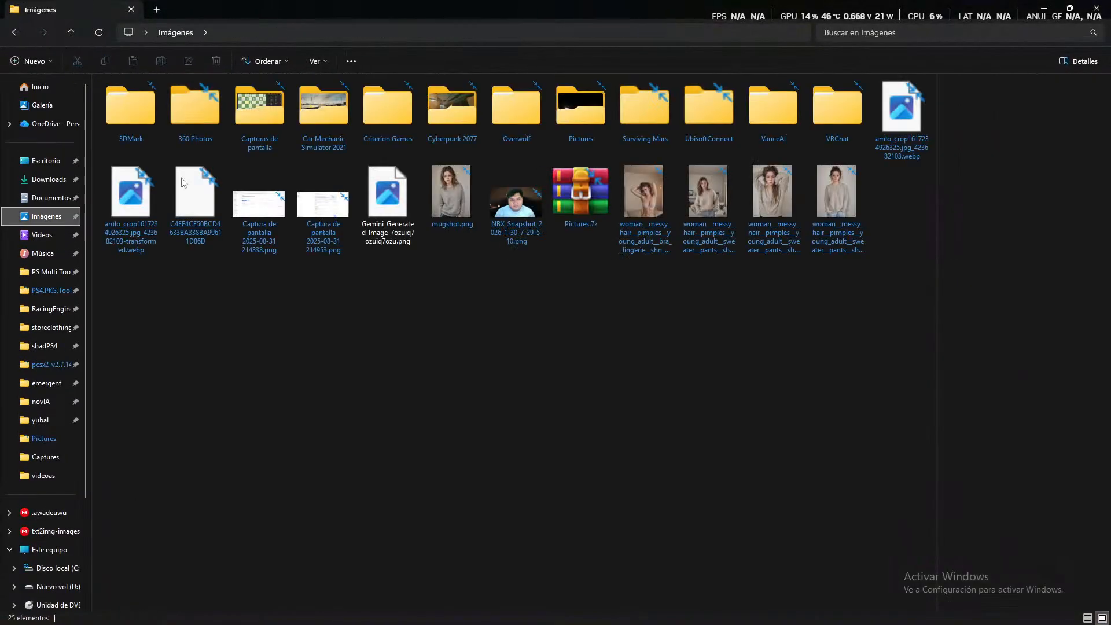
- Insert Gemini_Generated_Image_7ozuiq7ozuiq7ozu.png into Blender's 3D scene as a reference image and put the file window away
left_click(375, 216)
left_click_drag(391, 11, 800, 213)
left_click_drag(345, 332, 346, 333)
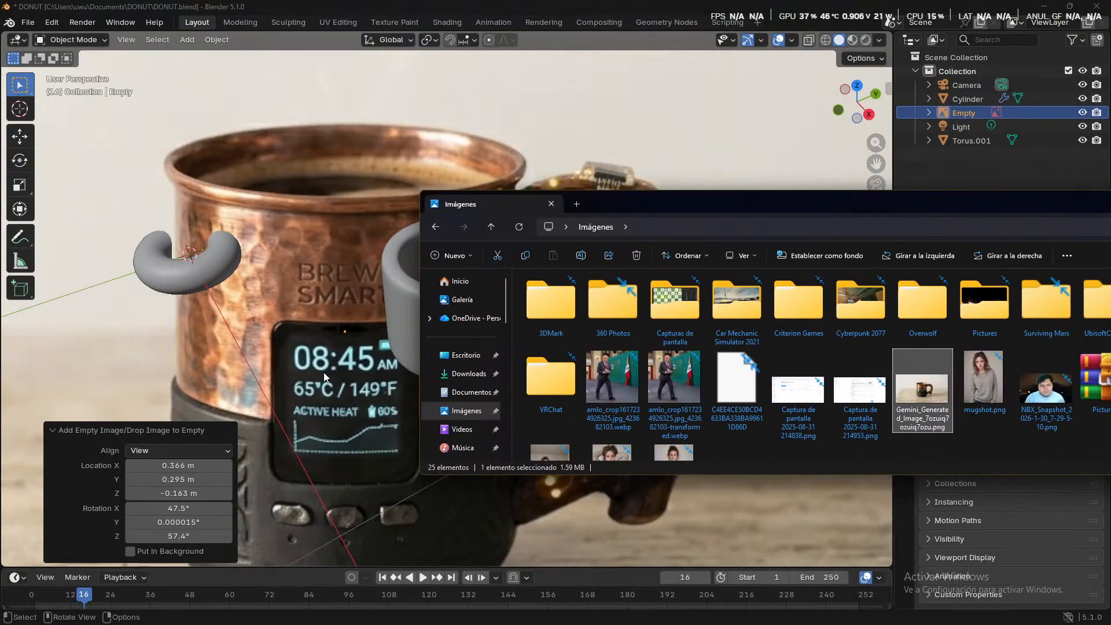
left_click_drag(1067, 206, 635, 255)
left_click(891, 248)
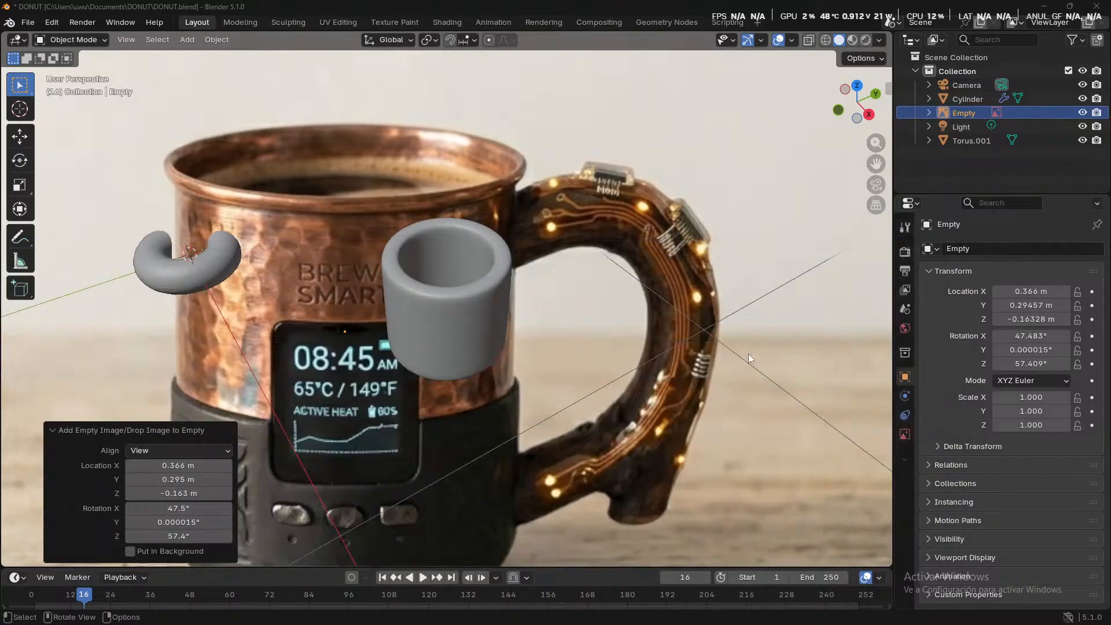
- Examine from several angles how the mug reference image is tilted and sized relative to the cylinder and the torus
scroll(428, 404, "down", 6)
middle_click_drag(422, 405, 516, 412)
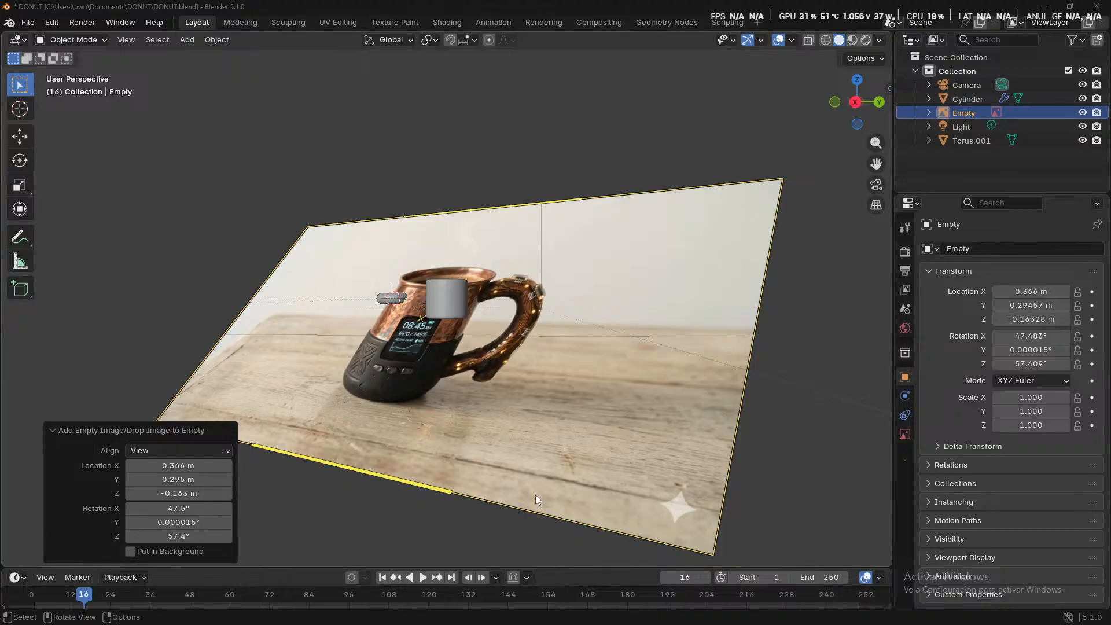
middle_click_drag(535, 495, 415, 343)
scroll(416, 343, "up", 5)
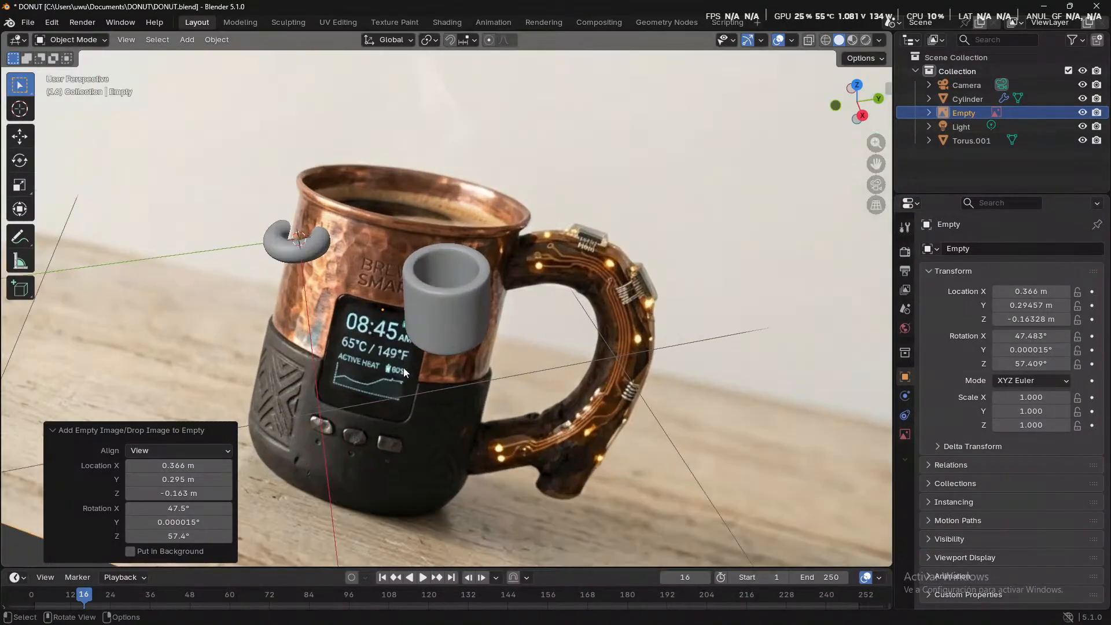
middle_click_drag(408, 384, 442, 343)
scroll(442, 342, "down", 4)
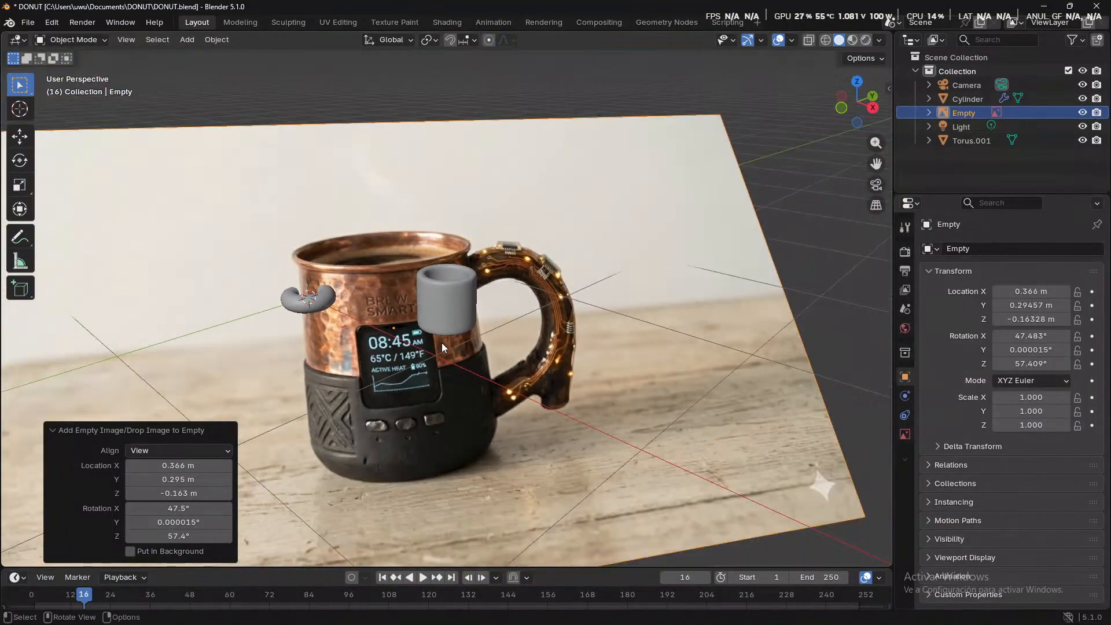
middle_click_drag(509, 347, 523, 373)
scroll(522, 373, "down", 4)
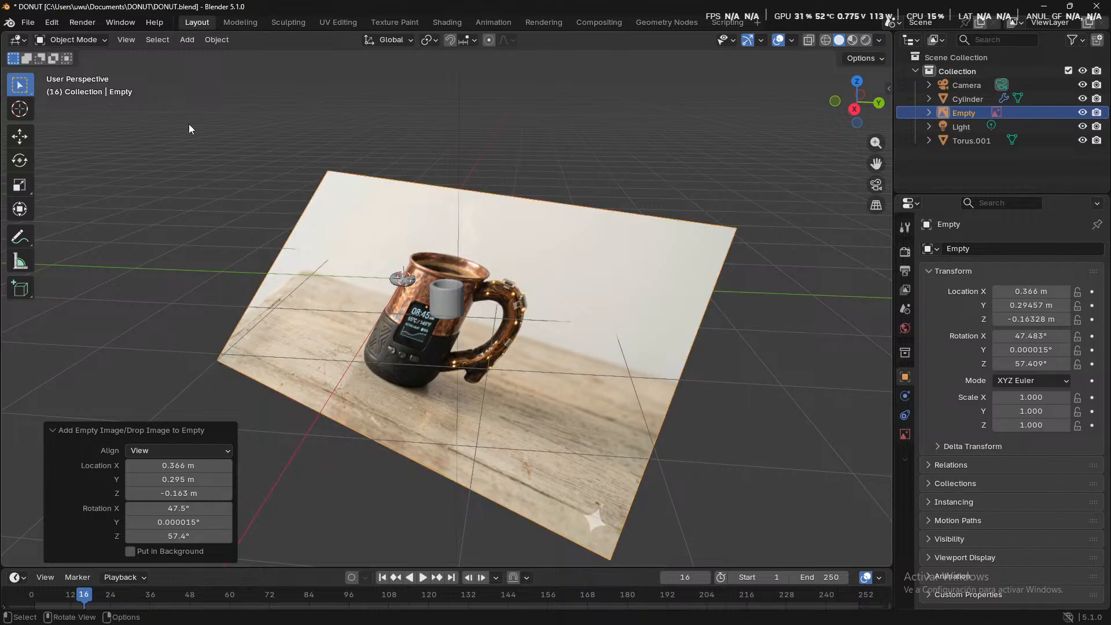
left_click(473, 291)
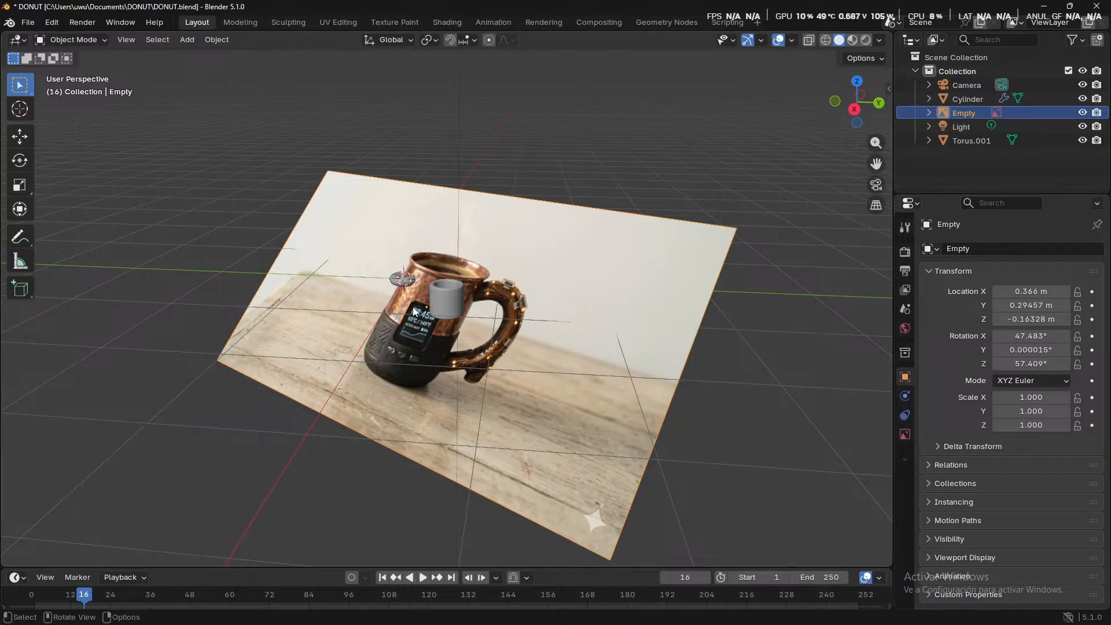
left_click(438, 295)
key("Tab")
key("Tab")
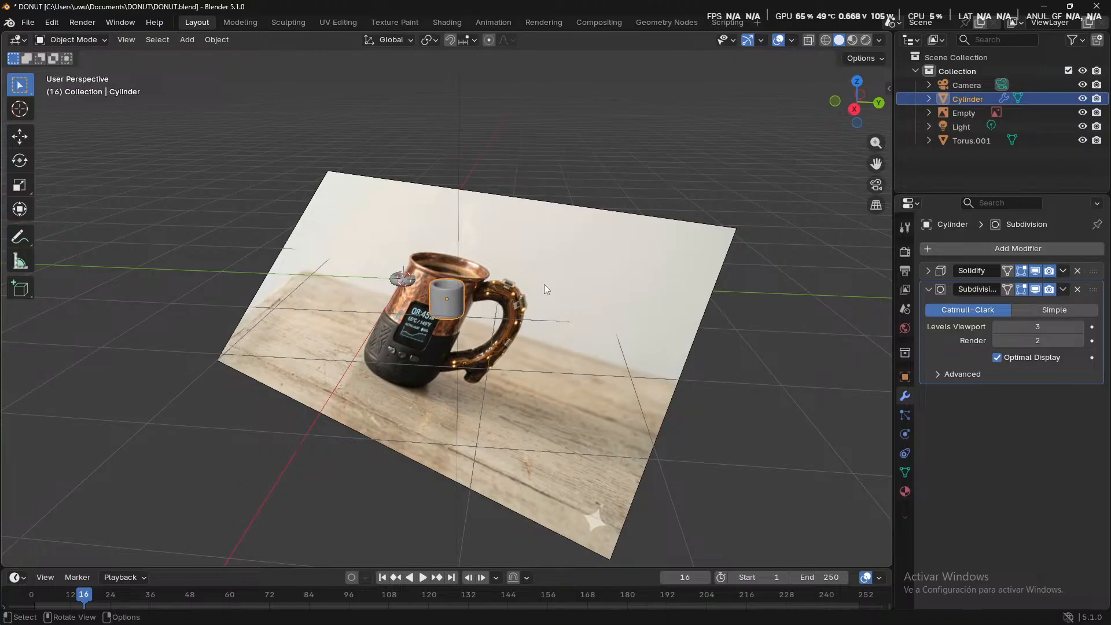
left_click(543, 284)
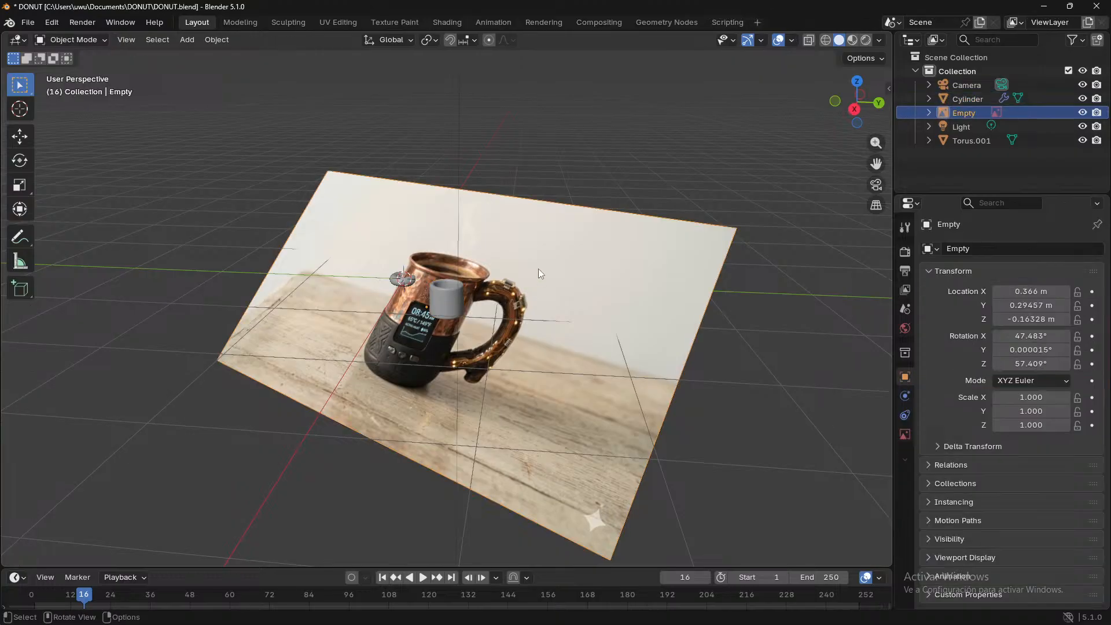
scroll(532, 295, "up", 3)
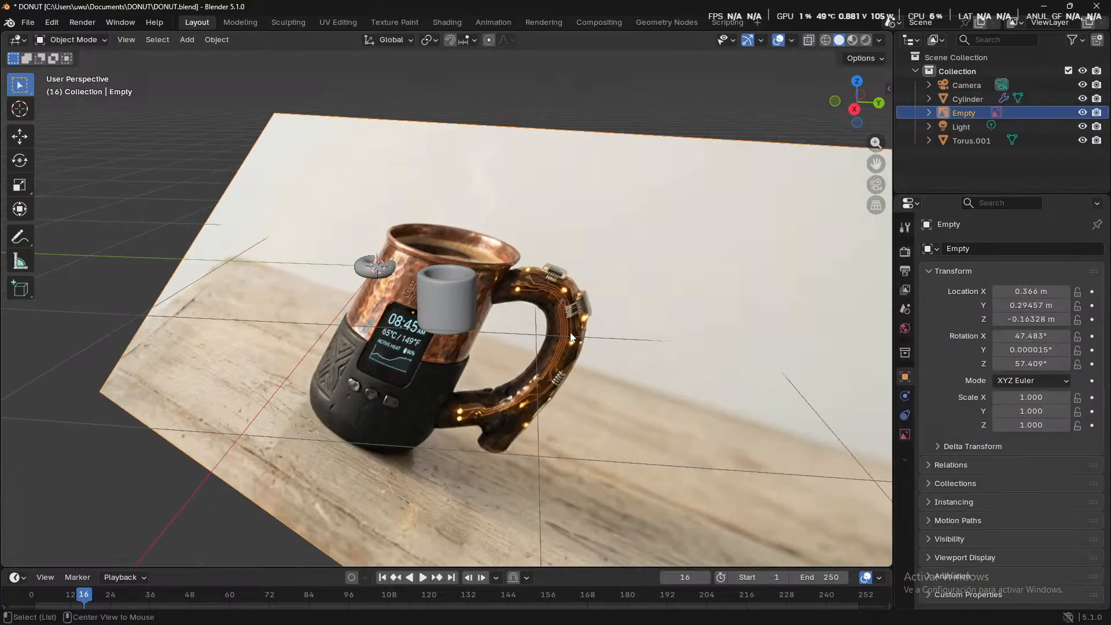
middle_click_drag(572, 342, 492, 248)
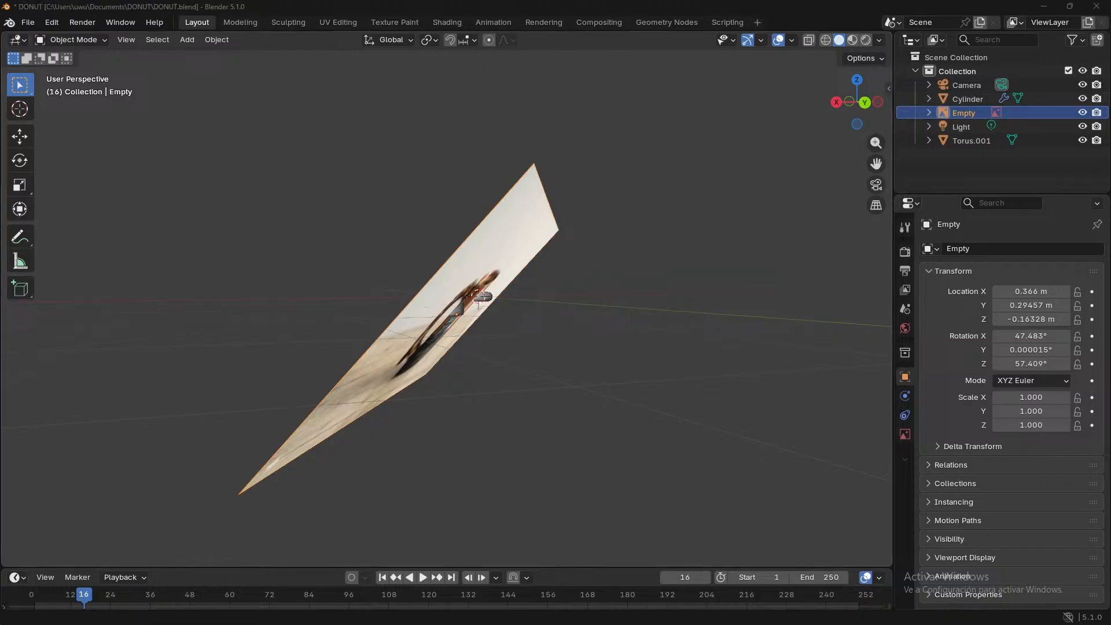
- Clear the rotation of the mug reference image so that it lies flat on the grid
middle_click_drag(578, 439, 465, 118)
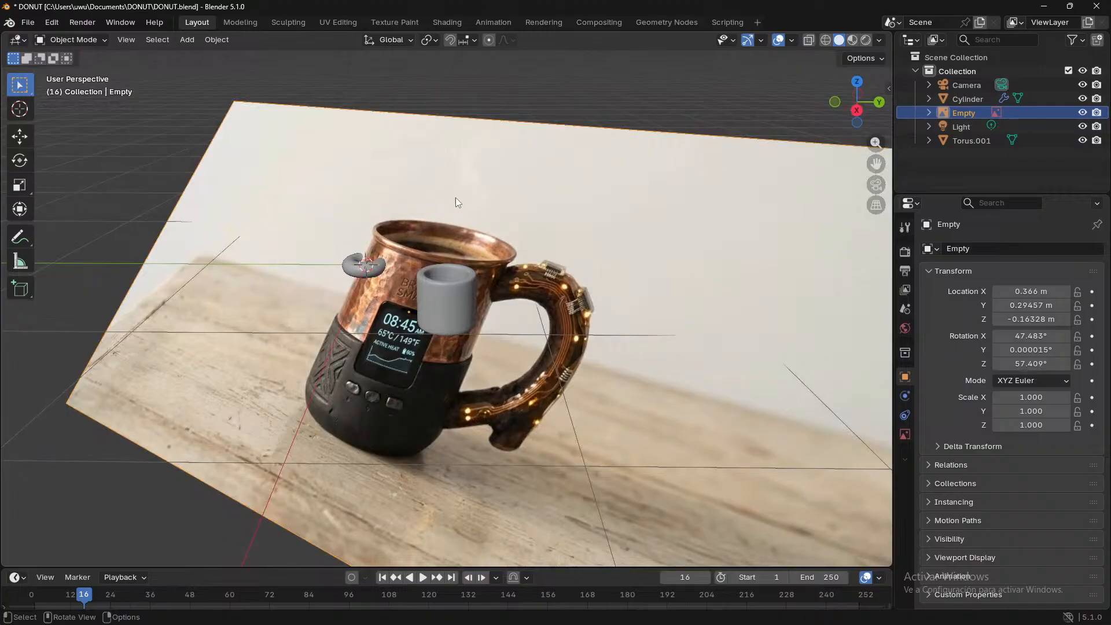
left_click(216, 39)
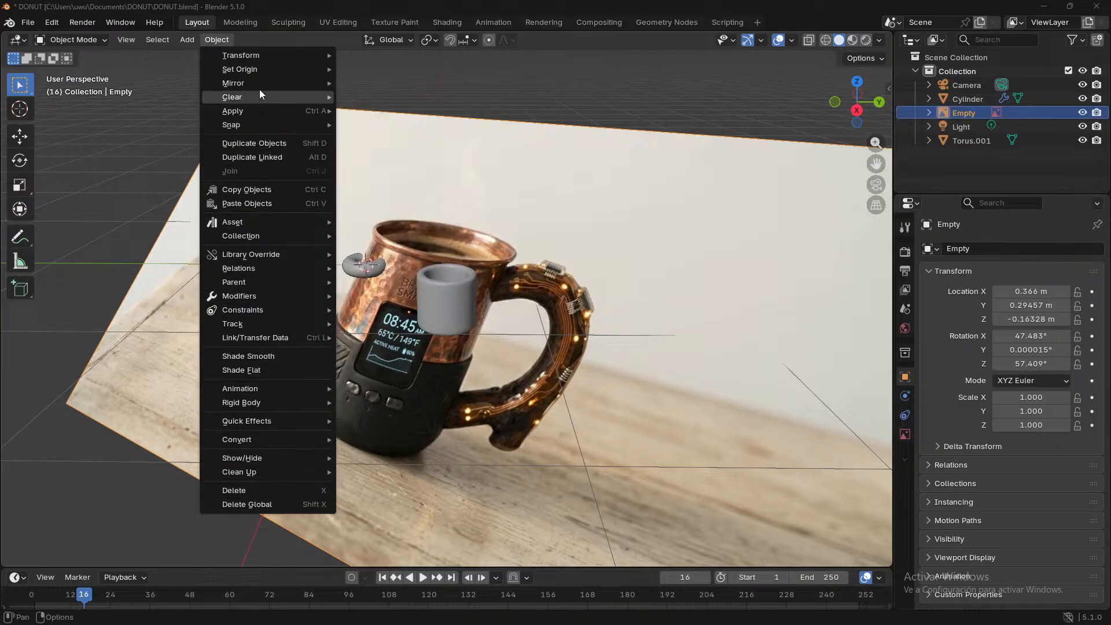
mouse_move(261, 96)
left_click(418, 106)
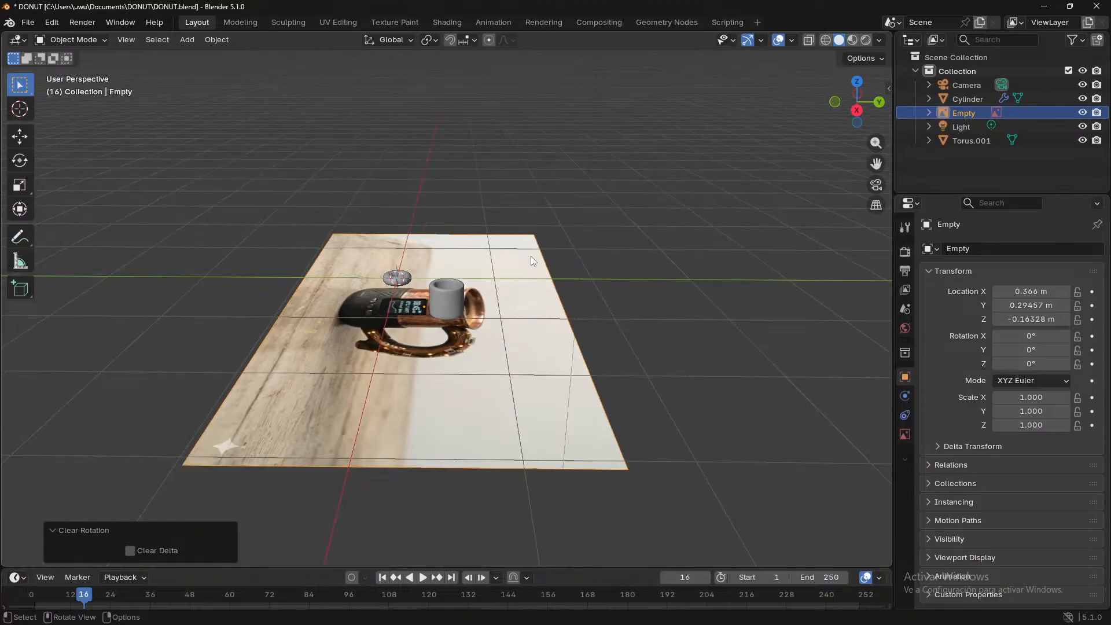
middle_click_drag(530, 256, 746, 296)
scroll(636, 353, "up", 3)
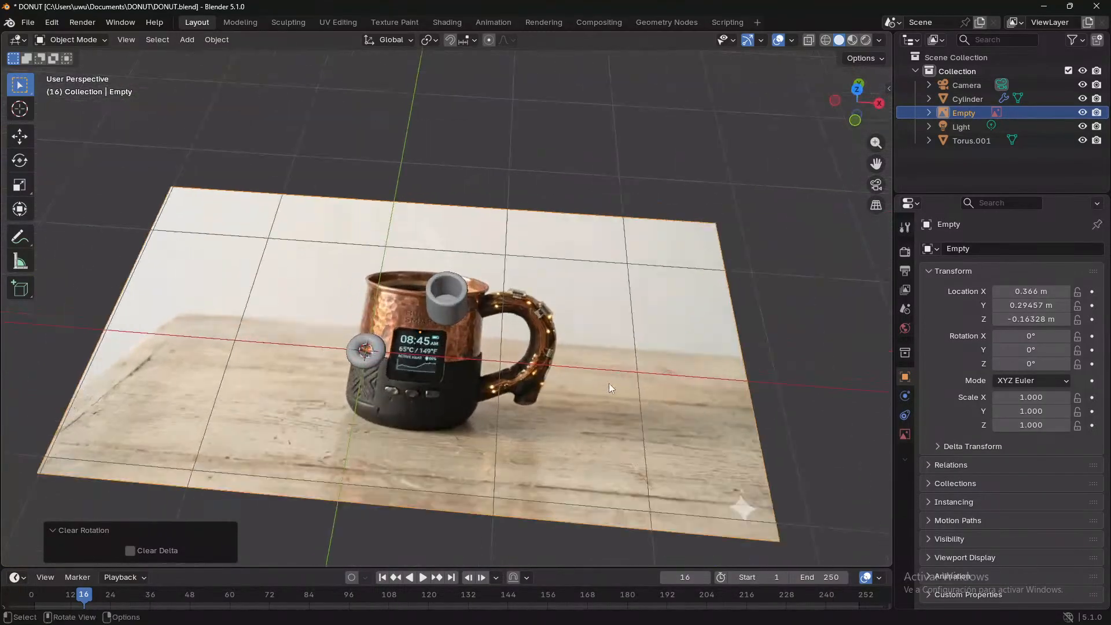
scroll(609, 383, "up", 2)
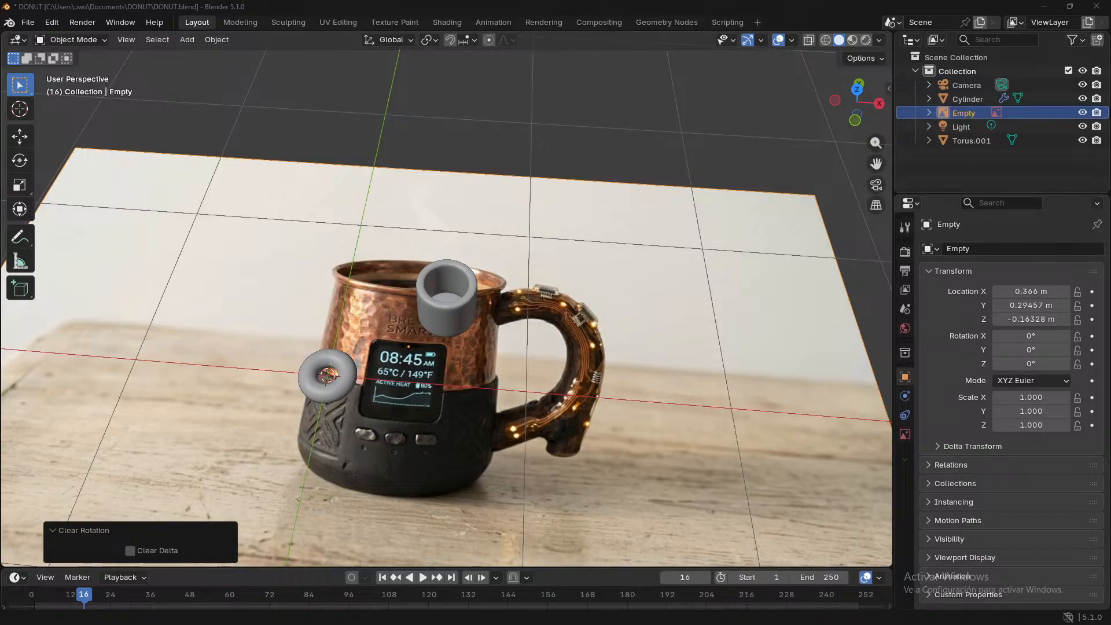
- Try to stand the mug reference image upright by rotating it about the global X axis, and undo that rotation
middle_click_drag(328, 338, 364, 343)
key("r")
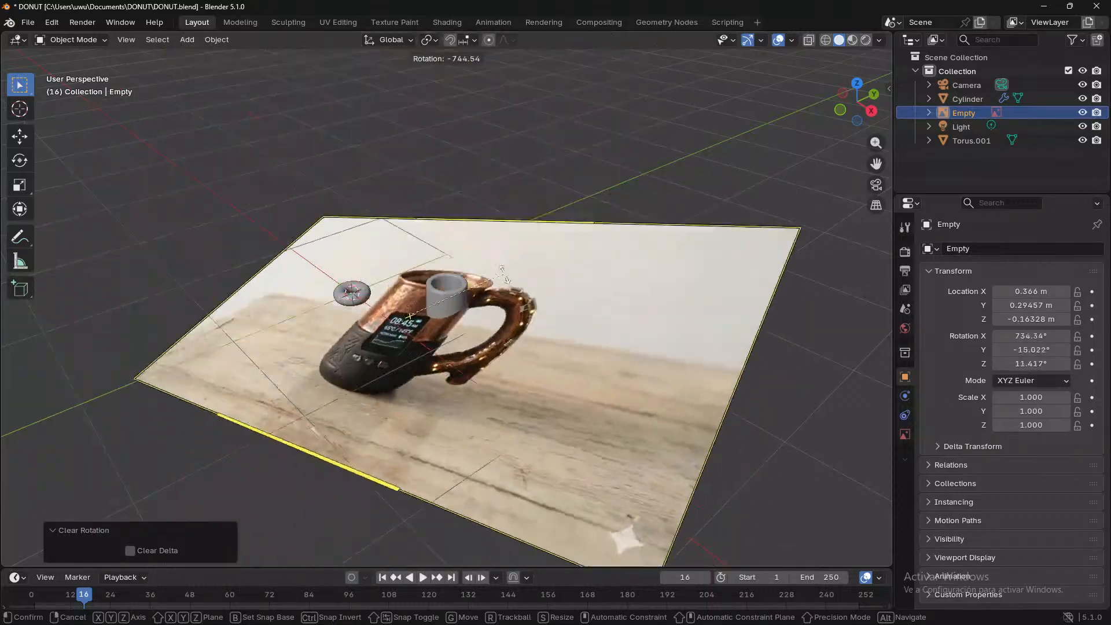
key("y")
key("x")
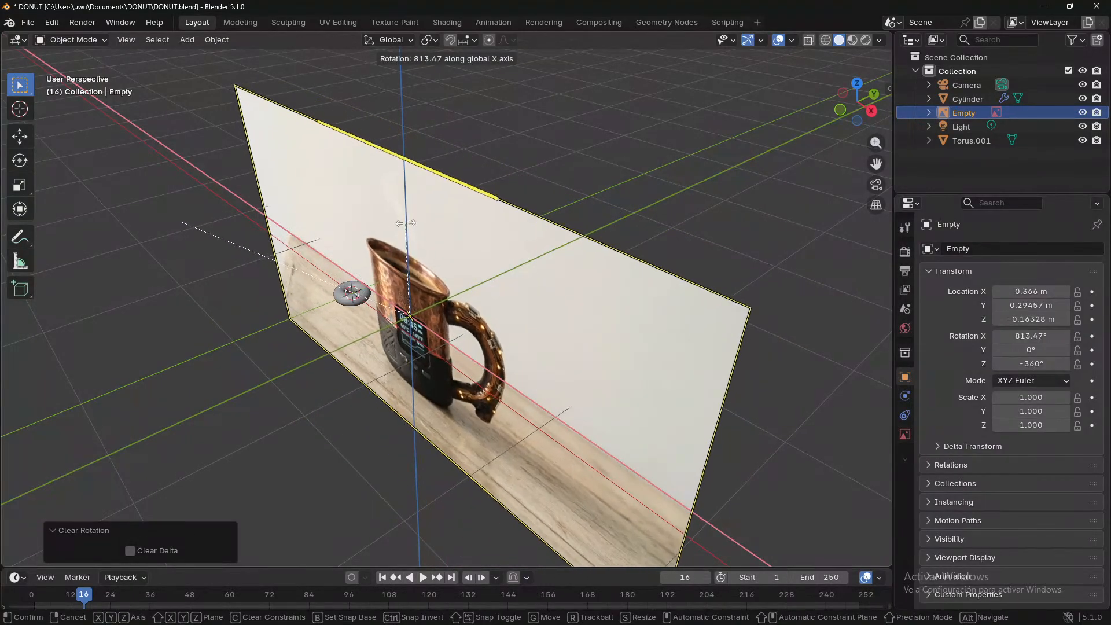
left_click(556, 264)
key("ctrl+z")
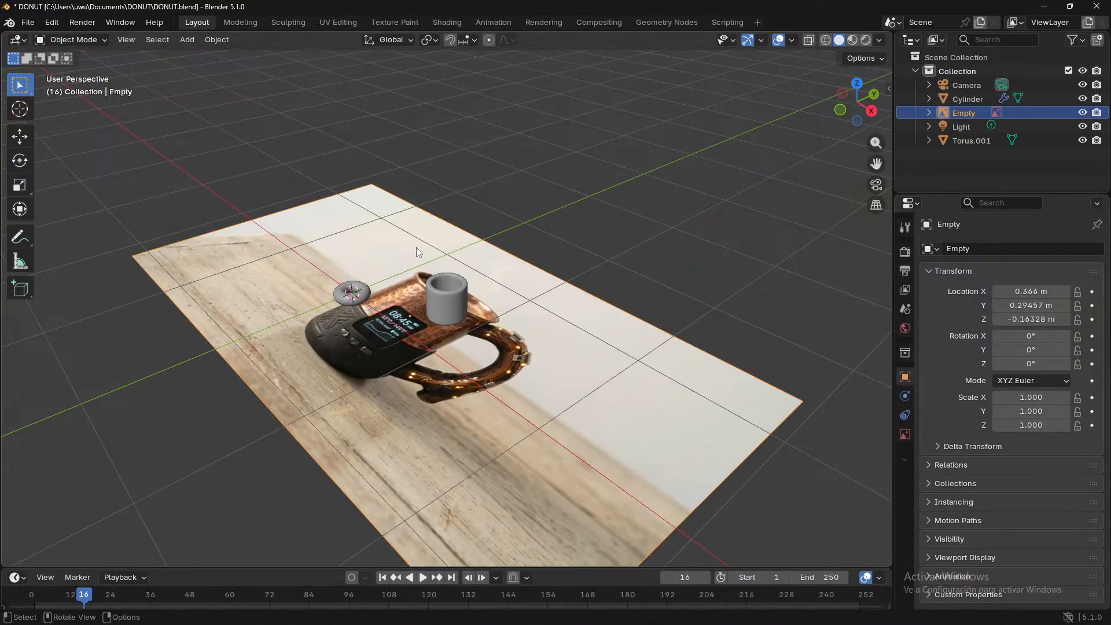
- Rotate the mug reference image about 90° around the global X axis to stand it upright
key("r")
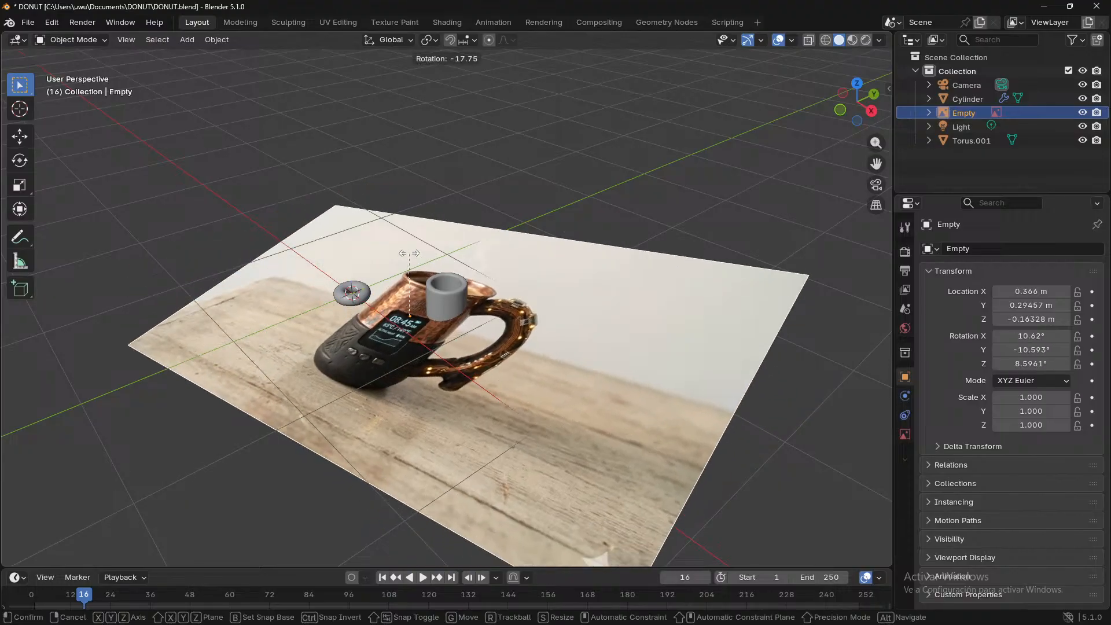
key("x")
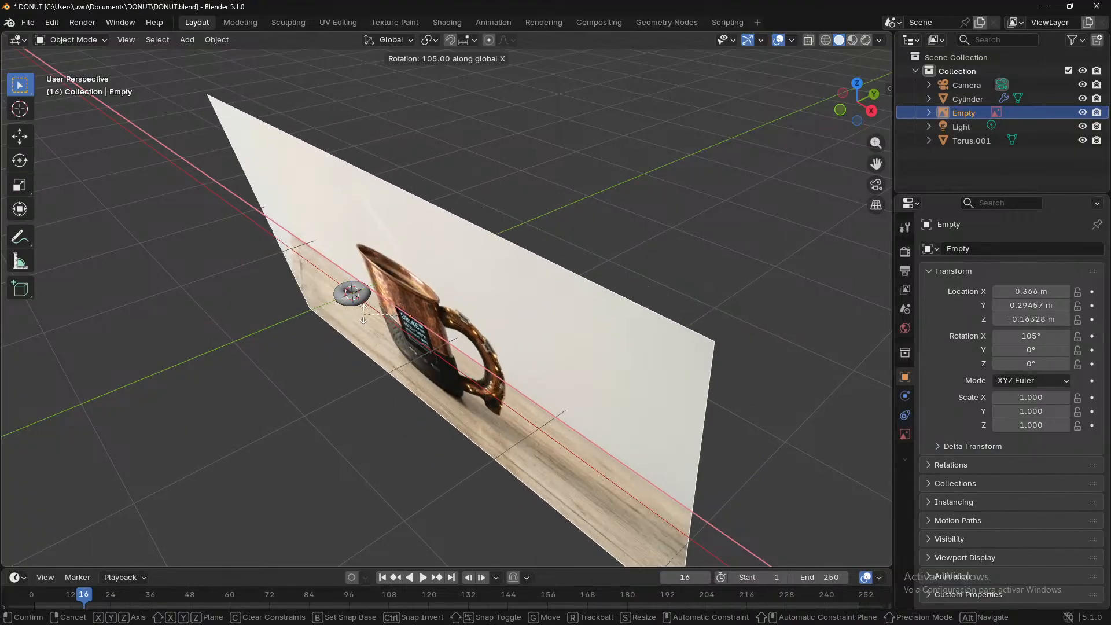
left_click(380, 306)
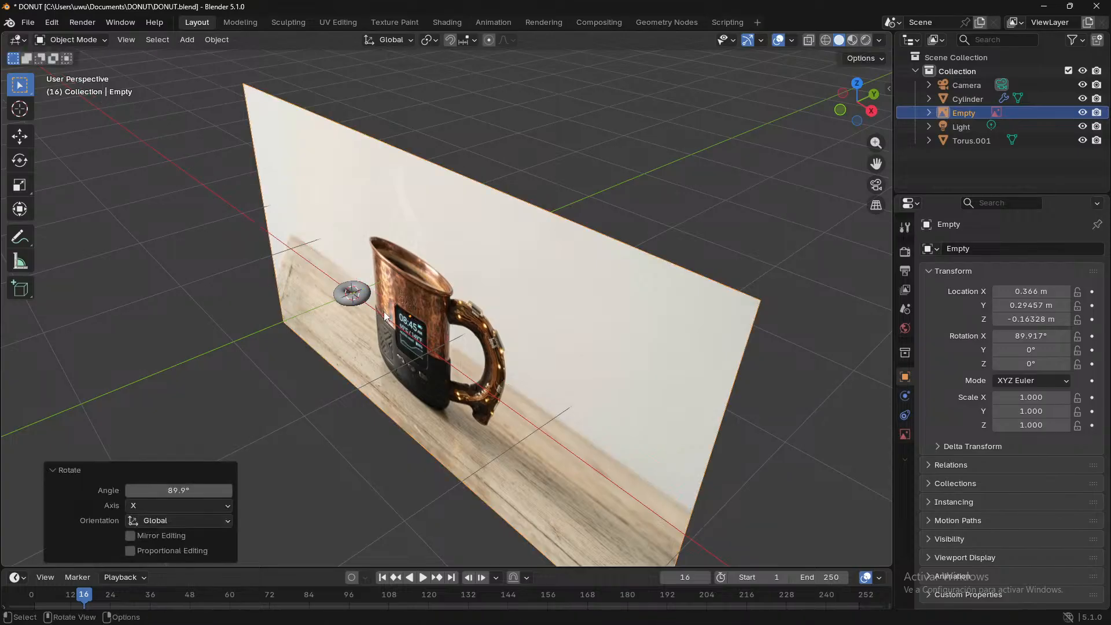
- Move the upright mug reference image about 0.71 m along the global Y axis, placing it behind the cylinder
middle_click_drag(383, 312, 687, 330)
scroll(686, 324, "down", 3)
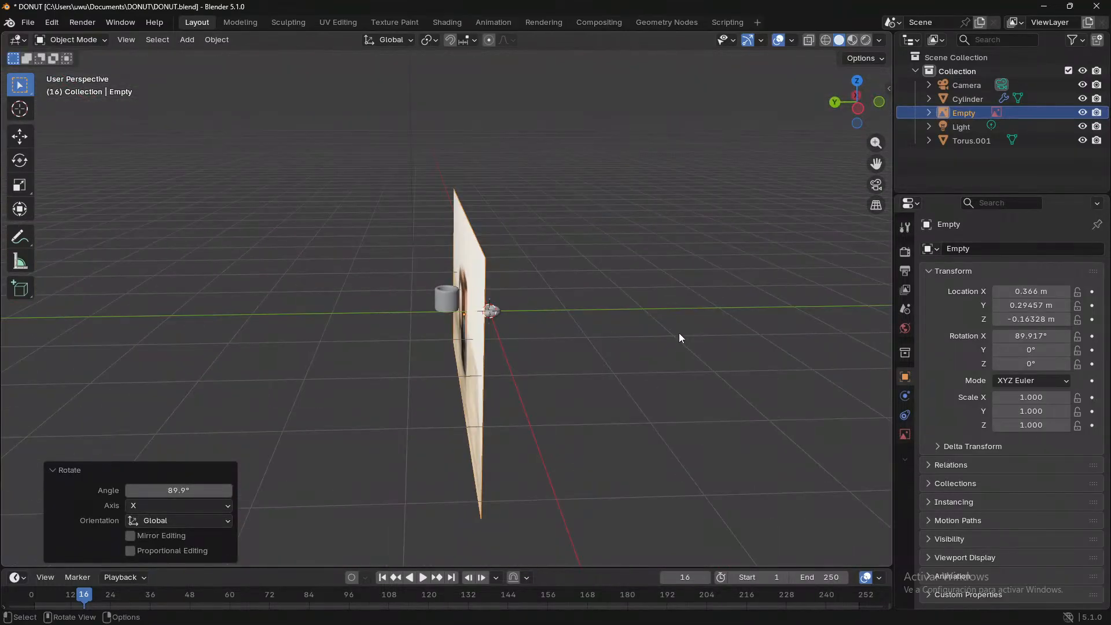
middle_click_drag(637, 362, 349, 415)
scroll(530, 397, "up", 6)
scroll(352, 412, "down", 3)
scroll(356, 407, "up", 3)
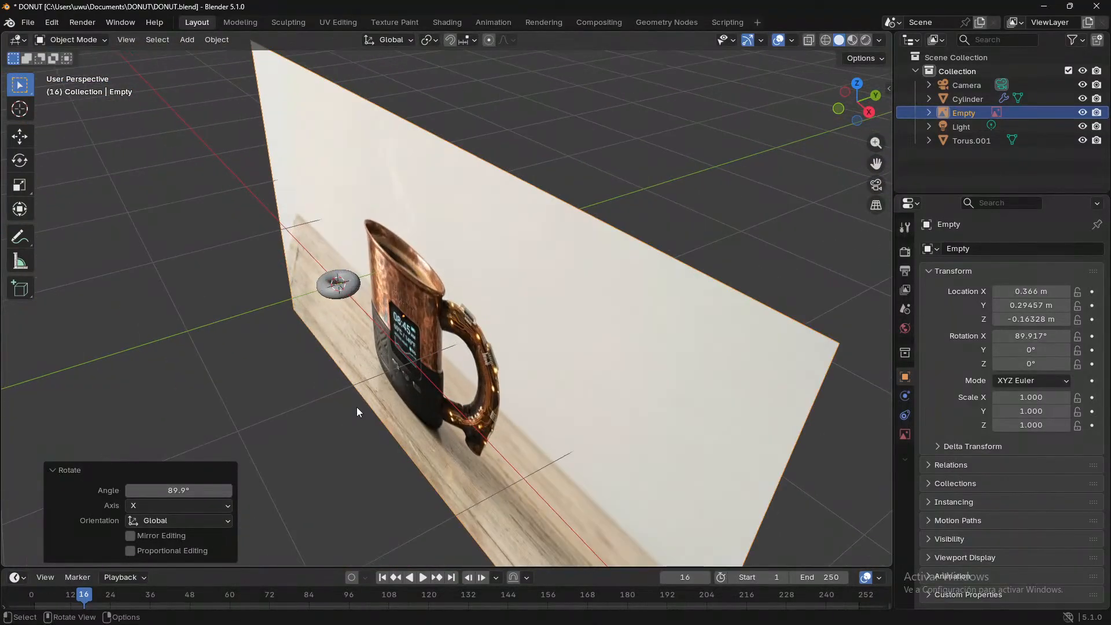
scroll(356, 407, "down", 1)
scroll(356, 407, "up", 1)
key("g")
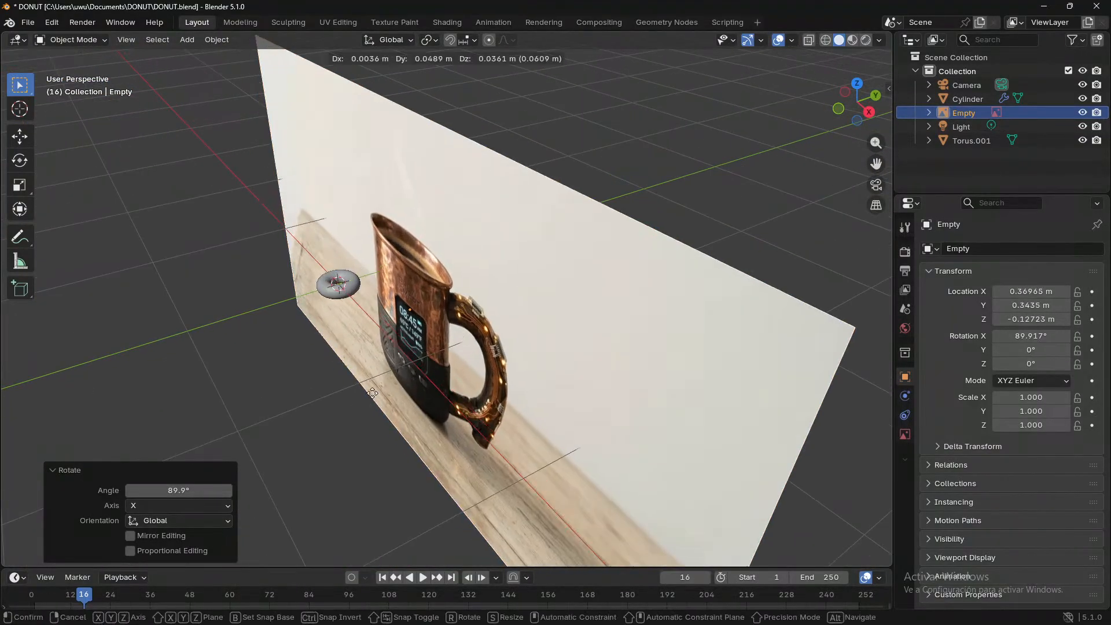
key("x")
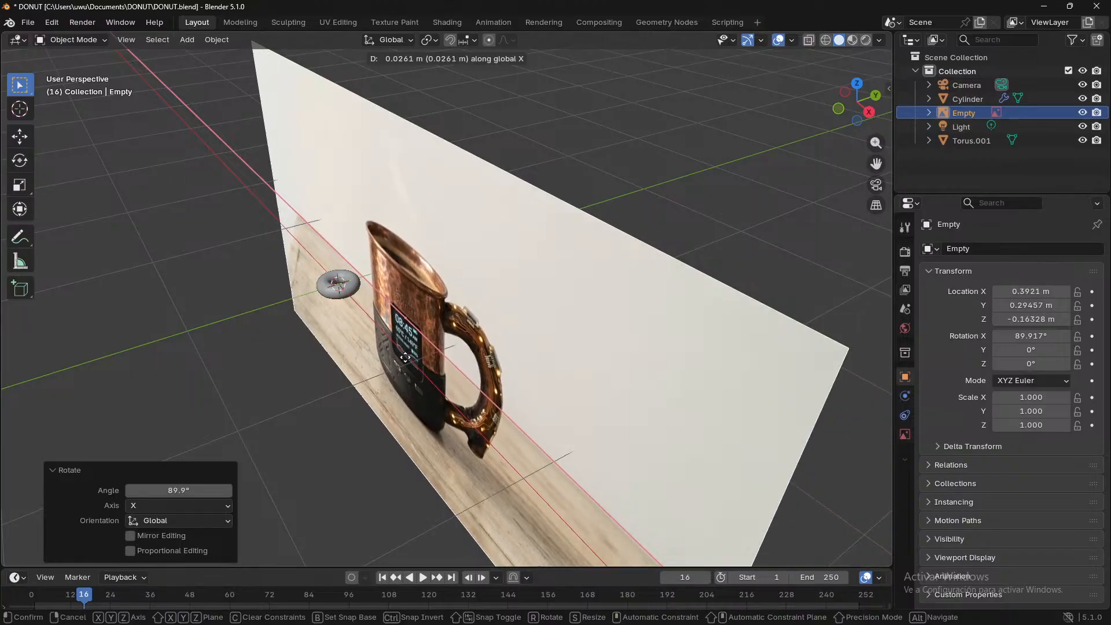
key("z")
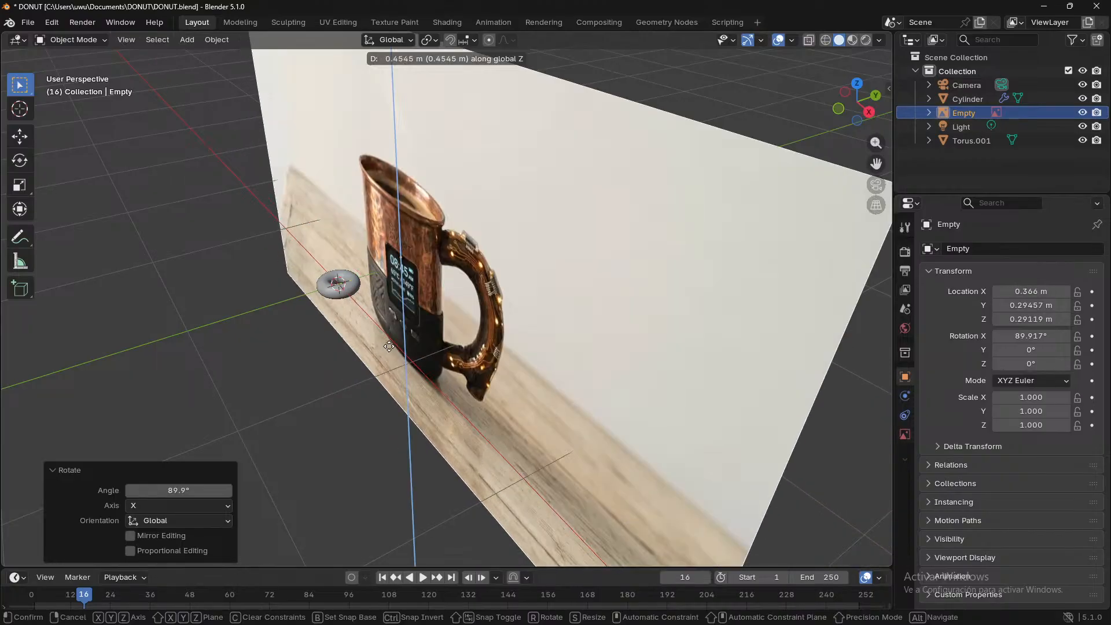
key("y")
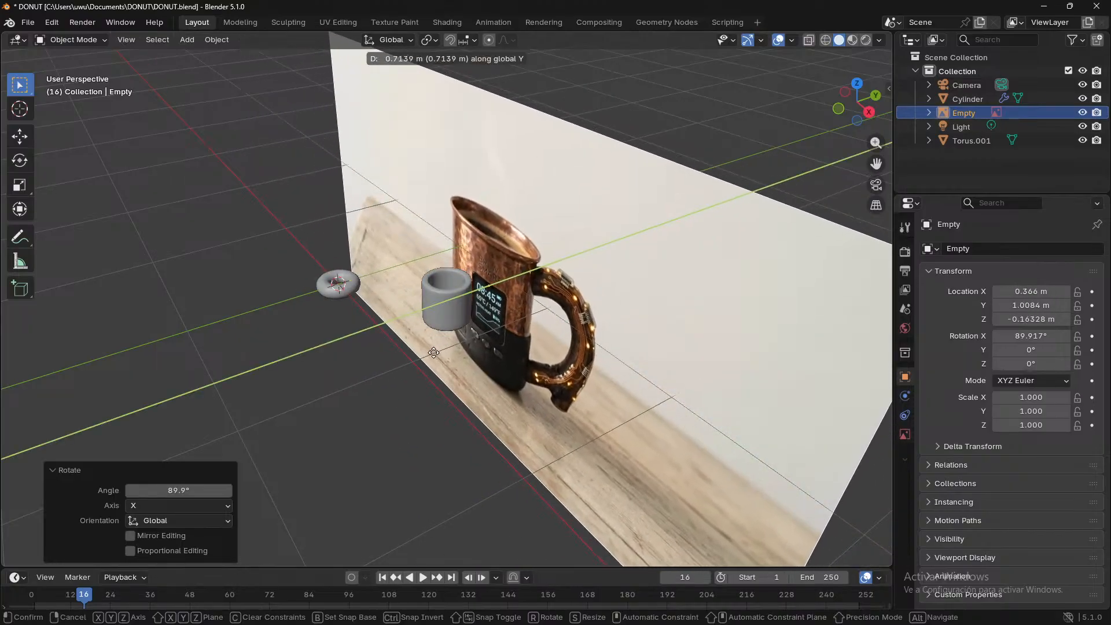
key("ctrl")
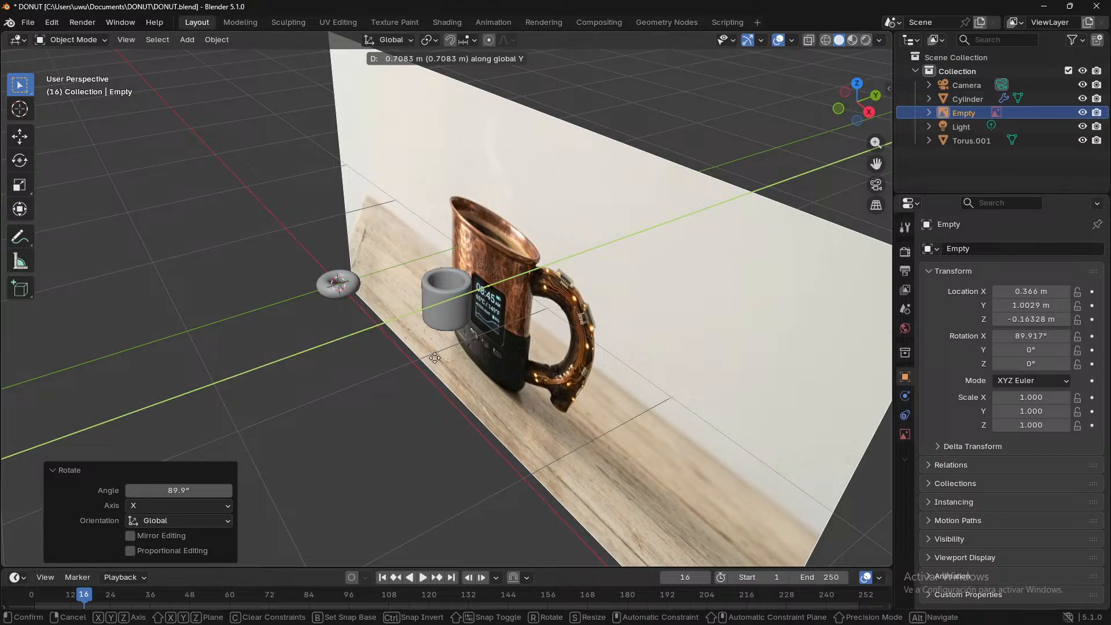
left_click(434, 358)
- Scale the mug reference image down uniformly to about 0.284 and raise it about 0.18 m along the global Z axis
middle_click_drag(434, 358, 532, 352)
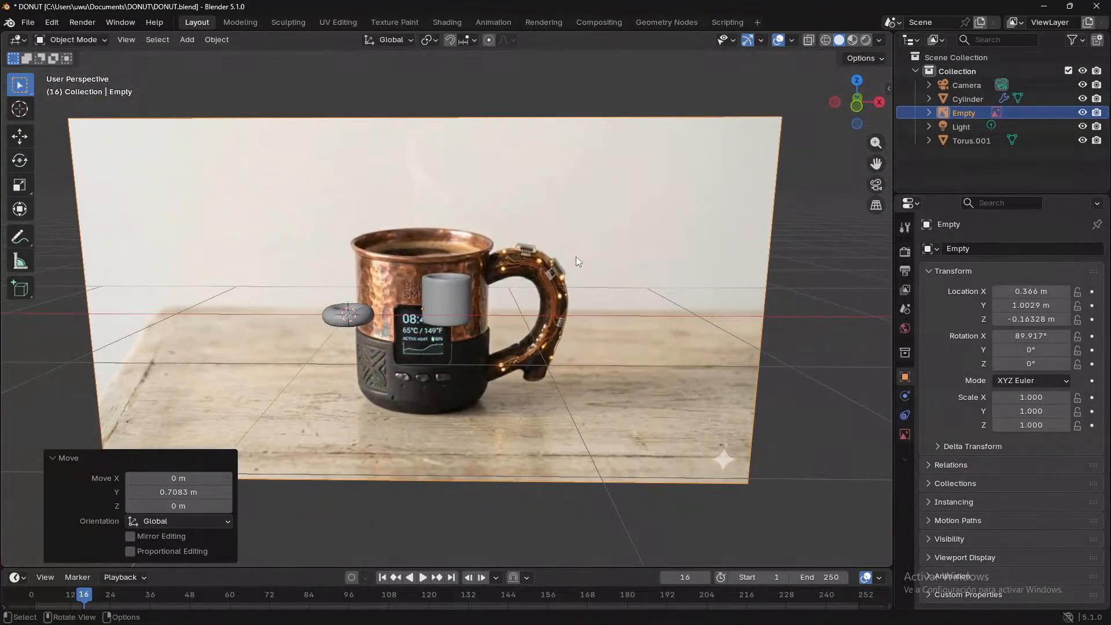
key("s")
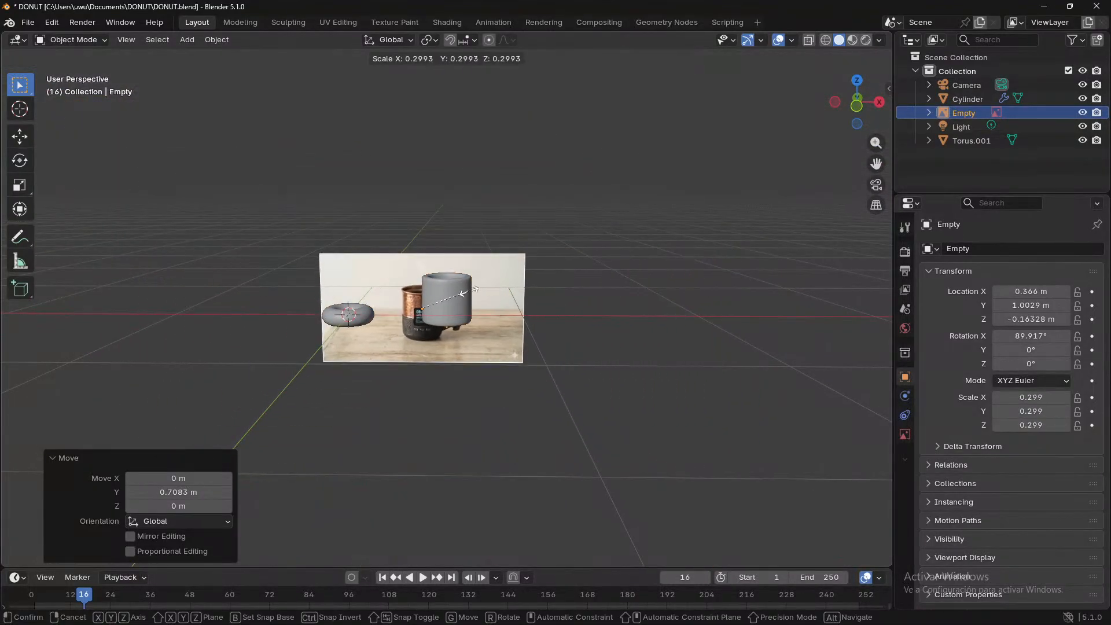
left_click(473, 300)
key("g")
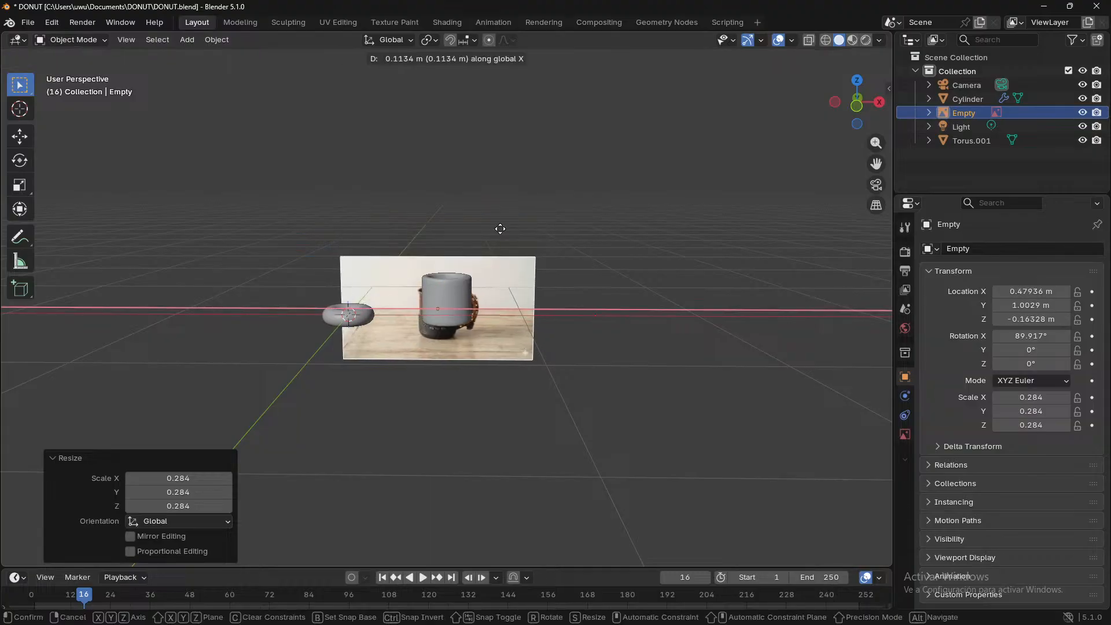
key("z")
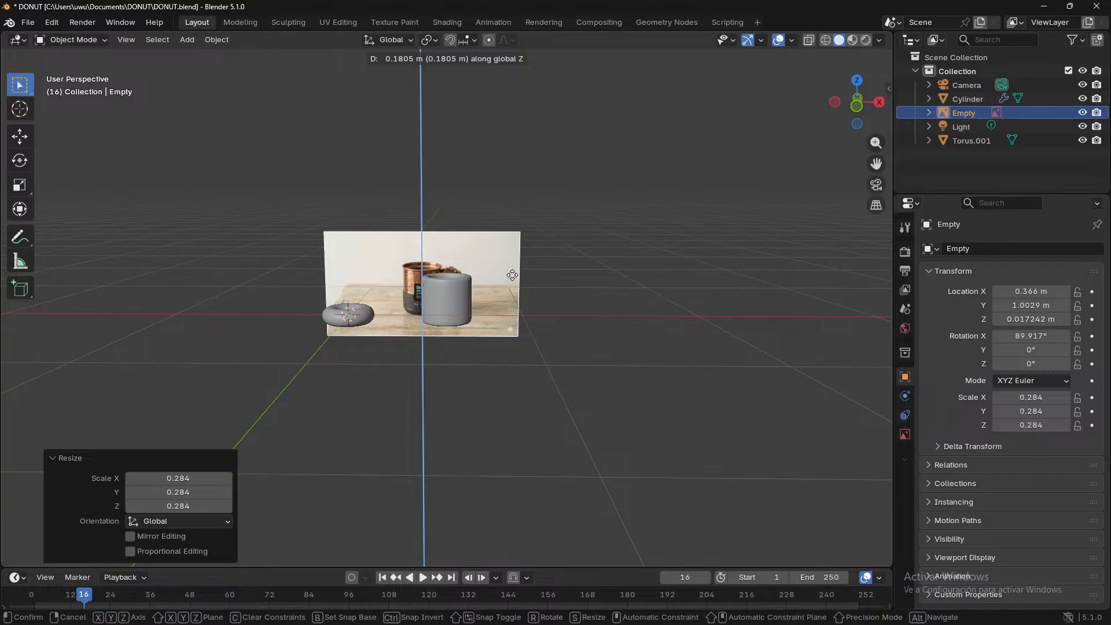
left_click(513, 275)
- Bring the mug reference image about 0.30 m closer to the cylinder in the negative Y direction
middle_click_drag(567, 286, 552, 362)
scroll(473, 342, "up", 7)
scroll(758, 286, "down", 5)
key("g")
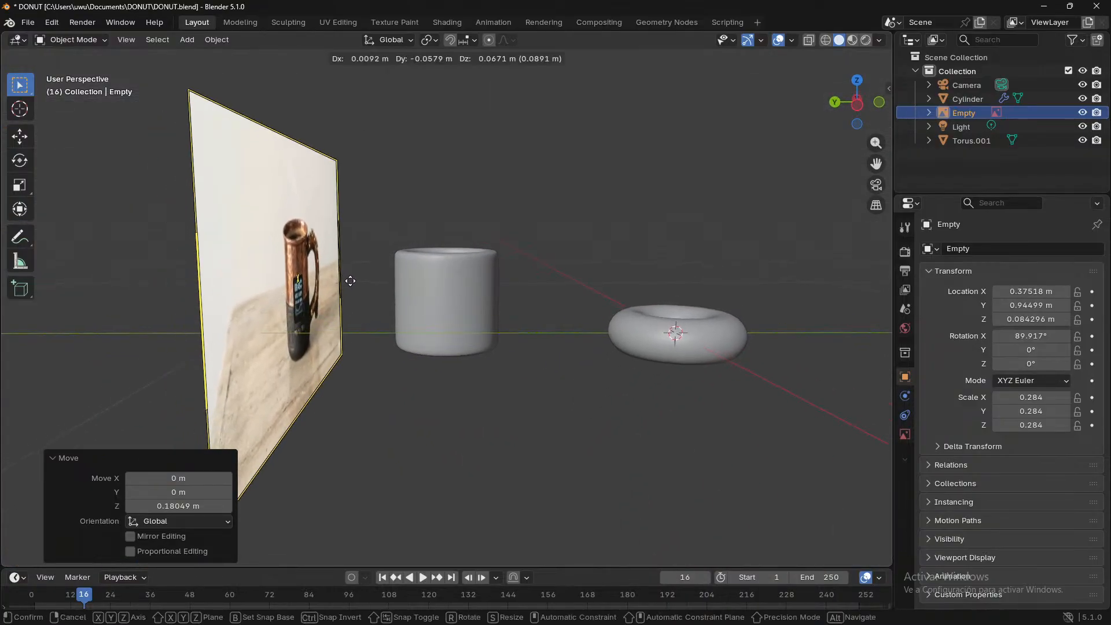
key("y")
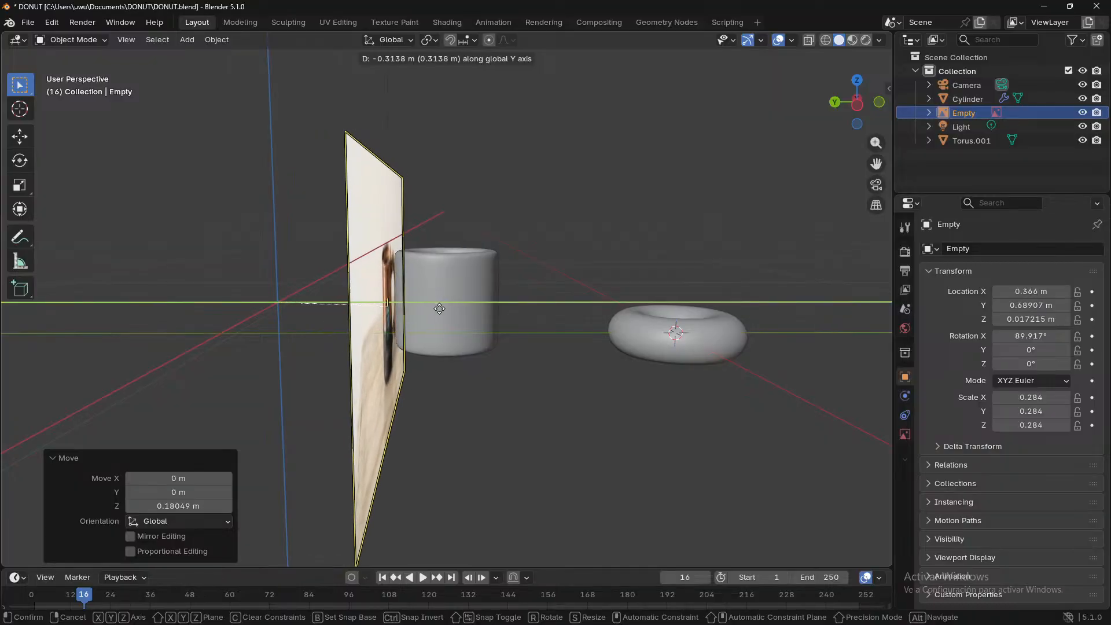
left_click(438, 303)
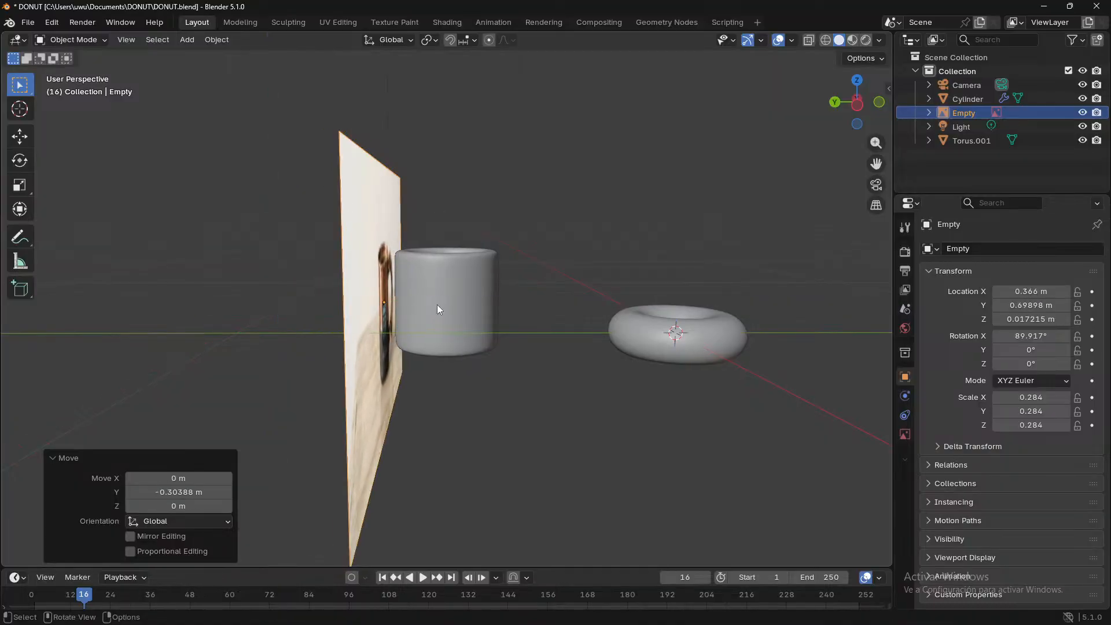
- Shift the mug reference image about 0.20 m along the global X axis so the pictured mug sits behind the cylinder
middle_click_drag(436, 304, 369, 359)
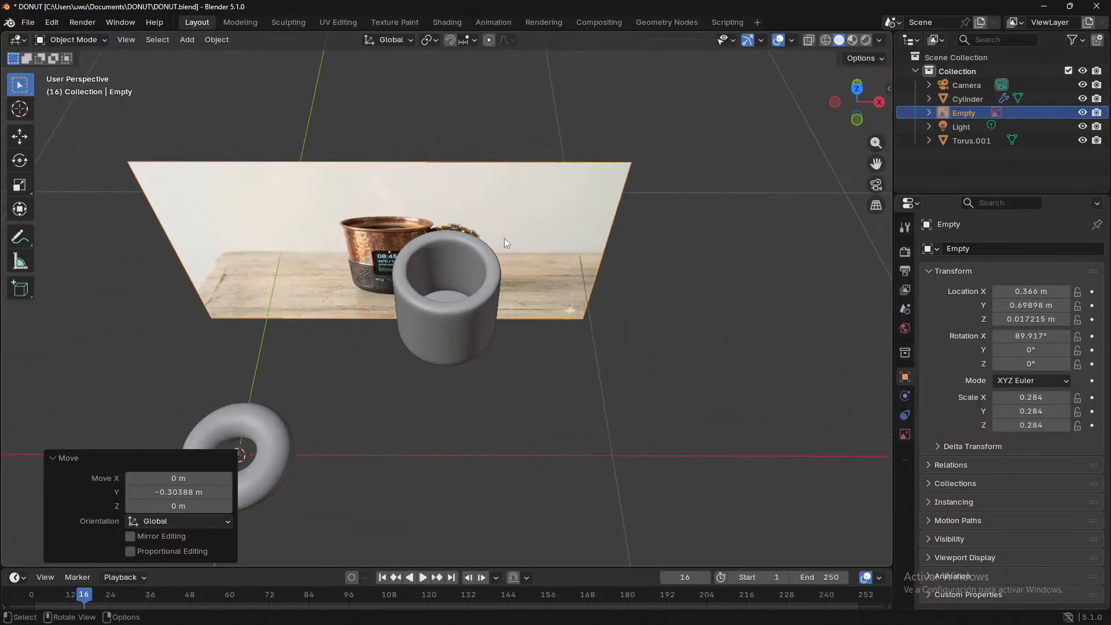
mouse_move(504, 238)
middle_mouse_down()
mouse_move(515, 236)
mouse_move(505, 237)
middle_mouse_up()
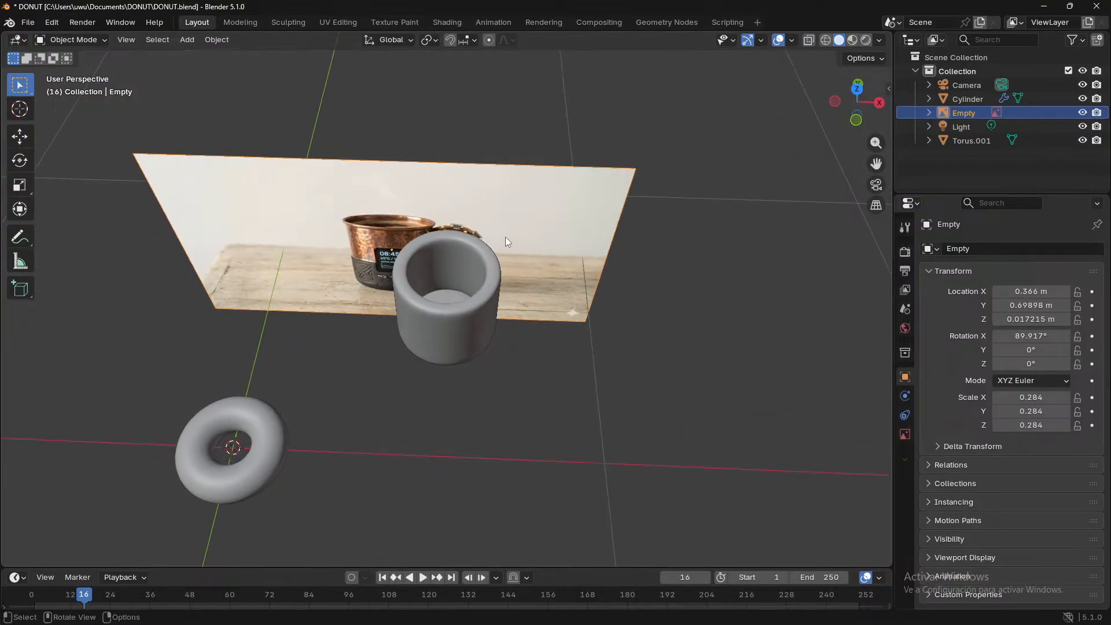
key("g")
key("x")
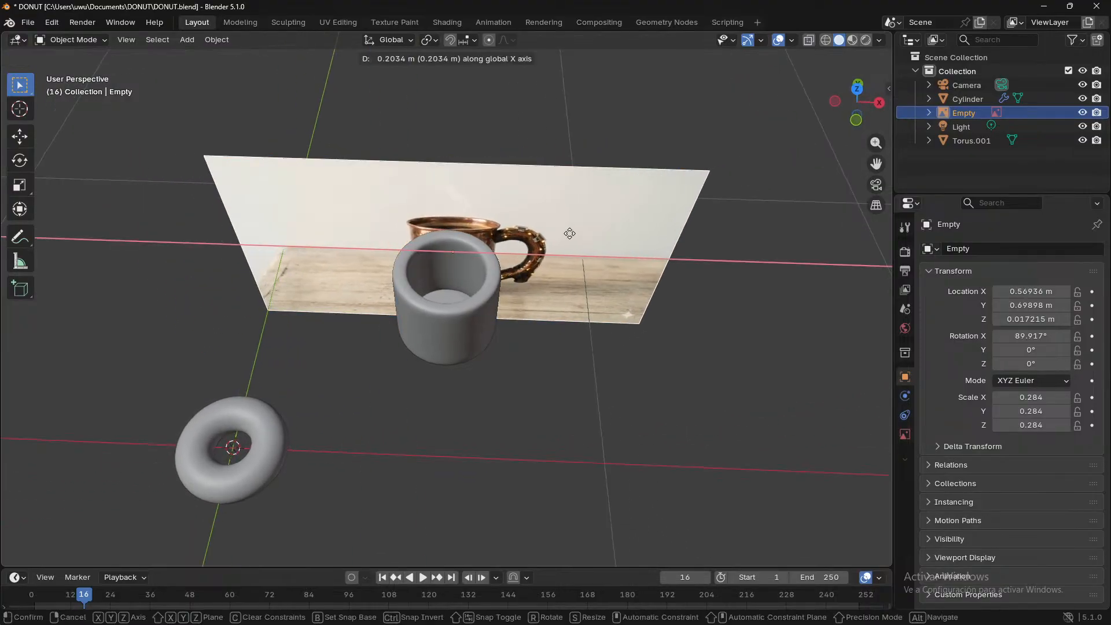
left_click(568, 233)
- In front orthographic view, move the mug reference image about 0.30 m along X and 0.02 m up so the pictured mug stands beside the cylinder
middle_click_drag(568, 234, 665, 368)
left_click(864, 115)
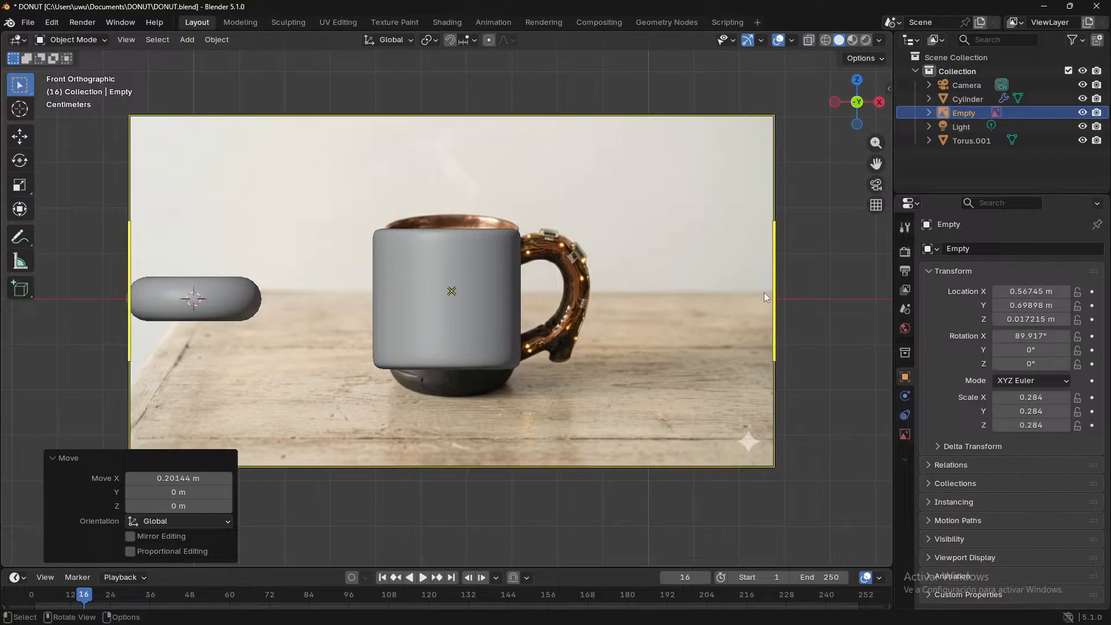
left_click(644, 317)
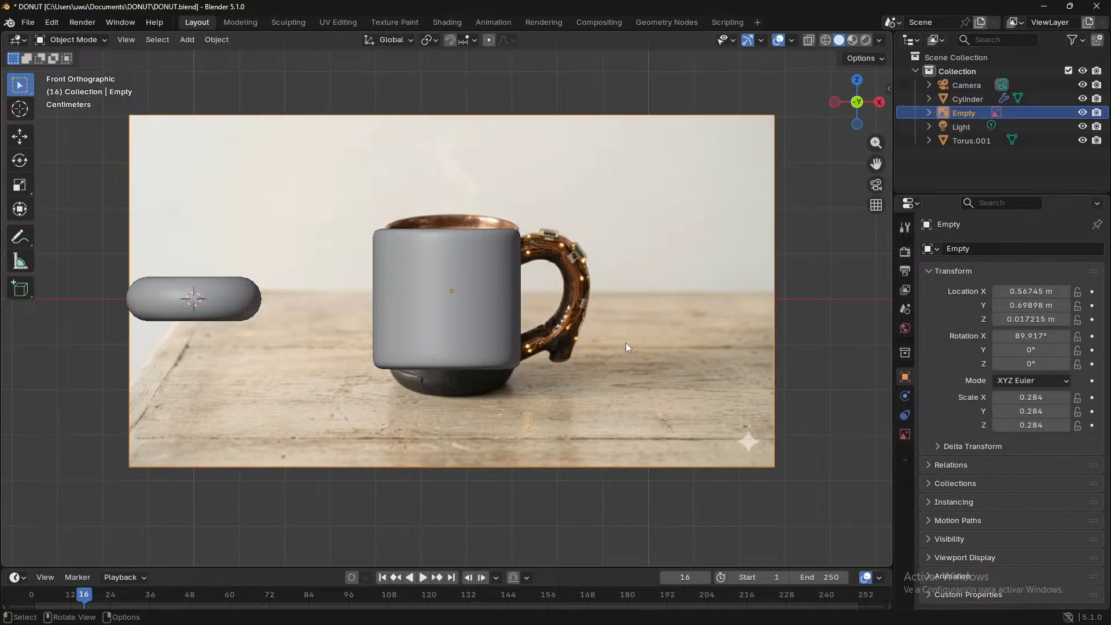
key("KP_5")
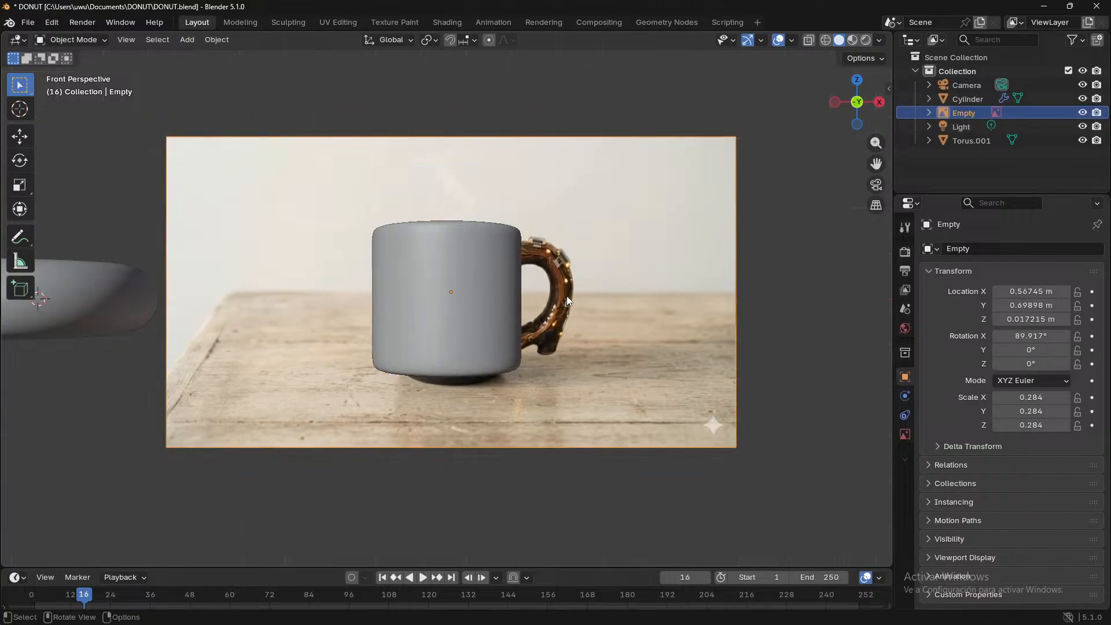
middle_click_drag(677, 252, 675, 293)
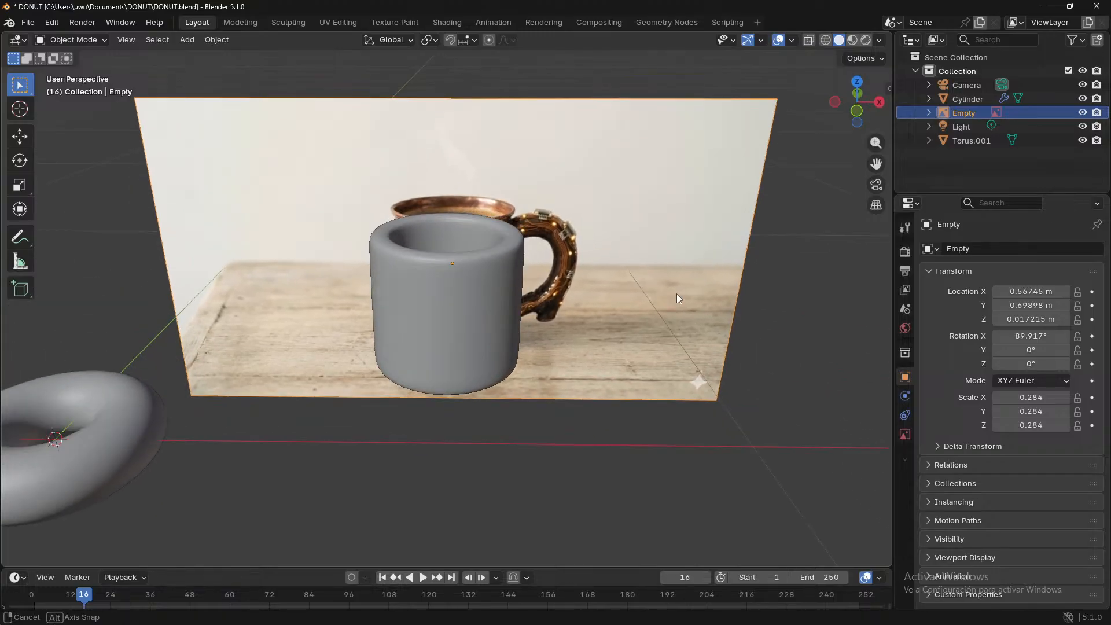
left_click(856, 111)
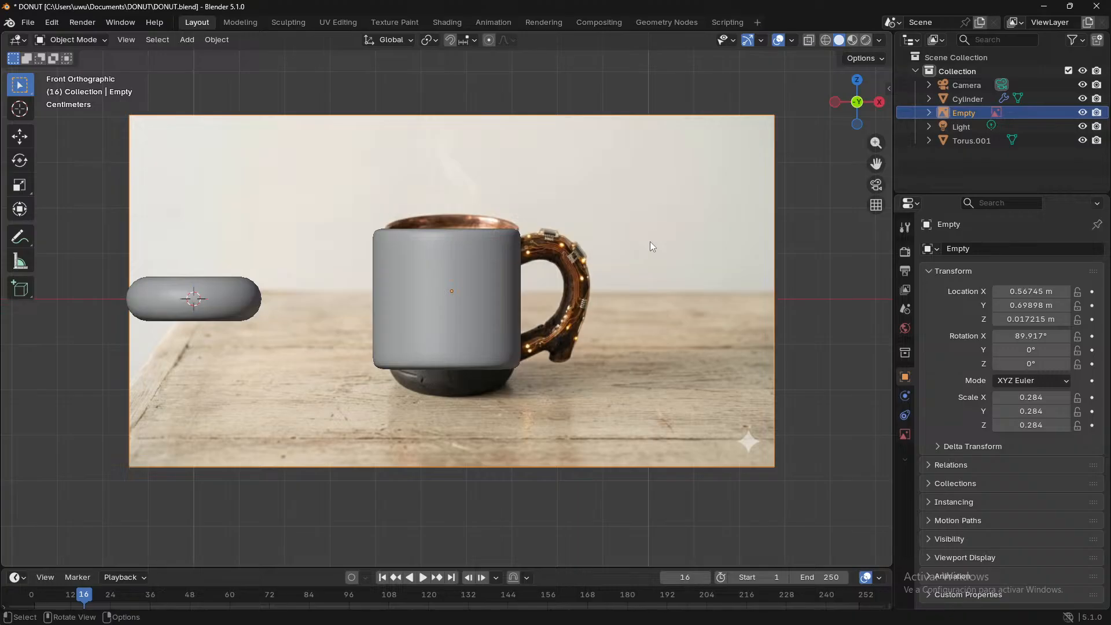
key("g")
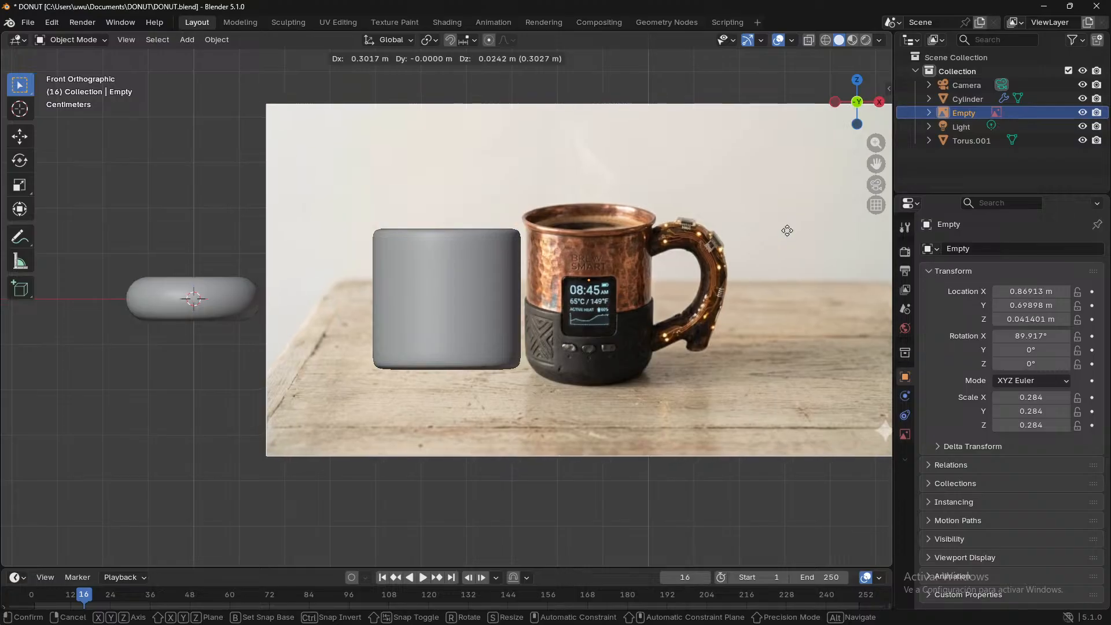
left_click(785, 233)
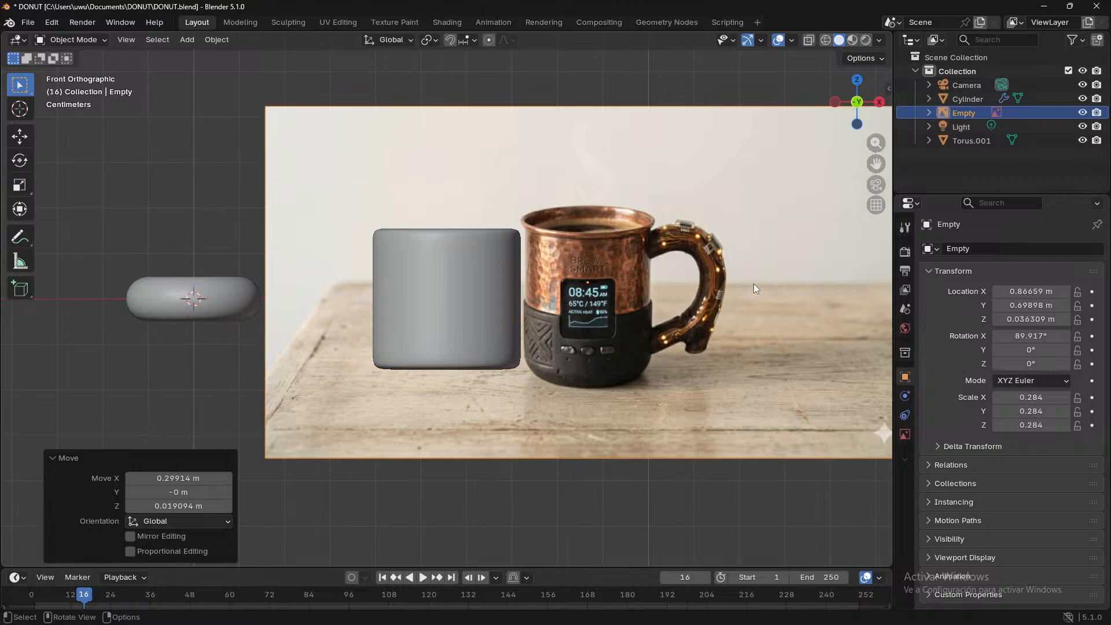
- Examine how the mug reference image and the cylinder line up from several angles and distances
scroll(753, 284, "up", 3)
middle_click_drag(753, 283, 723, 300)
scroll(762, 332, "down", 3)
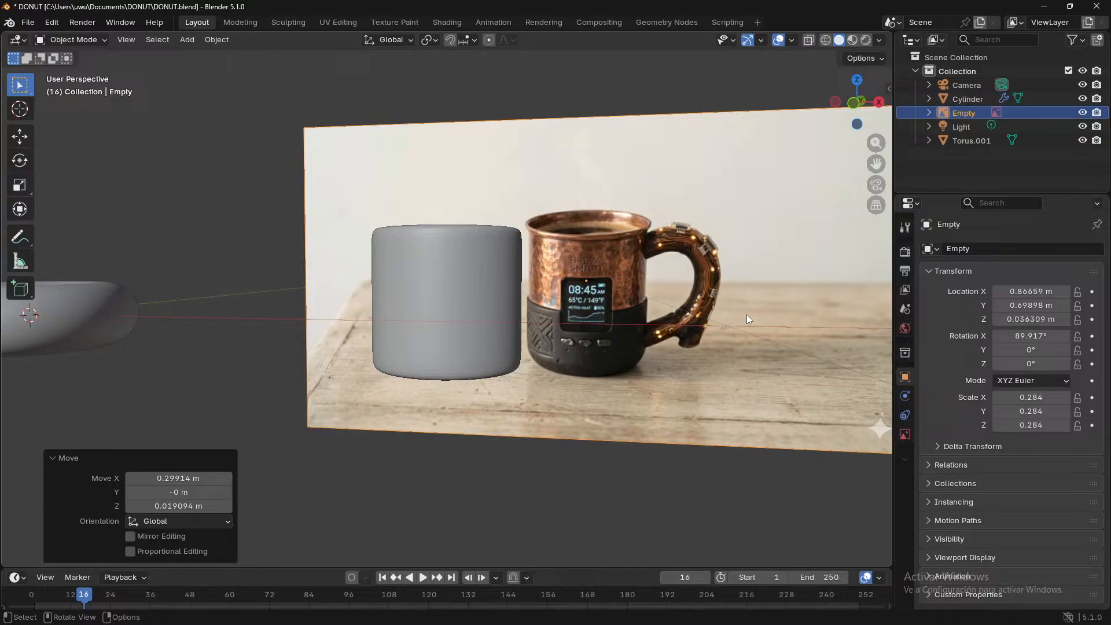
scroll(746, 319, "down", 5)
scroll(636, 278, "up", 7)
middle_click_drag(450, 338, 394, 369)
left_click(390, 371)
scroll(388, 372, "up", 3)
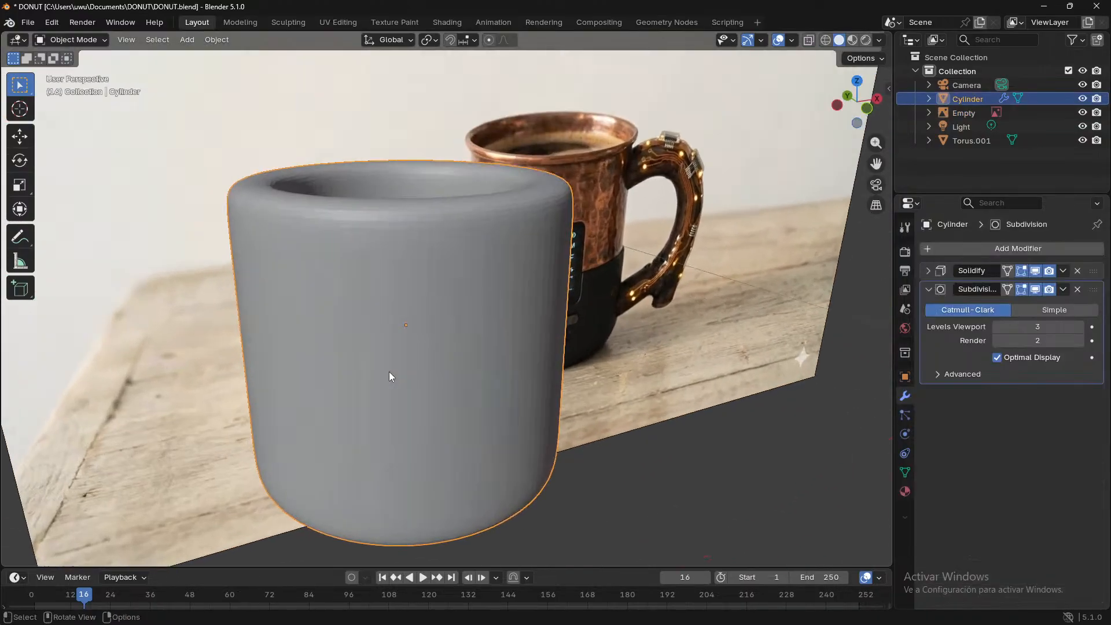
scroll(389, 371, "down", 4)
middle_click_drag(332, 387, 450, 384)
scroll(450, 384, "down", 2)
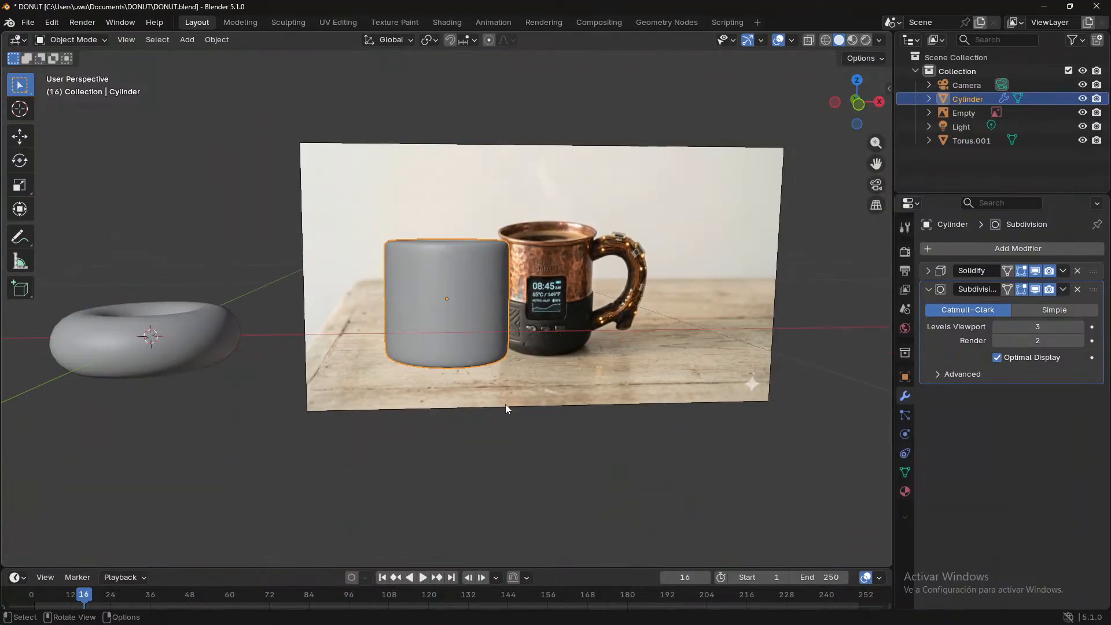
left_click(653, 433)
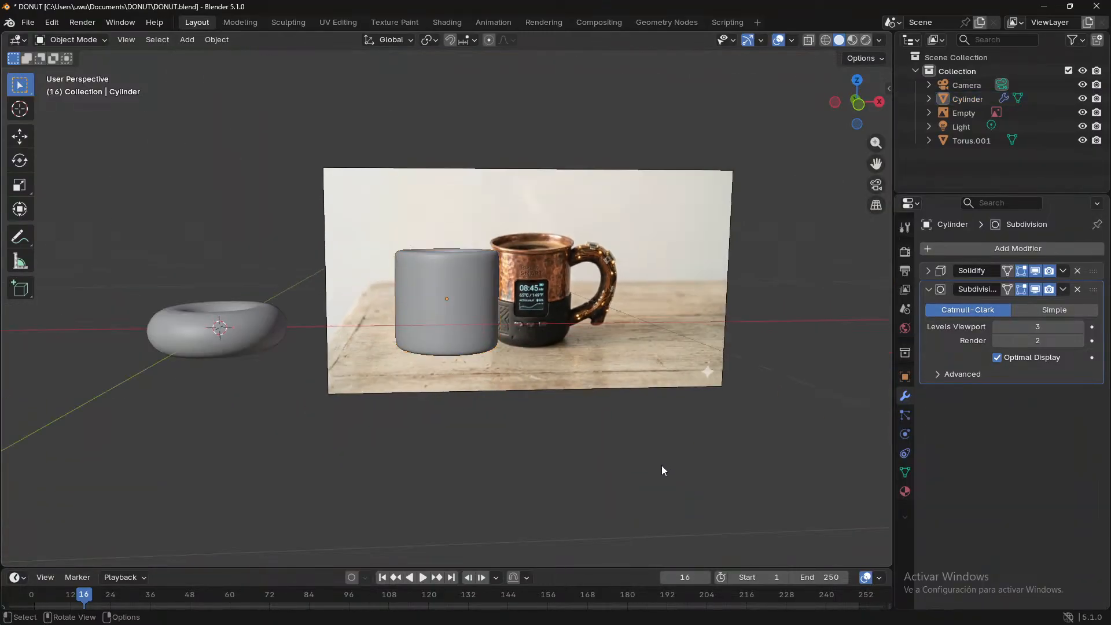
middle_click_drag(661, 465, 641, 475)
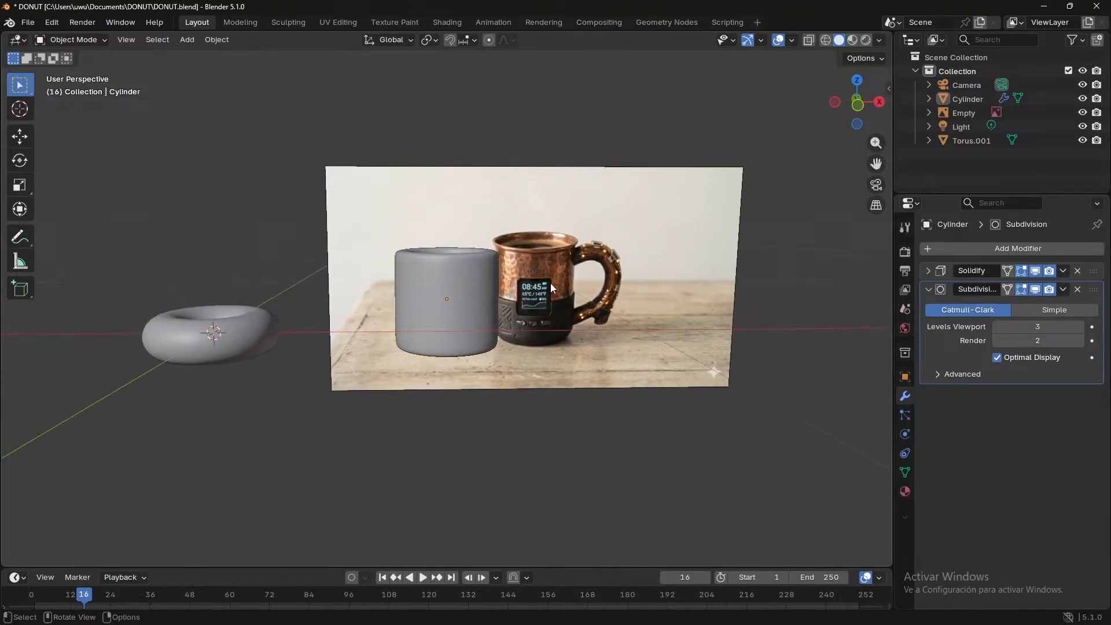
left_click(460, 287)
key("Tab")
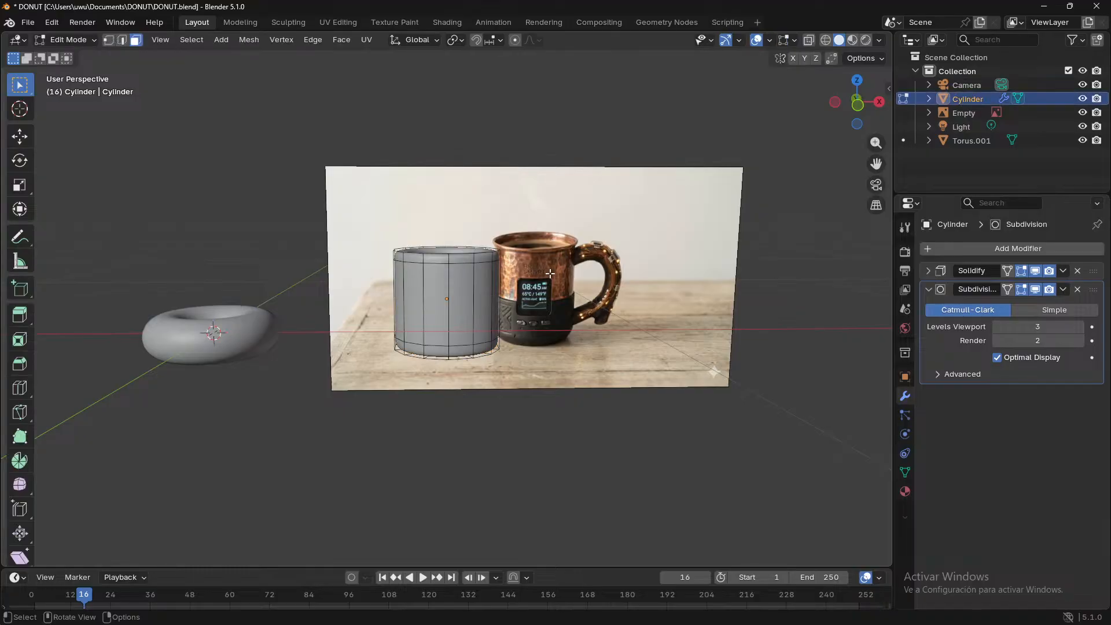
key("Tab")
key("Tab")
middle_click_drag(558, 283, 571, 305)
scroll(575, 303, "up", 2)
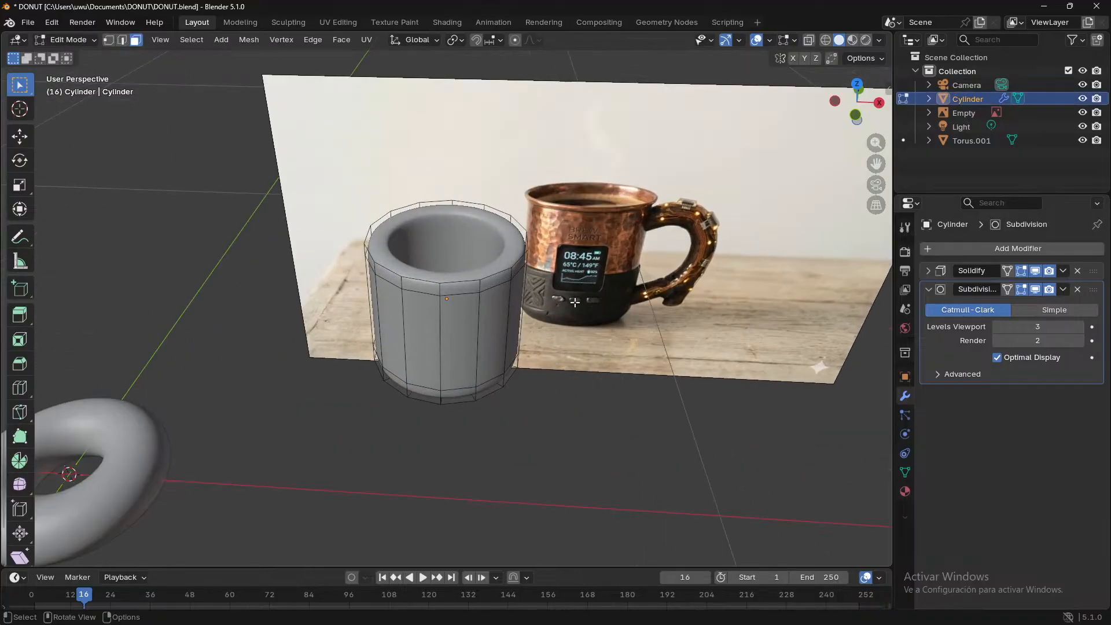
scroll(607, 294, "up", 3)
middle_click_drag(642, 301, 660, 282)
key("Tab")
- Shift the mug reference image about 0.09 m along the global X axis, away from the cylinder
left_click(652, 252)
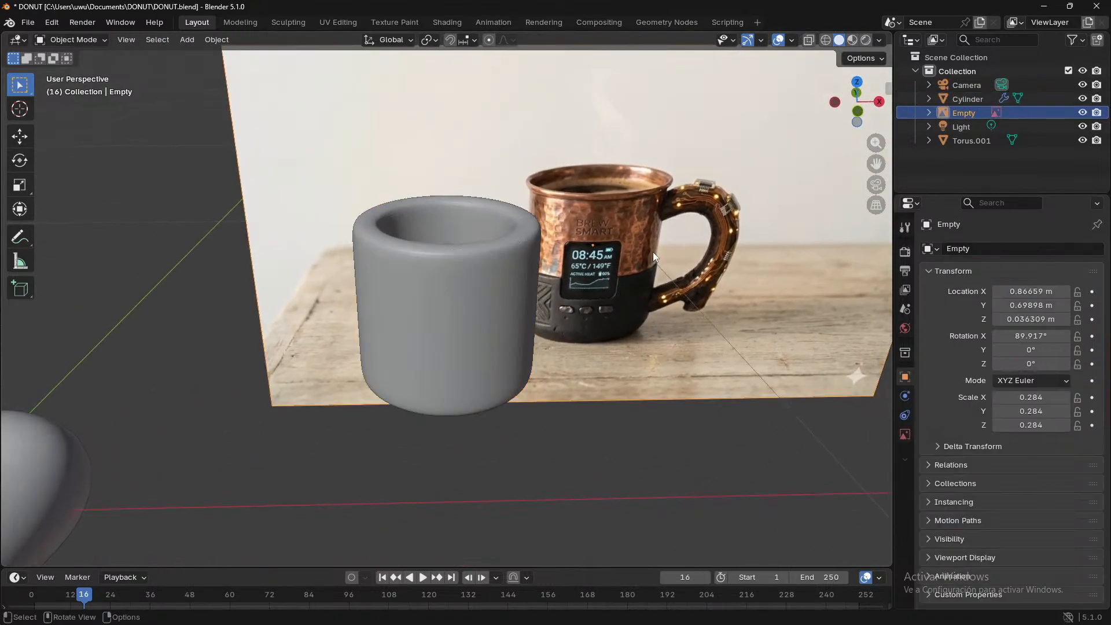
key("g")
key("x")
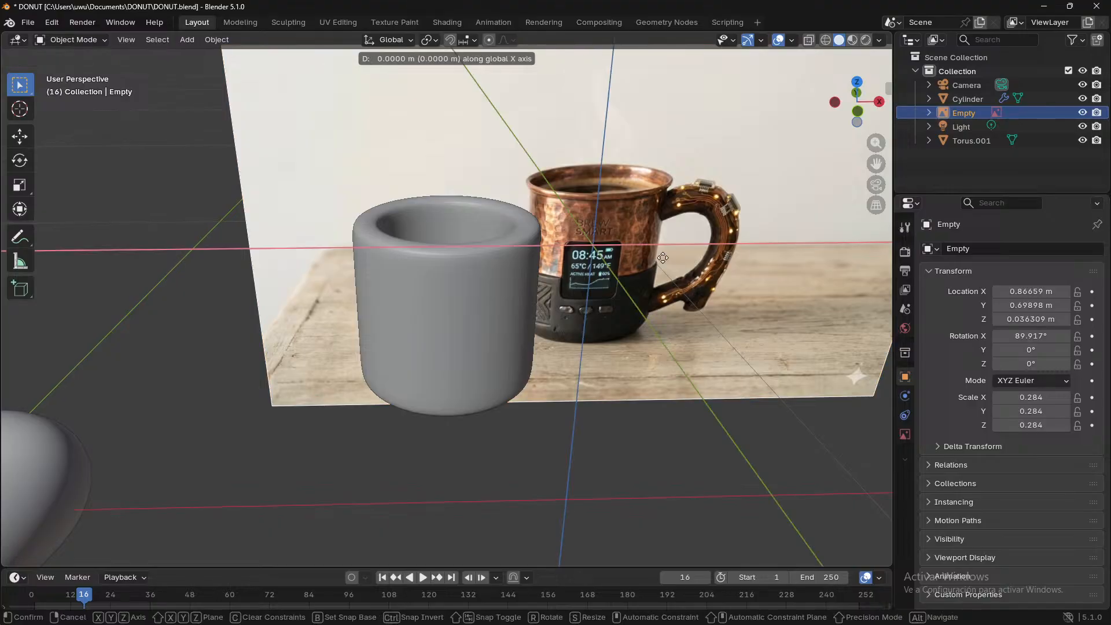
left_click(705, 256)
middle_click_drag(632, 338, 646, 325)
middle_click_drag(655, 338, 672, 376)
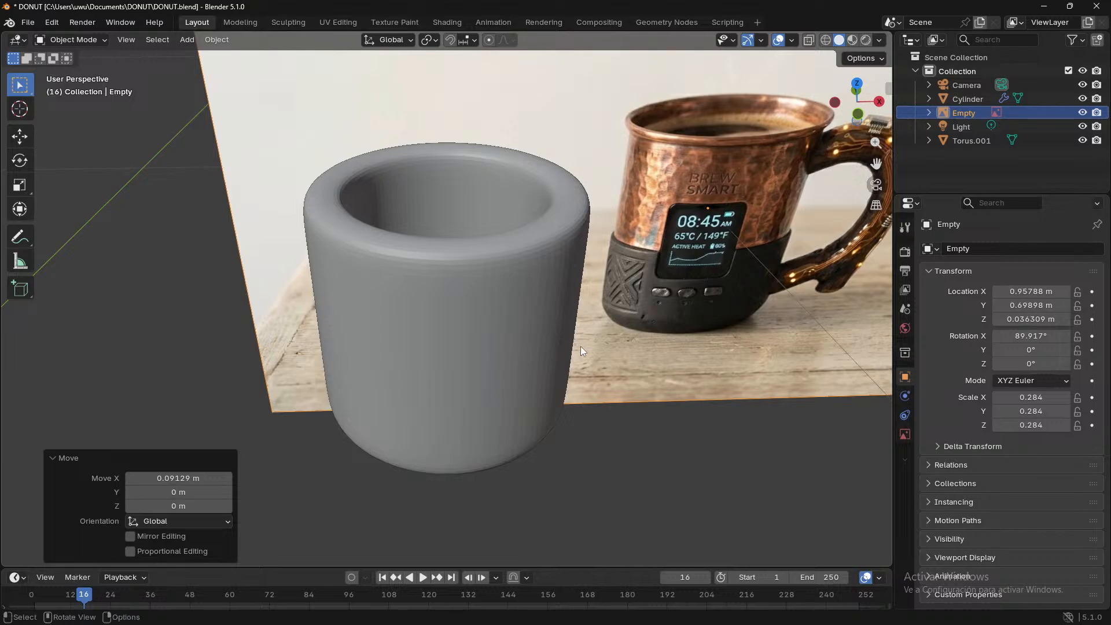
- In Edit Mode with edge selection, select the cylinder's top rim edge loop and switch to the front orthographic view
left_click(488, 240)
key("Tab")
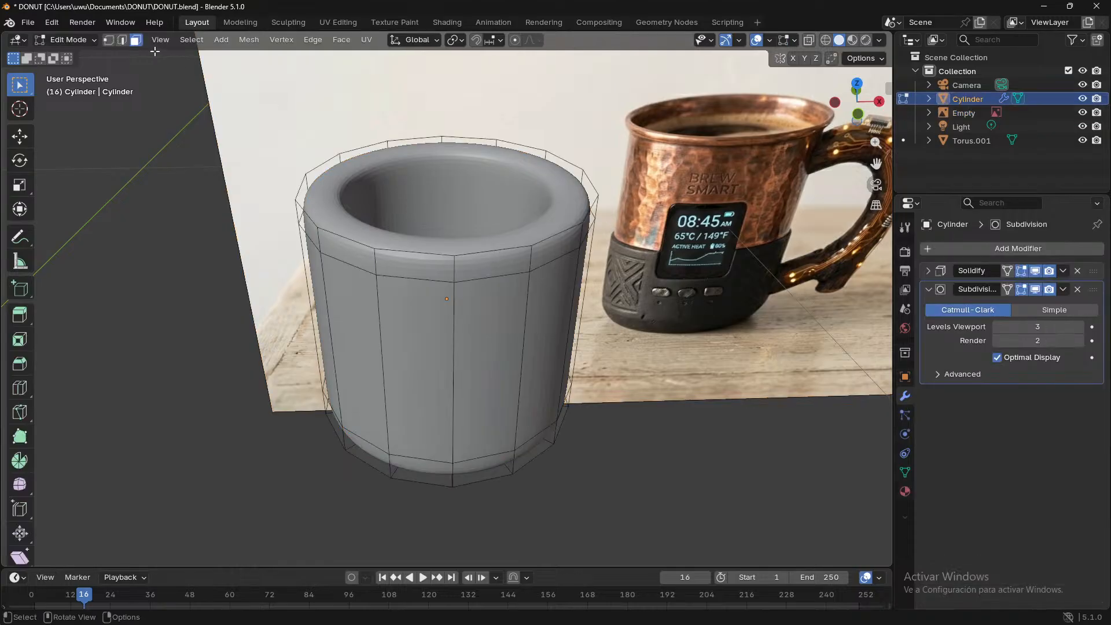
key("2")
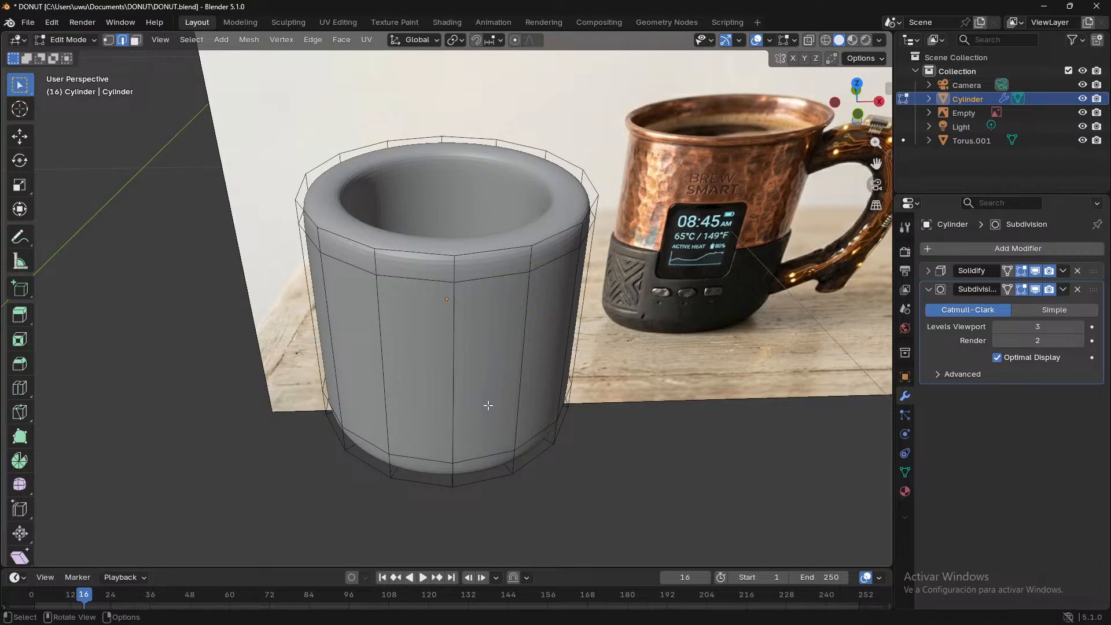
left_click(476, 253, "alt")
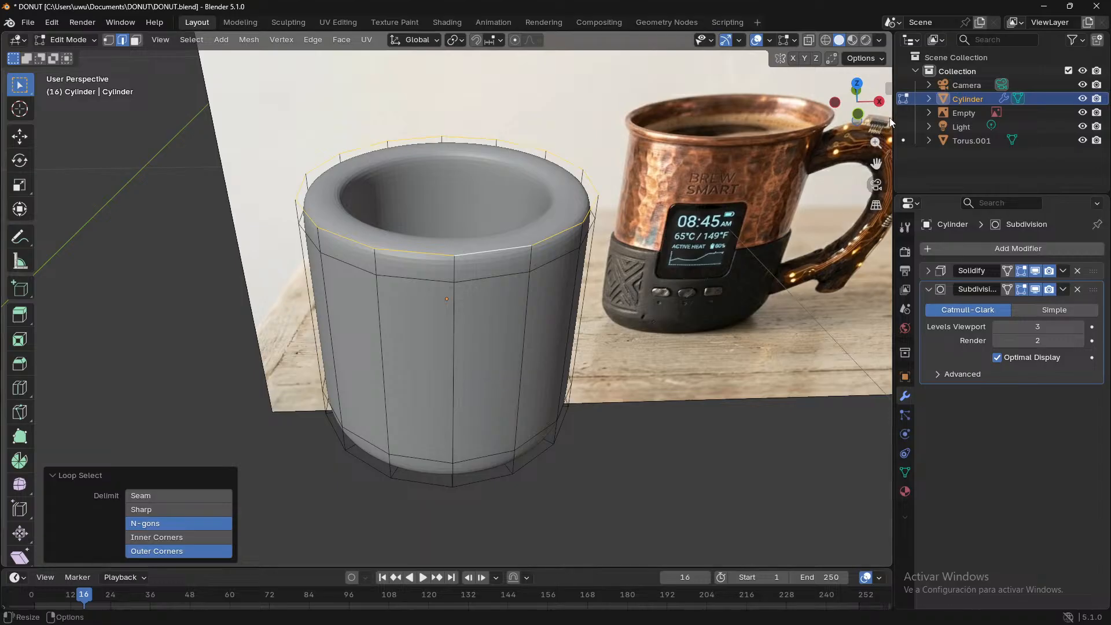
left_click(857, 114)
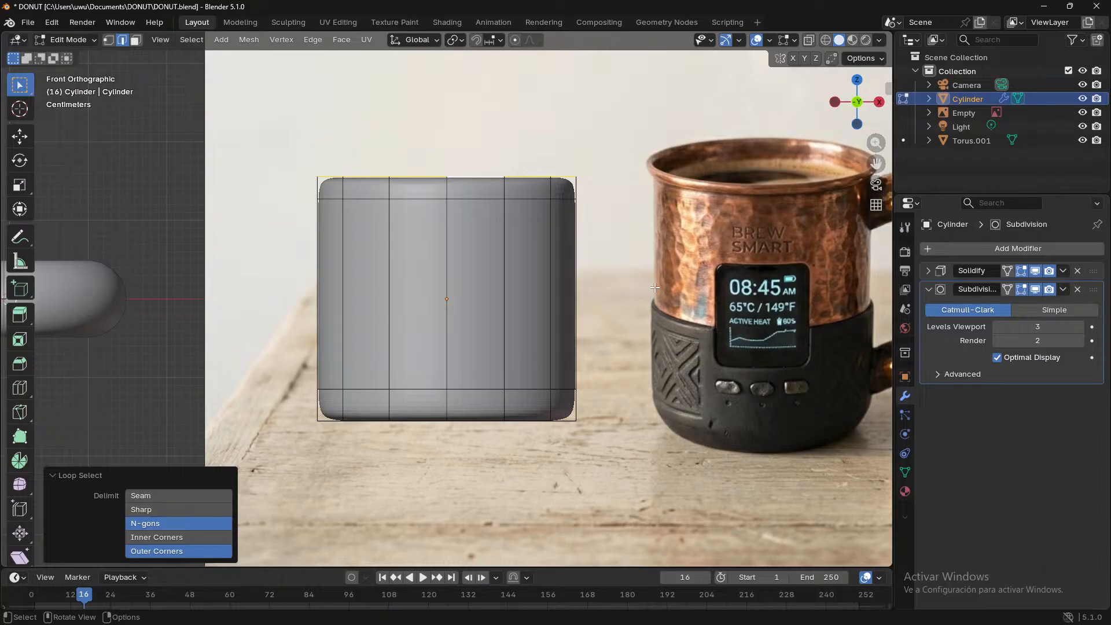
- Try scaling the top rim loop to about 1.08 and the loop just below it to about 1.59, undoing each
key("s")
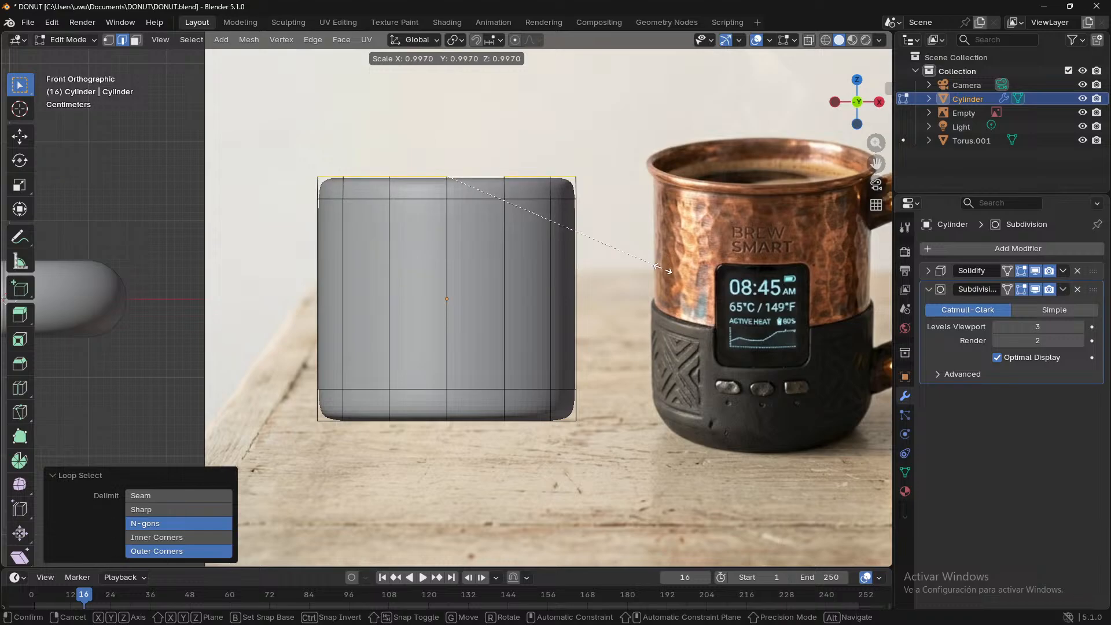
left_click(670, 311)
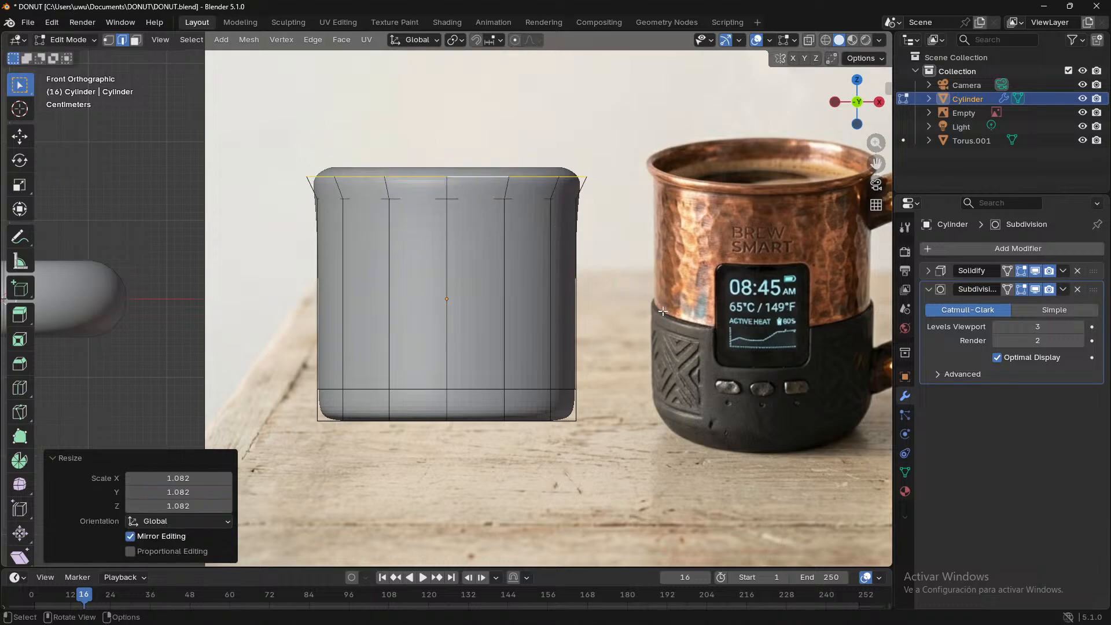
key("ctrl+z")
left_click(469, 198, "alt")
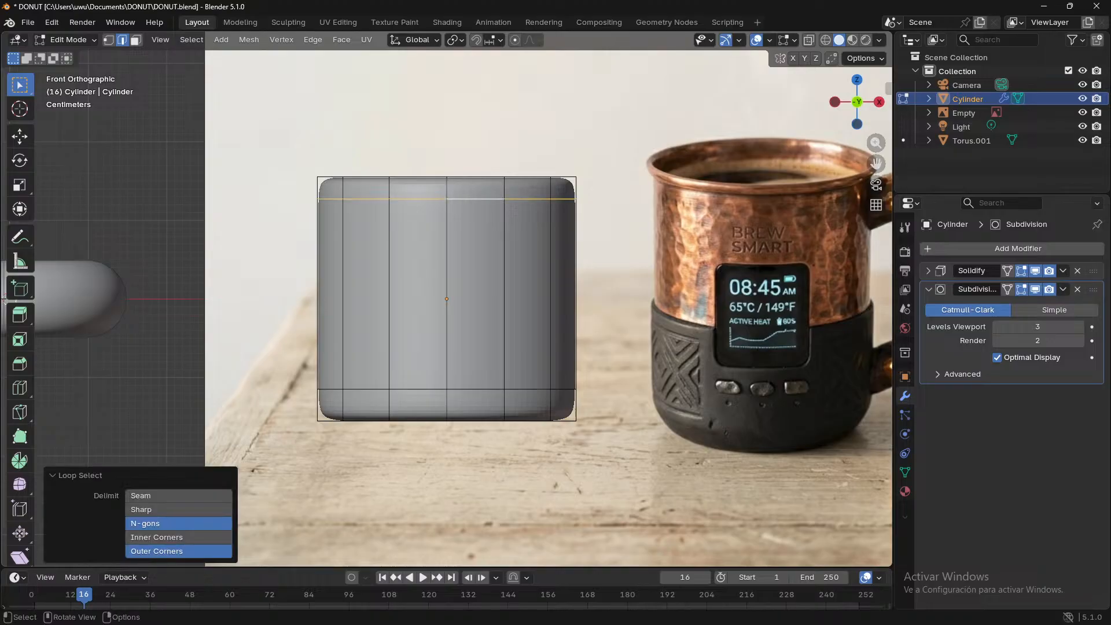
key("s")
left_click(502, 224)
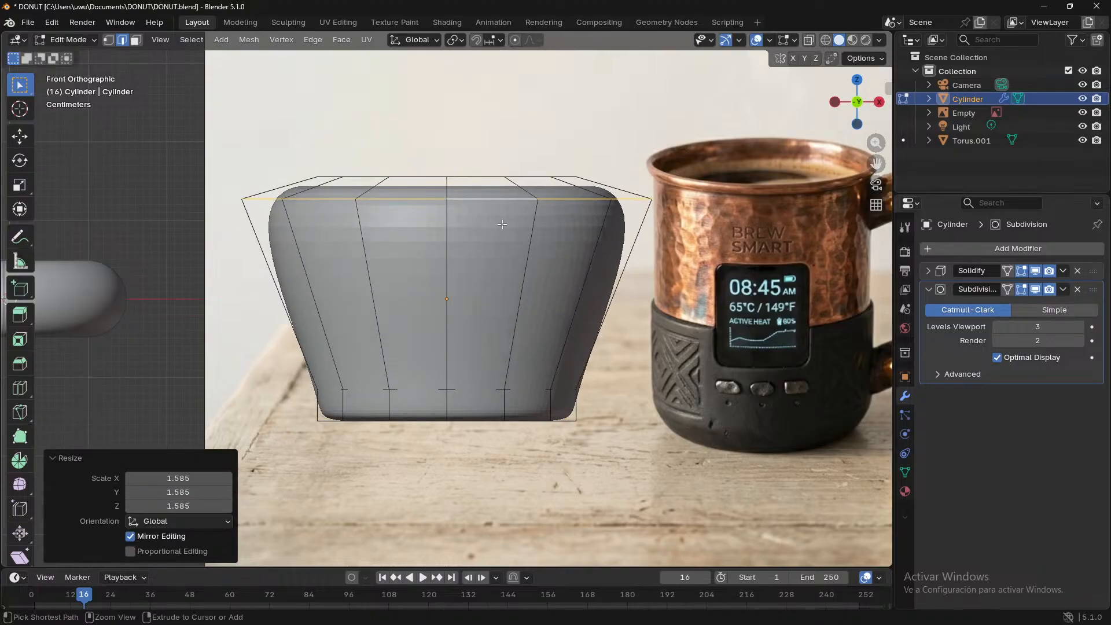
key("ctrl+z")
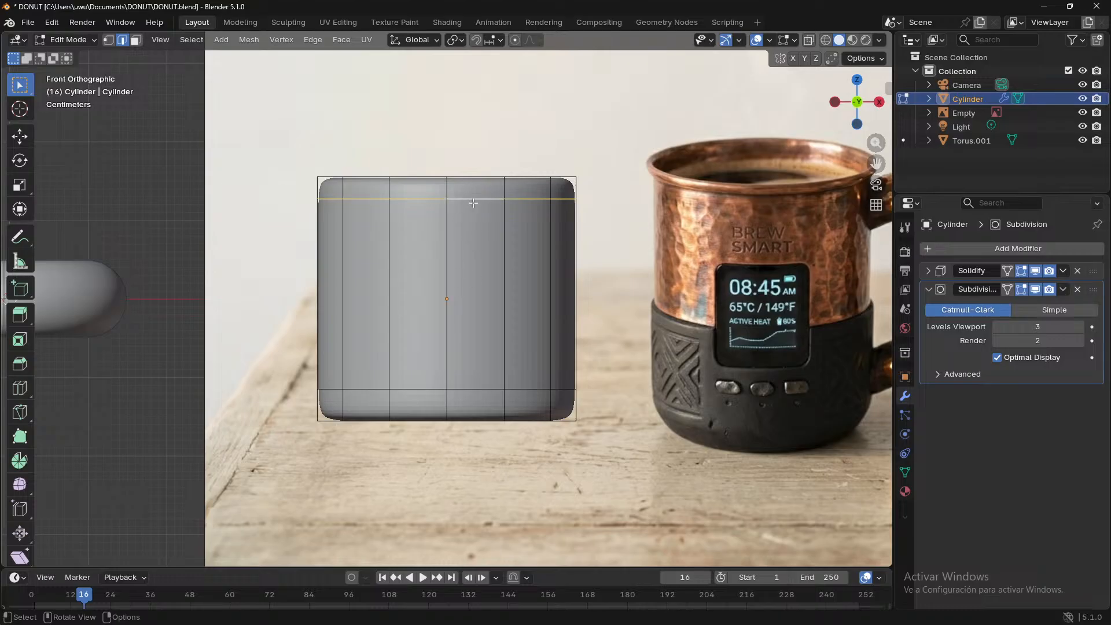
- Select the horizontal edge loop just above the cylinder's base and raise it about 0.066 m along the global Z axis
left_click(499, 346)
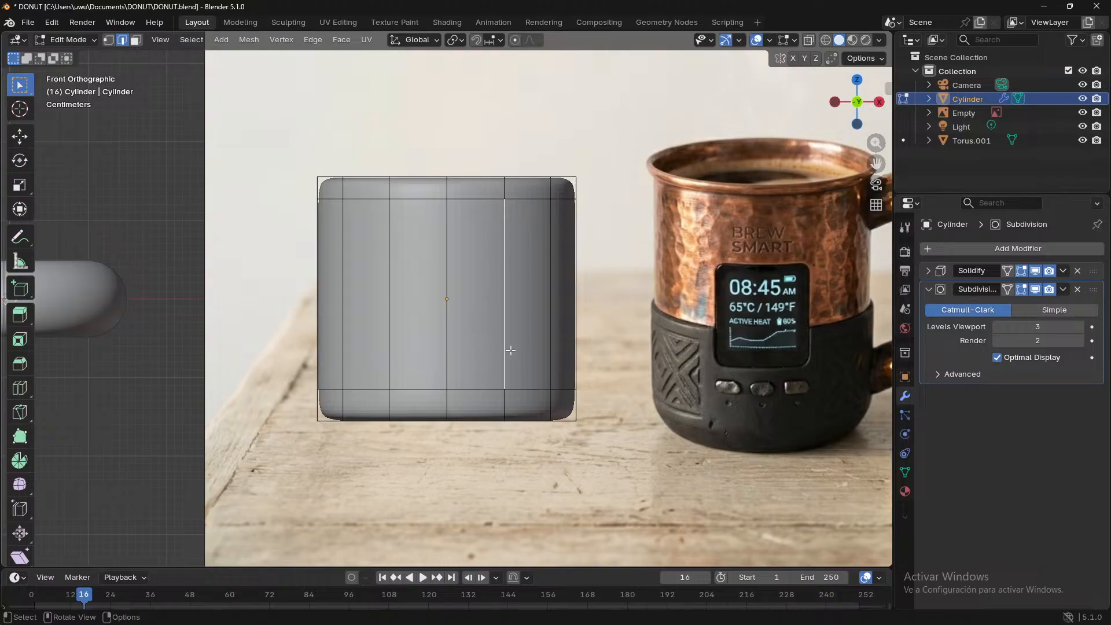
left_click(487, 391)
left_click(486, 390, "alt")
key("g")
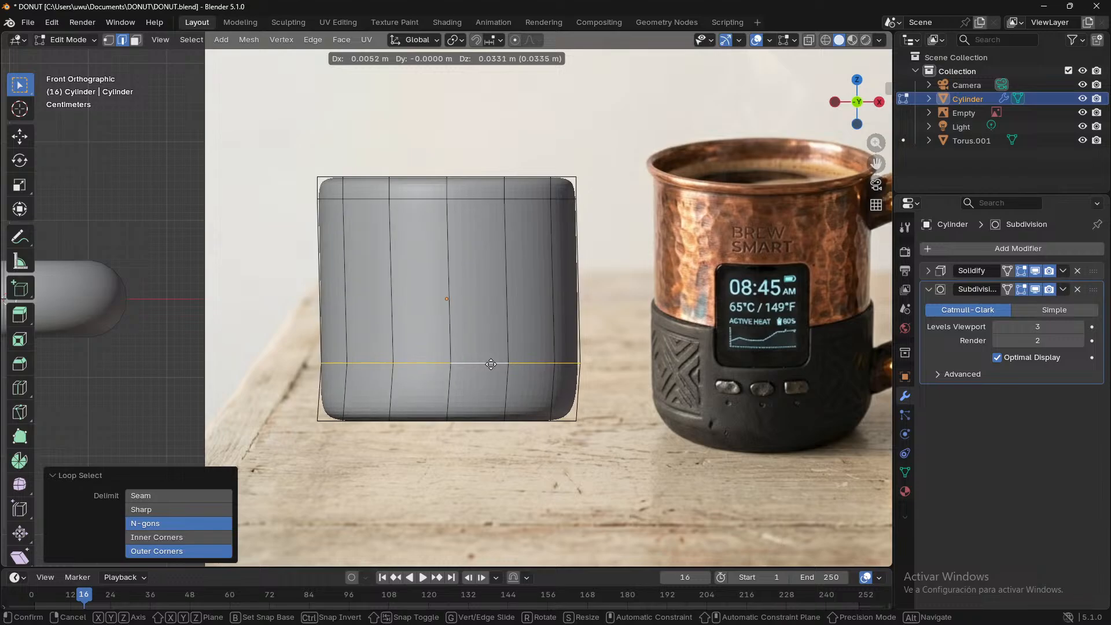
key("z")
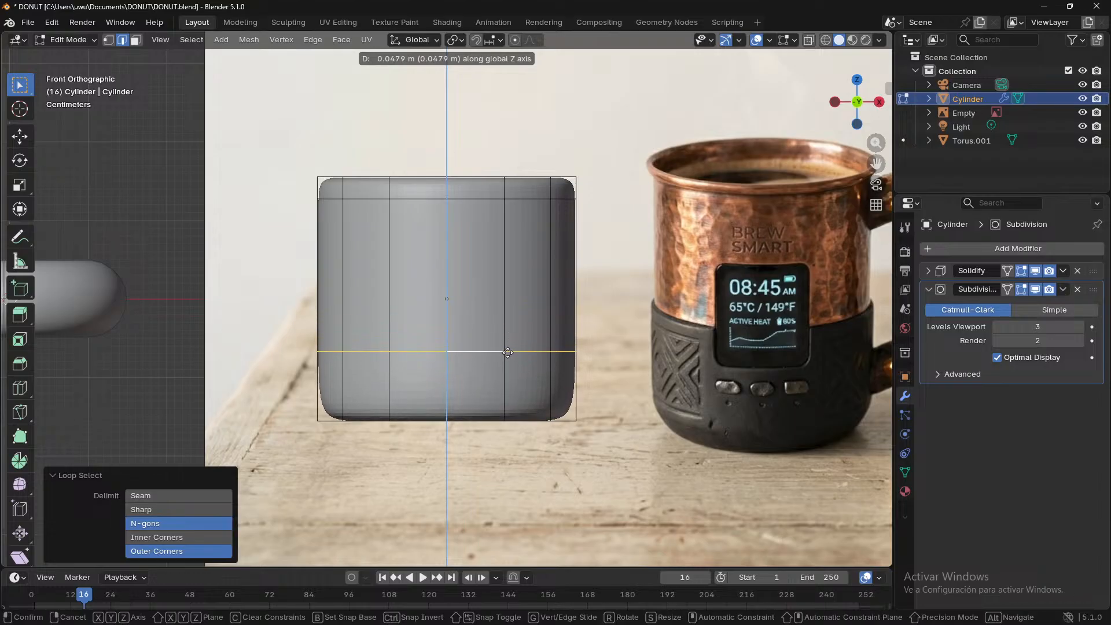
left_click(509, 338)
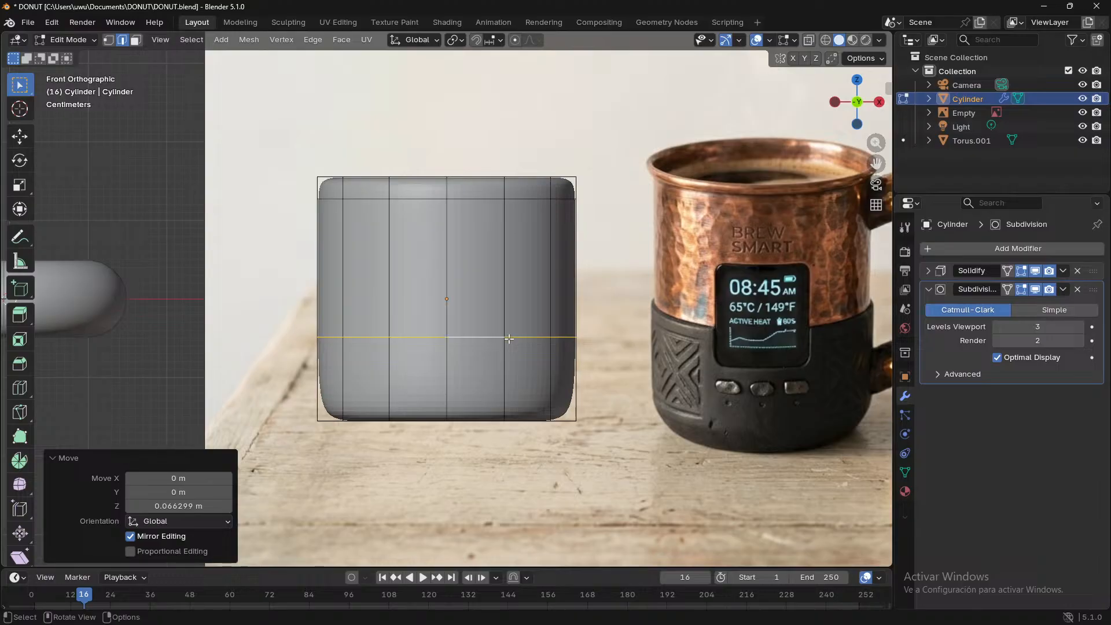
- Scale the raised lower edge loop up to about 1.168 to bulge the mug body, and clear the selection
key("s")
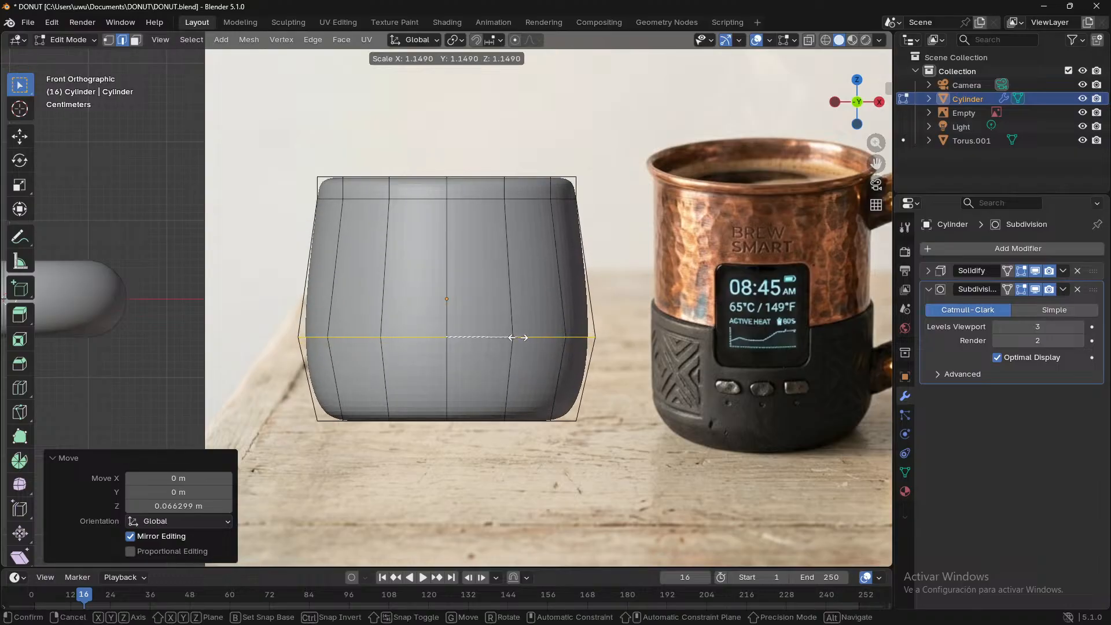
left_click(518, 337)
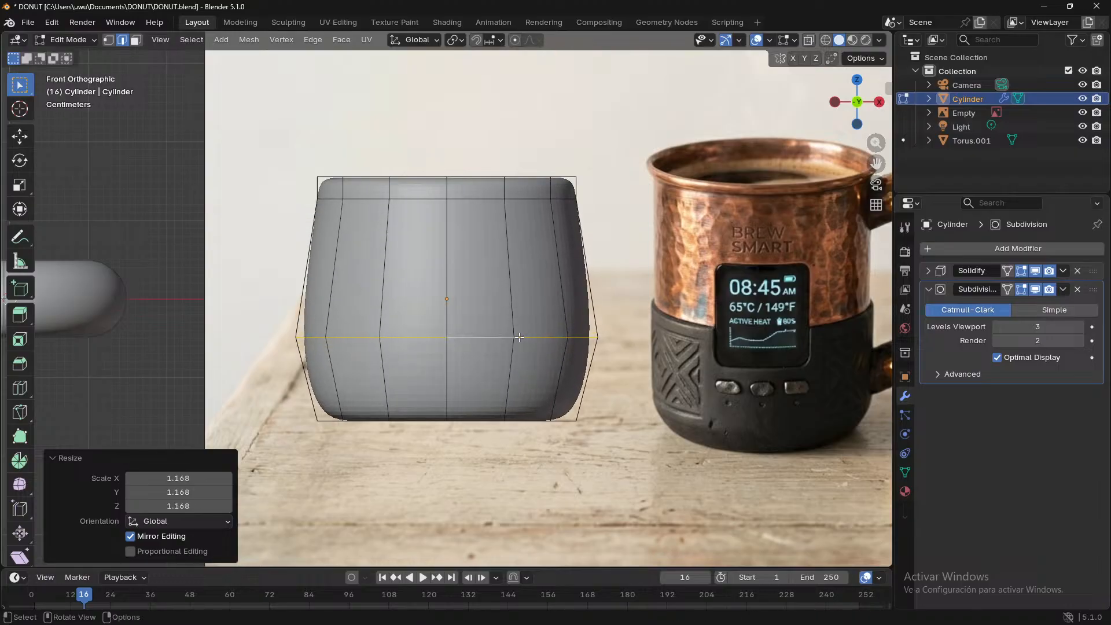
key("alt+a")
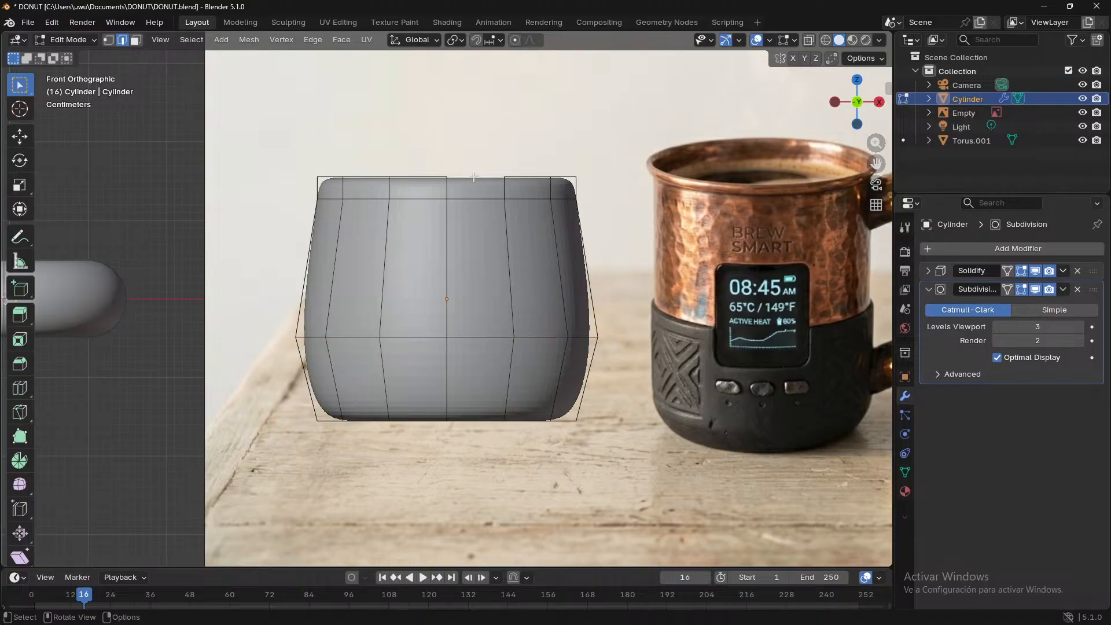
- Flare the mug's opening by scaling the top rim edge loop to about 1.192
left_click(474, 178, "alt")
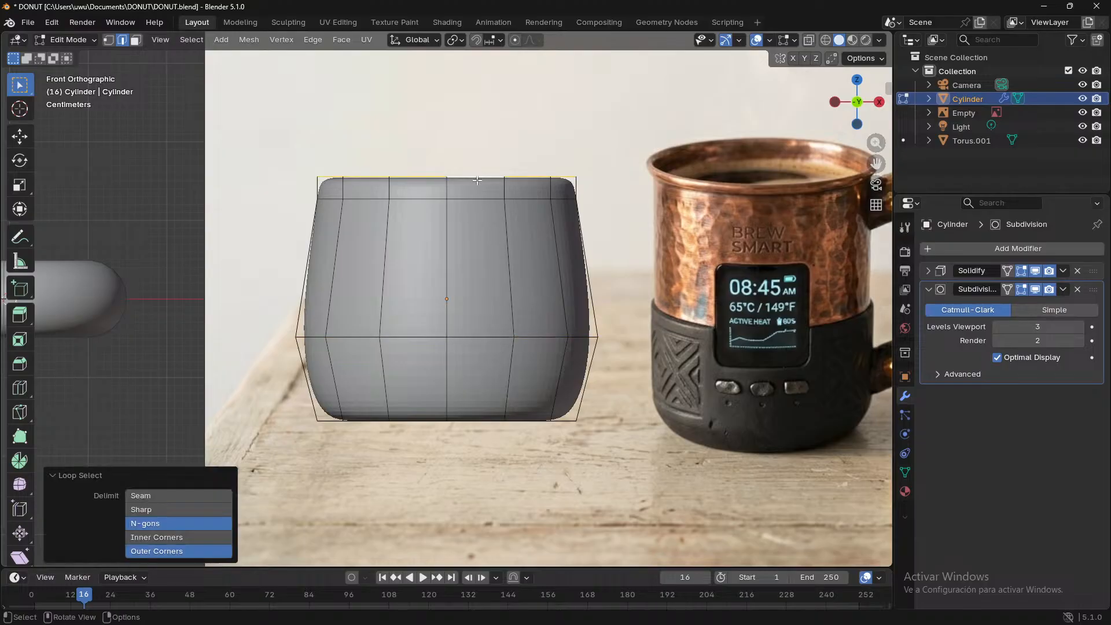
key("s")
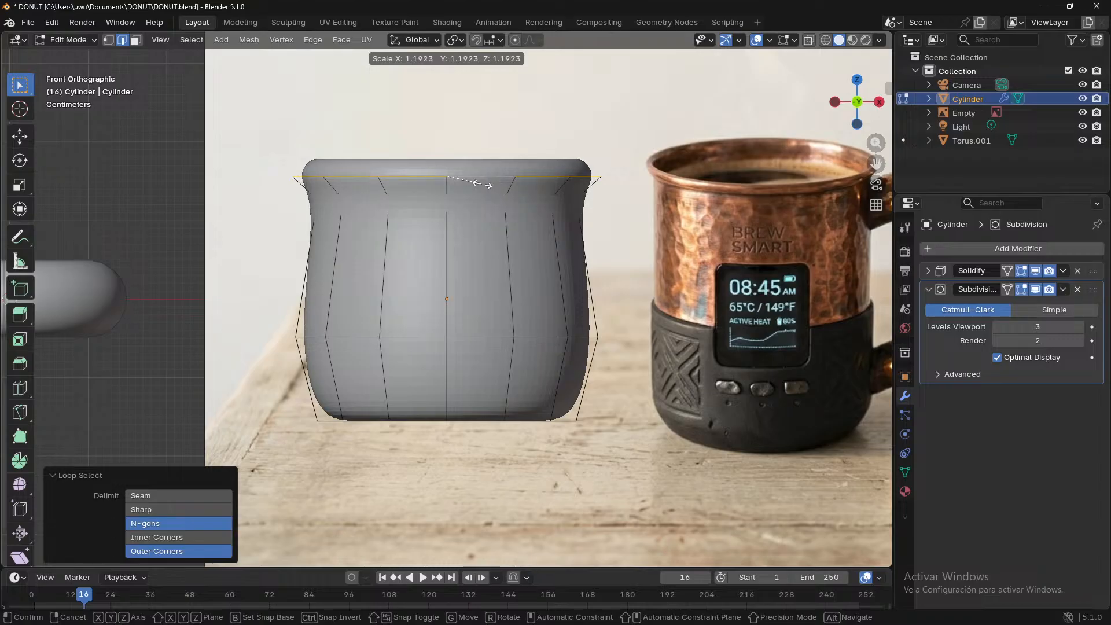
left_click(474, 182)
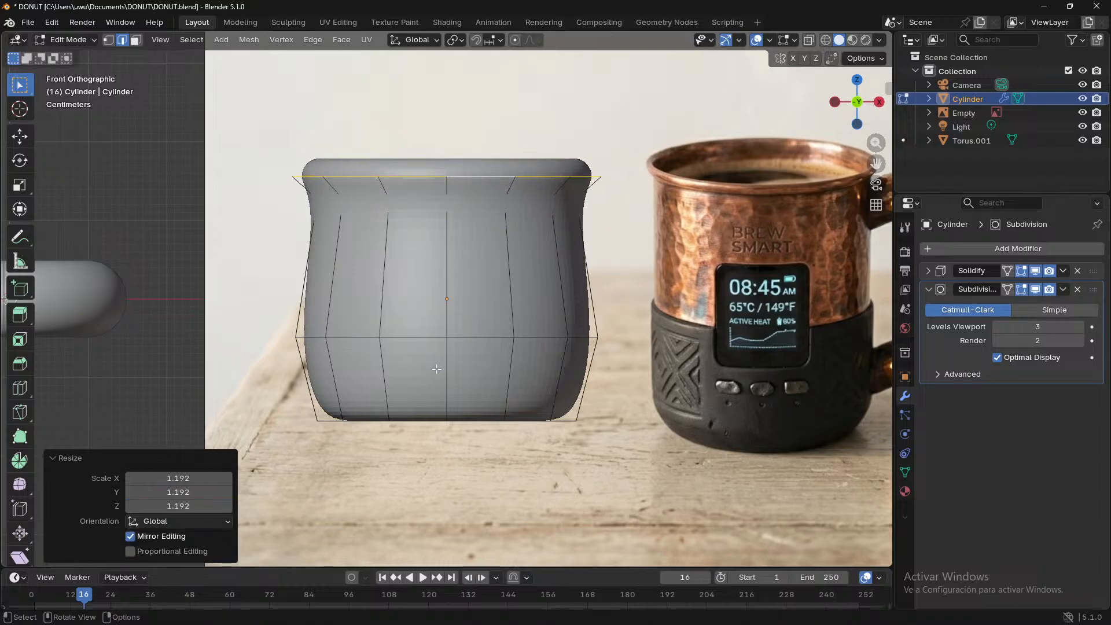
- From below, edge-slide the mug's outer bottom edge loop toward the bulged loop with a factor of about -0.489
middle_click_drag(437, 369, 451, 416)
scroll(452, 416, "down", 1)
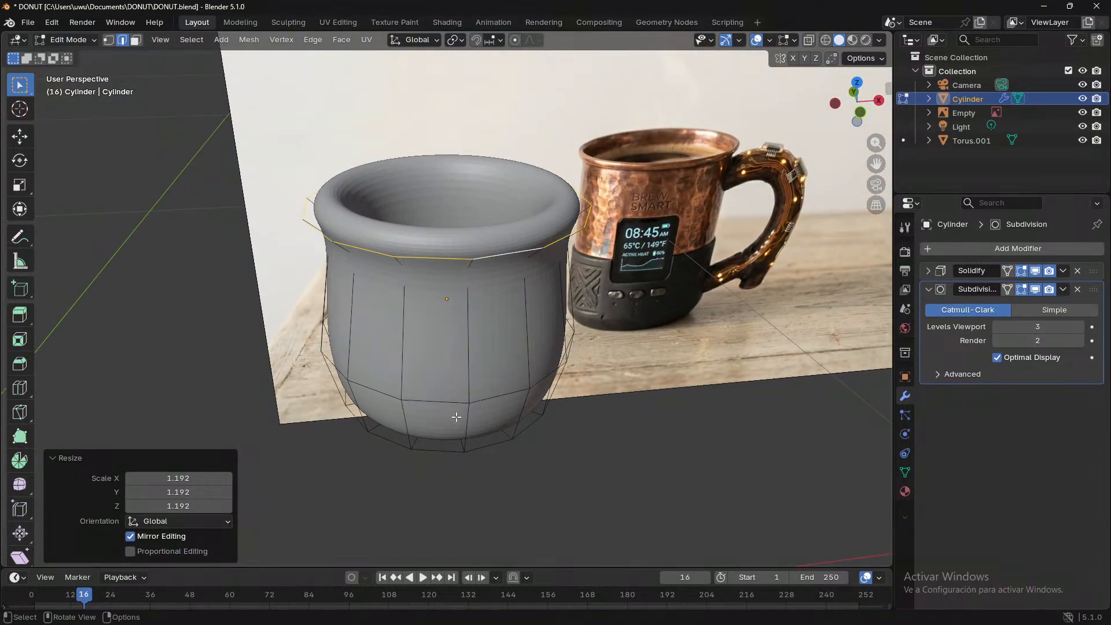
middle_click_drag(464, 414, 505, 319)
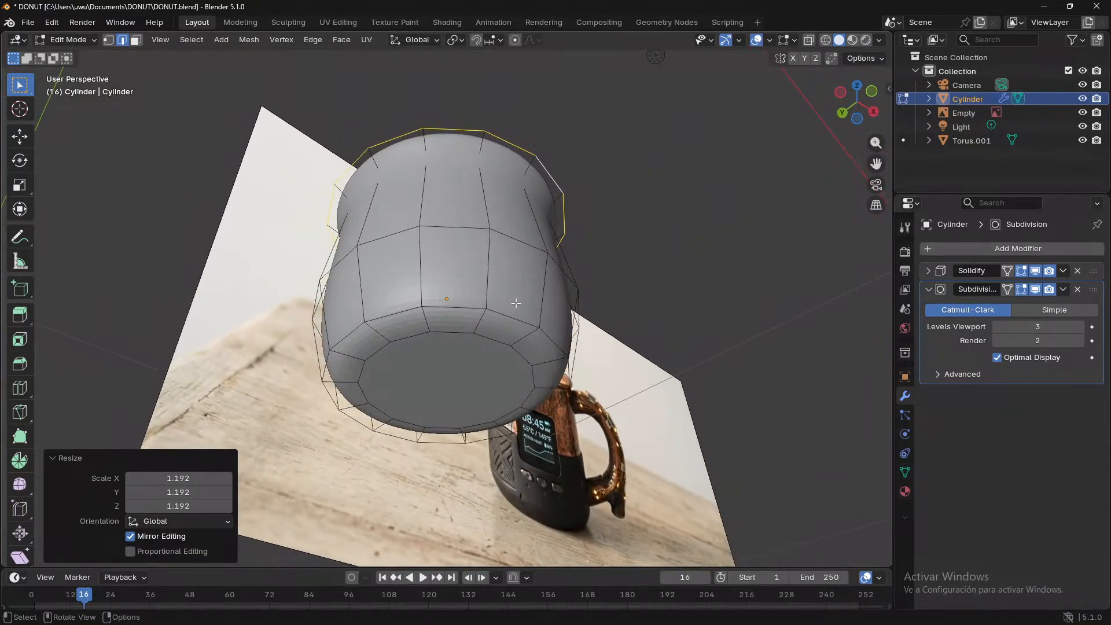
left_click(505, 318)
left_click(505, 317, "alt")
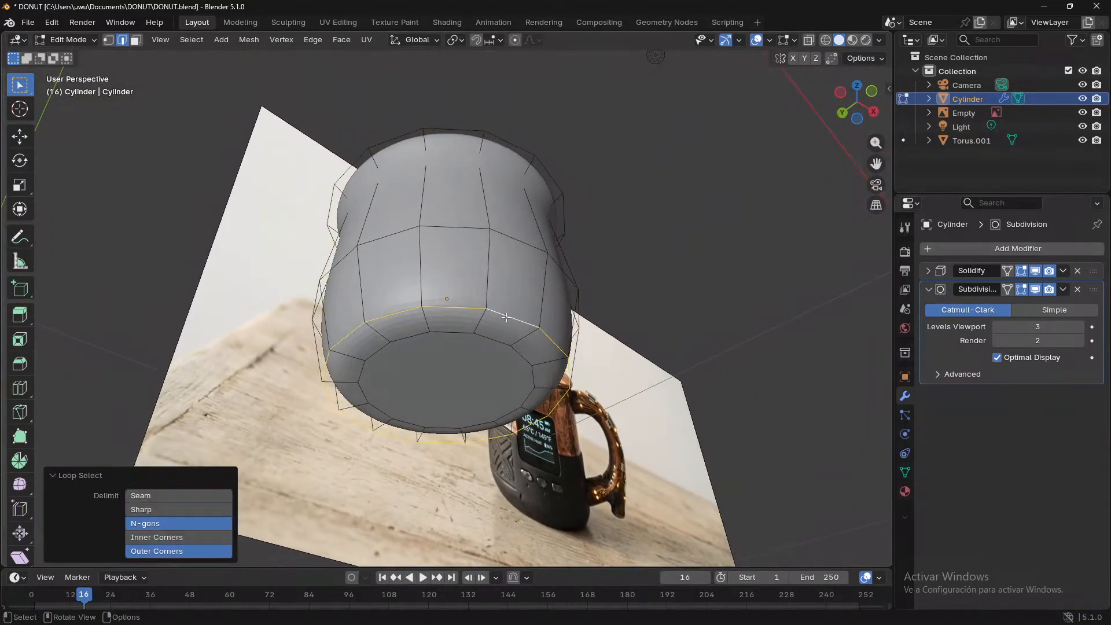
key("g")
key("g")
left_click(548, 342)
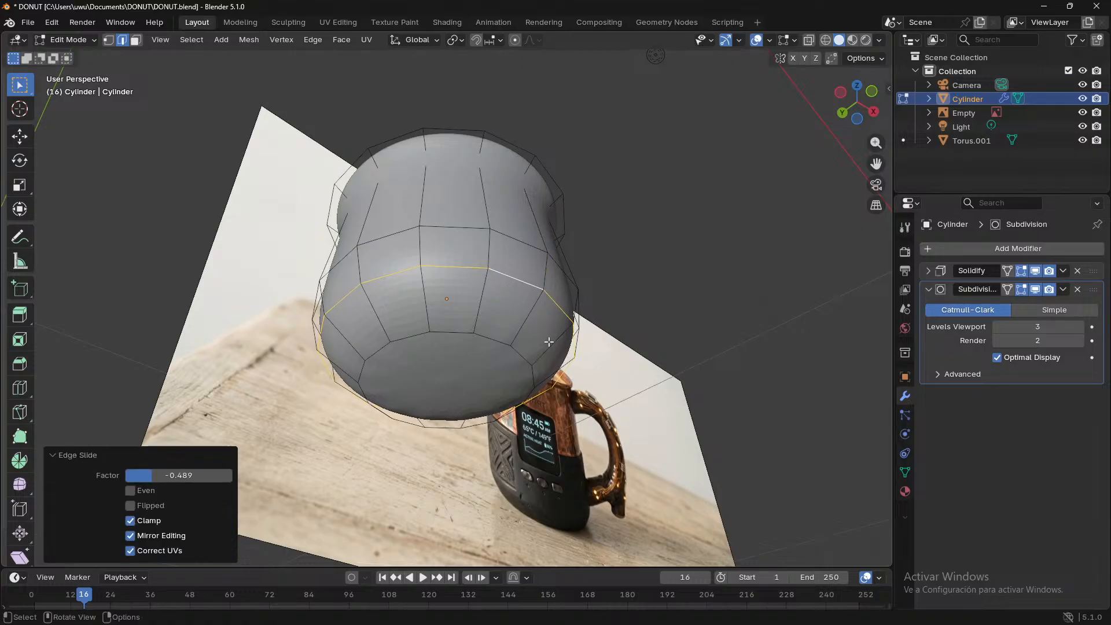
- Select the mug's lowest edge loop around the base and edge-slide it toward the loop above with a factor of about 0.434
middle_click_drag(549, 342, 485, 437)
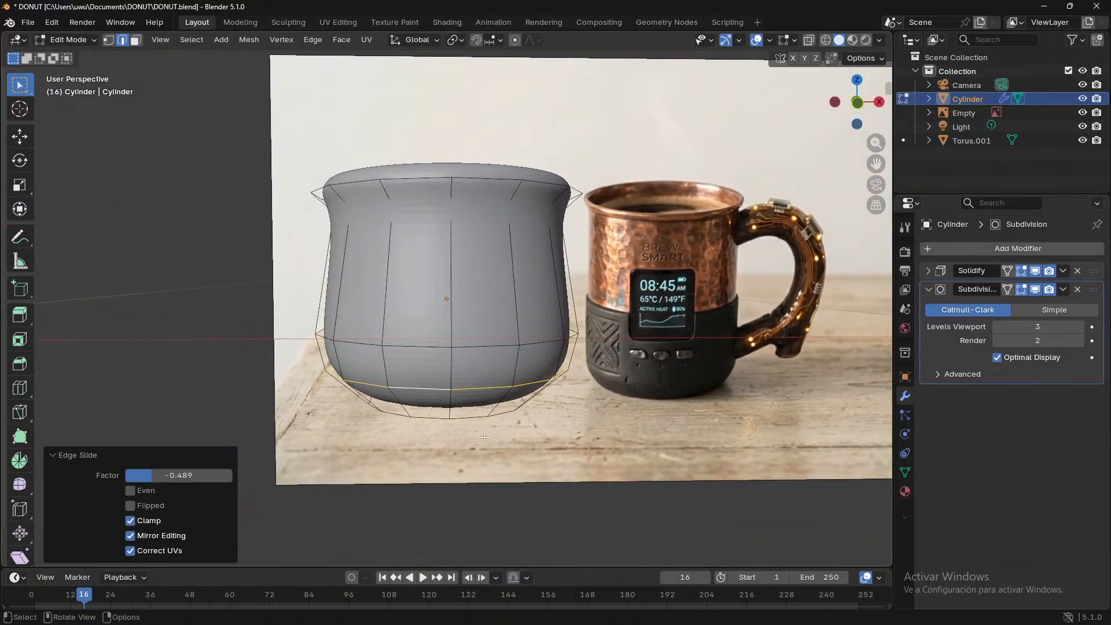
left_click(458, 418)
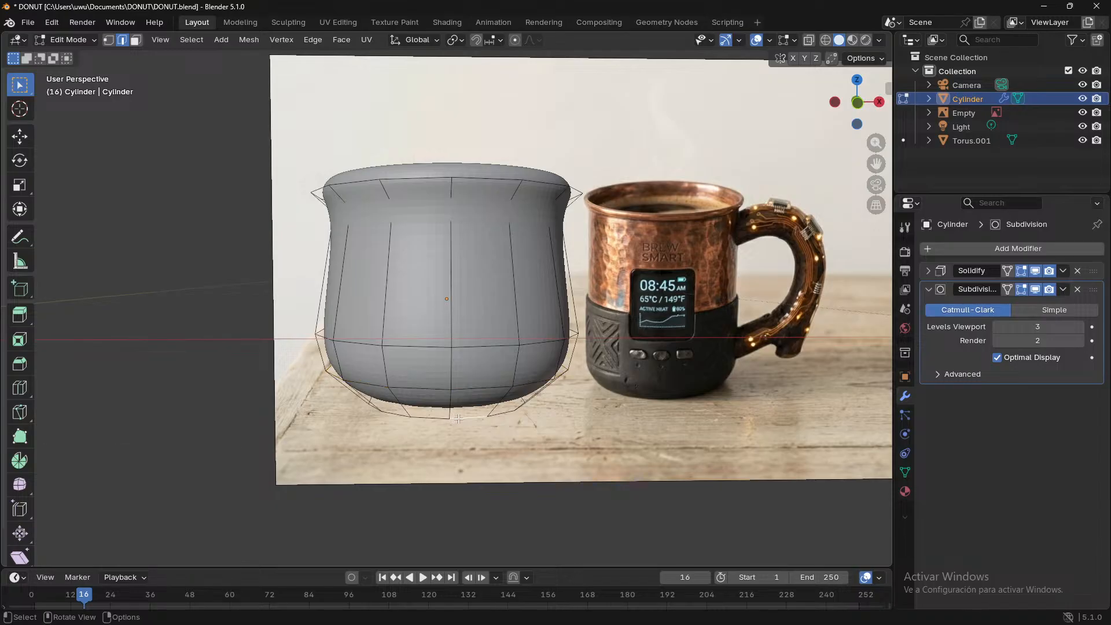
left_click(458, 418, "alt")
middle_click_drag(458, 418, 467, 396)
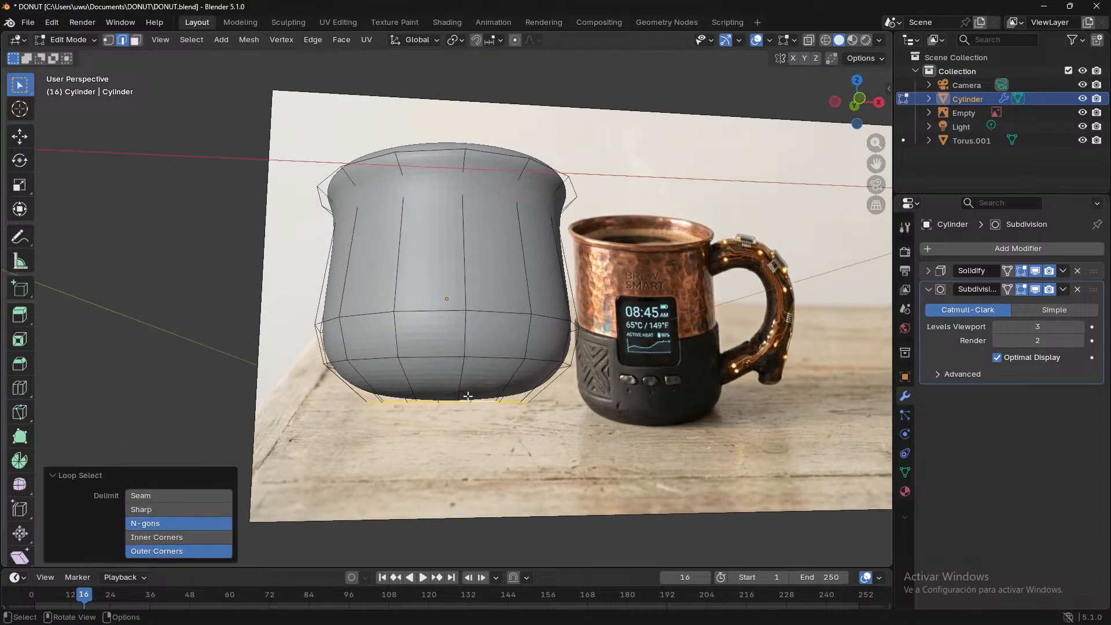
key("g")
key("g")
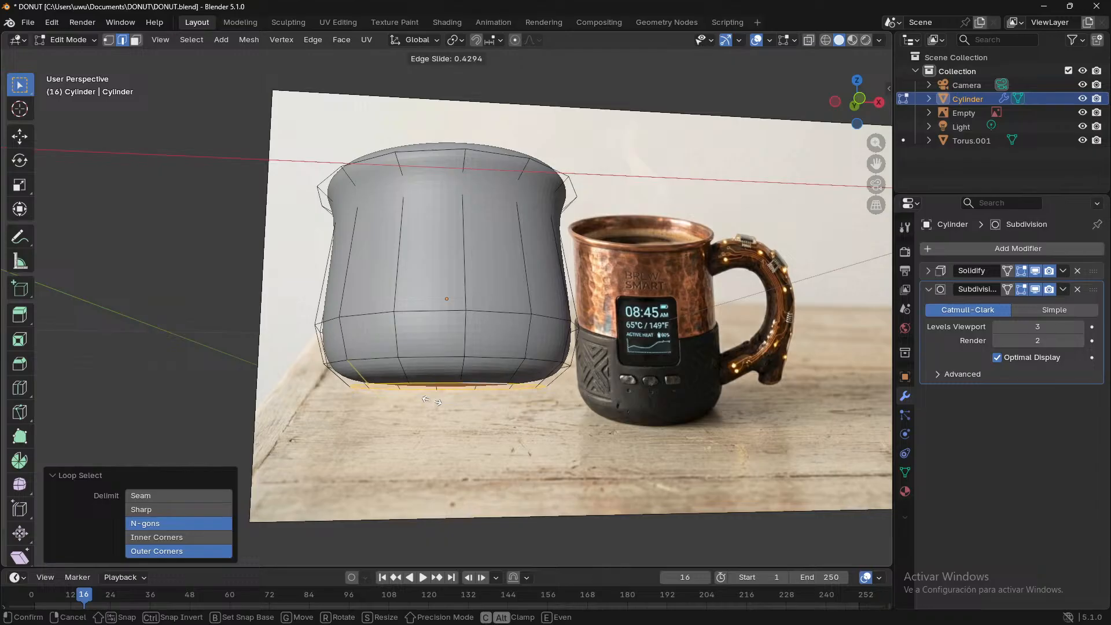
left_click(425, 403)
- Try lowering the bottom edge loop about 0.053 m along the global Z axis
middle_click_drag(440, 405, 457, 451)
key("g")
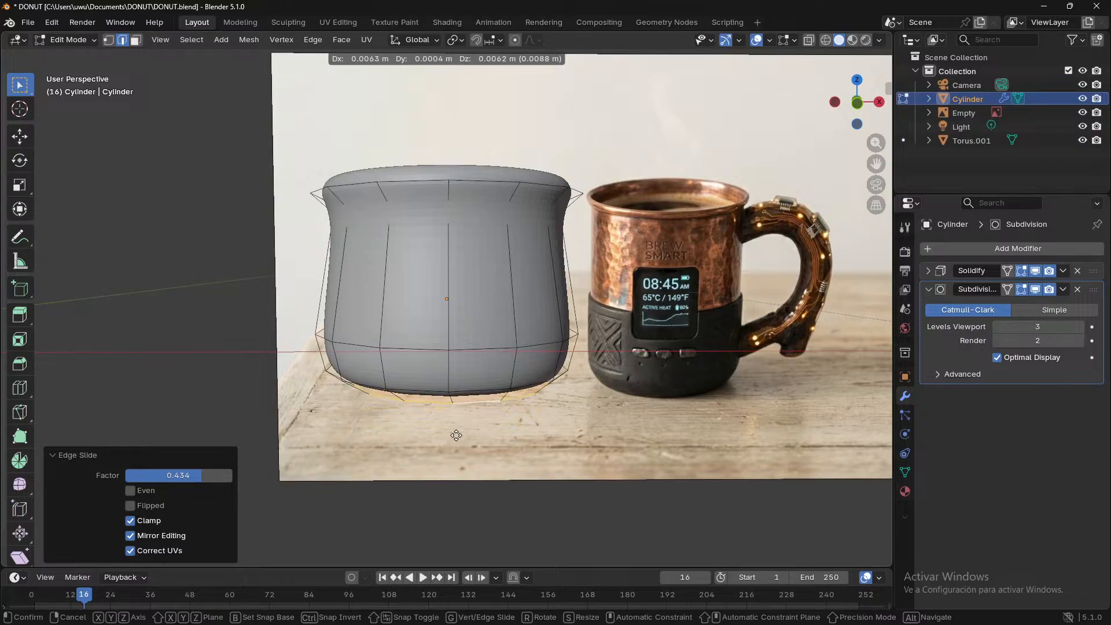
key("x")
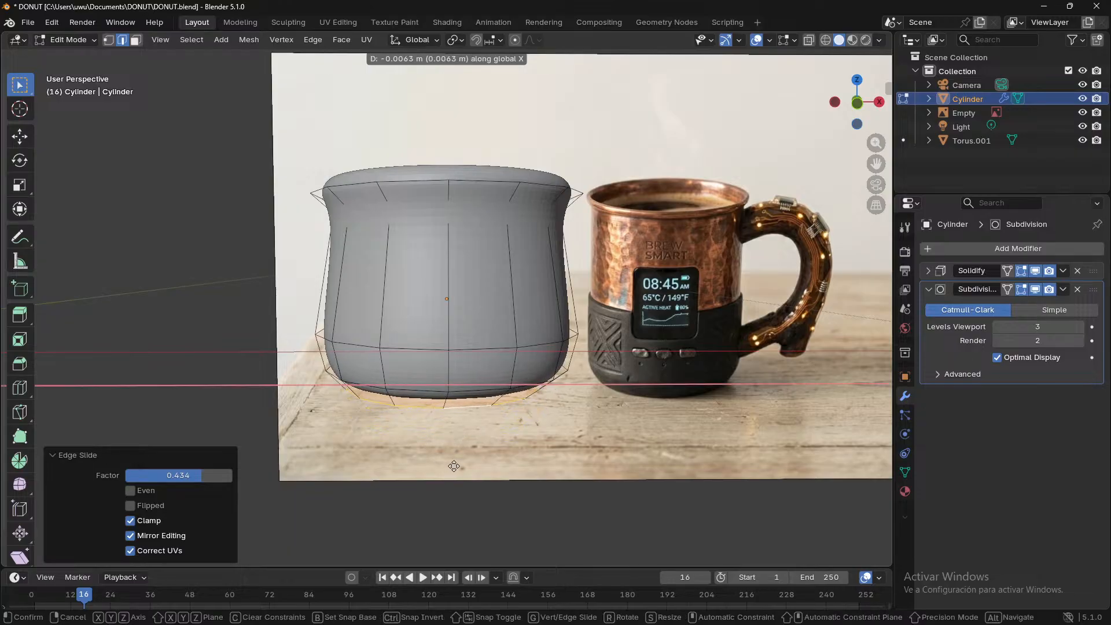
key("z")
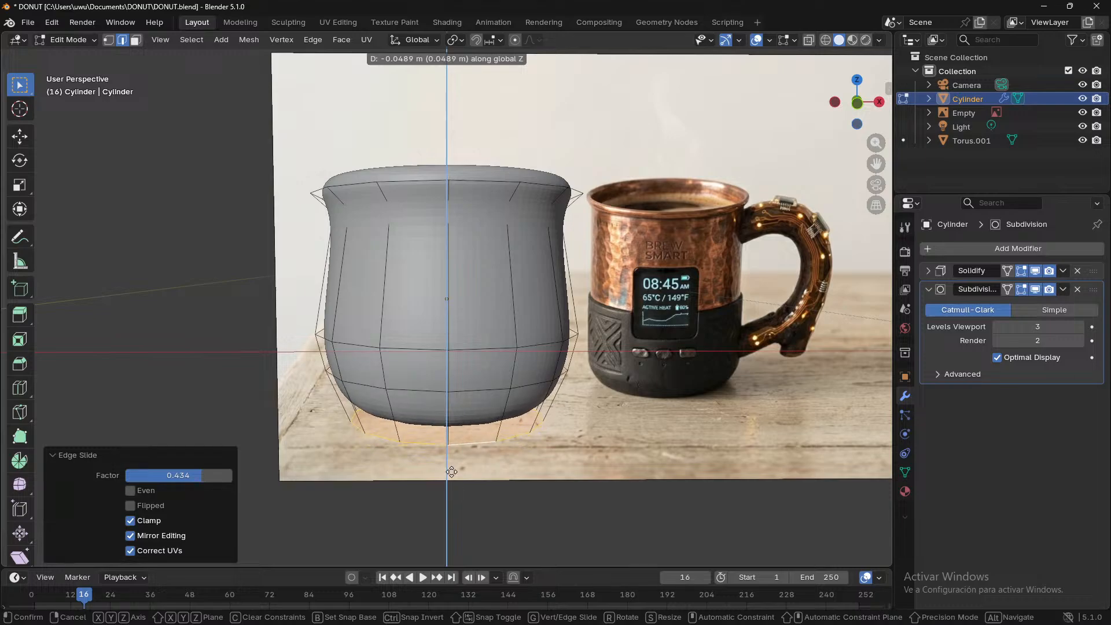
left_click(450, 469)
- Try shrinking the mug's bottom face to a scale of about 0.196
middle_click_drag(450, 467, 550, 389)
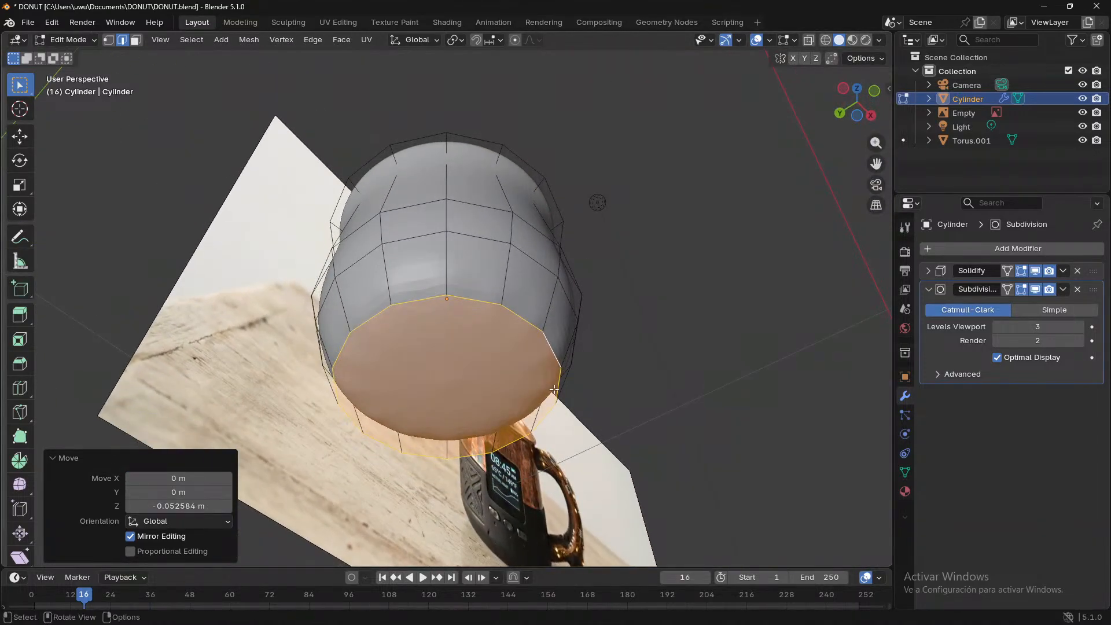
key("e")
key("s")
left_click(486, 410)
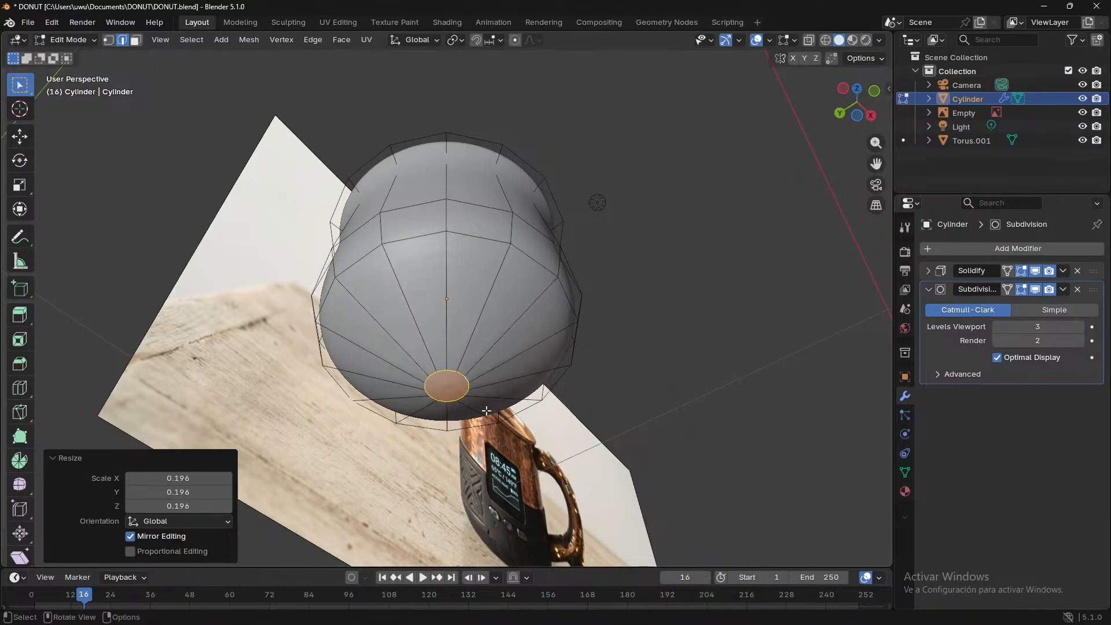
middle_click_drag(486, 411, 473, 518)
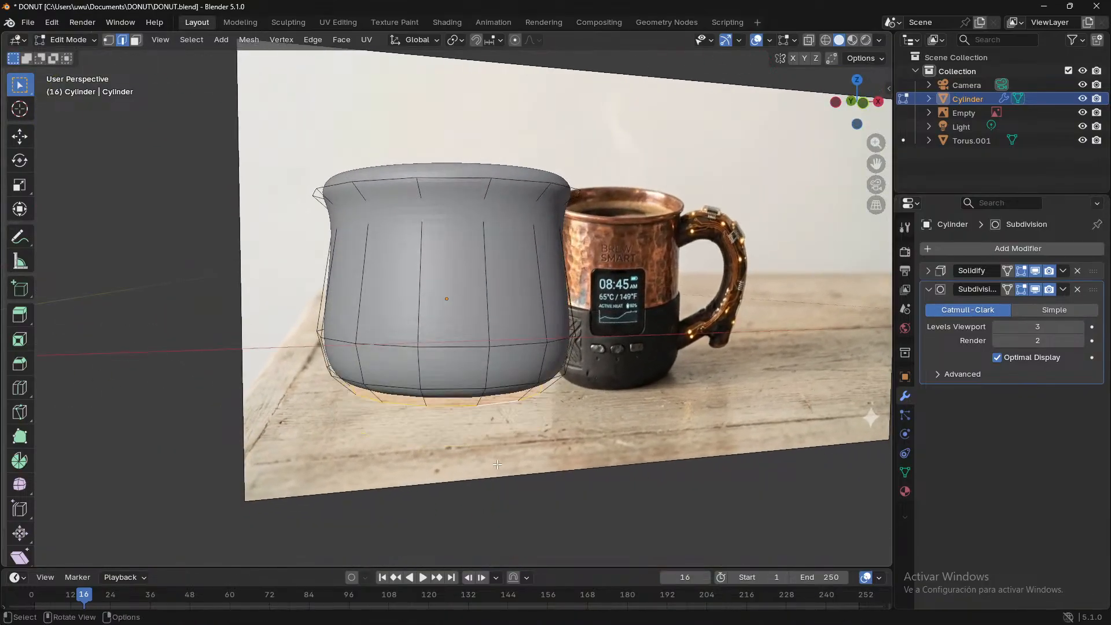
middle_click_drag(497, 464, 469, 460)
scroll(469, 460, "down", 1)
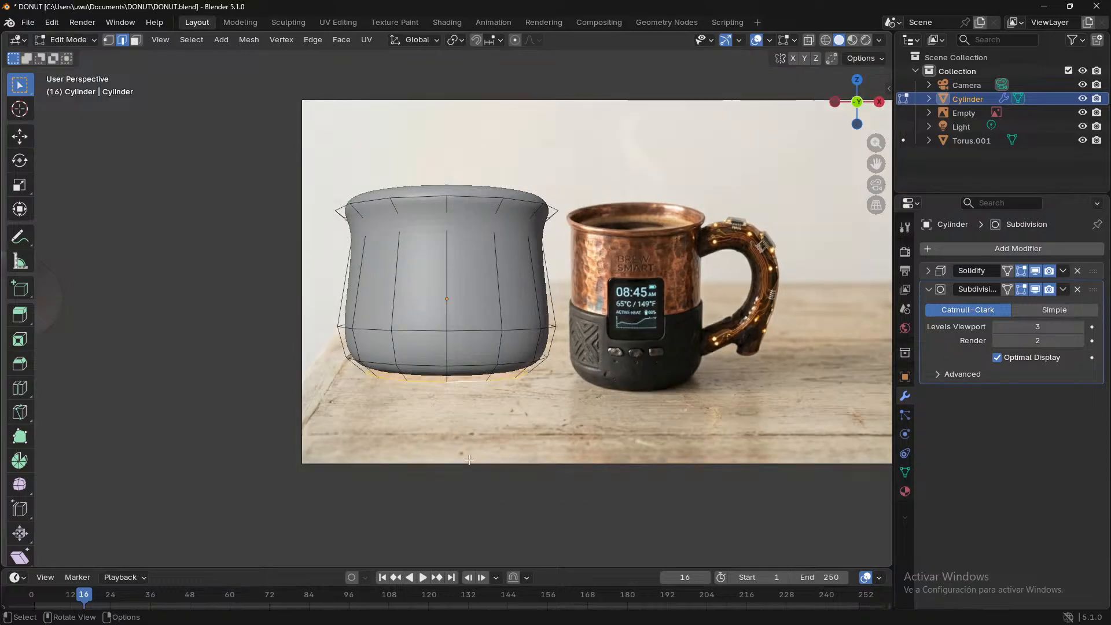
- Select the edge loop bordering the mug's bottom face and scale it down to about 0.530
left_click(460, 332)
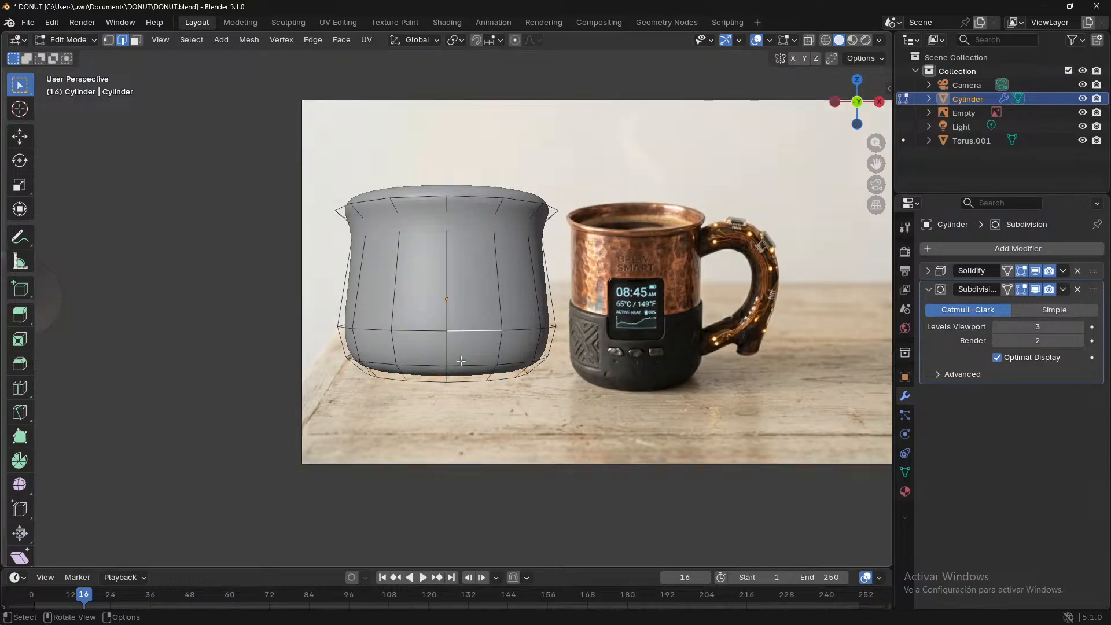
middle_click_drag(460, 360, 472, 434)
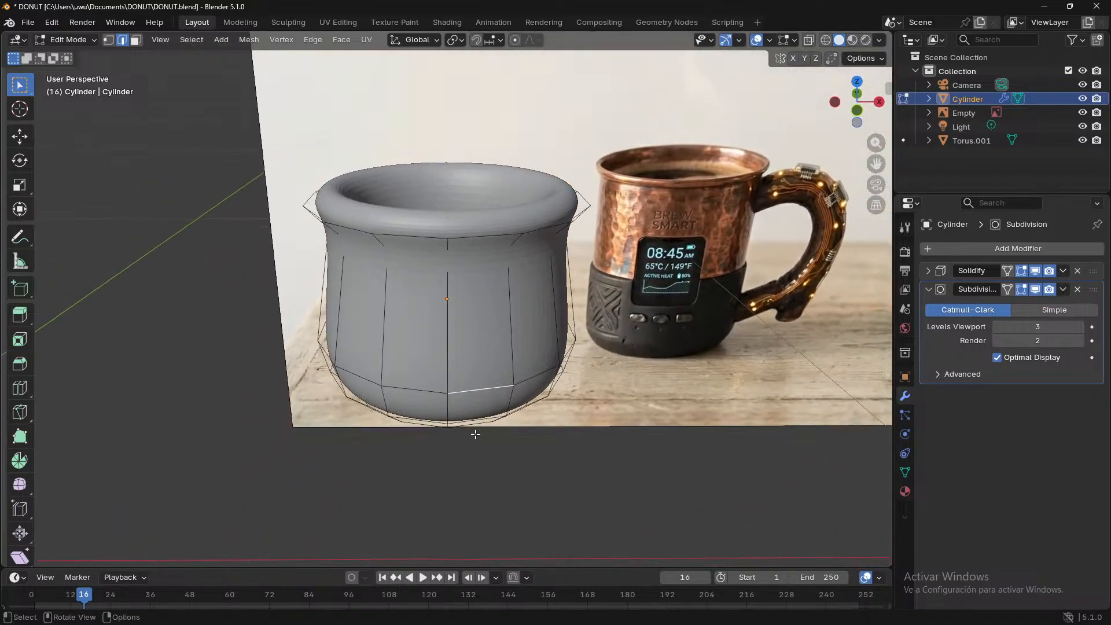
middle_click_drag(469, 392, 465, 359)
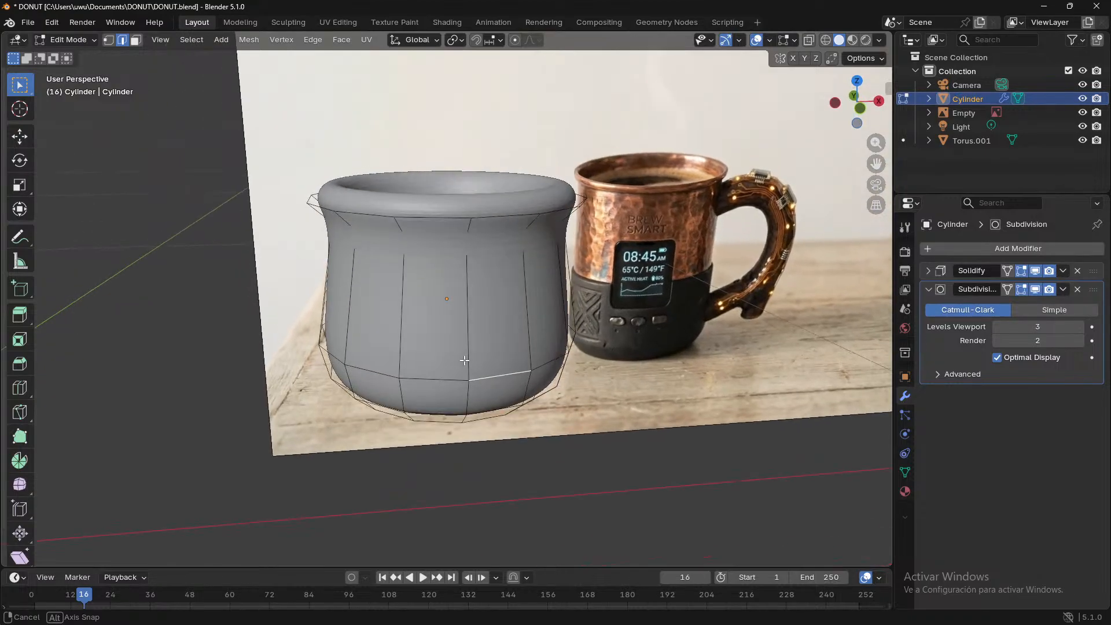
middle_click_drag(465, 360, 500, 229)
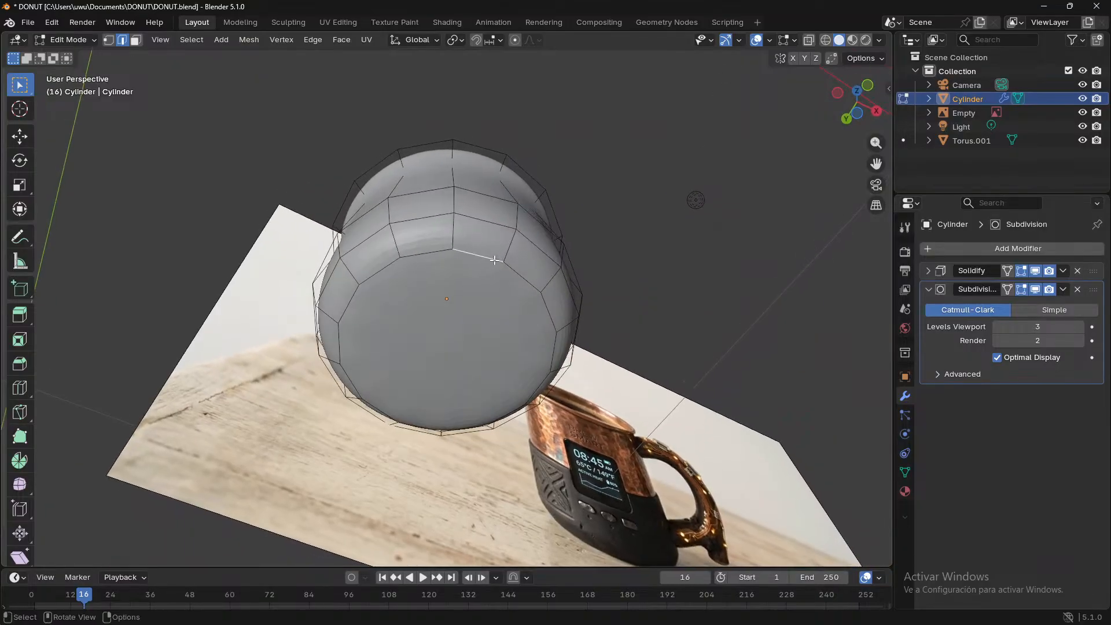
left_click(509, 275, "alt")
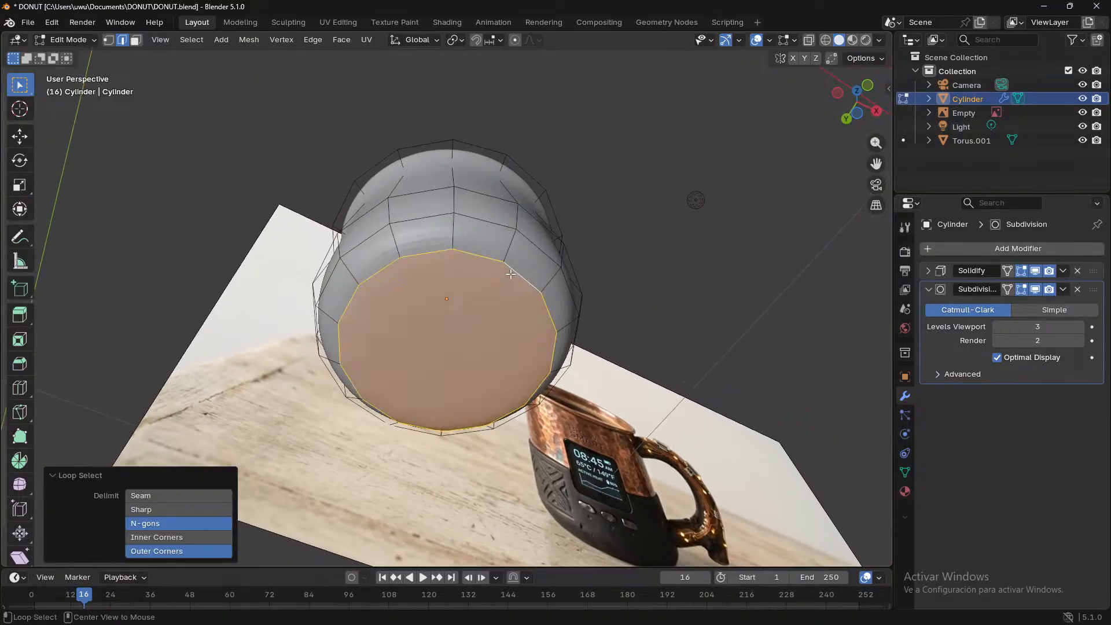
middle_click_drag(492, 341, 520, 470)
key("s")
left_click(464, 381)
- Extrude the narrowed bottom face a short distance downward to form the start of a foot
scroll(468, 434, "up", 3)
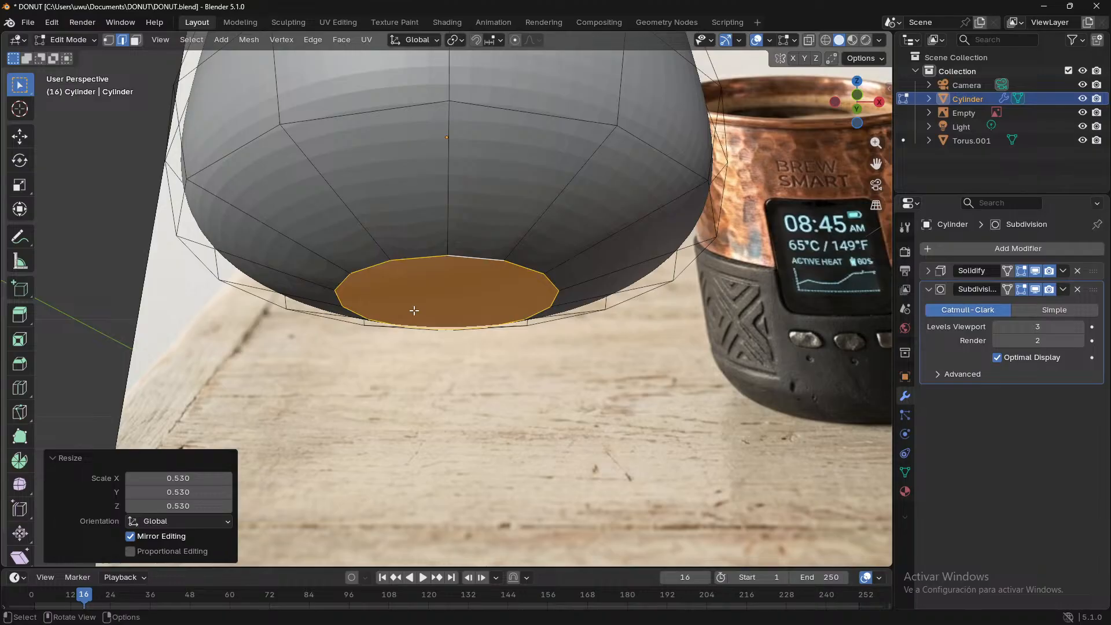
key("e")
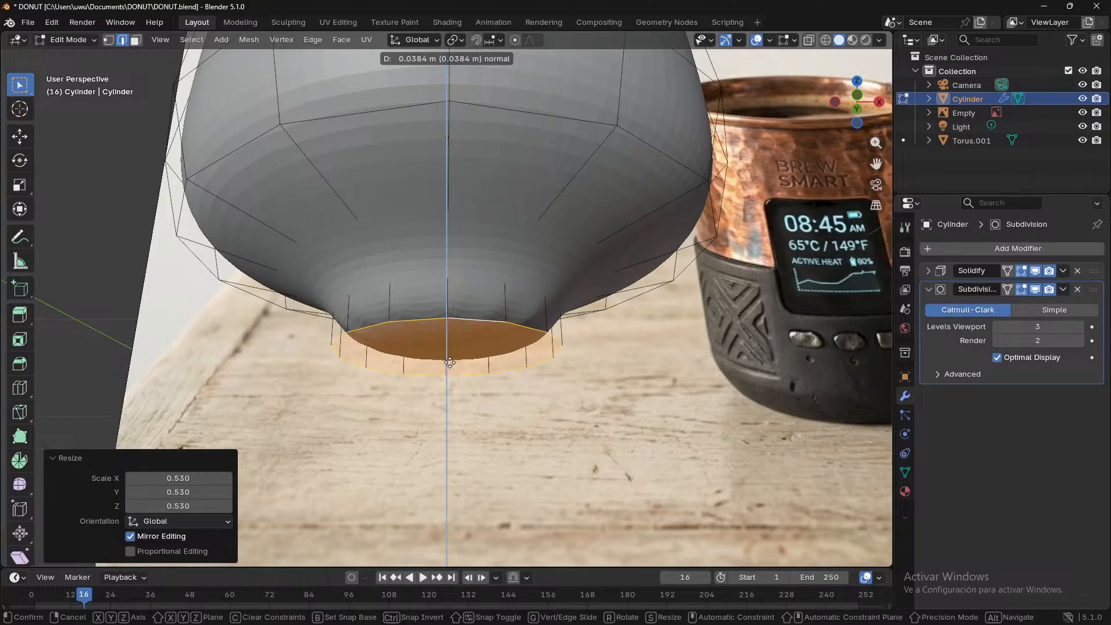
left_click(457, 334)
middle_click_drag(458, 333, 745, 412)
- Return to Object Mode and apply Shade Smooth to the mug cylinder
key("Tab")
left_click(581, 411)
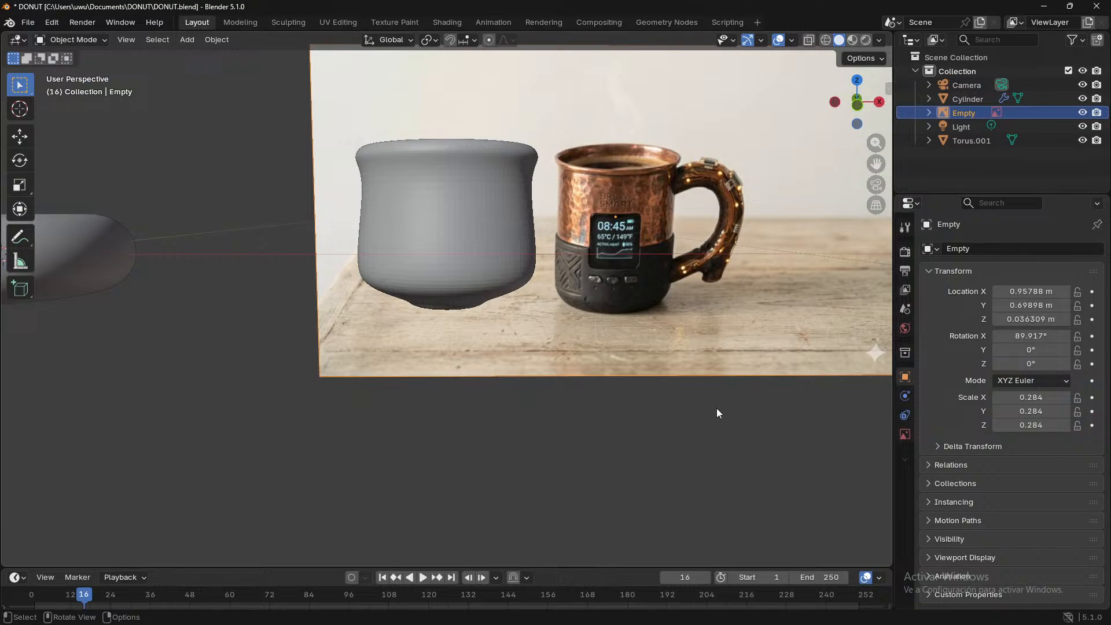
middle_click_drag(534, 399, 517, 424)
scroll(430, 317, "up", 8)
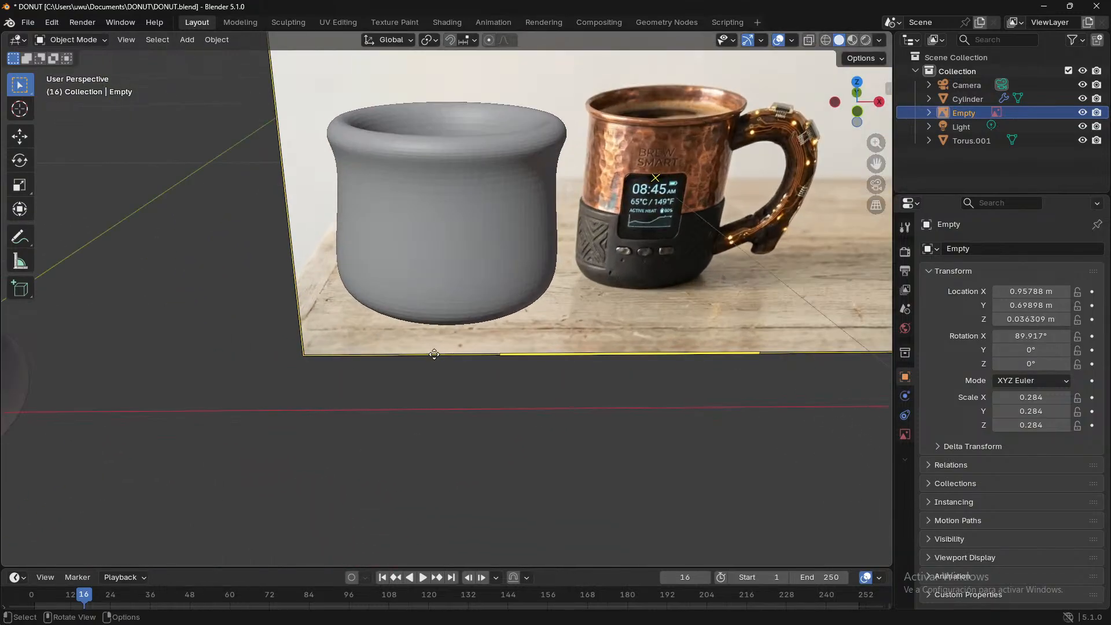
left_click(463, 314)
right_click(464, 311)
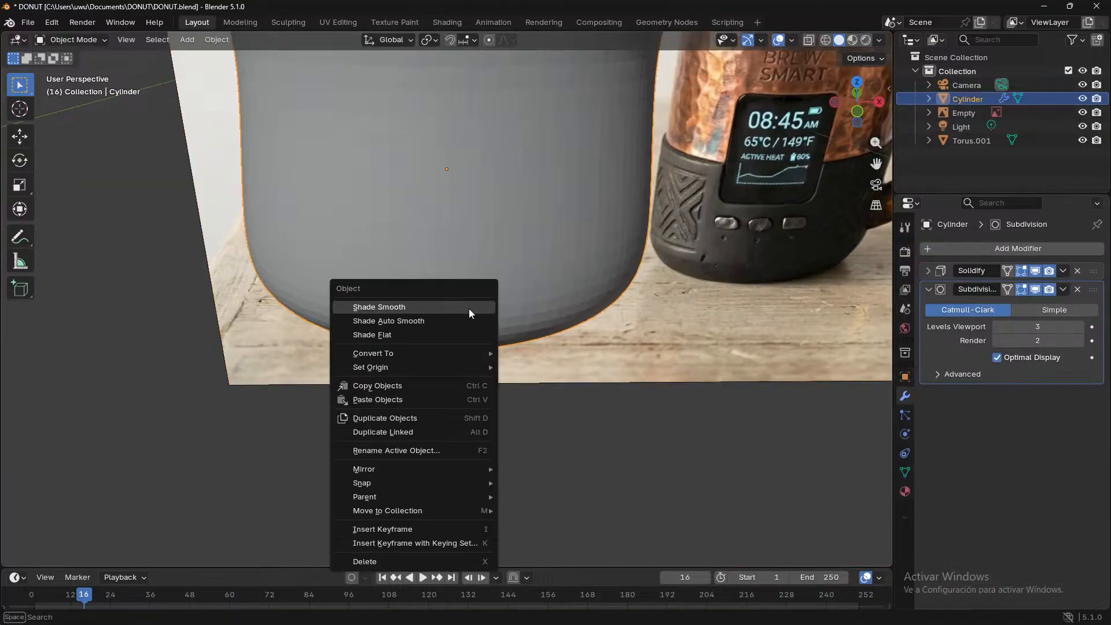
left_click(466, 308)
middle_click_drag(720, 488, 519, 429)
scroll(519, 430, "down", 2)
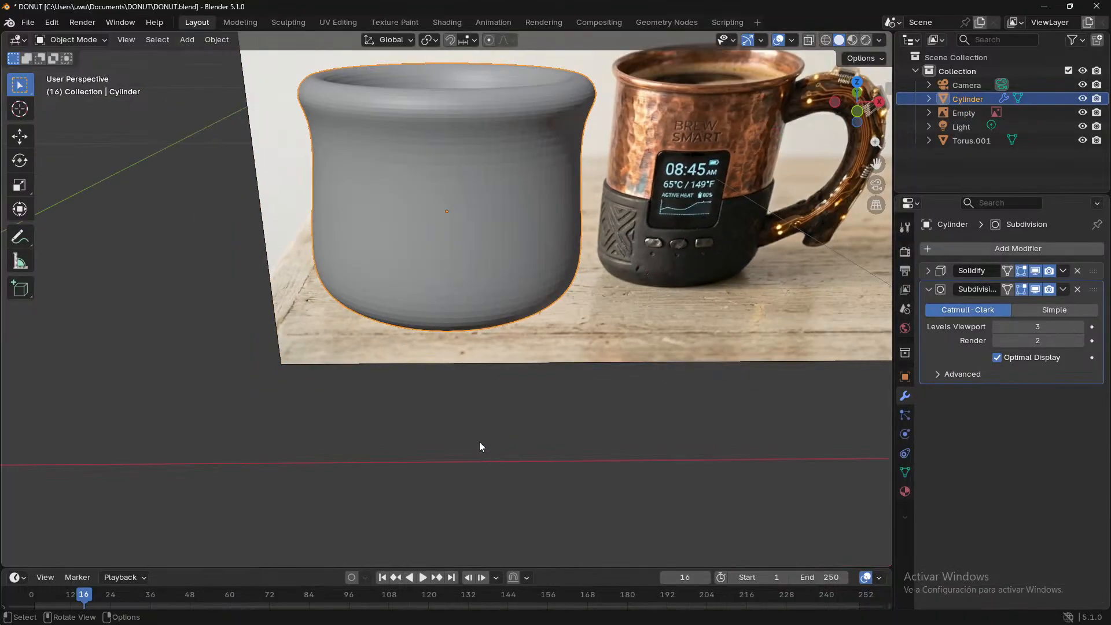
- In Edit Mode, flare the foot's extruded bottom face by scaling it to about 2.22, then return to Object Mode
key("Tab")
middle_click_drag(472, 367, 508, 377)
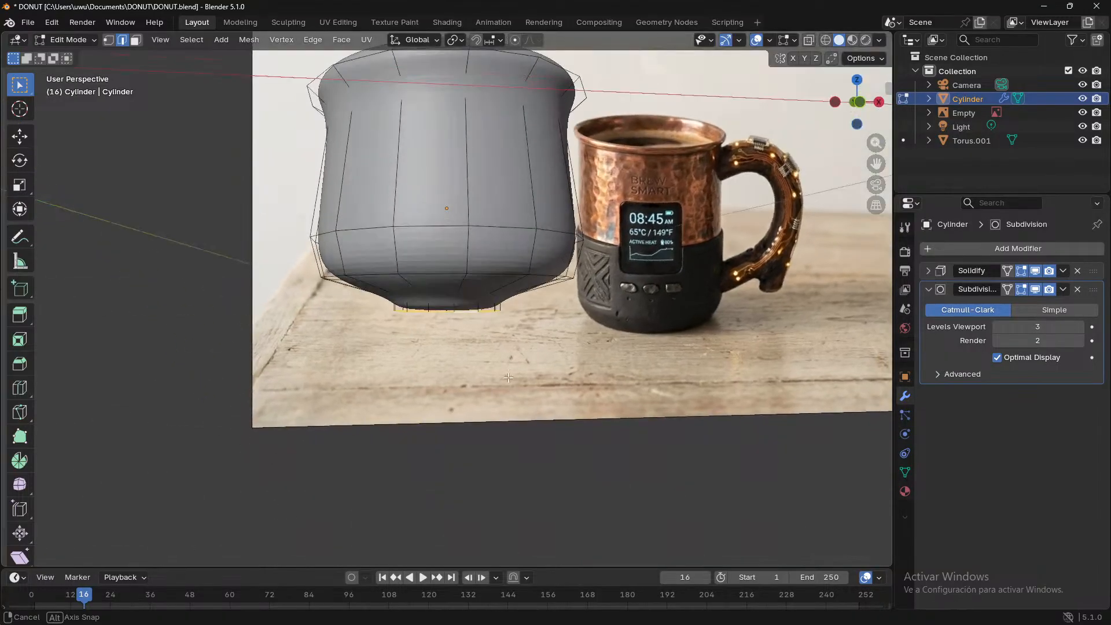
scroll(507, 386, "up", 4)
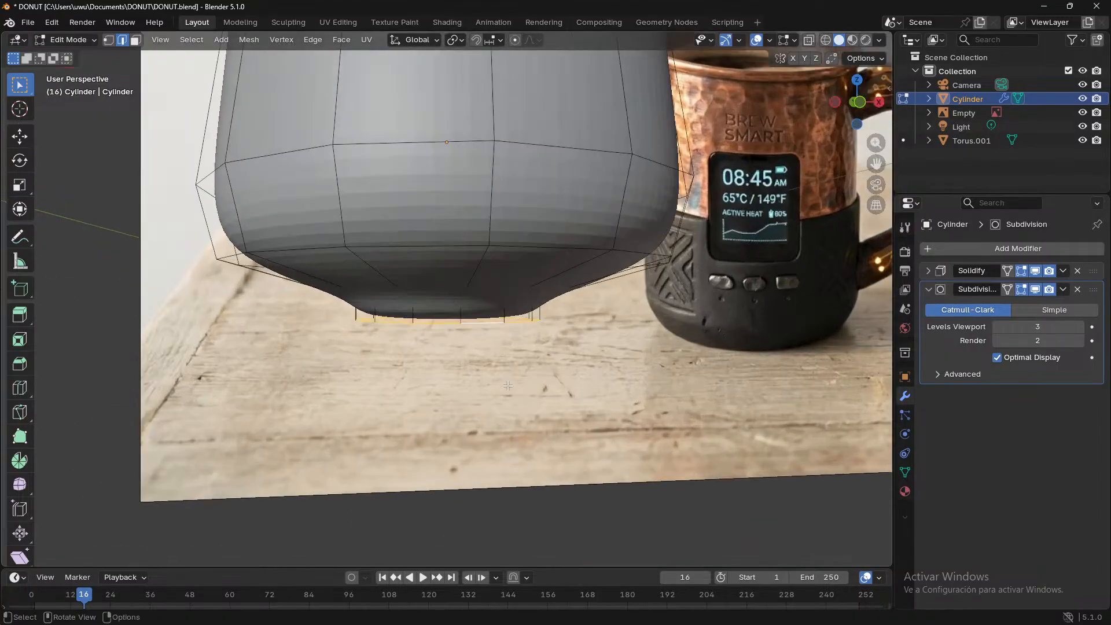
key("s")
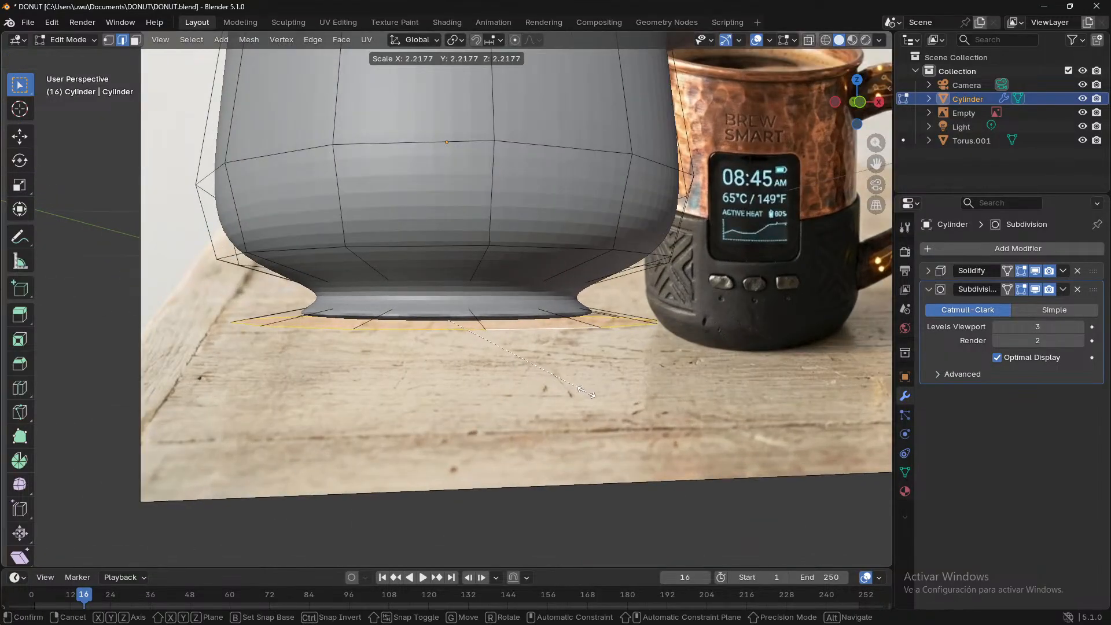
left_click(587, 392)
key("Tab")
middle_click_drag(567, 484, 477, 354)
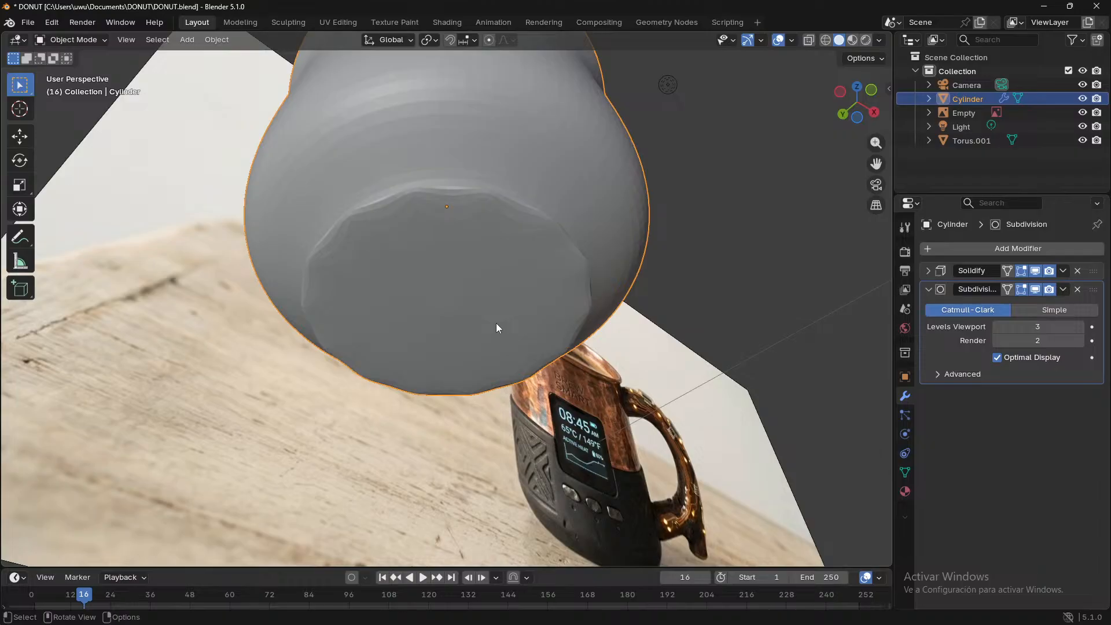
- In Edit Mode, select the foot's bottom edge loop and inset its face with a thickness of about 0.043 m
key("Tab")
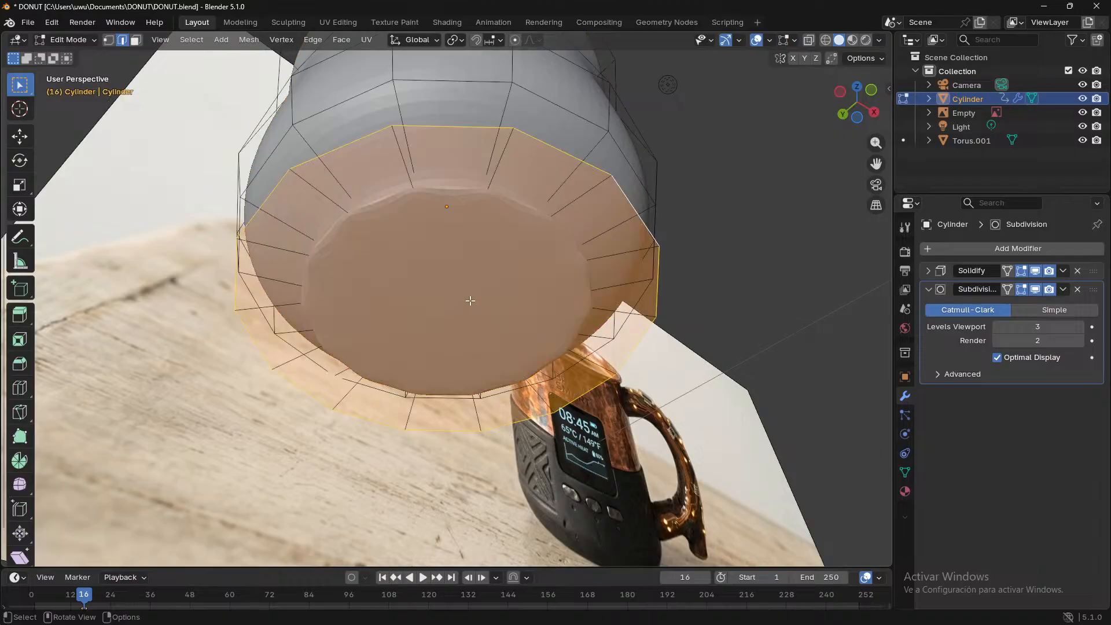
key("alt+a")
middle_click_drag(471, 342, 494, 304)
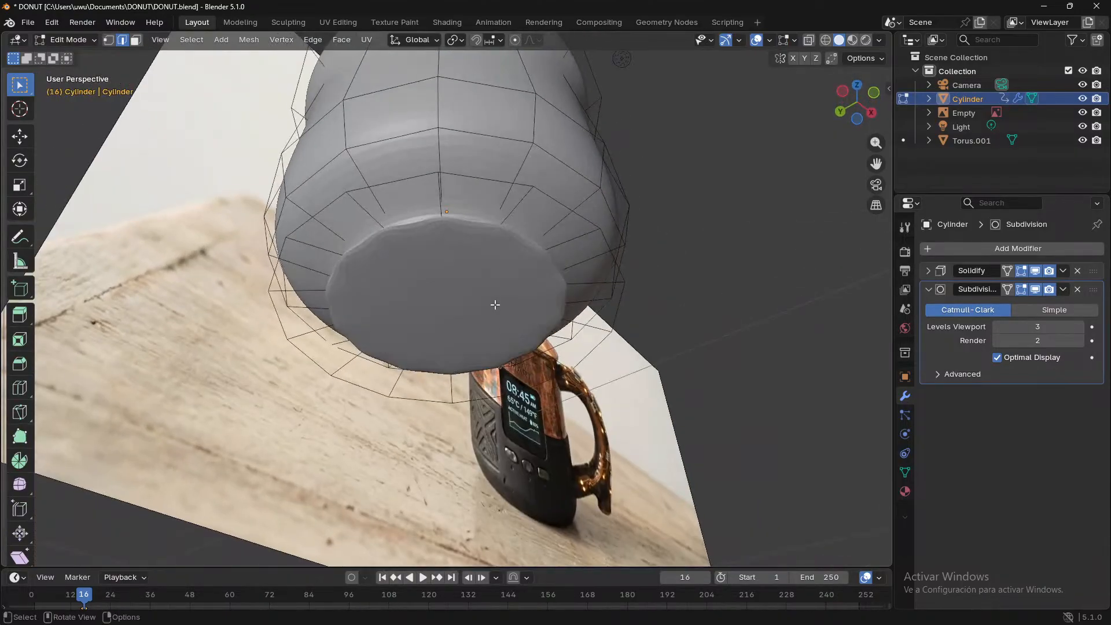
left_click(473, 180, "alt")
key("i")
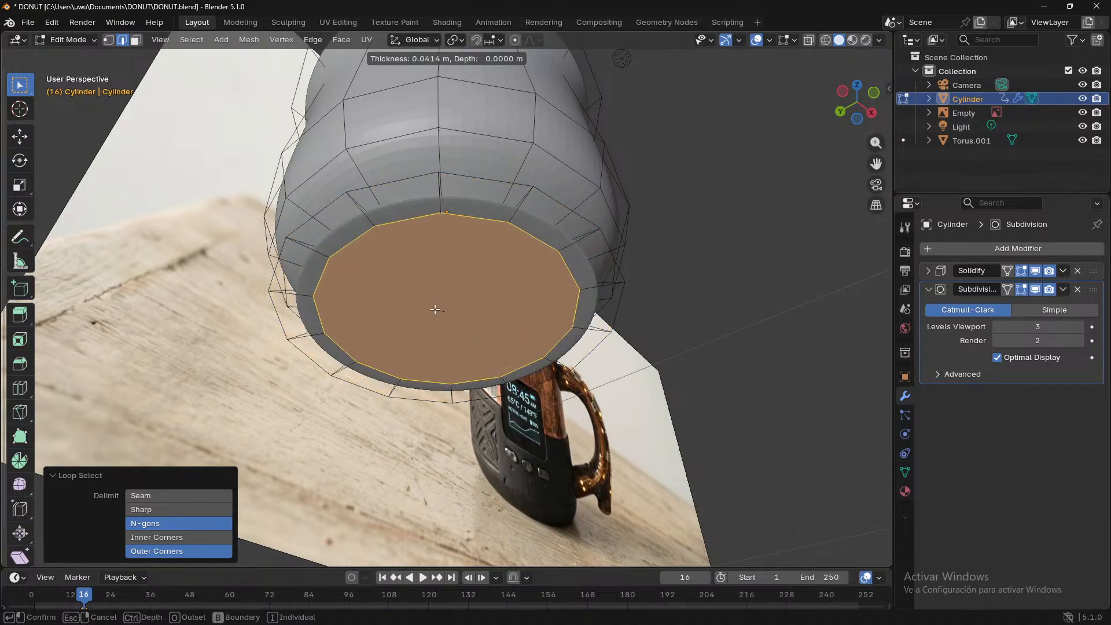
left_click(439, 320)
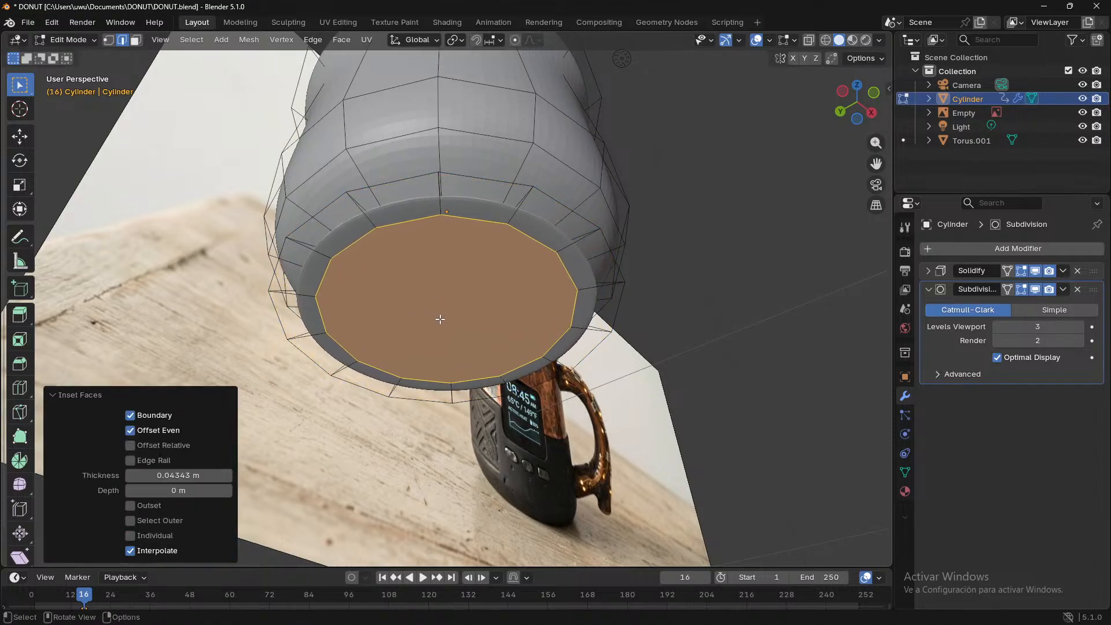
- Scale the inset face under the foot down to about 0.219 and clear the selection
middle_click_drag(564, 427, 549, 405)
key("s")
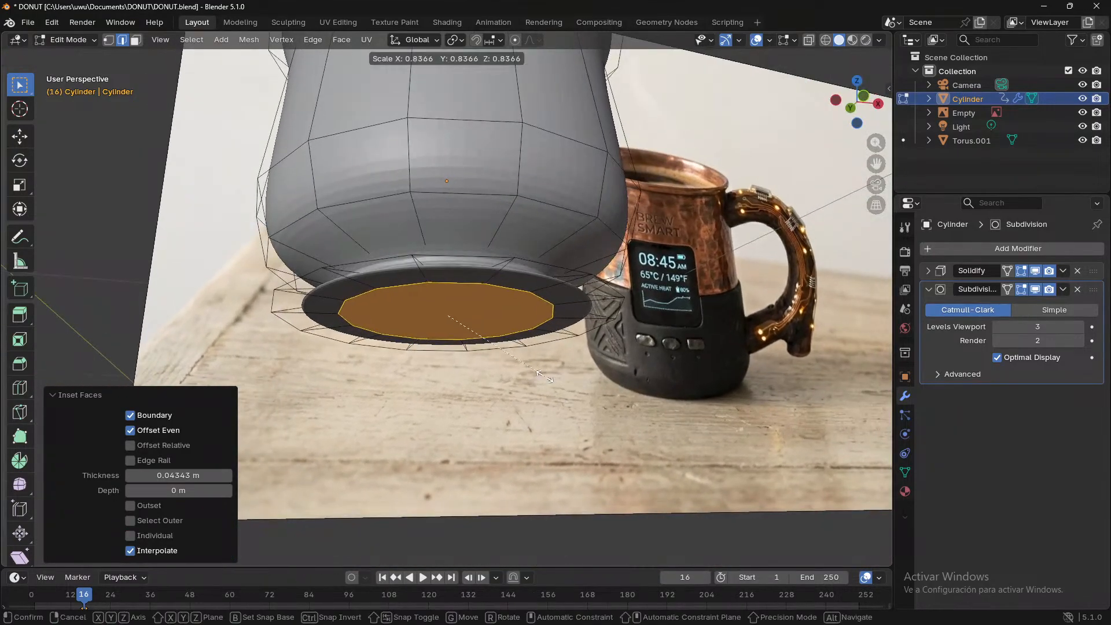
left_click(451, 346)
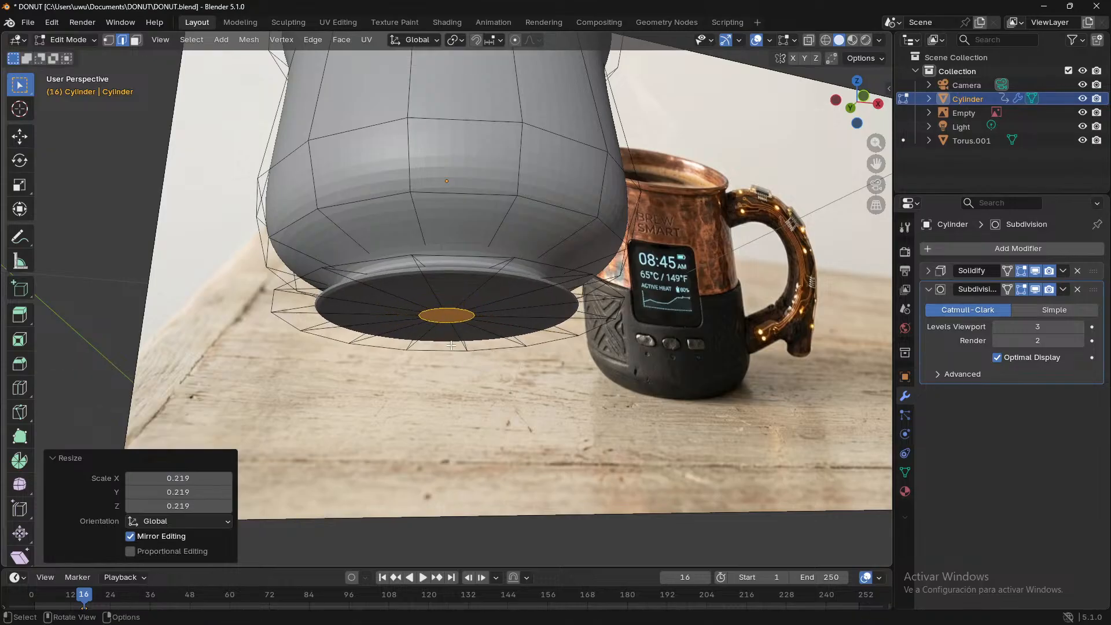
middle_click_drag(514, 404, 520, 503)
left_click(622, 498)
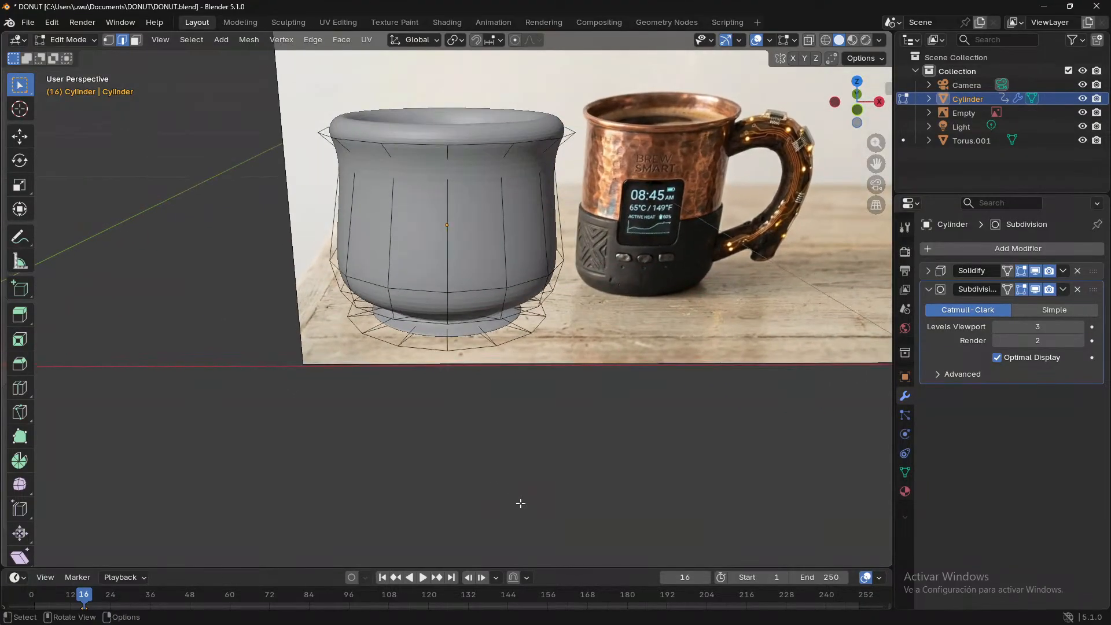
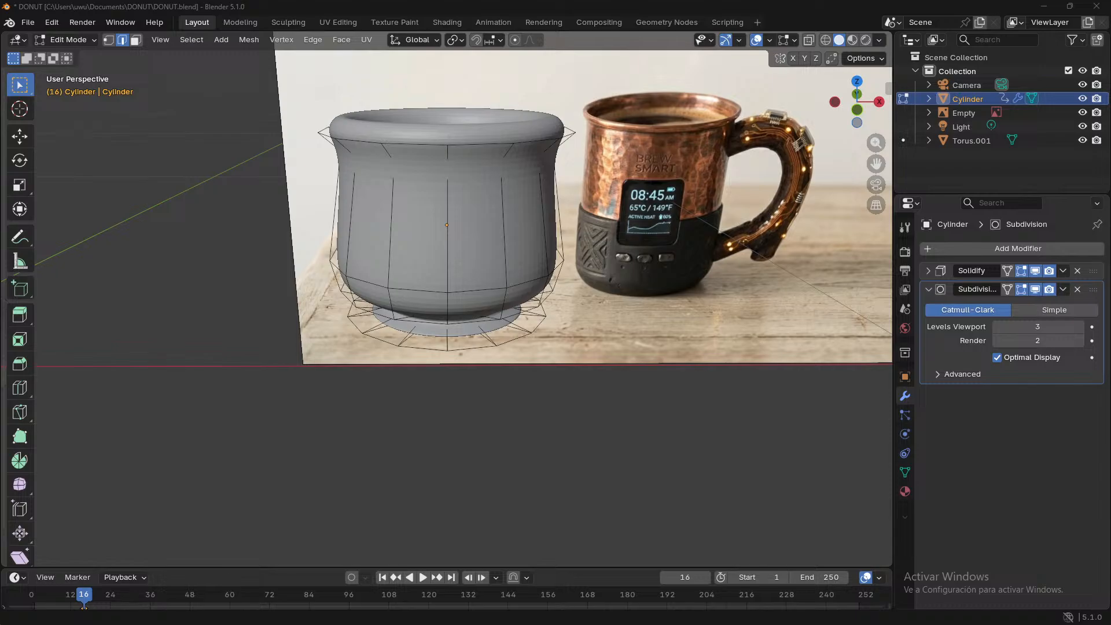
middle_click_drag(270, 361, 369, 368)
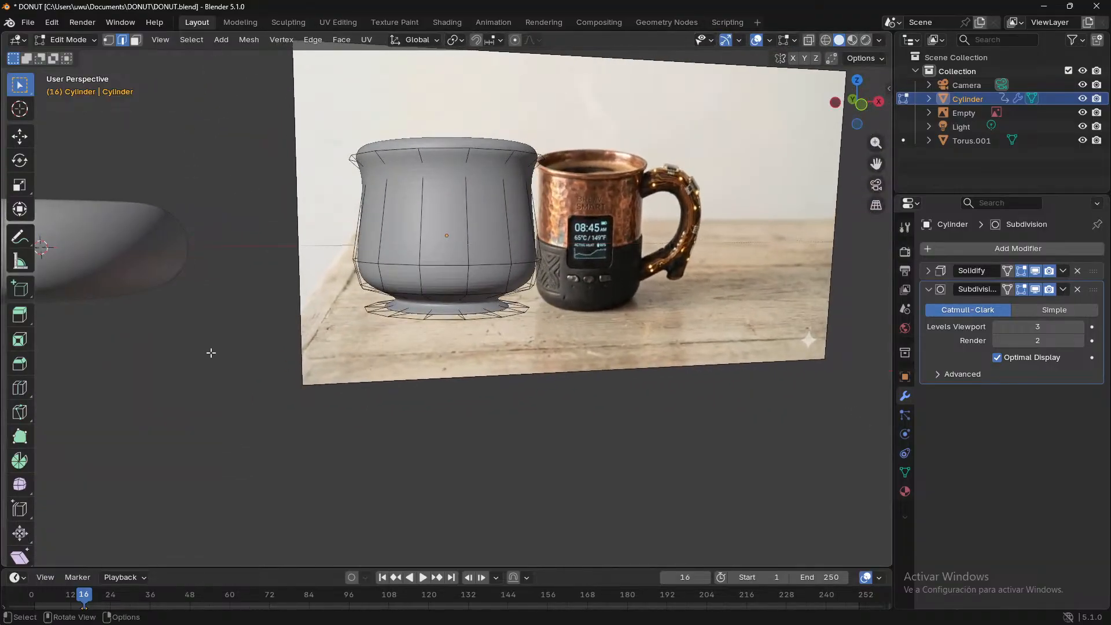
- Try a centred single loop cut around the middle of the mug's wall, with a slide factor of 0
middle_click_drag(210, 352, 221, 278)
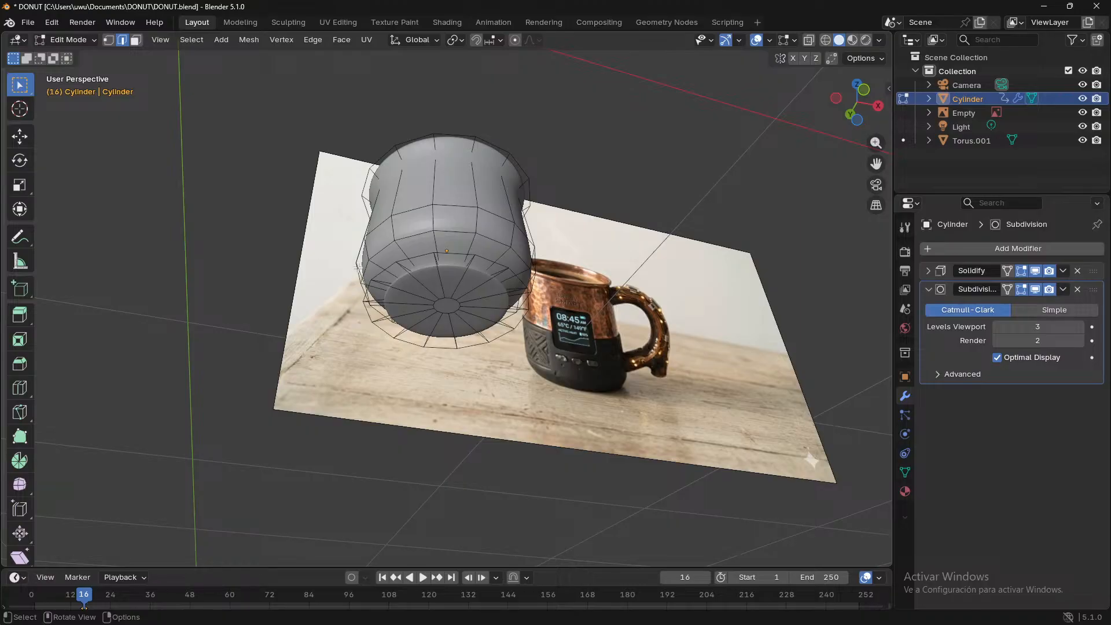
middle_click_drag(355, 269, 366, 339)
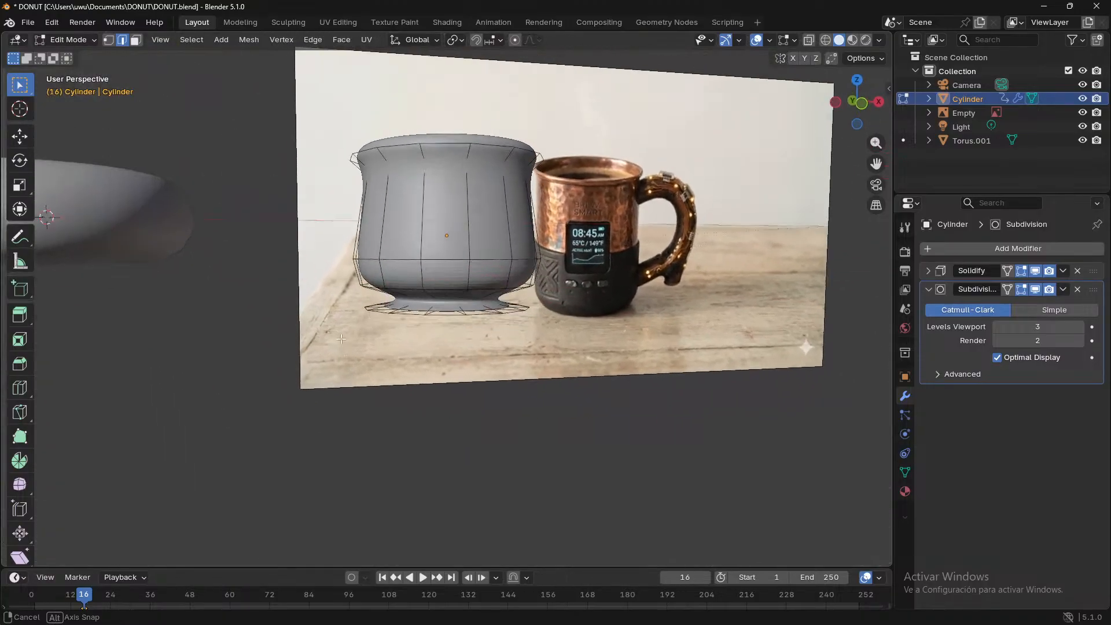
scroll(365, 341, "up", 5)
scroll(365, 341, "down", 4)
middle_click_drag(485, 309, 457, 339)
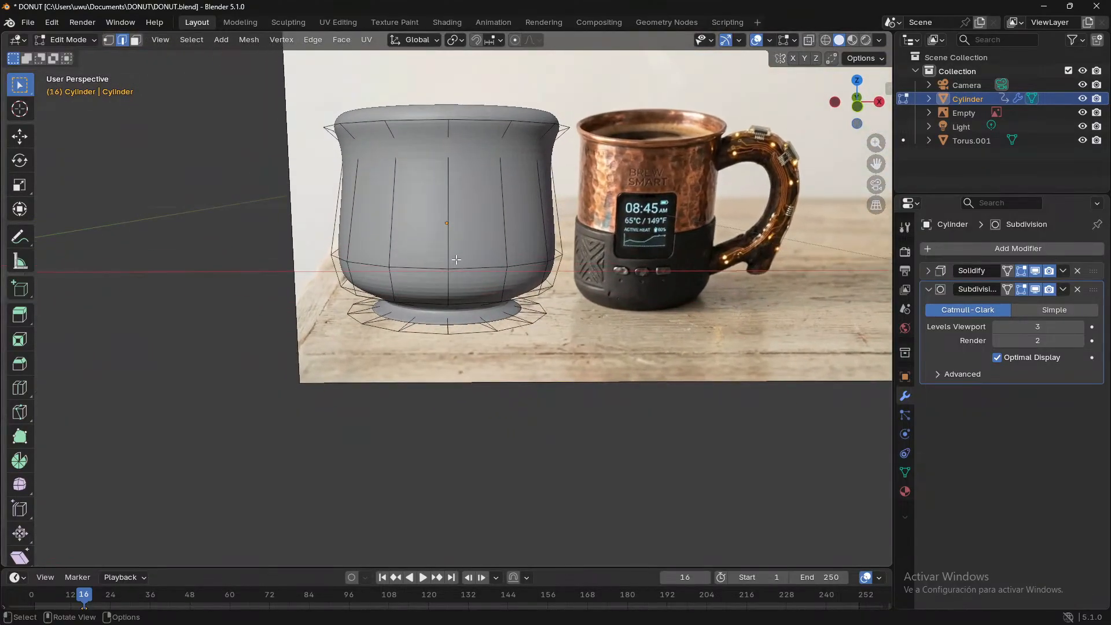
key("ctrl+r")
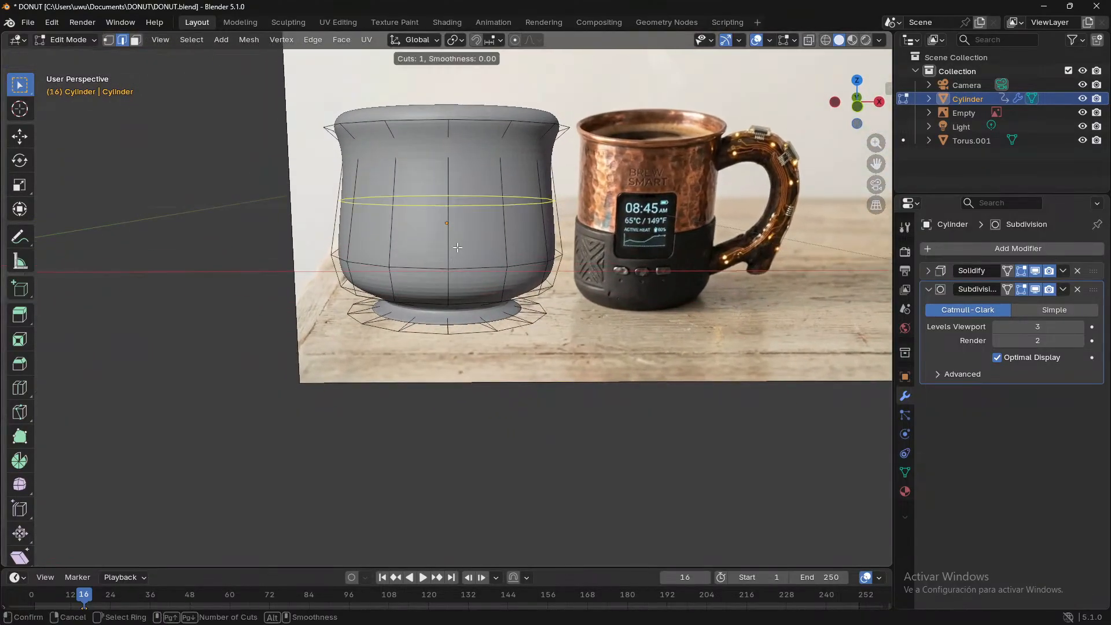
left_click(478, 209)
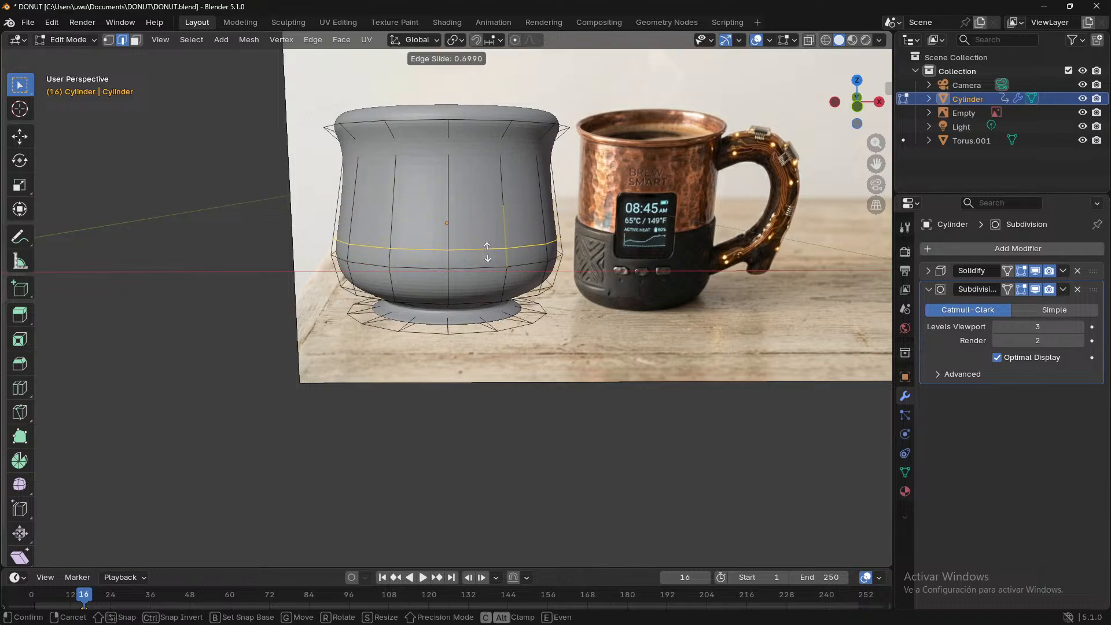
right_click(508, 230)
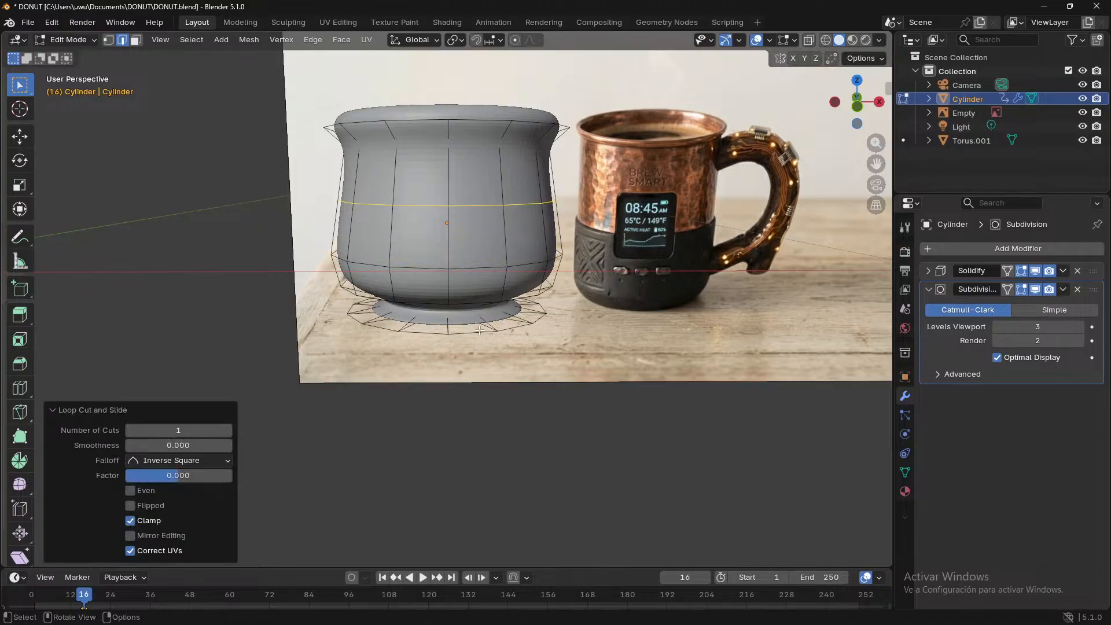
- Examine the underside of the mug from below, comparing its smoothed shape in Object Mode with its wireframe in Edit Mode
middle_click_drag(483, 379, 464, 331)
scroll(466, 311, "up", 3)
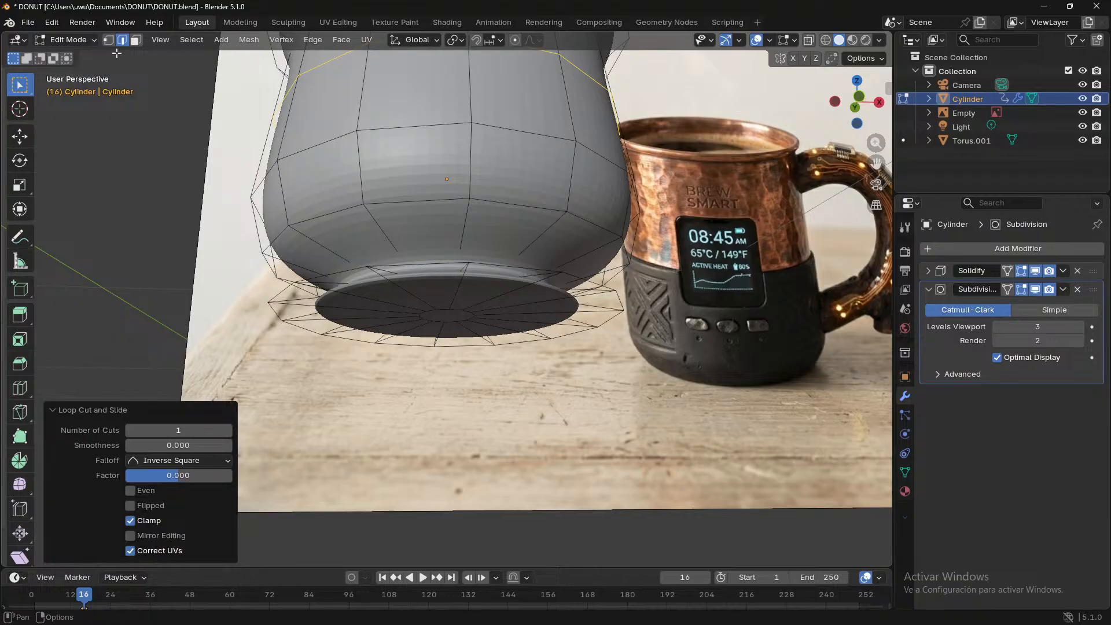
key("Tab")
key("Tab")
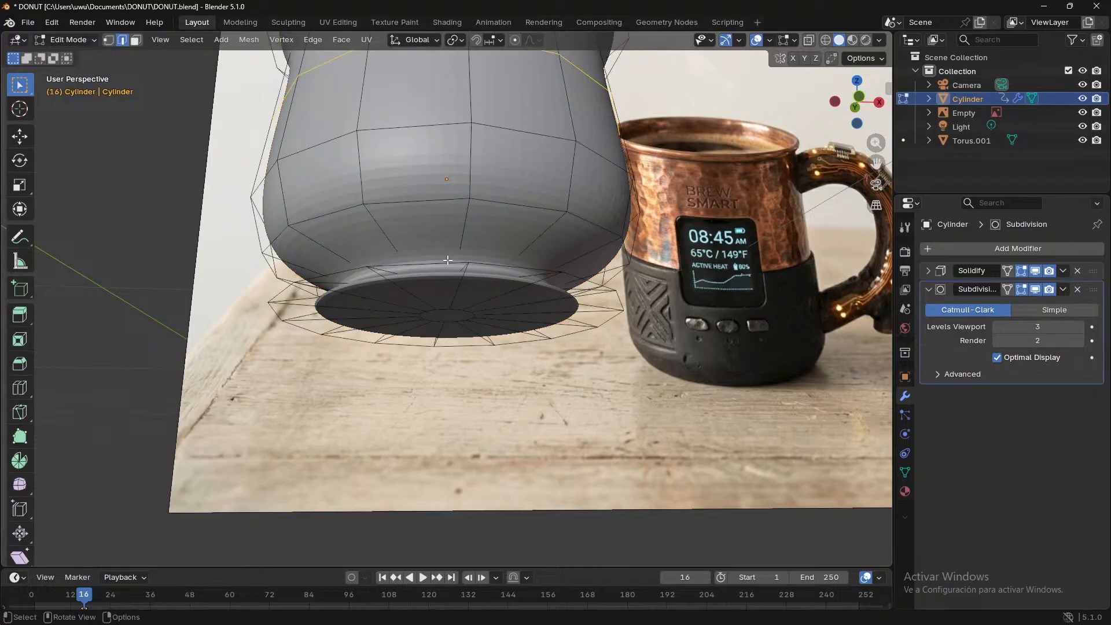
key("Tab")
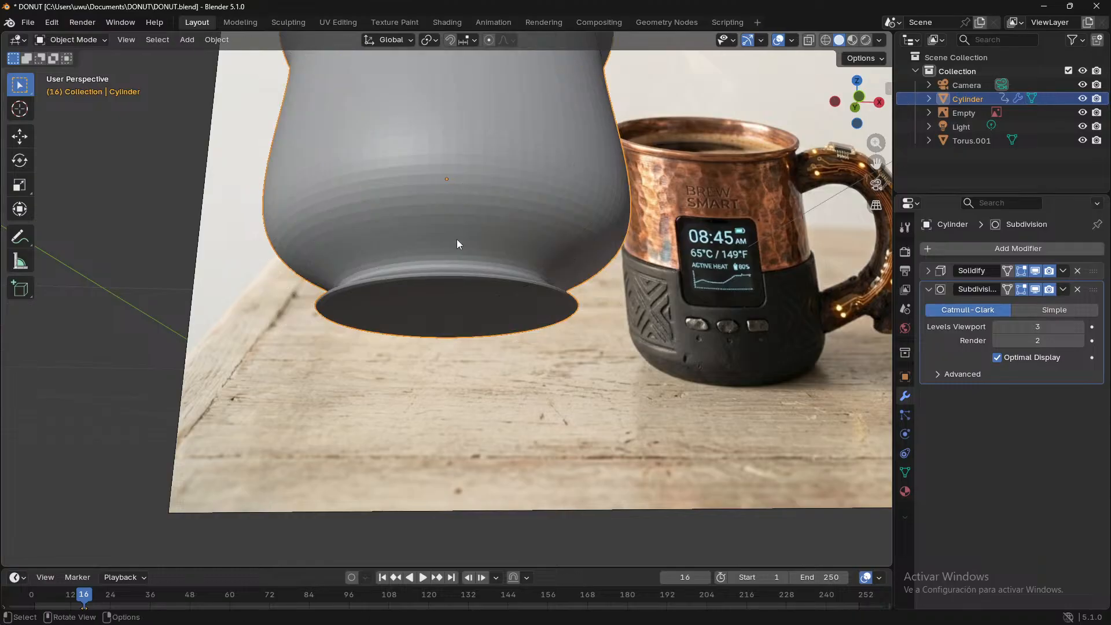
key("Tab")
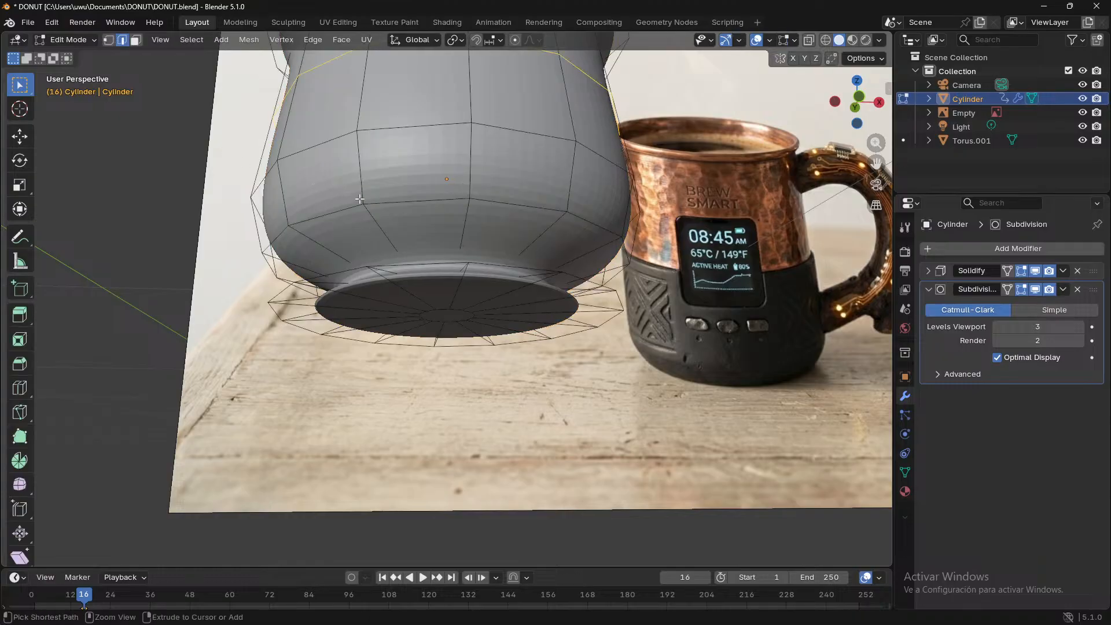
key("Tab")
key("Tab")
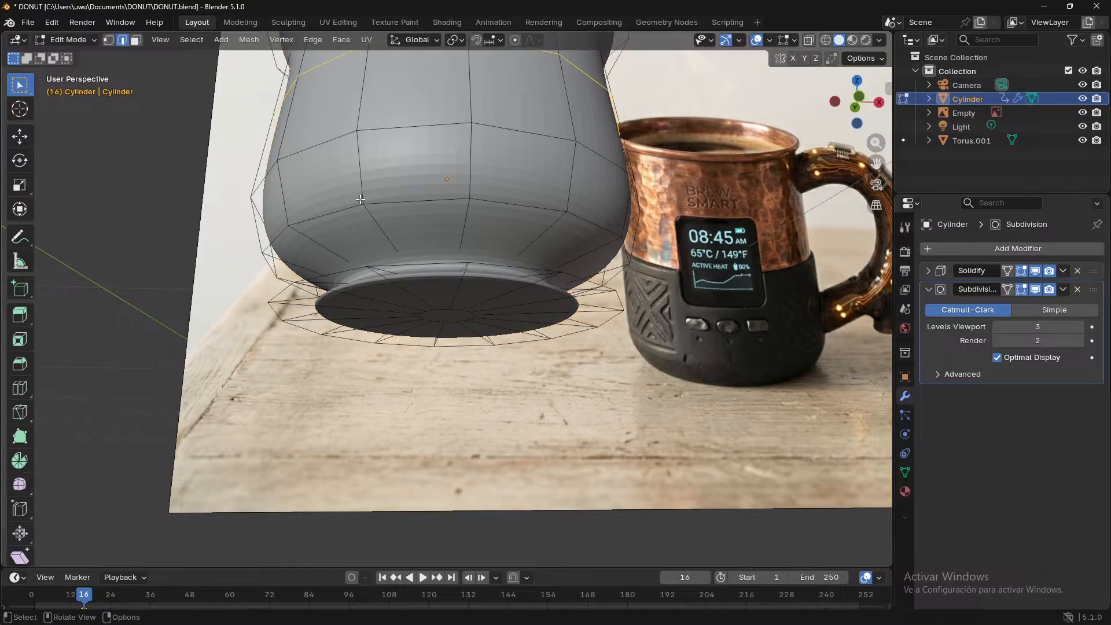
- Add an edge loop between the lower body and the foot at a slide factor of about 0.037, resize it, and clear the selection
key("ctrl+r")
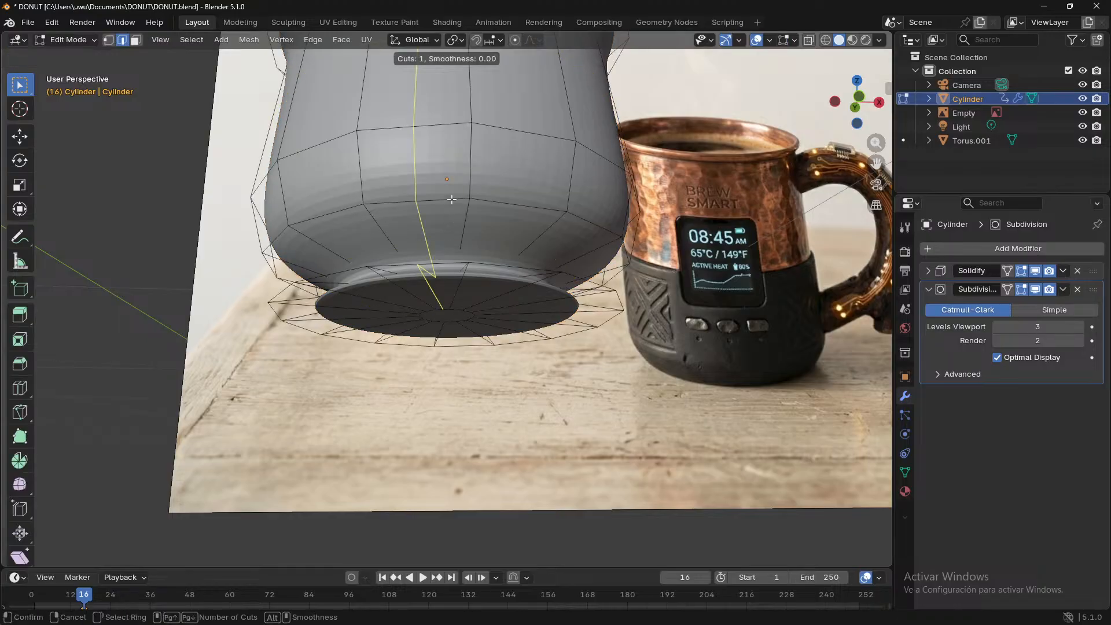
left_click(534, 216)
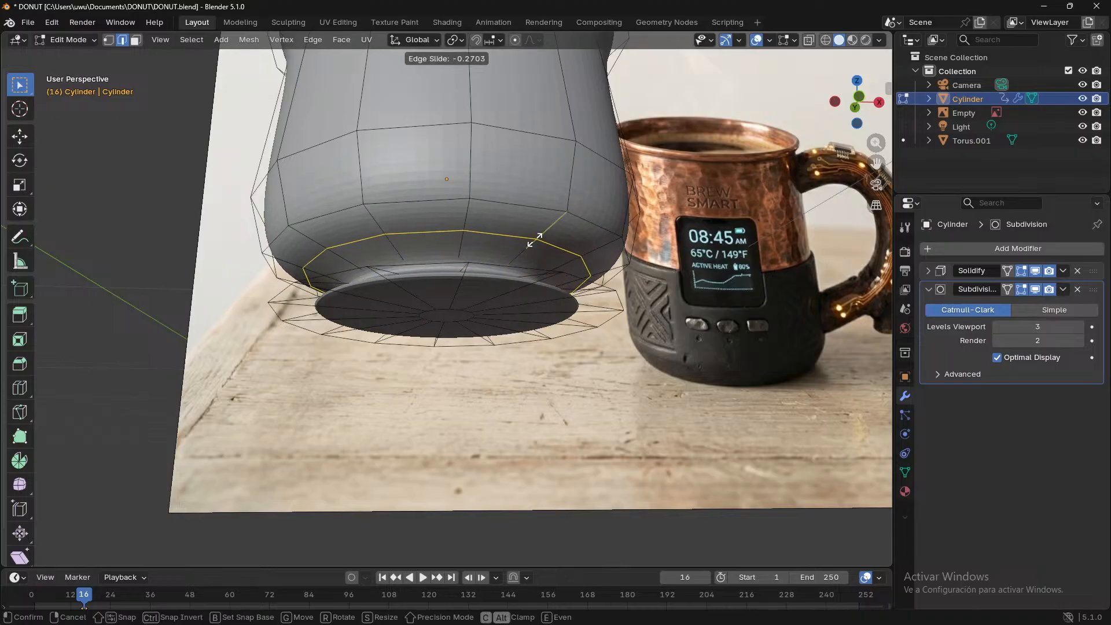
left_click(537, 272)
middle_click_drag(537, 271, 676, 330)
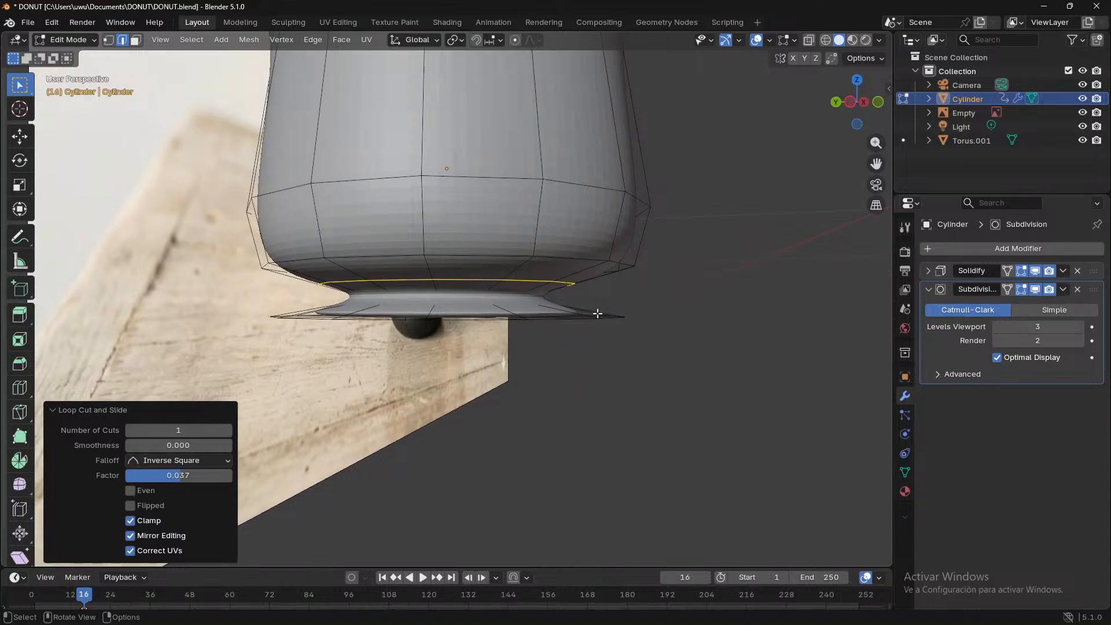
key("s")
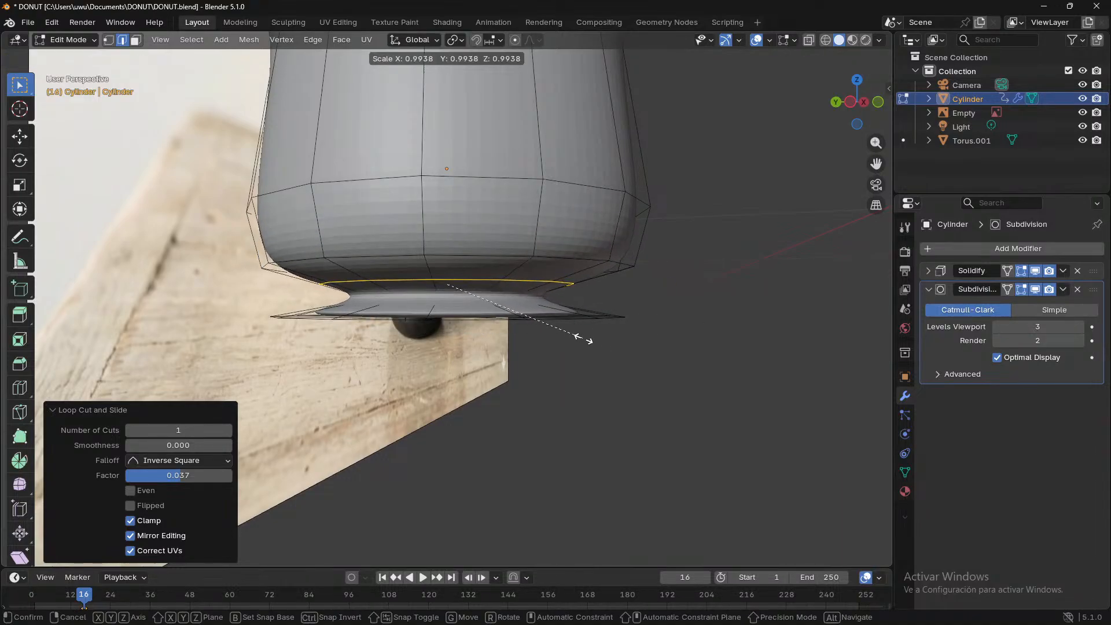
left_click(602, 367)
left_click(687, 371)
- Add an edge loop around the upper wall below the rim, slid upward with a factor of about -0.711
middle_click_drag(687, 371, 547, 401)
key("ctrl+r")
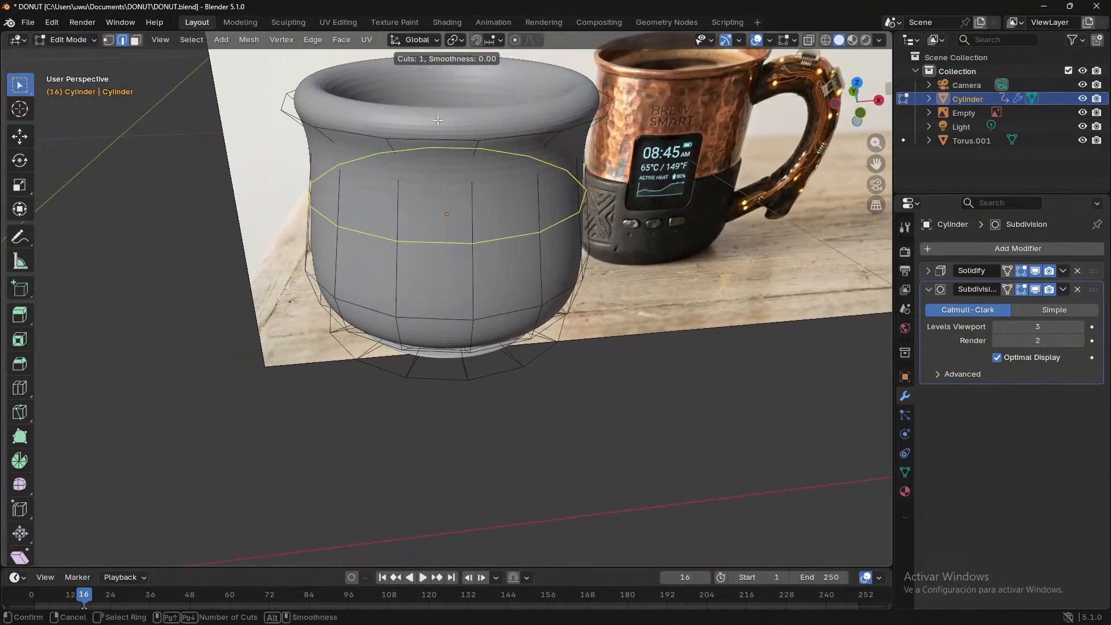
left_click(530, 120)
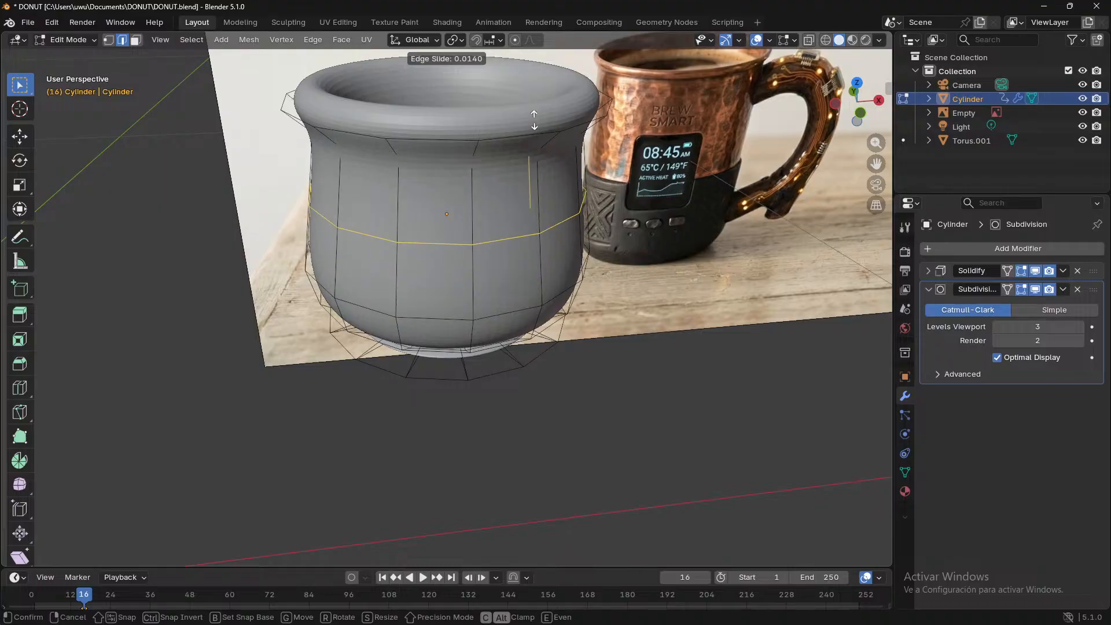
left_click(535, 82)
- Try a second loop cut close under the rim, and check the resulting mug profile in Object Mode
middle_click_drag(535, 82, 473, 169)
key("g")
key("g")
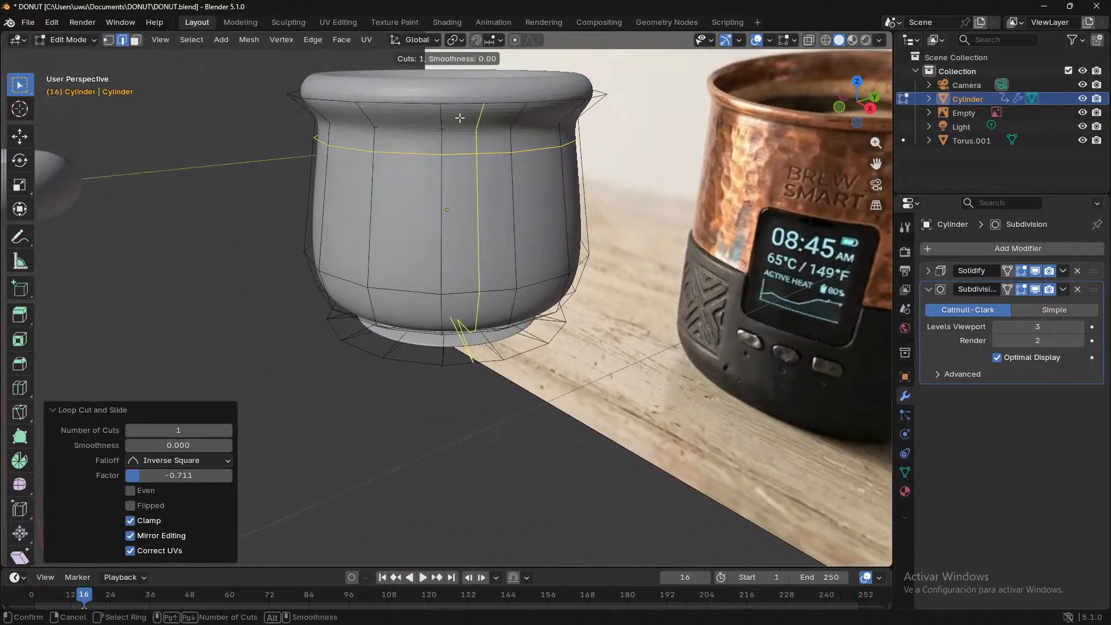
left_click(377, 101)
middle_click_drag(377, 102, 612, 206)
scroll(706, 174, "down", 2)
left_click(642, 409)
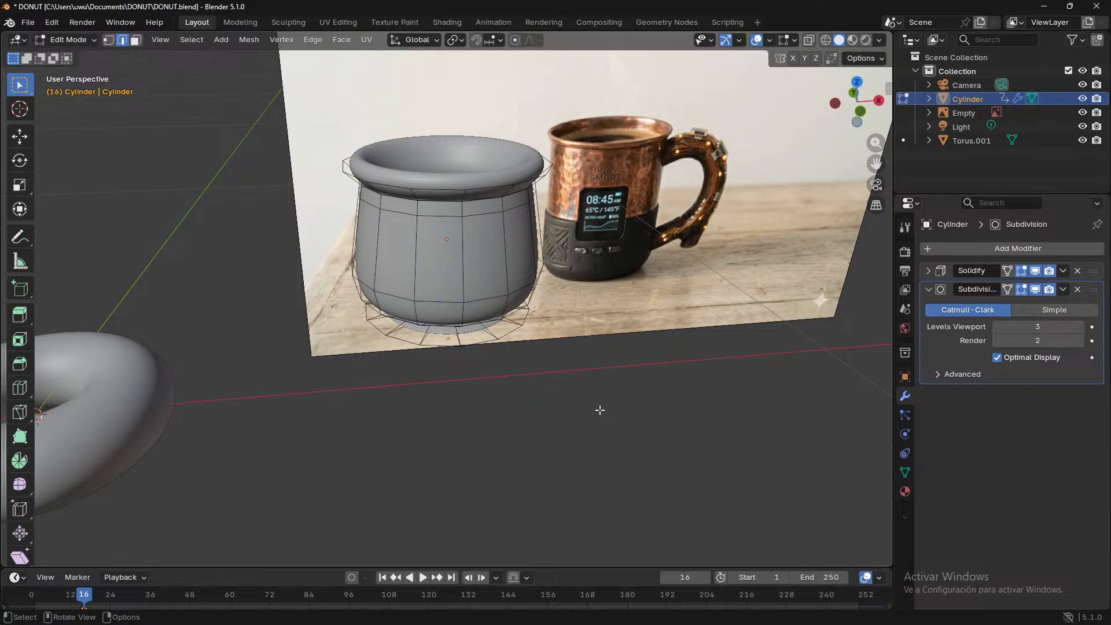
middle_click_drag(583, 415, 504, 368)
middle_click_drag(456, 403, 553, 385)
key("Tab")
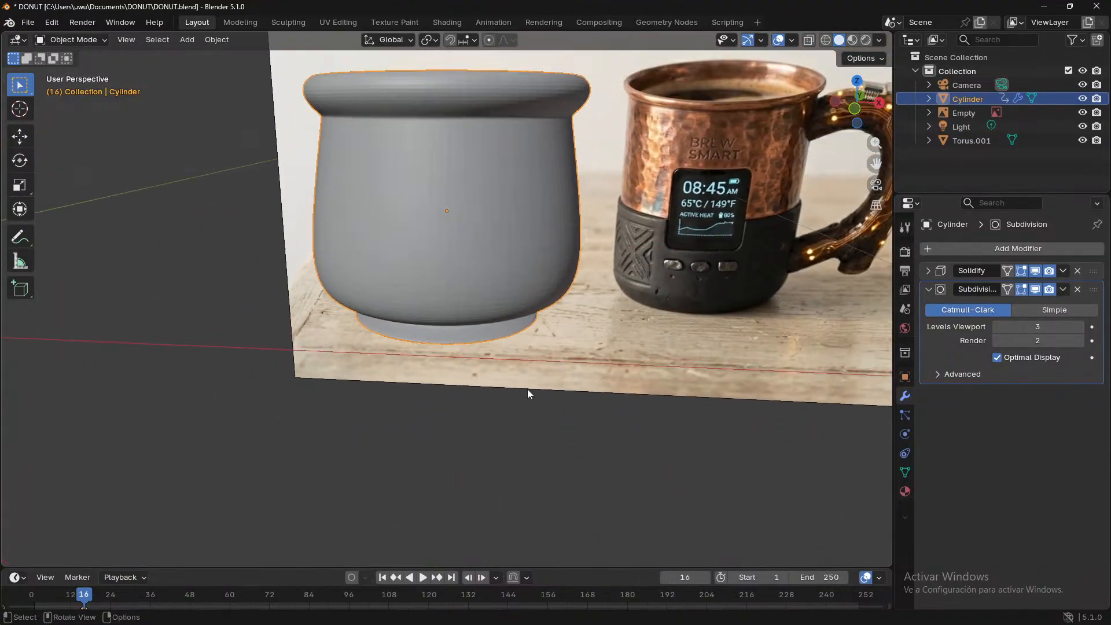
key("KP_Decimal")
middle_click_drag(565, 501, 591, 455)
key("Tab")
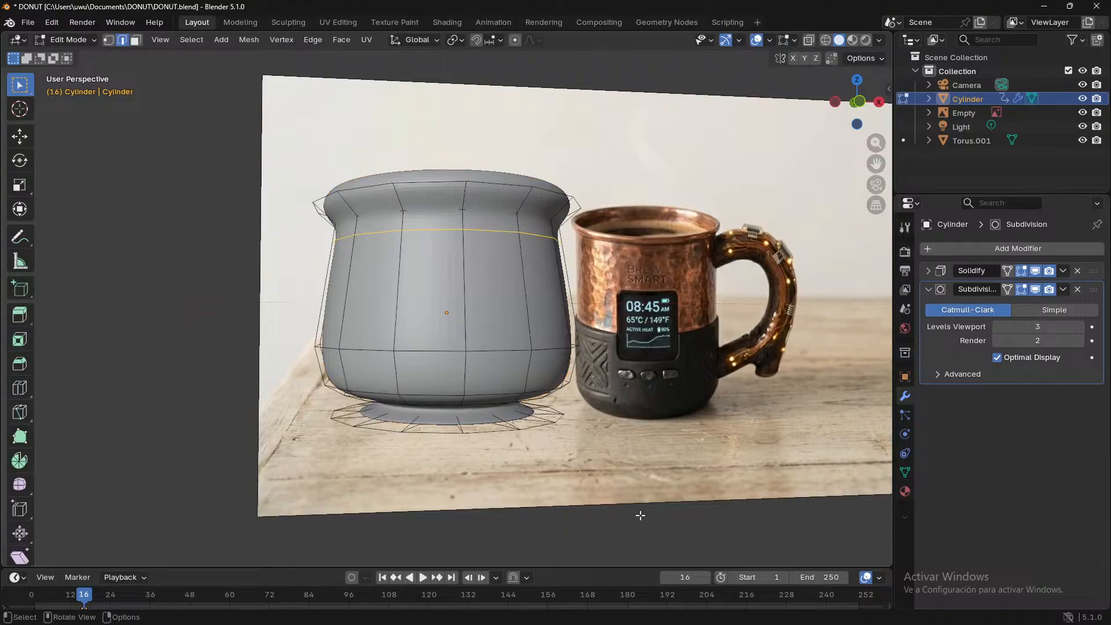
- Examine the mug body from the front and from underneath in Object Mode against the reference image
scroll(637, 517, "up", 3)
scroll(648, 522, "down", 2)
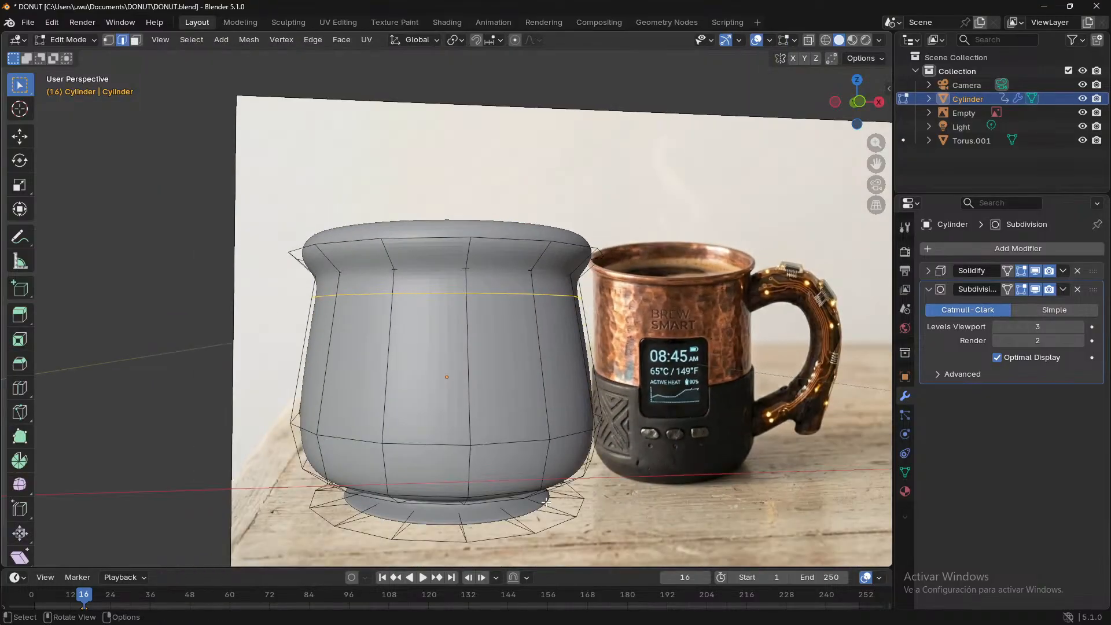
key("Tab")
middle_click_drag(542, 505, 667, 386)
middle_click_drag(614, 448, 455, 337)
middle_click_drag(480, 385, 500, 407)
left_click(558, 469)
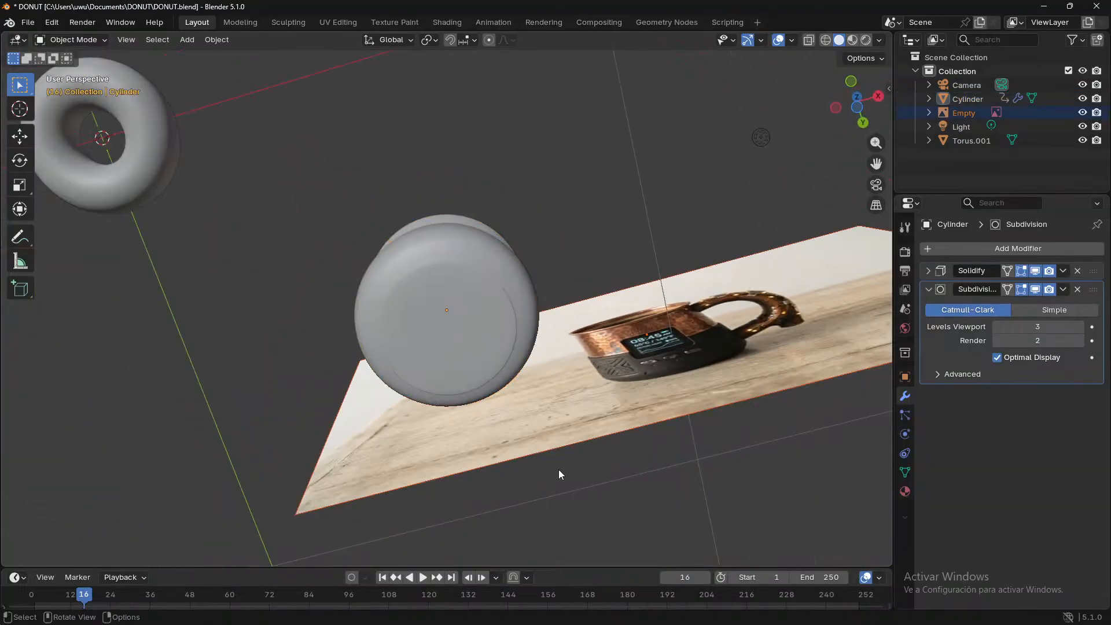
middle_click_drag(558, 469, 577, 502)
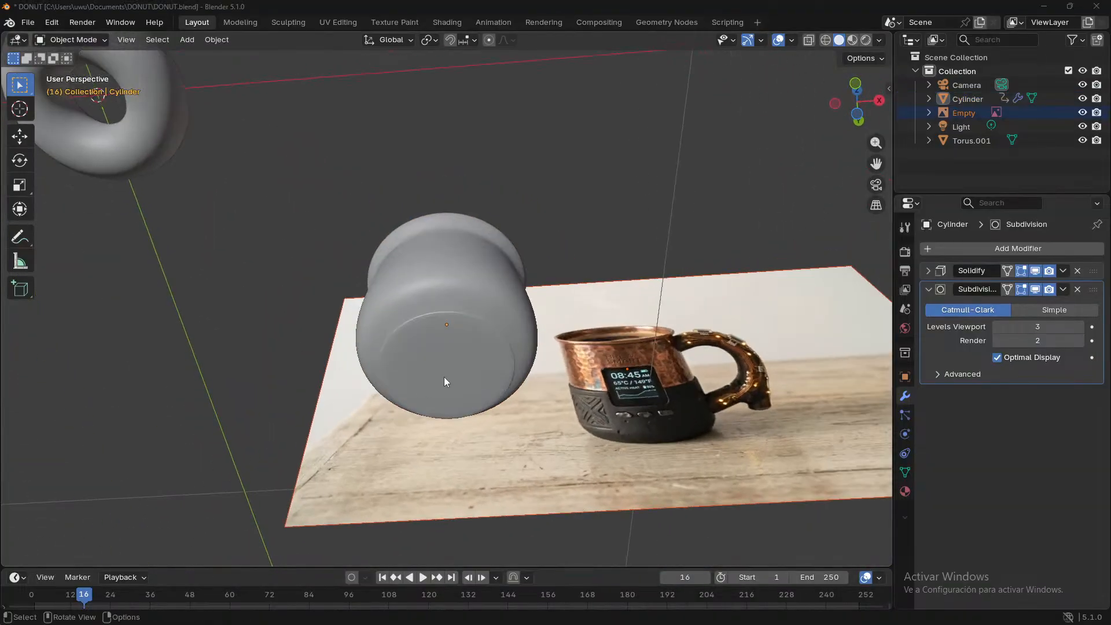
- In Edit Mode, select the small inner edge loop beneath the foot and extrude it about -0.0098 m along its normal
middle_click_drag(444, 382, 497, 324)
key("Tab")
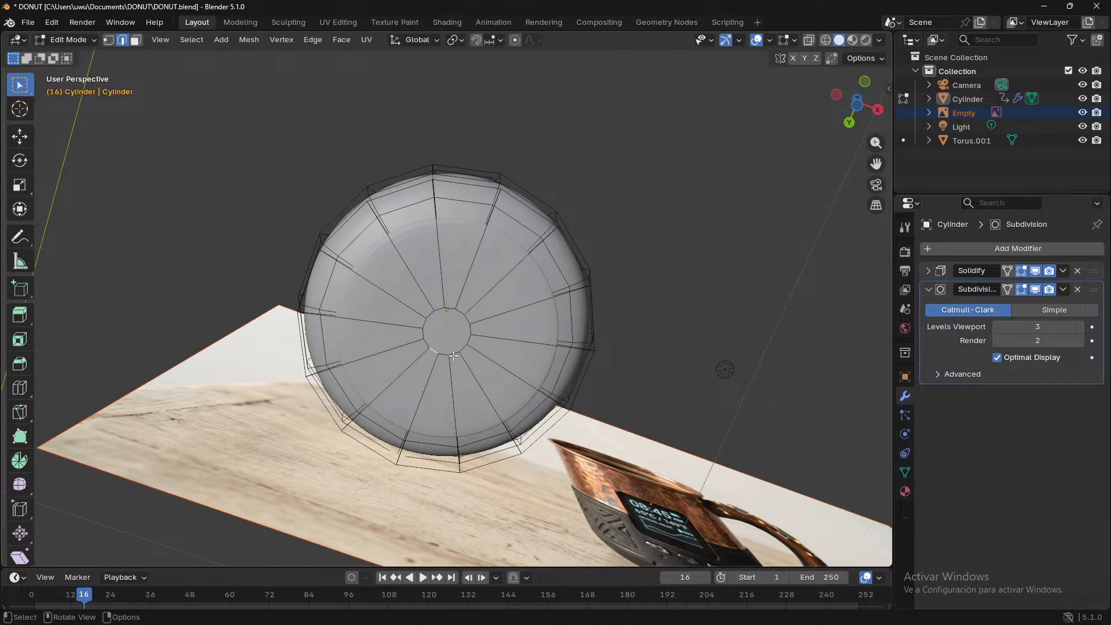
middle_click_drag(453, 355, 538, 417)
left_click(450, 356, "alt")
key("e")
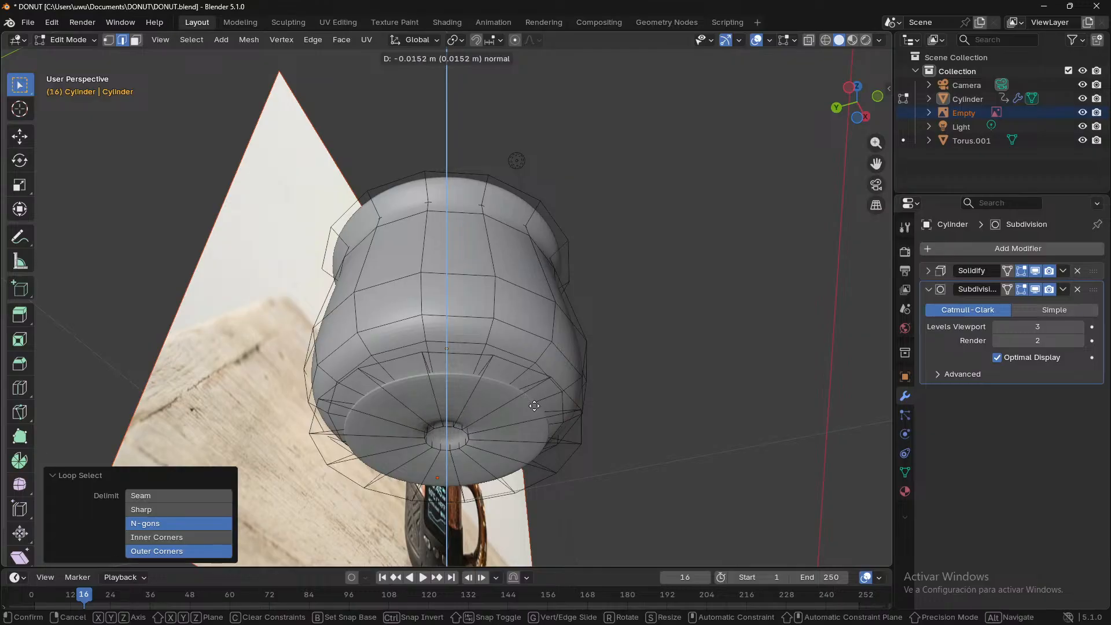
left_click(546, 409)
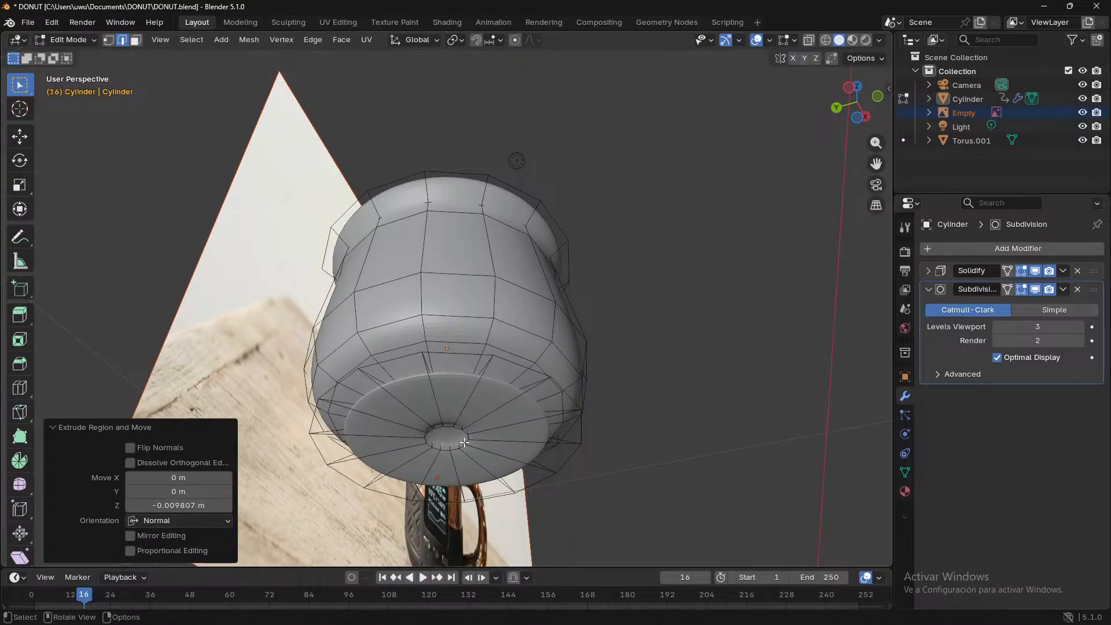
key("super")
key("super")
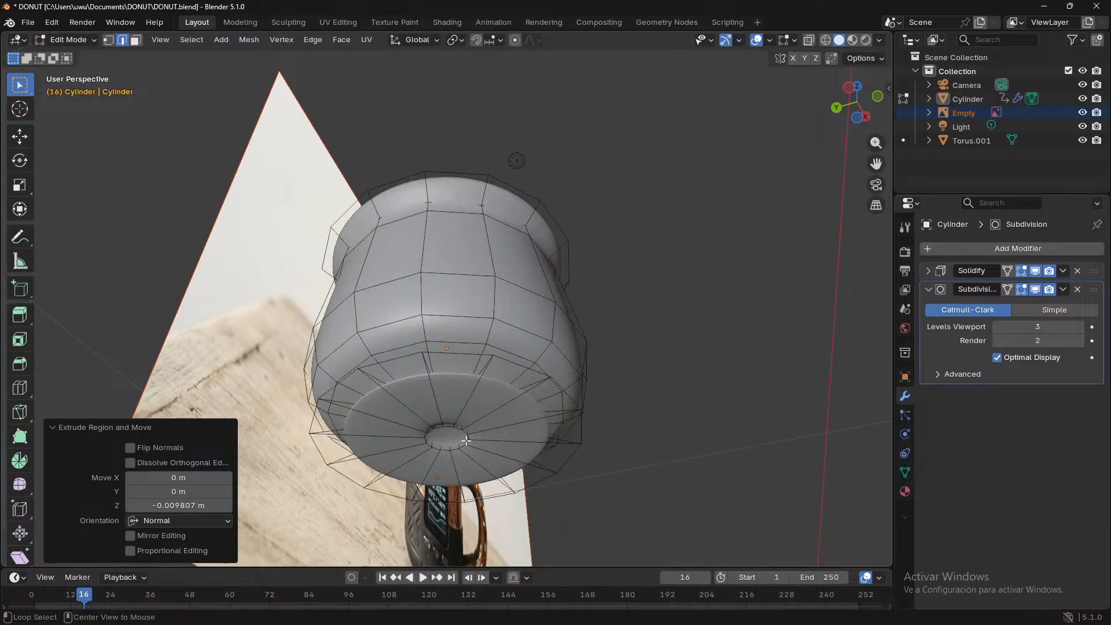
- Select the small edge loop beneath the foot, scale it up to about 4.379, and clear the selection
left_click(468, 438, "alt")
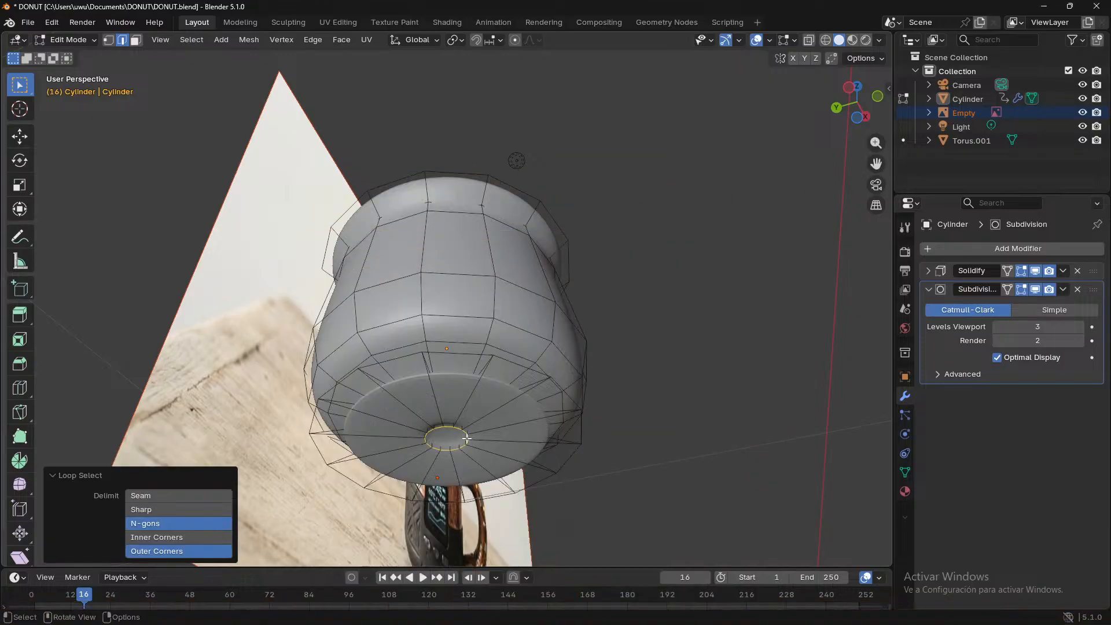
key("s")
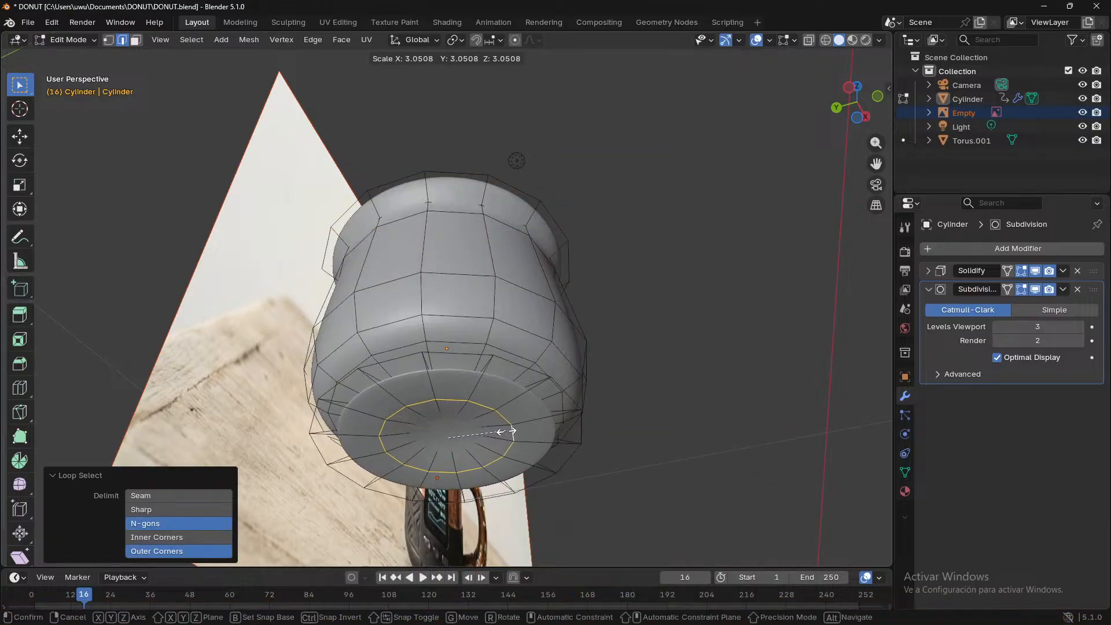
left_click(532, 429)
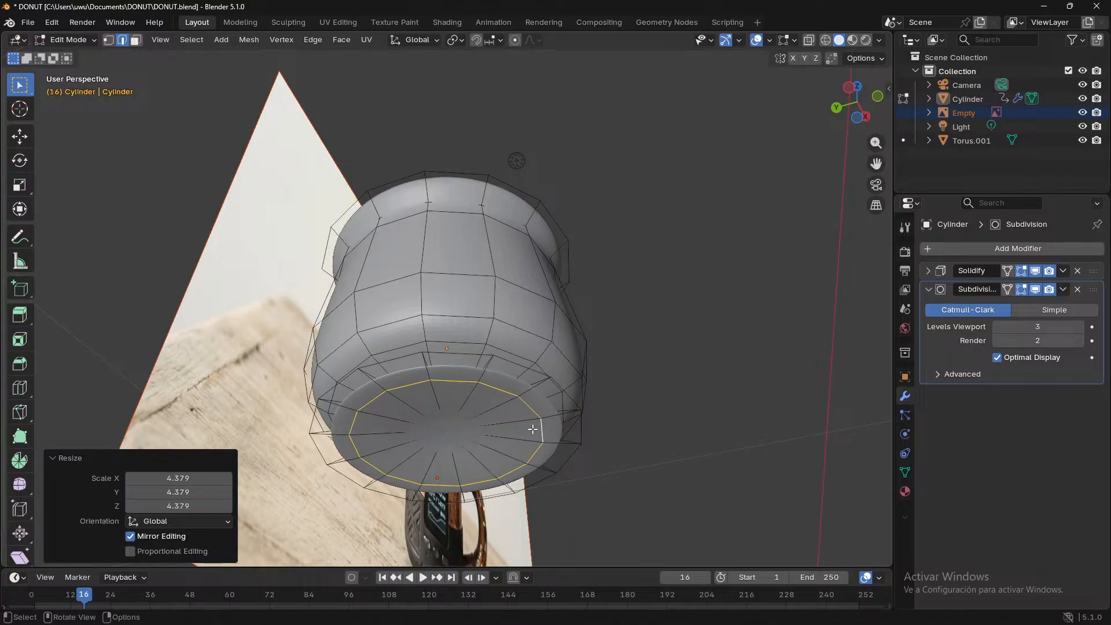
middle_click_drag(532, 429, 477, 529)
scroll(477, 532, "down", 3)
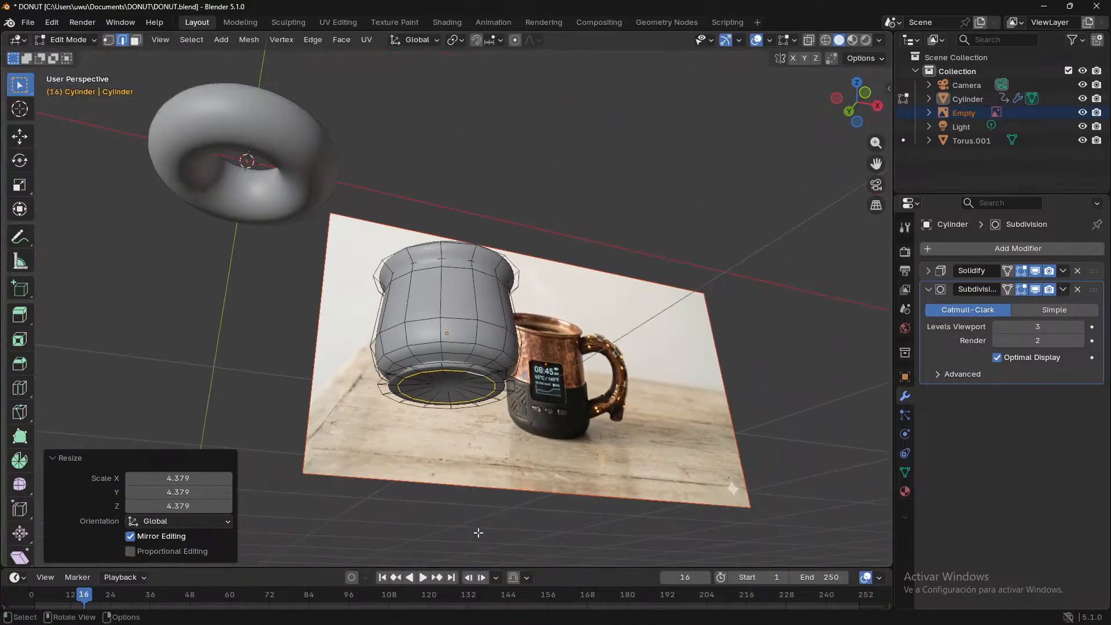
left_click(478, 533)
- Switch the viewport to Rendered shading to view the mug body
middle_click_drag(481, 477, 578, 457)
scroll(494, 533, "up", 5)
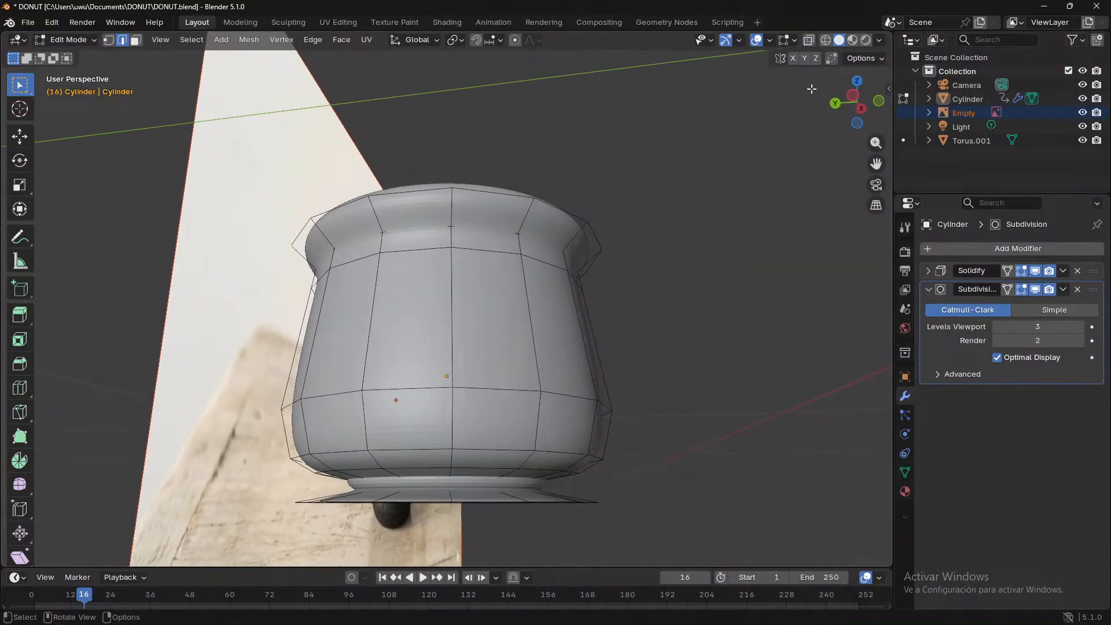
left_click(865, 40)
- Select the mug rim's outer edge loop and scale it down to 0.900
mouse_move(718, 347)
middle_mouse_down()
mouse_move(706, 363)
mouse_move(504, 291)
mouse_move(567, 291)
mouse_move(555, 345)
mouse_move(533, 379)
mouse_move(549, 484)
mouse_move(623, 514)
mouse_move(640, 466)
mouse_move(548, 506)
mouse_move(553, 288)
middle_mouse_up()
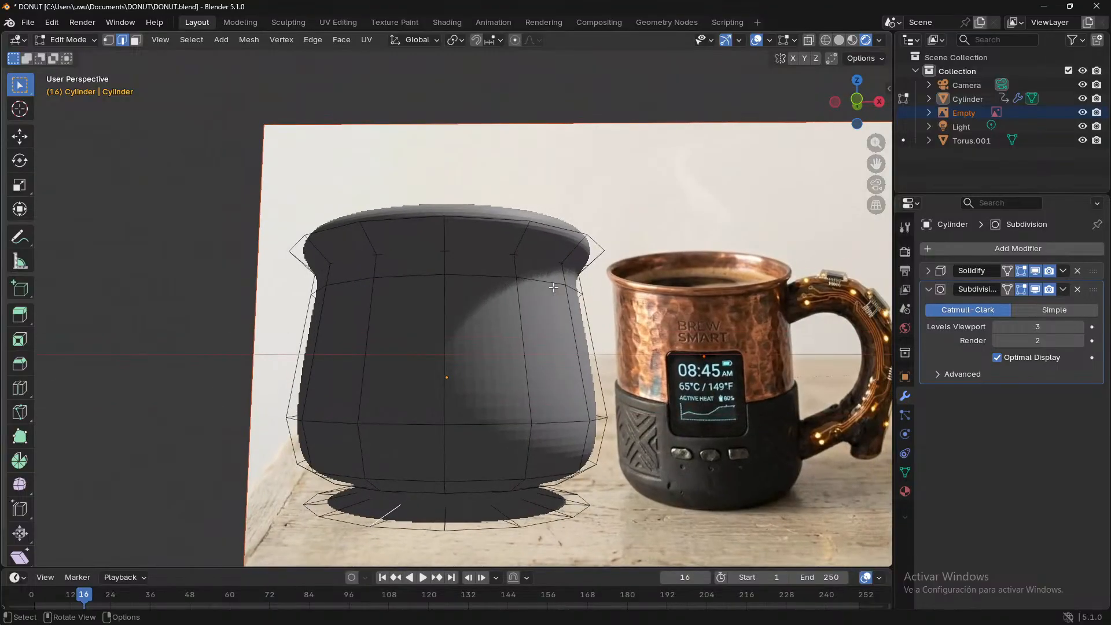
left_click(535, 225, "alt")
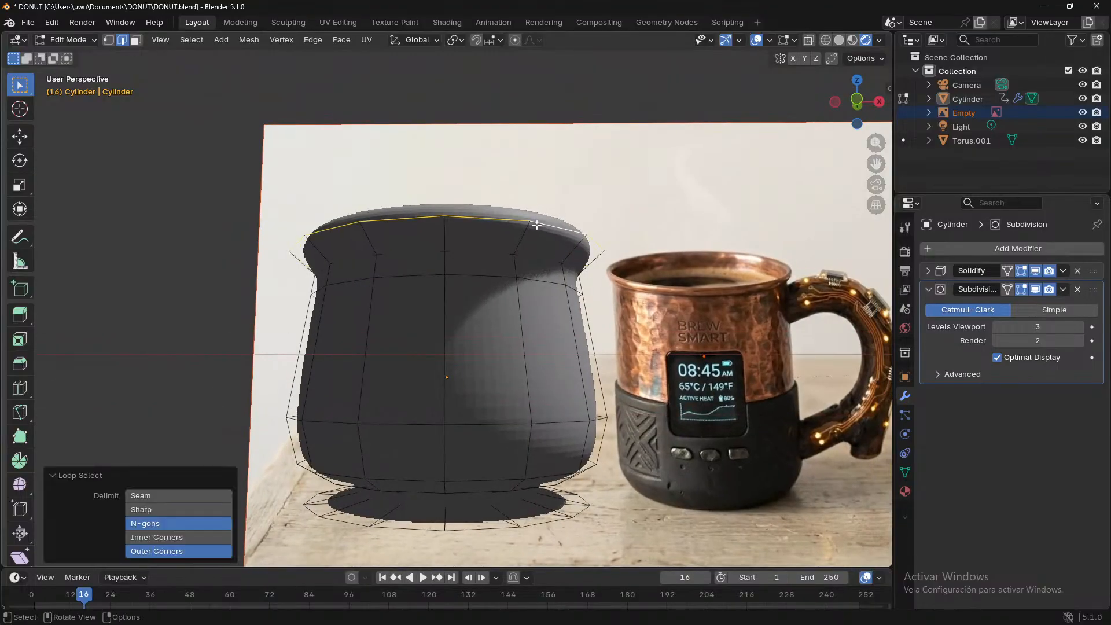
key("s")
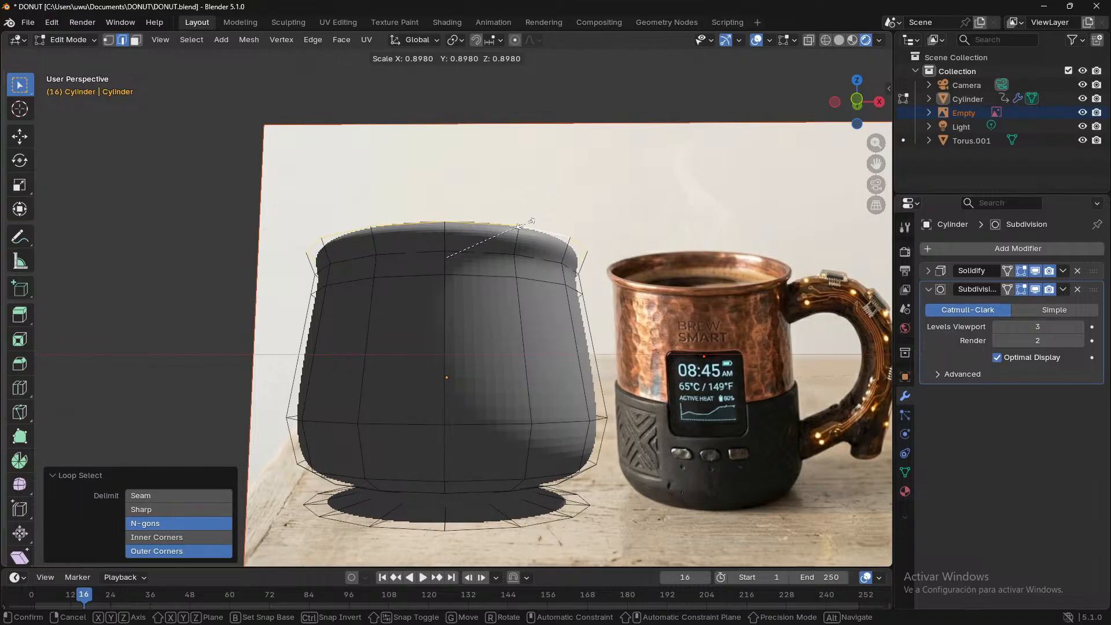
left_click(525, 223)
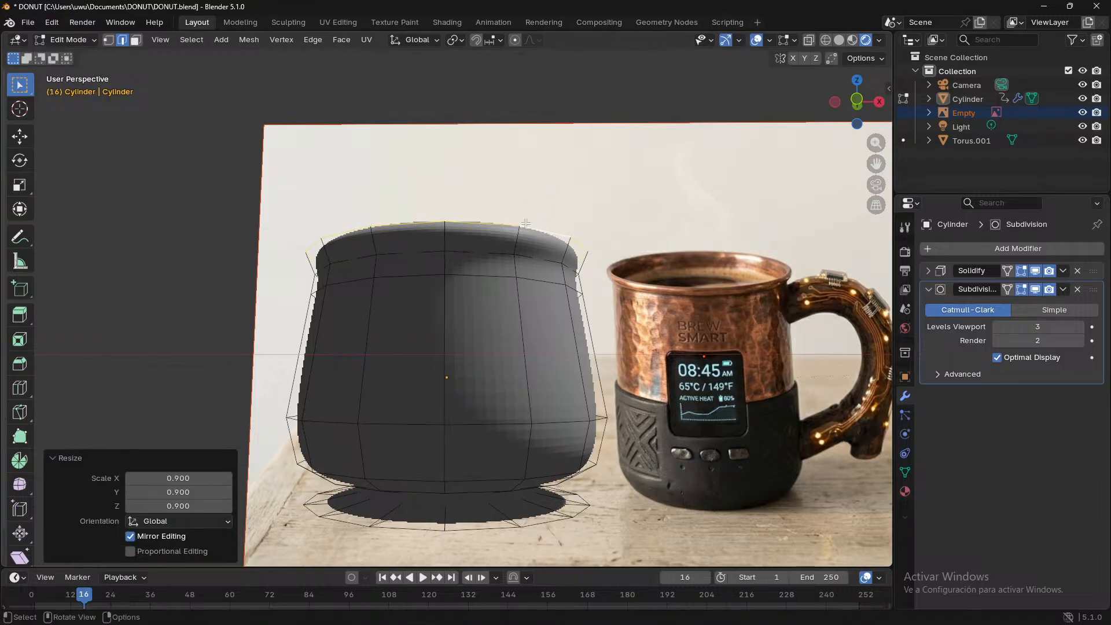
- Select the edge loop just beneath the rim and scale it up to about 1.05
left_click(533, 254, "alt")
key("s")
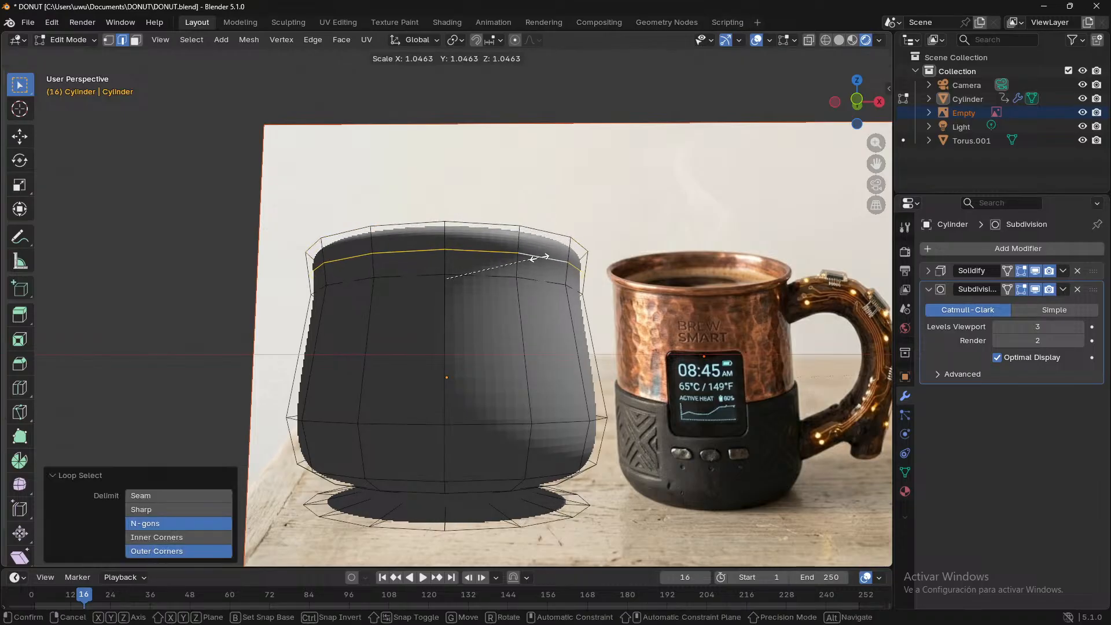
left_click(542, 257)
- Select the rim's outer edge loop again and scale it up to 1.069
middle_click_drag(630, 226, 746, 289)
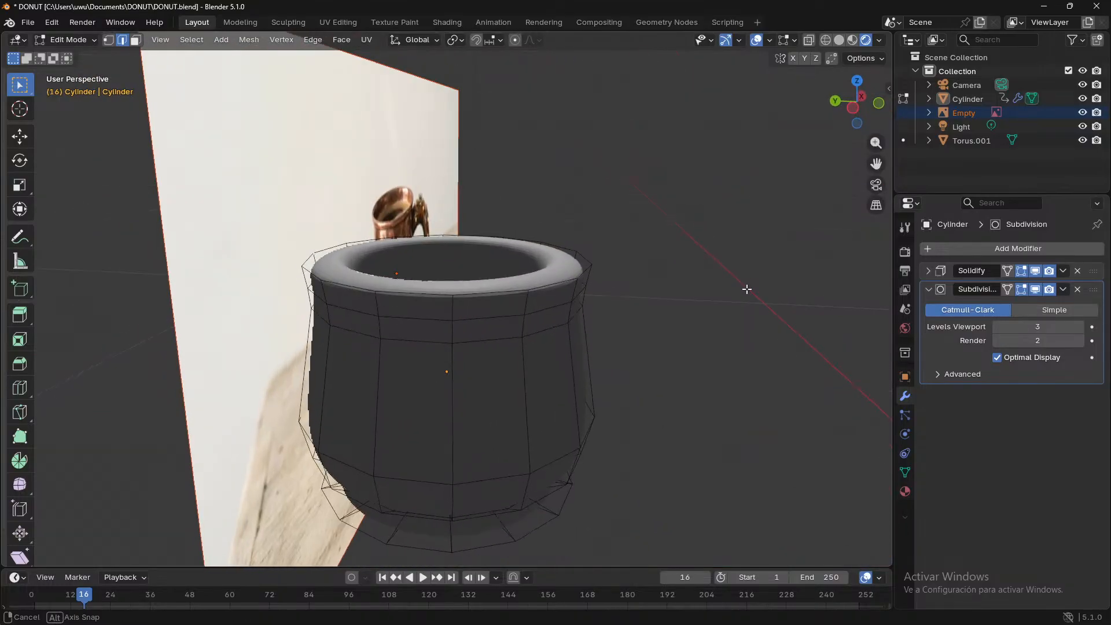
left_click(558, 284, "alt")
key("s")
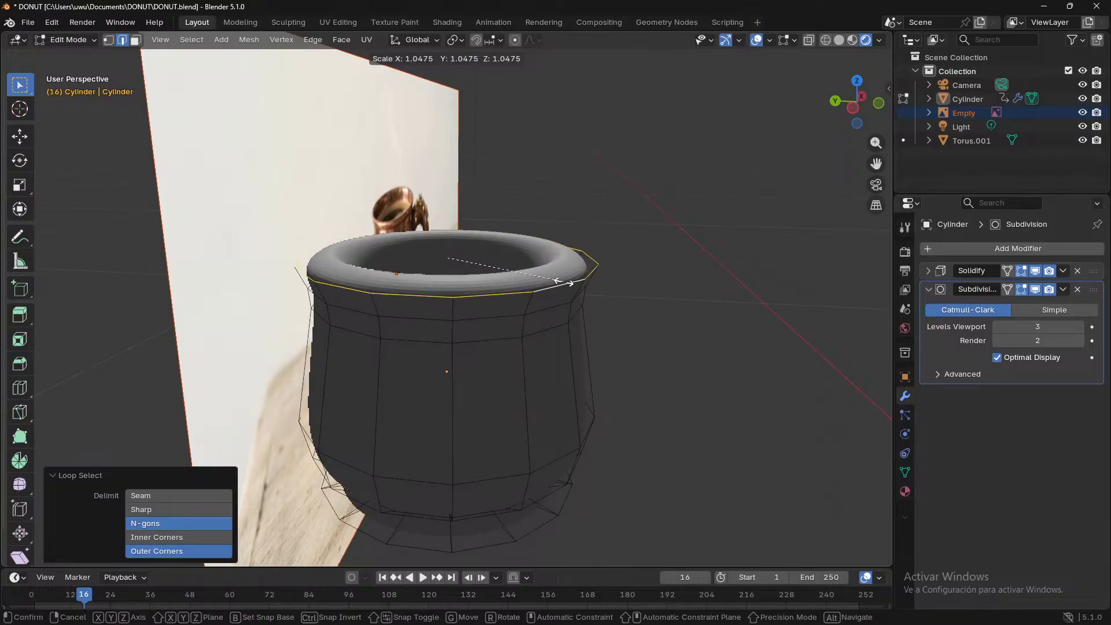
left_click(565, 280)
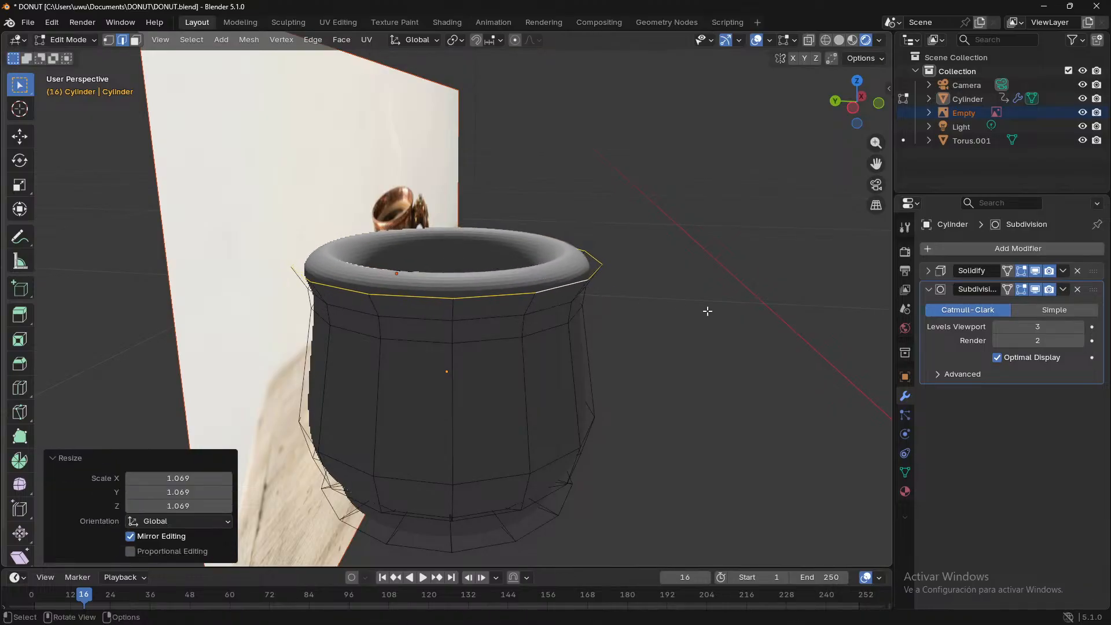
- Select the edge loop around the mug's neck and scale it down to 0.909
middle_click_drag(706, 310, 556, 281)
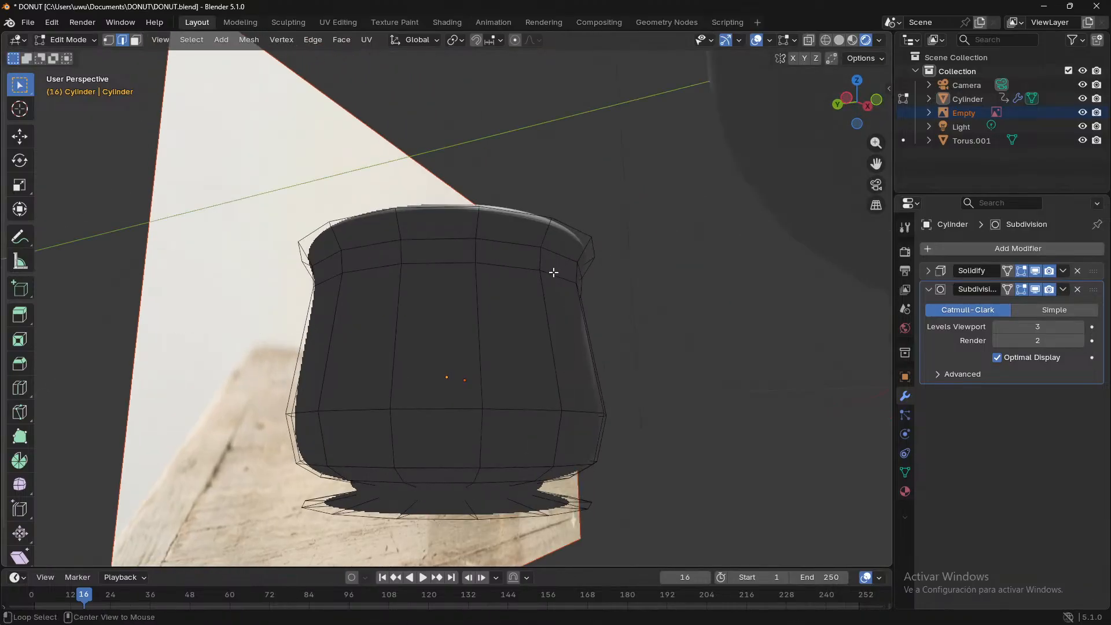
left_click(554, 272, "alt")
key("s")
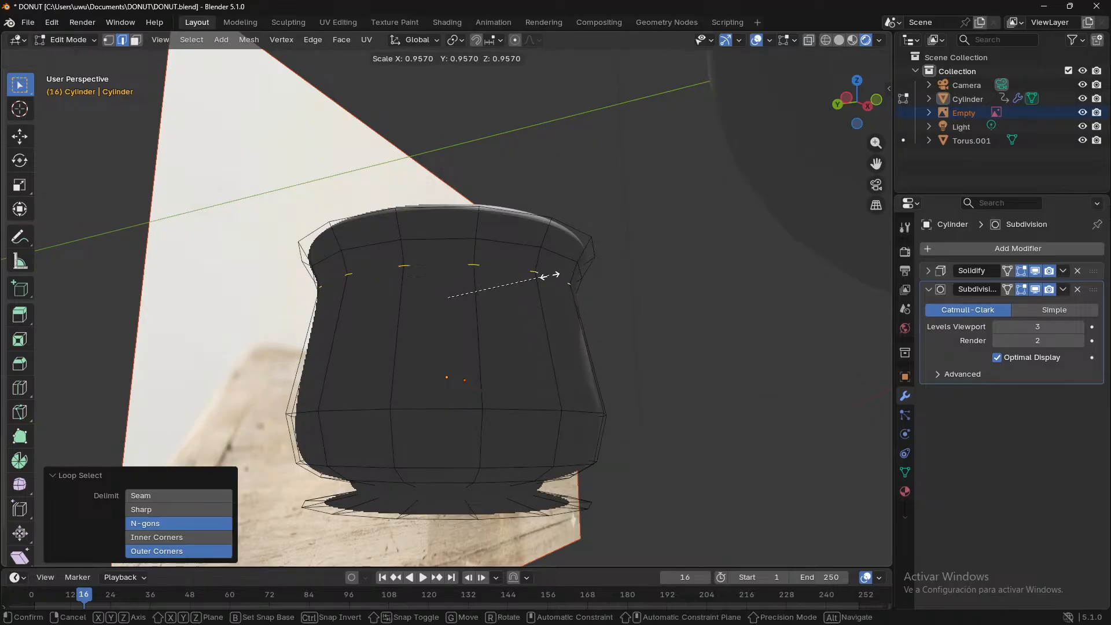
left_click(539, 277)
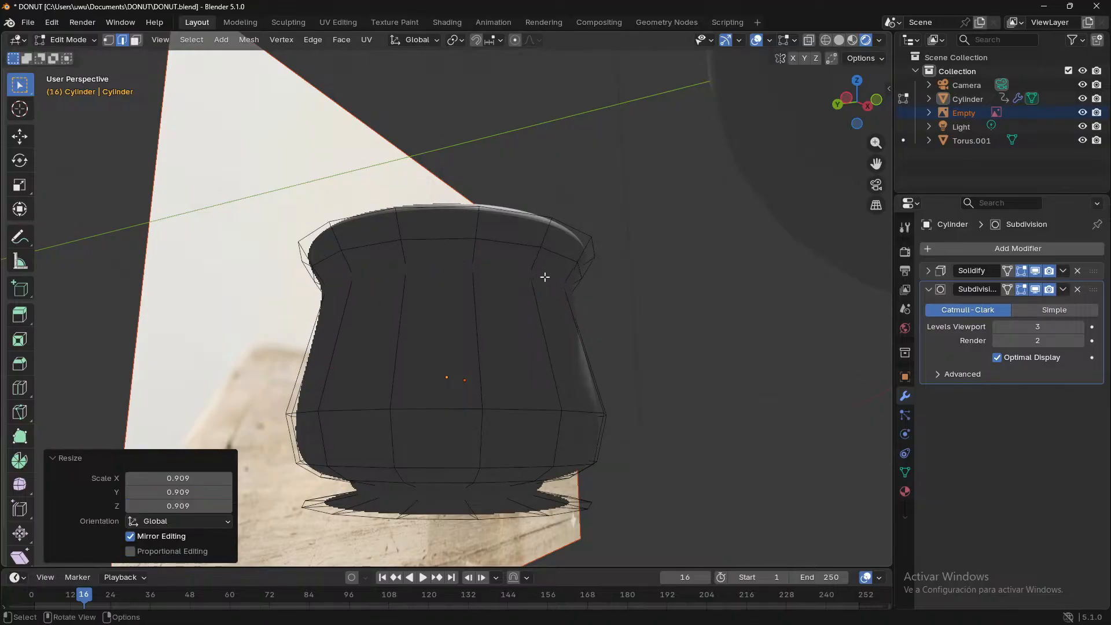
- Switch the viewport to Solid shading and the mesh selection to face mode, viewing the mug from above and from the side
middle_click_drag(726, 332, 625, 382)
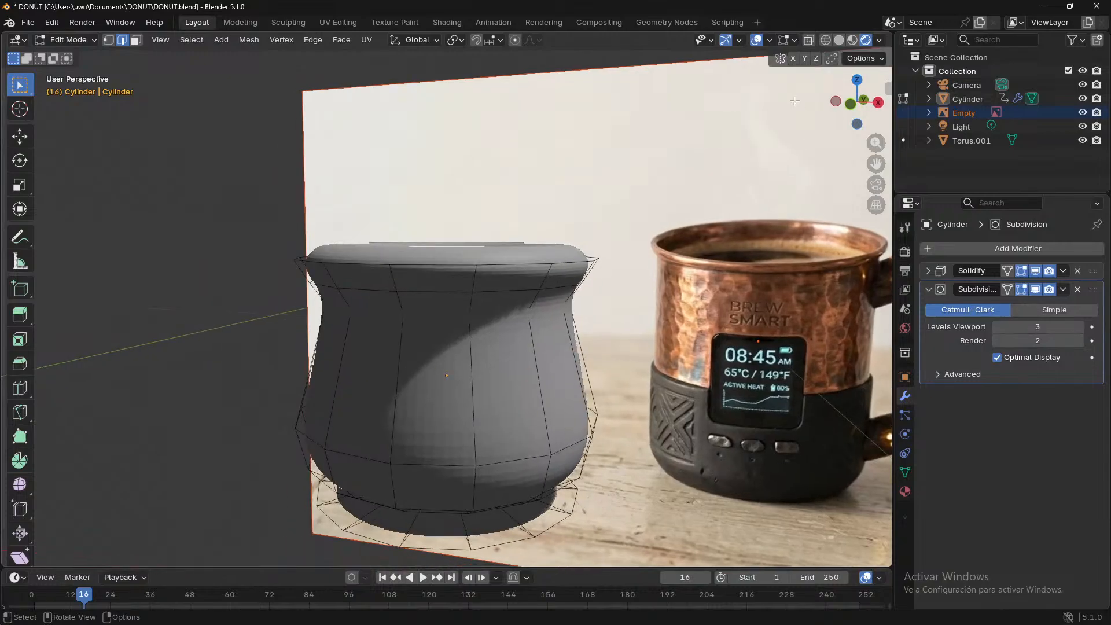
left_click(838, 40)
mouse_move(685, 330)
middle_mouse_down()
mouse_move(775, 301)
mouse_move(746, 349)
mouse_move(168, 392)
mouse_move(630, 463)
mouse_move(521, 466)
mouse_move(468, 516)
mouse_move(422, 513)
mouse_move(473, 513)
mouse_move(448, 488)
mouse_move(456, 512)
mouse_move(489, 495)
mouse_move(566, 342)
mouse_move(615, 486)
mouse_move(585, 515)
mouse_move(518, 504)
mouse_move(503, 543)
mouse_move(470, 476)
mouse_move(463, 284)
mouse_move(509, 440)
mouse_move(550, 494)
mouse_move(376, 431)
middle_mouse_up()
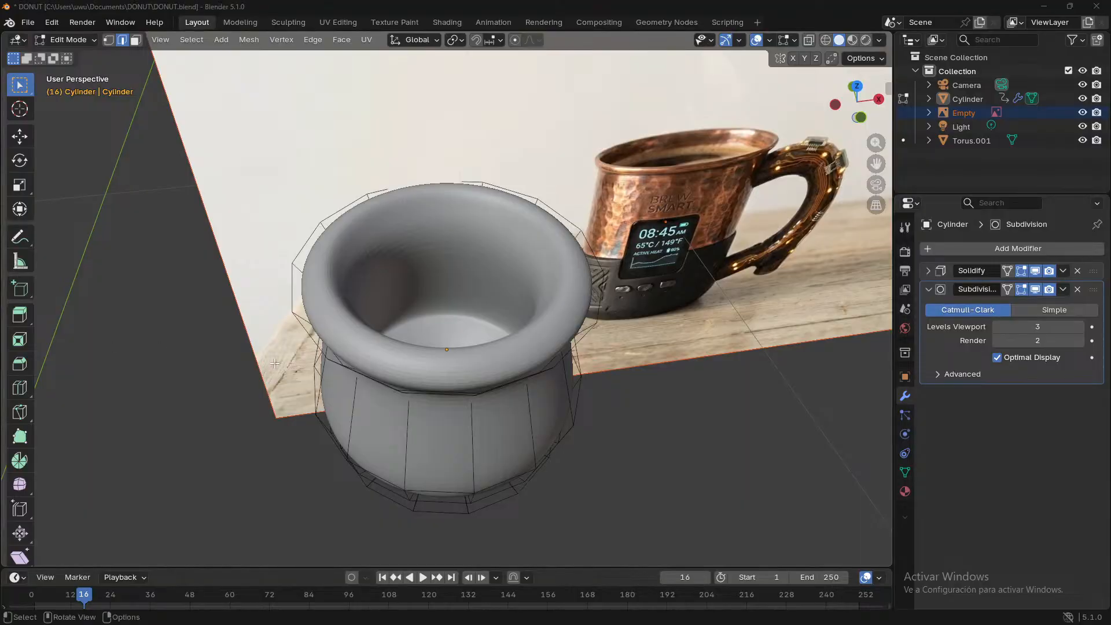
middle_click_drag(494, 508, 391, 346)
left_click(137, 44)
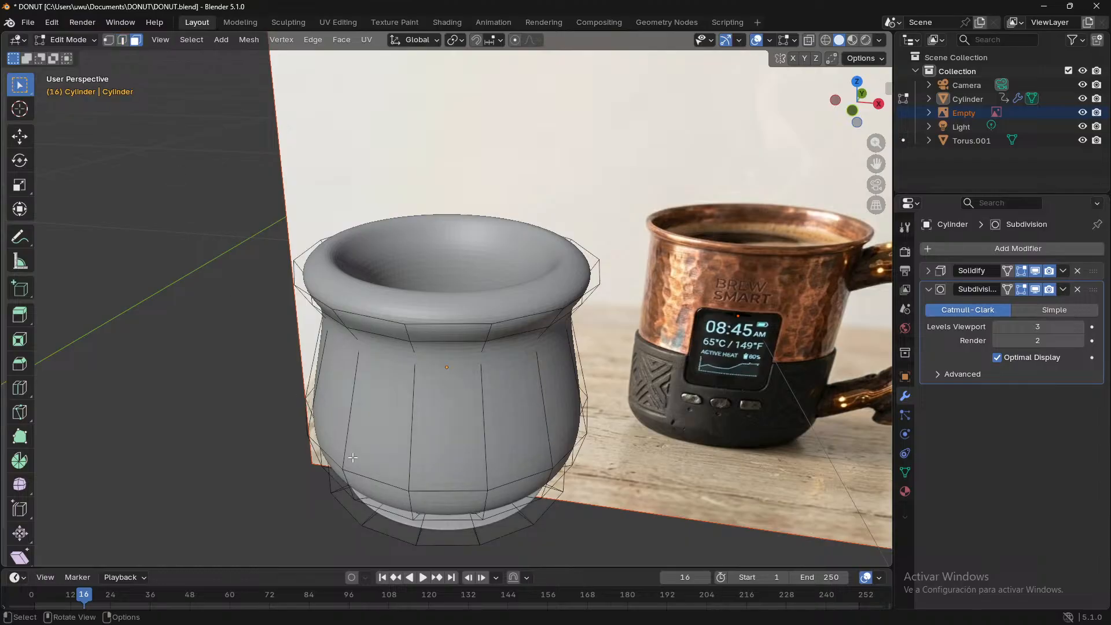
middle_click_drag(283, 442, 190, 392)
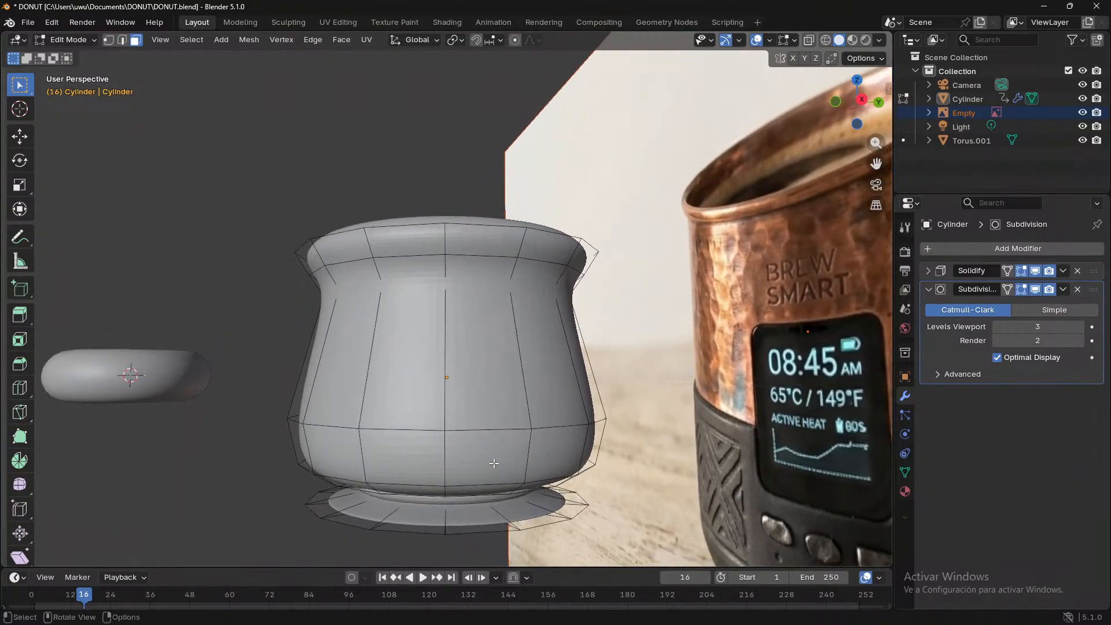
middle_click_drag(501, 475, 474, 415)
- Select a face beneath the rim and compare the mug with the Subdivision modifier's viewport display off and on
left_click(458, 340)
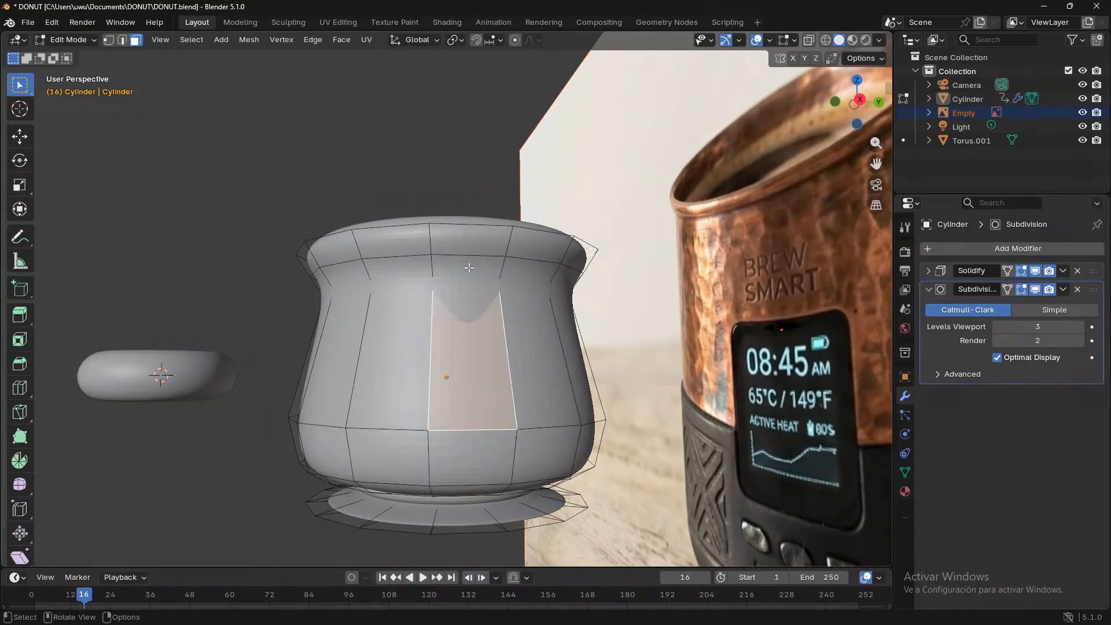
left_click(467, 263)
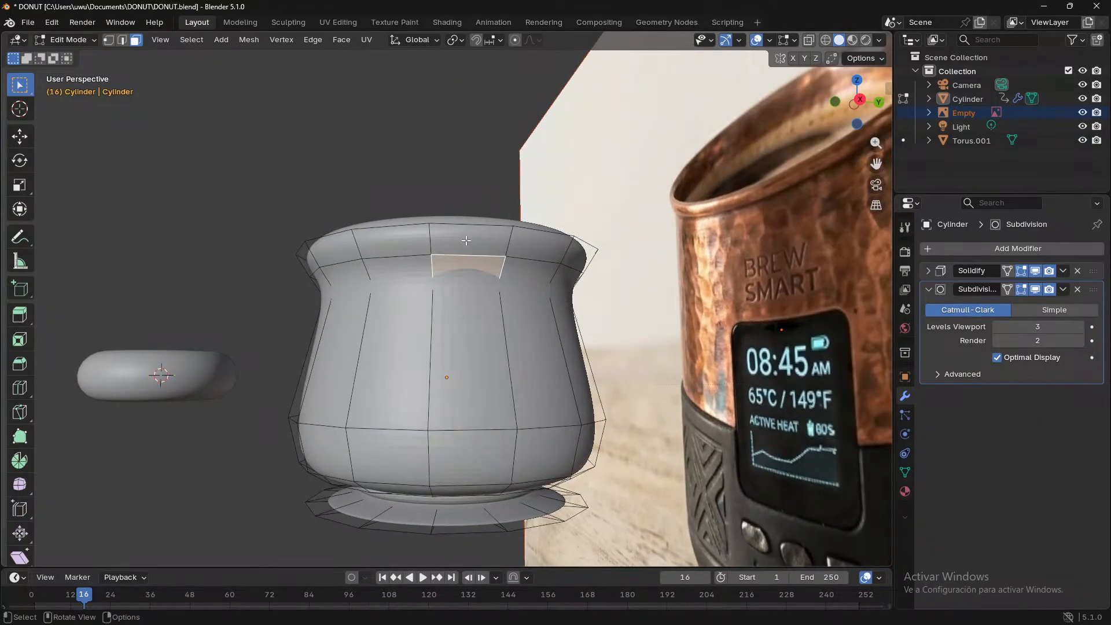
left_click(1035, 289)
middle_click_drag(445, 353, 558, 415)
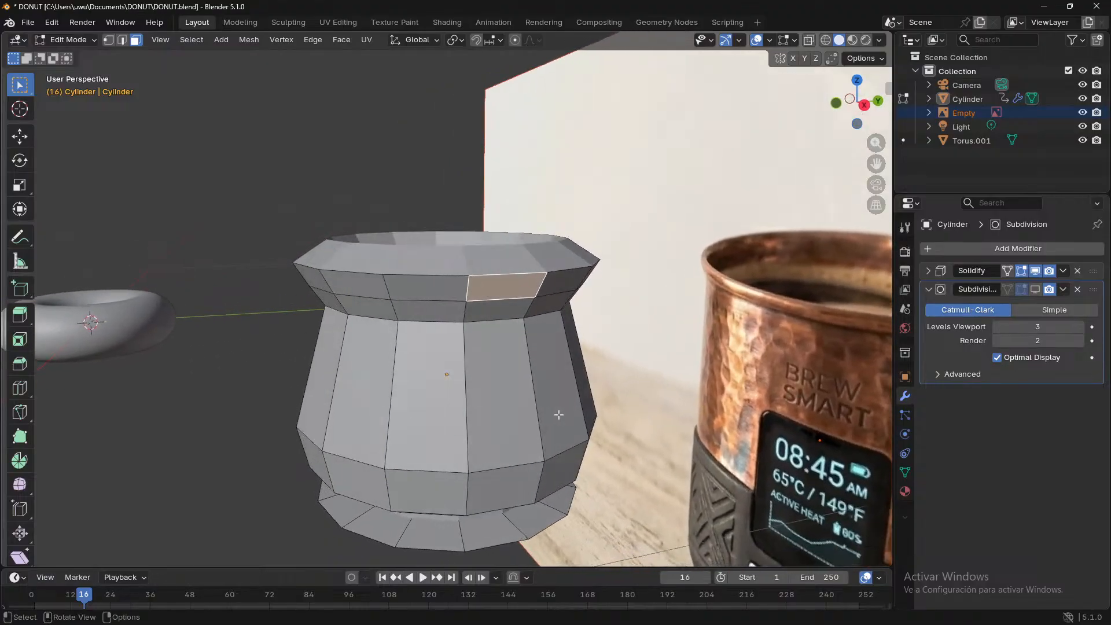
left_click(1034, 291)
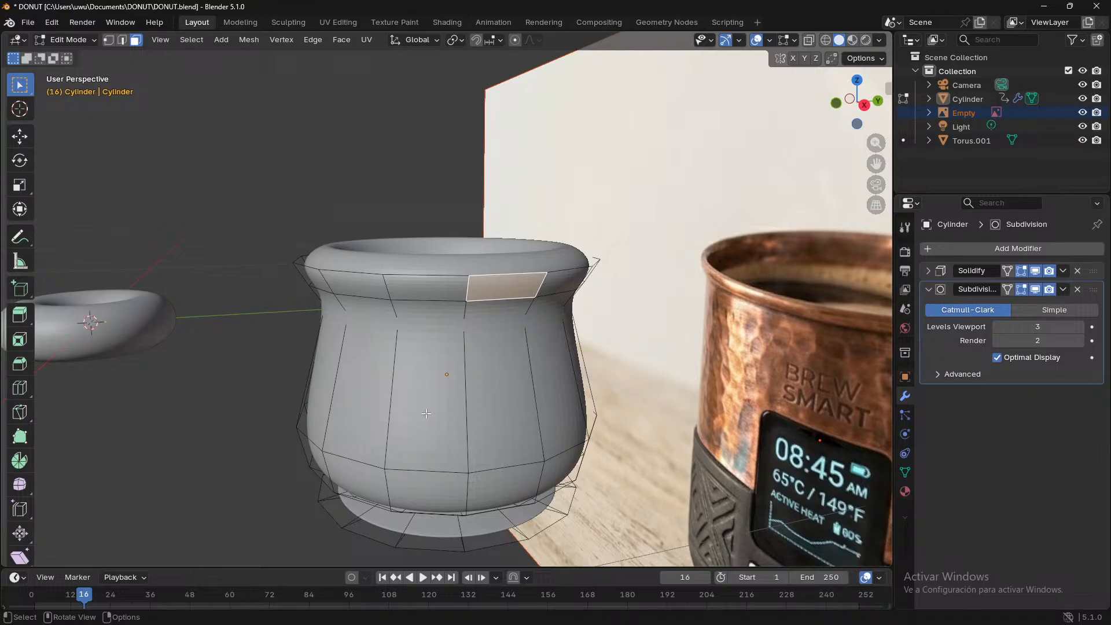
middle_click_drag(426, 413, 430, 529)
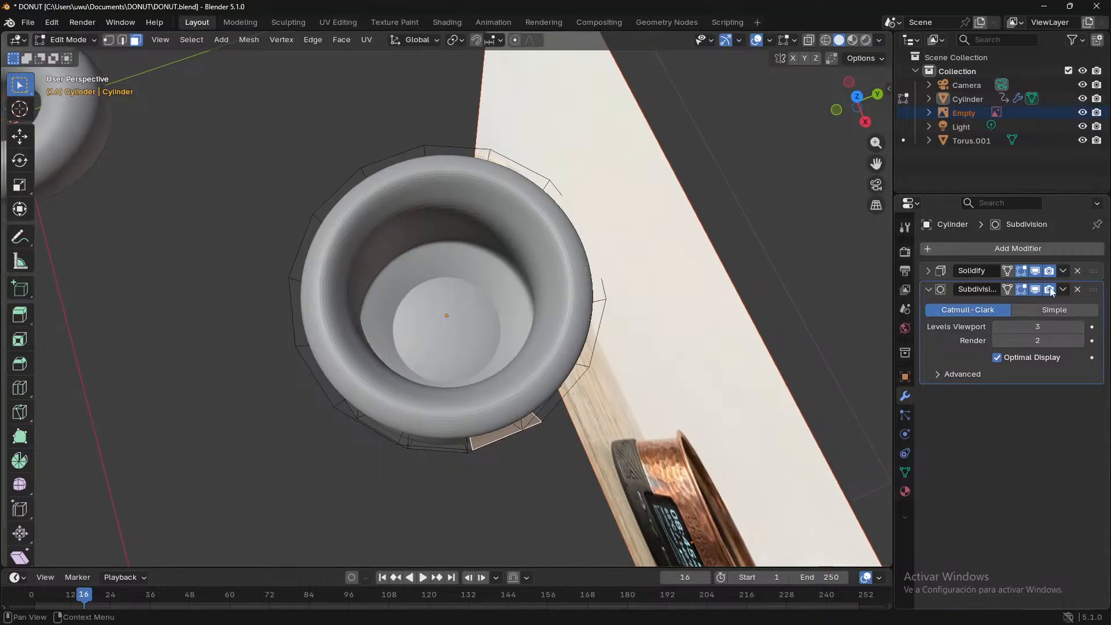
- Return to Object Mode and compare the mug's interior with the Solidify modifier's viewport display off and on
left_click(1039, 271)
middle_click_drag(671, 405, 587, 411)
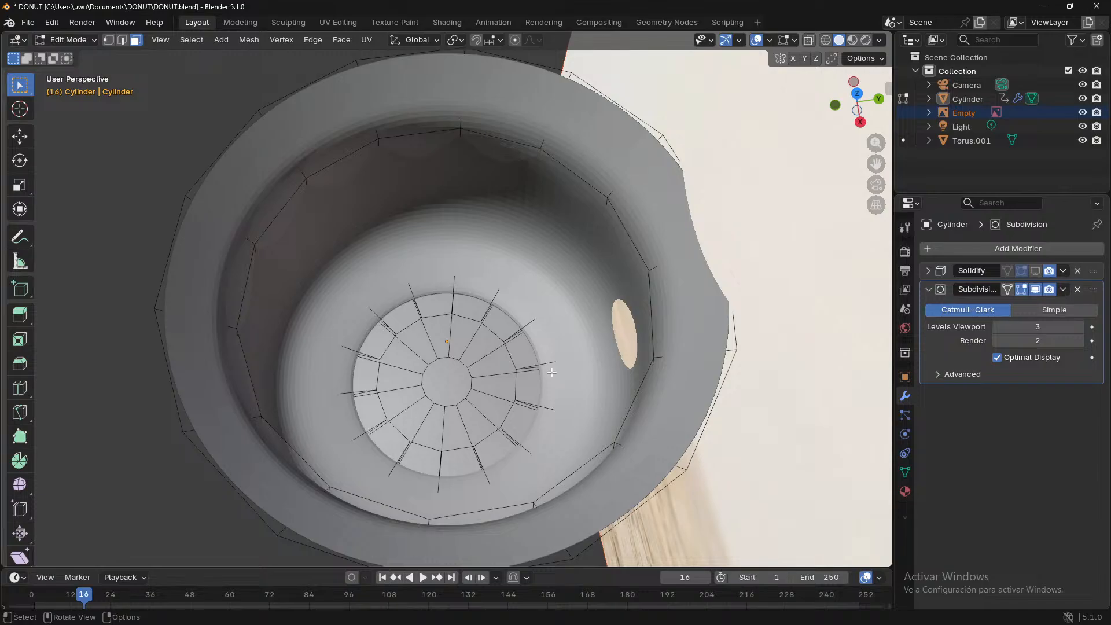
key("Tab")
middle_click_drag(551, 372, 771, 360)
scroll(601, 287, "down", 4)
left_click(1035, 270)
left_click(1036, 271)
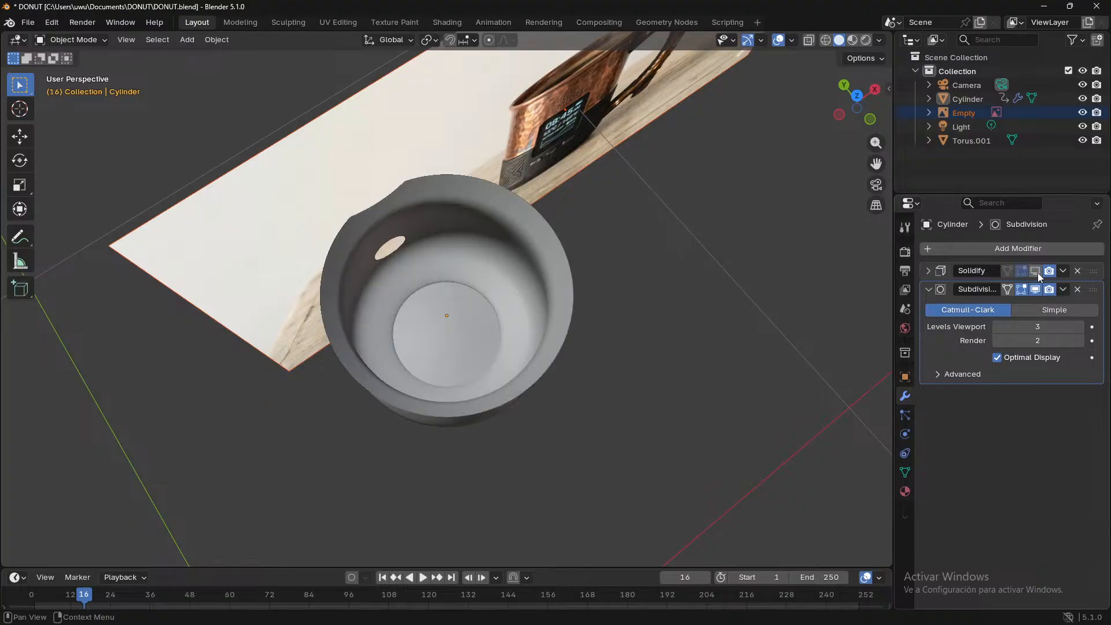
left_click(1035, 271)
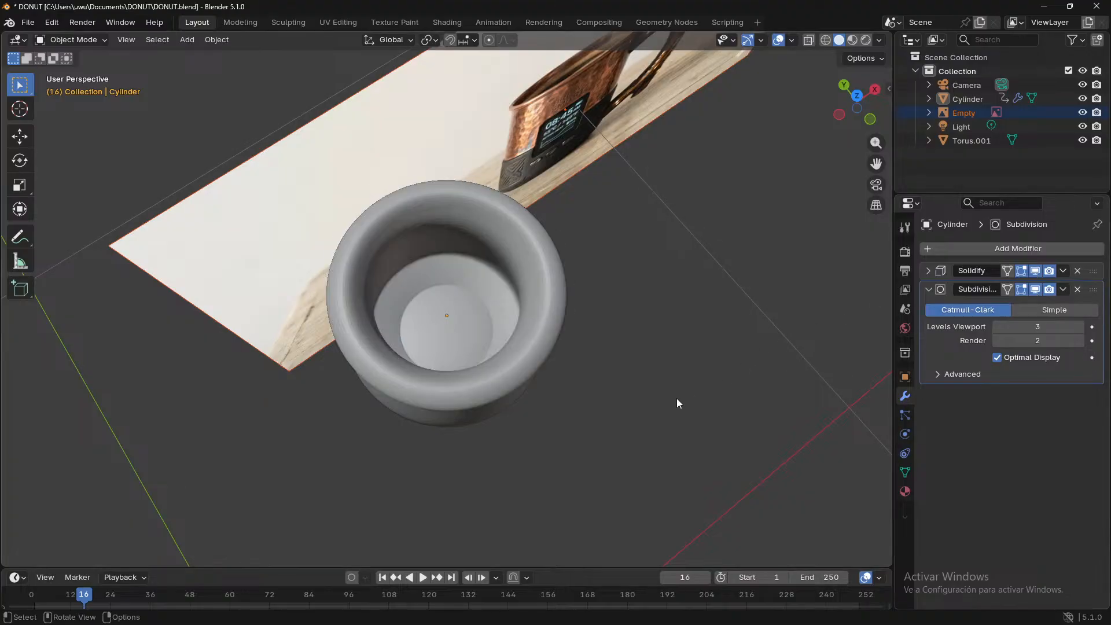
- Expand the Solidify modifier's settings, check the mug's wall from several angles, and apply the modifier
middle_click_drag(676, 398, 608, 262)
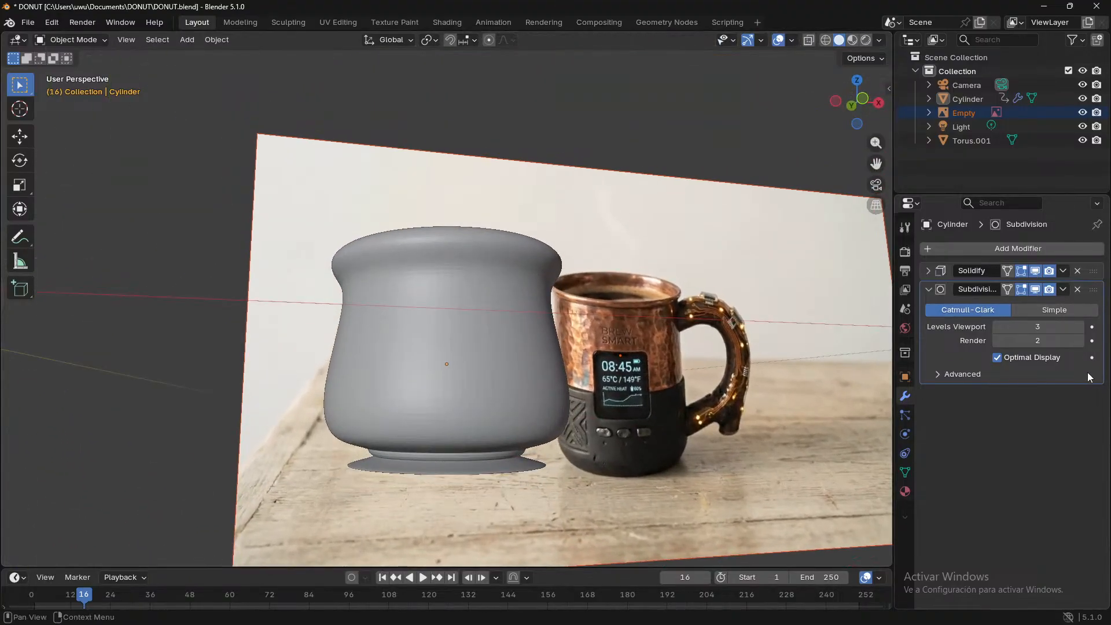
left_click(928, 271)
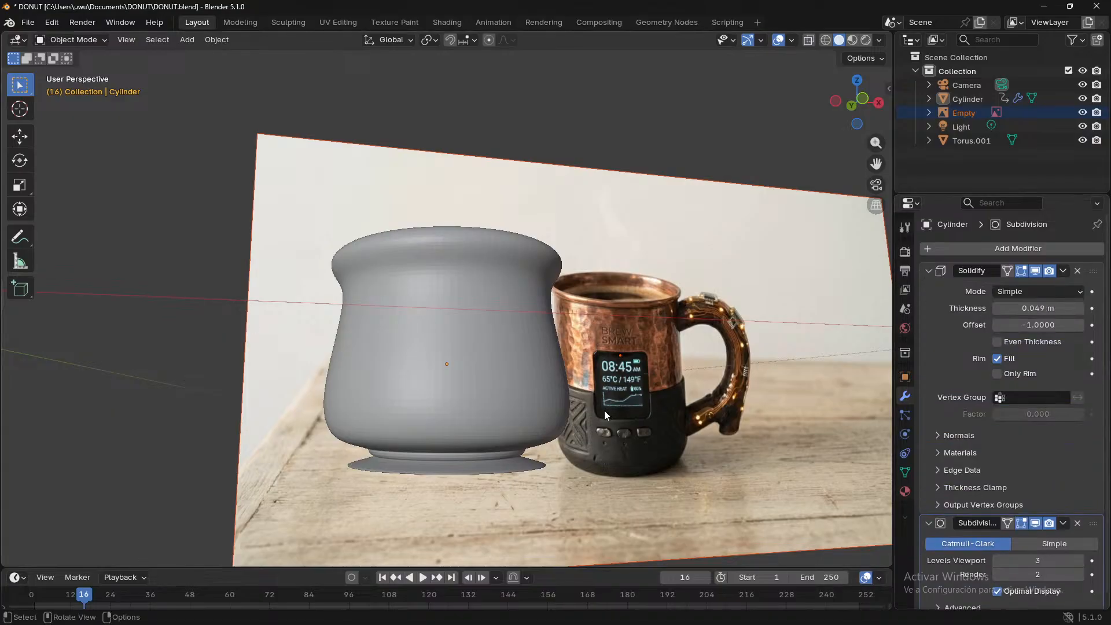
middle_click_drag(604, 411, 613, 554)
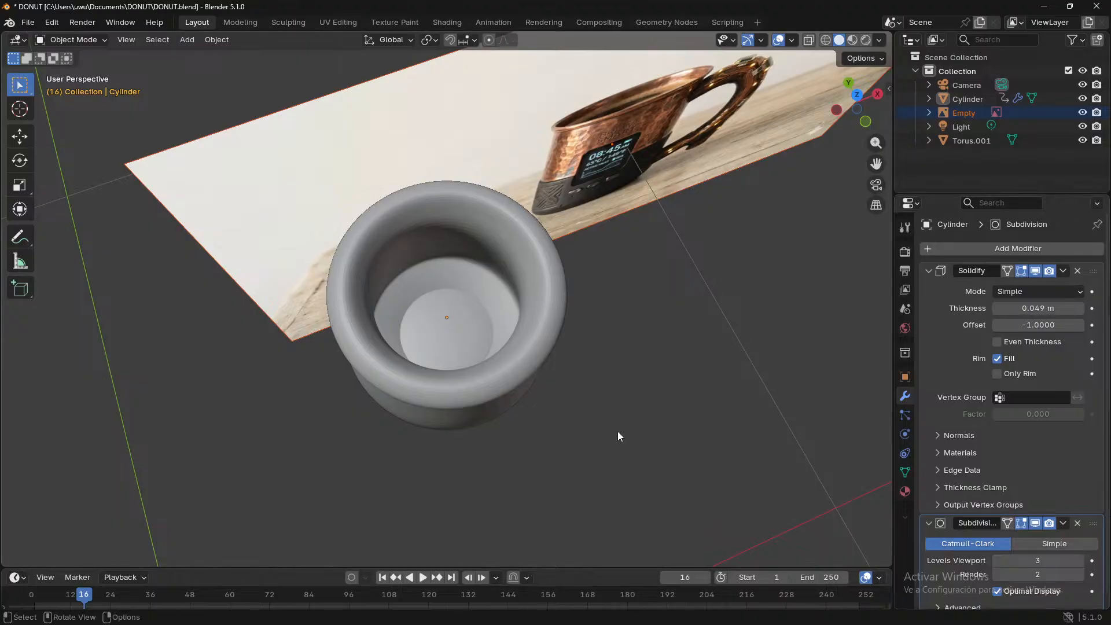
mouse_move(618, 436)
middle_mouse_down()
mouse_move(617, 399)
mouse_move(613, 446)
middle_mouse_up()
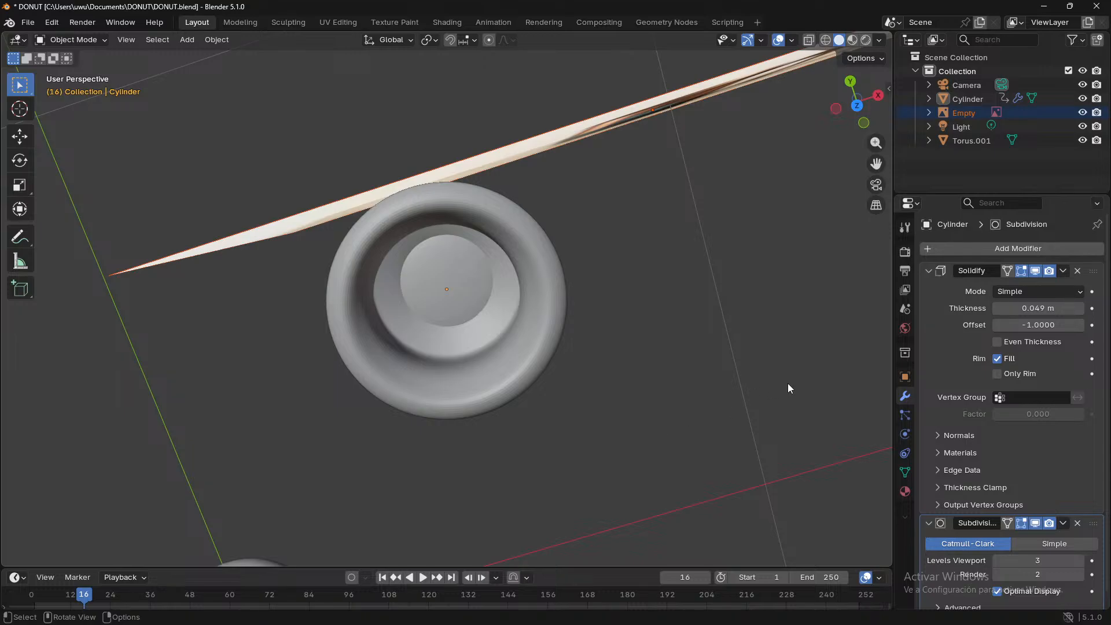
left_click(1063, 271)
middle_click_drag(761, 342, 671, 257)
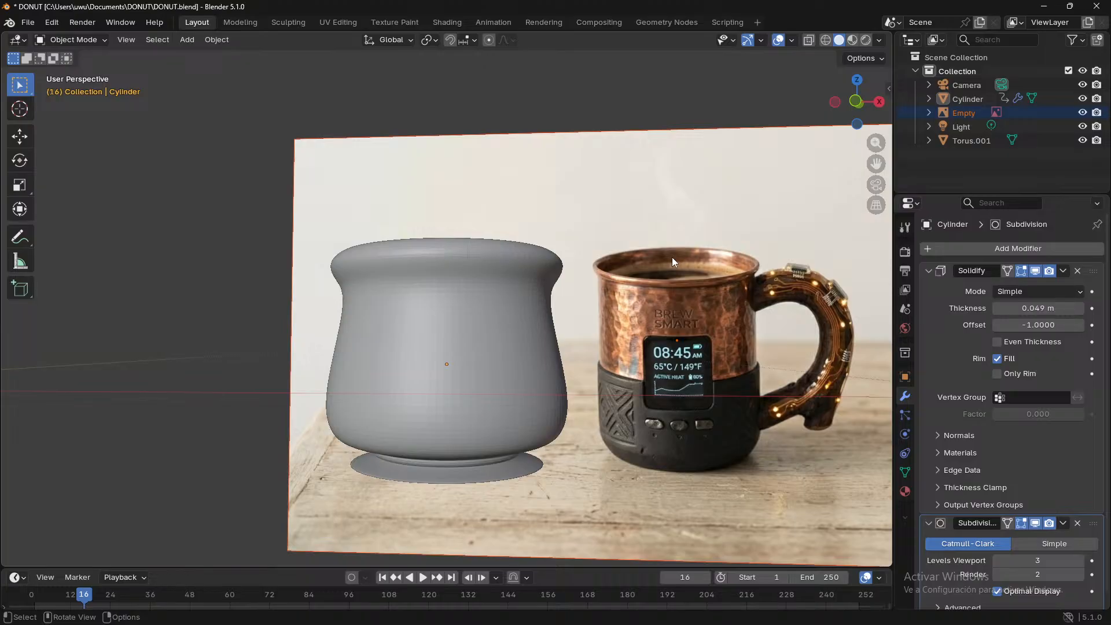
middle_click_drag(672, 248, 695, 349)
left_click(1062, 270)
left_click(1048, 290)
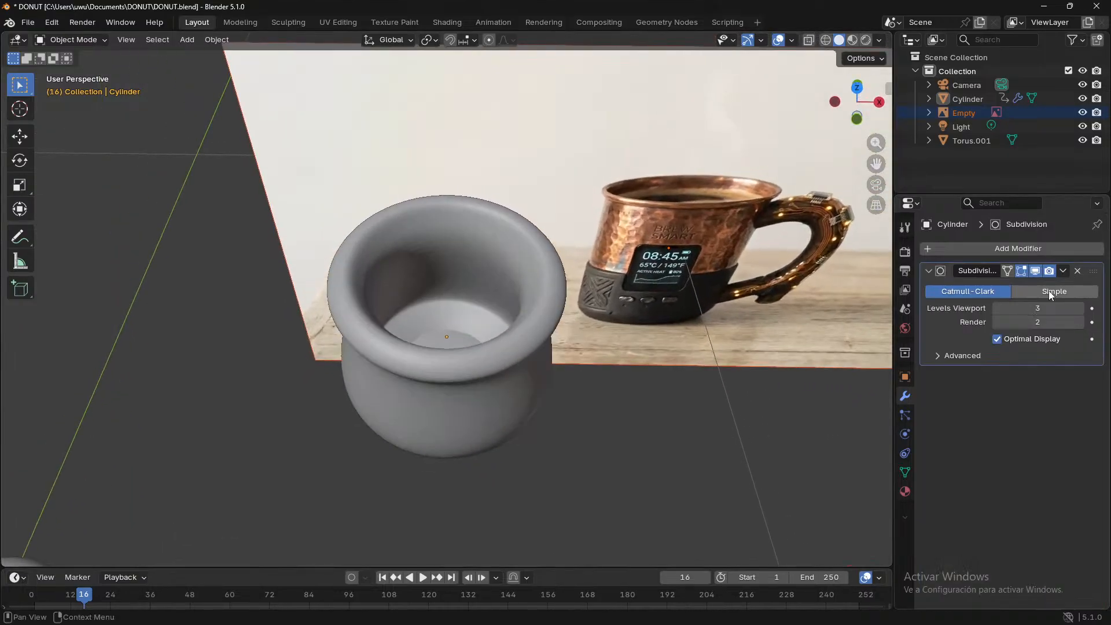
- Select the mug body, enter Edit Mode, and turn off the Subdivision modifier's viewport display
left_click(531, 318)
key("Tab")
middle_click_drag(549, 359, 662, 297)
scroll(662, 315, "up", 2)
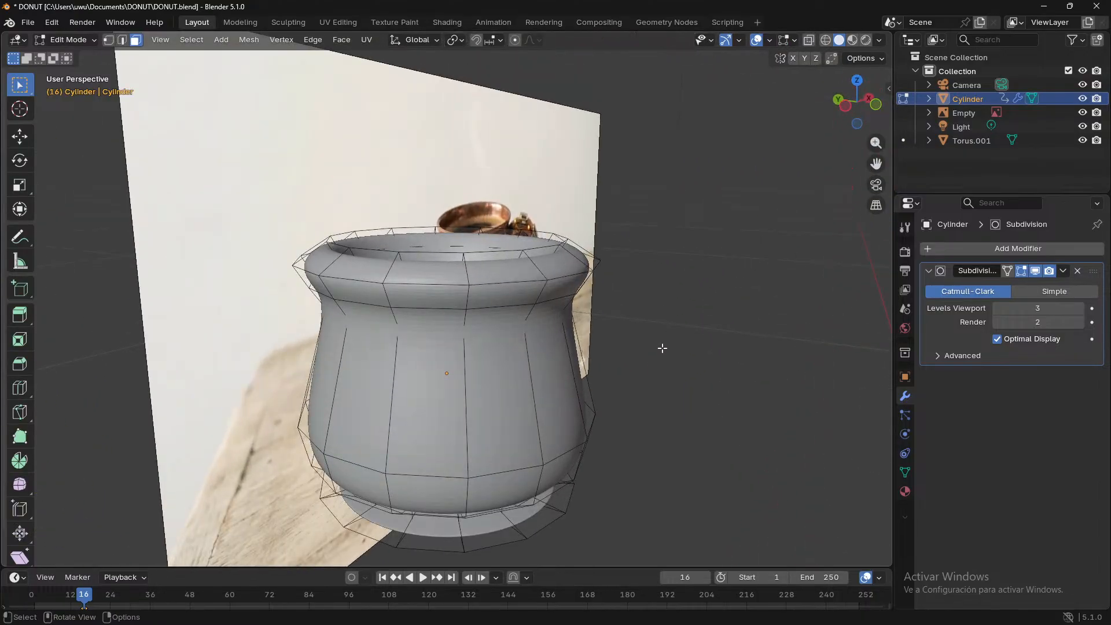
left_click(1036, 271)
middle_click_drag(723, 347, 601, 366)
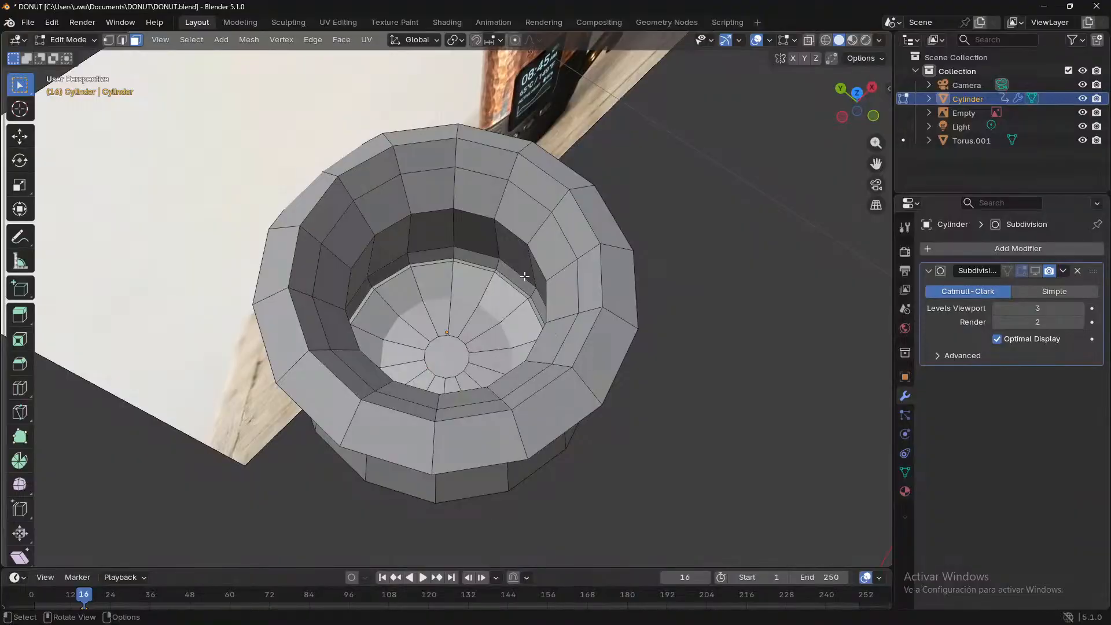
- Select the edge loop around the lower part of the mug's inner wall in edge mode, and clear the selection
left_click(523, 283, "alt")
left_click(522, 291)
left_click(121, 39)
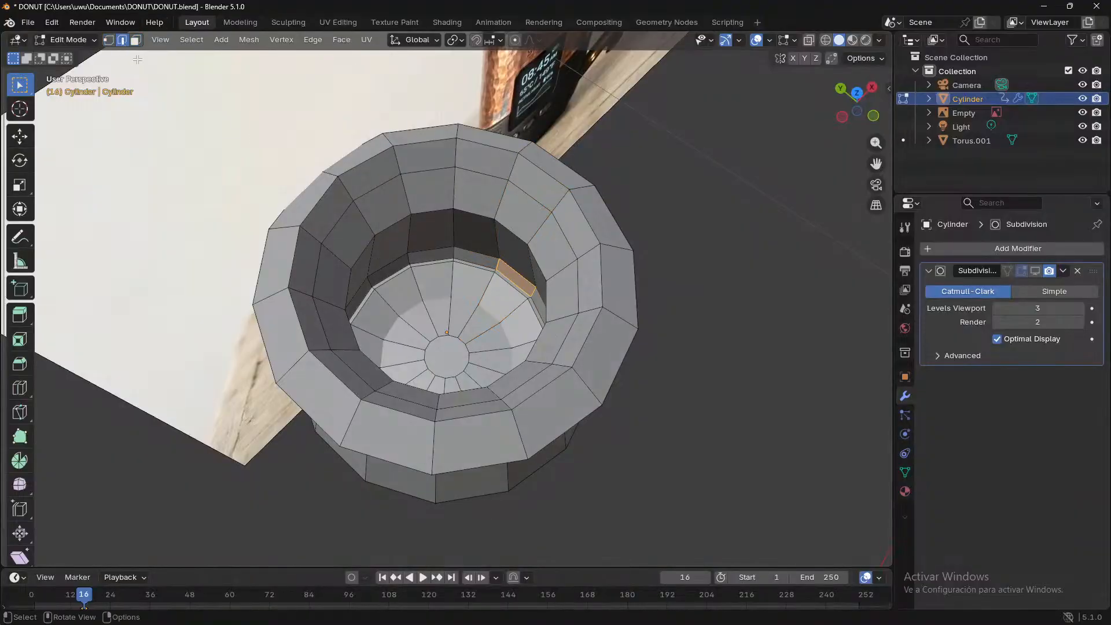
left_click(503, 273, "alt")
middle_click_drag(503, 274, 452, 307)
mouse_move(571, 521)
middle_mouse_down()
mouse_move(653, 491)
mouse_move(644, 521)
mouse_move(518, 538)
mouse_move(569, 522)
middle_mouse_up()
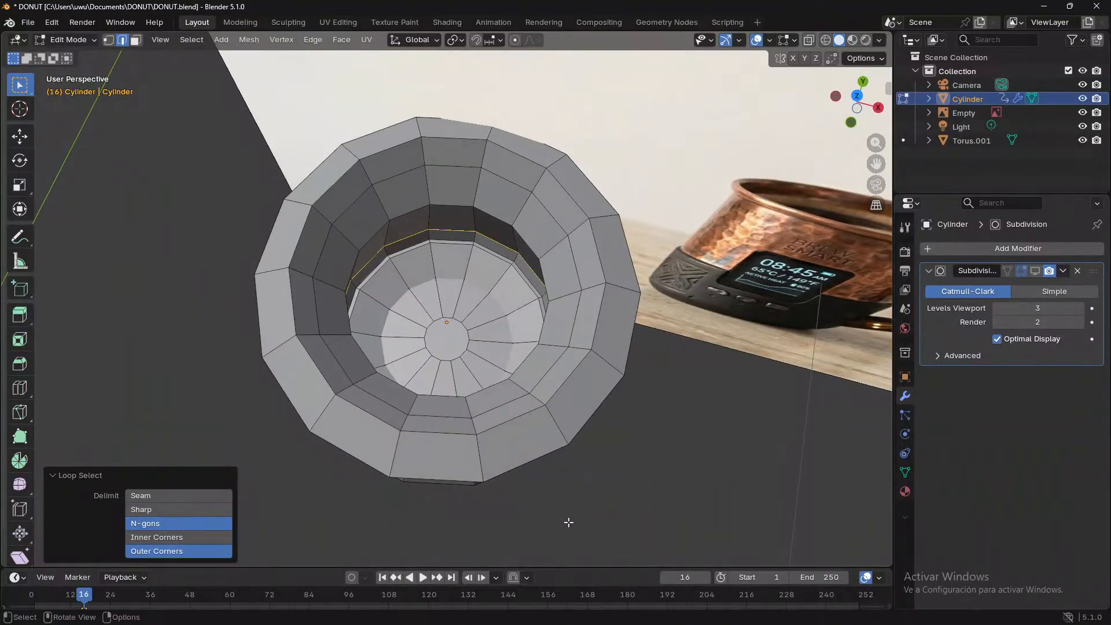
left_click(568, 522)
- Turn the Subdivision modifier's viewport display back on and switch the mesh selection to face mode
middle_click_drag(509, 461, 506, 463)
left_click(1035, 270)
scroll(670, 440, "down", 1)
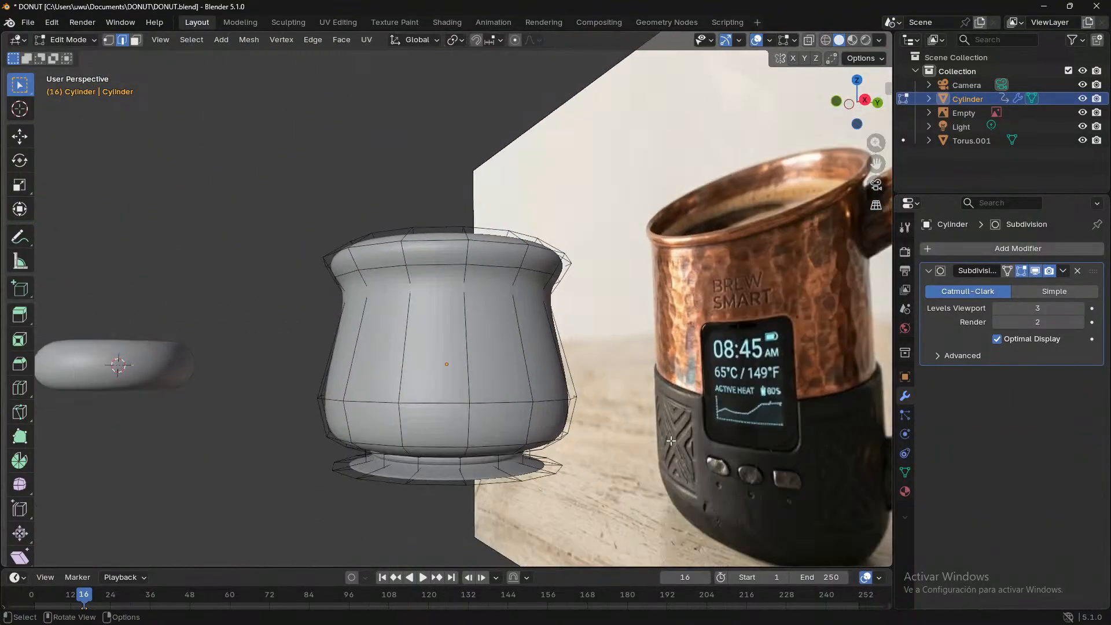
left_click(135, 40)
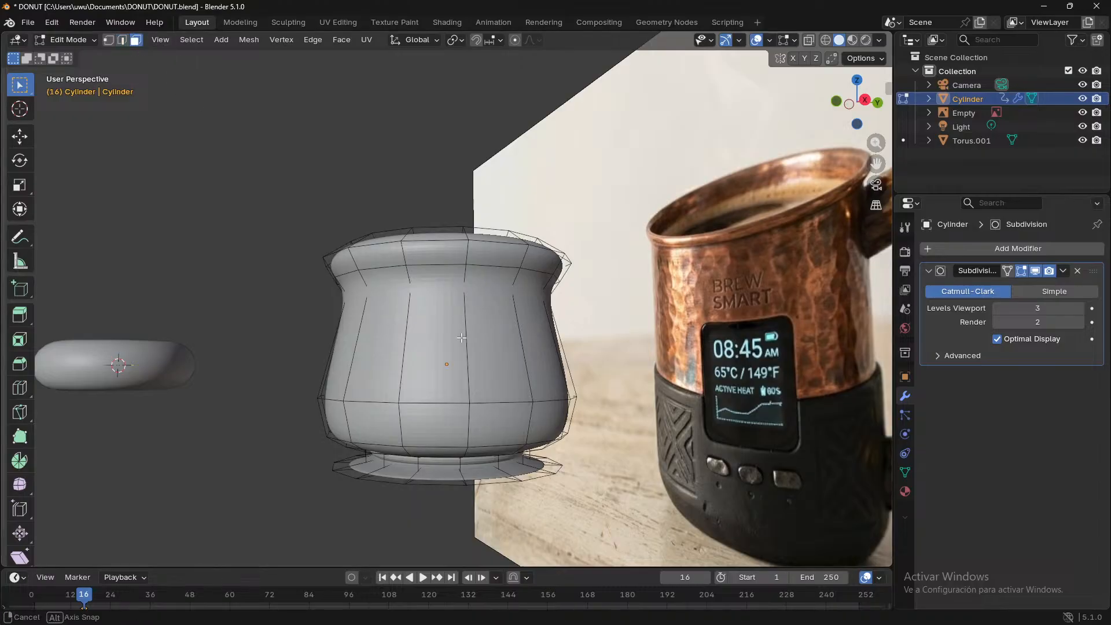
- Select single faces on the mug's lower body and neck, one after another, to examine possible handle attachment spots
middle_click_drag(497, 370, 474, 320)
left_click(512, 308)
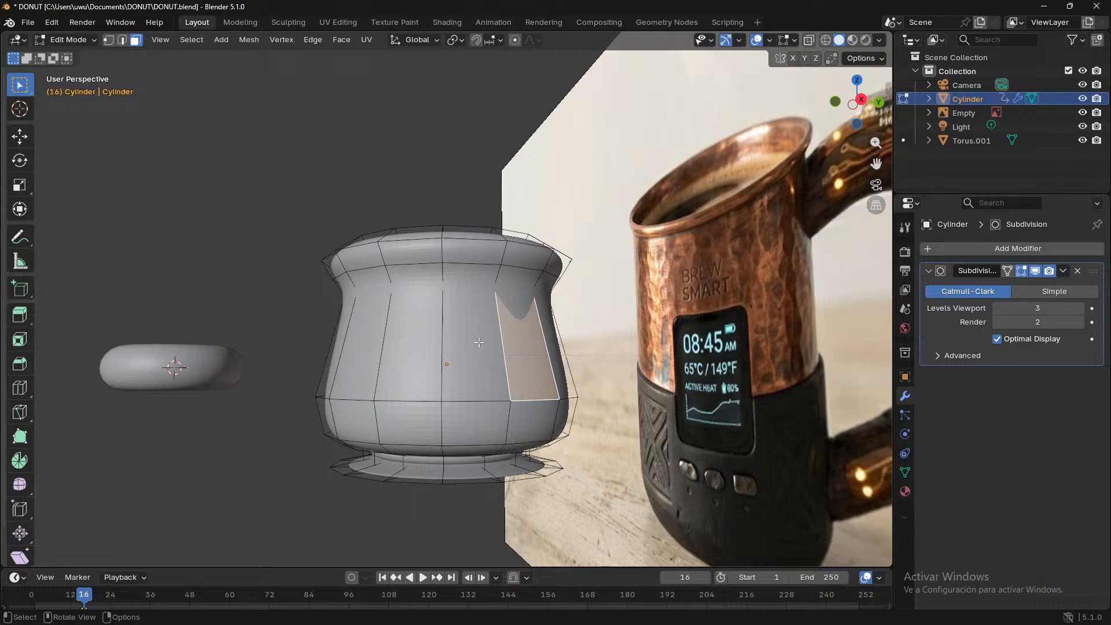
left_click(521, 425)
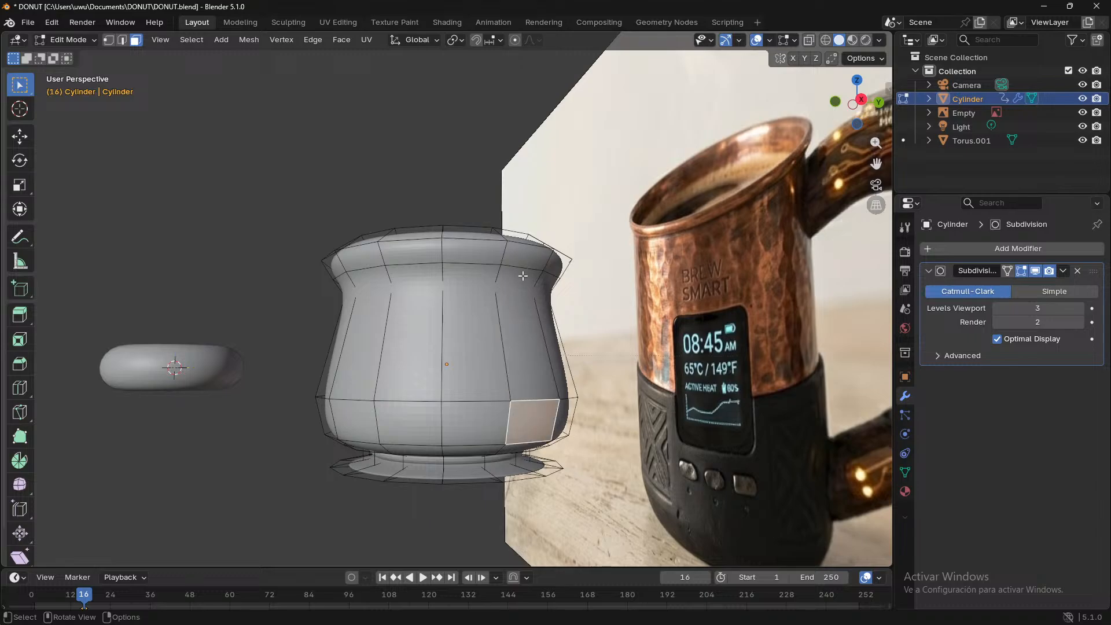
left_click(522, 276)
middle_click_drag(549, 440, 569, 415)
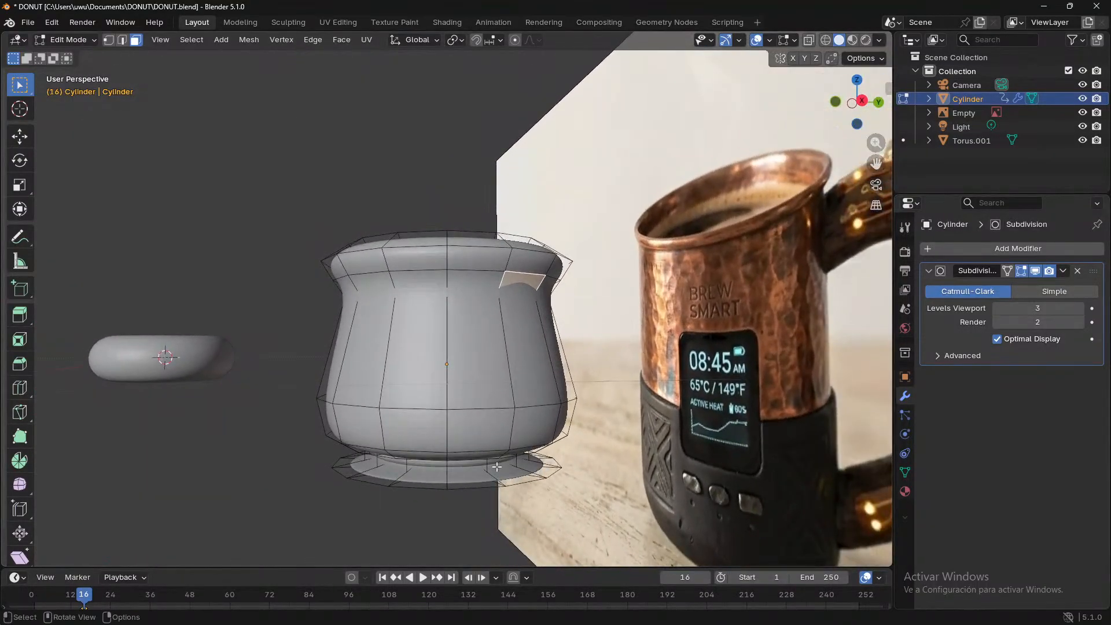
middle_click_drag(496, 466, 538, 506)
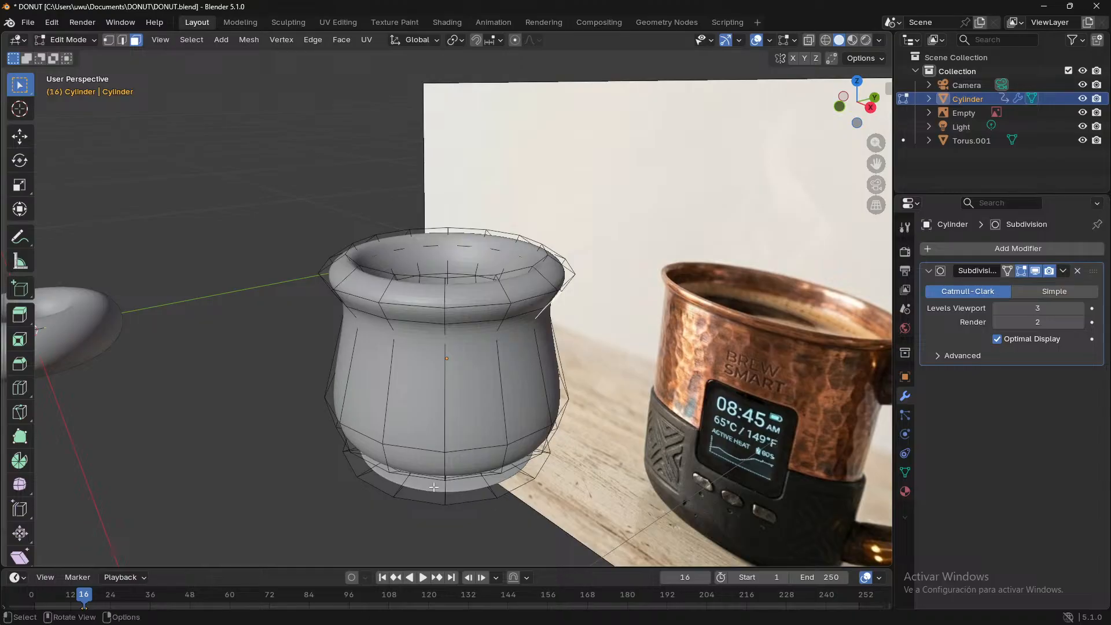
left_click(458, 443)
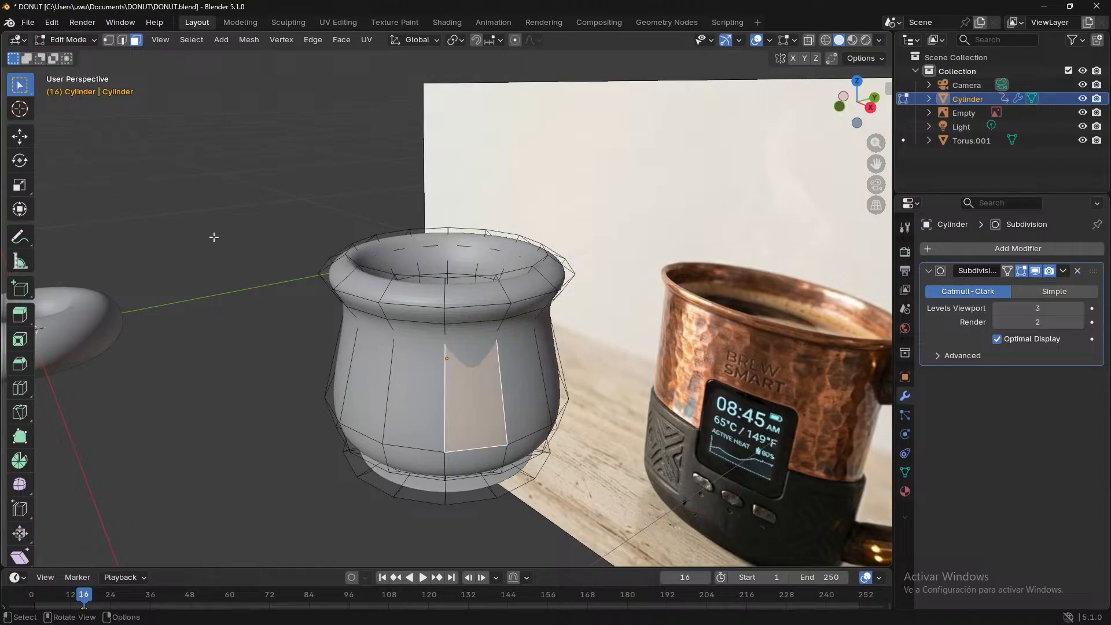
- Return to Object Mode, move the mug about -0.518 m along the Y axis away from the reference image, and frame it
key("Tab")
middle_click_drag(387, 371, 530, 482)
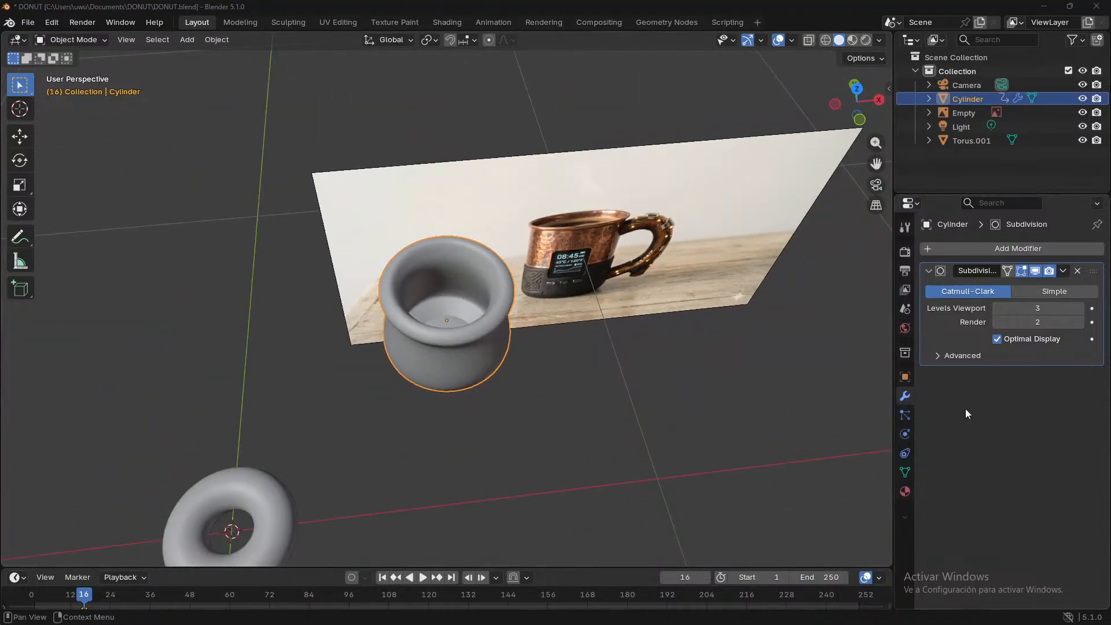
scroll(543, 417, "down", 1)
middle_click_drag(545, 418, 471, 436)
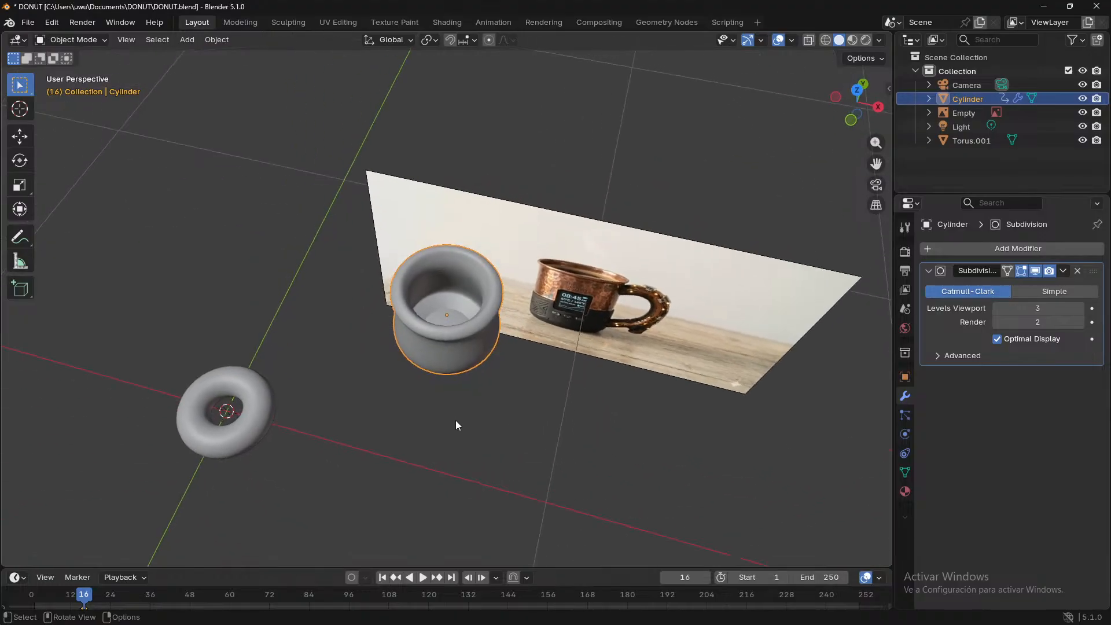
key("g")
key("y")
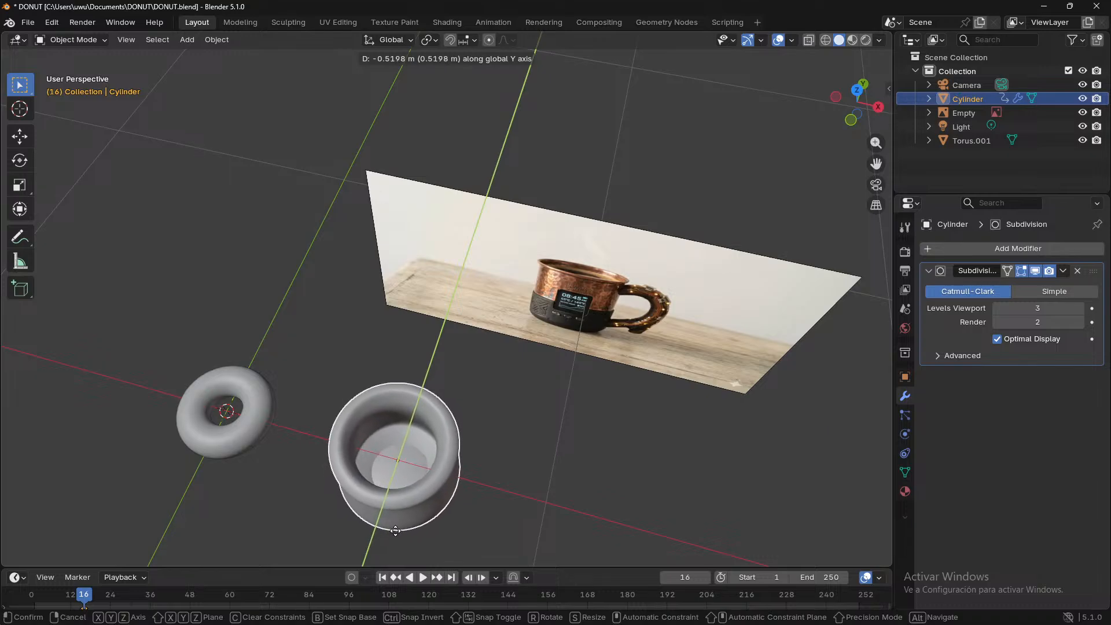
left_click(395, 530)
middle_click_drag(395, 530, 510, 531)
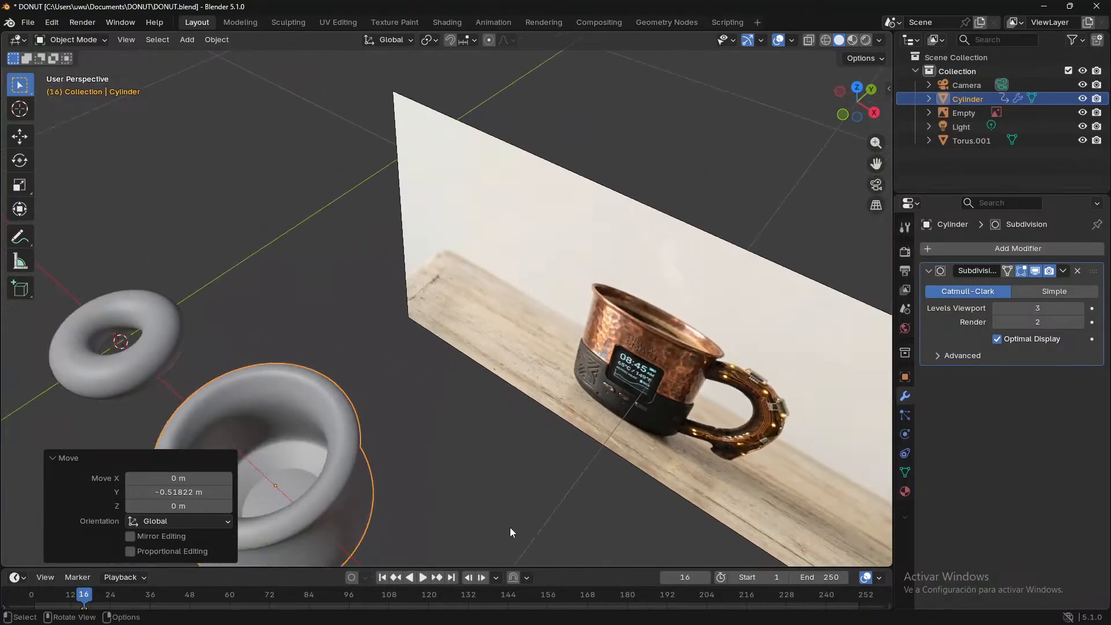
key("KP_Decimal")
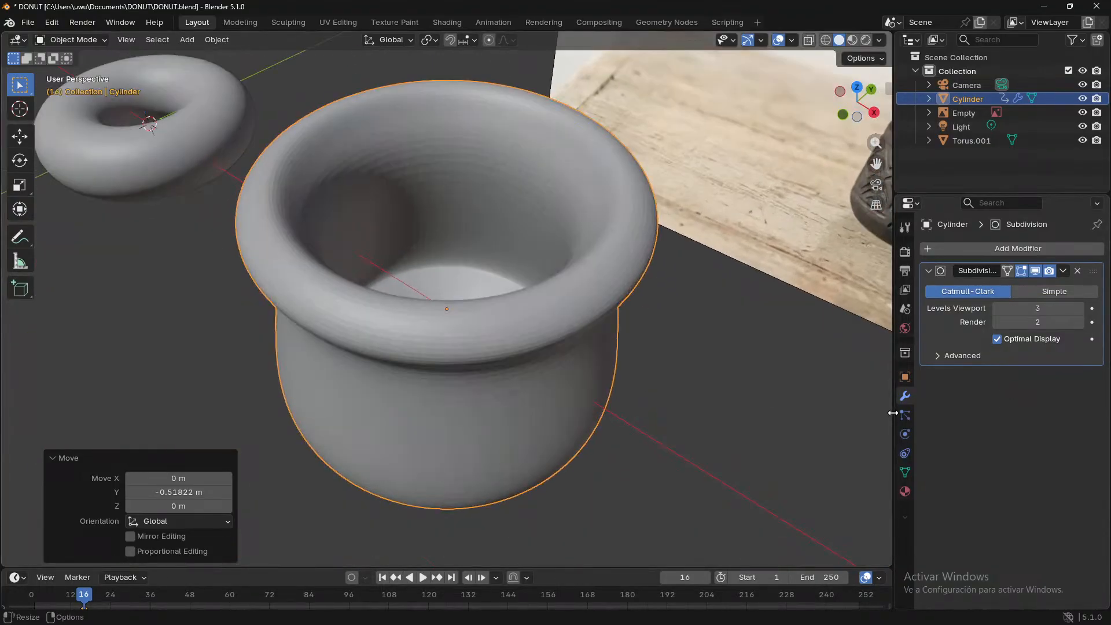
- Set the mug's Y location to exactly 0 m in its object transform properties
left_click(905, 377)
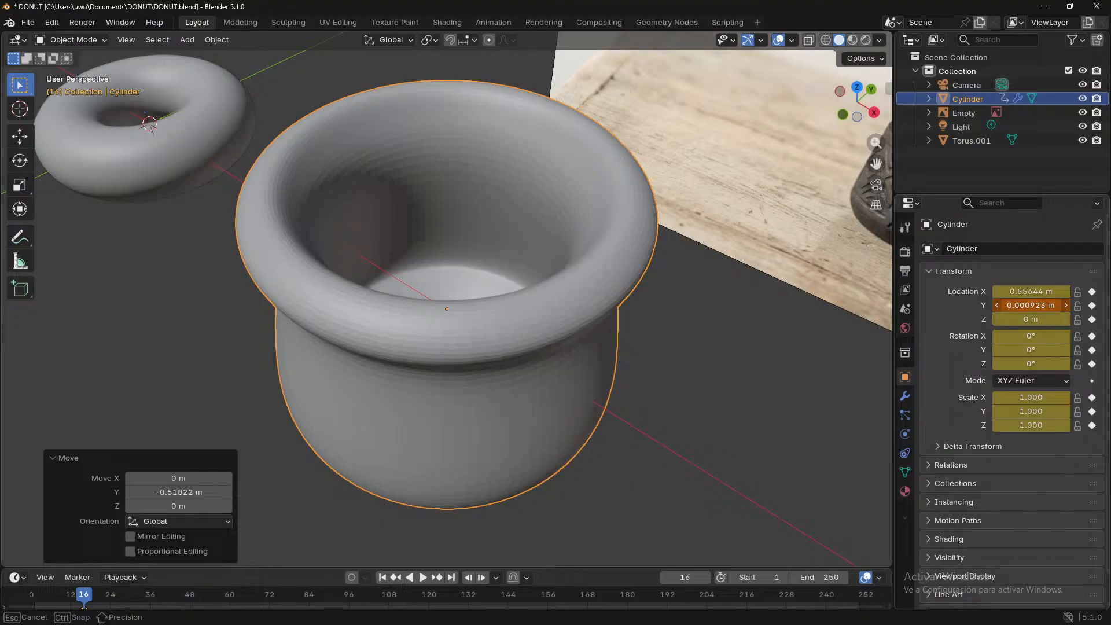
left_click_drag(1030, 305, 1018, 305)
double_click(1030, 305)
key("BackSpace")
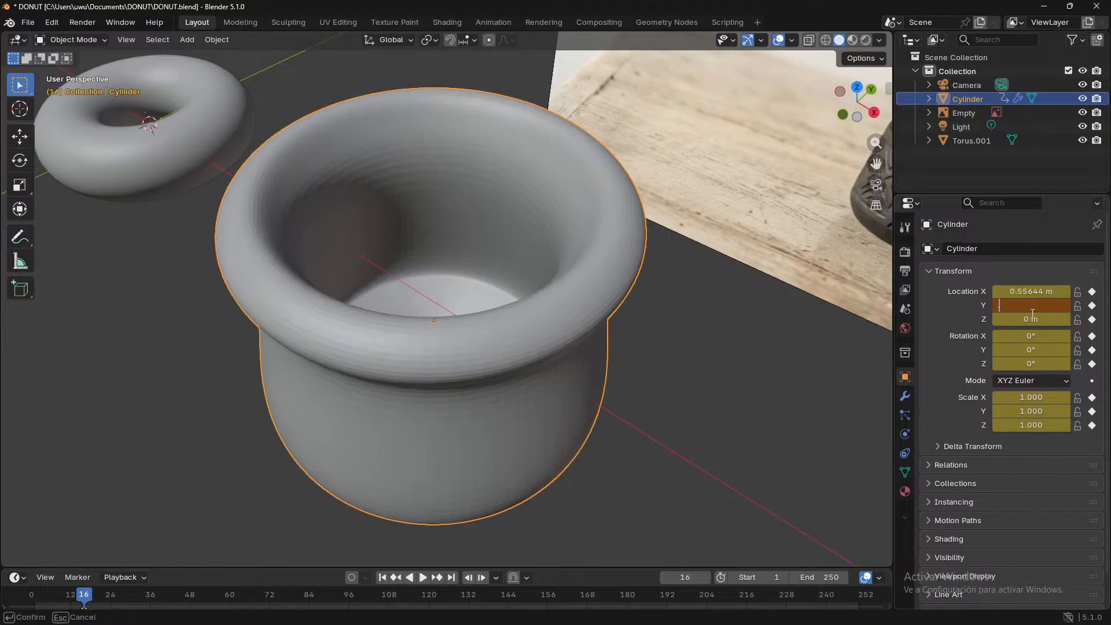
type("0")
key("Return")
- Compare the mug's profile with the reference image in front view, then enter Edit Mode on the mug
scroll(709, 404, "down", 5)
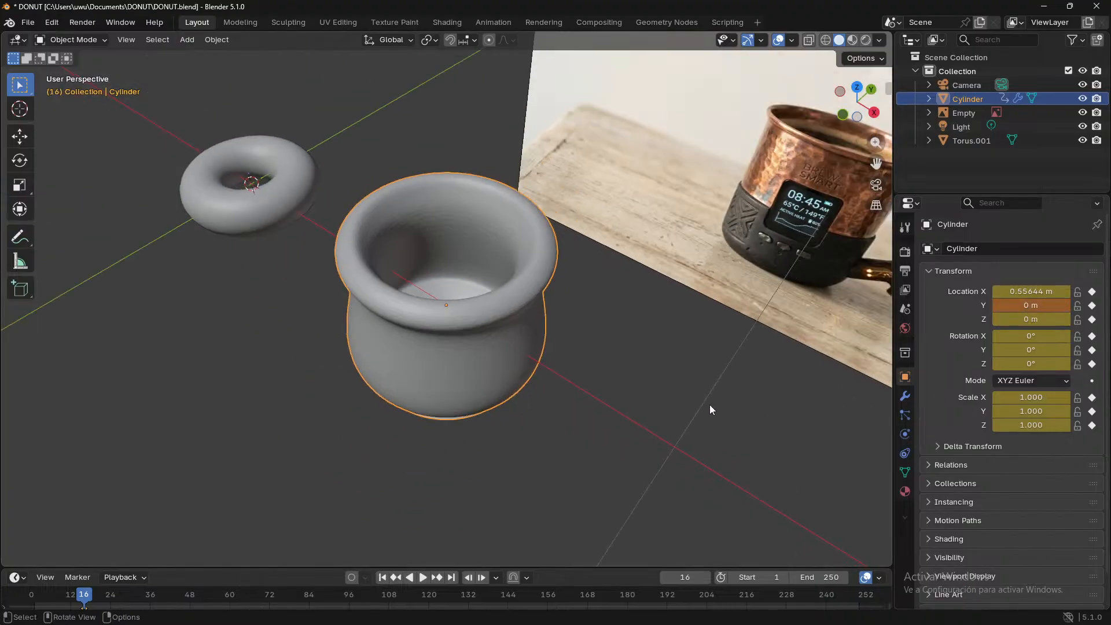
middle_click_drag(710, 404, 766, 336)
middle_click_drag(633, 418, 480, 508)
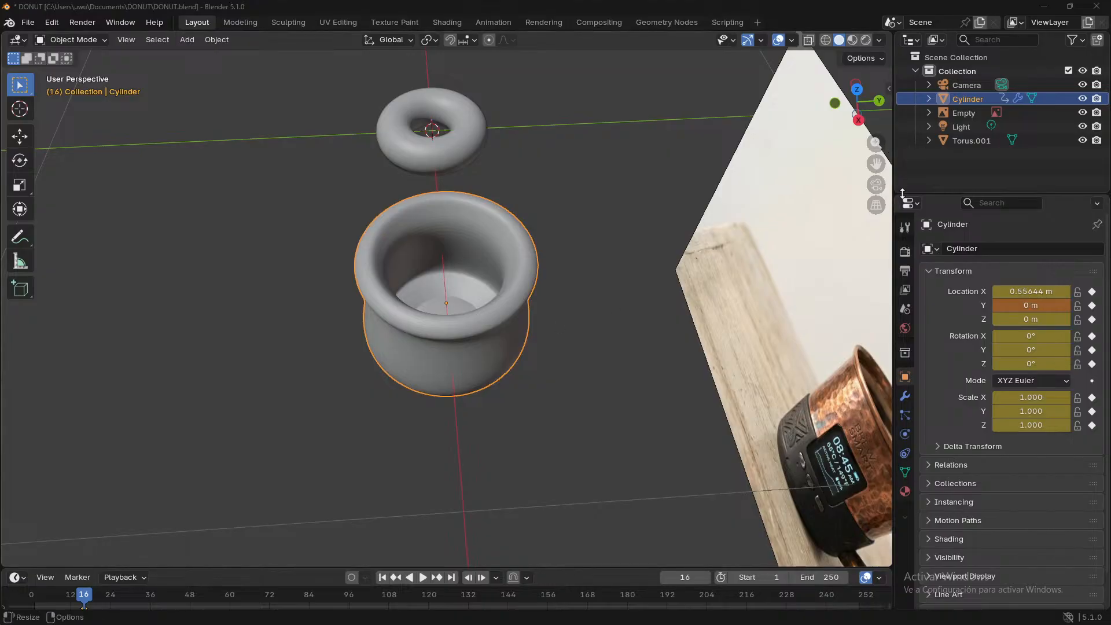
left_click(881, 102)
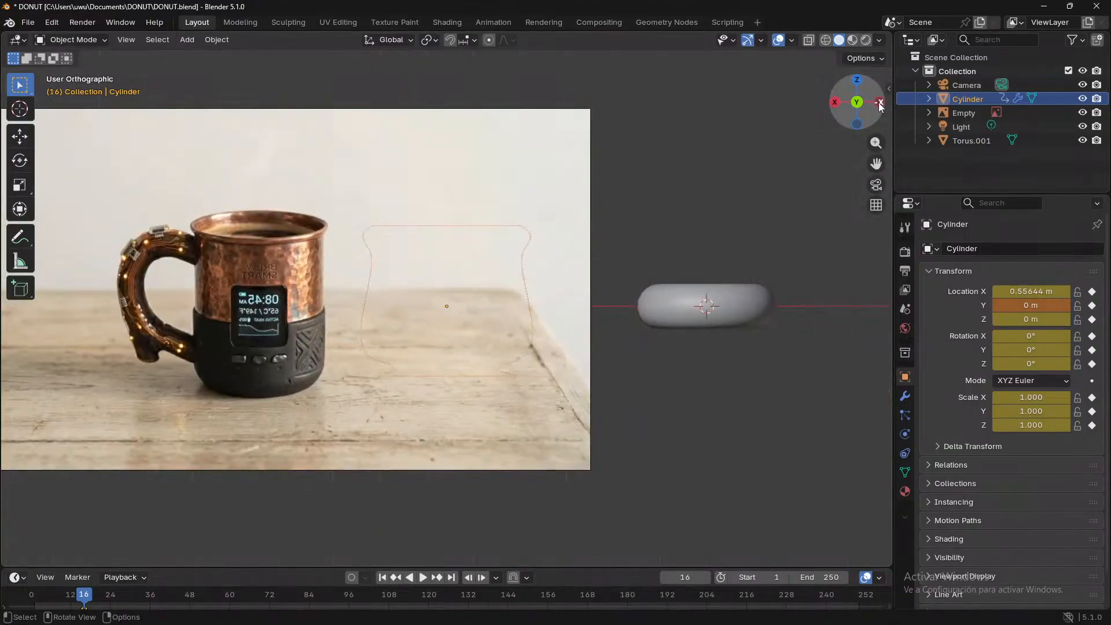
left_click(880, 103)
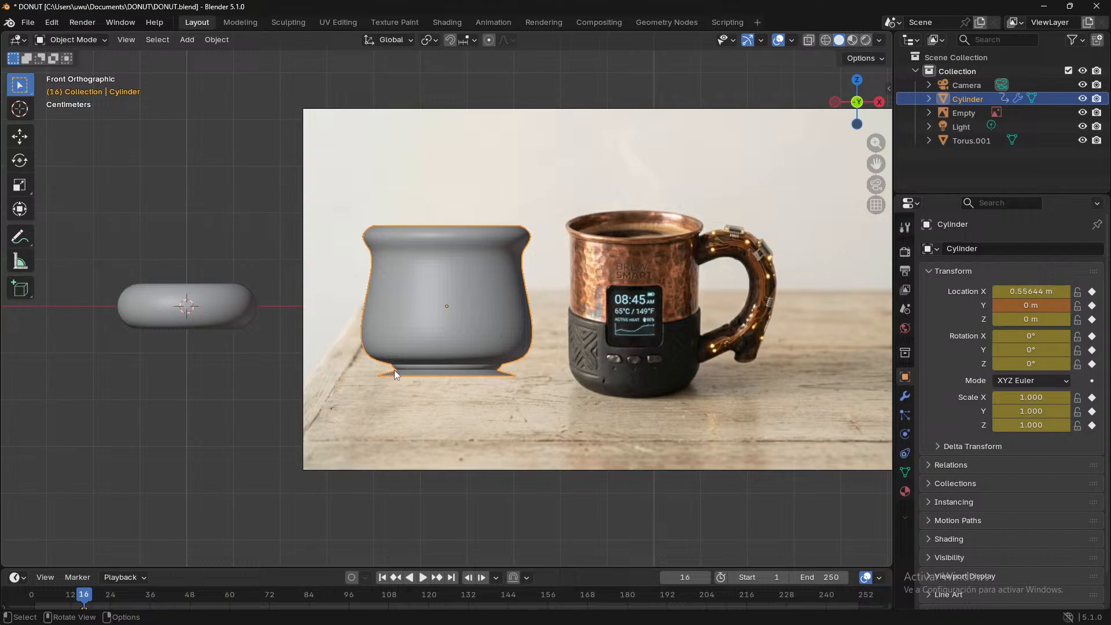
middle_click_drag(663, 368, 562, 390)
scroll(564, 400, "up", 2)
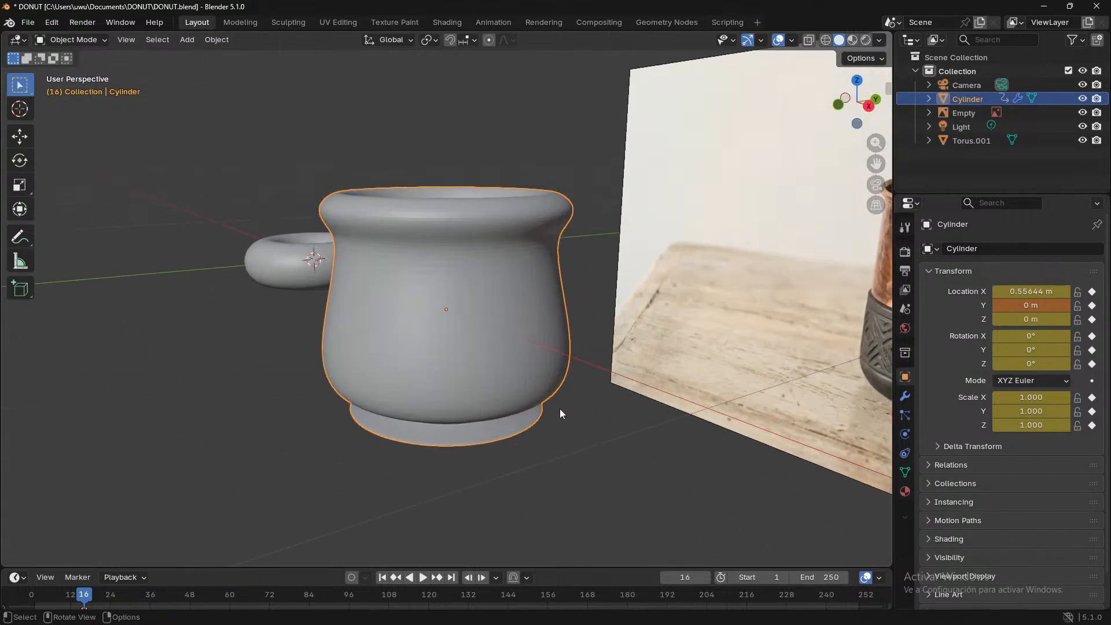
key("Tab")
middle_click_drag(541, 423, 642, 416)
- Try to extrude a face on the mug's lower side along the global Y axis, then undo it
left_click(455, 398)
key("e")
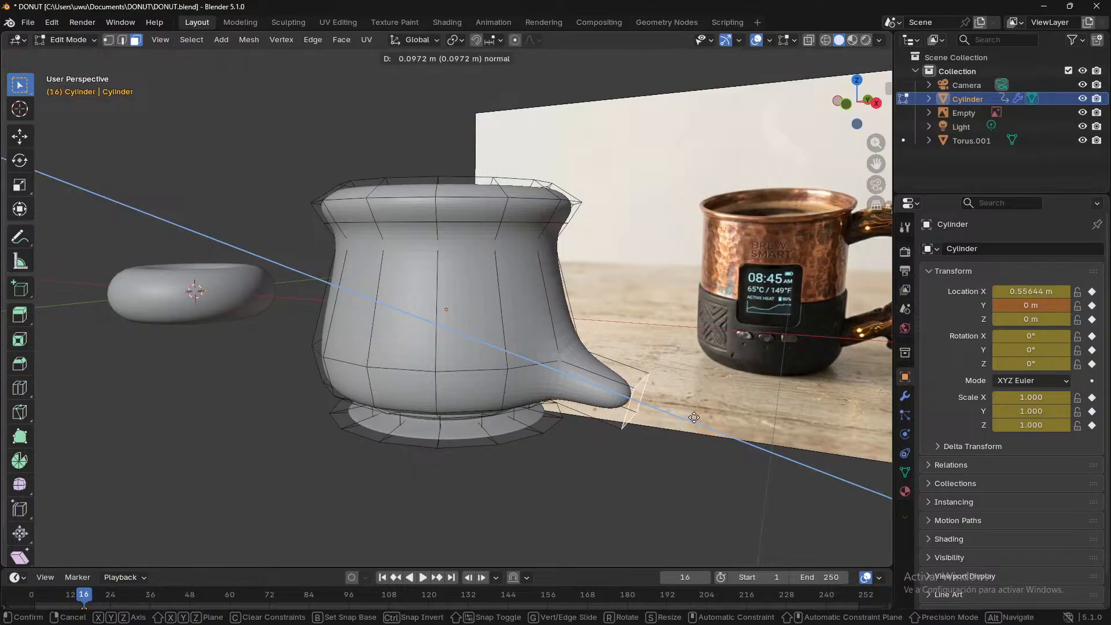
key("y")
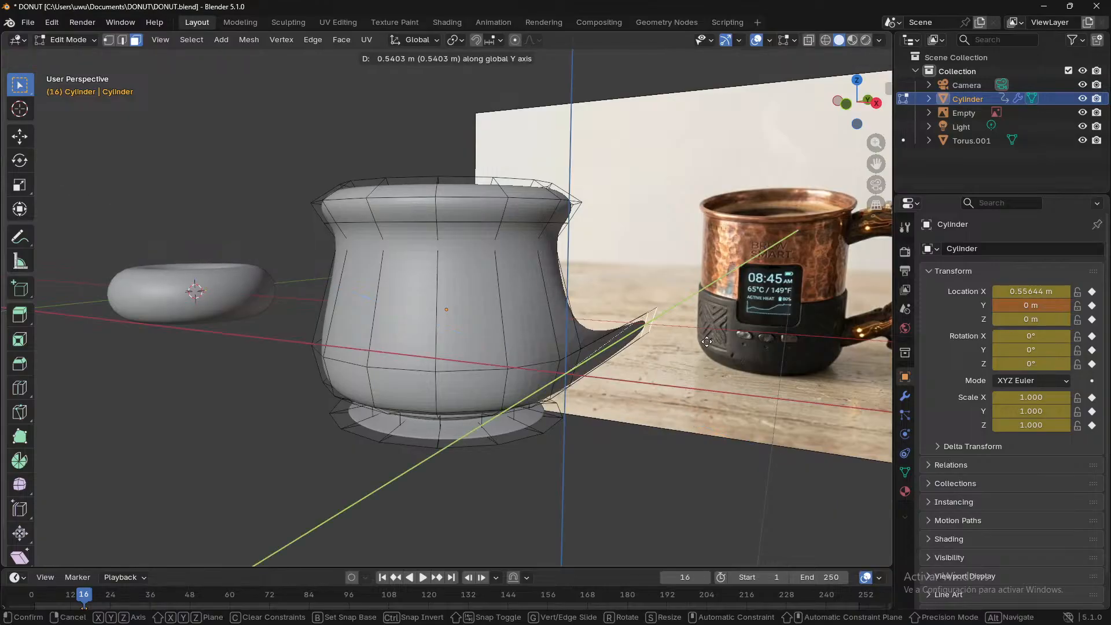
left_click(718, 339)
middle_click_drag(717, 338, 742, 455)
key("ctrl+z")
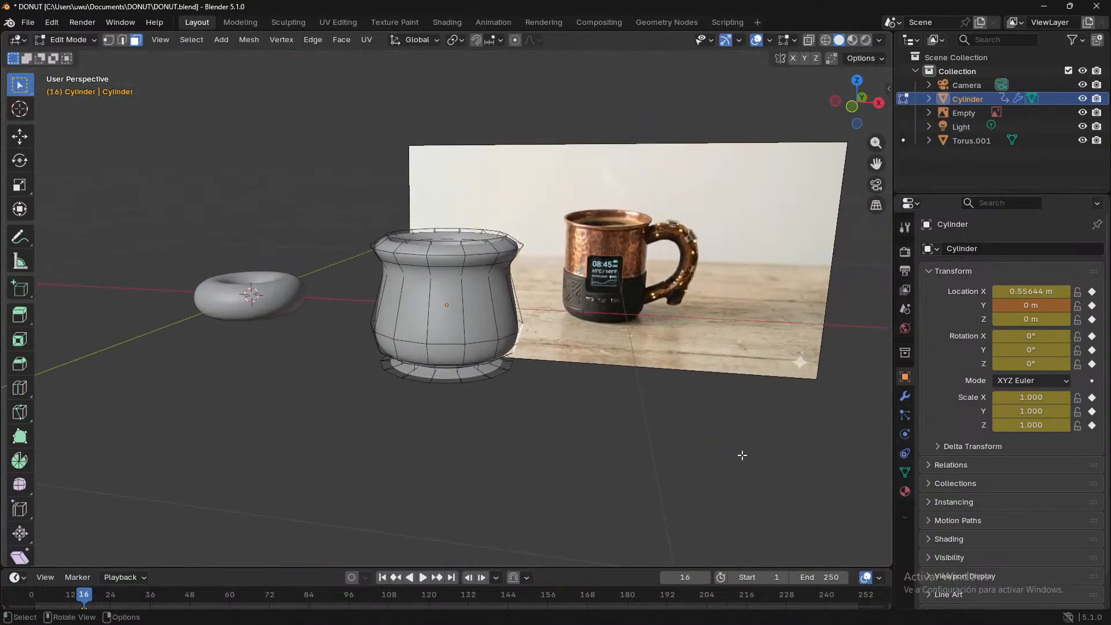
- Extrude a face low on the mug's side by about 0.095 m and a face under the rim by about 0.28 m
scroll(743, 456, "up", 2)
middle_click_drag(794, 401, 618, 383)
key("e")
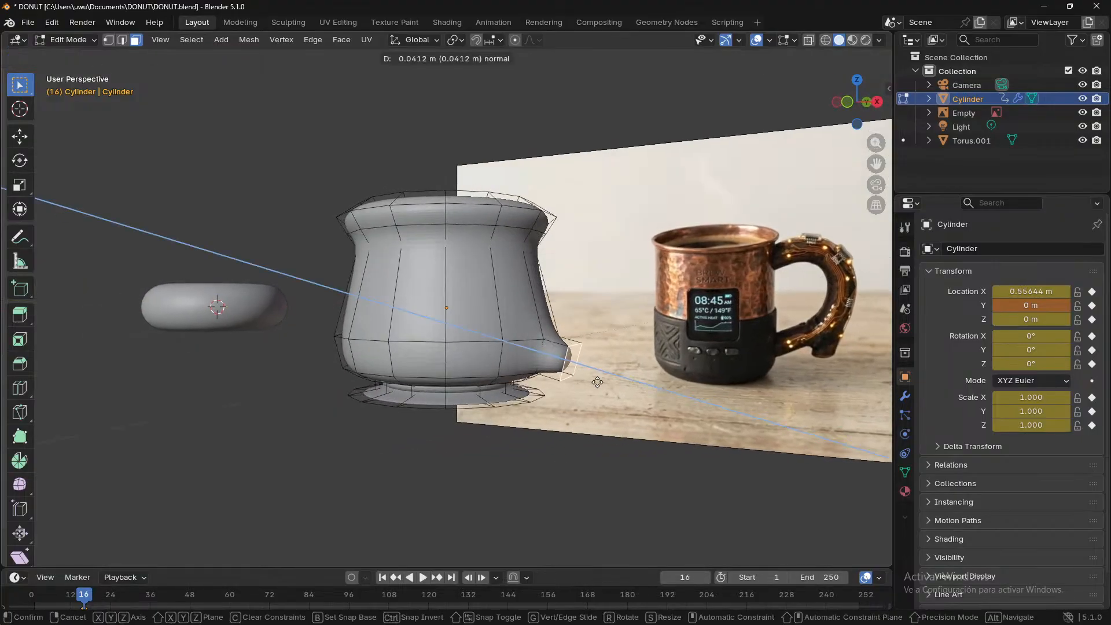
left_click(629, 390)
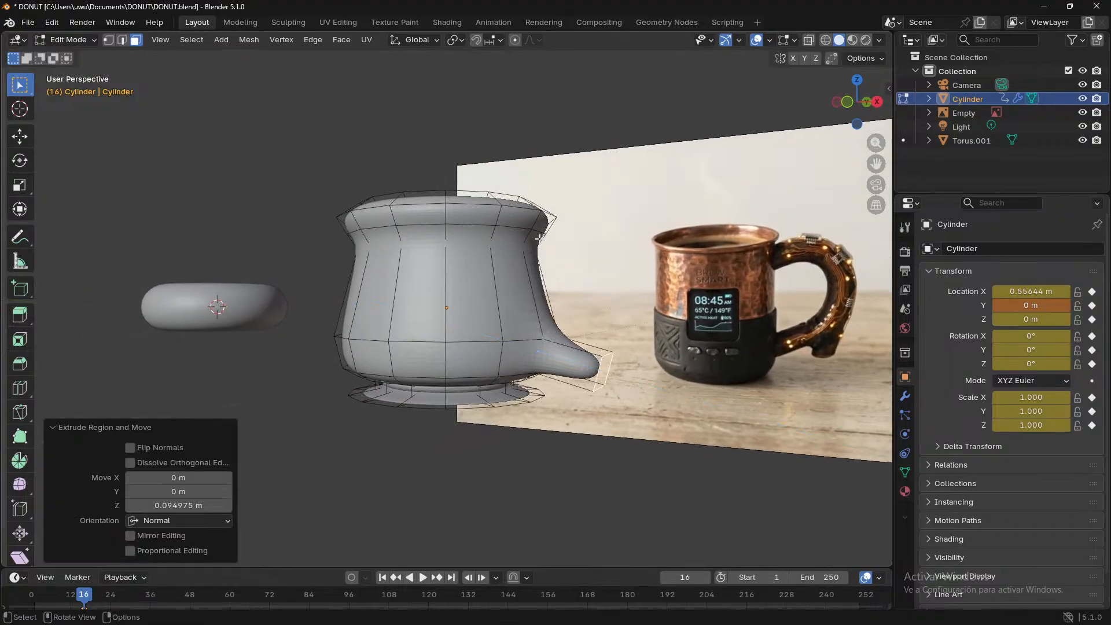
key("e")
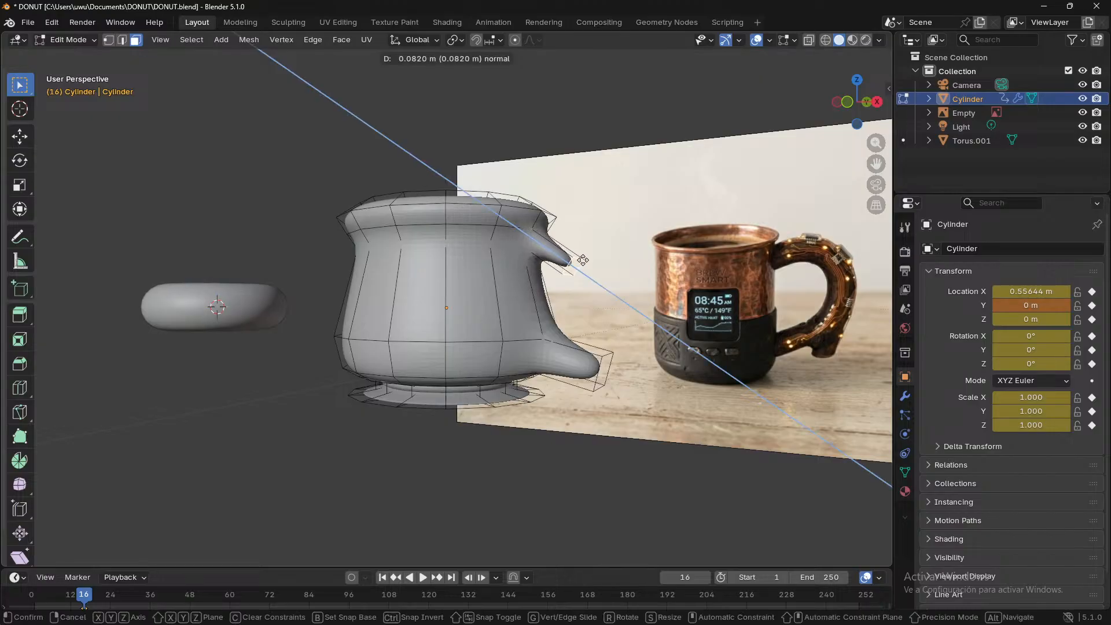
left_click(683, 339)
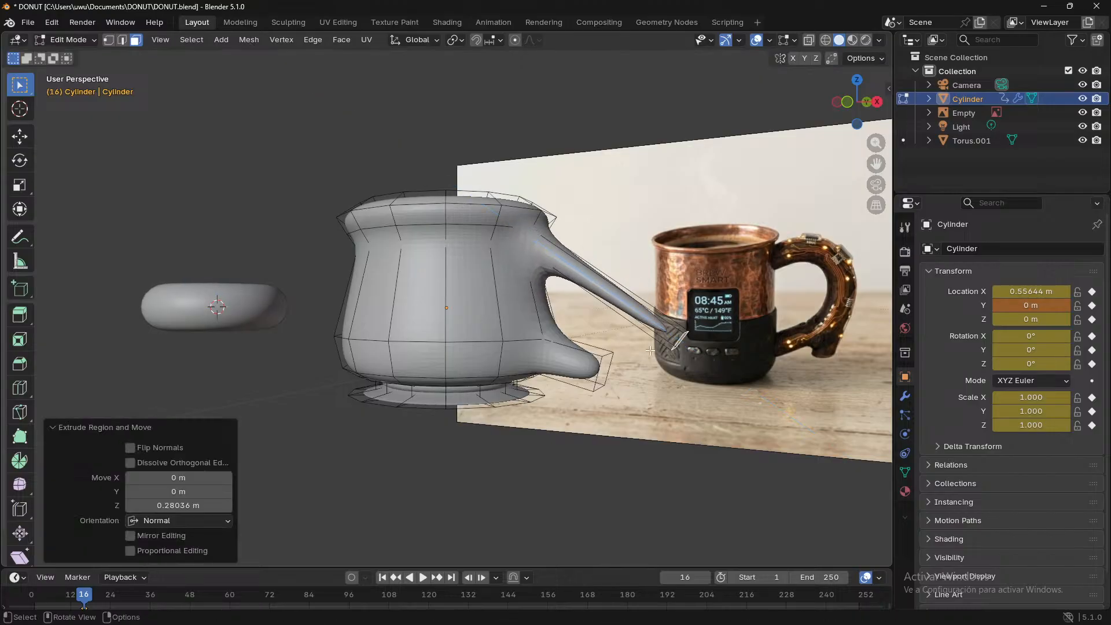
- Extend the lower handle stub by about 0.09 m and extrude a face of the upper arm by about 0.154 m
key("e")
left_click(670, 380)
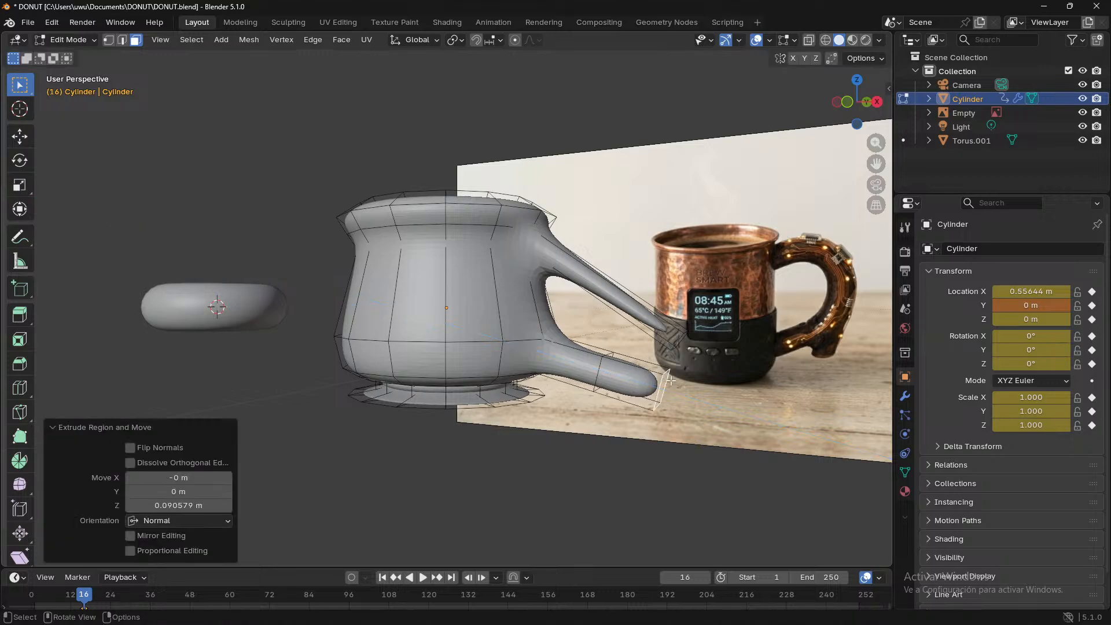
key("e")
left_click(652, 373)
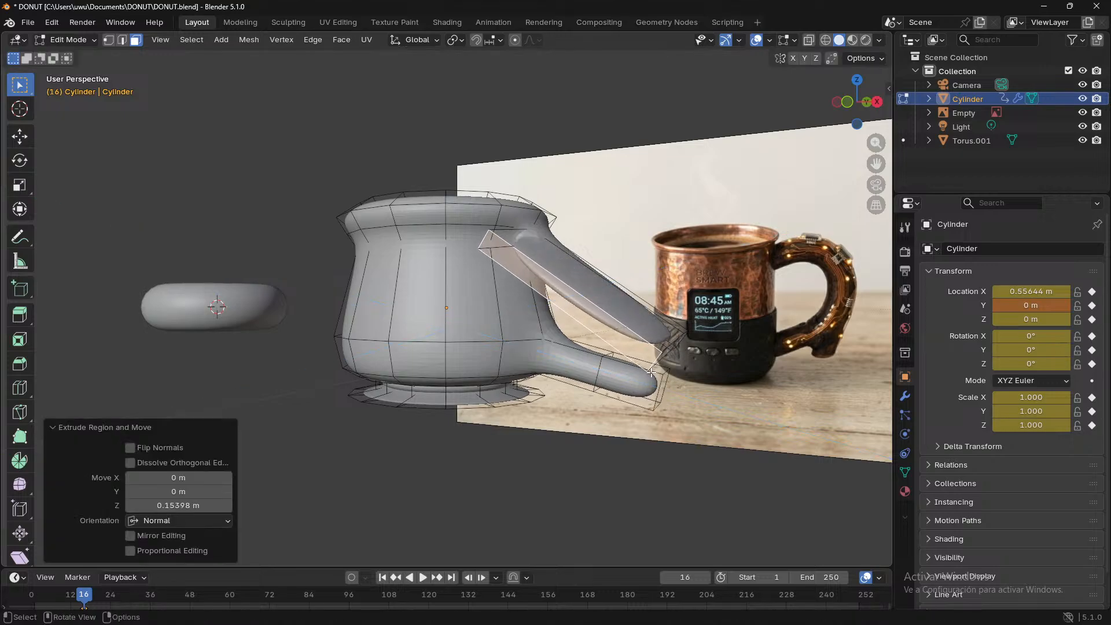
- Undo the trial handle extrusions on the mug's upper and lower side
middle_click_drag(652, 373, 657, 425)
key("ctrl+z")
key("ctrl+z")
key("ctrl+z")
key("ctrl+z")
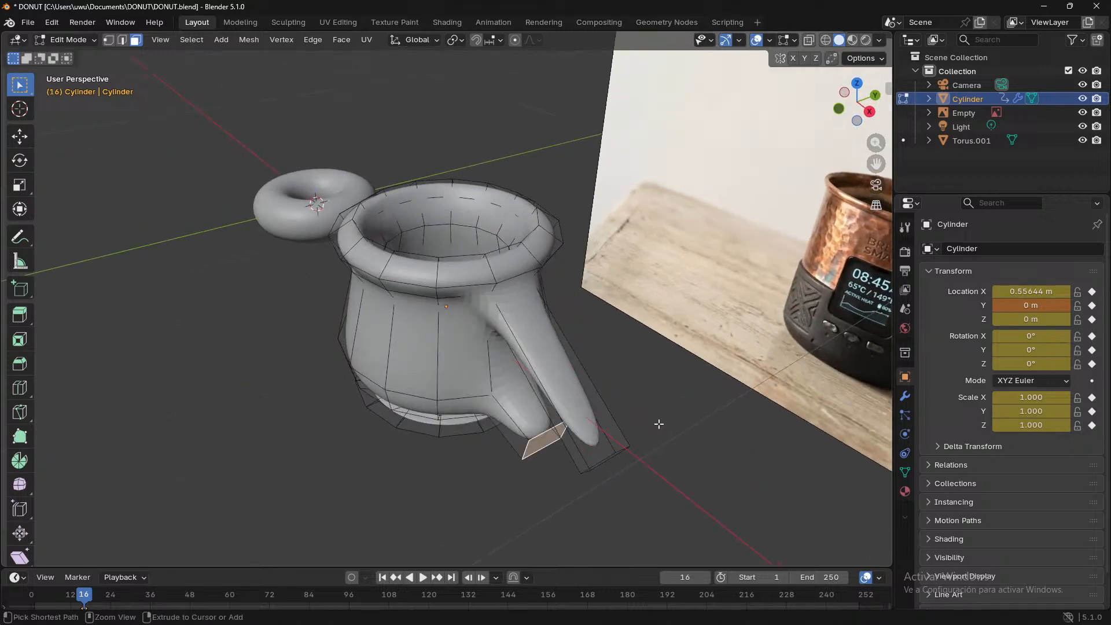
key("ctrl+z")
key("ctrl+z")
- Extrude the selected face low on the mug's side outward by about 0.089 m to start the handle
middle_click_drag(660, 421, 748, 308)
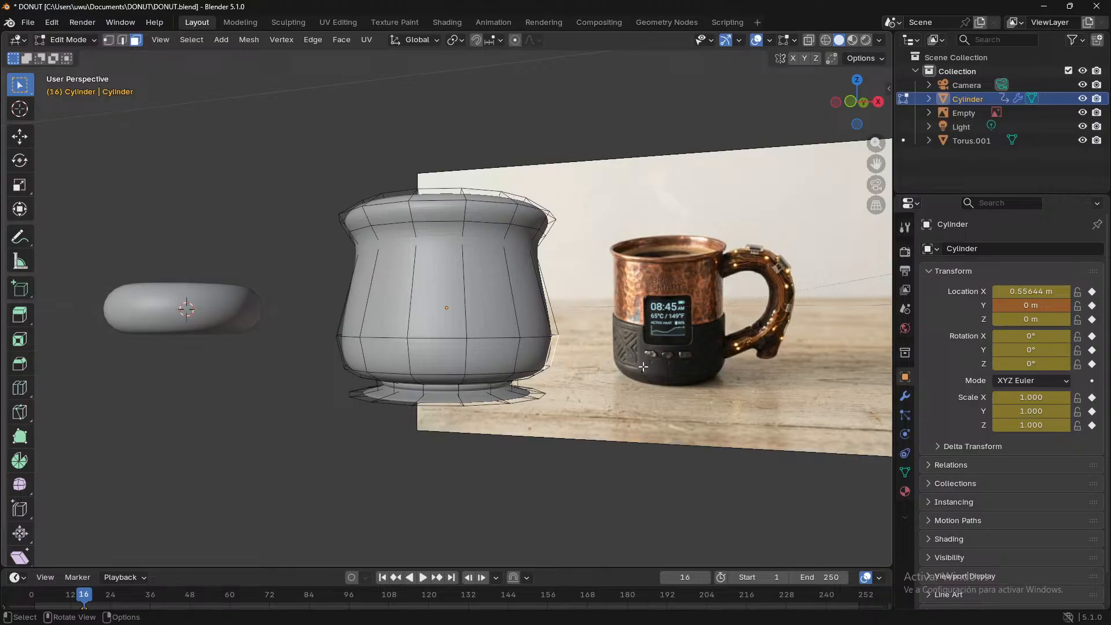
middle_click_drag(704, 341, 575, 328)
key("e")
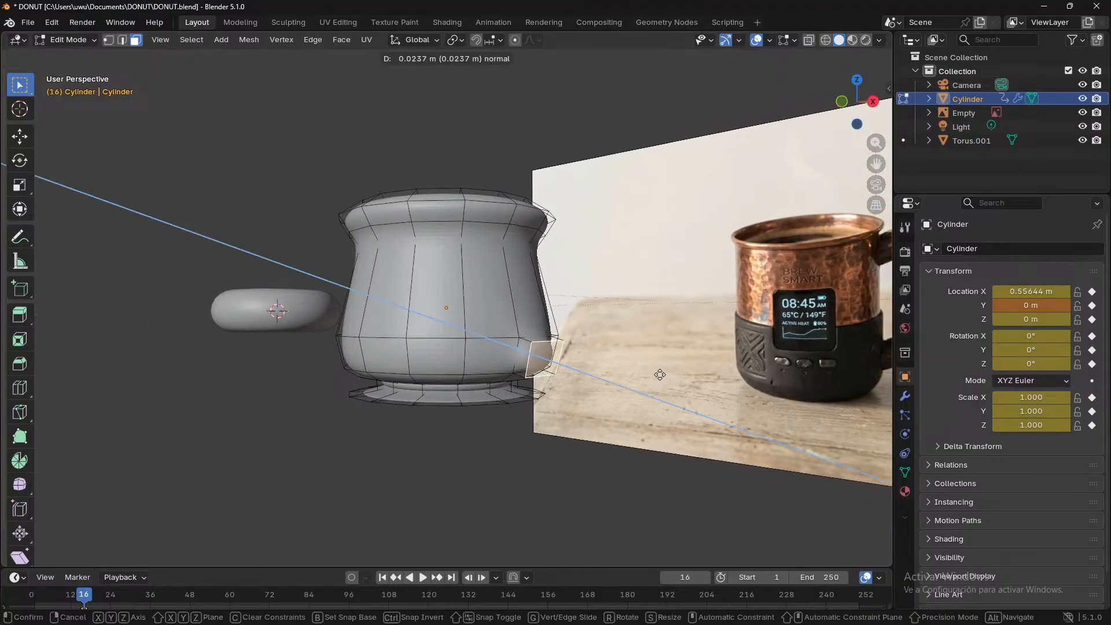
left_click(690, 399)
- Try moving the handle stub's end face freely by about 0.107 m in X, 0.052 m in Y and 0.137 m in Z
middle_click_drag(690, 400, 740, 412)
key("g")
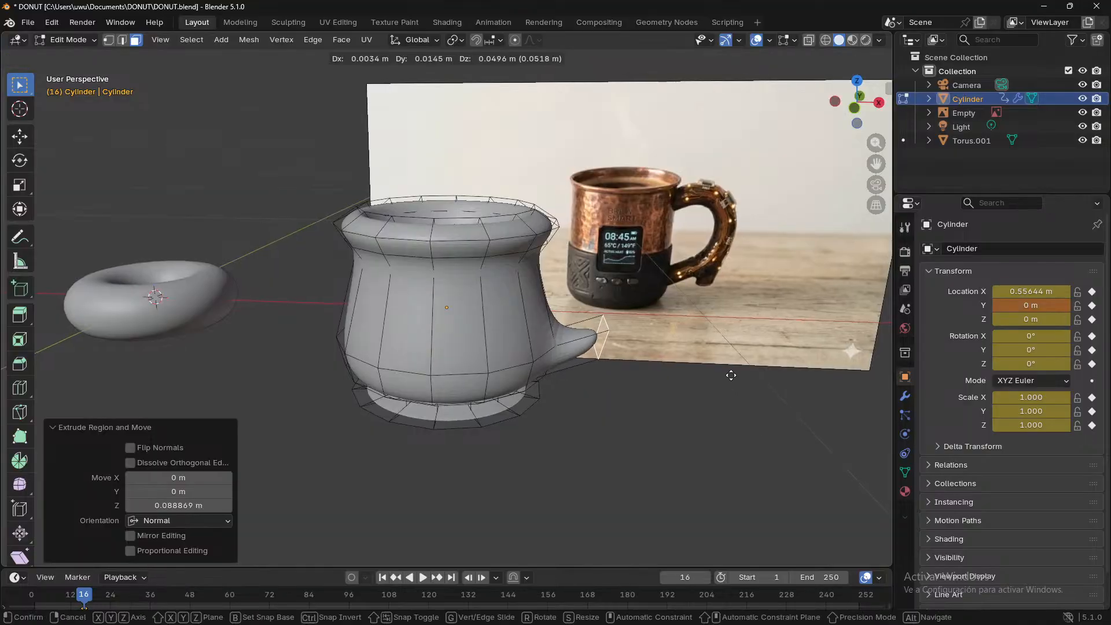
left_click(791, 327)
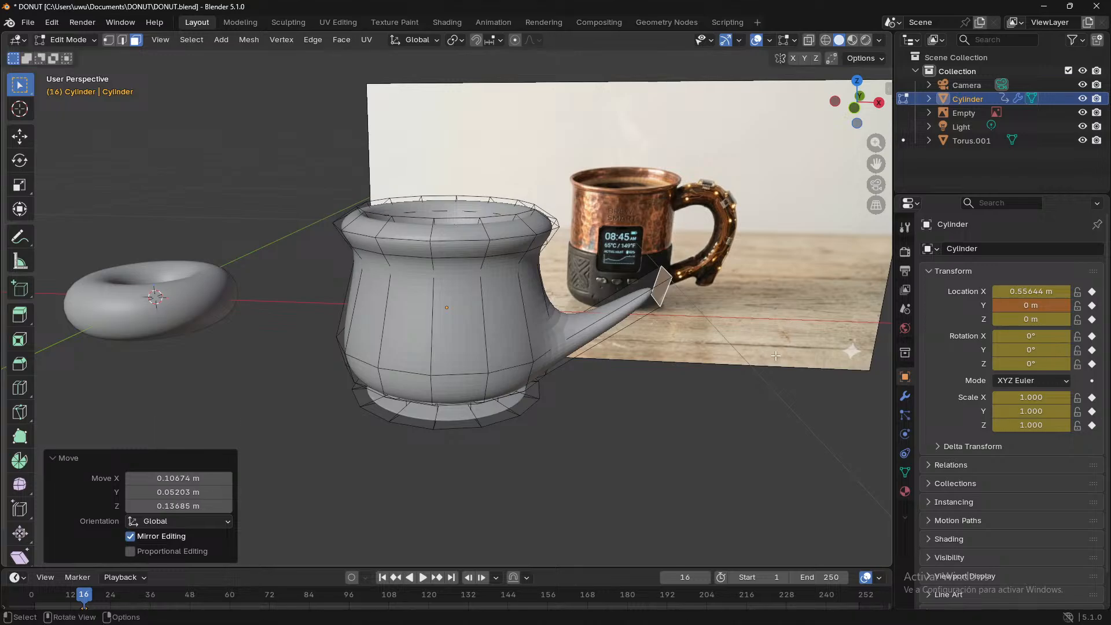
mouse_move(791, 328)
middle_mouse_down()
mouse_move(607, 263)
mouse_move(555, 377)
mouse_move(593, 388)
mouse_move(783, 328)
middle_mouse_up()
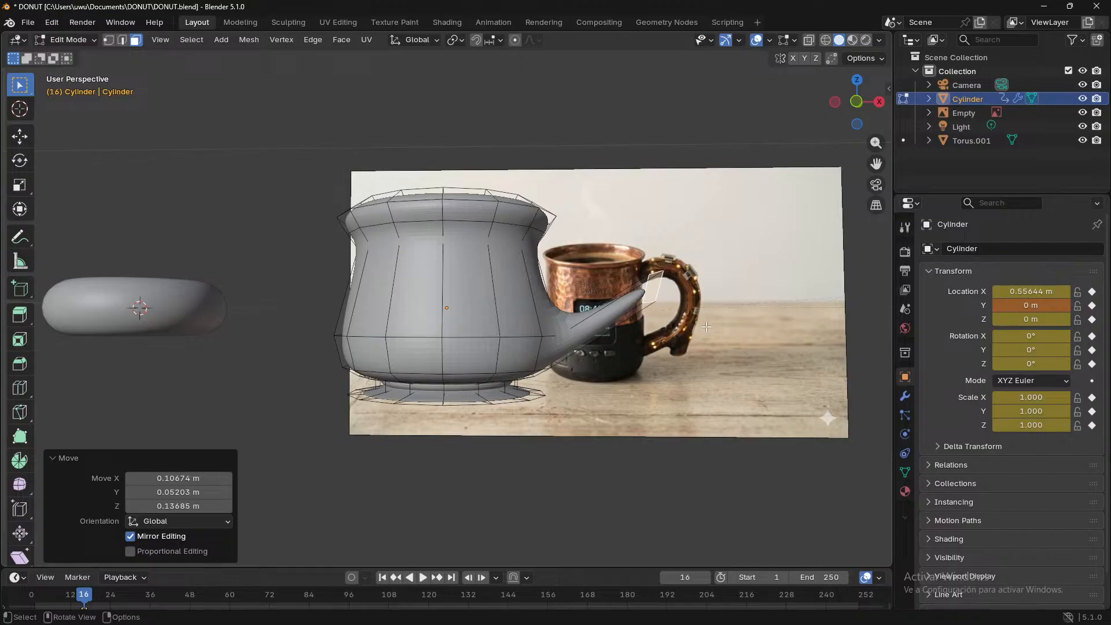
middle_click_drag(706, 327, 781, 167)
- In front view, move the handle stub's end face up about 0.106 m and outward about 0.008 m in X
left_click(866, 102)
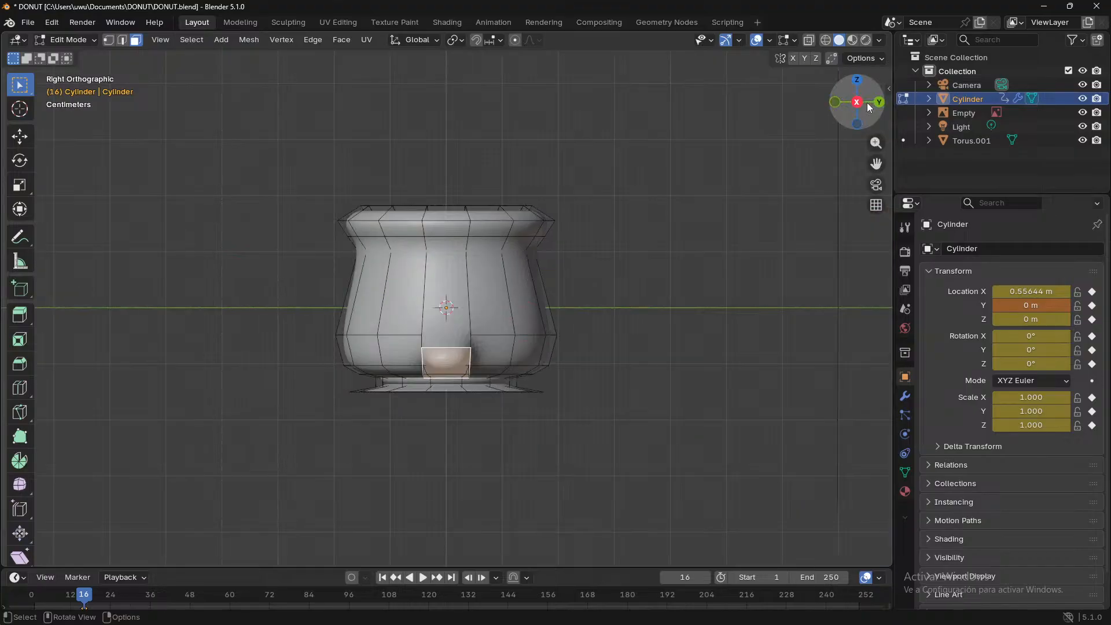
left_click(834, 101)
key("g")
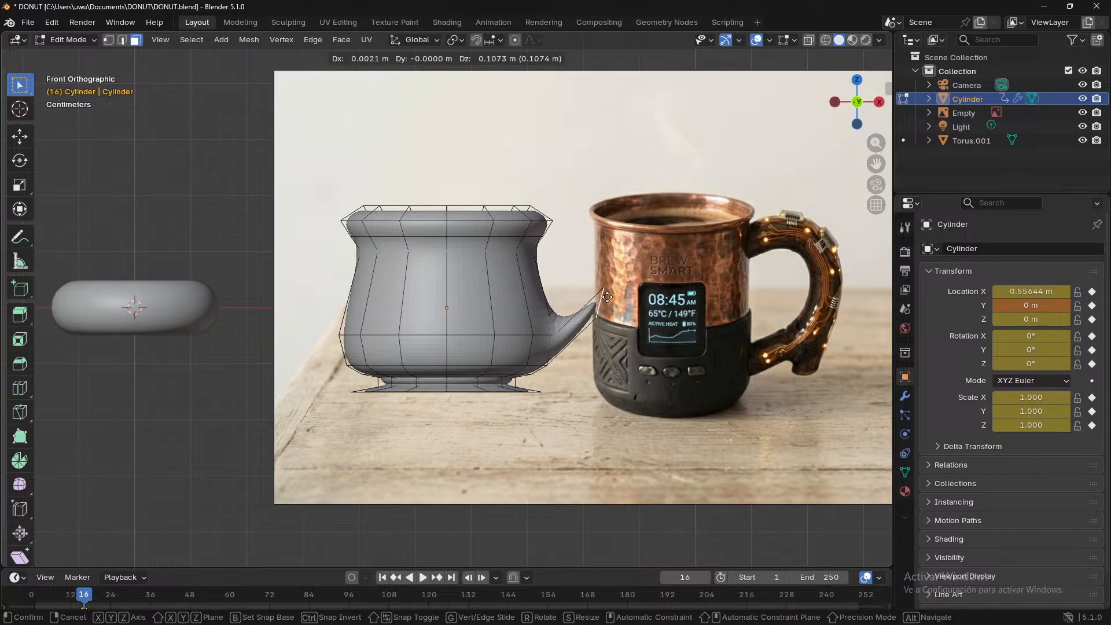
left_click(610, 297)
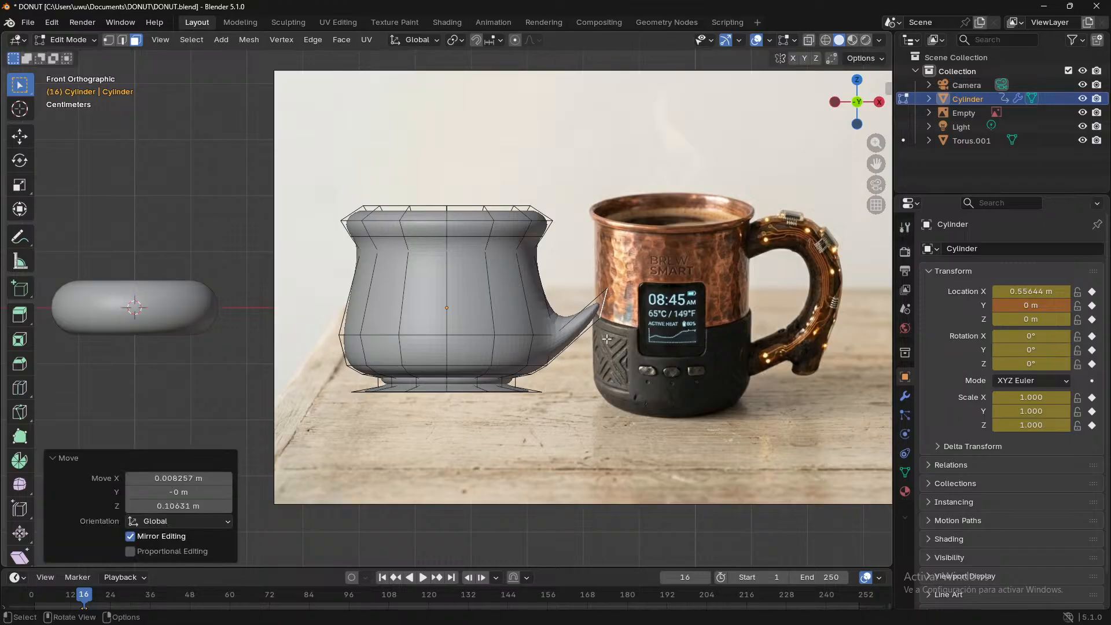
- Rotate the handle stub's end face by -66.4° in the front view
key("r")
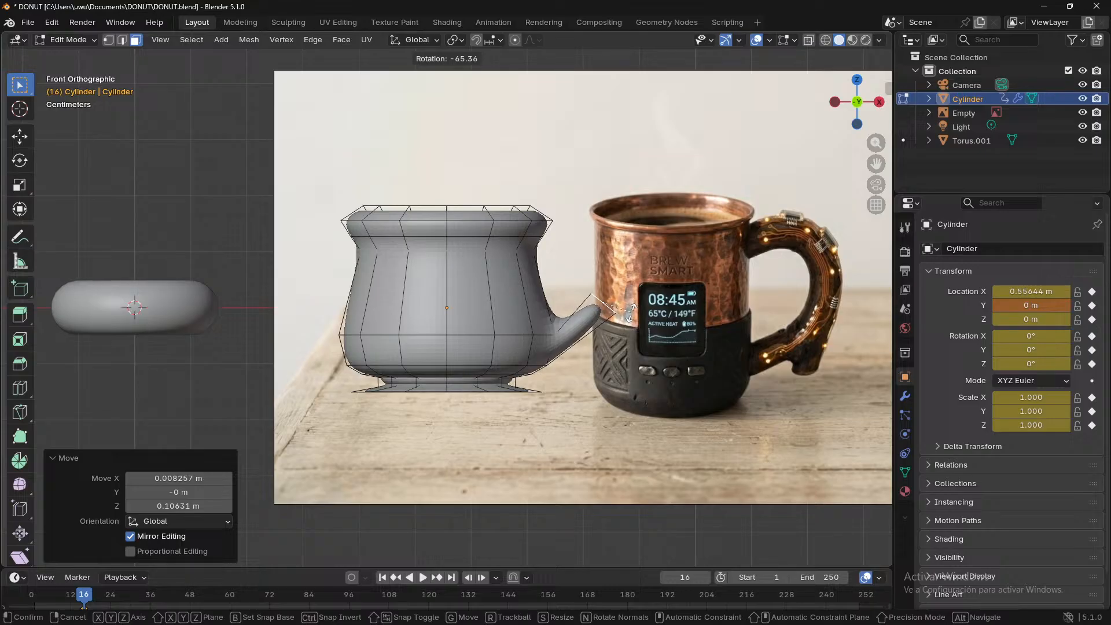
left_click(630, 312)
middle_click_drag(631, 313, 708, 440)
scroll(705, 400, "up", 4)
scroll(490, 477, "down", 4)
- Try placing a loop cut around the handle stub, sliding it toward the mug body with a factor of 0.92
key("ctrl+r")
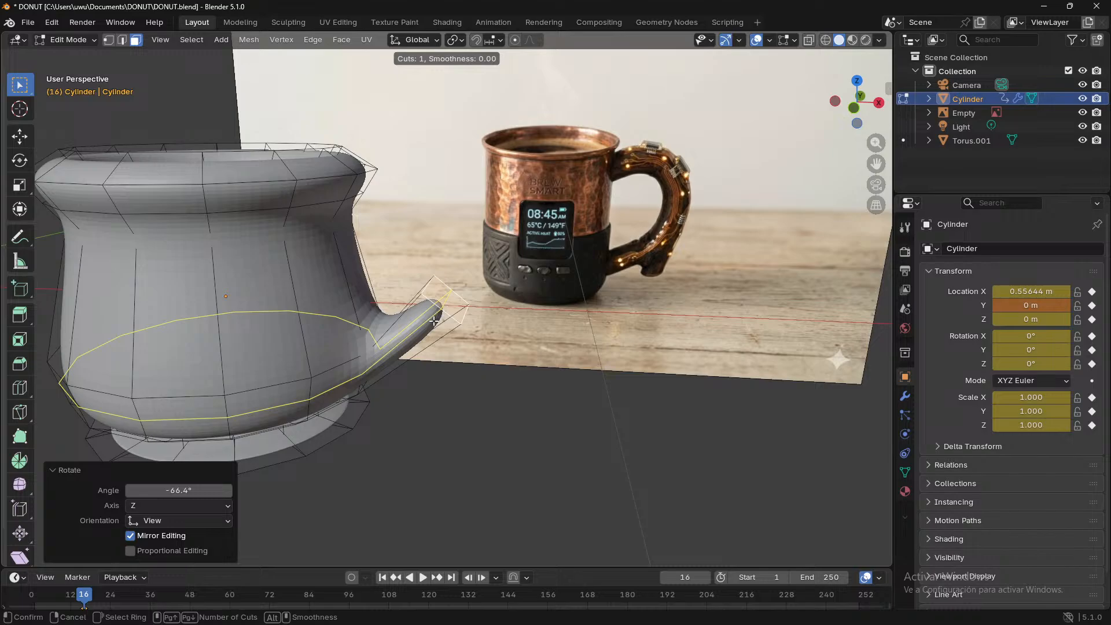
left_click(433, 321)
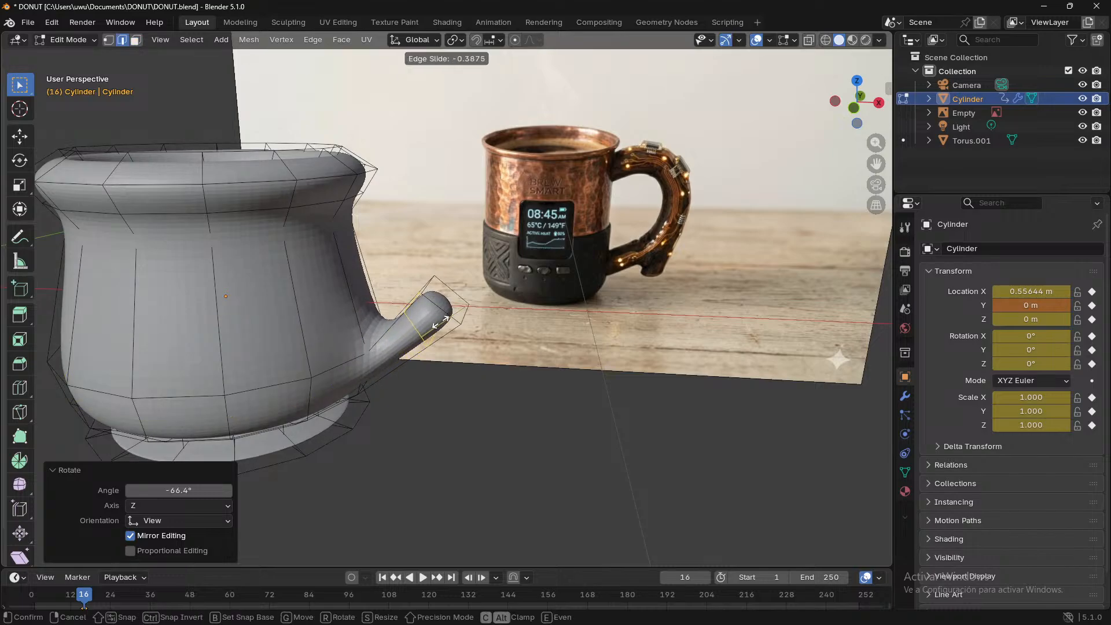
left_click(421, 329)
middle_click_drag(421, 328, 467, 360)
key("3")
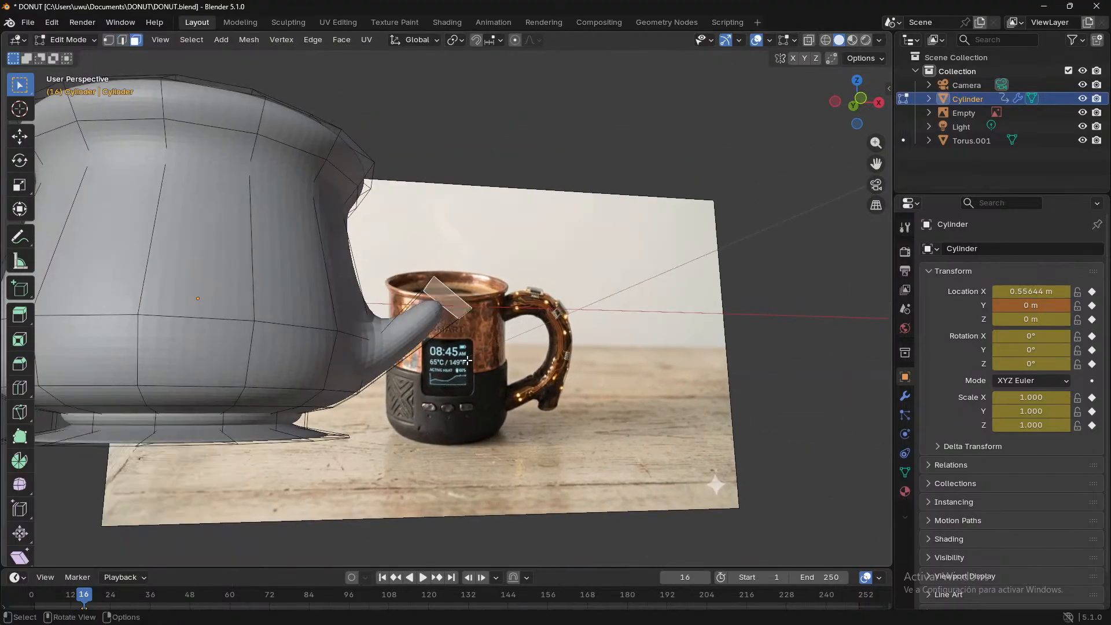
key("ctrl+r")
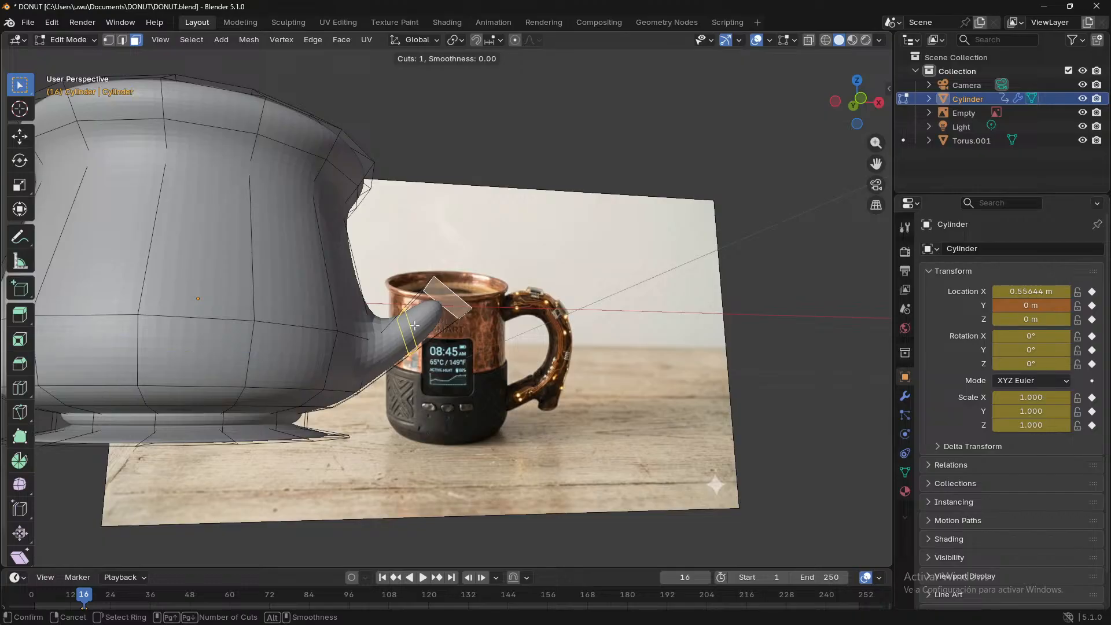
left_click(415, 325)
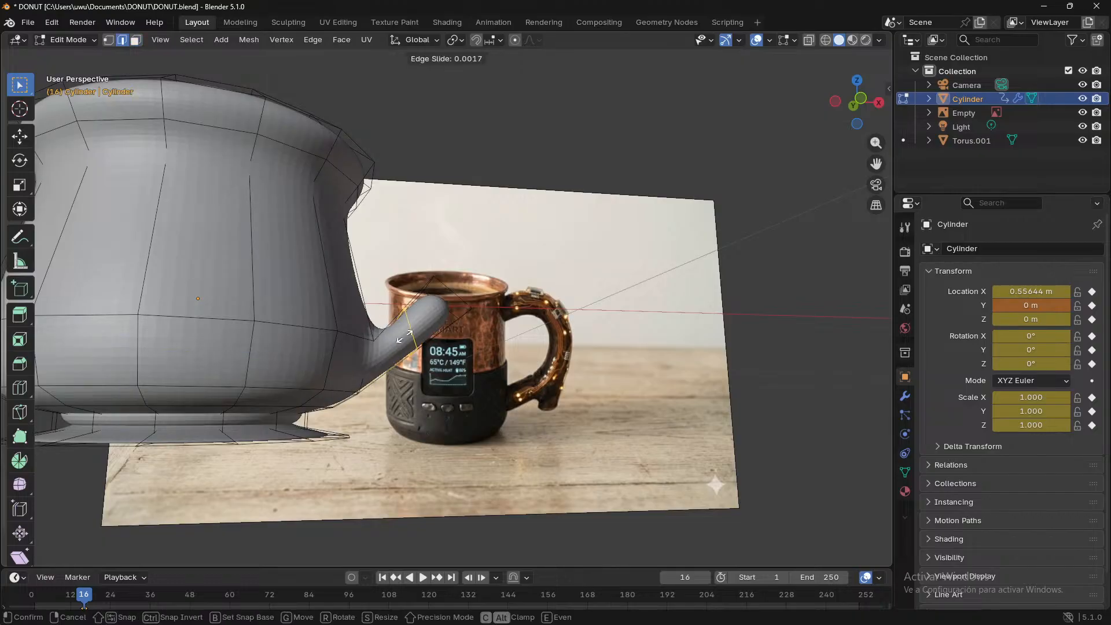
left_click(354, 363)
middle_click_drag(362, 376, 390, 404)
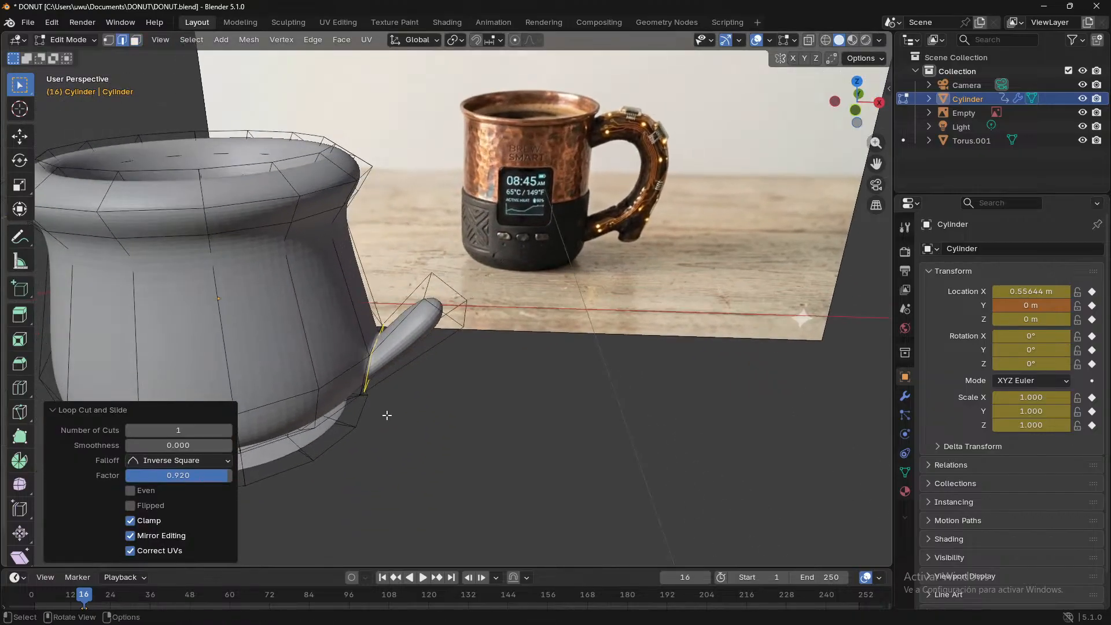
key("3")
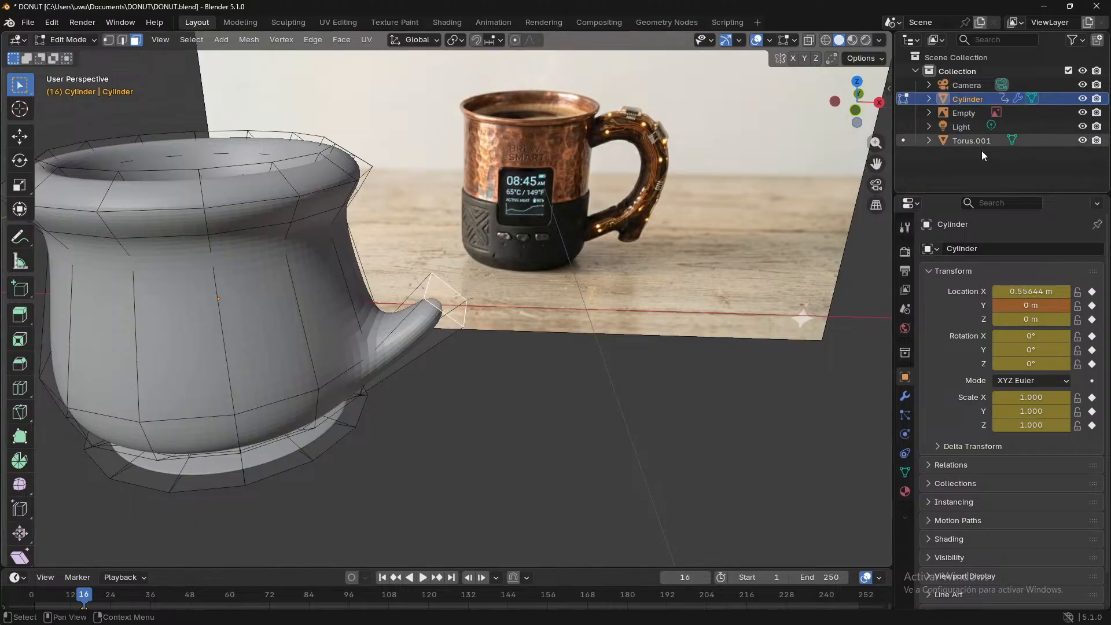
- In front view, add one loop cut around the handle stub and slide it toward the mug body with a factor of about 0.725
left_click(855, 110)
key("ctrl+r")
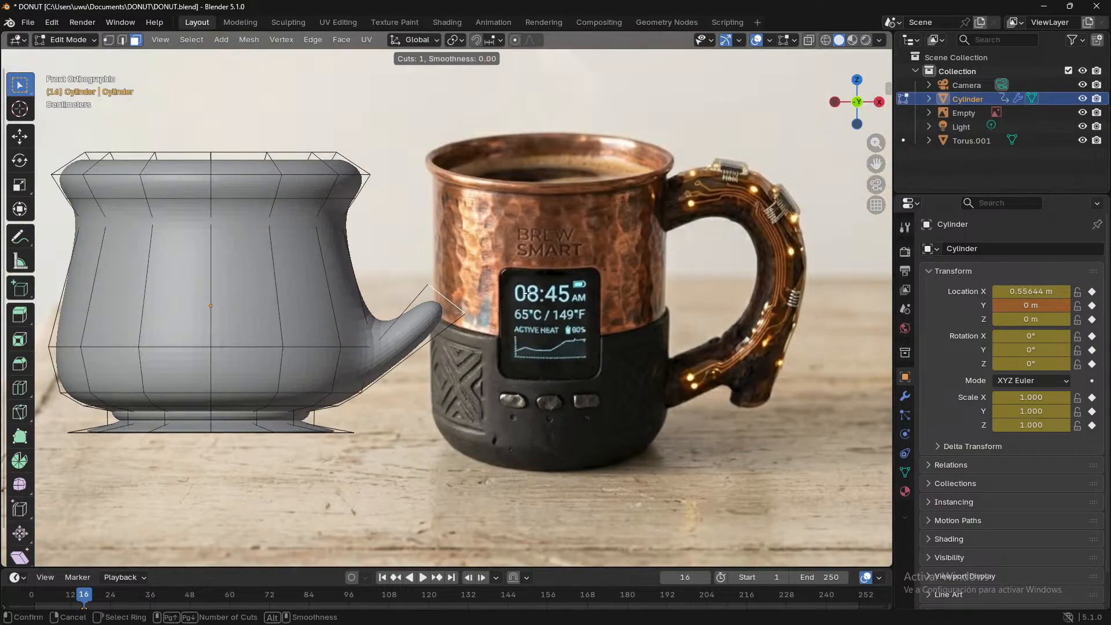
left_click(416, 337)
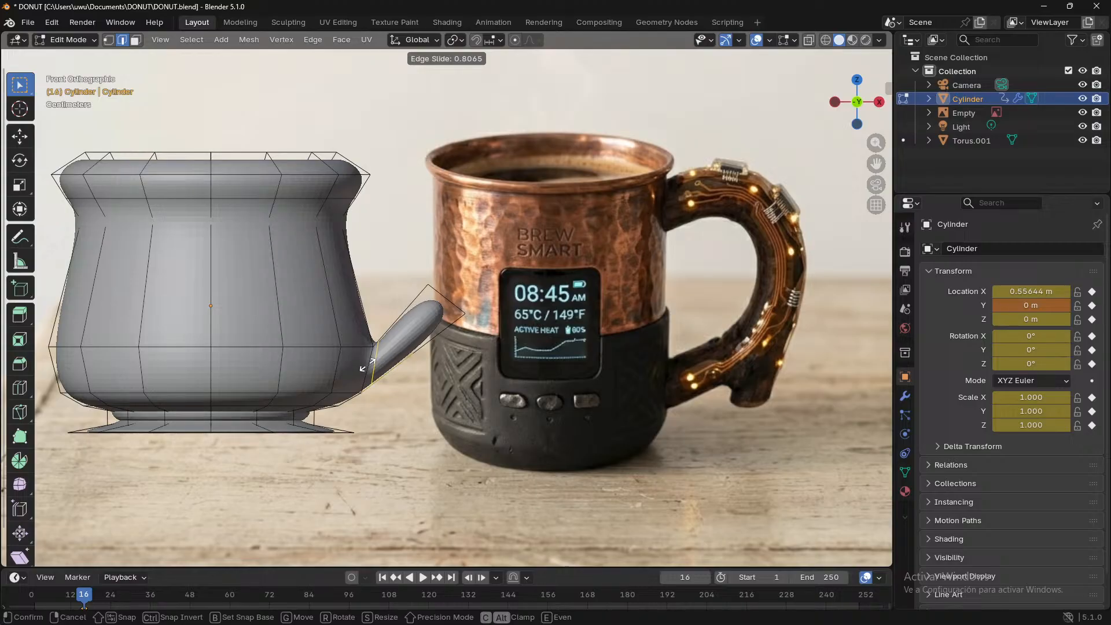
left_click(373, 365)
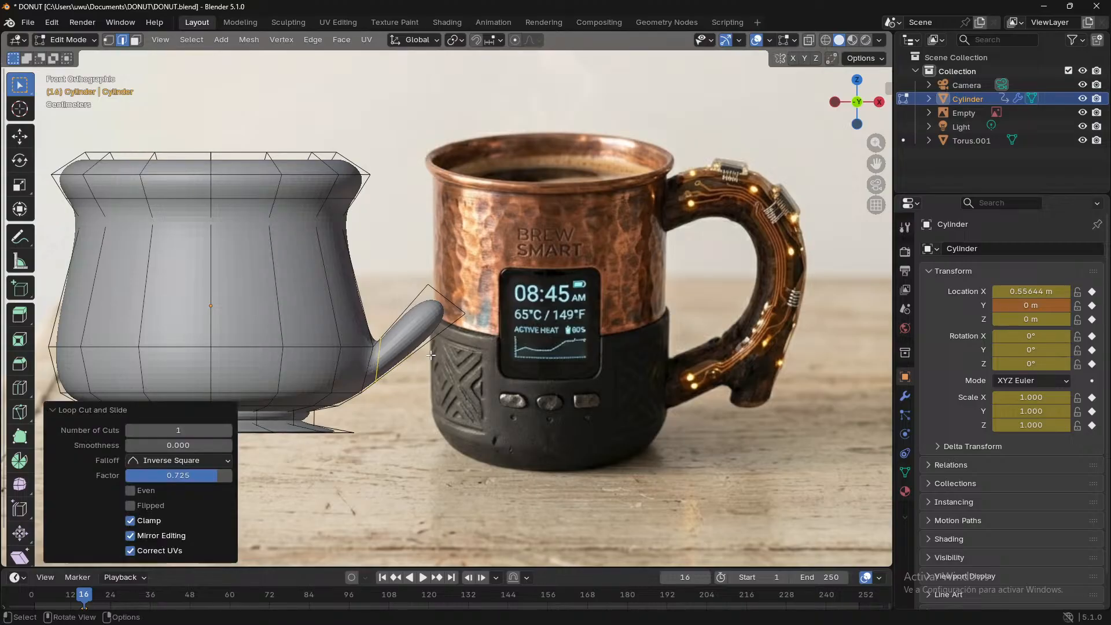
- Extrude the handle stub's end face about 0.069 m along its normal and rotate the new end face by -60.4° in front view
middle_click_drag(442, 355, 417, 404)
left_click(448, 309)
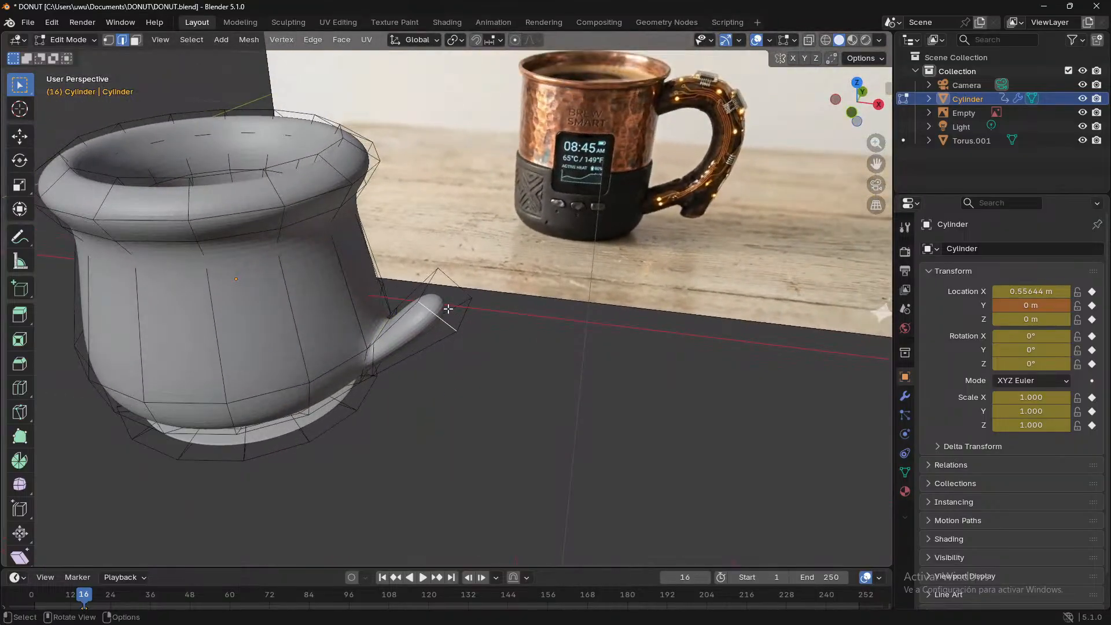
left_click(135, 39)
left_click(451, 305)
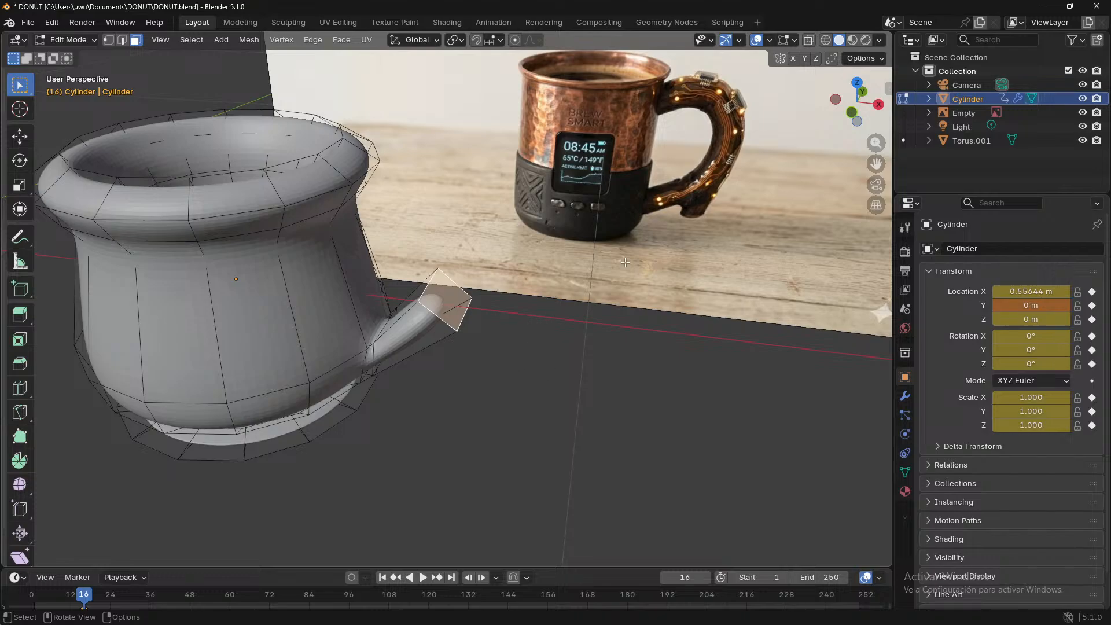
left_click(851, 112)
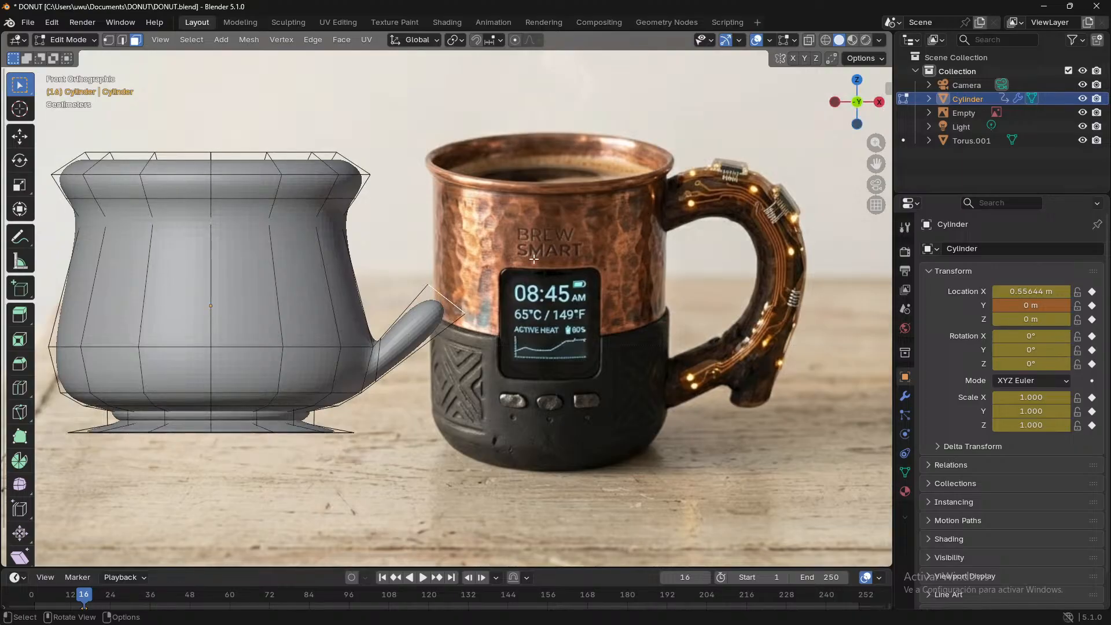
key("e")
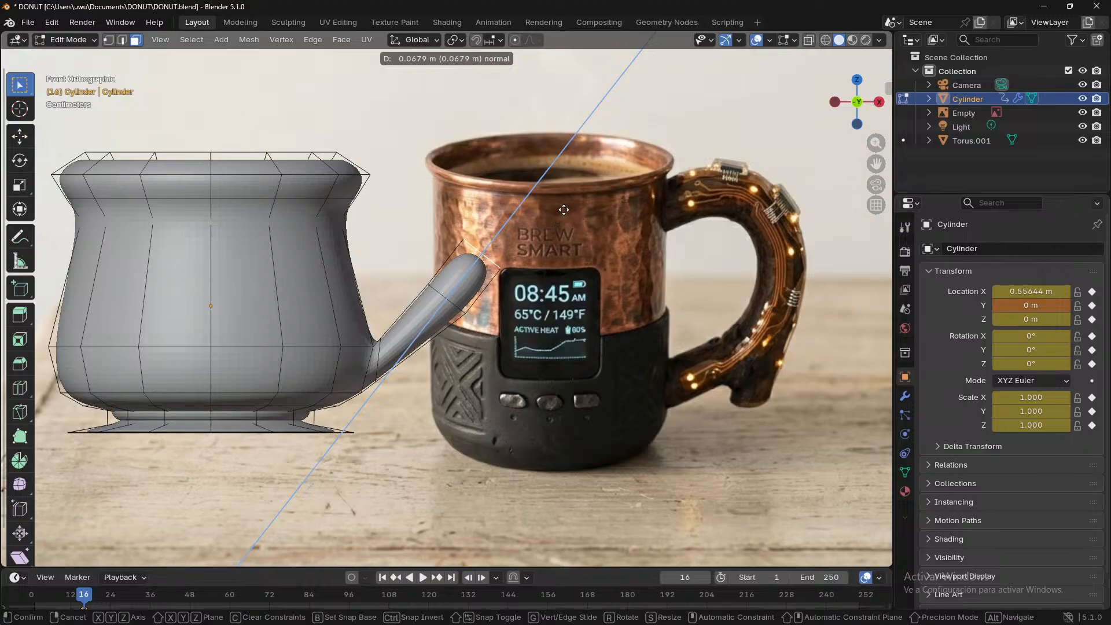
left_click(563, 209)
key("r")
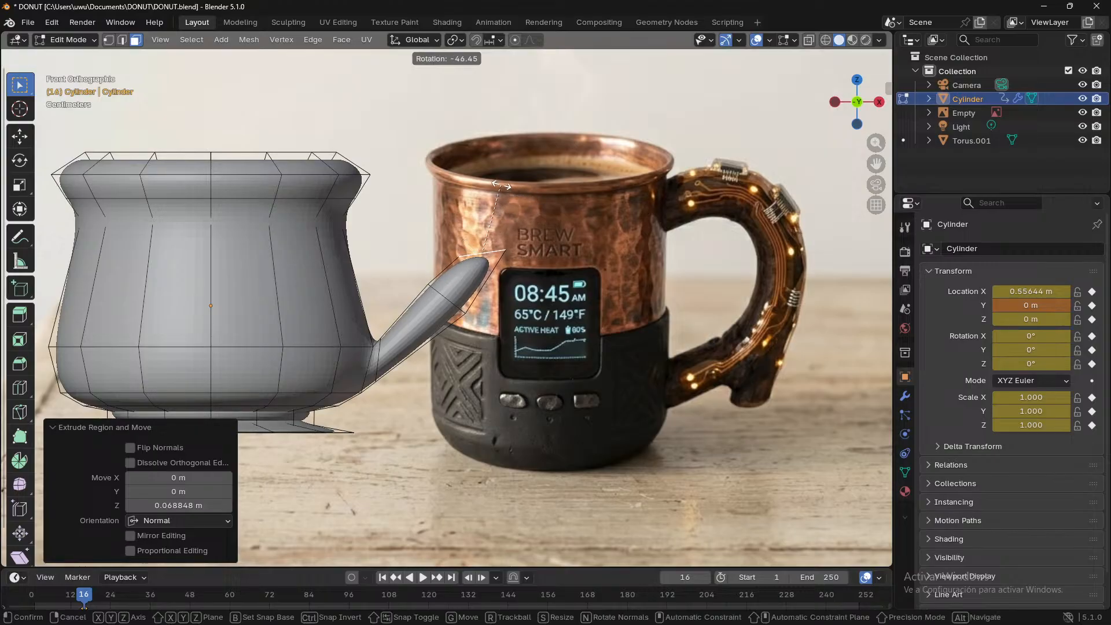
left_click(495, 179)
- Try extruding the handle's end face upward while rotating it by about -4.9°
key("g")
key("z")
key("z")
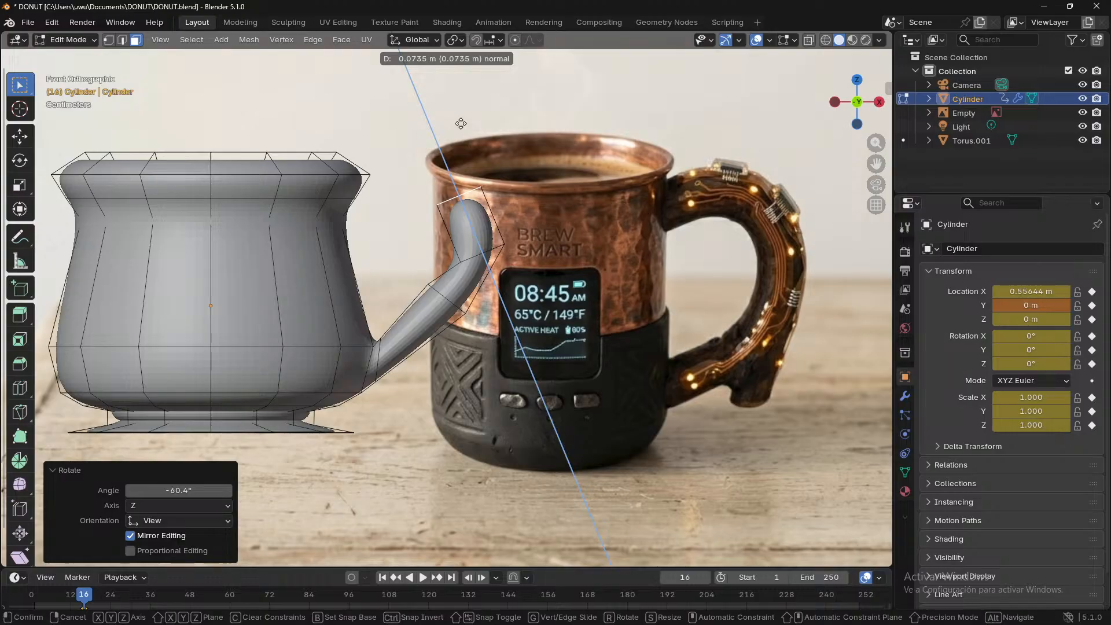
key("r")
left_click(478, 159)
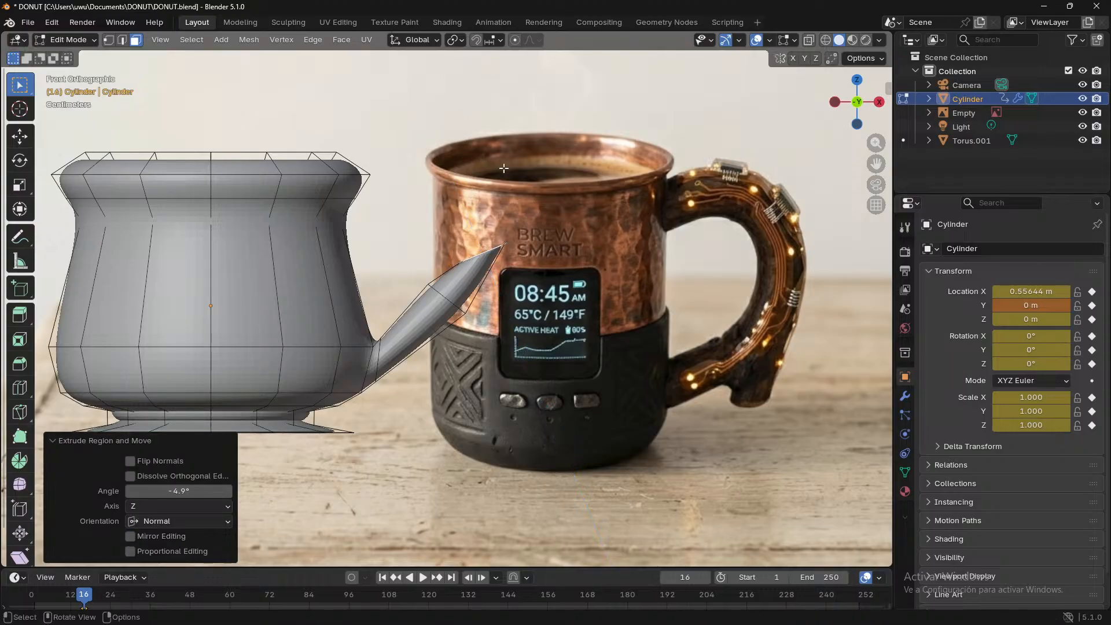
- Extrude the handle's end face upward by about 0.080 m and rotate the new end face toward the mug
key("e")
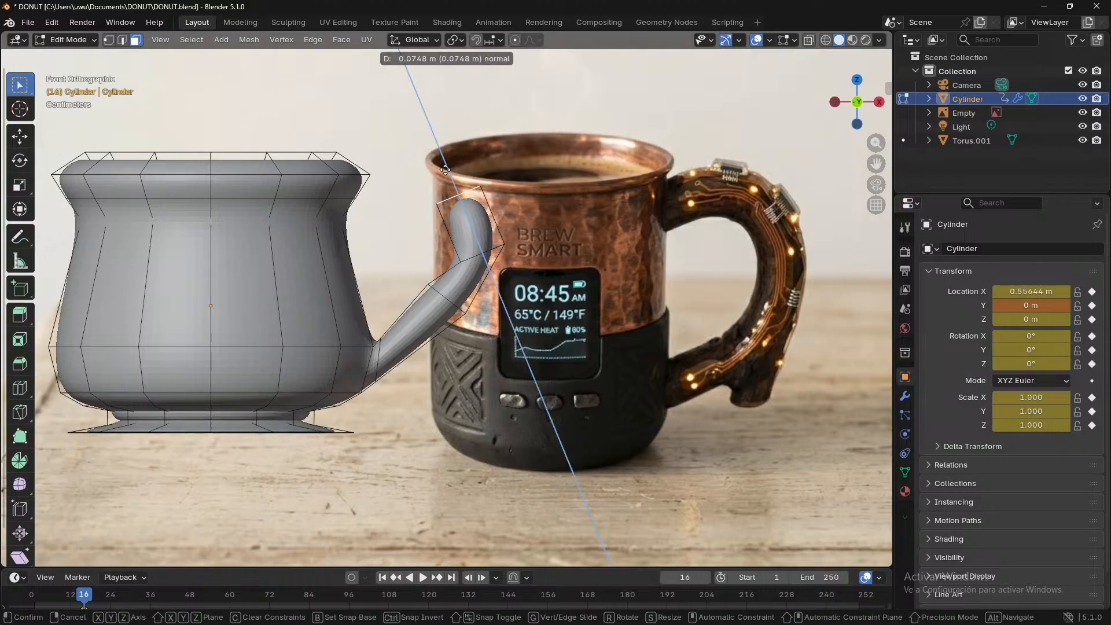
left_click(438, 178)
key("r")
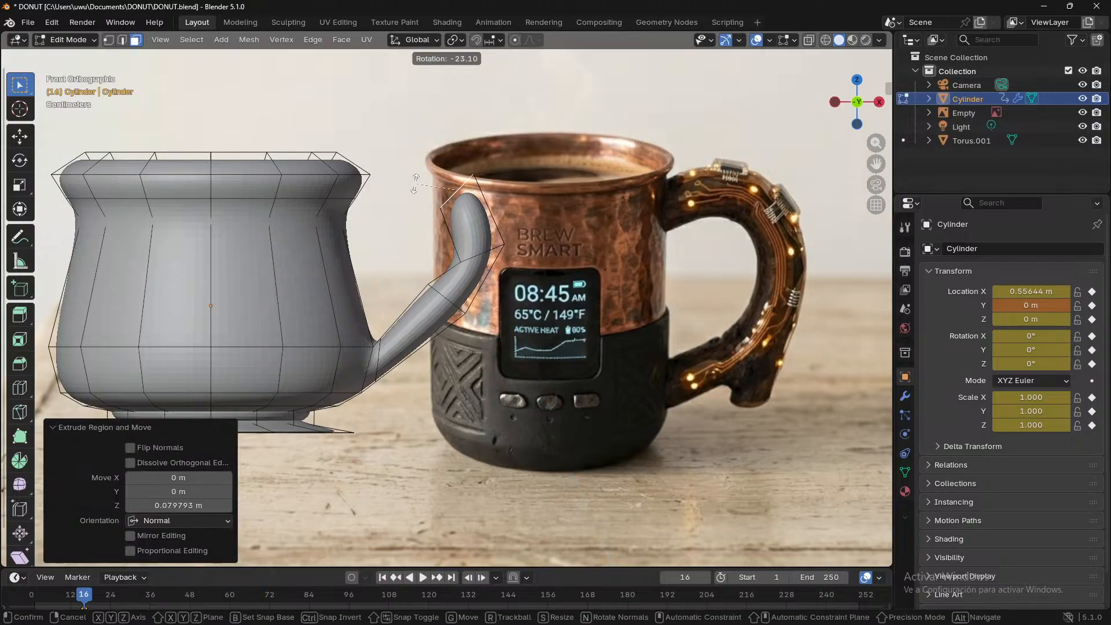
left_click(368, 194)
- Try two more handle segments, extruding about 0.053 m and 0.049 m and rotating their end faces by -27.9° and -21°
key("e")
left_click(422, 165)
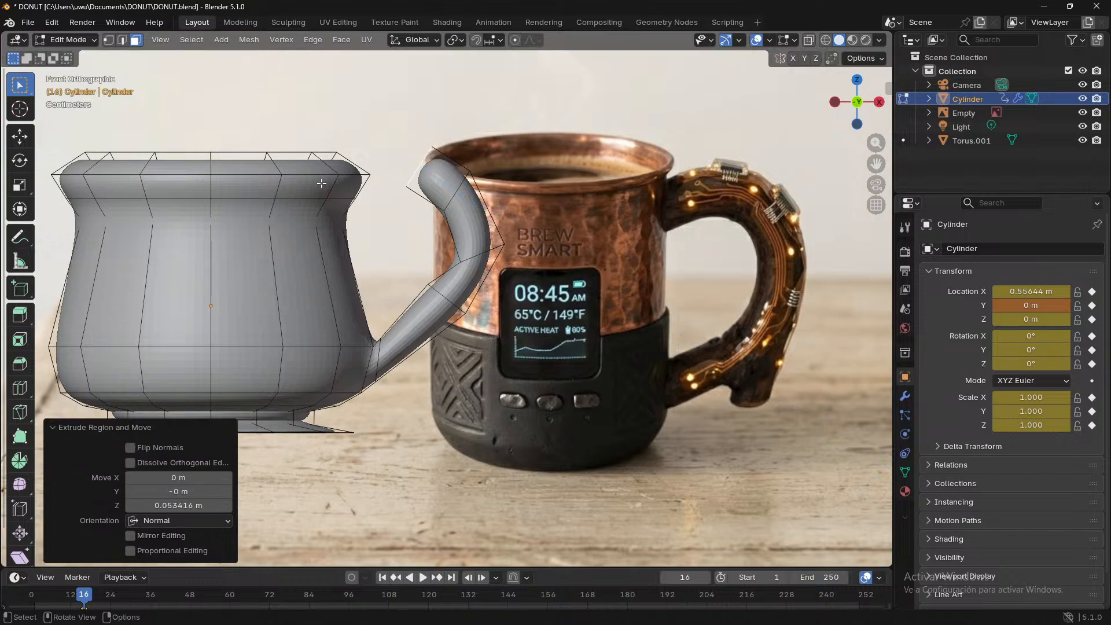
key("r")
left_click(305, 253)
key("e")
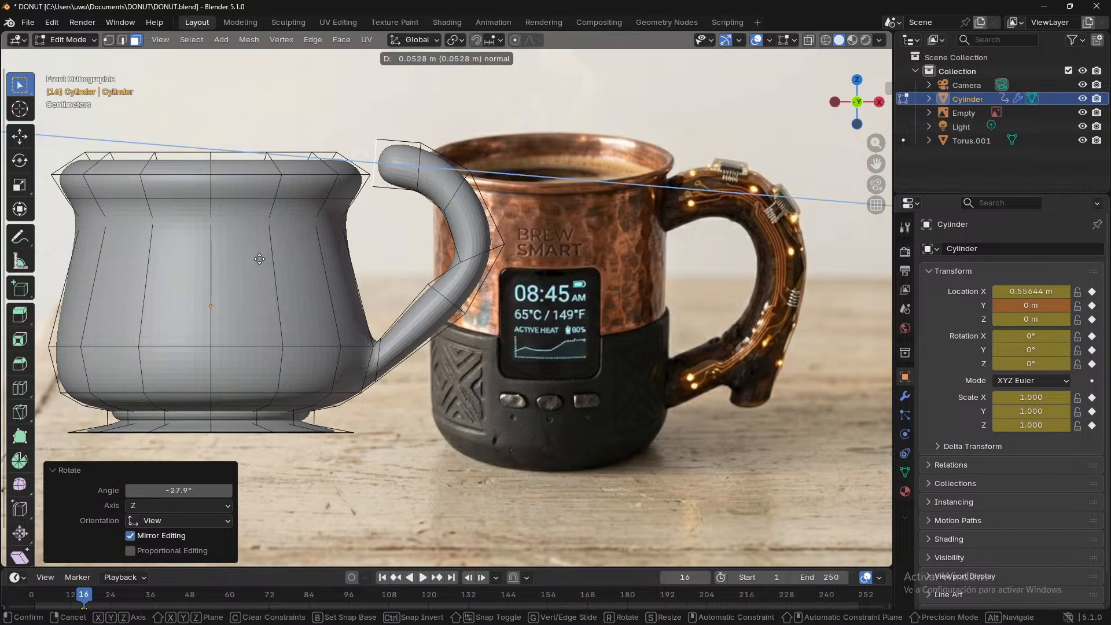
left_click(262, 258)
key("r")
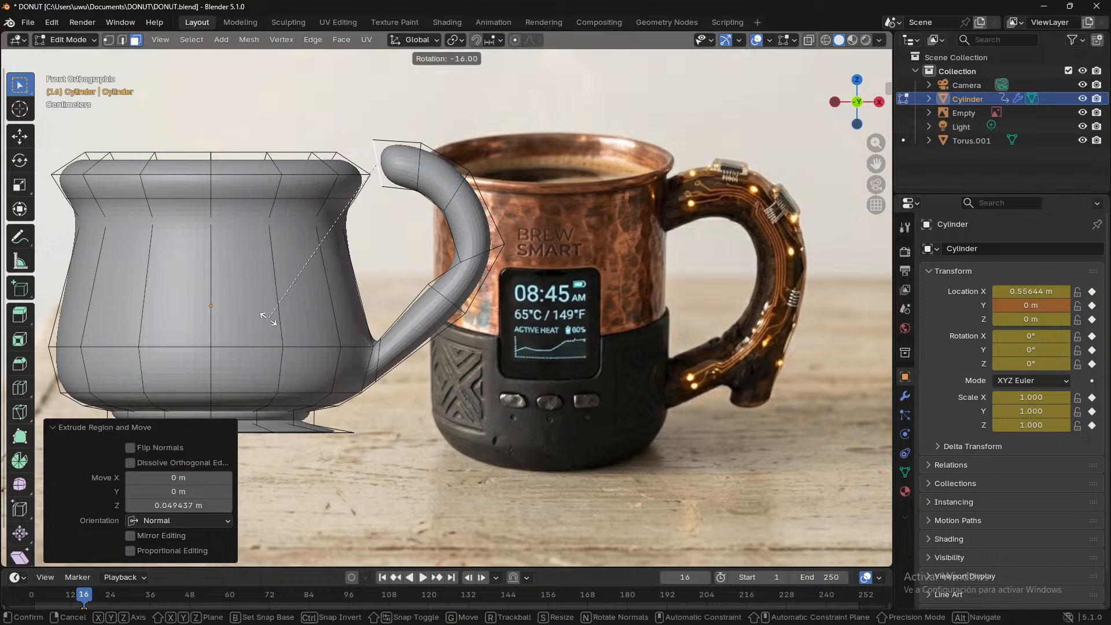
left_click(272, 344)
- Try extruding the handle's end about 0.023 m to the mug's rim and rotating its end face by about -27°
key("e")
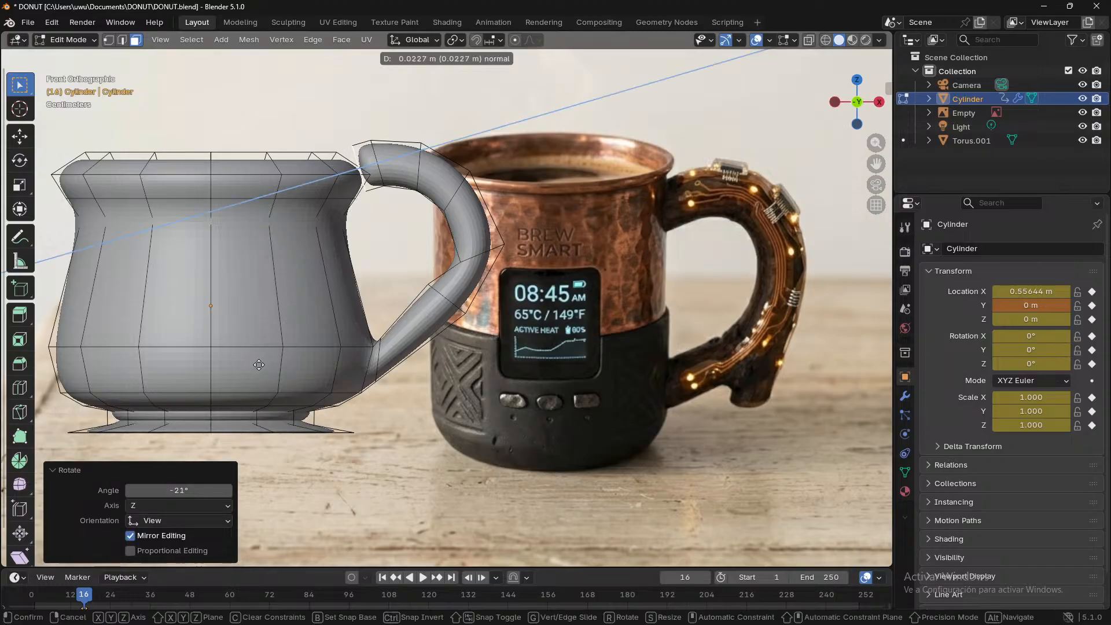
left_click(258, 364)
key("e")
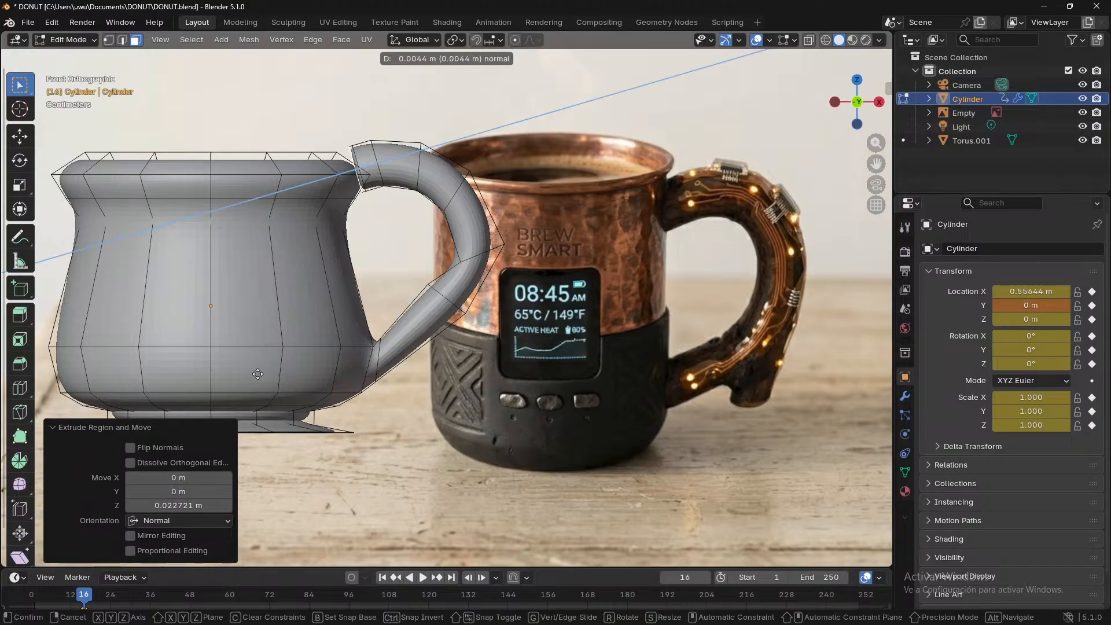
key("Escape")
key("ctrl+z")
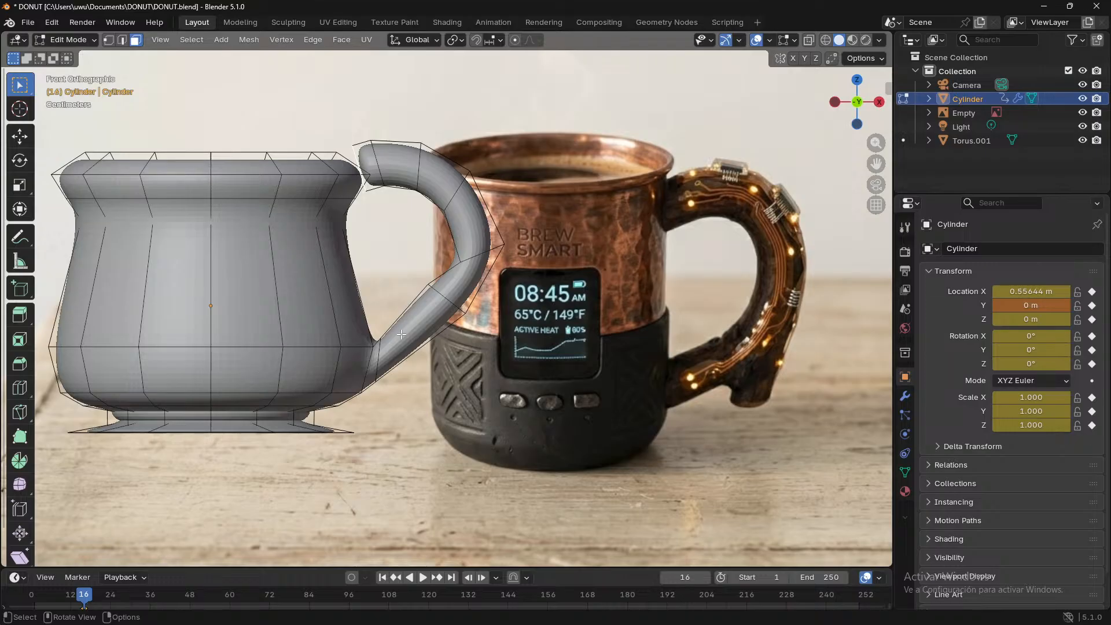
key("r")
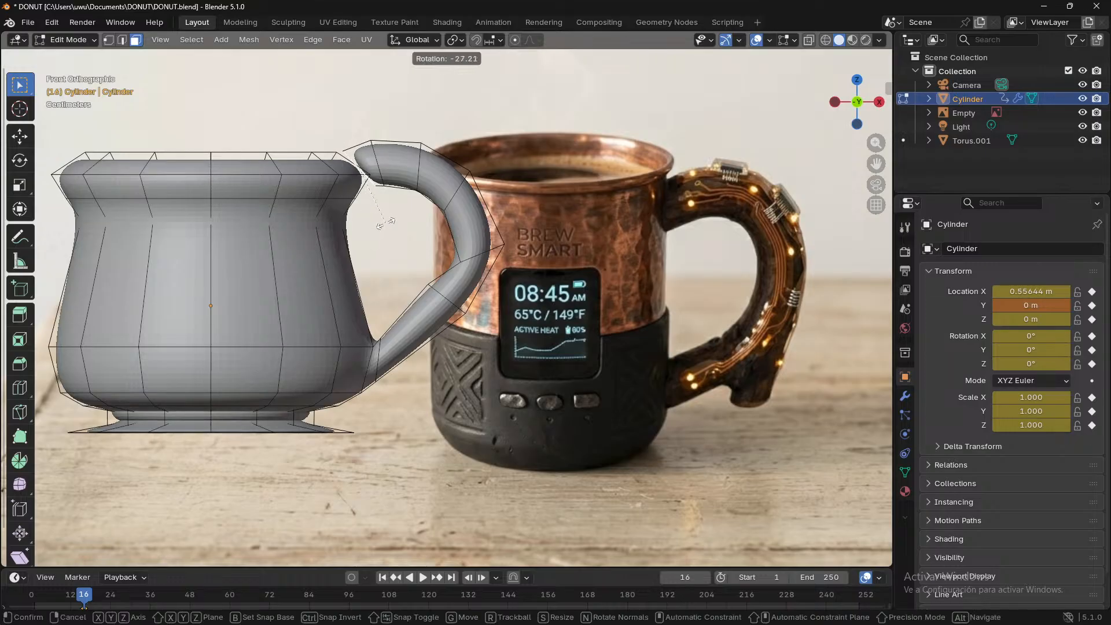
left_click(386, 223)
- Undo the handle's upper segments back to the upward segment with its rotated end face
key("ctrl+z")
key("ctrl+z")
key("ctrl+z")
key("ctrl+z")
key("ctrl+z")
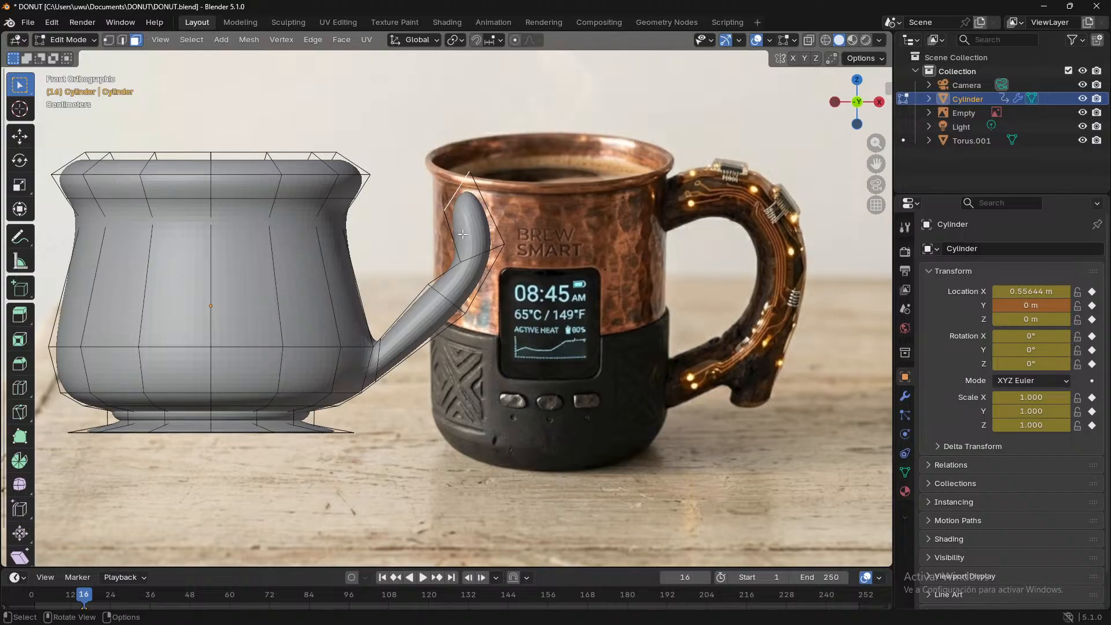
- Rotate the handle's end face by -37.8° and extrude it about 0.061 m toward the mug
key("r")
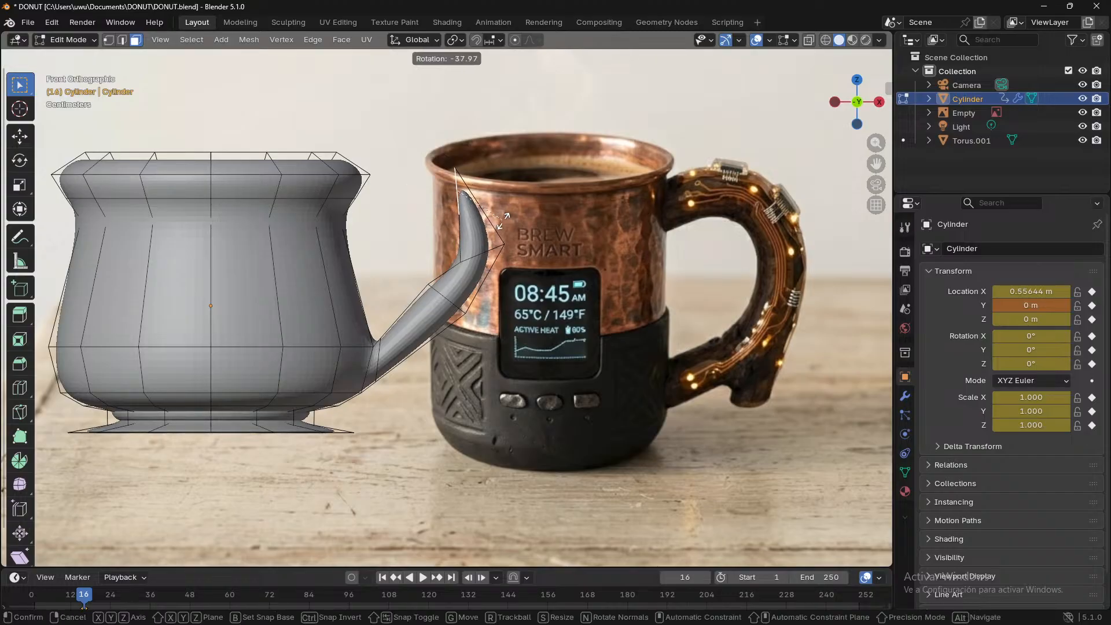
left_click(501, 220)
key("e")
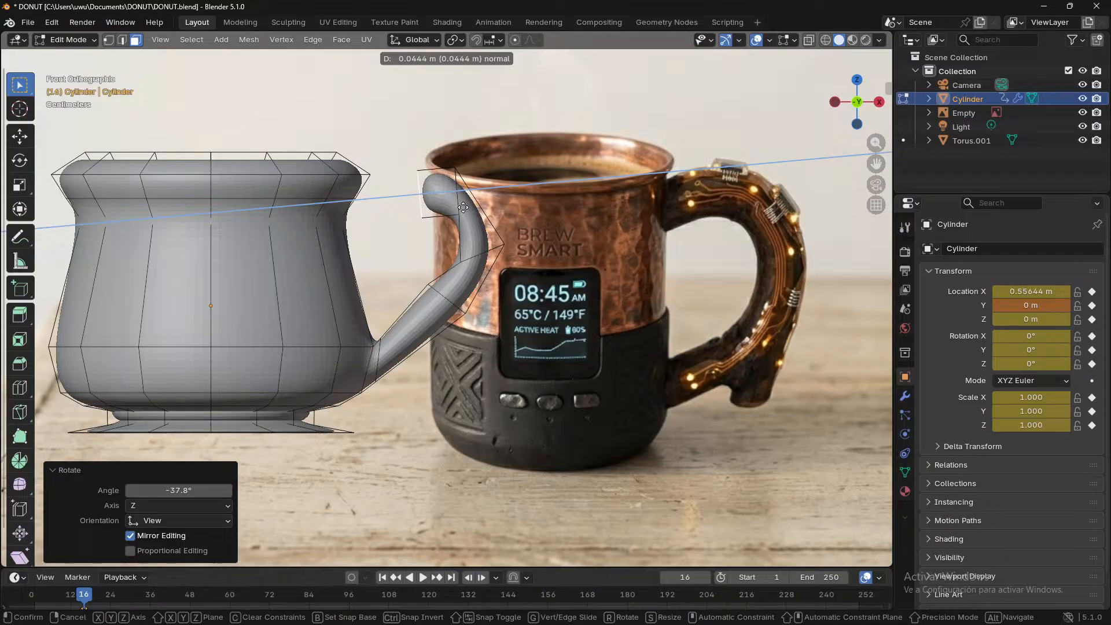
left_click(450, 210)
- Rotate the handle's end face by -33.3° and extrude it about 0.065 m down toward the mug's upper side
key("r")
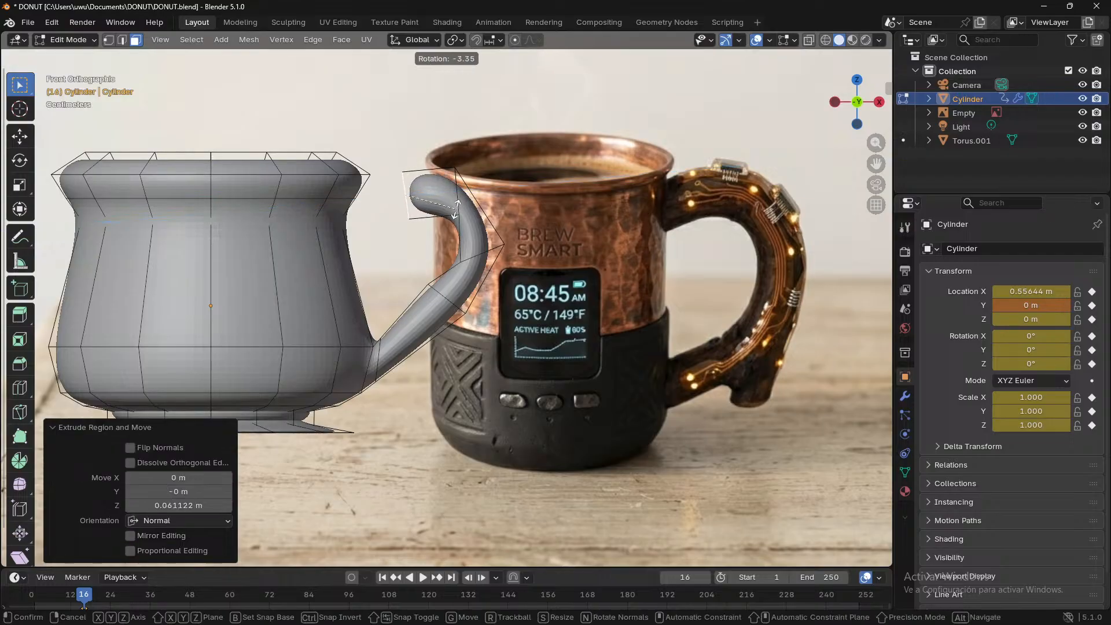
left_click(501, 173)
key("e")
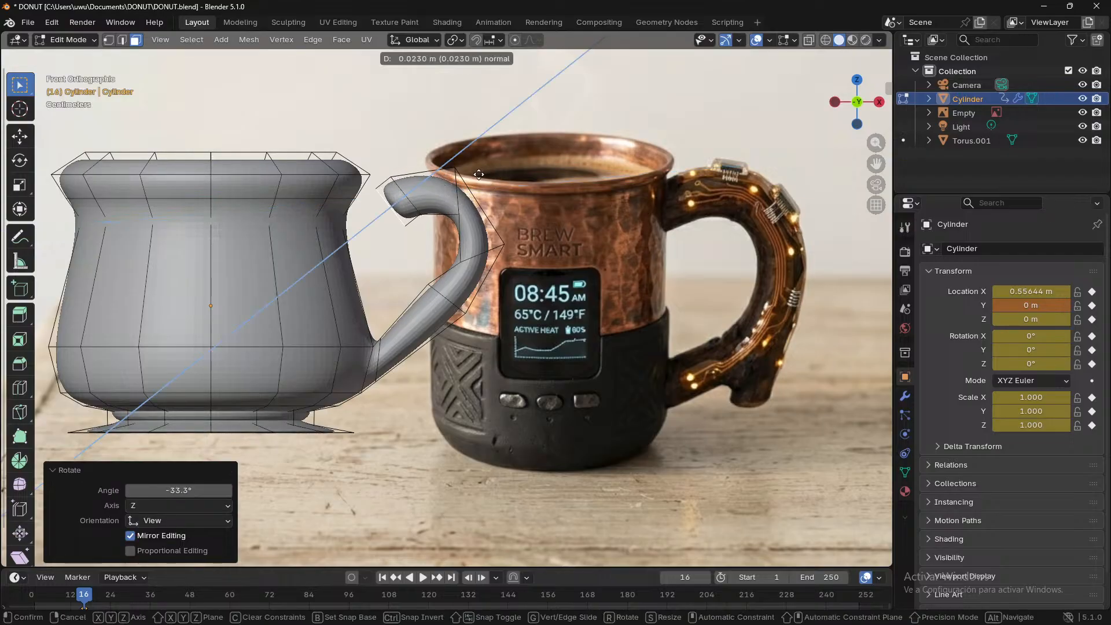
left_click(456, 193)
- Rotate the handle's end face by 14.9° and extrude it about 0.017 m toward the mug's side
key("r")
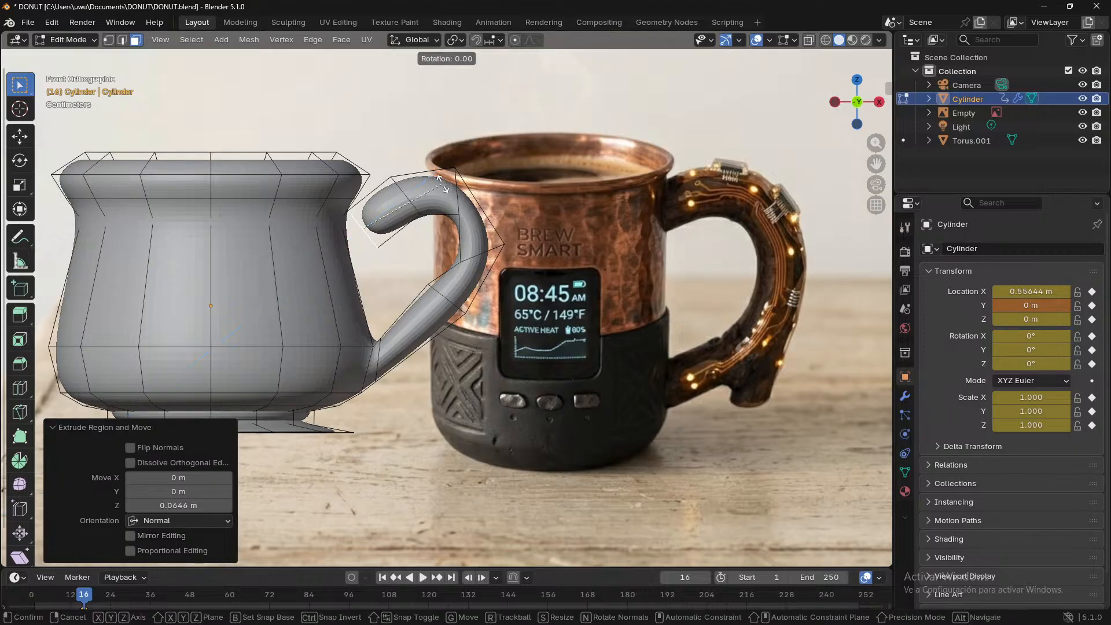
left_click(448, 205)
key("e")
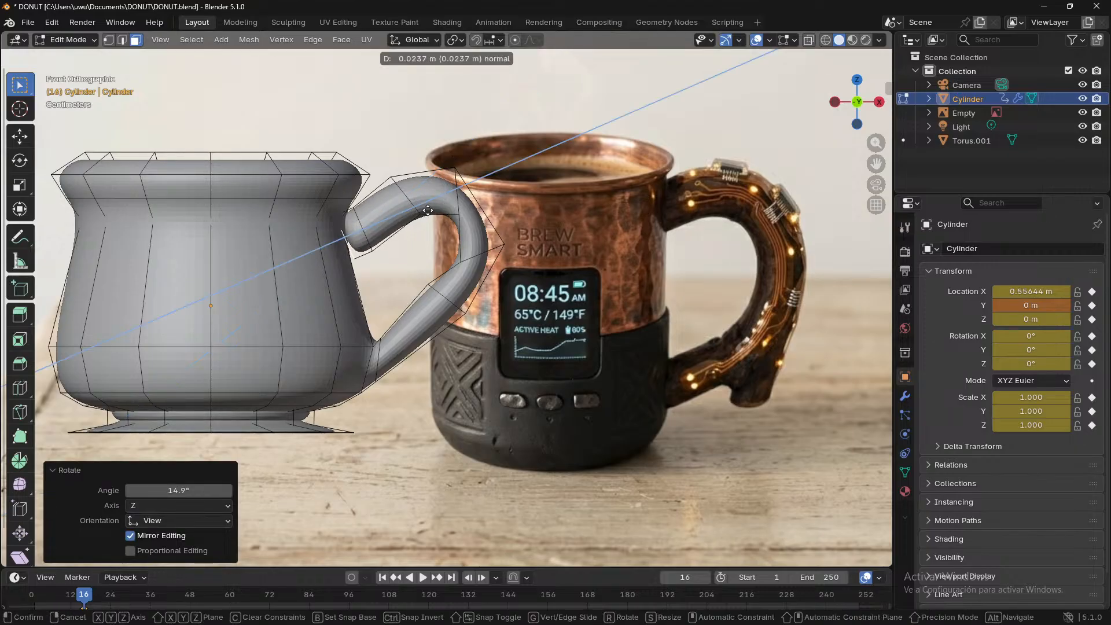
left_click(433, 208)
- Rotate the handle's end face by about 17° and extrude it into the mug's side
key("r")
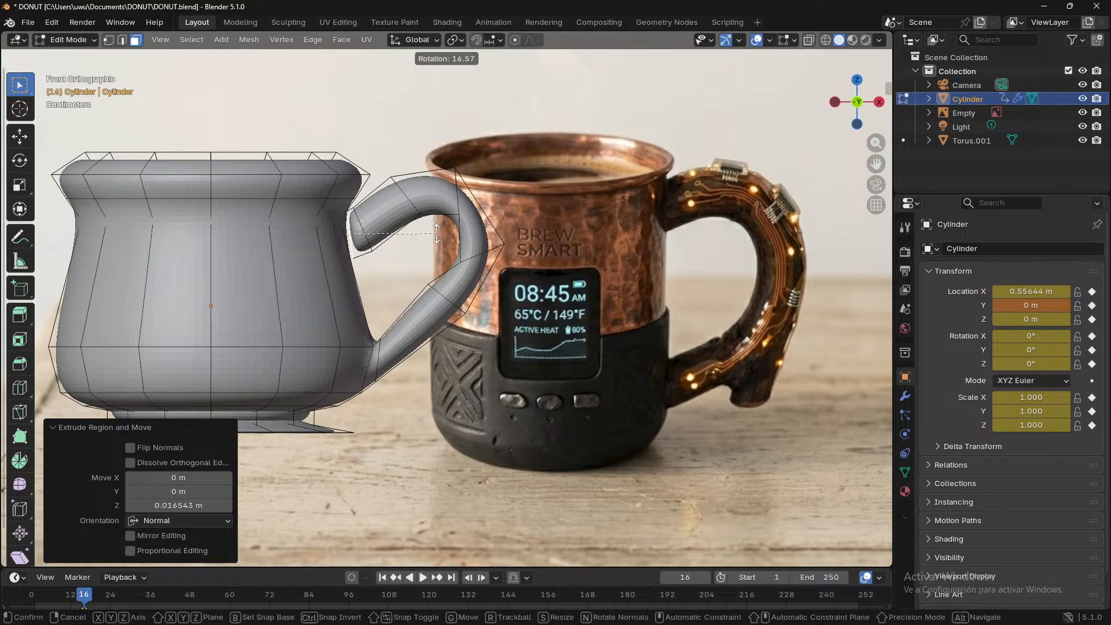
left_click(430, 230)
key("e")
left_click(429, 232)
left_click(424, 322)
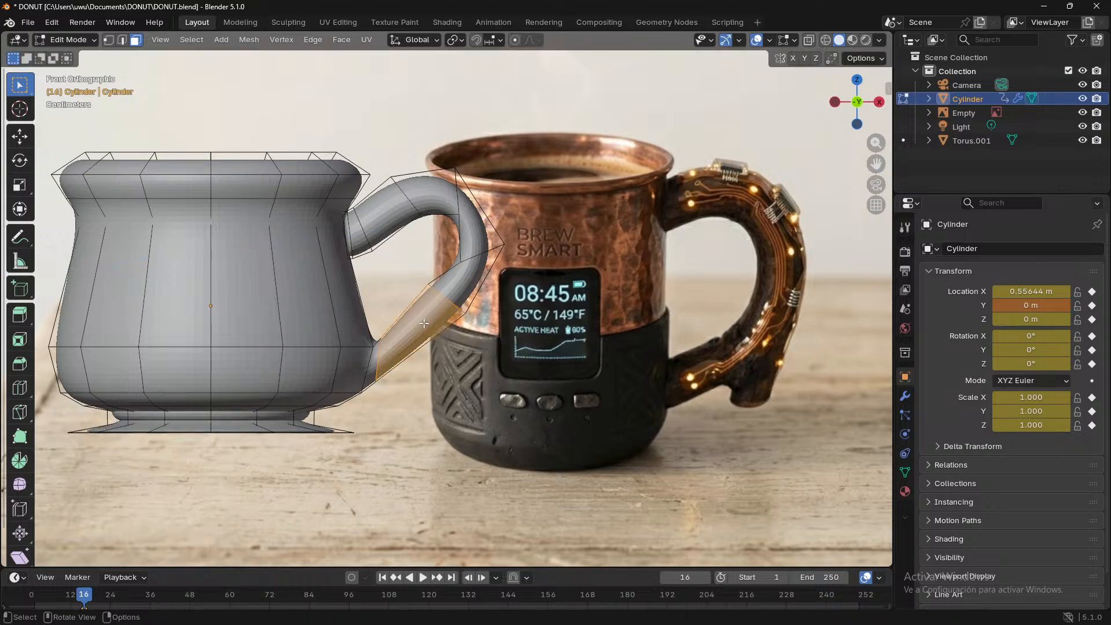
left_click(495, 489)
- Examine the junction between the handle's end and the mug's side, selecting the faces on both to check them
middle_click_drag(589, 449, 483, 394)
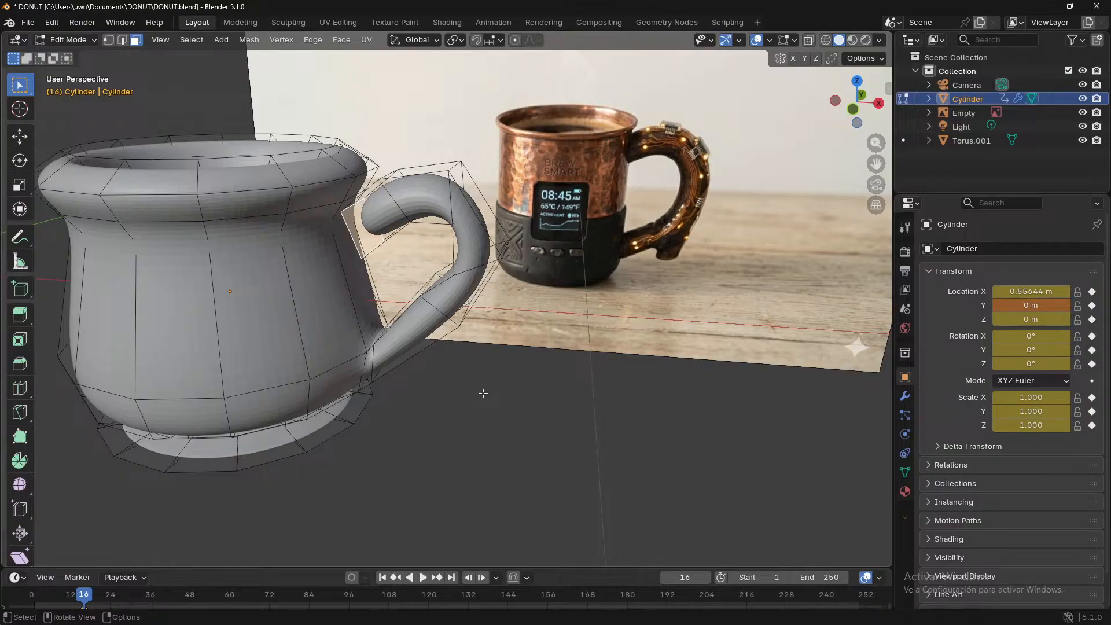
middle_click_drag(483, 394, 528, 401)
scroll(409, 334, "up", 2)
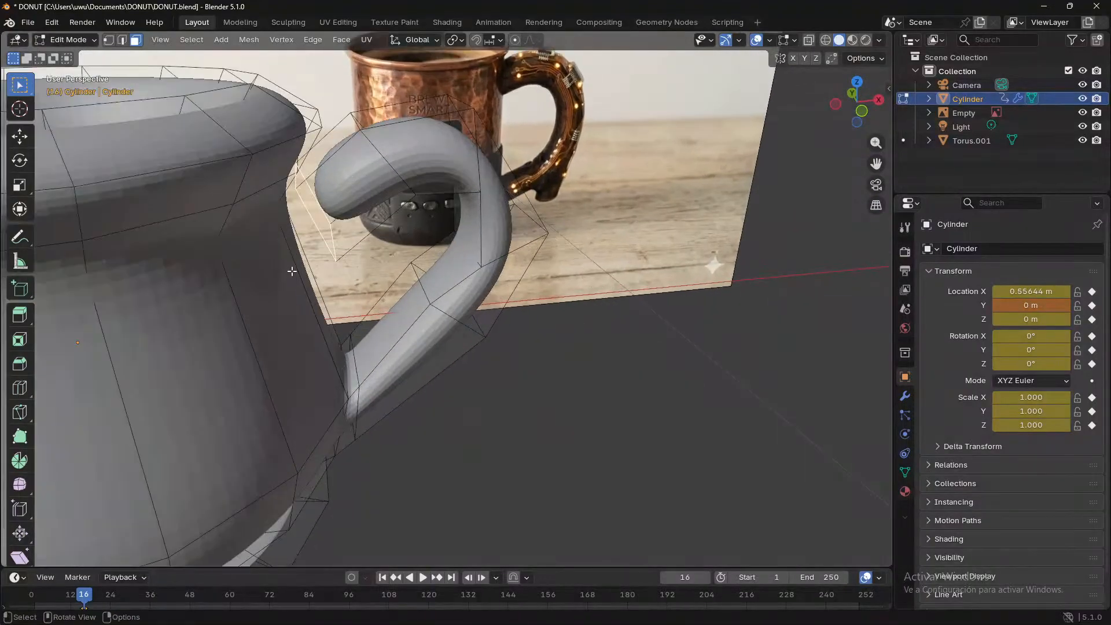
left_click(279, 252)
left_click(326, 221)
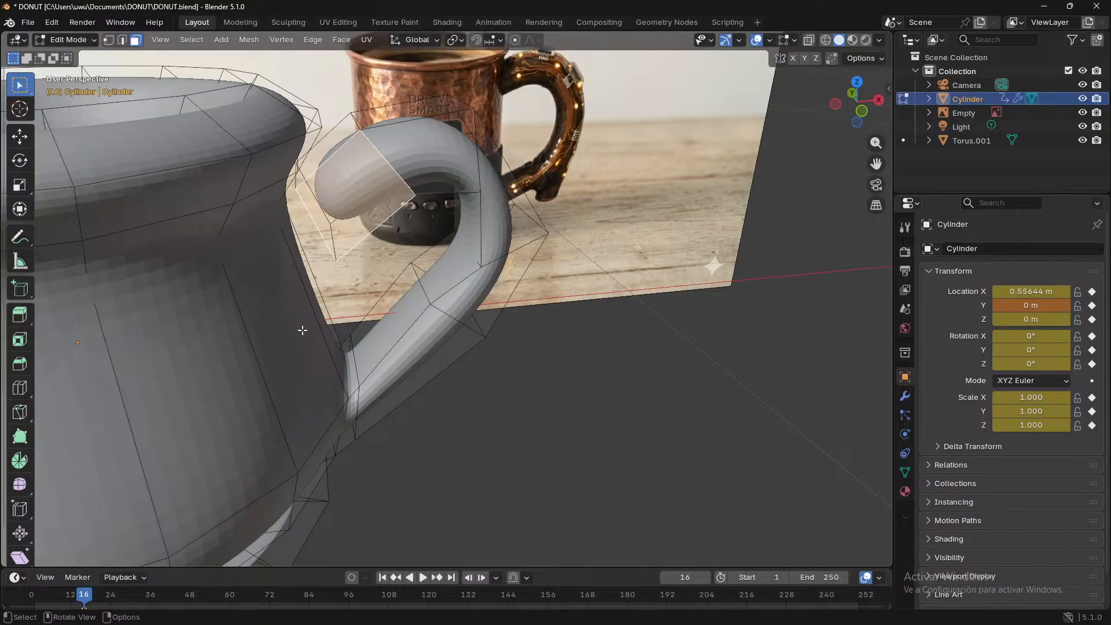
left_click(312, 308)
middle_click_drag(416, 280, 349, 255)
left_click(348, 255)
middle_click_drag(450, 347, 554, 366)
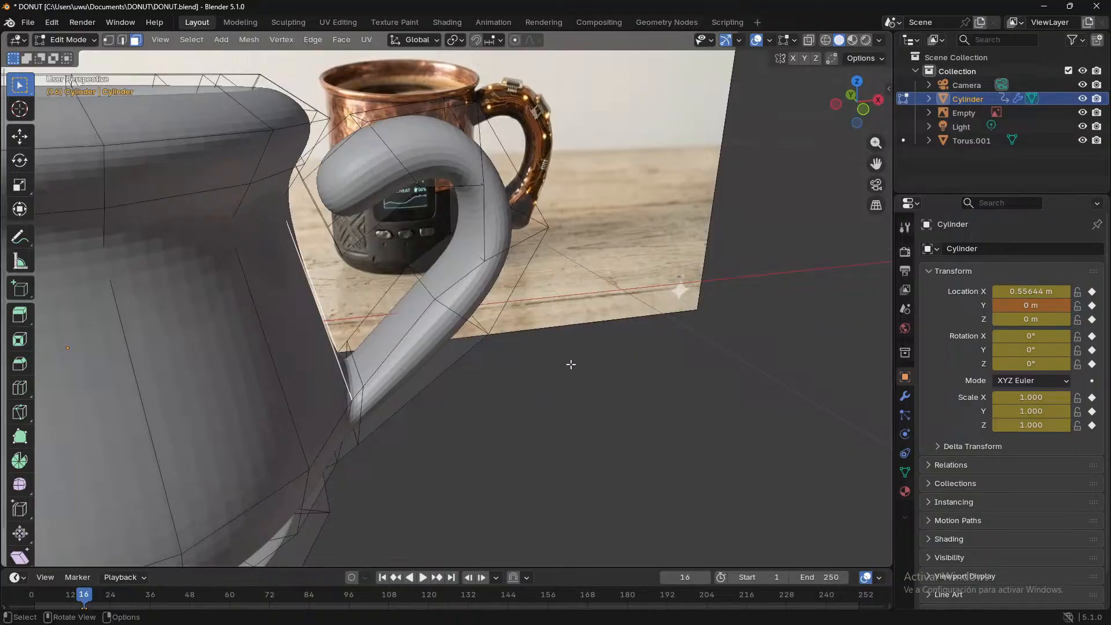
- Move the handle's end face by about -0.012 m in X, 0.002 m in Y and -0.013 m in Z
left_click(339, 229)
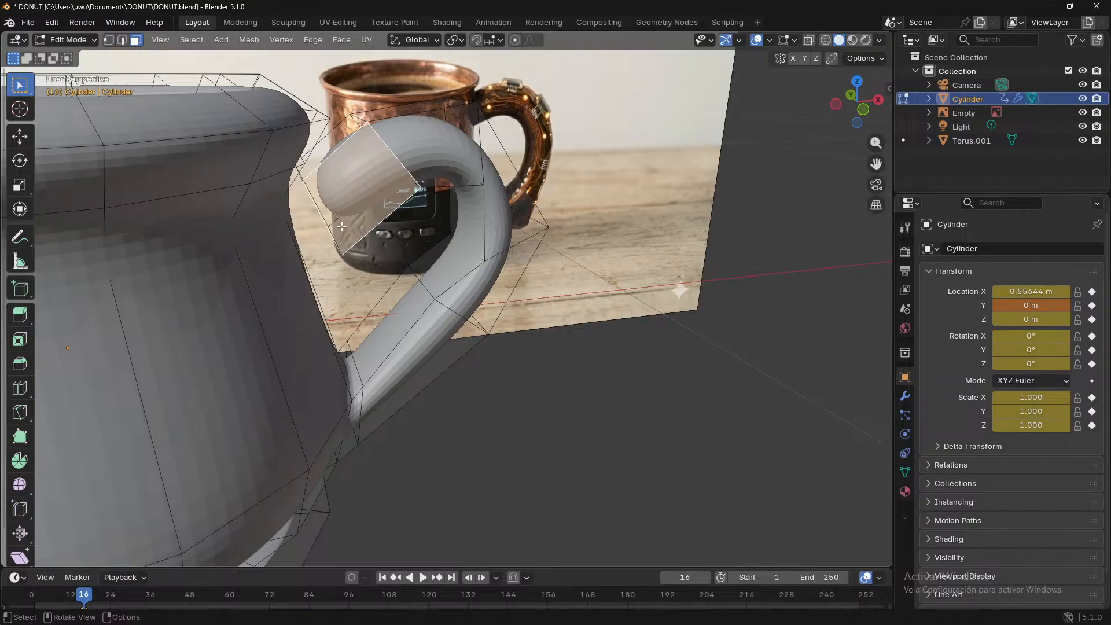
middle_click_drag(341, 227, 365, 219)
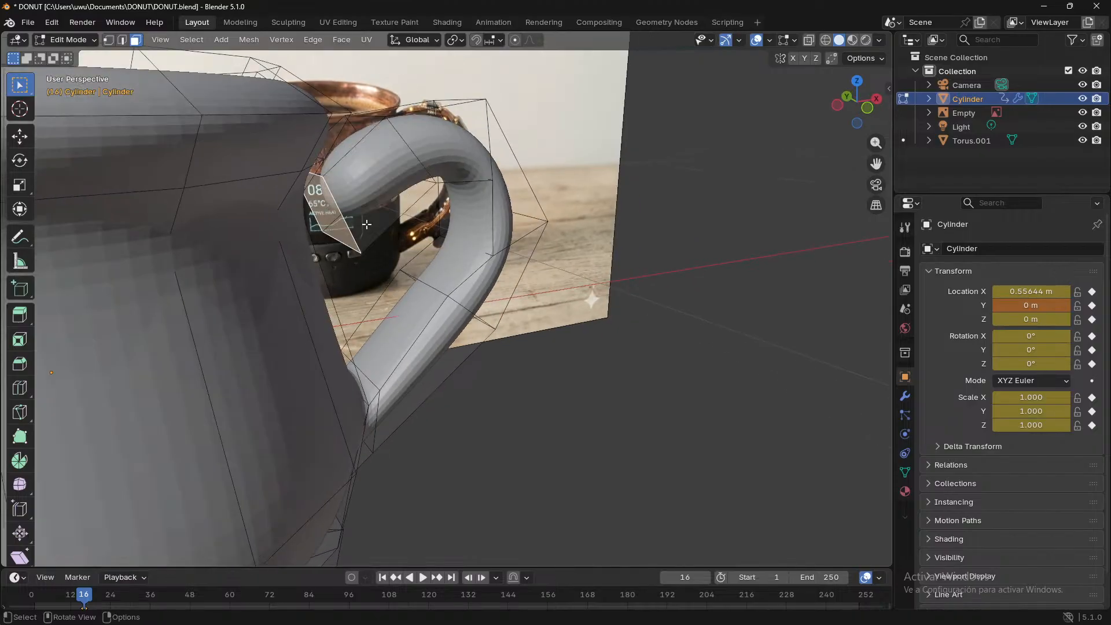
key("g")
left_click(311, 255)
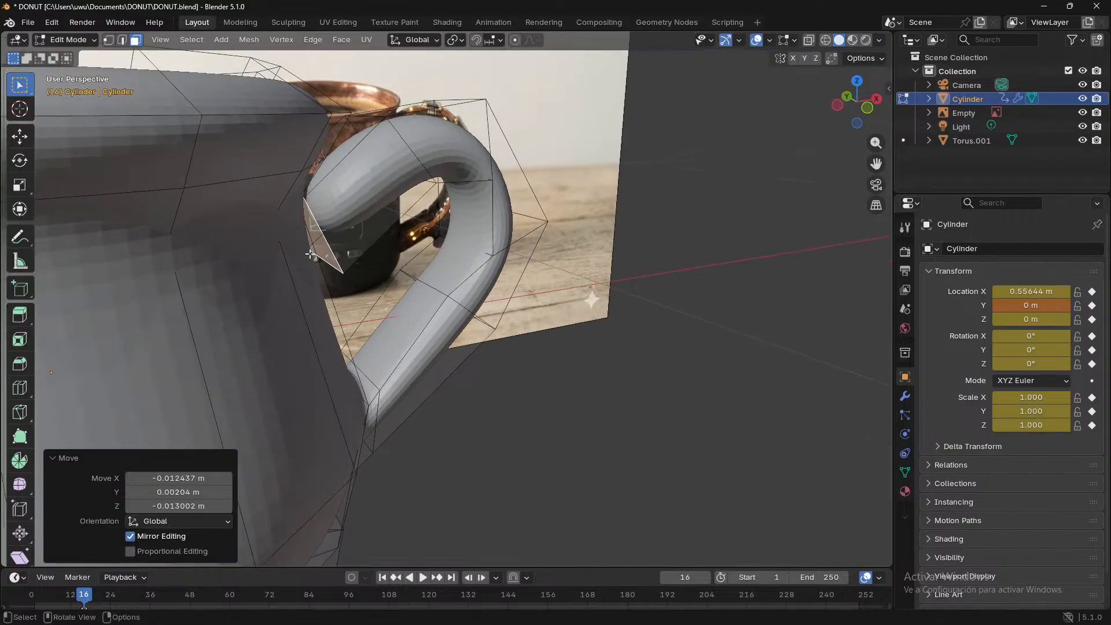
- Undo the end face's move and the handle's last extrusions, back to the tilted end face at the top of its curve
key("ctrl+z")
key("ctrl+z")
key("ctrl+z")
key("ctrl+z")
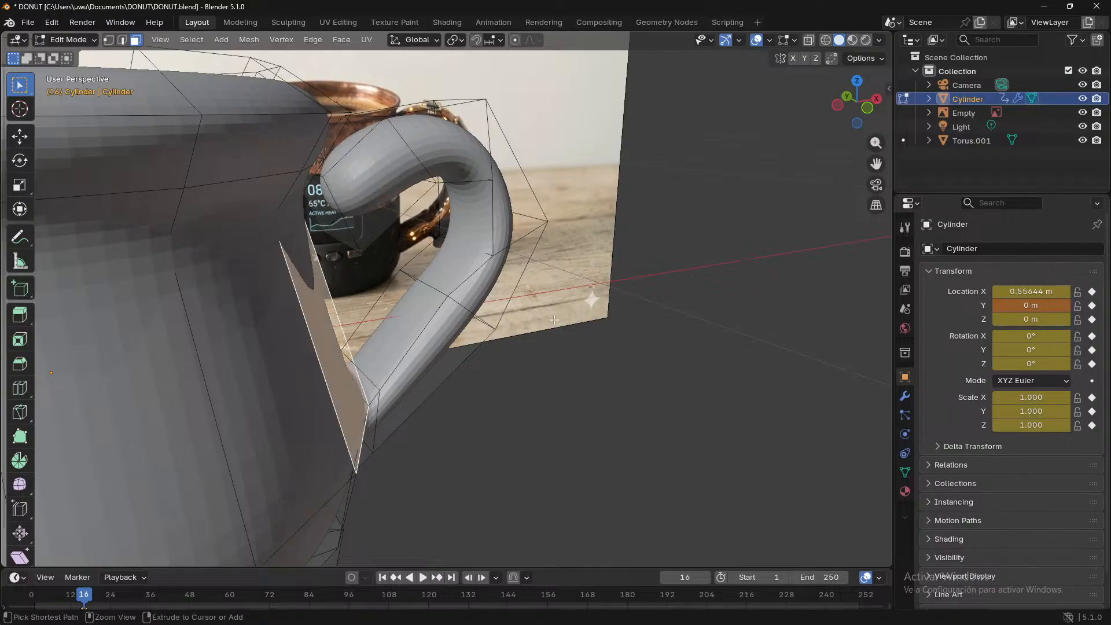
middle_click_drag(554, 320, 474, 340)
key("ctrl+z")
key("ctrl+z")
key("ctrl+shift+z")
key("ctrl+shift+z")
key("ctrl+z")
key("ctrl+z")
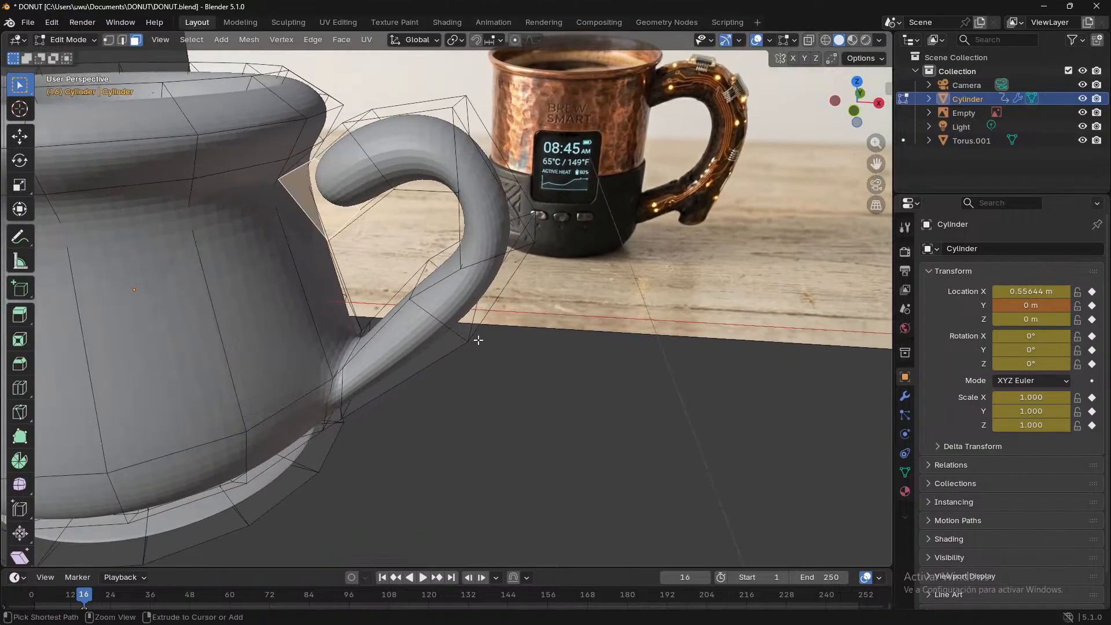
key("ctrl+z")
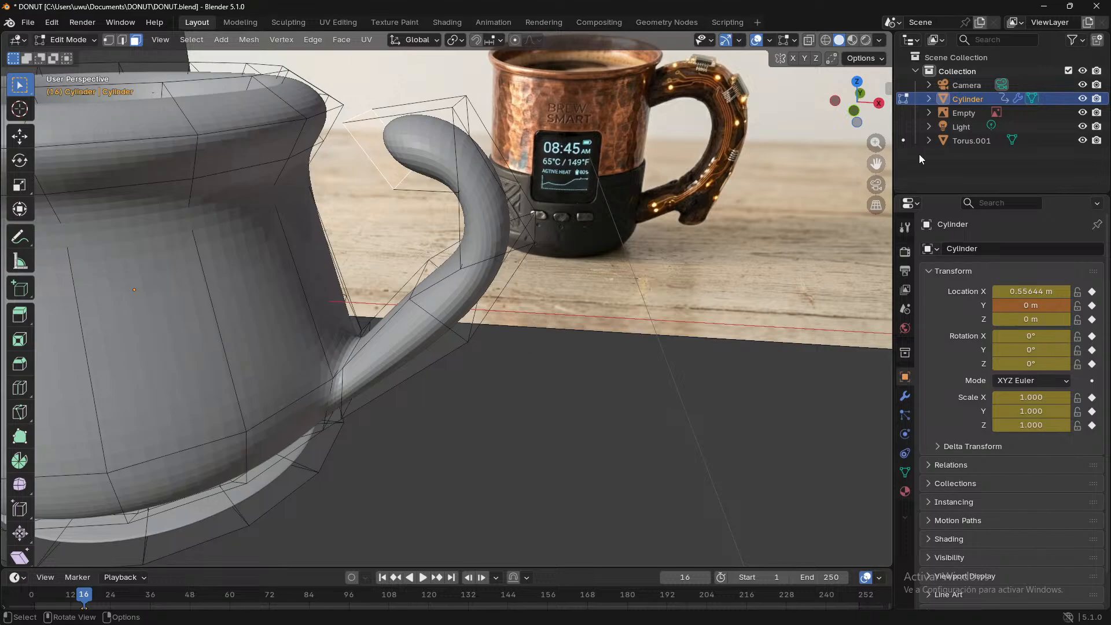
- Extrude the handle's tilted end face about 0.087 m down toward the mug's side in front view
left_click(853, 111)
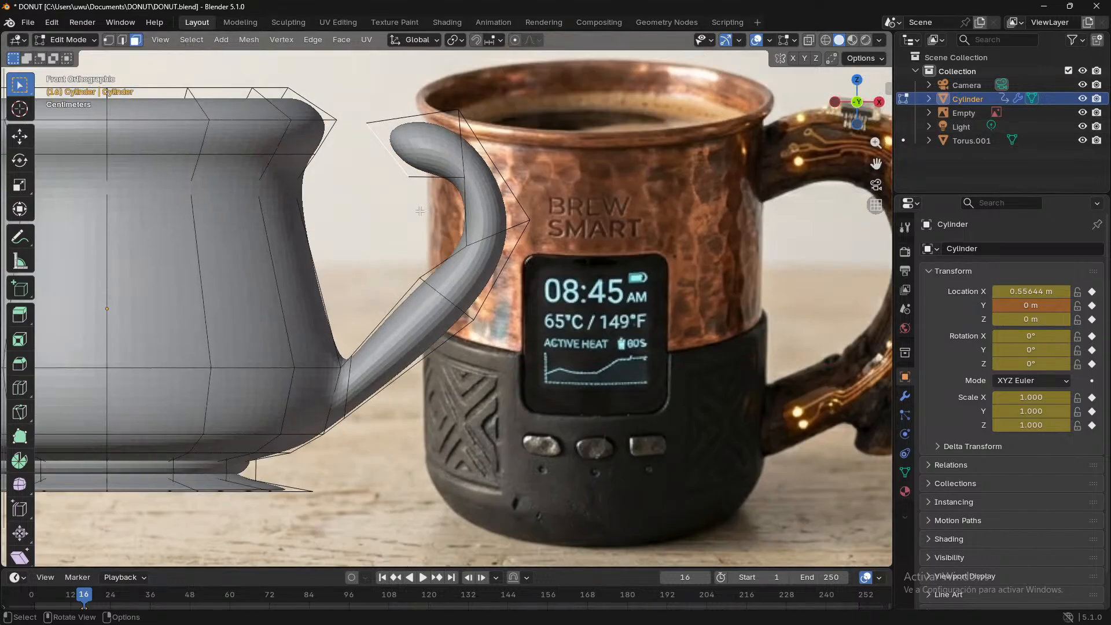
key("e")
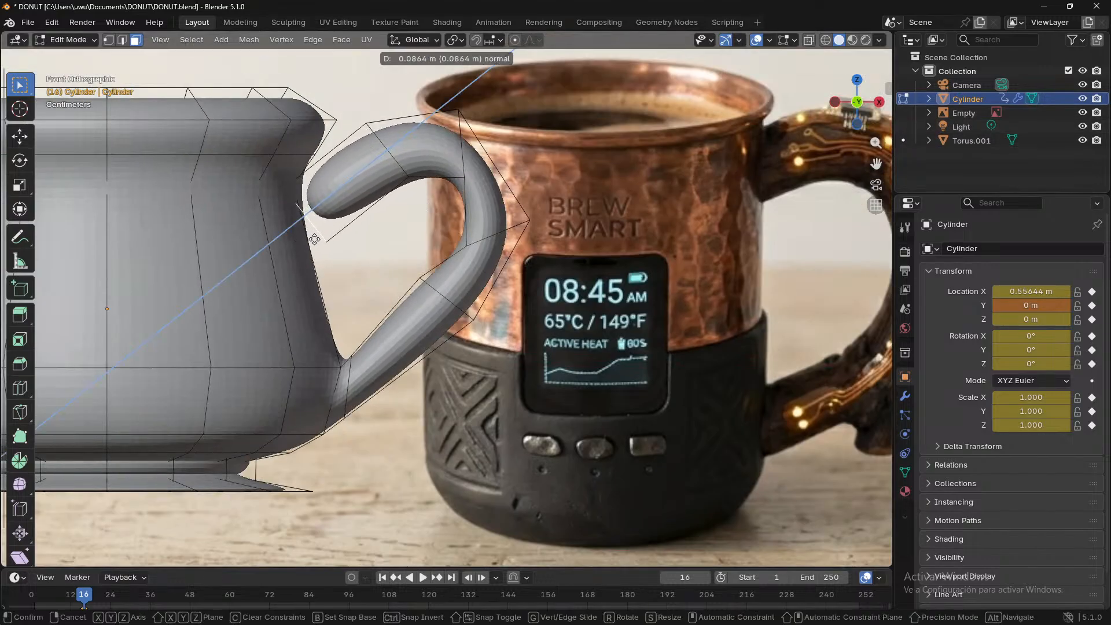
left_click(313, 238)
middle_click_drag(313, 238, 355, 283)
middle_click_drag(277, 288, 272, 307)
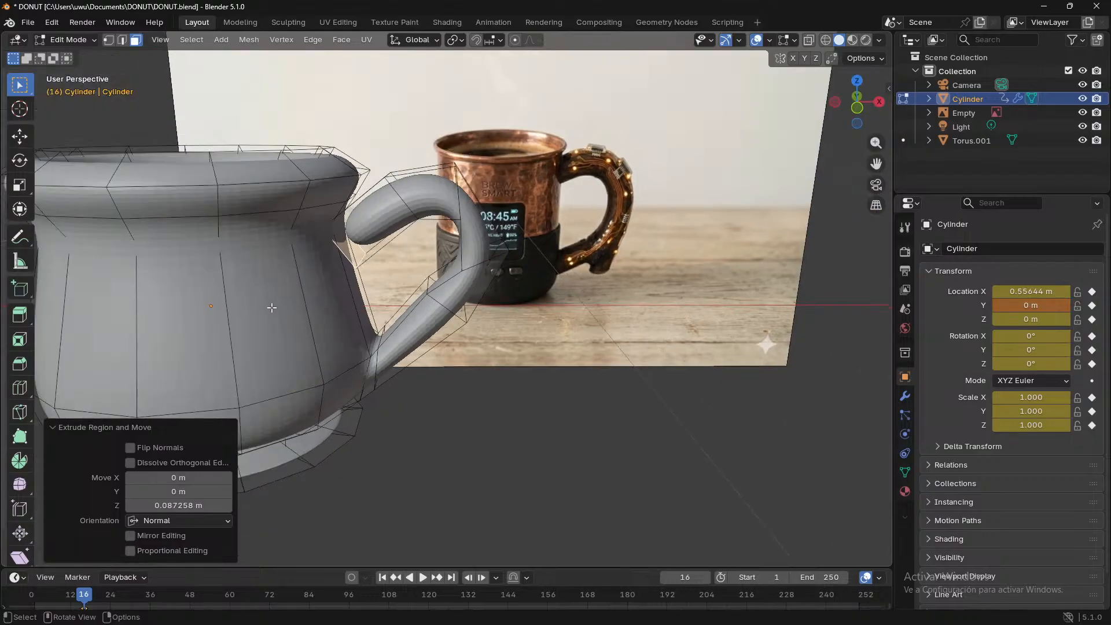
- Add one loop cut around the upper half of the mug's body with a slide factor of -0.309
scroll(265, 315, "down", 2)
key("ctrl+r")
left_click(269, 282)
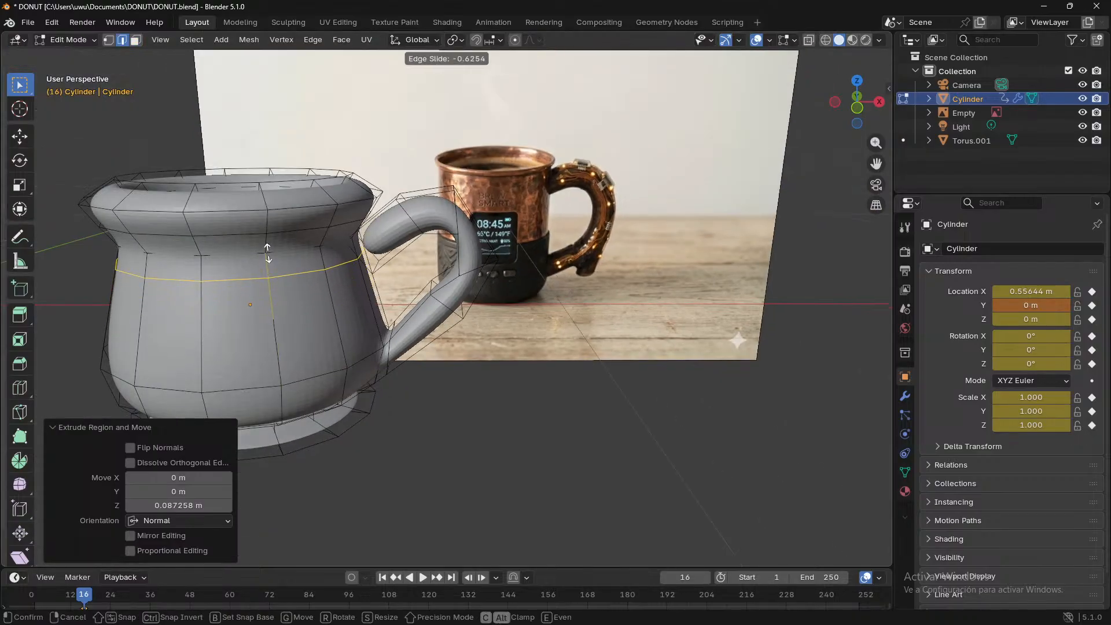
left_click(269, 282)
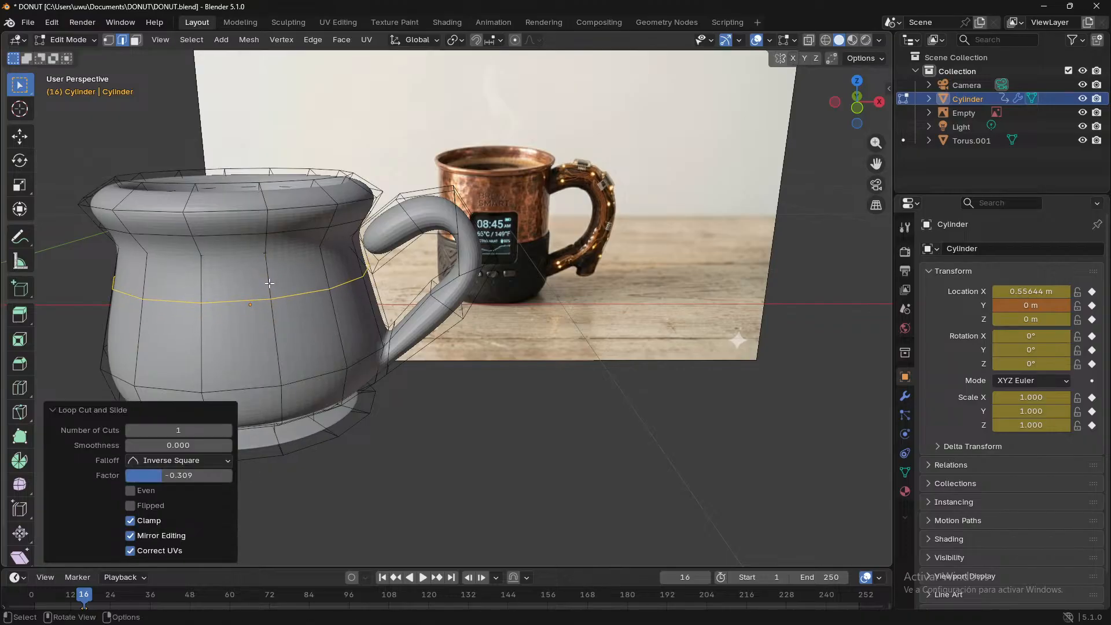
- Add a second loop cut just below the mug's neck with a slide factor of -0.514
scroll(266, 282, "up", 4)
key("ctrl+r")
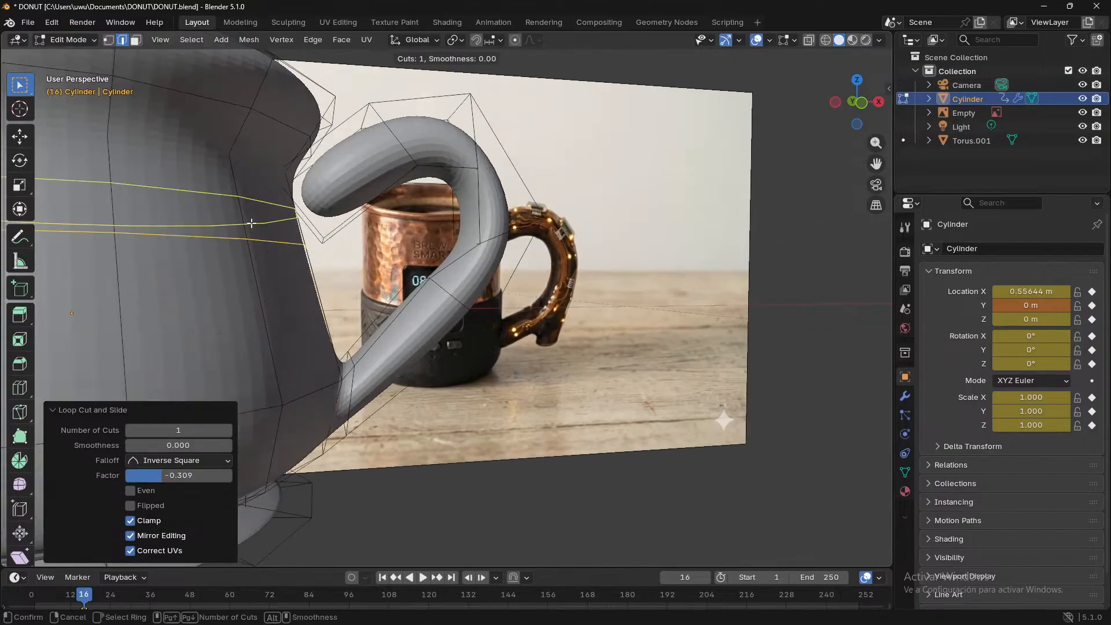
left_click(232, 215)
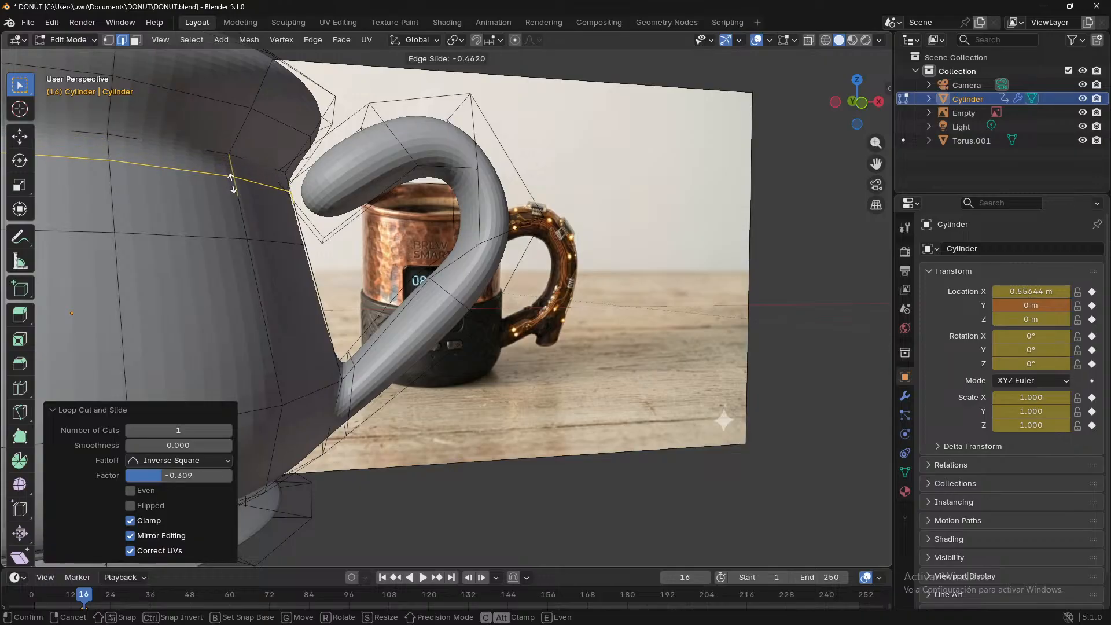
left_click(234, 188)
middle_click_drag(234, 188, 273, 267)
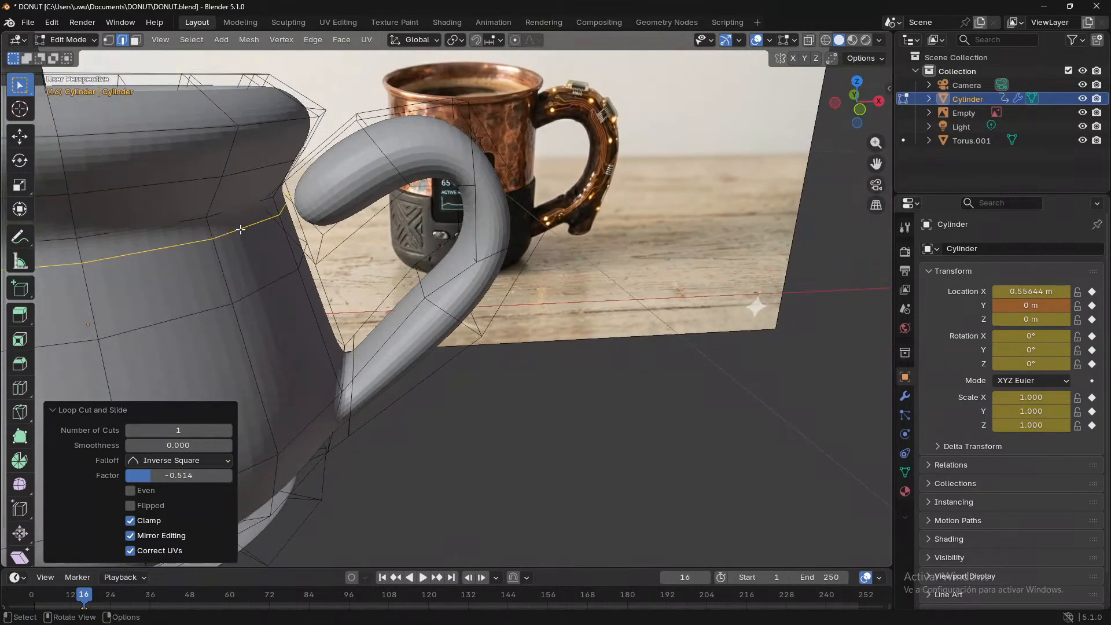
middle_click_drag(240, 230, 302, 250)
middle_click_drag(305, 203, 252, 238)
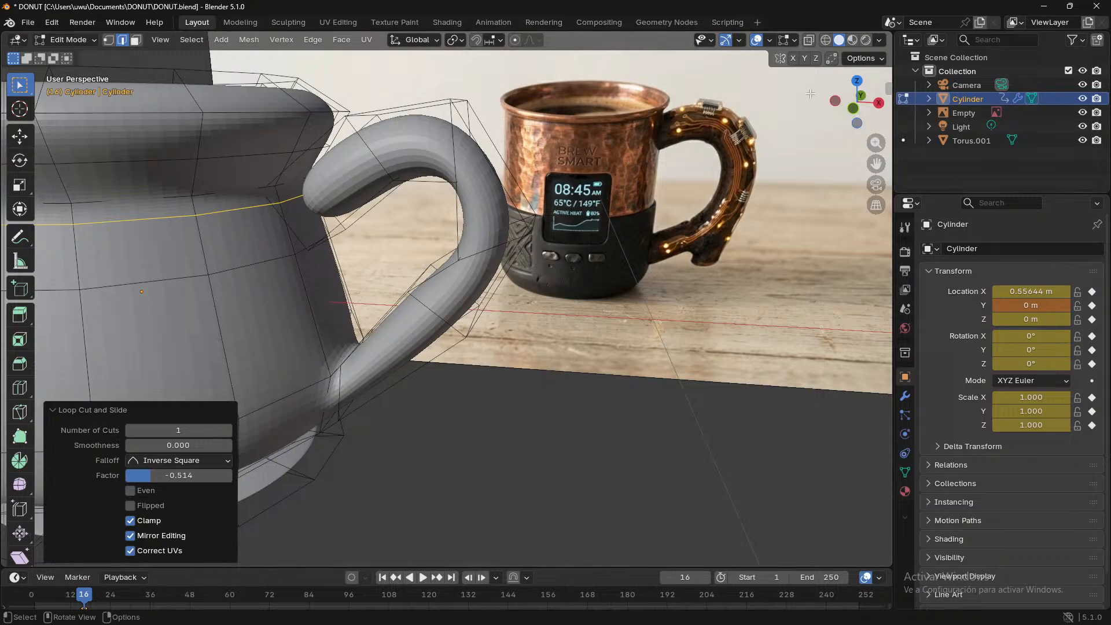
- Switch to wireframe shading with X-ray and inspect the area where the handle's end meets the mug
middle_click_drag(453, 261, 320, 223)
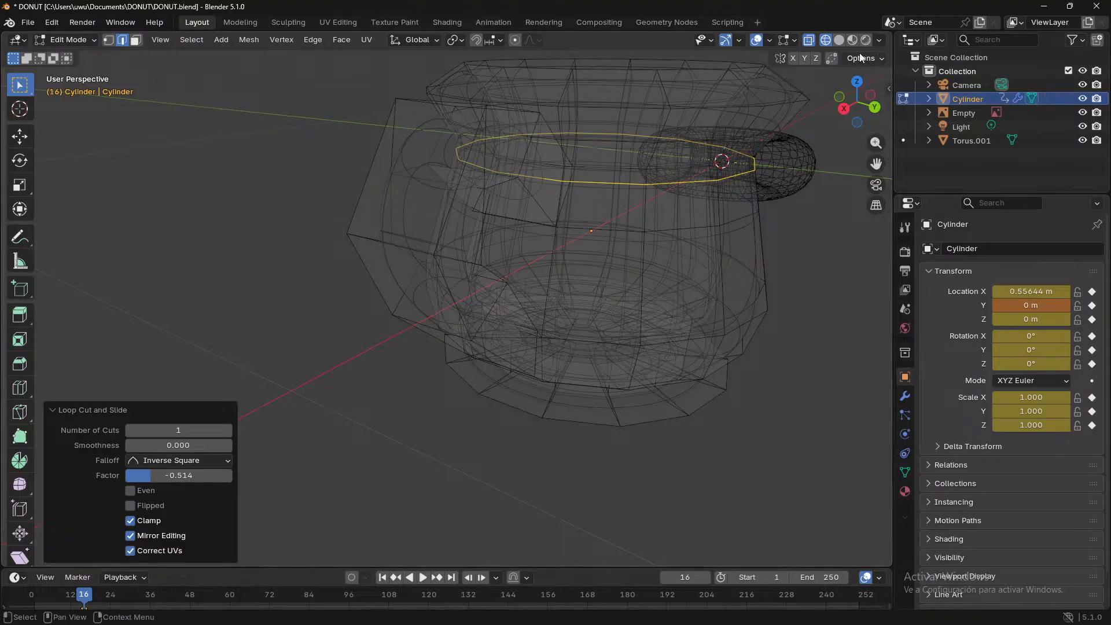
left_click(810, 40)
left_click(810, 41)
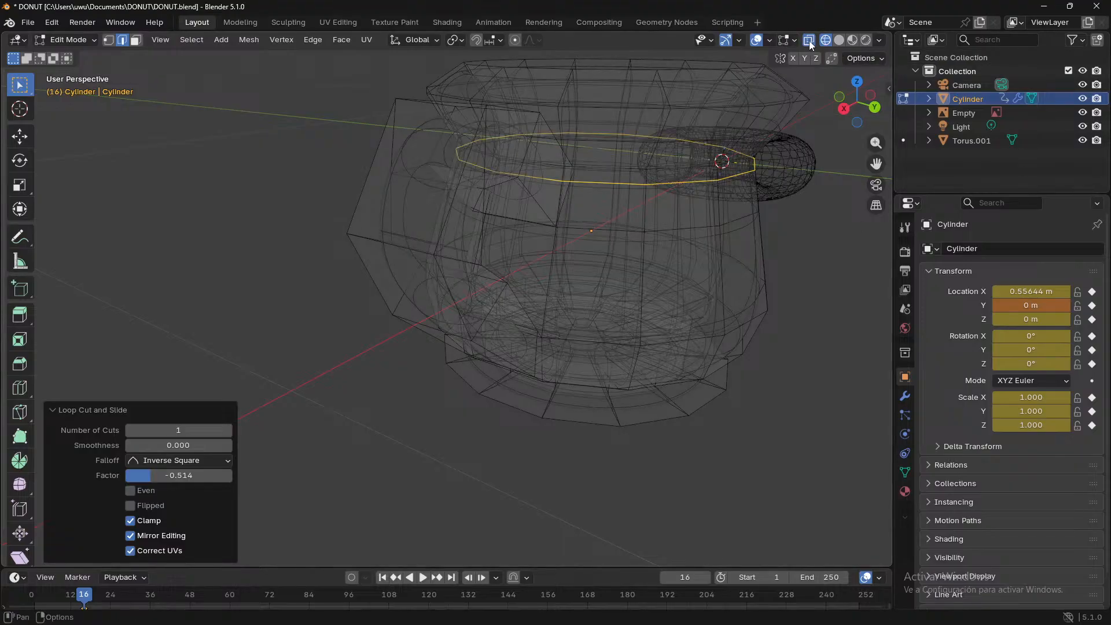
middle_click_drag(769, 150, 781, 180)
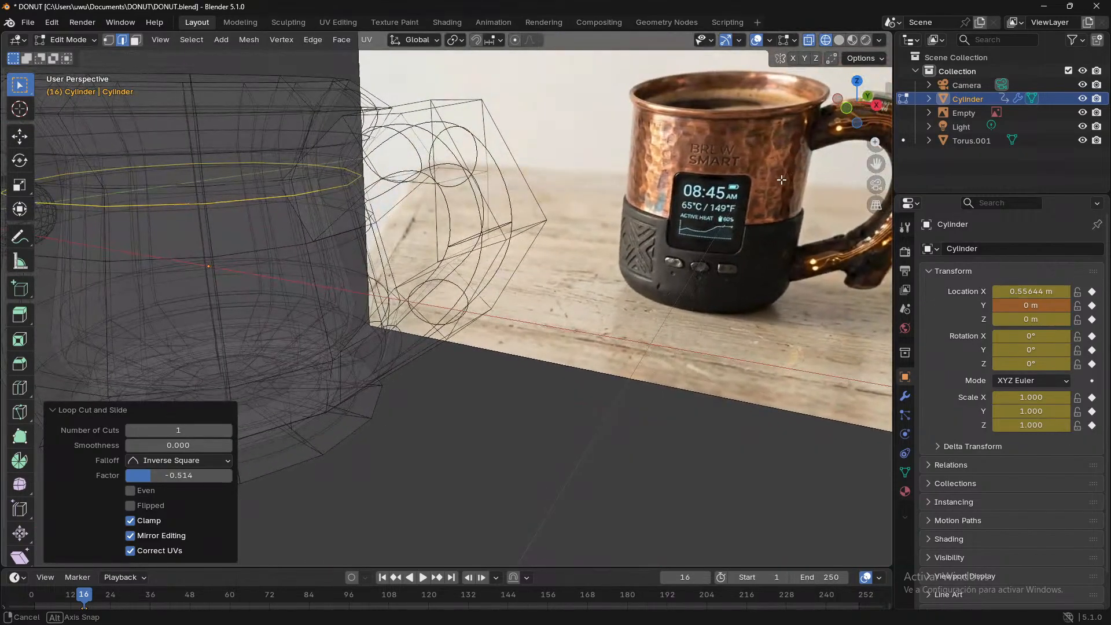
middle_click_drag(781, 179, 489, 227)
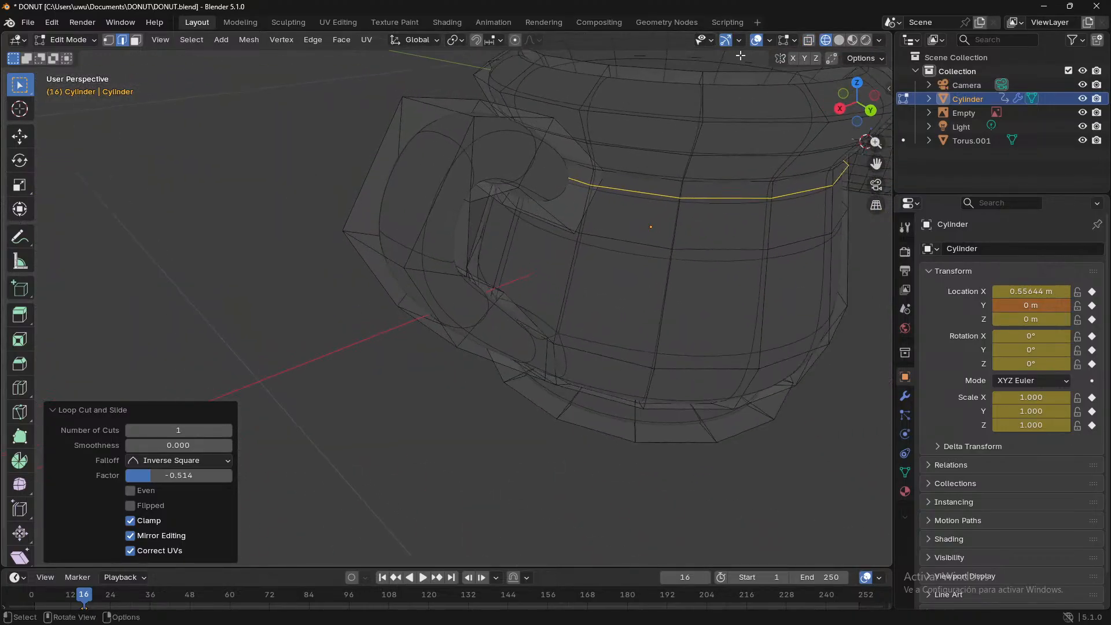
middle_click_drag(666, 203, 527, 245)
middle_click_drag(395, 260, 271, 272)
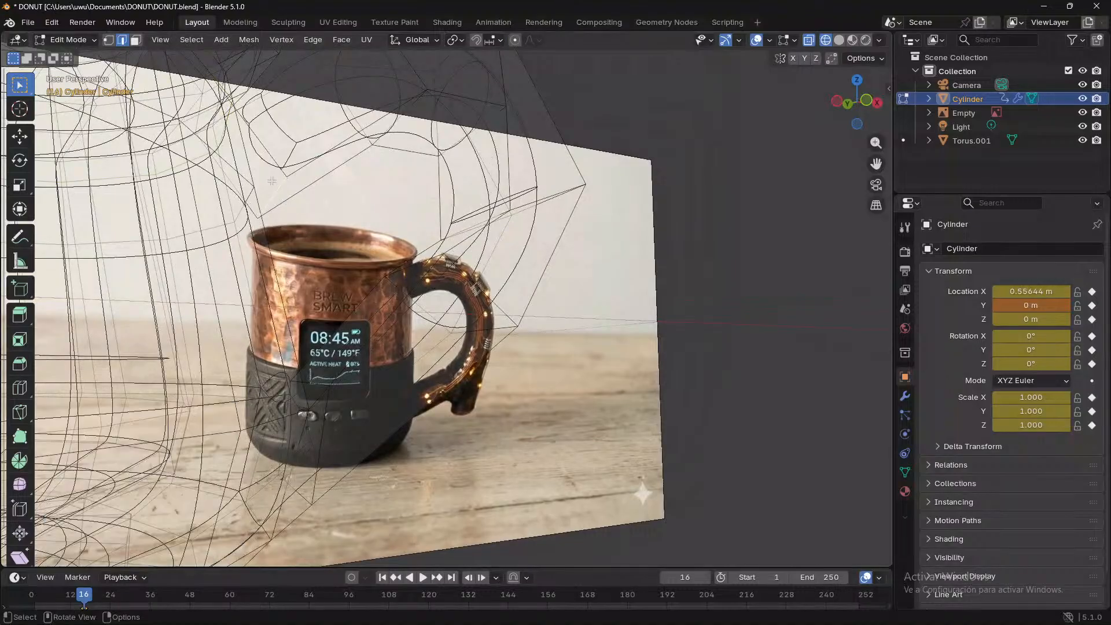
- Switch to face selection and undo the two loop cuts and the handle's last extrusion
left_click(133, 40)
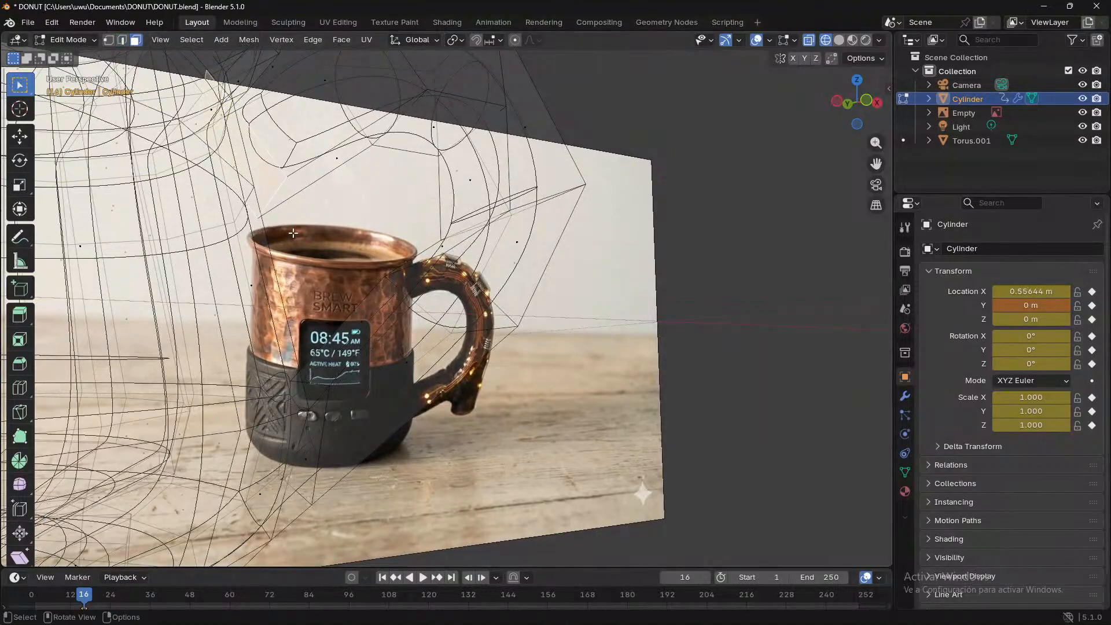
middle_click_drag(293, 233, 320, 269)
key("2")
key("3")
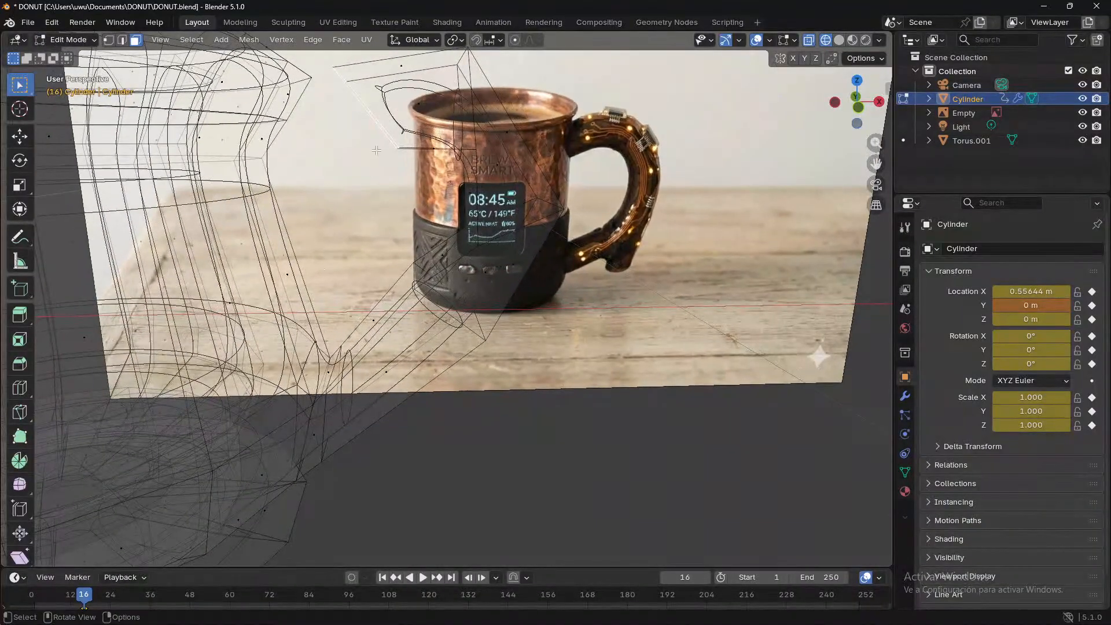
- Add a loop cut around the mug's body just above the handle's lower attachment, working in front view
left_click(864, 109)
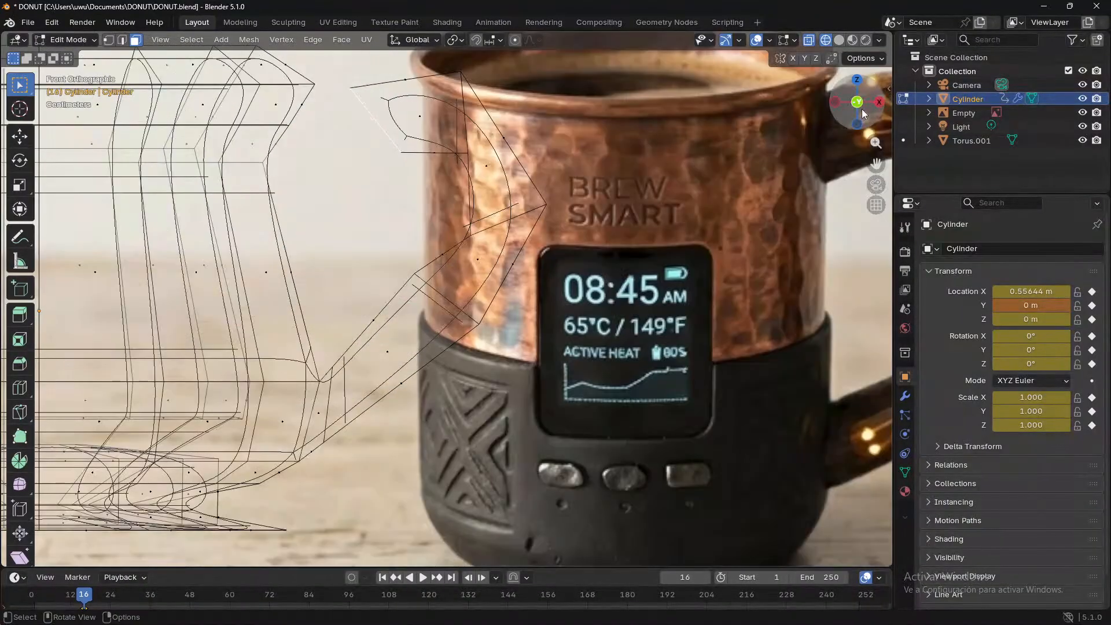
key("ctrl+r")
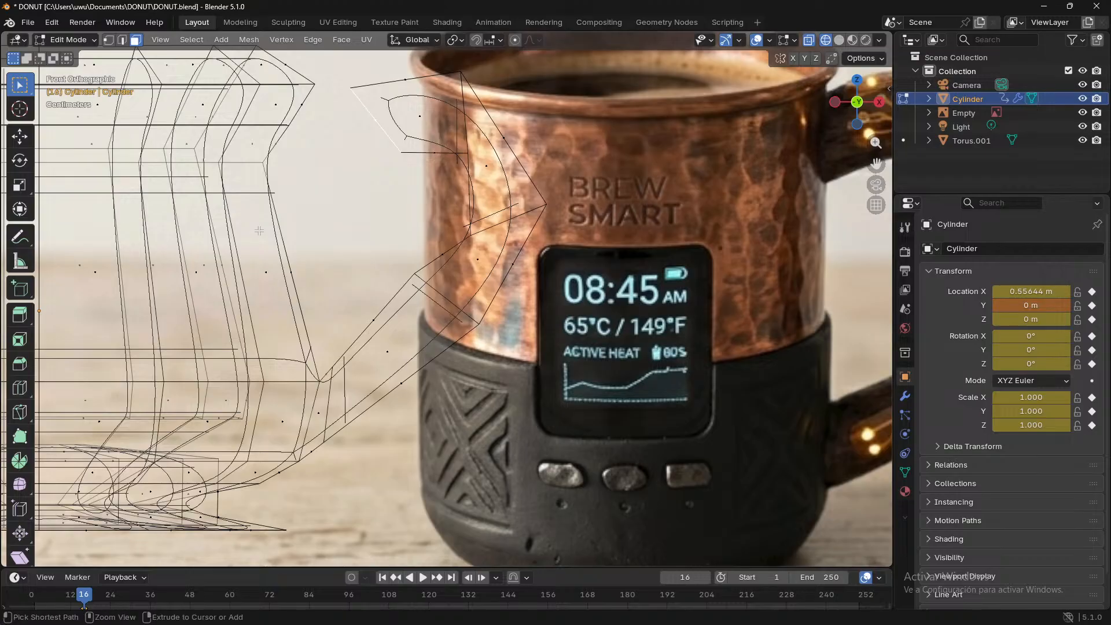
left_click(256, 199)
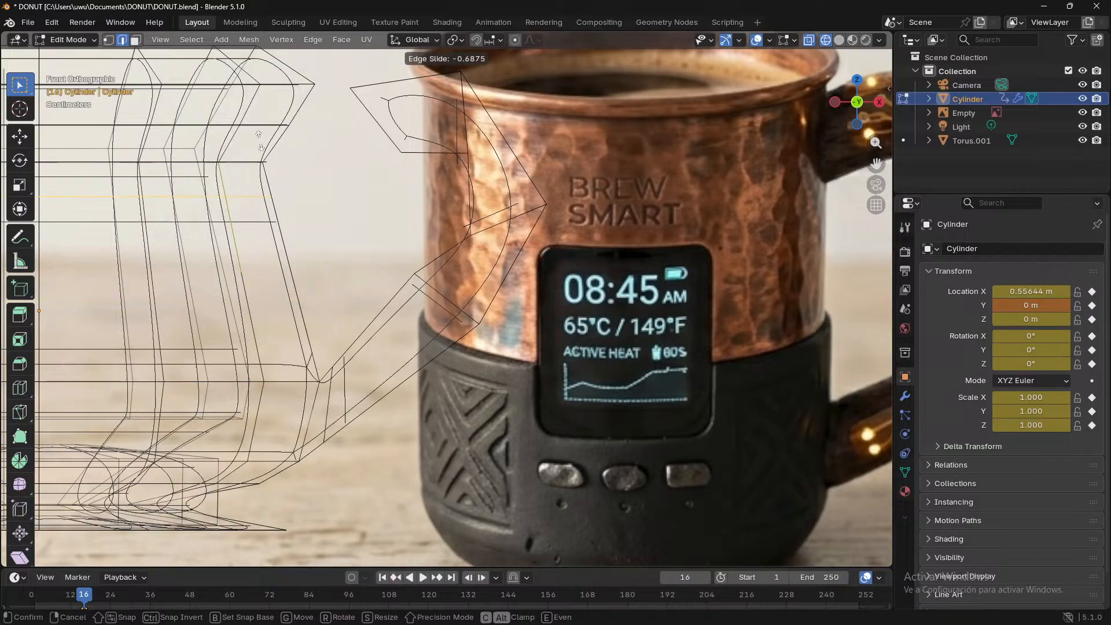
left_click(289, 269)
- Extrude the handle's end edge about -0.055 m in X and -0.075 m in Z toward the mug, and turn off X-ray
left_click(379, 123)
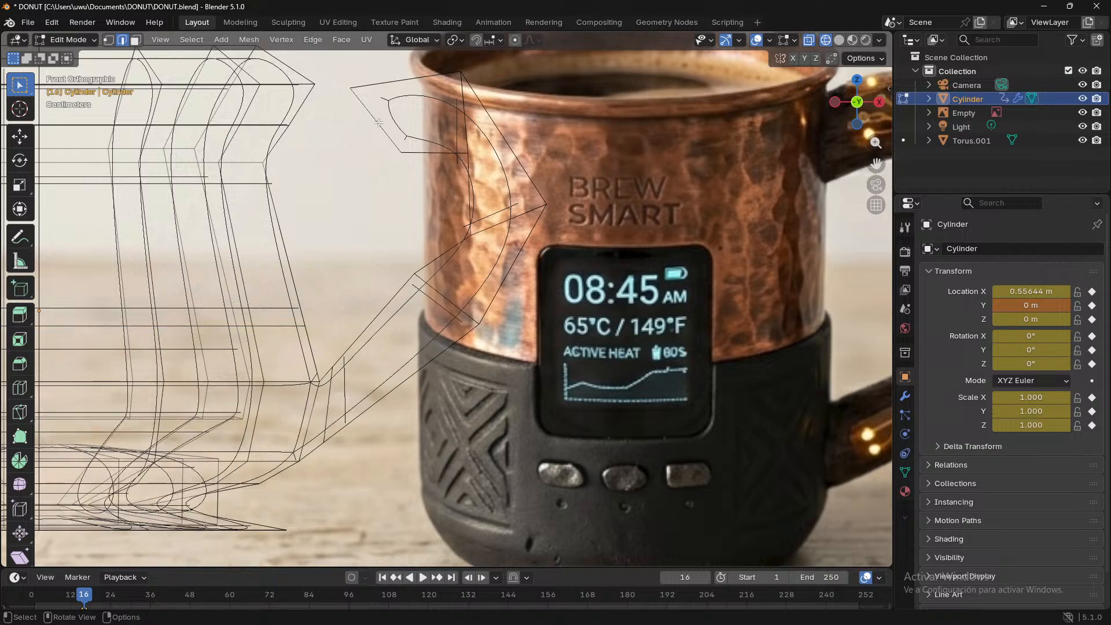
left_click_drag(385, 134, 309, 250)
left_click(757, 42)
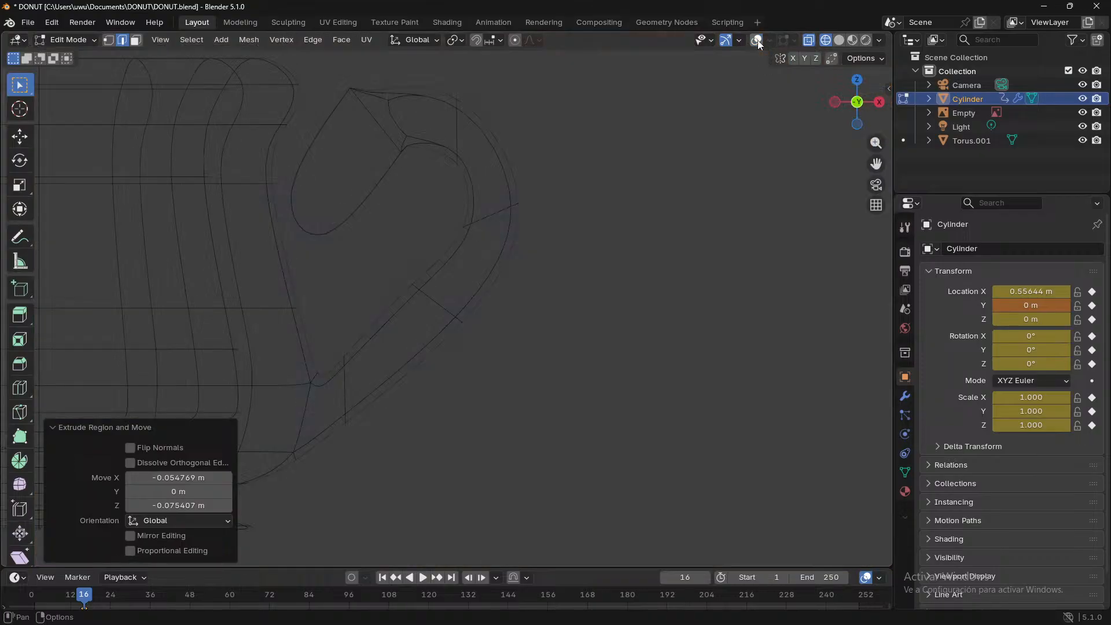
left_click(757, 42)
left_click(811, 41)
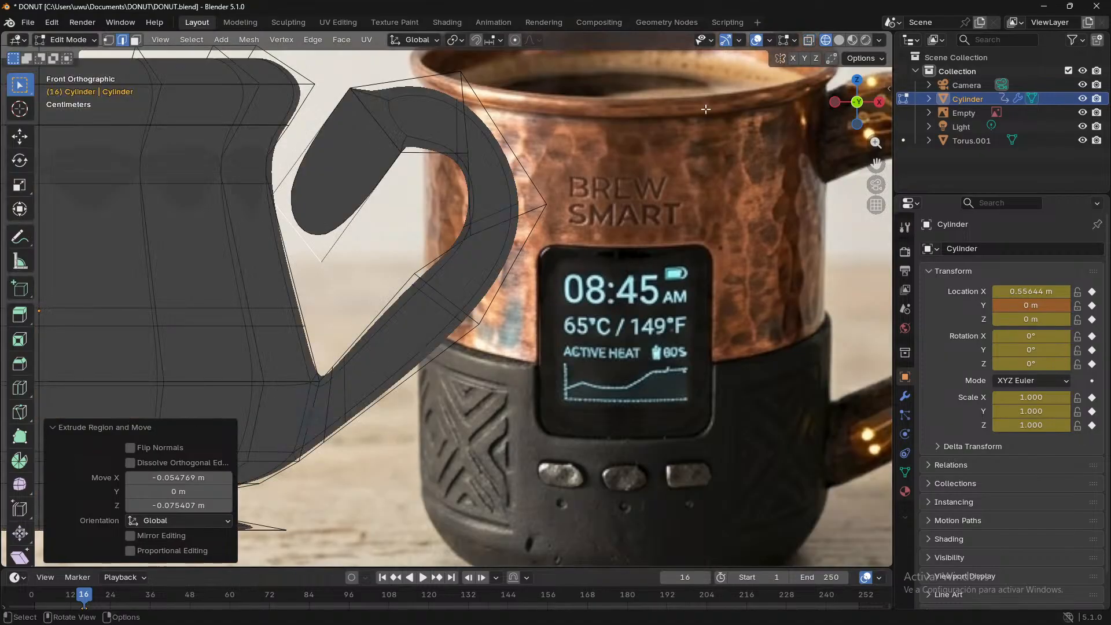
middle_click_drag(559, 208, 459, 286)
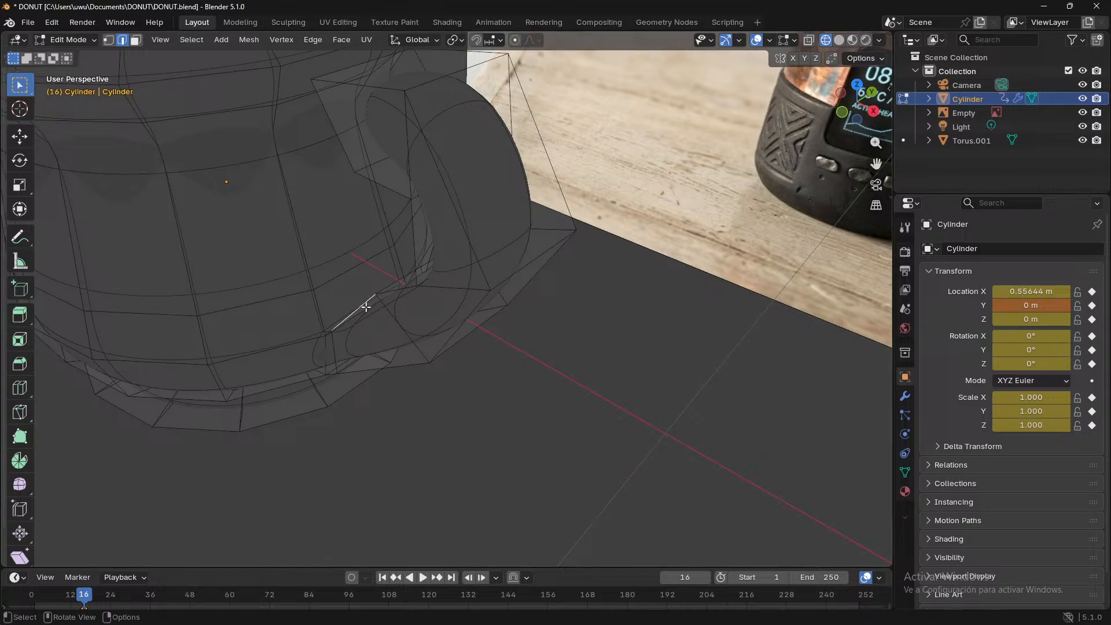
- Inspect the handle and its attachment to the mug from several angles, switching between wireframe, solid and X-ray display
middle_click_drag(364, 302, 570, 343)
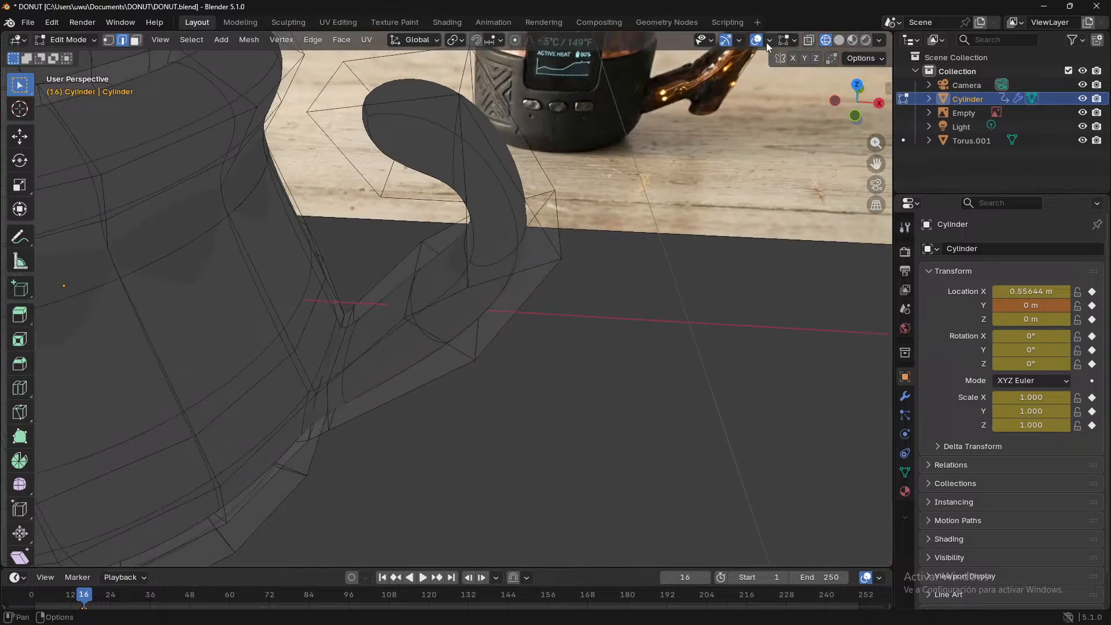
left_click(810, 41)
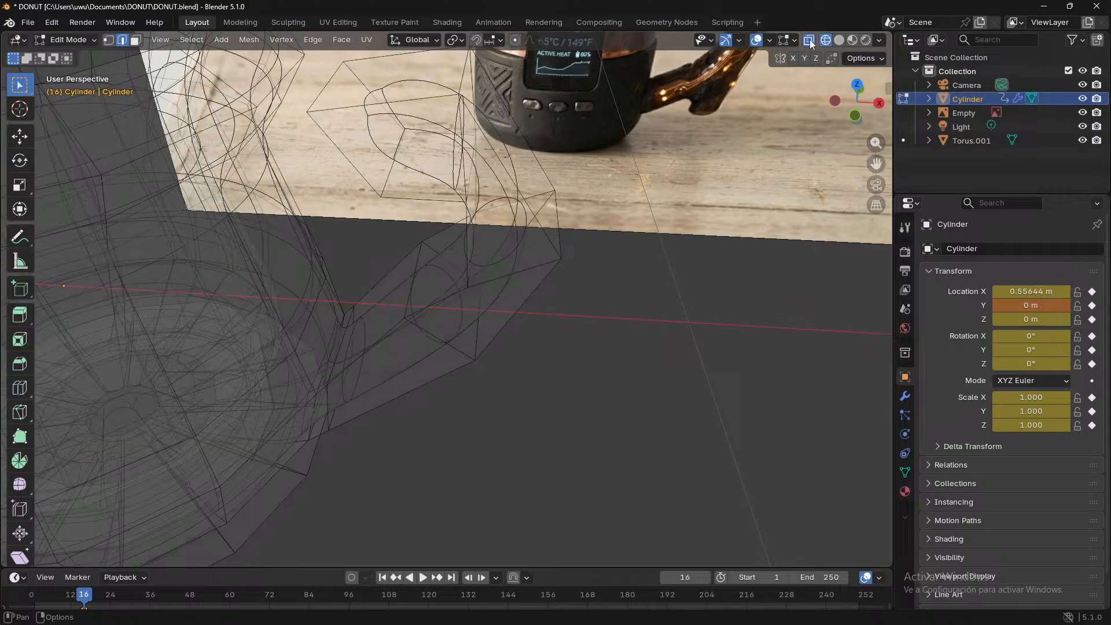
left_click(839, 40)
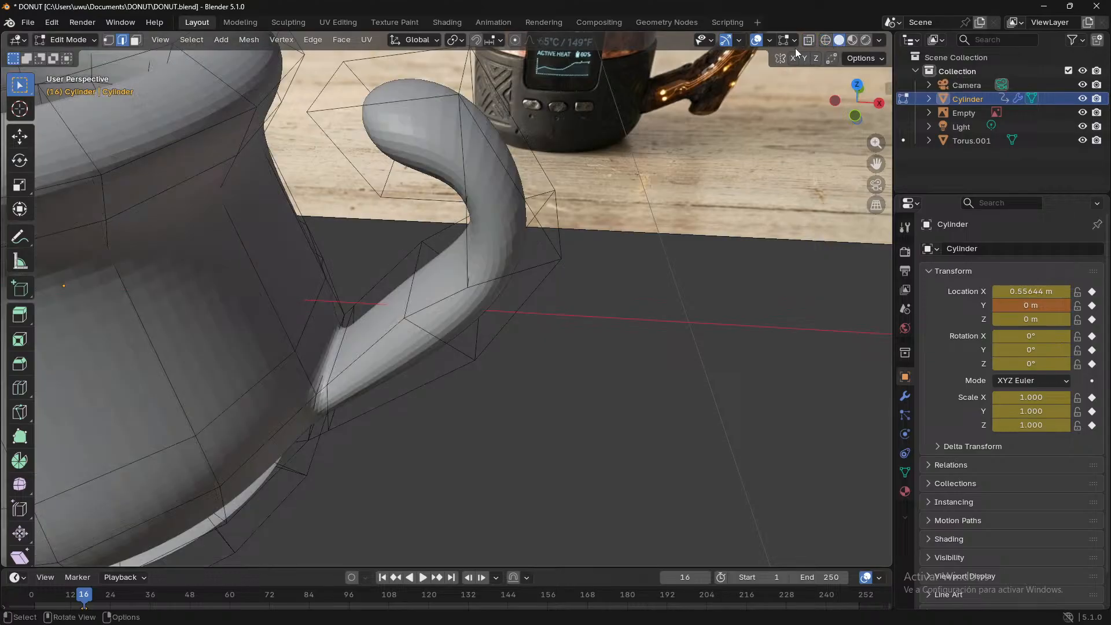
left_click(811, 41)
middle_click_drag(472, 260, 437, 224)
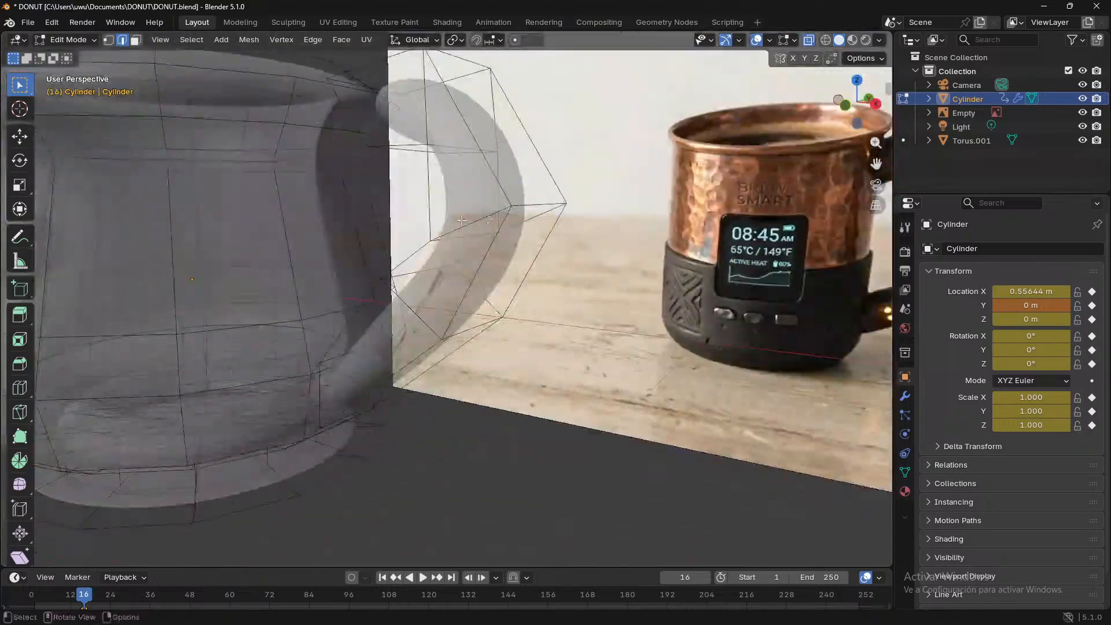
left_click(807, 41)
mouse_move(440, 231)
middle_mouse_down()
mouse_move(399, 249)
mouse_move(444, 241)
middle_mouse_up()
left_click(825, 39)
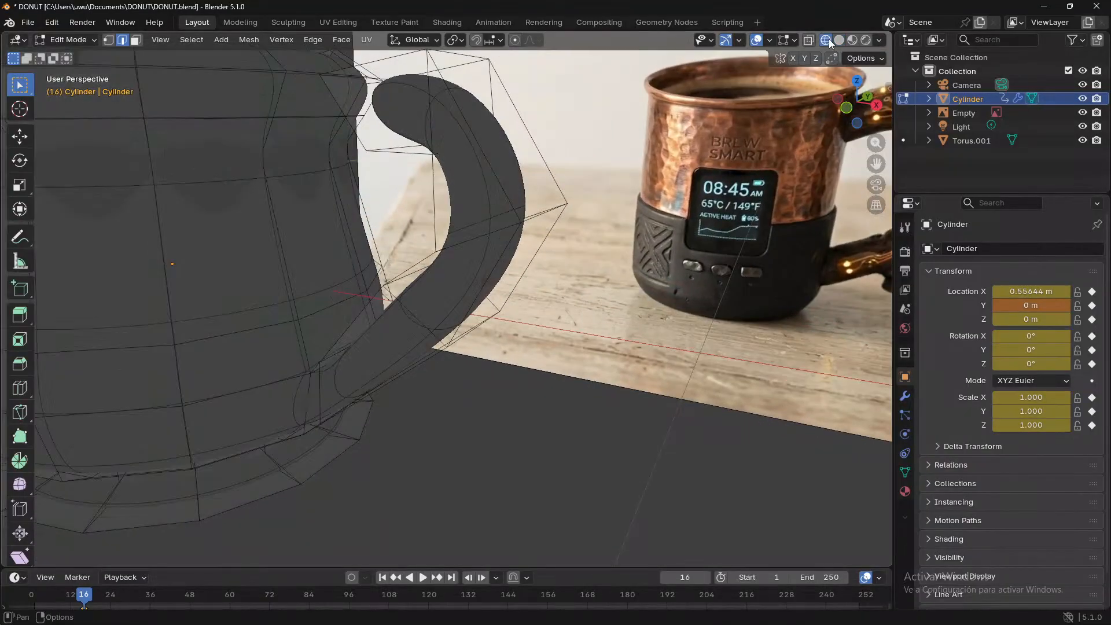
left_click(809, 41)
middle_click_drag(495, 185, 520, 196)
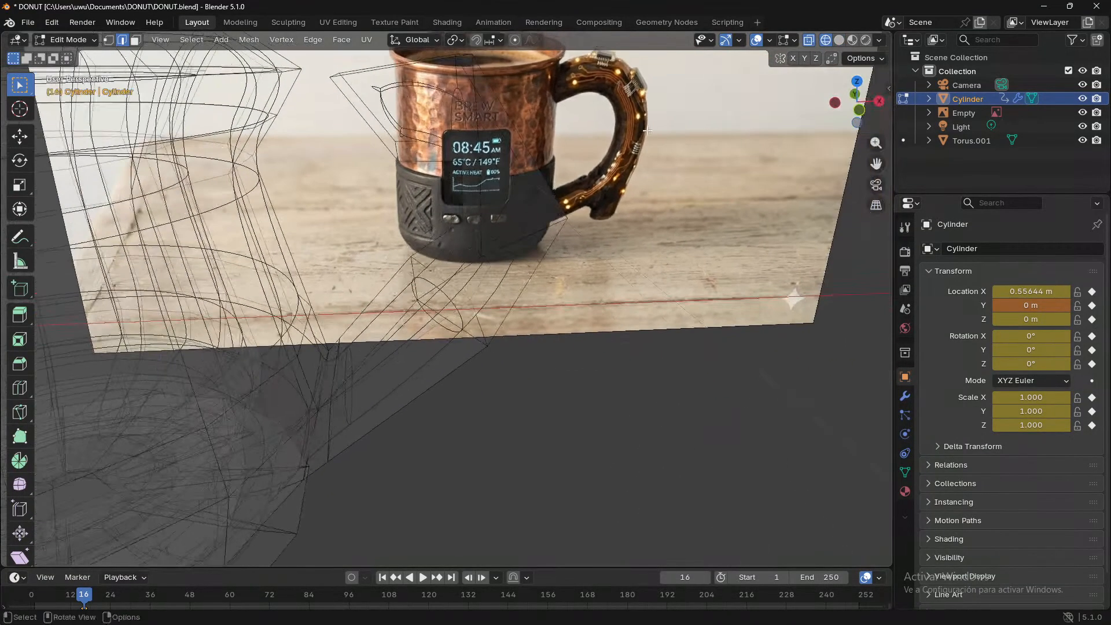
left_click(839, 40)
left_click(825, 40)
left_click(808, 42)
middle_click_drag(535, 173, 533, 301)
- Undo the latest handle edits, back to before its upper end was extruded toward the mug
key("ctrl+z")
key("ctrl+z")
key("ctrl+z")
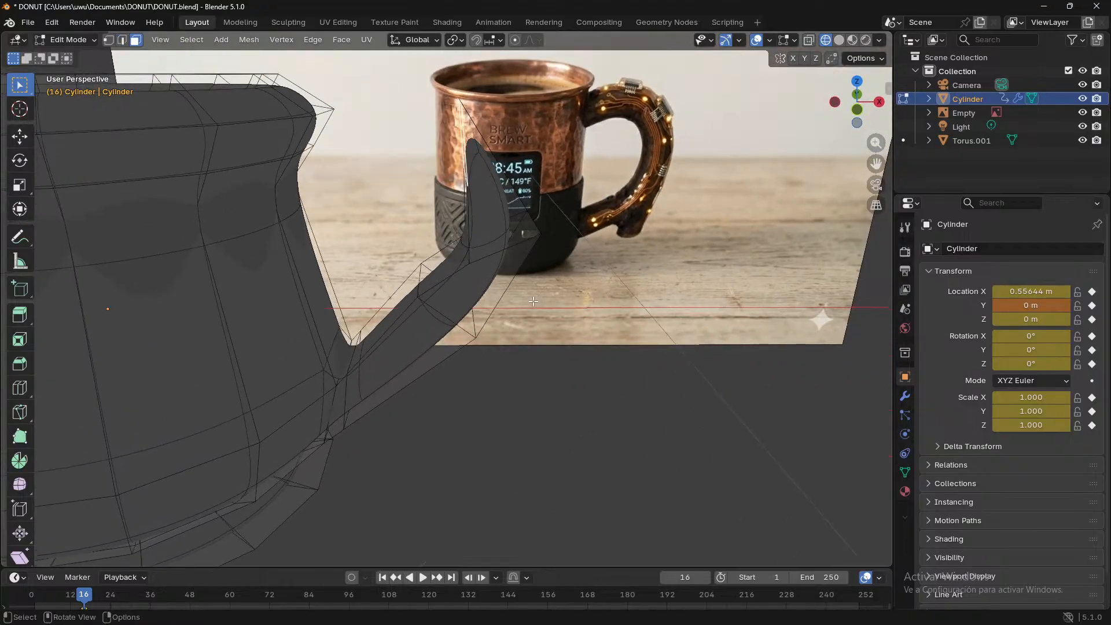
- In front view, extrude the handle's upper end face toward the mug by about -0.114 m in X and -0.031 m in Z
left_click(859, 111)
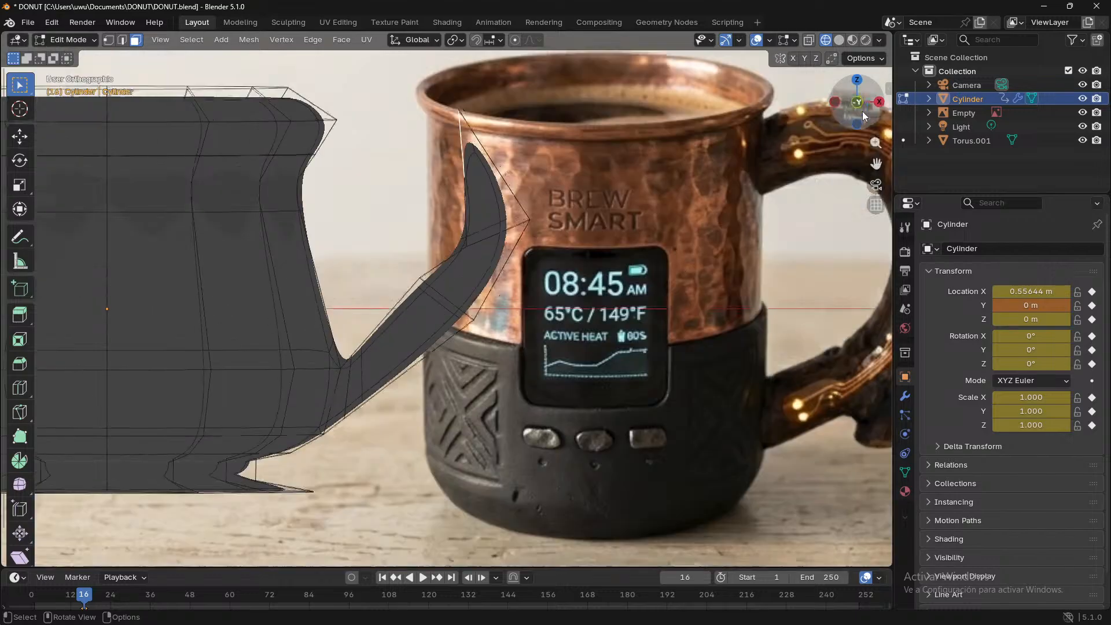
left_click(863, 116)
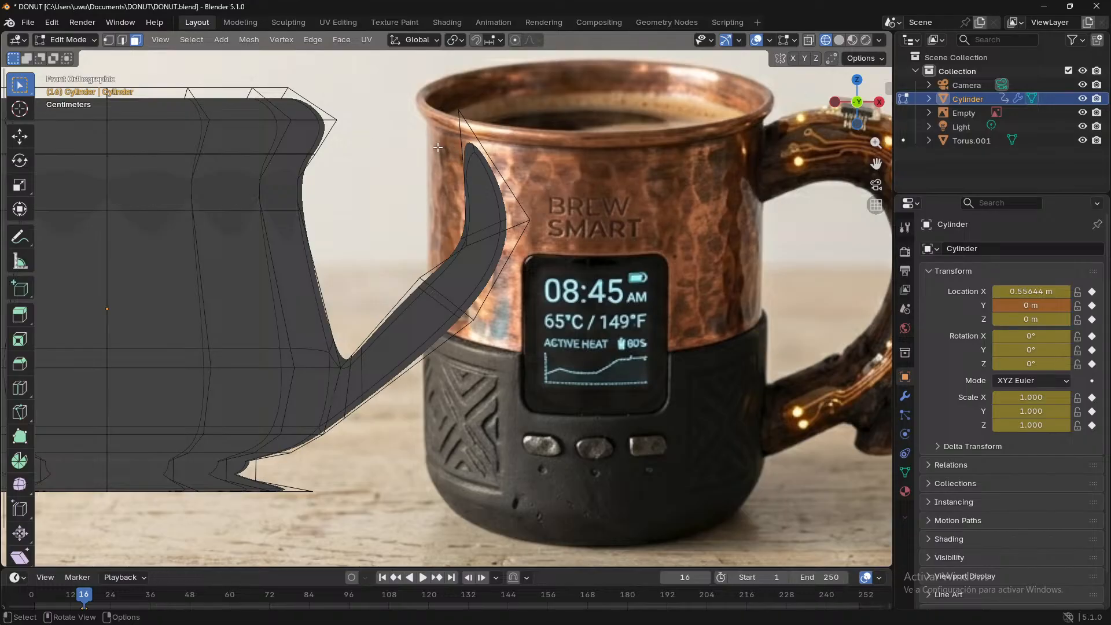
middle_click_drag(459, 148, 469, 154)
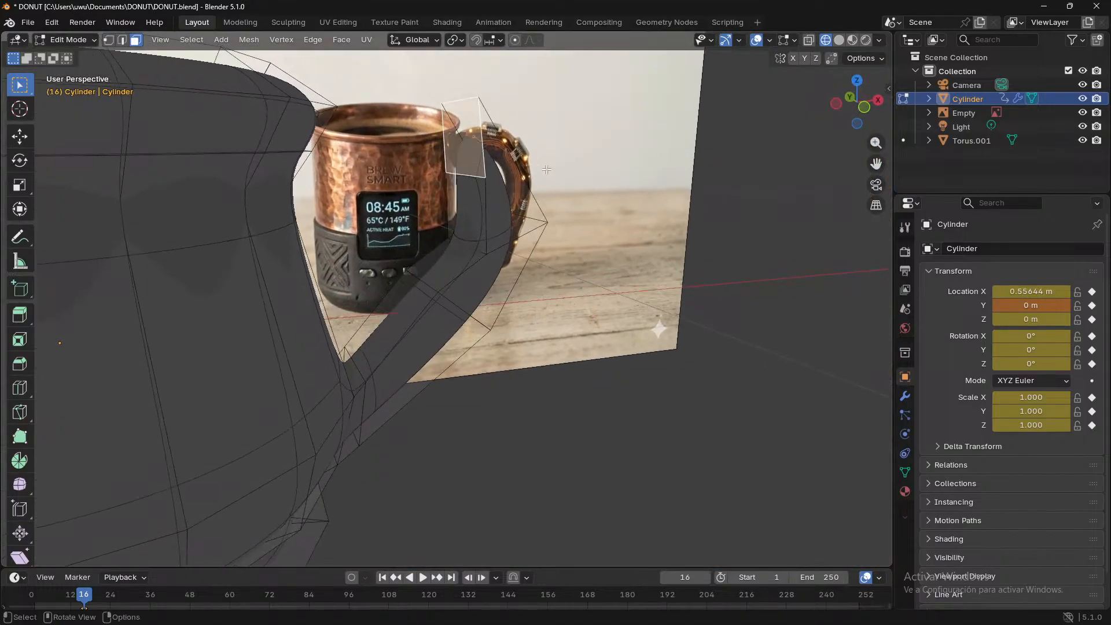
key("KP_1")
key("e")
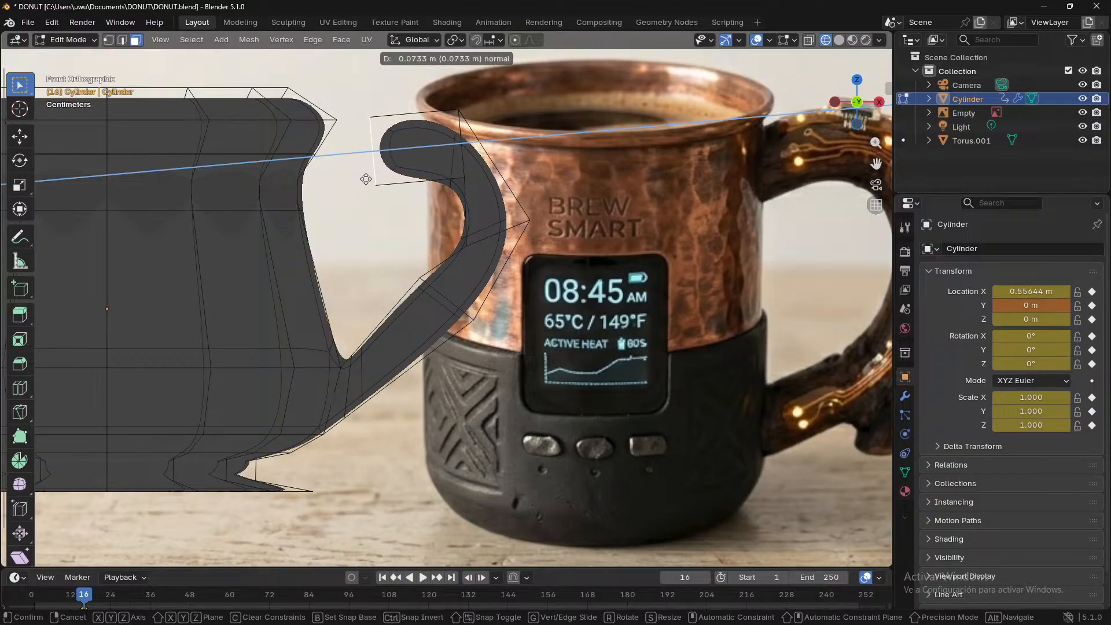
middle_click(365, 179)
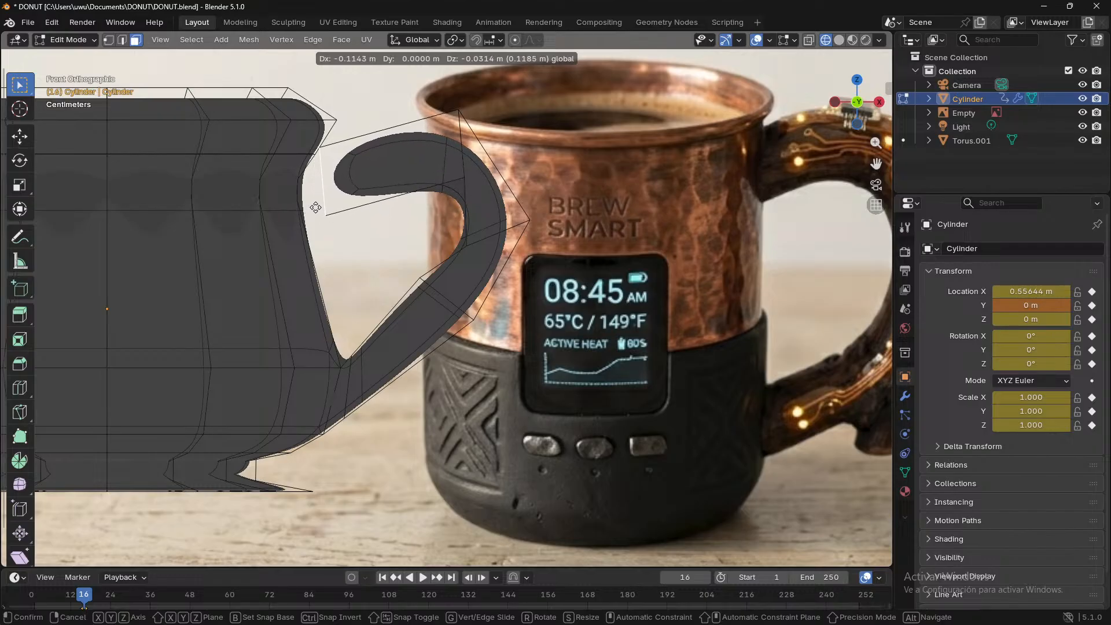
left_click(315, 207)
- Scale the handle's new end face to about 0.511 and move it about -0.0095 m in X and -0.001 m in Z
key("s")
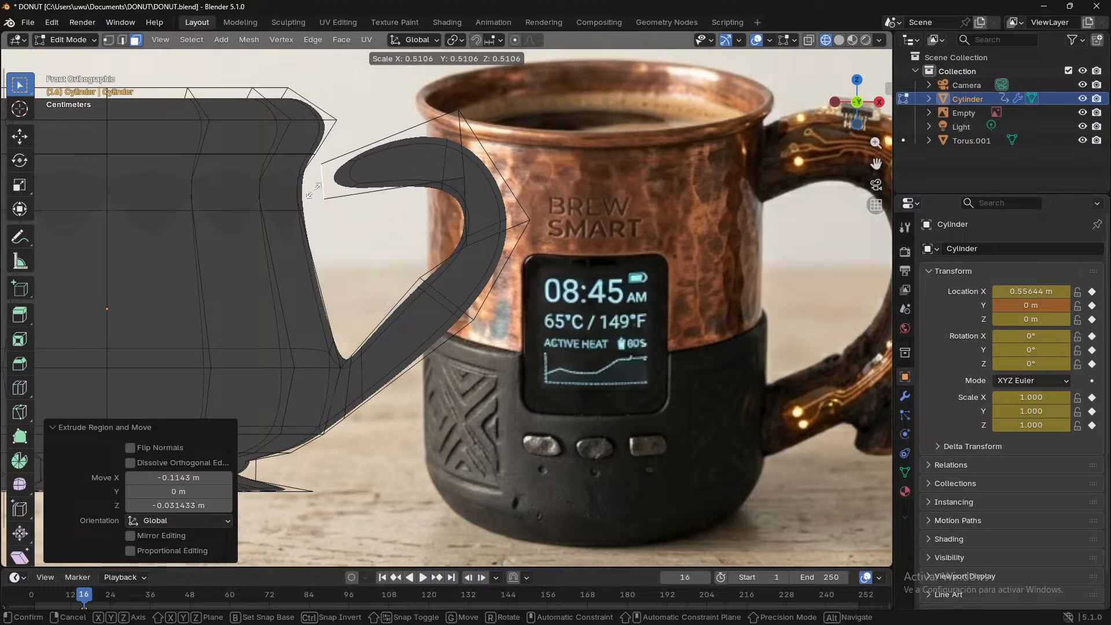
left_click(313, 192)
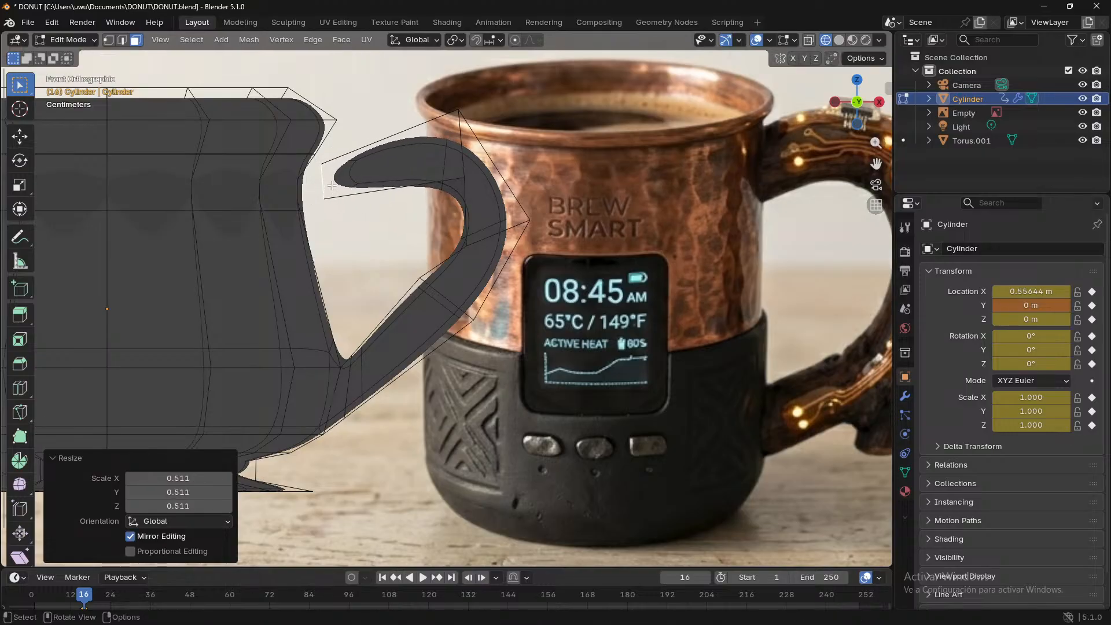
key("g")
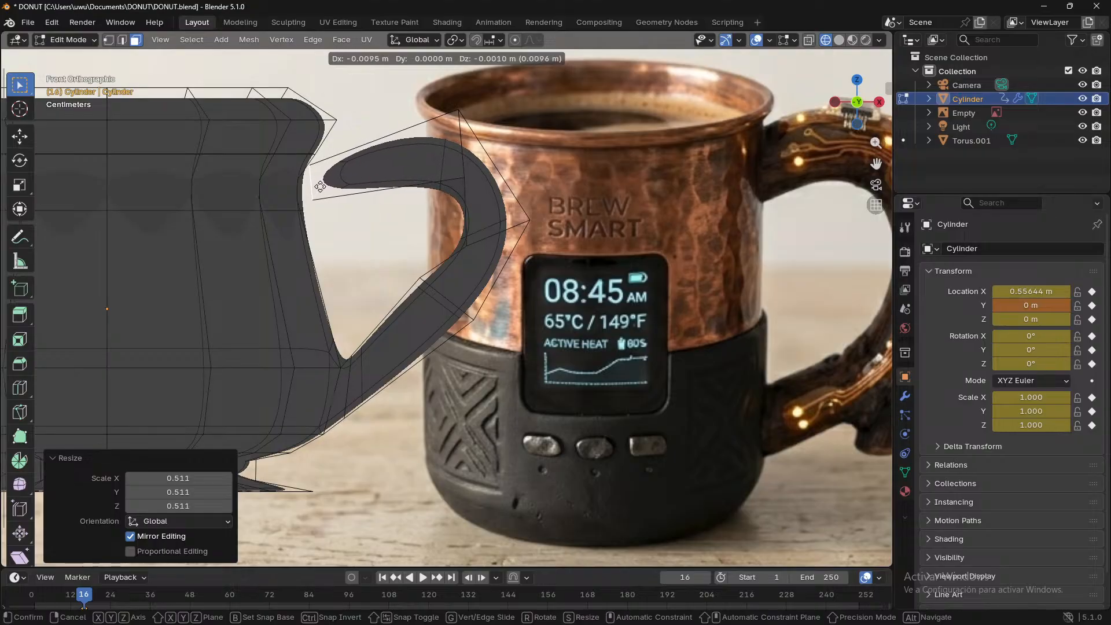
left_click(320, 186)
- Switch to solid shading and examine the gap between the handle's upper end and the mug body from several angles
middle_click_drag(320, 187, 680, 281)
middle_click_drag(639, 231, 671, 197)
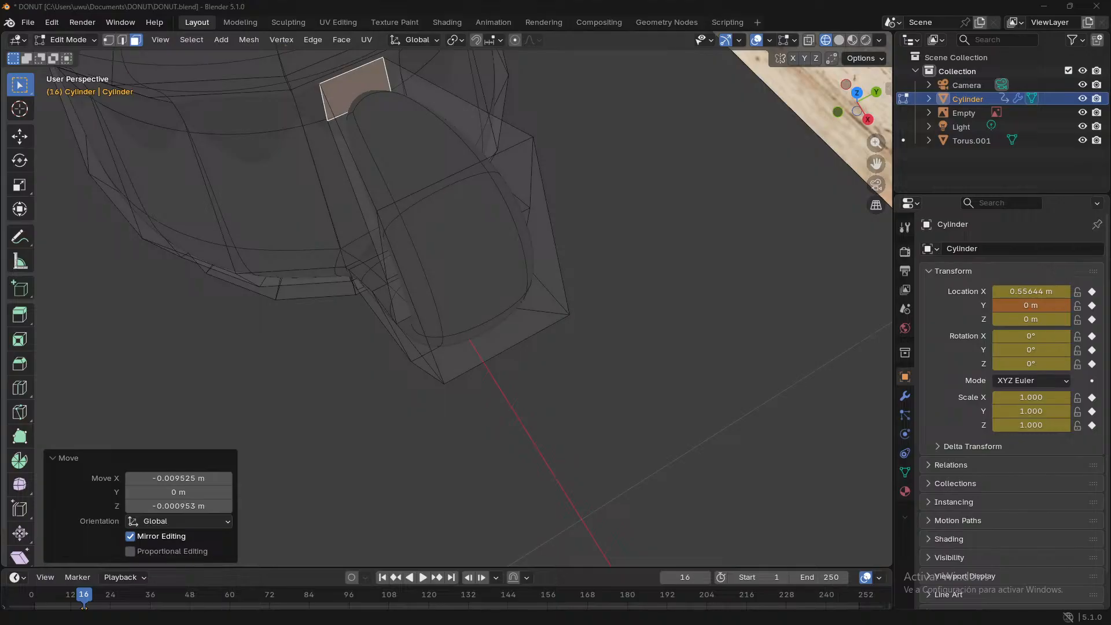
middle_click_drag(636, 243, 565, 271)
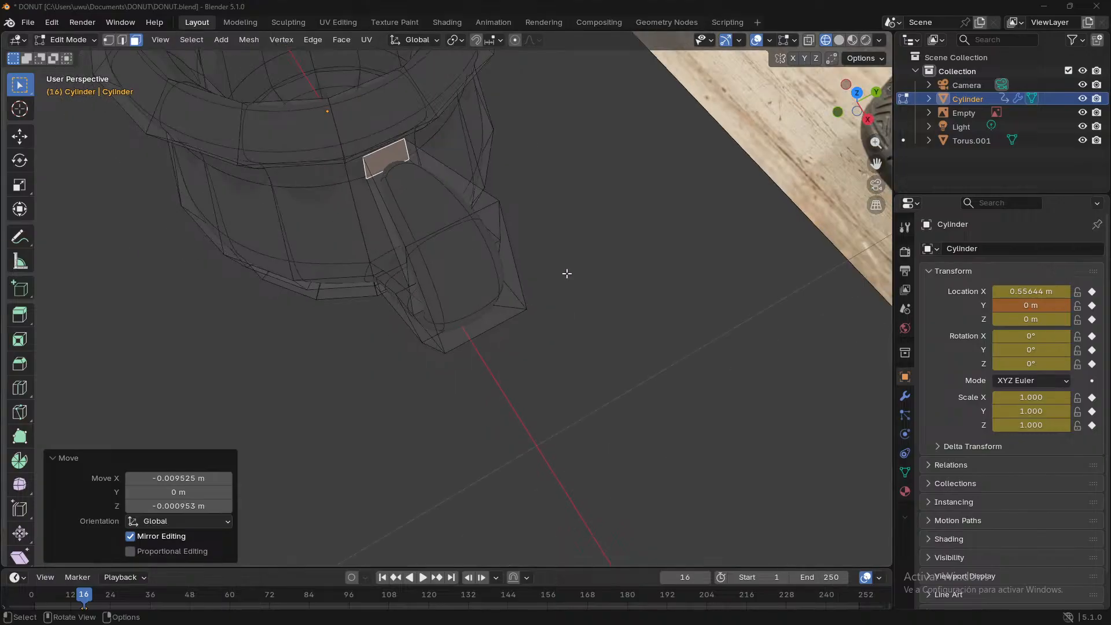
left_click(838, 40)
middle_click_drag(462, 218, 258, 293)
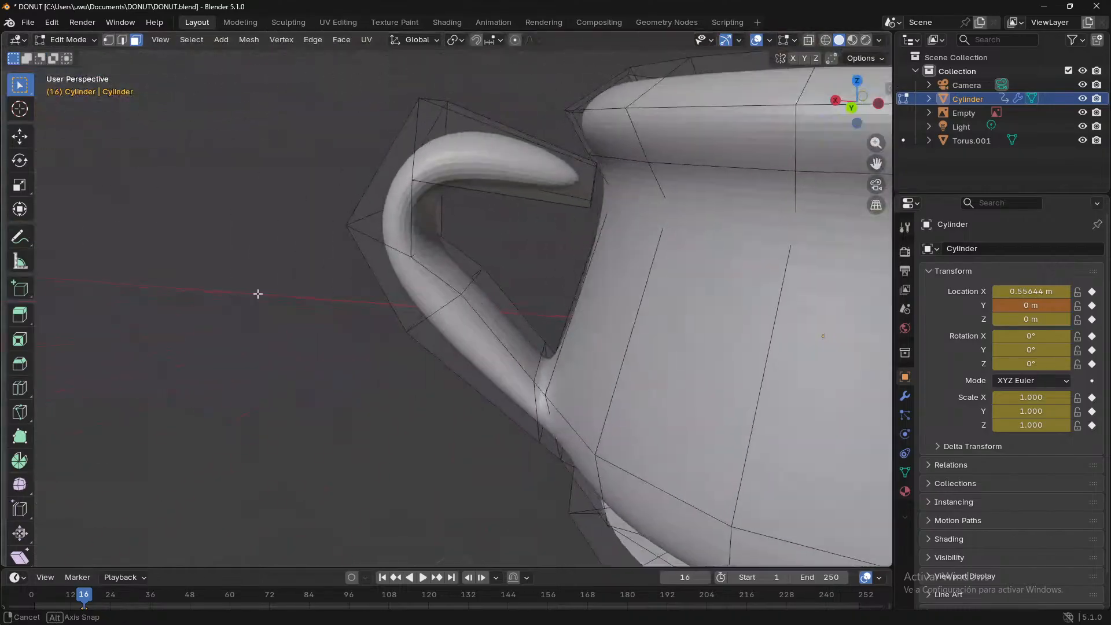
middle_click_drag(630, 174, 772, 170)
left_click(810, 44)
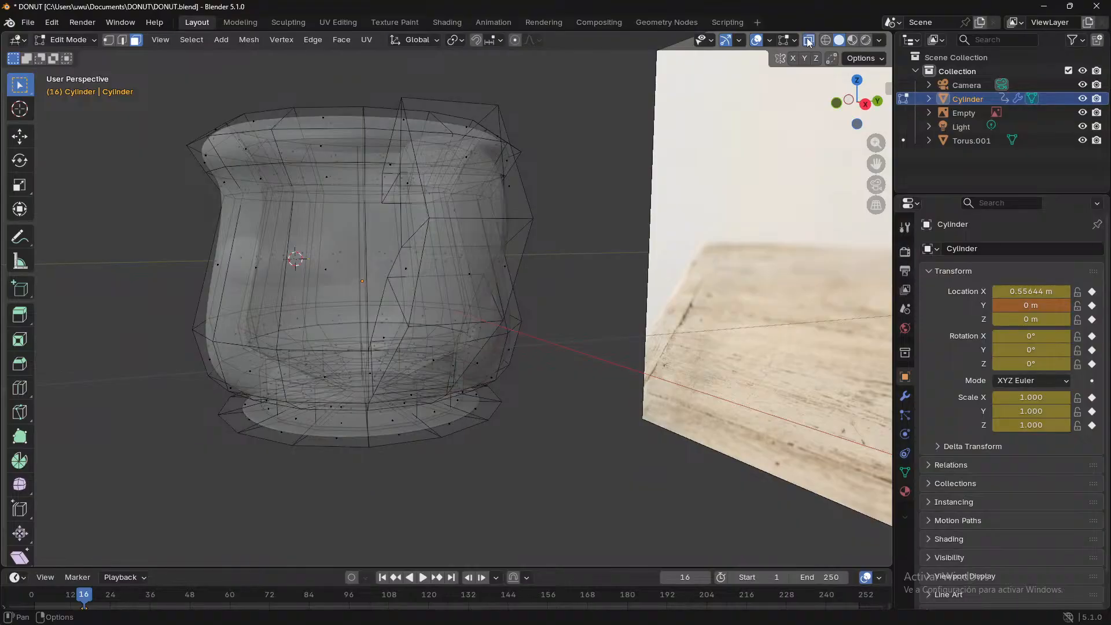
left_click(808, 43)
middle_click_drag(677, 70, 795, 210)
left_click(756, 40)
left_click(756, 40)
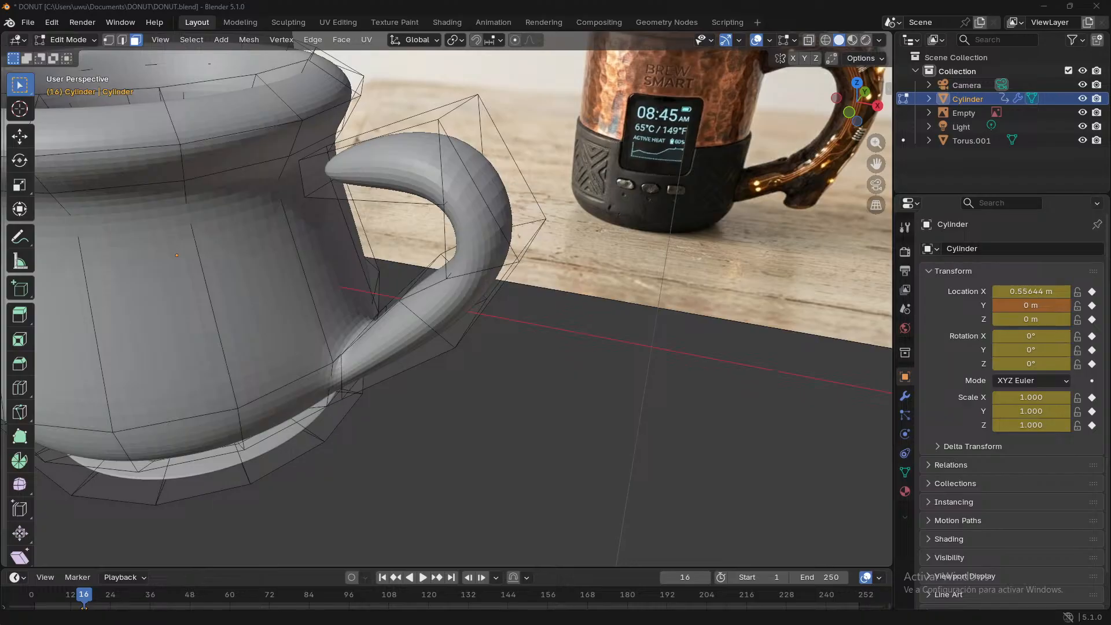
middle_click_drag(465, 415, 509, 406)
scroll(273, 369, "down", 2)
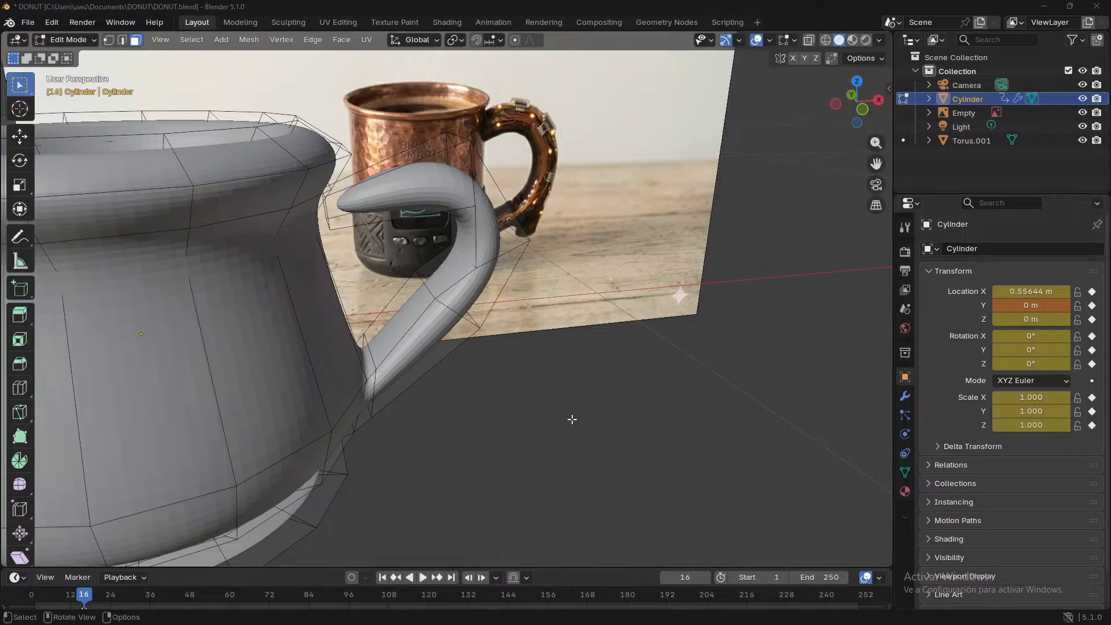
mouse_move(571, 419)
middle_mouse_down()
mouse_move(546, 388)
mouse_move(557, 403)
middle_mouse_up()
left_click(786, 40)
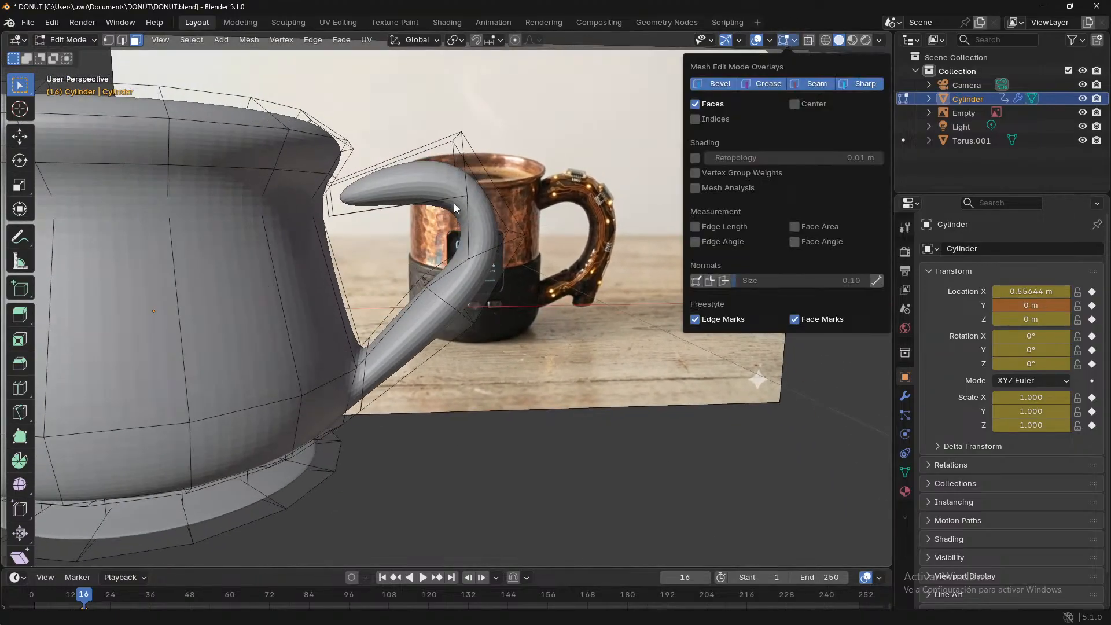
left_click(794, 41)
left_click(786, 40)
left_click(786, 42)
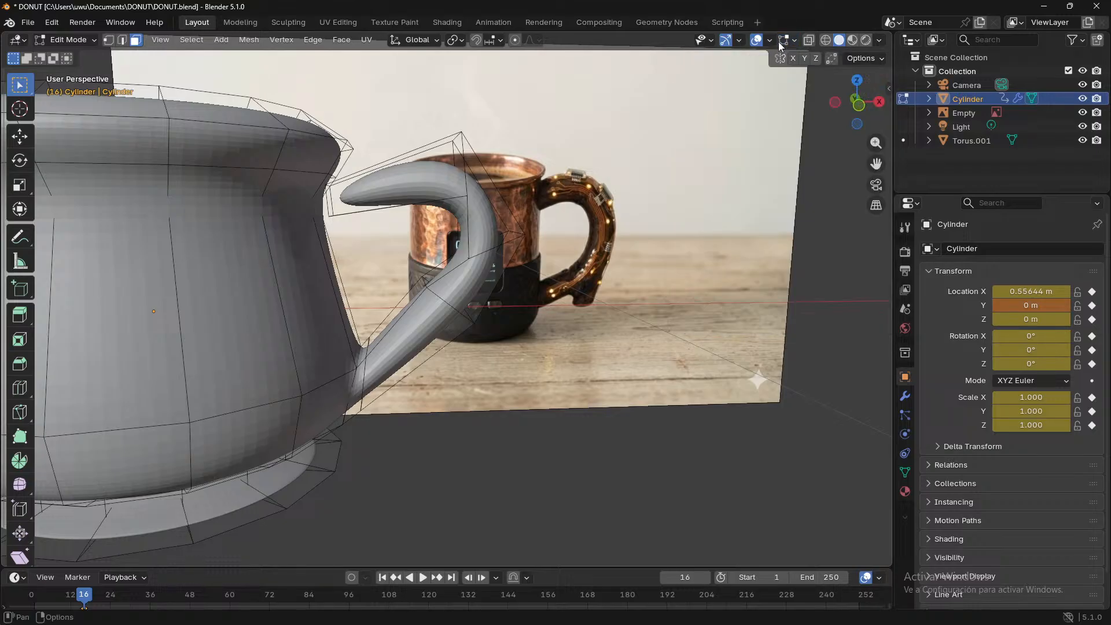
left_click(783, 43)
left_click(796, 41)
- With X-ray on, select the four corner vertices of the handle's upper end face and the four of the facing mug face
left_click(808, 41)
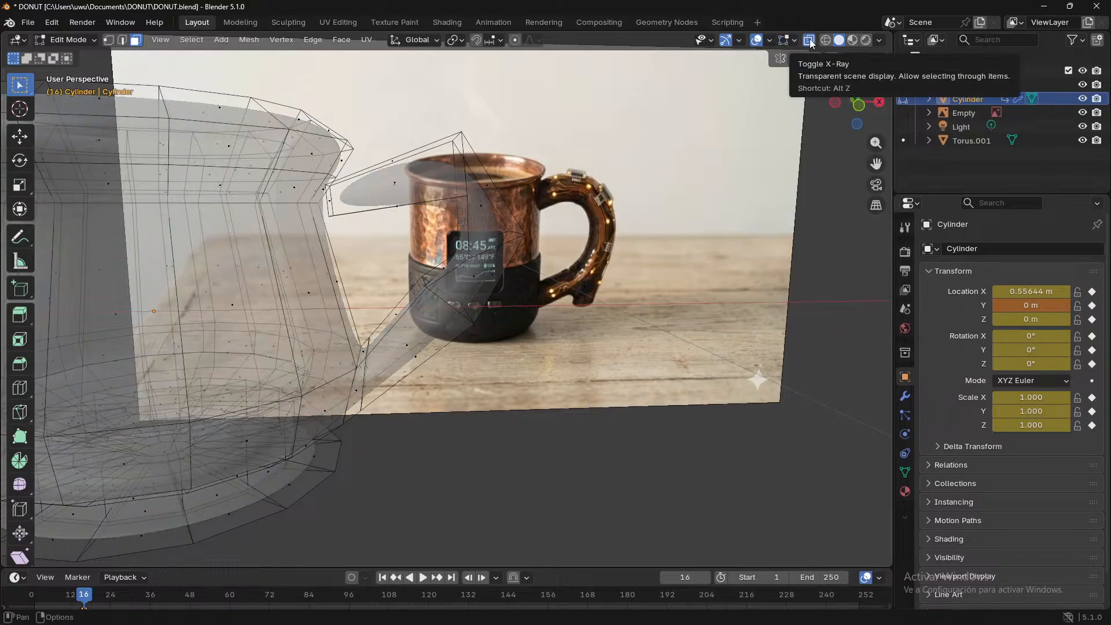
middle_click_drag(530, 212, 536, 322)
scroll(243, 182, "up", 3)
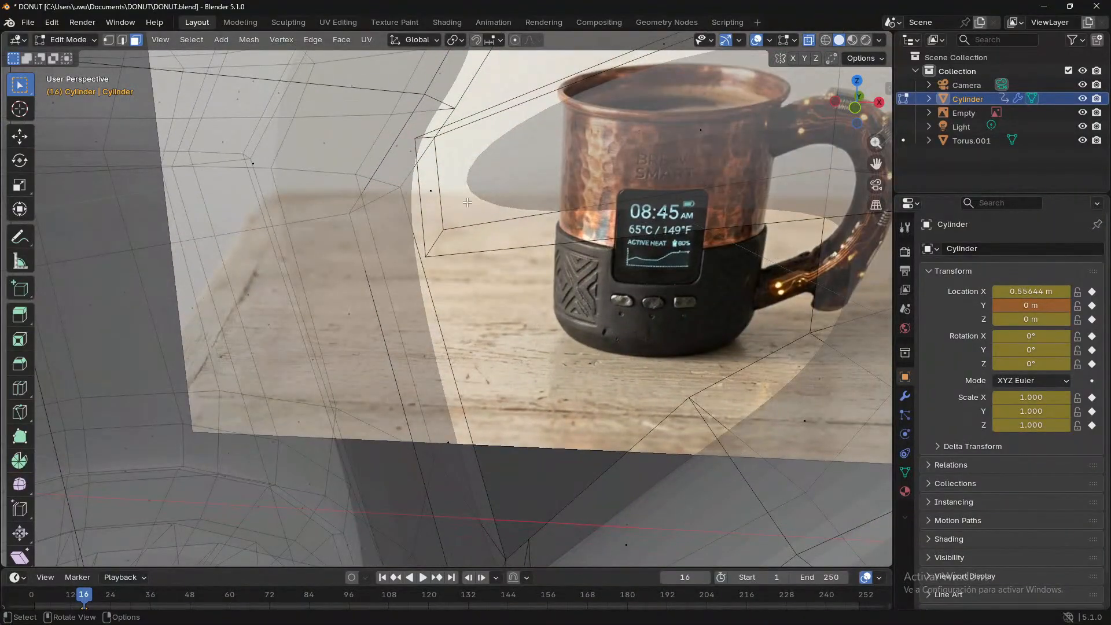
middle_click_drag(467, 202, 440, 213)
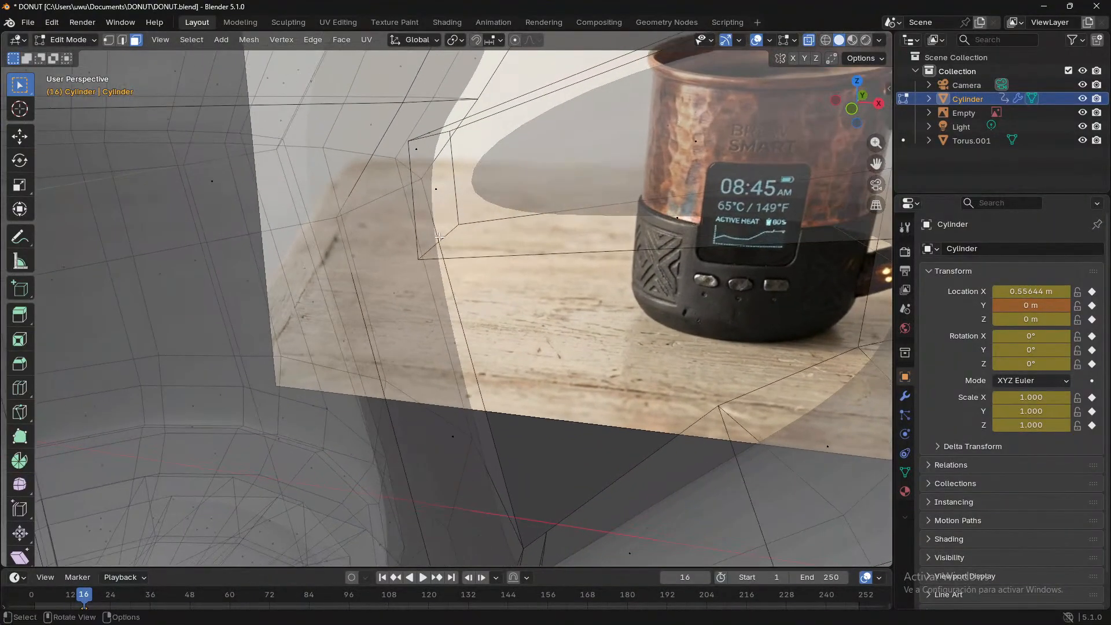
left_click(110, 42)
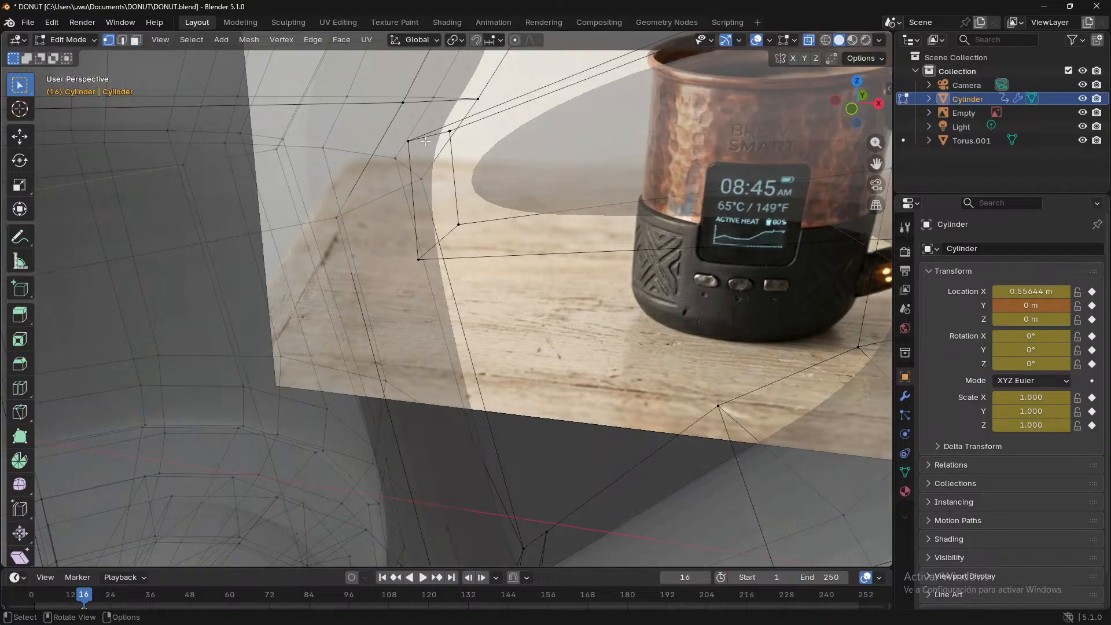
left_click(409, 134, "ctrl")
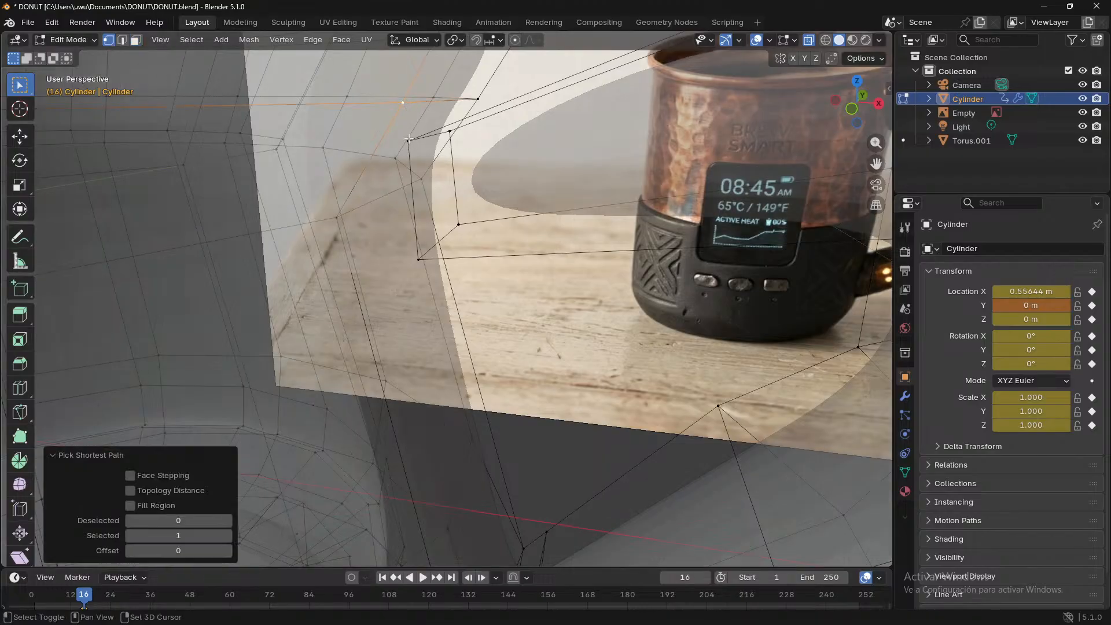
left_click(408, 139, "shift")
left_click(336, 217, "shift")
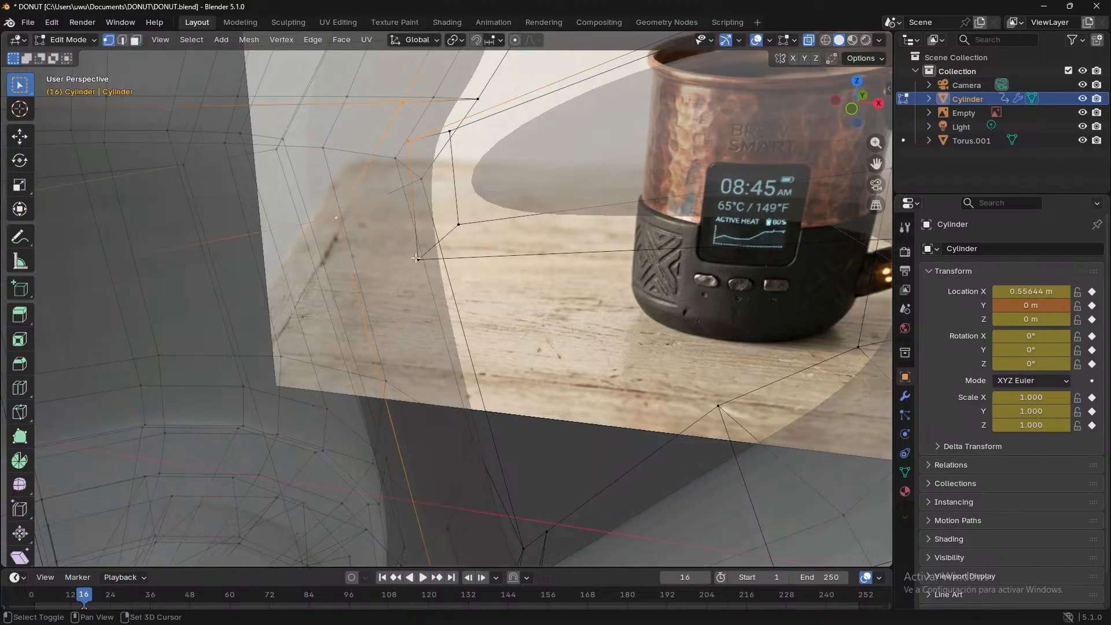
middle_click_drag(416, 258, 511, 286)
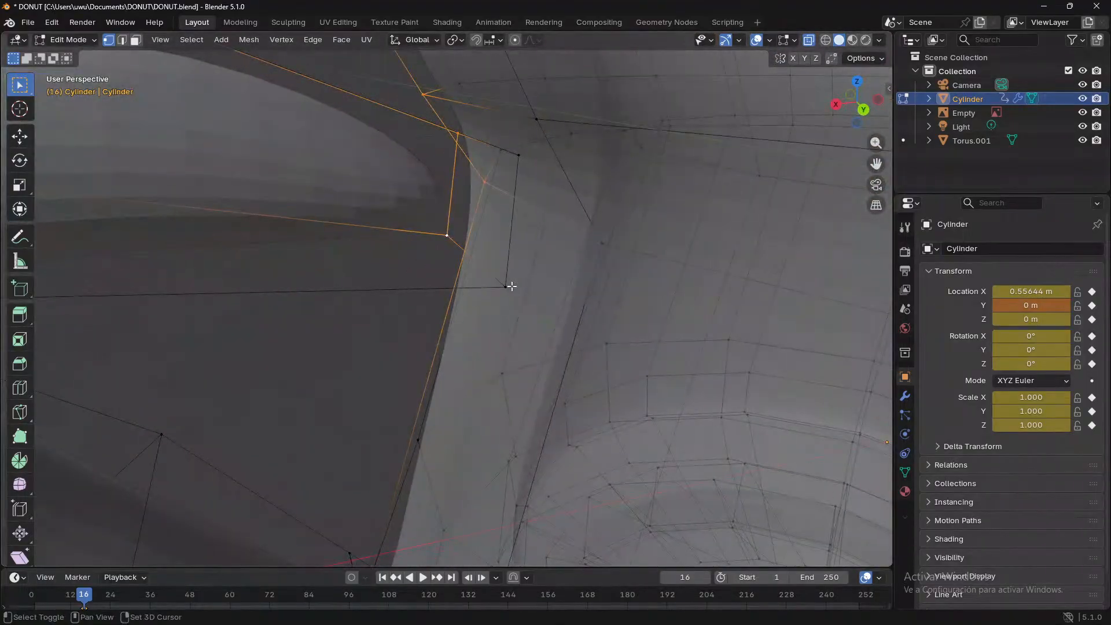
left_click(511, 286, "shift")
left_click(520, 155, "shift")
left_click(536, 119, "shift")
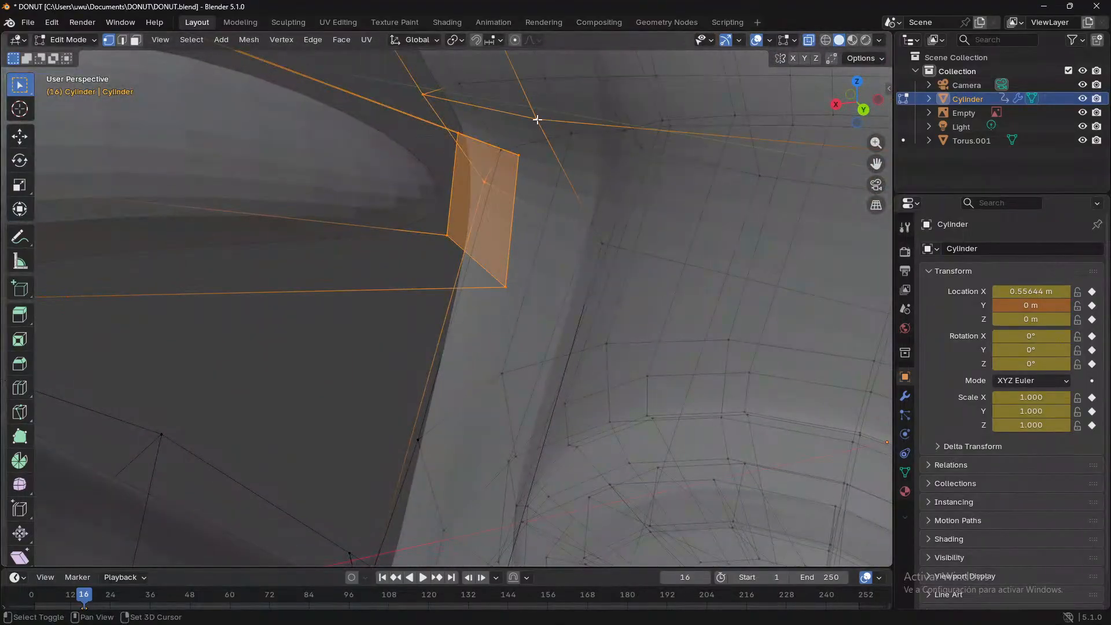
left_click(593, 228, "shift")
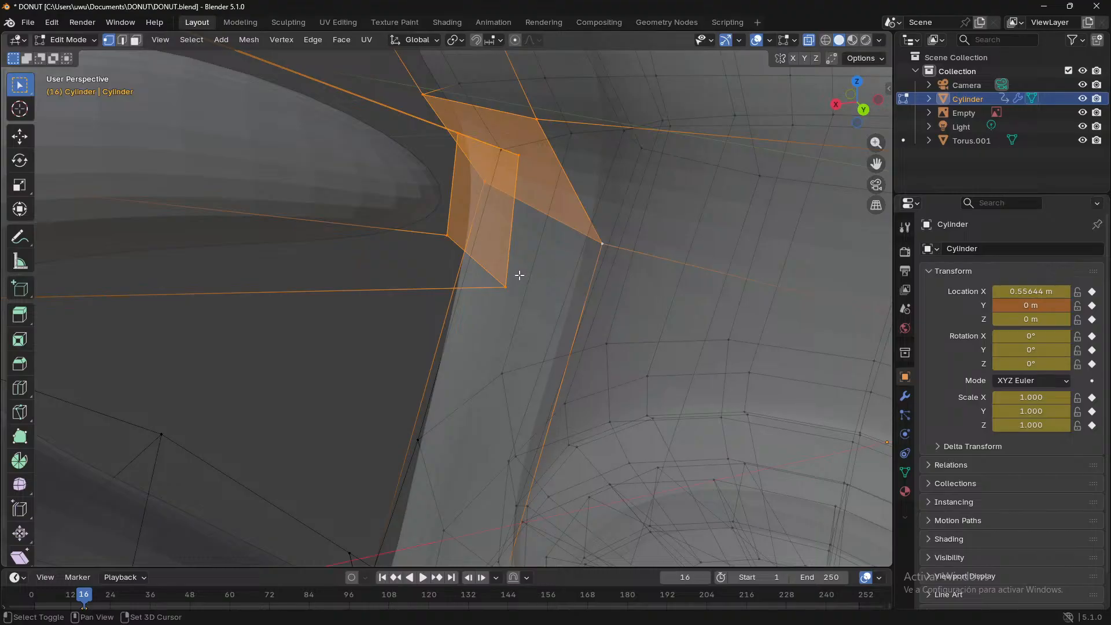
- Try filling a face from the selected vertices at the handle's upper joint, and undo it
key("f")
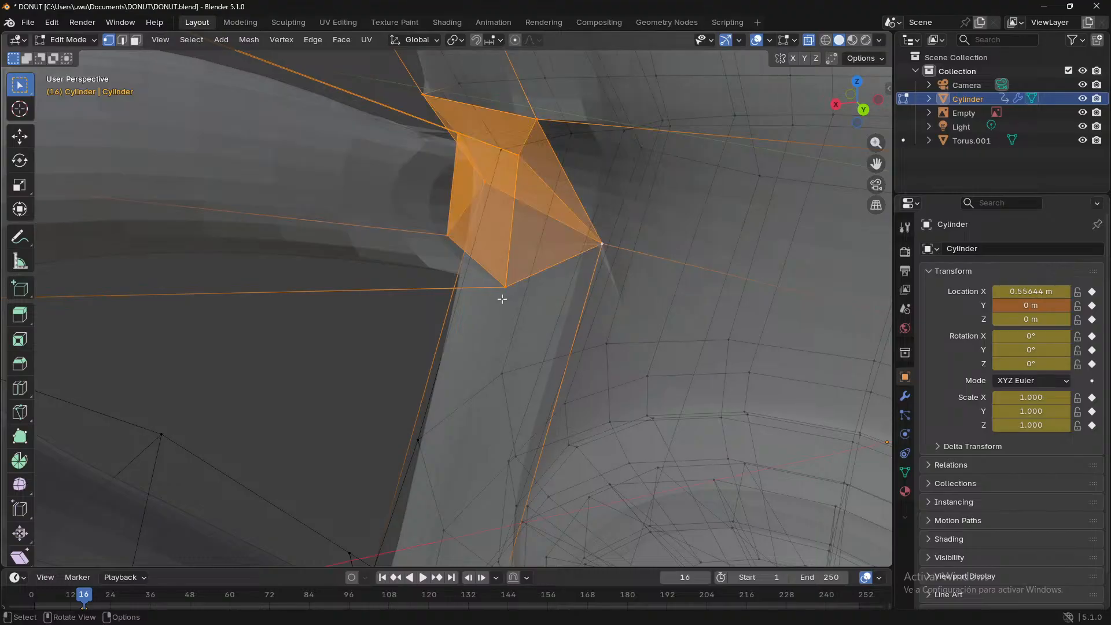
middle_click_drag(502, 299, 764, 290)
key("ctrl+z")
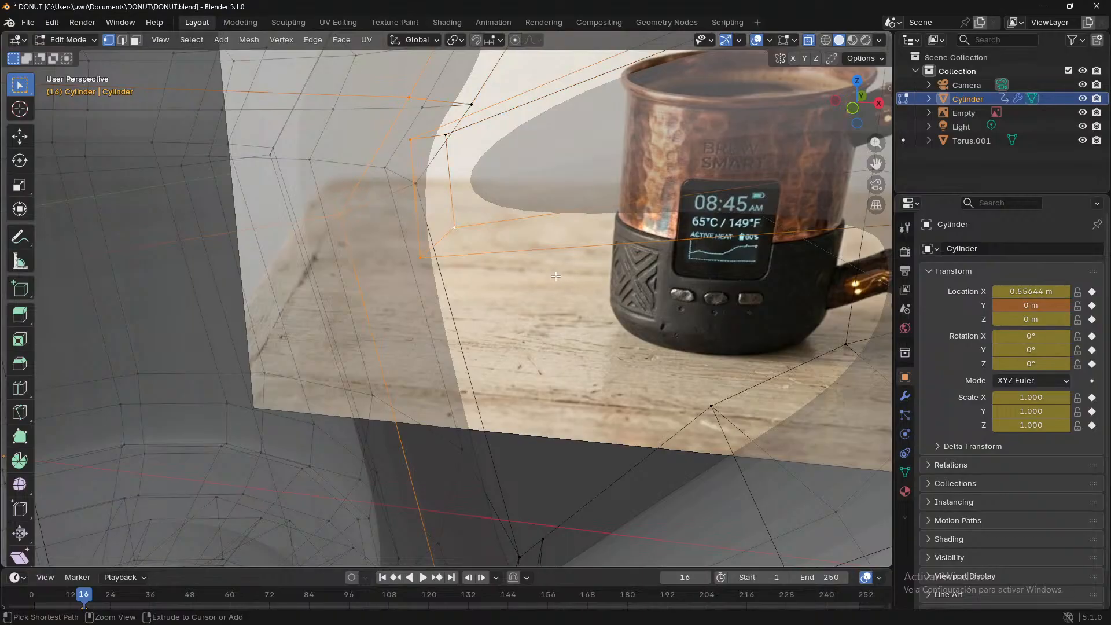
key("ctrl+z")
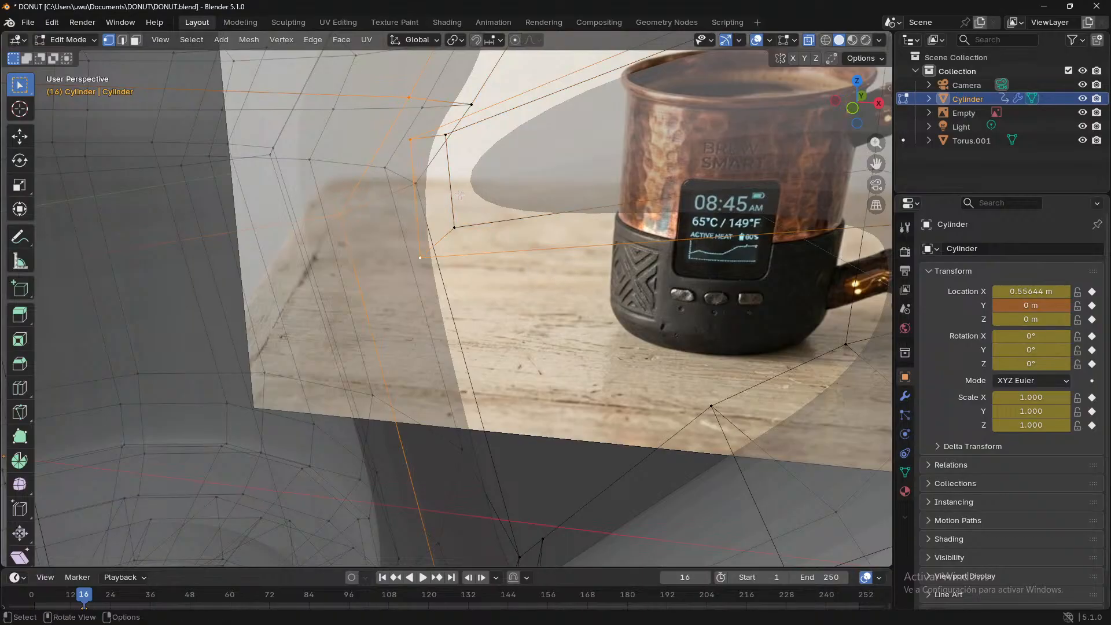
- Fill a face between the four vertices linking one side of the handle's upper end to the mug wall
left_click(424, 99)
left_click(418, 154, "shift")
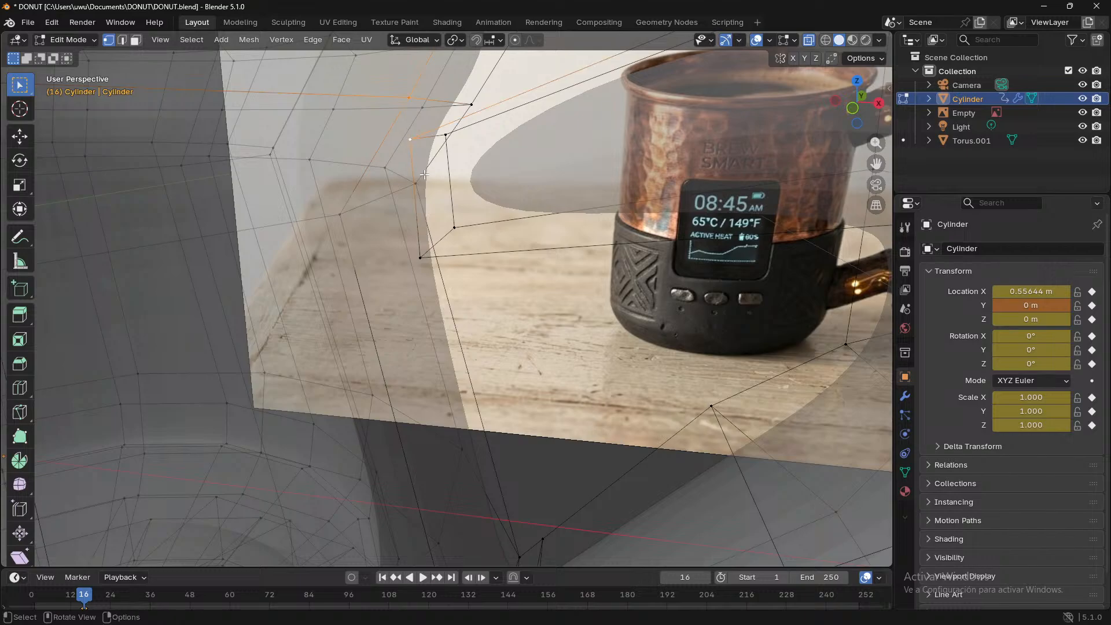
left_click(342, 217, "shift")
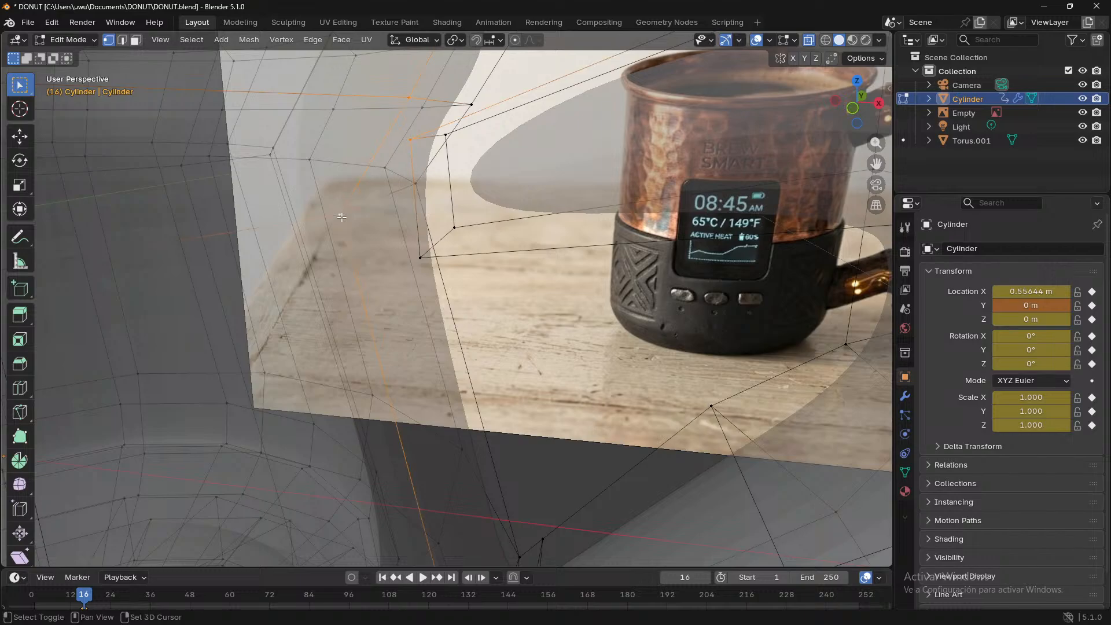
left_click(422, 261, "shift")
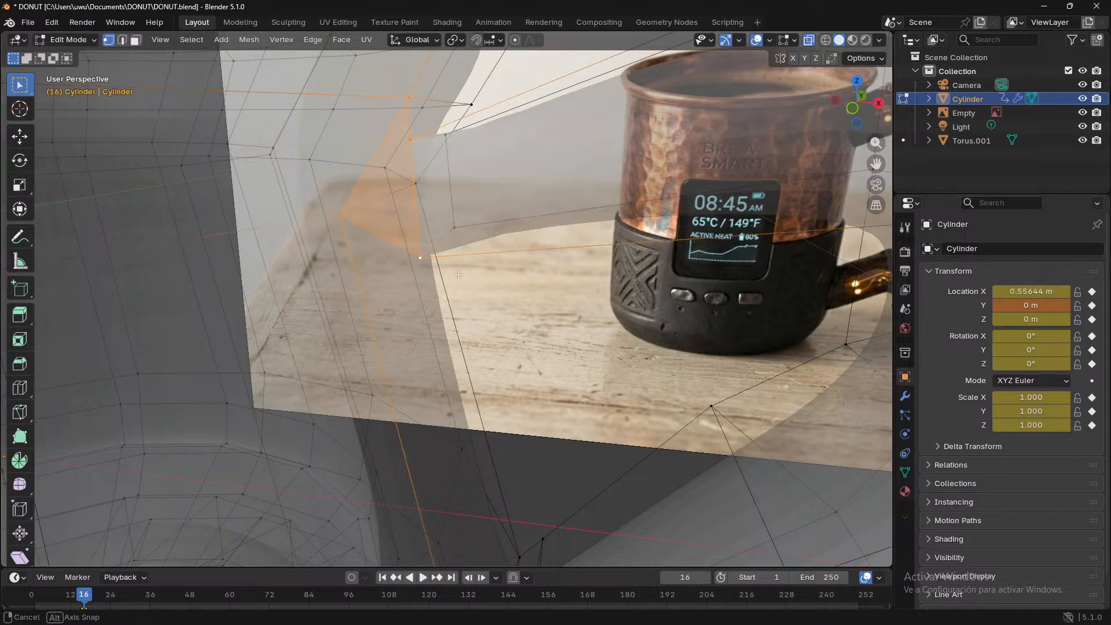
- Fill the matching four-vertex gap on the opposite side of the handle's upper joint and check it with X-ray off
middle_click_drag(458, 274, 522, 319)
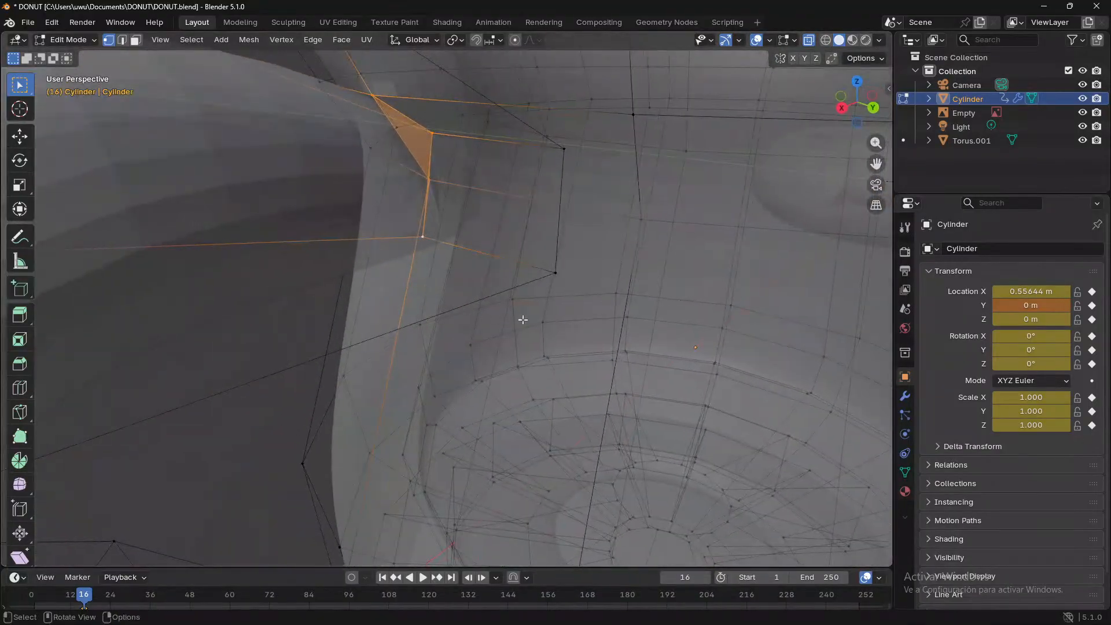
middle_click_drag(556, 280, 595, 248)
left_click(609, 244, "shift")
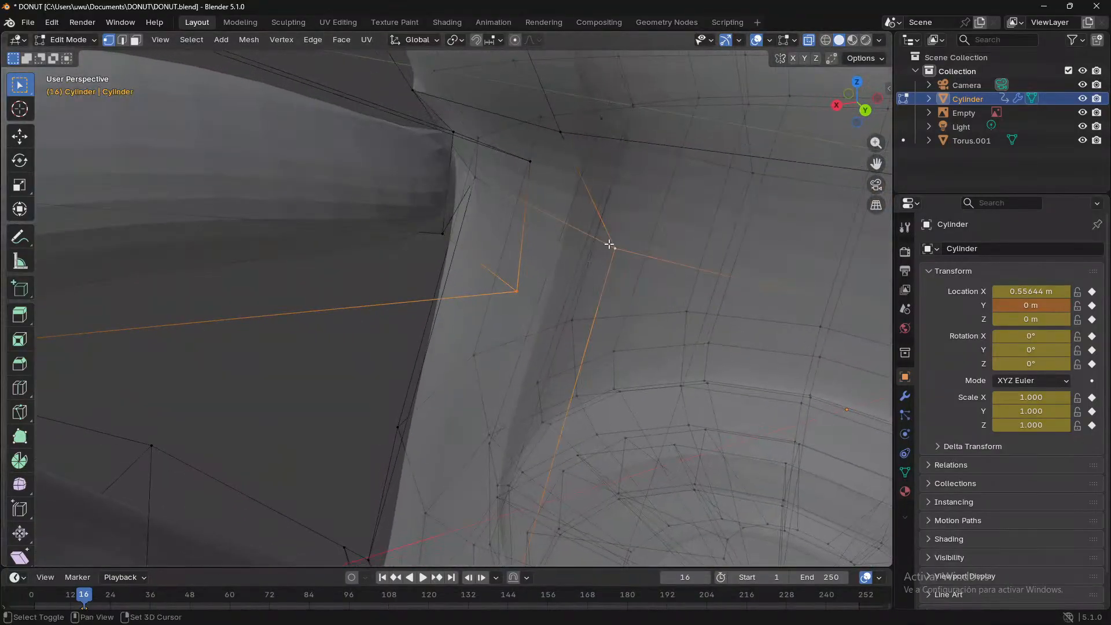
left_click(531, 160, "shift")
left_click(561, 133, "shift")
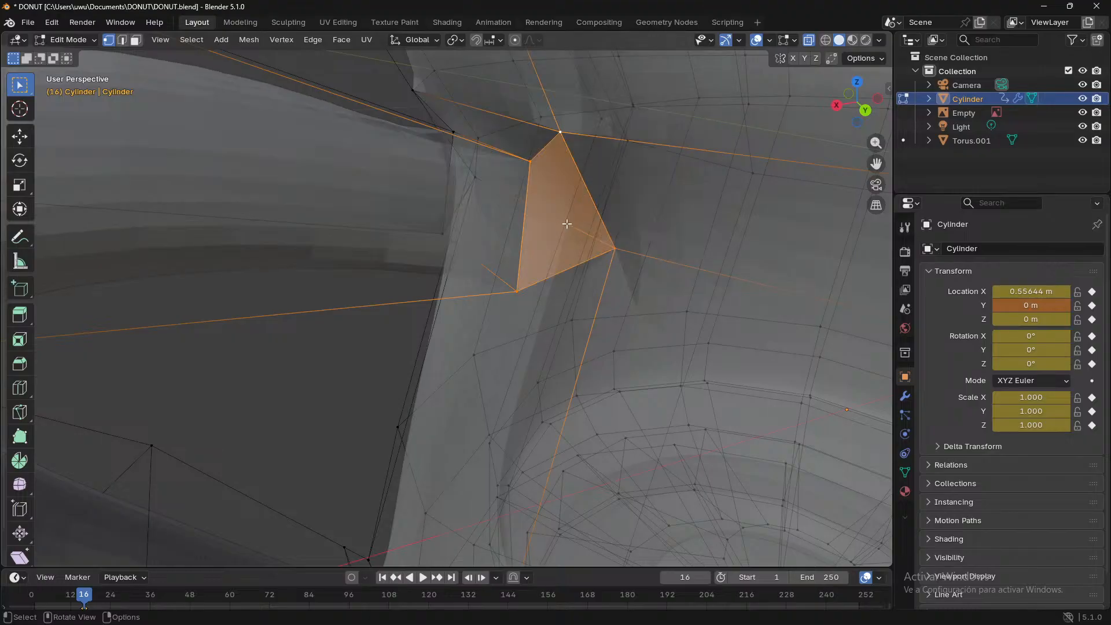
left_click(808, 40)
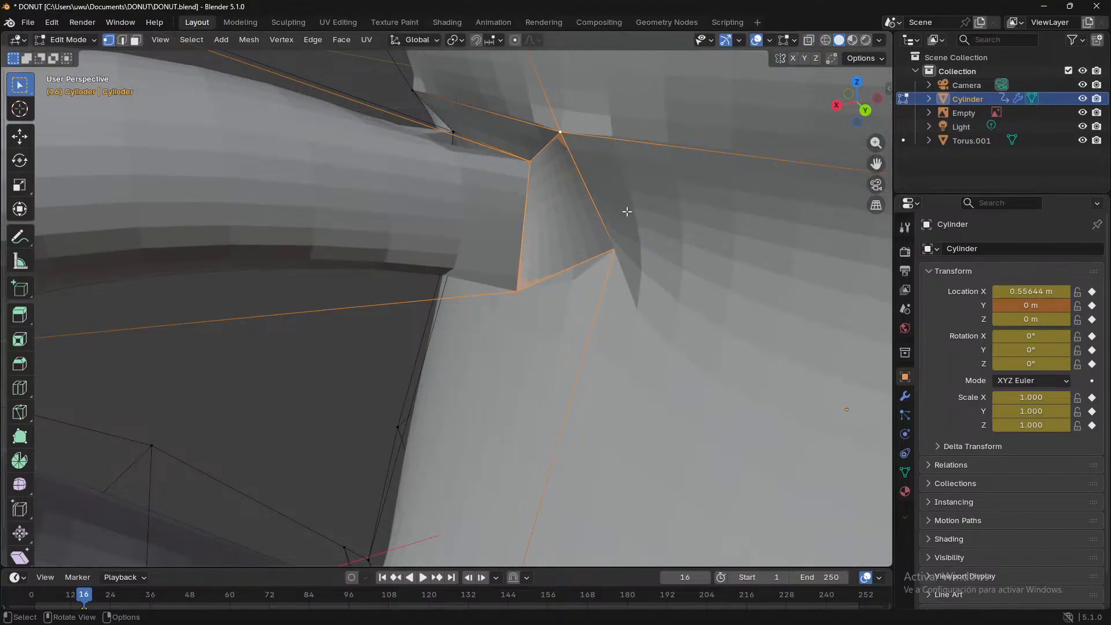
middle_click_drag(625, 212, 771, 245)
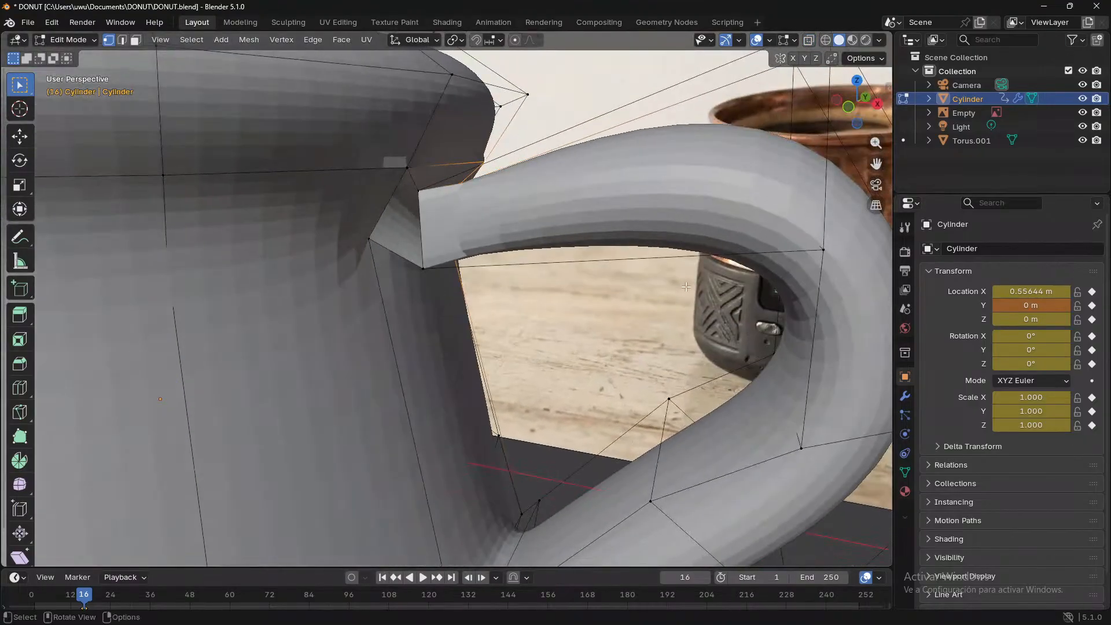
middle_click_drag(680, 295, 542, 315)
scroll(542, 314, "up", 3)
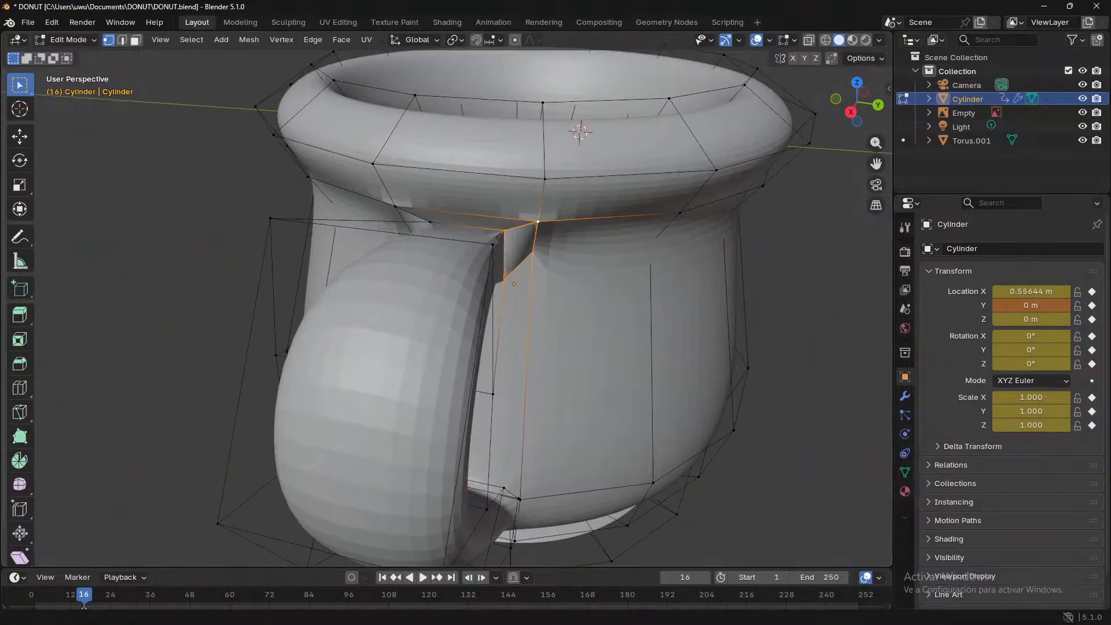
middle_click_drag(547, 277, 373, 232)
- Switch to face selection and delete the internal end face of the handle at its upper joint, using X-ray to reach it
left_click(810, 41)
scroll(509, 254, "up", 3)
scroll(383, 269, "up", 3)
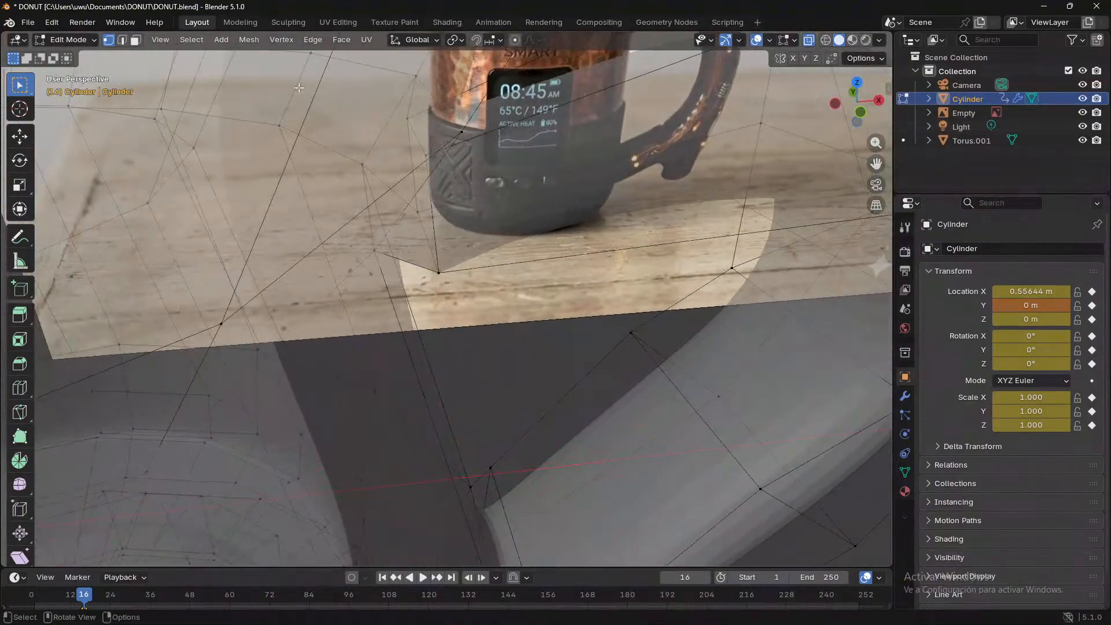
left_click(136, 40)
middle_click_drag(419, 186, 247, 213)
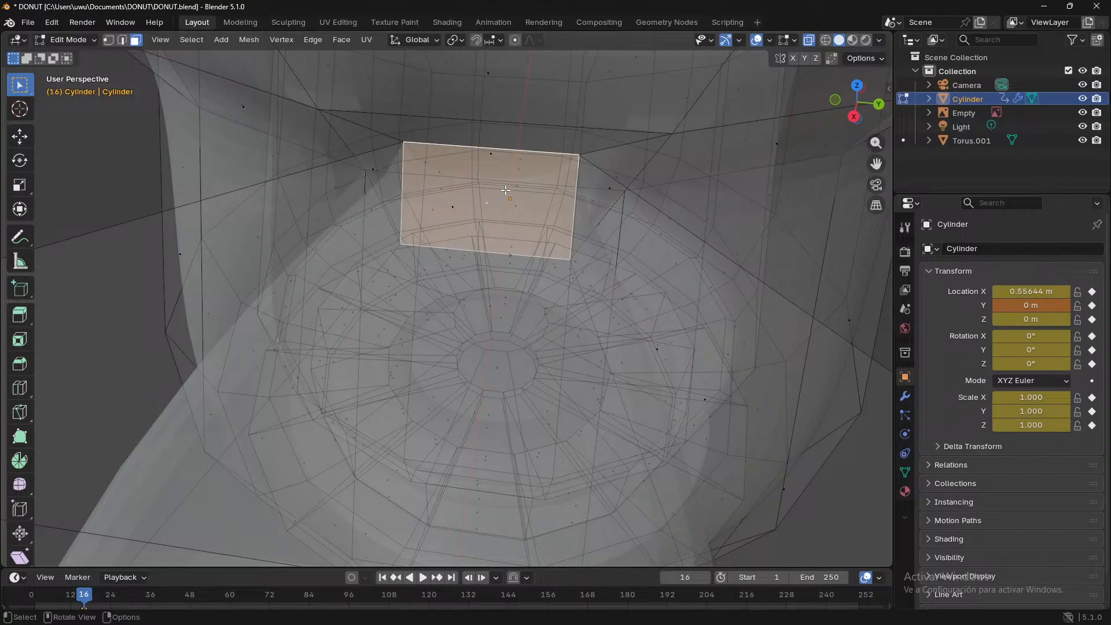
middle_click_drag(633, 218, 750, 199)
middle_click_drag(503, 232, 429, 230)
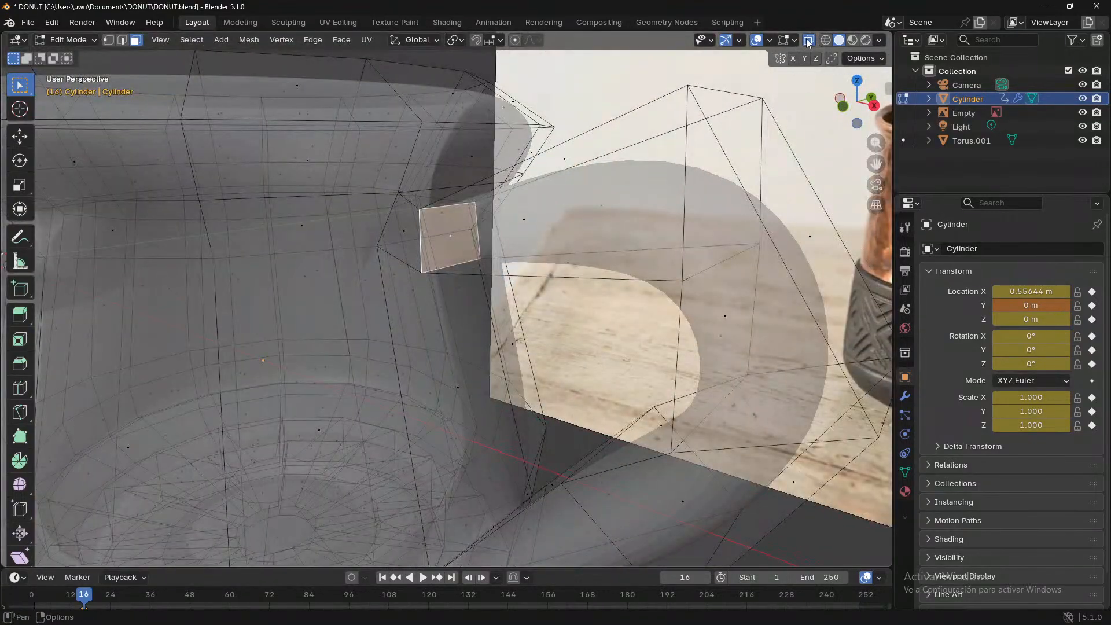
left_click(808, 41)
middle_click_drag(400, 278, 330, 210)
key("x")
left_click(389, 276)
- Delete the selected connecting faces between the handle's upper end and the mug rim
left_click(451, 249)
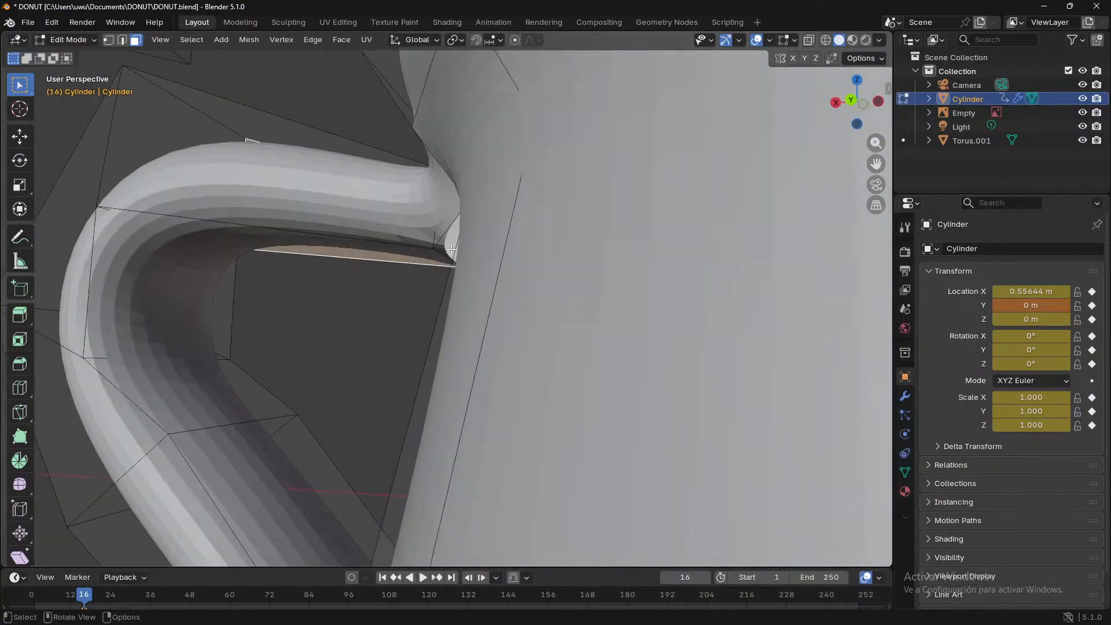
scroll(426, 253, "up", 2)
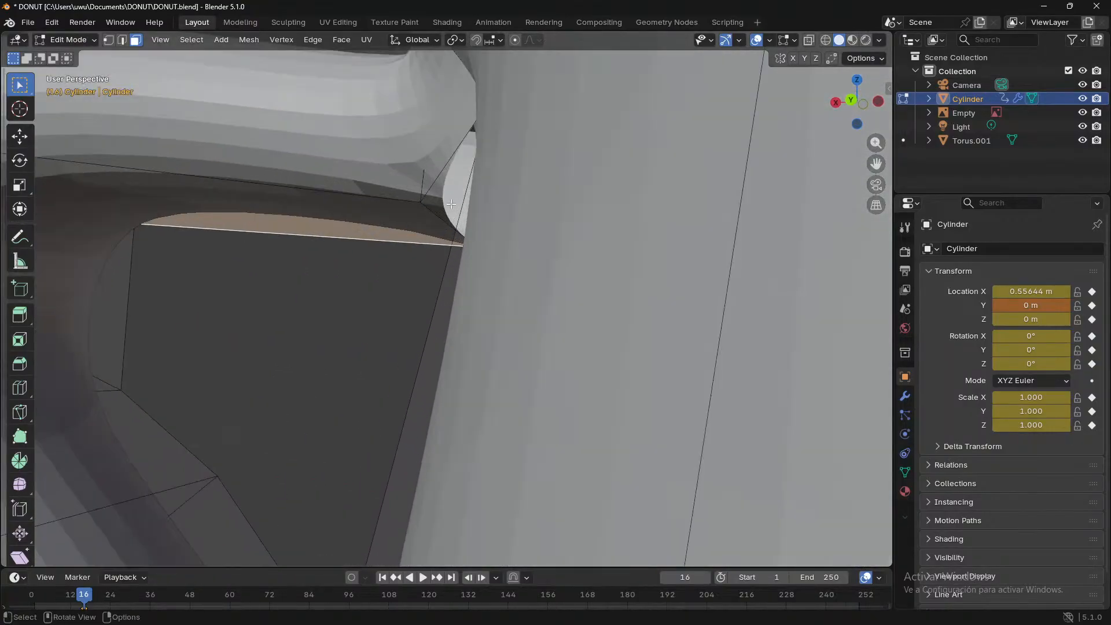
left_click(403, 160)
left_click(439, 163)
middle_click_drag(439, 163, 471, 188)
left_click(808, 40)
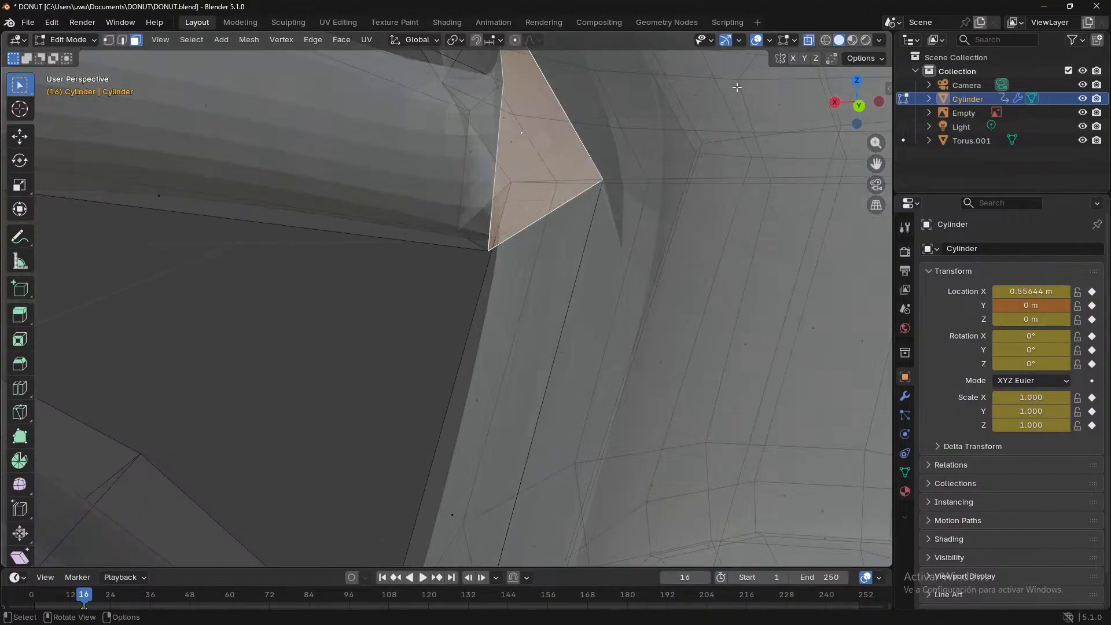
middle_click_drag(736, 88, 409, 126)
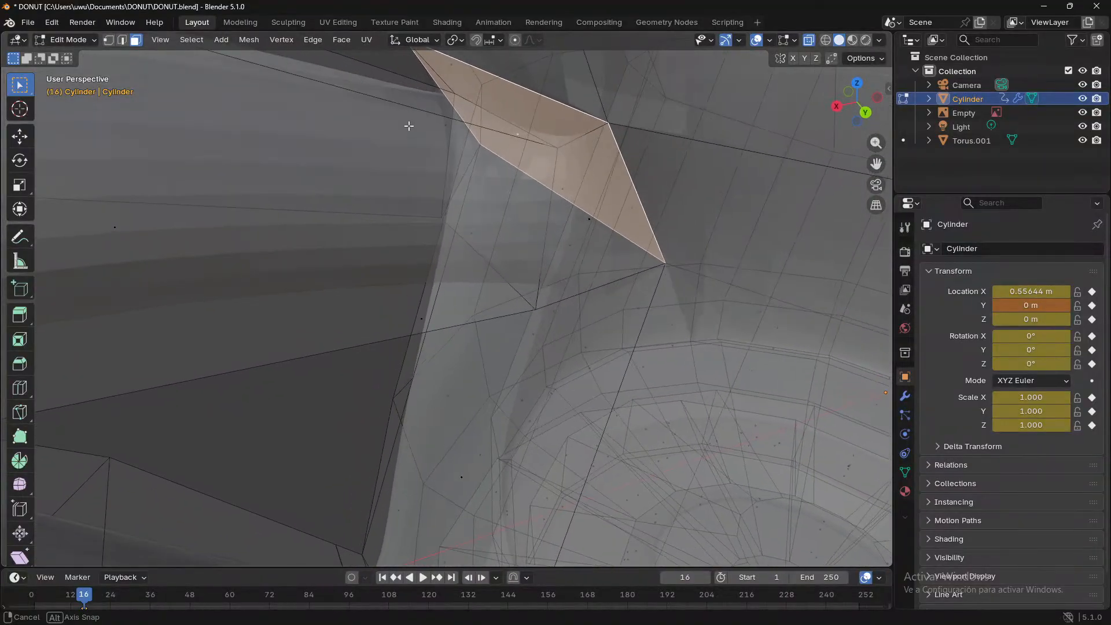
key("x")
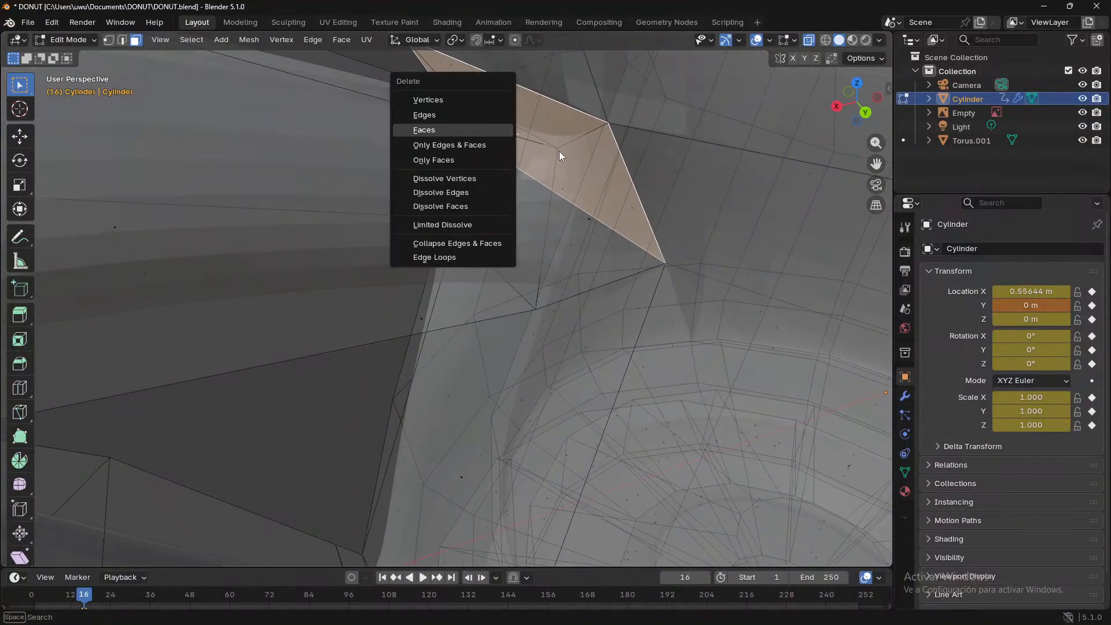
left_click(464, 134)
- Check the upper joint with X-ray off and undo the face deletions there, returning to vertex selection
middle_click_drag(493, 198, 509, 155)
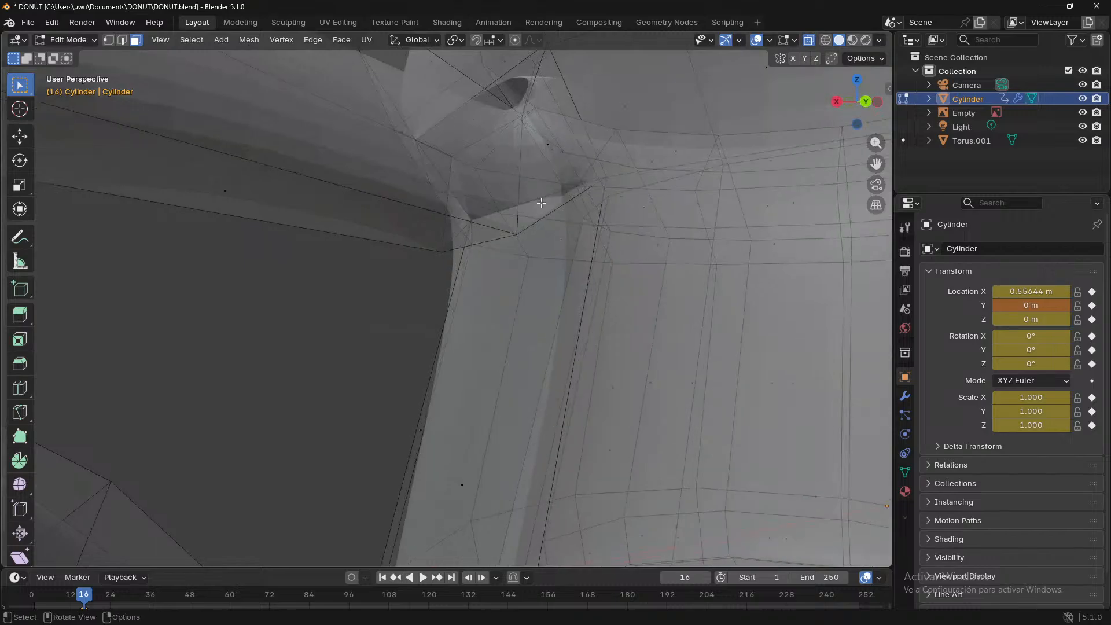
left_click(528, 219)
middle_click_drag(532, 220, 523, 301)
left_click(430, 213)
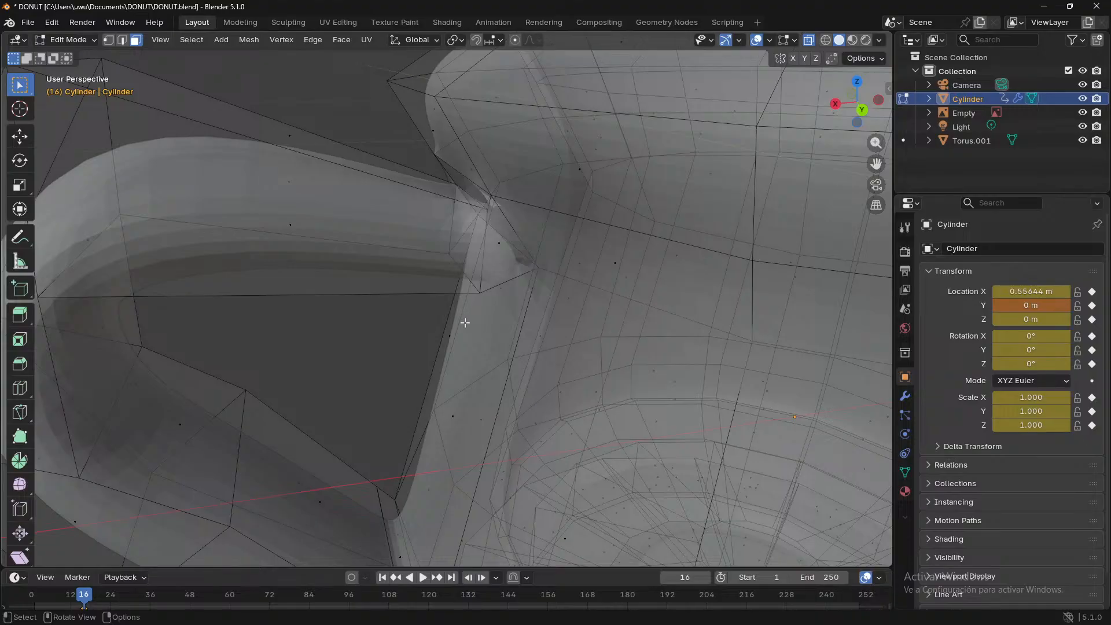
left_click(809, 41)
middle_click_drag(551, 297, 752, 313)
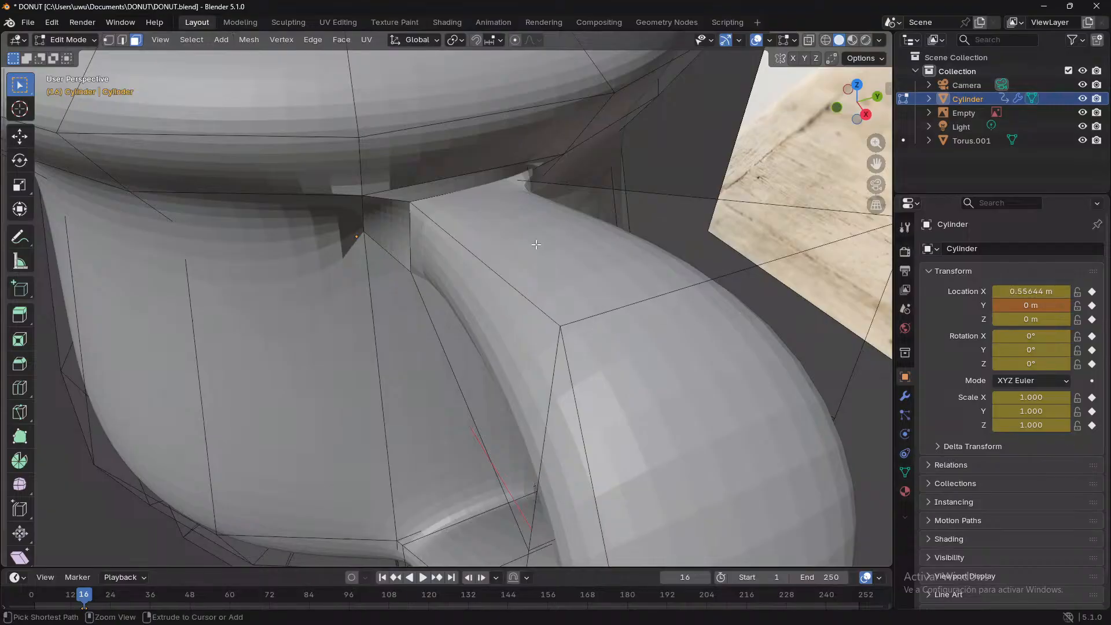
key("ctrl+z")
middle_click_drag(593, 264, 483, 348)
left_click(502, 289)
middle_click_drag(535, 294, 663, 268)
key("ctrl+z")
key("ctrl+z")
key("ctrl+z")
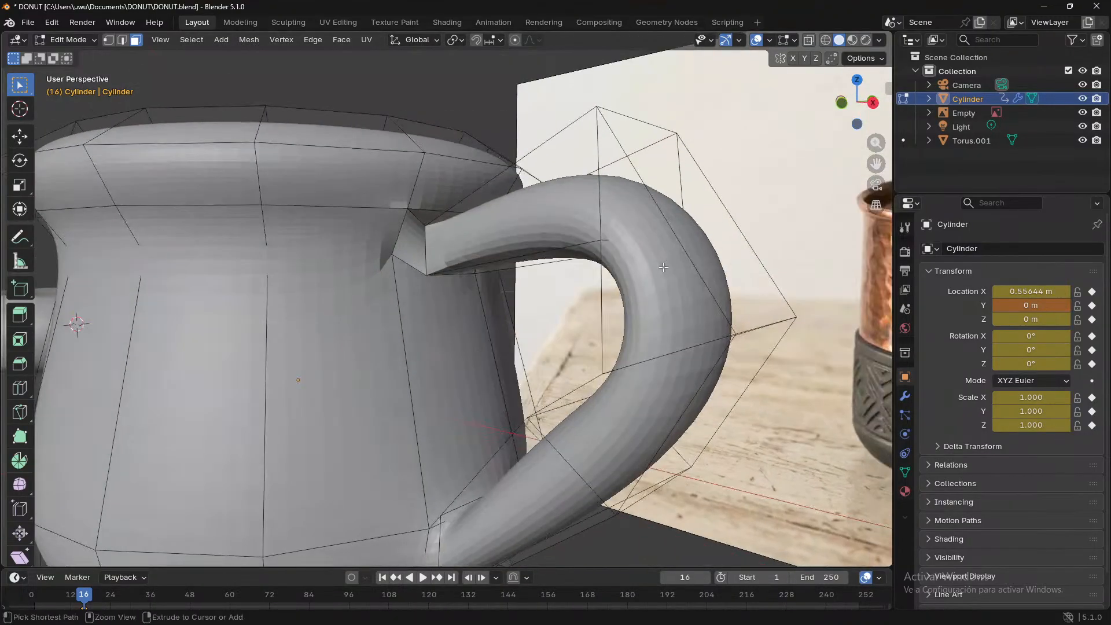
key("ctrl+z")
key("ctrl+z")
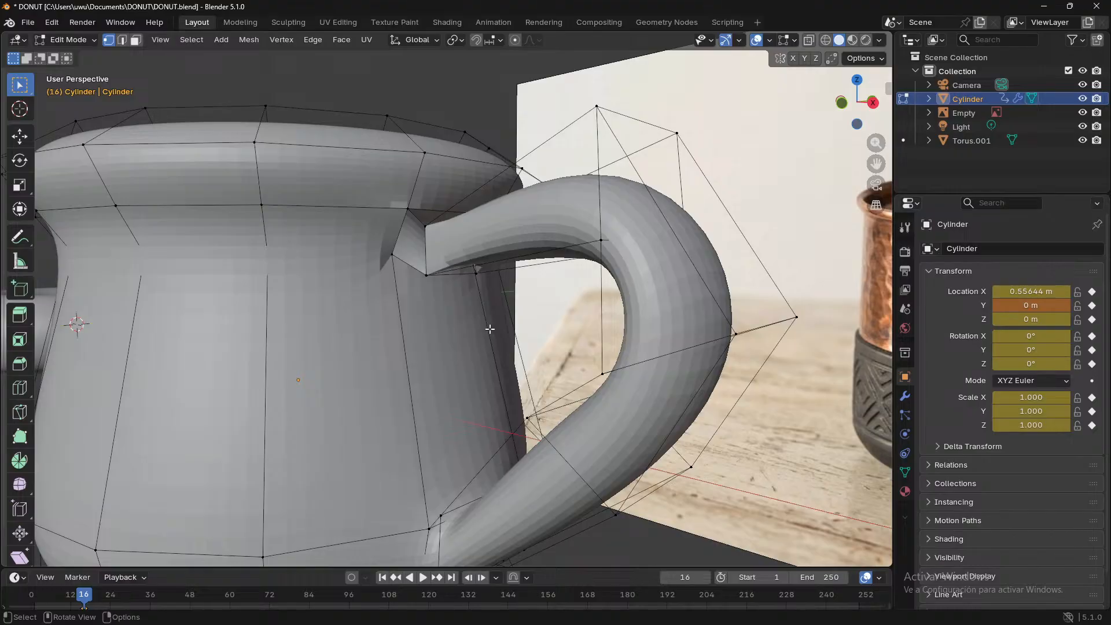
- Undo the face fills that connect the handle's upper end to the mug body
middle_click_drag(489, 328, 471, 266)
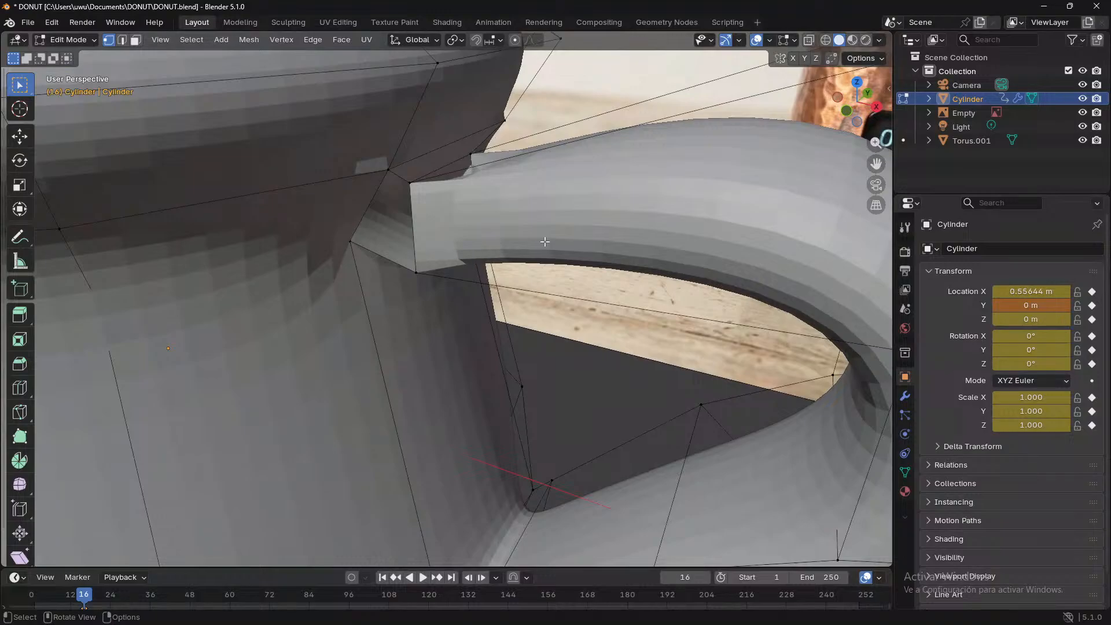
key("ctrl+z")
key("ctrl+z")
key("ctrl+z")
key("ctrl+z")
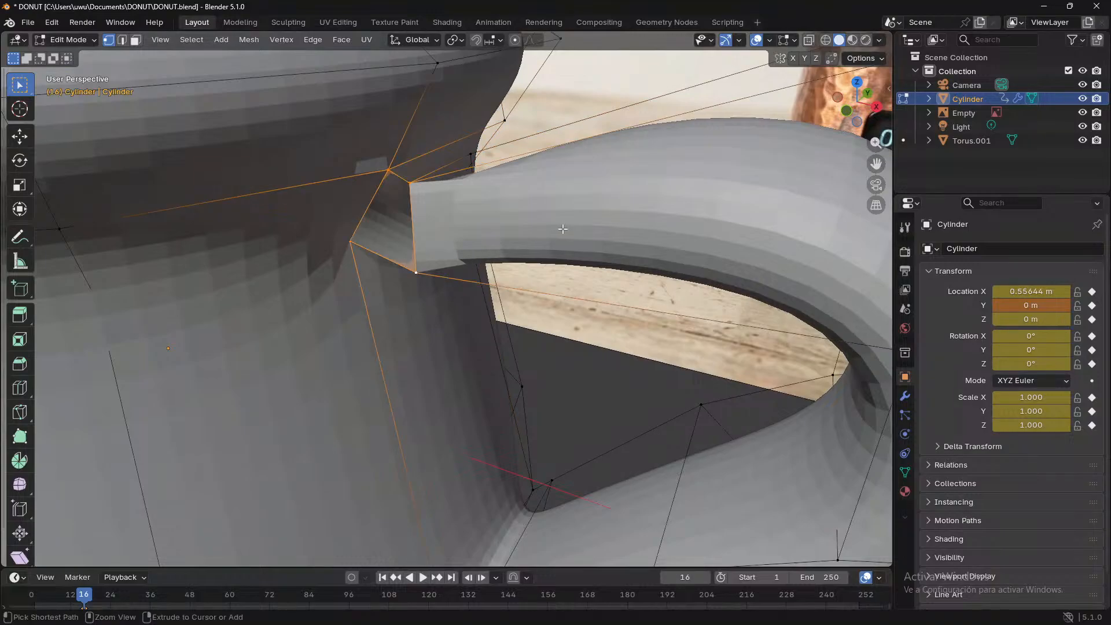
key("ctrl+z")
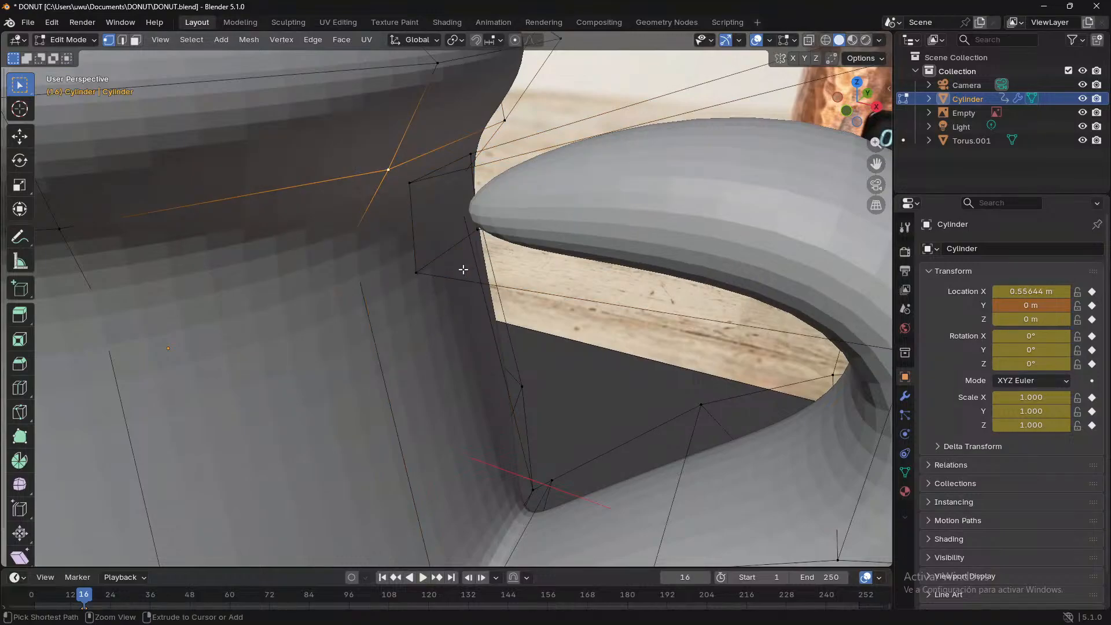
middle_click_drag(448, 279, 483, 236)
scroll(487, 236, "down", 2)
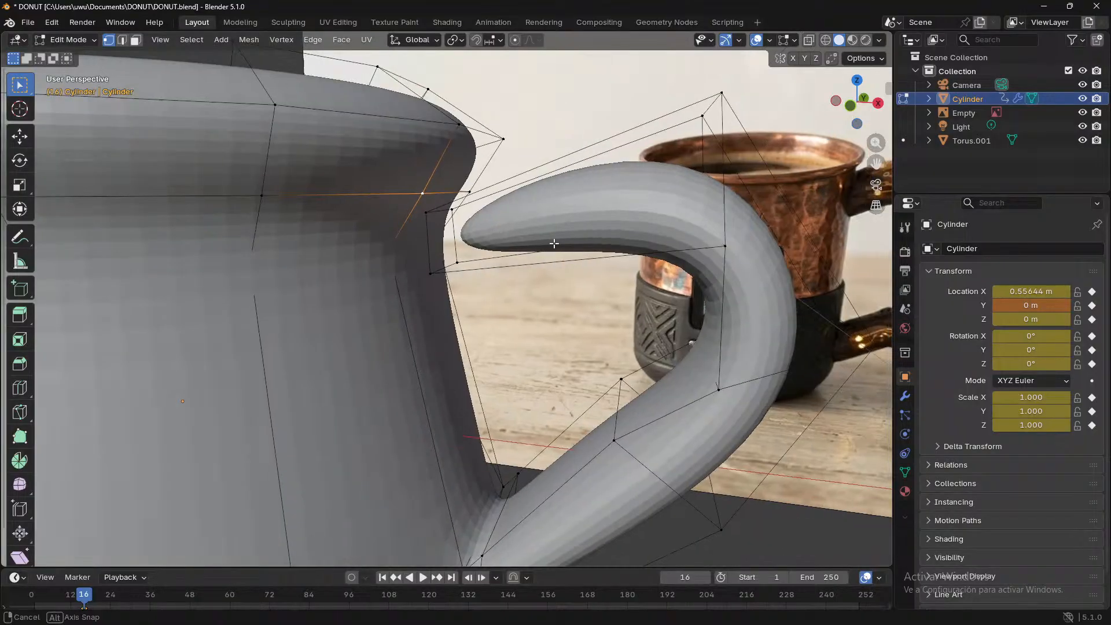
- Switch to the front view and undo the earlier reshaping of the handle's upper end, back to its selected end face
middle_click_drag(553, 243, 579, 251)
left_click(856, 111)
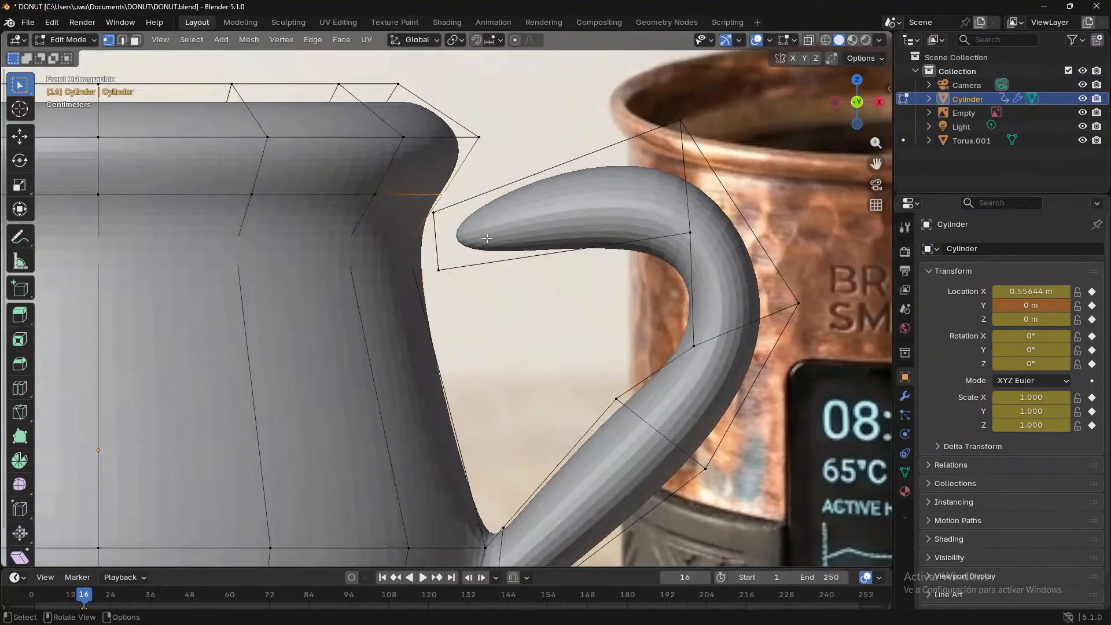
key("ctrl+z")
key("ctrl+z")
key("ctrl+z")
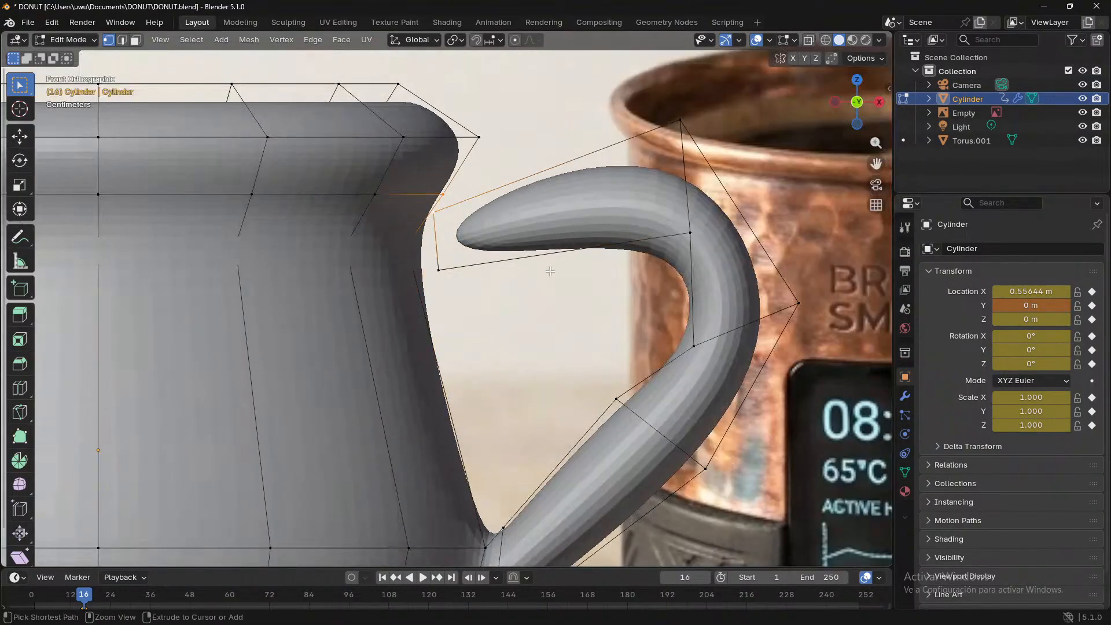
key("ctrl+z")
key("ctrl+z")
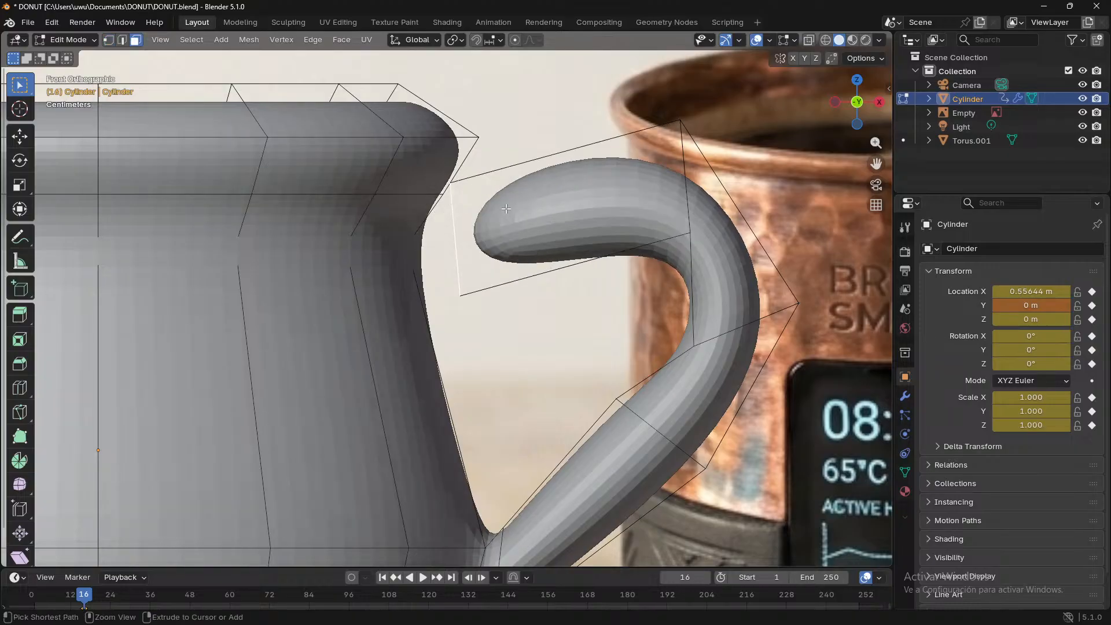
- Rotate the handle's upper end face 24.6° and move it 0.014376 m in X and 0.029615 m in Z
key("r")
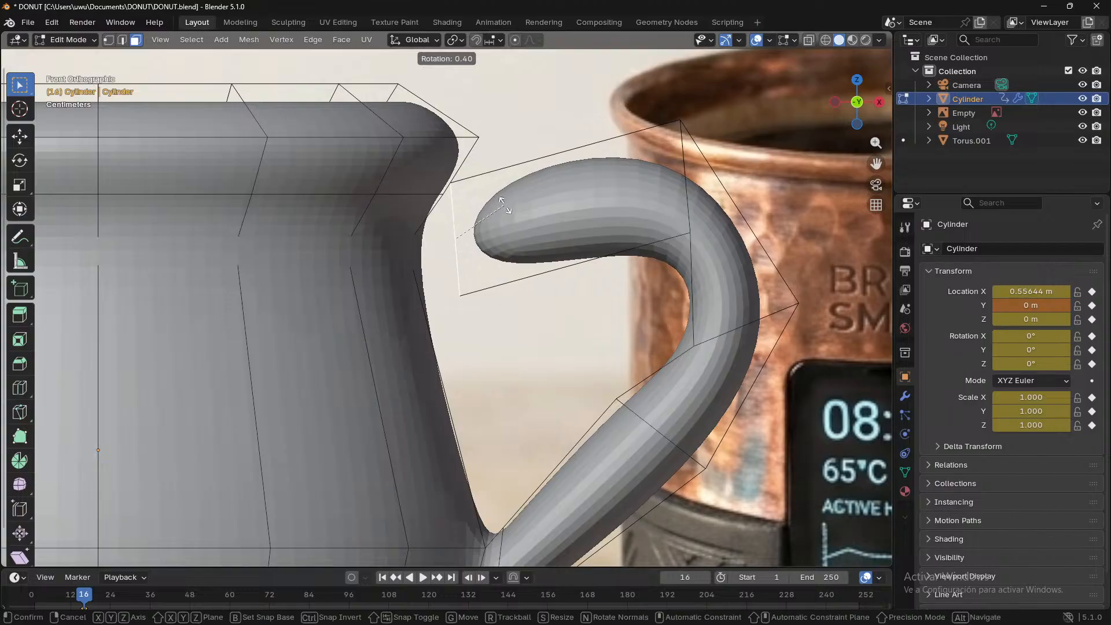
left_click(528, 226)
key("g")
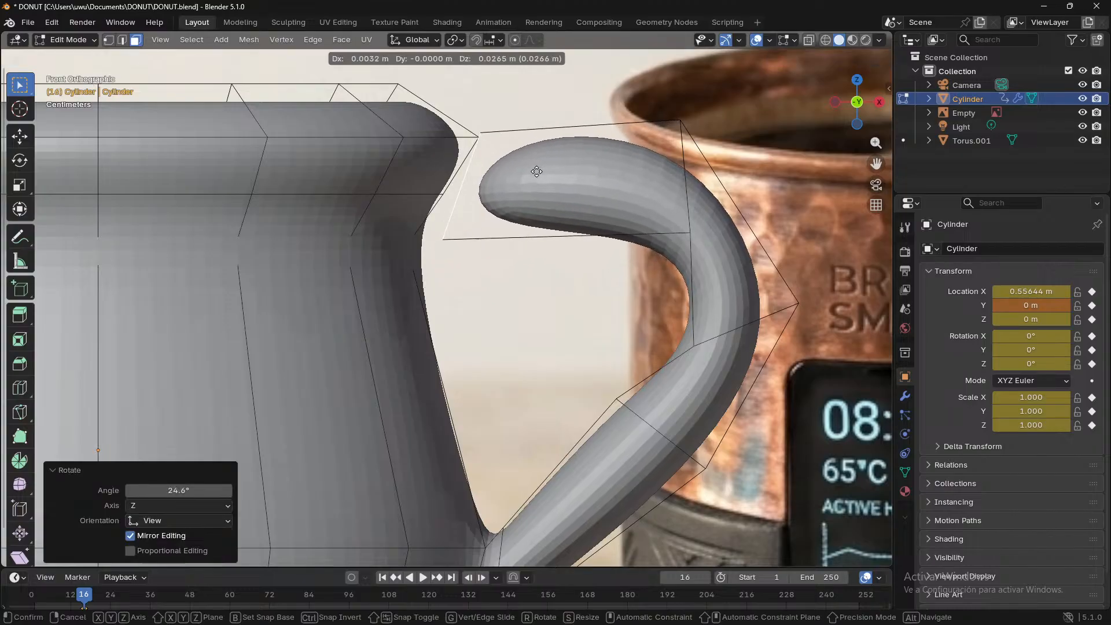
key("g")
key("g")
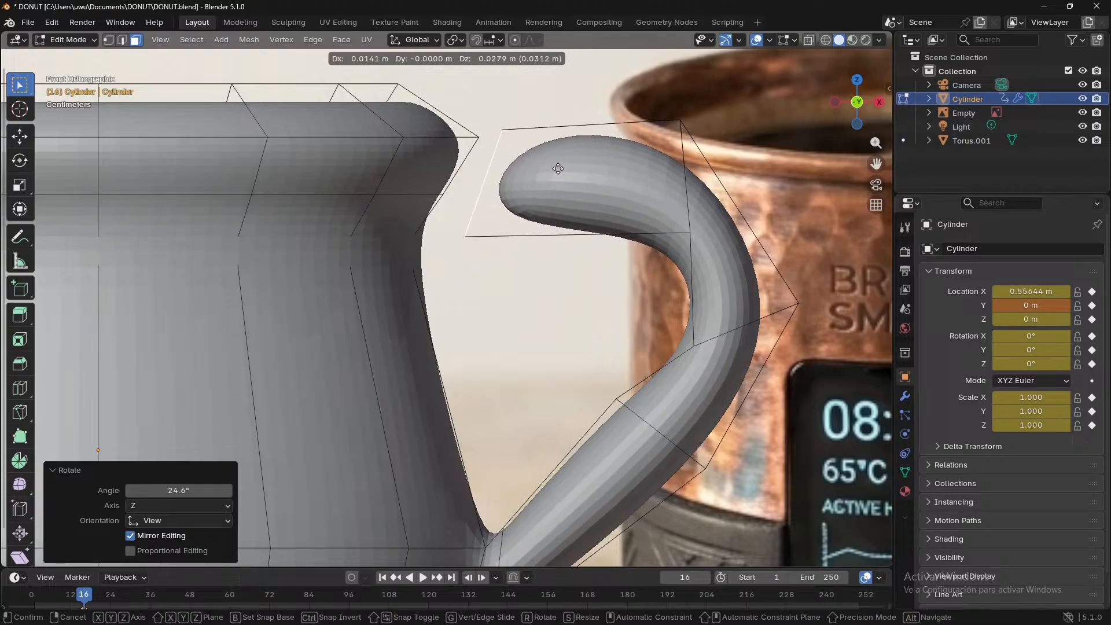
left_click(557, 166)
- Rotate the handle's upper end face by -30.3° and by 41.2° in the front view to slope it toward the rim
key("r")
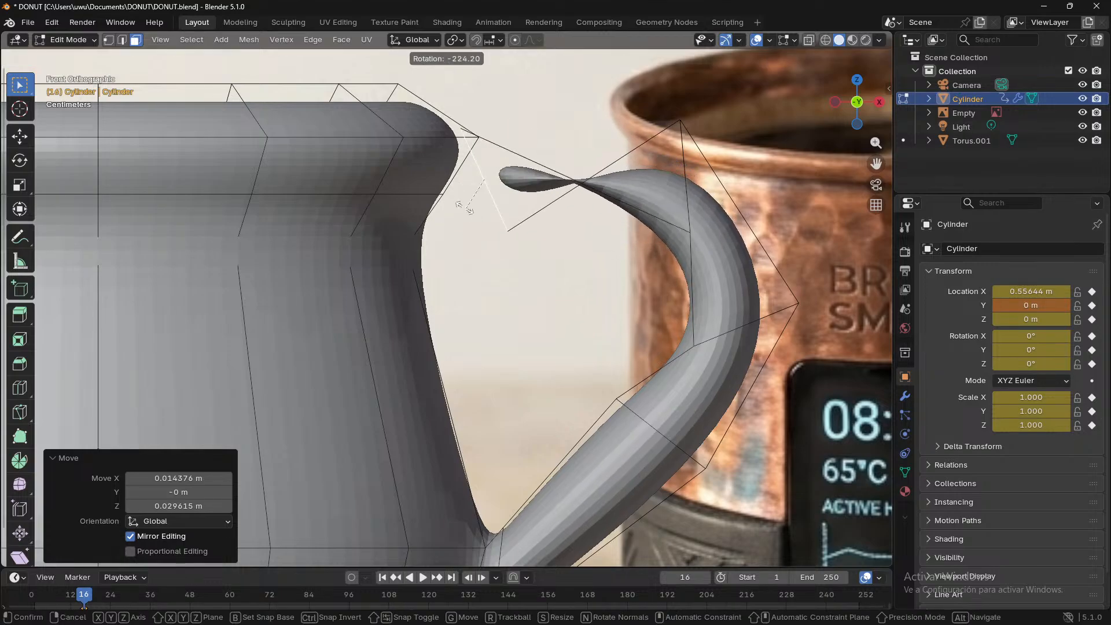
left_click(564, 98)
middle_click_drag(564, 99, 197, 297)
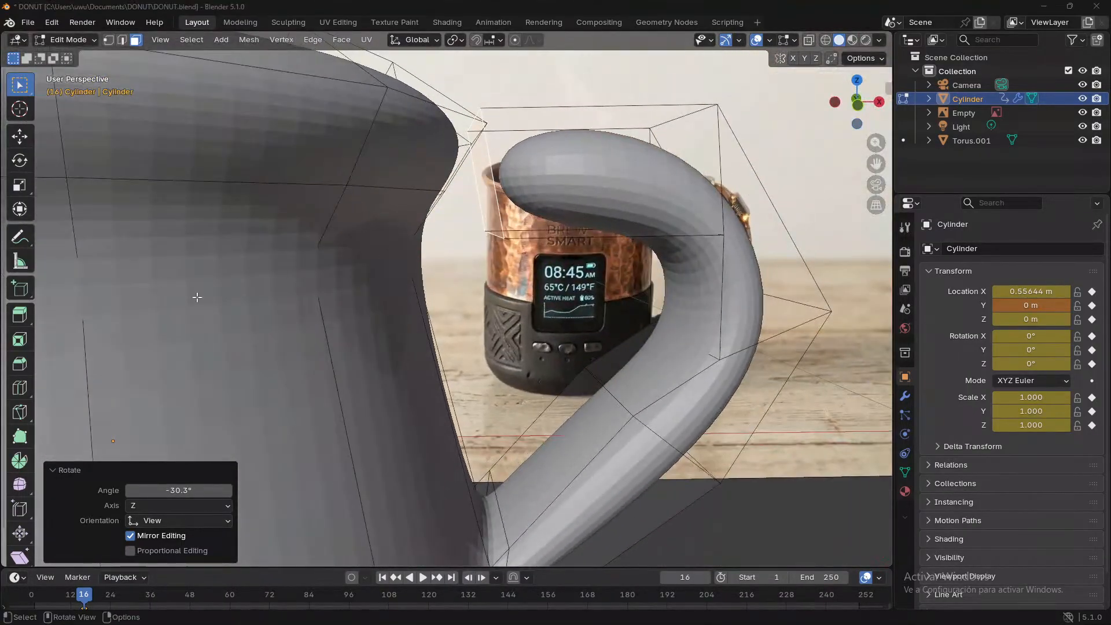
left_click(858, 106)
key("r")
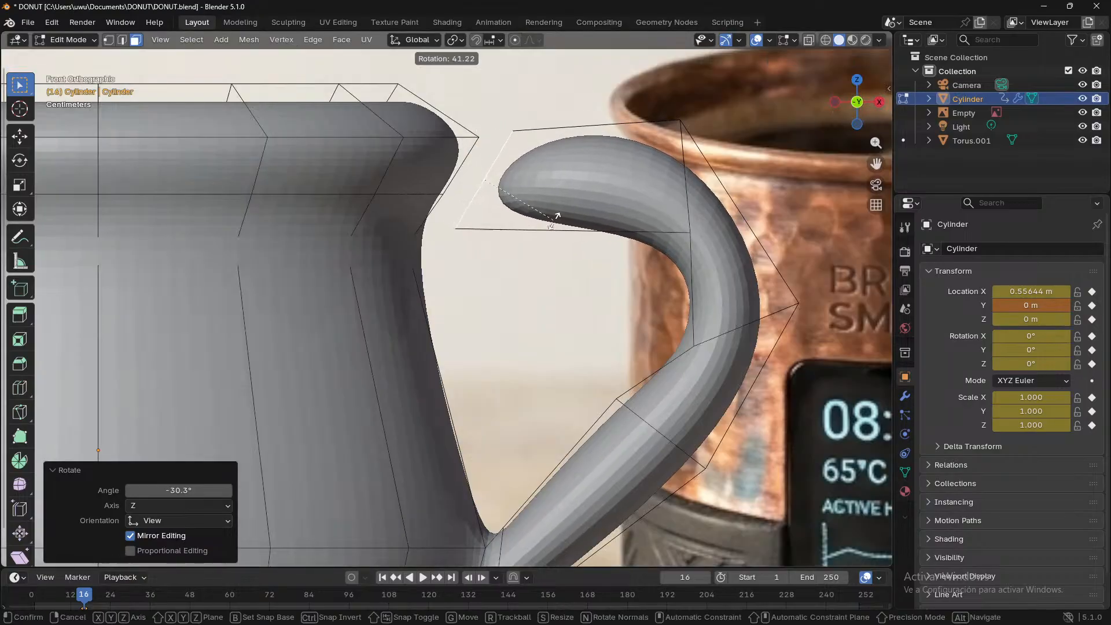
left_click(555, 217)
- Scale the handle's end face by 0.497 and move it -0.00345 m in X and 0.004025 m in Z
key("s")
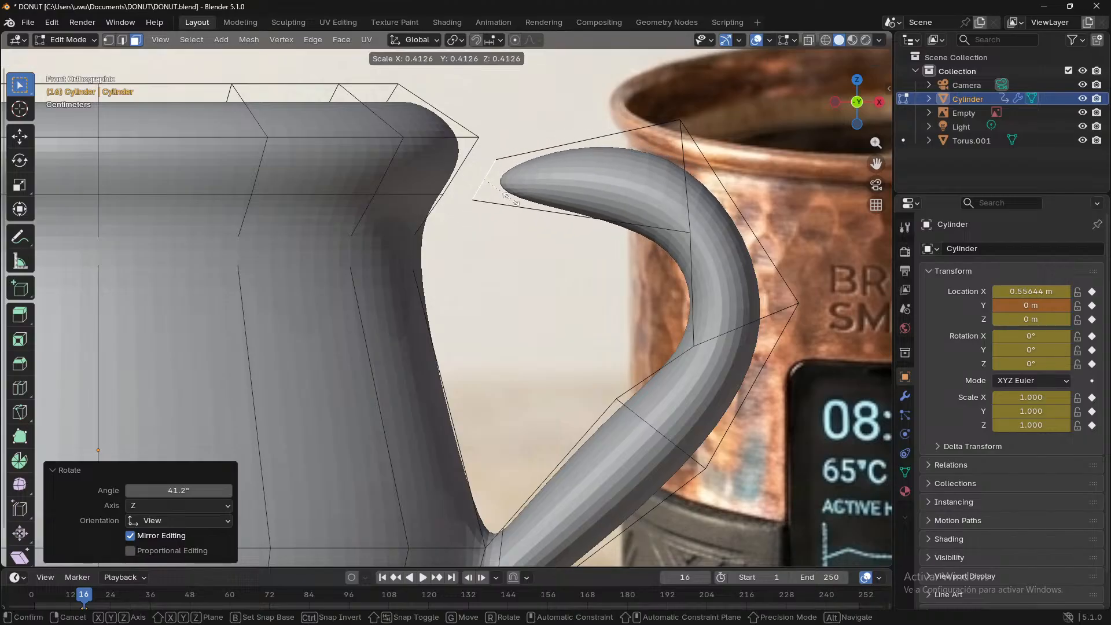
left_click(524, 199)
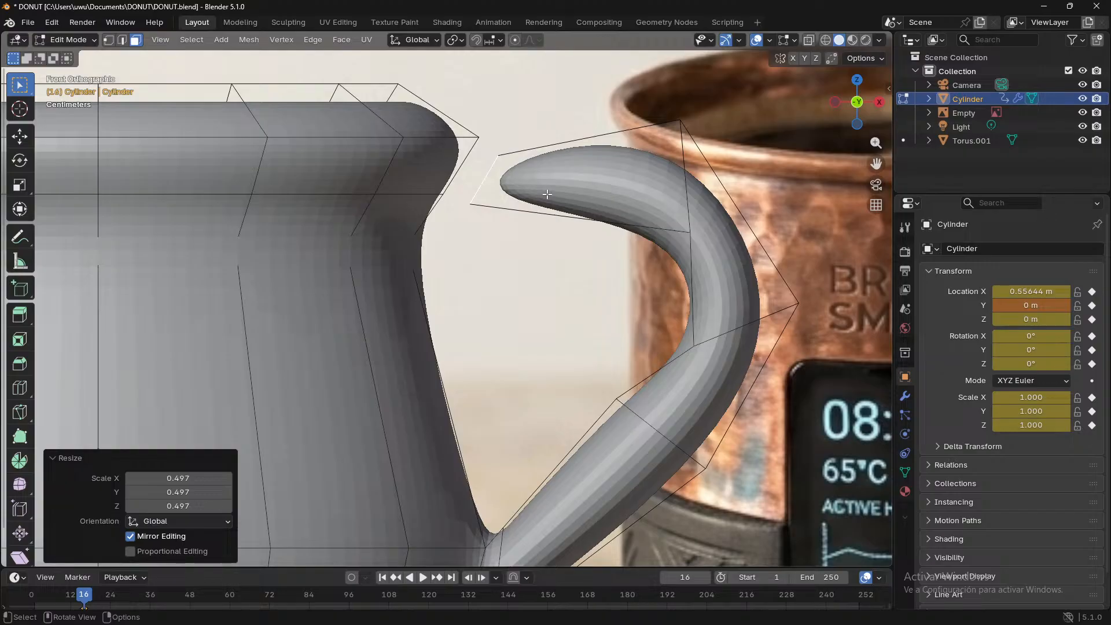
key("g")
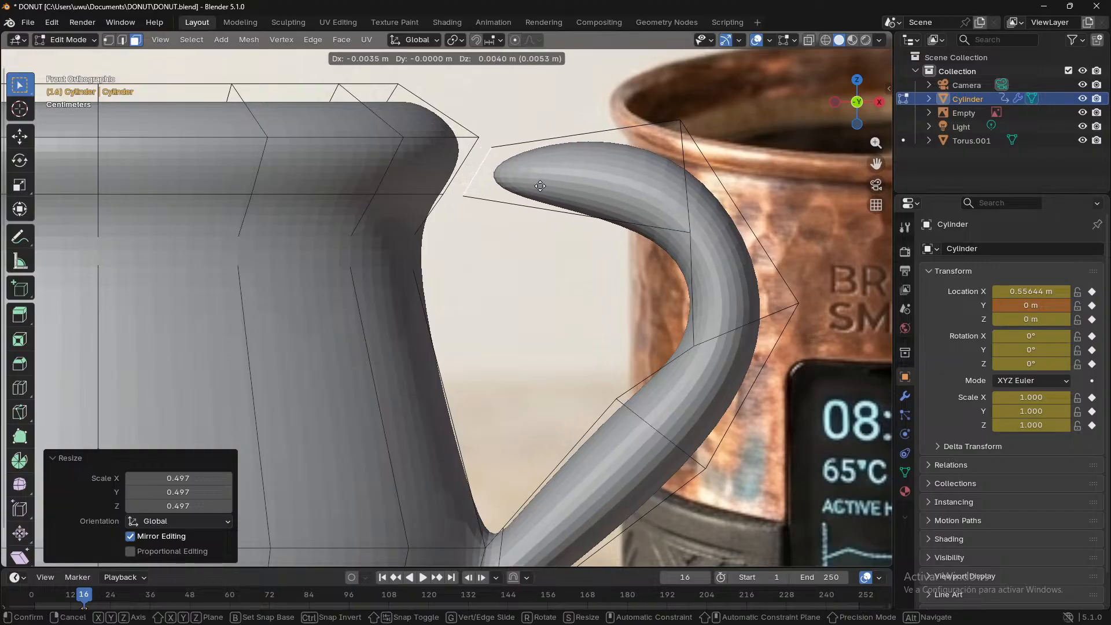
left_click(540, 185)
- Enlarge the handle's end face by 1.781, check it against the rim, and scale it by 0.719
middle_click_drag(552, 242, 403, 348)
key("s")
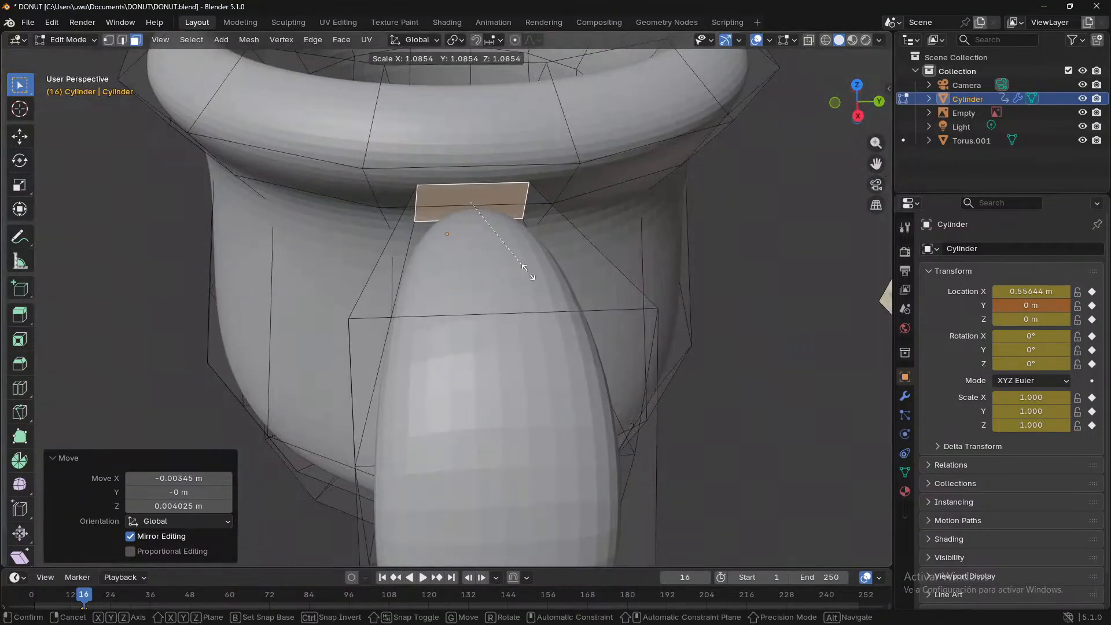
left_click(607, 267)
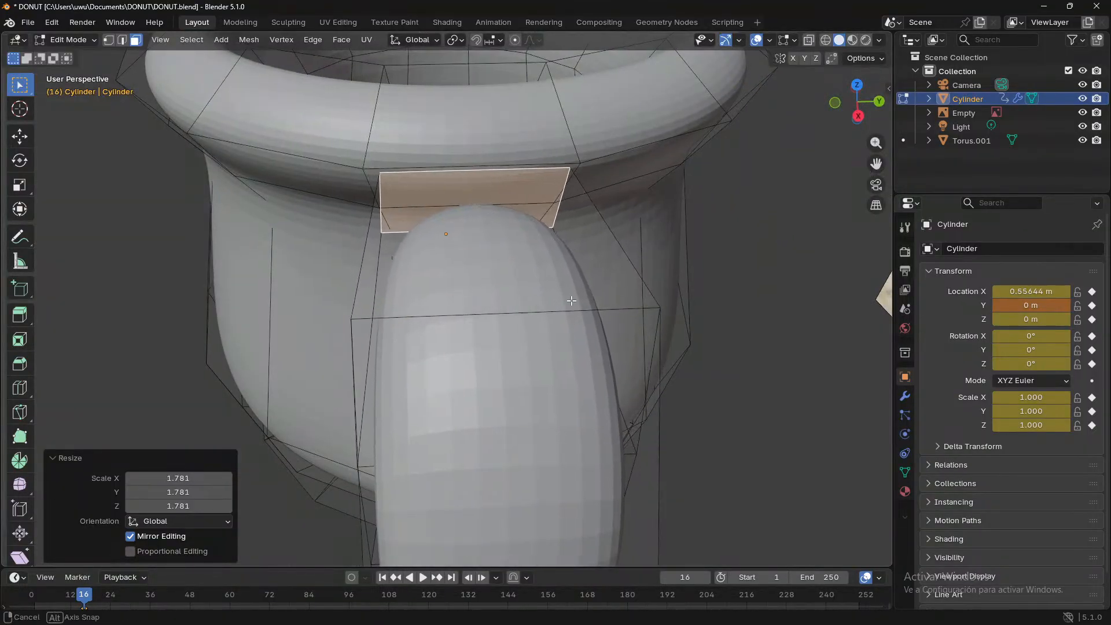
middle_click_drag(607, 268, 706, 181)
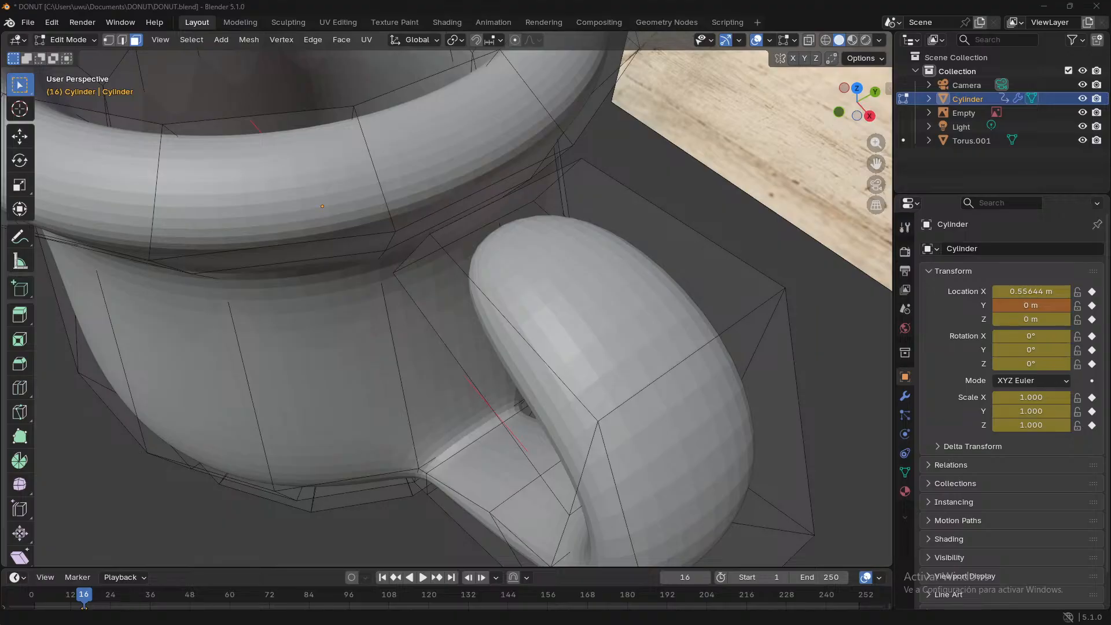
middle_click_drag(372, 342, 487, 262)
scroll(487, 258, "up", 2)
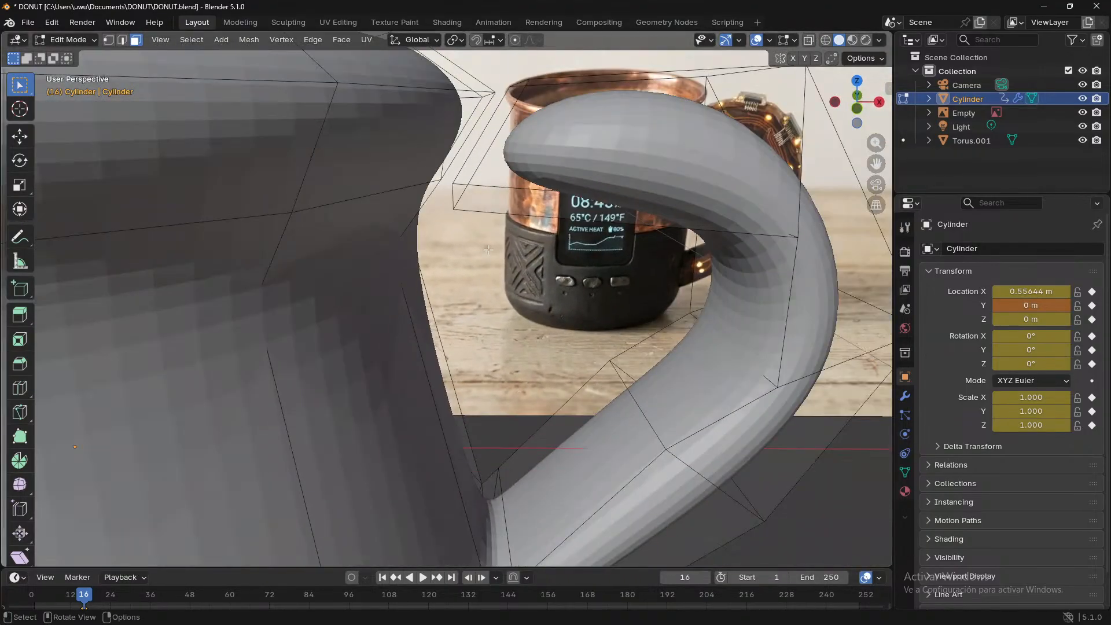
left_click(516, 125)
key("s")
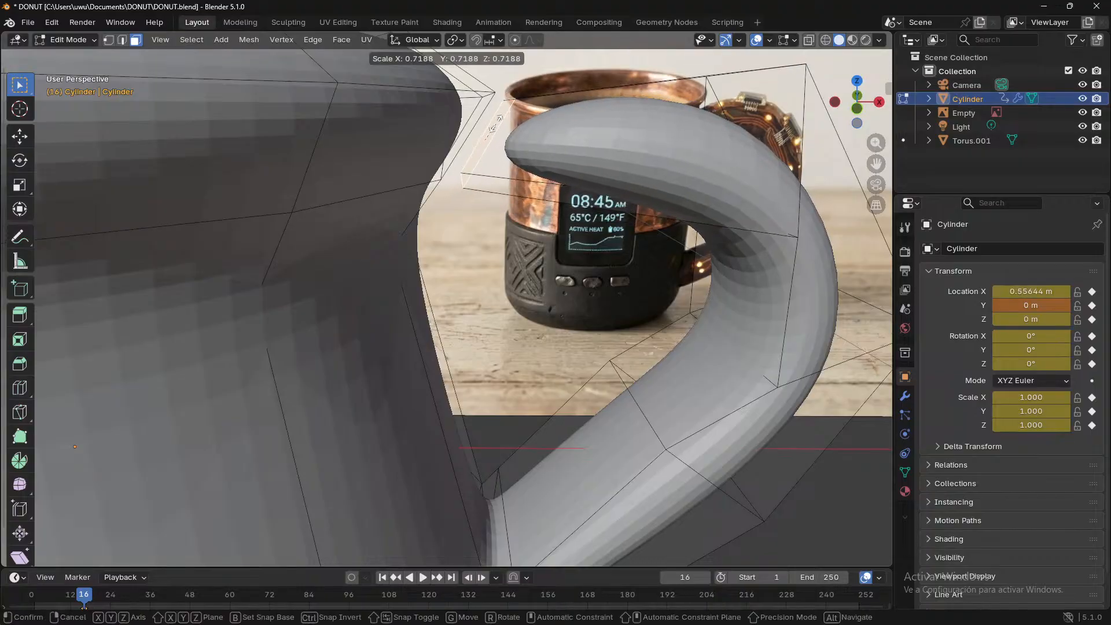
left_click(495, 122)
- Scale the handle's end face by 1.363, and fine-tune its size with factors of 0.973 and 0.995
middle_click_drag(495, 123, 468, 166)
key("s")
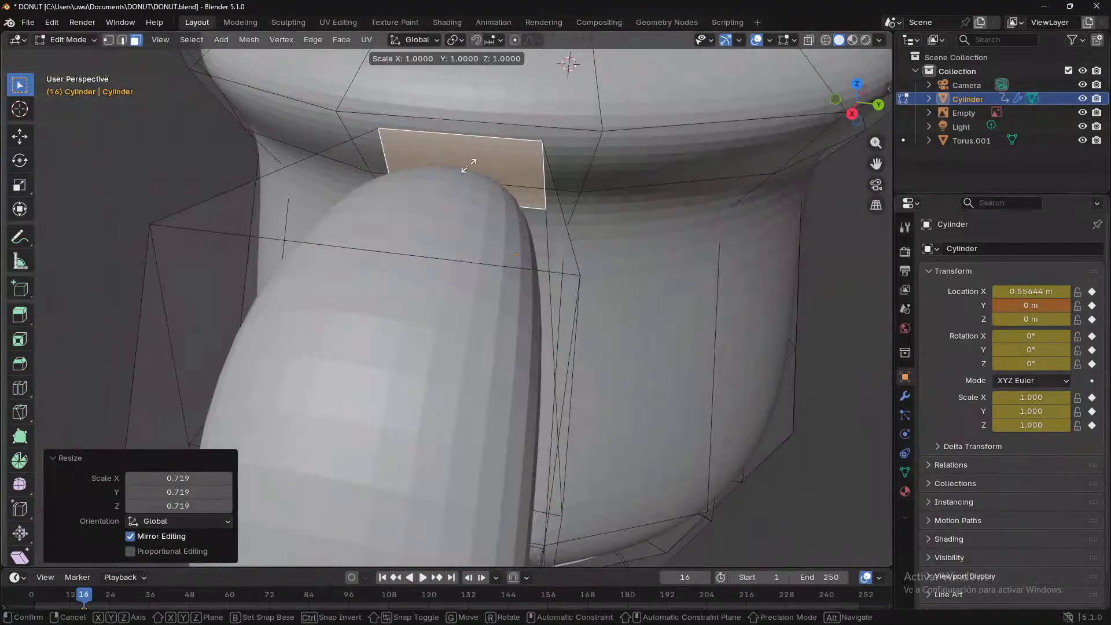
left_click(472, 165)
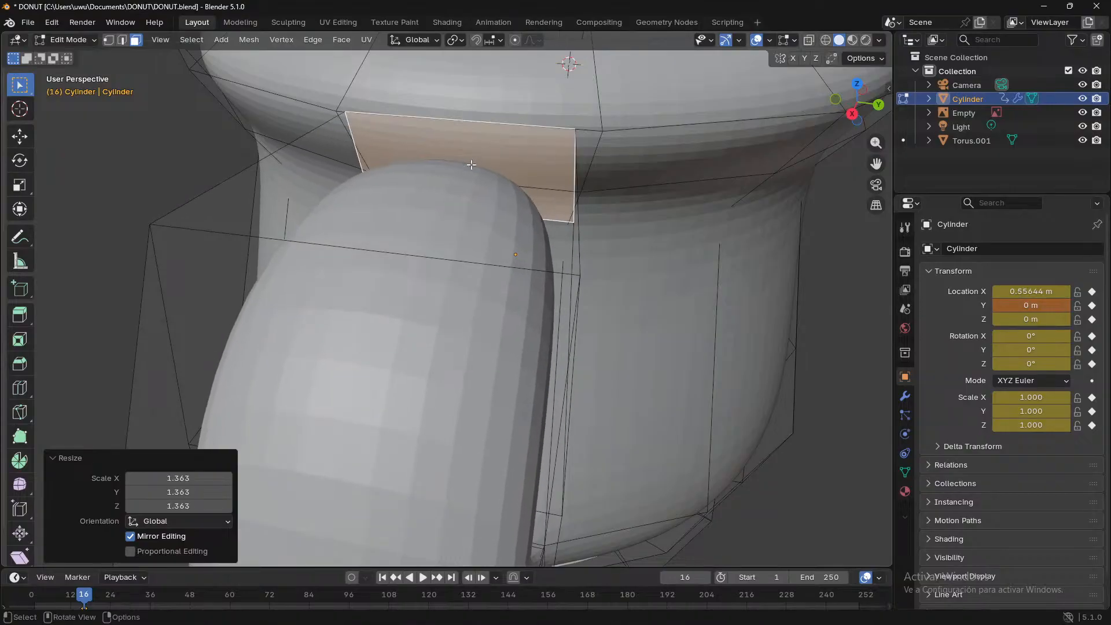
middle_click_drag(471, 164, 671, 208)
key("s")
left_click(570, 234)
key("s")
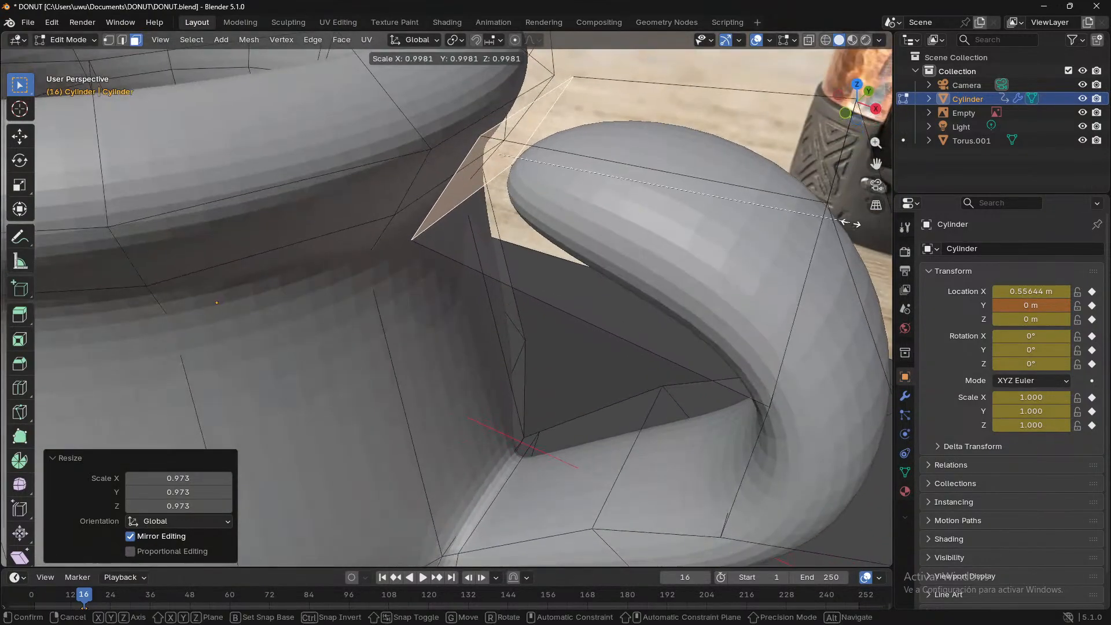
left_click(848, 224)
middle_click_drag(654, 283, 444, 281)
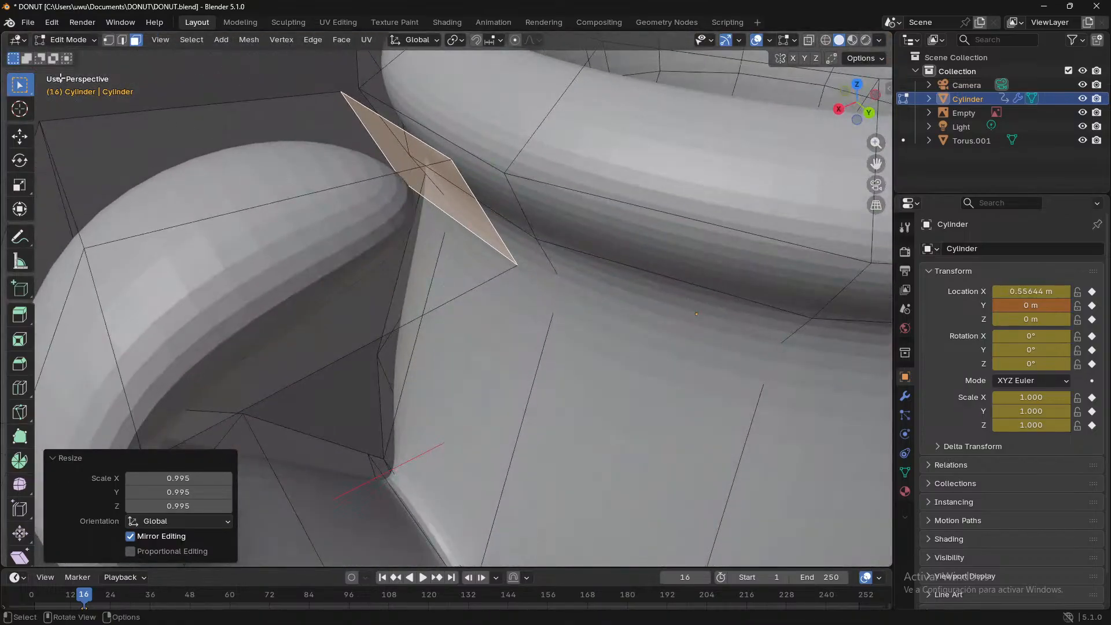
left_click(122, 40)
left_click(448, 212)
left_click(449, 215)
middle_click_drag(277, 262, 411, 249)
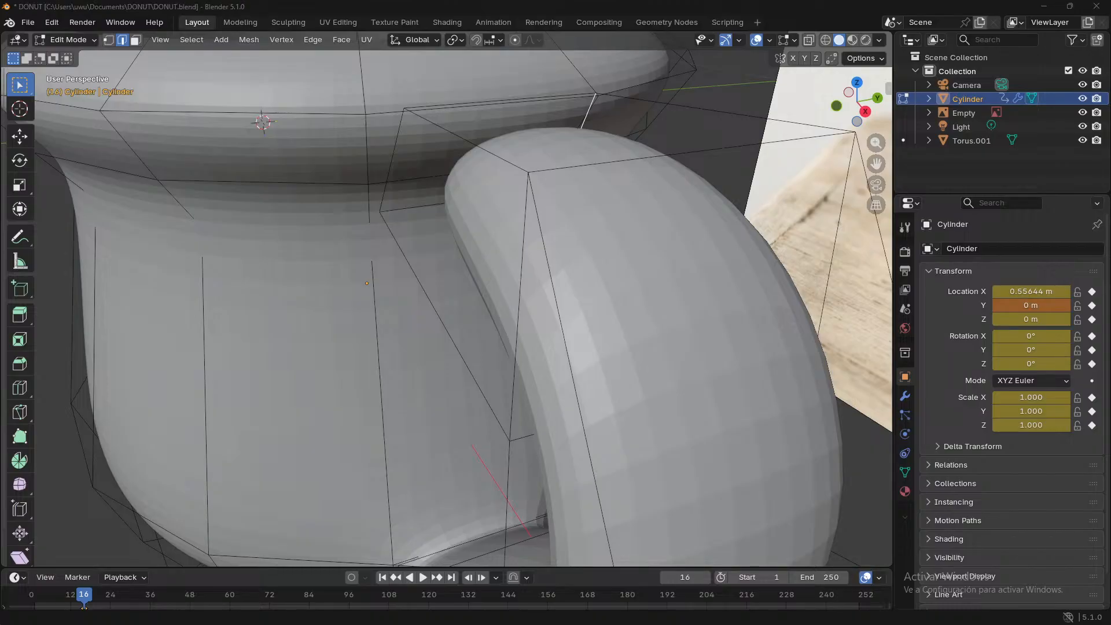
middle_click_drag(331, 276, 417, 188)
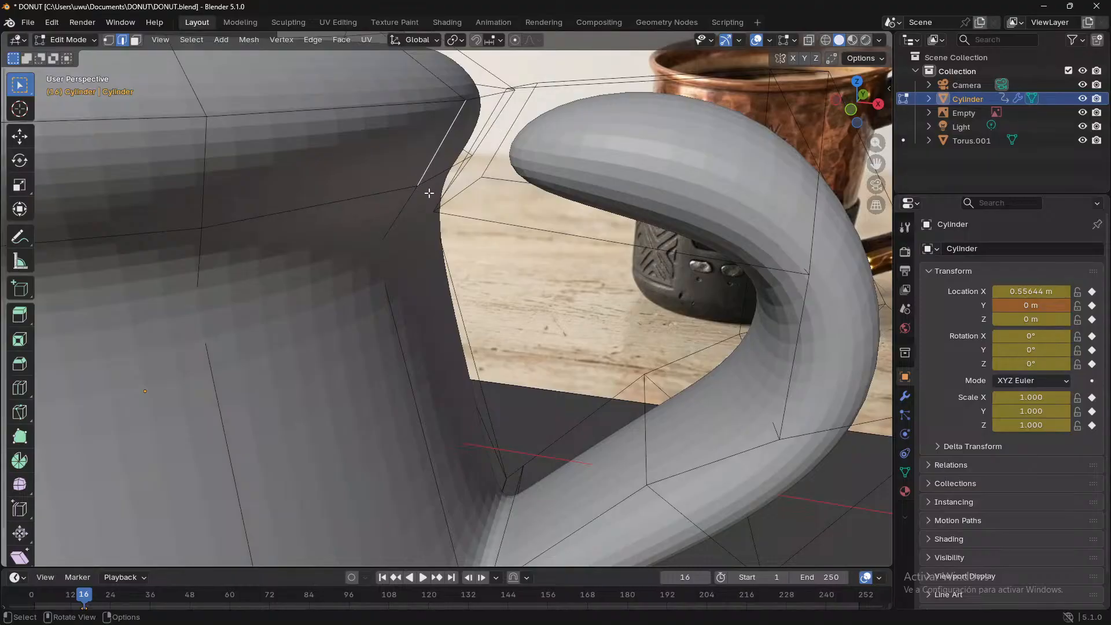
- In vertex selection, fill the side gap between the handle's upper end and the mug rim on the reference-photo view's near side
left_click(109, 39)
left_click(466, 101)
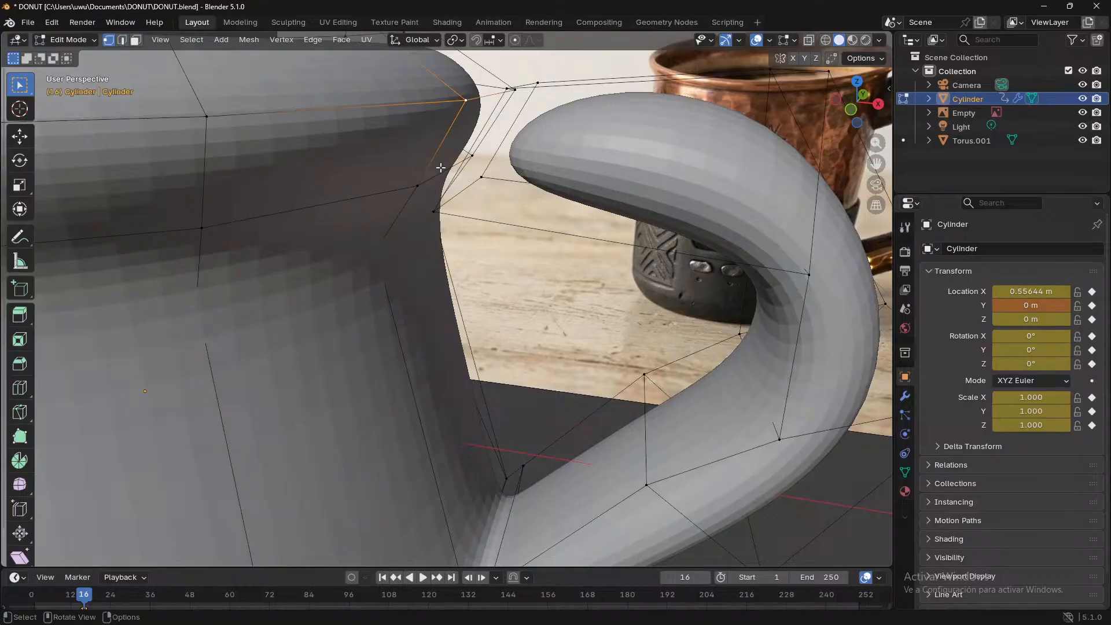
left_click(417, 184, "shift")
left_click(434, 211, "shift")
middle_click_drag(435, 211, 322, 199)
- Select the matching handle and rim vertices on the opposite side of the upper joint and fill that gap
left_click(395, 99)
left_click(442, 114, "shift")
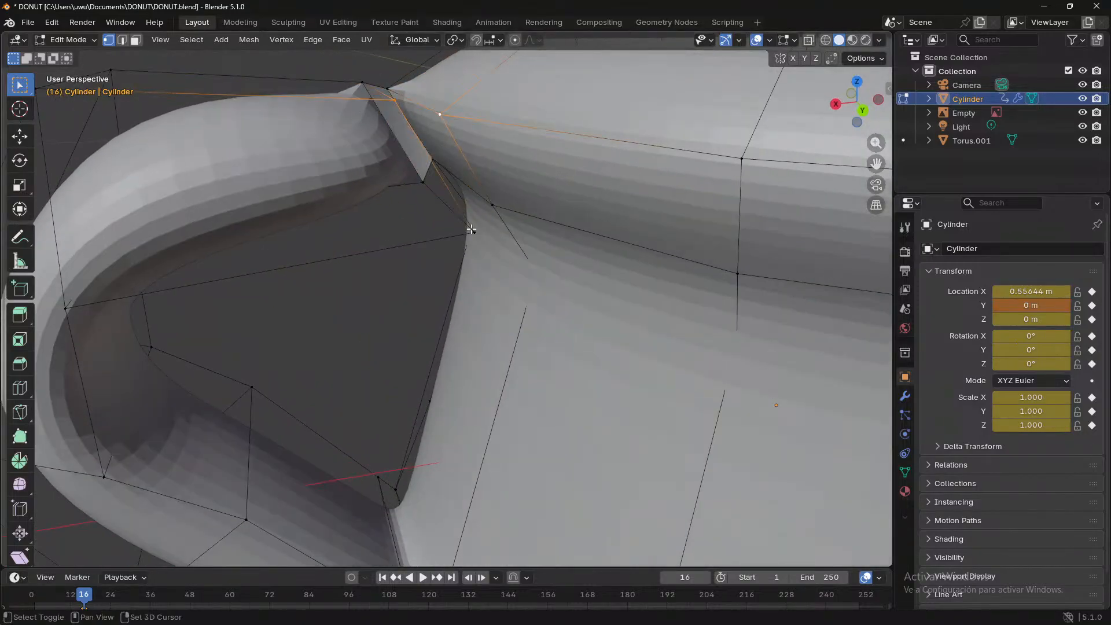
left_click(473, 231, "shift")
left_click(494, 202, "shift")
middle_click_drag(493, 202, 752, 312)
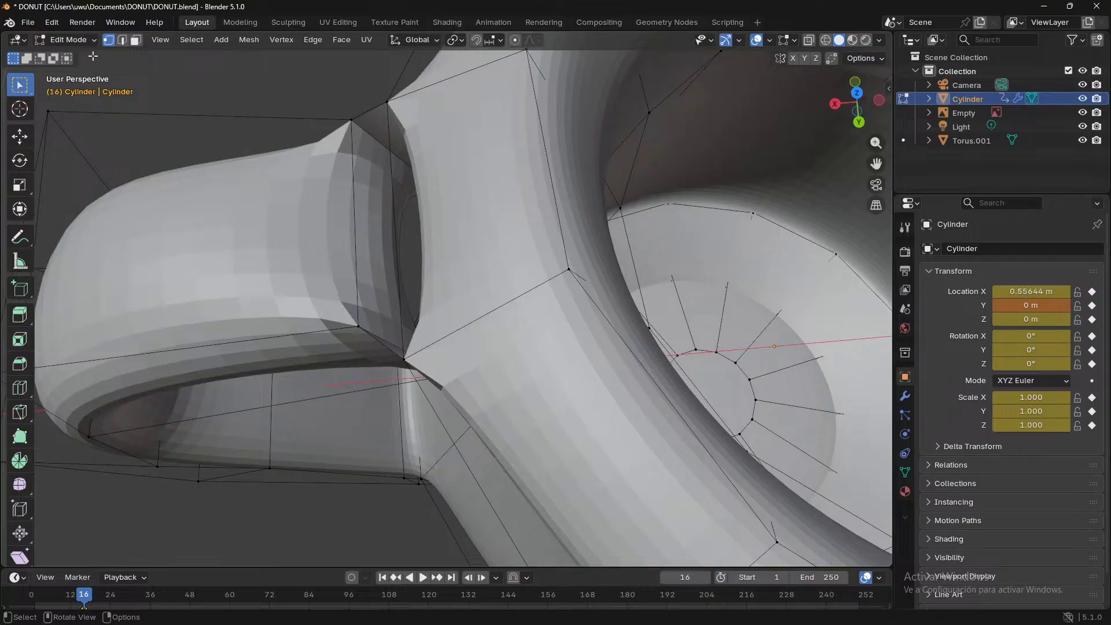
- Delete the inner faces enclosed in the gap between the handle's upper end and the mug rim
left_click(136, 39)
left_click(381, 232)
middle_click_drag(405, 271, 462, 203)
key("x")
left_click(446, 262)
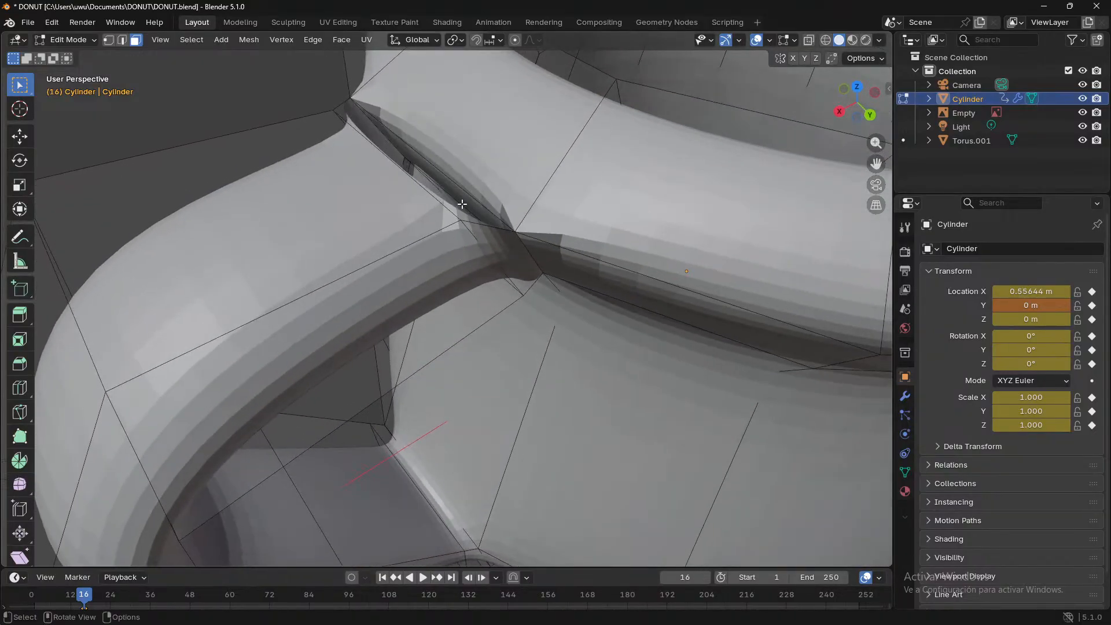
left_click(463, 203)
key("x")
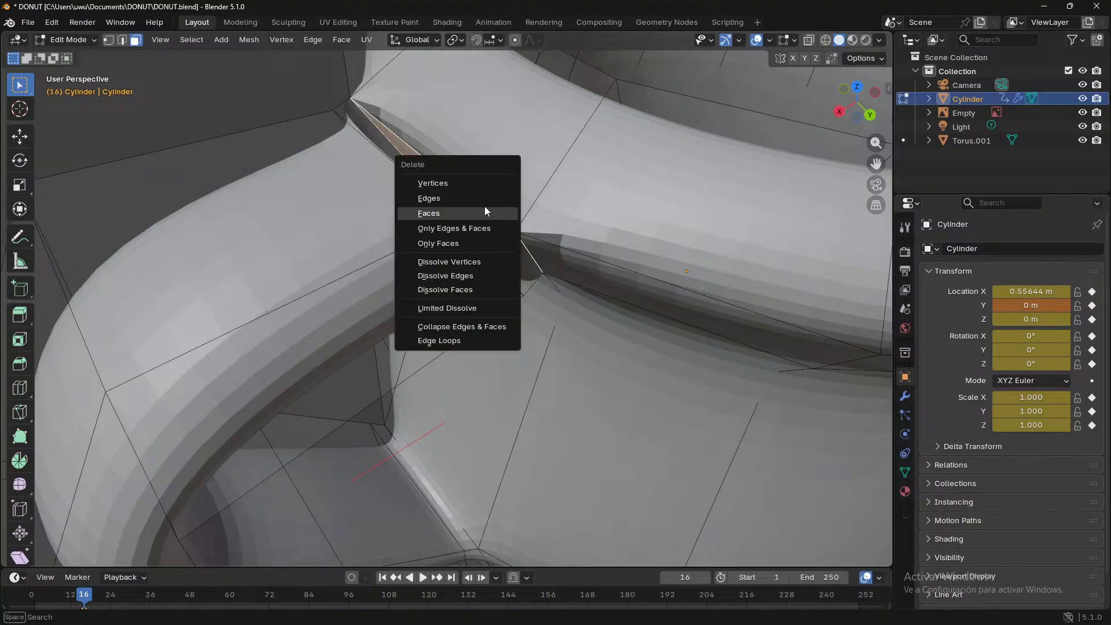
left_click(485, 209)
- Examine the handle's upper joint from several angles, toggling X-ray on and off
middle_click_drag(484, 209, 634, 308)
left_click(663, 351)
scroll(664, 352, "down", 3)
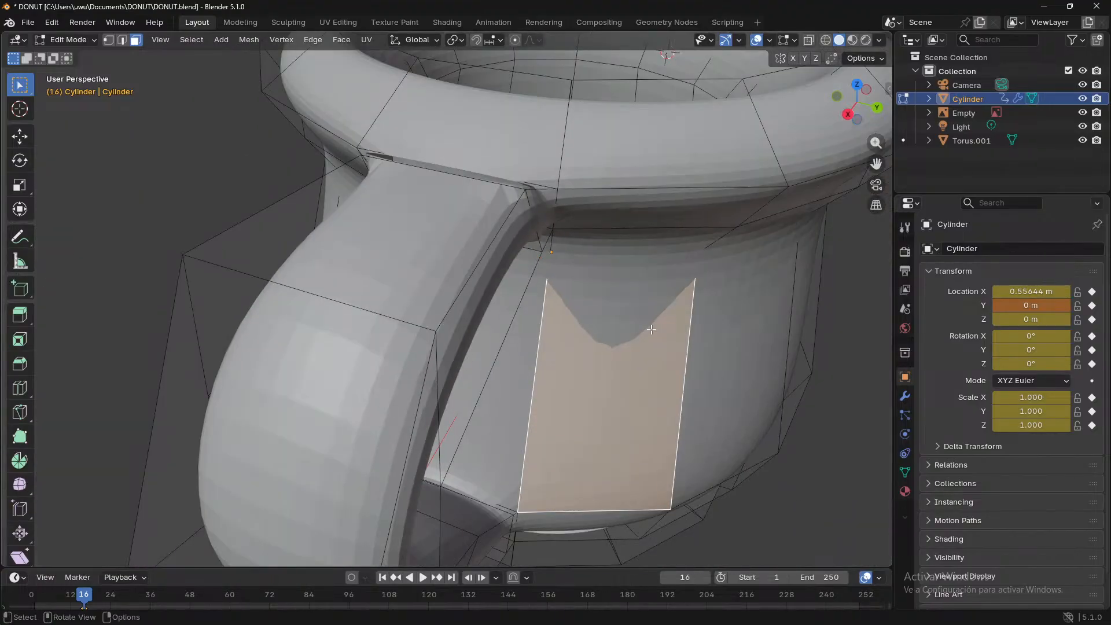
left_click(738, 418)
middle_click_drag(739, 419, 870, 397)
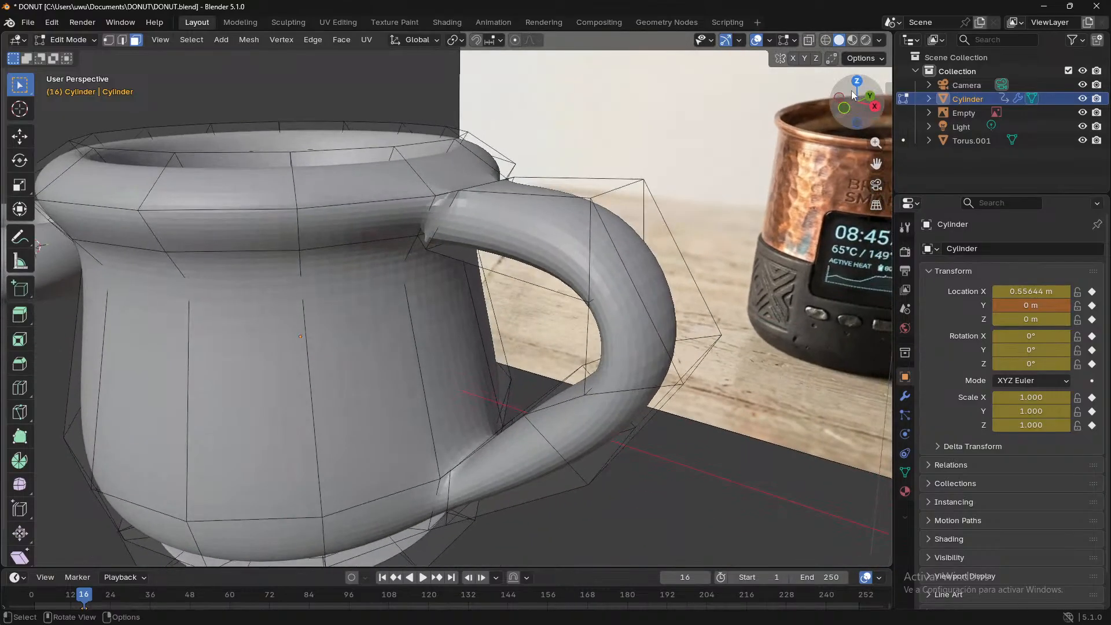
left_click(808, 40)
left_click(808, 40)
middle_click_drag(578, 260, 512, 281)
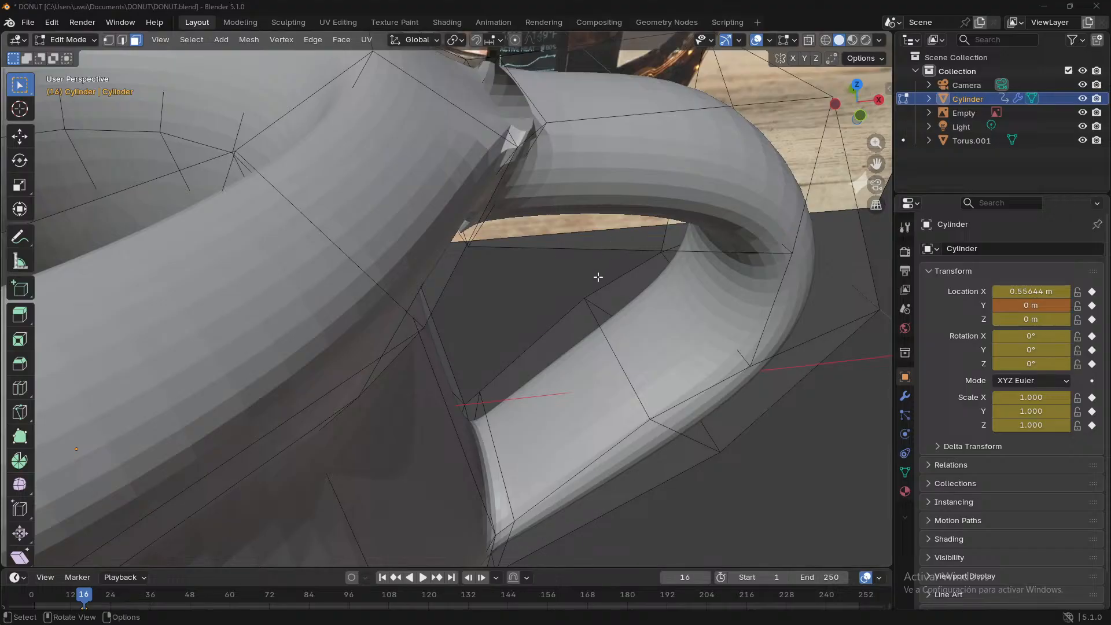
middle_click_drag(595, 278, 223, 193)
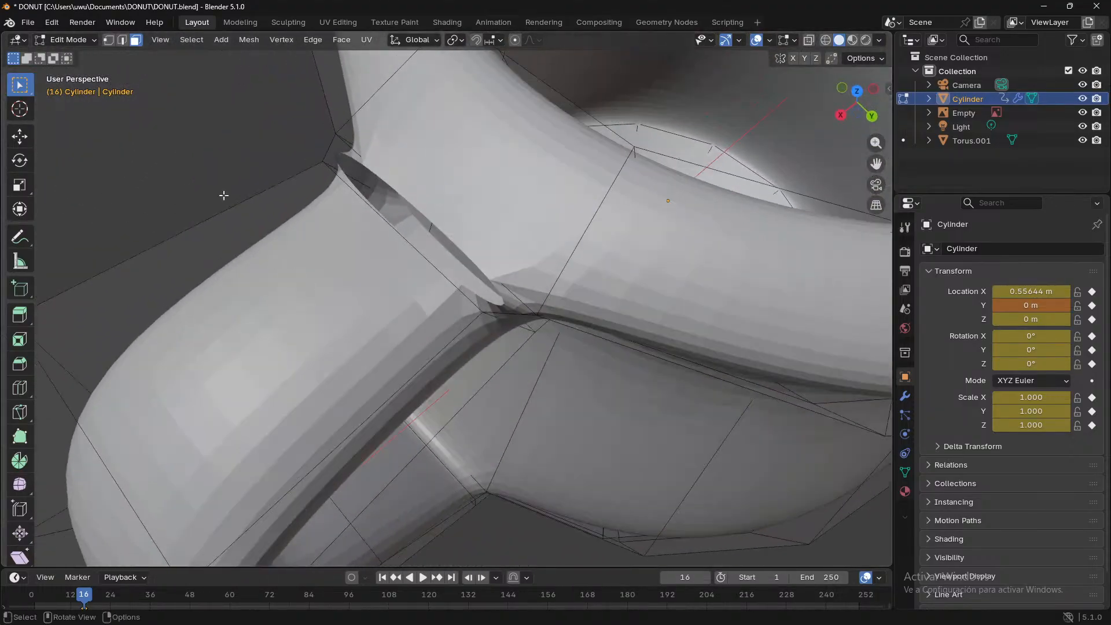
- Select the corner vertices of the open gaps around the handle's upper joint and fill them with faces, joining handle and rim
key("1")
left_click(324, 161)
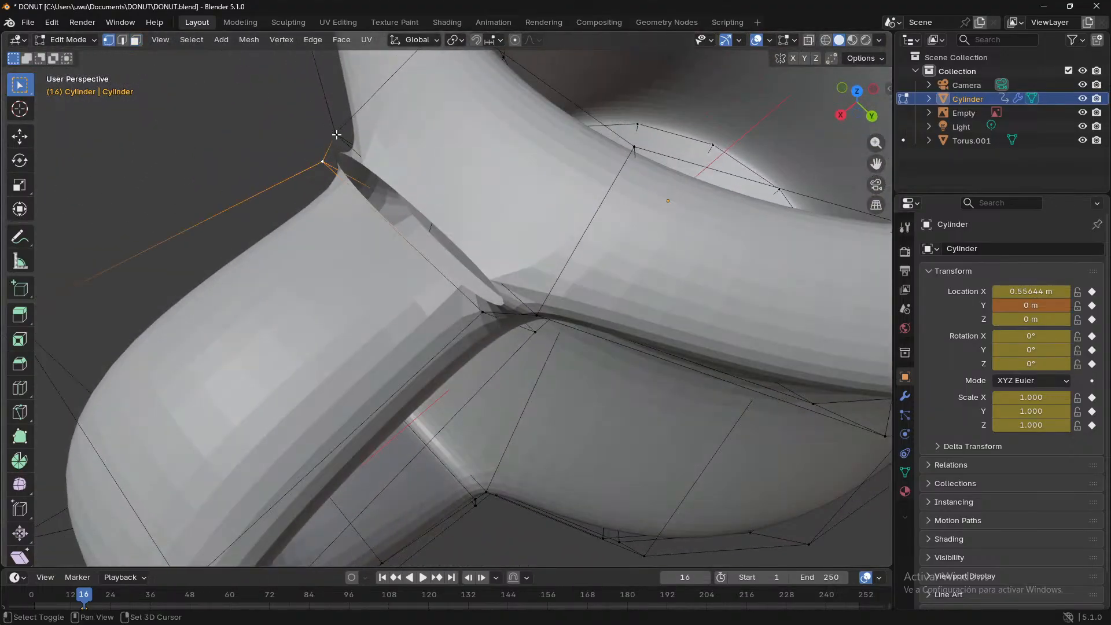
middle_click_drag(486, 310, 439, 259)
left_click(474, 215, "shift")
left_click(404, 197)
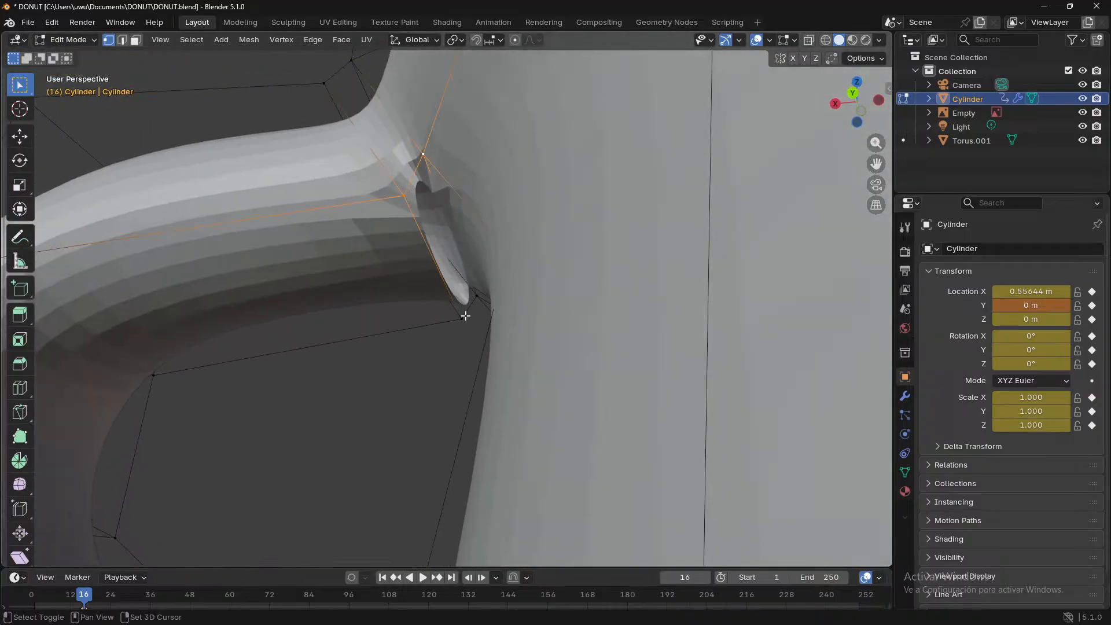
middle_click_drag(476, 293, 479, 418)
scroll(822, 480, "down", 5)
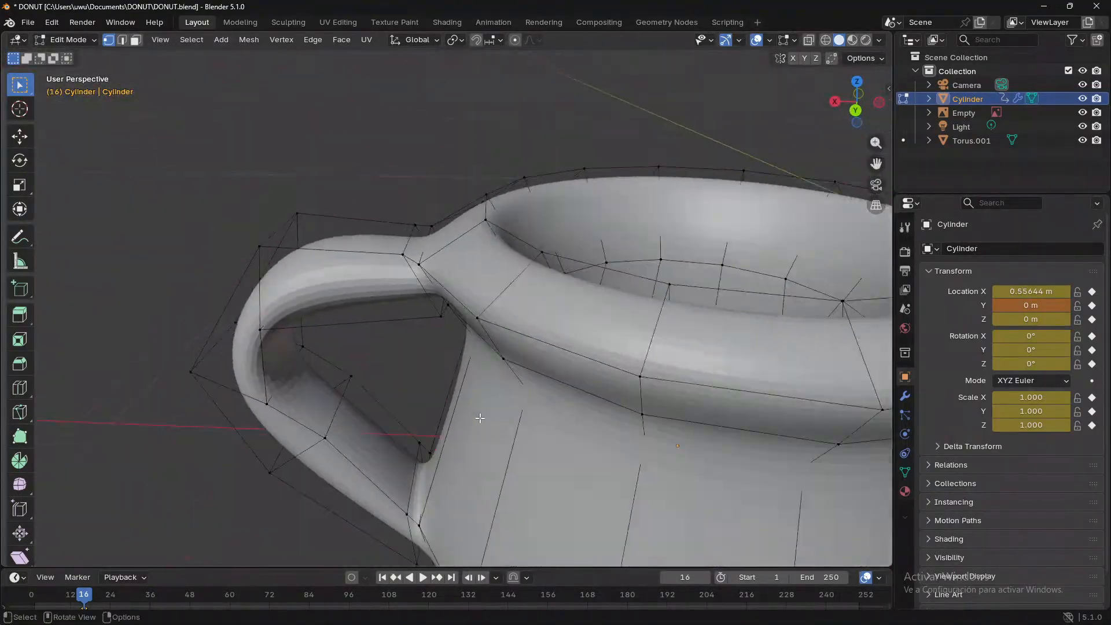
scroll(480, 417, "down", 3)
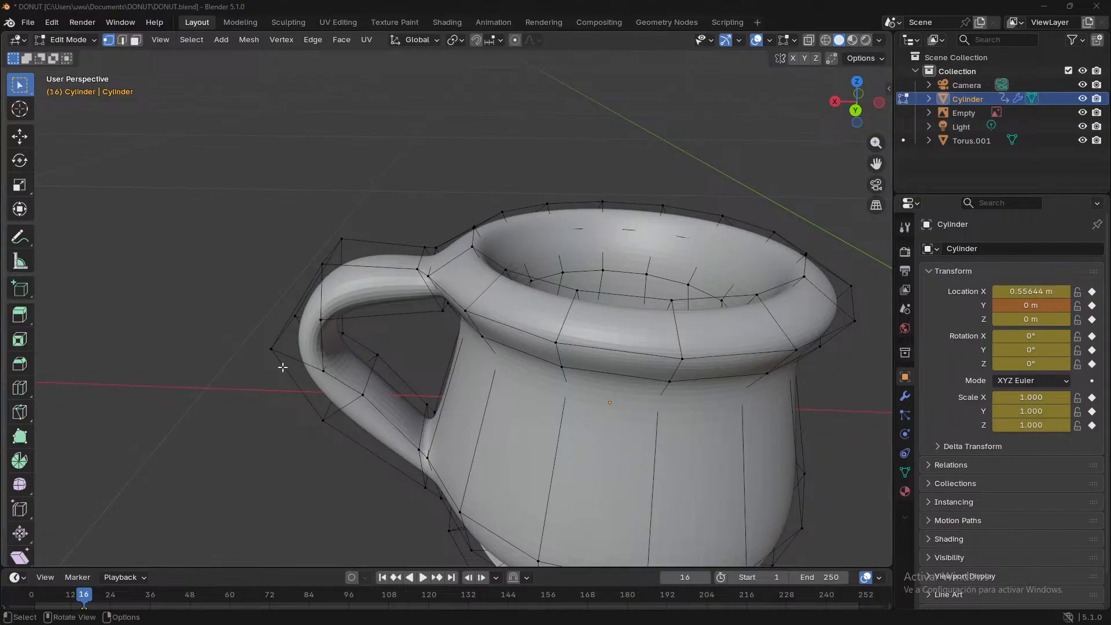
middle_click_drag(283, 367, 616, 305)
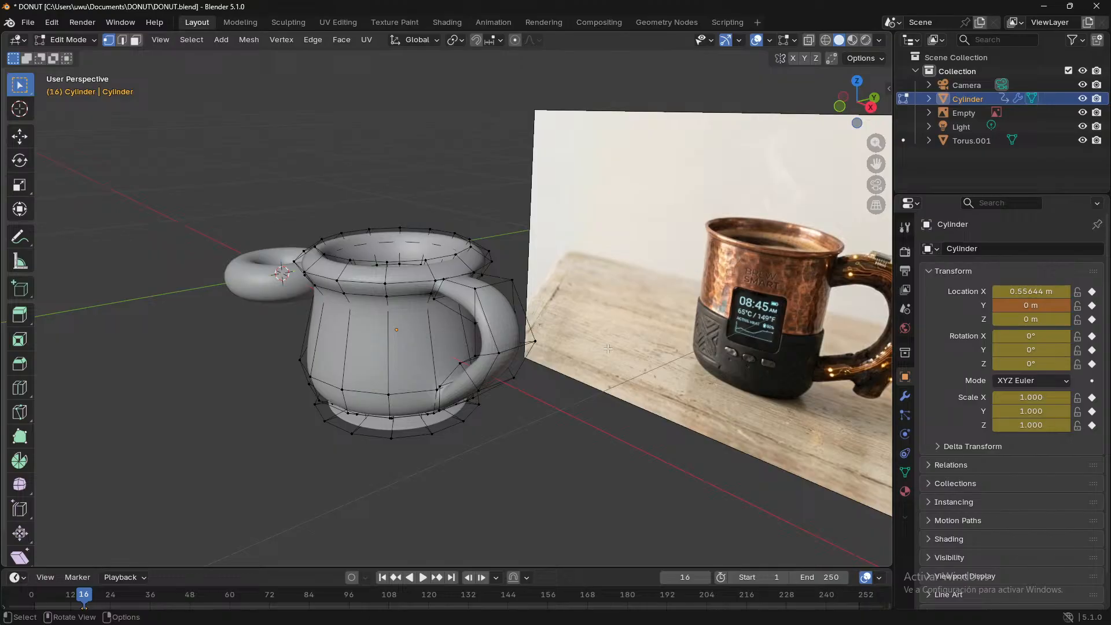
middle_click_drag(553, 430, 662, 438)
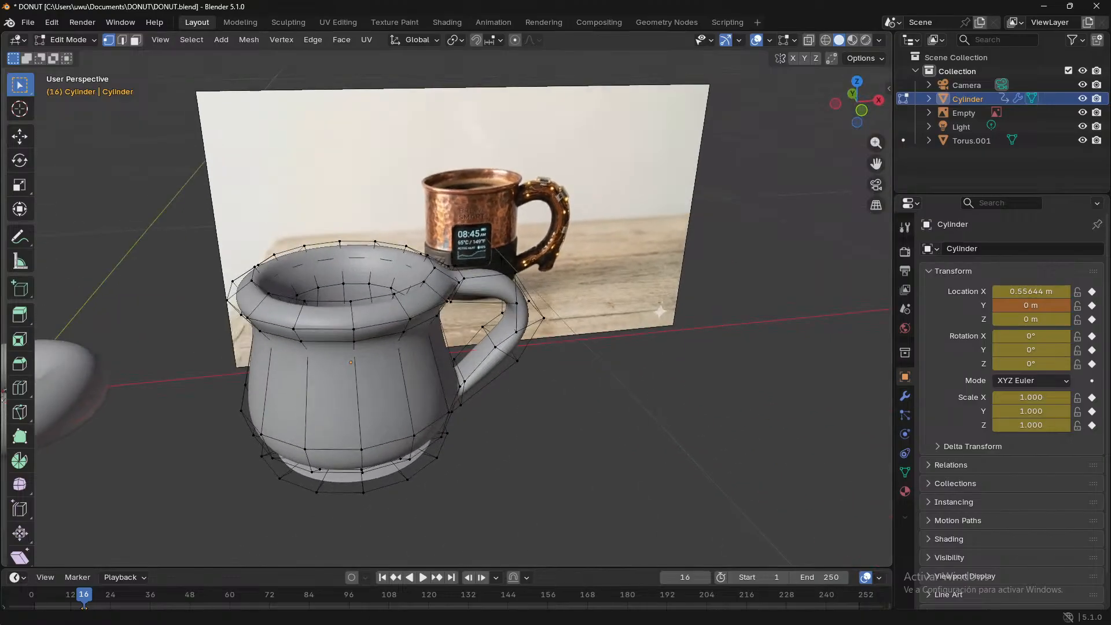
- Check the live stream's status in OBS and return to Blender
key("super")
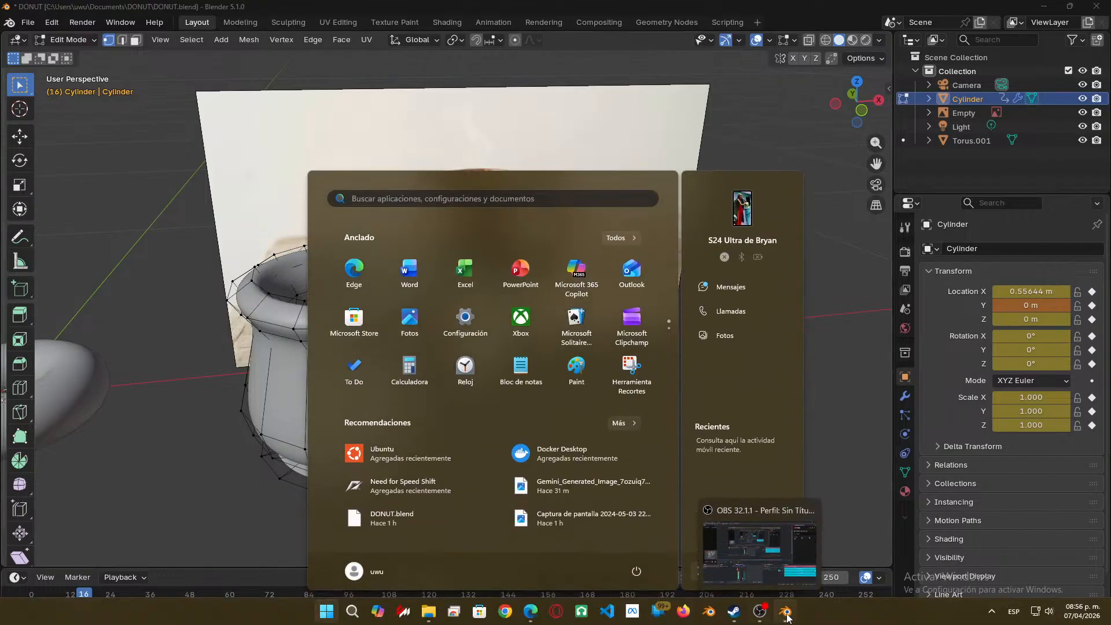
left_click(785, 614)
key("super")
left_click(761, 614)
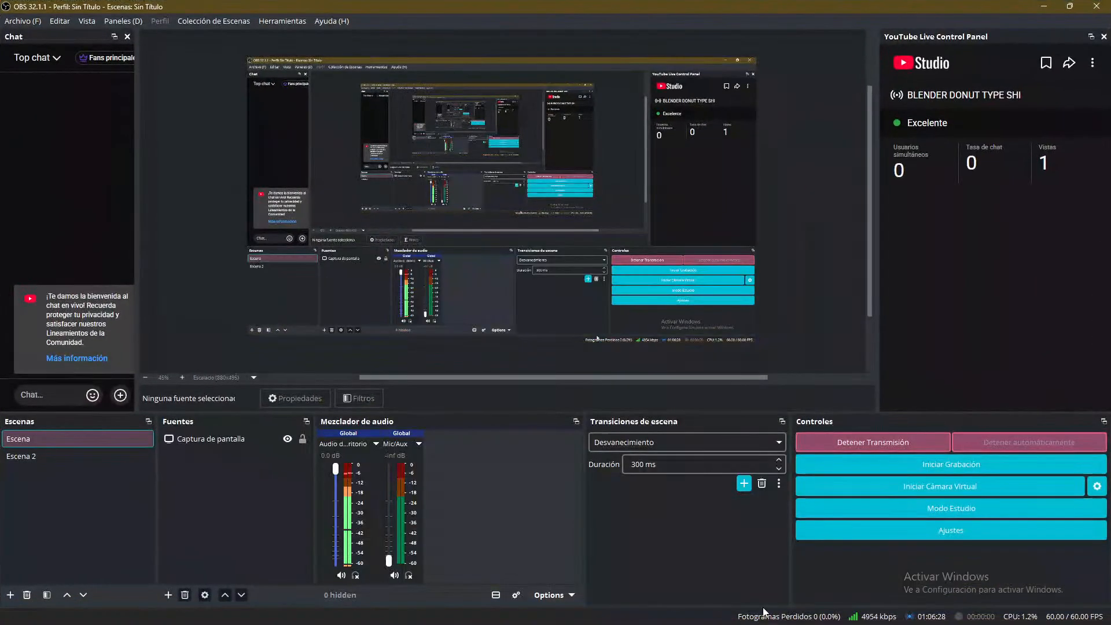
left_click(1044, 5)
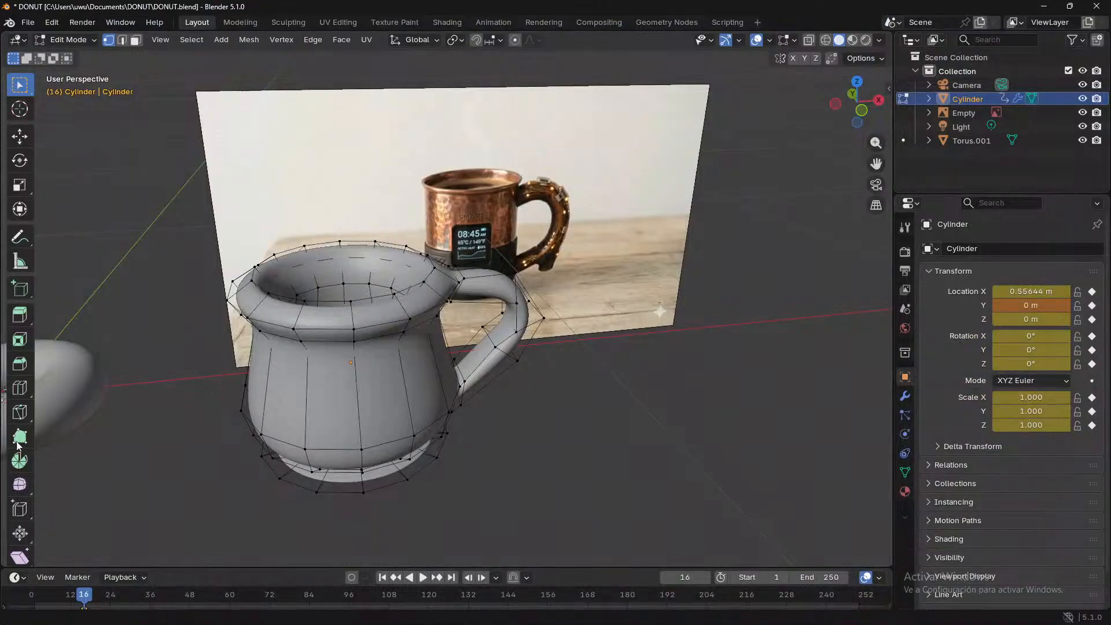
- Try a loop cut across the handle's upper outer bend with a slide factor of 0.242, rotated 18.5°
middle_click_drag(284, 327, 479, 451)
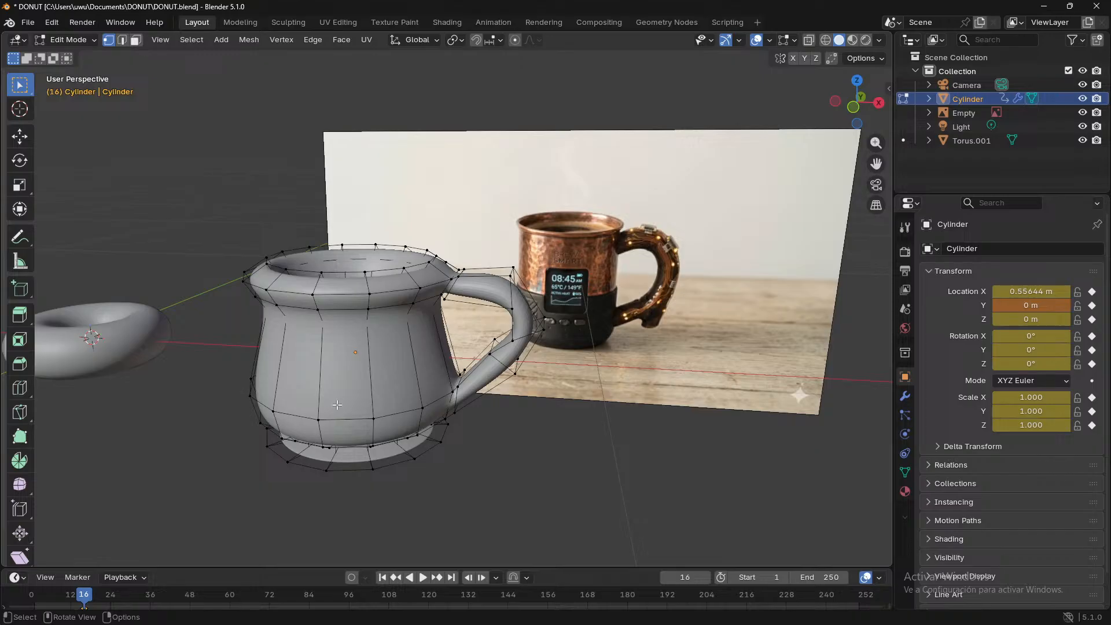
key("Tab")
middle_click_drag(436, 392, 608, 358)
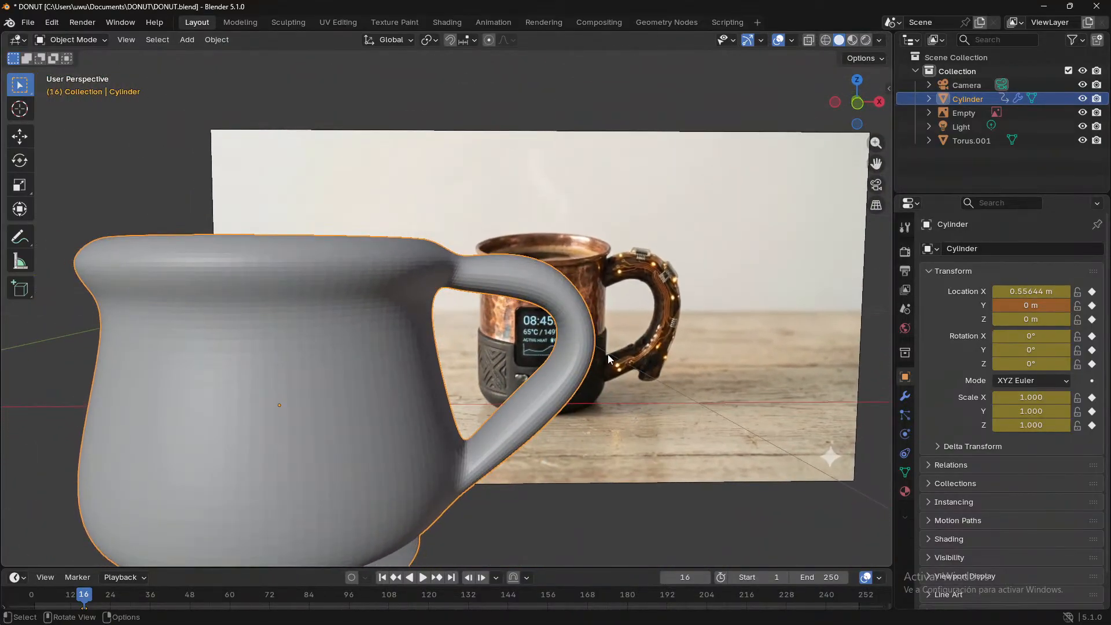
key("Tab")
middle_click_drag(551, 341, 547, 345)
key("ctrl+r")
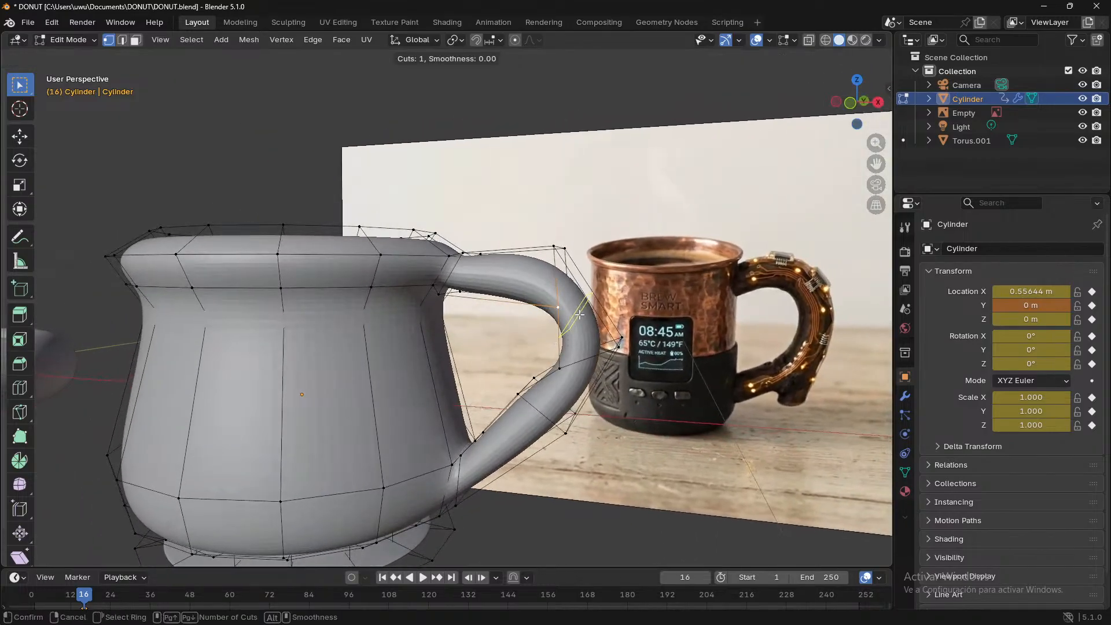
left_click(583, 319)
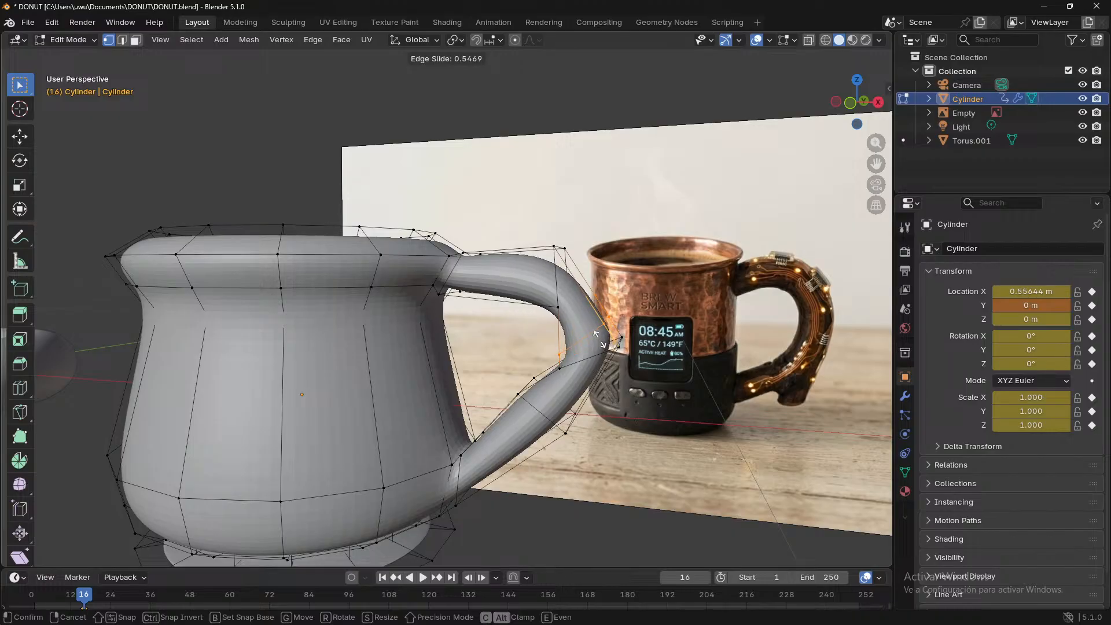
left_click(594, 320)
key("r")
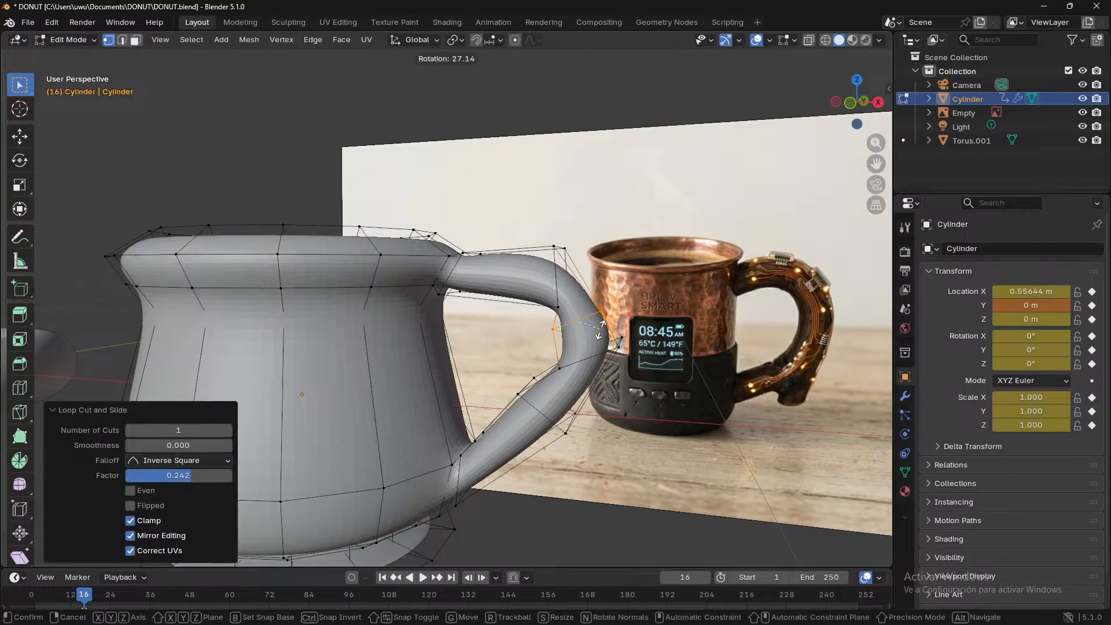
left_click(601, 327)
key("r")
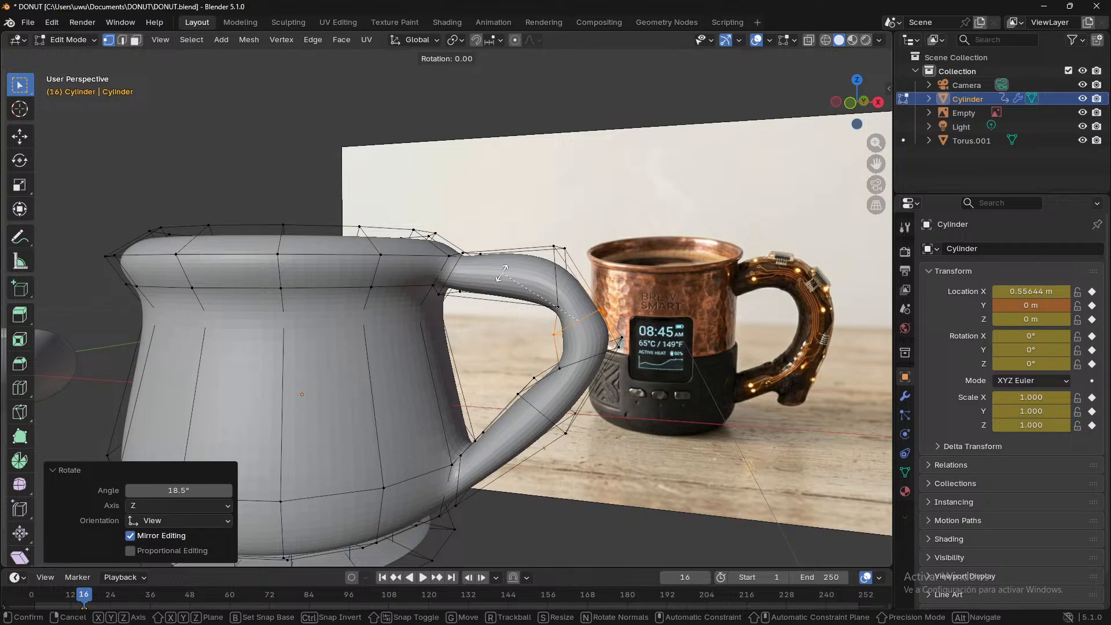
left_click(502, 273)
- Try a rotated loop cut across the handle's upper arm and undo both new handle loop cuts
key("ctrl+r")
left_click(509, 273)
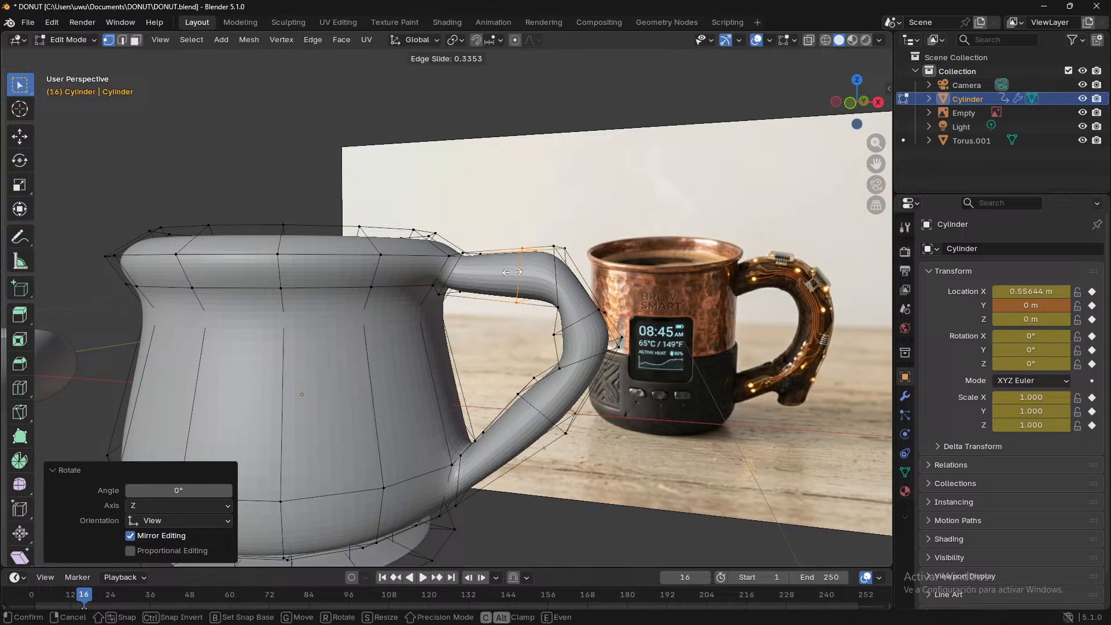
left_click(508, 267)
key("r")
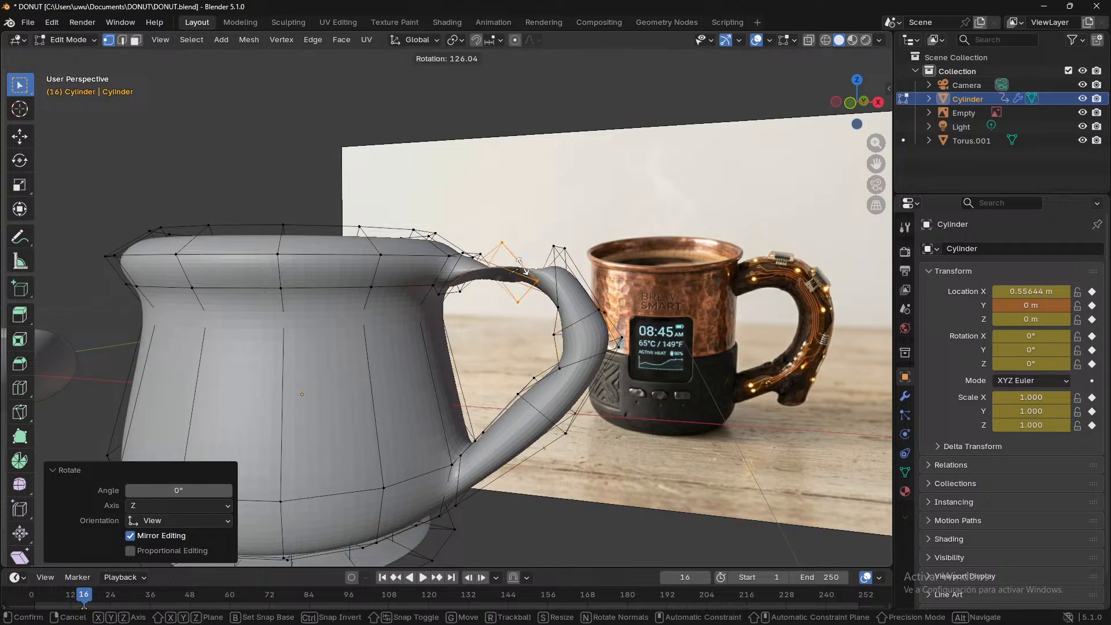
left_click(510, 259)
middle_click_drag(509, 259, 317, 330)
key("ctrl+z")
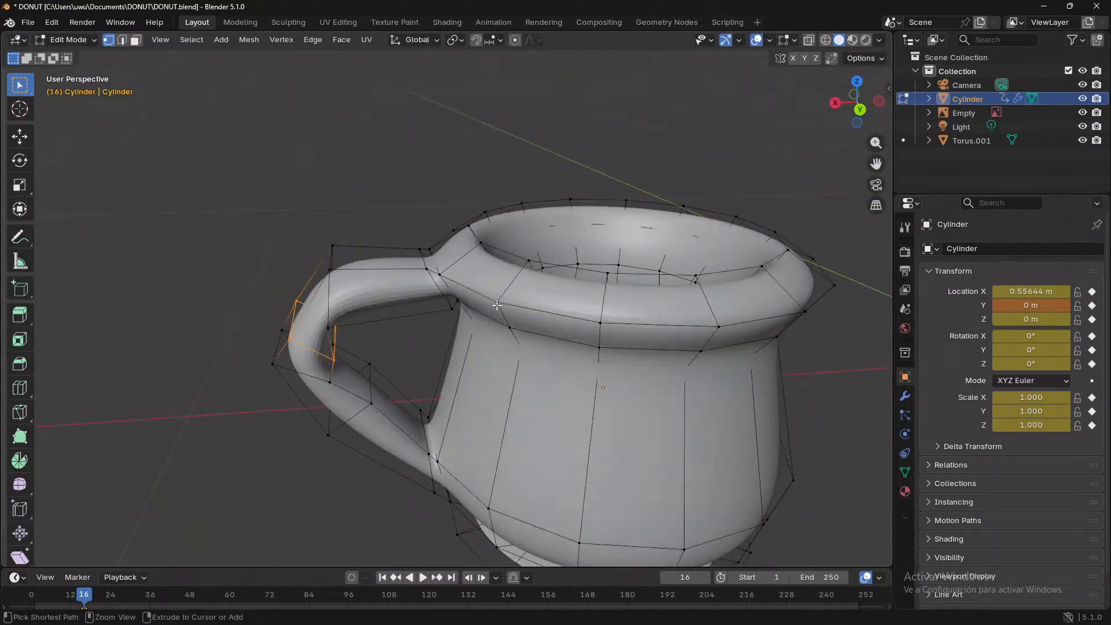
key("ctrl+z")
- Examine the handle's upper joint close up with X-ray on, and the whole handle profile from the front
middle_click_drag(410, 381, 682, 341)
left_click(859, 104)
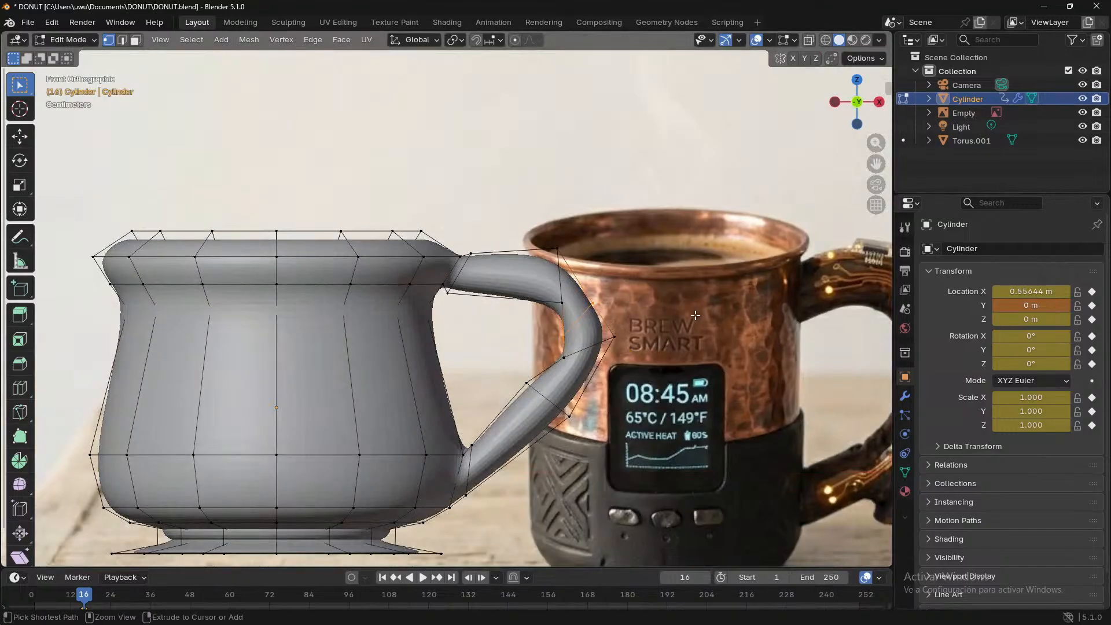
middle_click_drag(613, 311, 751, 98)
scroll(590, 335, "up", 7)
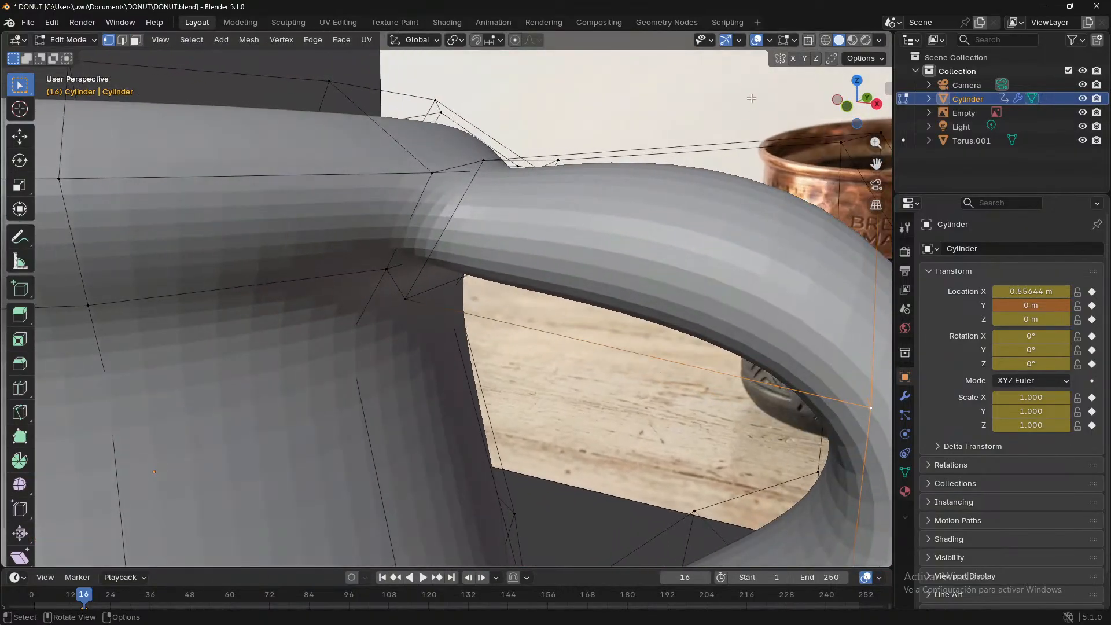
left_click(812, 42)
middle_click_drag(529, 223, 483, 177)
left_click(136, 39)
scroll(449, 240, "up", 3)
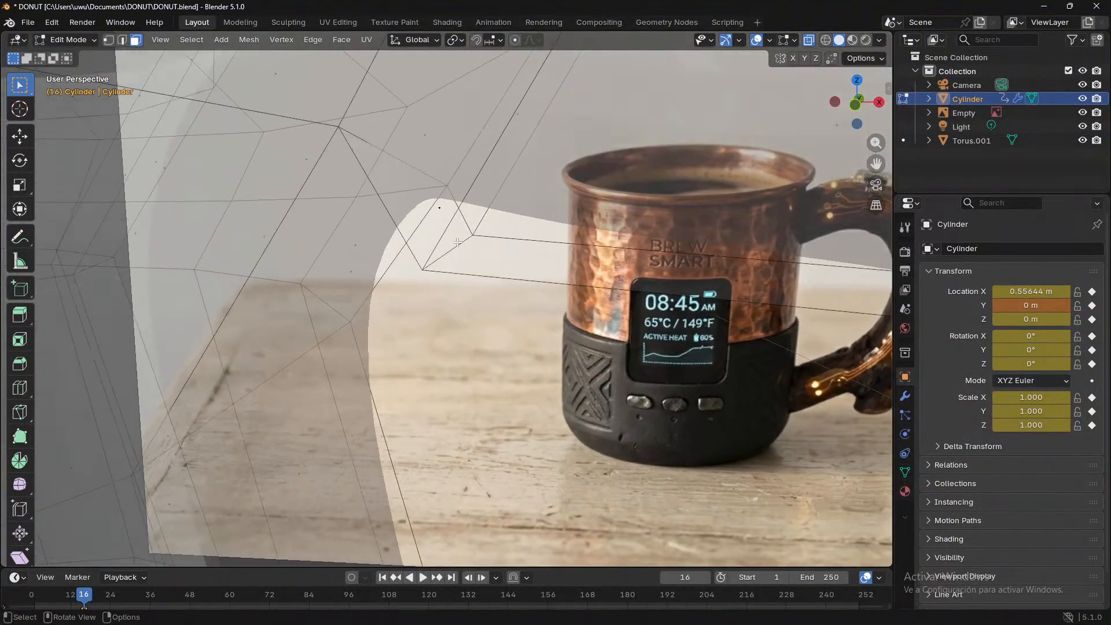
middle_click_drag(457, 241, 872, 106)
left_click(859, 108)
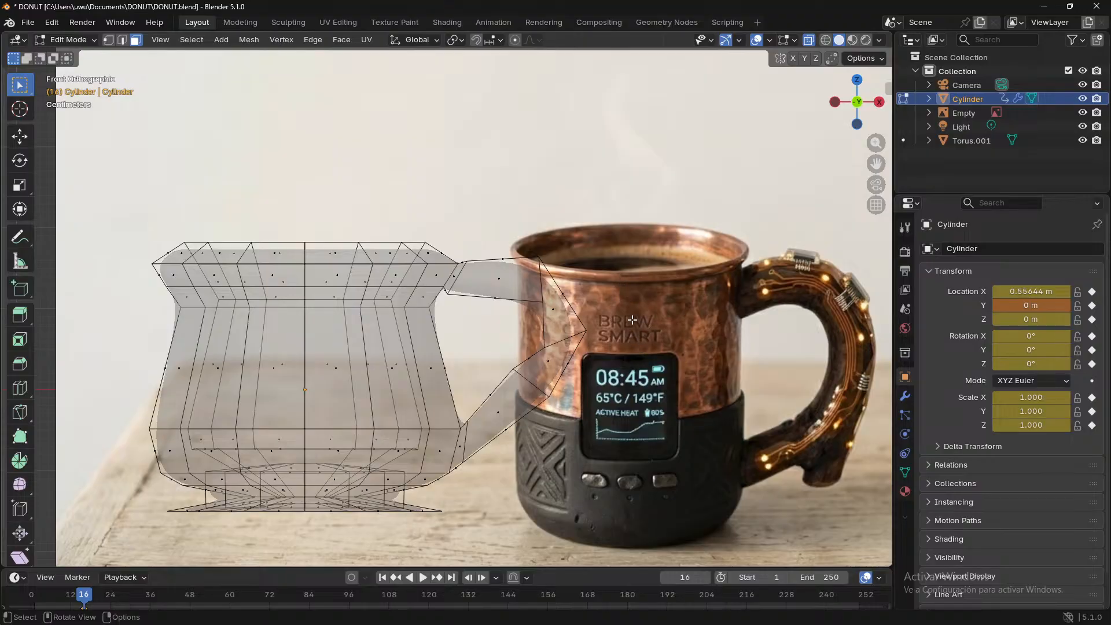
- Try a loop cut across the handle's lower arm with a slide factor of -0.081, rotated -51.6°, and undo it
key("ctrl+r")
left_click(508, 412)
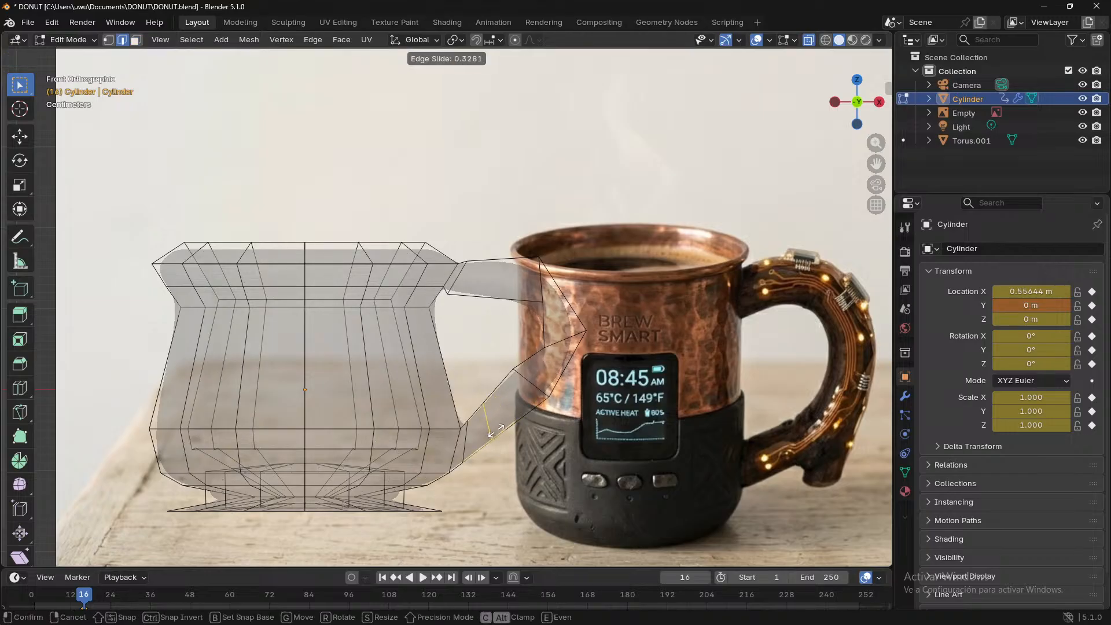
left_click(514, 418)
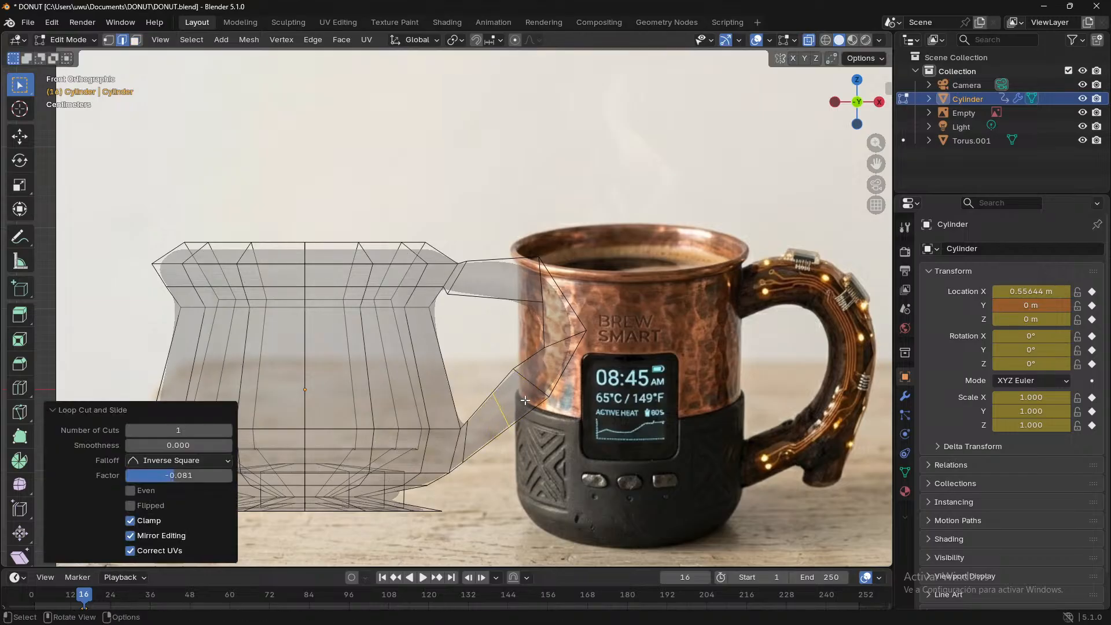
key("r")
left_click(571, 438)
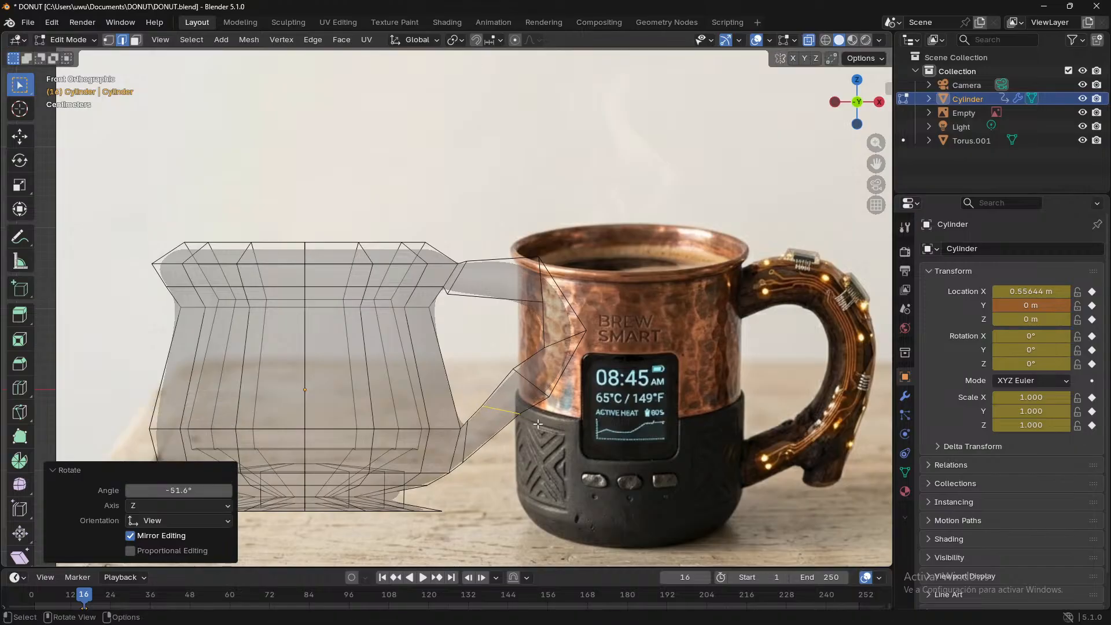
key("ctrl+z")
key("3")
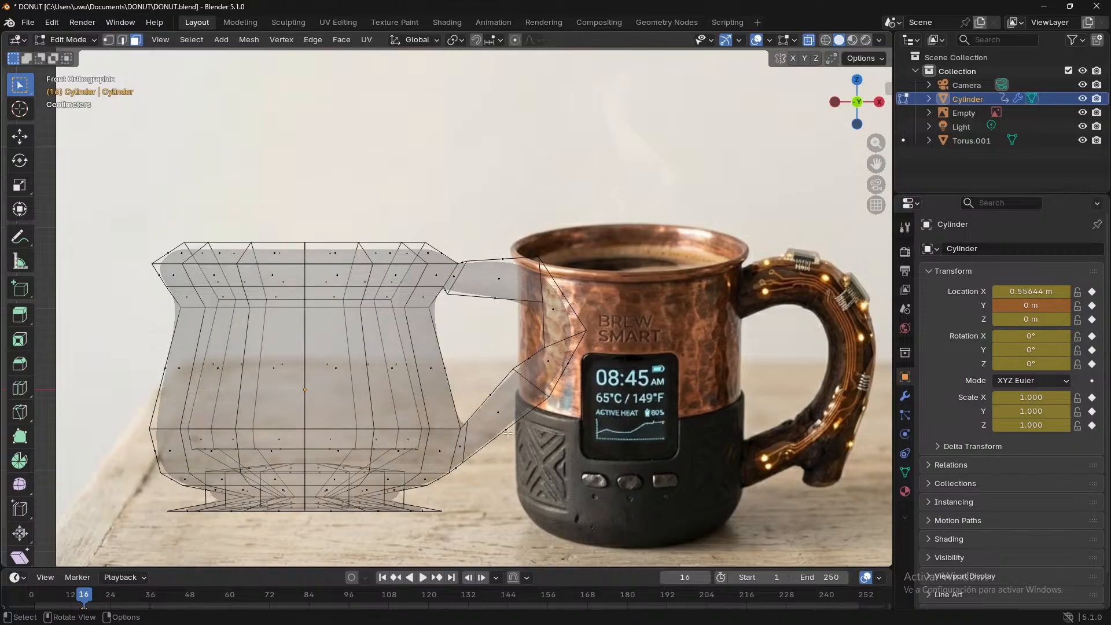
- With X-ray off, add a loop cut across the handle's lower arm at slide factor 0.009 and rotate it -80.5°
left_click(808, 40)
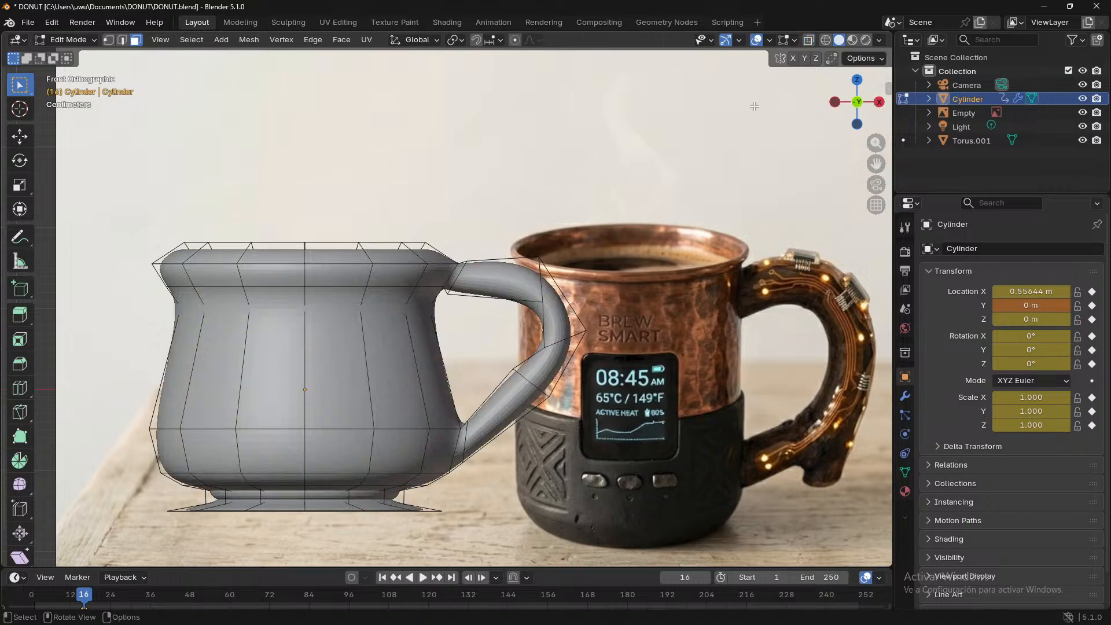
key("ctrl+r")
left_click(500, 414)
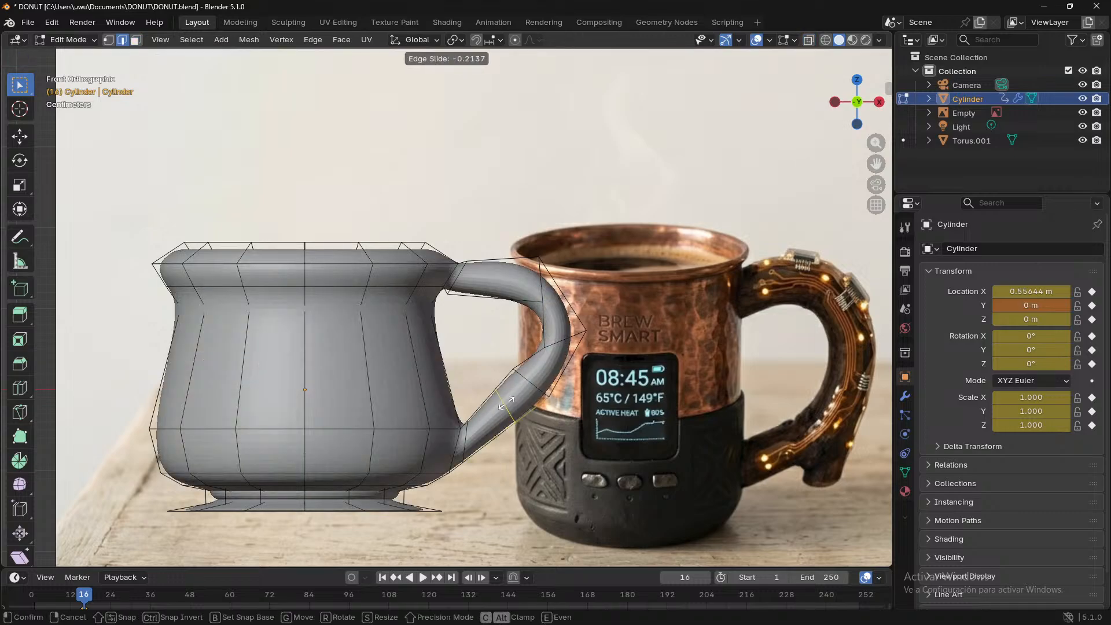
left_click(500, 417)
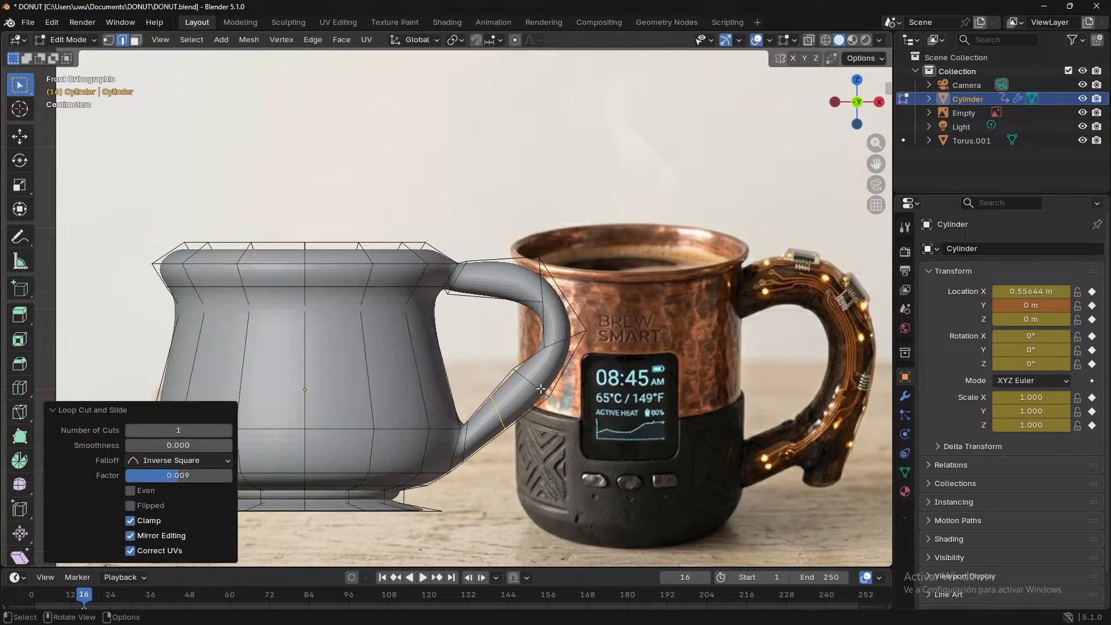
key("r")
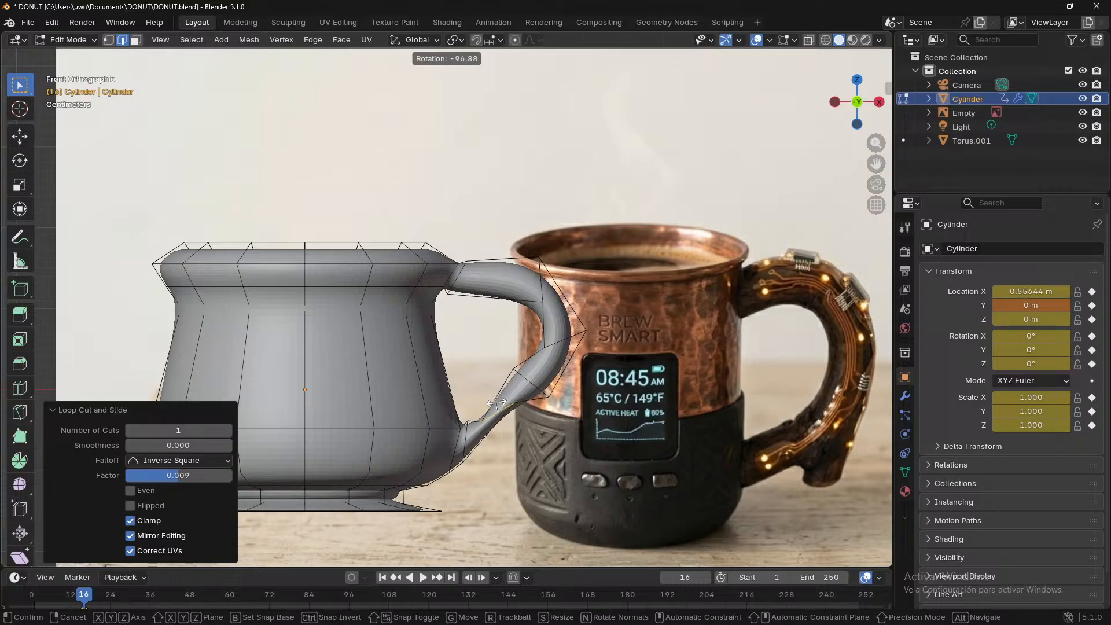
left_click(501, 403)
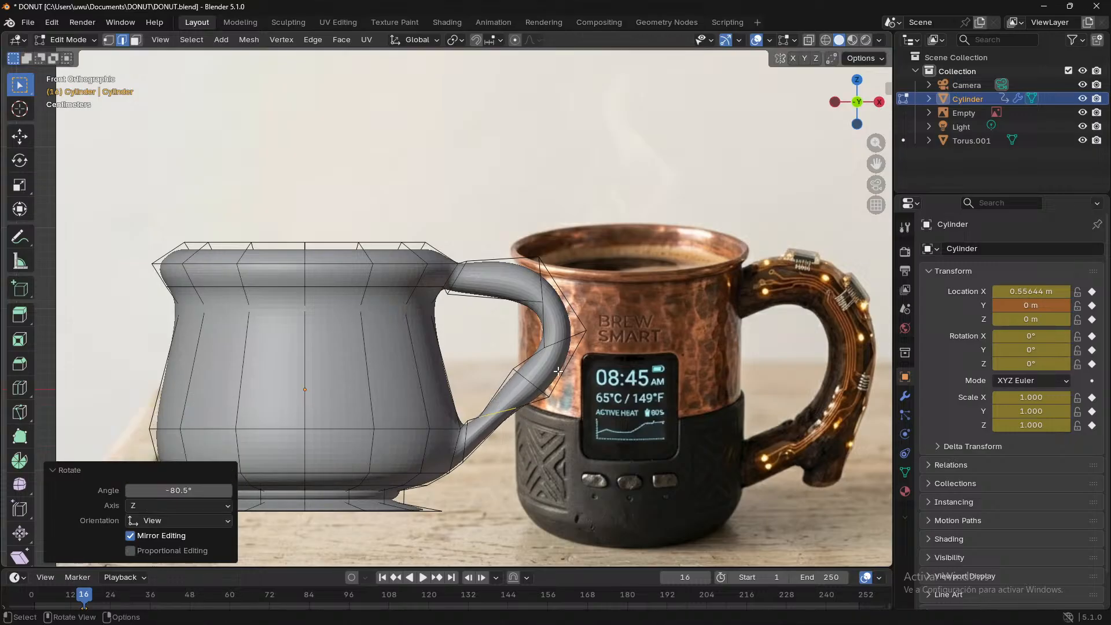
- Add a loop cut just below the handle's outer bend at slide factor 0.541 and rotate it 43.6°
key("ctrl+r")
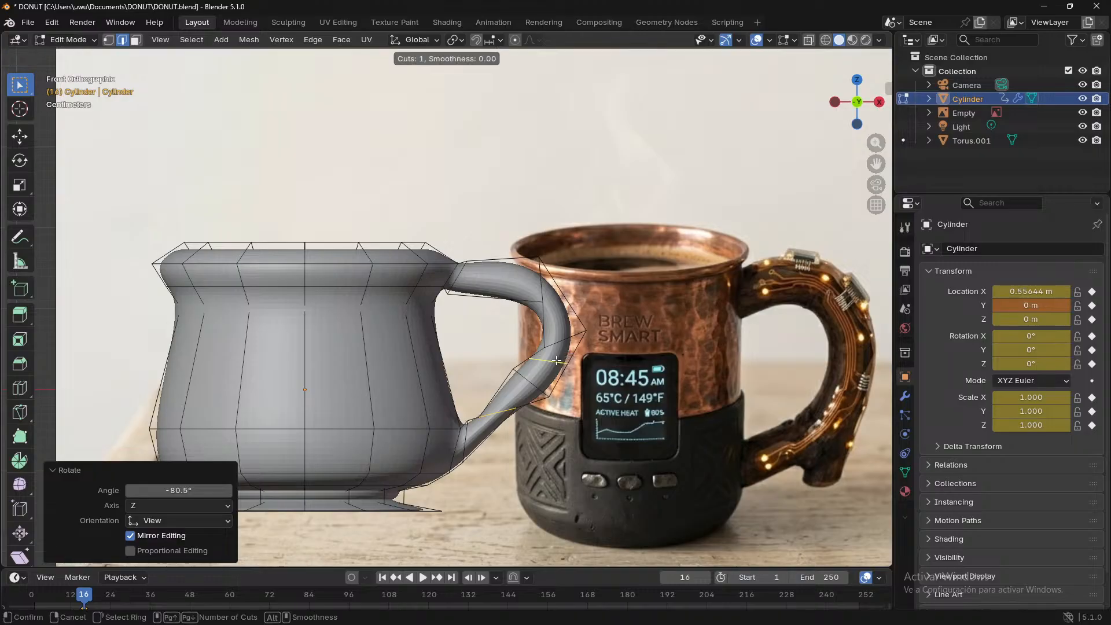
left_click(557, 360)
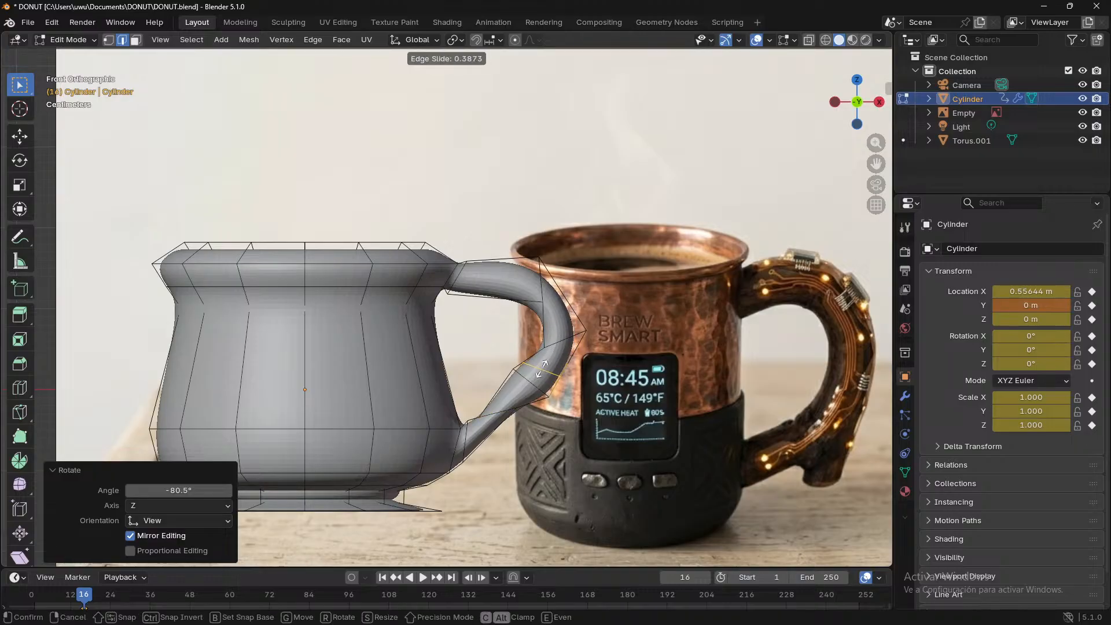
left_click(536, 374)
key("r")
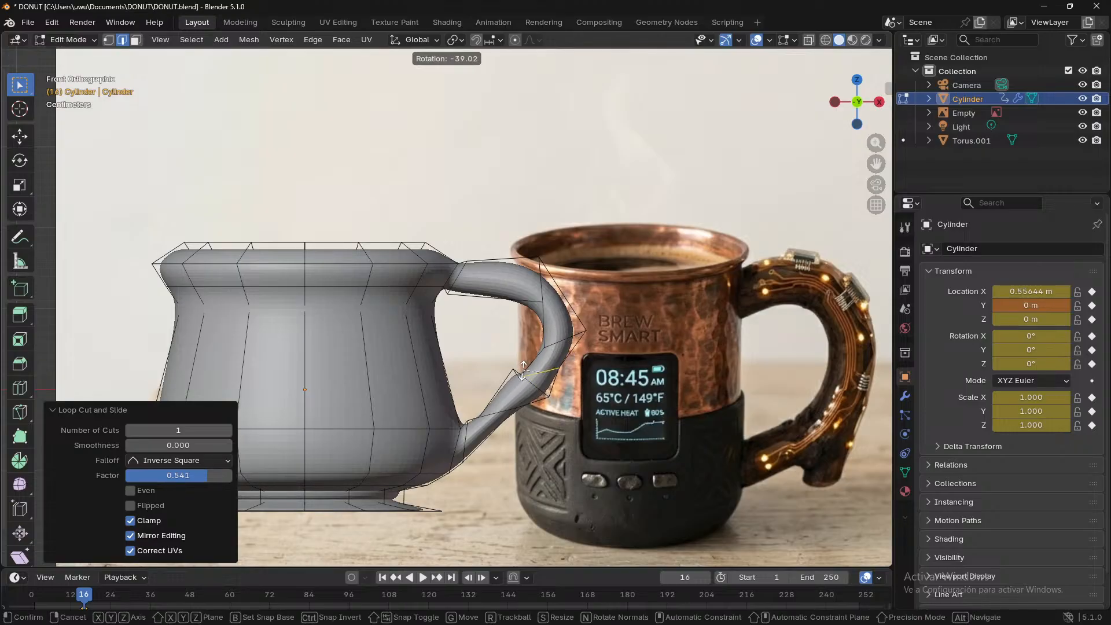
left_click(538, 350)
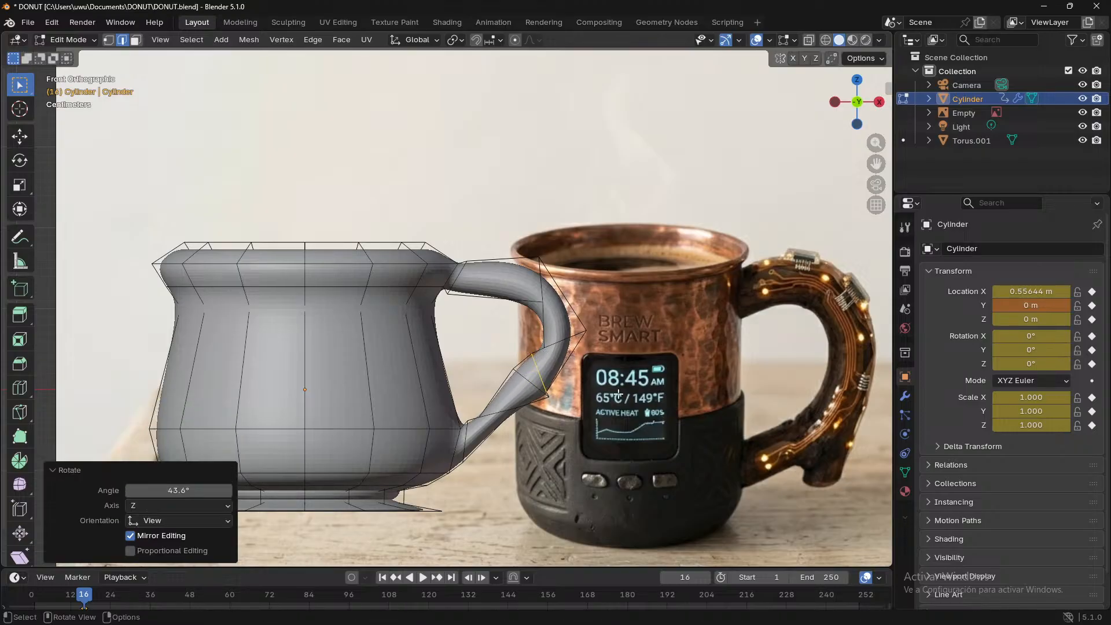
- Try moving the top face of the handle's upper arm and undo the move
middle_click_drag(538, 351, 674, 496)
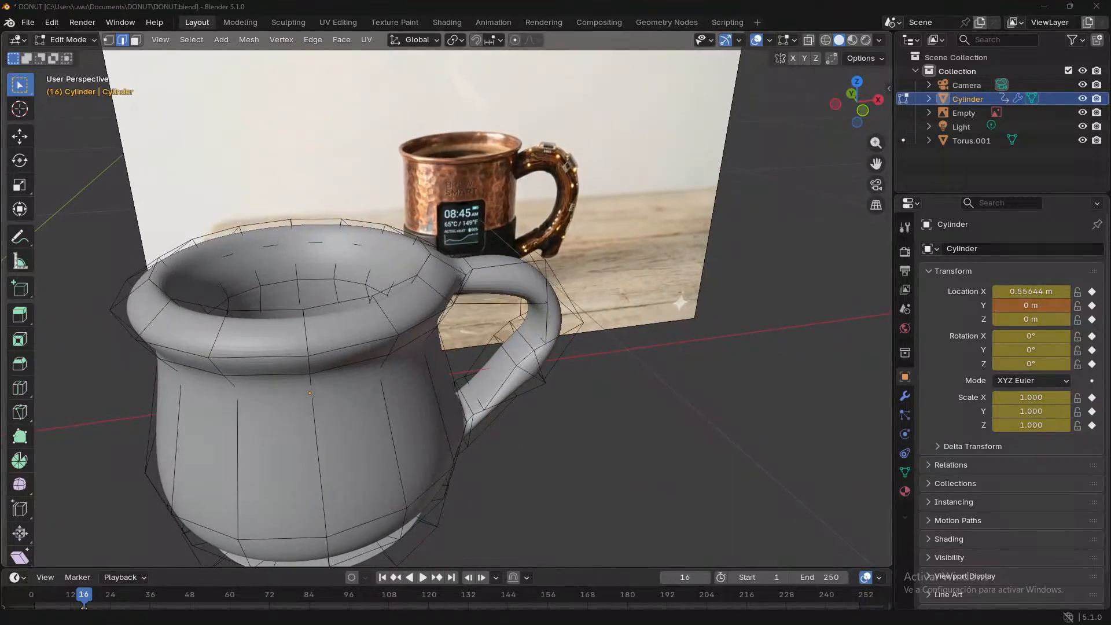
middle_click_drag(625, 373, 526, 362)
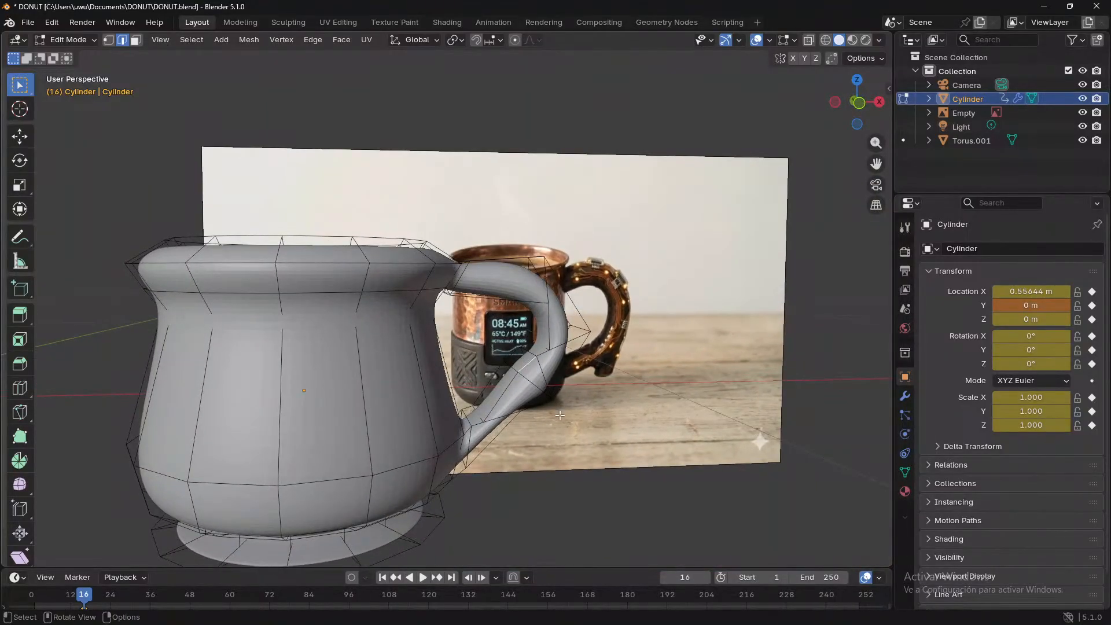
middle_click_drag(200, 332, 213, 335)
scroll(405, 394, "up", 3)
middle_click_drag(654, 489, 488, 280)
left_click(462, 289)
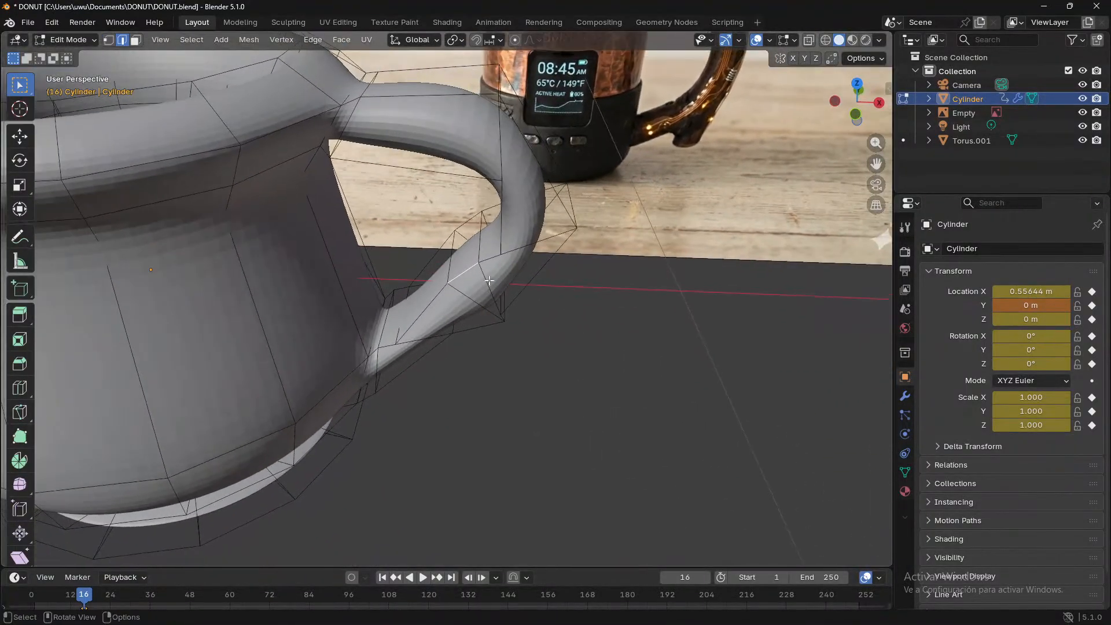
left_click(139, 42)
left_click(440, 88)
key("g")
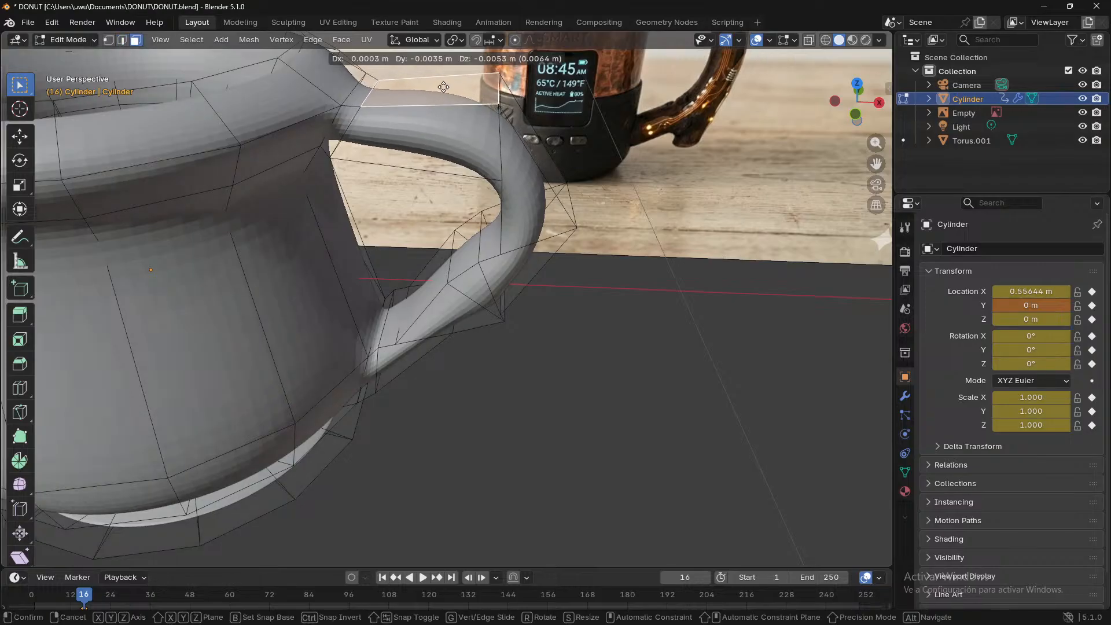
left_click(437, 86)
key("ctrl+z")
middle_click_drag(636, 194, 631, 159)
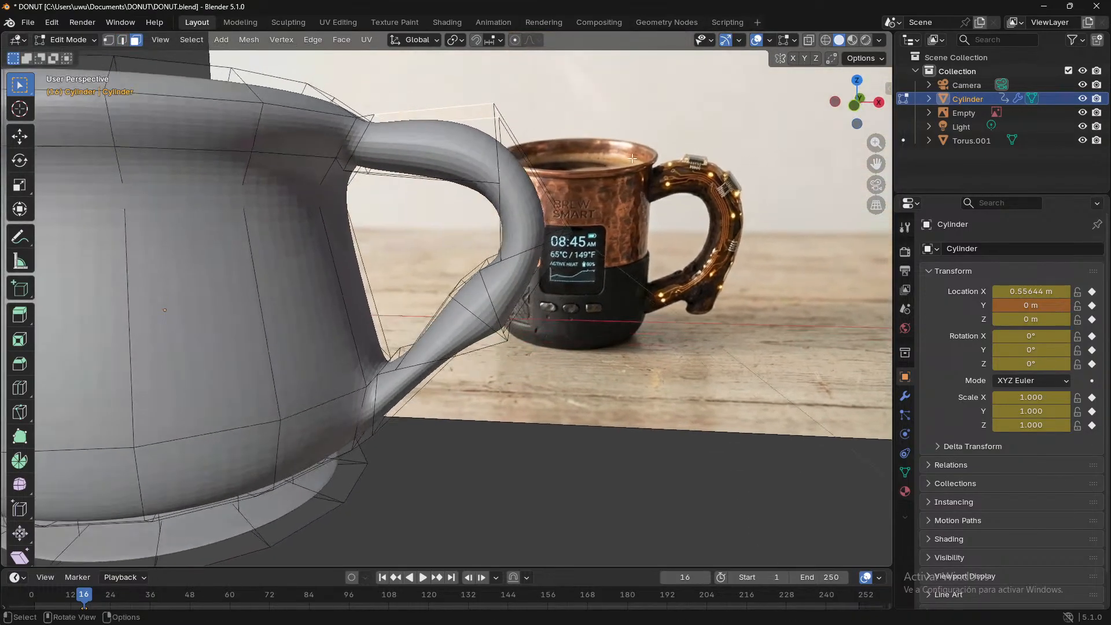
key("KP_1")
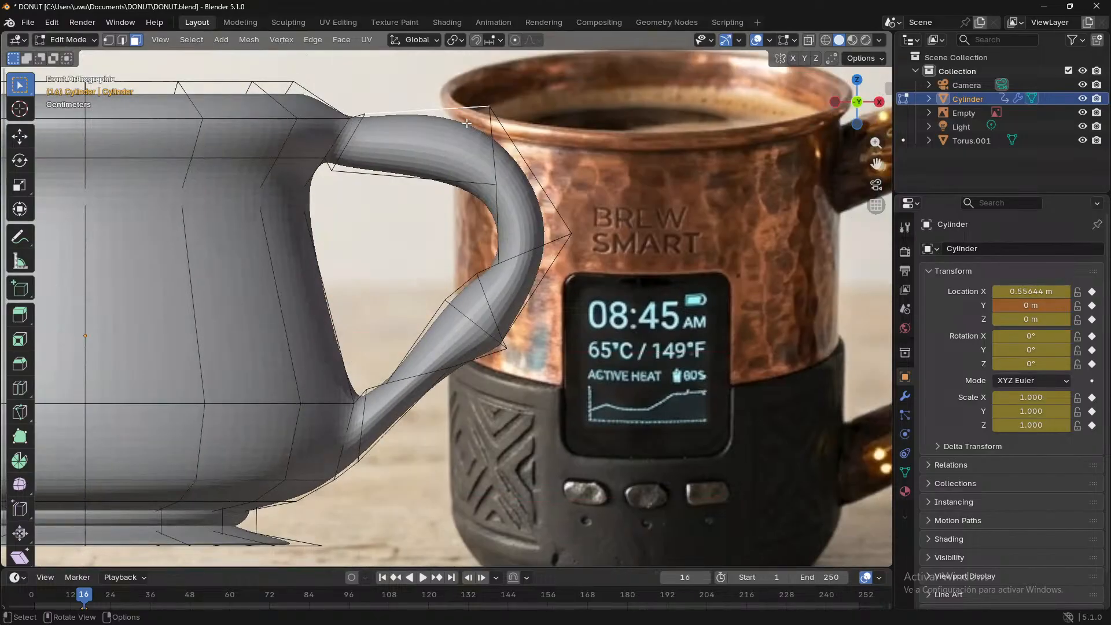
- Rotate the top face of the handle's upper arm by 22.5° and 3.44°, and move it -0.005382 m in X and -0.025256 m in Z
key("r")
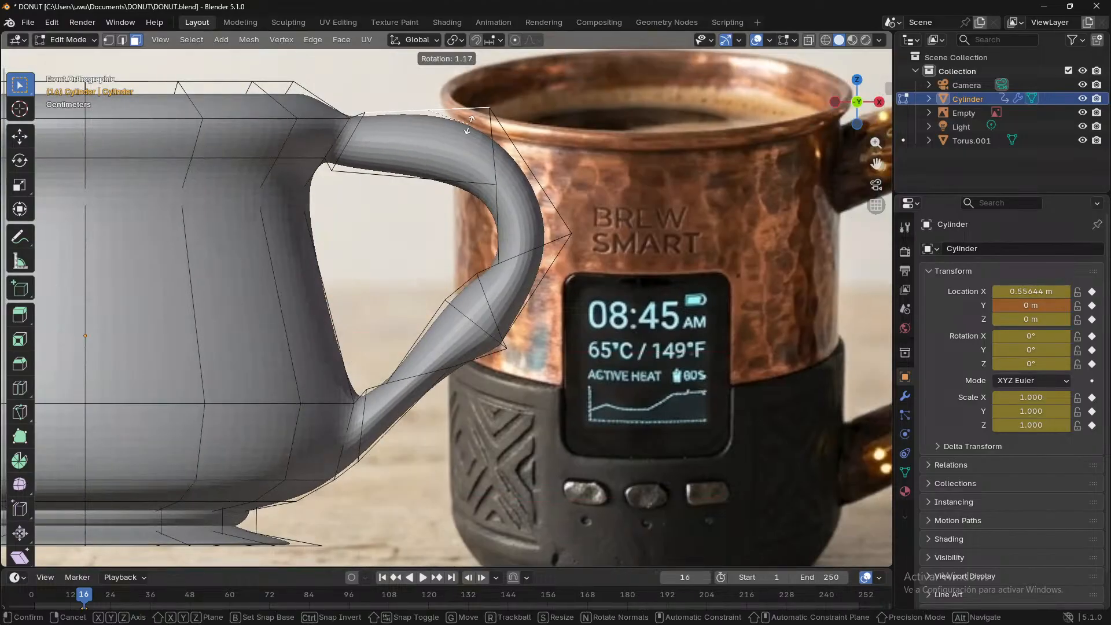
left_click(468, 146)
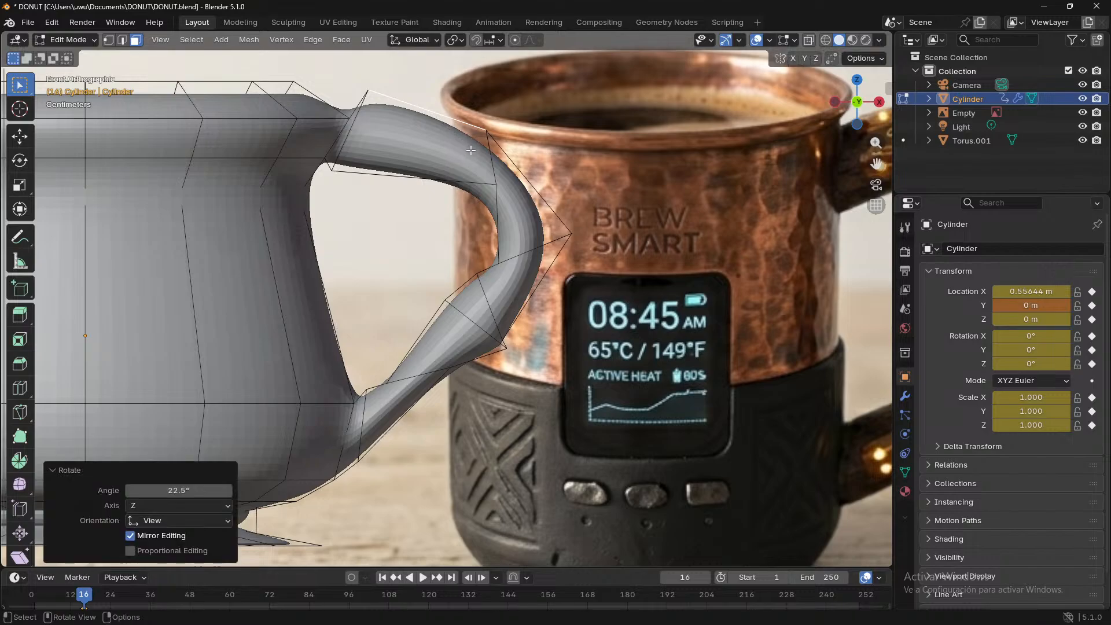
key("r")
left_click(473, 159)
key("g")
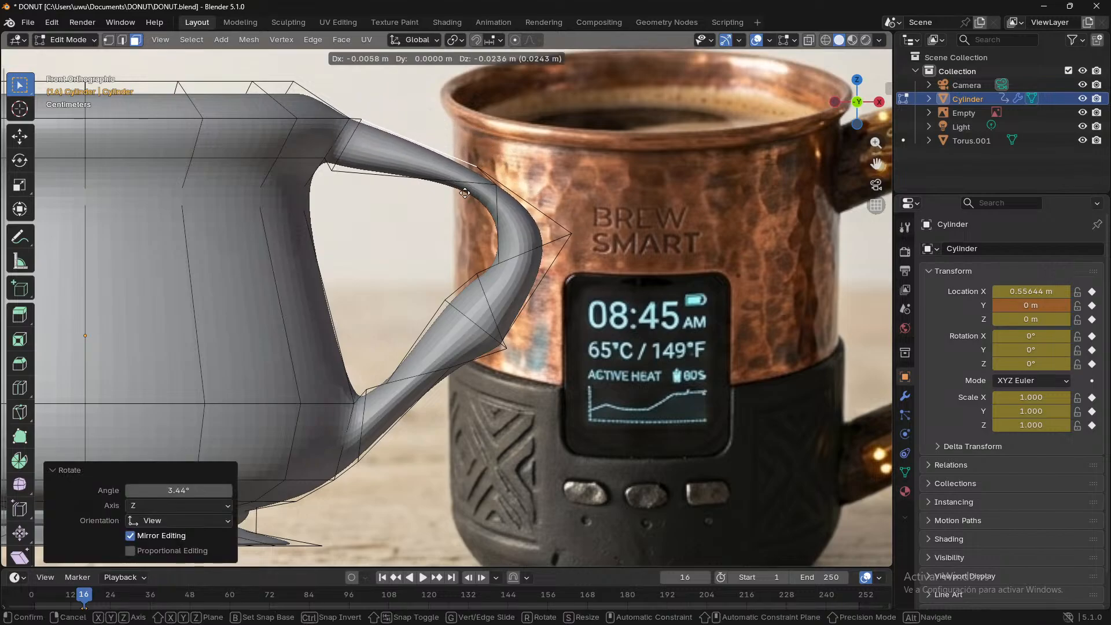
left_click(465, 196)
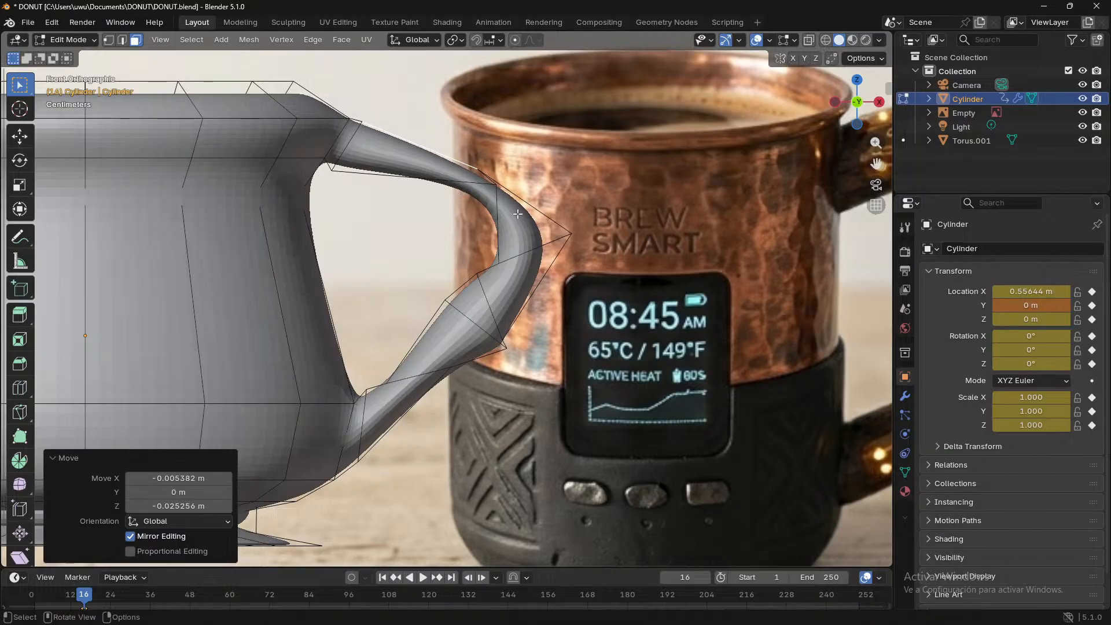
- Try moving the side face at the handle's outer bend and undo the move
left_click(503, 230)
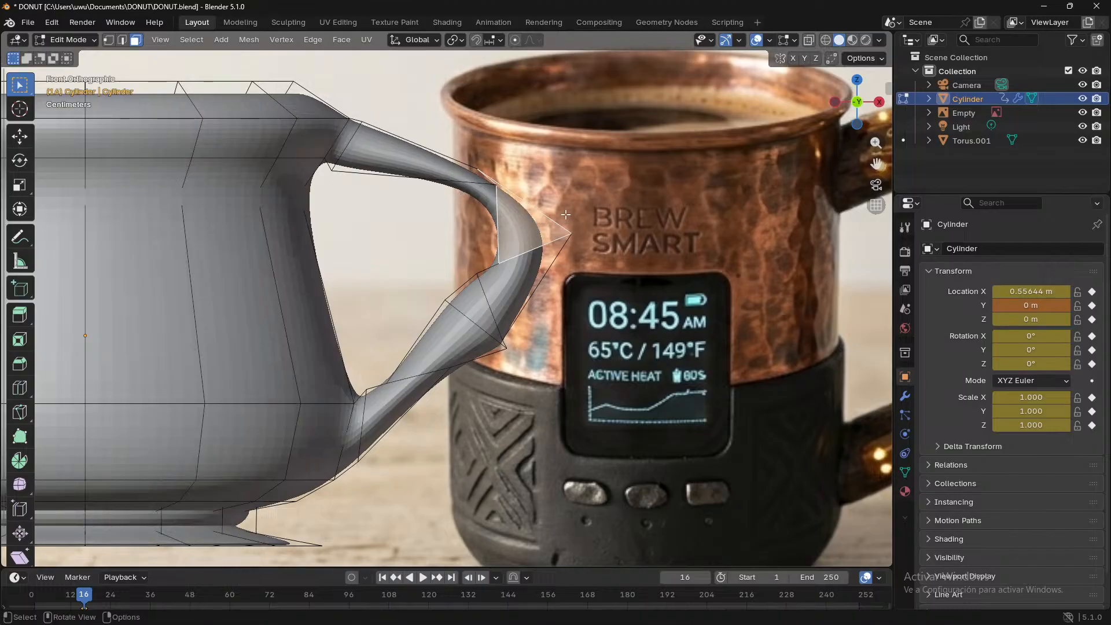
key("g")
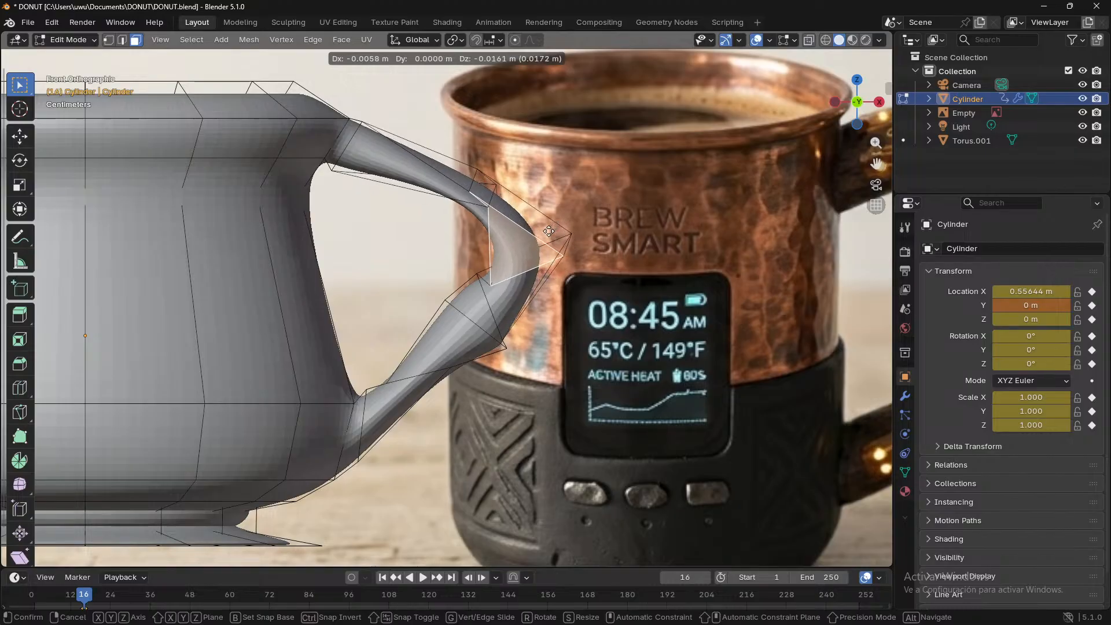
left_click(521, 237)
key("ctrl+z")
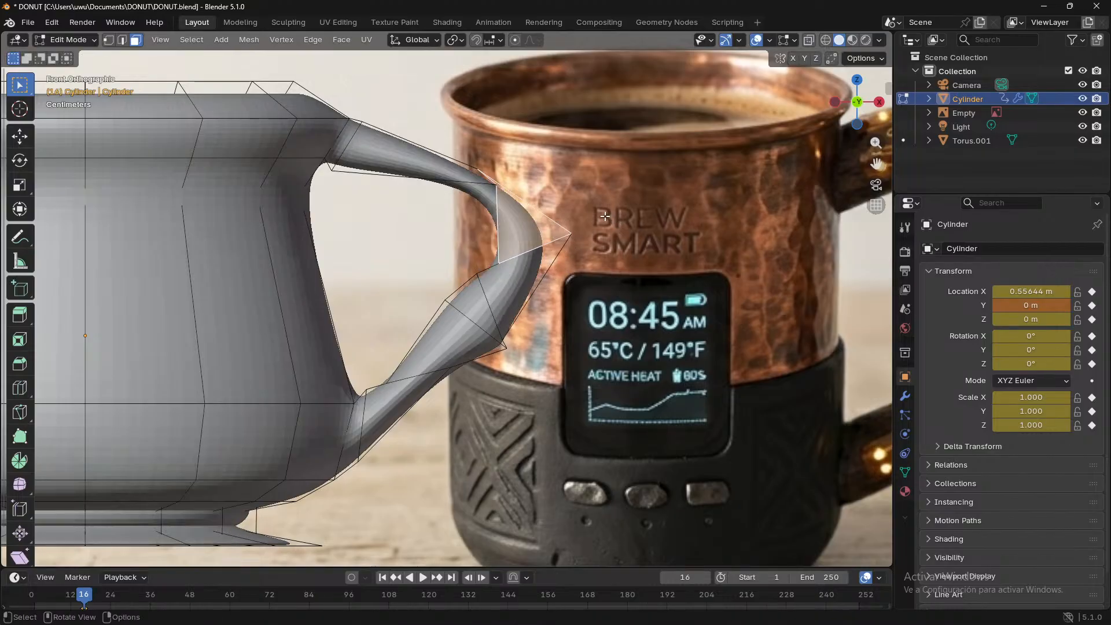
- Move the inner face at the handle's lower bend 0.010765 m in X and -0.032709 m in Z in front view, and rotate it -4.69°
middle_click_drag(606, 216, 330, 219)
left_click(411, 311)
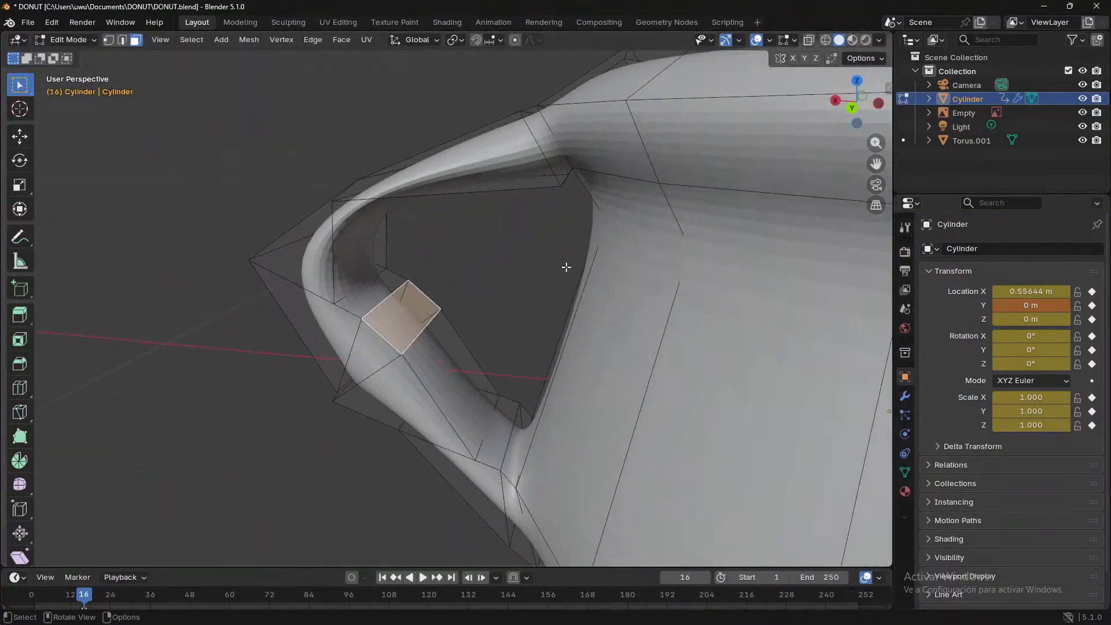
left_click(837, 101)
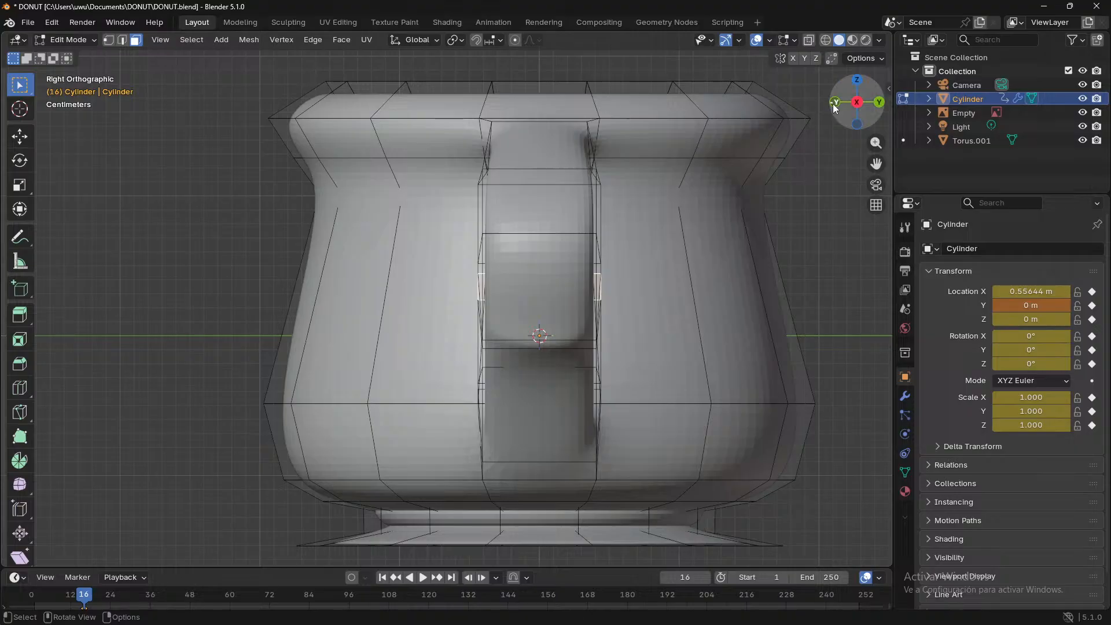
left_click(835, 102)
key("g")
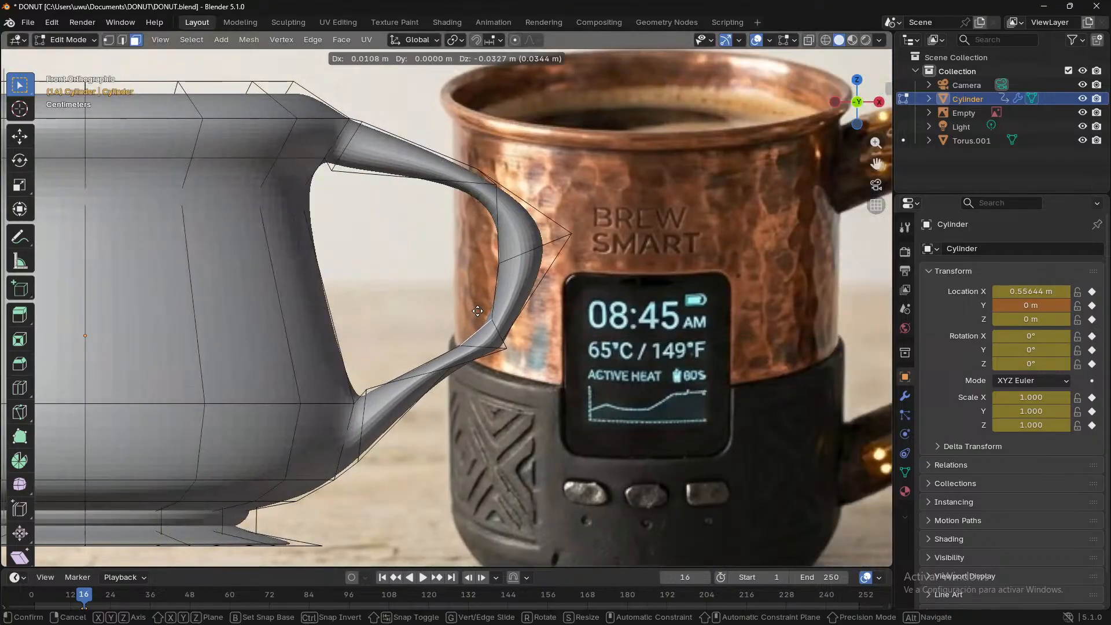
left_click(477, 311)
key("r")
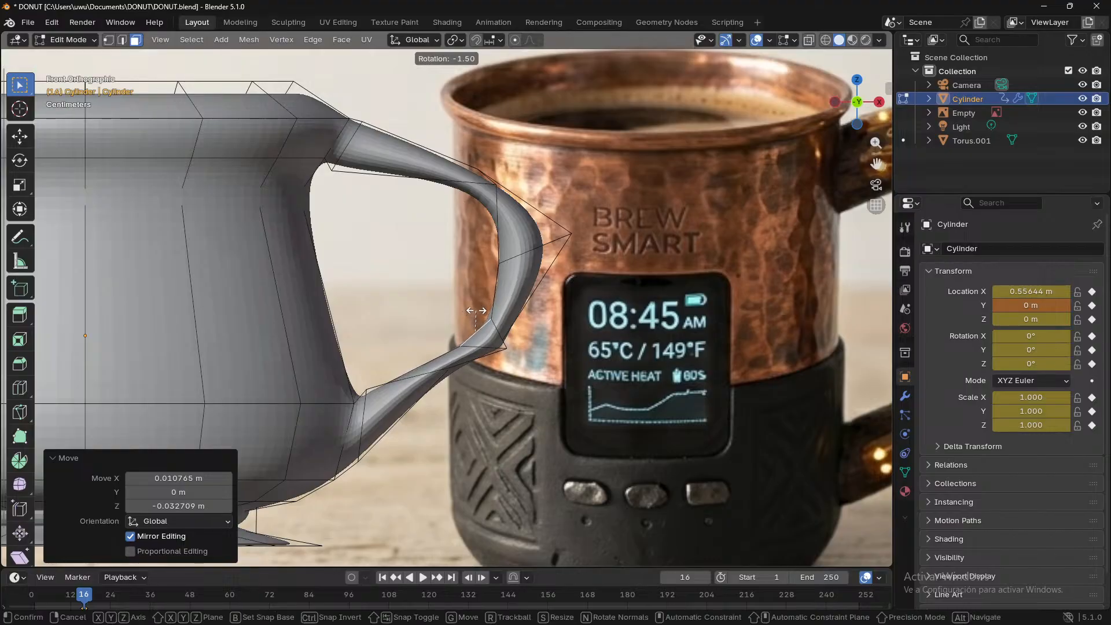
left_click(476, 311)
- Return the mug to Object Mode and apply Shade Smooth to it
middle_click_drag(516, 298, 426, 361)
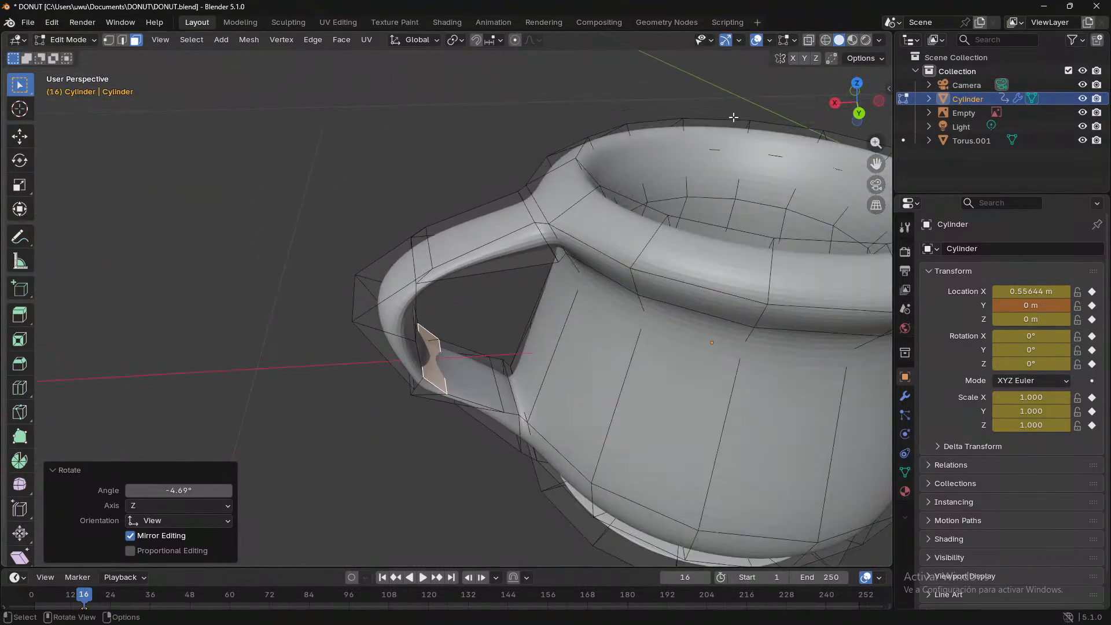
left_click(535, 139)
middle_click_drag(446, 179, 974, 241)
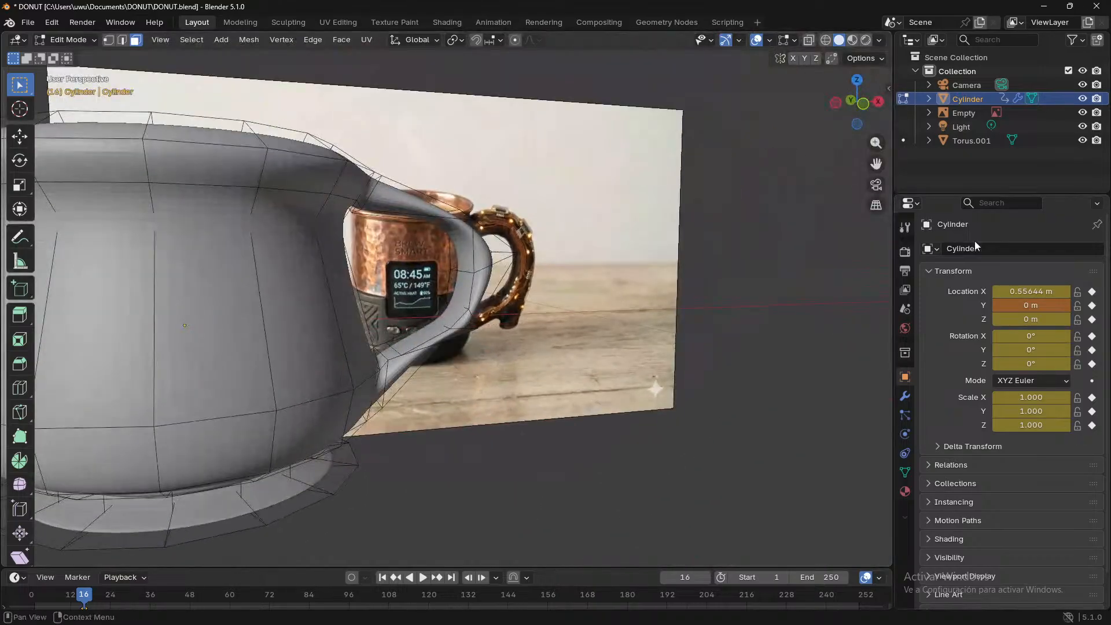
key("Tab")
middle_click_drag(565, 281, 564, 425)
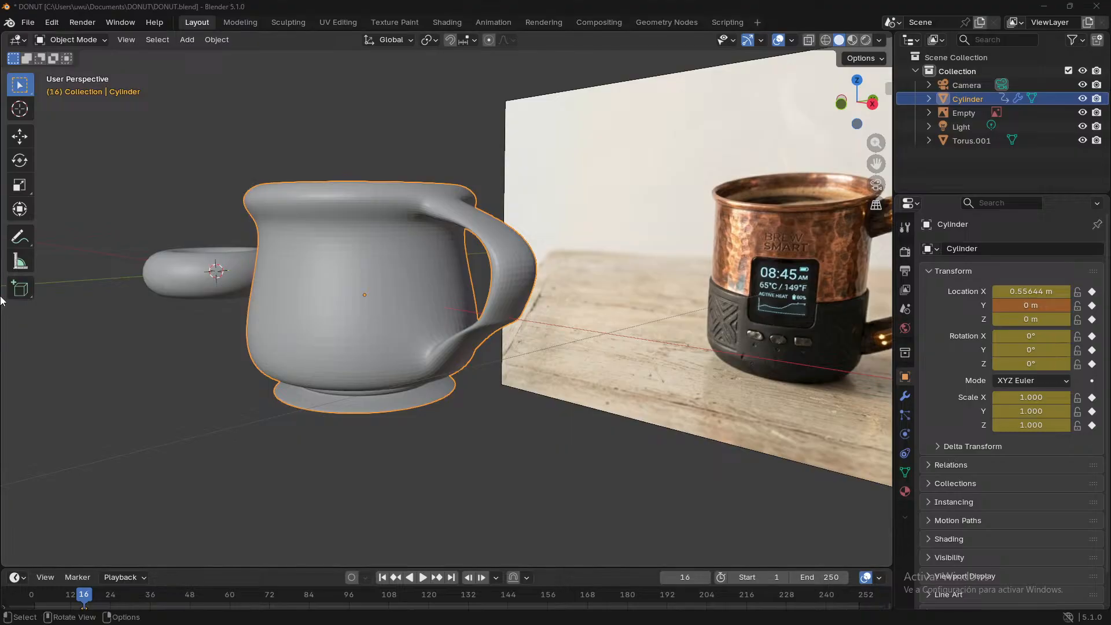
right_click(456, 242)
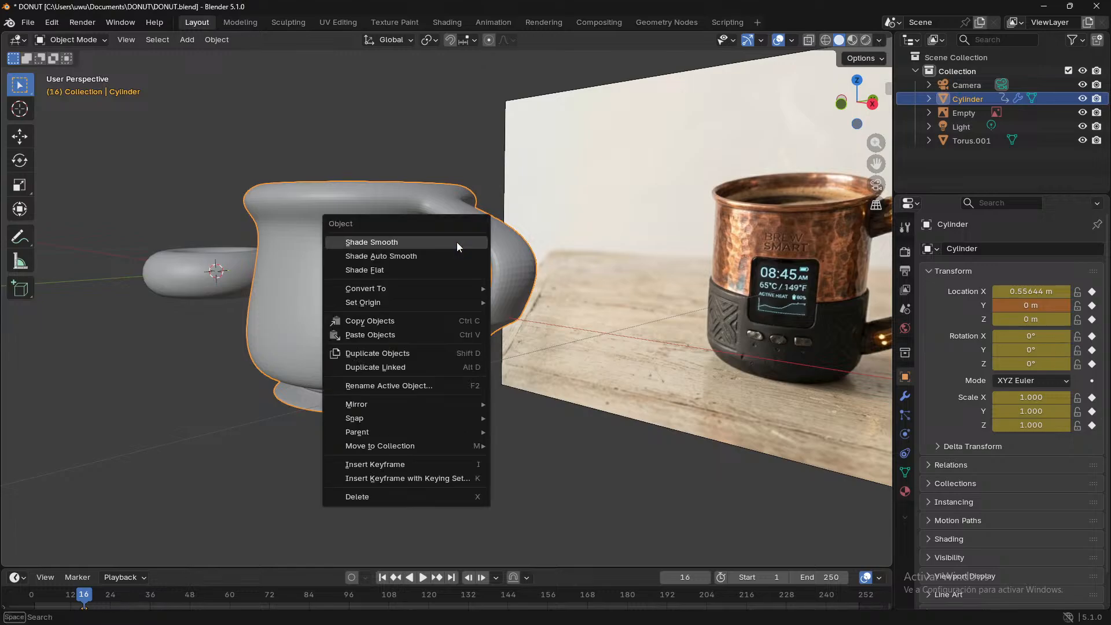
left_click(456, 241)
- Hide the Empty that holds the reference photo
scroll(450, 241, "up", 5)
middle_click_drag(473, 249, 577, 258)
middle_click_drag(636, 290, 456, 358)
middle_click_drag(654, 415, 776, 373)
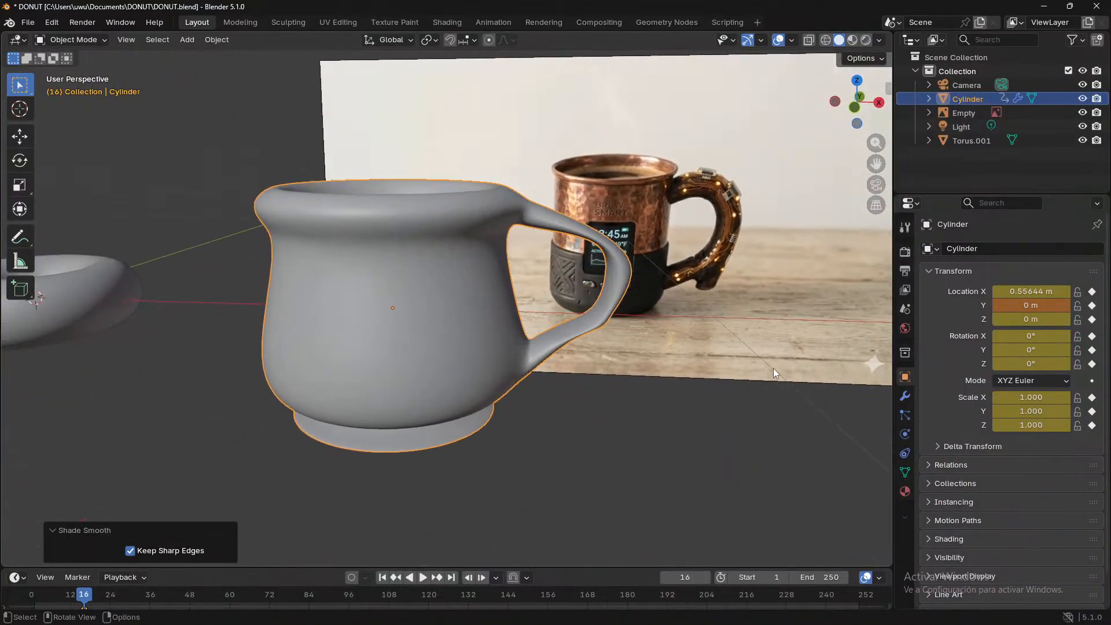
left_click(970, 113)
left_click(971, 100)
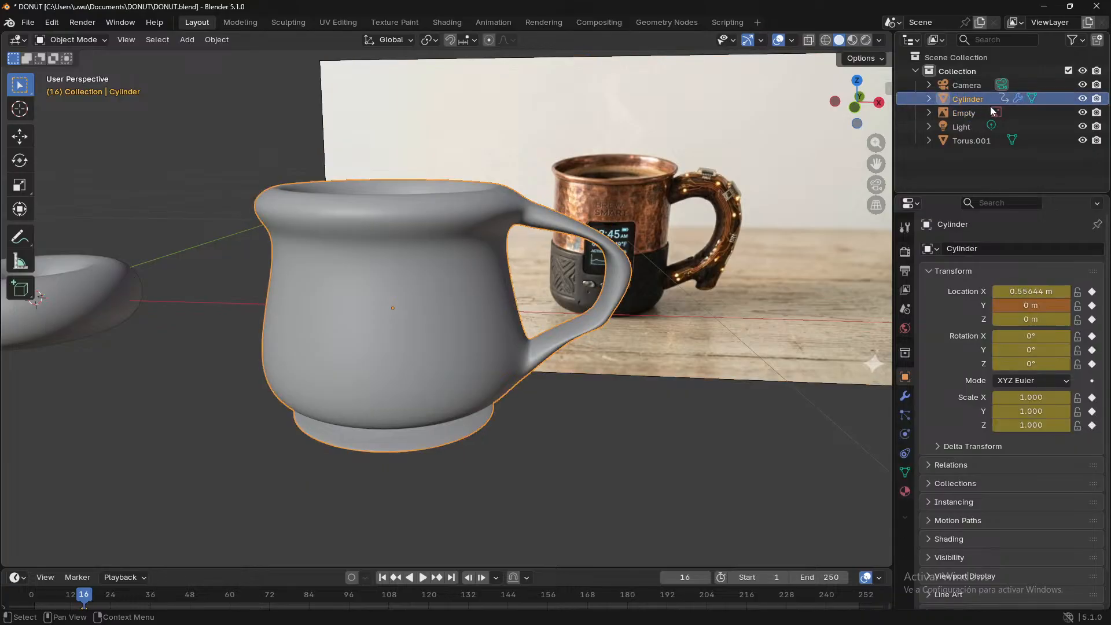
left_click(1050, 115)
left_click(1082, 114)
- Examine the smoothed mug from all sides, including its base and the joints between handle and body, and compare it with the donut
middle_click_drag(817, 258, 384, 318)
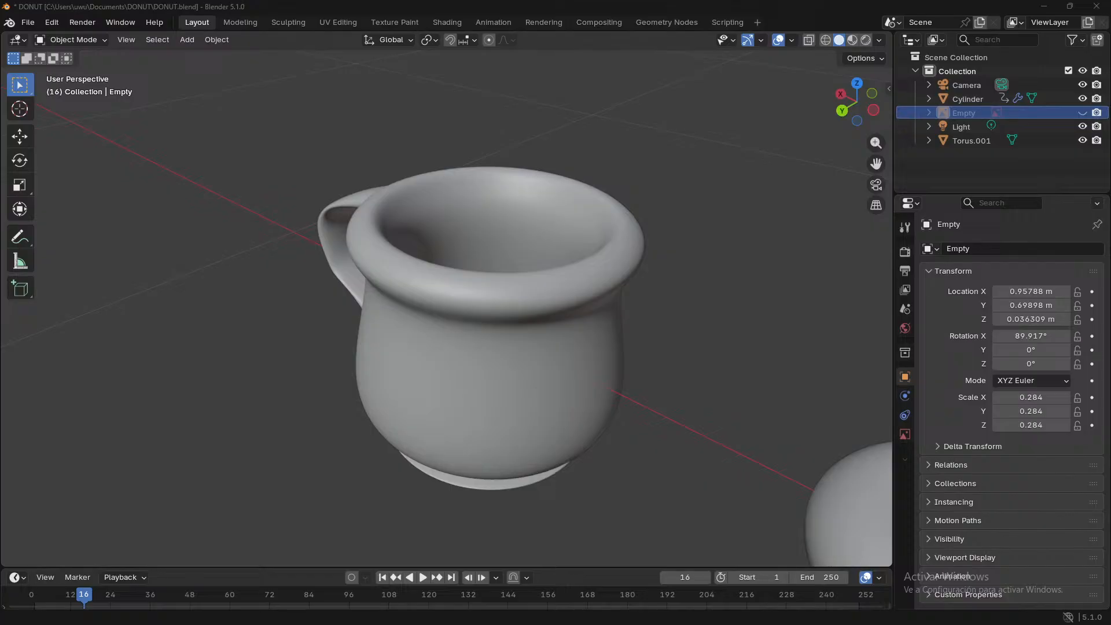
middle_click_drag(42, 347, 340, 316)
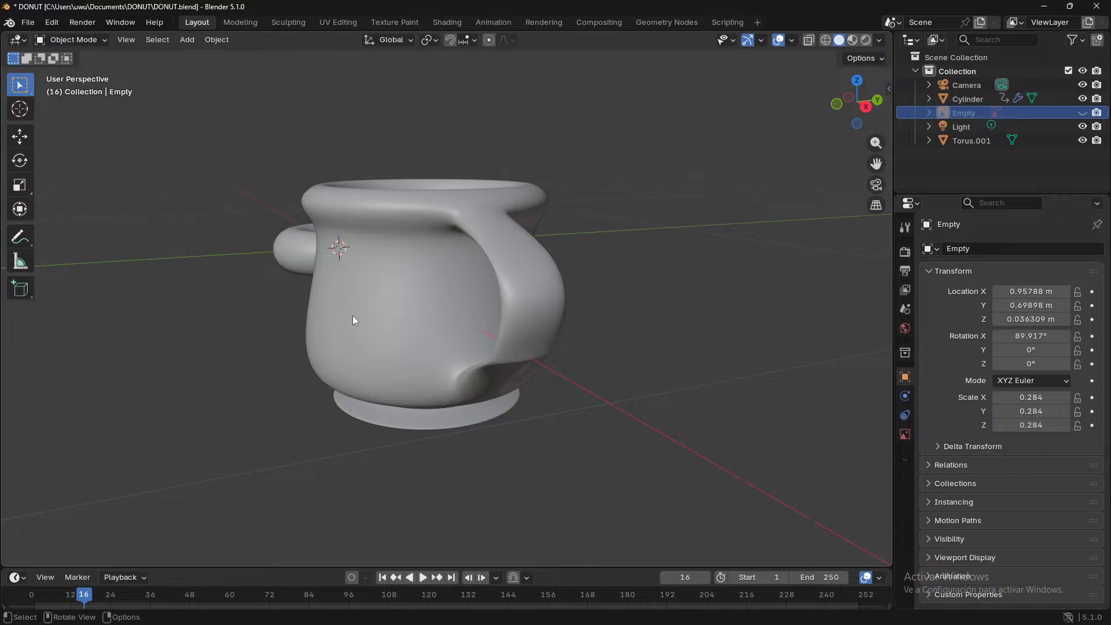
middle_click_drag(352, 316, 665, 349)
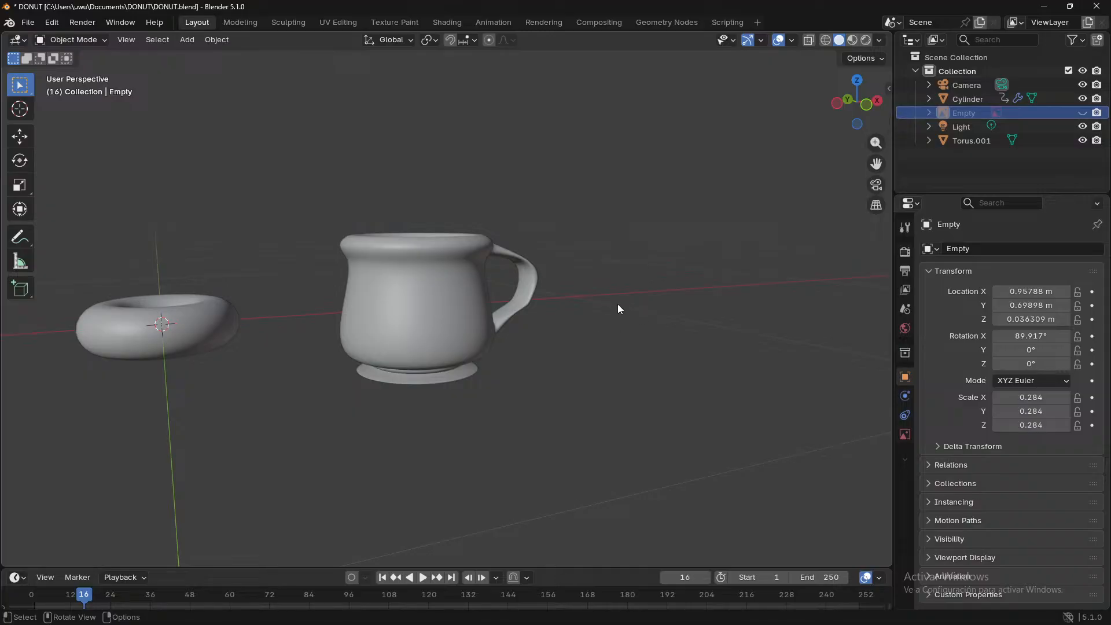
middle_click_drag(617, 308, 581, 302)
middle_click_drag(338, 284, 515, 450)
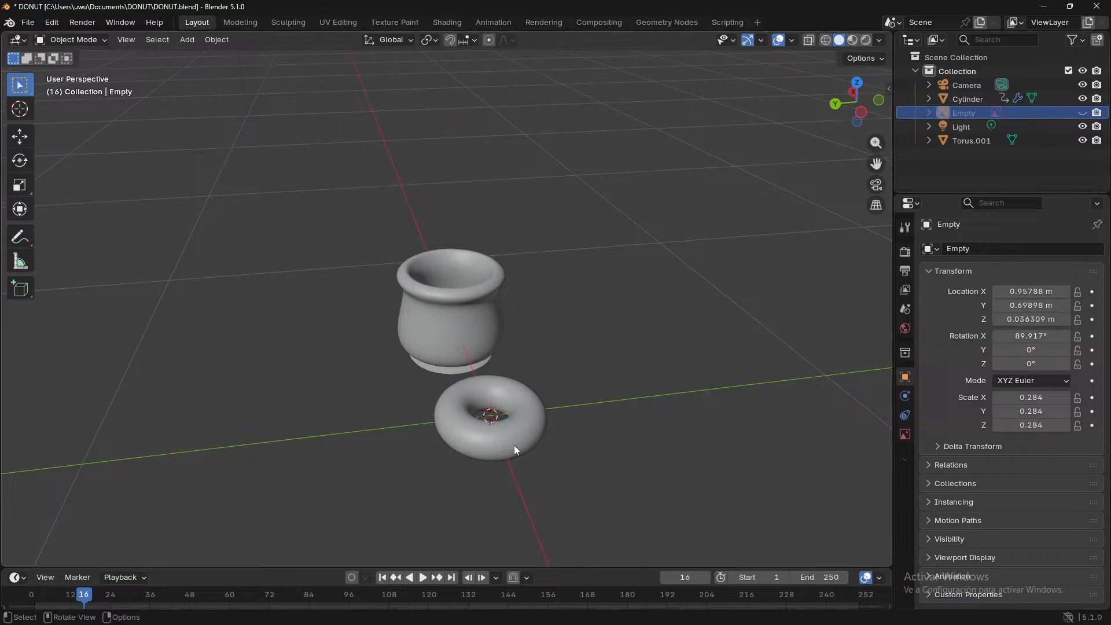
left_click(515, 449)
left_click(595, 448)
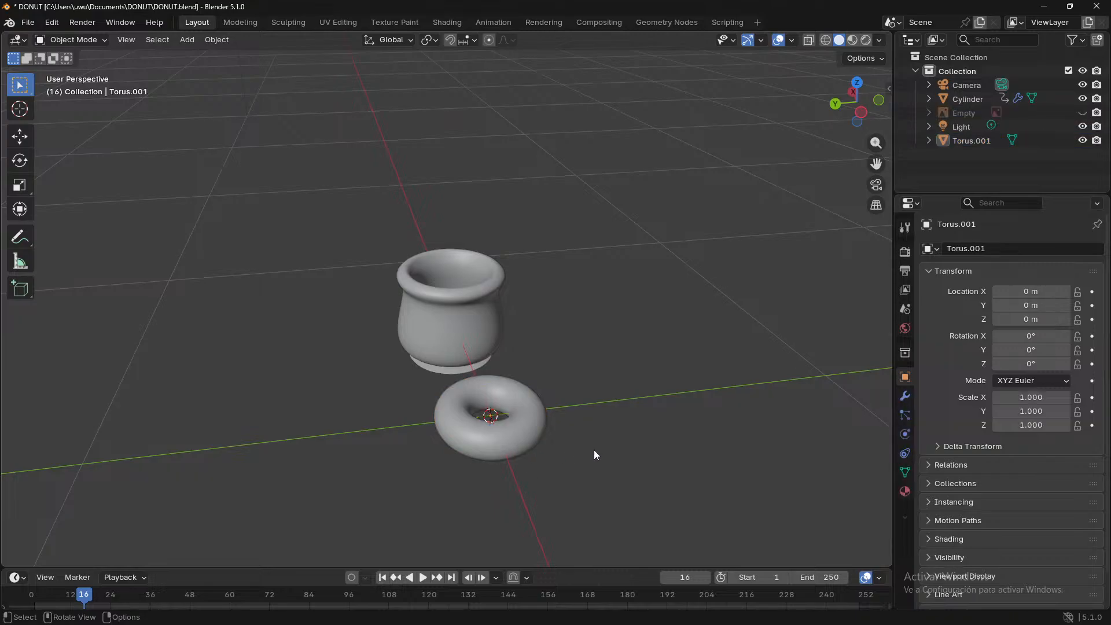
middle_click_drag(642, 409, 755, 403)
scroll(483, 400, "up", 4)
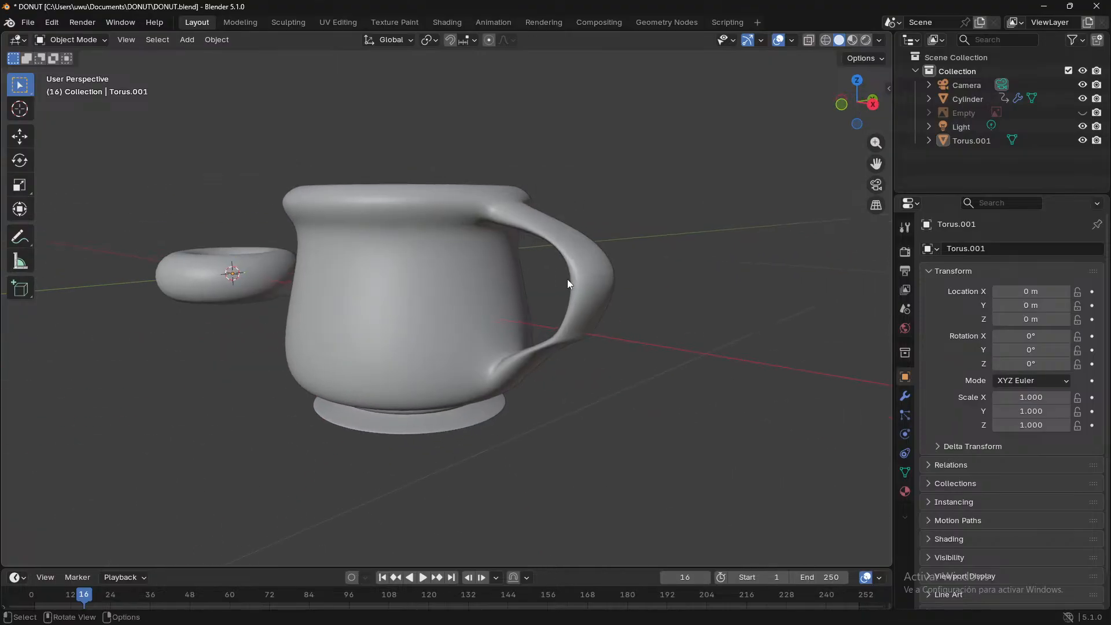
middle_click_drag(567, 278, 552, 313)
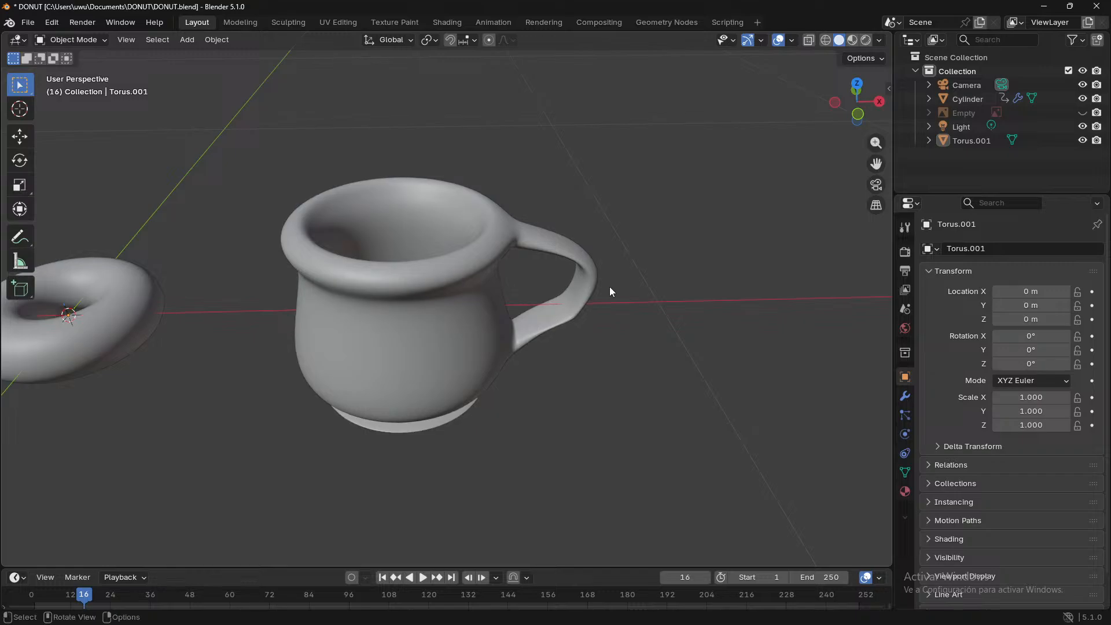
middle_click_drag(609, 286, 659, 408)
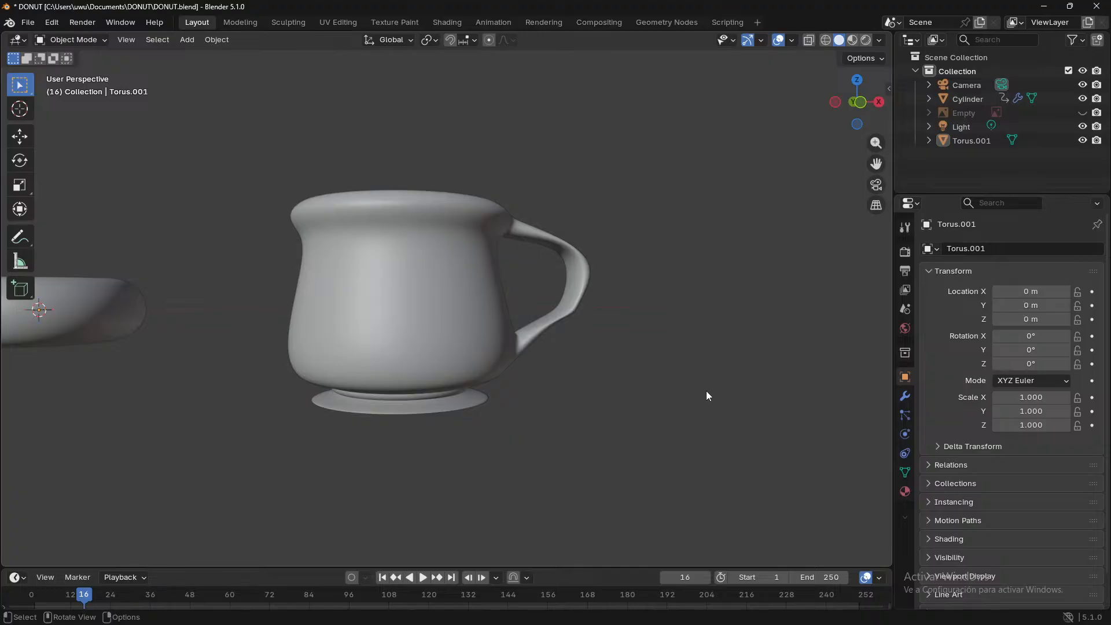
middle_click_drag(707, 376, 667, 302)
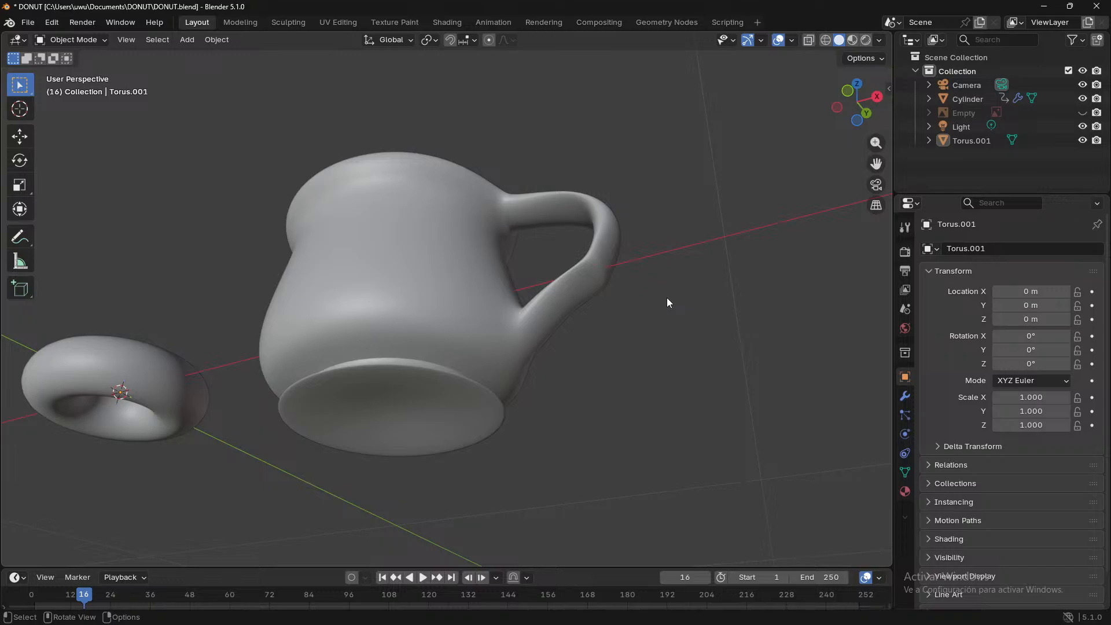
middle_click_drag(575, 307, 660, 388)
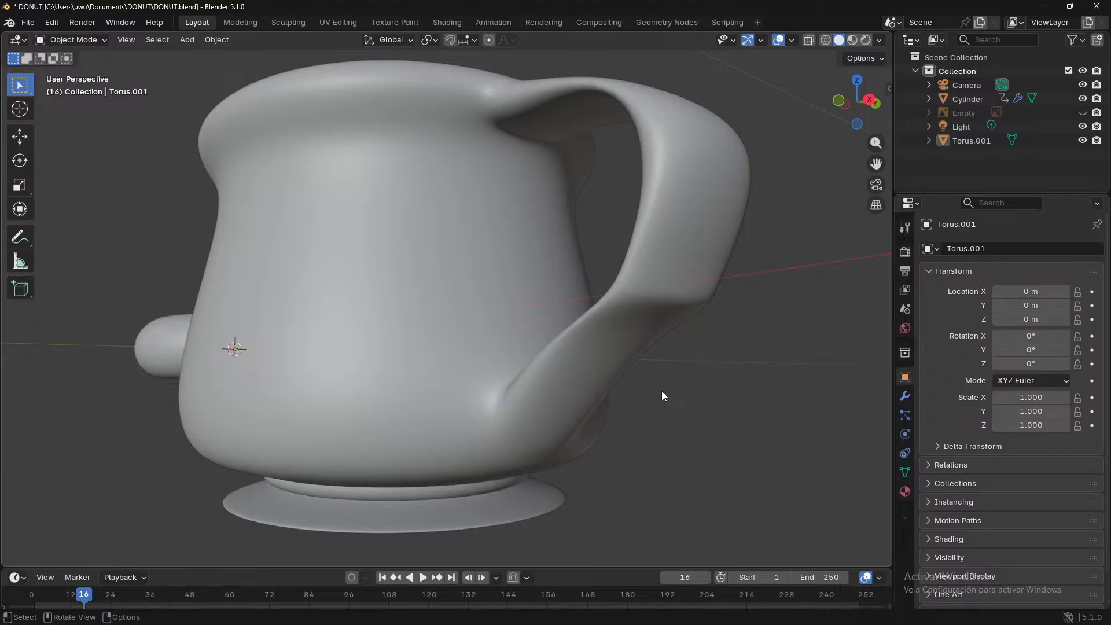
middle_click_drag(736, 316, 727, 347)
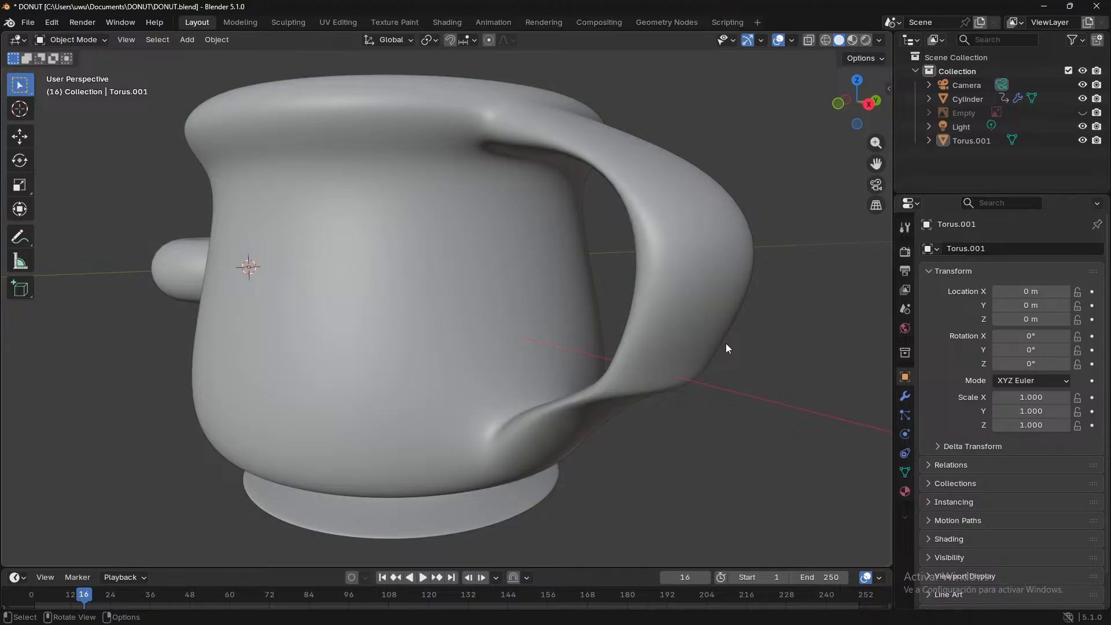
scroll(727, 348, "down", 2)
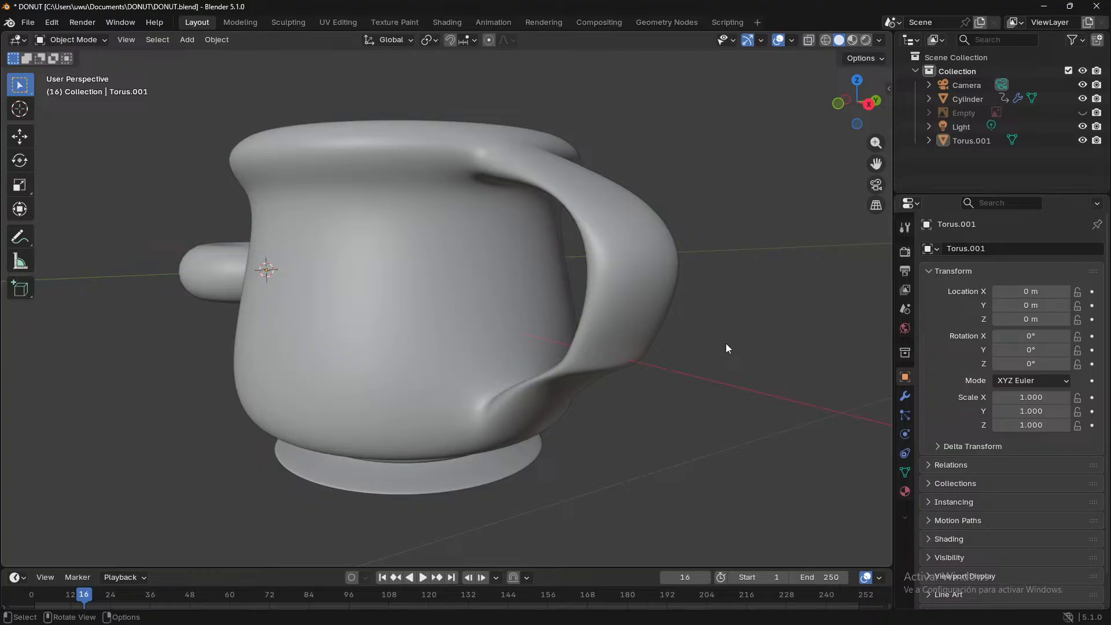
- Switch to Microsoft Edge and search for images of "coffee mug without handle" in a new tab
left_click(1042, 7)
key("super")
mouse_move(542, 616)
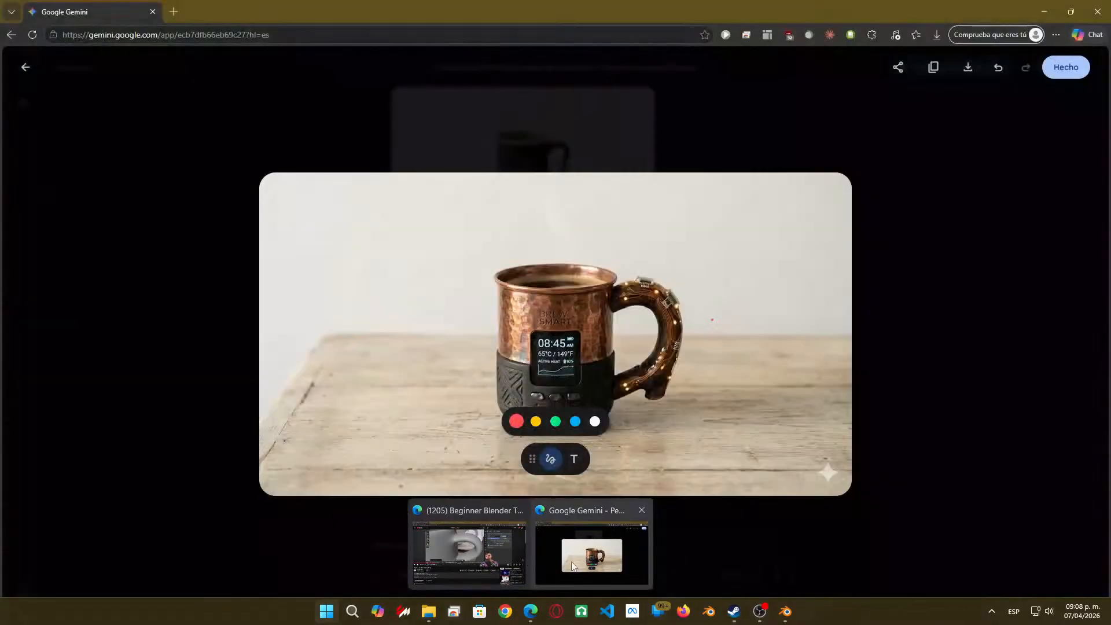
left_click(571, 559)
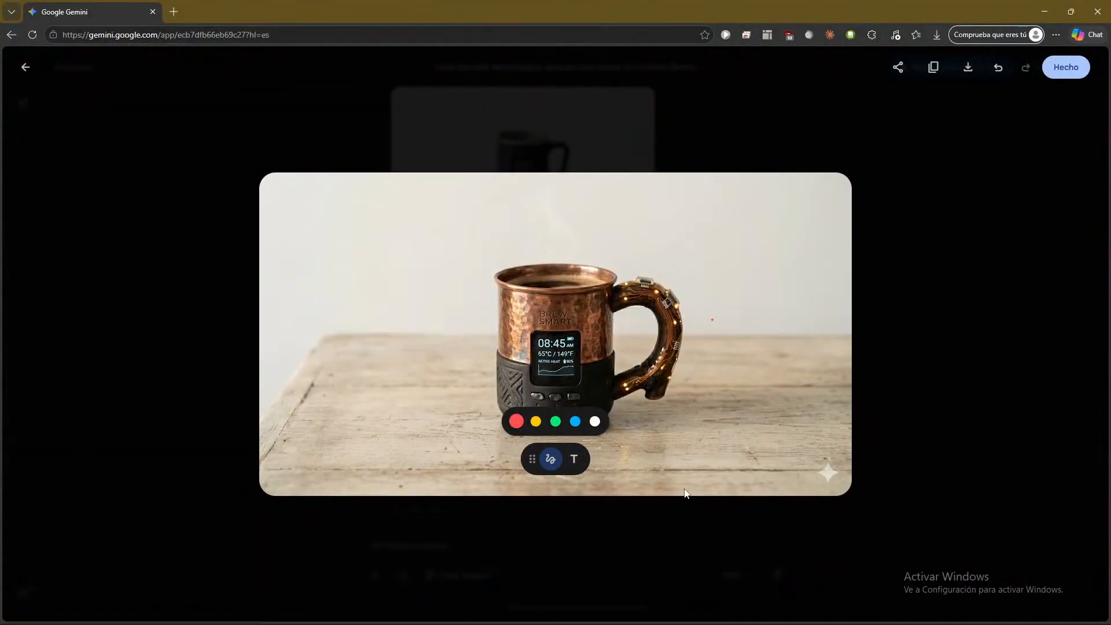
left_click(174, 11)
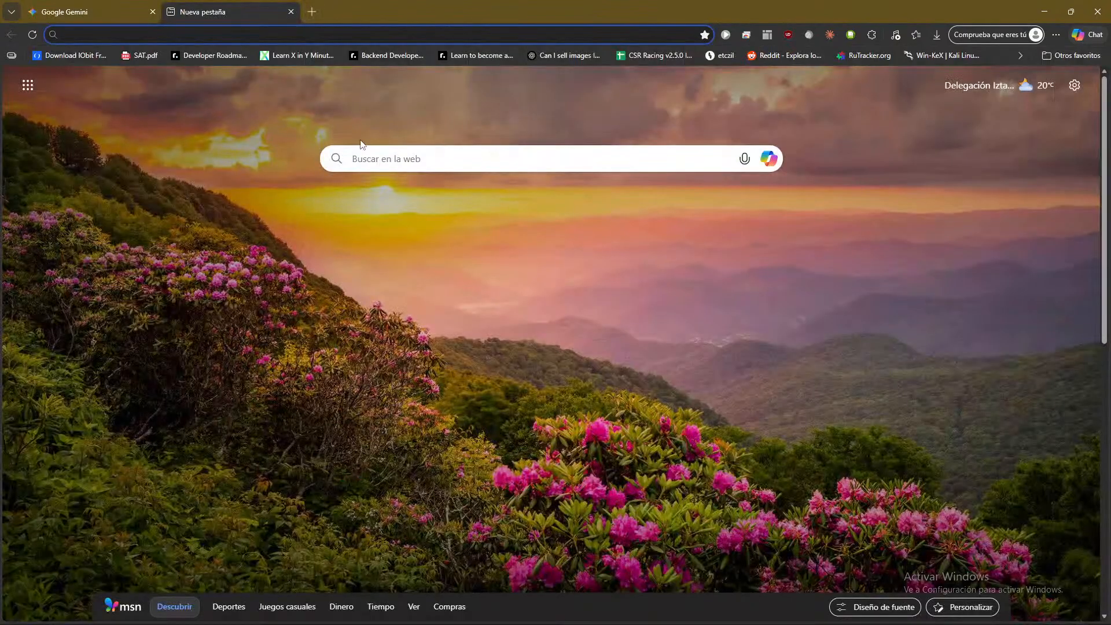
type("cof")
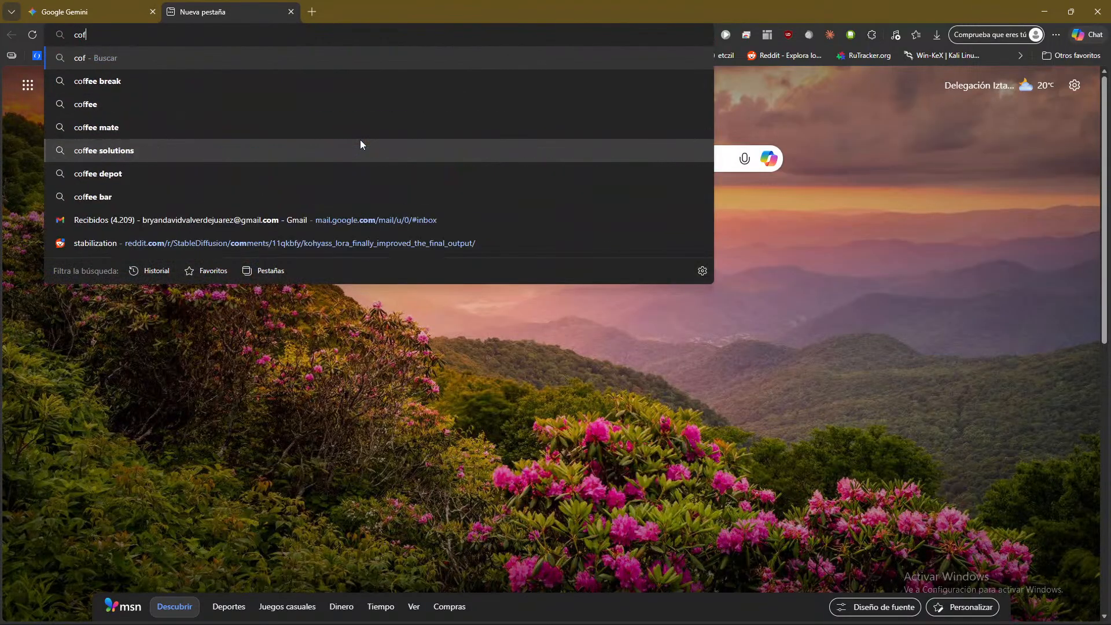
type("fee mu")
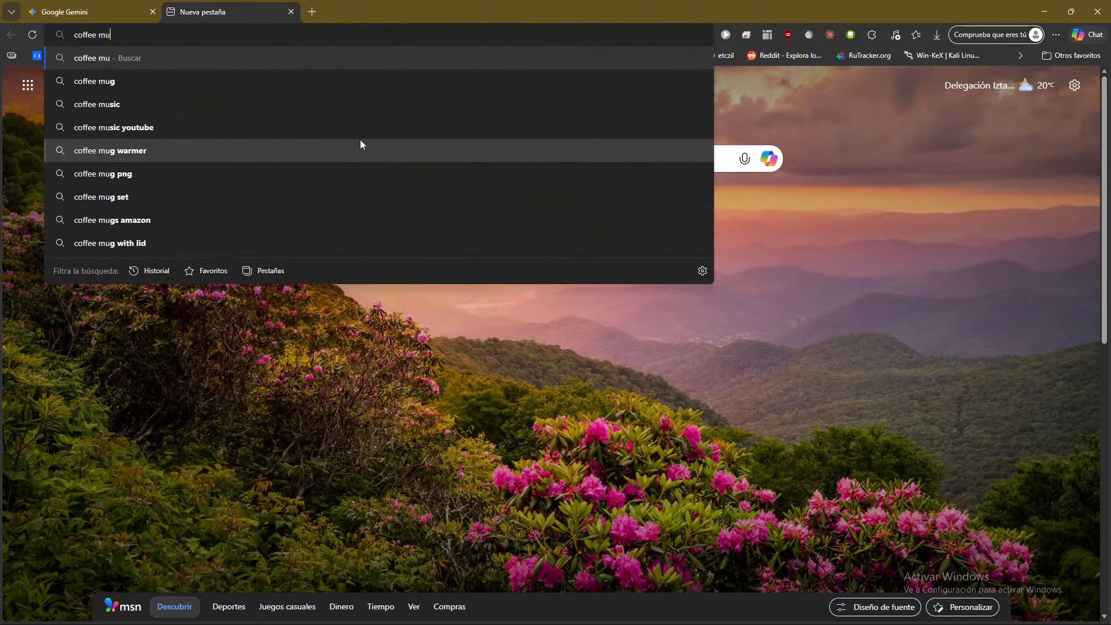
type("g withou")
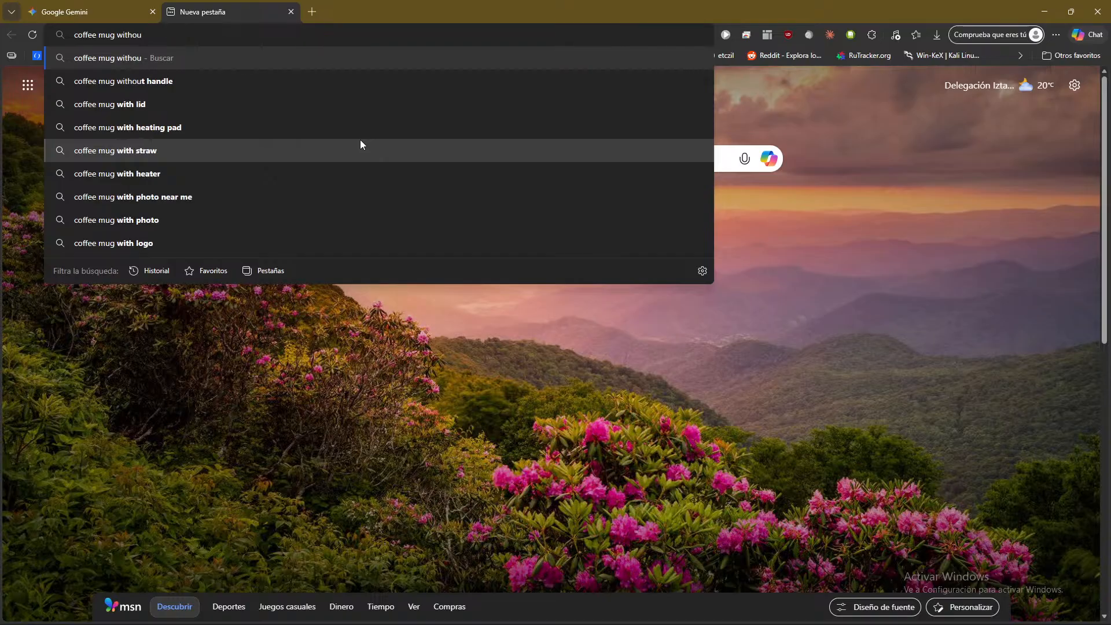
key("Down")
key("Return")
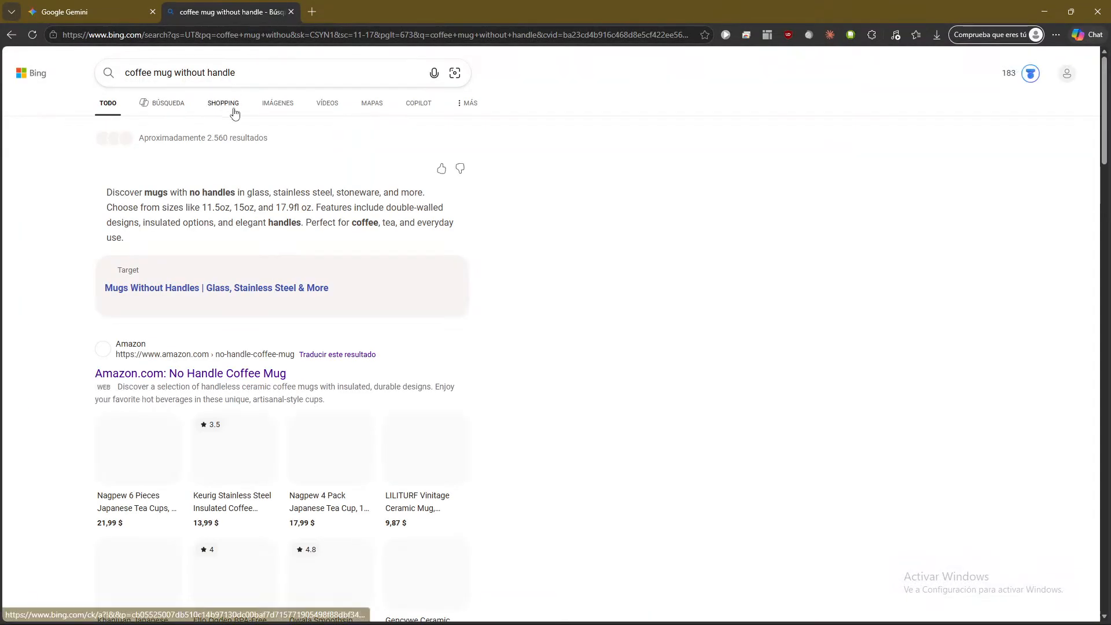
left_click(270, 104)
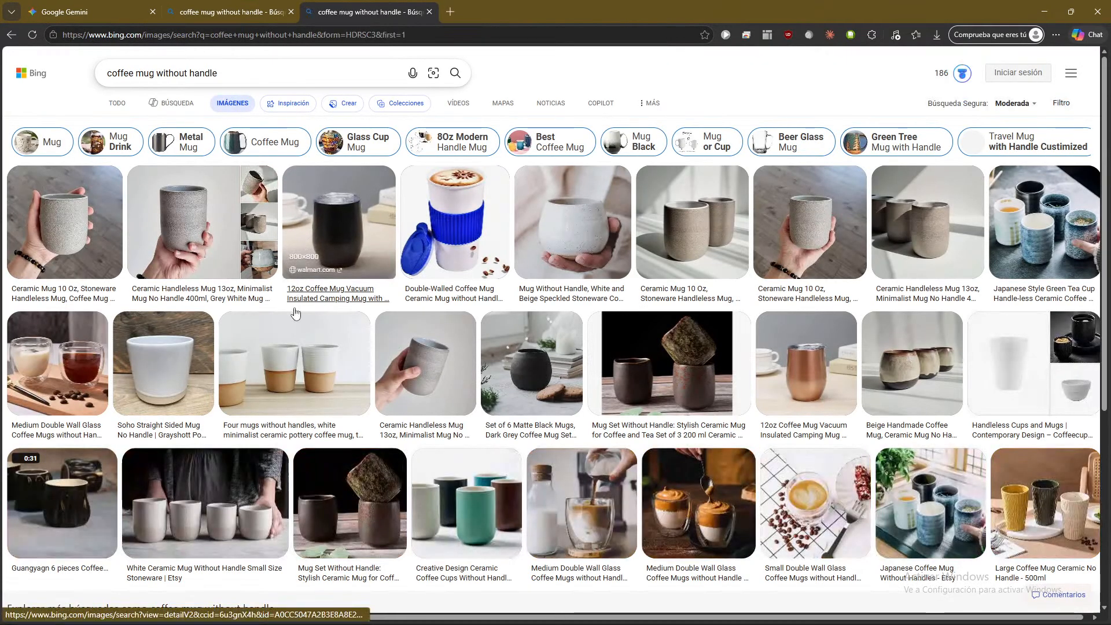
- Change the image search to "coffee mug with floating handle" and open the first white Floating Mug photo
left_click_drag(255, 74, 173, 74)
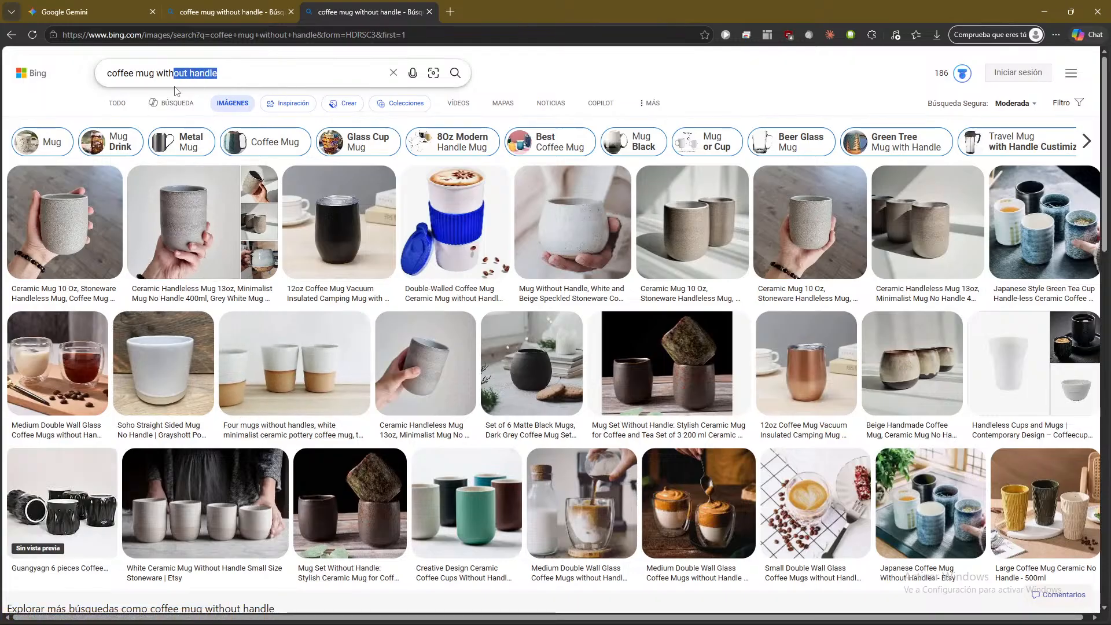
type("floating ")
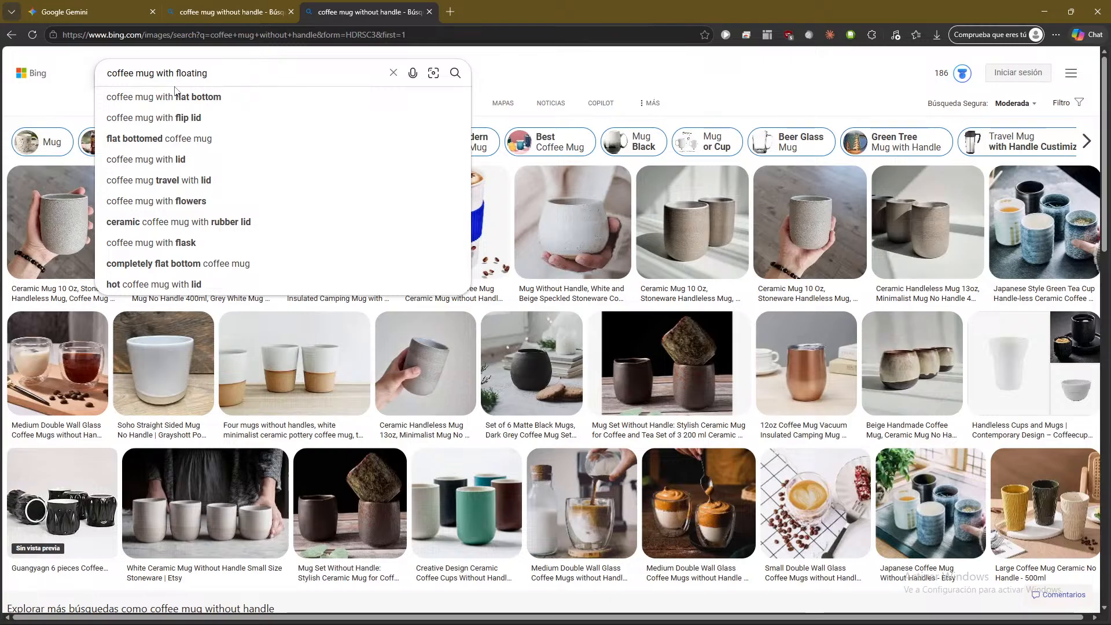
type("handle")
key("Return")
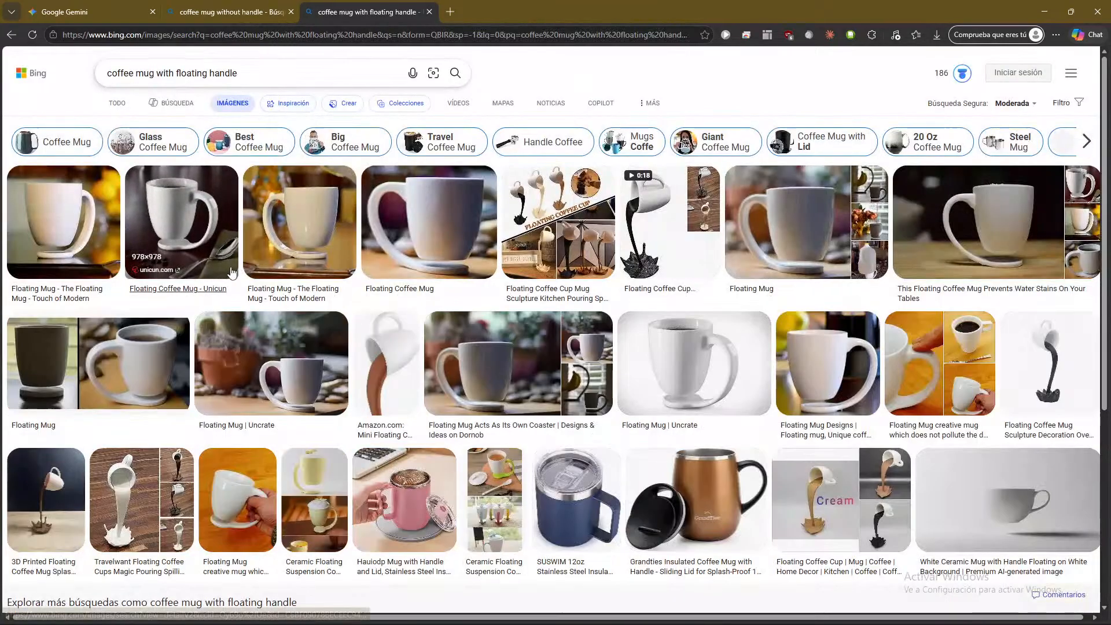
left_click(85, 251)
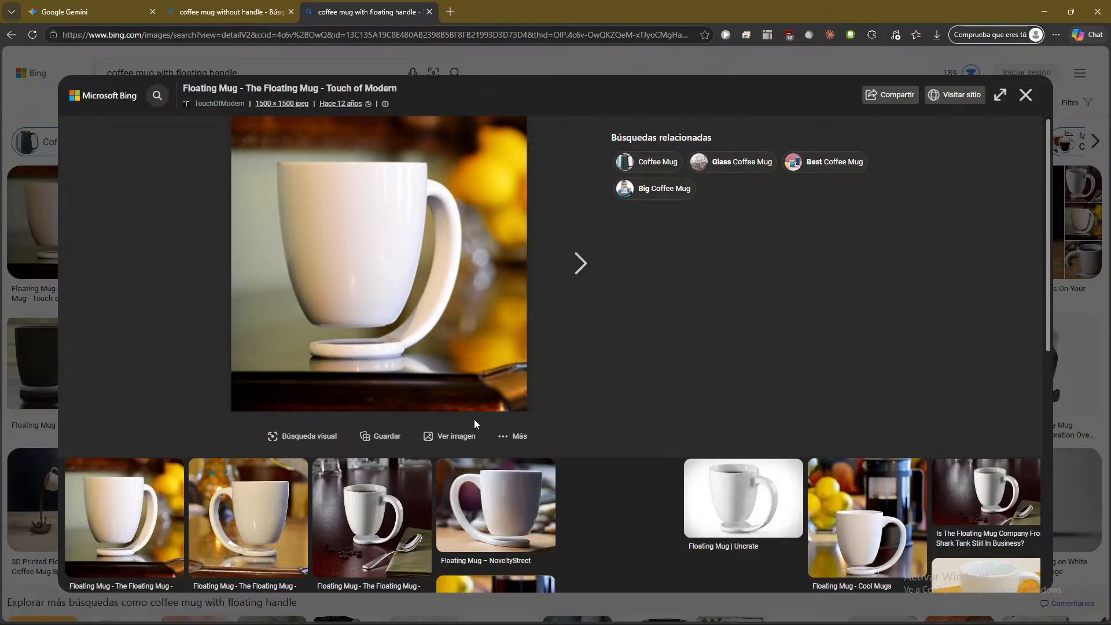
- Search for images of "stanley cup", open the CNN photo of the coloured tumblers, and enlarge it to view their handles
left_click(268, 70)
key("ctrl+a")
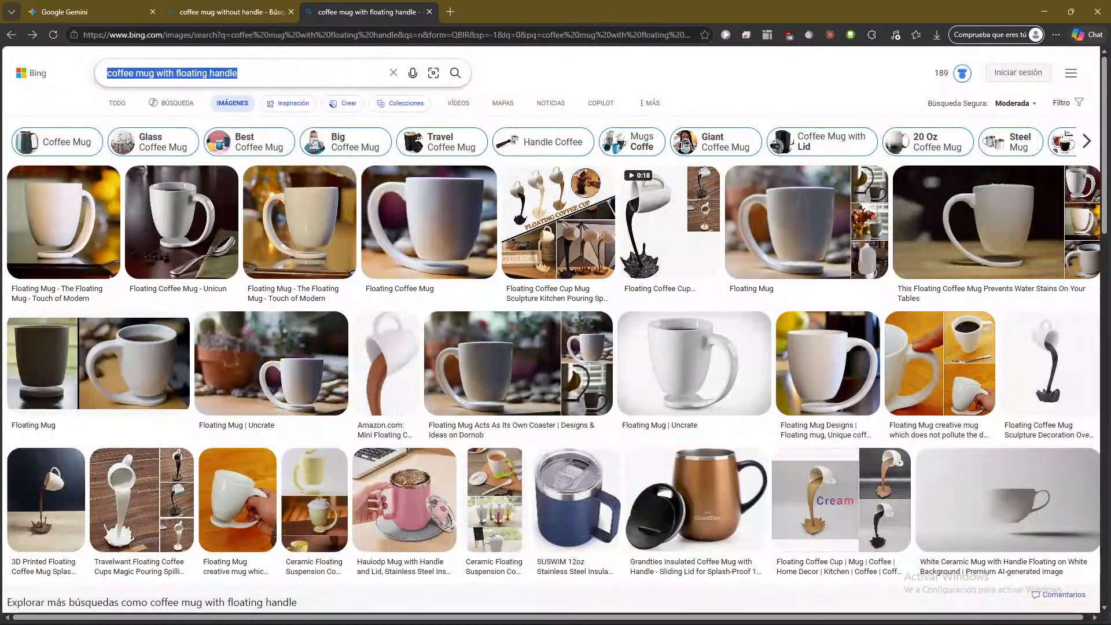
type("stanlñ")
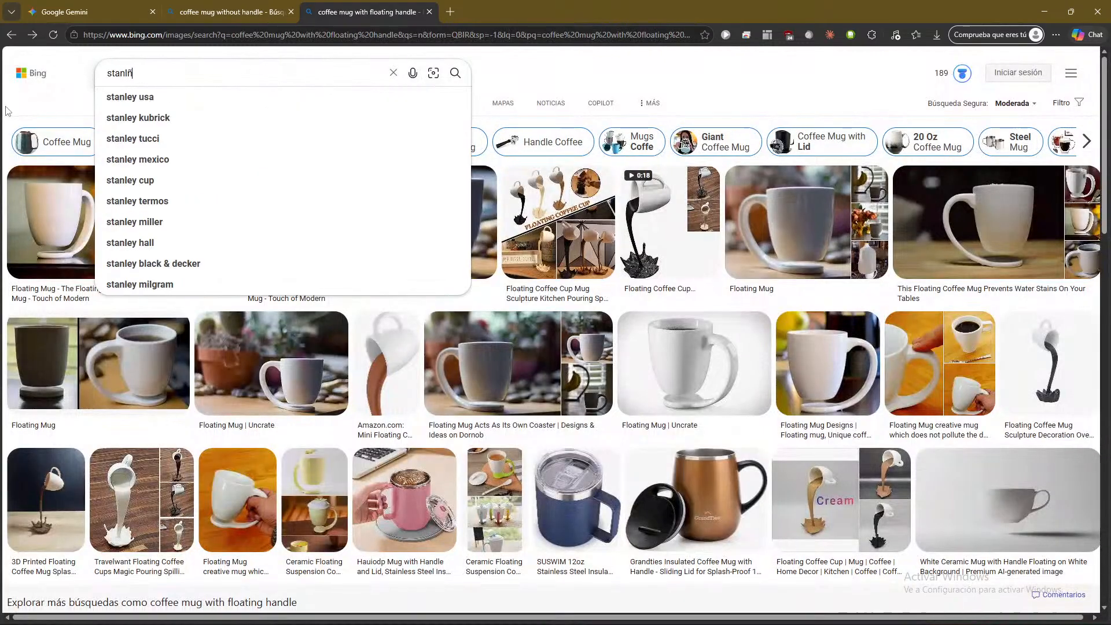
key("BackSpace")
type("ey cup")
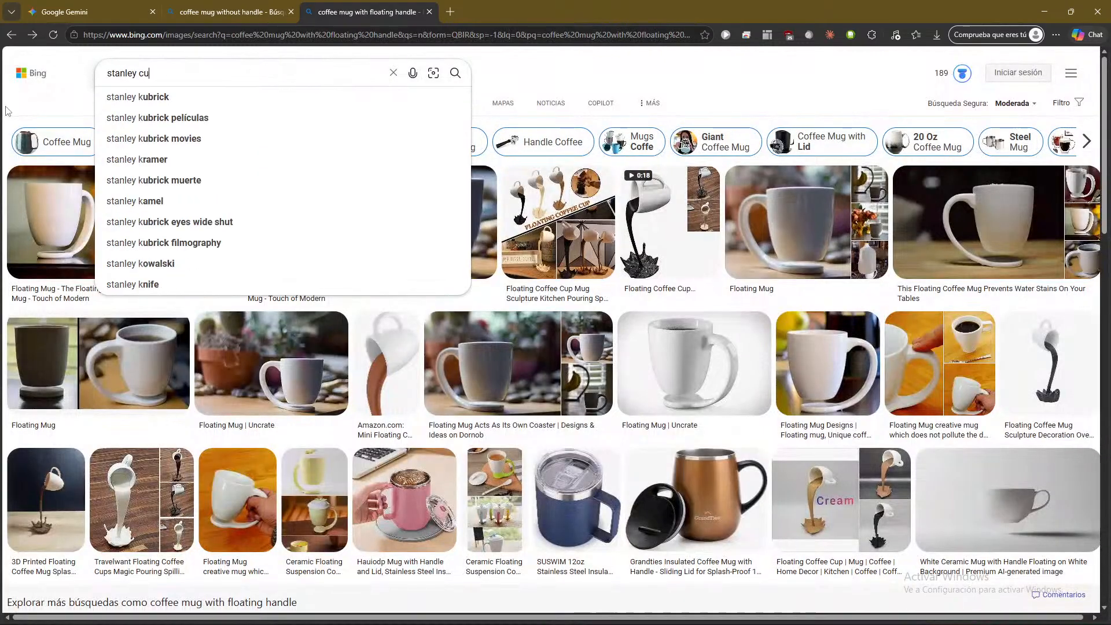
key("Return")
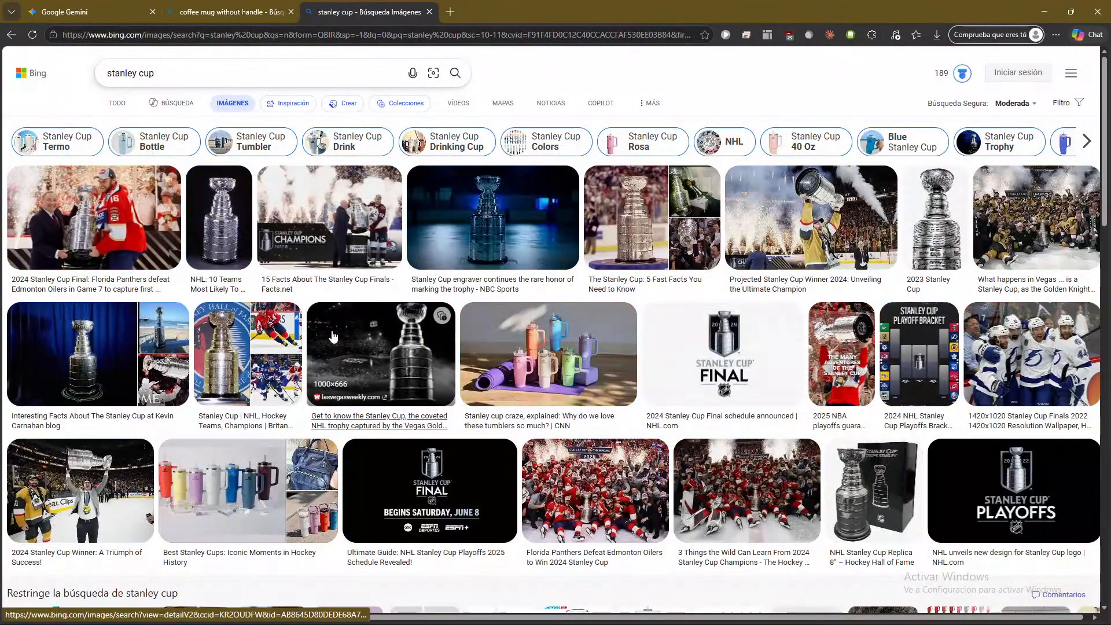
left_click(585, 368)
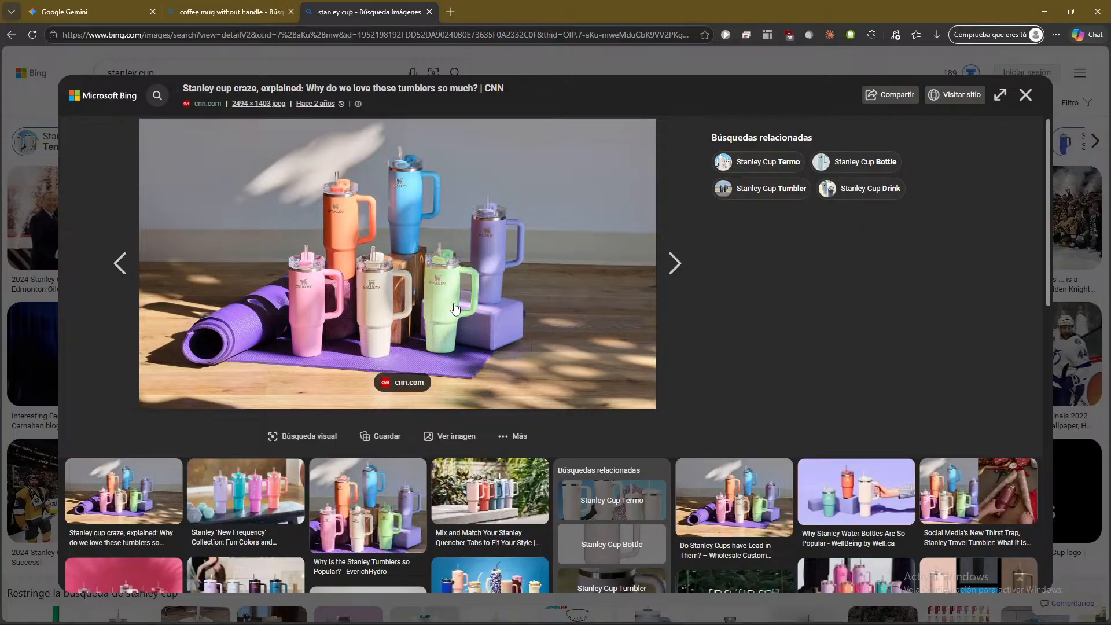
scroll(457, 278, "up", 6, "ctrl")
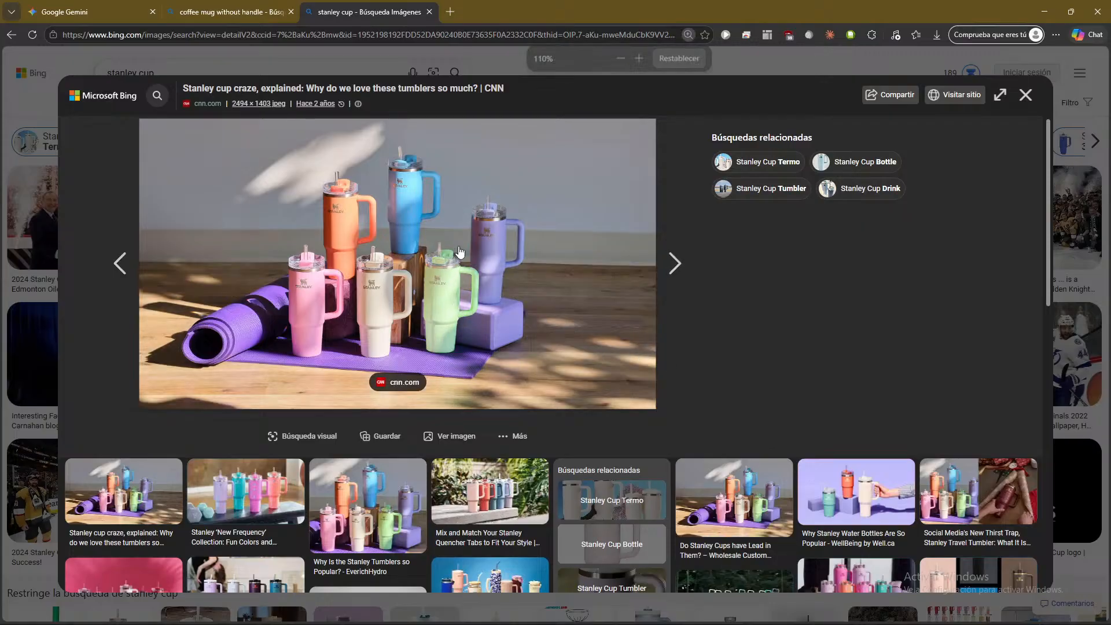
scroll(469, 284, "down", 2, "ctrl")
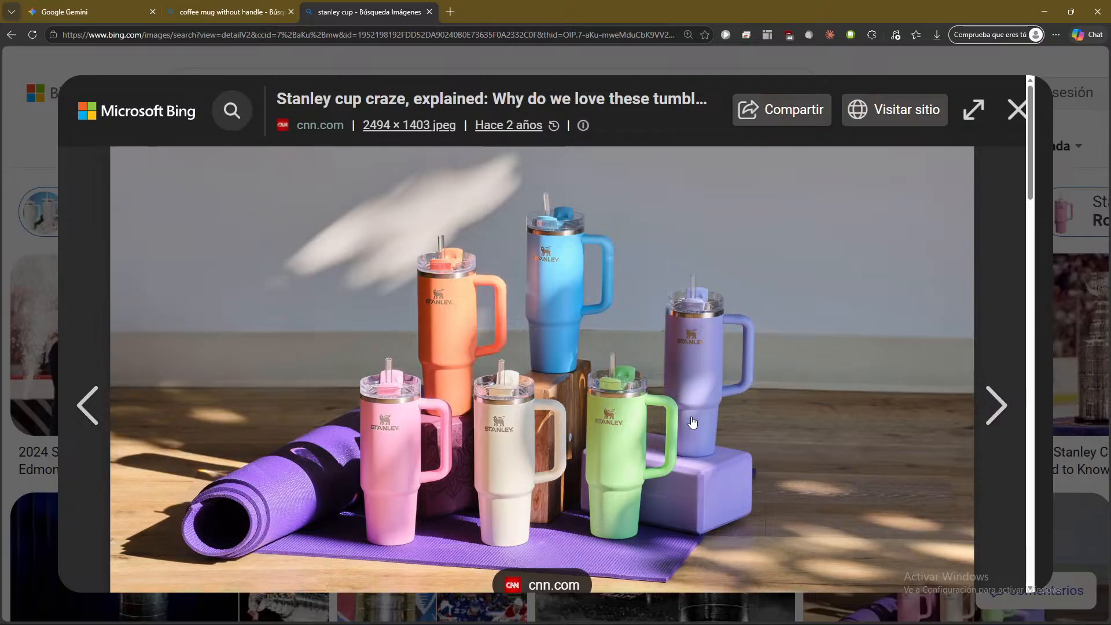
- Put away the browser and Steam windows and return to the mug model in Blender
left_click(1043, 12)
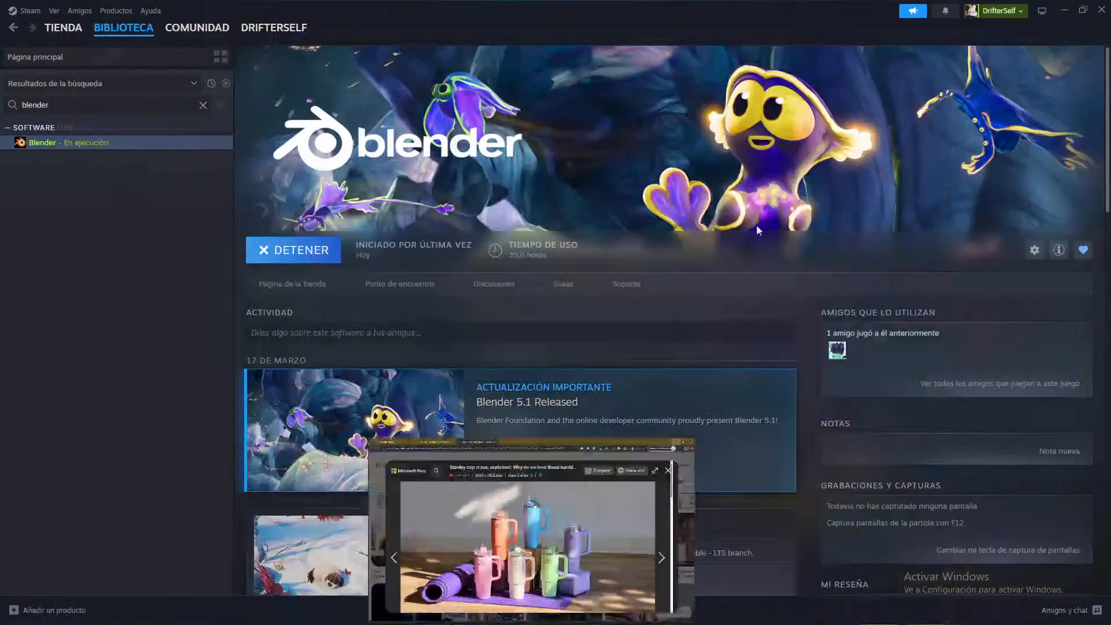
left_click(1105, 7)
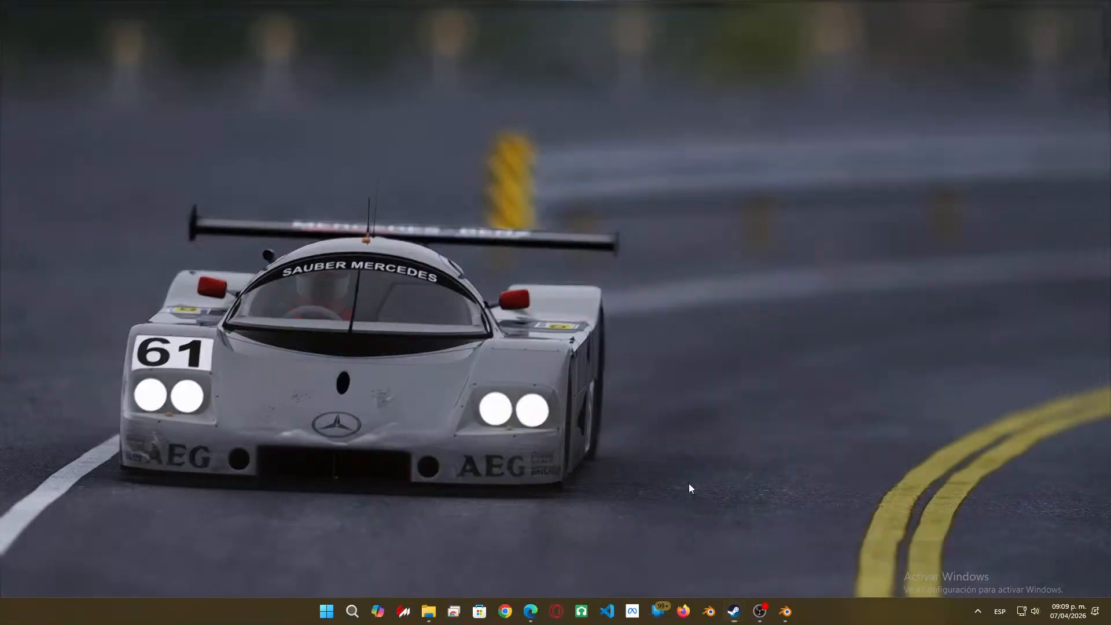
left_click(785, 611)
middle_click_drag(539, 441, 621, 412)
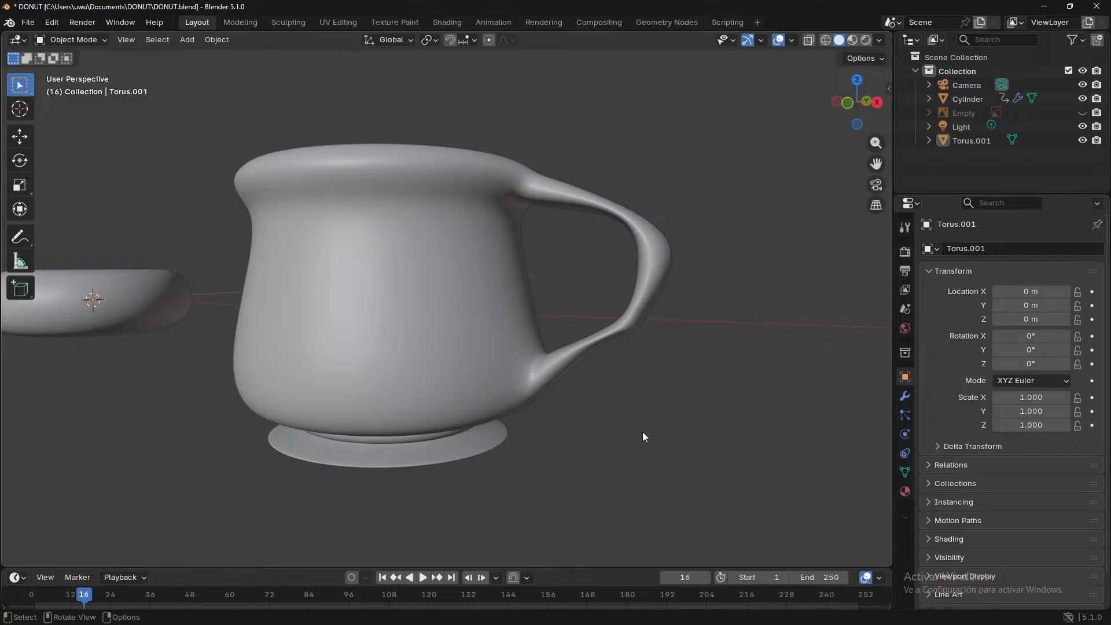
key("super")
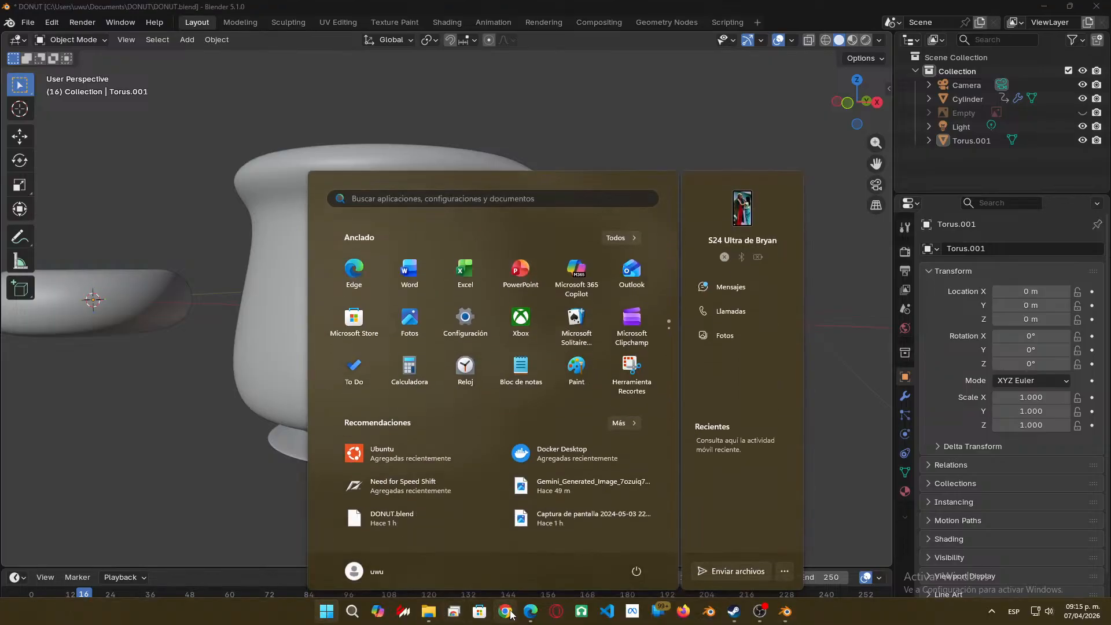
mouse_move(531, 608)
left_click(590, 549)
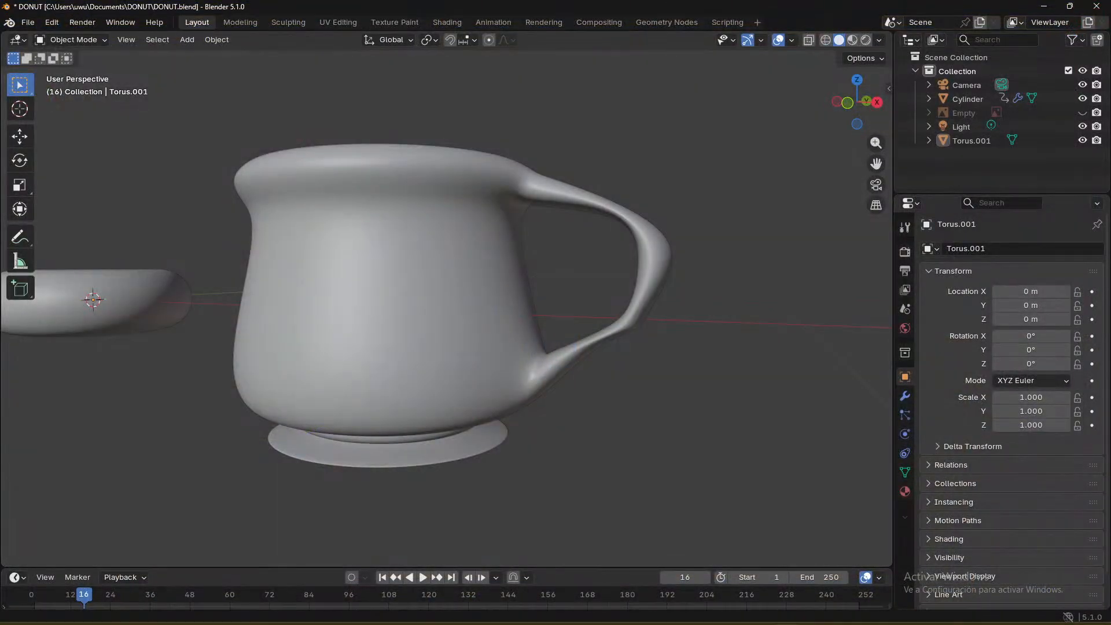
key("super")
key("Escape")
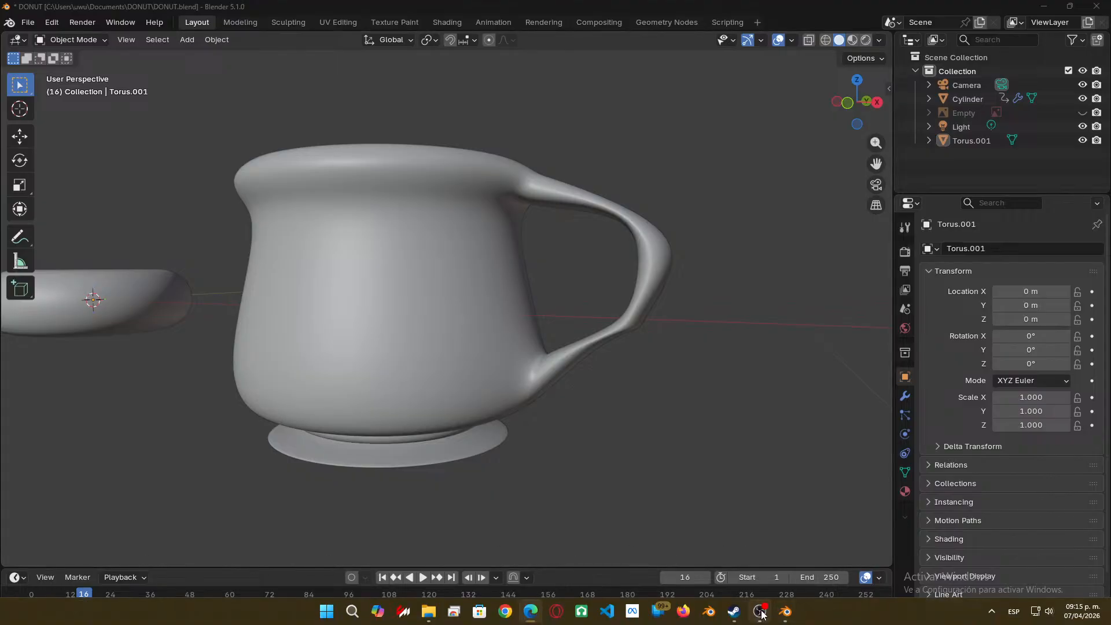
left_click(759, 611)
left_click(1043, 7)
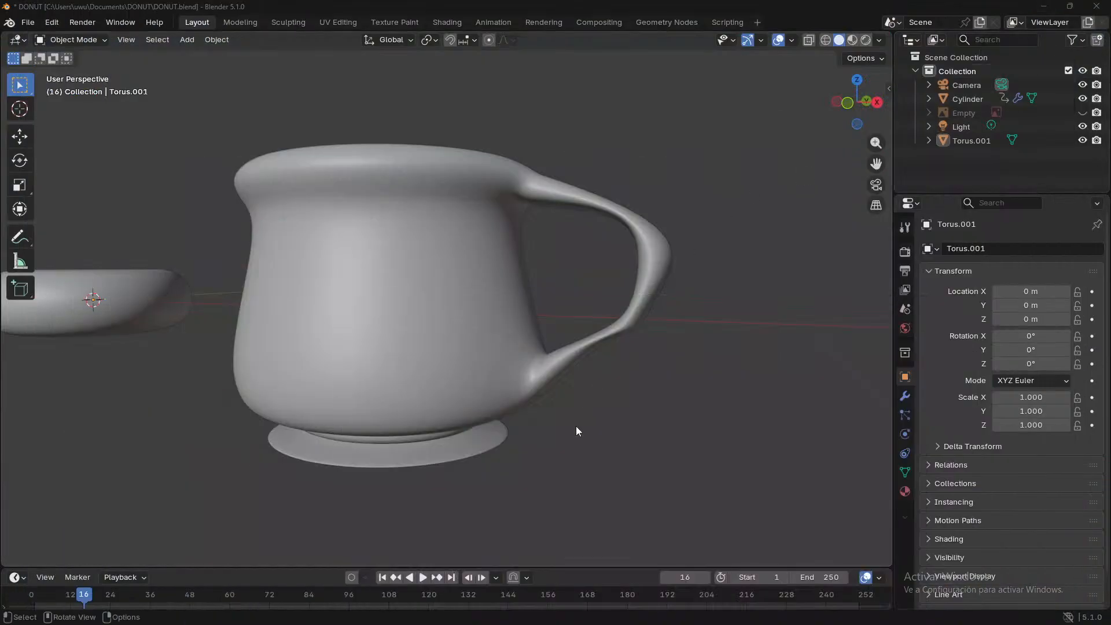
- Examine the mug's body, handle joints, rim and interior from several angles
scroll(119, 397, "up", 1)
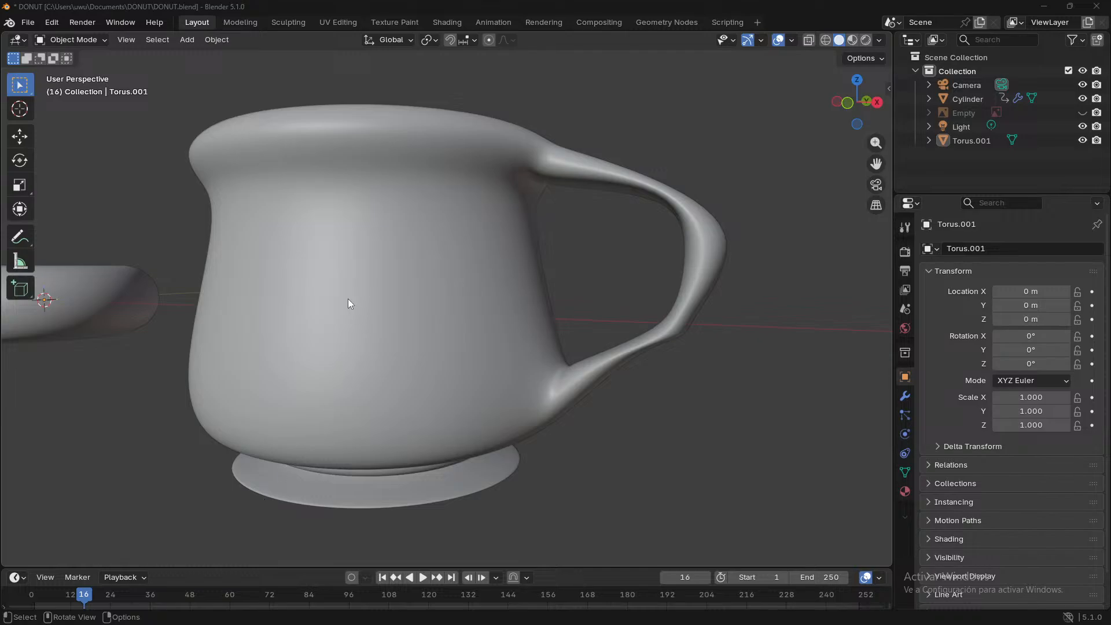
middle_click_drag(348, 301, 300, 367)
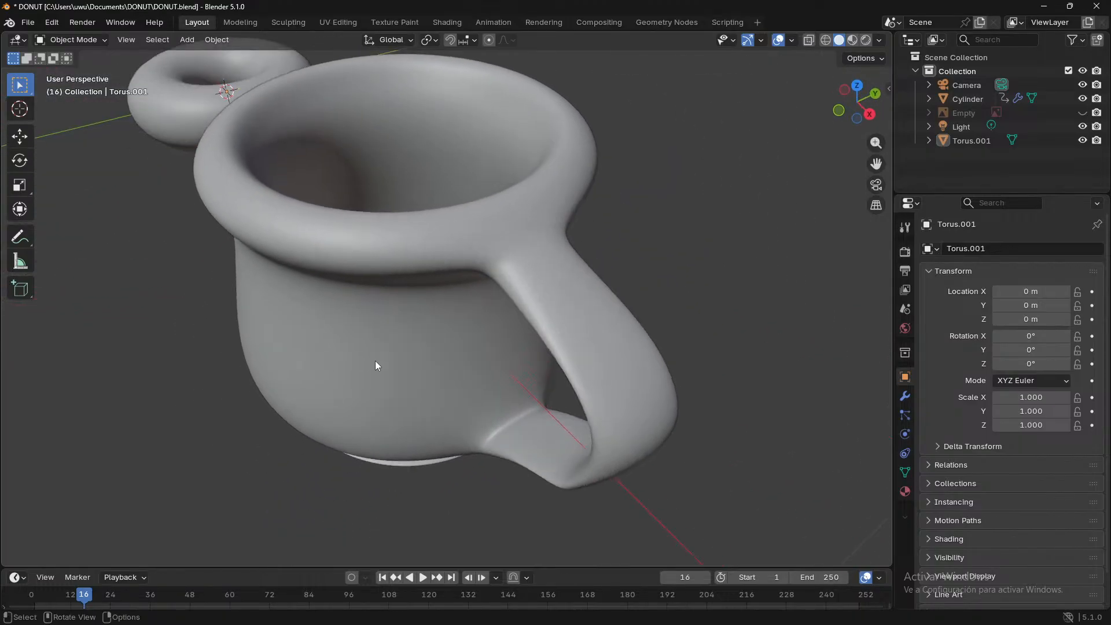
middle_click_drag(376, 361, 460, 325)
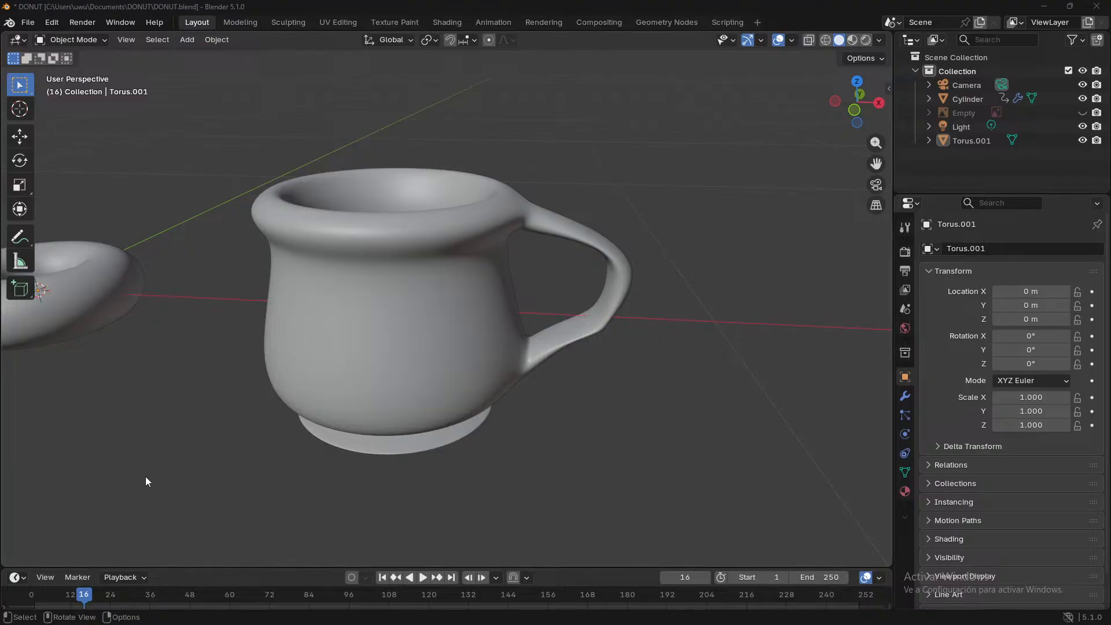
left_click(714, 475)
middle_click_drag(631, 438, 493, 437)
scroll(535, 454, "up", 3)
middle_click_drag(572, 444, 439, 407)
- Put the mug in Edit Mode and scale the outer face of the handle's upper segment by 1.316
left_click(437, 405)
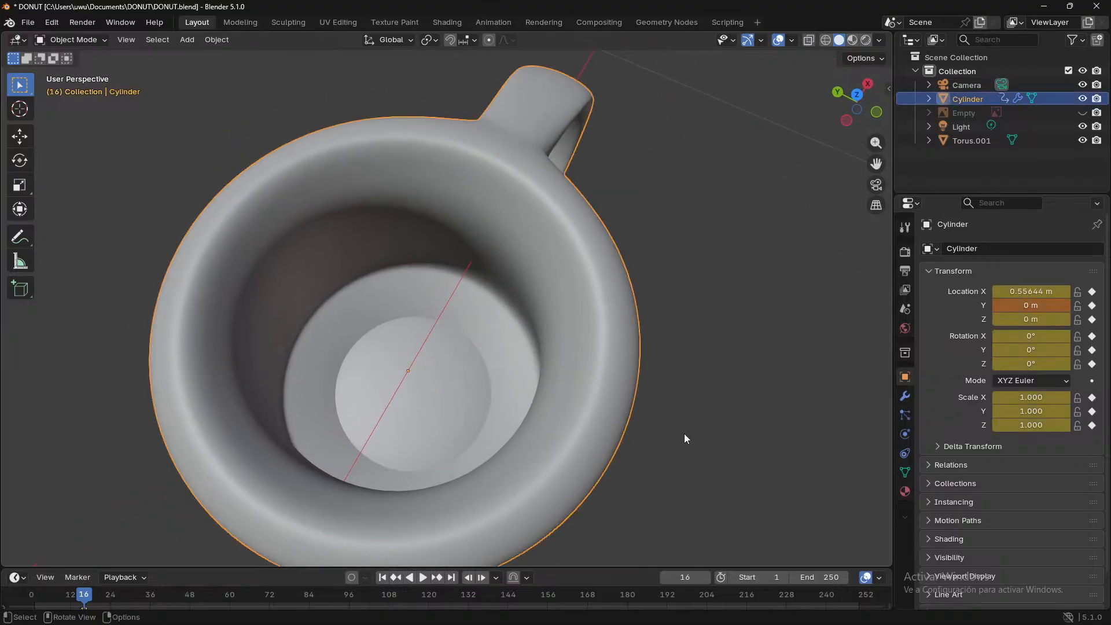
middle_click_drag(685, 438, 366, 342)
key("Tab")
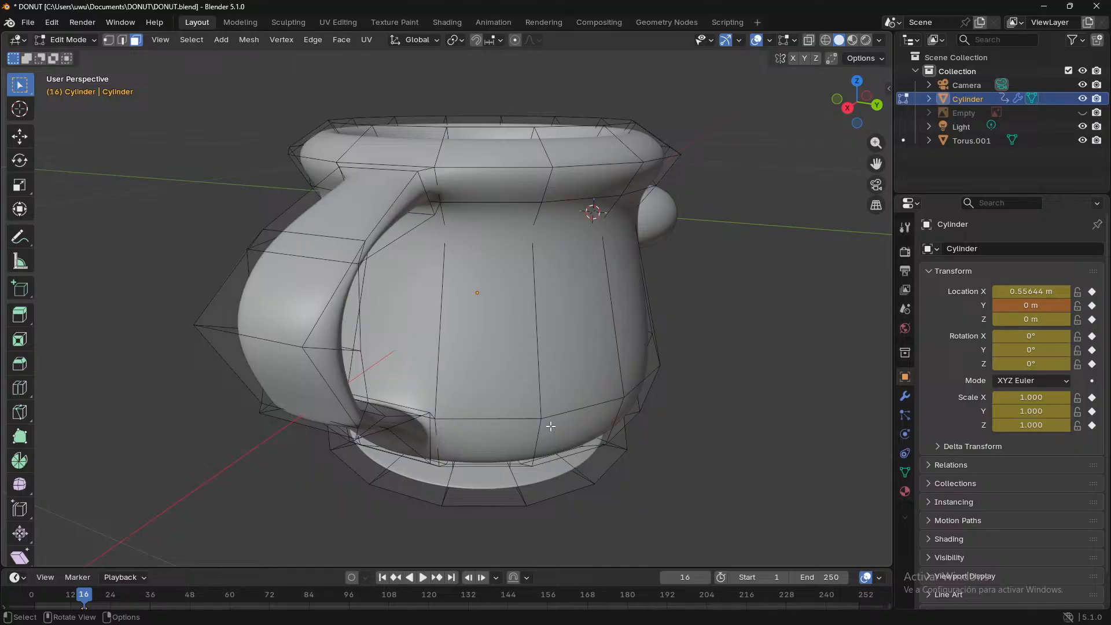
middle_click_drag(490, 351, 645, 407)
scroll(652, 397, "up", 5)
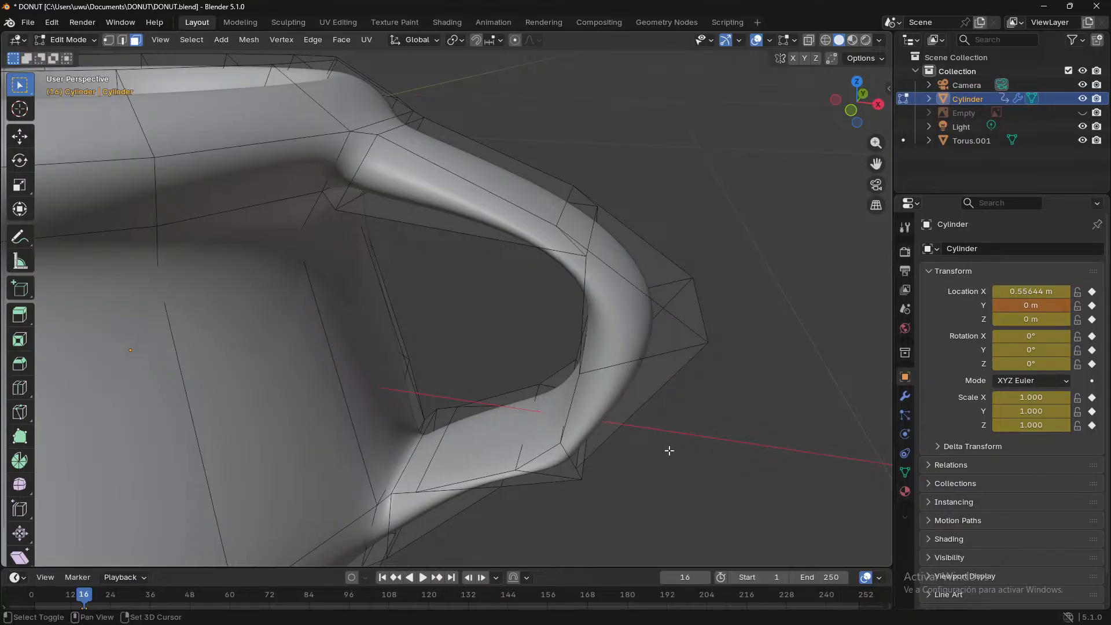
middle_click_drag(667, 449, 565, 405, "shift")
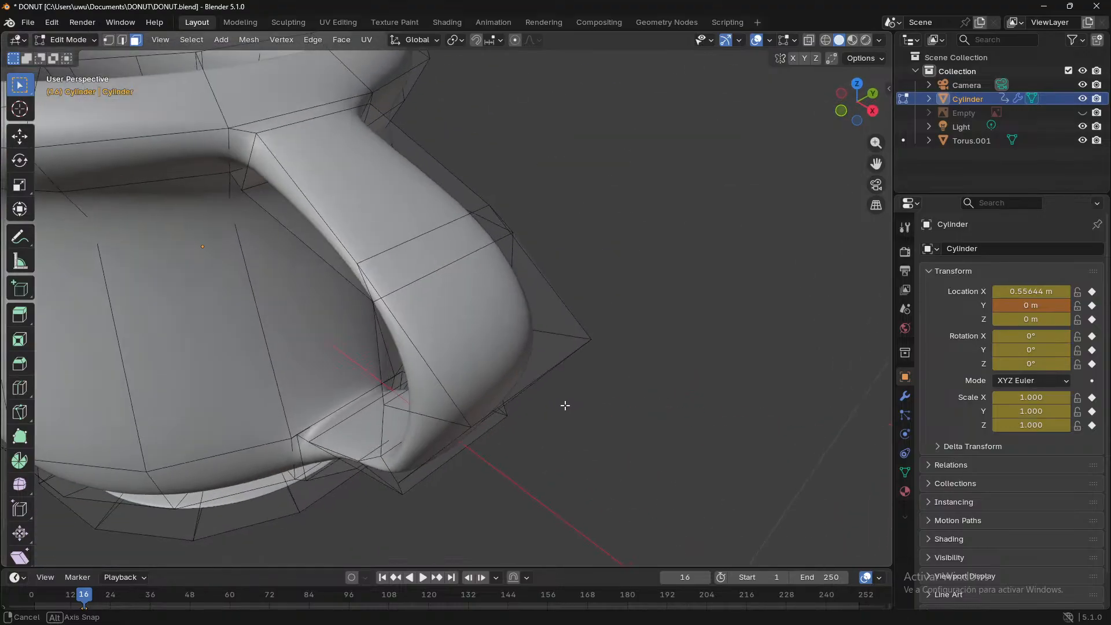
left_click(413, 210)
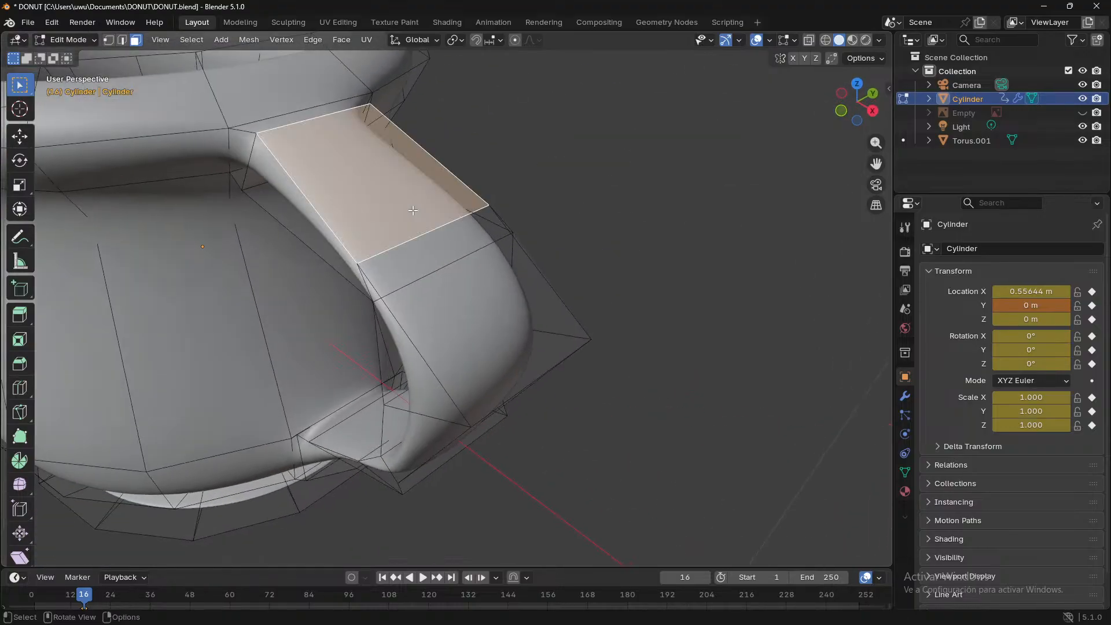
key("s")
left_click(441, 164)
middle_click_drag(441, 164, 533, 203)
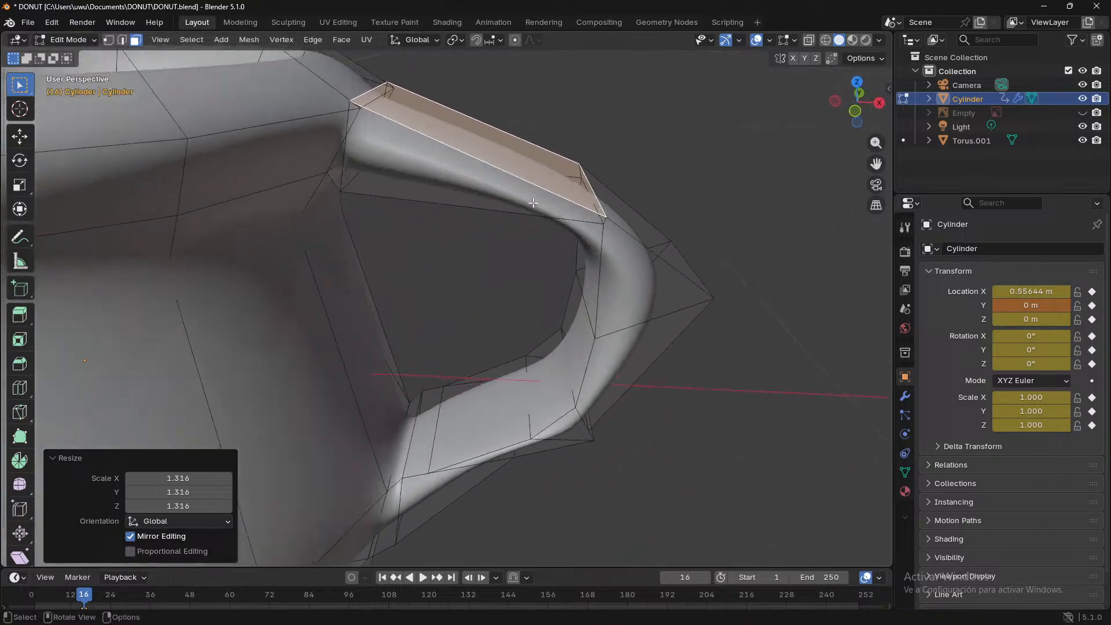
- Undo the last face scaling and try moving the outer face of the handle's upper segment outward
key("ctrl+z")
key("g")
left_click(557, 165)
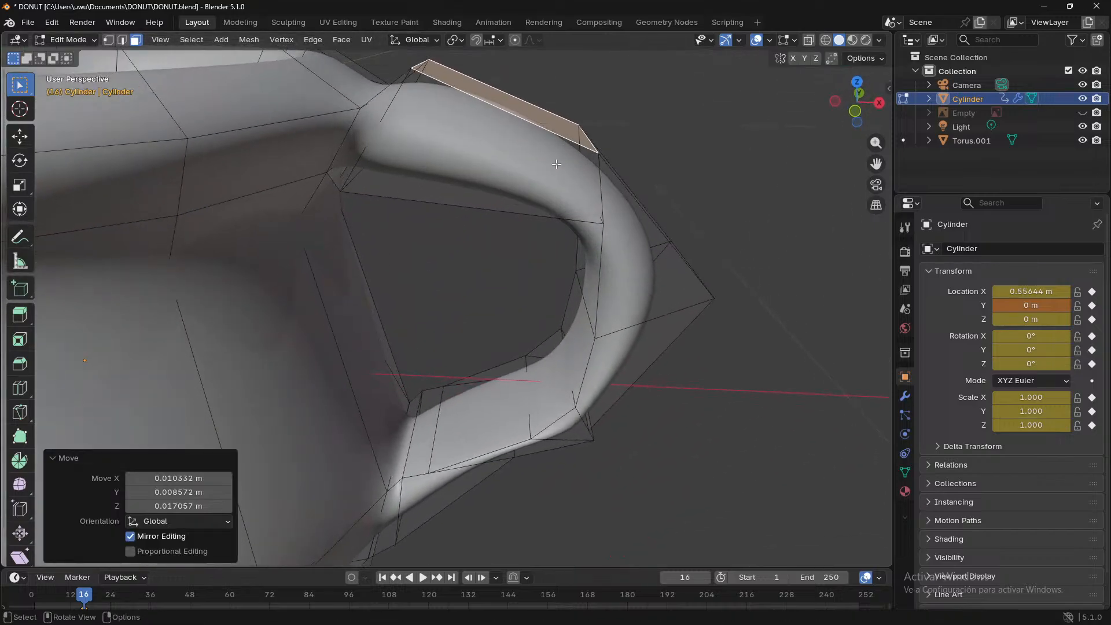
- Undo the face move and try extruding the outer face of the handle's upper segment along its normal
key("ctrl+z")
key("e")
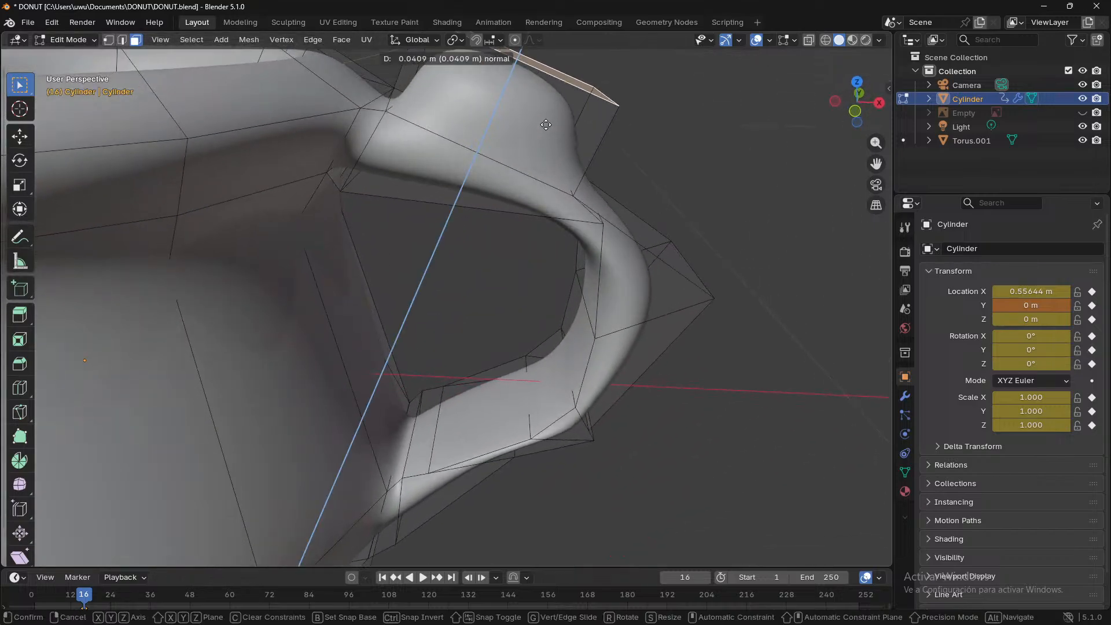
left_click(463, 116)
middle_click_drag(463, 115, 641, 281)
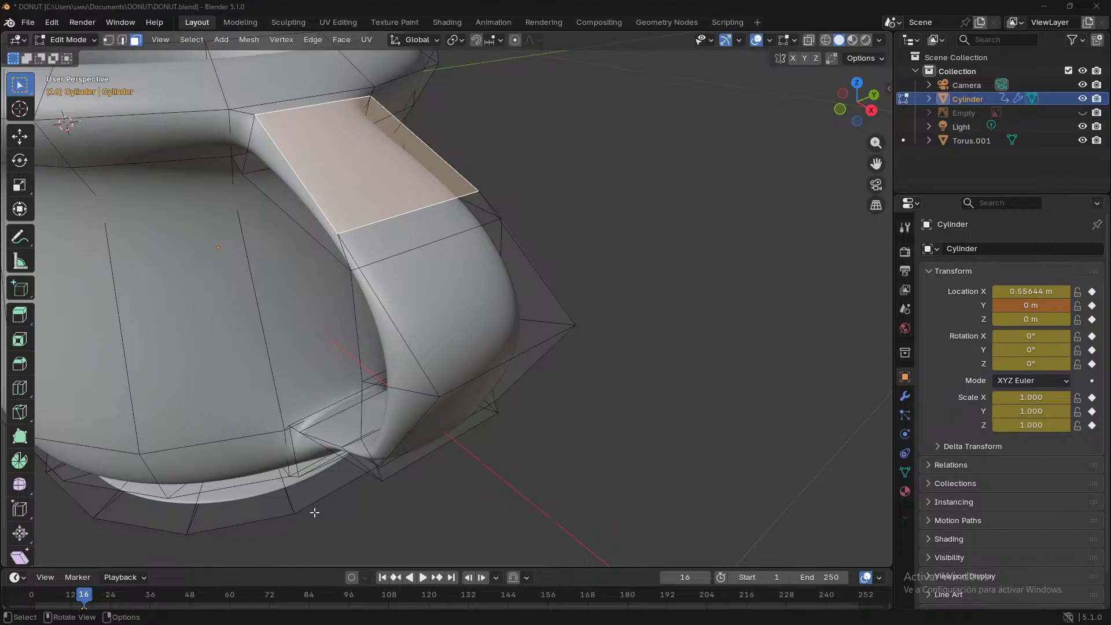
- Show the mug's Subdivision modifier settings and clear the face selection on the handle
left_click(905, 397)
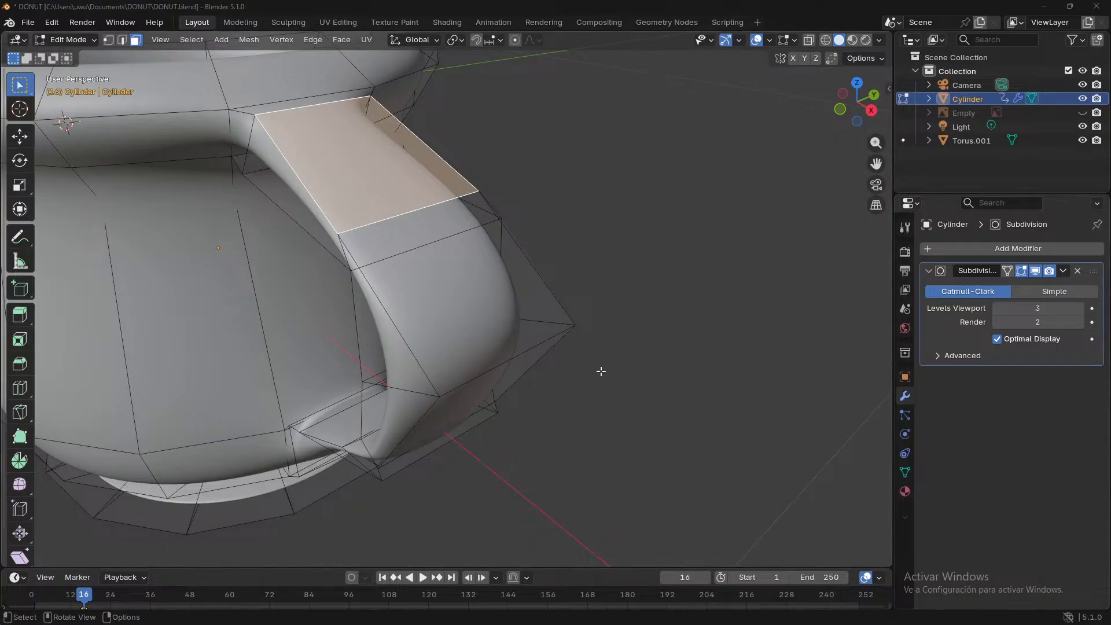
scroll(584, 372, "down", 3)
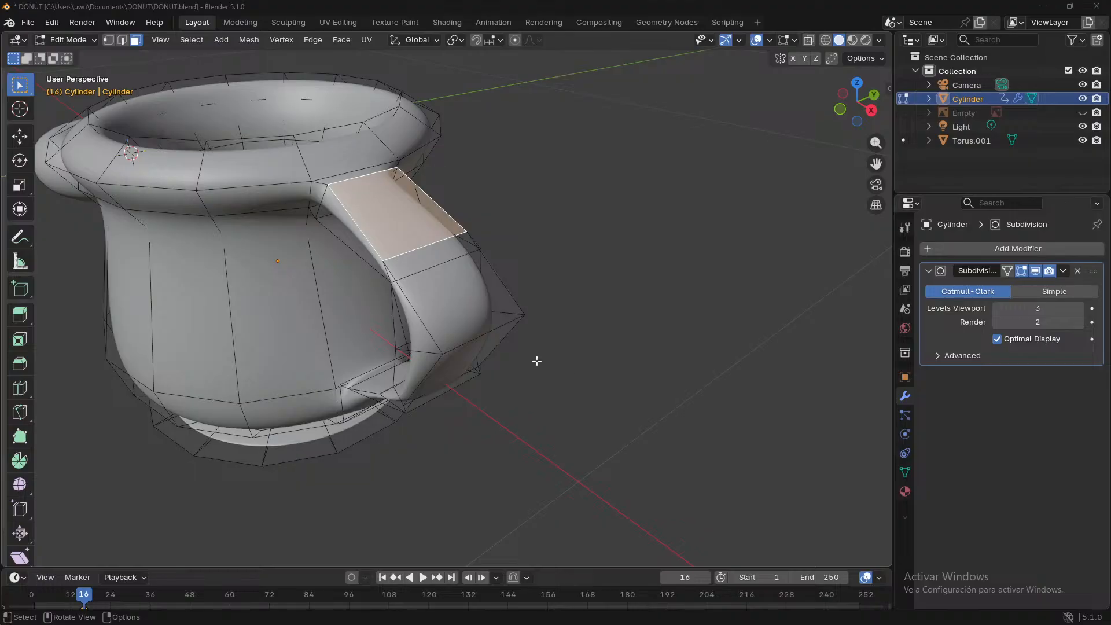
key("Caps_Lock")
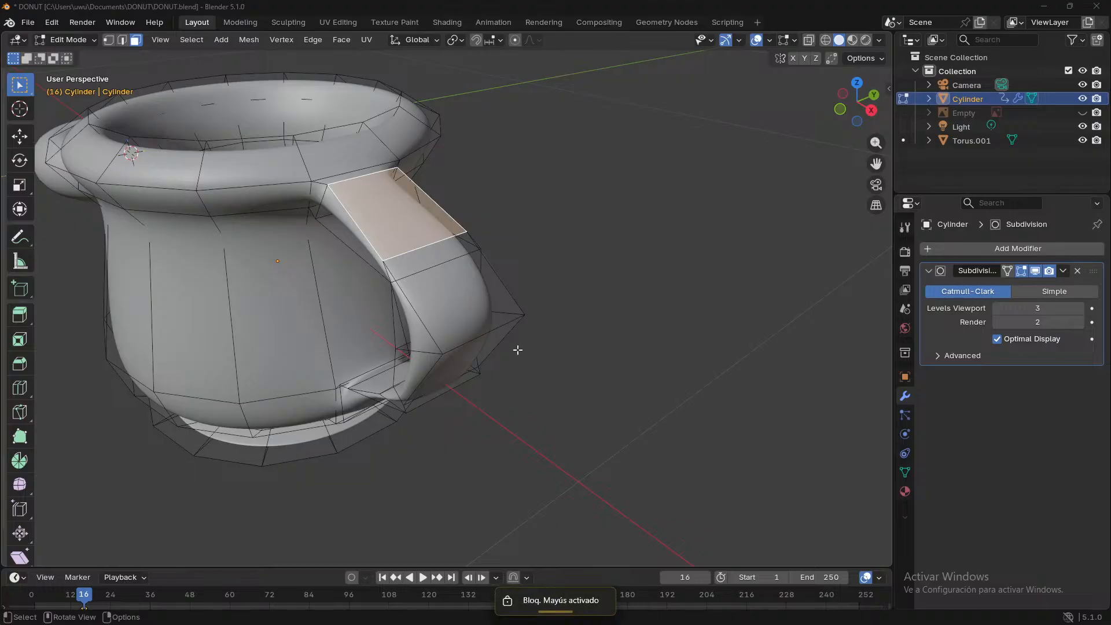
middle_click_drag(516, 348, 580, 347)
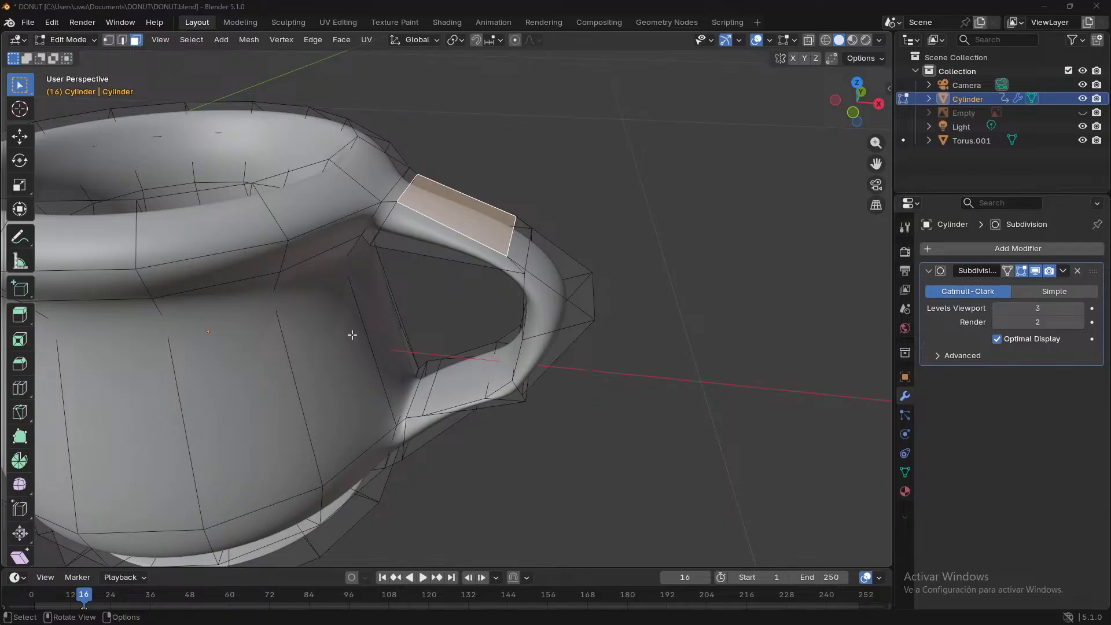
left_click_drag(666, 165, 399, 329)
scroll(508, 338, "down", 2)
left_click(612, 300)
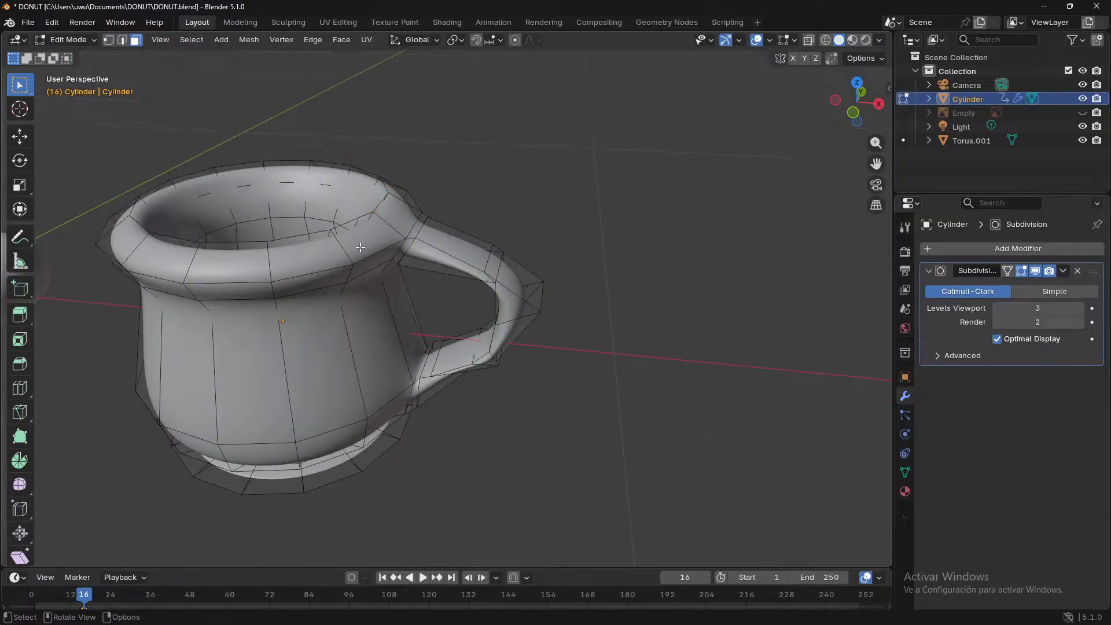
- Recalculate the normals of the entire mug mesh with the Inside option enabled, and clear the selection
left_click(468, 250)
key("a")
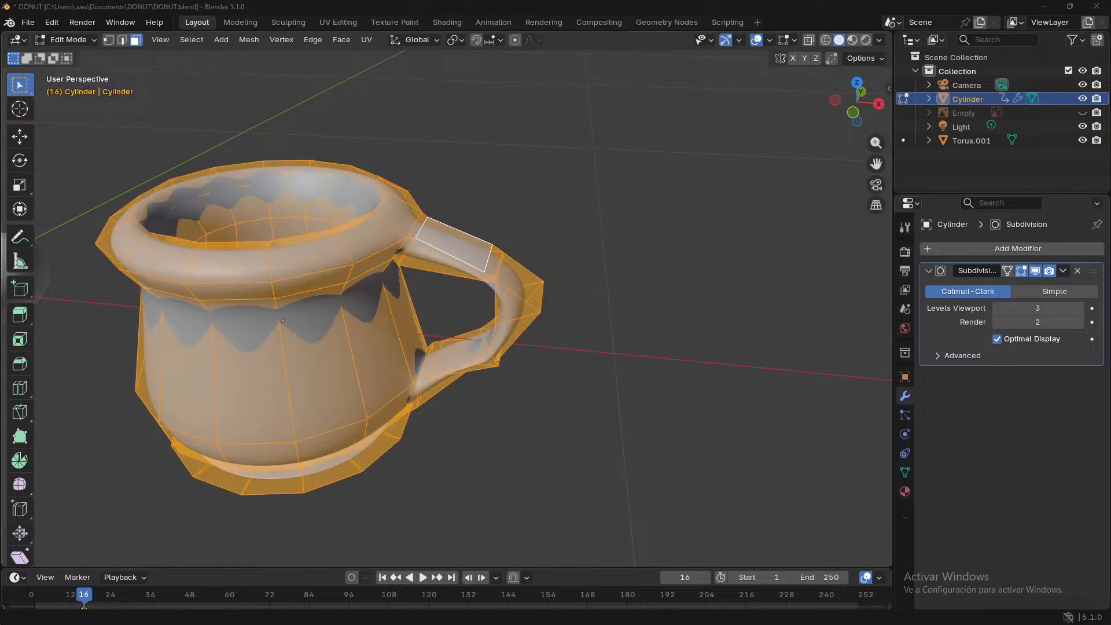
middle_click_drag(538, 400, 553, 368)
key("shift+n")
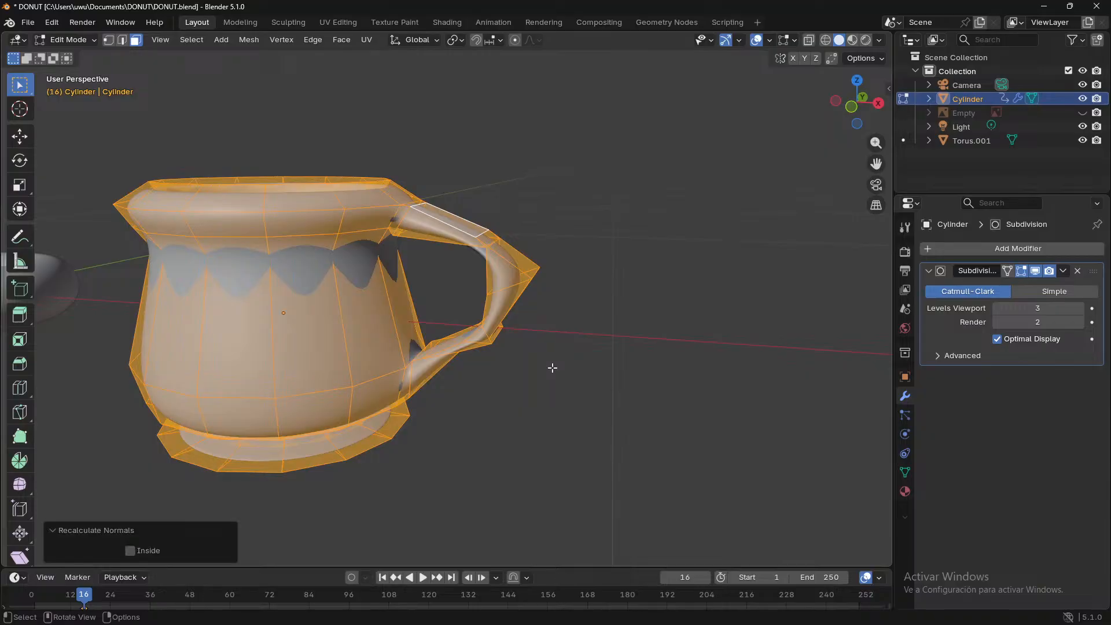
middle_click_drag(544, 436, 491, 546)
left_click(140, 554)
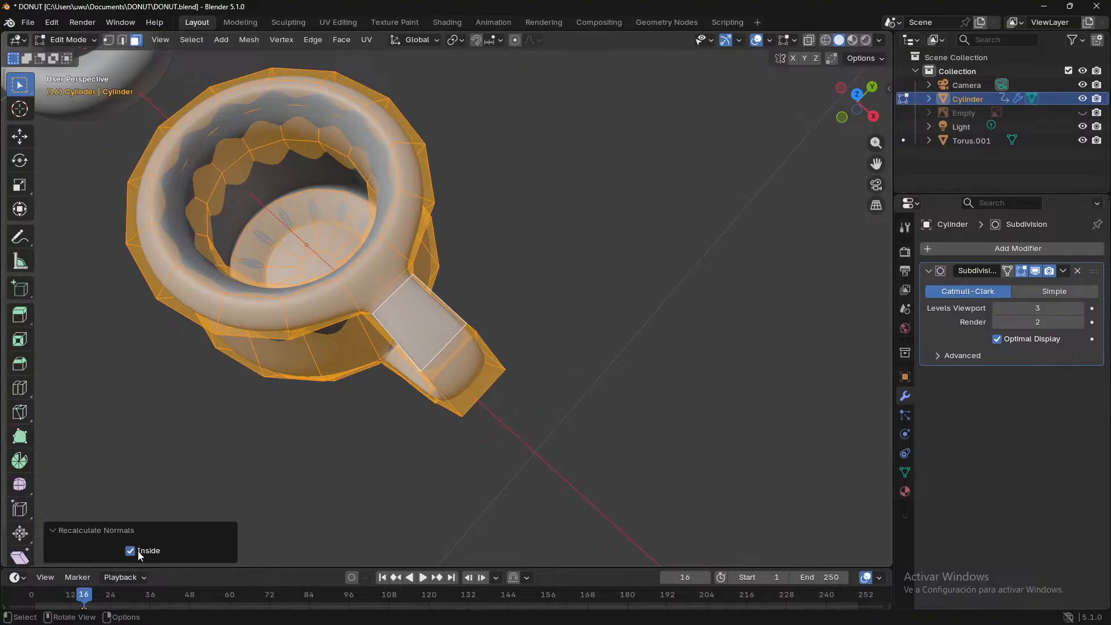
left_click(162, 536)
left_click(221, 508)
- Examine the handle's curve, thickness and joints with the mug body from both sides and above
middle_click_drag(392, 469, 424, 386)
middle_click_drag(541, 344, 387, 226)
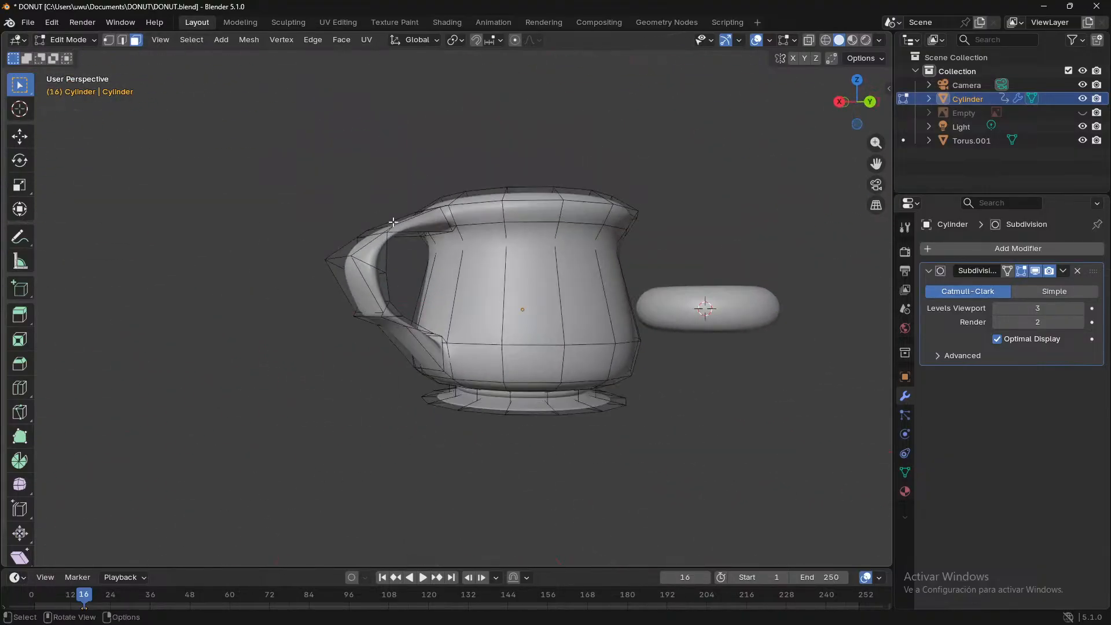
scroll(463, 220, "up", 4)
middle_click_drag(463, 220, 586, 339)
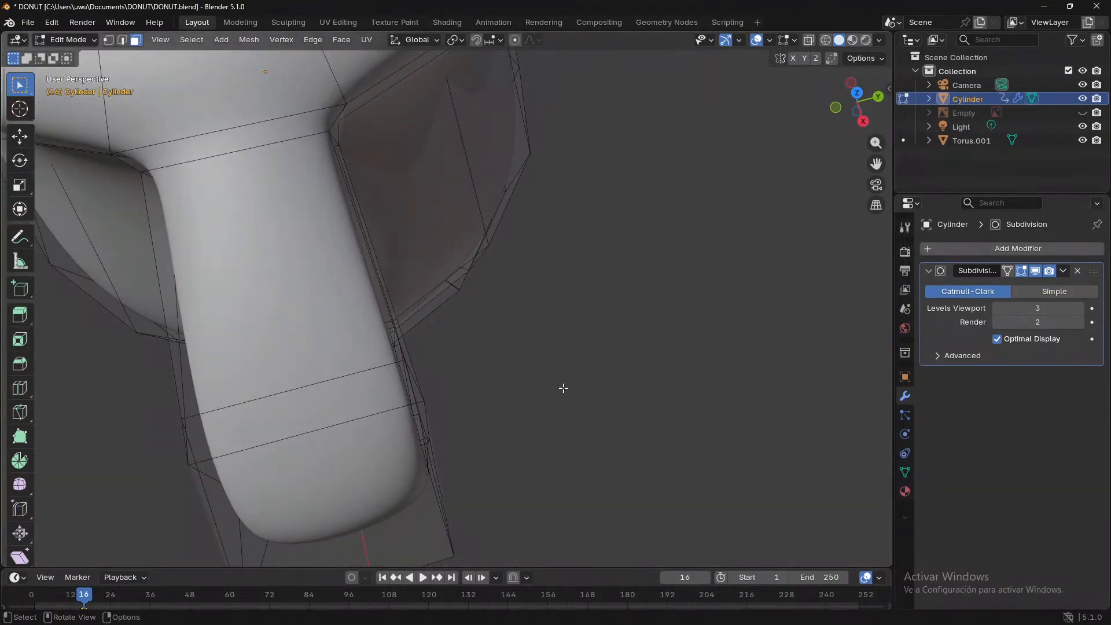
middle_click_drag(564, 388, 702, 337)
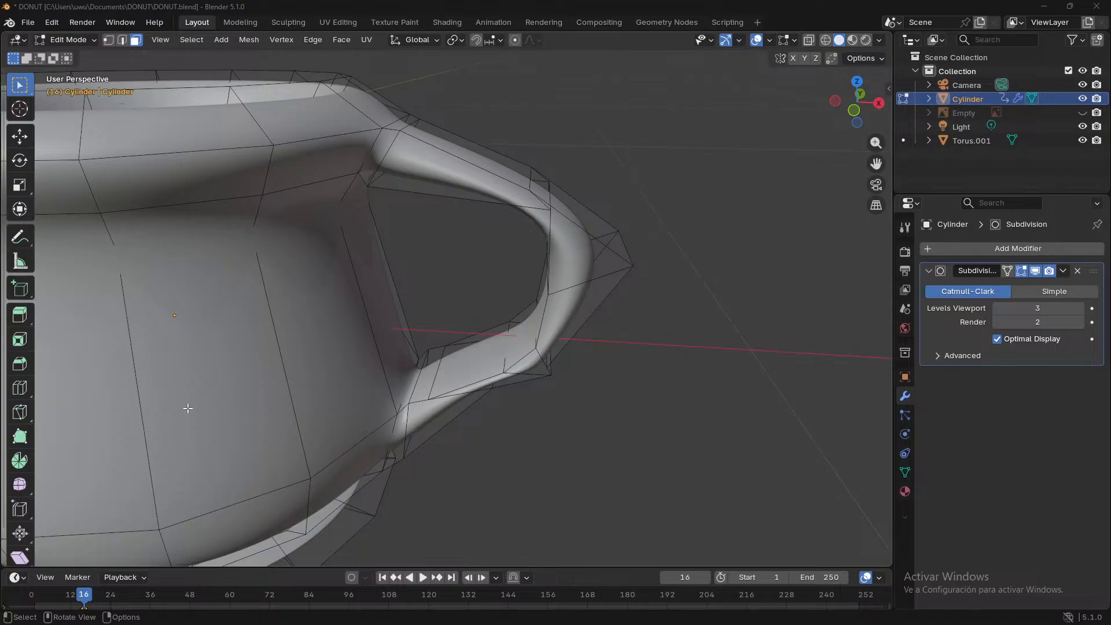
middle_click_drag(564, 398, 313, 370)
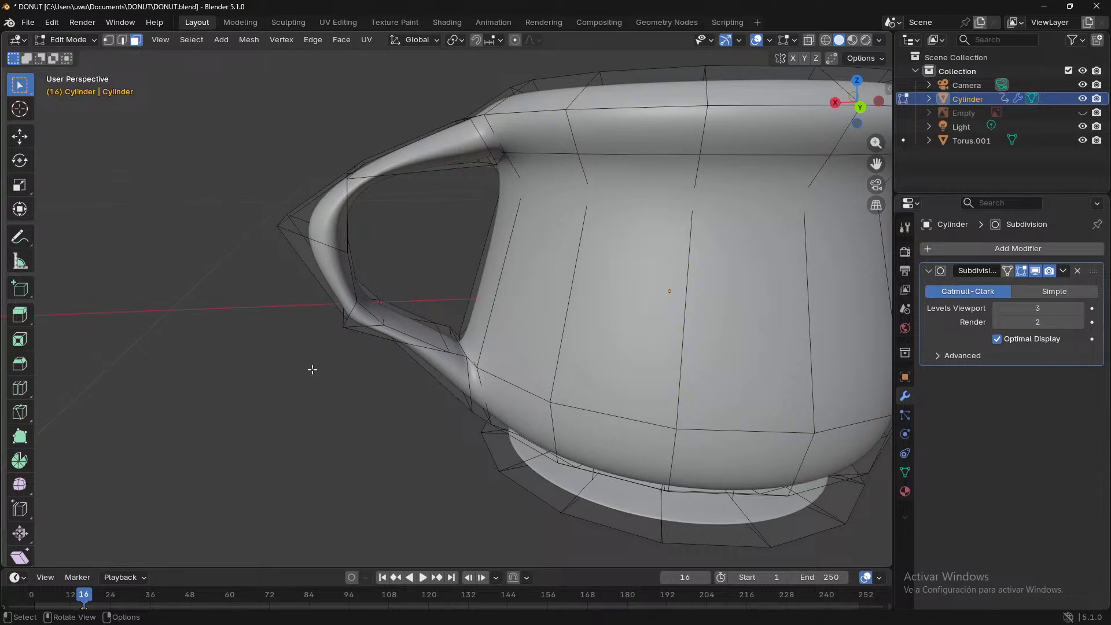
middle_click_drag(313, 369, 598, 377)
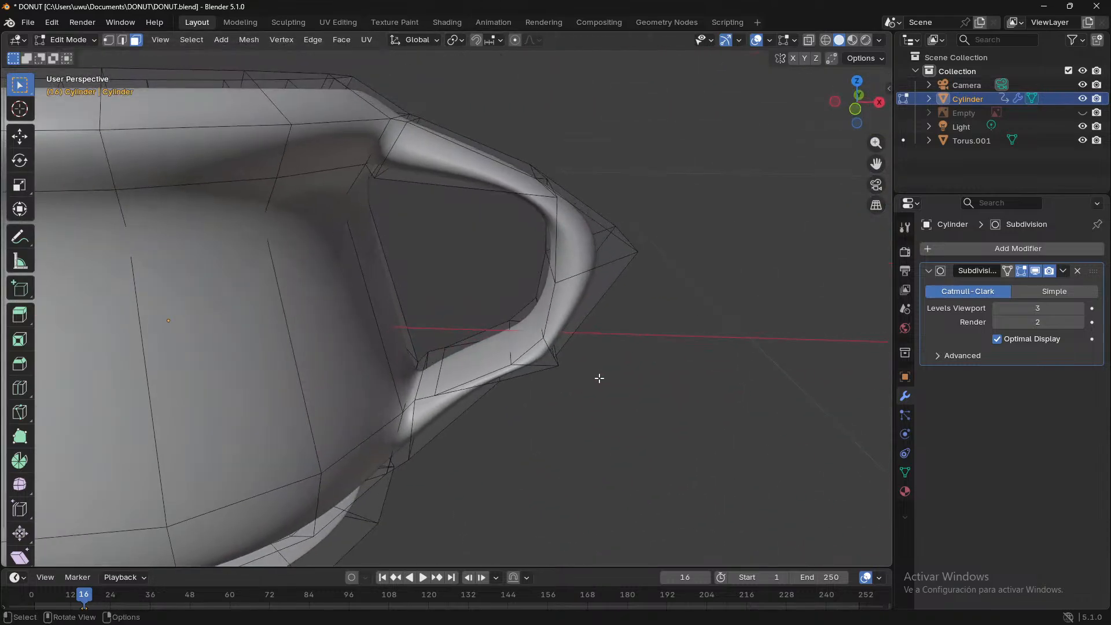
scroll(597, 380, "down", 5)
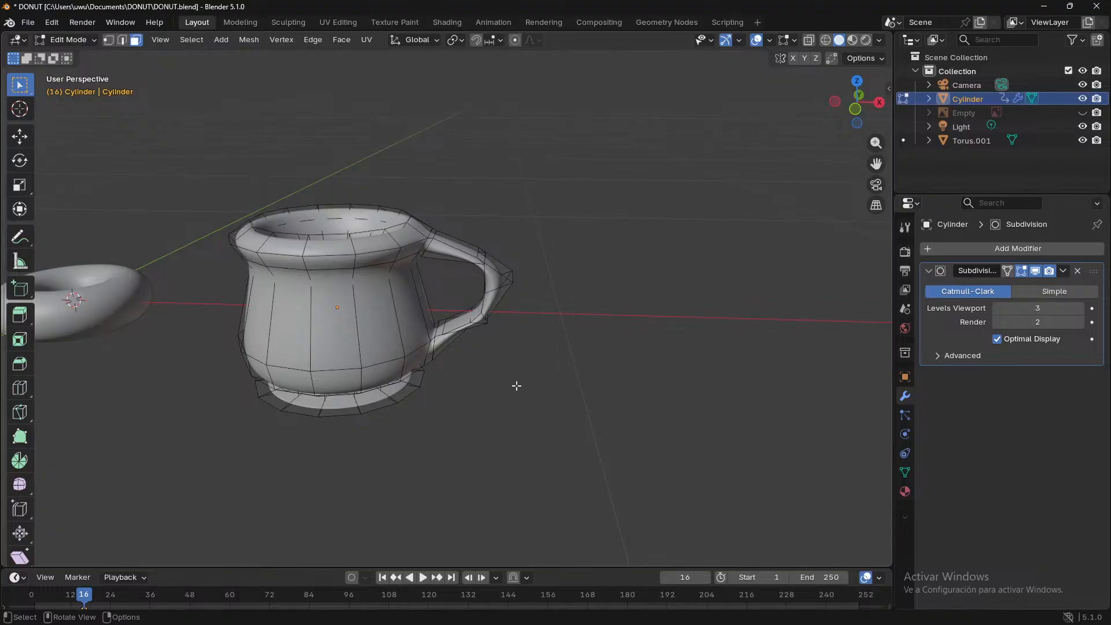
middle_click_drag(620, 278, 633, 239)
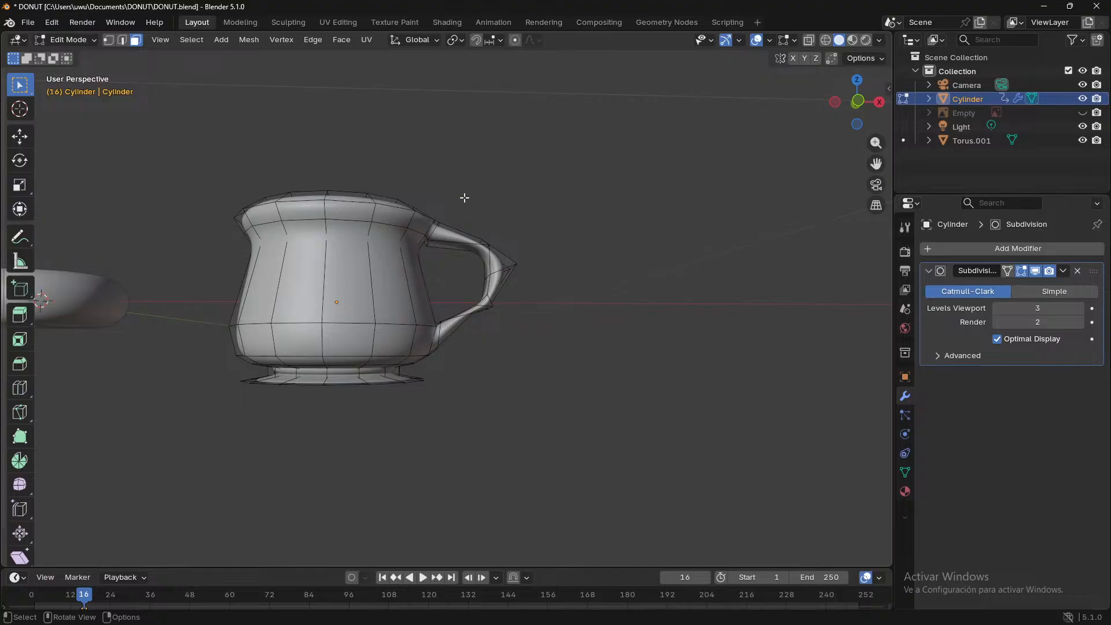
scroll(463, 202, "up", 5)
middle_click_drag(461, 216, 450, 298)
scroll(446, 248, "up", 2)
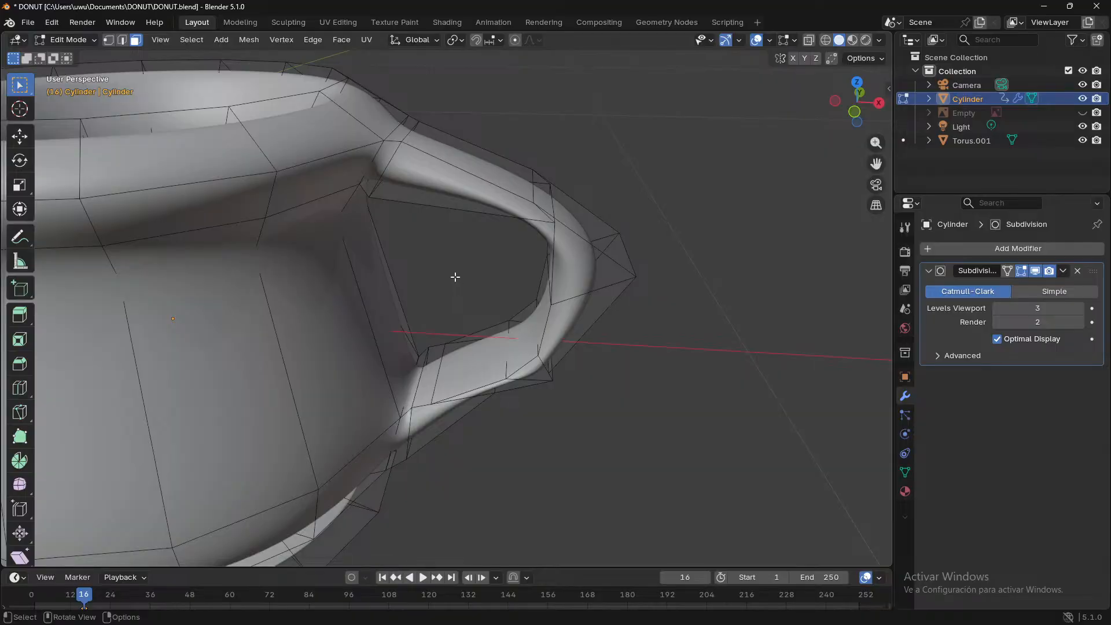
- Try sliding the single side edge near the handle's upper joint outward along the handle
middle_click_drag(530, 243, 488, 431)
scroll(458, 154, "up", 3)
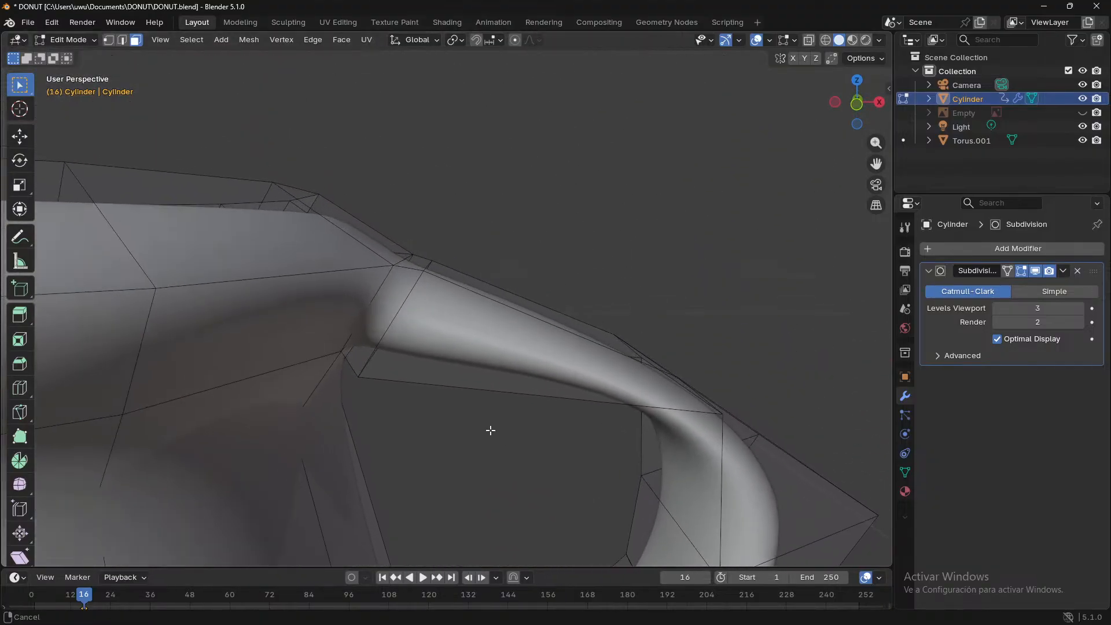
left_click(420, 258)
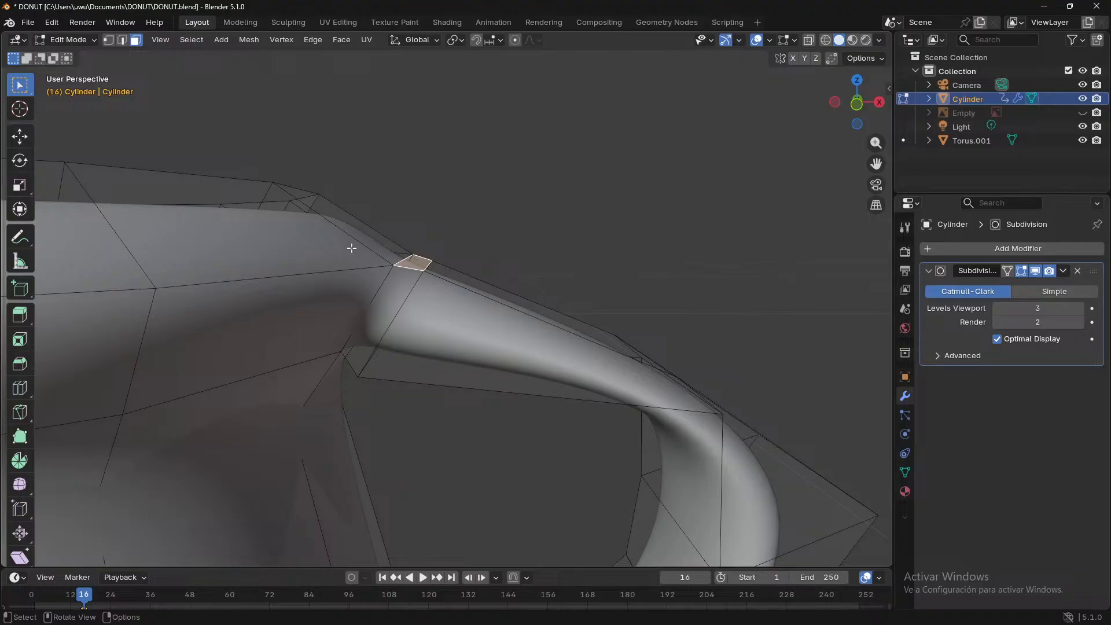
key("2")
left_click(403, 305)
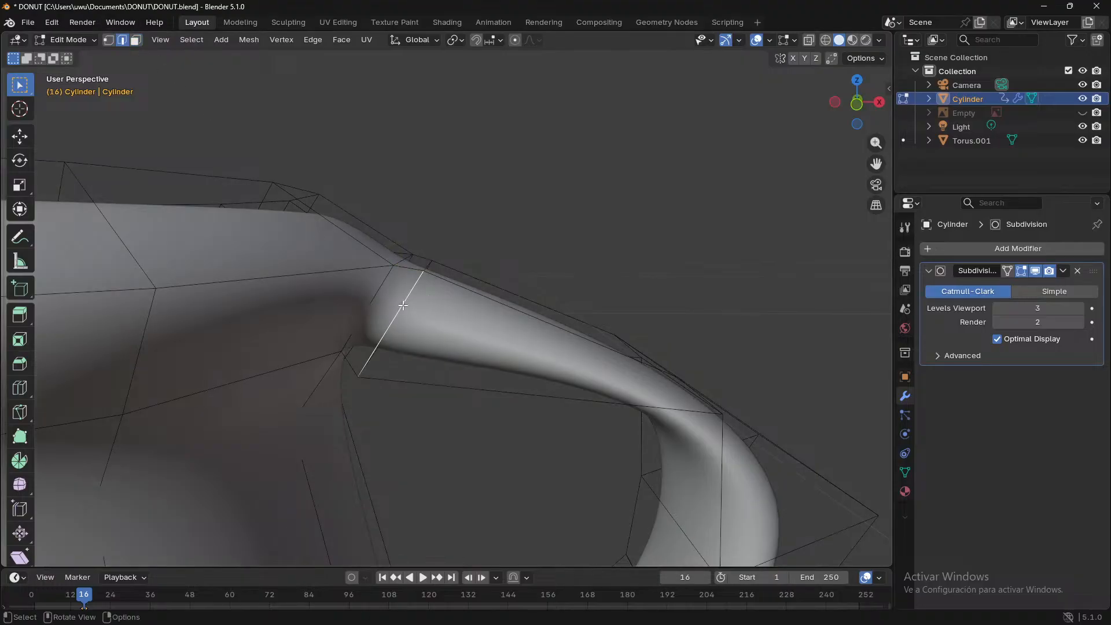
key("g")
key("g")
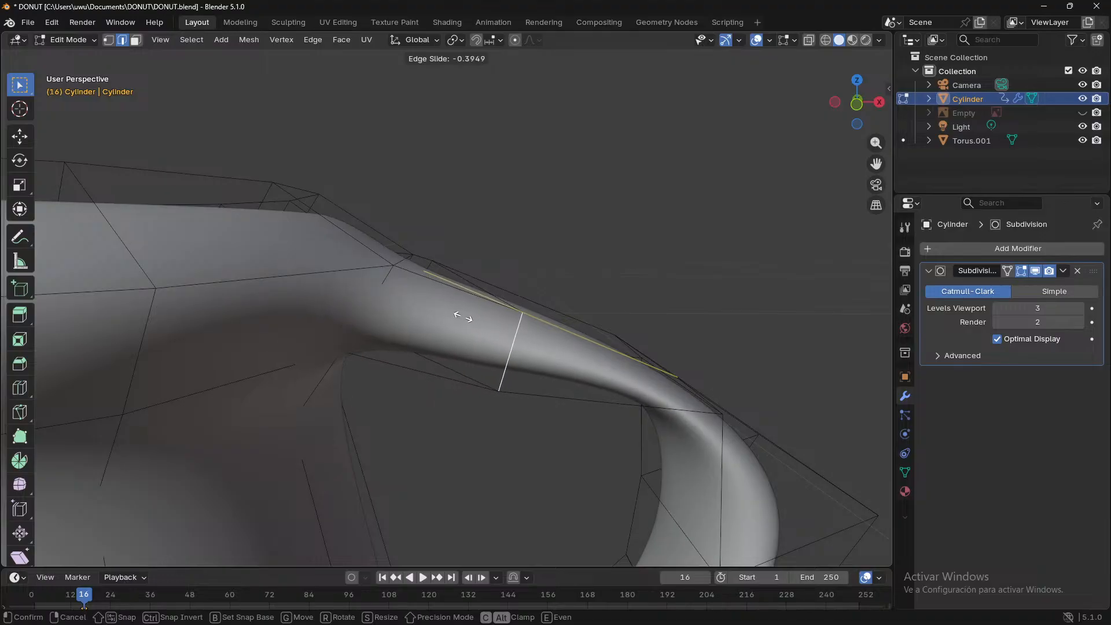
left_click(468, 314)
middle_click_drag(468, 315, 505, 307)
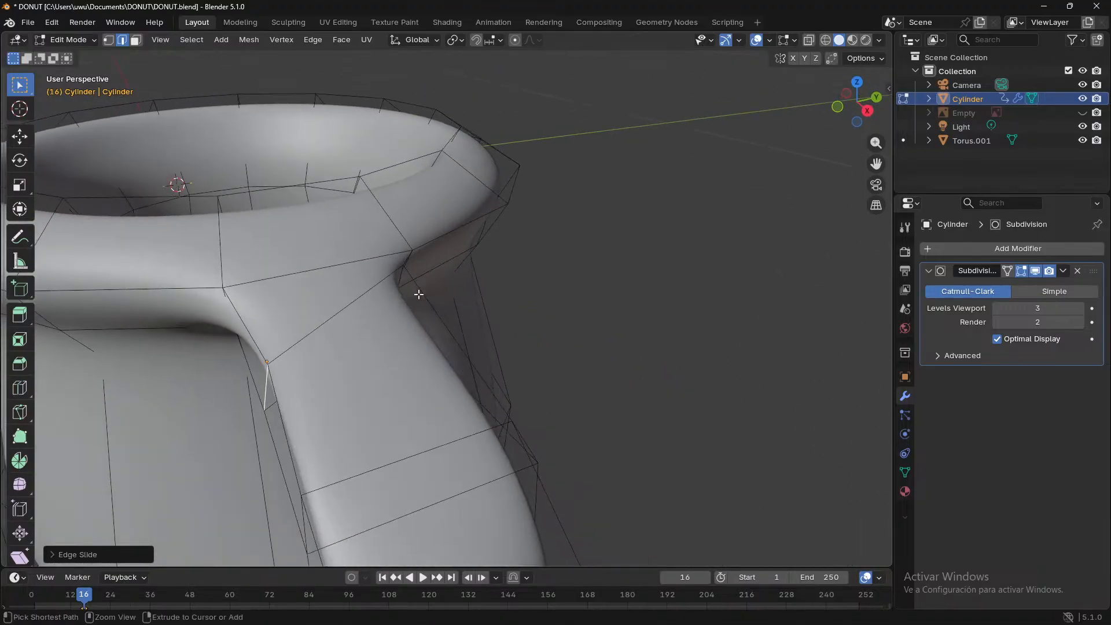
key("ctrl+z")
- From the front view, slide the full edge loop at the handle's upper joint outward along the upper segment
left_click(838, 107)
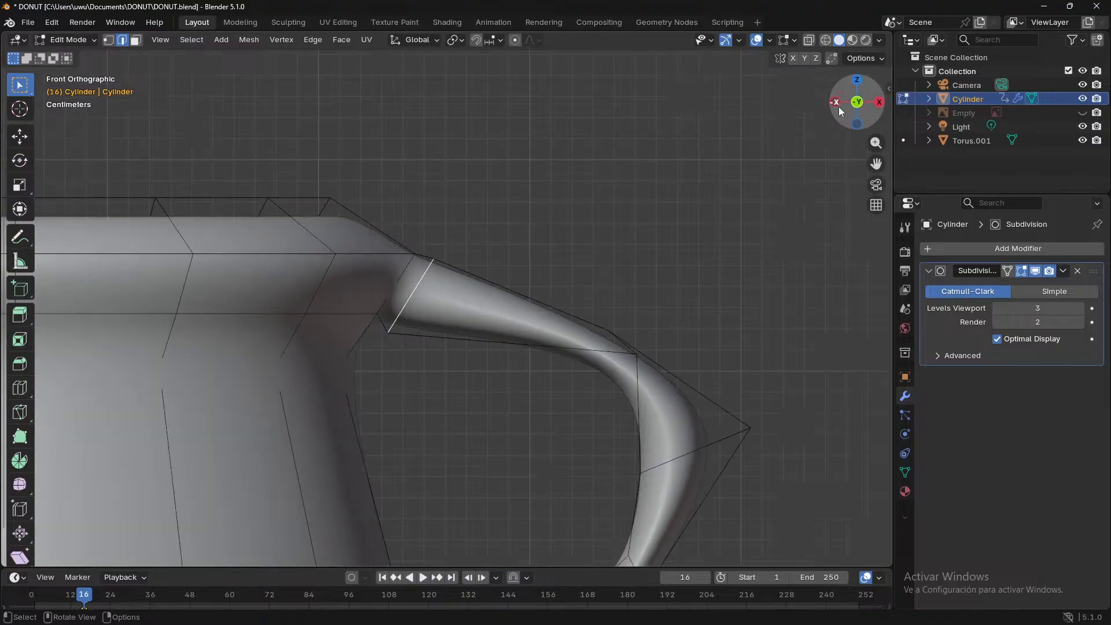
left_click(424, 274, "alt")
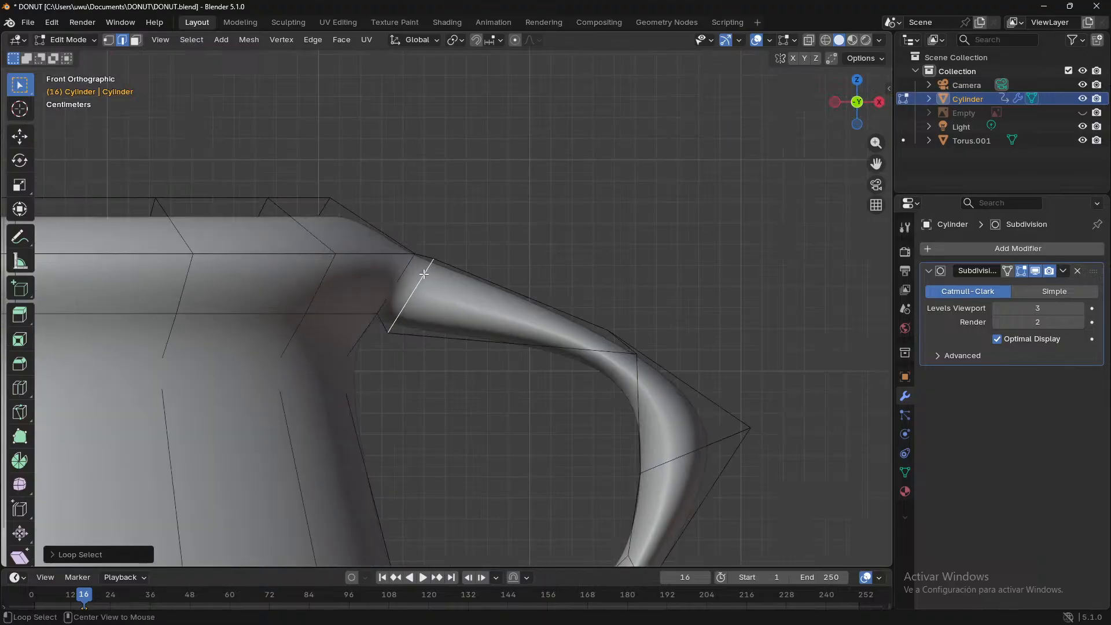
key("g")
key("g")
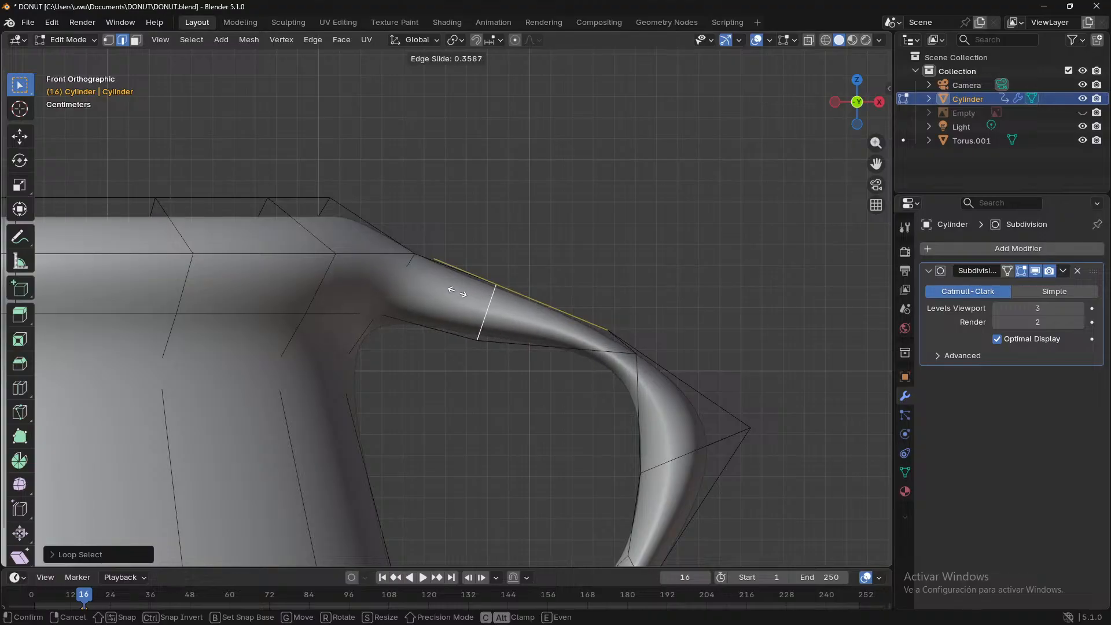
left_click(477, 296)
middle_click_drag(581, 225, 575, 249)
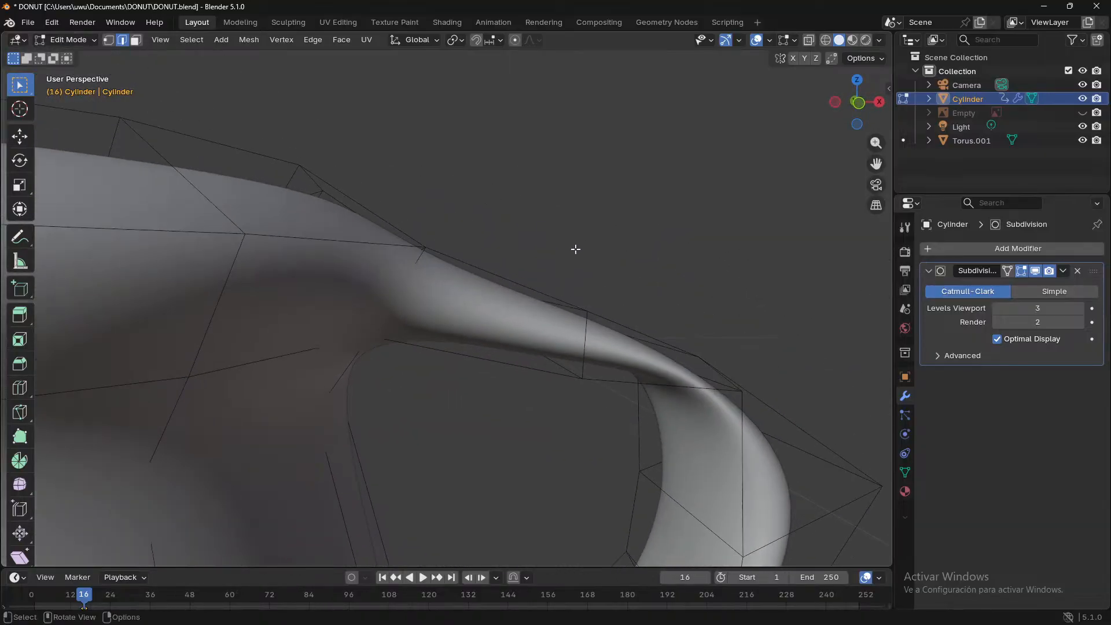
- Slide the edge loop at the handle's outermost bend down by about 0.09 and rotate it to slim the handle there
left_click(858, 104)
middle_click_drag(734, 371, 708, 179, "shift")
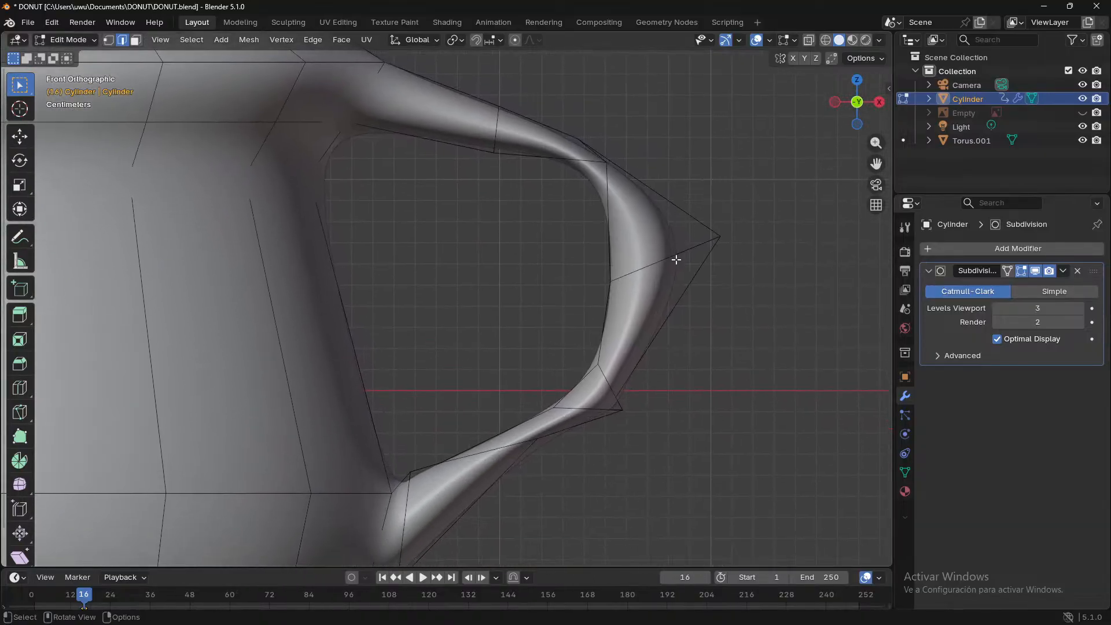
left_click(670, 255)
left_click(670, 255, "alt")
key("g")
key("g")
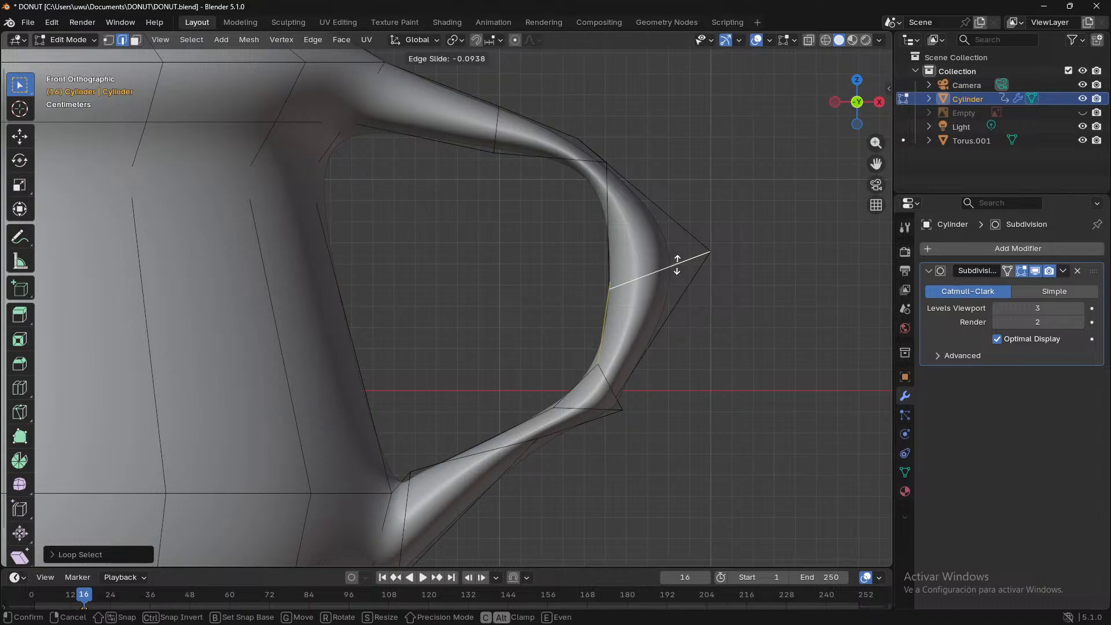
left_click(676, 264)
key("r")
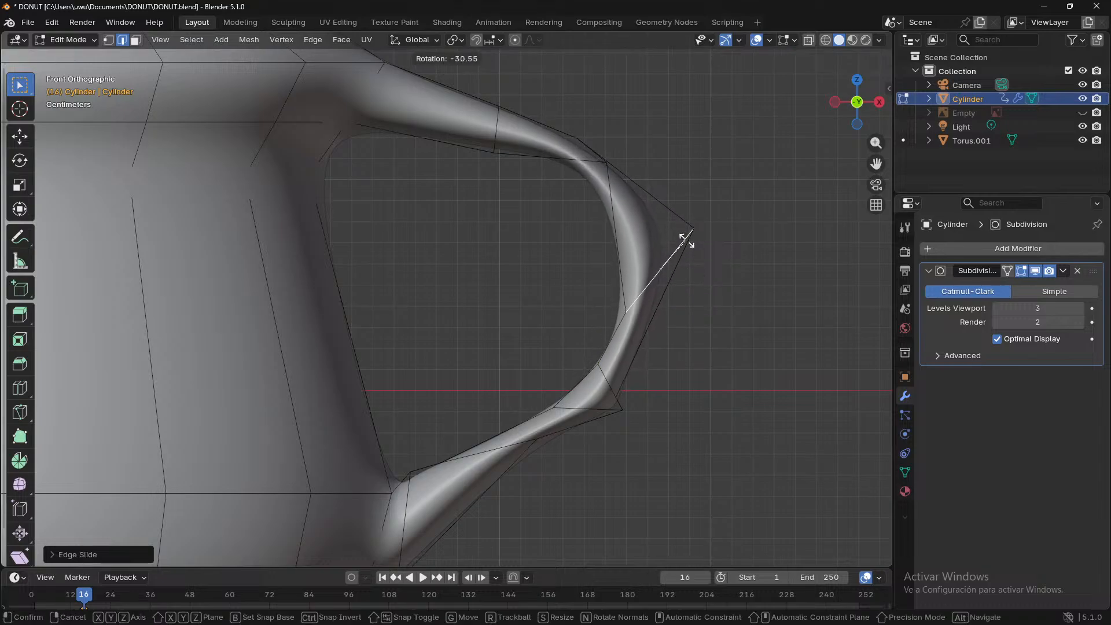
left_click(682, 235)
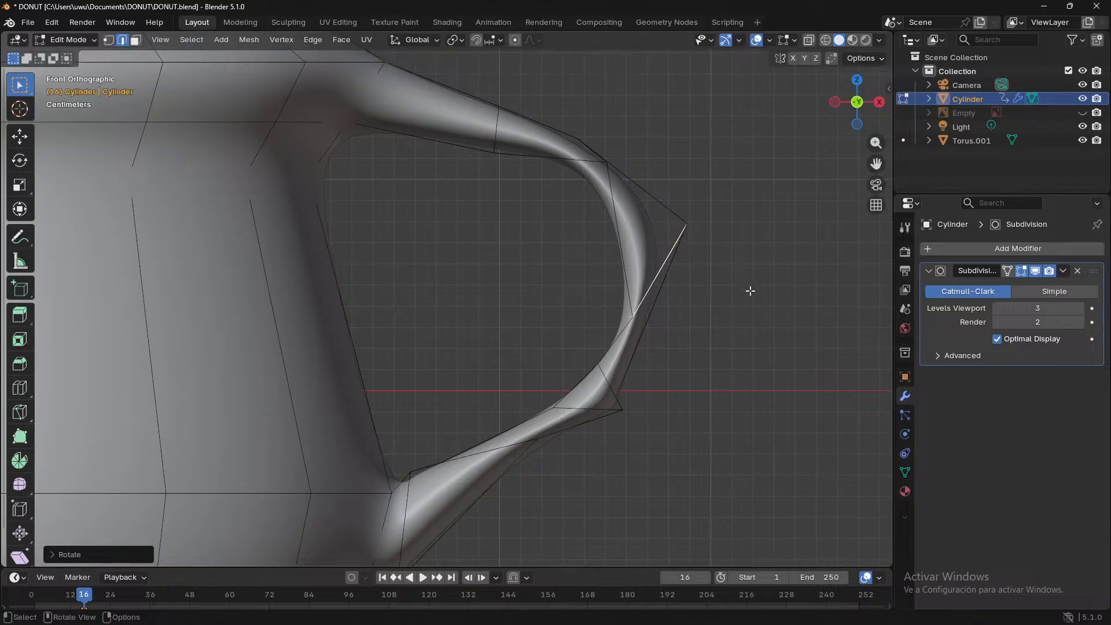
- Rotate the two edge loops at the handle's lower bend to slim it and follow the curve
left_click(614, 391, "alt")
key("r")
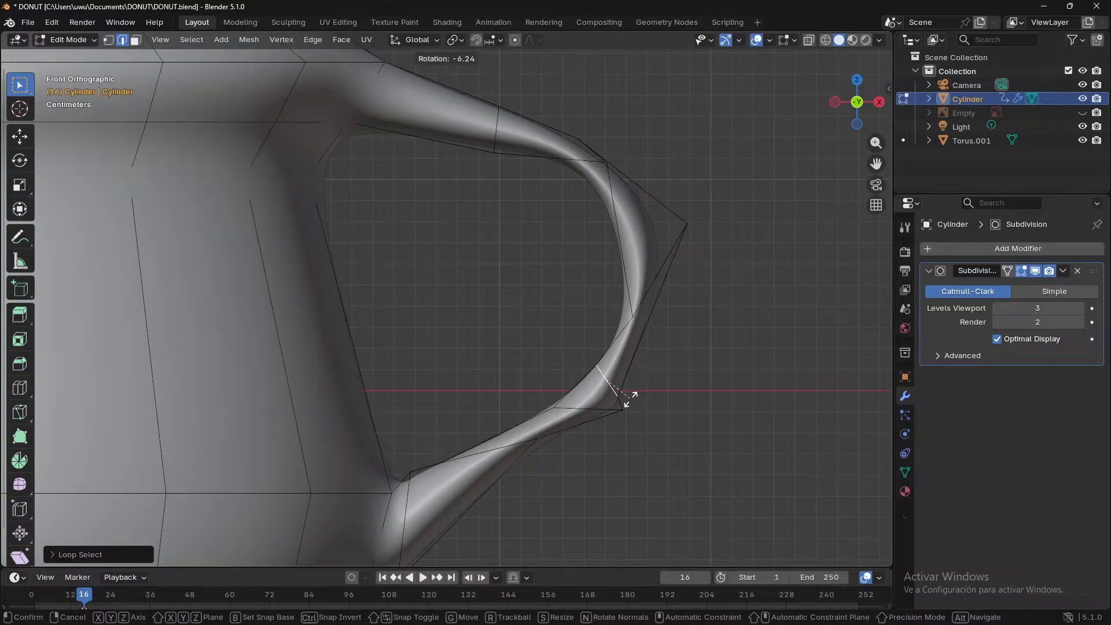
left_click(630, 338)
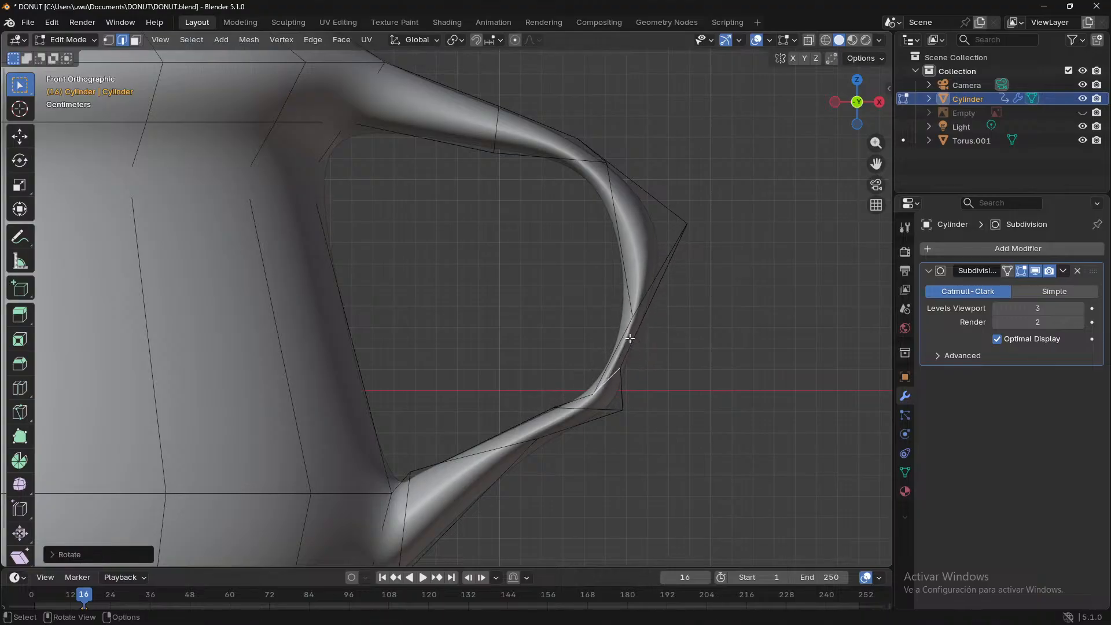
left_click(586, 408, "alt")
key("r")
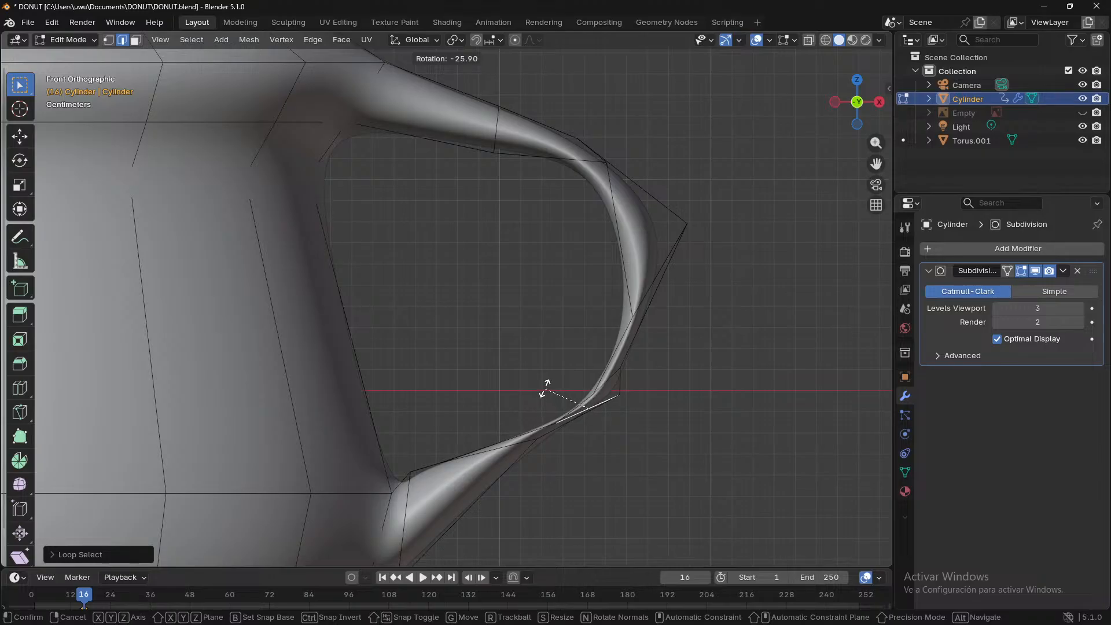
left_click(556, 383)
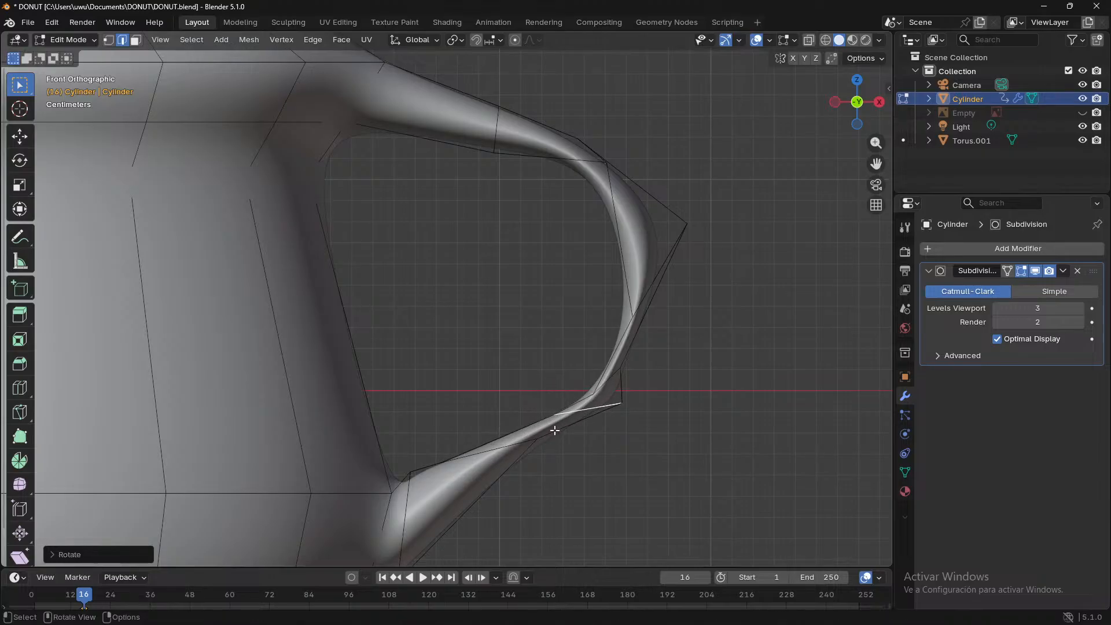
- Add an edge loop to the lower handle segment just below the bend and rotate it nearly in line with the segment
key("ctrl+r")
left_click(552, 431)
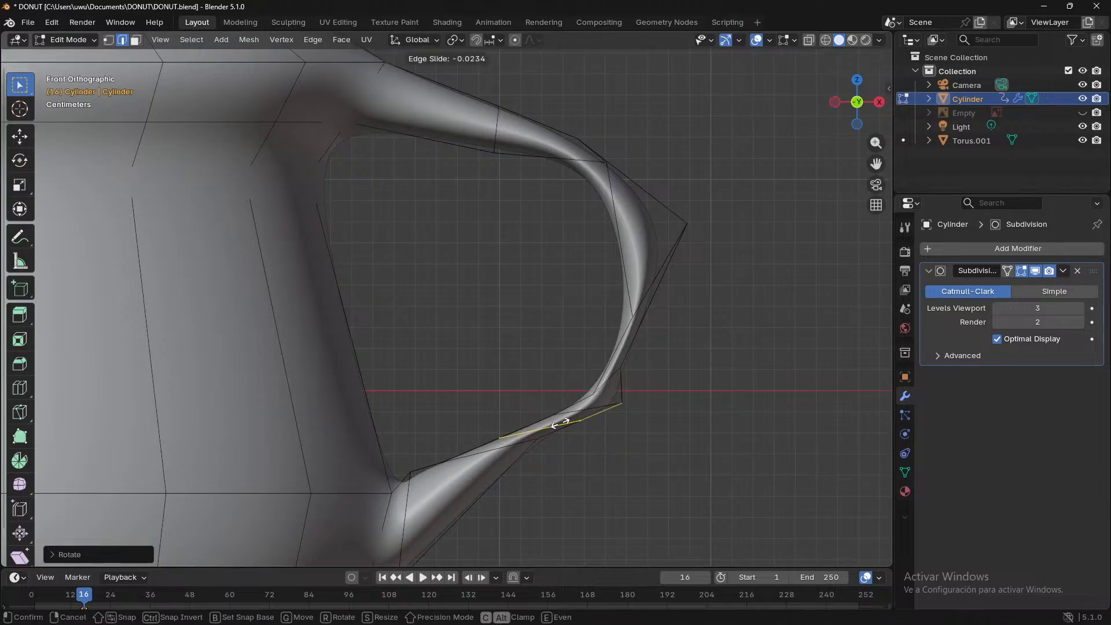
left_click(573, 419)
key("r")
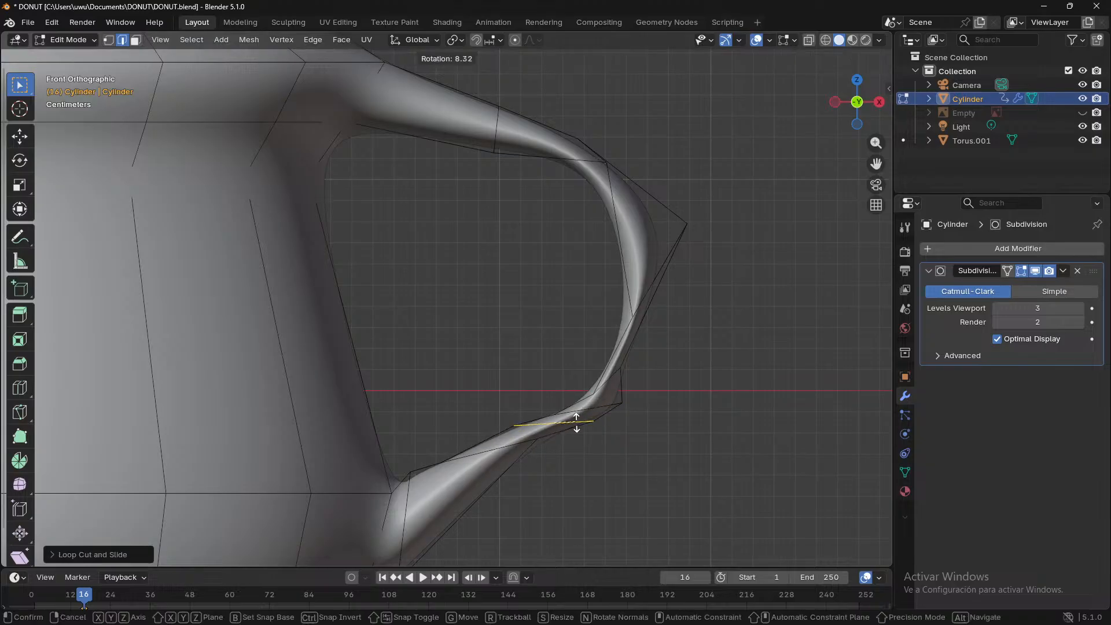
left_click(592, 414)
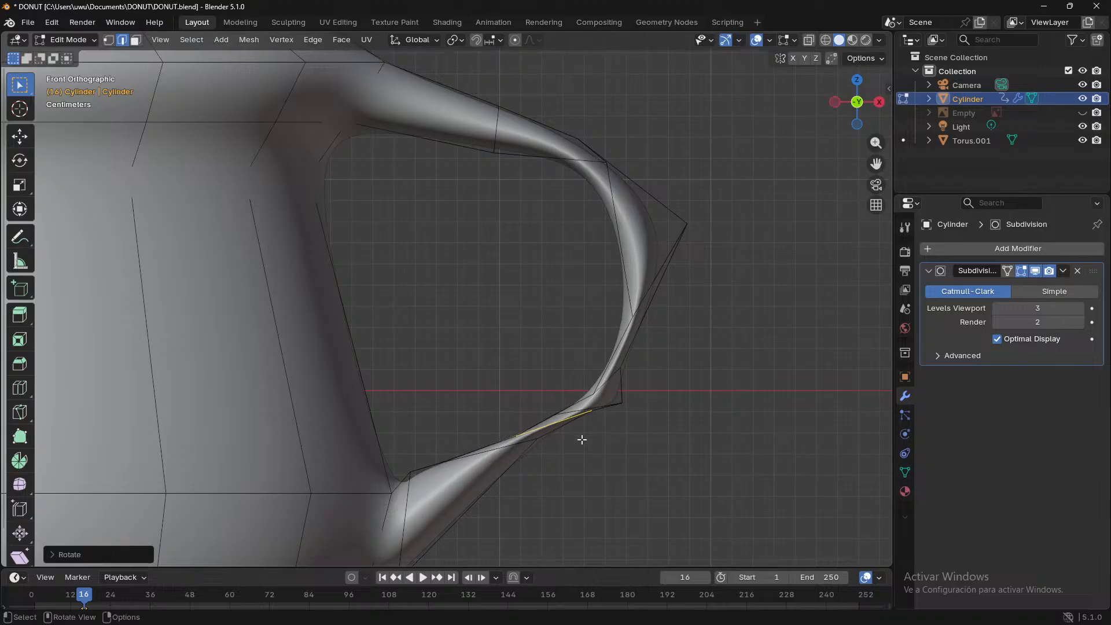
left_click(491, 465)
key("r")
left_click(492, 466)
- Add another edge loop across the lower handle segment, closer to its joint with the mug body
key("ctrl+r")
left_click(508, 467)
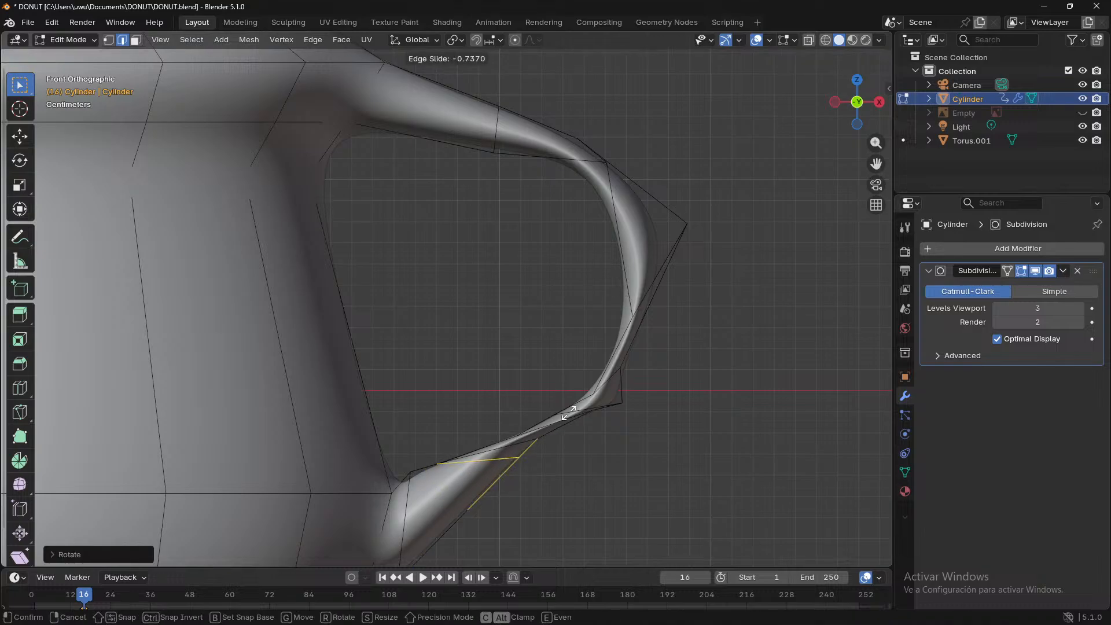
left_click(549, 447)
- Try rotating the new edge loop near the lower joint steeply in line with the handle and inspect the shape
key("r")
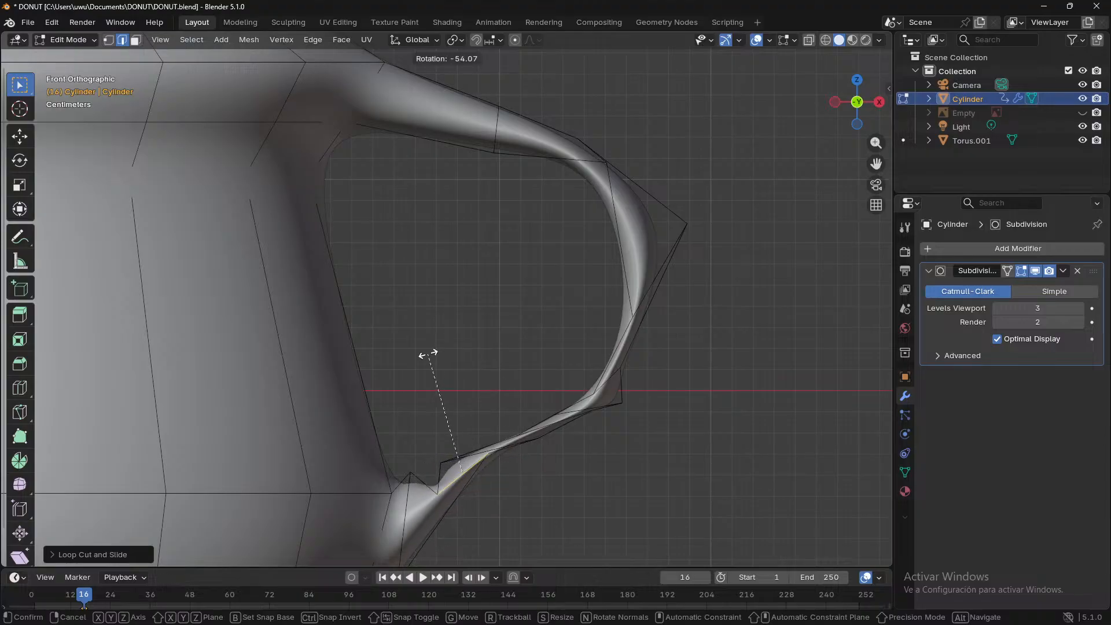
left_click(441, 356)
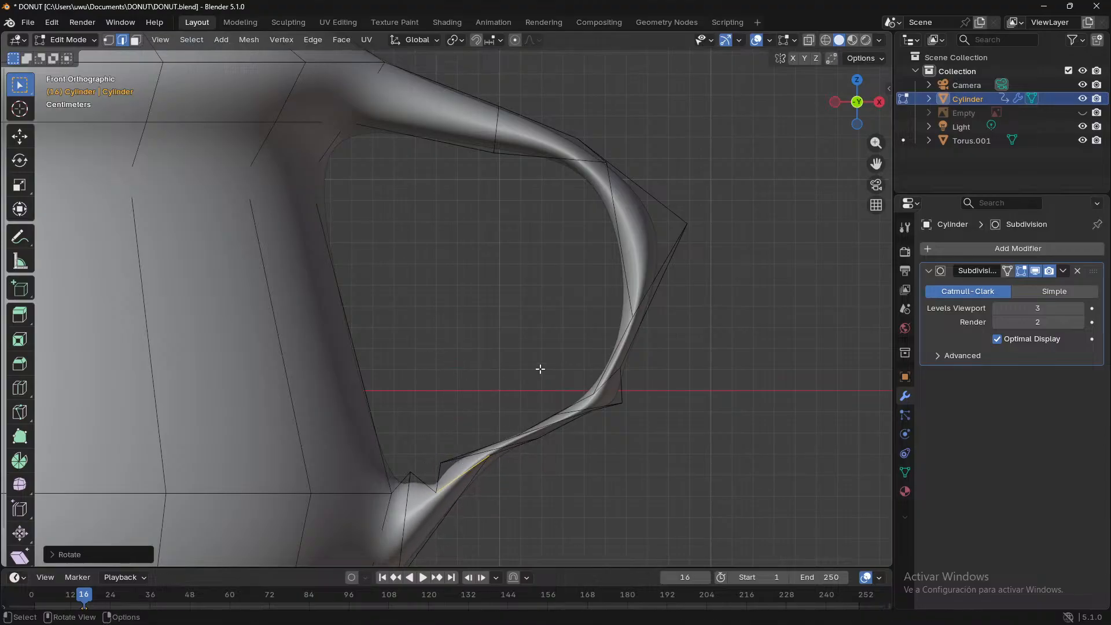
middle_click_drag(620, 429, 574, 415)
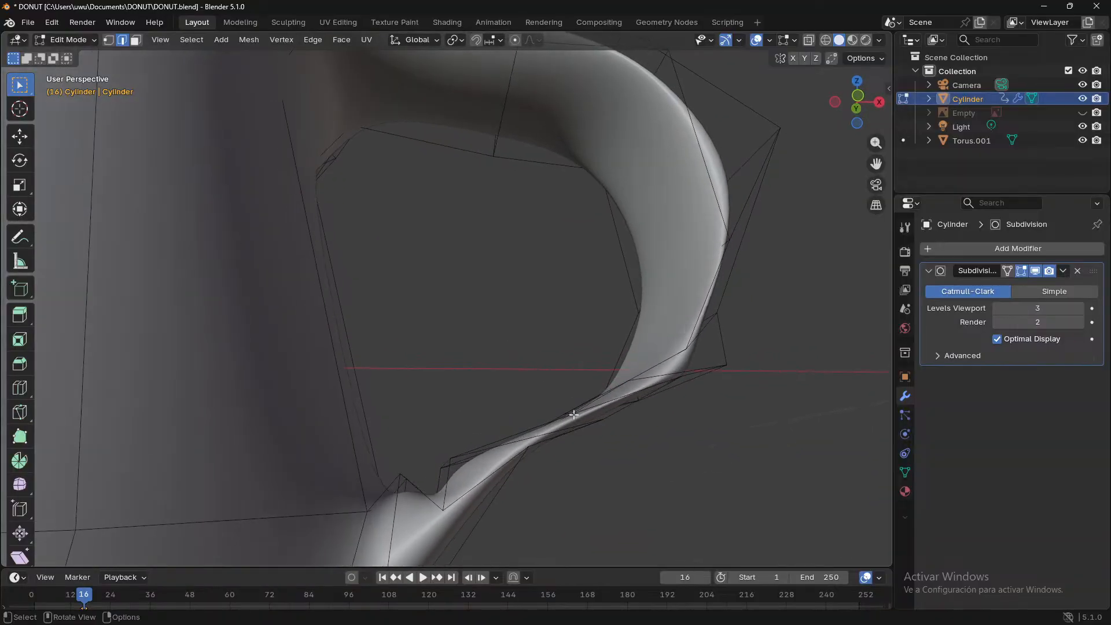
left_click(396, 490)
scroll(521, 487, "down", 3)
middle_click_drag(556, 483, 521, 507)
scroll(544, 504, "up", 2)
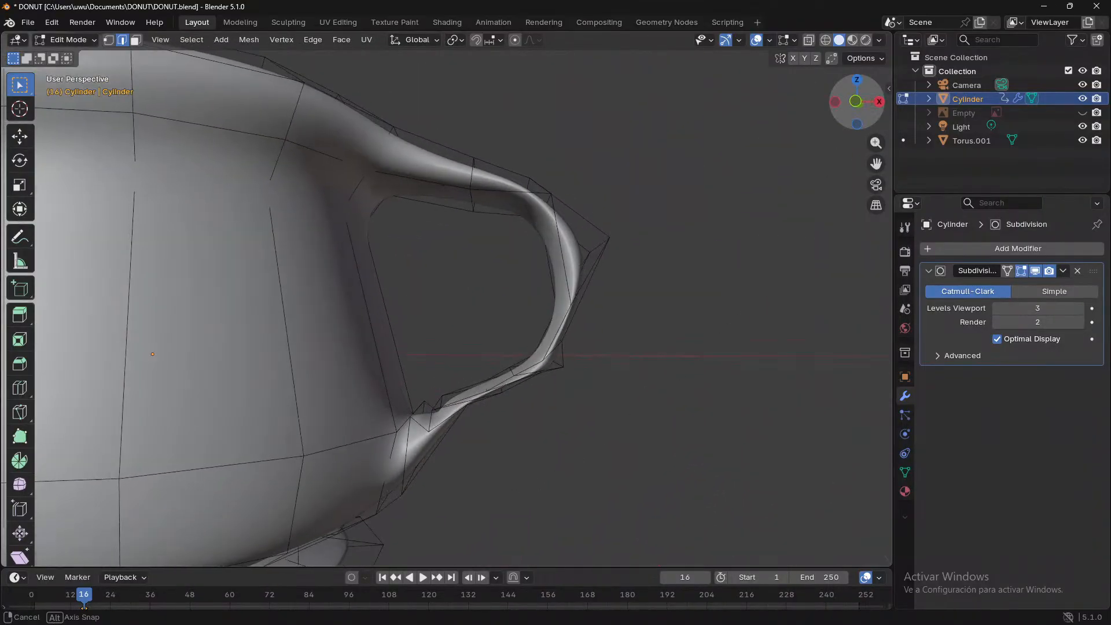
- From the front view, try sliding the edge loop at the handle's lower joint fully against the mug body
left_click(856, 103)
left_click(834, 102)
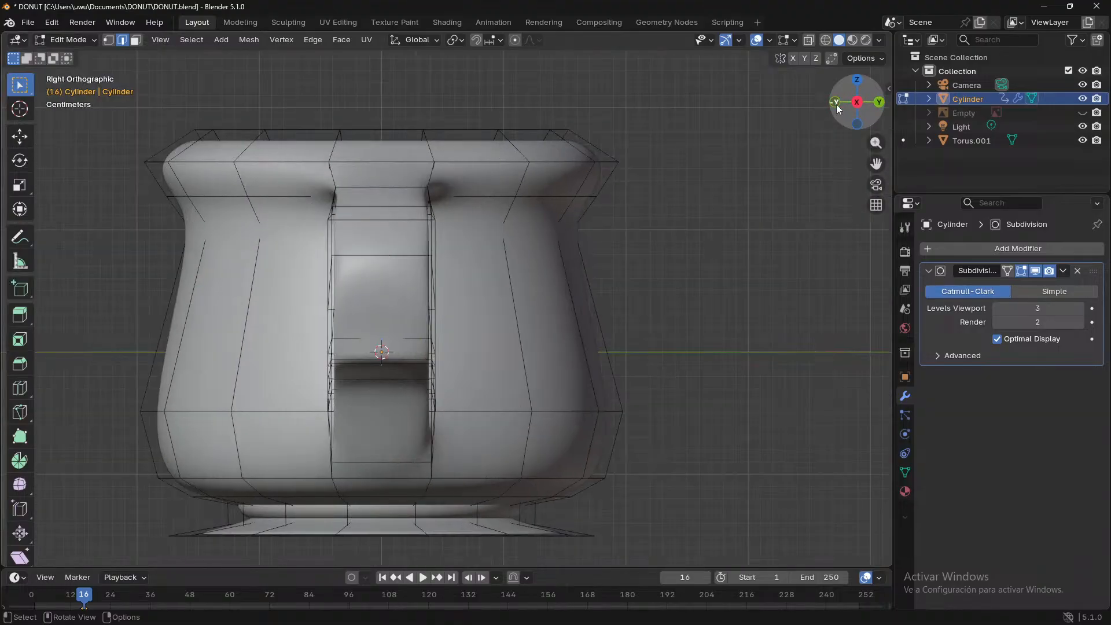
left_click(834, 102)
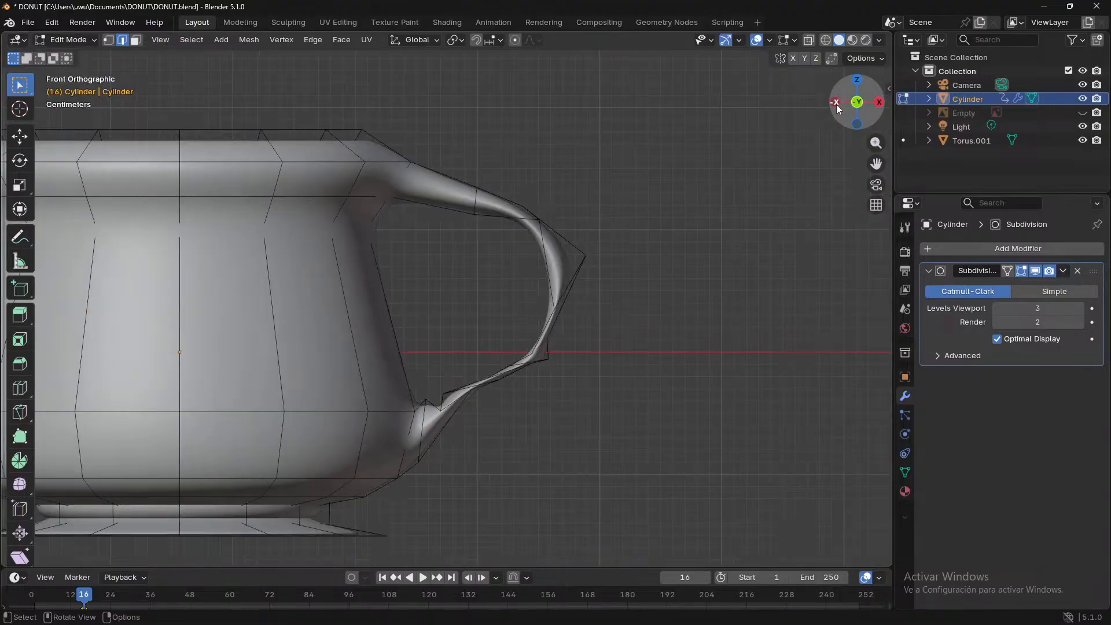
left_click(426, 419, "alt")
key("g")
key("g")
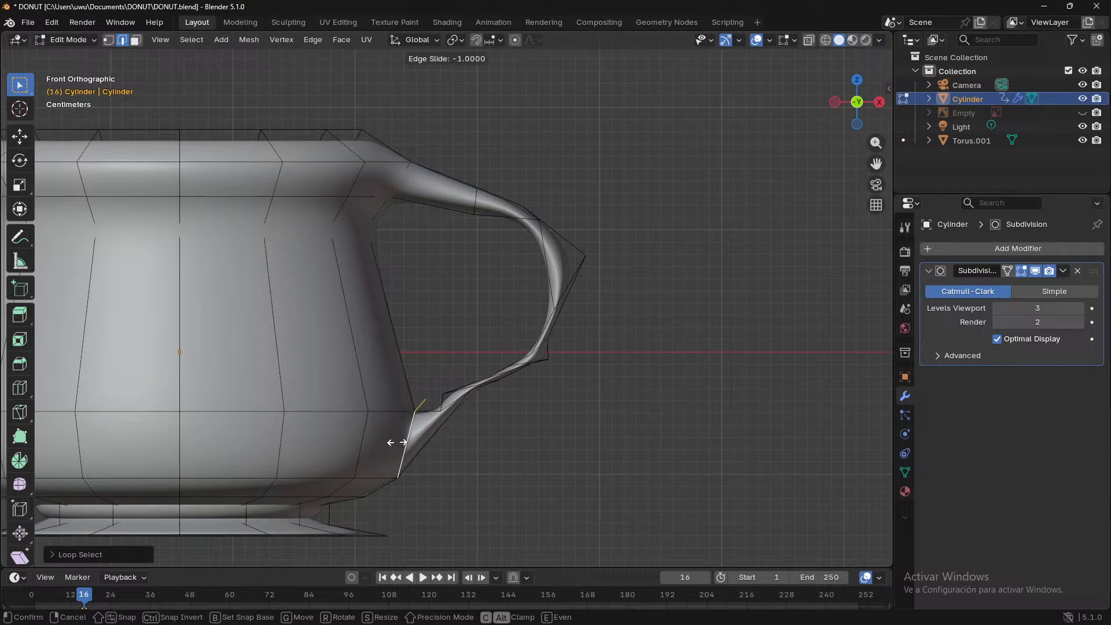
left_click(406, 448)
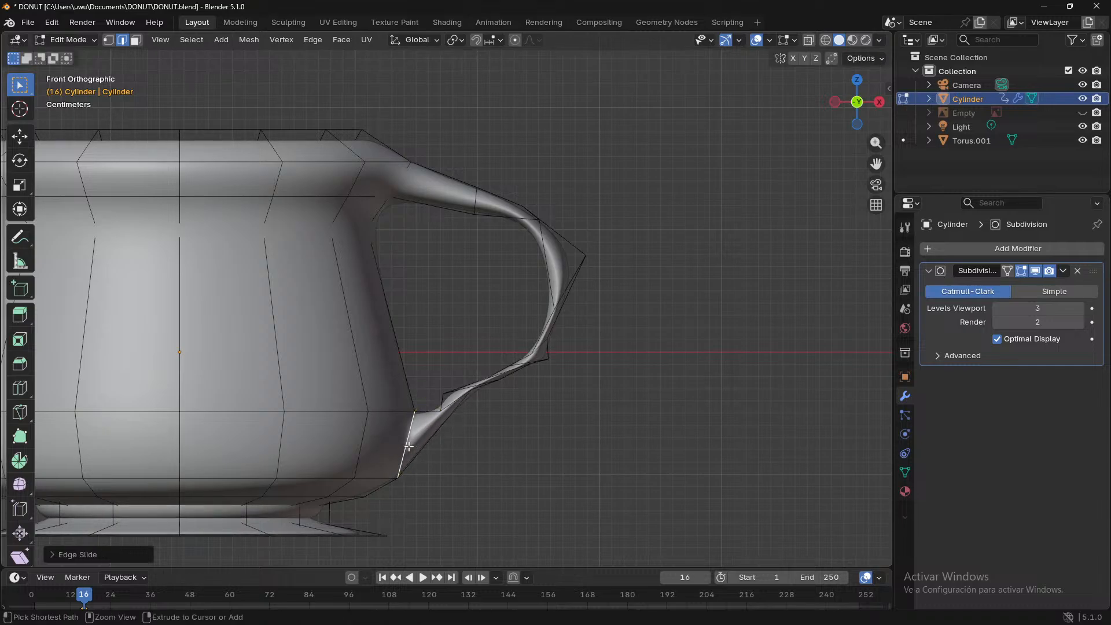
- Undo the slide of the lower joint loop and the rotation of the newest edge loop
key("ctrl+z")
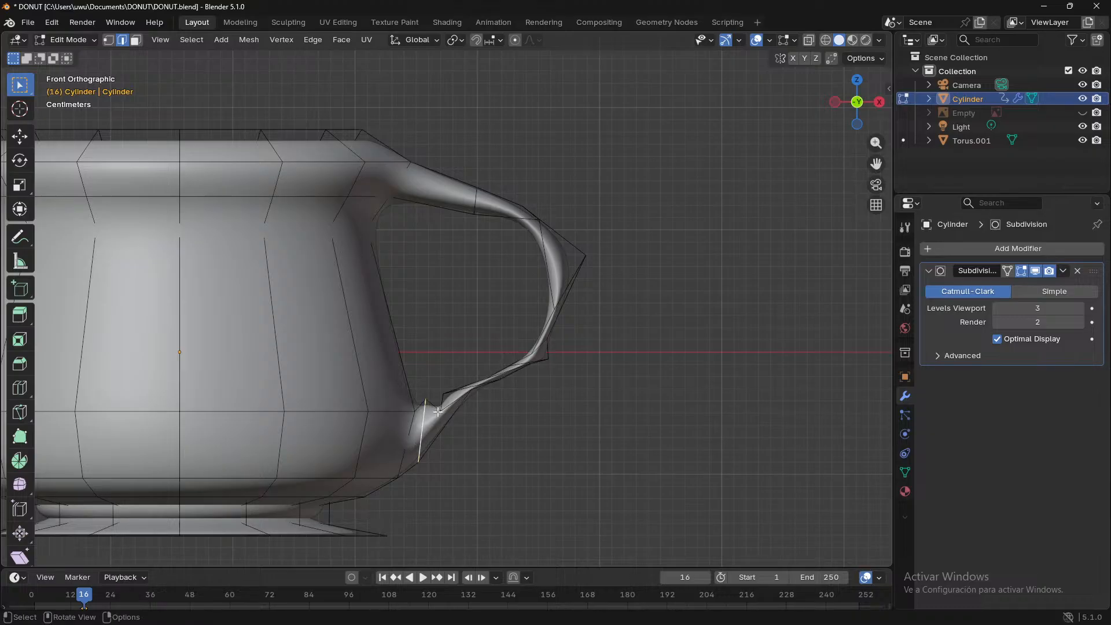
key("ctrl+z")
key("ctrl+z")
key("ctrl+z")
key("ctrl+z")
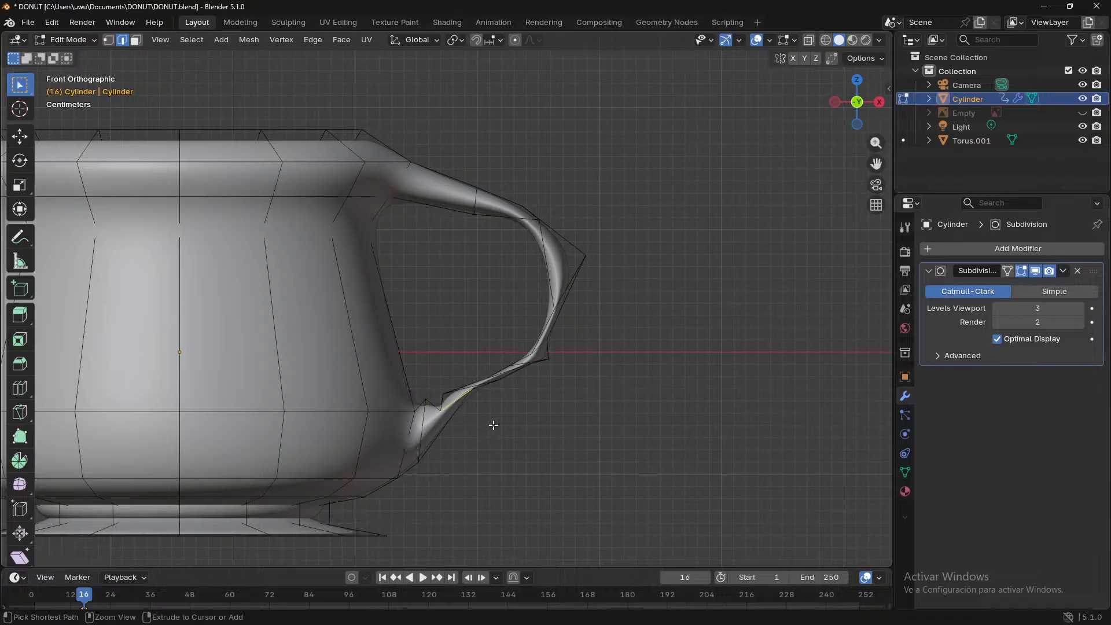
key("ctrl+z")
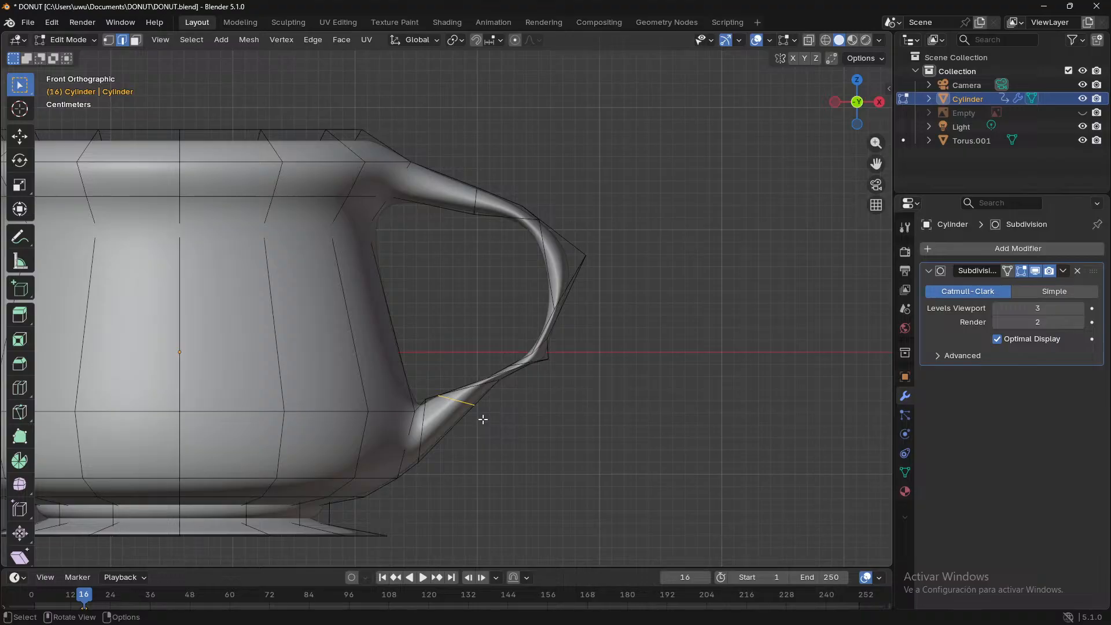
key("g")
left_click(489, 458)
key("ctrl+z")
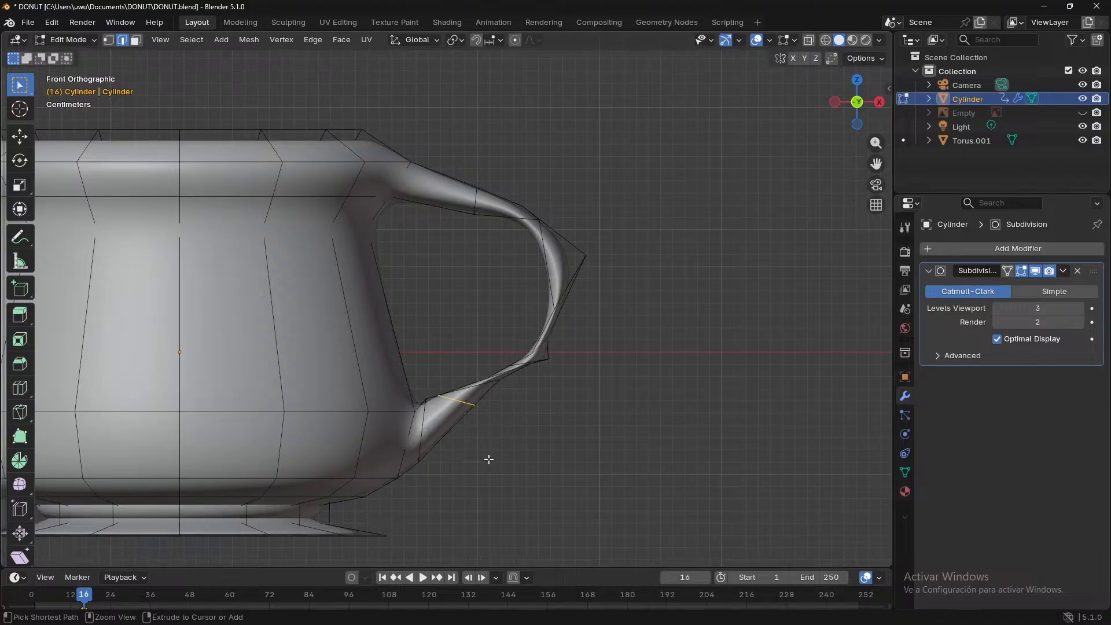
- Slide the newest edge loop on the lower handle segment a little under halfway toward the mug body
key("g")
key("g")
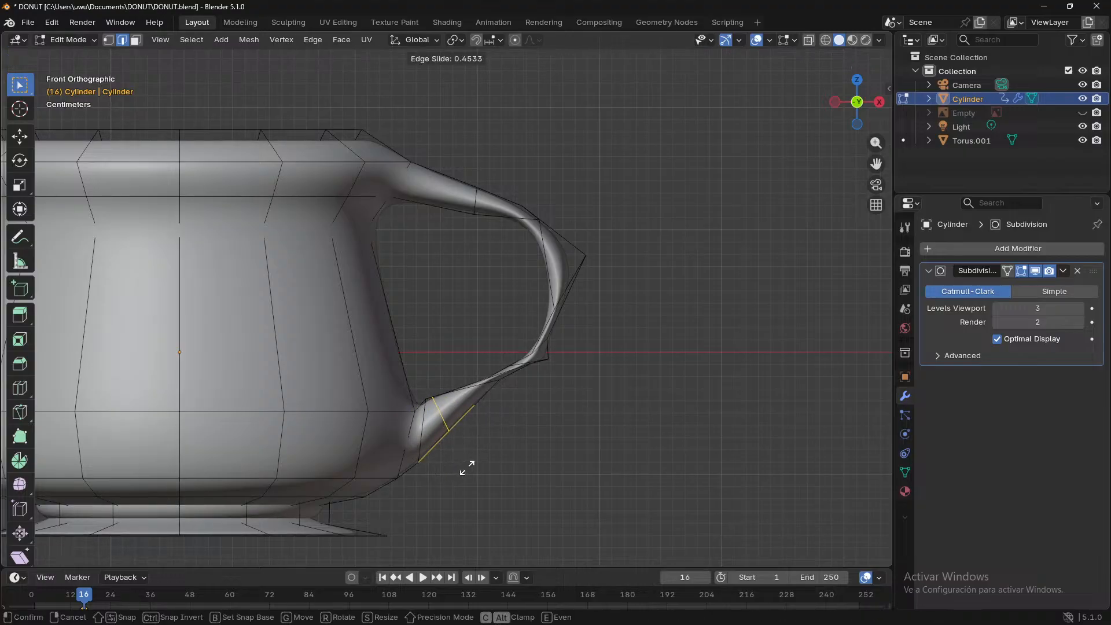
left_click(470, 468)
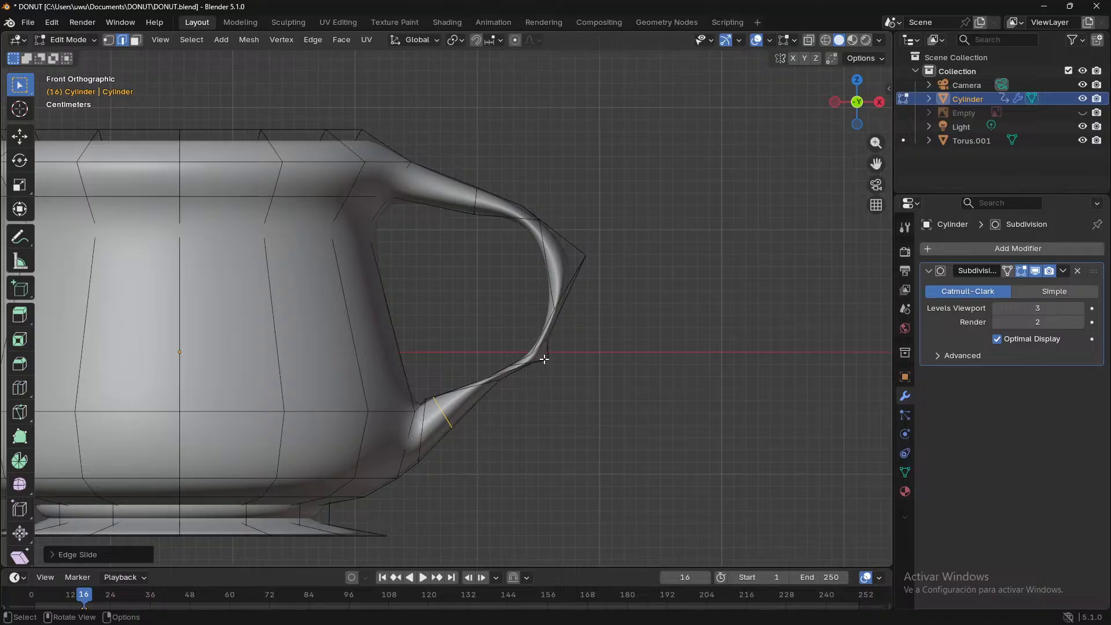
- From the right view, scale the edge loop at the handle's outermost bend down to less than half its size
left_click(544, 362)
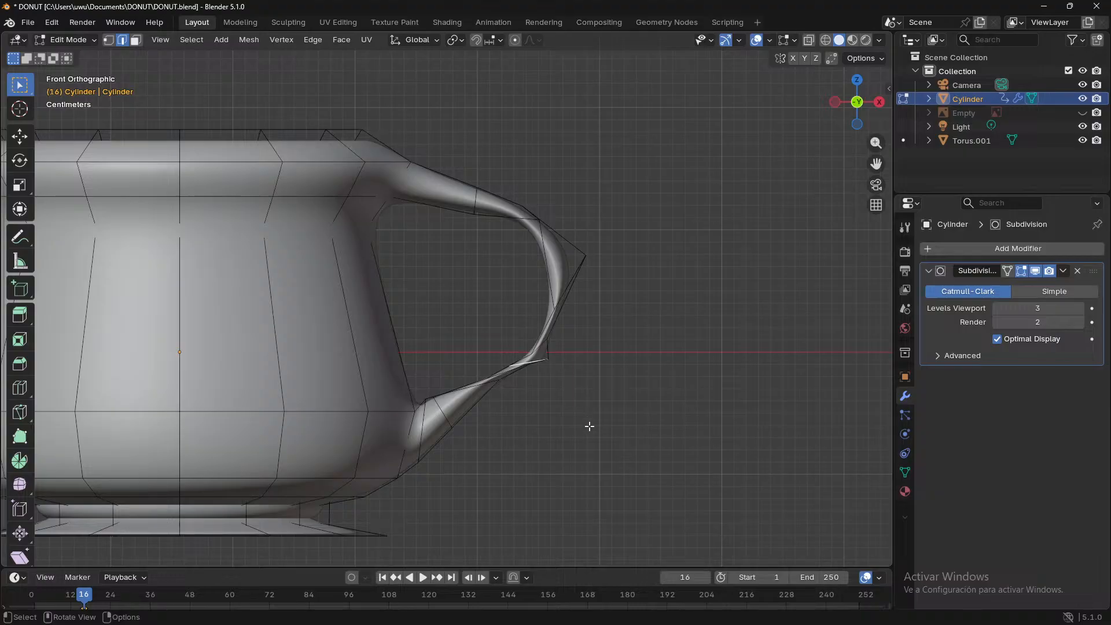
scroll(570, 406, "down", 1)
middle_click_drag(570, 406, 424, 419)
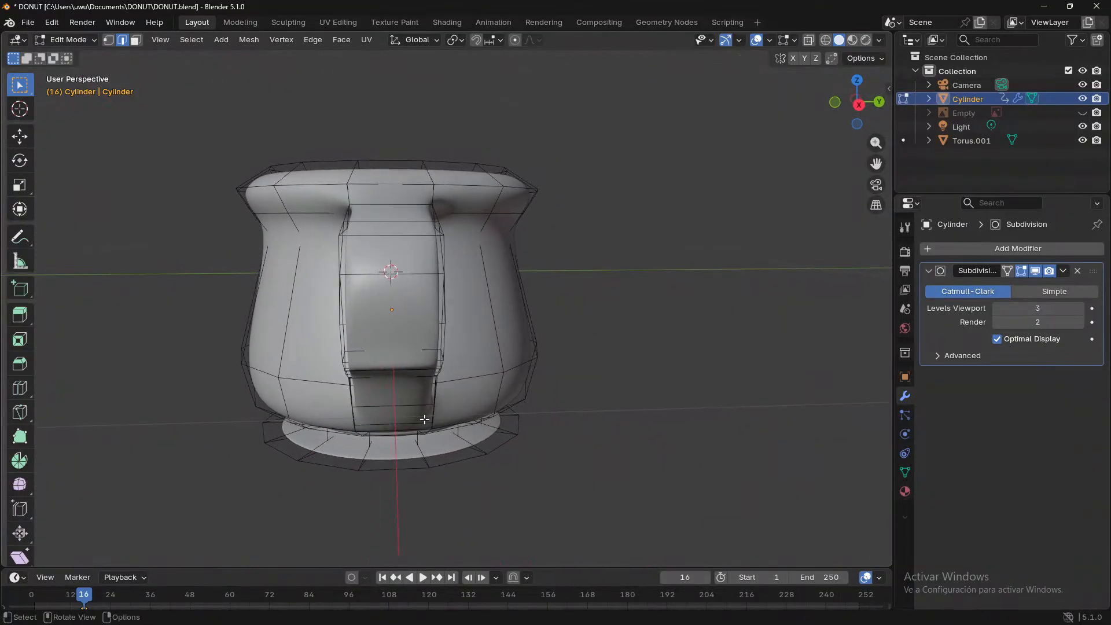
left_click(858, 105)
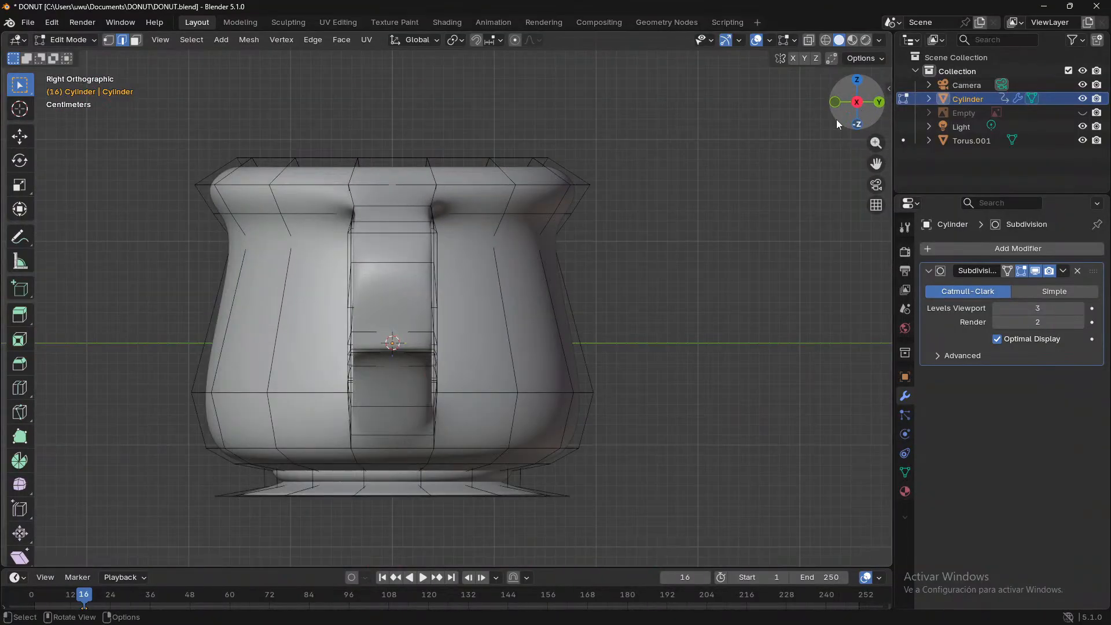
left_click(351, 262, "alt")
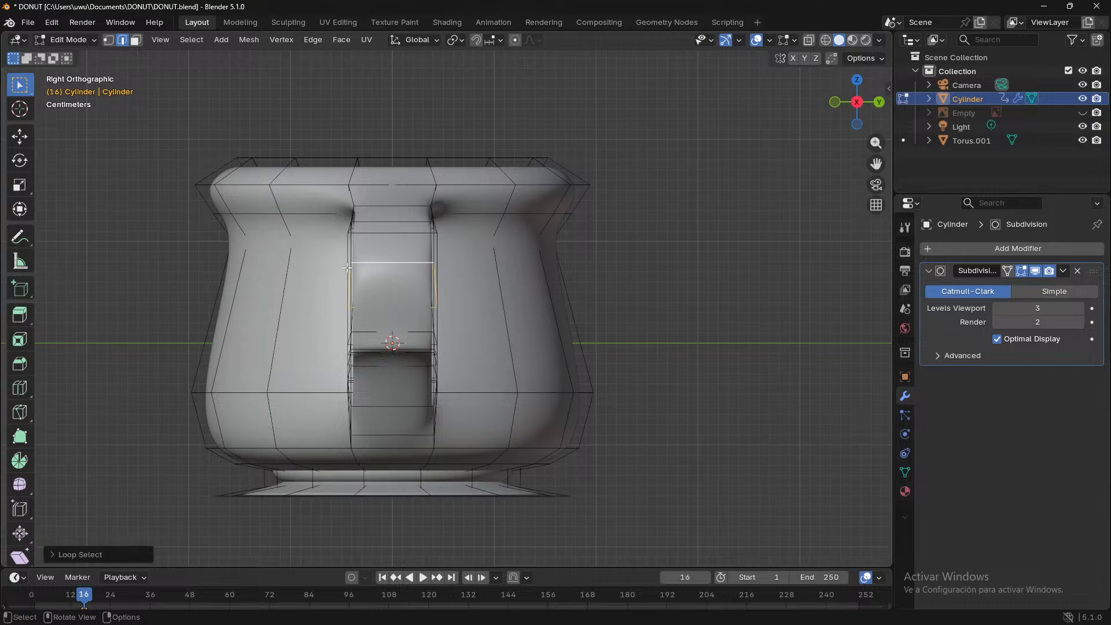
key("r")
left_click(337, 271)
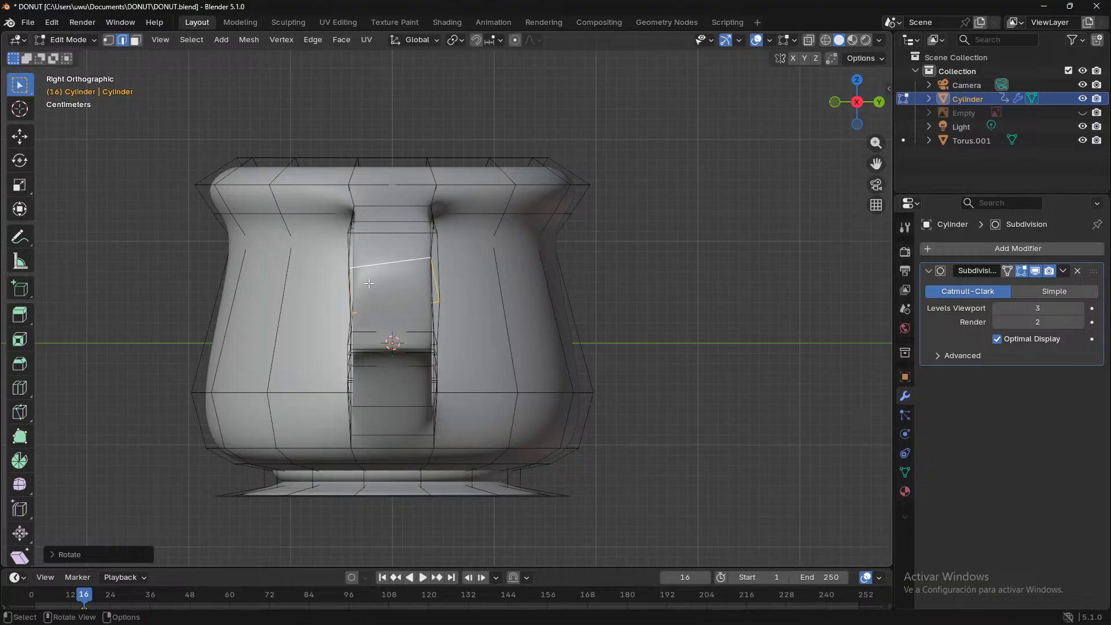
key("ctrl+z")
key("s")
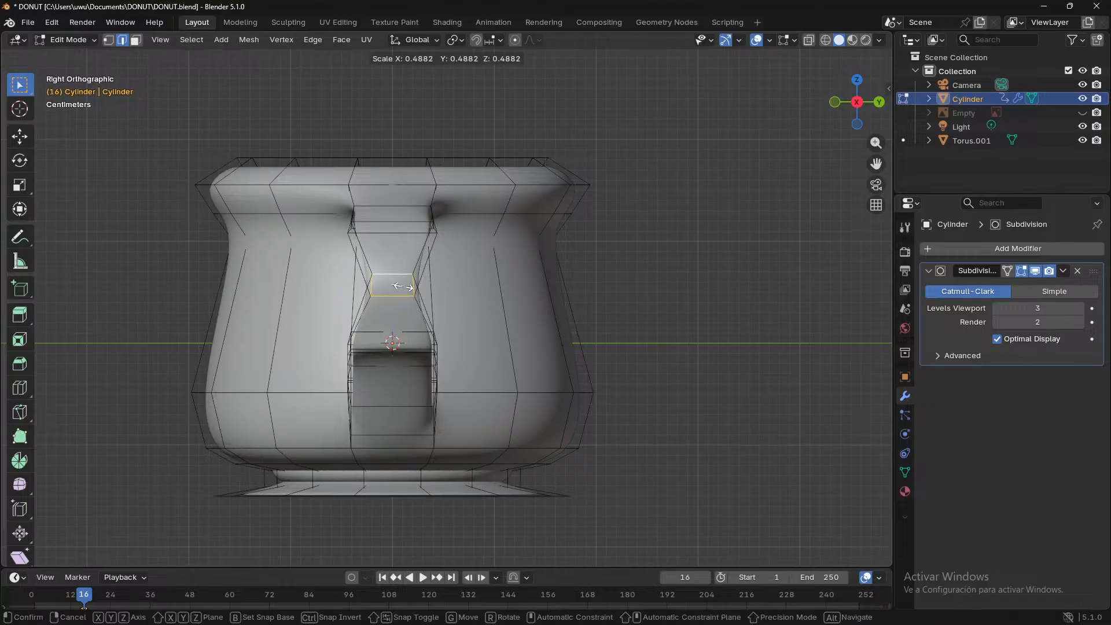
left_click(407, 295)
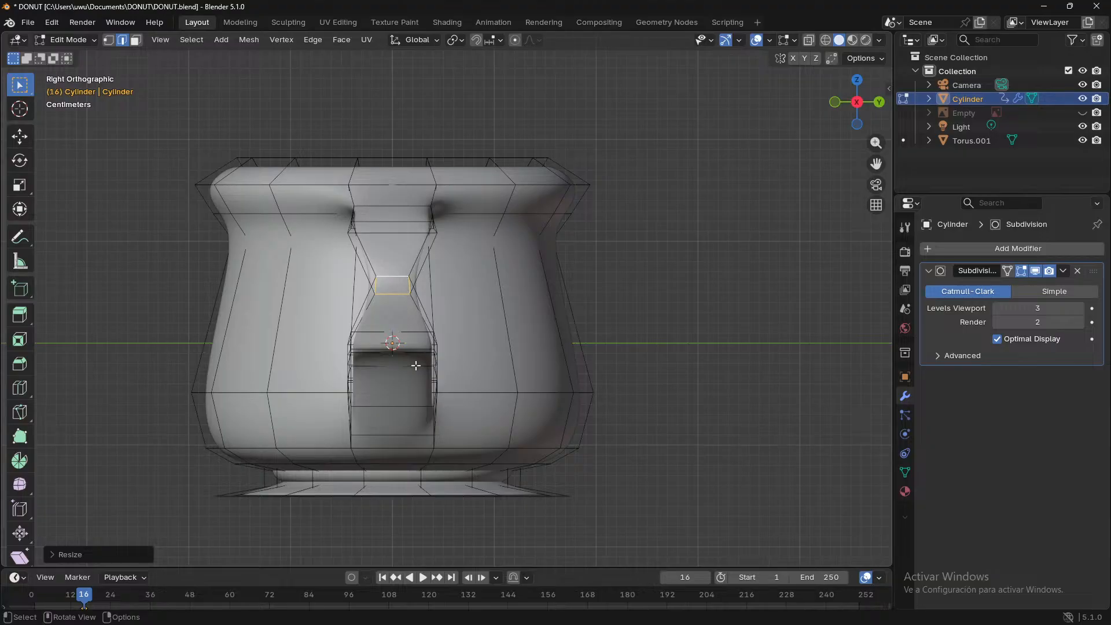
- Scale down the edge loop on the lower handle segment near the mug body to narrow the handle there
left_click(349, 385, "alt")
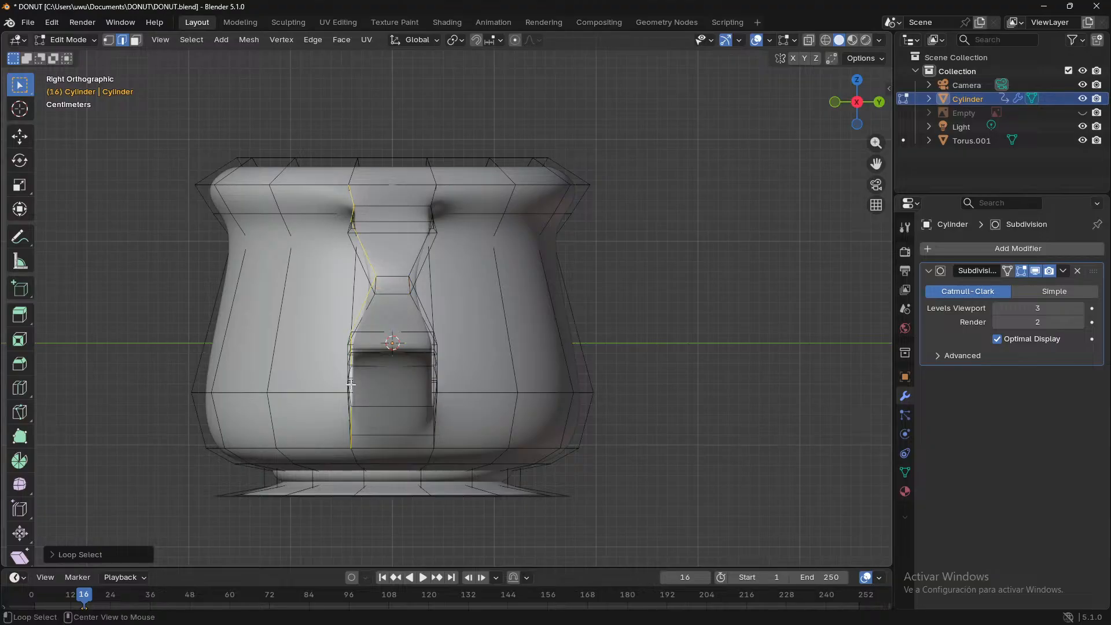
left_click(382, 407, "alt")
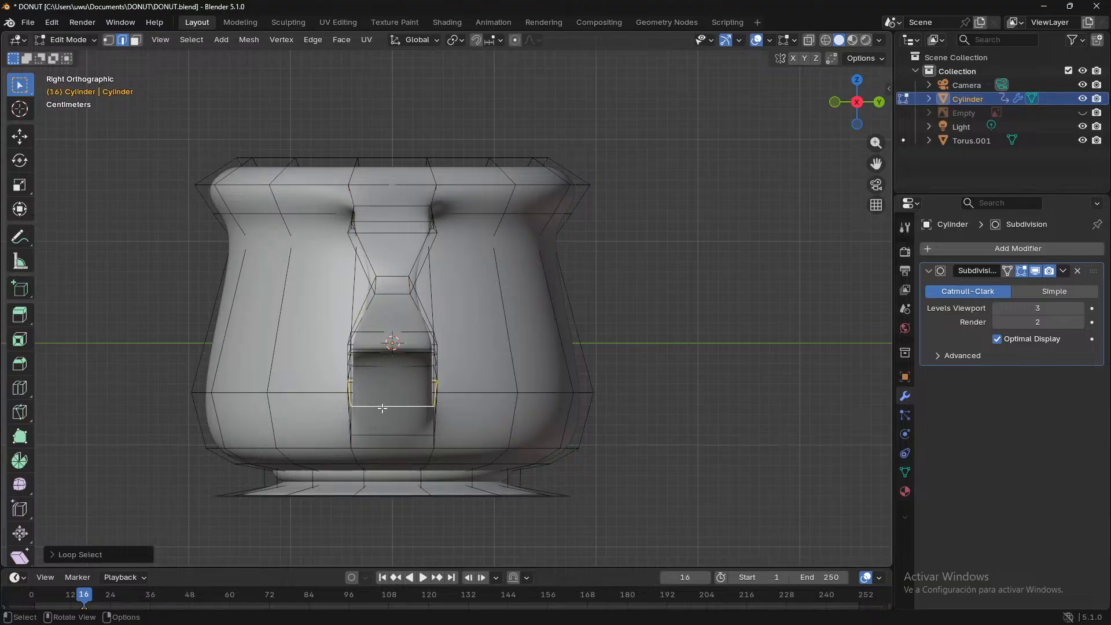
key("s")
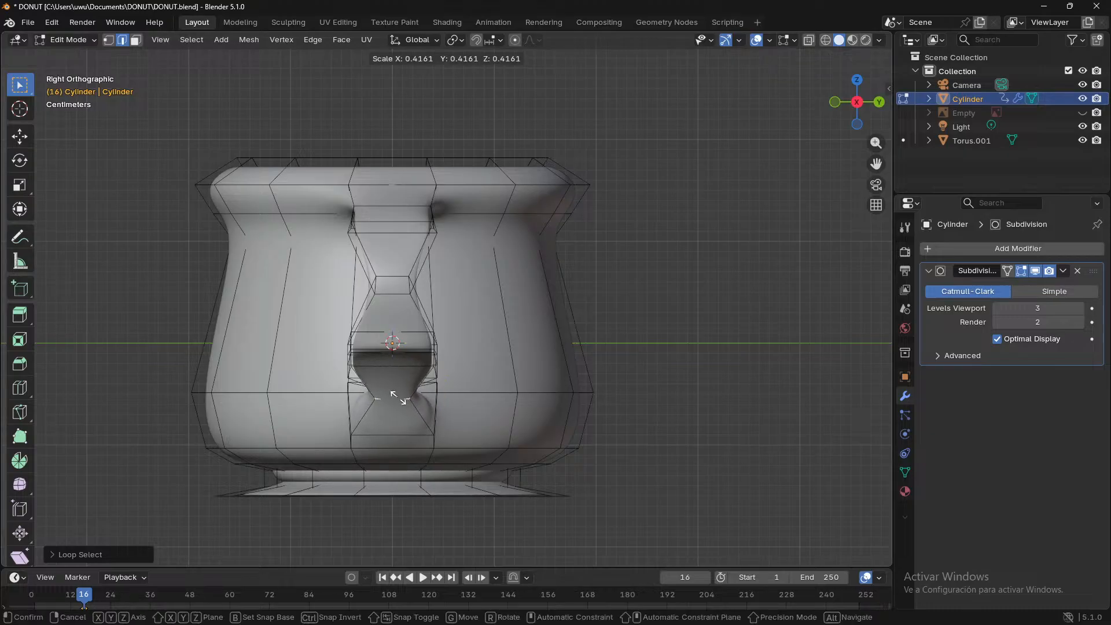
left_click(447, 409)
- Return the mug to Object Mode and inspect its overall shape from the handle side, the opposite side and above
middle_click_drag(637, 450, 18, 500)
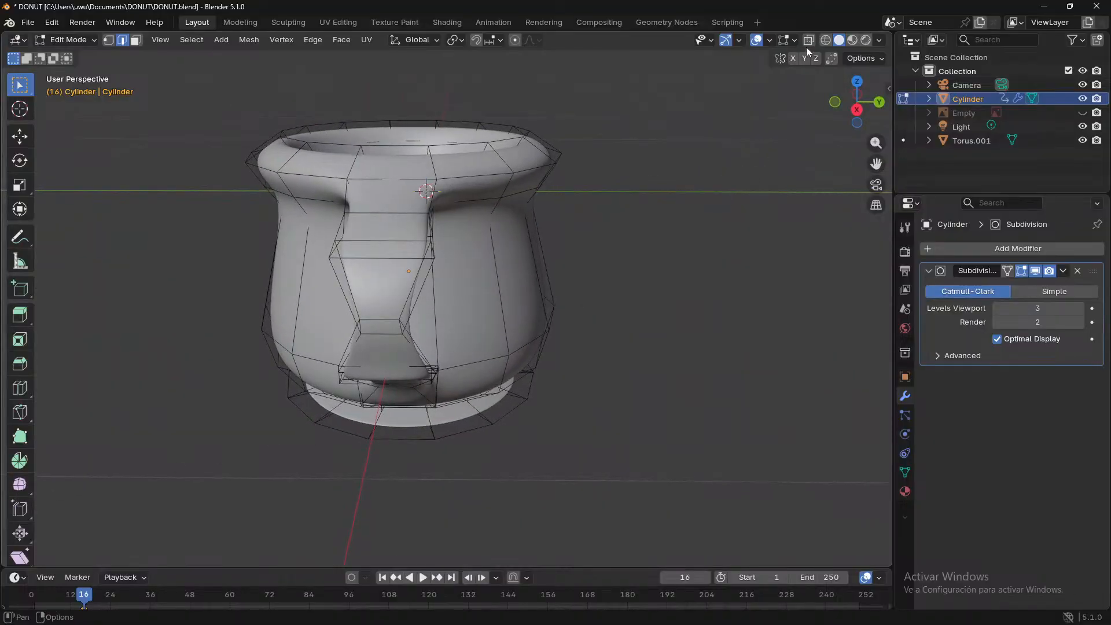
middle_click_drag(654, 335, 707, 334)
key("Tab")
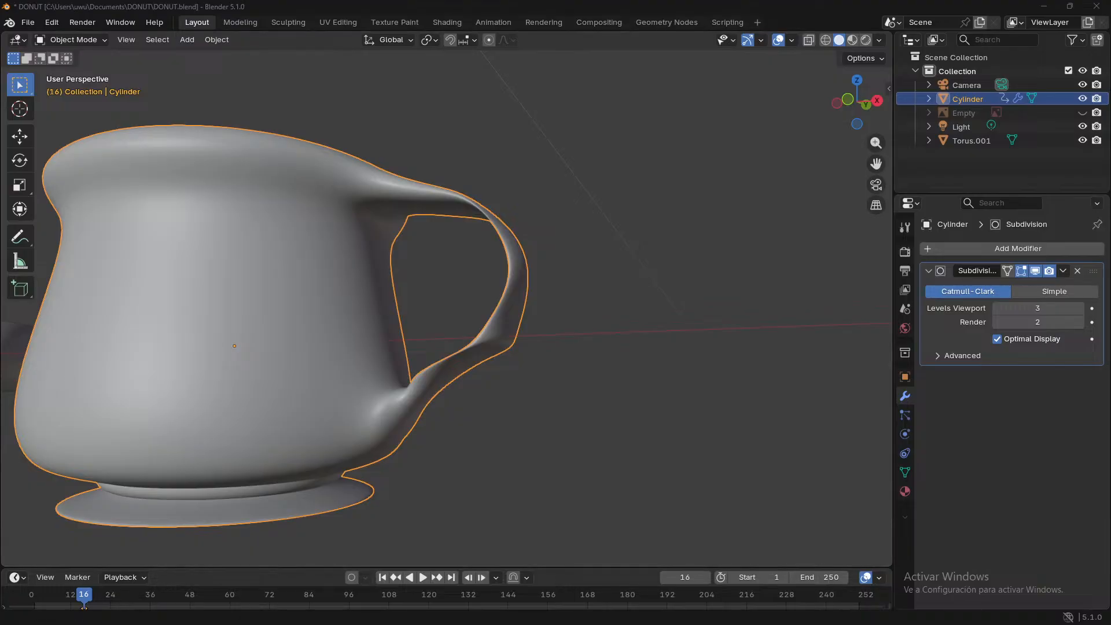
scroll(248, 436, "down", 3)
middle_click_drag(248, 436, 506, 501)
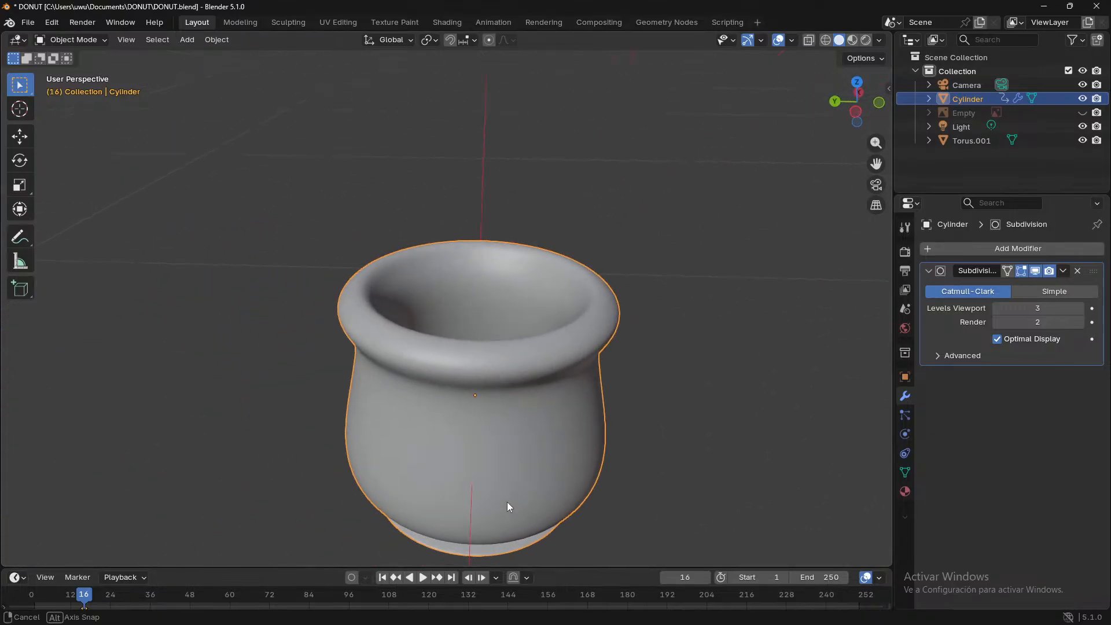
- Inspect the mug's overall shape from several perspective angles and from the front view, then deselect it
key("KP_Decimal")
scroll(529, 481, "down", 2)
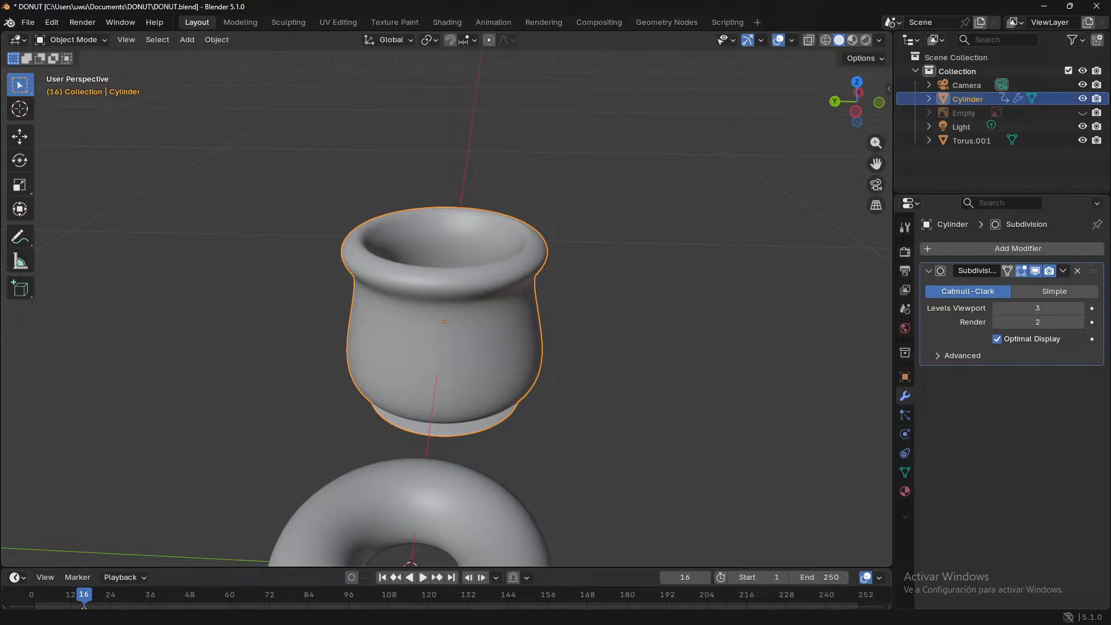
middle_click_drag(228, 438, 26, 452)
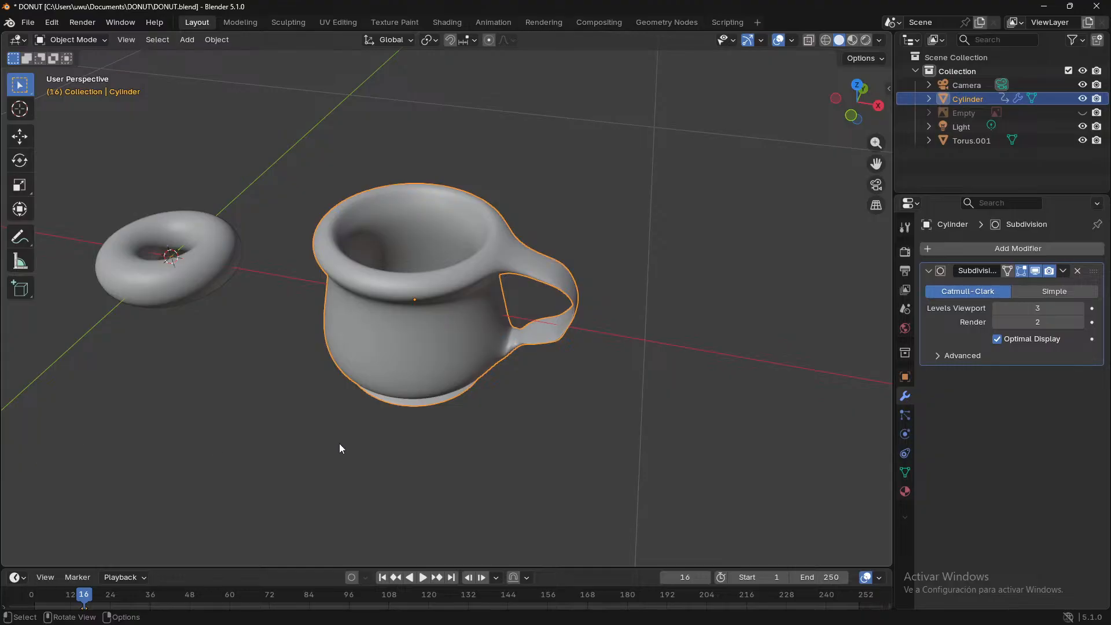
middle_click_drag(339, 448, 454, 389)
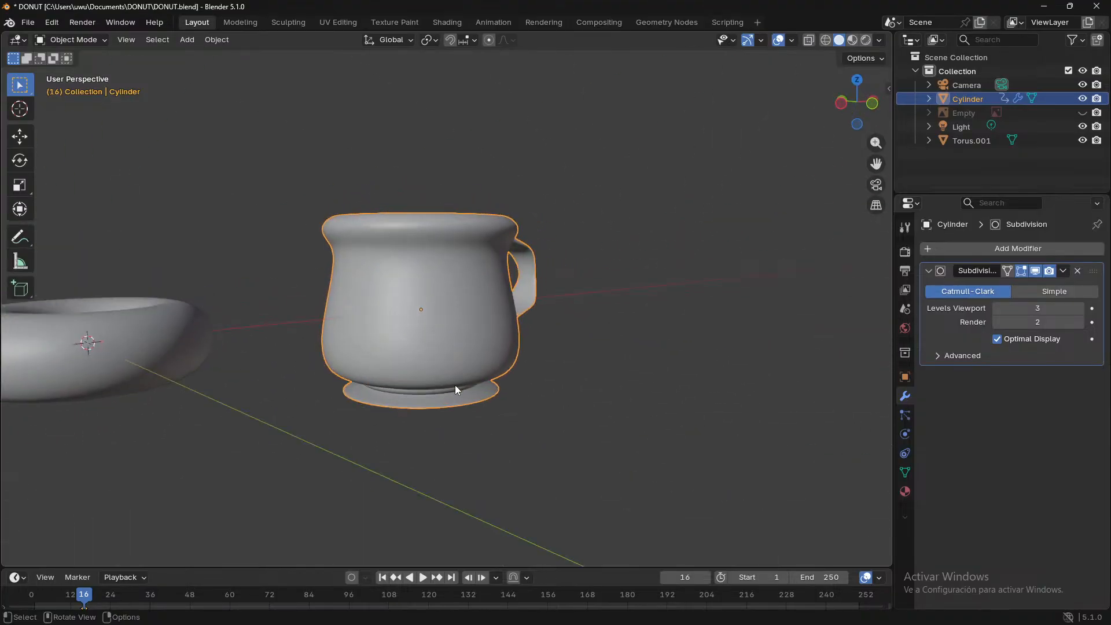
left_click(873, 104)
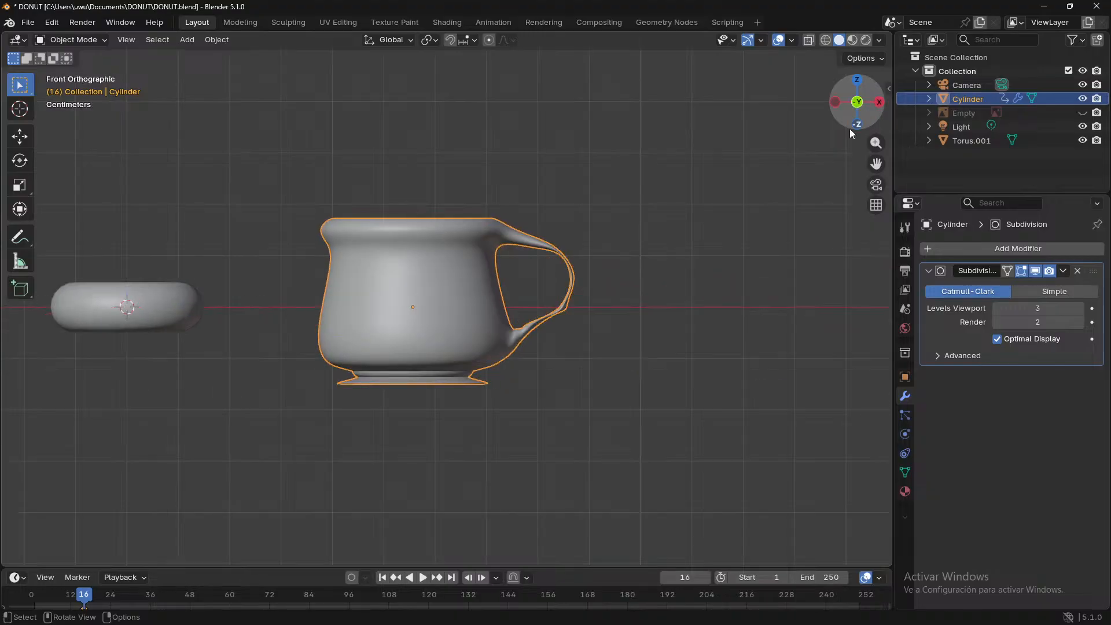
left_click(706, 319)
middle_click_drag(704, 308, 703, 355)
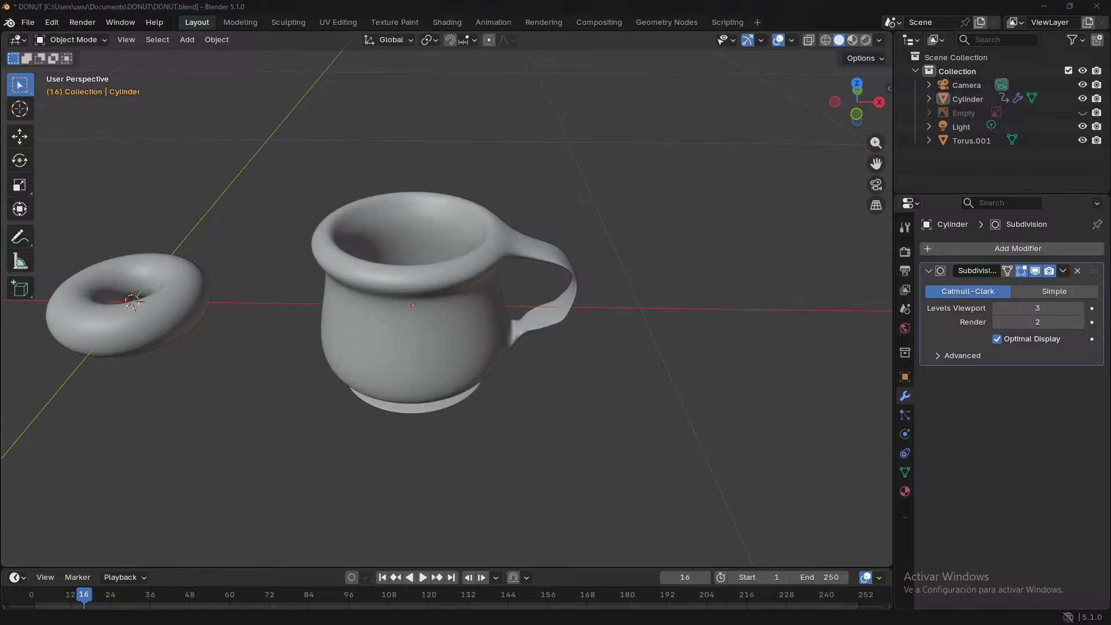
middle_click_drag(703, 429, 670, 423)
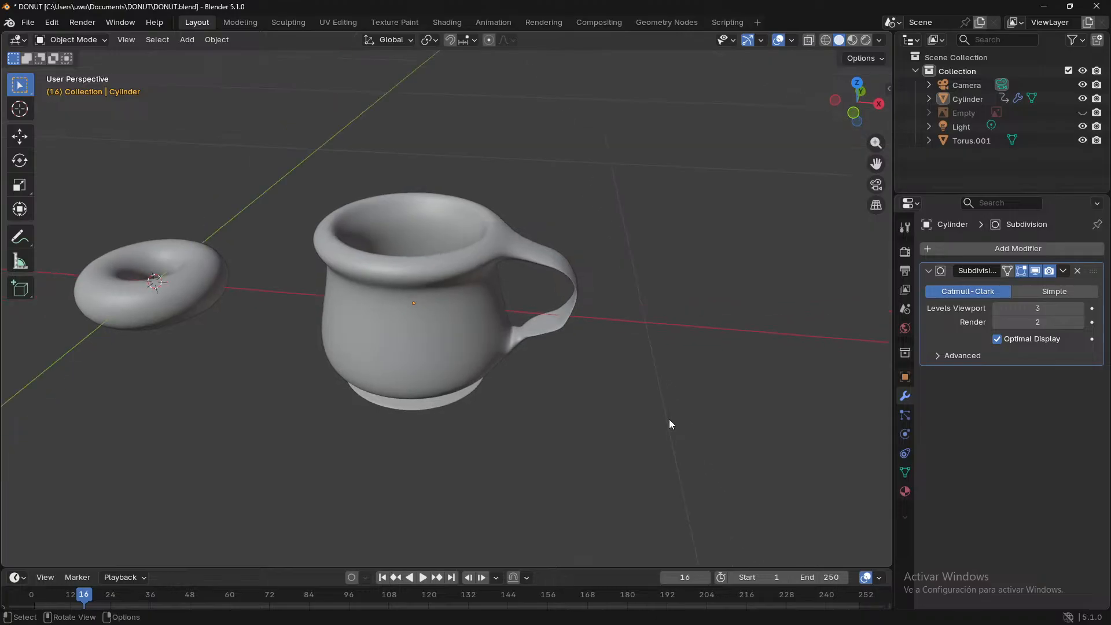
middle_click_drag(643, 382, 594, 366)
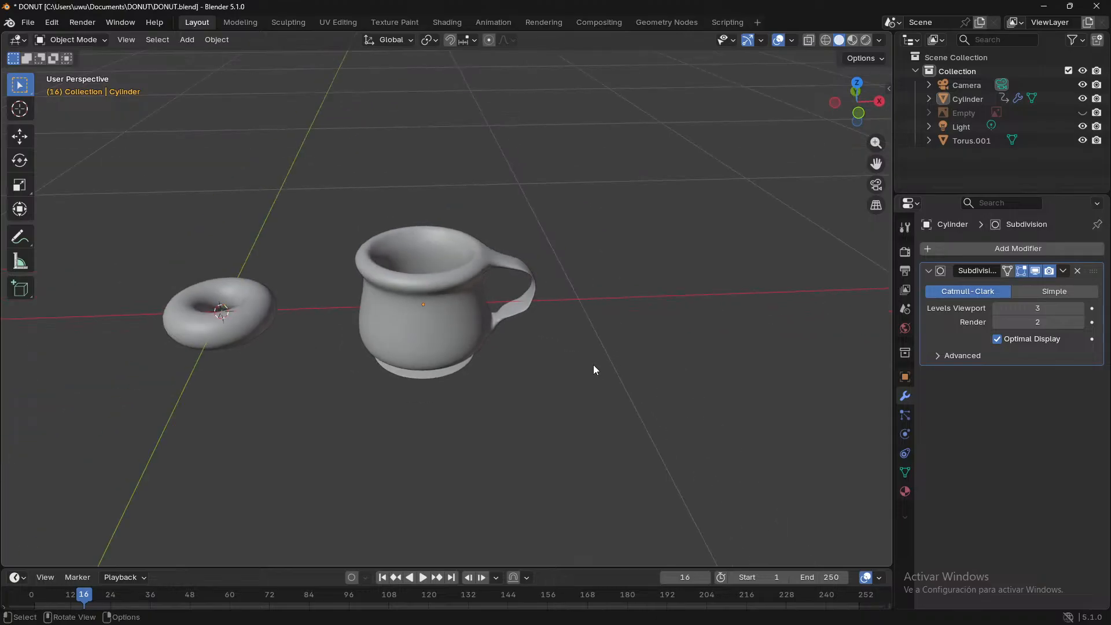
- Add a plane mesh at the world origin and set its size to 0.445 m
key("shift+a")
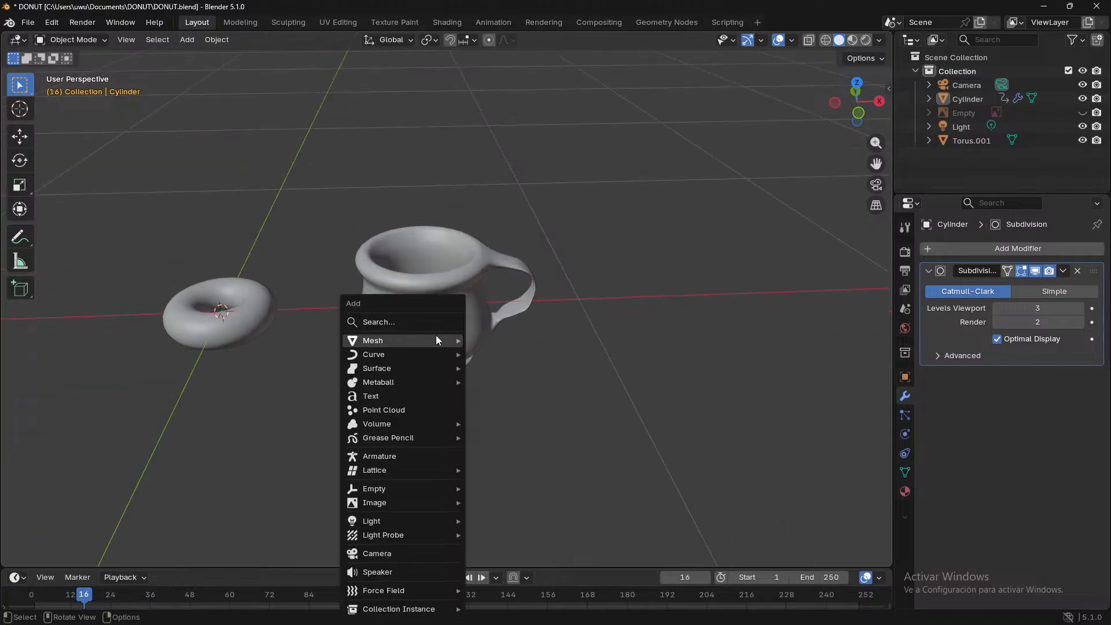
mouse_move(436, 339)
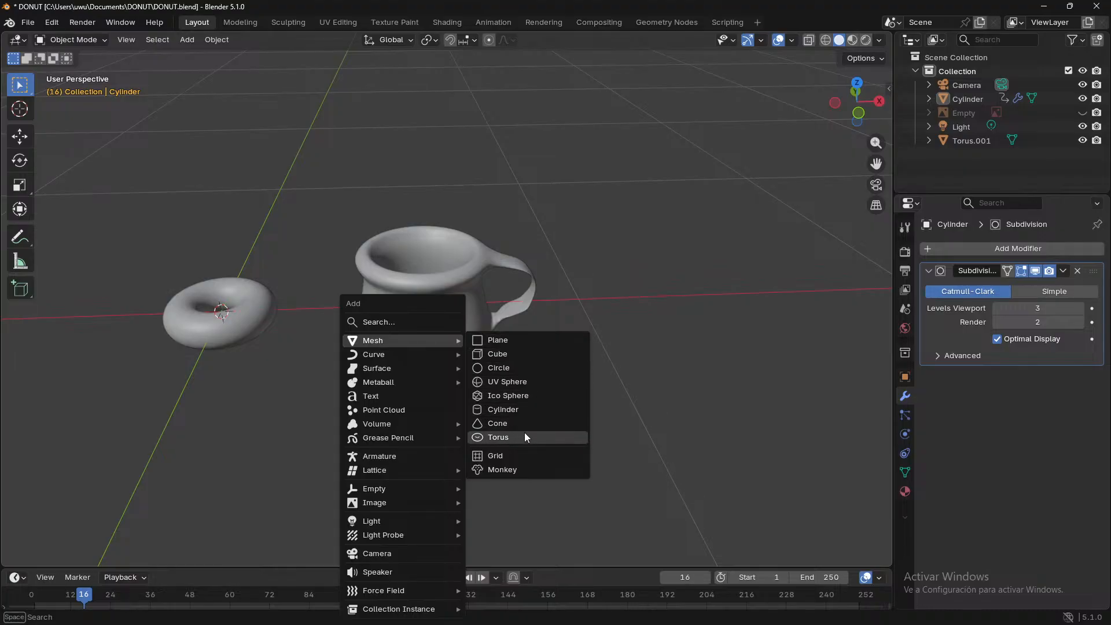
left_click(539, 339)
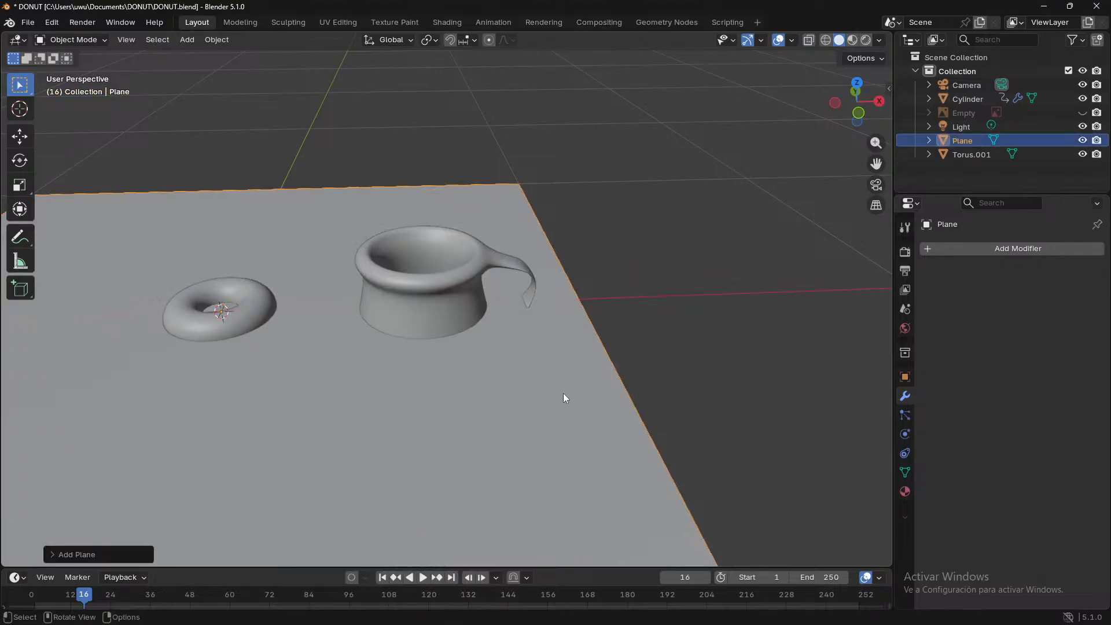
scroll(562, 398, "down", 1)
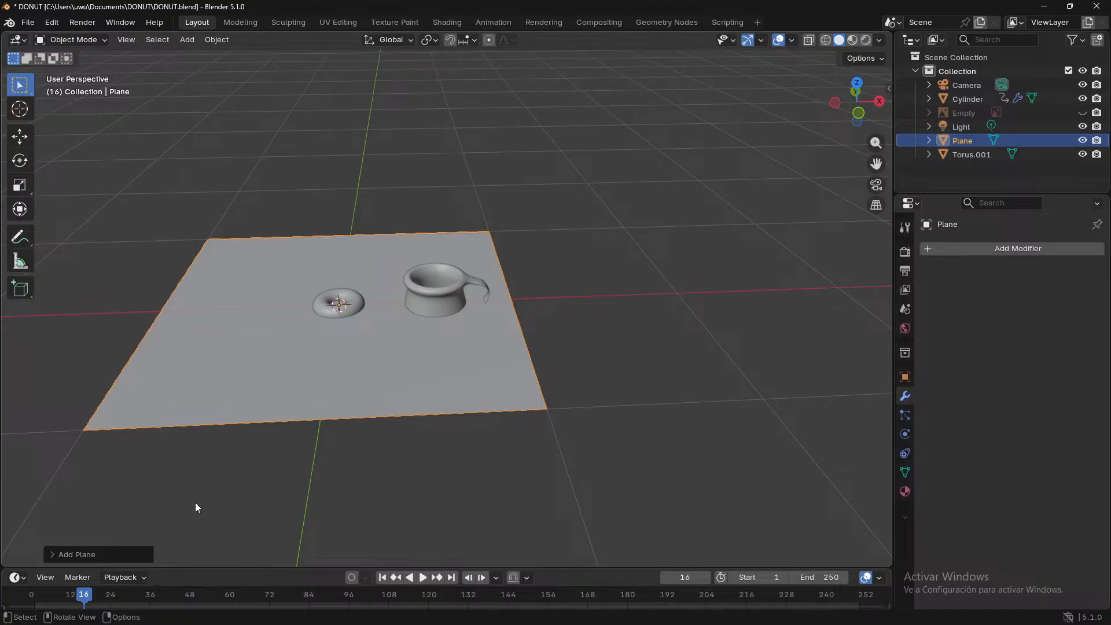
left_click(95, 551)
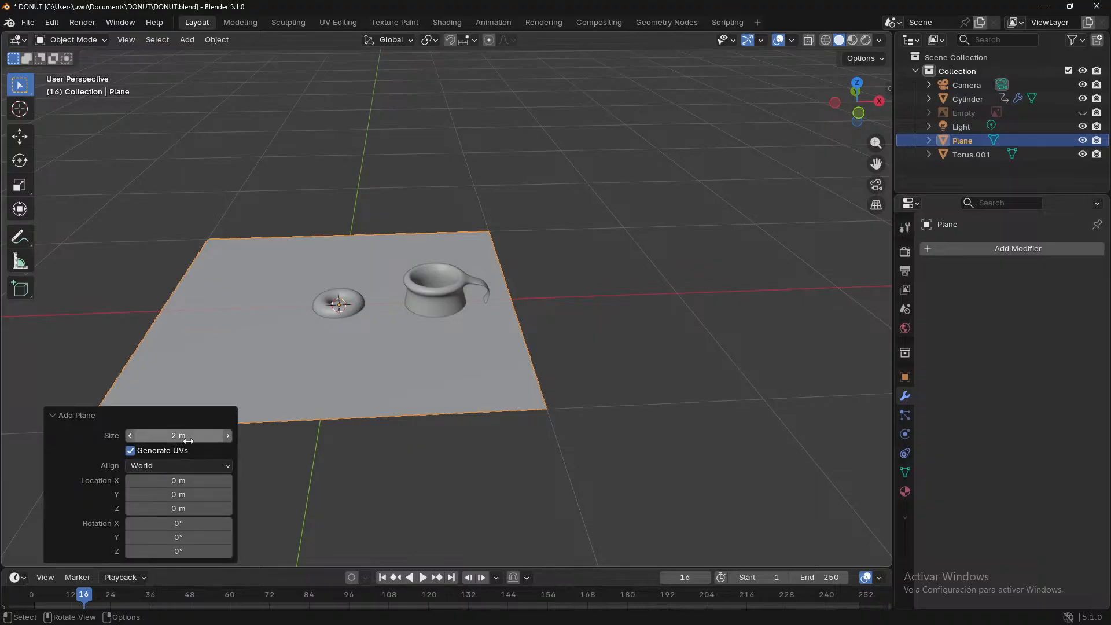
left_click_drag(188, 441, 112, 441)
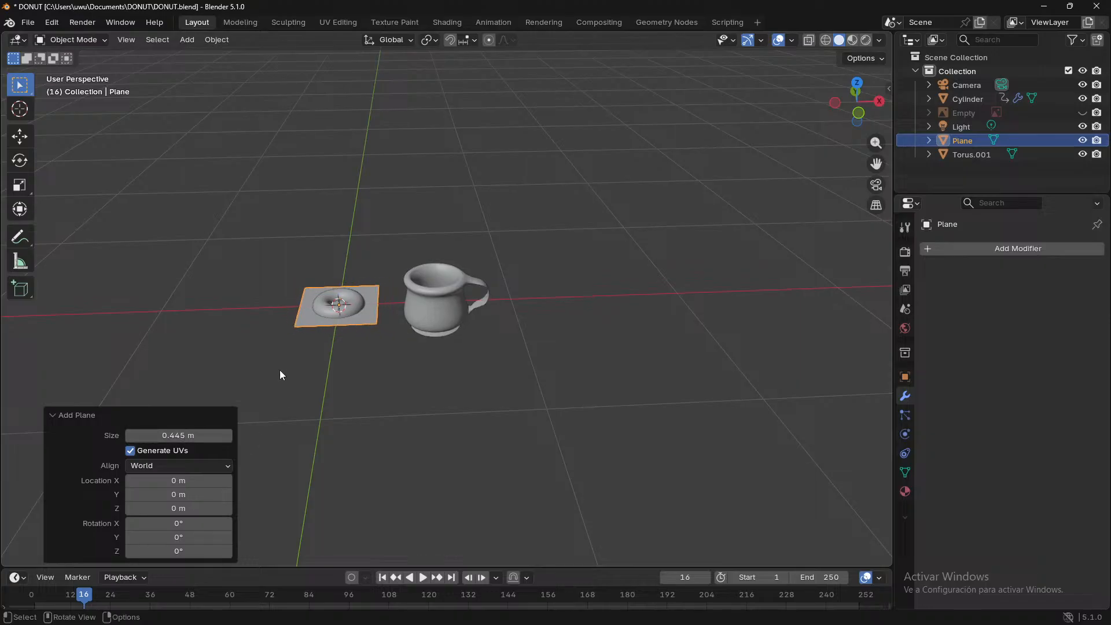
- Move the plane about 1.32 m along the global X axis, past the mug's handle
key("KP_Decimal")
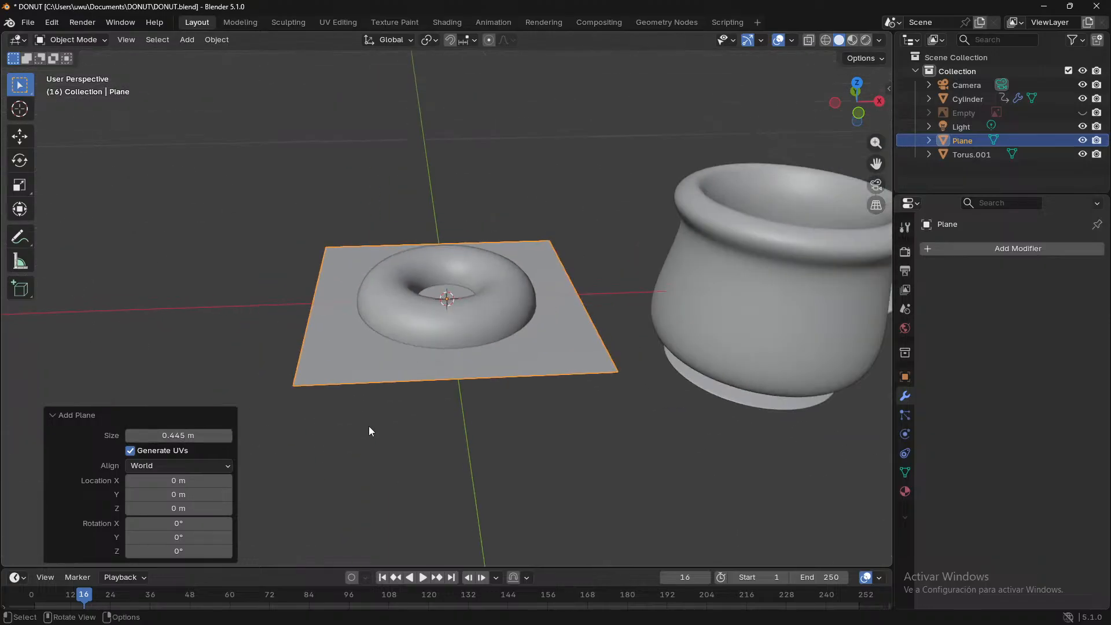
key("g")
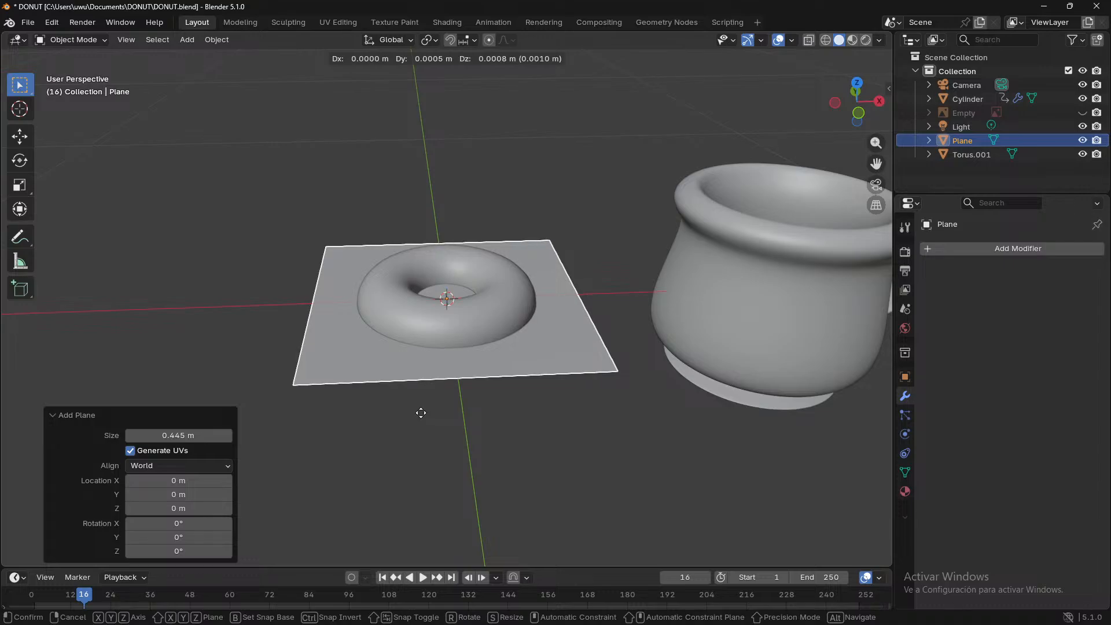
key("x")
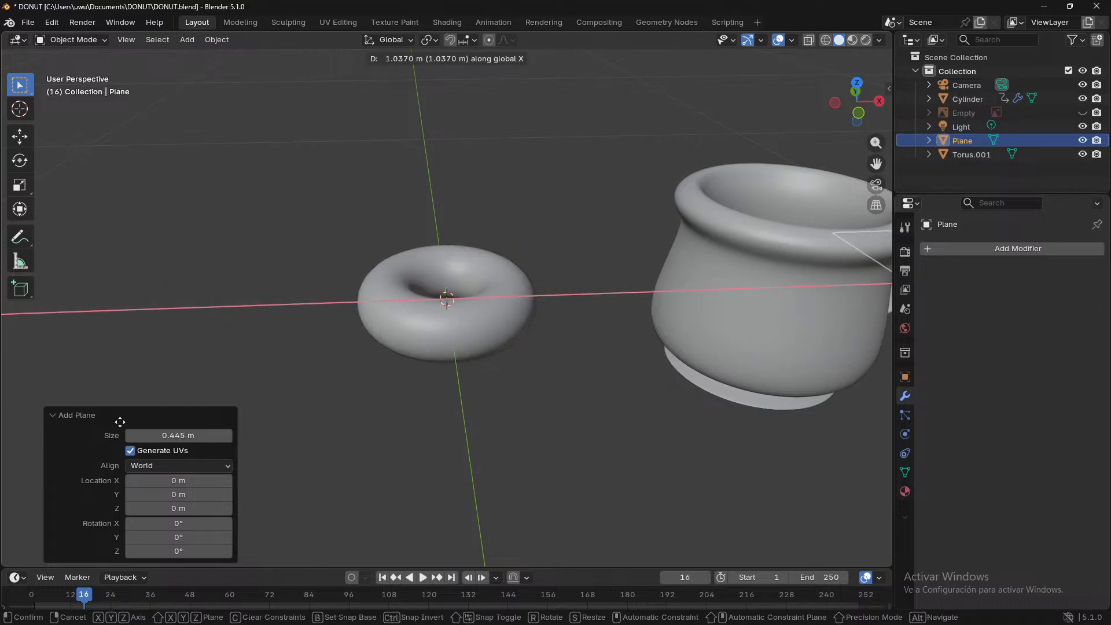
left_click(264, 419)
key("KP_Decimal")
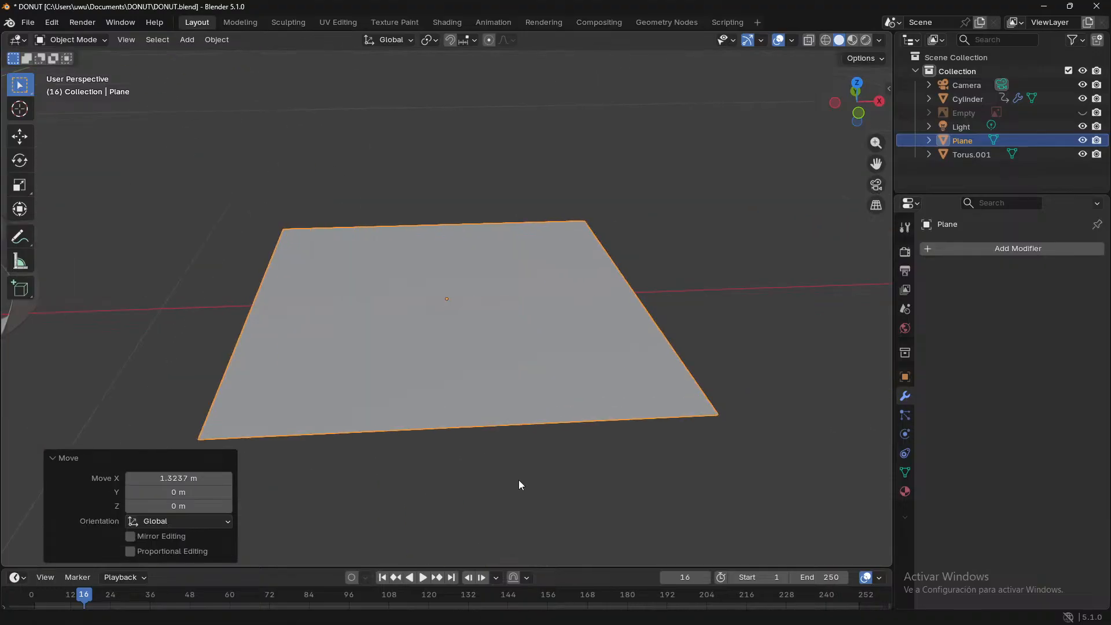
- Look over the plane from a few angles and delete it
middle_click_drag(518, 480, 722, 424)
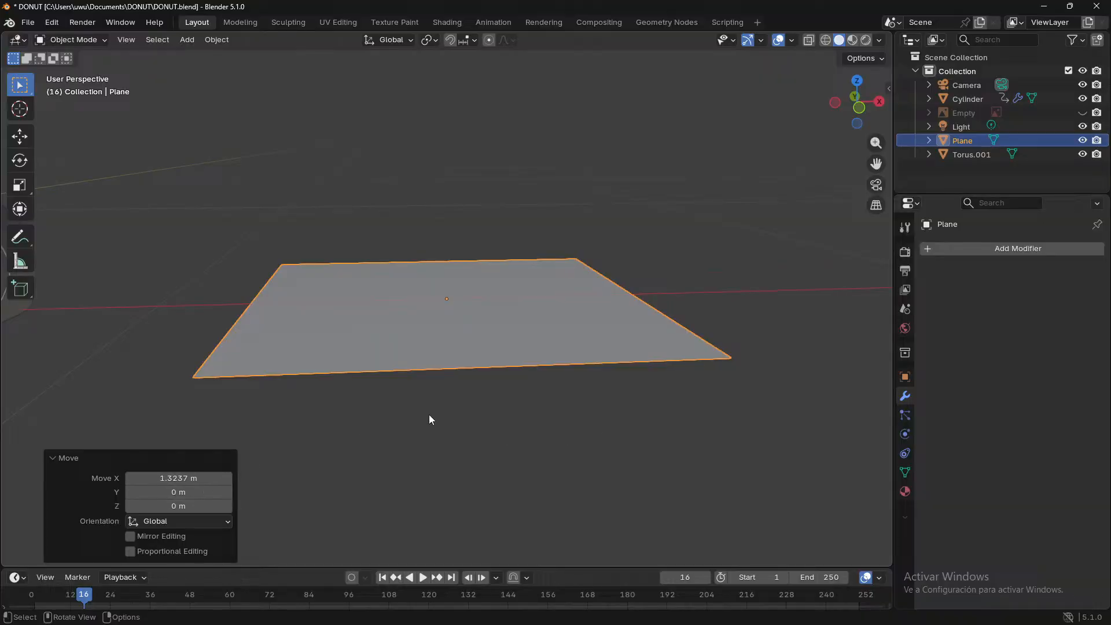
middle_click_drag(429, 417, 401, 436)
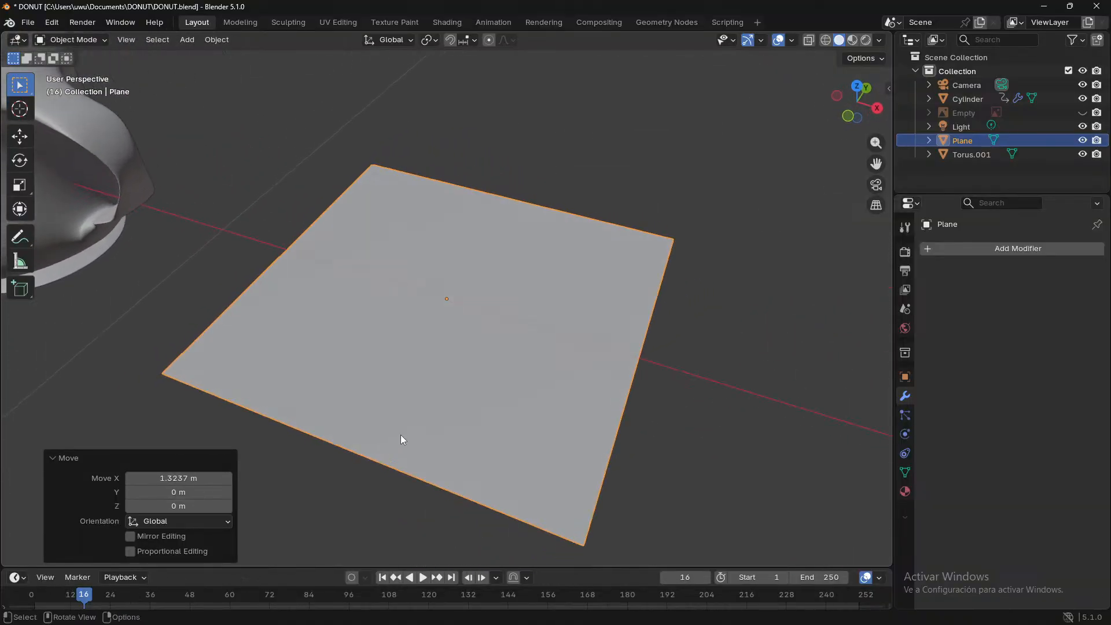
key("Delete")
key("ctrl+a")
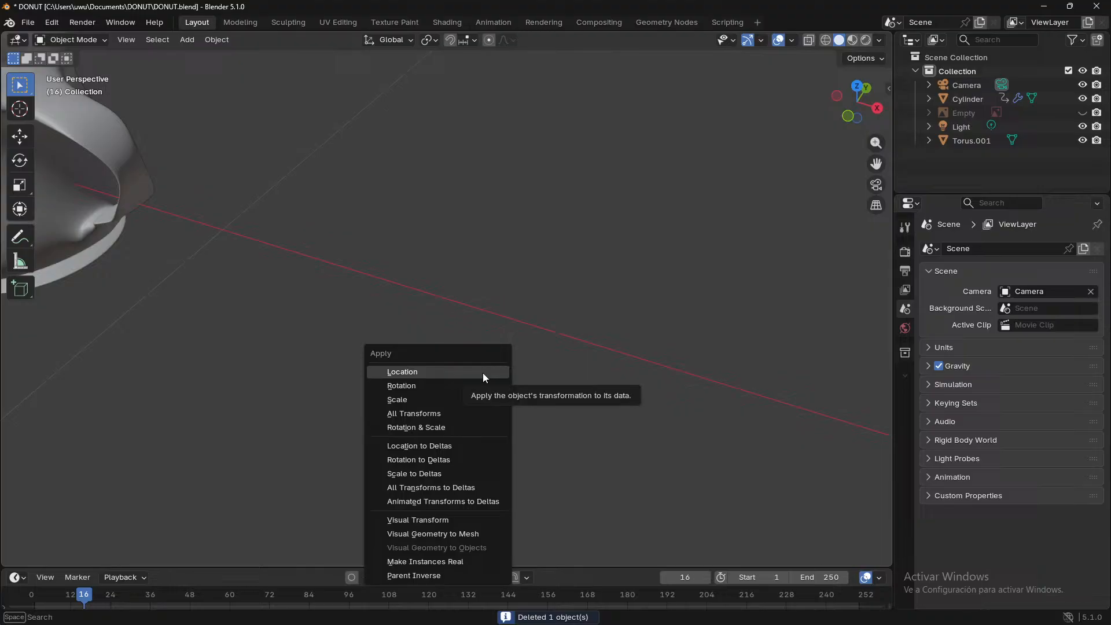
- Add a 14-vertex cylinder mesh at the world origin, keeping its default radius and depth
key("shift+a")
mouse_move(490, 300)
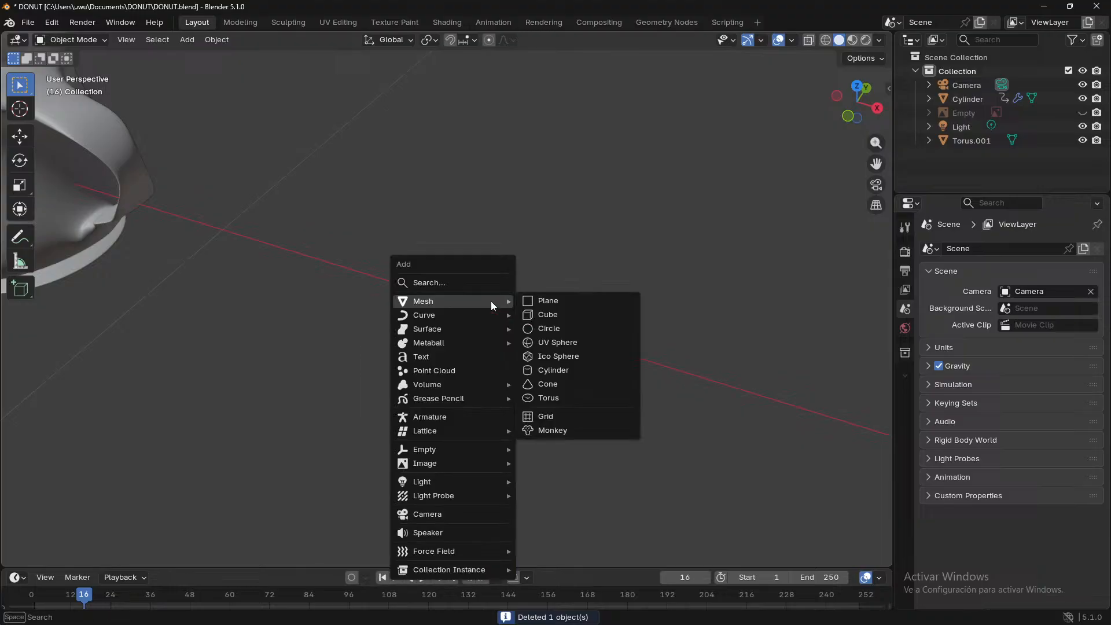
left_click(591, 370)
scroll(462, 410, "down", 3)
middle_click_drag(428, 427, 391, 372)
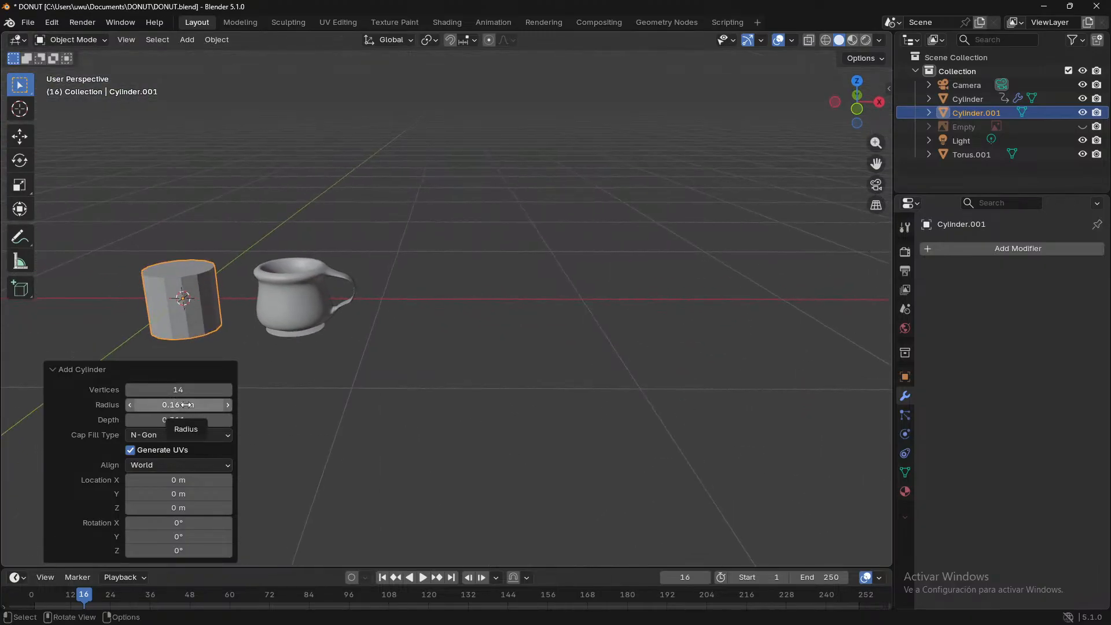
left_click(276, 404)
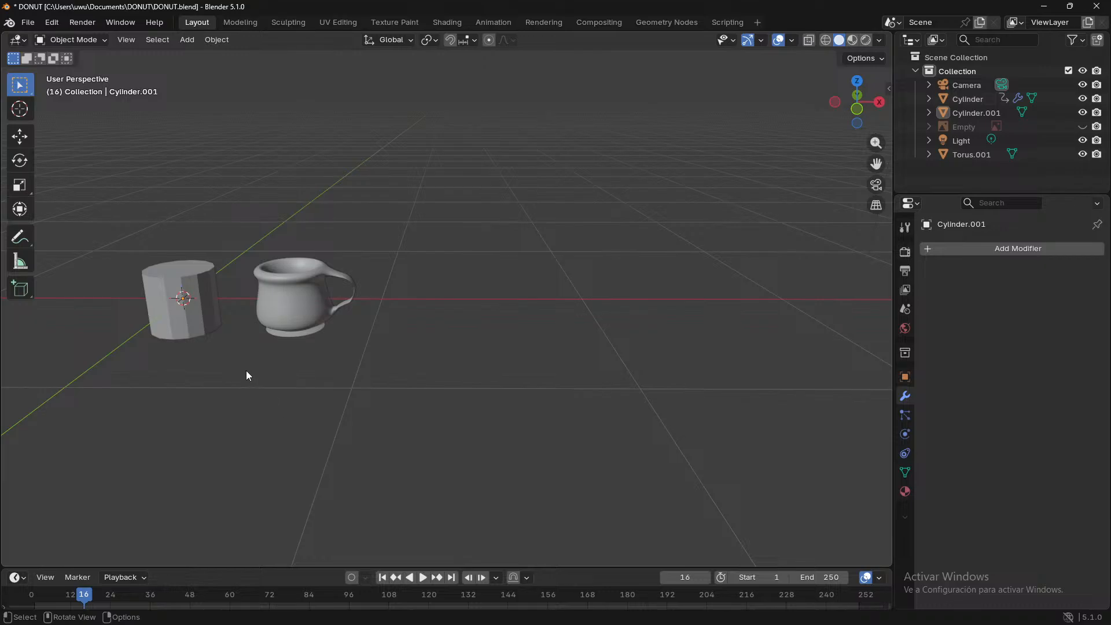
- Move the new cylinder along the global X axis into the empty space beyond the mug's handle
left_click(195, 326)
key("g")
key("x")
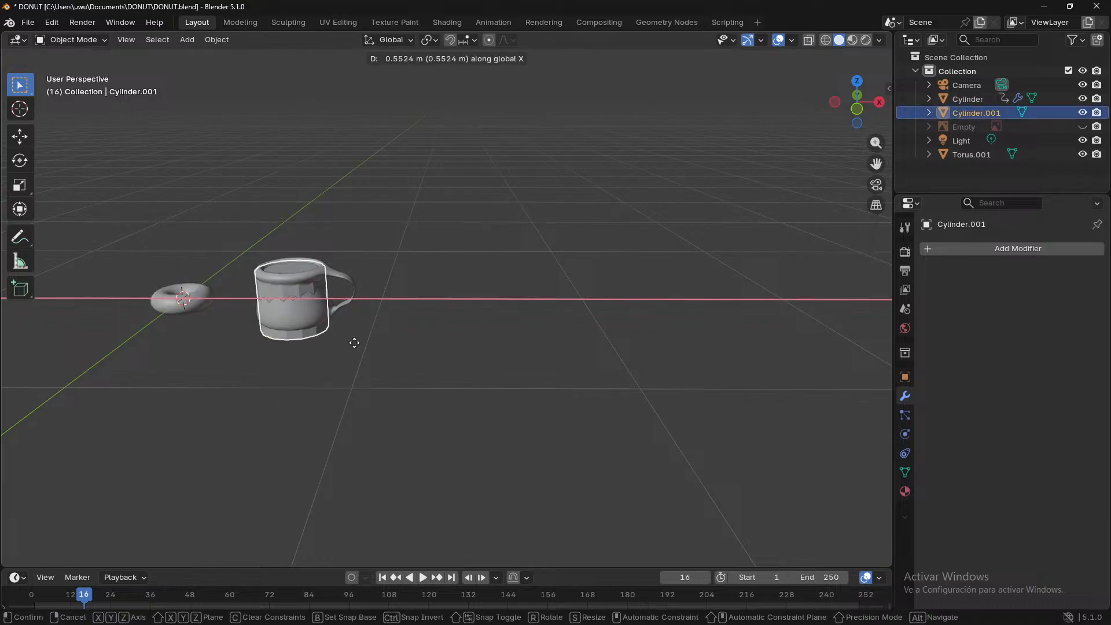
left_click(449, 347)
left_click(471, 359)
scroll(439, 335, "up", 4)
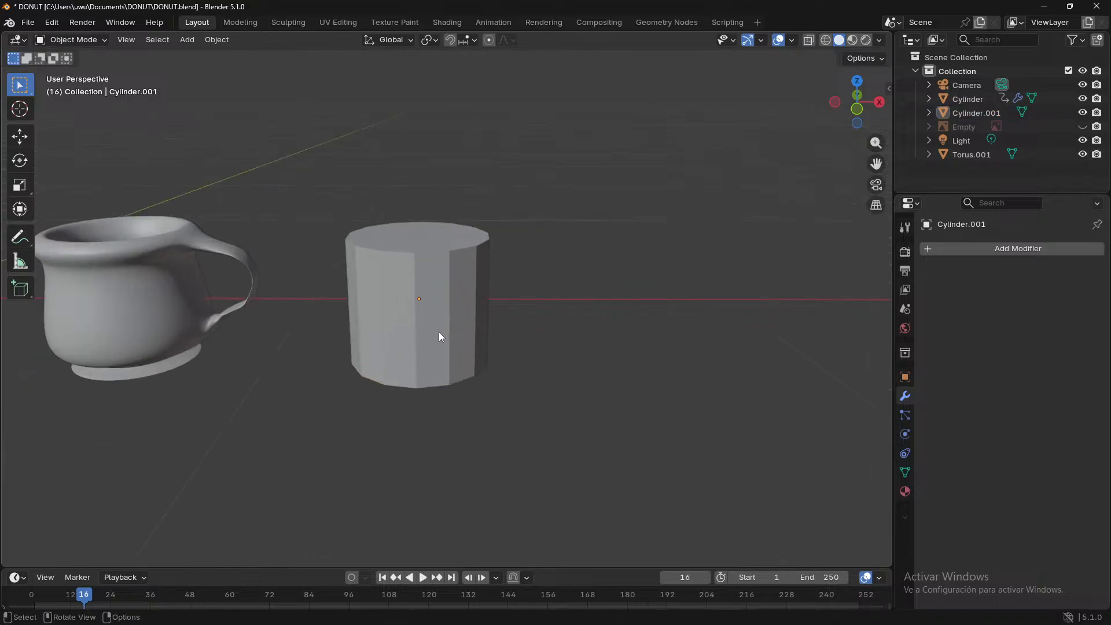
- In Edit Mode with face selection, delete the cylinder's top face to open it
middle_click_drag(707, 338, 584, 408)
left_click(402, 217)
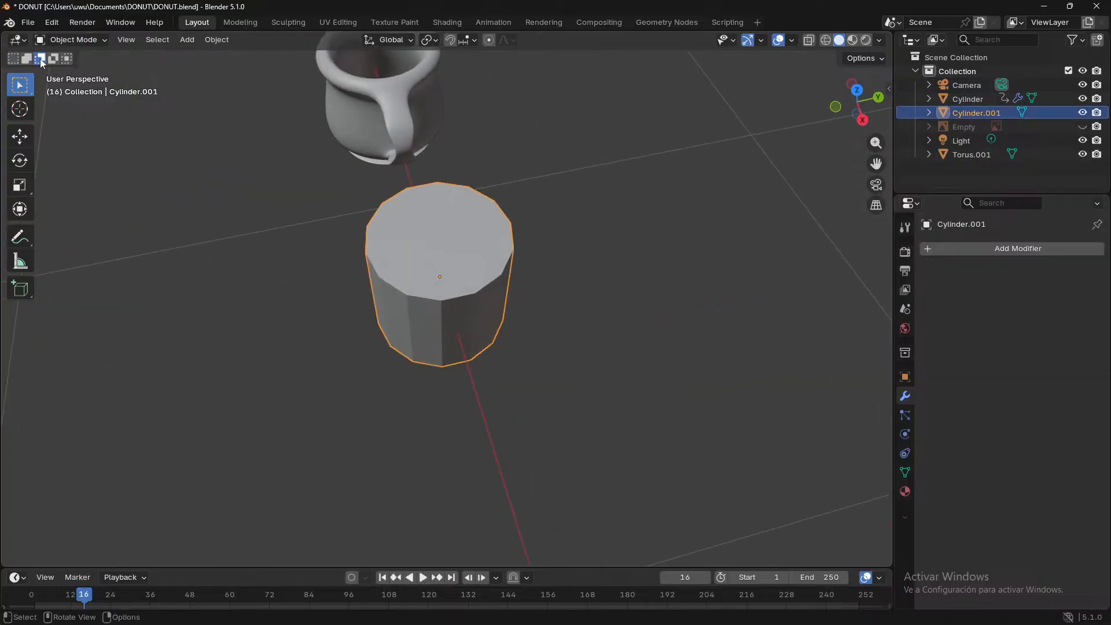
left_click(13, 59)
middle_click_drag(448, 248, 282, 116)
key("Tab")
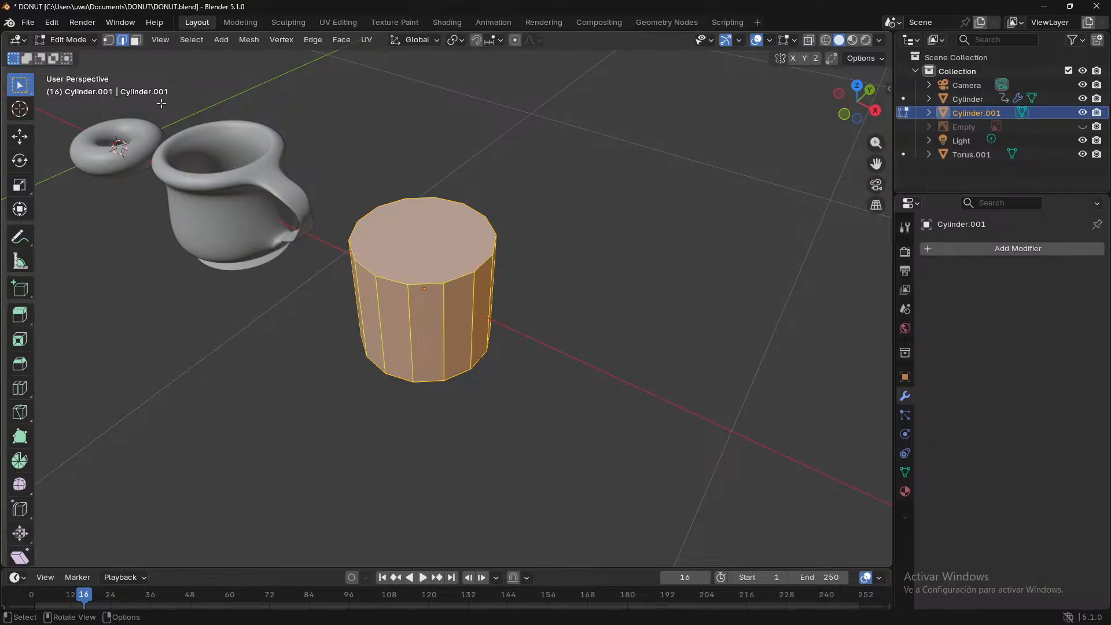
left_click(135, 40)
left_click(430, 221)
middle_click_drag(430, 221, 588, 268)
key("x")
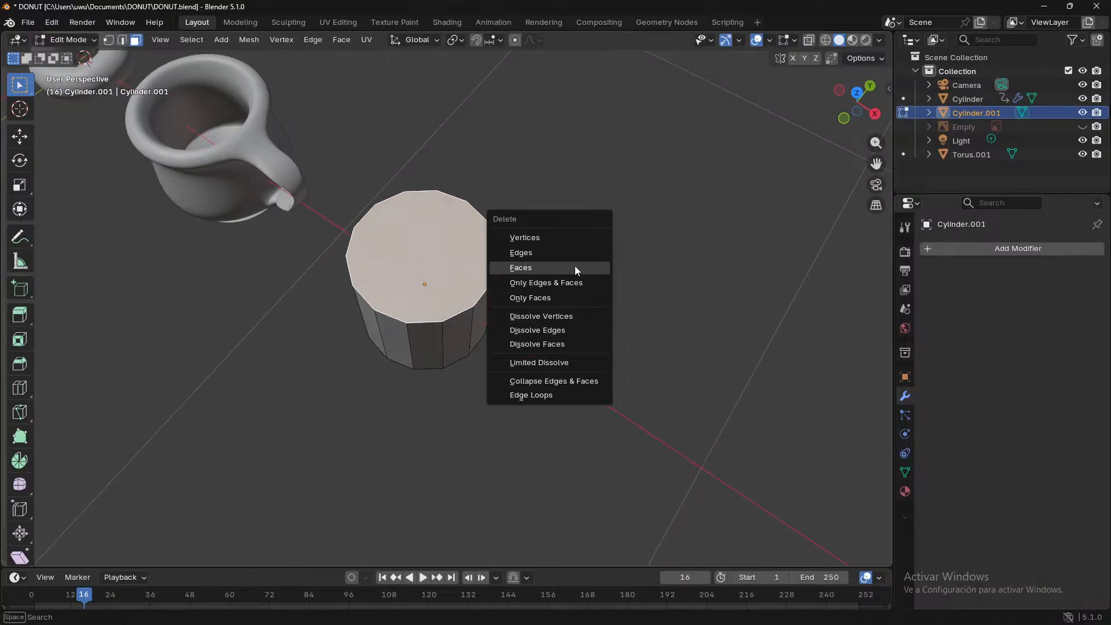
left_click(575, 266)
- Return the cylinder to Object Mode and inspect its open top, sides and base
middle_click_drag(551, 301, 447, 249)
left_click(423, 243)
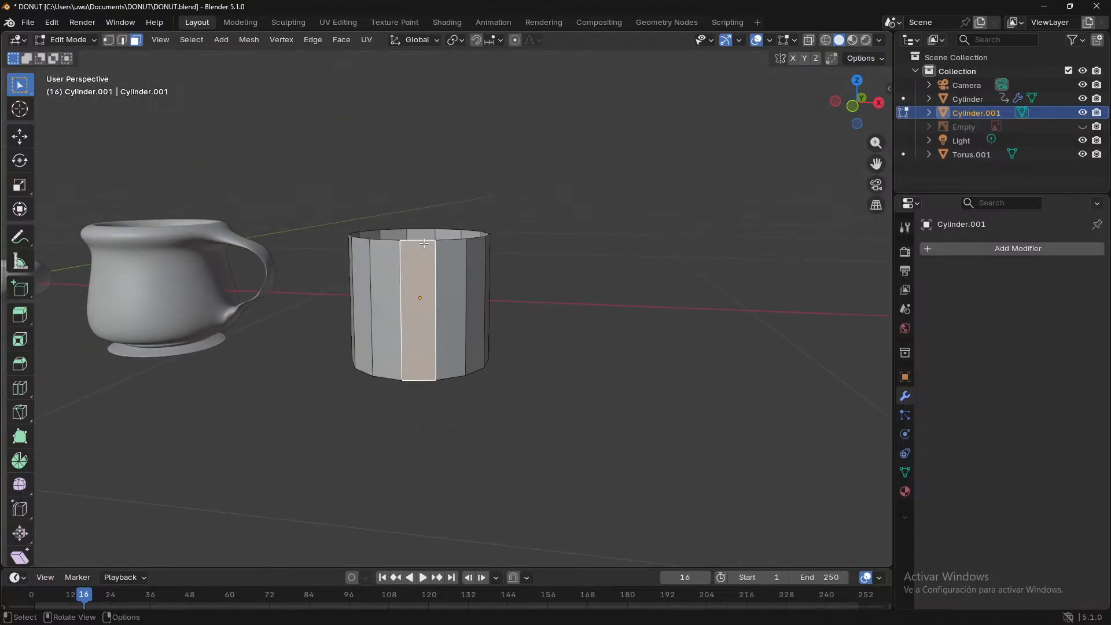
key("Tab")
scroll(473, 286, "up", 1)
scroll(474, 286, "up", 2)
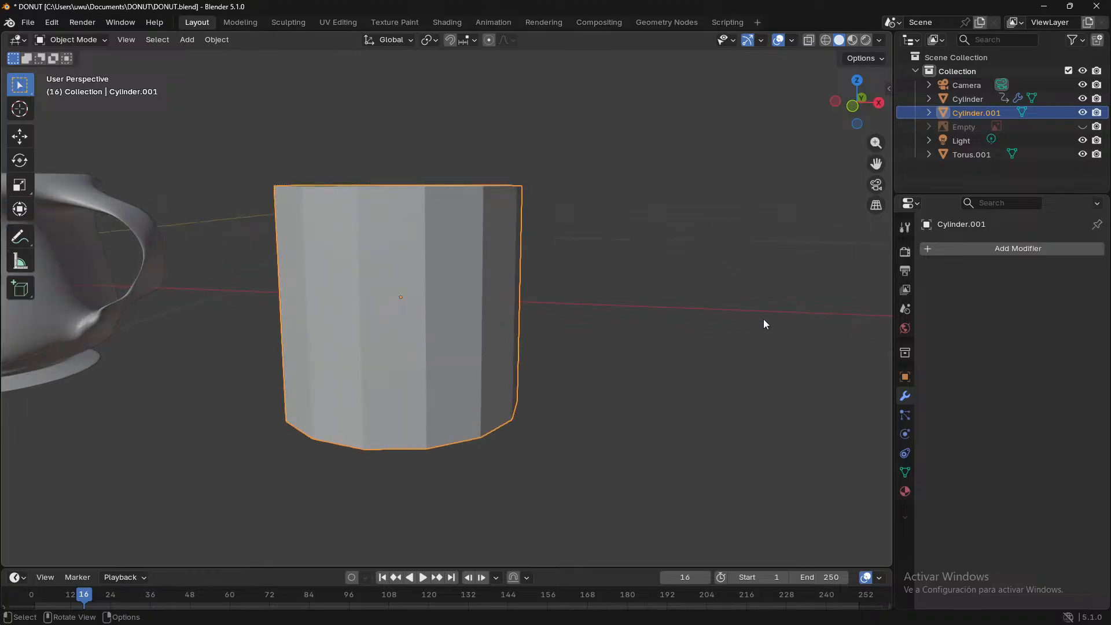
middle_click_drag(572, 330, 630, 370)
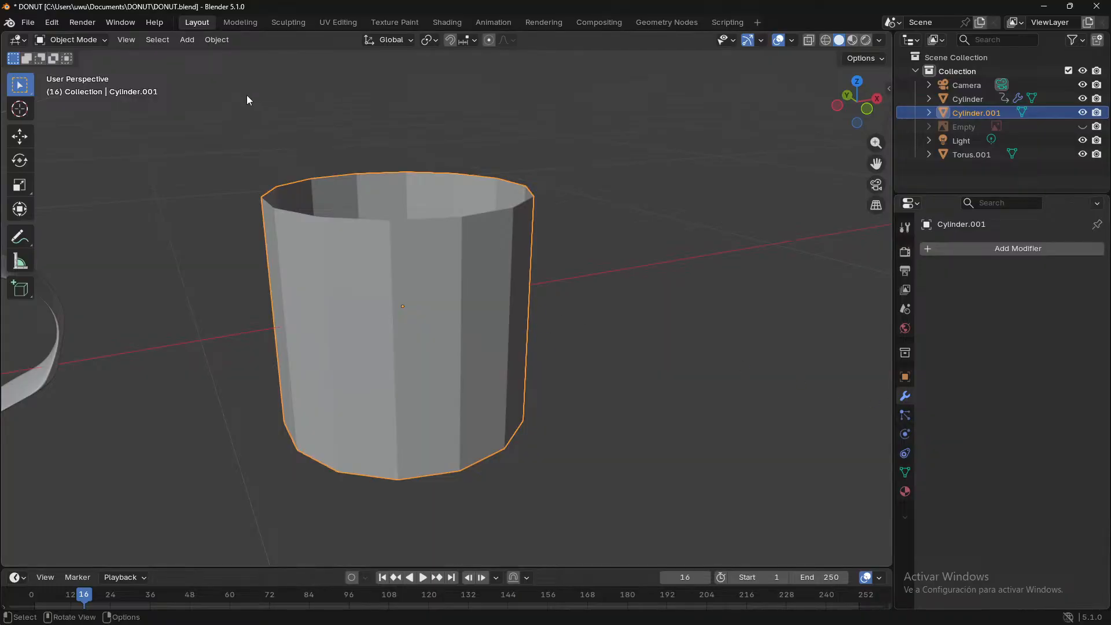
middle_click_drag(411, 270, 459, 272)
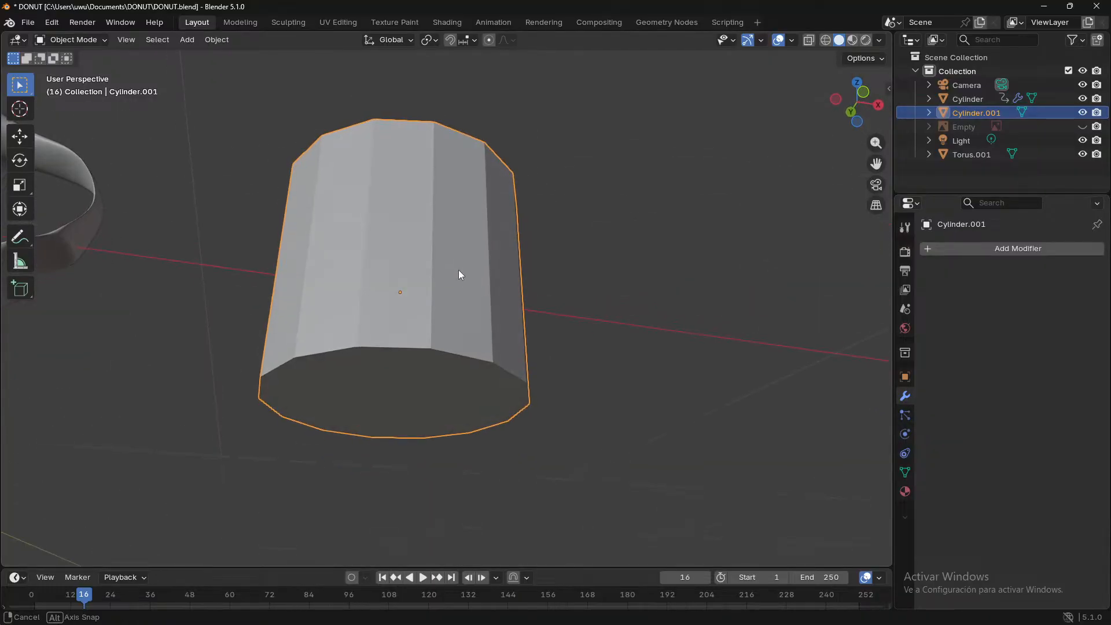
- In Edit Mode, scale the cylinder's bottom face down to 0.555 so the walls taper toward the base
key("Tab")
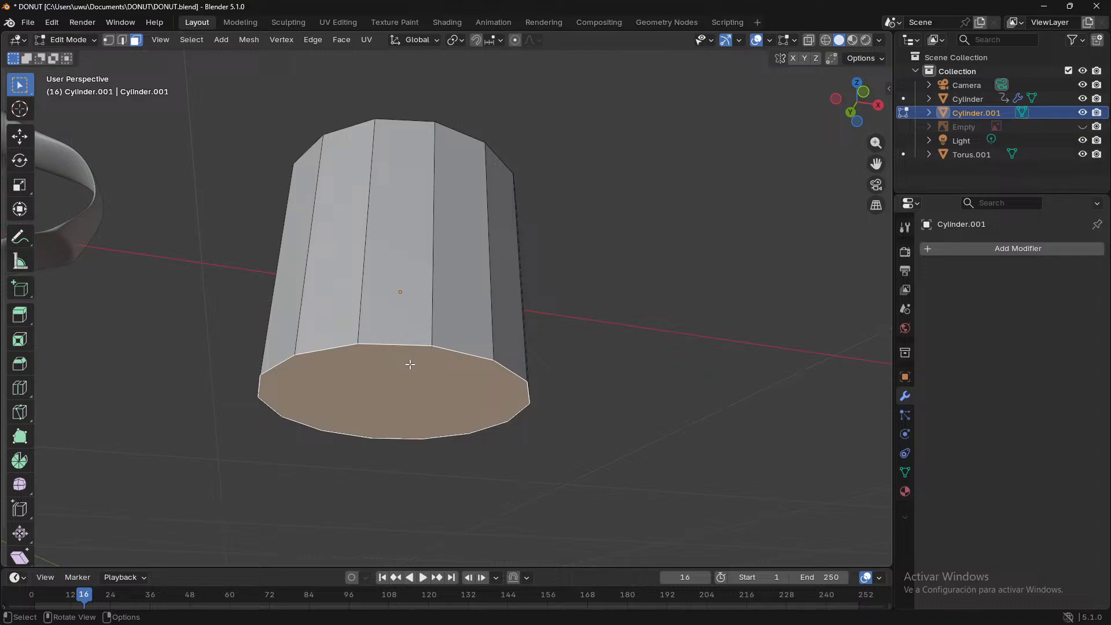
key("s")
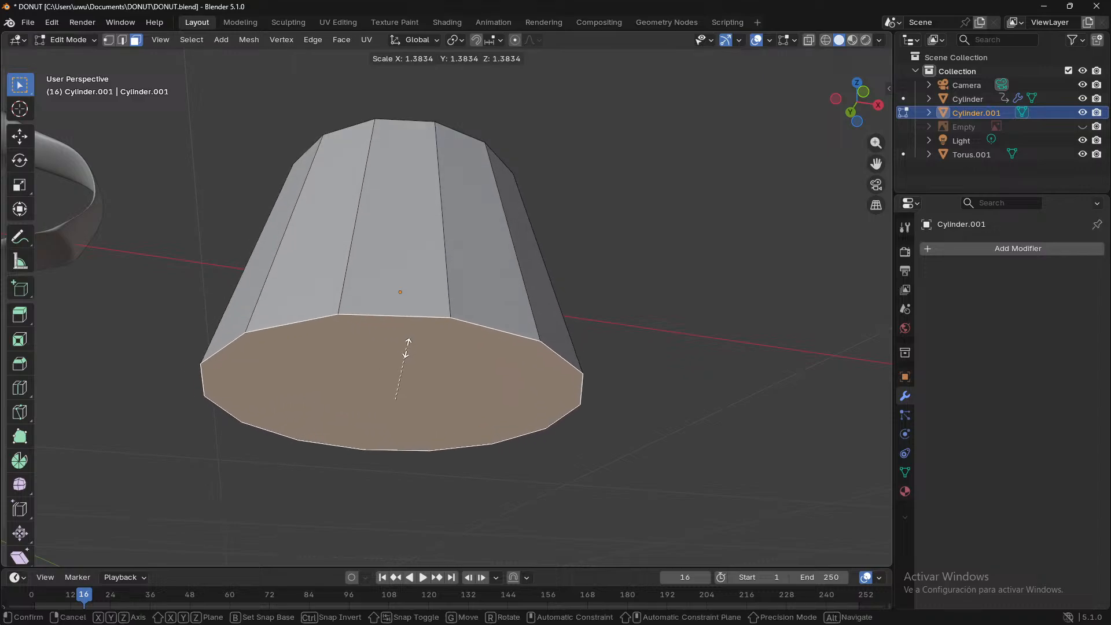
left_click(402, 377)
middle_click_drag(402, 378, 366, 428)
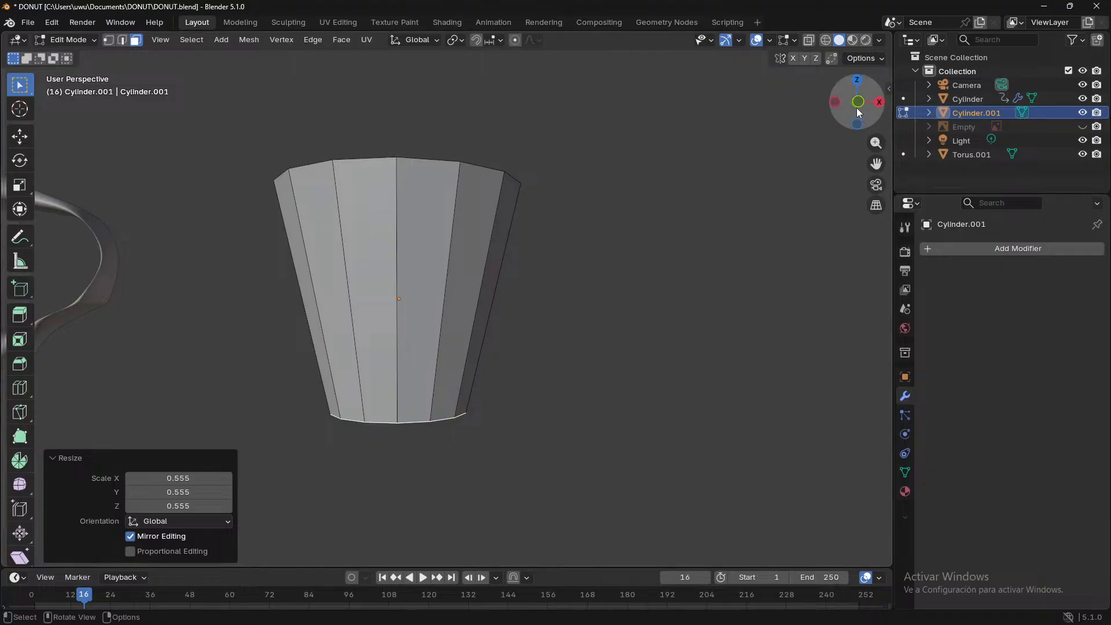
- Raise the cylinder's bottom face along the global Z axis by about 0.104 m to shorten the vessel
key("KP_1")
key("g")
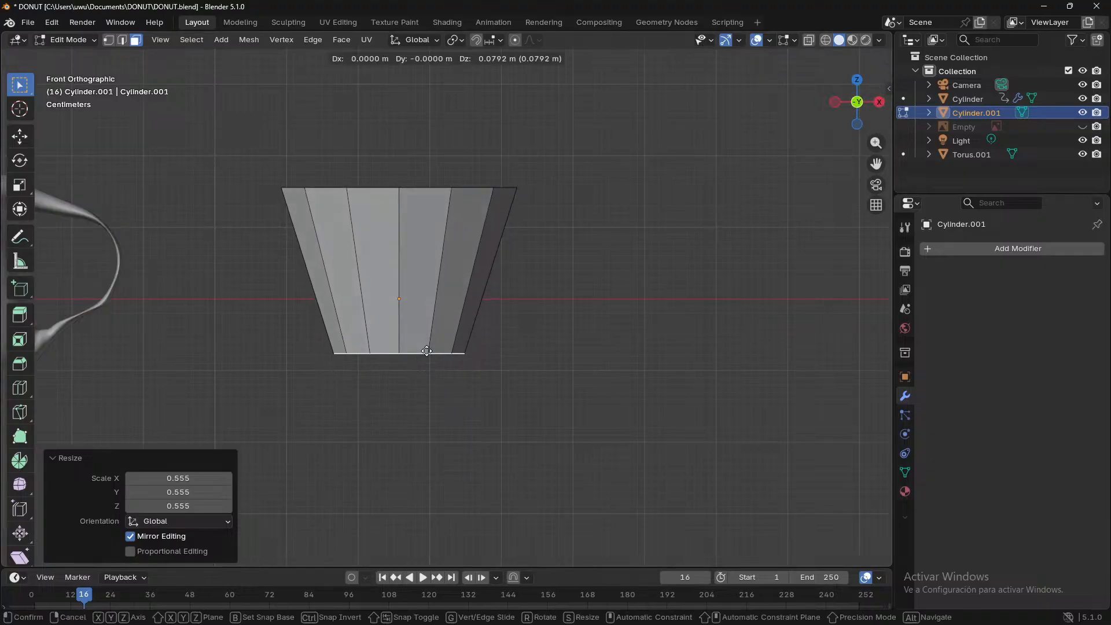
key("x")
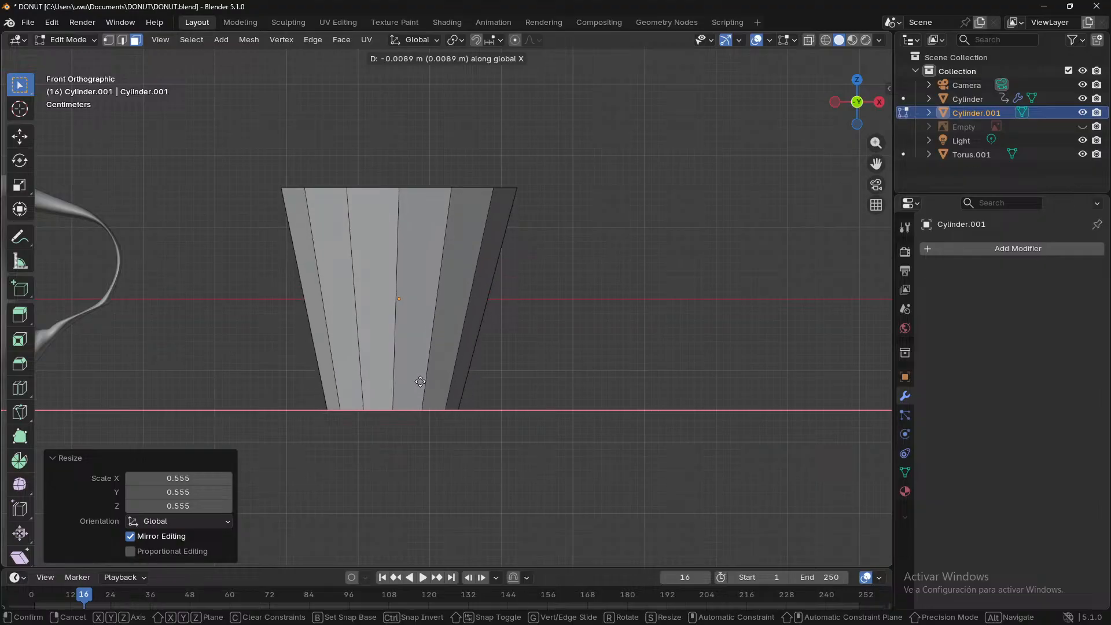
key("z")
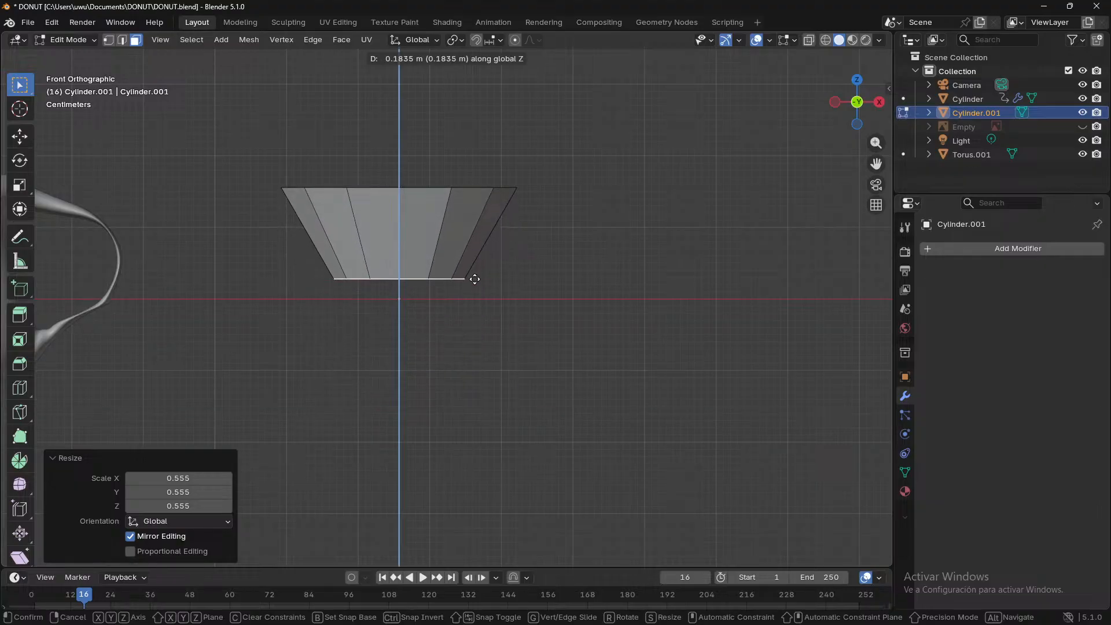
left_click(465, 335)
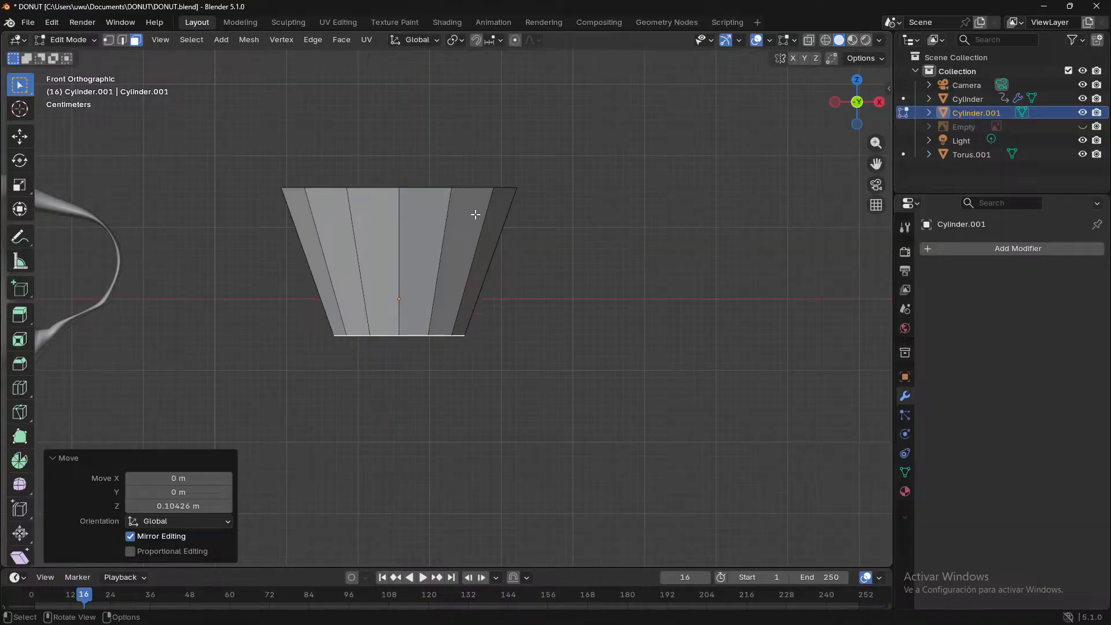
- Select the cylinder's top rim as an edge loop and lower it along global Z by about 0.175 m
left_click(418, 188, "alt")
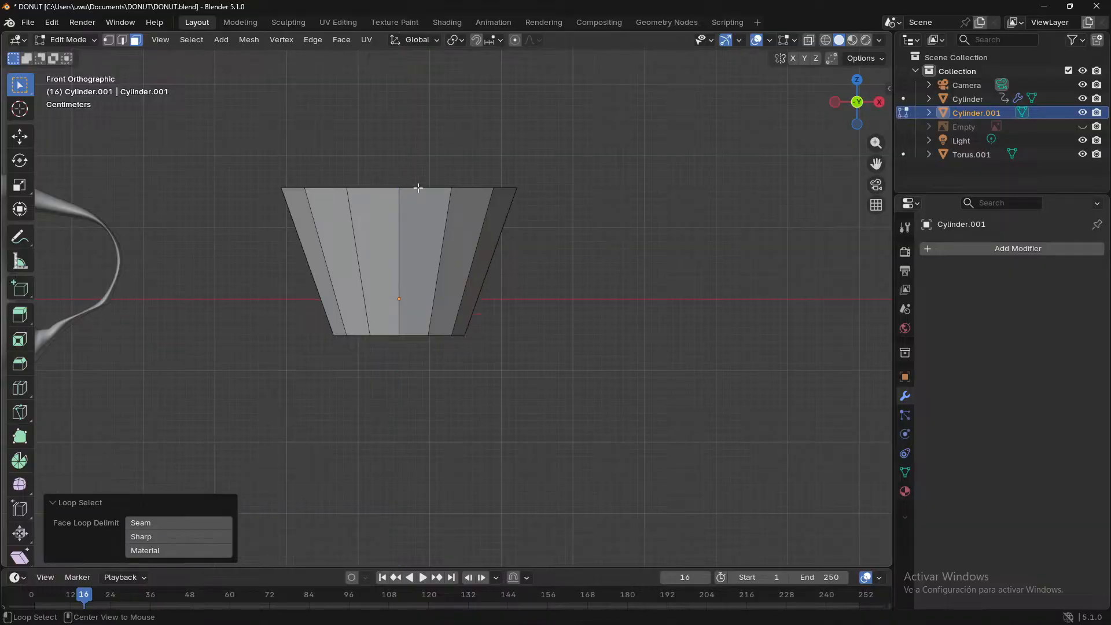
left_click(124, 40)
left_click(410, 188, "alt")
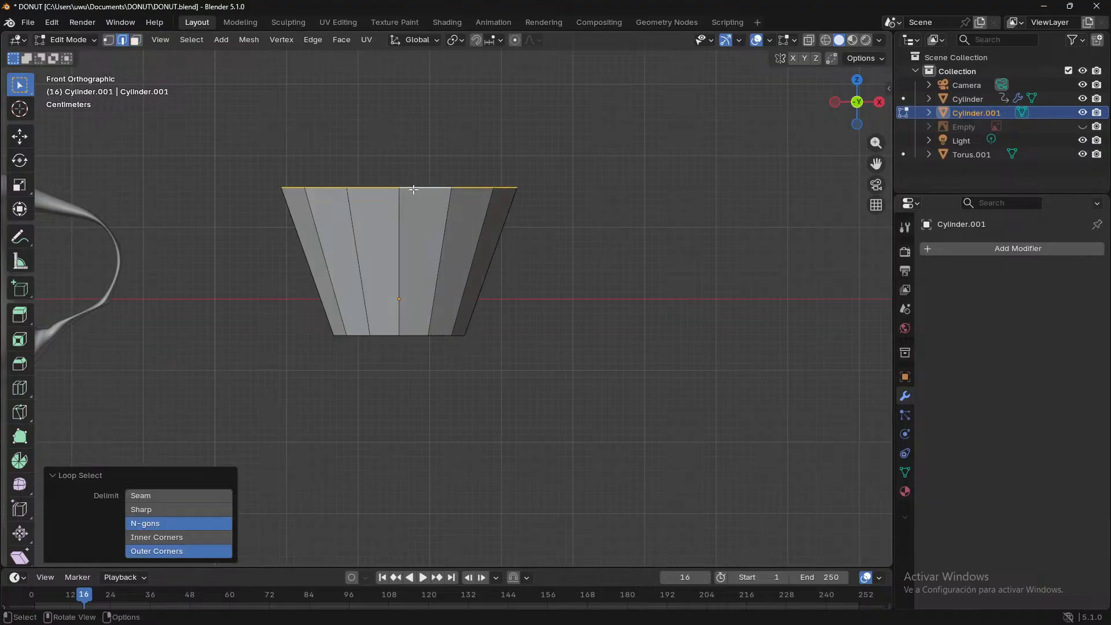
key("g")
key("z")
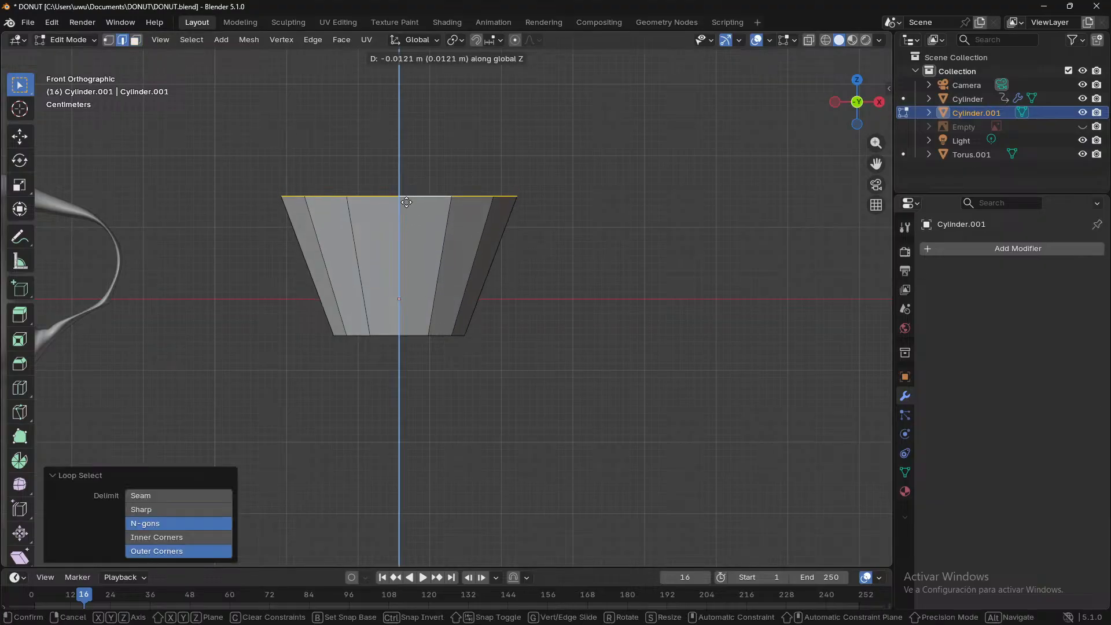
left_click(385, 328)
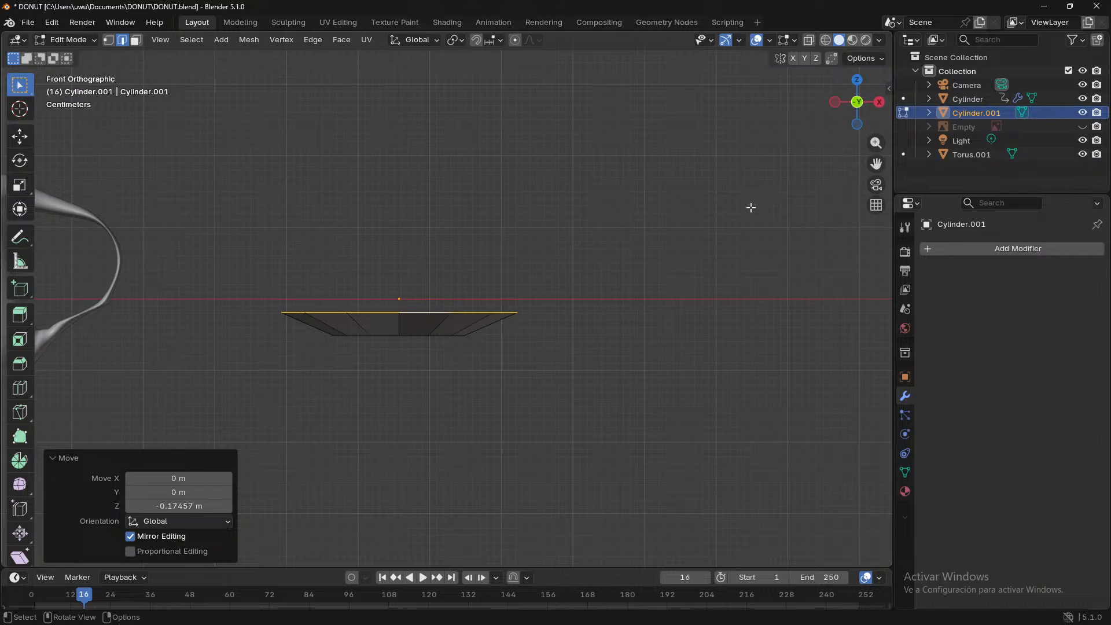
- In Object Mode, shift the shallow dish about 0.005 m along global X and scale it to 1.012
key("Tab")
key("g")
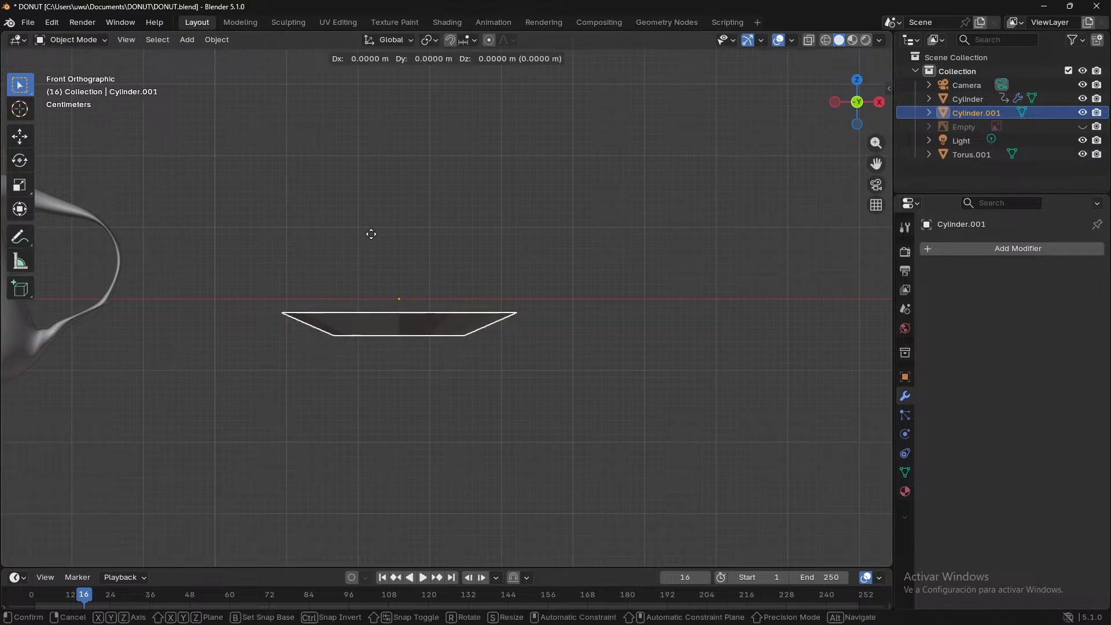
key("x")
left_click(374, 210)
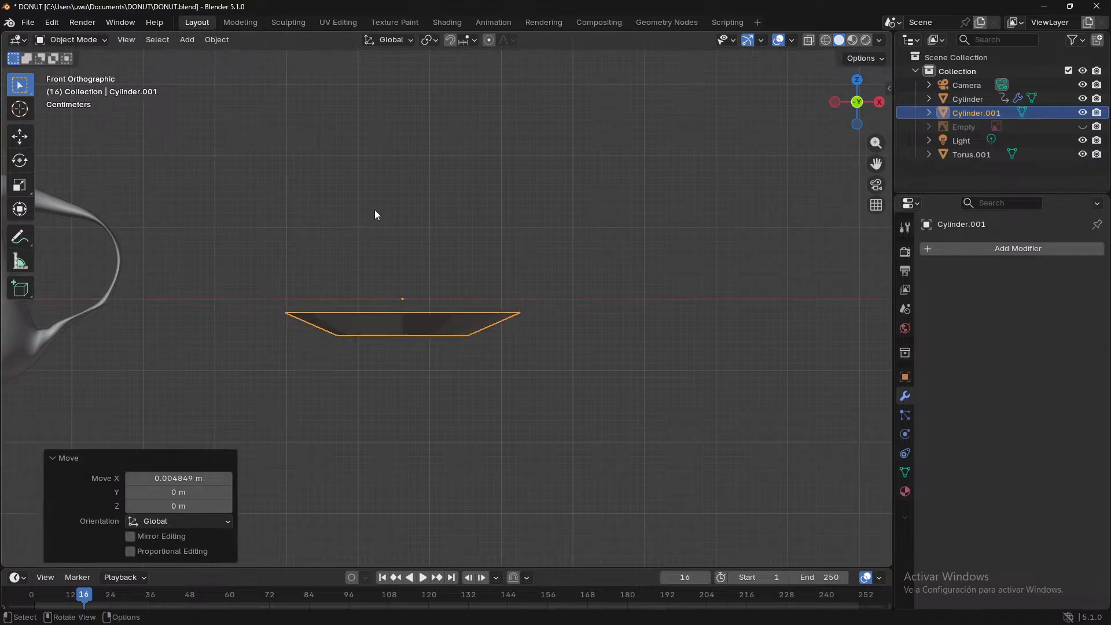
key("s")
left_click(375, 213)
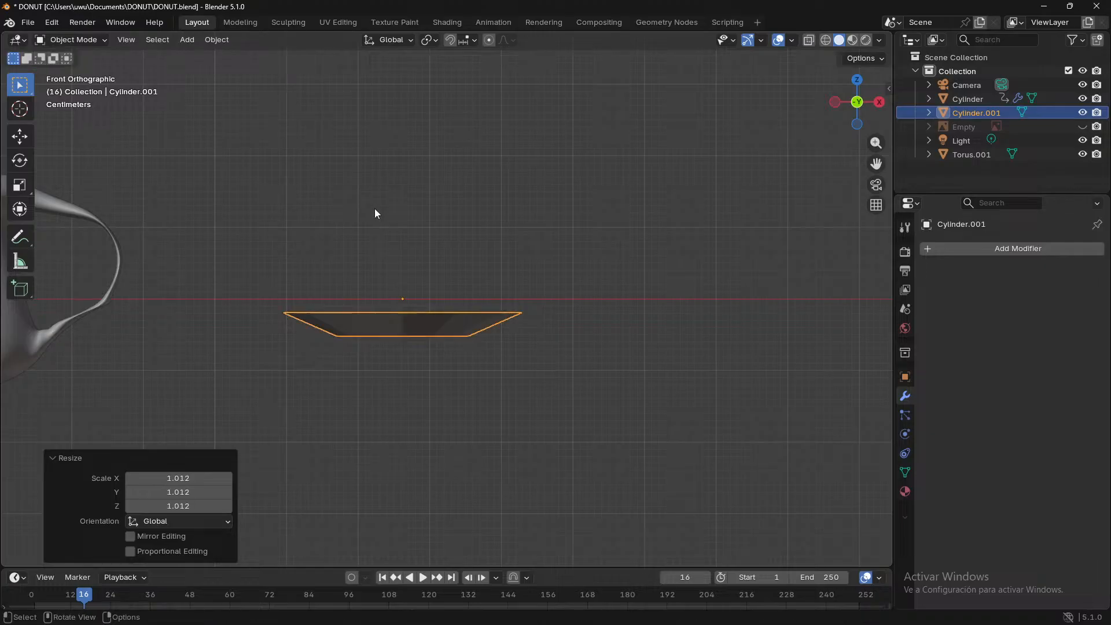
- Raise the shallow dish along the global Z axis by about 0.03 m
key("z")
key("g")
key("x")
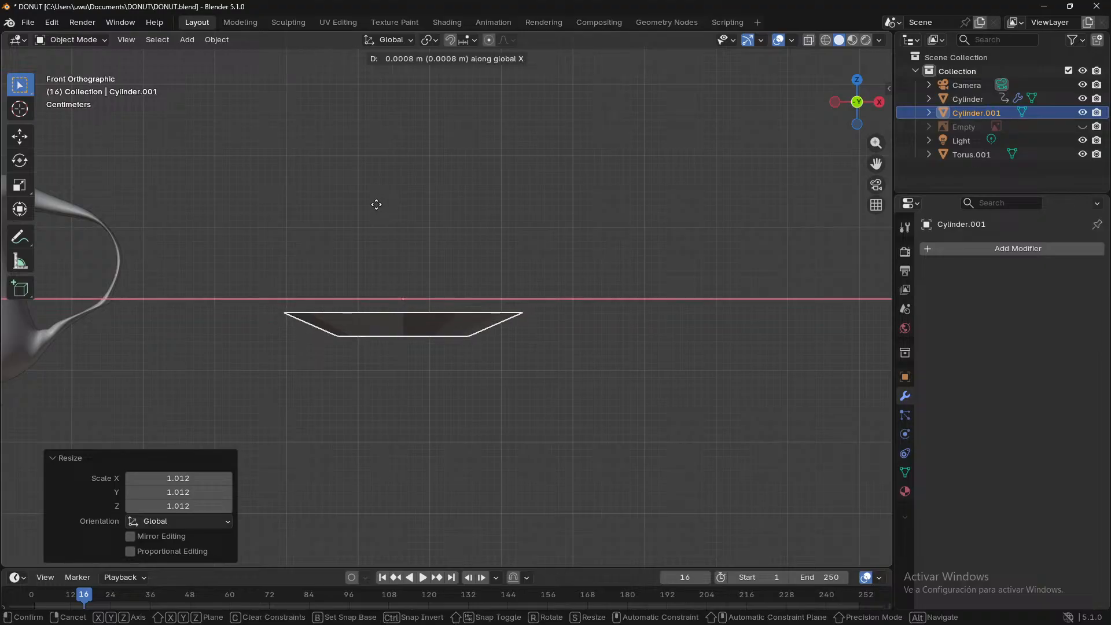
key("z")
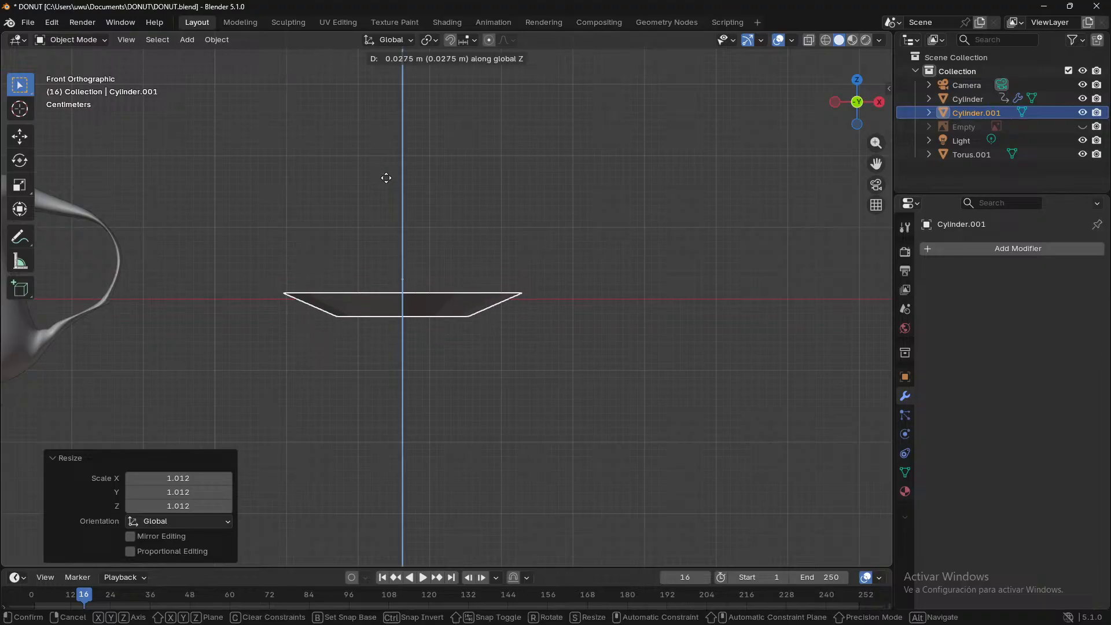
left_click(385, 172)
- Check the mug's modifier settings, then reselect the shallow dish
left_click(559, 242)
middle_click_drag(560, 242, 216, 274)
left_click(215, 271)
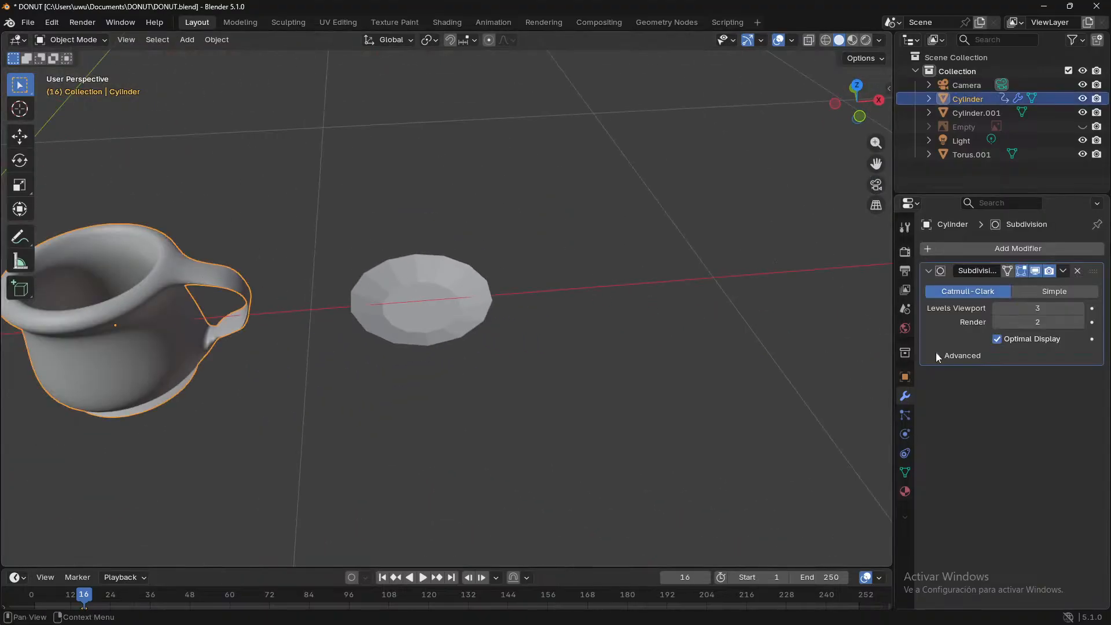
middle_click_drag(484, 317, 452, 290)
left_click(452, 289)
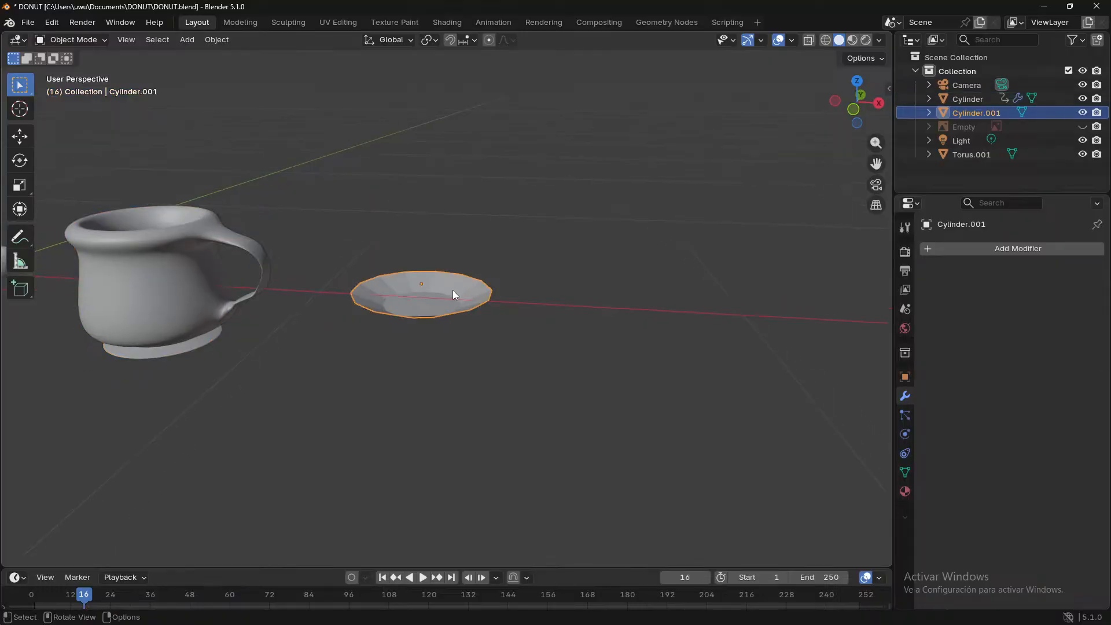
left_click(1042, 248)
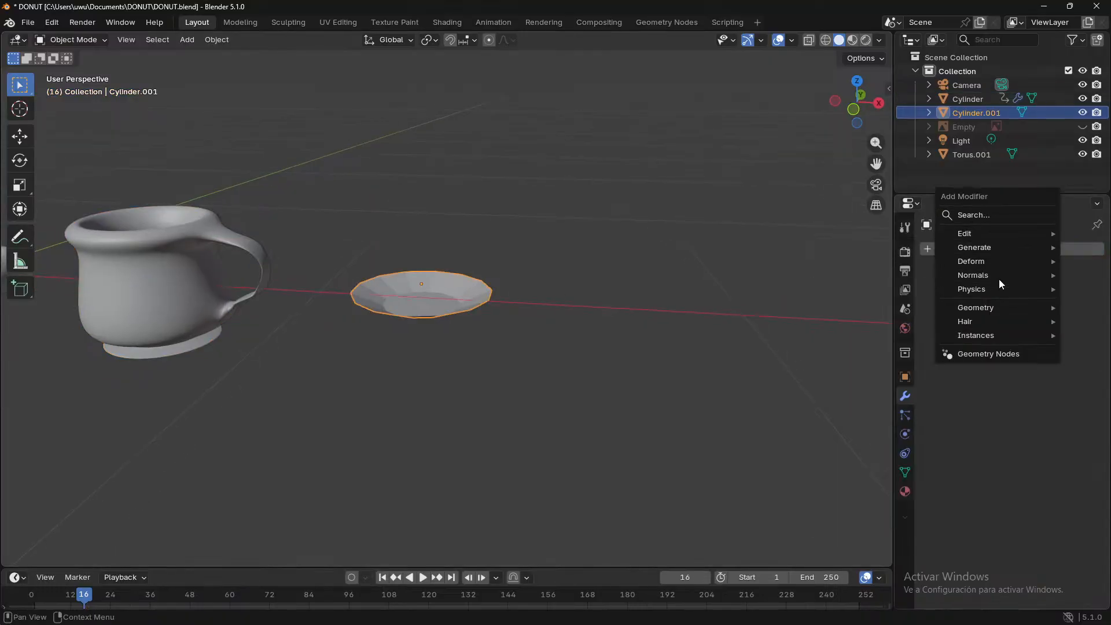
mouse_move(994, 267)
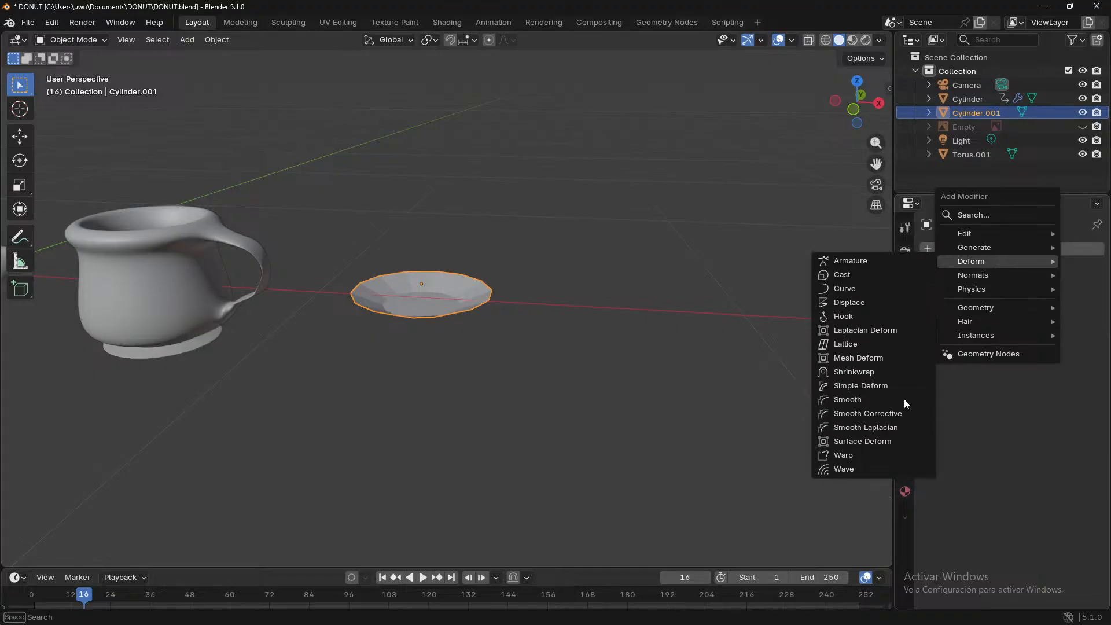
left_click(201, 290)
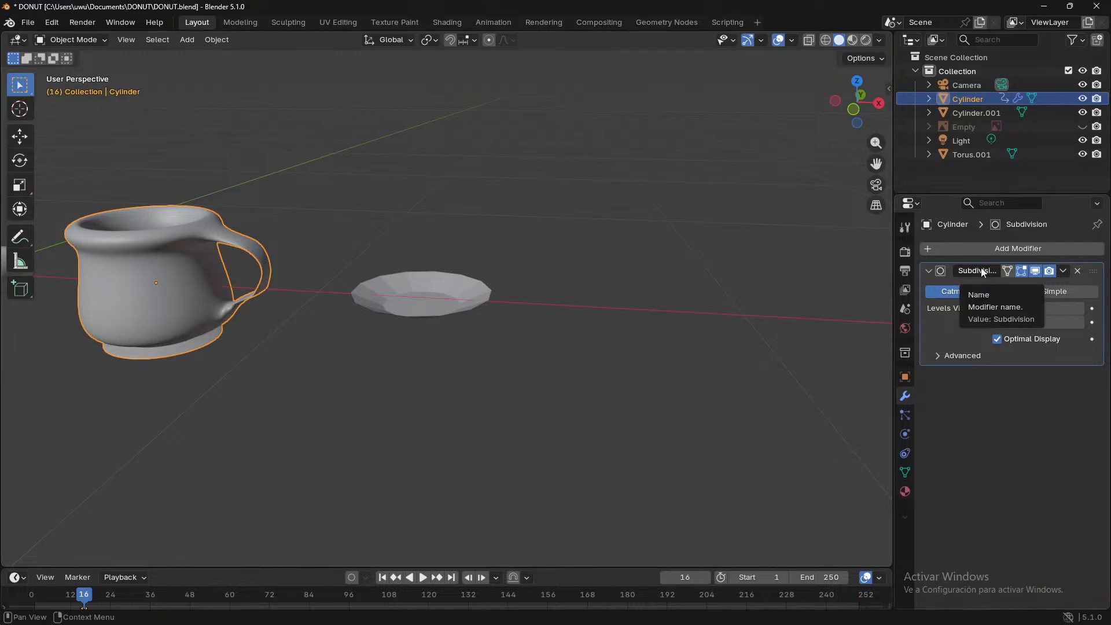
- Add a Subdivision Surface modifier to the shallow dish
left_click(450, 297)
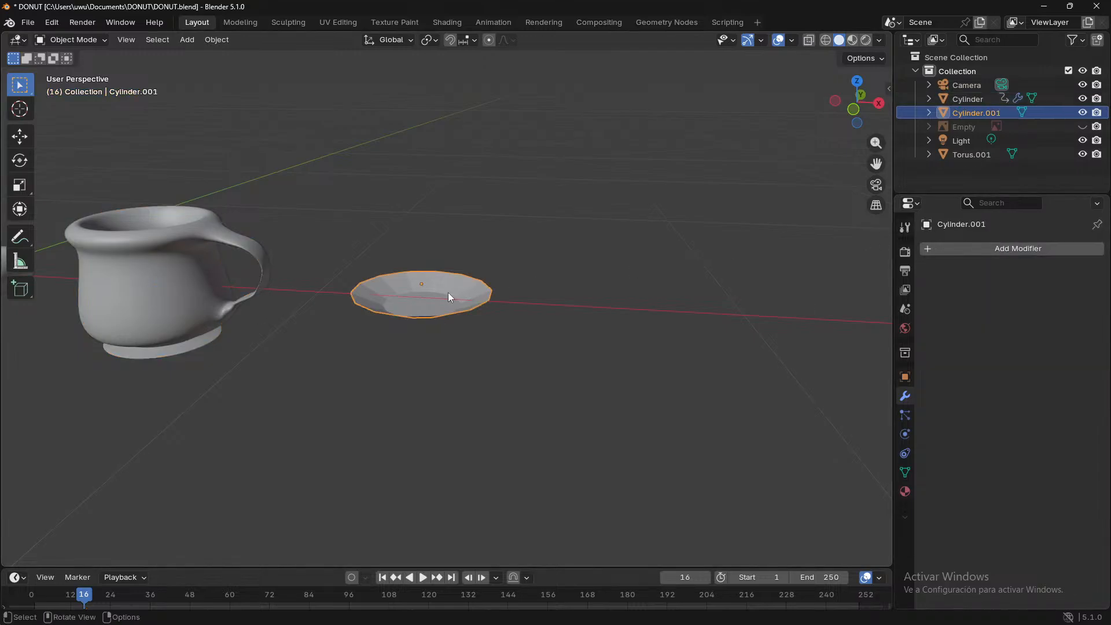
left_click(1023, 255)
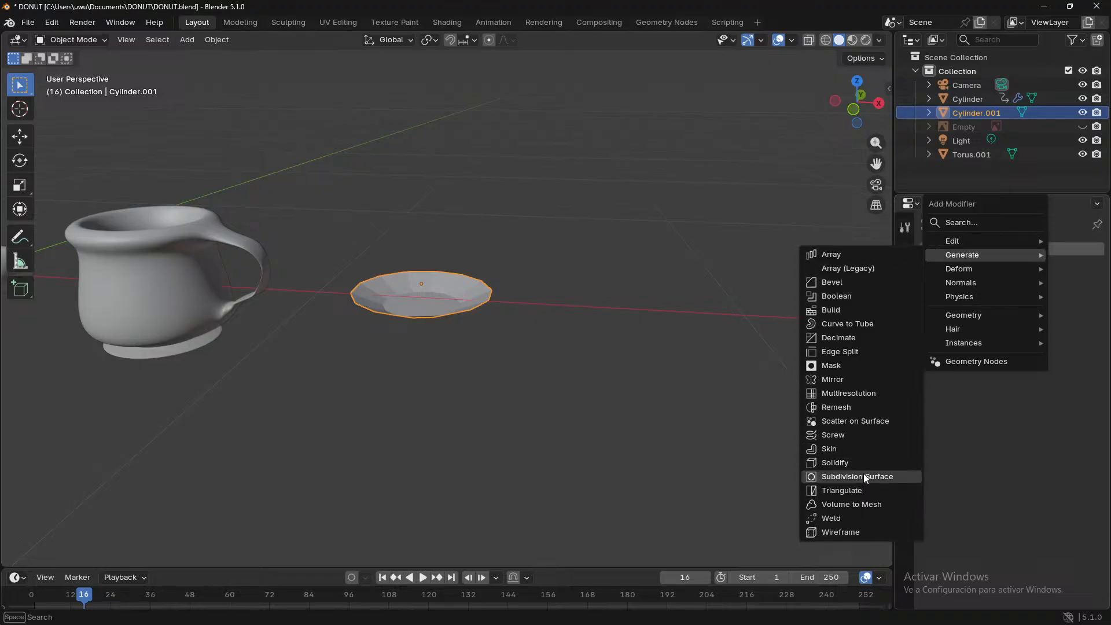
left_click(858, 476)
middle_click_drag(539, 360, 406, 391)
scroll(402, 376, "up", 5)
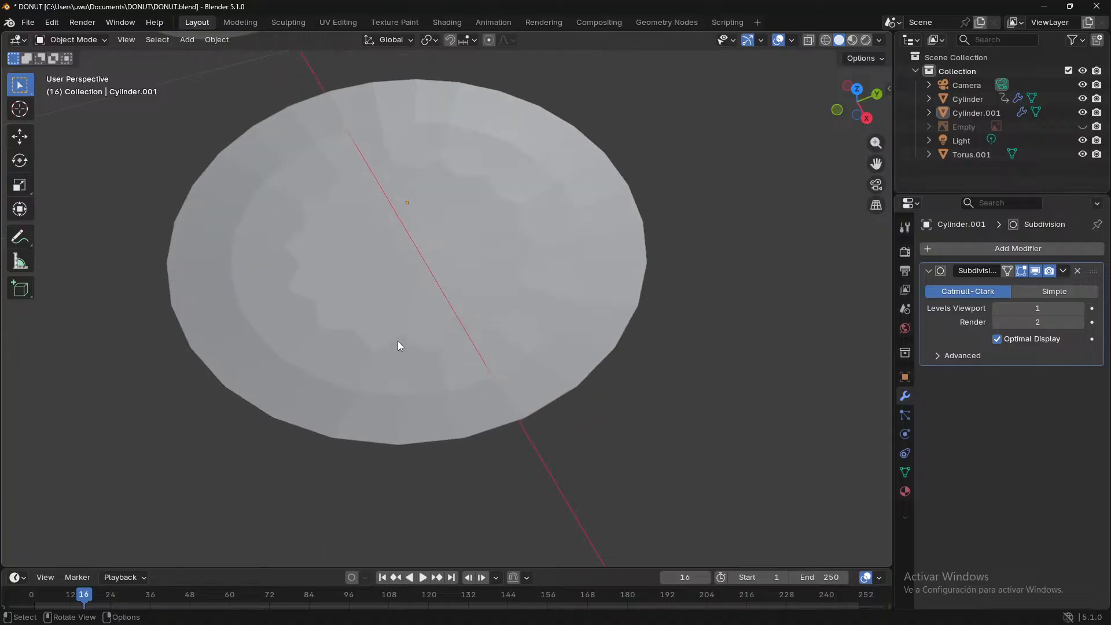
- In Edit Mode with face selection, inset the dish's bottom face by about 0.078 m, leaving a small face at its centre
left_click(398, 346)
middle_click_drag(420, 279, 125, 53)
key("Tab")
left_click(138, 41)
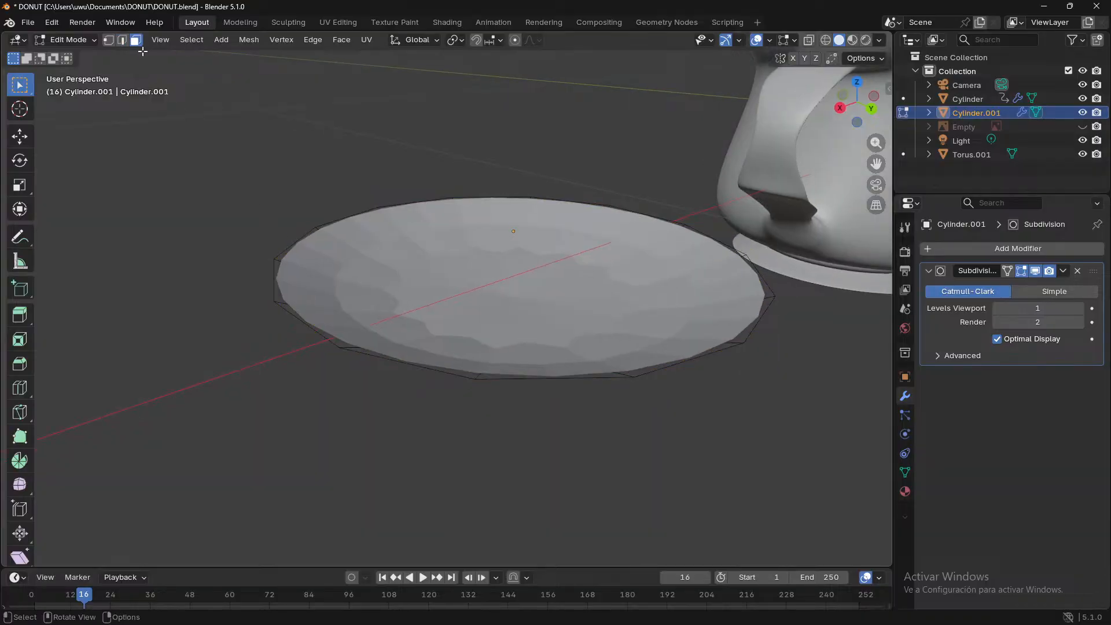
middle_click_drag(345, 249, 384, 311)
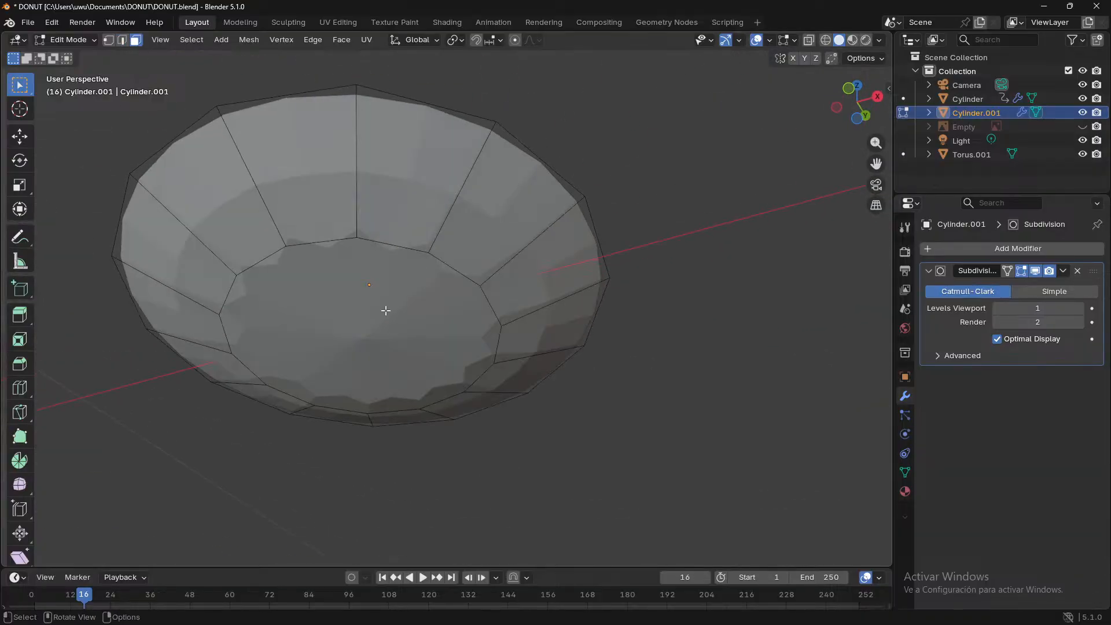
left_click(385, 310)
key("i")
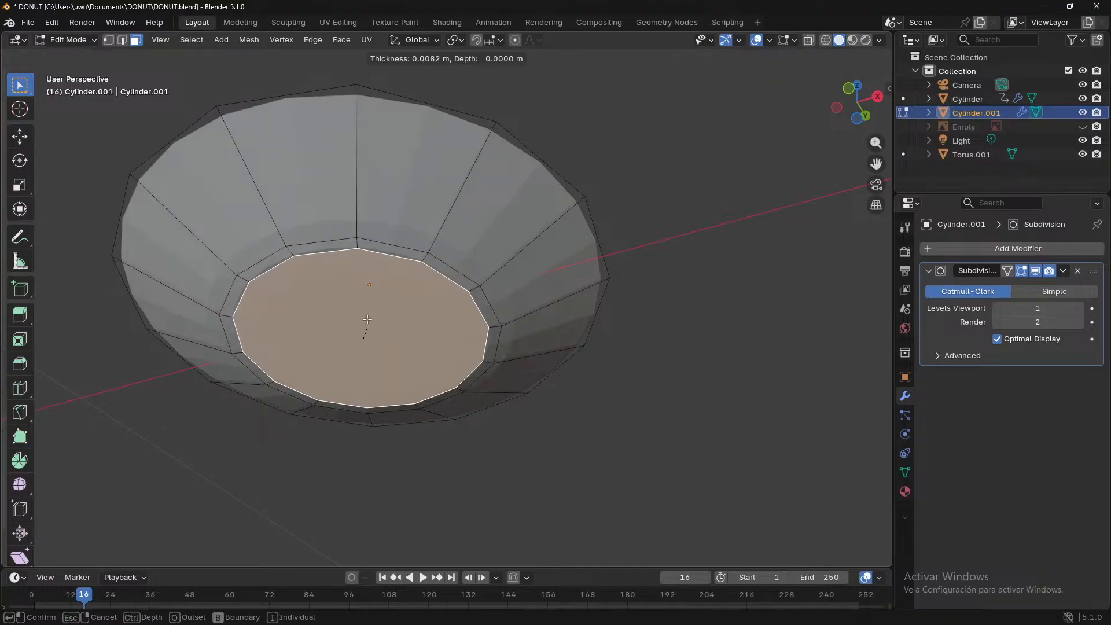
left_click(477, 338)
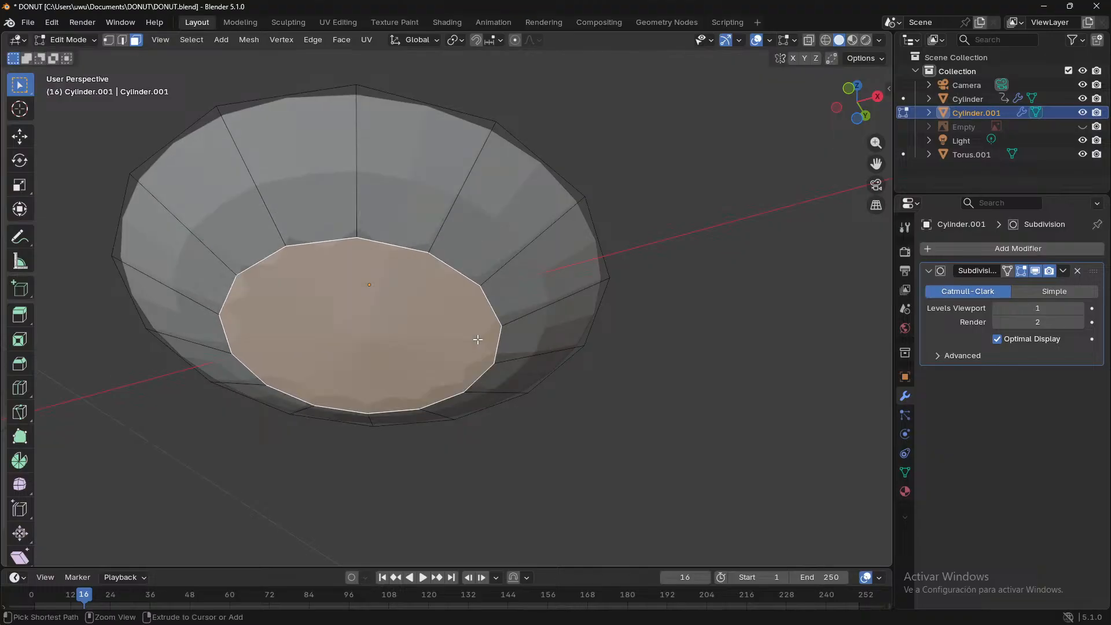
key("i")
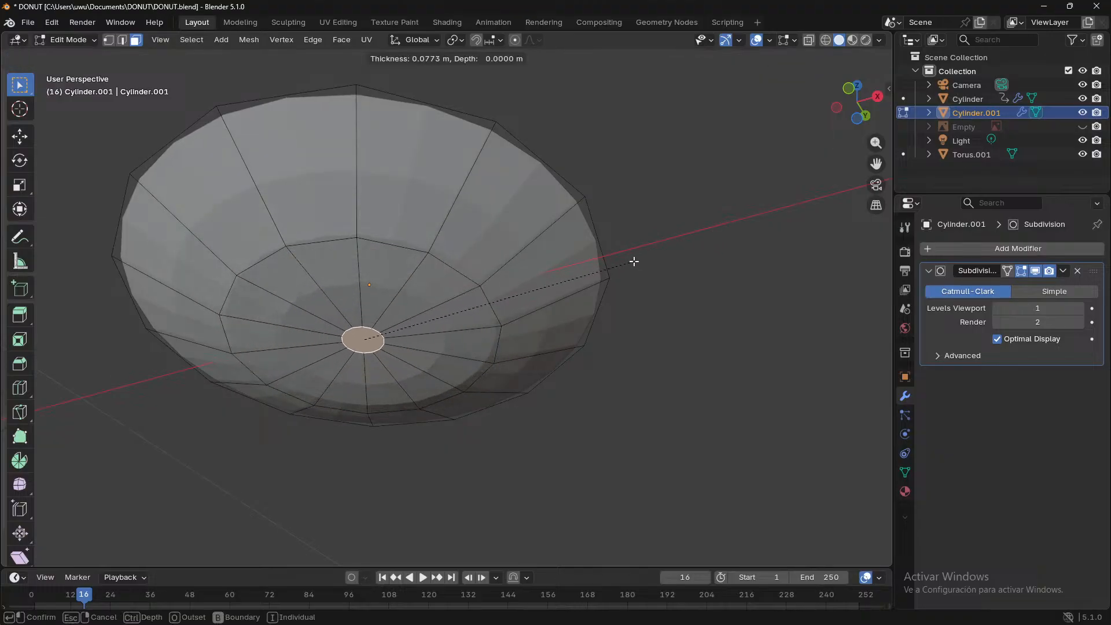
left_click(633, 261)
- Add a loop cut around the dish's sloped wall and slide it toward the rim with a factor of -0.681
middle_click_drag(634, 261, 446, 332)
key("ctrl+r")
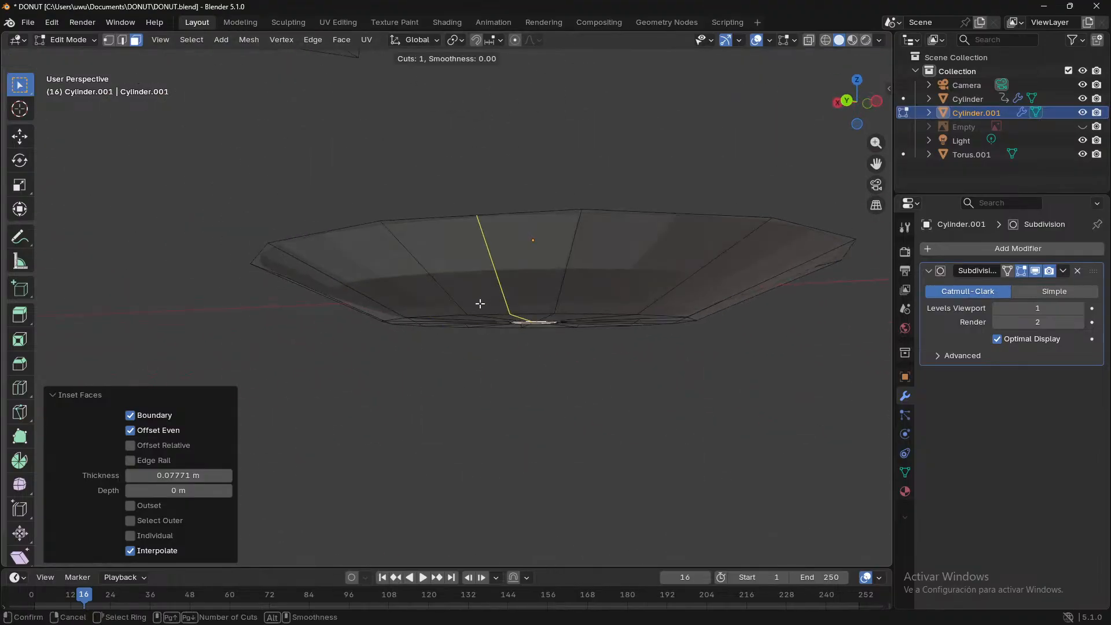
left_click(635, 295)
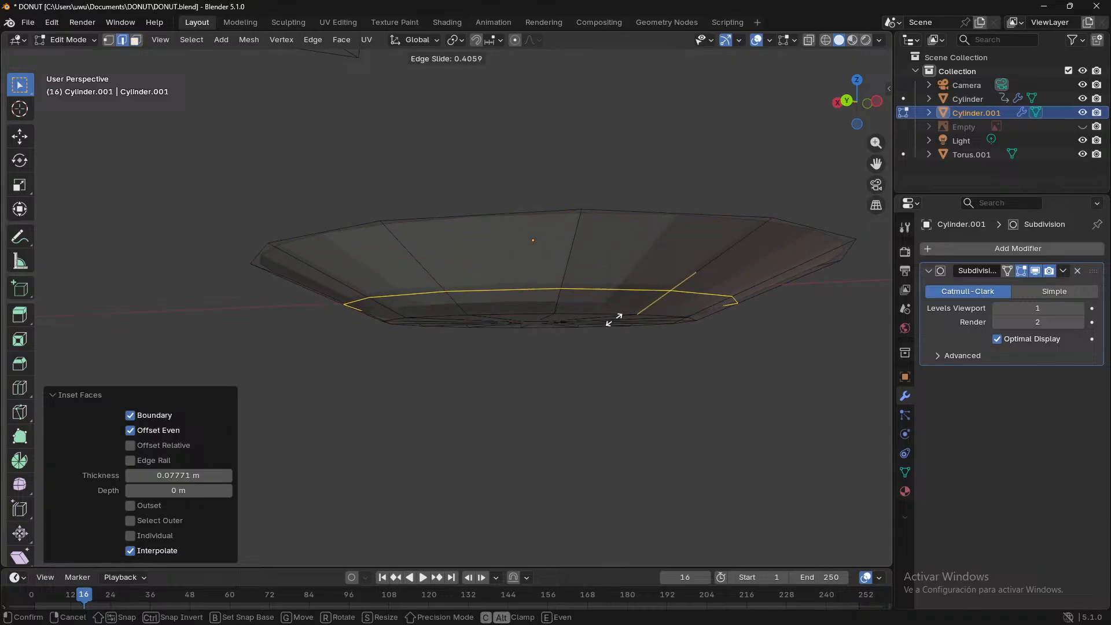
left_click(627, 194)
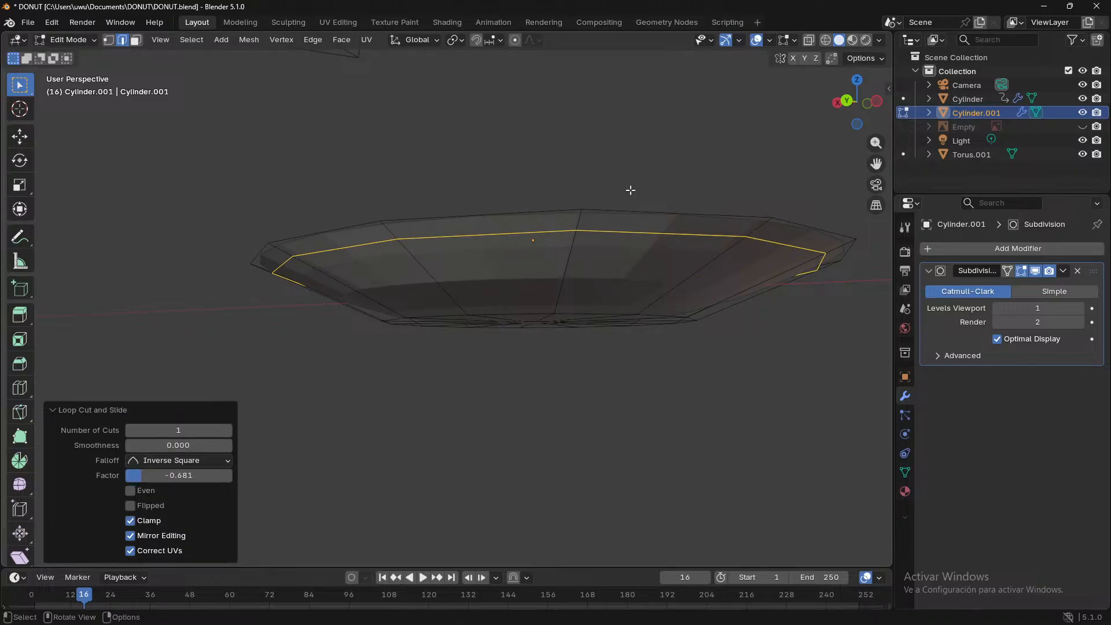
- Add a second loop cut around the dish's wall and slide it toward the base with a factor of 0.353
middle_click_drag(627, 191, 488, 210)
key("ctrl+r")
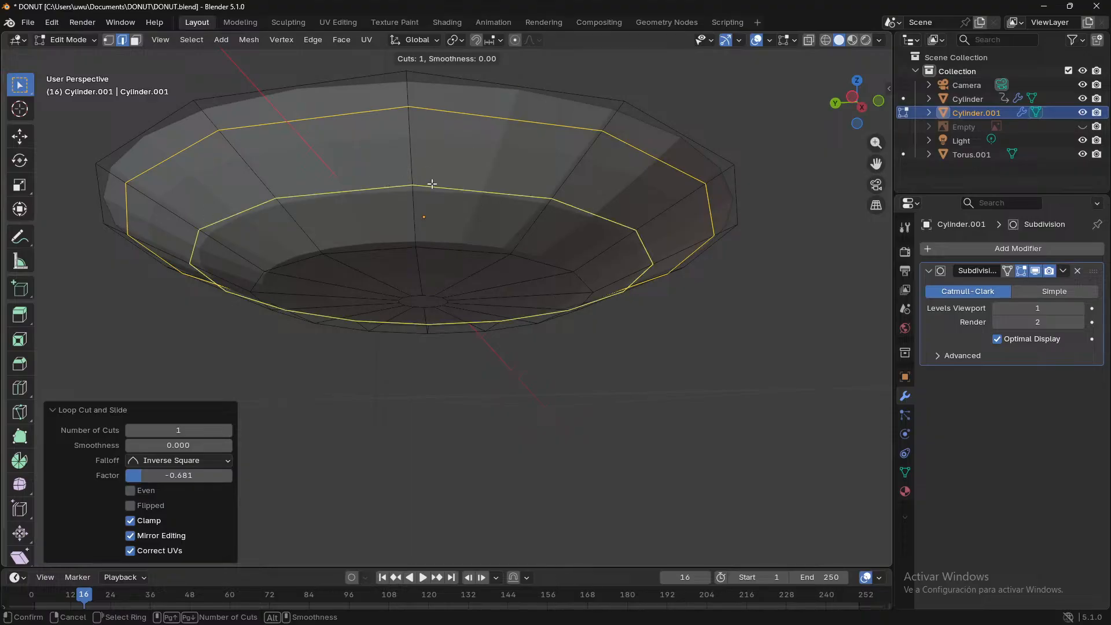
left_click(429, 181)
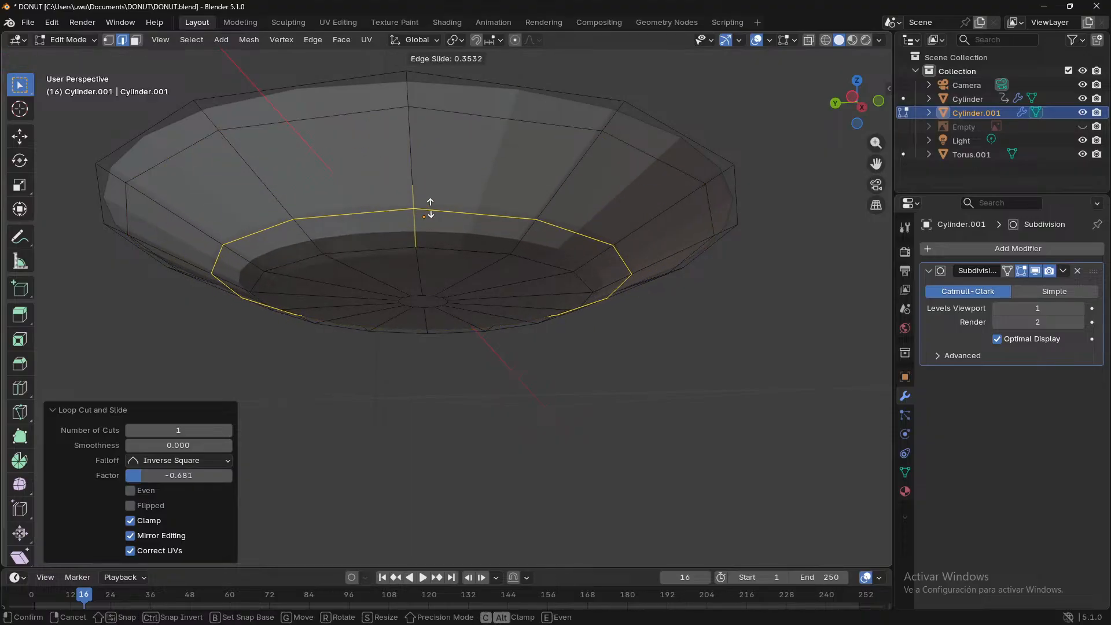
left_click(429, 203)
middle_click_drag(642, 290, 601, 303)
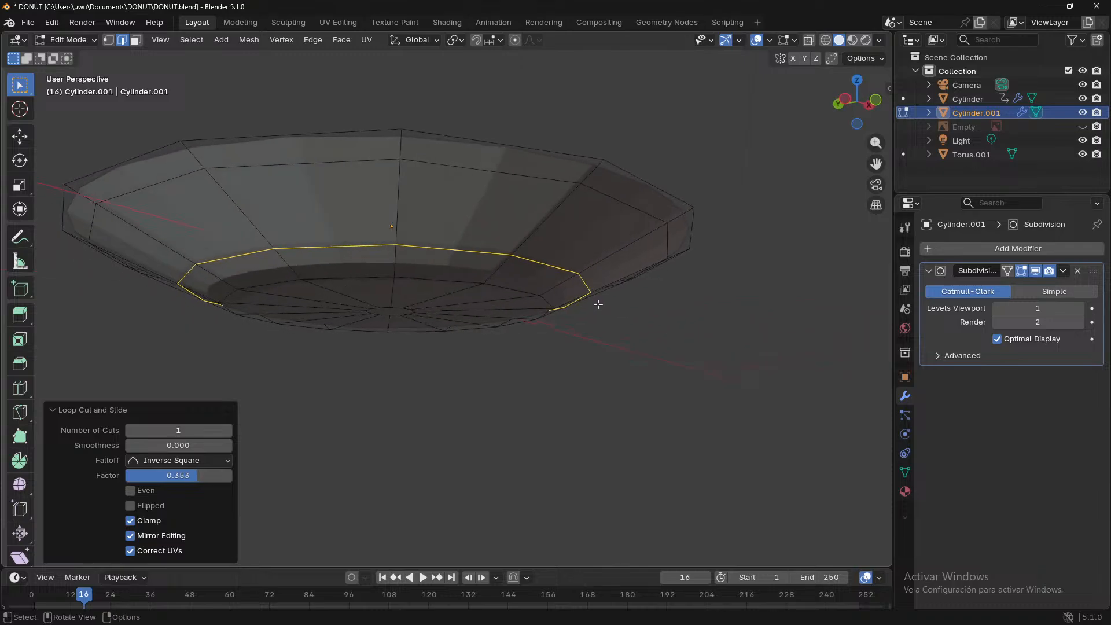
left_click(875, 104)
left_click(838, 102)
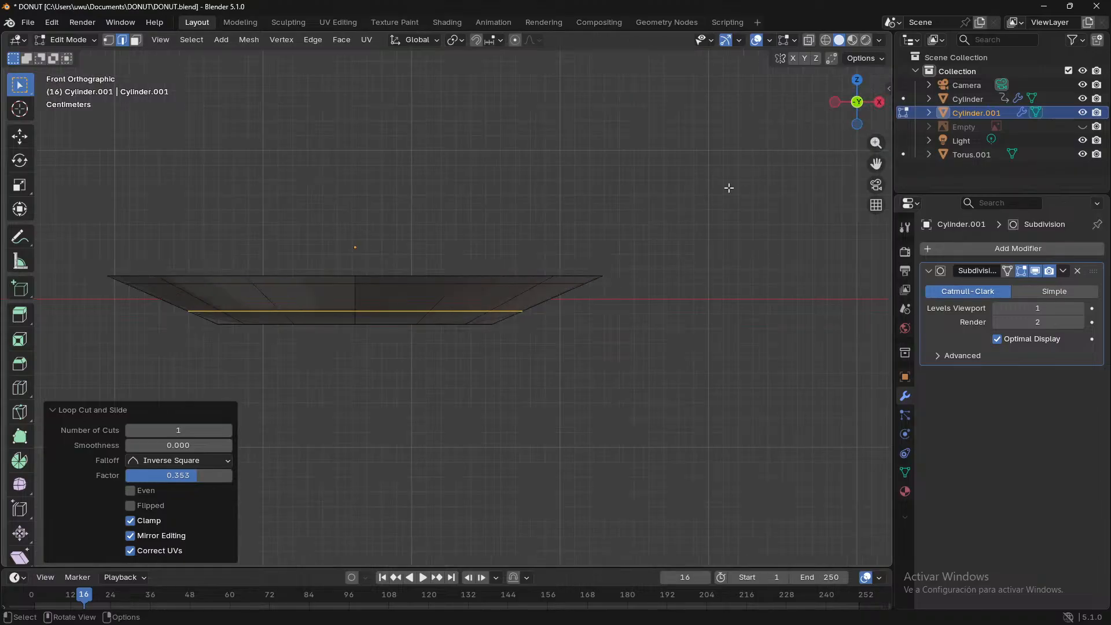
left_click(836, 105)
left_click(837, 104)
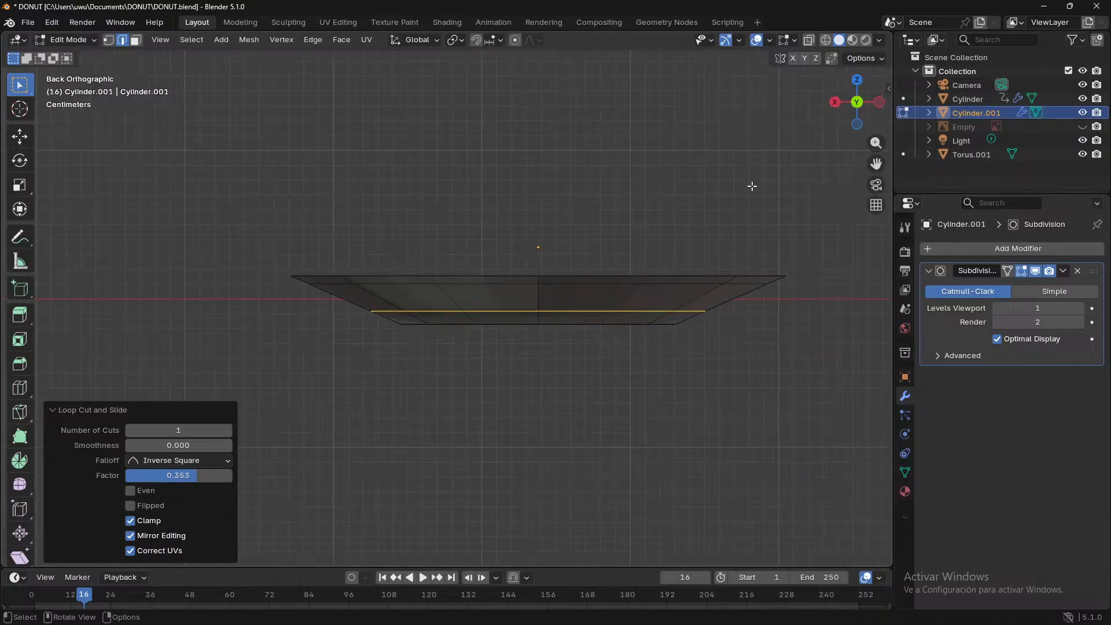
key("r")
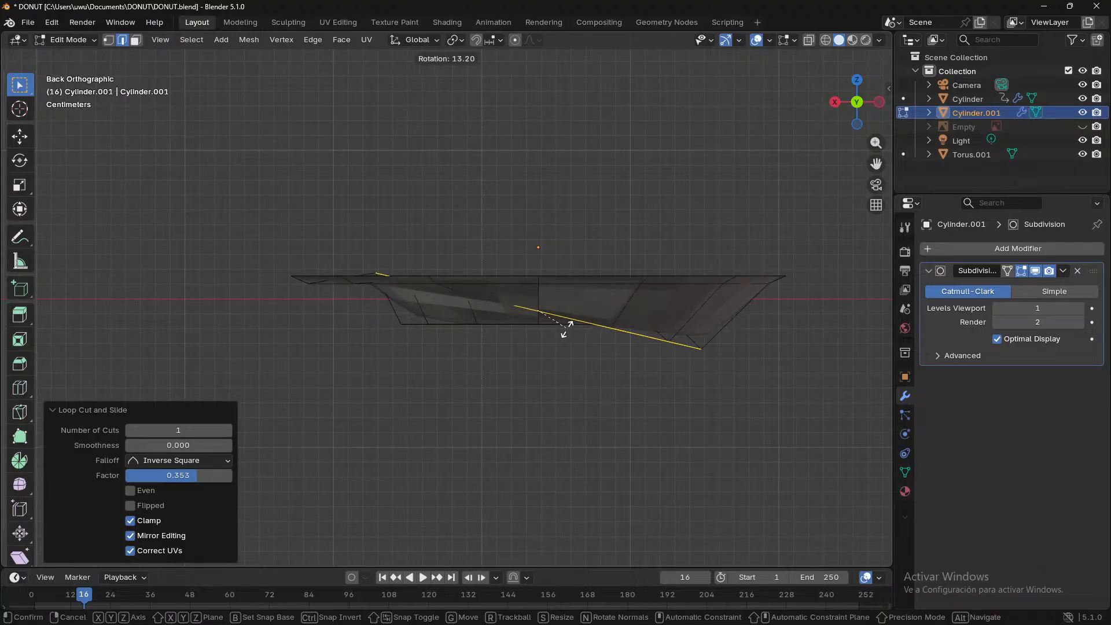
left_click(565, 340)
key("ctrl+z")
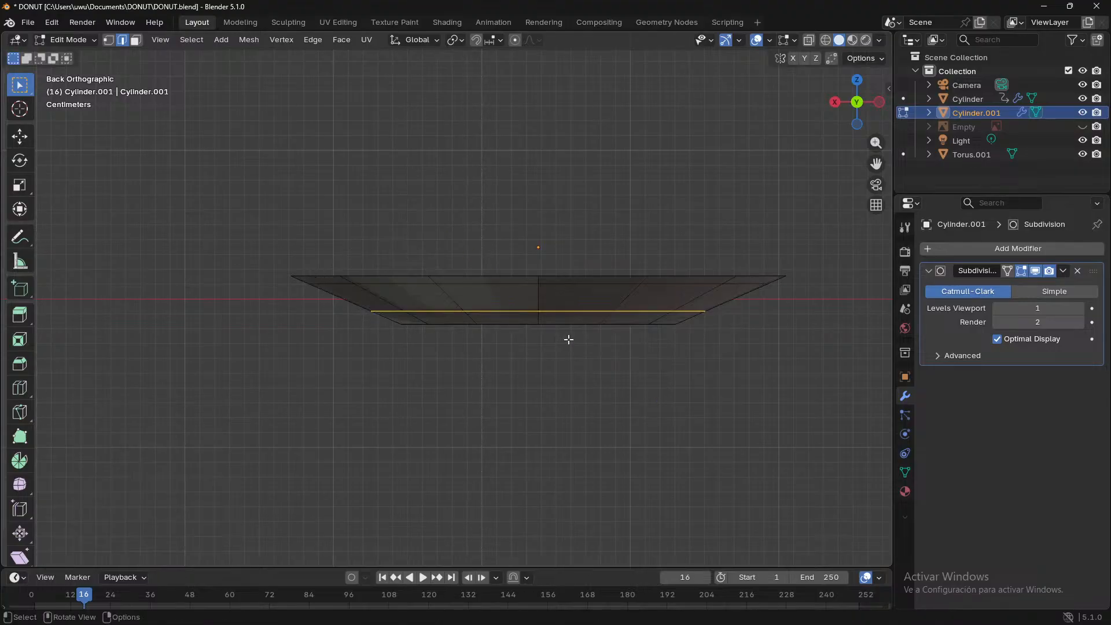
key("g")
left_click(559, 339)
key("ctrl+z")
- Scale the selected lower edge loop of the dish's wall inward by a factor of 0.672
key("s")
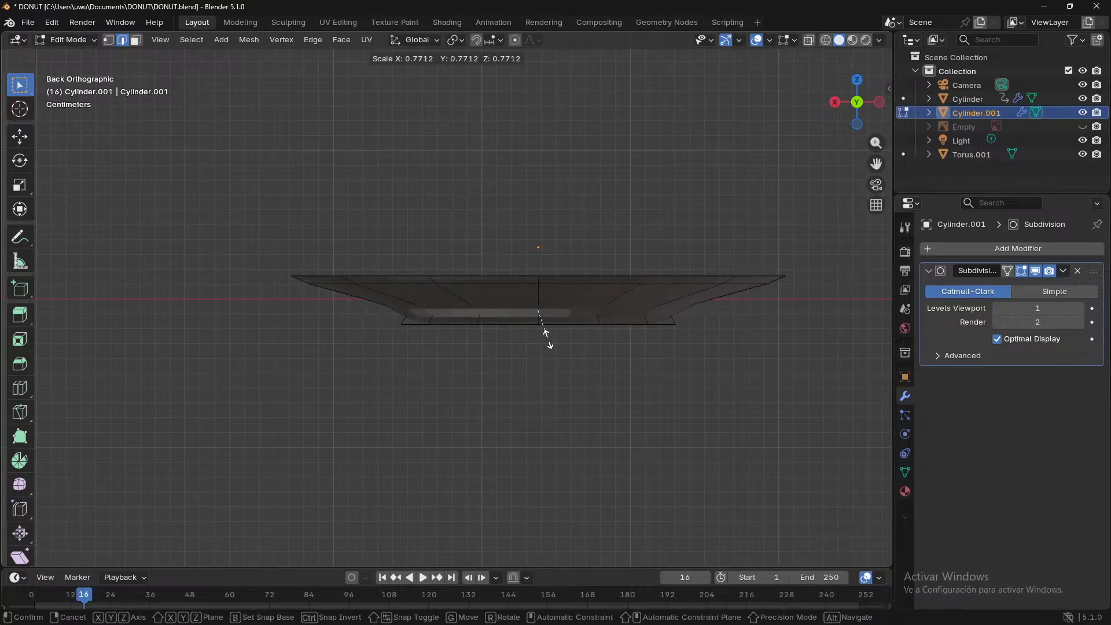
left_click(538, 336)
middle_click_drag(572, 345, 668, 328)
- Add a loop cut around the wall above the narrowed loop with a slide factor of 0.082, and scale it outward by 1.479
key("ctrl+r")
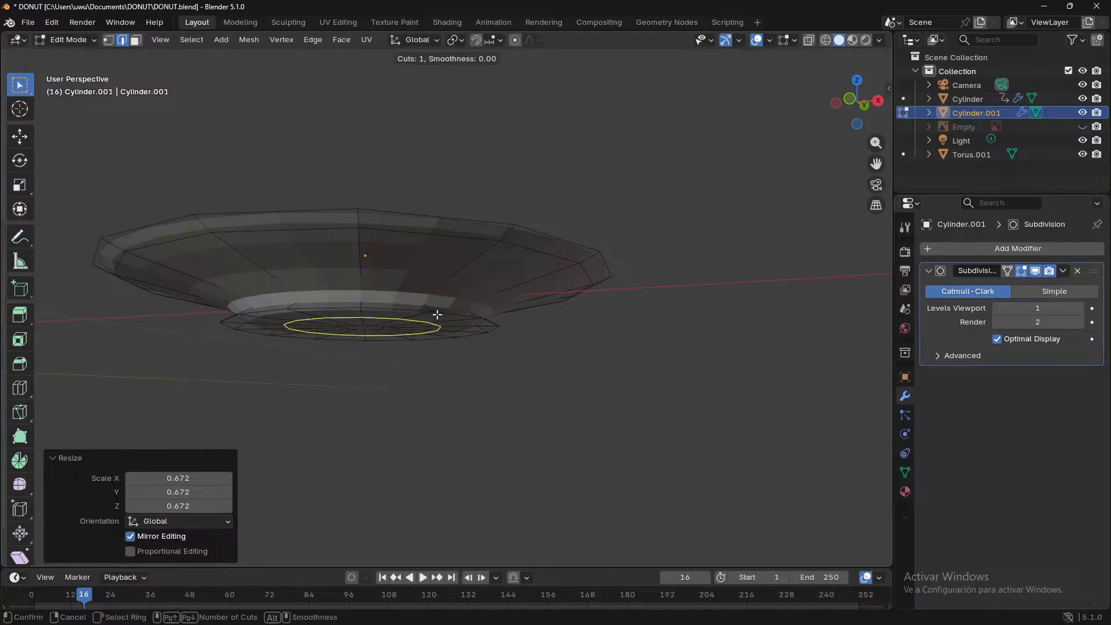
left_click(436, 258)
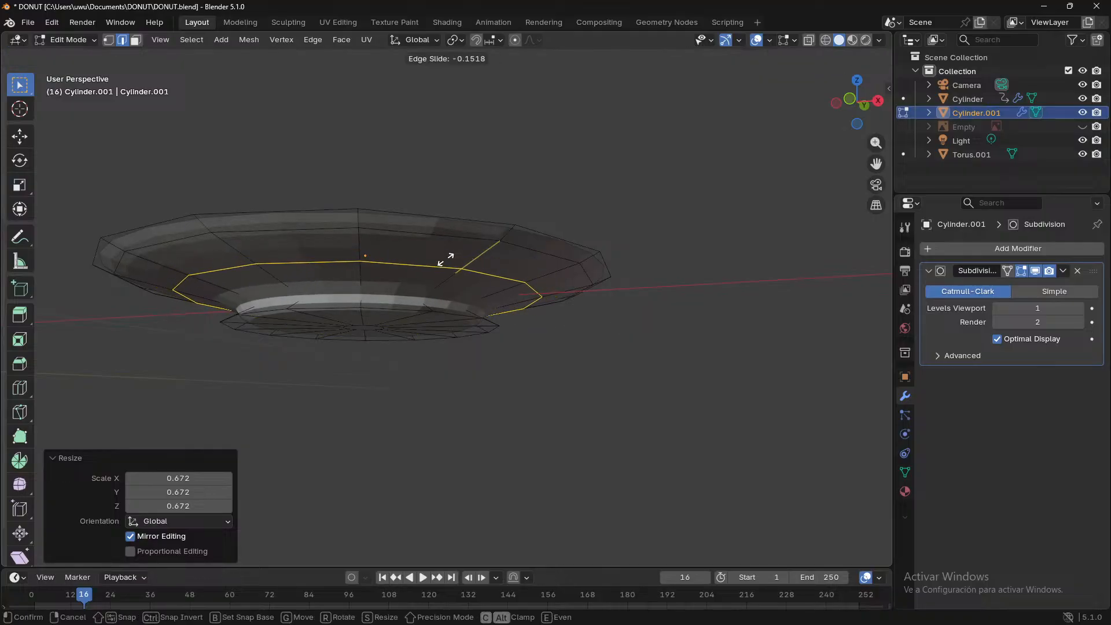
left_click(454, 290)
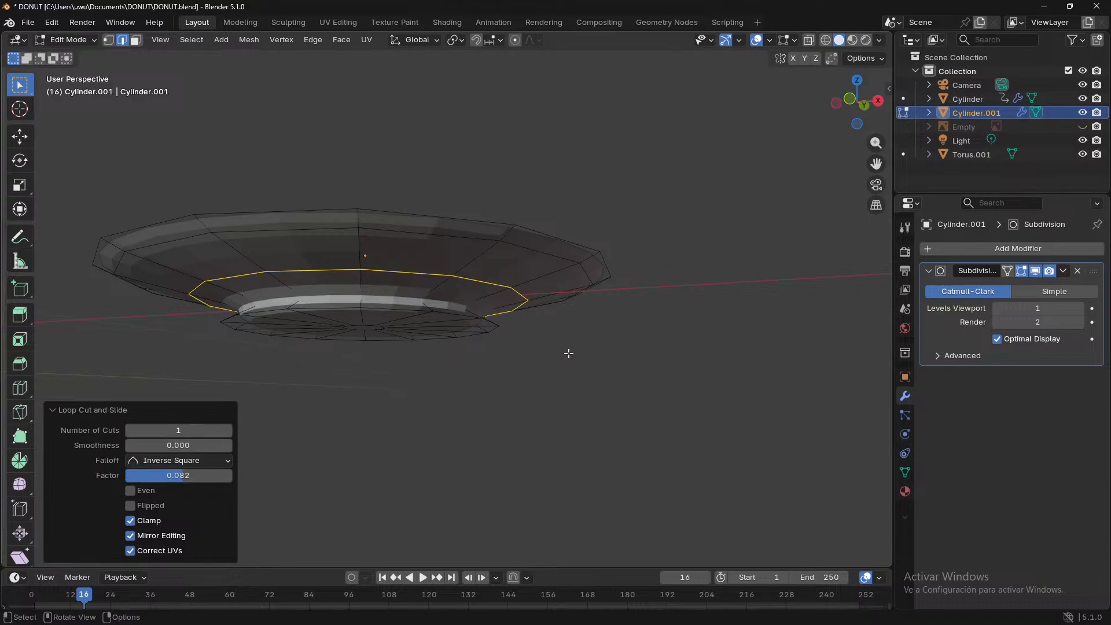
middle_click_drag(565, 351, 437, 361)
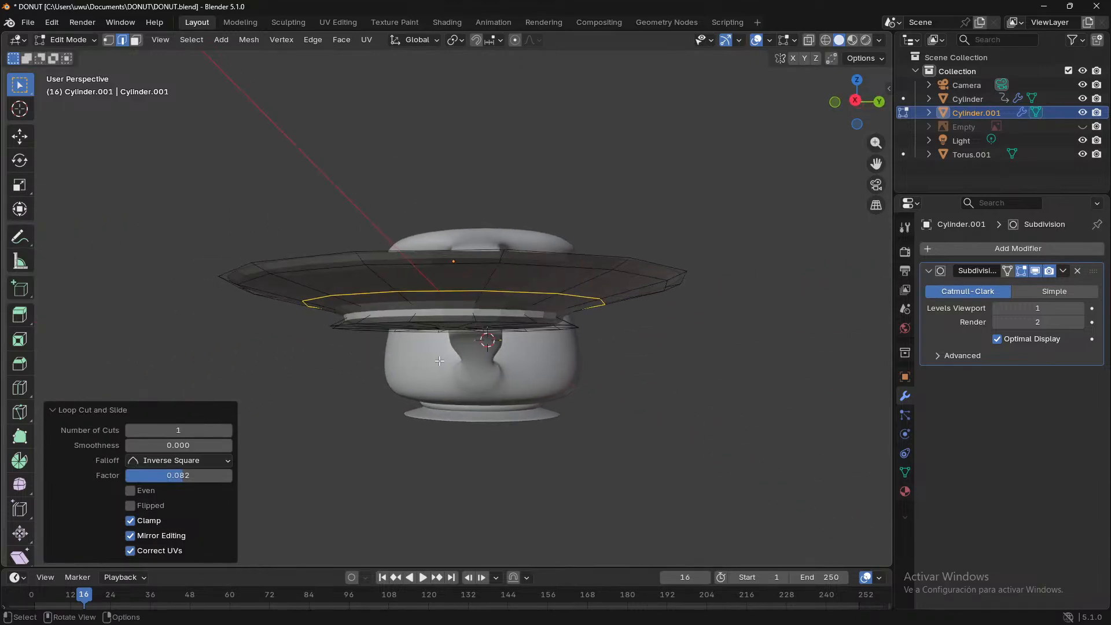
key("s")
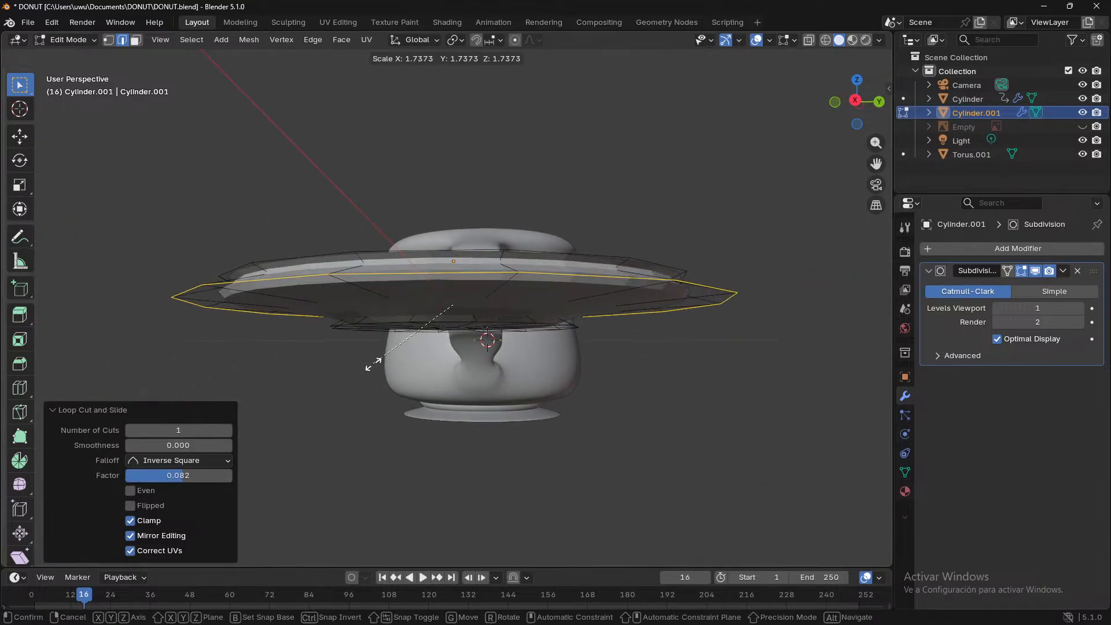
left_click(398, 370)
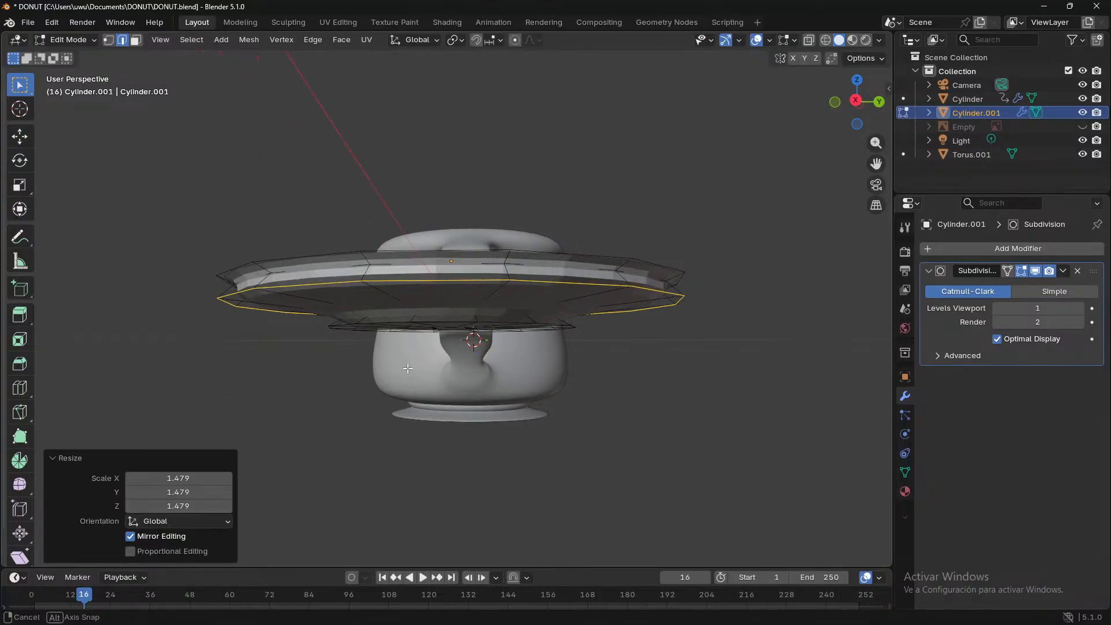
- Select the edge loop just below the dish's rim and scale it outward by about 1.135
middle_click_drag(398, 369, 695, 382)
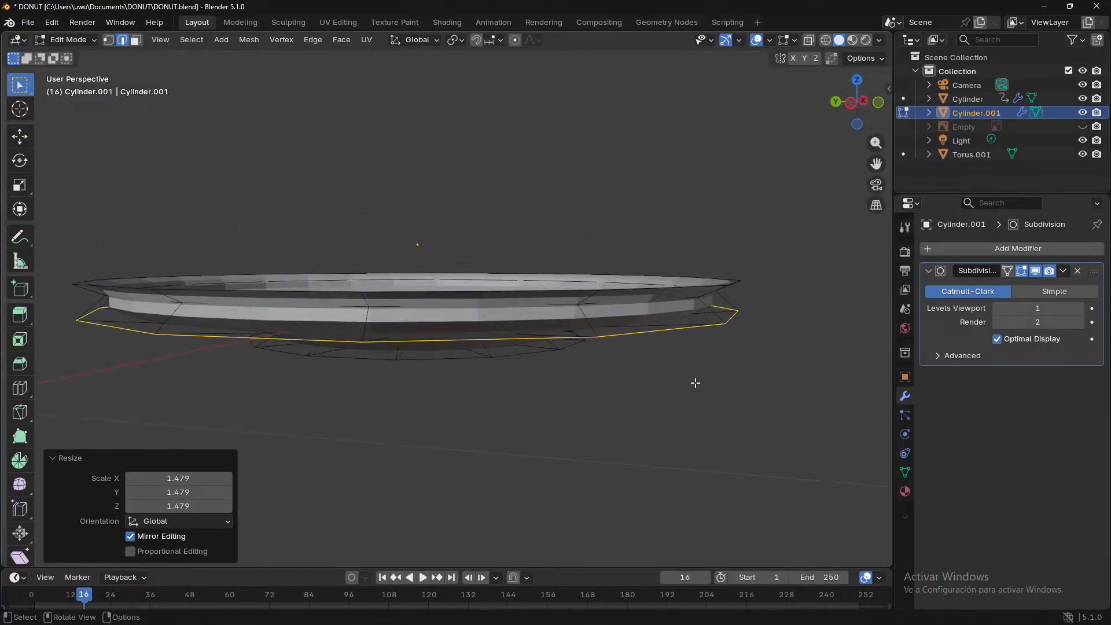
left_click(327, 306, "alt")
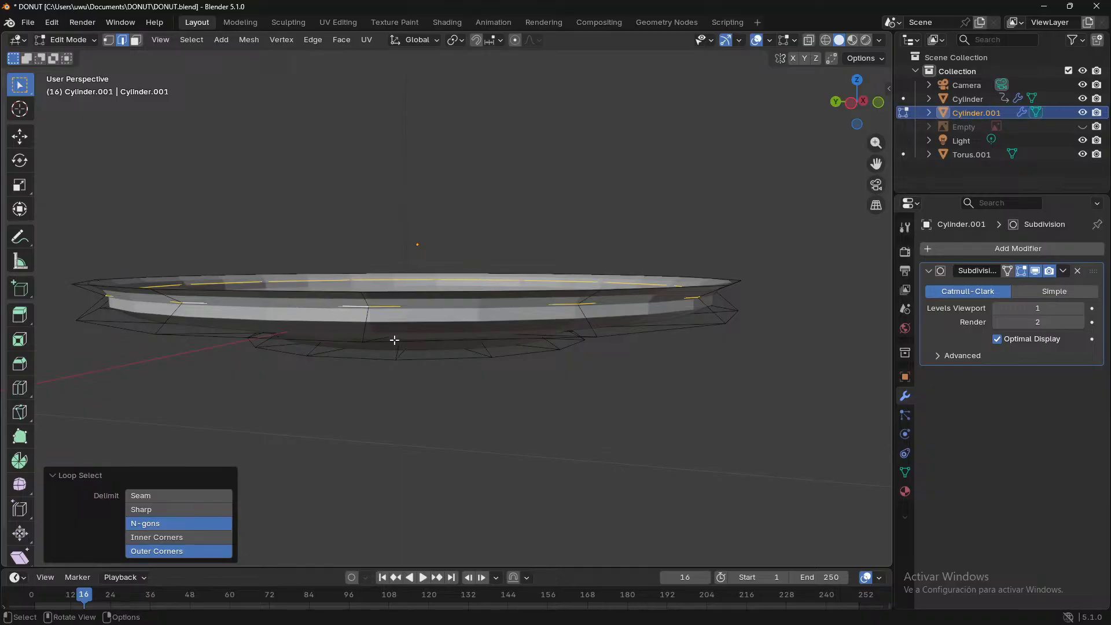
middle_click_drag(394, 340, 545, 341)
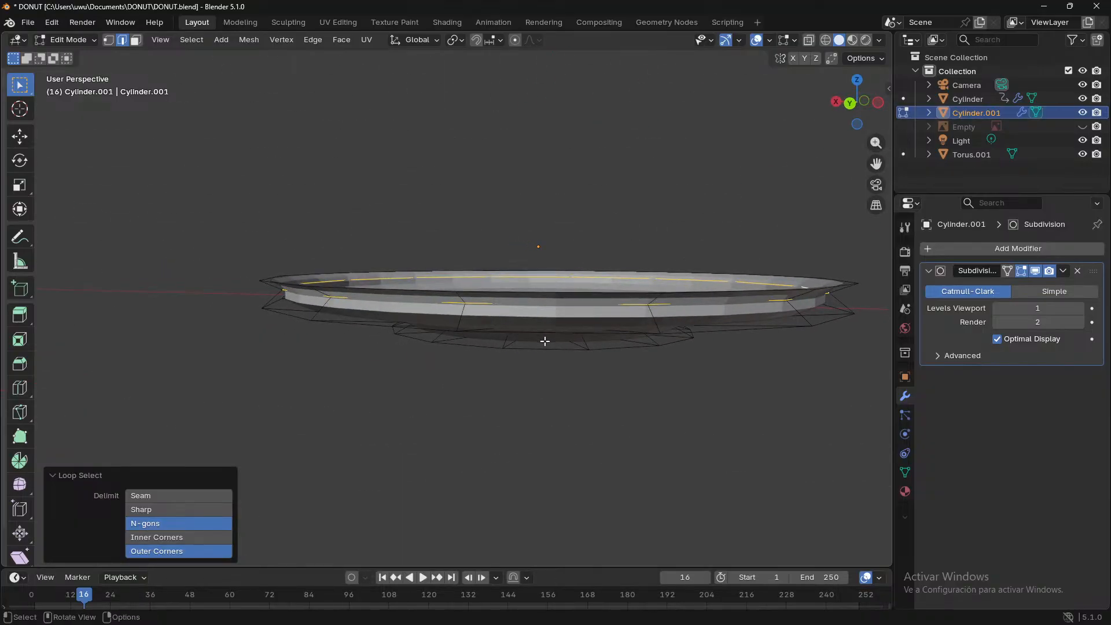
key("s")
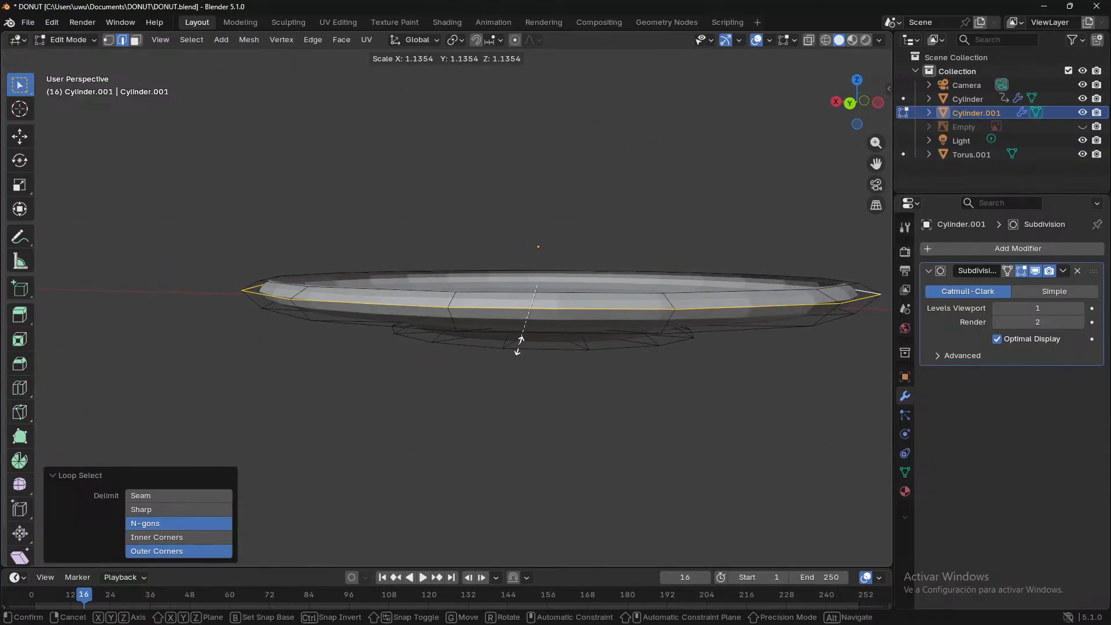
left_click(520, 345)
left_click(595, 405)
- Select the dish's top rim edge loop, scale it by 0.975, and clear the selection
middle_click_drag(620, 441, 677, 394)
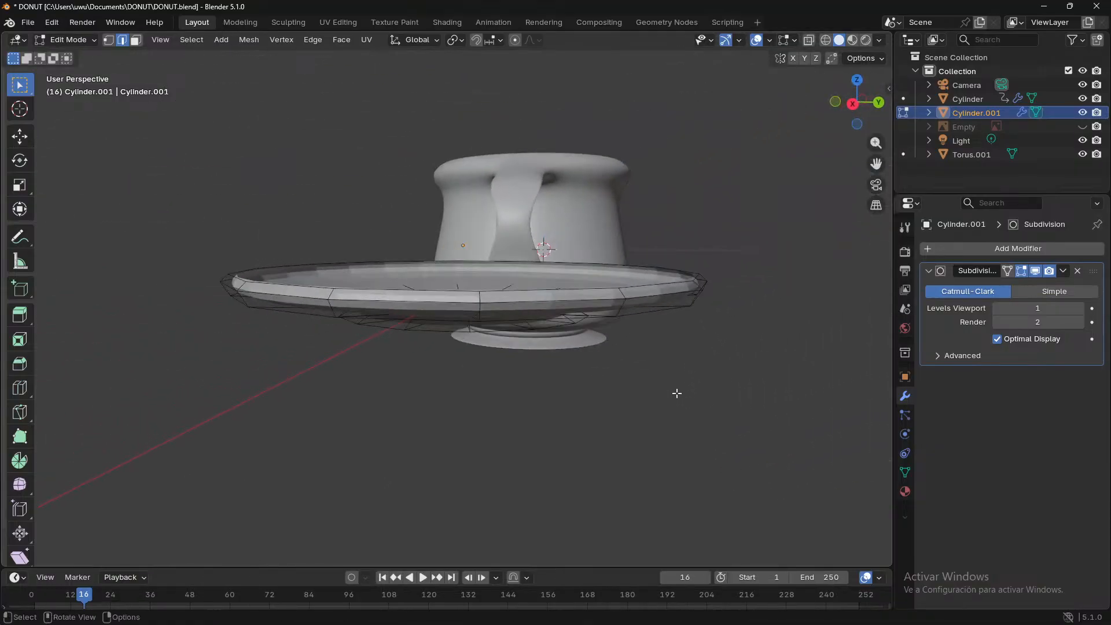
left_click(539, 292, "alt")
key("s")
left_click(564, 322)
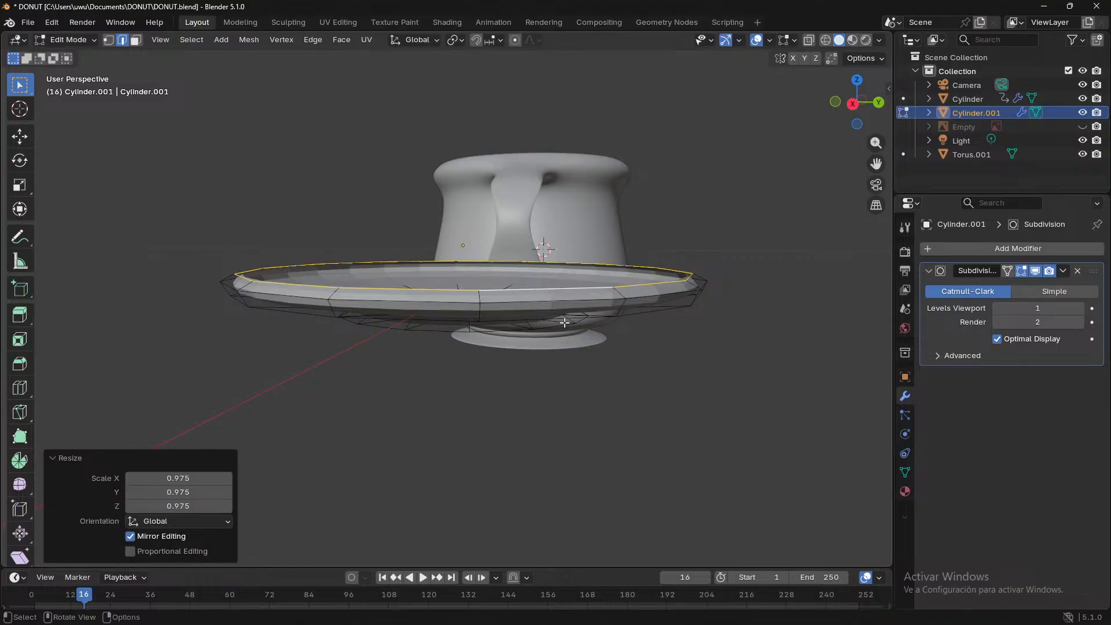
left_click(618, 442)
middle_click_drag(650, 502, 119, 373)
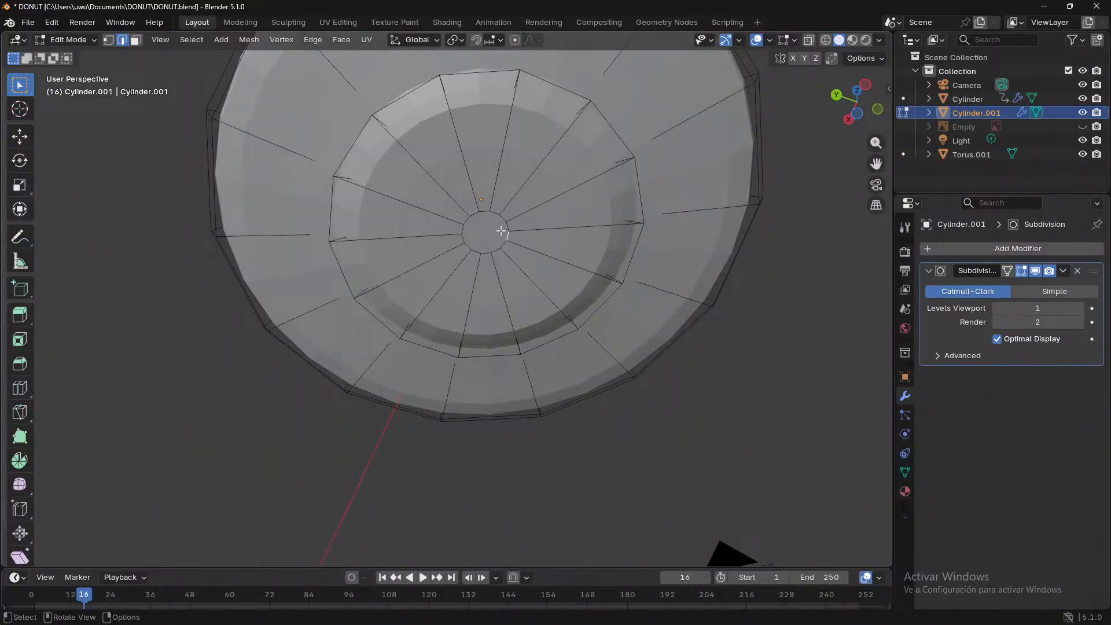
left_click(136, 40)
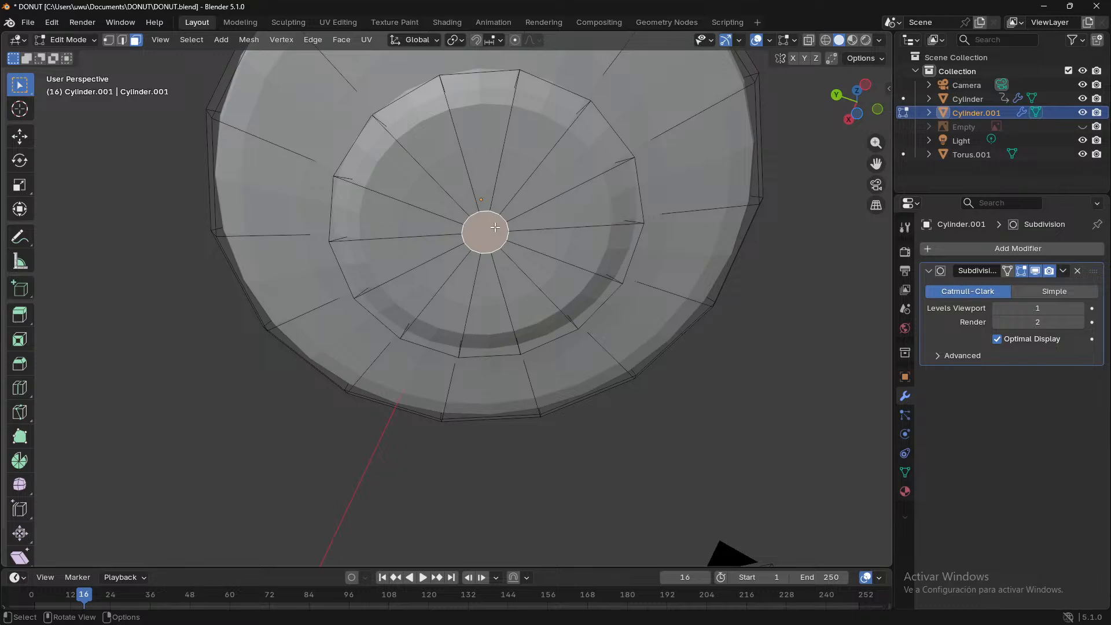
middle_click_drag(501, 249, 548, 383)
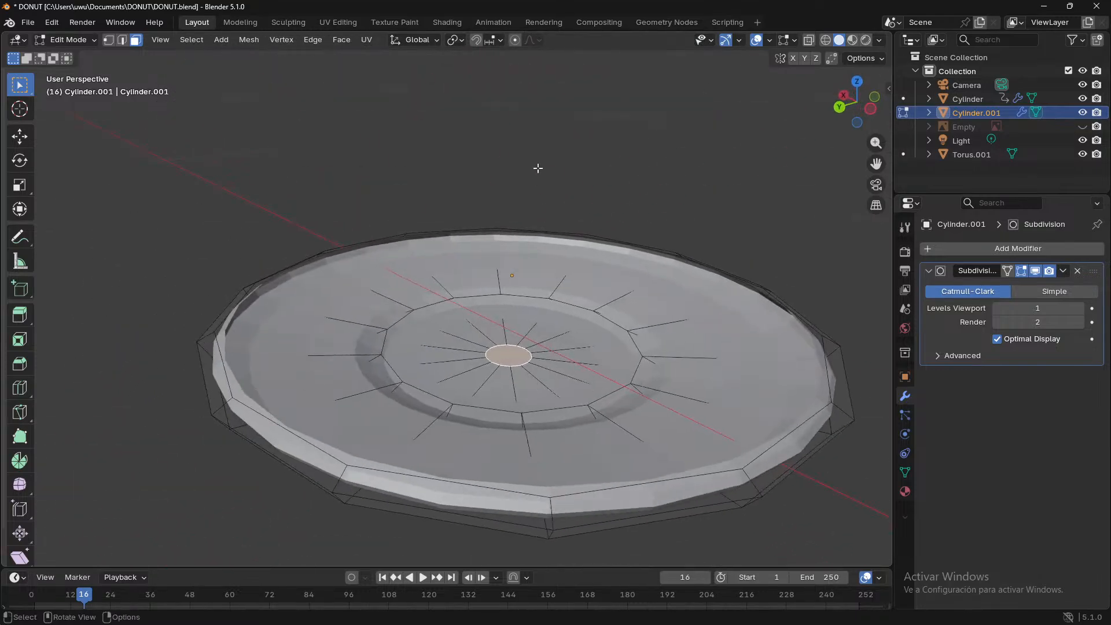
middle_click_drag(512, 185, 484, 195)
scroll(609, 360, "down", 4)
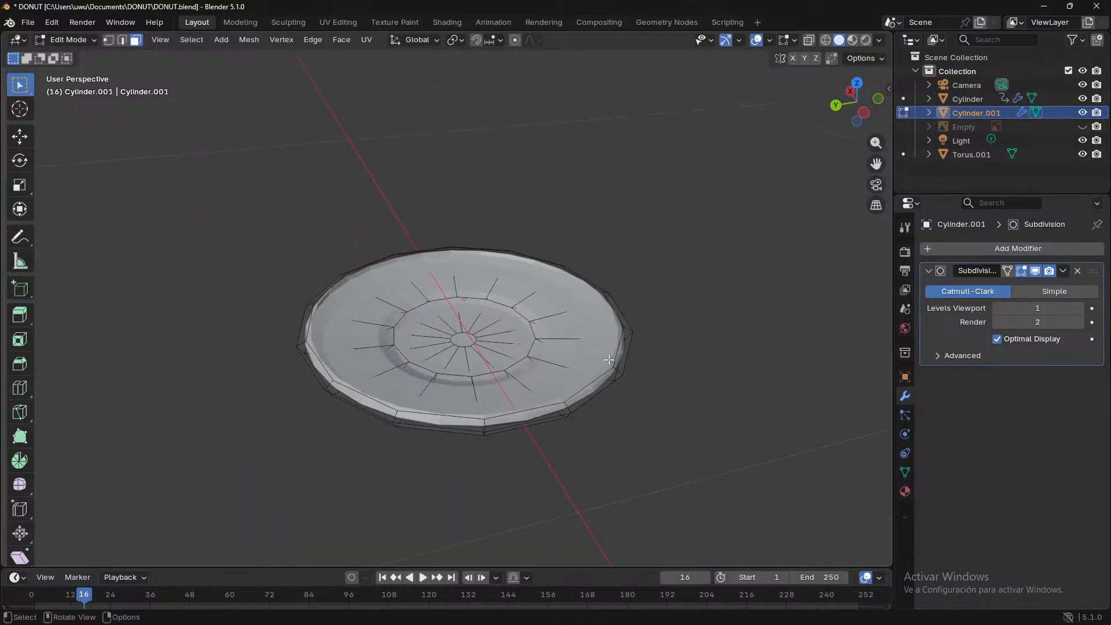
- Return the dish to Object Mode and apply smooth shading to it
key("Tab")
right_click(561, 358)
left_click(562, 357)
- Examine the dish's rim and well, and compare its size and height with the mug from the front and in perspective
middle_click_drag(693, 410, 848, 421)
scroll(302, 405, "up", 3)
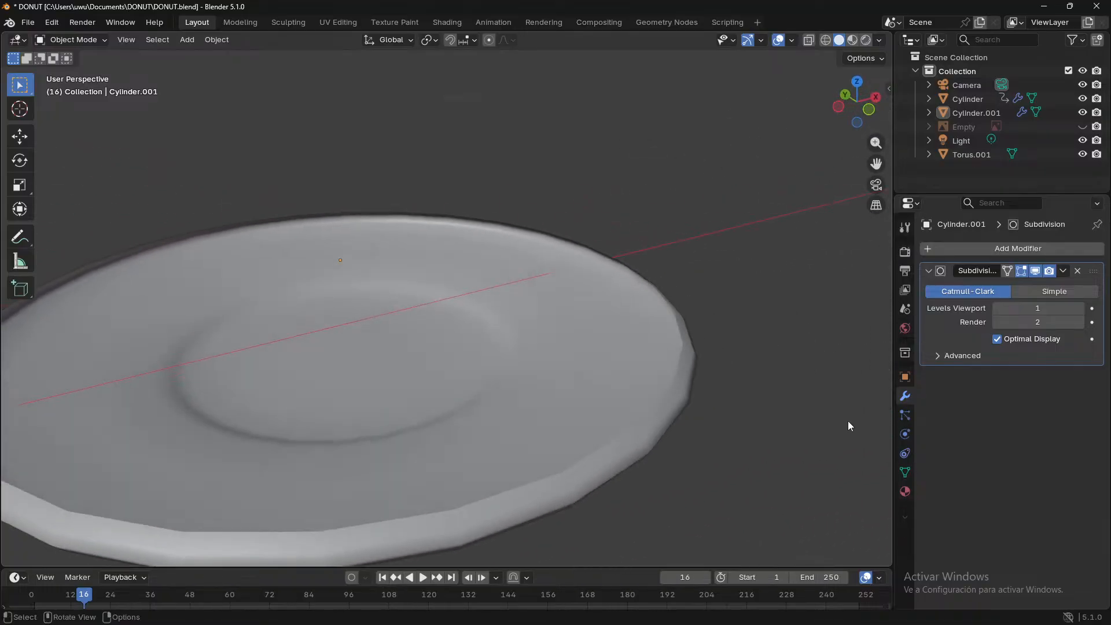
scroll(716, 366, "down", 4)
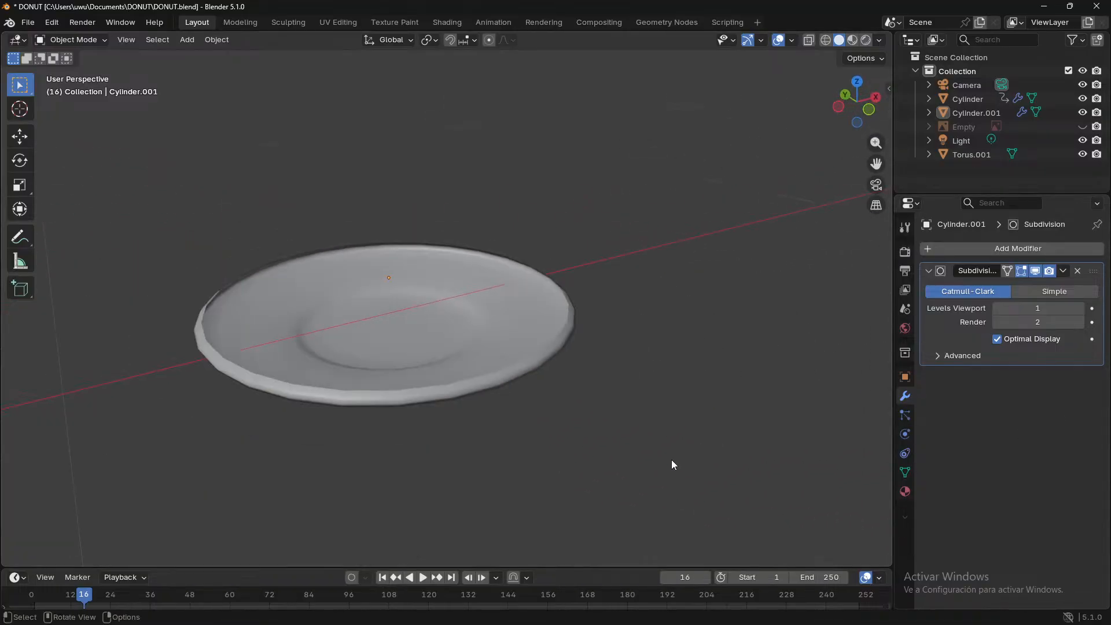
middle_click_drag(671, 460, 555, 556)
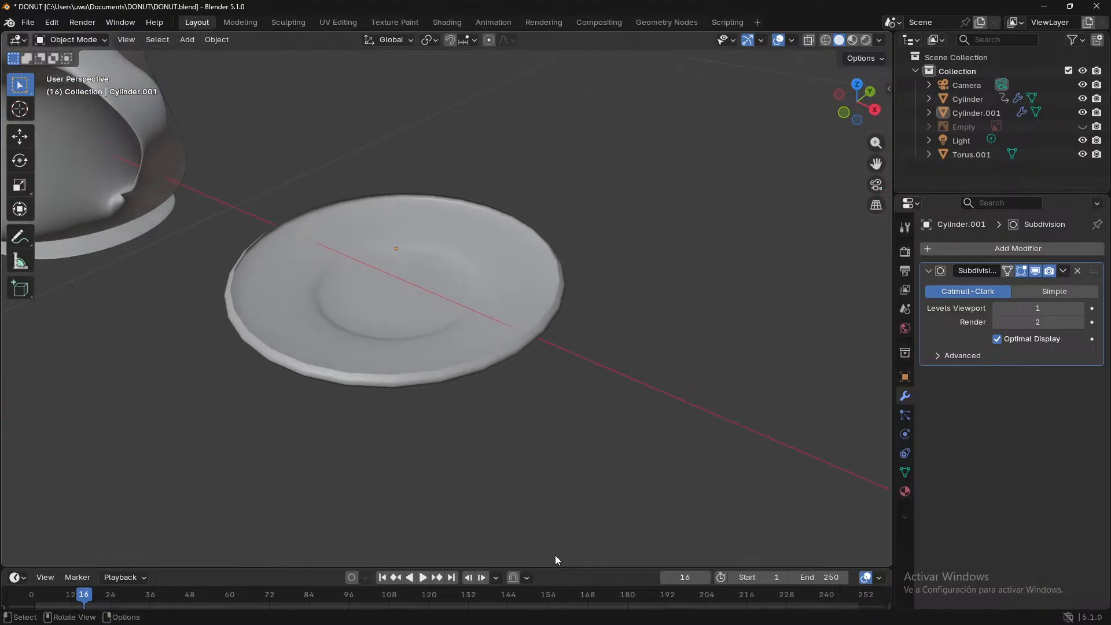
left_click(363, 282)
key("KP_Decimal")
middle_click_drag(521, 386, 636, 260)
left_click(690, 295)
left_click(841, 124)
scroll(536, 316, "down", 3)
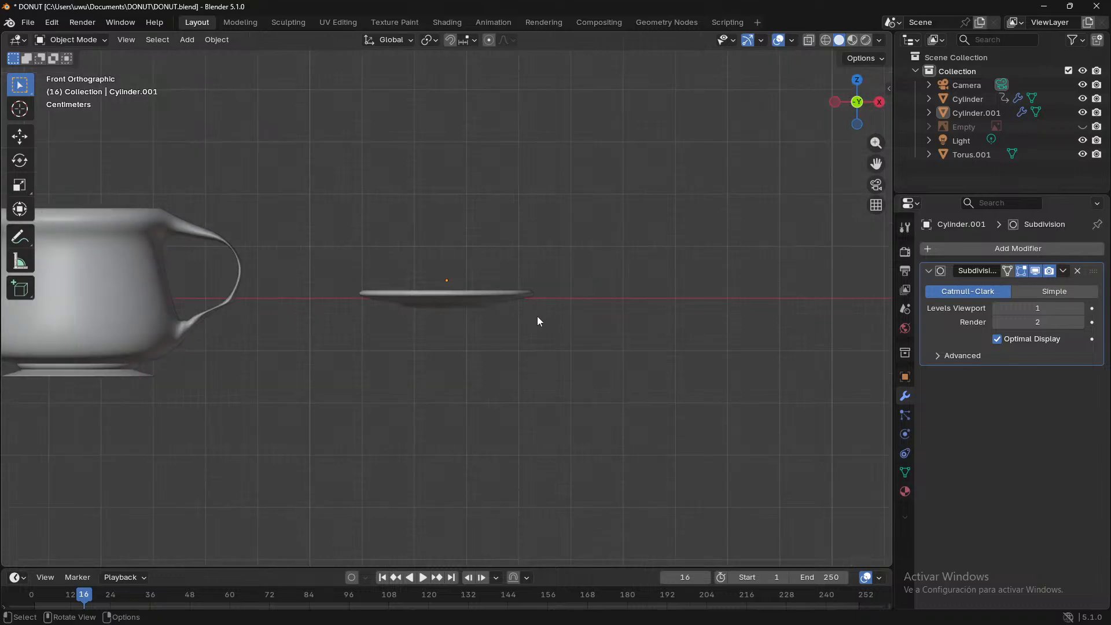
left_click(193, 304)
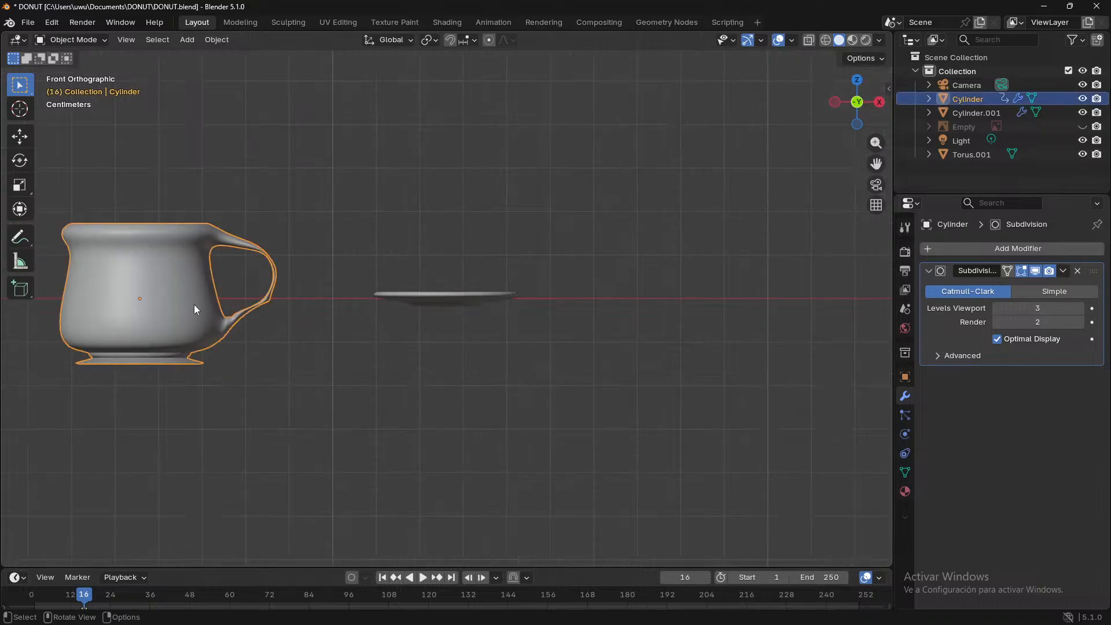
left_click(428, 299)
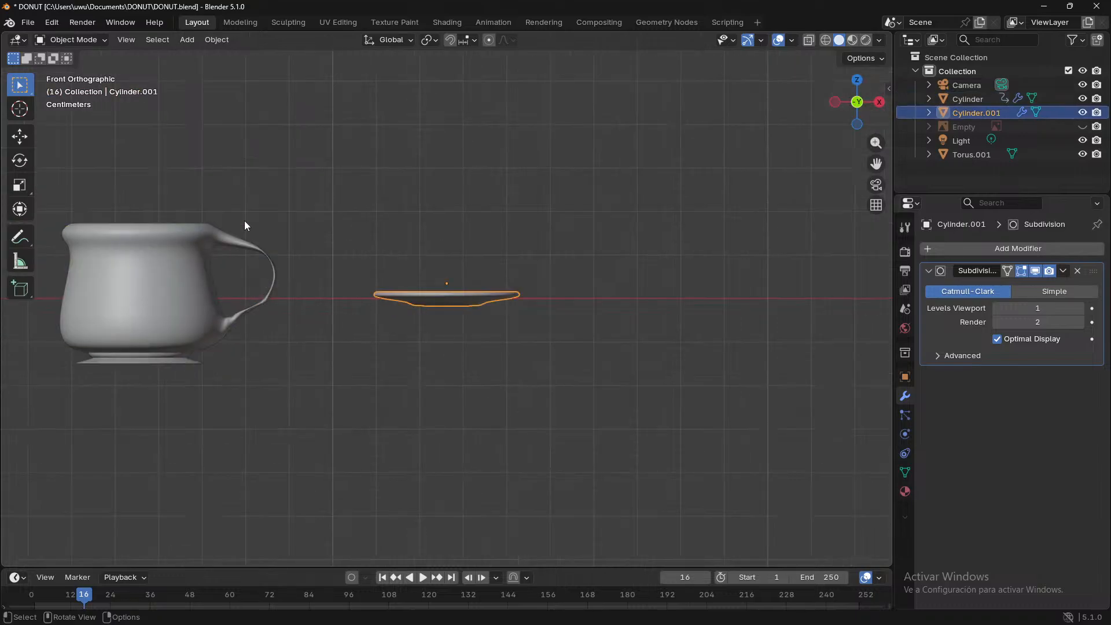
middle_click_drag(245, 226, 181, 320)
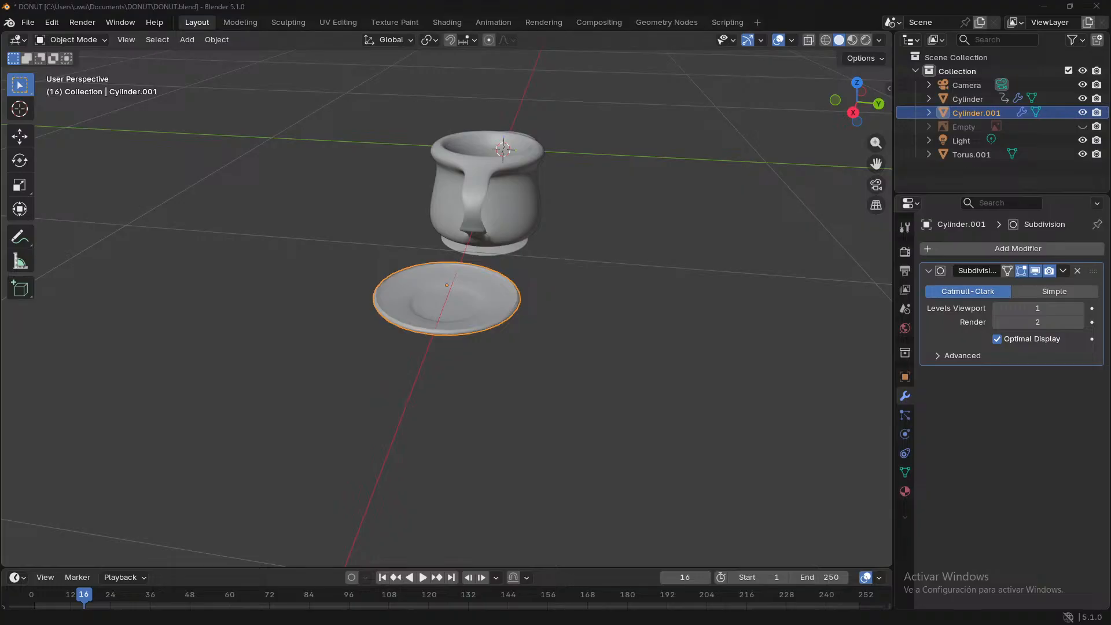
middle_click_drag(682, 266, 609, 228)
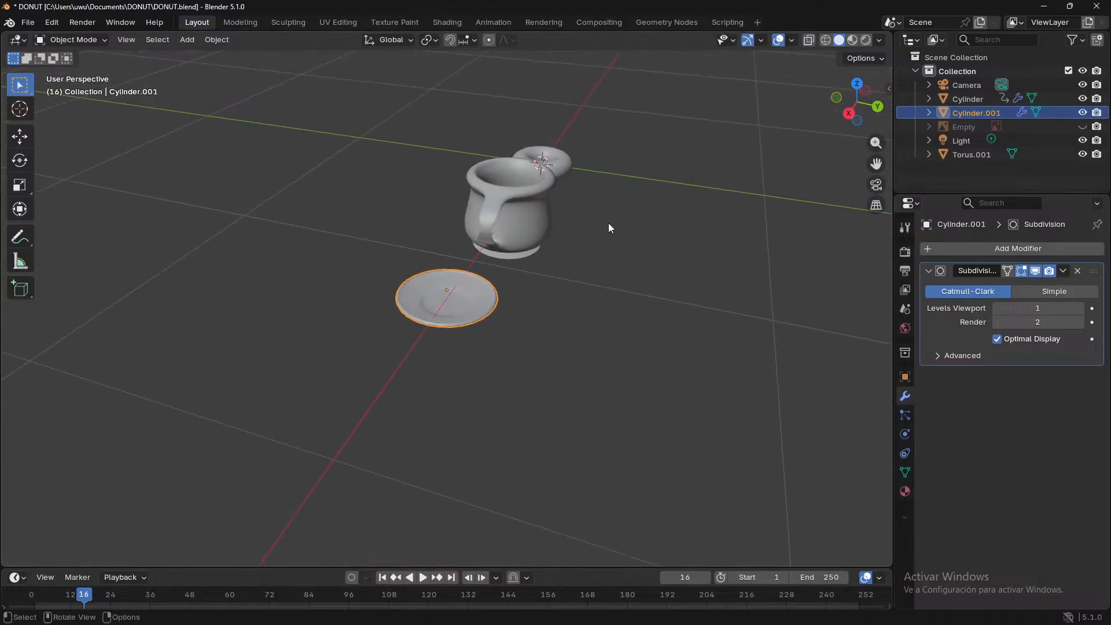
- Frame the donut in the view and save the DONUT.blend file
left_click(575, 162)
key("KP_Decimal")
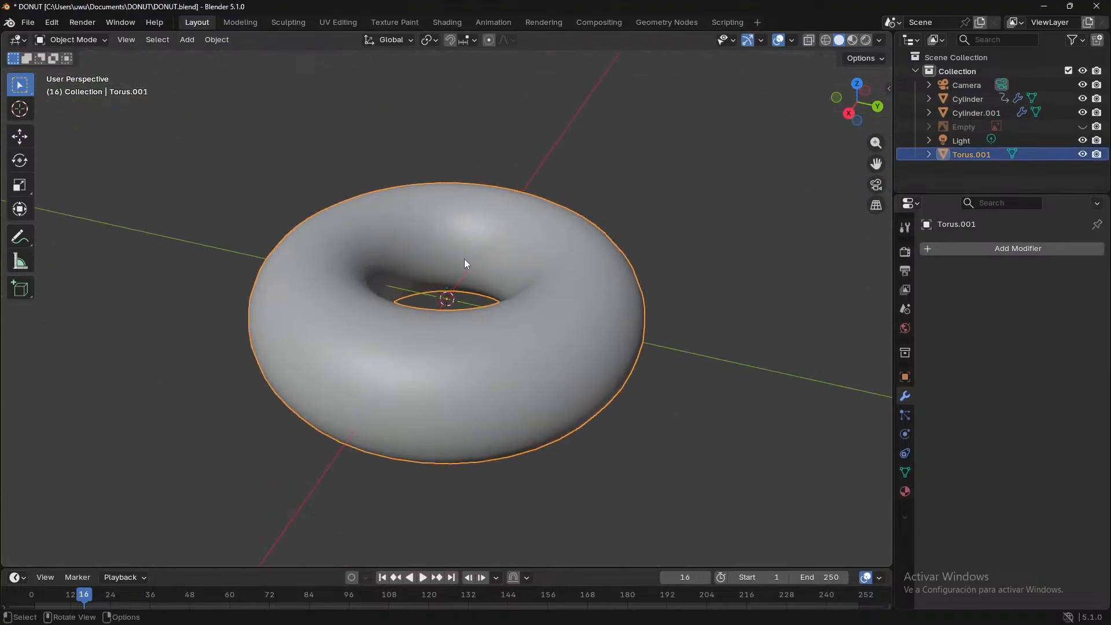
middle_click_drag(646, 264, 544, 287)
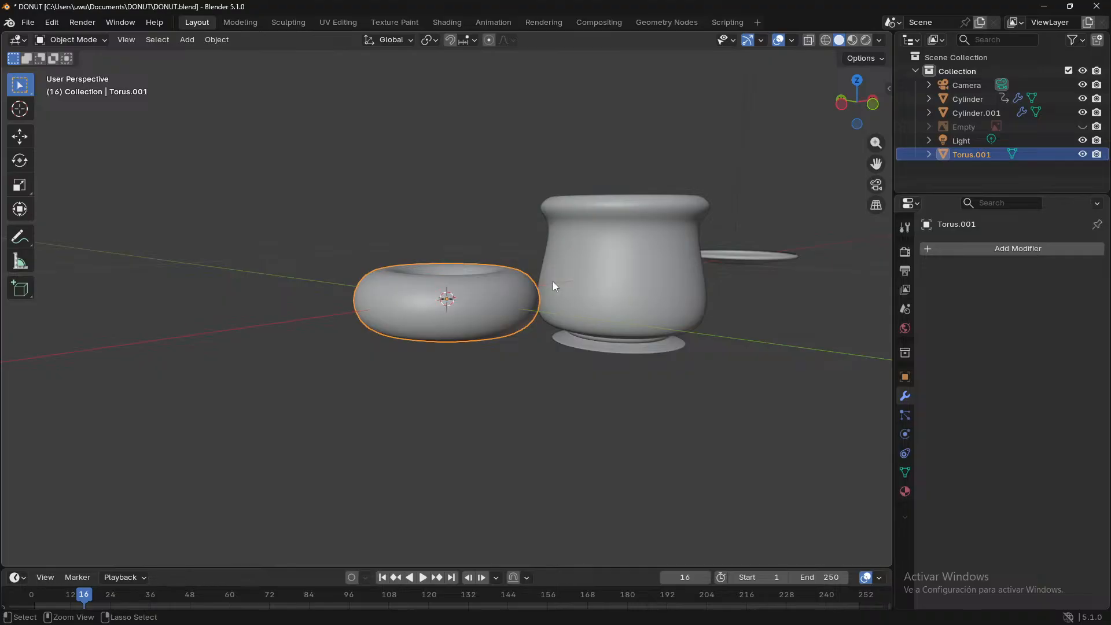
key("ctrl+s")
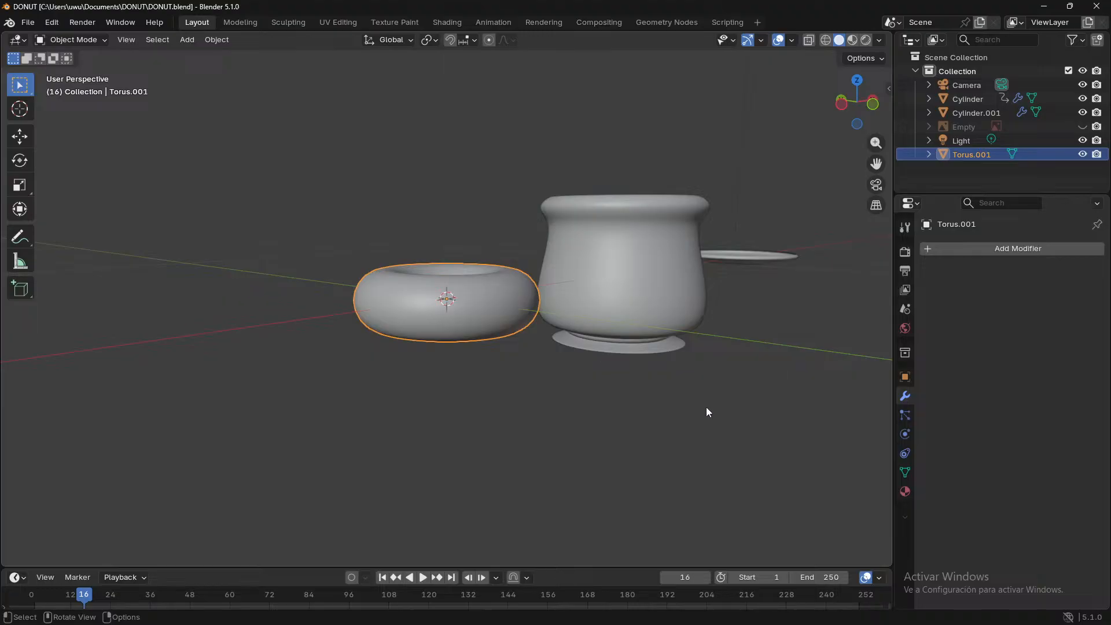
- Select the mug object, frame it in the view, and rename it MUG
middle_click_drag(705, 407, 749, 359)
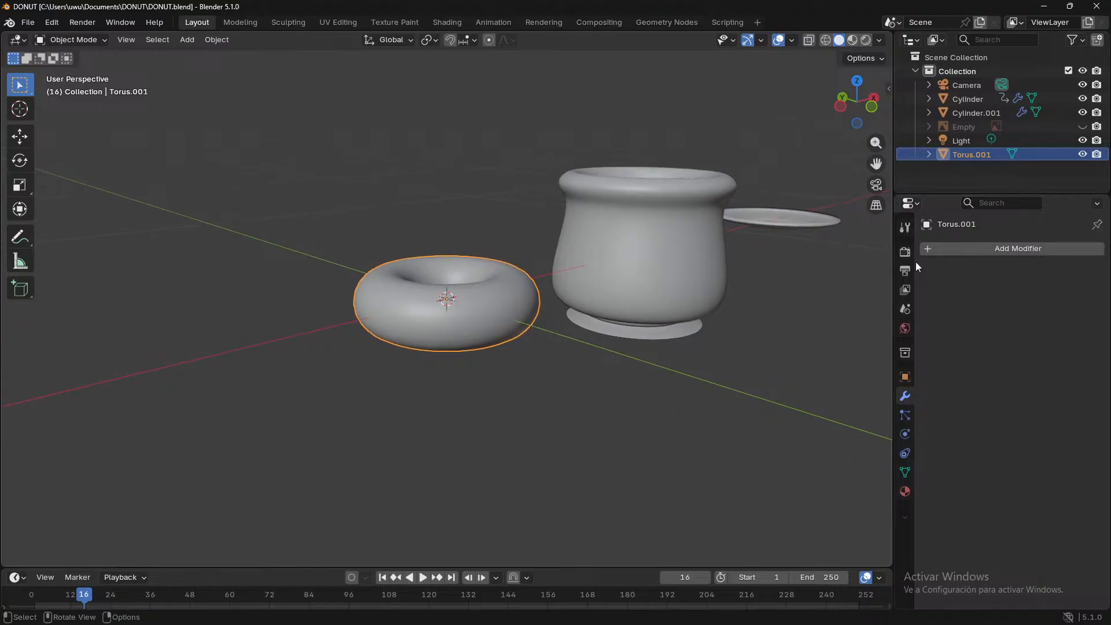
left_click(976, 101)
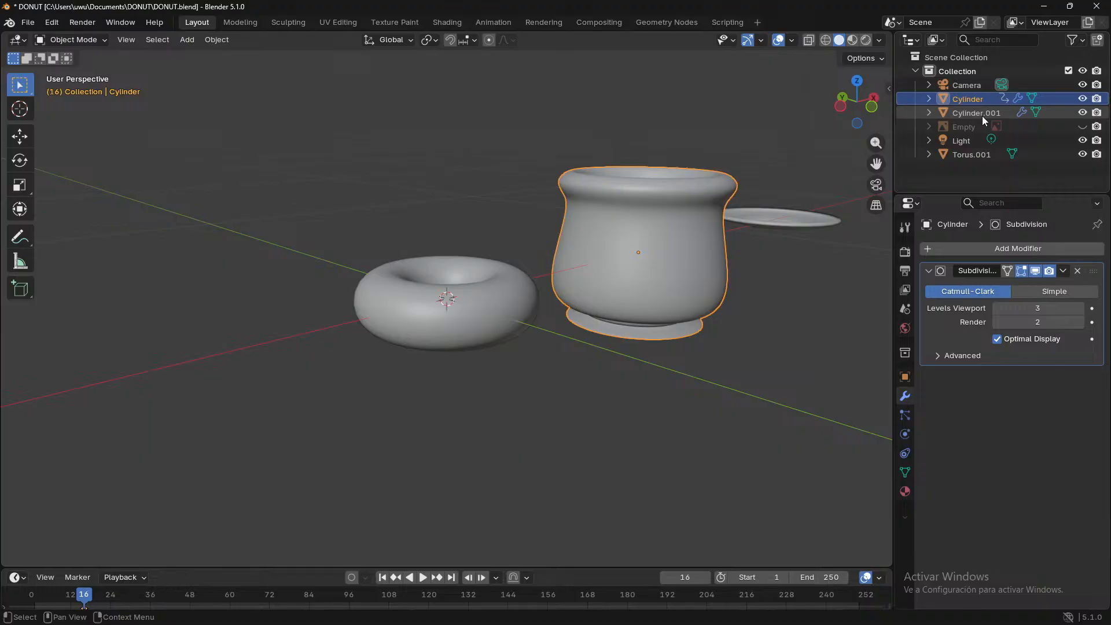
middle_click_drag(798, 255, 406, 269)
key("KP_Decimal")
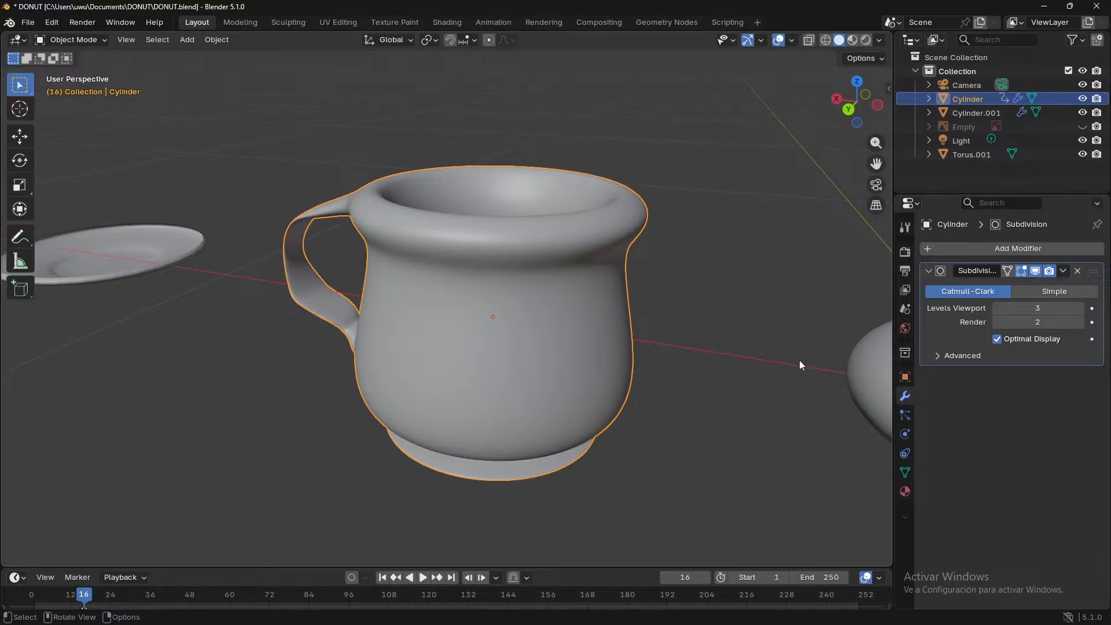
key("F2")
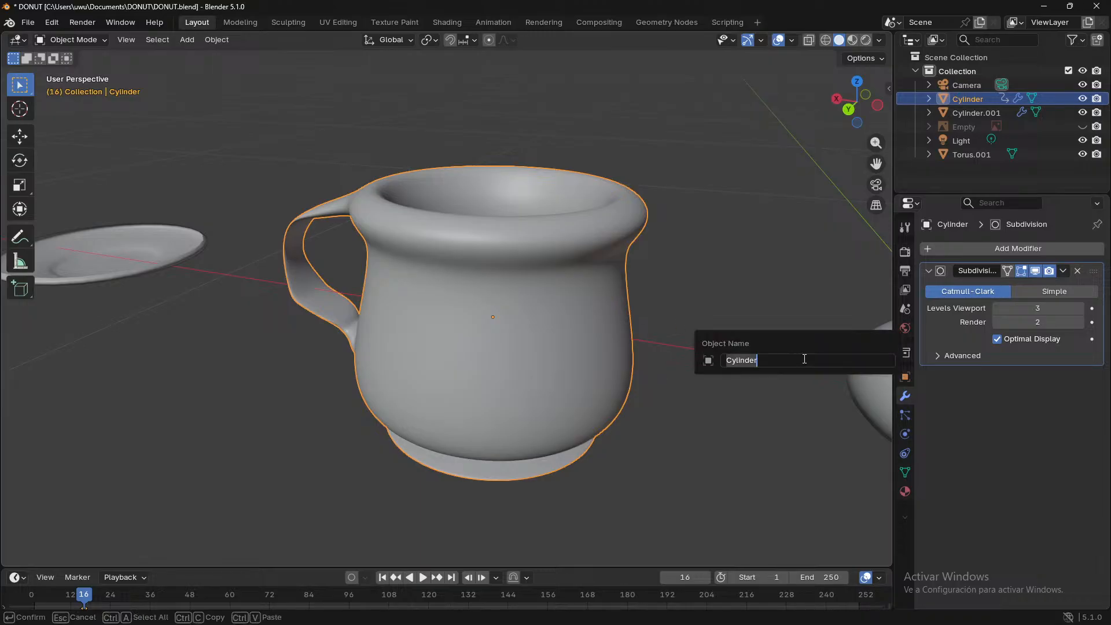
type("MUG")
key("Return")
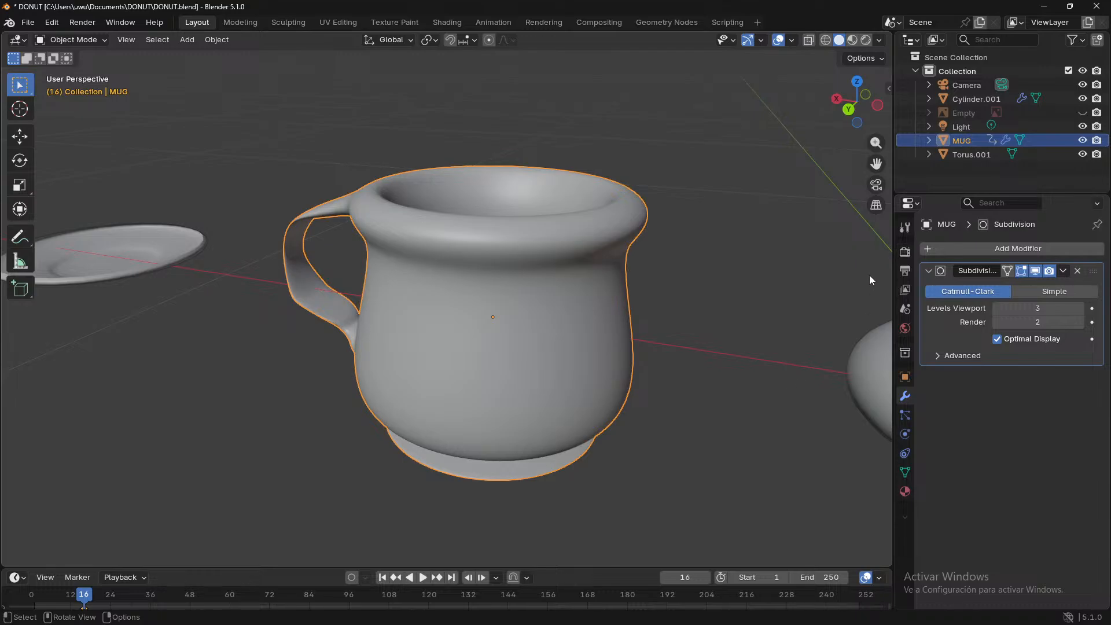
- Select the donut torus, frame it in the view, and rename it DONUT
left_click(983, 154)
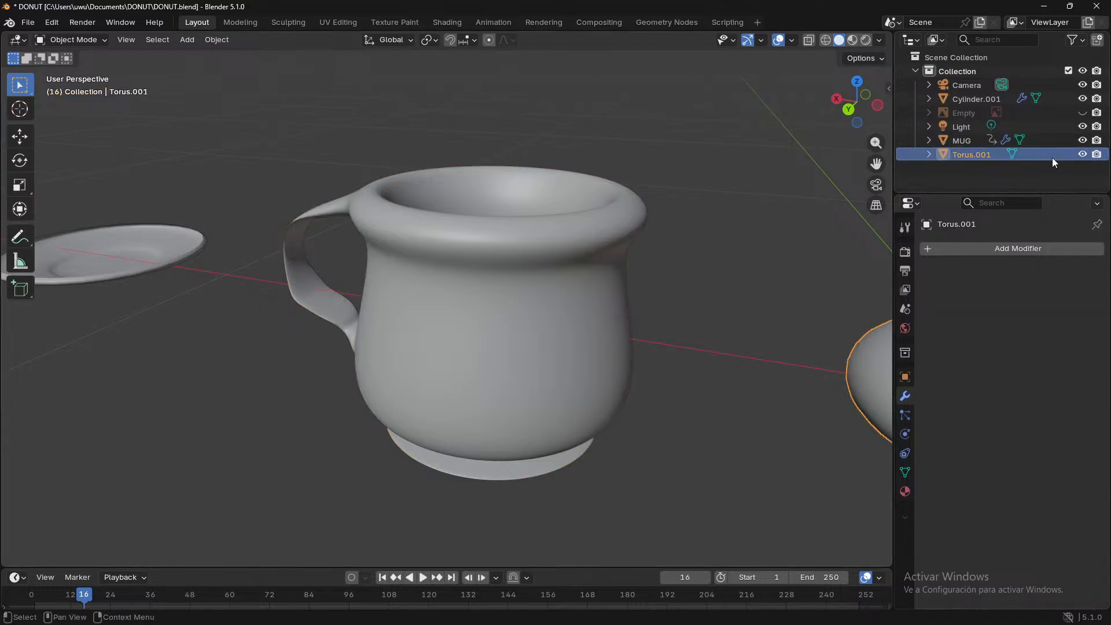
left_click(741, 305)
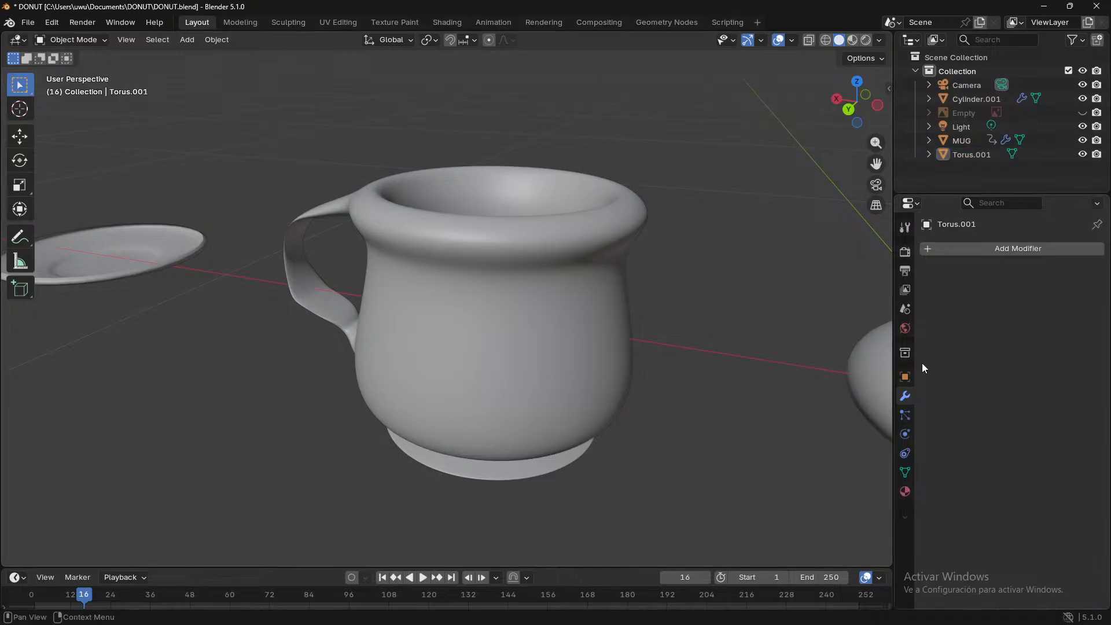
left_click(871, 373)
key("KP_Decimal")
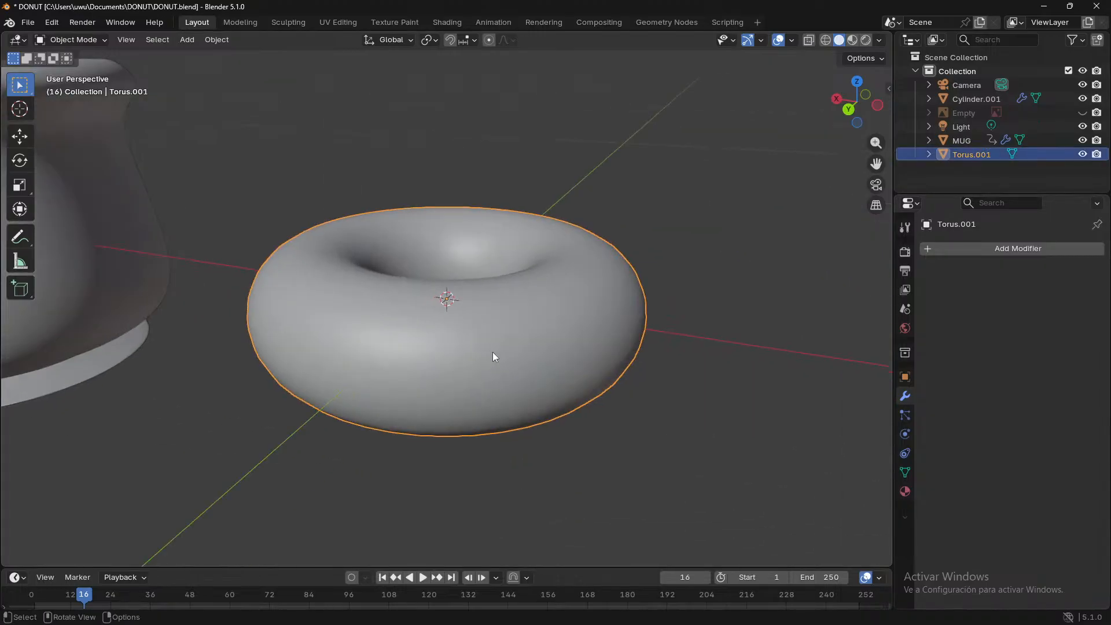
key("F2")
type("DONUT")
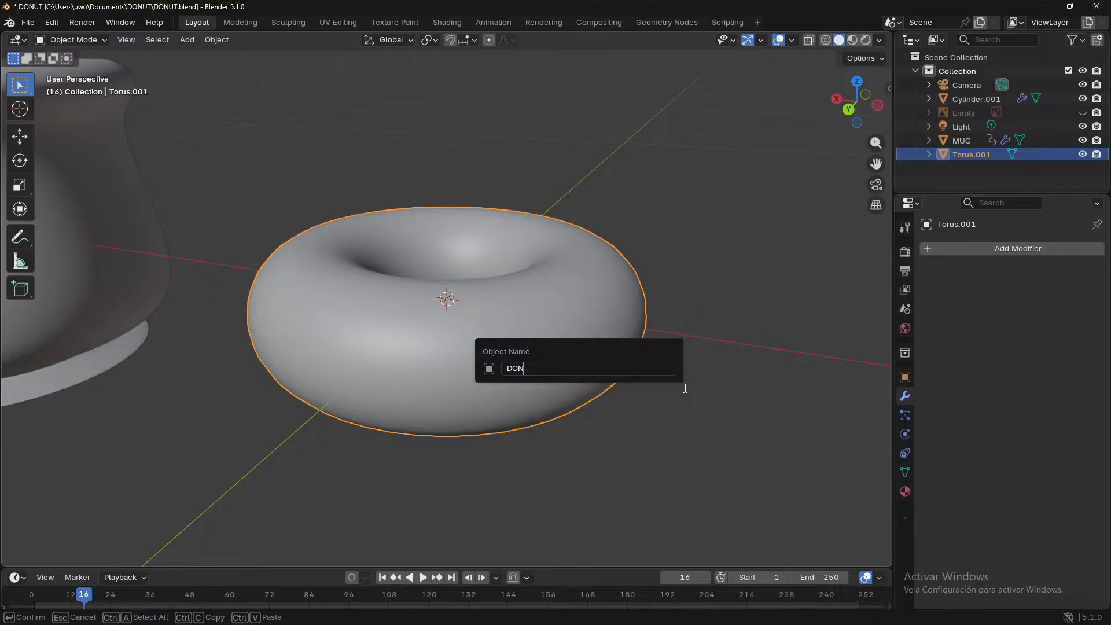
- Finish naming the torus DONUT and rename Cylinder.001 as PLATE
key("Return")
left_click(972, 99)
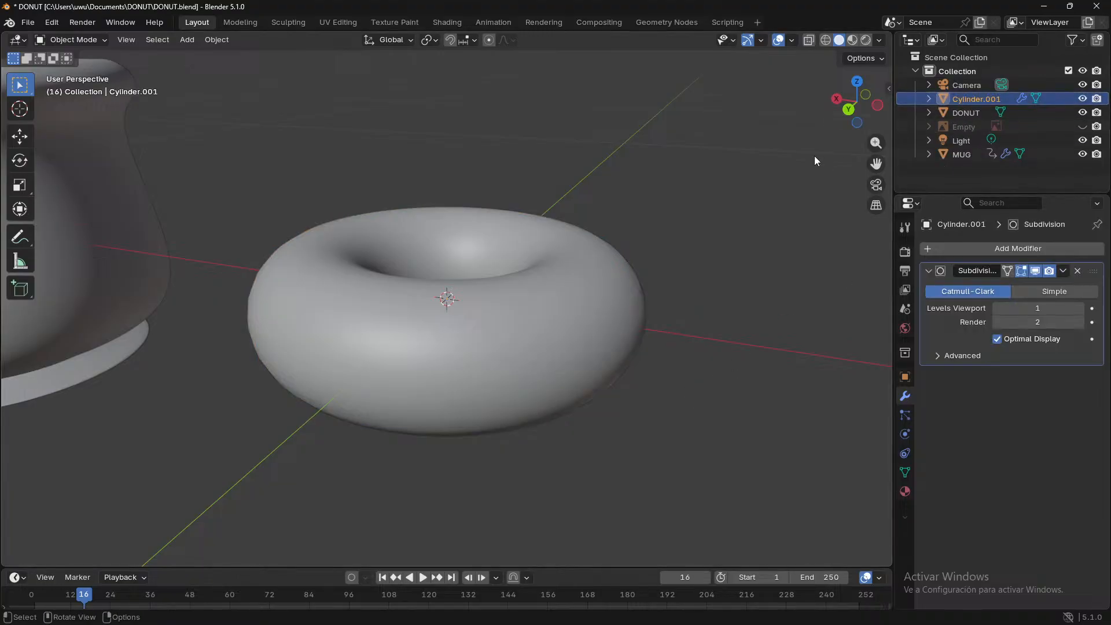
key("KP_Decimal")
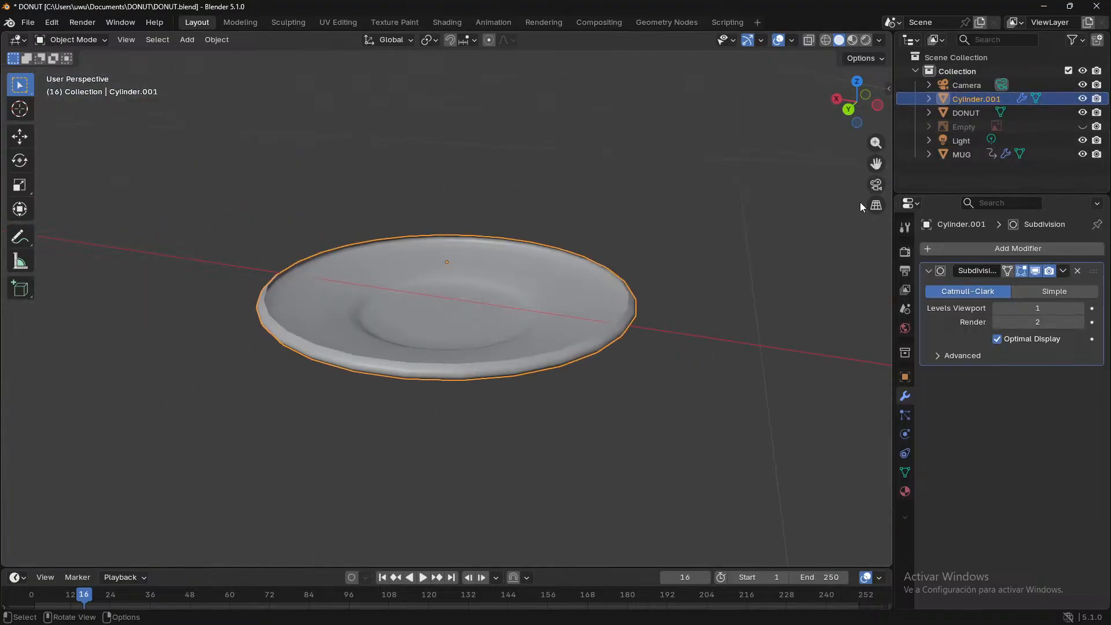
key("F2")
type("PLATE")
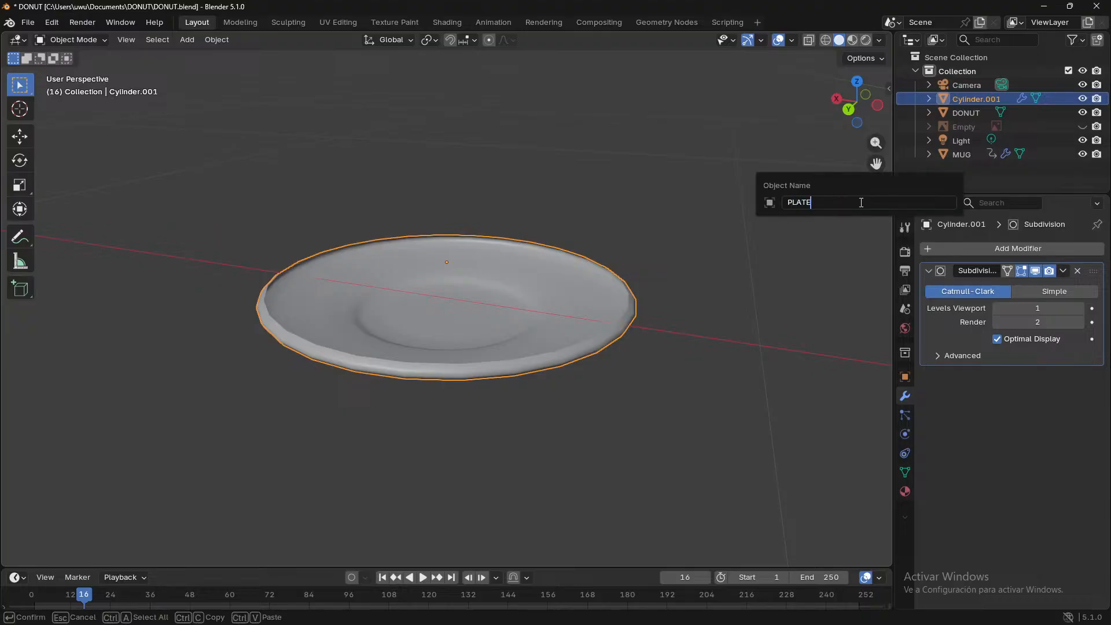
key("Return")
- Delete the hidden Empty reference object from the scene collection
middle_click_drag(665, 283, 694, 272)
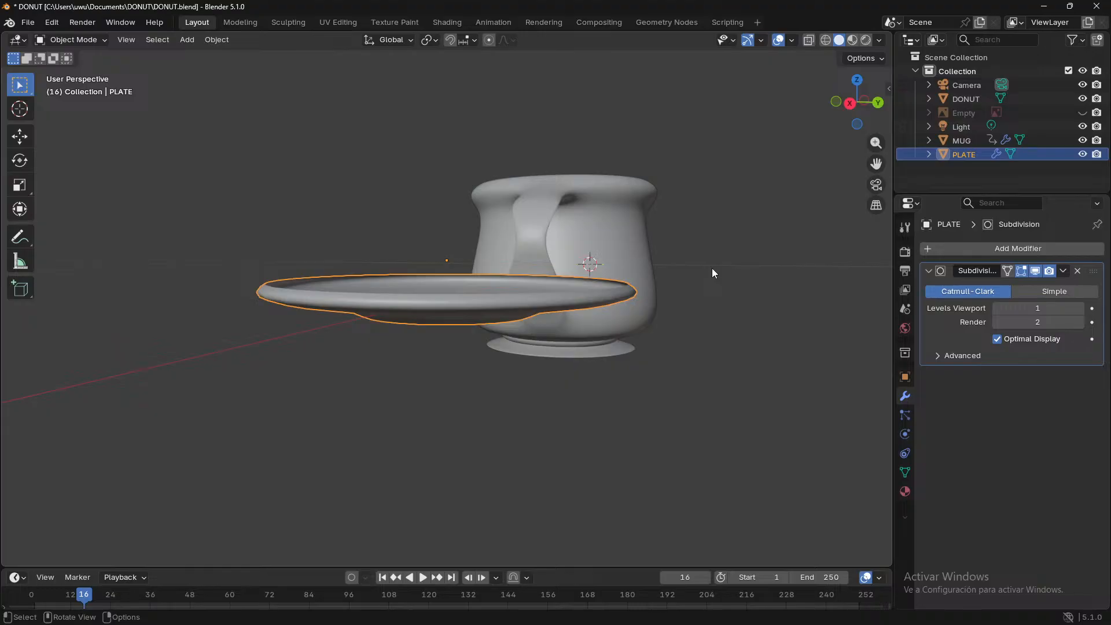
left_click(1004, 108)
key("Delete")
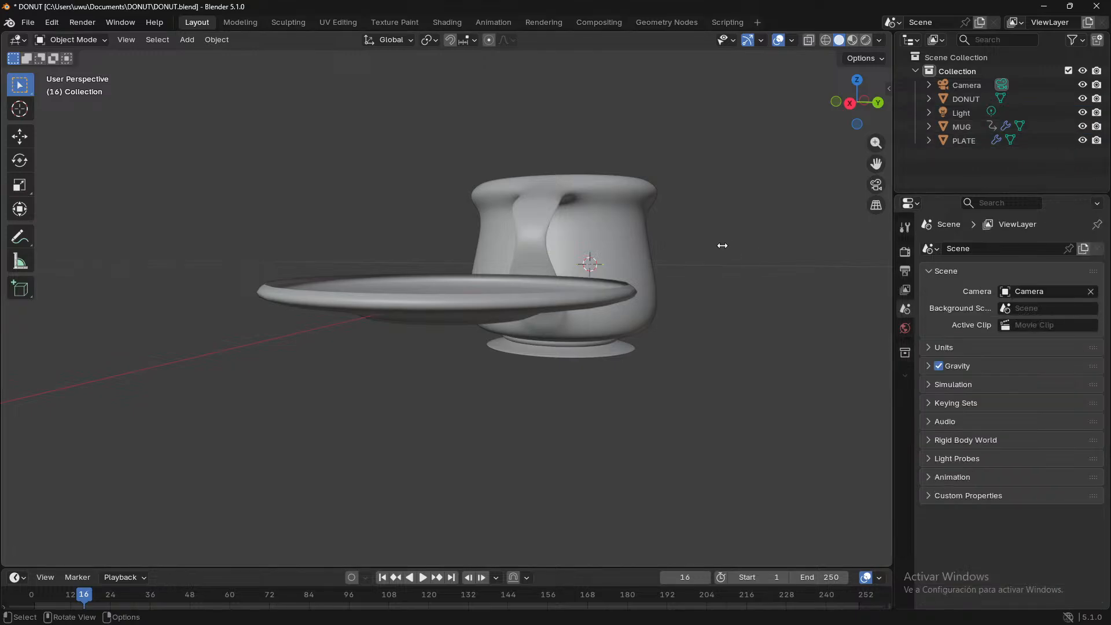
- Move the mug about 0.716 m along the global X axis, away from the donut and over the plate
middle_click_drag(839, 249, 603, 318)
scroll(603, 318, "down", 8)
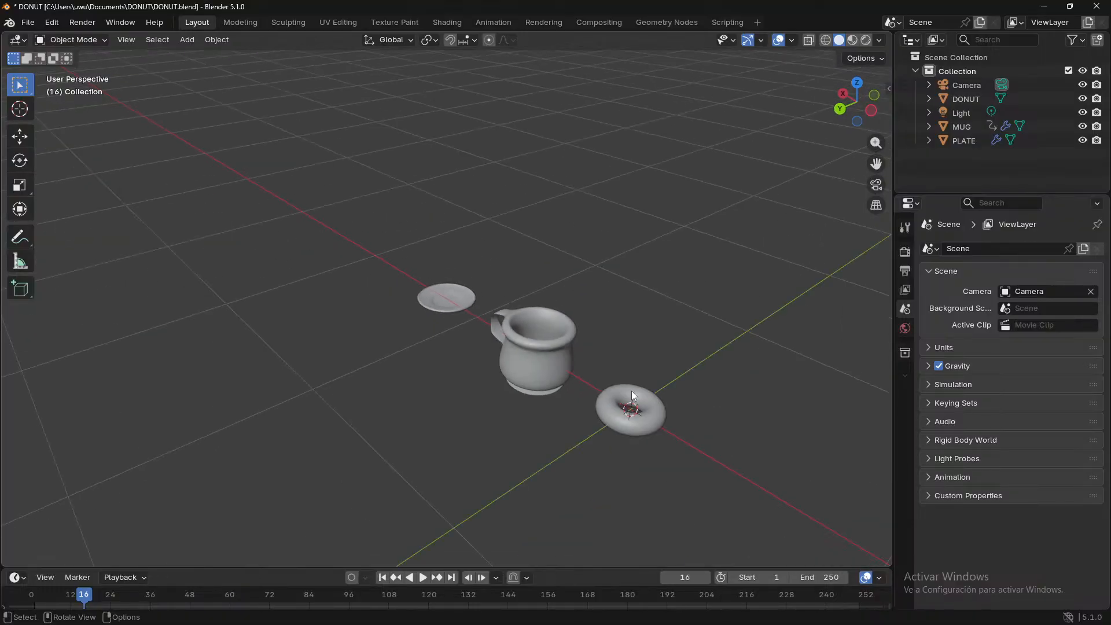
left_click(631, 399)
key("KP_Decimal")
middle_click_drag(690, 411, 460, 441)
scroll(460, 440, "down", 9)
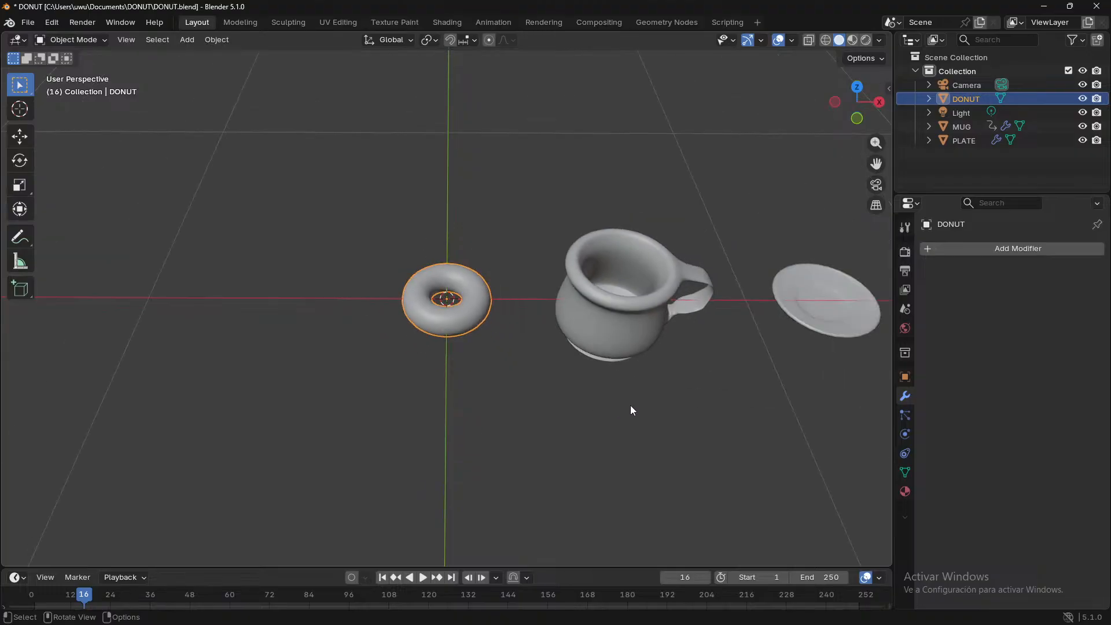
left_click(578, 313)
key("g")
key("x")
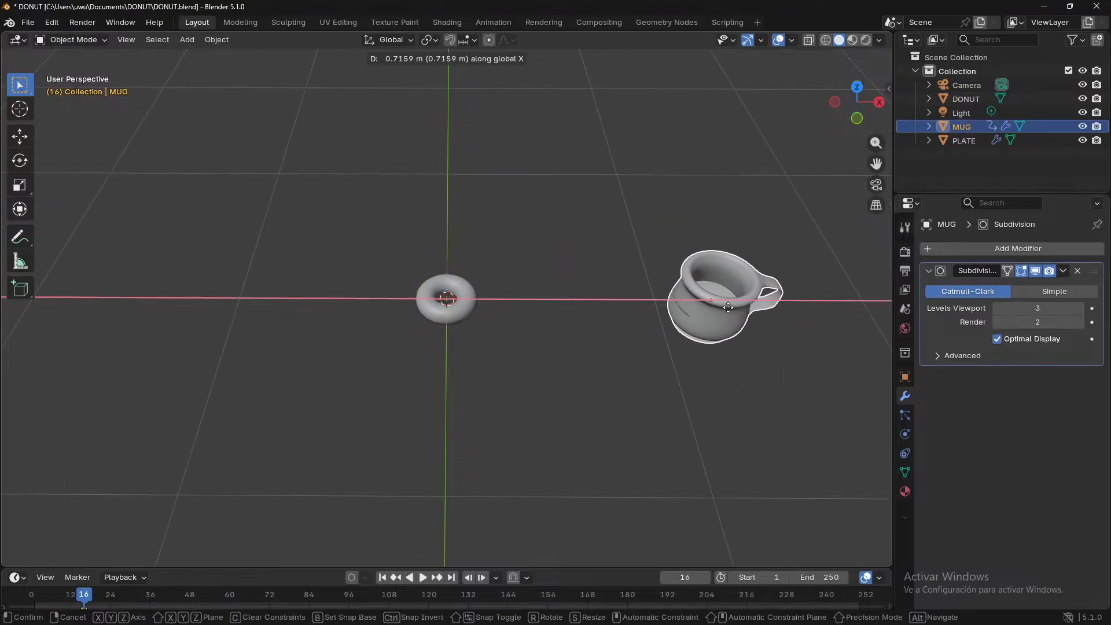
left_click(730, 308)
- Raise the mug about 0.16 m along the global Z axis so its base sits at the plate
middle_click_drag(617, 397, 485, 319)
scroll(484, 314, "up", 3)
middle_click_drag(480, 274, 562, 334)
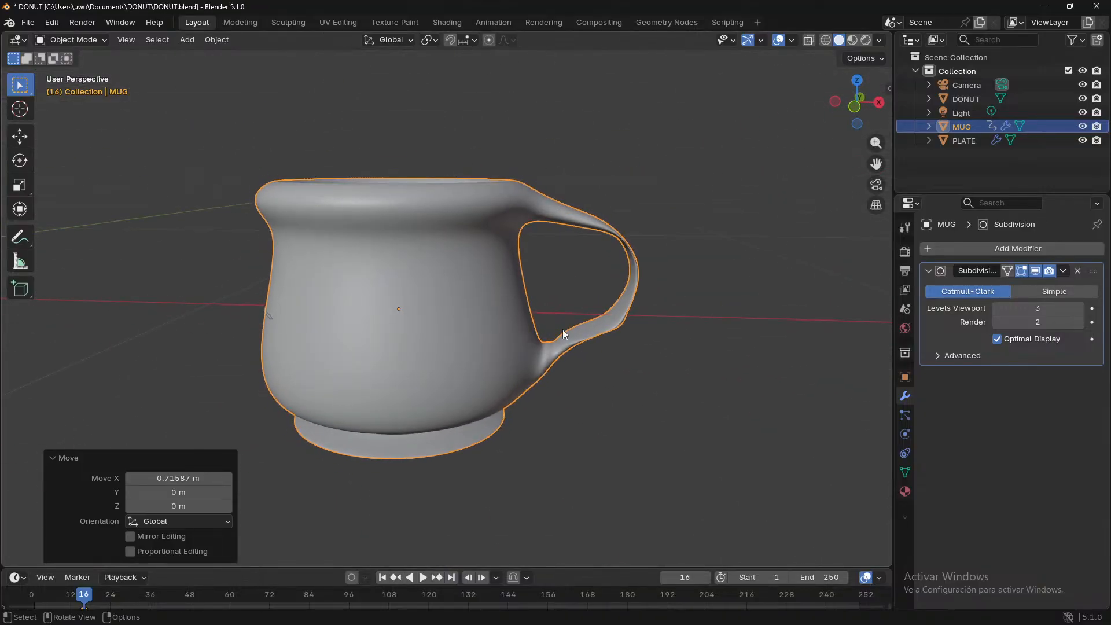
key("x")
left_click(585, 318)
key("g")
key("y")
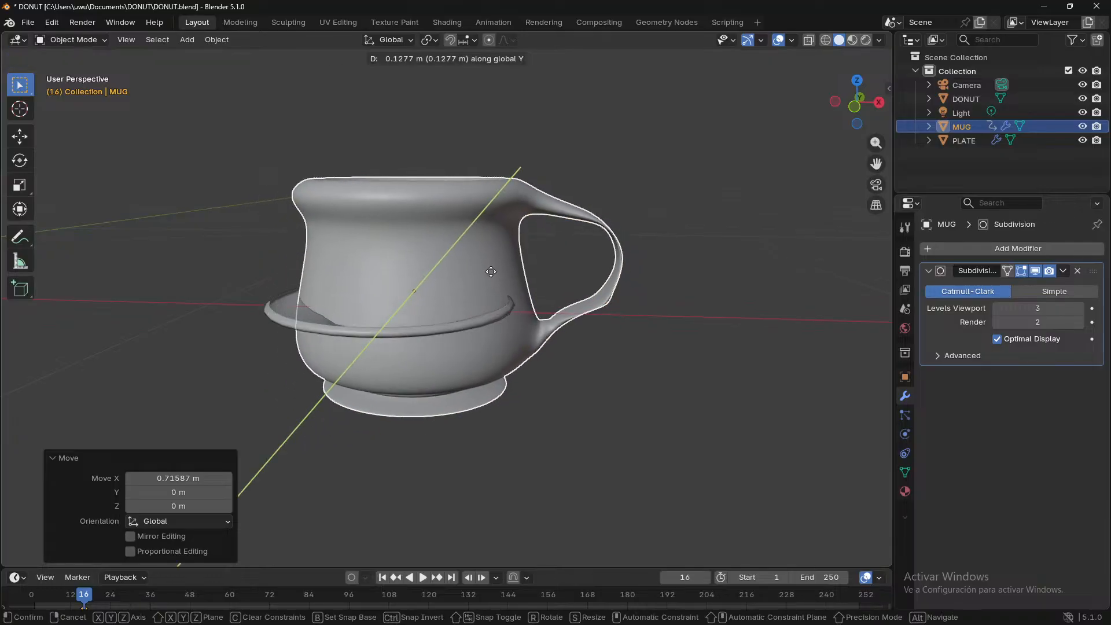
key("z")
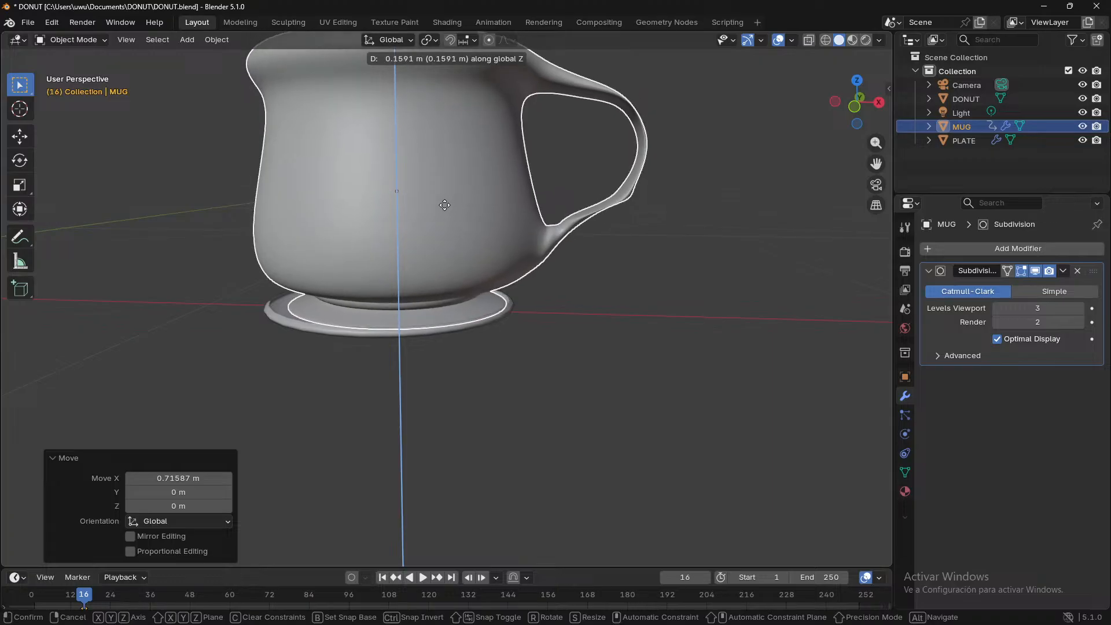
left_click(440, 202)
- Move the plate about 0.014 m along the global X axis to center it under the mug
middle_click_drag(561, 341, 835, 367)
left_click(564, 369)
left_click(625, 330)
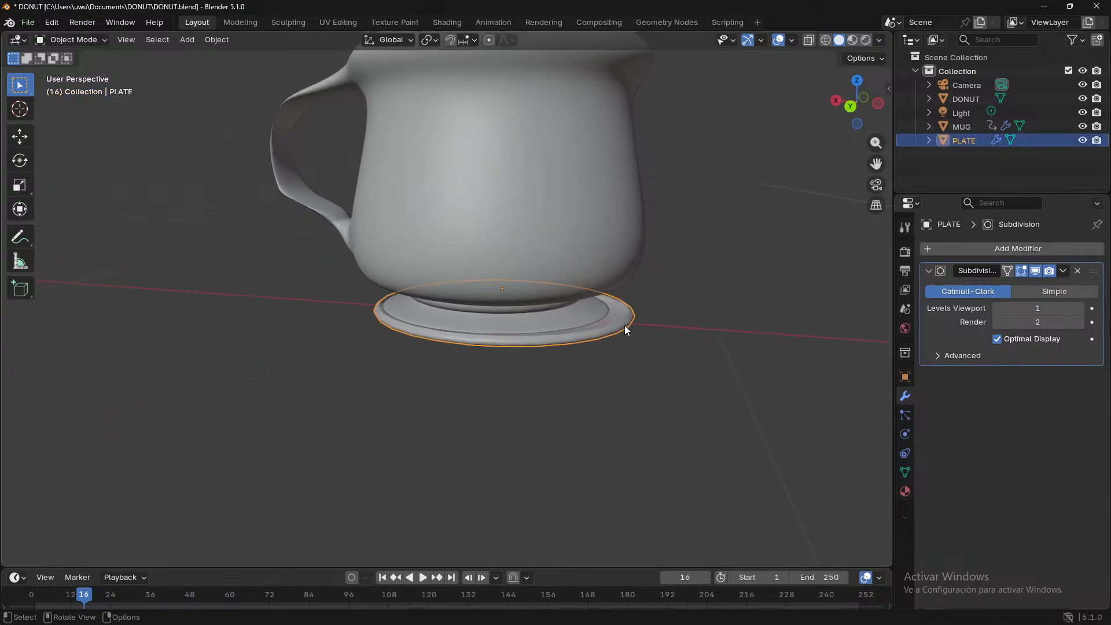
key("g")
key("x")
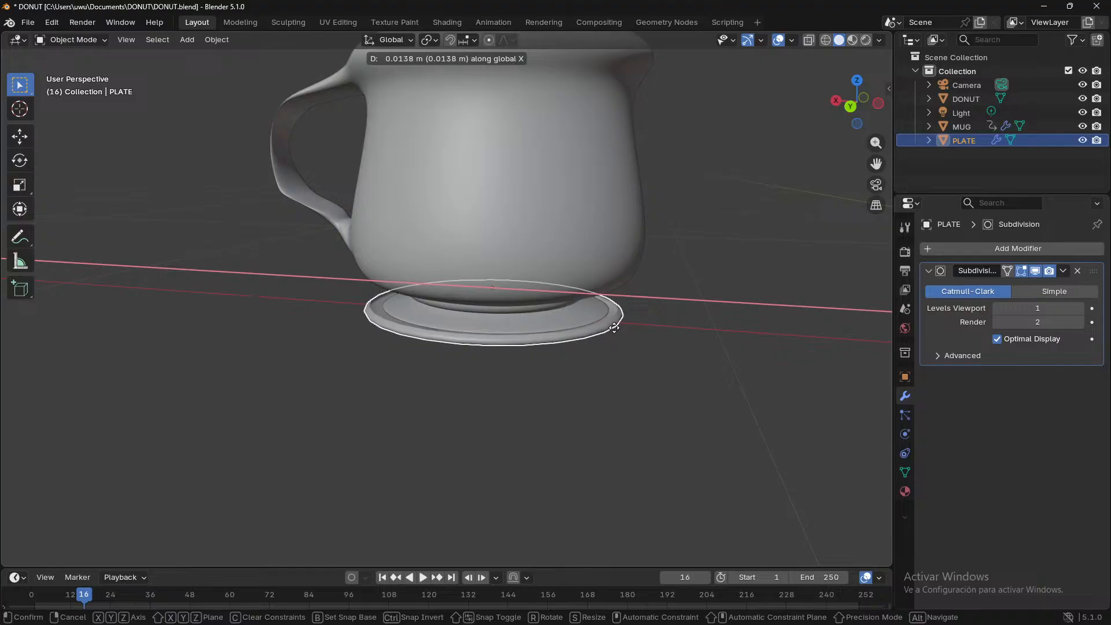
left_click(613, 327)
- Raise the plate slightly along the global Z axis toward the mug's base and clear the selection
key("z")
key("Escape")
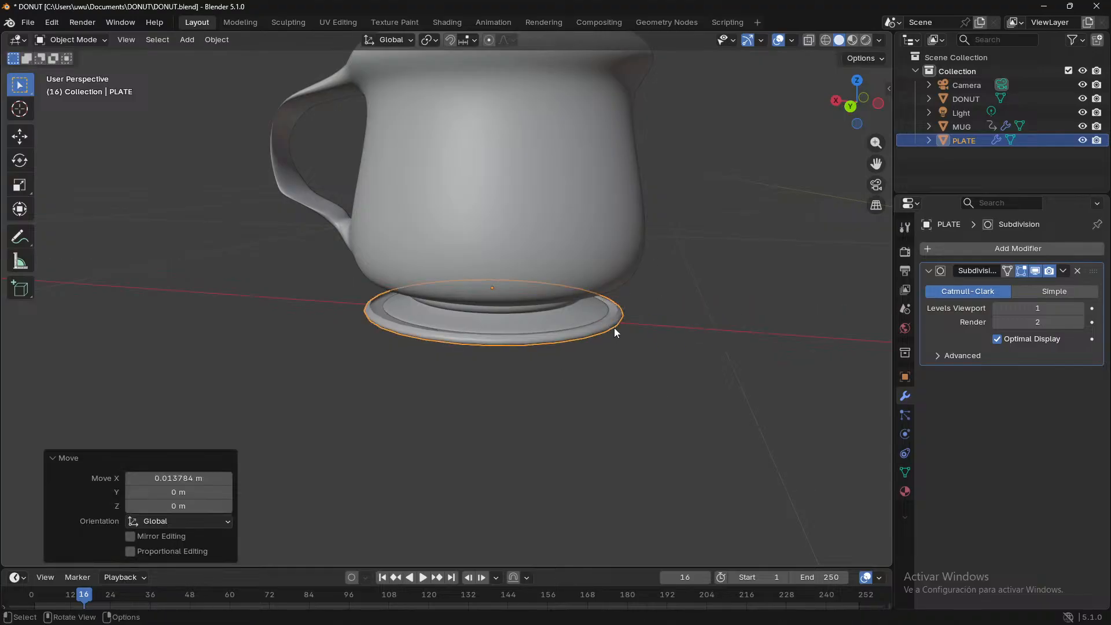
key("g")
key("z")
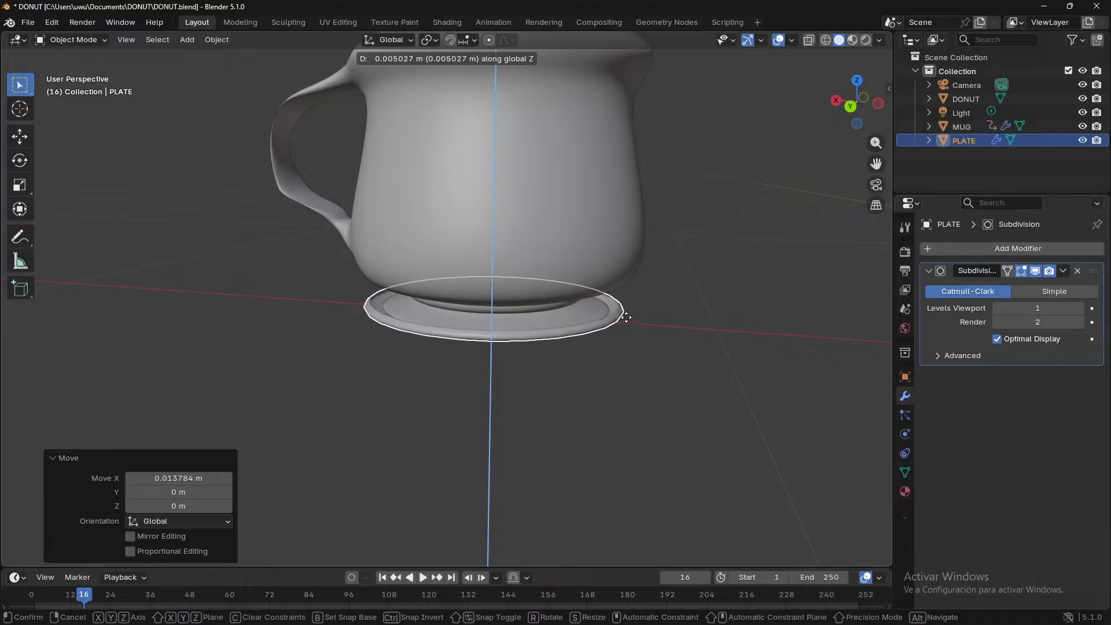
left_click(631, 307)
middle_click_drag(709, 310, 598, 337)
left_click(597, 338)
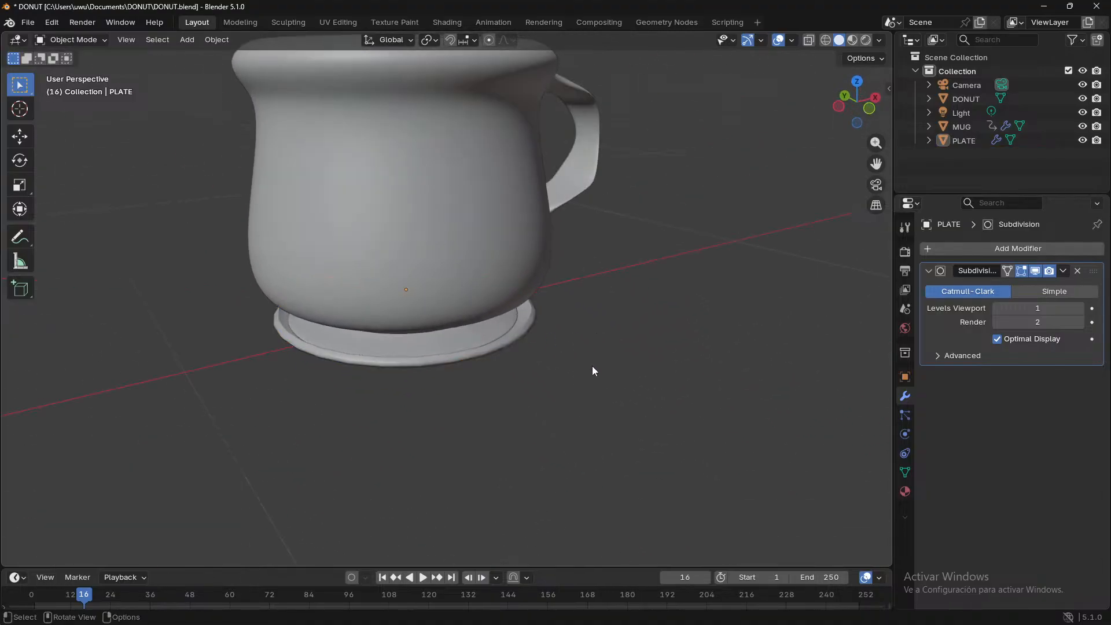
- Switch the viewport to Material Preview shading and examine how the mug sits on the plate
left_click(852, 39)
mouse_move(792, 141)
middle_mouse_down()
mouse_move(616, 276)
mouse_move(421, 304)
mouse_move(310, 280)
mouse_move(236, 305)
mouse_move(567, 330)
mouse_move(335, 326)
middle_mouse_up()
scroll(336, 322, "down", 3)
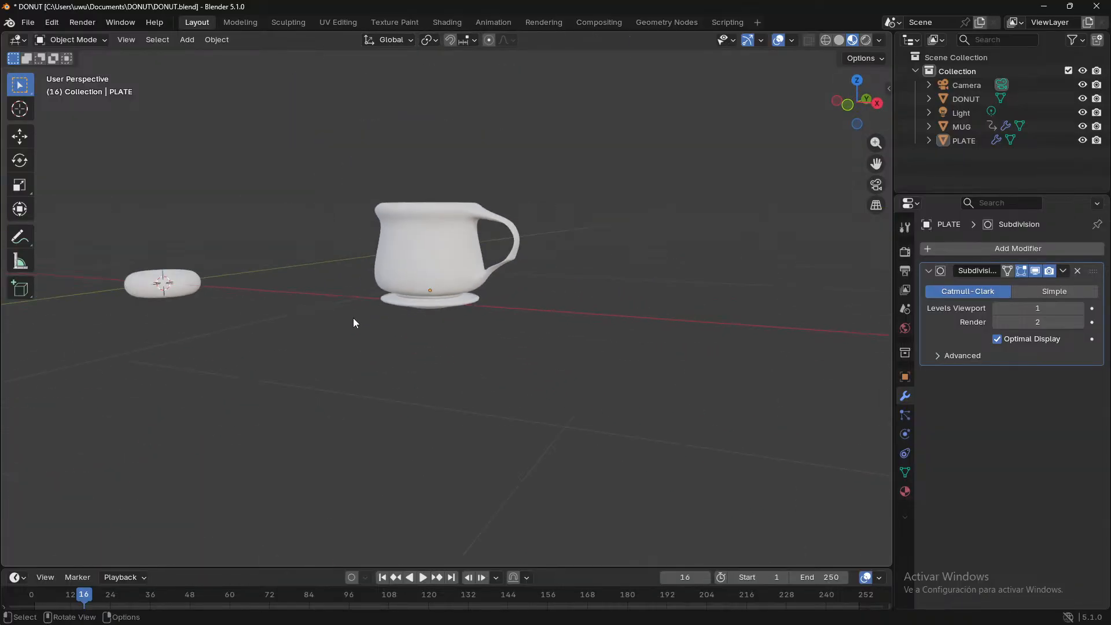
scroll(379, 336, "up", 7)
scroll(380, 337, "down", 2)
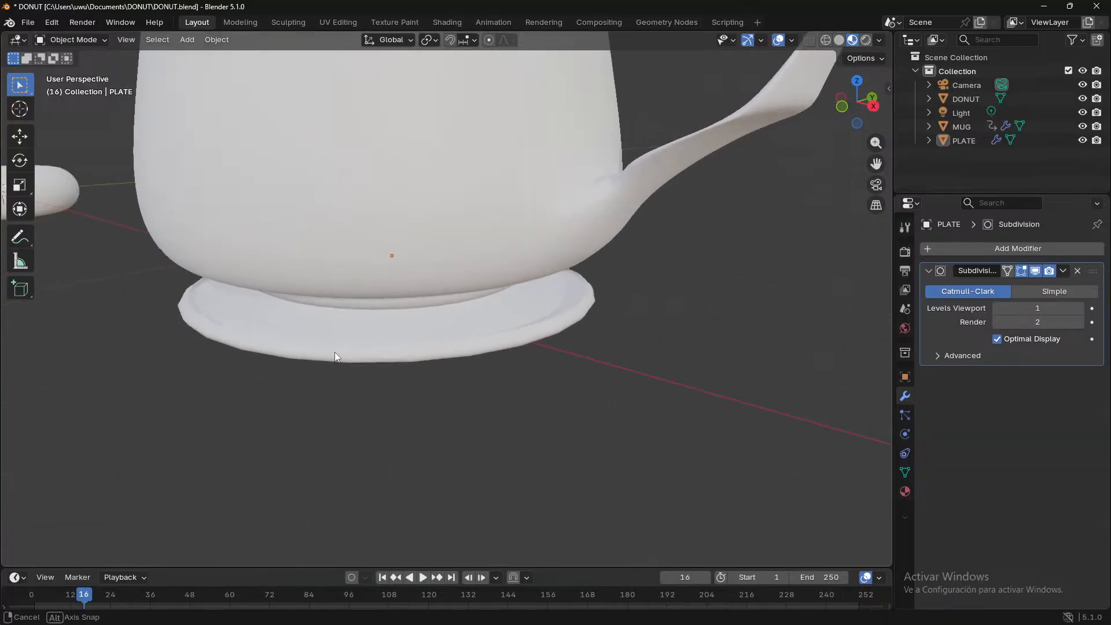
middle_click_drag(334, 352, 607, 320)
- Enter Edit Mode on the plate and select the small central face on its underside
left_click(527, 330)
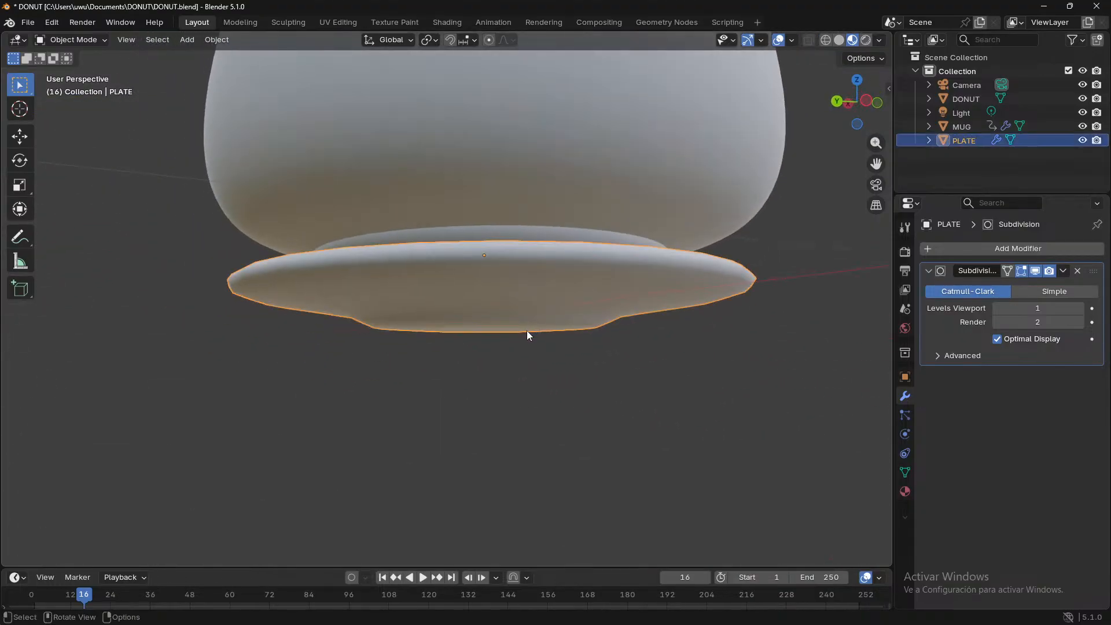
key("Tab")
middle_click_drag(429, 337, 650, 314)
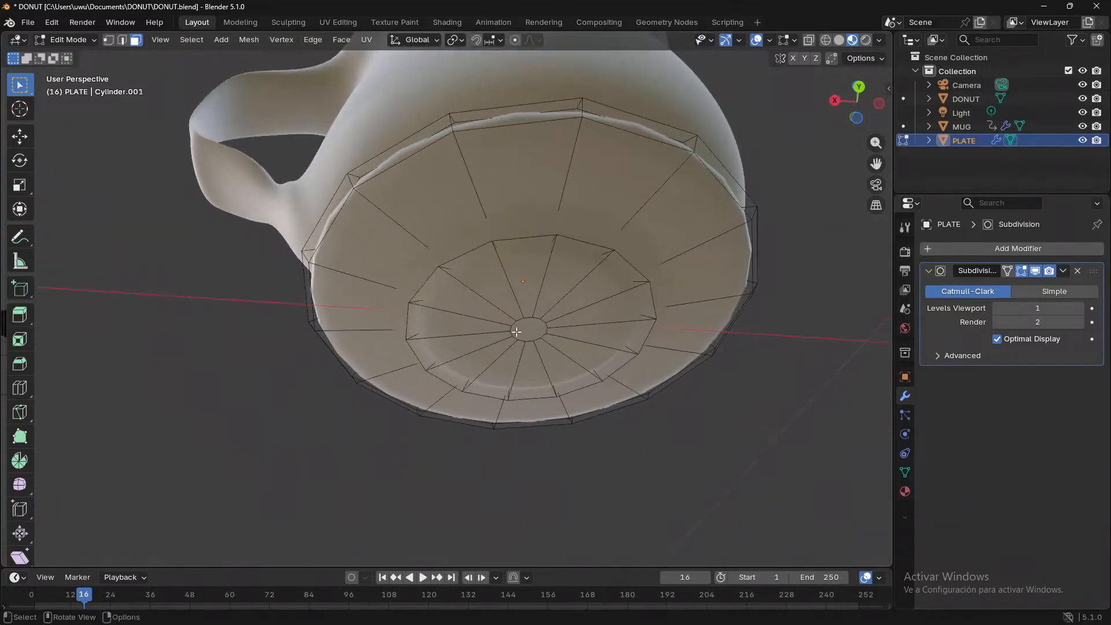
left_click(521, 330)
middle_click_drag(521, 329, 588, 413)
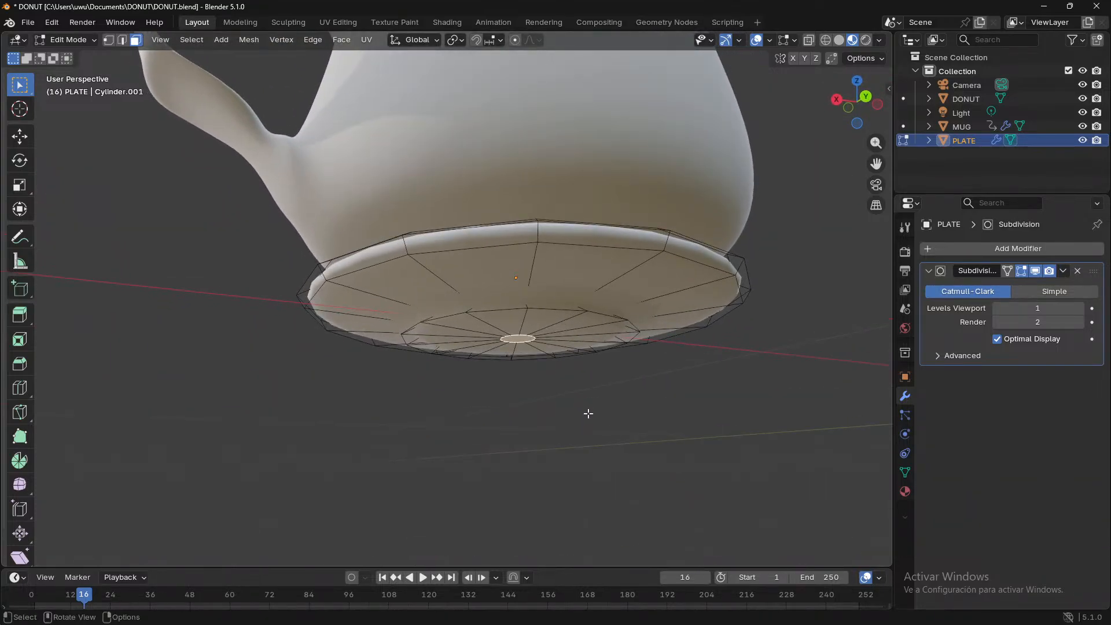
key("i")
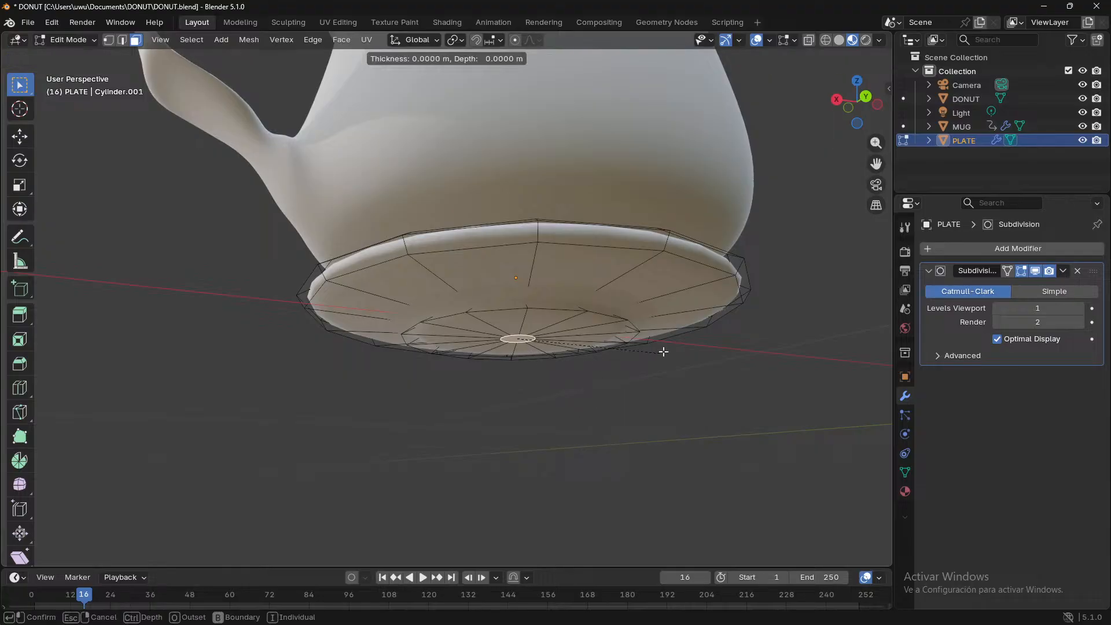
left_click(573, 362)
key("ctrl+z")
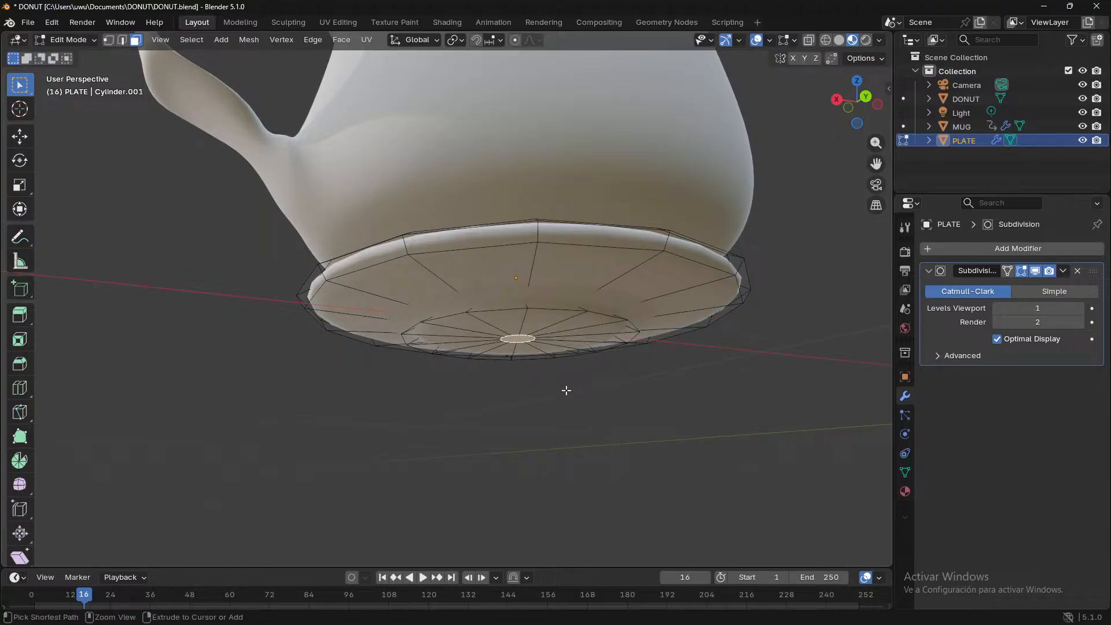
- Scale up the plate's central underside face to fill the foot ring and return to Object Mode
key("s")
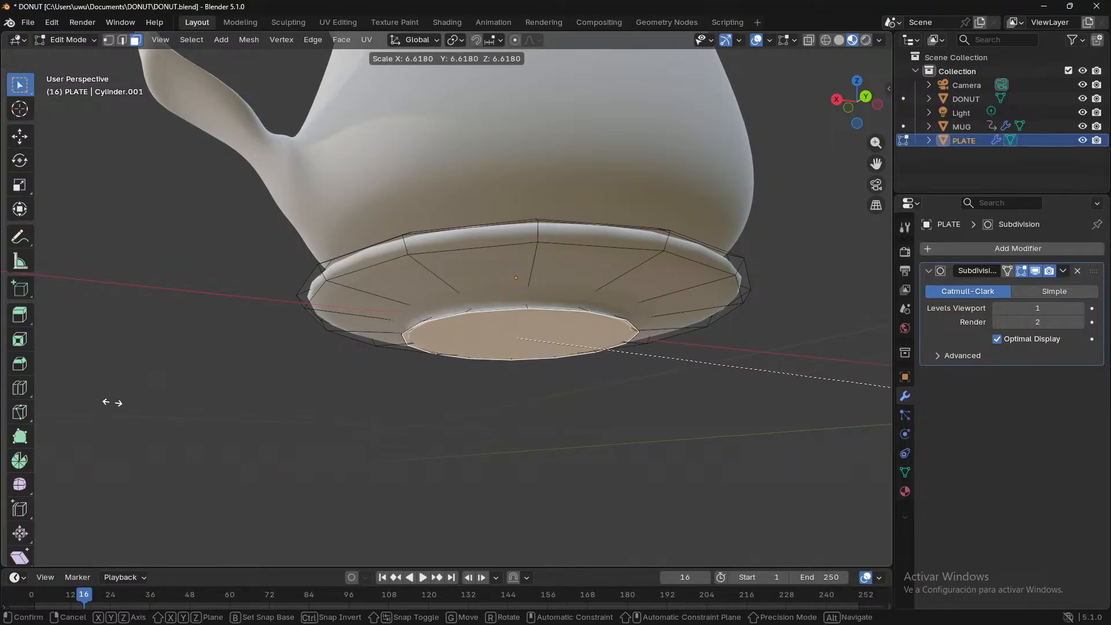
left_click(238, 447)
middle_click_drag(237, 447, 90, 457)
key("Tab")
- Select and frame the donut, and set the viewport back to Solid shading
scroll(90, 457, "down", 7)
scroll(292, 407, "down", 3)
middle_click_drag(393, 413, 217, 449)
left_click(218, 449)
middle_click_drag(376, 378, 473, 338)
left_click(202, 313)
key("KP_Decimal")
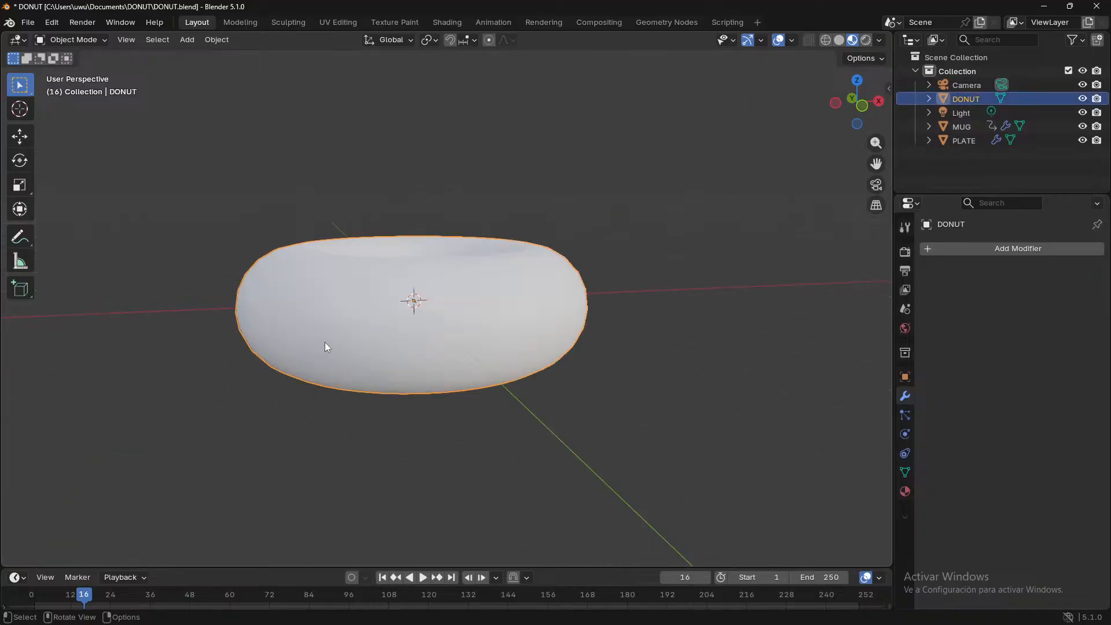
left_click(839, 39)
mouse_move(709, 199)
middle_mouse_down()
mouse_move(505, 265)
mouse_move(584, 245)
middle_mouse_up()
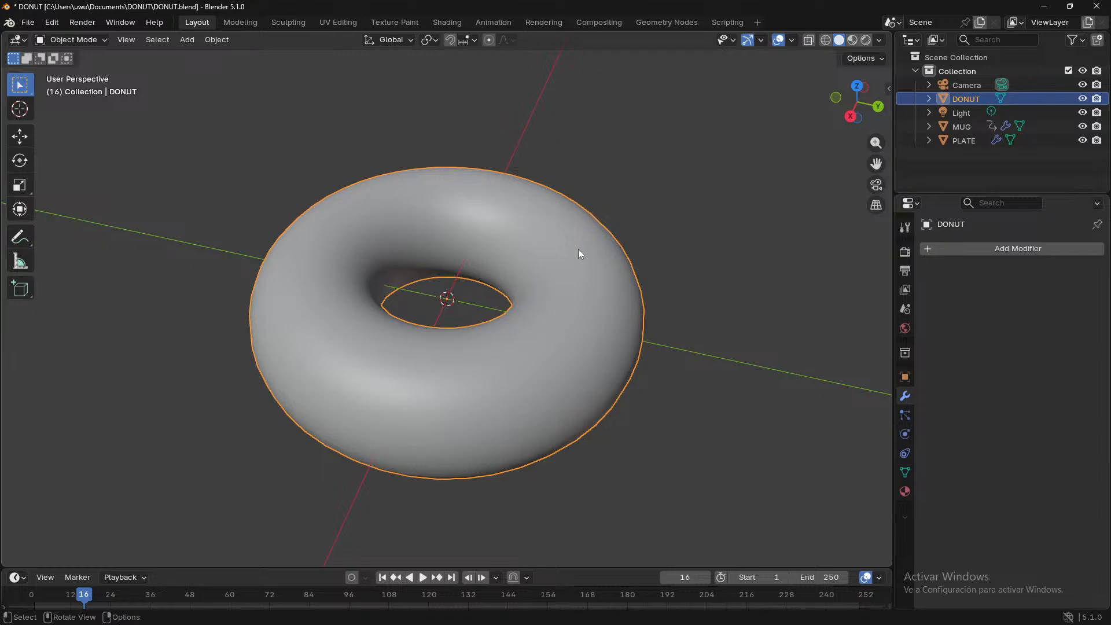
- Switch to OBS to check the live stream's status and return to Blender
key("super")
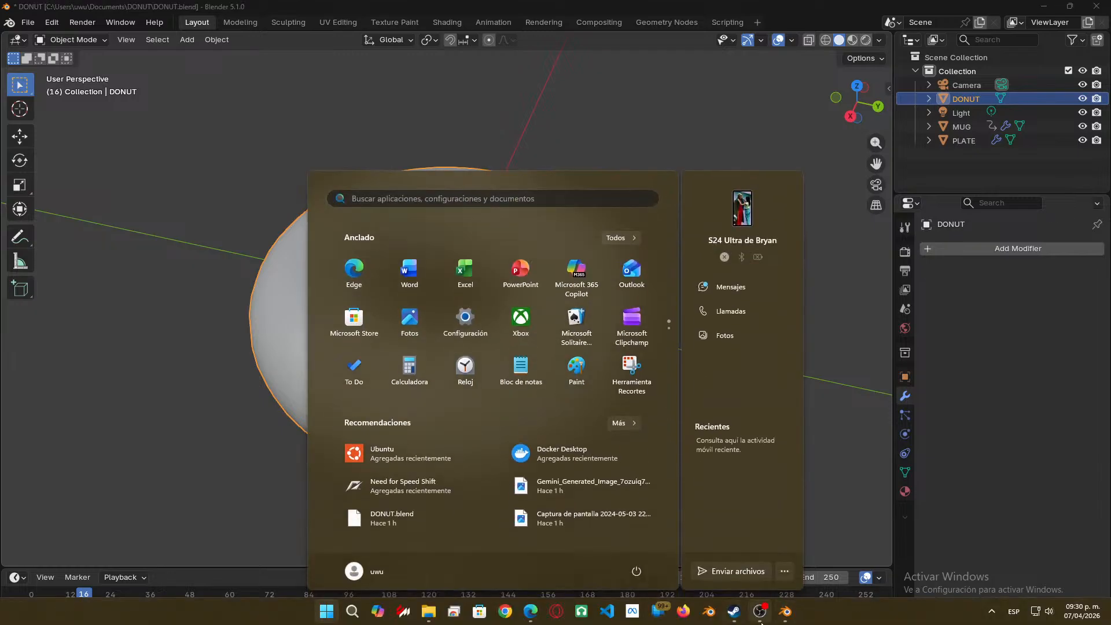
left_click(761, 619)
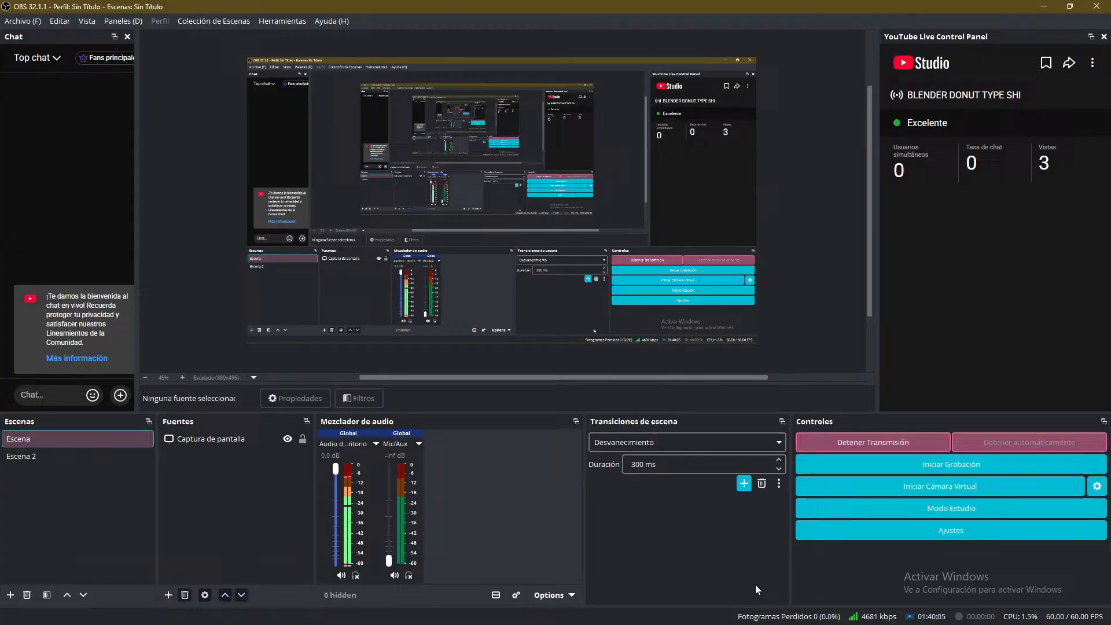
left_click(1052, 6)
- Look through the donut's object properties, the active tool settings and the scene's render engine options
scroll(733, 382, "down", 7)
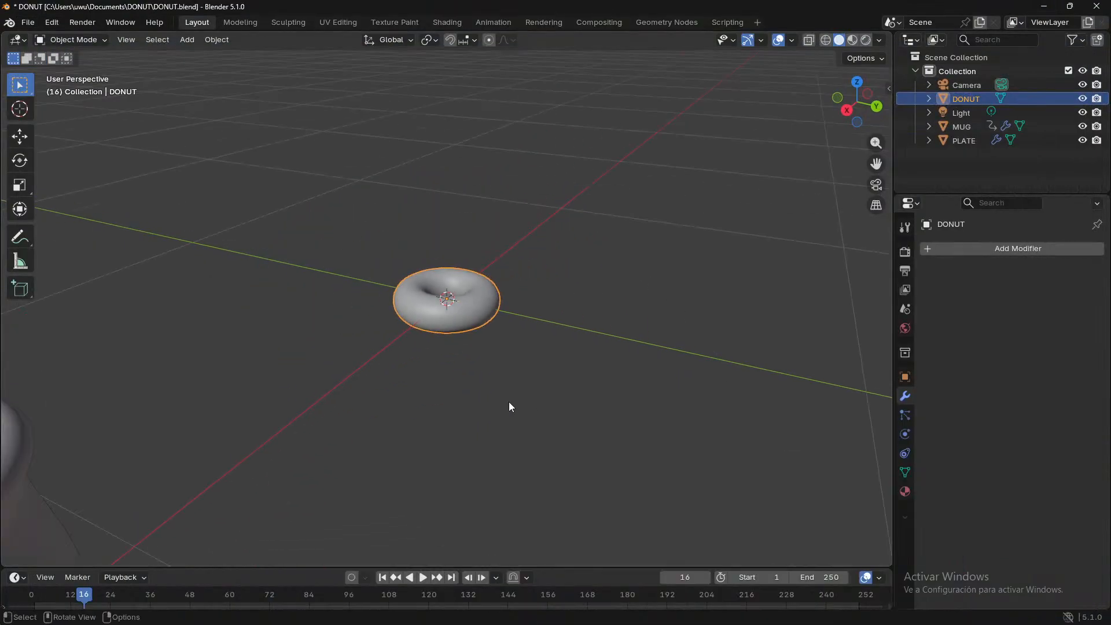
middle_click_drag(510, 407, 824, 394)
middle_click_drag(803, 382, 727, 415)
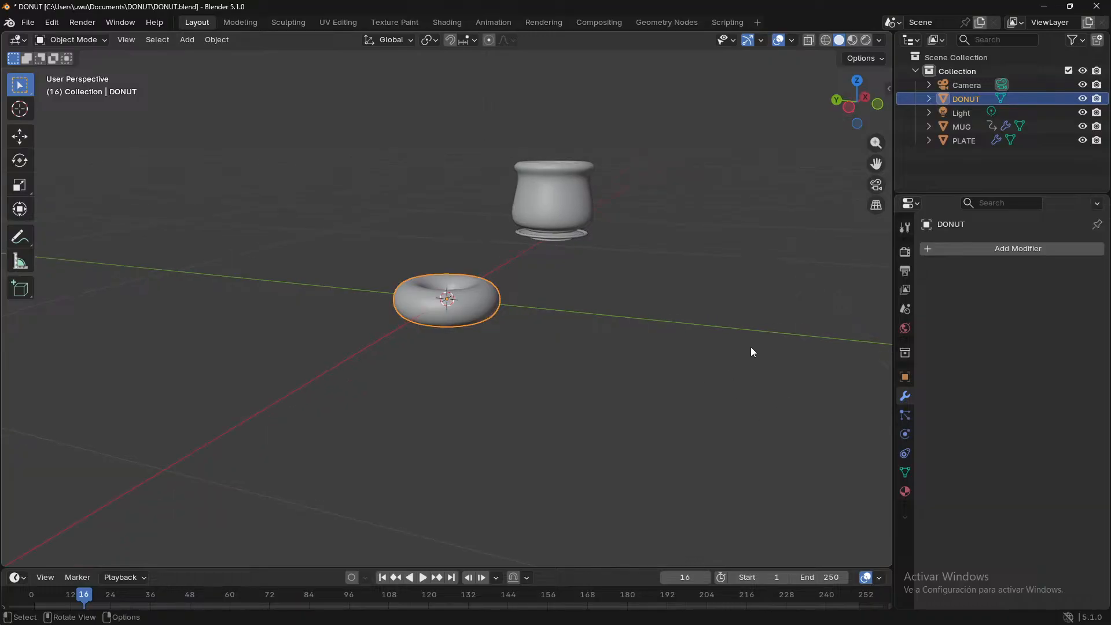
left_click(904, 377)
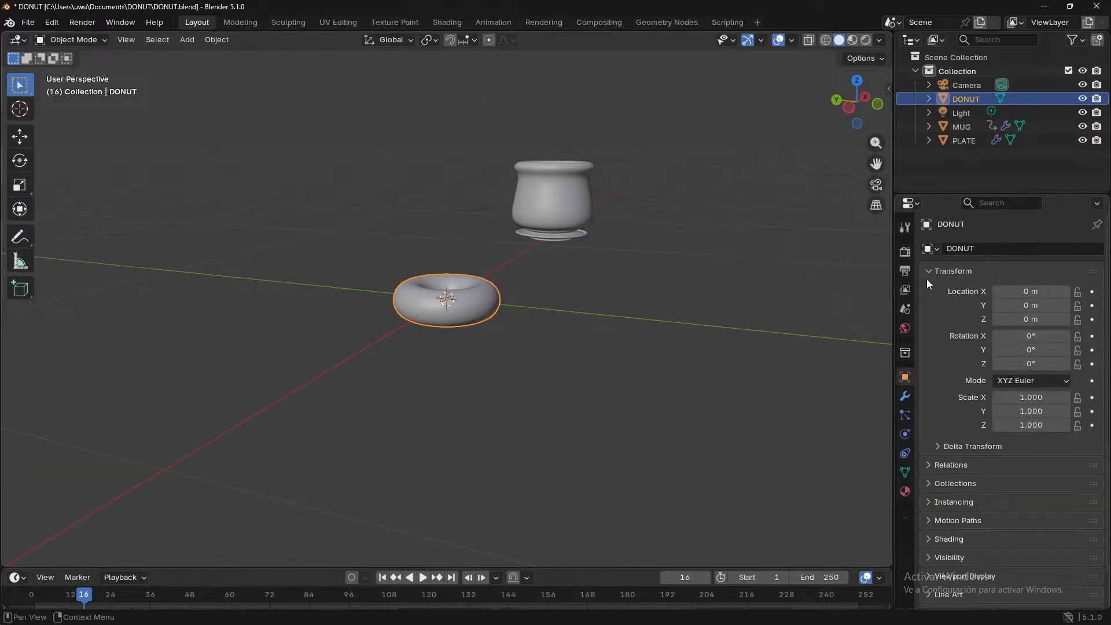
left_click(905, 233)
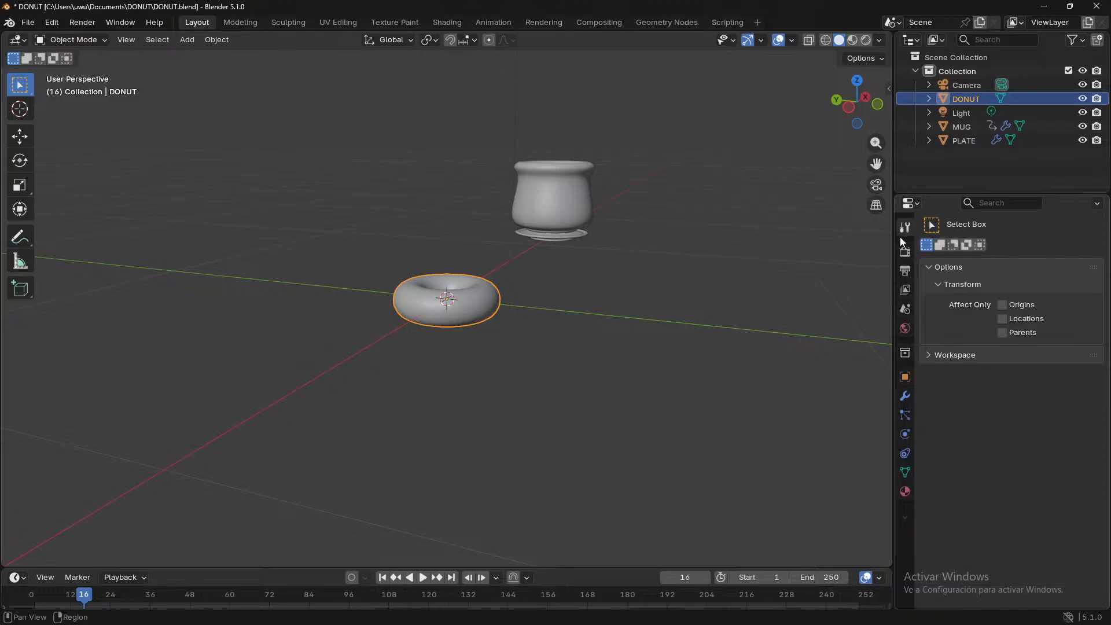
left_click(906, 254)
left_click(1022, 251)
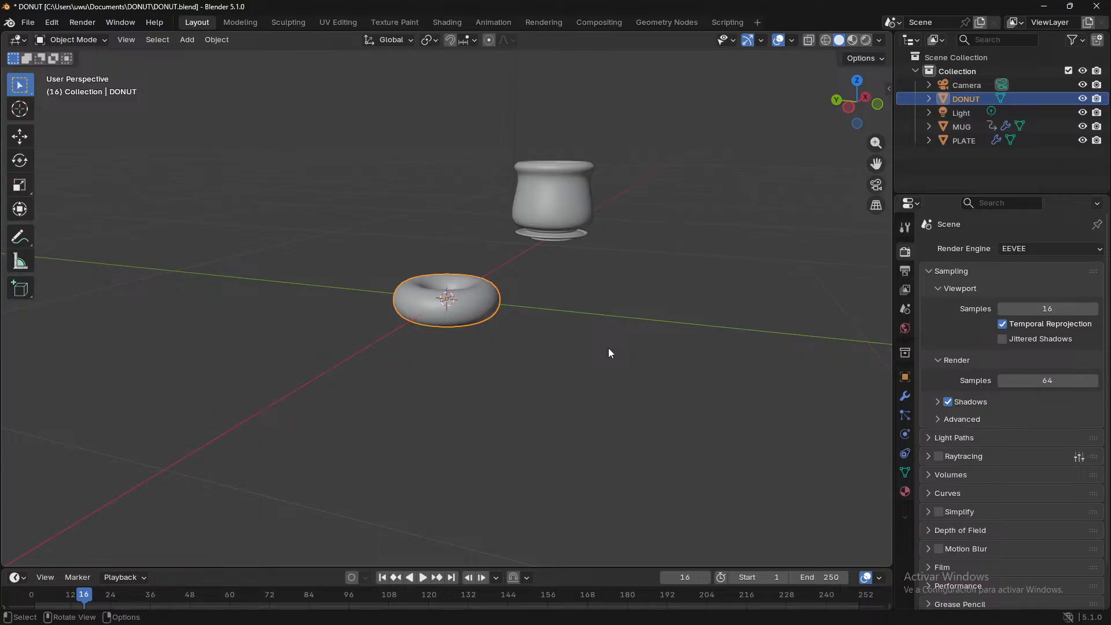
- Duplicate the donut and keep the copy exactly in place over the original
scroll(608, 348, "up", 7)
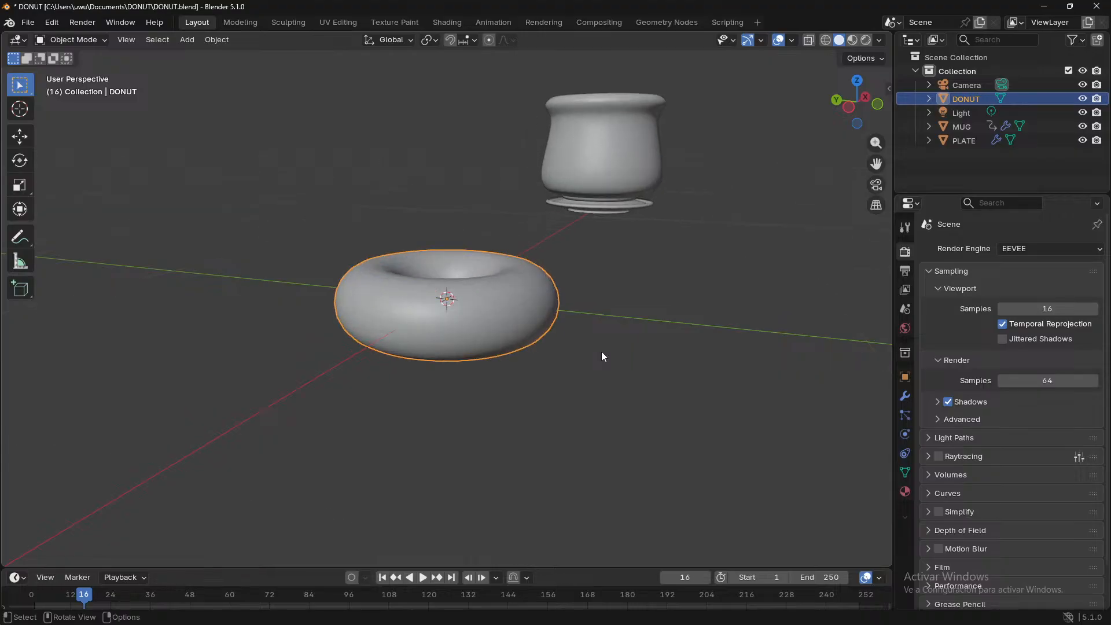
key("shift+d")
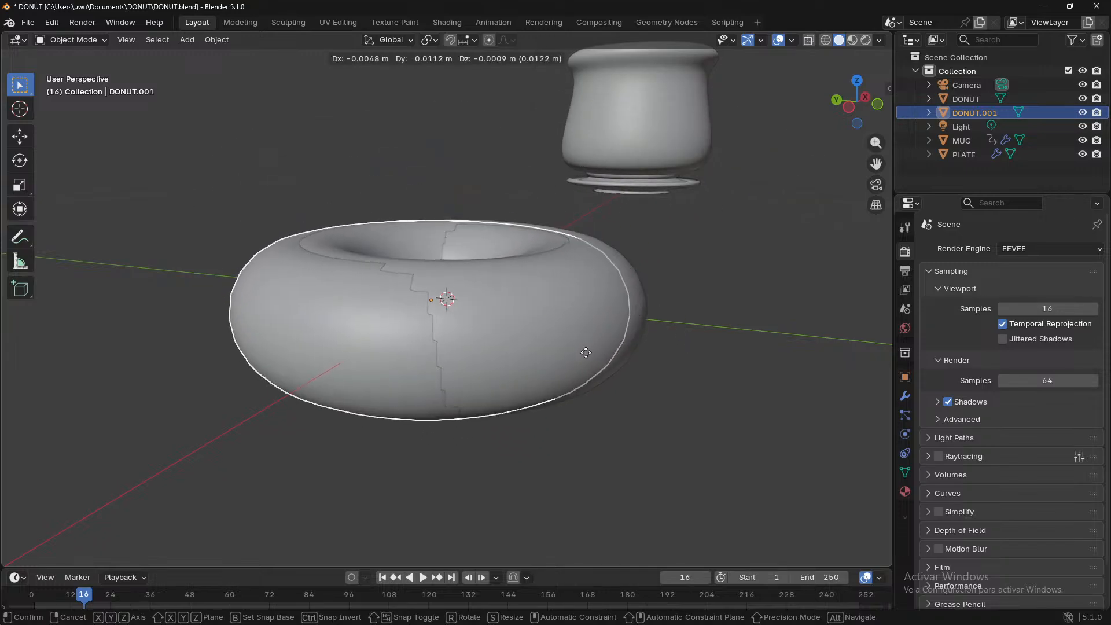
right_click(588, 301)
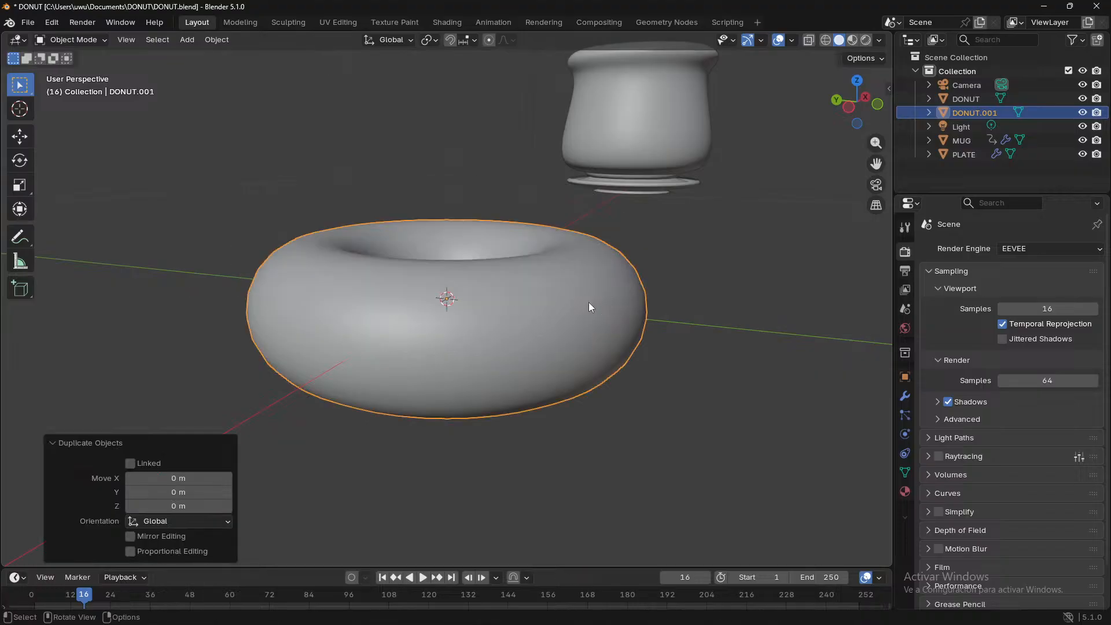
- Rename the duplicated donut as ICING
middle_click_drag(751, 381, 462, 443)
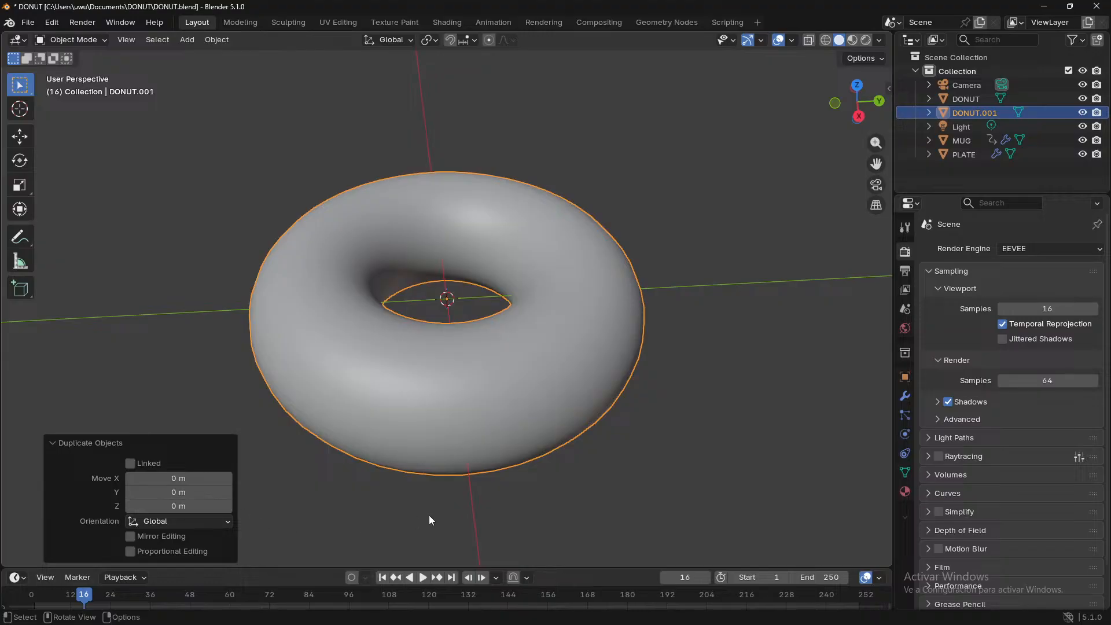
middle_click_drag(463, 513, 379, 477)
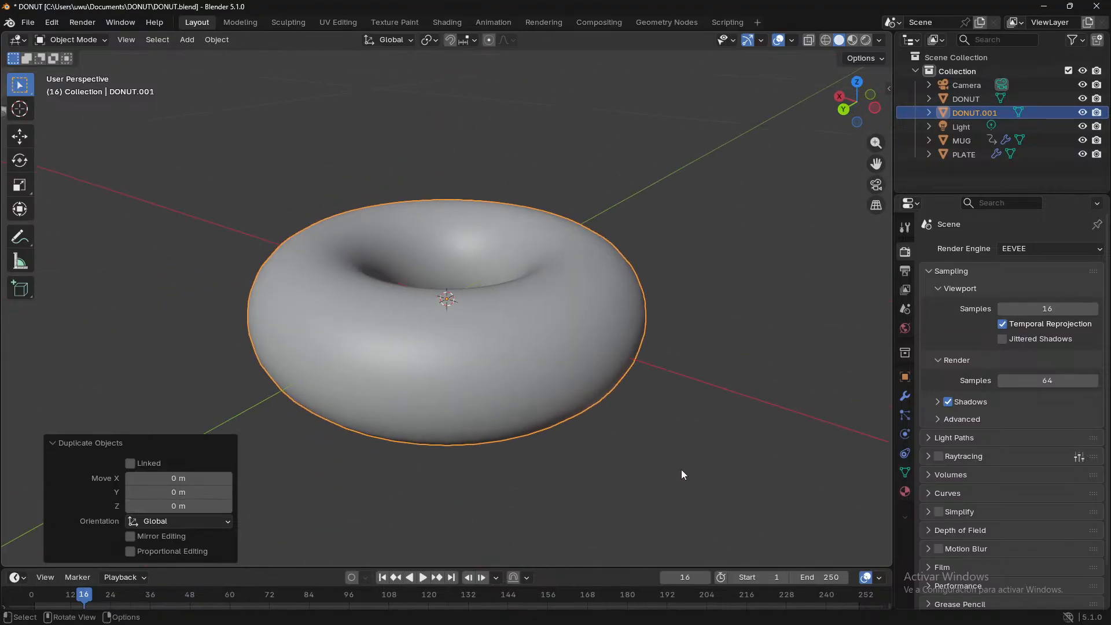
middle_click_drag(681, 470, 548, 503)
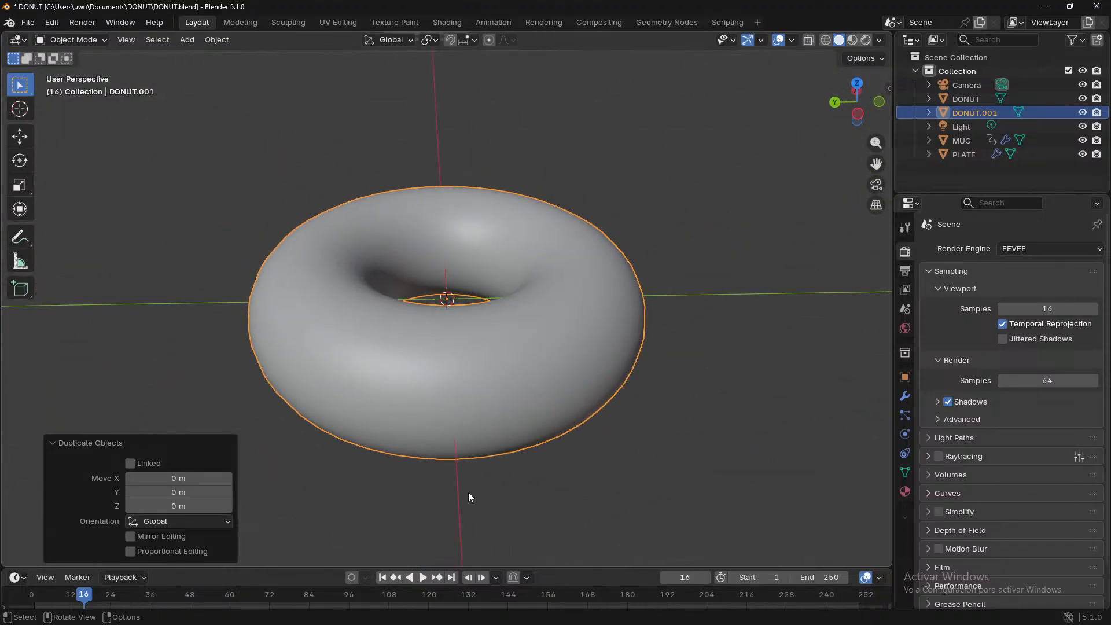
middle_click_drag(469, 496, 412, 472)
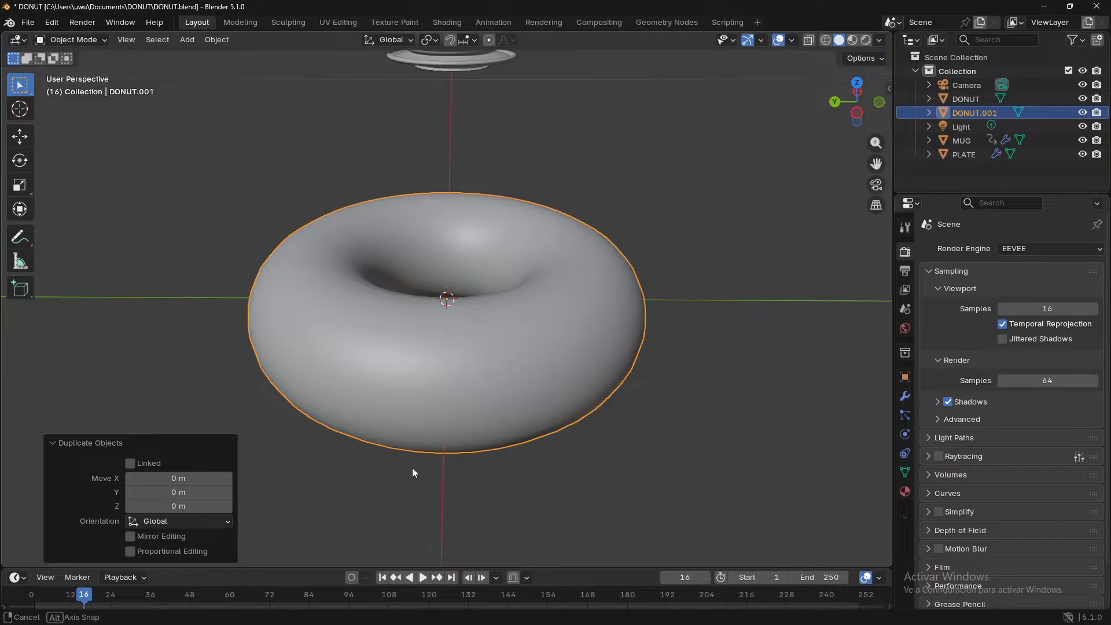
middle_click_drag(411, 473, 414, 470)
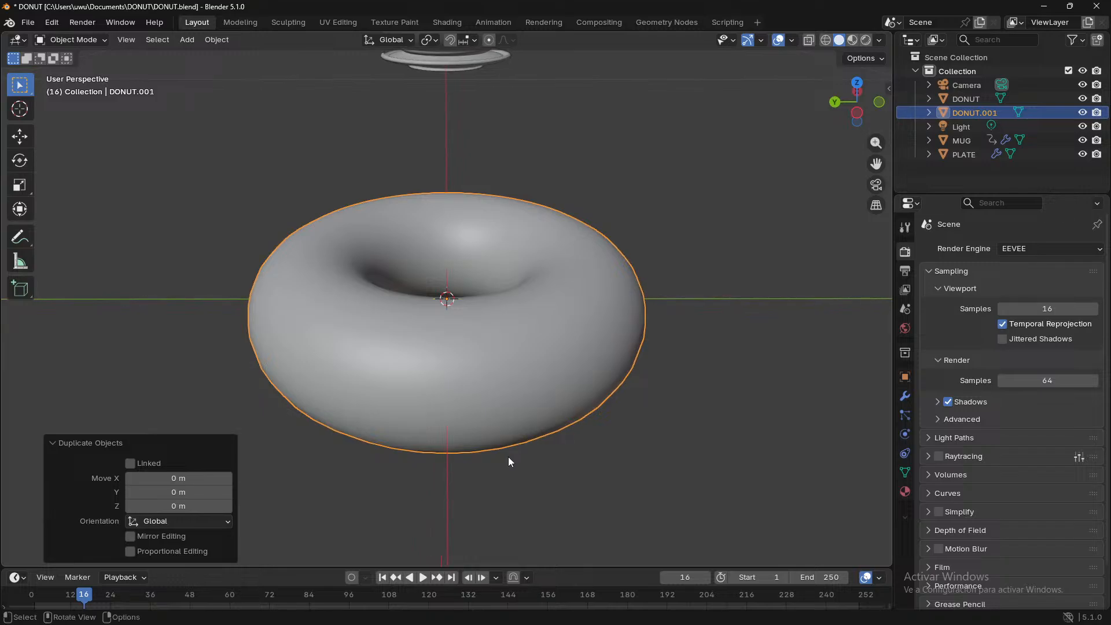
double_click(1011, 115)
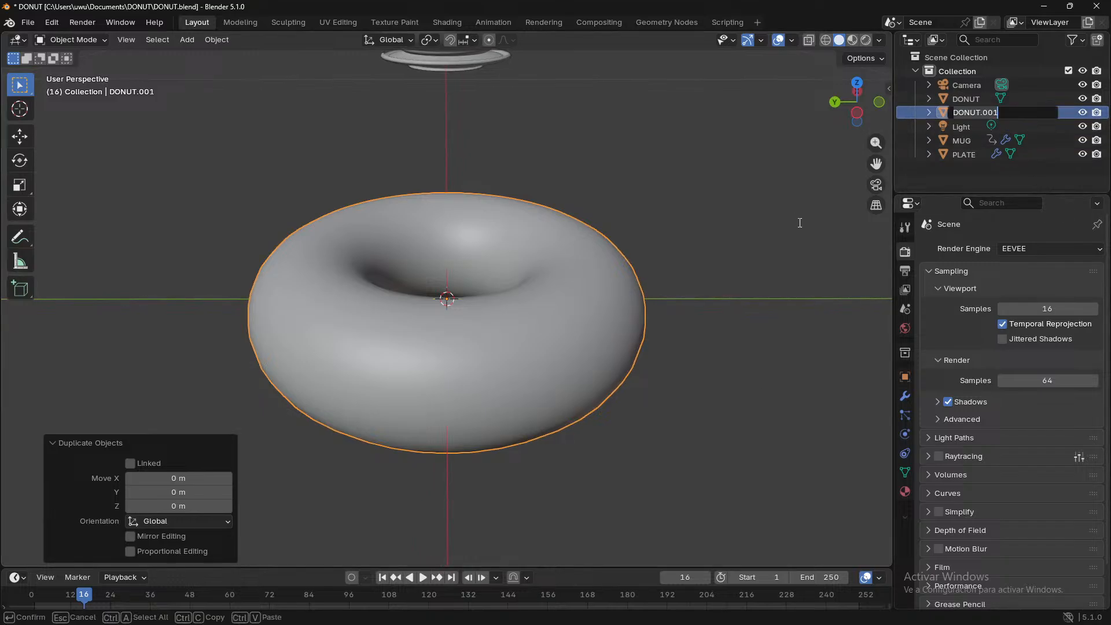
type("ICING")
key("Return")
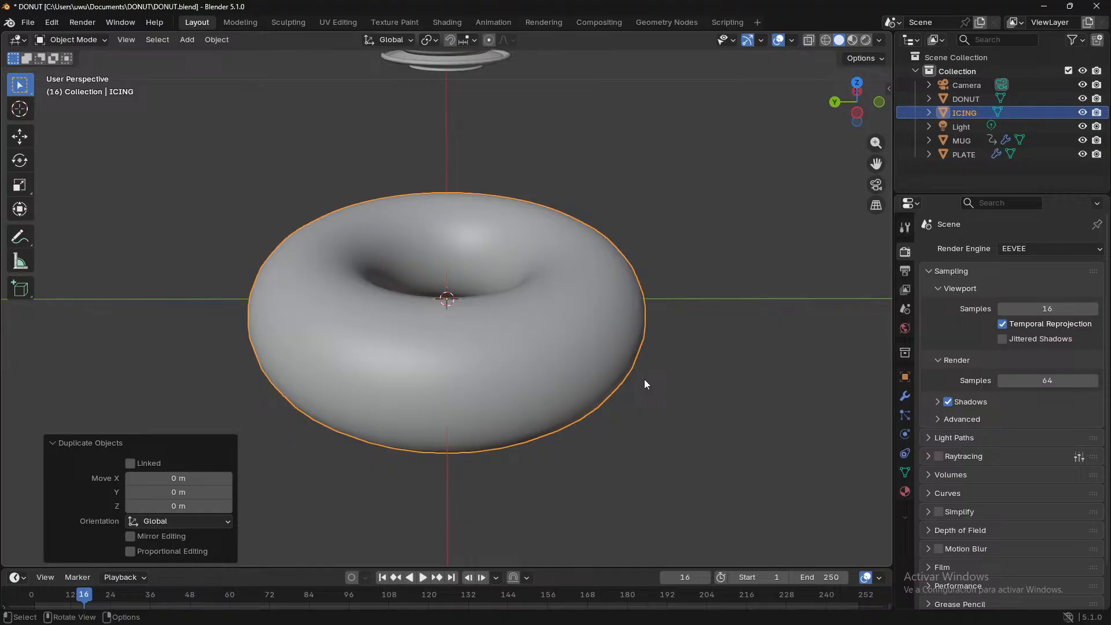
- Open the icing mesh for vertex editing in the back orthographic view and enable X-ray with nothing selected
left_click(840, 99)
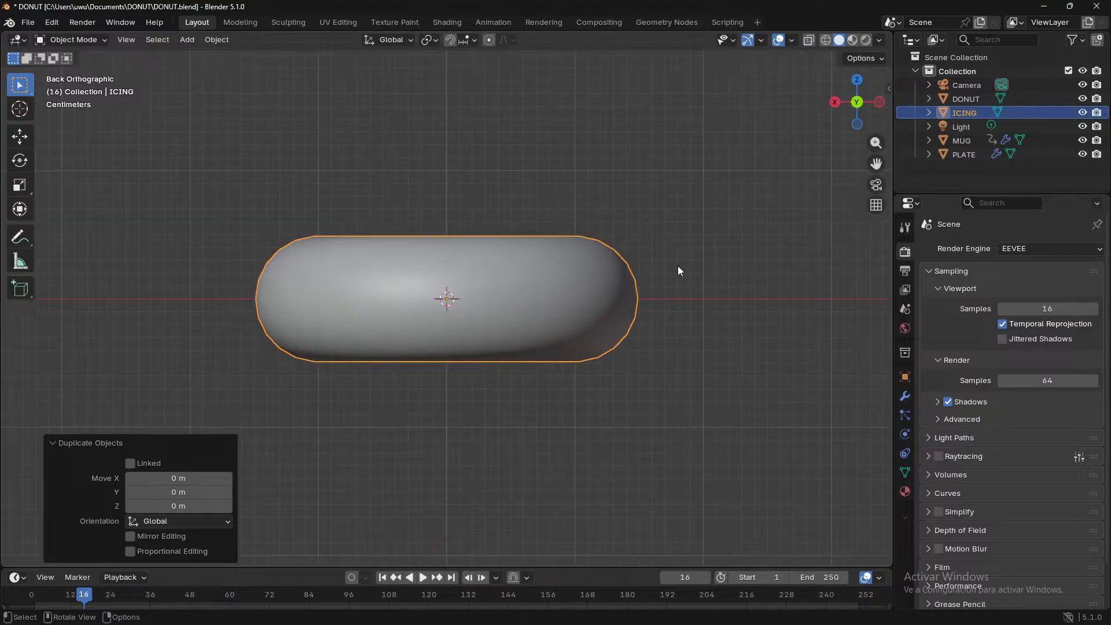
key("Tab")
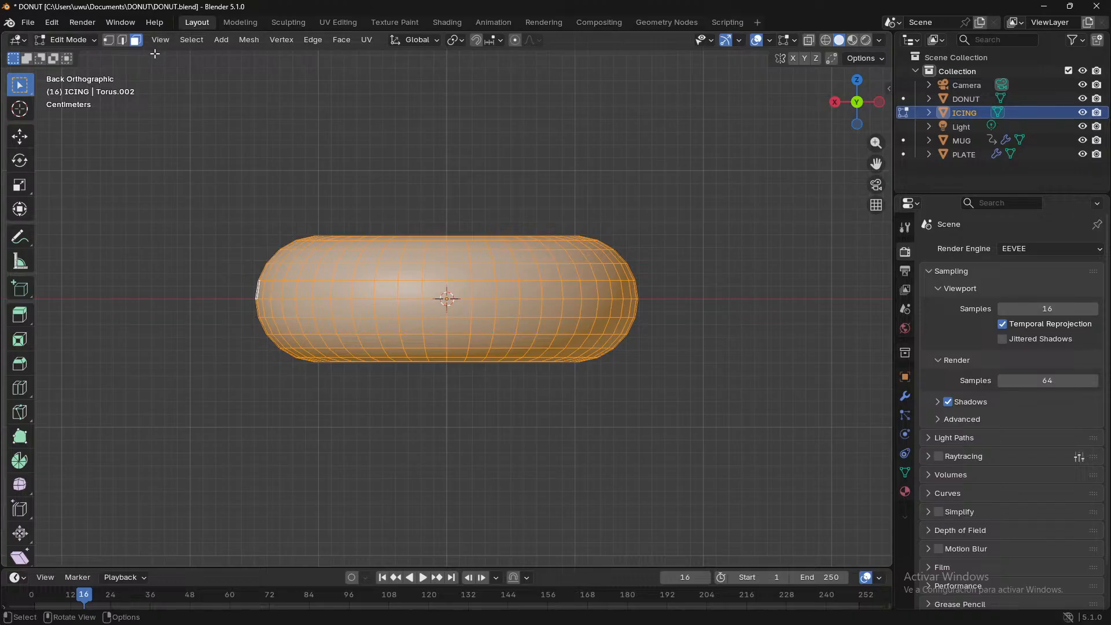
key("1")
left_click_drag(235, 293, 687, 394)
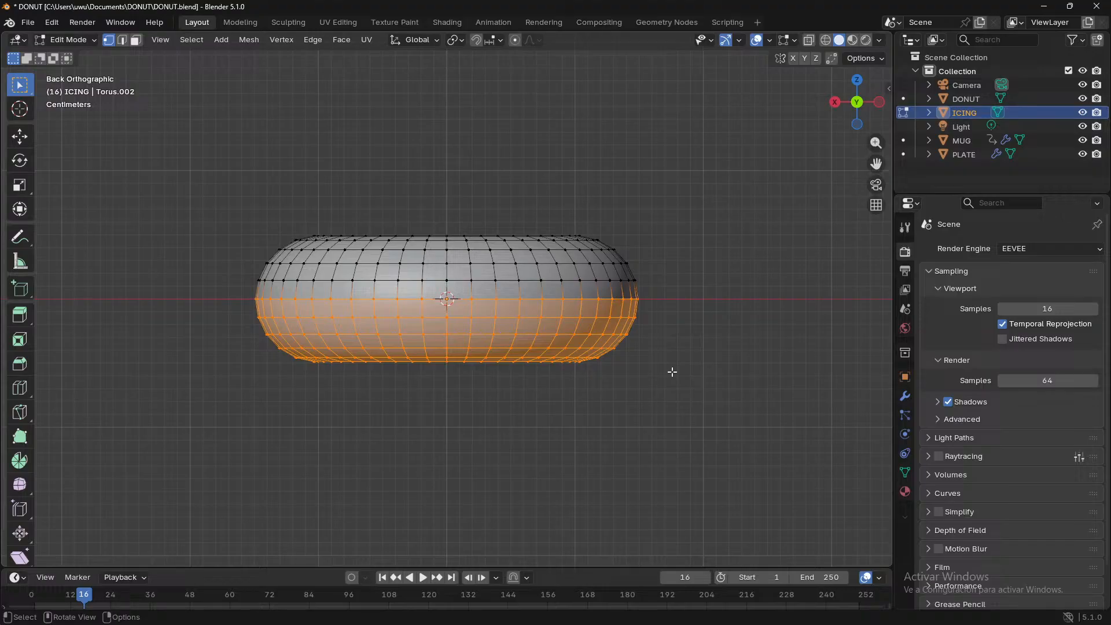
middle_click_drag(672, 371, 659, 278)
left_click(848, 86)
left_click(811, 40)
left_click(450, 412)
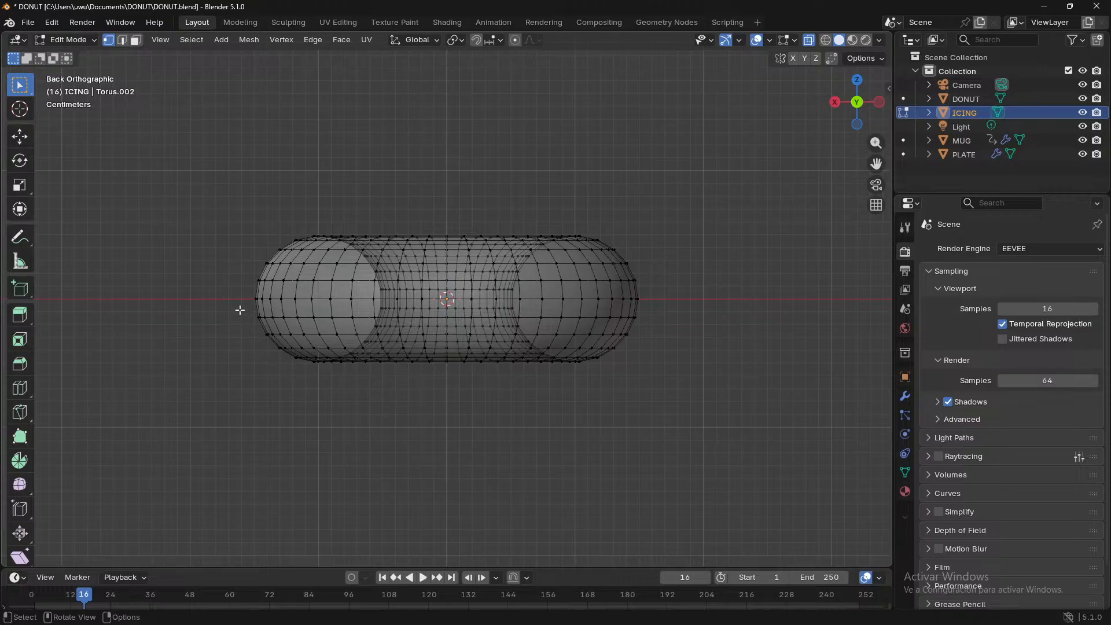
- Select the icing's lower half through the mesh, from the middle edge loop down, and delete its faces
left_click_drag(238, 294, 702, 387)
middle_click_drag(736, 354, 653, 358)
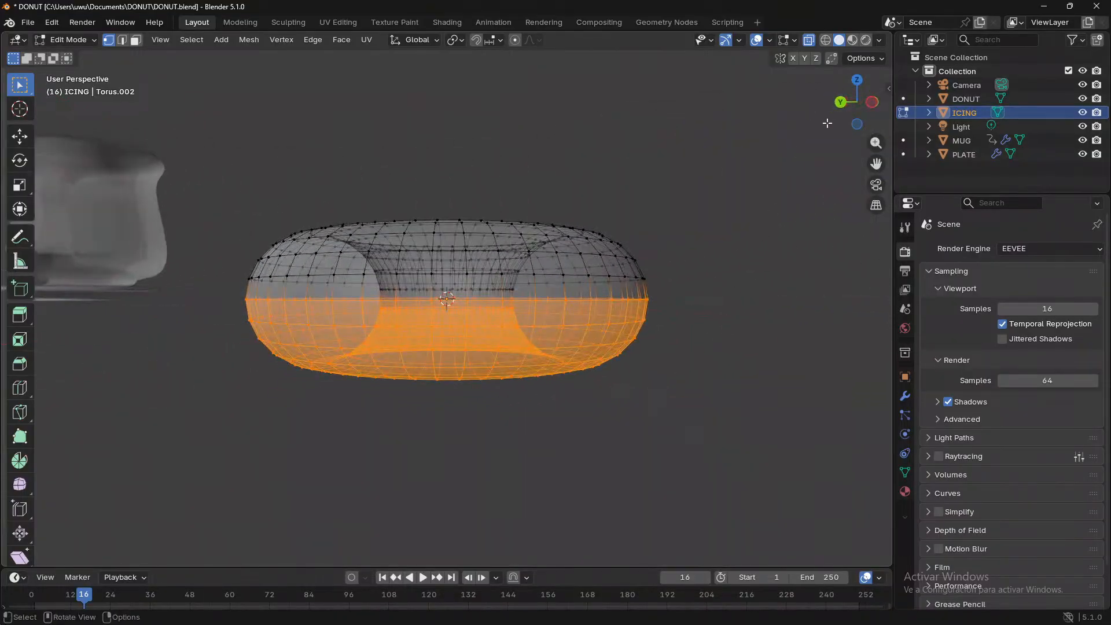
left_click(871, 102)
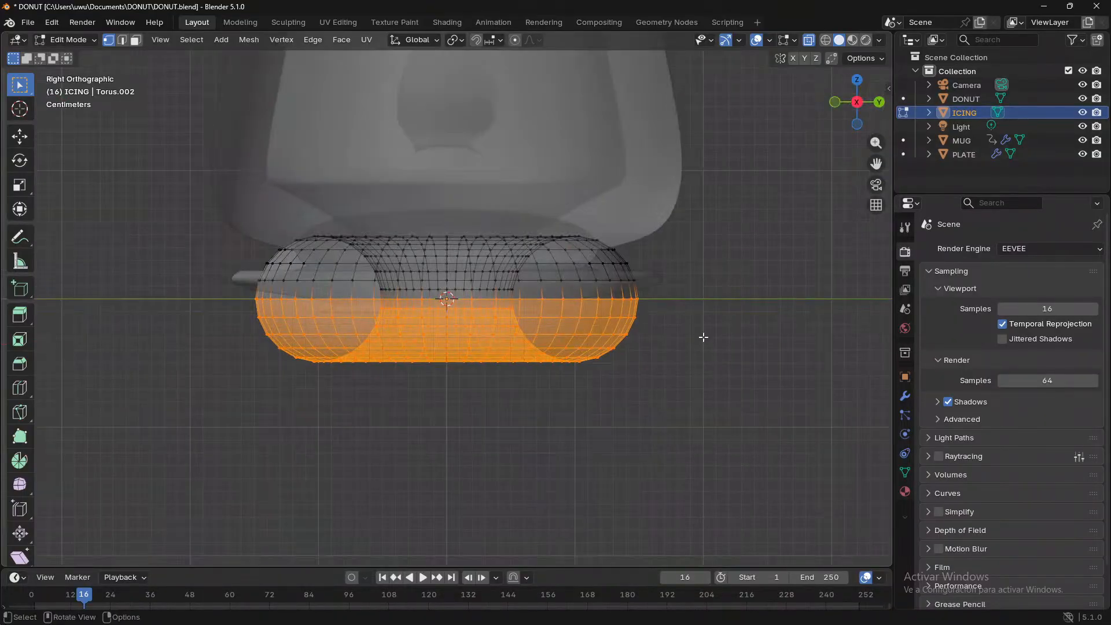
left_click(878, 101)
left_click(728, 245)
middle_click_drag(702, 291, 701, 386)
left_click(857, 118)
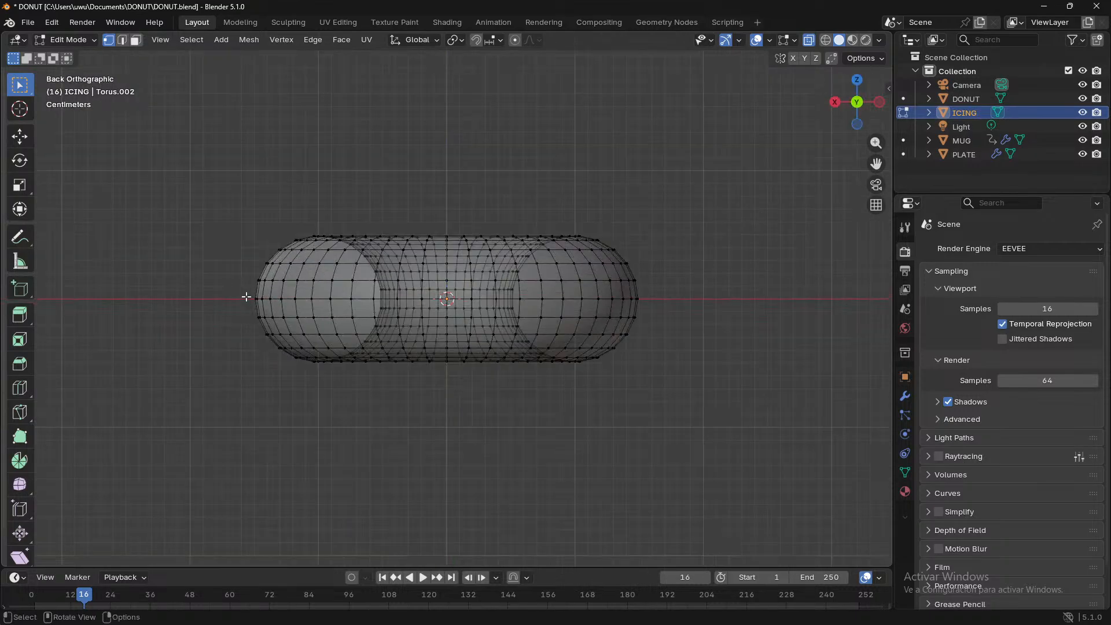
left_click_drag(241, 294, 712, 404)
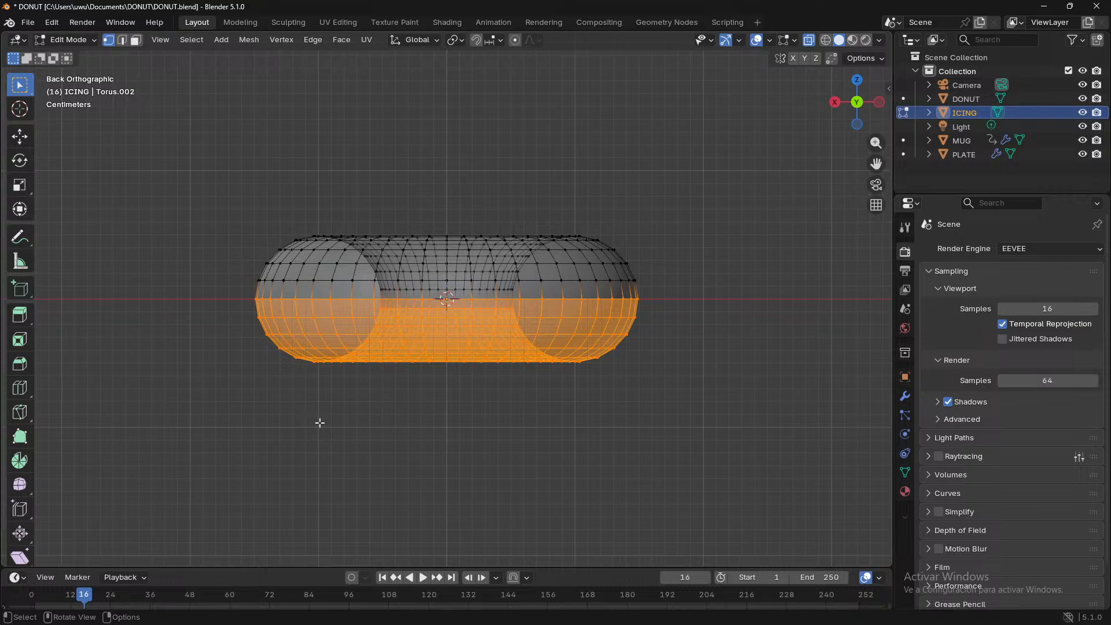
key("x")
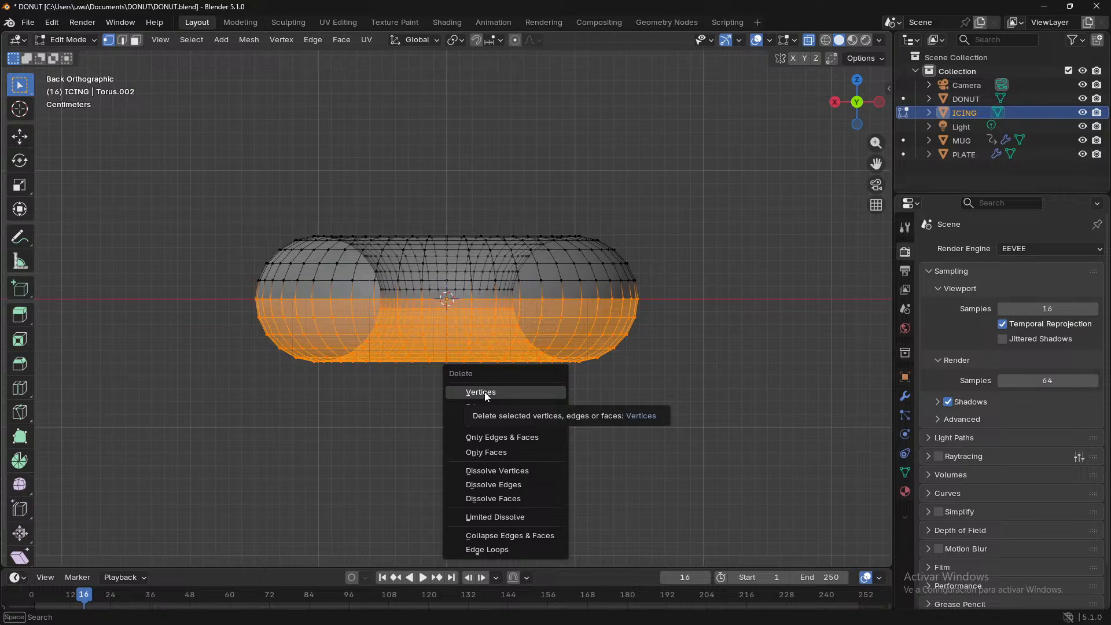
left_click(513, 423)
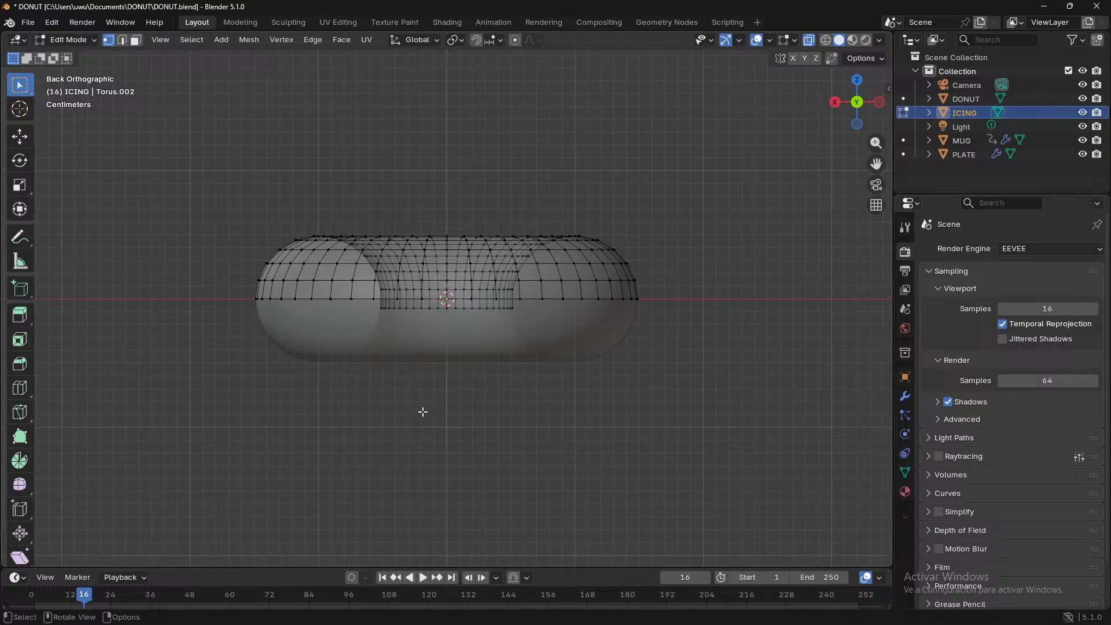
- Examine the lower border of the icing mesh around the donut's hole and along its outer side
scroll(425, 407, "up", 8)
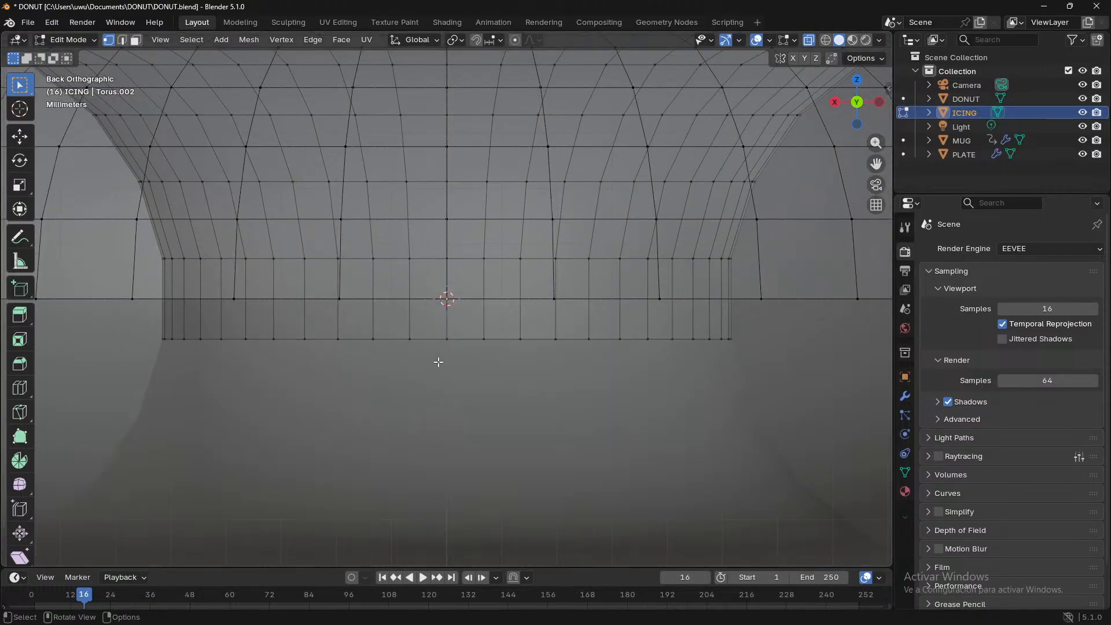
left_click(427, 335)
left_click(416, 299)
left_click(395, 297)
left_click(412, 298)
left_click(393, 297)
scroll(385, 325, "down", 3)
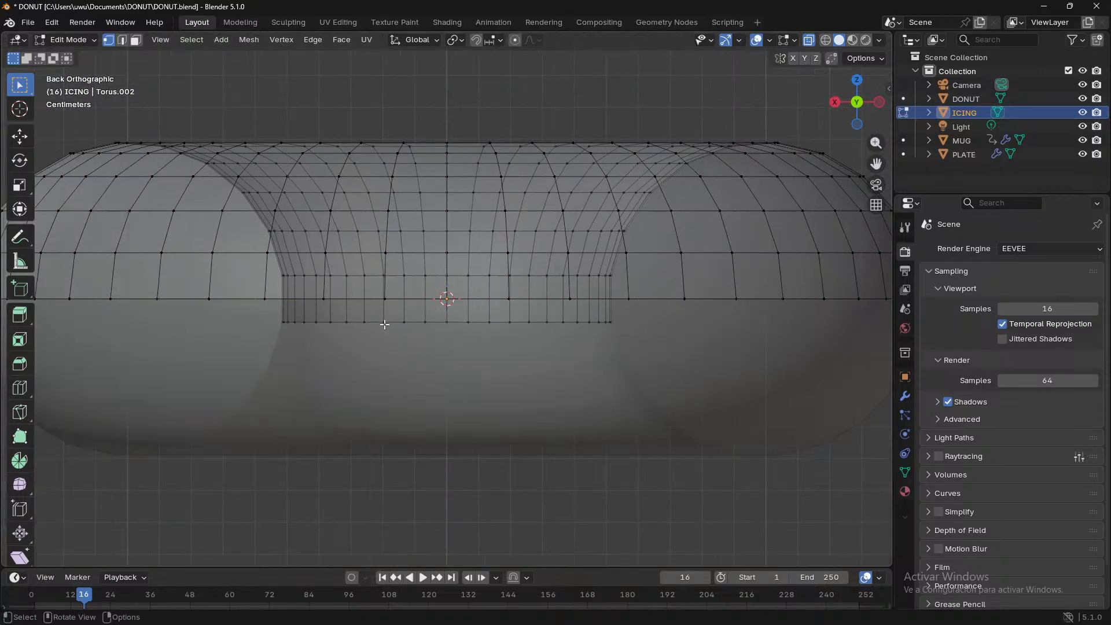
scroll(384, 324, "down", 3)
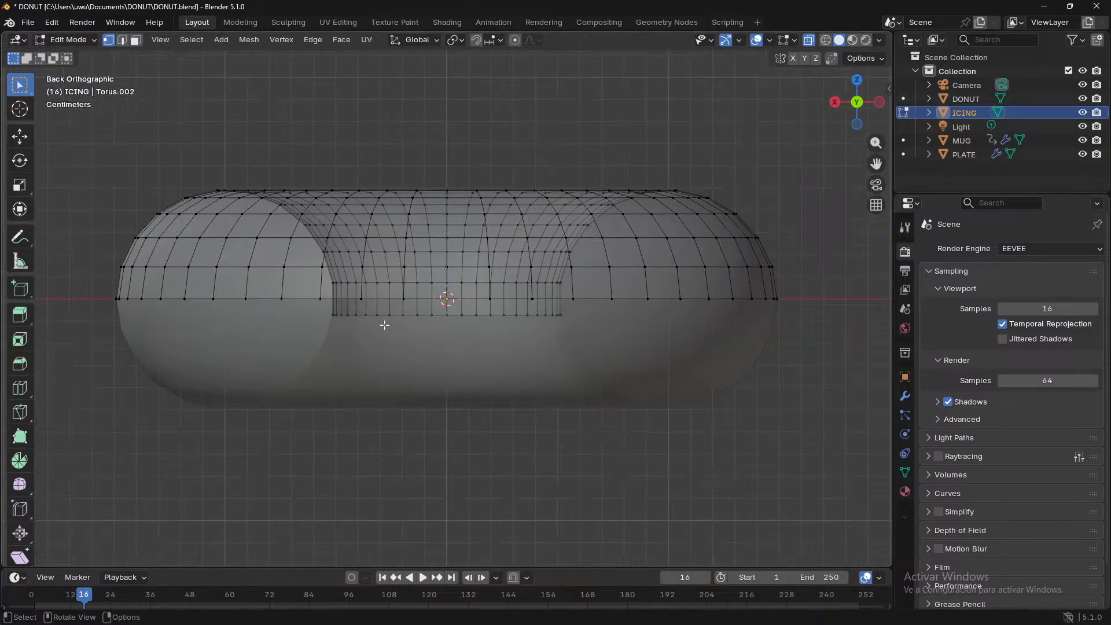
scroll(385, 324, "down", 1)
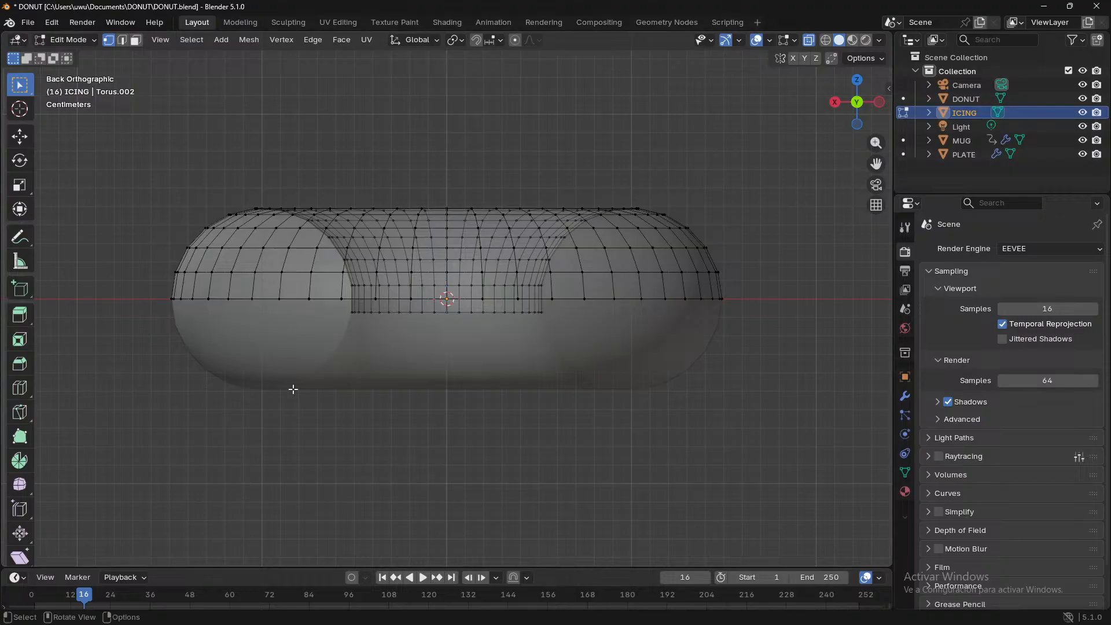
- Add a Solidify modifier to the icing and turn X-ray off
middle_click_drag(293, 387, 212, 347)
scroll(320, 382, "down", 5)
left_click(905, 395)
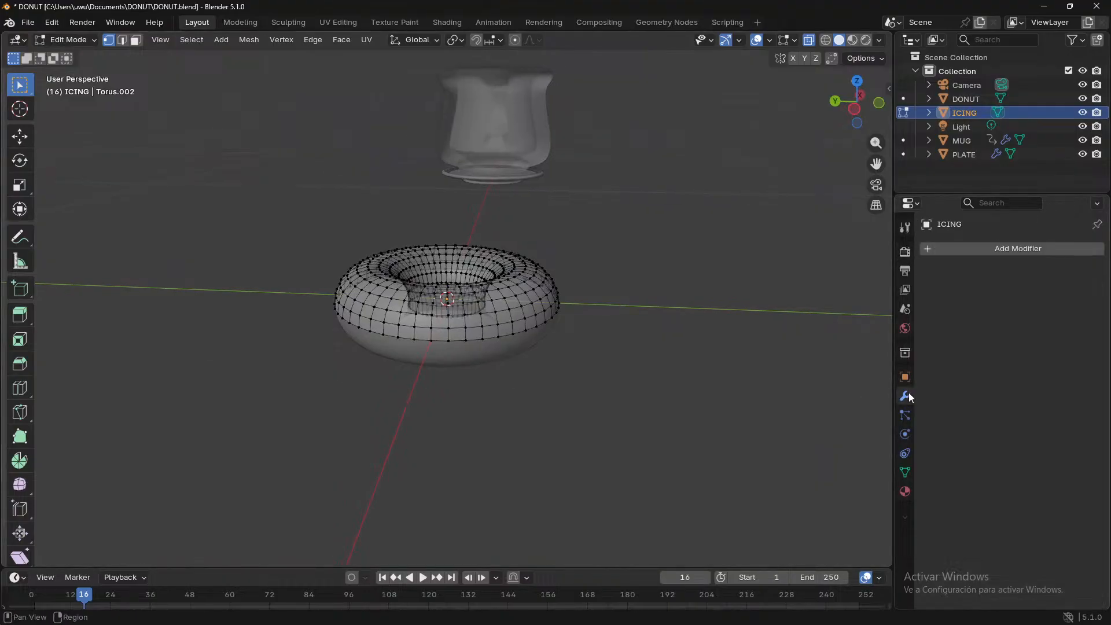
left_click(986, 249)
mouse_move(987, 250)
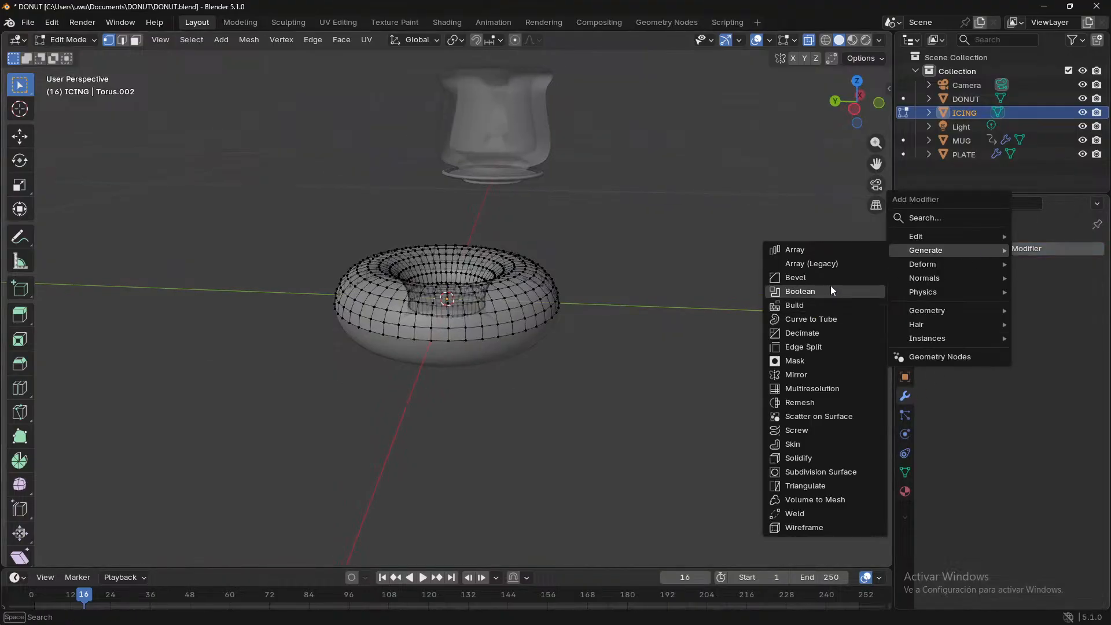
left_click(820, 457)
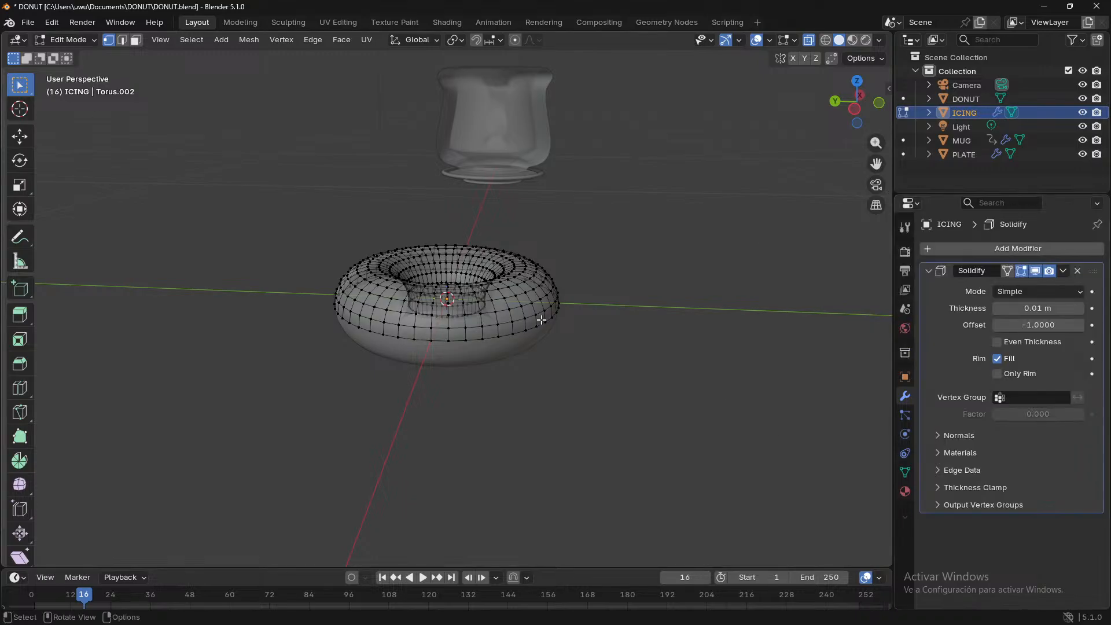
left_click(809, 40)
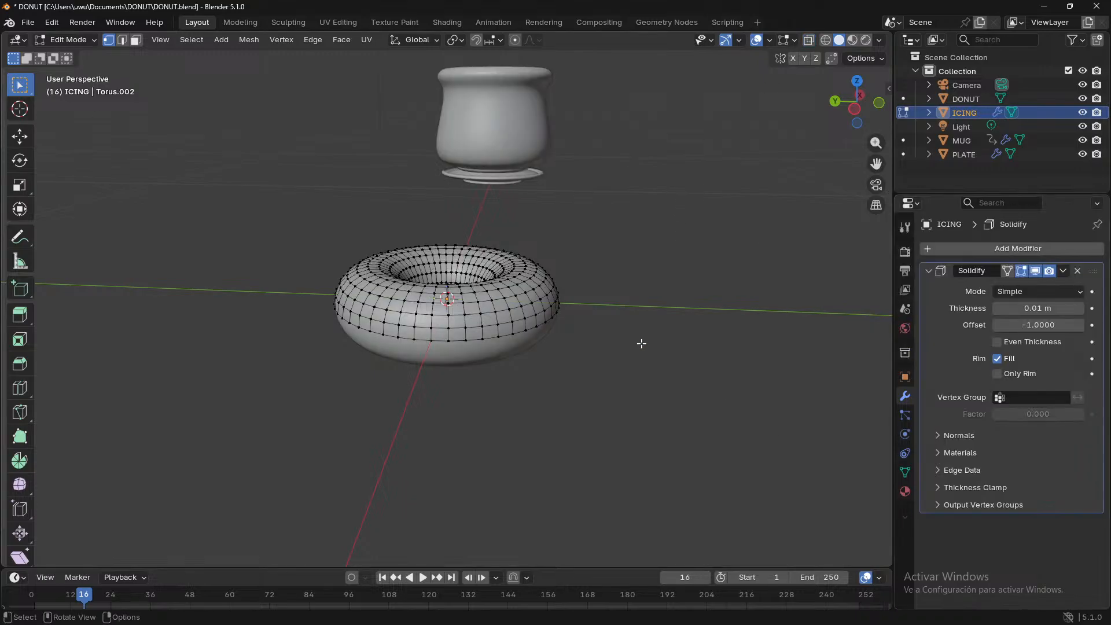
- Return to Object Mode and set the icing's Solidify offset to 1 so the thickness grows outward
middle_click_drag(581, 308, 597, 324)
key("Tab")
left_click(602, 341)
scroll(597, 324, "up", 3)
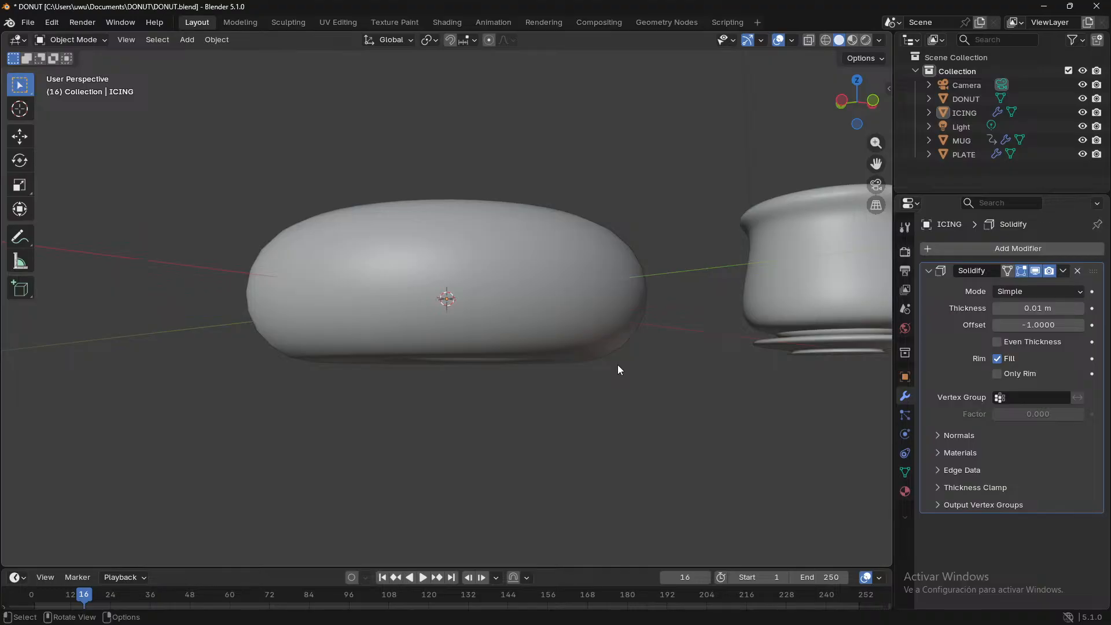
middle_click_drag(618, 371, 546, 363)
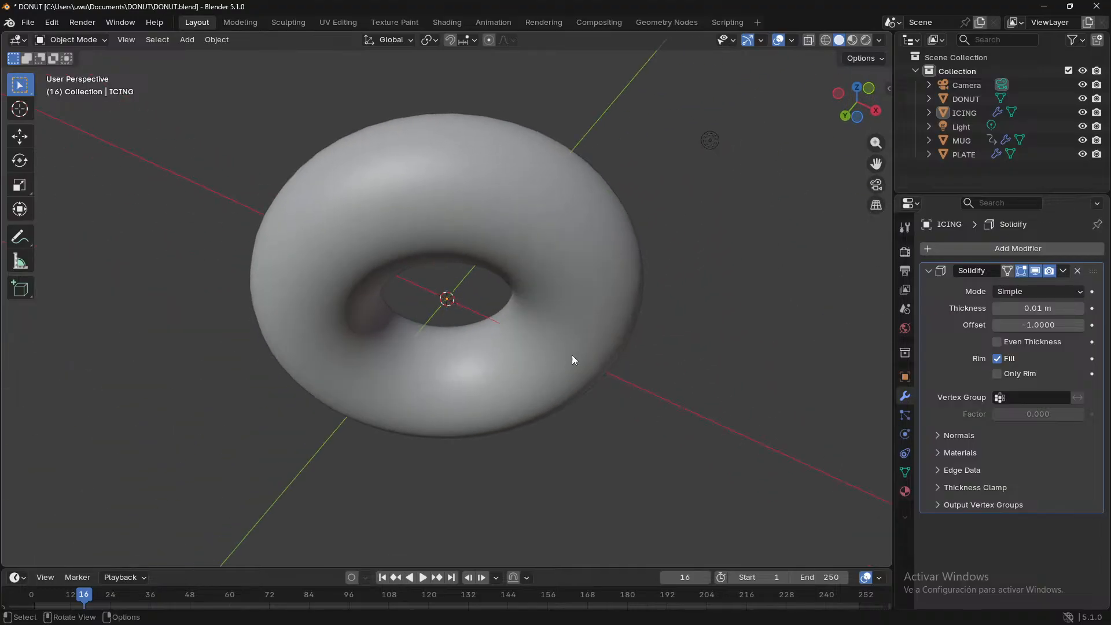
left_click_drag(1006, 327, 1033, 327)
middle_click_drag(648, 370, 382, 395)
left_click_drag(1061, 325, 1088, 325)
middle_click_drag(613, 358, 469, 435)
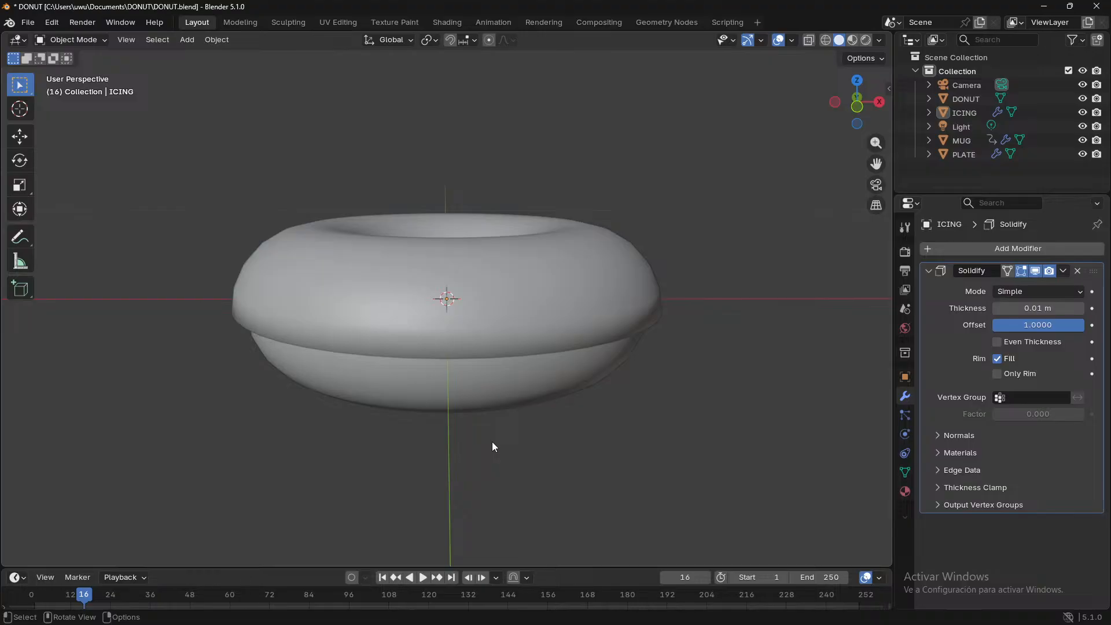
- In Edit Mode, compare the icing with the Solidify modifier's viewport display off and on, and disable its rim Fill
key("Tab")
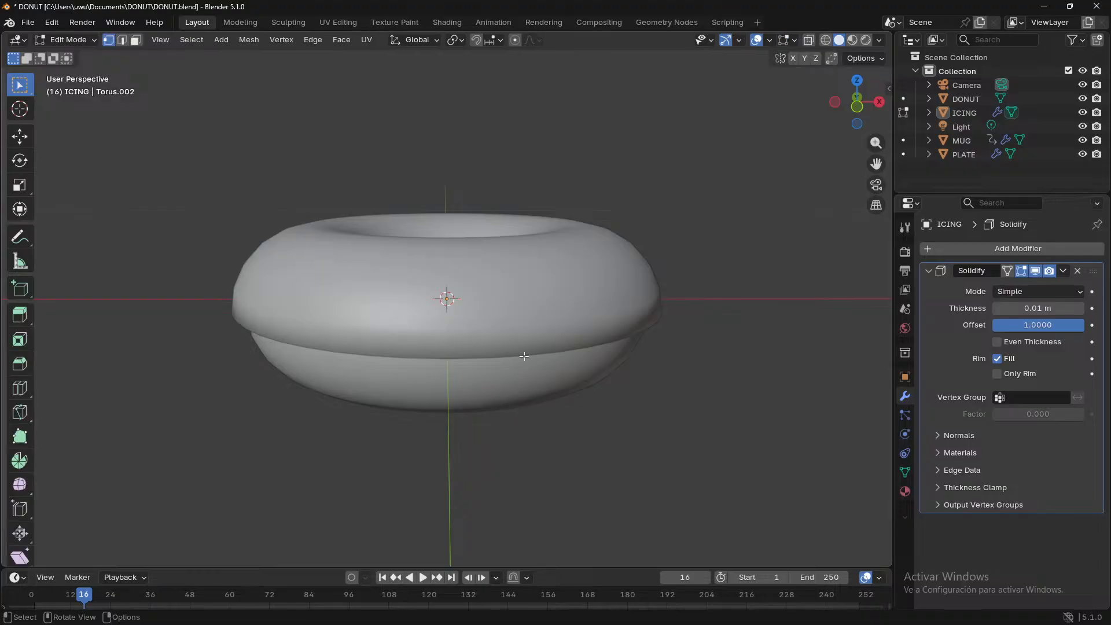
left_click(1035, 270)
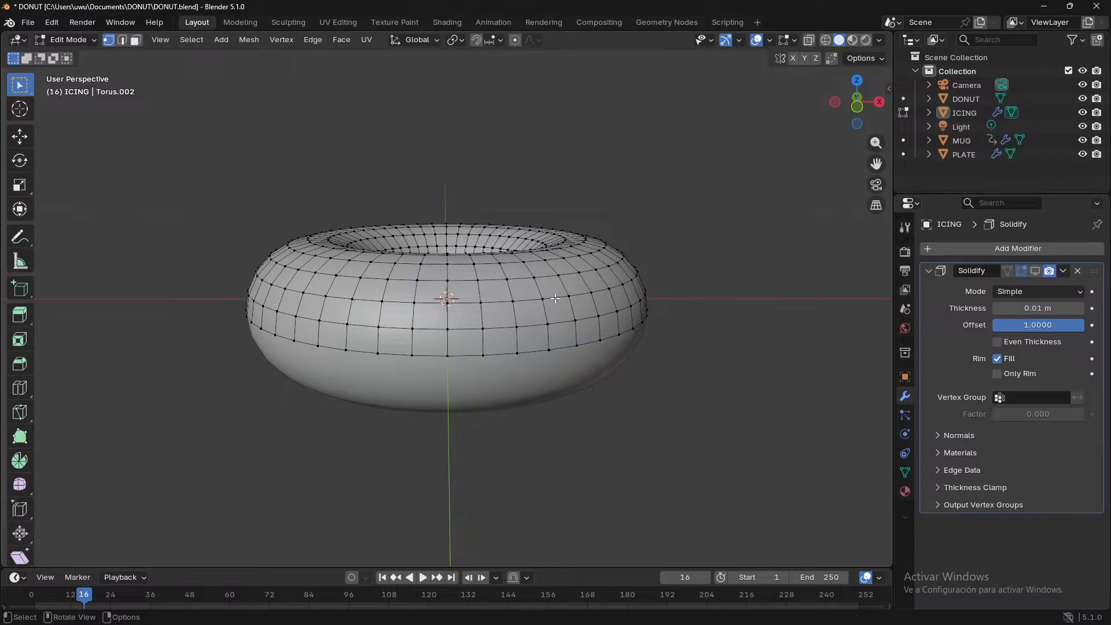
left_click(1034, 270)
left_click(1034, 270)
left_click(1034, 272)
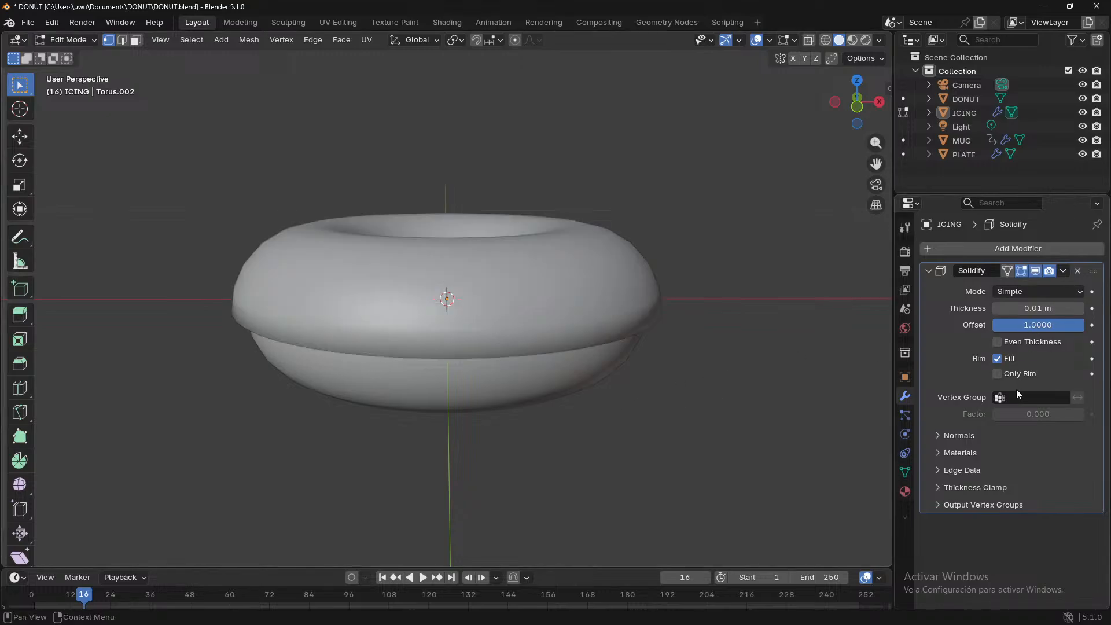
left_click(1016, 364)
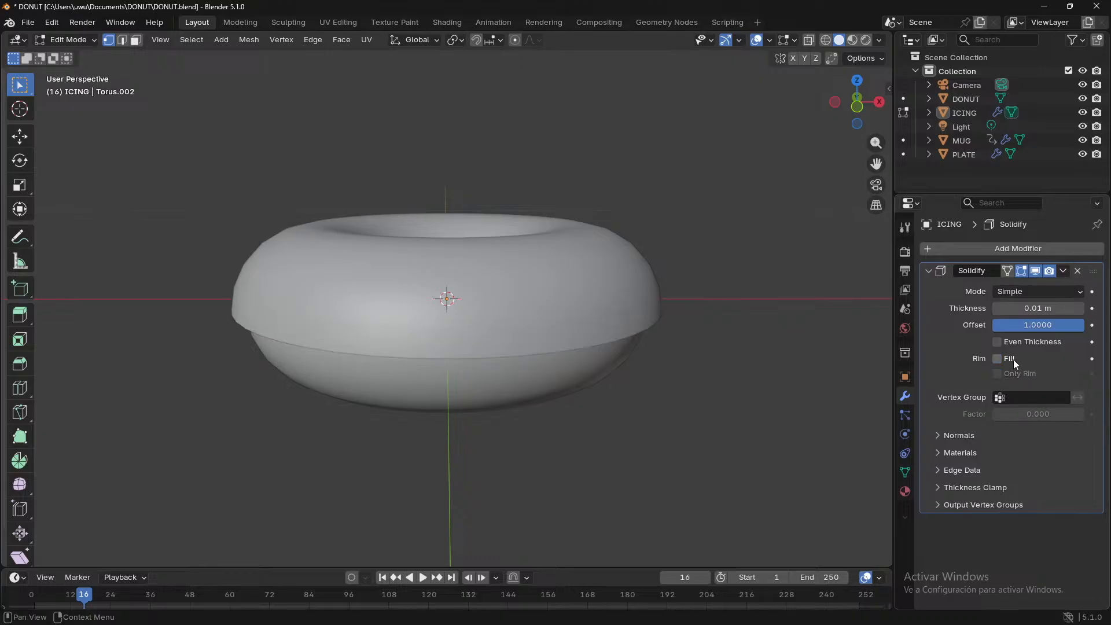
- Re-enable the Solidify modifier's rim Fill and turn off the modifier's viewport display
left_click(1012, 359)
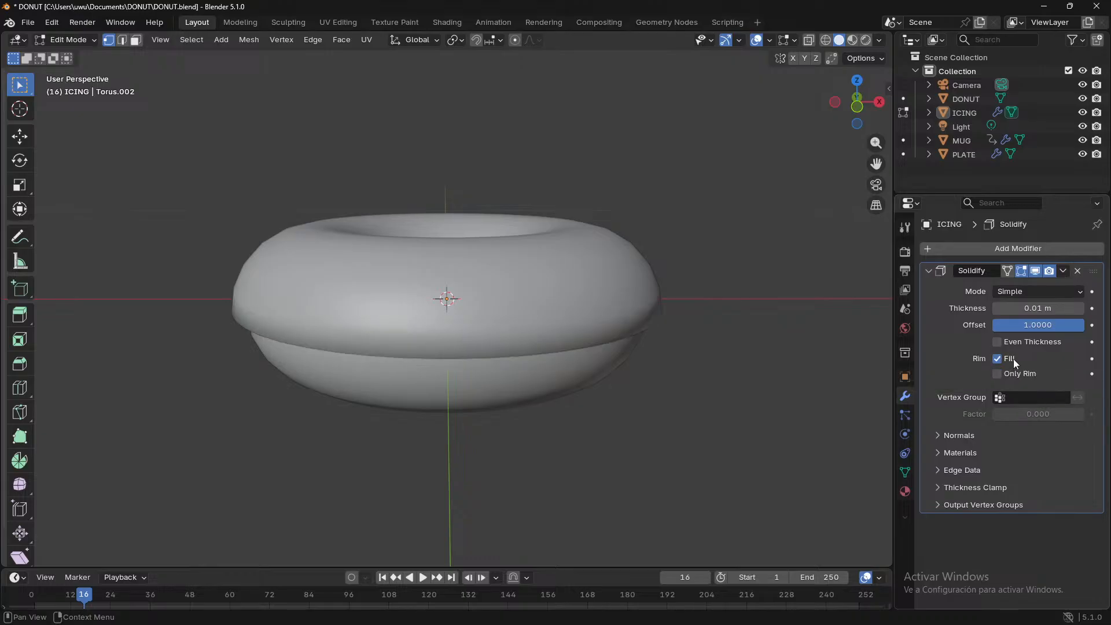
left_click(1035, 272)
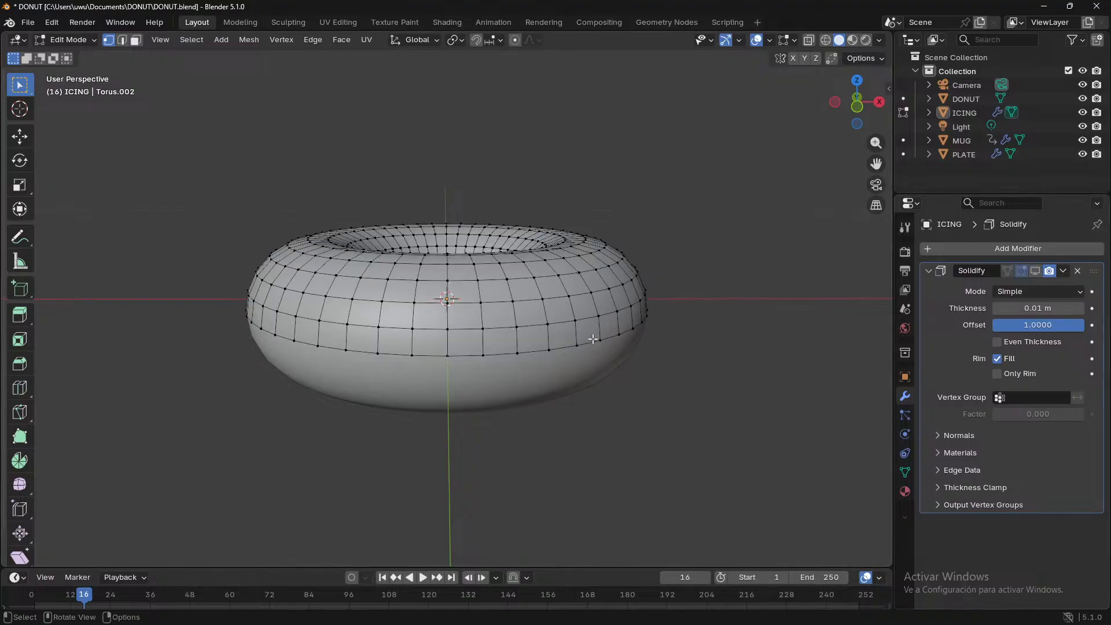
- Try to pull a single vertex of the icing's outer lower border down about 0.018 m, and undo the move
middle_click_drag(598, 382, 558, 371)
scroll(558, 372, "up", 4)
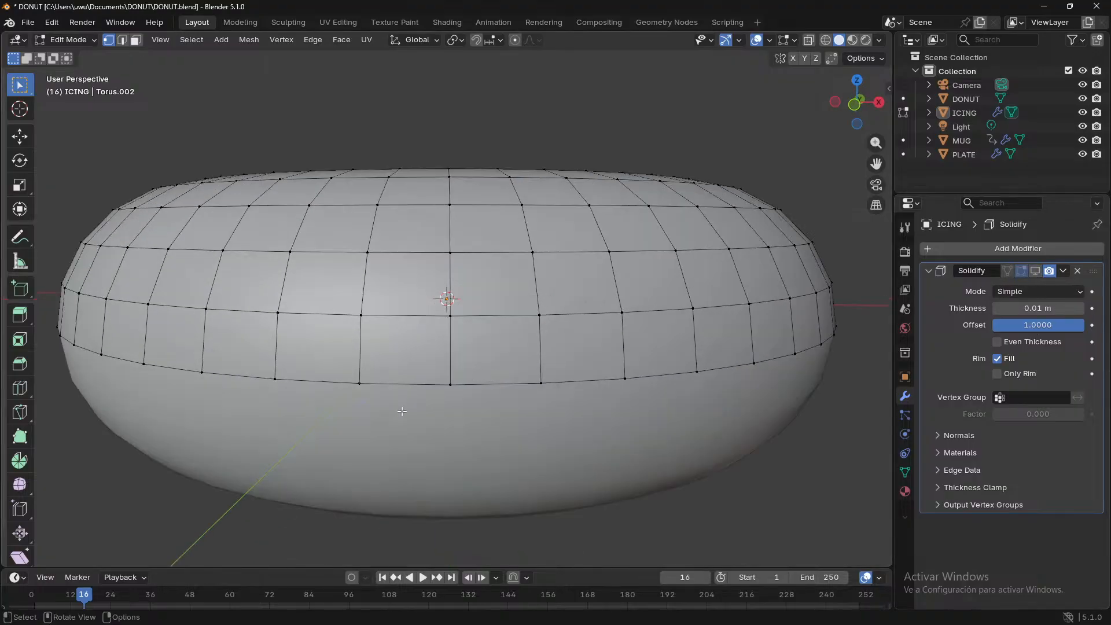
left_click(450, 384)
middle_click_drag(488, 430, 498, 405)
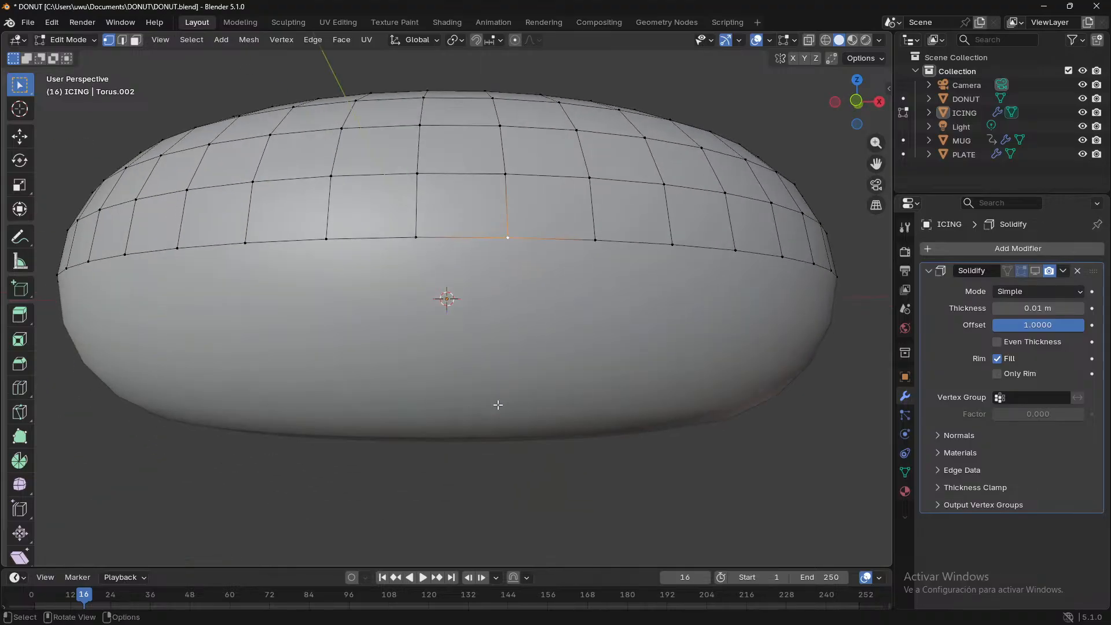
key("g")
left_click(496, 465)
middle_click_drag(496, 464, 366, 361)
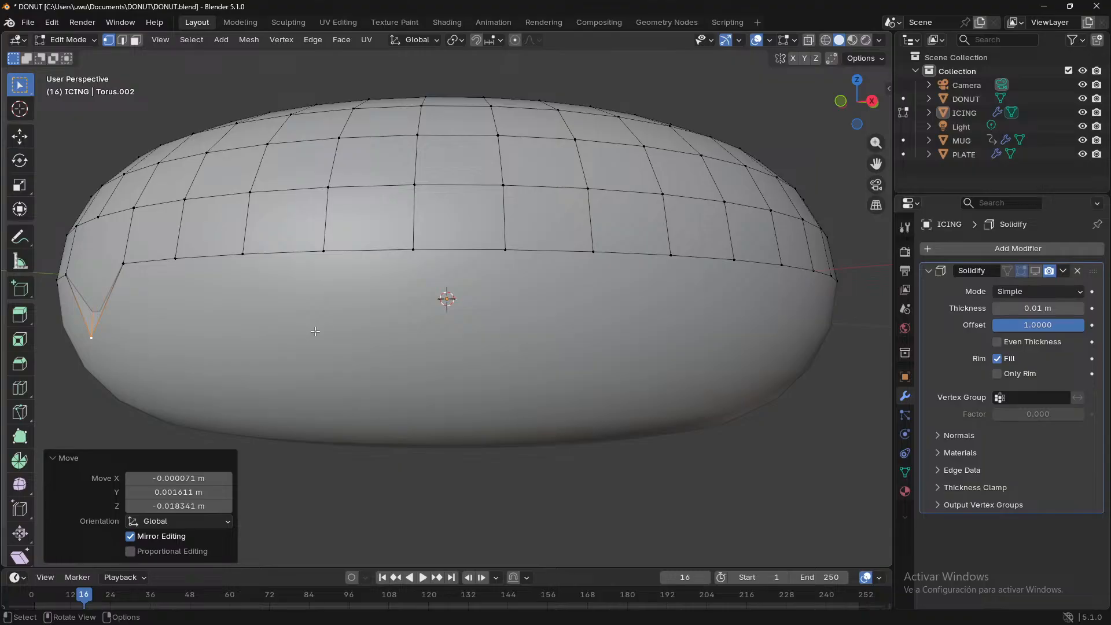
key("ctrl+z")
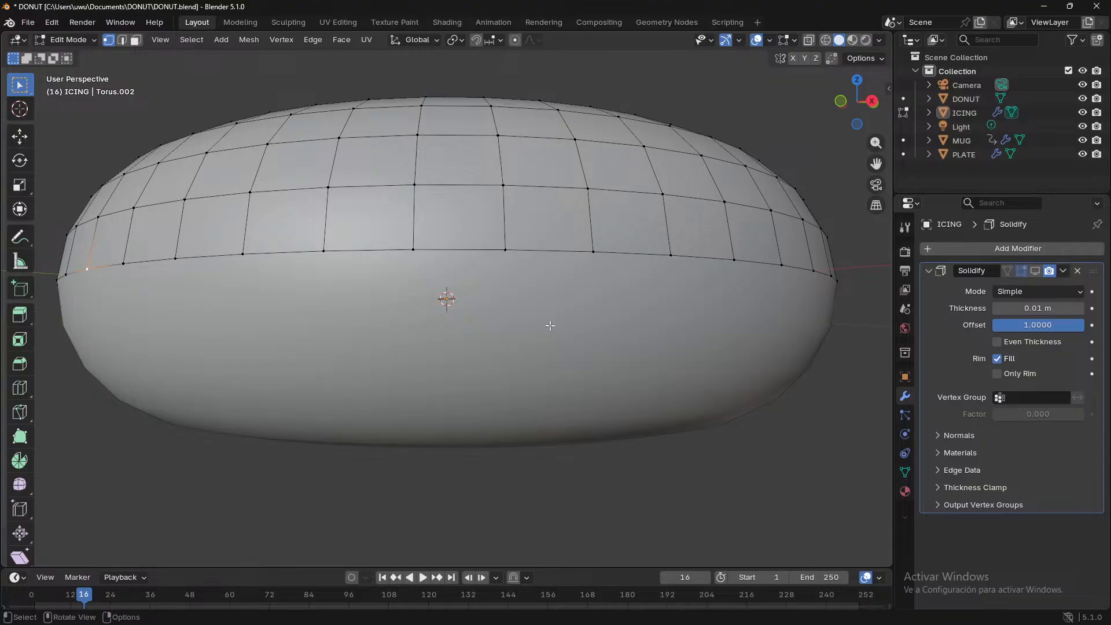
- In back orthographic view, select the middle vertex of the icing's lower border and turn on Proportional Editing
left_click(874, 101)
left_click(879, 105)
left_click(879, 107)
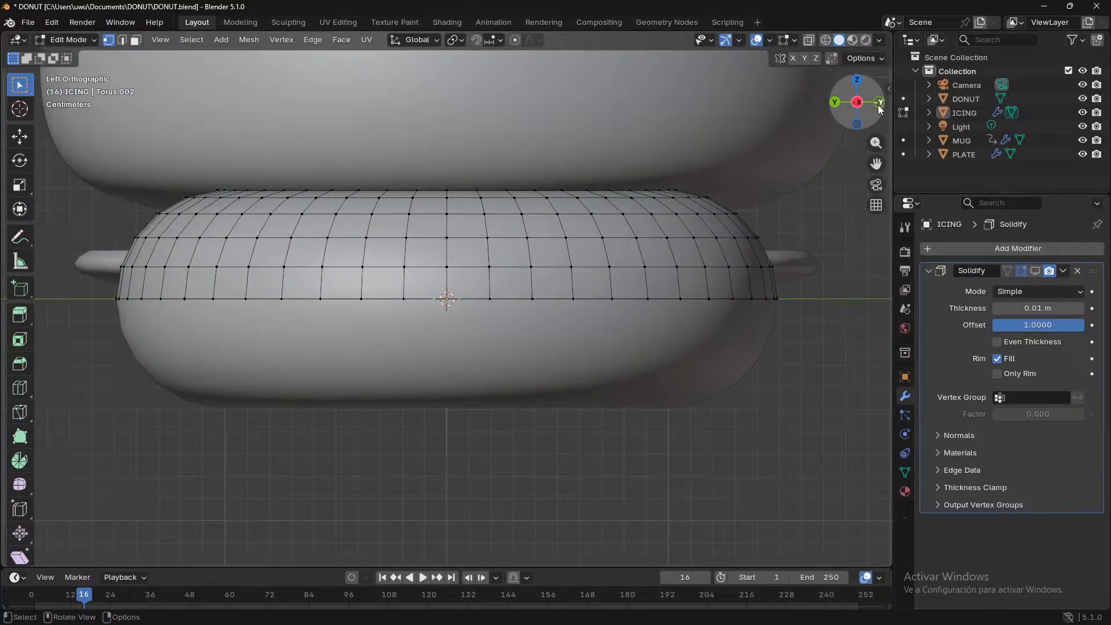
left_click(836, 104)
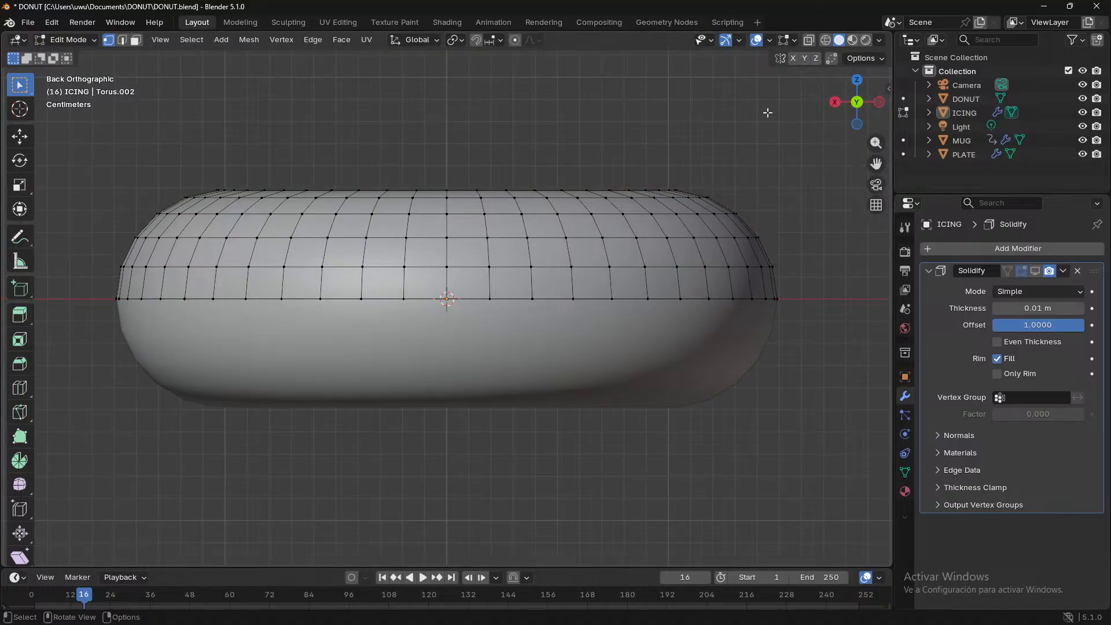
left_click(434, 315)
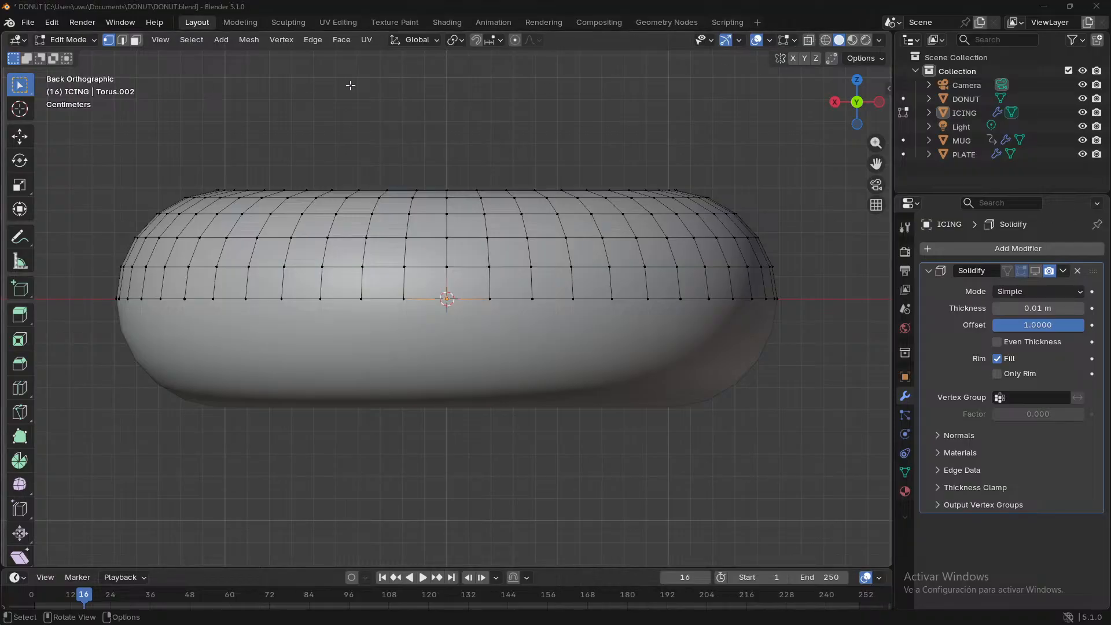
left_click(515, 40)
- Try to move the selected border vertex with Proportional Editing at a size of 1 m
key("g")
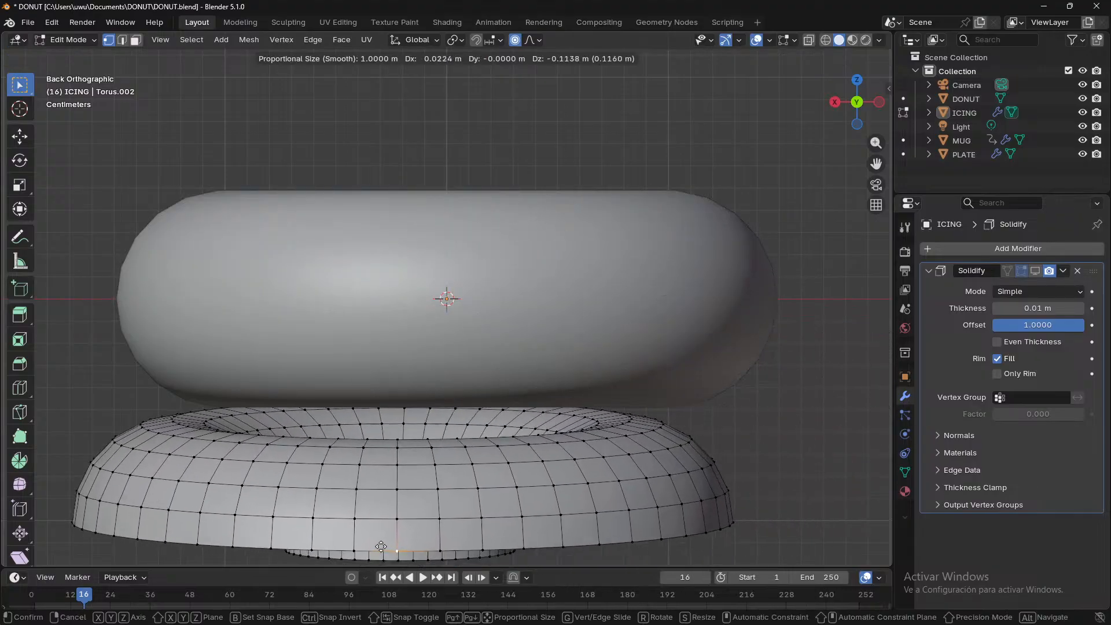
left_click(286, 489)
middle_click_drag(287, 488, 533, 456)
left_click(875, 104)
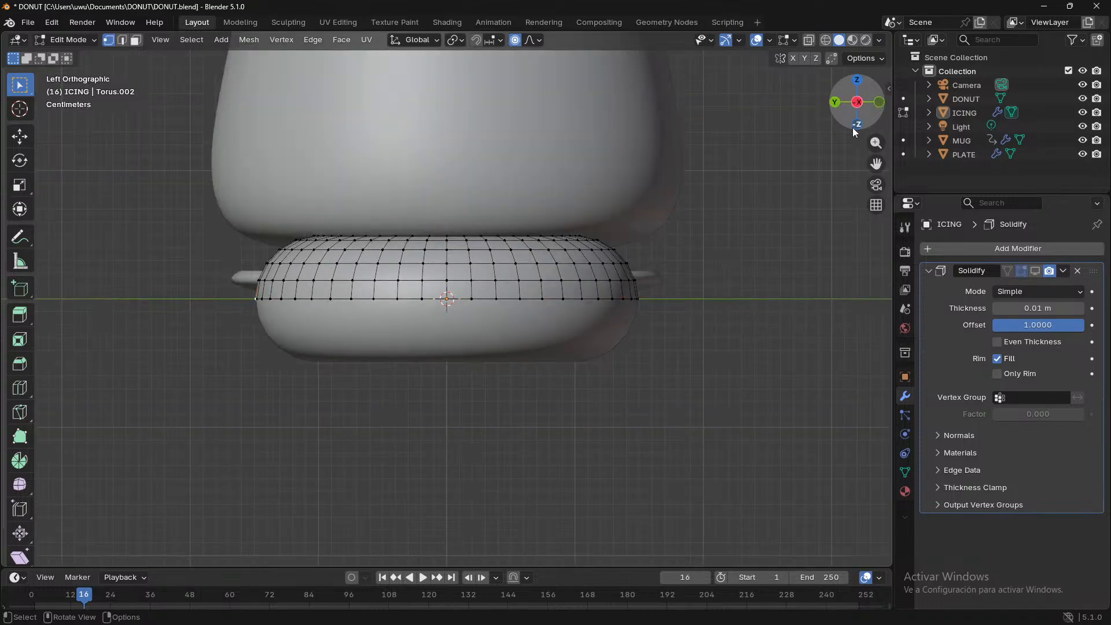
left_click(833, 103)
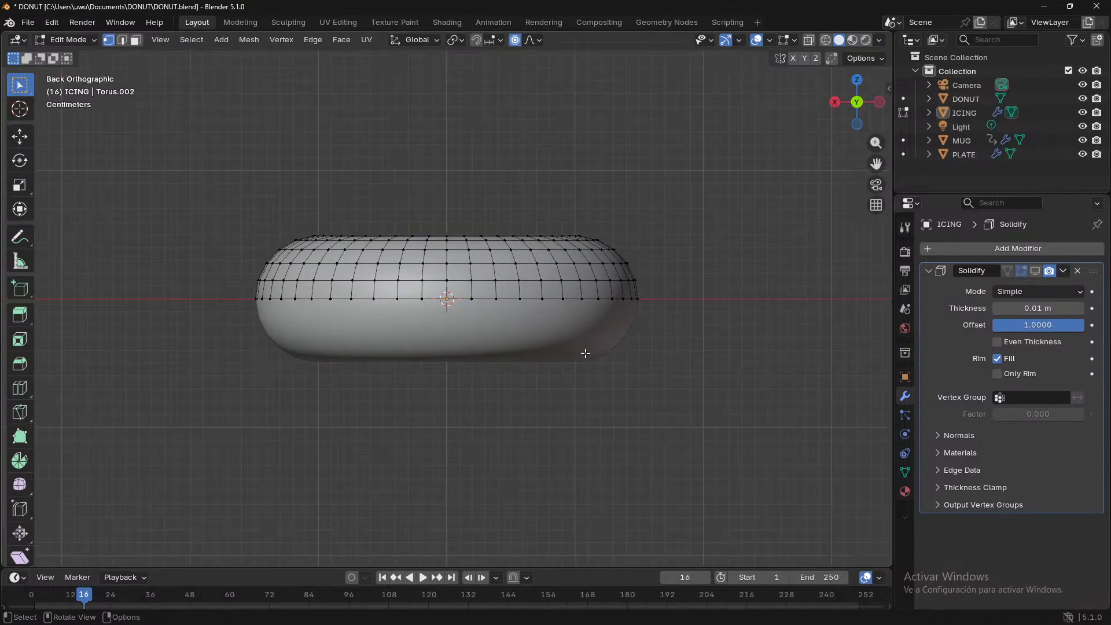
scroll(479, 330, "up", 3)
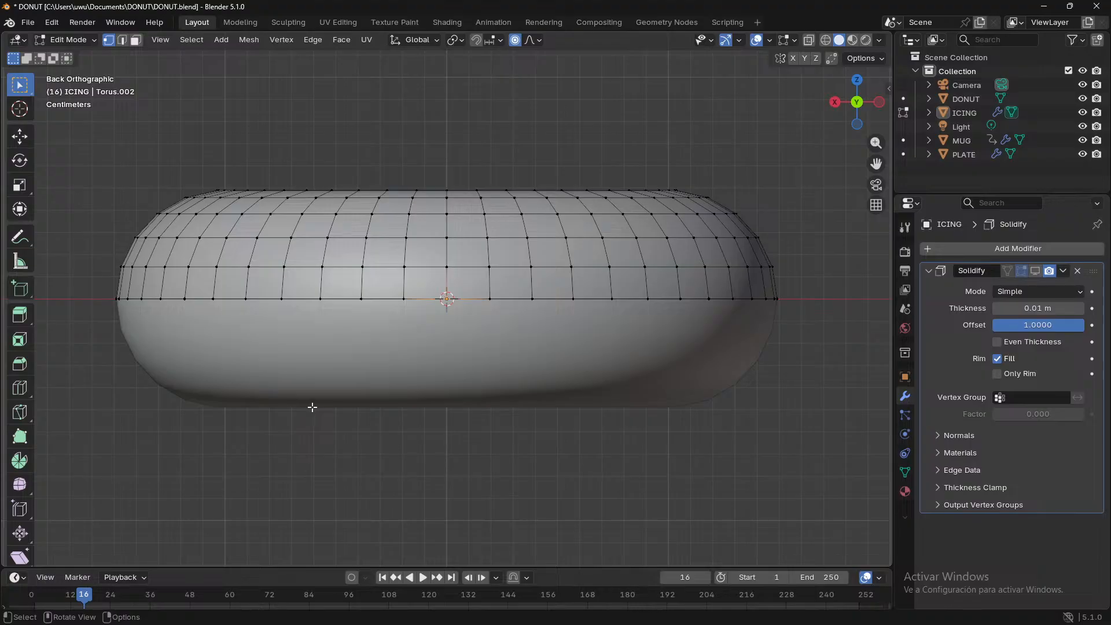
scroll(321, 412, "up", 1)
middle_click_drag(321, 412, 343, 437)
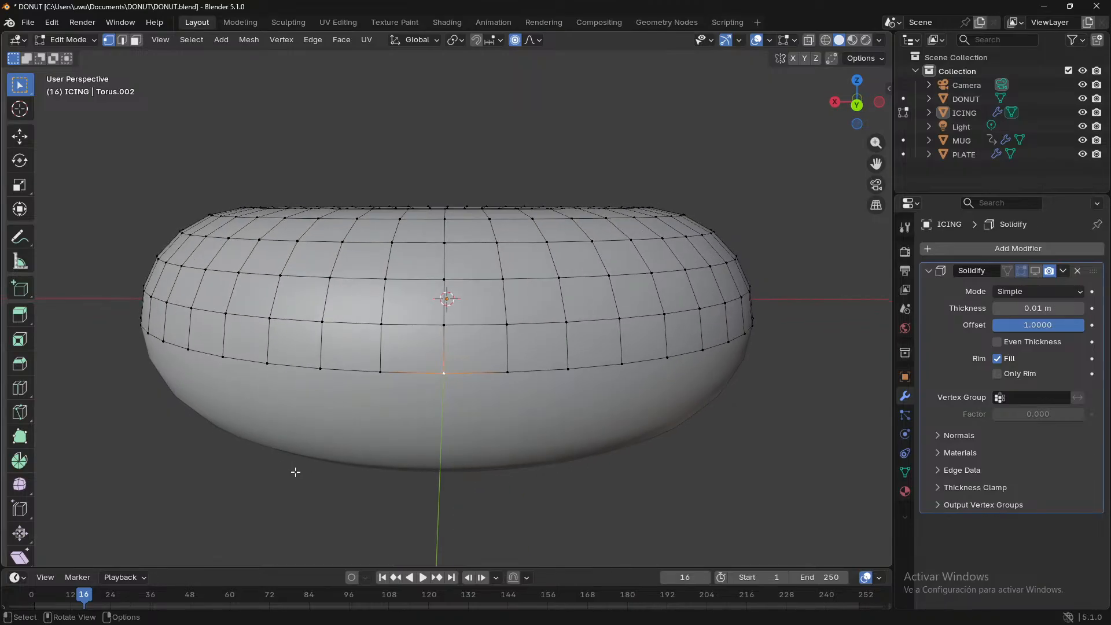
scroll(349, 431, "down", 2)
scroll(349, 431, "up", 2)
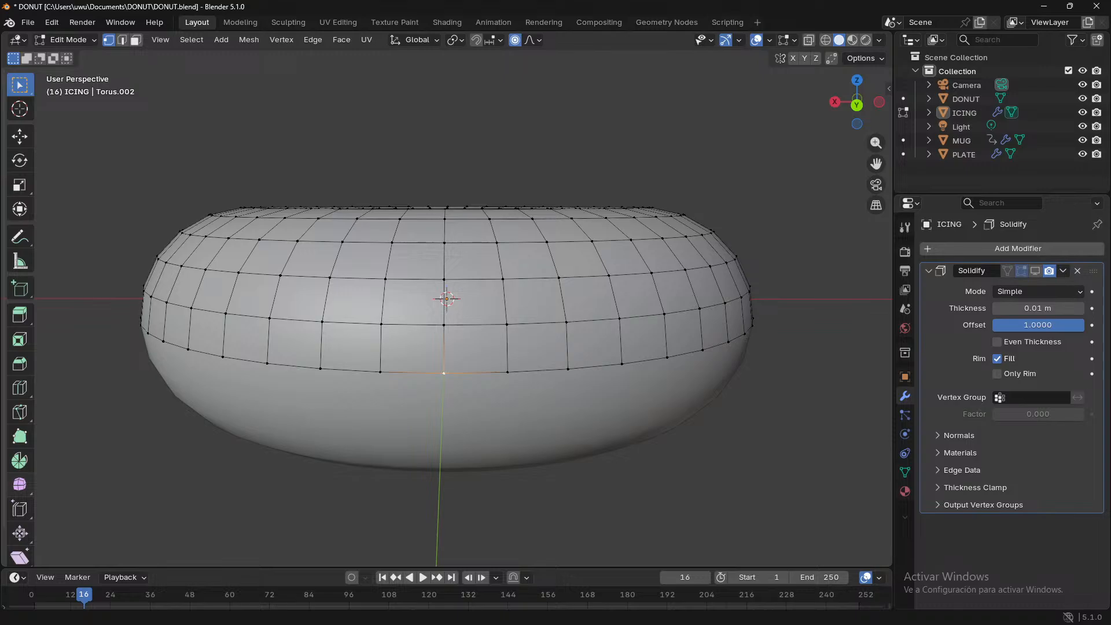
scroll(310, 489, "down", 2)
scroll(376, 448, "up", 1)
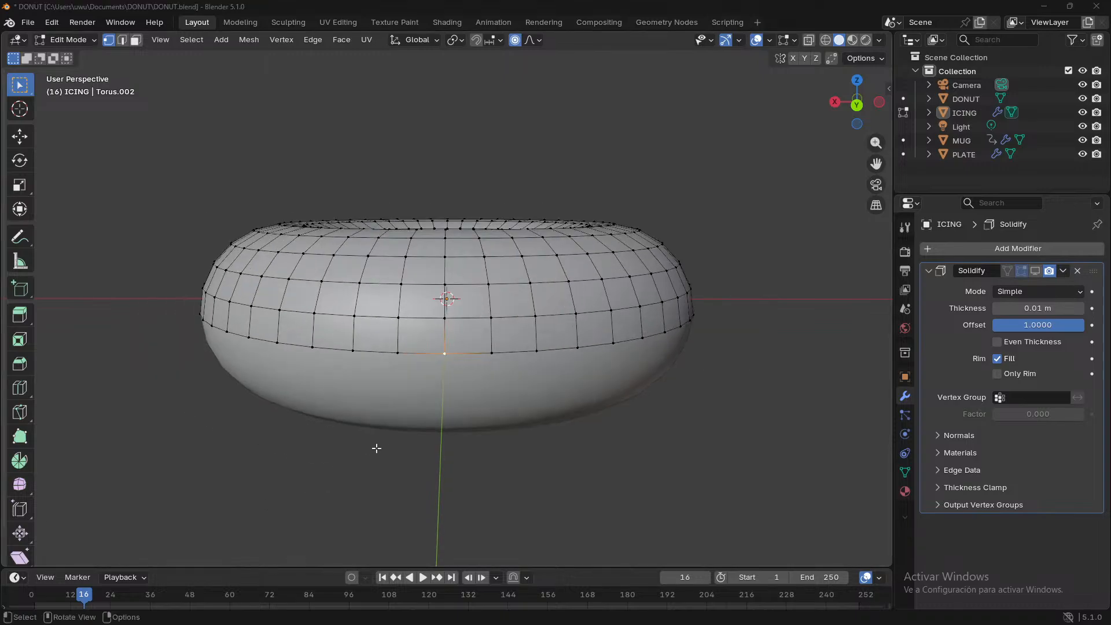
middle_click_drag(446, 468, 454, 468)
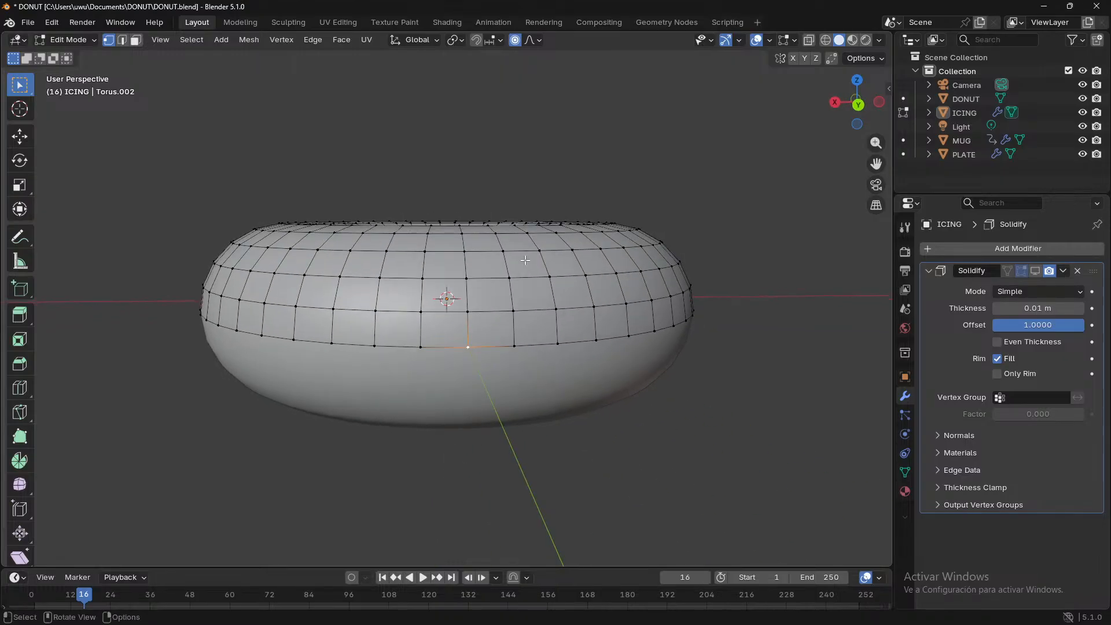
- Try a proportional size of 2.2 m and restore it to 1 m
left_click(538, 41)
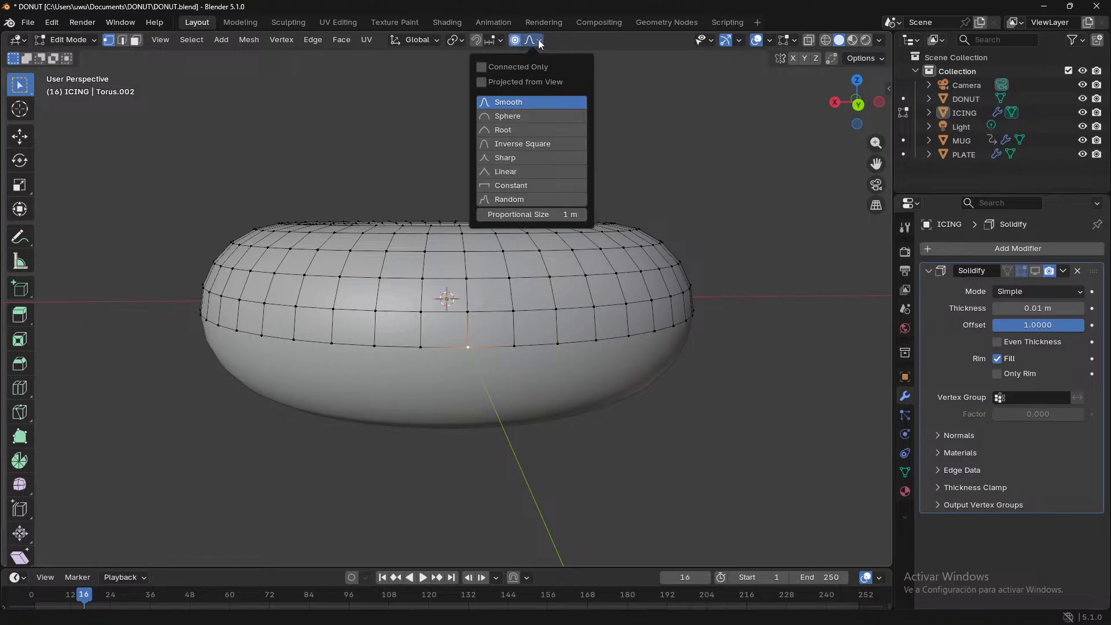
left_click_drag(546, 214, 665, 242)
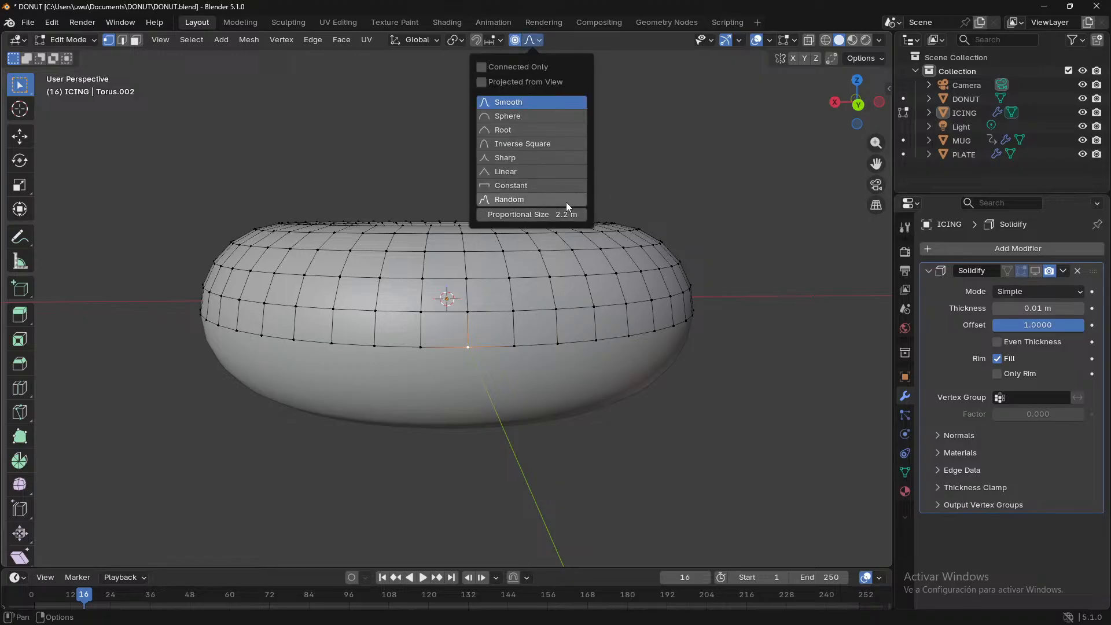
left_click(564, 212)
type("1")
key("Return")
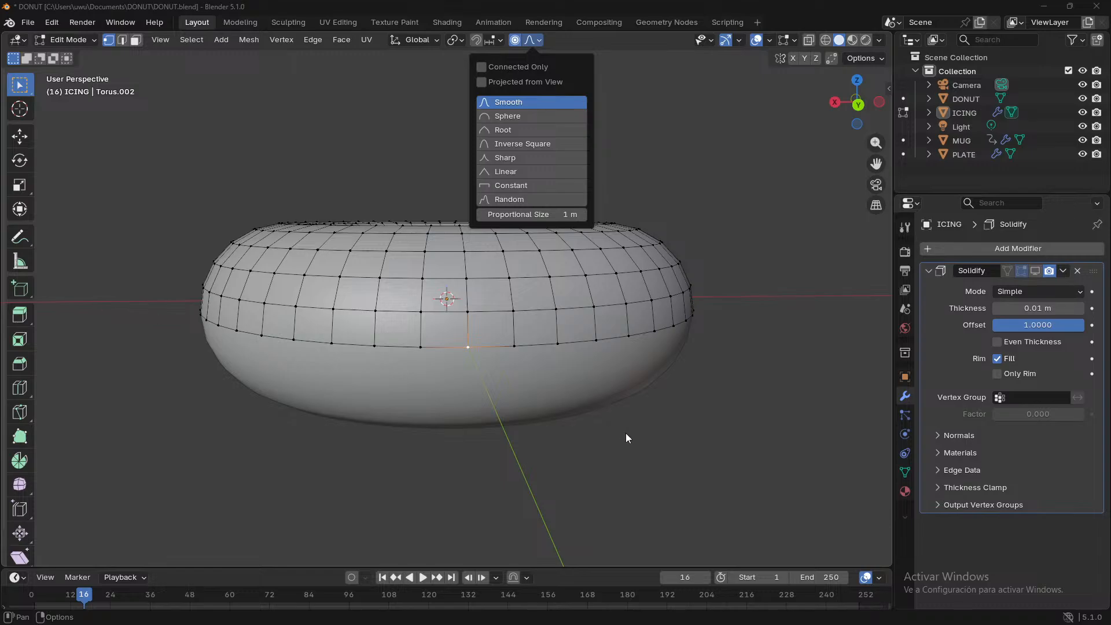
- Try to move the border vertex while enlarging the proportional size to about 208 m, and cancel the move
key("g")
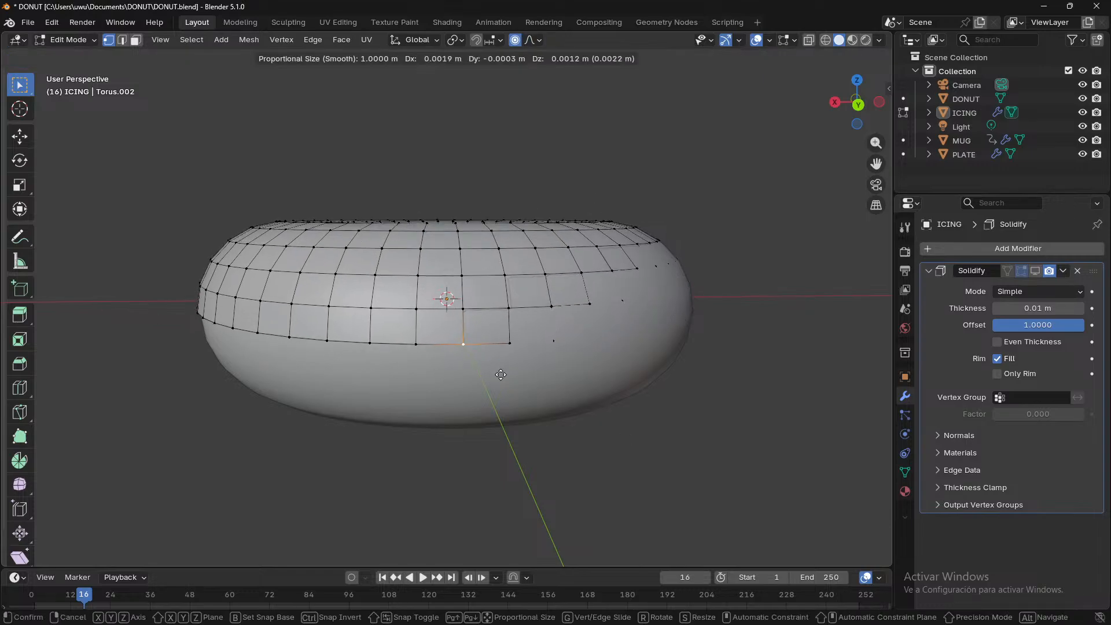
scroll(501, 376, "down", 15)
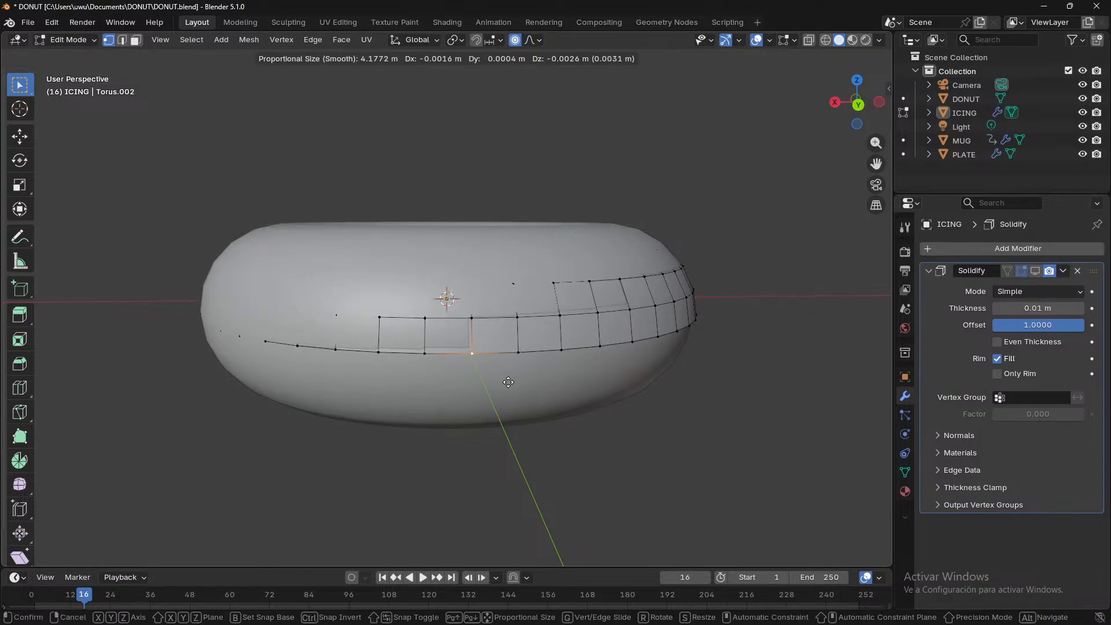
scroll(509, 382, "down", 9)
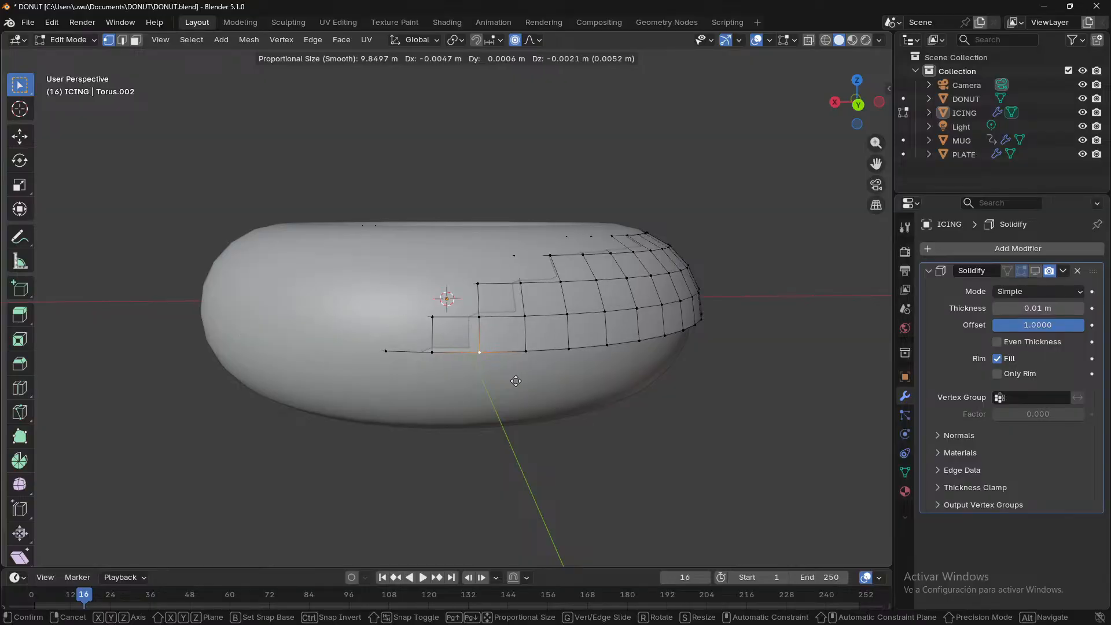
scroll(516, 381, "up", 1)
scroll(515, 381, "down", 20)
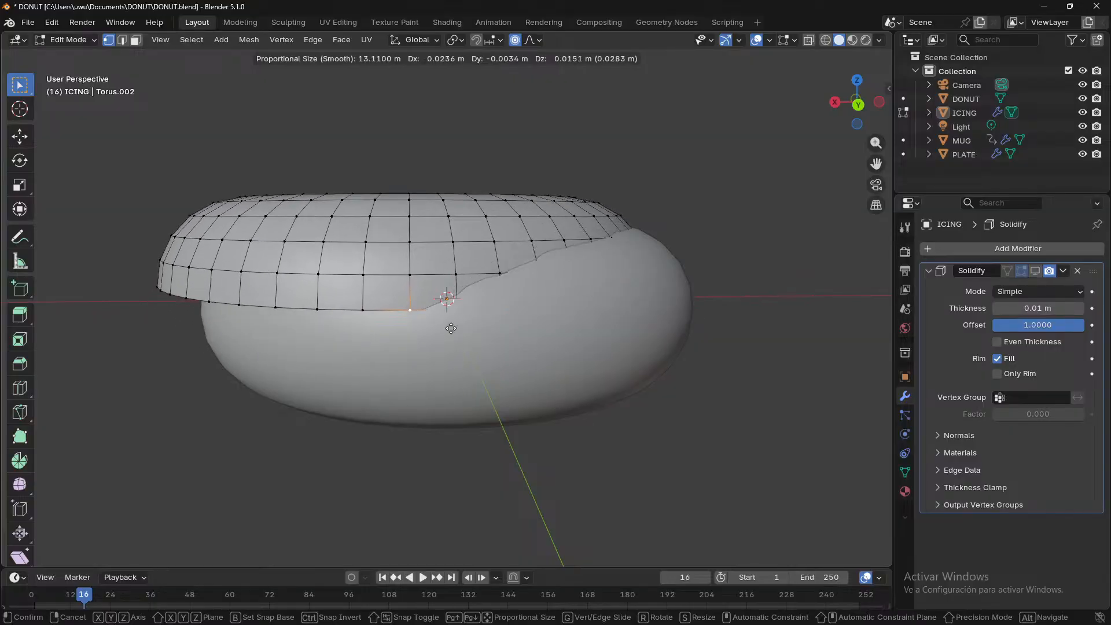
scroll(423, 319, "down", 19)
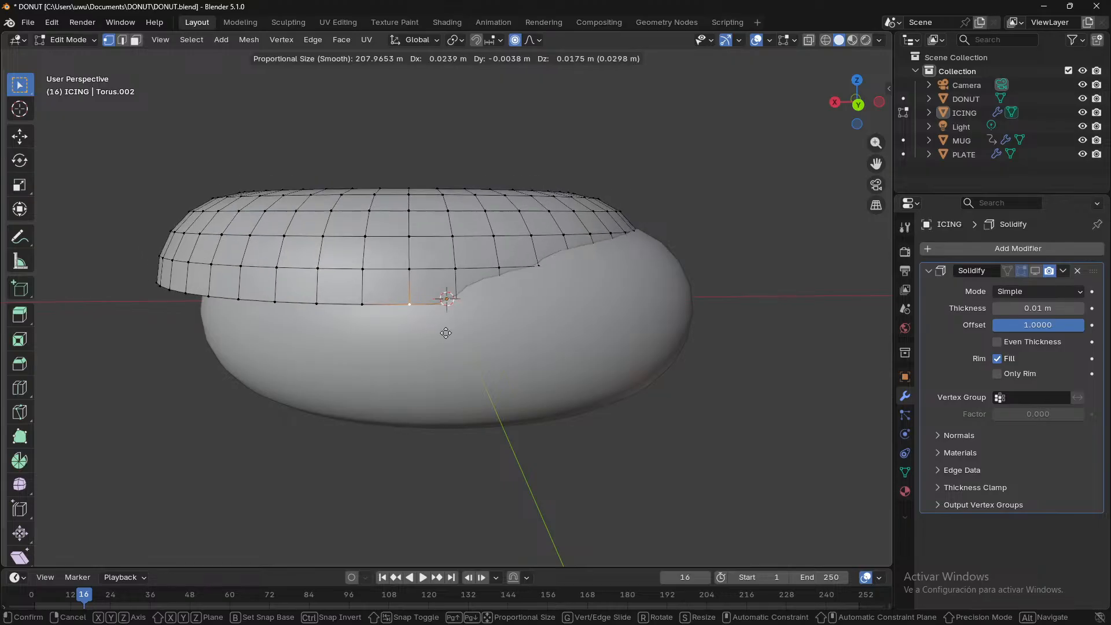
right_click(524, 384)
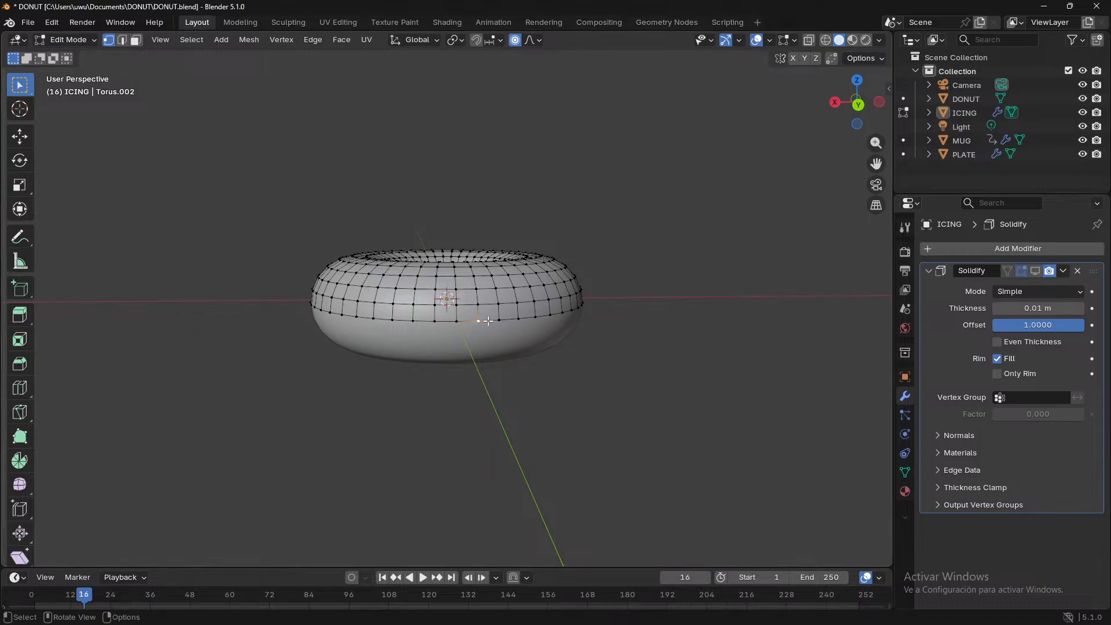
- Pull the border vertex down about 0.03 m with a proportional size of about 0.07 m to form a drip in the icing
key("g")
scroll(454, 320, "down", 3)
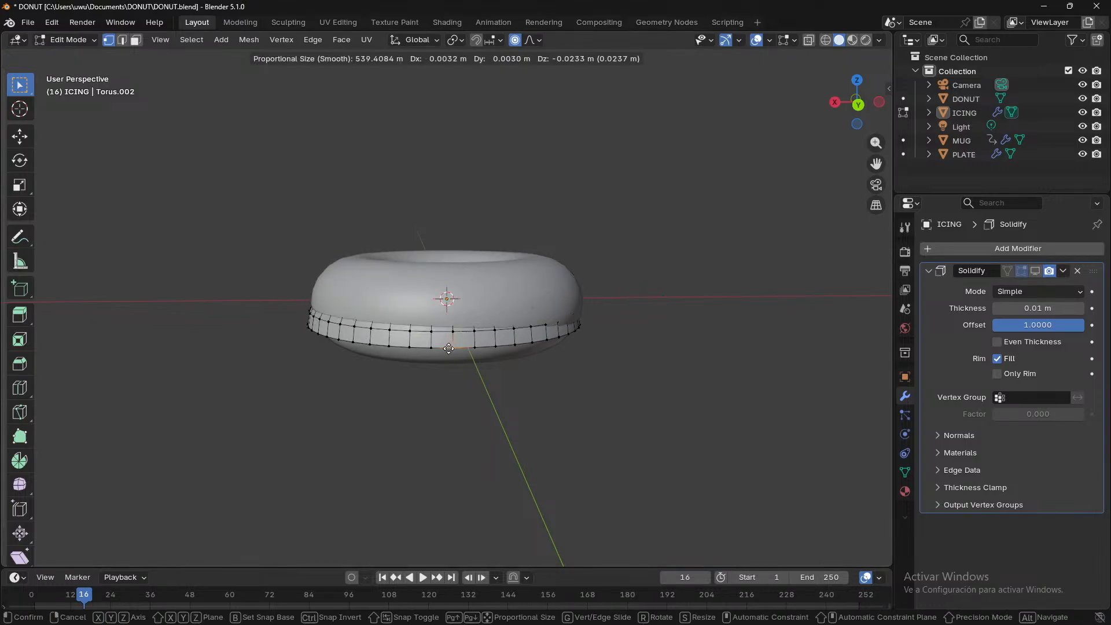
scroll(454, 319, "up", 20)
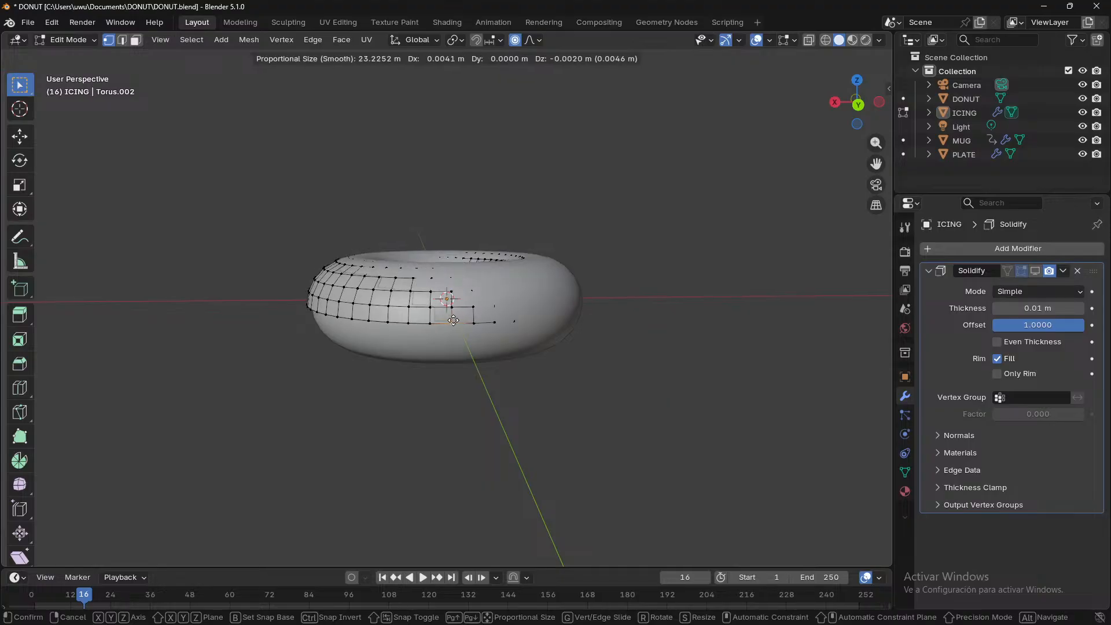
scroll(455, 322, "up", 20)
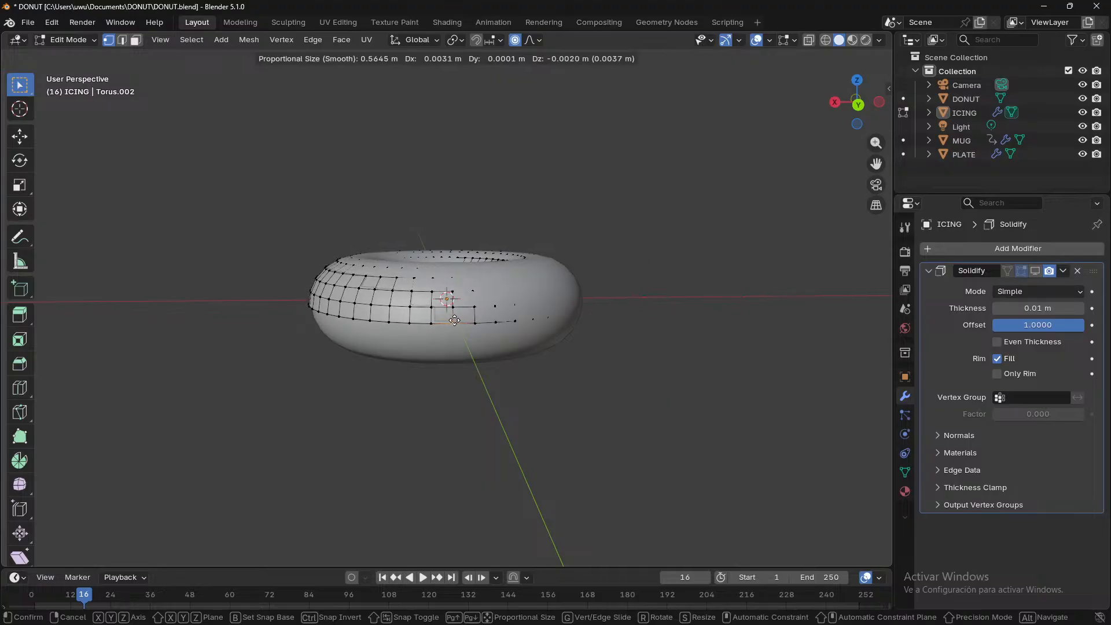
scroll(457, 324, "up", 15)
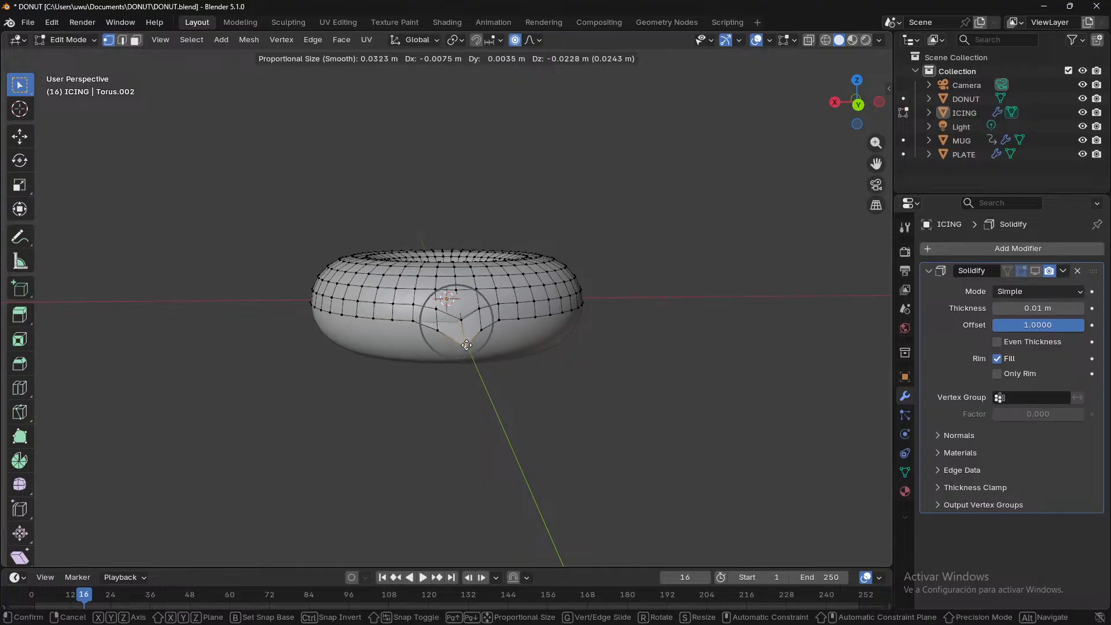
scroll(463, 350, "down", 2)
scroll(463, 351, "down", 4)
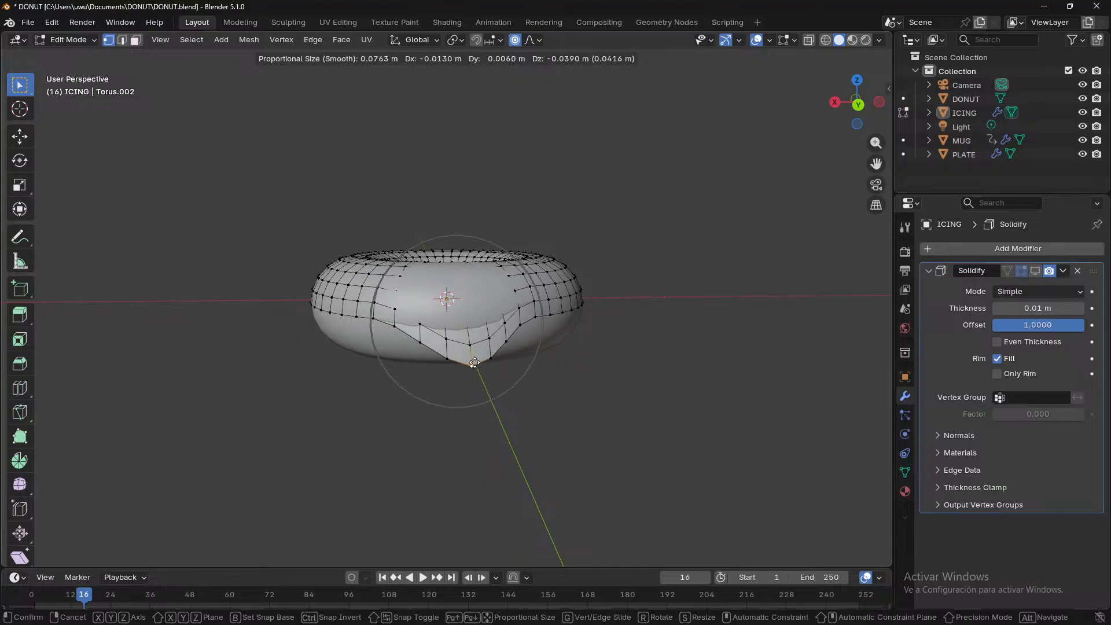
scroll(463, 354, "down", 3)
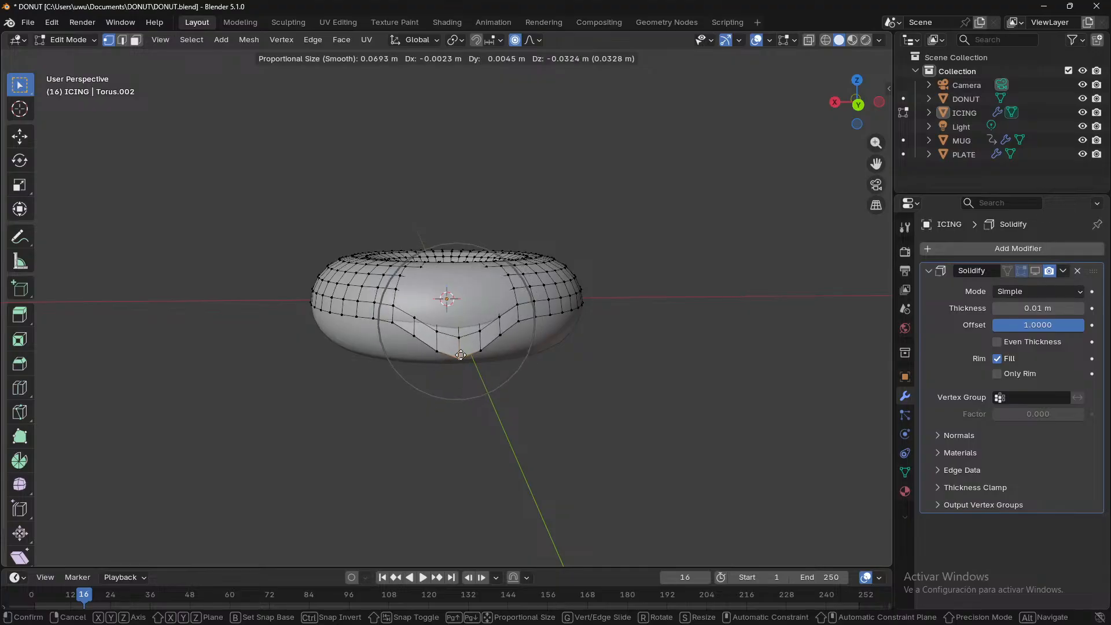
left_click(463, 354)
- Compare the icing drip with the Solidify modifier's viewport display on and off
middle_click_drag(575, 385, 515, 376)
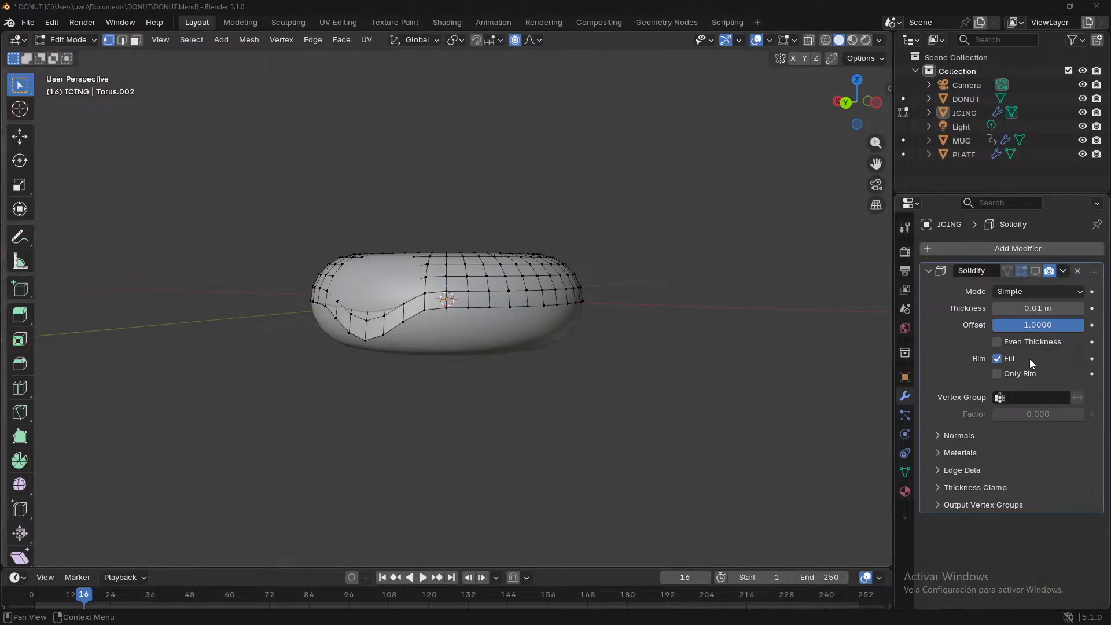
left_click(1035, 270)
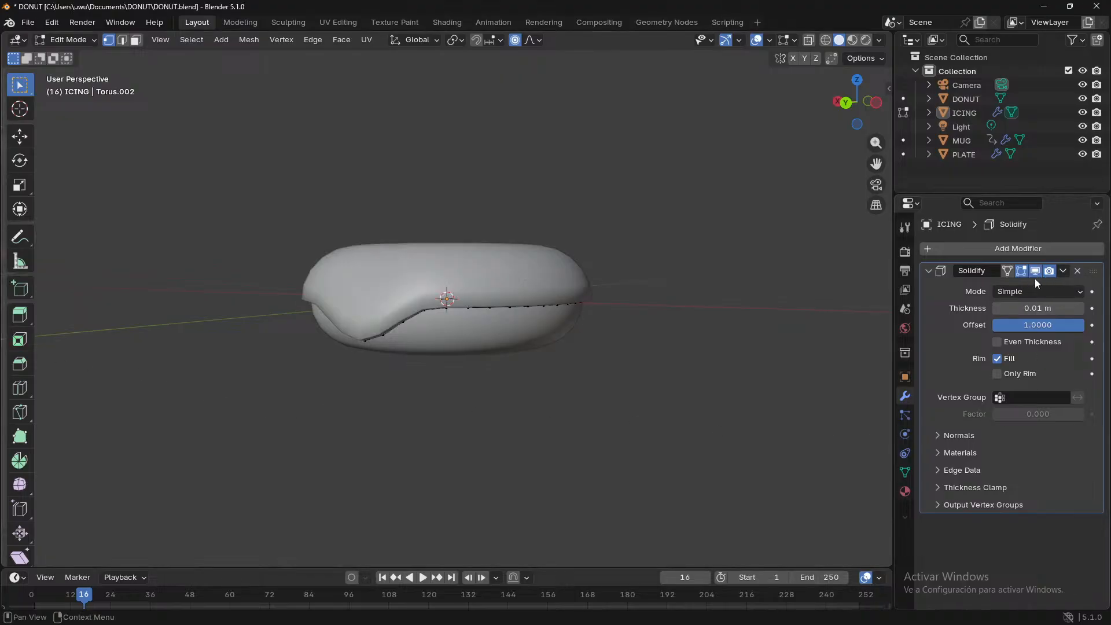
left_click(1036, 275)
middle_click_drag(369, 396, 426, 461)
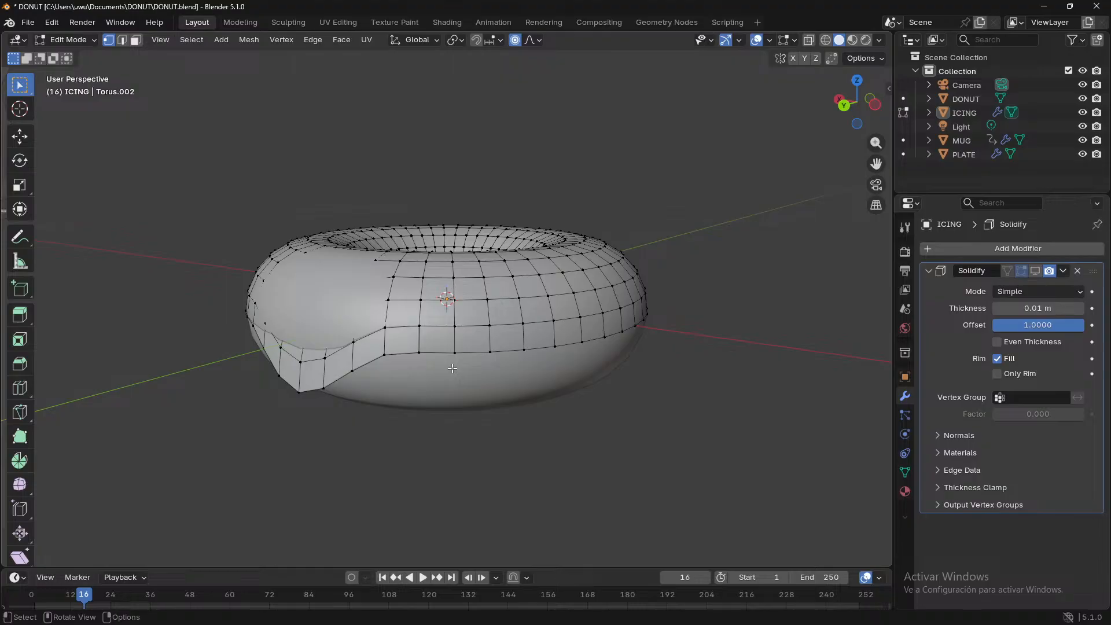
- Undo the last drip and, from the back view, pull the border vertex down Z about 0.025 m with a proportional size of about 0.057 m
key("ctrl+z")
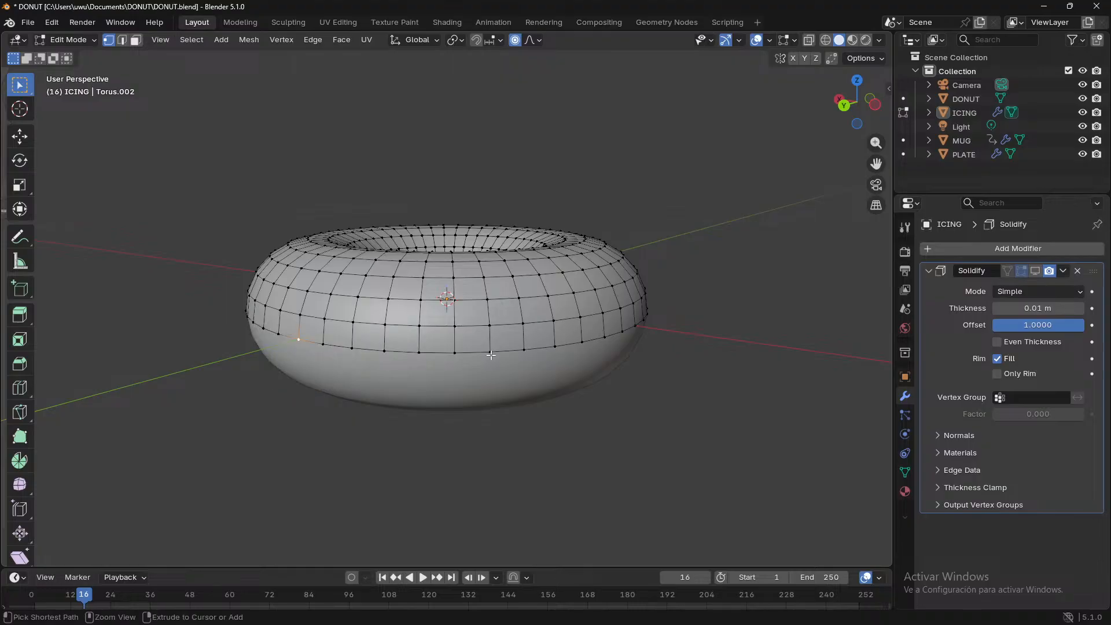
left_click(844, 107)
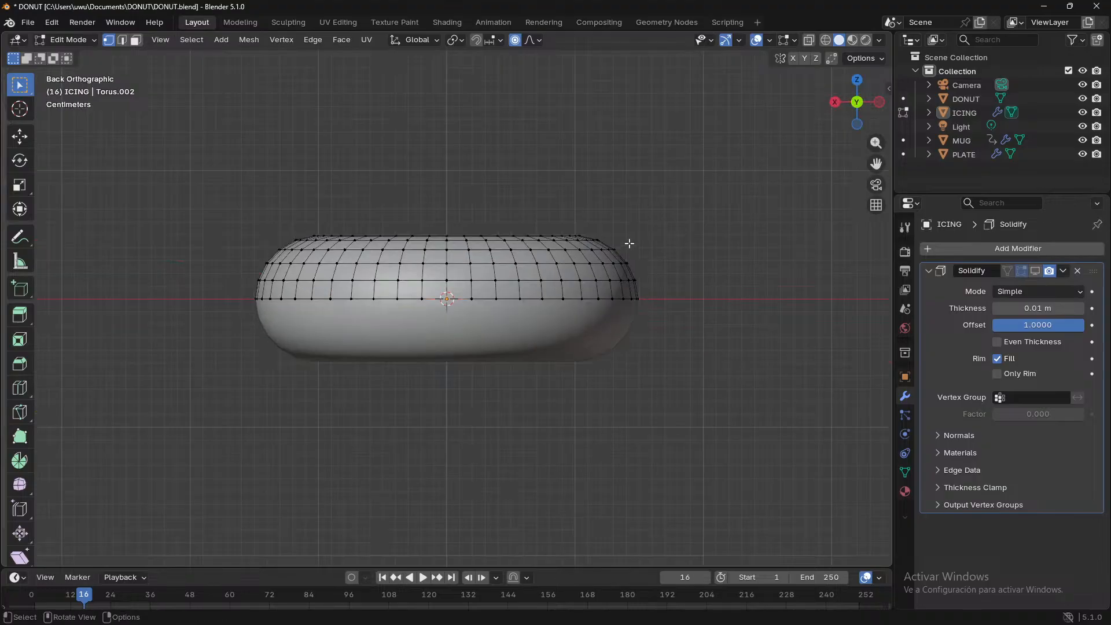
key("g")
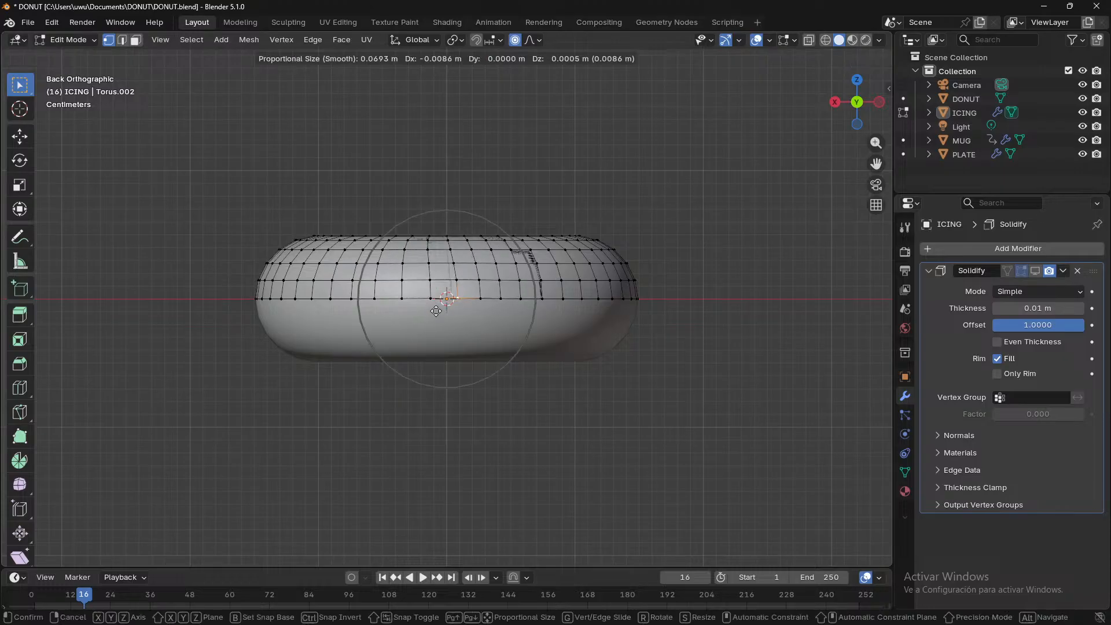
scroll(428, 336, "up", 4)
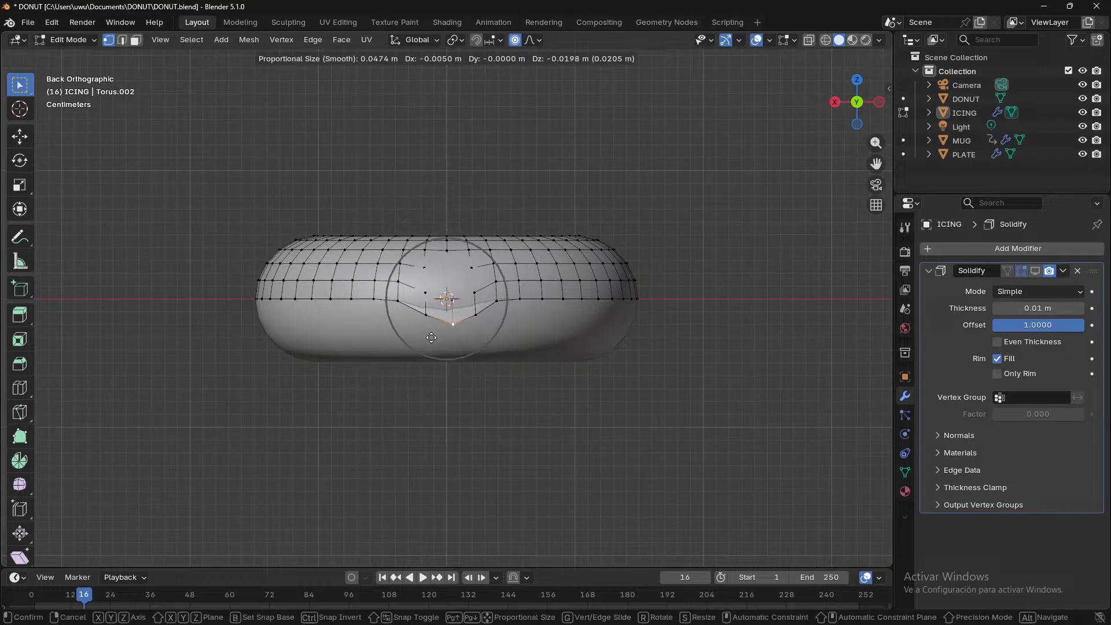
key("z")
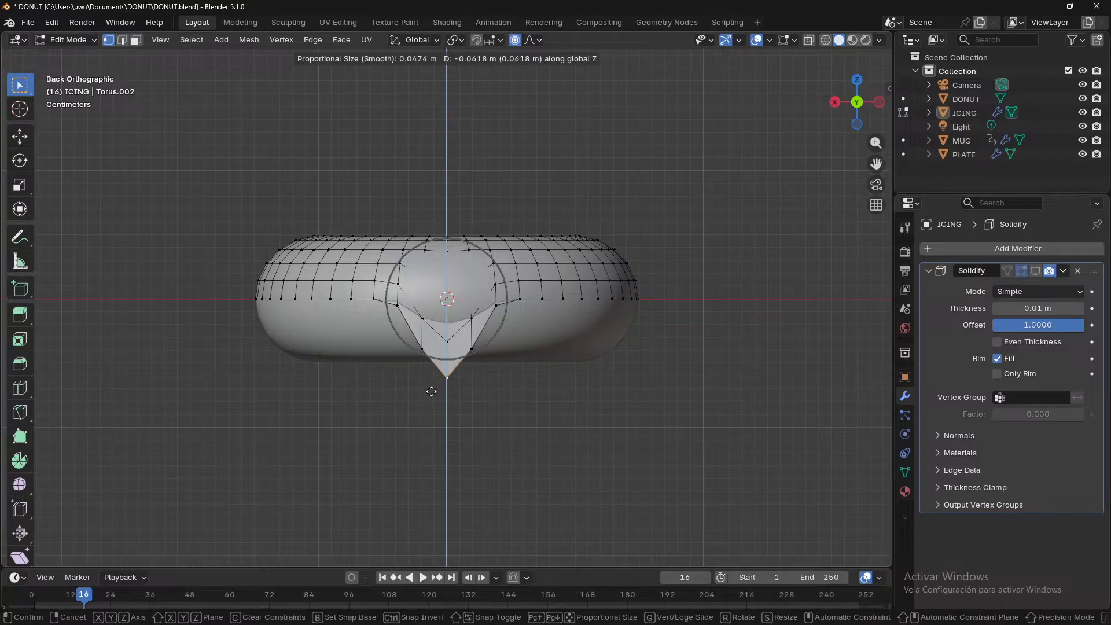
scroll(431, 392, "up", 1)
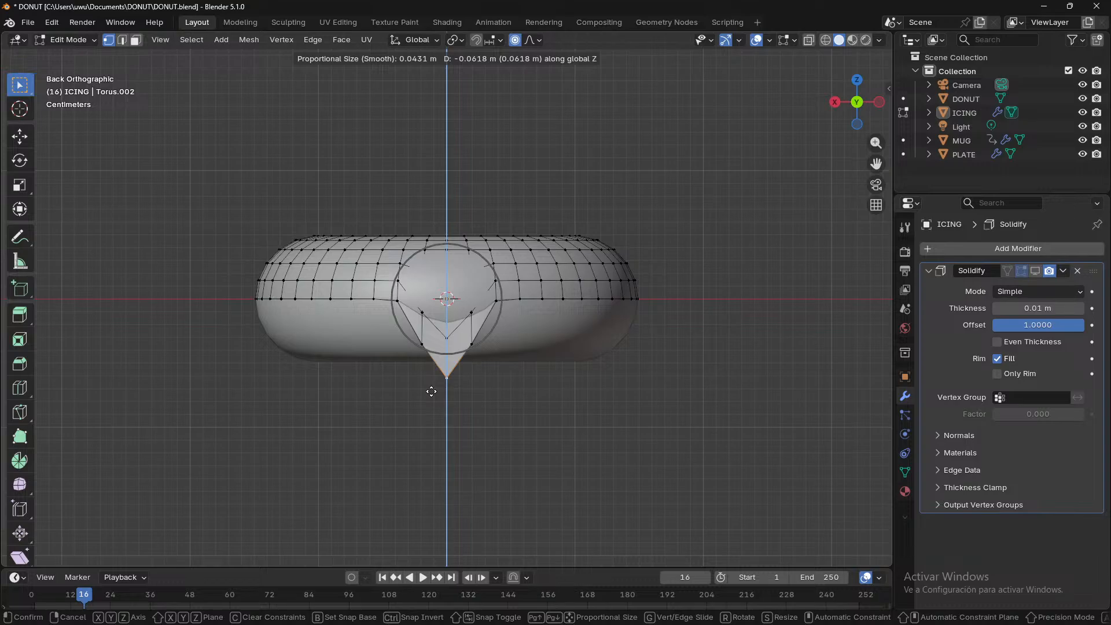
scroll(434, 432, "up", 6)
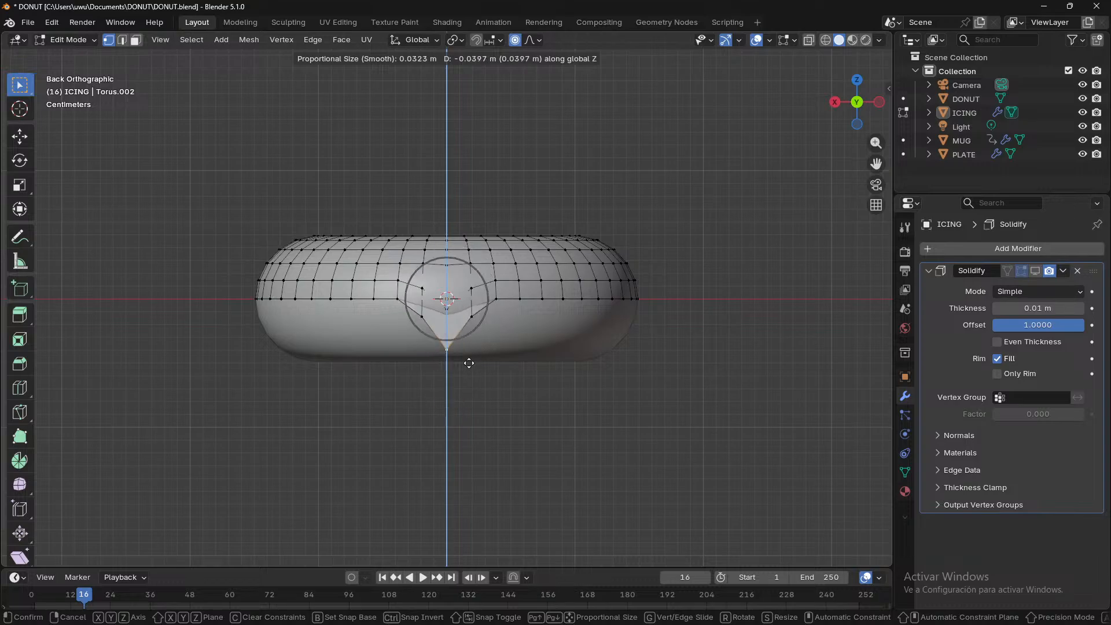
scroll(469, 369, "down", 11)
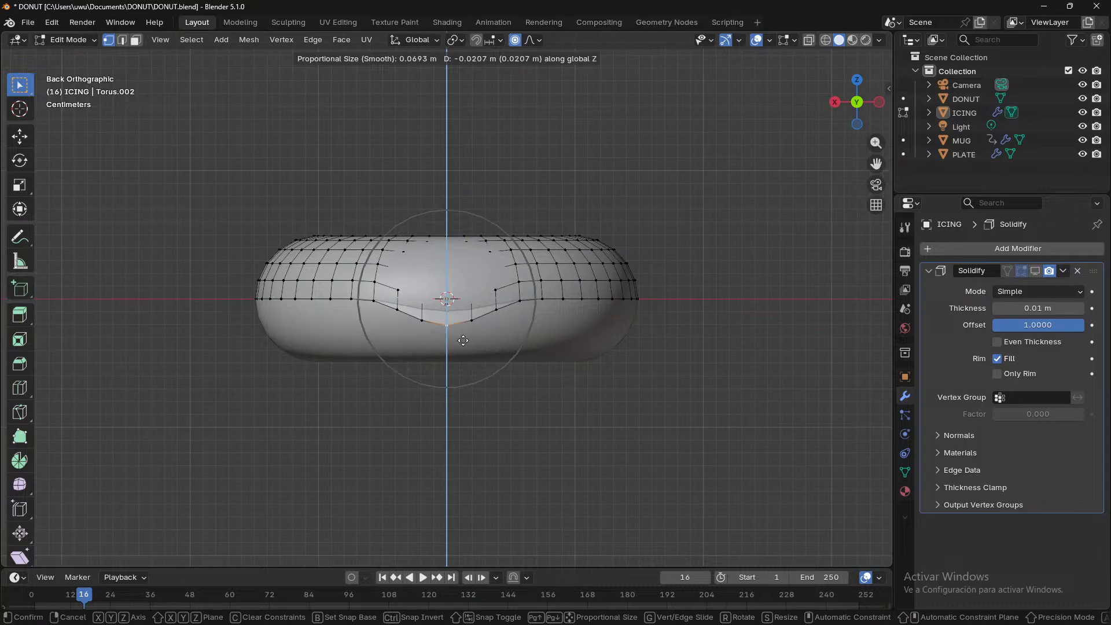
scroll(468, 367, "up", 2)
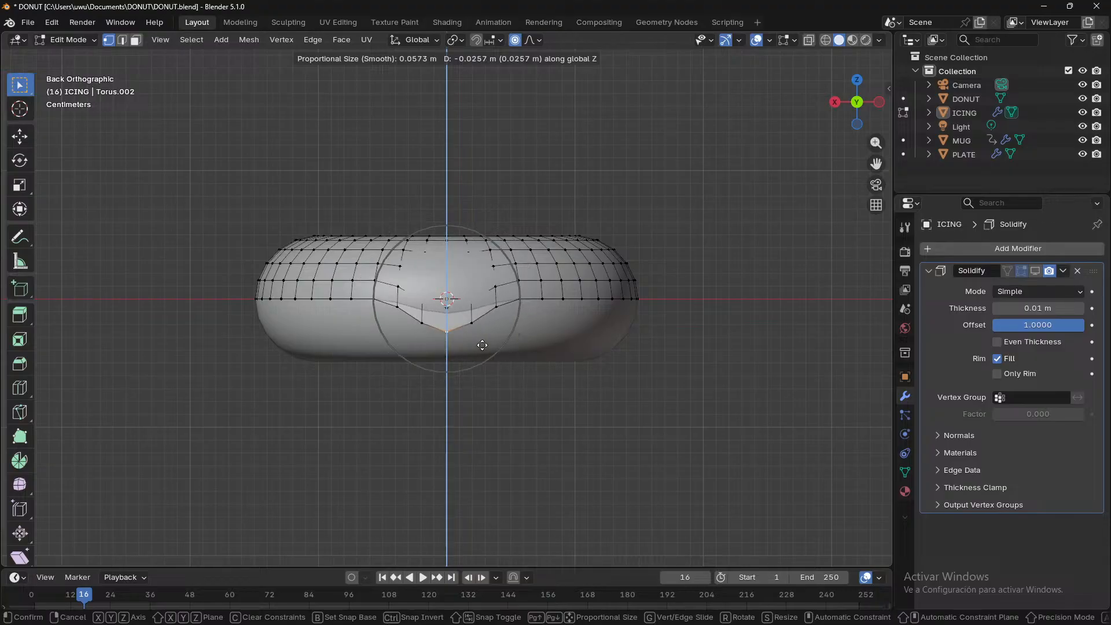
left_click(483, 344)
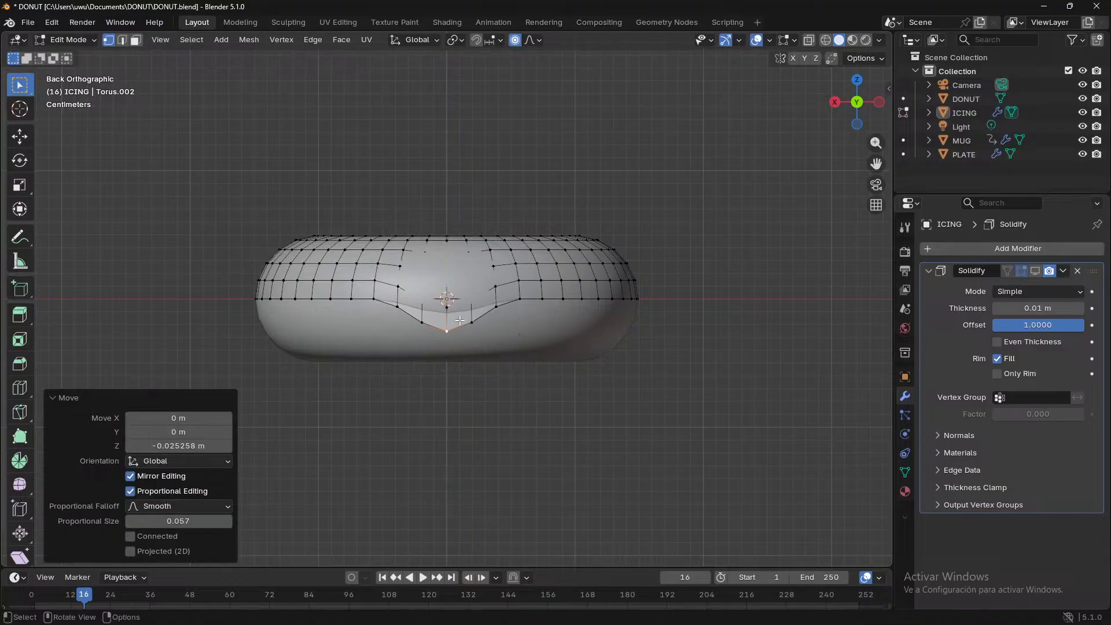
- Pull a second icing border vertex down along Z about 0.029 m with a proportional size of about 0.084 m to form a wider drip
scroll(452, 323, "up", 3)
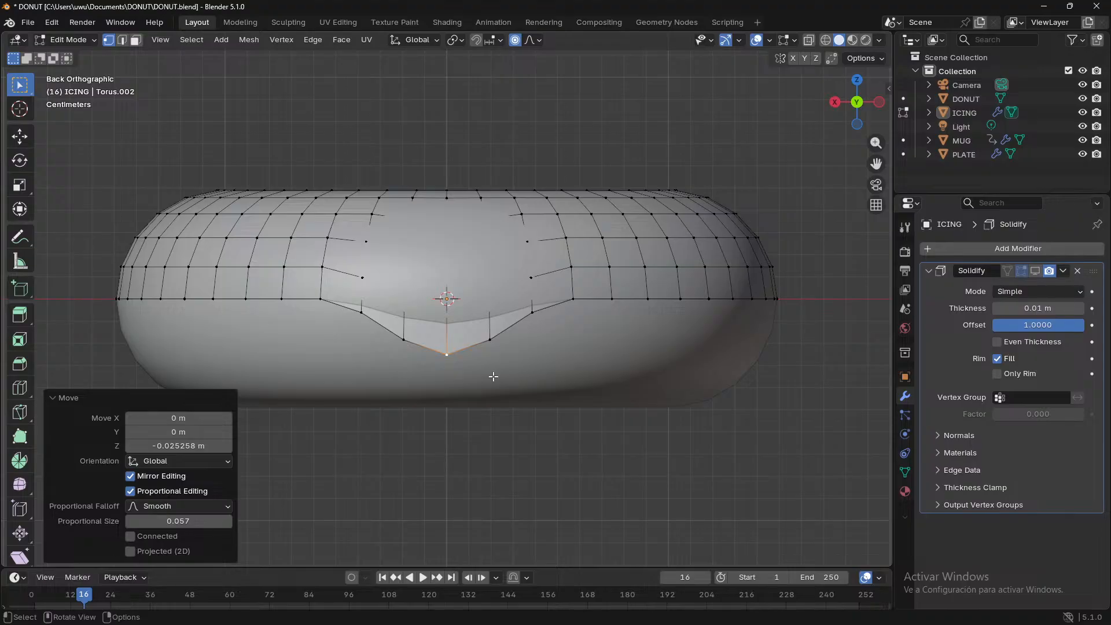
middle_click_drag(736, 385, 642, 413)
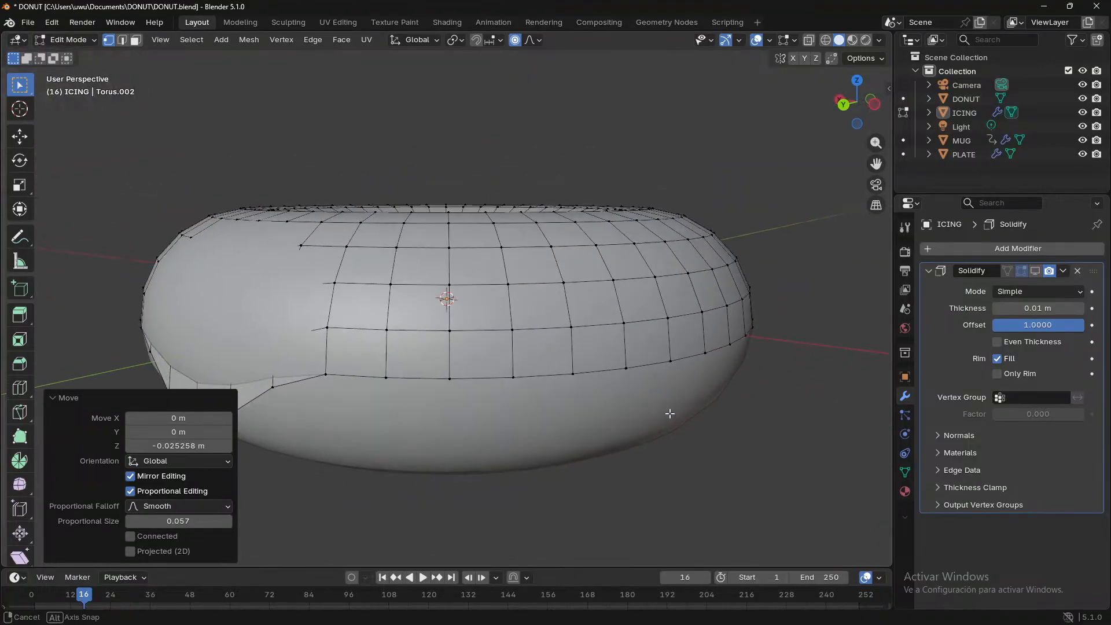
left_click(512, 378)
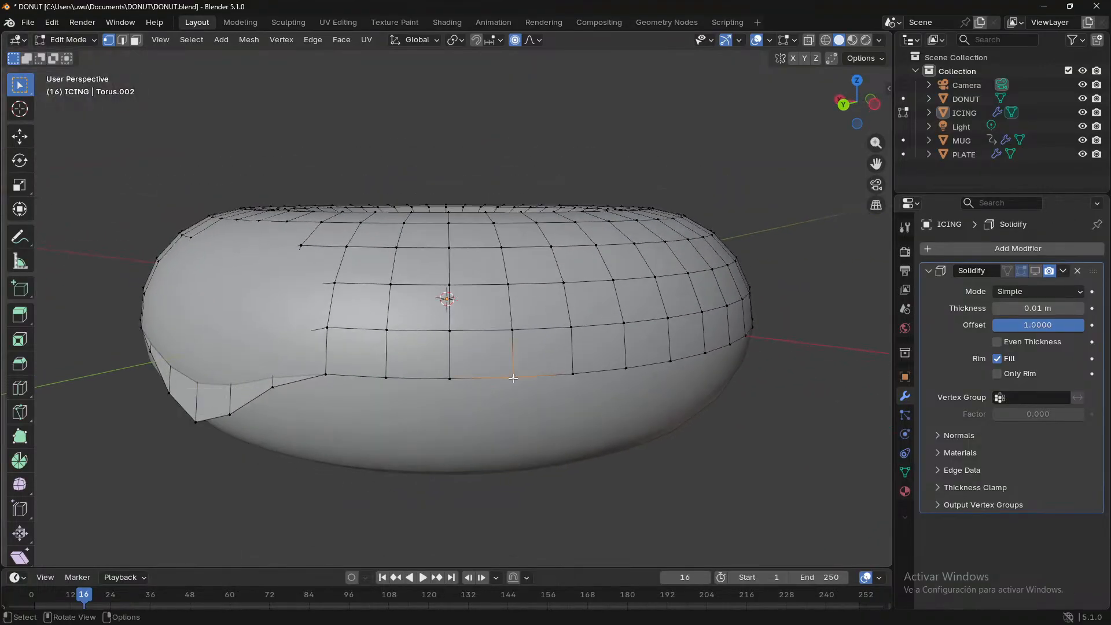
key("g")
key("z")
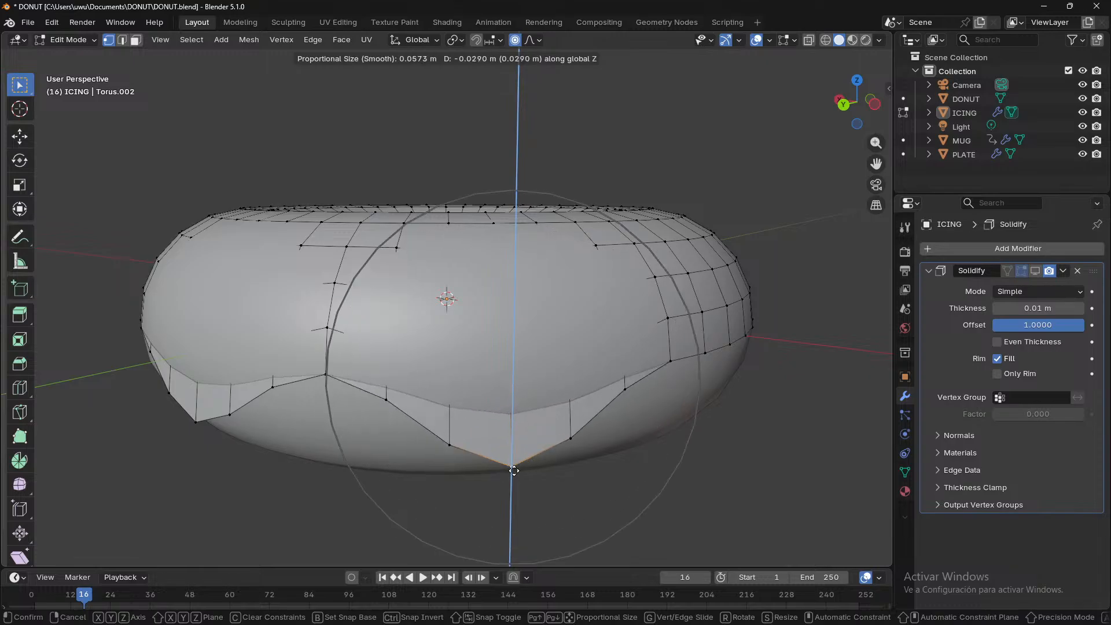
scroll(514, 470, "down", 3)
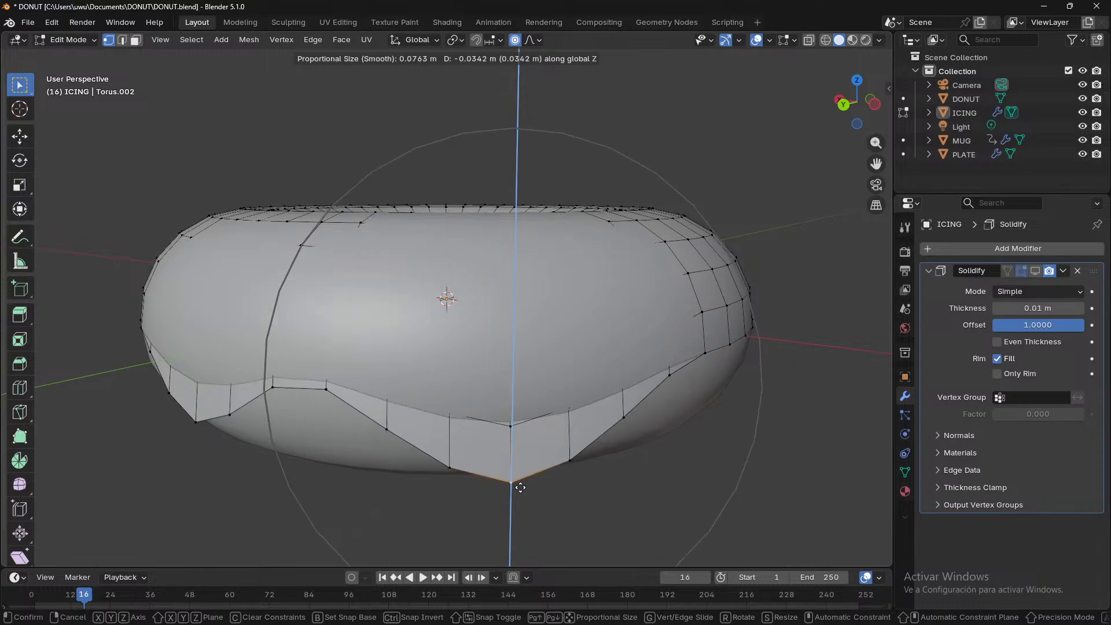
scroll(520, 477, "down", 1)
left_click(527, 471)
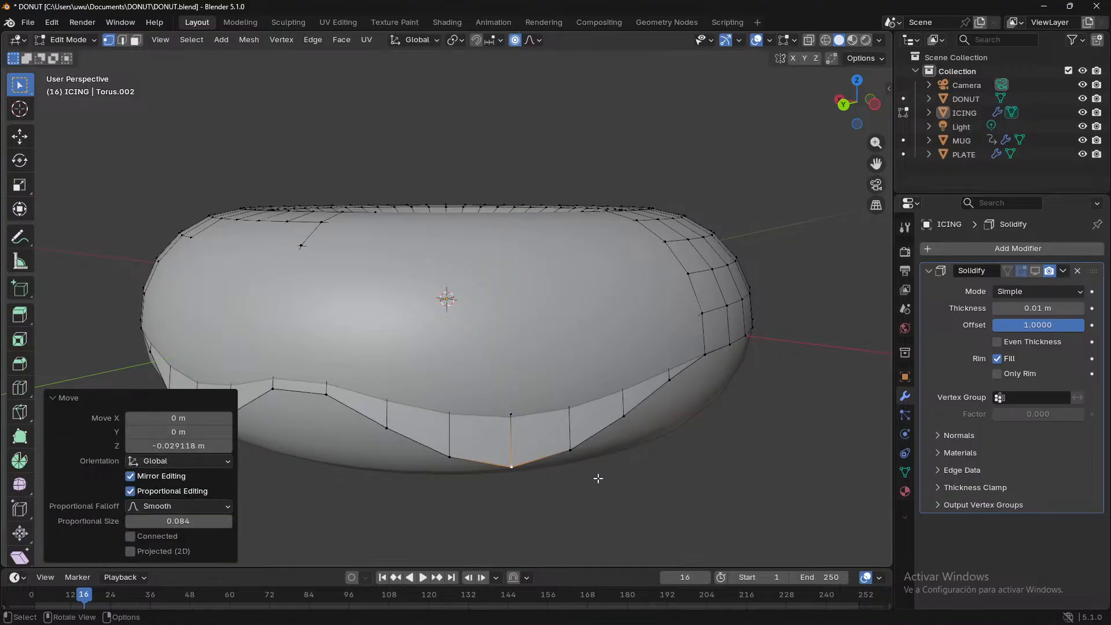
- Pull a border vertex beyond the wide drip down along Z with a proportional size of about 0.057 m, and clear the selection
middle_click_drag(650, 473, 502, 463)
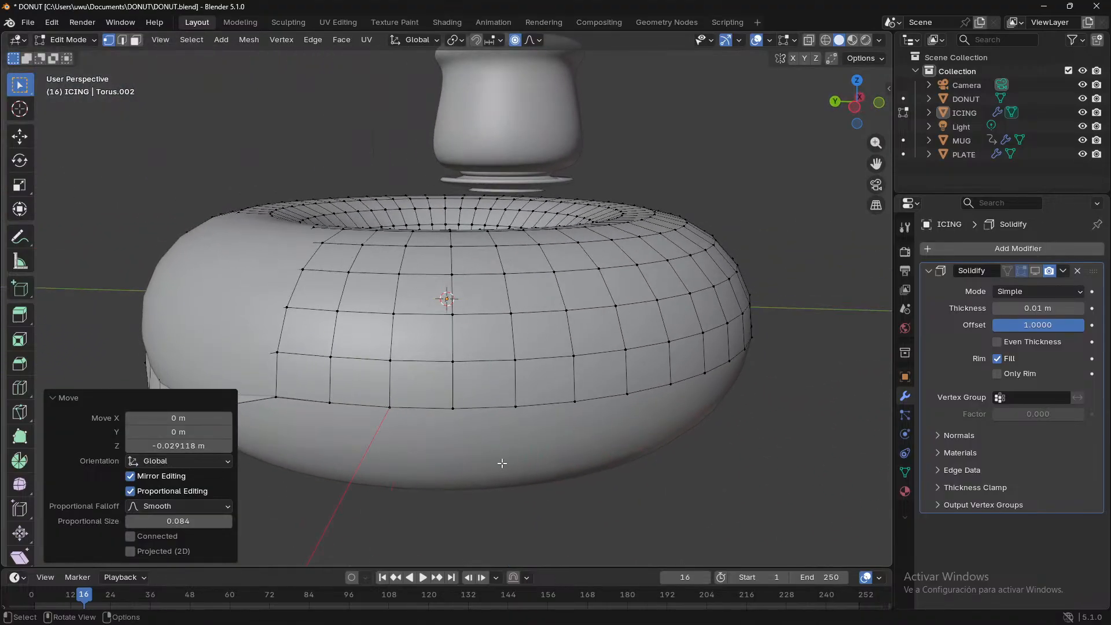
left_click(331, 406)
middle_click_drag(330, 407, 383, 401)
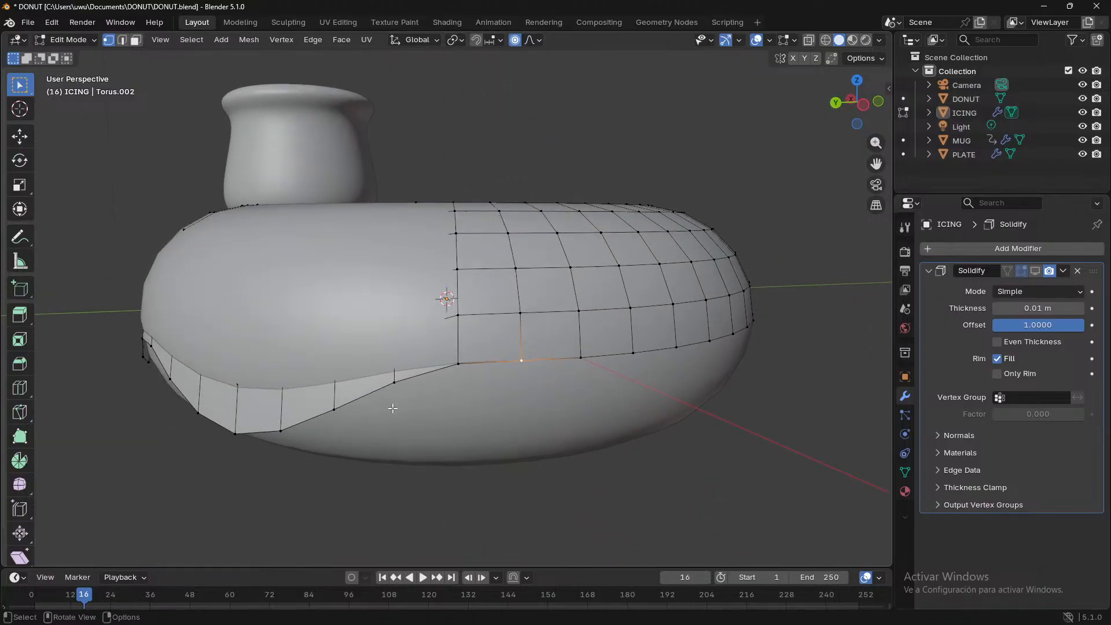
key("g")
key("z")
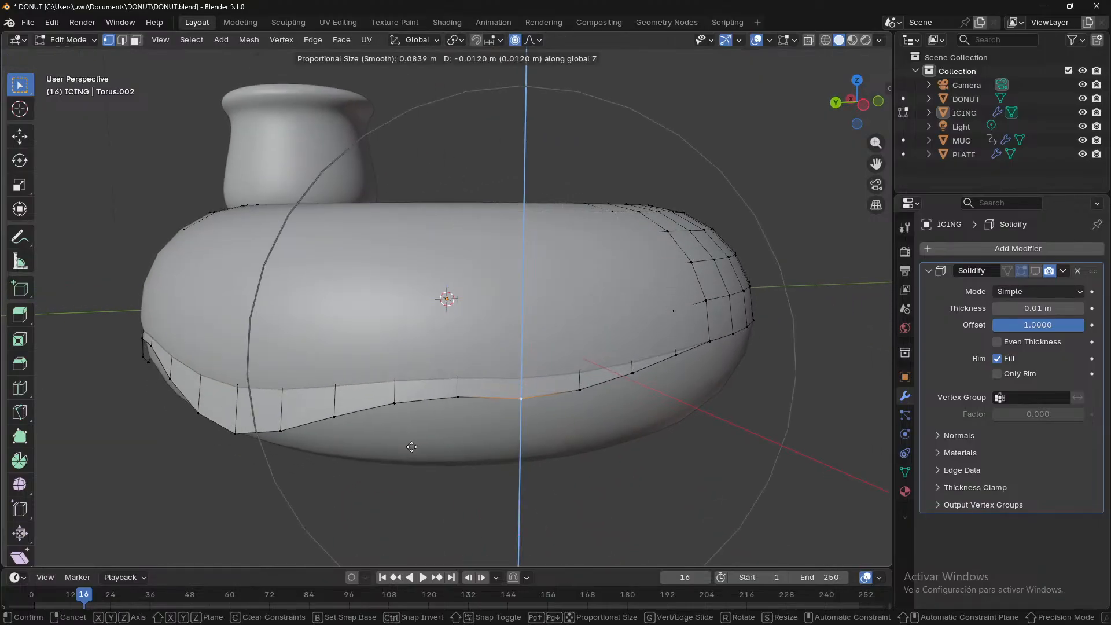
scroll(411, 446, "up", 4)
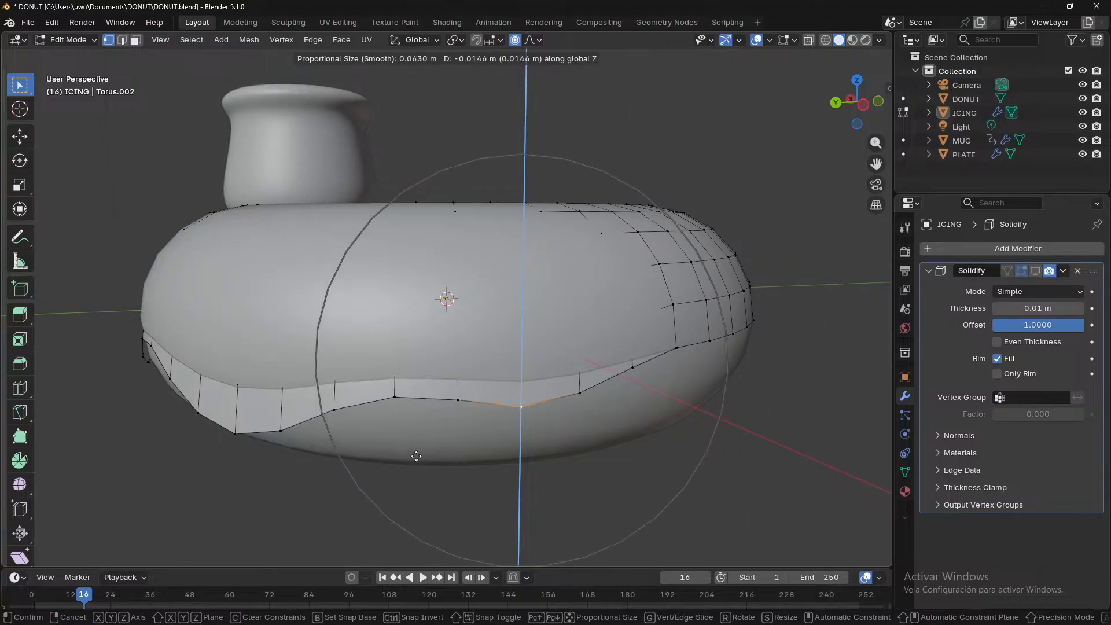
left_click(427, 476)
left_click(749, 475)
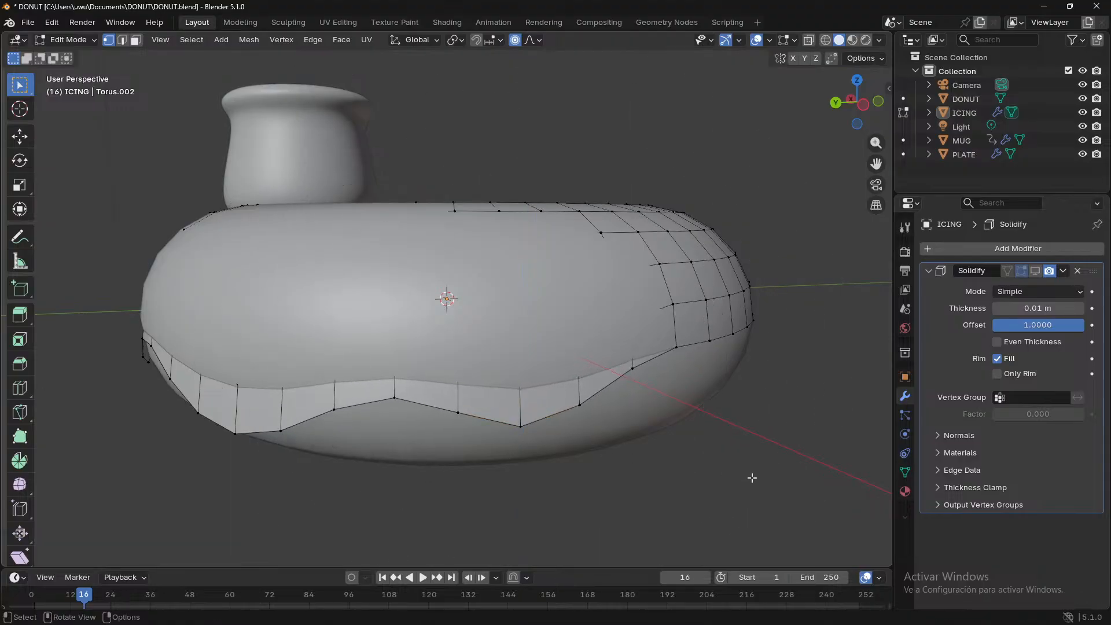
- Inspect the new drips around the icing with the Solidify modifier's viewport display on, and switch the display back off
middle_click_drag(747, 509, 709, 516)
scroll(710, 514, "down", 2)
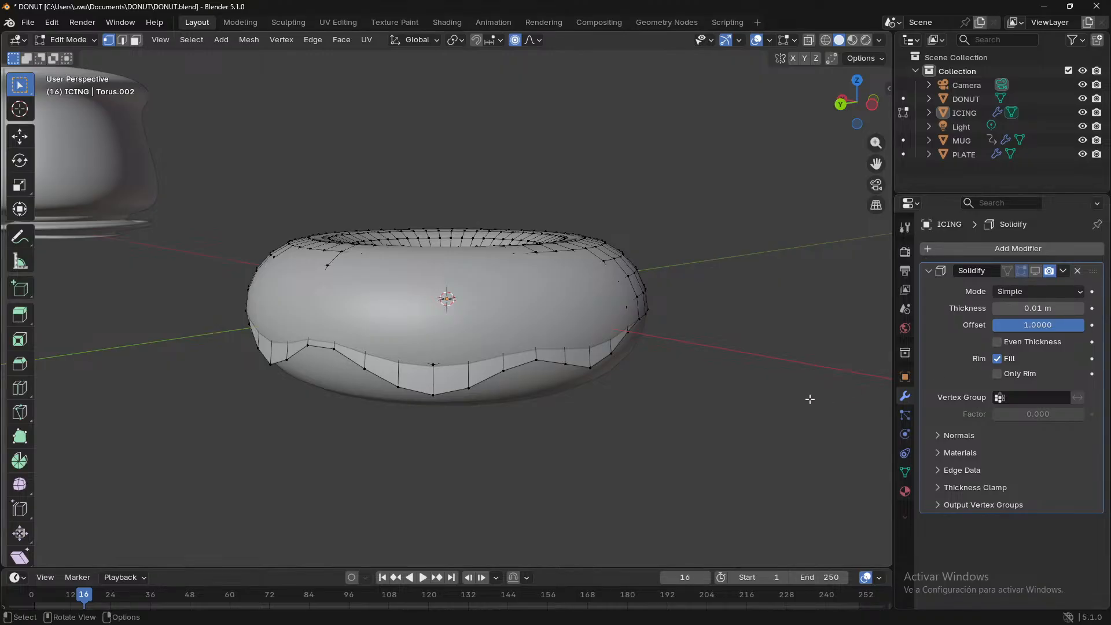
middle_click_drag(681, 420, 577, 424)
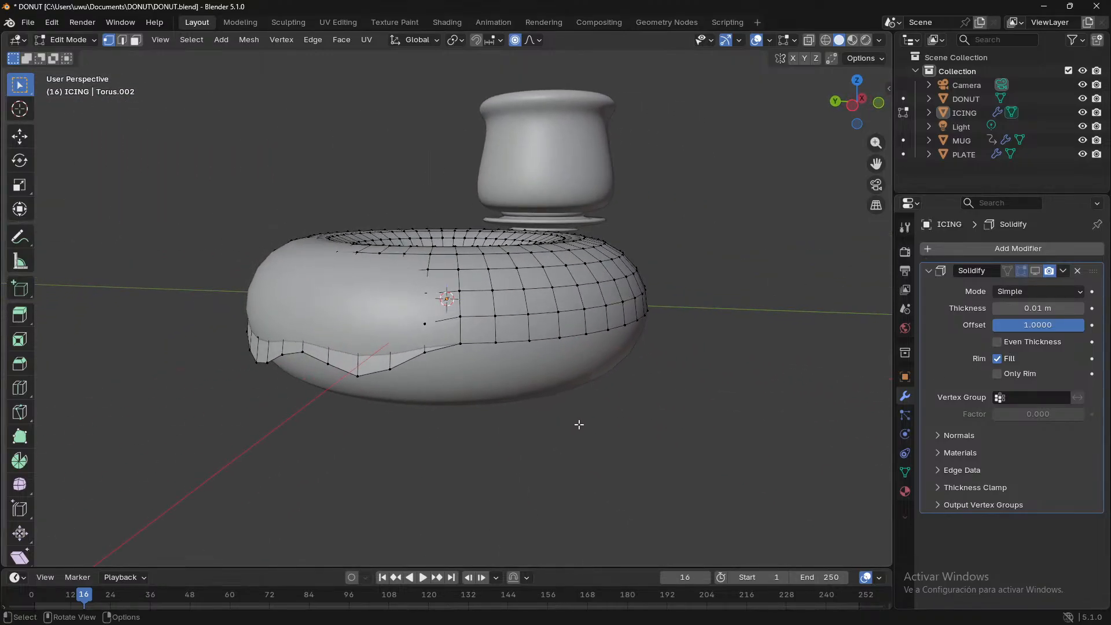
left_click(1035, 271)
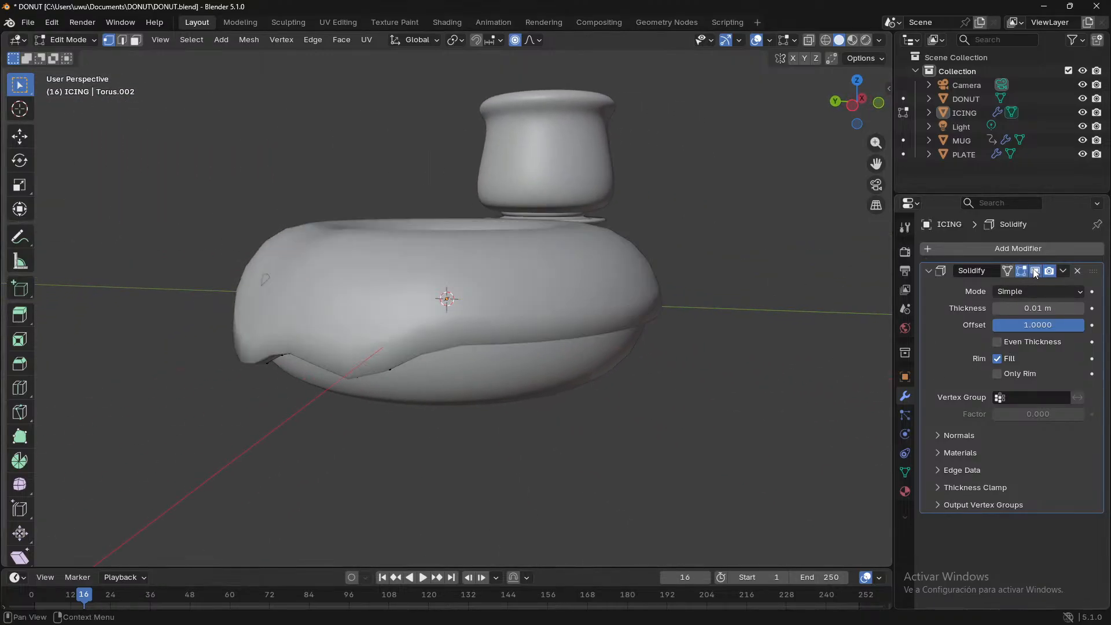
mouse_move(498, 363)
middle_mouse_down()
mouse_move(624, 326)
mouse_move(498, 363)
middle_mouse_up()
scroll(498, 363, "down", 1)
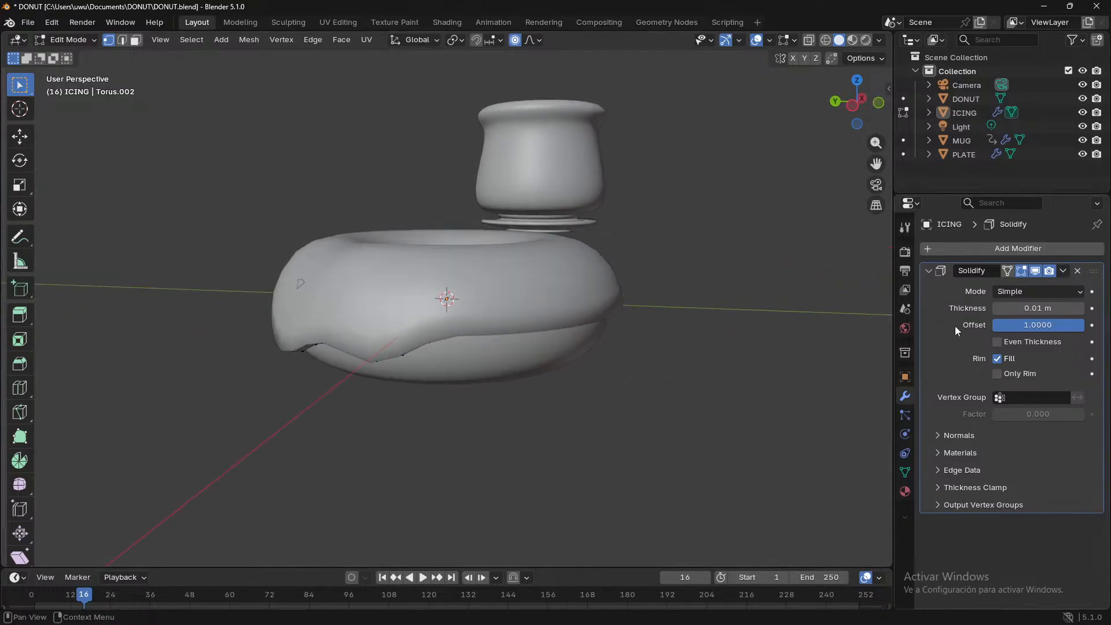
left_click(1034, 272)
- Pull the border vertex beside the third drip down along Z about 0.012 m with a proportional size of about 0.027 m for a narrow drip
scroll(730, 360, "up", 2)
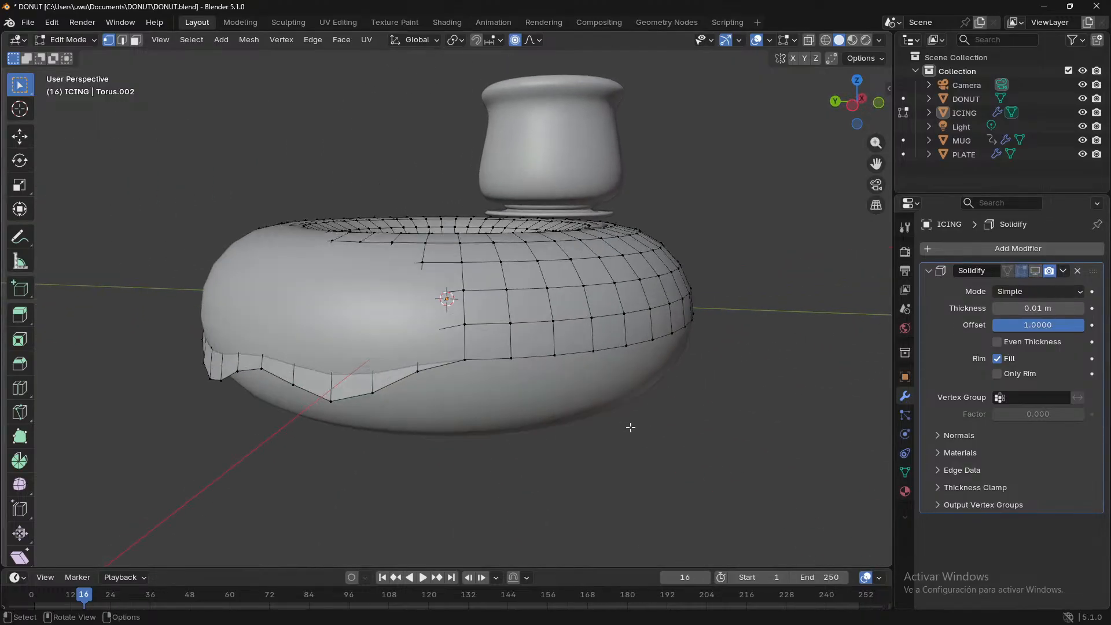
left_click(466, 360)
key("g")
key("z")
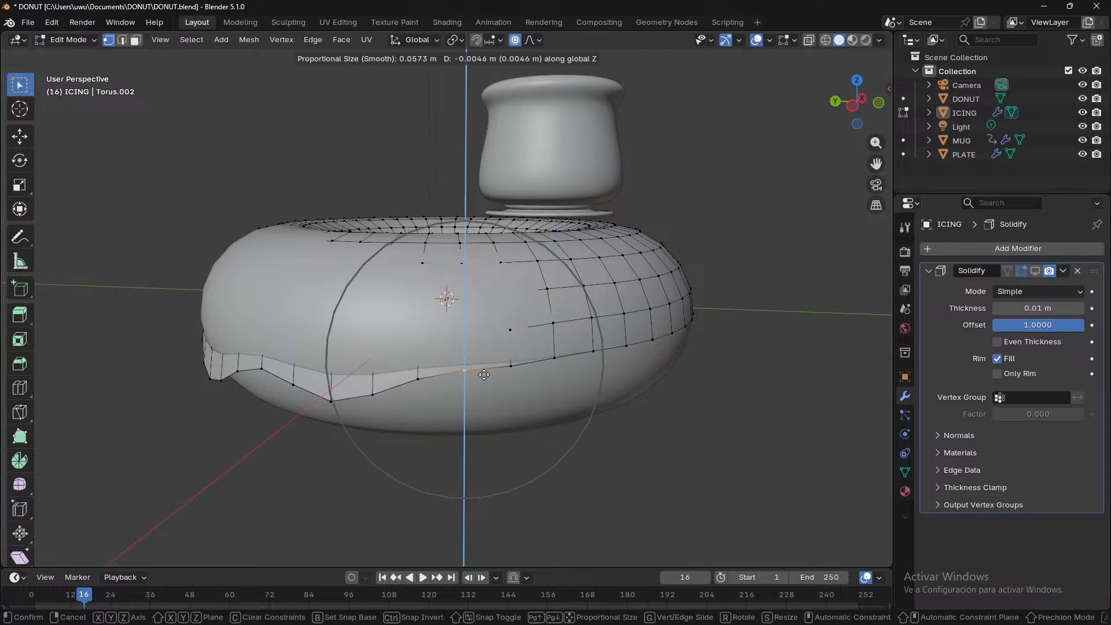
scroll(483, 374, "up", 8)
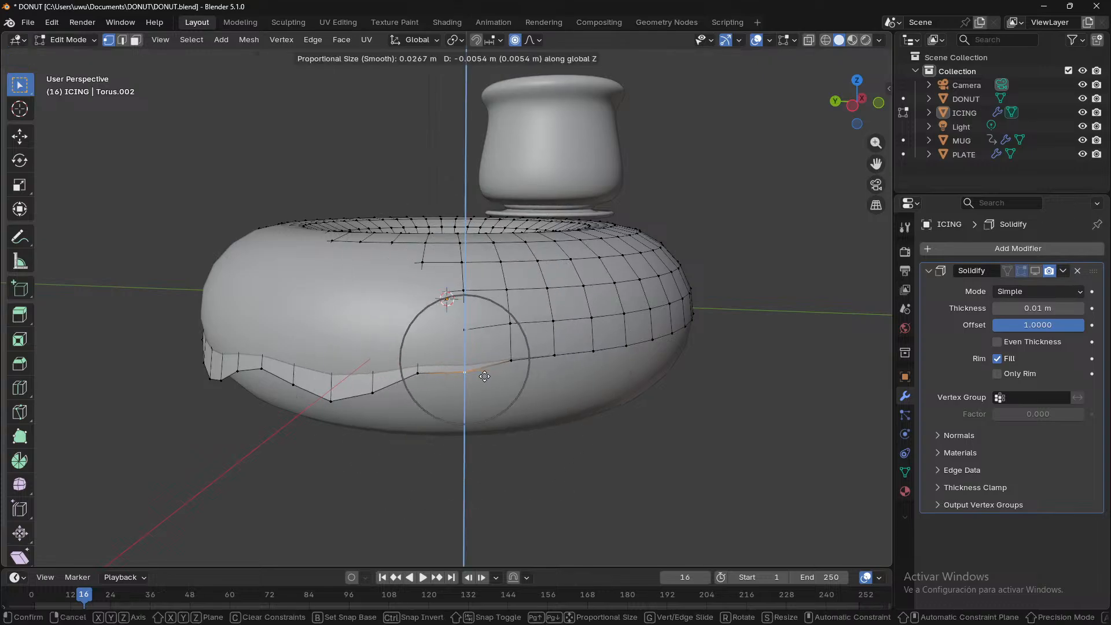
scroll(484, 376, "up", 2)
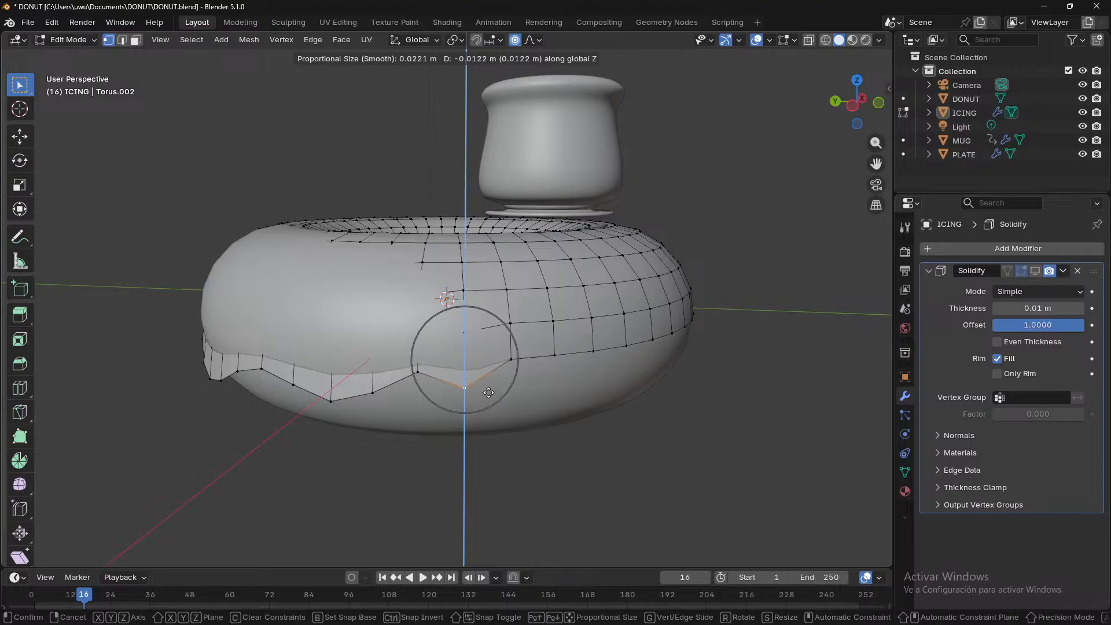
scroll(490, 391, "up", 4)
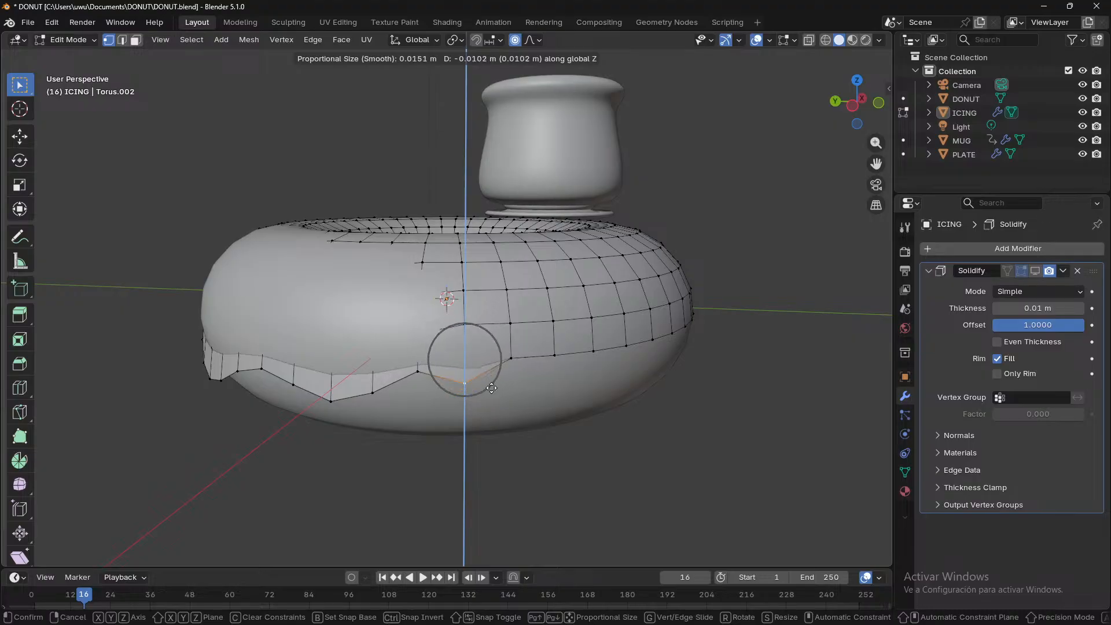
scroll(492, 388, "down", 3)
left_click(493, 393)
- Pull a border vertex past the narrow drip down along Z about 0.014 m with a proportional size of about 0.063 m
middle_click_drag(525, 410, 429, 373)
left_click(419, 364)
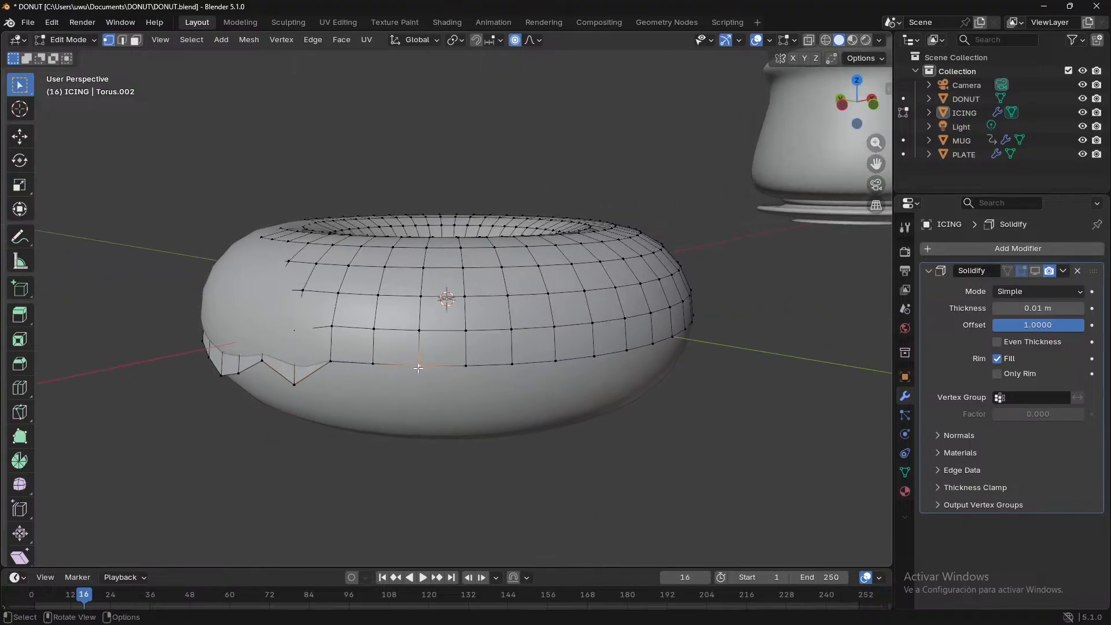
key("z")
key("Escape")
key("g")
key("z")
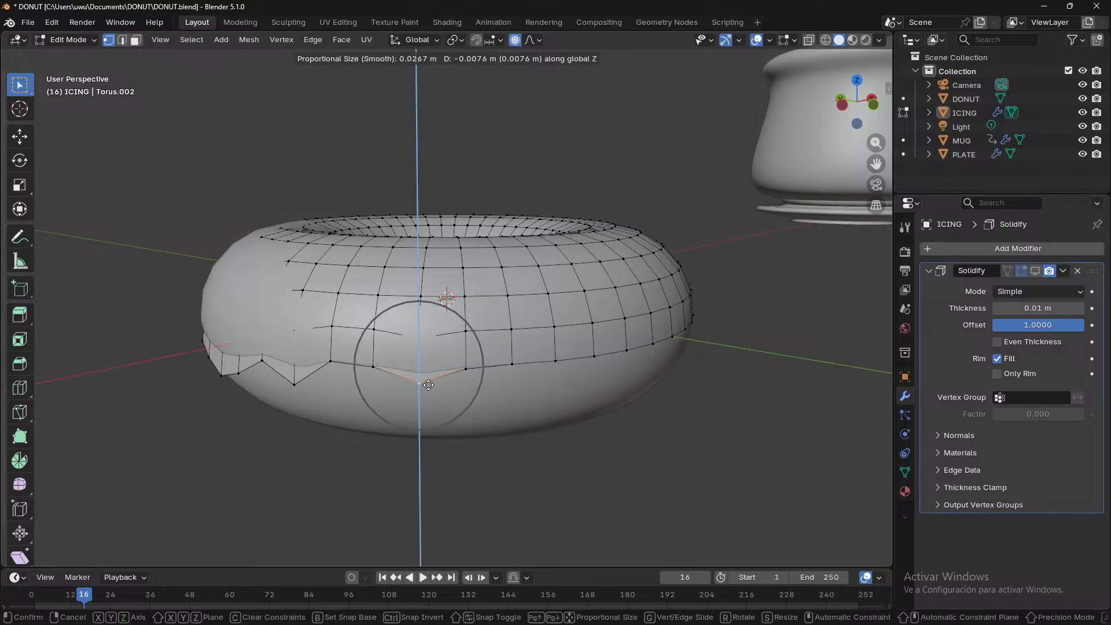
scroll(440, 399, "down", 7)
scroll(489, 420, "down", 4)
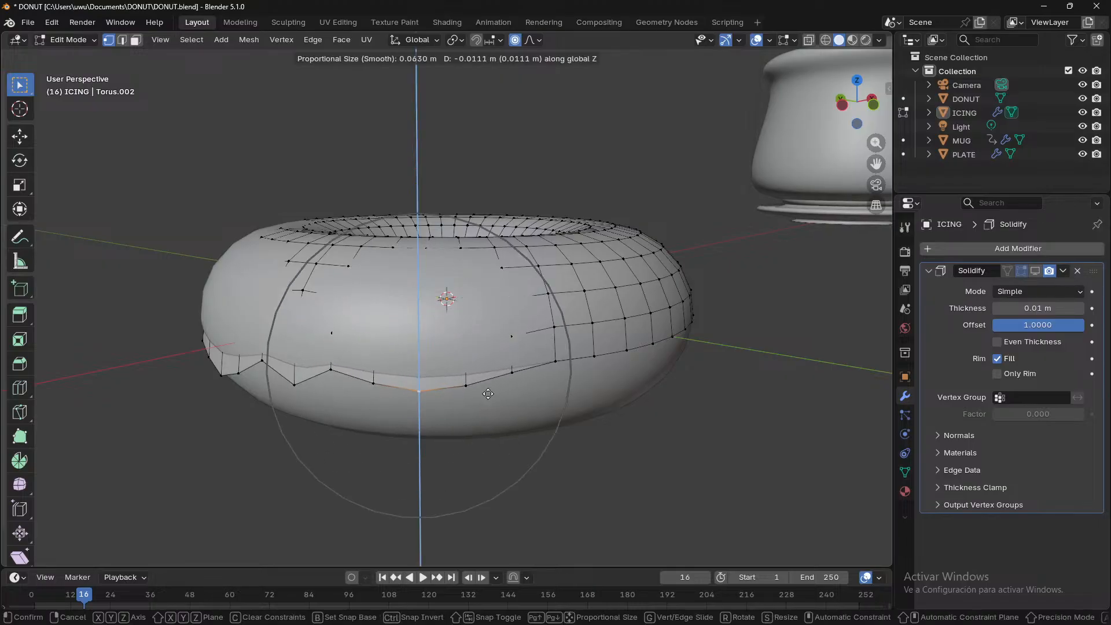
left_click(530, 398)
- Pull the next icing border vertex down along Z about 0.028 m with a proportional size of about 0.123 m for a wide drip
middle_click_drag(564, 404, 470, 402)
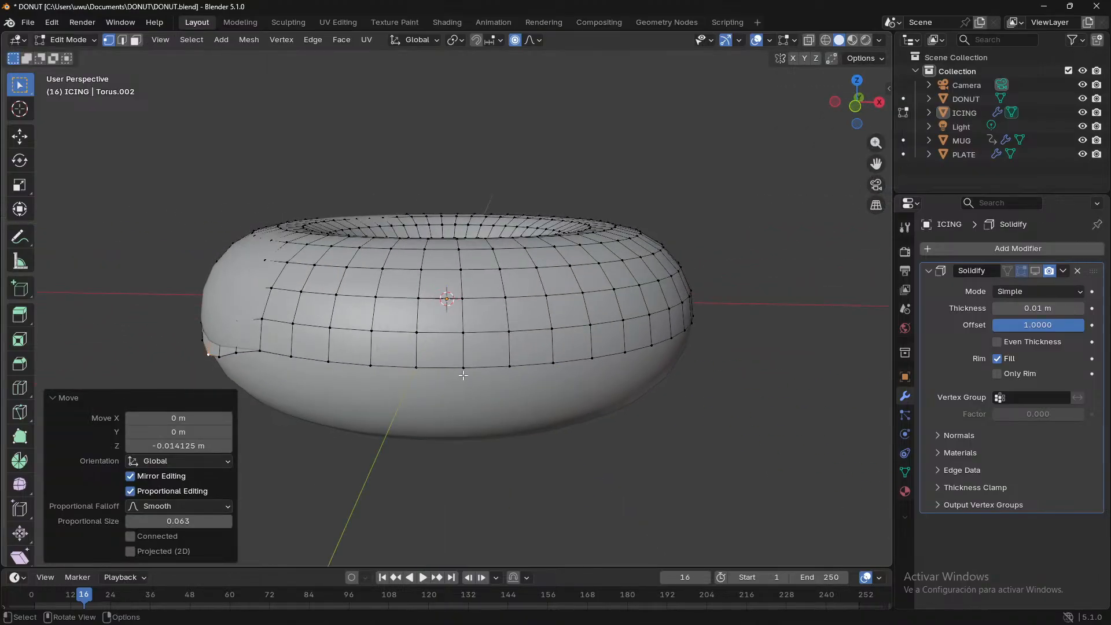
key("z")
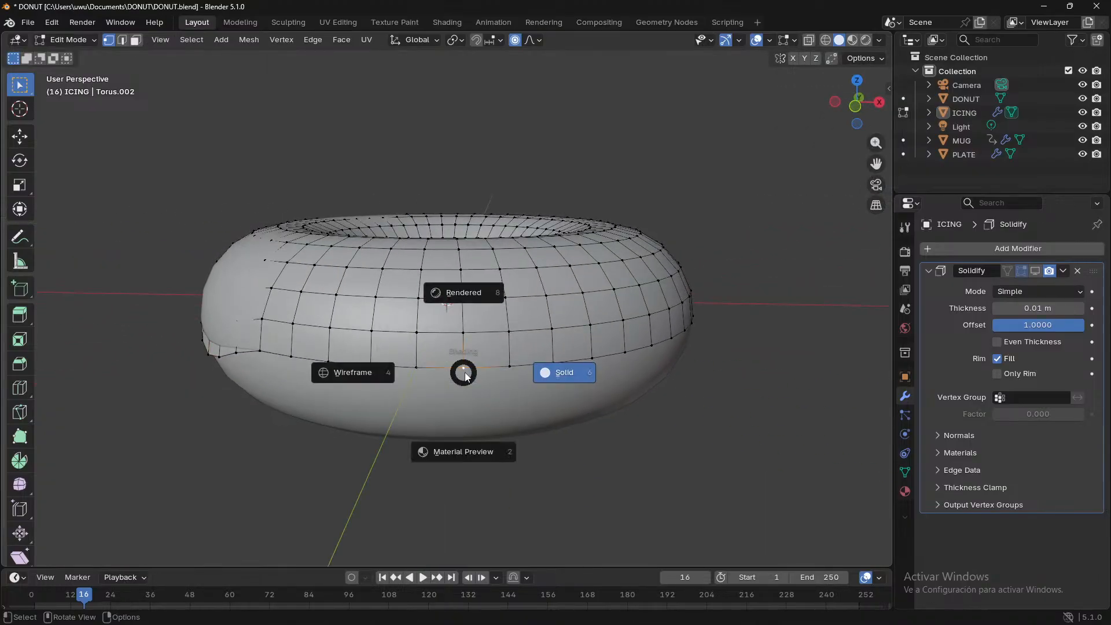
left_click(465, 375)
key("g")
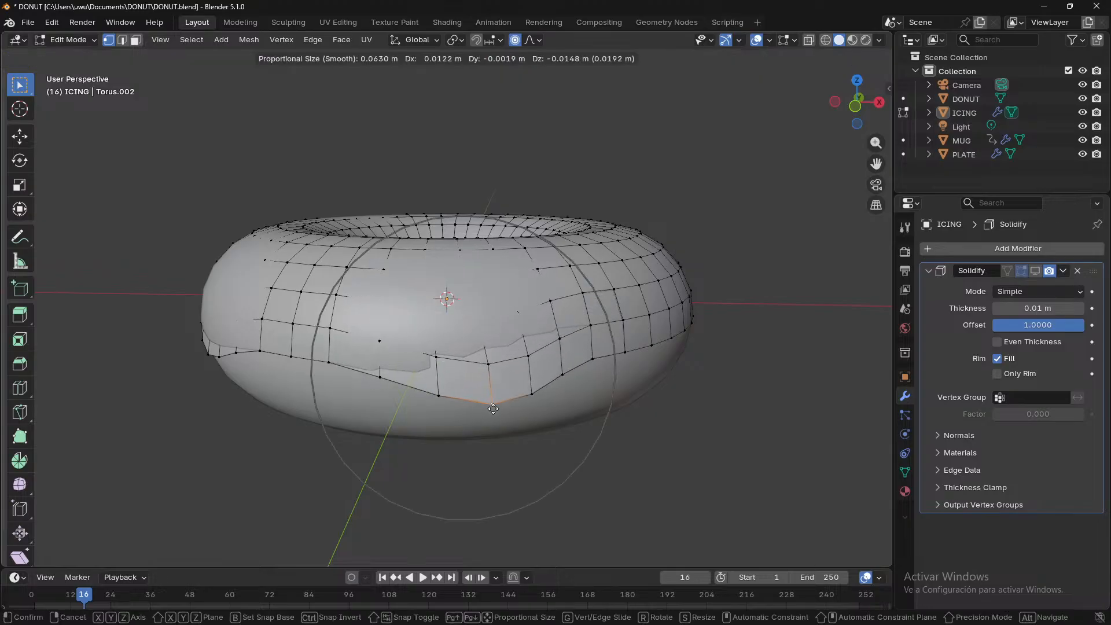
key("z")
scroll(458, 422, "down", 7)
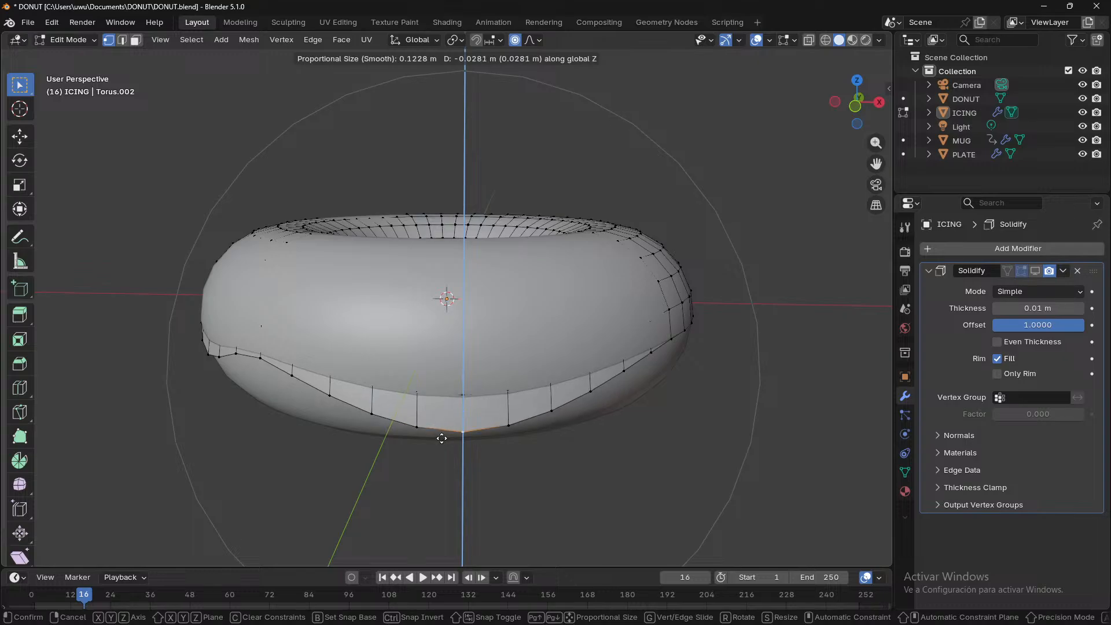
left_click(440, 437)
- Pull a border vertex past the wide drip down along Z about 0.014 m with a proportional size of about 0.076 m
middle_click_drag(563, 448, 464, 446)
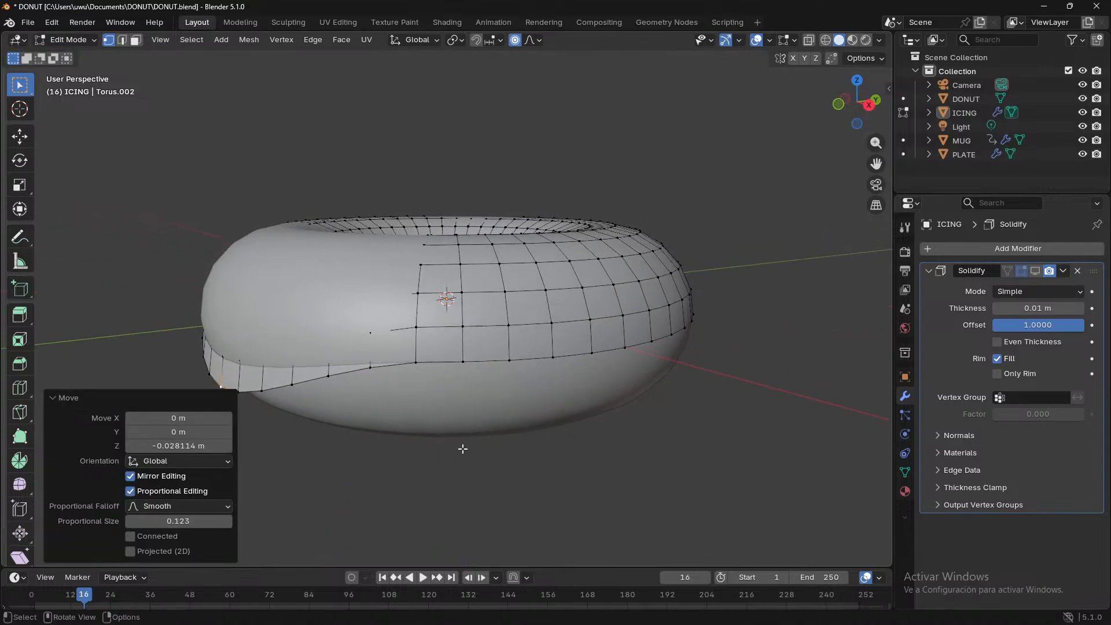
middle_click_drag(528, 422, 499, 421)
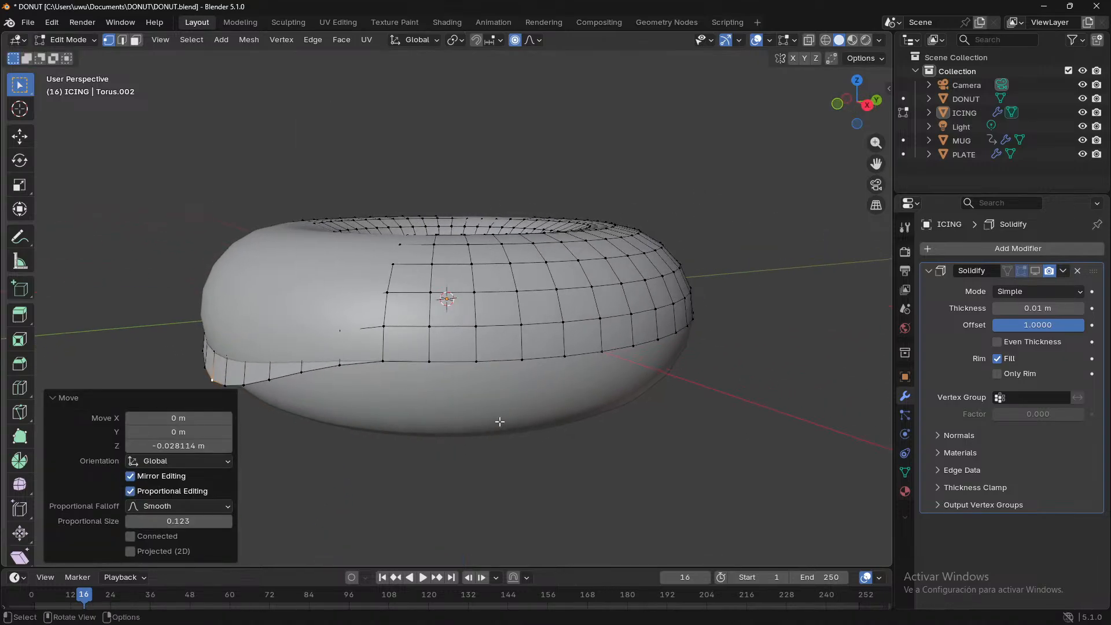
left_click(479, 361)
key("g")
key("z")
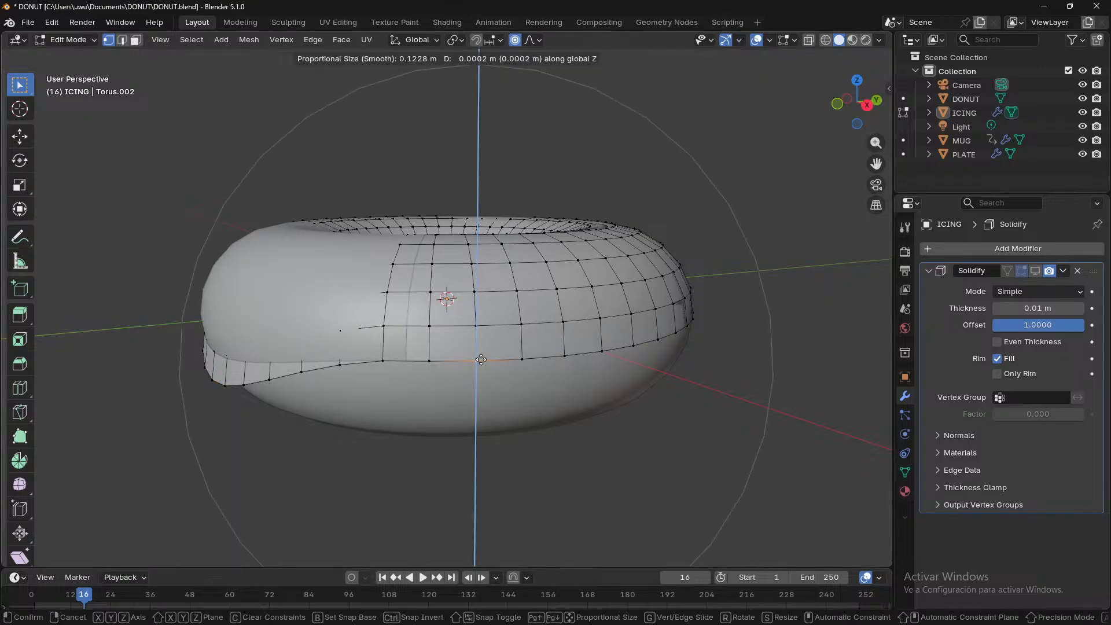
scroll(484, 397, "up", 2)
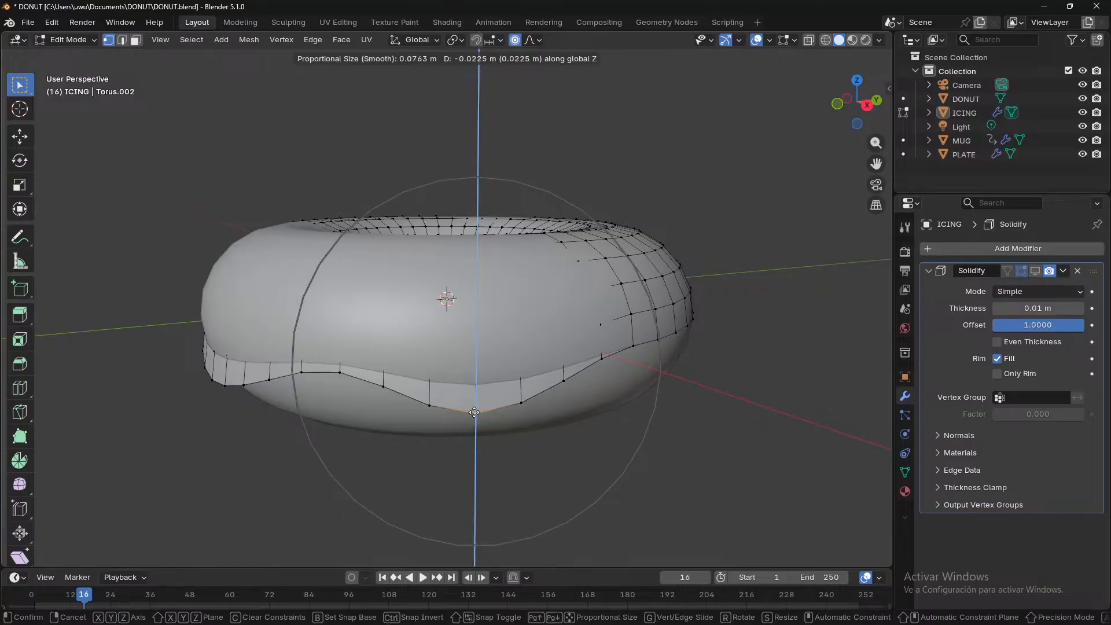
left_click(483, 394)
key("ctrl+z")
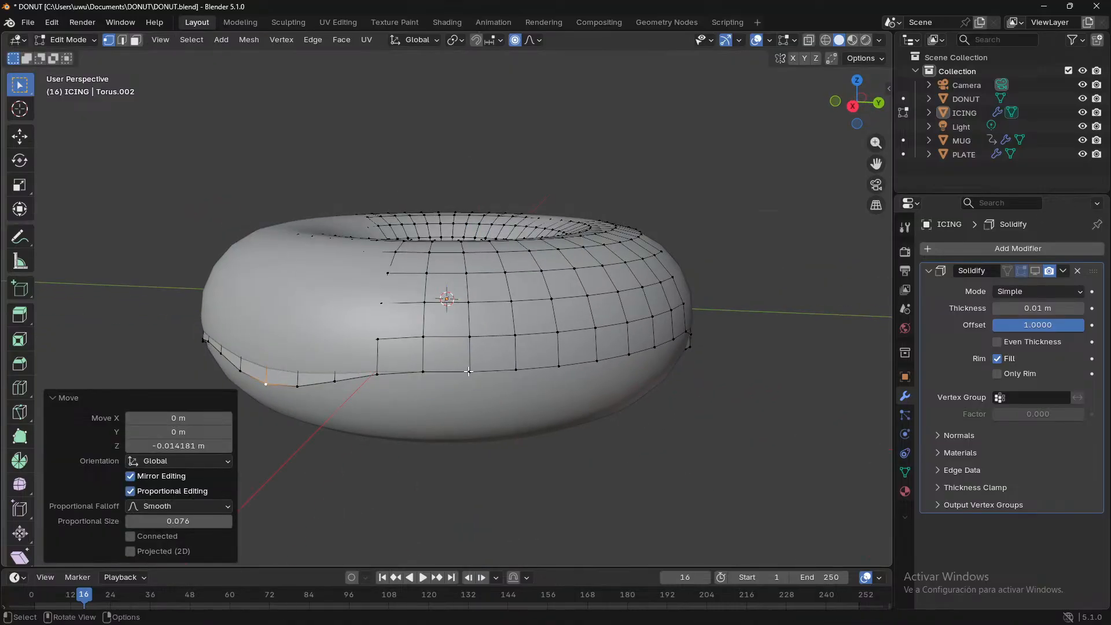
- Pull a border vertex farther around the rim down along Z about 0.017 m with a proportional size of about 0.057 m
left_click(468, 371)
key("g")
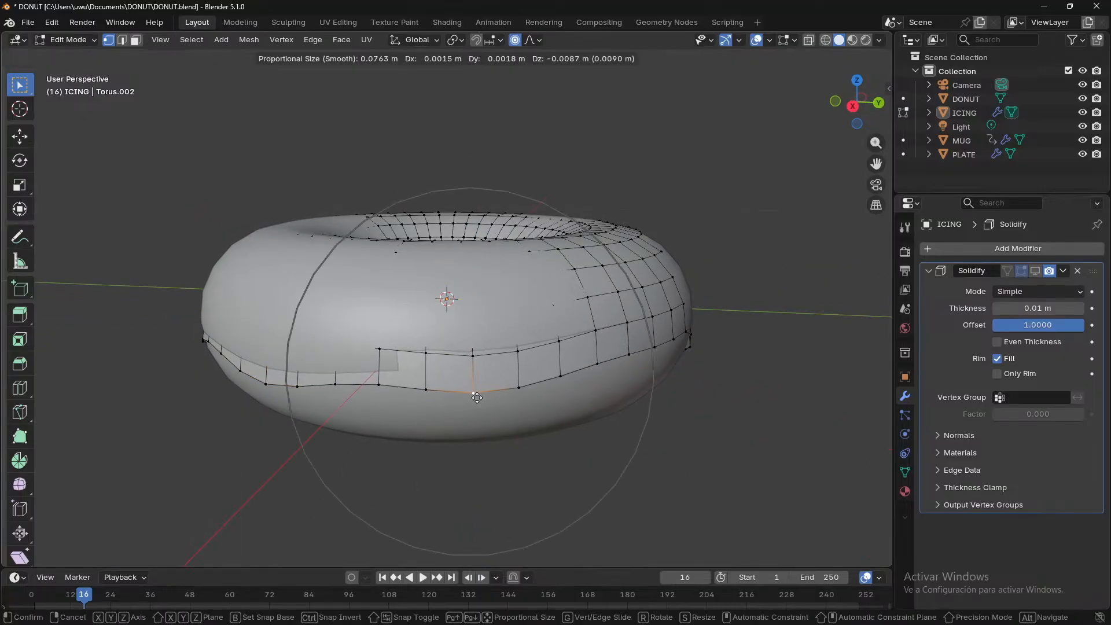
key("z")
scroll(473, 415, "up", 3)
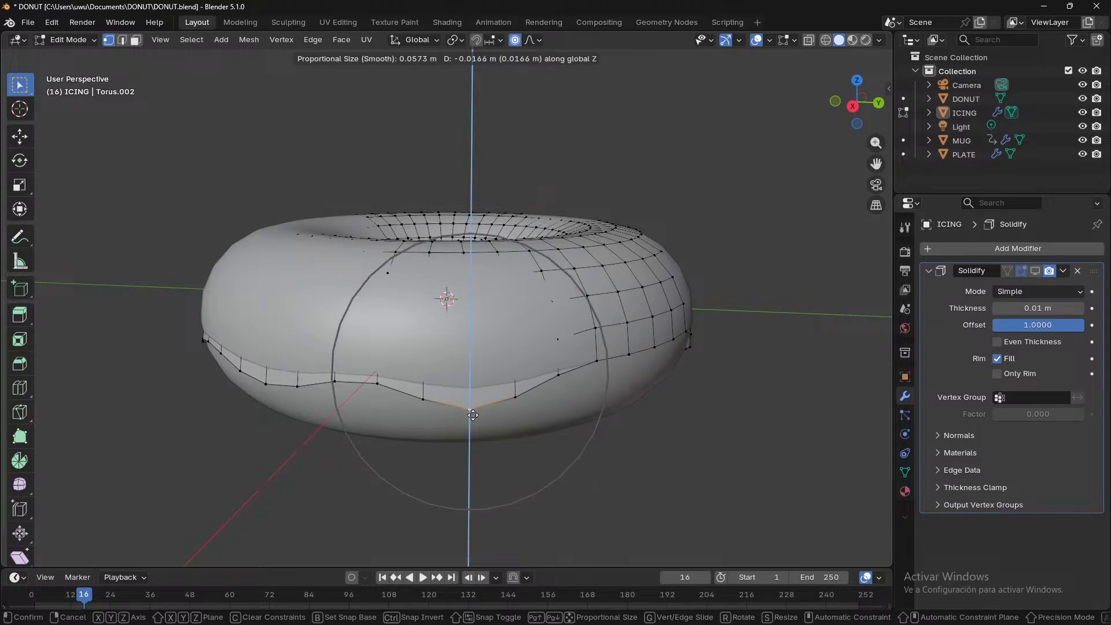
left_click(473, 416)
- Pull the border vertex two along from that drip's tip down along Z about 0.008 m with a proportional size of about 0.057 m
key("z")
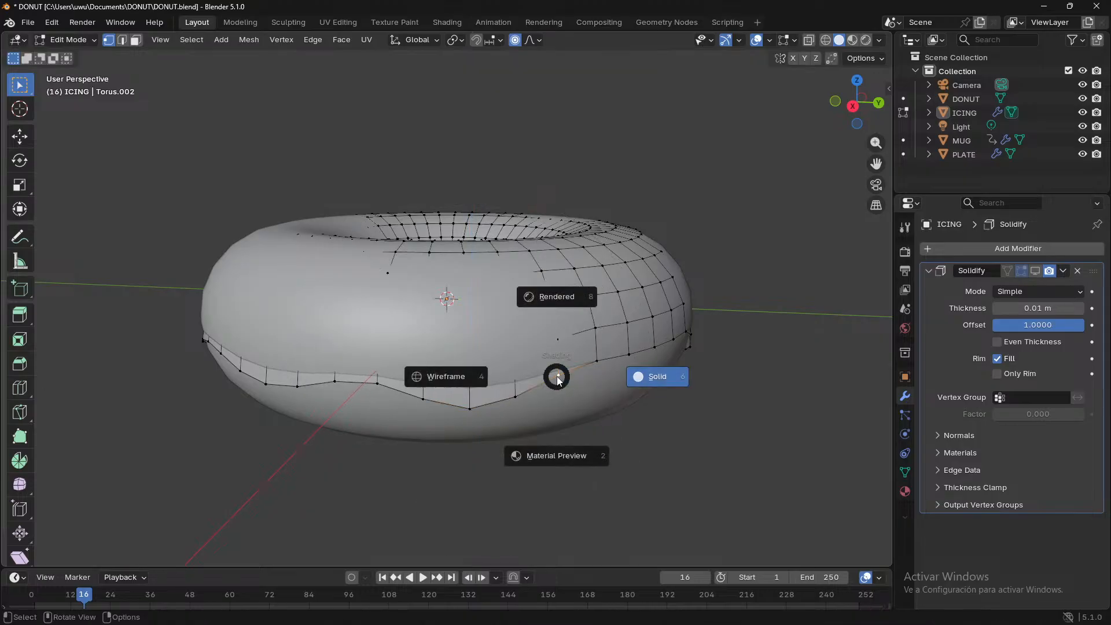
key("Escape")
key("g")
key("z")
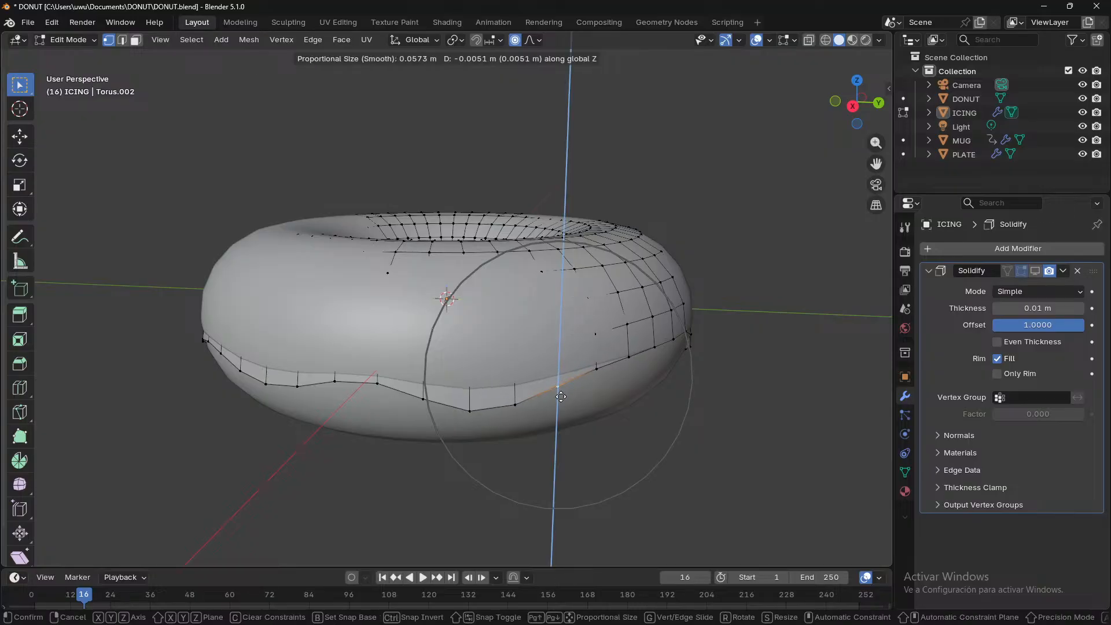
left_click(561, 398)
- Pull a vertex in the remaining flat stretch of border down along Z with a proportional size of about 0.047 m
middle_click_drag(560, 398, 456, 398)
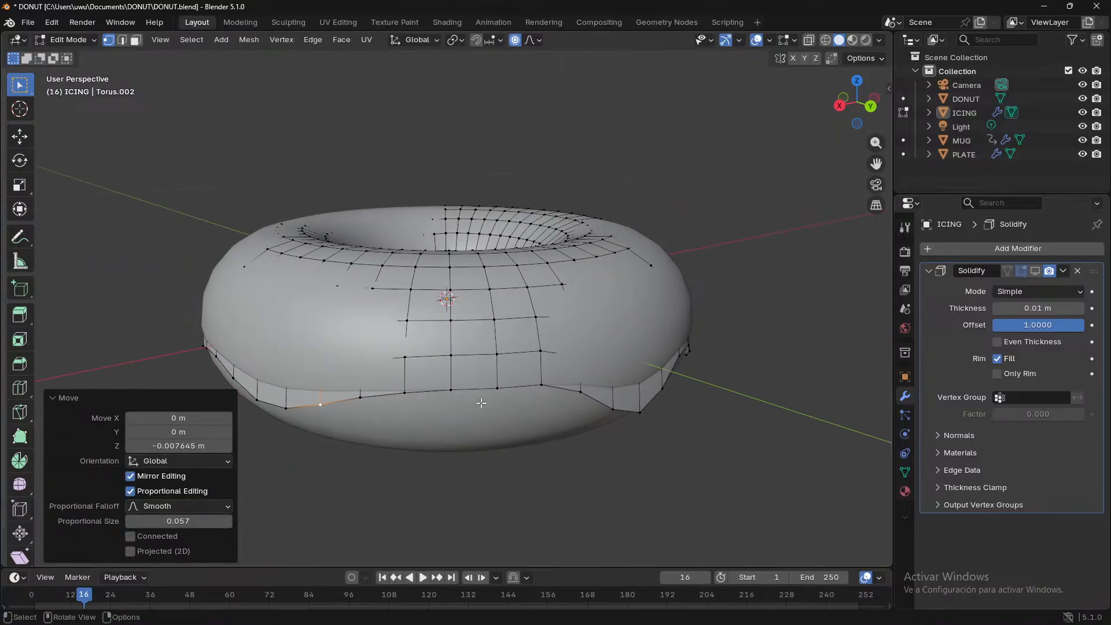
left_click(452, 390)
key("g")
key("z")
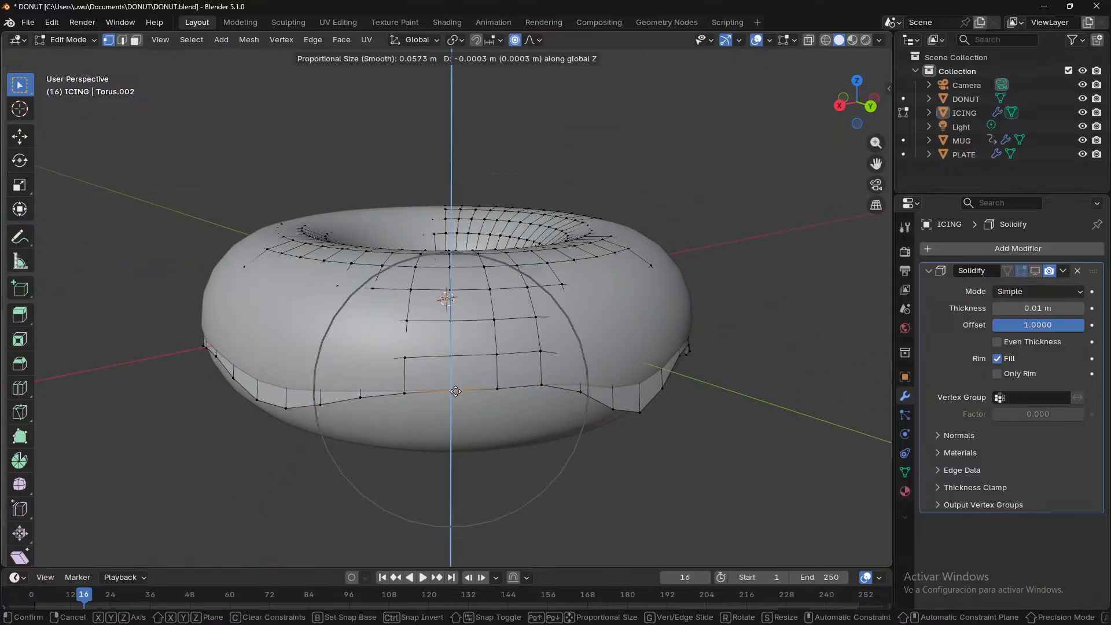
scroll(454, 425, "up", 2)
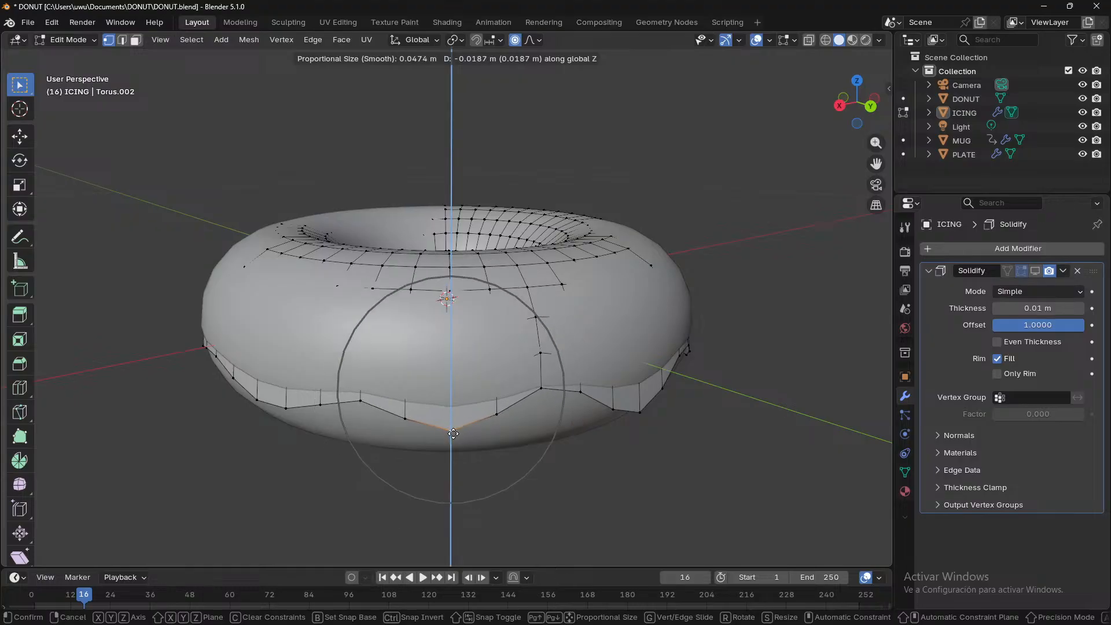
left_click(463, 443)
- Switch on the Solidify modifier's viewport display, leave Edit Mode and inspect the icing drips from all sides
scroll(627, 480, "down", 3)
middle_click_drag(628, 484, 468, 498)
left_click(1035, 270)
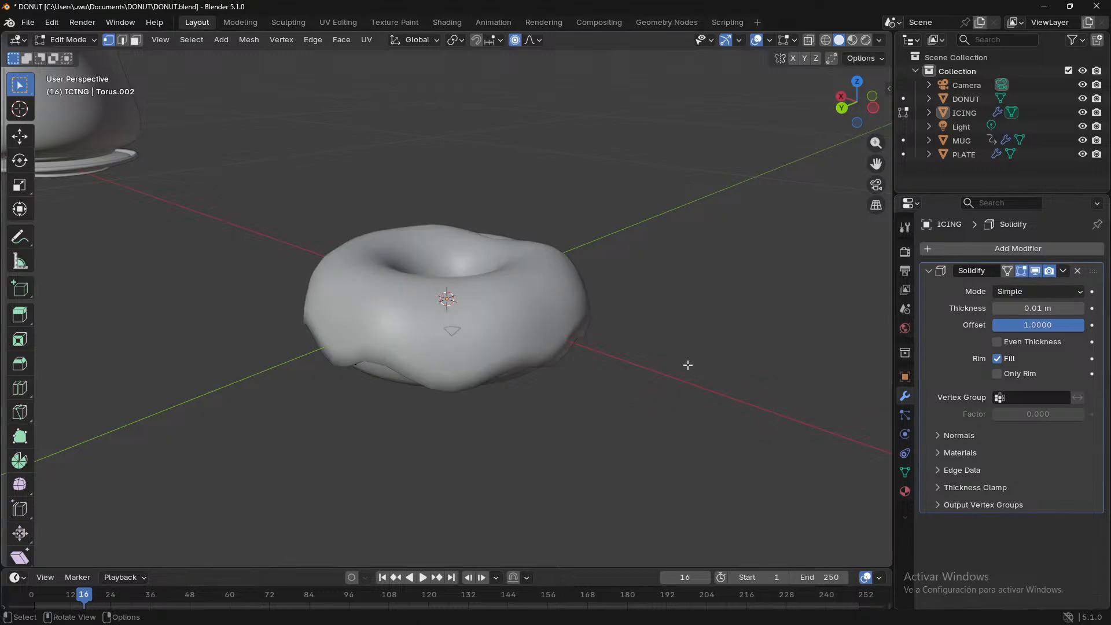
key("Tab")
mouse_move(634, 385)
middle_mouse_down()
mouse_move(368, 383)
mouse_move(523, 366)
mouse_move(650, 370)
middle_mouse_up()
middle_click_drag(571, 388, 399, 414)
scroll(399, 412, "up", 4)
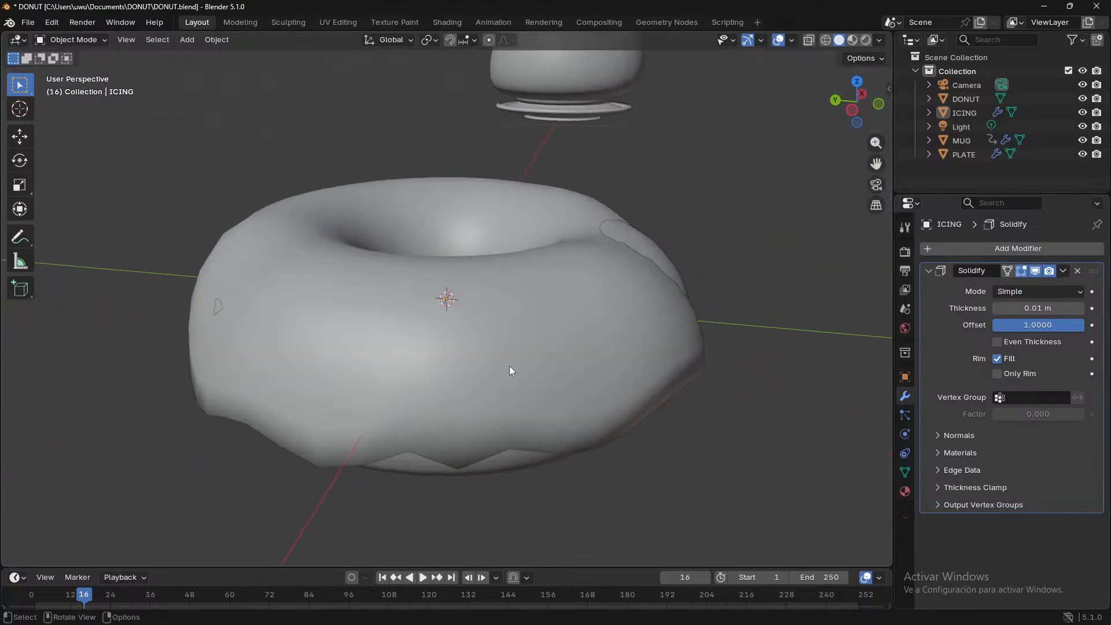
middle_click_drag(509, 365, 564, 263)
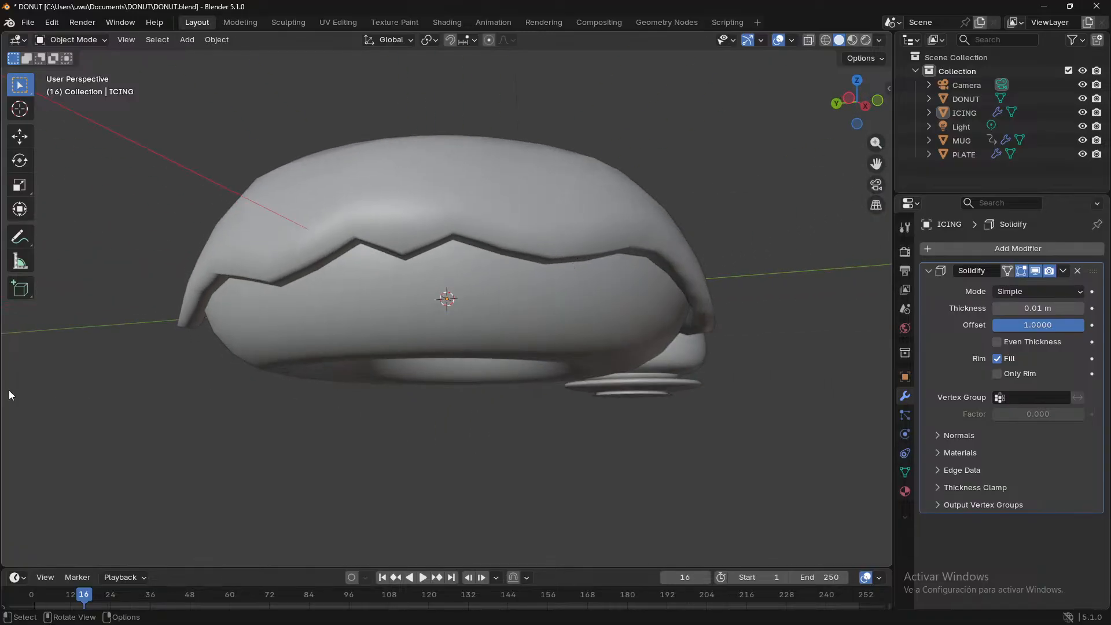
scroll(22, 361, "down", 5)
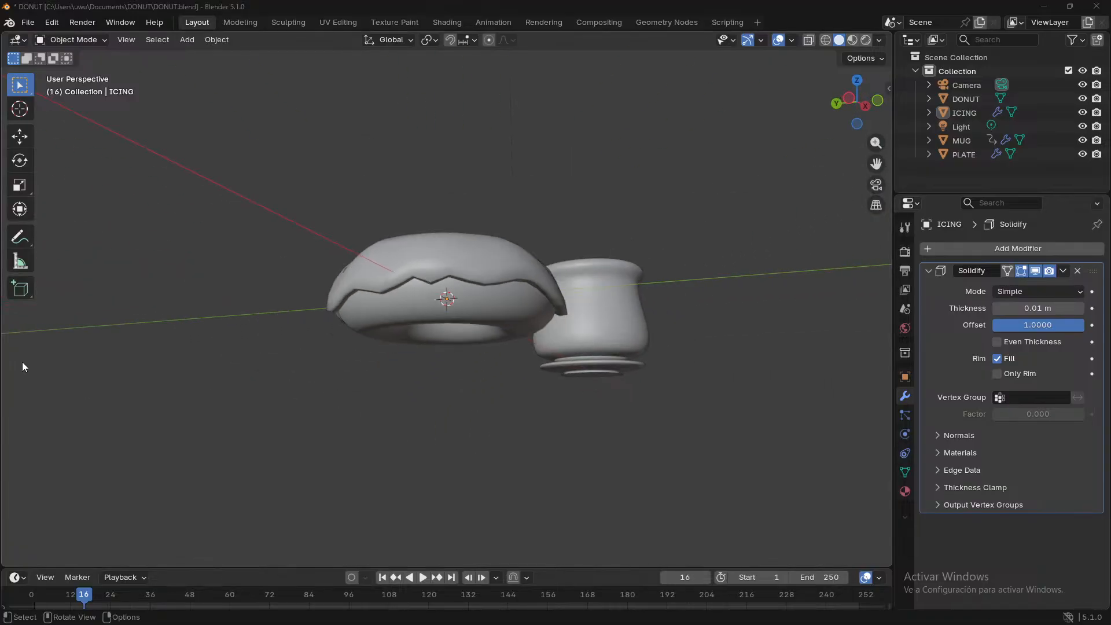
middle_click_drag(231, 347, 301, 435)
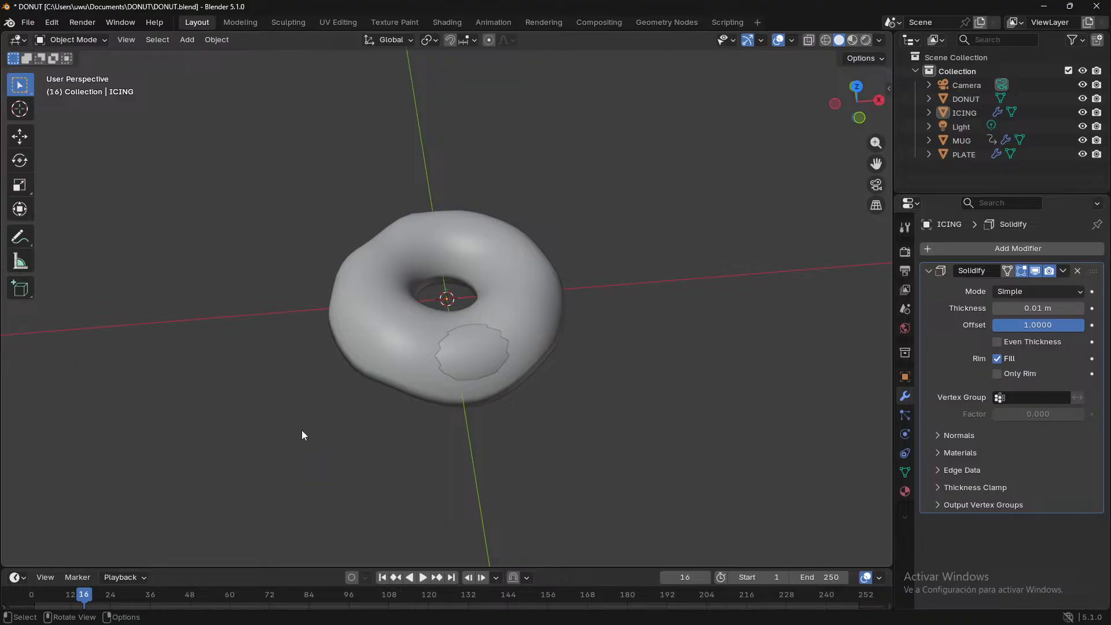
middle_click_drag(304, 428, 439, 353)
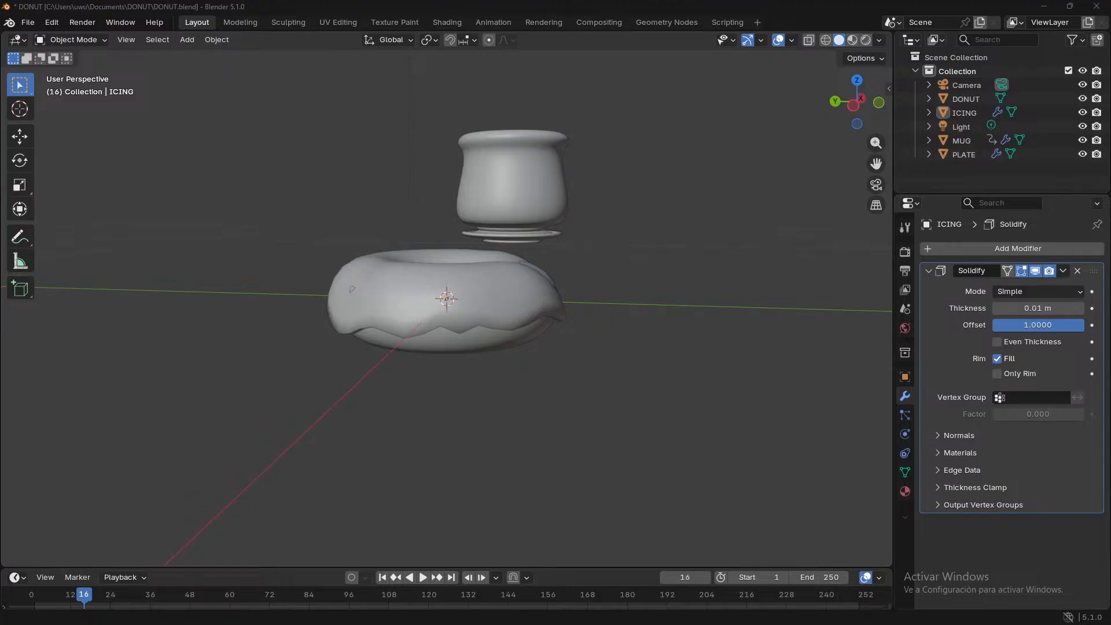
middle_click_drag(138, 317, 814, 332)
- Select the icing, enter Edit Mode and switch off the Solidify modifier's viewport display to expose the border vertices
left_click(501, 253)
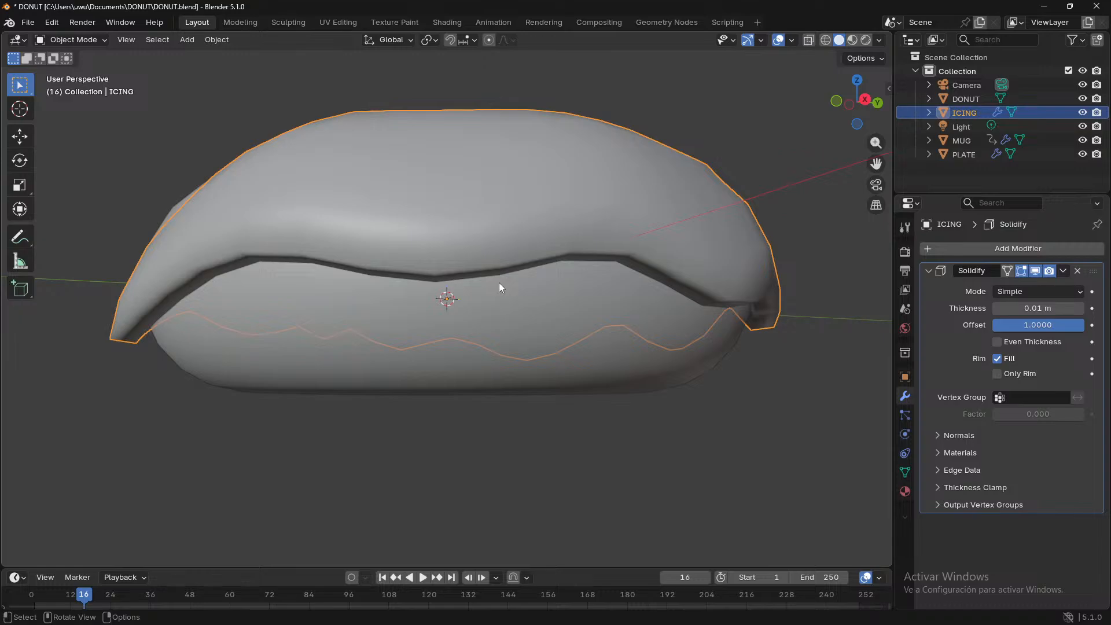
key("Tab")
middle_click_drag(499, 283, 501, 287)
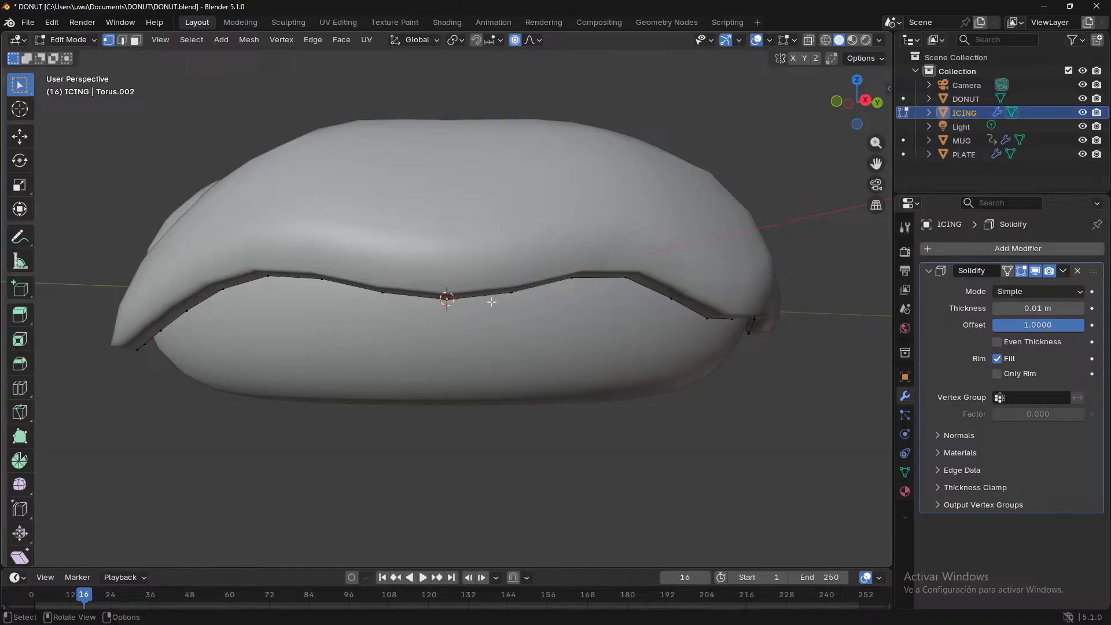
left_click(1035, 270)
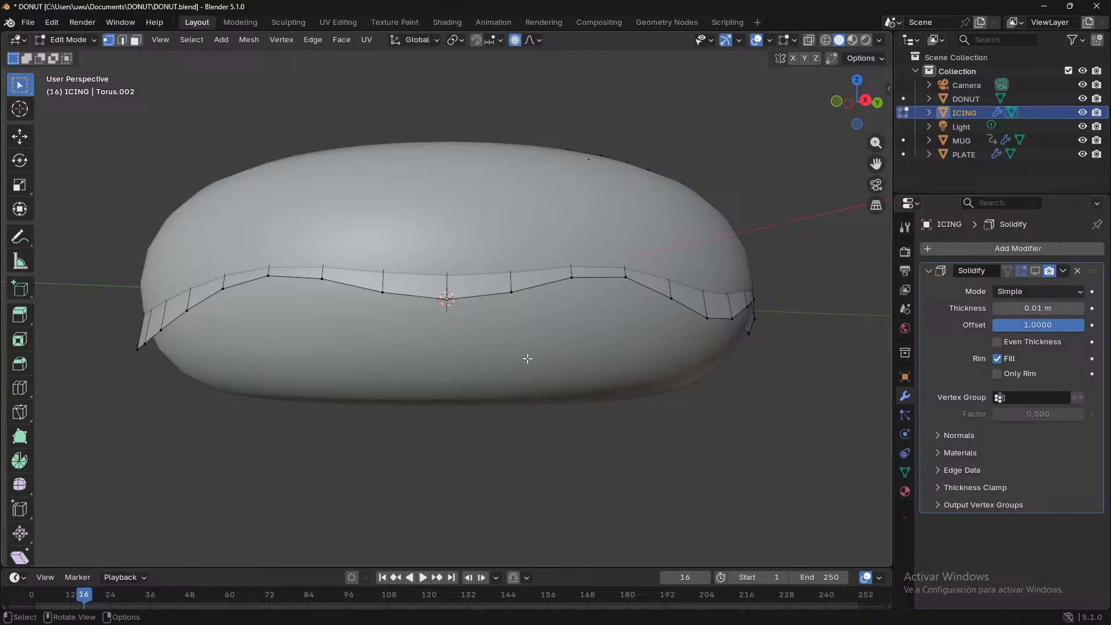
middle_click_drag(441, 342, 389, 343)
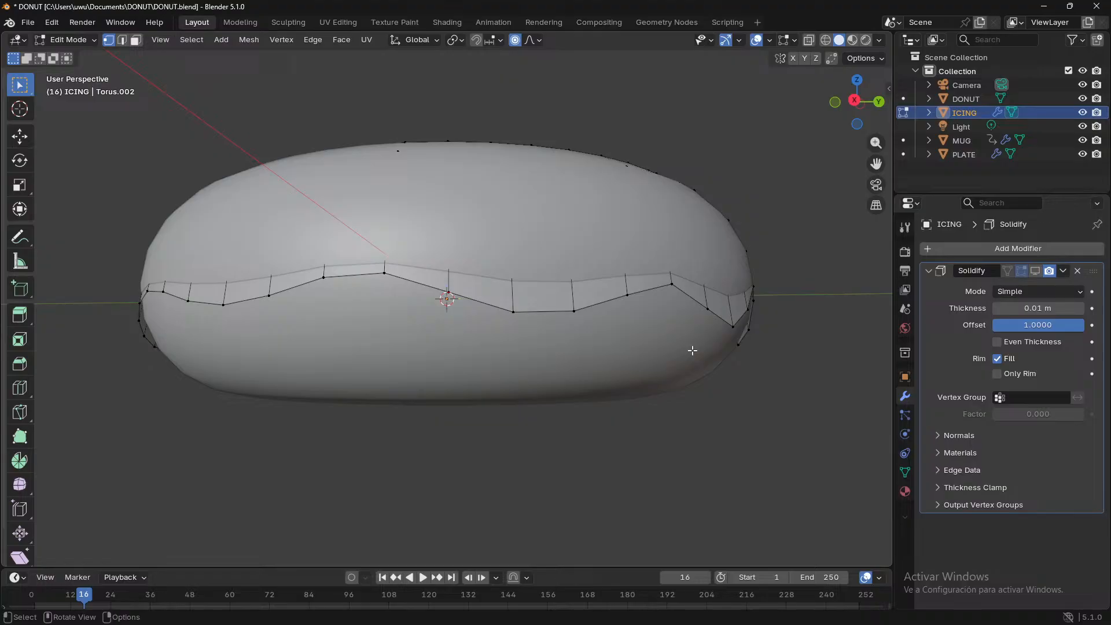
- Try extruding a single border vertex at a drip's tip down over the donut, and undo the extrusion
left_click(513, 311)
key("g")
left_click(613, 429)
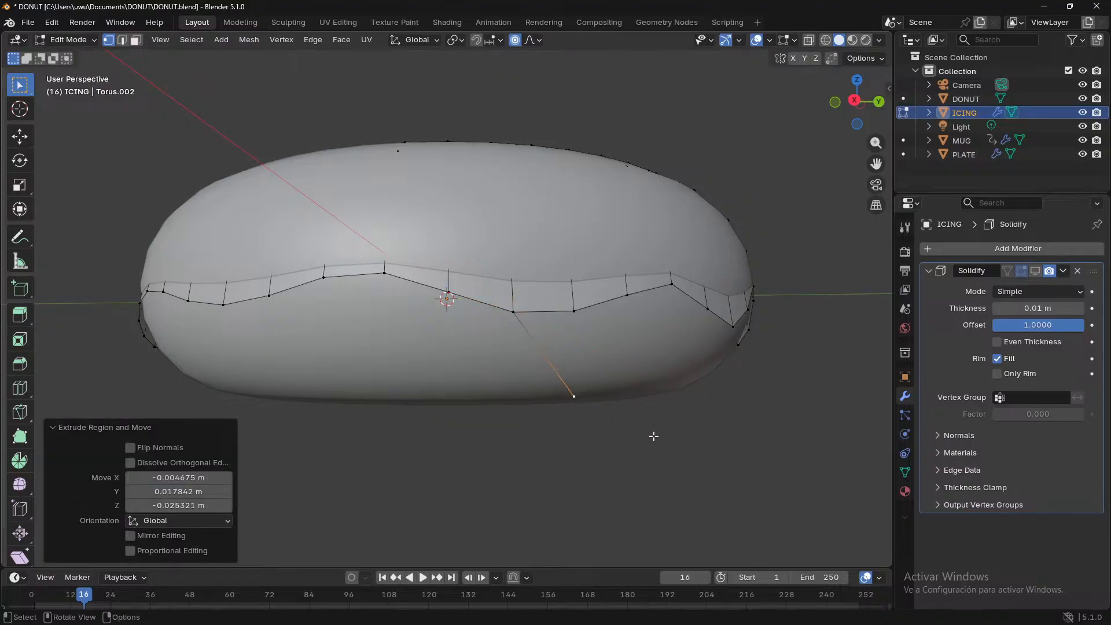
key("ctrl+z")
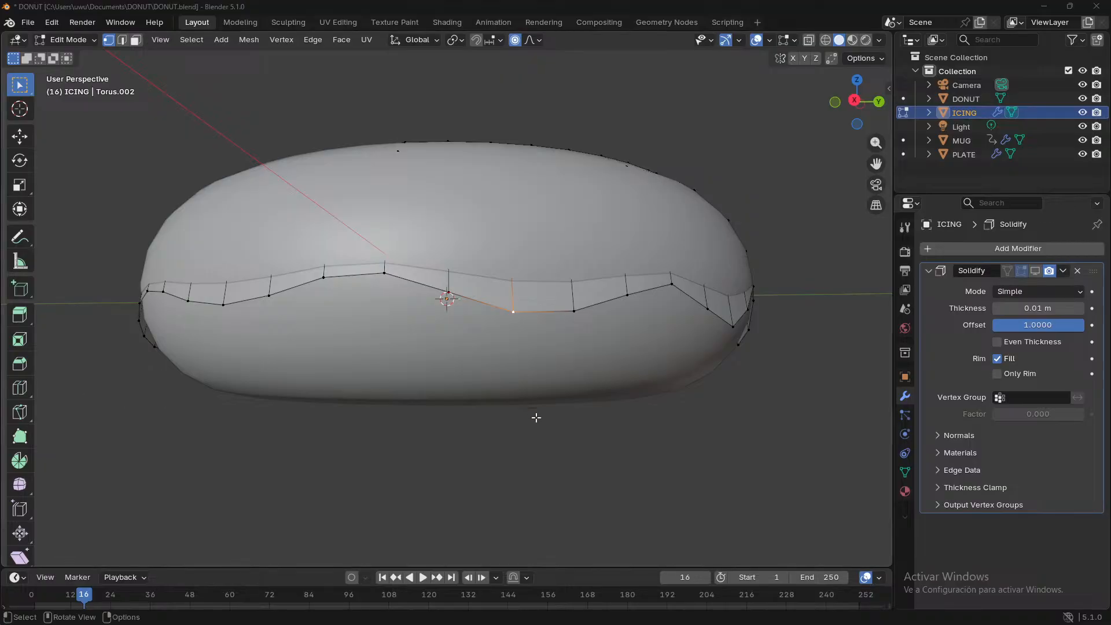
- Try extruding the bottom edge of the drip with the Solidify modifier's viewport display on, and undo the extrusion
middle_click_drag(573, 418, 539, 424)
left_click(1035, 270)
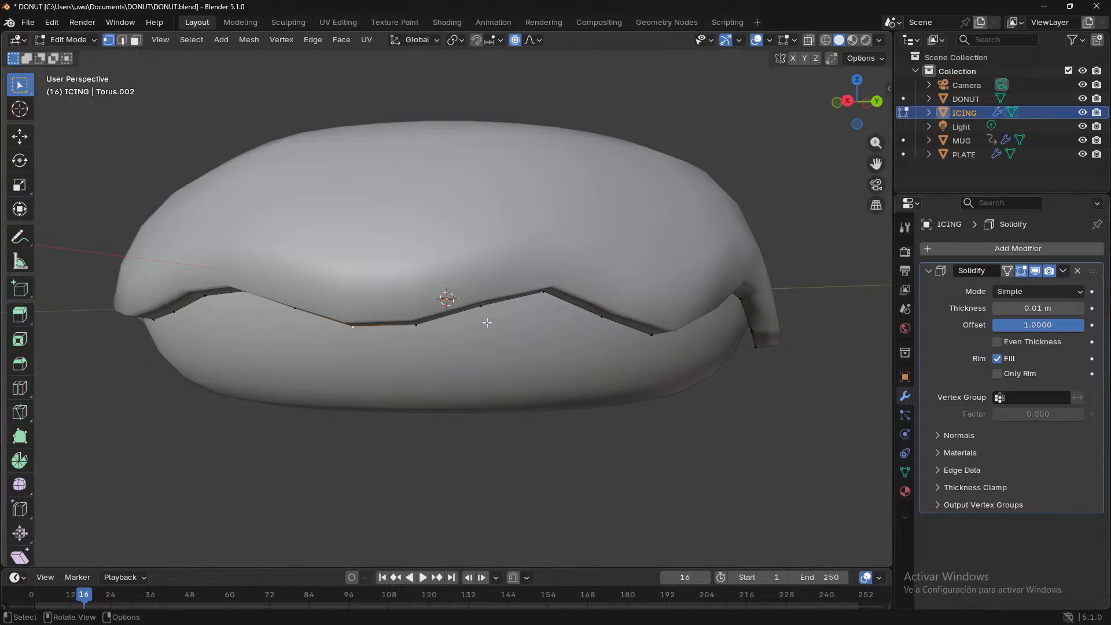
key("e")
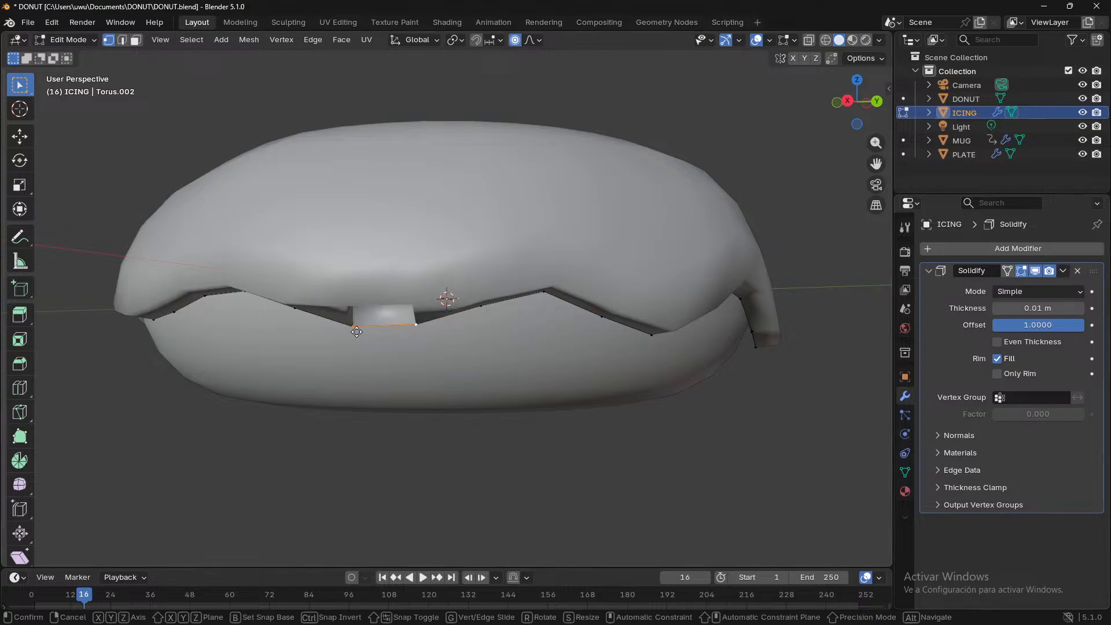
key("g")
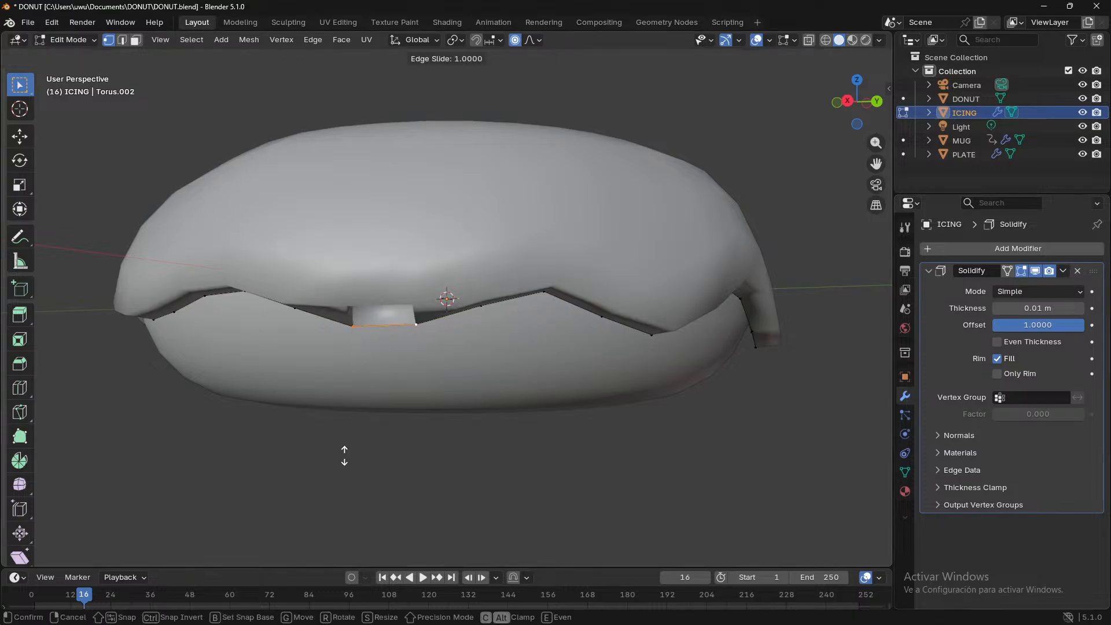
right_click(421, 358)
key("ctrl+z")
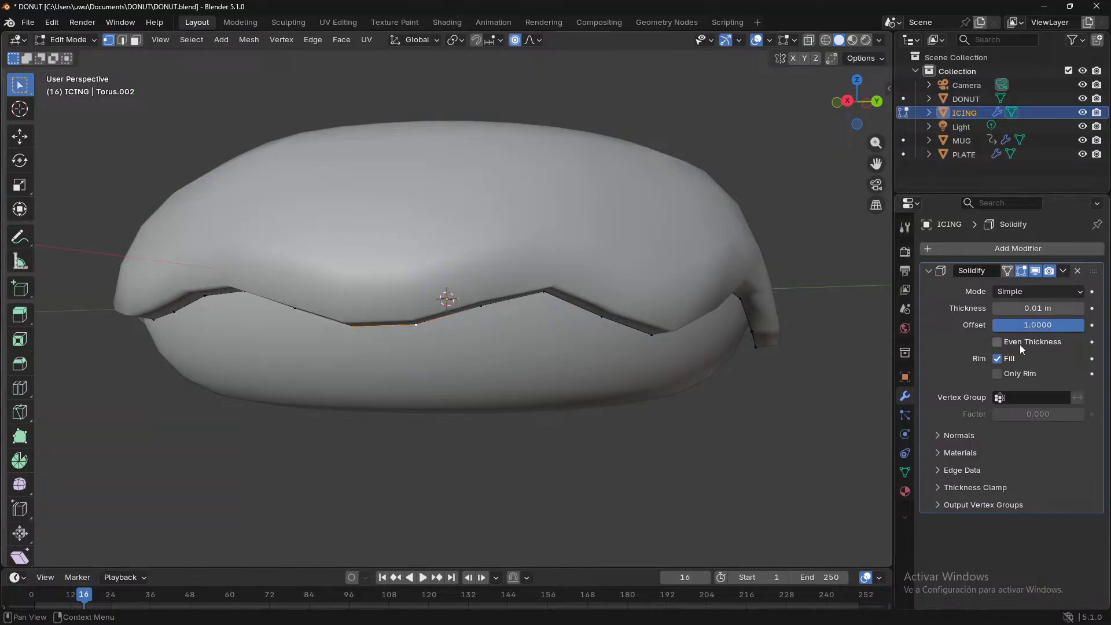
- With the Solidify display off, extrude the drip's bottom edge down along Z about 0.017 m, and switch the display back on
left_click(1035, 270)
middle_click_drag(427, 377, 471, 395)
key("e")
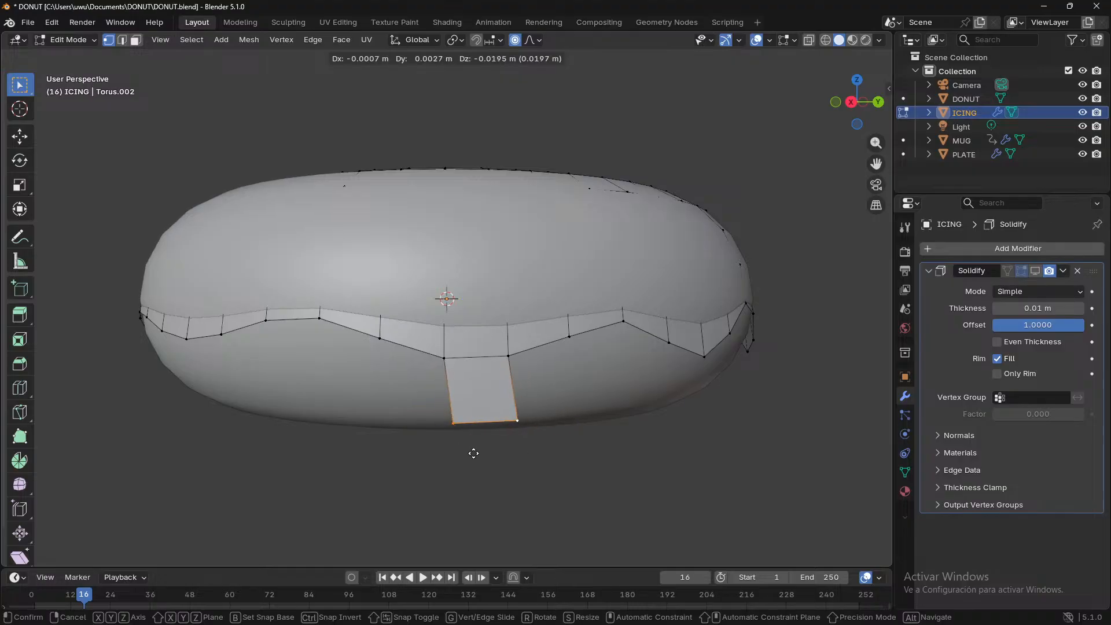
key("z")
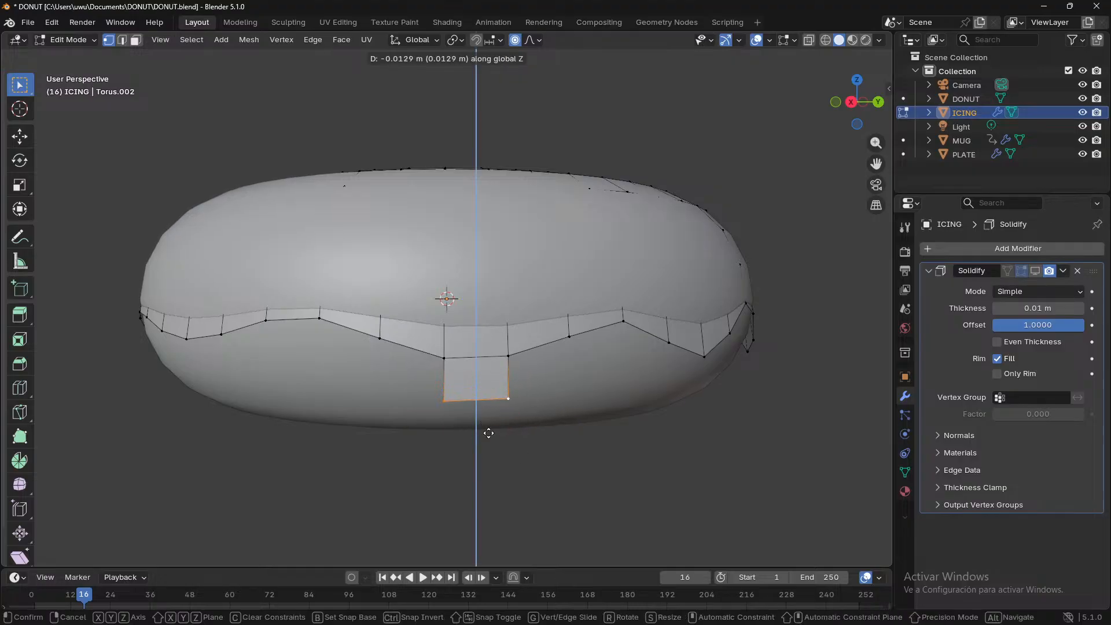
left_click(491, 445)
middle_click_drag(575, 463, 567, 464)
left_click(1035, 270)
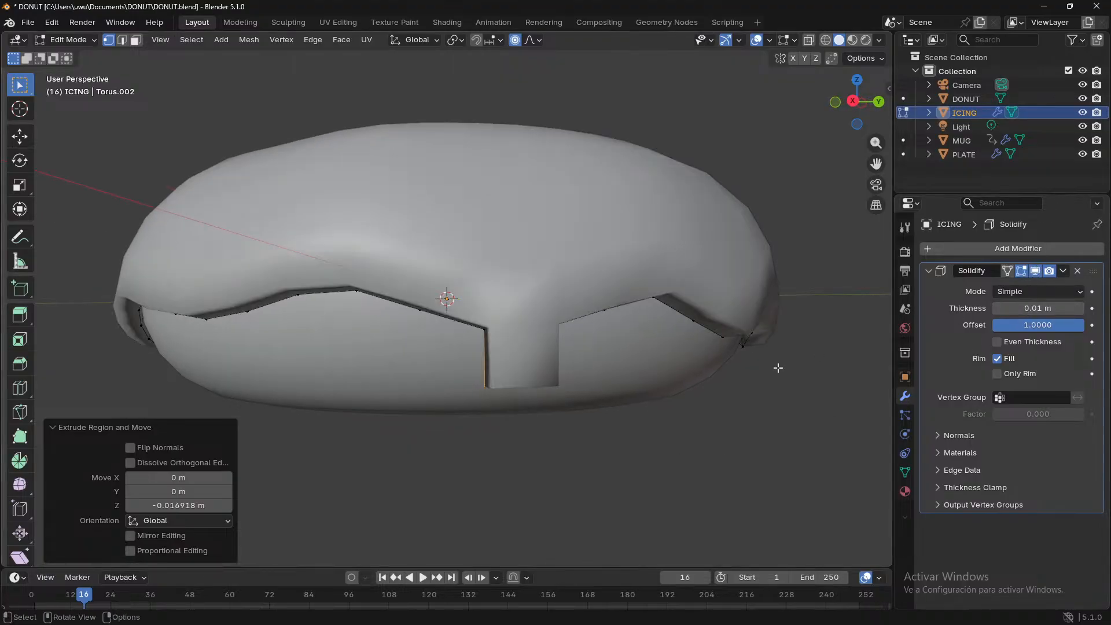
- Extrude a border edge near the front of the icing straight down along Z to the donut's base as a long drip
middle_click_drag(775, 368, 457, 296)
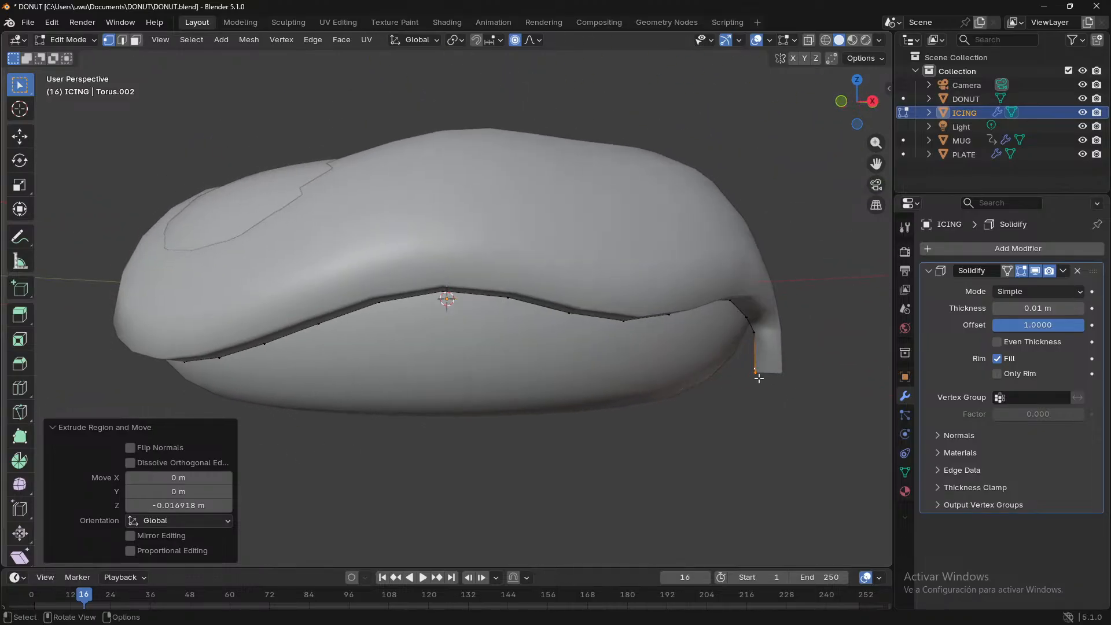
left_click(447, 295)
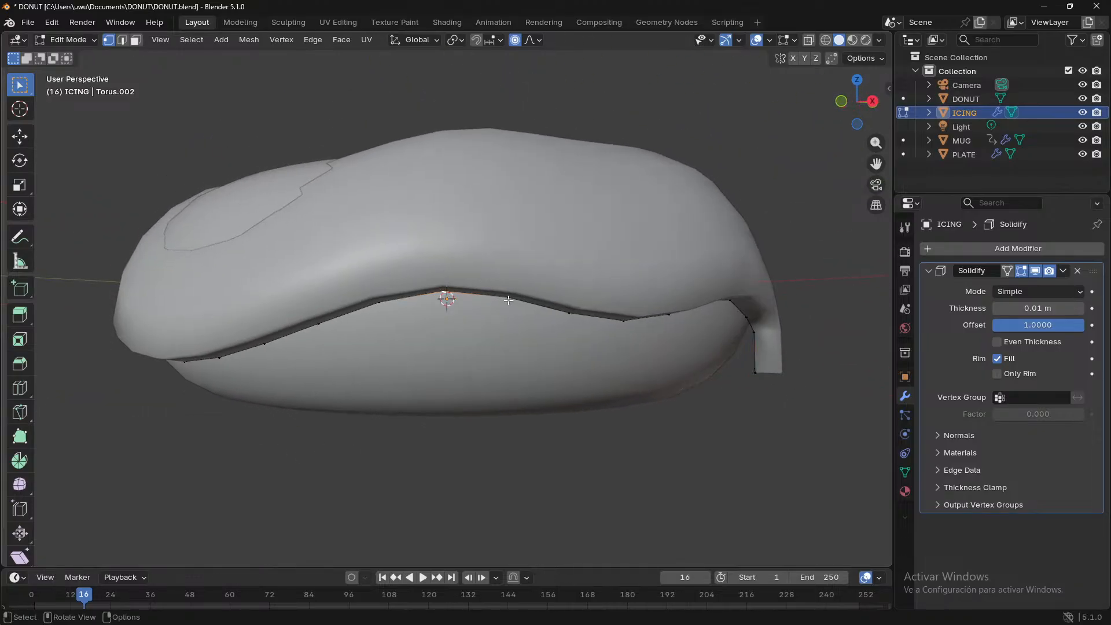
key("e")
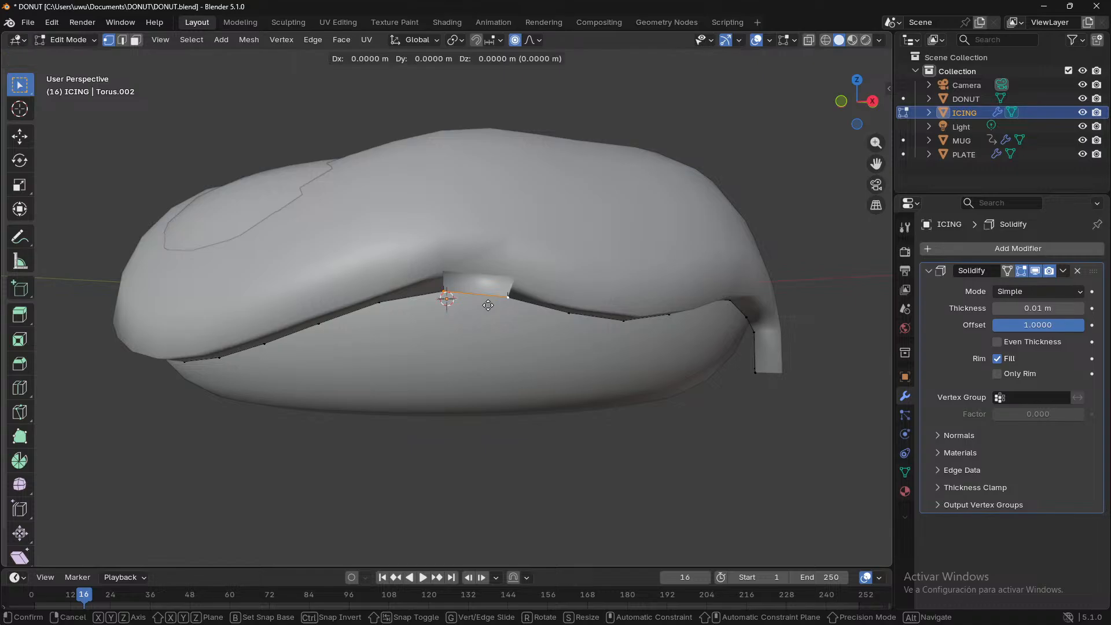
key("z")
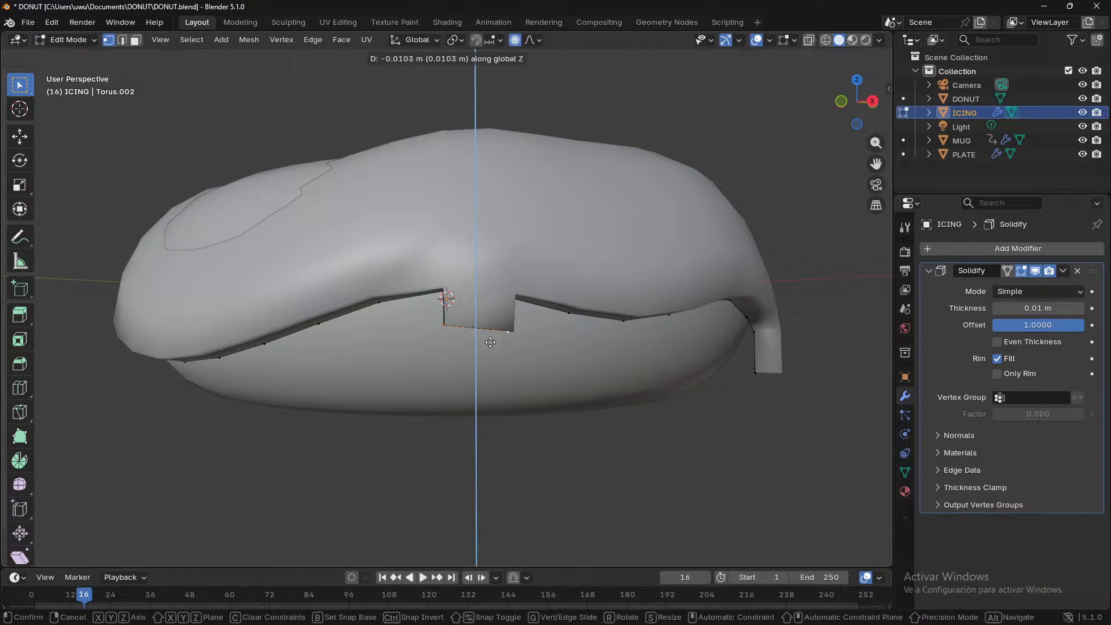
left_click(498, 421)
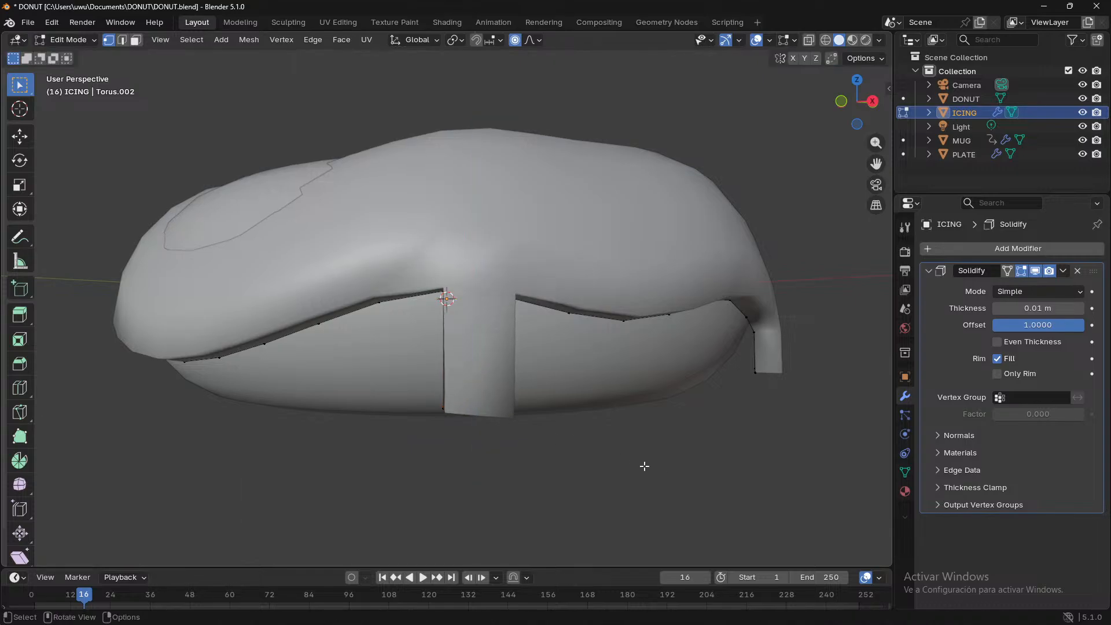
- Extrude another icing border edge, on a different side of the donut, down along Z about 0.039 m
middle_click_drag(536, 436, 568, 420)
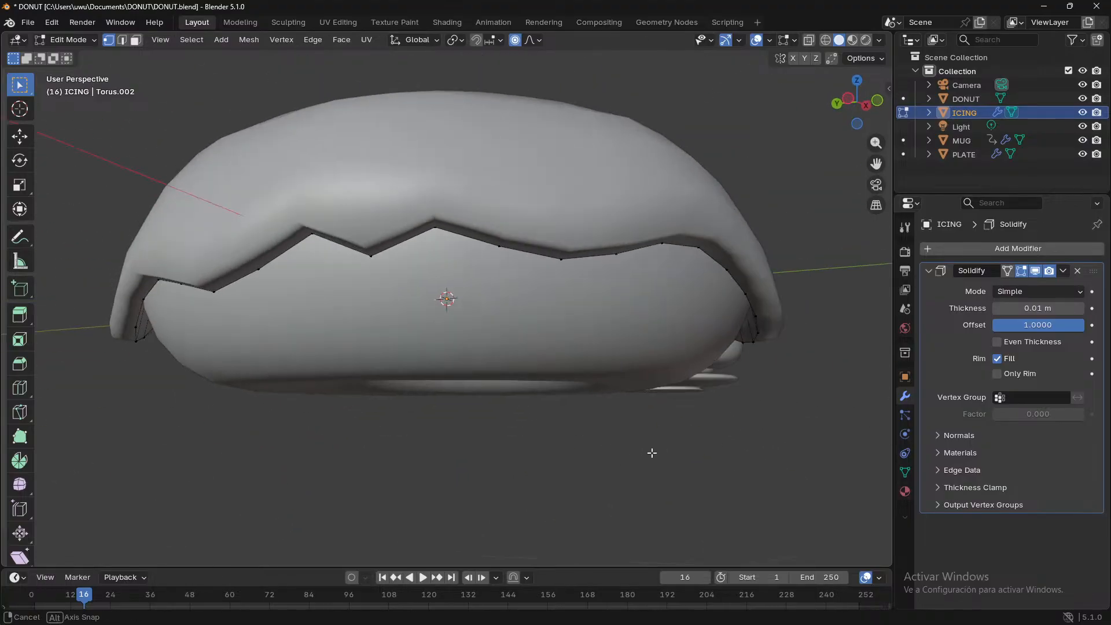
left_click(436, 230)
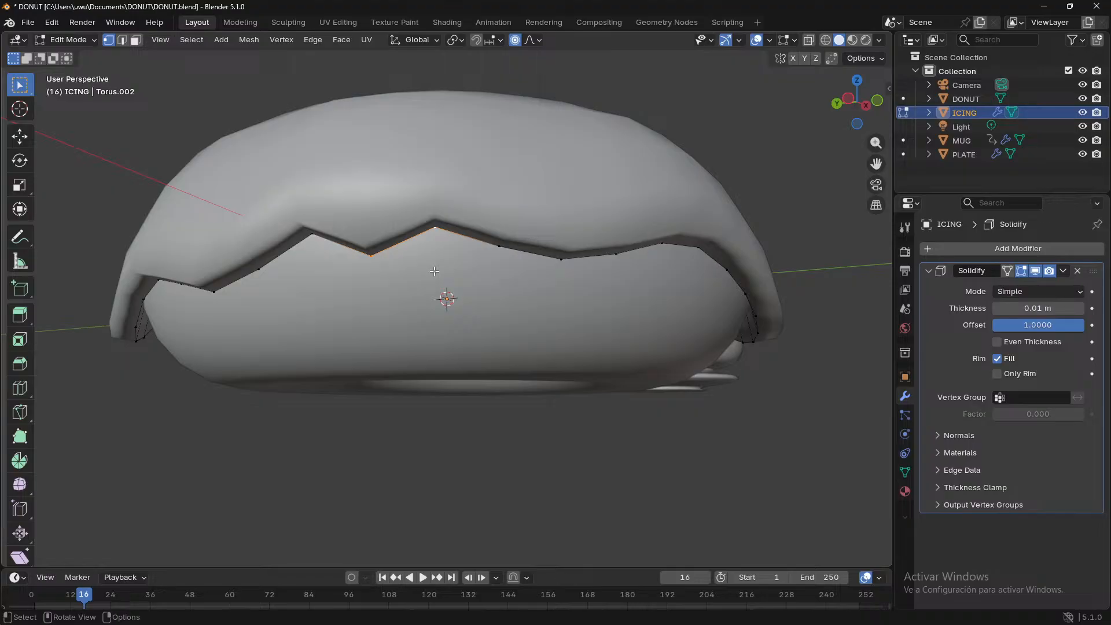
key("e")
key("z")
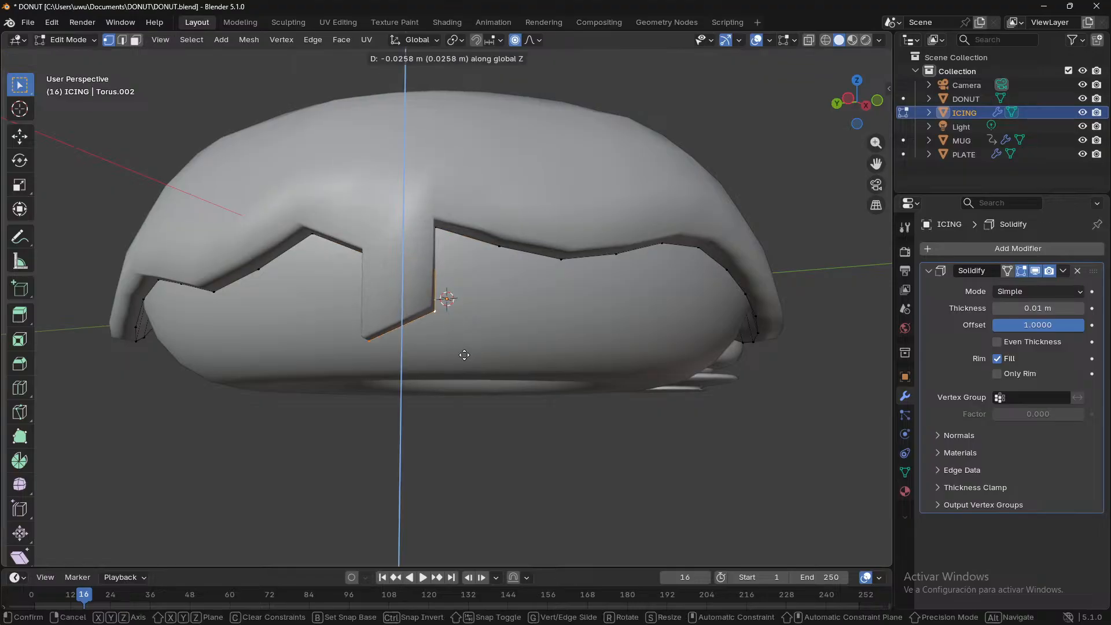
left_click(479, 399)
middle_click_drag(494, 437, 257, 385)
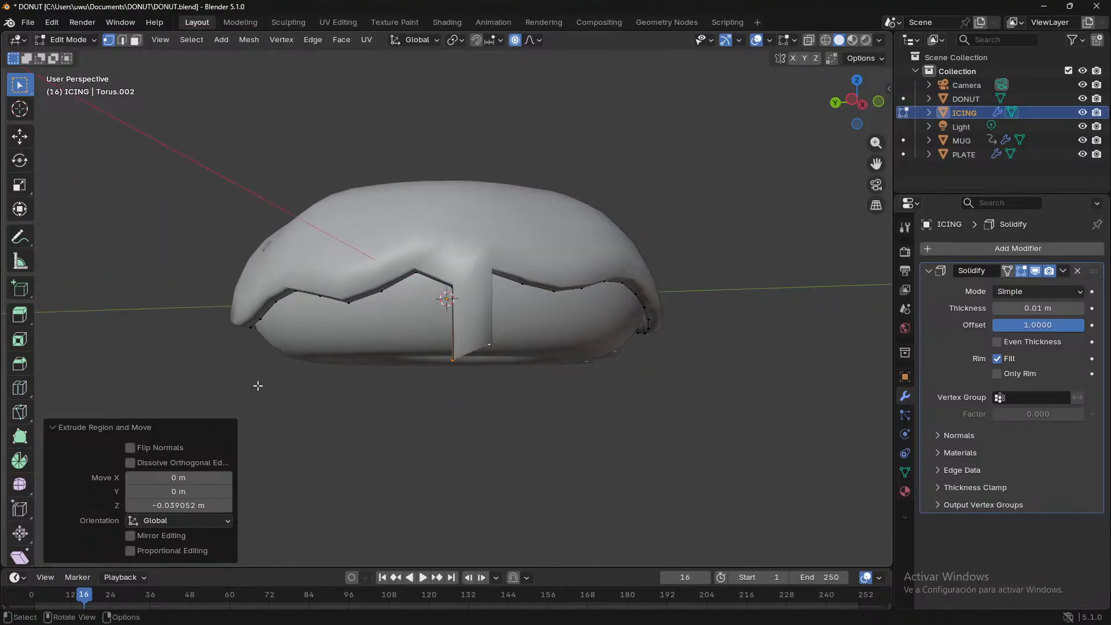
middle_click_drag(523, 453, 327, 478)
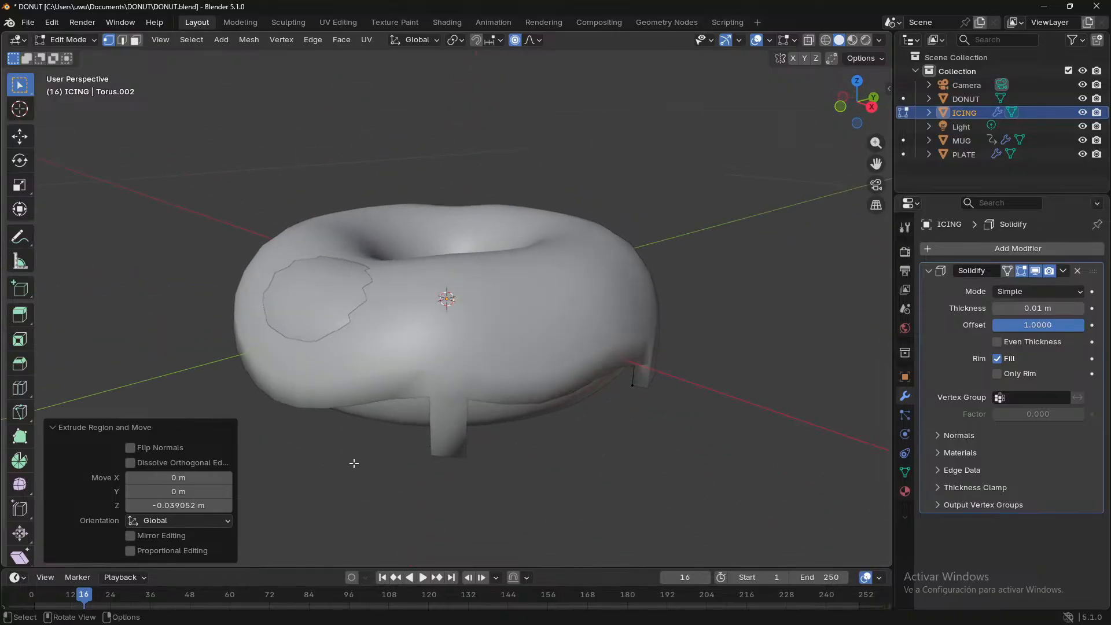
middle_click_drag(441, 450, 559, 460)
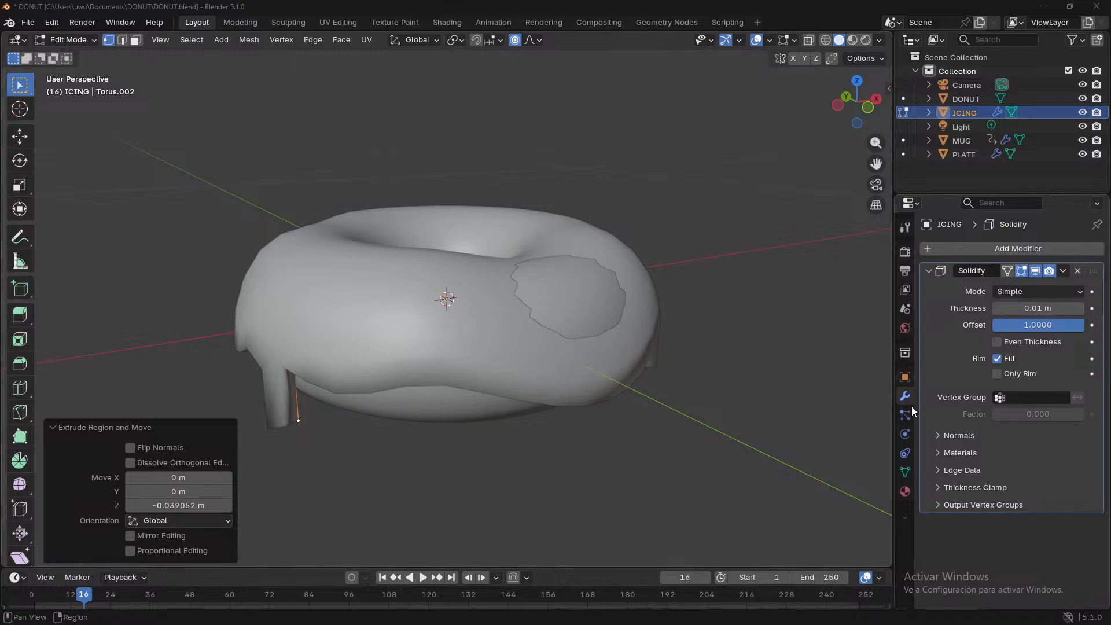
- Add a Subdivision Surface modifier to the icing after Solidify, and save the file
left_click(926, 273)
left_click(956, 249)
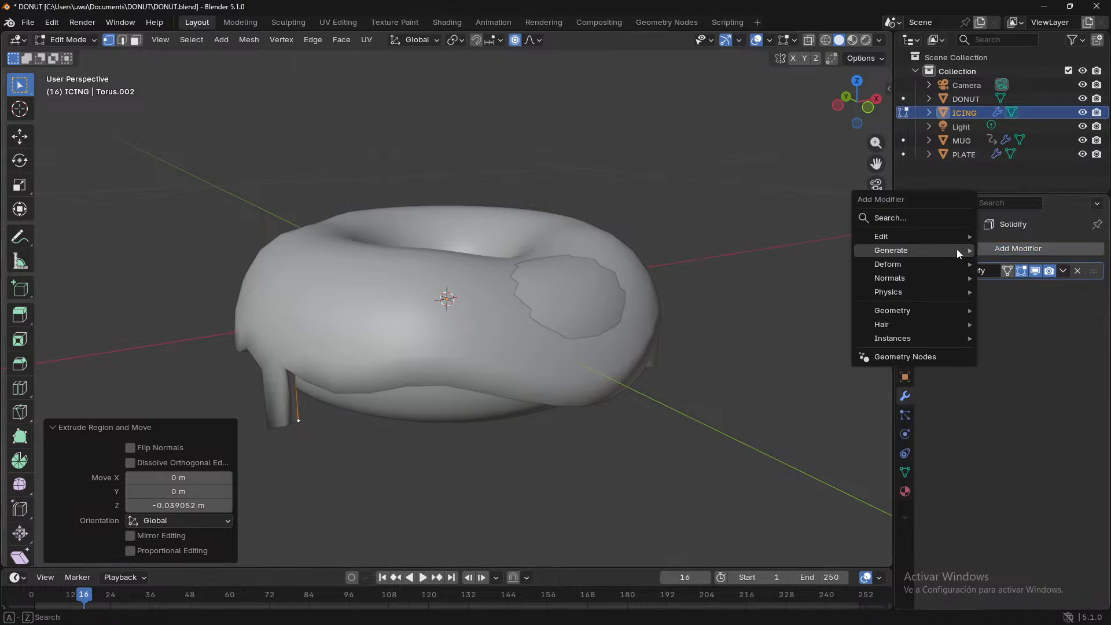
left_click(904, 214)
type("subdiv")
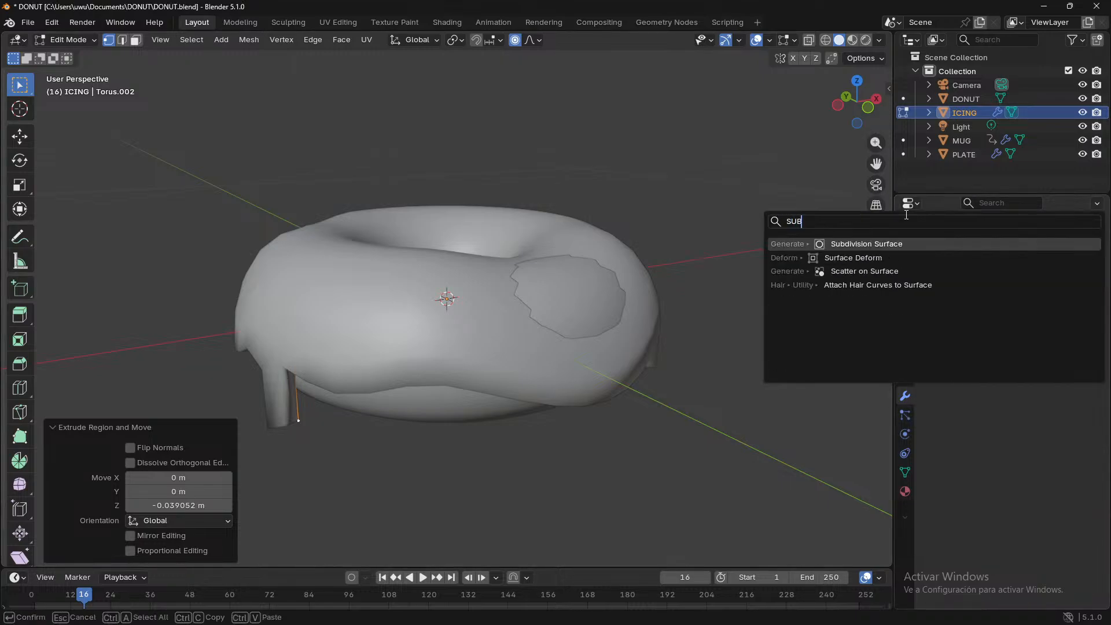
key("Return")
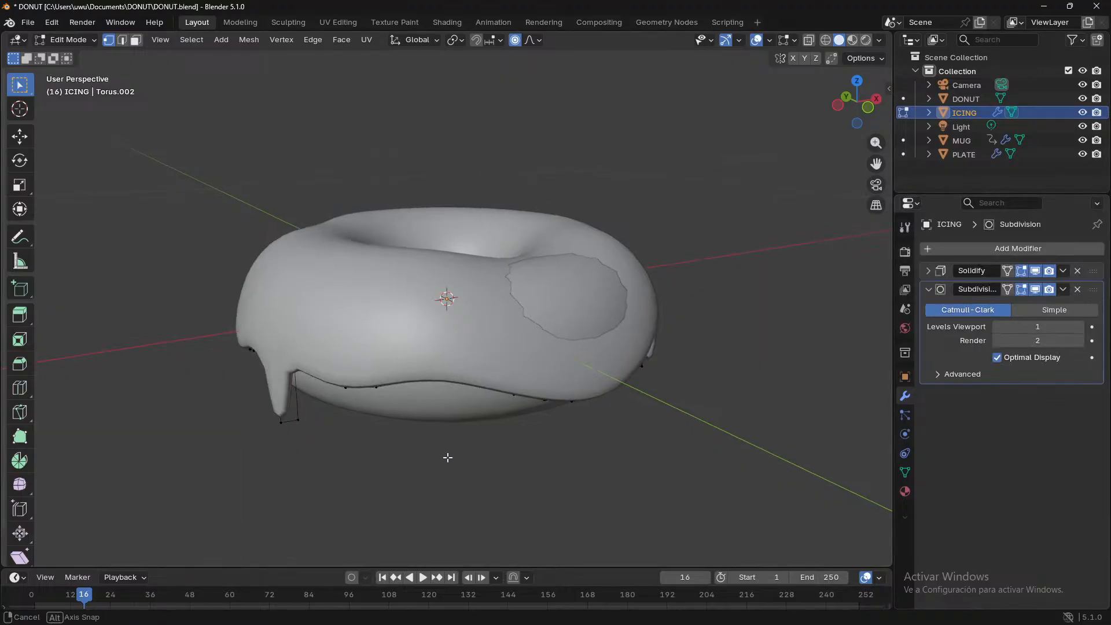
middle_click_drag(448, 456, 490, 426)
middle_click_drag(427, 456, 230, 442)
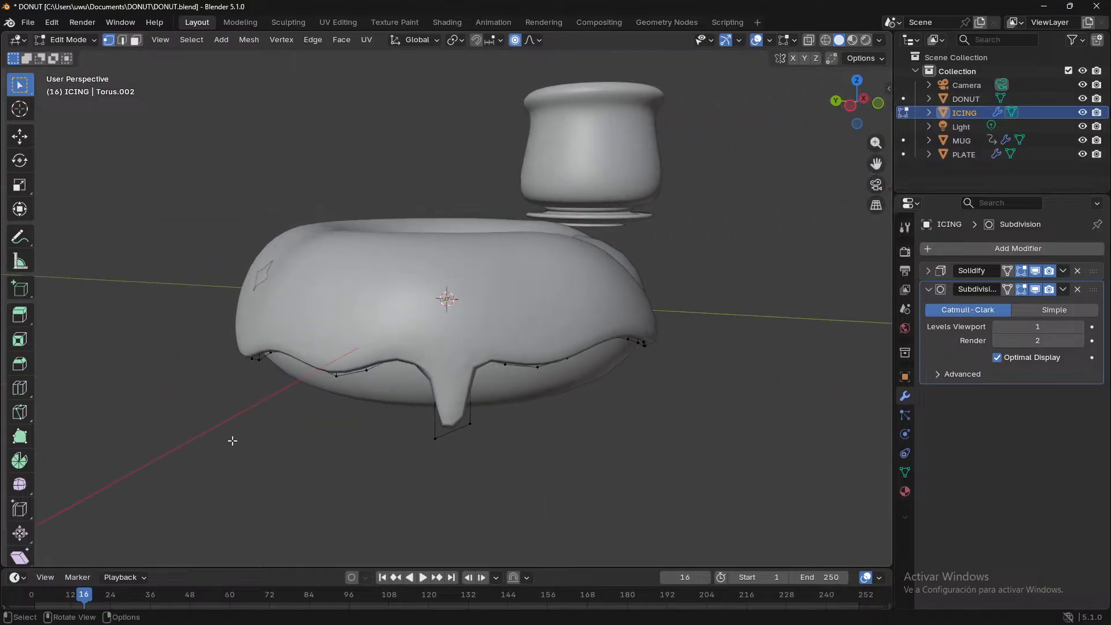
middle_click_drag(155, 425, 718, 468)
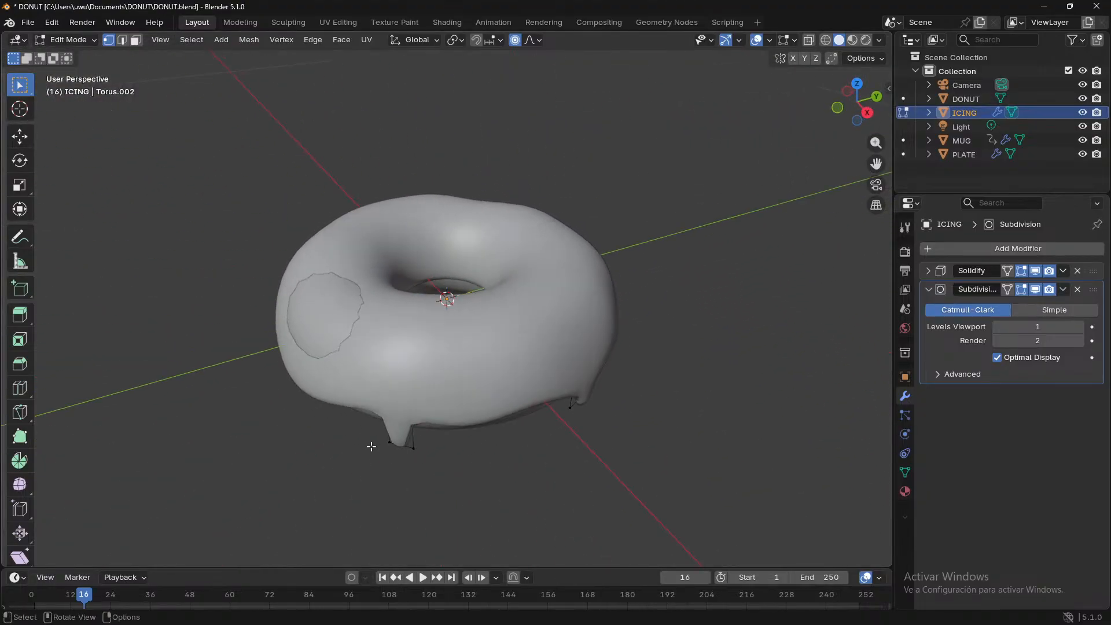
middle_click_drag(472, 465, 671, 470)
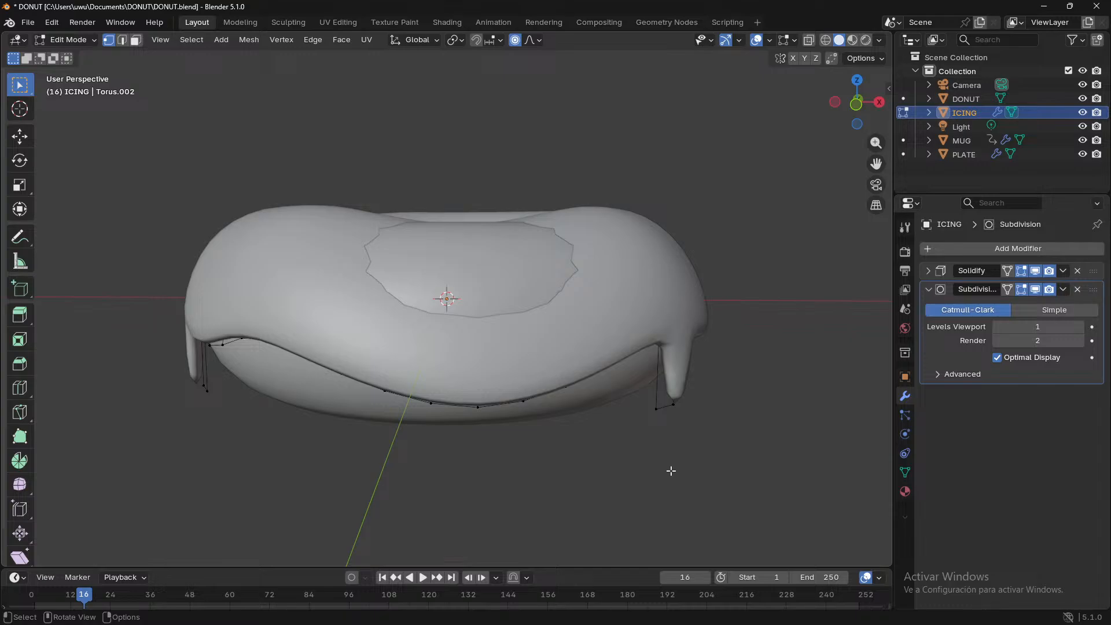
key("ctrl+s")
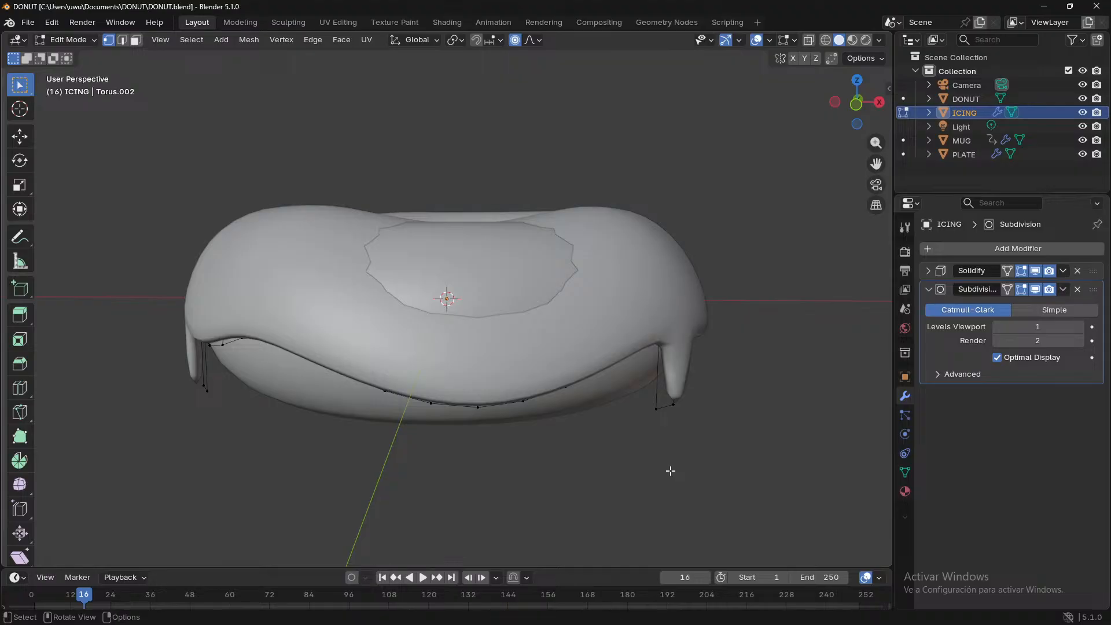
- Add a Shrinkwrap modifier to the icing with DONUT as its target
left_click(934, 249)
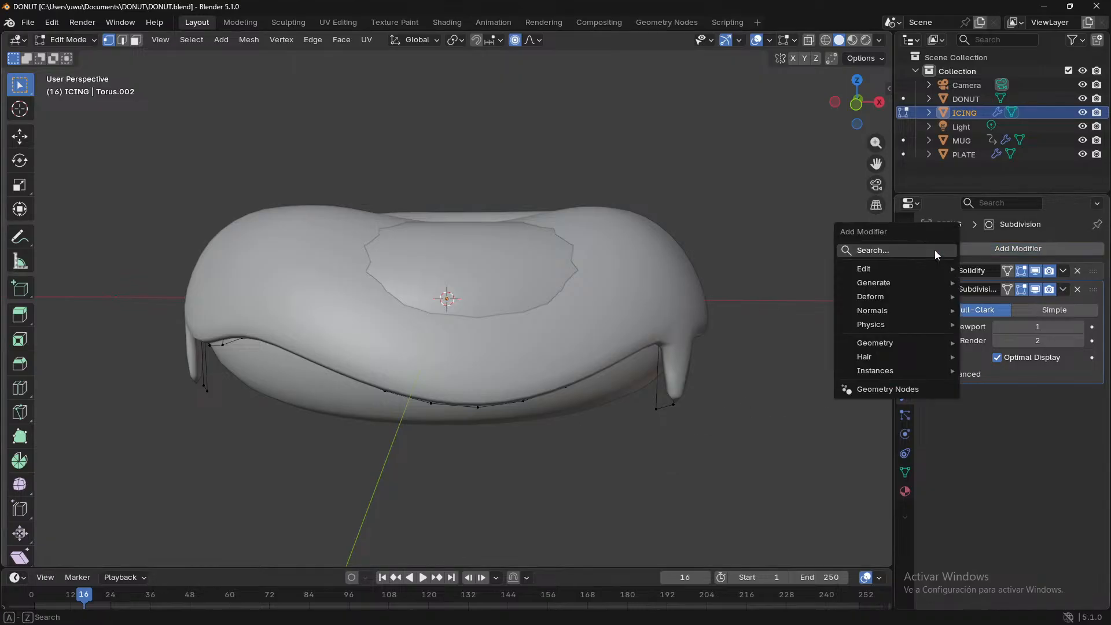
mouse_move(899, 294)
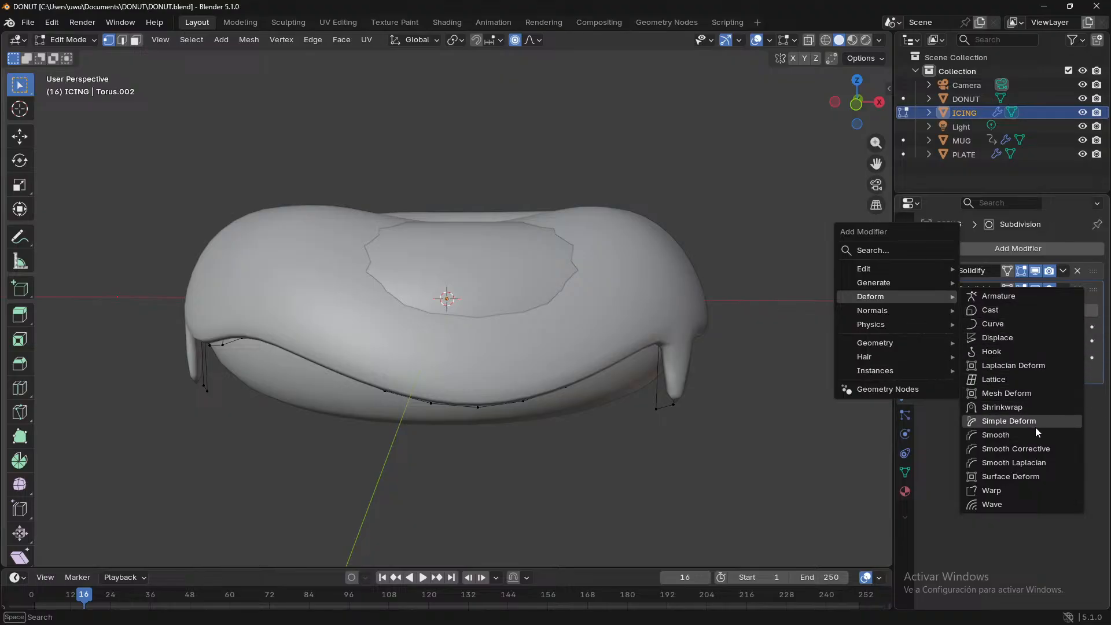
left_click(1037, 411)
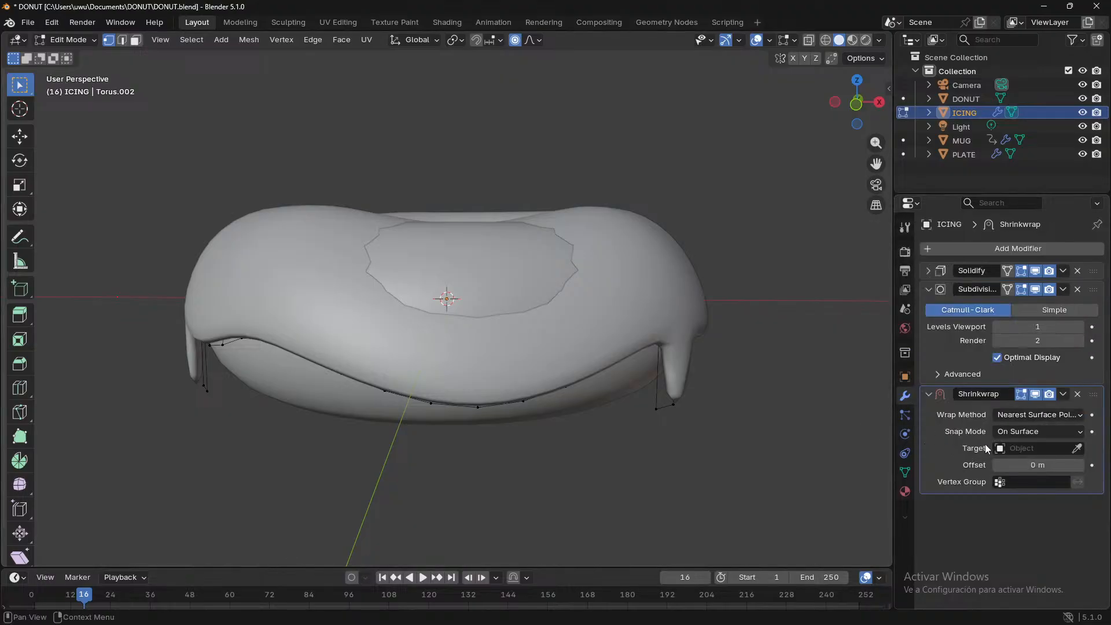
left_click(927, 289)
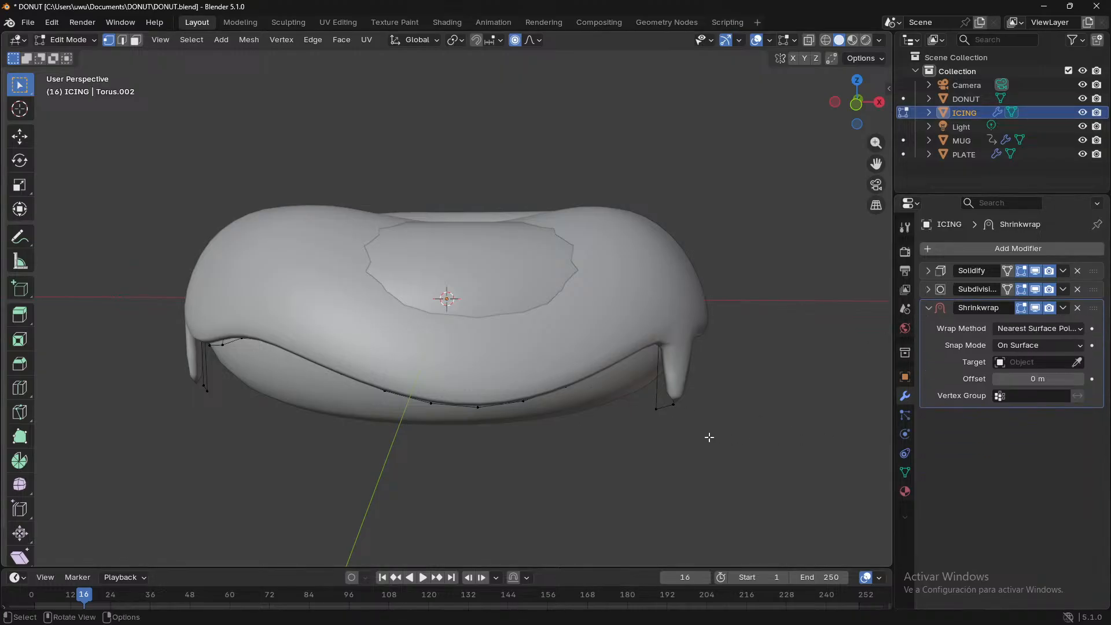
middle_click_drag(651, 442, 567, 420)
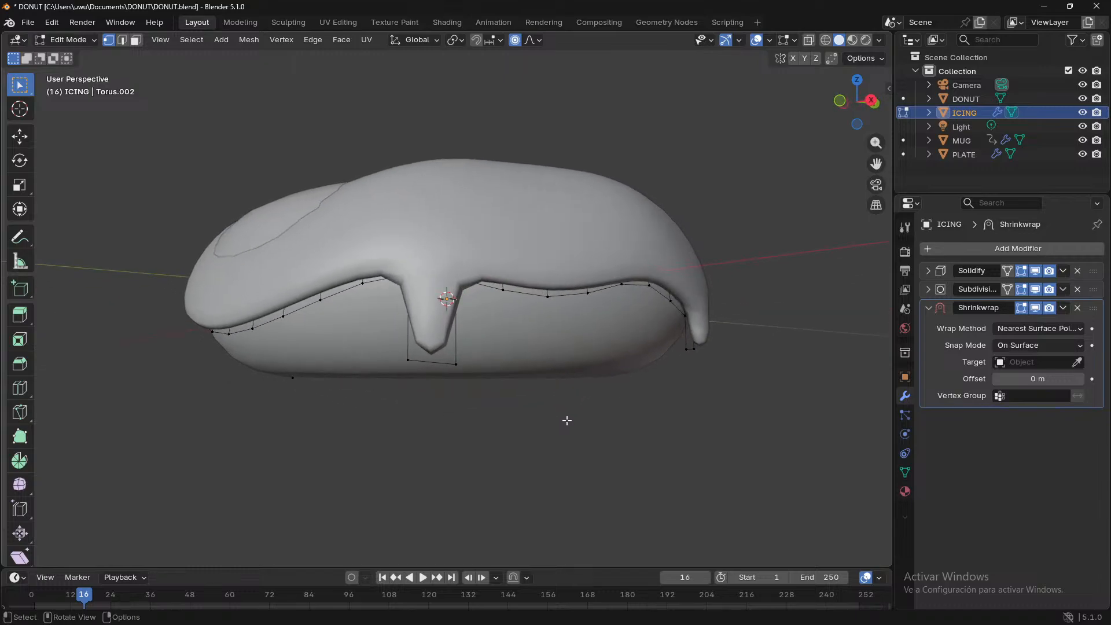
middle_click_drag(608, 419, 609, 420)
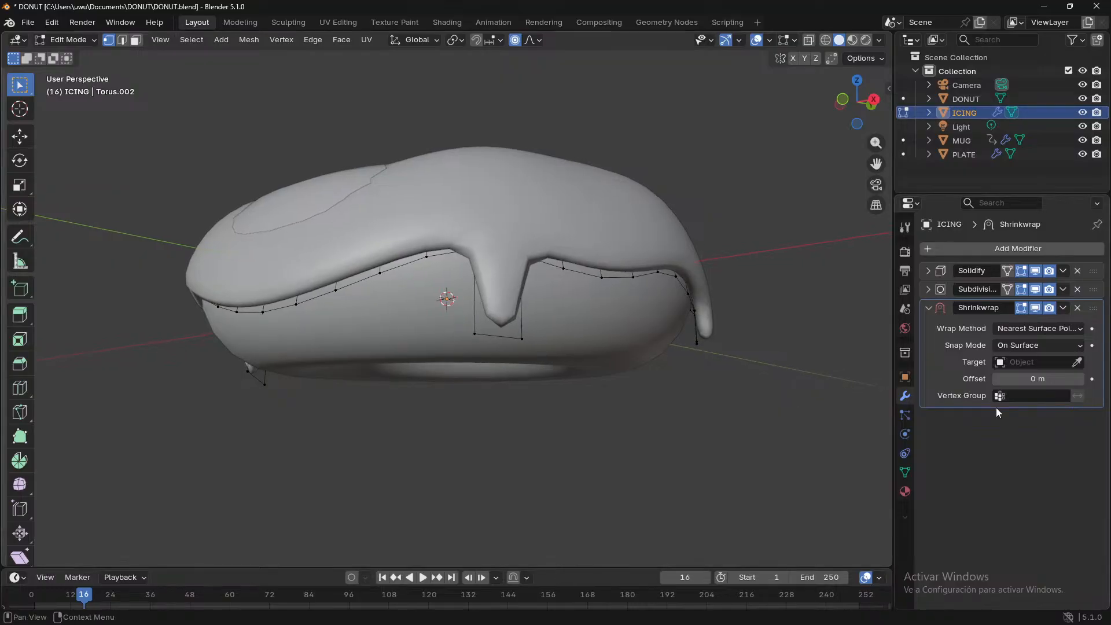
left_click(1049, 360)
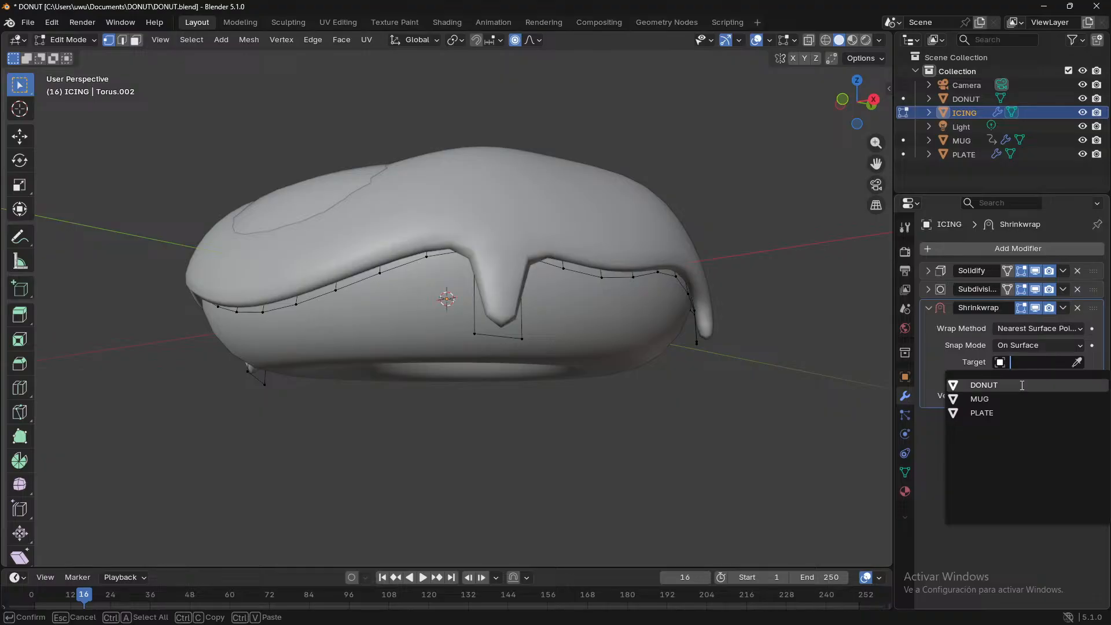
left_click(1019, 386)
- Return to Object Mode and examine how the shrinkwrapped icing sits on the donut
middle_click_drag(813, 374, 761, 457)
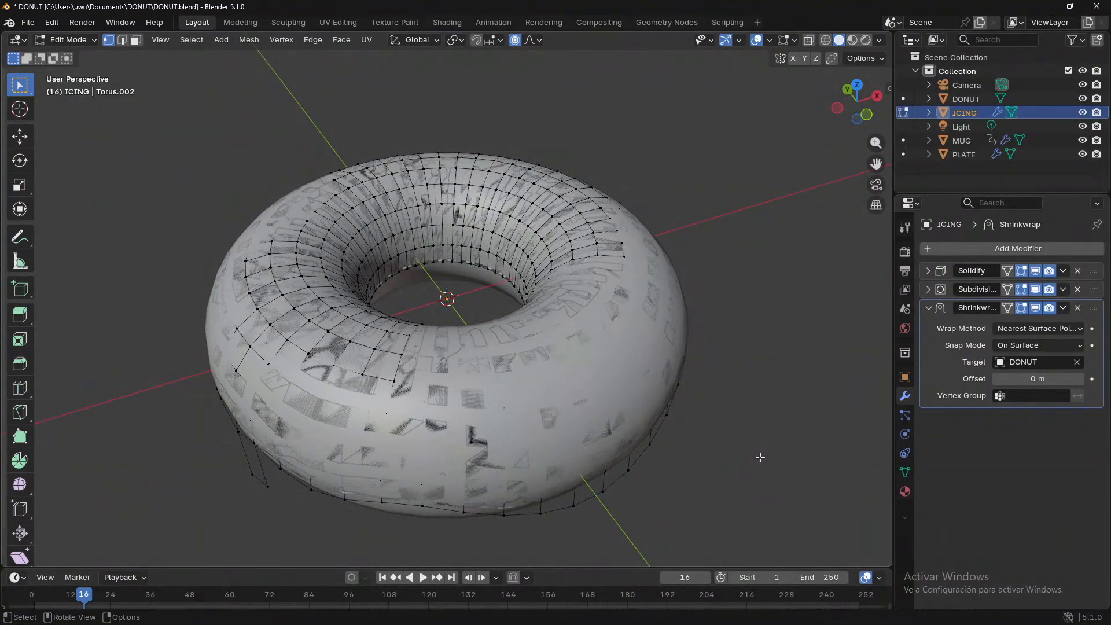
middle_click_drag(777, 401, 292, 391)
middle_click_drag(636, 445, 675, 516)
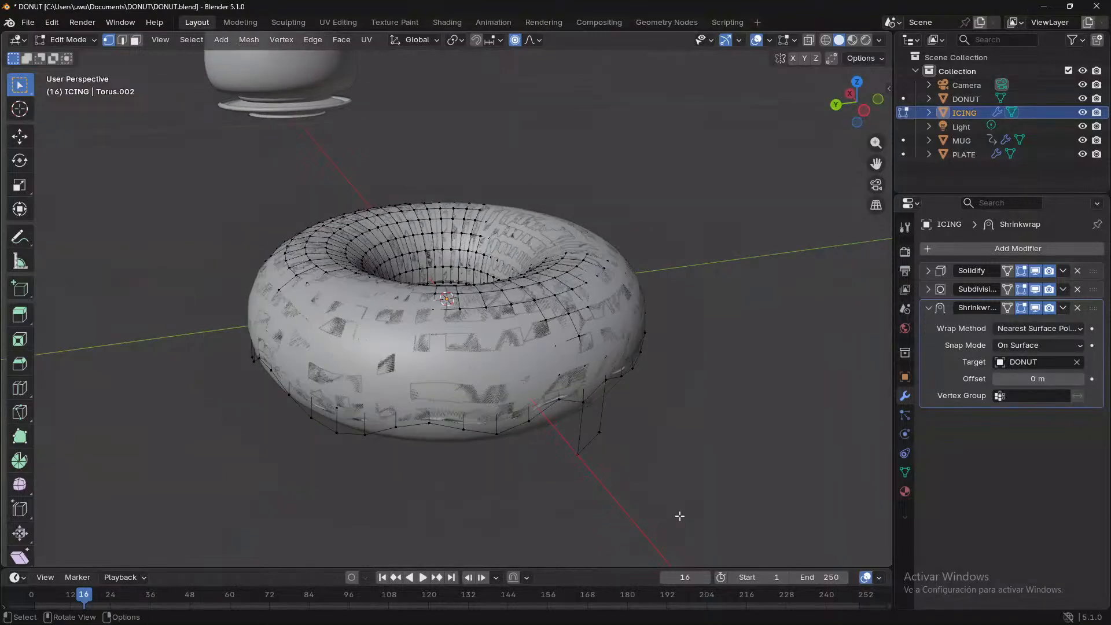
scroll(418, 323, "down", 2)
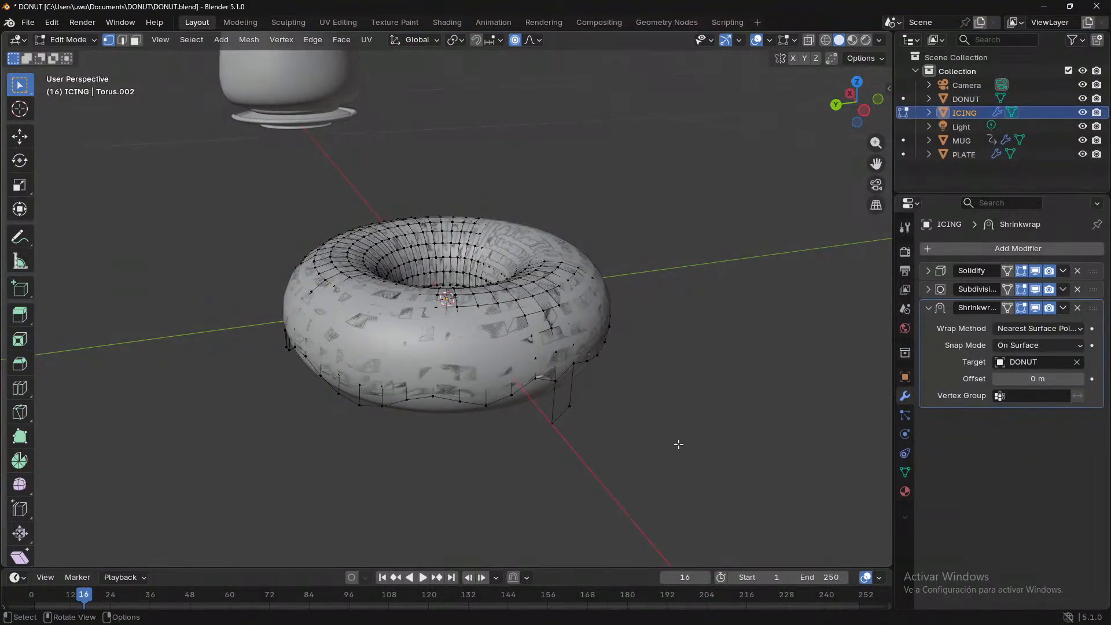
key("Tab")
middle_click_drag(668, 433, 605, 431)
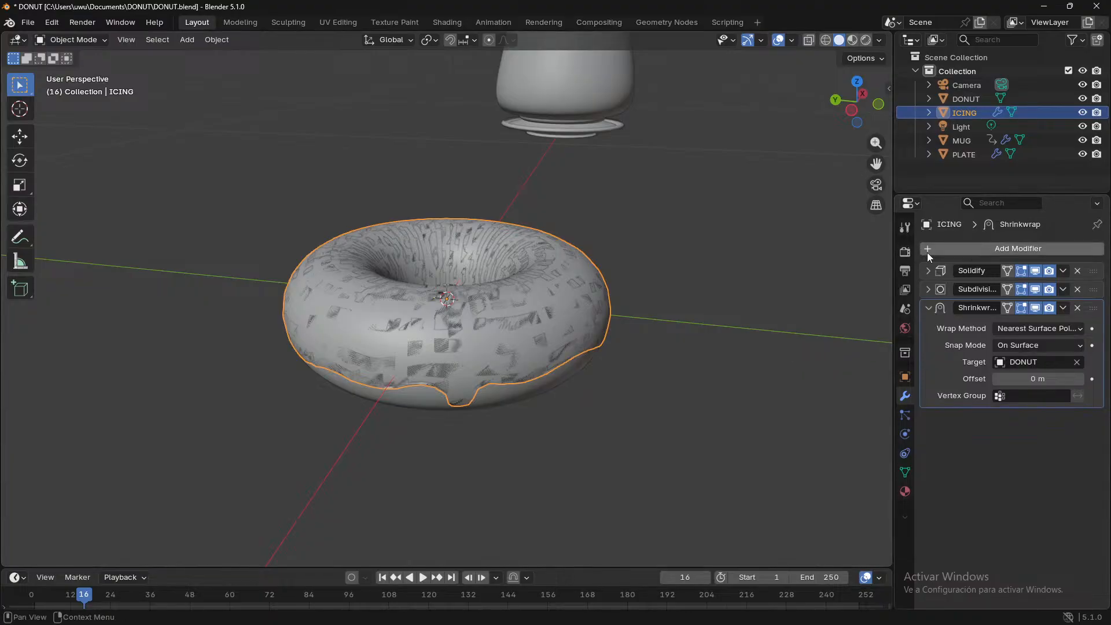
- Move the Shrinkwrap modifier to the top of the icing's modifier stack, above Solidify and Subdivision, and deselect the icing
left_click(929, 271)
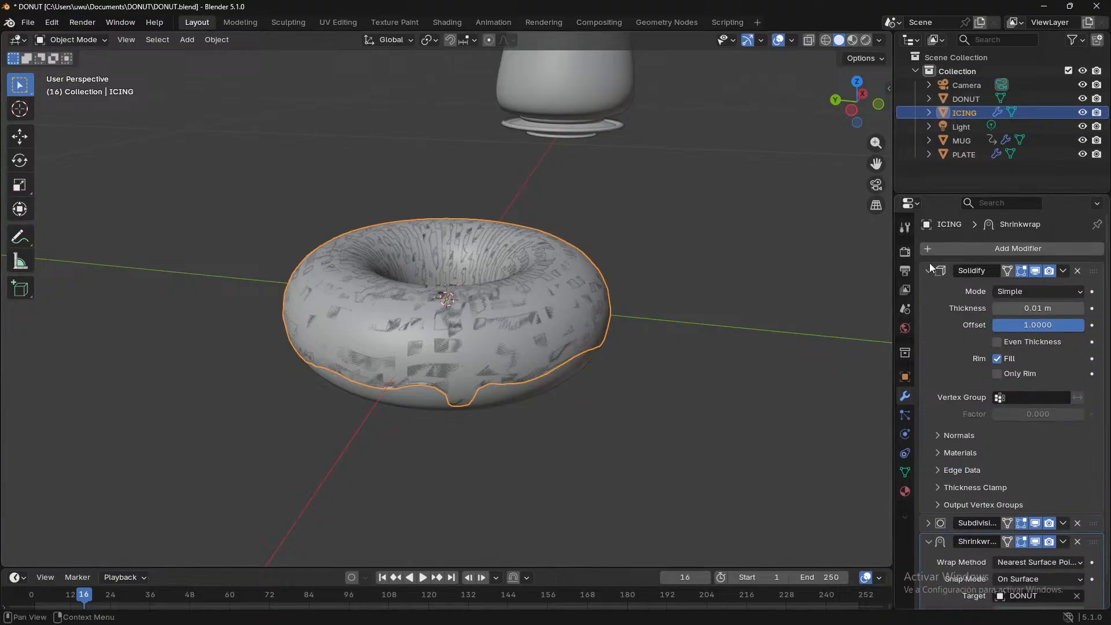
left_click(929, 271)
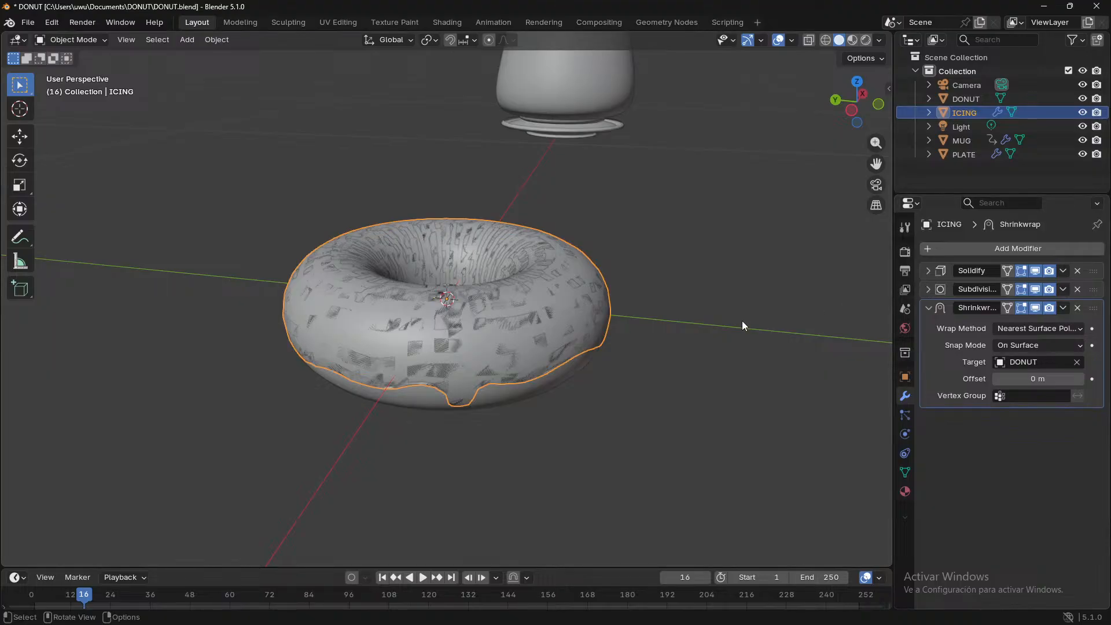
left_click_drag(1093, 308, 1096, 291)
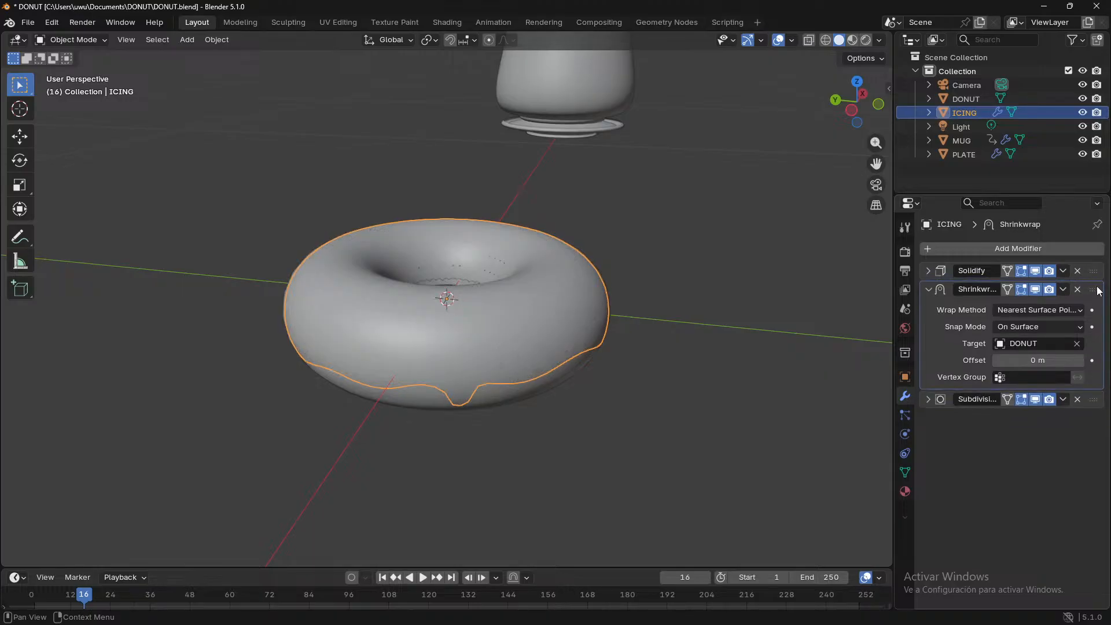
left_click_drag(1097, 290, 1096, 270)
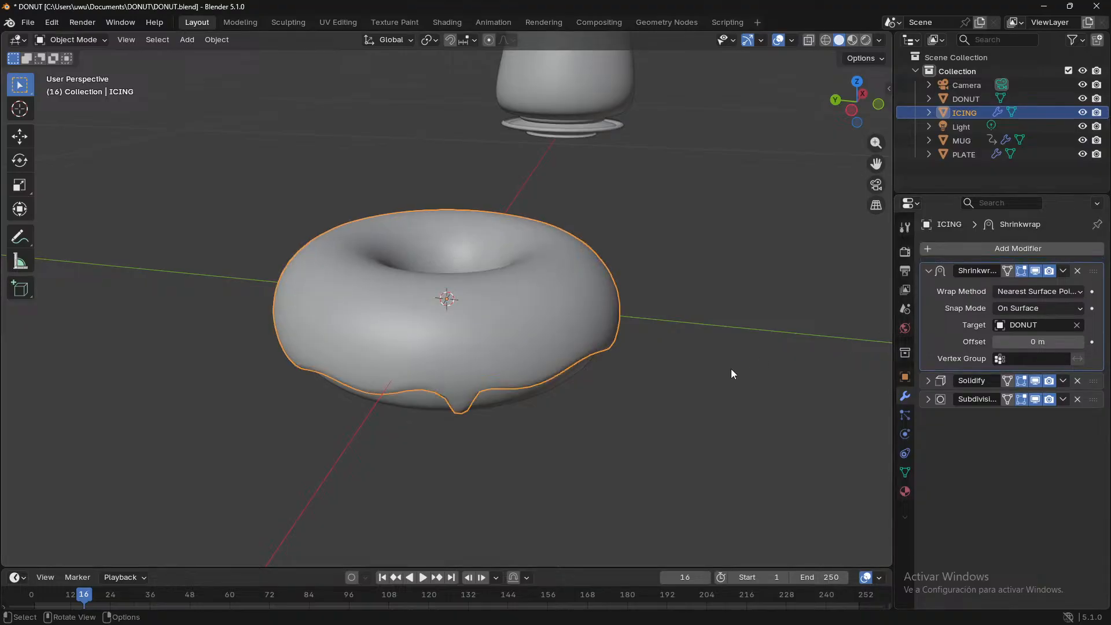
left_click(669, 406)
middle_click_drag(671, 411, 401, 408)
scroll(660, 309, "up", 3)
- Switch to OBS to check the live stream's status, and return to Blender
key("super")
left_click(766, 611)
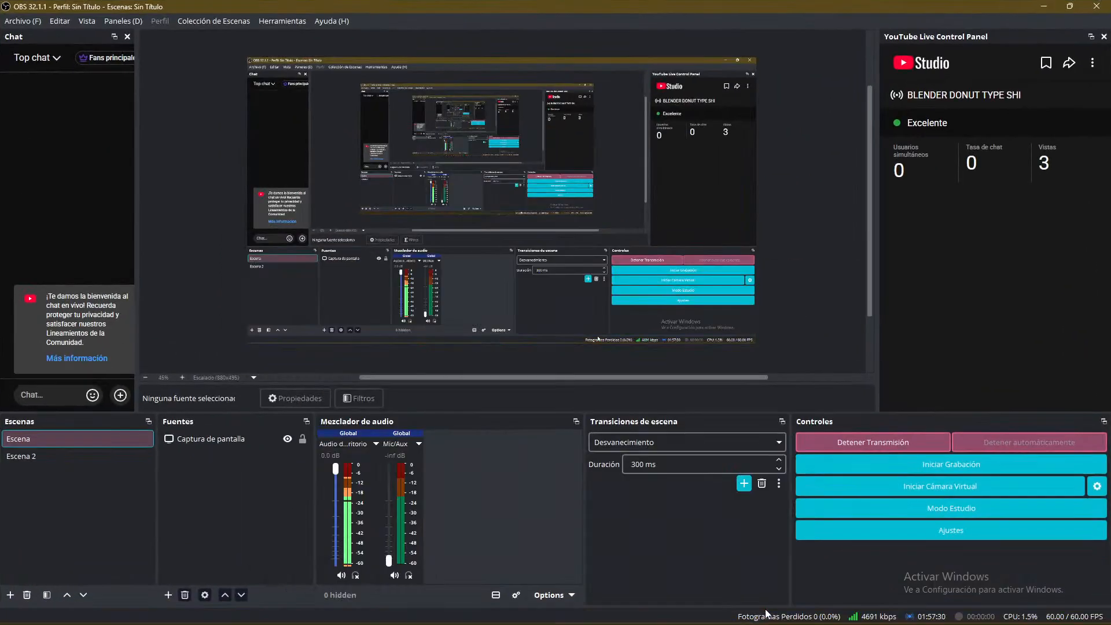
left_click(1042, 6)
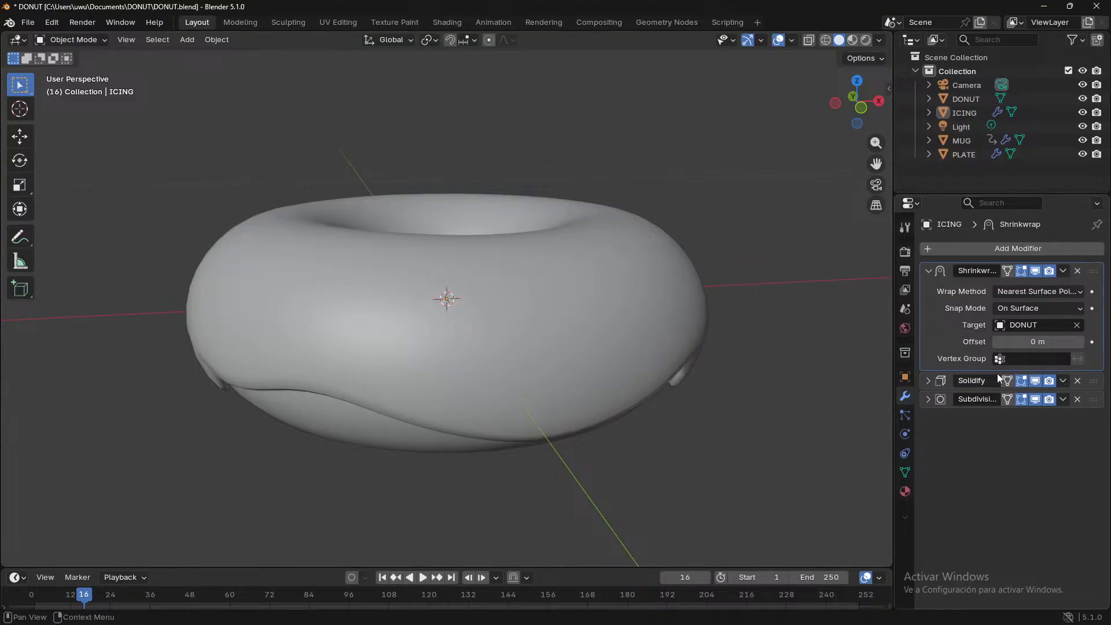
- Set the icing's Subdivision viewport level to 2 and check the smoothed drips from the side and underneath
left_click(928, 380)
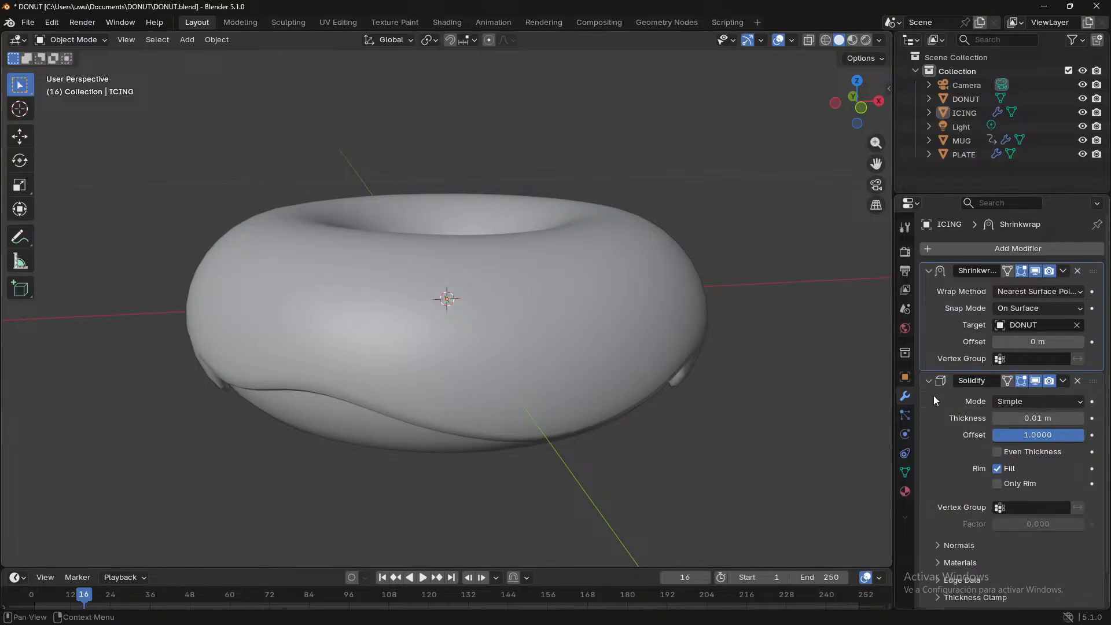
left_click(928, 380)
left_click(928, 399)
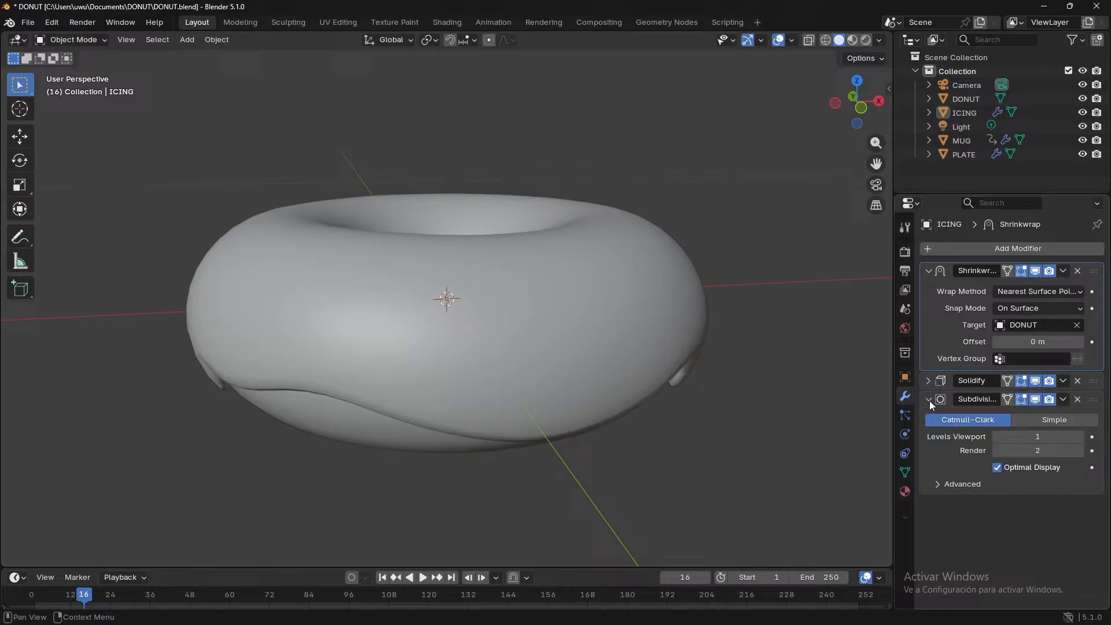
left_click(1079, 436)
middle_click_drag(683, 431, 486, 392)
scroll(576, 395, "up", 3)
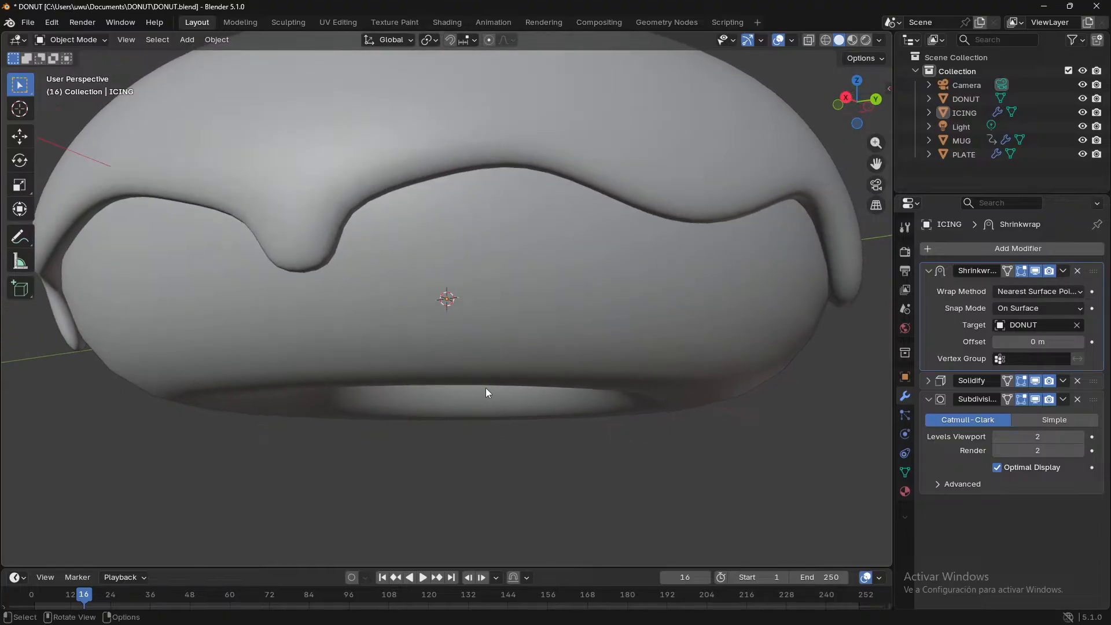
scroll(488, 390, "down", 2)
middle_click_drag(627, 363, 520, 296)
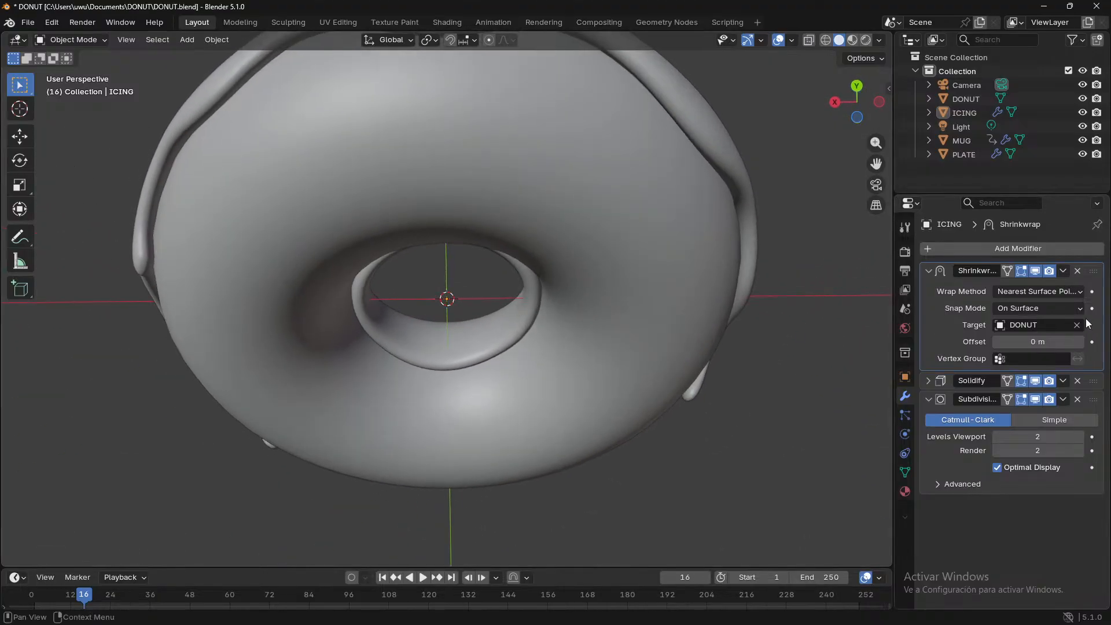
- Toggle the Shrinkwrap modifier's viewport display off and on to compare the icing's fit around the donut, leaving it on
left_click(1034, 270)
left_click(1035, 271)
left_click(1035, 271)
left_click(1034, 271)
left_click(1034, 271)
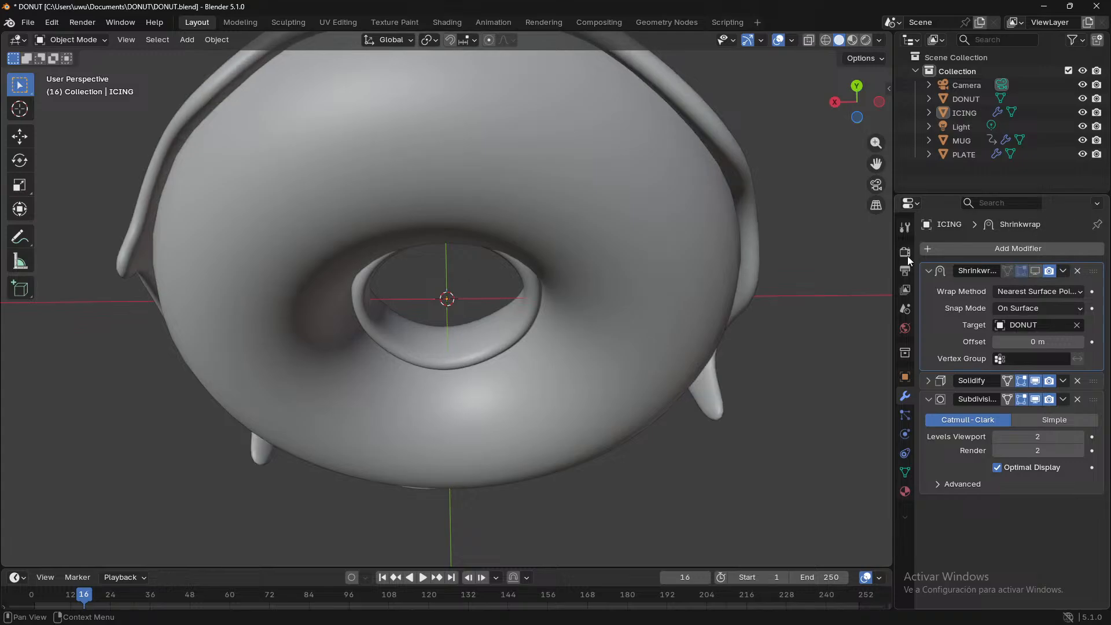
middle_click_drag(798, 283, 591, 331)
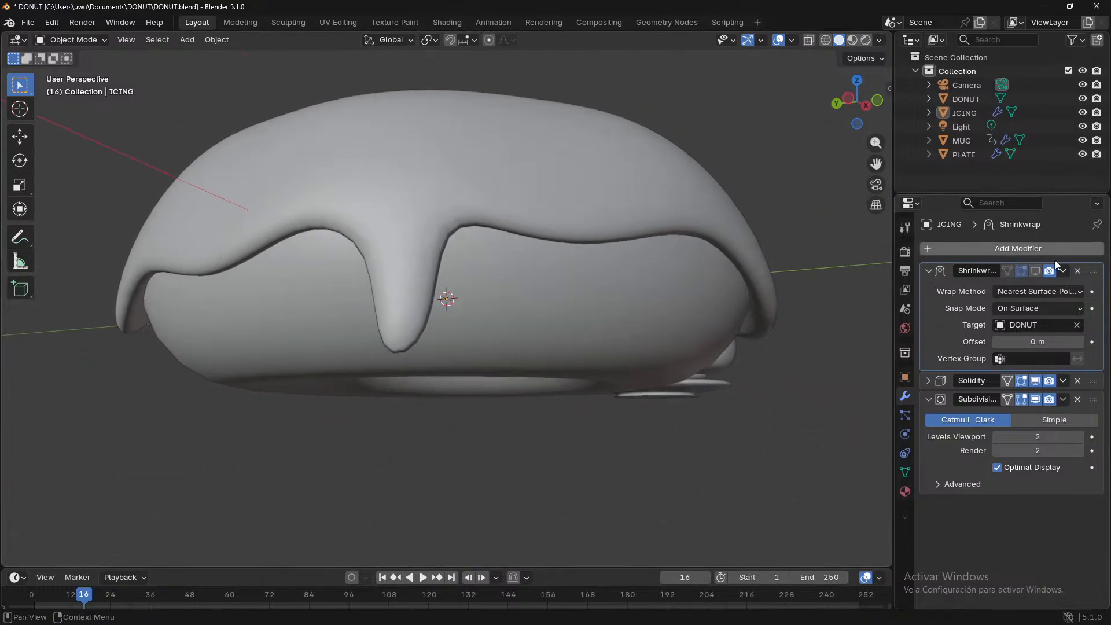
left_click(1034, 271)
left_click(1034, 270)
left_click(1034, 271)
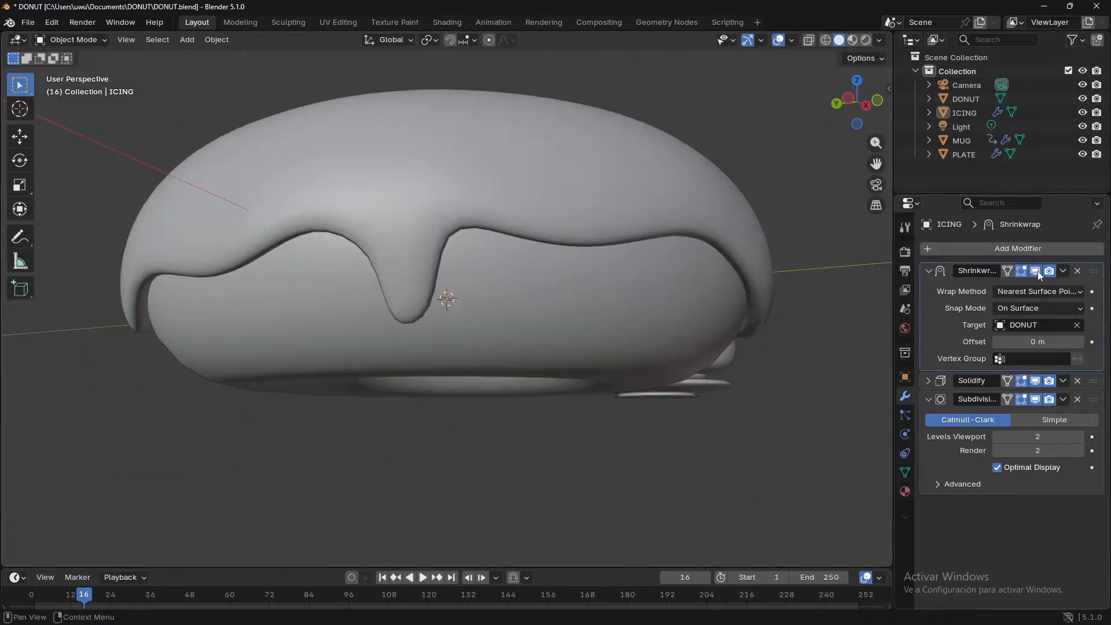
left_click(1035, 271)
left_click(1035, 271)
middle_click_drag(793, 297, 521, 370)
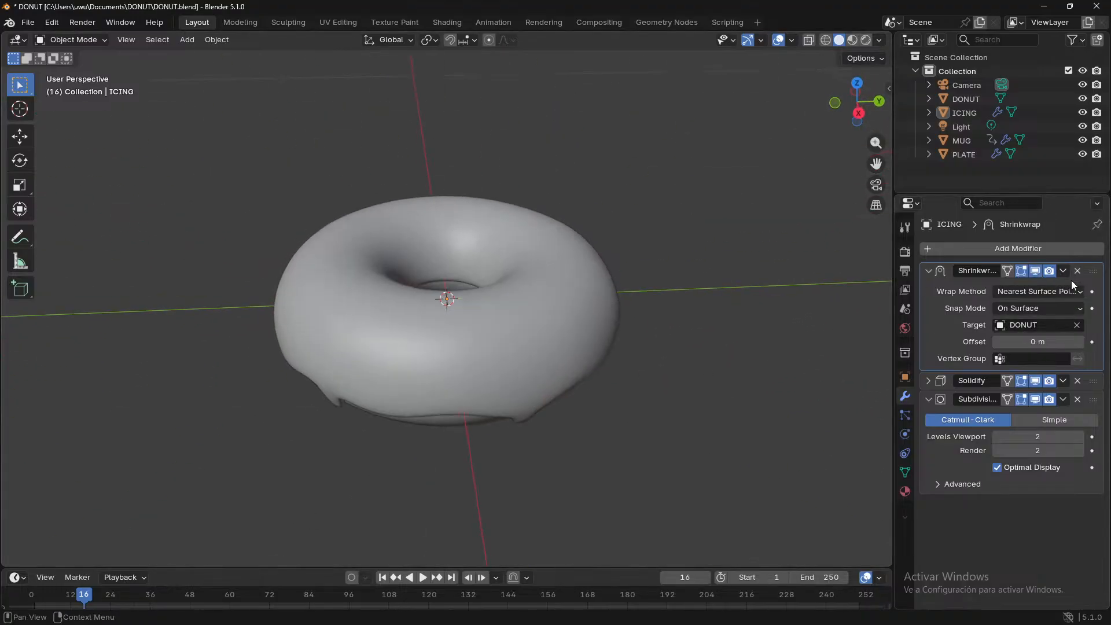
left_click(1035, 271)
middle_click_drag(705, 340, 938, 324)
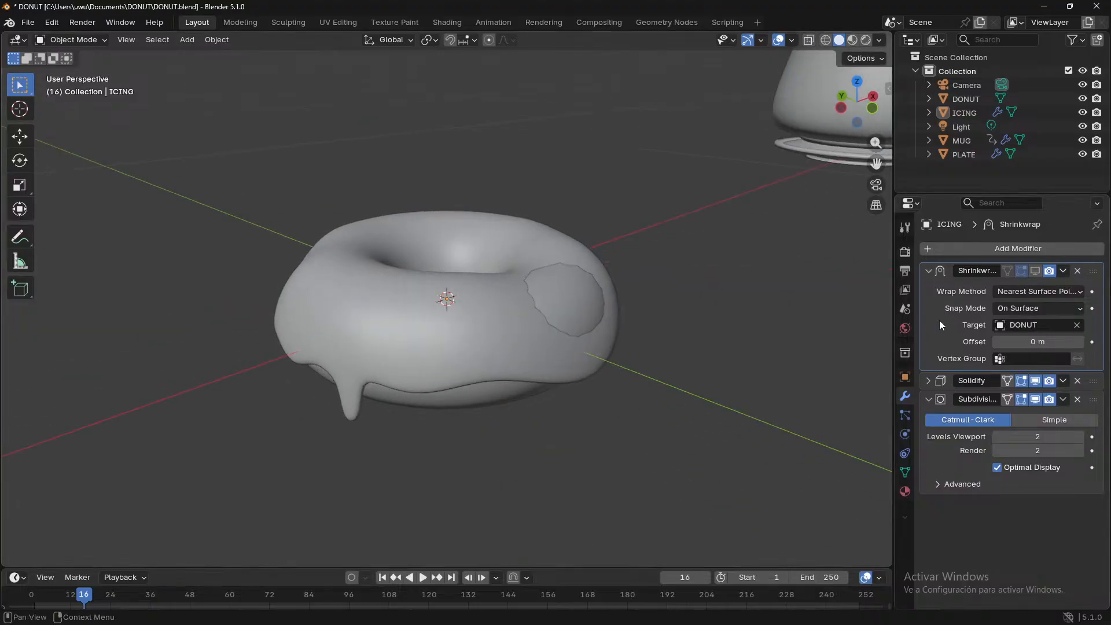
left_click(1034, 271)
left_click(1035, 270)
left_click(1035, 271)
middle_click_drag(688, 347, 649, 289)
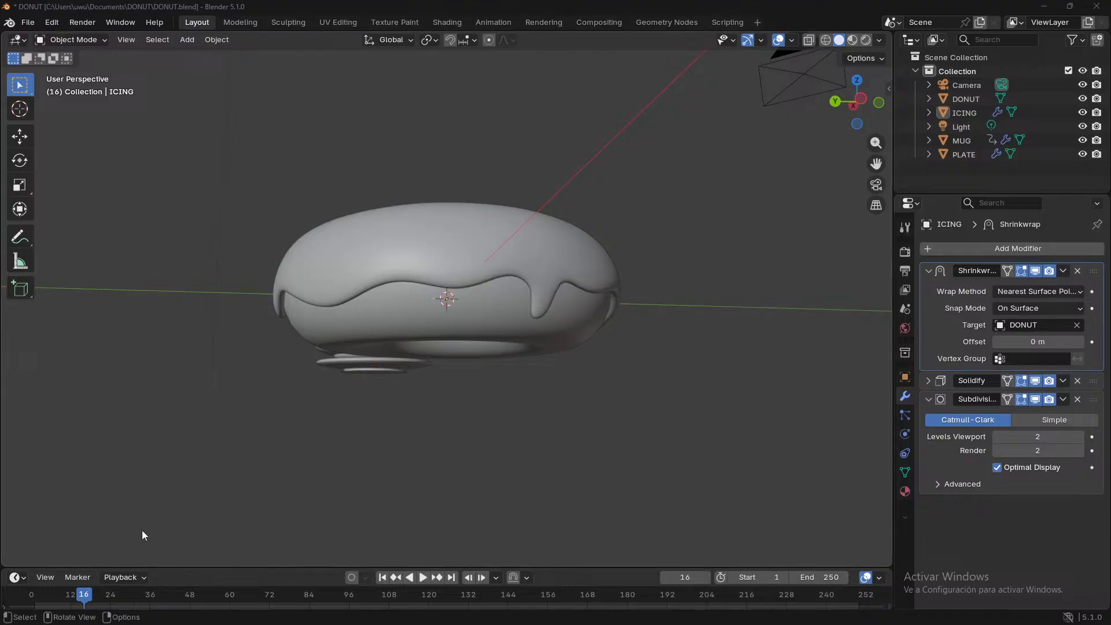
- Select the icing and enter Edit Mode at the long drip on its outer edge
middle_click_drag(497, 428, 283, 412)
middle_click_drag(504, 408, 415, 243)
left_click(416, 242)
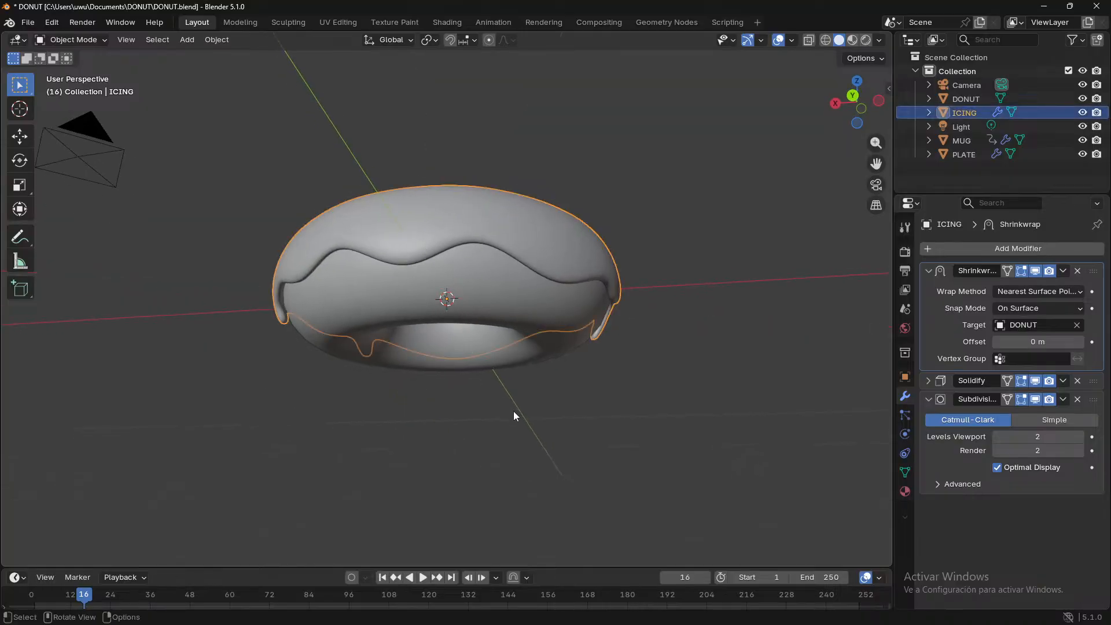
middle_click_drag(513, 414, 465, 451)
left_click(400, 317)
scroll(386, 377, "up", 4)
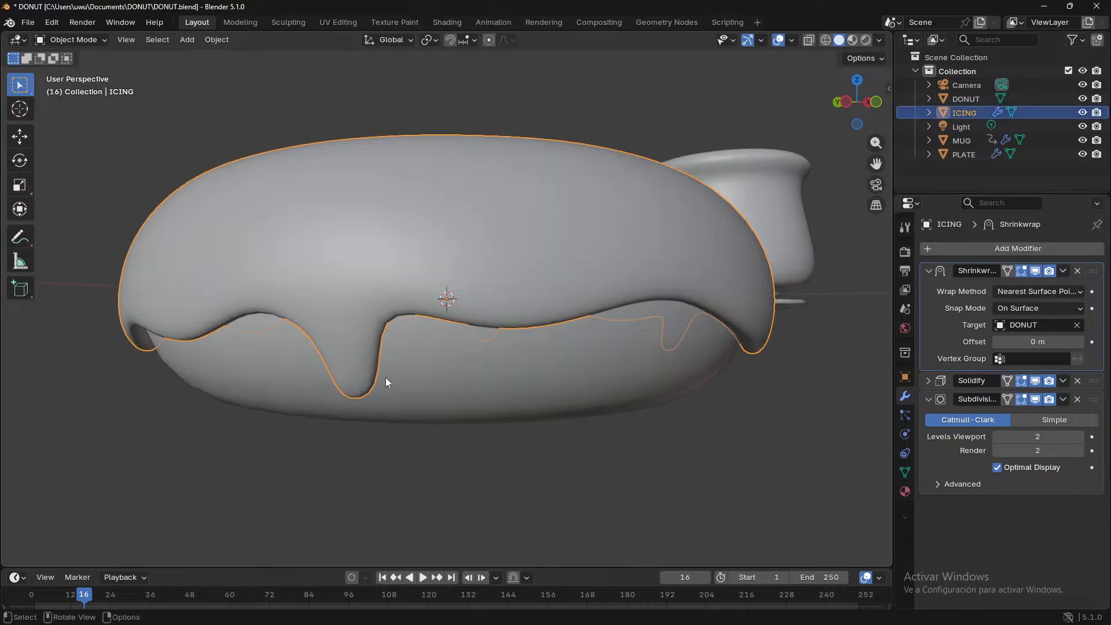
key("Tab")
- Add a loop cut near the top of the long drip with factor 0.617 and scale it to about 0.37
middle_click_drag(372, 401, 426, 379)
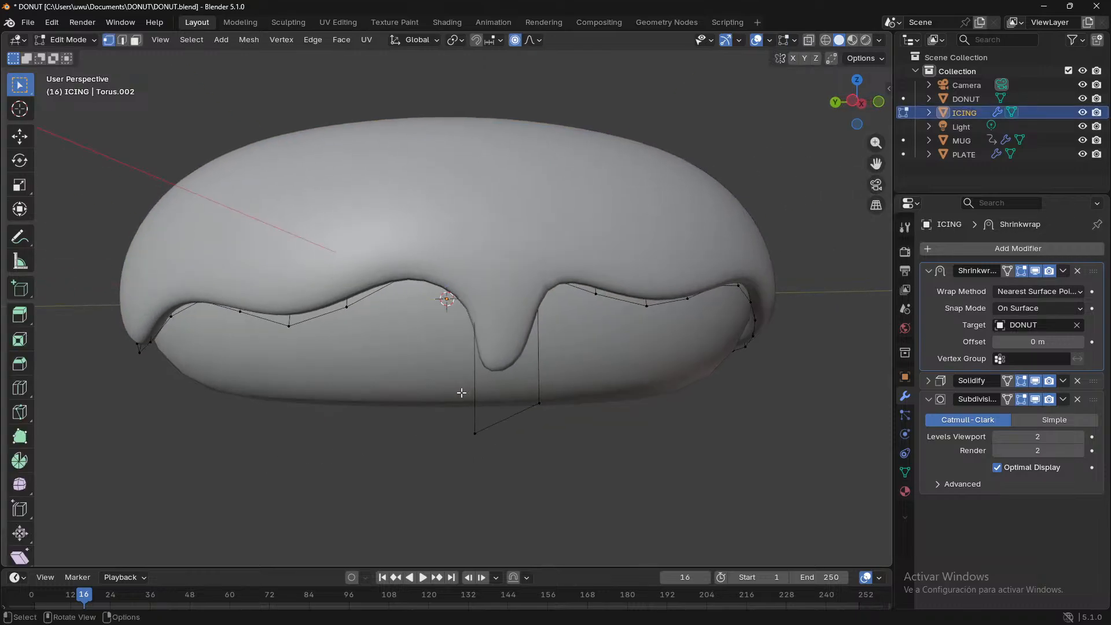
key("ctrl+r")
left_click(479, 347)
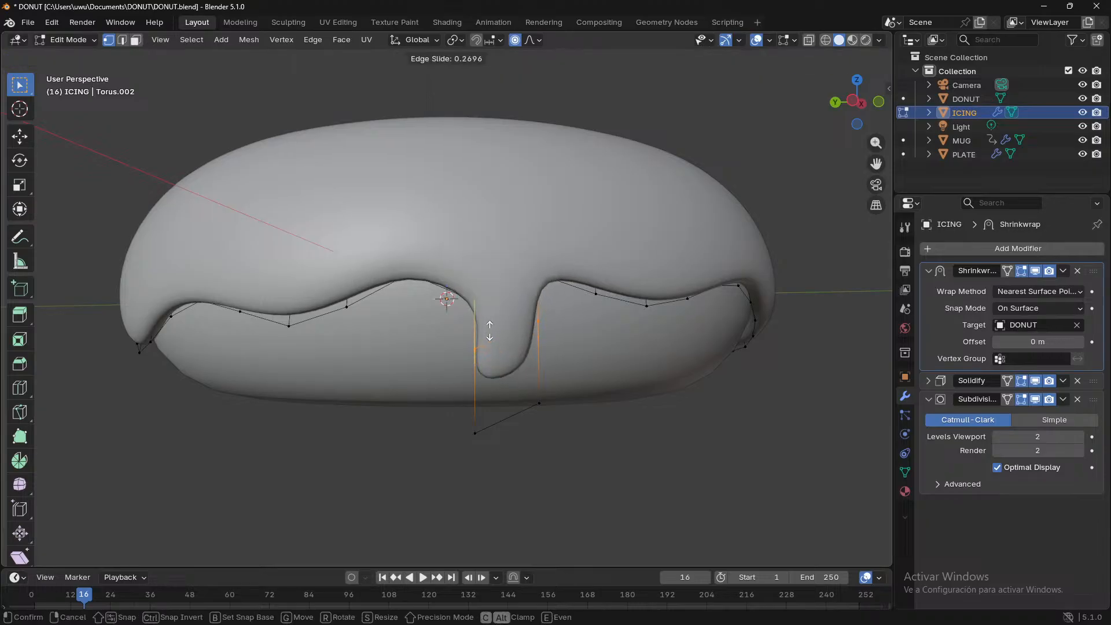
left_click(482, 308)
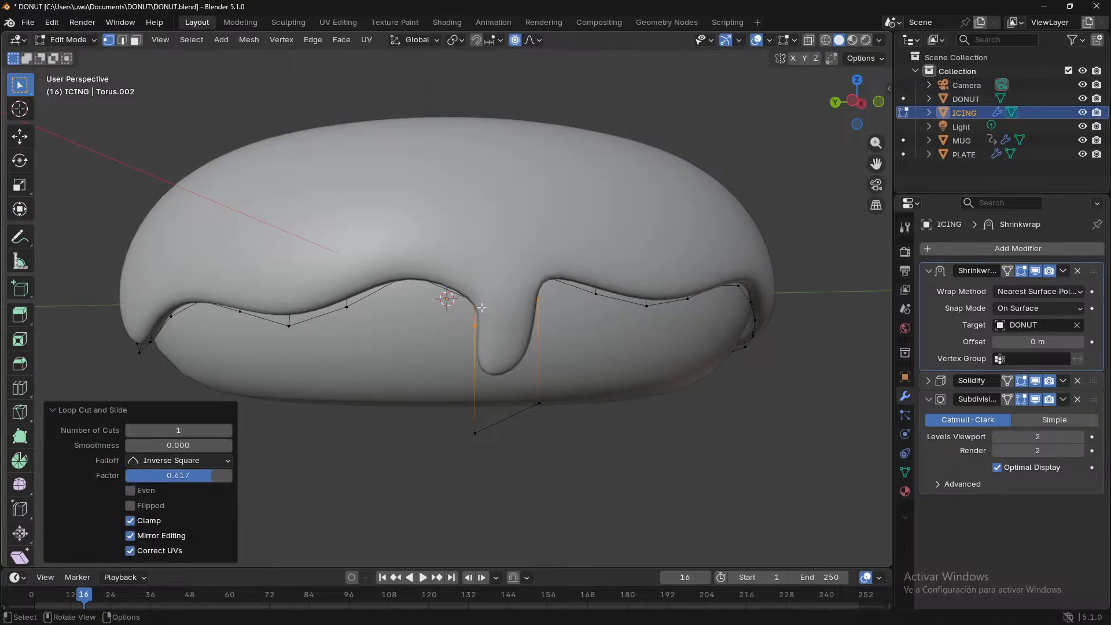
key("s")
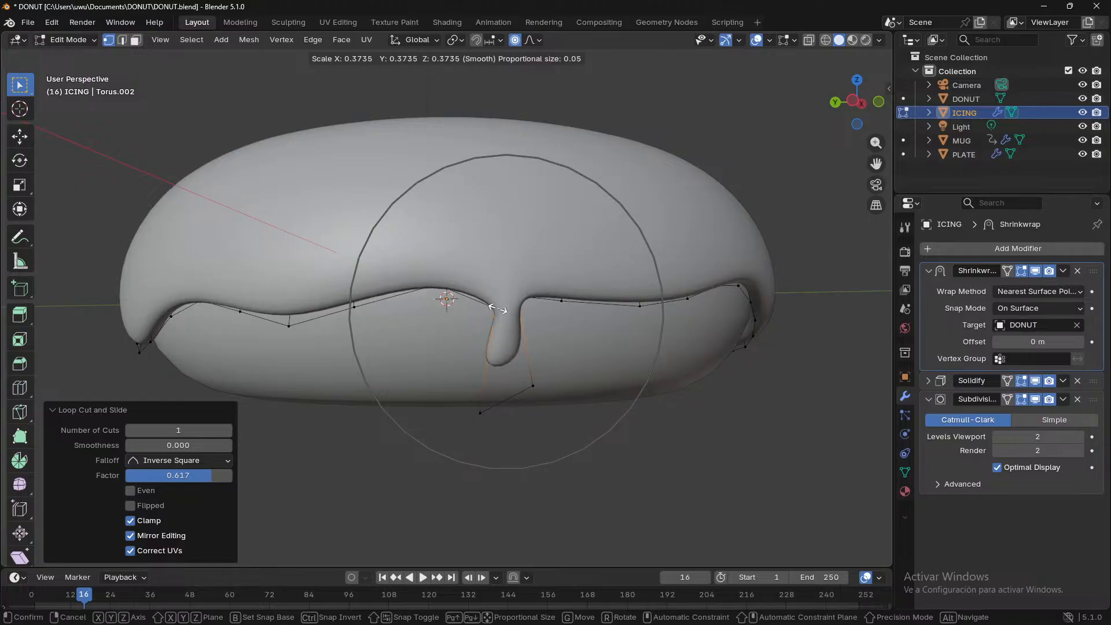
left_click(497, 309)
- Add a loop cut near the top of another drip with factor 0.648 and scale it down to narrow the neck
middle_click_drag(657, 473, 390, 368)
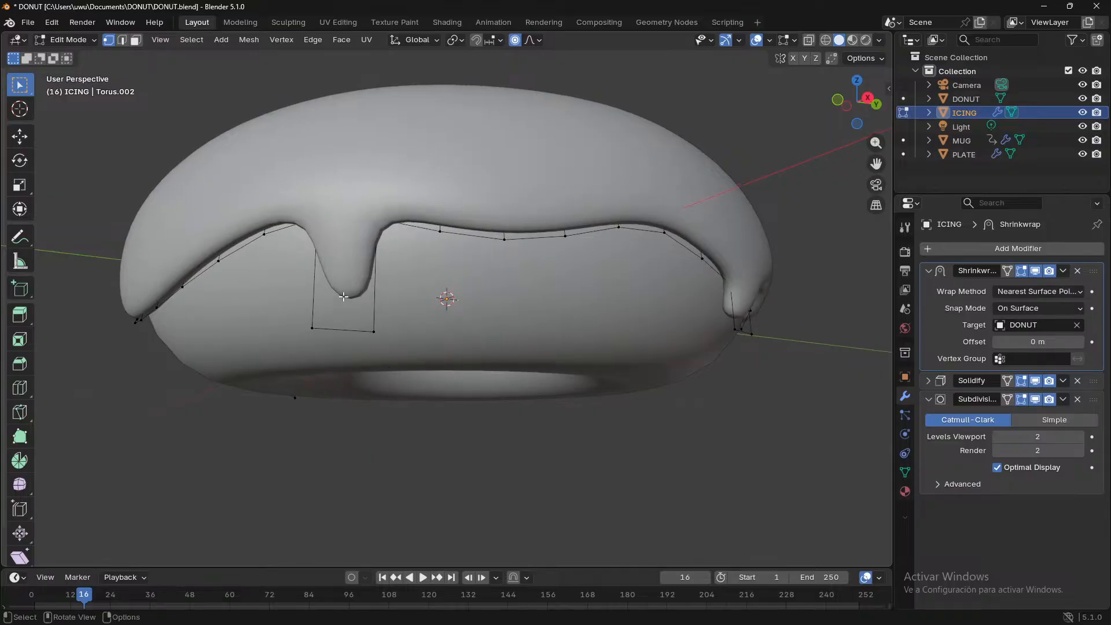
key("ctrl+r")
left_click(329, 260)
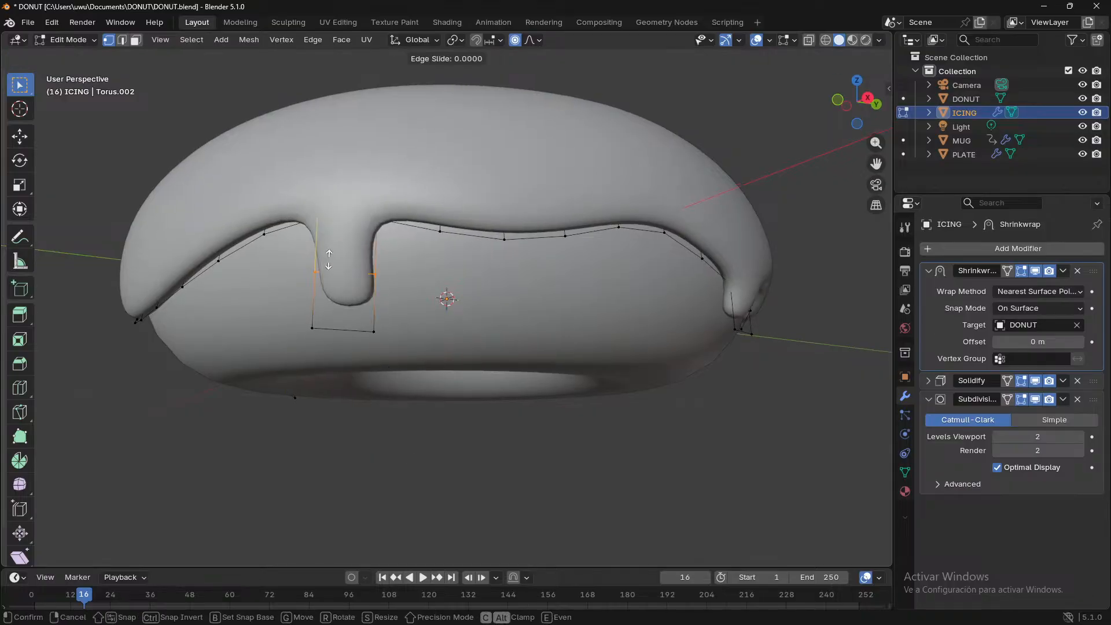
left_click(343, 223)
key("s")
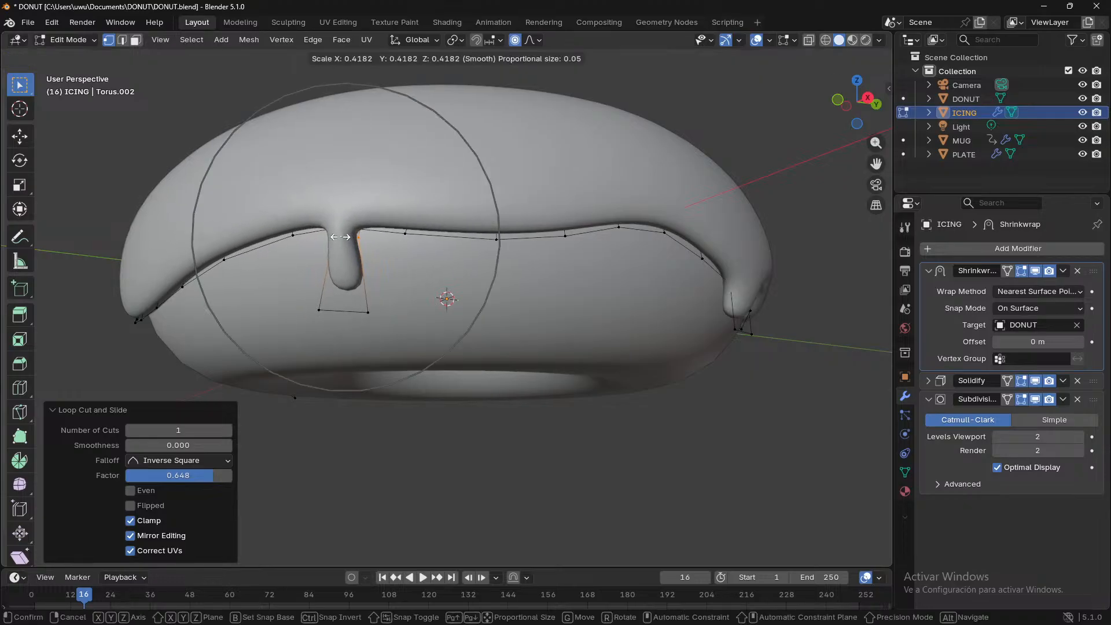
left_click(335, 237)
- Rotate the new edge loop on that drip by 28.6°, scale it to 0.591, and deselect it
middle_click_drag(467, 417, 344, 351)
key("r")
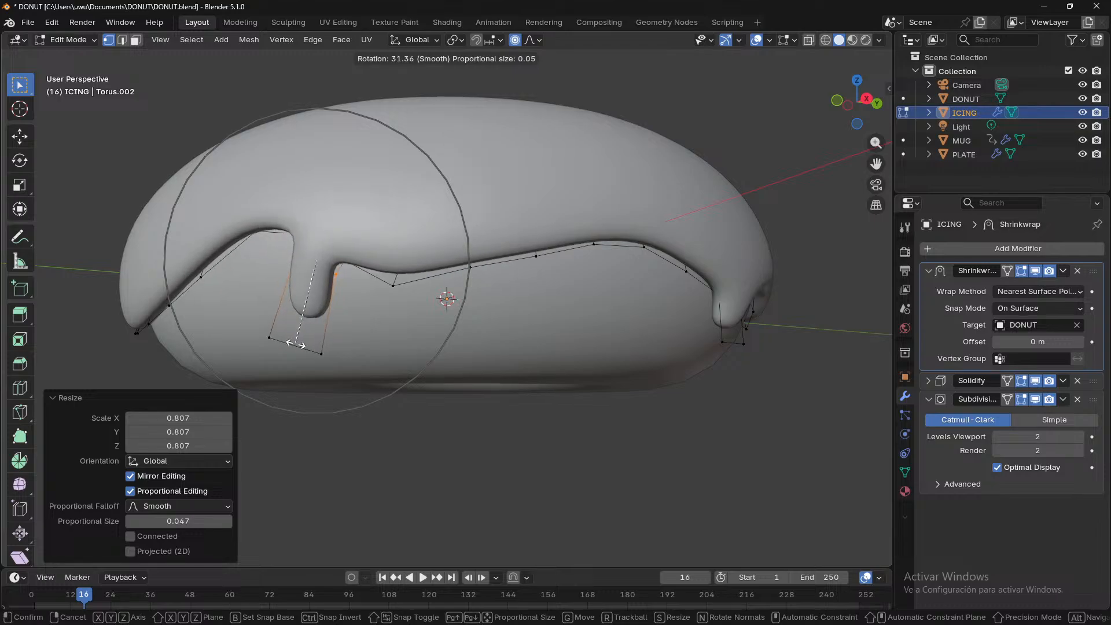
left_click(302, 341)
key("s")
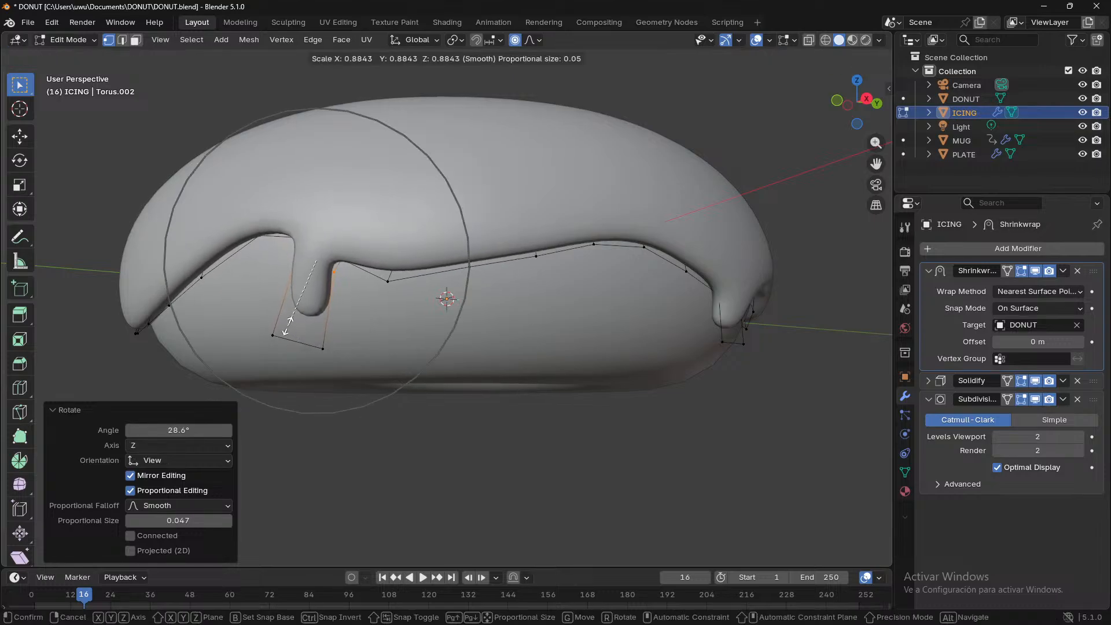
left_click(282, 294)
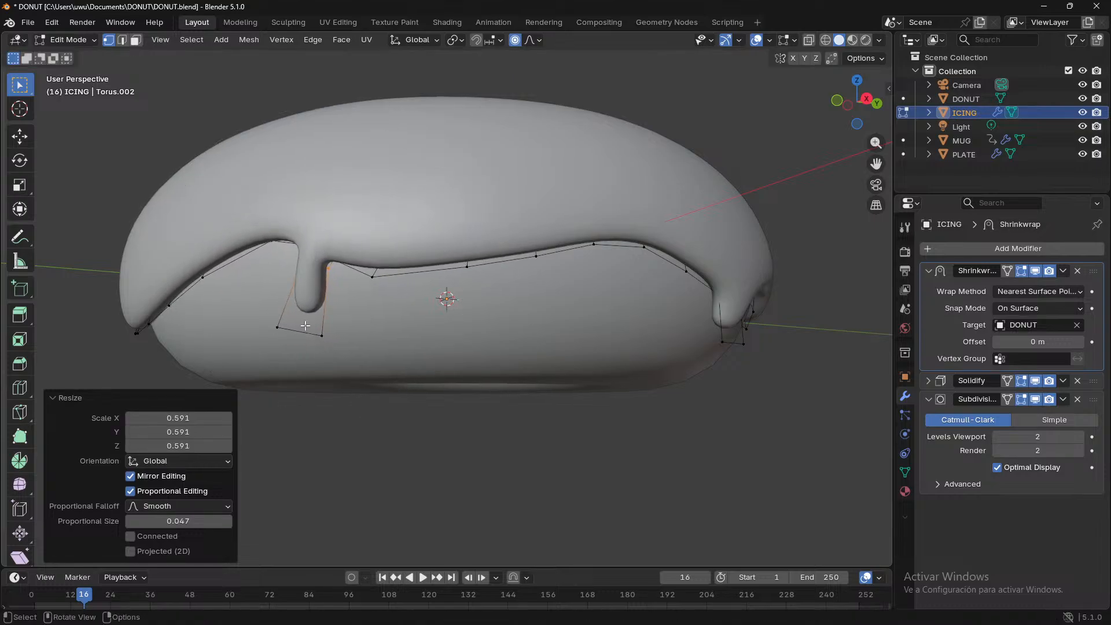
middle_click_drag(431, 456, 478, 416)
left_click(553, 449)
- Add a loop cut to the short drip with factor 0.709 and scale it to 0.540
middle_click_drag(556, 448, 472, 471)
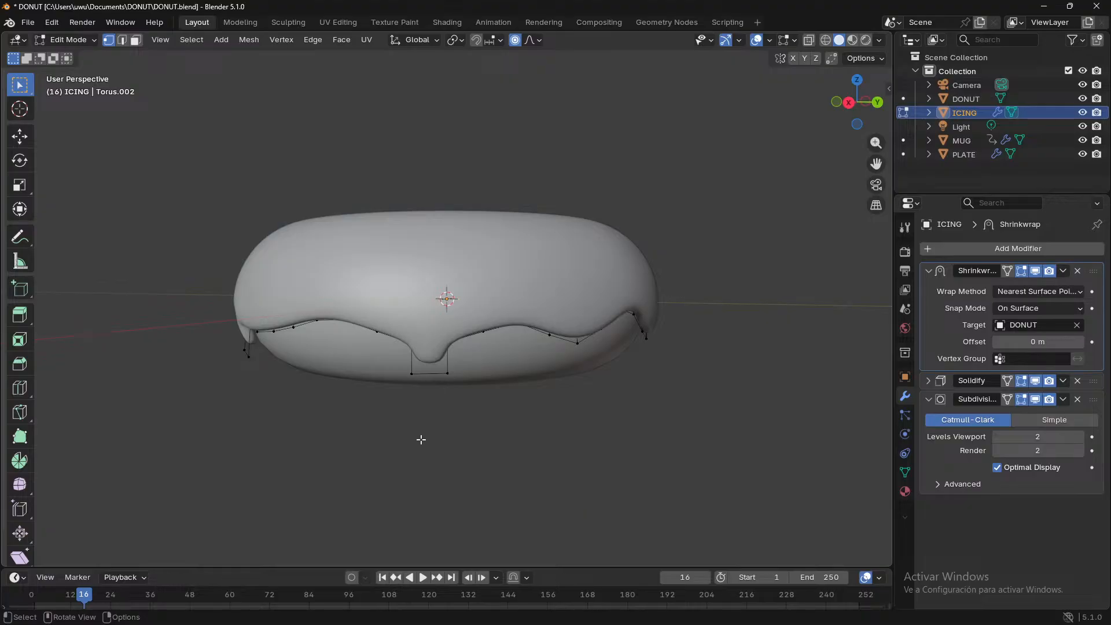
scroll(421, 440, "up", 1)
key("ctrl+r")
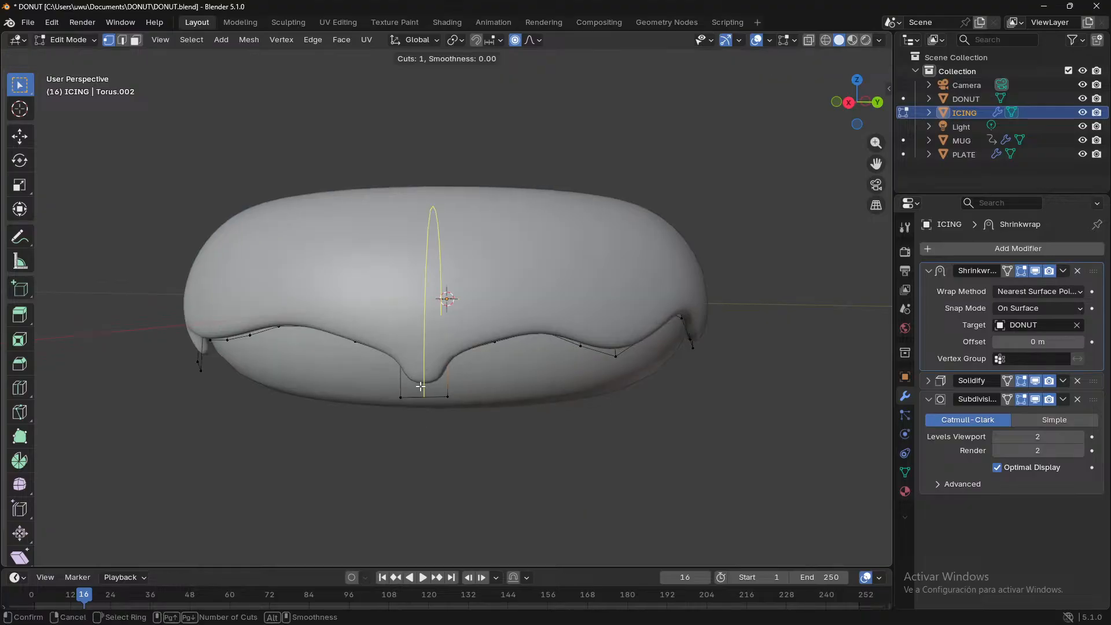
left_click(446, 372)
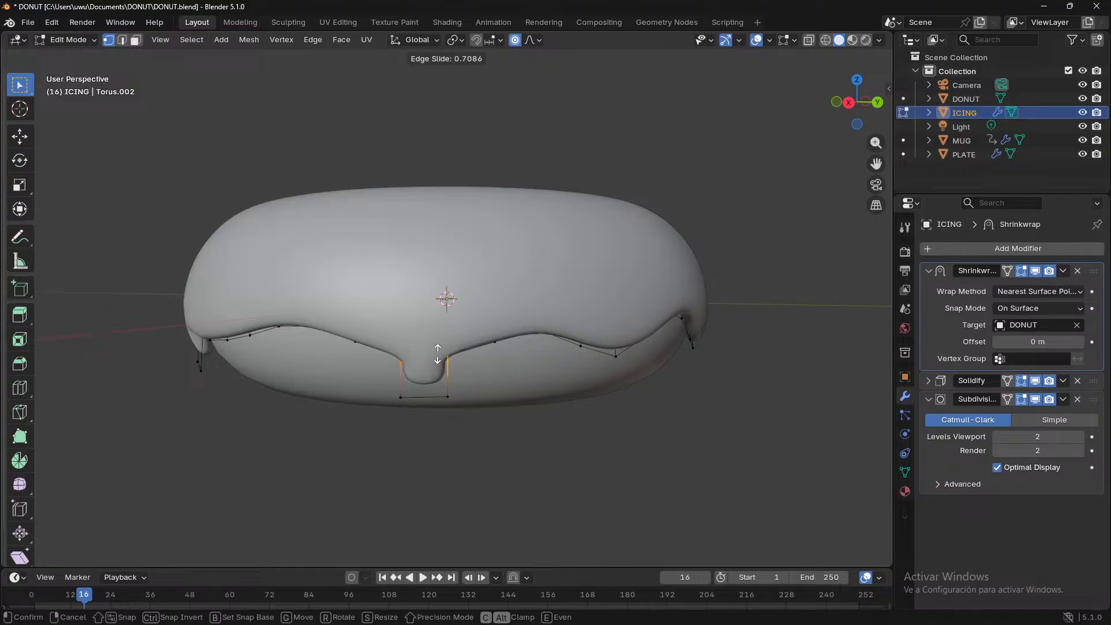
left_click(438, 354)
key("s")
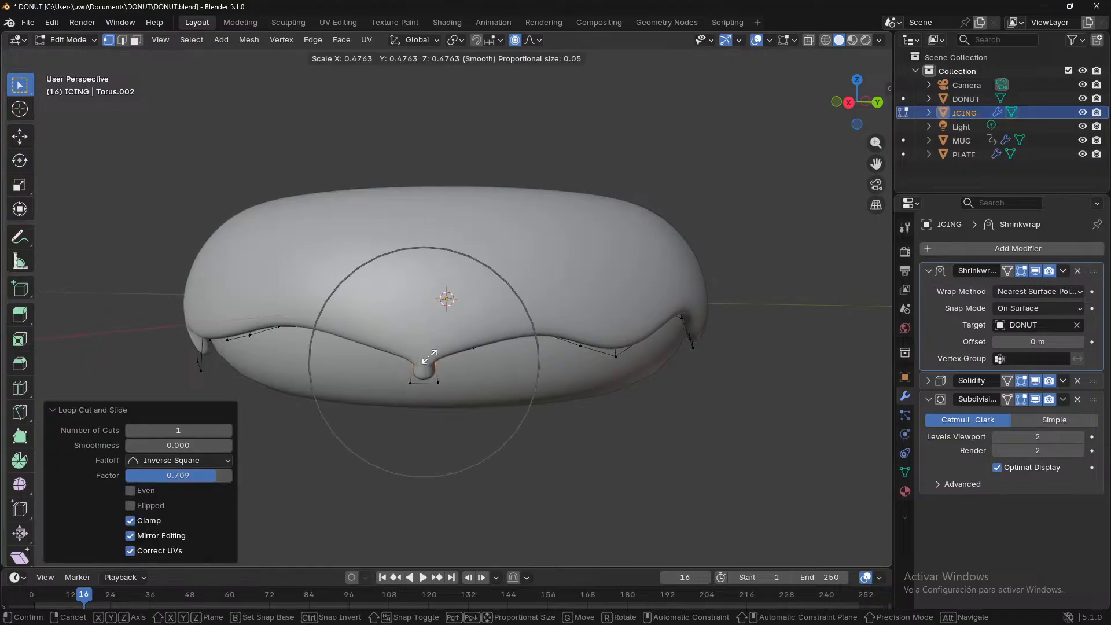
left_click(433, 359)
- Select the short drip's bottom edge and extrude it about 0.023 m downward to lengthen the drip
scroll(455, 364, "up", 5)
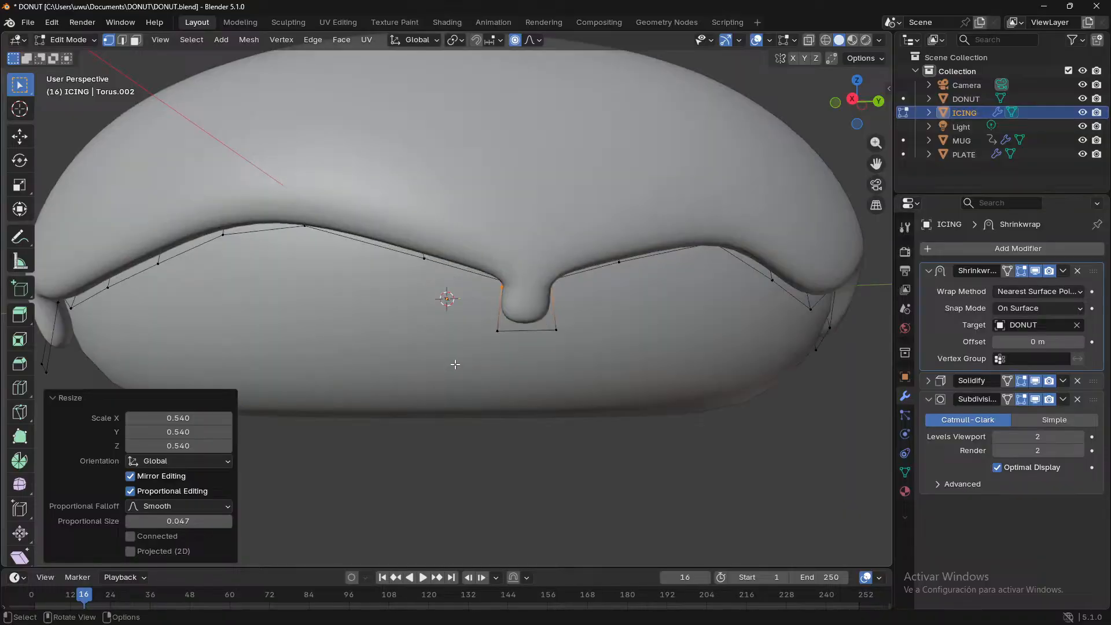
scroll(455, 364, "up", 2)
left_click(561, 352)
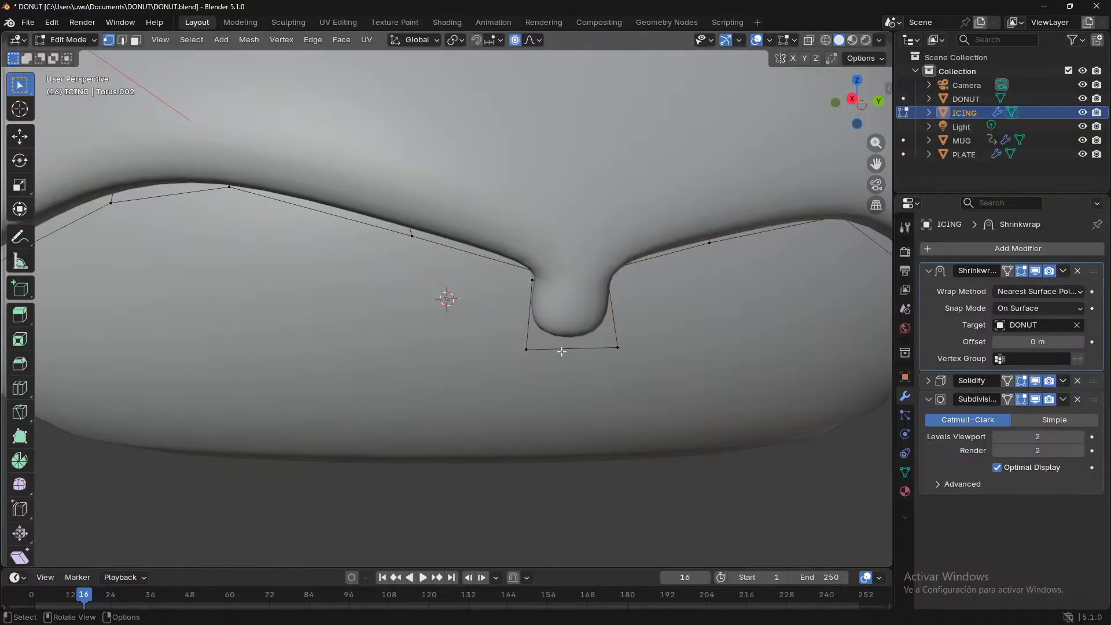
left_click(554, 350, "alt")
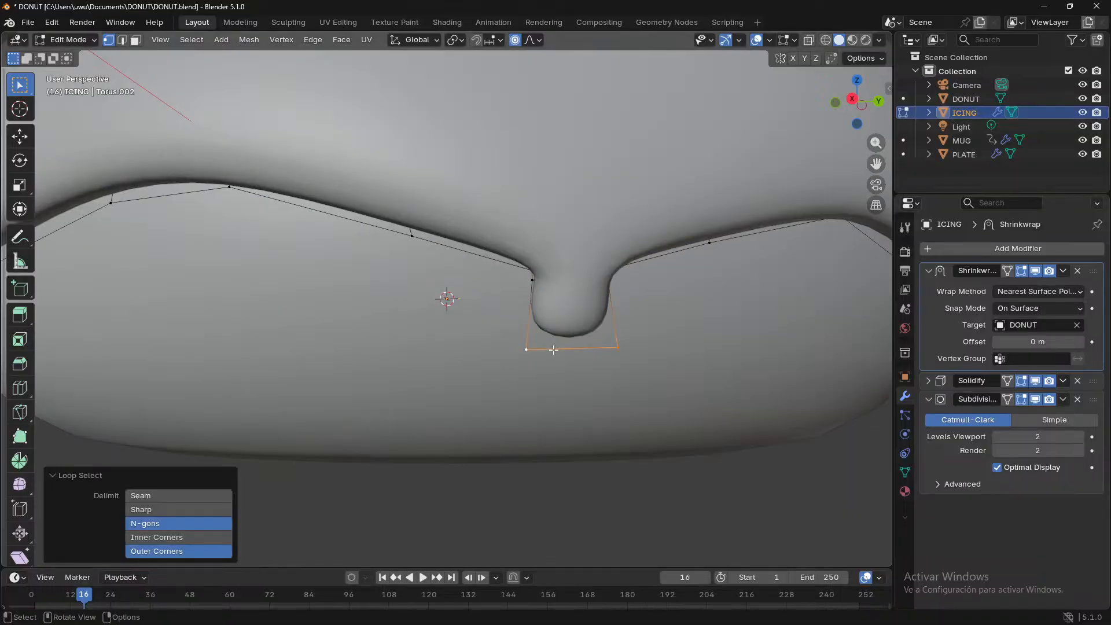
key("g")
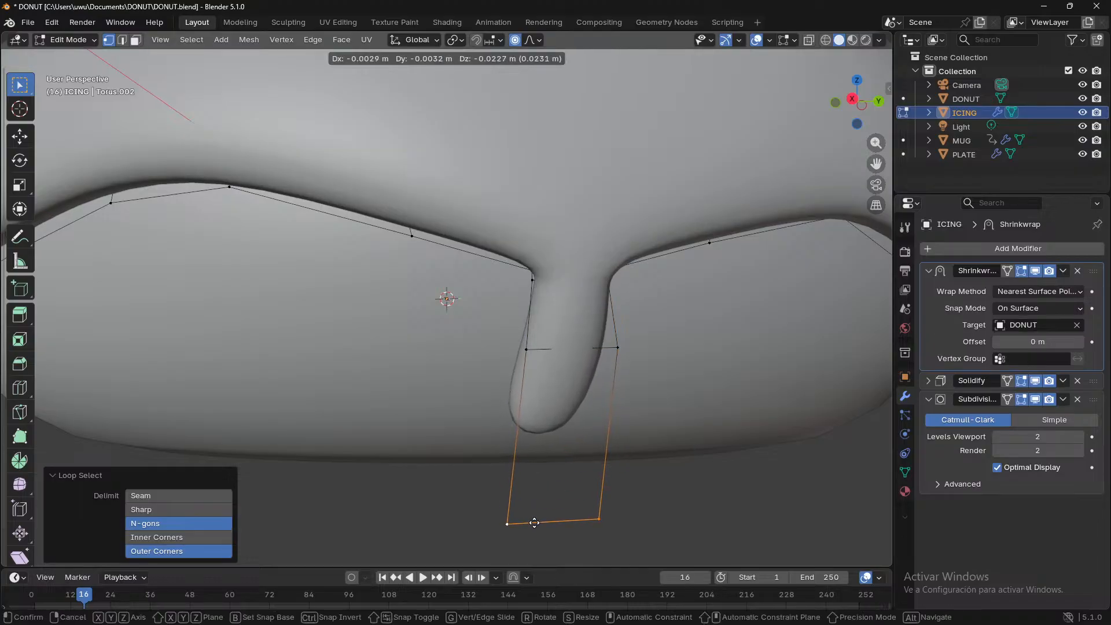
left_click(534, 523)
- Select the edge loop across the middle of the lengthened drip
middle_click_drag(576, 436, 636, 440)
scroll(661, 442, "down", 3)
left_click(667, 446)
left_click(585, 276, "alt")
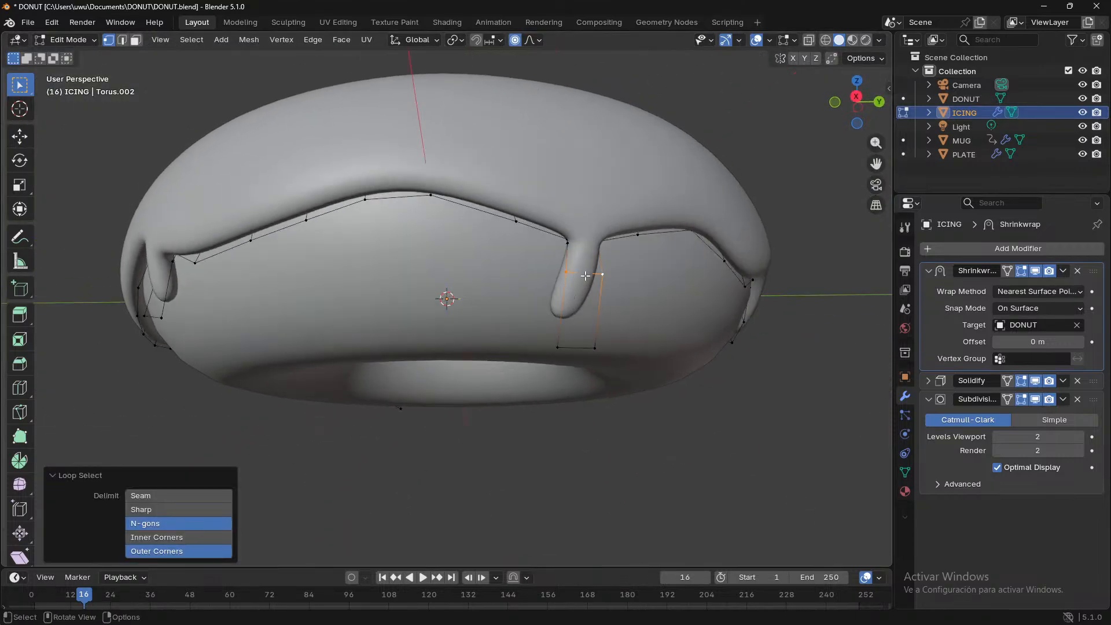
key("s")
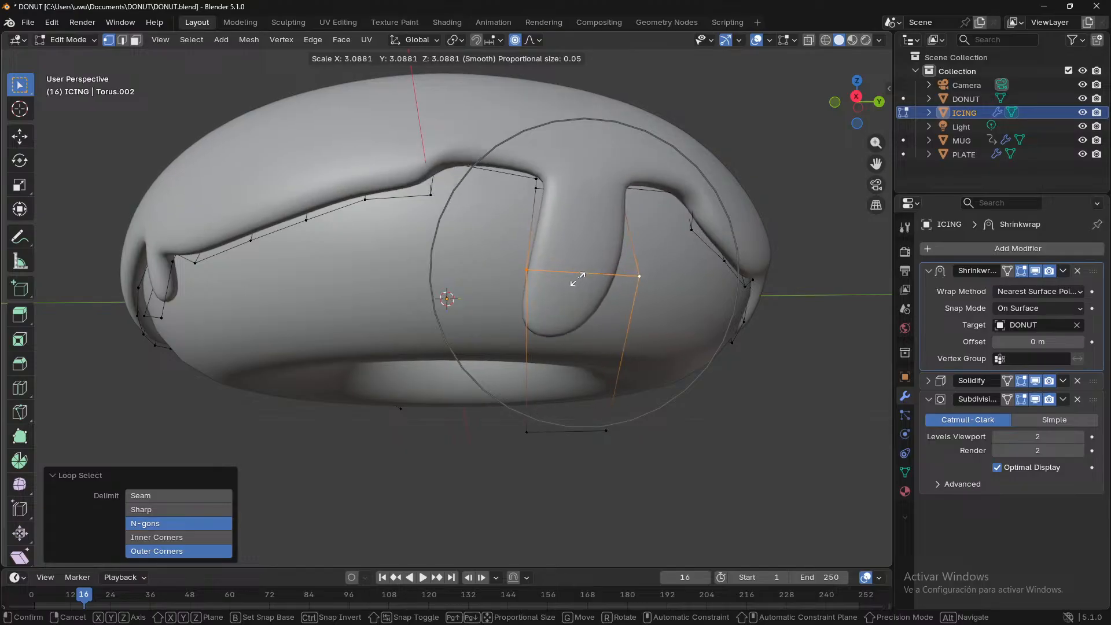
left_click(622, 314)
key("ctrl+z")
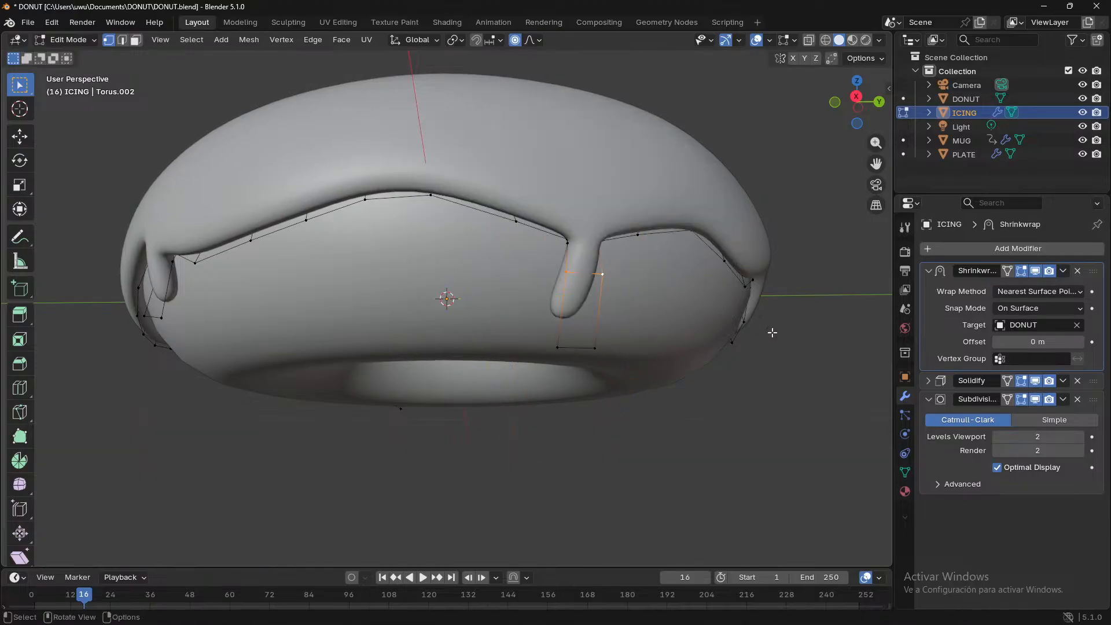
- Scale the edge loop across the drip's middle to about 0.75 and the loop at its upper end to about 1.76, with proportional editing
key("s")
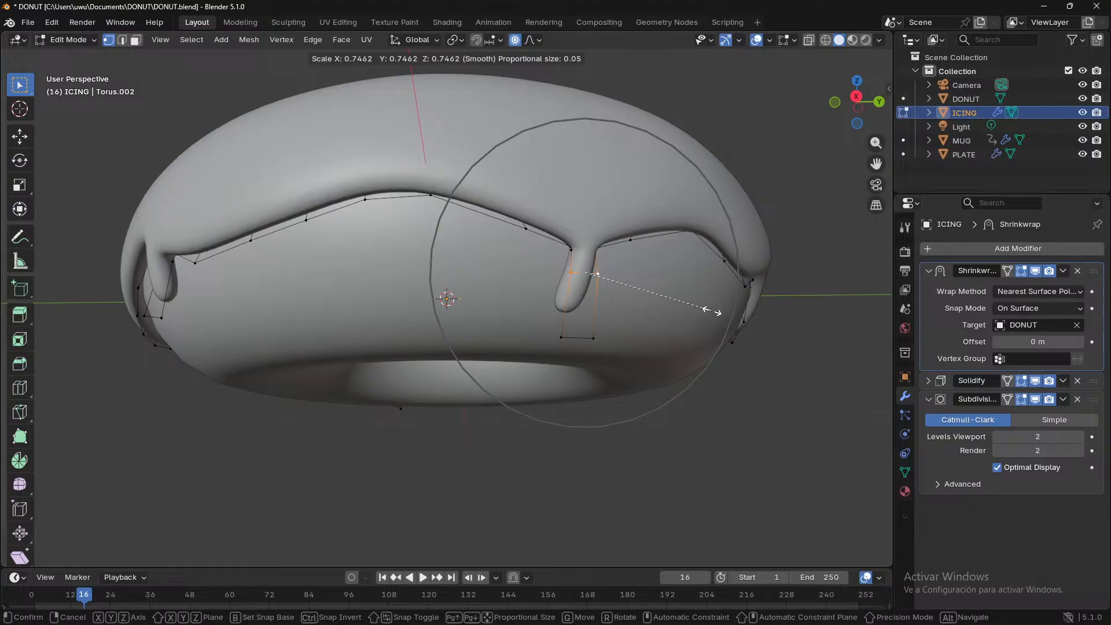
left_click(718, 310)
left_click(578, 247, "alt")
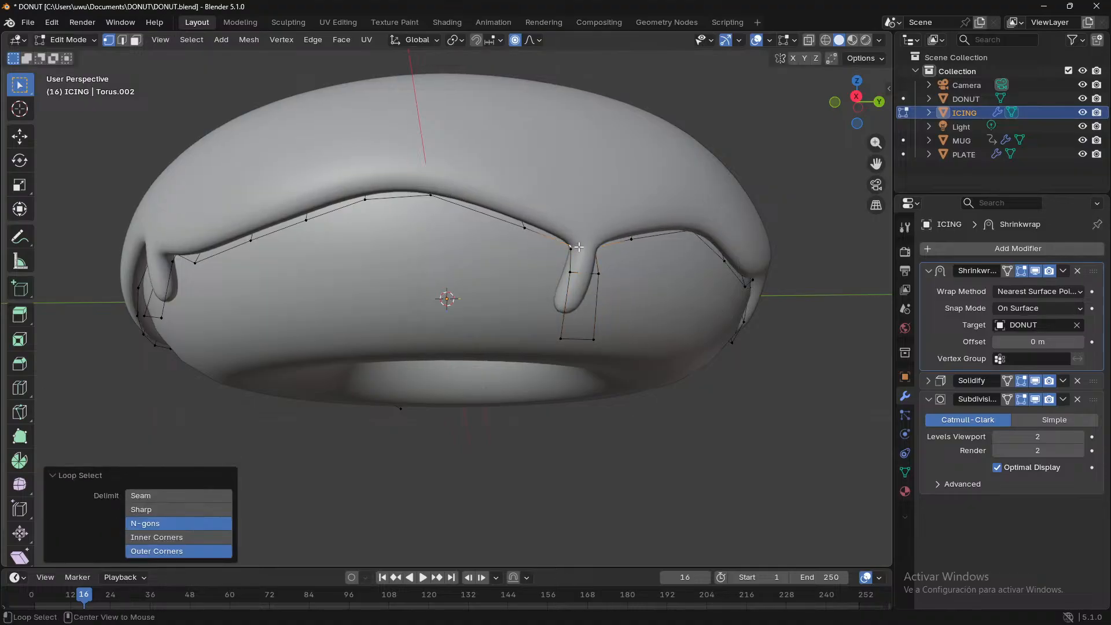
key("s")
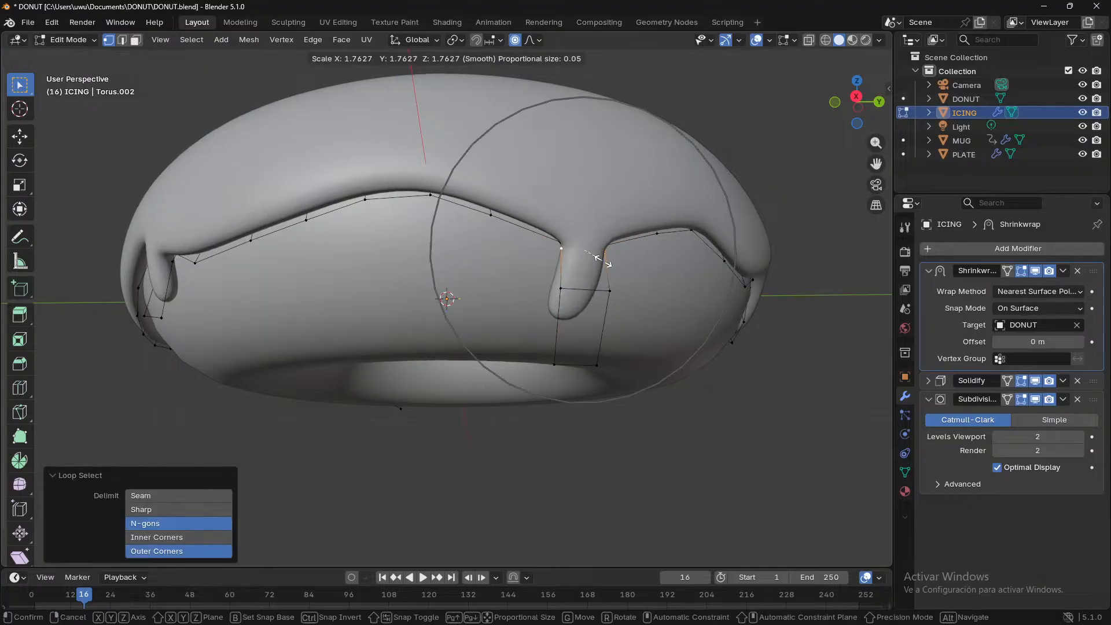
left_click(602, 261)
- Select the drip's middle edge loop again and scale it to 0.317 with proportional editing
left_click(589, 291, "alt")
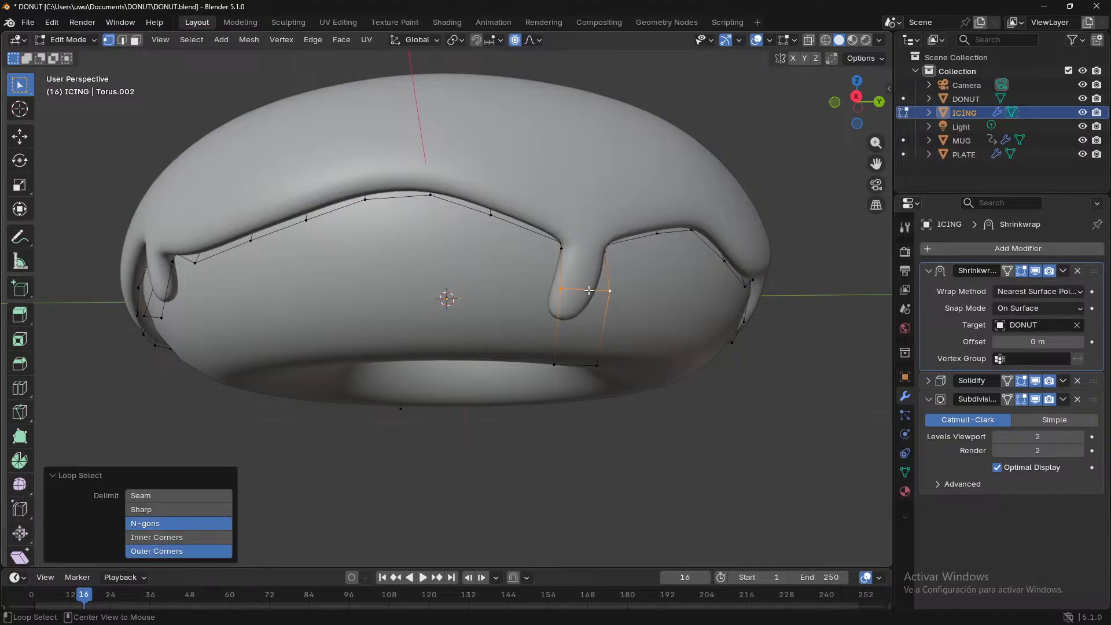
key("s")
left_click(586, 290)
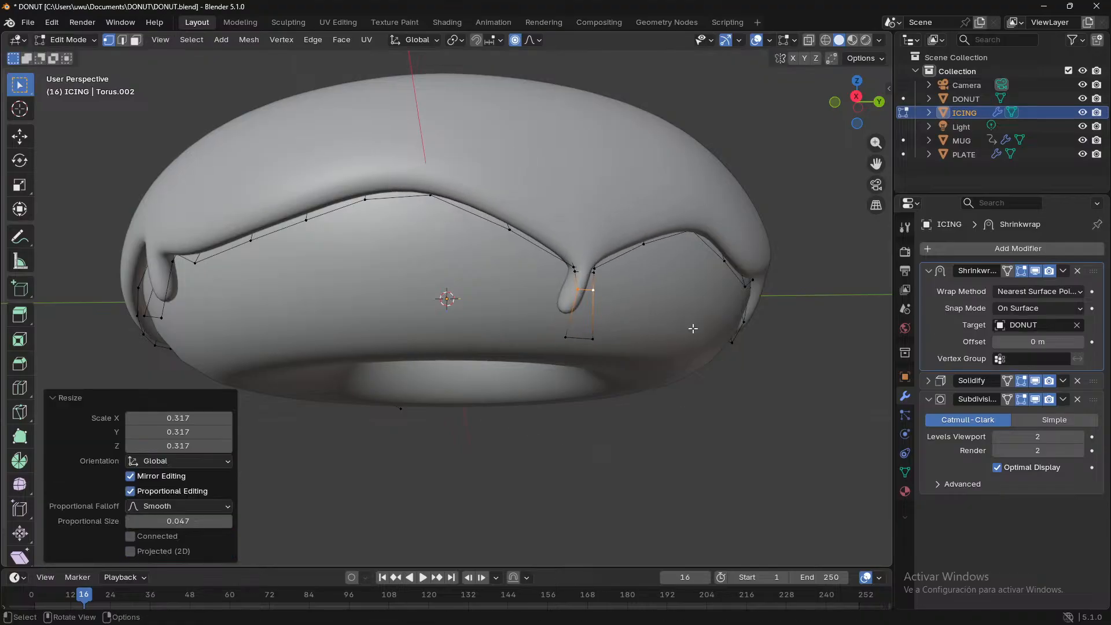
- Leave Edit Mode, deselect the icing, and examine the shape of the drips all around the donut
middle_click_drag(585, 289, 635, 381)
scroll(635, 382, "down", 3)
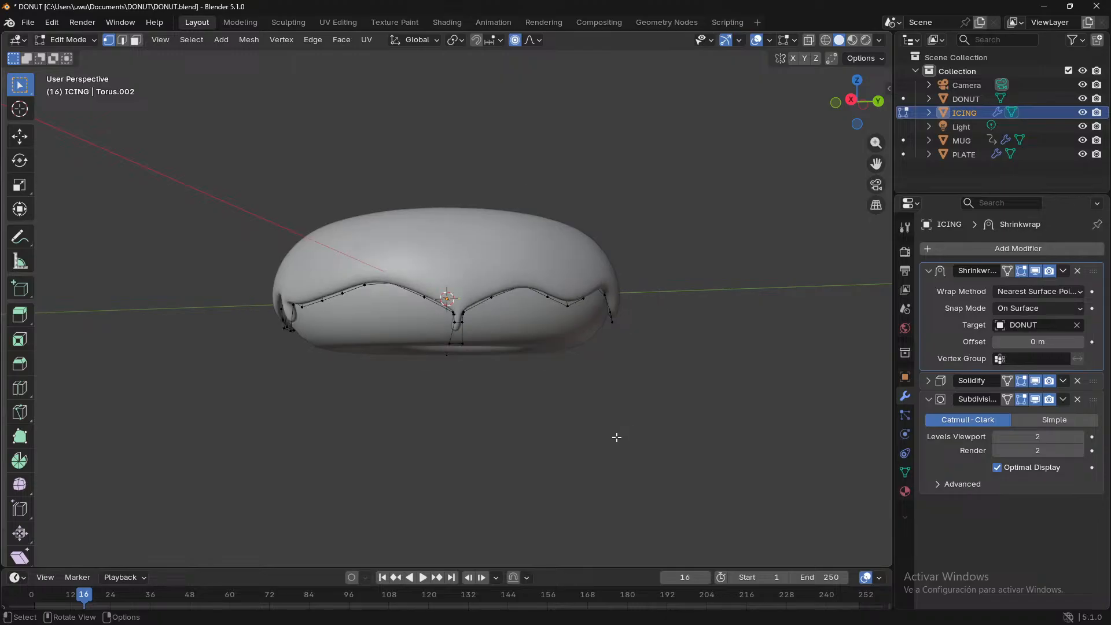
middle_click_drag(580, 446, 467, 443)
scroll(473, 435, "down", 2)
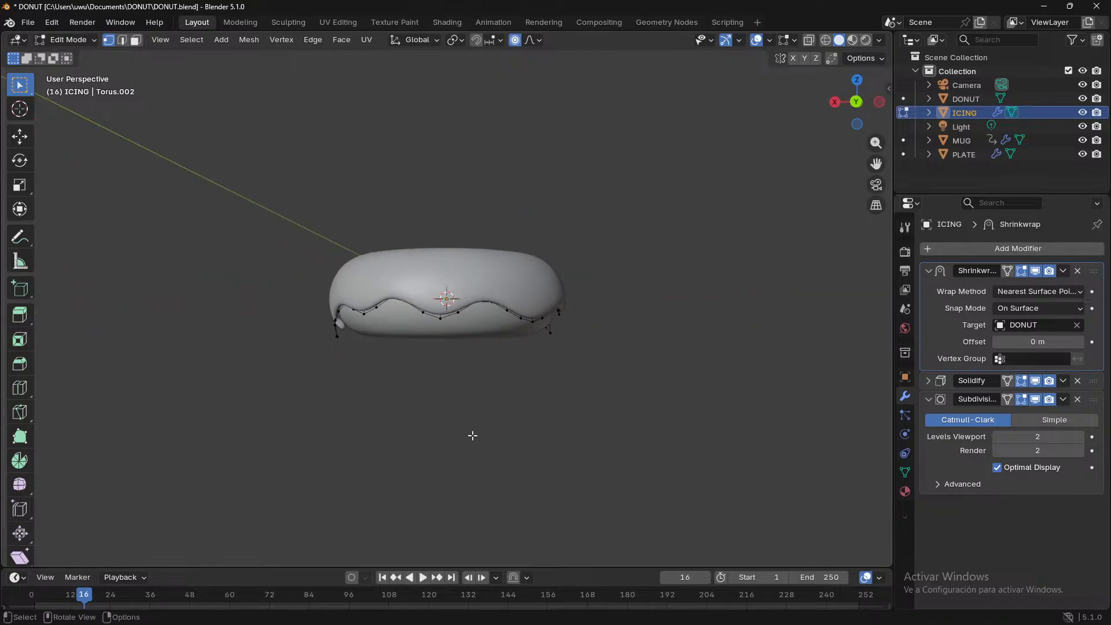
scroll(473, 435, "down", 2)
scroll(491, 363, "up", 8)
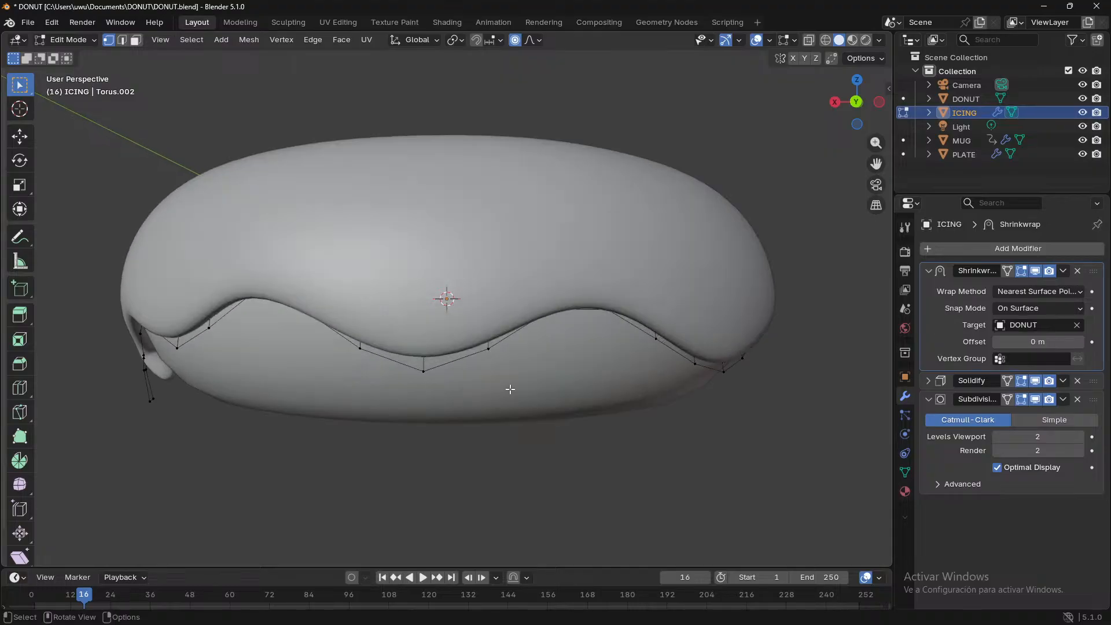
middle_click_drag(509, 387, 393, 432)
scroll(493, 431, "down", 3)
middle_click_drag(494, 431, 323, 431)
key("Tab")
left_click(498, 420)
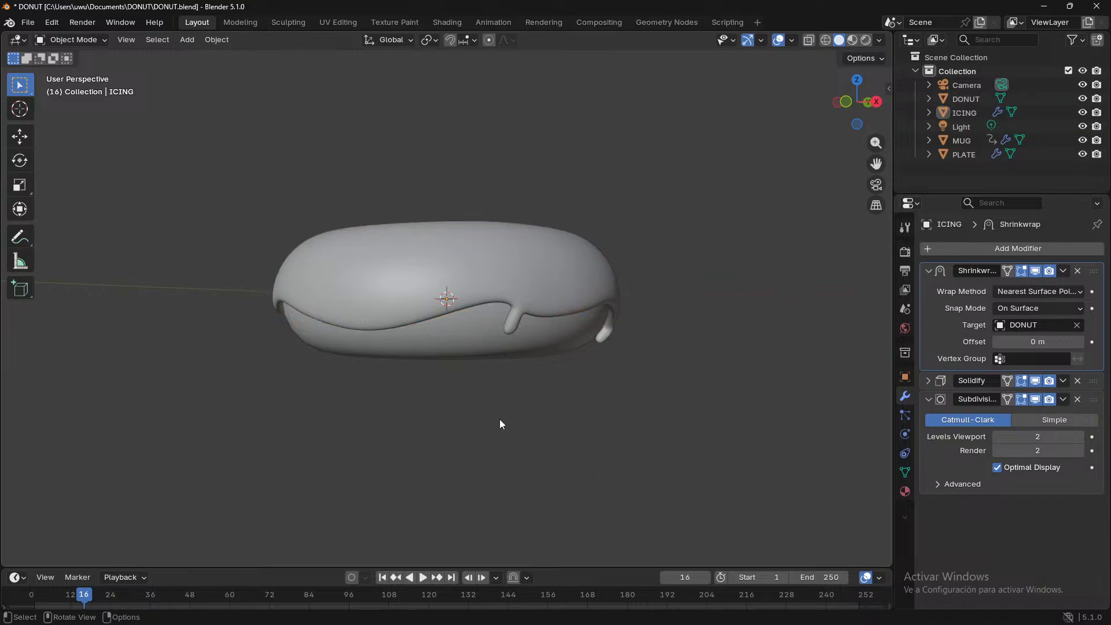
middle_click_drag(499, 420, 665, 419)
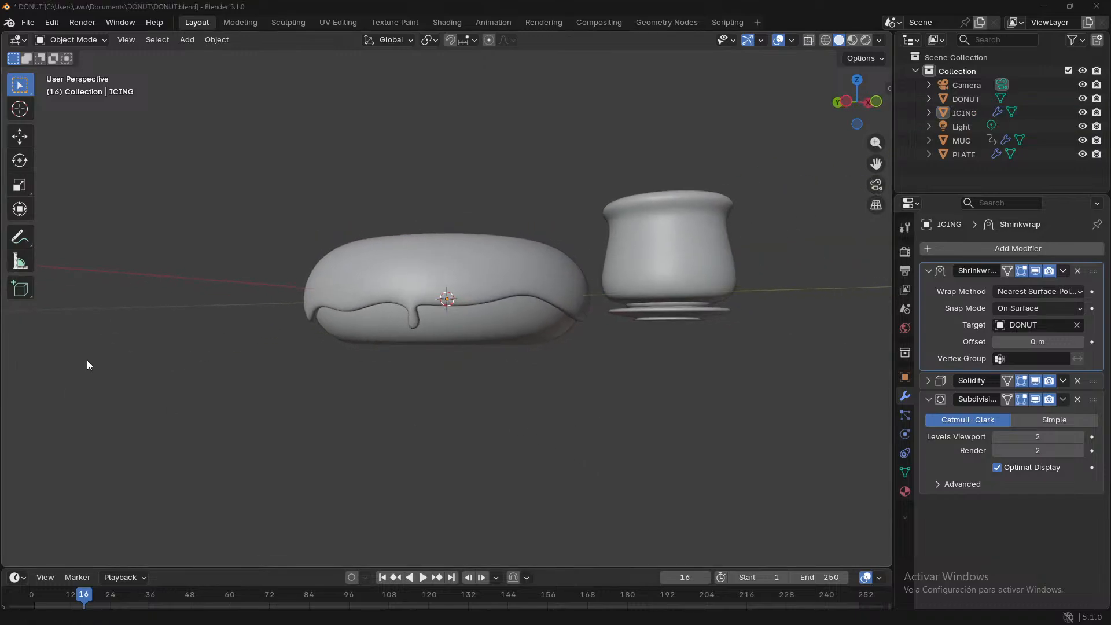
middle_click_drag(87, 360, 695, 405)
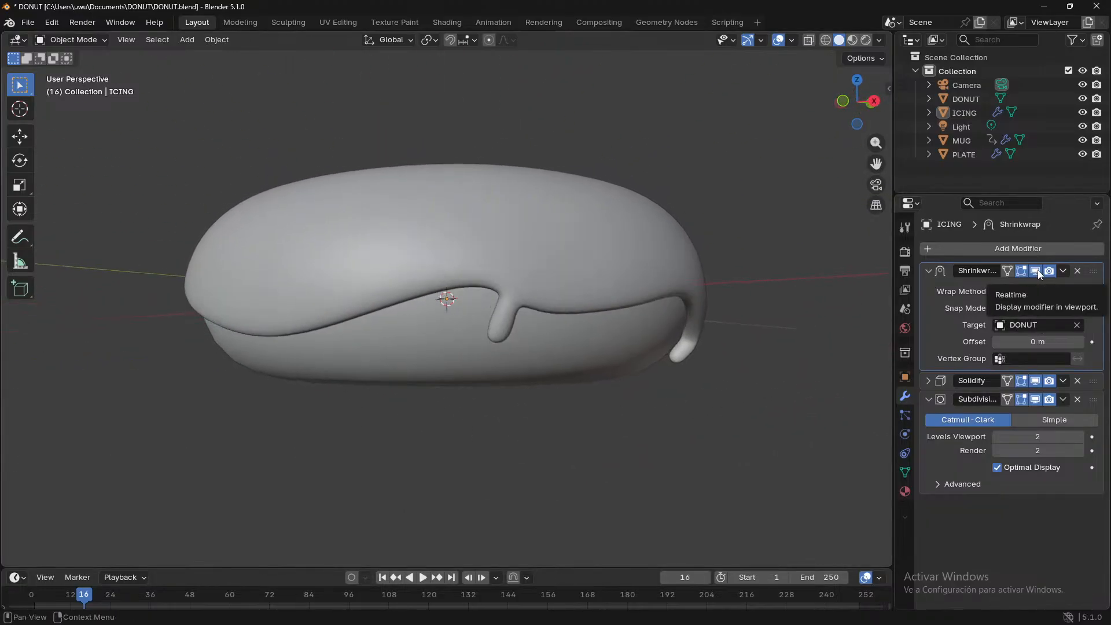
- Enter Edit Mode on the icing and hide its Shrinkwrap, Solidify and Subdivision modifiers in the viewport, checking the mesh briefly in X-ray
key("Tab")
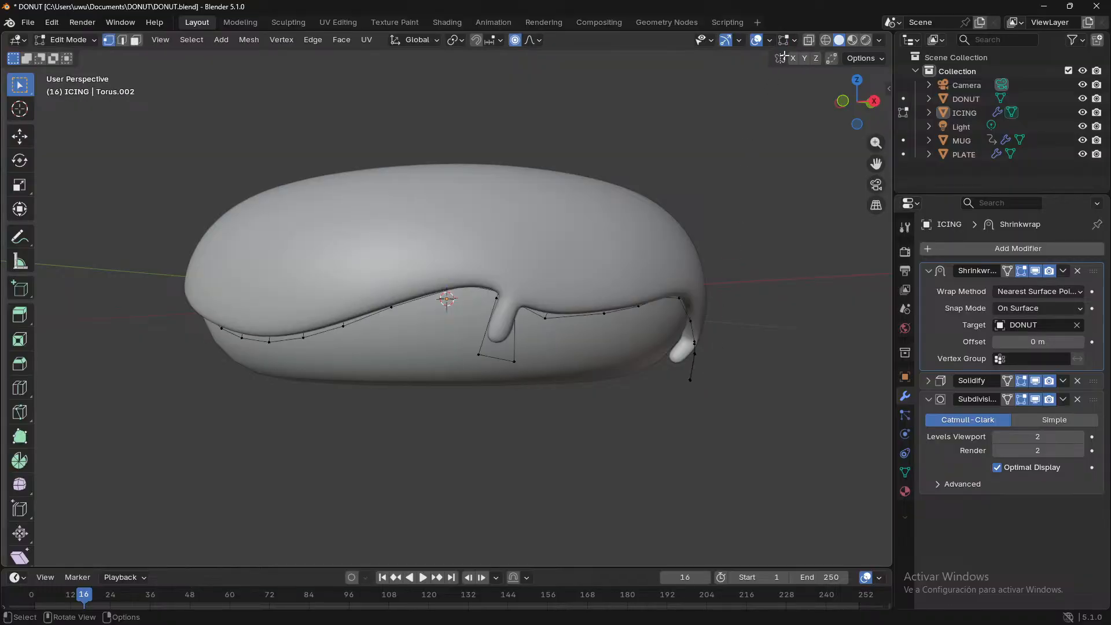
left_click(809, 40)
middle_click_drag(723, 370, 740, 353)
left_click(1035, 271)
middle_click_drag(833, 404, 752, 428)
left_click(1034, 380)
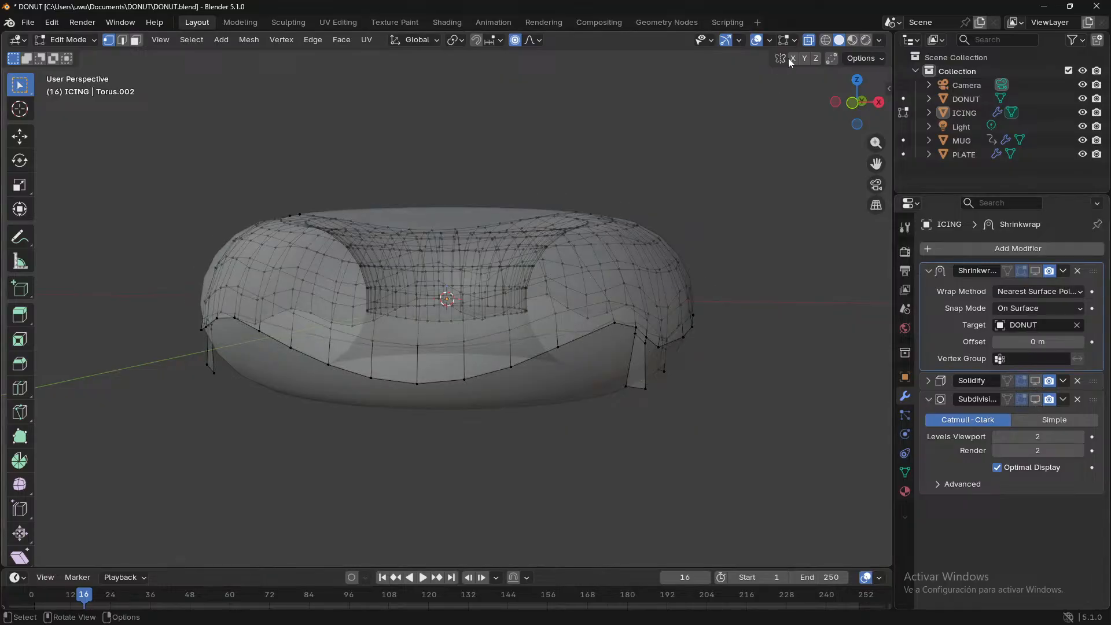
left_click(812, 41)
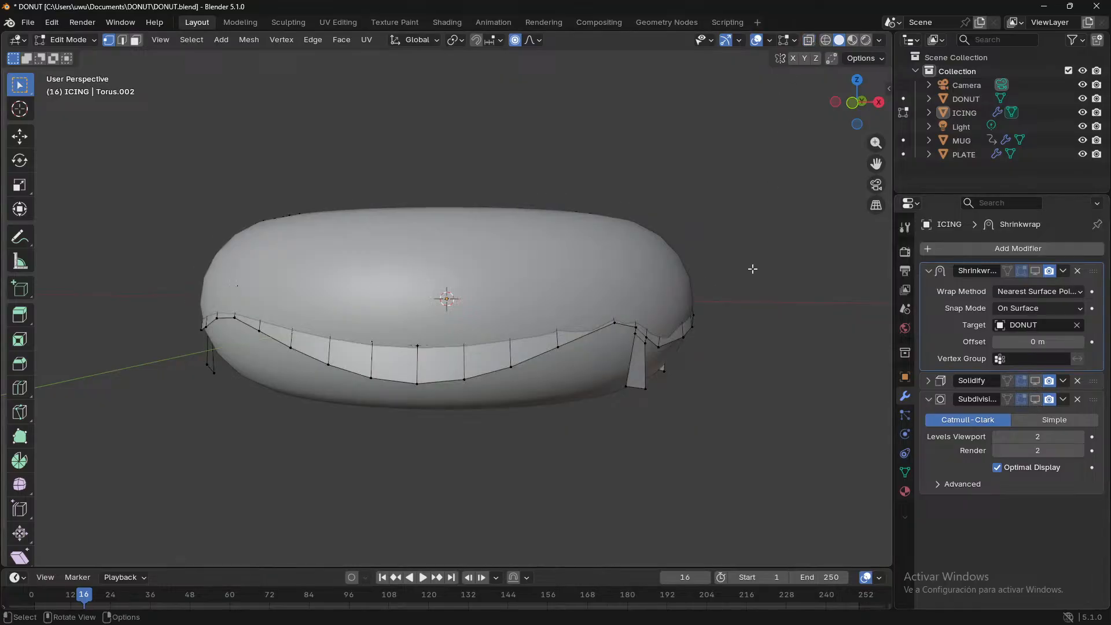
- Toggle the Subdivision and Solidify modifiers' viewport display, leaving only Solidify shown, and examine the icing's edges
middle_click_drag(751, 268, 564, 214)
left_click(1037, 399)
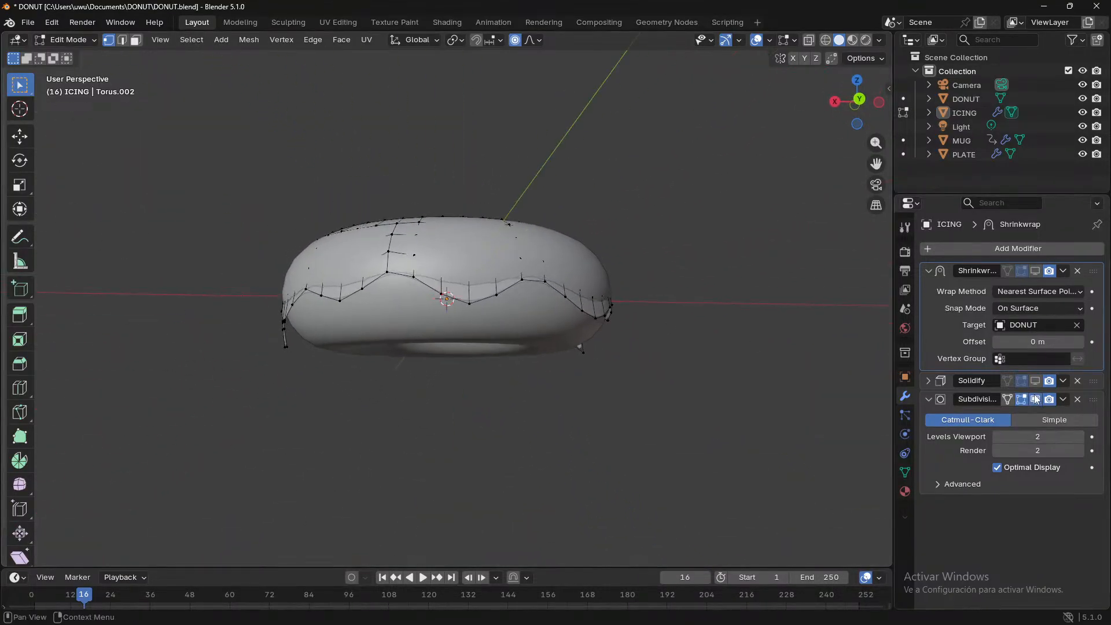
left_click(1036, 382)
middle_click_drag(665, 399, 856, 375)
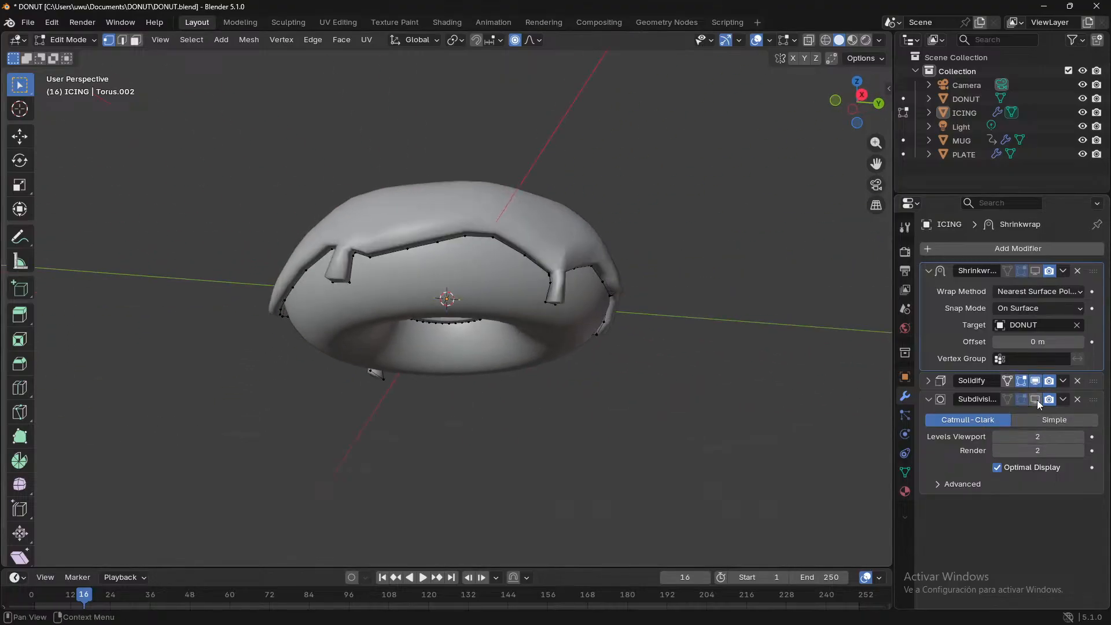
middle_click_drag(723, 375, 789, 355)
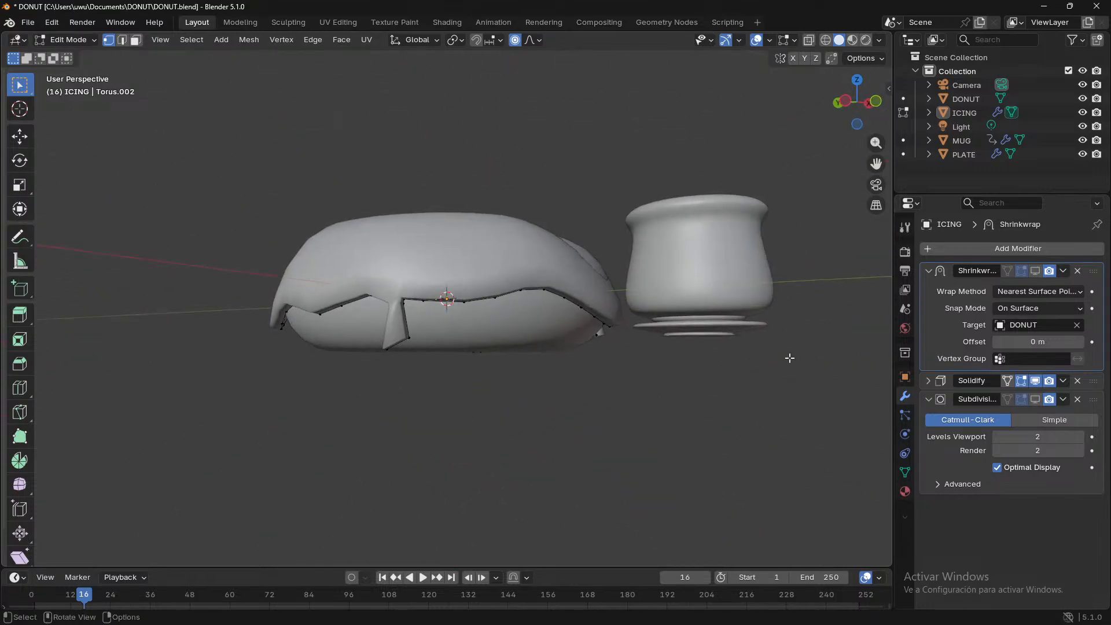
- Turn the viewport display of the icing's Shrinkwrap and Subdivision modifiers back on
left_click(1035, 271)
middle_click_drag(616, 327, 564, 384)
left_click(1035, 399)
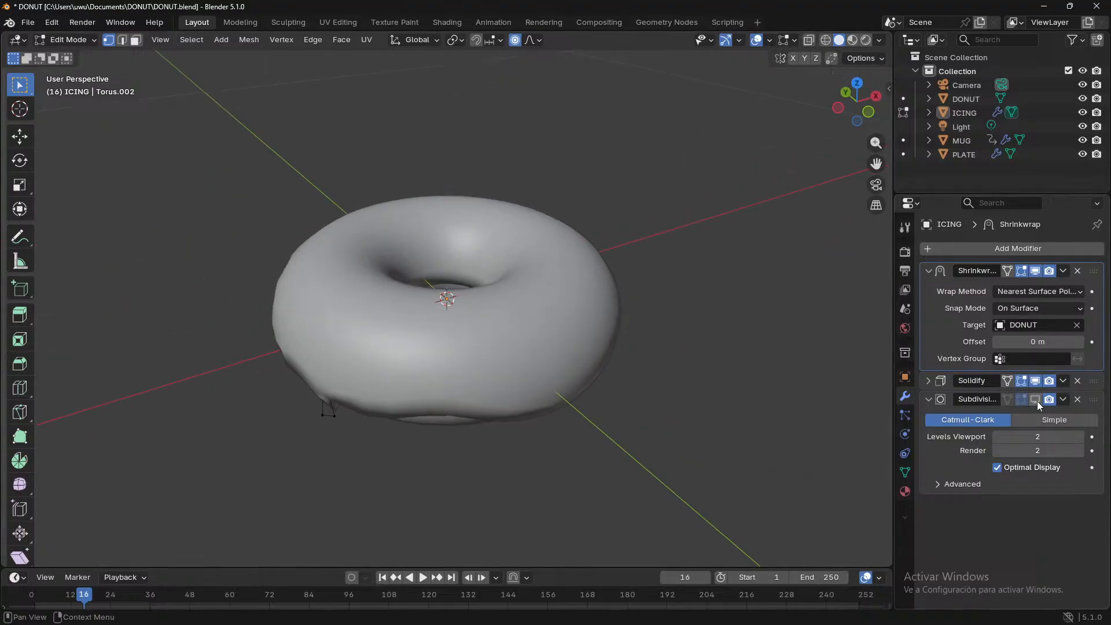
middle_click_drag(674, 419, 440, 374)
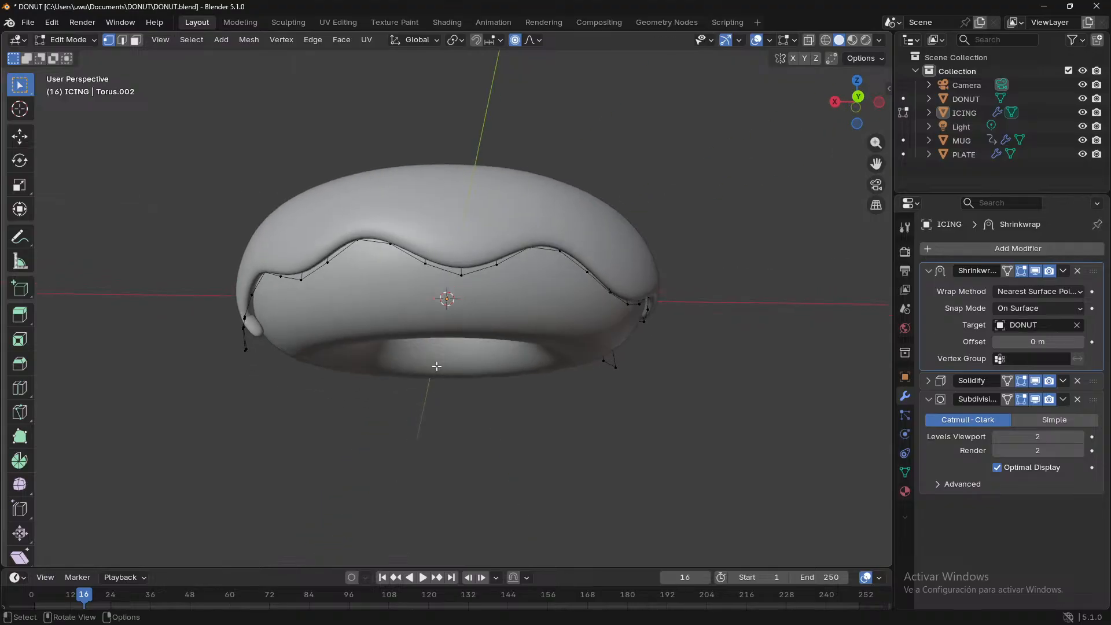
scroll(459, 366, "up", 4)
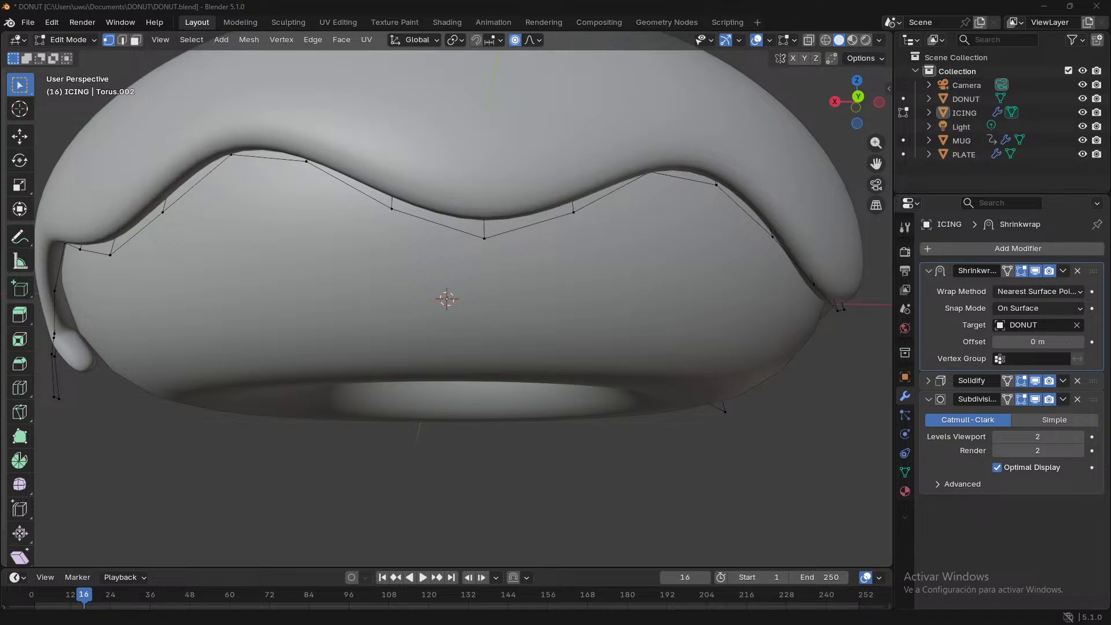
key("super")
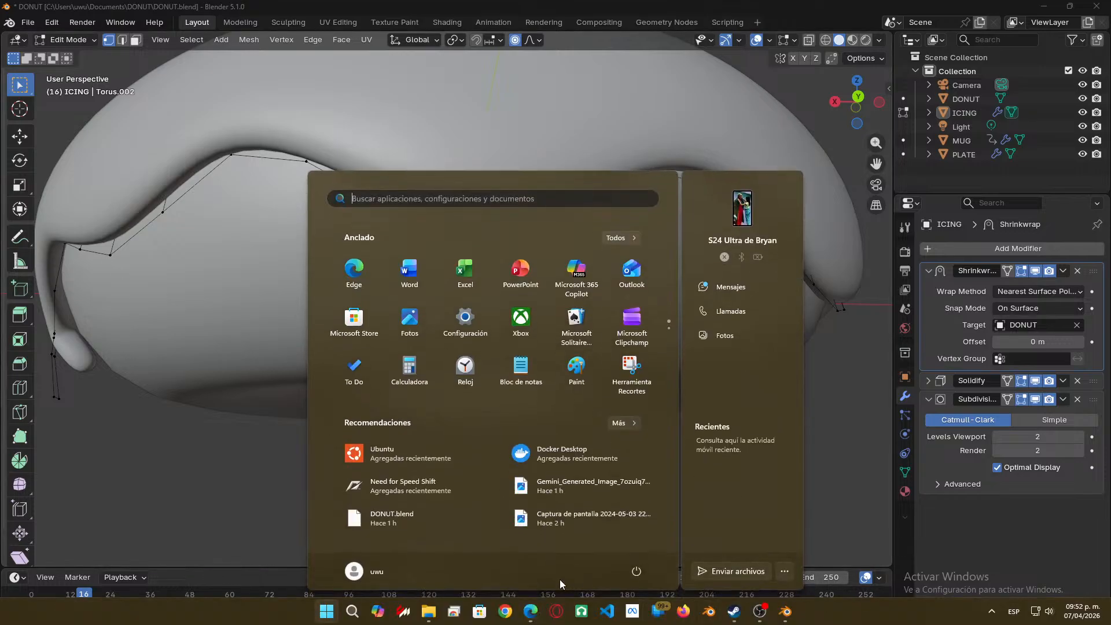
key("super")
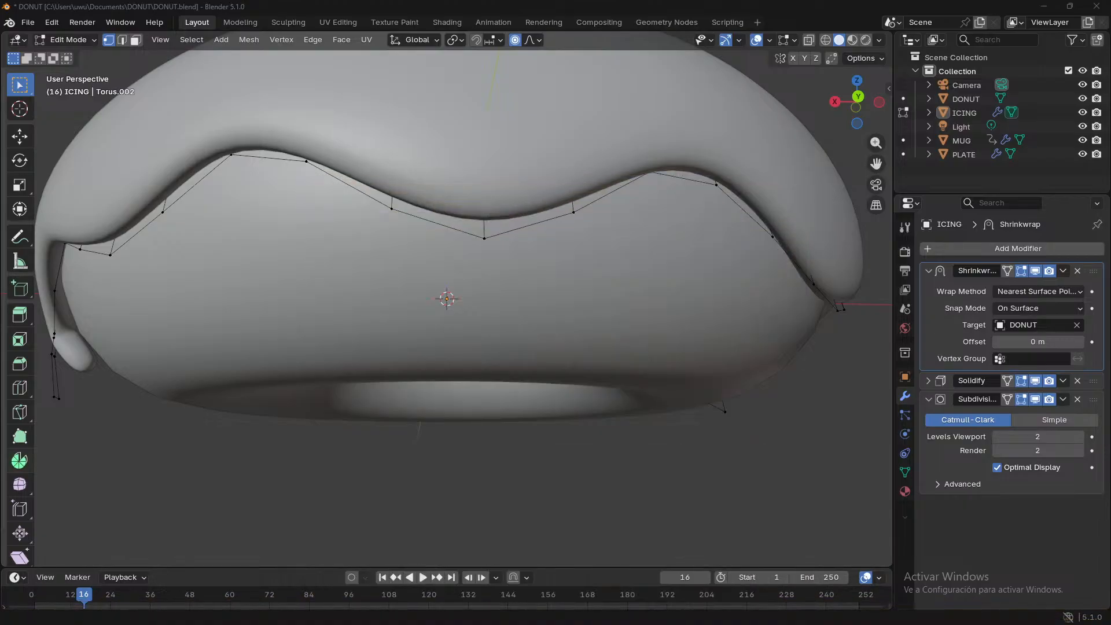
key("Caps_Lock")
scroll(149, 354, "down", 4)
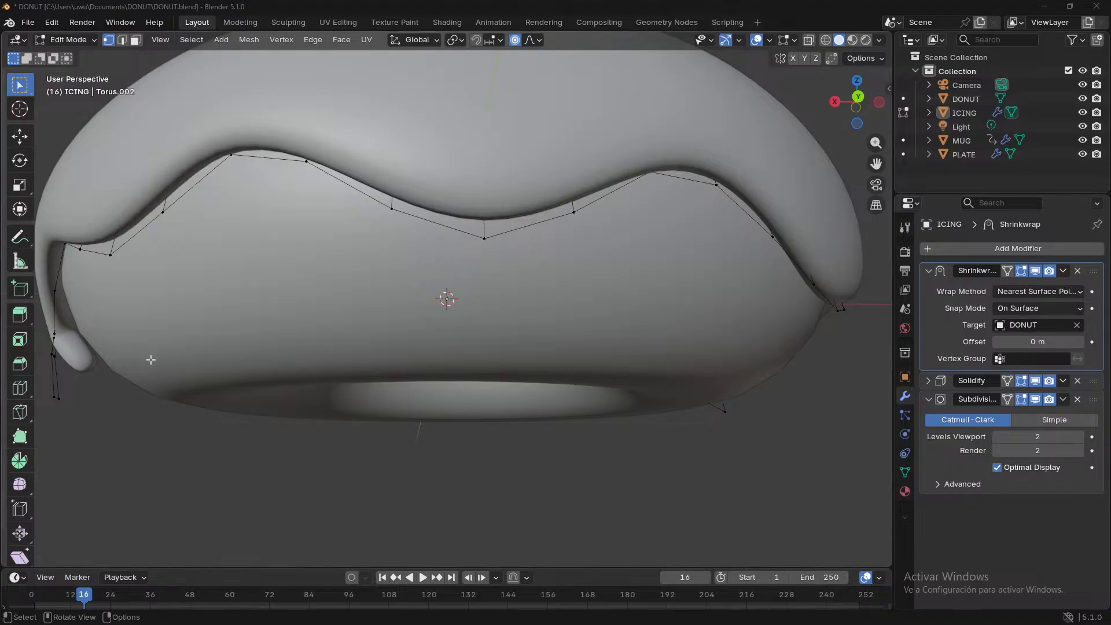
middle_click_drag(367, 455, 186, 368)
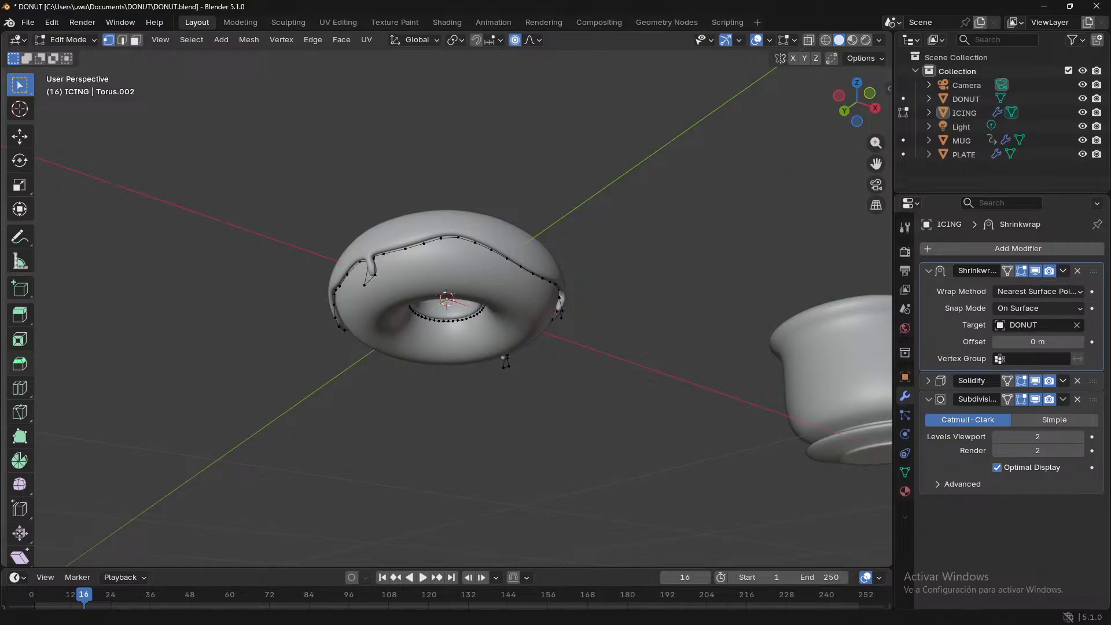
- Turn off proportional editing and select the edge loop at the neck of the narrow drip
left_click(514, 43)
middle_click_drag(399, 296, 543, 332)
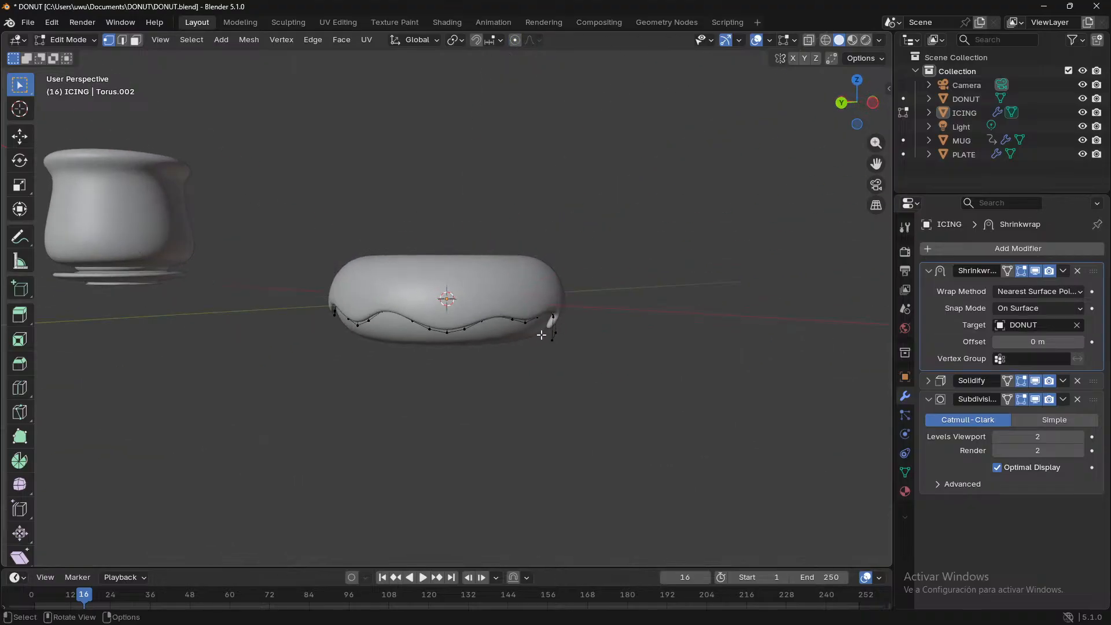
scroll(543, 332, "up", 3)
middle_click_drag(364, 363, 470, 349)
scroll(469, 349, "up", 5)
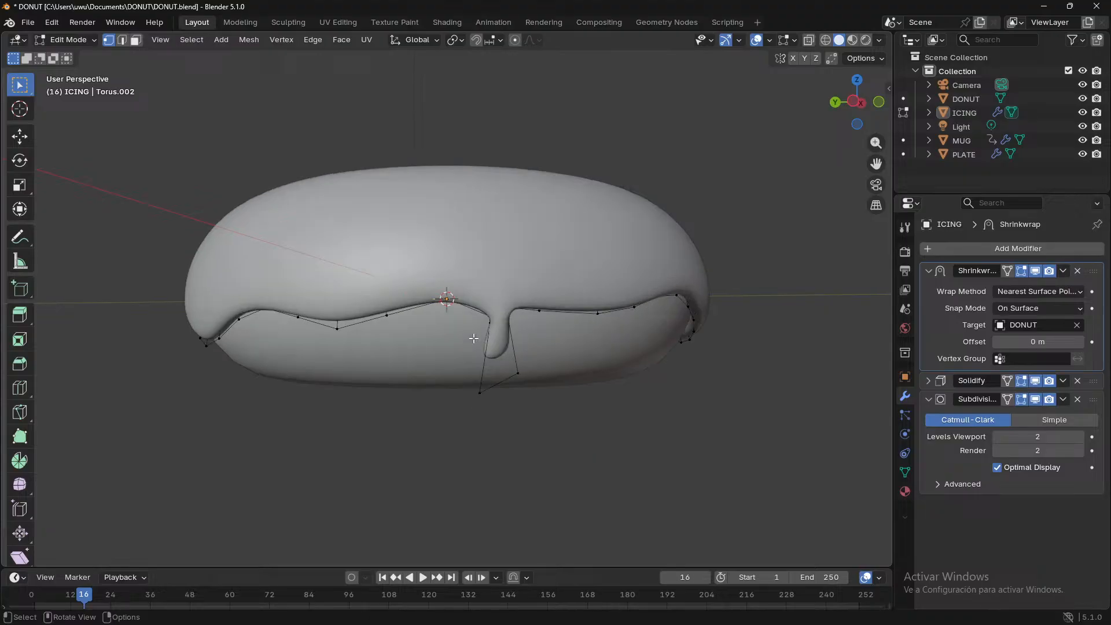
middle_click_drag(369, 373, 662, 358)
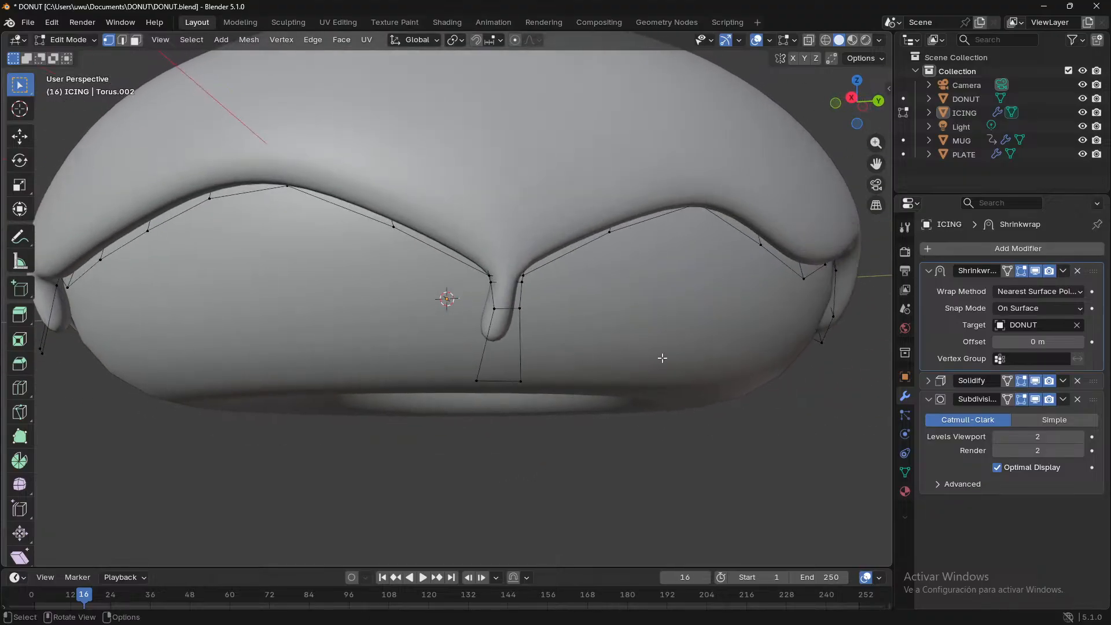
left_click(502, 282, "alt")
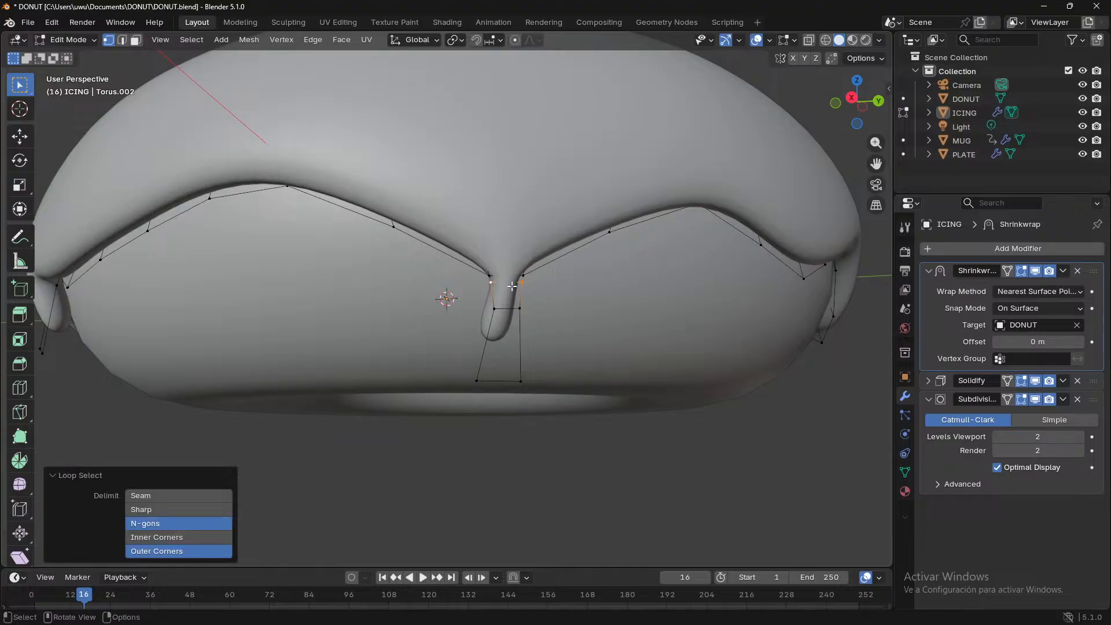
- Try enlarging the selected neck loop of the drip, and undo the scaling
key("s")
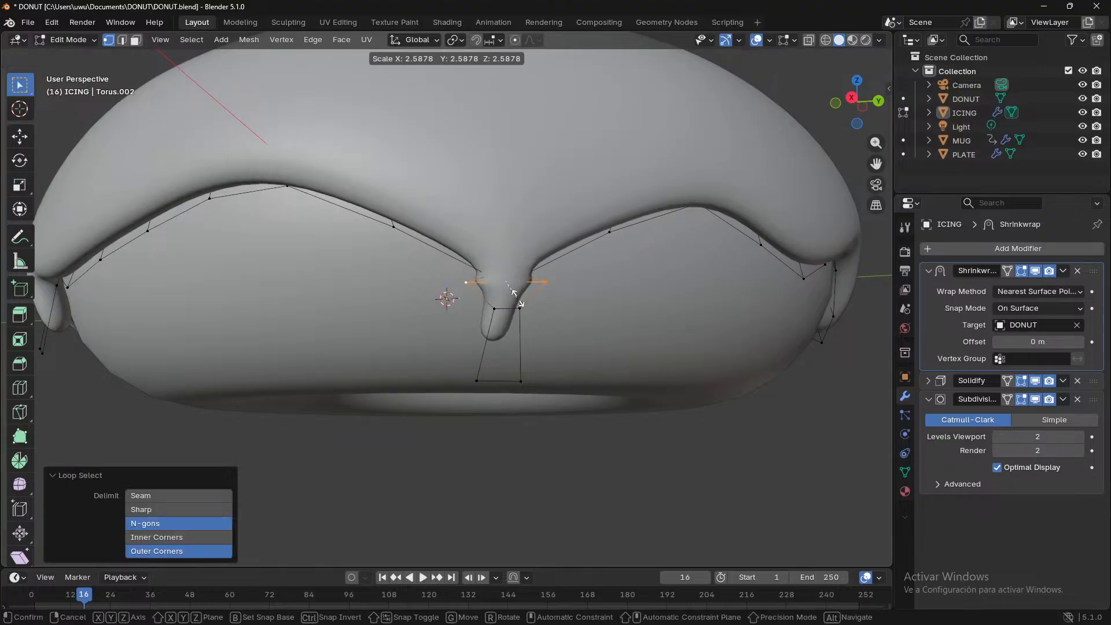
left_click(653, 343)
key("ctrl+z")
- Scale the edge loop at the drip's neck to 0.346 without proportional editing
key("s")
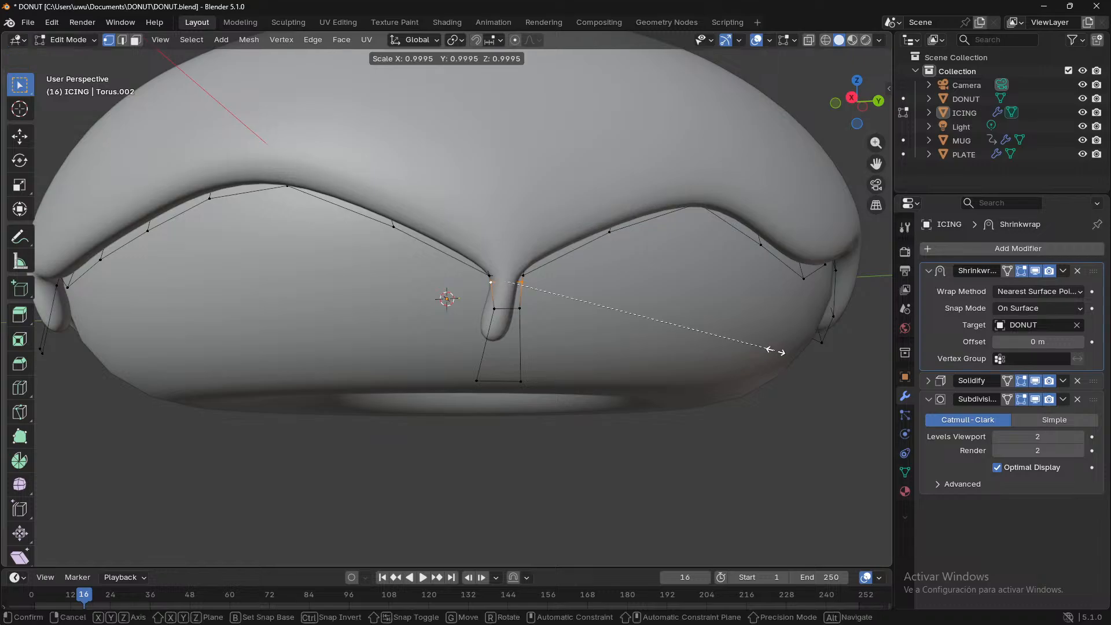
left_click(600, 297)
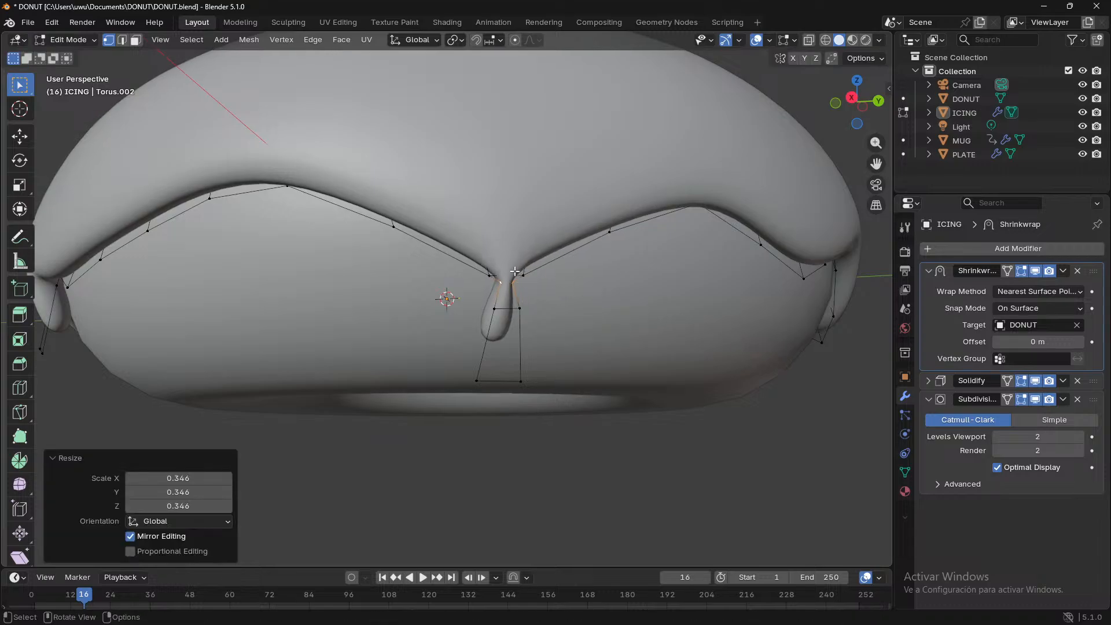
left_click(512, 277)
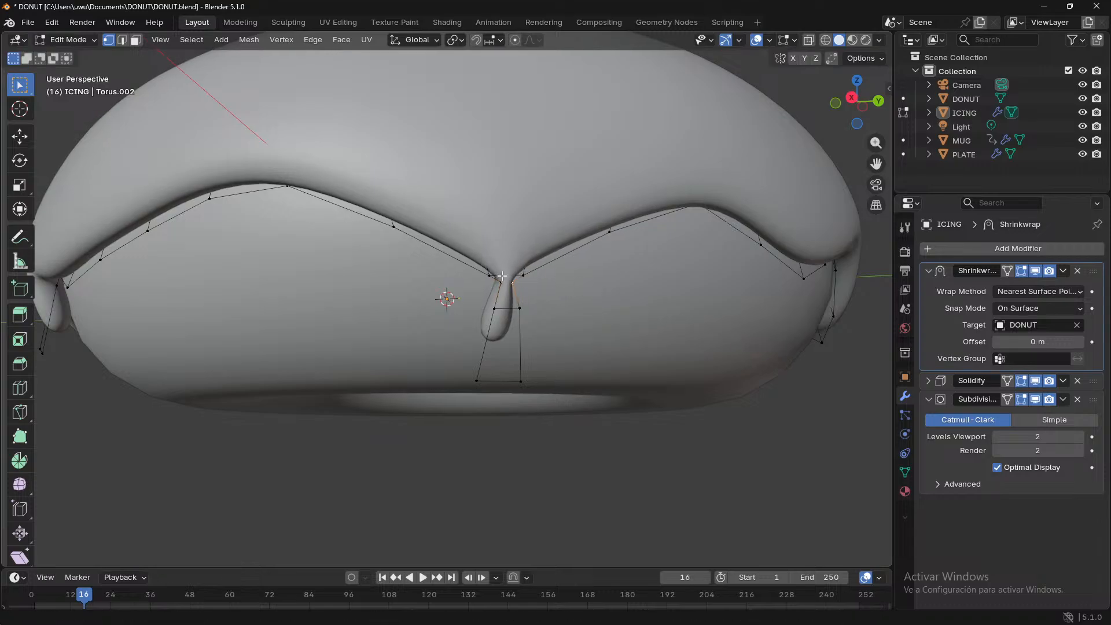
key("super")
key("super")
- Select the icing's edge loop just above the narrow drip's neck and scale it up by about 4.4
left_click(501, 275, "alt")
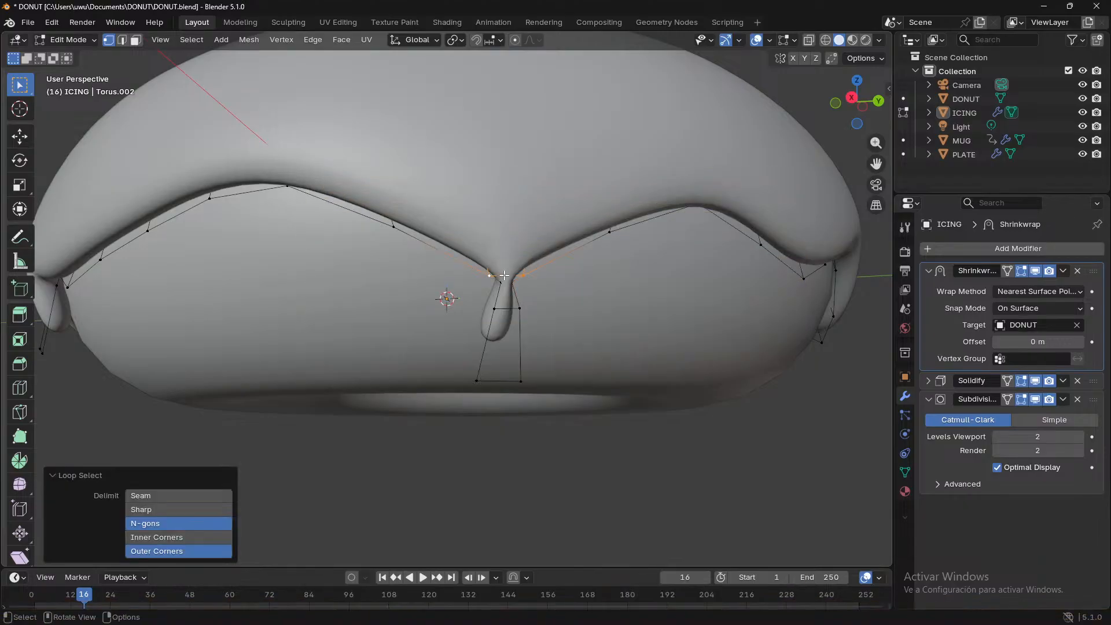
key("s")
left_click(671, 306)
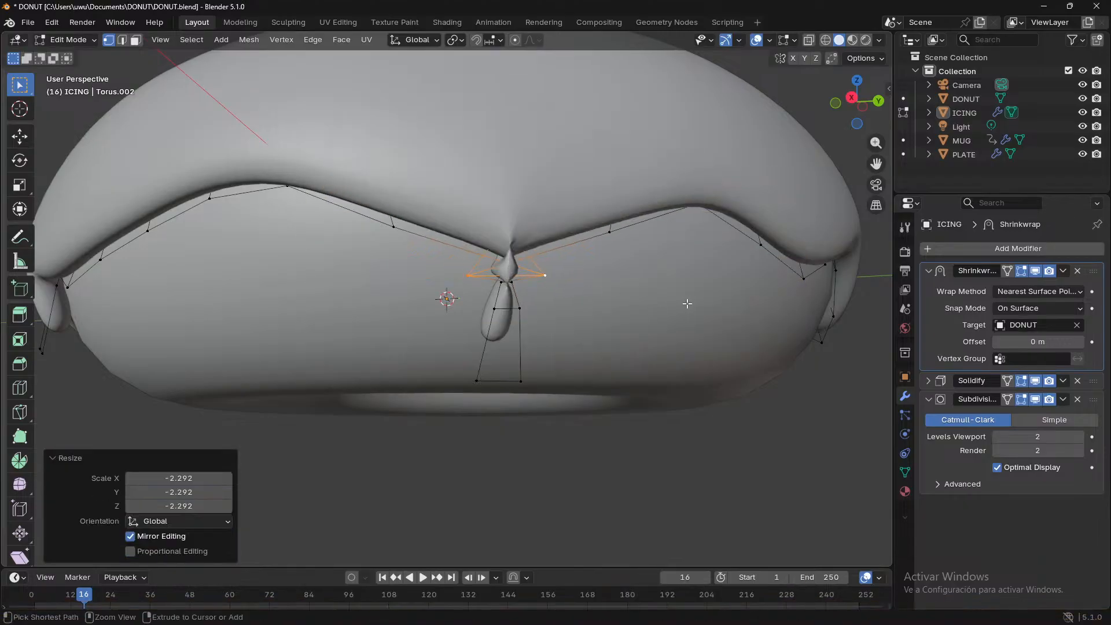
key("s")
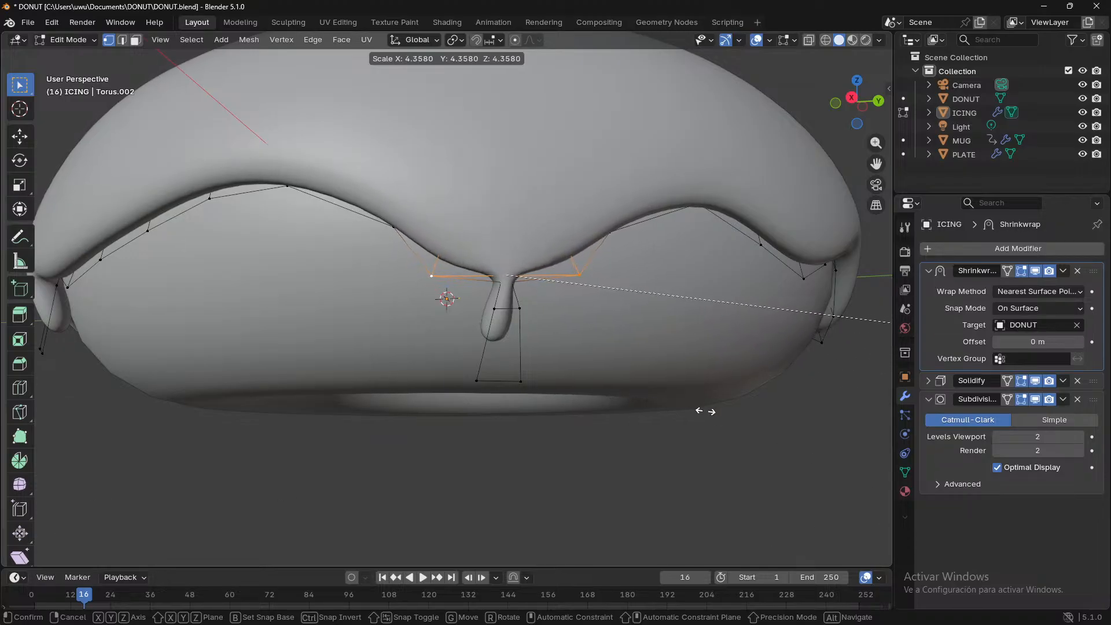
left_click(741, 416)
- Select the edge loop across the middle of the narrow drip, undo a trial enlargement, and scale the loop down slightly
left_click(512, 308)
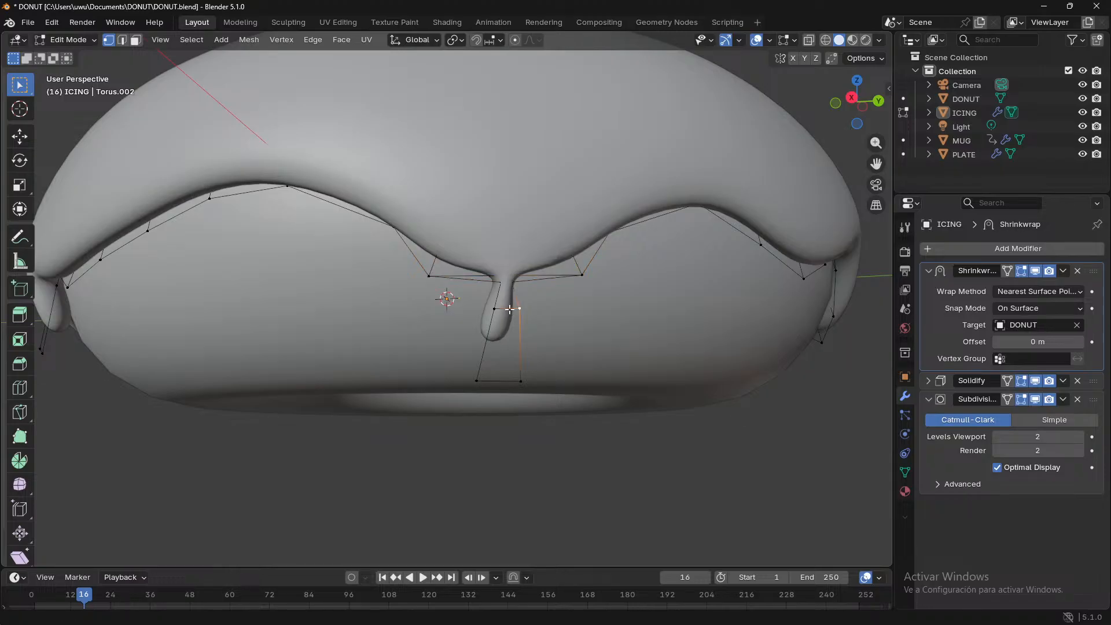
key("super")
key("super")
left_click(509, 310, "alt")
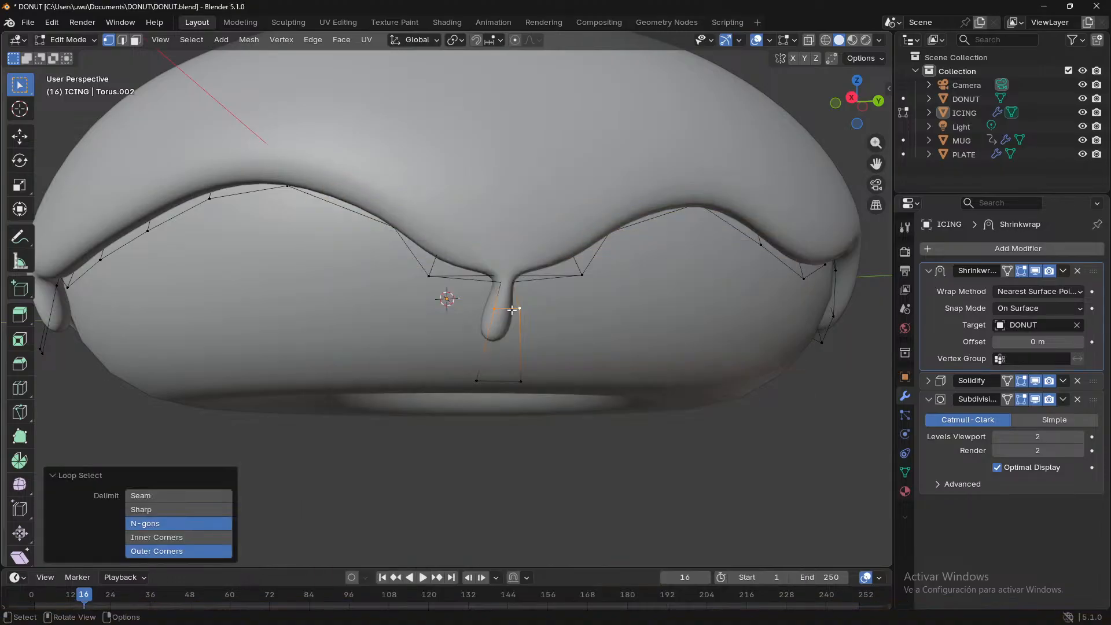
key("s")
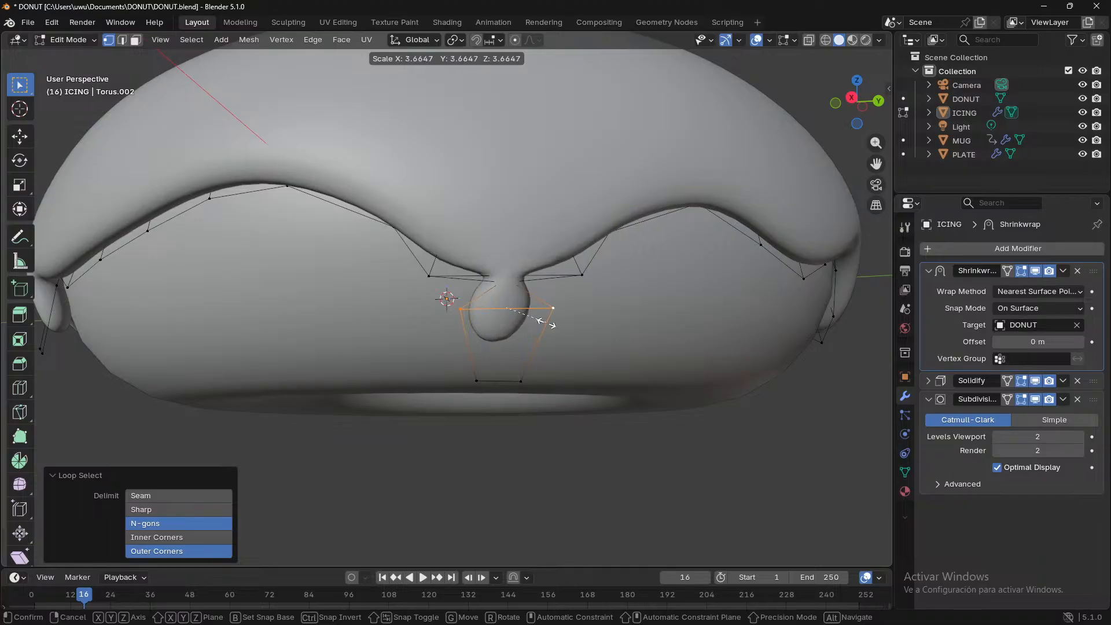
left_click(544, 325)
key("ctrl+z")
key("s")
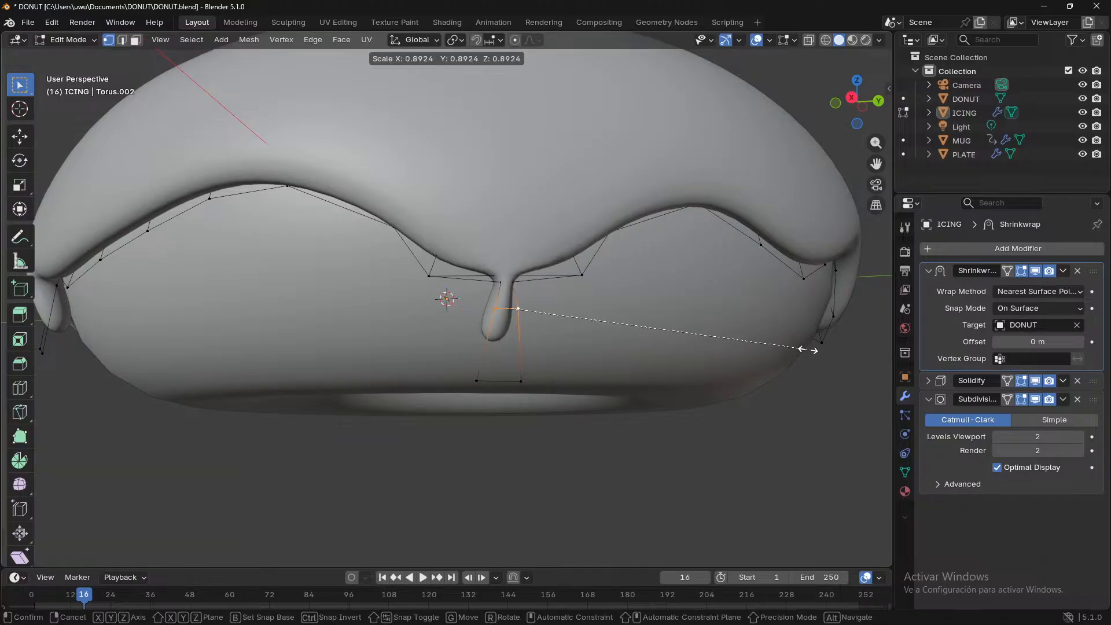
left_click(666, 325)
- Try Shrinkwrap offsets of 0.09 m and -0.05 m on the icing, and reset the offset to 0 m
middle_click_drag(648, 428, 528, 374)
scroll(472, 483, "down", 2)
middle_click_drag(468, 462, 595, 437)
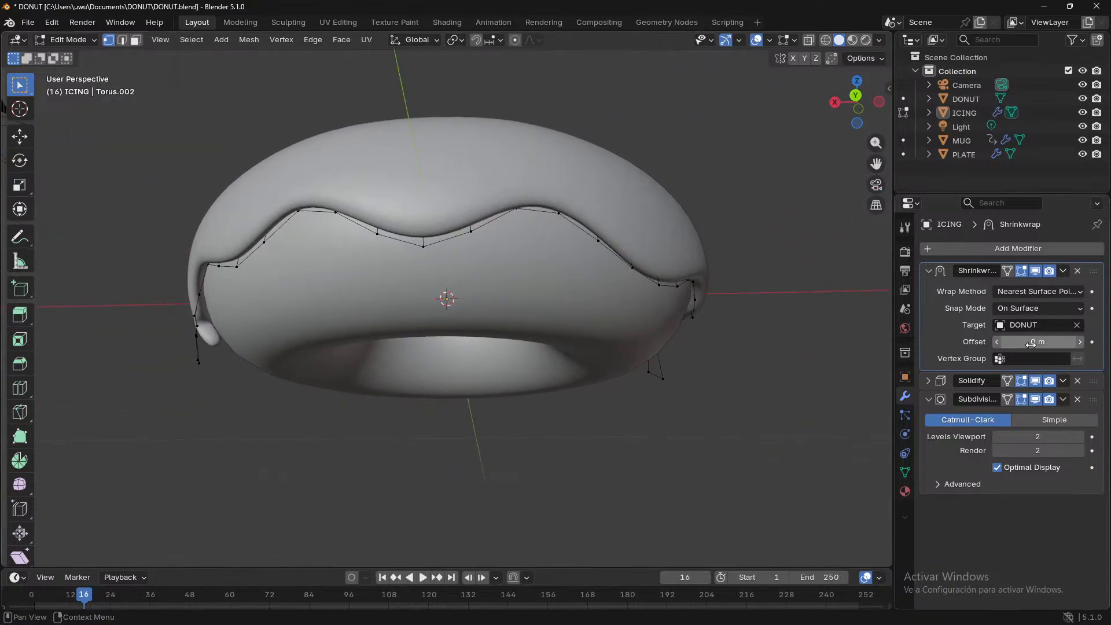
left_click_drag(1037, 341, 1064, 342)
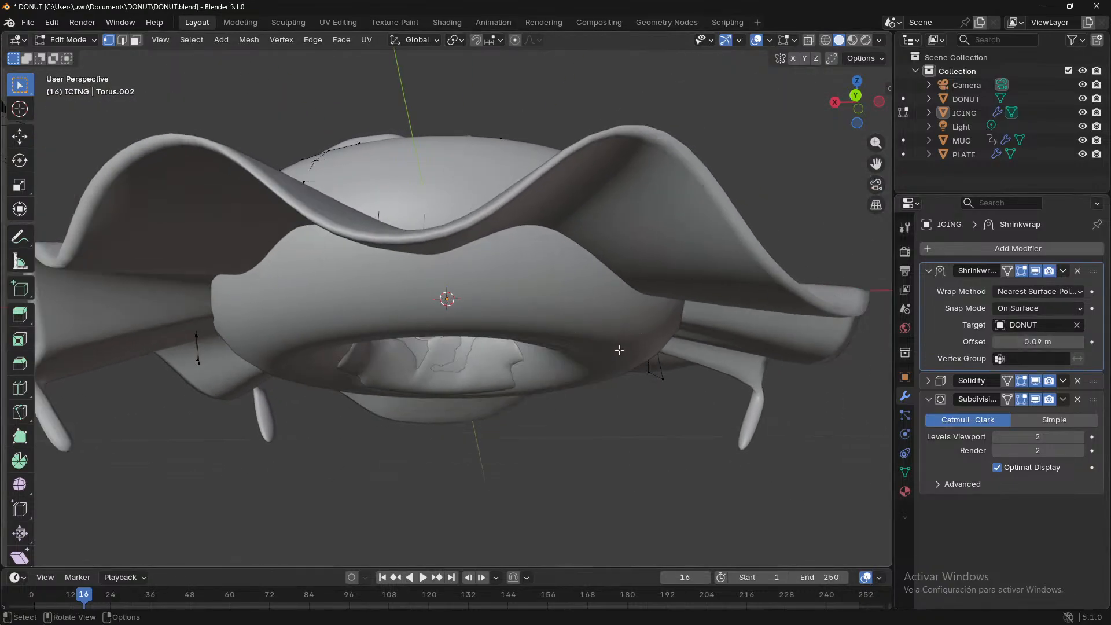
middle_click_drag(648, 416, 735, 425)
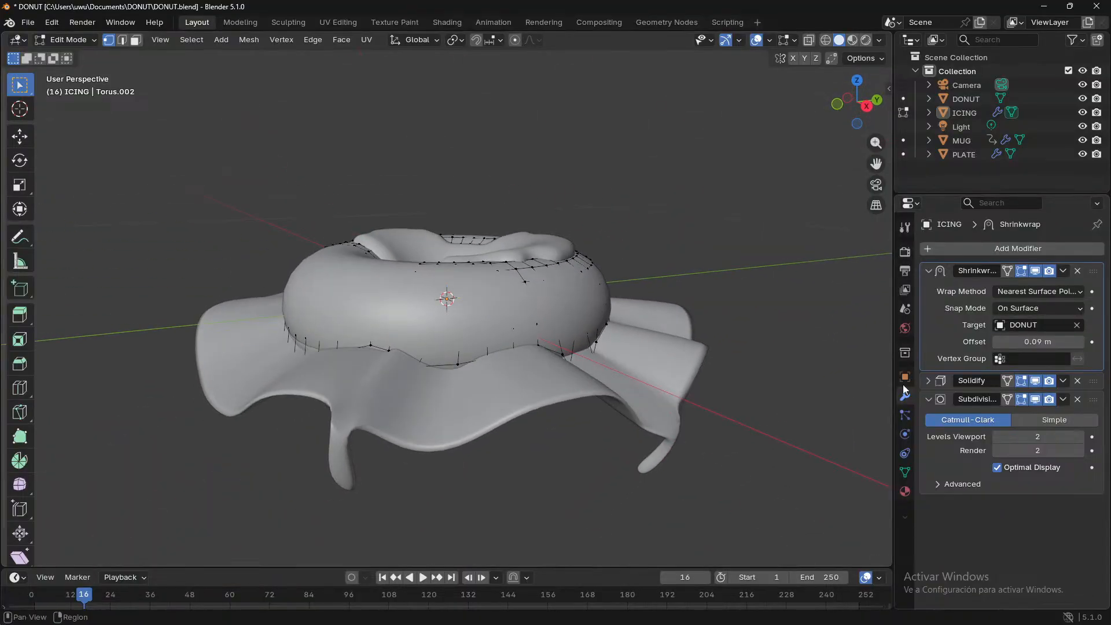
left_click_drag(1041, 342, 1006, 342)
middle_click_drag(766, 334, 786, 446)
left_click(1074, 342)
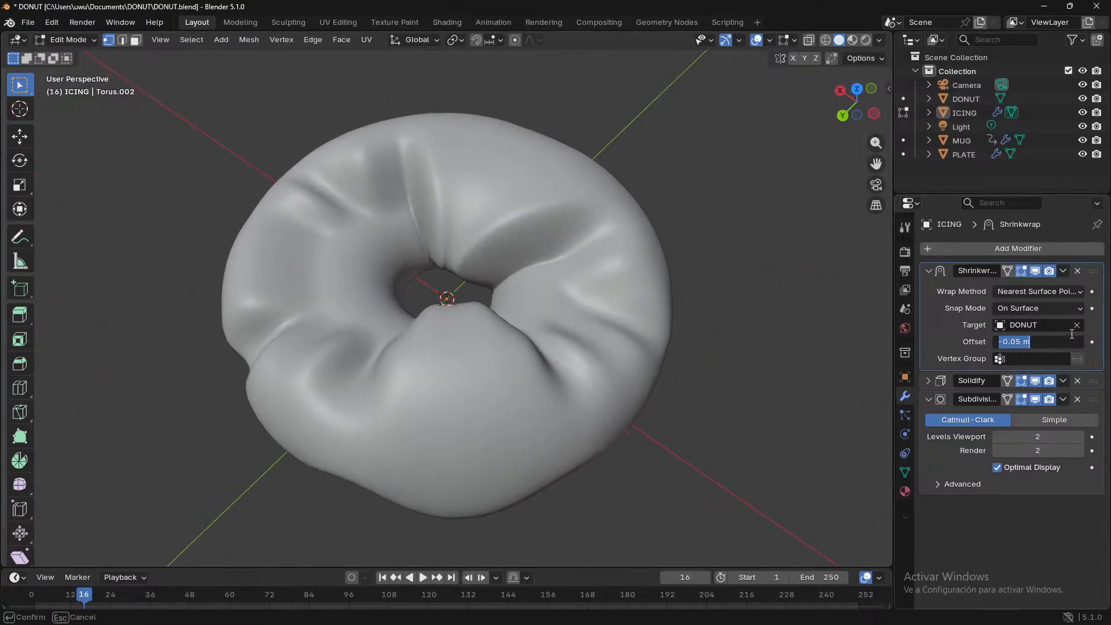
type("0")
key("Return")
- Examine the icing's edge and drips from several sides of the donut
middle_click_drag(674, 457, 659, 357)
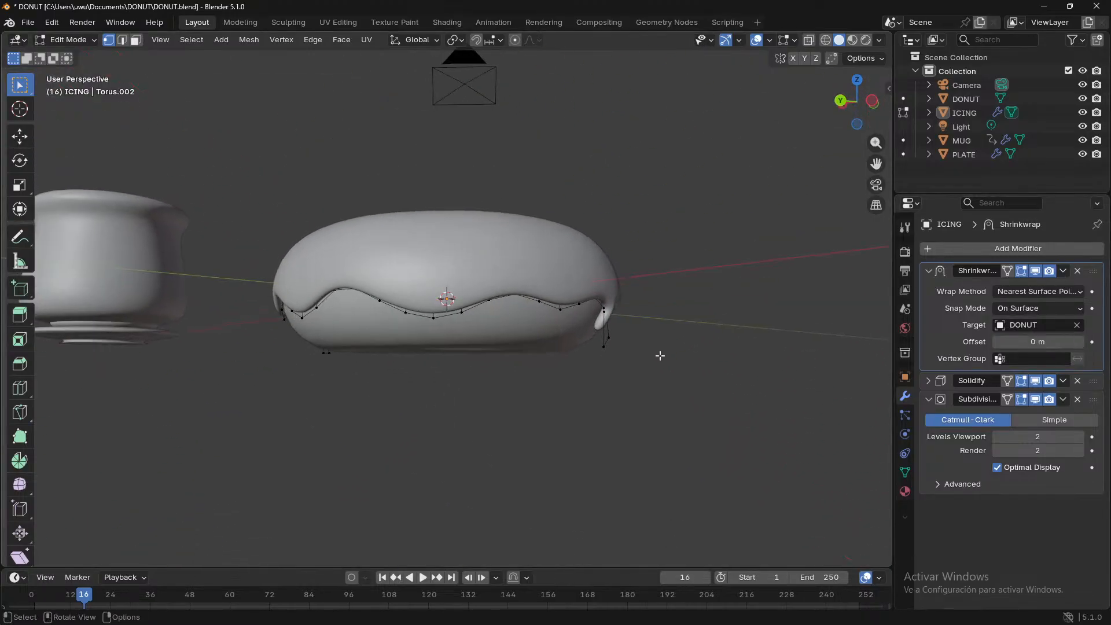
scroll(660, 357, "up", 4)
middle_click_drag(740, 407, 505, 481)
scroll(579, 470, "up", 2)
left_click(580, 471)
scroll(580, 471, "down", 4)
scroll(654, 483, "down", 4)
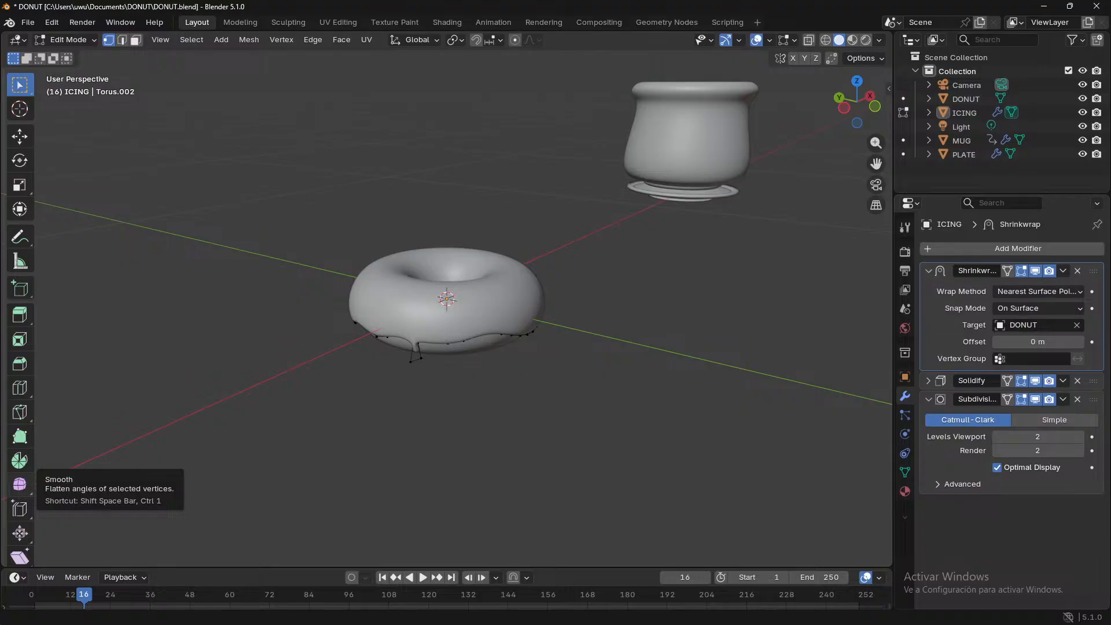
- Select two adjacent vertices at the crest of the icing's rim and extrude them about 0.027 m down along Z
scroll(422, 384, "up", 4)
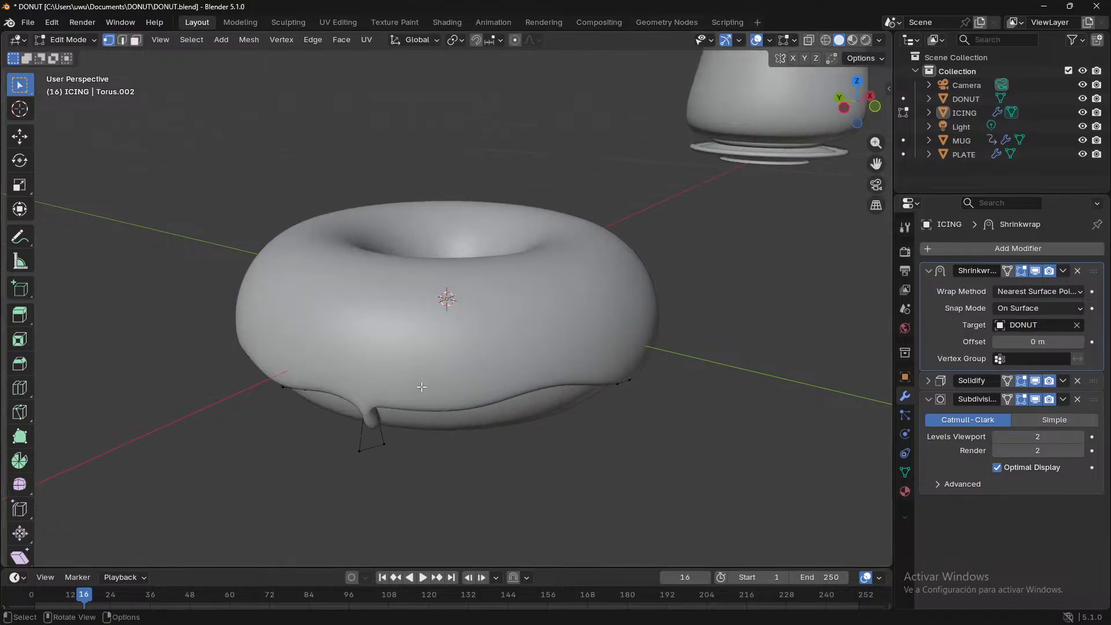
middle_click_drag(524, 396, 499, 348)
scroll(455, 282, "up", 2)
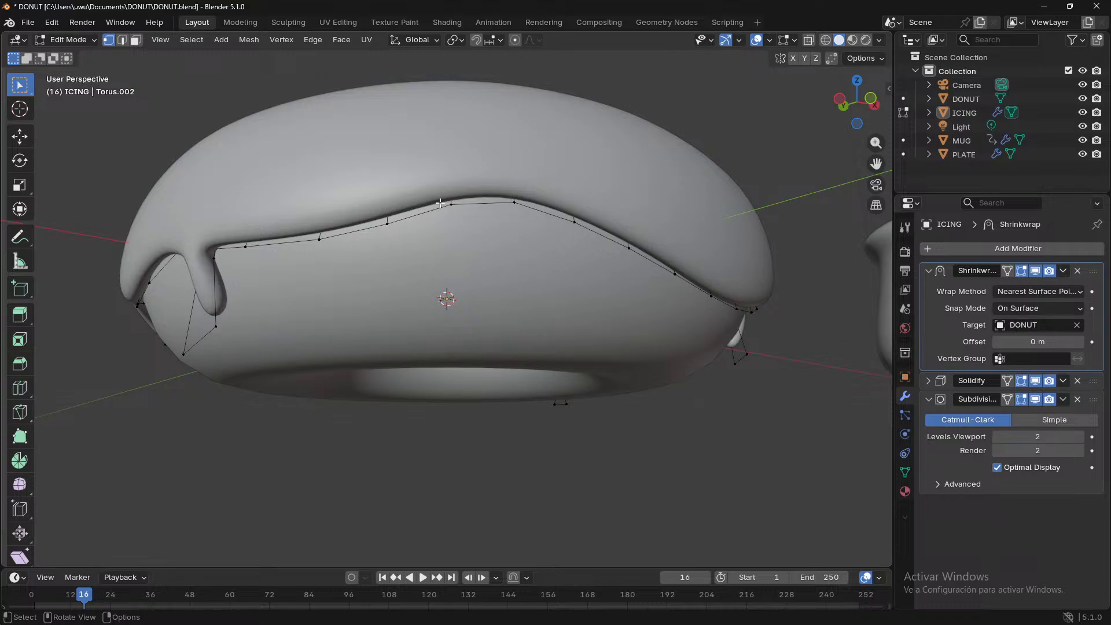
left_click(513, 203, "ctrl")
key("g")
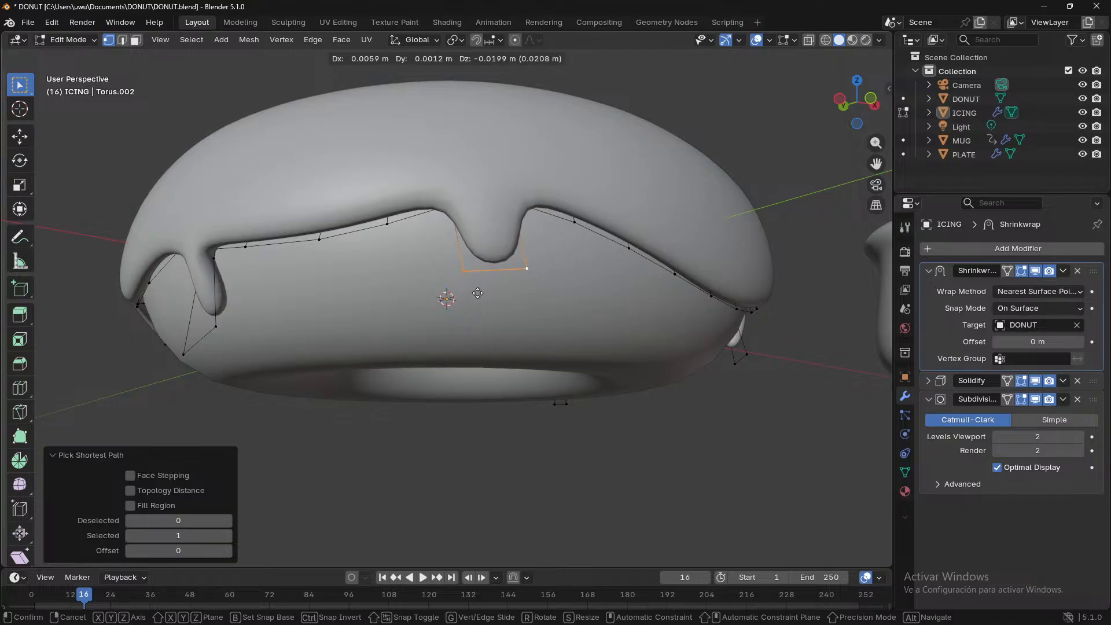
key("x")
key("z")
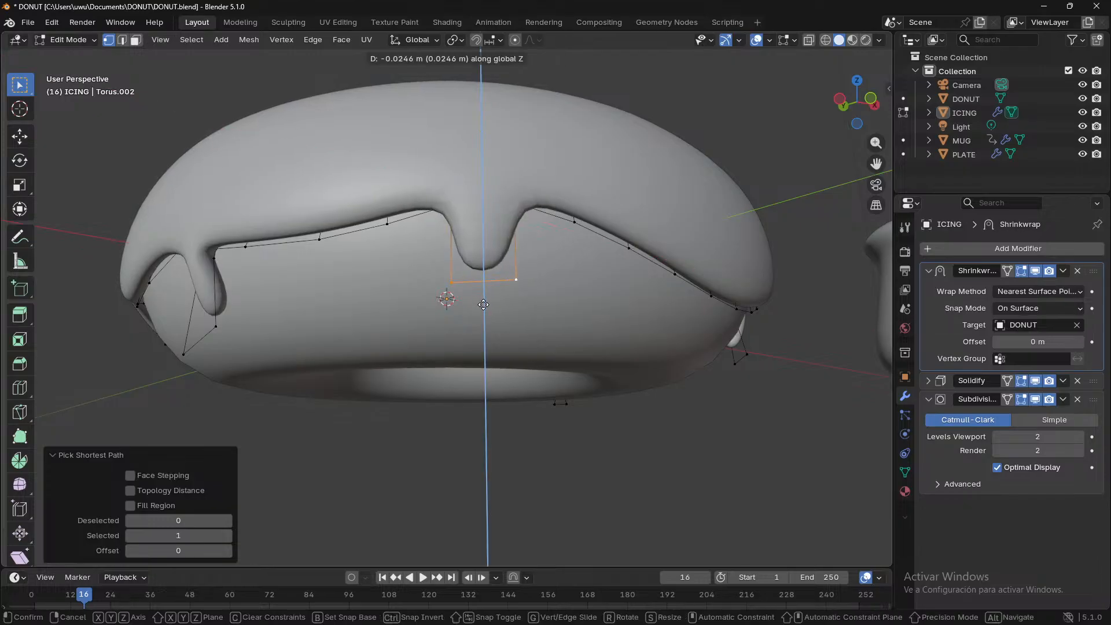
left_click(488, 313)
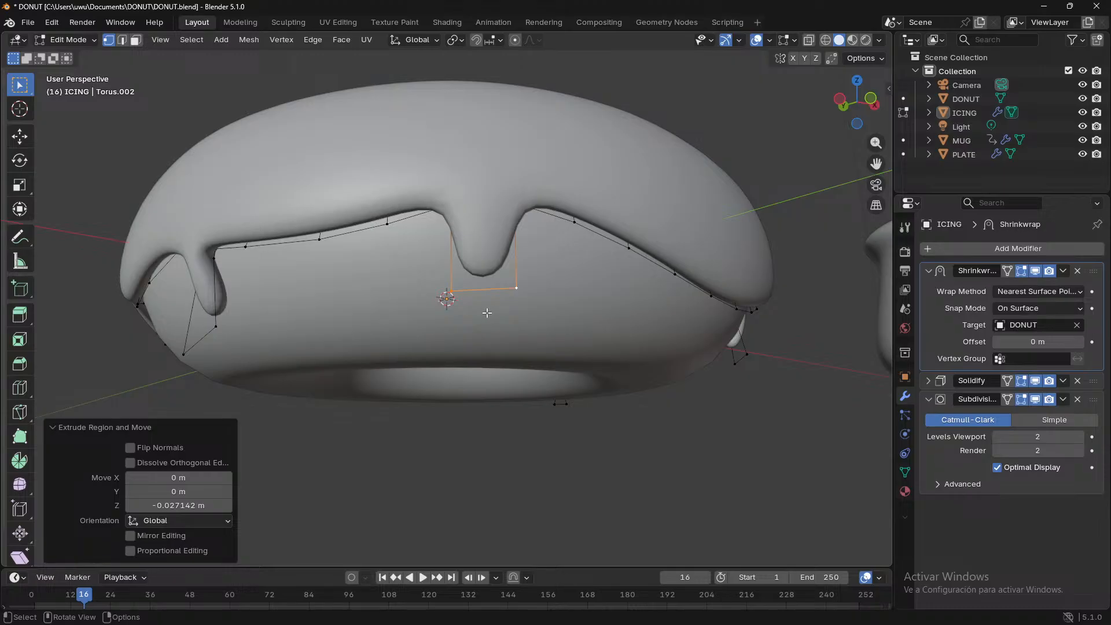
- Add one loop cut across the newly extruded drip with a slide factor of -0.014, and scale it to 0.412
key("ctrl+r")
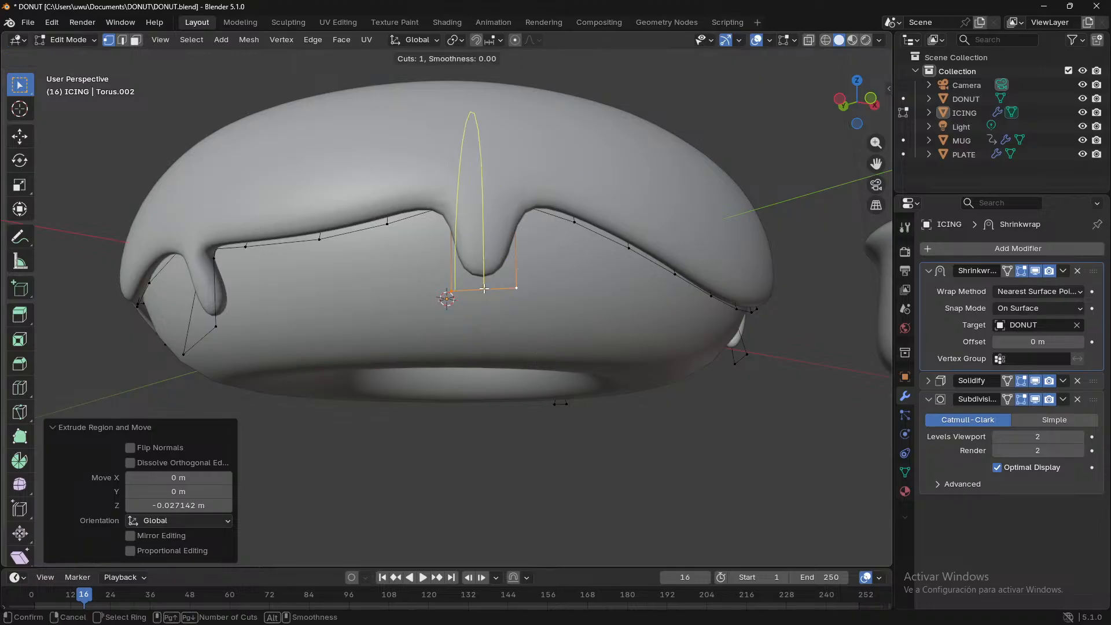
left_click(512, 264)
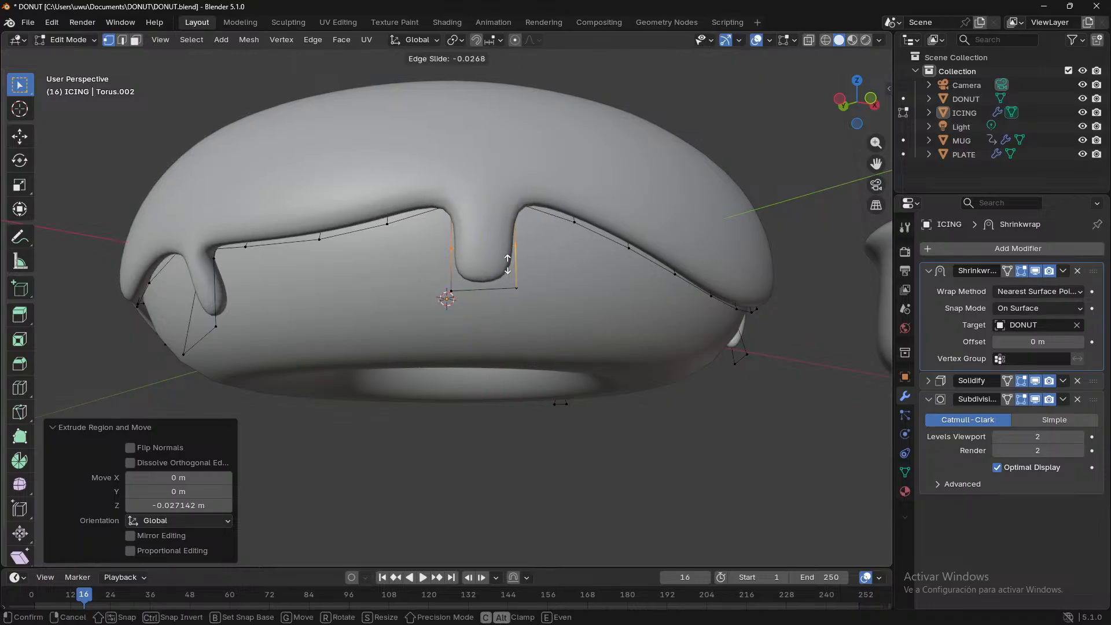
left_click(509, 263)
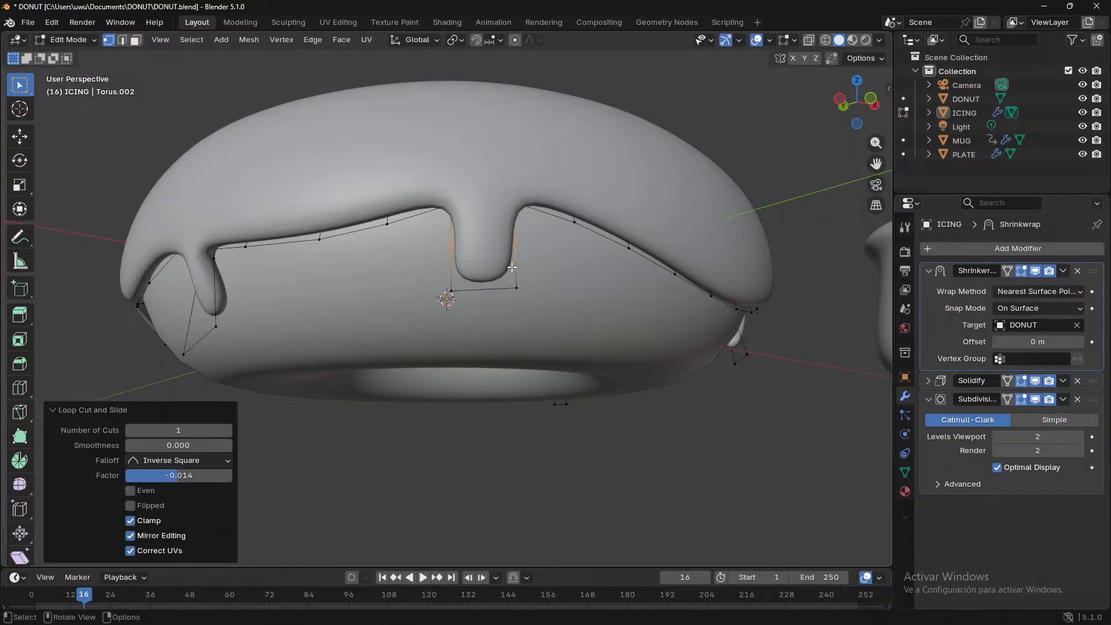
key("s")
left_click(549, 304)
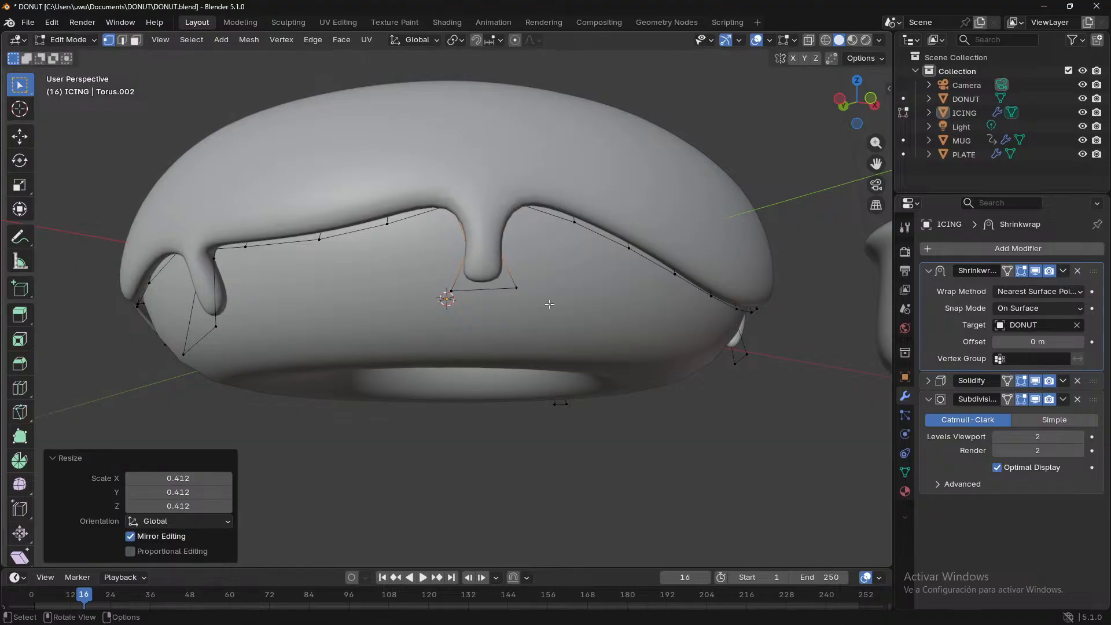
- Narrow the middle of the new drip further by scaling its selected loop by 0.538
middle_click_drag(548, 303, 544, 307)
key("s")
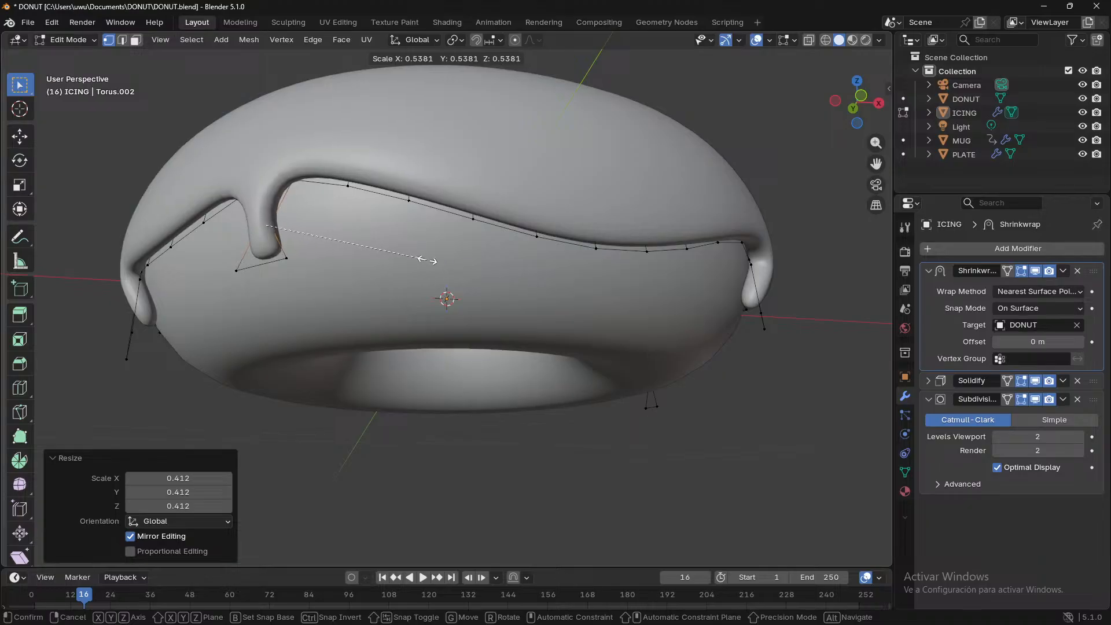
left_click(427, 260)
middle_click_drag(426, 260, 450, 302)
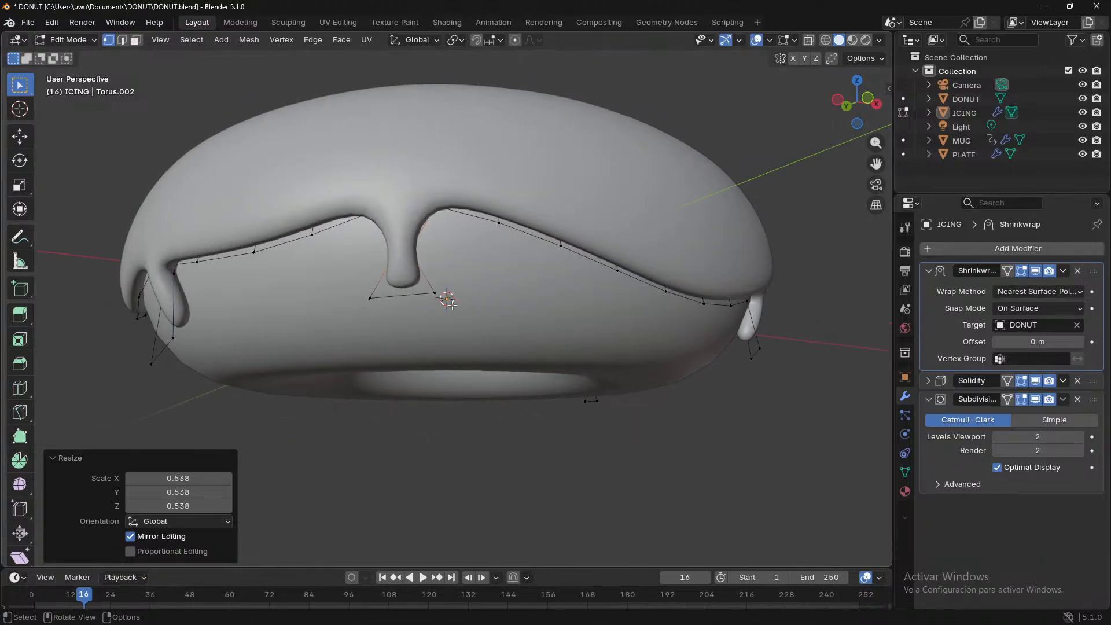
- Select the edge loop at the new drip's tip, scale it up slightly, and clear the selection
left_click(413, 296, "alt")
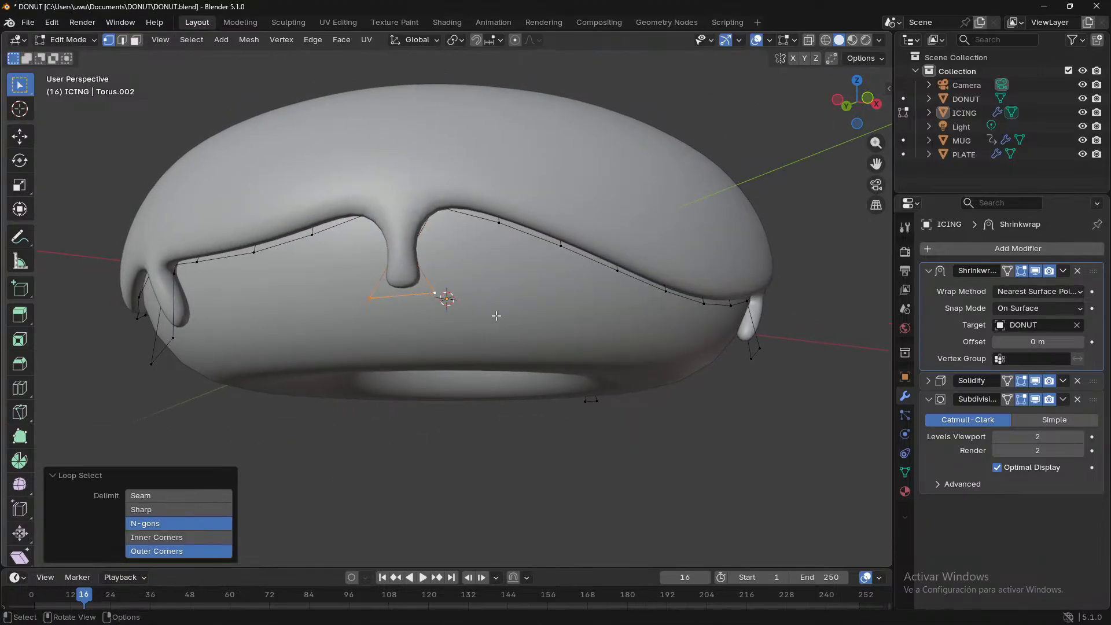
key("s")
left_click(578, 333)
left_click(624, 479)
mouse_move(626, 480)
middle_mouse_down()
mouse_move(706, 491)
mouse_move(611, 492)
middle_mouse_up()
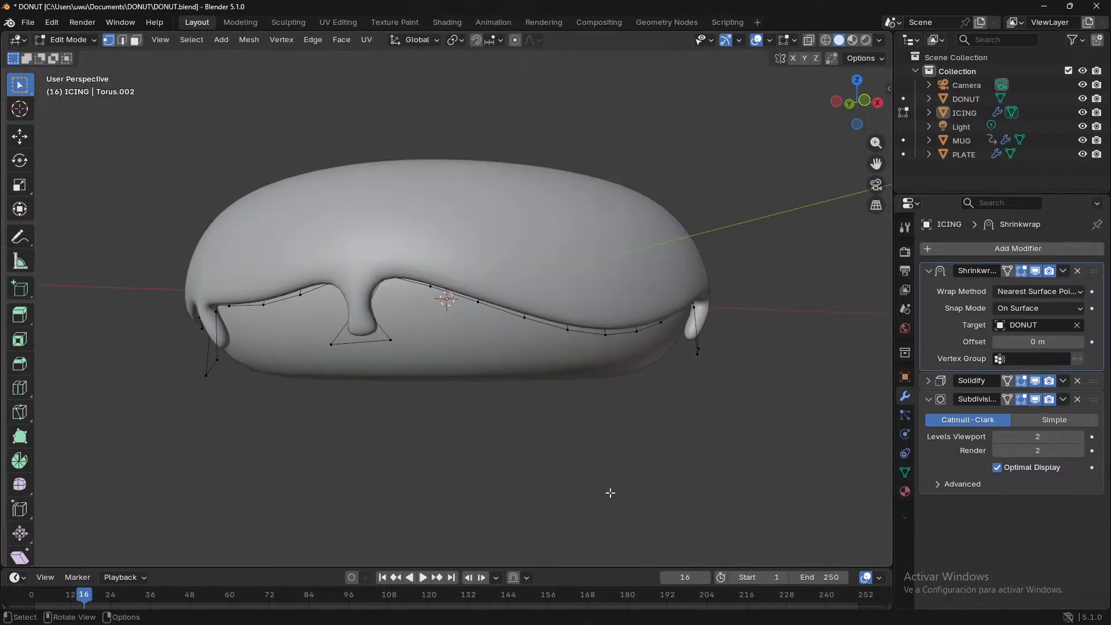
scroll(466, 457, "up", 6)
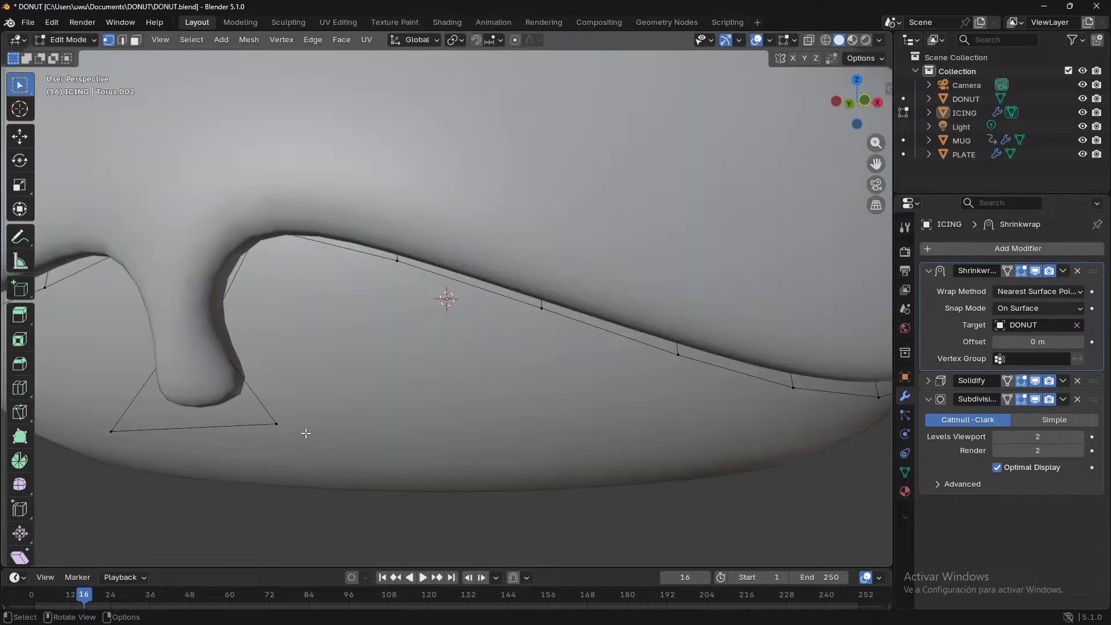
middle_click_drag(305, 431, 163, 427)
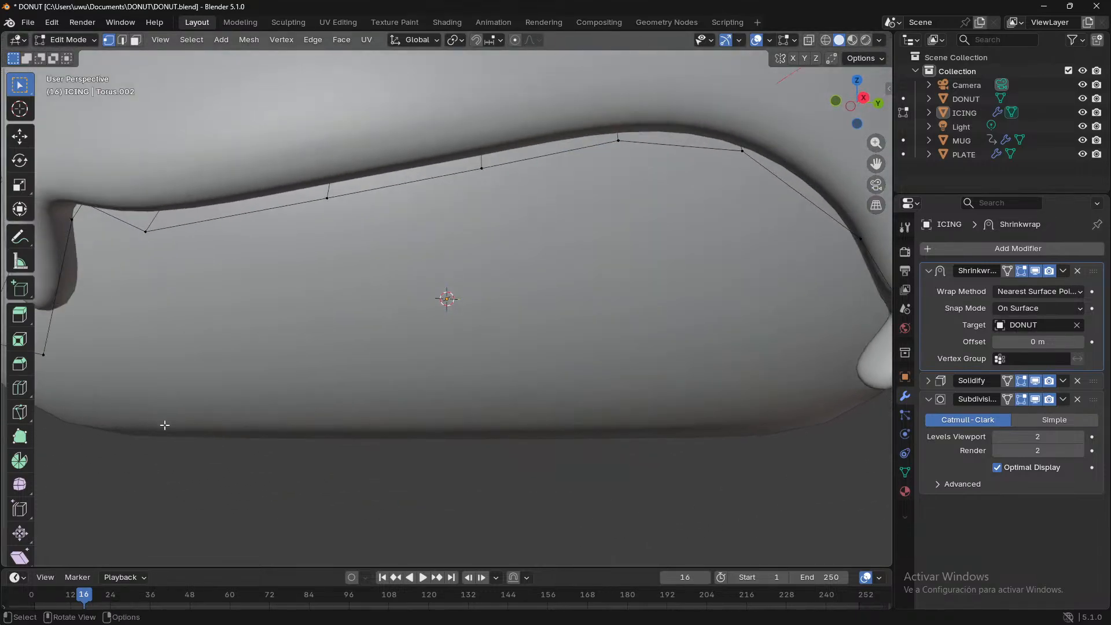
scroll(256, 484, "down", 5)
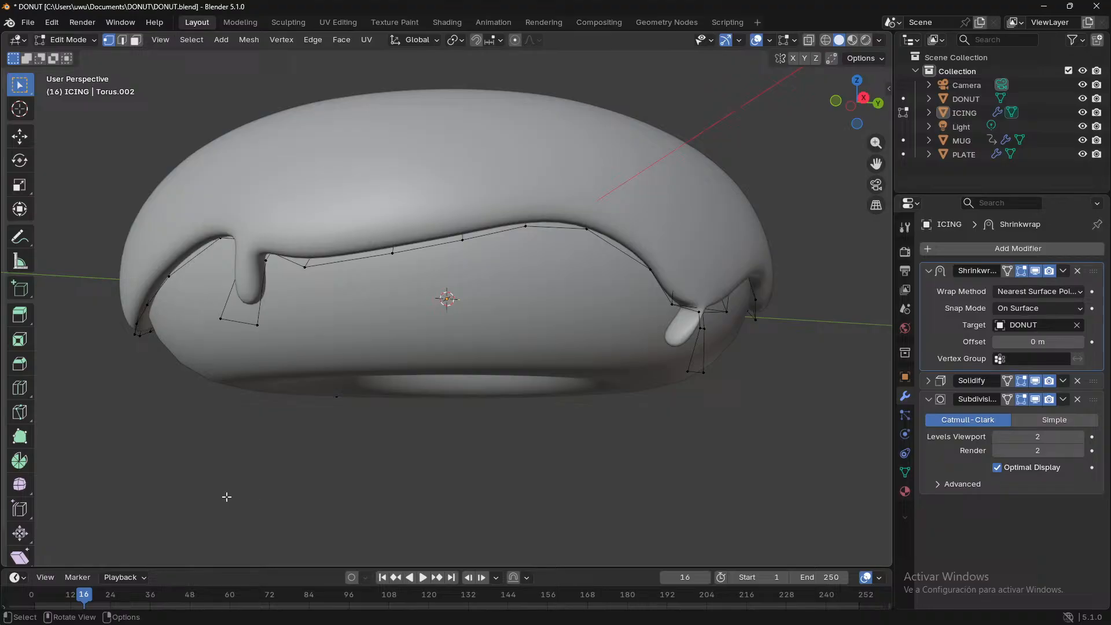
- Collapse the icing's Shrinkwrap settings and expand the Solidify modifier's settings, including Edge Data
left_click(928, 270)
left_click(927, 288)
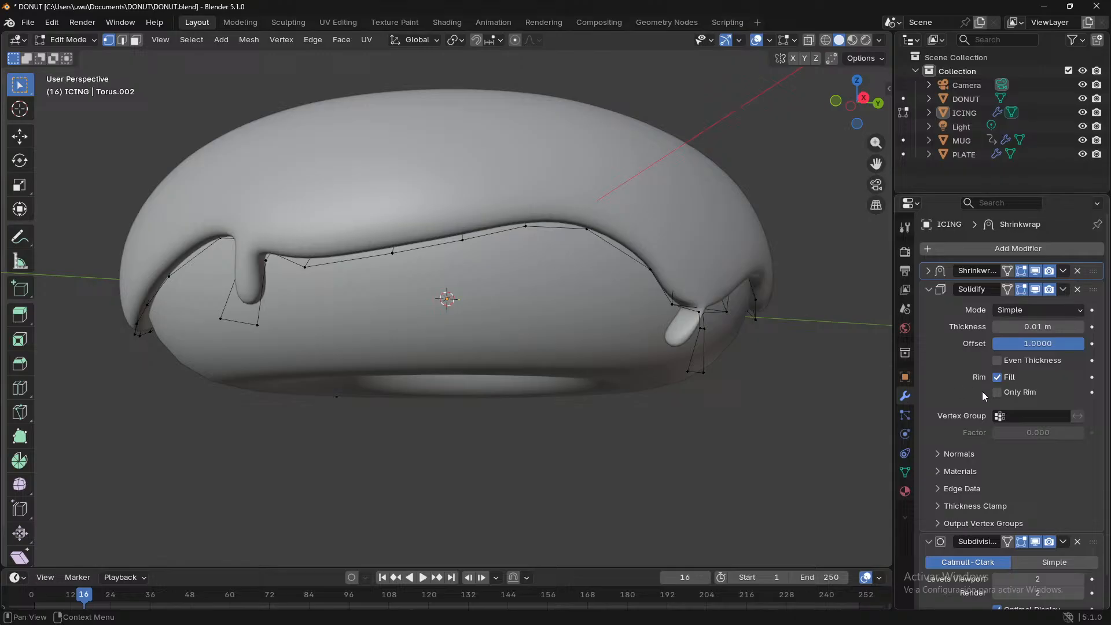
left_click(949, 489)
scroll(944, 501, "down", 2)
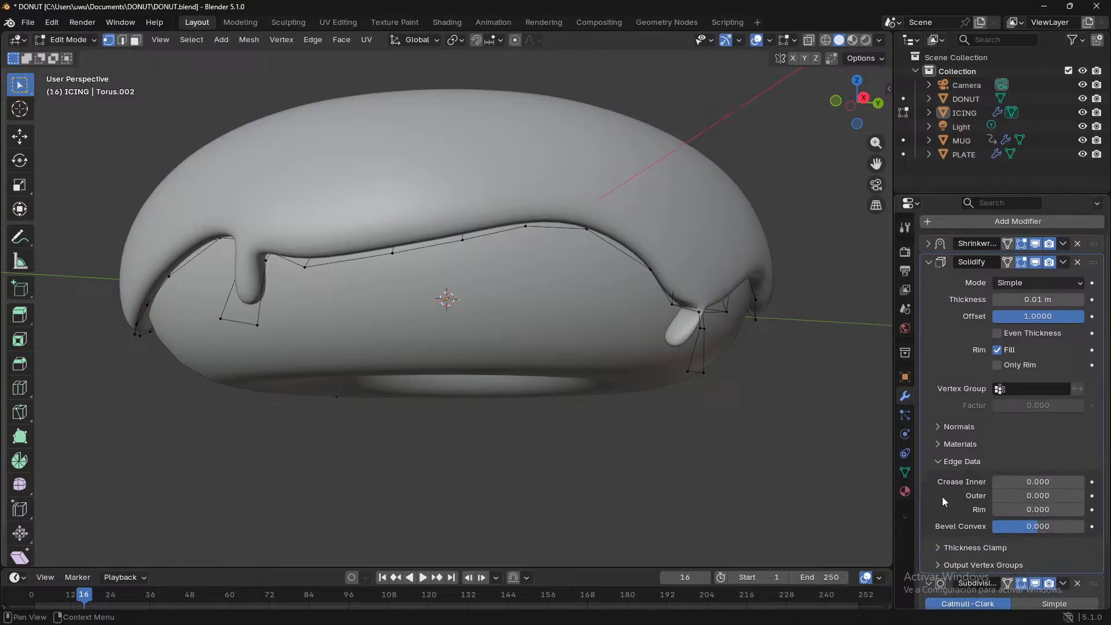
- Return to Object Mode and examine up close how the icing's drips sit against the donut's side
middle_click_drag(749, 479, 676, 479)
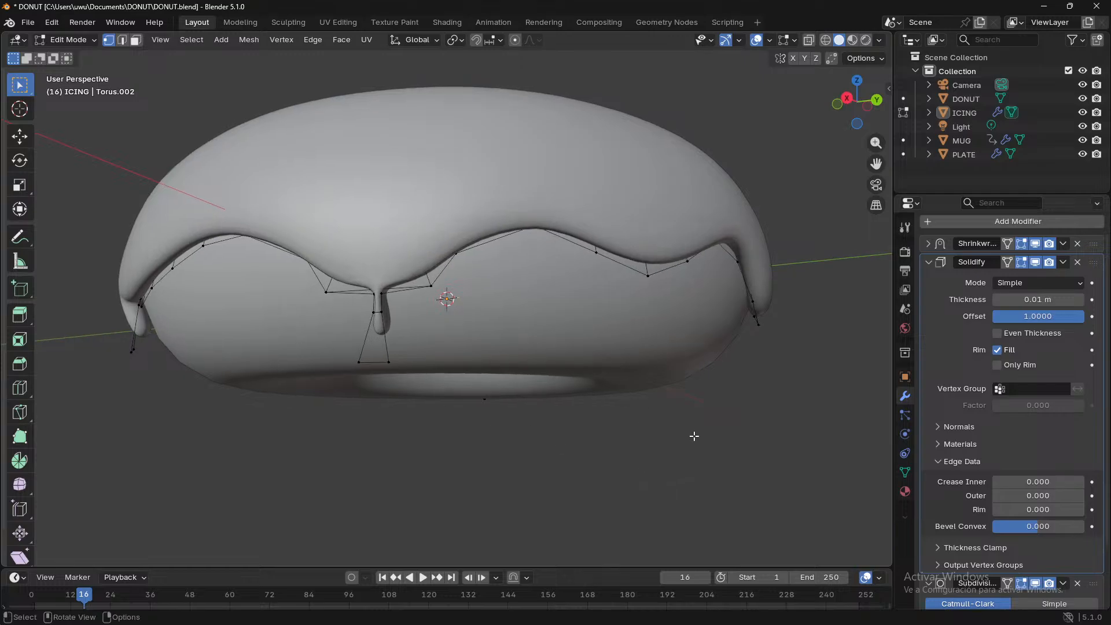
key("Tab")
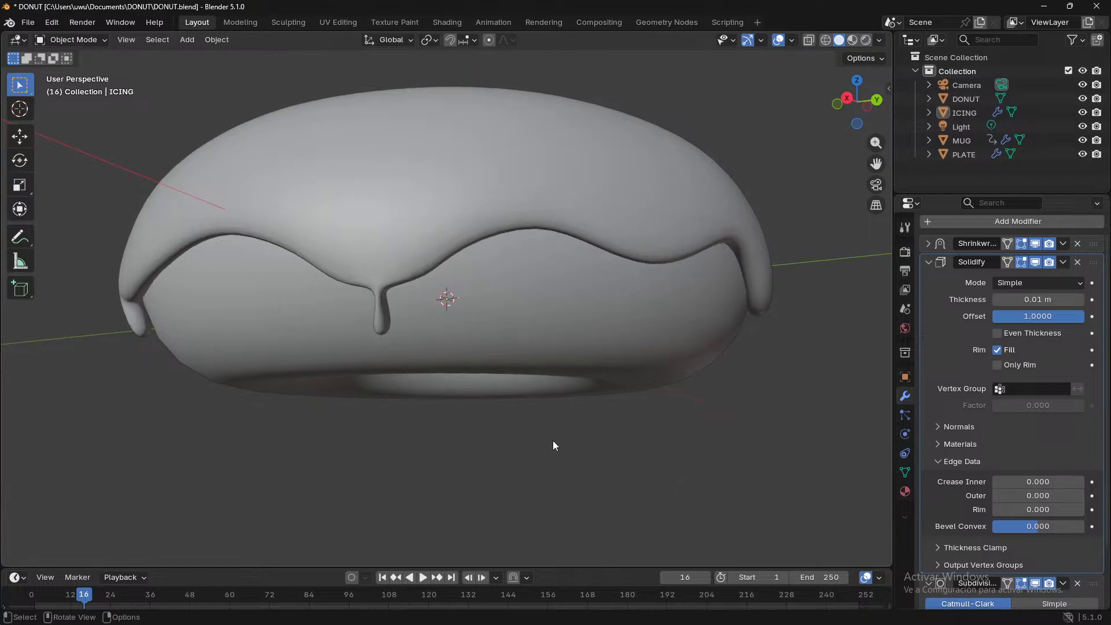
middle_click_drag(501, 449, 46, 435)
key("Caps_Lock")
middle_click_drag(269, 368, 459, 353)
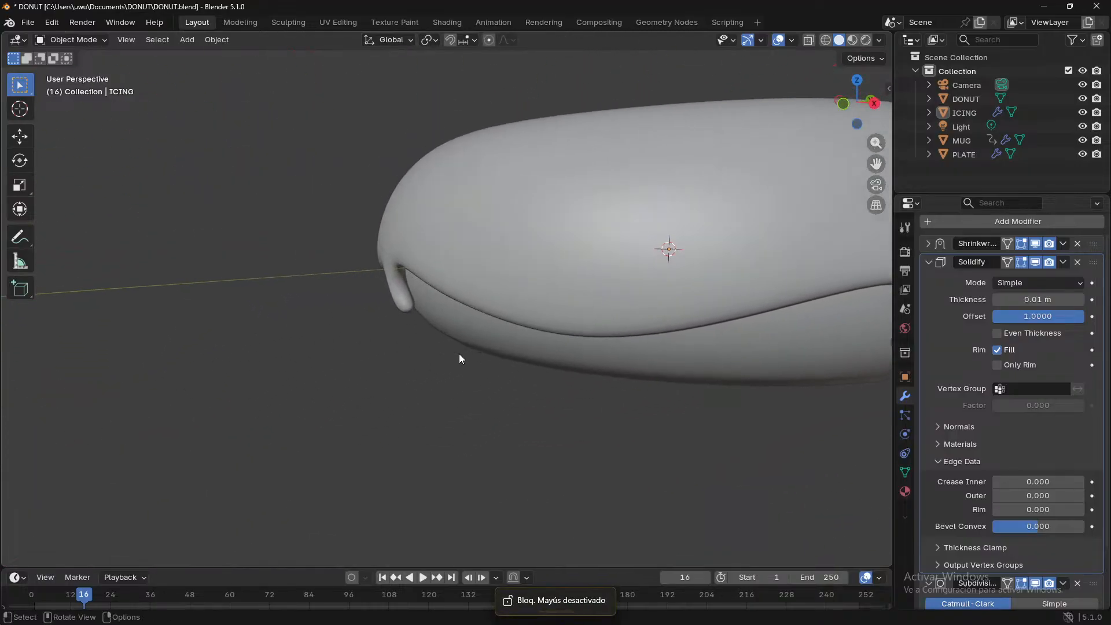
scroll(428, 354, "up", 8)
middle_click_drag(345, 338, 520, 403)
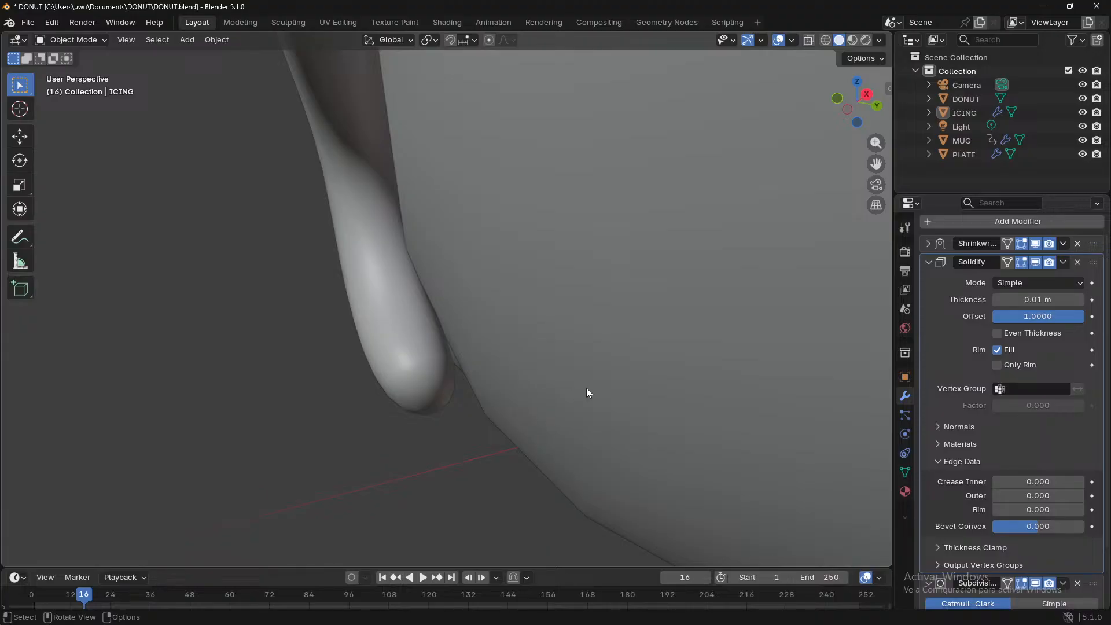
- Set the inner edge crease of the icing's Solidify modifier to 1.000
scroll(581, 355, "down", 8)
middle_click_drag(579, 356, 603, 339)
scroll(602, 340, "up", 6)
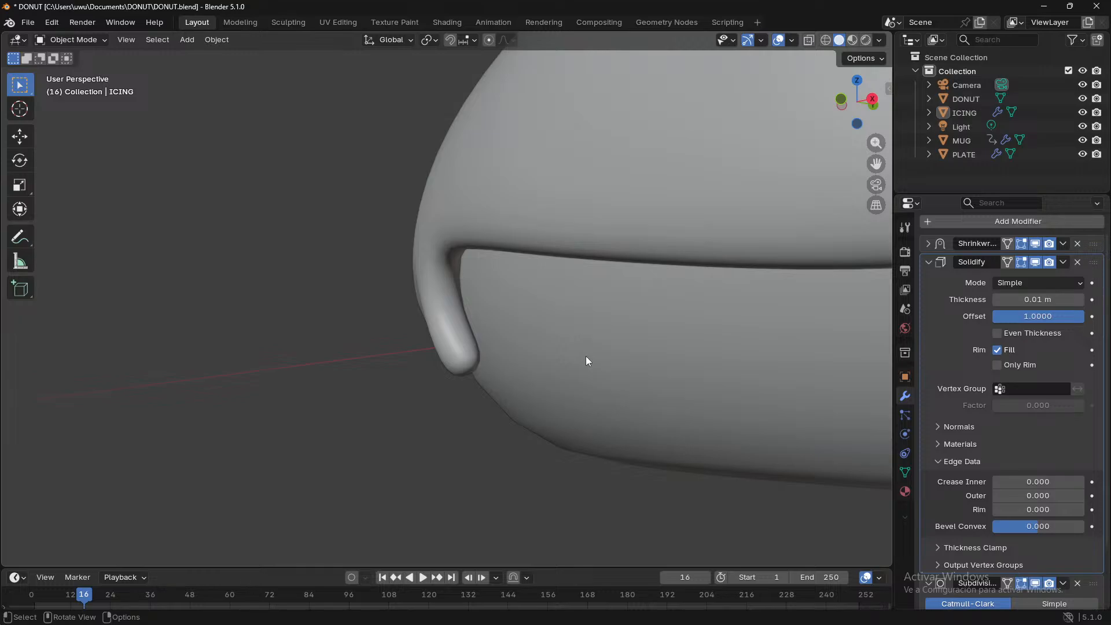
middle_click_drag(688, 426, 656, 412)
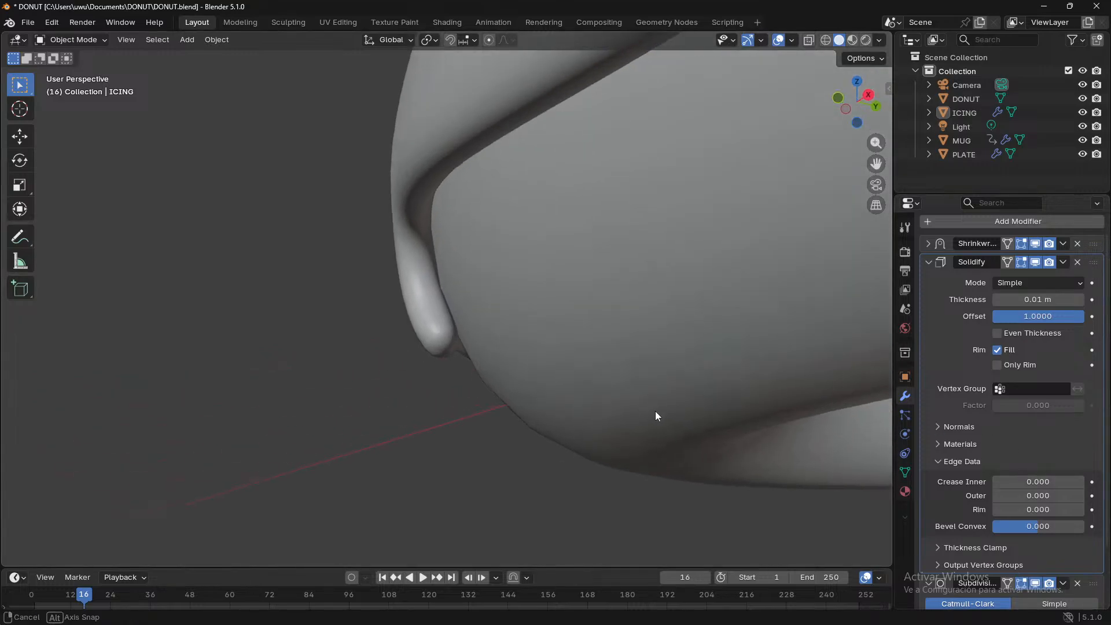
scroll(655, 409, "up", 3)
left_click_drag(1038, 481, 1106, 481)
middle_click_drag(595, 420, 578, 400)
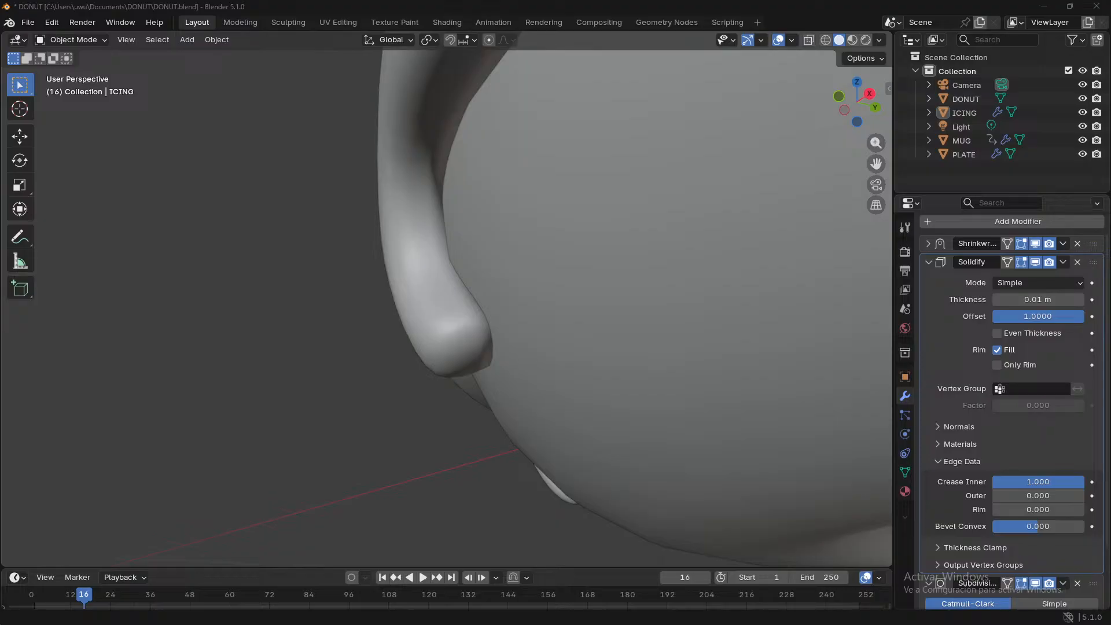
mouse_move(727, 405)
middle_mouse_down()
mouse_move(738, 393)
mouse_move(775, 409)
mouse_move(723, 412)
middle_mouse_up()
- Try adjusting the outer edge crease of the icing's Solidify modifier
mouse_move(1037, 495)
left_mouse_down()
mouse_move(1061, 495)
mouse_move(990, 495)
mouse_move(990, 508)
mouse_move(1042, 509)
mouse_move(1008, 509)
left_mouse_up()
right_click(671, 354)
key("Escape")
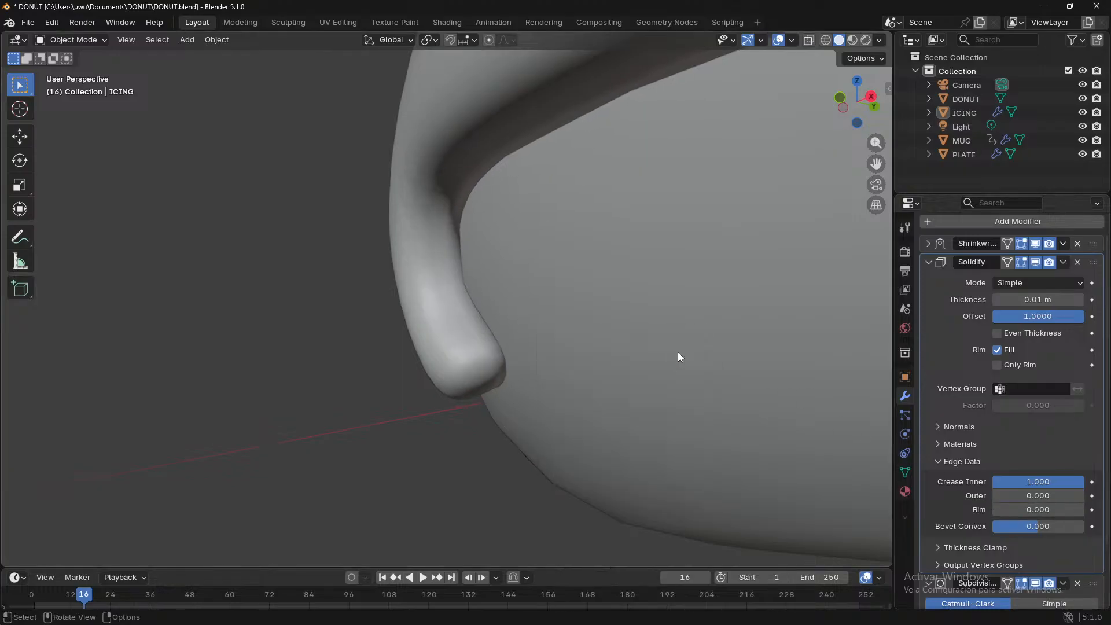
right_click(678, 356)
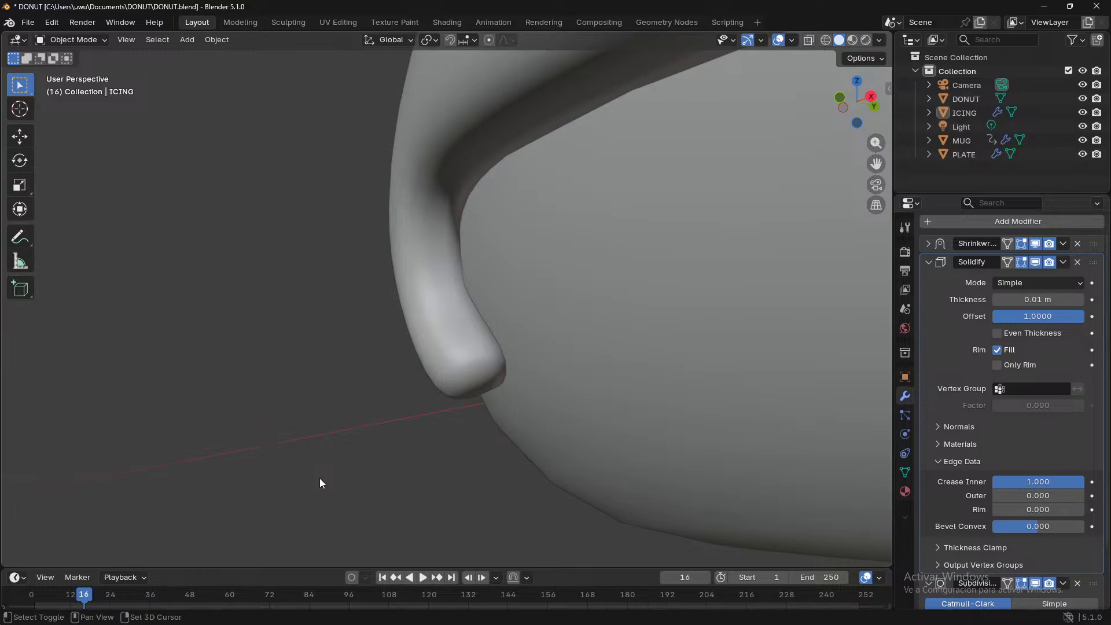
- Examine the icing's overall shape and its inner rim around the donut's central hole
middle_click_drag(321, 483, 570, 486)
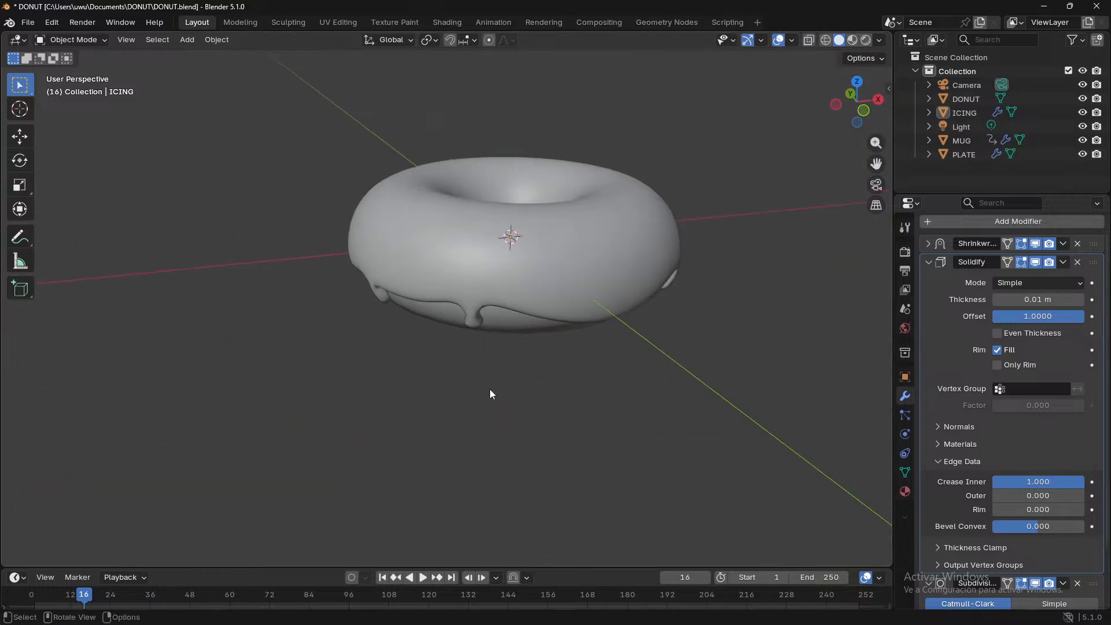
left_click(525, 266)
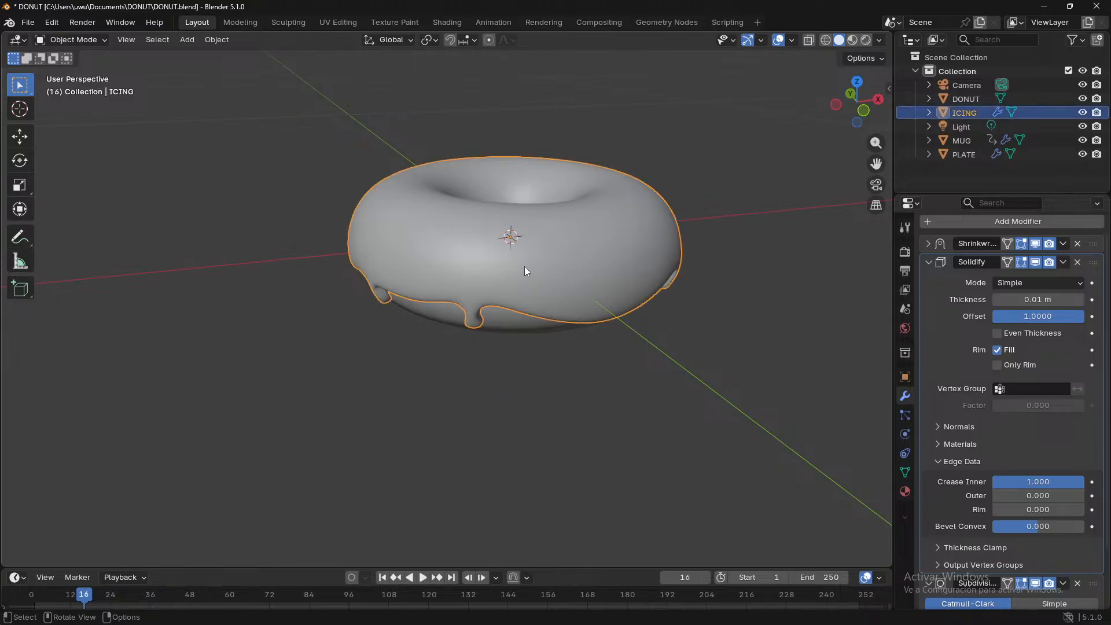
key("KP_Decimal")
left_click(465, 488)
middle_click_drag(465, 490, 409, 489)
scroll(451, 365, "up", 6)
scroll(451, 365, "up", 5)
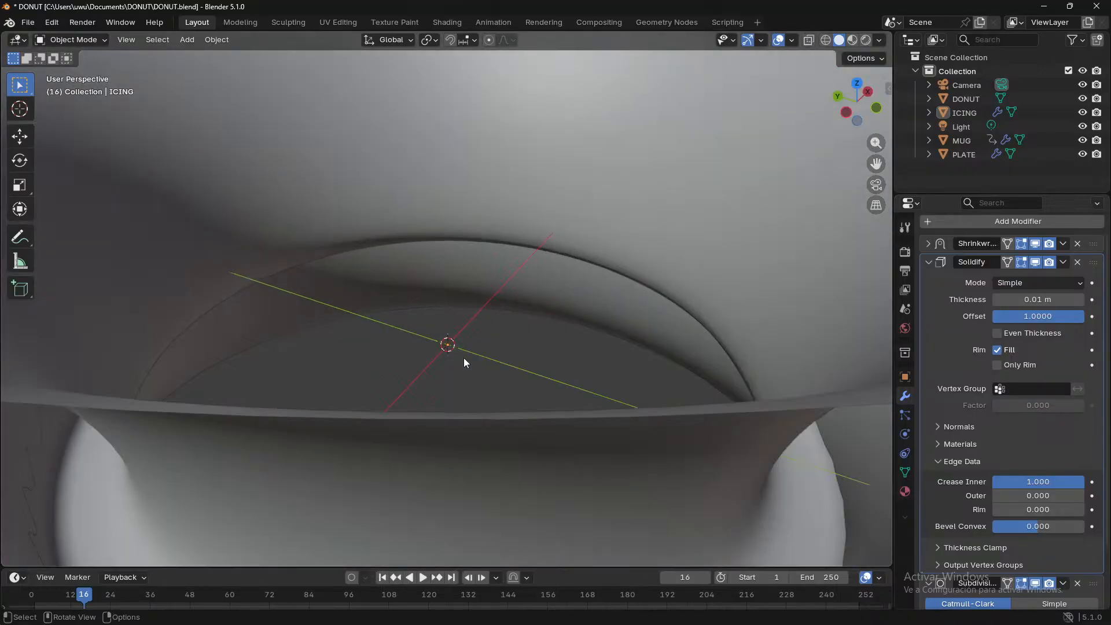
middle_click_drag(464, 358, 285, 290)
- Select the icing and enter Edit Mode to work on its rim around the donut's hole
left_click(371, 344)
scroll(372, 344, "down", 6)
scroll(376, 370, "down", 5)
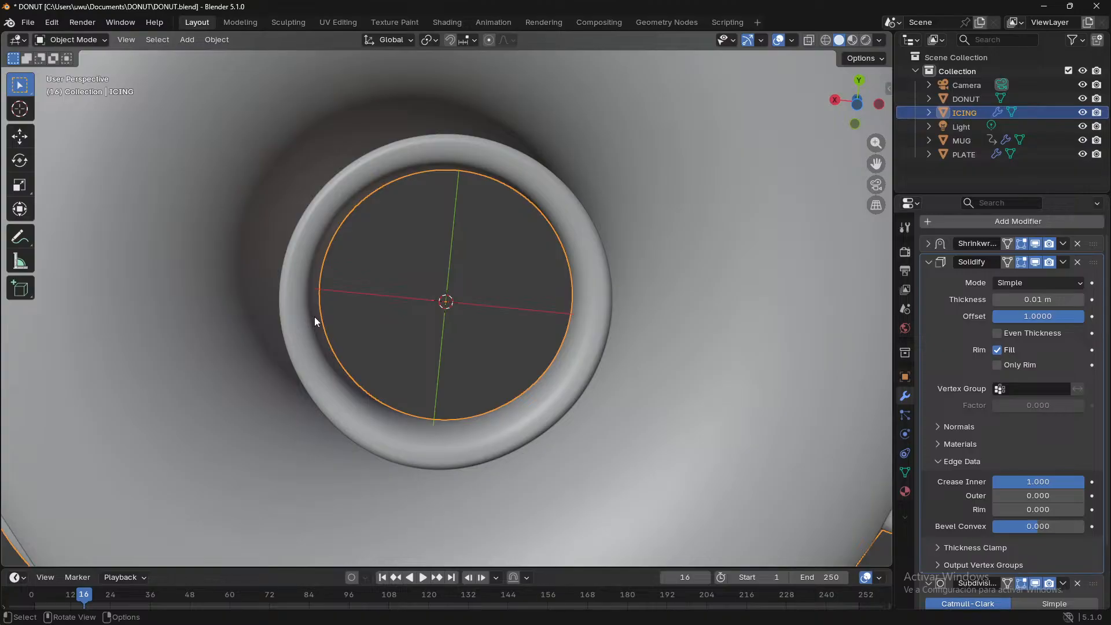
scroll(314, 317, "down", 5)
scroll(564, 354, "up", 5)
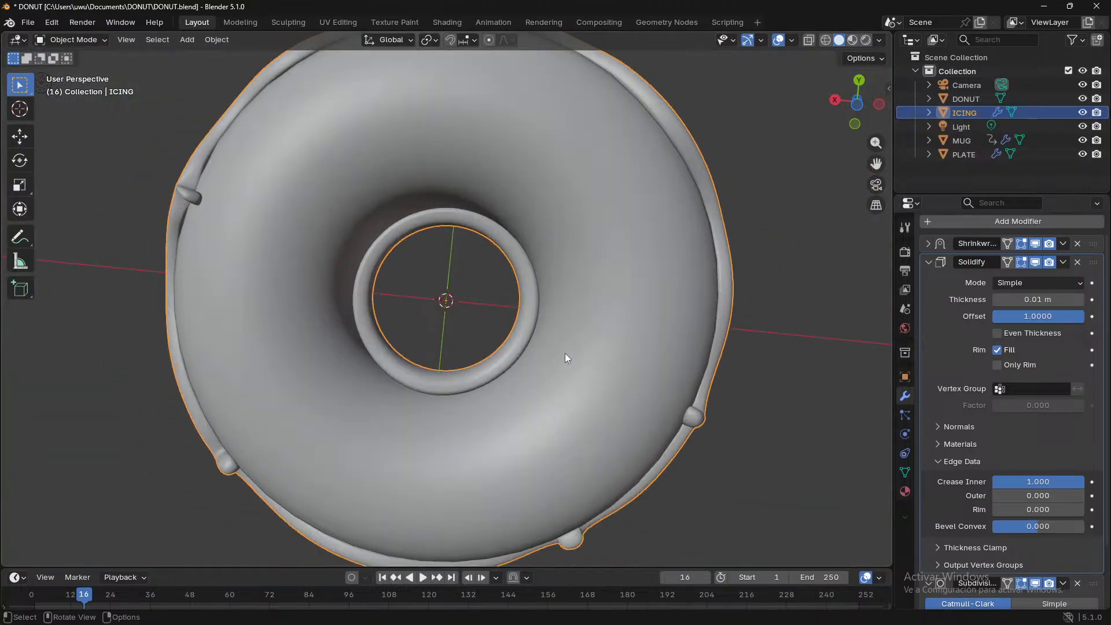
middle_click_drag(823, 43, 494, 476)
key("Tab")
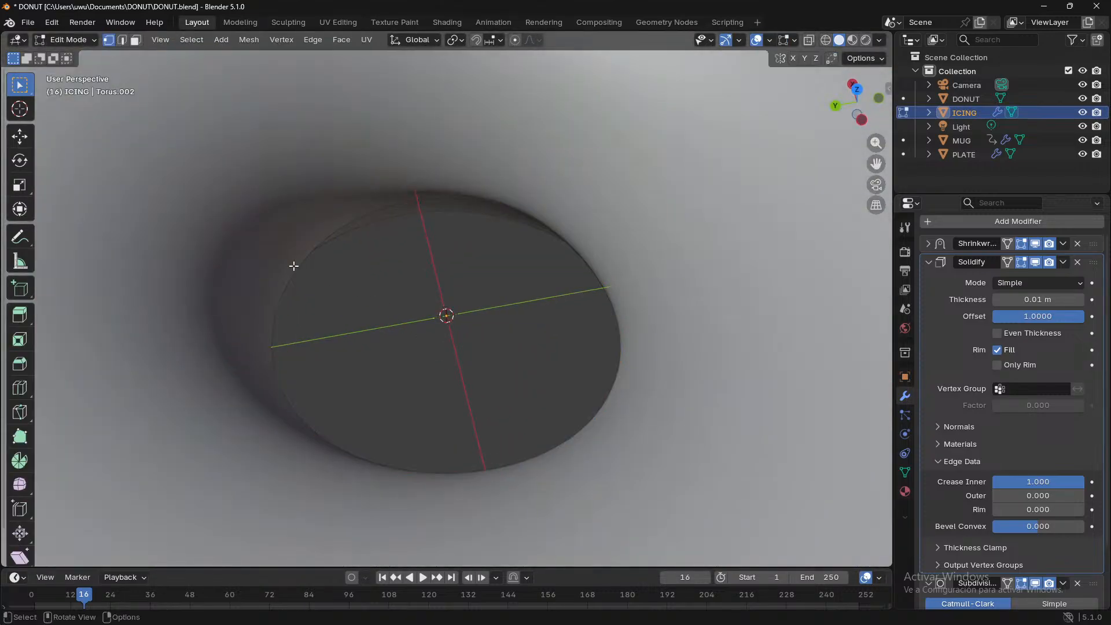
- Compare the icing's inner rim with its modifiers hidden and shown in the viewport, and with X-ray on and off
left_click(1035, 262)
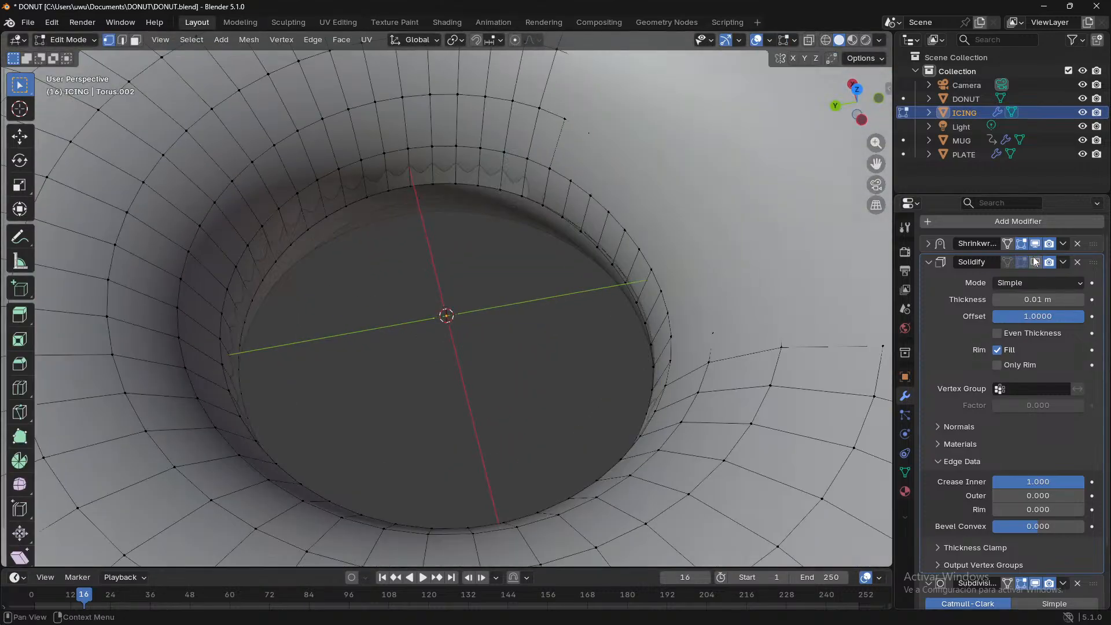
left_click(1033, 243)
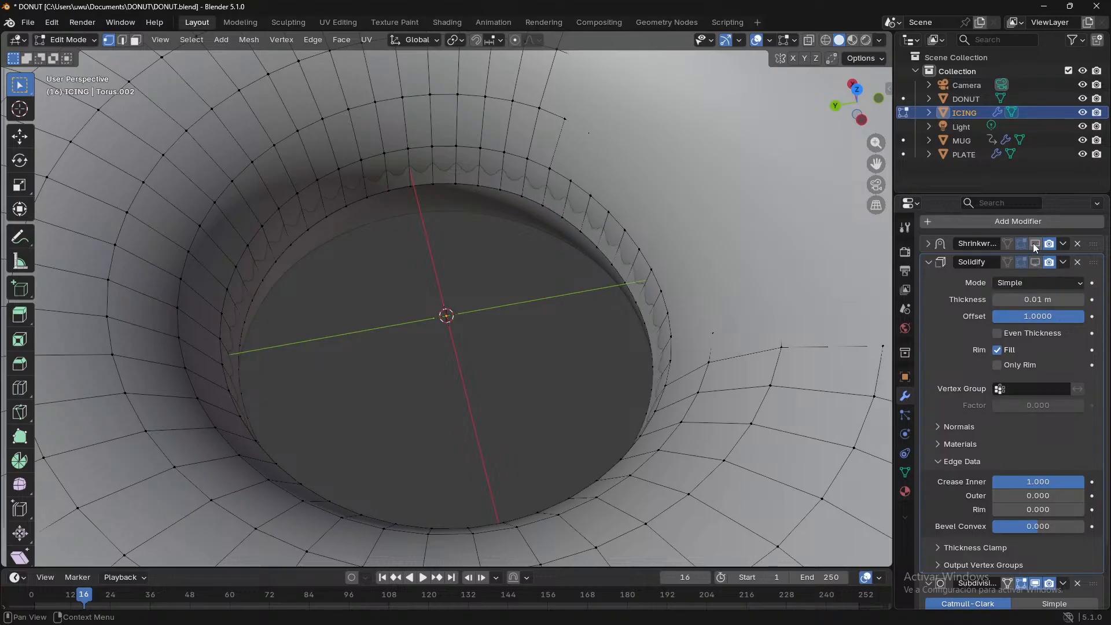
left_click(938, 265)
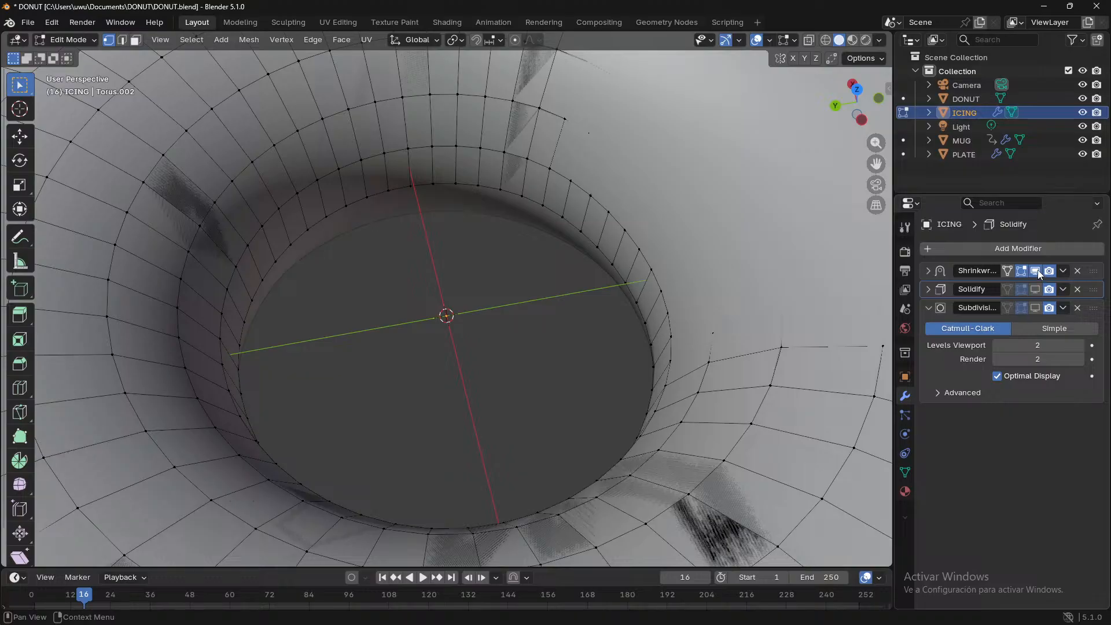
left_click_drag(1035, 271, 1040, 307)
left_click(1039, 291)
left_click(1035, 271)
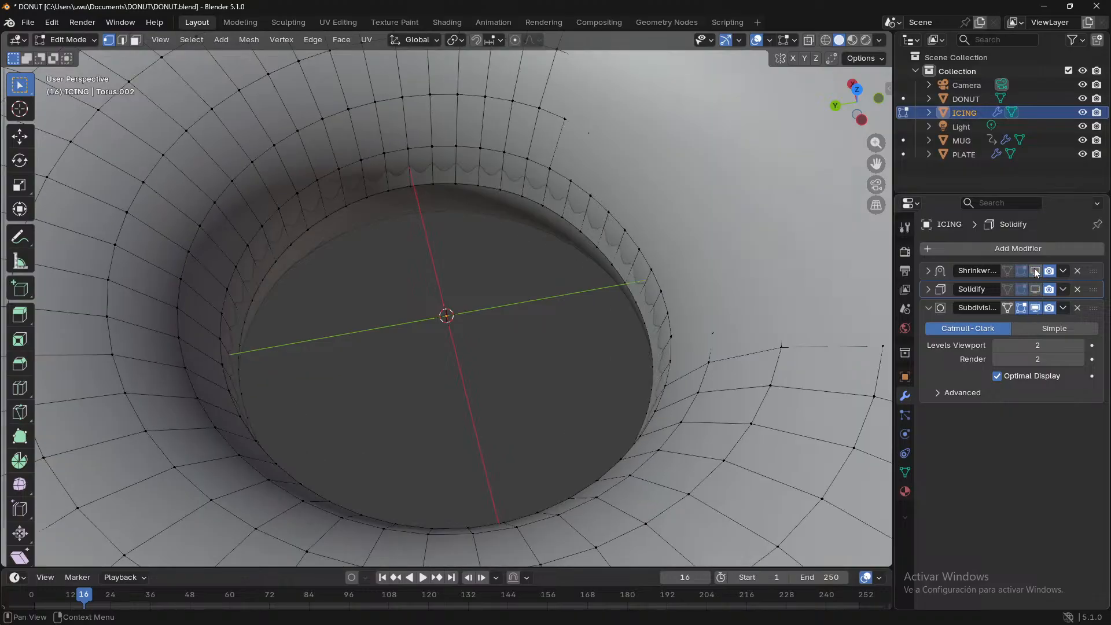
left_click(1035, 272)
left_click(1037, 289)
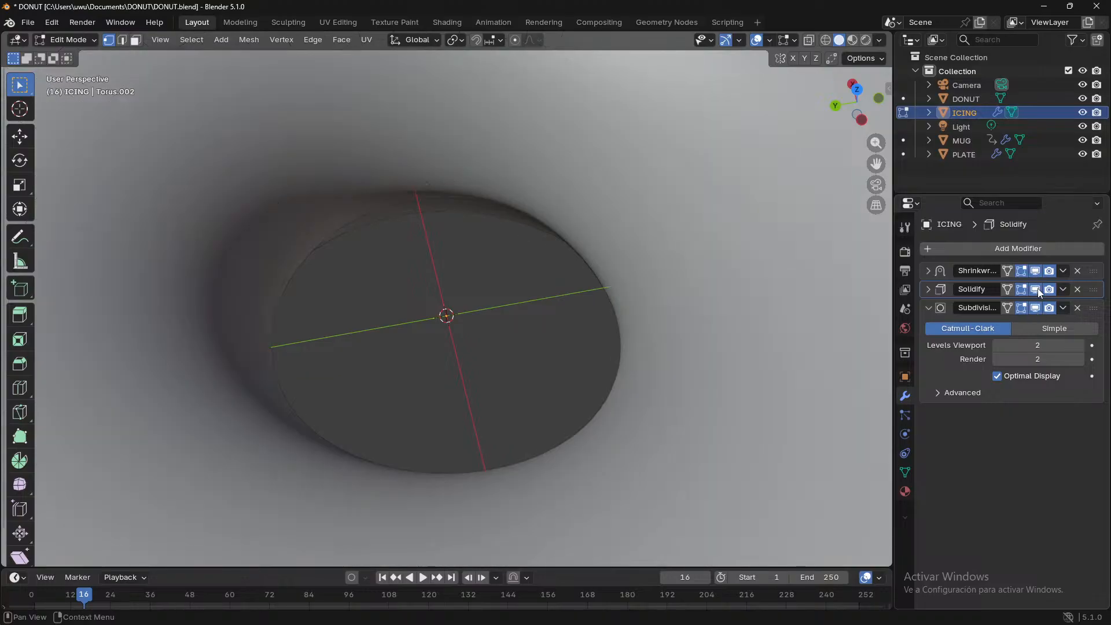
left_click(810, 40)
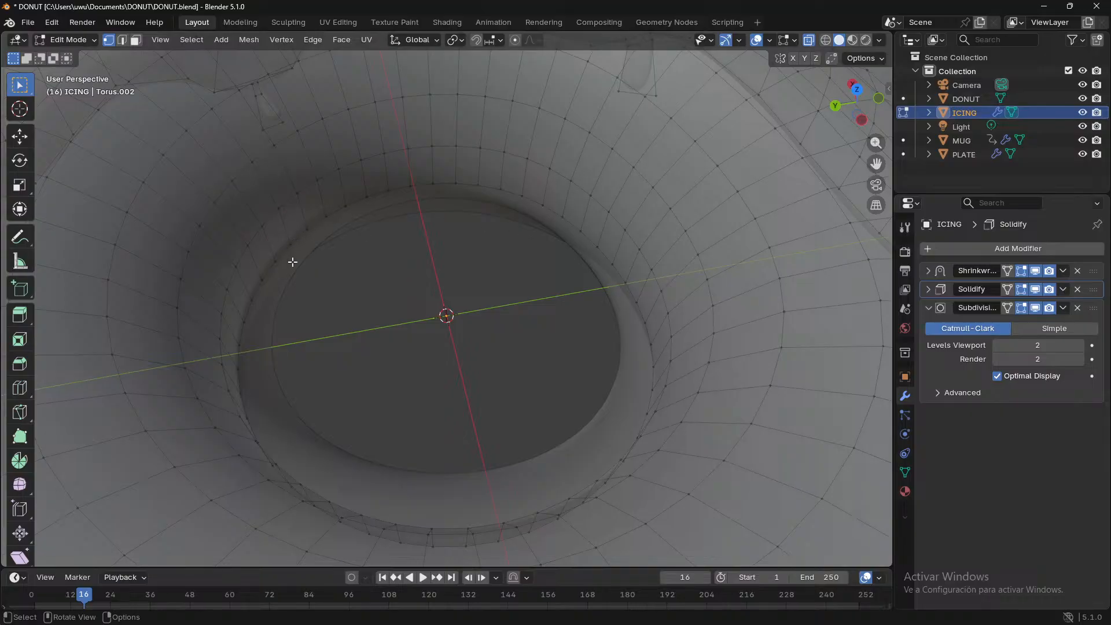
middle_click_drag(589, 330, 230, 306)
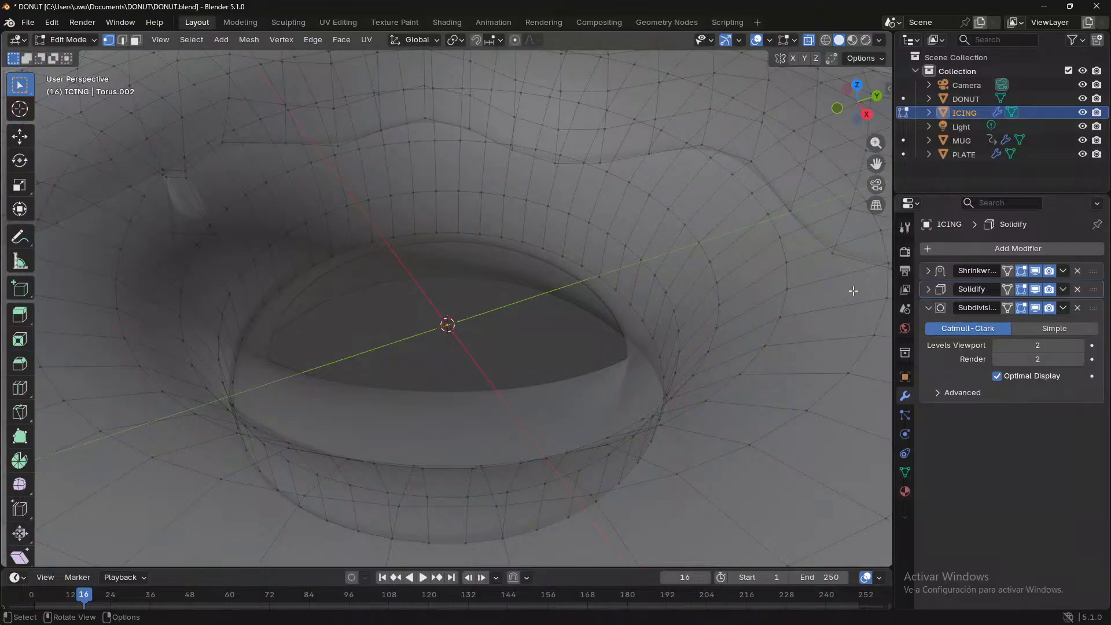
left_click(807, 41)
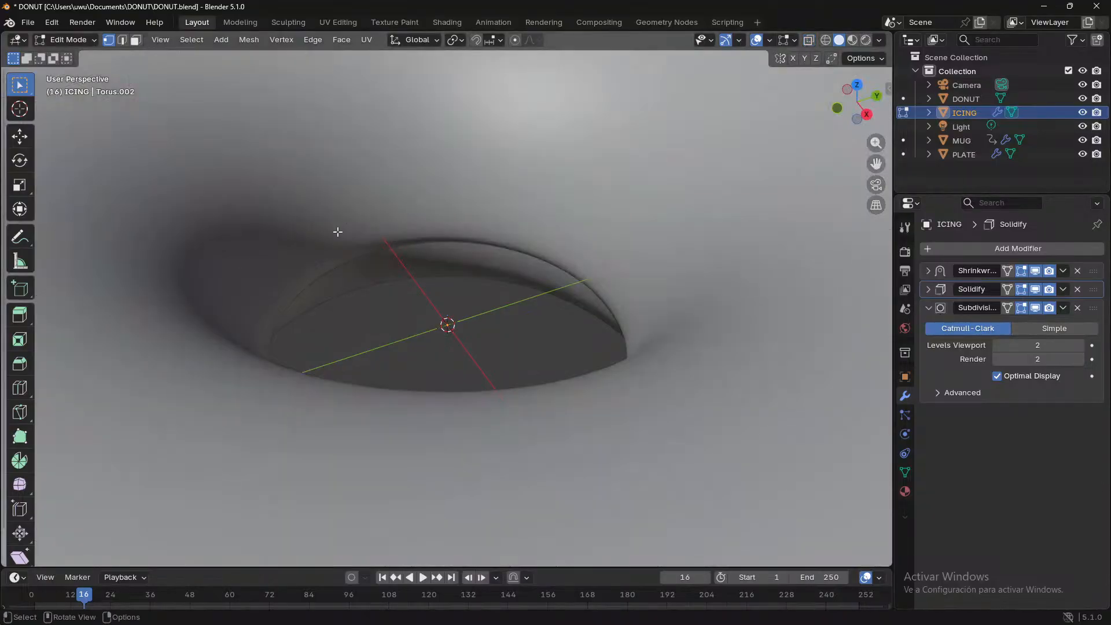
- Hide Solidify in the viewport and rotate a small selection on the icing's inner rim about -31° with proportional editing enabled
left_click(1034, 289)
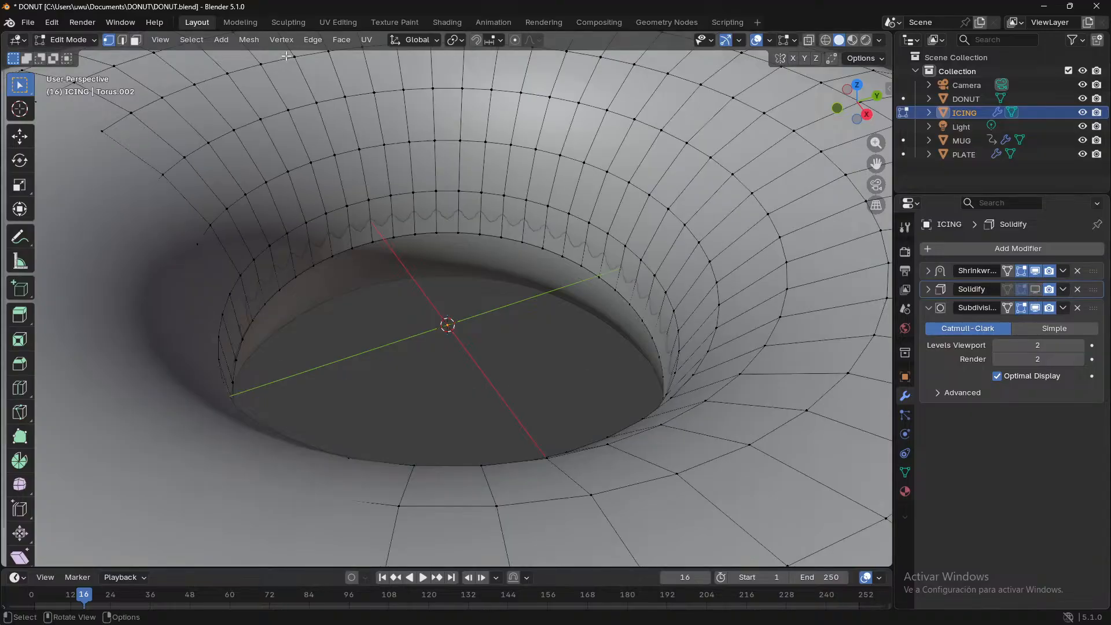
left_click(421, 235)
left_click(435, 235)
left_click(415, 232, "shift")
left_click(515, 40)
key("r")
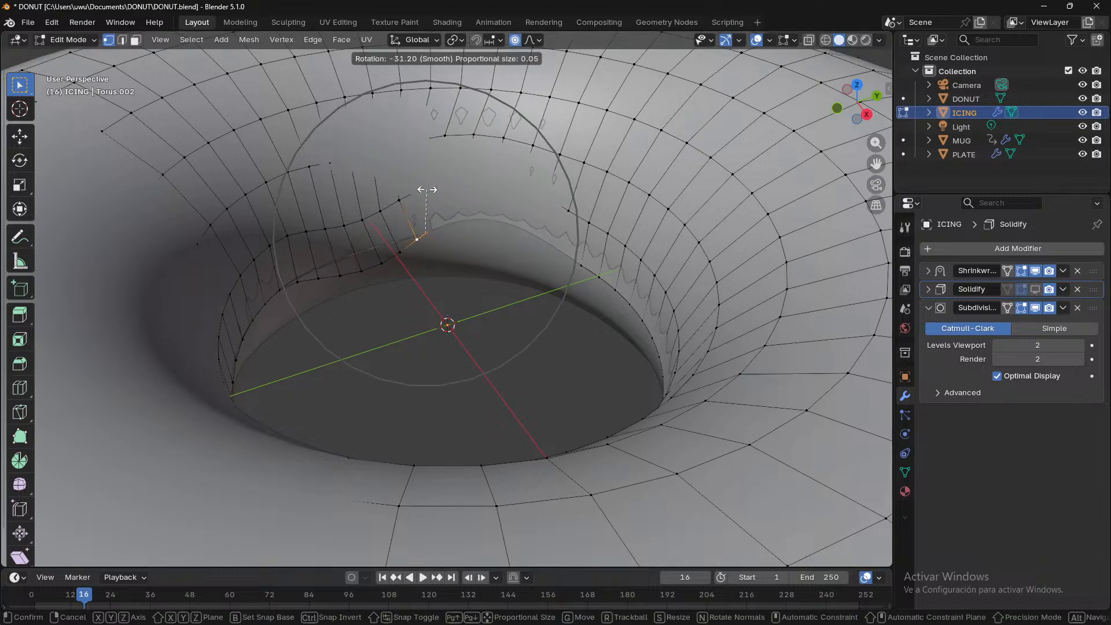
left_click(427, 189)
- Select a vertex farther along the icing's inner rim and rotate it 31.2° with smooth proportional editing
middle_click_drag(470, 243, 606, 236)
left_click(517, 215)
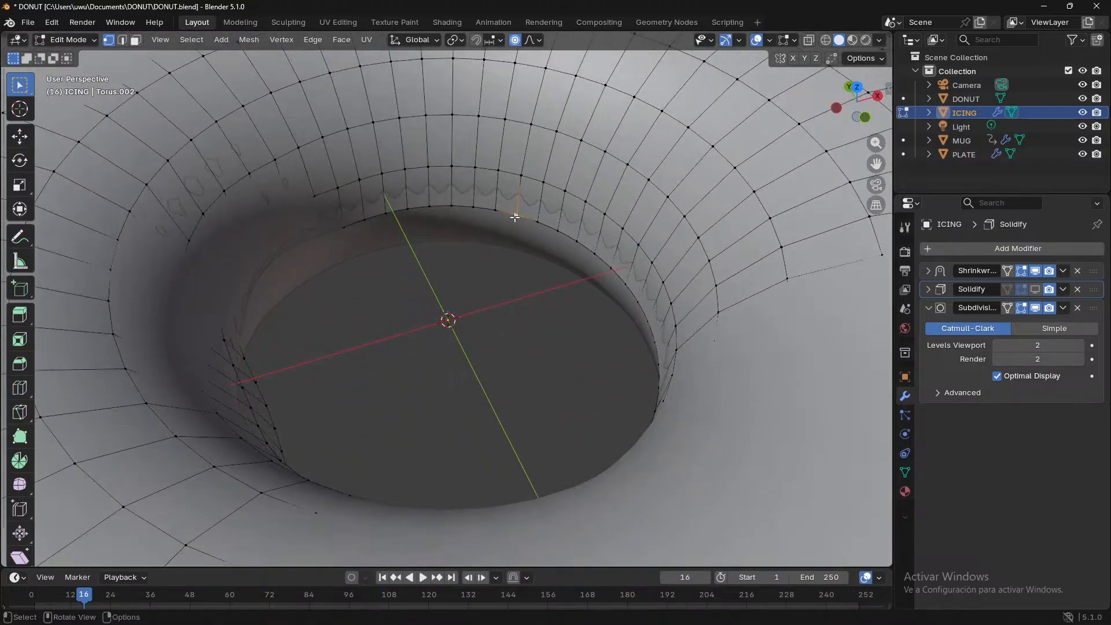
key("r")
left_click(553, 214)
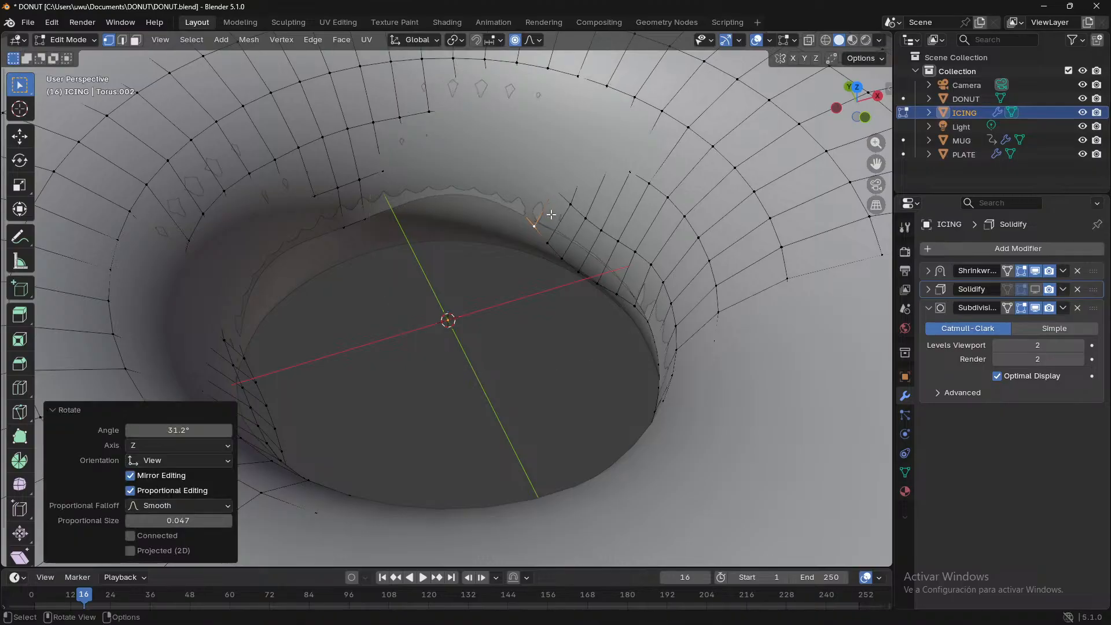
- Select three neighbouring vertices on the icing's inner rim and rotate them -19.9° with proportional editing
middle_click_drag(552, 214, 573, 243)
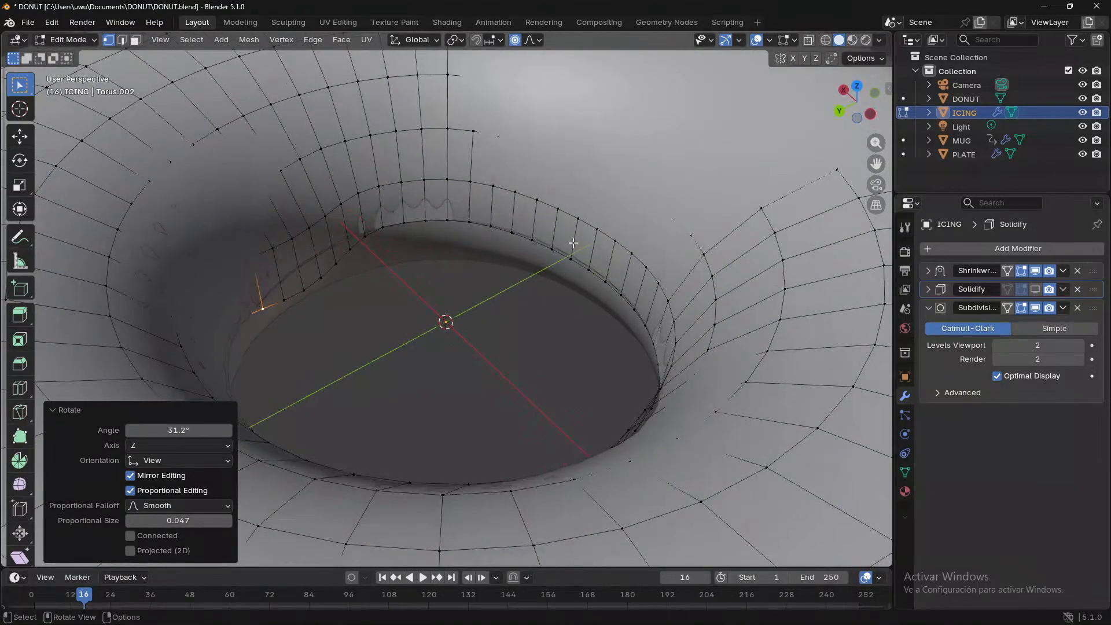
left_click(532, 241)
left_click(554, 250, "shift")
left_click(573, 261, "shift")
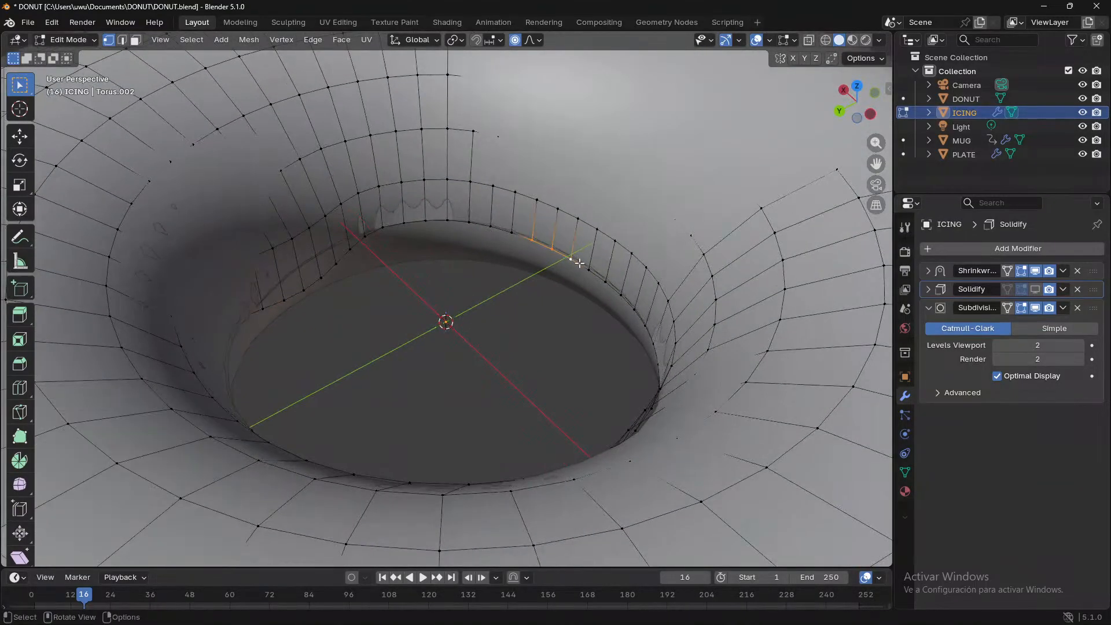
key("r")
left_click(581, 253)
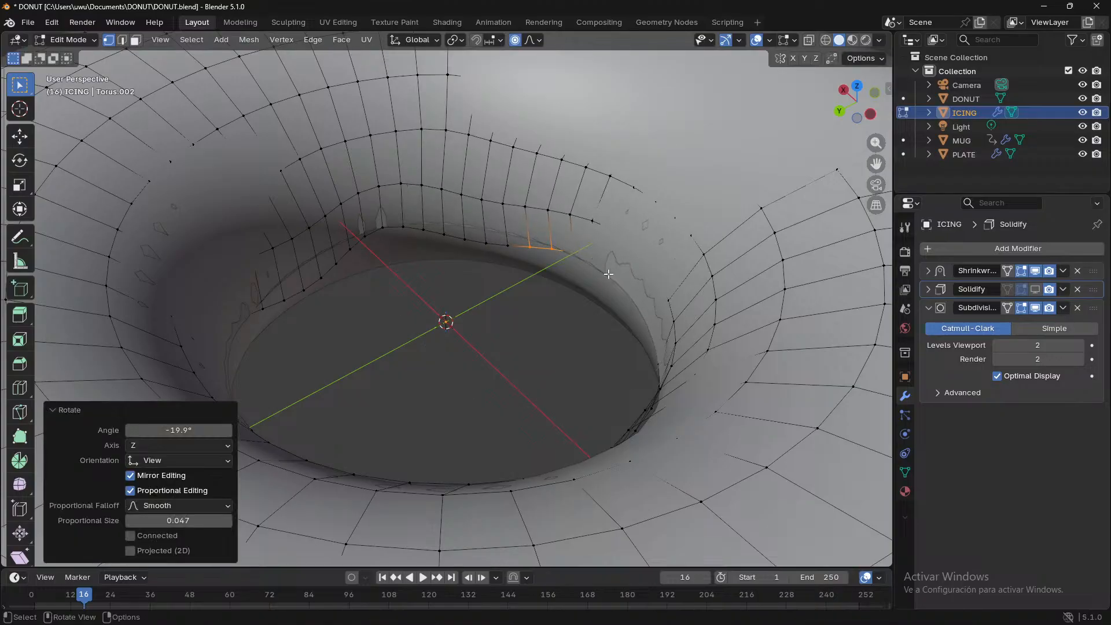
- Extrude the three selected inner rim vertices about 0.024 m down along Z to form a drip inside the hole
middle_click_drag(609, 273, 573, 254)
key("g")
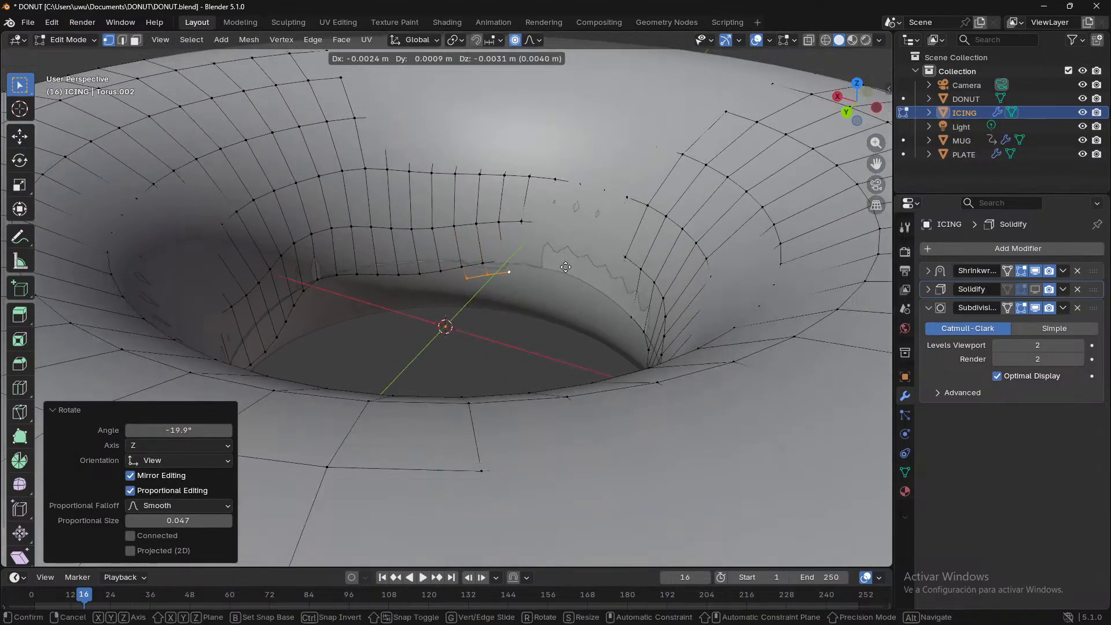
key("x")
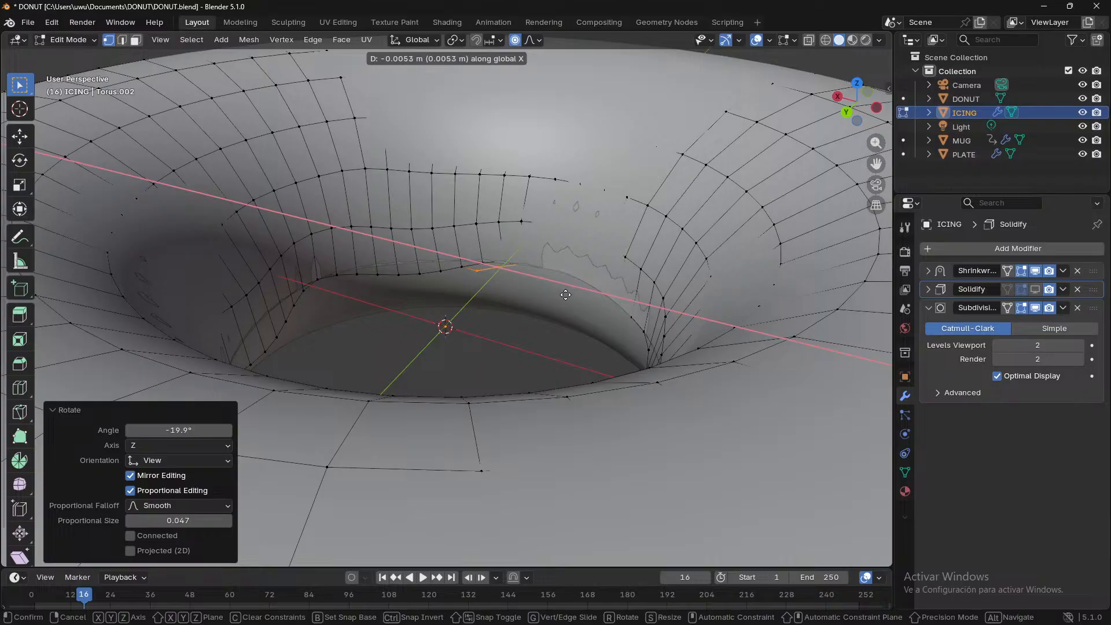
key("z")
left_click(565, 319)
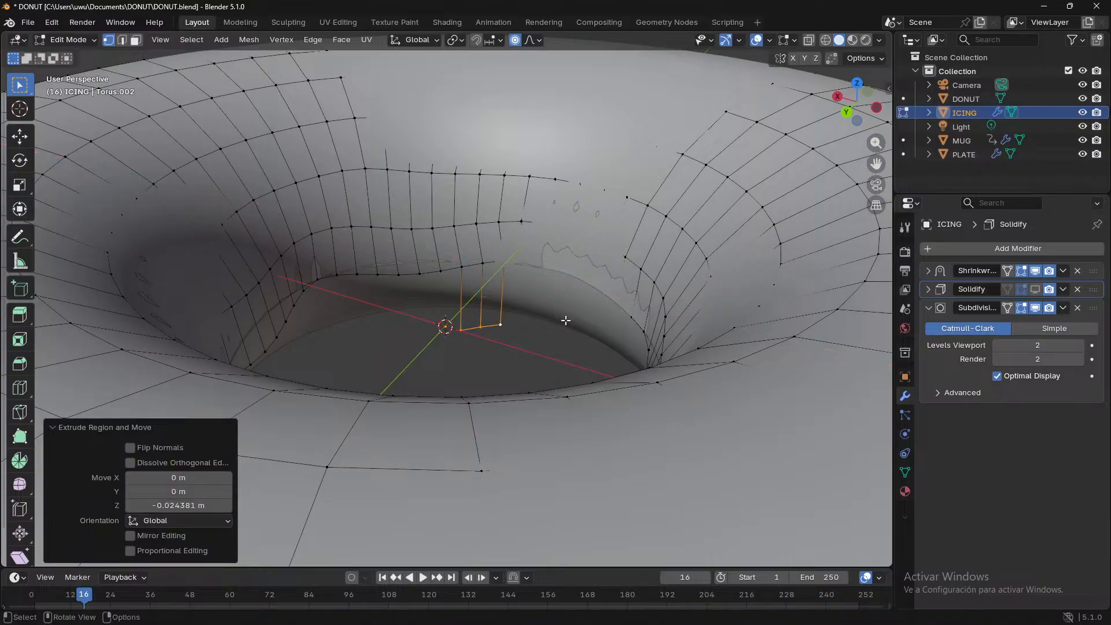
middle_click_drag(565, 319, 528, 318)
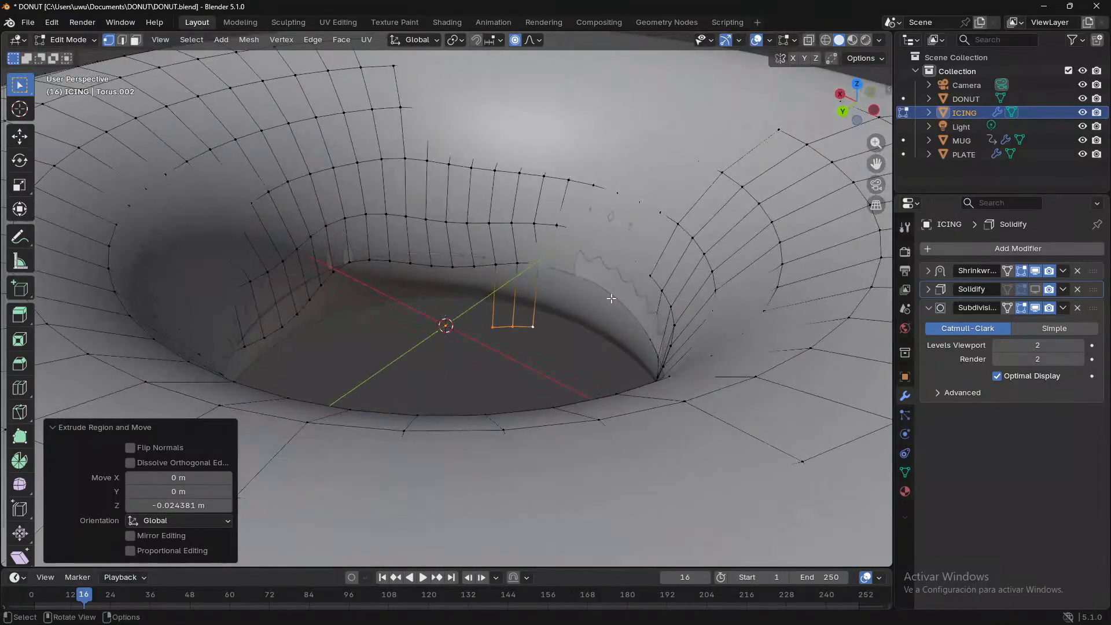
- Show the Solidify modifier in the viewport again and check the thickness of the new inner drip
left_click(1034, 288)
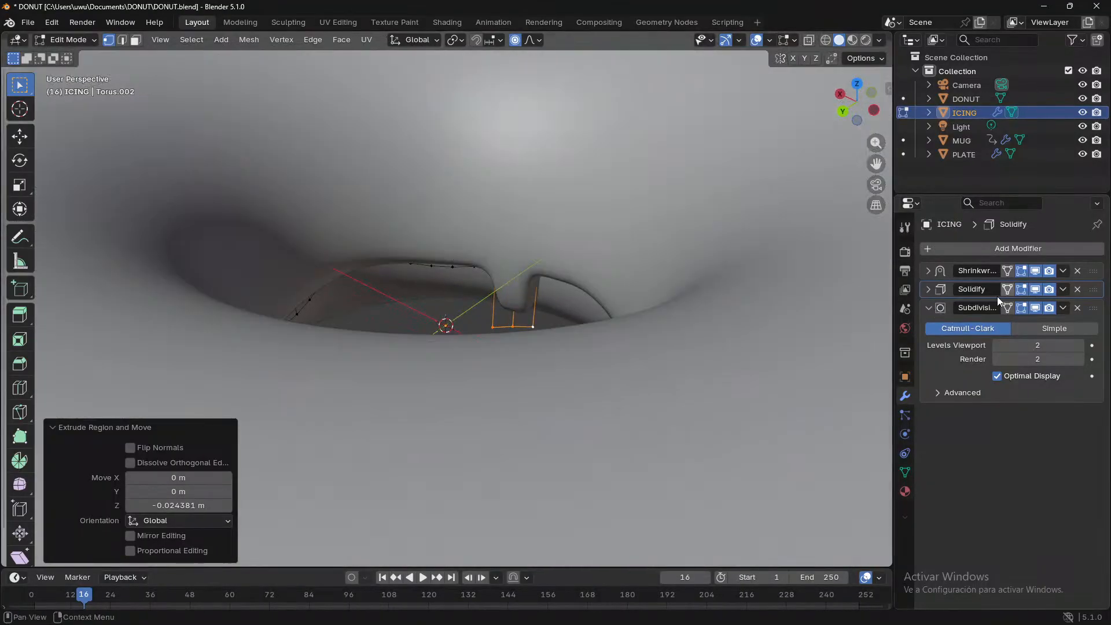
middle_click_drag(636, 301, 298, 315)
left_click(510, 323)
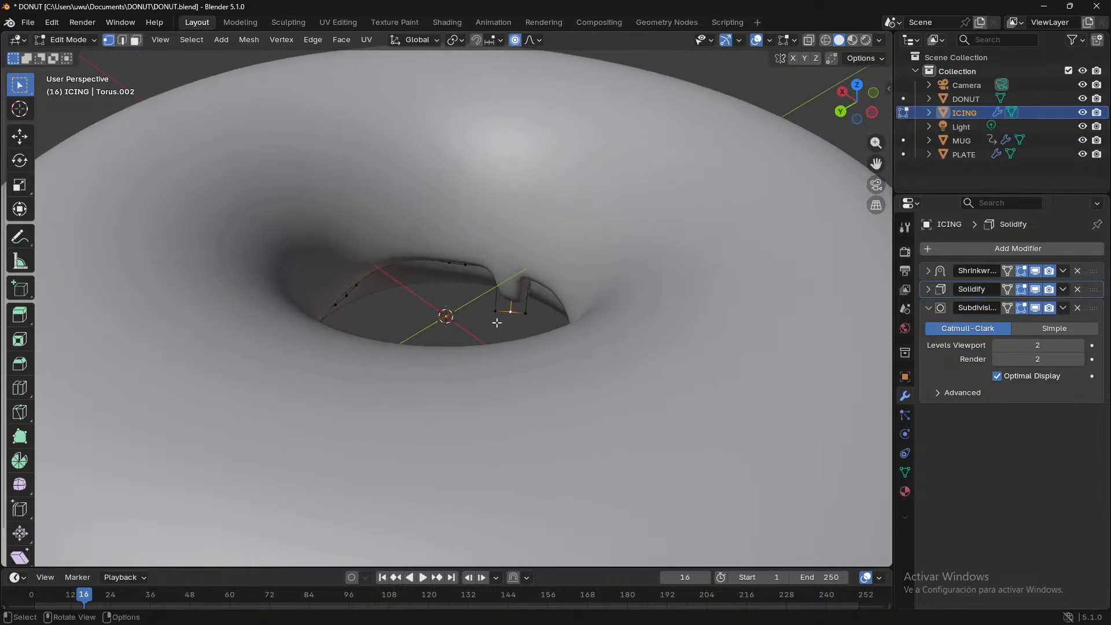
scroll(535, 357, "up", 6)
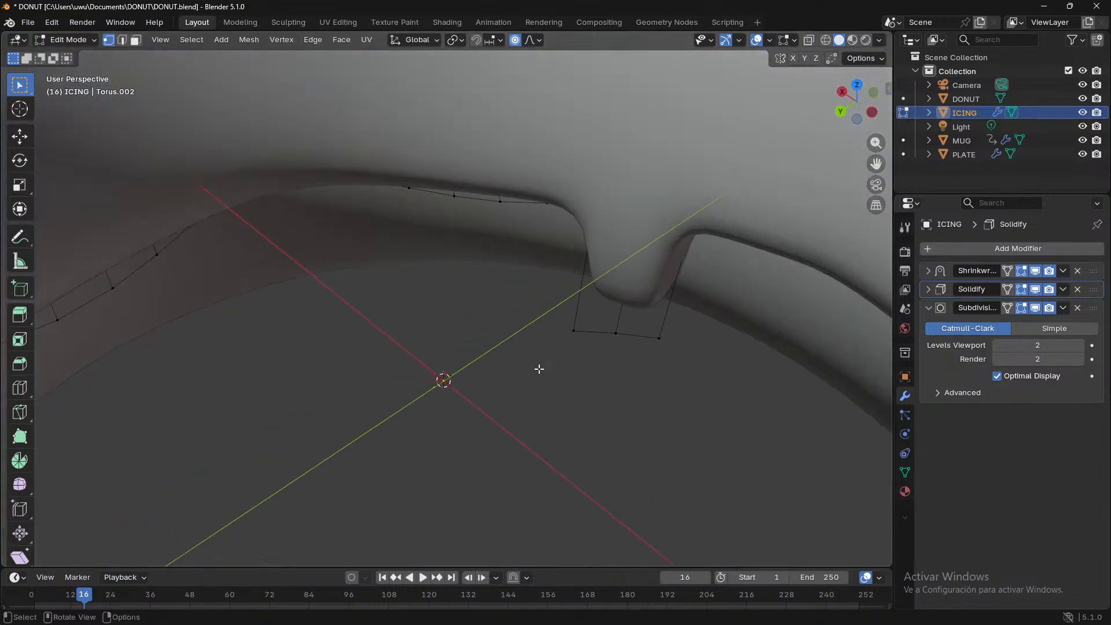
- Return to Object Mode at the new inner drip and deselect everything
middle_click_drag(628, 359, 644, 500)
key("Caps_Lock")
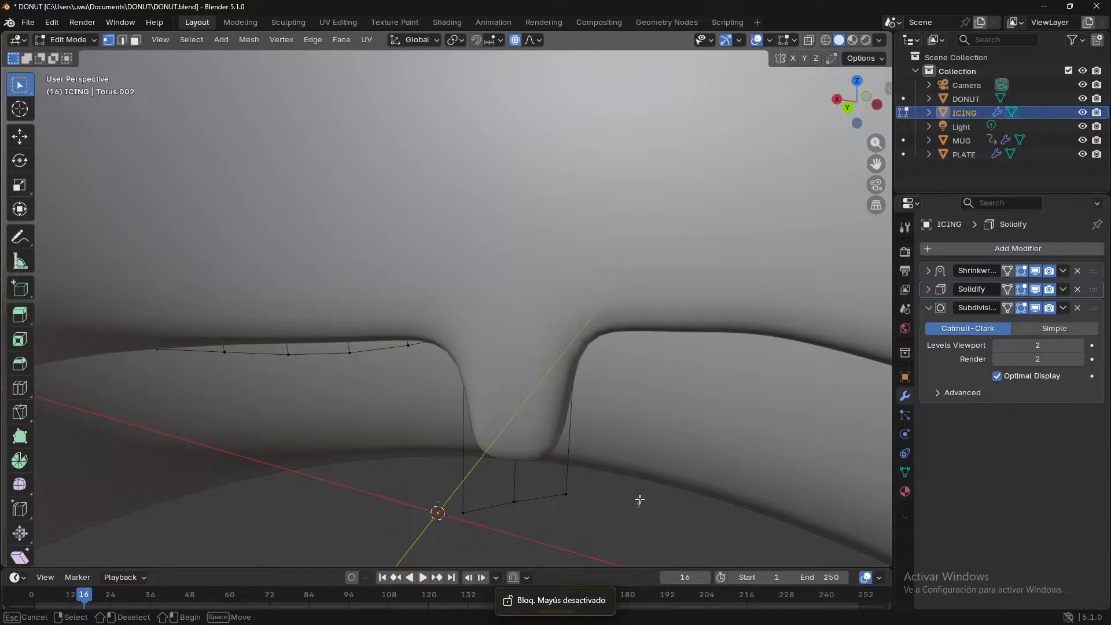
key("Caps_Lock")
key("Tab")
key("alt+a")
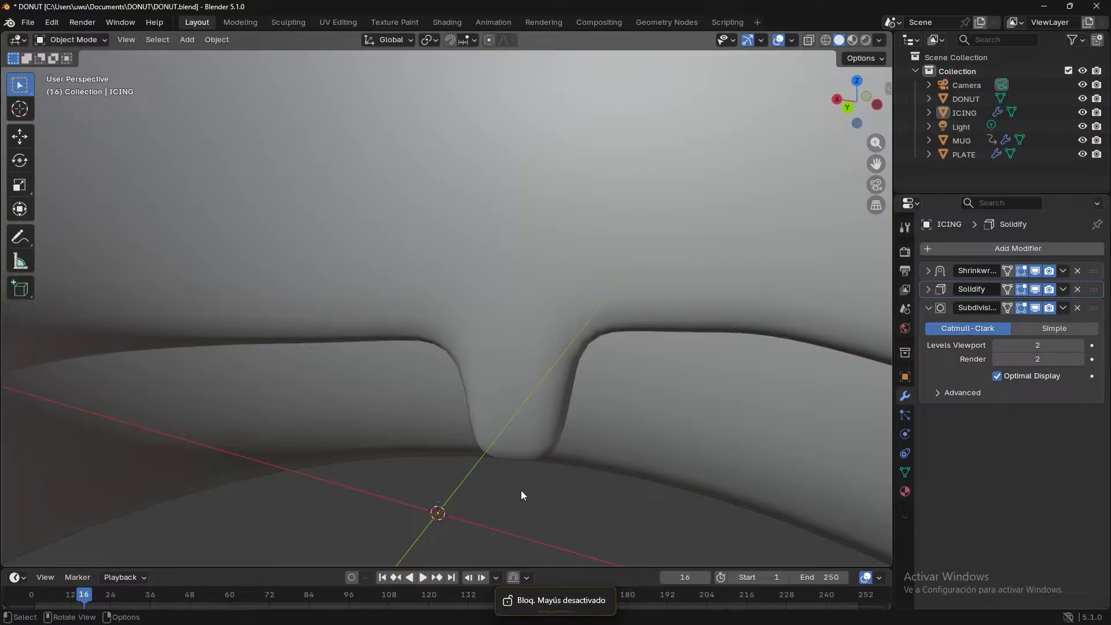
- Examine the icing's drips and lower edge from all around the donut, including the inner hole
right_click(543, 513)
left_click_drag(609, 529, 606, 497, "shift")
middle_click_drag(588, 511, 508, 290)
key("Caps_Lock")
key("Caps_Lock")
left_click(508, 290)
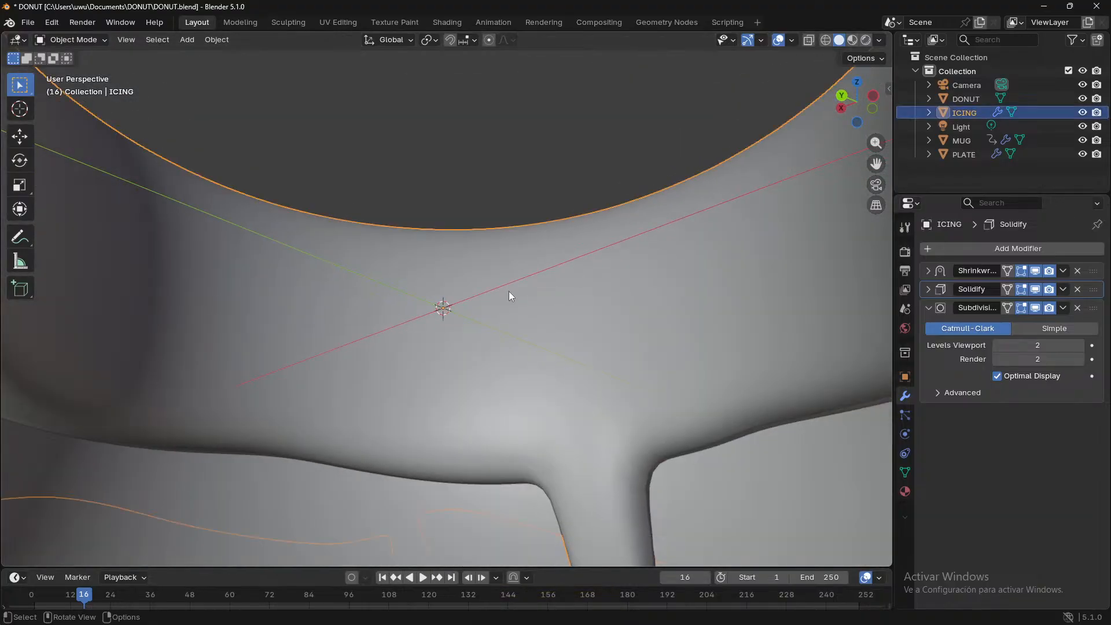
scroll(544, 401, "up", 4)
scroll(542, 400, "down", 4)
middle_click_drag(541, 402, 274, 414)
scroll(394, 373, "up", 5)
middle_click_drag(394, 374, 387, 218)
scroll(306, 362, "down", 2)
scroll(306, 367, "down", 5)
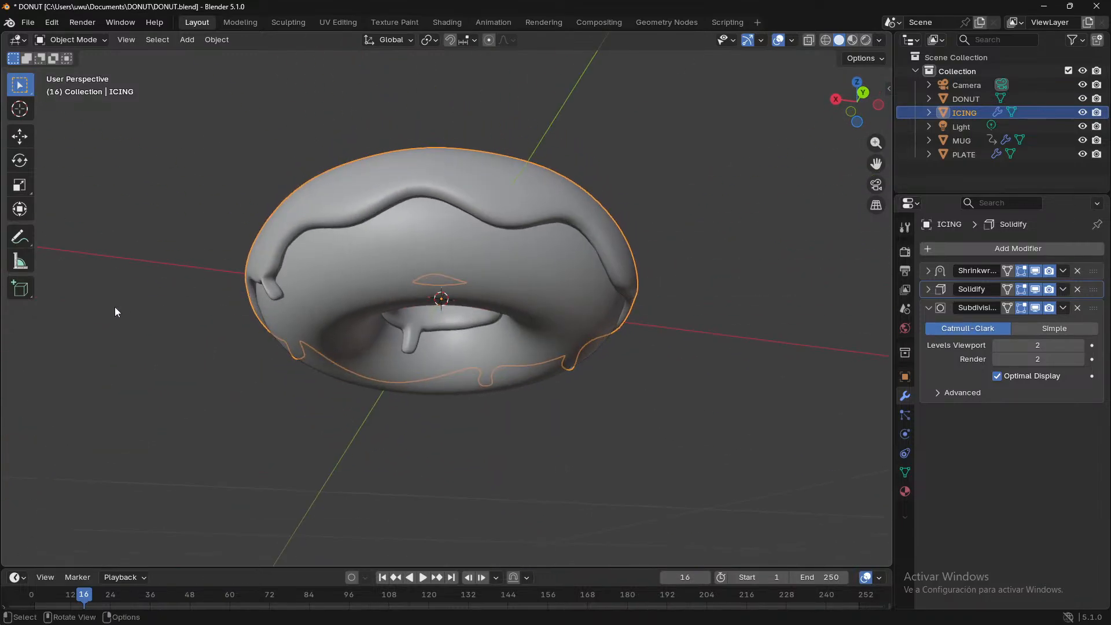
middle_click_drag(274, 265, 394, 300)
scroll(412, 313, "up", 4)
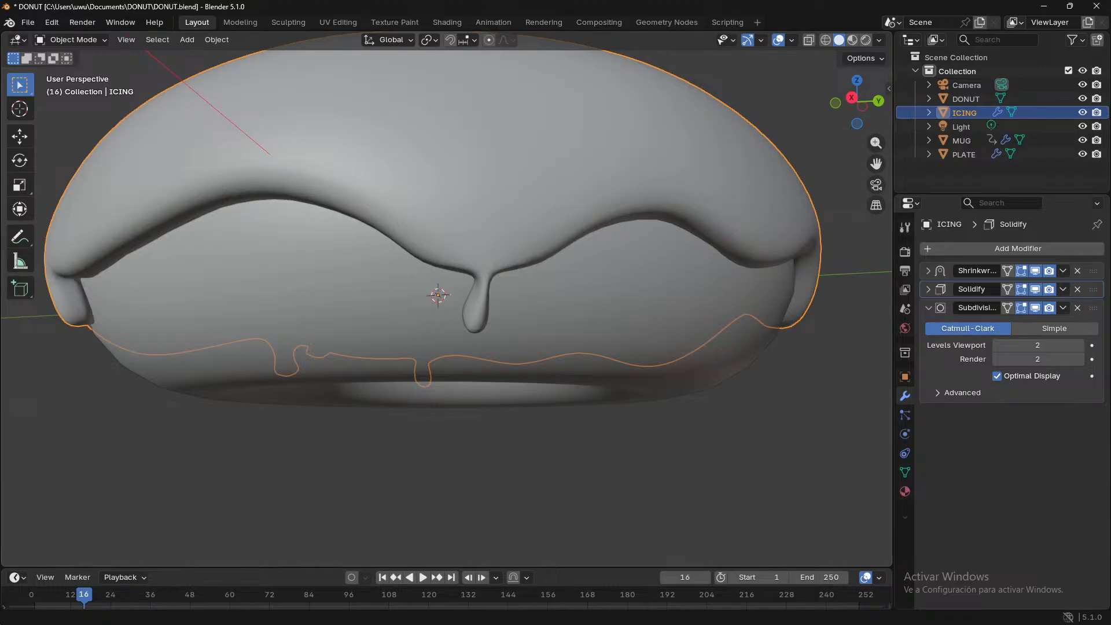
scroll(306, 415, "down", 1)
middle_click_drag(307, 414, 392, 453)
left_click(408, 424)
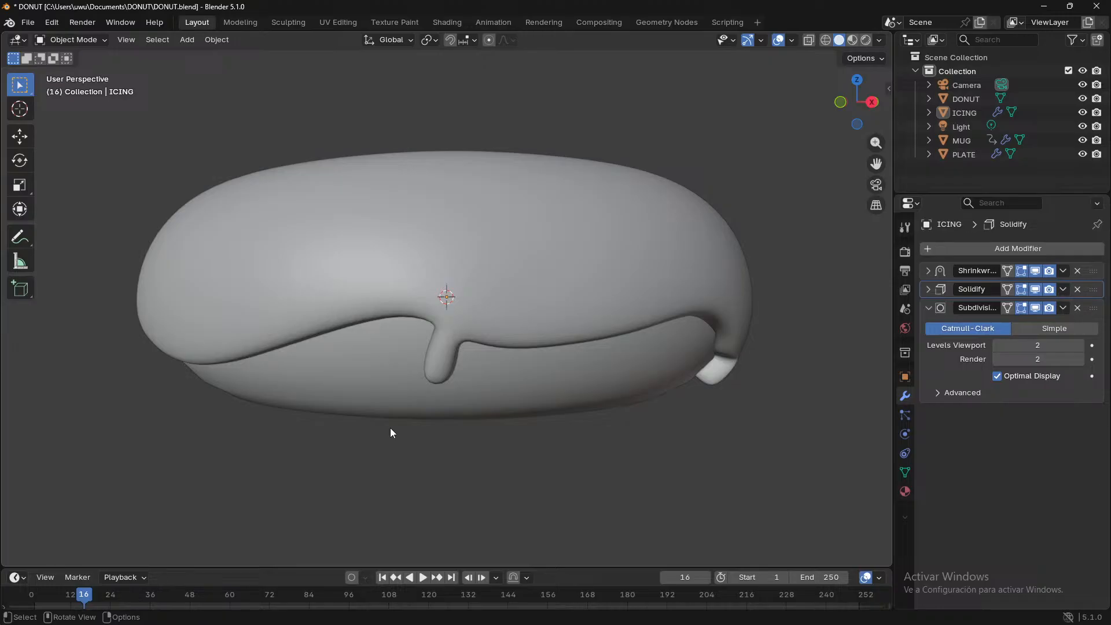
middle_click_drag(496, 446, 416, 430)
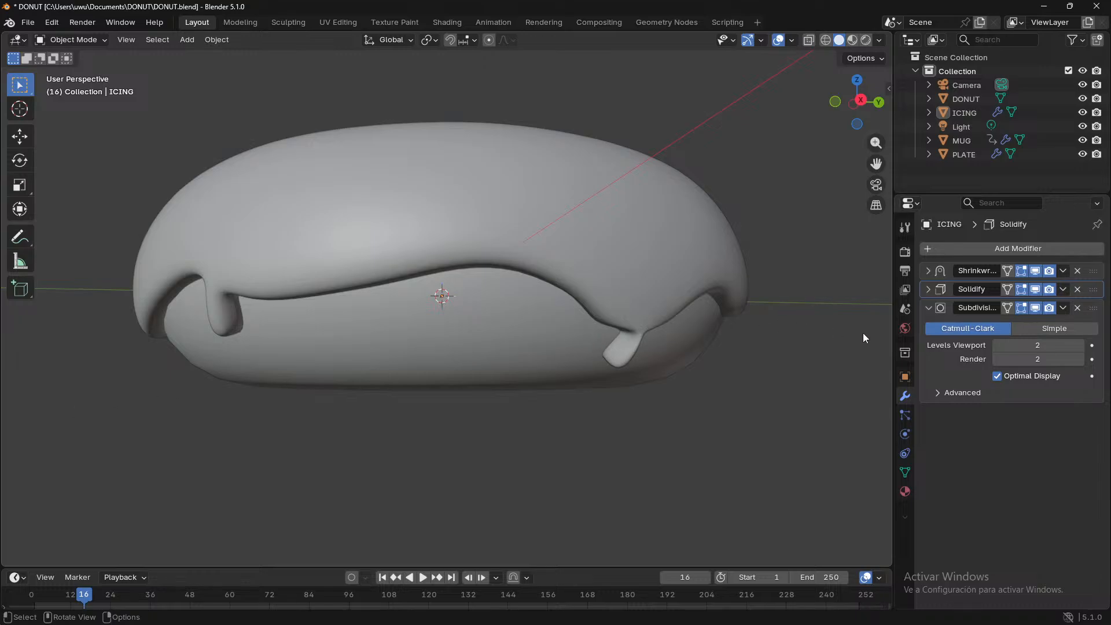
- Review the icing's Shrinkwrap and Solidify settings and apply the Shrinkwrap modifier
left_click(928, 271)
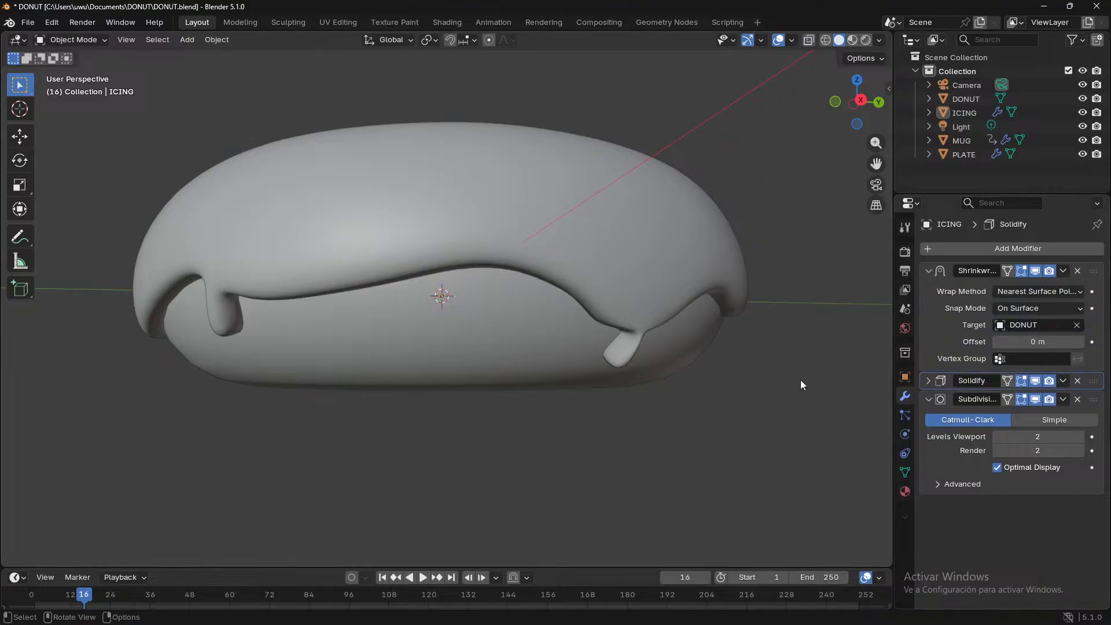
middle_click_drag(799, 380, 557, 455)
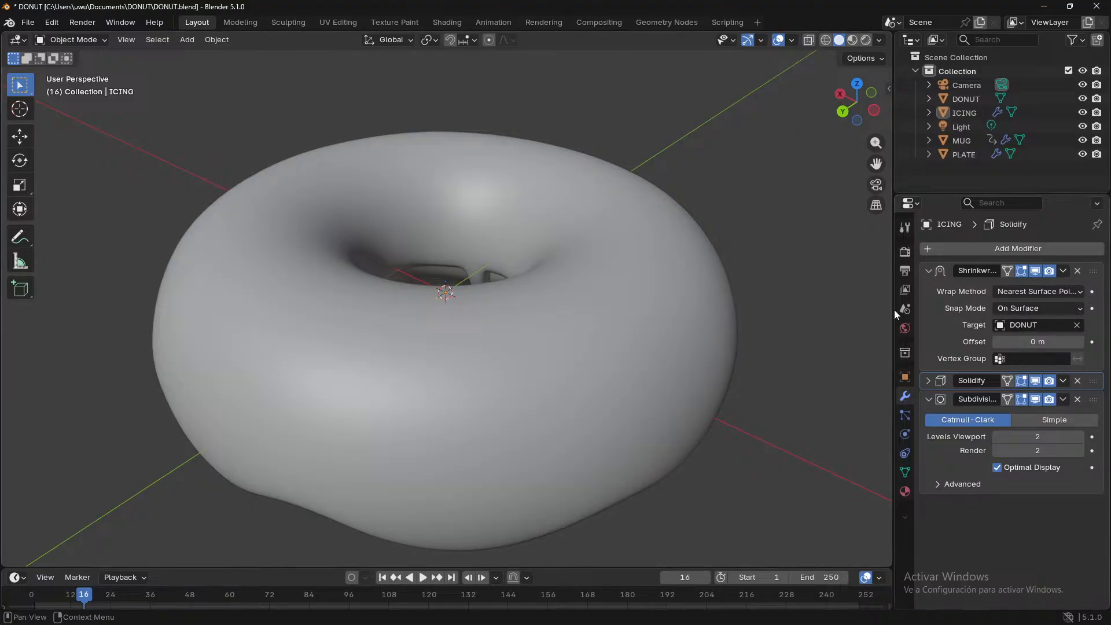
left_click(922, 300)
left_click(928, 381)
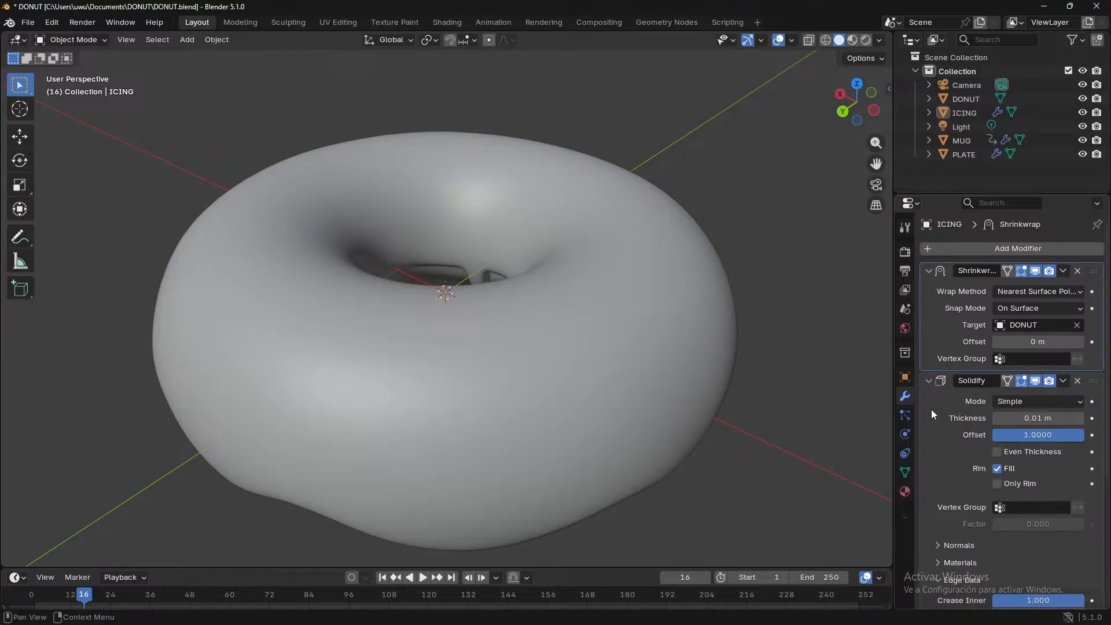
scroll(931, 409, "down", 5)
scroll(929, 510, "up", 5)
left_click(1063, 272)
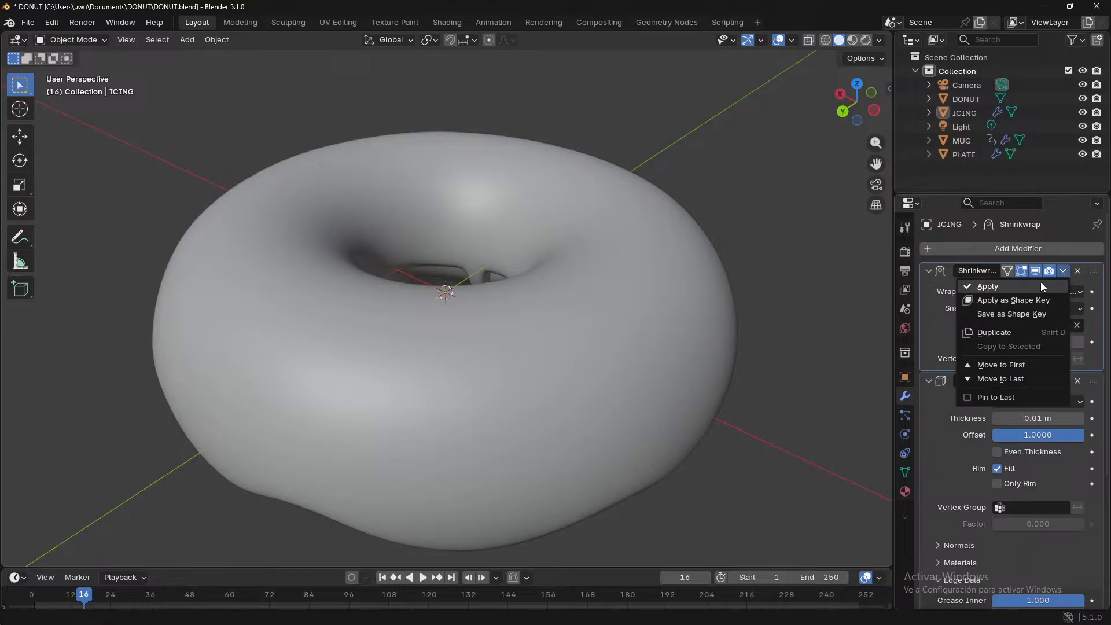
left_click(1041, 286)
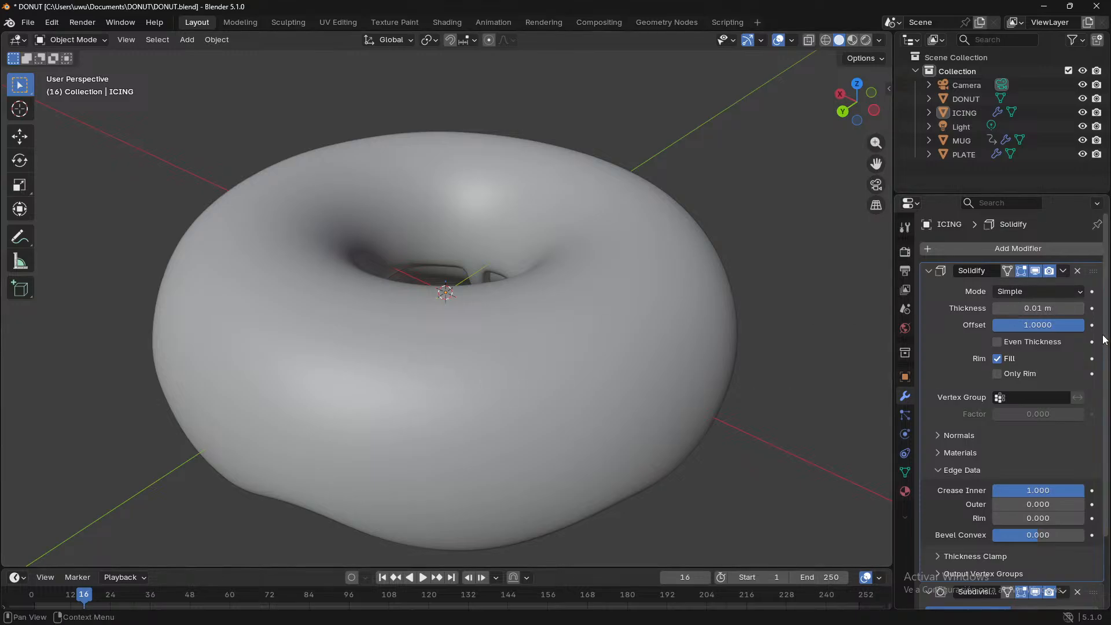
- Check the icing with Solidify hidden and shown, and inspect its base mesh in Edit Mode with X-ray enabled
left_click(1035, 271)
left_click(1035, 270)
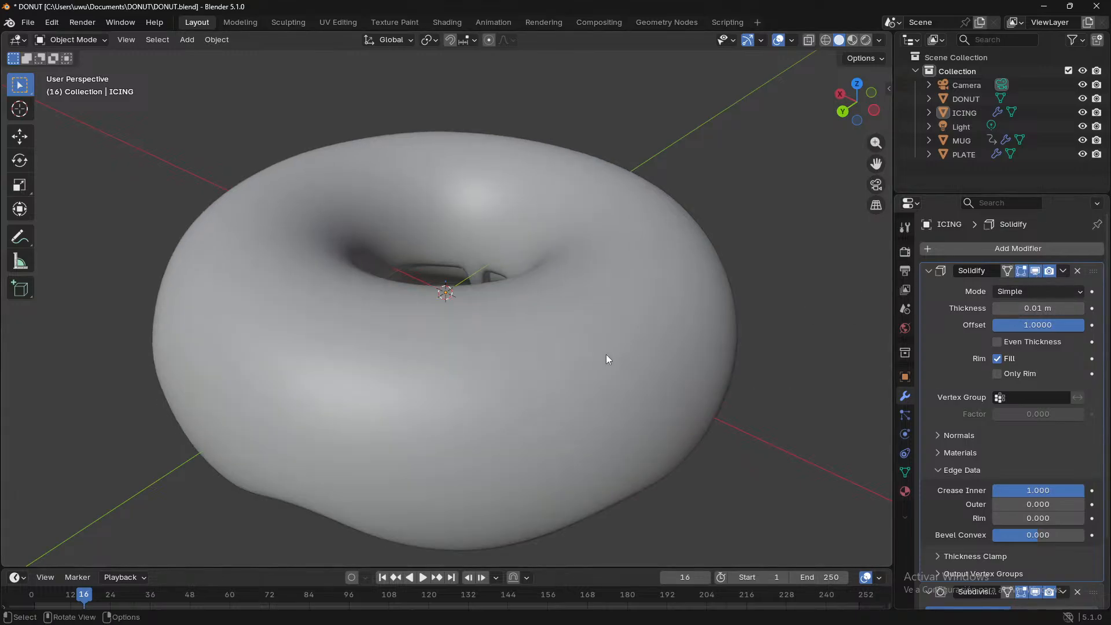
middle_click_drag(606, 354, 772, 301)
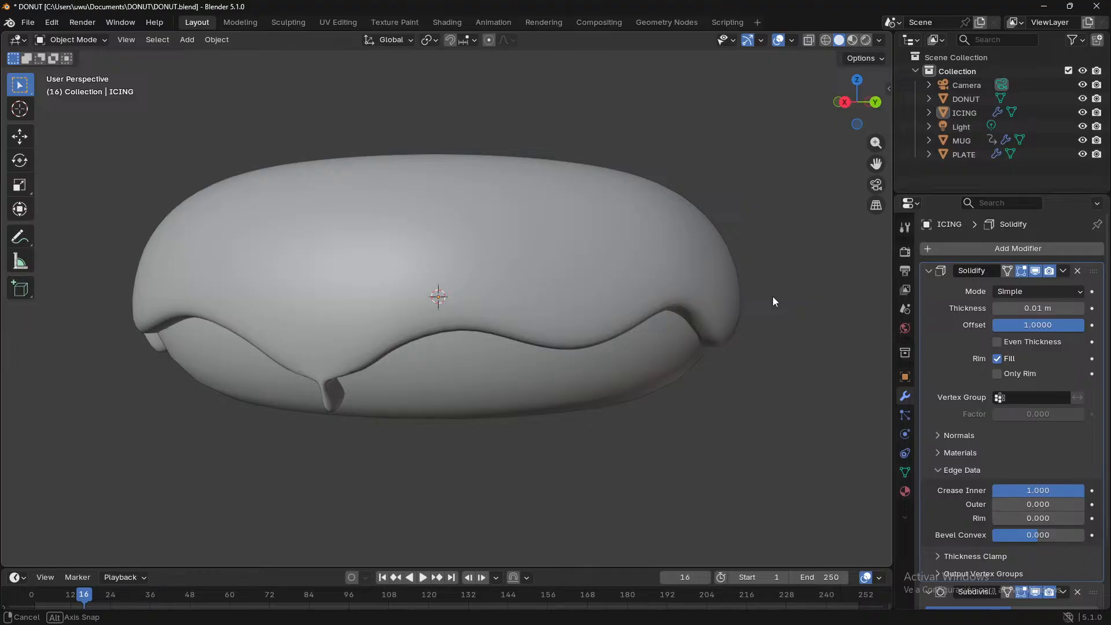
middle_click_drag(773, 300, 775, 301)
key("Tab")
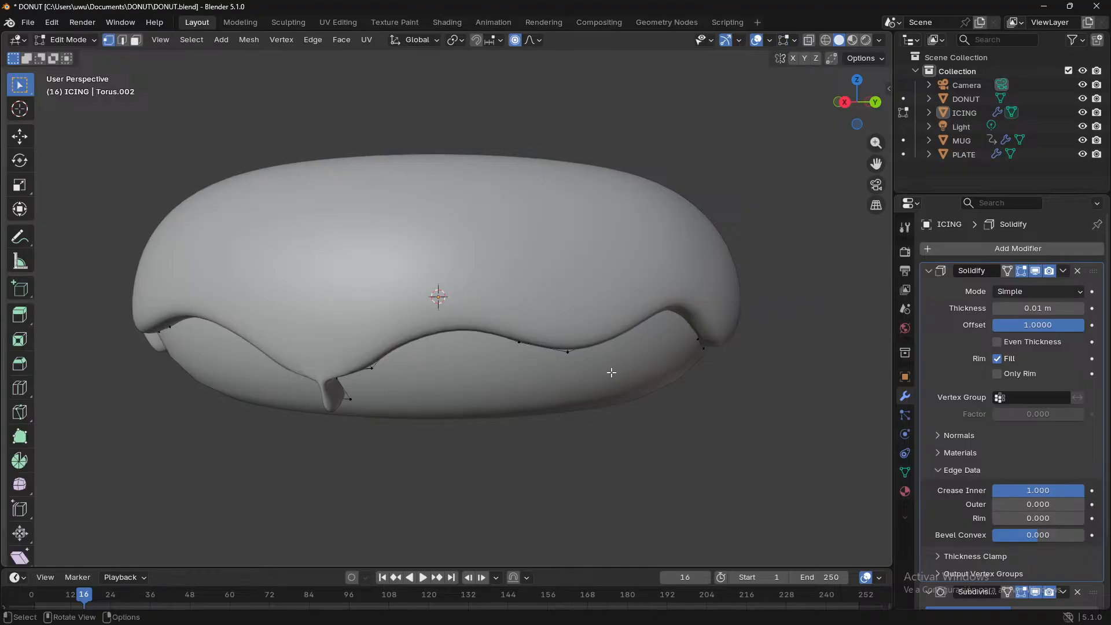
middle_click_drag(607, 372, 453, 366)
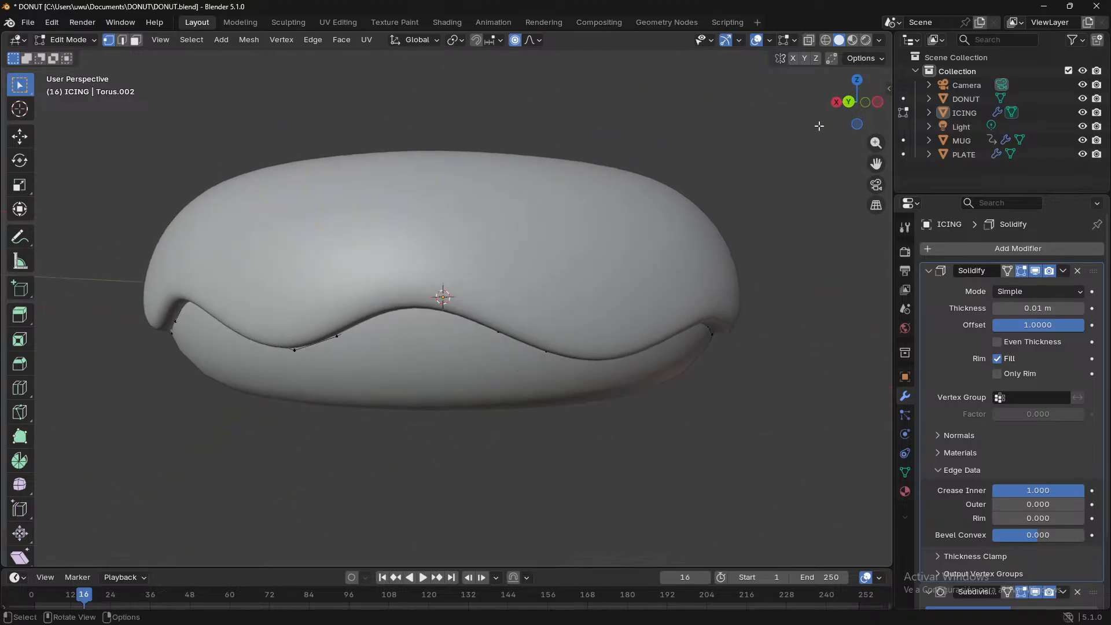
left_click(813, 41)
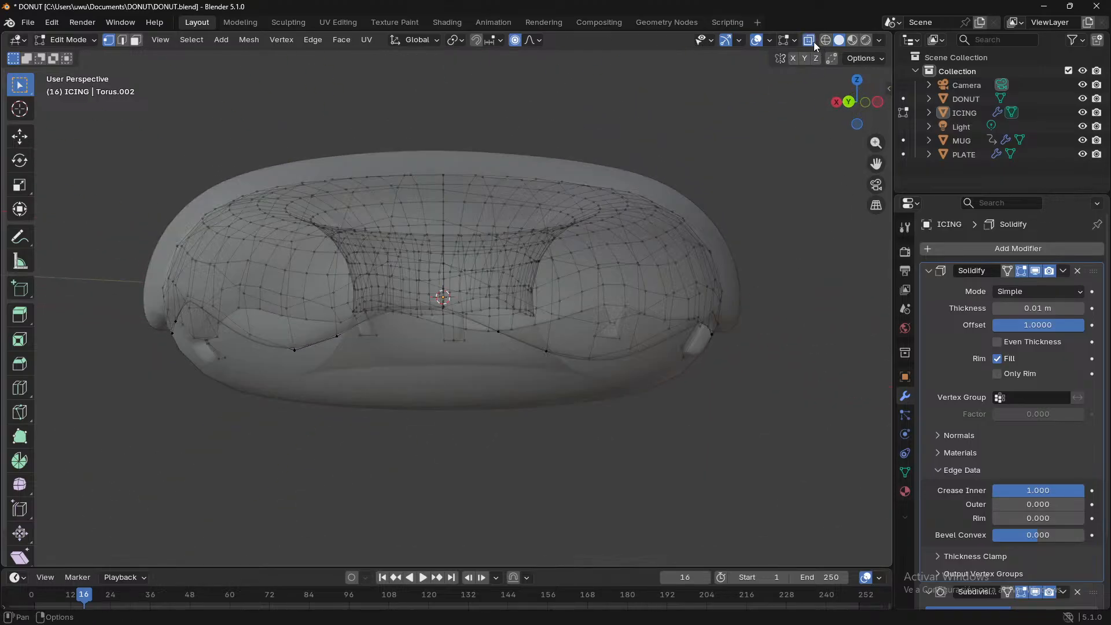
middle_click_drag(764, 272, 662, 244)
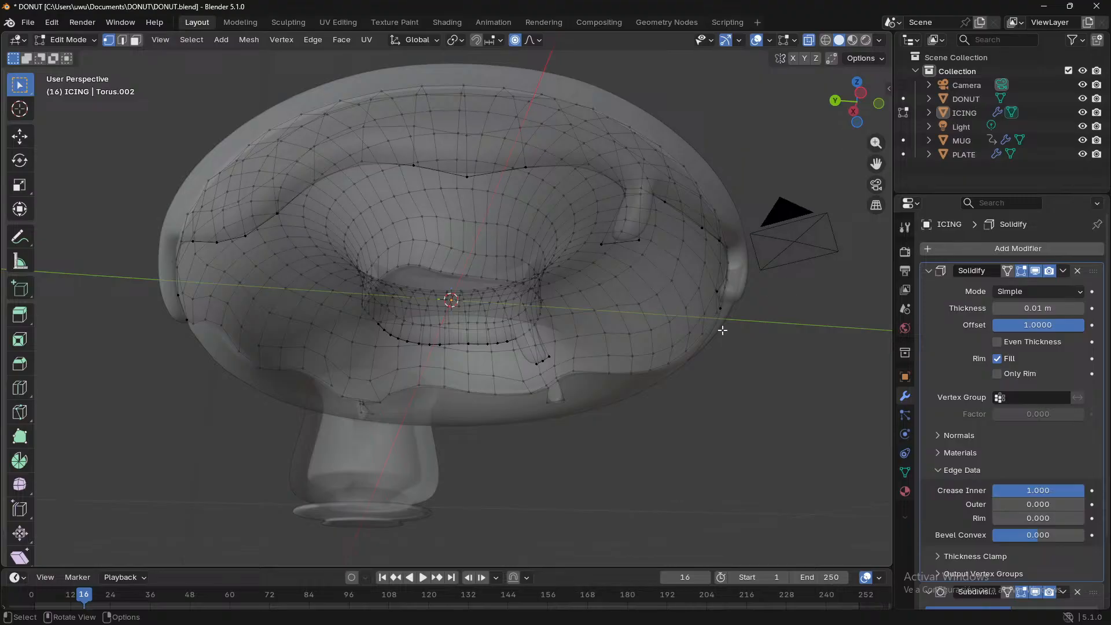
- Return to Object Mode with X-ray disabled and apply the icing's Solidify modifier
left_click(1062, 271)
key("Tab")
middle_click_drag(754, 376, 801, 115)
key("alt+z")
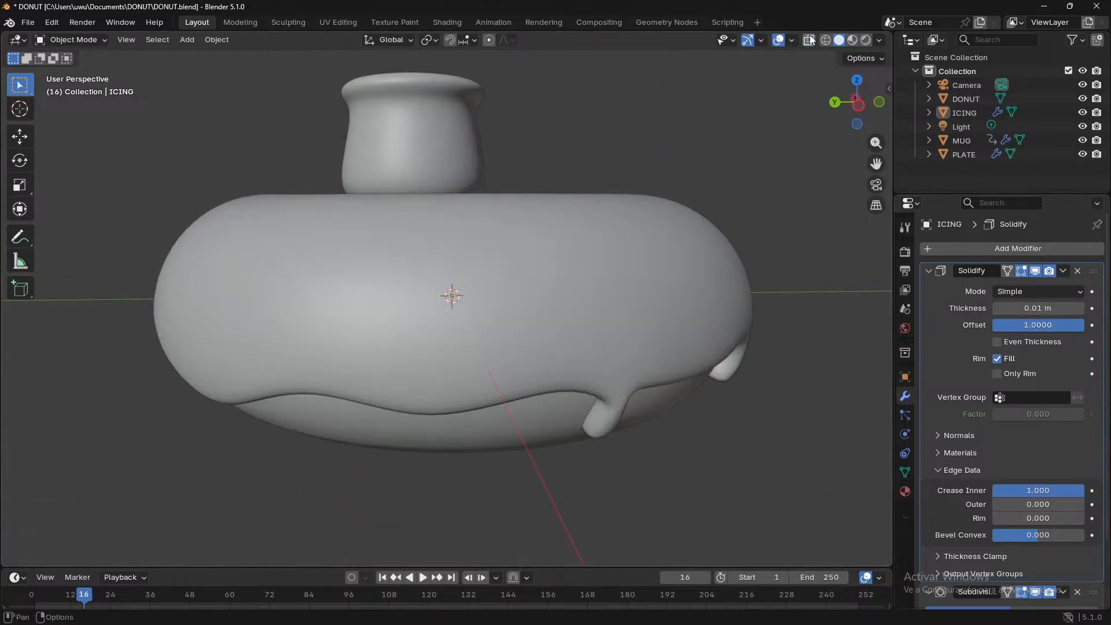
left_click(1063, 271)
left_click(1035, 287)
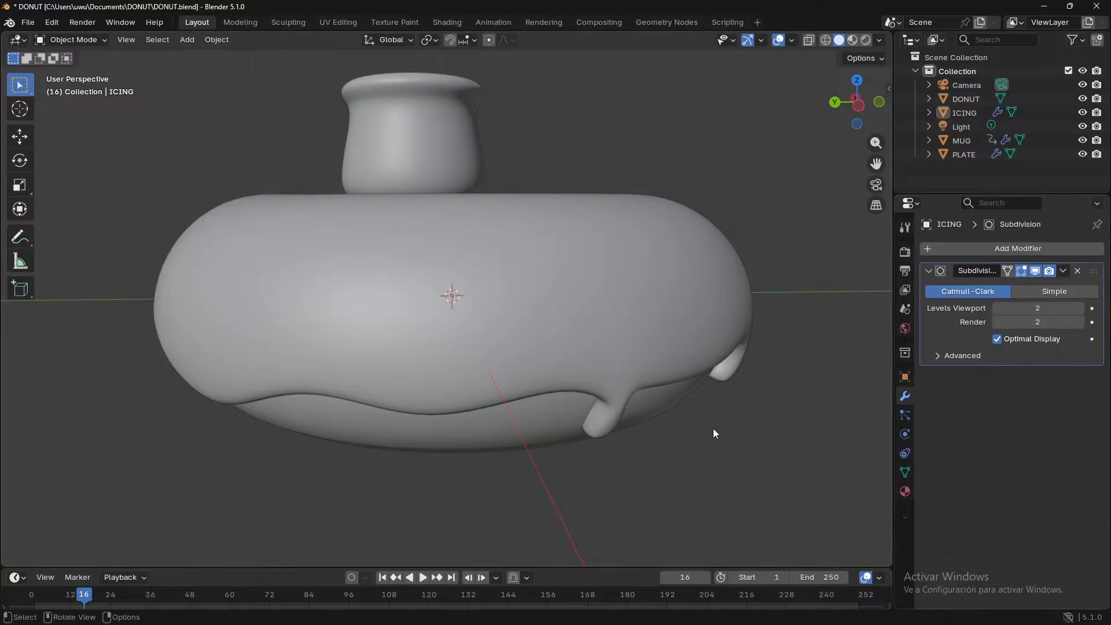
middle_click_drag(714, 433, 665, 305)
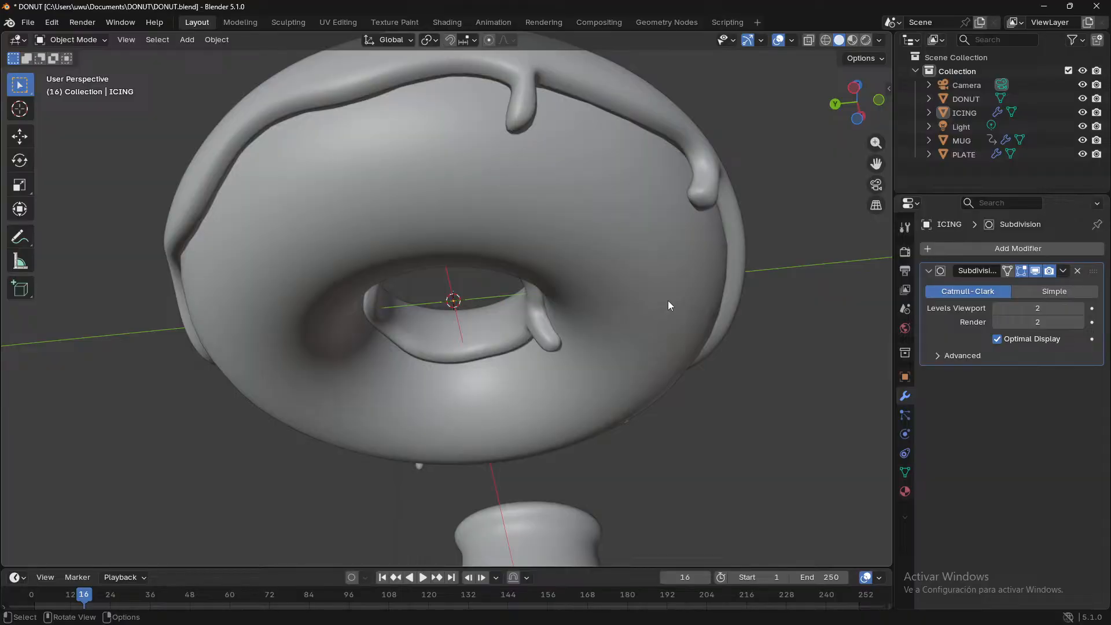
middle_click_drag(667, 301, 671, 342)
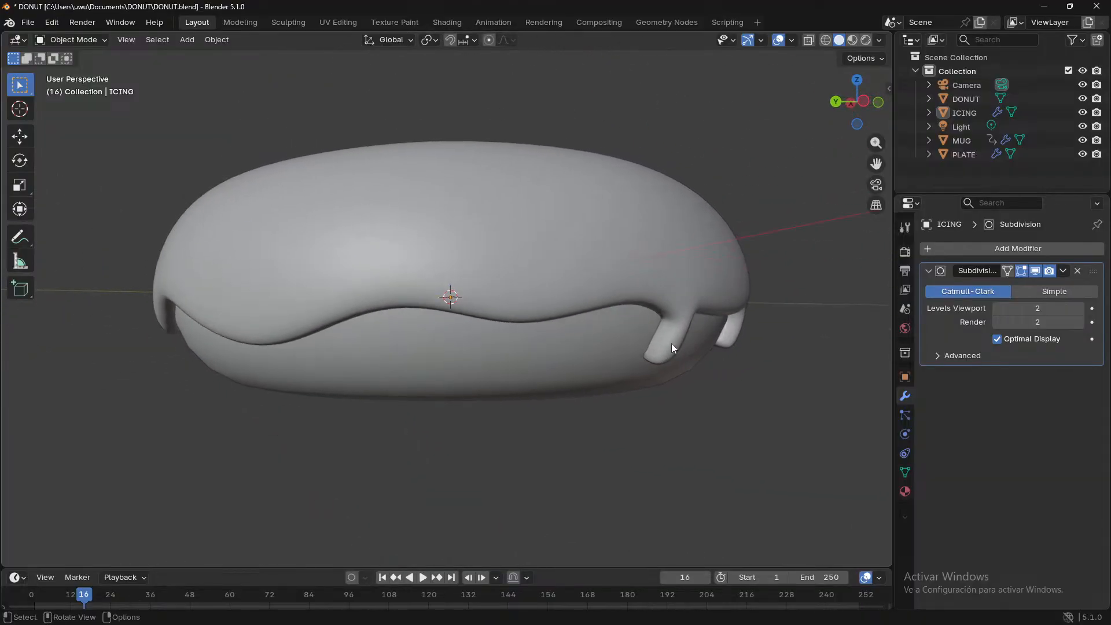
- Inspect the solidified icing mesh in Edit Mode and apply its Subdivision modifier in Object Mode
left_click(671, 344)
key("Tab")
middle_click_drag(706, 374, 600, 308)
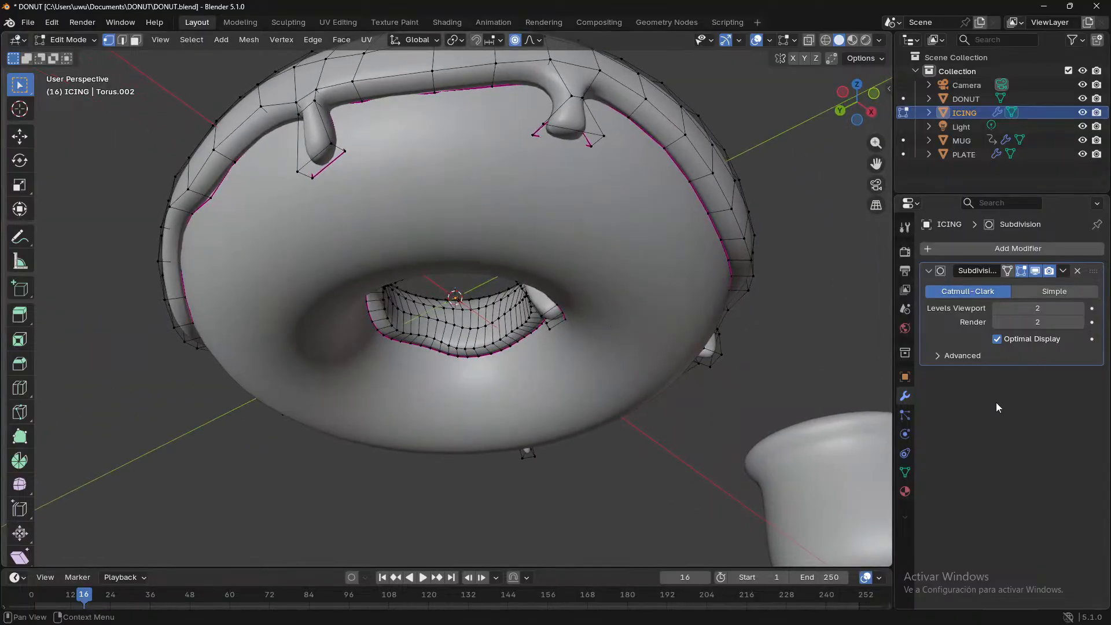
left_click(1064, 271)
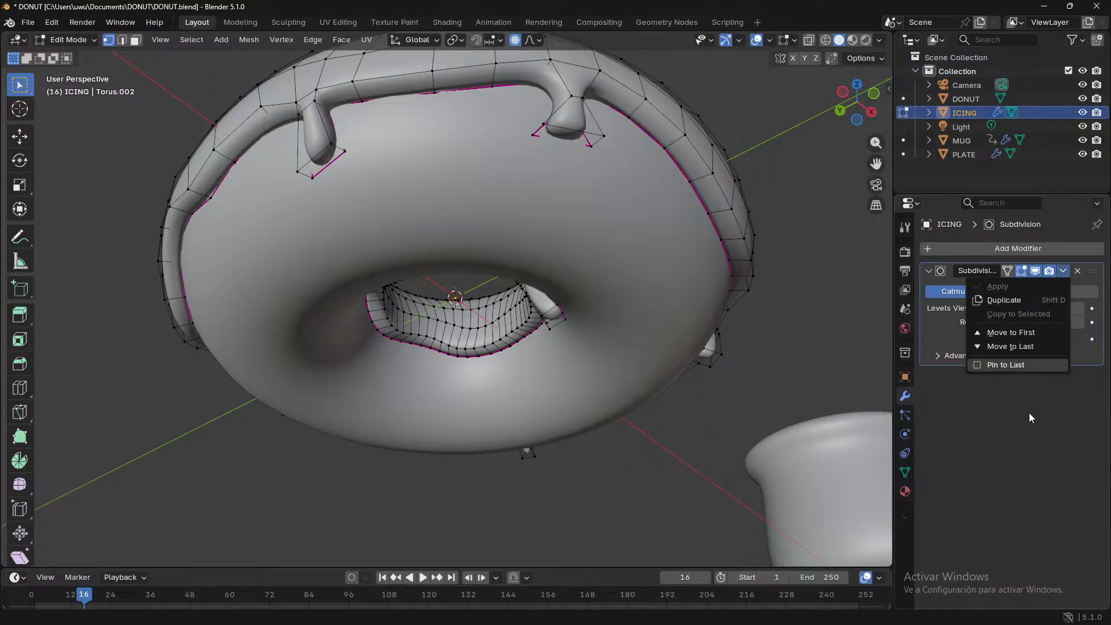
key("Tab")
left_click(1064, 272)
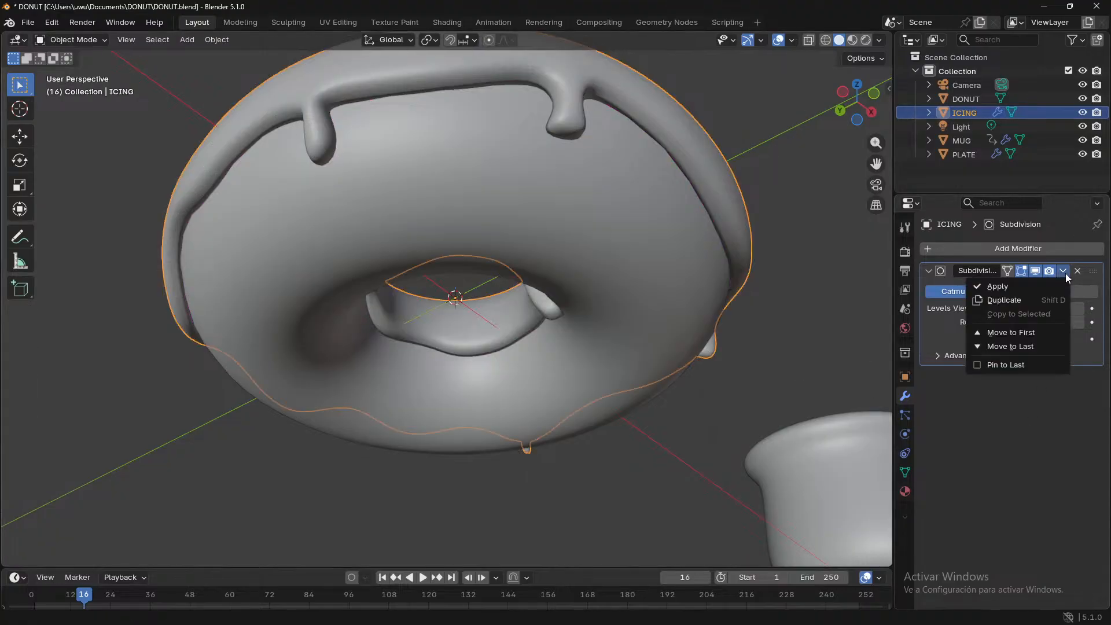
left_click(1039, 289)
left_click(847, 311)
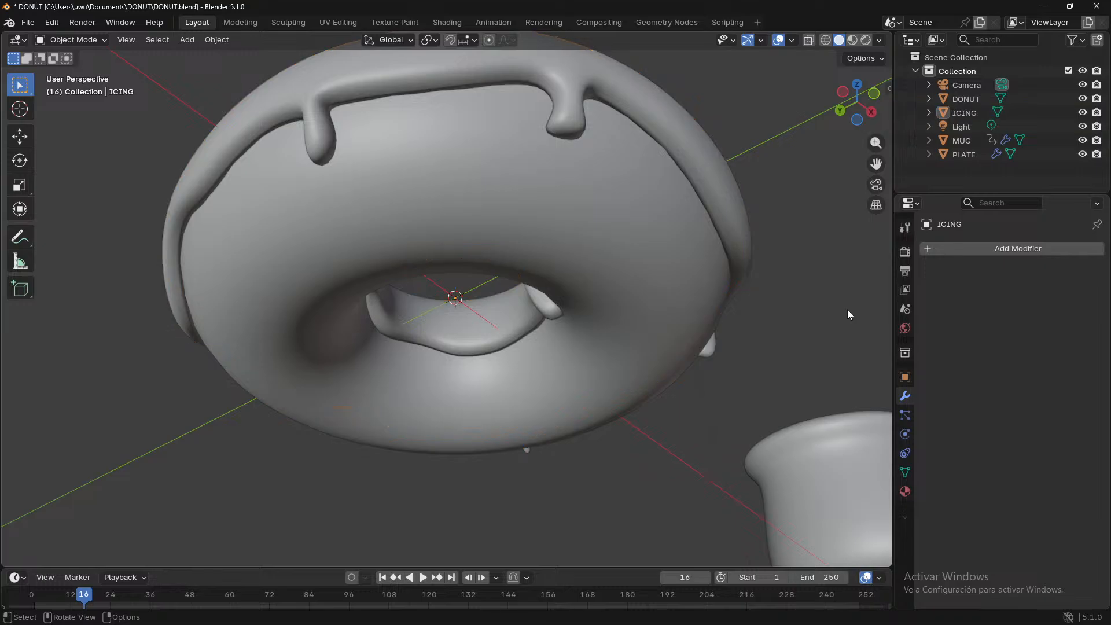
- Select the icing on the donut and enter Edit Mode
middle_click_drag(847, 311, 690, 430)
scroll(690, 431, "down", 2)
scroll(691, 434, "down", 2)
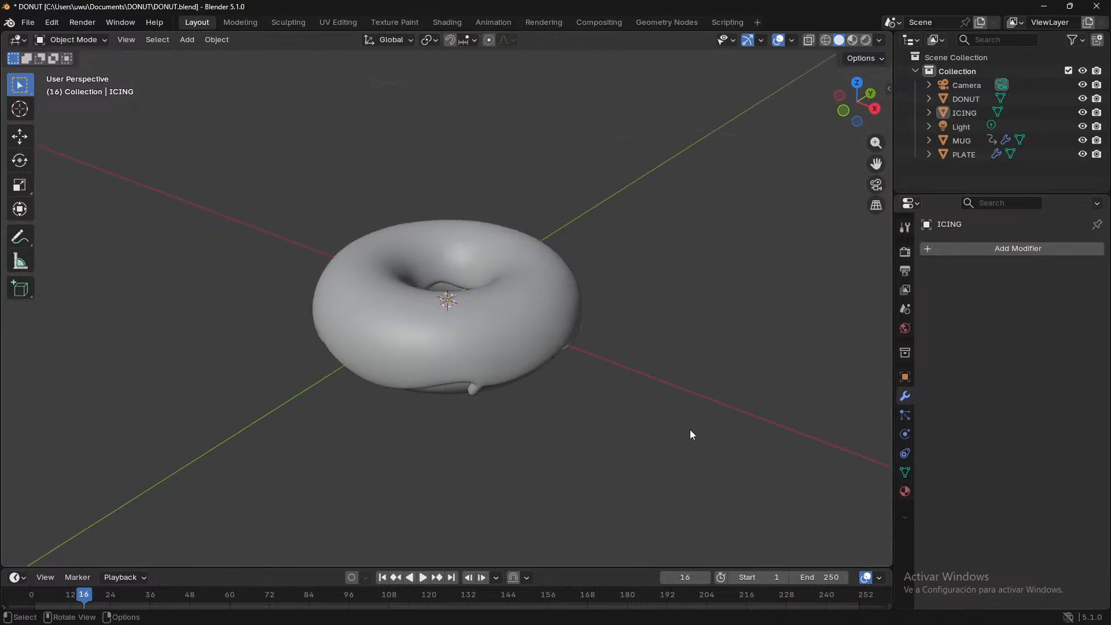
left_click(537, 340)
key("Tab")
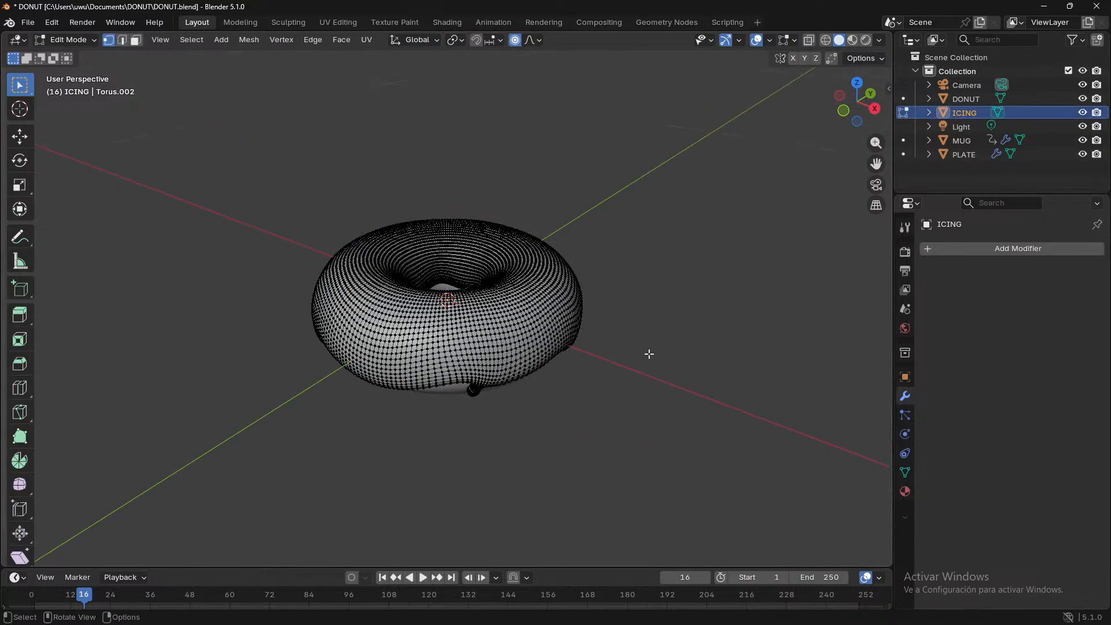
- Examine the icing's subdivided mesh along its lower rim and around the drips
middle_click_drag(650, 355, 677, 280)
scroll(659, 380, "up", 7)
mouse_move(651, 384)
middle_mouse_down()
mouse_move(573, 408)
mouse_move(563, 362)
mouse_move(646, 370)
middle_mouse_up()
scroll(573, 408, "down", 4)
middle_click_drag(647, 370, 649, 371)
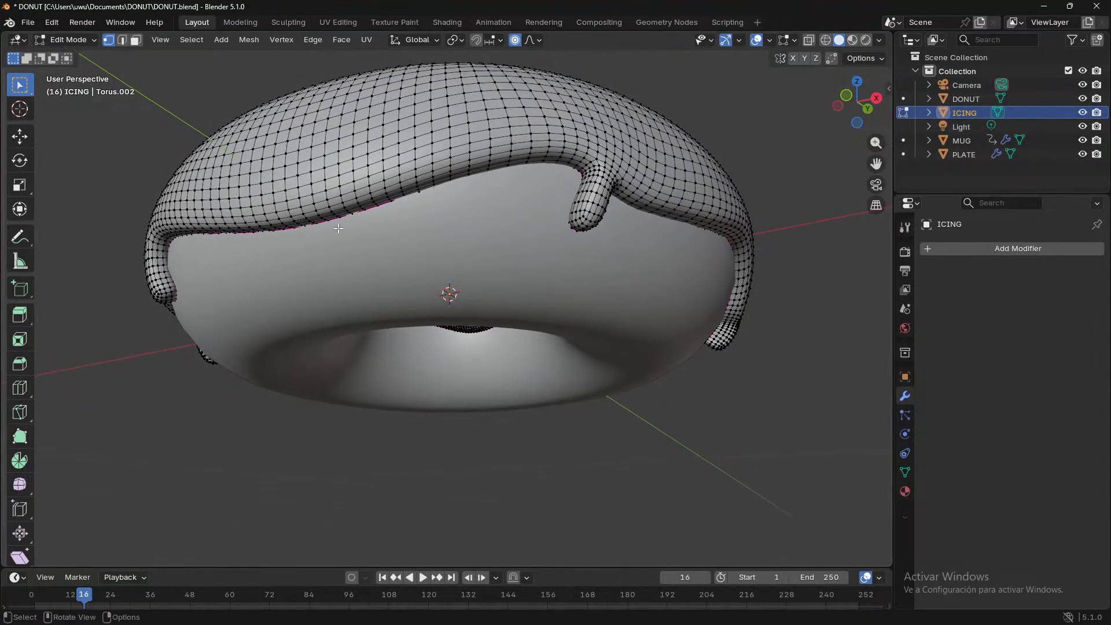
middle_click_drag(354, 234, 509, 301)
scroll(535, 313, "up", 4)
middle_click_drag(536, 347, 575, 331)
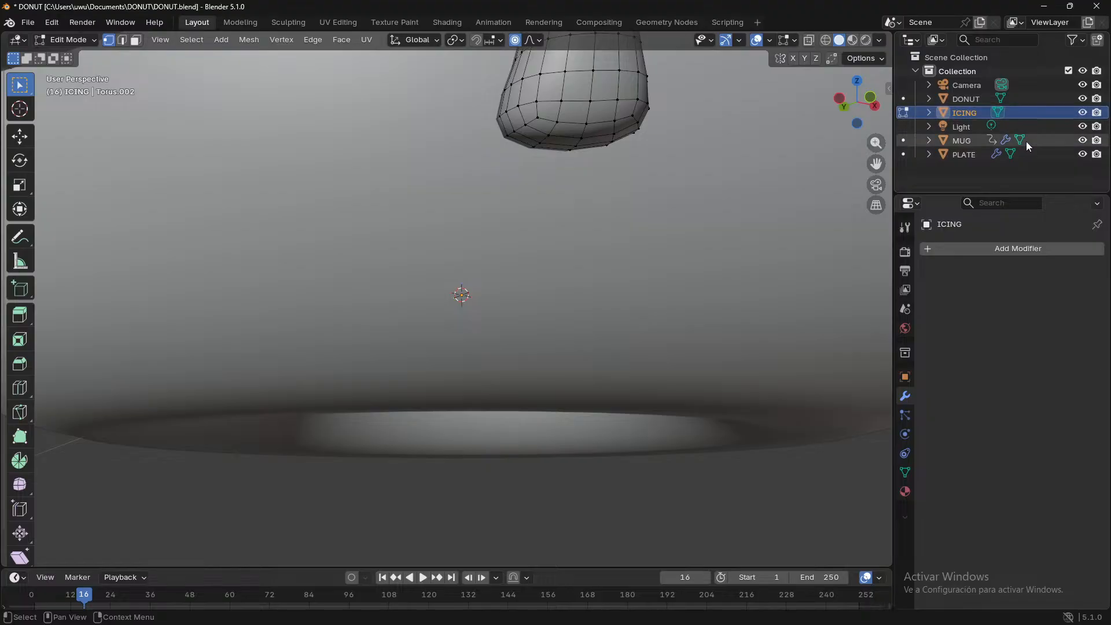
middle_click_drag(799, 246, 790, 263)
scroll(770, 281, "down", 5)
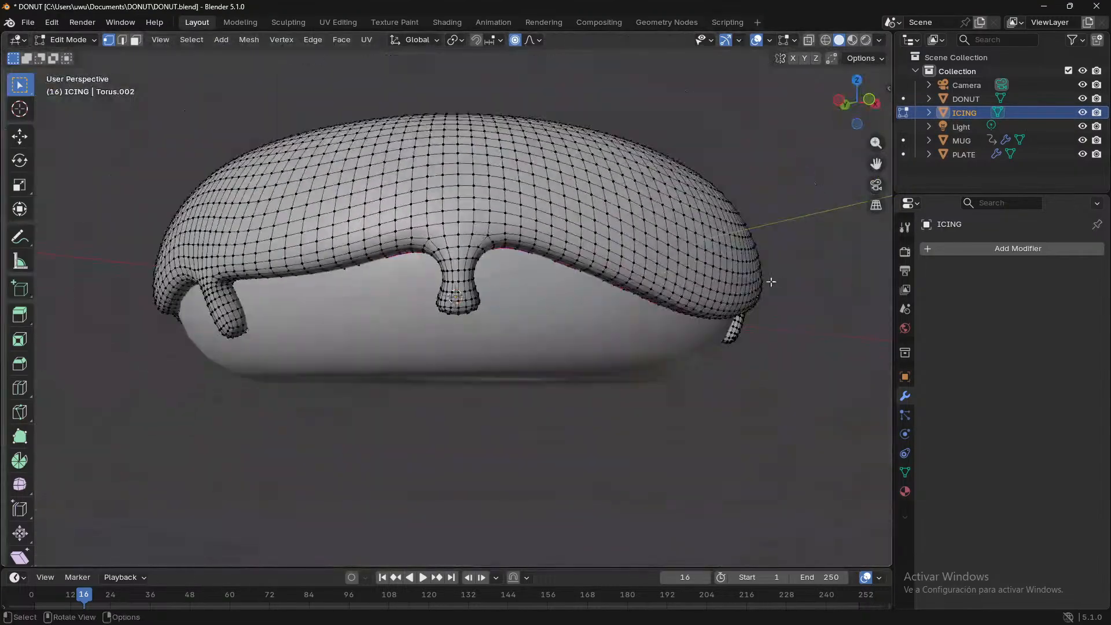
middle_click_drag(617, 338, 621, 333)
- Move a vertex near a drip's tip slightly, with the proportional editing radius reduced to about 0.0053 m
scroll(592, 332, "up", 4)
scroll(593, 333, "up", 2)
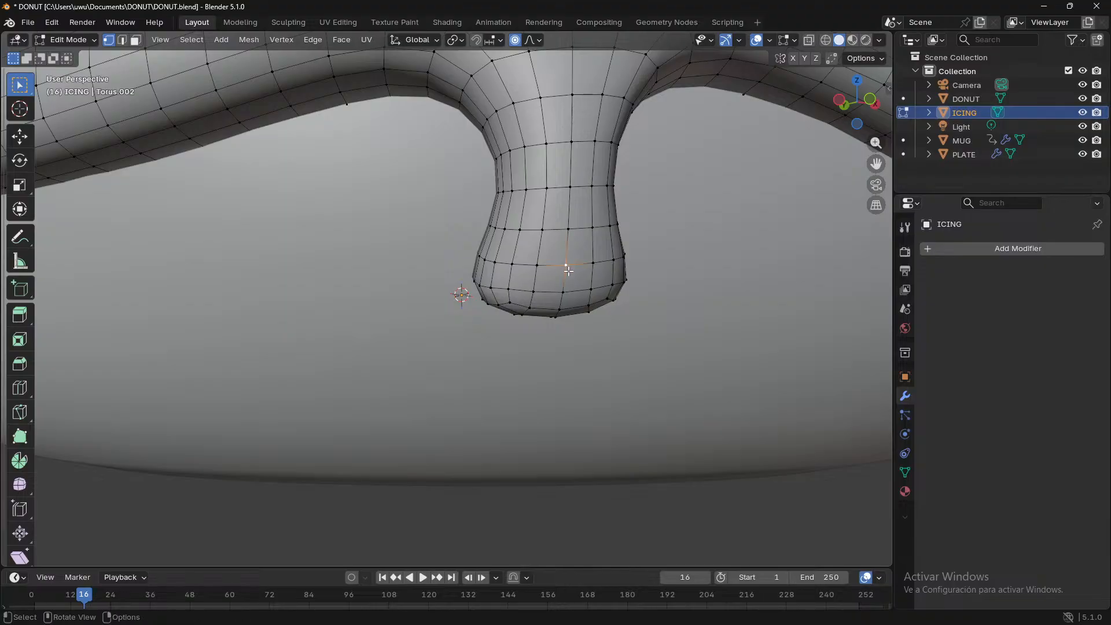
key("g")
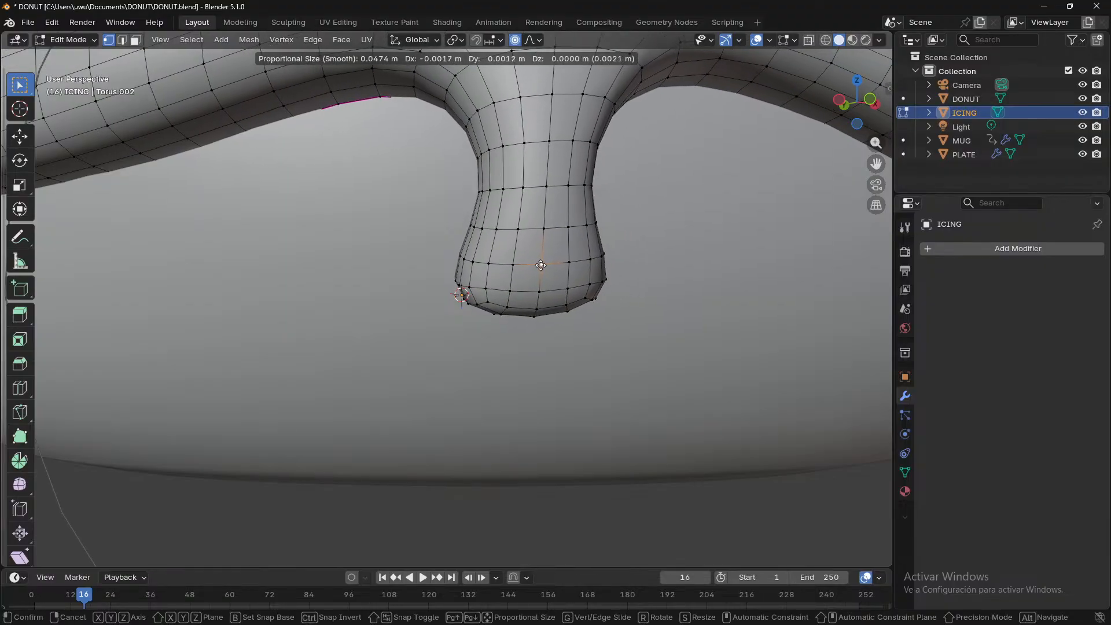
scroll(568, 268, "up", 15)
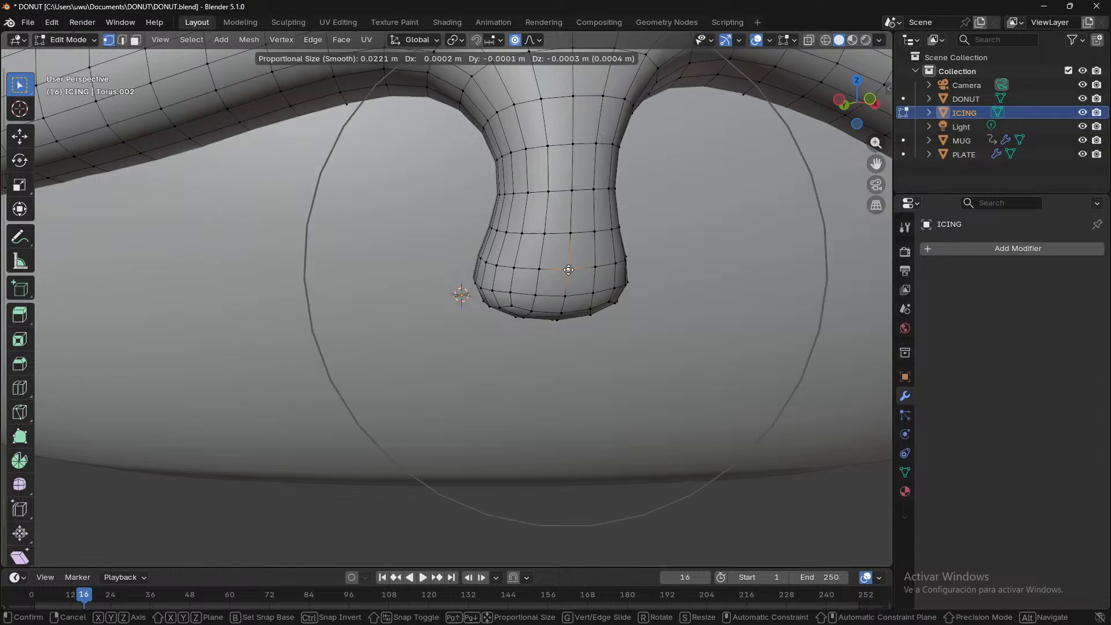
scroll(567, 266, "up", 8)
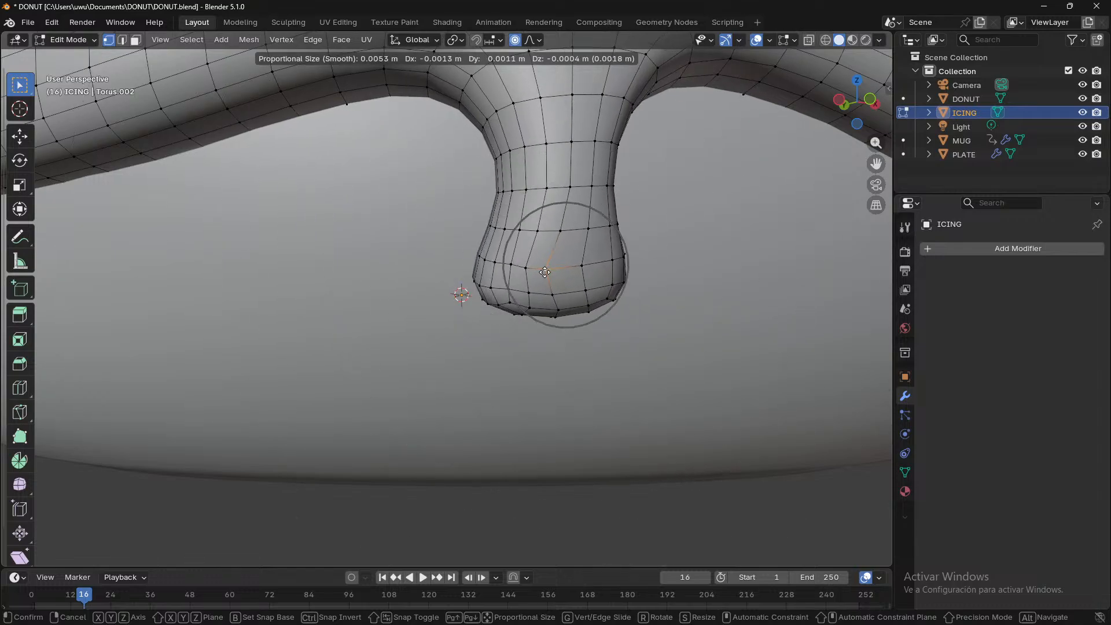
left_click(574, 265)
scroll(657, 307, "down", 10)
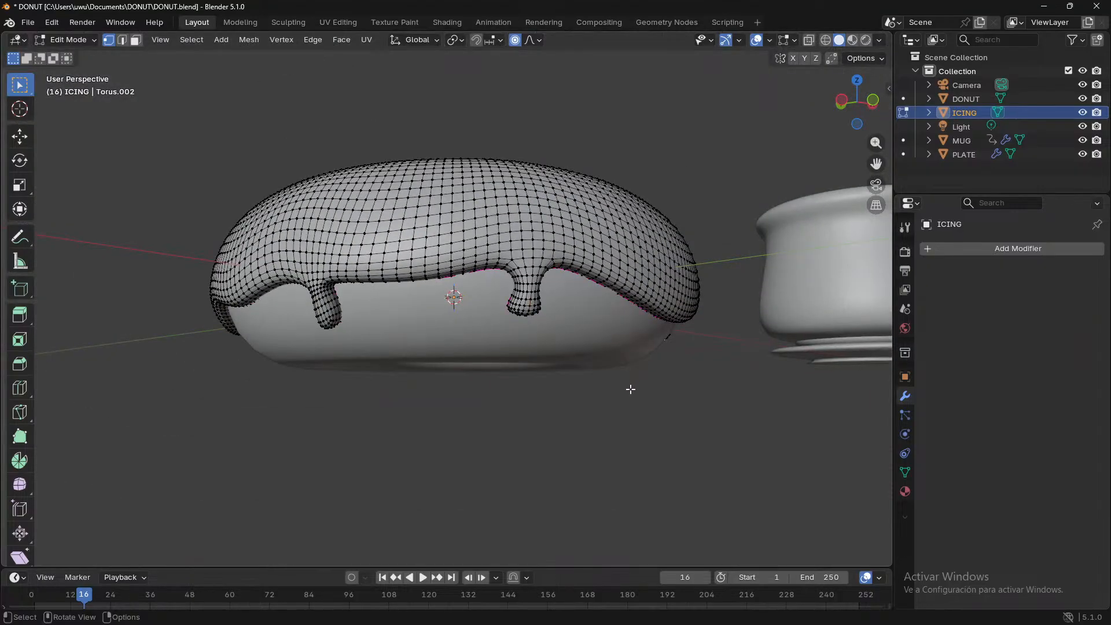
middle_click_drag(629, 389, 346, 410)
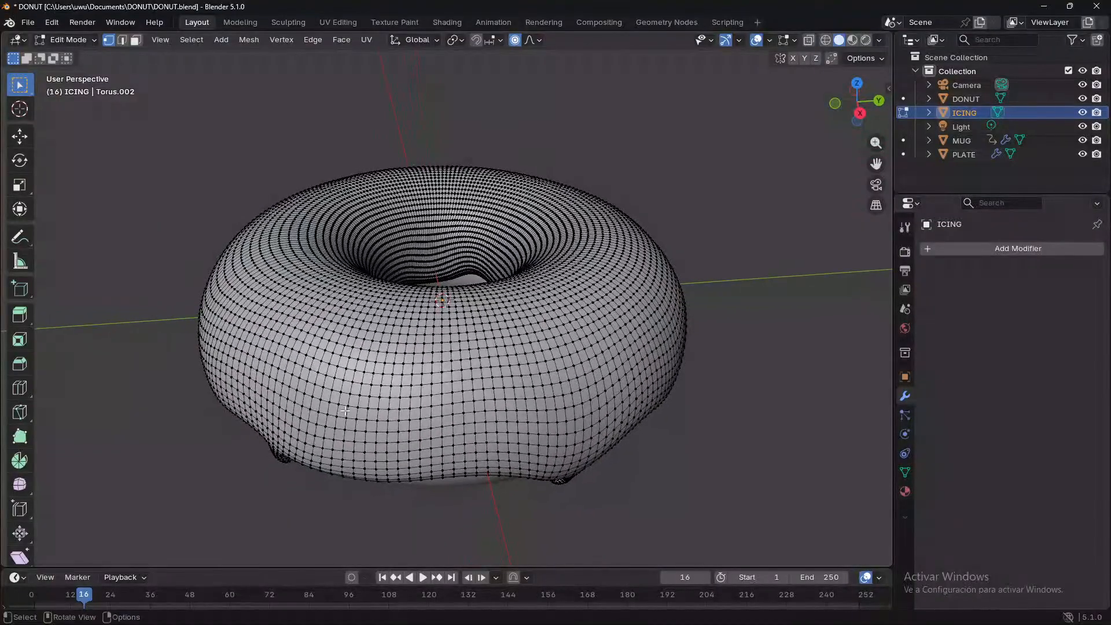
- Inspect the icing's lower rim, drips and top surface in the Sculpting workspace
left_click(294, 22)
scroll(439, 347, "up", 10)
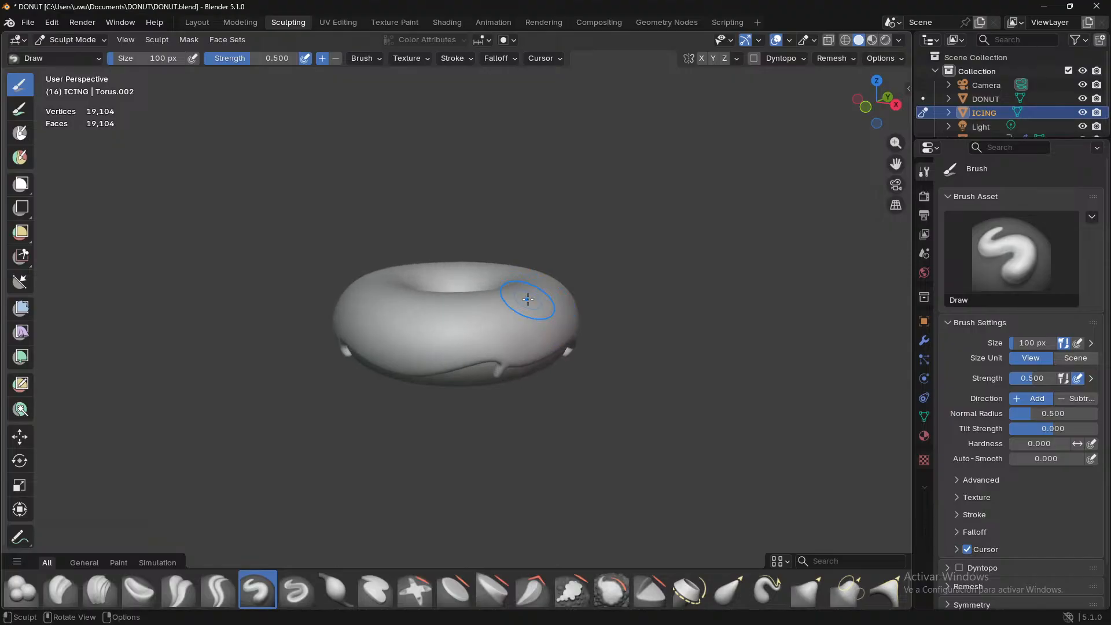
scroll(506, 351, "up", 5)
left_click_drag(581, 370, 613, 278)
mouse_move(706, 298)
middle_mouse_down()
mouse_move(797, 251)
mouse_move(589, 214)
mouse_move(674, 367)
mouse_move(503, 327)
mouse_move(489, 292)
middle_mouse_up()
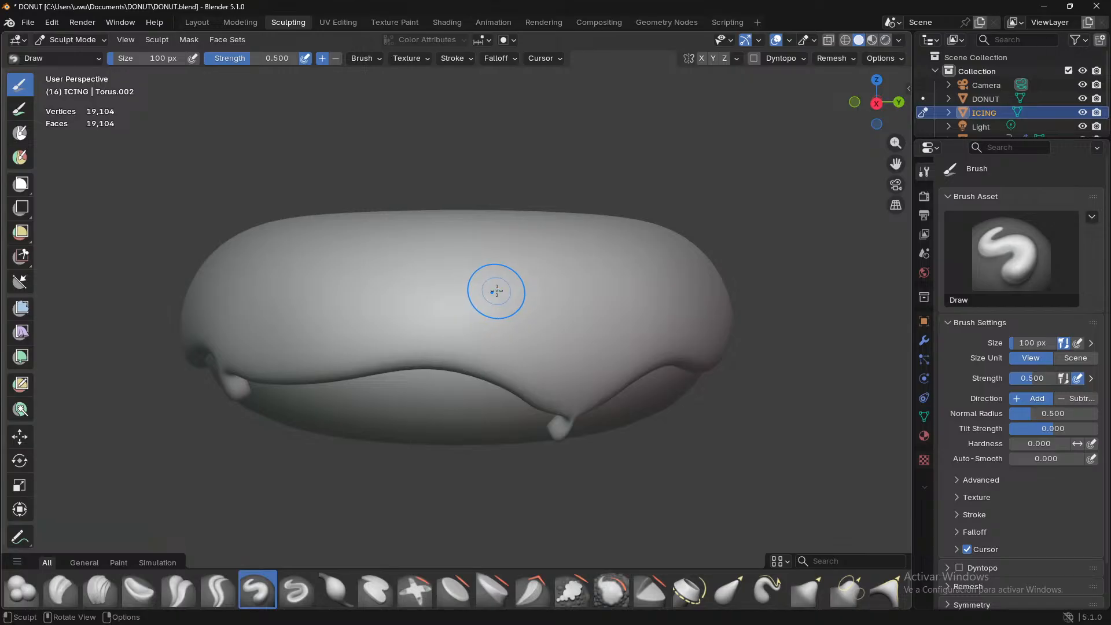
mouse_move(503, 291)
middle_mouse_down()
mouse_move(573, 259)
mouse_move(449, 389)
mouse_move(210, 123)
middle_mouse_up()
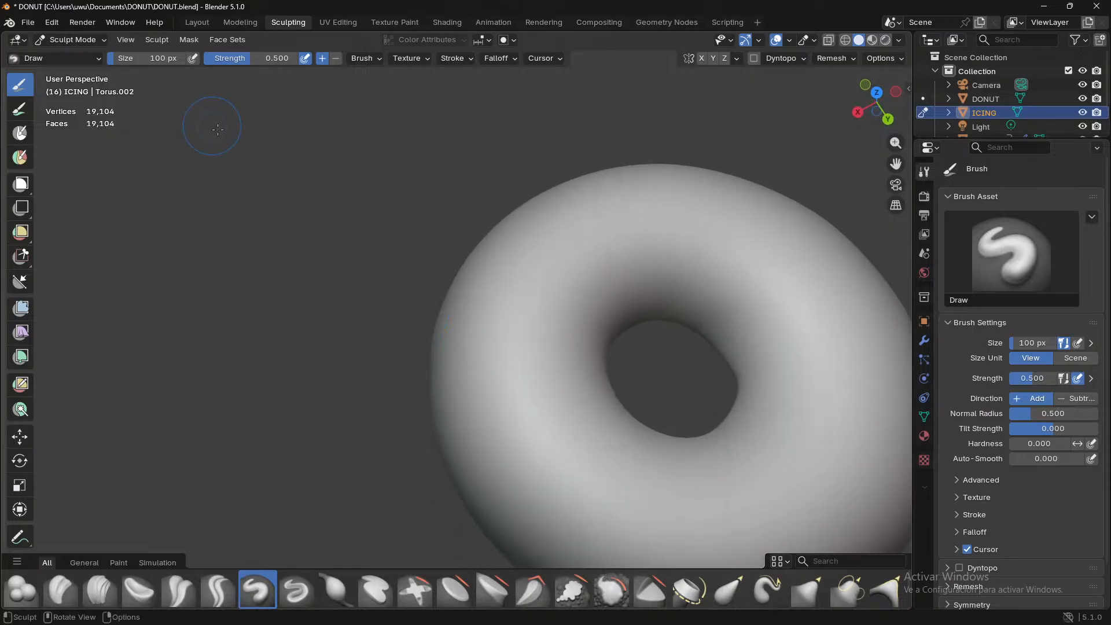
- Compare the icing in the Layout and Sculpting workspaces and view the ICING object's properties
left_click(197, 22)
scroll(429, 253, "down", 5)
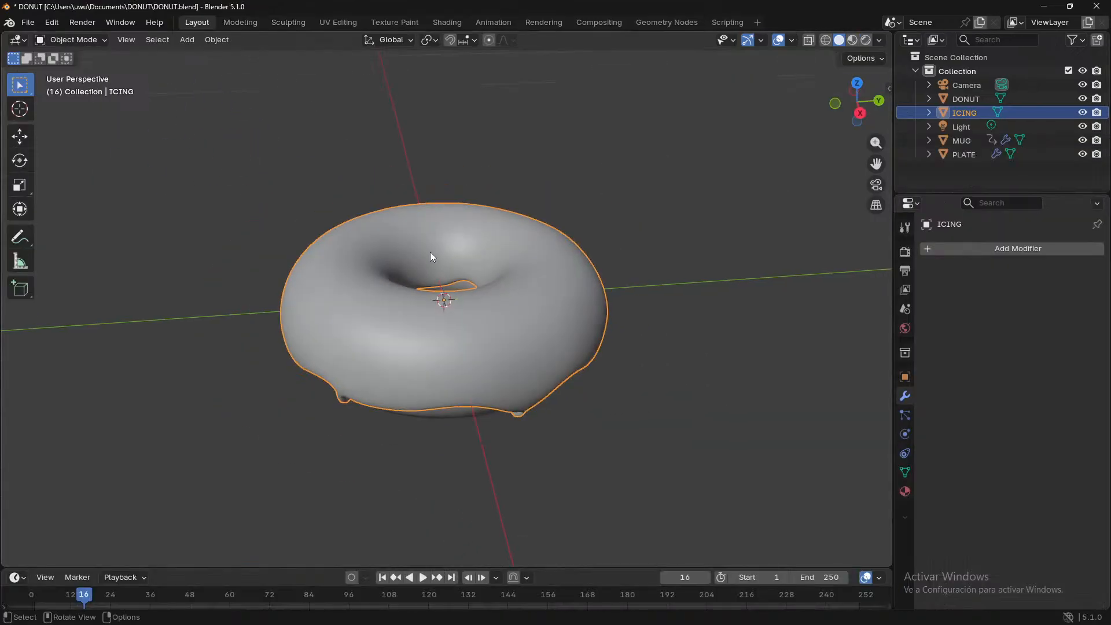
scroll(574, 286, "up", 2)
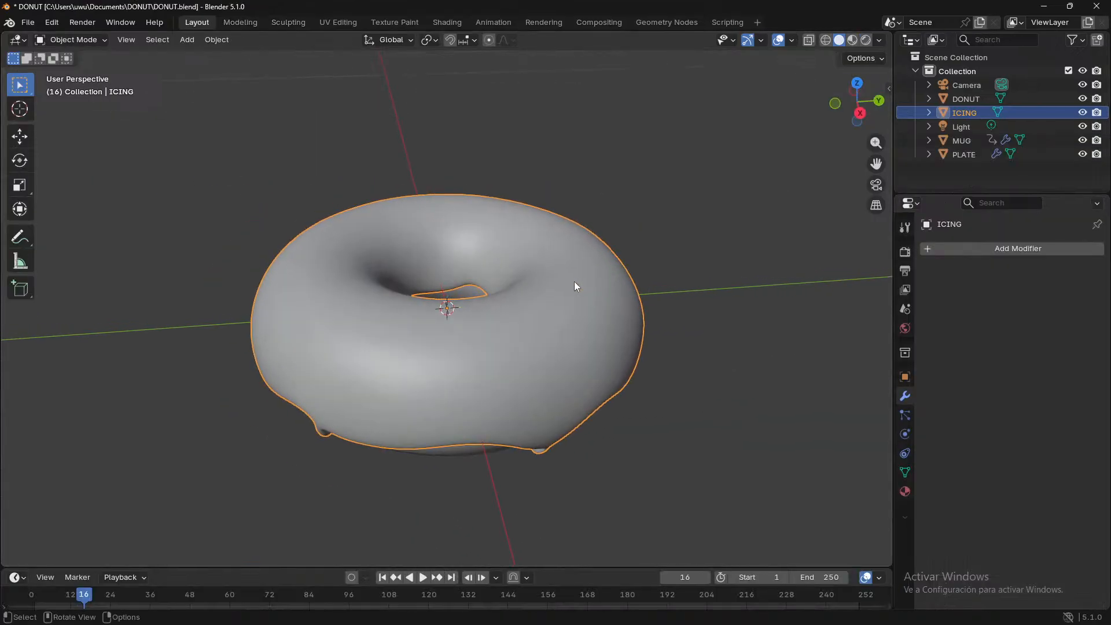
left_click(288, 21)
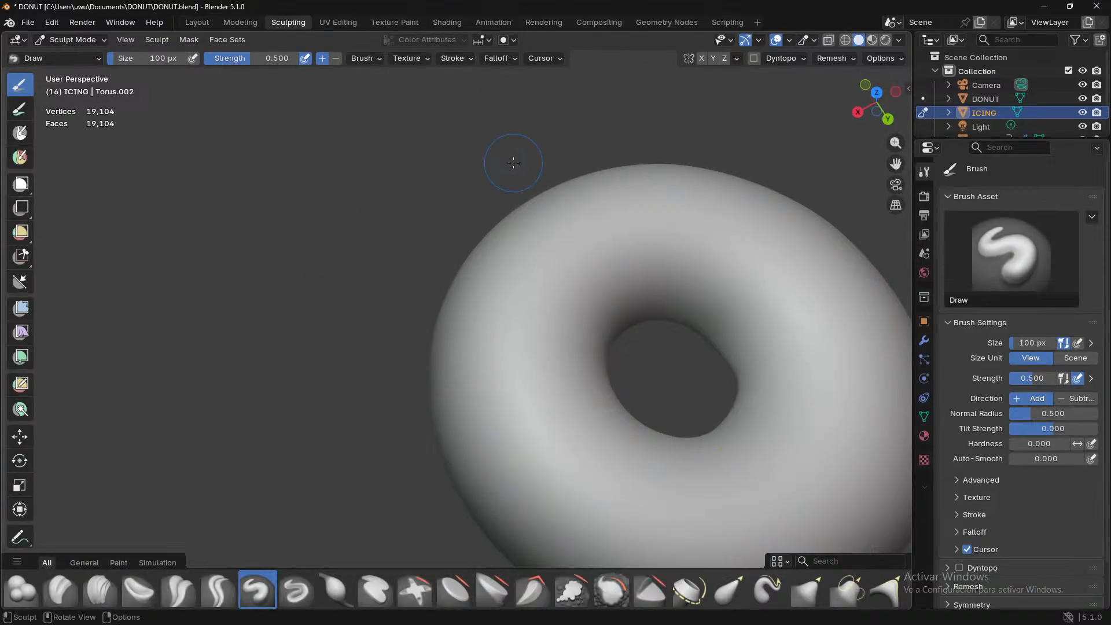
scroll(575, 223, "down", 4)
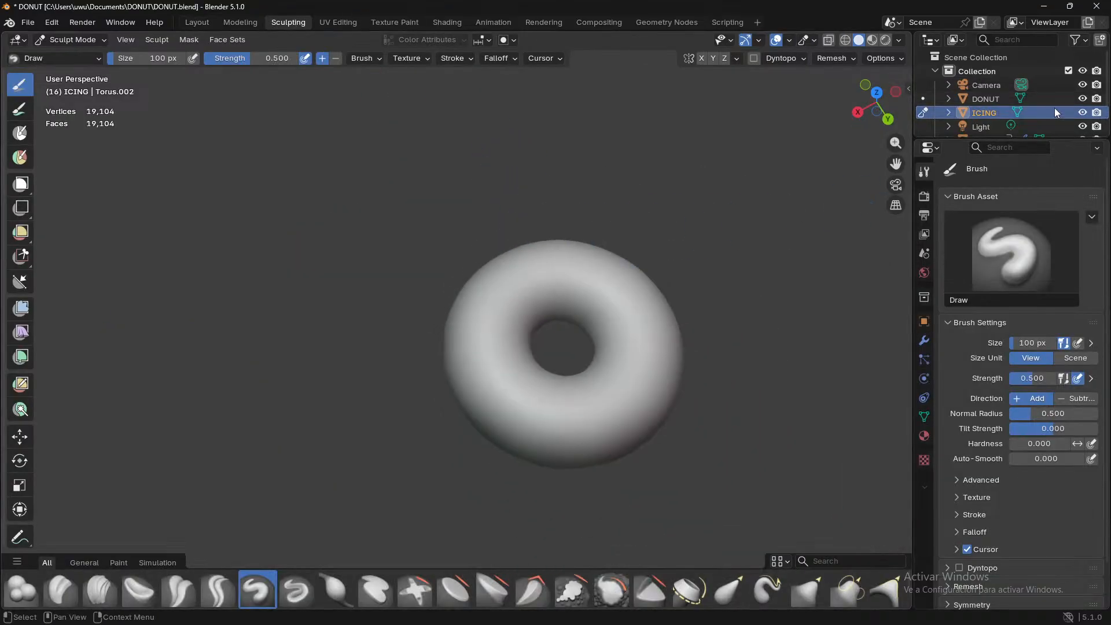
scroll(1054, 108, "down", 2)
middle_click_drag(768, 323, 393, 278)
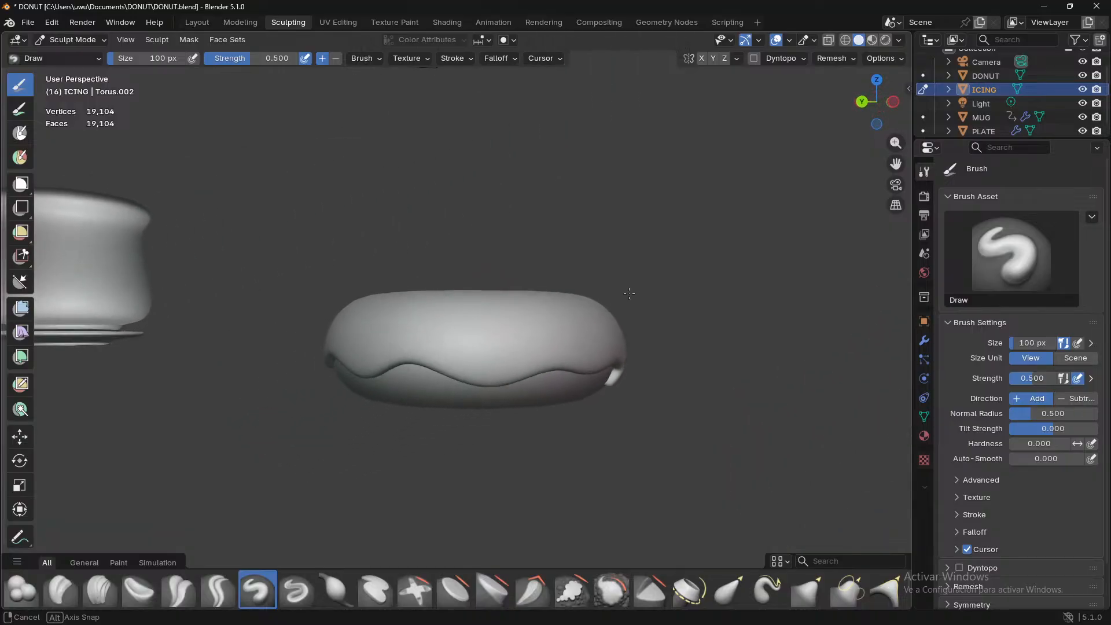
left_click(989, 105)
left_click(981, 90)
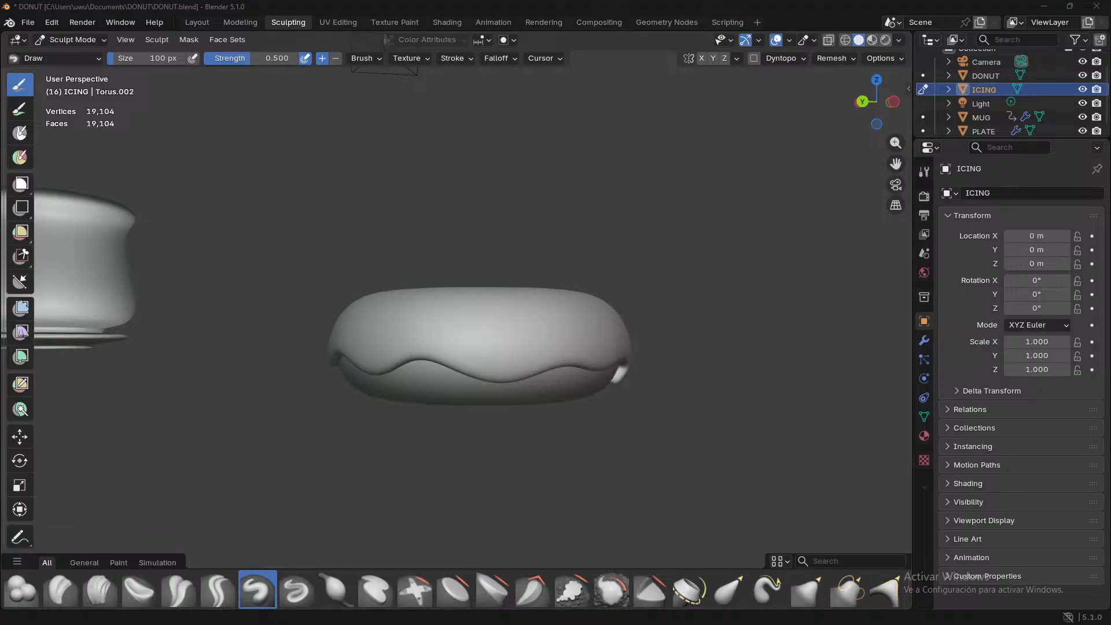
- Return to the Layout workspace and put the icing in Edit Mode
left_click(250, 24)
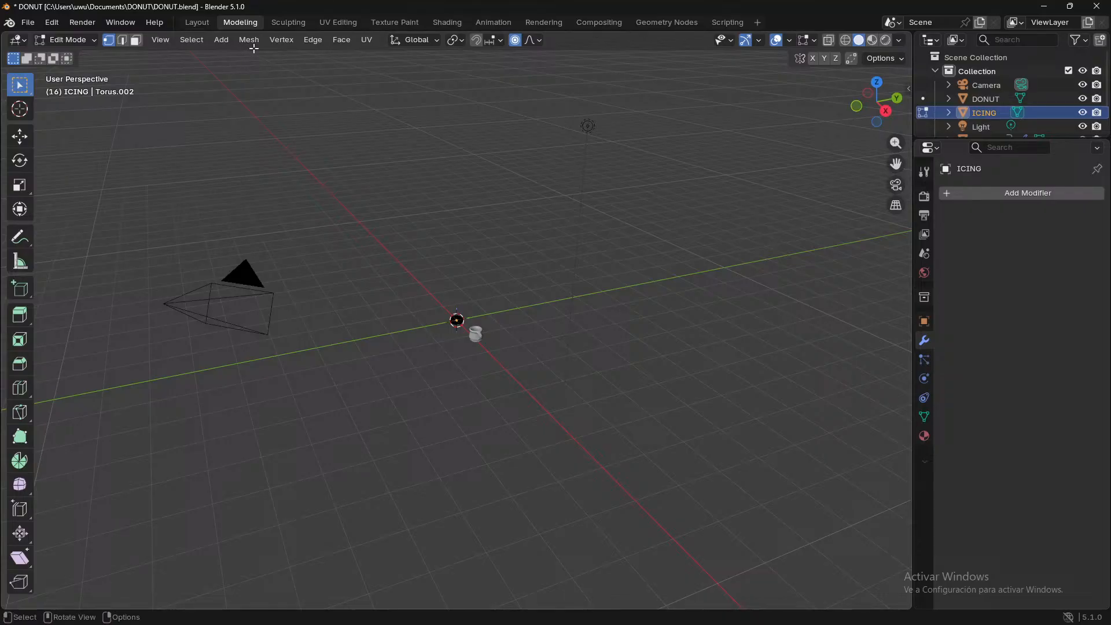
left_click(217, 23)
middle_click_drag(312, 255, 405, 297)
key("Tab")
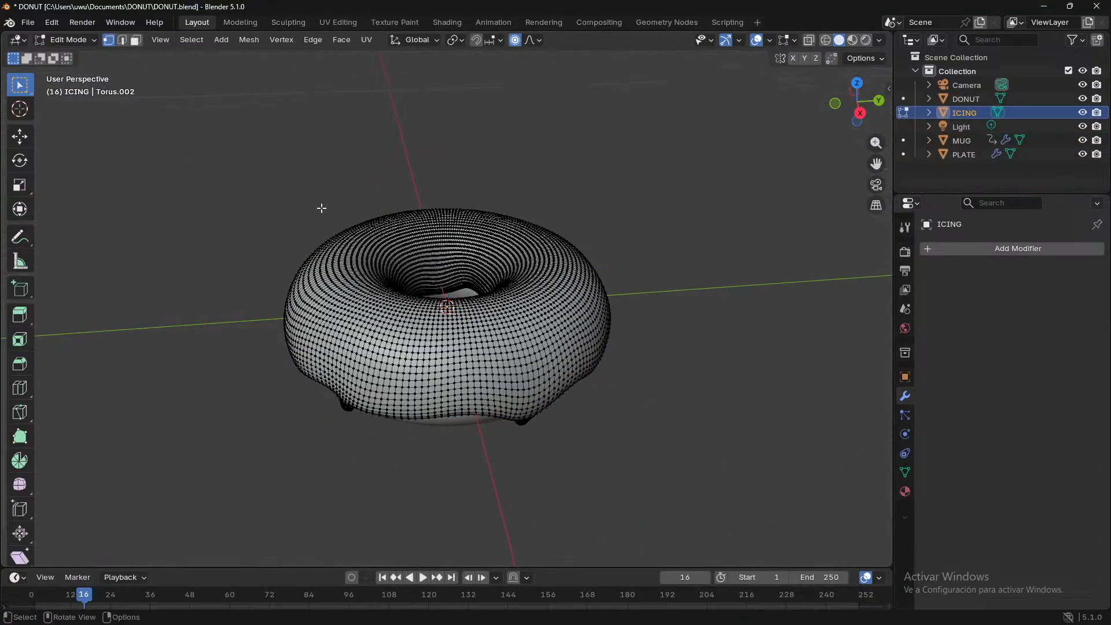
scroll(566, 340, "down", 3)
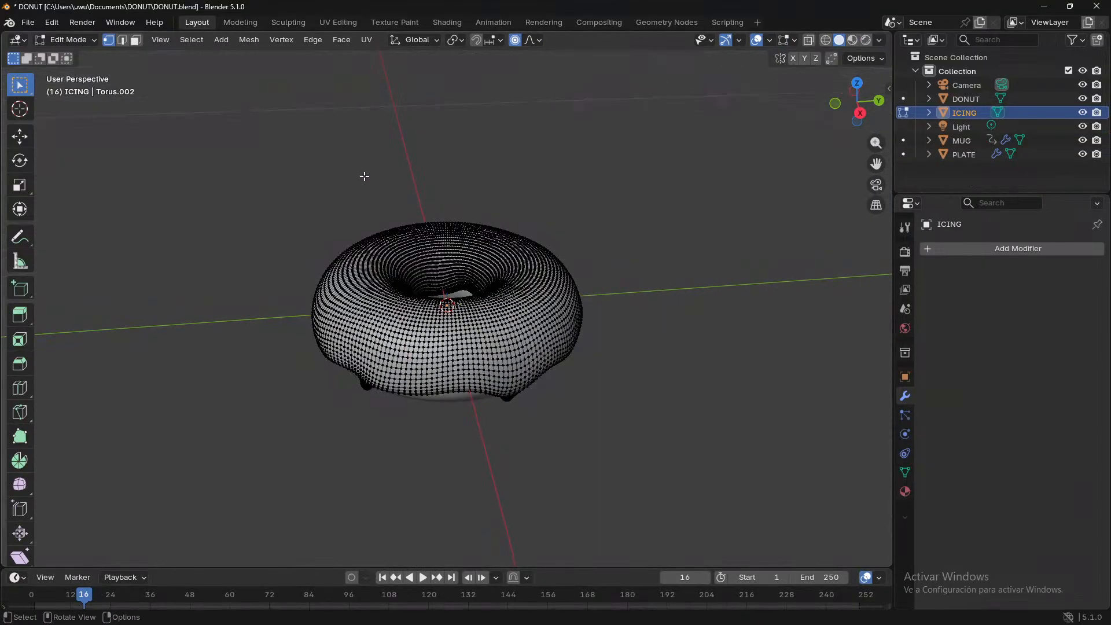
- Select all of the icing's vertices with X-ray display enabled
left_click_drag(242, 168, 662, 496)
middle_click_drag(642, 399, 665, 347)
left_click(809, 40)
middle_click_drag(590, 322, 502, 367)
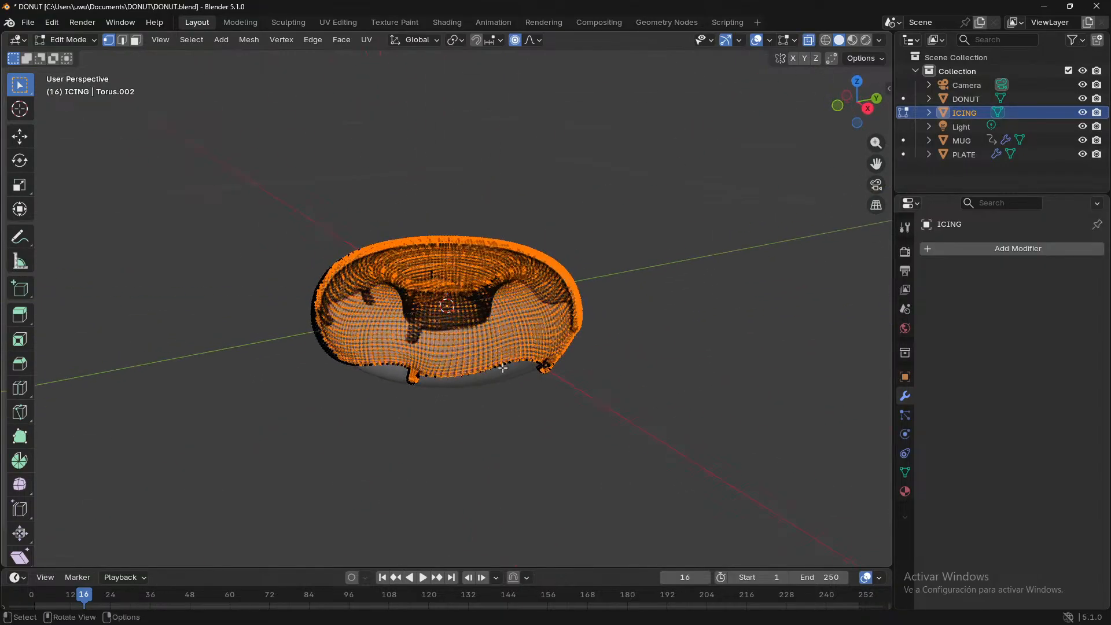
left_click_drag(250, 210, 747, 512)
middle_click_drag(674, 439, 556, 487)
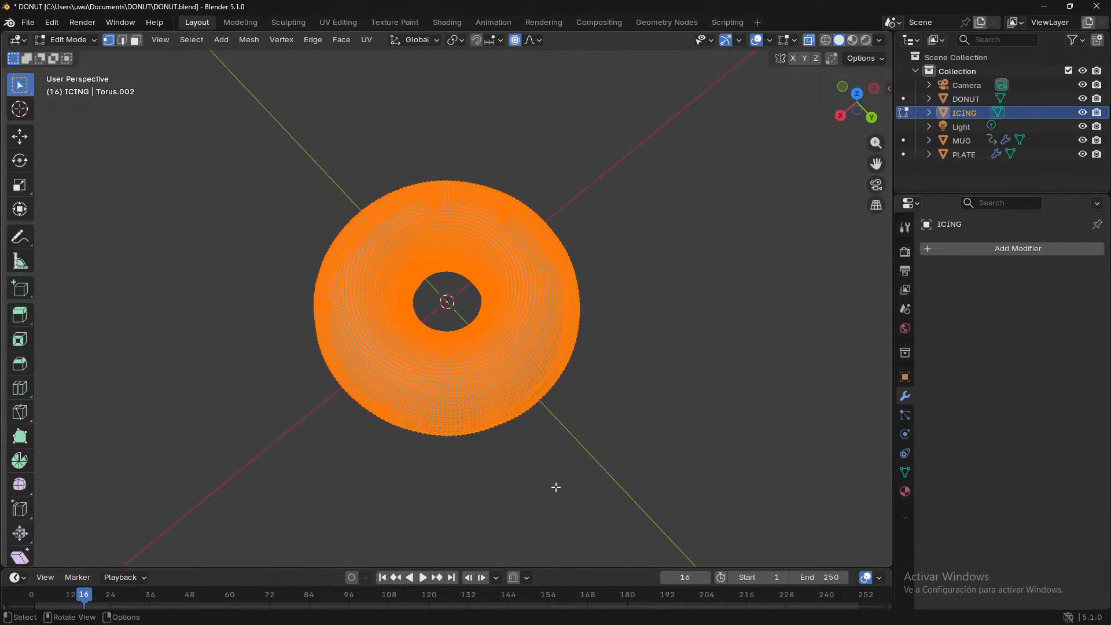
scroll(556, 487, "up", 3)
- Put the icing into Sculpt Mode within the Layout workspace and disable X-ray display
left_click(300, 25)
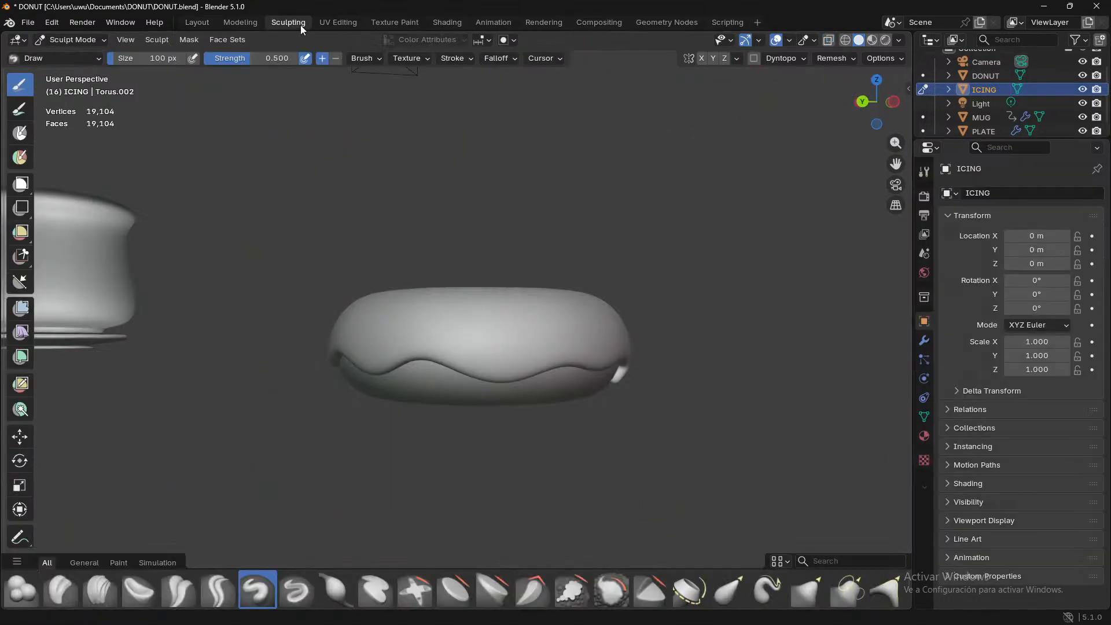
middle_click_drag(658, 234, 550, 335)
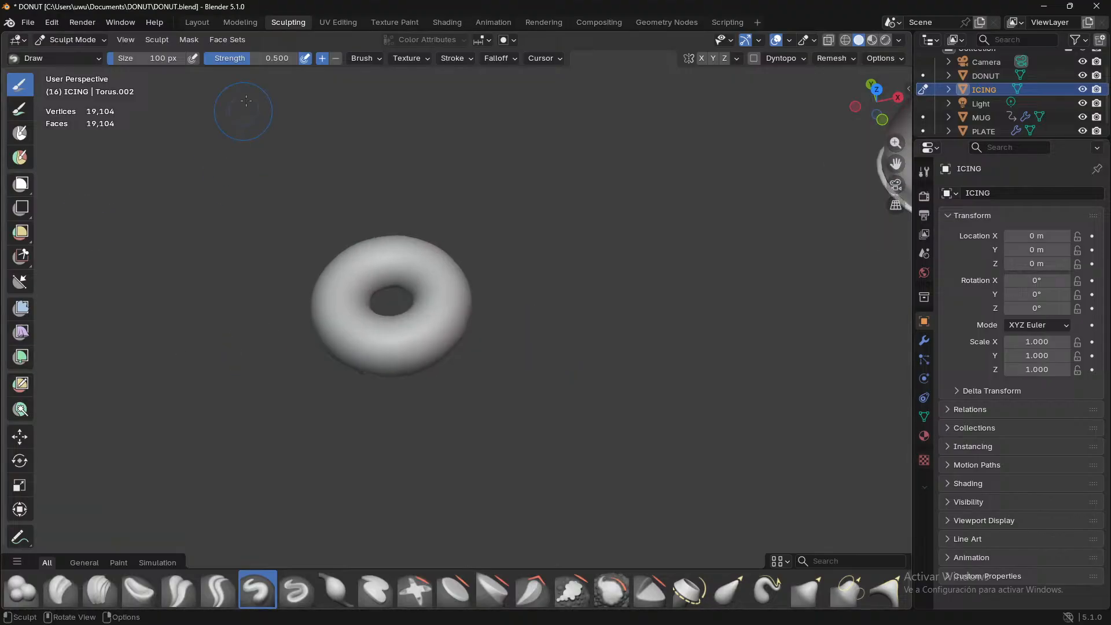
left_click(198, 24)
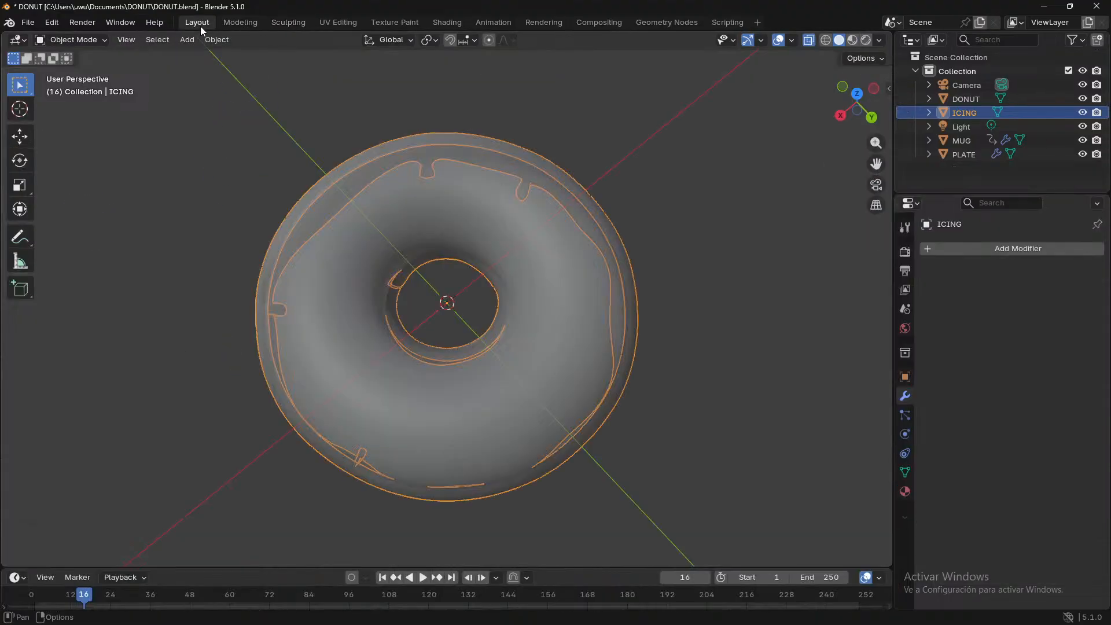
left_click(105, 41)
left_click(75, 85)
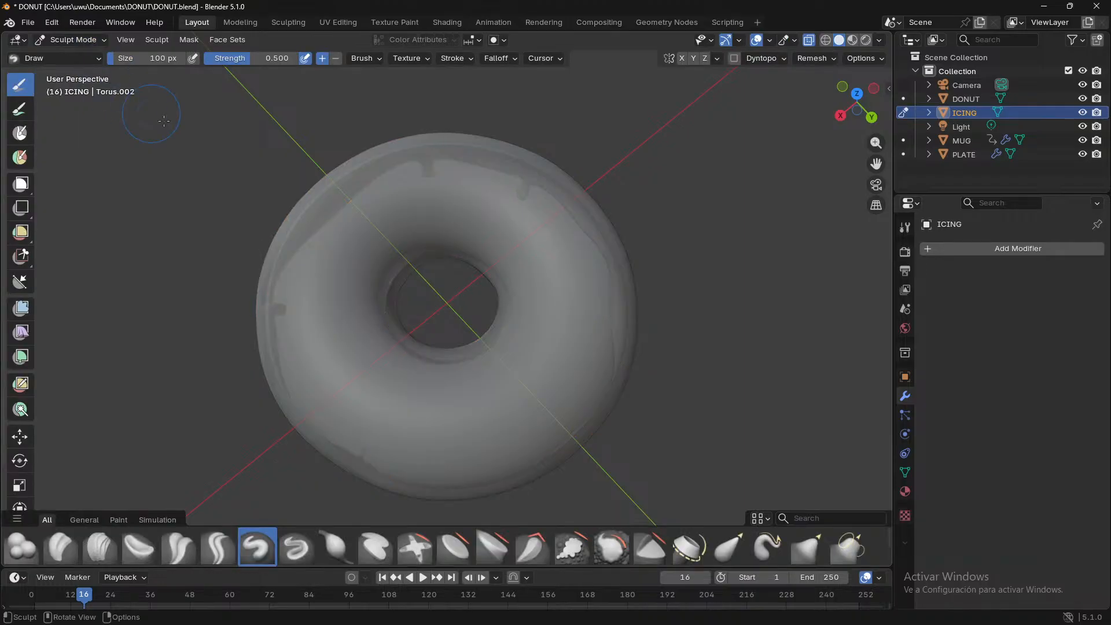
middle_click_drag(162, 269, 377, 184)
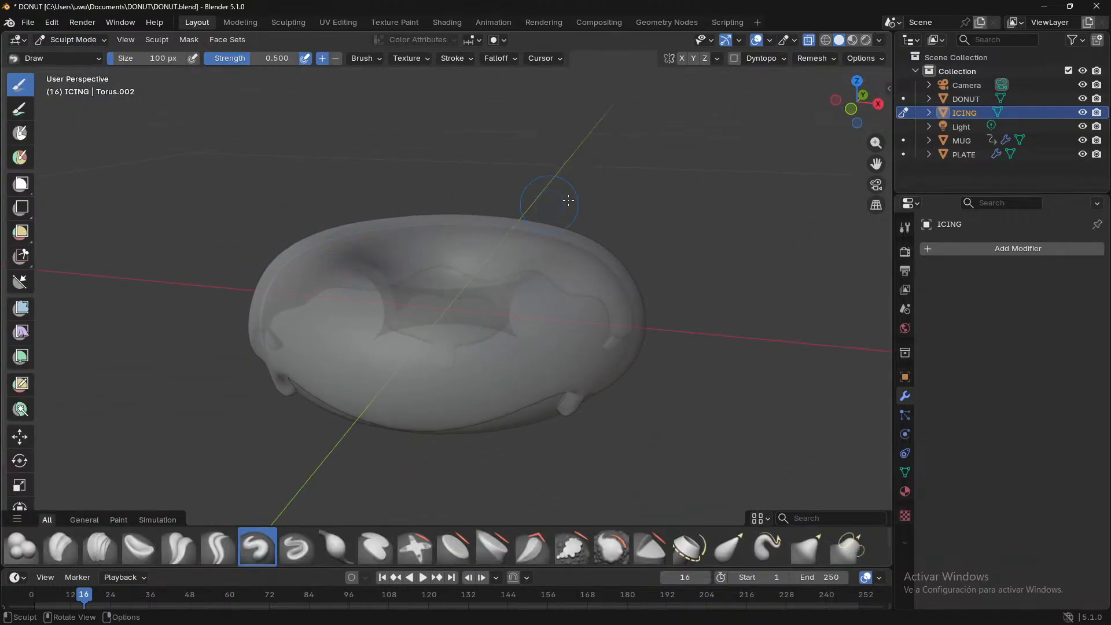
left_click(808, 42)
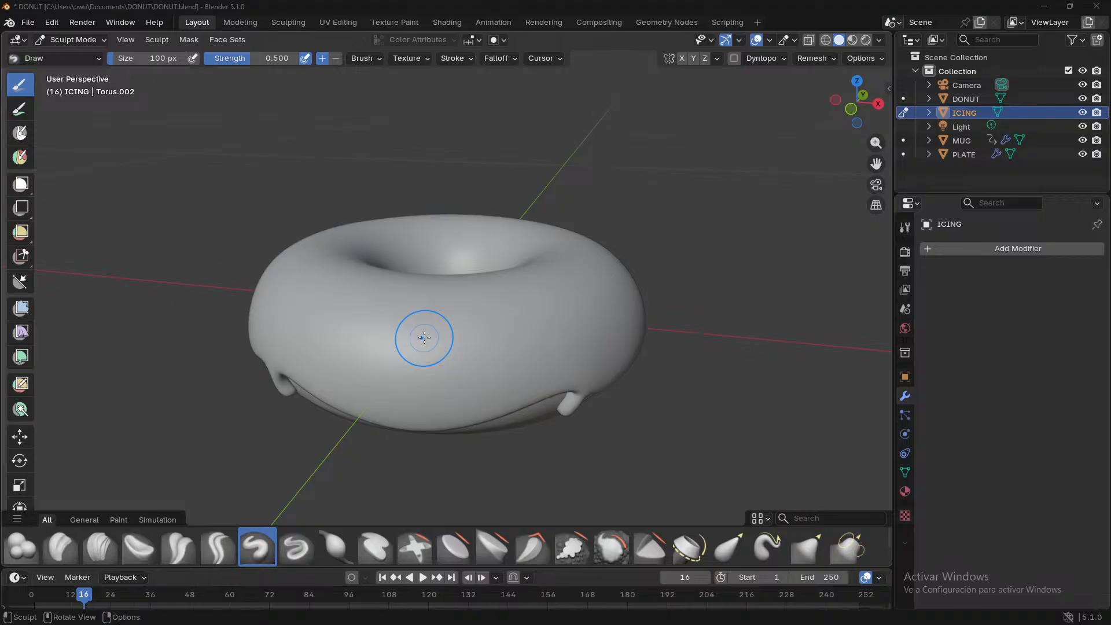
- Examine the icing's drips up close and around the donut's side
middle_click_drag(509, 389, 697, 388)
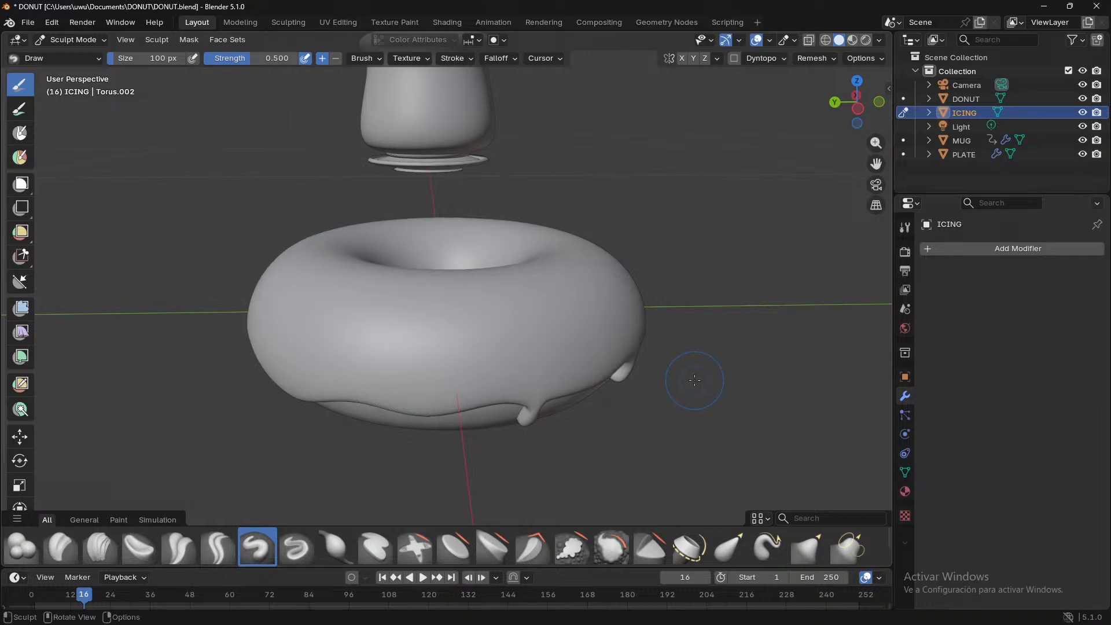
scroll(630, 426, "up", 10)
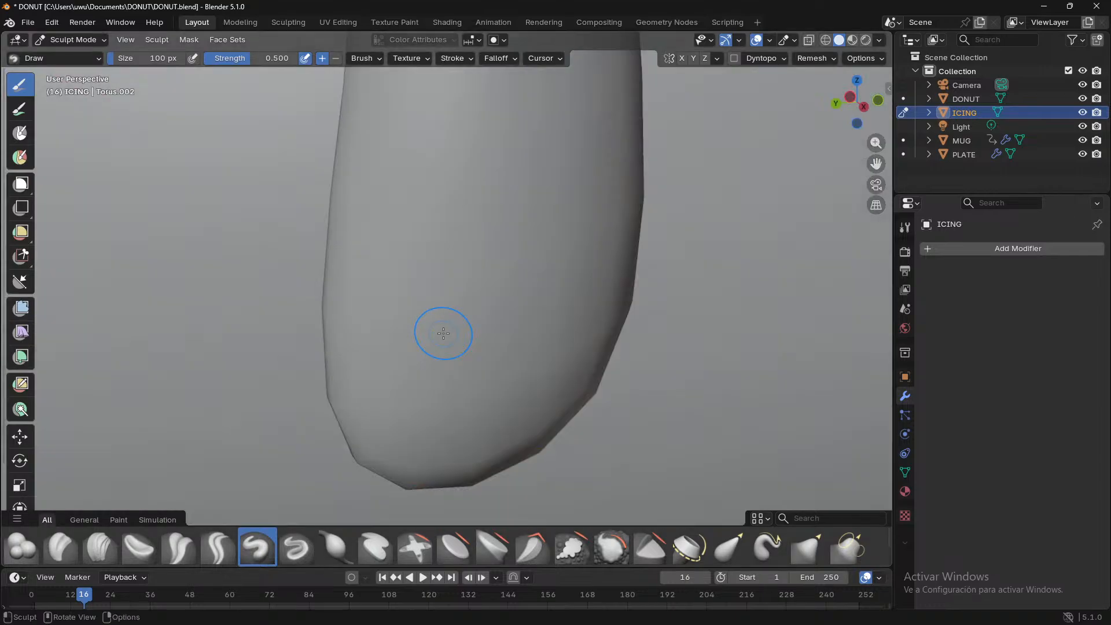
middle_click_drag(452, 336, 481, 342)
scroll(483, 342, "down", 5)
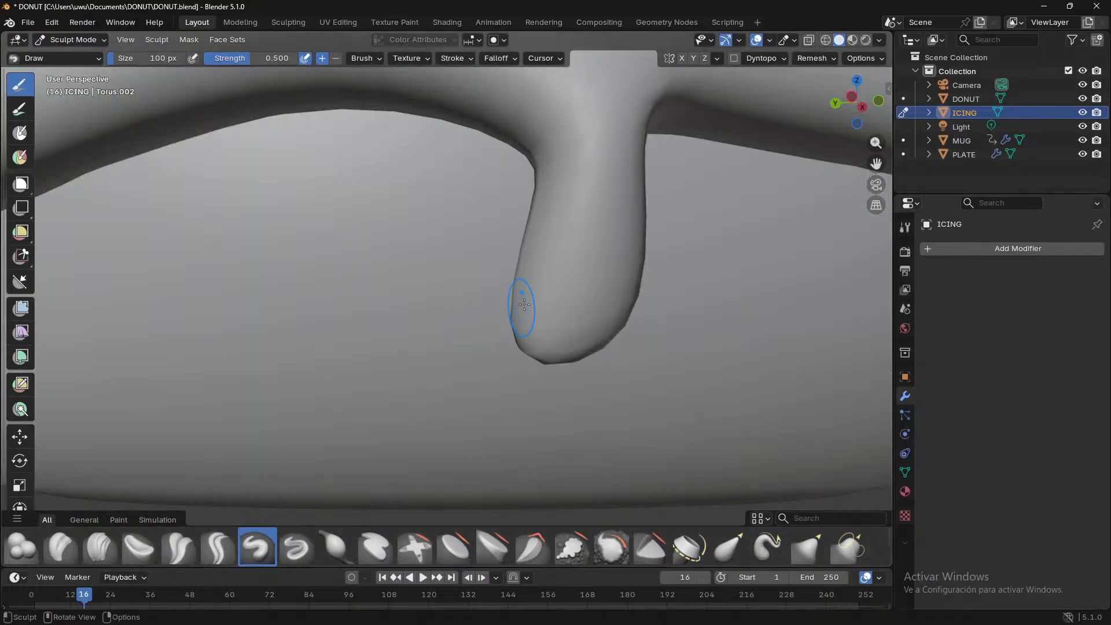
left_click_drag(524, 304, 582, 302)
scroll(627, 330, "down", 8)
mouse_move(627, 330)
middle_mouse_down()
mouse_move(669, 325)
mouse_move(595, 347)
mouse_move(520, 323)
middle_mouse_up()
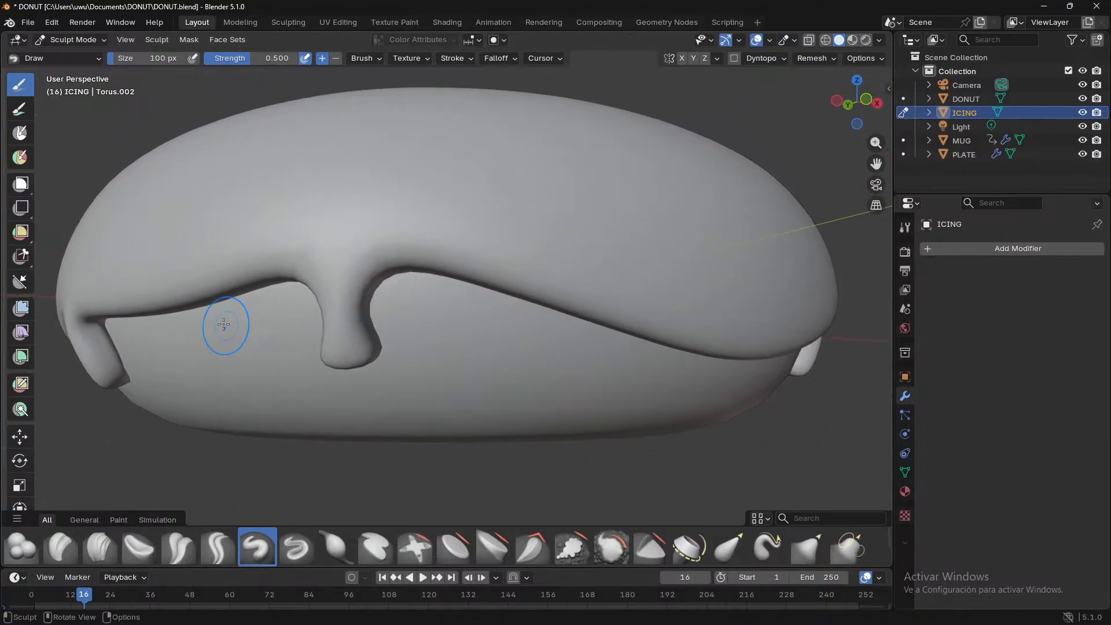
- Swell the tips of the icing's drips around the donut using the Inflate/Deflate brush at 100 px and strength 0.500
scroll(228, 543, "down", 2)
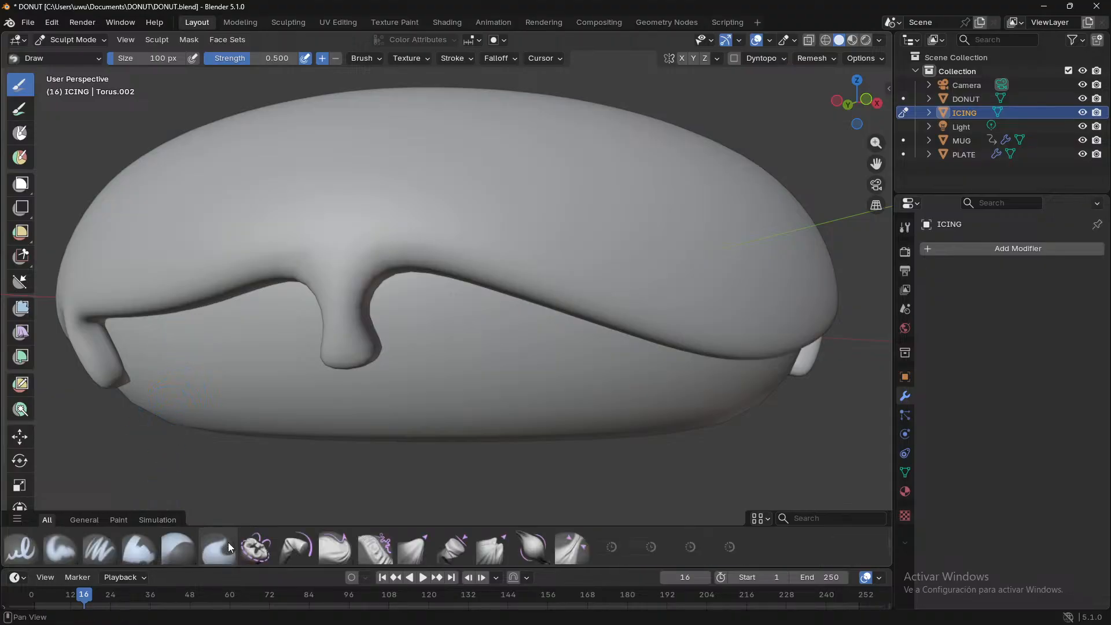
left_click_drag(231, 512, 223, 425)
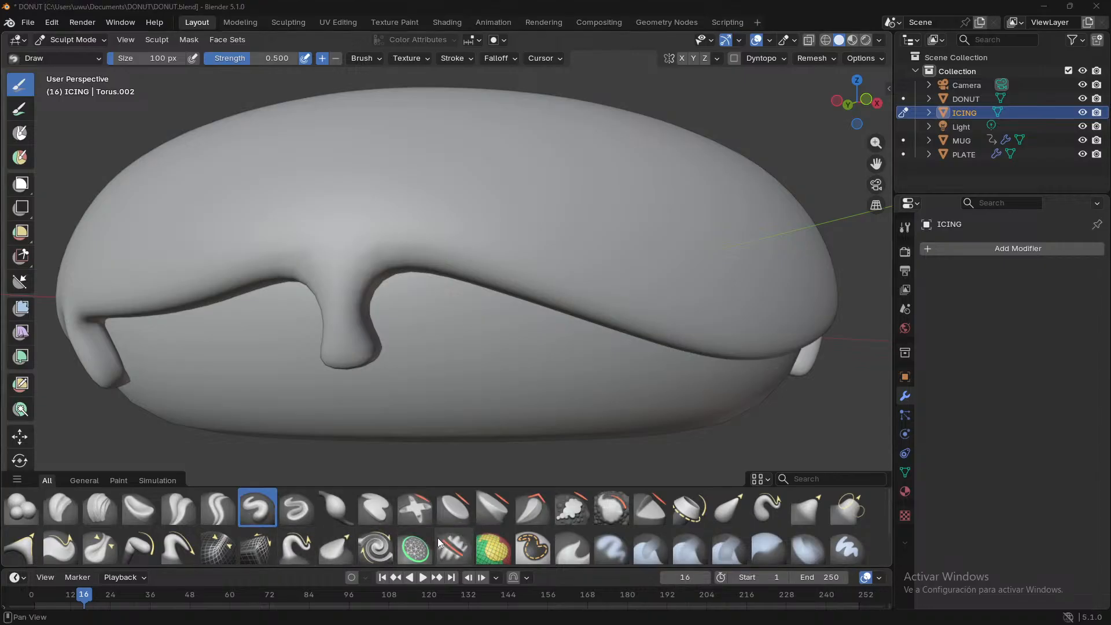
left_click(348, 512)
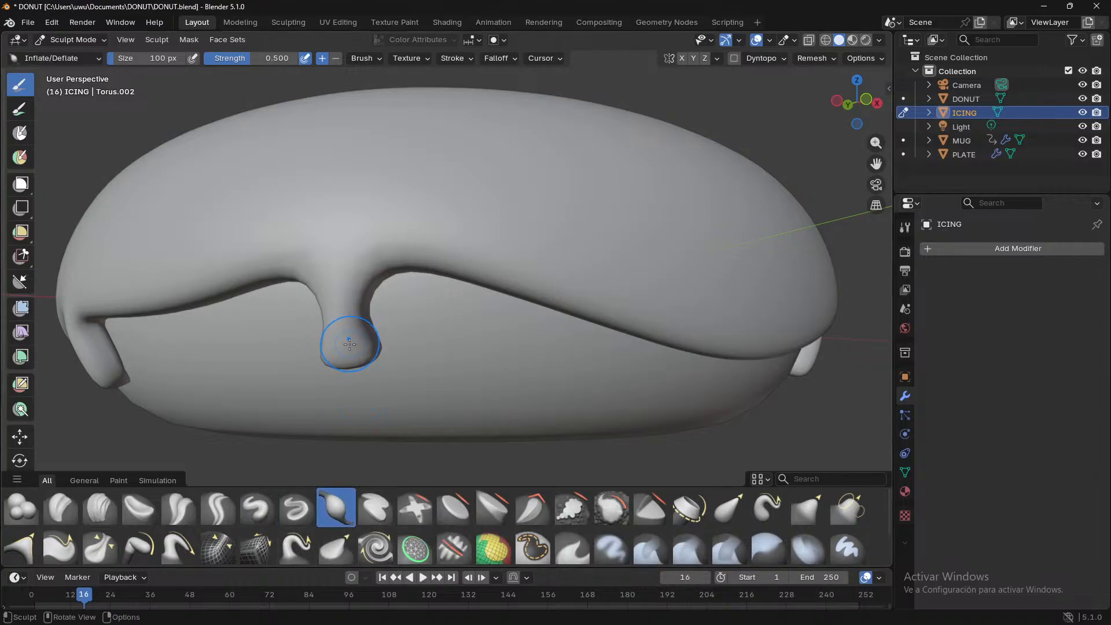
left_click_drag(350, 344, 341, 343)
mouse_move(341, 343)
middle_mouse_down()
mouse_move(353, 350)
mouse_move(326, 399)
middle_mouse_up()
mouse_move(665, 373)
left_mouse_down()
mouse_move(685, 391)
mouse_move(633, 416)
mouse_move(671, 402)
left_mouse_up()
middle_click_drag(671, 402, 550, 381)
left_click_drag(550, 381, 516, 412)
scroll(544, 414, "down", 2)
mouse_move(565, 414)
middle_mouse_down()
mouse_move(447, 421)
mouse_move(431, 396)
middle_mouse_up()
left_click_drag(216, 376, 222, 353)
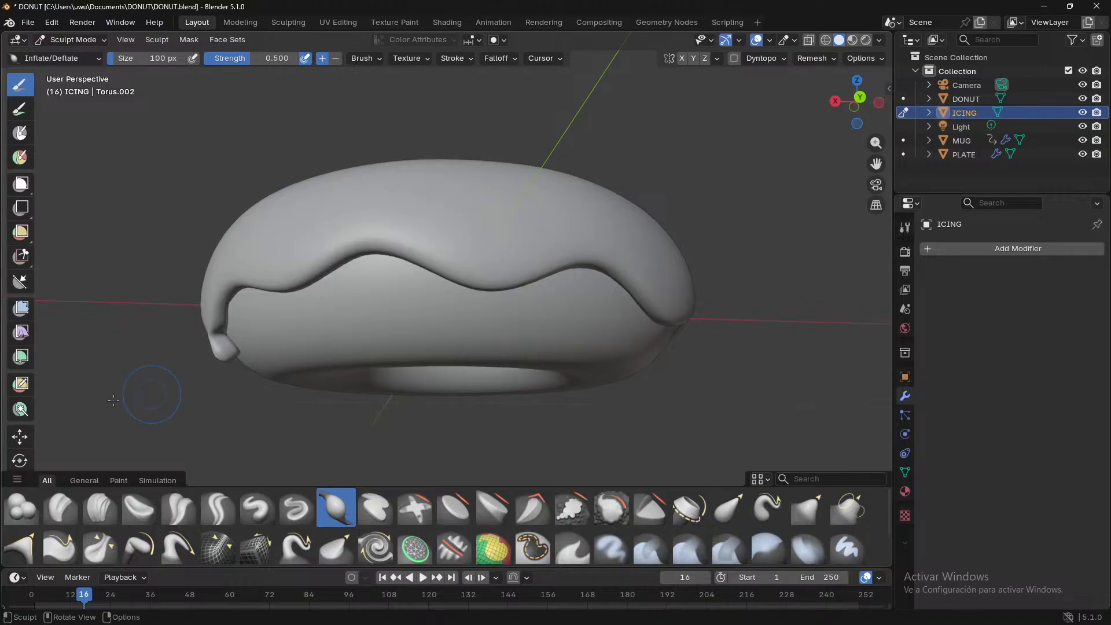
- Try the Expand/Contract simulation brush at strength 0.600 on the icing, and undo the last strokes
left_click(163, 482)
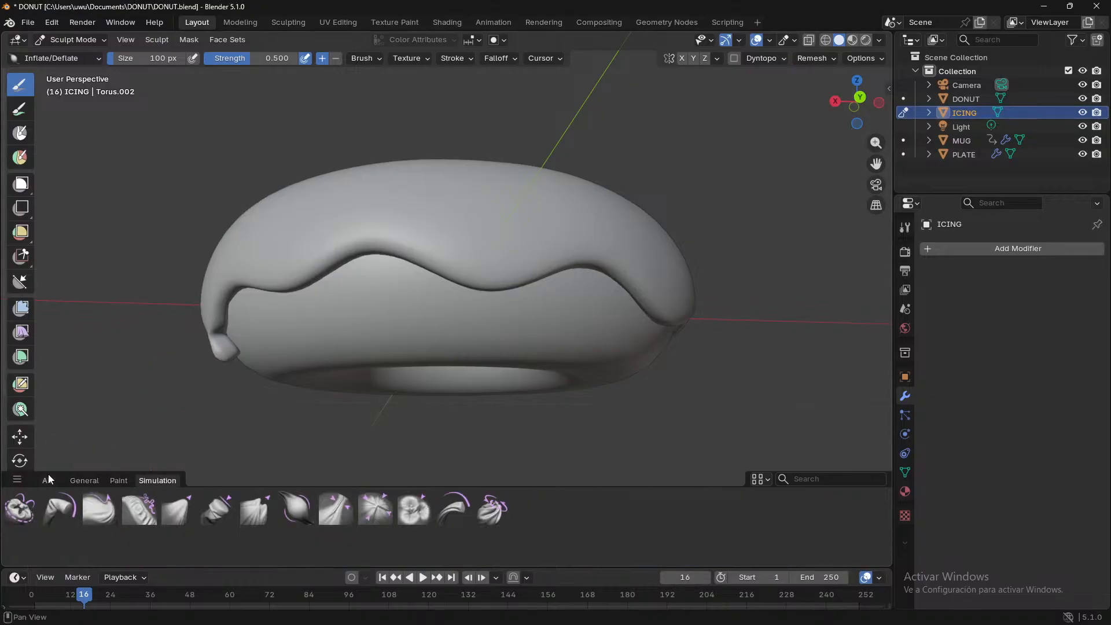
left_click(139, 508)
middle_click_drag(307, 372, 331, 364)
left_click_drag(331, 365, 347, 334)
mouse_move(347, 334)
middle_mouse_down()
mouse_move(540, 388)
mouse_move(575, 347)
middle_mouse_up()
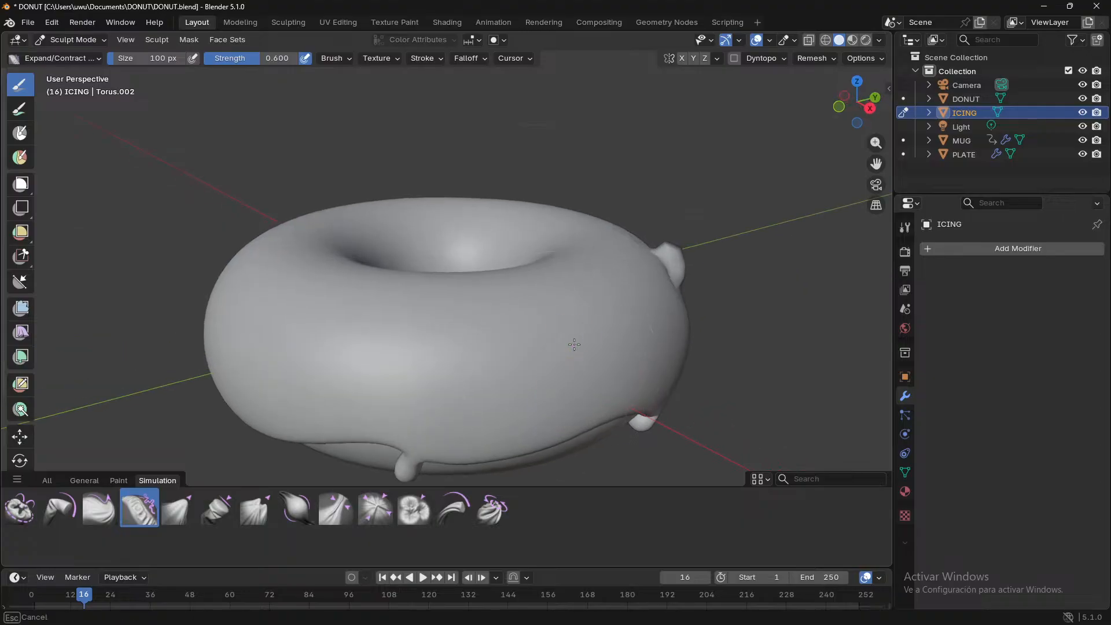
mouse_move(575, 347)
left_mouse_down()
mouse_move(636, 329)
mouse_move(608, 301)
mouse_move(527, 352)
left_mouse_up()
key("ctrl+z")
key("ctrl+z")
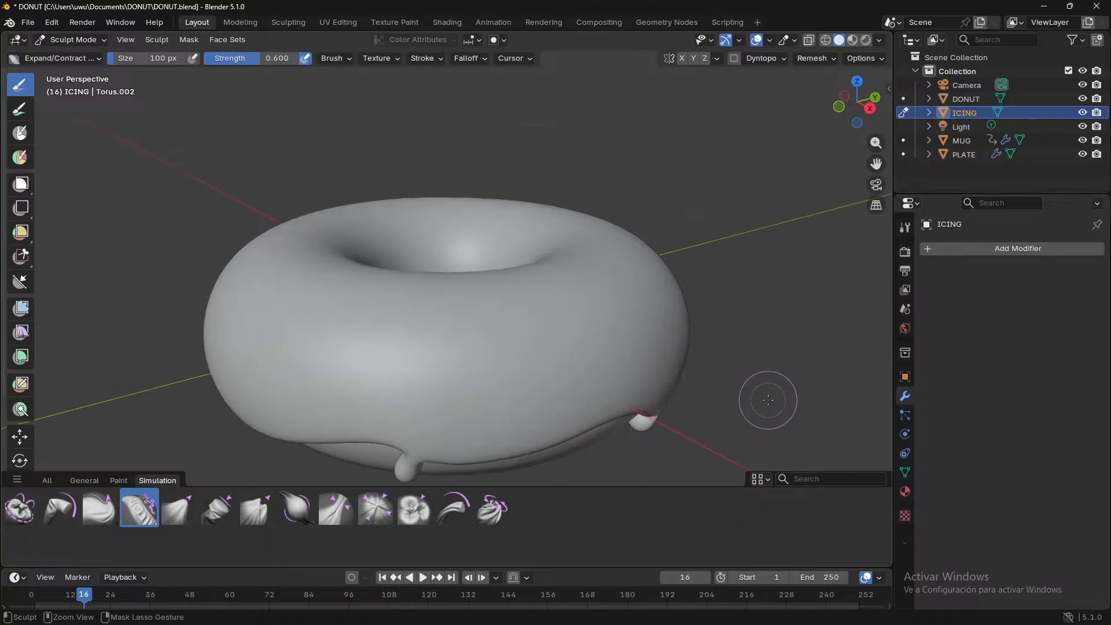
- Pull the icing's drips downward with the Grab Cloth brush at 100 px and strength 1.000
middle_click_drag(766, 399, 622, 351)
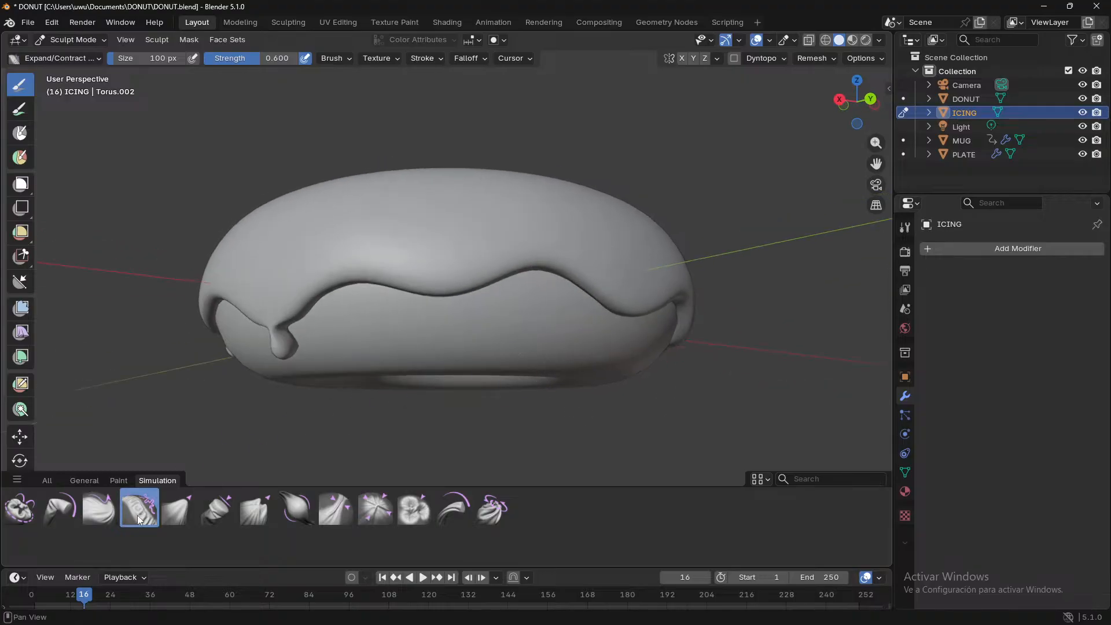
left_click(190, 503)
left_click_drag(271, 354, 272, 354)
middle_click_drag(248, 372, 359, 363)
middle_click_drag(473, 339, 648, 374)
scroll(503, 365, "down", 5)
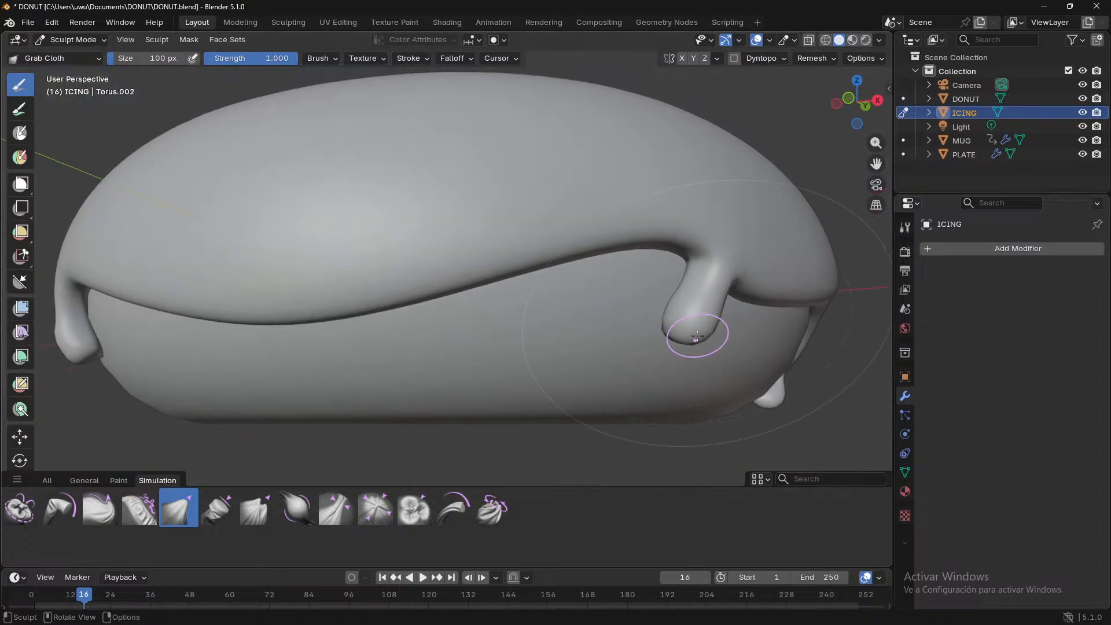
left_click_drag(697, 335, 701, 400)
middle_click_drag(701, 400, 489, 372)
- Stretch more sections of the icing's wavy lower rim downward around the donut with the Grab Cloth brush
scroll(549, 379, "down", 2)
left_click_drag(584, 359, 596, 380)
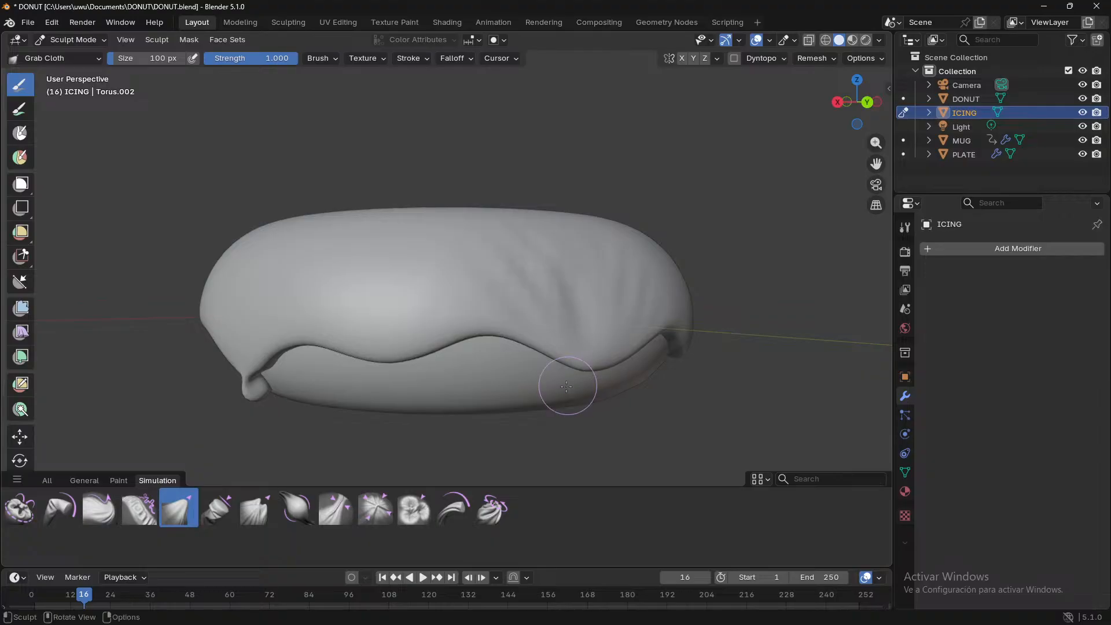
middle_click_drag(567, 384, 522, 397)
left_click_drag(359, 385, 370, 419)
mouse_move(371, 420)
middle_mouse_down()
mouse_move(296, 444)
mouse_move(272, 397)
middle_mouse_up()
left_click_drag(272, 397, 233, 416)
mouse_move(233, 417)
middle_mouse_down()
mouse_move(554, 399)
mouse_move(288, 422)
mouse_move(285, 439)
middle_mouse_up()
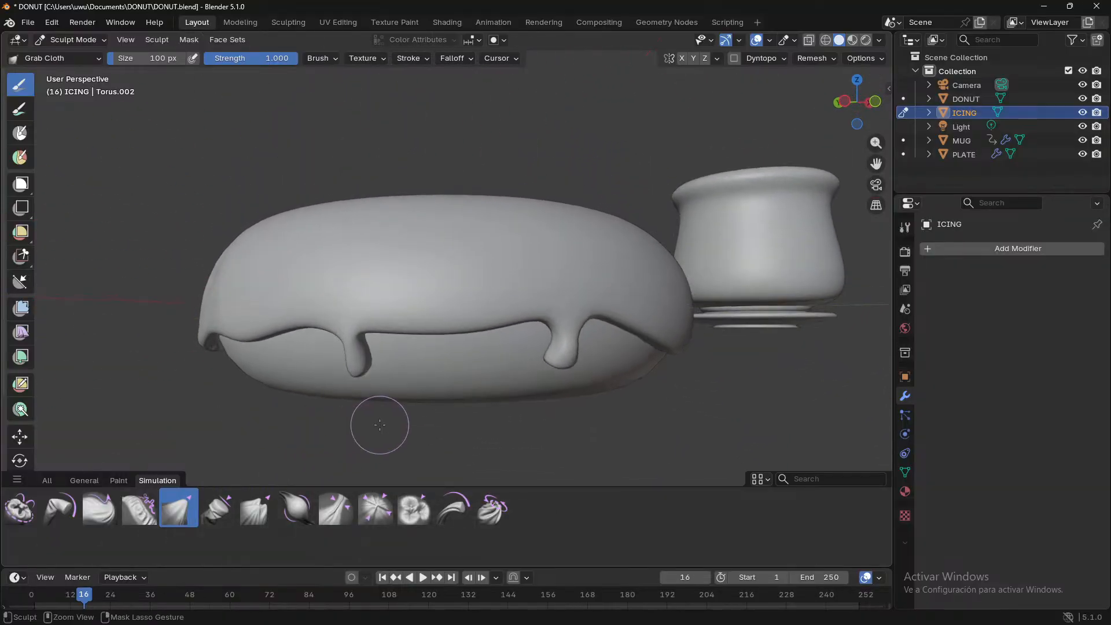
- Undo the last sculpt stroke on the icing and check its mesh in wireframe shading
middle_click_drag(376, 421, 525, 428)
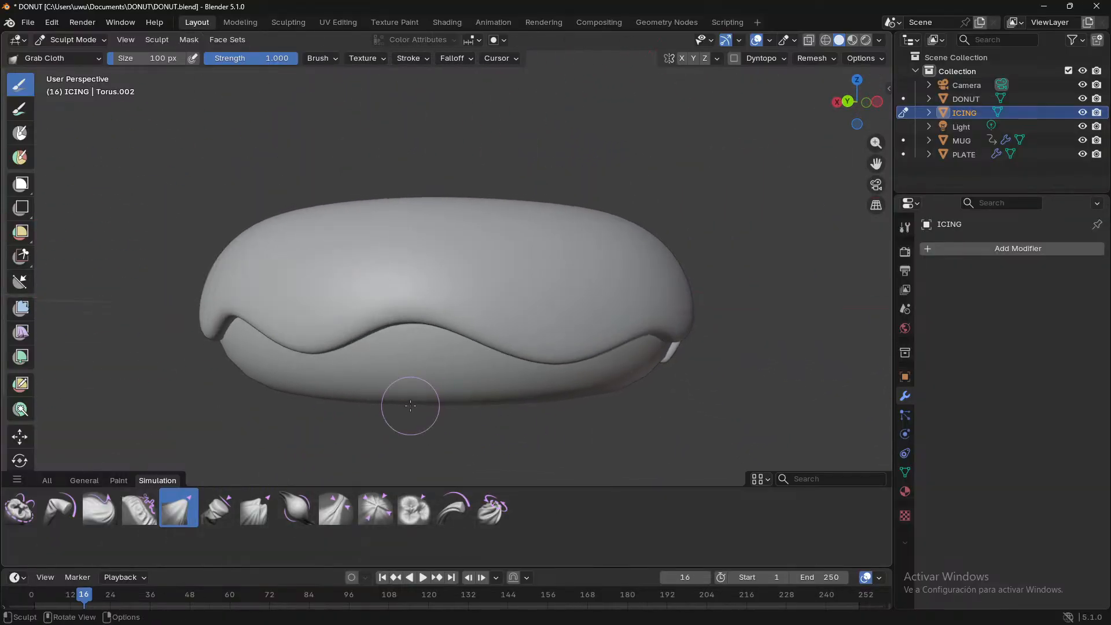
middle_click_drag(409, 405, 554, 395)
key("ctrl+z")
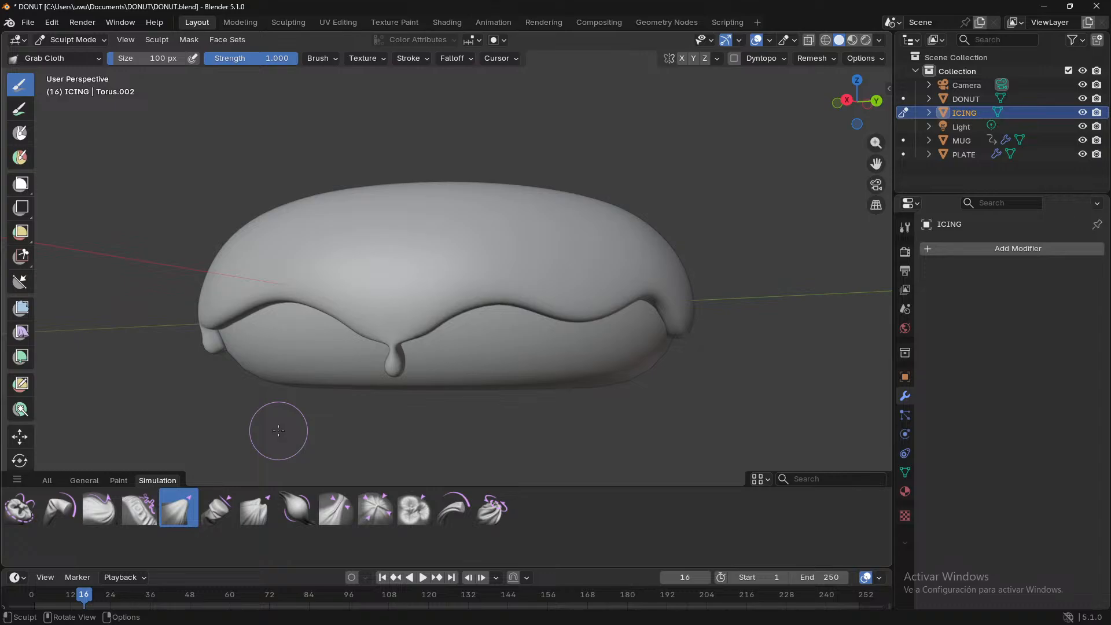
middle_click_drag(278, 430, 476, 443)
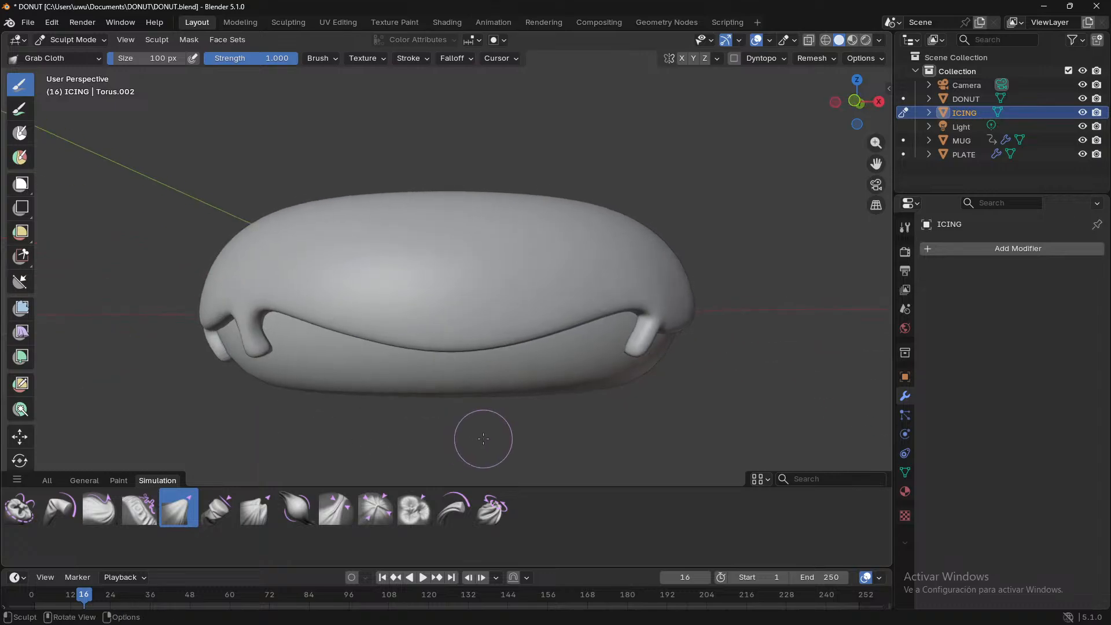
key("shift+z")
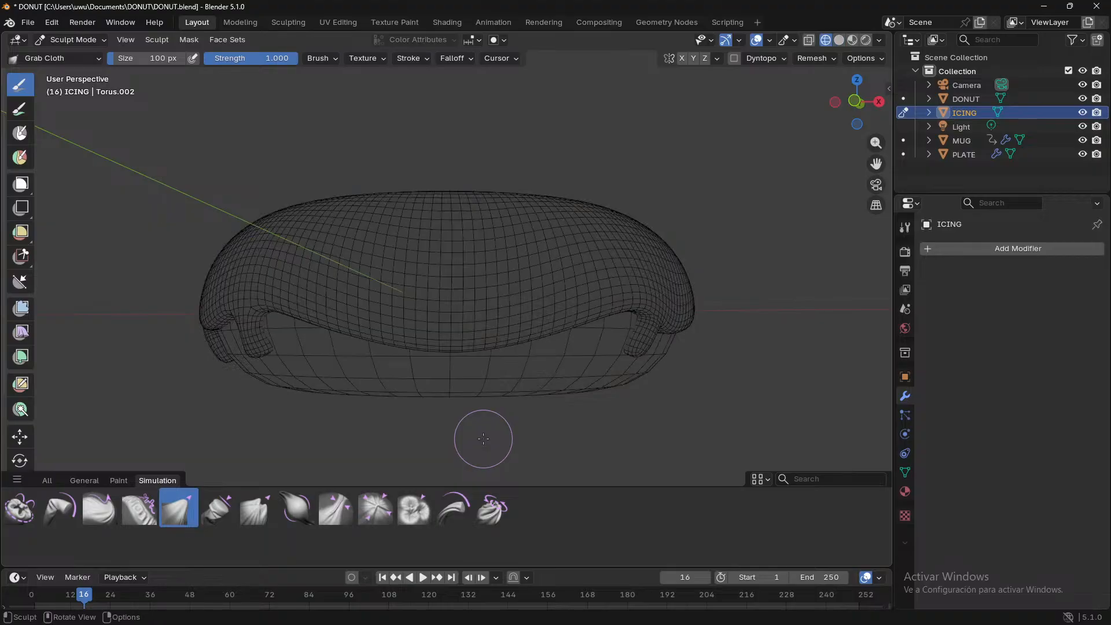
key("shift+z")
- Swell the tip of a thin icing drip in Sculpt Mode with the Inflate/Deflate brush at 100 px and strength 0.500
key("ctrl+Tab")
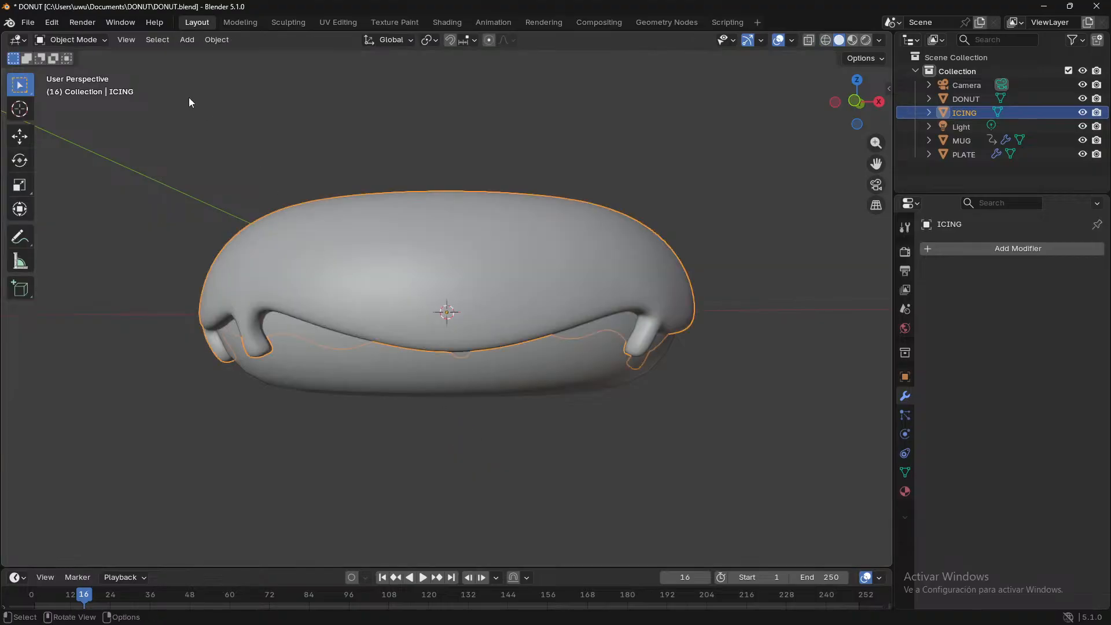
left_click(68, 40)
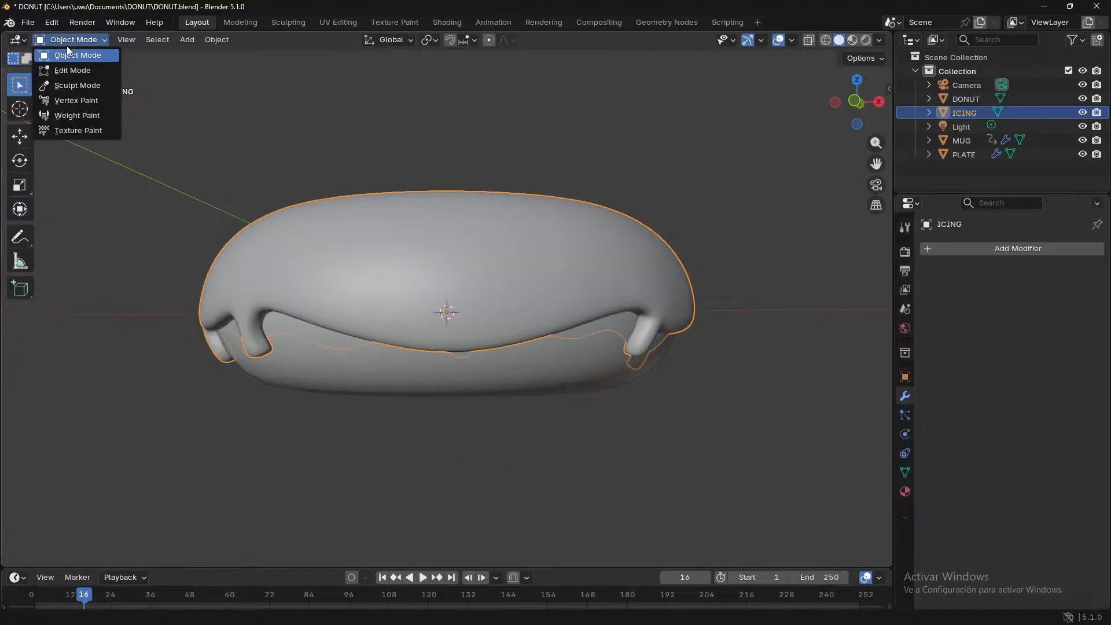
left_click(77, 85)
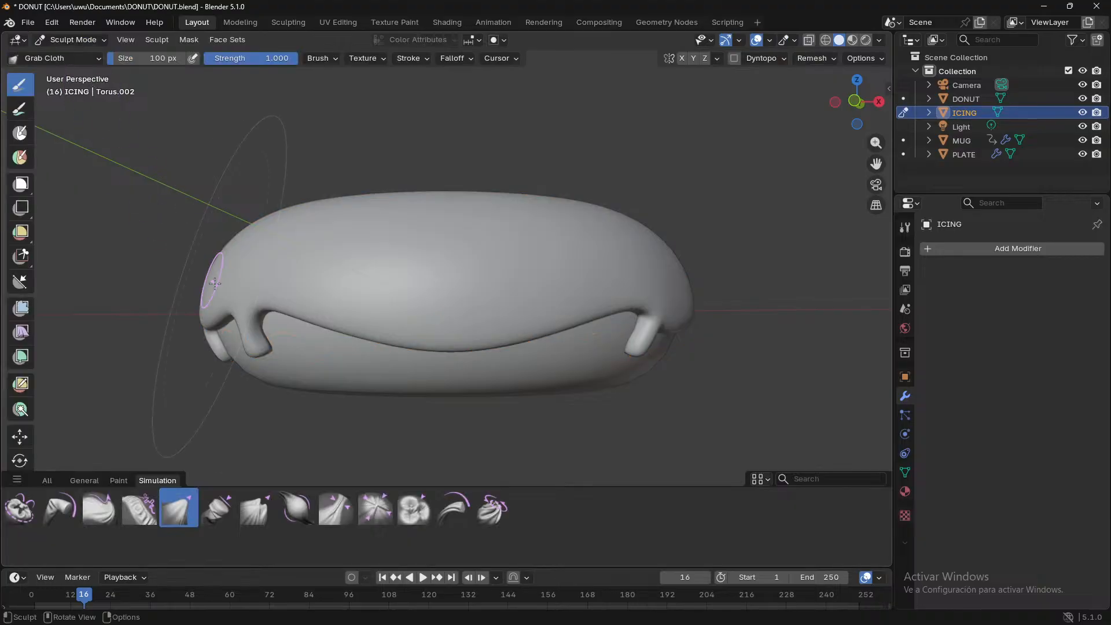
left_click(85, 481)
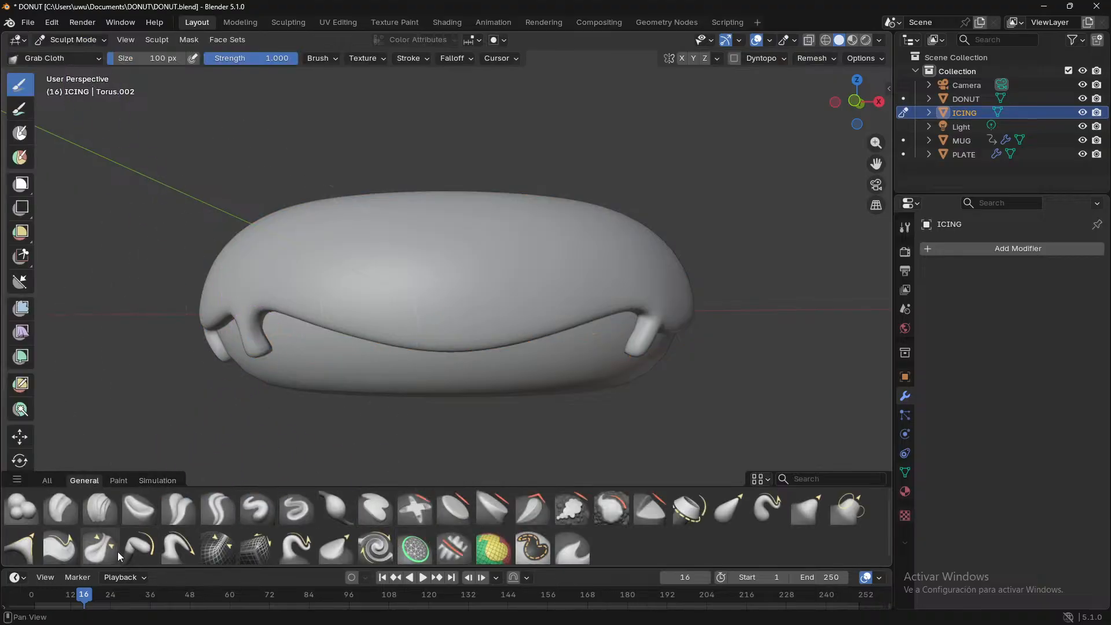
left_click(335, 516)
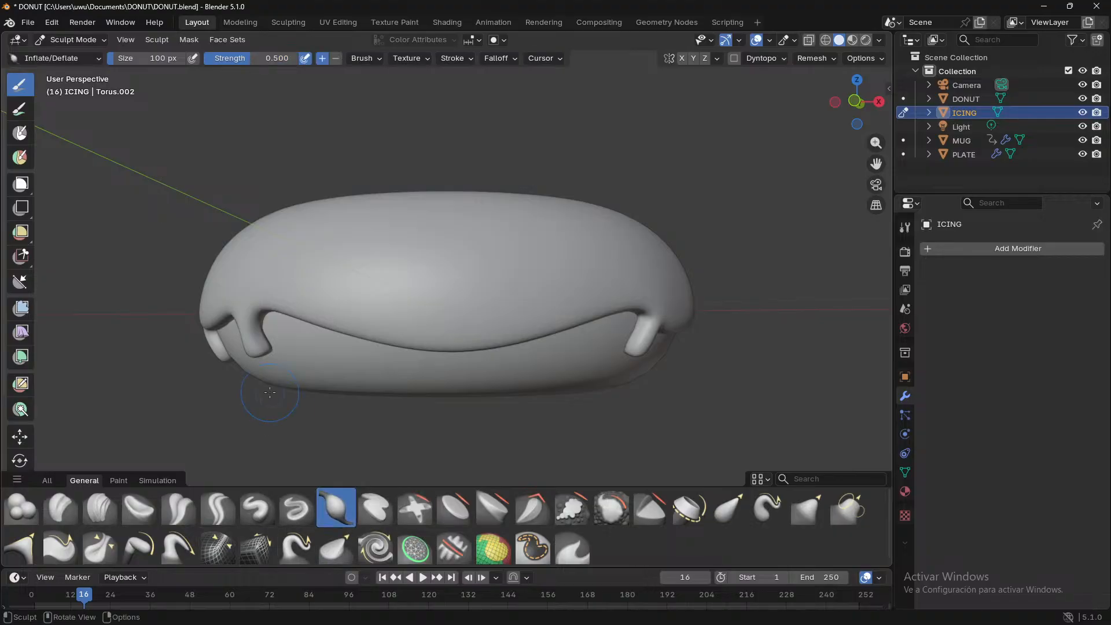
mouse_move(273, 402)
middle_mouse_down()
mouse_move(600, 396)
mouse_move(384, 367)
mouse_move(432, 369)
mouse_move(440, 324)
middle_mouse_up()
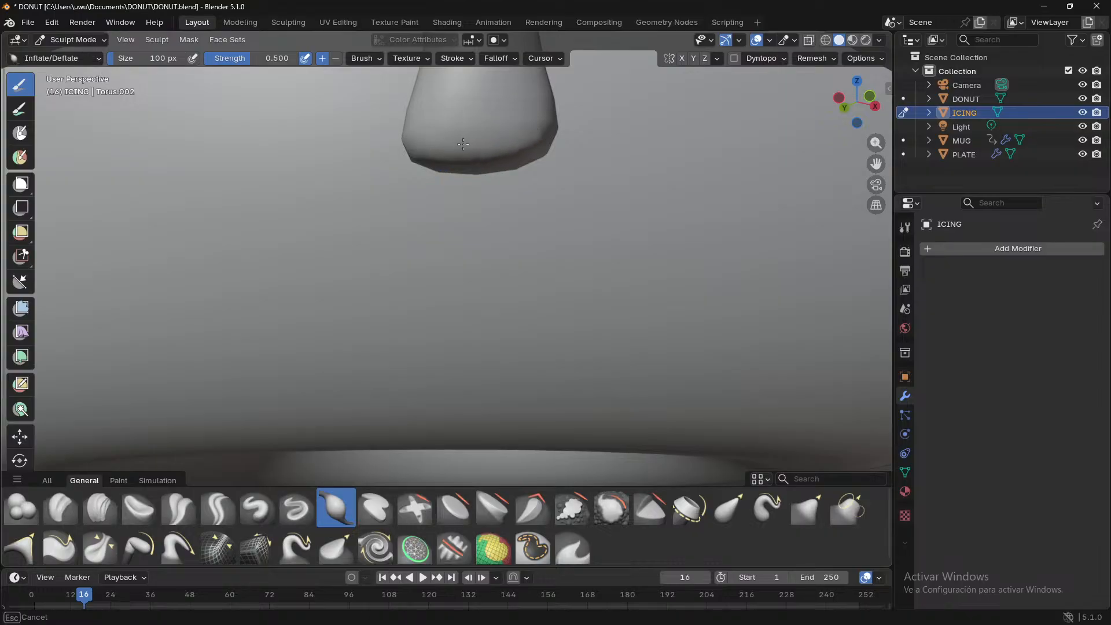
scroll(451, 249, "down", 8)
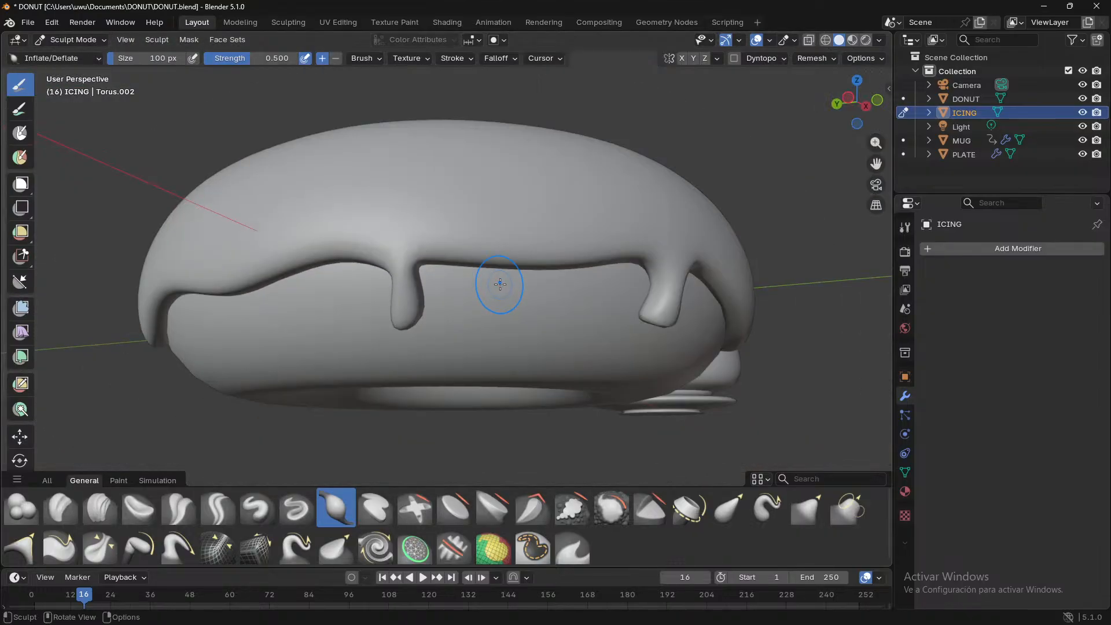
left_click_drag(411, 317, 391, 324)
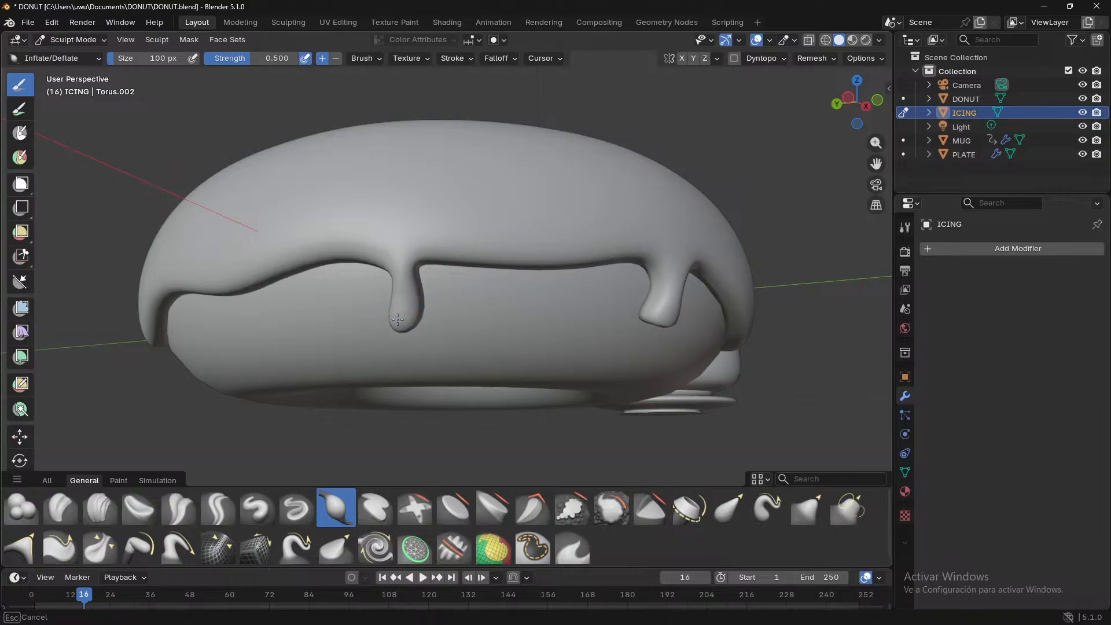
left_click_drag(399, 319, 404, 322)
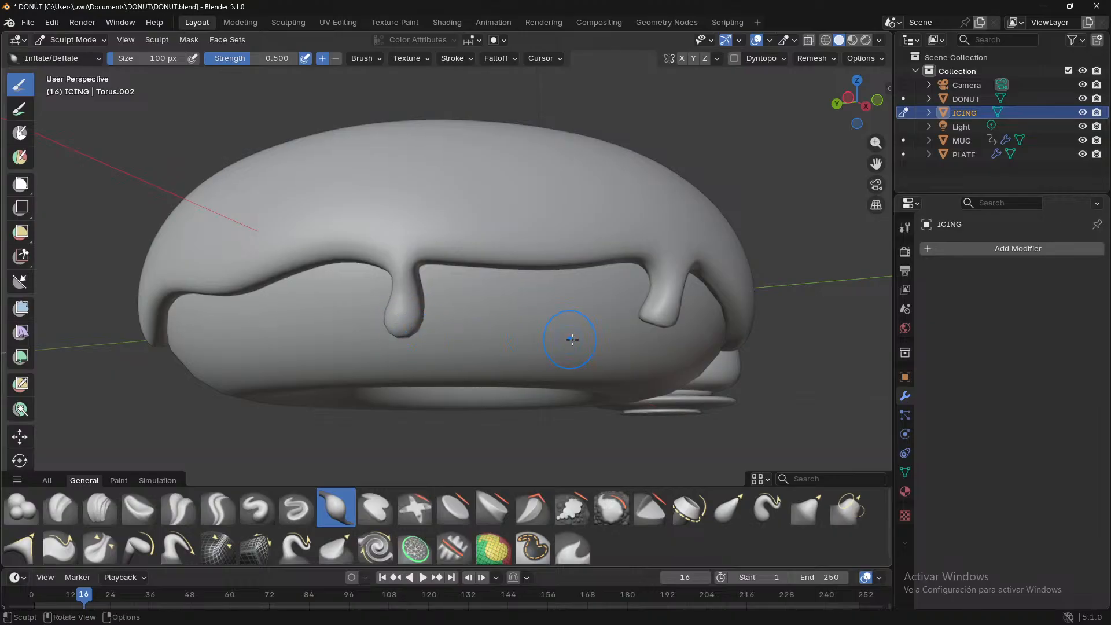
- Inflate the tips of the next two icing drips into rounded drops with the Inflate/Deflate brush
middle_click_drag(565, 335, 454, 358)
left_click_drag(388, 359, 390, 361)
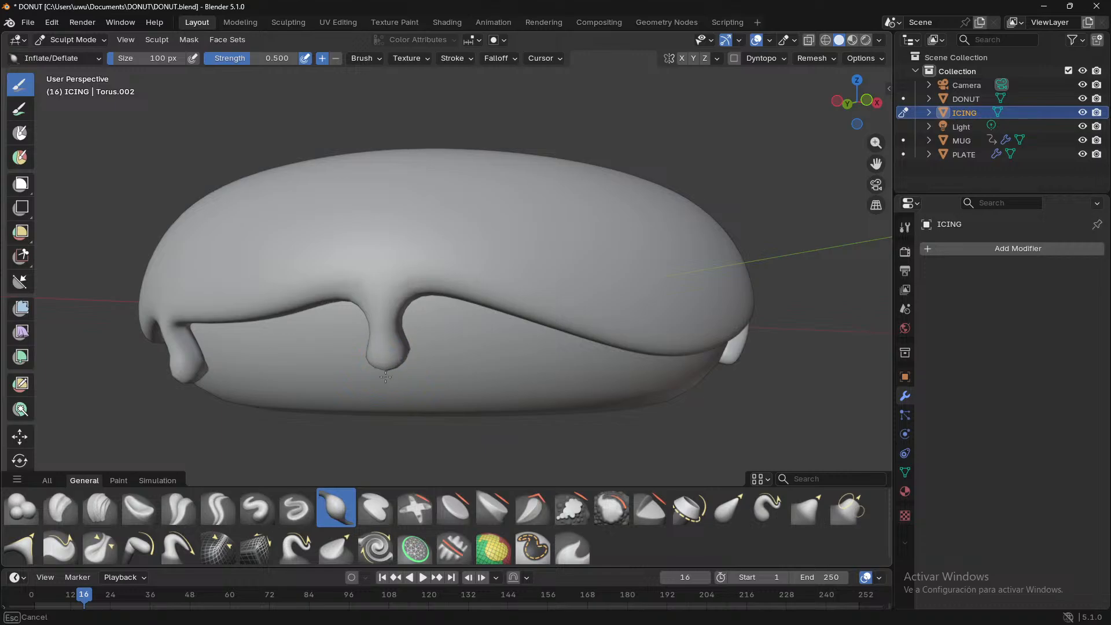
left_click_drag(379, 363, 386, 367)
left_click_drag(379, 379, 373, 350)
right_click(385, 330)
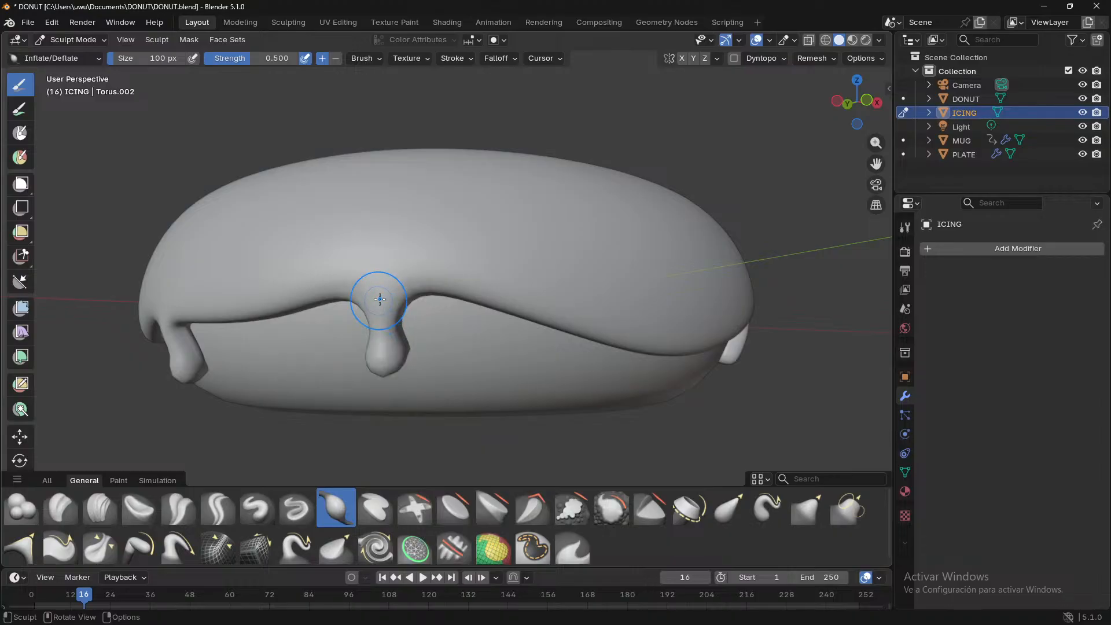
mouse_move(372, 308)
middle_mouse_down()
mouse_move(384, 326)
mouse_move(342, 315)
mouse_move(305, 325)
mouse_move(310, 310)
middle_mouse_up()
left_click_drag(186, 330, 184, 341)
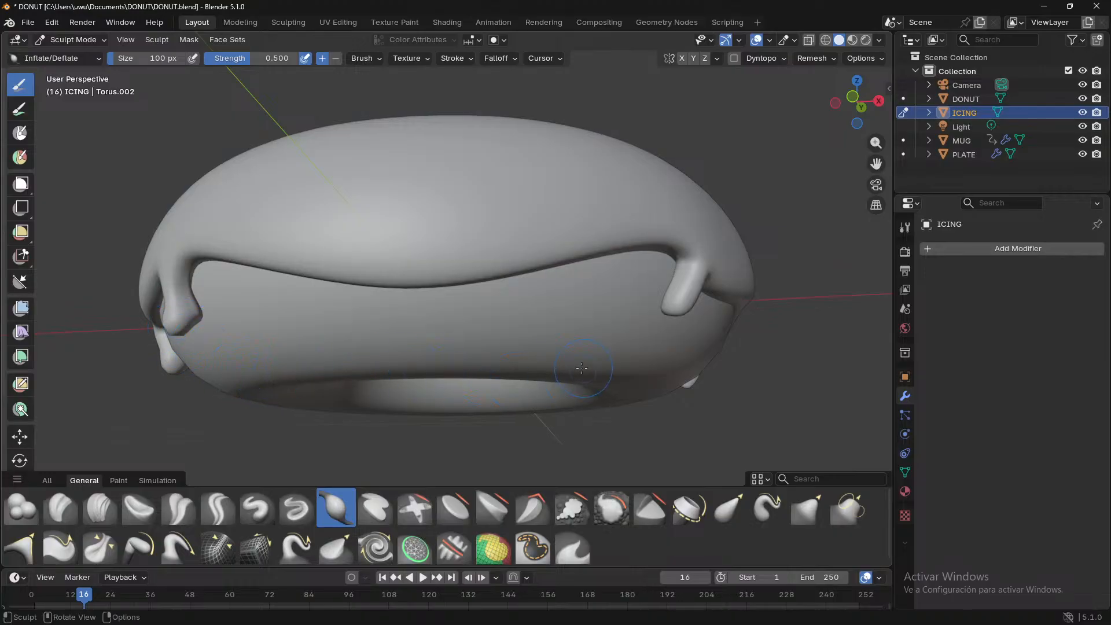
- Thicken the ends of the remaining icing drips around the other side of the donut with the Inflate/Deflate brush
middle_click_drag(581, 368, 530, 249)
mouse_move(528, 248)
left_mouse_down()
mouse_move(538, 263)
mouse_move(528, 274)
left_mouse_up()
right_click(558, 316)
mouse_move(684, 398)
middle_mouse_down()
mouse_move(717, 402)
mouse_move(736, 382)
middle_mouse_up()
left_click_drag(733, 359, 732, 396)
middle_click_drag(732, 396, 662, 393)
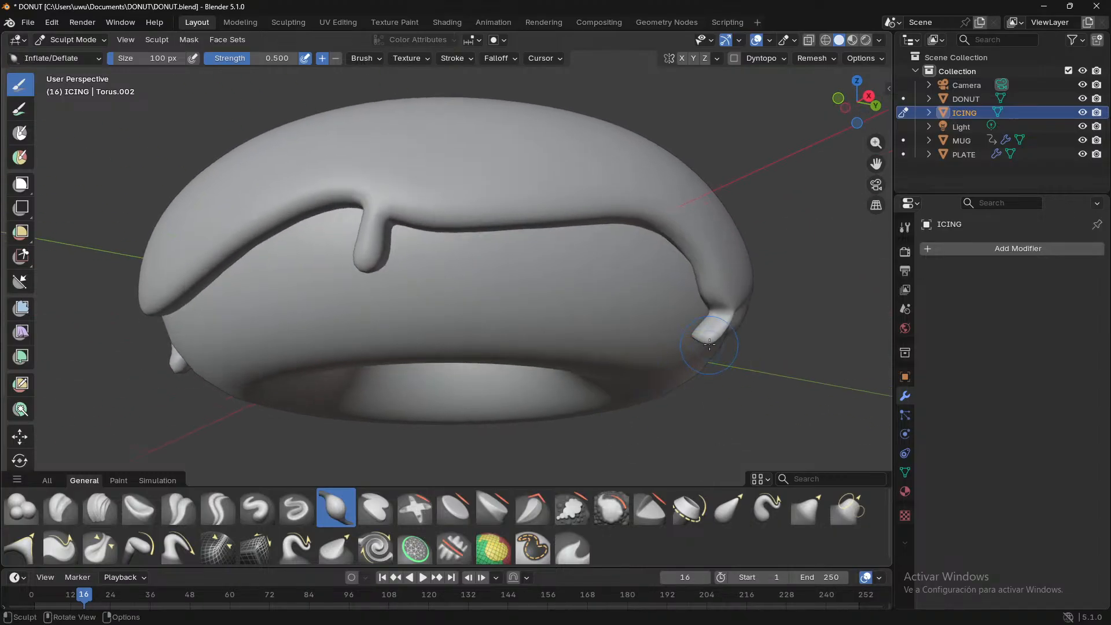
left_click_drag(709, 345, 714, 335)
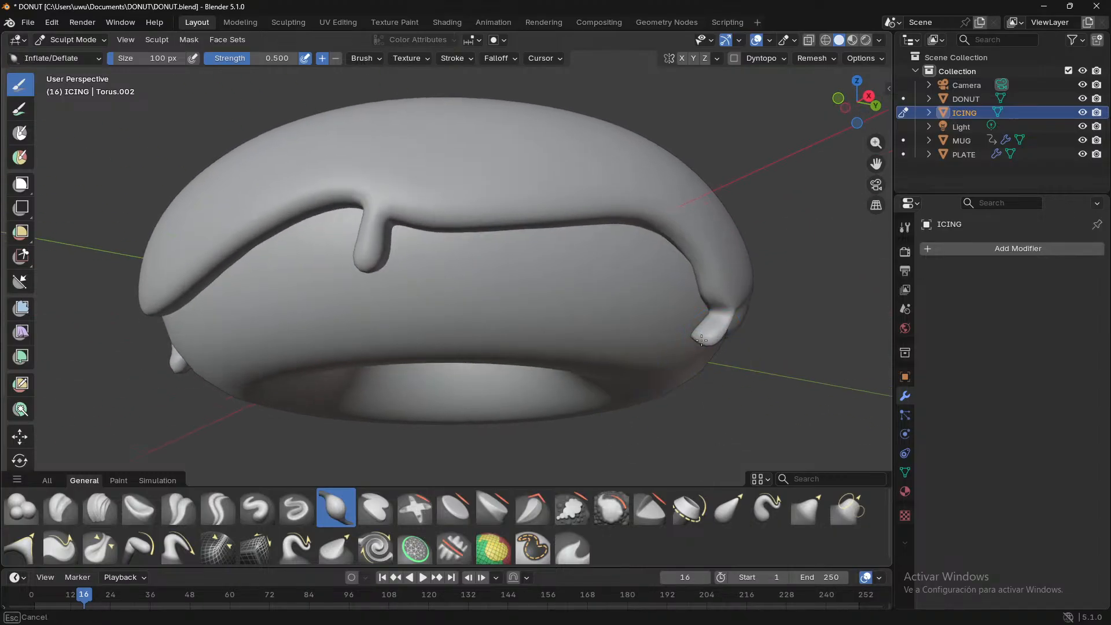
left_click_drag(708, 336, 708, 336)
- Inflate the two lowest points of the icing's wavy rim where there are no drips
mouse_move(708, 336)
middle_mouse_down()
mouse_move(594, 397)
mouse_move(655, 299)
middle_mouse_up()
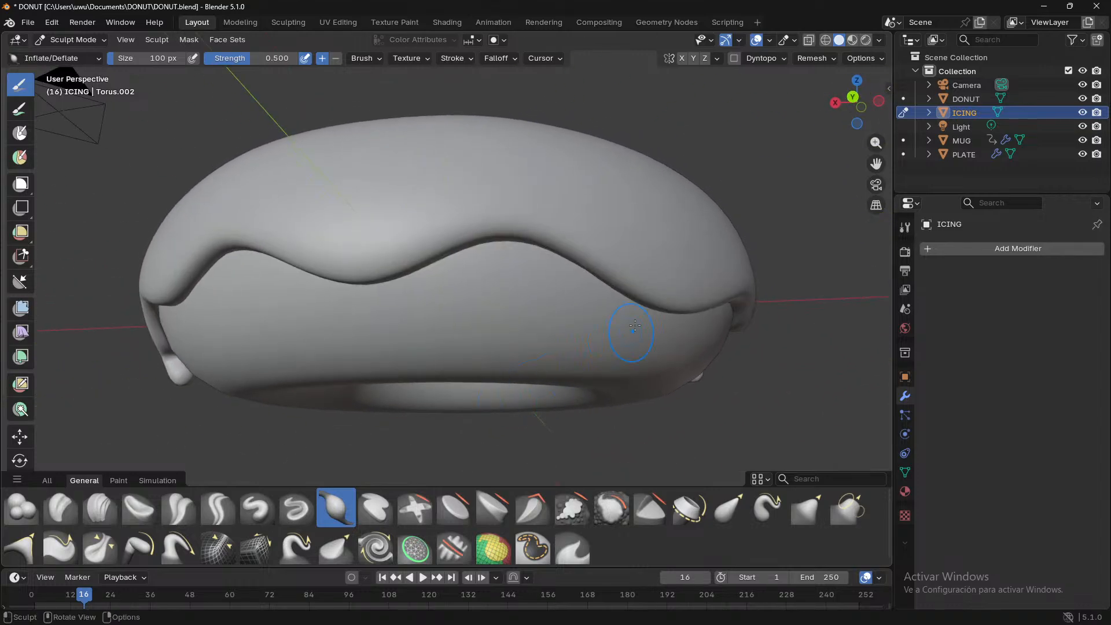
left_click_drag(656, 299, 656, 298)
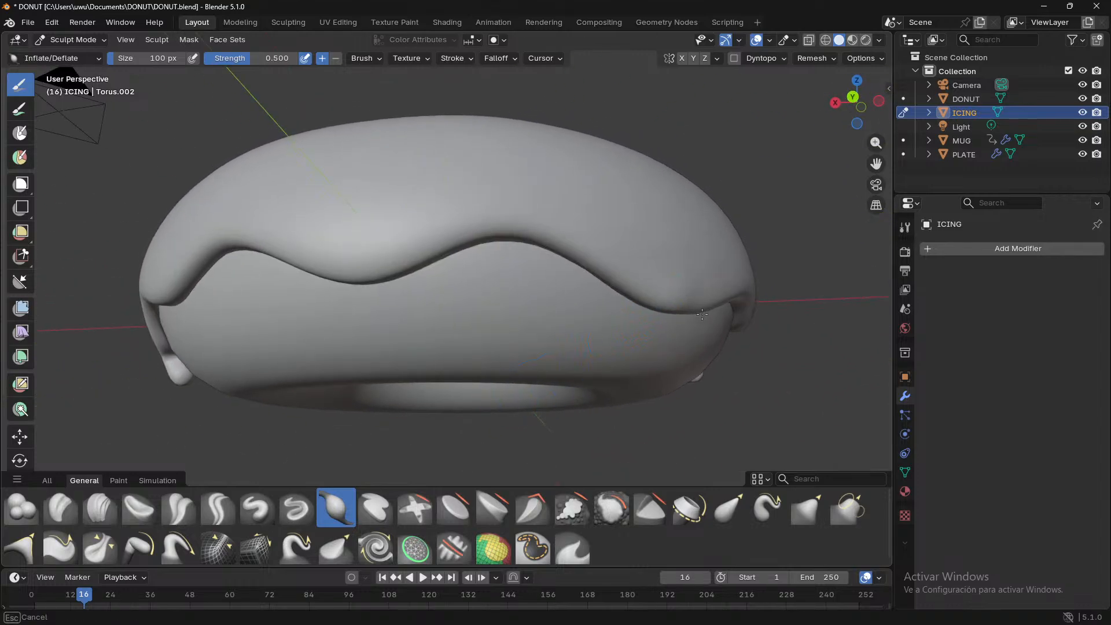
left_click_drag(657, 323, 657, 322)
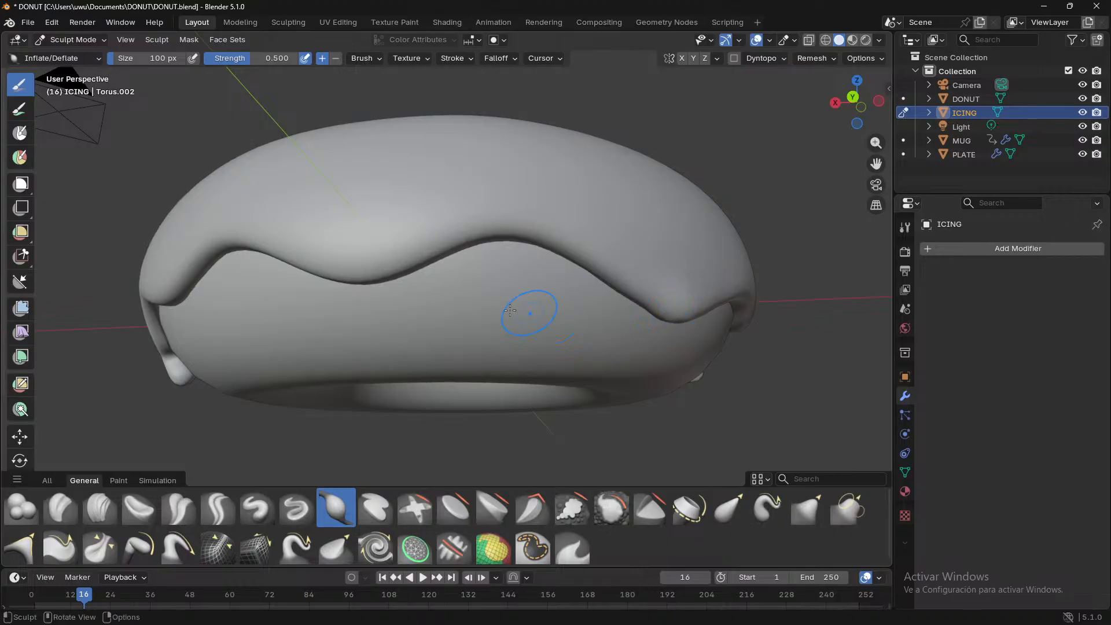
left_click_drag(380, 273, 349, 279)
mouse_move(348, 279)
middle_mouse_down()
mouse_move(347, 344)
mouse_move(305, 330)
mouse_move(312, 324)
mouse_move(292, 334)
mouse_move(370, 290)
mouse_move(436, 280)
mouse_move(577, 323)
mouse_move(805, 329)
mouse_move(659, 350)
mouse_move(789, 336)
mouse_move(830, 384)
mouse_move(751, 369)
mouse_move(627, 384)
mouse_move(794, 420)
mouse_move(666, 405)
mouse_move(347, 405)
mouse_move(395, 395)
mouse_move(532, 411)
mouse_move(492, 416)
mouse_move(477, 450)
middle_mouse_up()
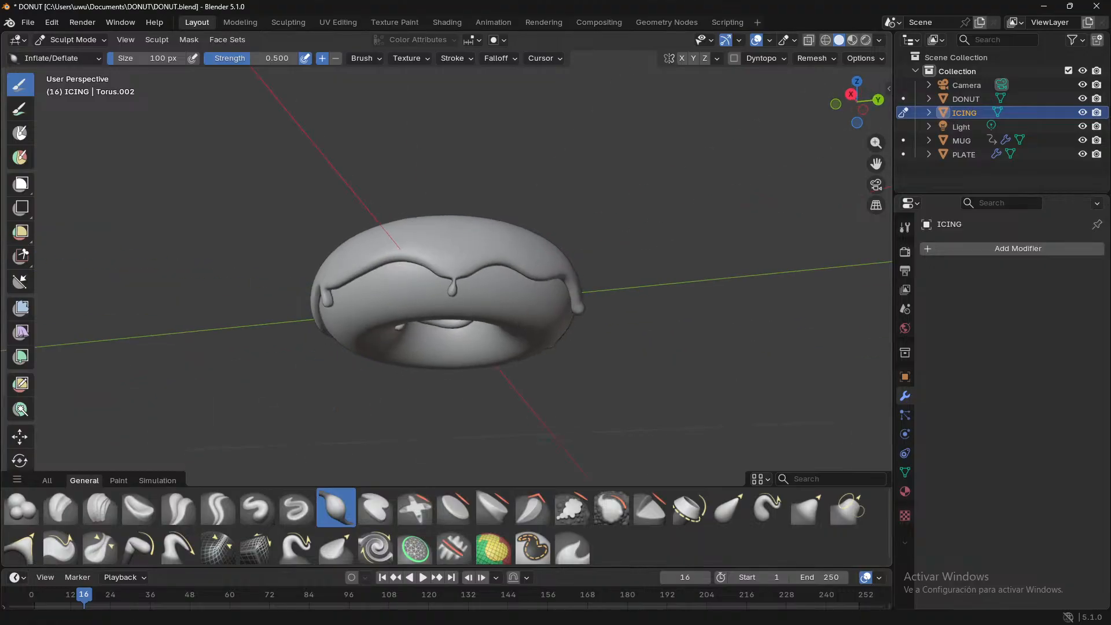
- Switch to OBS to check the live stream, and return to Blender
mouse_move(725, 617)
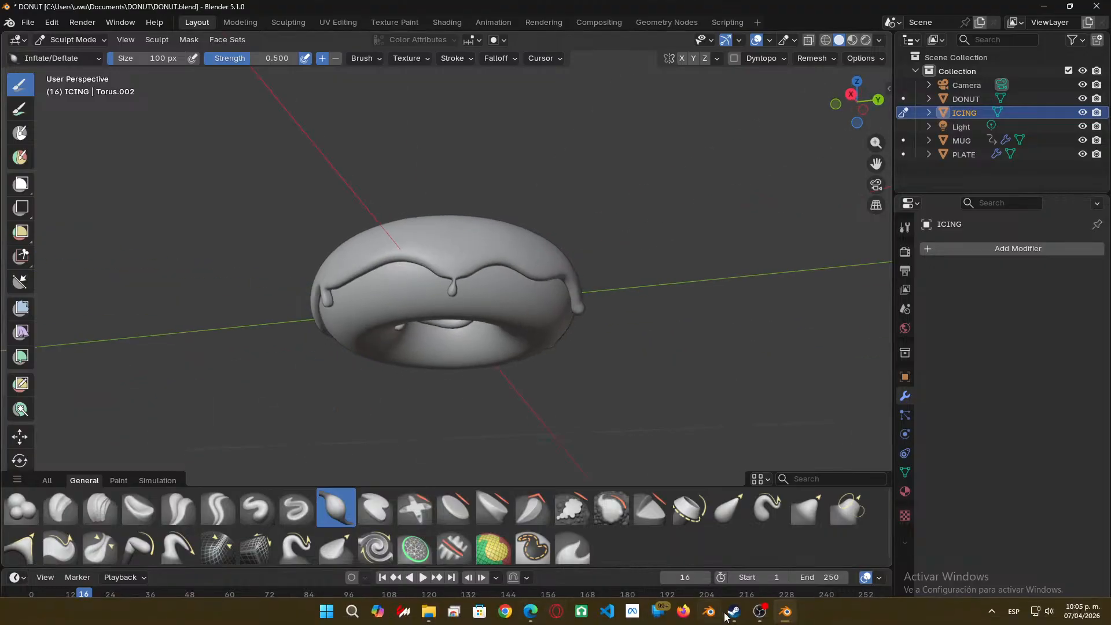
left_click(771, 616)
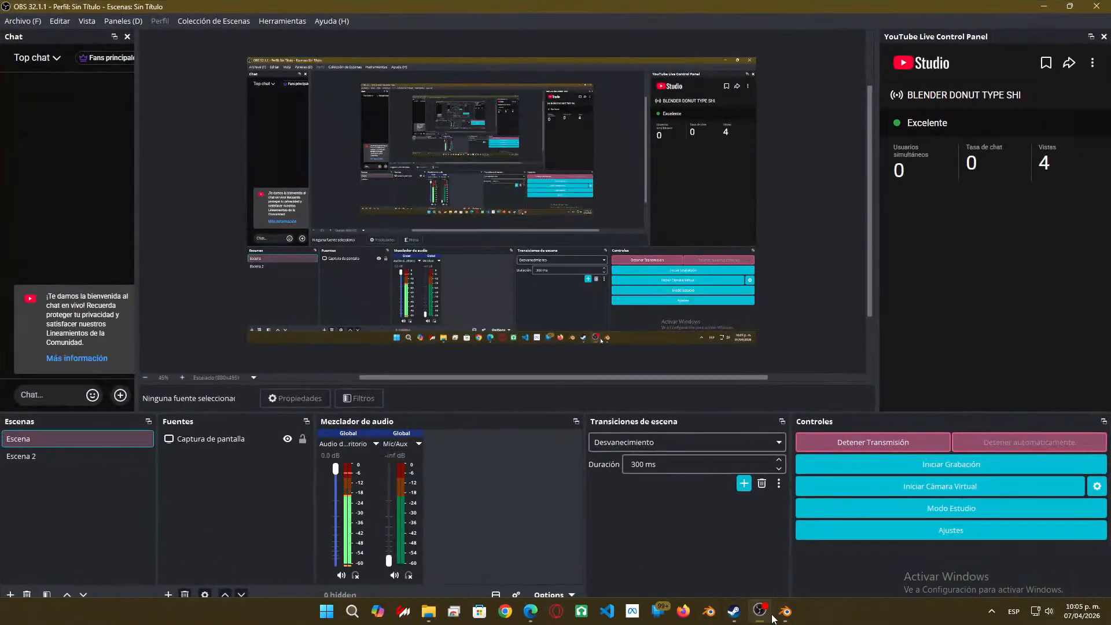
left_click(1045, 11)
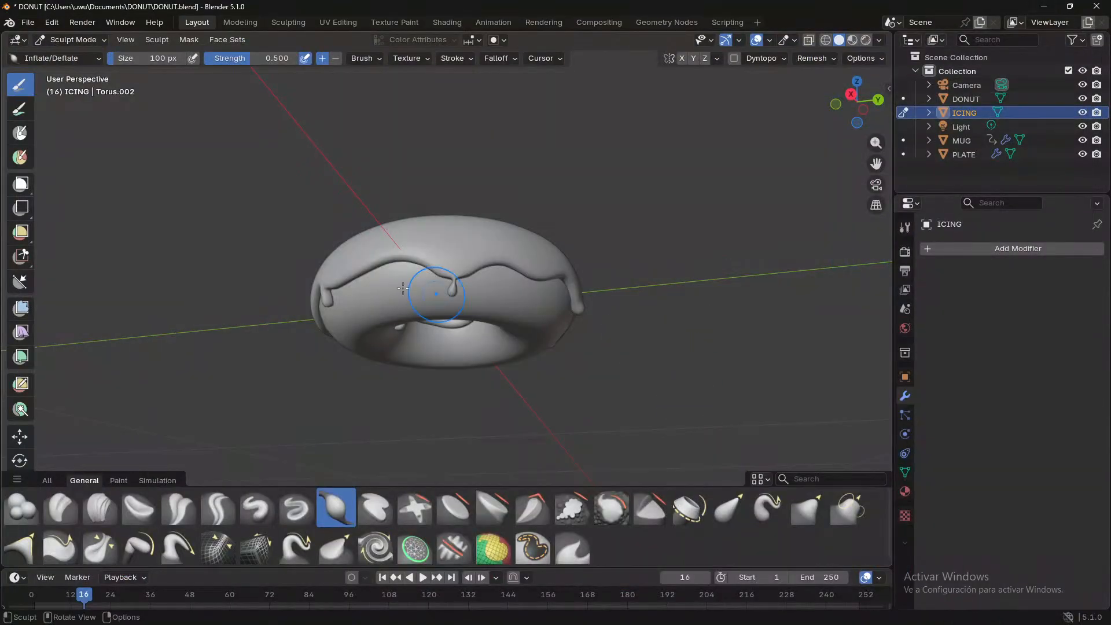
- Examine the icing's drips and rim from several sides, and the donut's size beside the mug
middle_click_drag(532, 306, 407, 352)
scroll(582, 372, "up", 4)
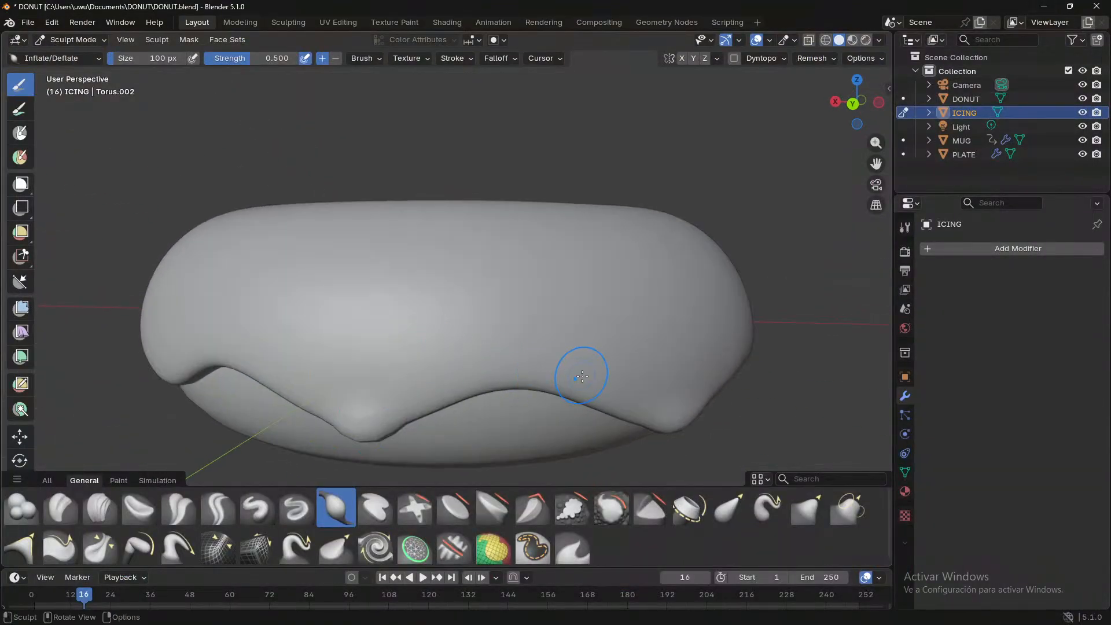
middle_click_drag(582, 372, 436, 438)
scroll(447, 395, "down", 3)
middle_click_drag(447, 396, 302, 360)
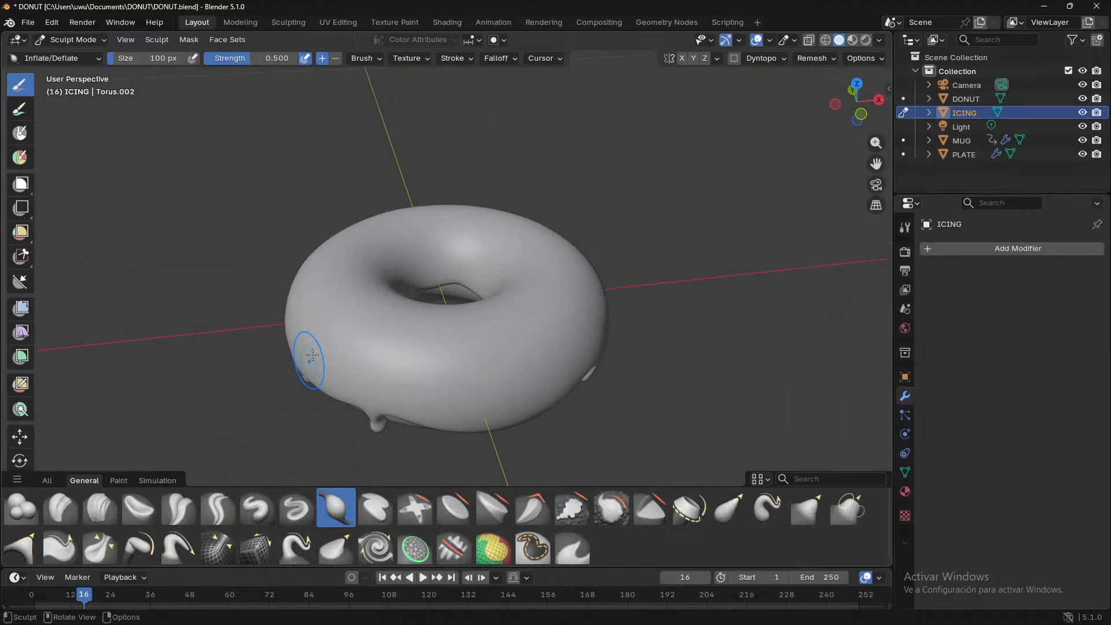
scroll(335, 332, "down", 6)
middle_click_drag(569, 351, 461, 334)
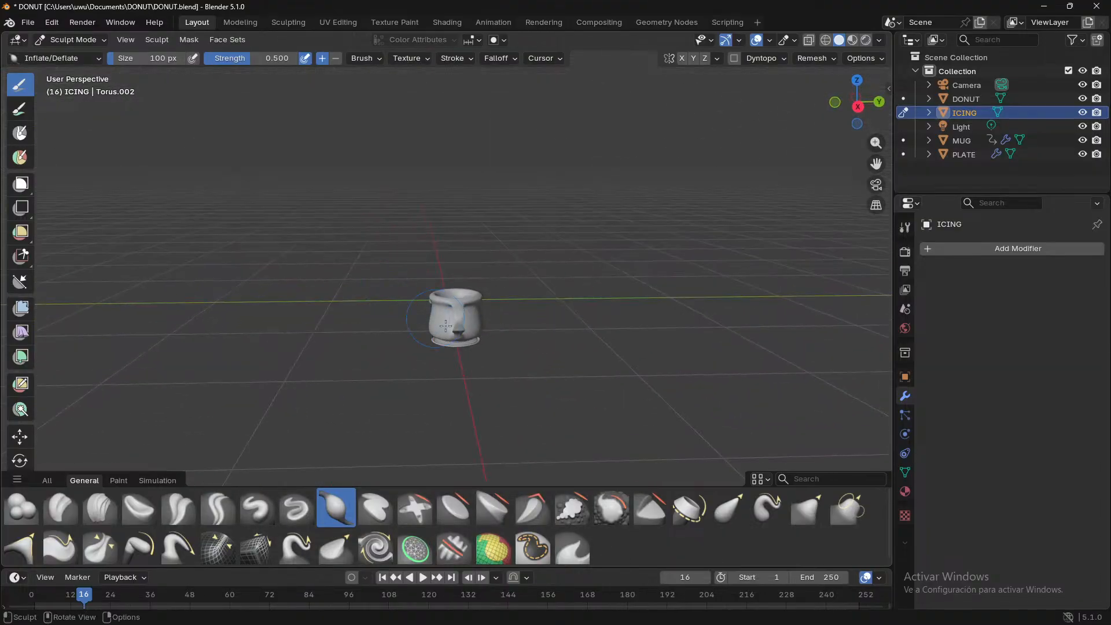
scroll(469, 344, "up", 5)
middle_click_drag(529, 366, 428, 315)
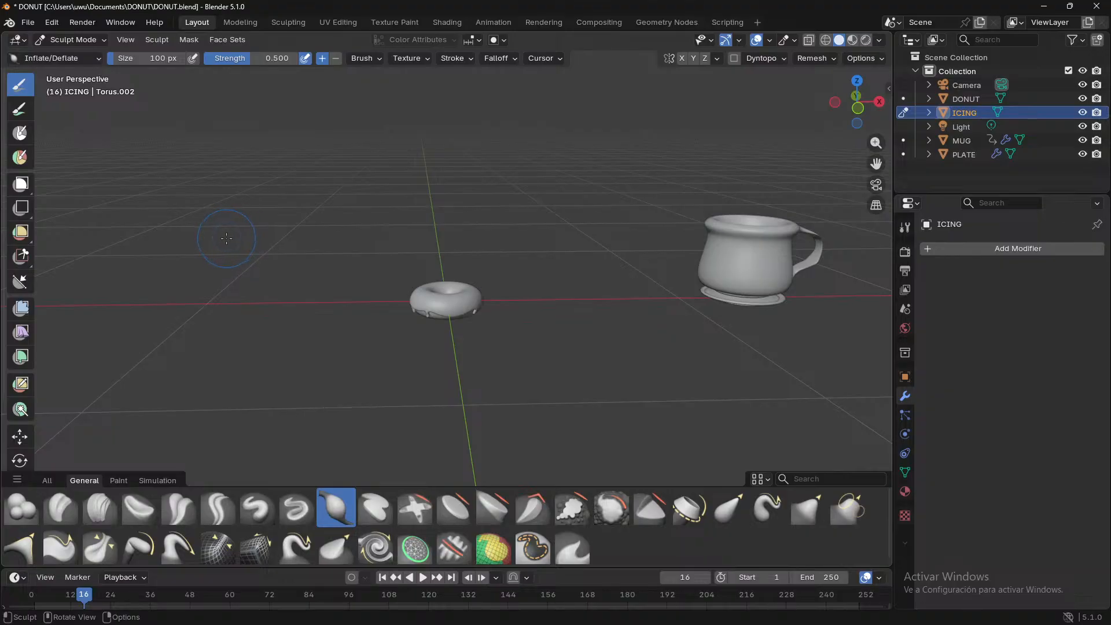
scroll(239, 258, "down", 2)
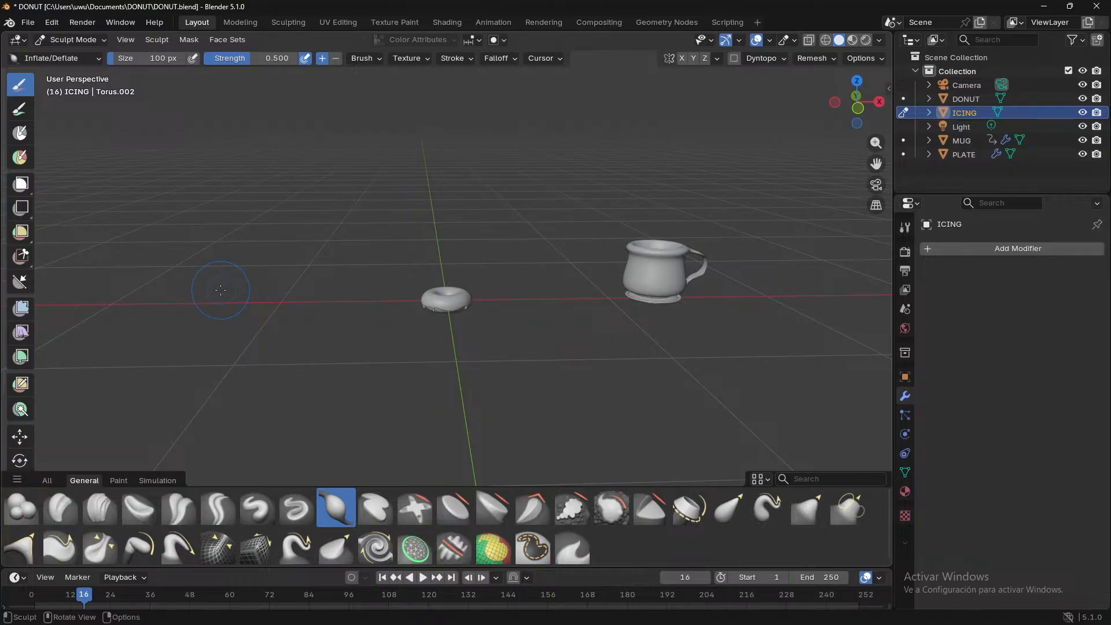
scroll(458, 381, "up", 6)
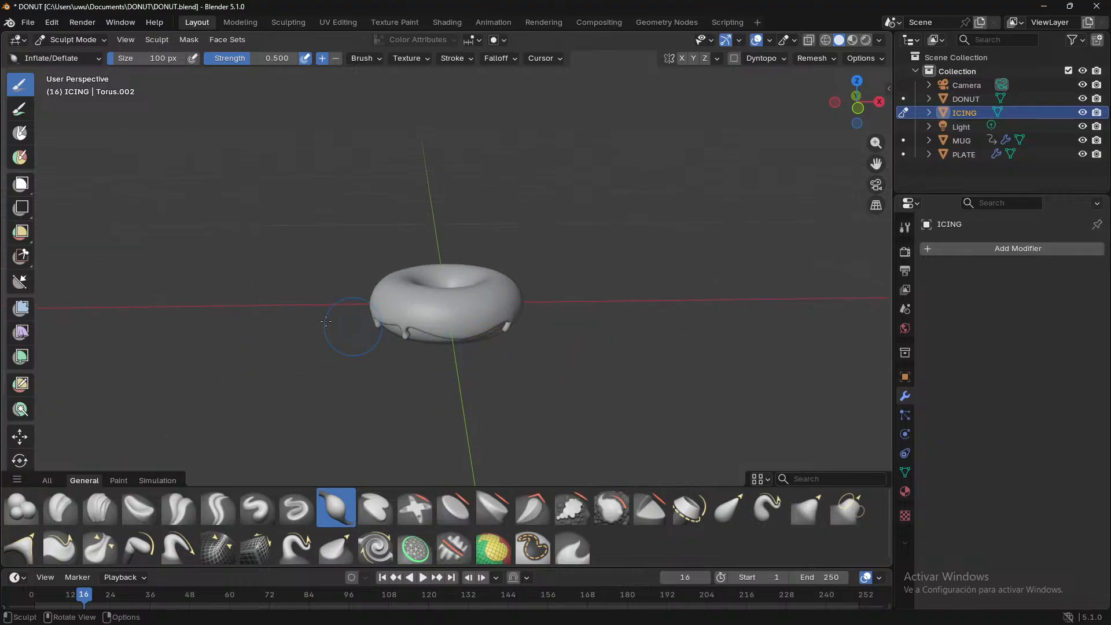
- Switch the icing from Sculpt Mode to Object Mode and deselect it
left_click(72, 39)
left_click(75, 51)
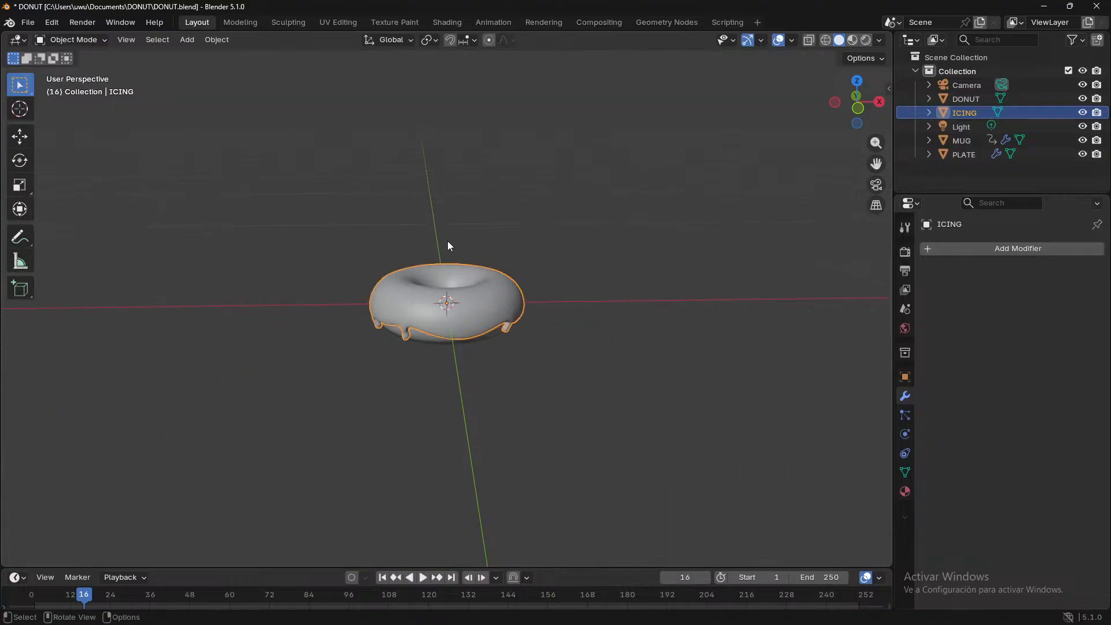
key("Tab")
key("Tab")
left_click(505, 263)
key("Tab")
key("Tab")
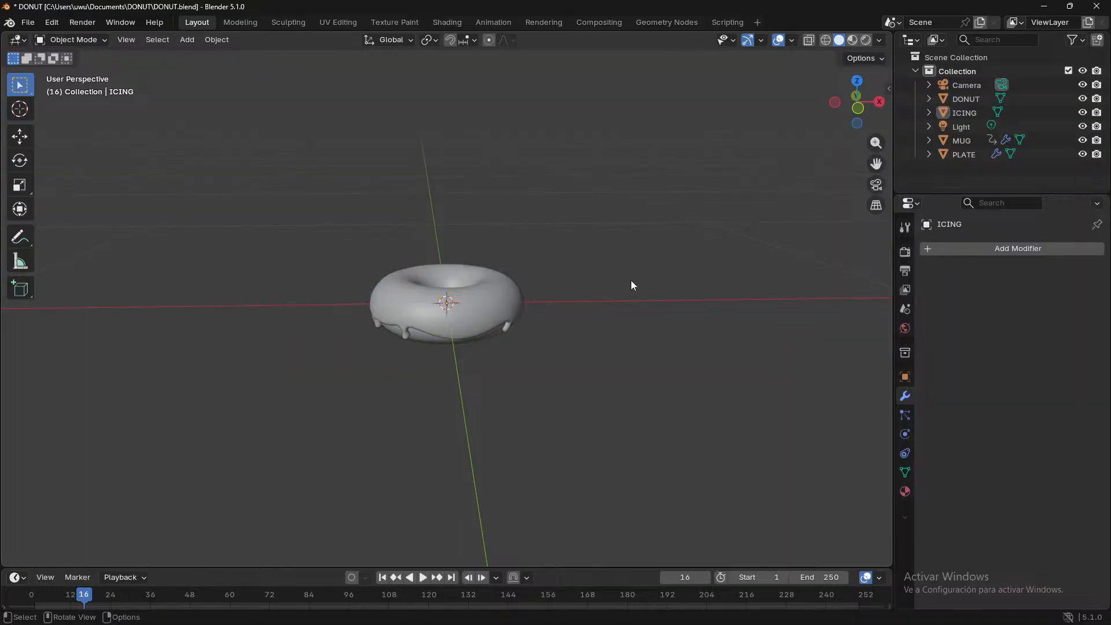
- Check the icing's mesh from below, select the icing in Object Mode and enter Edit Mode
key("Tab")
scroll(585, 284, "up", 3)
middle_click_drag(589, 420, 602, 358)
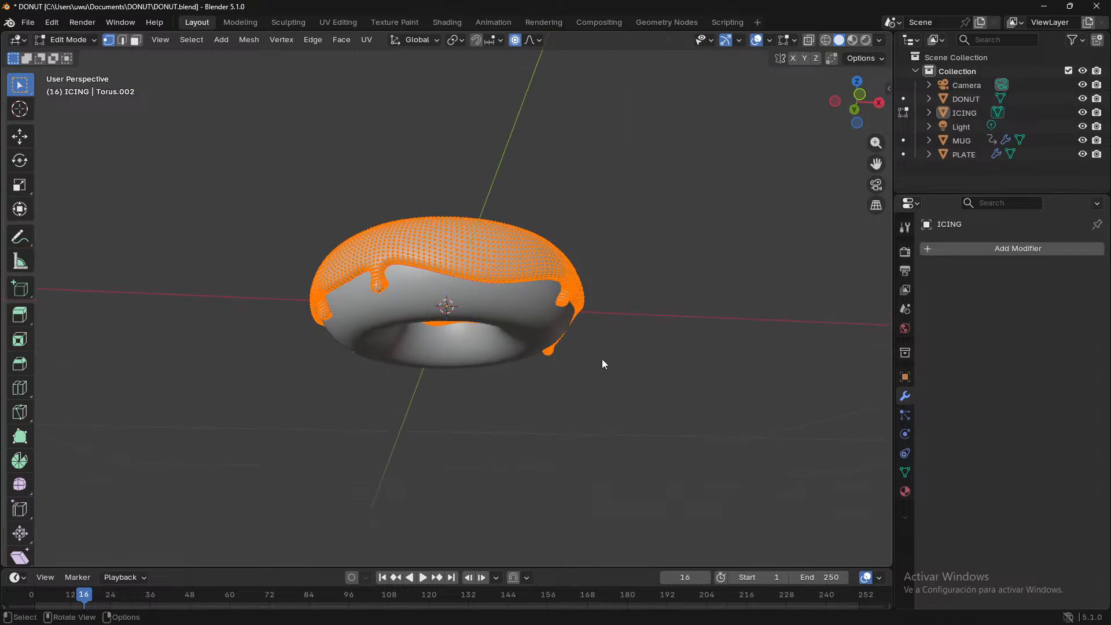
key("Tab")
middle_click_drag(711, 333, 701, 405)
left_click(466, 351)
key("Tab")
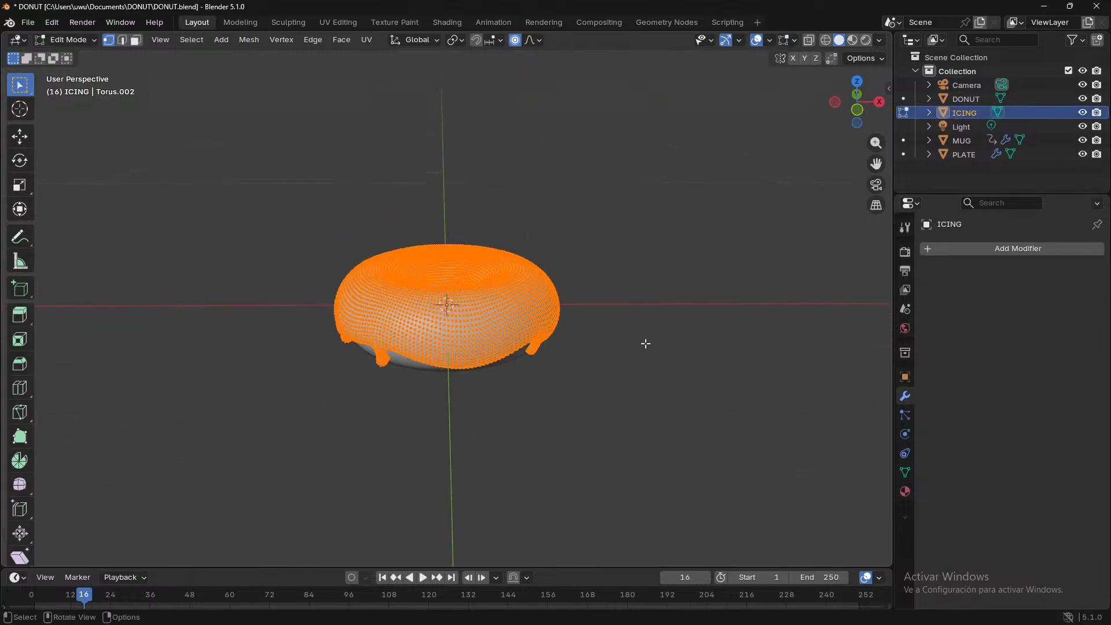
- Return the icing to Object Mode and deselect it
key("Tab")
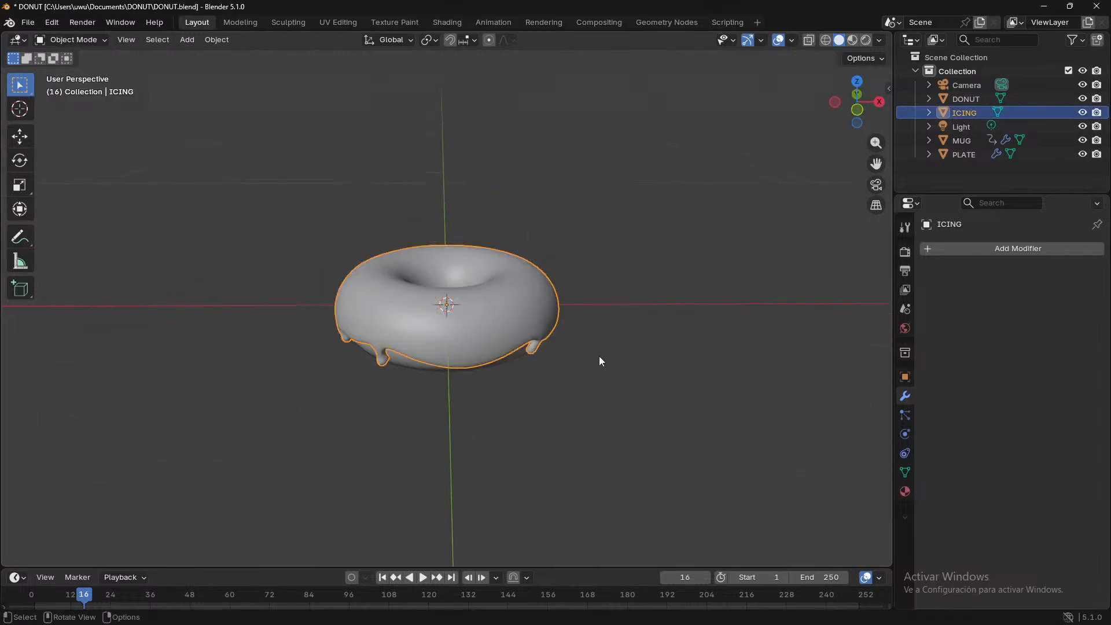
left_click(677, 377)
scroll(678, 377, "down", 1)
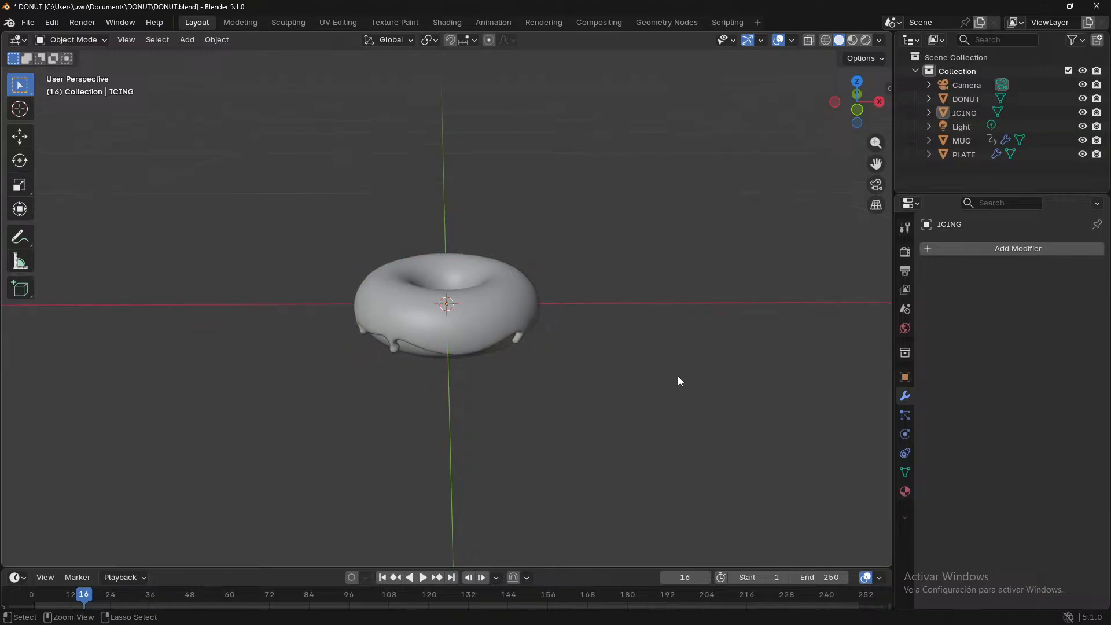
- Add a mesh circle at the donut's centre and reduce its radius to 0.19 m, slightly wider than the donut
key("shift+a")
mouse_move(651, 335)
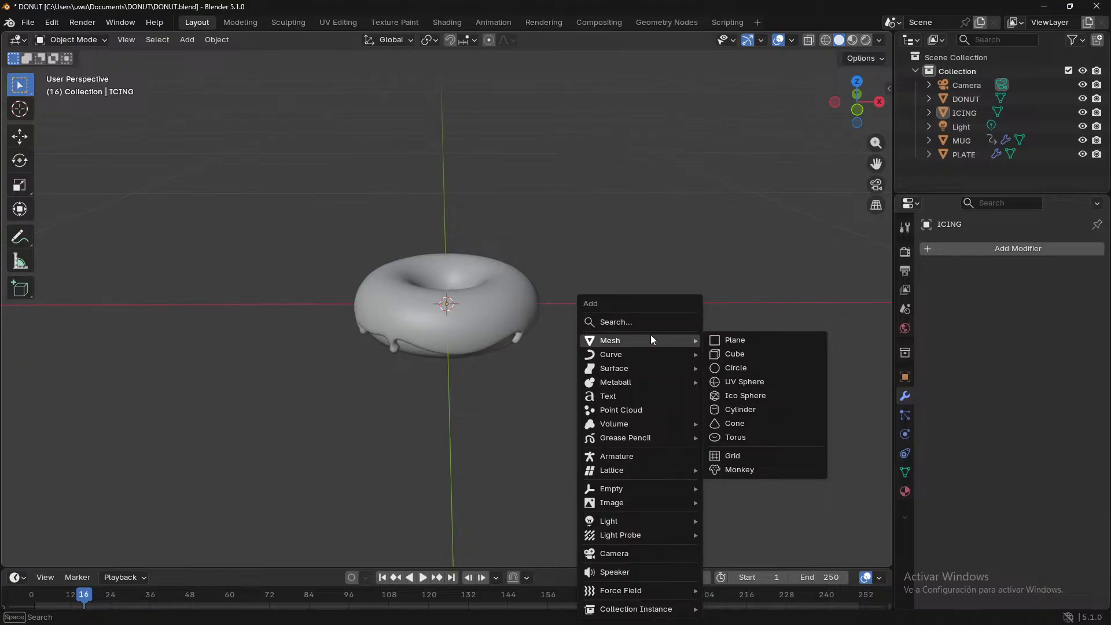
left_click(736, 367)
scroll(700, 381, "down", 5)
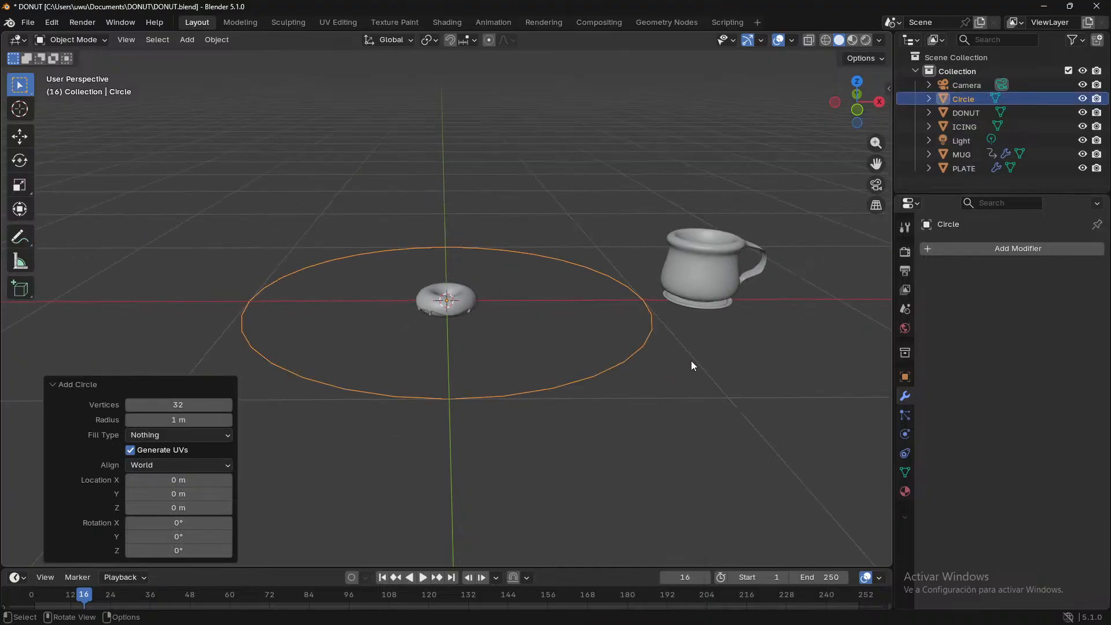
middle_click_drag(691, 360, 596, 441)
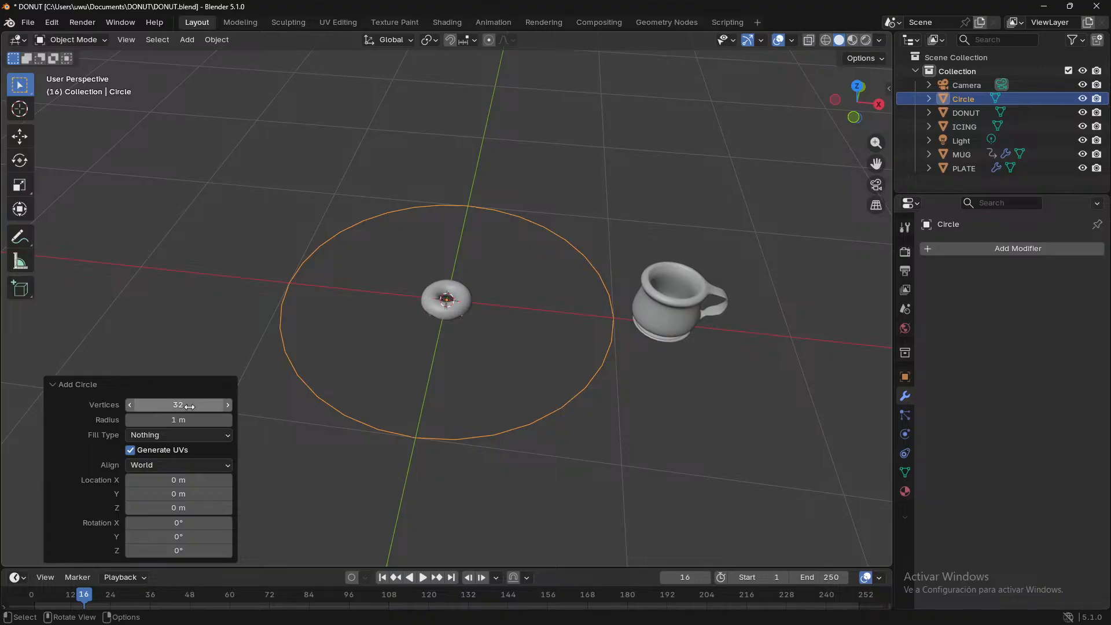
left_click_drag(183, 419, 148, 419)
scroll(512, 377, "up", 8)
middle_click_drag(512, 373, 389, 451)
left_click_drag(186, 419, 168, 420)
middle_click_drag(497, 301, 521, 322)
- Try the Quaternion (WXYZ) rotation mode on the icing and set it back to XYZ Euler
left_click(614, 325)
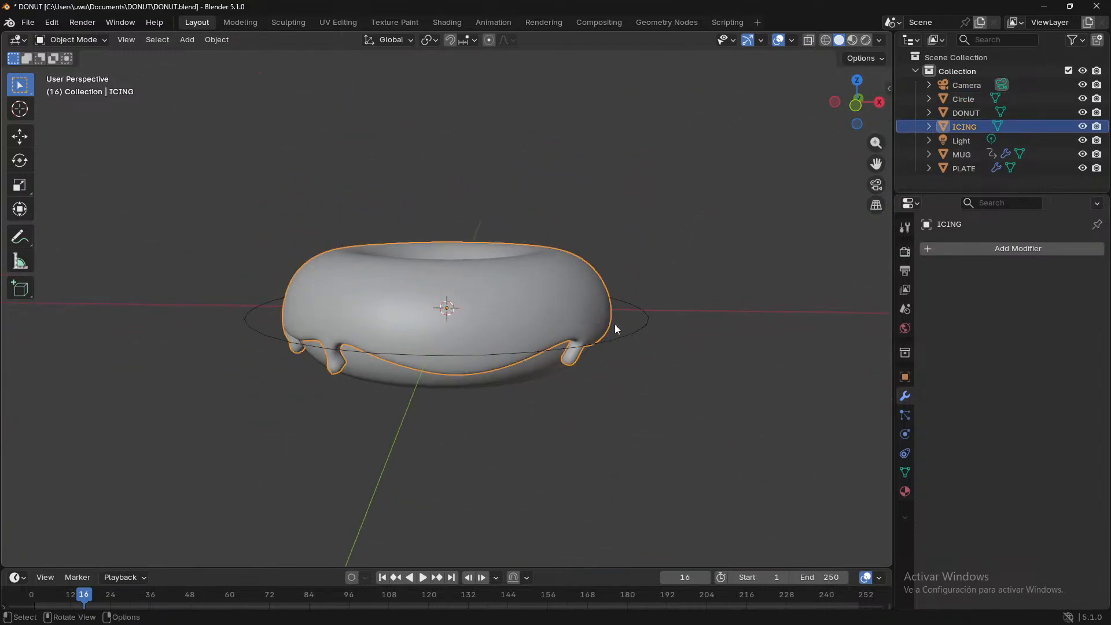
left_click(904, 376)
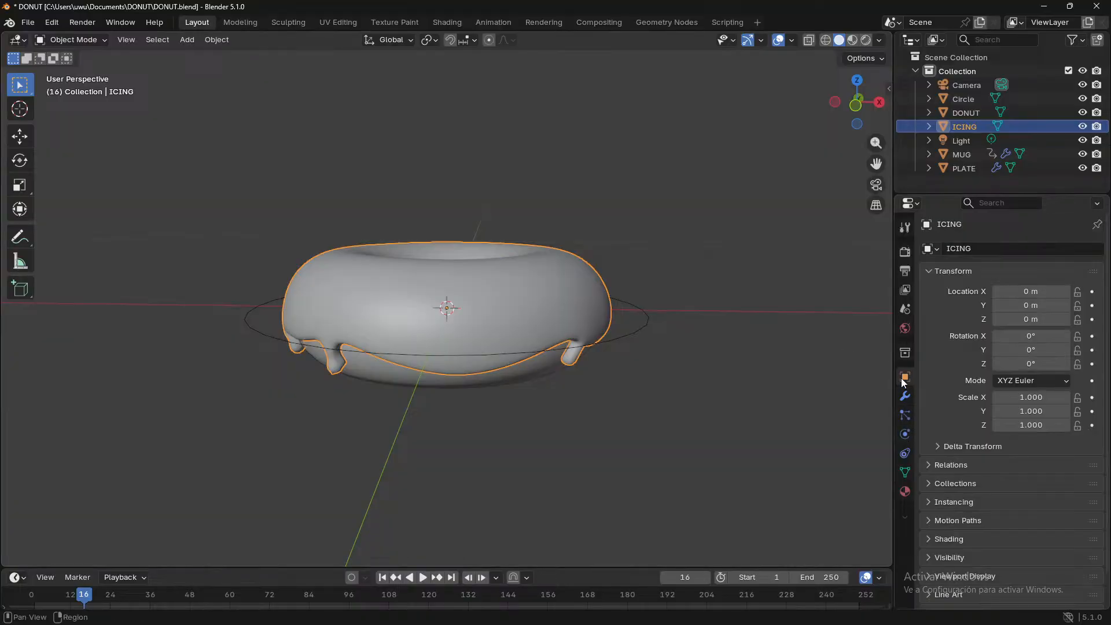
left_click(1032, 380)
left_click(1034, 396)
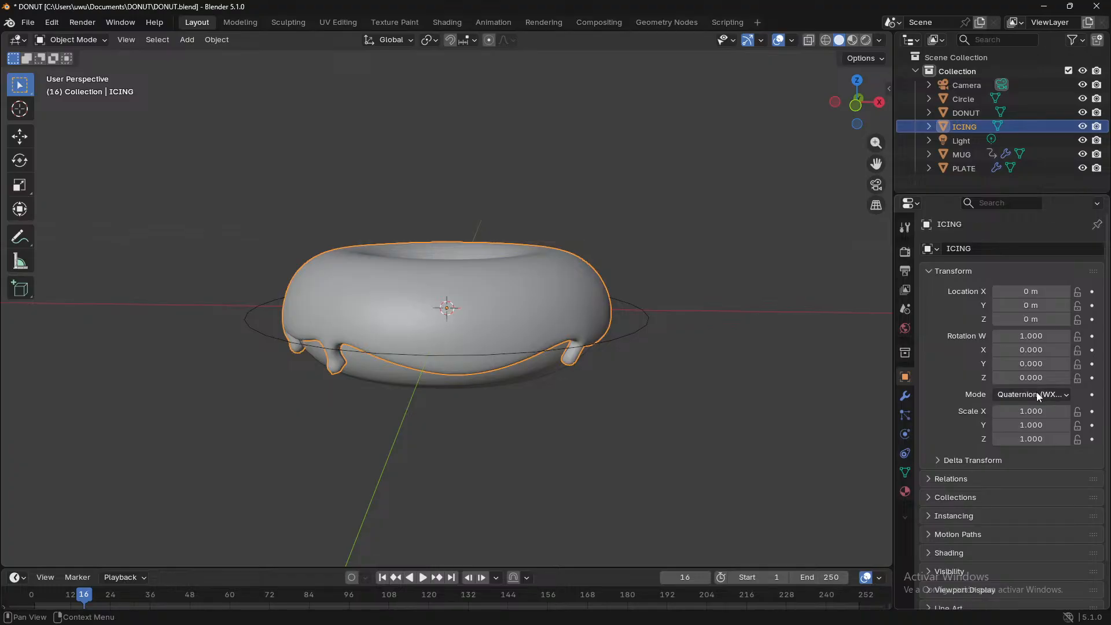
left_click(1036, 391)
left_click(1015, 419)
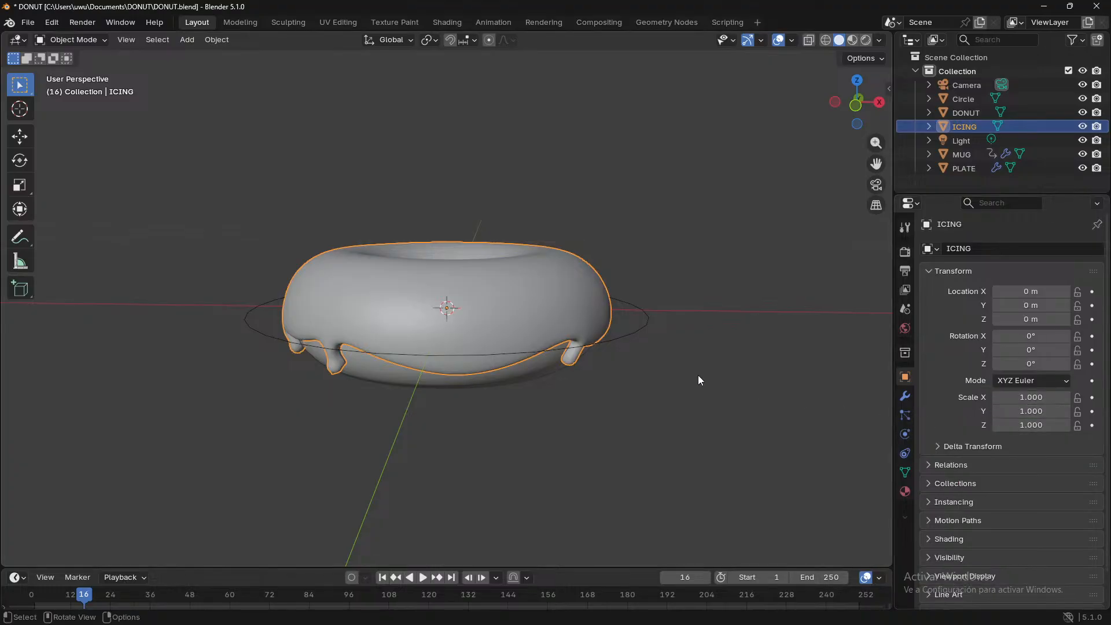
- Select the circle around the donut and undo back to before it was added
middle_click_drag(455, 301, 496, 265)
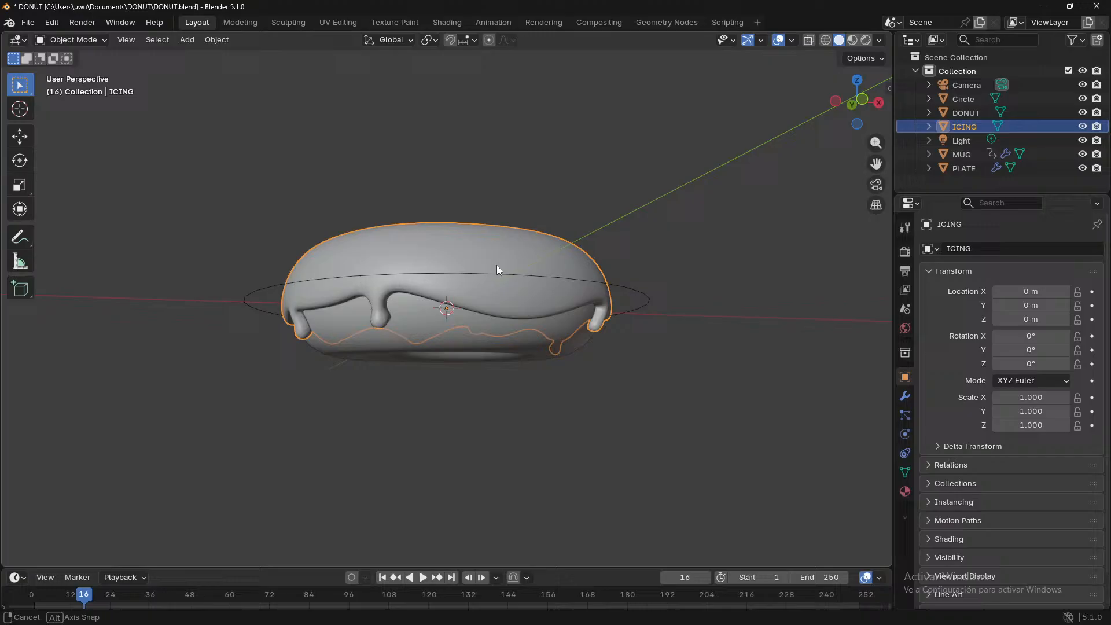
left_click(266, 289)
middle_click_drag(247, 310, 294, 464)
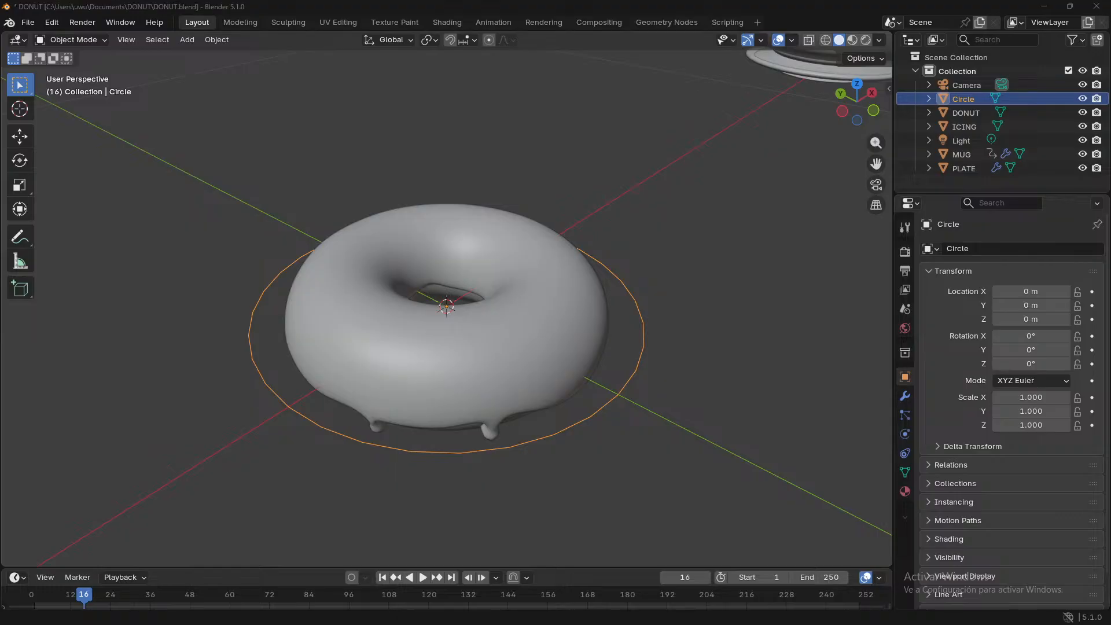
left_click(700, 380)
key("ctrl+z")
key("ctrl+z")
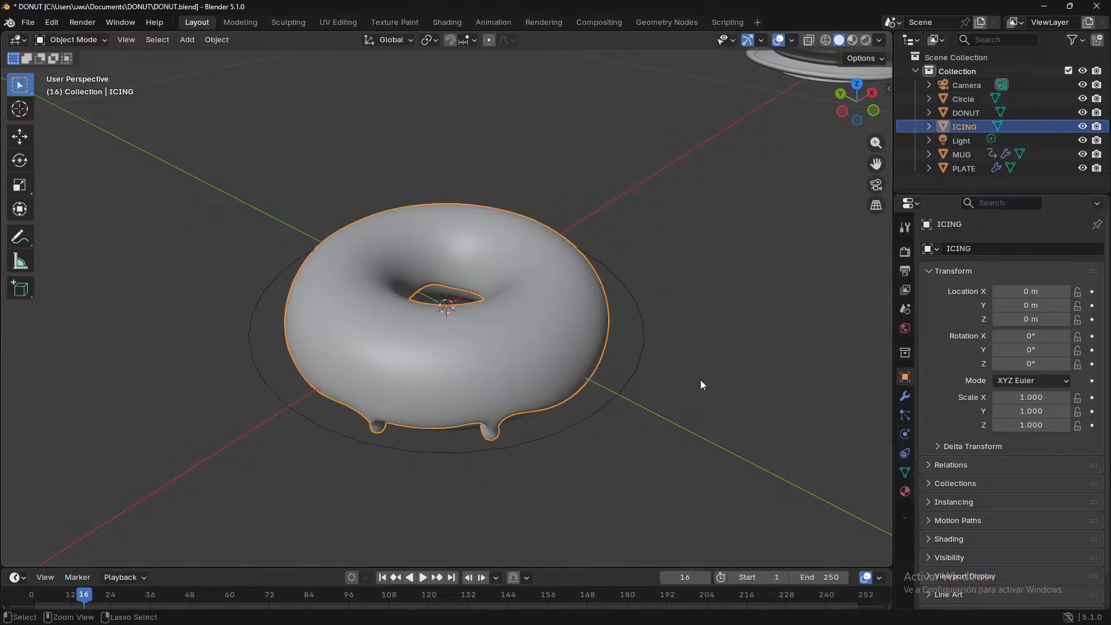
key("ctrl+z")
key("ctrl+z")
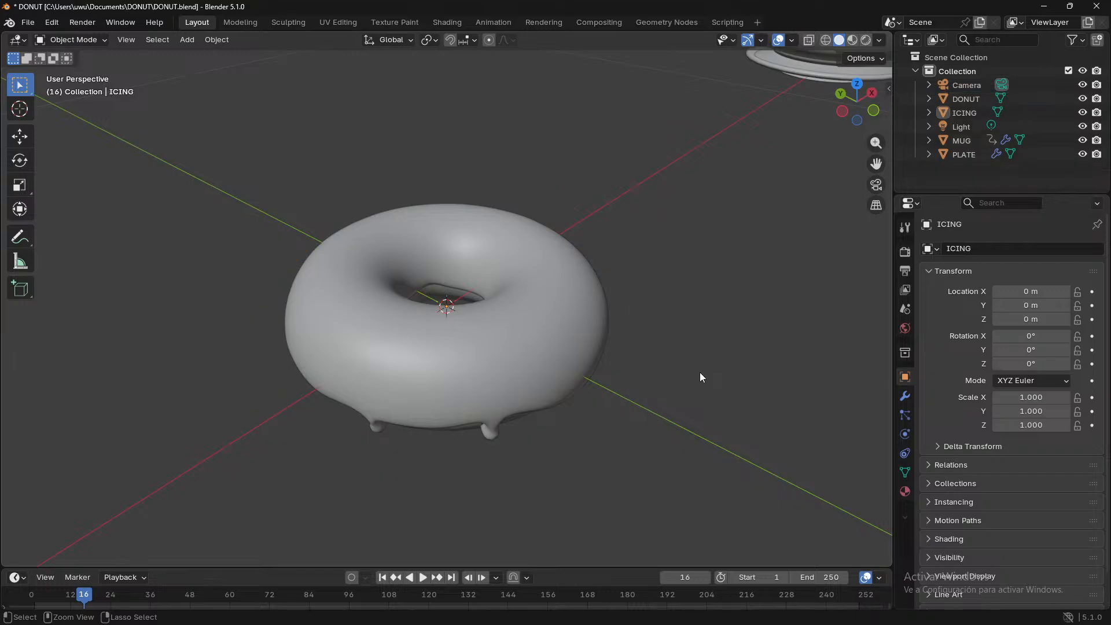
- Check the transform values of the icing and the donut, and clear the selection
middle_click_drag(468, 365, 707, 292)
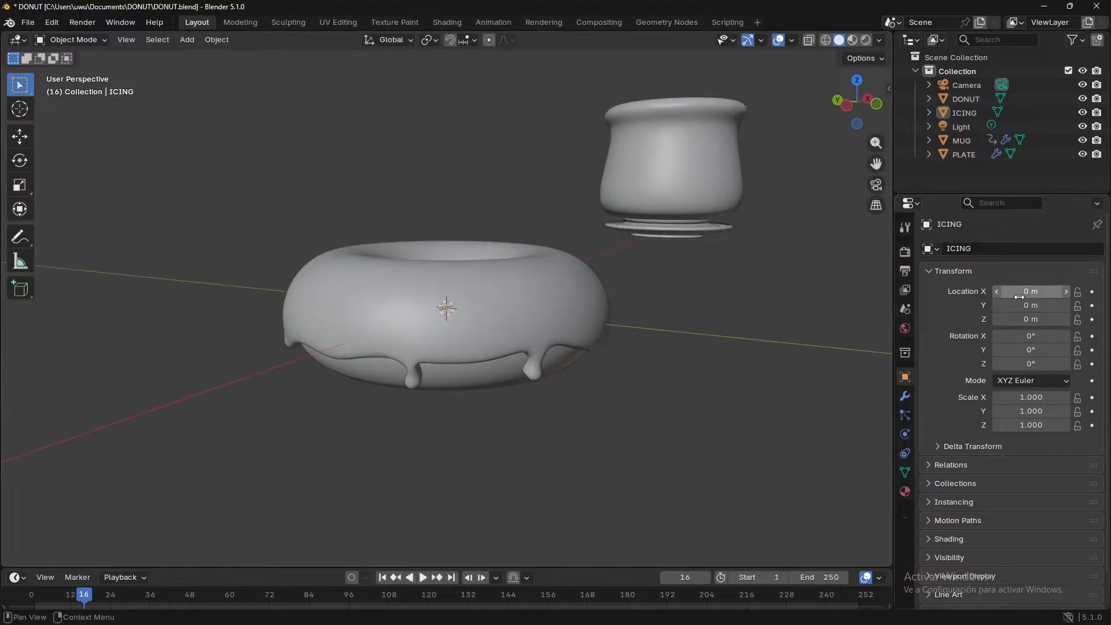
mouse_move(1031, 291)
left_mouse_down()
mouse_move(1044, 291)
mouse_move(1030, 291)
left_mouse_up()
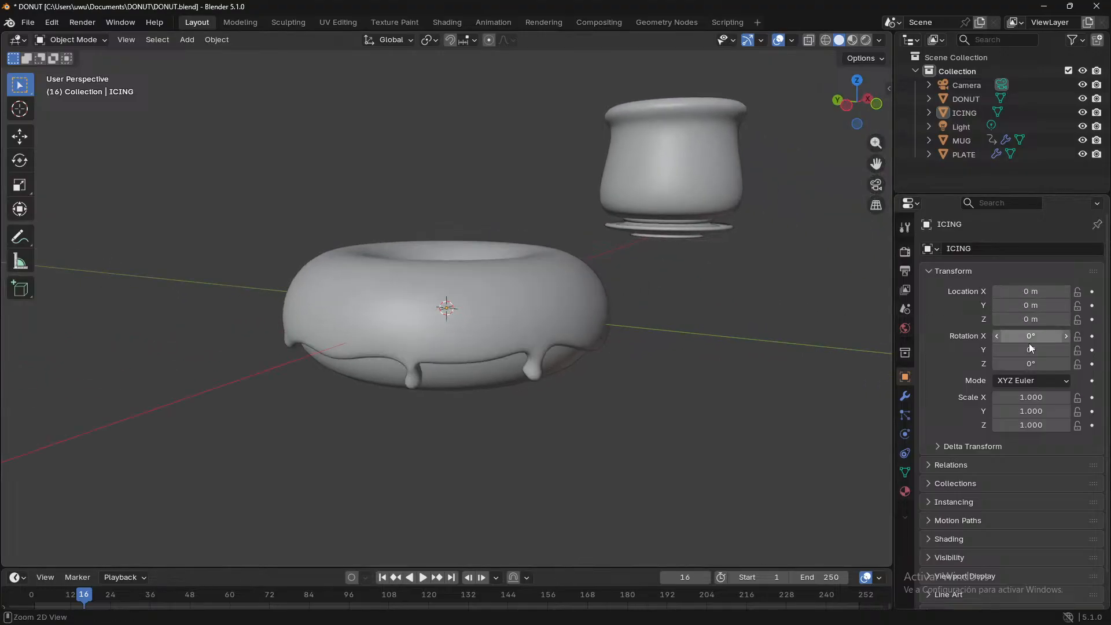
left_click(508, 366)
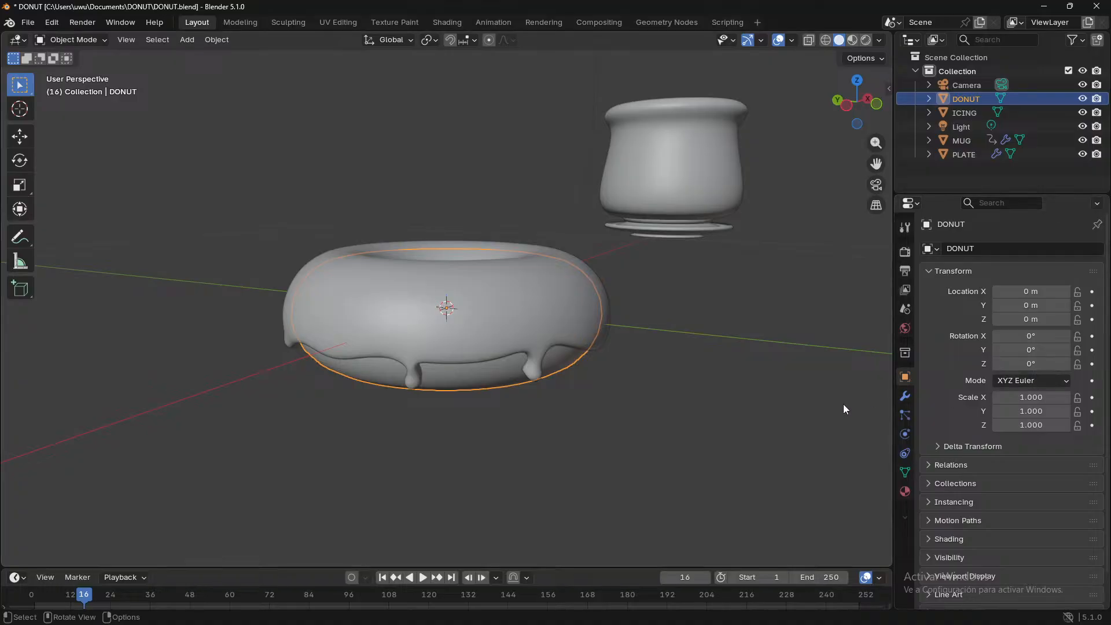
middle_click_drag(842, 403, 788, 405)
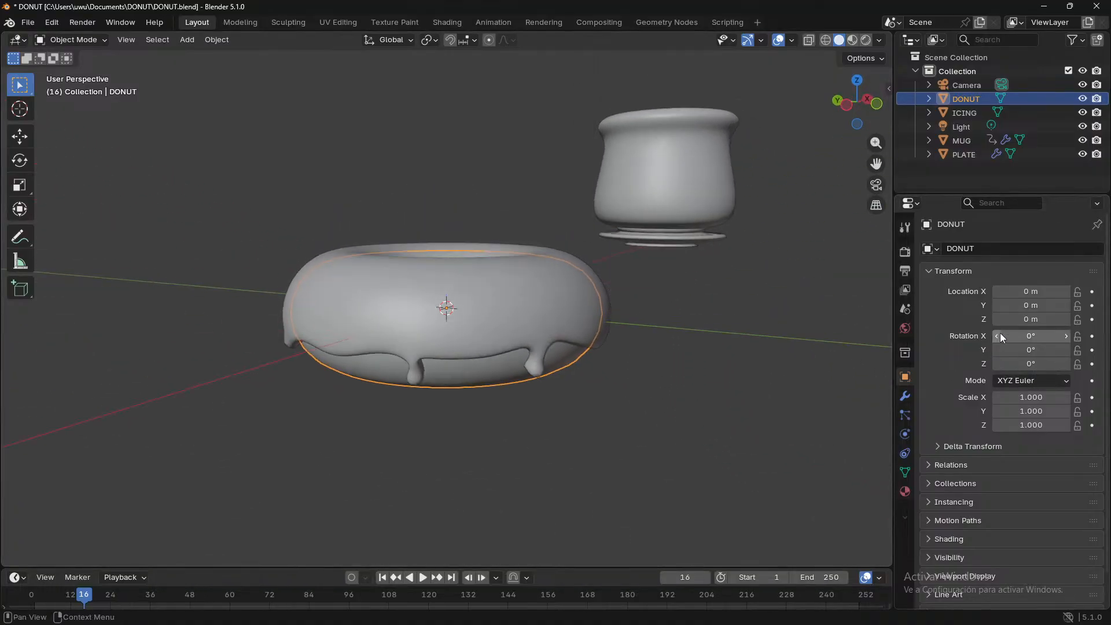
left_click(981, 113)
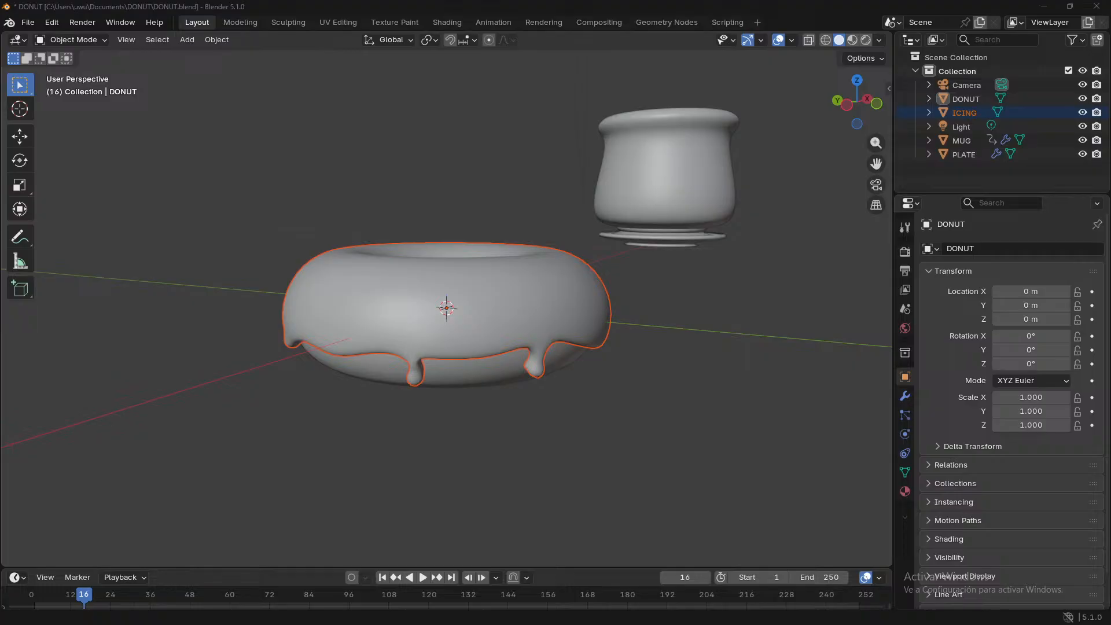
left_click(490, 460)
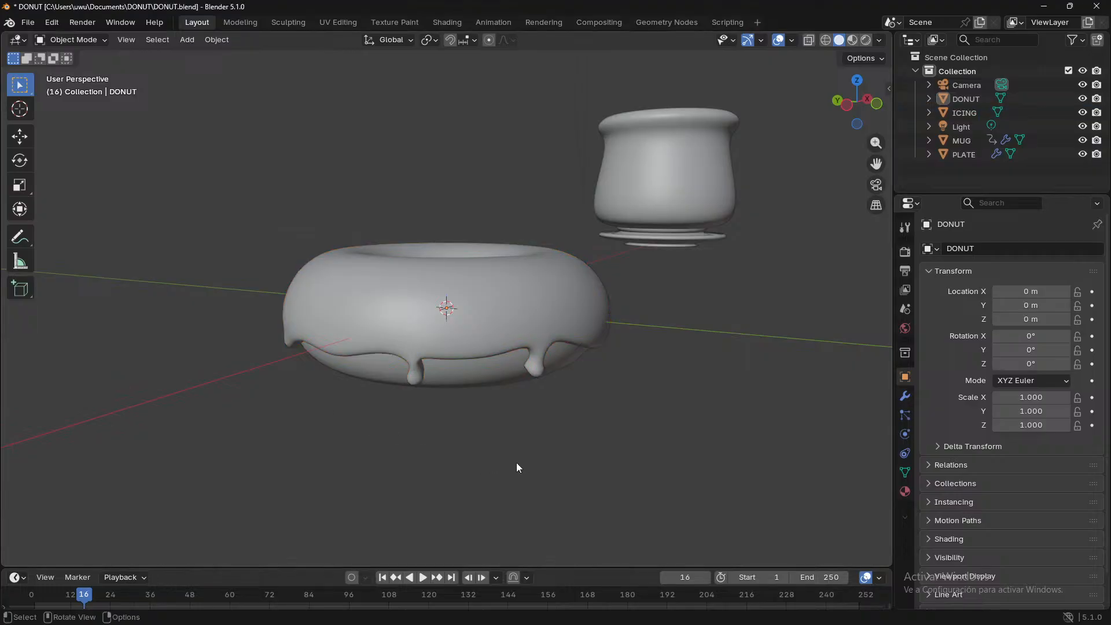
- Add an unfilled mesh circle around the donut and open it in Edit Mode
middle_click_drag(516, 463, 519, 457)
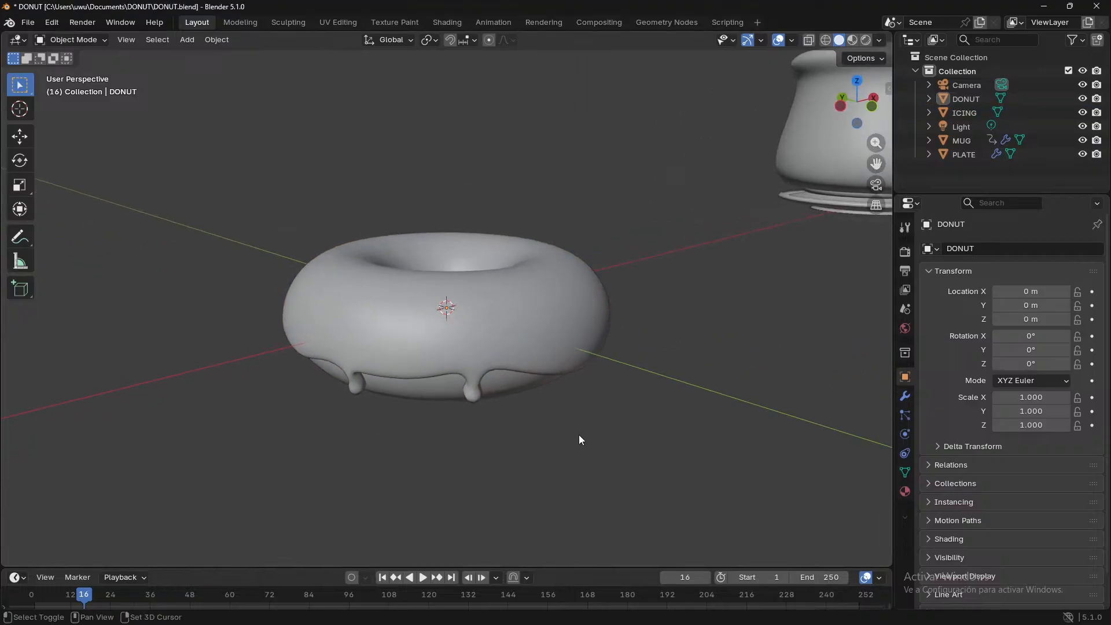
key("shift+a")
mouse_move(536, 342)
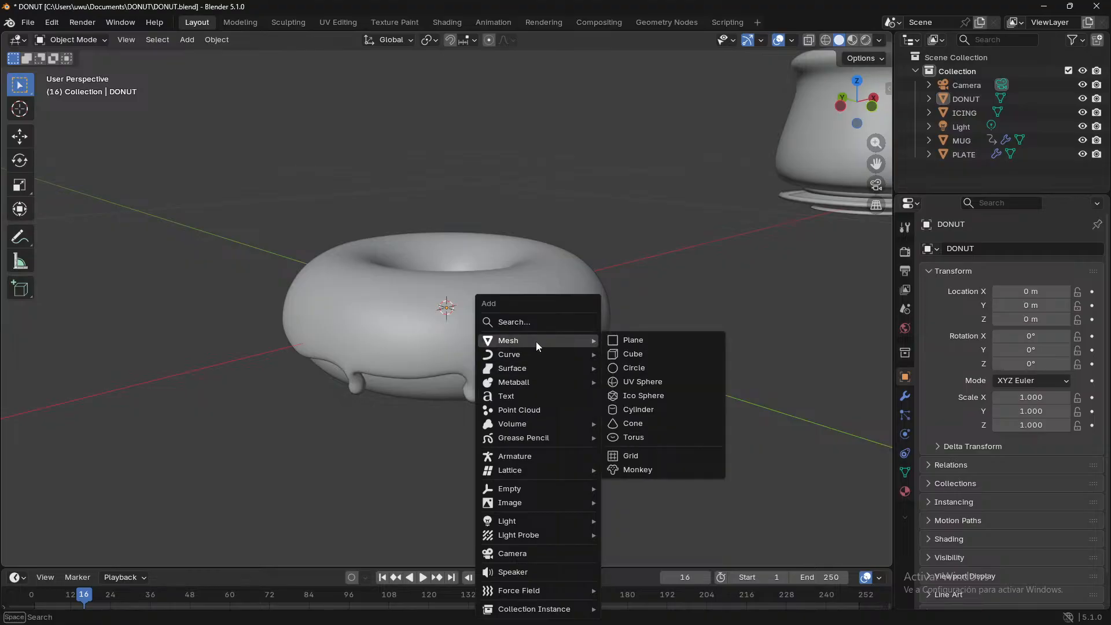
left_click(661, 369)
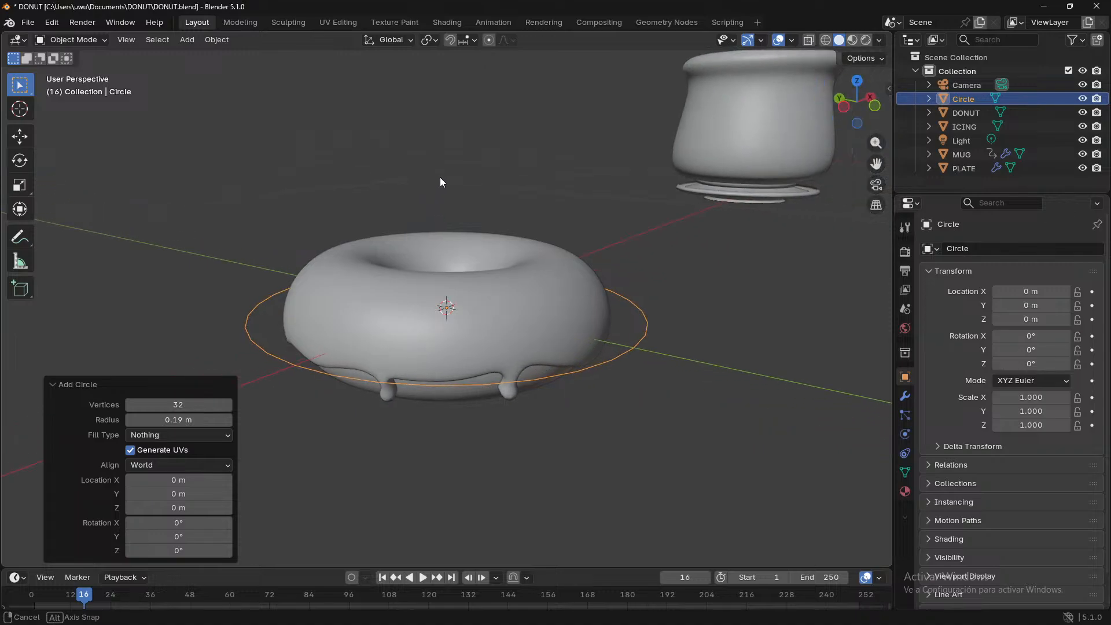
key("Tab")
middle_click_drag(433, 223, 492, 292)
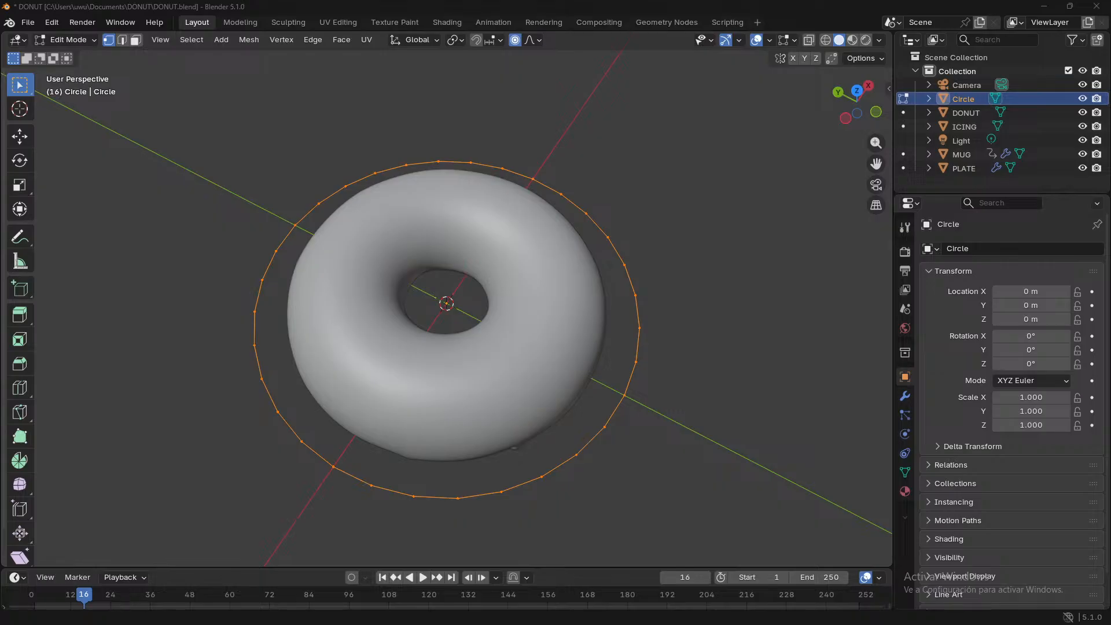
- Undo the switch to Edit Mode and the addition of the unfilled circle
key("ctrl+z")
key("ctrl+z")
key("ctrl+z")
key("ctrl+z")
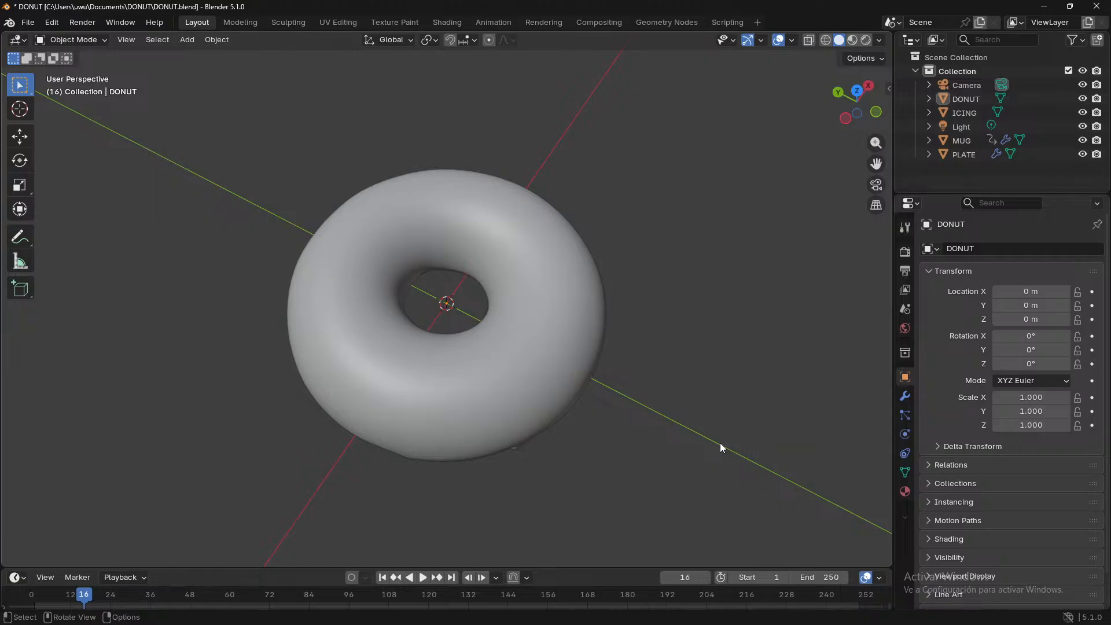
- Add a mesh circle around the donut with a radius of 0.19 m and the Triangle Fan fill type
key("shift+a")
mouse_move(675, 346)
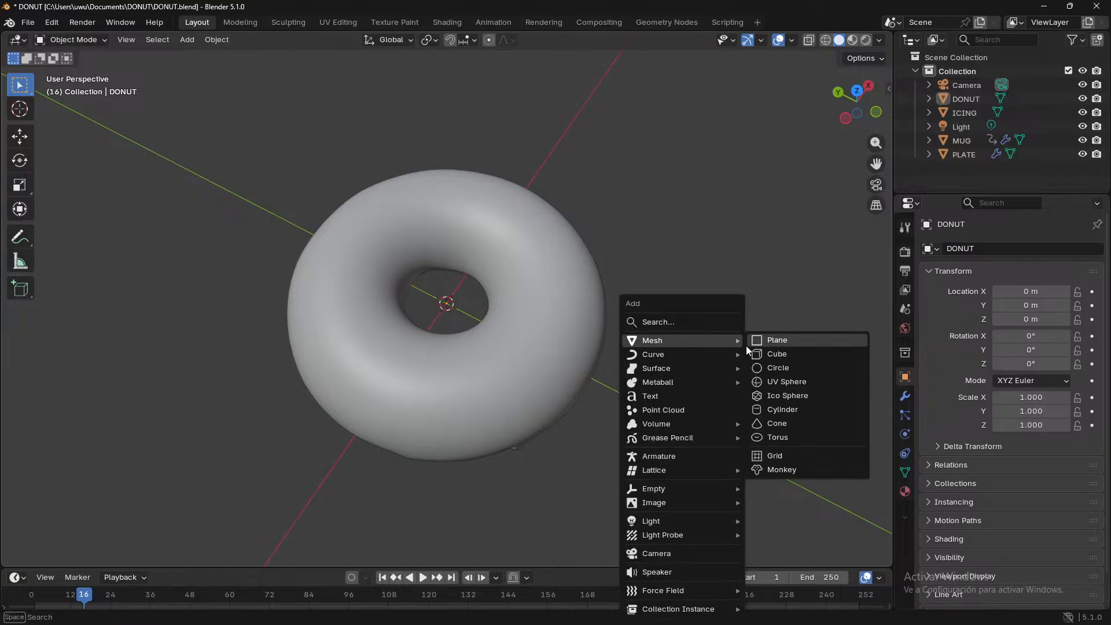
left_click(754, 369)
left_click(193, 435)
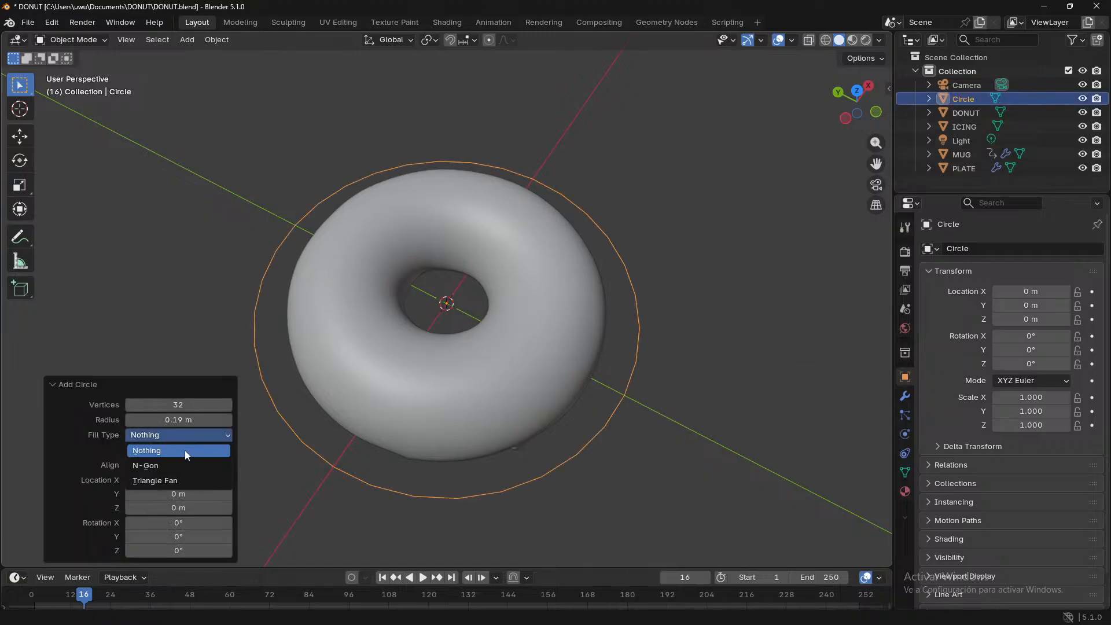
left_click(178, 460)
left_click(186, 436)
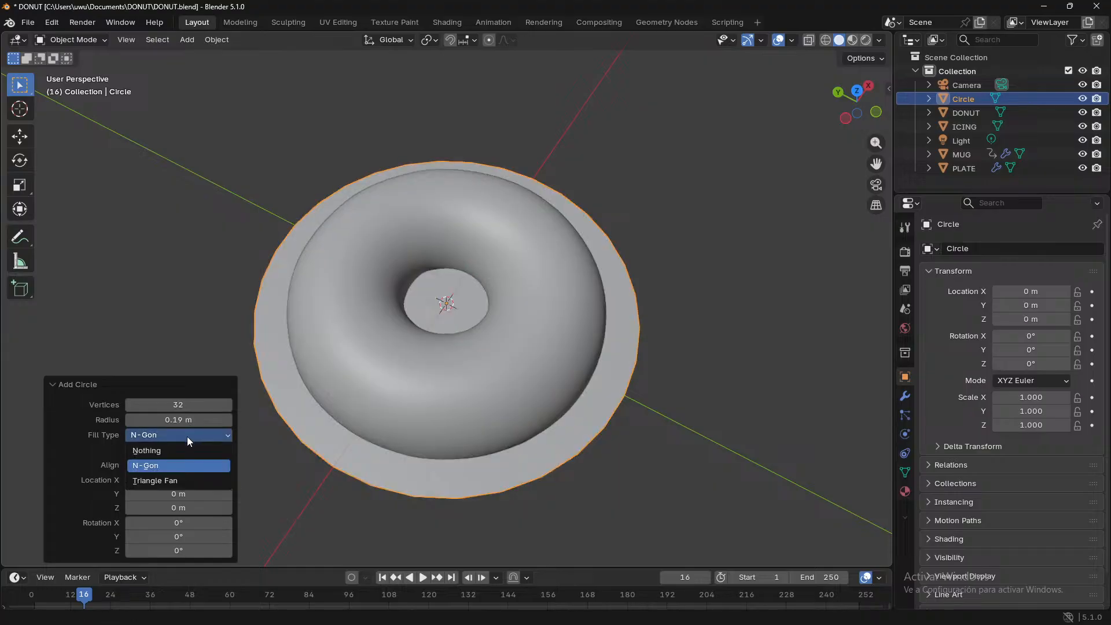
left_click(178, 480)
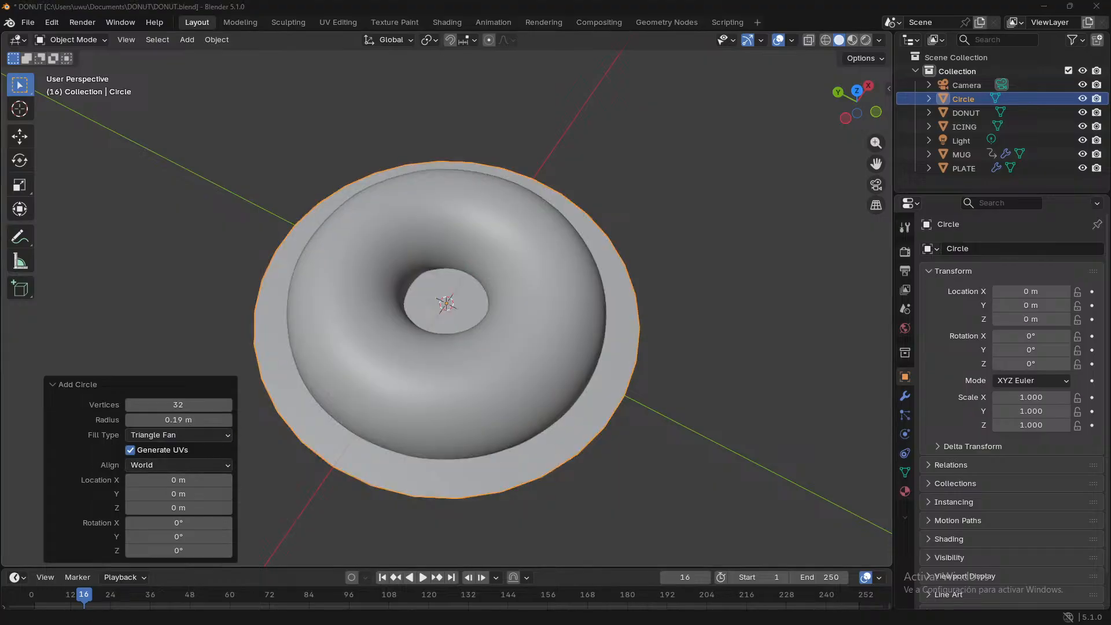
- Try the View and 3D Cursor alignments for the filled circle and set it back to World
left_click(151, 466)
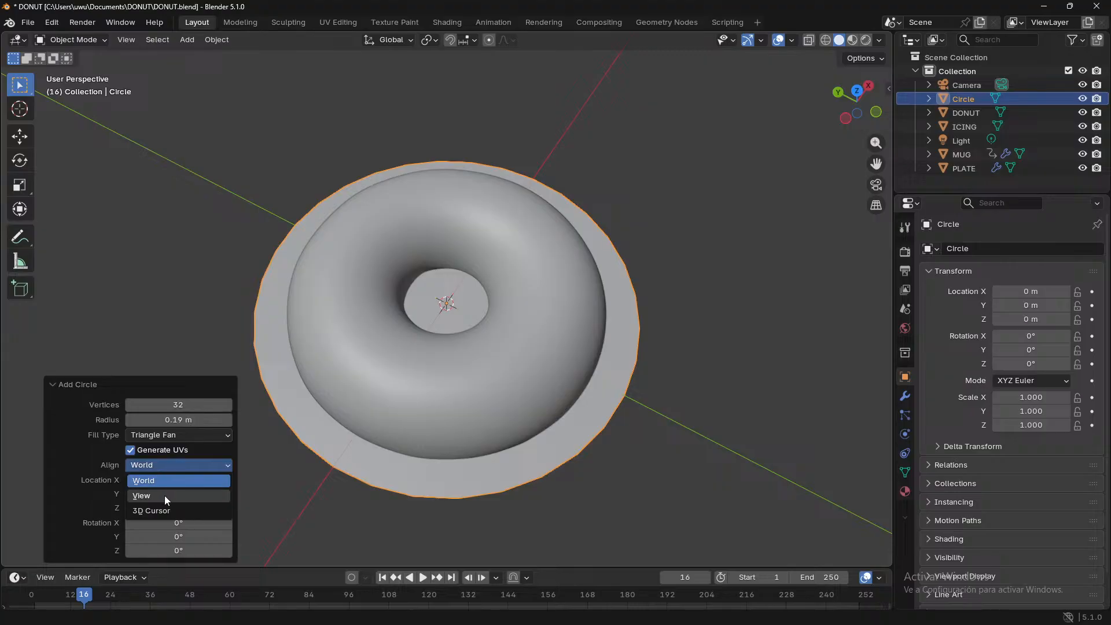
left_click(165, 495)
left_click(168, 464)
left_click(171, 506)
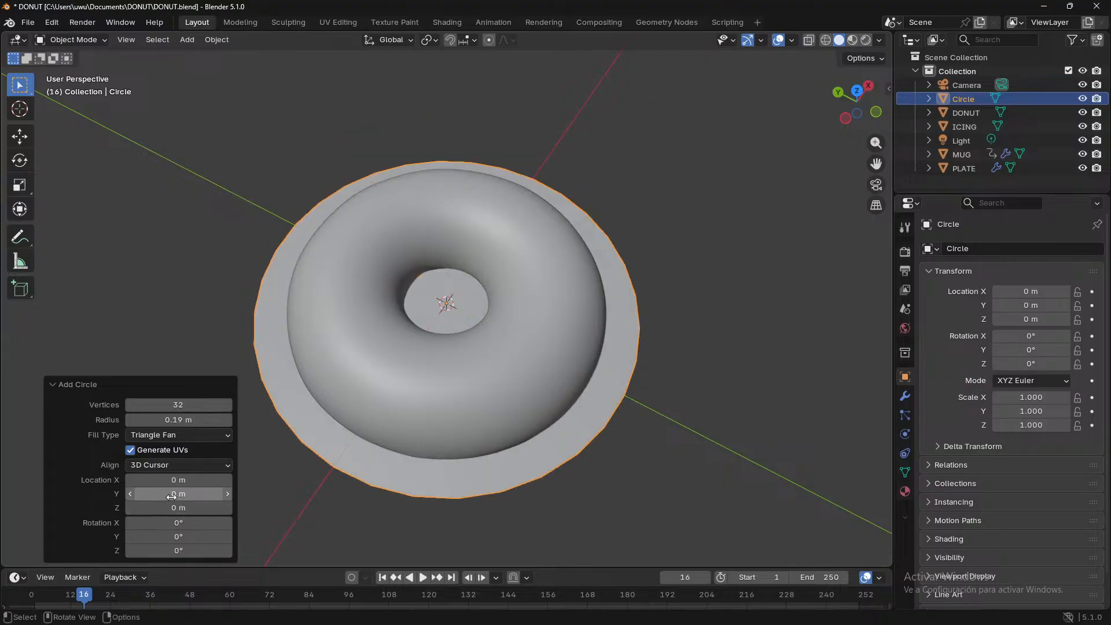
left_click(174, 468)
left_click(169, 480)
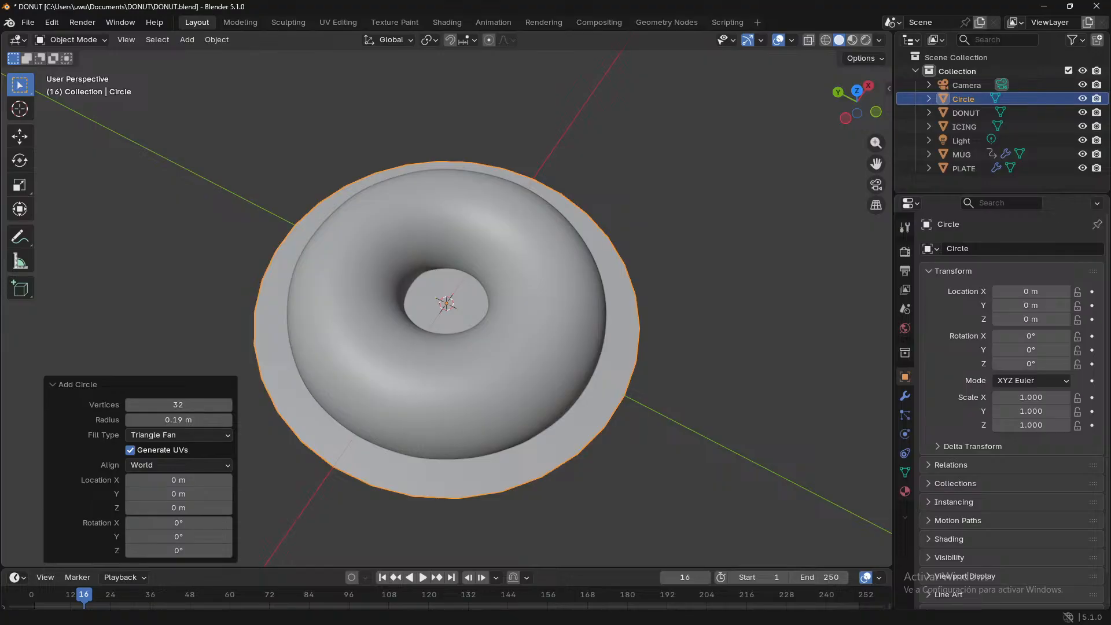
- Move the filled circle about 0.048 m down along the Z axis, beneath the donut
middle_click_drag(453, 466, 498, 404)
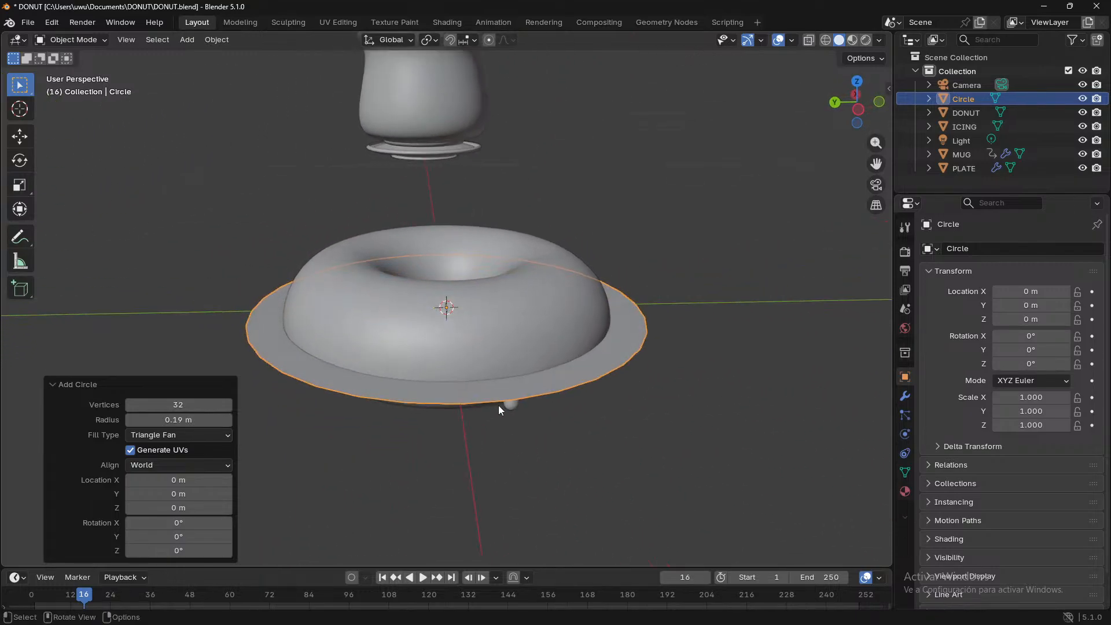
key("g")
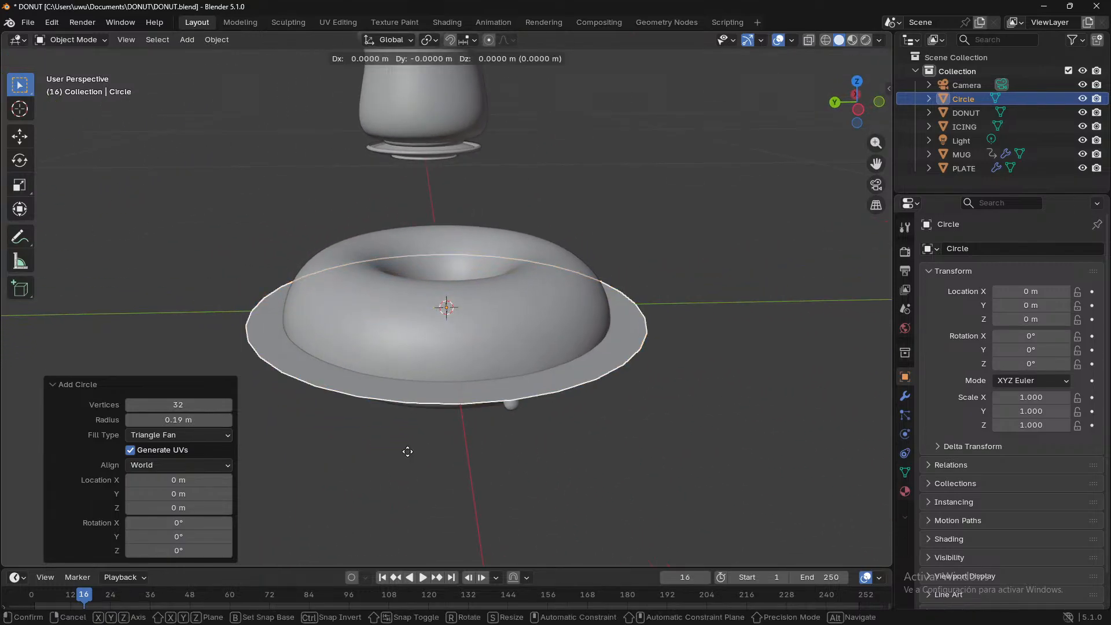
key("z")
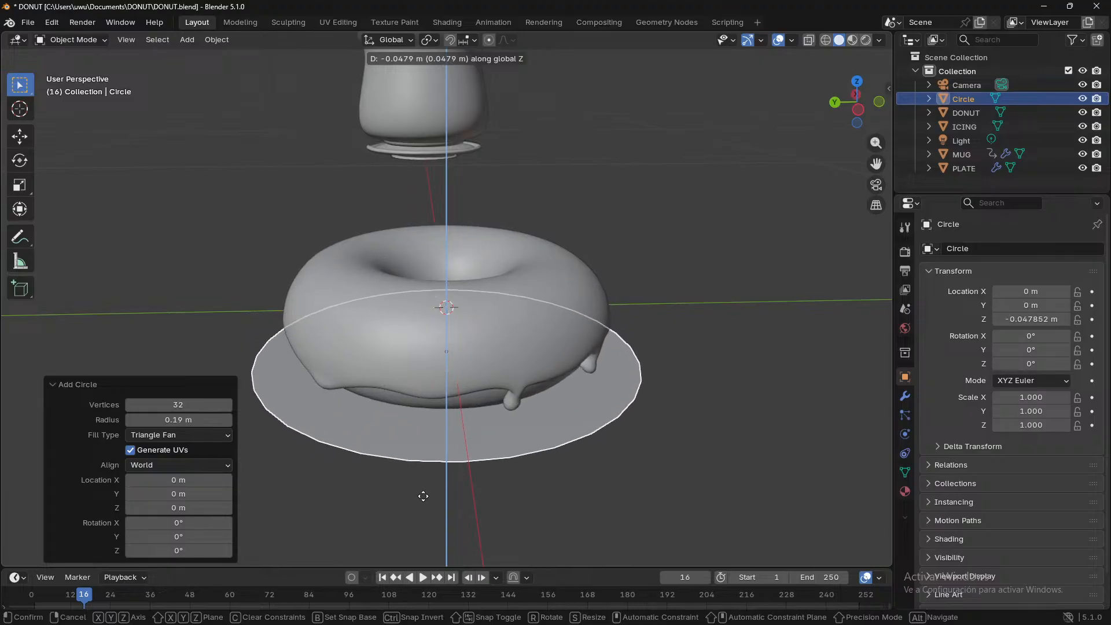
left_click(502, 520)
middle_click_drag(502, 520, 597, 489)
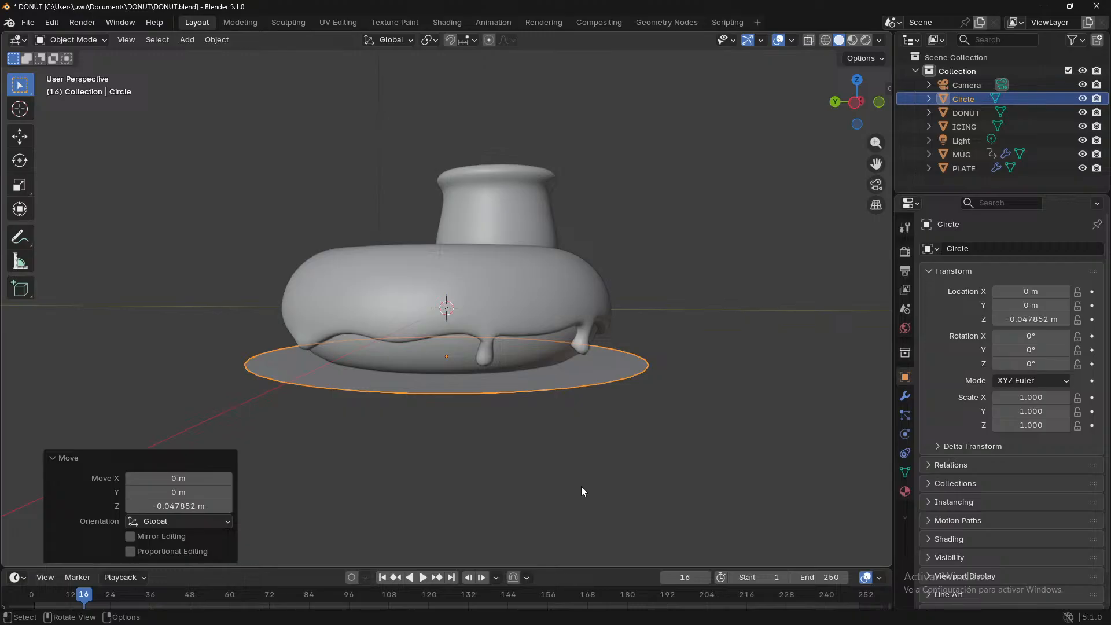
- Save the donut scene file and deselect the circle
middle_click_drag(587, 483, 639, 432)
key("ctrl+s")
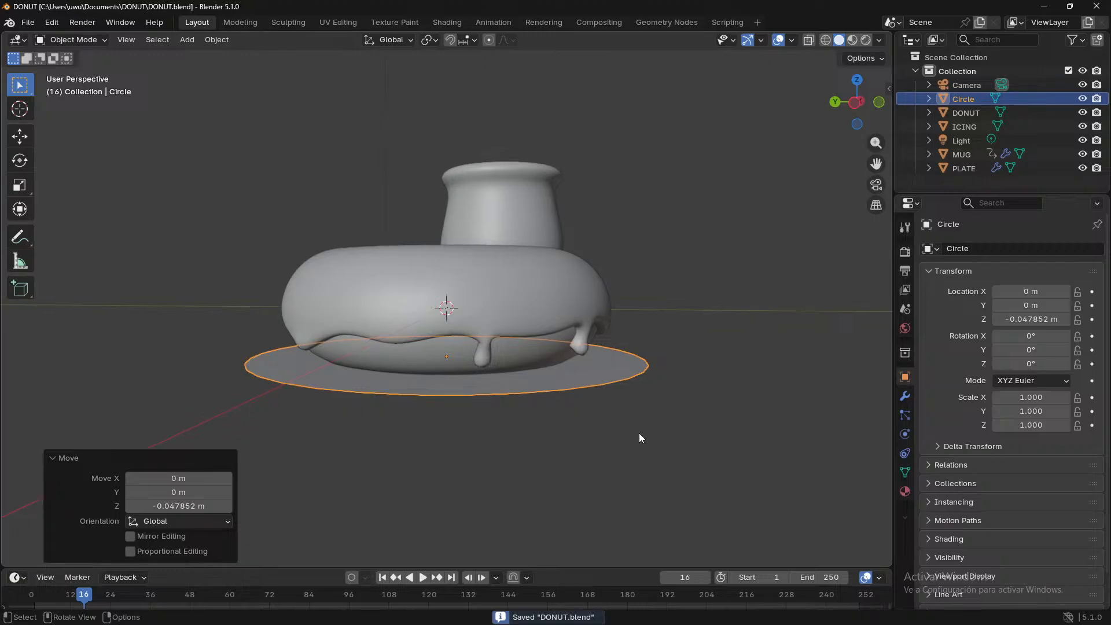
left_click(355, 484)
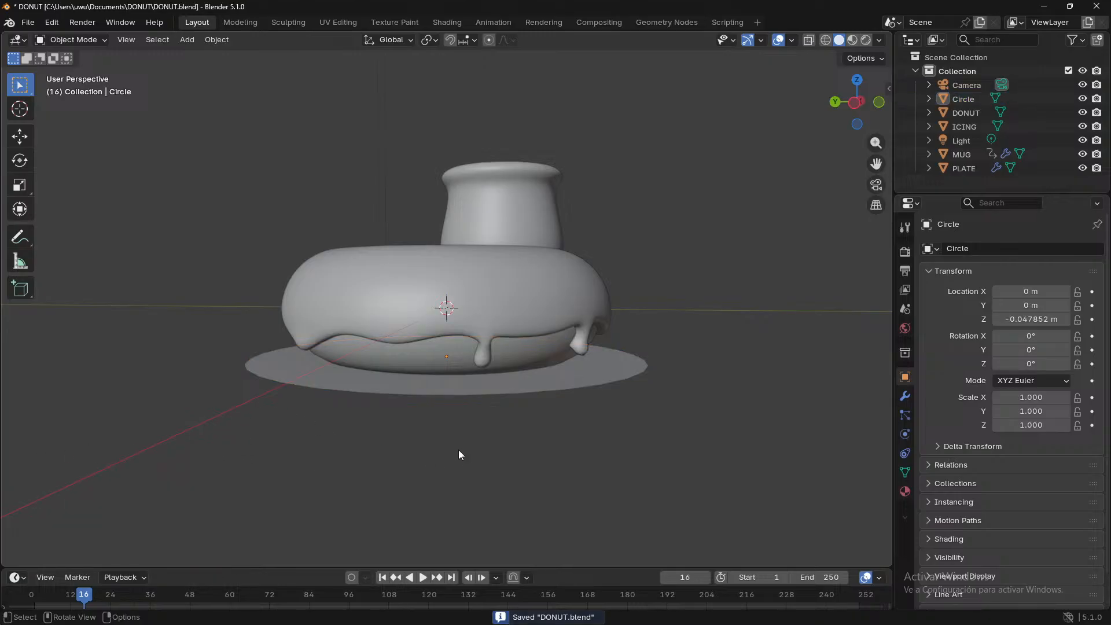
- Enter Edit Mode on the filled circle and move its mesh about 0.016 m down along the Z axis
key("Tab")
middle_click_drag(457, 449, 612, 418)
key("g")
key("z")
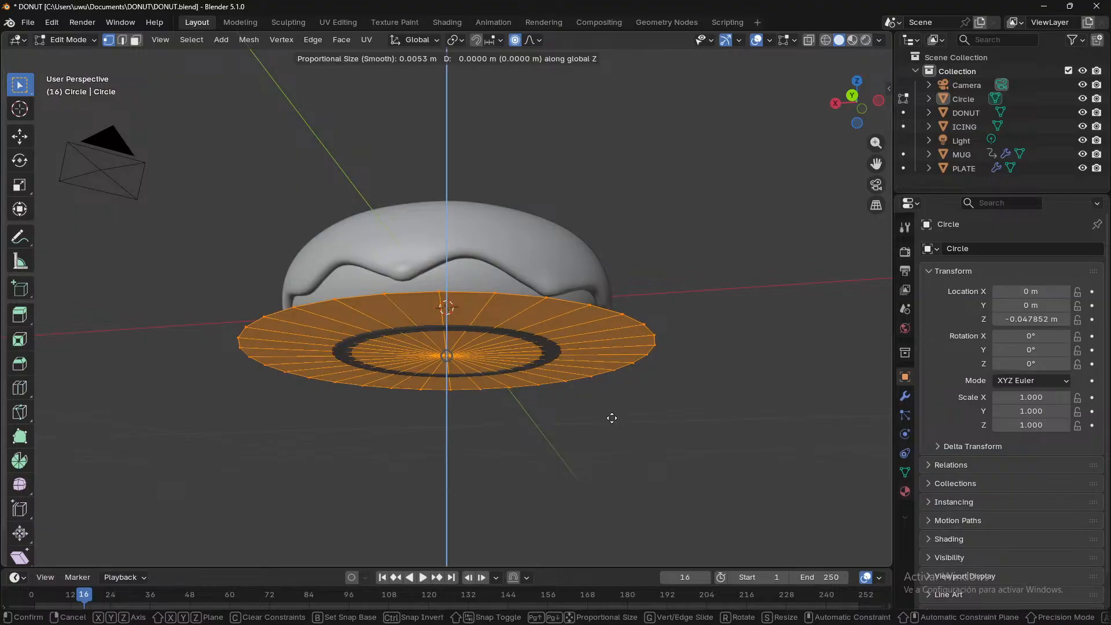
left_click(607, 436)
- Extrude the circle about 0.013 m up along the Z axis to give it thickness
mouse_move(644, 416)
middle_mouse_down()
mouse_move(635, 432)
mouse_move(640, 404)
middle_mouse_up()
key("e")
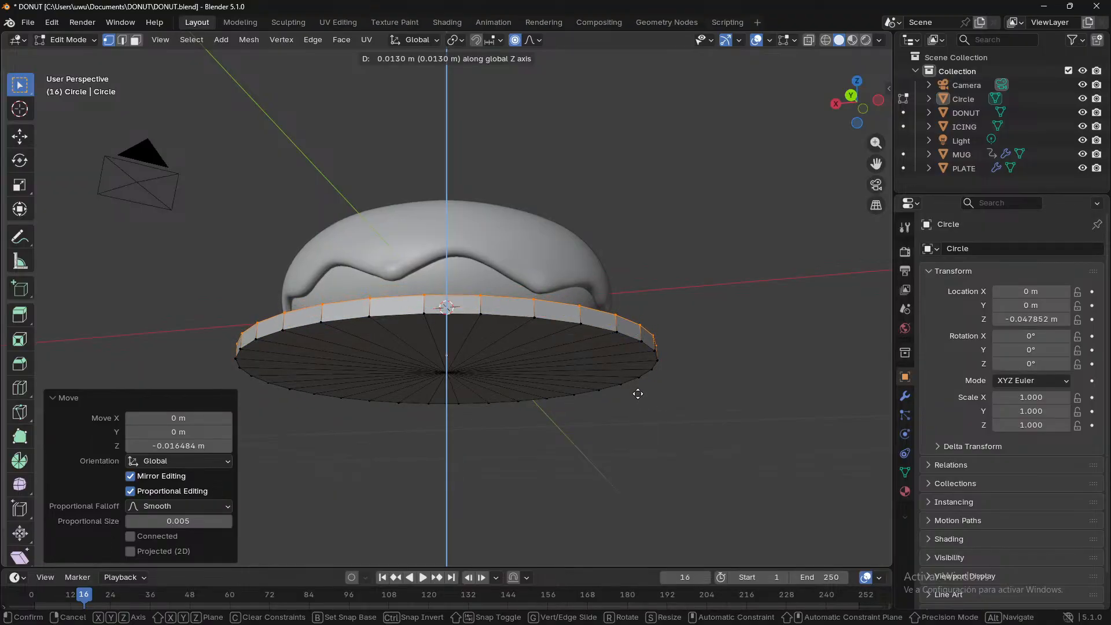
left_click(638, 393)
middle_click_drag(637, 394, 675, 407)
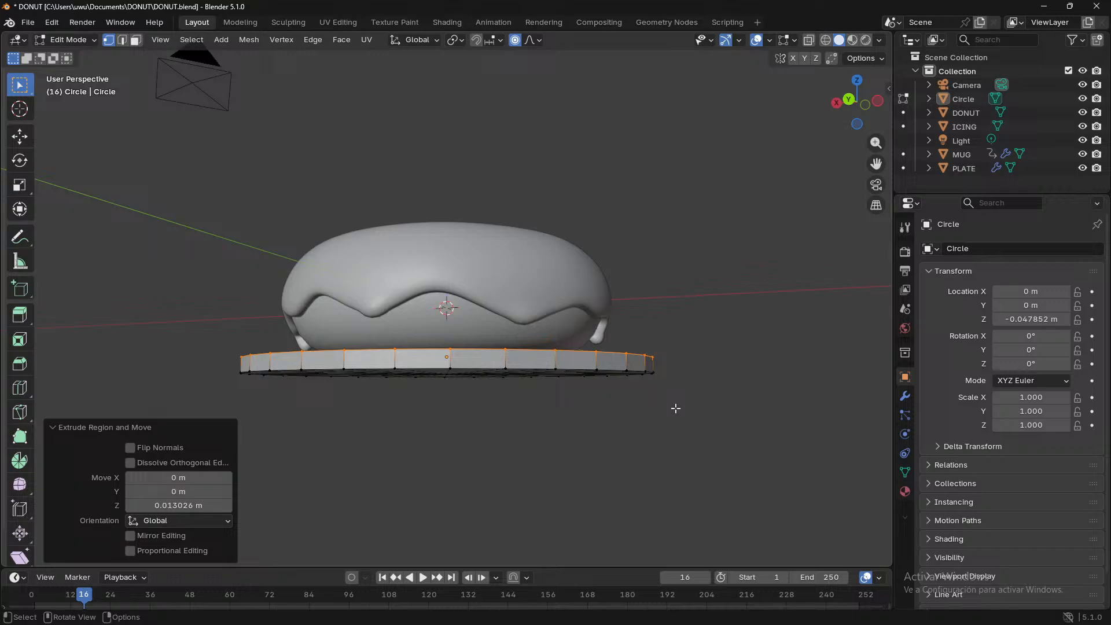
middle_click_drag(672, 409, 518, 426)
- Extrude the disc beneath the donut upward by about 0.033 m along its normal and clear the selection
key("e")
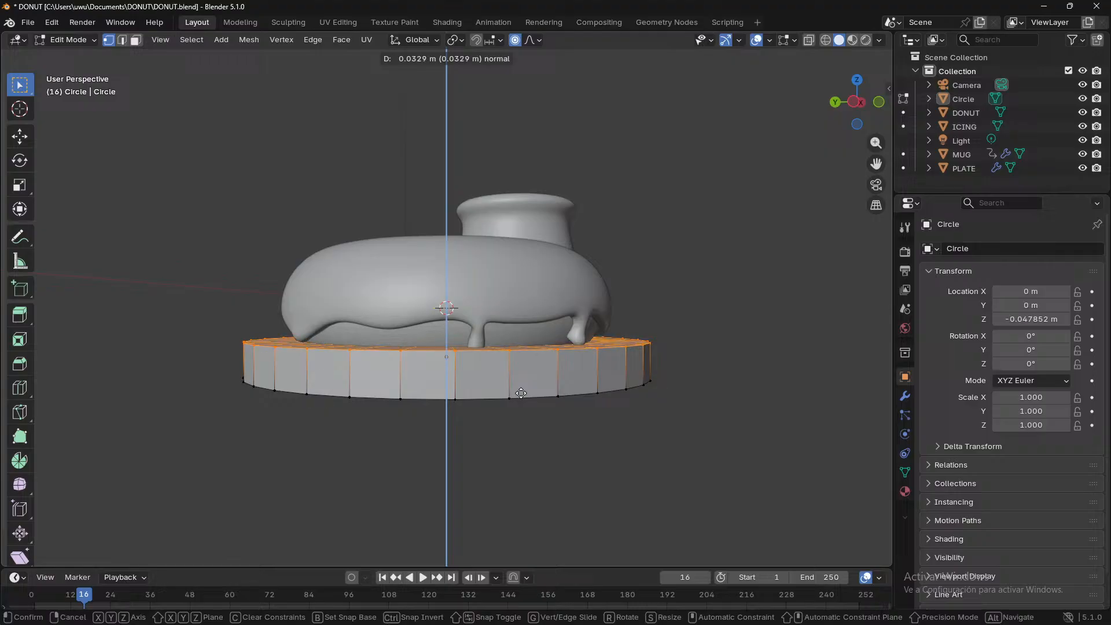
left_click(521, 391)
left_click(622, 442)
middle_click_drag(623, 442, 582, 456)
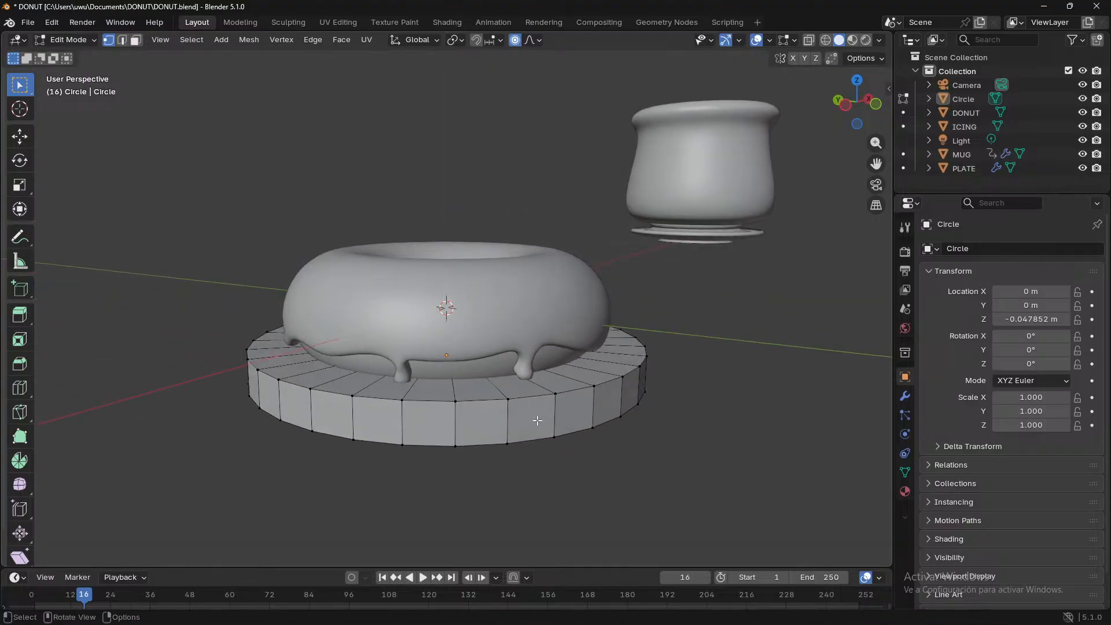
- Try to delete the edge loop around the disc's upper rim
left_click(489, 398)
left_click(486, 398, "alt")
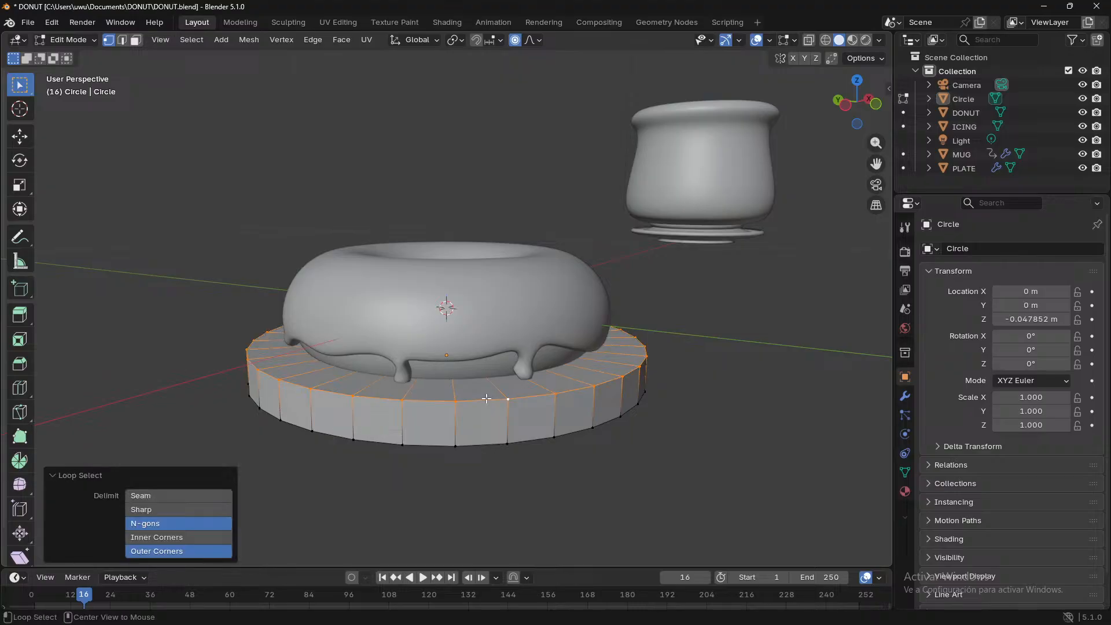
key("x")
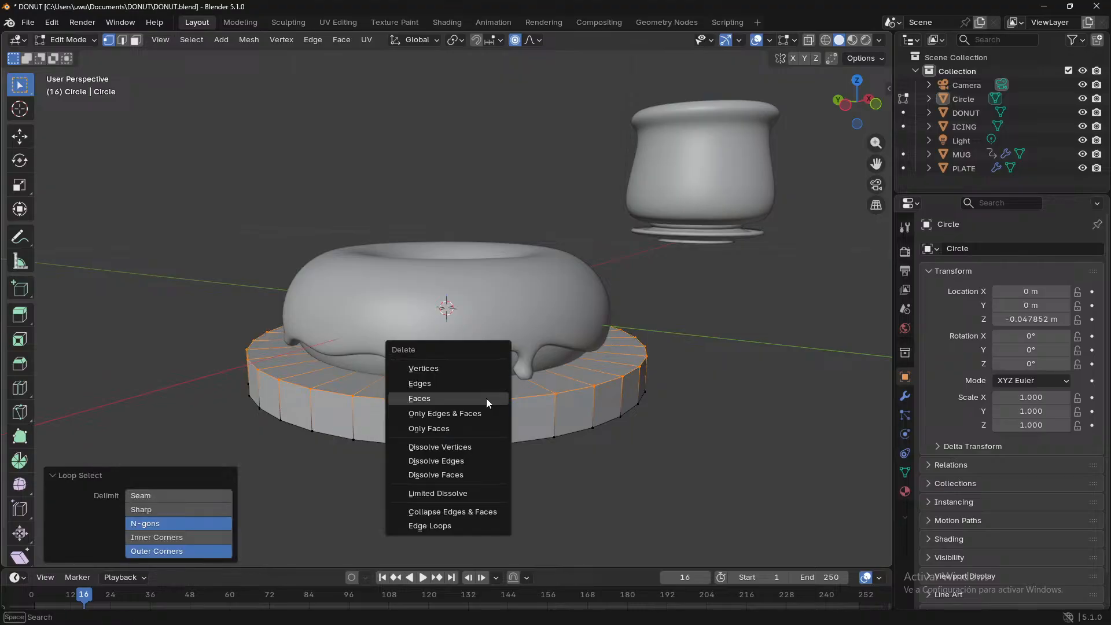
key("Escape")
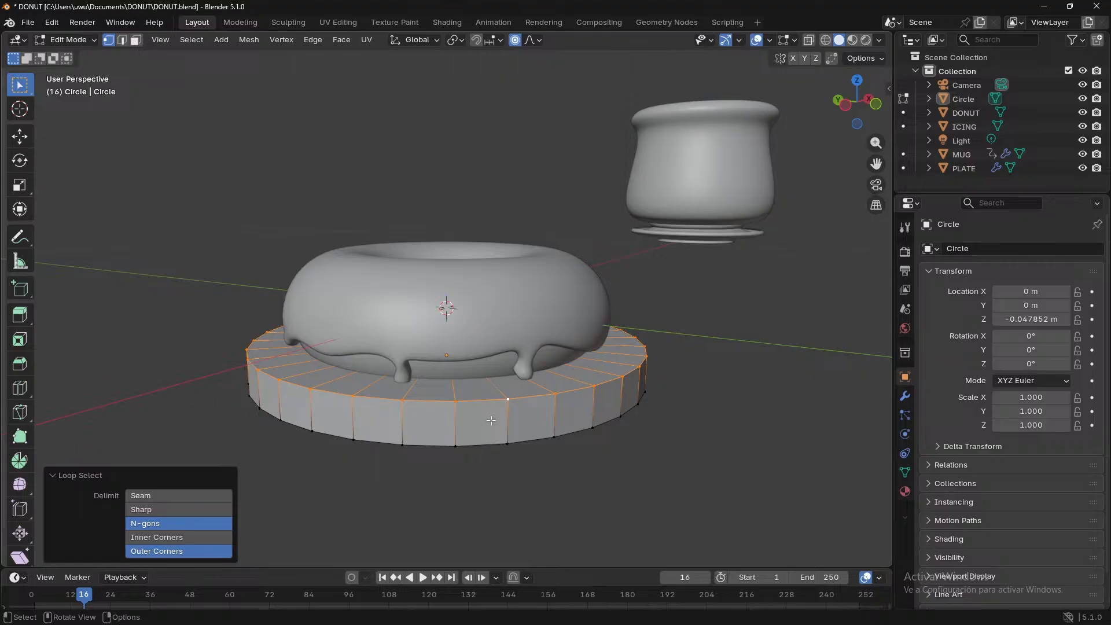
key("x")
key("Escape")
- Try to select the disc's top faces in Face Select mode for deletion
left_click(135, 39)
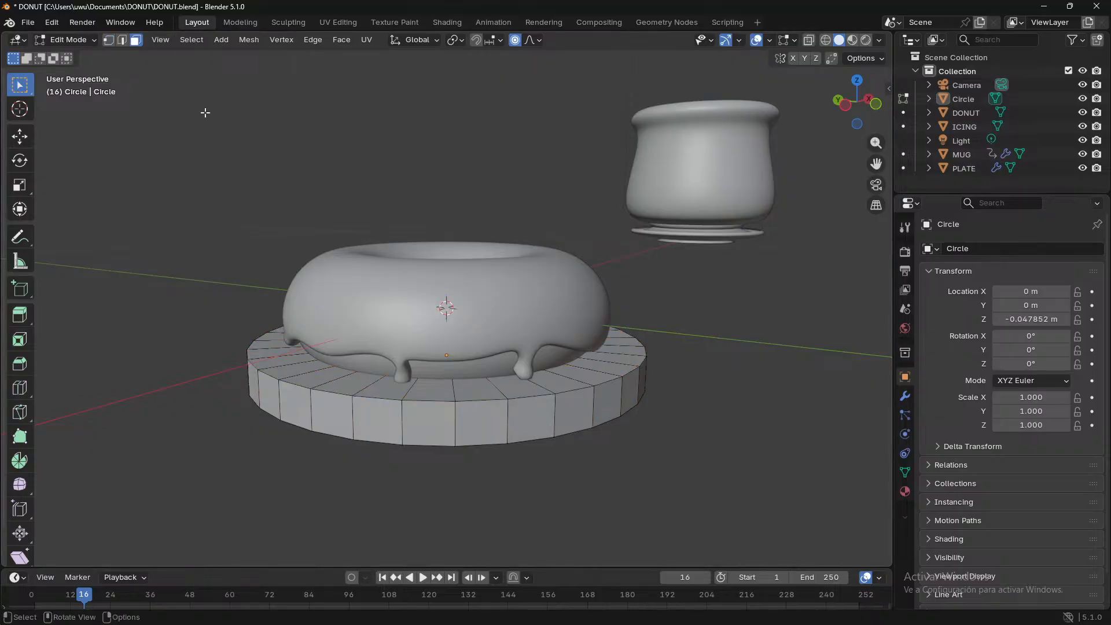
left_click(477, 395)
key("x")
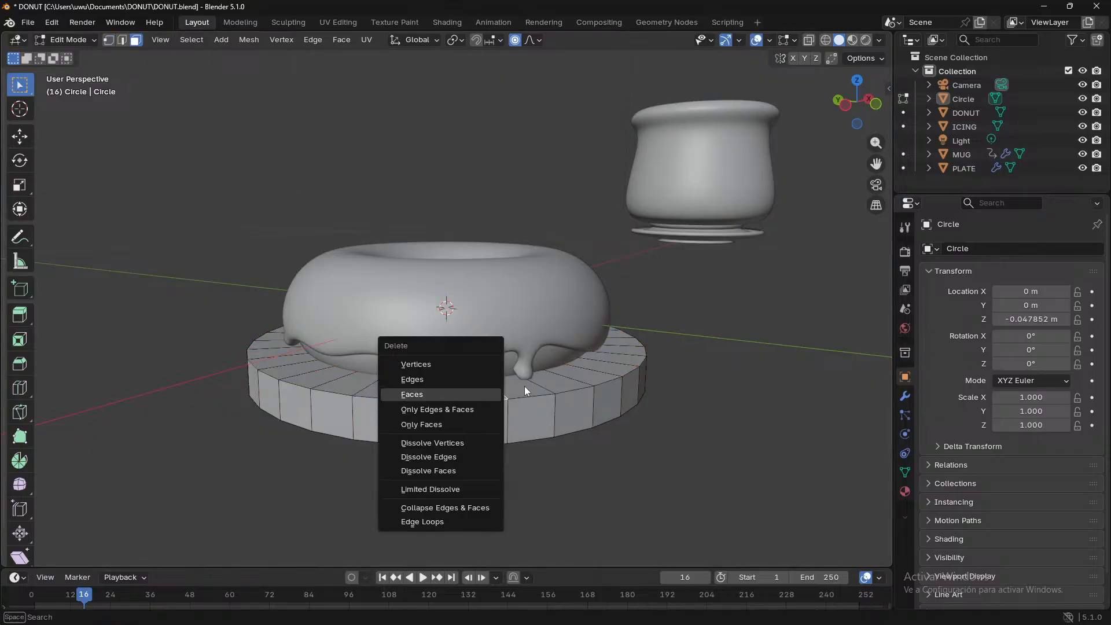
key("Escape")
left_click(515, 380, "alt")
left_click(515, 381, "alt")
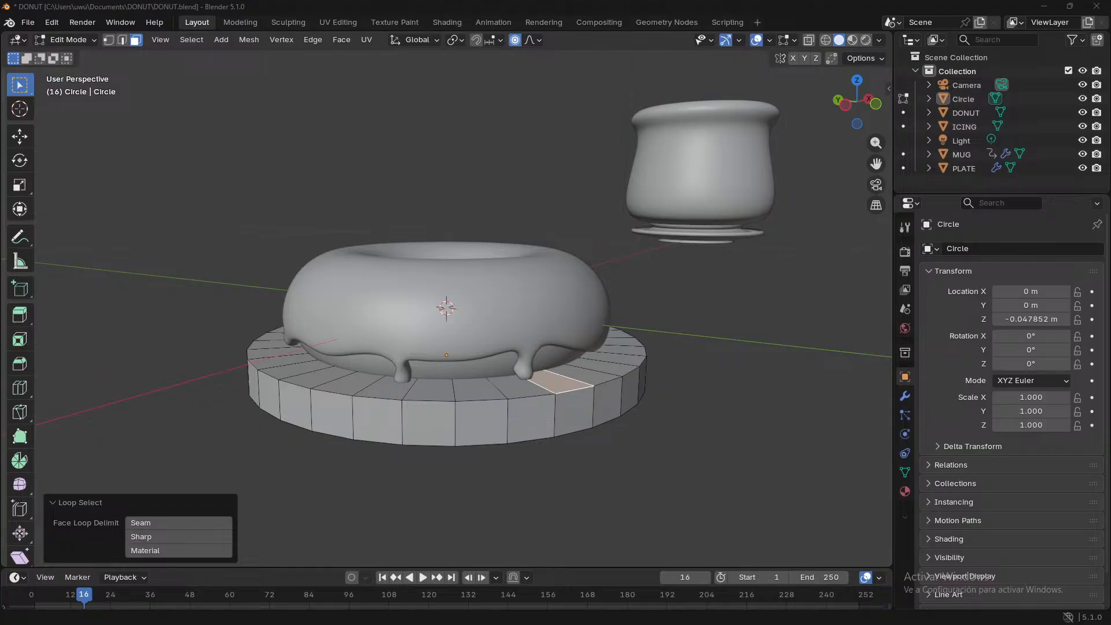
- Undo the selections, extrusion and mesh move, back to the flat circle in Object Mode
middle_click_drag(394, 456, 409, 488)
key("ctrl+z")
key("ctrl+z")
key("ctrl+z")
key("ctrl+z")
key("ctrl+z")
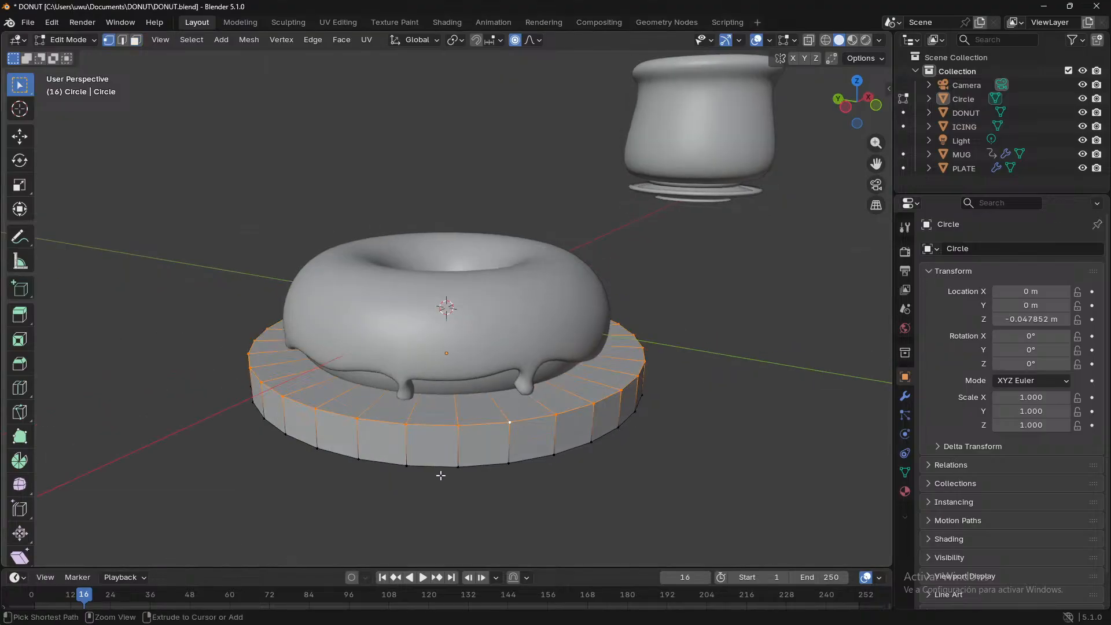
key("ctrl+z")
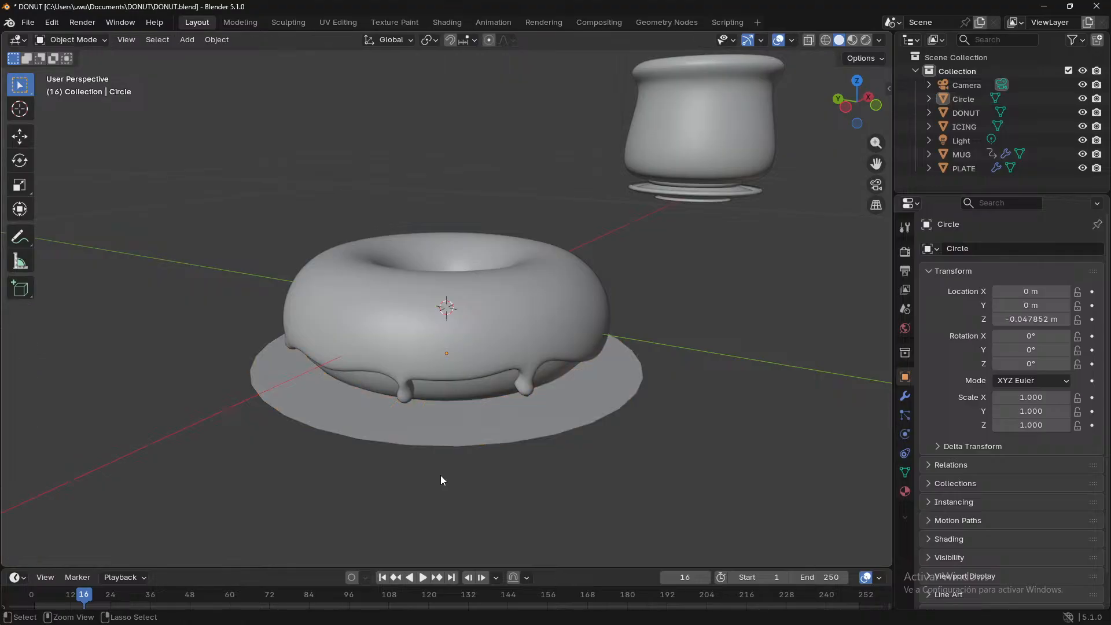
- Undo the circle's downward move and its addition to the scene
left_click(447, 443)
key("ctrl+z")
key("ctrl+z")
key("ctrl+z")
key("ctrl+z")
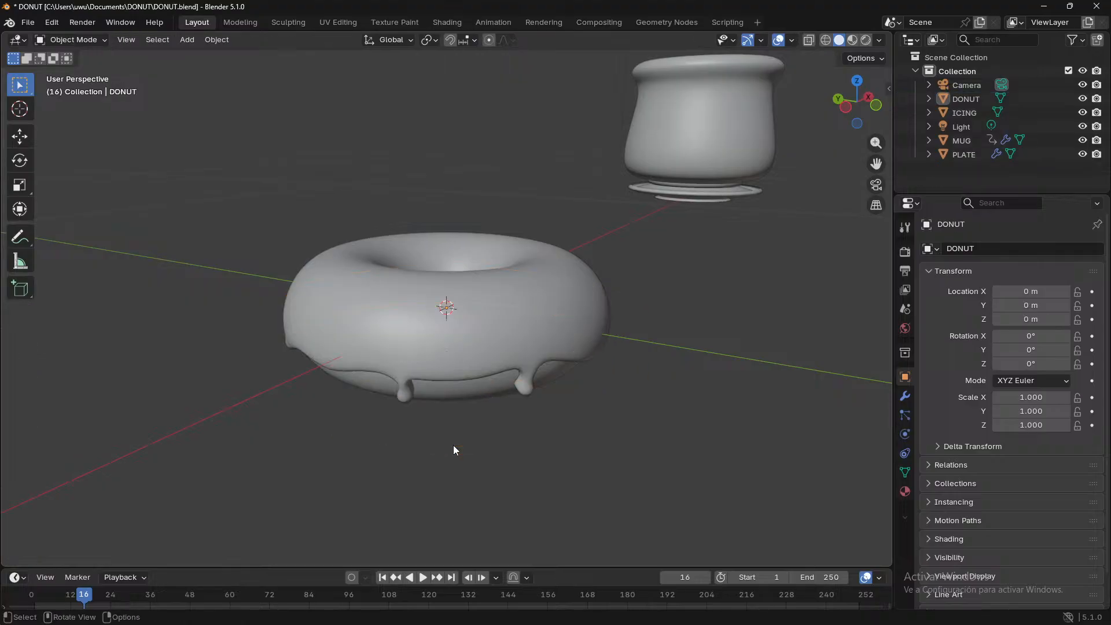
- Add a mesh circle with a radius of 0.19 m and the N-Gon fill type
key("shift+a")
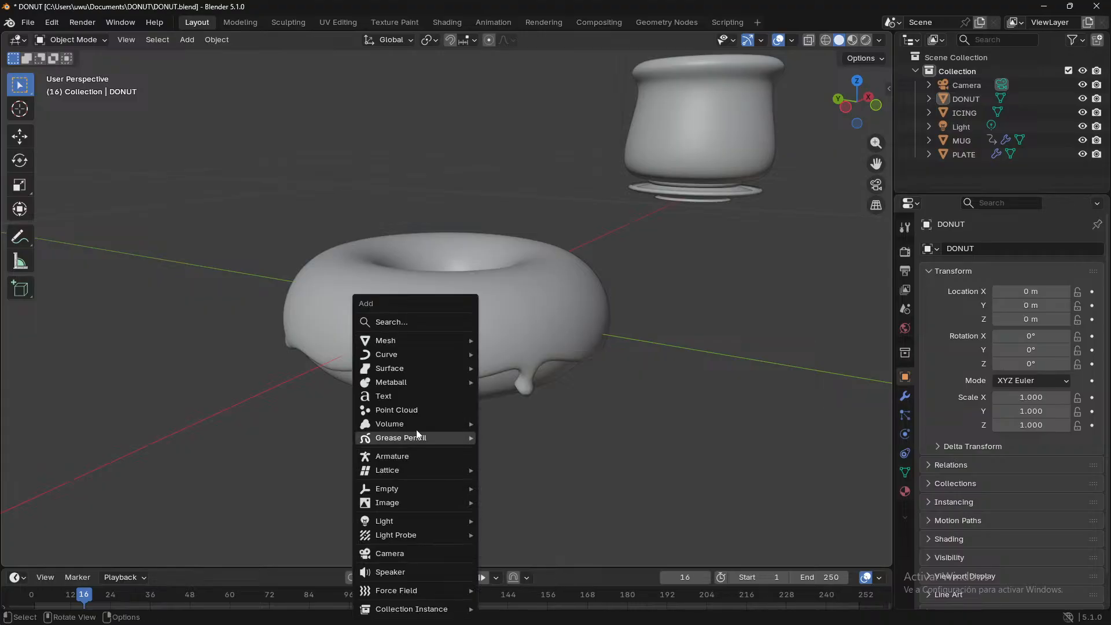
mouse_move(415, 340)
left_click(559, 369)
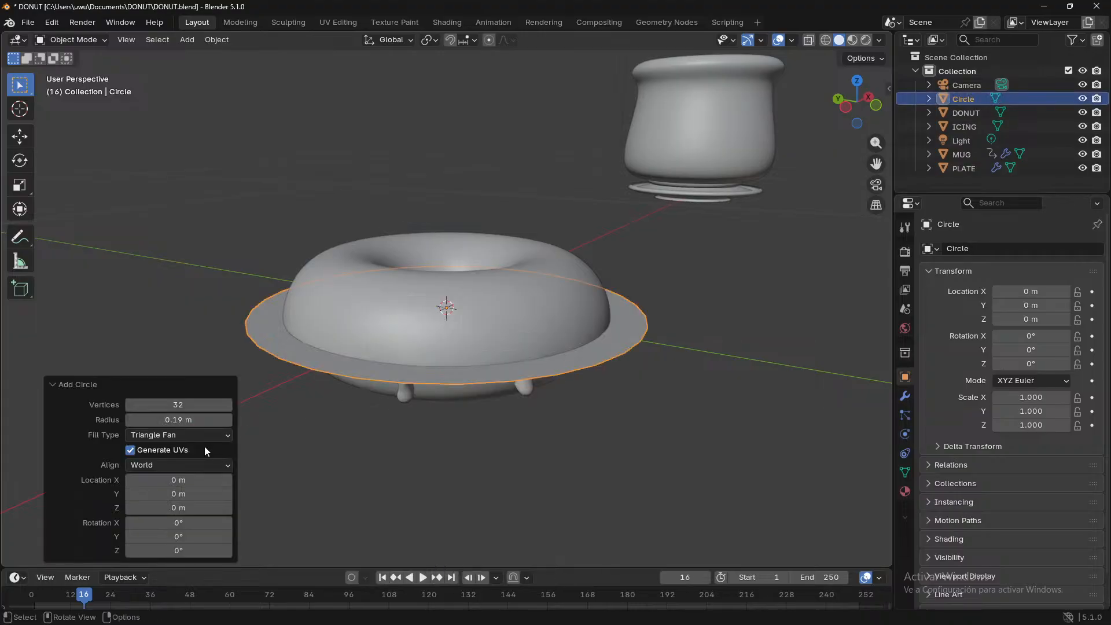
left_click(198, 465)
left_click(198, 466)
left_click(185, 435)
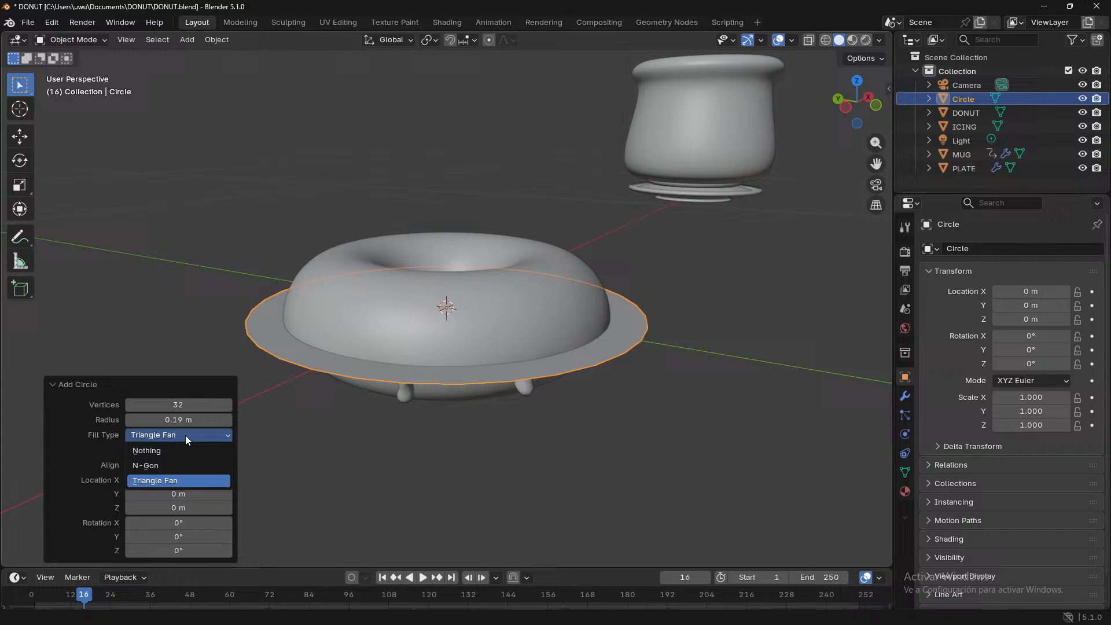
left_click(180, 465)
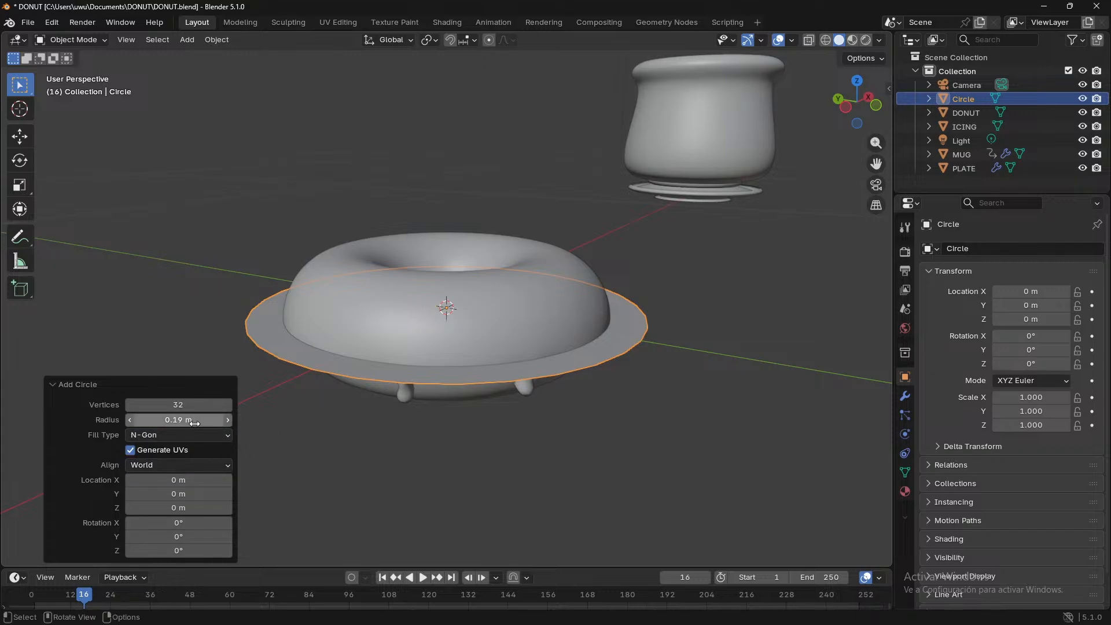
- Try a Location X of -0.05 m for the circle, and undo its addition
left_click_drag(173, 480, 152, 479)
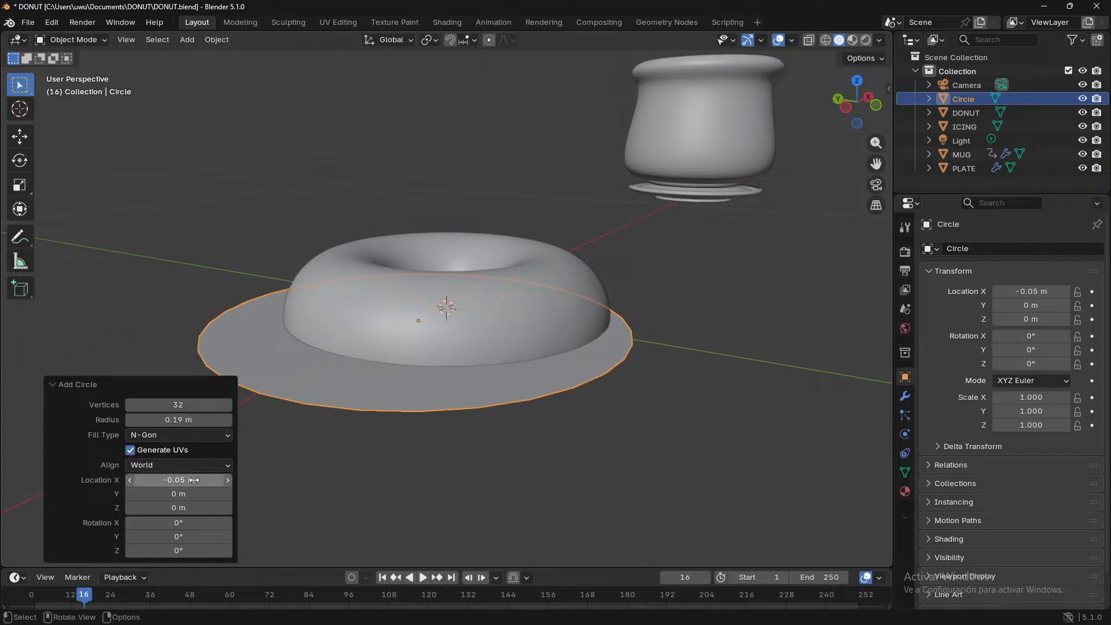
key("ctrl+z")
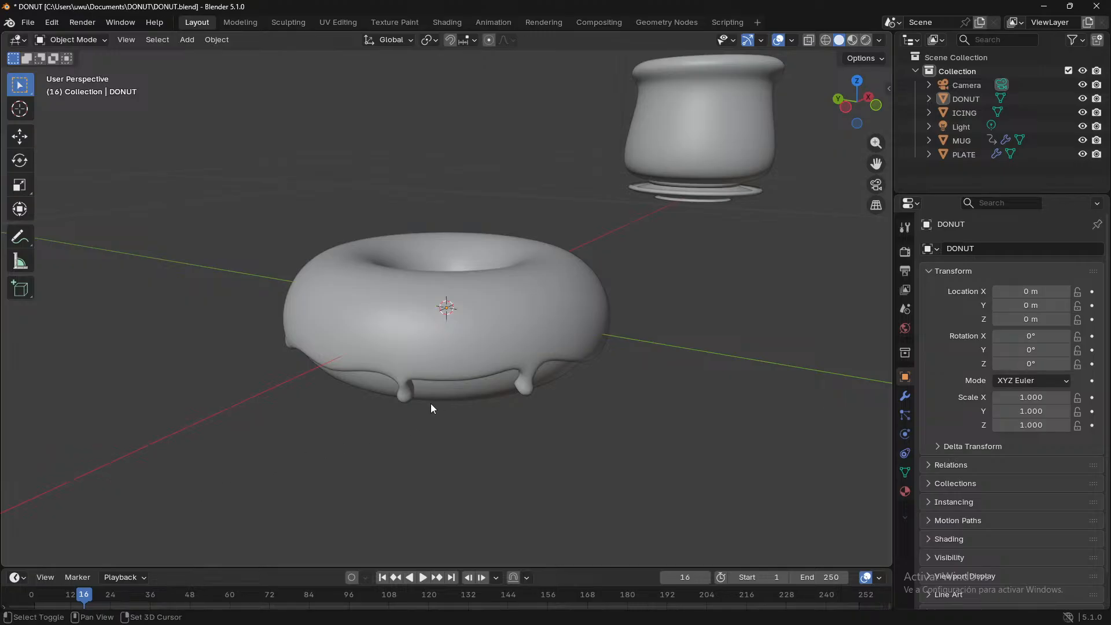
- Add a 0.19 m radius N-Gon-filled circle, with Location Y at 0 m and Location Z at -0.05 m beneath the donut
key("shift+a")
mouse_move(399, 344)
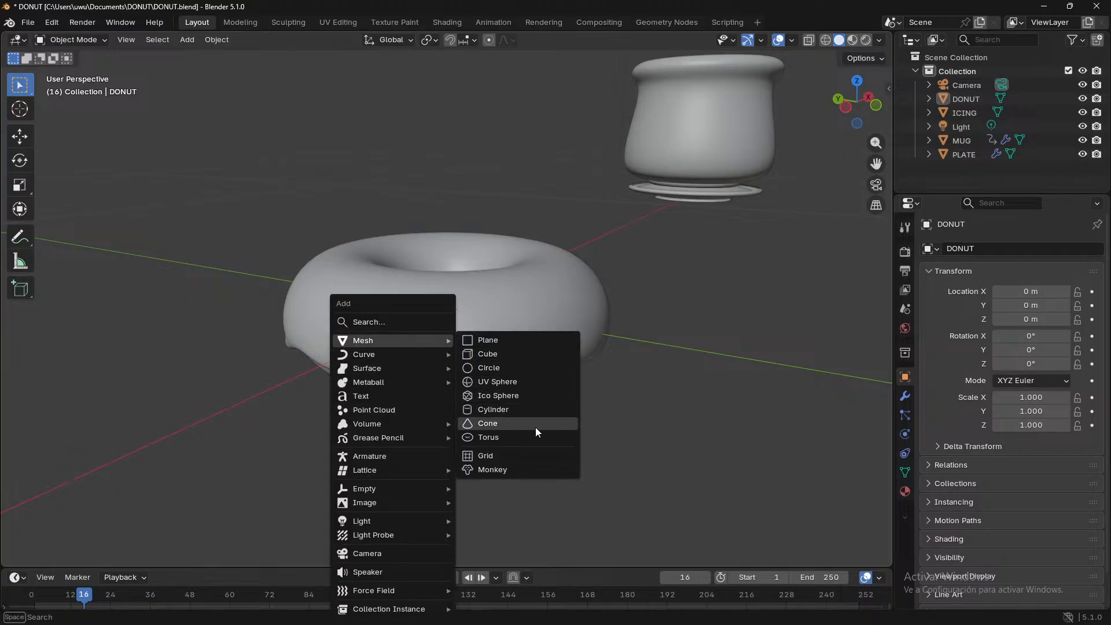
left_click(511, 367)
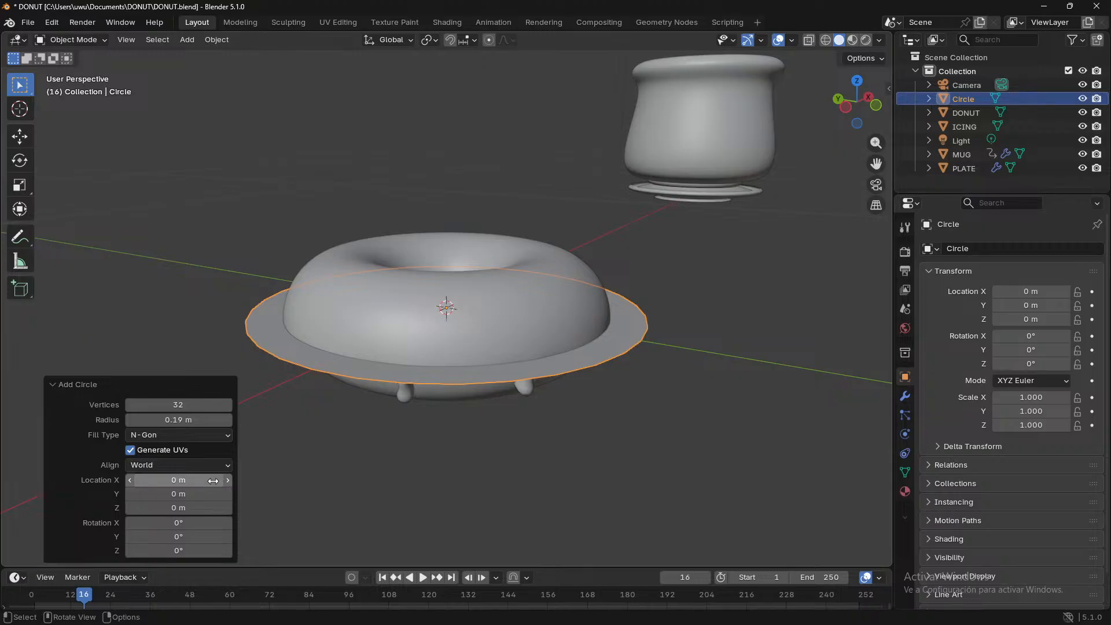
left_click_drag(215, 493, 175, 507)
left_click(202, 493)
type("0")
key("Return")
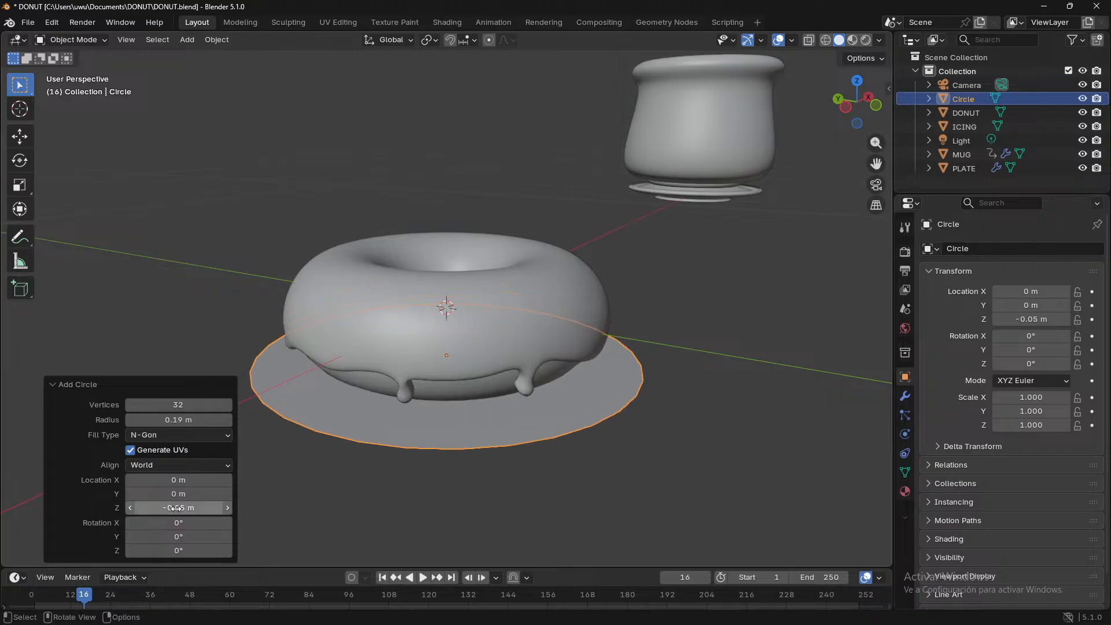
left_click(296, 522)
middle_click_drag(296, 522, 449, 395)
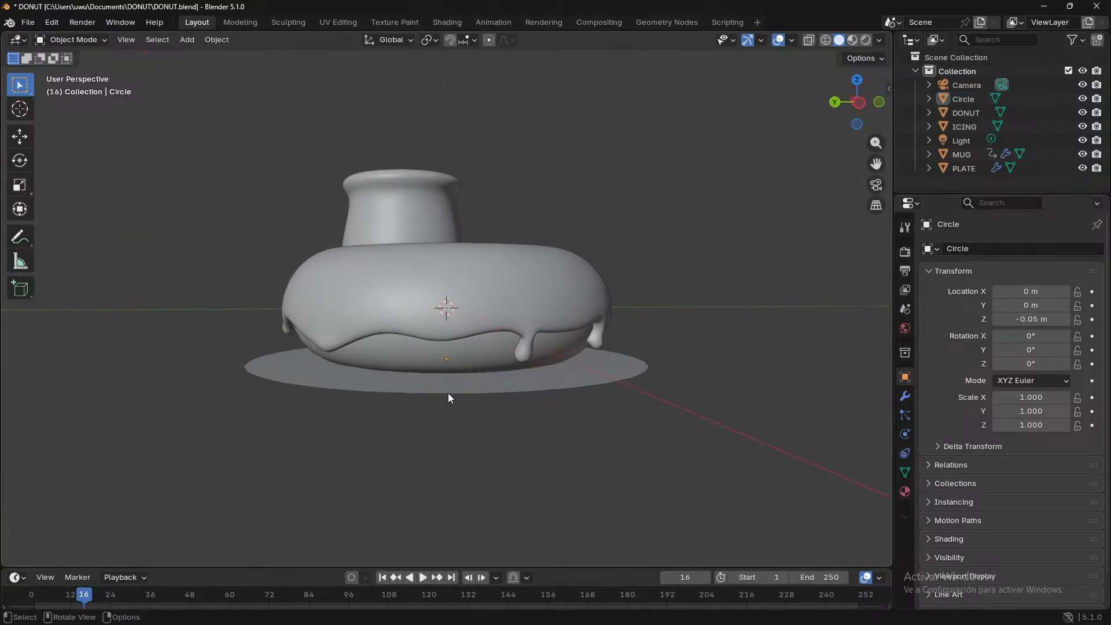
- Extrude the circle's mesh upward into a short cylinder in Edit Mode and delete its top face
left_click(448, 393)
key("Tab")
middle_click_drag(460, 477, 669, 479)
key("e")
left_click(430, 449)
key("x")
left_click(456, 481)
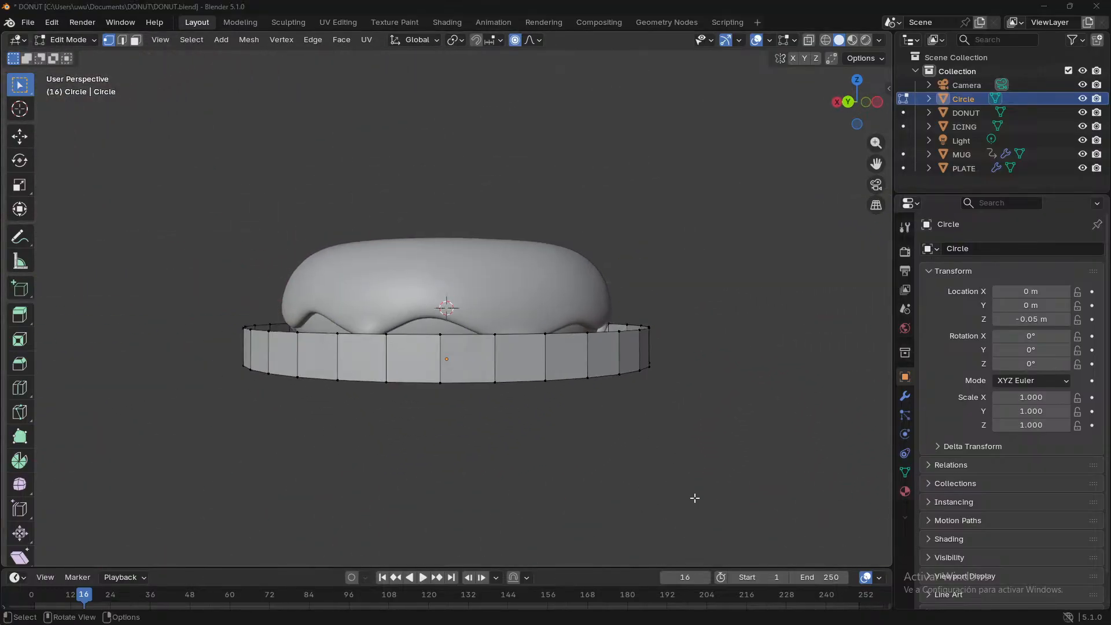
- Scale the cylinder's upper edge loop outward by about 1.165 to flare the plate's wall
middle_click_drag(628, 465, 307, 481)
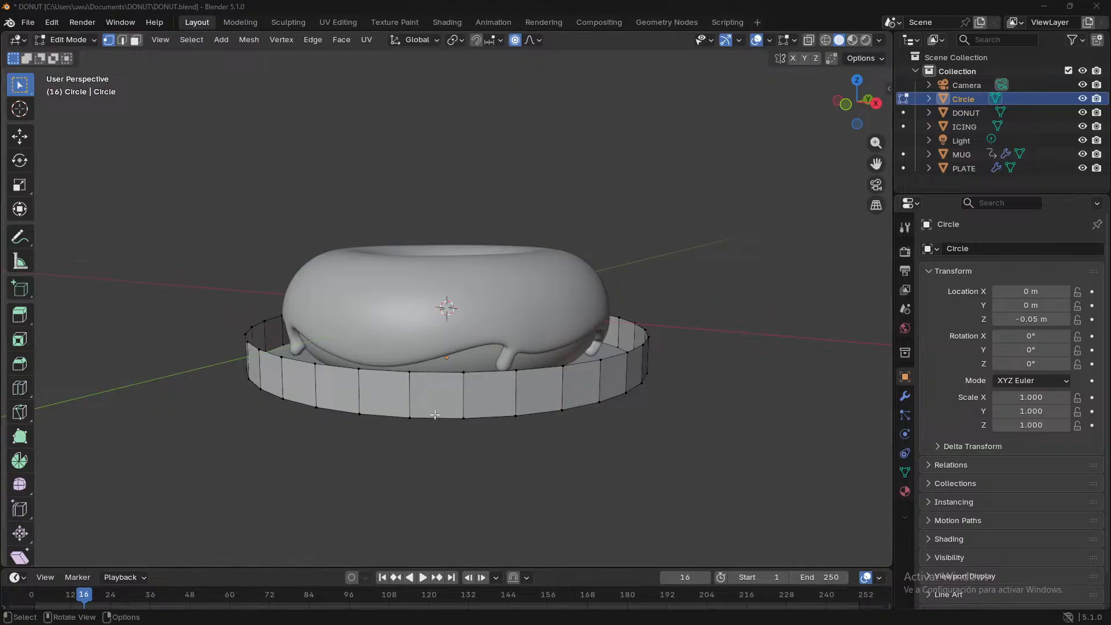
left_click(438, 373, "alt")
key("s")
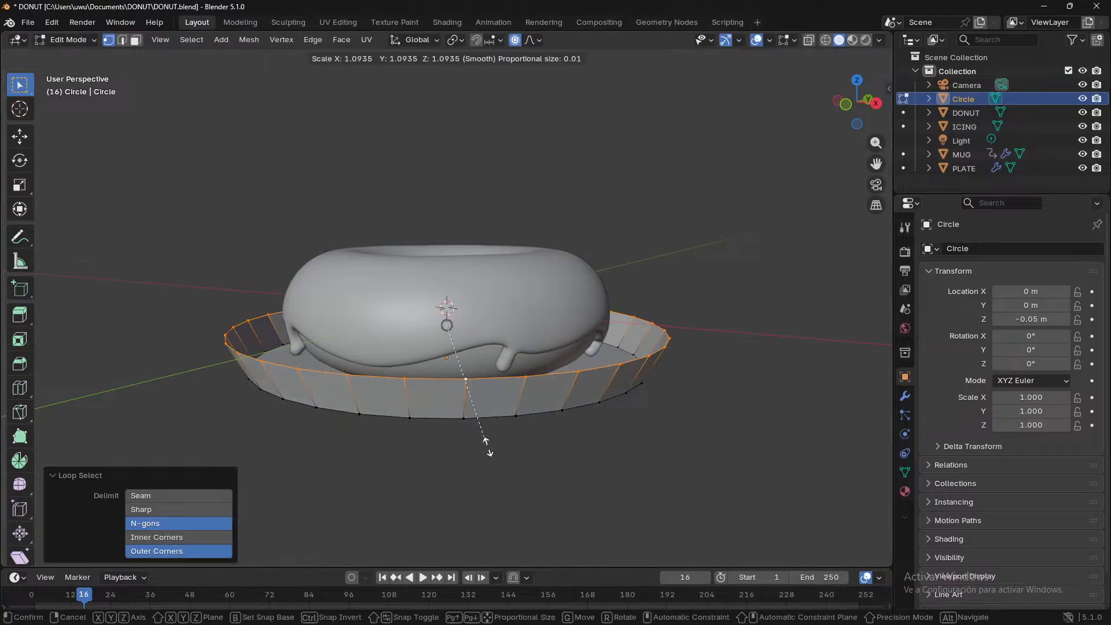
left_click(502, 449)
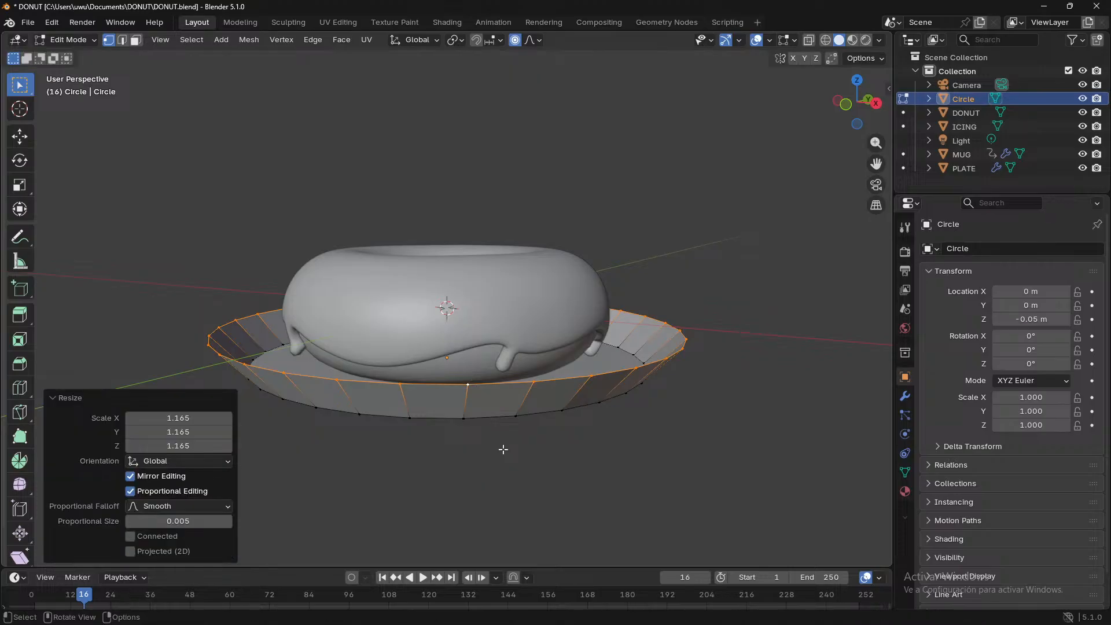
- Try to extrude the plate's upper rim about 0.009 m up along the Z axis
middle_click_drag(564, 466, 416, 454)
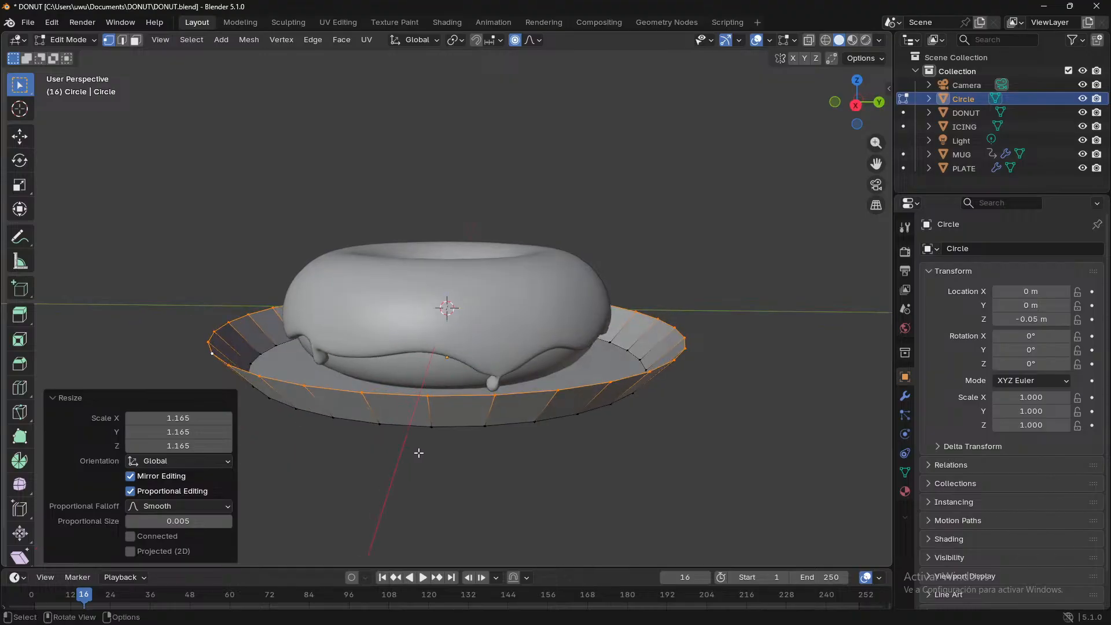
key("g")
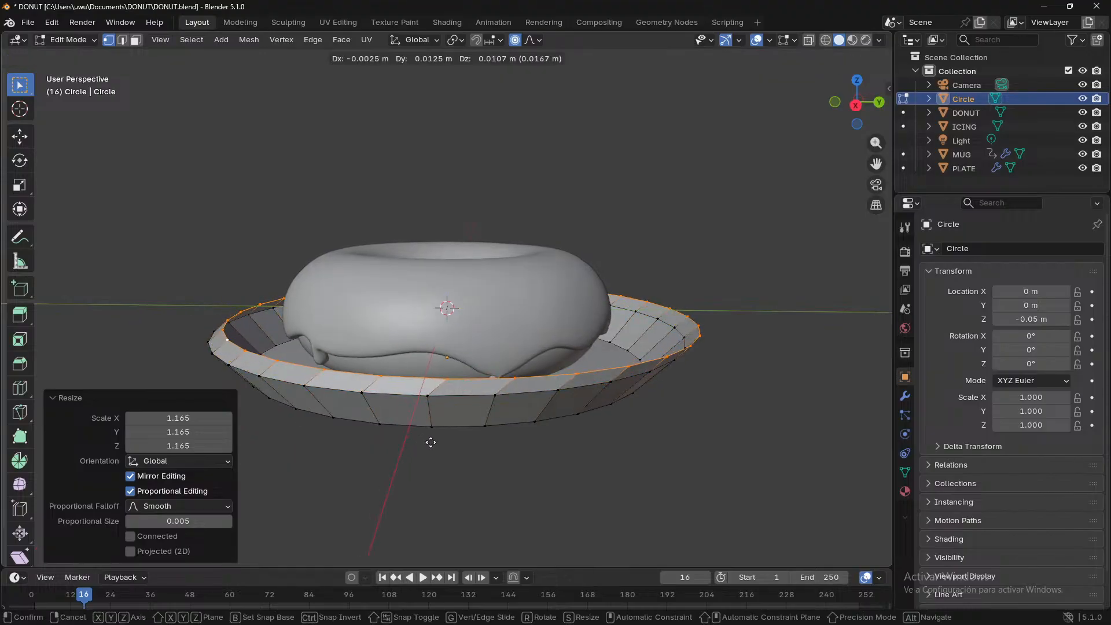
key("z")
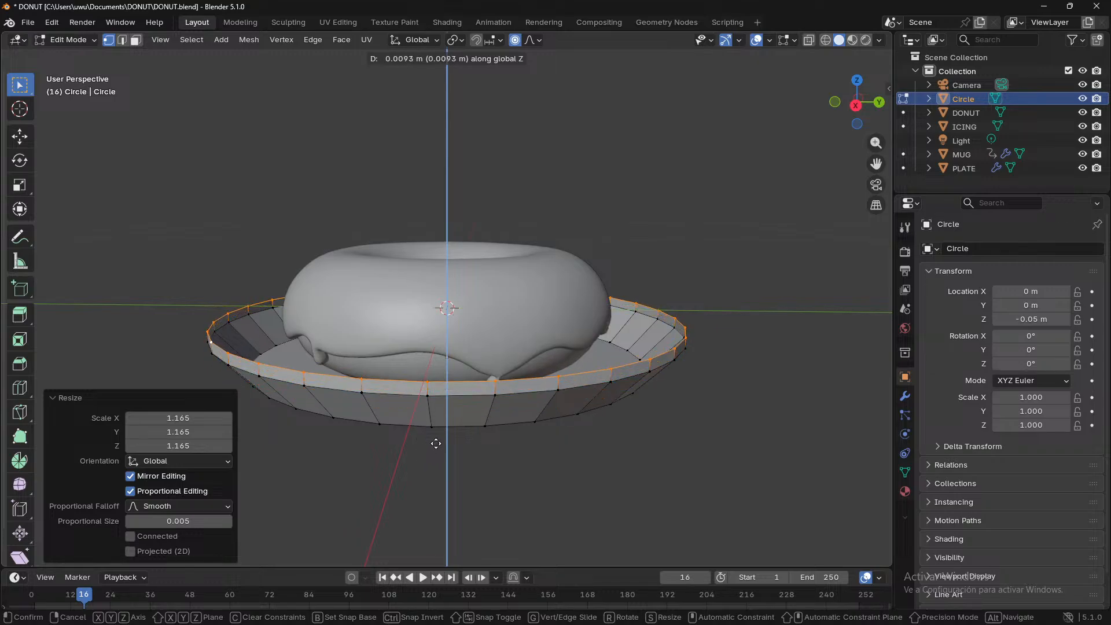
key("Escape")
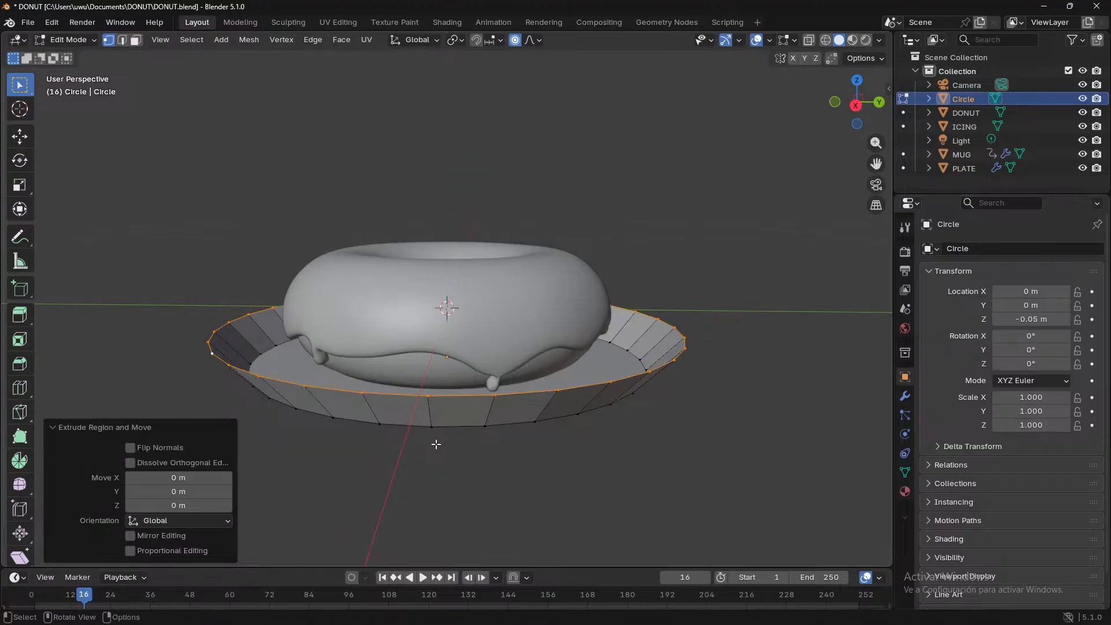
- Try to extrude the plate's flared upper rim and scale it outward by about 1.2 into a flat lip
key("s")
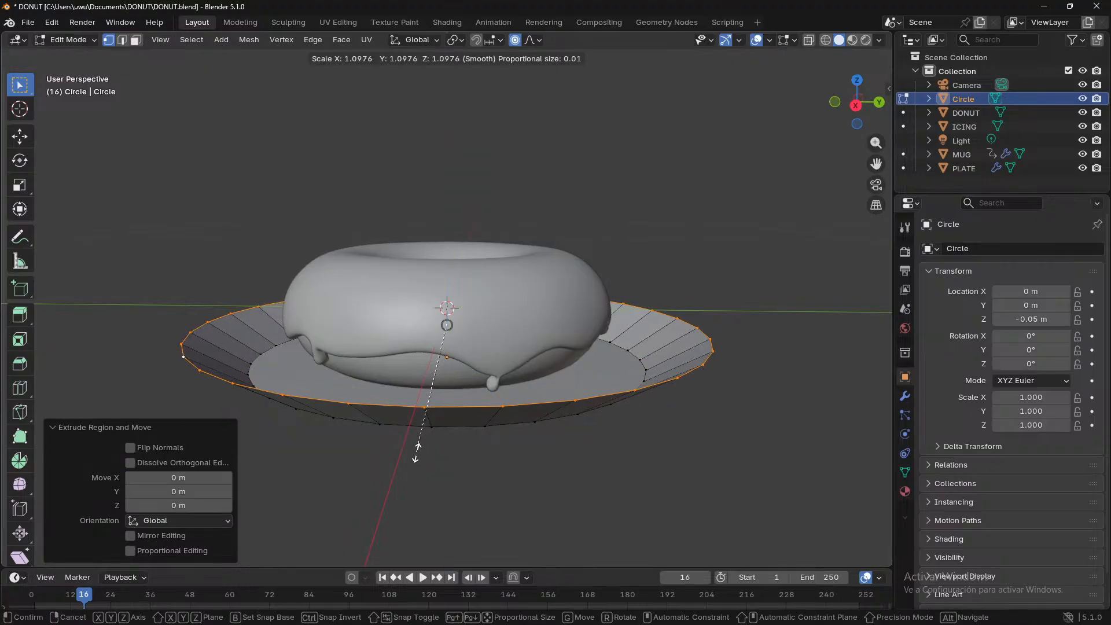
left_click(398, 462)
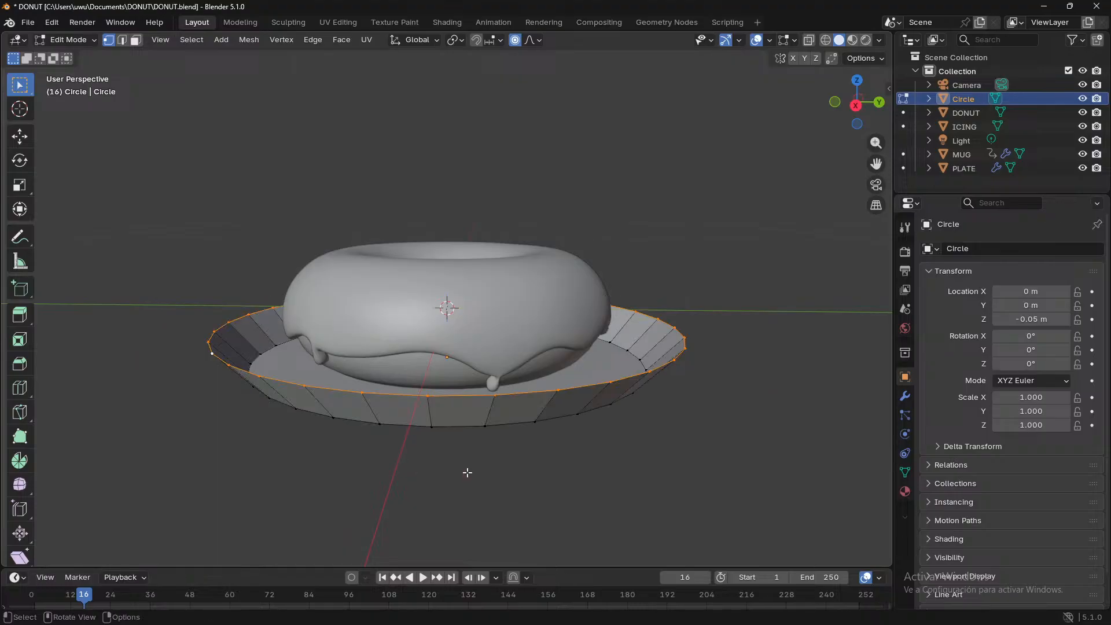
key("g")
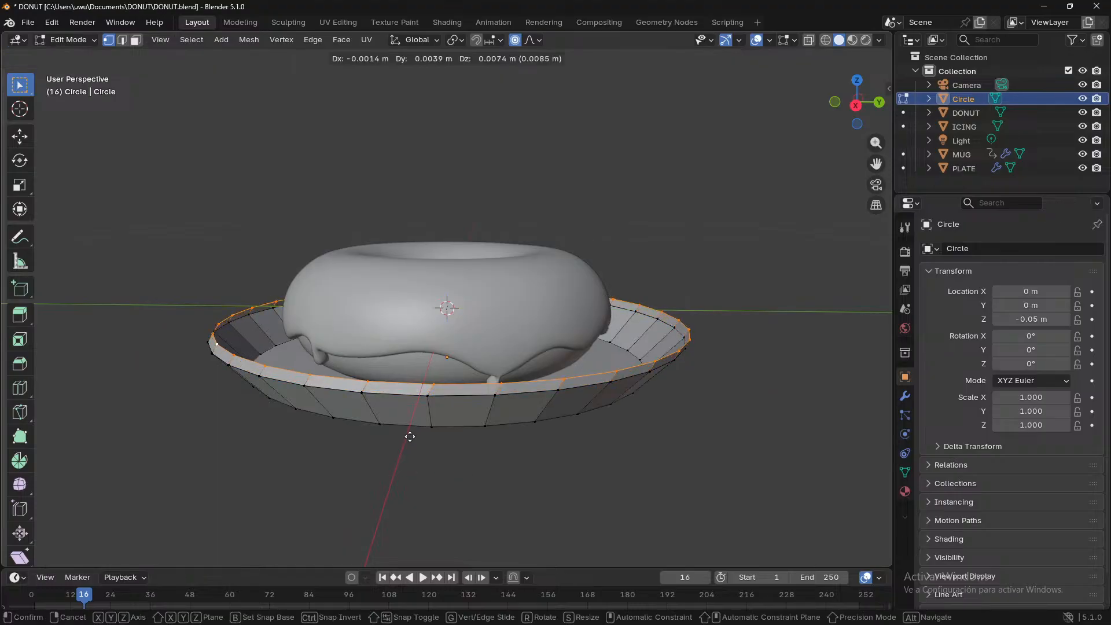
key("s")
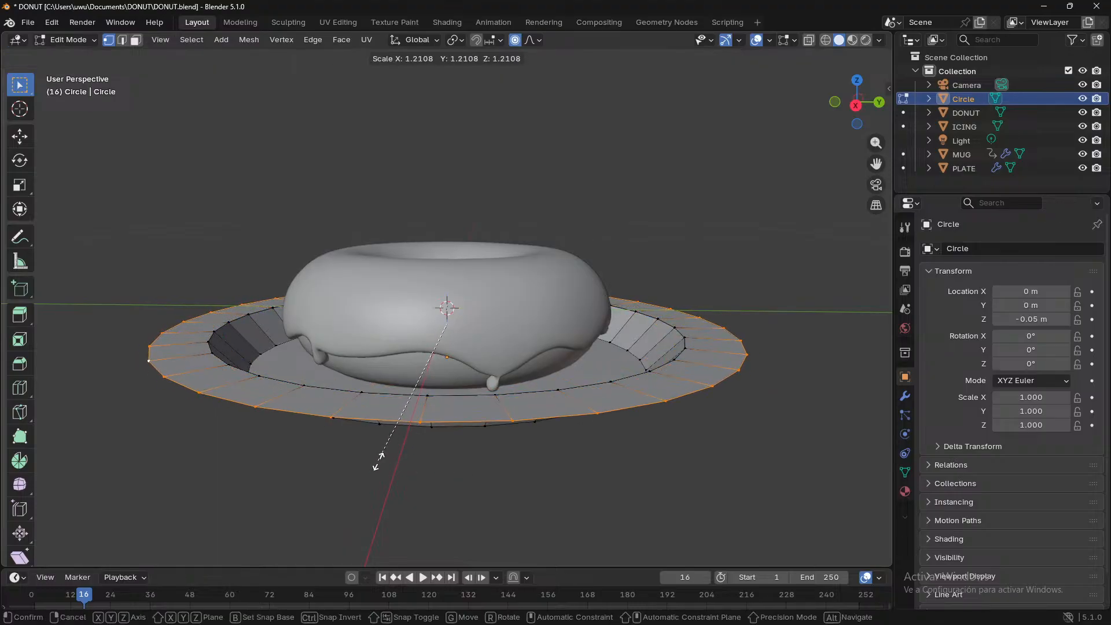
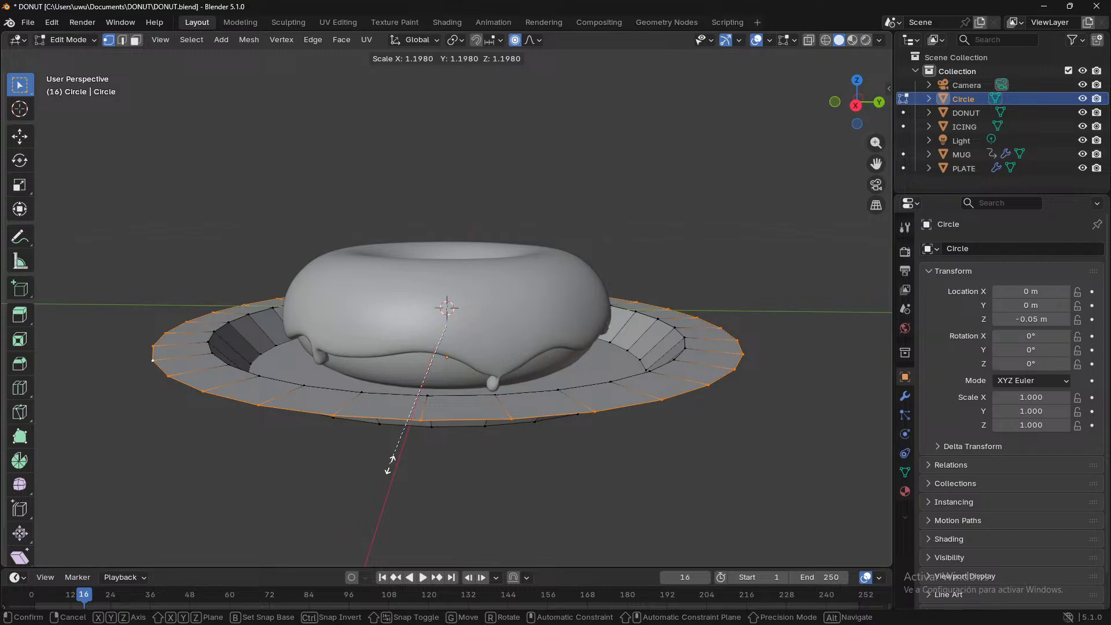
left_click(548, 430)
- Undo the rim edits back to the straight wall, and flare its upper edge loop by scaling it 1.265 and 0.932
key("ctrl+z")
key("ctrl+z")
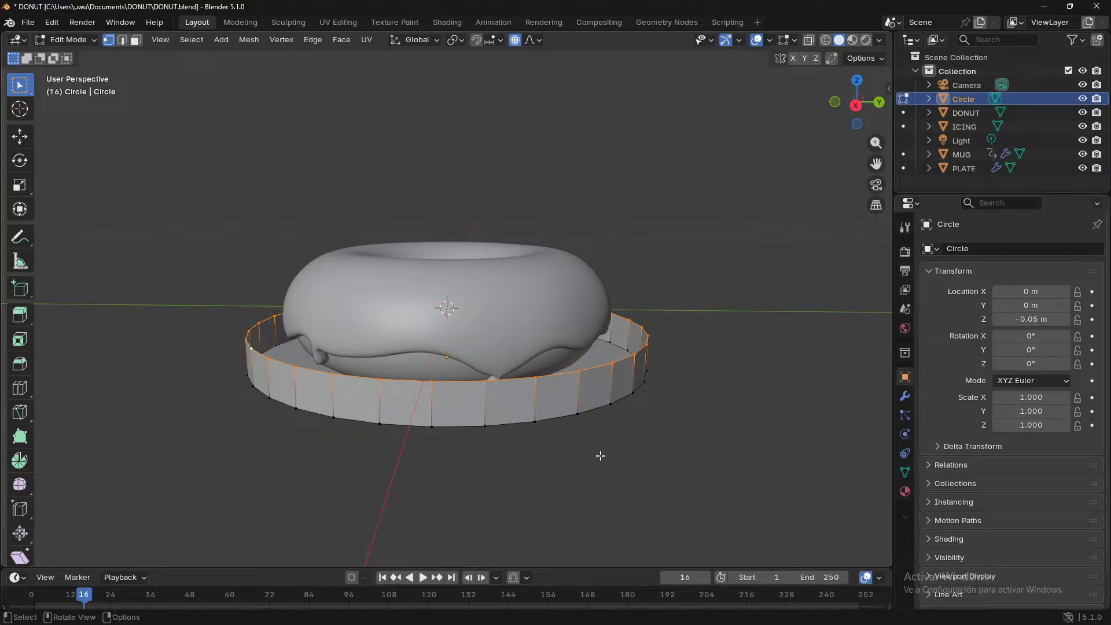
key("s")
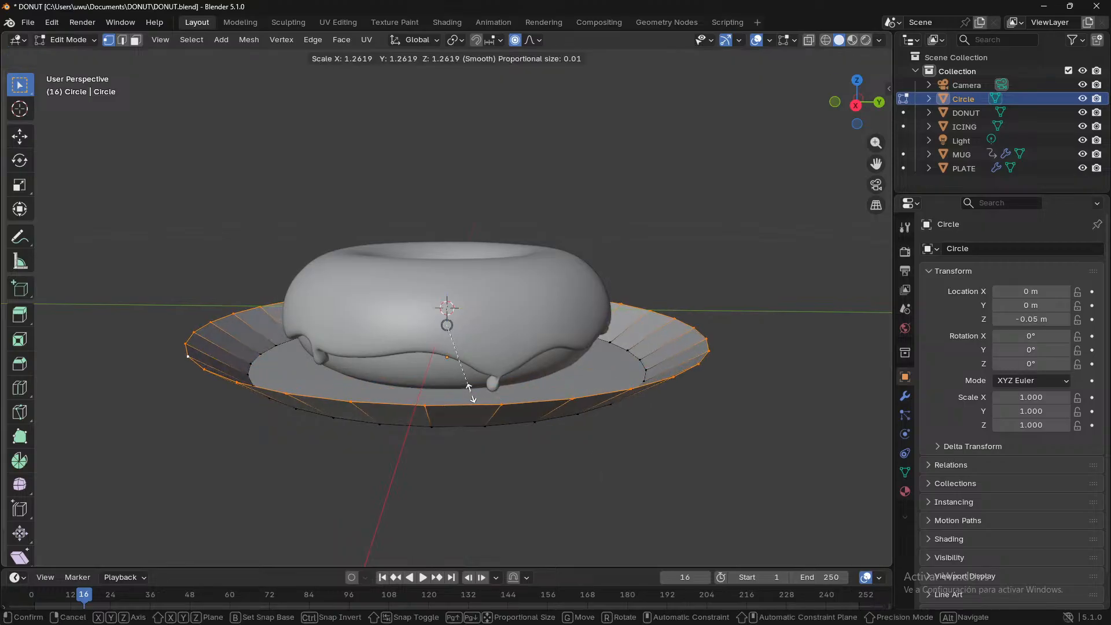
left_click(468, 392)
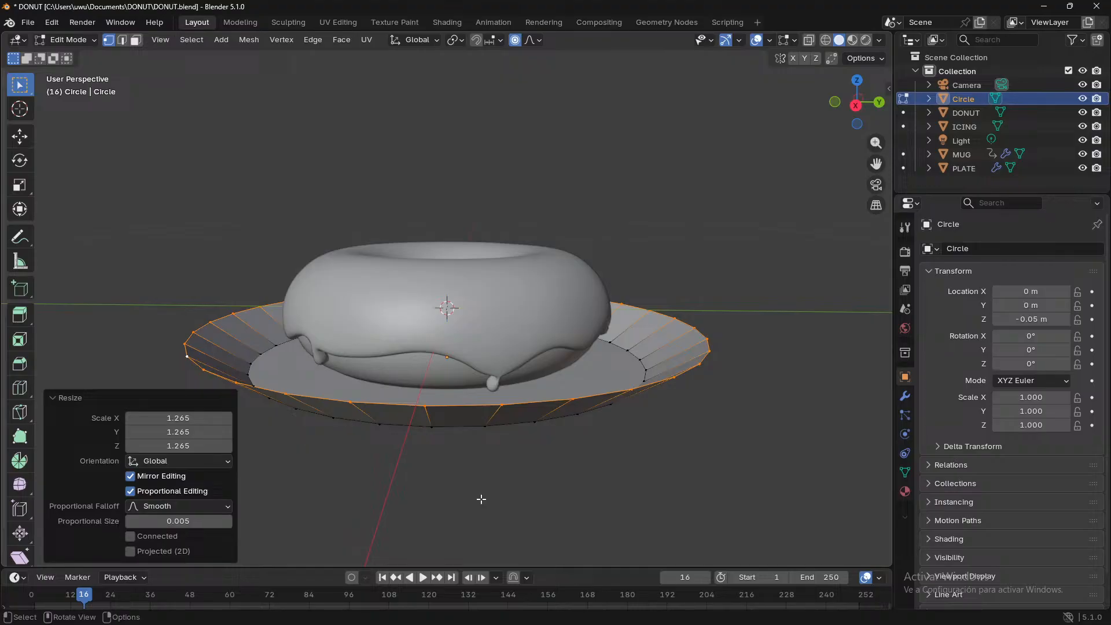
mouse_move(486, 496)
middle_mouse_down()
mouse_move(456, 509)
mouse_move(500, 503)
middle_mouse_up()
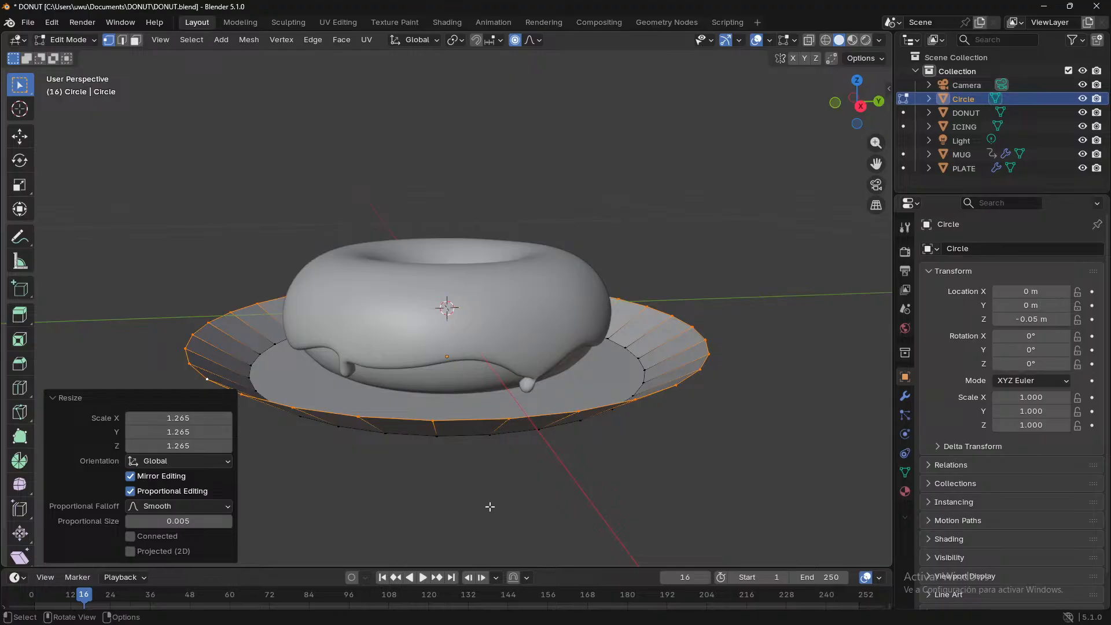
key("s")
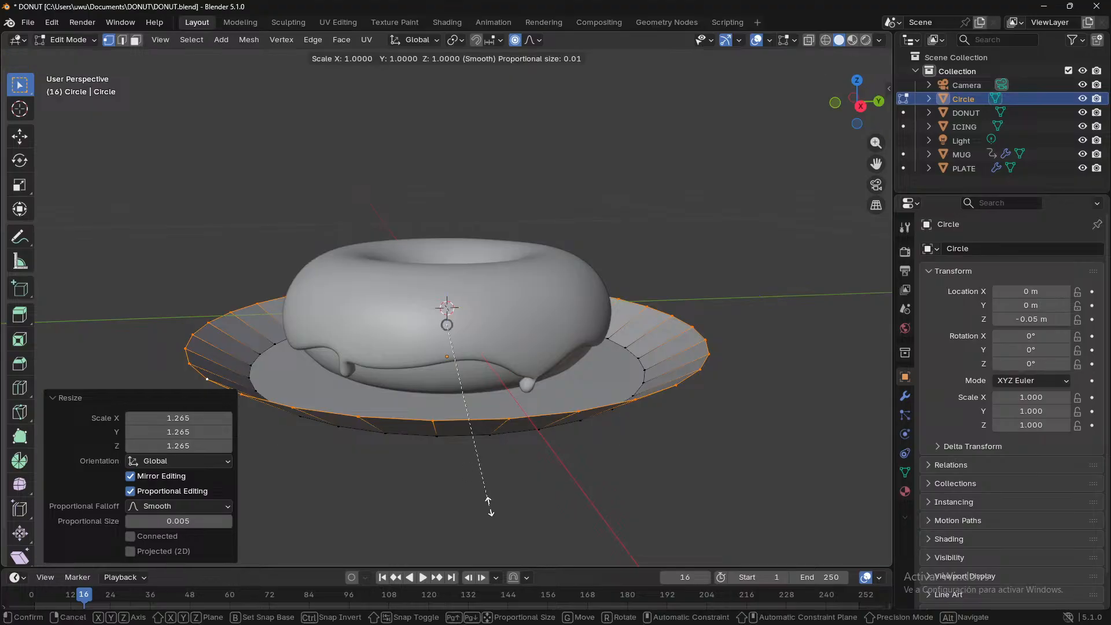
left_click(500, 490)
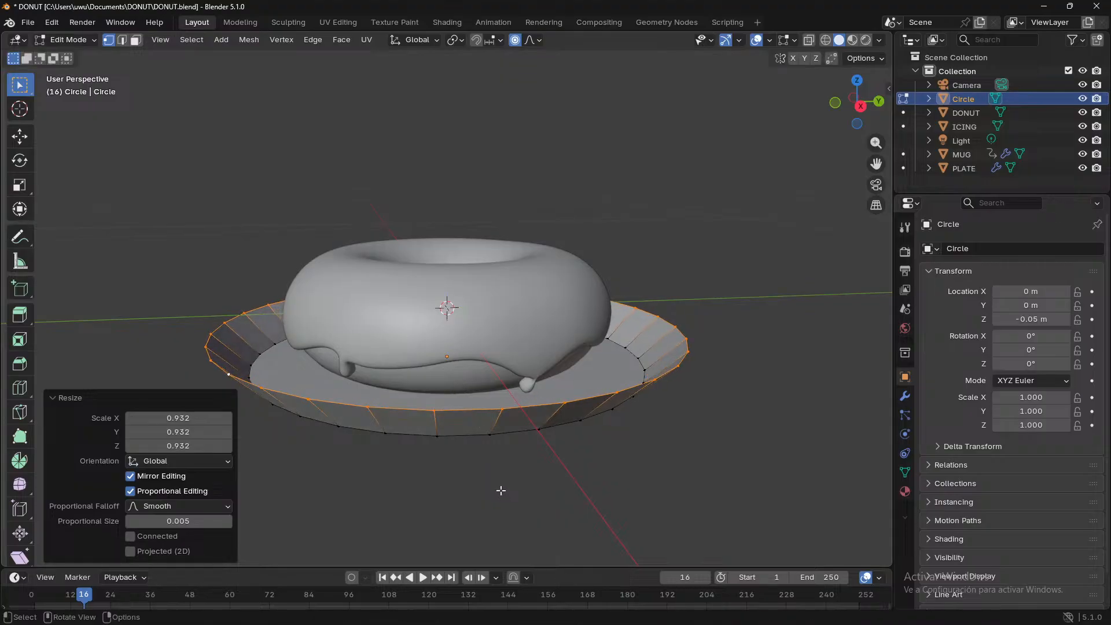
- Cancel a rim extrusion and merge all of the plate's vertices by distance at 0.0001 m to clear the duplicates
key("g")
right_click(503, 482)
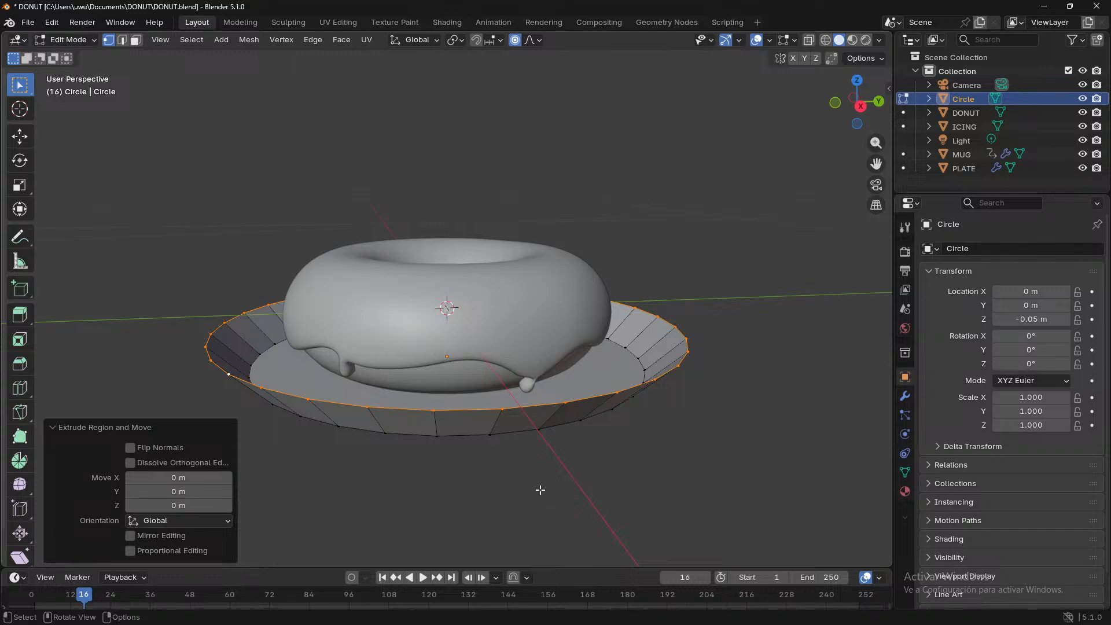
key("a")
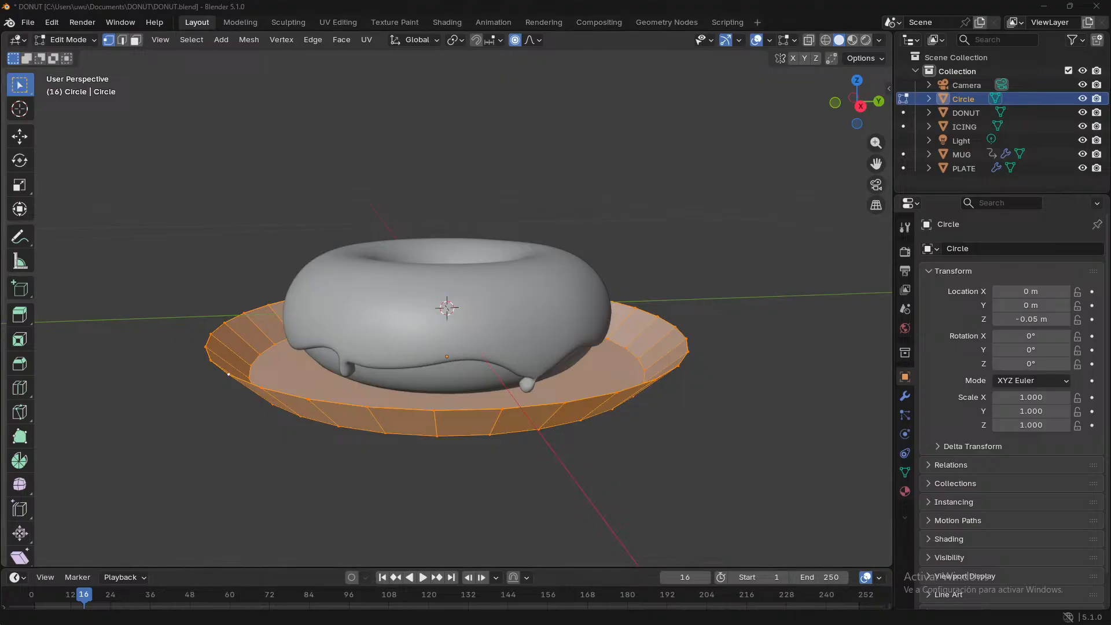
left_click(446, 473)
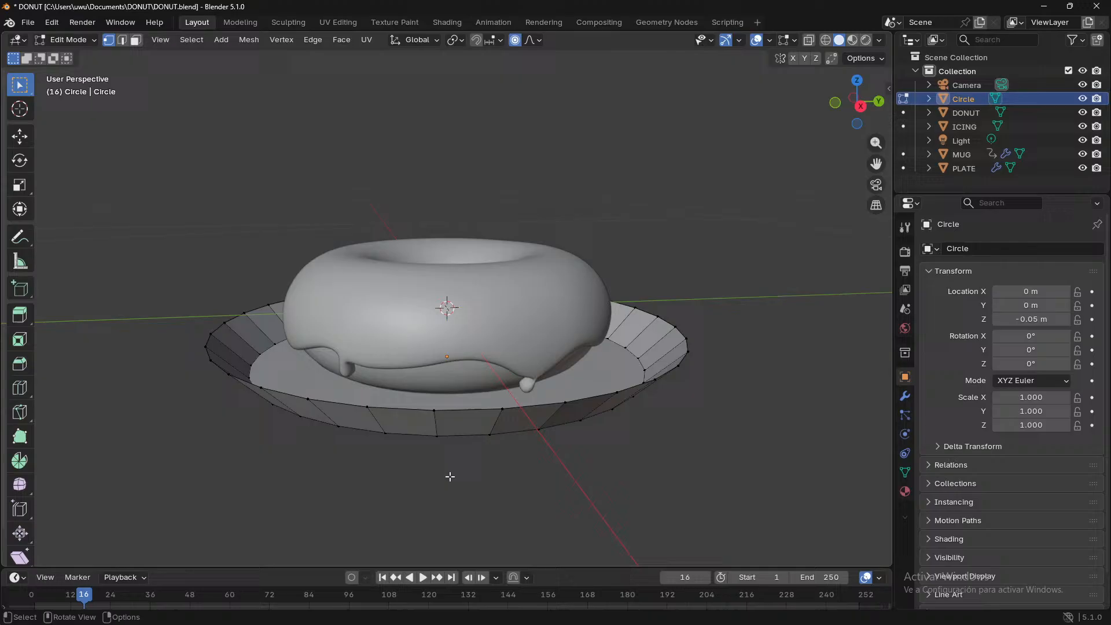
left_click(527, 442)
key("a")
key("m")
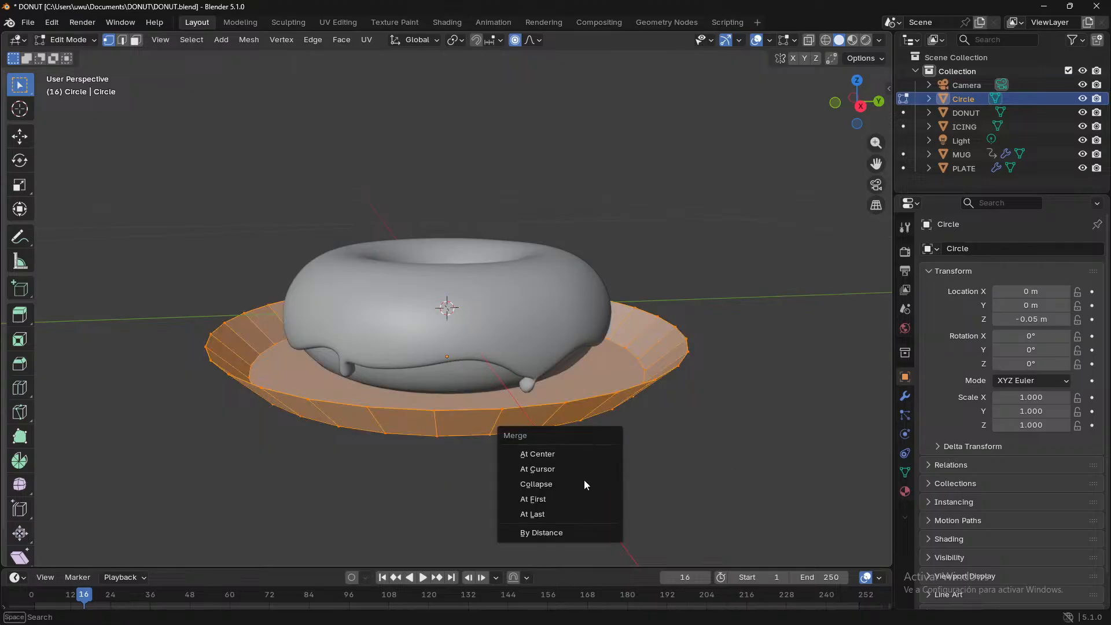
left_click(575, 531)
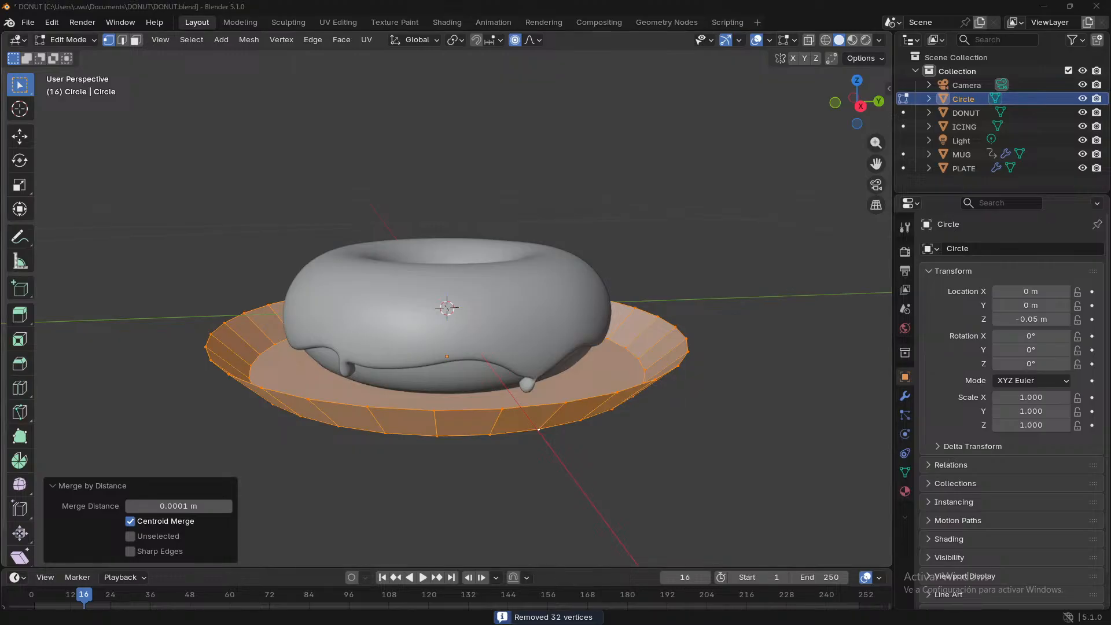
- Extrude the plate's upper edge loop and scale it outward by about 1.15 to form a flat lip
left_click(404, 408, "alt")
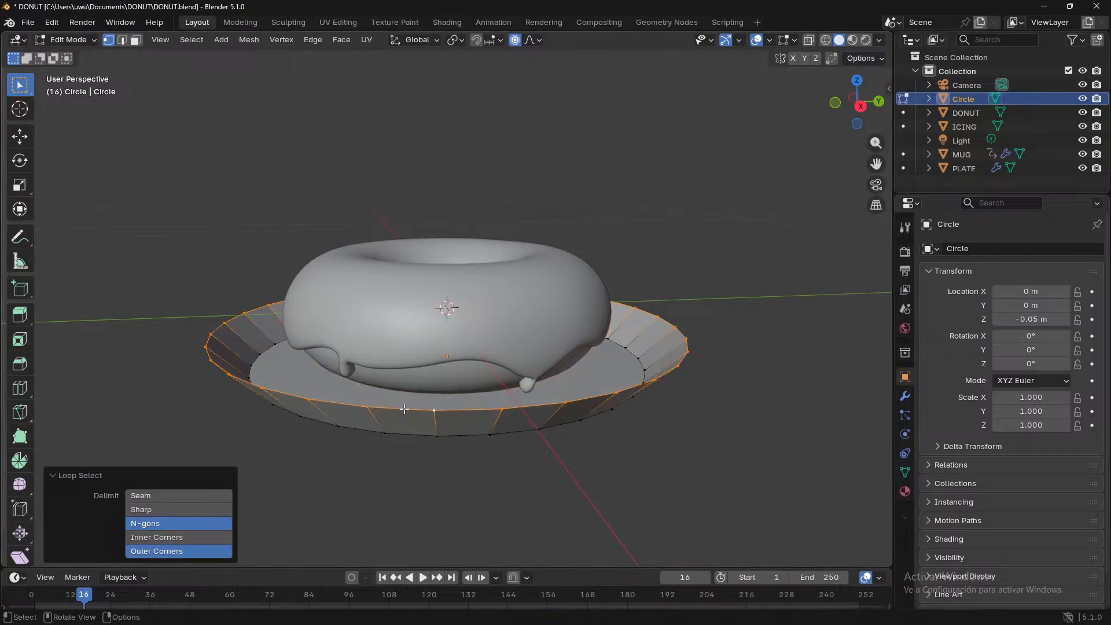
key("e")
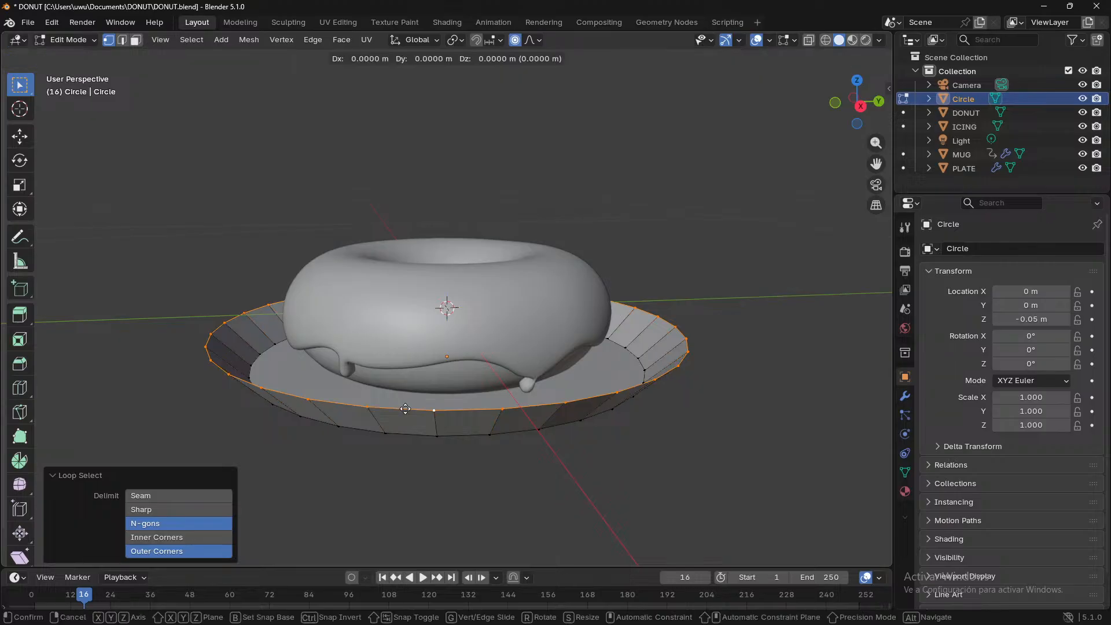
key("s")
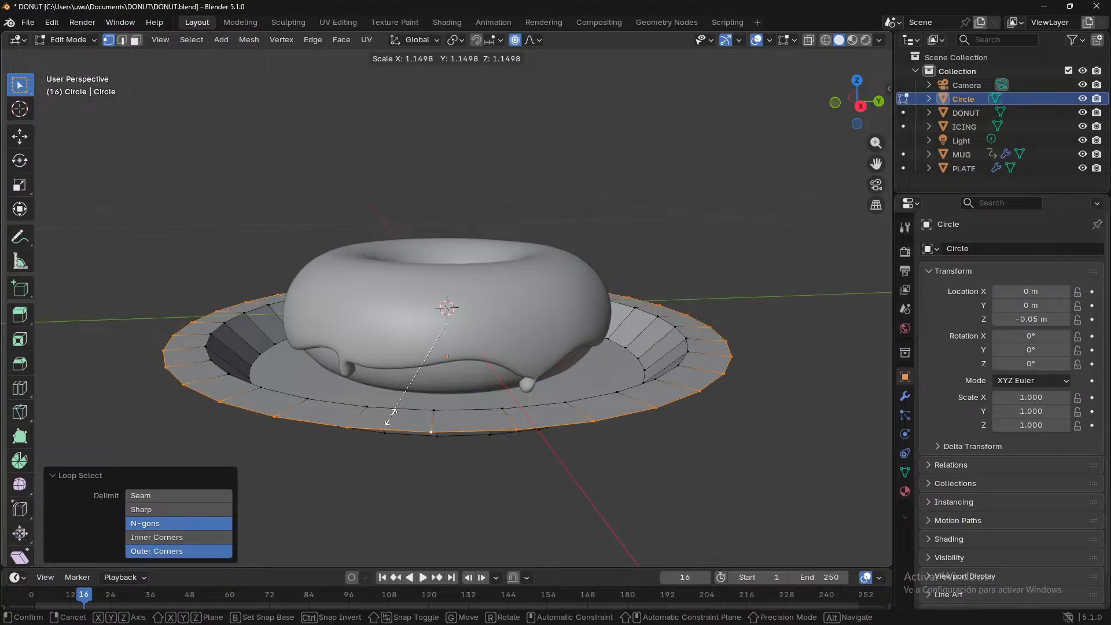
left_click(388, 417)
left_click(535, 497)
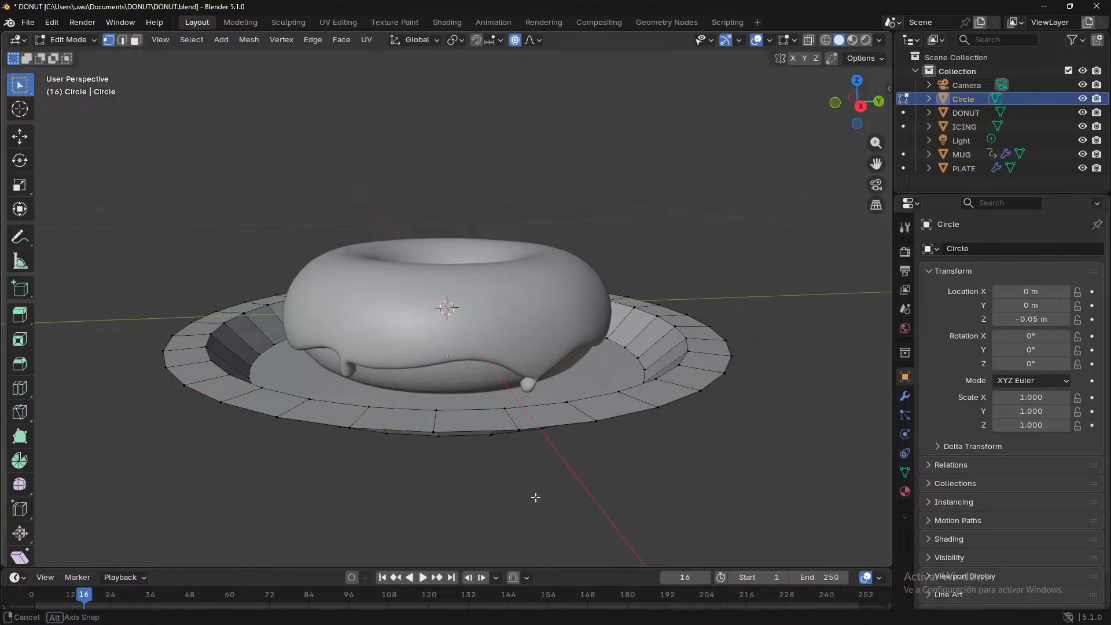
- Extrude the lip's outer edge loop about 0.0145 m up along the Z axis and scale it outward by about 1.052
middle_click_drag(535, 497, 513, 505)
left_click(470, 466, "alt")
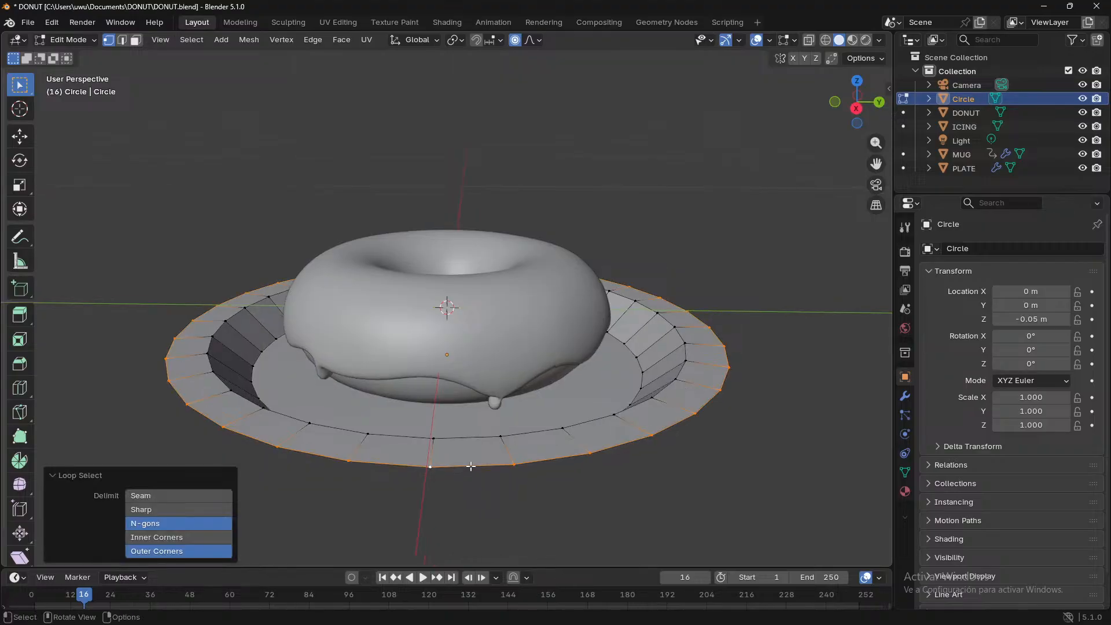
key("e")
key("z")
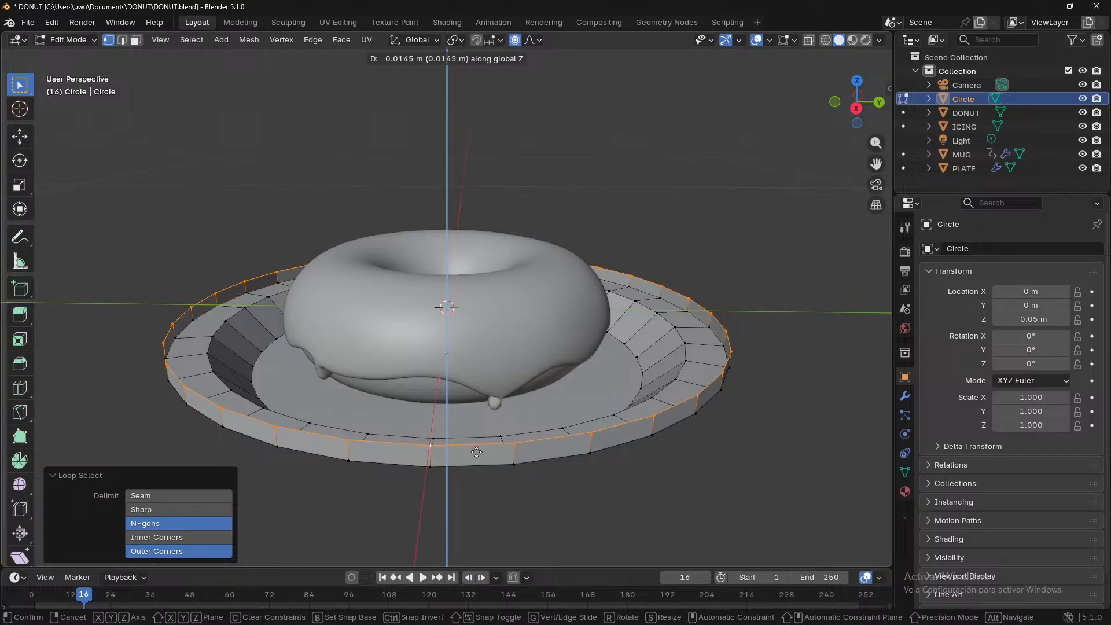
left_click(476, 452)
key("s")
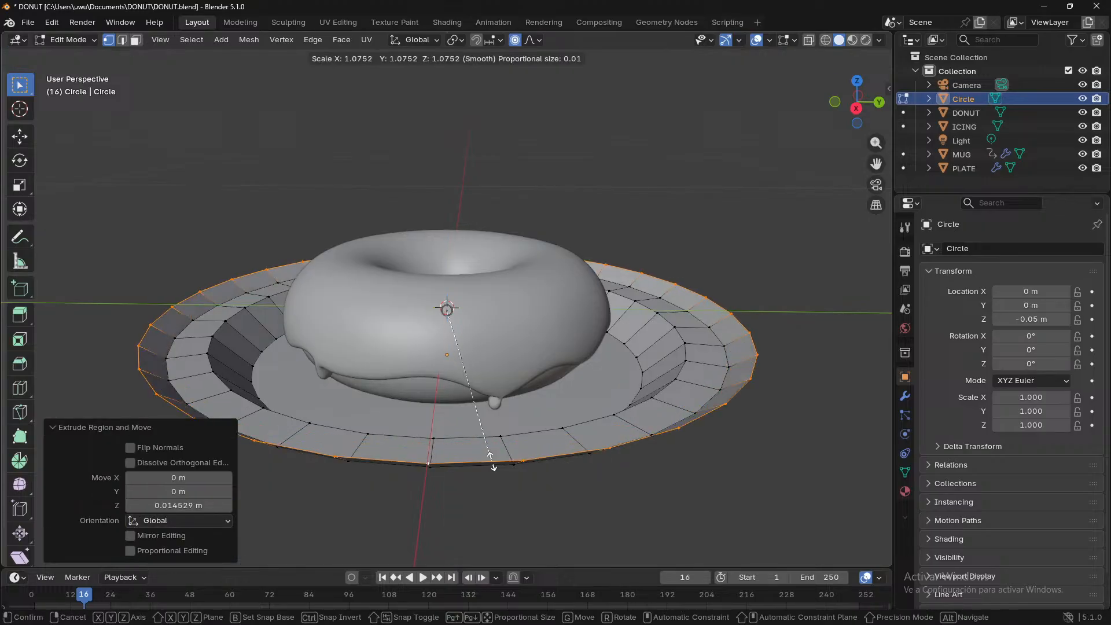
left_click(487, 460)
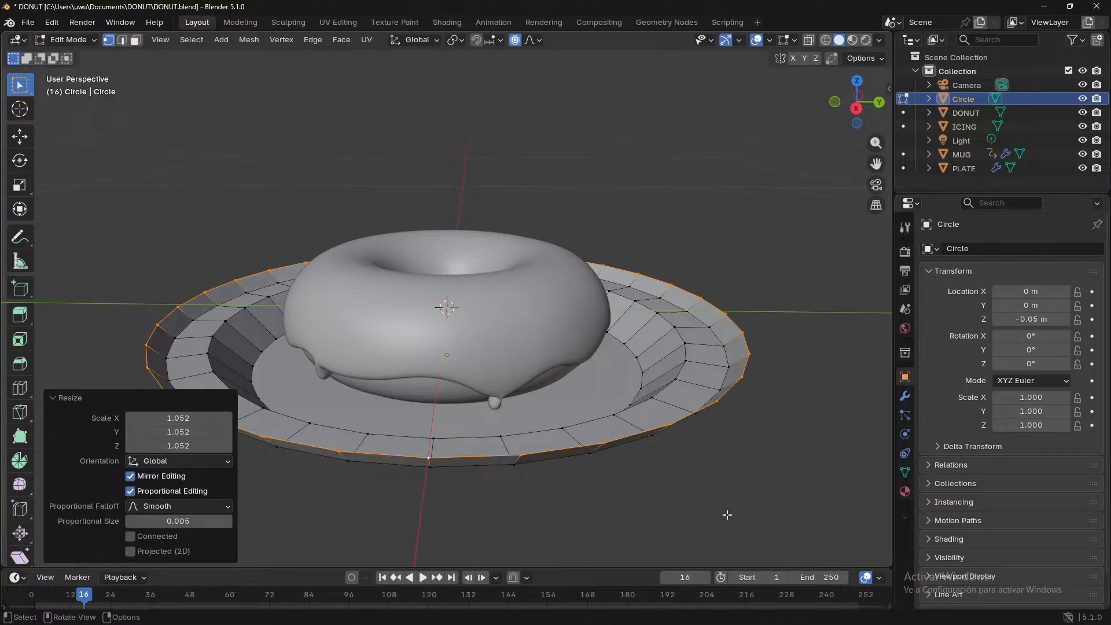
- Return the plate to Object Mode and apply Shade Smooth to it
scroll(727, 513, "down", 3)
middle_click_drag(727, 513, 504, 514)
left_click(553, 485)
middle_click_drag(558, 484, 285, 475)
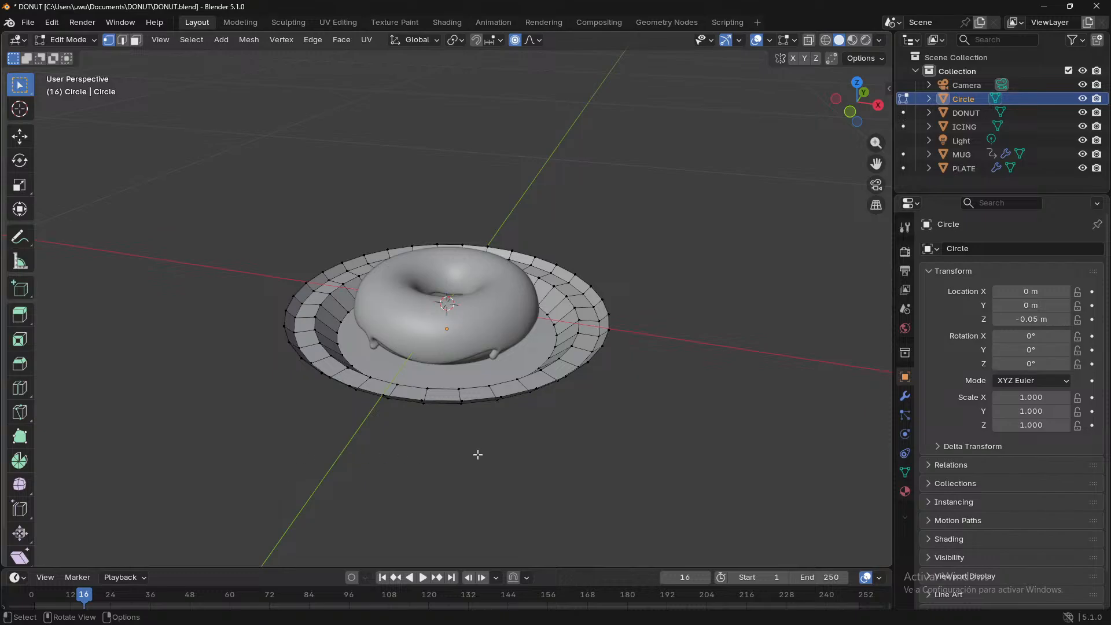
key("Tab")
right_click(584, 380)
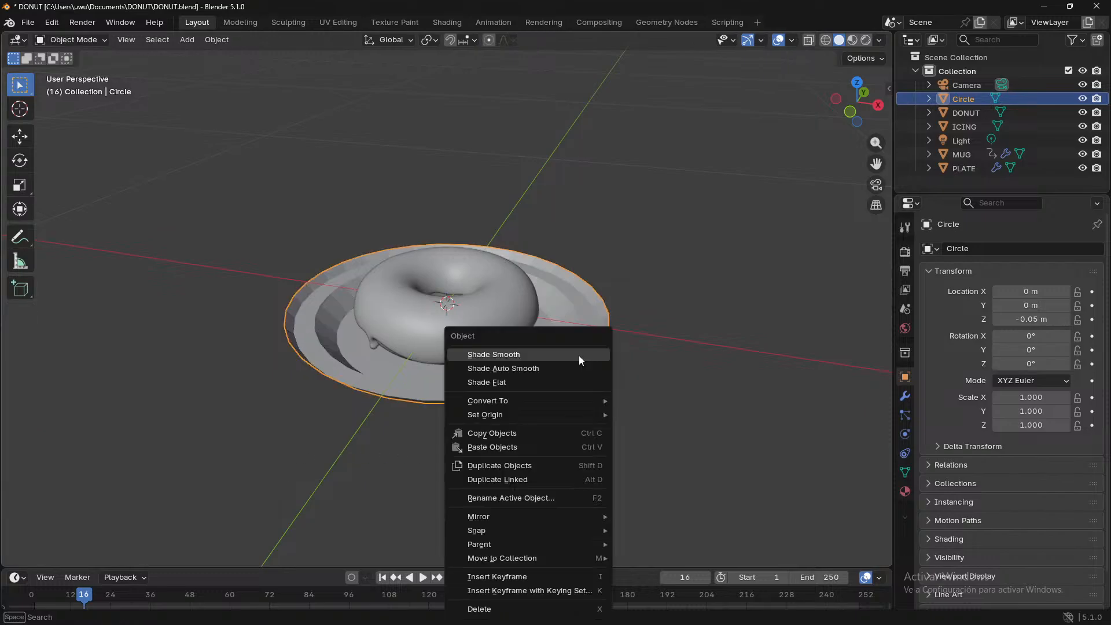
left_click(579, 356)
- Add a Catmull-Clark Subdivision Surface modifier to the plate
middle_click_drag(588, 383, 501, 386)
scroll(607, 399, "up", 5)
scroll(515, 363, "down", 4)
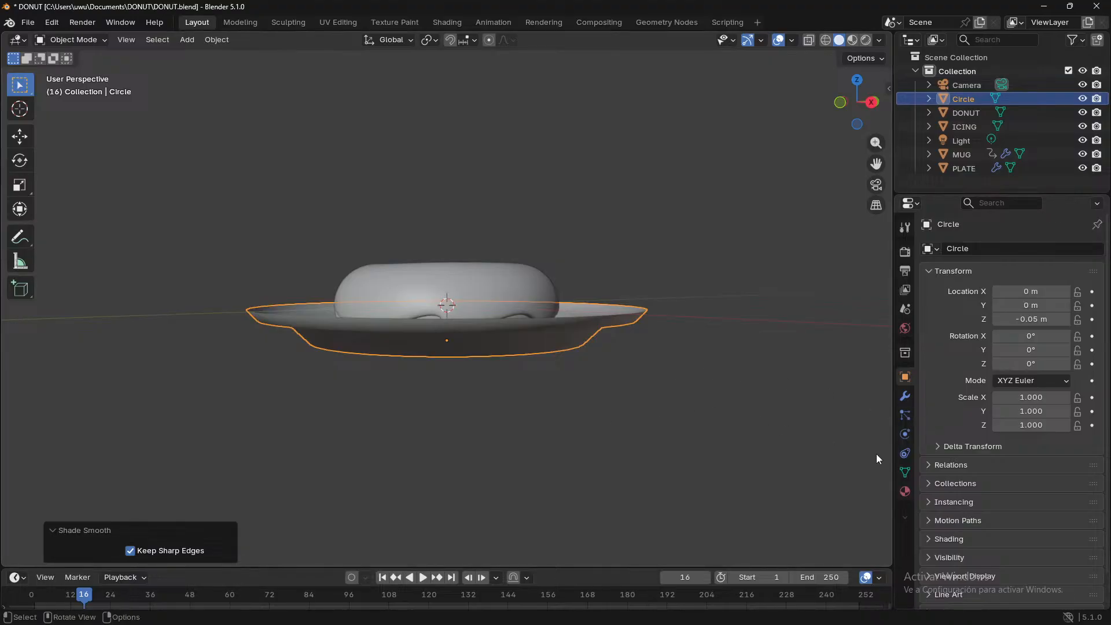
left_click(905, 395)
left_click(994, 248)
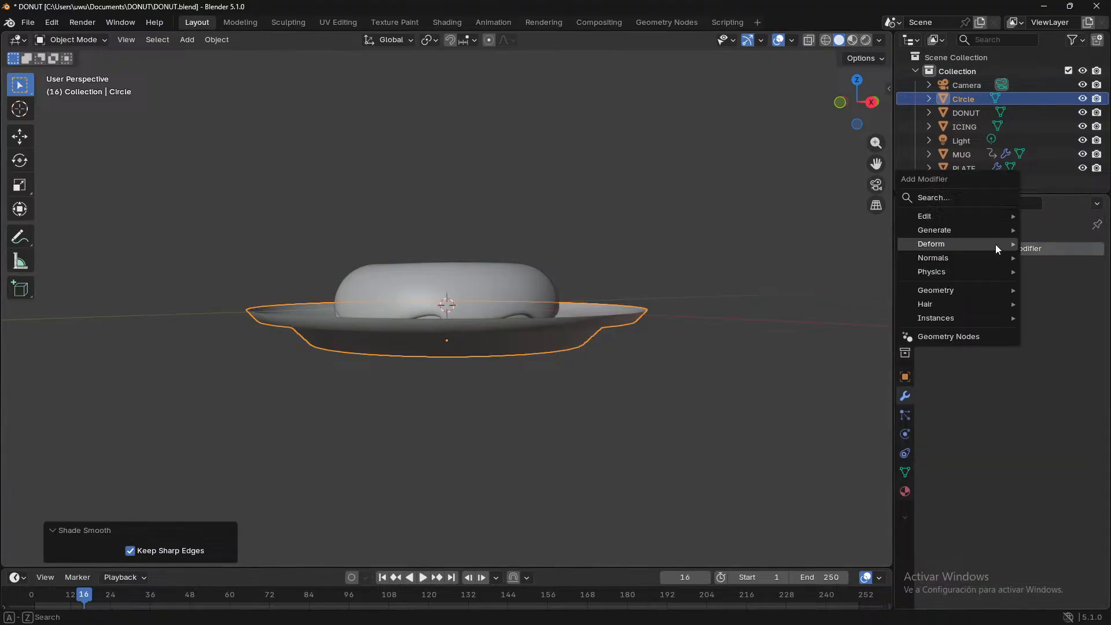
mouse_move(995, 244)
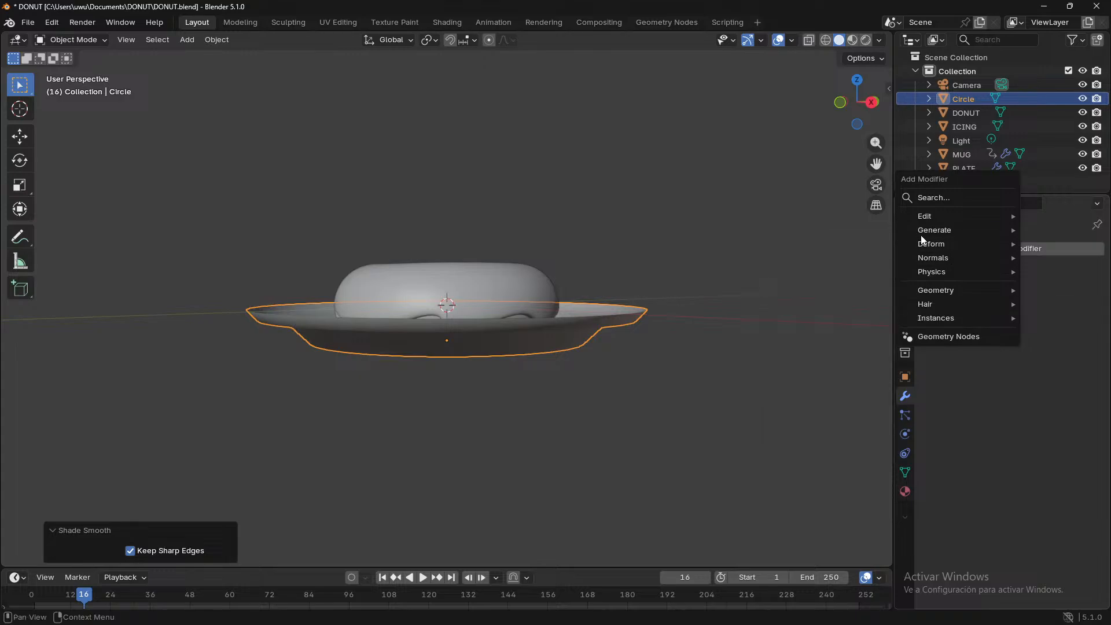
mouse_move(921, 238)
left_click(818, 454)
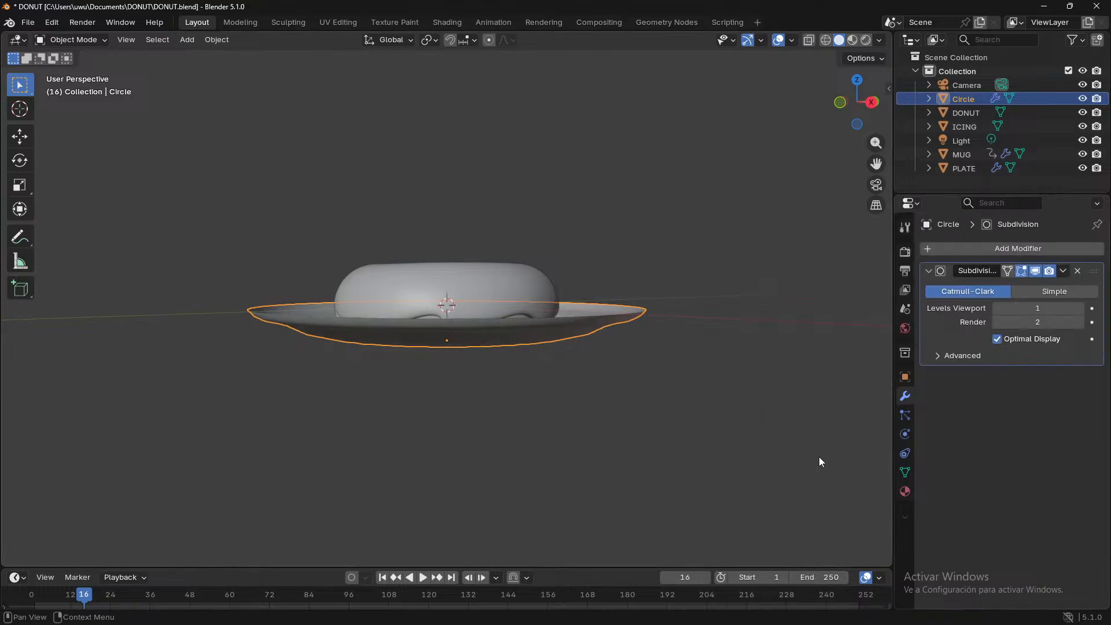
- Try 3 viewport levels on the plate's Subdivision modifier, and settle on Levels Viewport 2
middle_click_drag(774, 420, 879, 428)
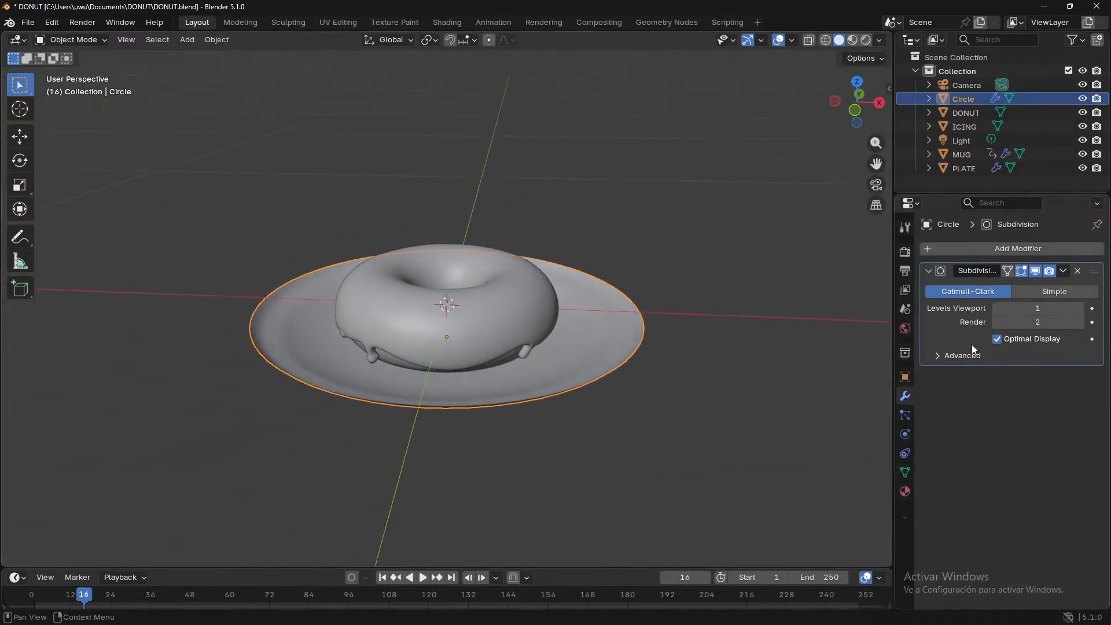
left_click(1079, 308)
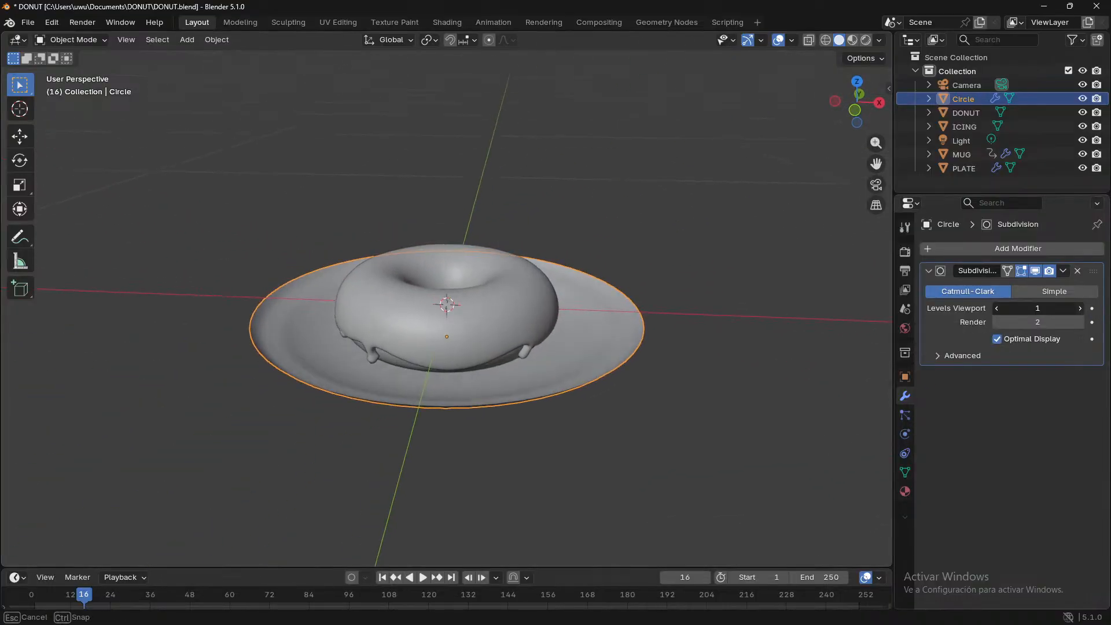
left_click(1080, 308)
middle_click_drag(720, 330, 685, 310)
scroll(653, 398, "up", 4)
scroll(691, 308, "down", 3)
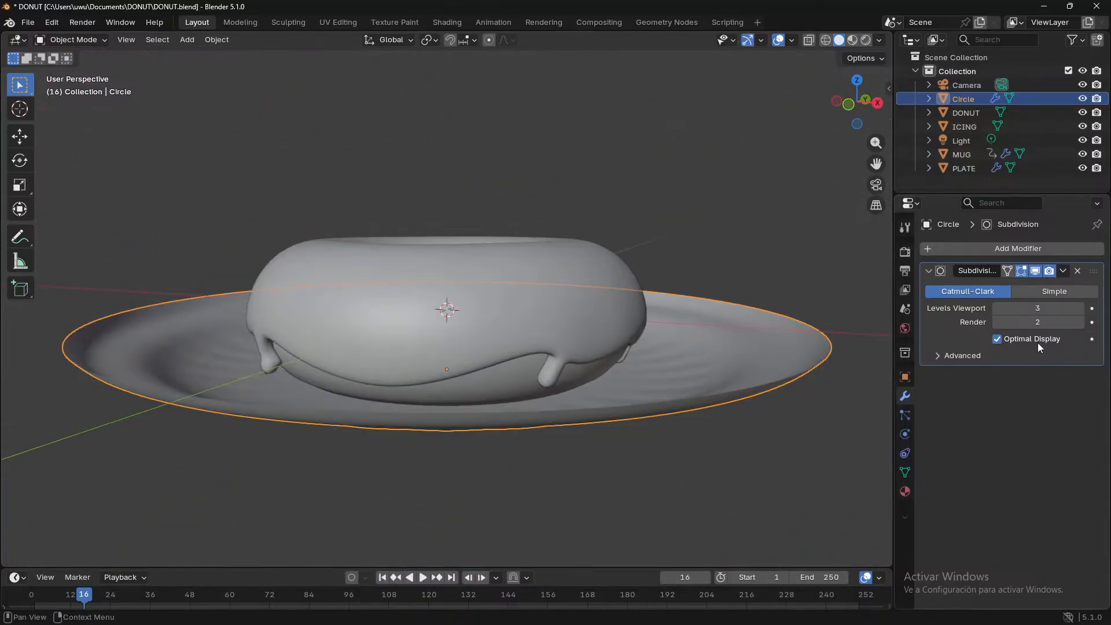
left_click(997, 308)
middle_click_drag(686, 359, 702, 425)
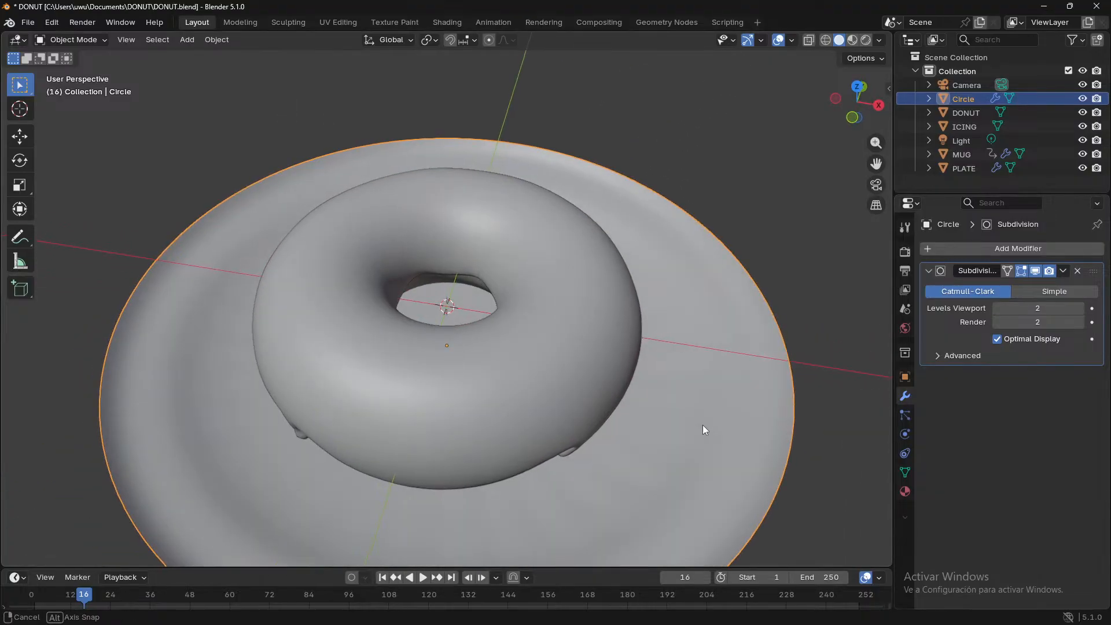
scroll(700, 424, "down", 1)
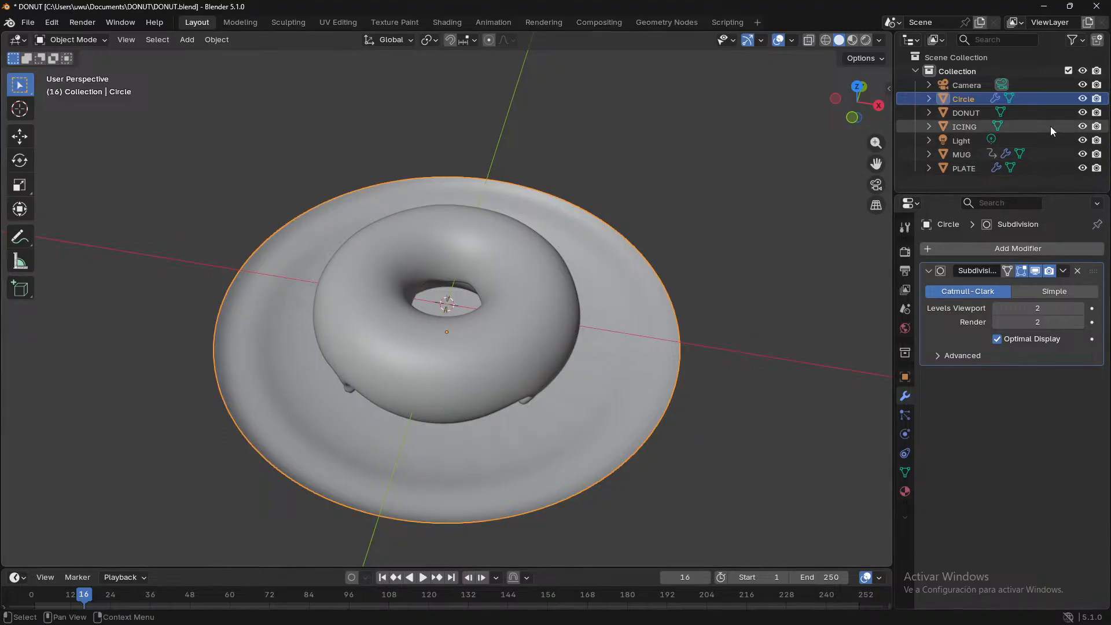
- Hide DONUT and ICING, and open the large plate in Edit Mode with its Subdivision modifier's viewport display turned off
left_click_drag(1082, 126, 1083, 113)
middle_click_drag(851, 272, 310, 296)
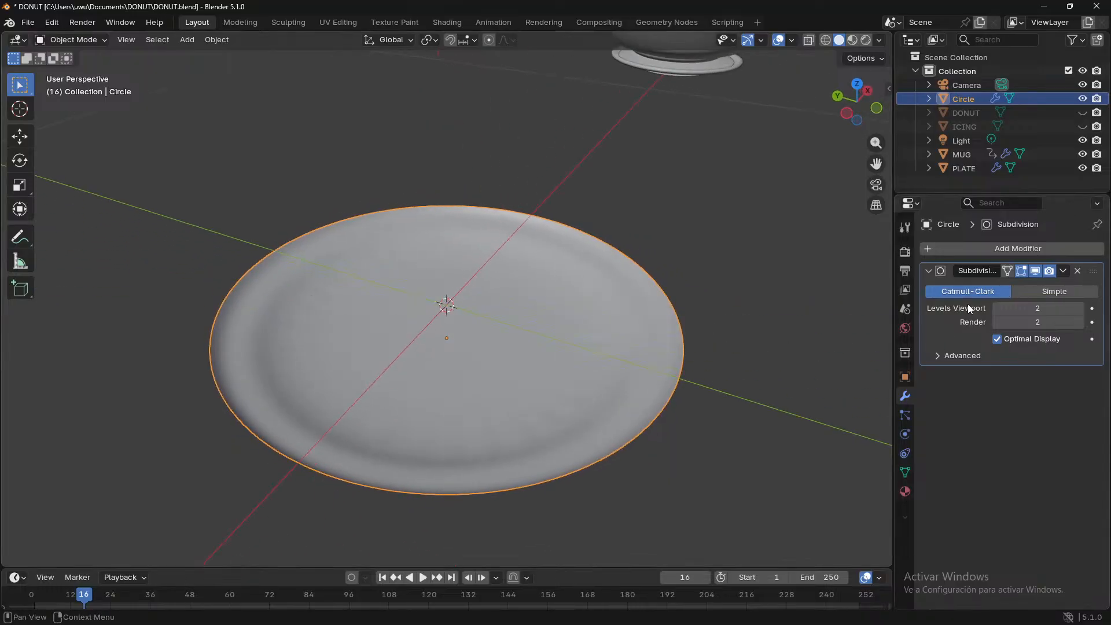
left_click(1035, 271)
key("Tab")
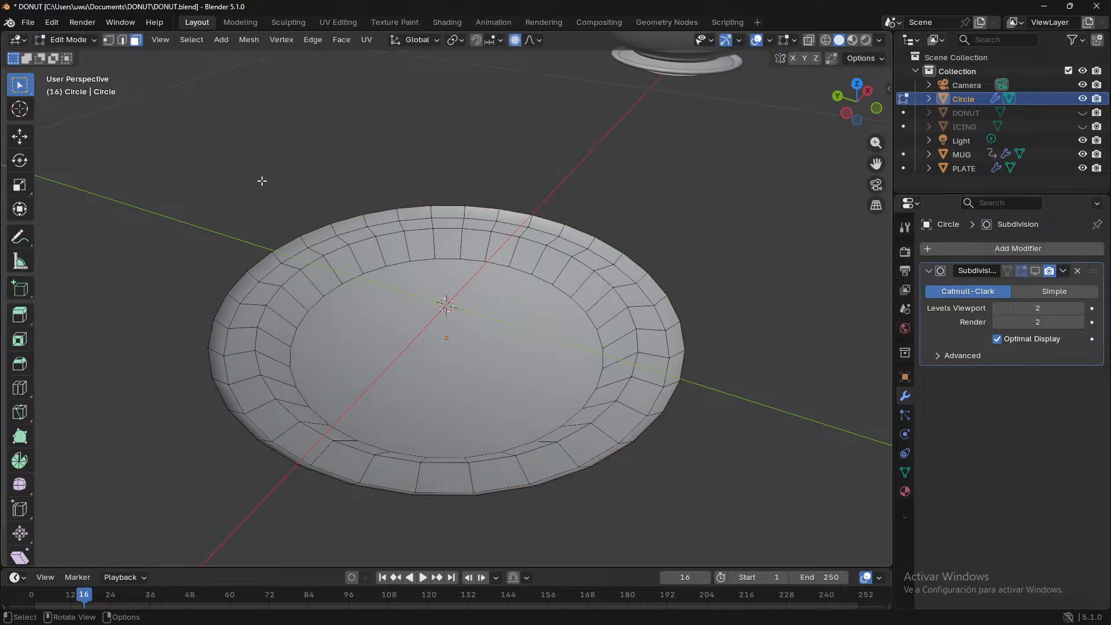
- Inset the plate's flat floor face by about 0.14 m, leaving a small disc at its centre
left_click(477, 344)
middle_click_drag(477, 344, 406, 363)
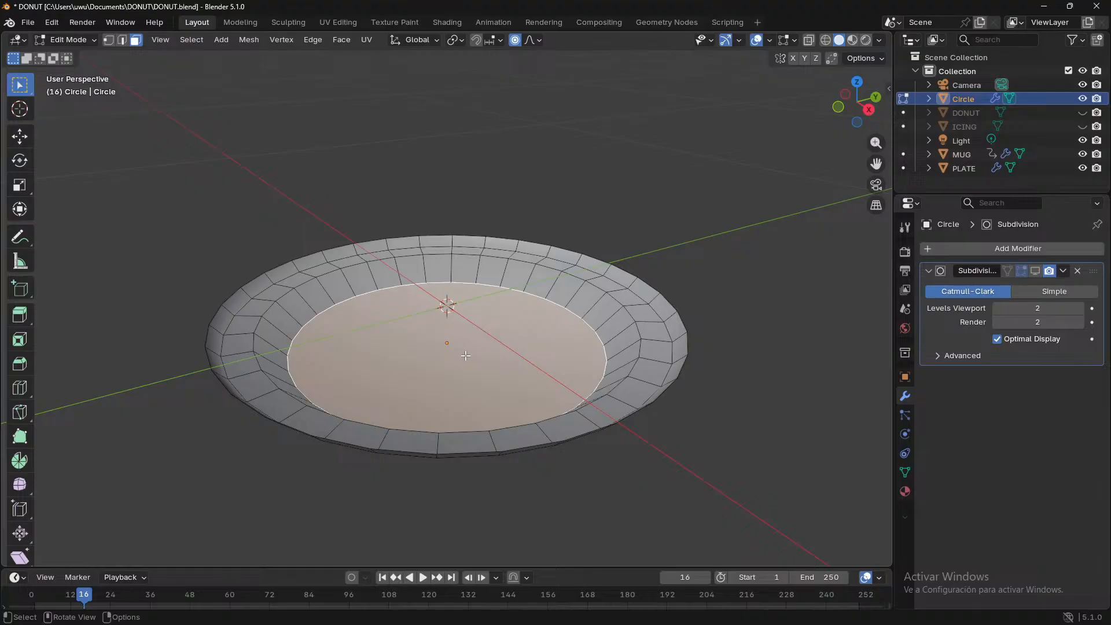
key("i")
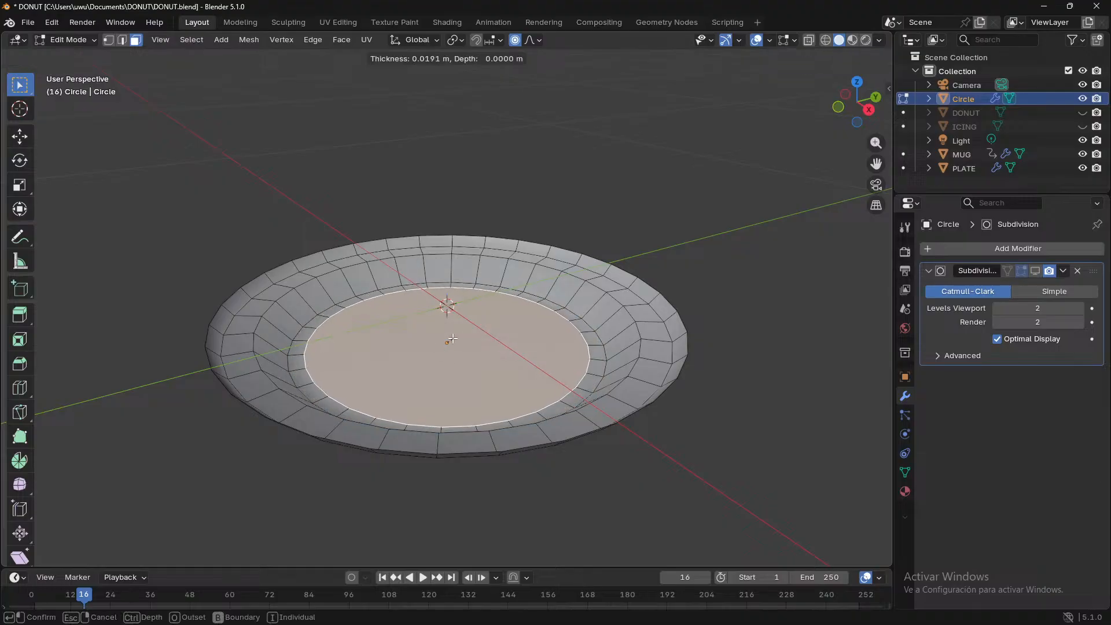
left_click(451, 347)
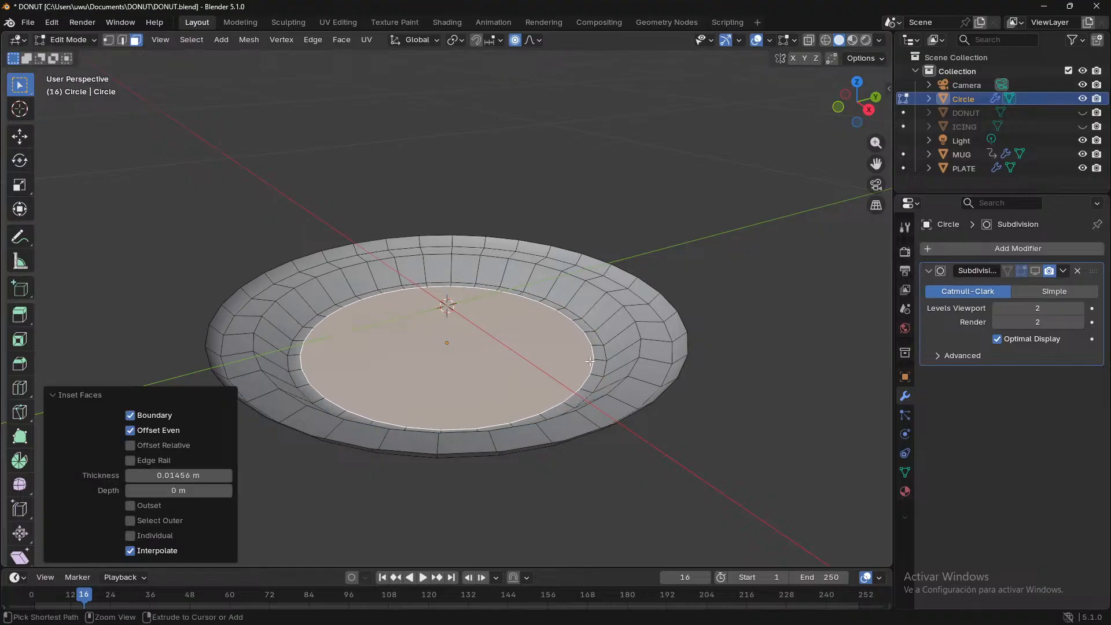
key("i")
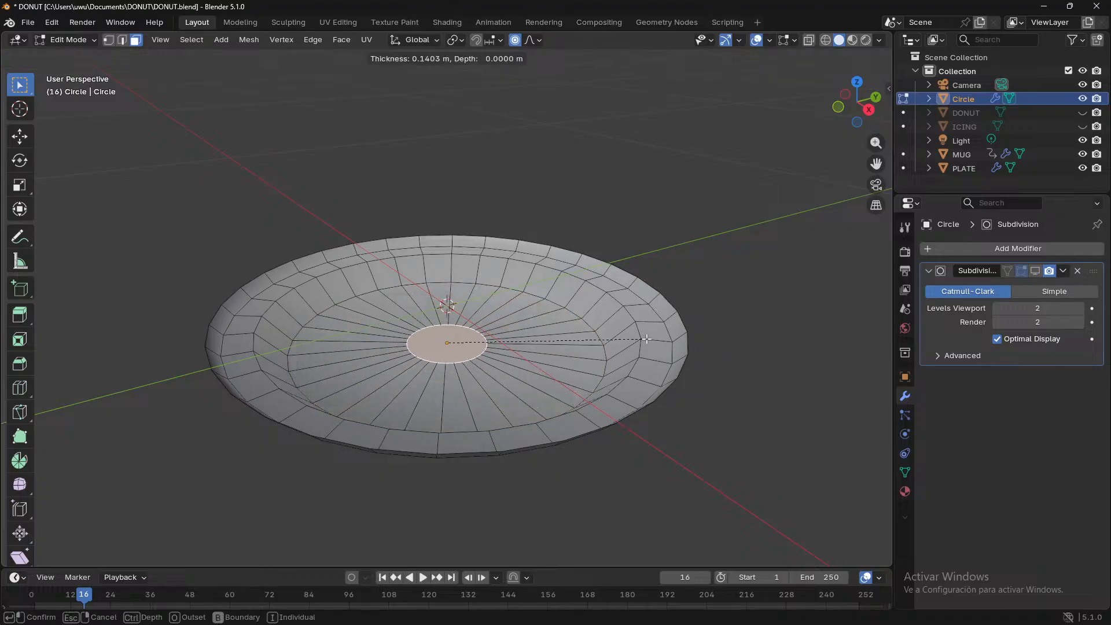
left_click(646, 339)
left_click(730, 344)
middle_click_drag(764, 347, 505, 398)
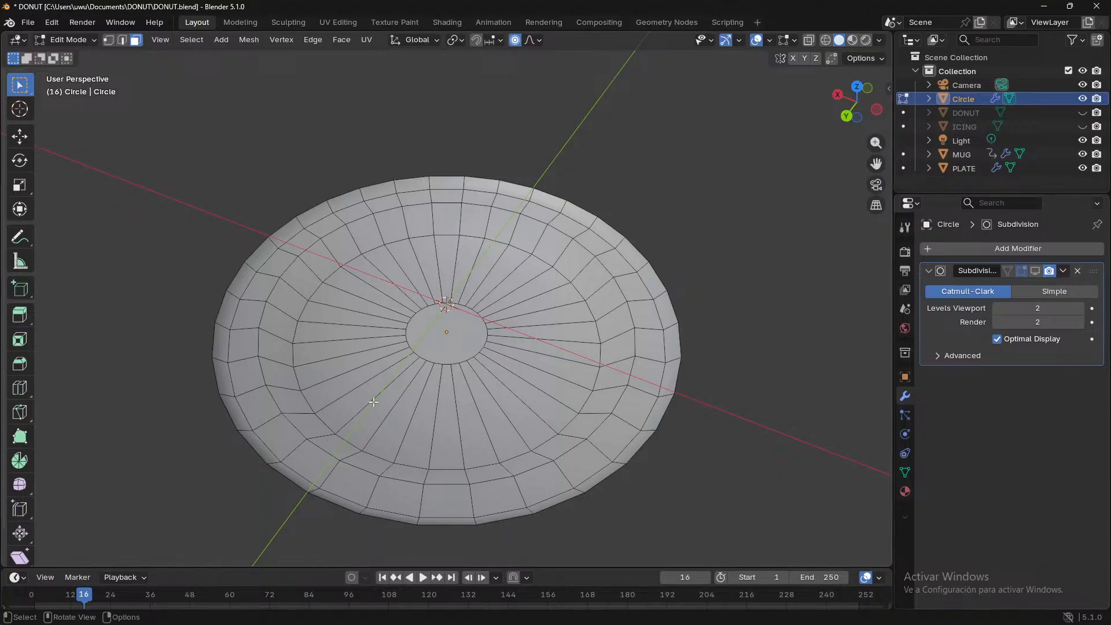
- Add one loop cut around the plate's floor, slid close to its outer edge with a factor of about -0.811
middle_click_drag(370, 397, 282, 353)
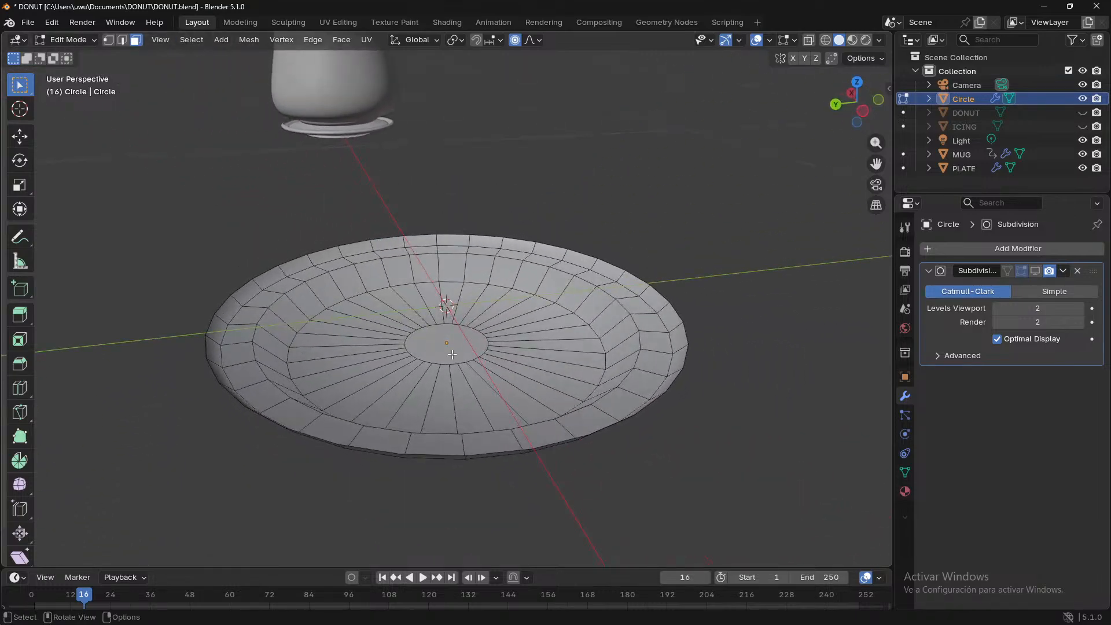
key("ctrl+r")
left_click(377, 380)
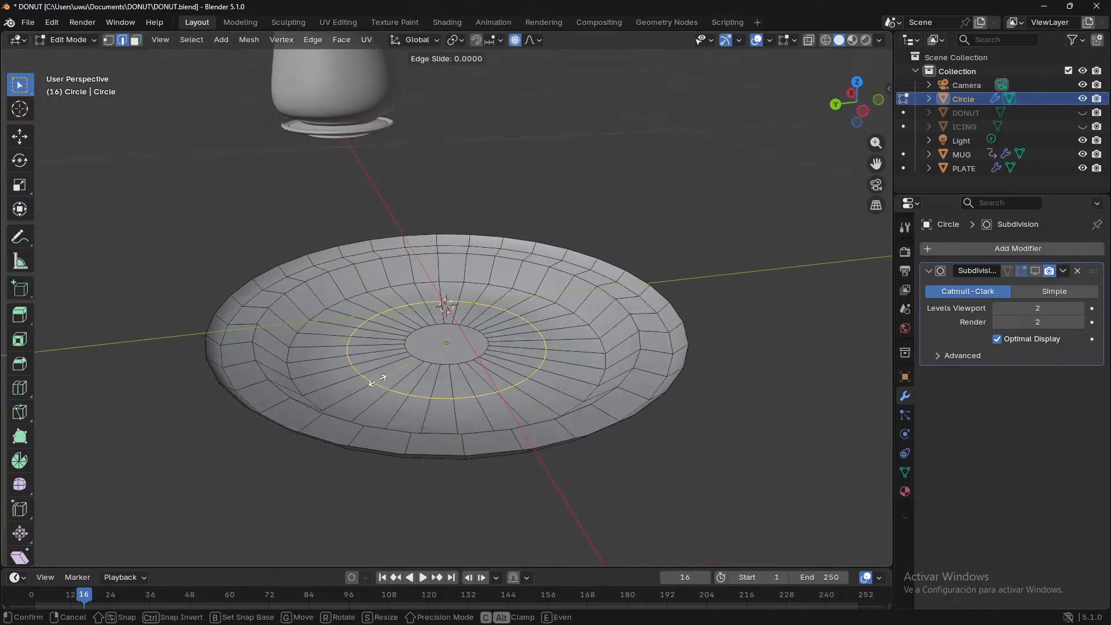
left_click(338, 400)
middle_click_drag(338, 400, 291, 379)
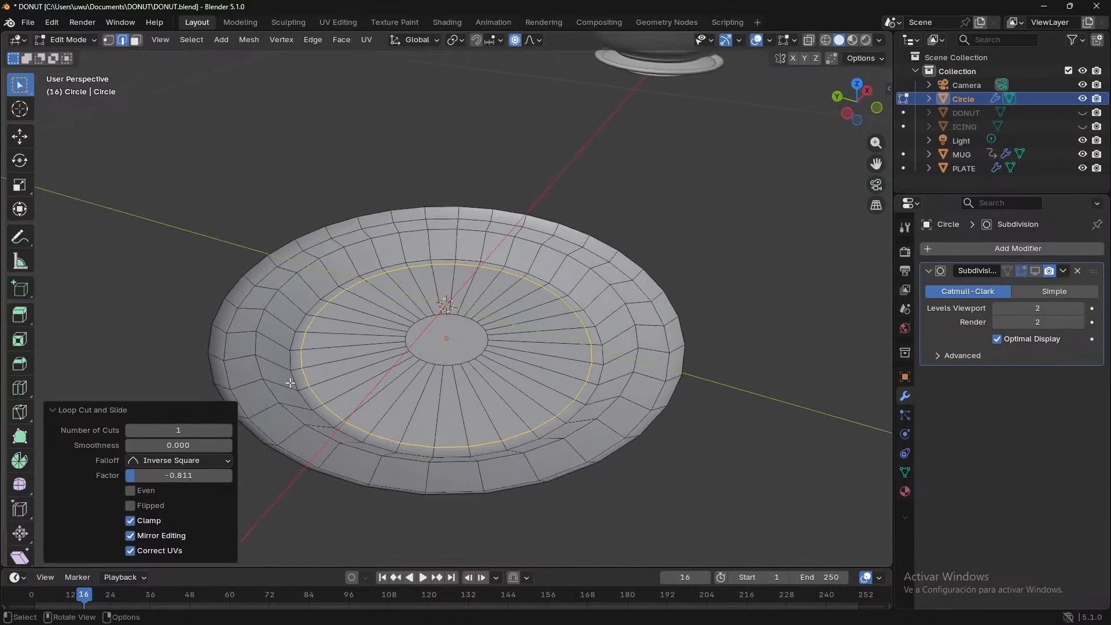
- Add a loop cut near the top of the plate's sloped wall with factor about -0.664, and another near the rim's outer edge
key("ctrl+r")
left_click(283, 321)
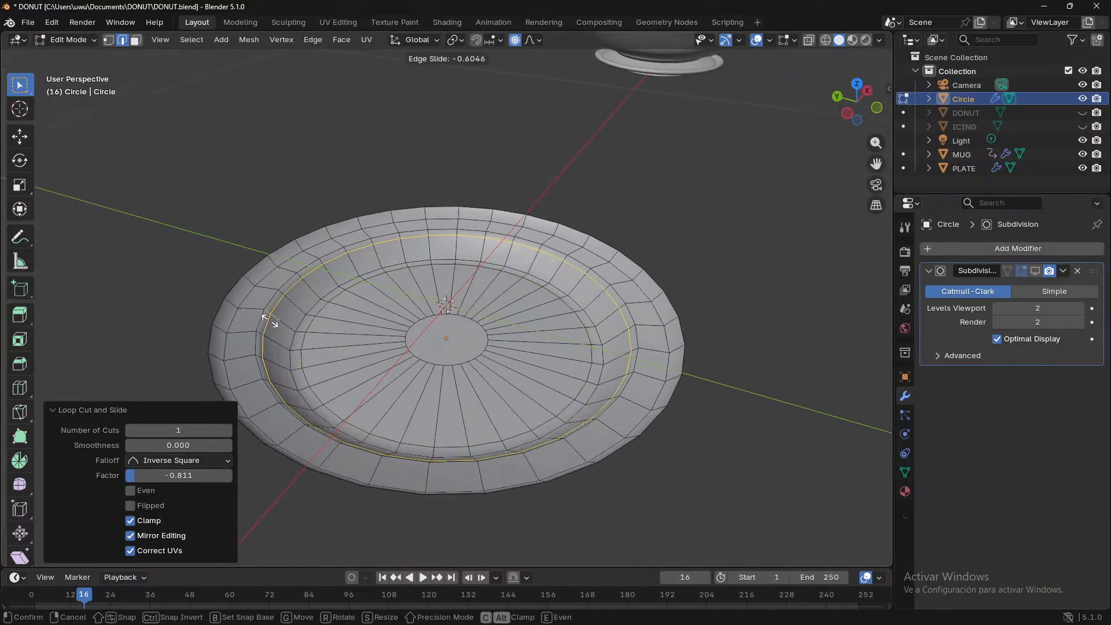
left_click(269, 320)
key("ctrl+r")
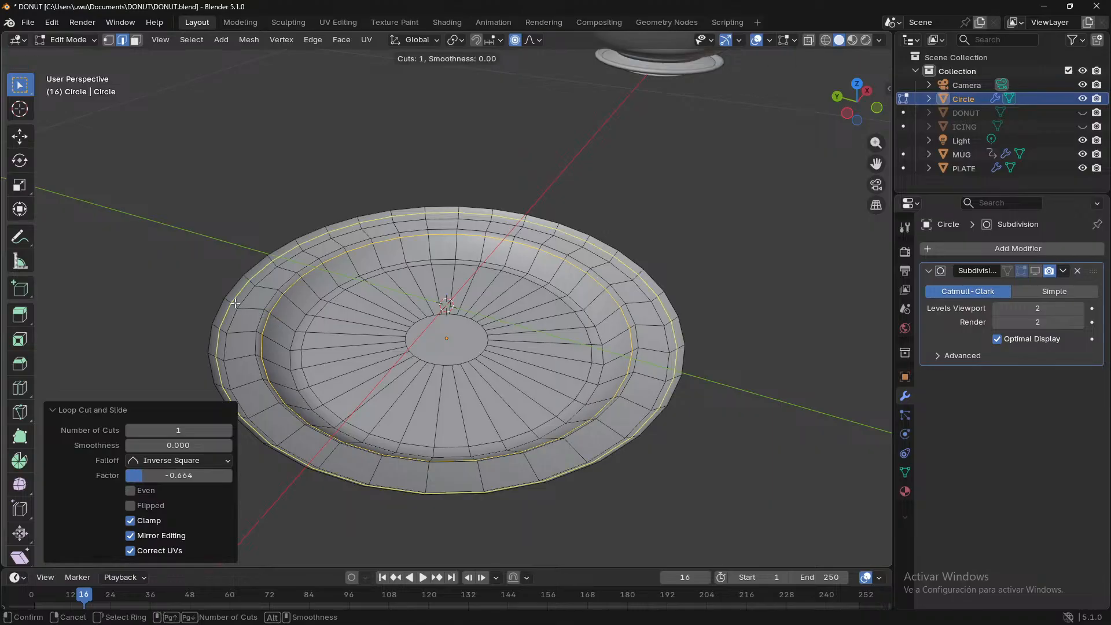
left_click(230, 301)
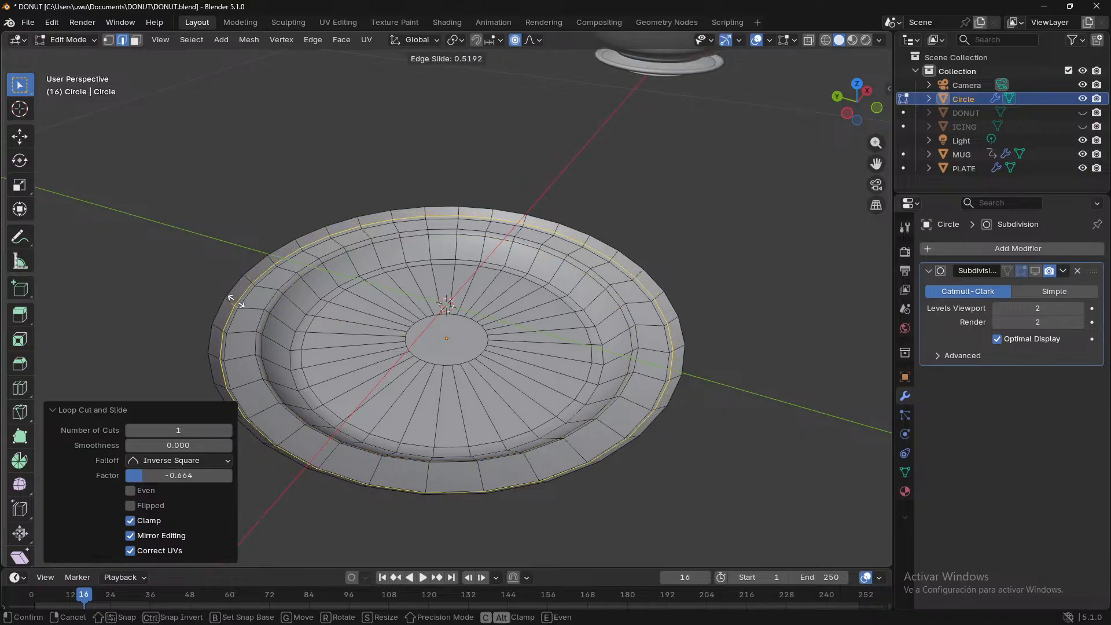
left_click(225, 304)
left_click(204, 276)
- Select the edge loop just below the top of the plate's sloped wall and apply an Edge Crease of about -0.779
middle_click_drag(204, 275, 92, 243)
scroll(219, 238, "up", 3)
scroll(109, 253, "down", 3)
middle_click_drag(266, 252, 178, 315)
scroll(177, 316, "up", 1)
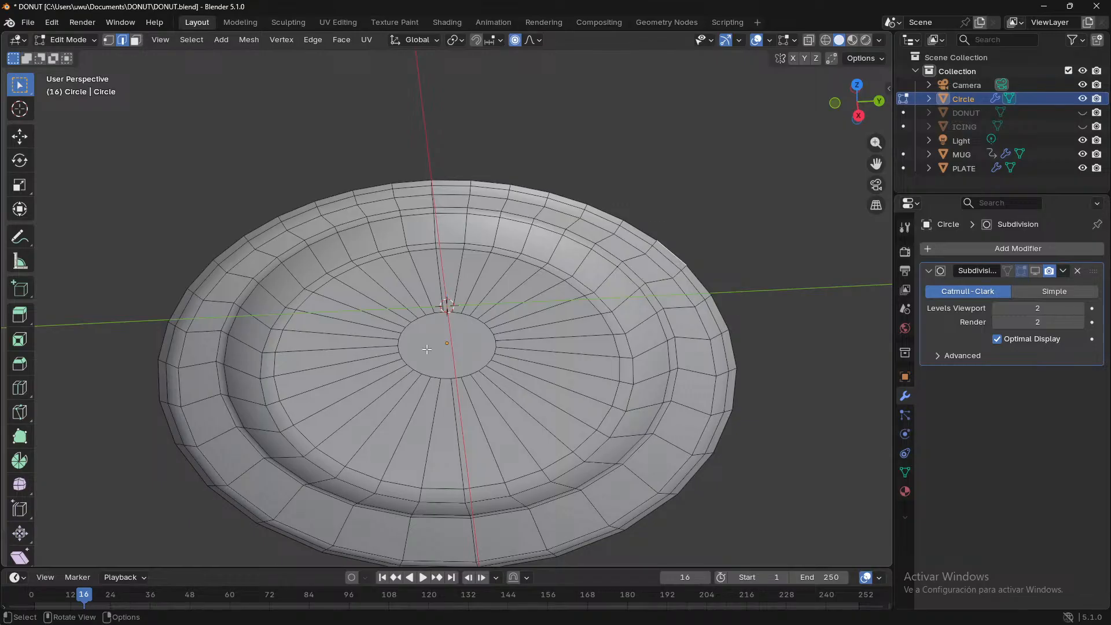
left_click(273, 271, "alt")
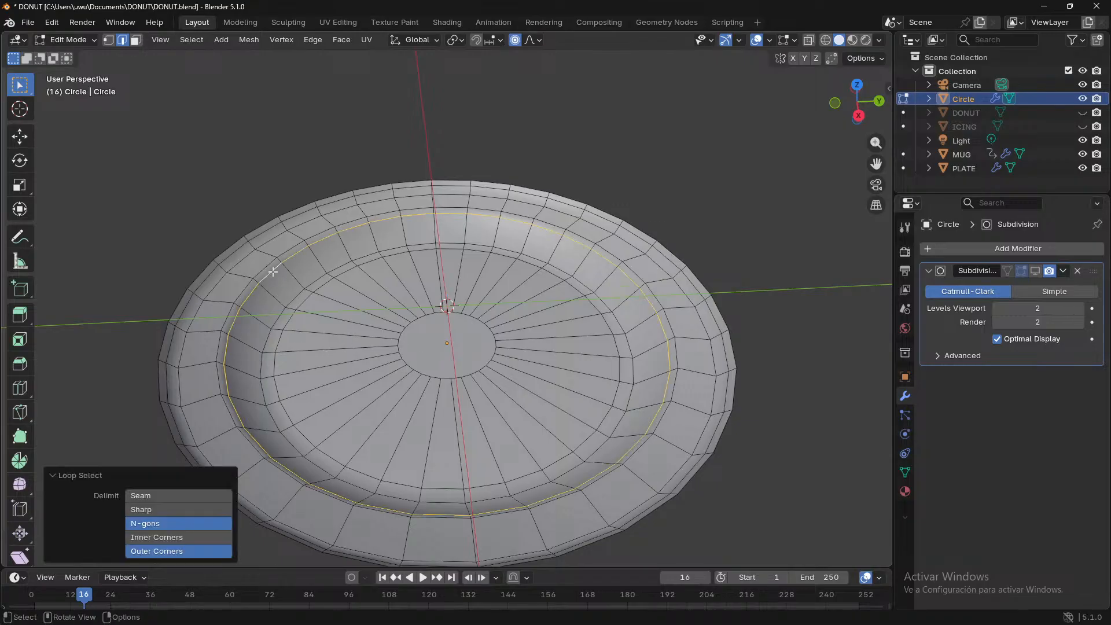
key("shift+e")
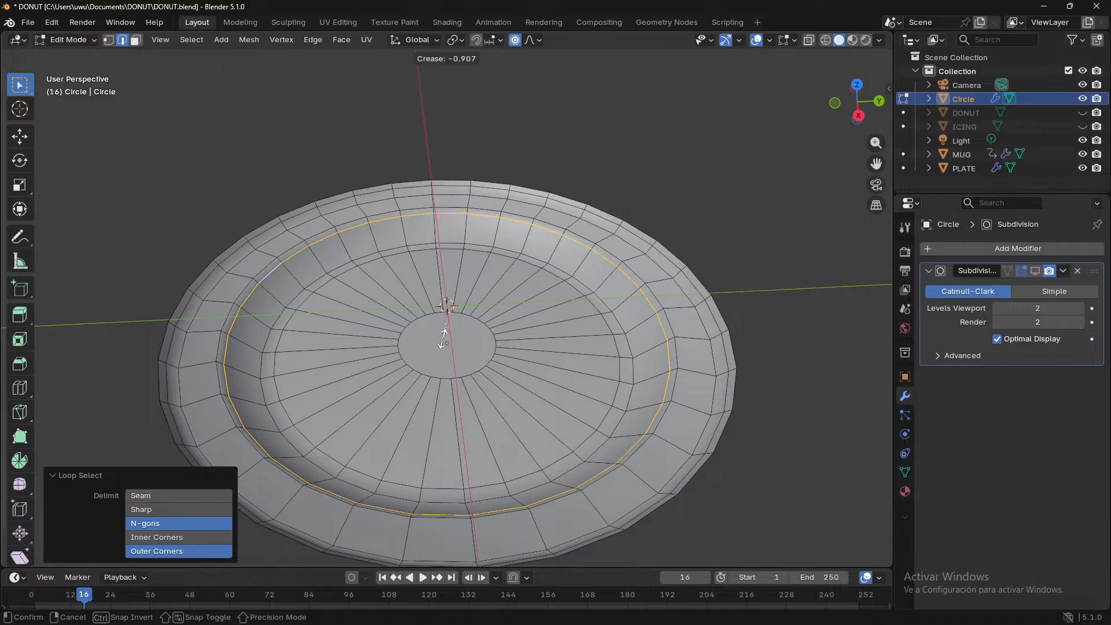
left_click(428, 286)
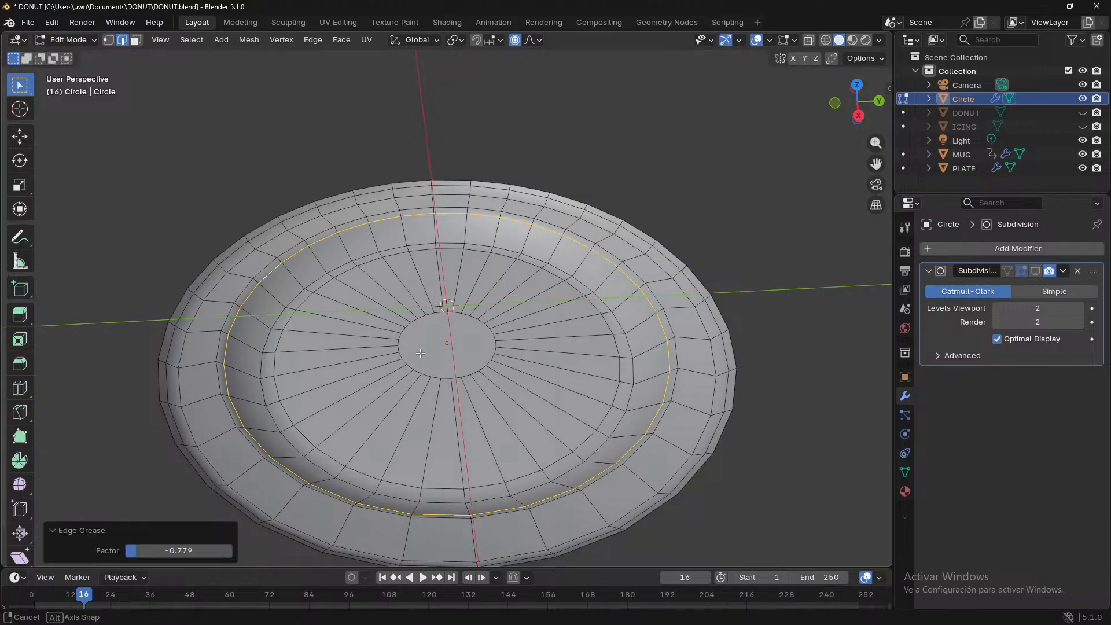
- Adjust that loop's edge crease again, and crease the neighbouring edge loop where the sloped wall meets the rim
middle_click_drag(428, 286, 371, 305)
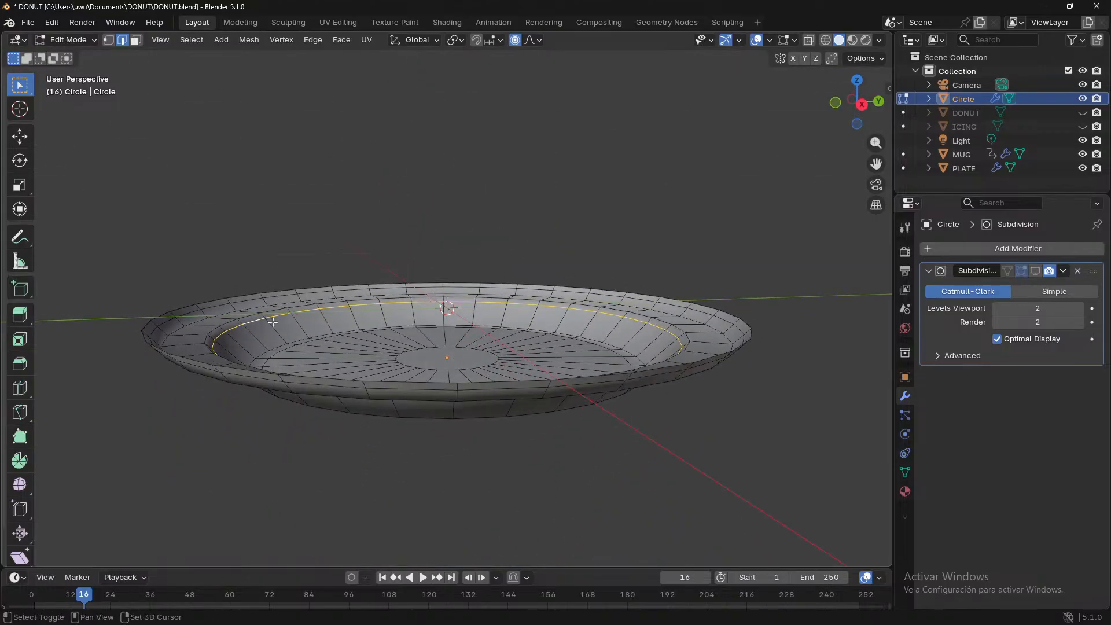
key("shift+e")
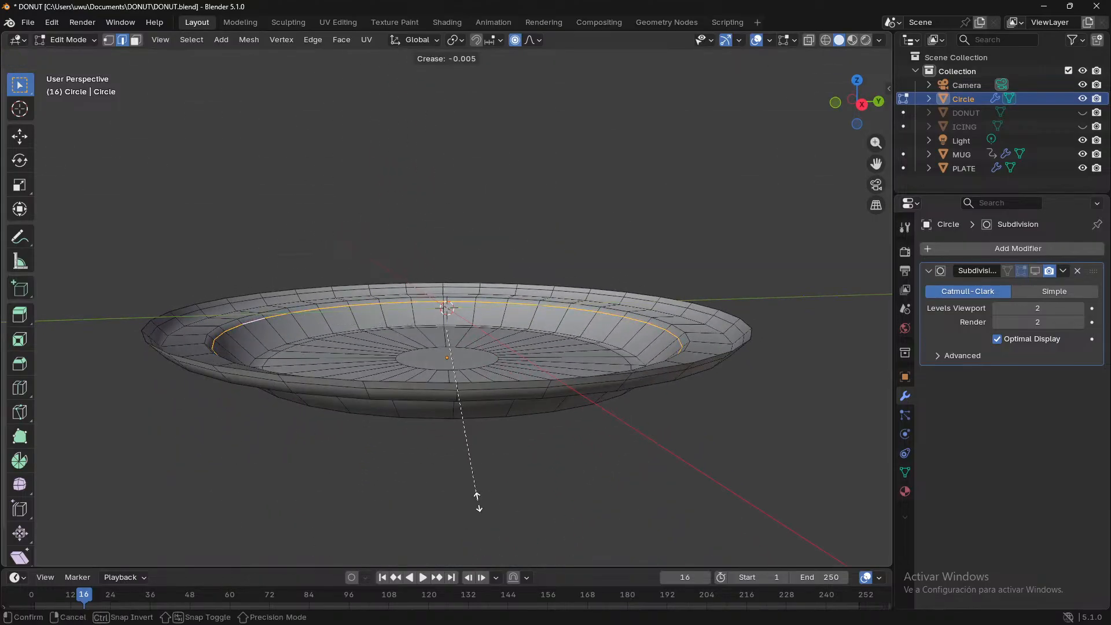
left_click(455, 443)
left_click(230, 320, "alt")
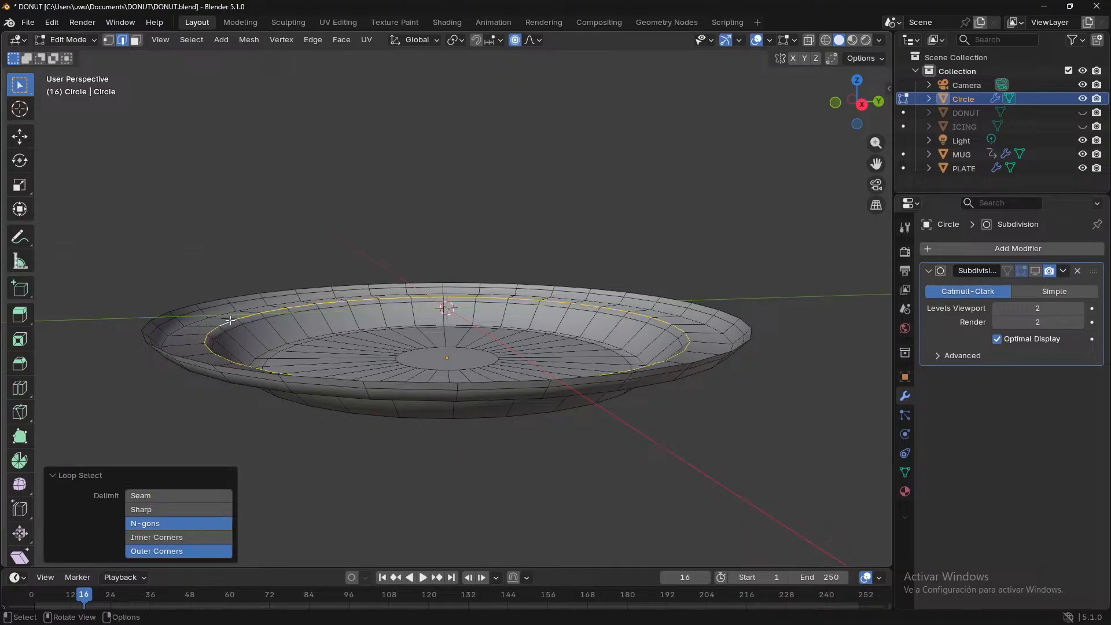
key("shift+e")
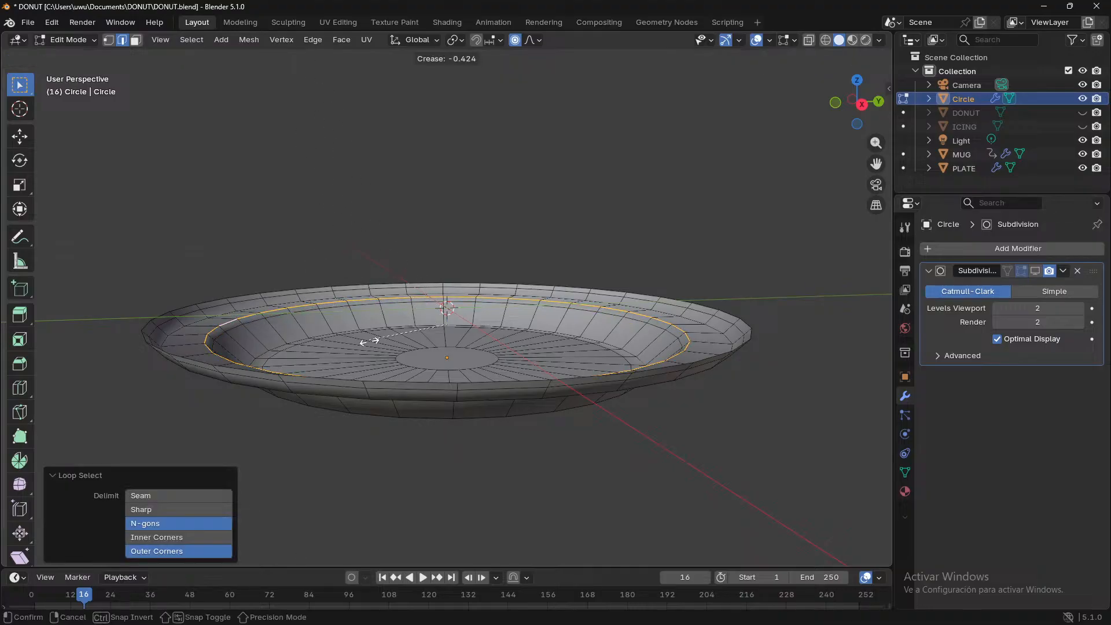
left_click(396, 454)
- Save the file and deselect all of the plate's edges
middle_click_drag(384, 319, 517, 358)
key("ctrl+s")
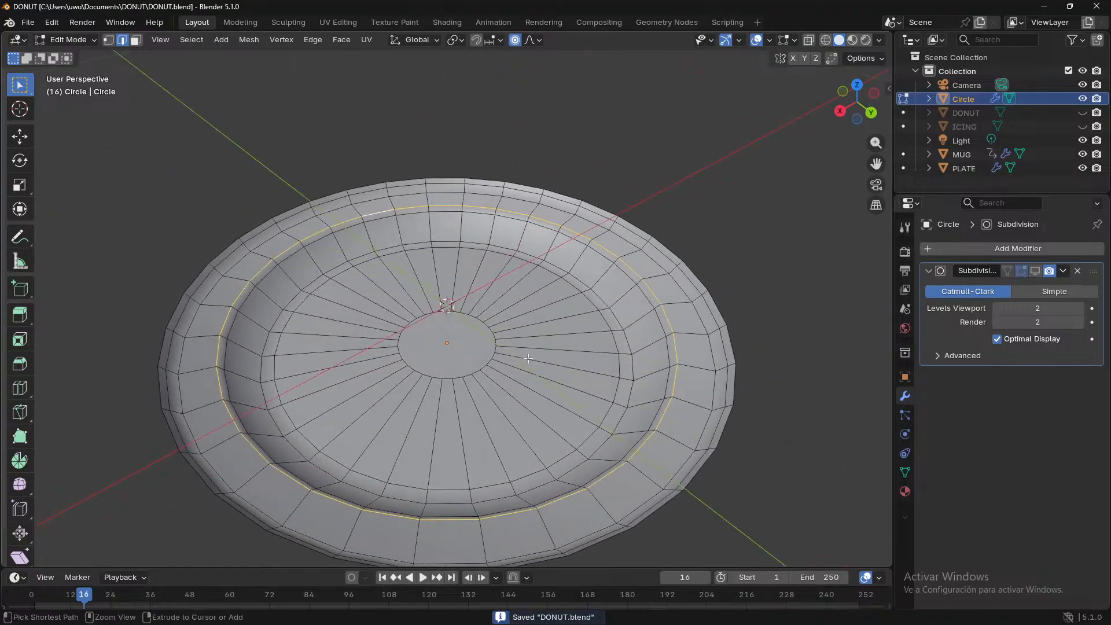
key("alt+a")
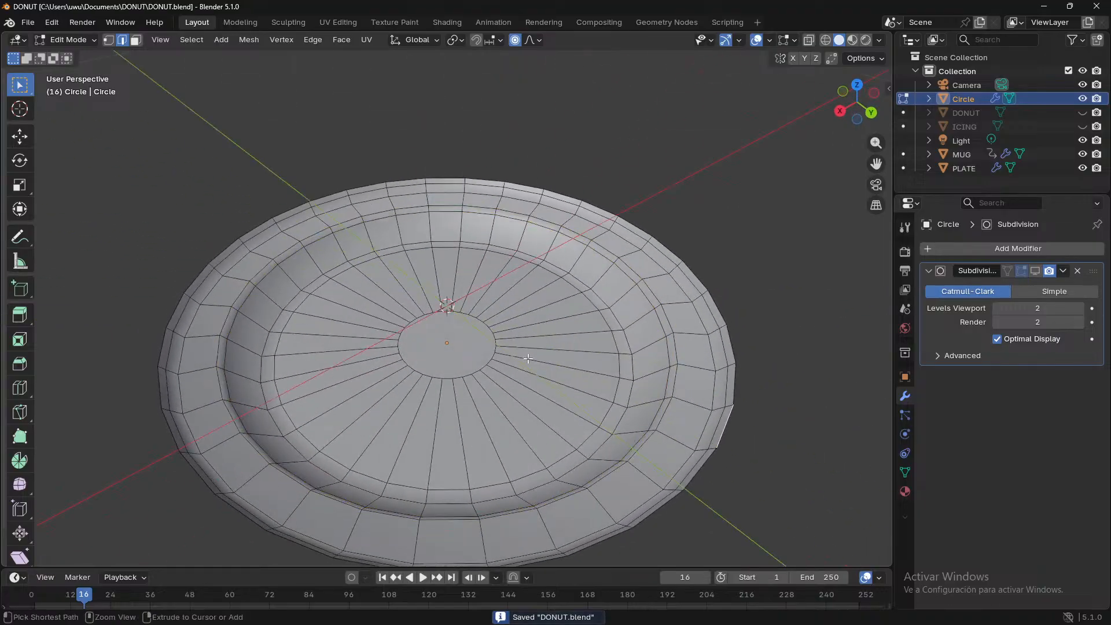
mouse_move(527, 359)
middle_mouse_down()
mouse_move(701, 374)
mouse_move(507, 425)
mouse_move(533, 325)
mouse_move(545, 367)
middle_mouse_up()
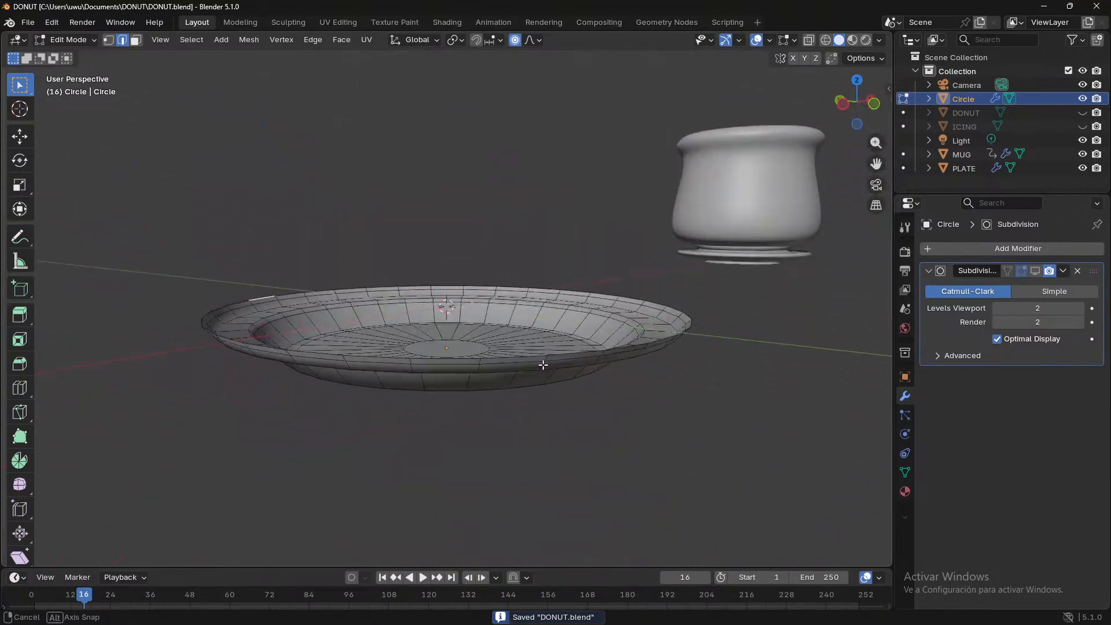
- Turn the Subdivision modifier's viewport display back on, return the plate to Object Mode and deselect it
left_click(1035, 270)
middle_click_drag(753, 350, 162, 419)
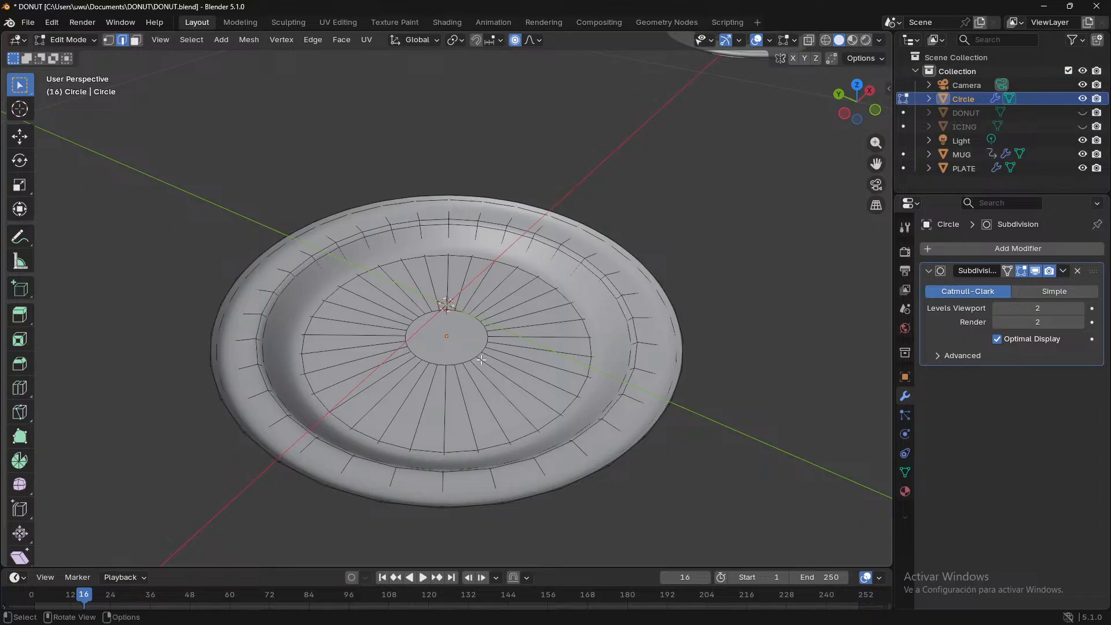
right_click(485, 250)
key("Tab")
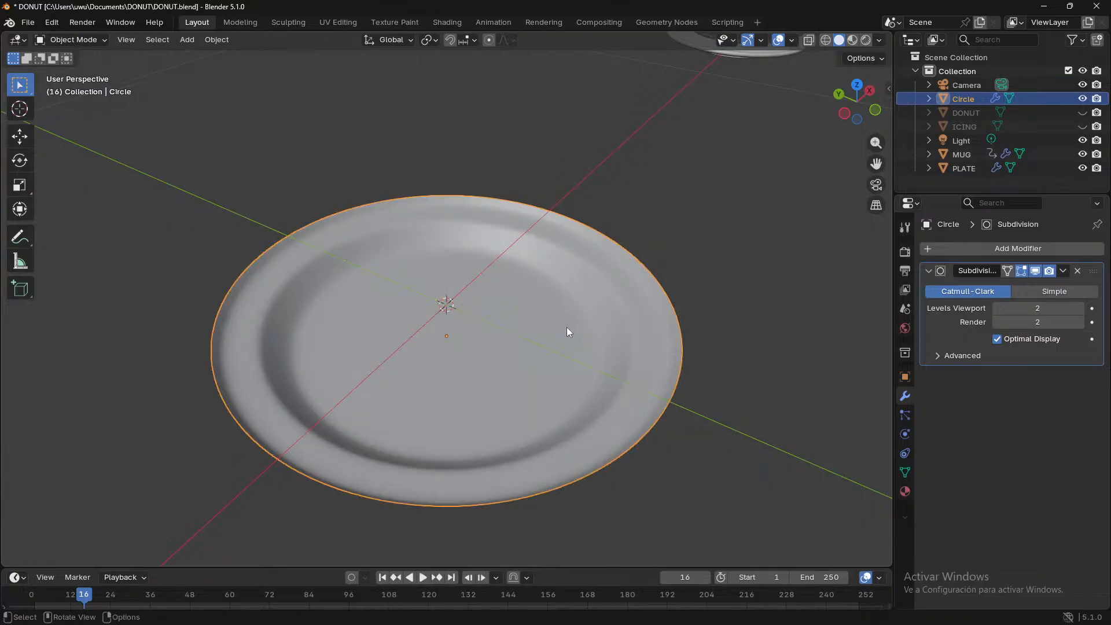
right_click(569, 327)
left_click(569, 327)
left_click(741, 327)
middle_click_drag(742, 328, 606, 341)
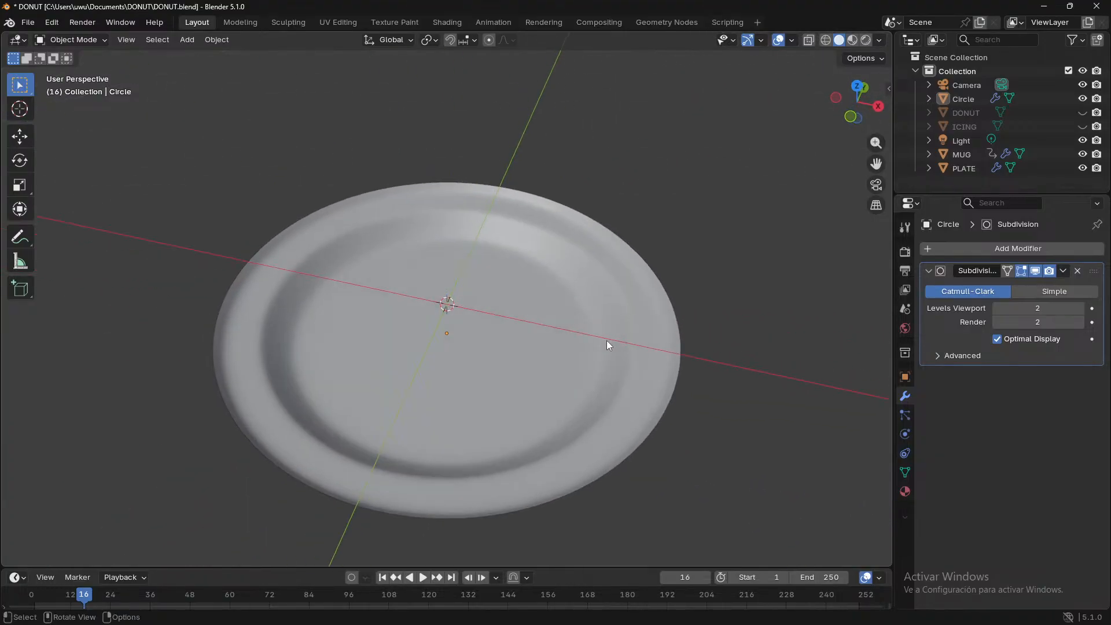
- Add a Solidify modifier to the large plate and move it above the Subdivision modifier in the stack
left_click(1007, 250)
mouse_move(1007, 250)
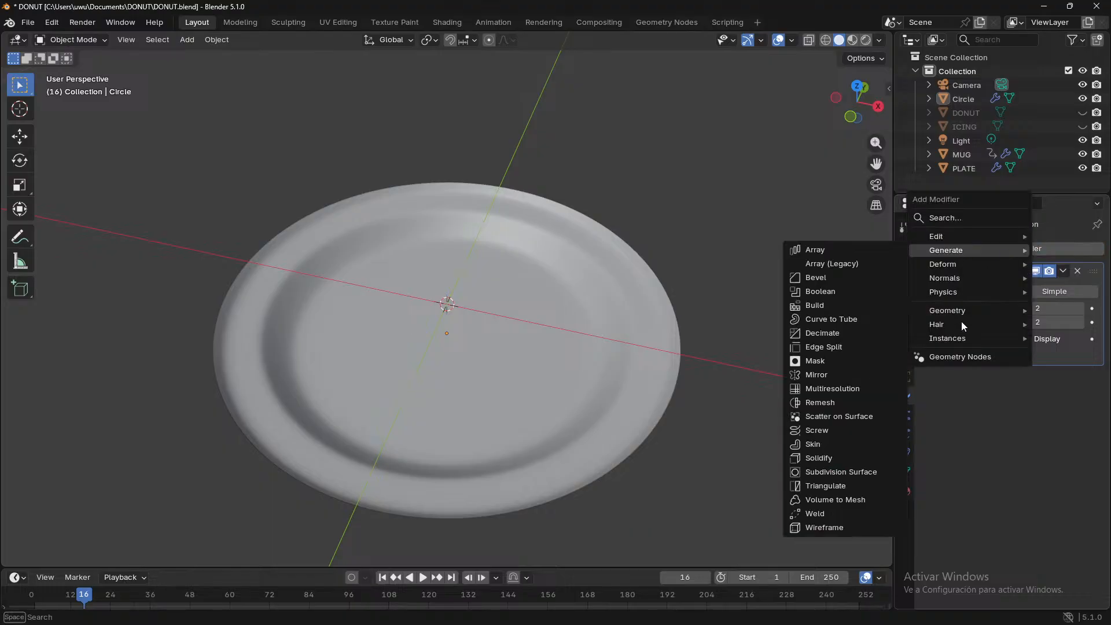
mouse_move(952, 266)
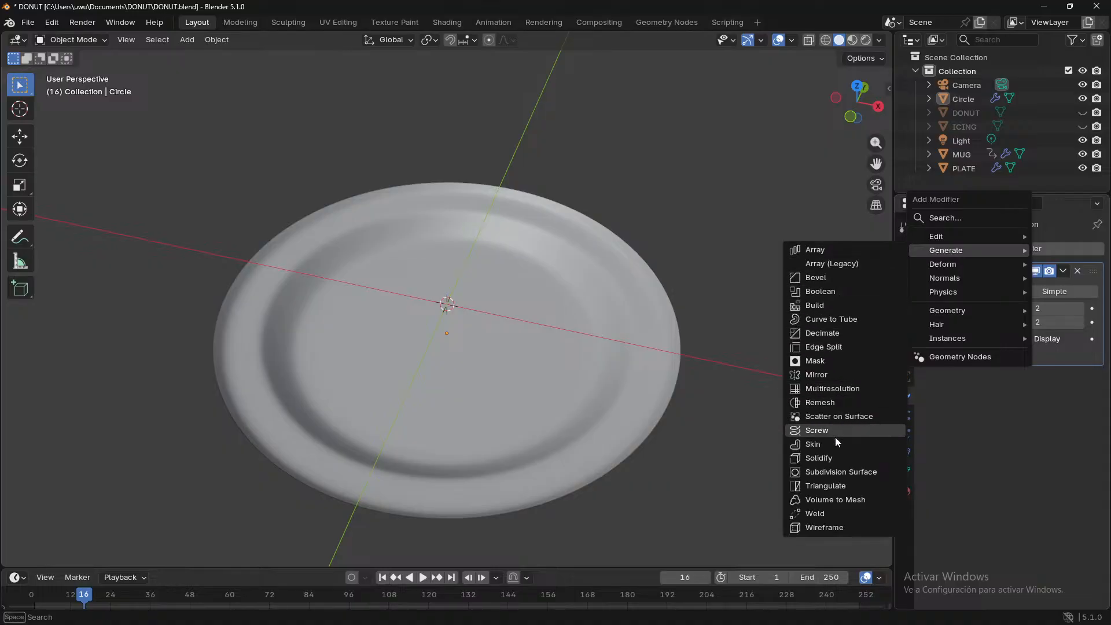
left_click(835, 458)
middle_click_drag(745, 460, 628, 399)
left_click_drag(1093, 392, 1092, 271)
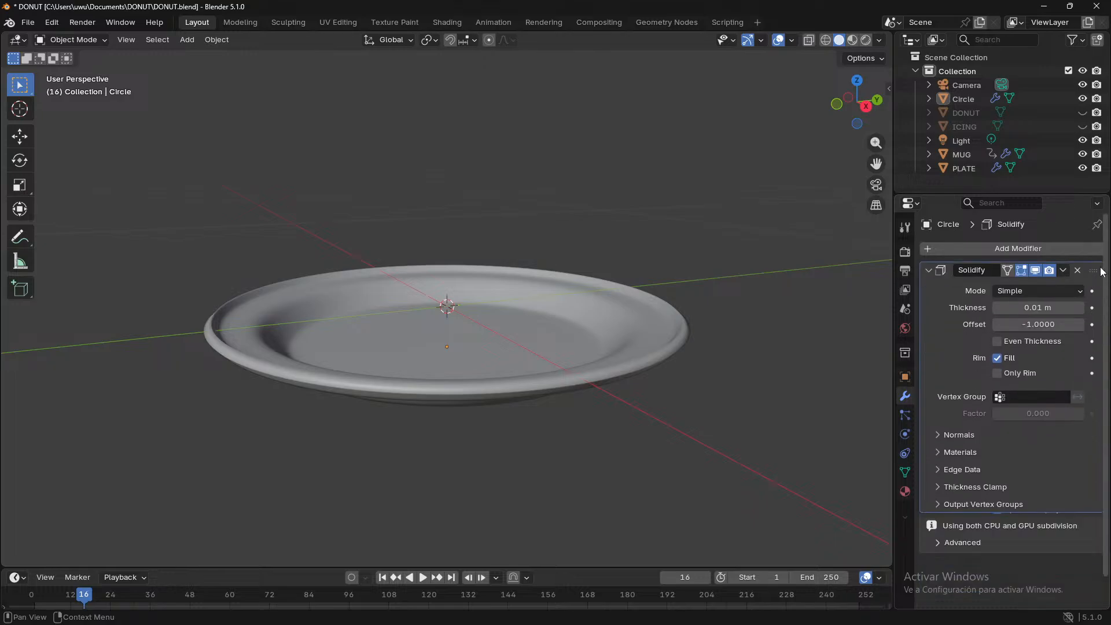
middle_click_drag(728, 431, 155, 433)
middle_click_drag(229, 399, 192, 370)
scroll(248, 389, "up", 4)
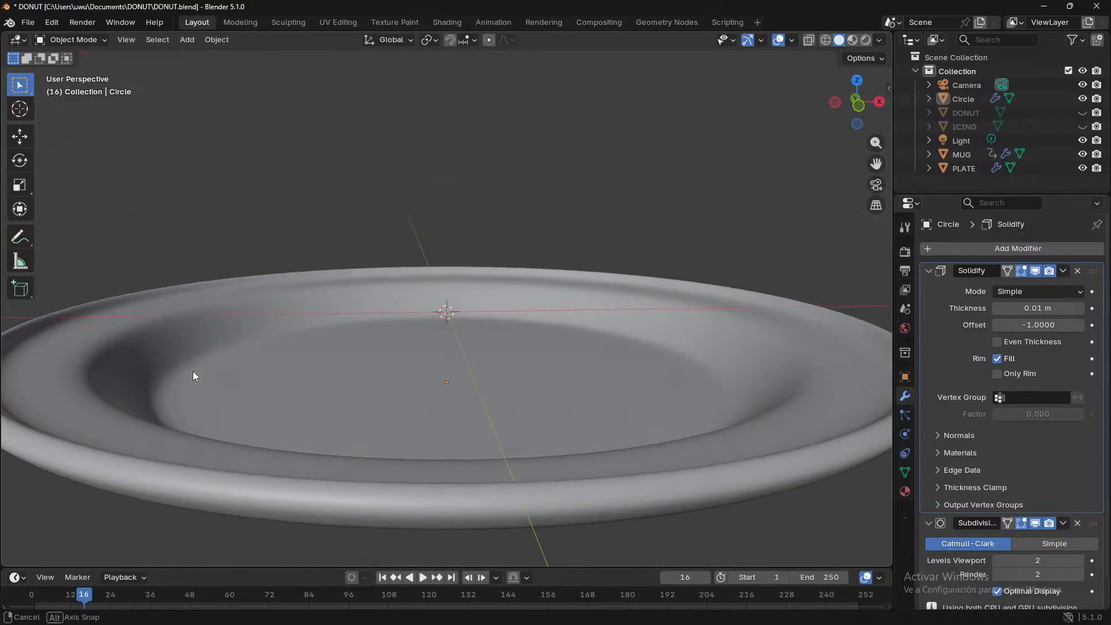
scroll(196, 365, "down", 2)
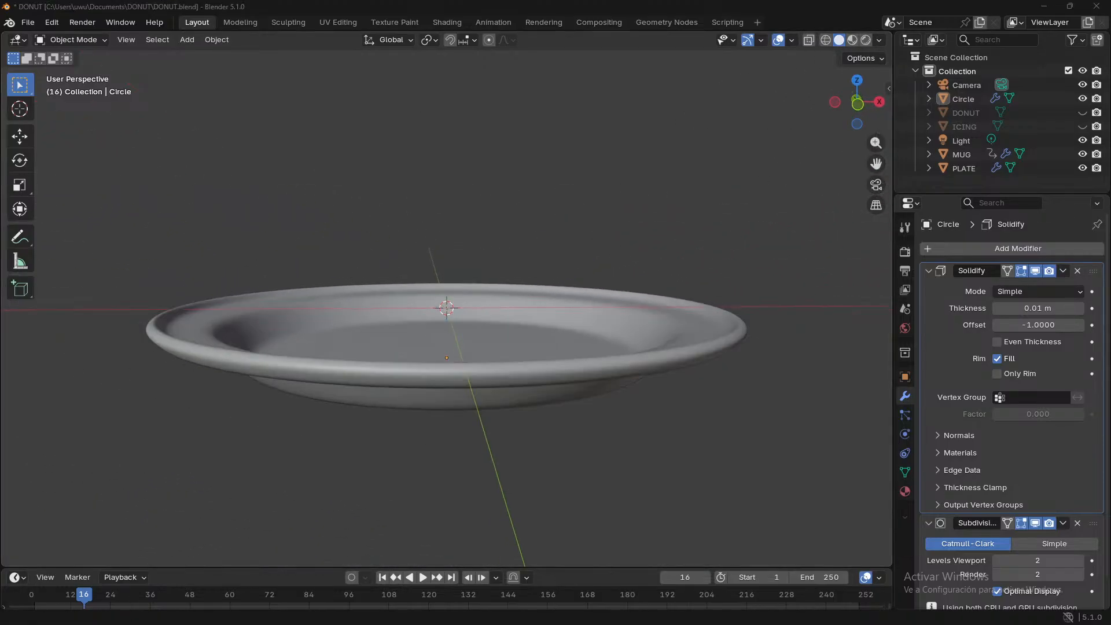
- Select the small plate beneath the mug and add a Solidify modifier to it
scroll(587, 419, "down", 3)
middle_click_drag(588, 419, 707, 452)
left_click(640, 209)
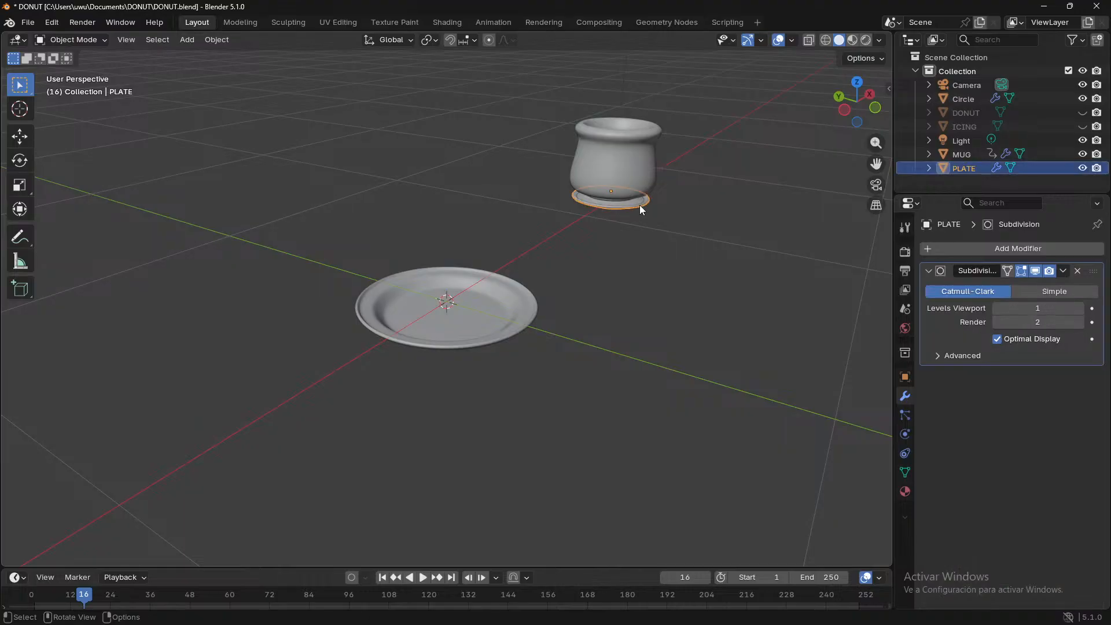
middle_click_drag(768, 295, 723, 337)
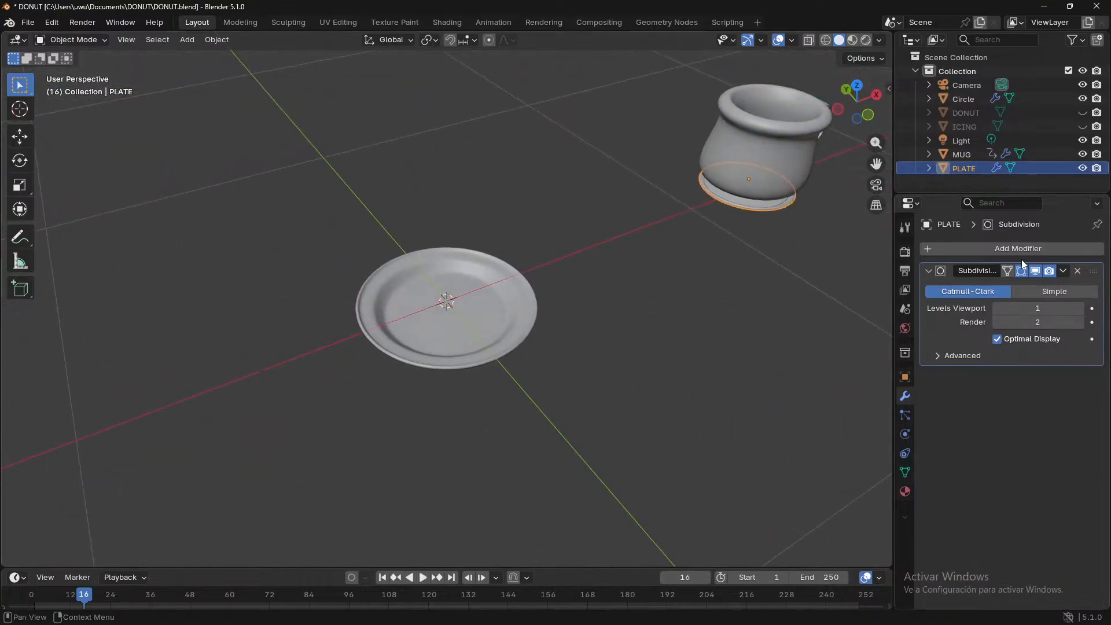
key("KP_Decimal")
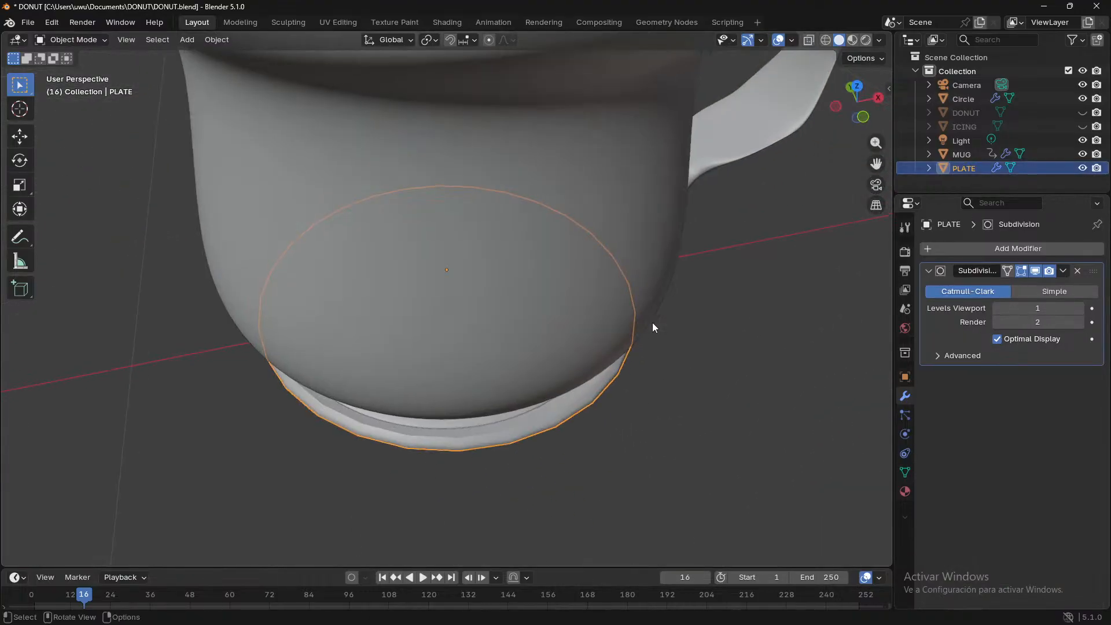
middle_click_drag(651, 322, 694, 317)
left_click(983, 248)
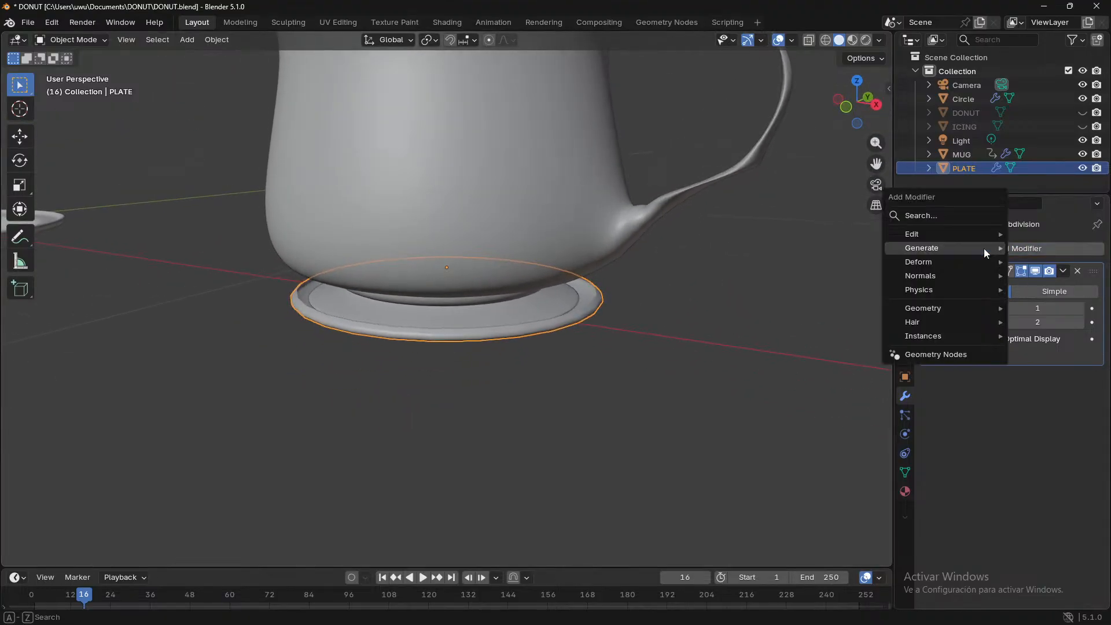
mouse_move(944, 247)
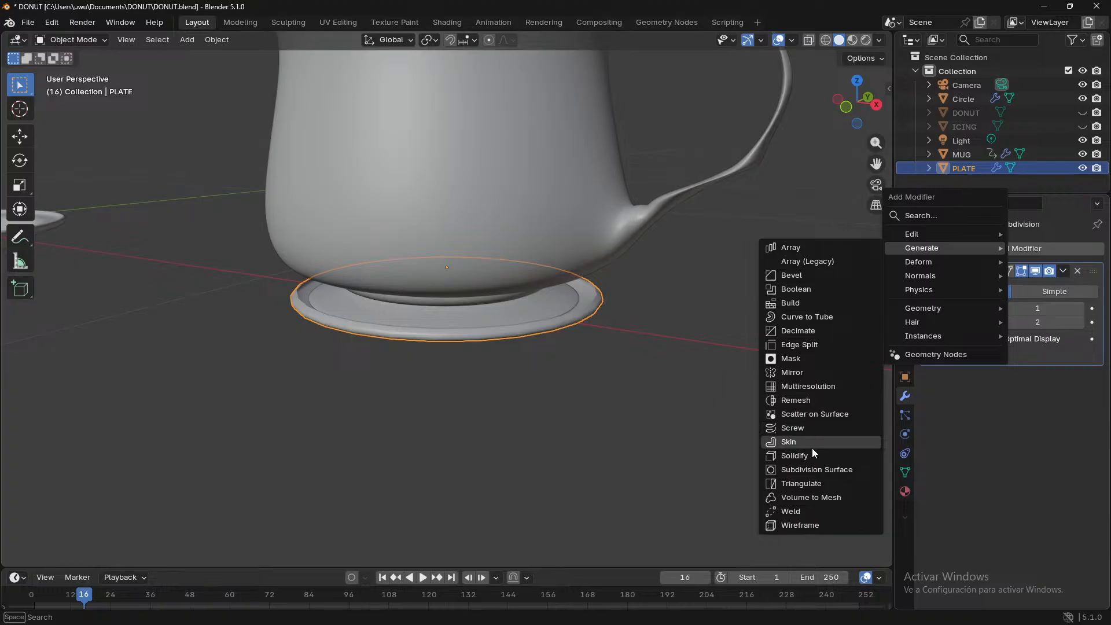
left_click(824, 456)
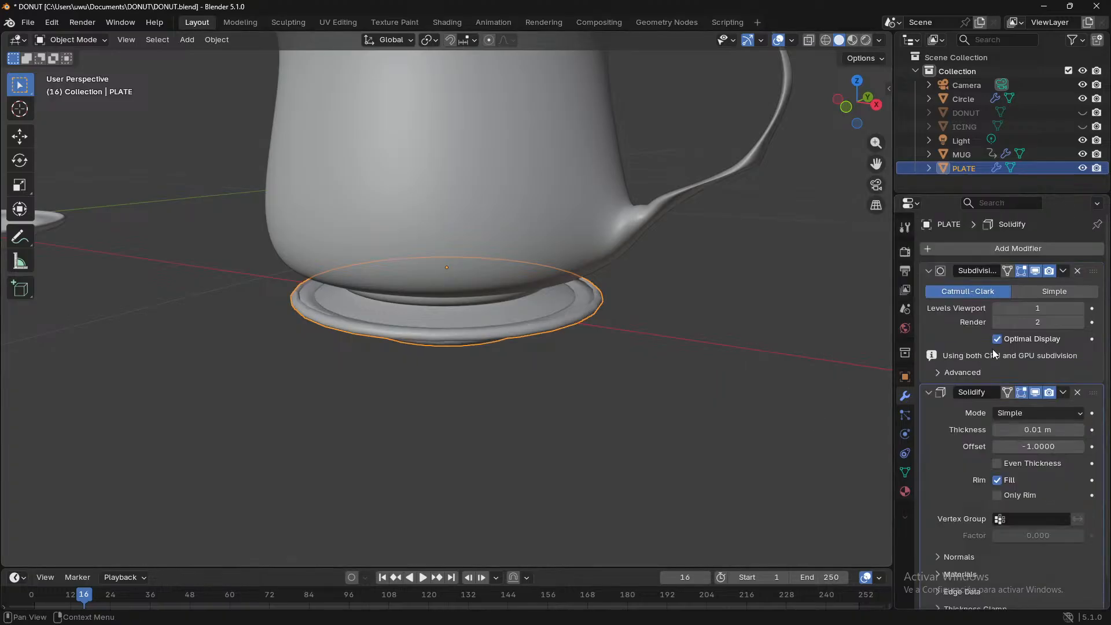
- Try a different Solidify offset on the small plate and reset it to -1
mouse_move(1022, 445)
left_mouse_down()
mouse_move(1061, 445)
mouse_move(1032, 445)
left_mouse_up()
left_click(1066, 430)
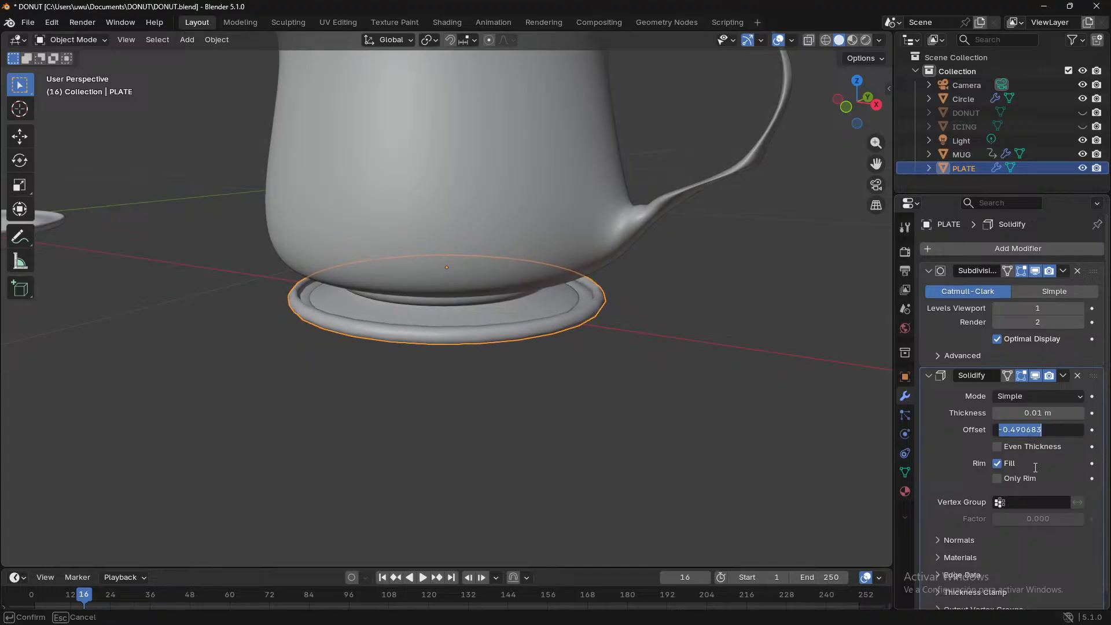
type("-1")
key("Return")
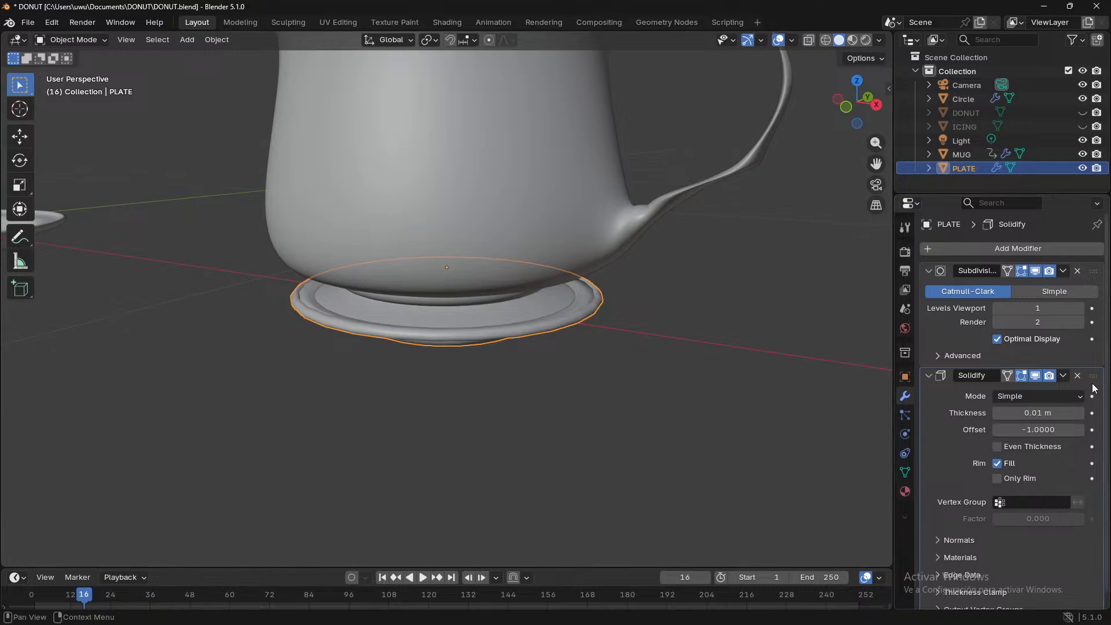
- Move the small plate's Solidify modifier above Subdivision in the stack and hide the mug
left_click_drag(1092, 376, 1093, 271)
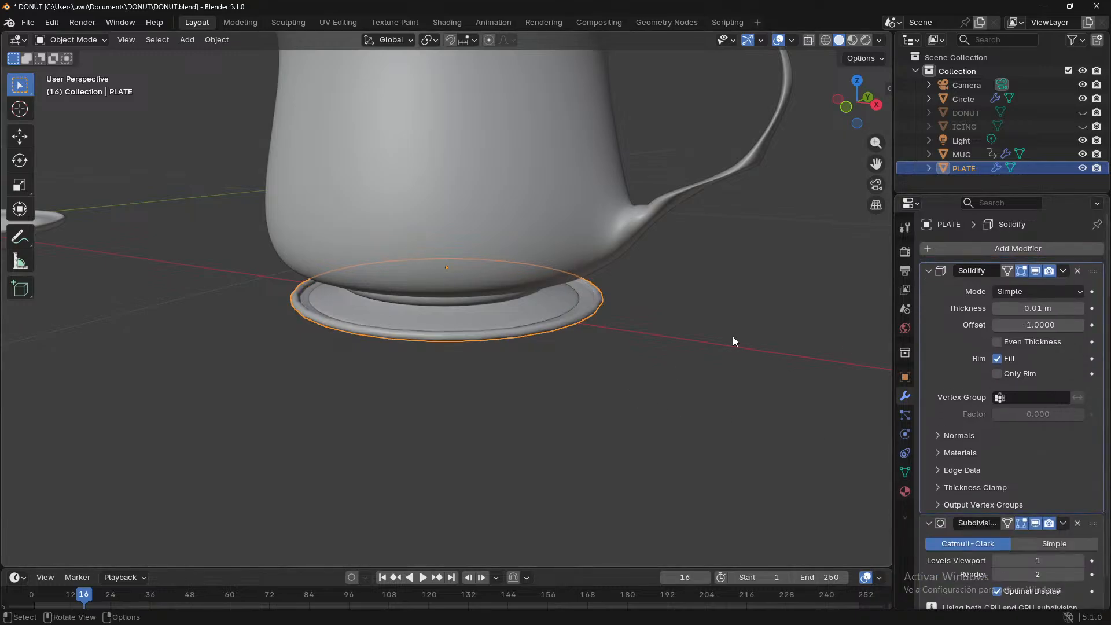
middle_click_drag(732, 336, 752, 347)
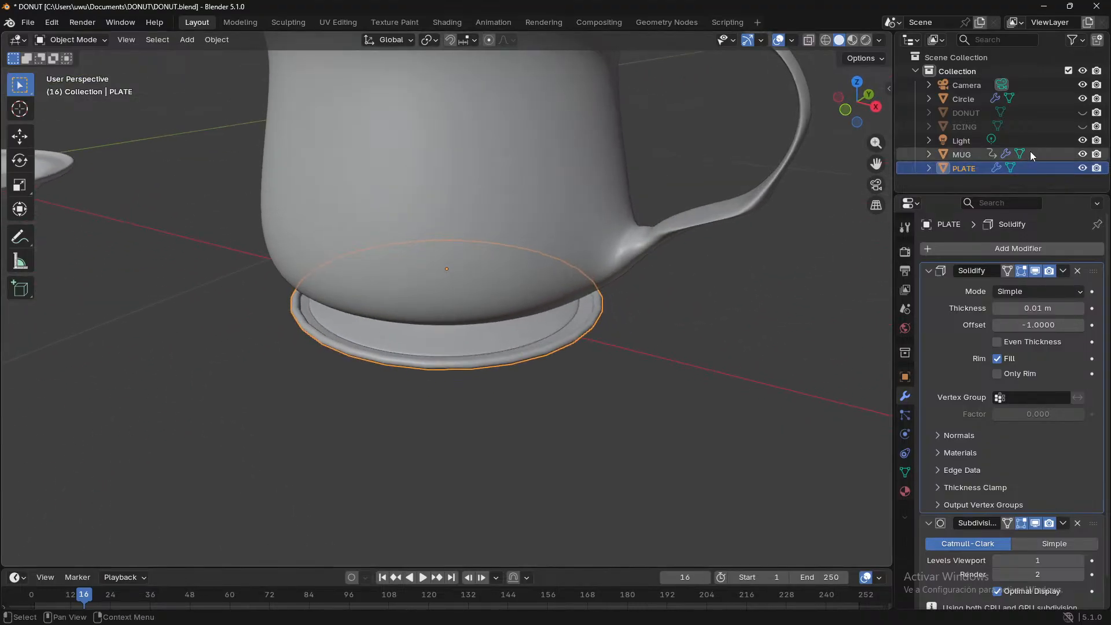
left_click(1082, 155)
middle_click_drag(893, 246, 710, 314)
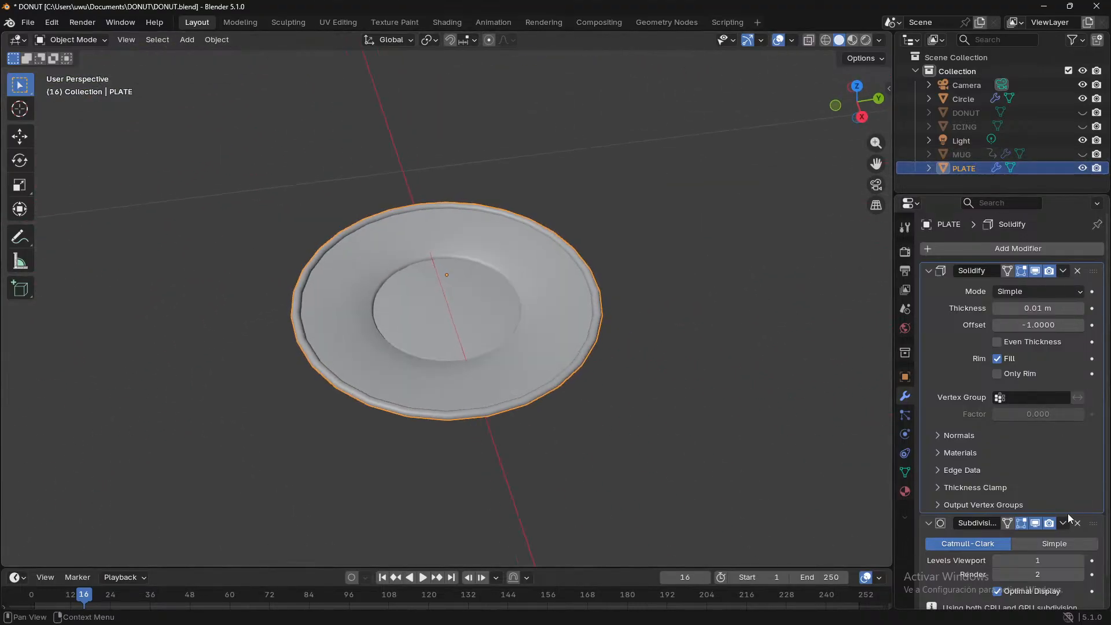
- Set the viewport level of the small plate's Subdivision modifier to 2
left_click(1037, 525)
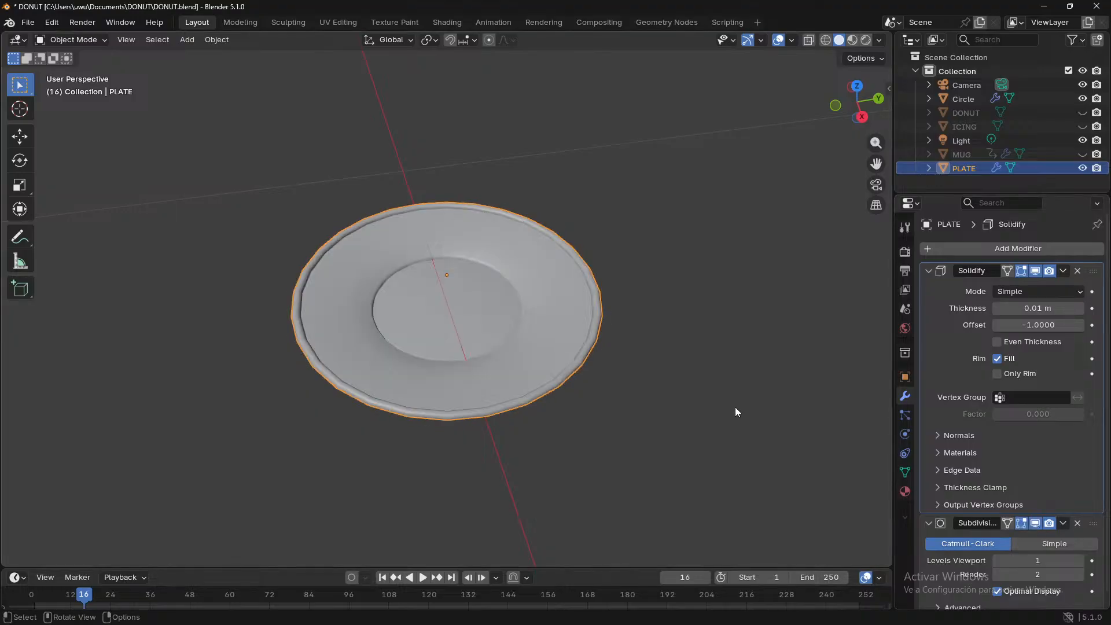
left_click(735, 407)
middle_click_drag(730, 408, 291, 310)
scroll(571, 422, "up", 3)
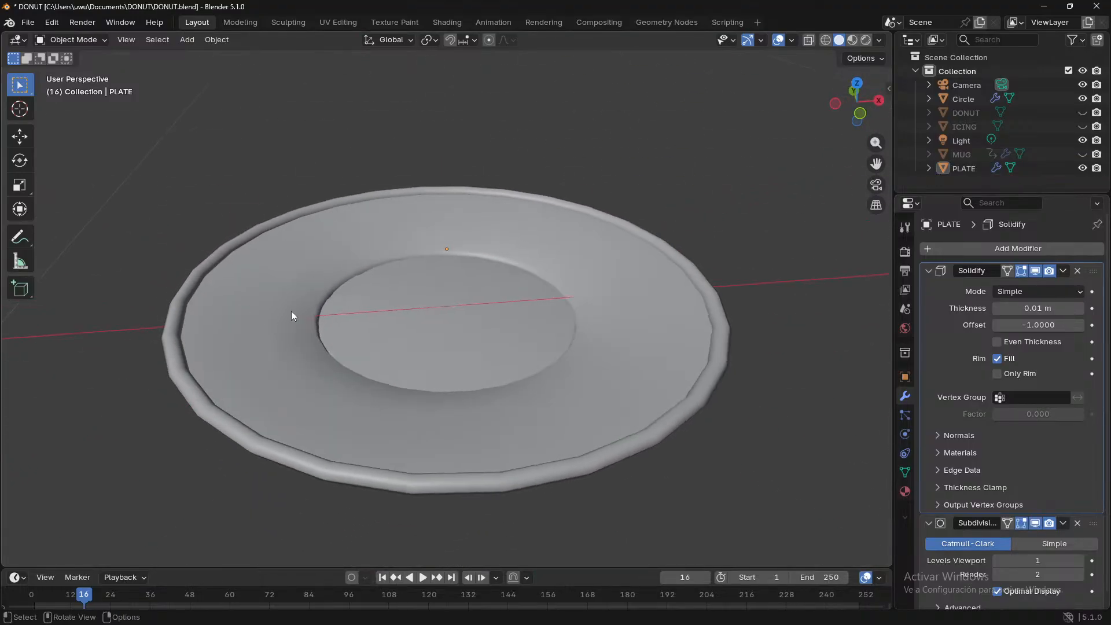
scroll(291, 311, "down", 1)
scroll(1057, 435, "down", 1)
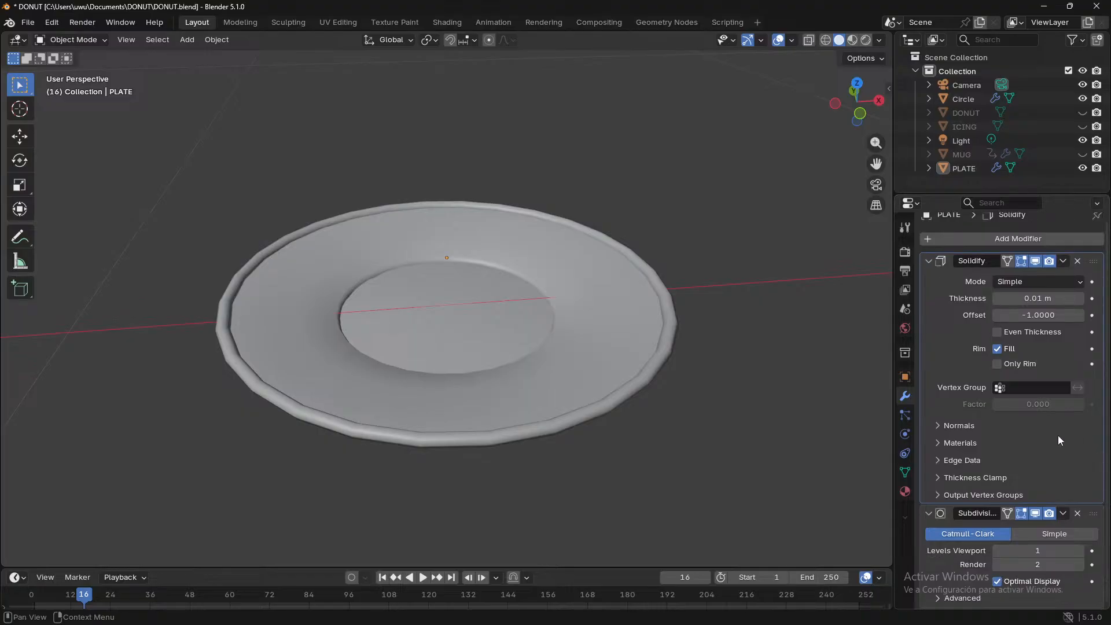
left_click(1078, 550)
middle_click_drag(757, 457, 576, 495)
scroll(590, 457, "down", 5)
middle_click_drag(612, 358, 449, 324)
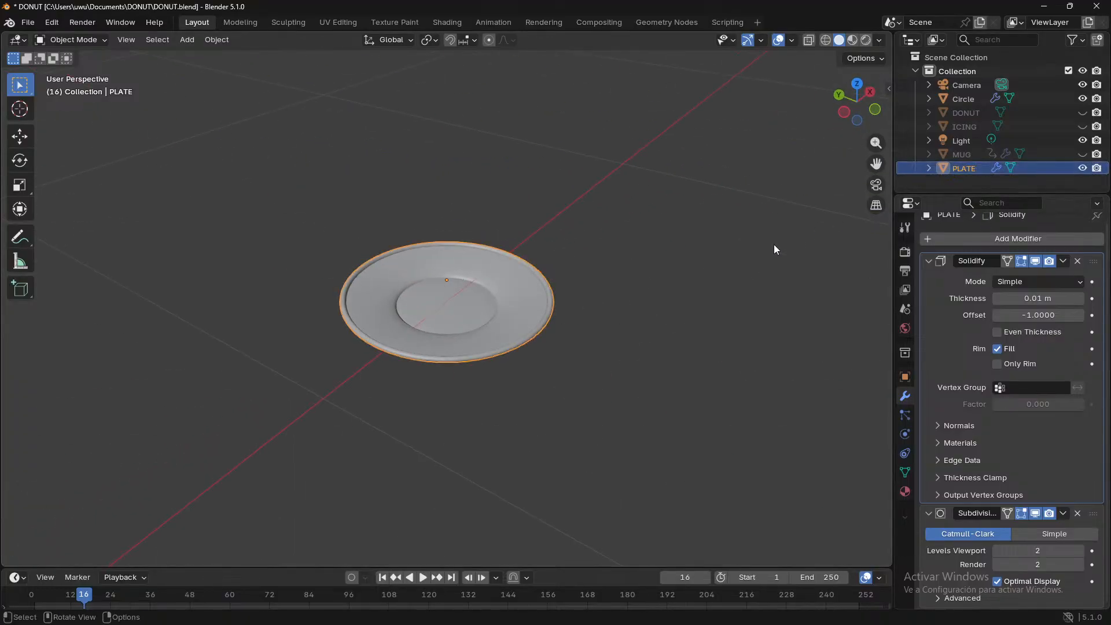
- Select the large plate, frame it in the view and examine its rim and inner wall up close
left_click(982, 140)
left_click(964, 101)
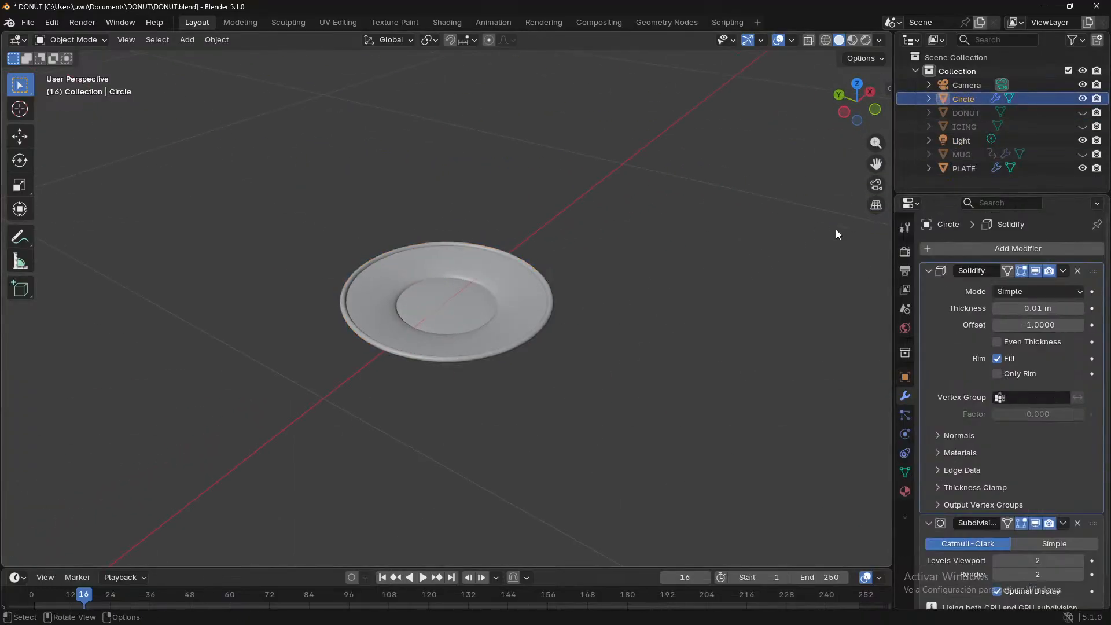
mouse_move(836, 234)
middle_mouse_down()
mouse_move(737, 295)
mouse_move(749, 318)
middle_mouse_up()
left_click(987, 113)
left_click(985, 99)
key("KP_Decimal")
middle_click_drag(675, 349, 601, 339)
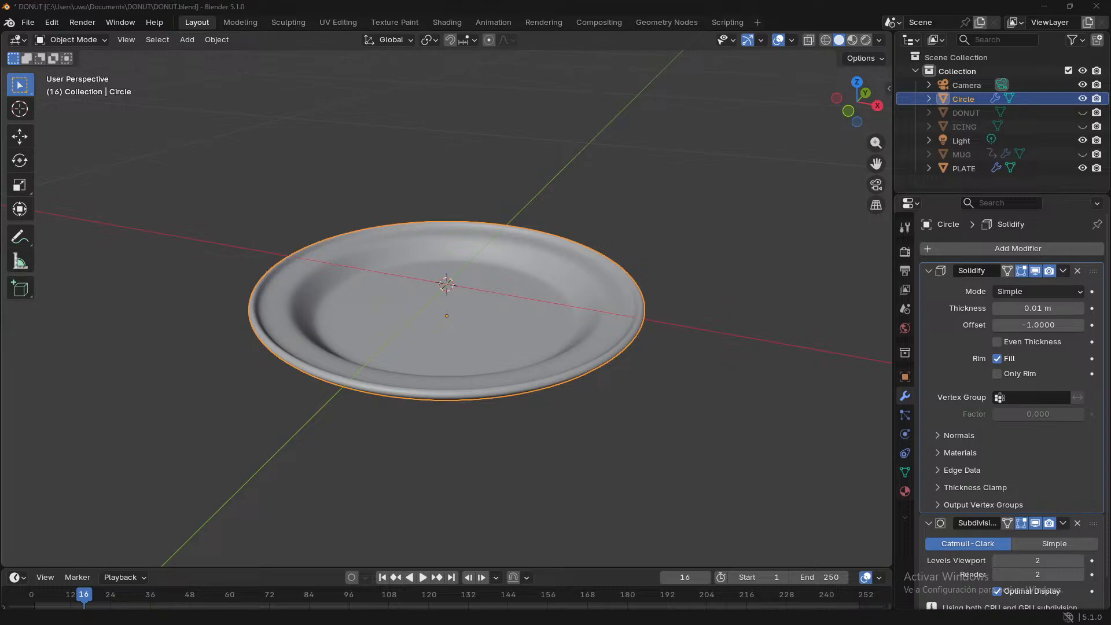
scroll(303, 318, "down", 4)
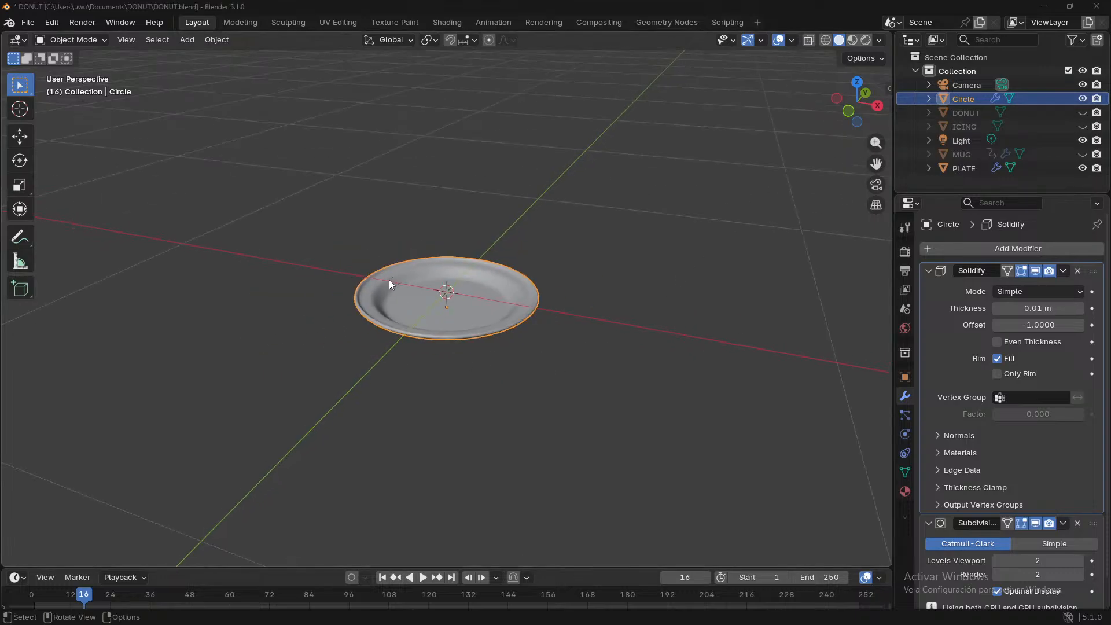
scroll(487, 341, "up", 7)
middle_click_drag(540, 322, 394, 310)
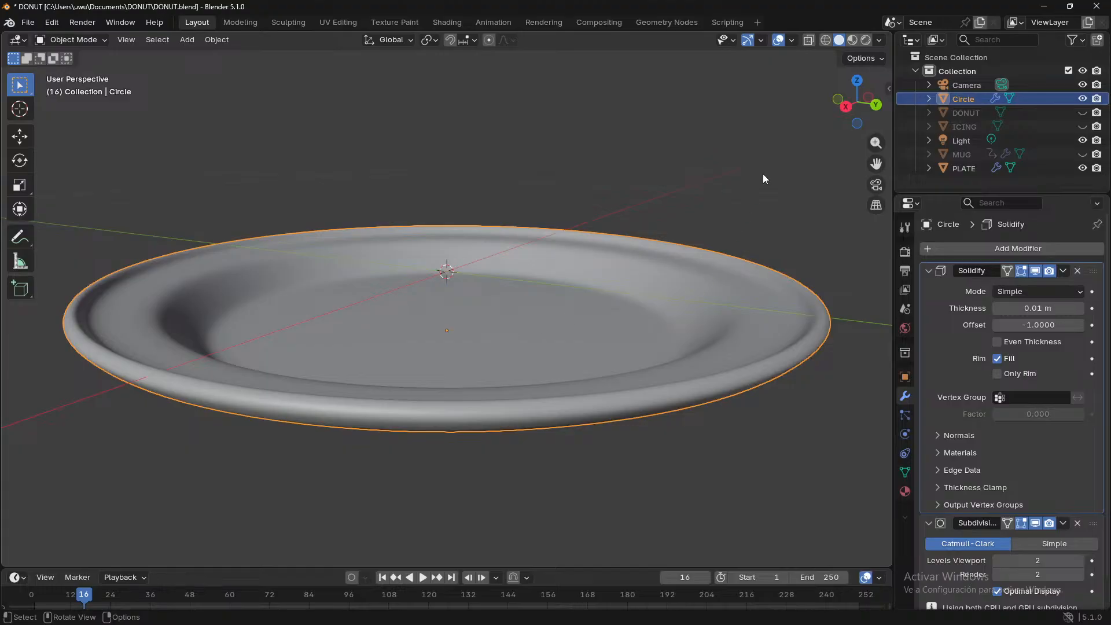
- Turn on X-ray display and examine the large plate's layers from several angles
left_click(810, 41)
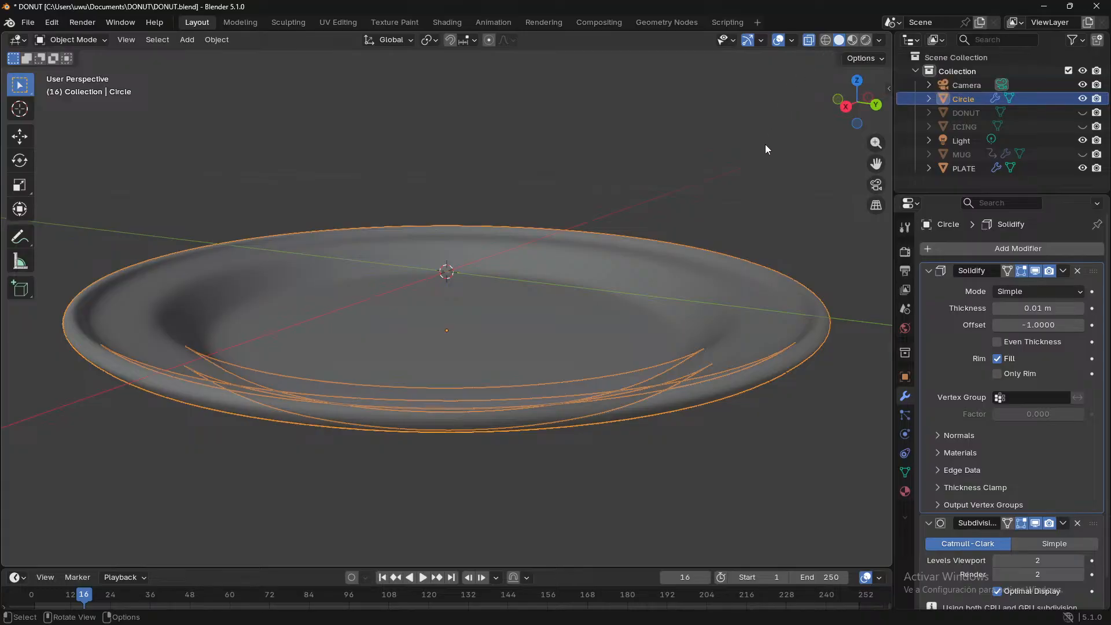
middle_click_drag(764, 149, 652, 179)
left_click(808, 39)
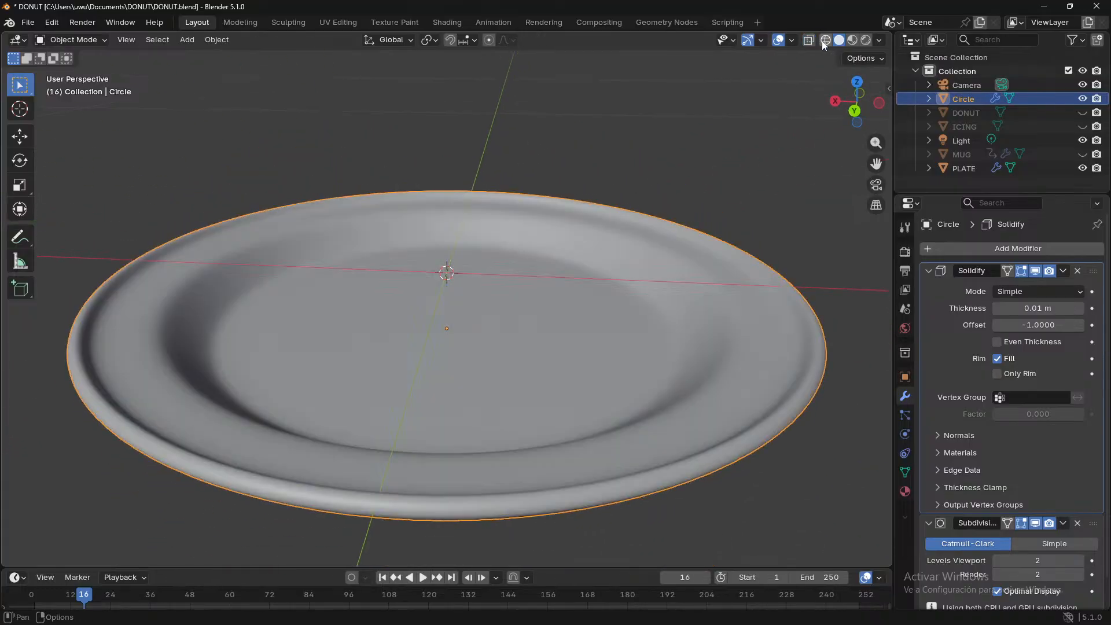
left_click(809, 40)
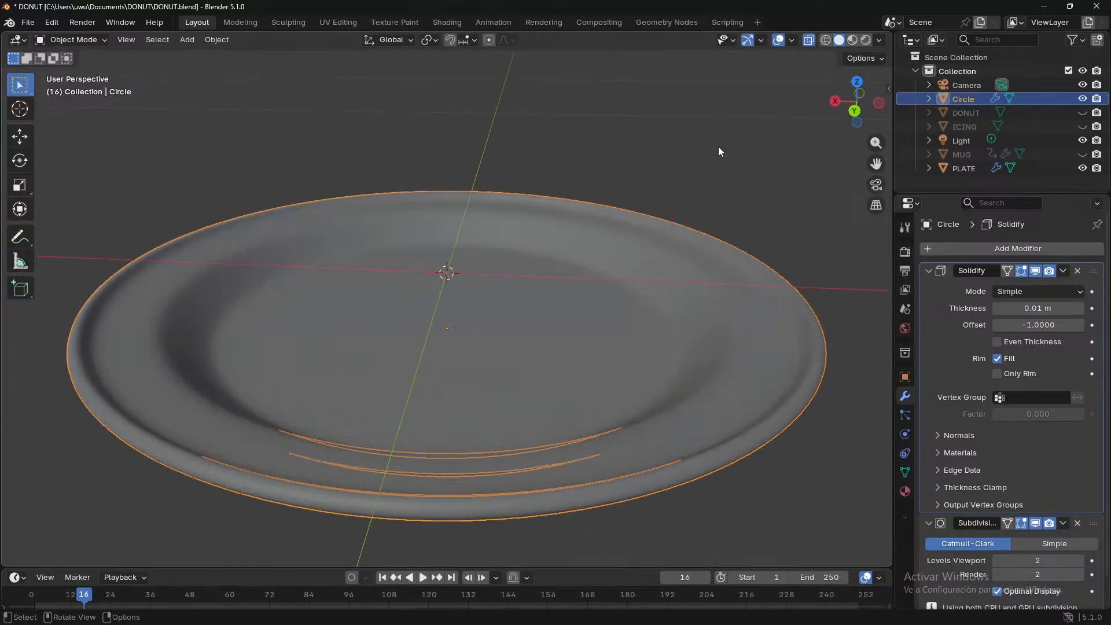
middle_click_drag(717, 147, 583, 275)
scroll(575, 295, "down", 4)
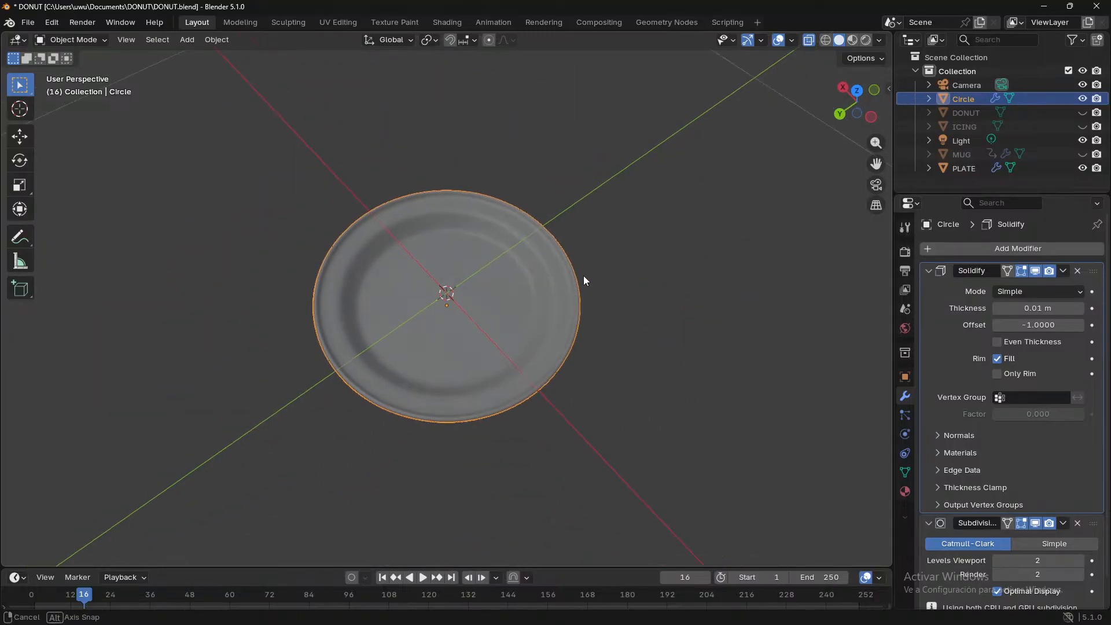
- Turn off the viewport display of the large plate's Solidify and Subdivision modifiers
left_click(1034, 272)
middle_click_drag(888, 308, 835, 304)
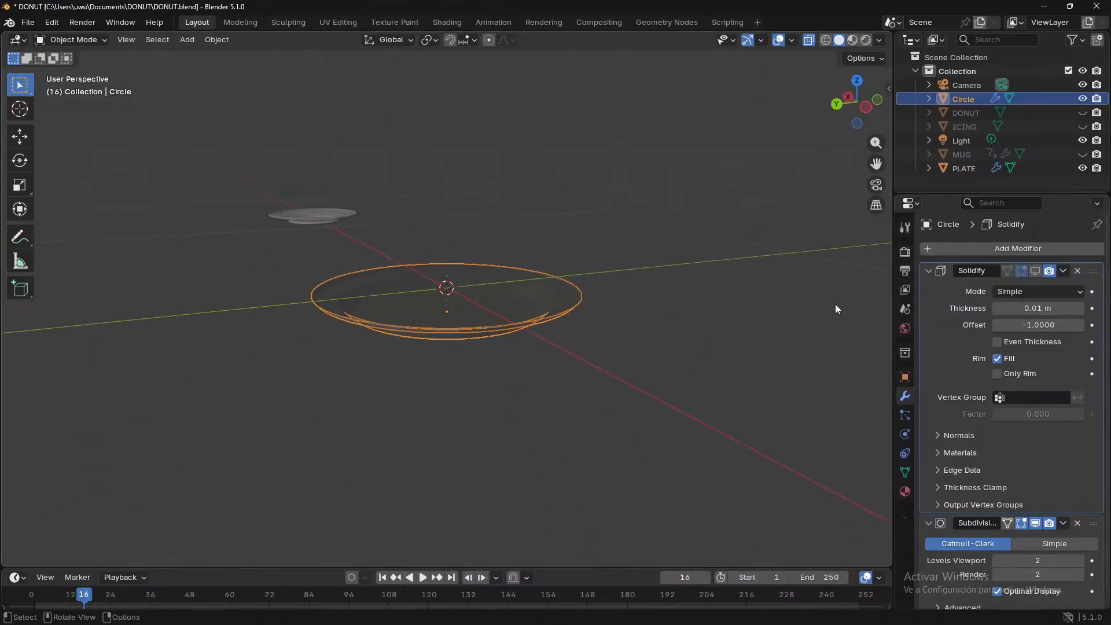
left_click(1039, 523)
middle_click_drag(700, 394, 703, 425)
scroll(703, 425, "up", 3)
mouse_move(648, 248)
middle_mouse_down()
mouse_move(647, 287)
mouse_move(649, 271)
mouse_move(687, 255)
mouse_move(591, 175)
mouse_move(793, 55)
mouse_move(730, 195)
mouse_move(799, 51)
middle_mouse_up()
- Look at the large plate's mesh in wireframe and return to solid shading with X-ray off
left_click(825, 41)
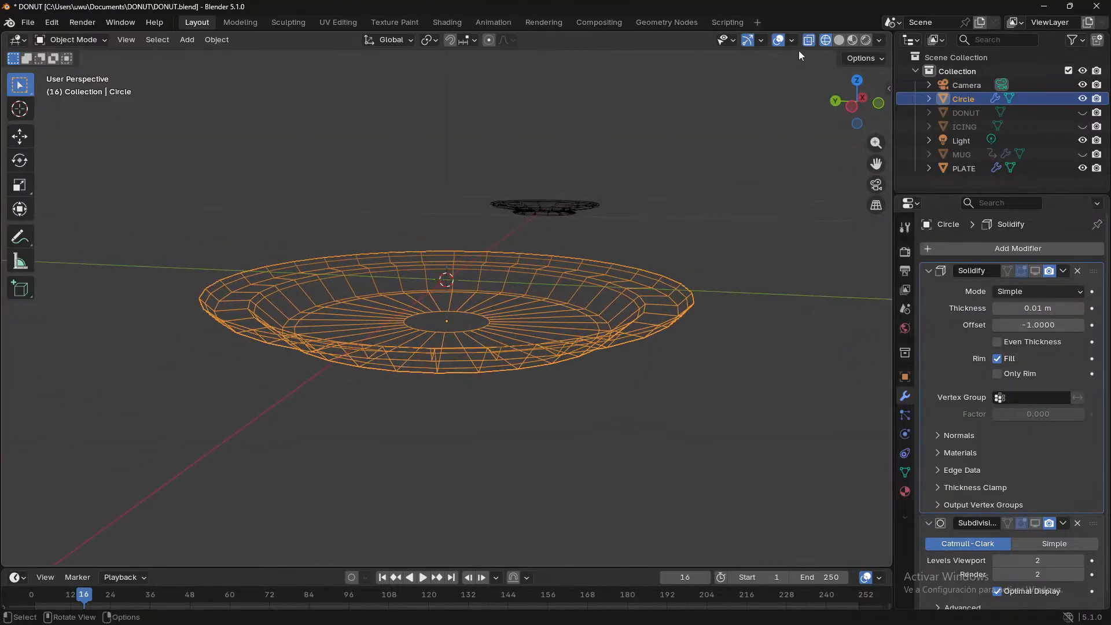
left_click(840, 40)
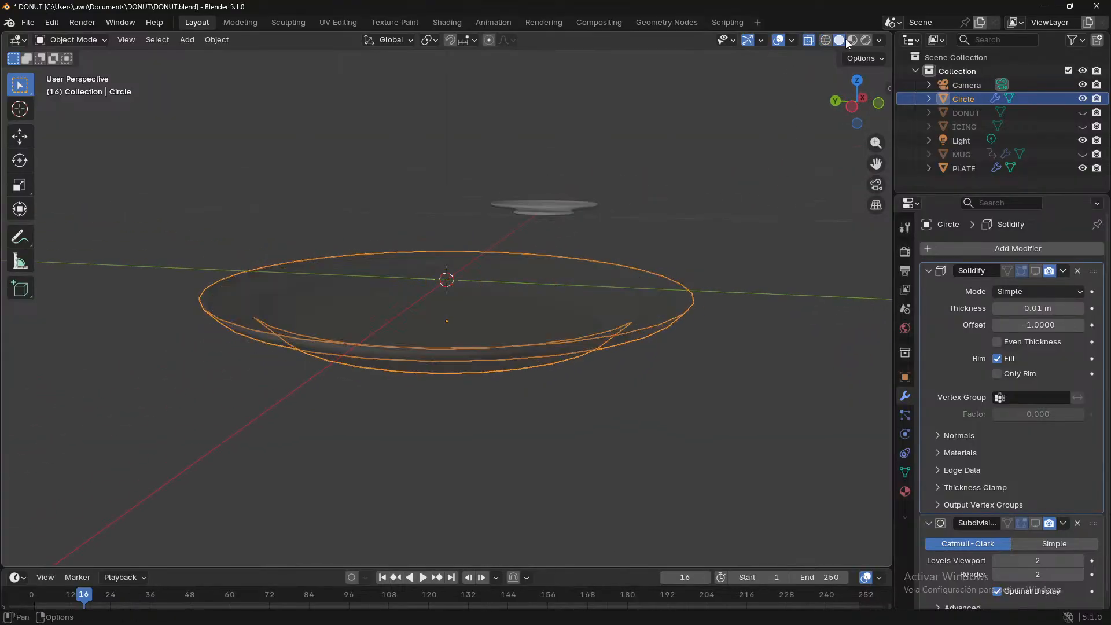
left_click(808, 39)
middle_click_drag(761, 130, 709, 198)
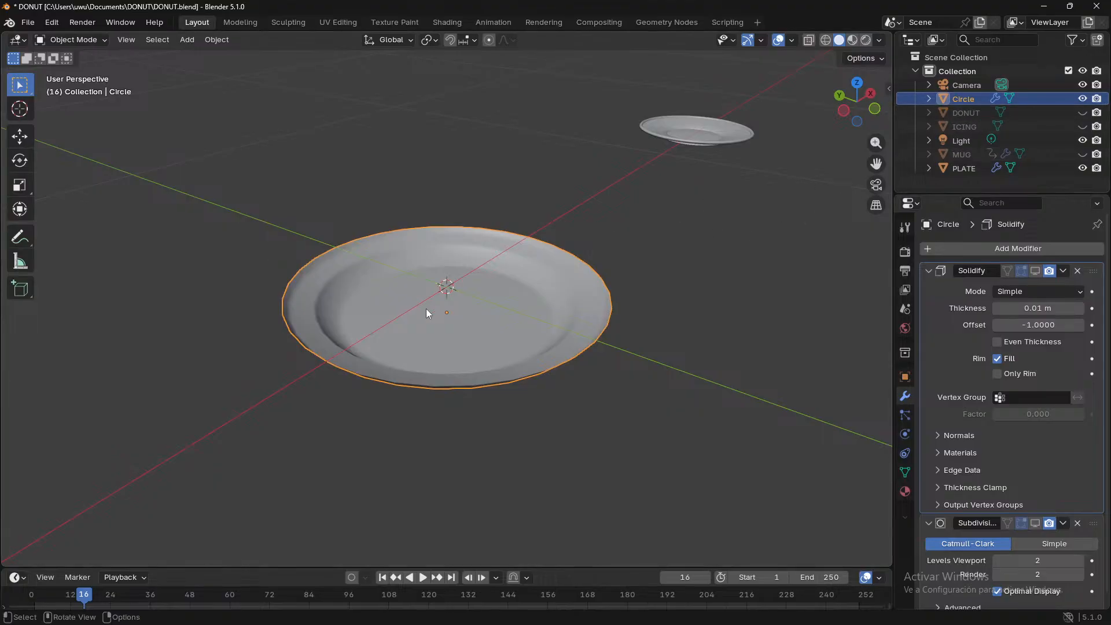
- Deselect the large plate and turn the viewport display of its Solidify and Subdivision modifiers back on
left_click(746, 319)
middle_click_drag(746, 319, 627, 377)
scroll(557, 380, "up", 3)
middle_click_drag(558, 380, 418, 337)
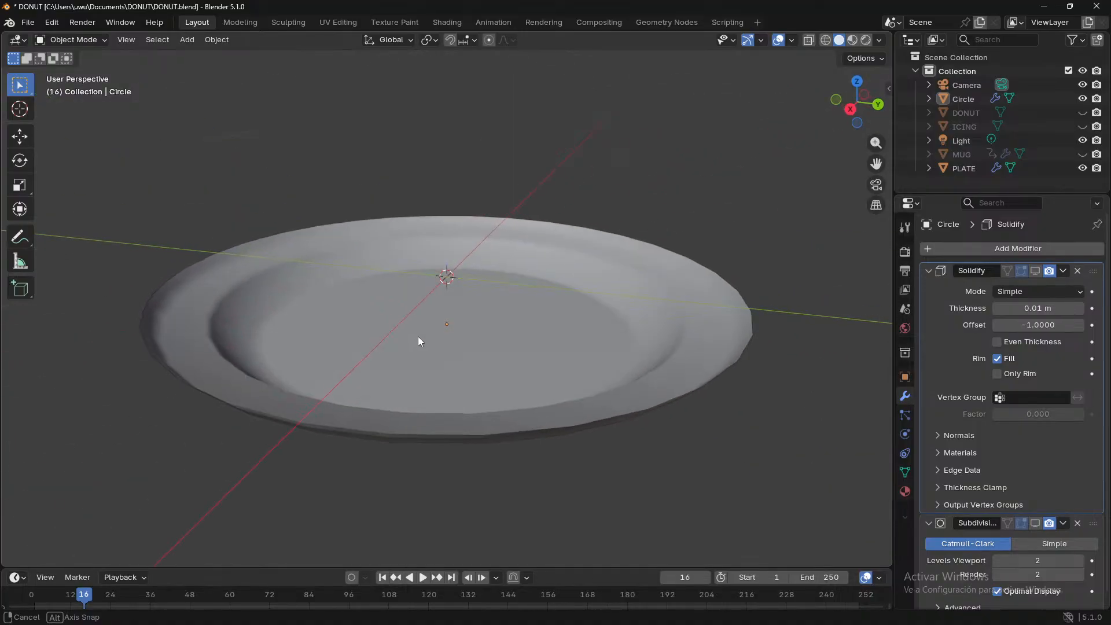
left_click(1035, 271)
scroll(1035, 436, "down", 1)
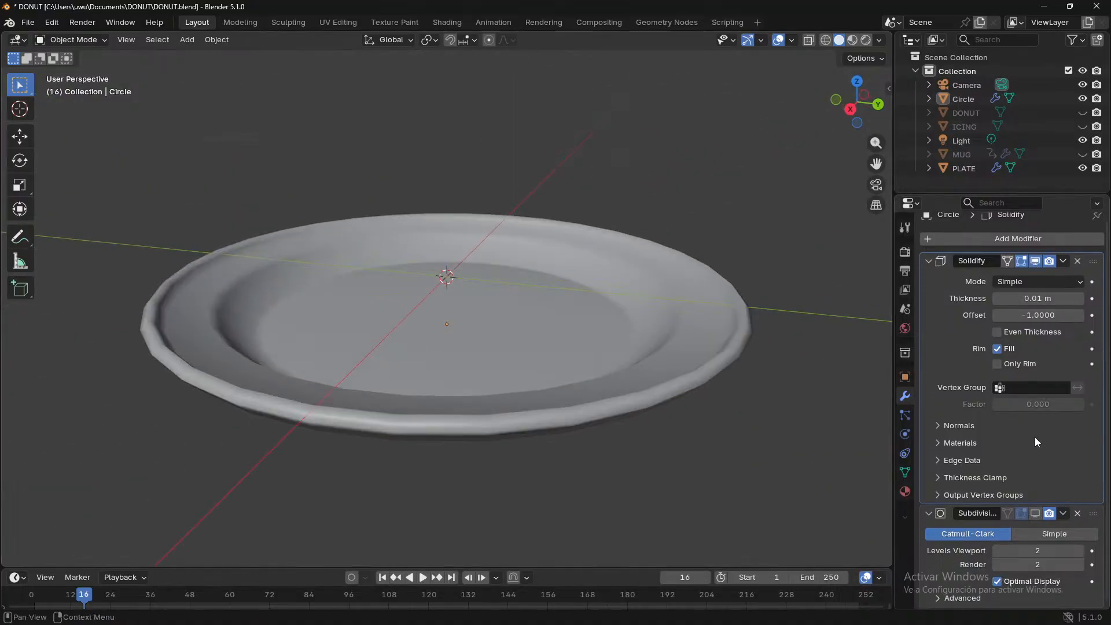
left_click(1036, 512)
middle_click_drag(723, 457, 567, 442)
scroll(931, 314, "up", 1)
- Collapse the large plate's two modifiers and unhide the donut, icing and mug
left_click(928, 271)
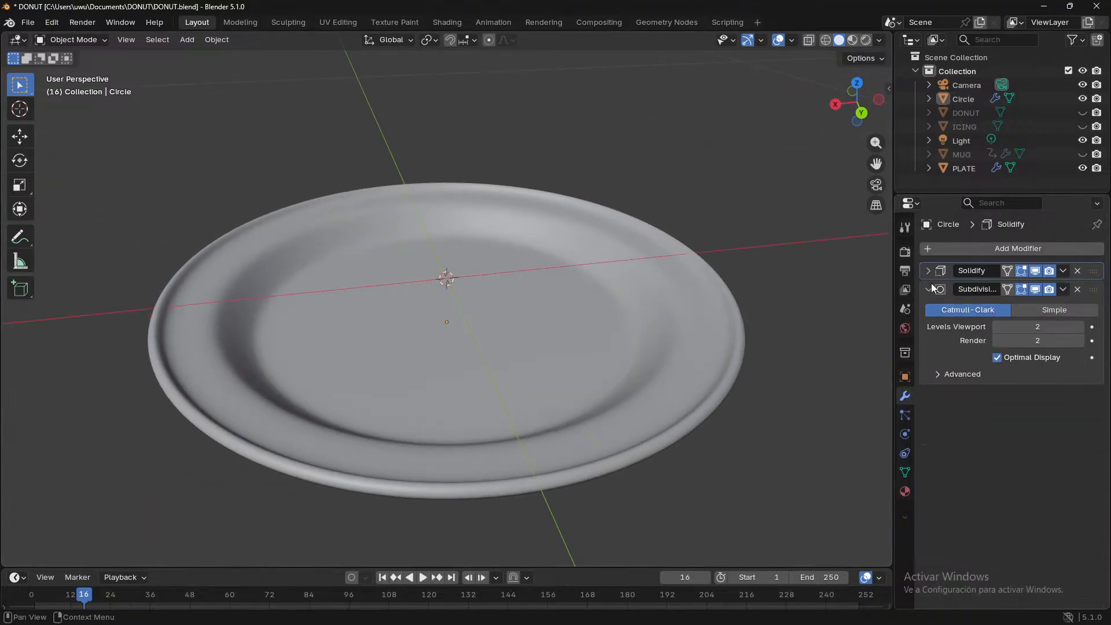
left_click(927, 290)
scroll(778, 400, "down", 1)
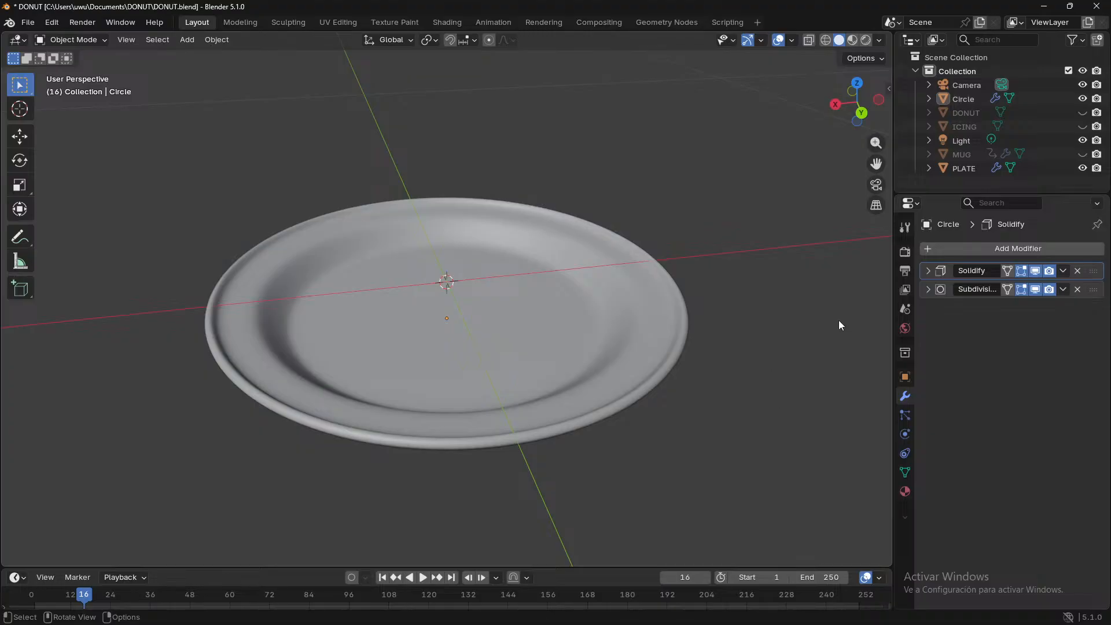
left_click(1081, 113)
left_click(1081, 126)
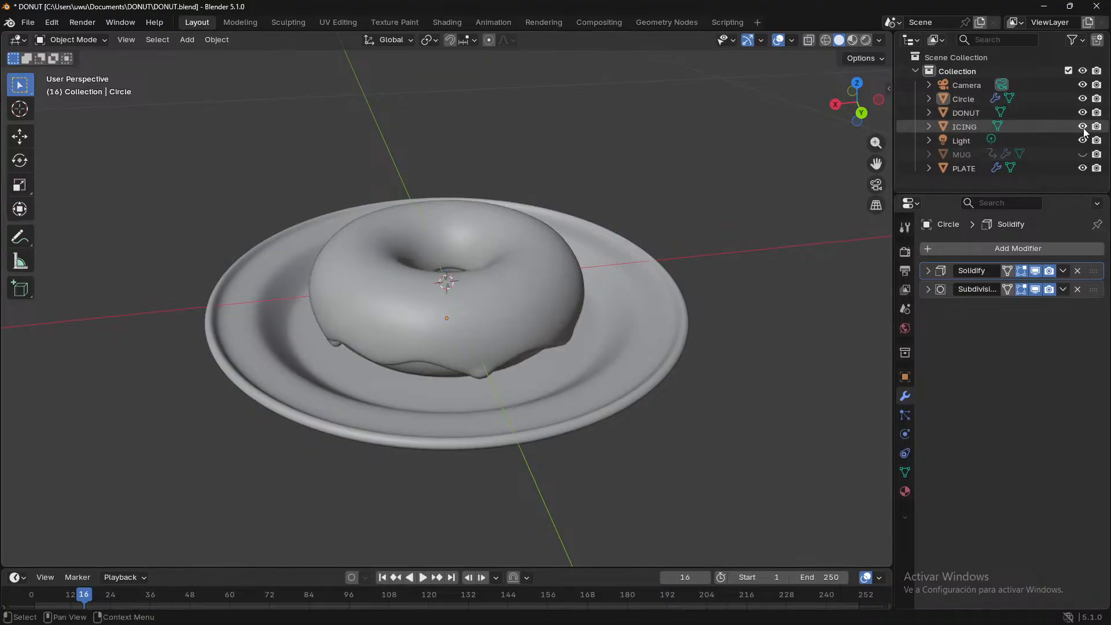
left_click(1080, 153)
scroll(676, 400, "down", 4)
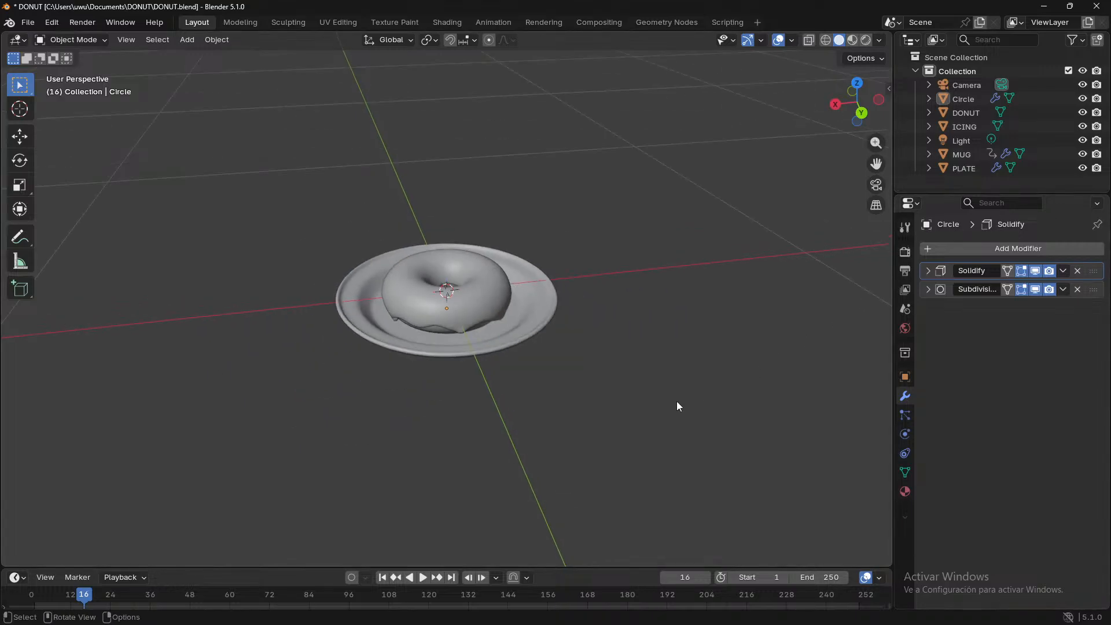
- Lower the large plate about 0.0115 m along the Z axis beneath the donut
scroll(675, 401, "down", 5)
middle_click_drag(658, 410, 410, 479)
scroll(411, 475, "down", 2)
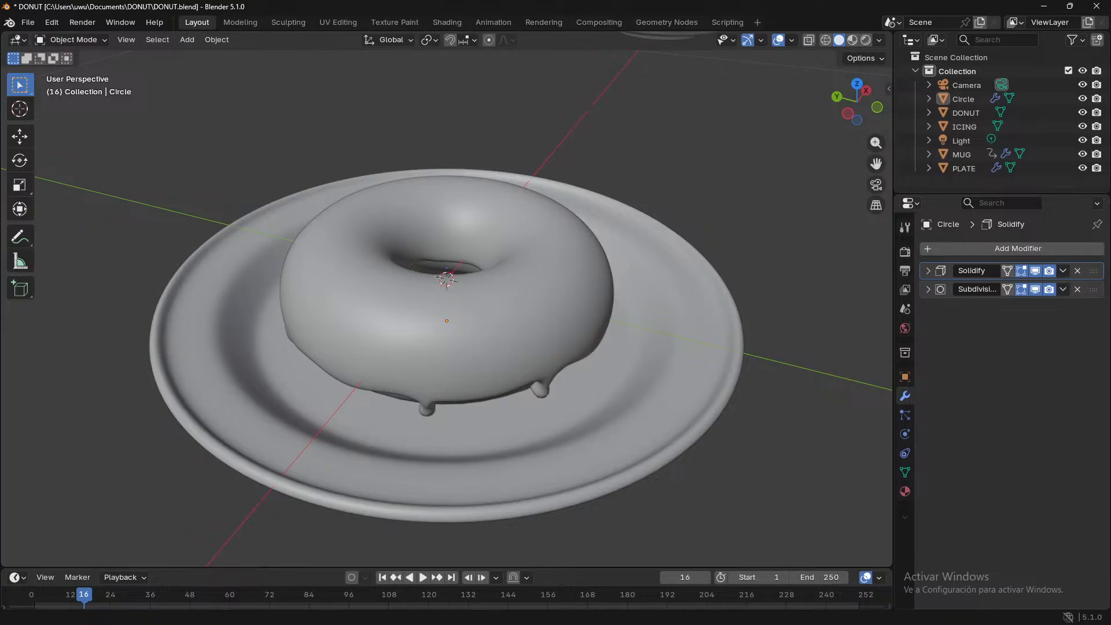
middle_click_drag(263, 374, 206, 353)
left_click(272, 354)
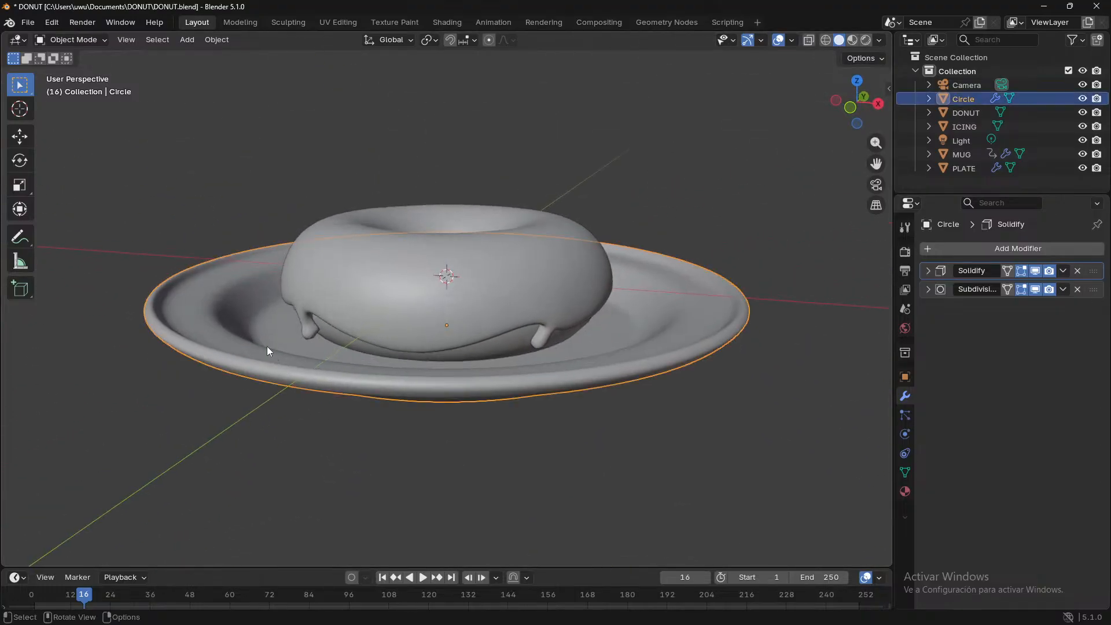
middle_click_drag(336, 354, 341, 334)
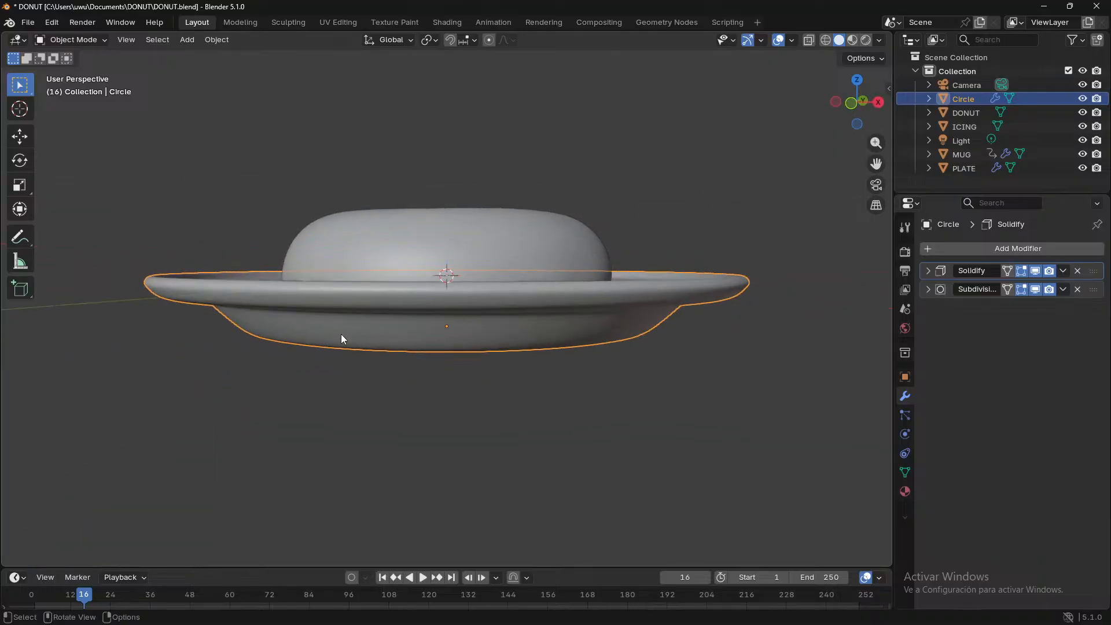
key("g")
key("x")
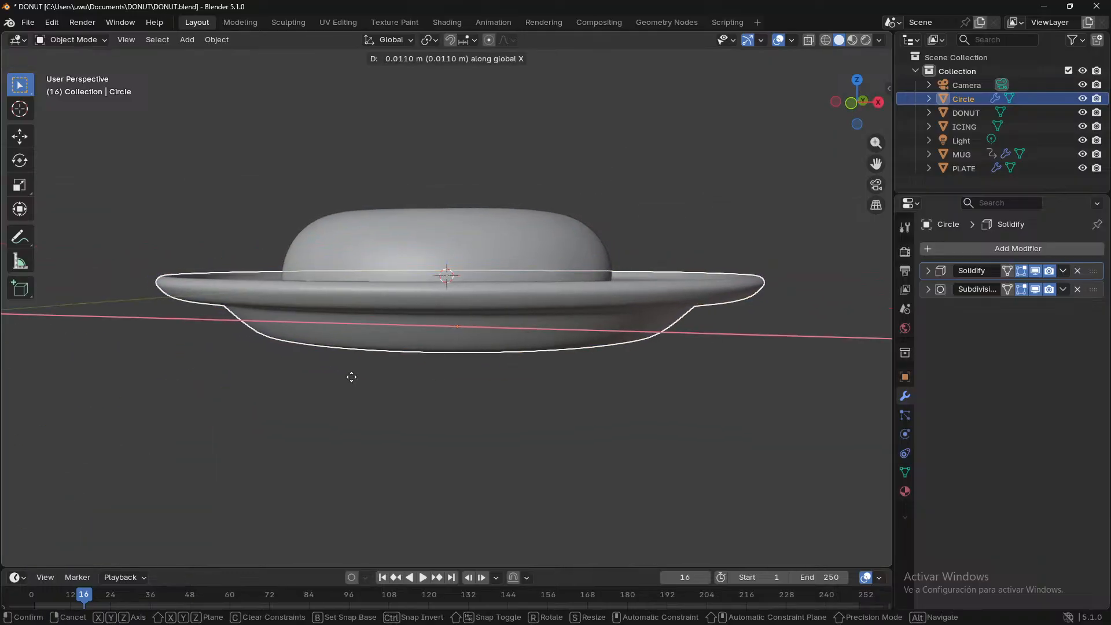
key("z")
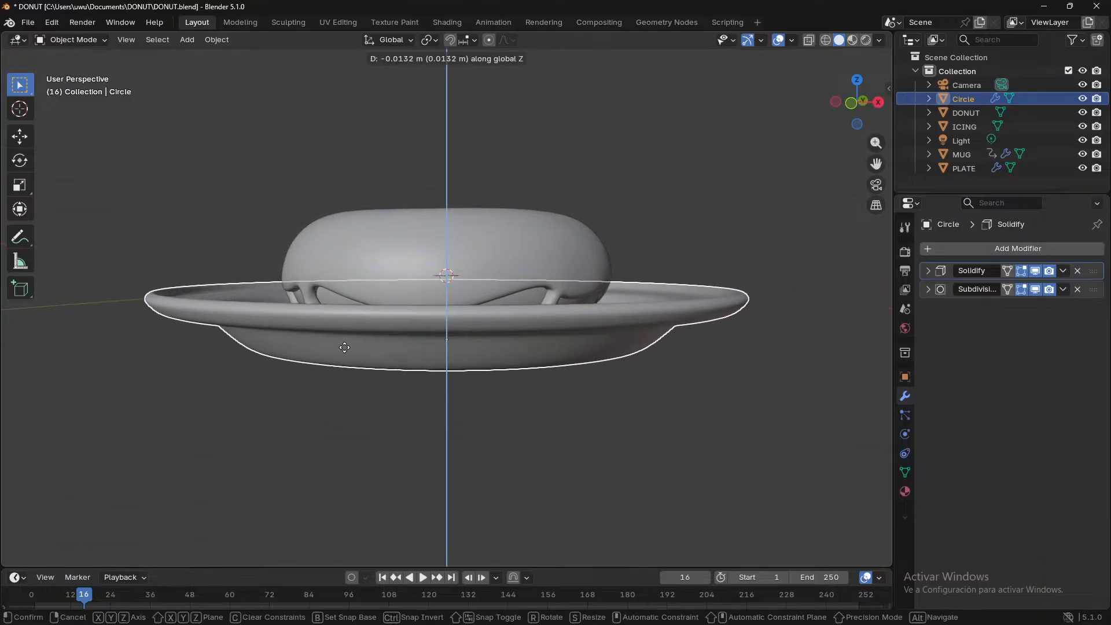
left_click(352, 352)
middle_click_drag(353, 352, 416, 426)
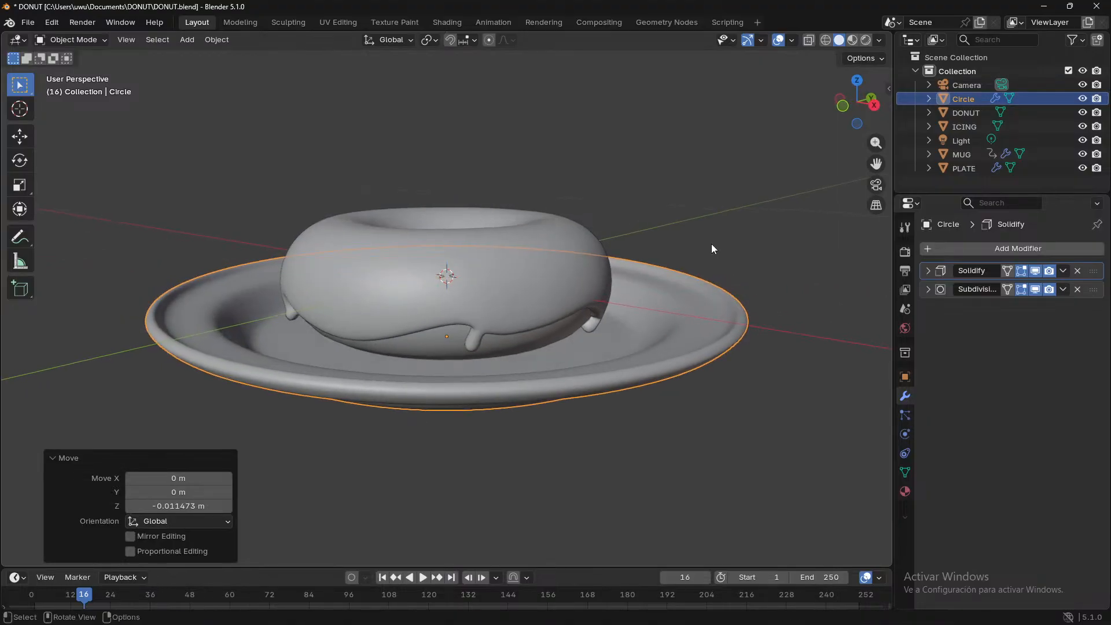
- Preview the donut on the plate in Material Preview and Rendered shading from several angles
left_click(851, 40)
mouse_move(724, 271)
middle_mouse_down()
mouse_move(669, 318)
mouse_move(639, 279)
middle_mouse_up()
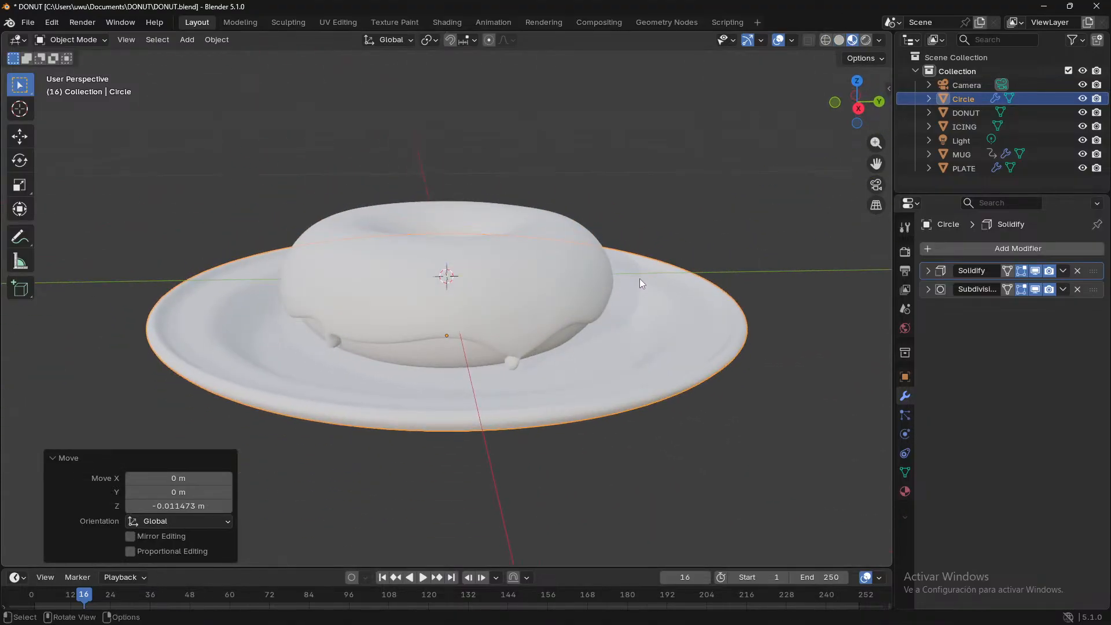
left_click(866, 40)
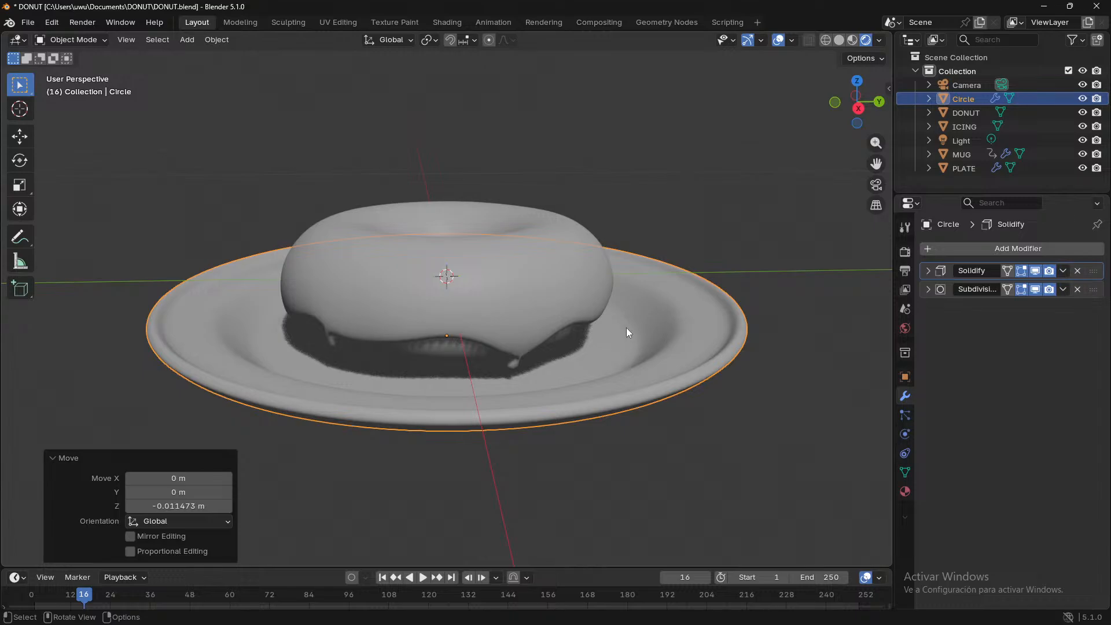
mouse_move(626, 329)
middle_mouse_down()
mouse_move(550, 375)
mouse_move(447, 395)
mouse_move(415, 322)
mouse_move(511, 310)
mouse_move(591, 324)
mouse_move(622, 316)
middle_mouse_up()
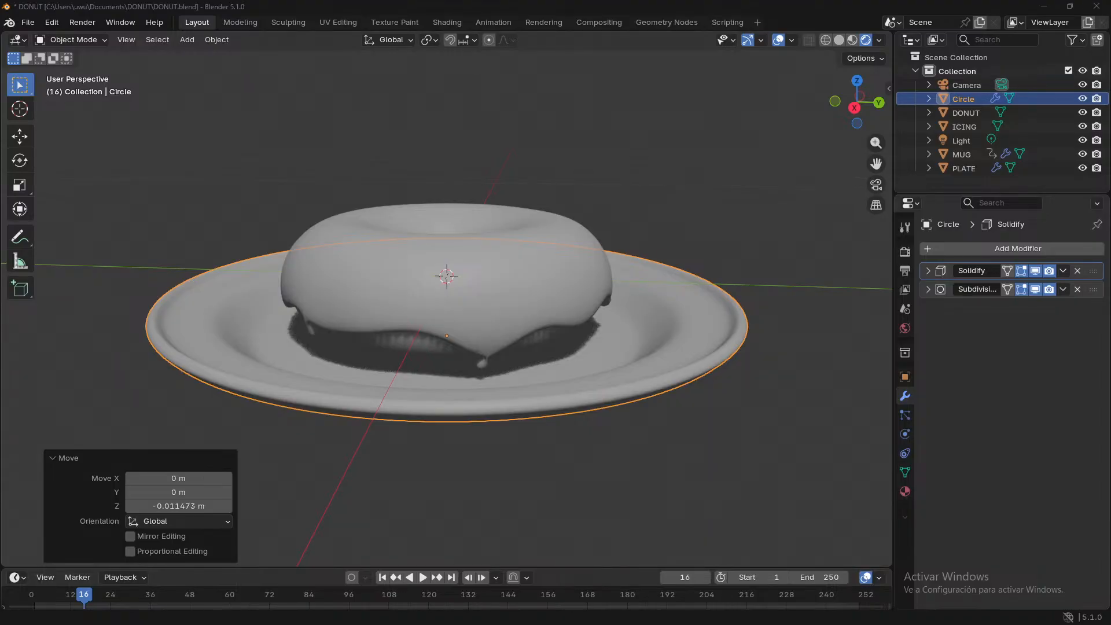
middle_click_drag(386, 449, 920, 354)
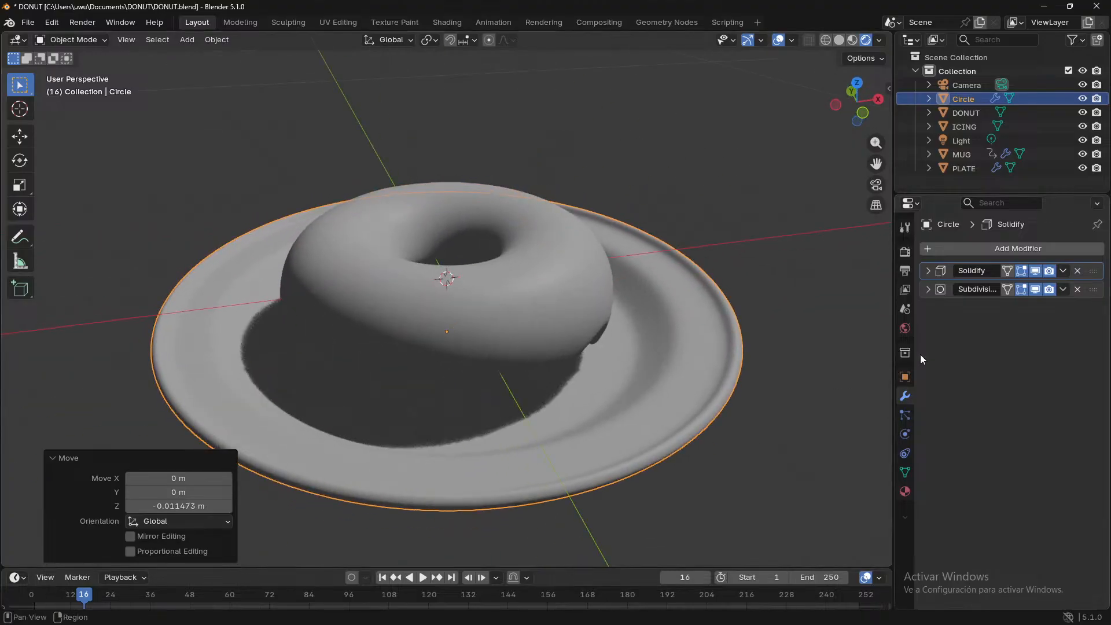
- Open the render settings and try the viewport's Jittered Shadows and Temporal Reprojection options on and off
left_click(905, 252)
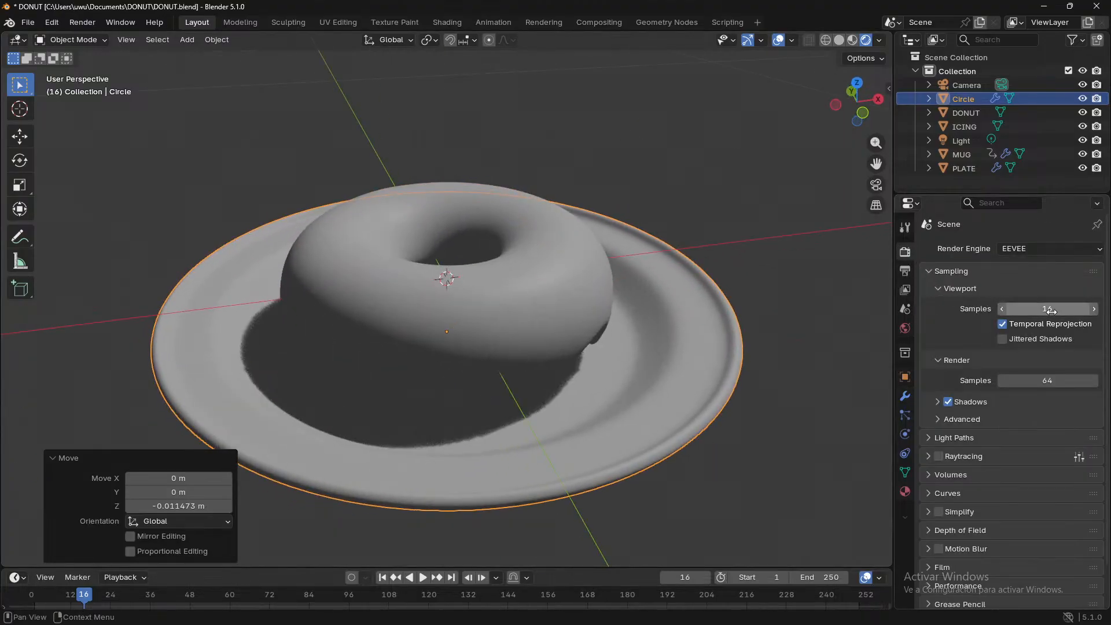
left_click(1054, 340)
left_click(1054, 340)
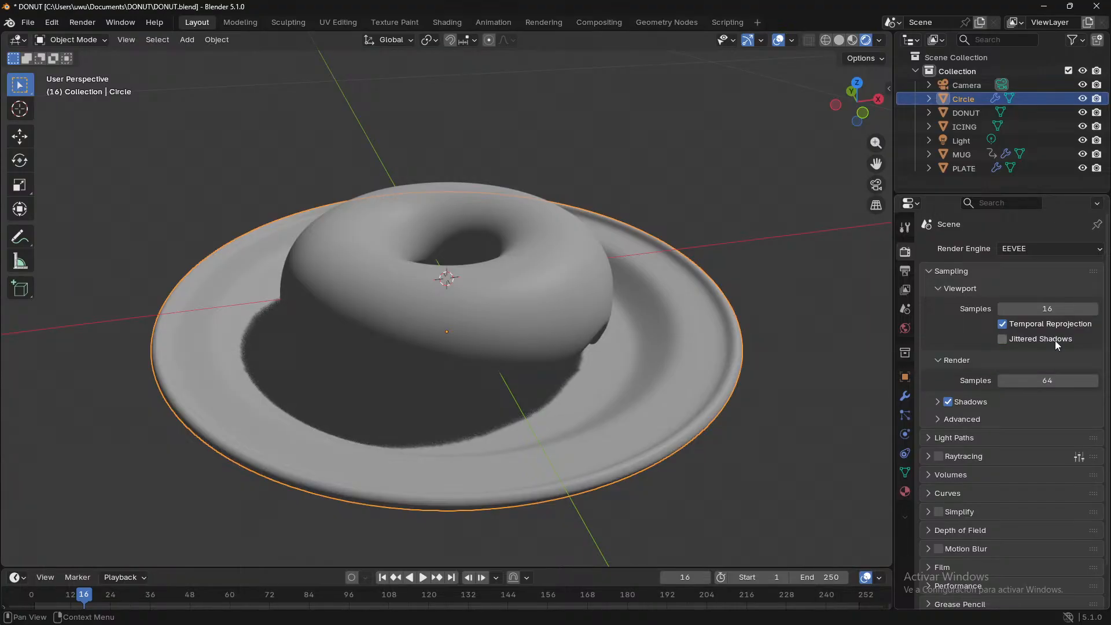
left_click(1051, 324)
left_click(1051, 325)
- Enable Raytracing for EEVEE and set its resolution to 1:16, keeping the Screen-Trace method
left_click(938, 457)
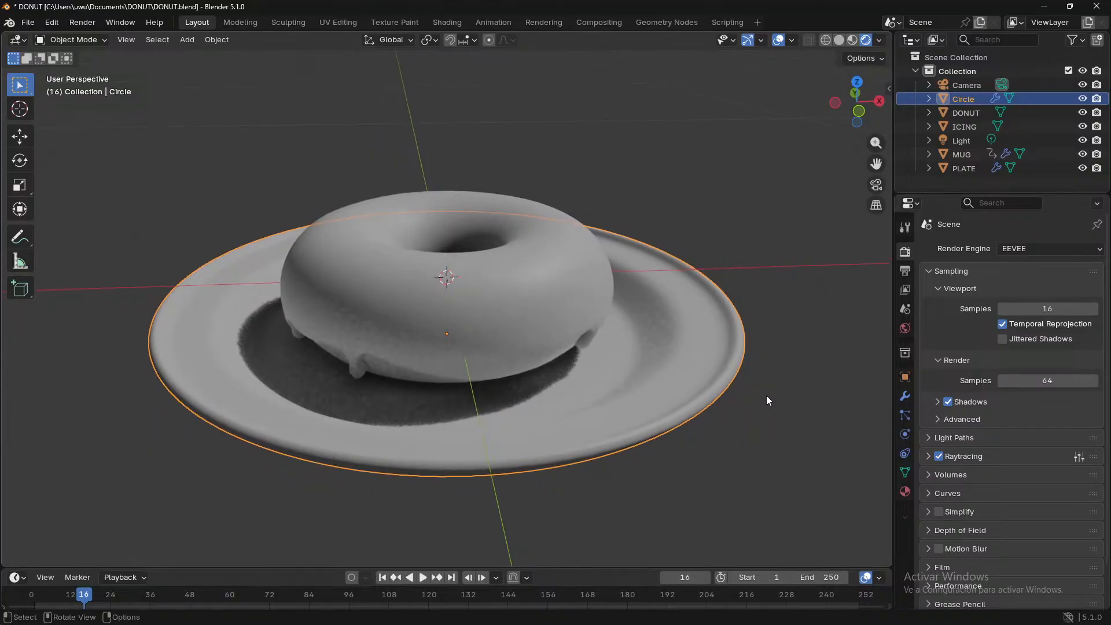
middle_click_drag(737, 387, 474, 382)
middle_click_drag(454, 389, 459, 379)
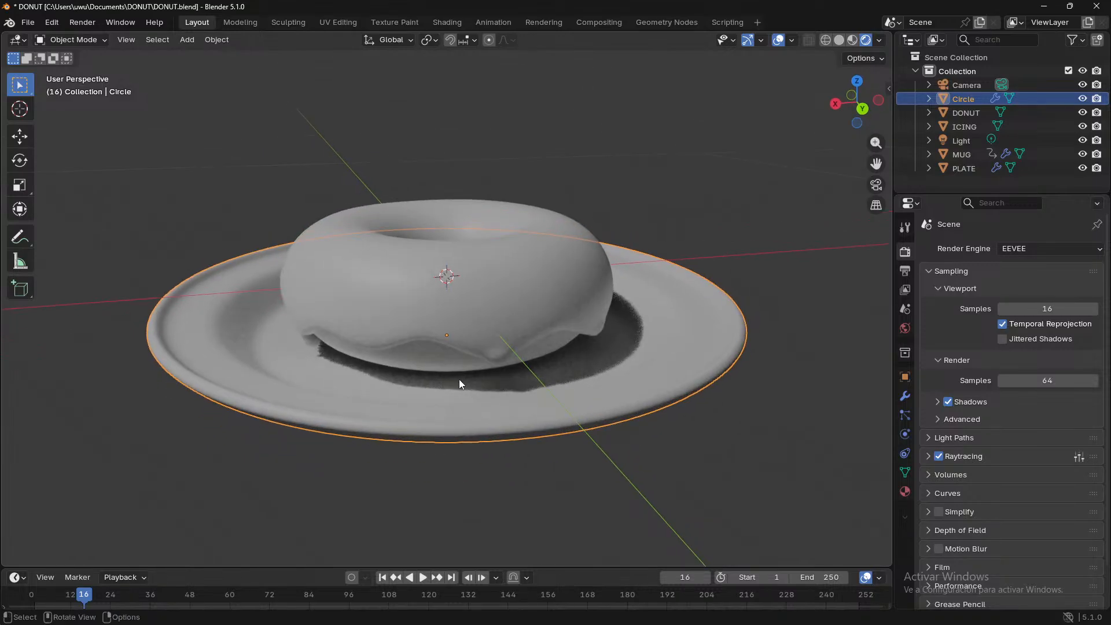
left_click(928, 456)
left_click(1042, 477)
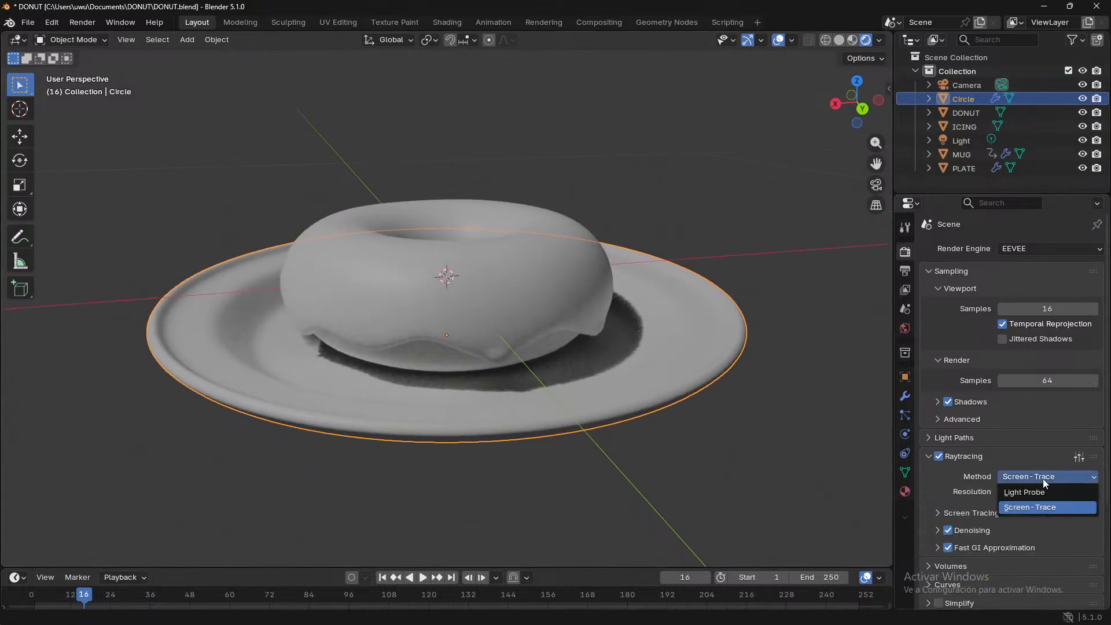
left_click(1043, 481)
left_click(1044, 489)
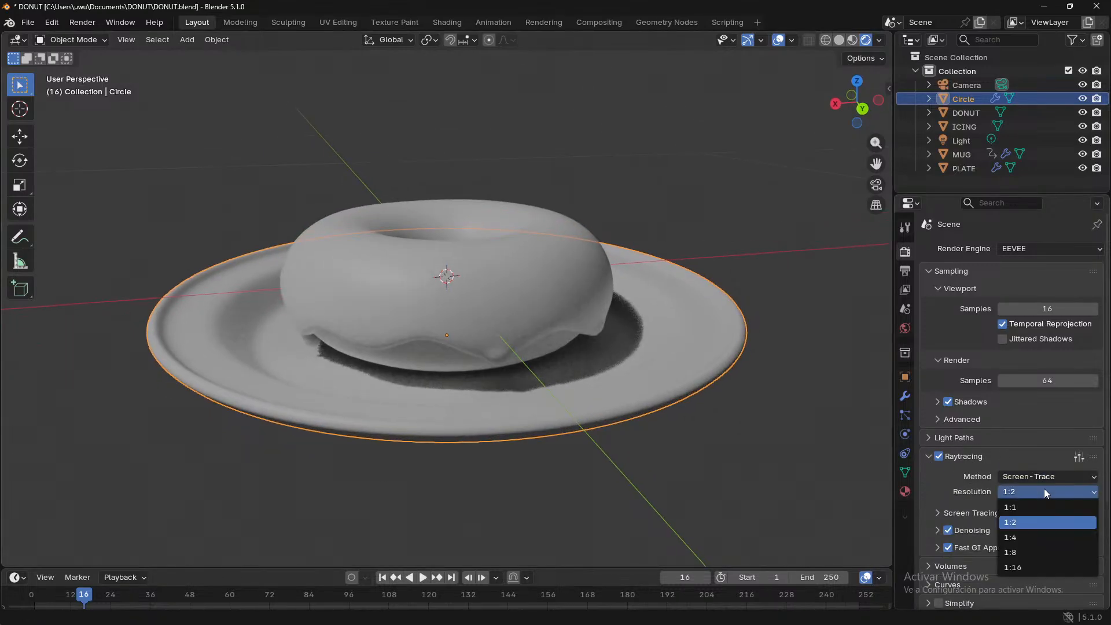
left_click(1025, 566)
middle_click_drag(716, 456, 829, 451)
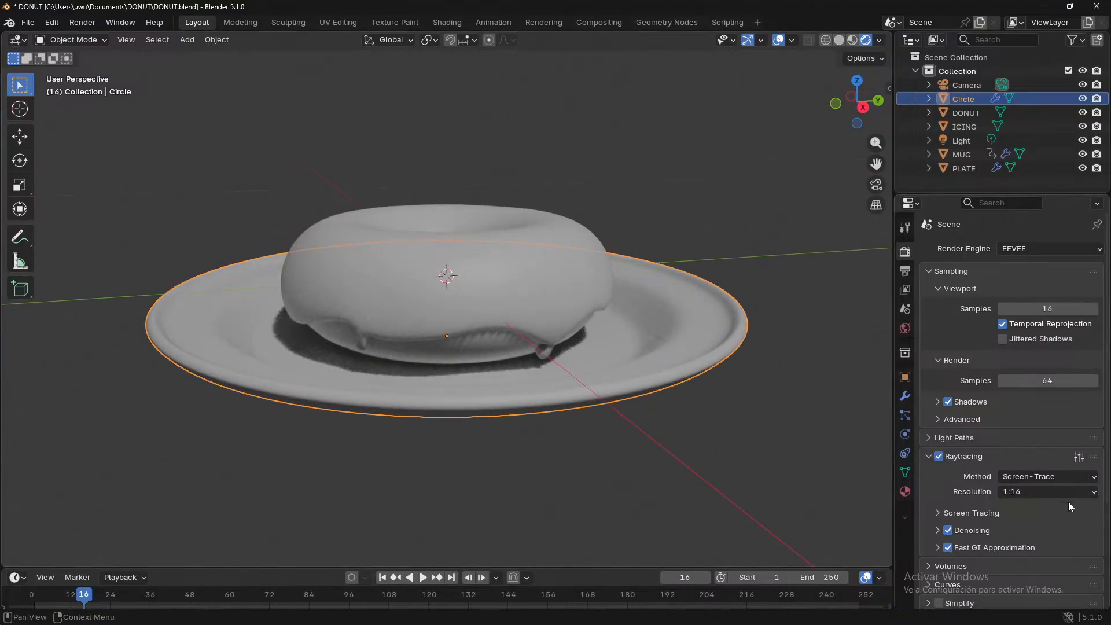
- Look through the EEVEE render settings and collapse the Render and Viewport sampling sections
scroll(1064, 503, "down", 2)
scroll(937, 515, "down", 3)
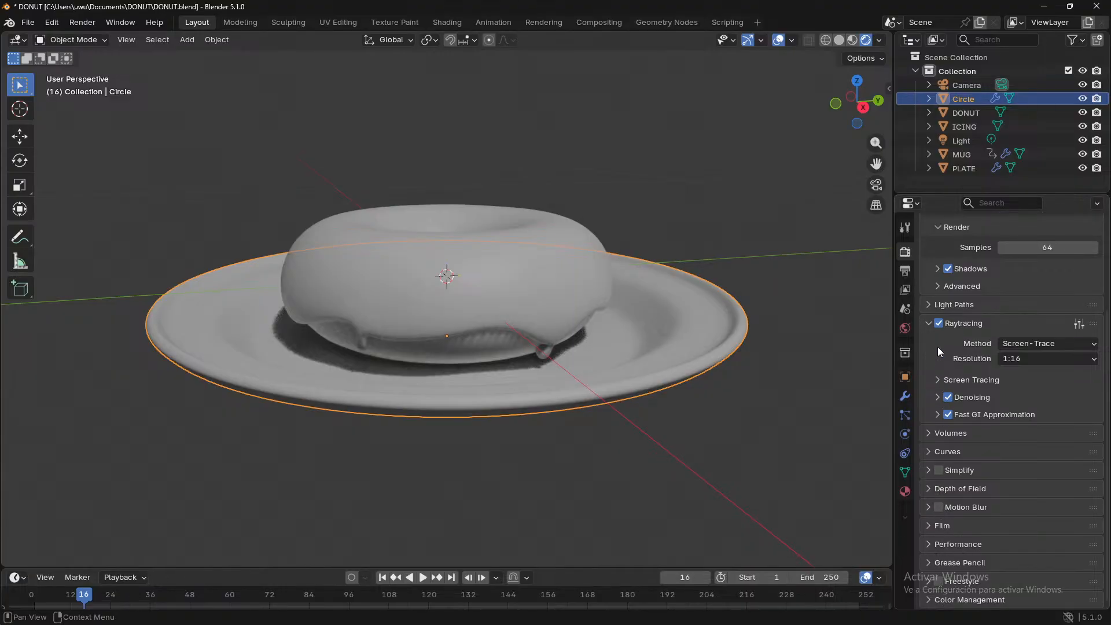
left_click(929, 303)
left_click(928, 303)
scroll(930, 302, "up", 4)
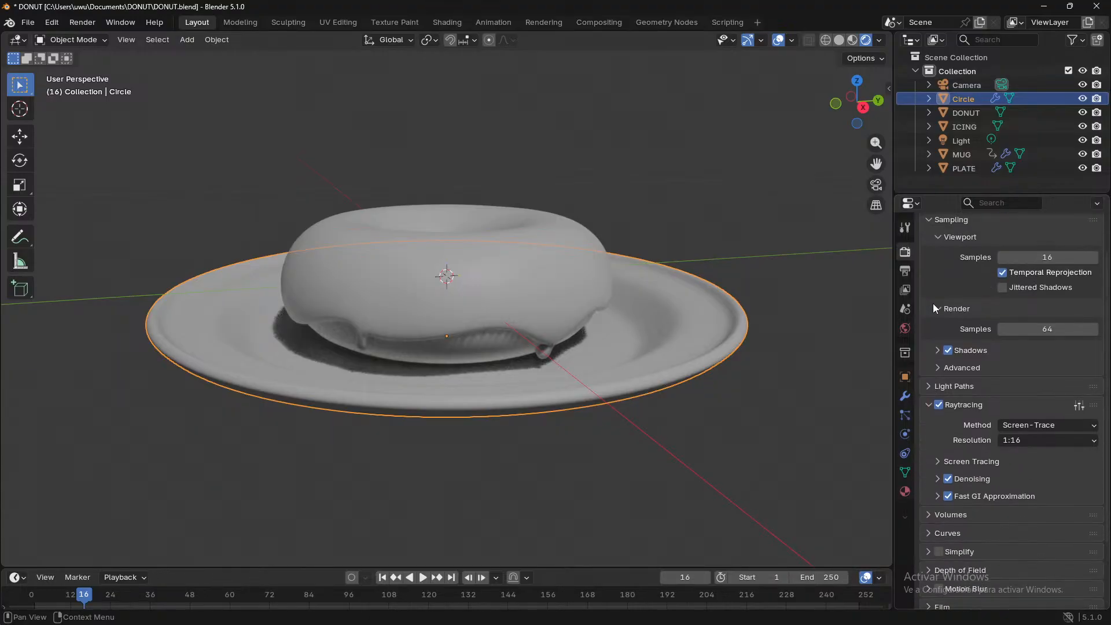
left_click(936, 335)
scroll(948, 317, "up", 1)
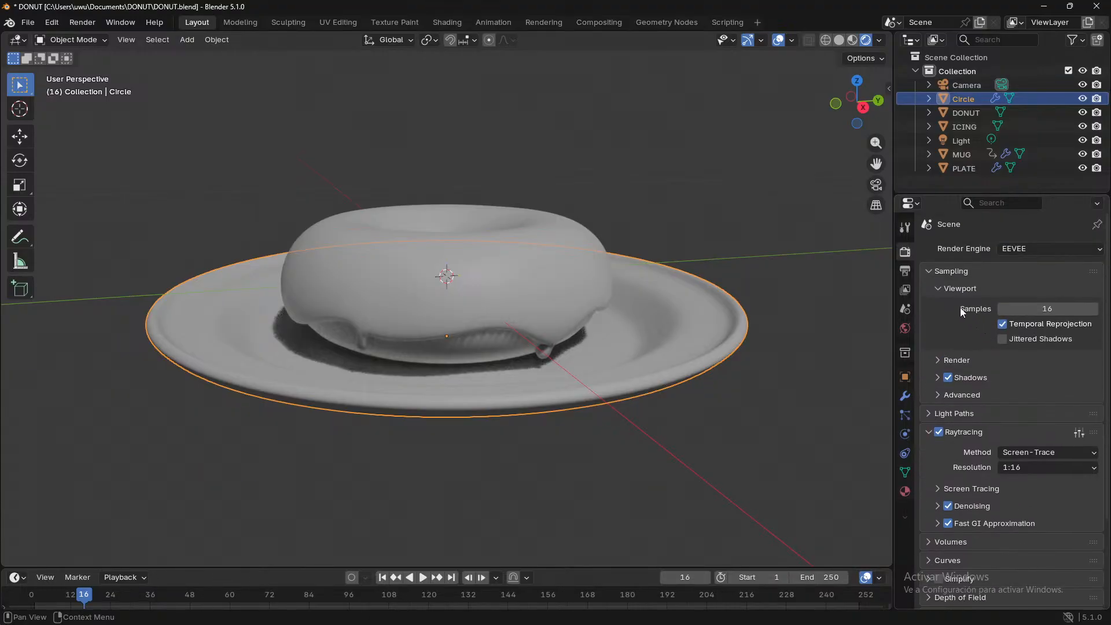
left_click(938, 289)
- Switch the render engine to Cycles on GPU Compute and inspect the rendered donut and plate
left_click(1035, 248)
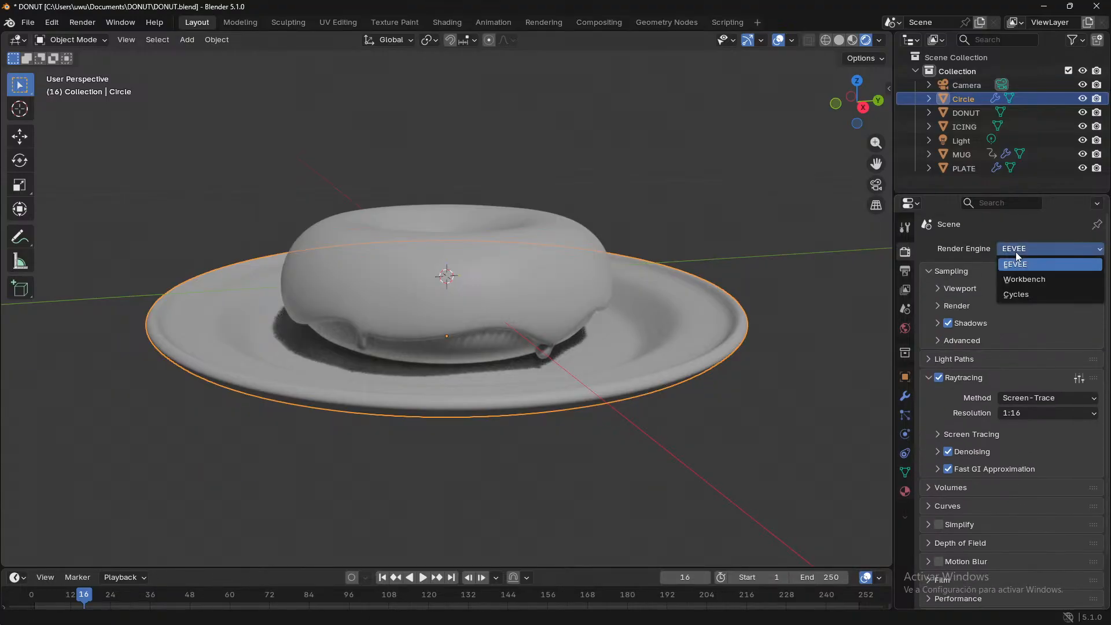
left_click(1029, 293)
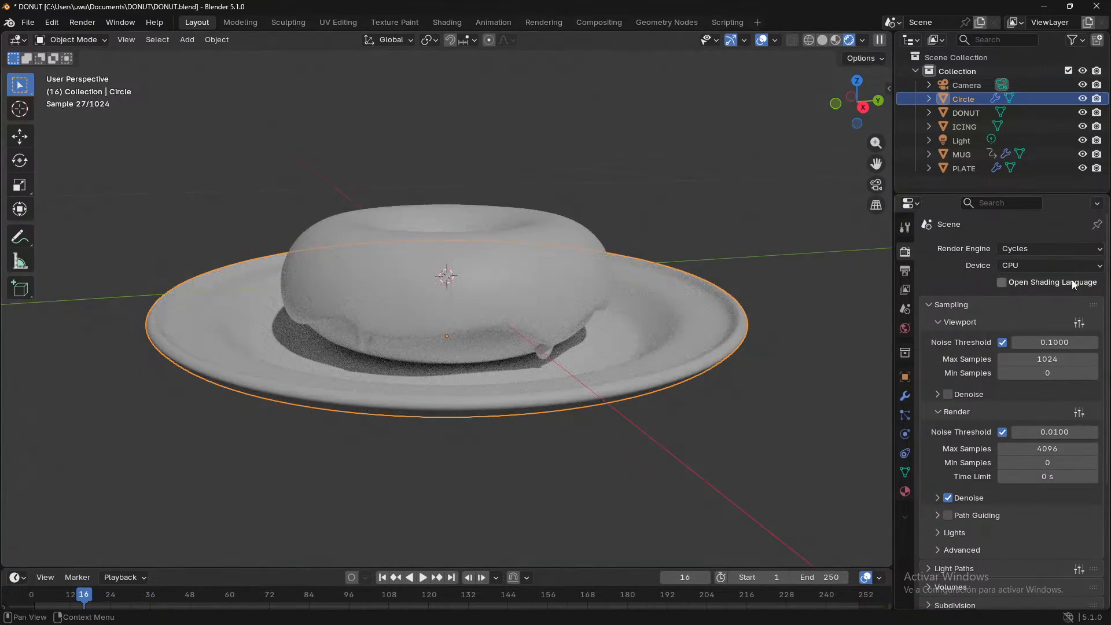
left_click(1059, 265)
left_click(1061, 295)
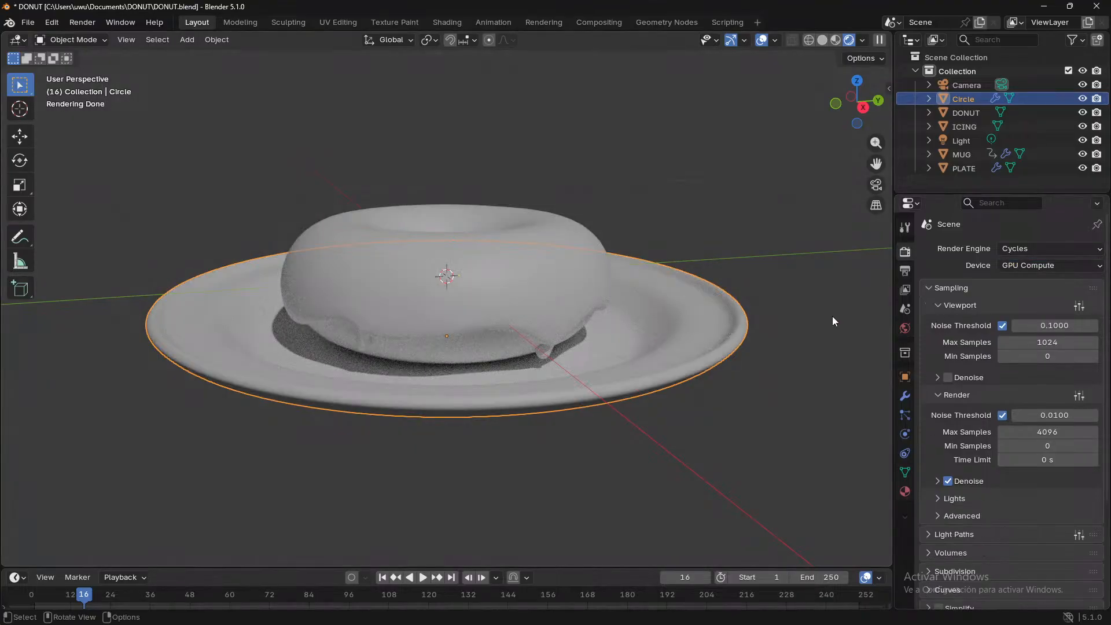
mouse_move(832, 316)
middle_mouse_down()
mouse_move(812, 330)
mouse_move(823, 332)
middle_mouse_up()
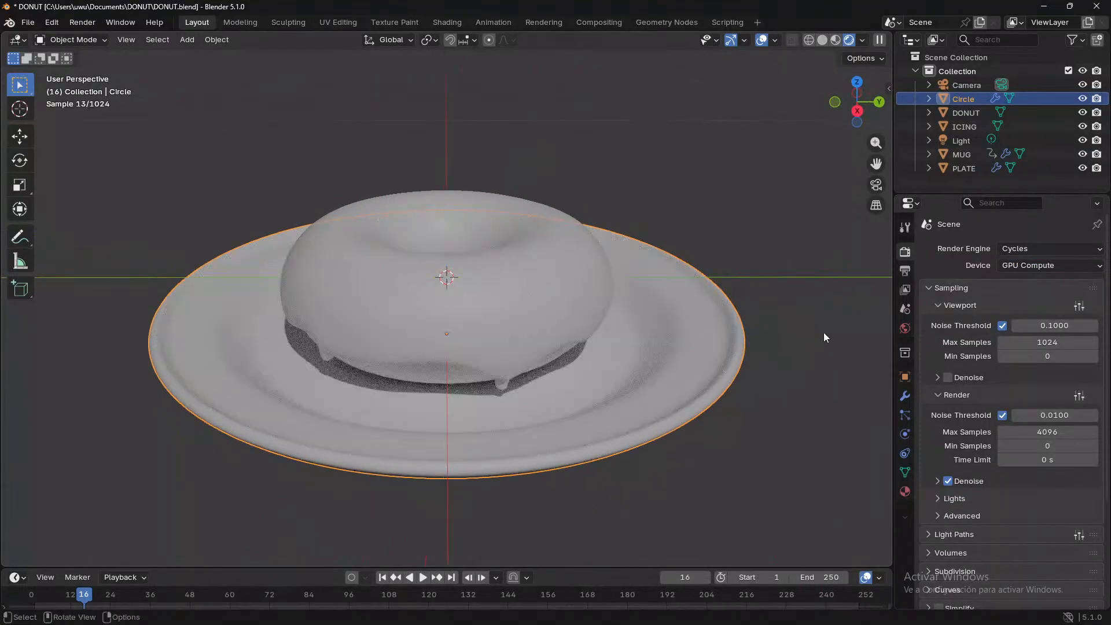
scroll(980, 408, "down", 5)
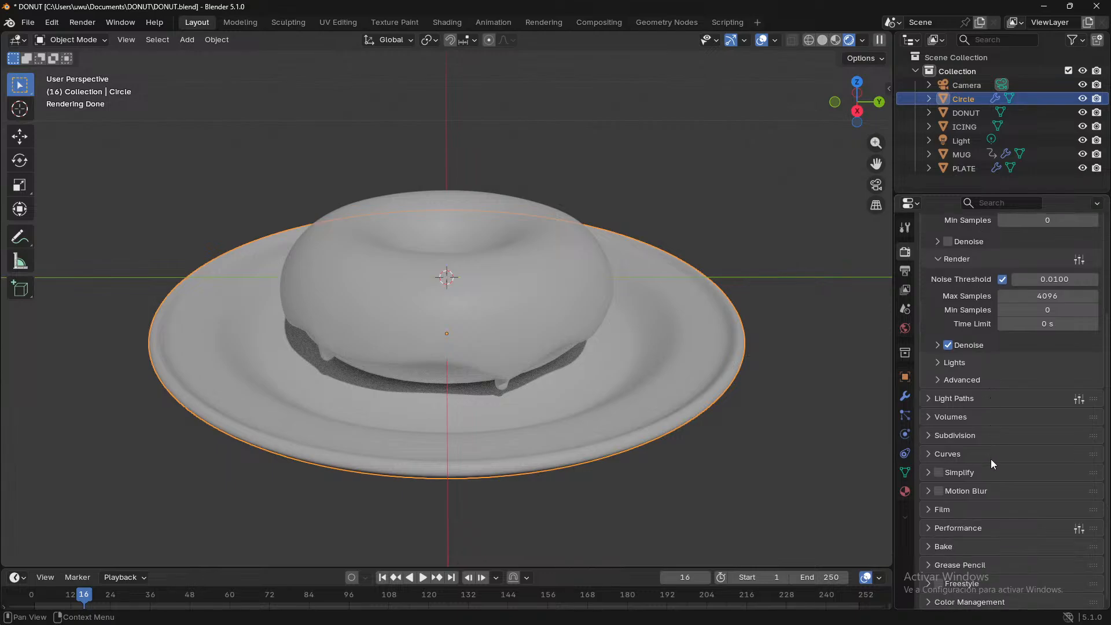
middle_click_drag(602, 424, 765, 429)
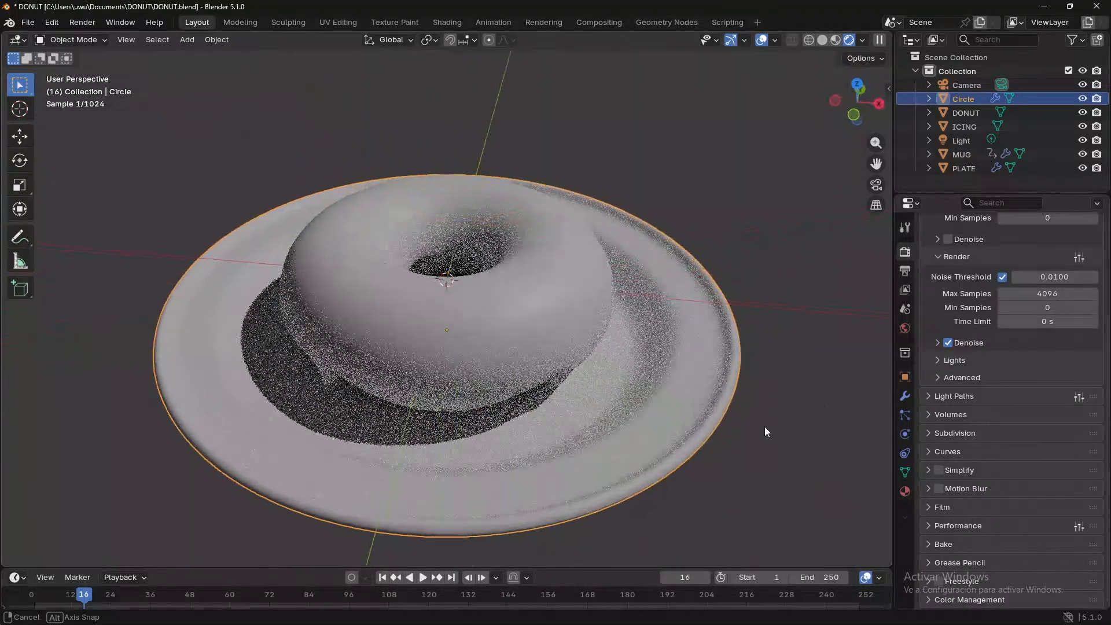
- Return the viewport from rendered to solid shading
left_click(812, 40)
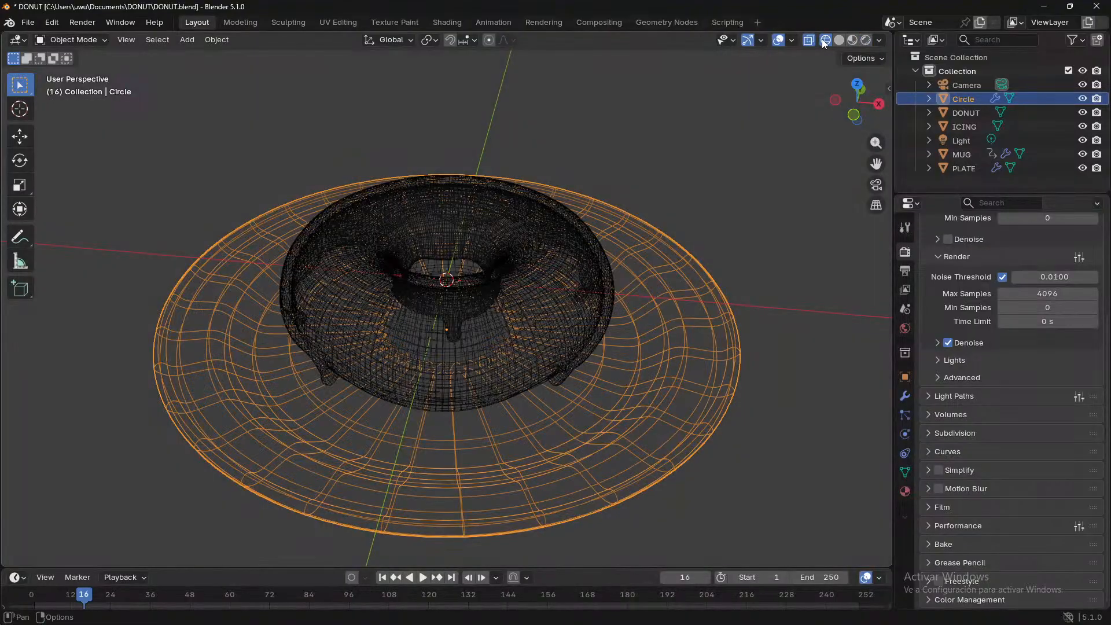
left_click(839, 40)
middle_click_drag(804, 104, 885, 272)
- Switch the render engine to Workbench and preview the donut and plate in Rendered shading
scroll(1042, 324, "up", 5)
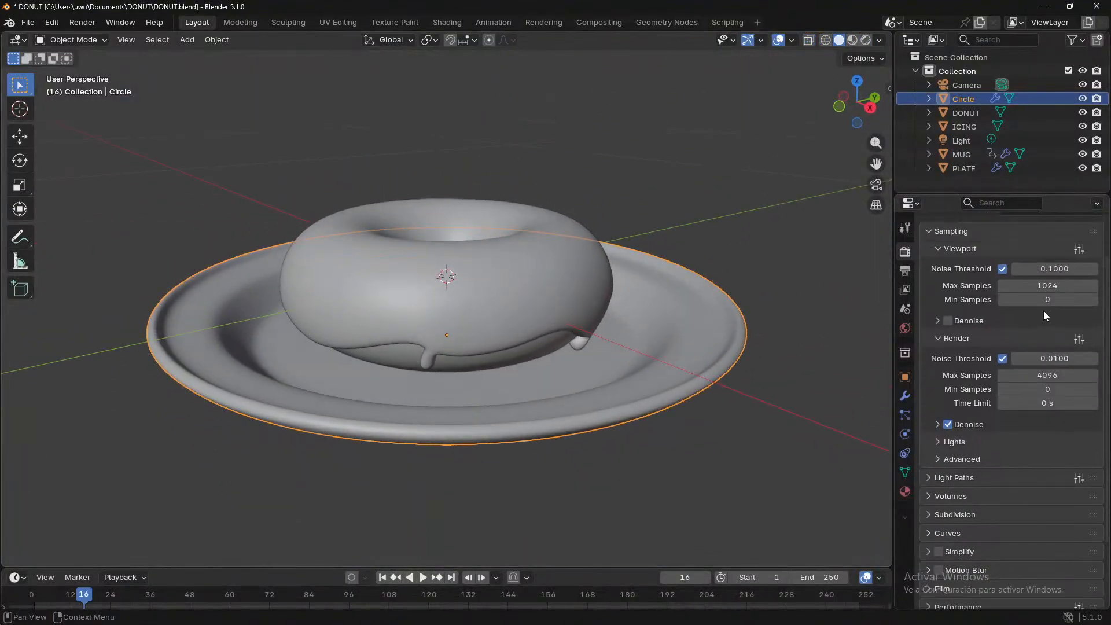
left_click(1022, 248)
left_click(1036, 280)
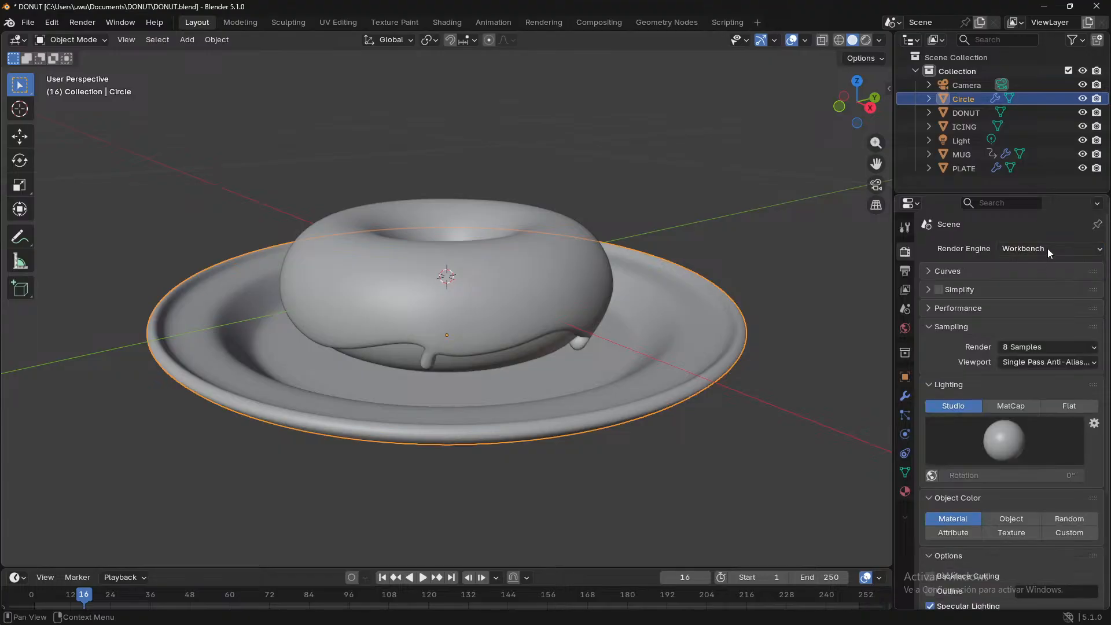
left_click(866, 40)
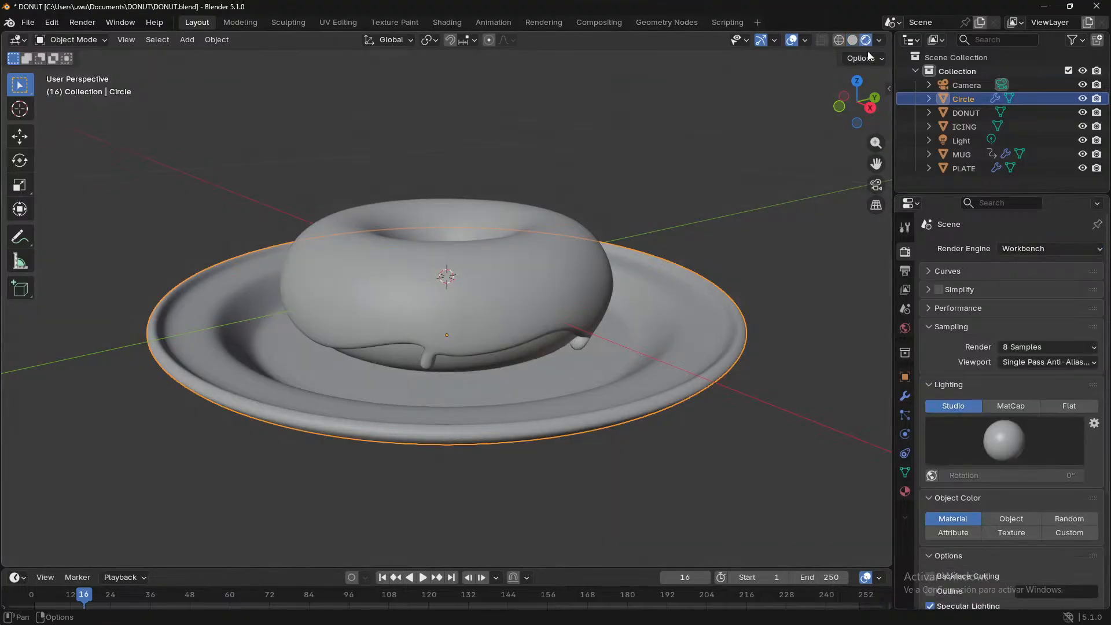
- Set the render engine back to EEVEE and put the viewport in solid shading
left_click(1019, 248)
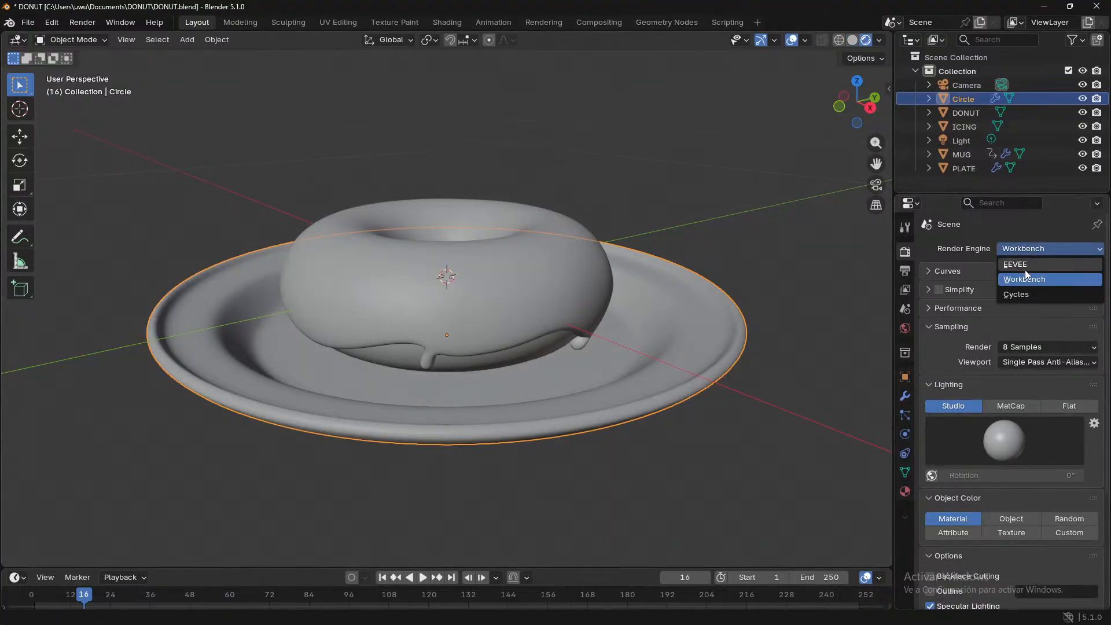
left_click(1010, 265)
middle_click_drag(780, 228, 717, 266)
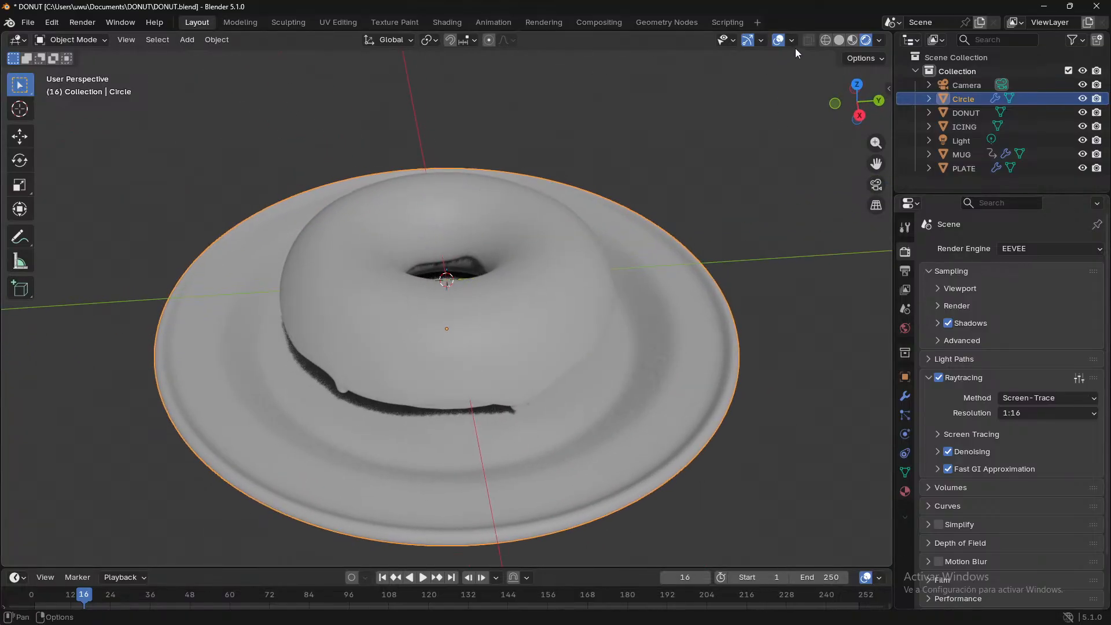
left_click(838, 42)
middle_click_drag(619, 192, 624, 161)
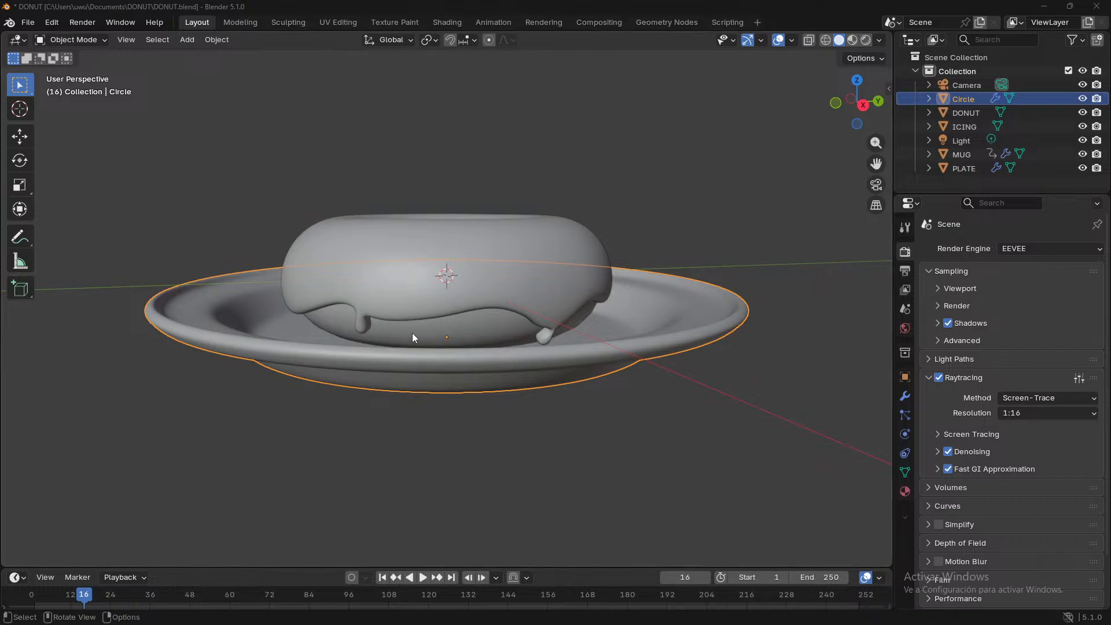
- Select the icing together with the donut, leaving the light out of the selection, and put both meshes in Edit Mode
middle_click_drag(767, 206, 602, 300)
left_click(511, 341)
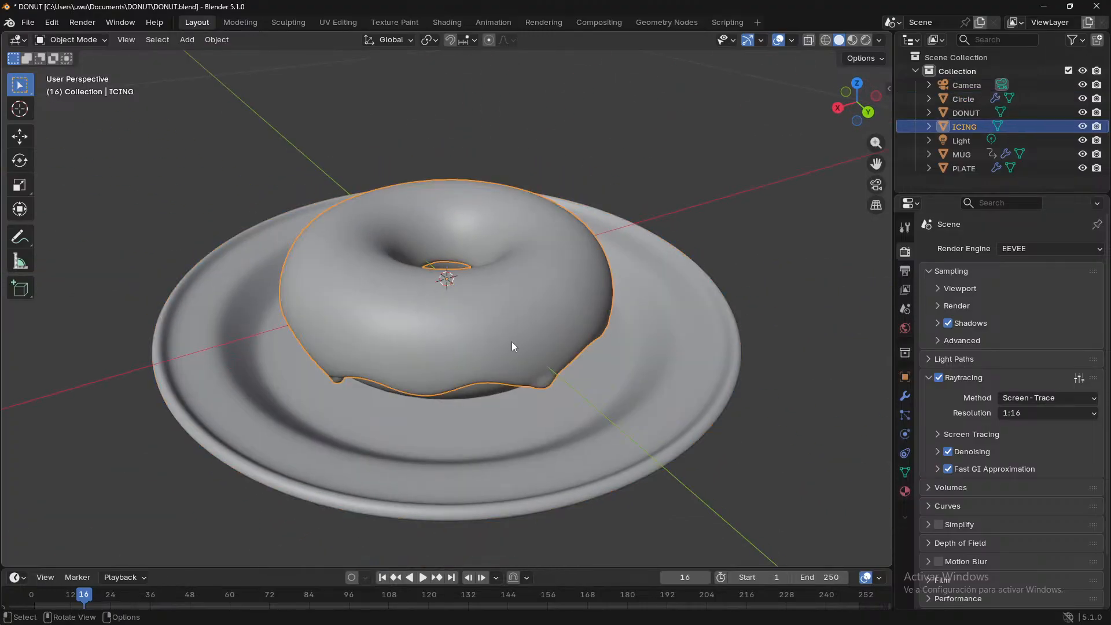
scroll(452, 414, "up", 5)
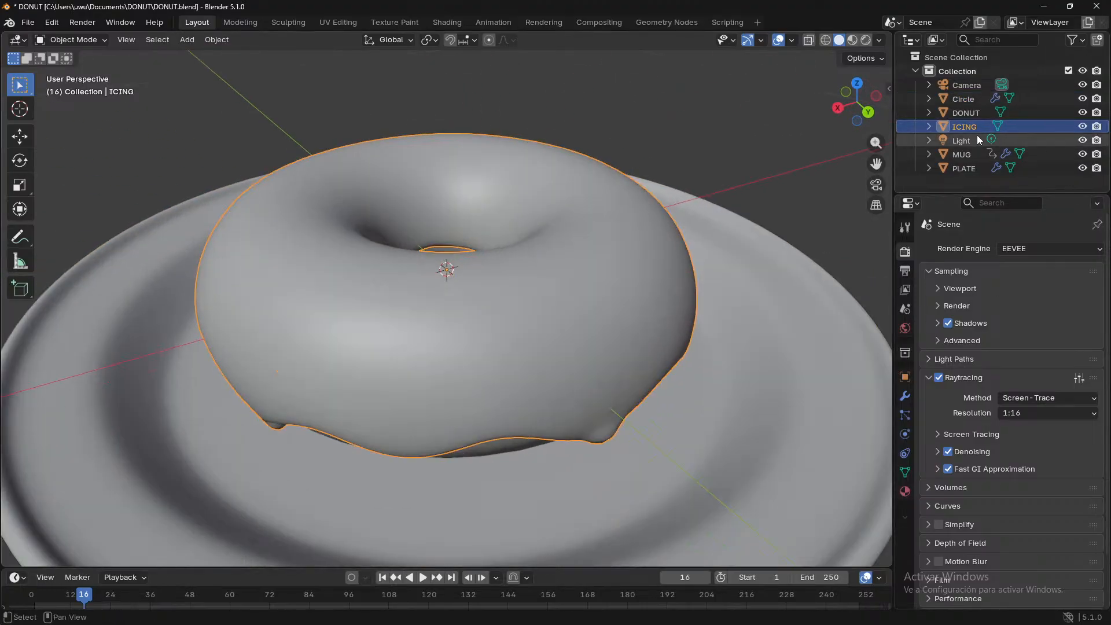
key("Tab")
middle_click_drag(659, 354, 683, 272)
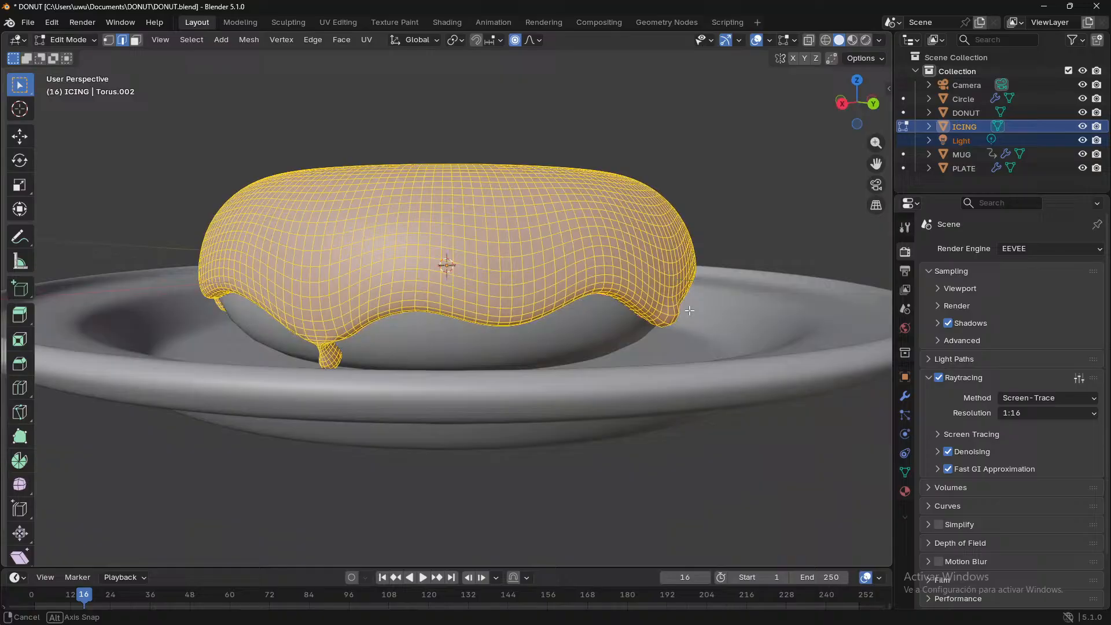
left_click(967, 115, "ctrl")
left_click(970, 140, "ctrl")
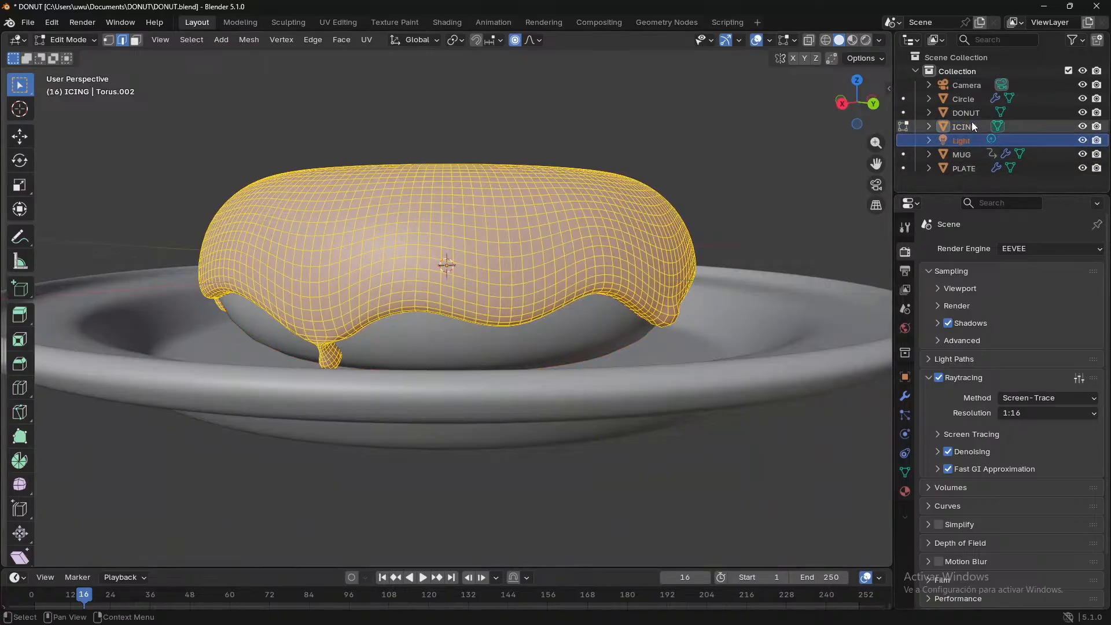
scroll(778, 257, "down", 3)
middle_click_drag(728, 325, 536, 323)
key("Tab")
key("Tab")
scroll(535, 347, "up", 3)
middle_click_drag(533, 371, 443, 399)
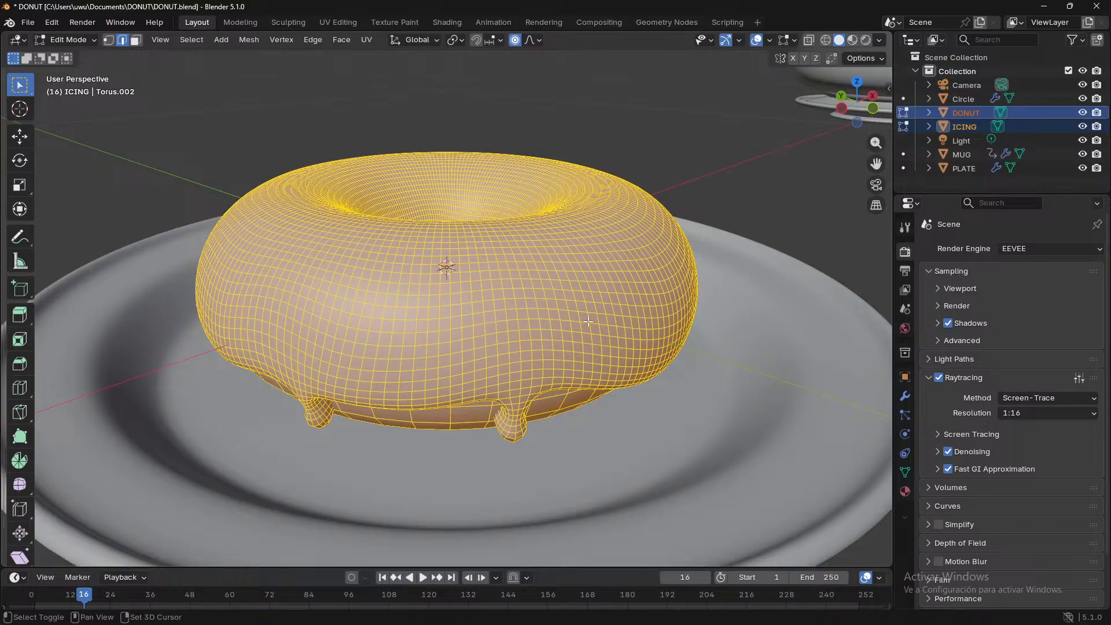
key("shift+a")
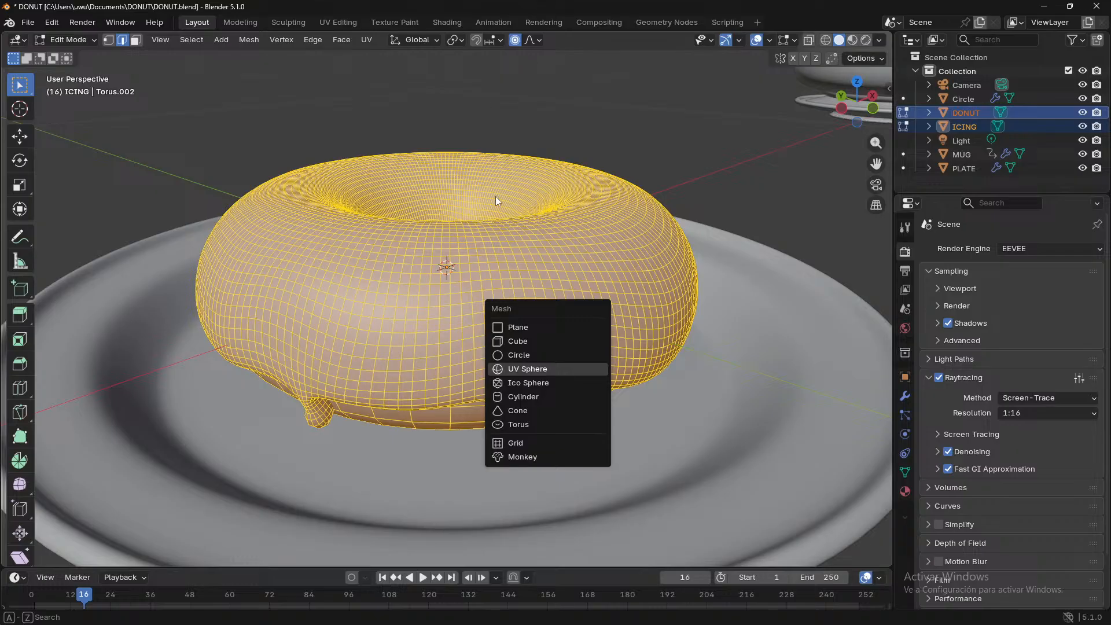
key("Escape")
key("shift+a")
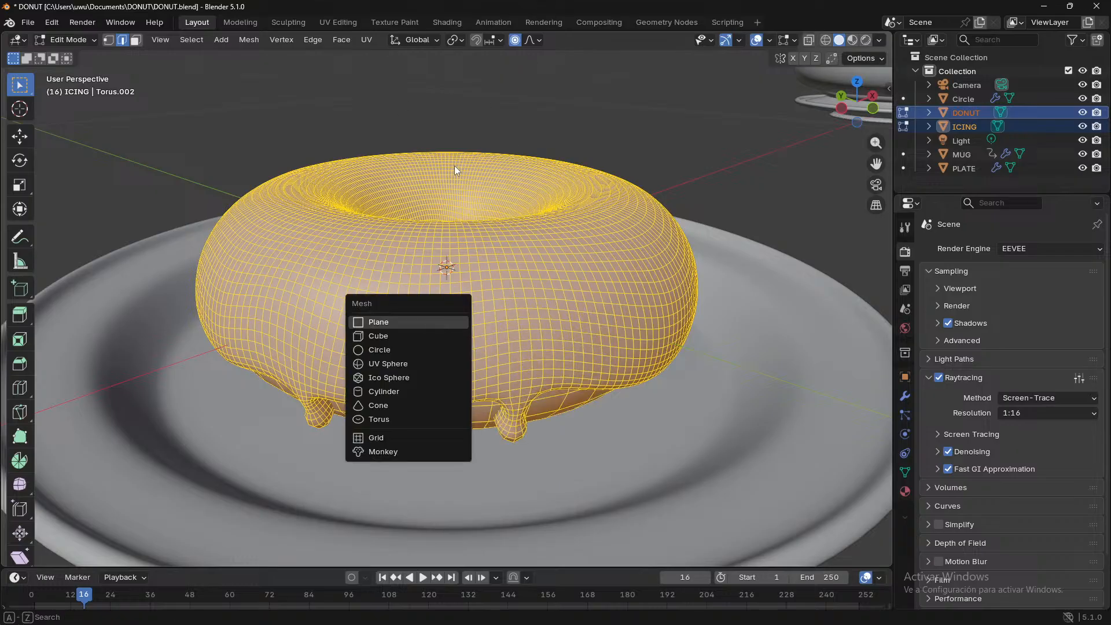
key("Tab")
- Add a Lattice Deform Selected object around the donut and icing and put the lattice in Edit Mode
key("shift+a")
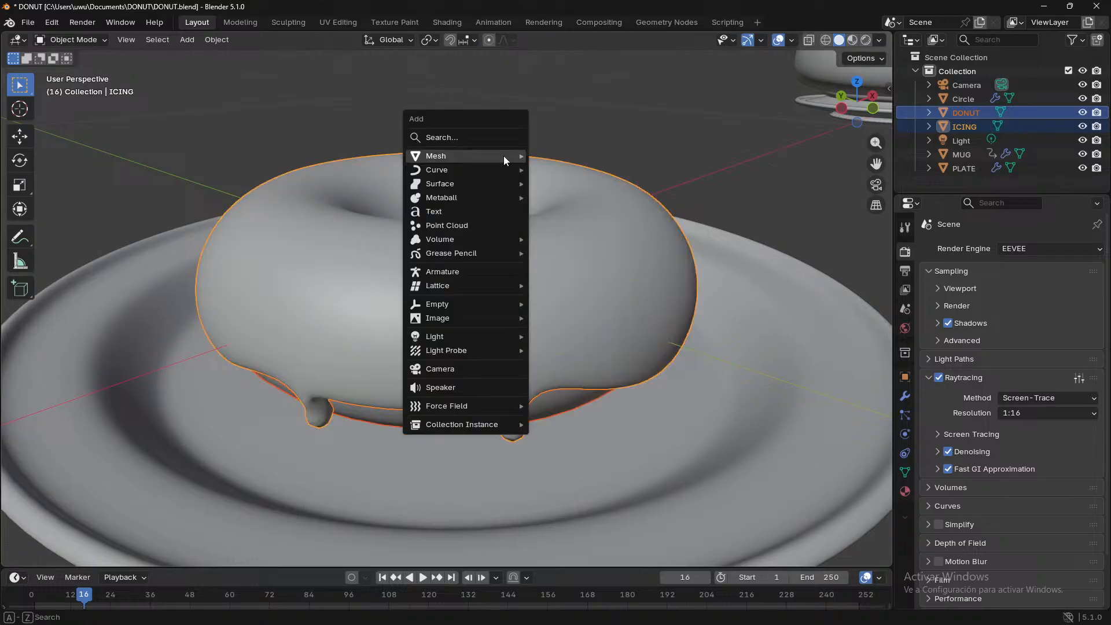
mouse_move(498, 290)
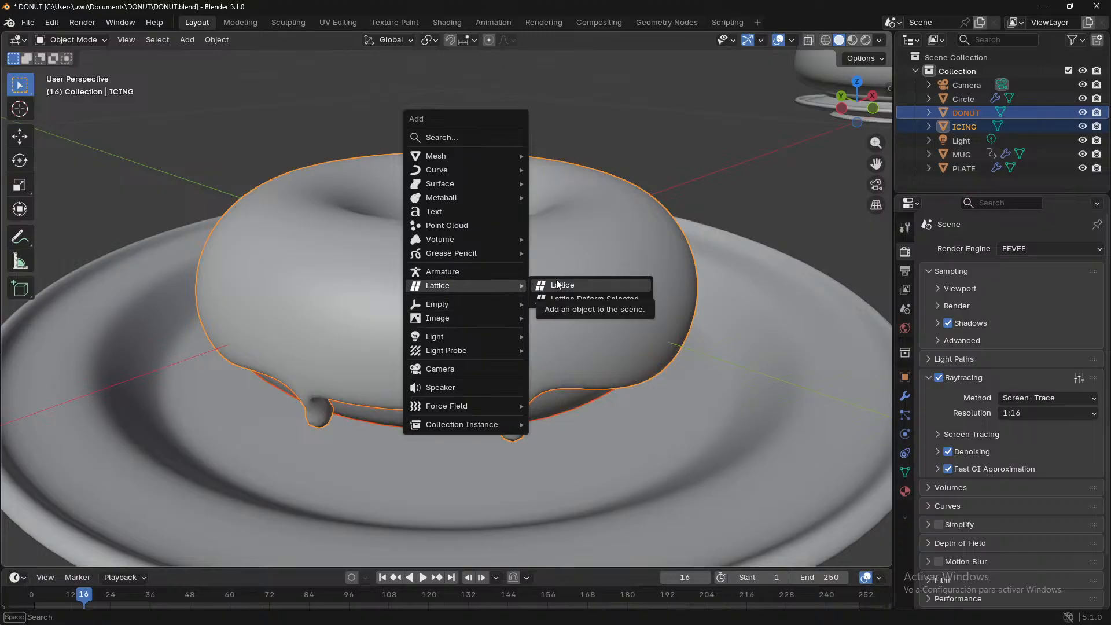
left_click(572, 303)
middle_click_drag(571, 304, 425, 392)
middle_click_drag(415, 324, 460, 332)
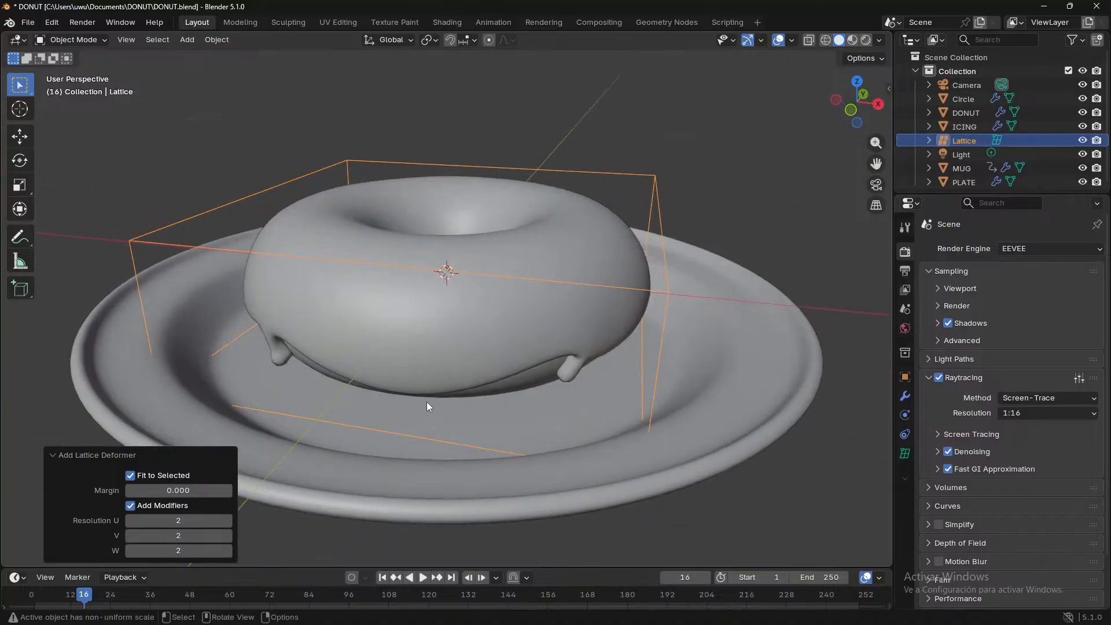
scroll(716, 388, "down", 2)
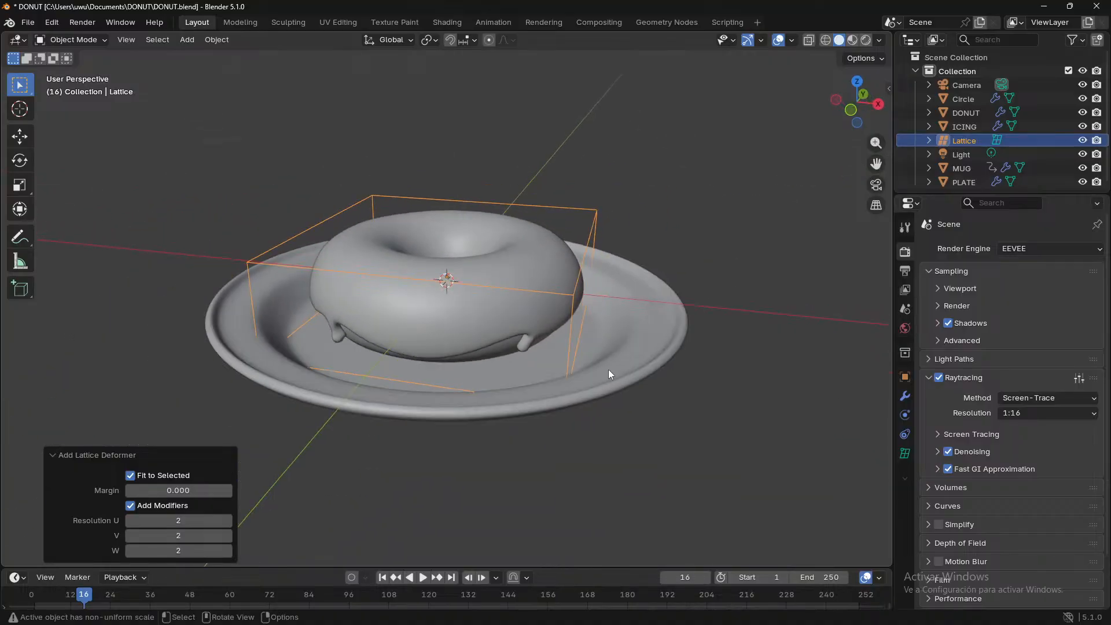
key("Tab")
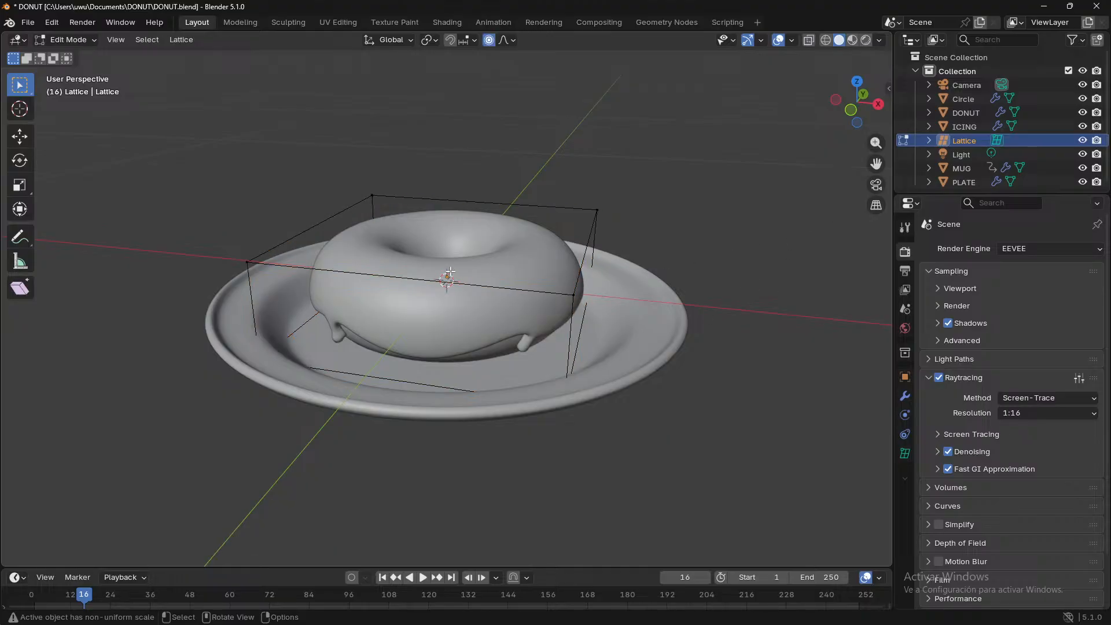
key("Tab")
key("Tab")
middle_click_drag(619, 297, 676, 277)
- Try moving one upper corner point of the lattice to test its deformation, and undo the move
key("g")
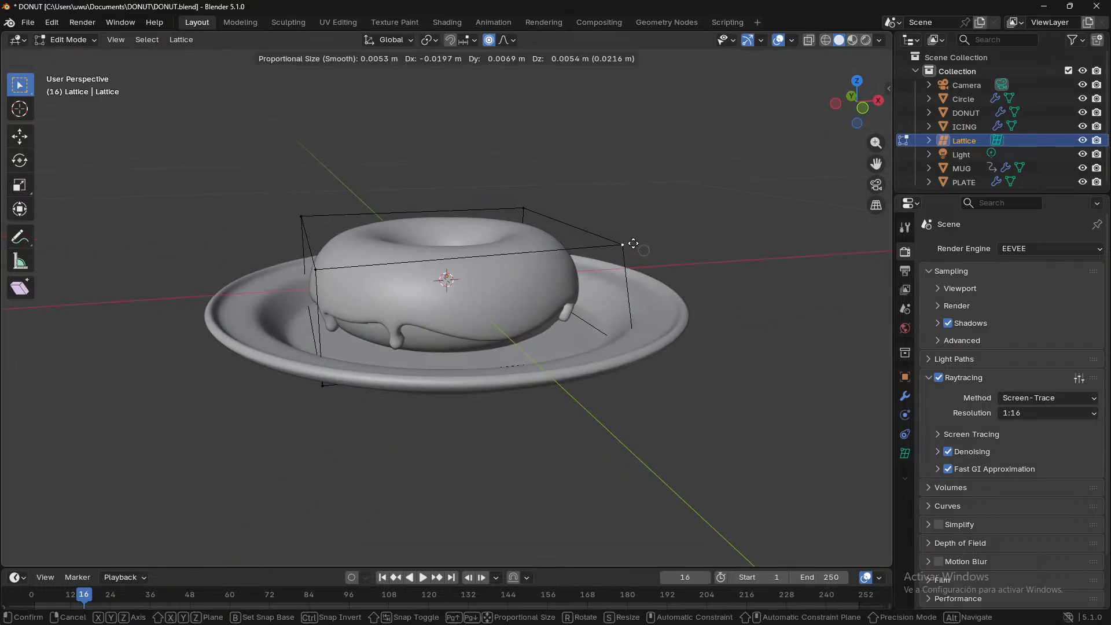
left_click(572, 183)
middle_click_drag(572, 184, 440, 264)
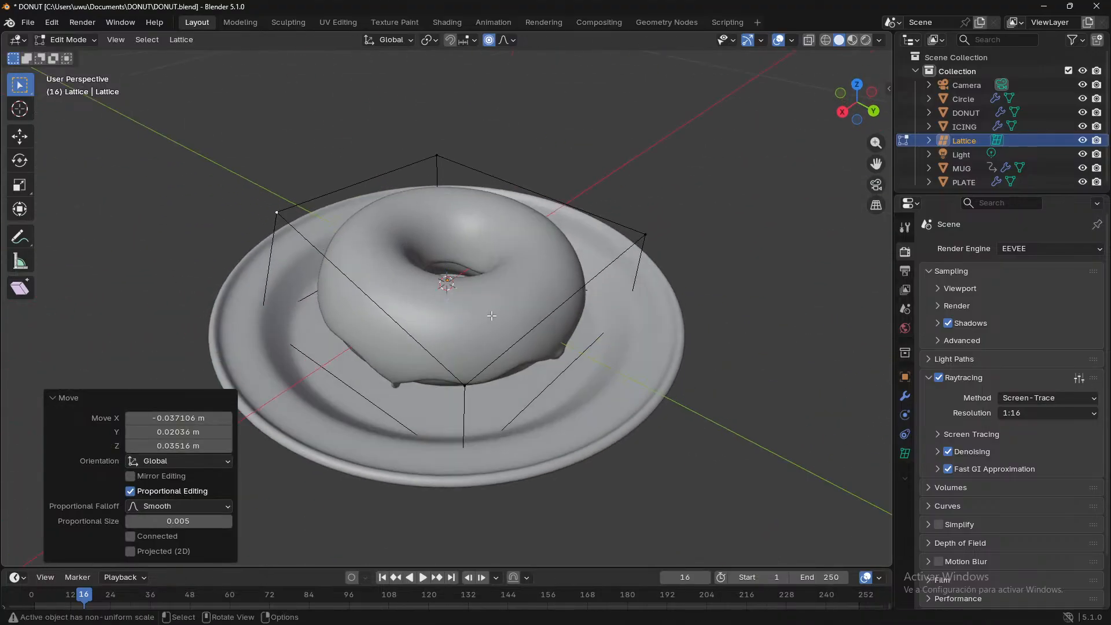
key("ctrl+z")
middle_click_drag(582, 280, 739, 238)
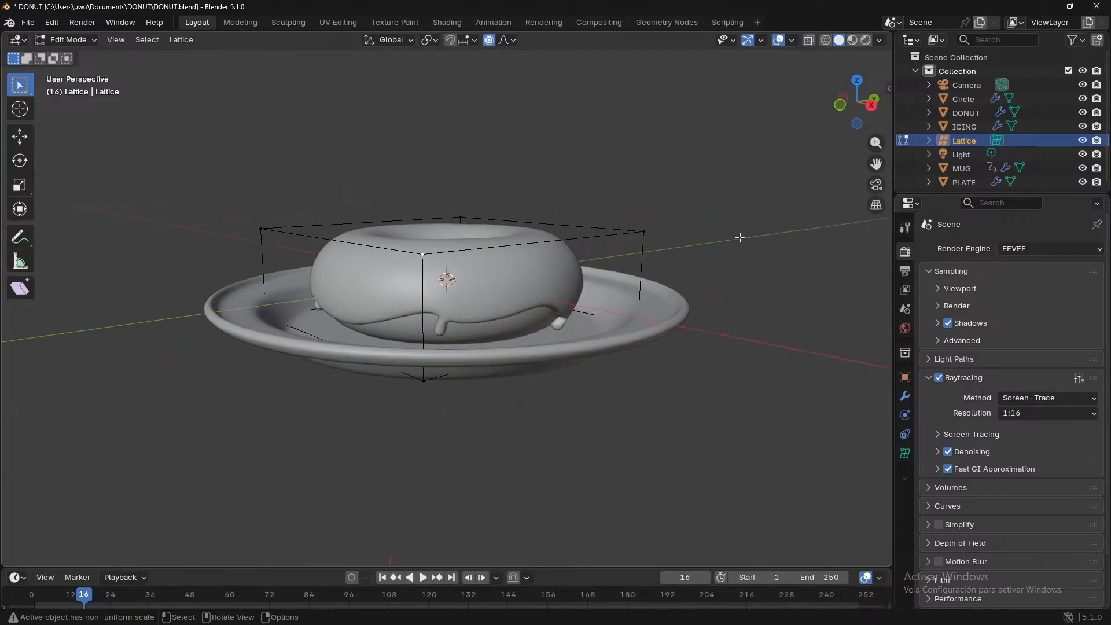
scroll(785, 252, "up", 3)
scroll(692, 289, "down", 3)
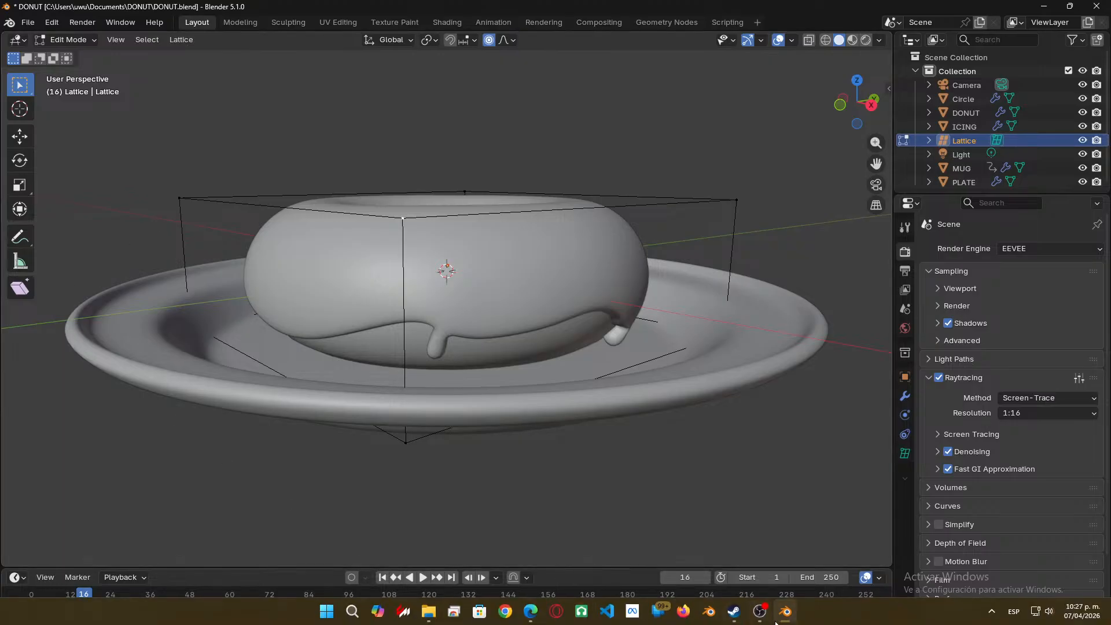
- Switch to OBS to check the live stream status and return to Blender
left_click(761, 614)
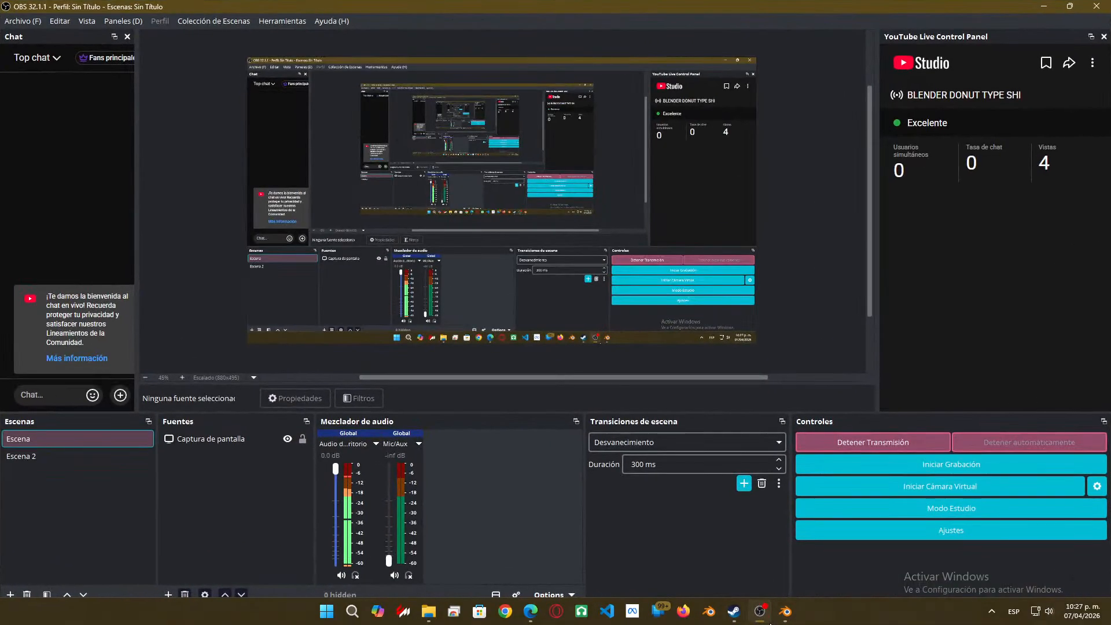
left_click(785, 611)
middle_click_drag(689, 515, 597, 474)
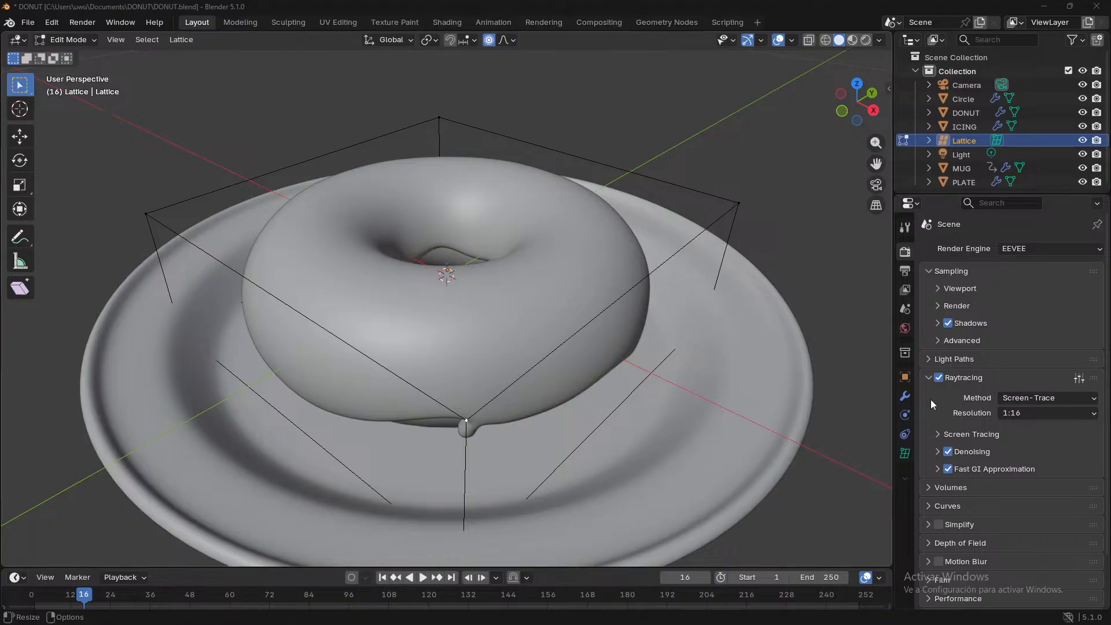
- Set the lattice resolution to 4 in U, 4 in V and 3 in W
left_click(904, 453)
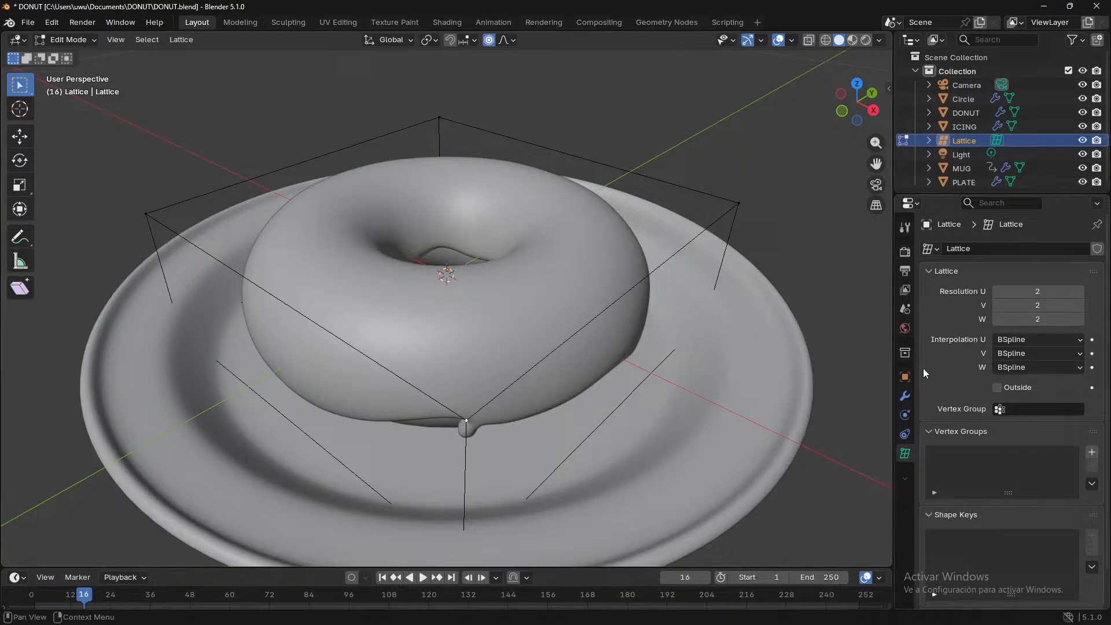
left_click(1035, 291)
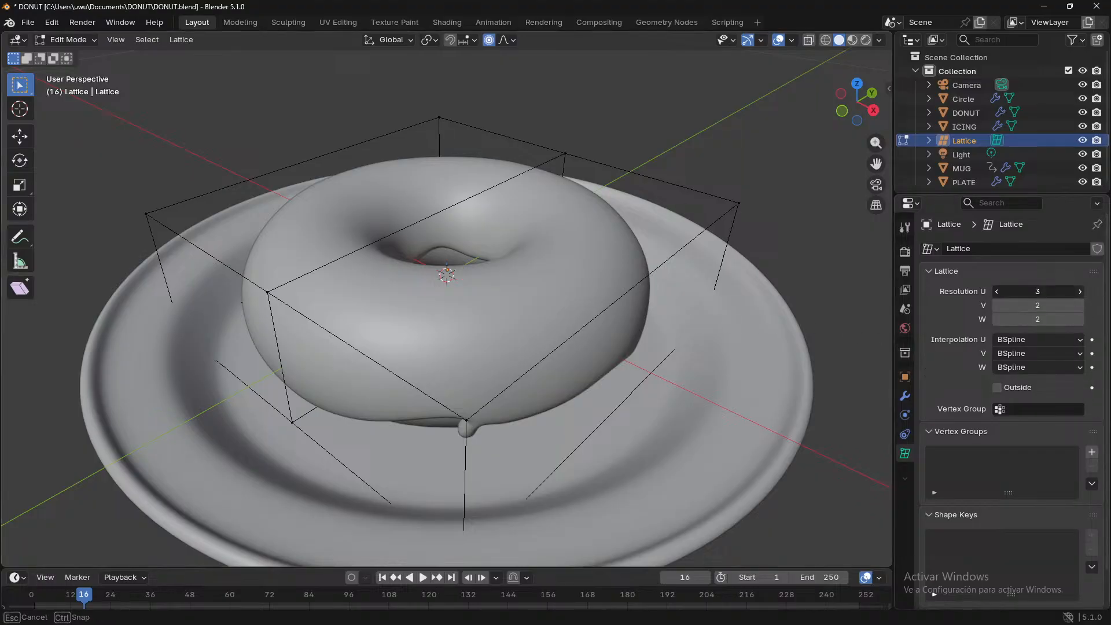
left_click(1080, 291)
left_click(1080, 290)
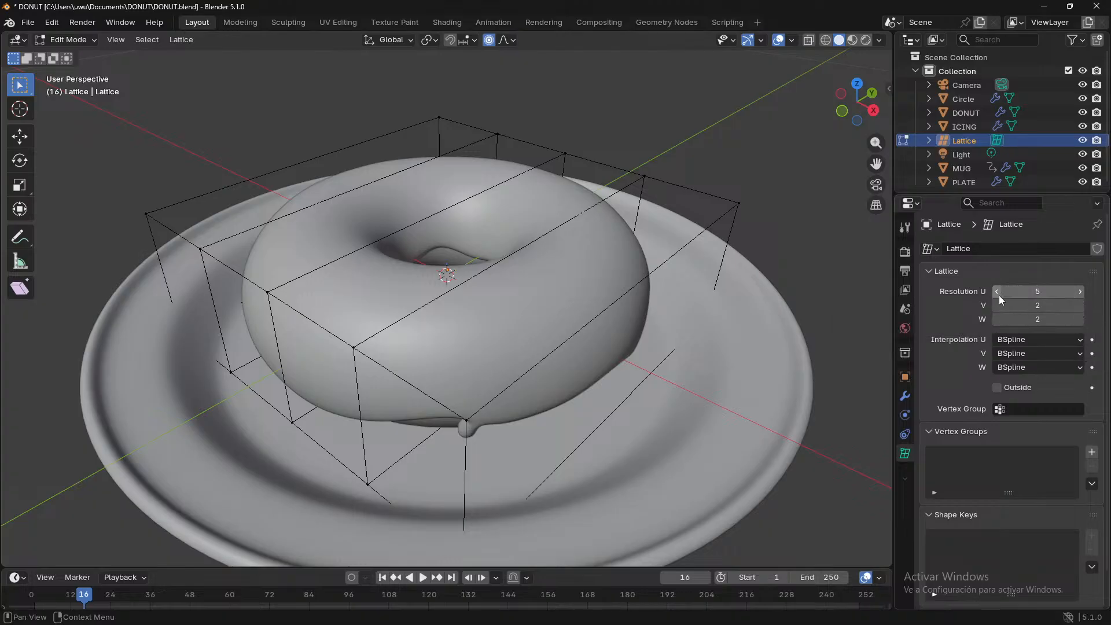
left_click(996, 291)
left_click(1079, 305)
left_click(1079, 304)
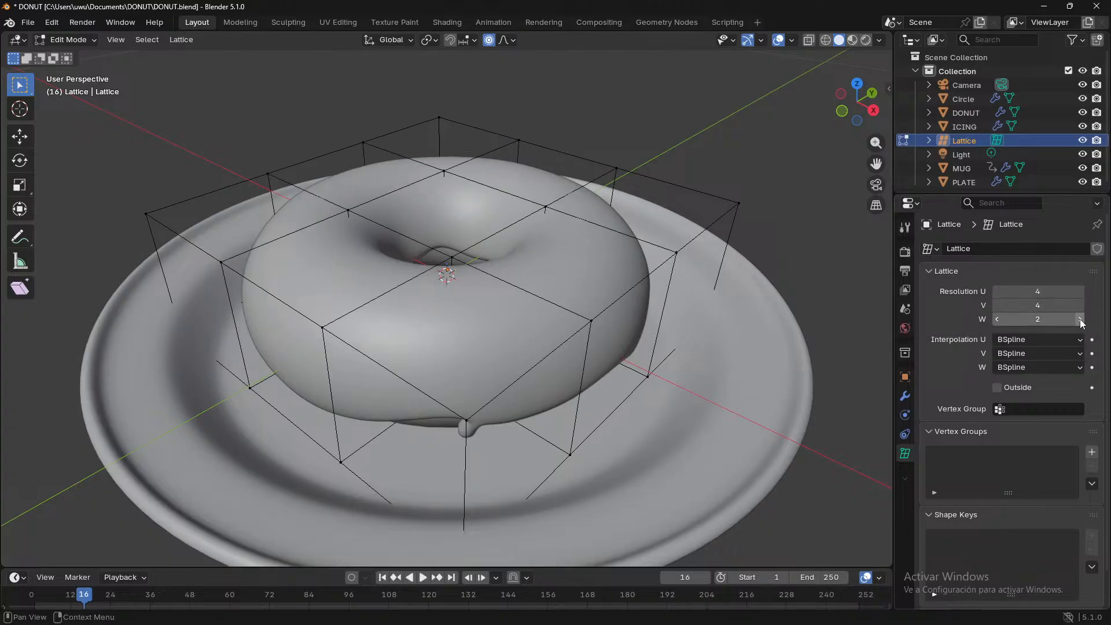
left_click(1080, 318)
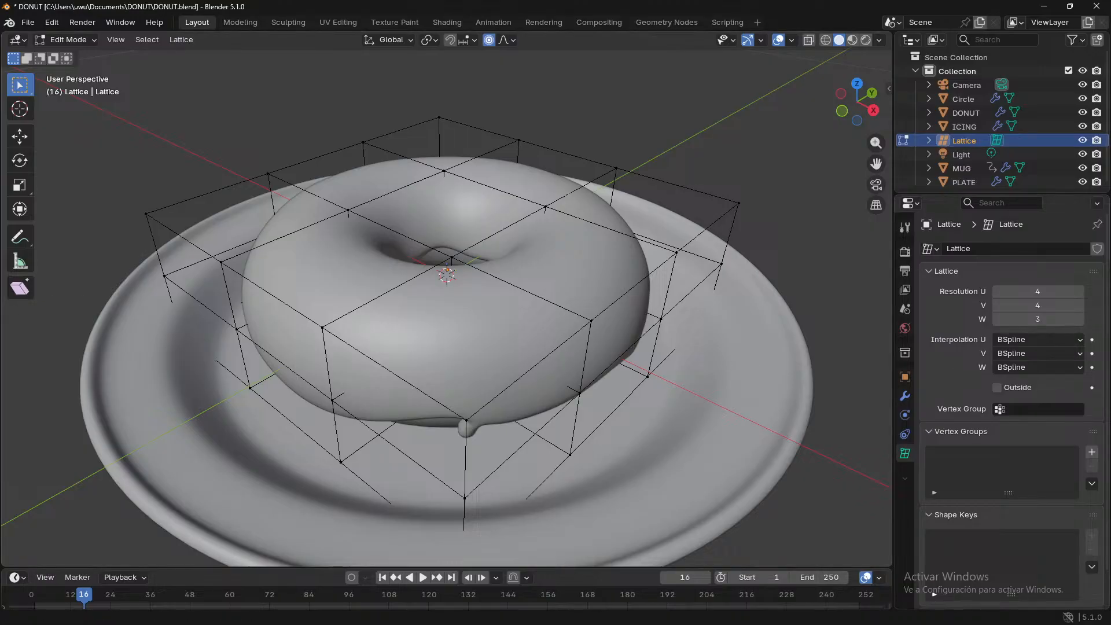
- Select the outer ring of lattice points on the middle level all the way around the donut
middle_click_drag(401, 446, 473, 422)
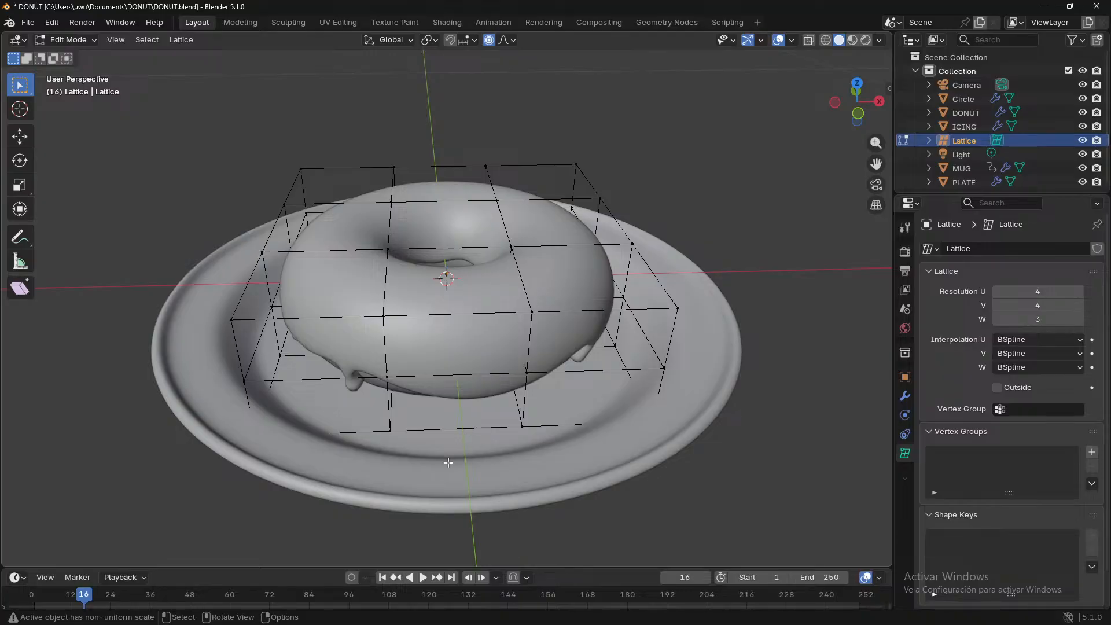
middle_click_drag(463, 460, 515, 254)
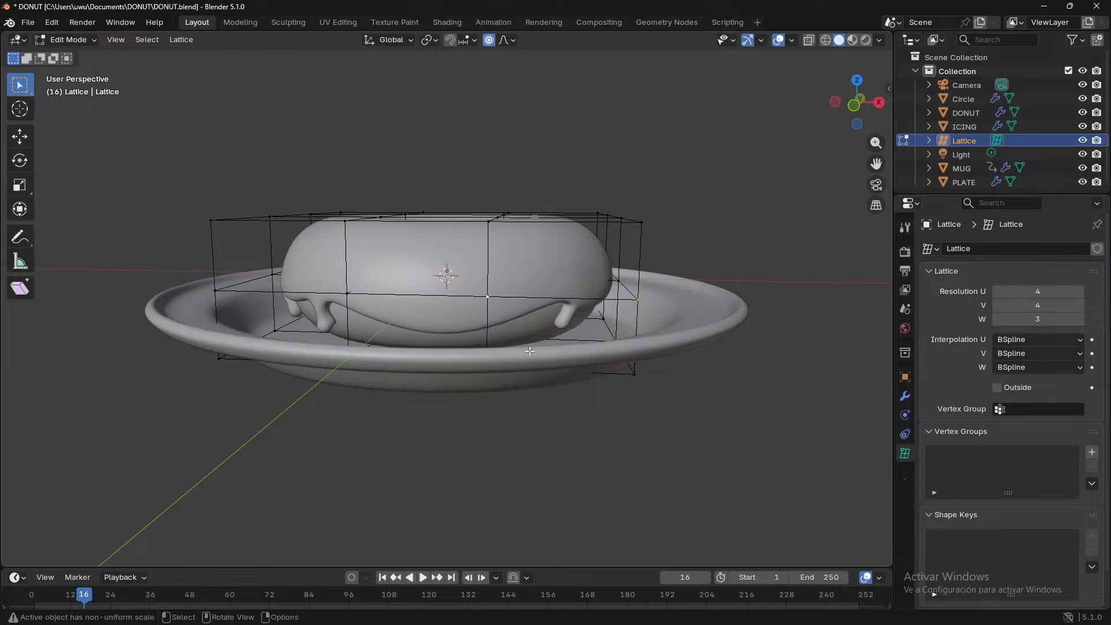
middle_click_drag(512, 341, 521, 370)
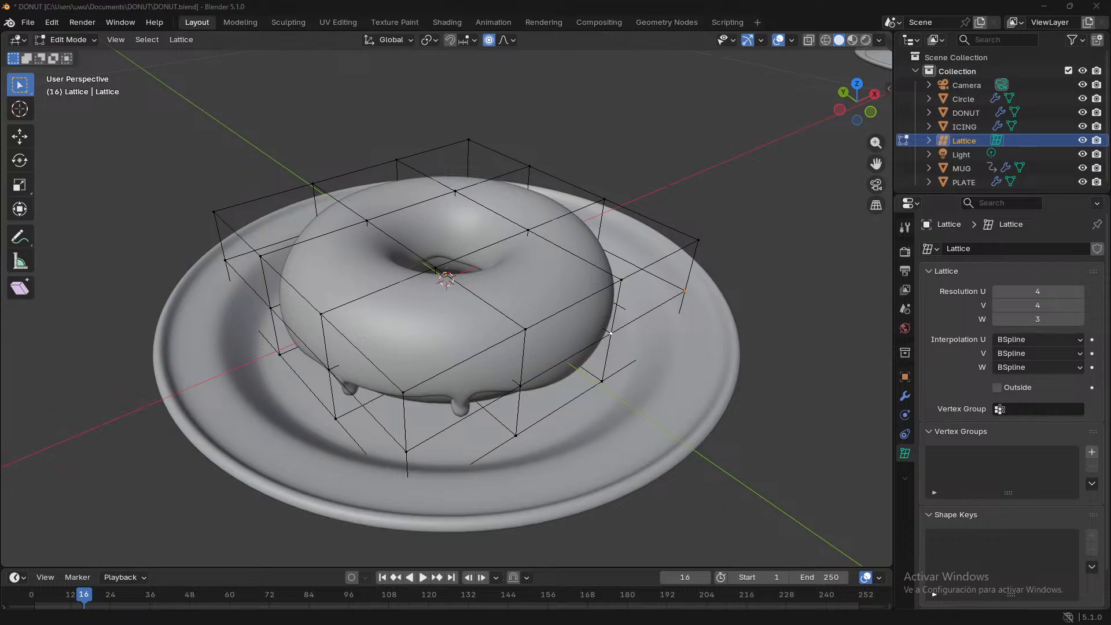
left_click(520, 385, "shift")
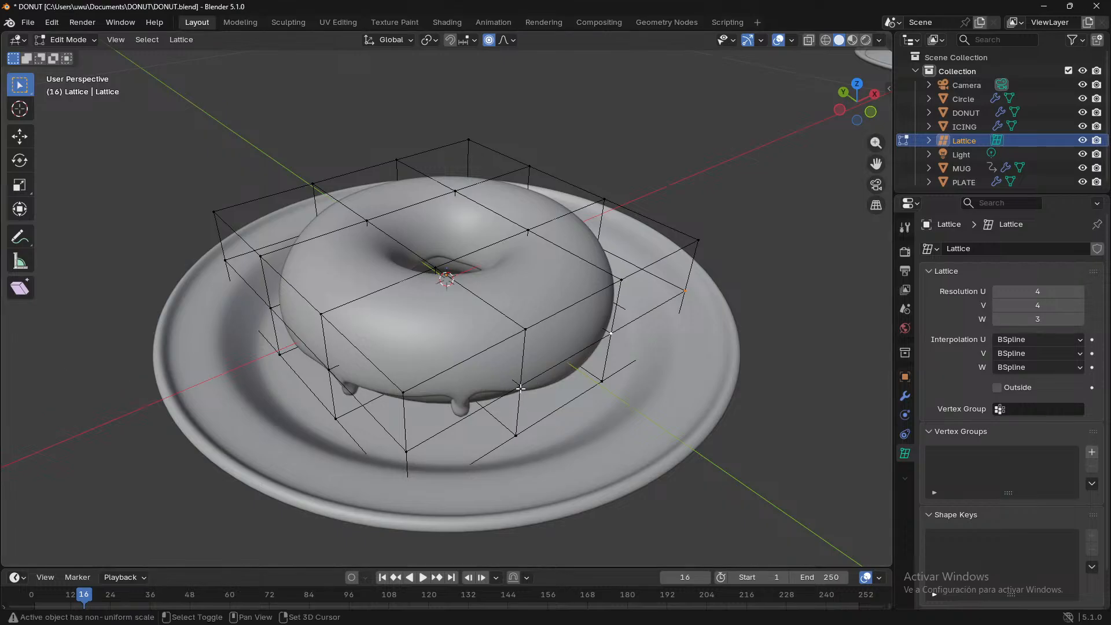
left_click(406, 450, "shift")
left_click(328, 369, "shift")
middle_click_drag(273, 313, 483, 316)
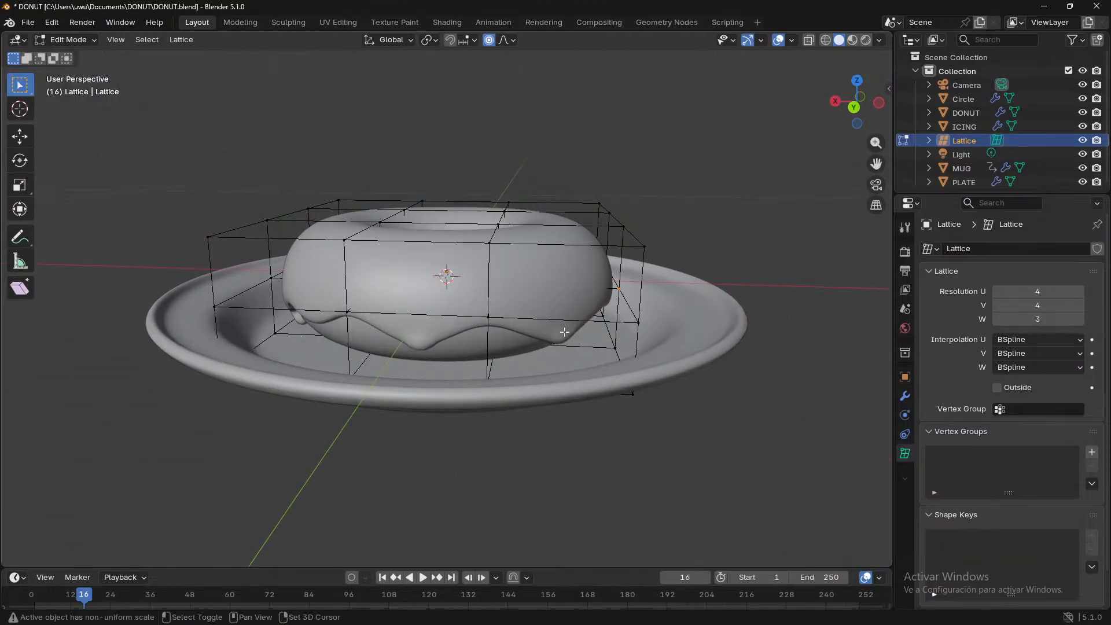
middle_click_drag(638, 323, 293, 345)
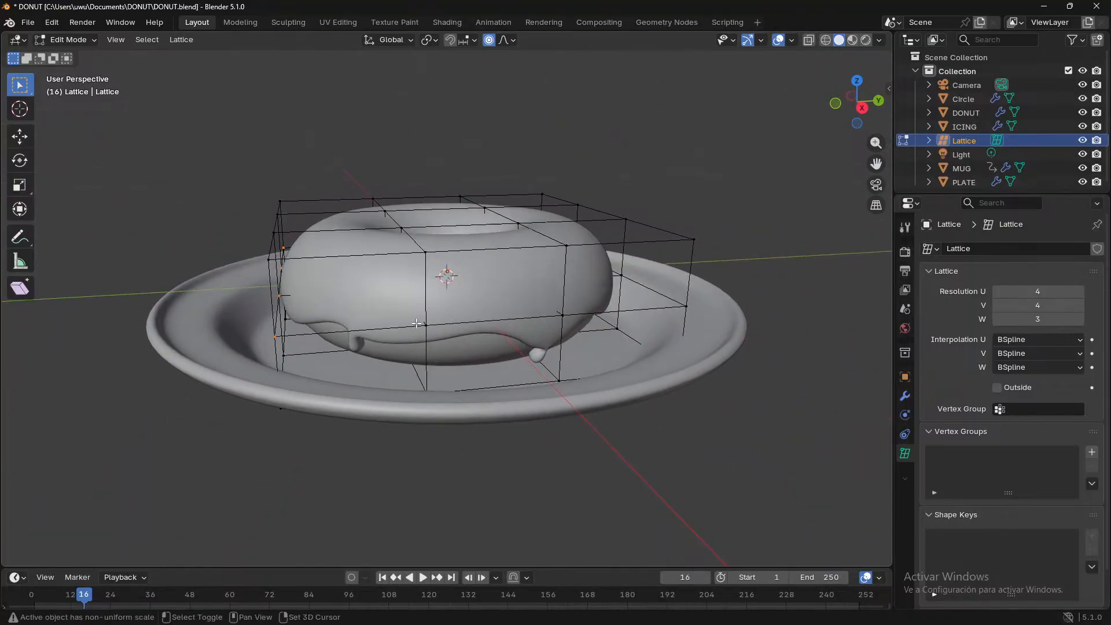
left_click(562, 315, "shift")
left_click(686, 306, "shift")
middle_click_drag(676, 359, 490, 380)
left_click(490, 378, "shift")
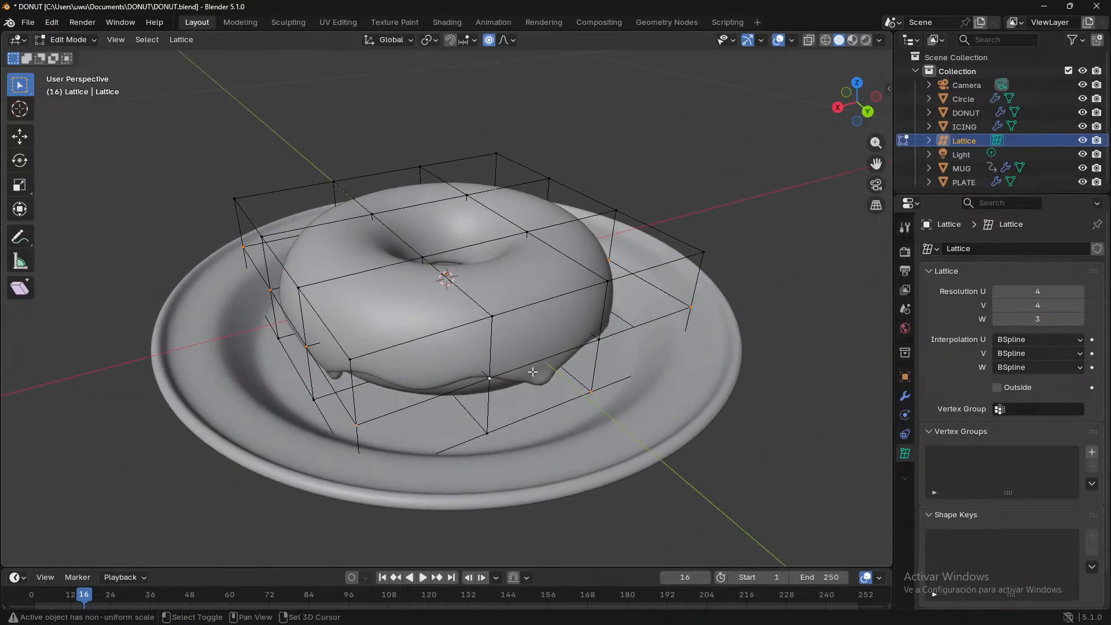
left_click(601, 338, "shift")
left_click(592, 391, "shift")
middle_click_drag(628, 384, 552, 353)
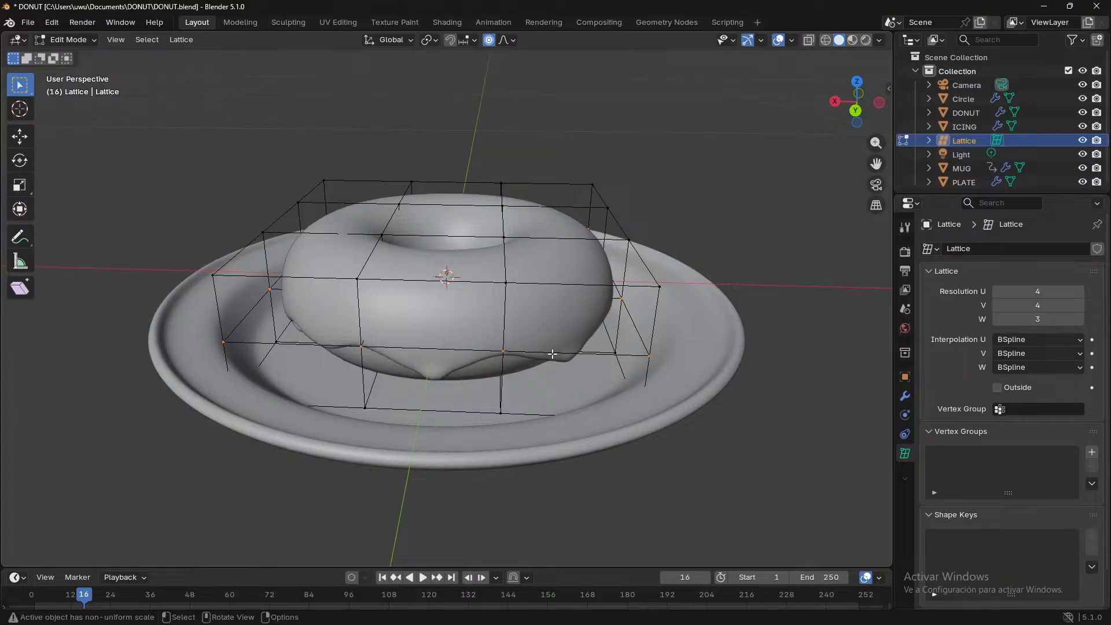
- Try scaling the selected middle ring of lattice points inward to 0.928 with proportional editing, and undo it
key("s")
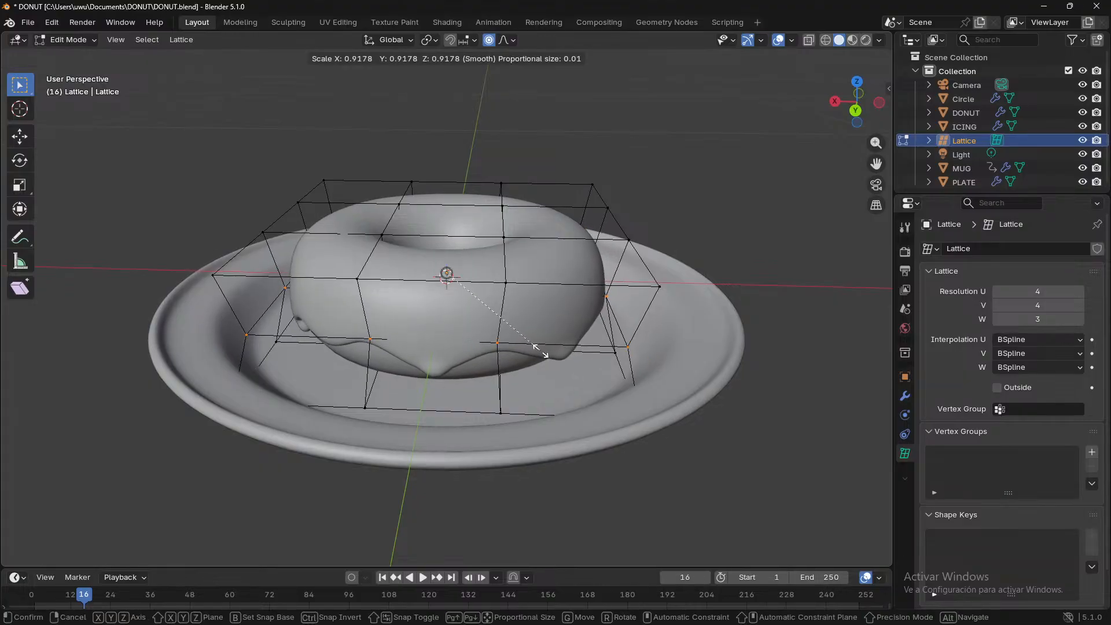
left_click(540, 347)
middle_click_drag(541, 348, 370, 382)
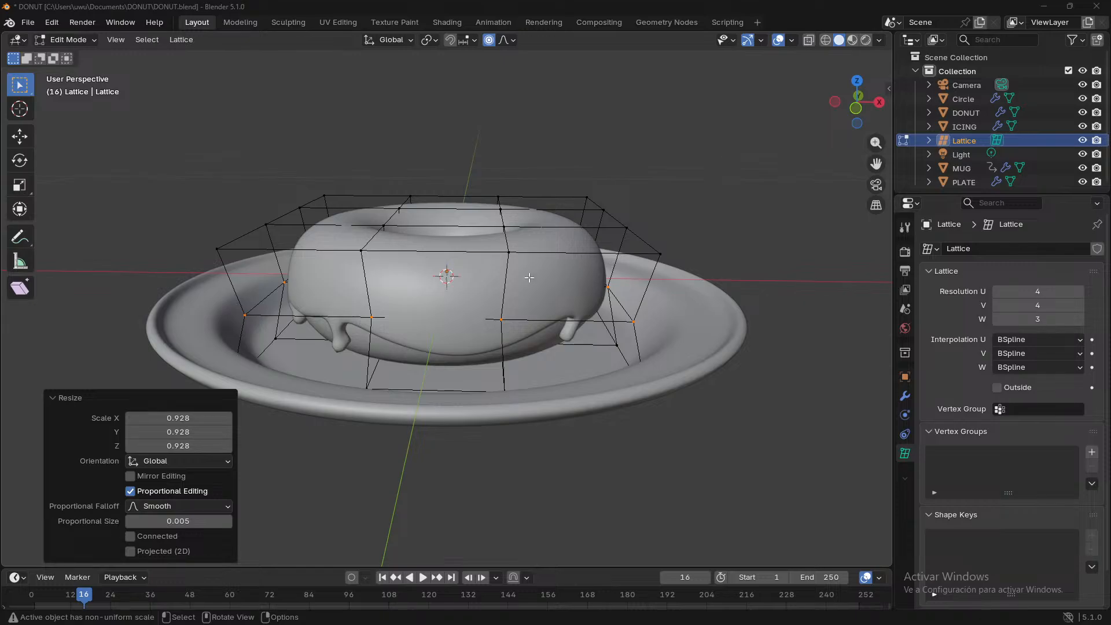
key("ctrl+z")
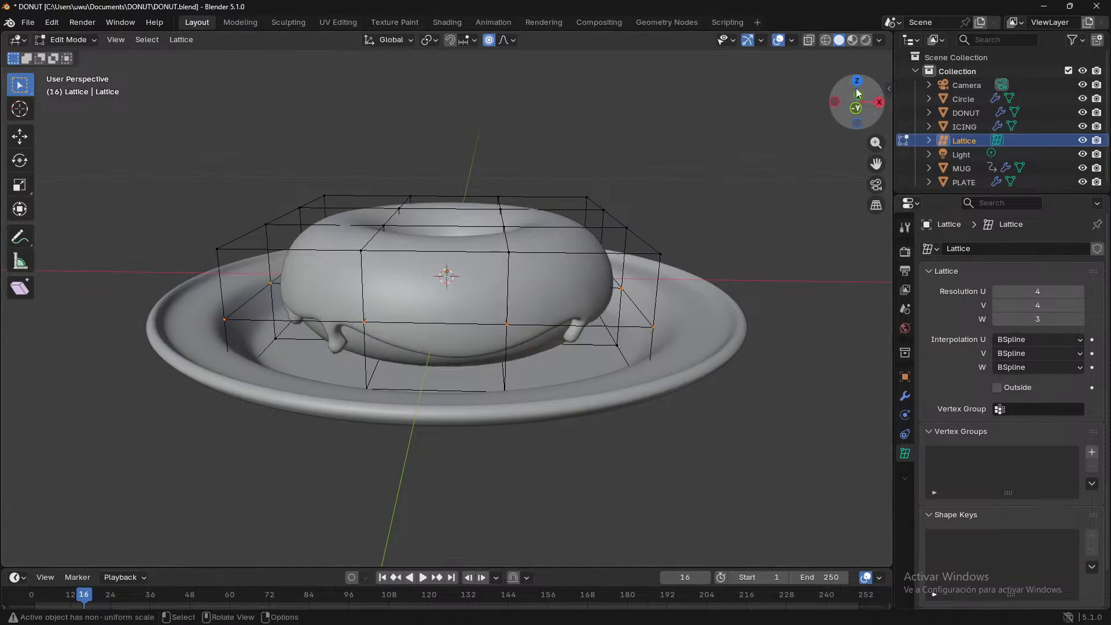
- Turn off proportional editing for the lattice points
left_click(488, 40)
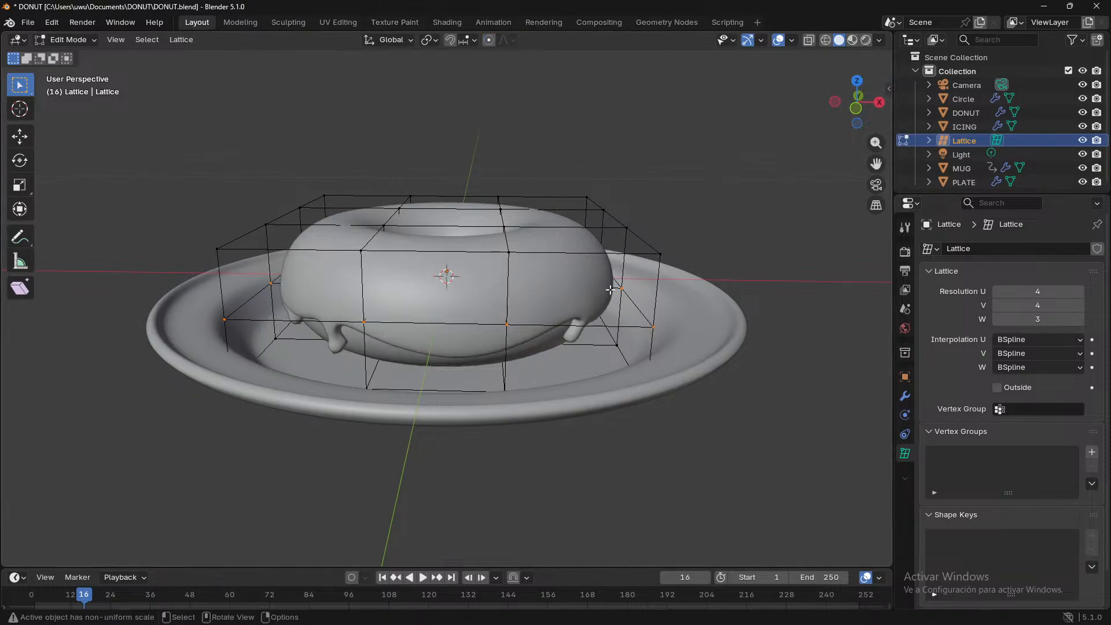
- Scale the selected middle ring of lattice points inward to about 0.854 around the donut
key("s")
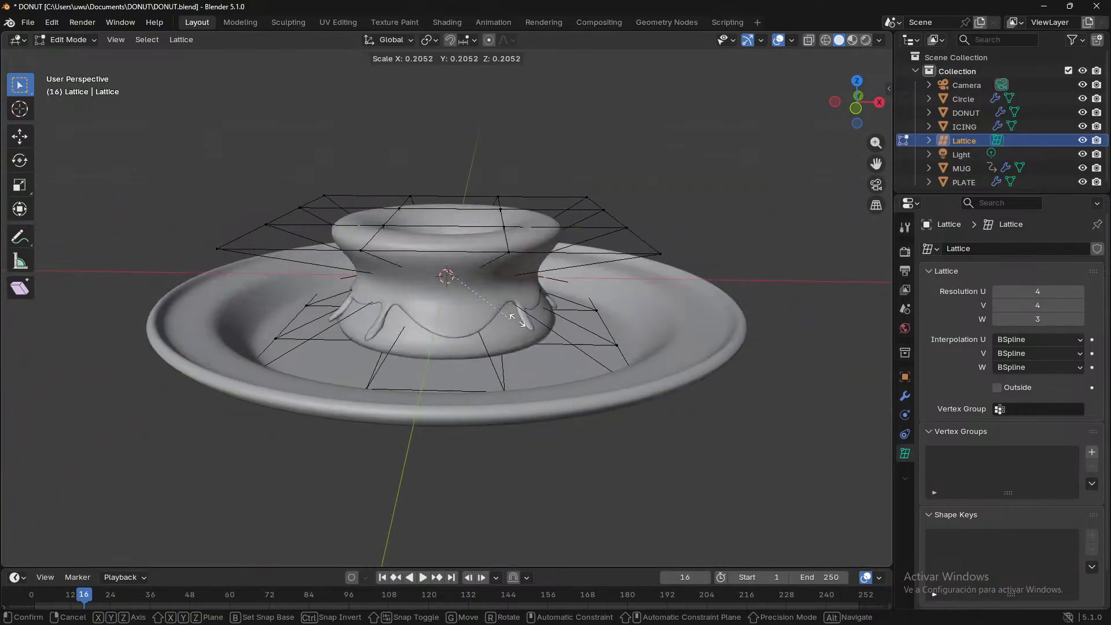
left_click(781, 301)
middle_click_drag(756, 382, 123, 356)
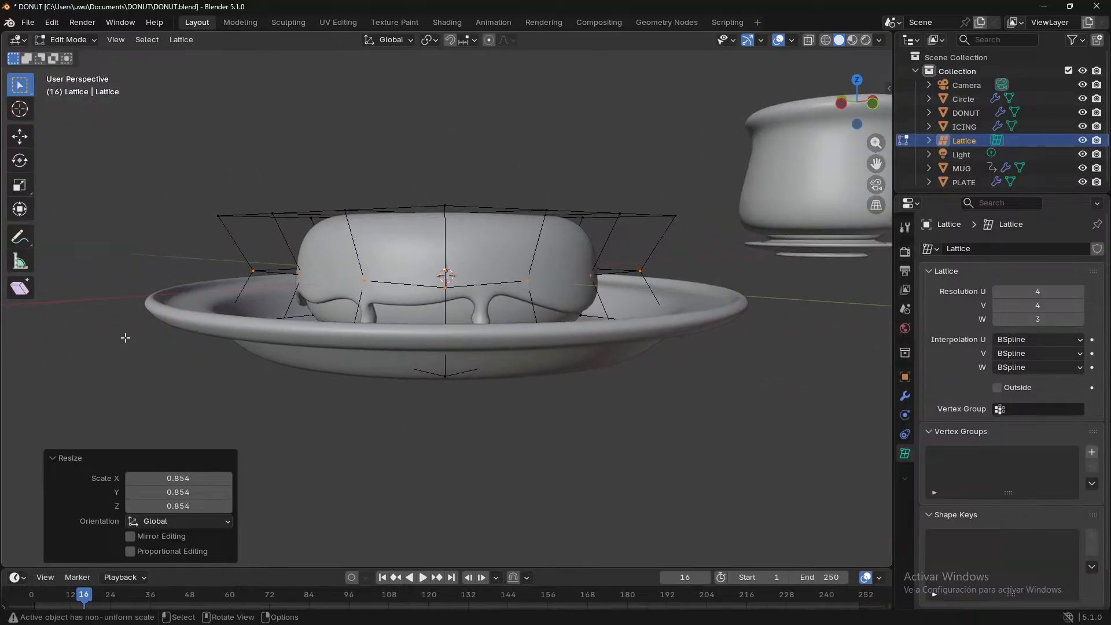
middle_click_drag(418, 322, 267, 387)
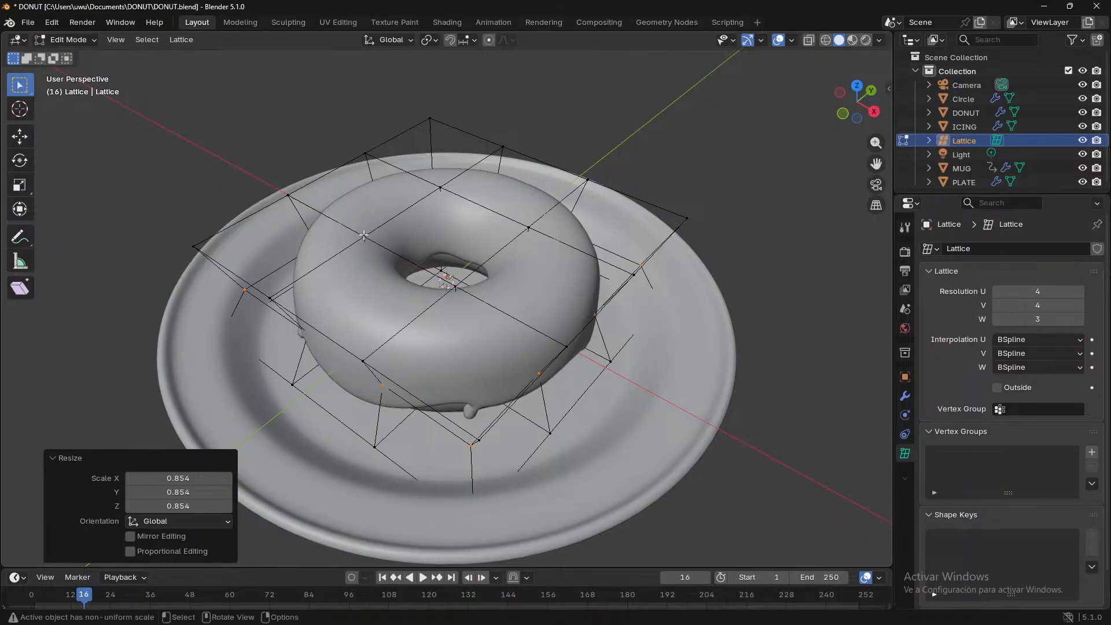
- Nudge two of the lattice's top points slightly to make the donut's upper surface irregular
left_click(364, 236)
key("g")
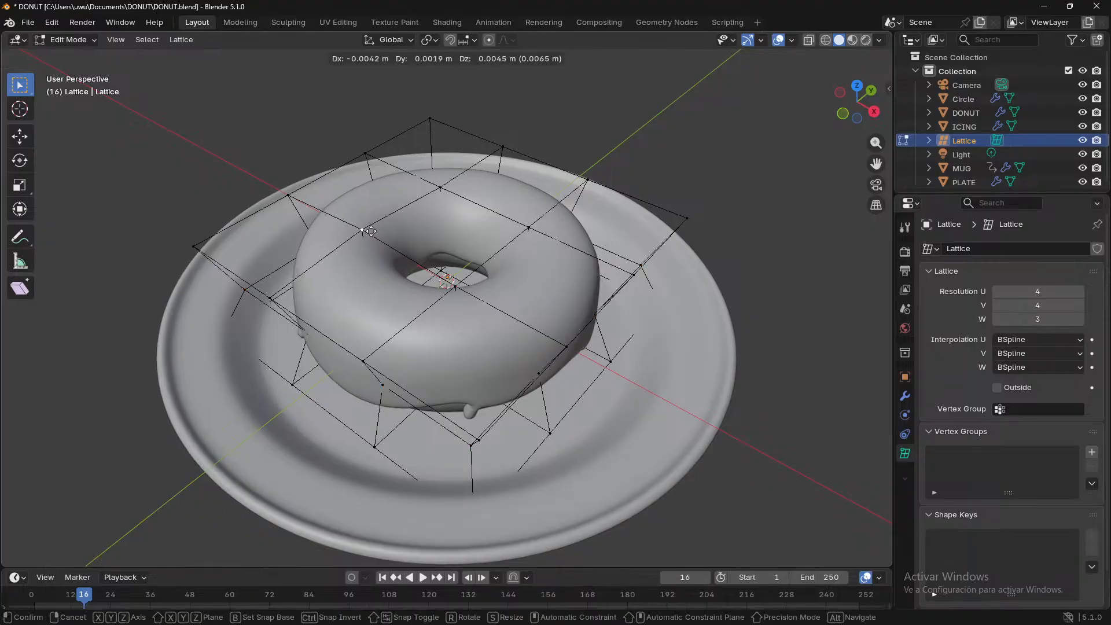
left_click(373, 239)
middle_click_drag(374, 239, 498, 200)
left_click(496, 200)
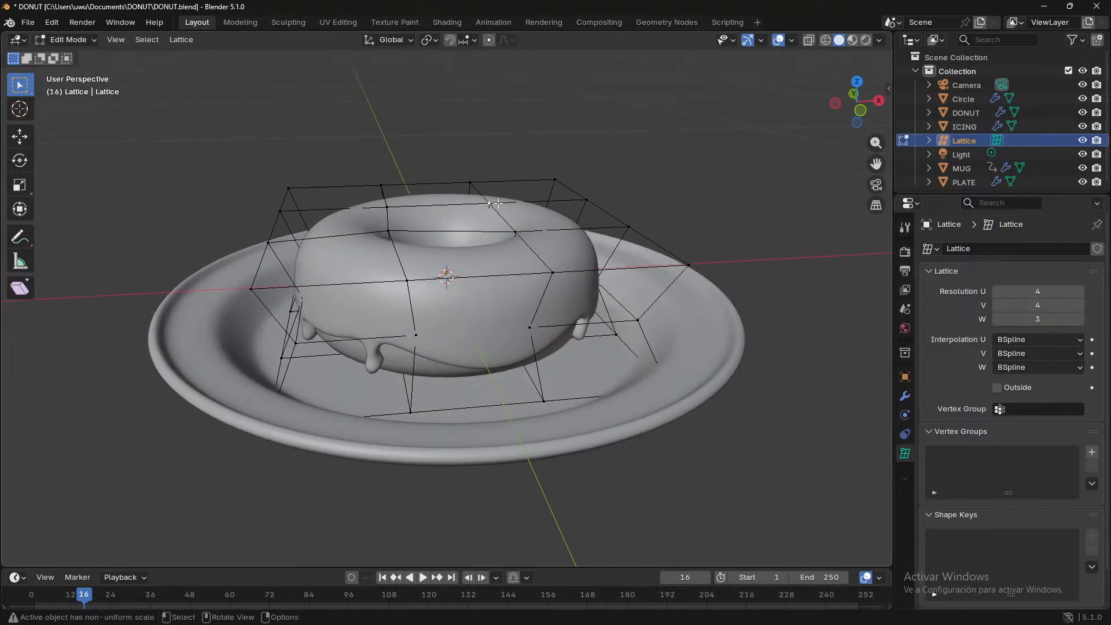
key("g")
left_click(509, 197)
- Move one outer top-edge lattice point a short distance inward toward the donut
middle_click_drag(508, 197, 235, 265)
left_click(267, 227)
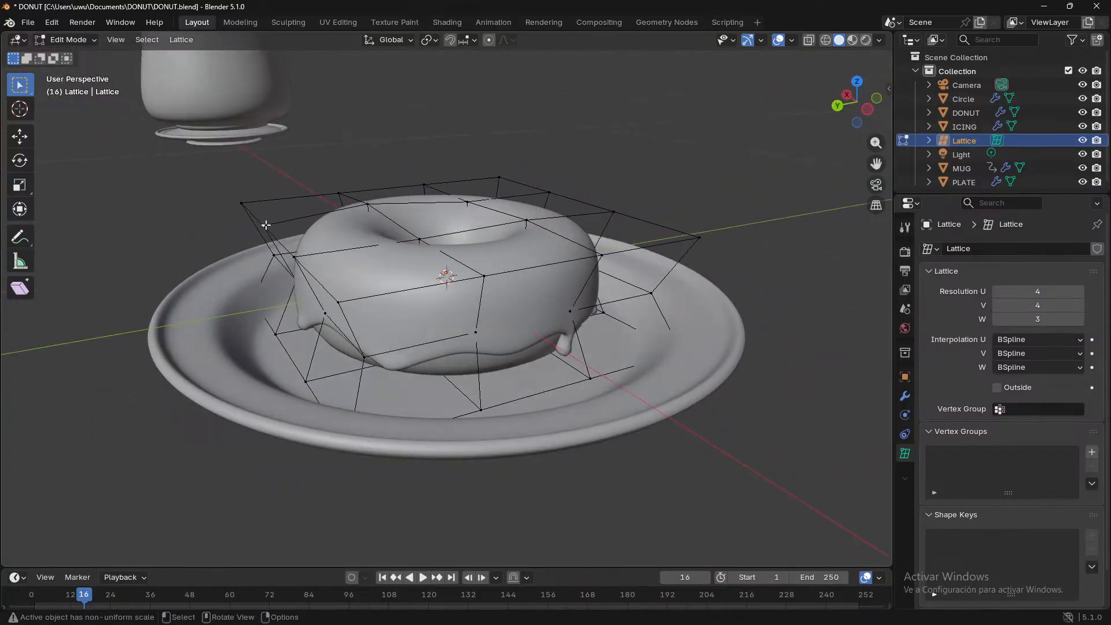
key("g")
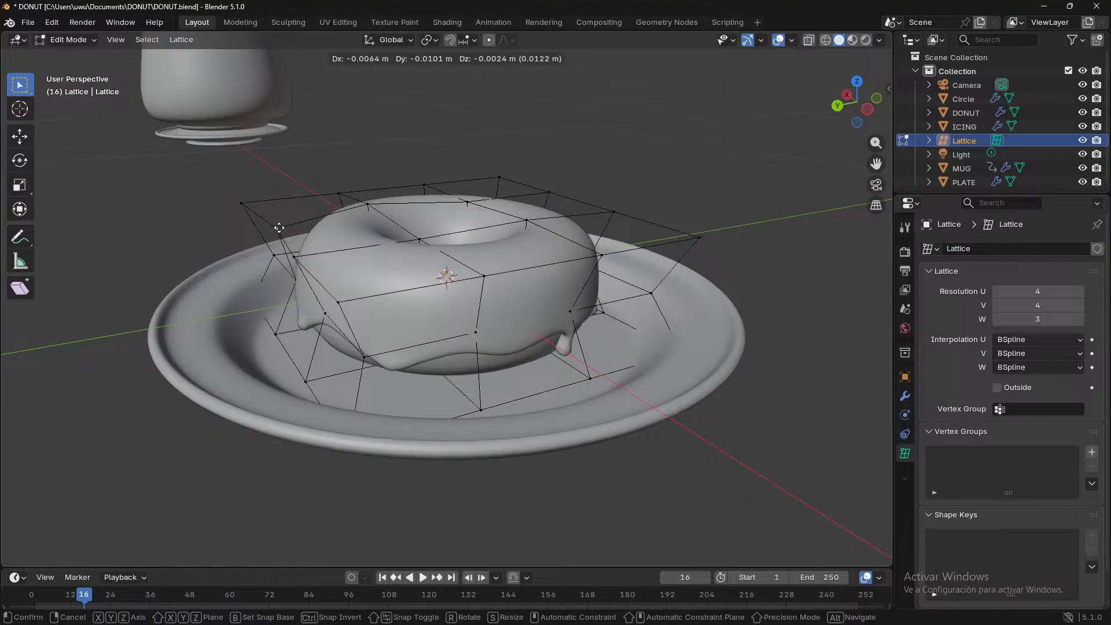
left_click(282, 226)
middle_click_drag(283, 226, 723, 294)
key("Tab")
key("Tab")
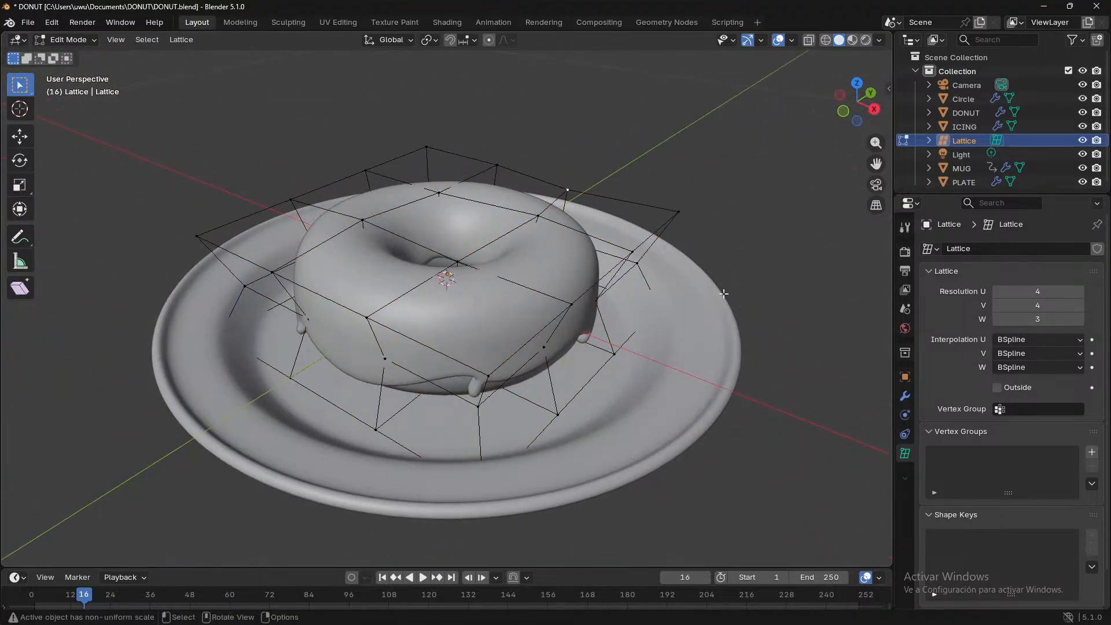
- Hide the Circle, MUG and PLATE objects in the viewport, keeping the lattice visible around the donut
left_click(1082, 140)
middle_click_drag(752, 243, 694, 339)
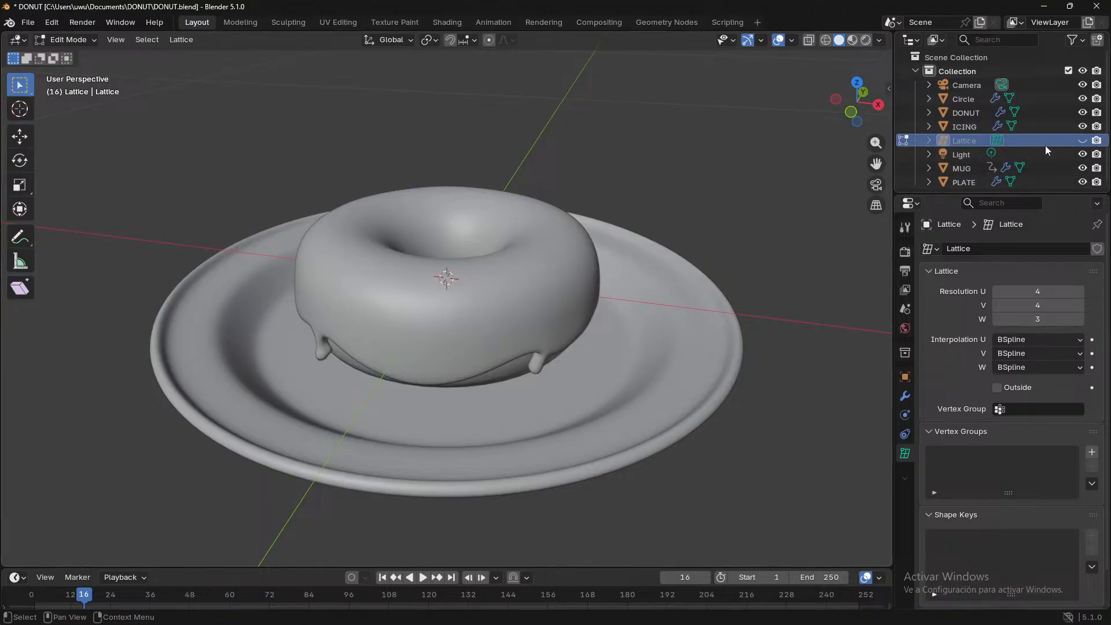
left_click(1083, 168)
left_click(1083, 99)
middle_click_drag(839, 162, 401, 327)
scroll(382, 364, "up", 6)
left_click(1082, 141)
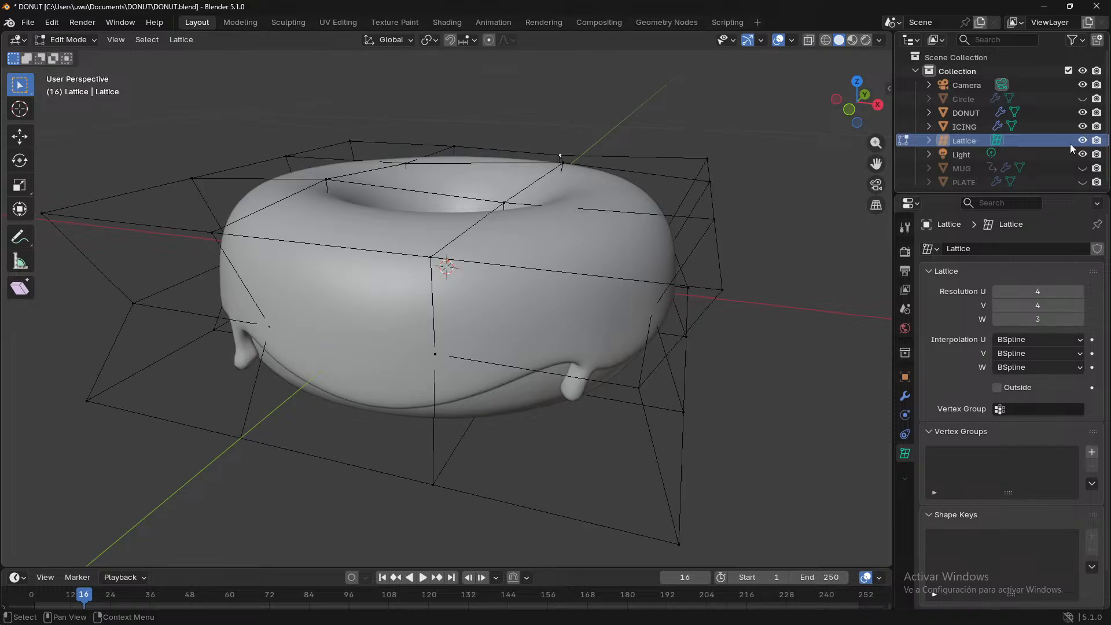
- Adjust inner top lattice points, shifting the first about -0.005 m in X, 0.005 m in Y and 0.010 m in Z
middle_click_drag(601, 289, 614, 297)
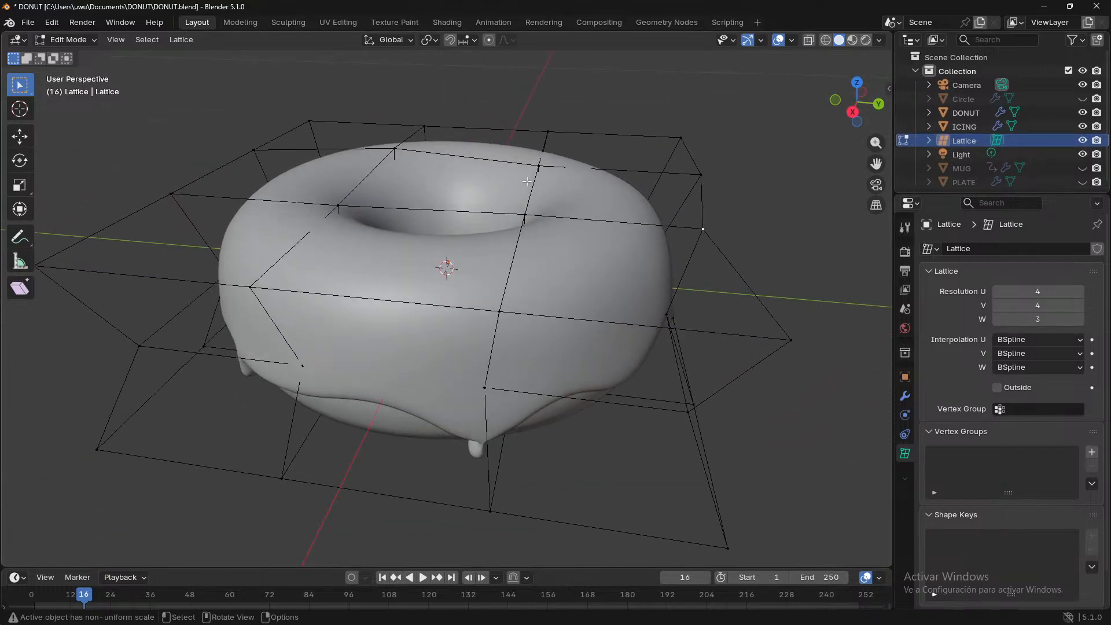
middle_click_drag(516, 207, 537, 182)
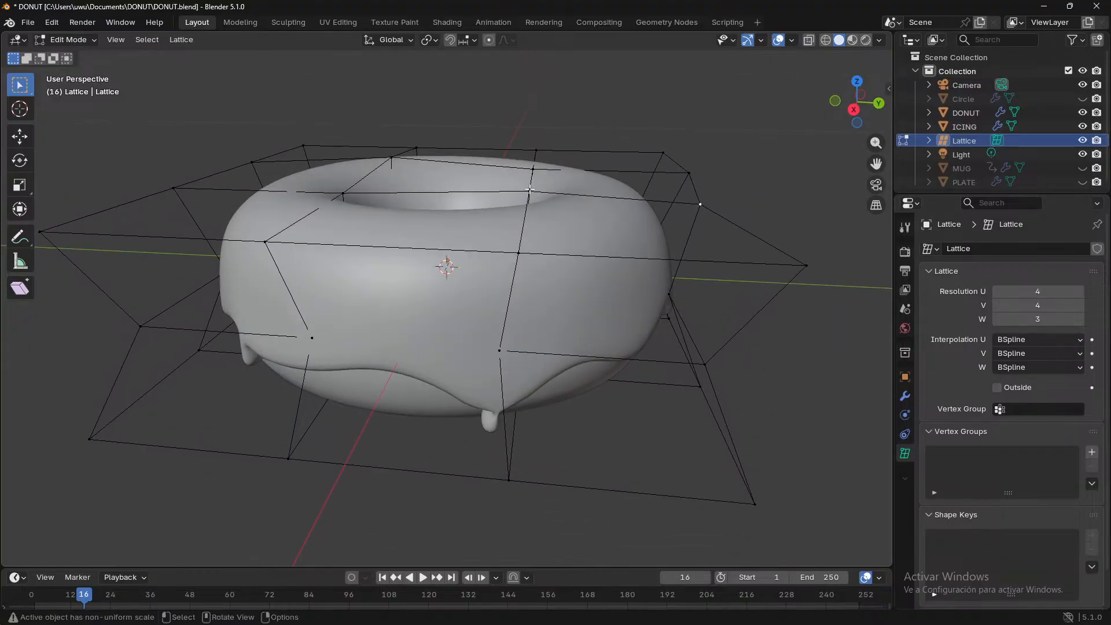
left_click_drag(542, 193, 537, 186)
middle_click_drag(537, 187, 285, 215)
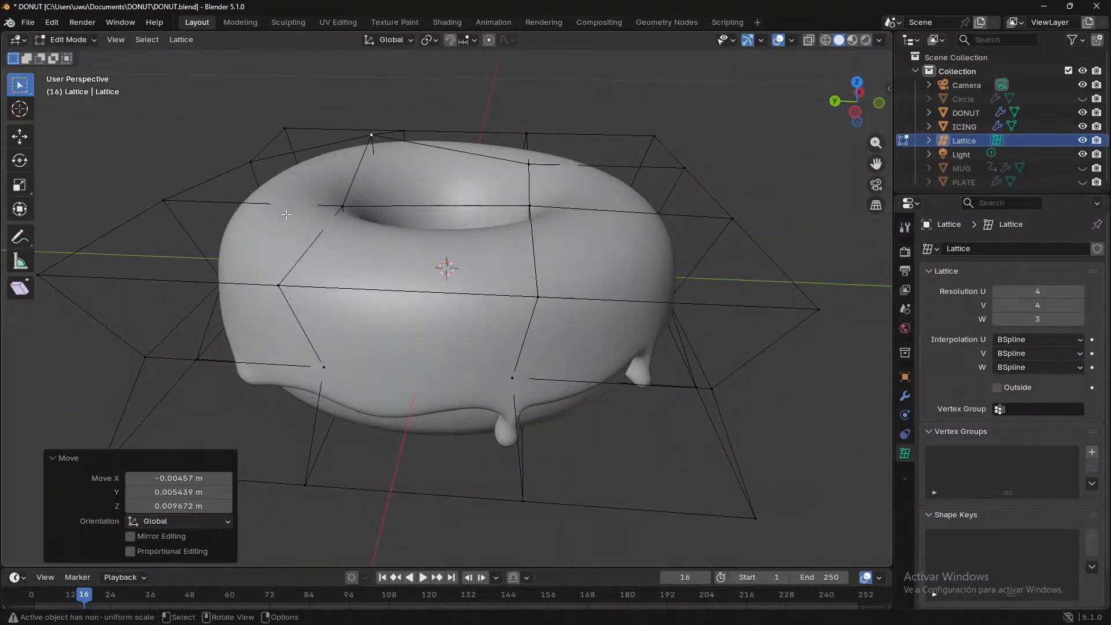
left_click_drag(538, 176, 535, 174)
middle_click_drag(535, 173, 558, 253)
- Move an outer top-edge lattice point about 0.011 m in X, 0.002 m in Y and 0.007 m in Z
left_click_drag(618, 283, 657, 266)
left_click(656, 265)
middle_click_drag(663, 295, 611, 251)
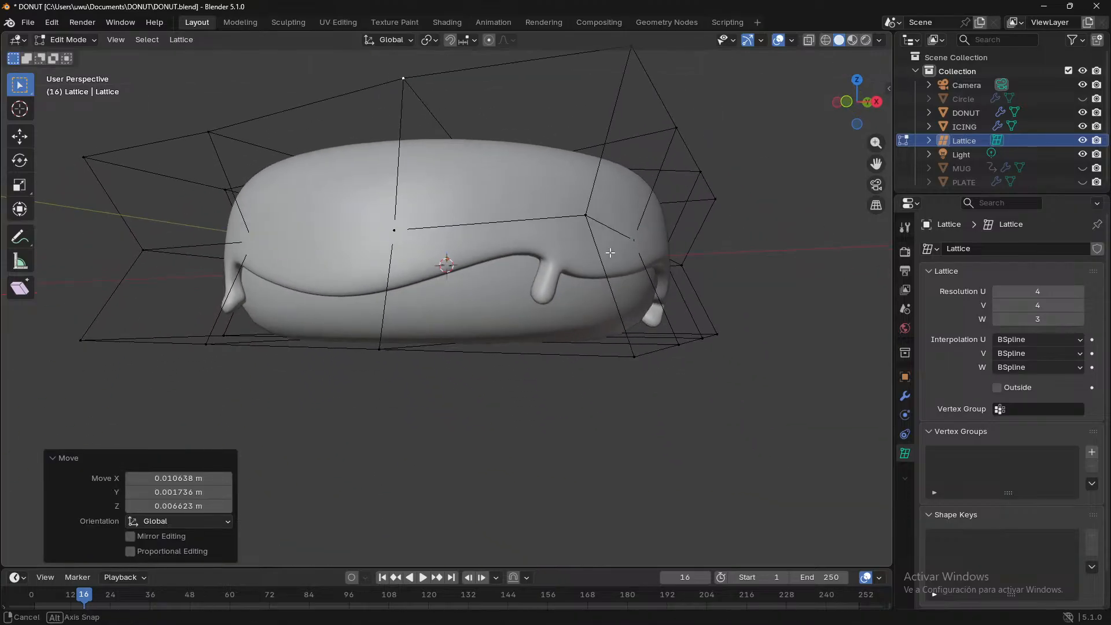
- Pull a bottom corner lattice point outward and down, about 0.014 m in X, -0.015 m in Y and -0.070 m in Z
left_click(637, 359)
left_click_drag(636, 359, 659, 426)
mouse_move(658, 427)
middle_mouse_down()
mouse_move(585, 446)
mouse_move(506, 439)
mouse_move(660, 424)
middle_mouse_up()
left_click(669, 433)
left_click_drag(669, 434, 637, 87)
middle_click_drag(680, 172, 711, 145)
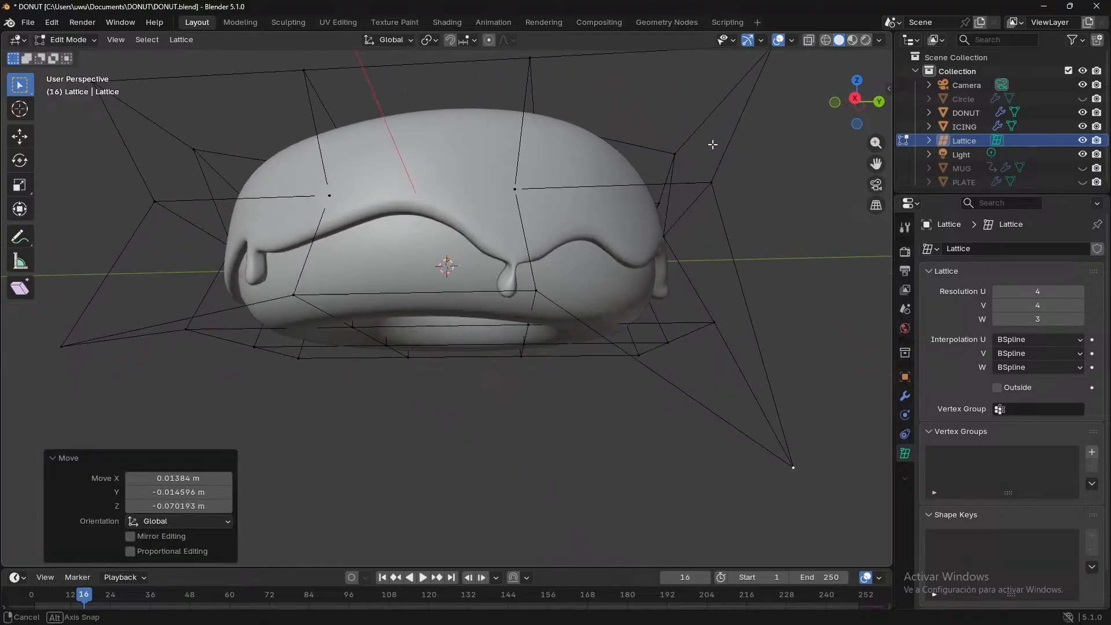
- Reposition several lattice points around the donut's lower side to make its underside uneven
left_click(532, 291)
left_click_drag(532, 291, 442, 263)
middle_click_drag(442, 263, 366, 338)
left_click_drag(351, 305, 377, 299)
middle_click_drag(378, 305, 323, 308)
left_click_drag(279, 298, 318, 288)
- Pull a top corner lattice point outward about 0.050 m in X and 0.035 m in Z, and raise an inner top point about 0.009 m
left_click_drag(237, 232, 146, 182)
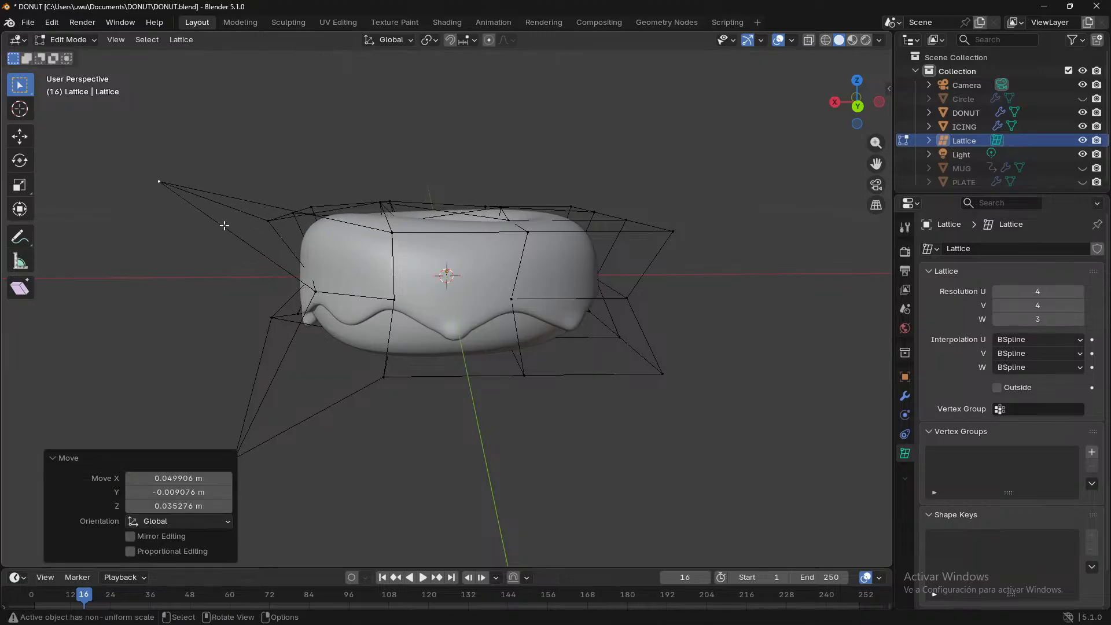
middle_click_drag(225, 226, 317, 253)
left_click(355, 221)
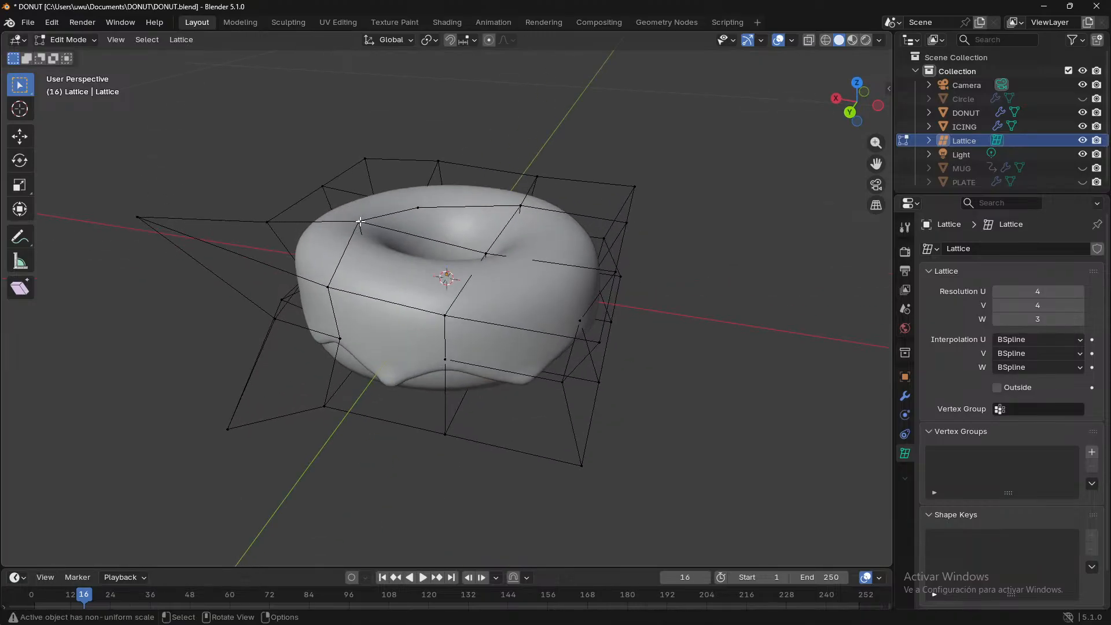
left_click_drag(360, 222, 340, 210)
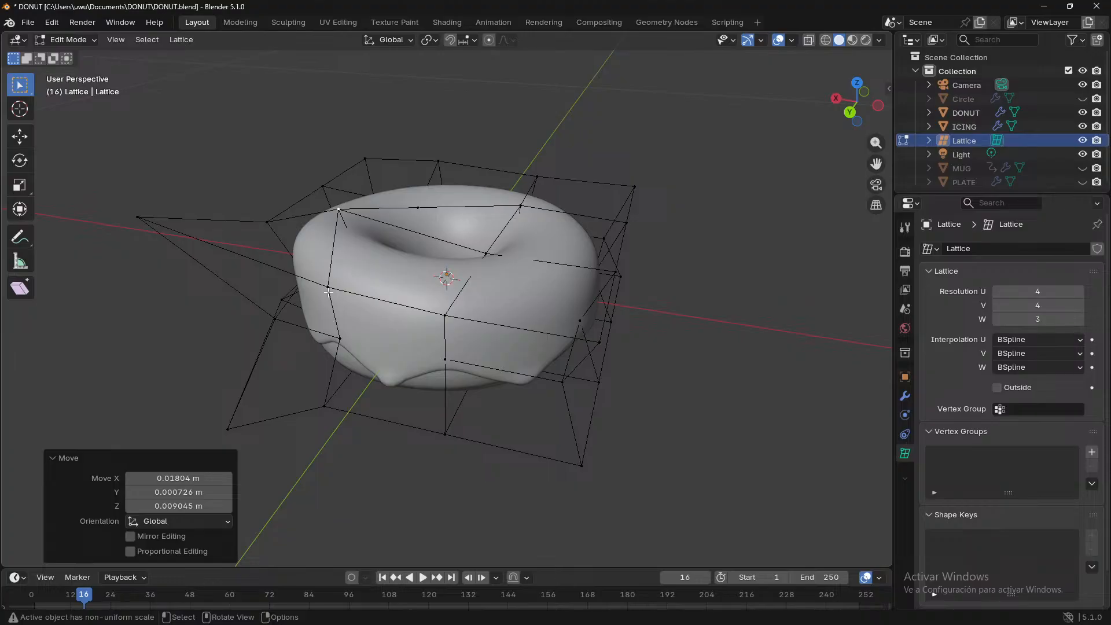
- Shift an upper-edge lattice point about -0.012 m in X and 0.014 m in Y
middle_click_drag(329, 292, 552, 285)
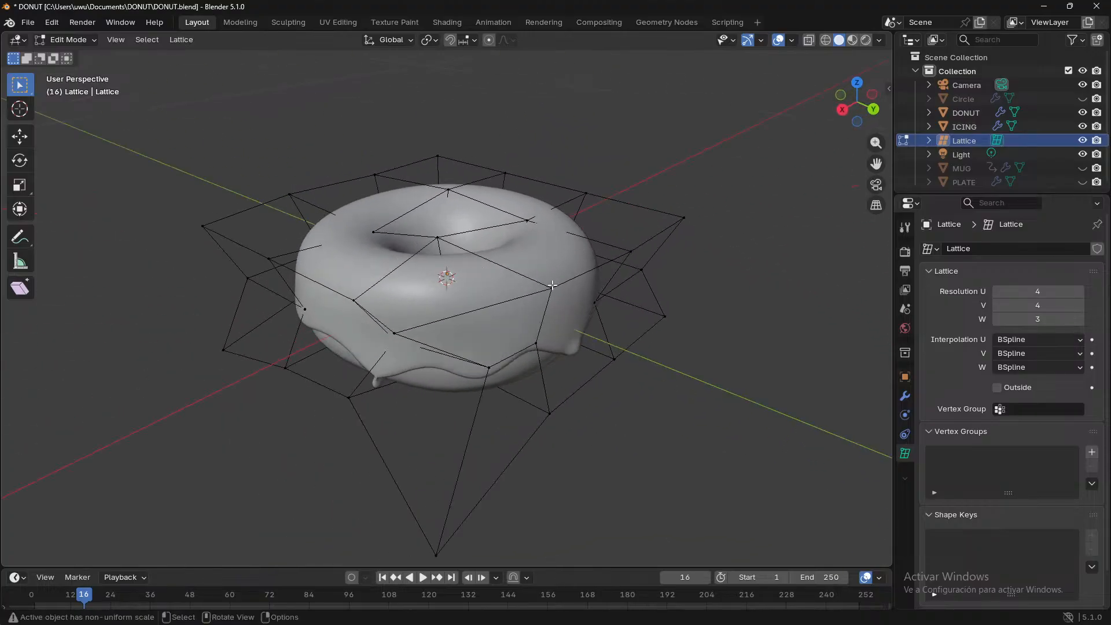
left_click_drag(553, 291, 575, 287)
middle_click_drag(575, 287, 419, 374)
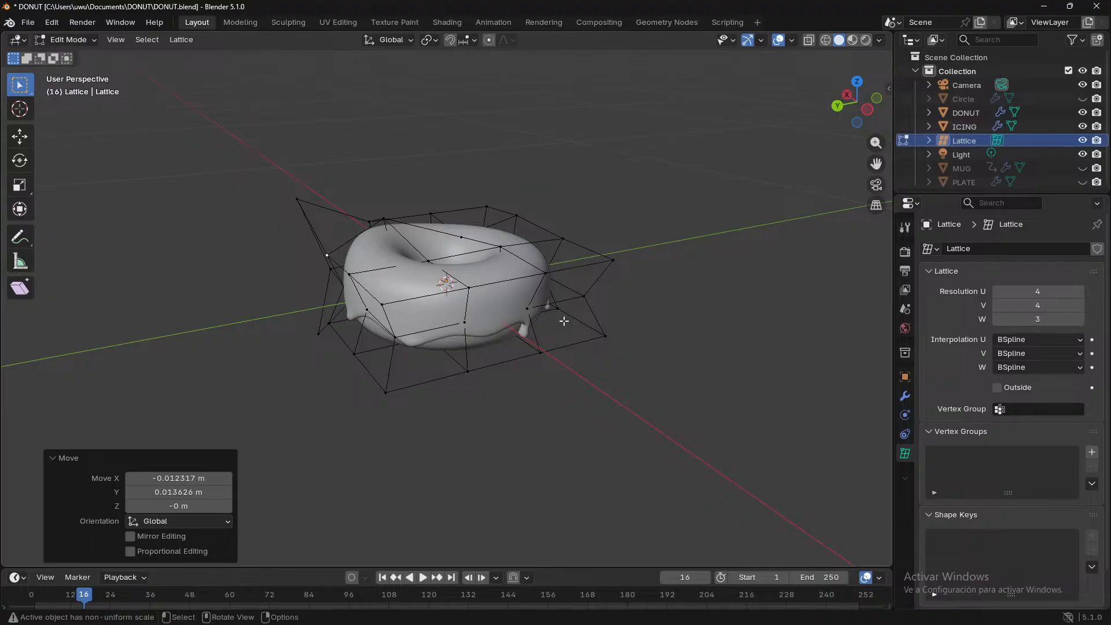
- Raise one top-edge lattice point in two moves, about 0.017 m and 0.007 m in Z
middle_click_drag(558, 335, 424, 340)
left_click(379, 298)
key("g")
left_click(386, 281)
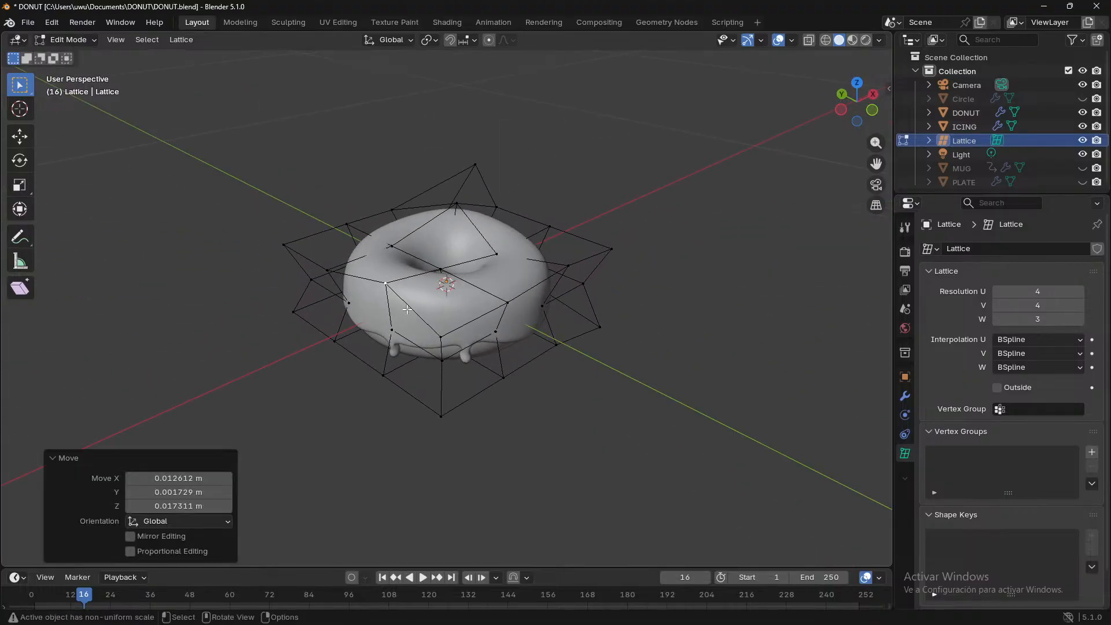
key("g")
left_click(436, 330)
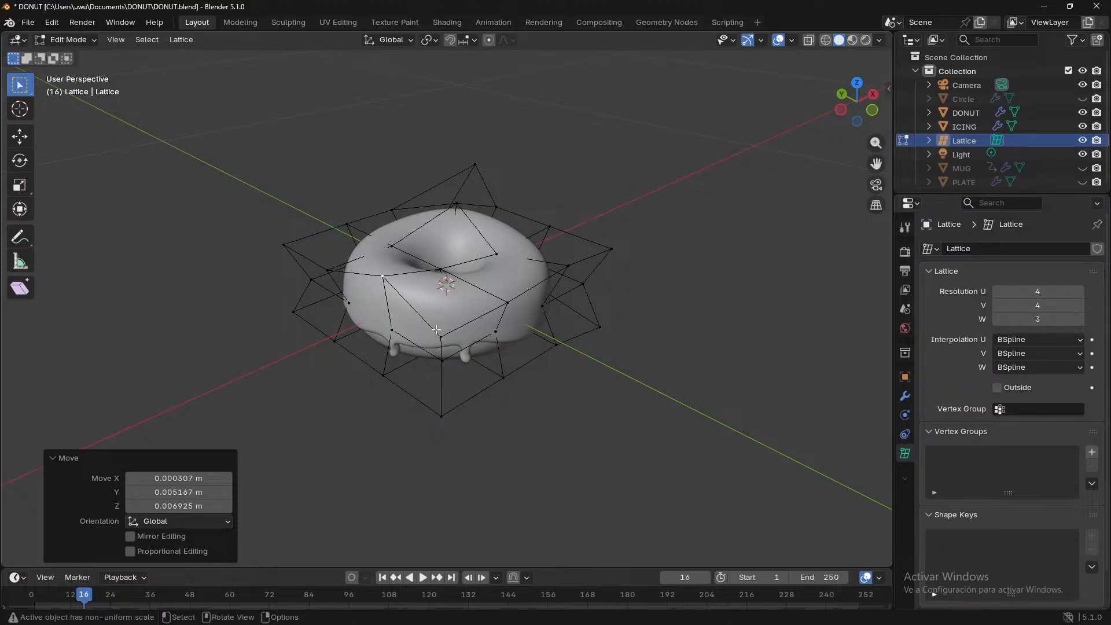
- Raise the neighbouring top corner lattice point about 0.007 m, and shift an outer point about 0.060 m in Y
left_click(443, 340)
key("g")
left_click(440, 327)
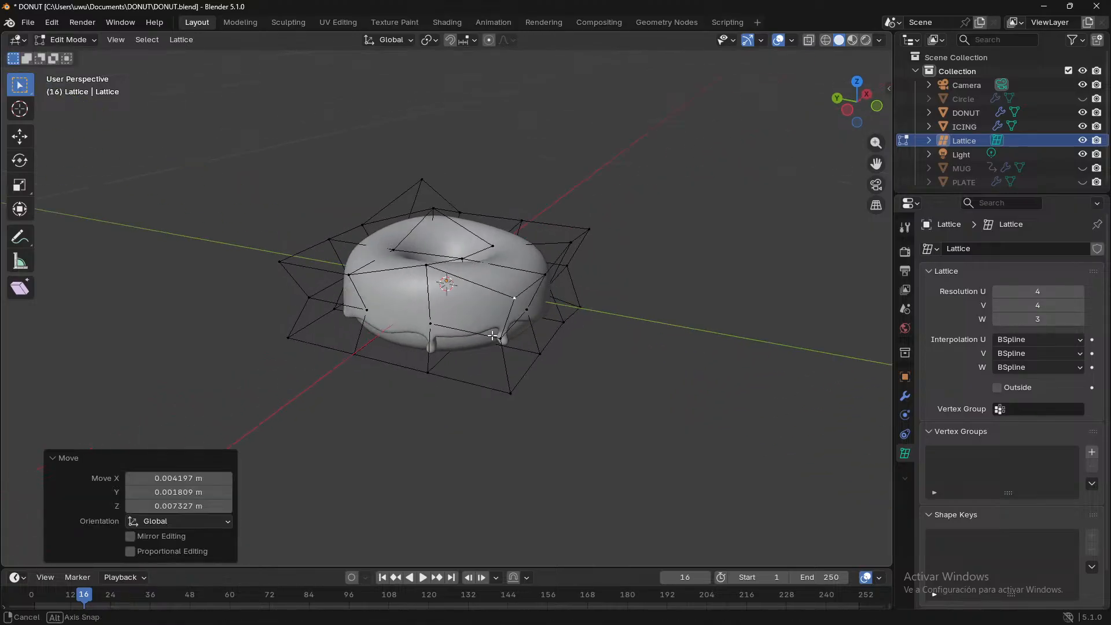
mouse_move(440, 326)
middle_mouse_down()
mouse_move(544, 277)
mouse_move(578, 292)
mouse_move(445, 337)
middle_mouse_up()
key("g")
left_click(533, 260)
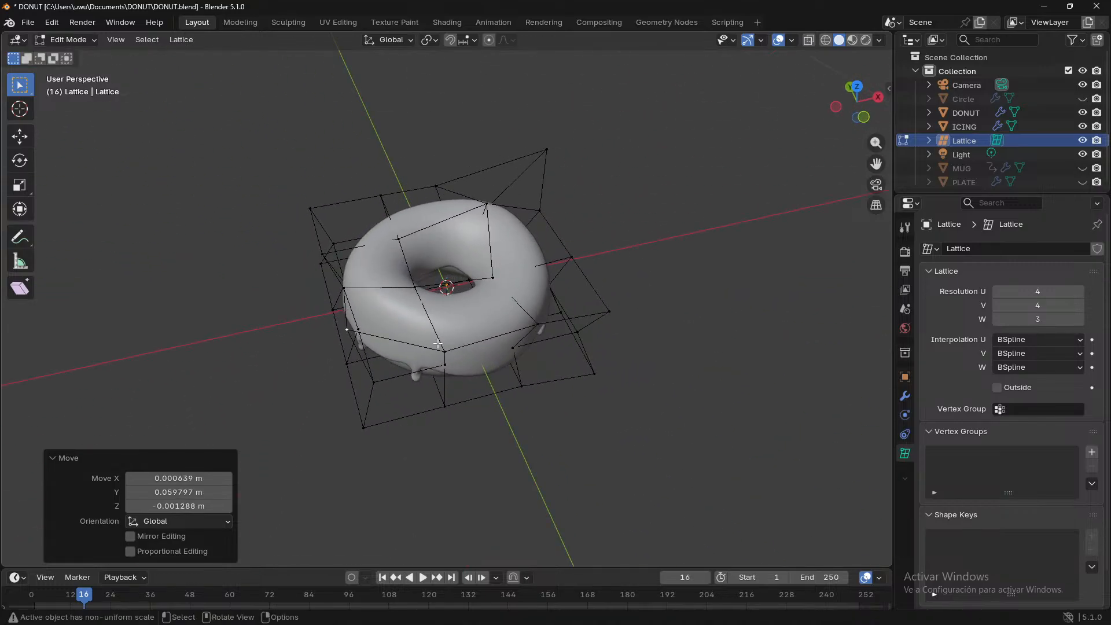
- Move a top-edge lattice point inward and an inner top point about -0.026 m in X, -0.007 m in Y and -0.015 m in Z
left_click(439, 344)
key("g")
left_click(426, 315)
left_click(416, 286)
key("g")
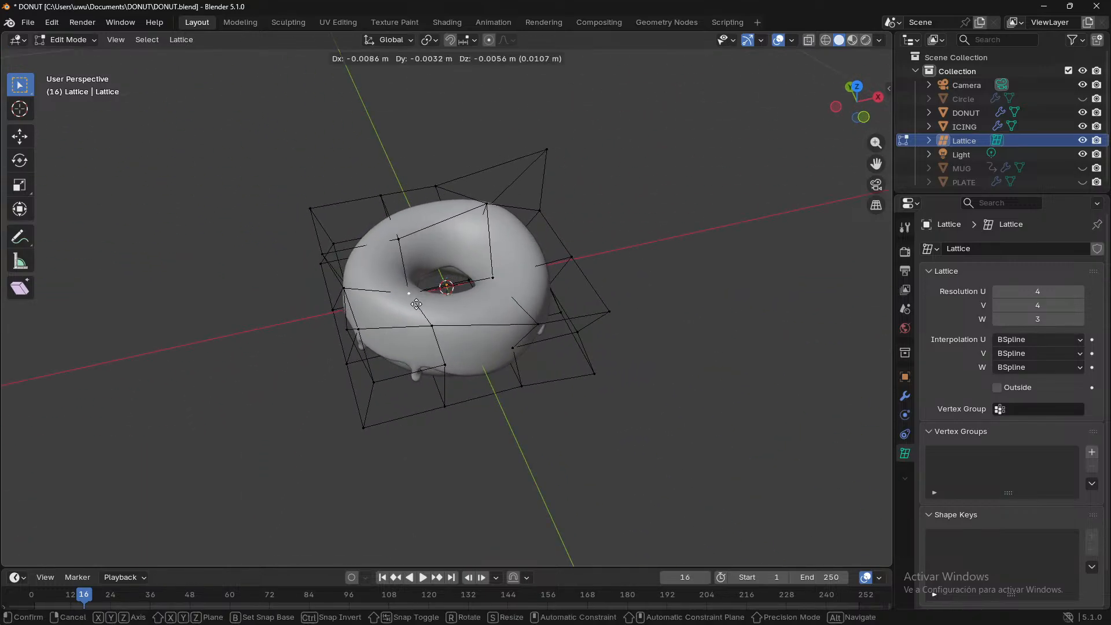
left_click(405, 299)
right_click(355, 307)
mouse_move(355, 307)
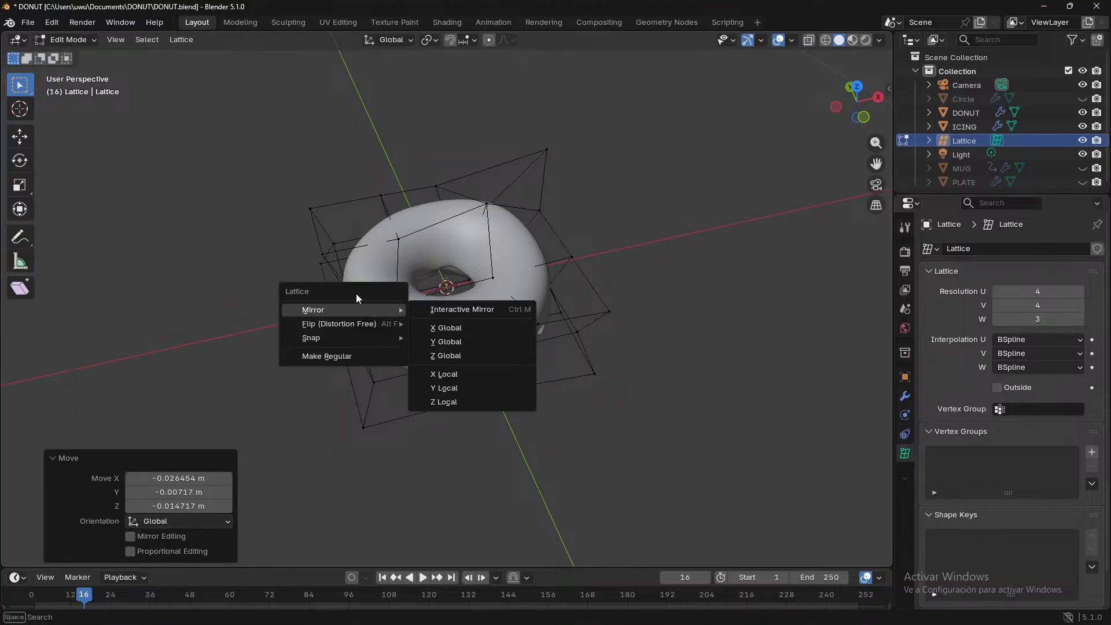
middle_click_drag(731, 262, 649, 227)
- Raise an inner top lattice point about 0.026 m, shifting it about -0.005 m in X and 0.010 m in Y
left_click(367, 264)
key("g")
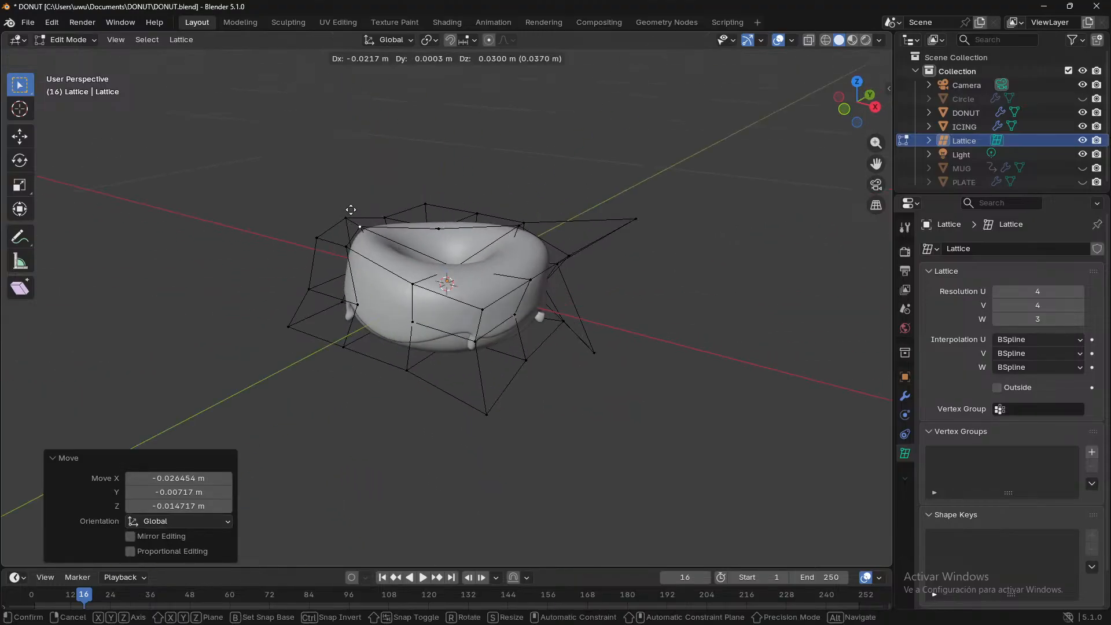
left_click(364, 213)
middle_click_drag(365, 213, 217, 253)
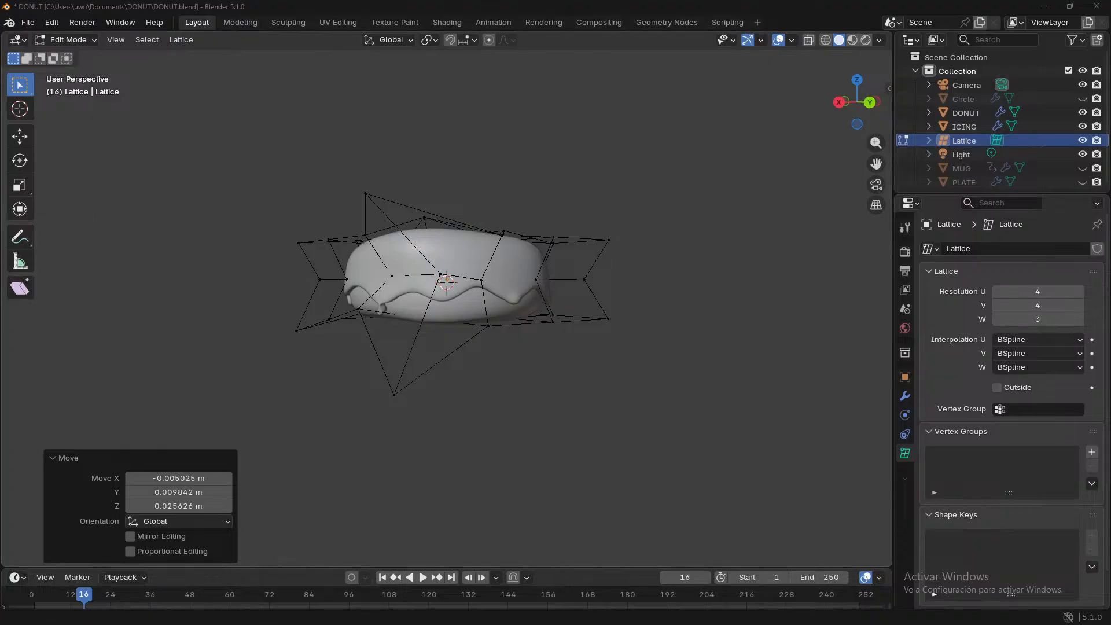
left_click(904, 377)
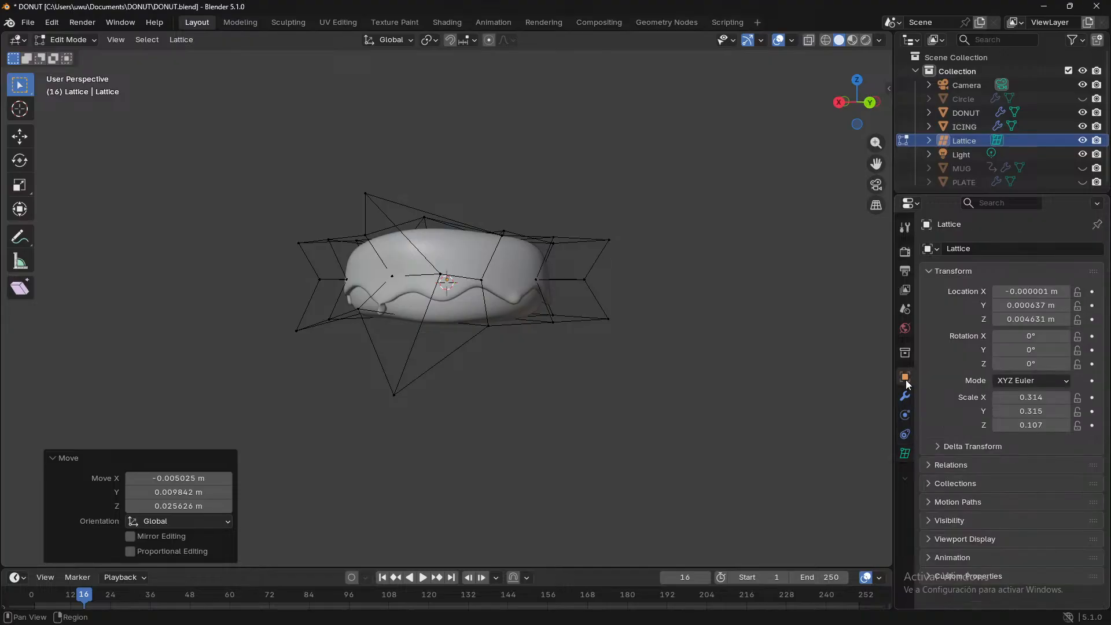
left_click(905, 396)
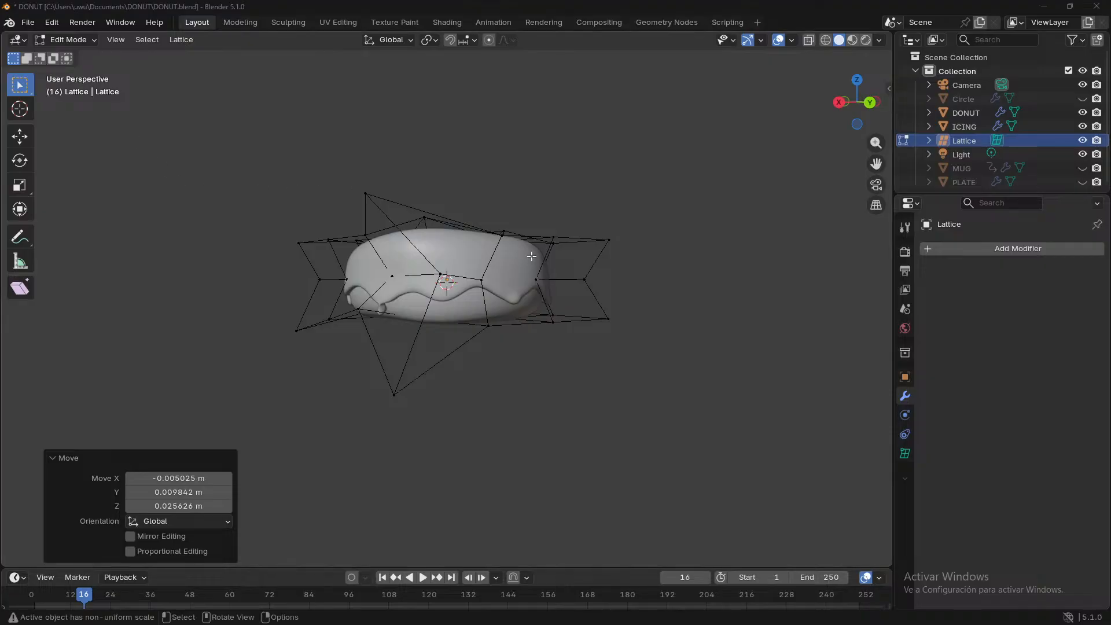
middle_click_drag(531, 257, 408, 270)
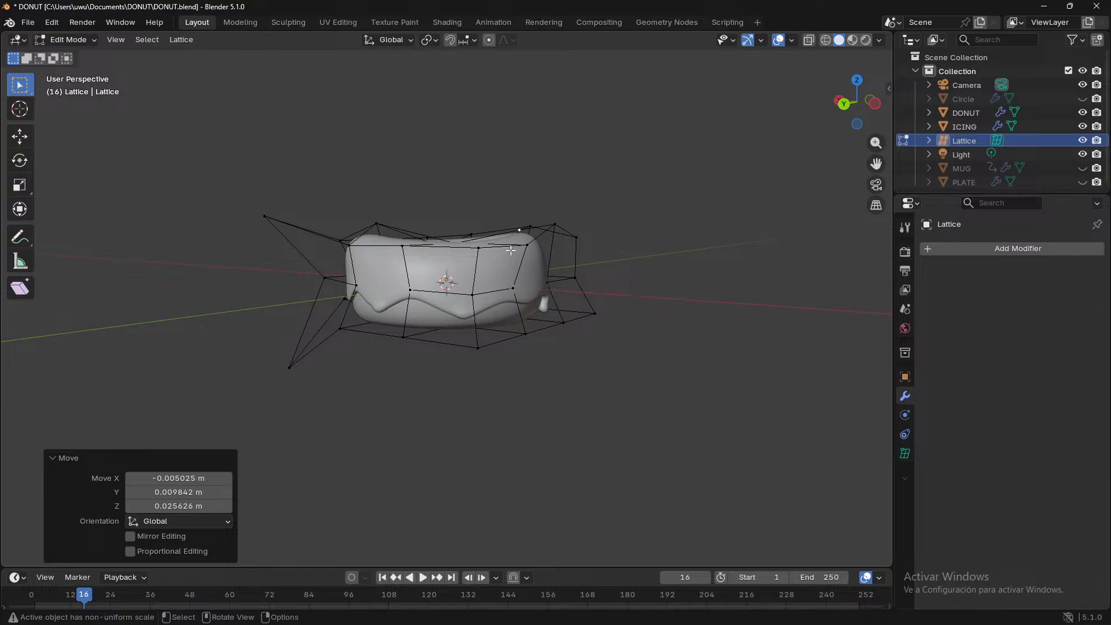
left_click(455, 261)
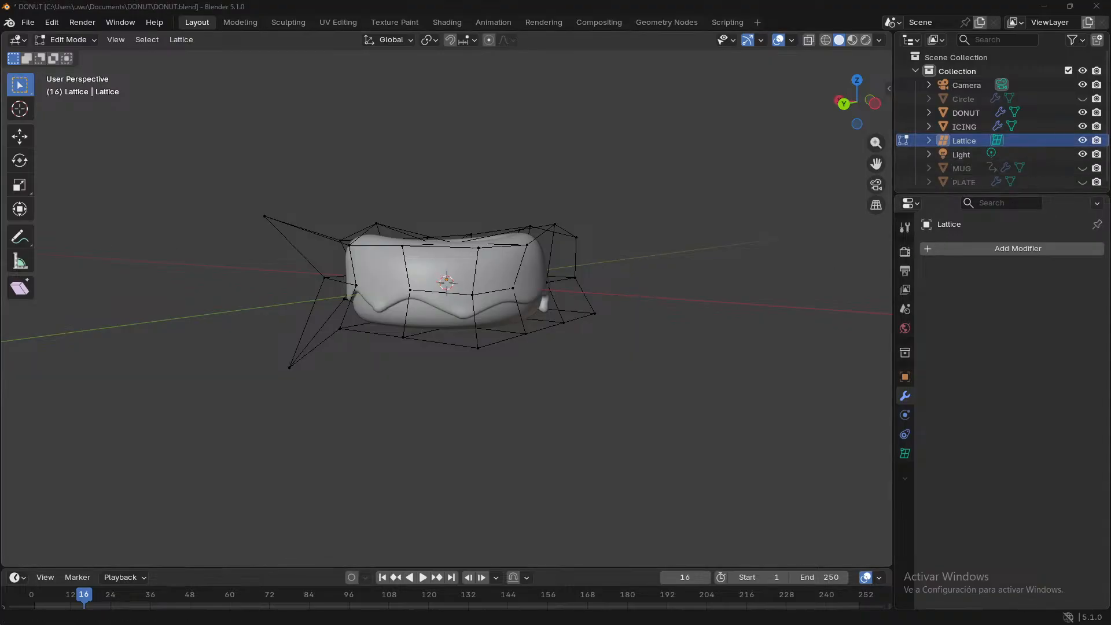
left_click(909, 376)
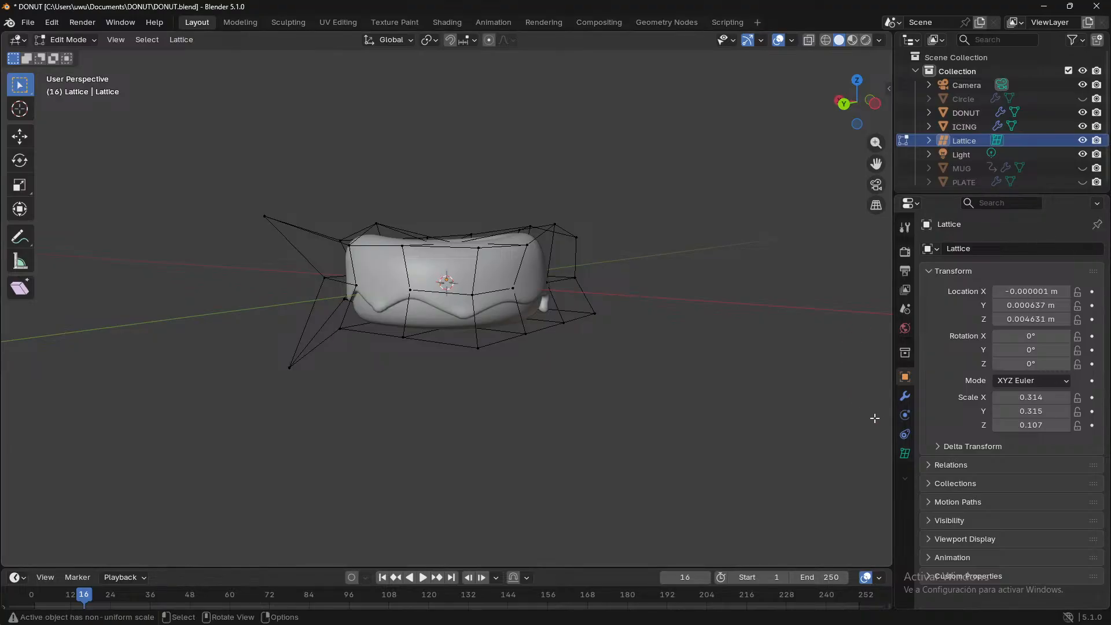
left_click(905, 396)
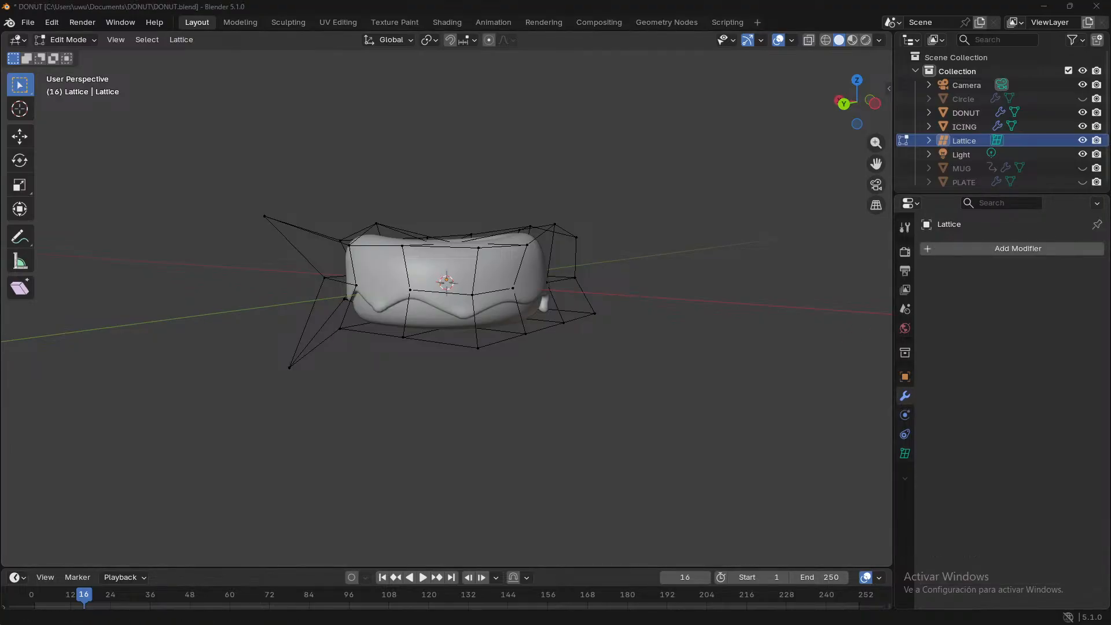
scroll(484, 288, "up", 3)
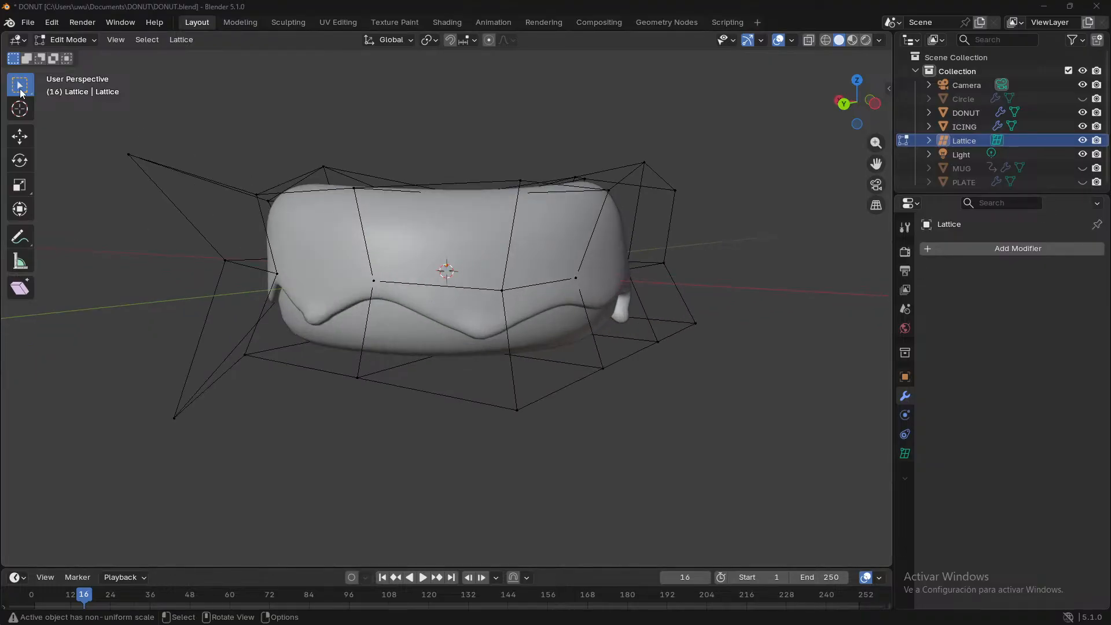
- Leave lattice editing and apply the Lattice modifier on both the ICING and DONUT objects
key("Tab")
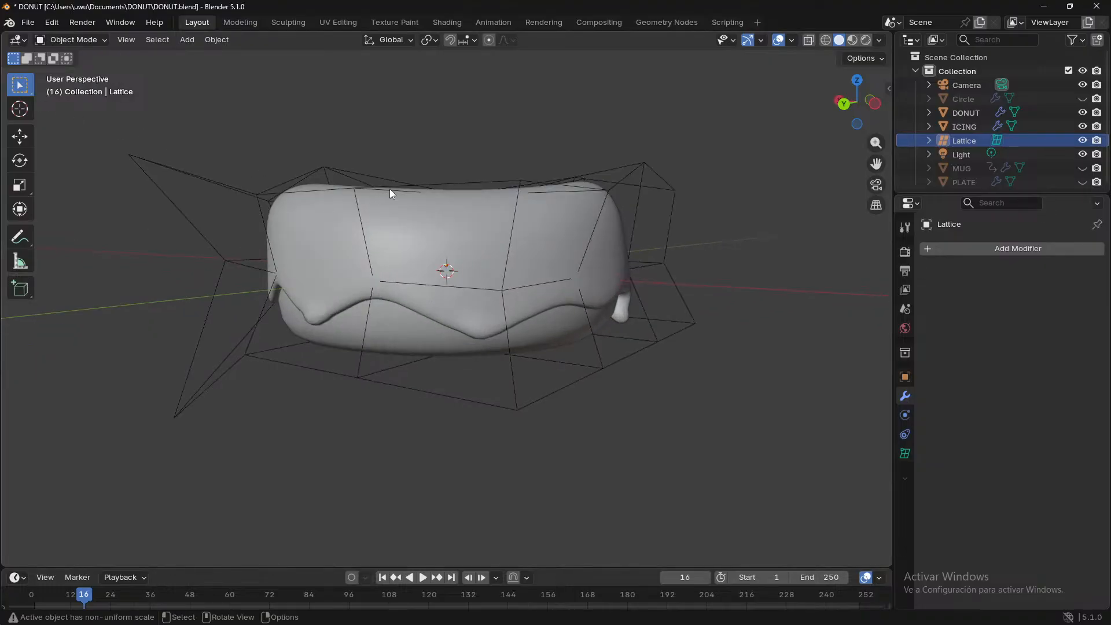
left_click(504, 256)
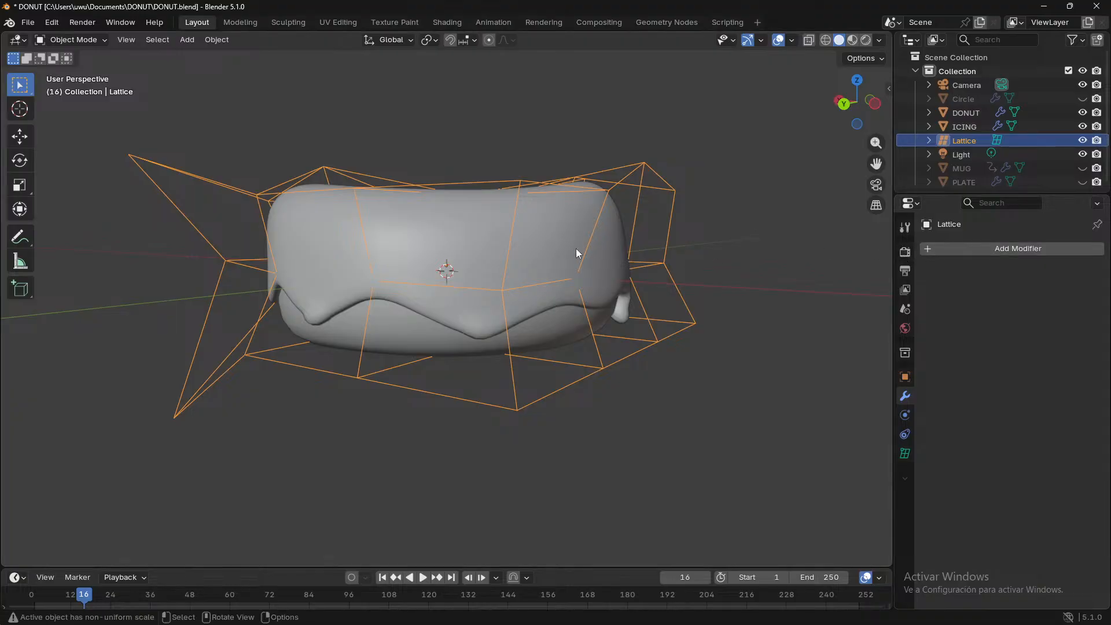
left_click(549, 234)
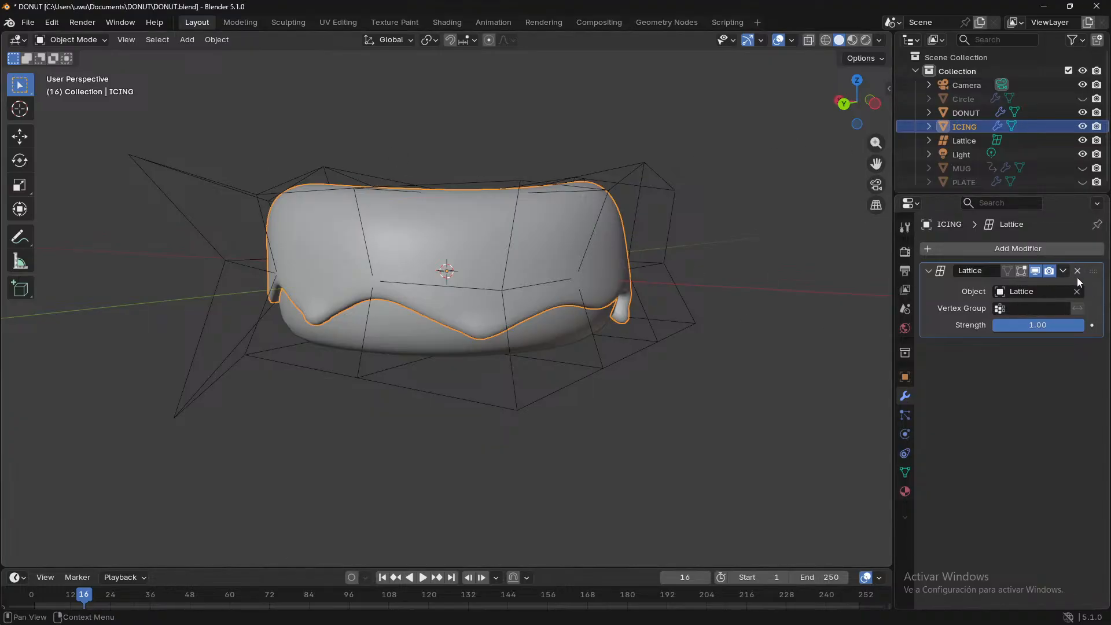
left_click(1063, 270)
left_click(1057, 282)
left_click(599, 320)
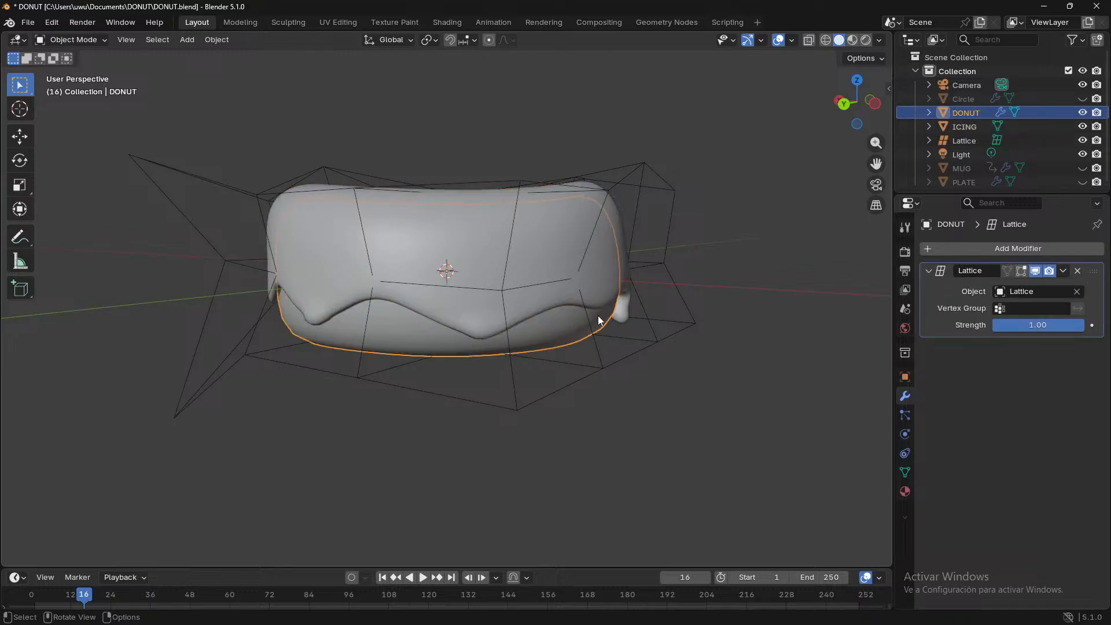
left_click(1063, 270)
left_click(1040, 289)
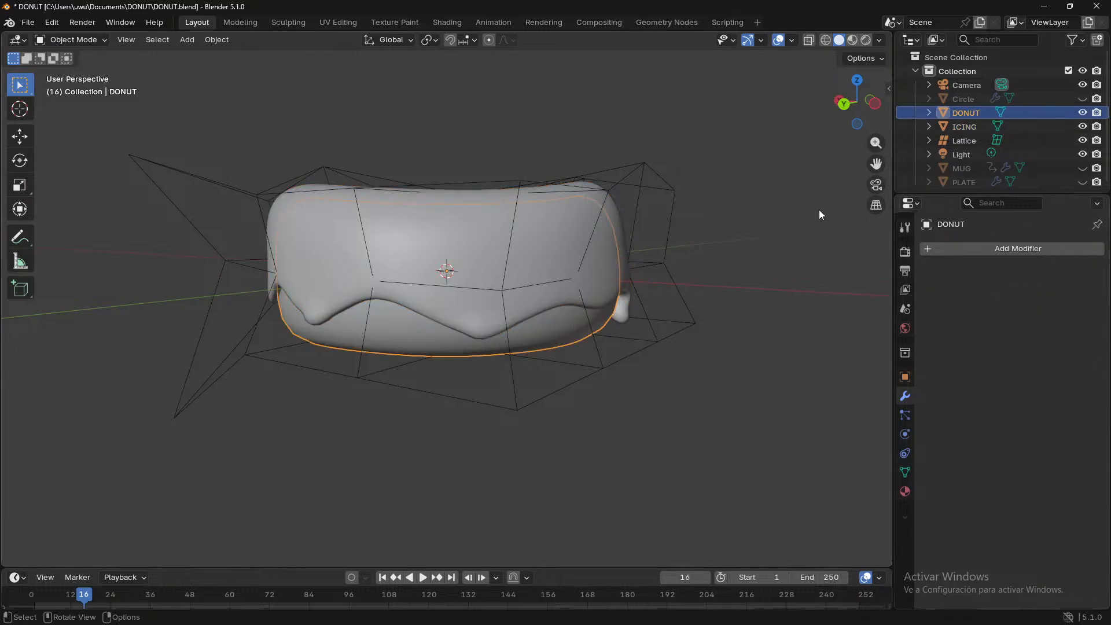
- Delete the Lattice object from the scene and save DONUT.blend
left_click(972, 142)
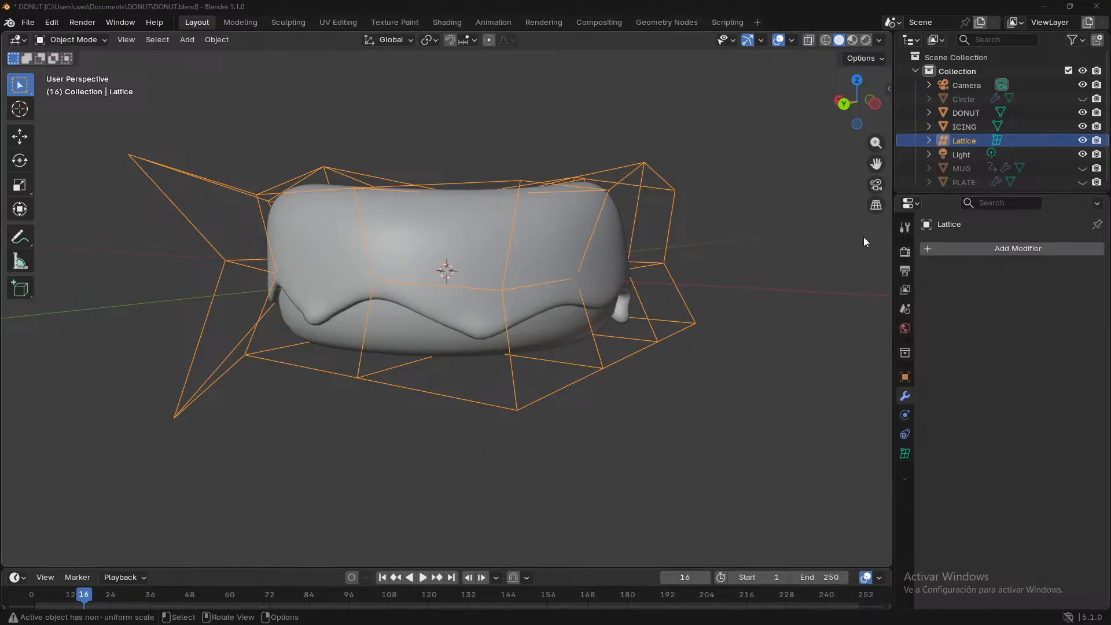
left_click(972, 135)
key("x")
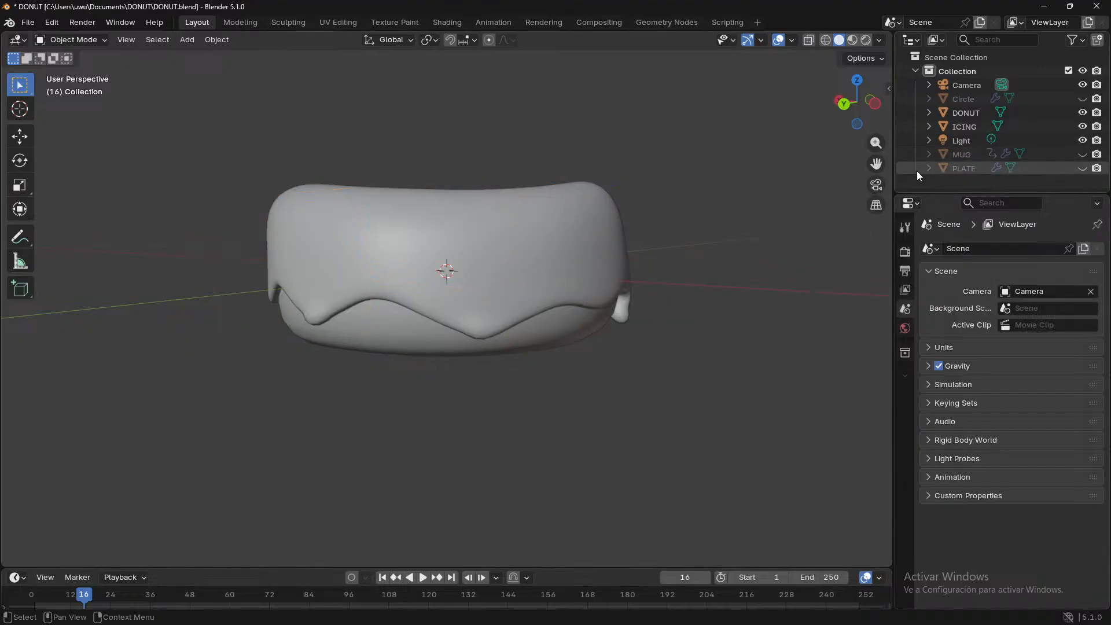
middle_click_drag(645, 317, 463, 338)
middle_click_drag(324, 359, 218, 337)
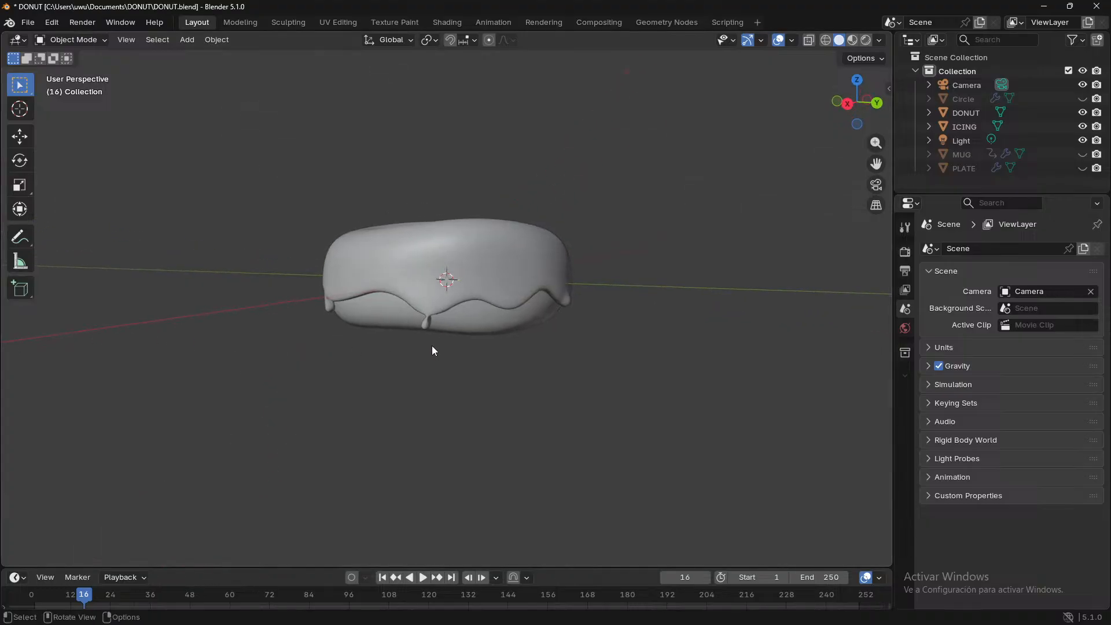
middle_click_drag(520, 373, 445, 446)
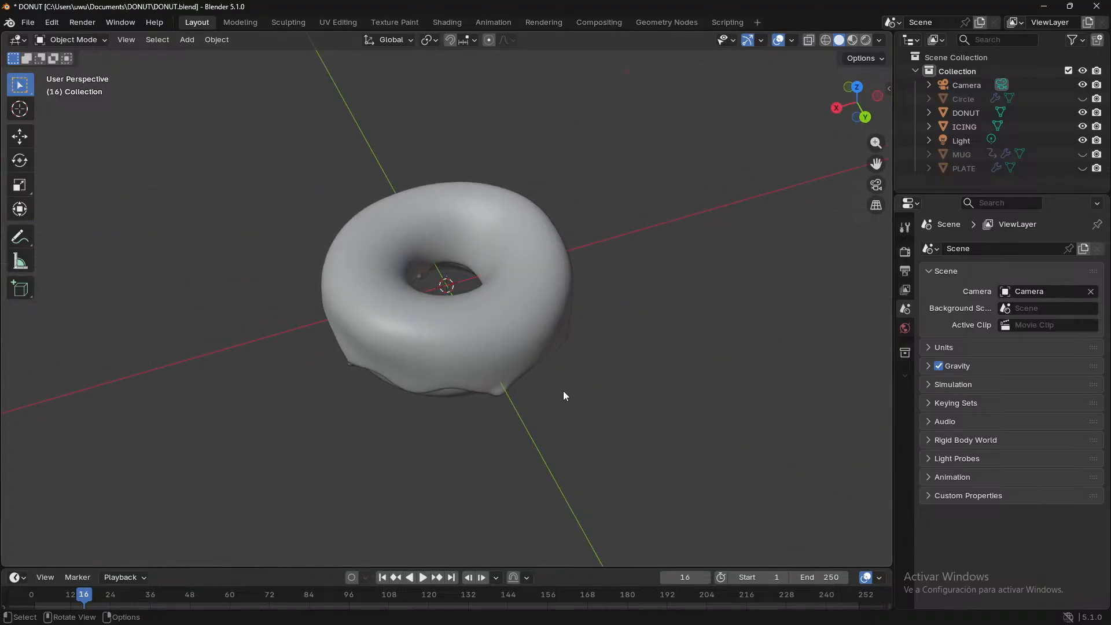
middle_click_drag(564, 391, 532, 401)
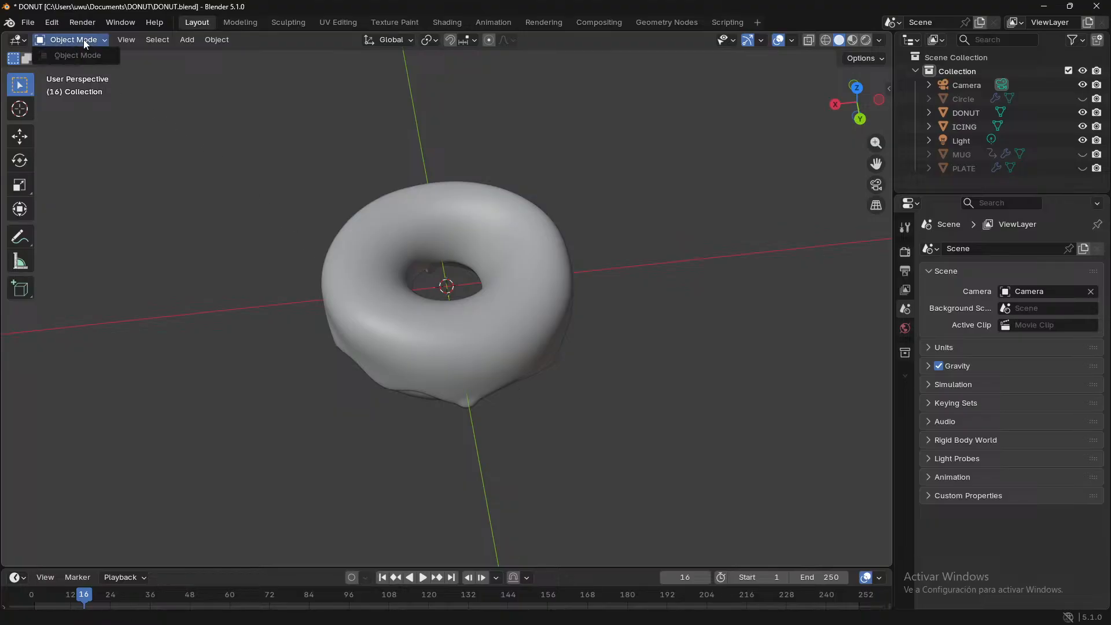
key("ctrl+s")
- Examine the deformed meshes of the icing and the donut separately in Edit Mode
left_click(546, 304)
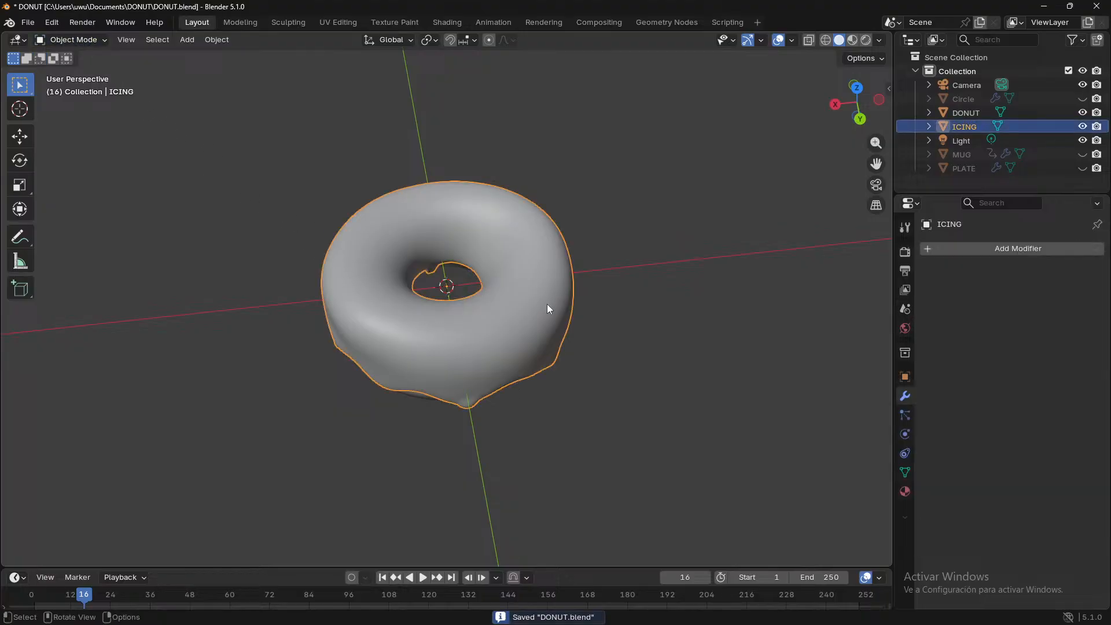
key("Tab")
middle_click_drag(583, 374, 591, 306)
middle_click_drag(537, 357, 474, 323)
key("alt+a")
key("Tab")
left_click(456, 308)
key("Tab")
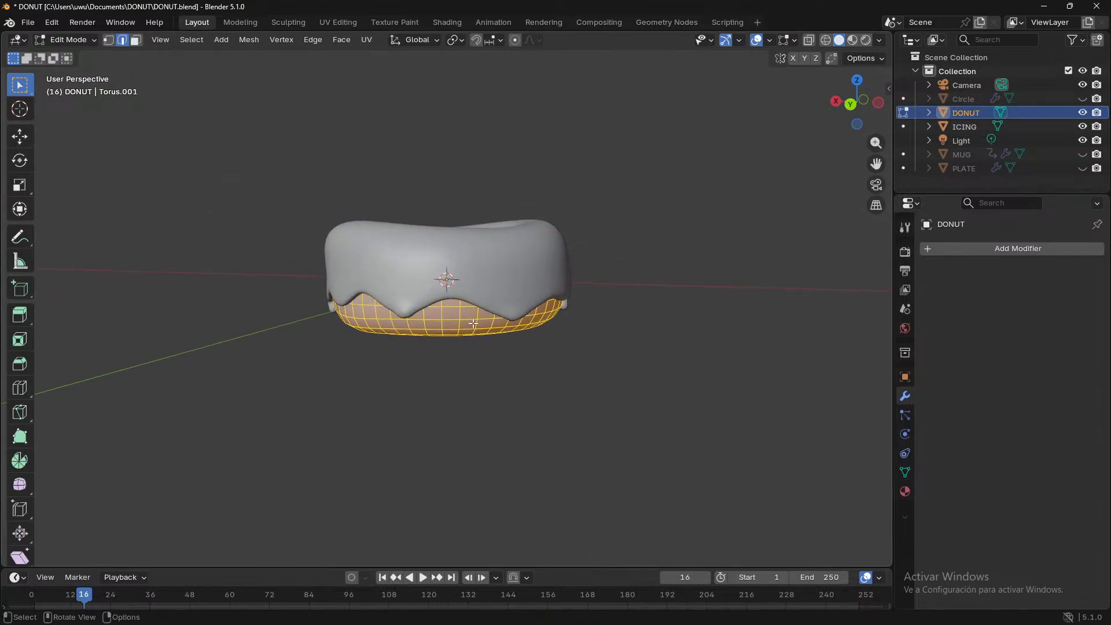
- Examine the donut and icing meshes together in Edit Mode, and inspect the deformed shape from several sides in Object Mode
left_click(976, 127, "ctrl")
key("Tab")
key("Tab")
key("Tab")
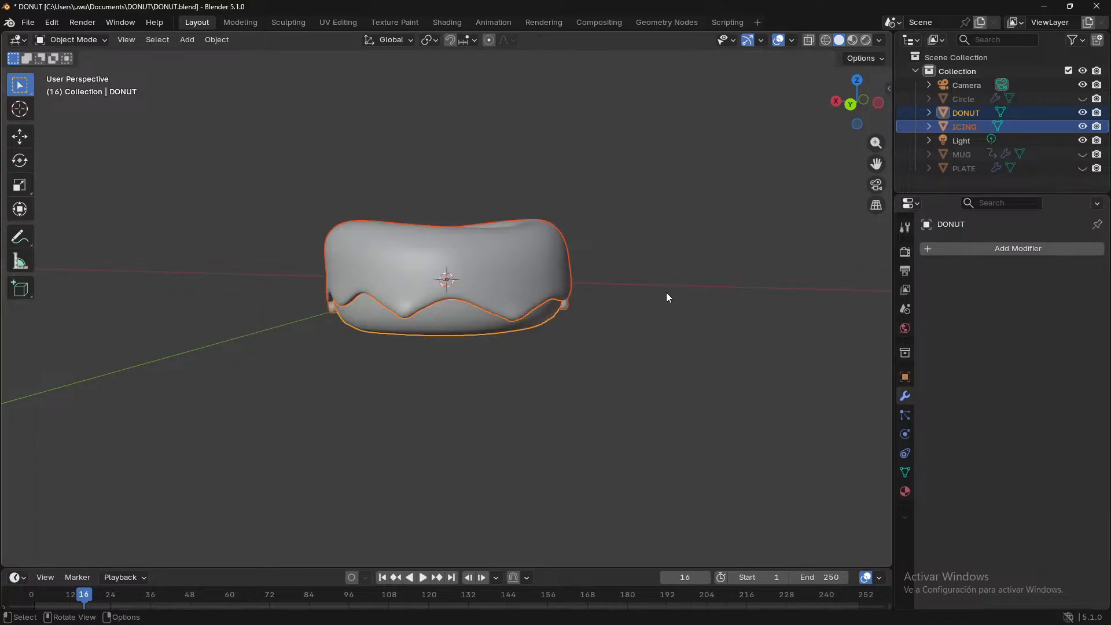
left_click(737, 237)
left_click(968, 128)
left_click(971, 111, "ctrl")
key("Tab")
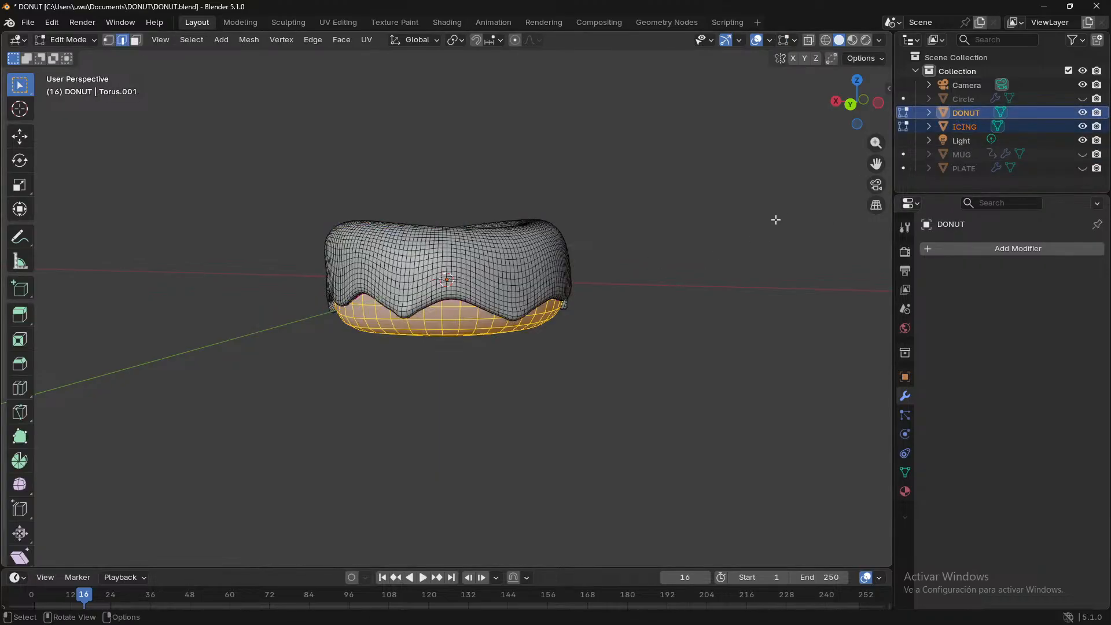
middle_click_drag(734, 269, 492, 334)
key("Tab")
left_click(659, 318)
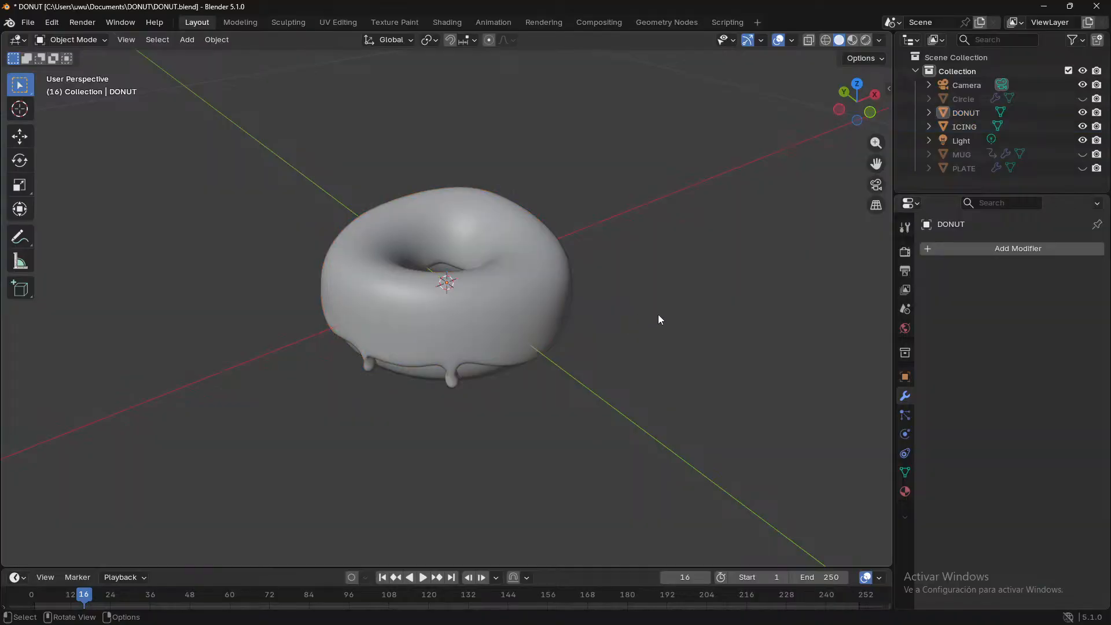
middle_click_drag(659, 318, 397, 303)
scroll(442, 364, "up", 12)
scroll(344, 270, "down", 3)
scroll(345, 269, "down", 3)
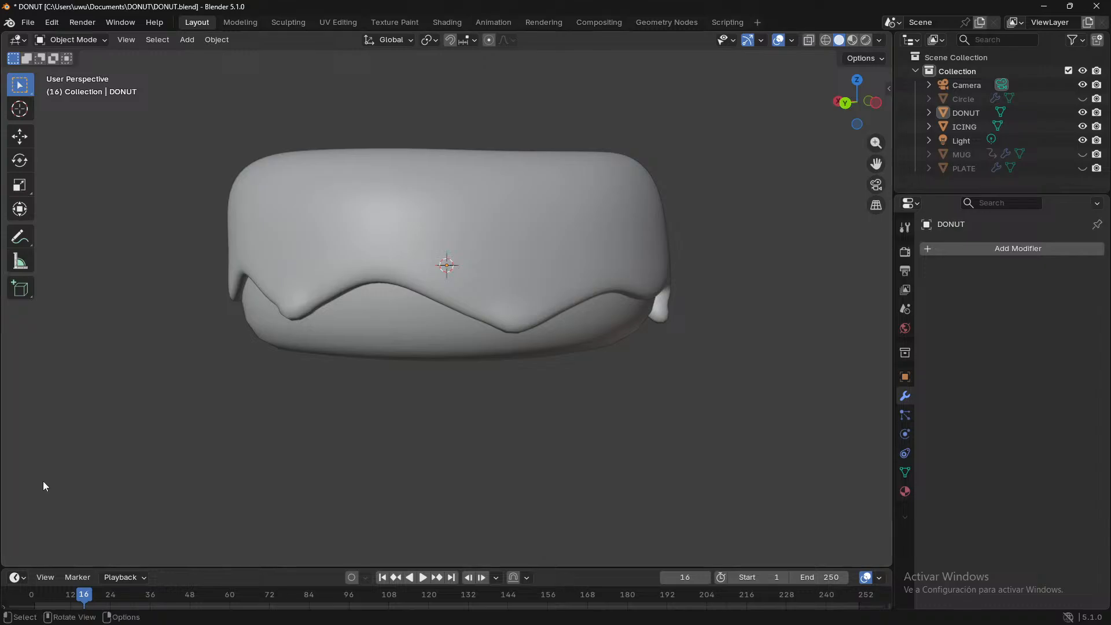
- Unhide the Circle object and rename it PLATE-DONUT
scroll(252, 412, "down", 7)
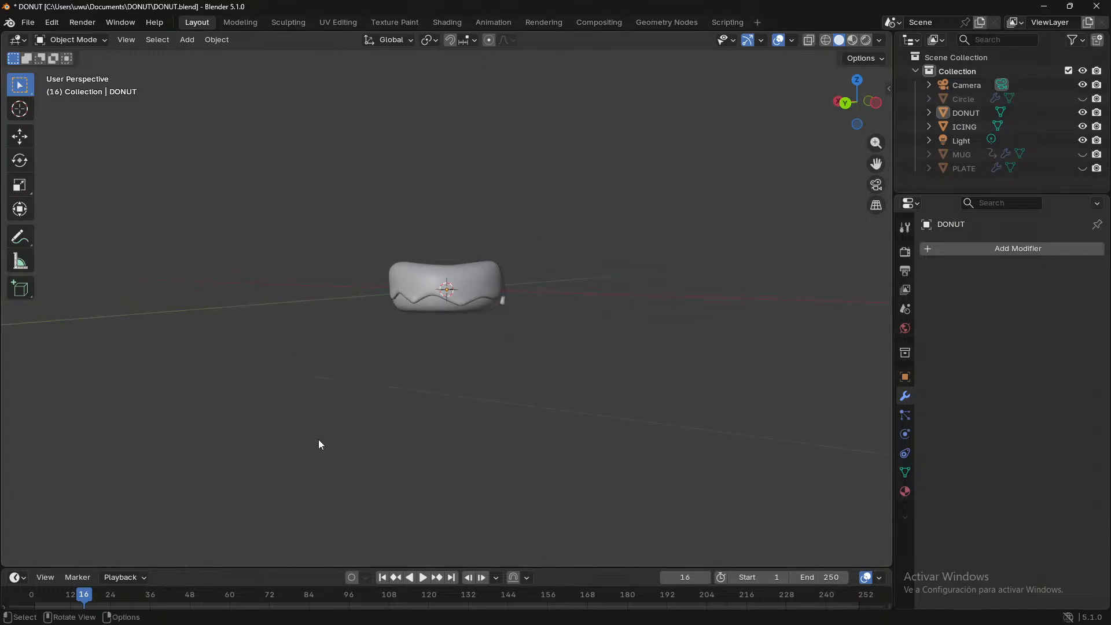
middle_click_drag(318, 444, 719, 508)
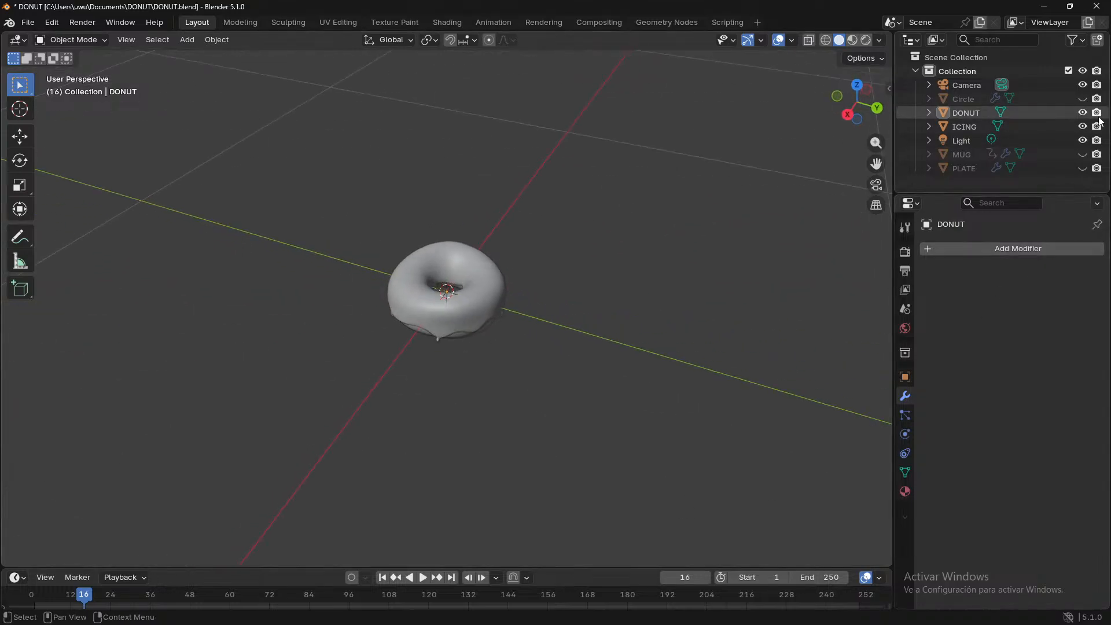
left_click(1082, 98)
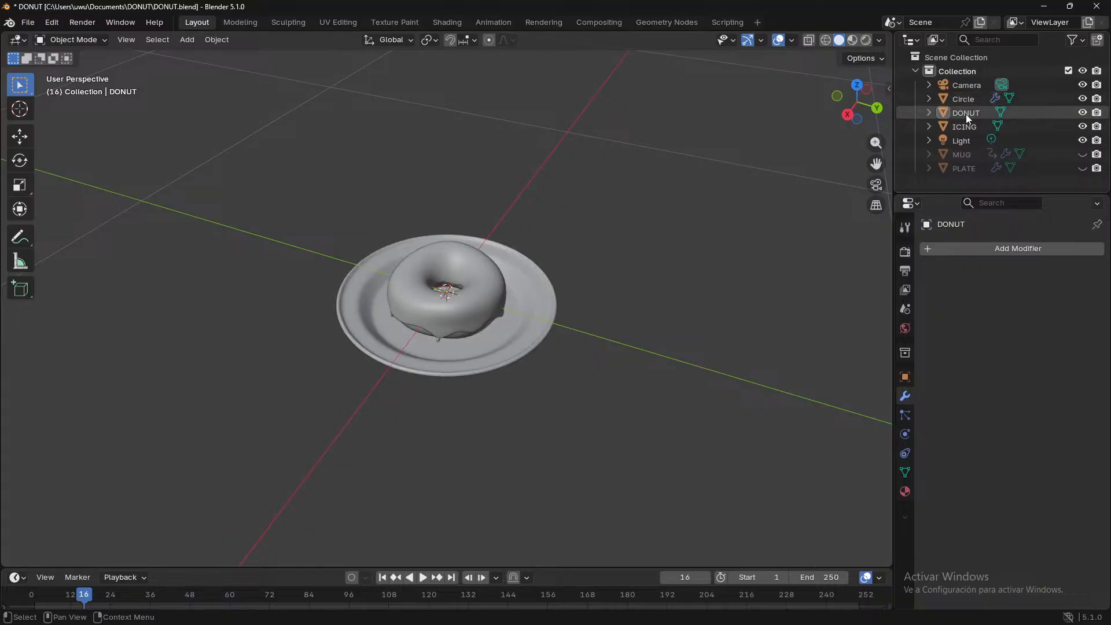
double_click(960, 98)
type("PL")
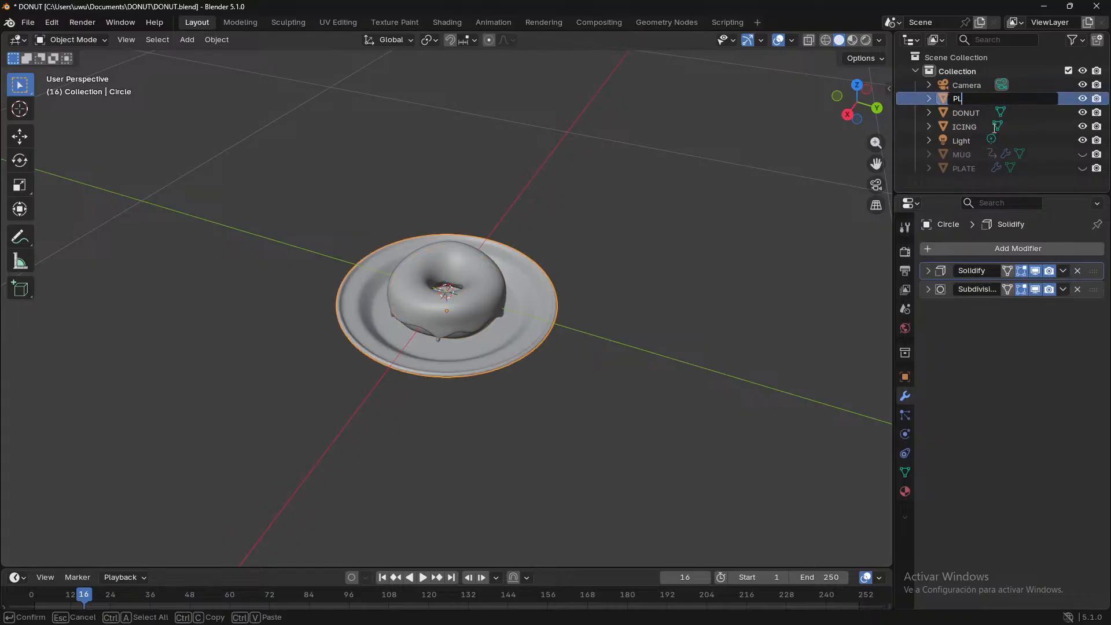
type("ATE-DONUT")
key("Return")
- Unhide the MUG and PLATE objects so the whole set of models is shown
left_click(1081, 140)
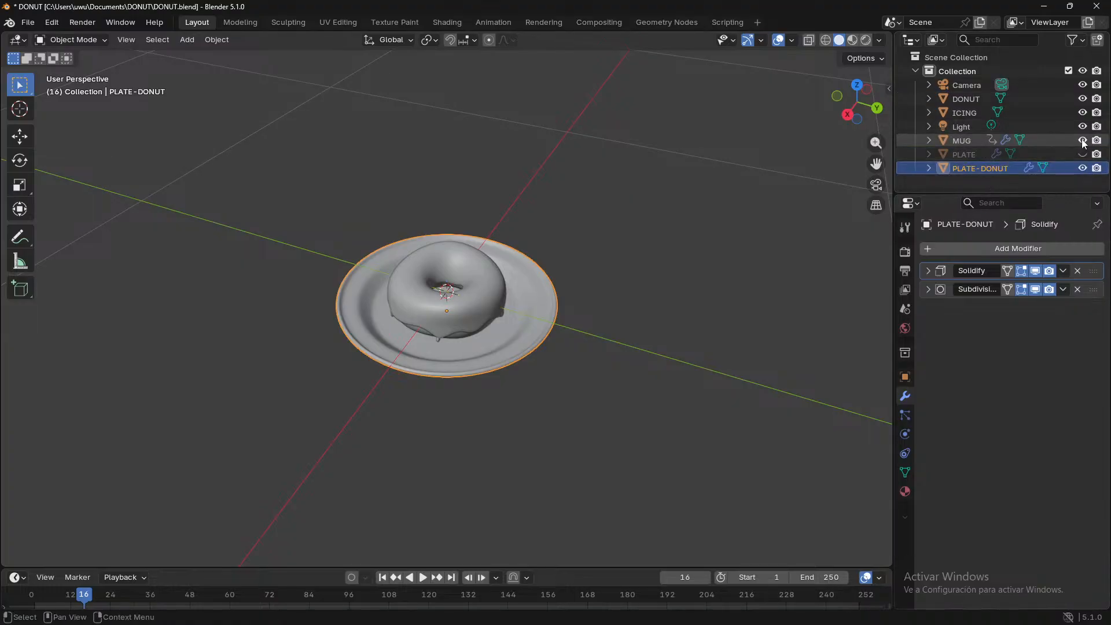
left_click(1082, 154)
middle_click_drag(649, 242, 301, 281)
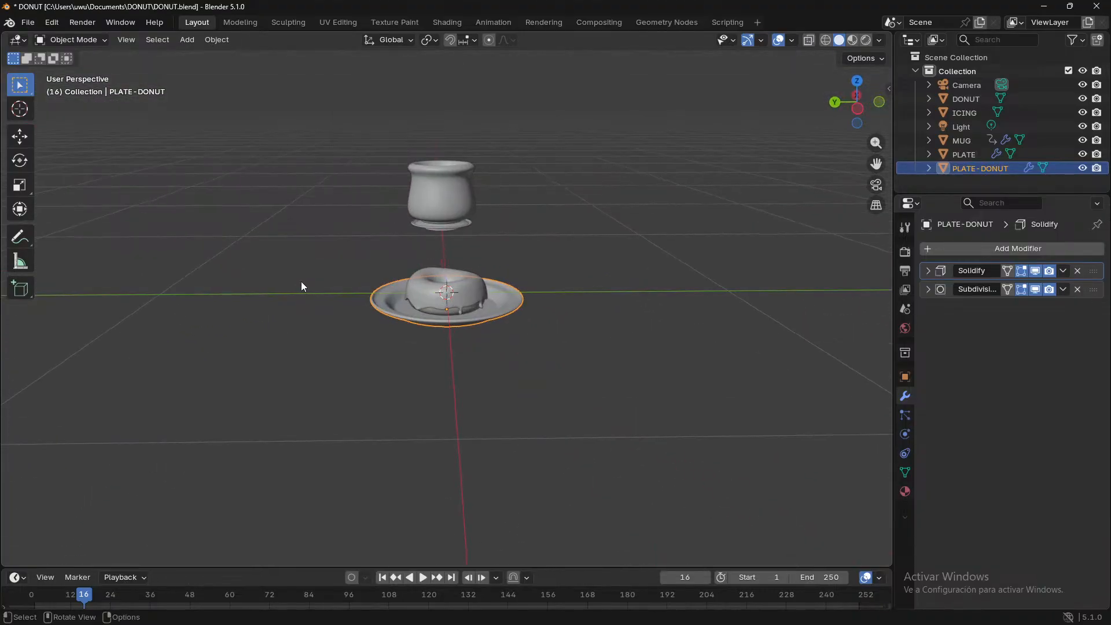
scroll(301, 281, "up", 3)
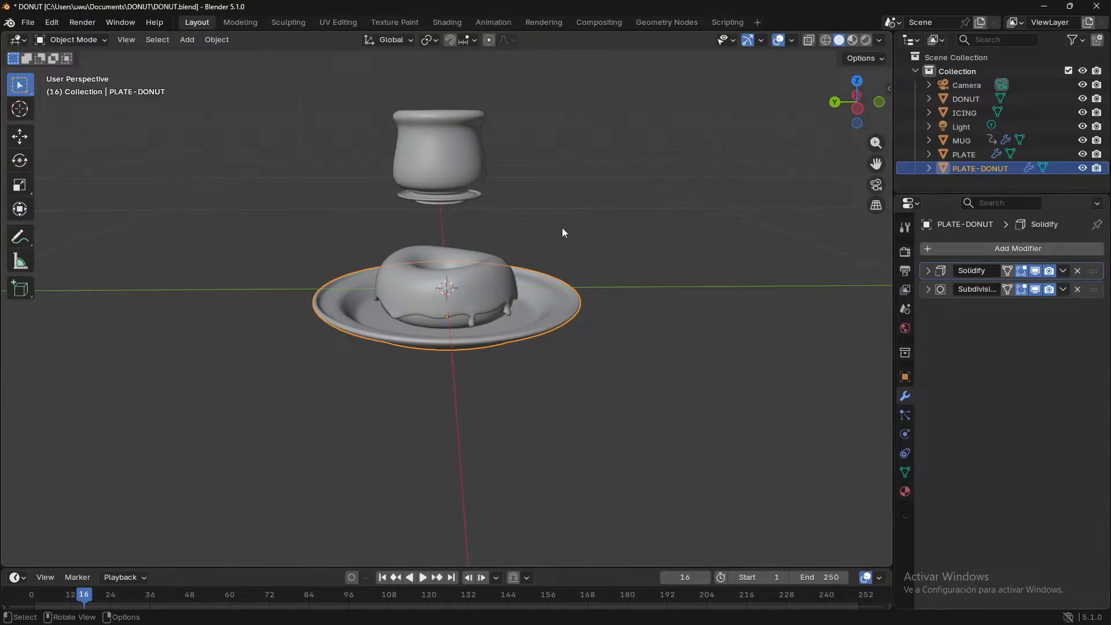
middle_click_drag(561, 228, 521, 301)
- Check the modifiers on the mug and on the small plate beneath it
left_click(688, 196)
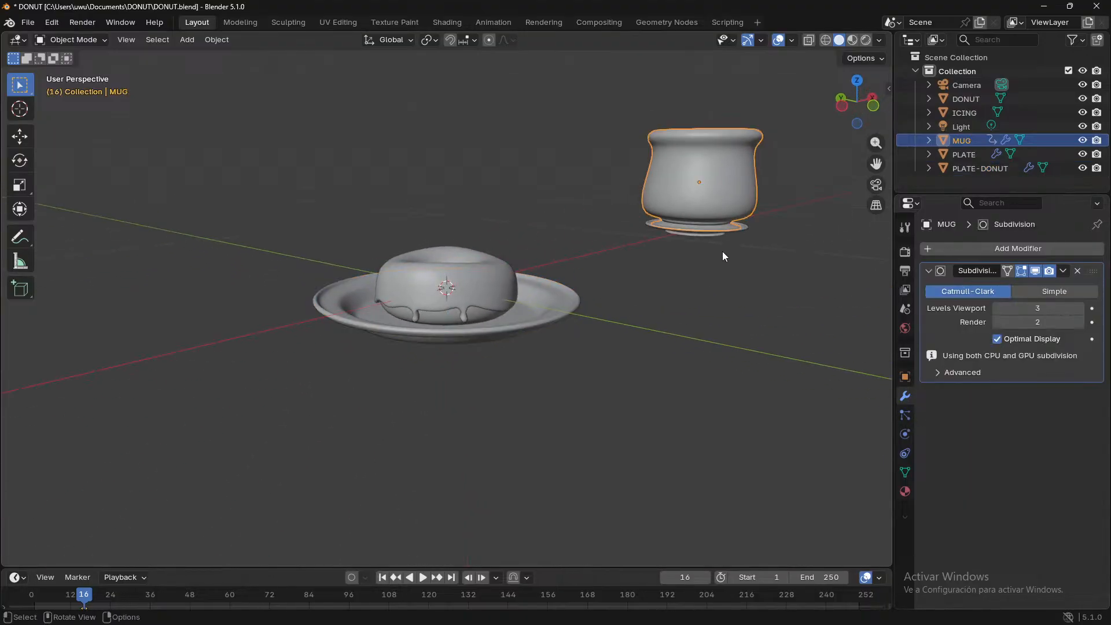
left_click(708, 235)
left_click(1062, 271)
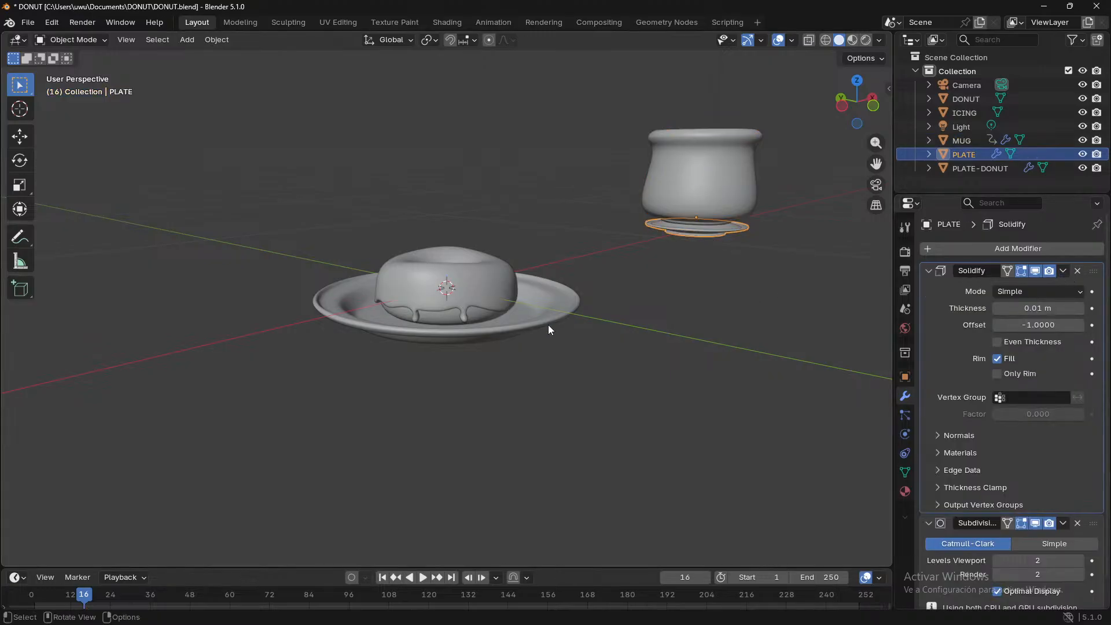
scroll(547, 323, "down", 2)
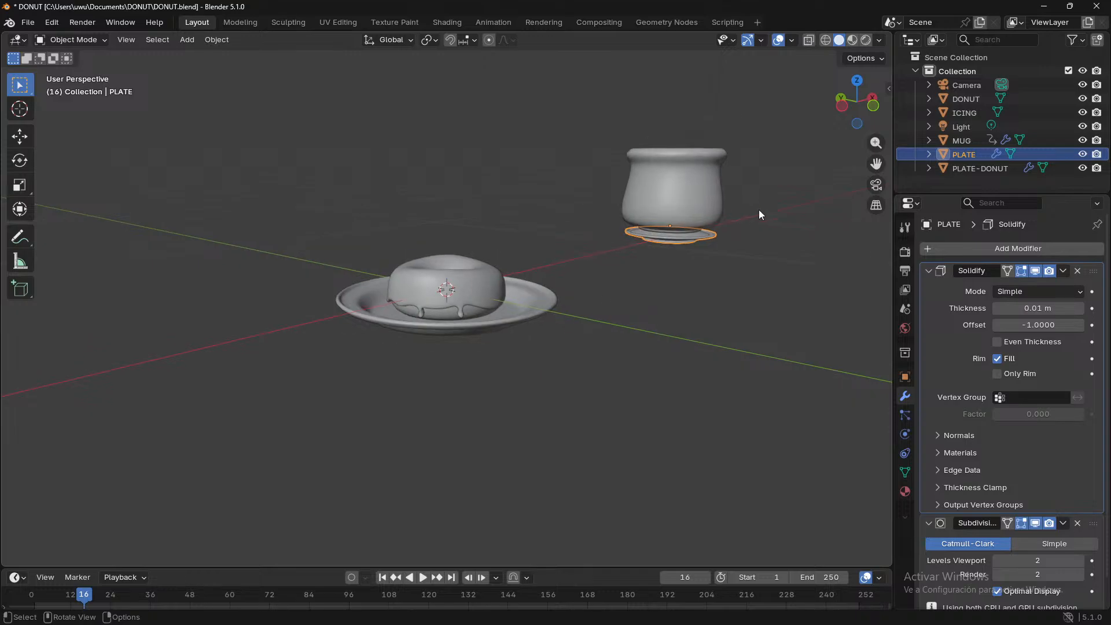
- Render the current frame through the camera, inspect the donut and mug up close, and close the render
key("KP_0")
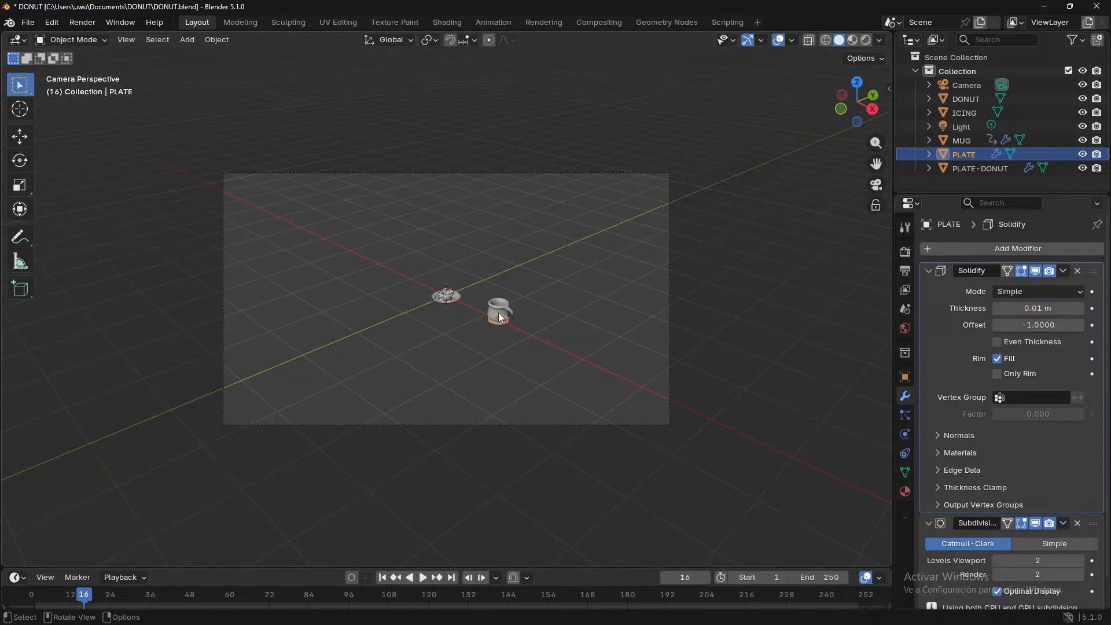
key("Home")
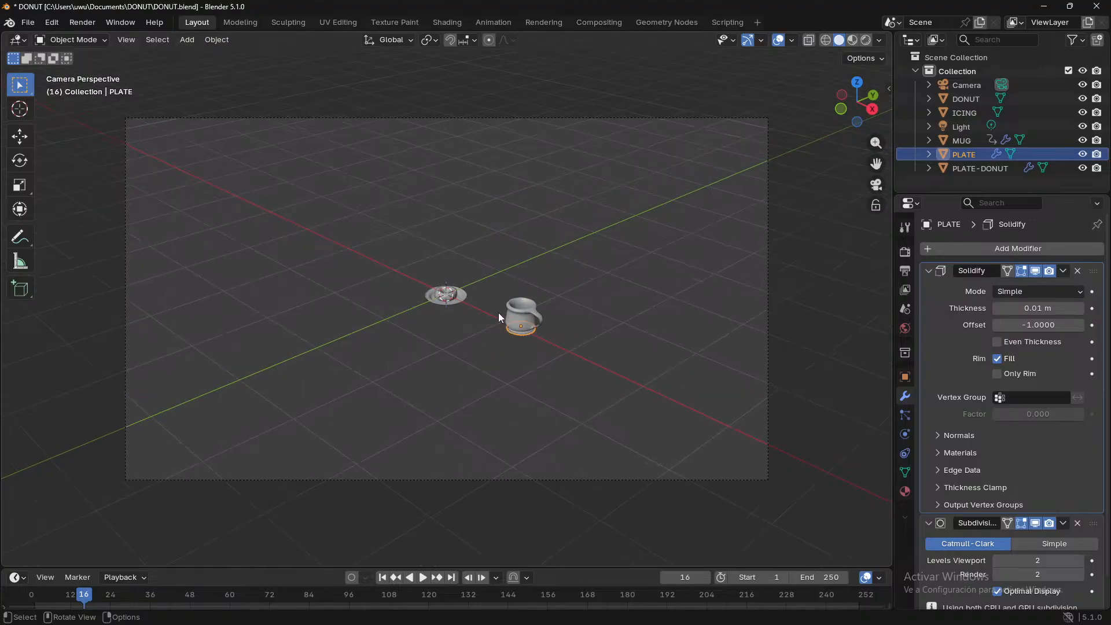
key("F12")
scroll(706, 373, "up", 6)
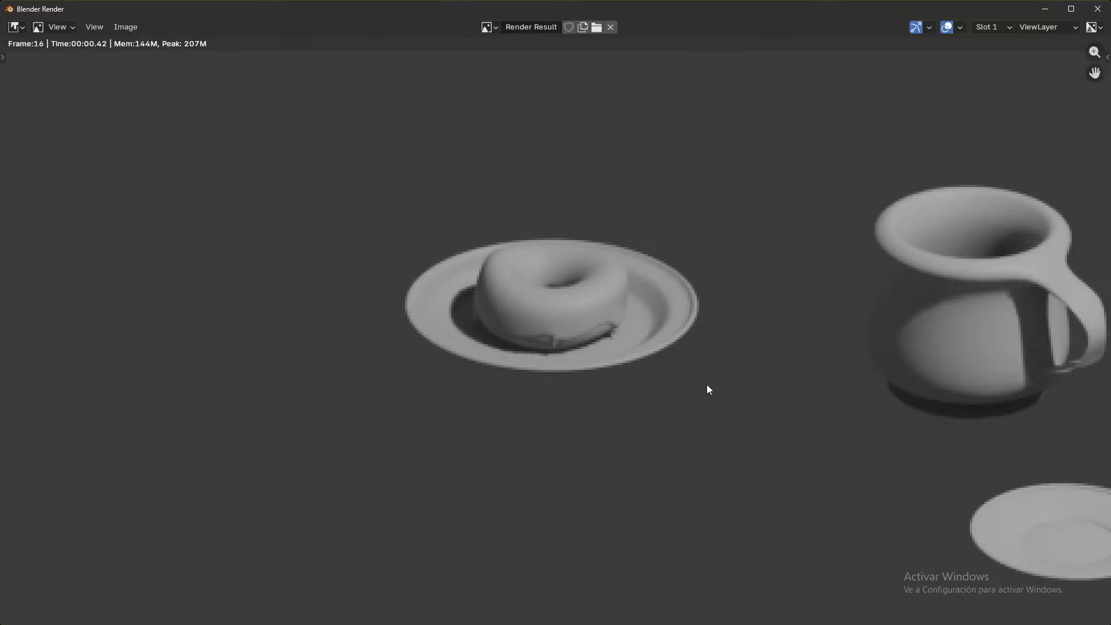
left_click(1097, 9)
key("KP_0")
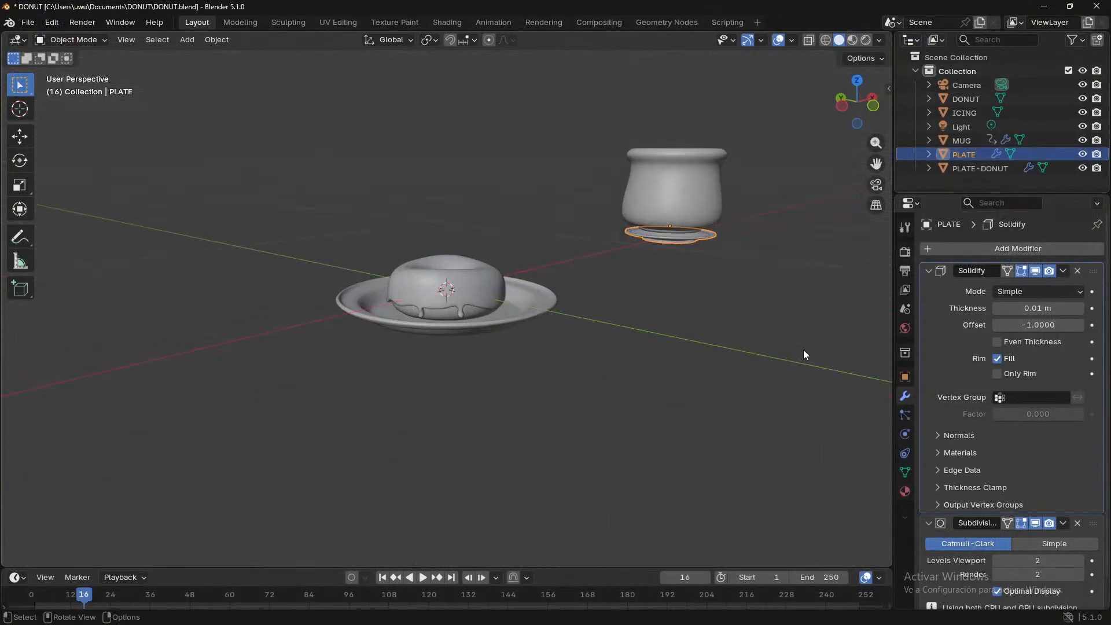
- Move the camera about -2.285 m along its local Z axis, closer to the donut and mug
scroll(716, 356, "down", 7)
middle_click_drag(509, 348, 270, 291)
left_click(544, 225)
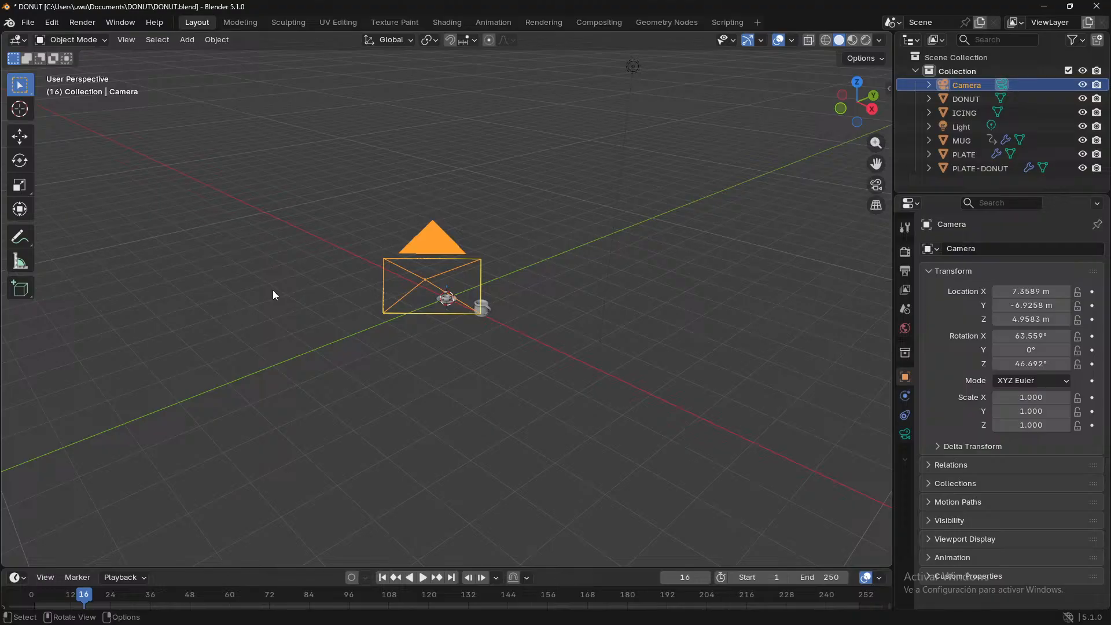
key("KP_0")
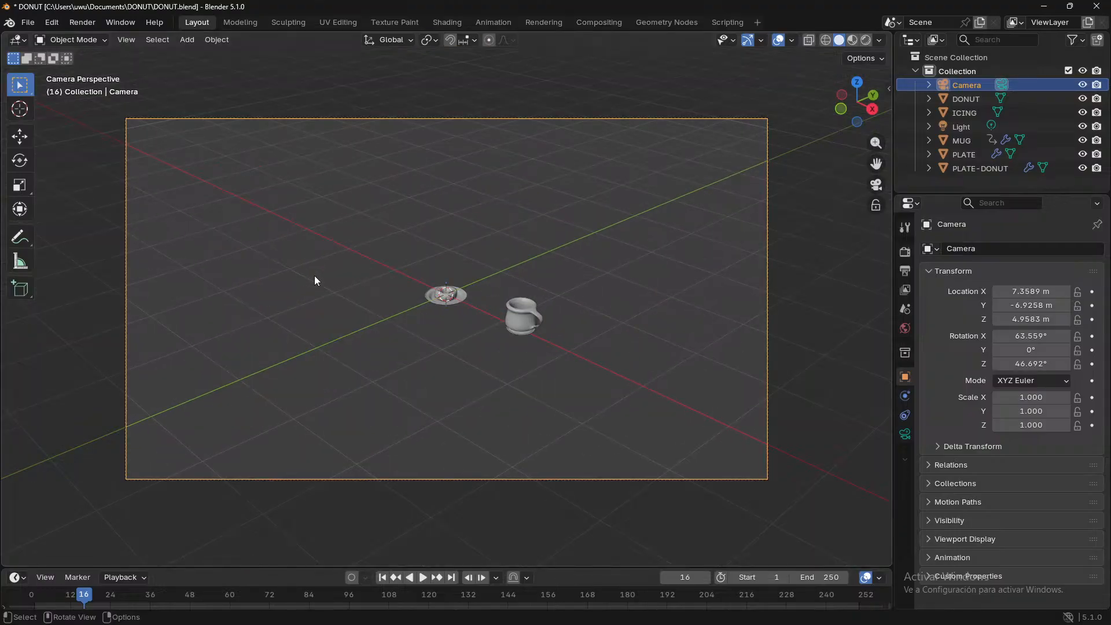
key("g")
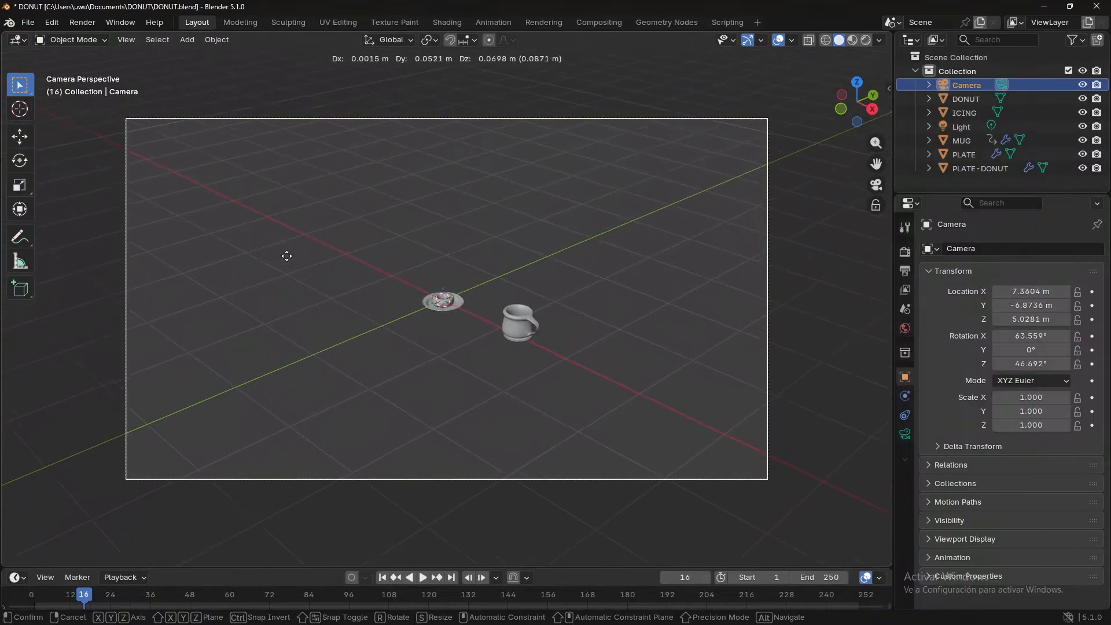
key("z")
key("z")
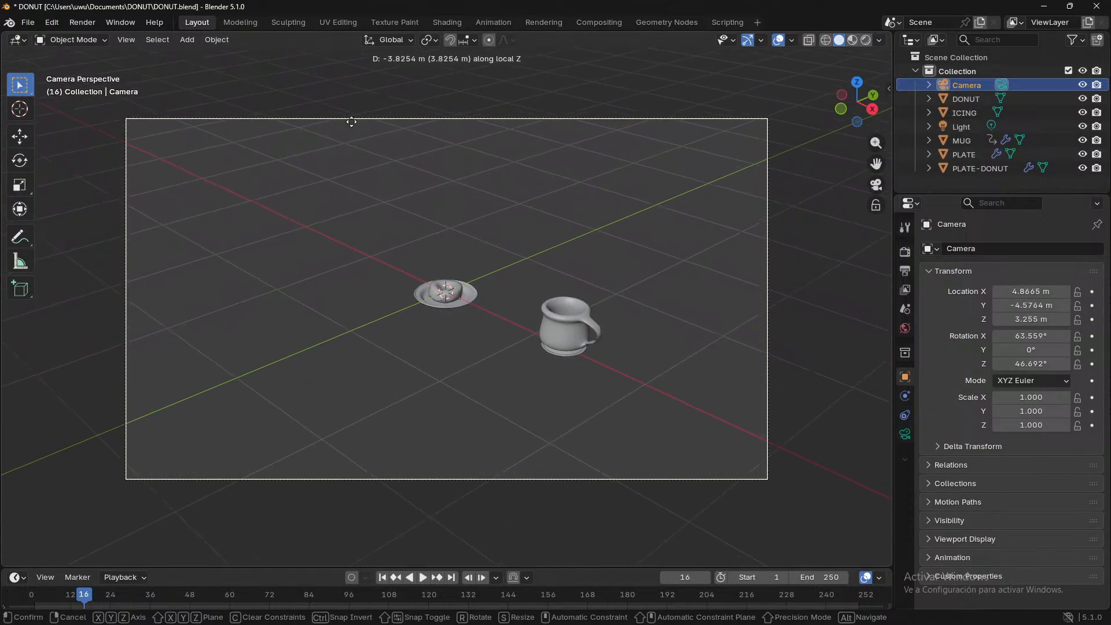
left_click(365, 160)
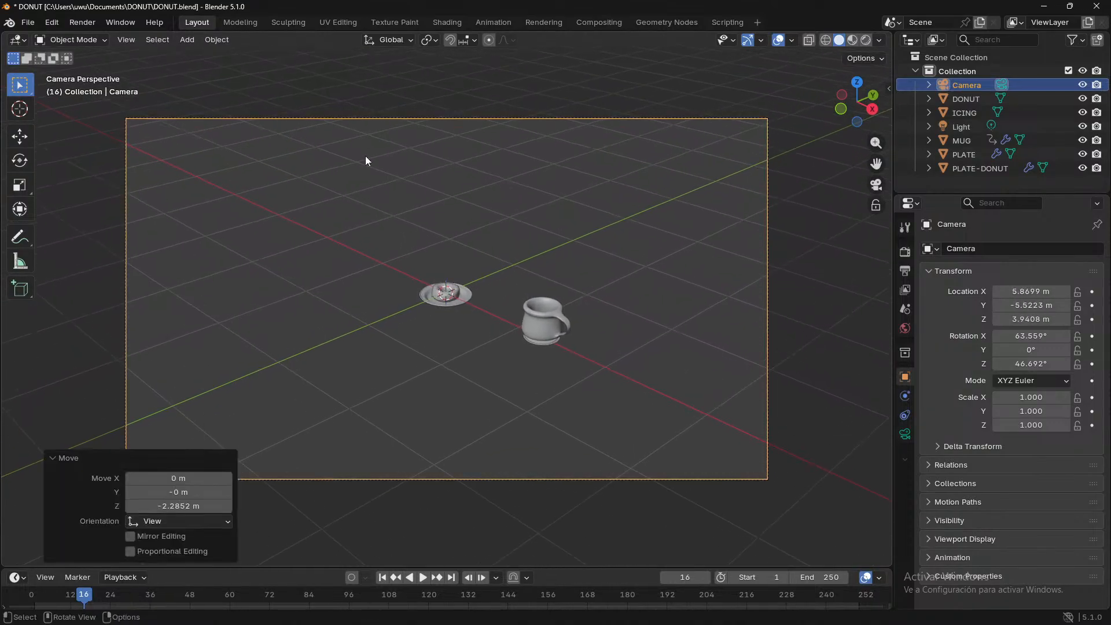
- Rotate the camera about -16.5° around the global Z axis
key("g")
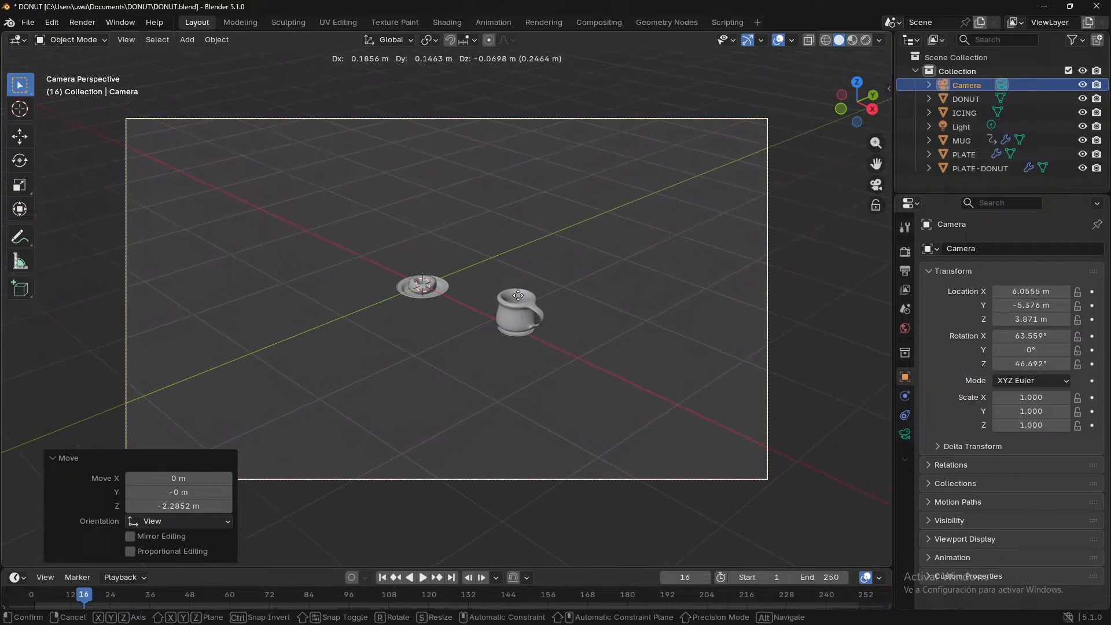
key("r")
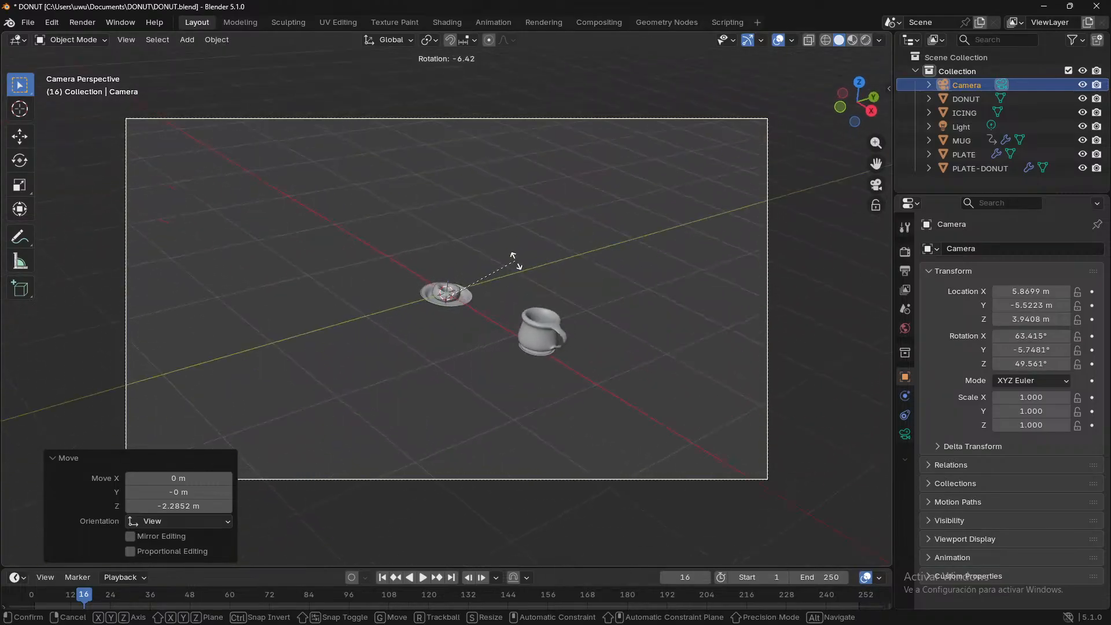
key("z")
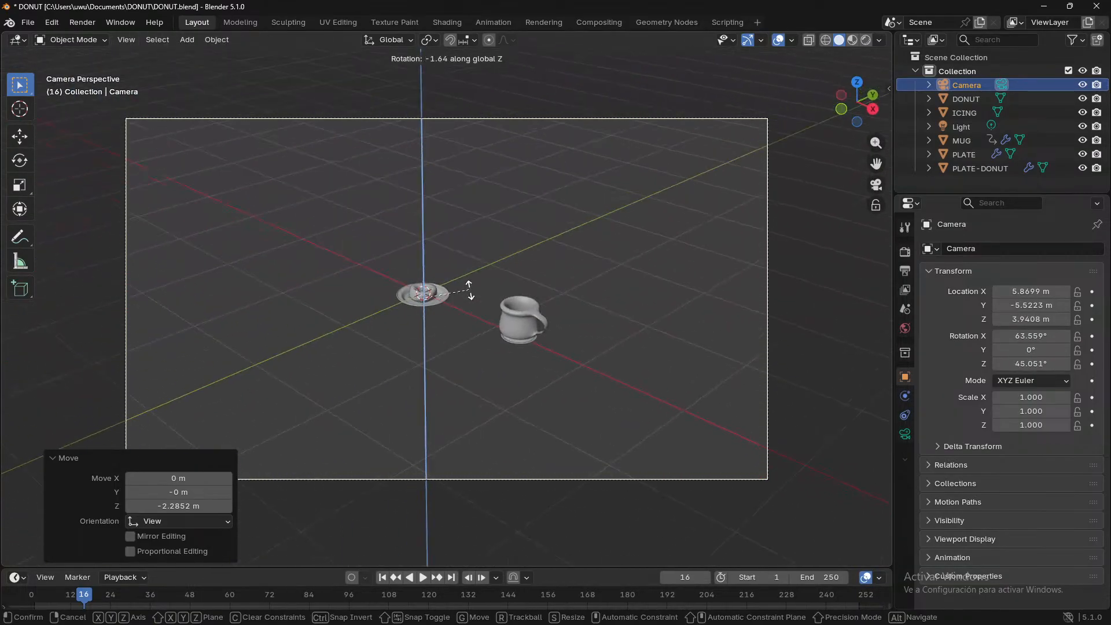
left_click(501, 297)
- Move the camera about -2.06 m along the global X axis and about -0.70 m along the global Y axis
key("g")
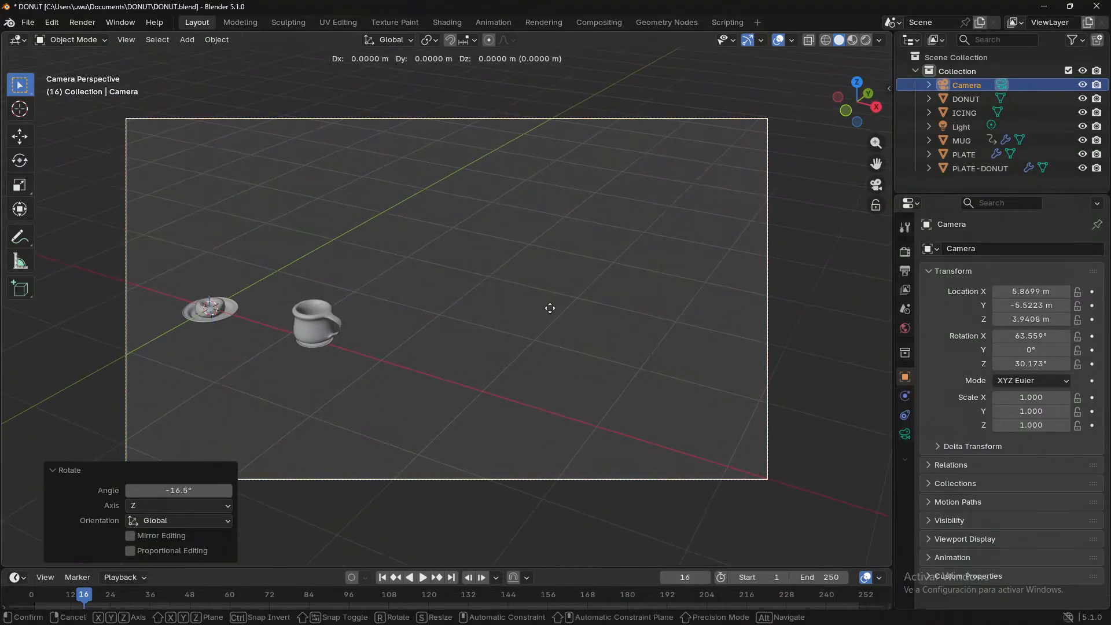
key("x")
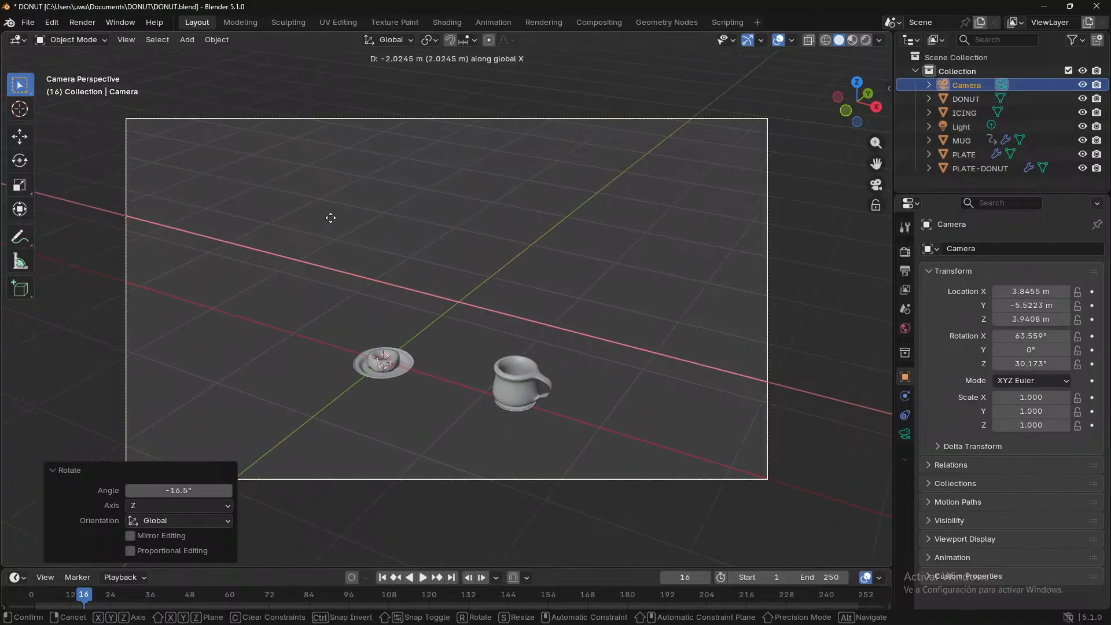
left_click(330, 220)
key("g")
key("y")
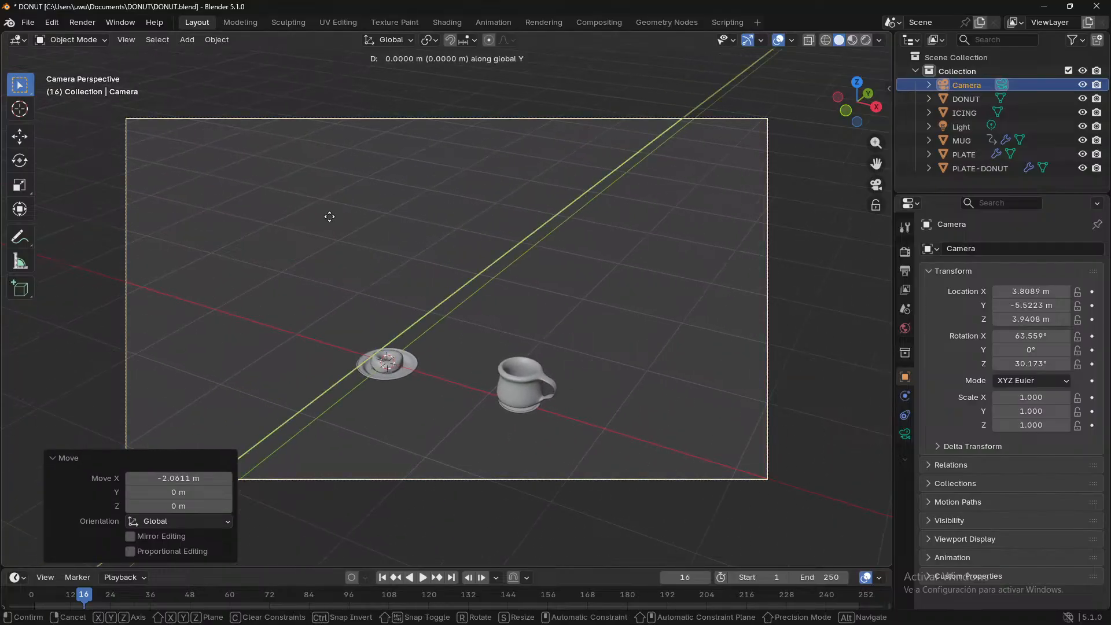
left_click(313, 304)
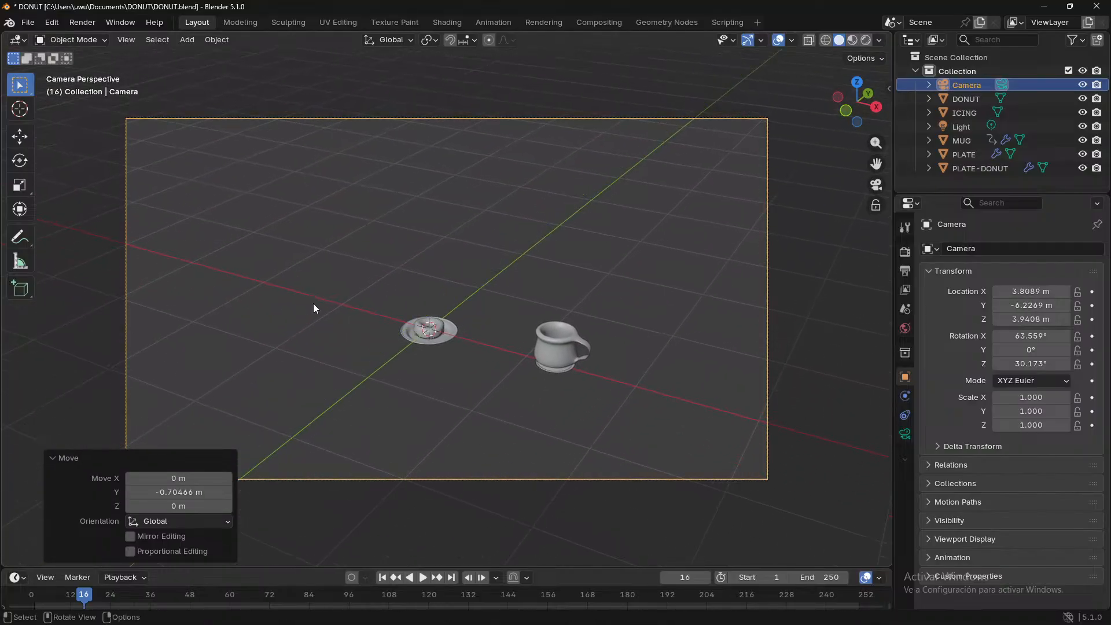
- Lock the camera to the view and bring it closer so the donut and the mug fill the frame
left_click(875, 205)
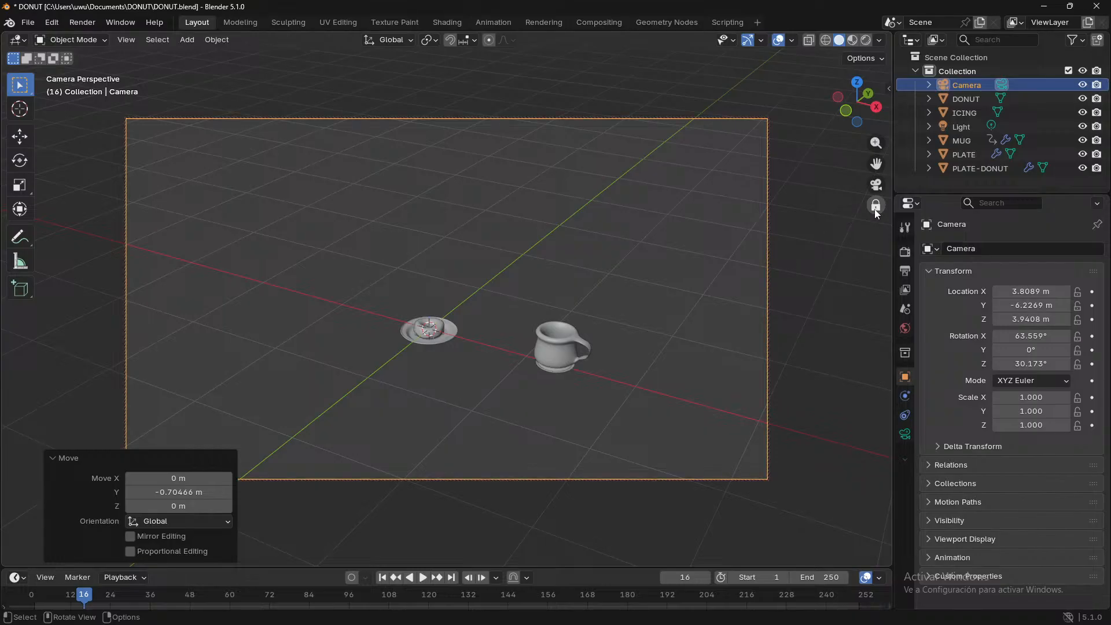
middle_click_drag(619, 303, 428, 263)
scroll(636, 336, "up", 3)
- Move the mug about -0.465 m along the global X axis, closer to the donut
left_click(617, 302)
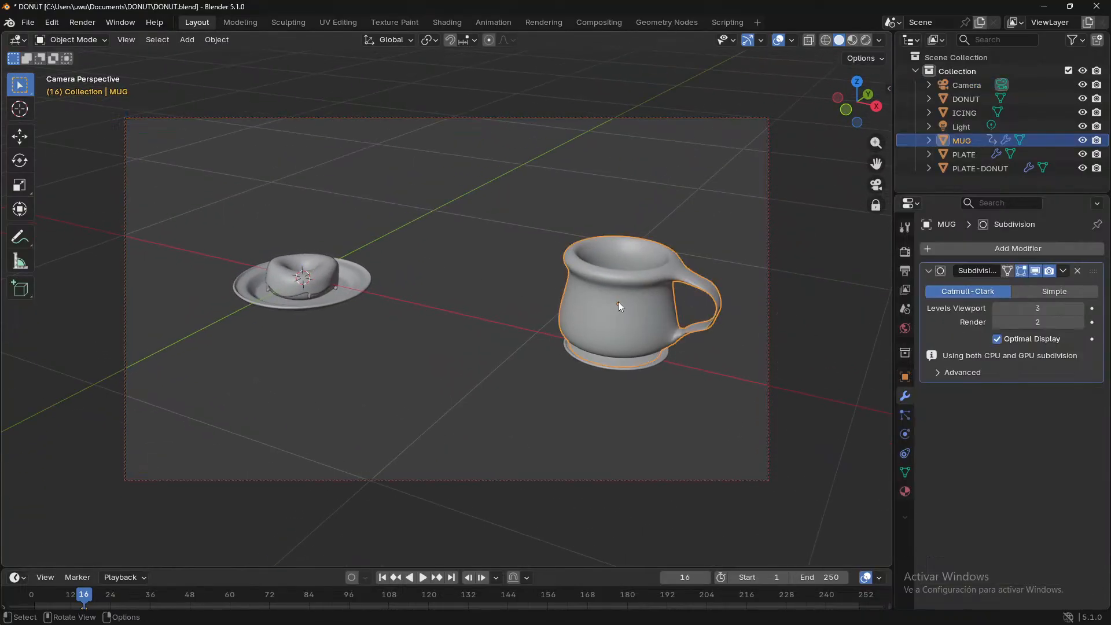
key("g")
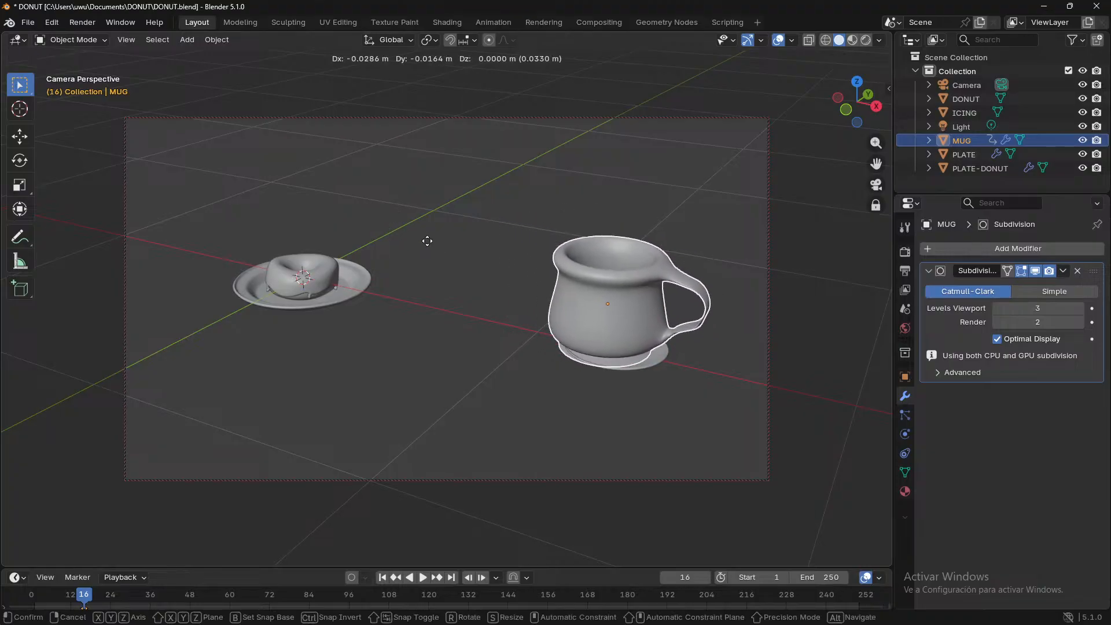
key("x")
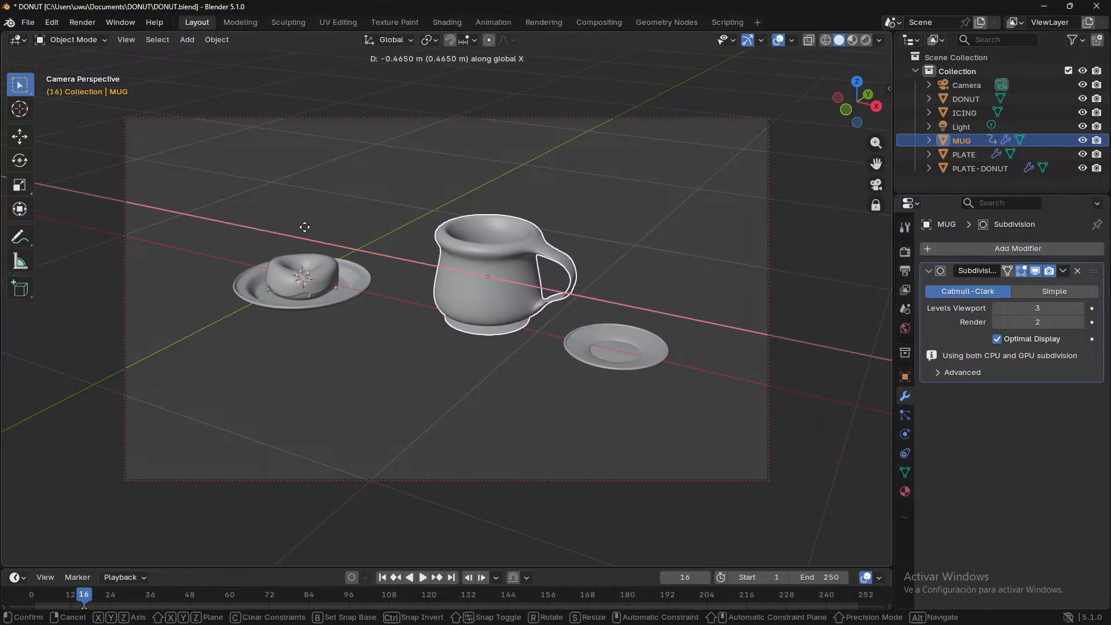
left_click(537, 310)
- Move the small plate beneath the mug, about -0.473 m along X and about -0.011 m along Z
left_click(646, 355)
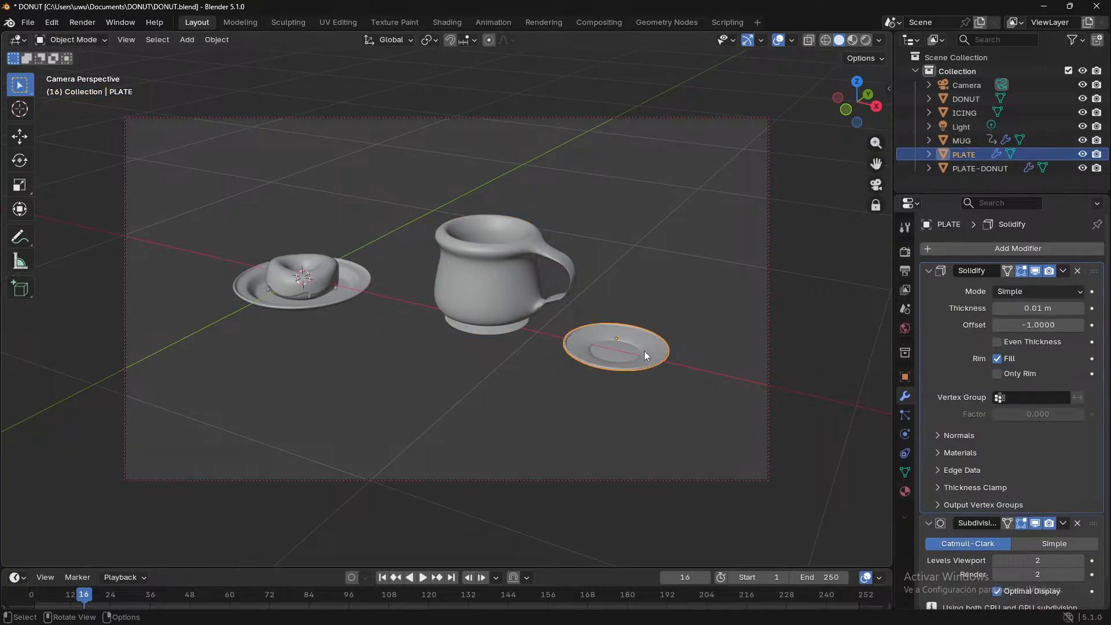
key("g")
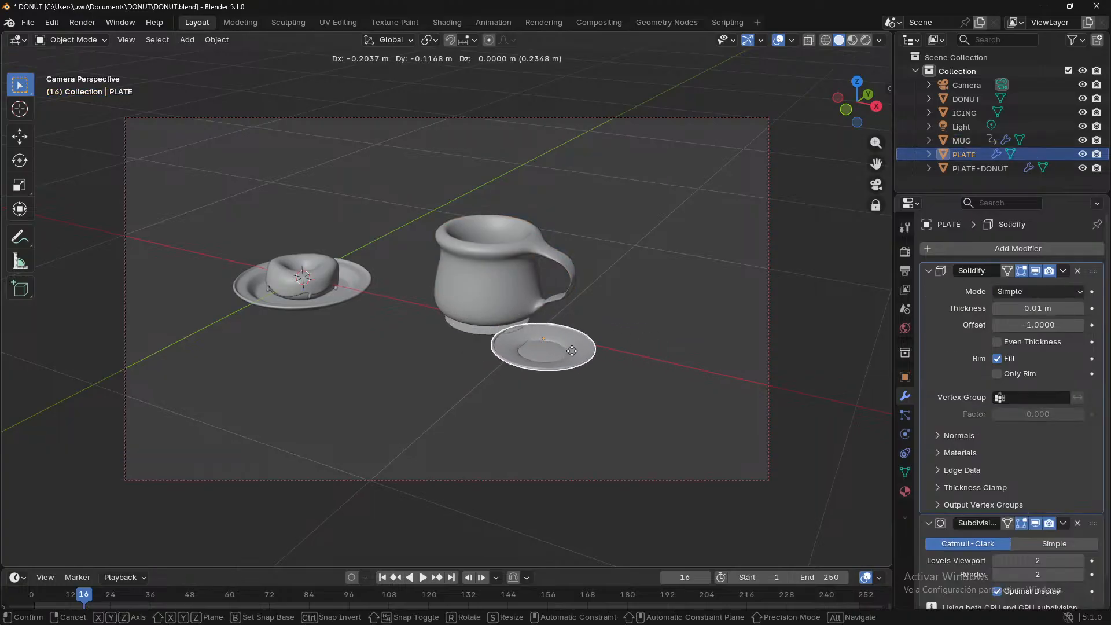
key("x")
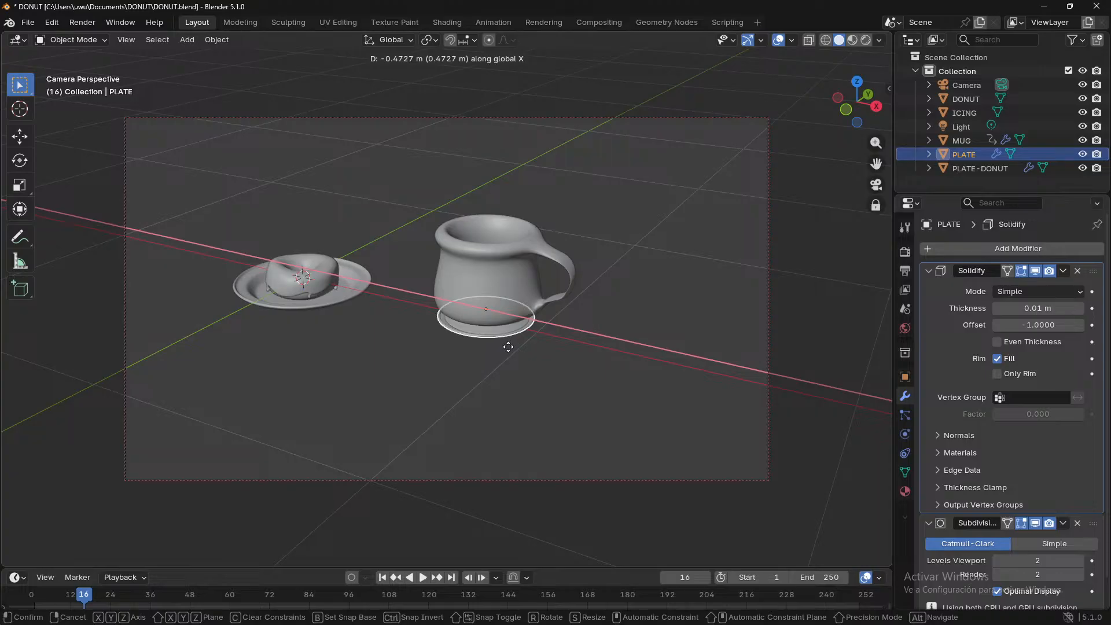
left_click(508, 347)
key("g")
key("z")
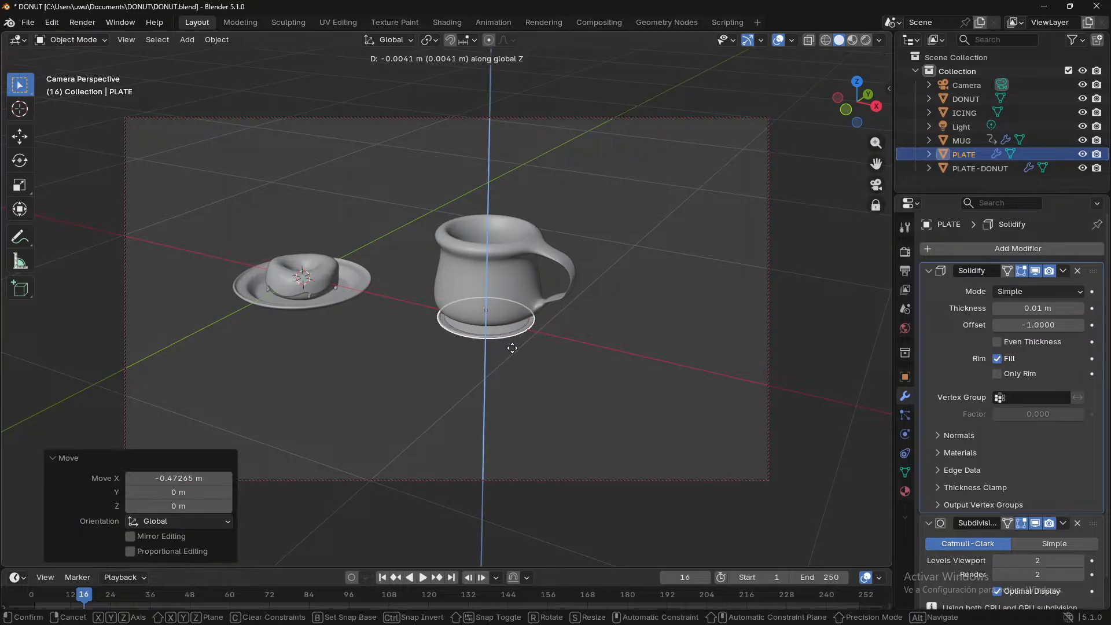
left_click(514, 351)
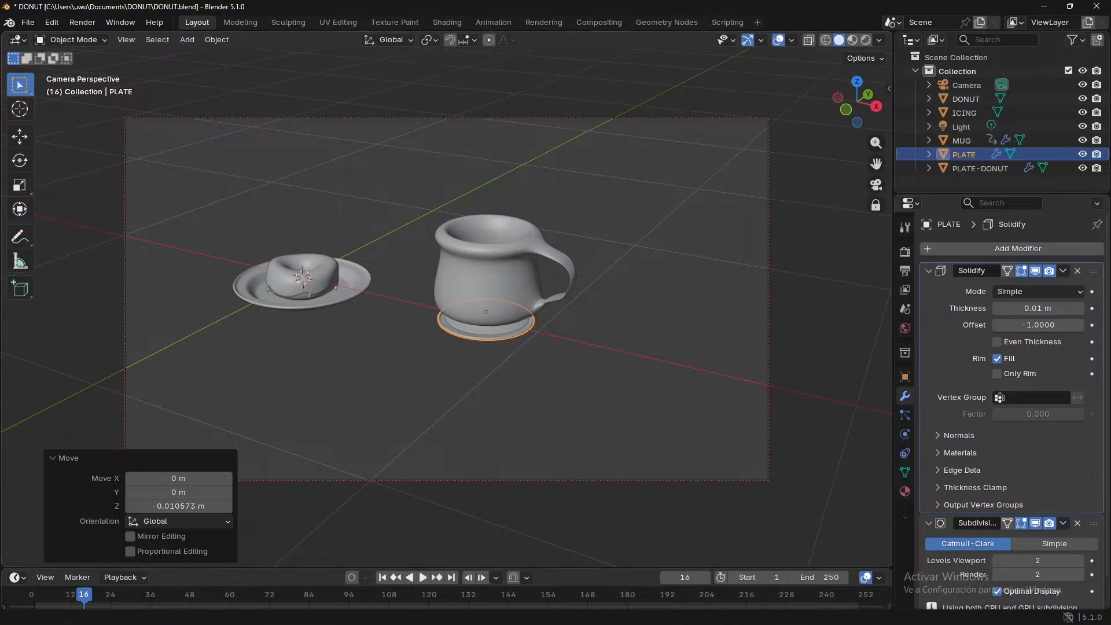
left_click(704, 260)
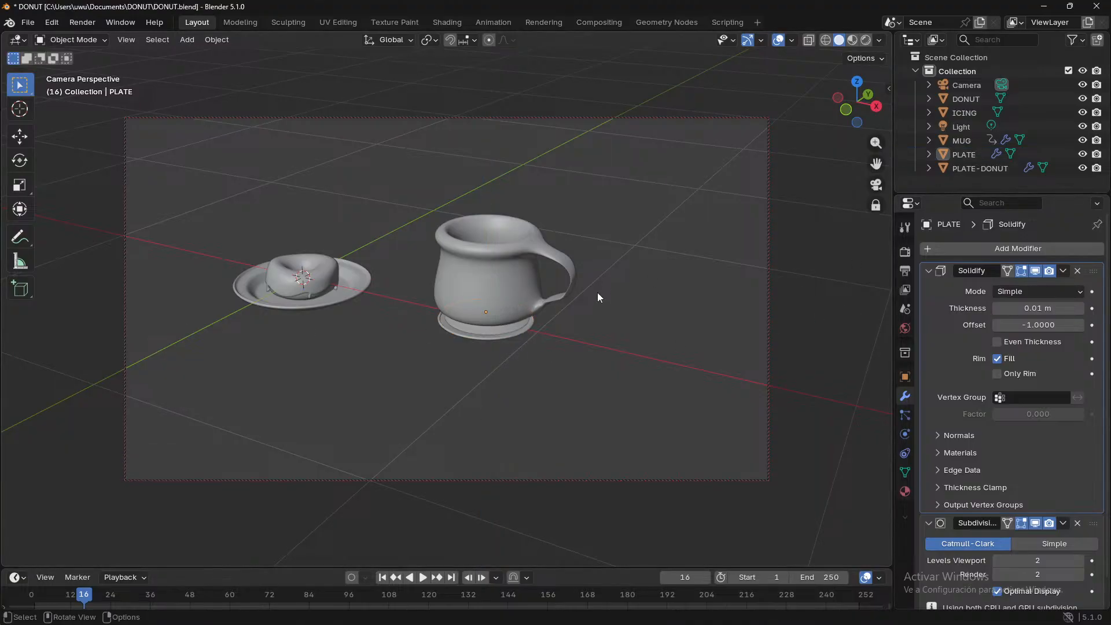
- Leave the camera view, focus on the small plate under the mug, and hide the MUG object
key("KP_0")
scroll(449, 362, "up", 7)
middle_click_drag(478, 442, 538, 370)
left_click(577, 346)
key("KP_0")
key("KP_Decimal")
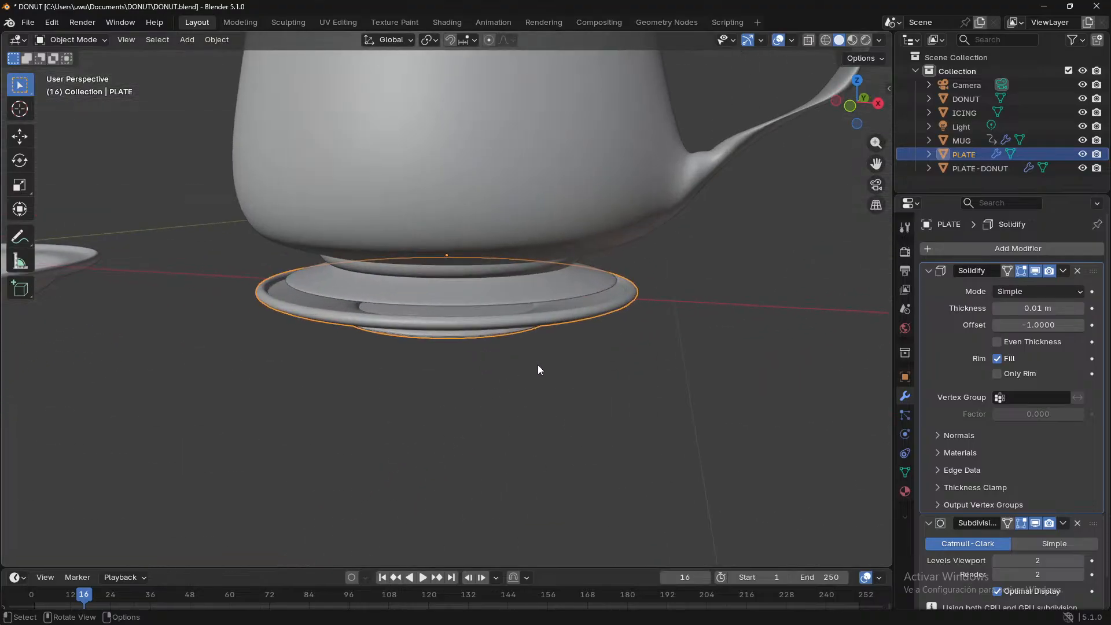
left_click(1081, 140)
middle_click_drag(821, 289, 561, 352)
scroll(561, 351, "down", 2)
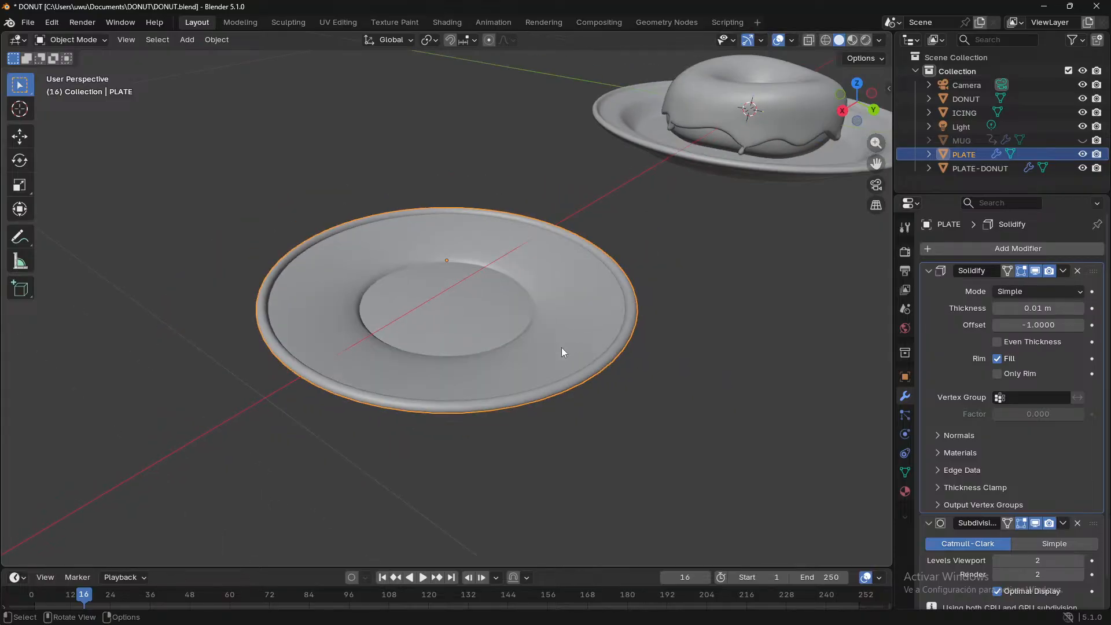
- Enter Edit Mode on the small plate and turn off the viewport display of its Solidify and Subdivision modifiers
key("Tab")
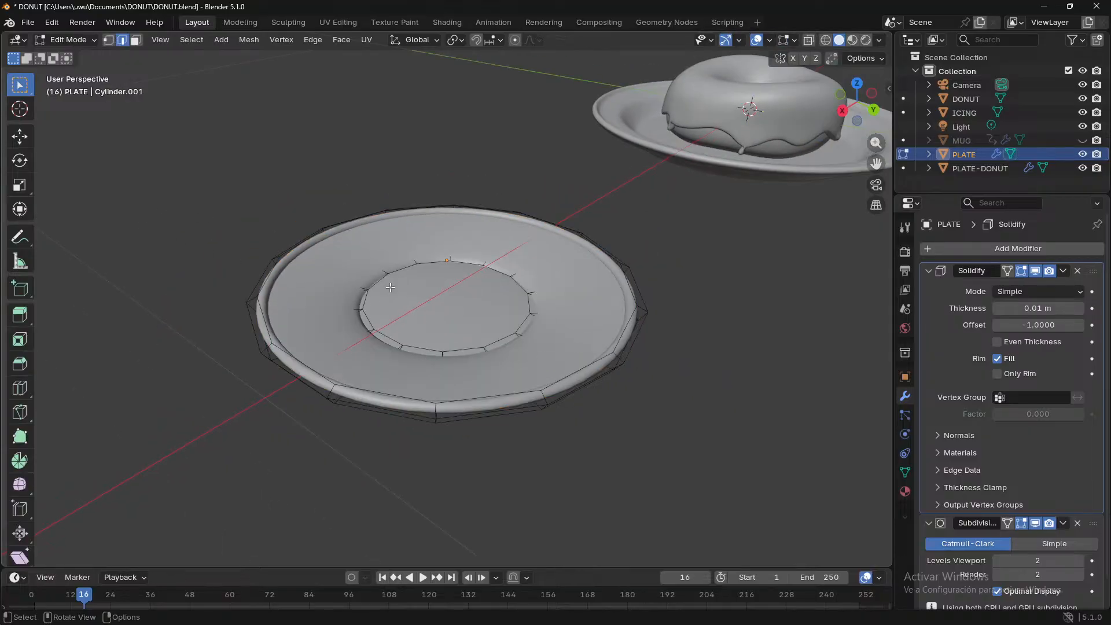
middle_click_drag(408, 313, 731, 260)
key("alt+z")
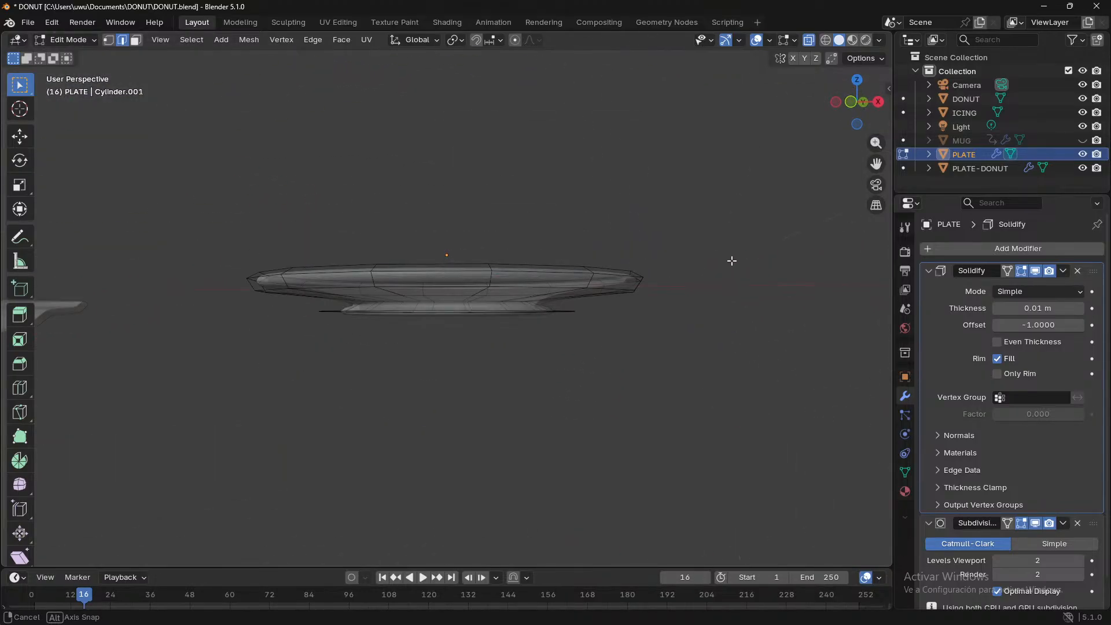
middle_click_drag(688, 279, 689, 284)
scroll(696, 316, "up", 1)
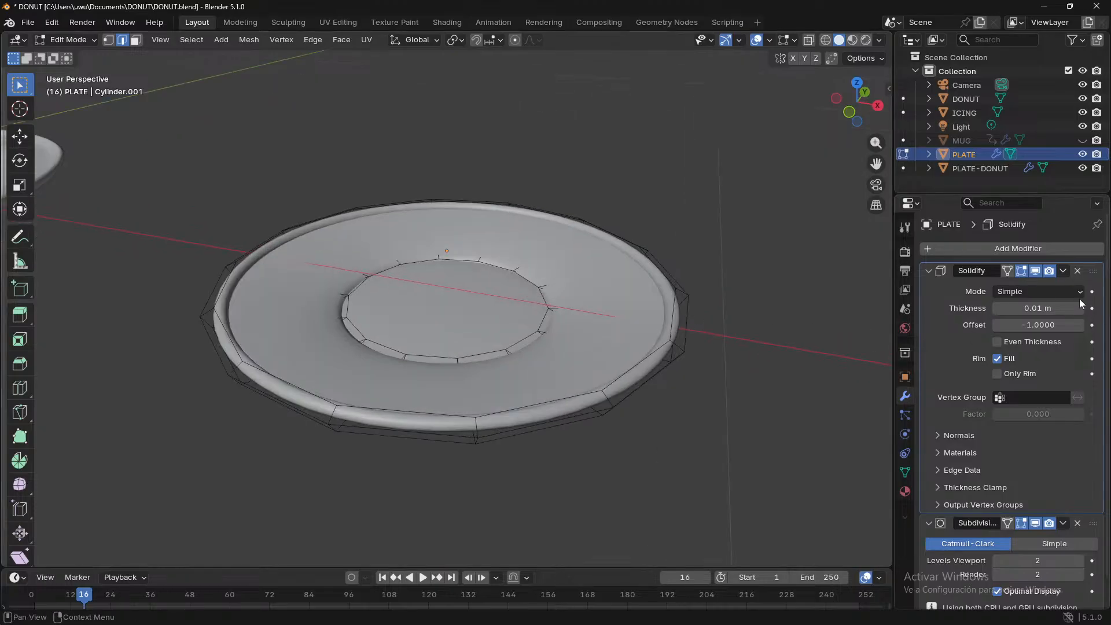
left_click(924, 270)
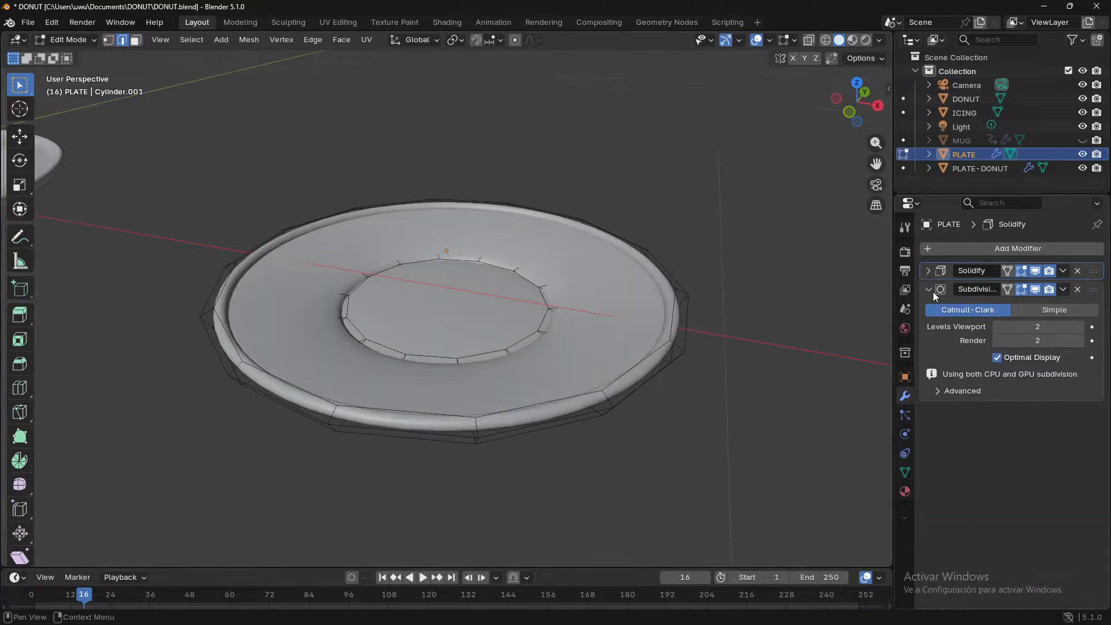
left_click(930, 289)
left_click(1036, 289)
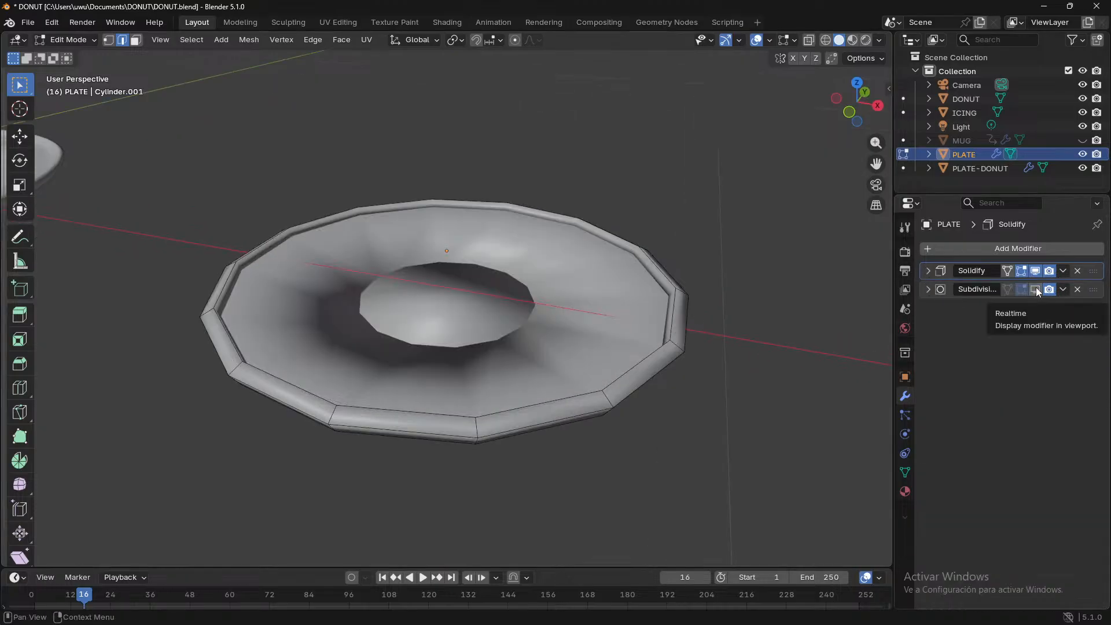
left_click(1035, 290)
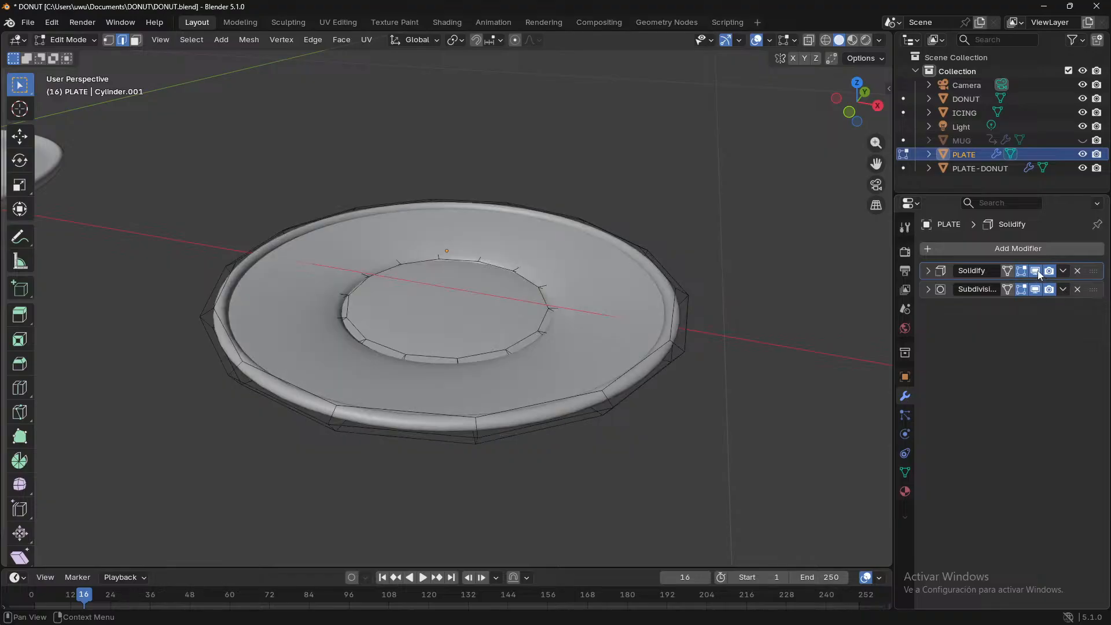
left_click(1037, 270)
left_click(1035, 290)
- Recalculate the small plate's normals with the Inside option
middle_click_drag(781, 312, 576, 293)
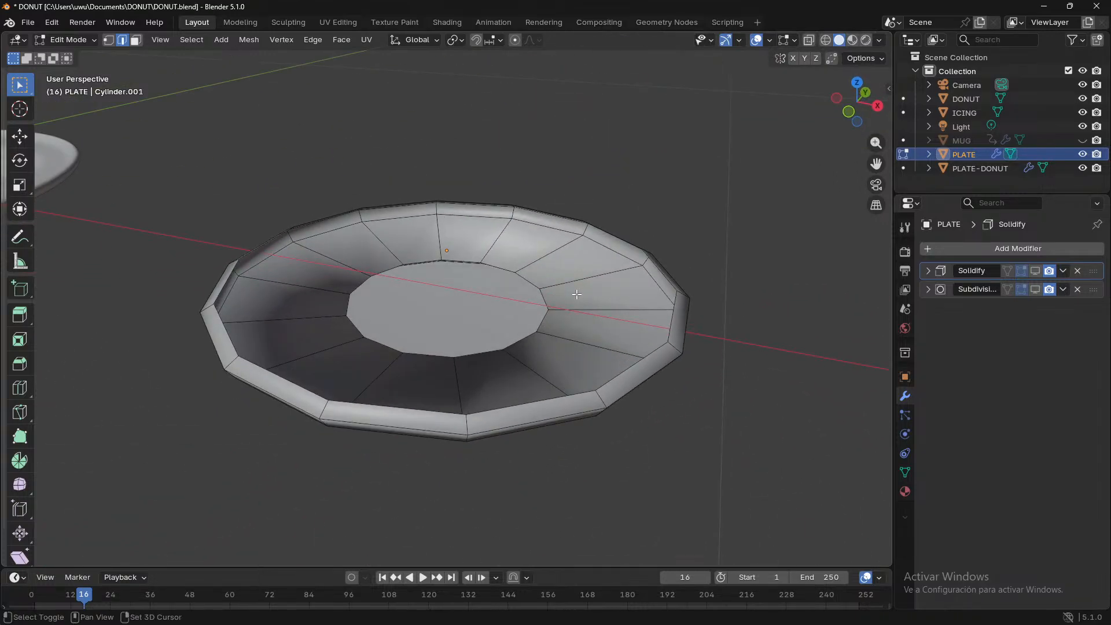
key("shift+n")
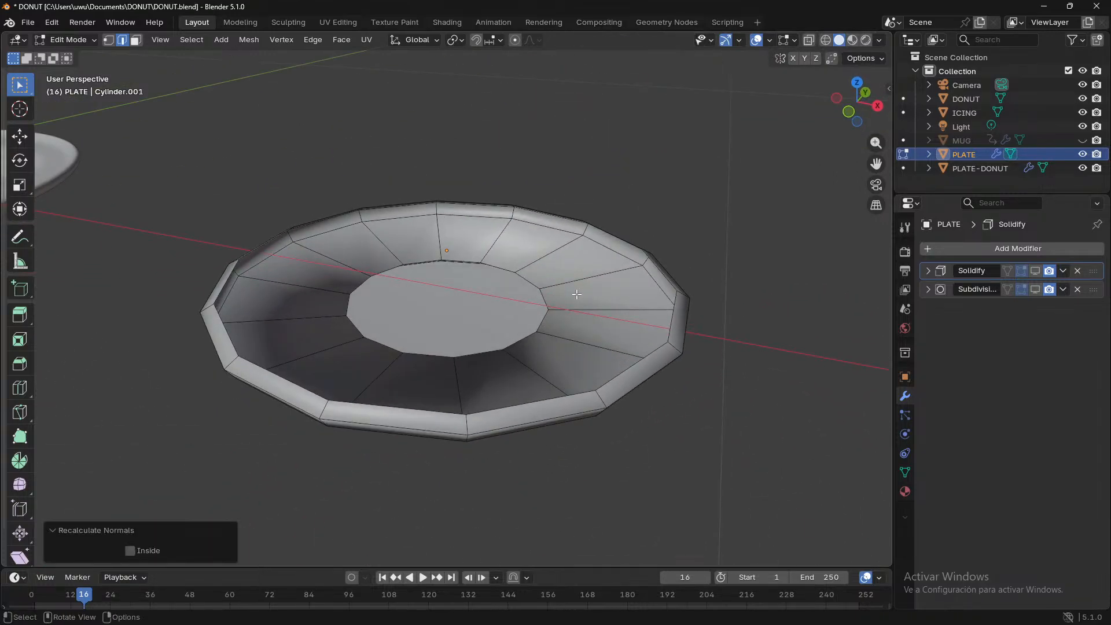
left_click(151, 551)
middle_click_drag(436, 533, 528, 398)
key("ctrl+e")
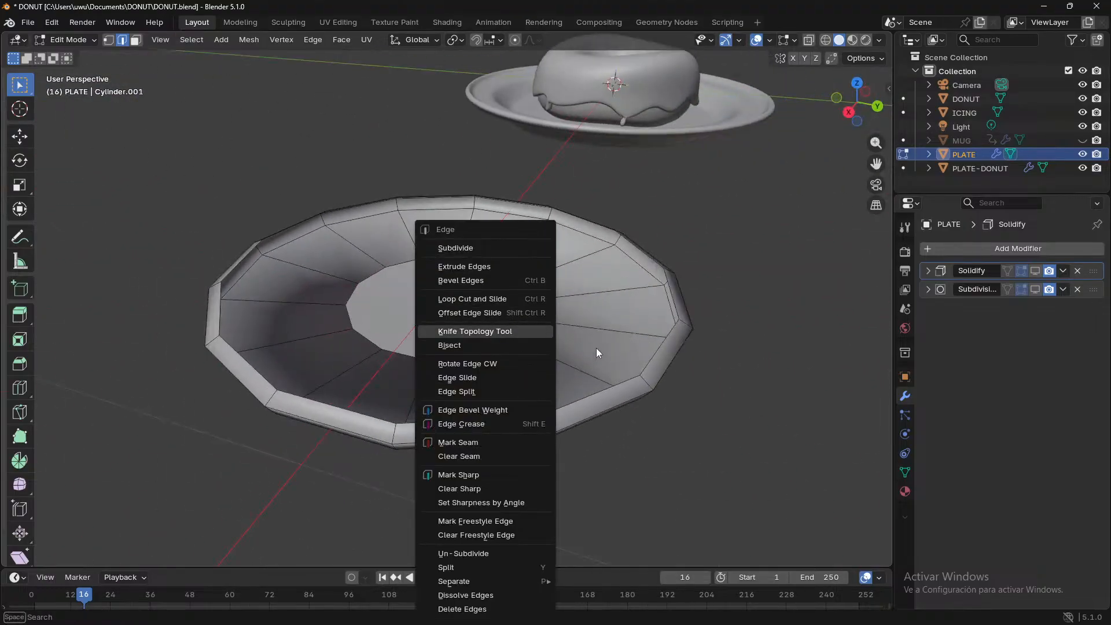
key("Escape")
- Select the outer edge loop of the plate's base from underneath
middle_click_drag(599, 373, 813, 220)
key("Tab")
key("Tab")
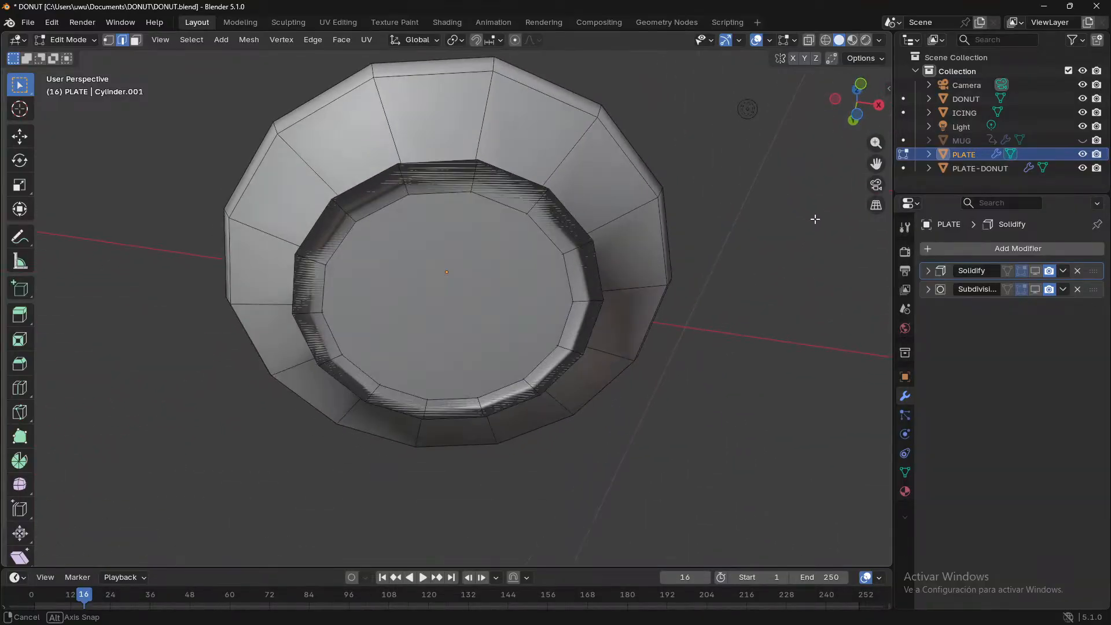
middle_click_drag(524, 197, 547, 292)
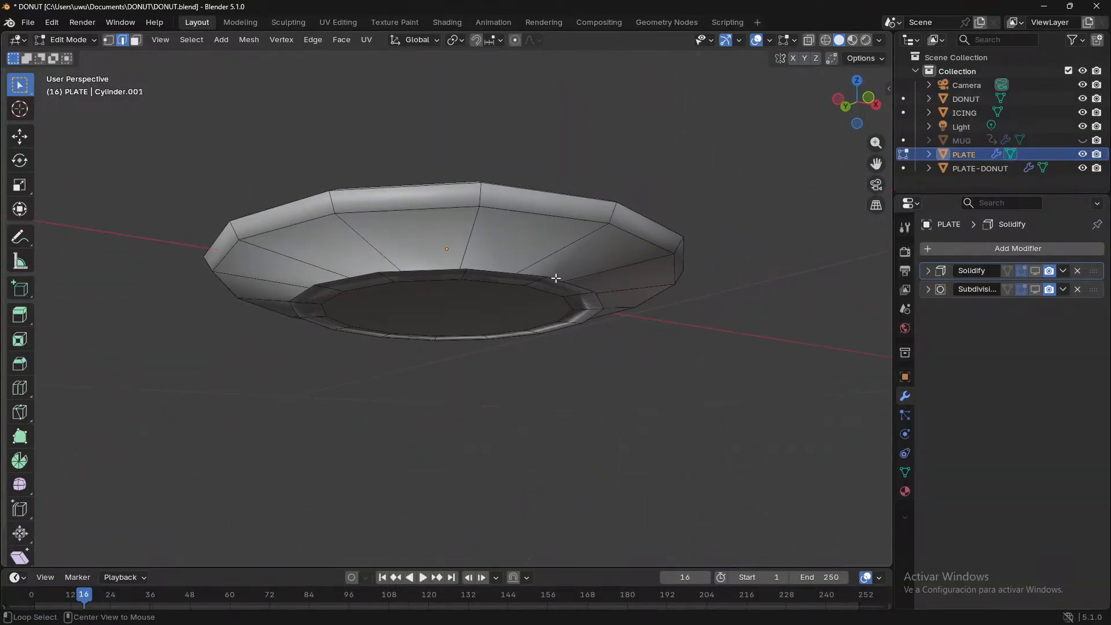
left_click(555, 278, "alt")
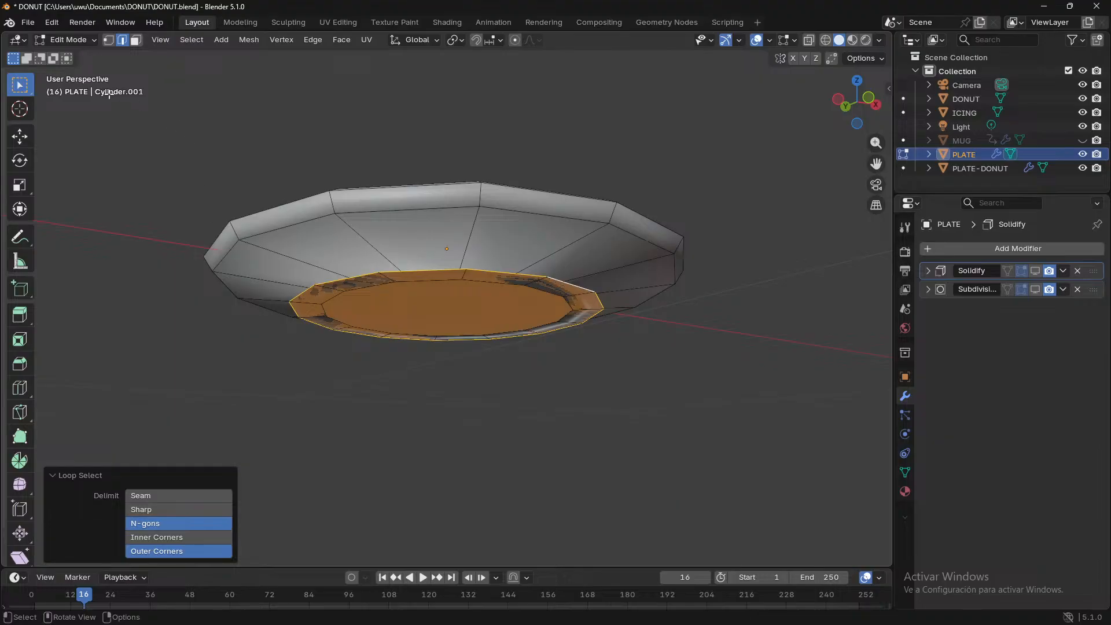
left_click(395, 272)
left_click(396, 272, "alt")
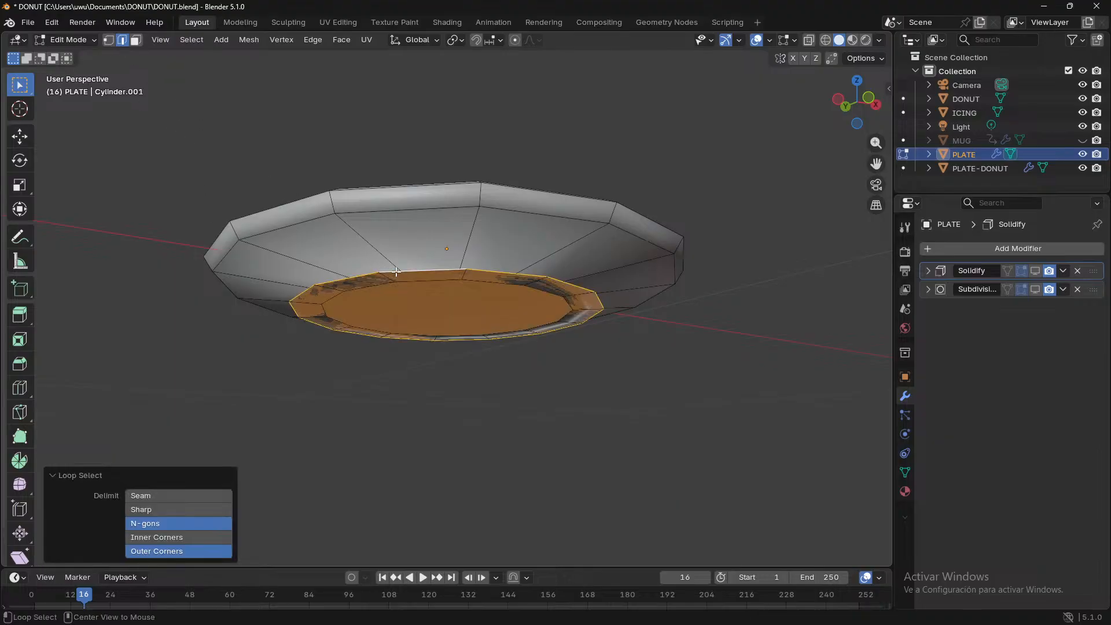
- Try moving the plate's selected base down about 0.021 m, and undo the move
middle_click_drag(396, 272, 701, 362)
key("g")
left_click(495, 287)
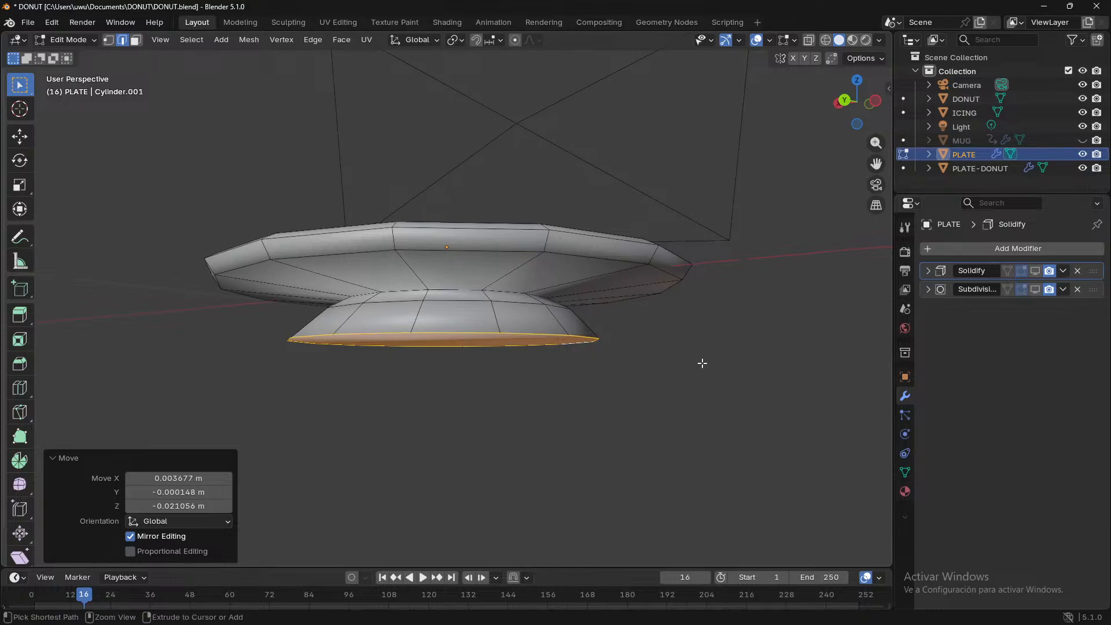
key("ctrl+z")
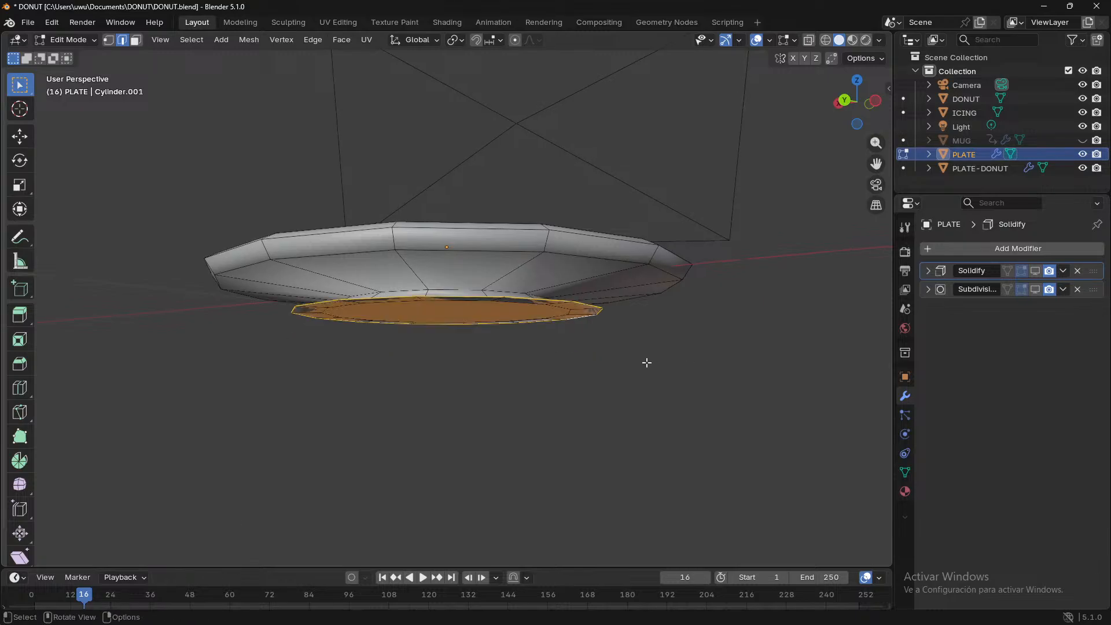
- Move the small plate's selected base face down about 0.01 m along the global Z axis
left_click(136, 40)
key("g")
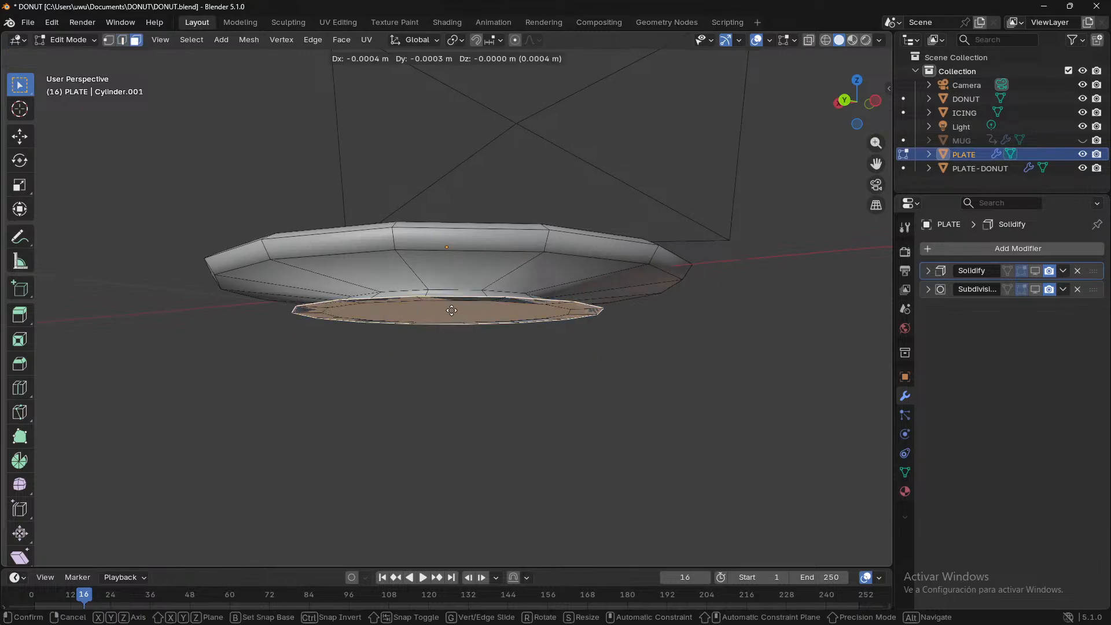
key("x")
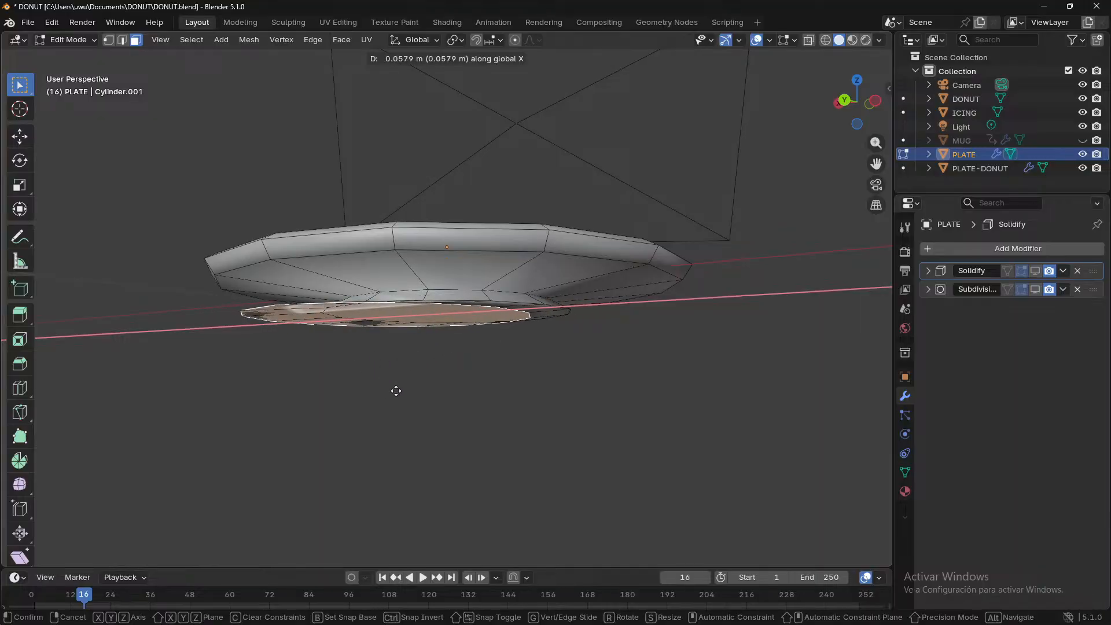
key("z")
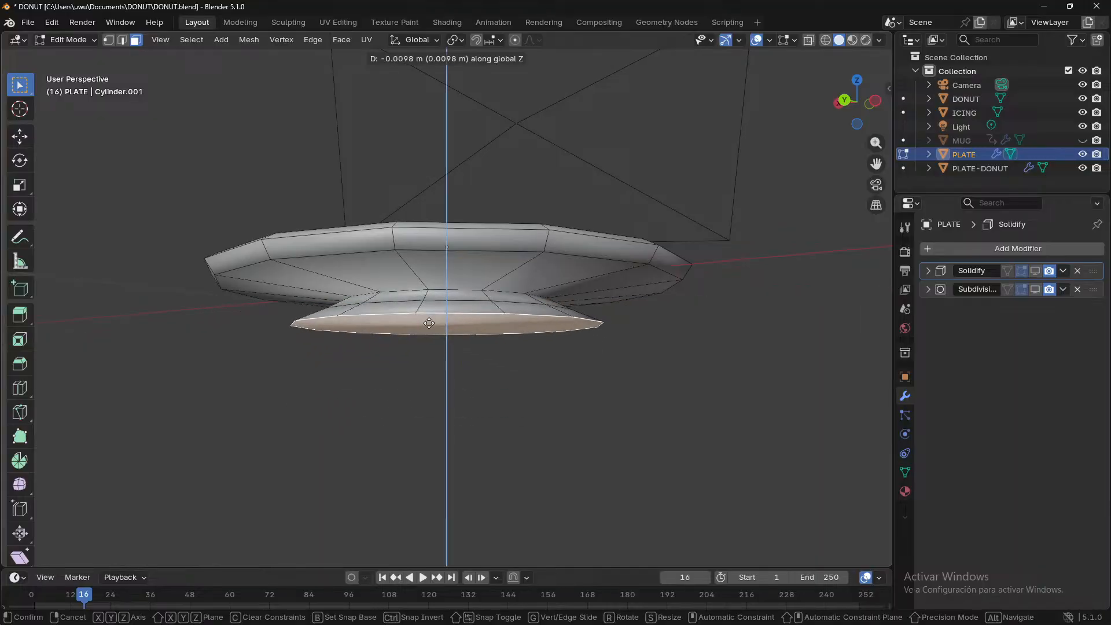
left_click(428, 323)
- Inset the plate's base face from underneath to form a ring of faces around a smaller central face
middle_click_drag(580, 412, 484, 262)
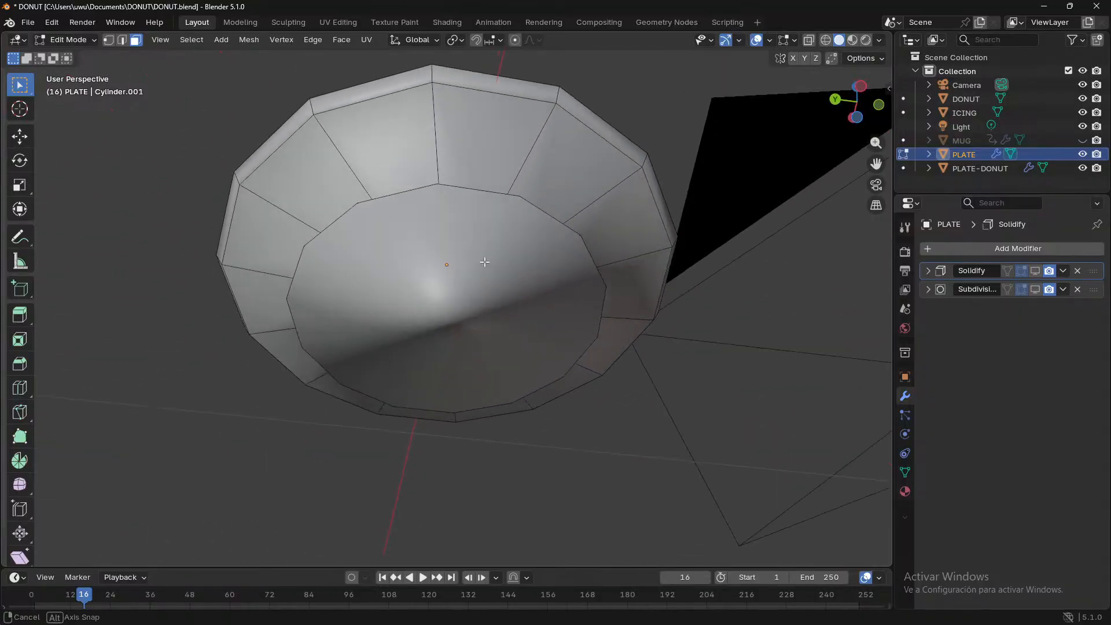
left_click(476, 278)
key("i")
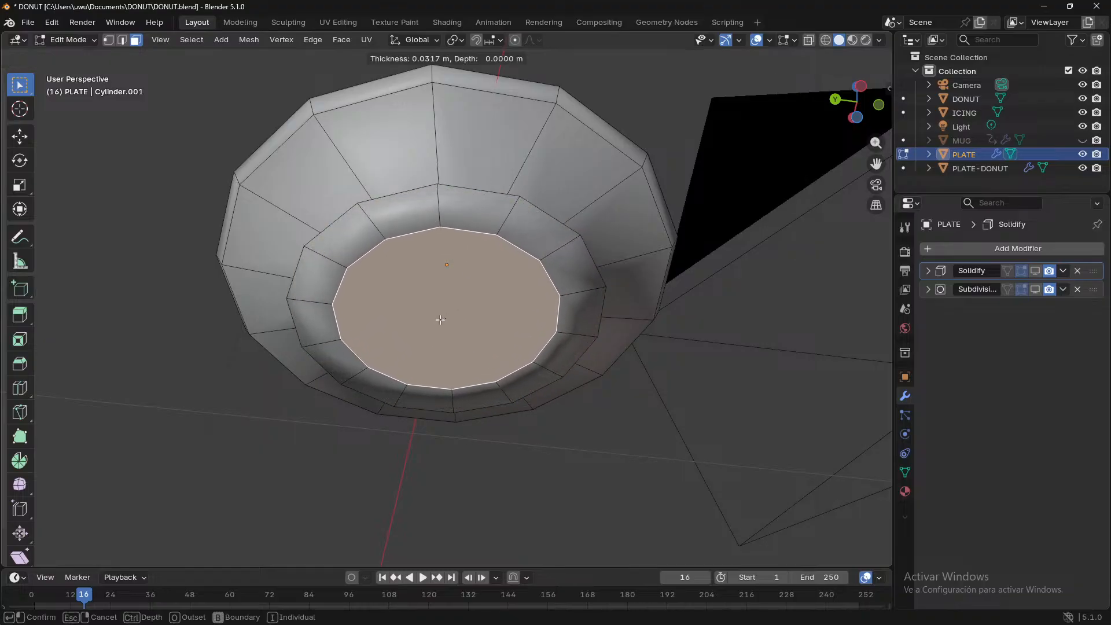
left_click(529, 358)
- Select the inner edge loop where the plate's sloping wall meets the base and scale it to about 1.697
middle_click_drag(798, 446, 342, 335)
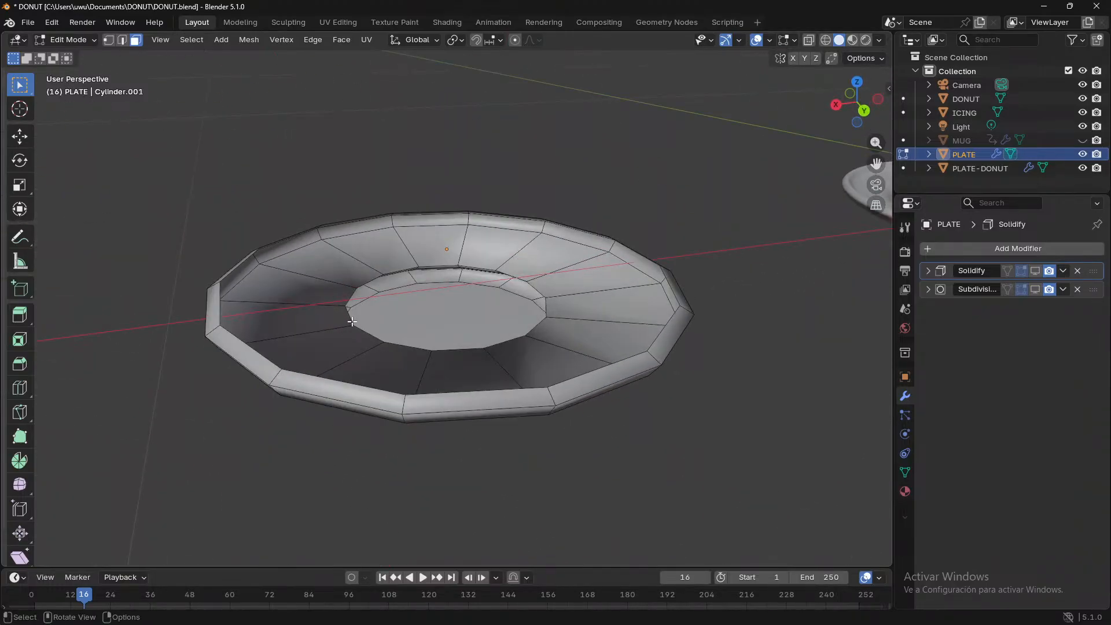
left_click(351, 321, "alt")
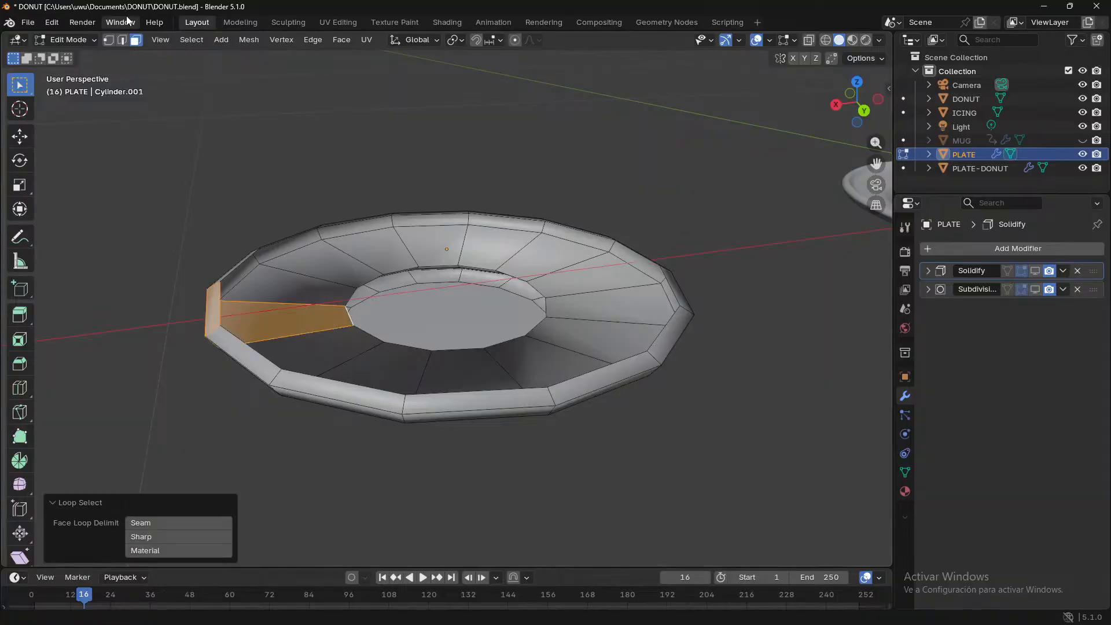
left_click(123, 39)
left_click(351, 295, "alt")
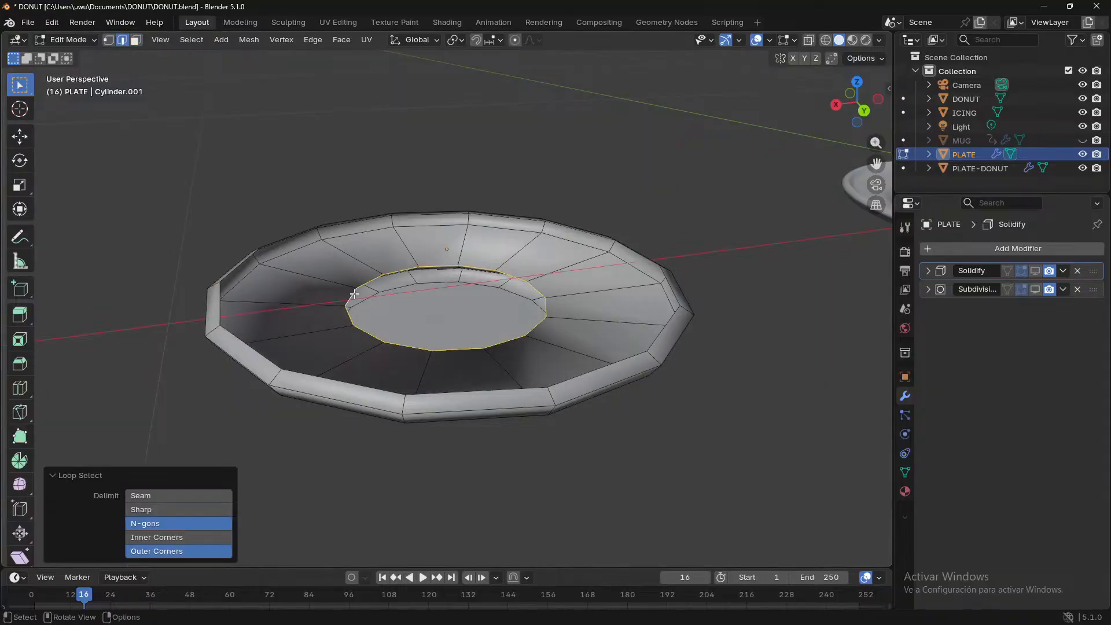
key("s")
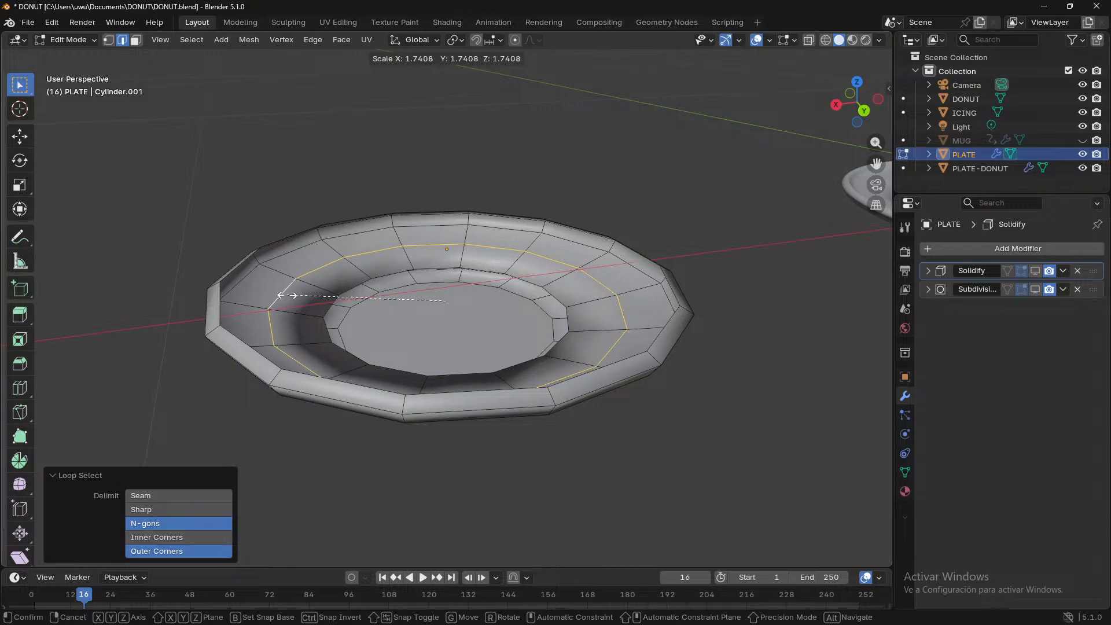
left_click(286, 295)
- Select the outer edge loop of the plate's base and scale it outward to widen the floor
mouse_move(286, 296)
middle_mouse_down()
mouse_move(301, 289)
mouse_move(287, 304)
middle_mouse_up()
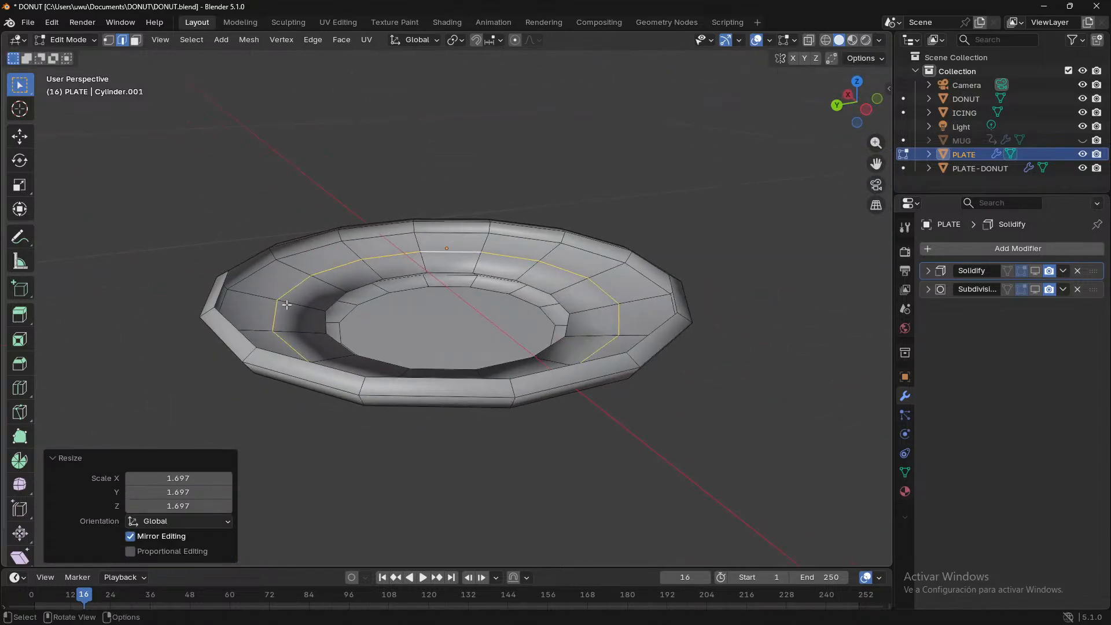
left_click(327, 307, "alt")
key("s")
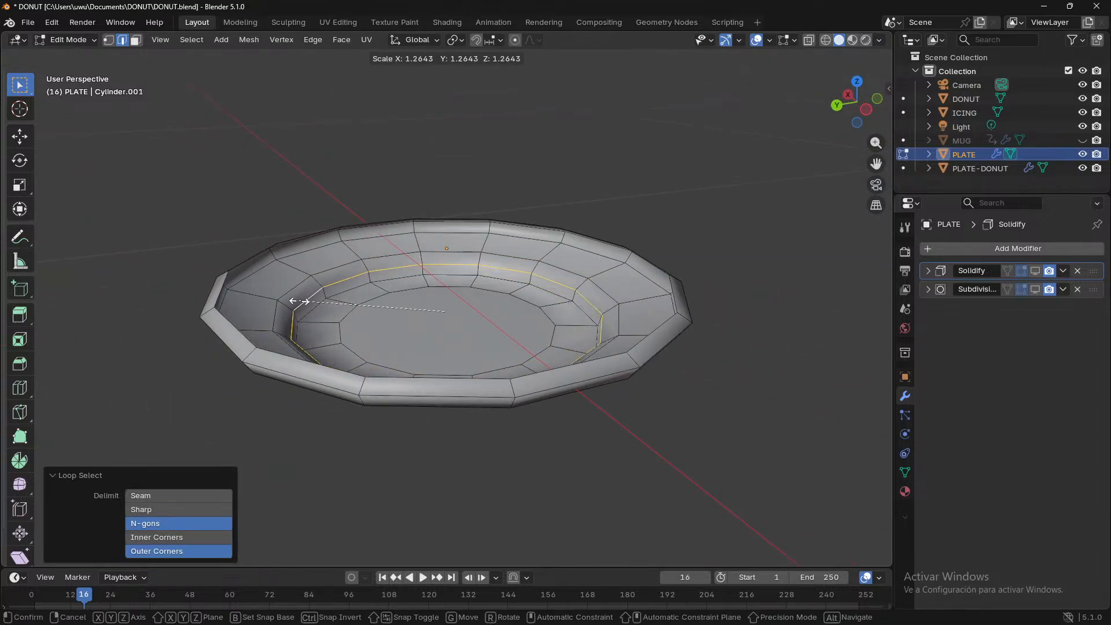
left_click(283, 299)
- Scale the plate's rim edge loop to about 1.152 and widen the neighbouring loop just below it slightly
middle_click_drag(786, 345, 484, 347)
left_click(227, 280, "alt")
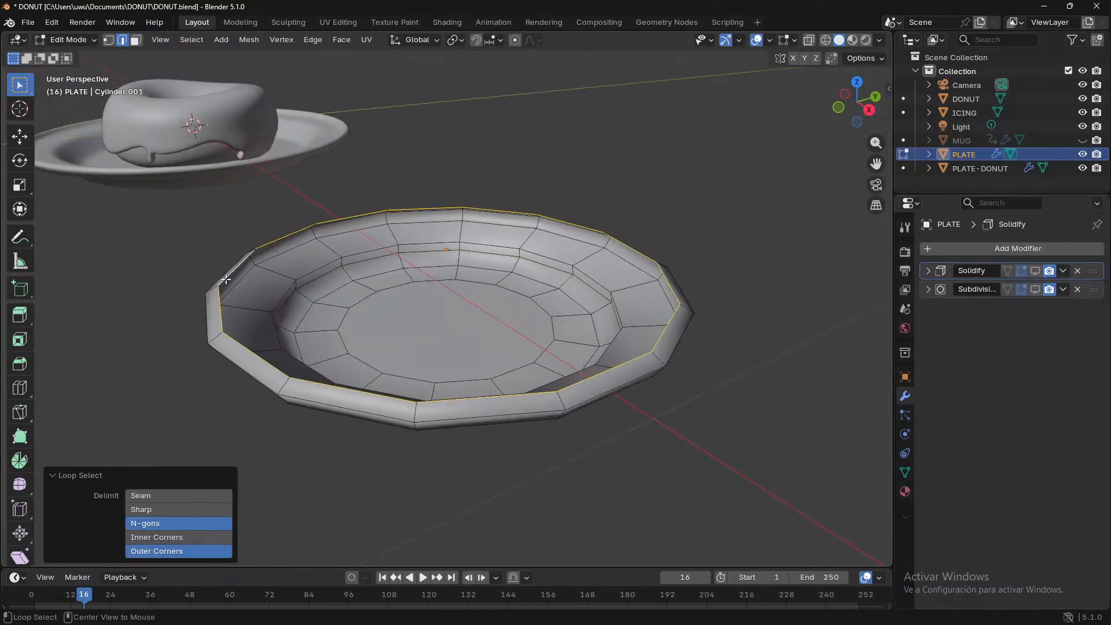
key("s")
left_click(196, 285)
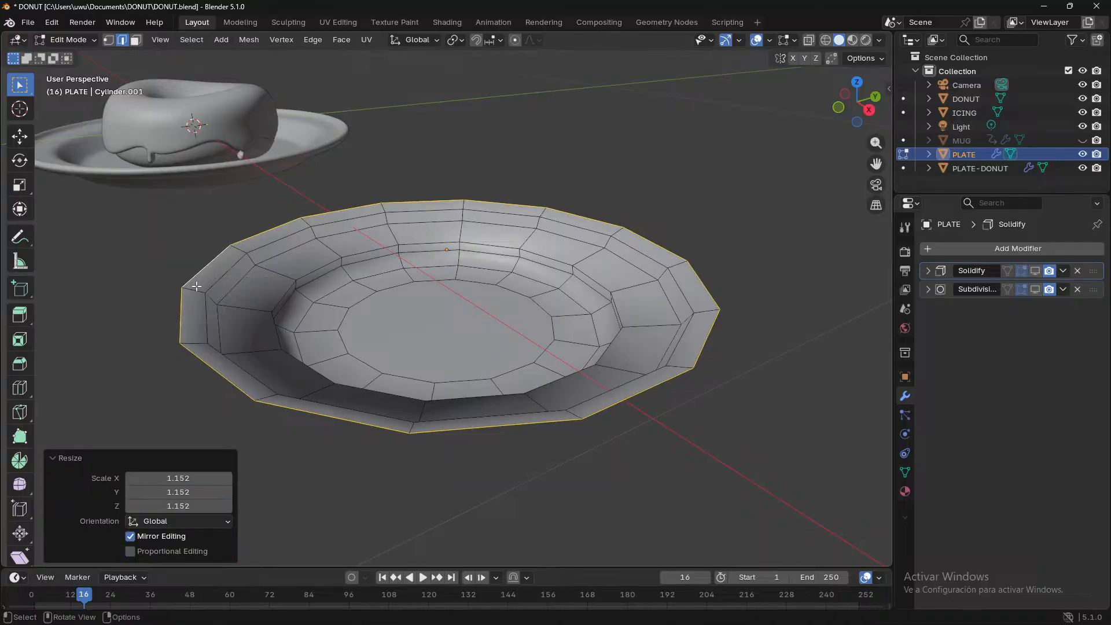
left_click(212, 282, "alt")
key("s")
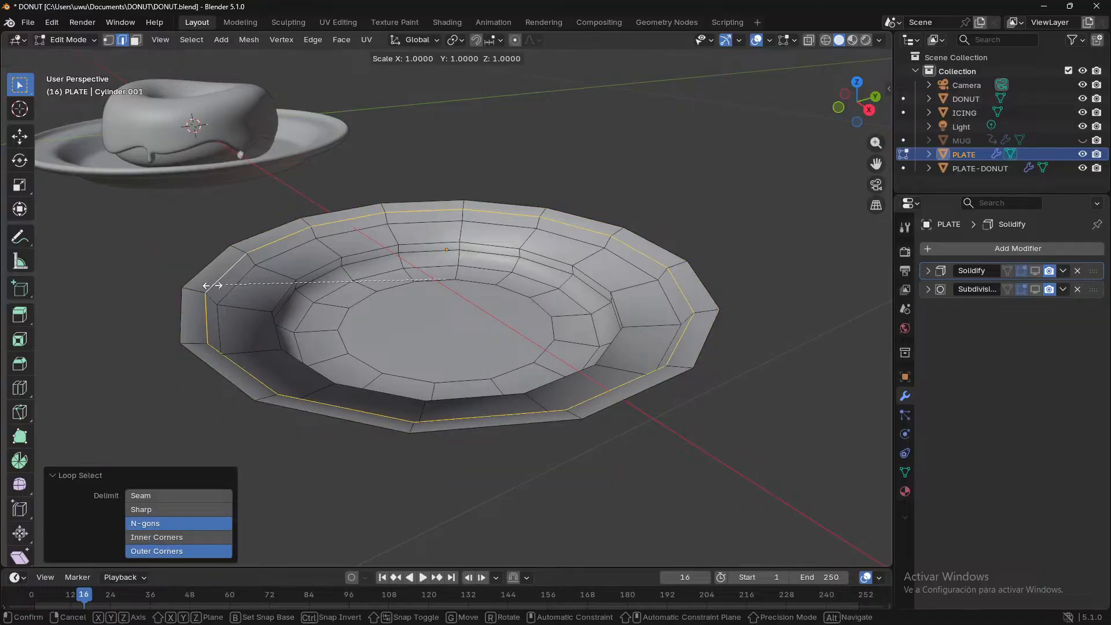
left_click(277, 301)
- Scale the lower wall edge loop just above the plate's base to about 1.159
left_click(279, 297, "alt")
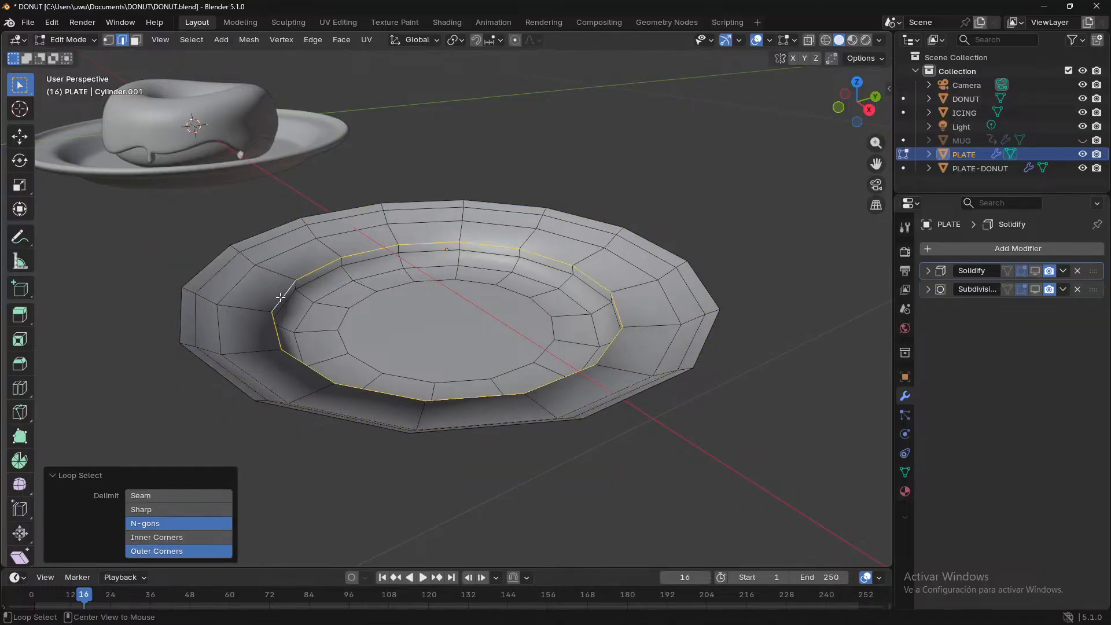
key("s")
left_click(258, 298)
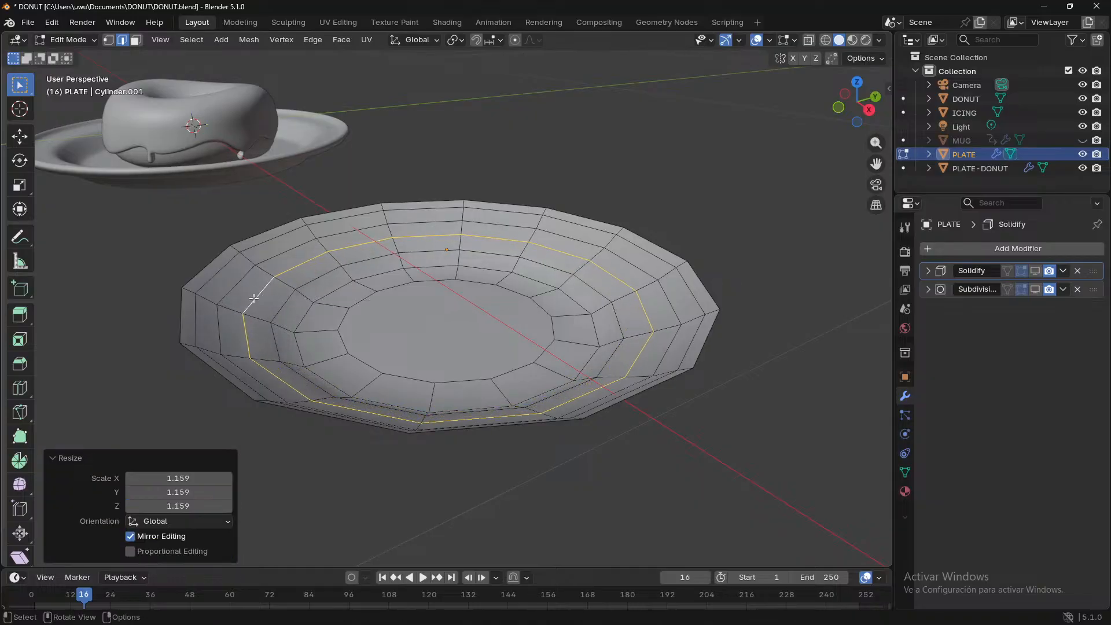
- Scale the same lower wall edge loop inward to about 0.912
middle_click_drag(503, 520, 213, 496)
scroll(267, 451, "down", 3)
scroll(280, 434, "up", 4)
middle_click_drag(280, 434, 262, 324)
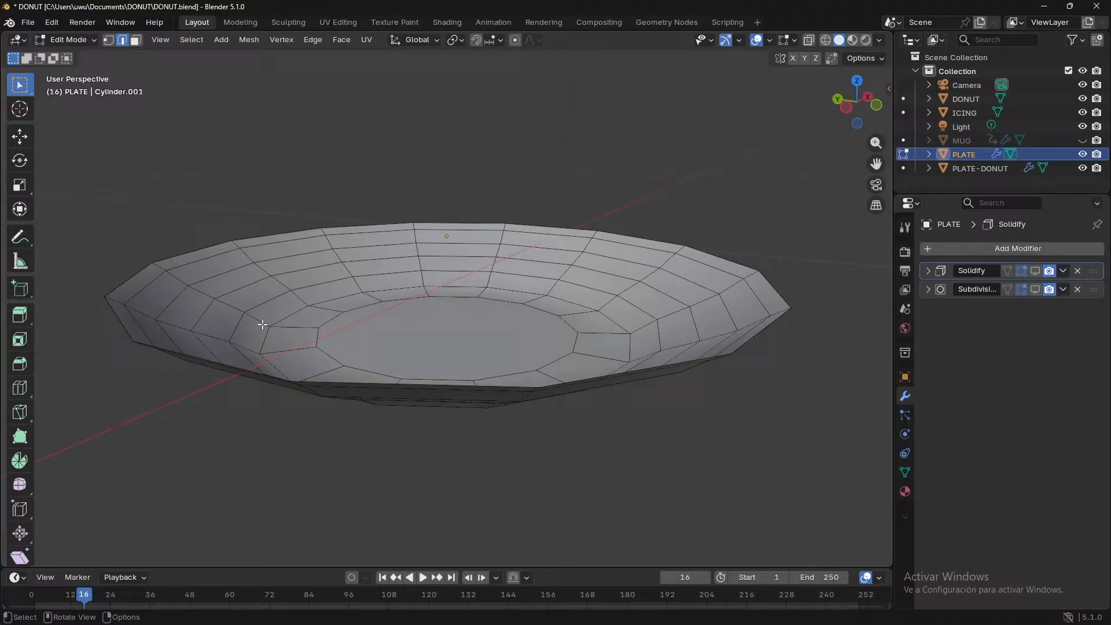
left_click(251, 283, "alt")
key("s")
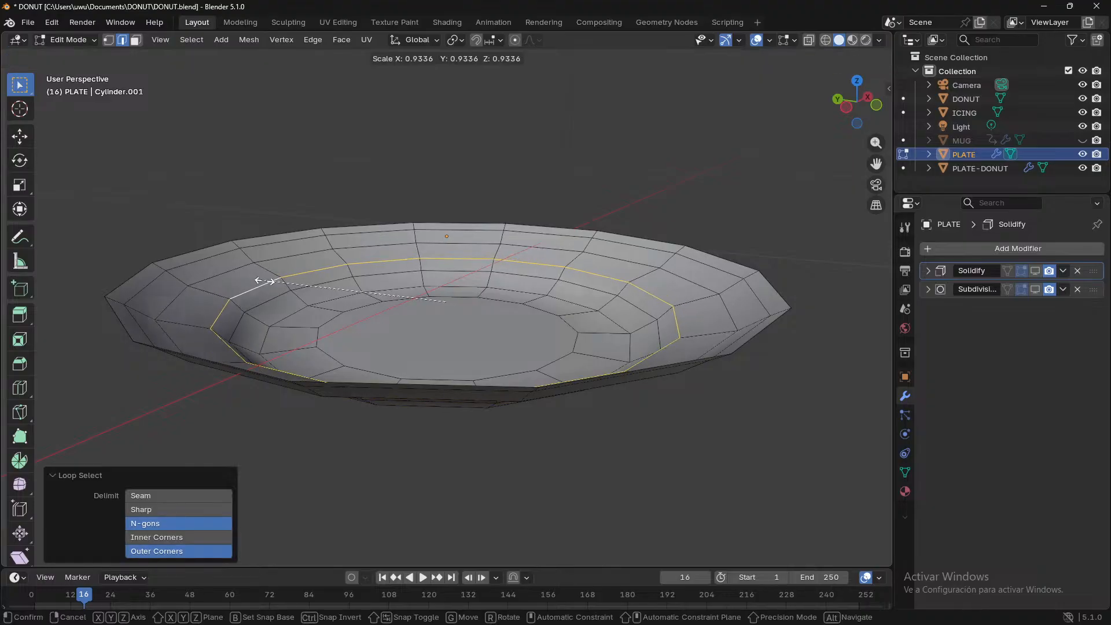
left_click(268, 282)
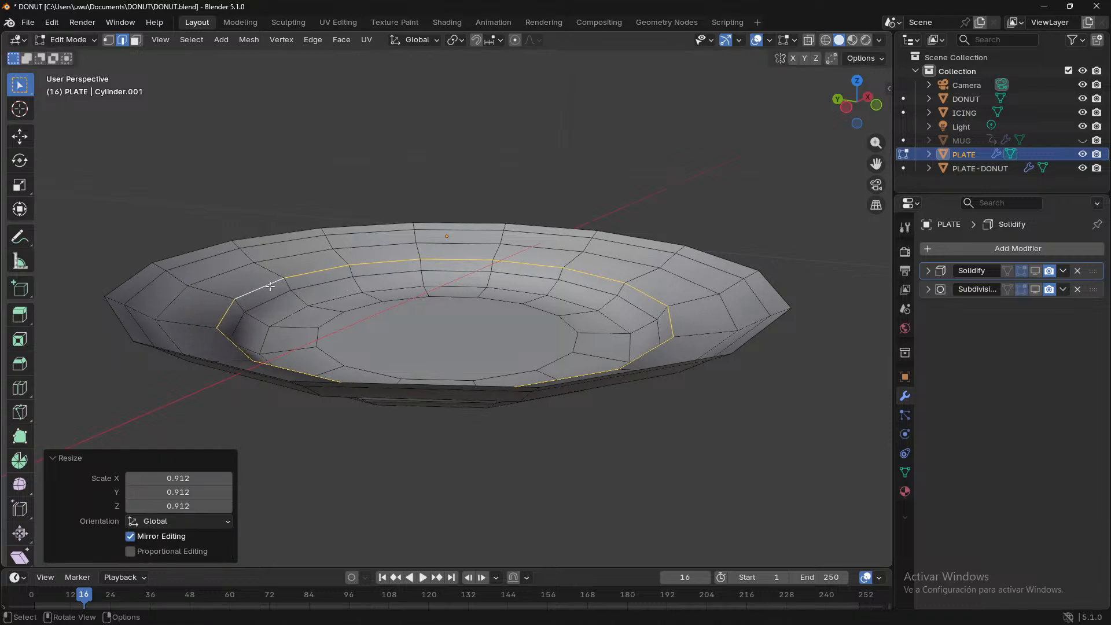
- Turn on the viewport display of the plate's Solidify and Subdivision modifiers and return to Object Mode
left_click(580, 446)
middle_click_drag(580, 449, 194, 463)
scroll(359, 471, "down", 3)
left_click(1035, 270)
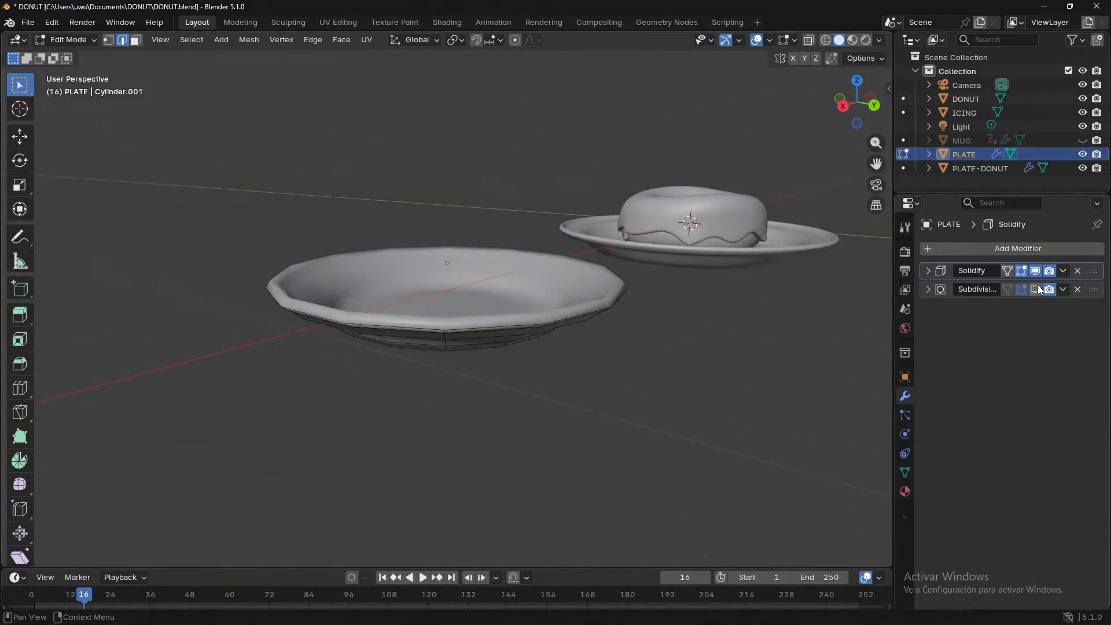
left_click(1040, 288)
middle_click_drag(553, 392, 447, 385)
key("Tab")
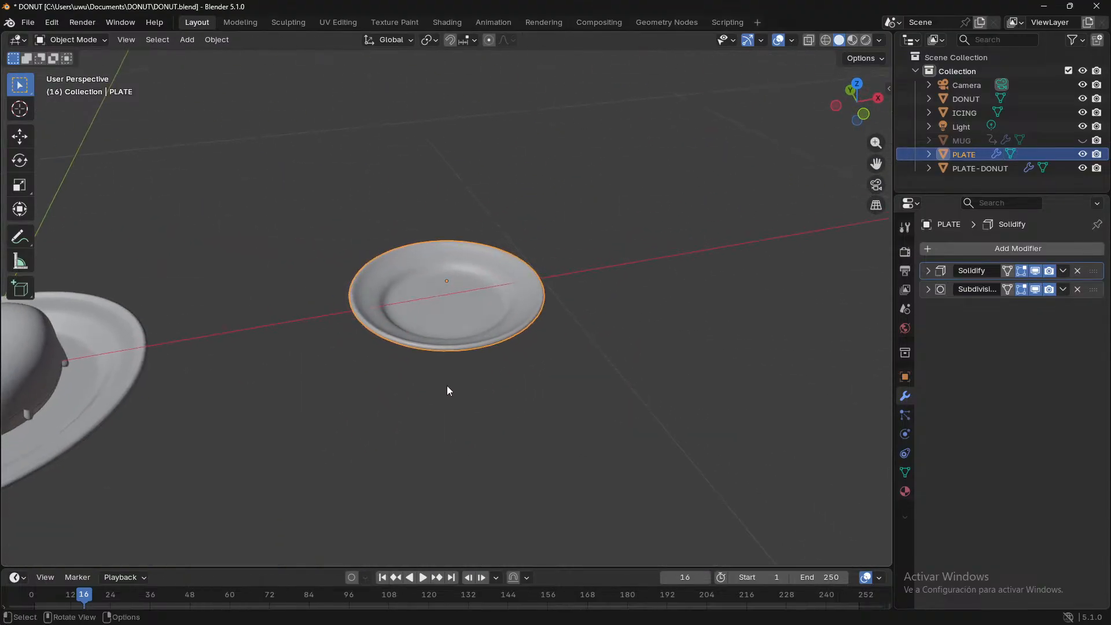
- Unhide the mug in the viewport and check how it sits on the reshaped plate
left_click(1082, 140)
left_click(653, 315)
middle_click_drag(654, 315, 582, 357)
left_click(502, 305)
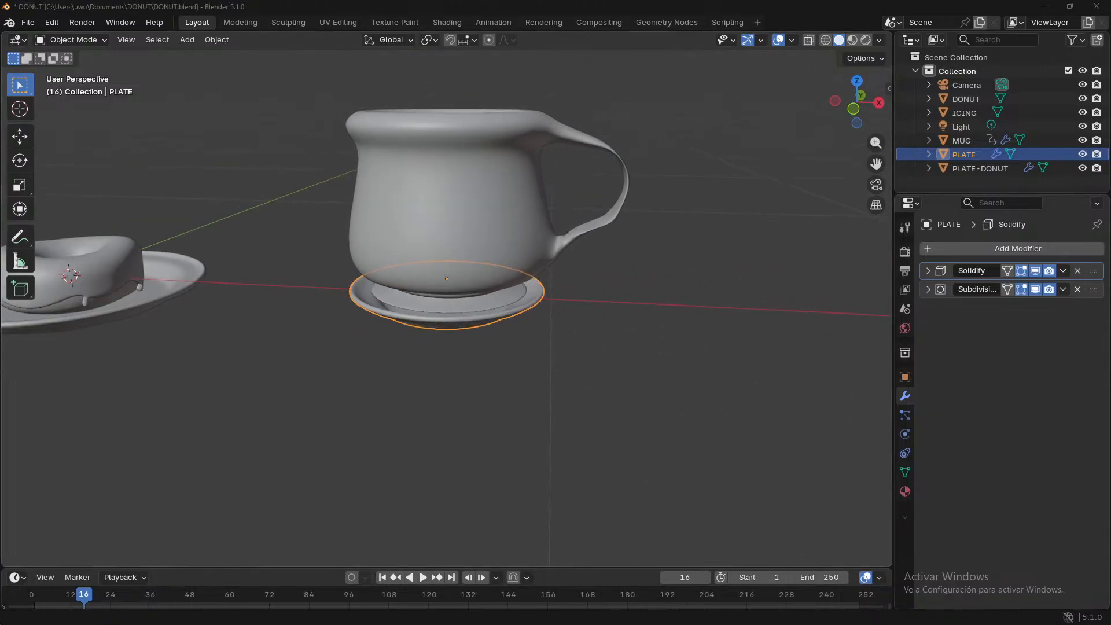
scroll(487, 376, "down", 3)
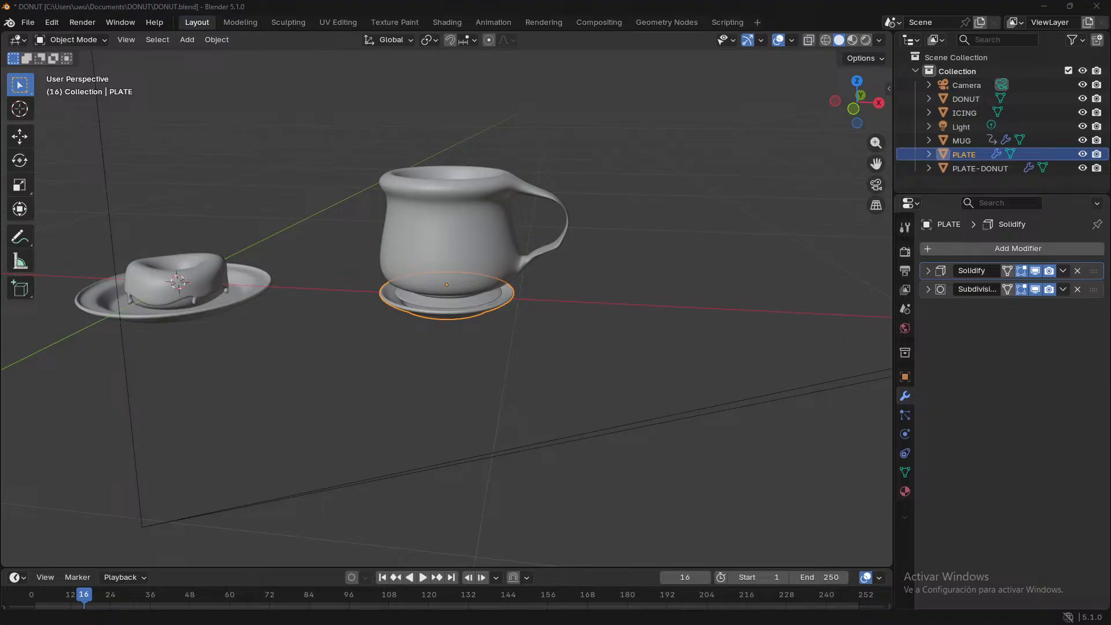
left_click(518, 452)
middle_click_drag(523, 453, 509, 448)
- Reframe the camera on the donut and mug at about X 1.245, Y -1.872, Z 1.039 m, and save the file
key("KP_0")
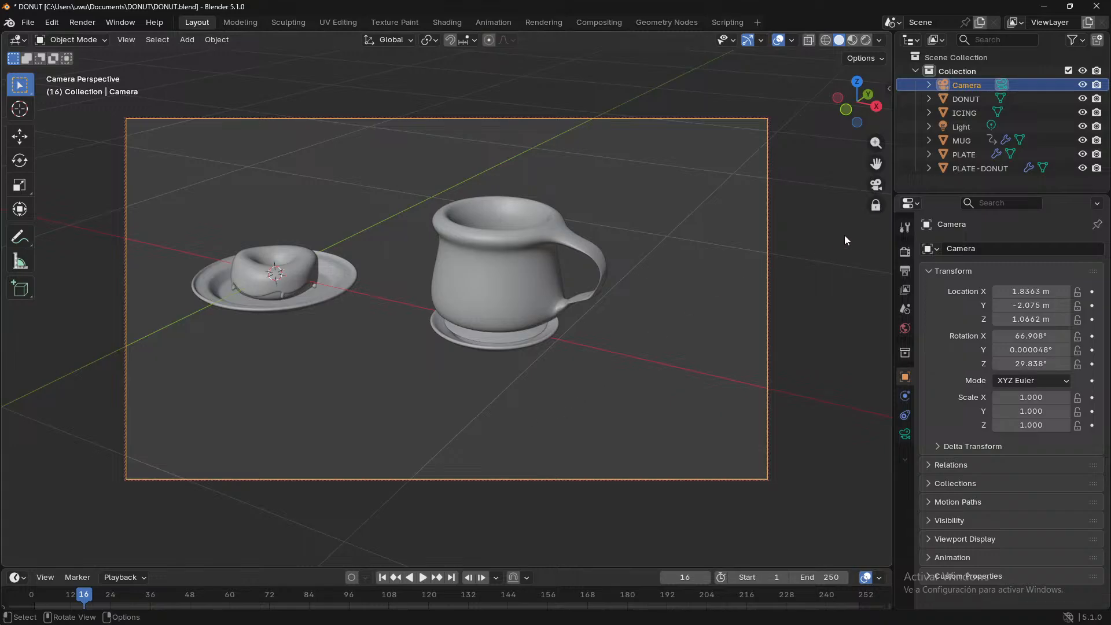
middle_click_drag(553, 313, 442, 366)
scroll(443, 339, "up", 4)
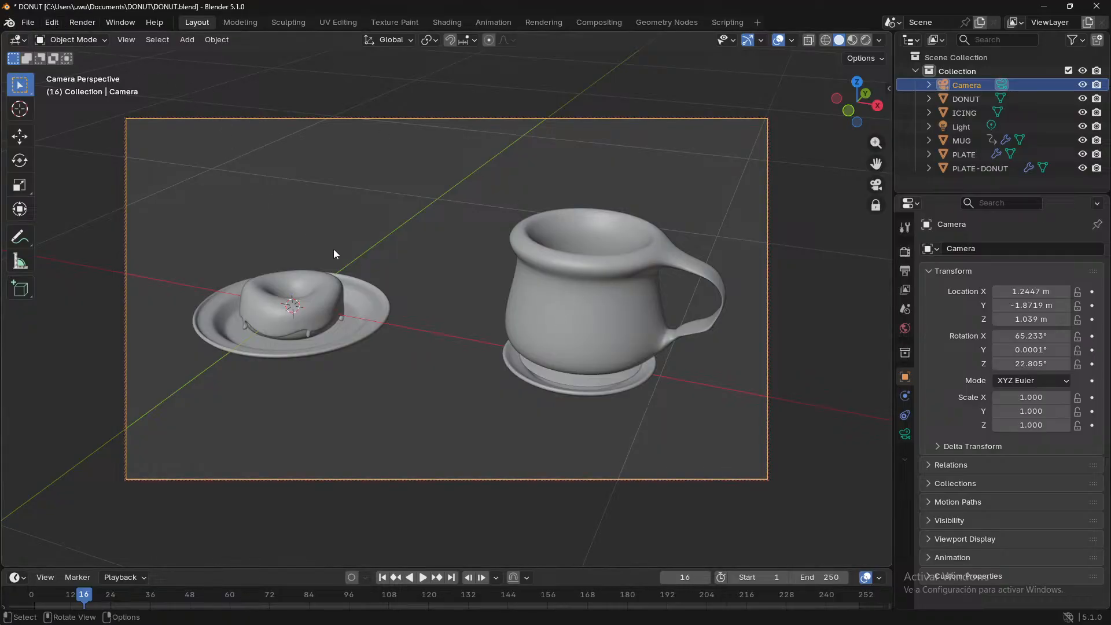
left_click(457, 319)
key("ctrl+s")
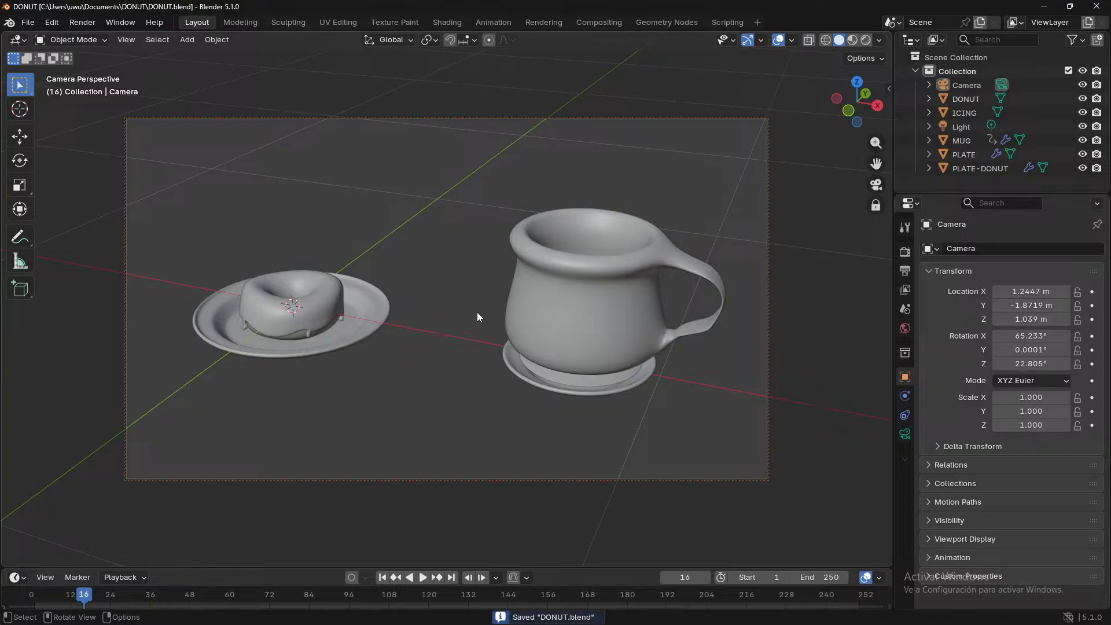
- Render the current frame, examine the plates and mug in the result, and close the render window
key("F12")
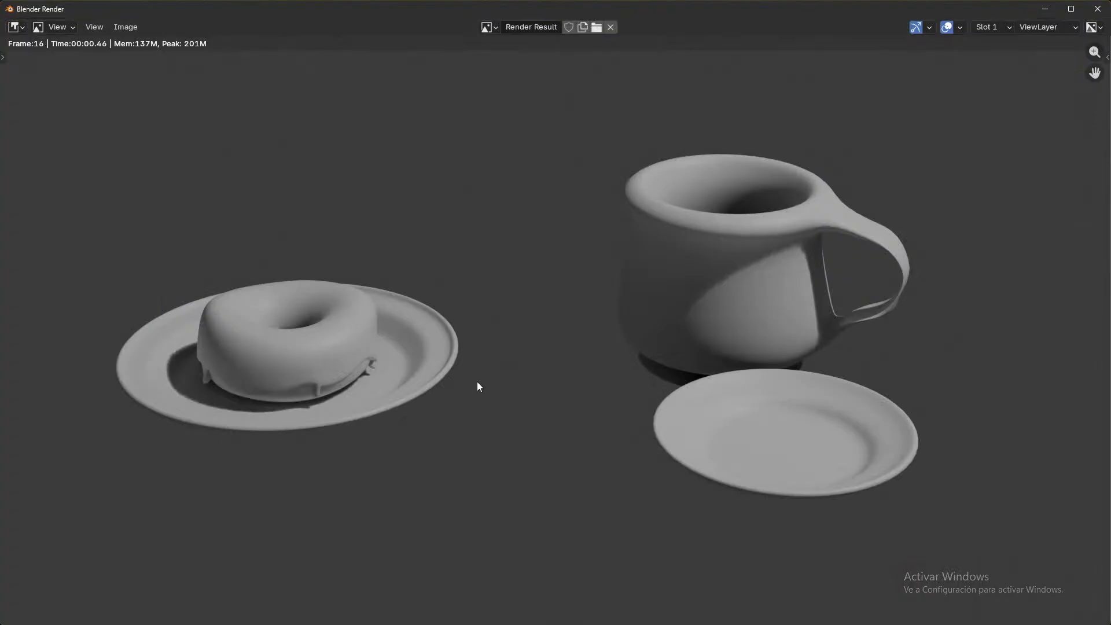
scroll(481, 383, "up", 4)
scroll(488, 386, "down", 4)
middle_click_drag(826, 429, 793, 368)
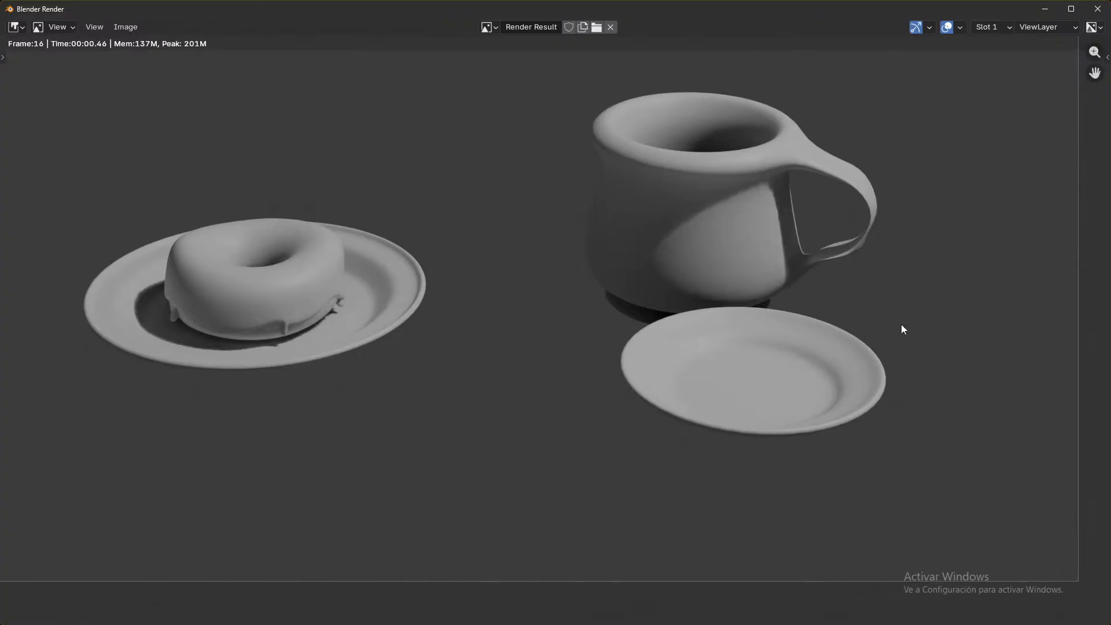
left_click(1099, 12)
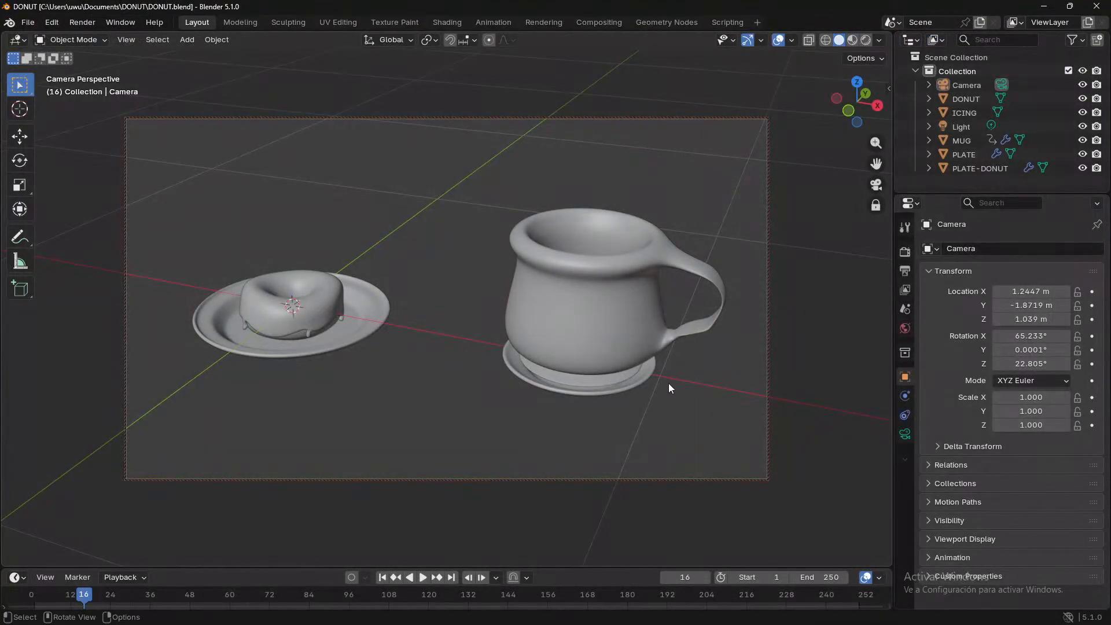
- Select the small plate and play the animation, replaying it from the start, to examine how the mug moves relative to the plate
middle_click_drag(726, 395, 626, 355)
left_click(478, 324)
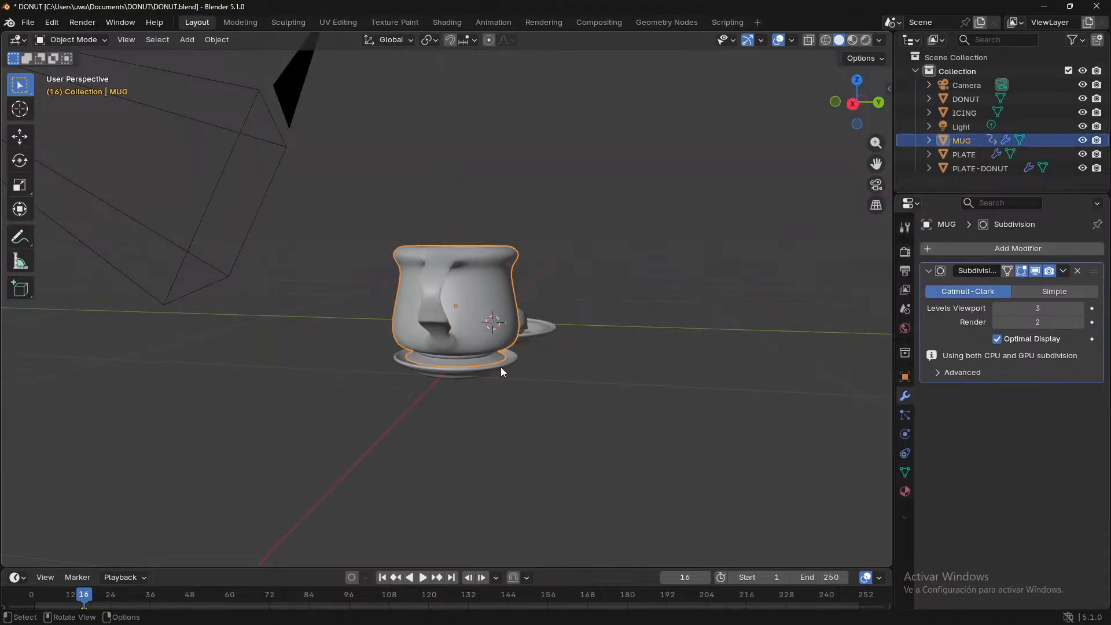
left_click(475, 373)
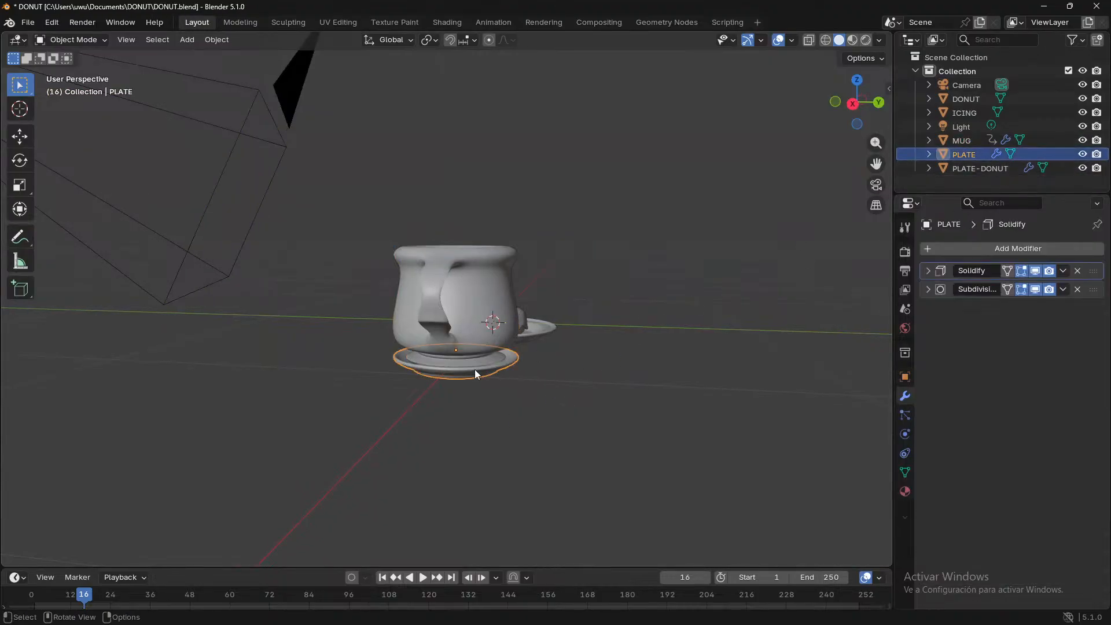
key("space")
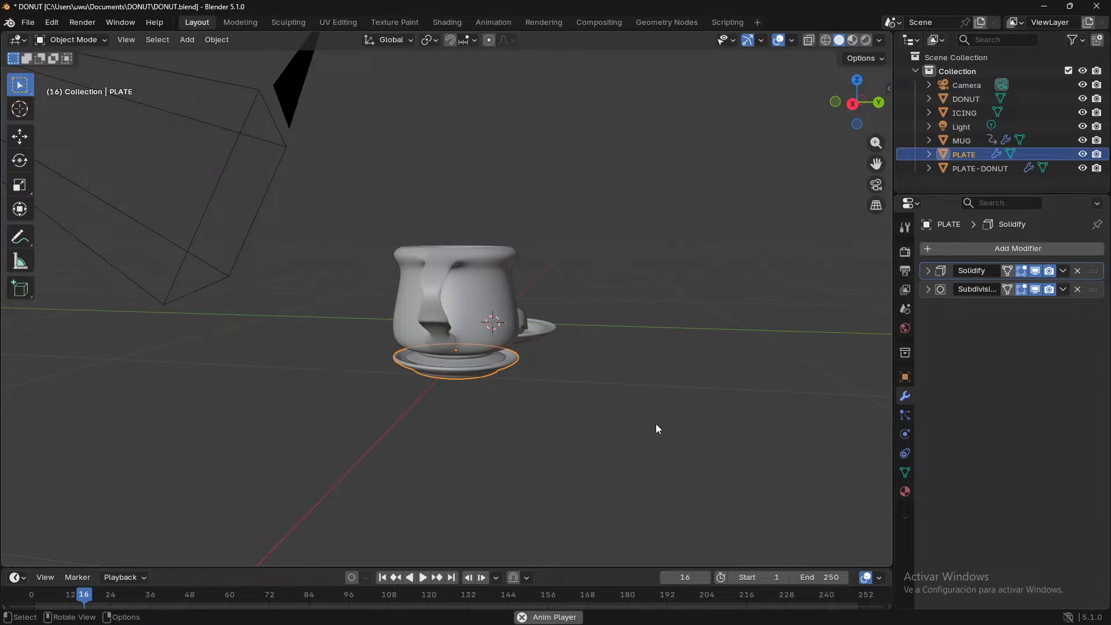
key("space")
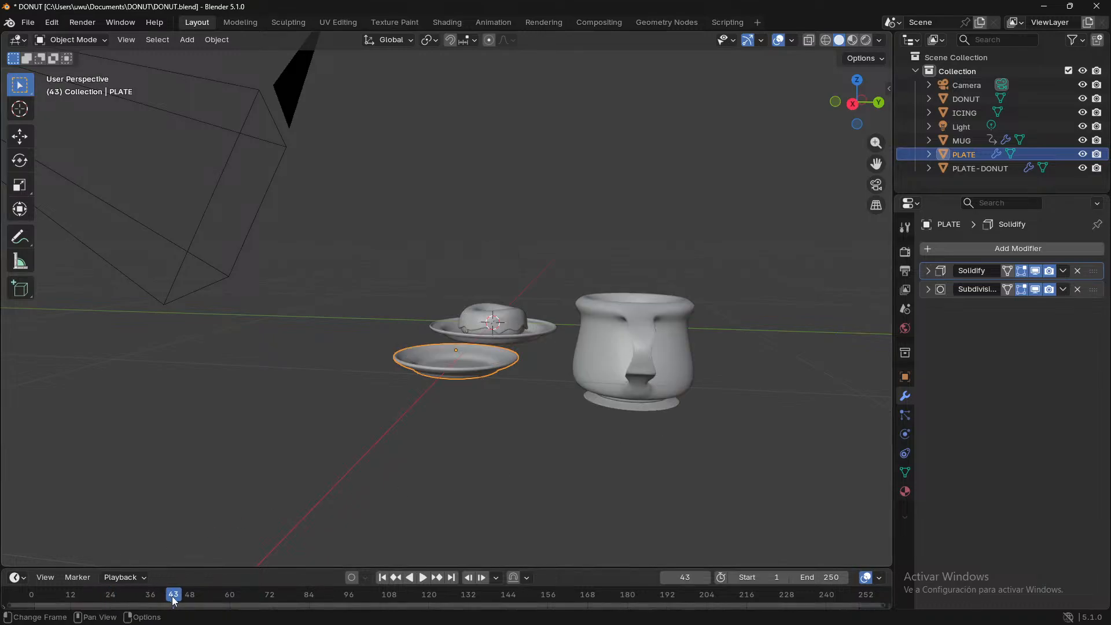
left_click_drag(23, 600, 23, 599)
key("space")
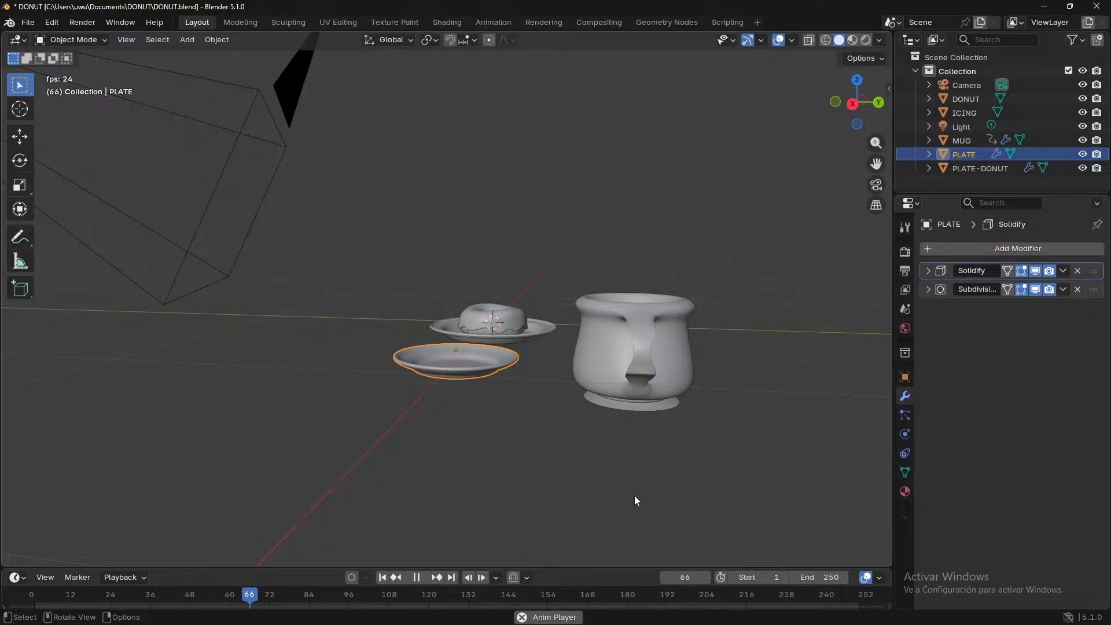
left_click(535, 618)
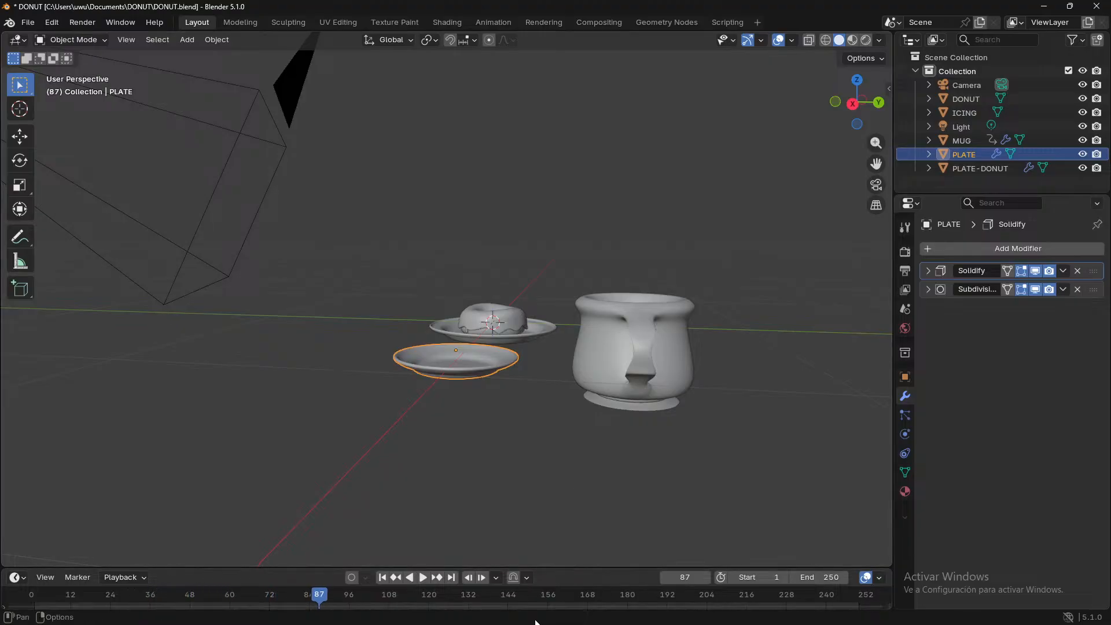
- Undo the recent object selections and the timeline frame change
left_click(690, 386)
middle_click_drag(630, 410, 650, 466)
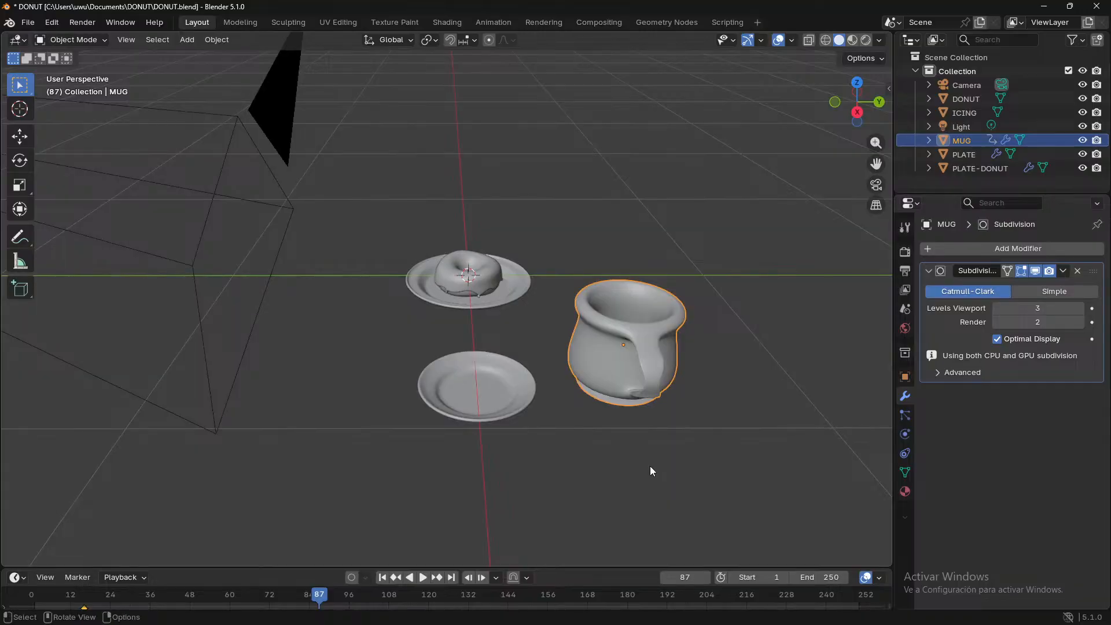
key("ctrl+z")
key("ctrl+z")
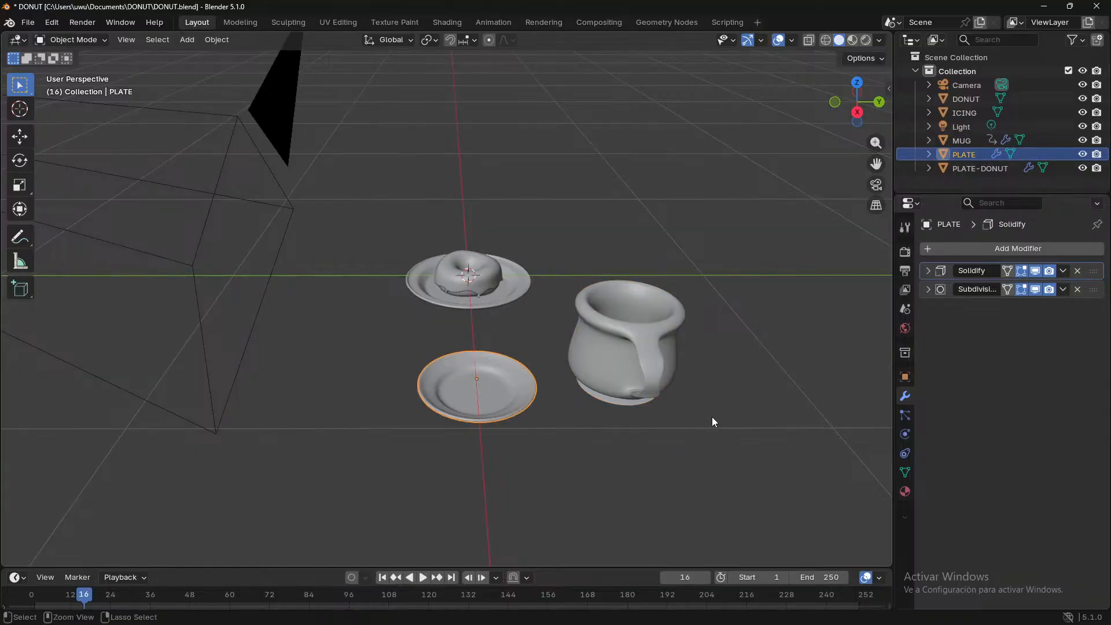
key("ctrl+z")
key("ctrl+z")
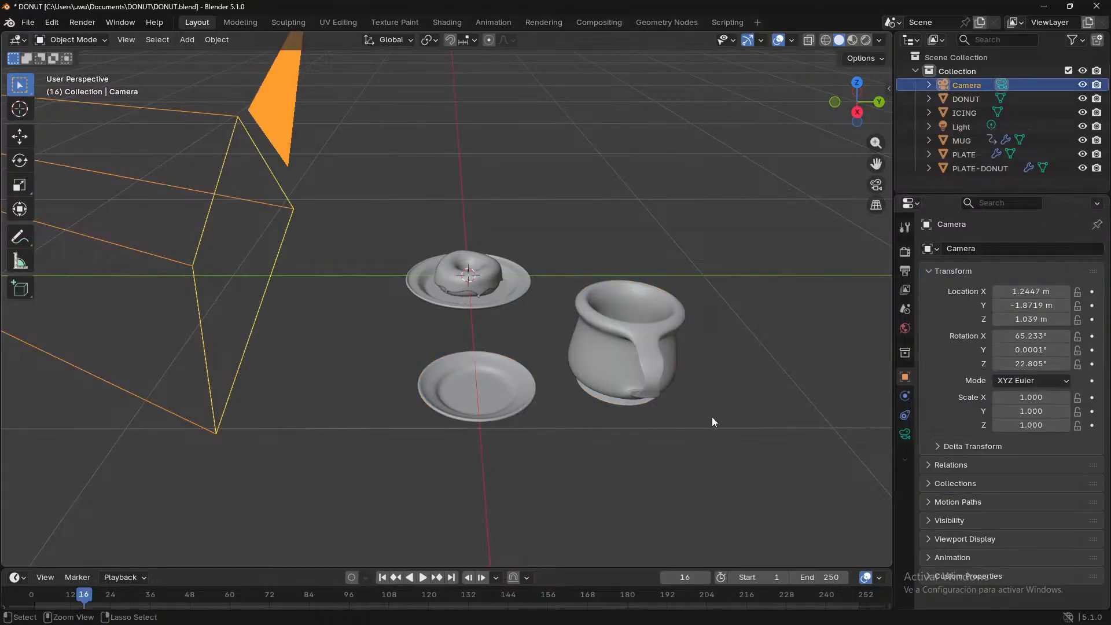
- Select the mug and play the animation briefly to examine its movement
left_click(658, 379)
middle_click_drag(605, 426, 585, 442)
key("space")
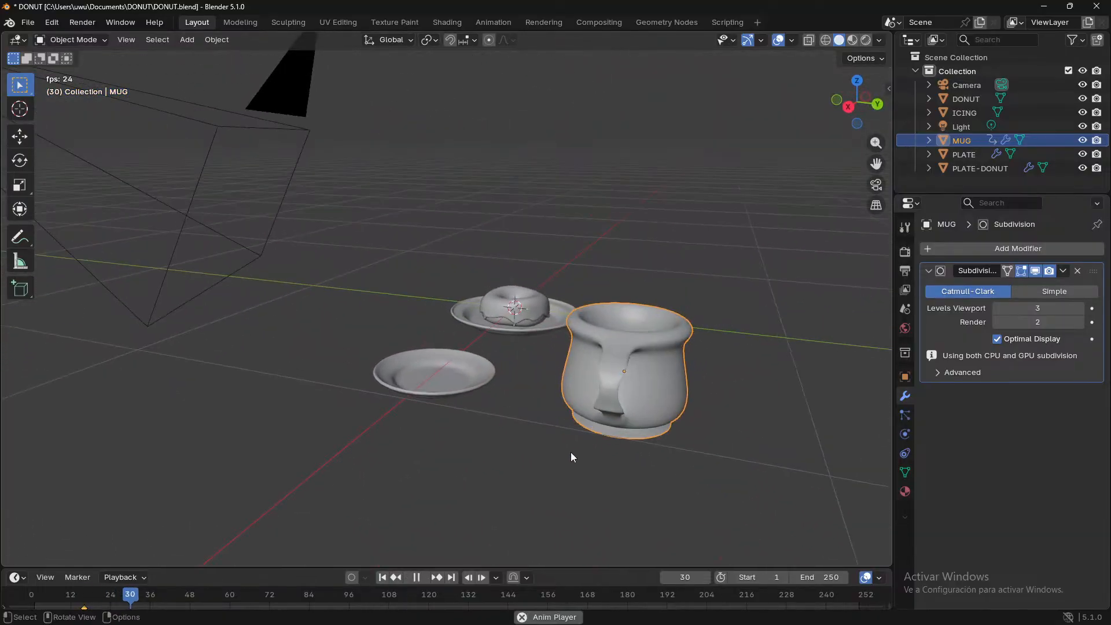
key("space")
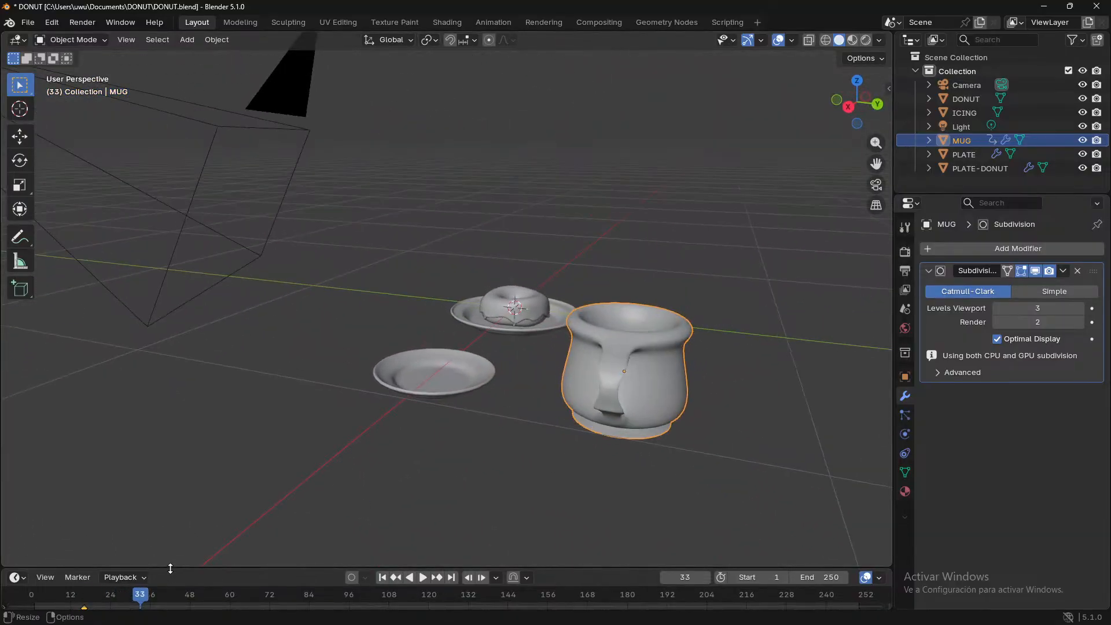
- Enlarge the timeline and return to the mug's keyframe at frame 16
left_click_drag(170, 568, 150, 497)
right_click(85, 539)
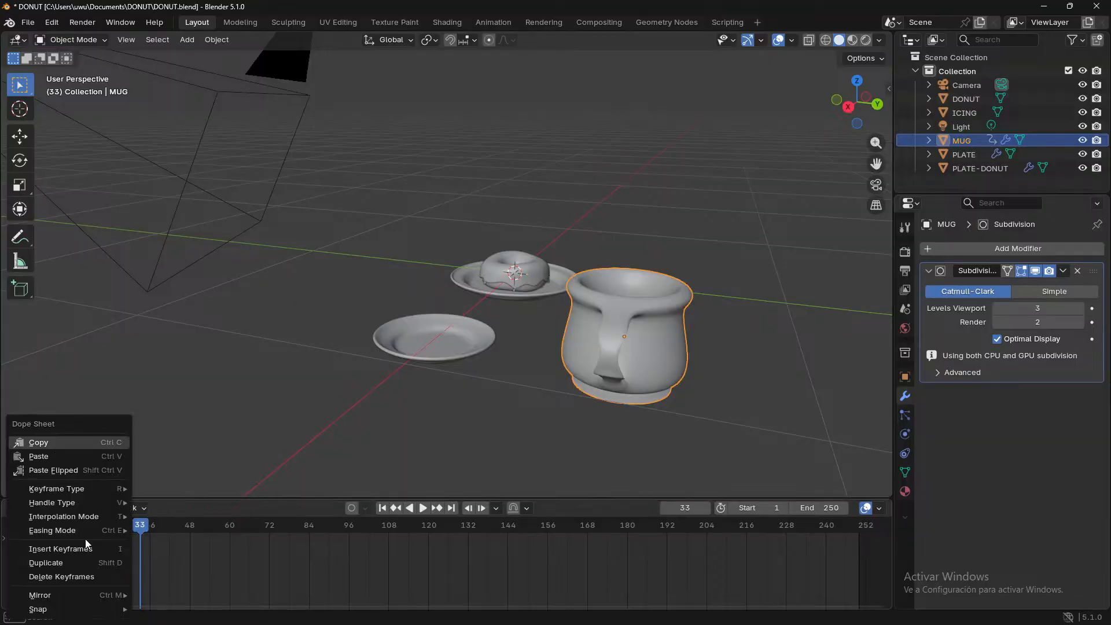
mouse_move(61, 597)
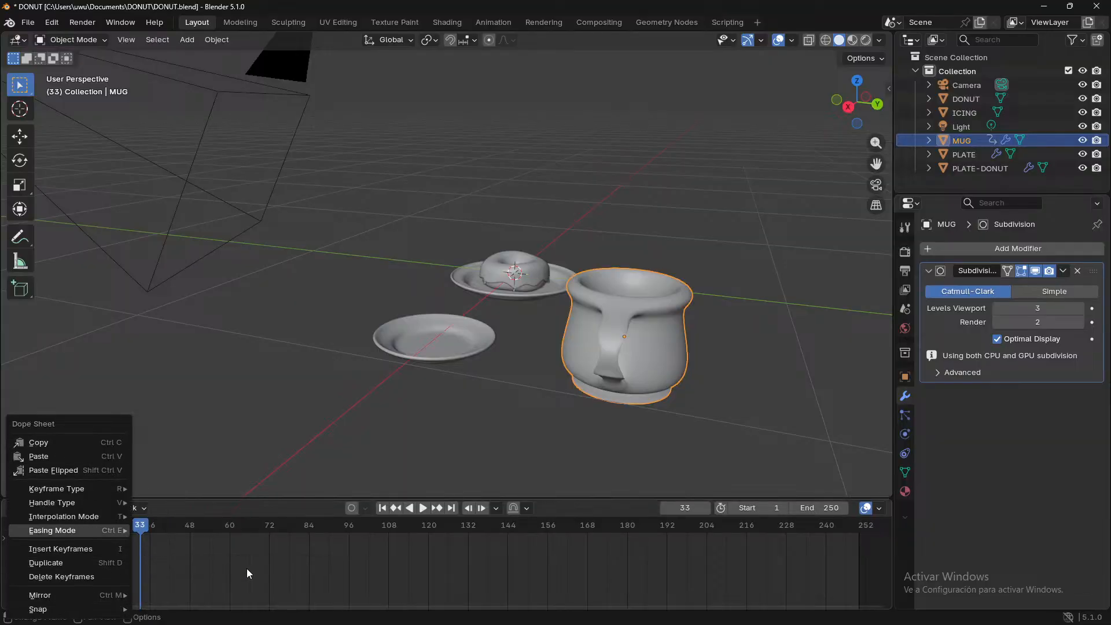
left_click_drag(86, 539, 84, 535)
left_click(85, 539)
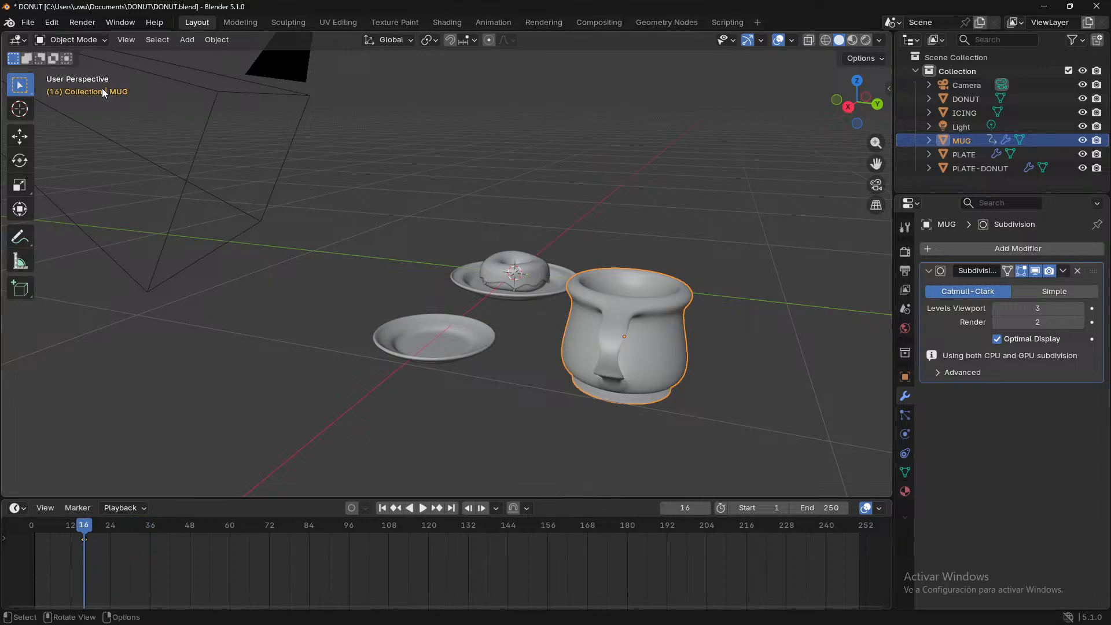
key("Home")
scroll(478, 366, "up", 3)
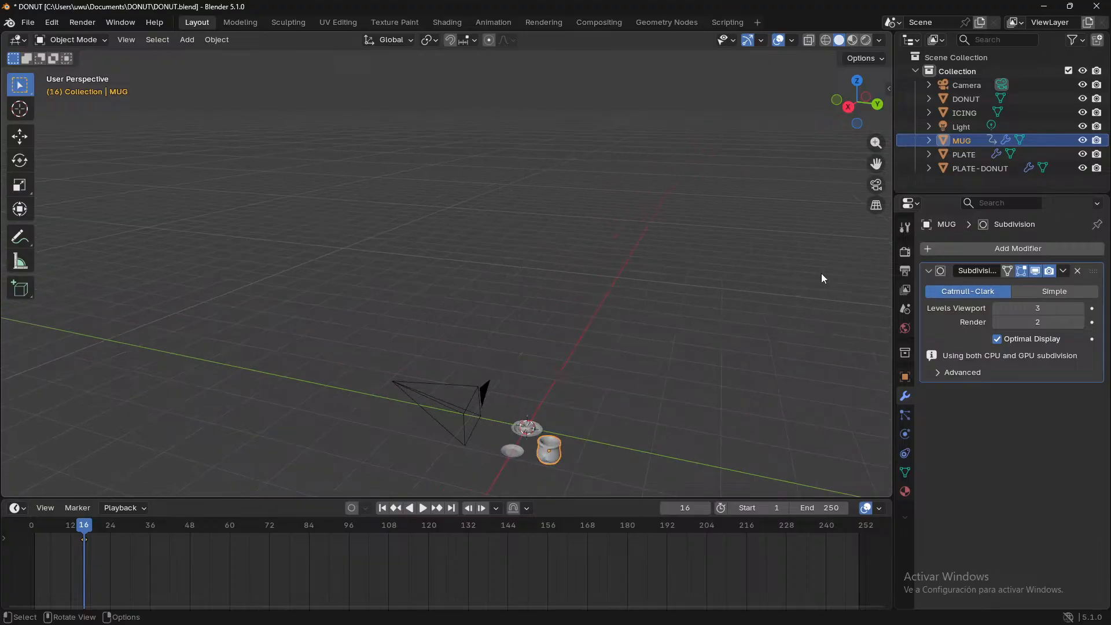
- Try to delete the animation entry listed under the mug, and undo the deletion
left_click(929, 140)
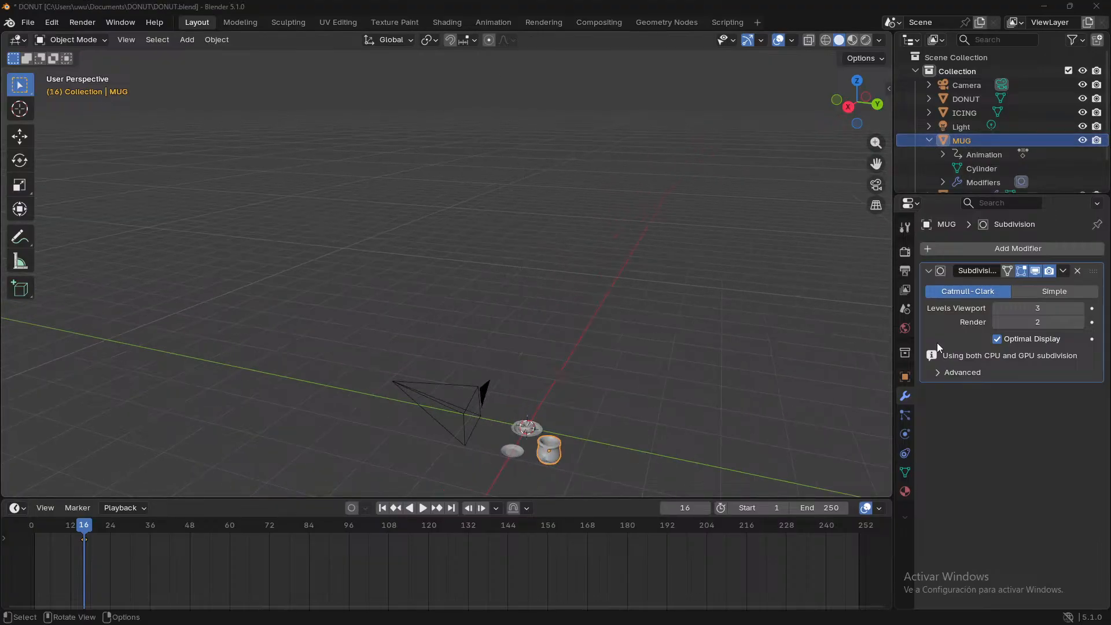
left_click(1033, 153)
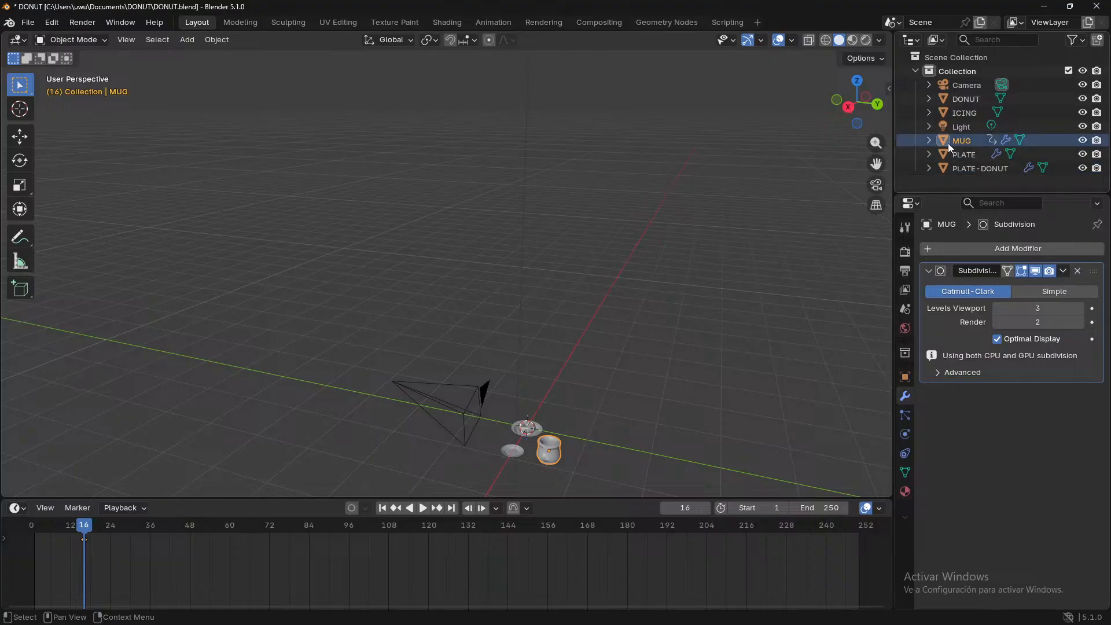
left_click(929, 140)
left_click(960, 153)
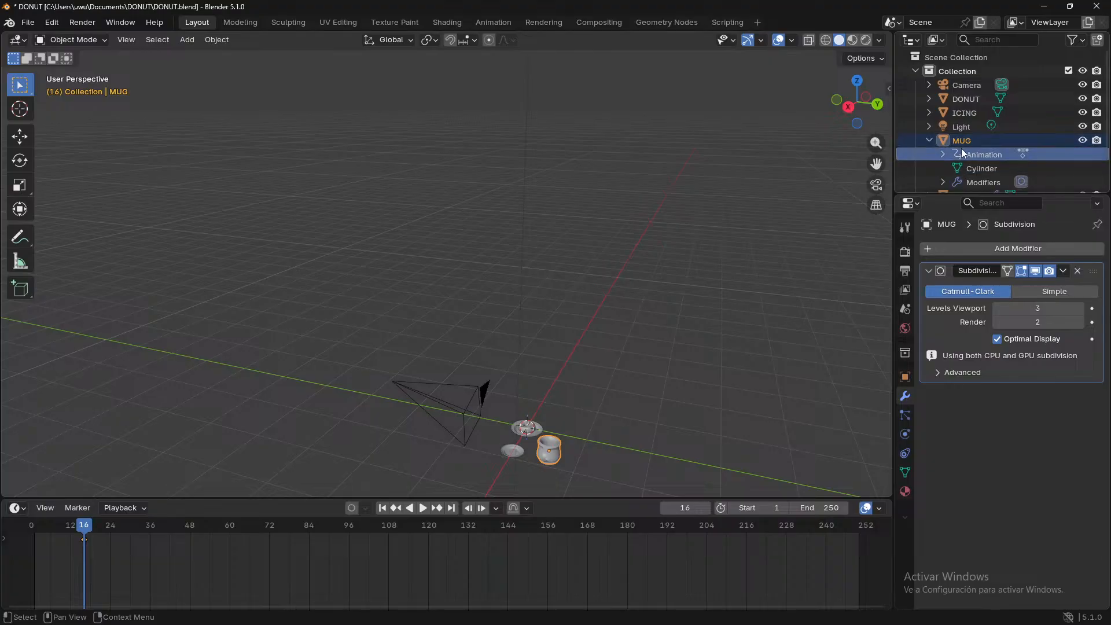
key("x")
middle_click_drag(668, 427, 653, 455)
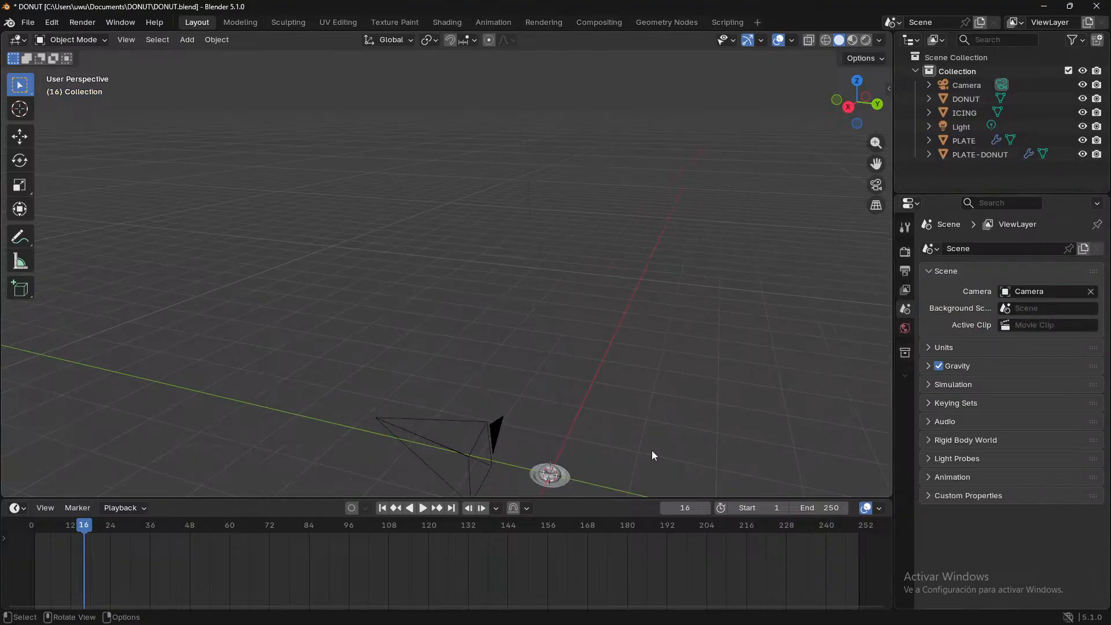
key("ctrl+z")
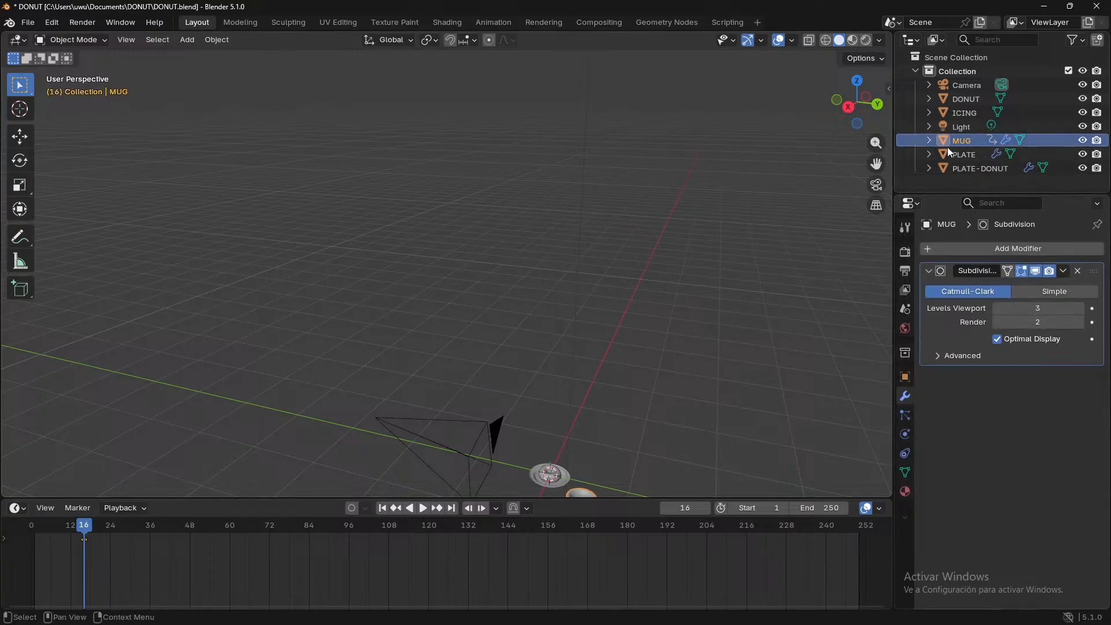
- Clear the mug's animation data and collapse its entry in the object hierarchy
double_click(973, 155)
right_click(973, 155)
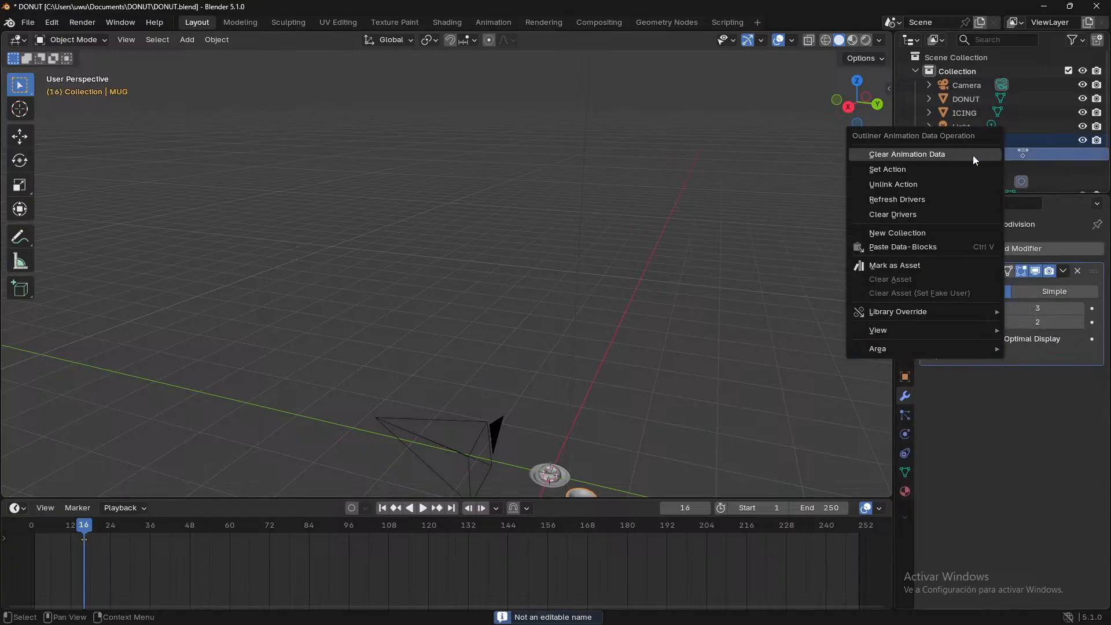
left_click(934, 155)
scroll(979, 171, "down", 1)
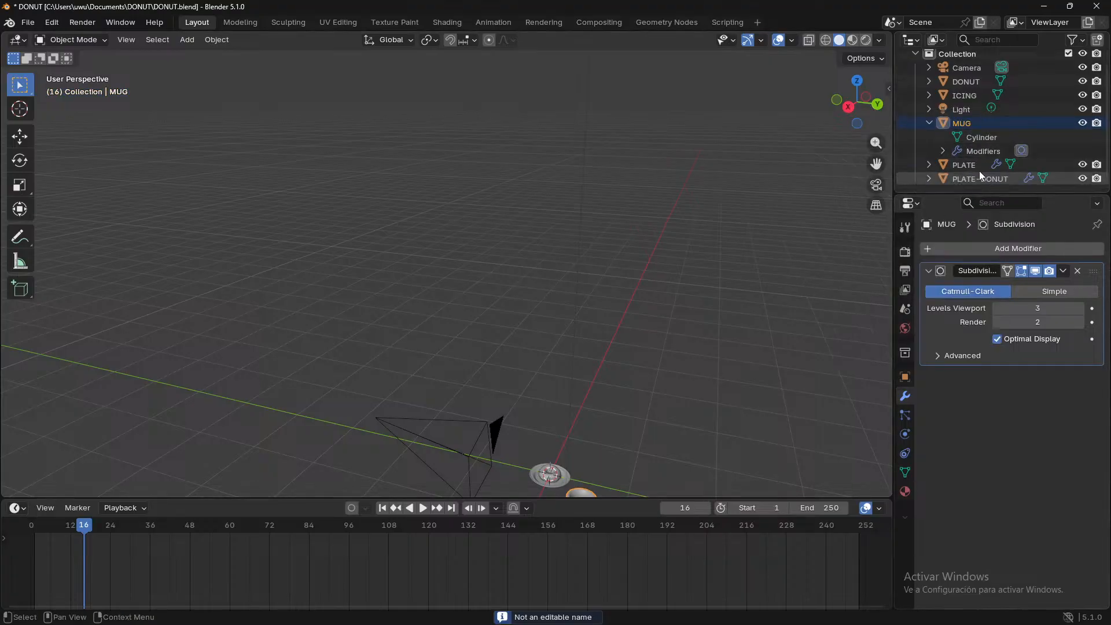
left_click(928, 123)
scroll(631, 416, "down", 4)
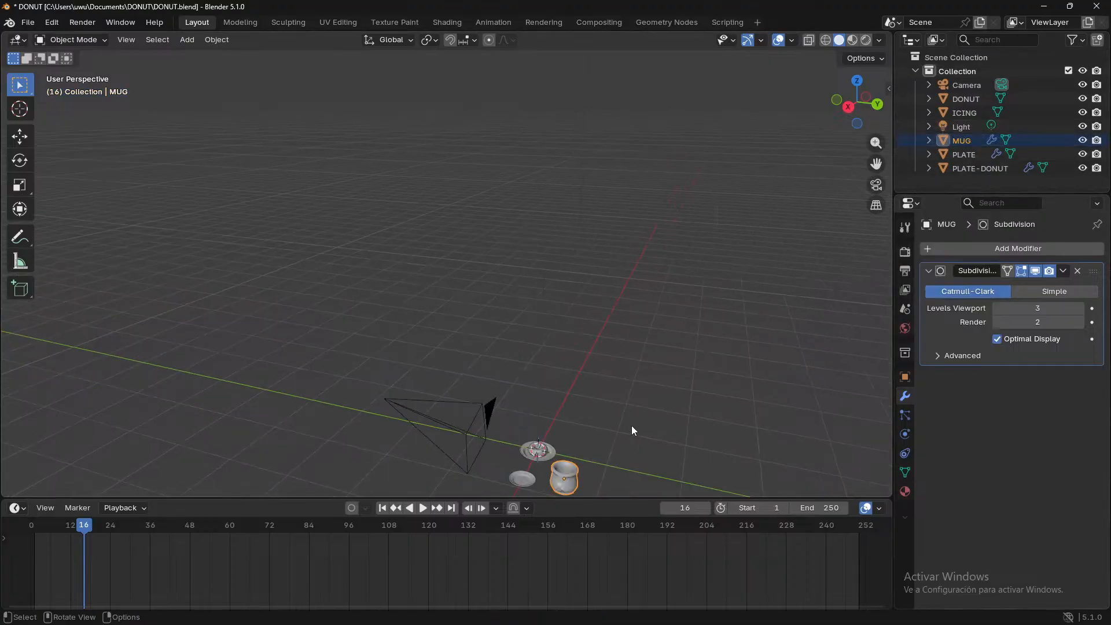
- Return to frame 0 and move the mug about 0.277 m along X toward the small plate
left_click_drag(76, 526, 30, 525)
middle_click_drag(704, 422, 529, 258)
left_click(492, 267)
key("KP_Decimal")
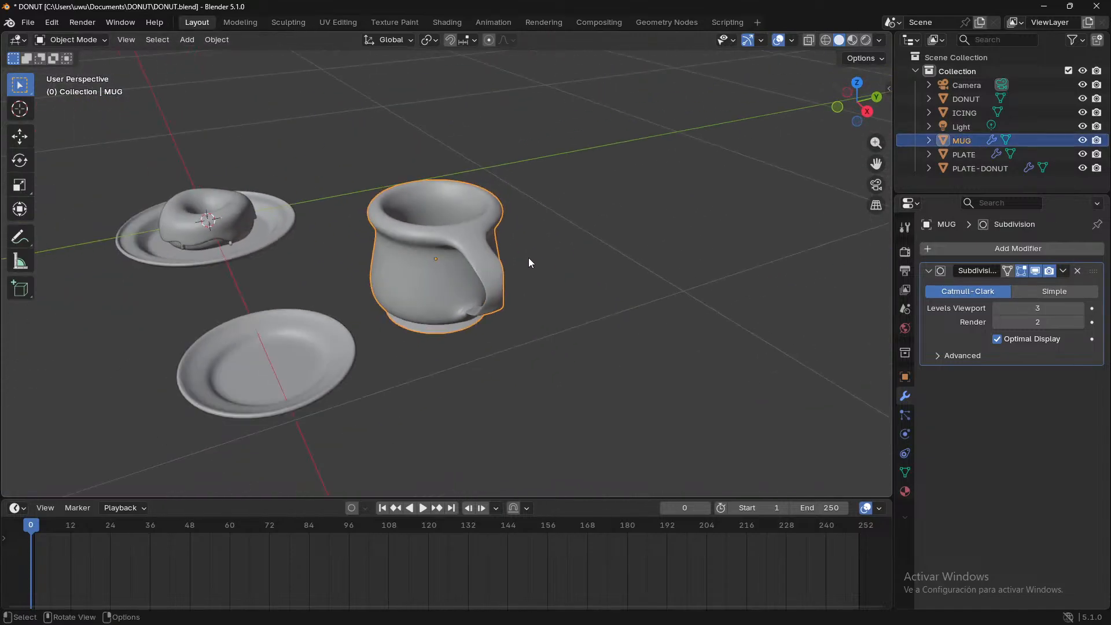
middle_click_drag(461, 277, 550, 255)
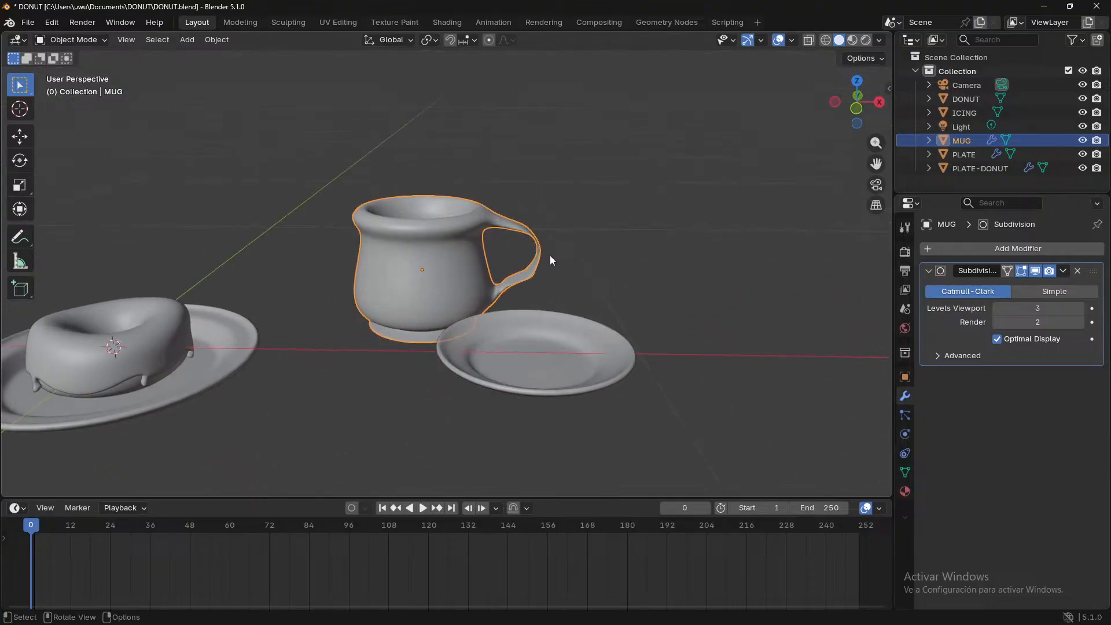
key("g")
key("x")
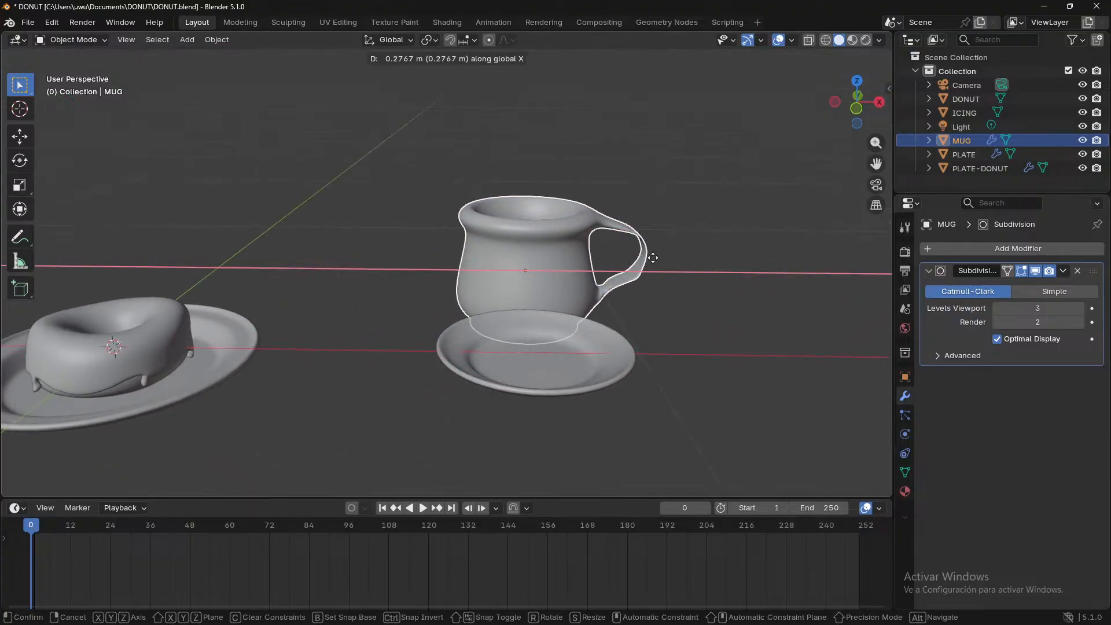
left_click(653, 258)
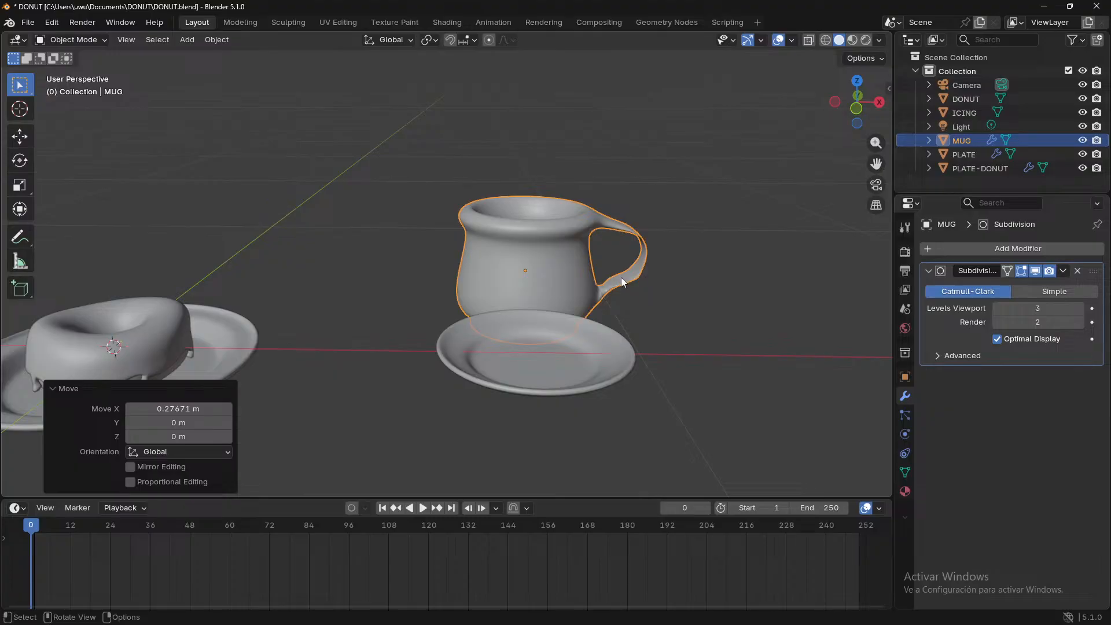
- Move the mug about -0.456 m along Y and raise it about 0.152 m to place it over the small plate
left_click(584, 259)
key("g")
key("y")
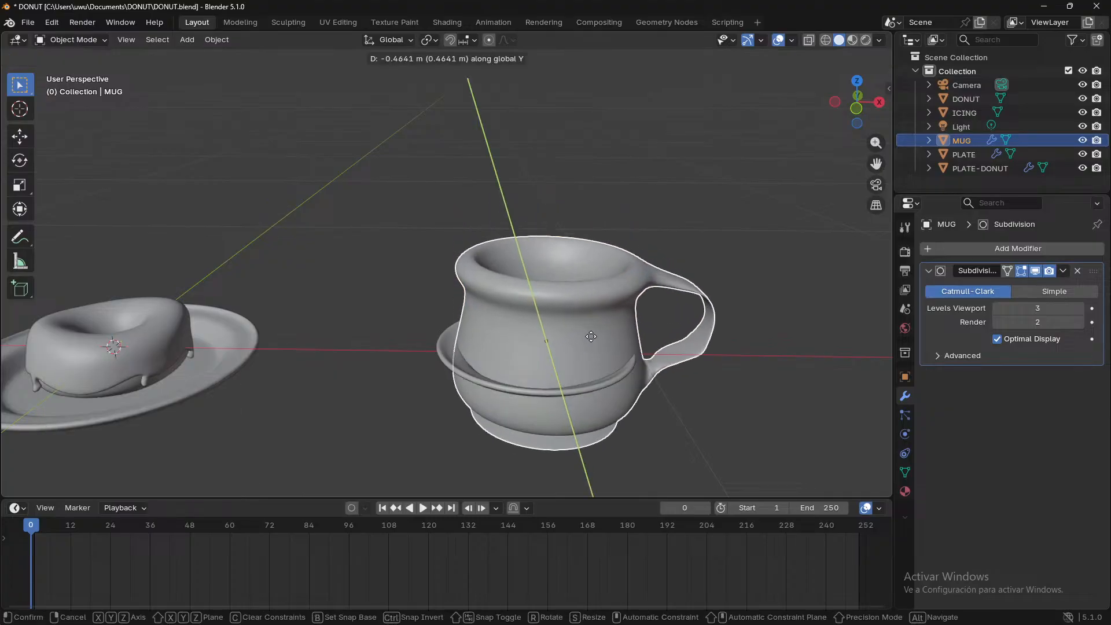
left_click(589, 336)
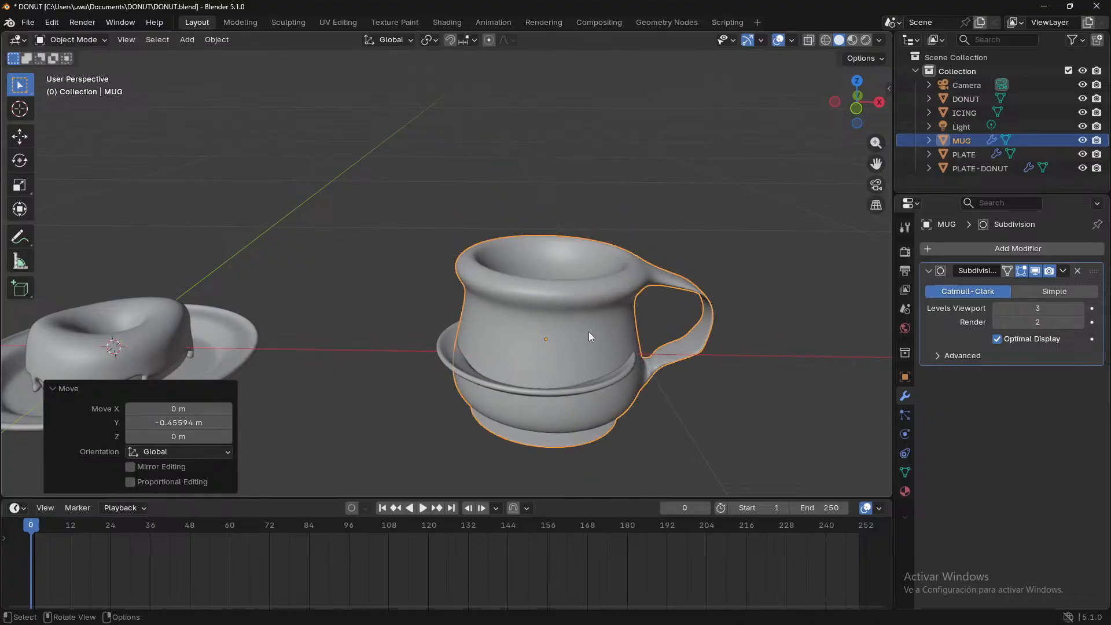
key("g")
key("z")
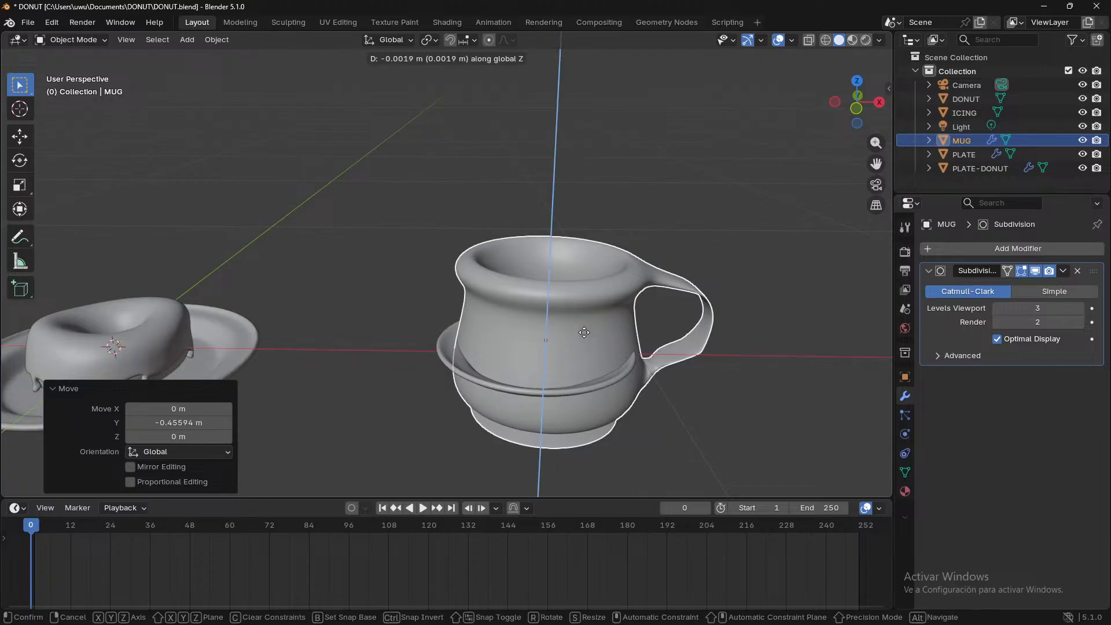
left_click(584, 258)
- Center the mug on the small plate by moving it about -0.024 m along X and -0.053 m along Y
key("g")
key("x")
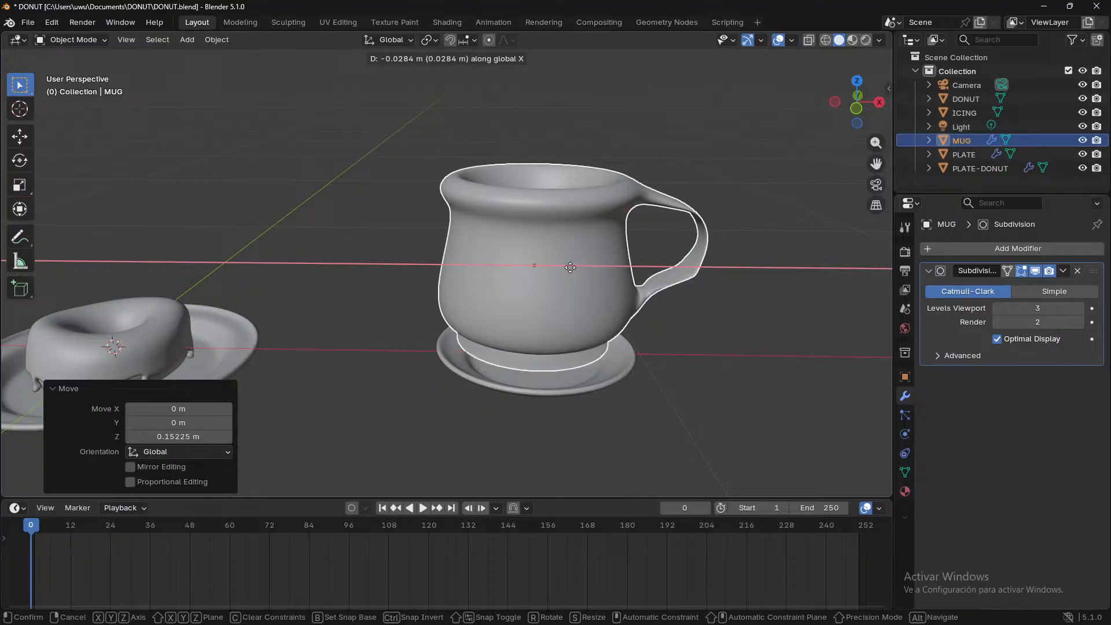
left_click(572, 269)
key("g")
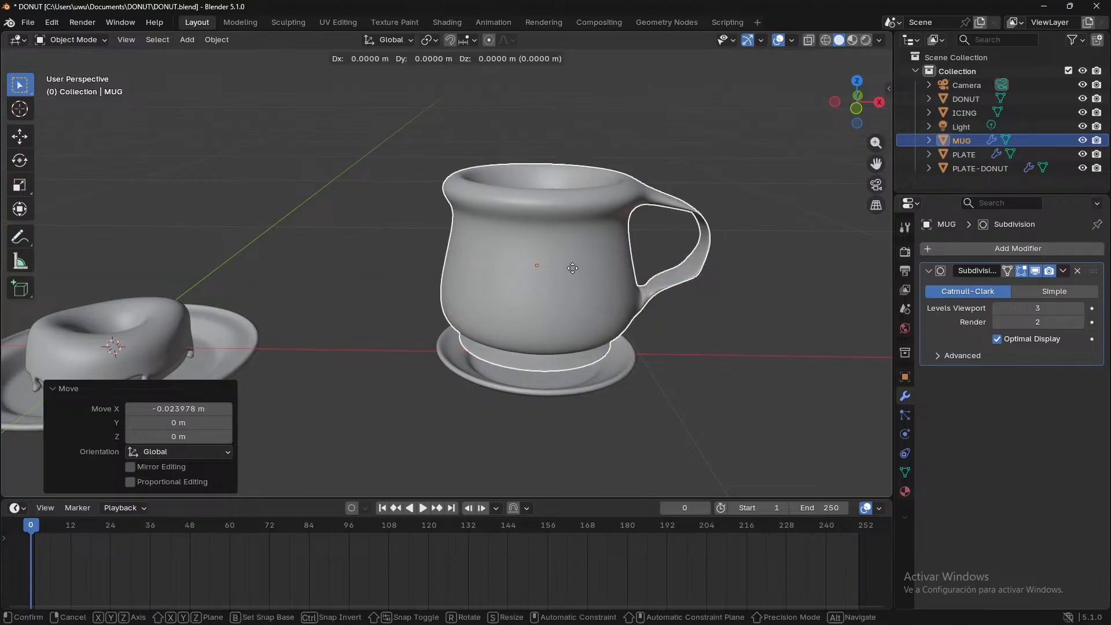
key("y")
left_click(570, 278)
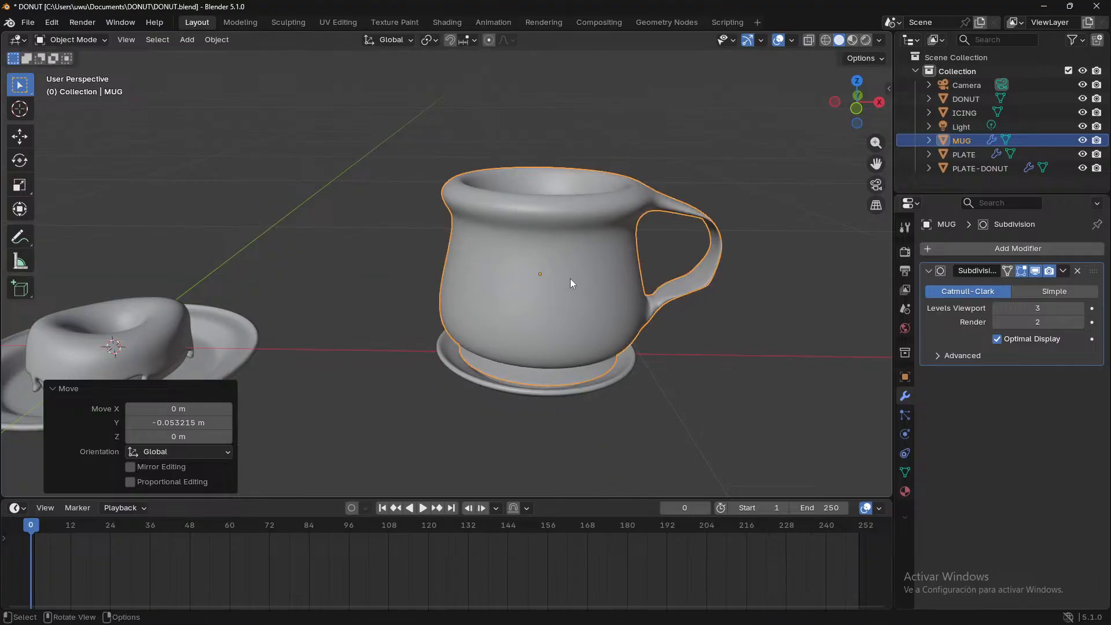
- Shift the mug about -0.022 m along Y, fine-tune its height on the small plate, and deselect it
middle_click_drag(659, 354, 834, 376)
left_click(811, 359)
scroll(765, 314, "down", 4)
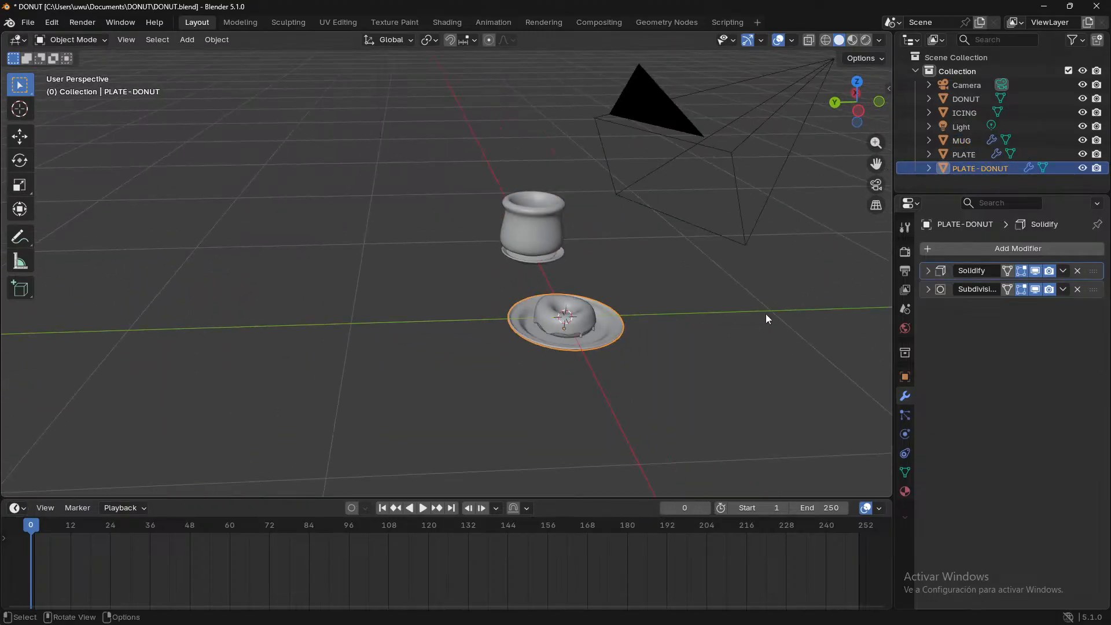
middle_click_drag(765, 313, 588, 250)
left_click(564, 238)
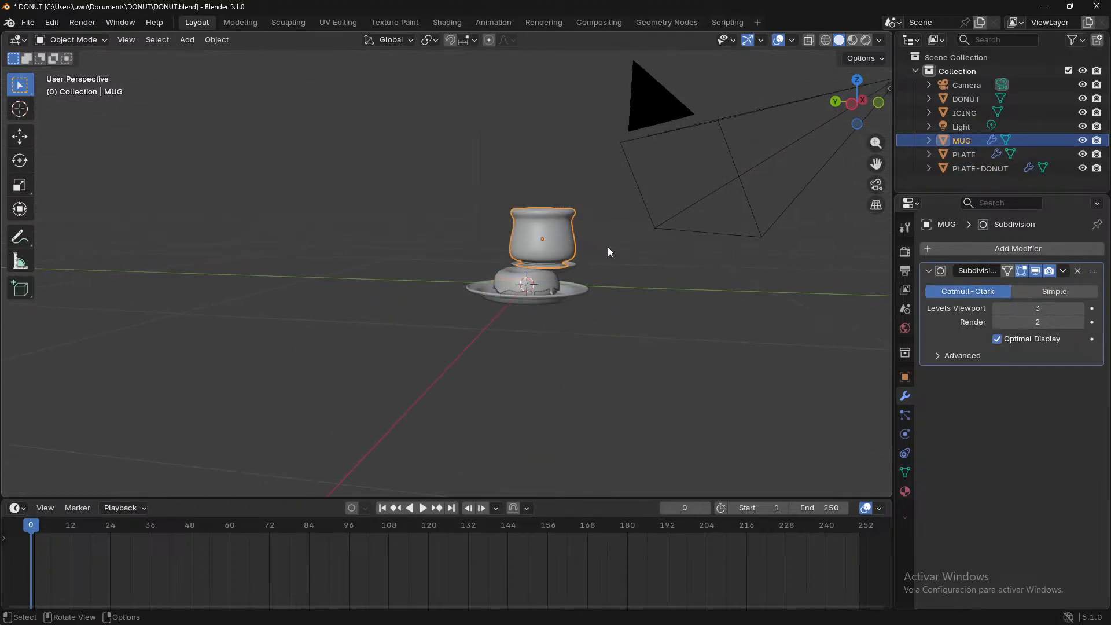
key("g")
key("y")
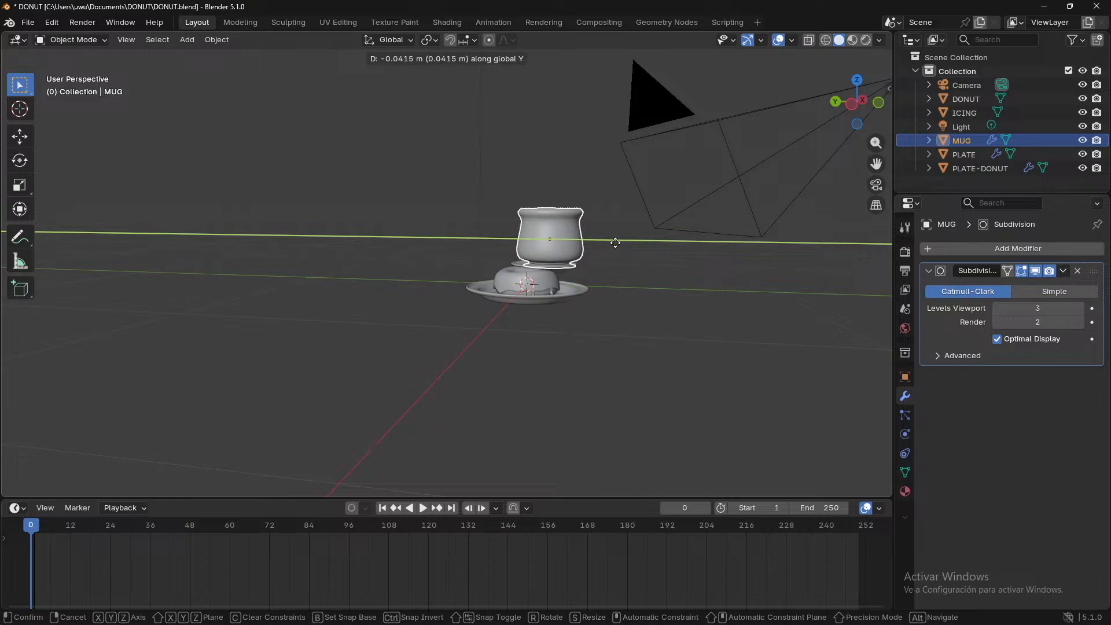
left_click(612, 243)
key("g")
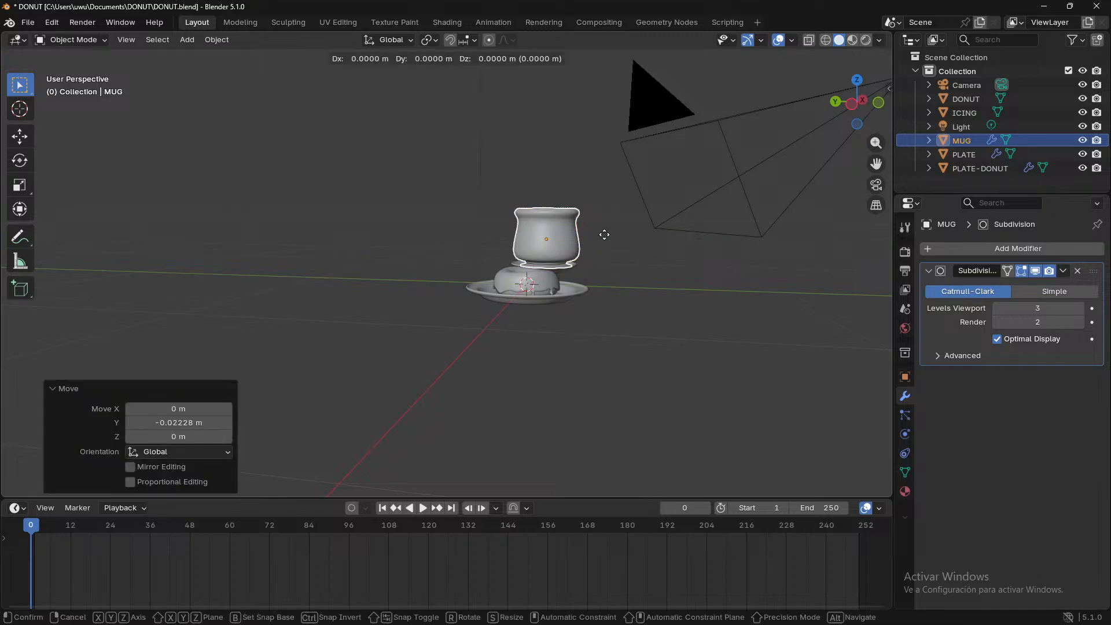
key("z")
left_click(605, 231)
middle_click_drag(606, 231, 486, 279)
left_click(727, 280)
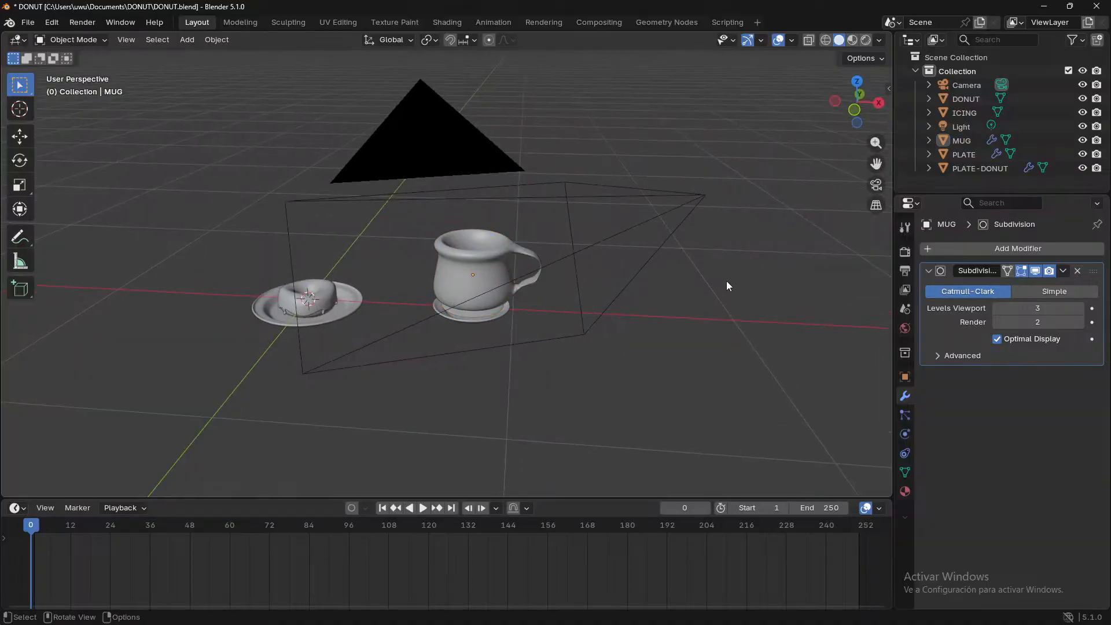
- Render frame 0 from the camera view and examine the donut, mug and plates in the result
key("KP_0")
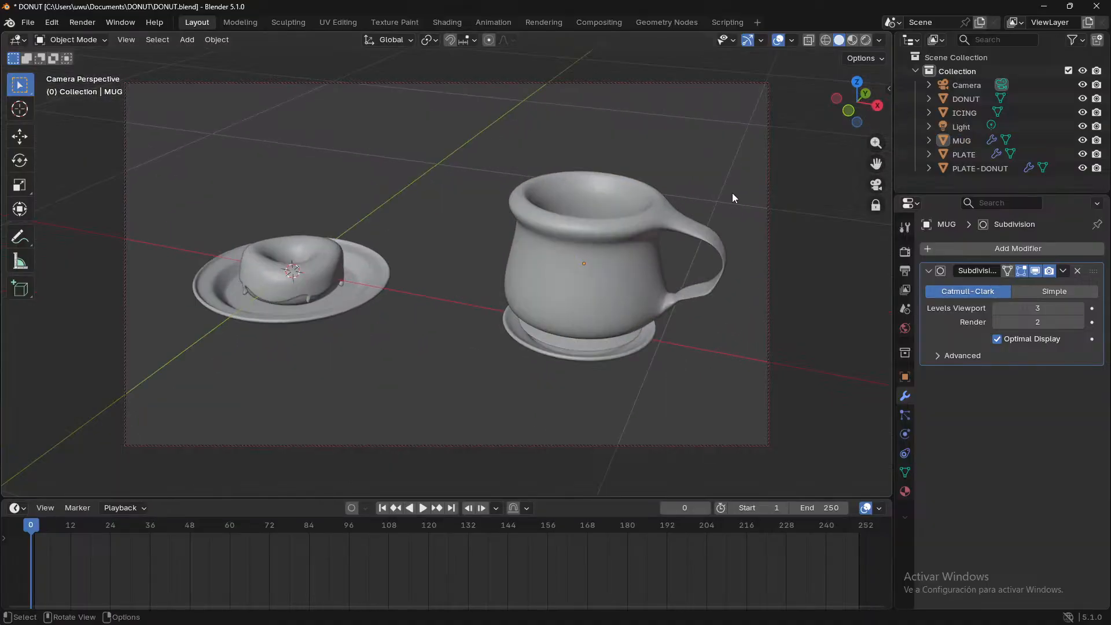
key("F12")
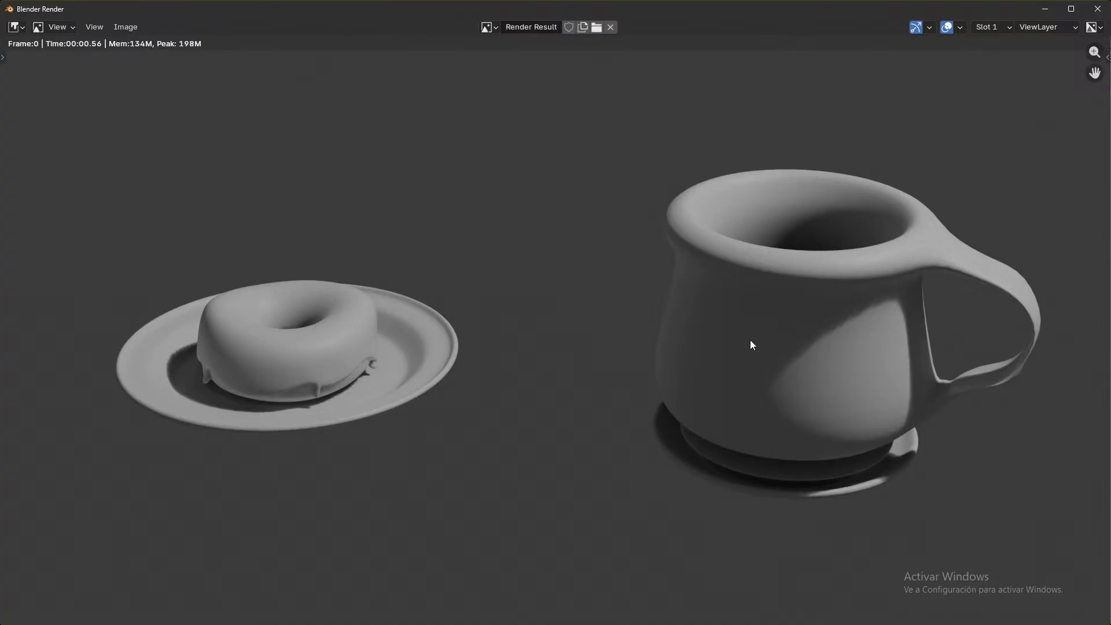
scroll(509, 405, "up", 3)
scroll(497, 398, "down", 3)
scroll(306, 425, "up", 2)
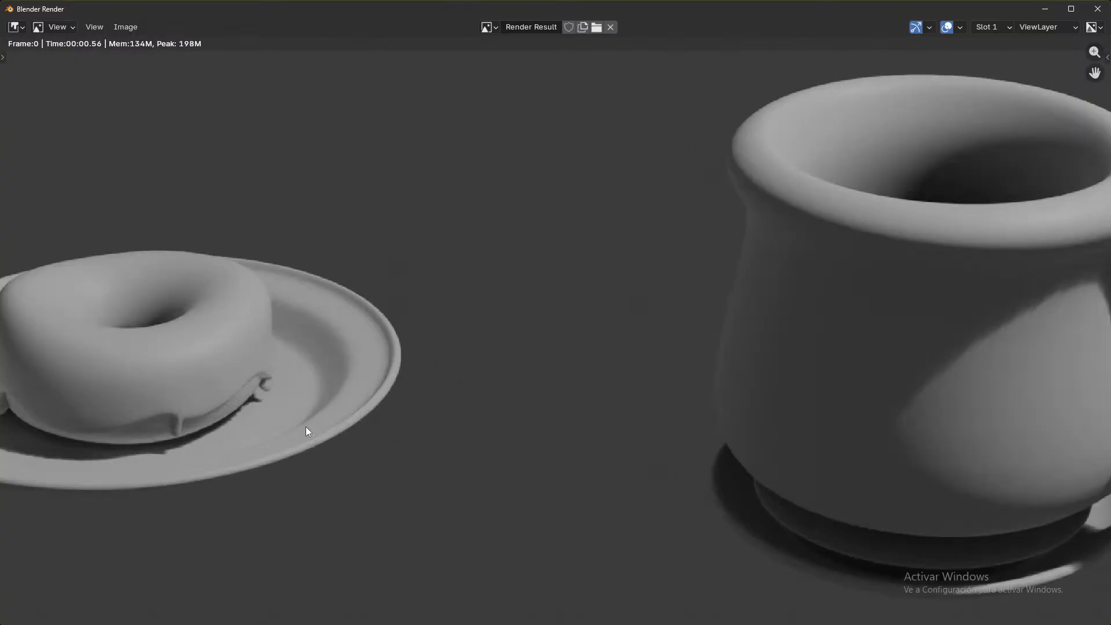
- Close the render result and view the scene's render settings
scroll(318, 425, "down", 2)
left_click(1097, 9)
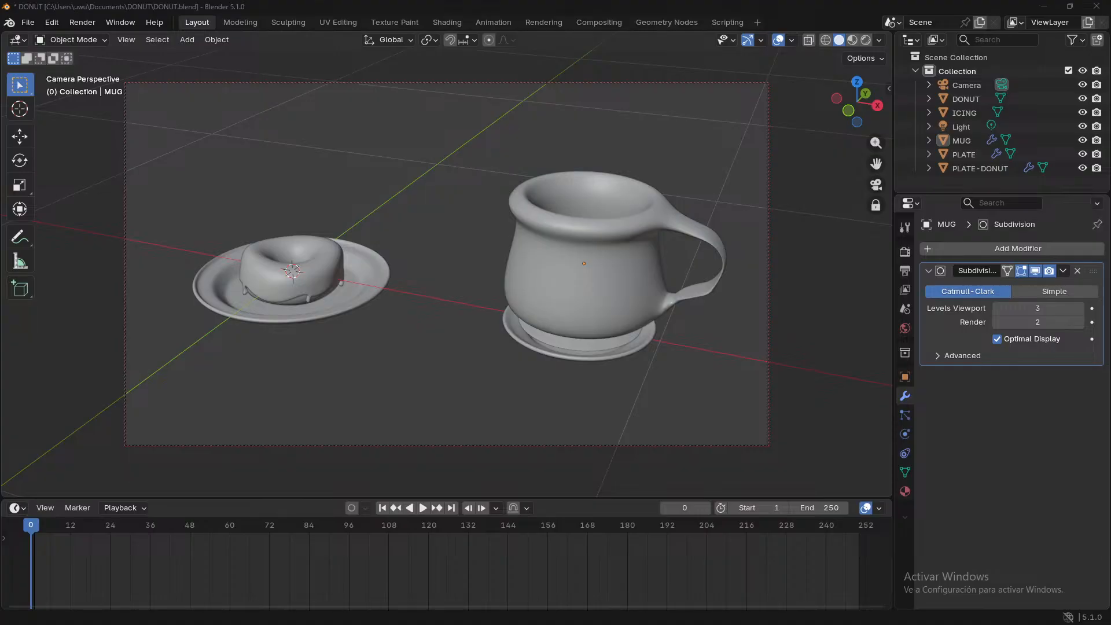
left_click(904, 252)
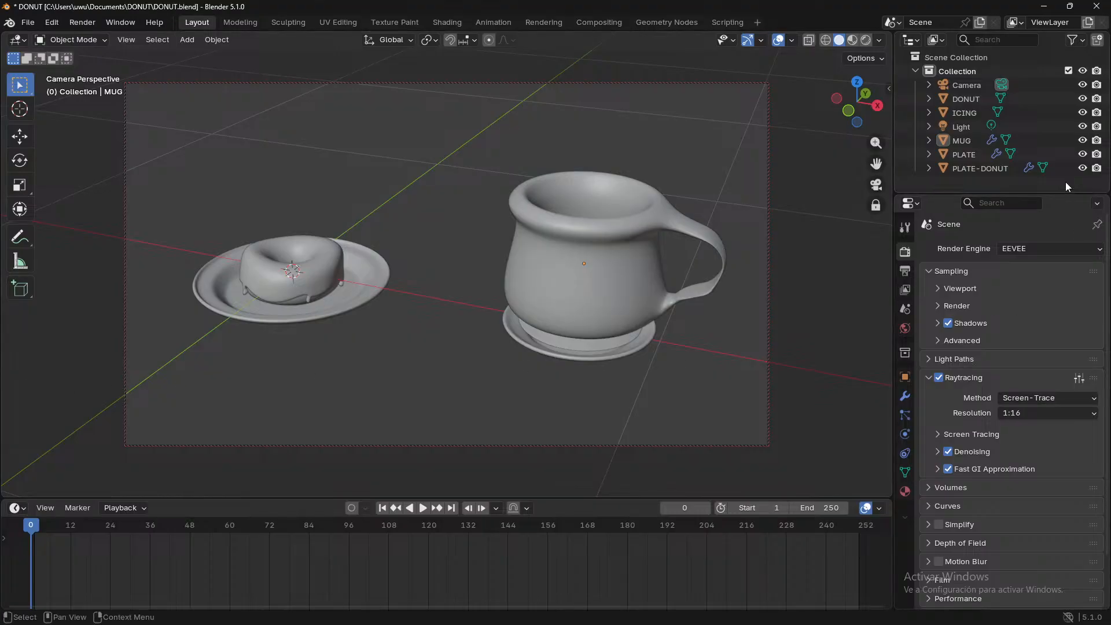
- Try the Orthographic and Panoramic lens types on the camera and return it to Perspective
left_click(970, 85)
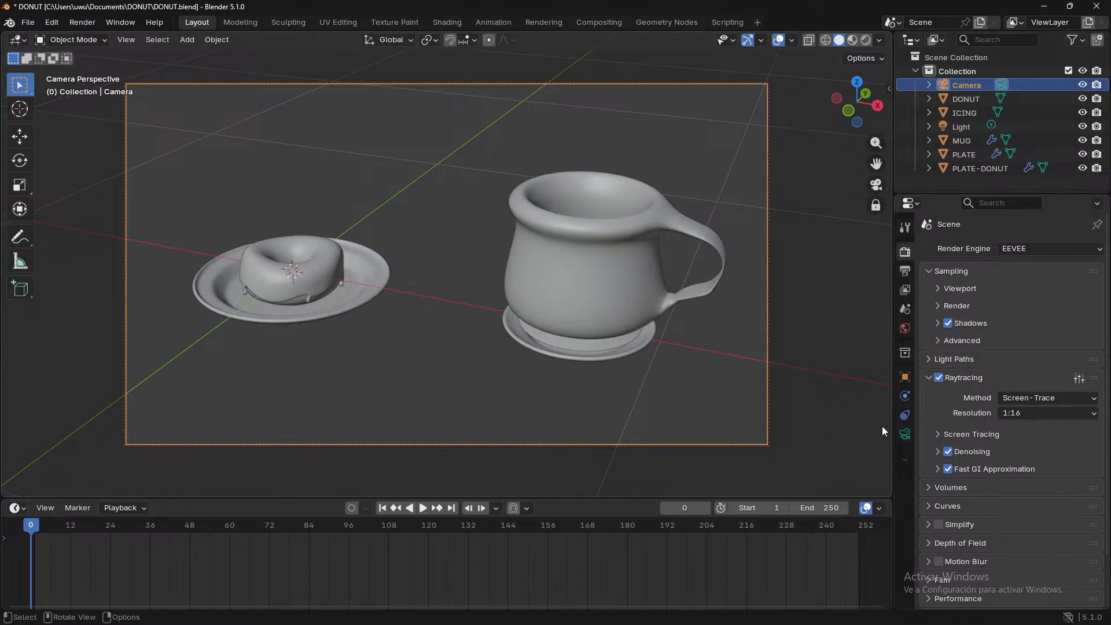
left_click(905, 434)
left_click(1043, 293)
left_click(1036, 322)
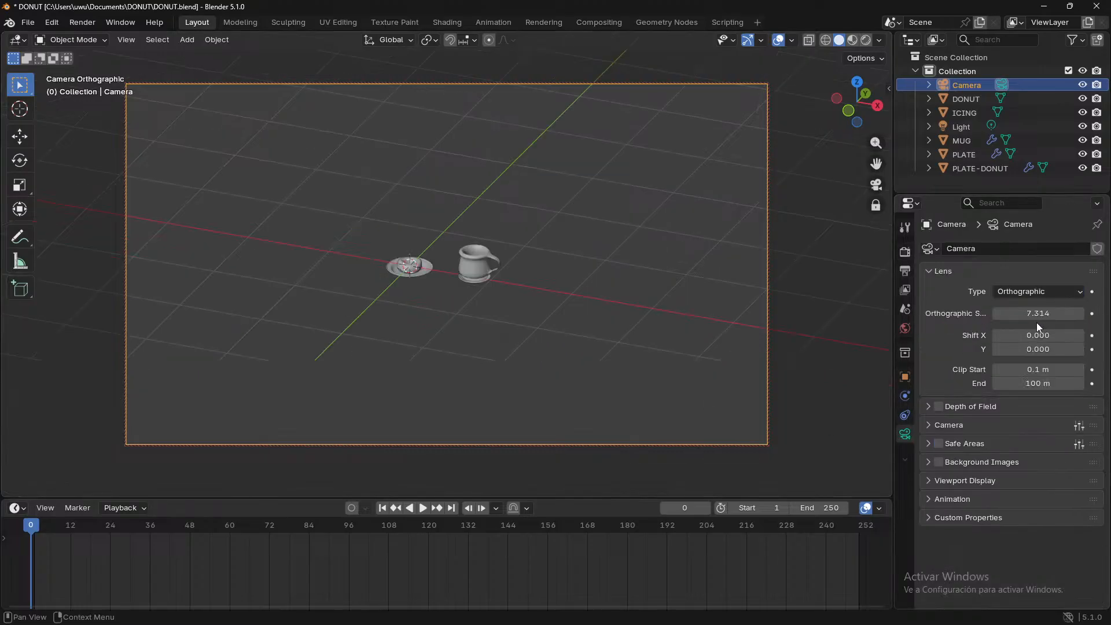
left_click(1035, 298)
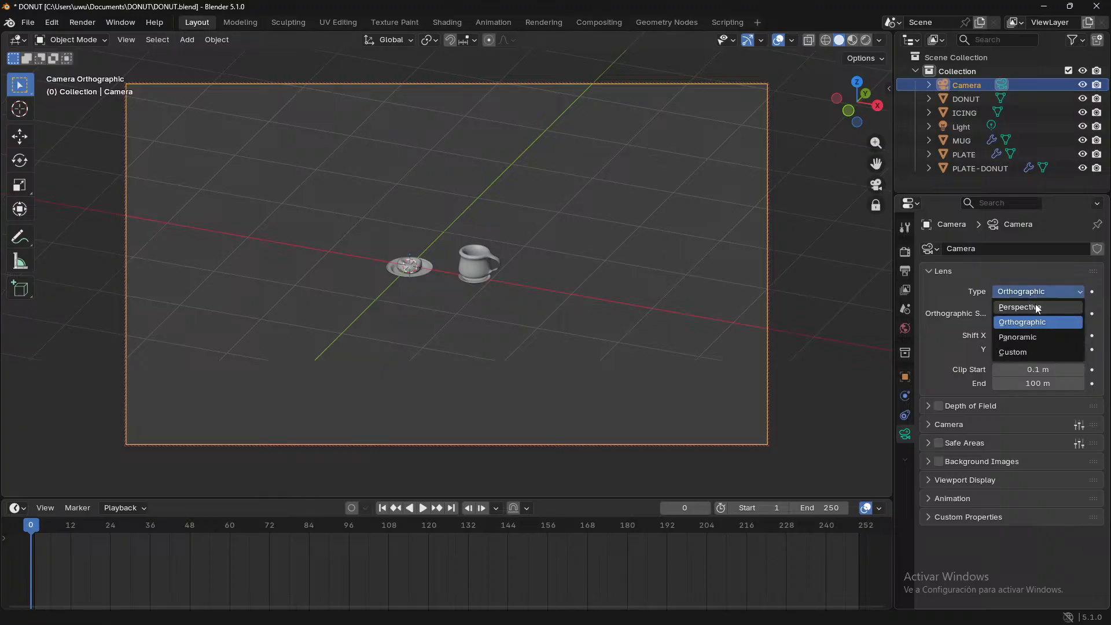
left_click(1033, 337)
left_click(1032, 295)
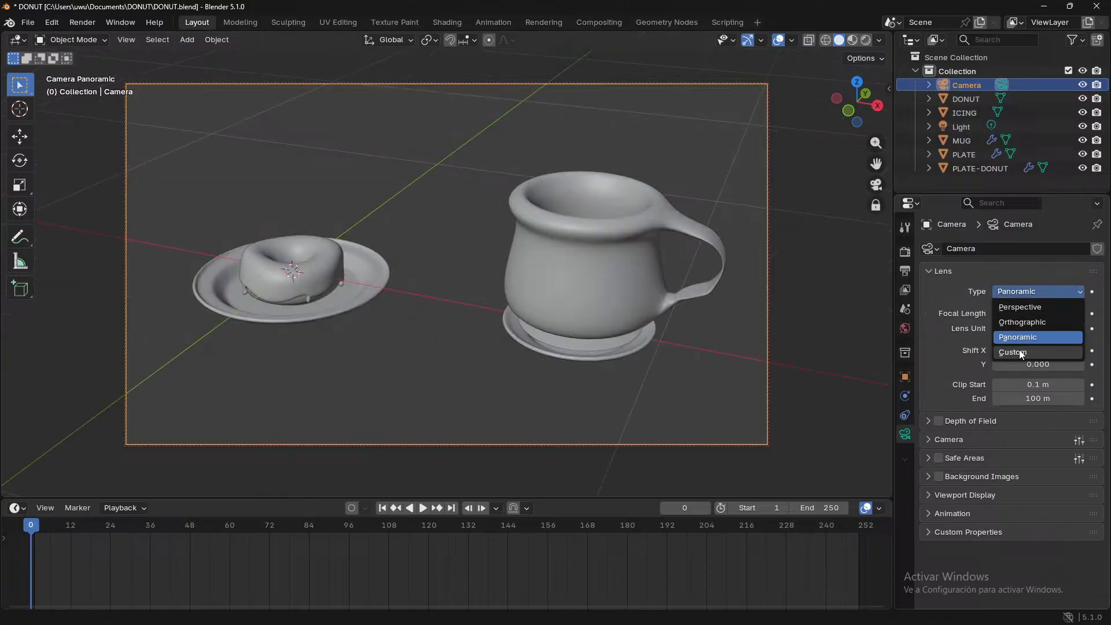
left_click(1018, 307)
- Render frame 0 with the camera's lens type set to Orthographic, close the result and restore Perspective
left_click(1033, 292)
left_click(1033, 319)
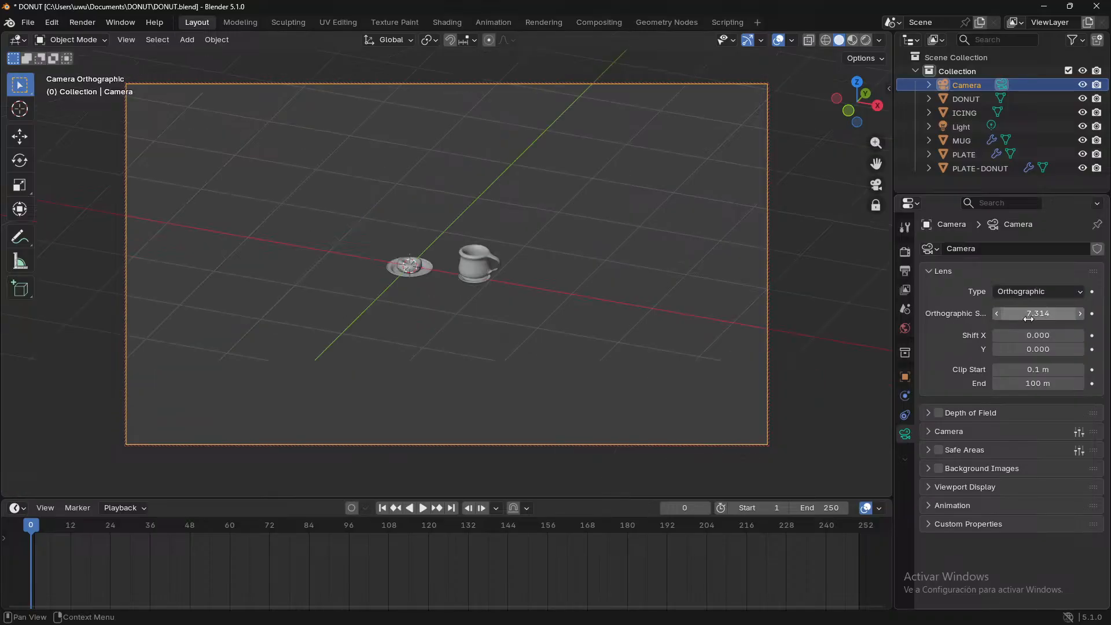
key("F12")
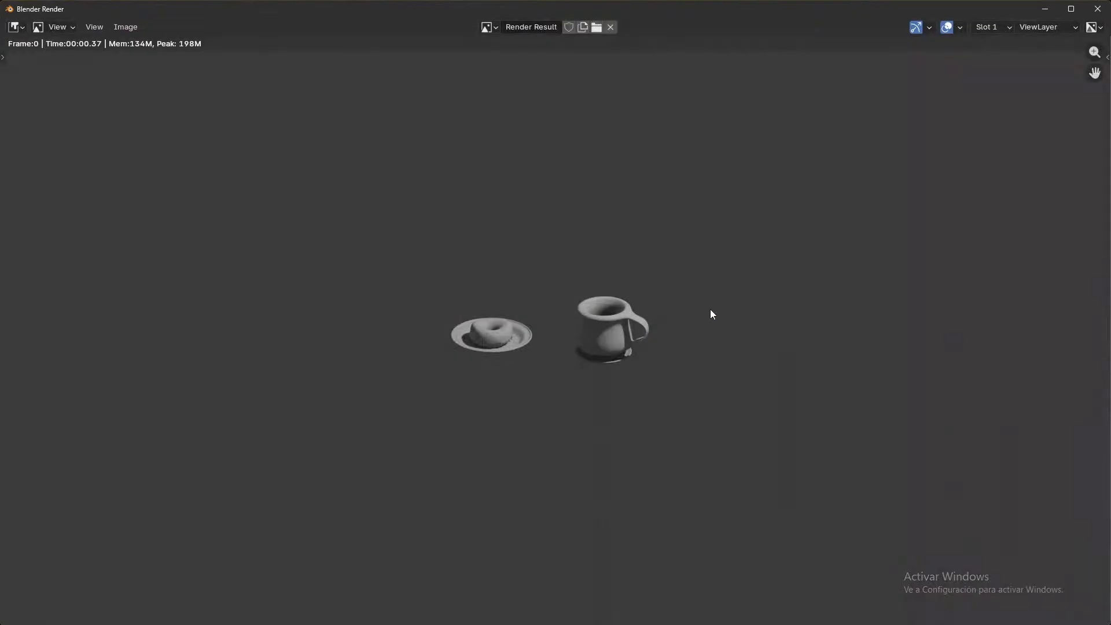
left_click(1096, 9)
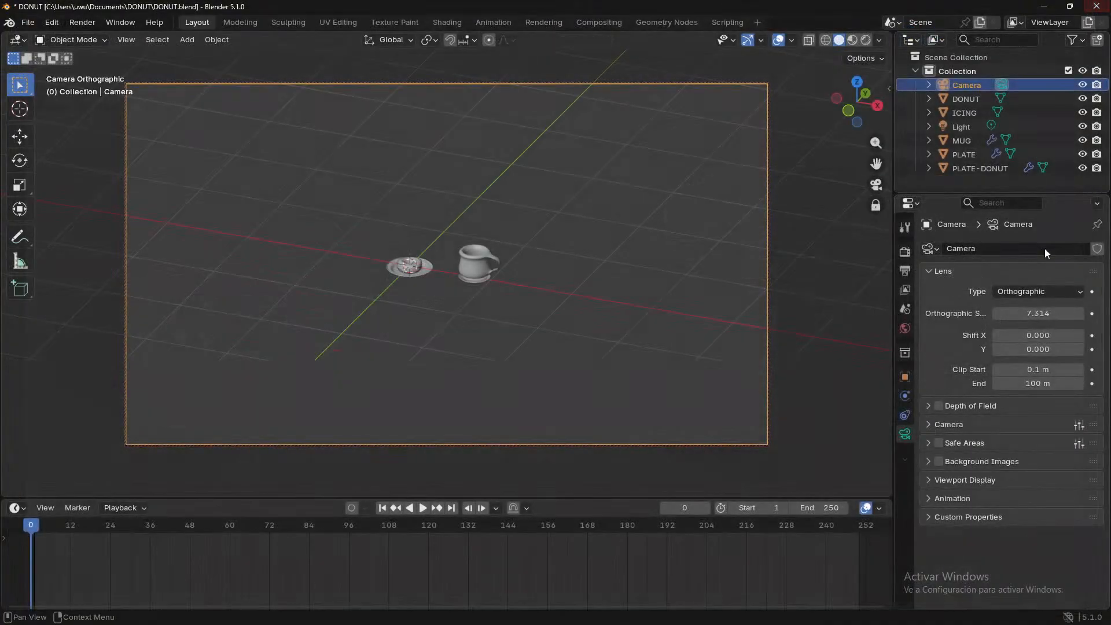
left_click(1037, 293)
left_click(1033, 307)
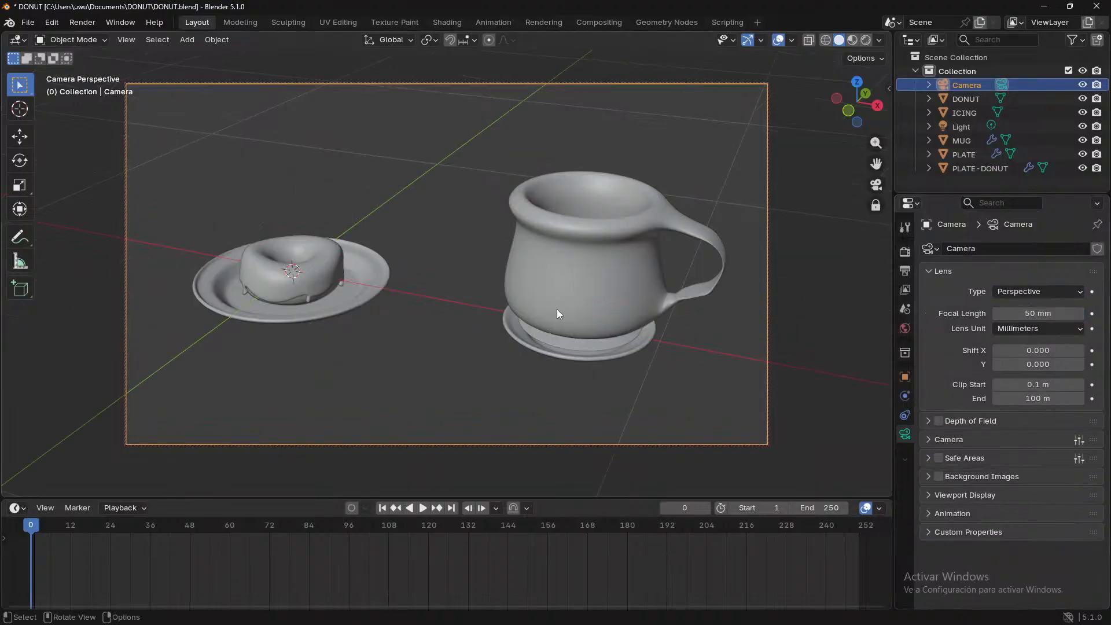
- Try Field of View as the camera's lens unit and switch it back to Millimeters
left_click(1023, 328)
left_click(1023, 359)
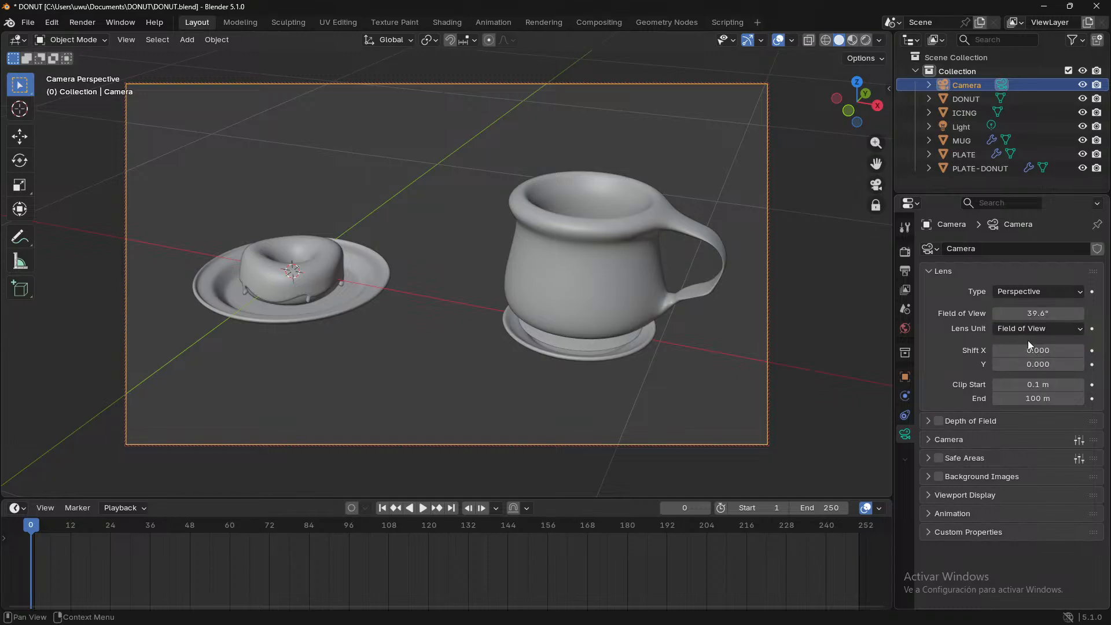
left_click(1033, 330)
left_click(1032, 343)
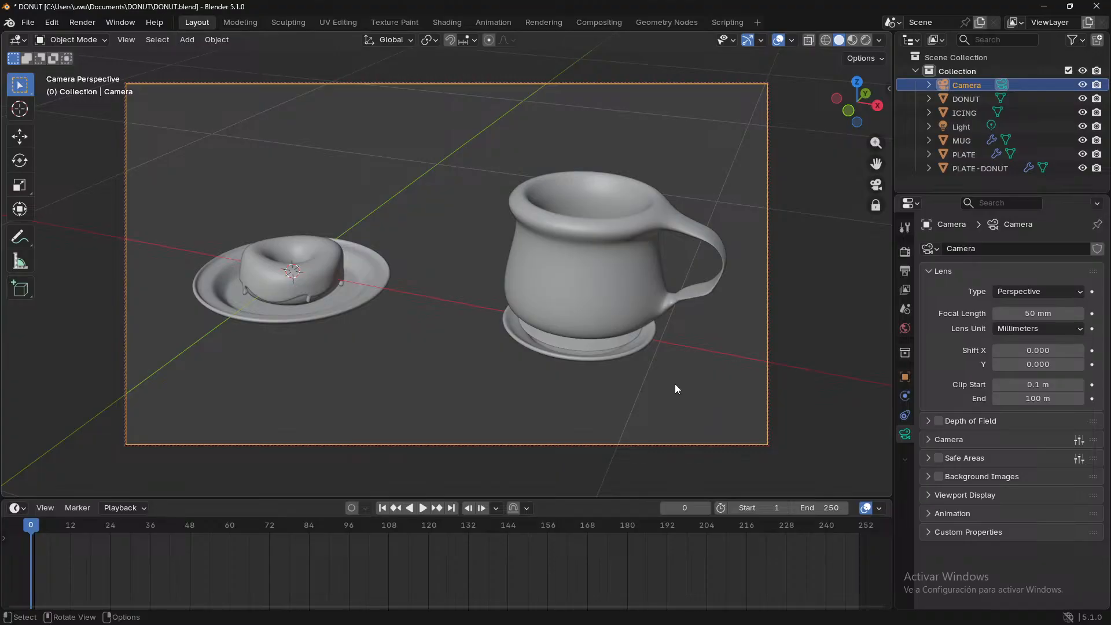
- Render frame 0 with the perspective camera, examine the shadows around the donut and mug, and close the result
key("F12")
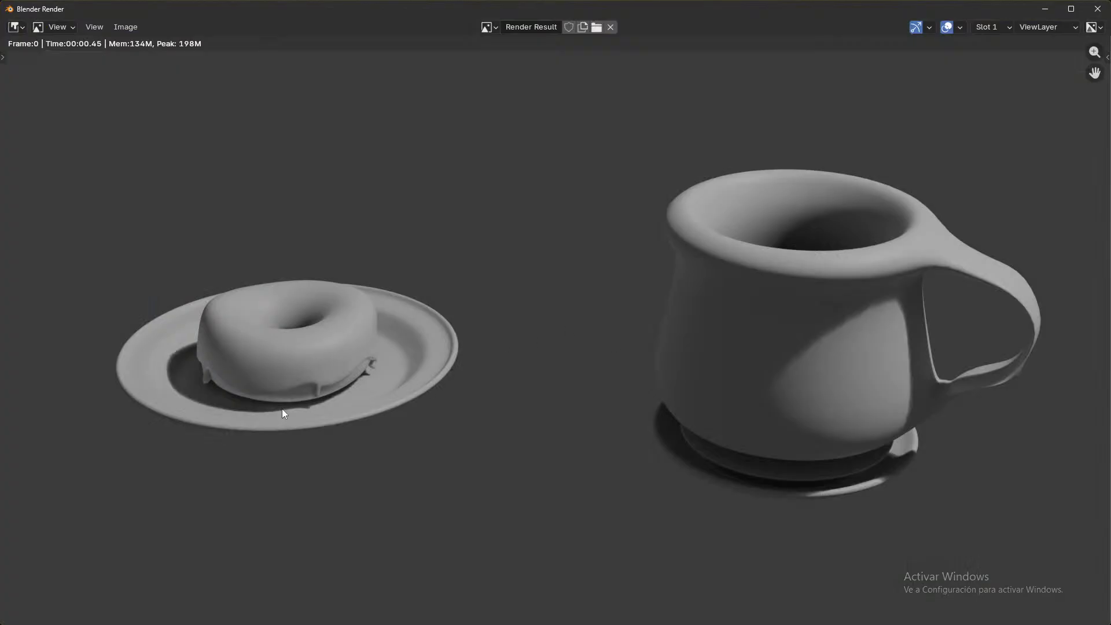
scroll(282, 409, "up", 3)
middle_click_drag(193, 431, 681, 280)
scroll(372, 293, "up", 3)
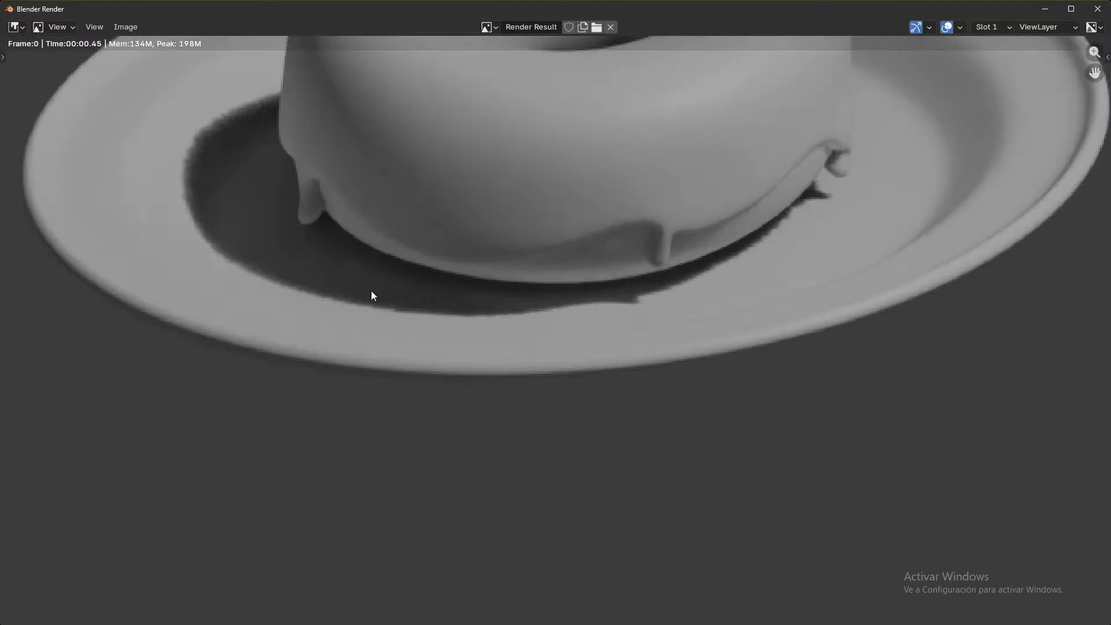
middle_click_drag(337, 289, 462, 365)
scroll(461, 364, "down", 6)
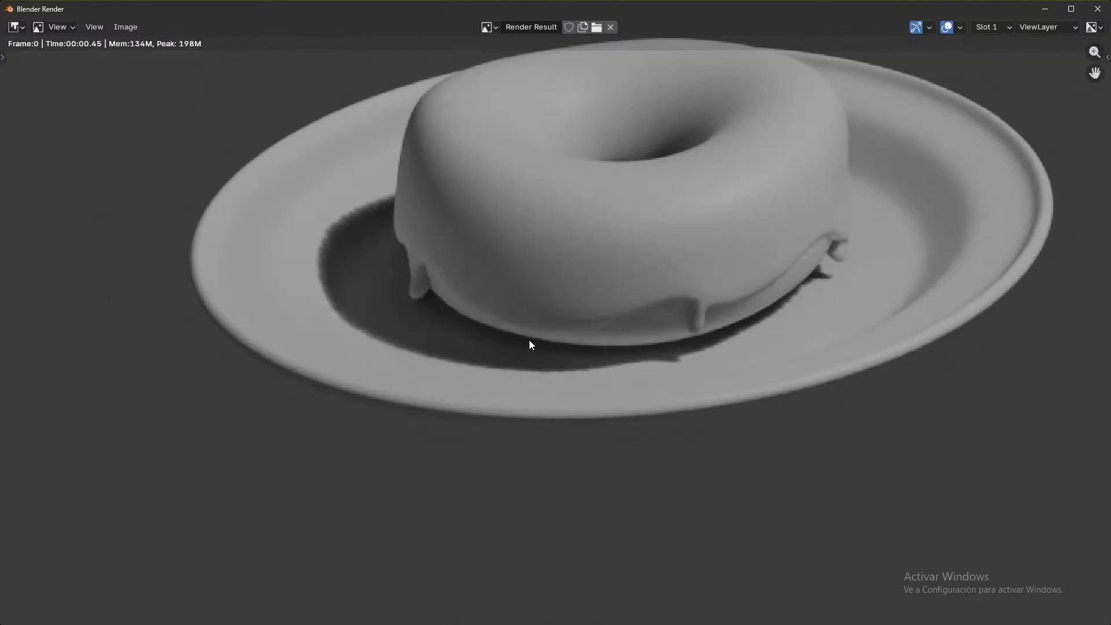
middle_click_drag(728, 326, 376, 295)
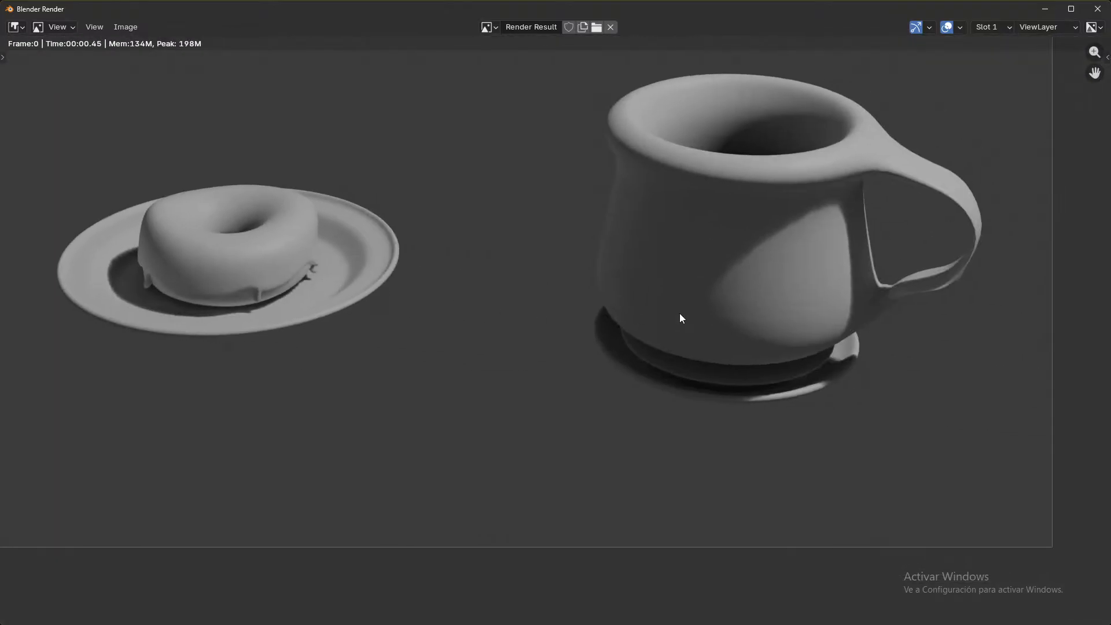
left_click(1087, 12)
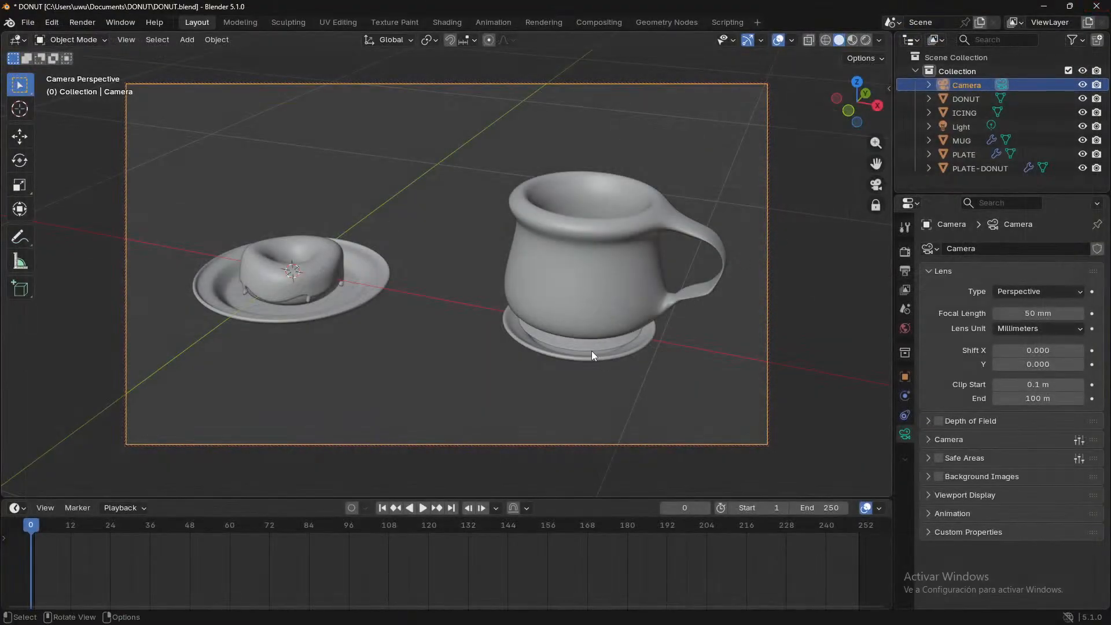
- Review the scene's EEVEE render settings, including the available raytracing methods
left_click(904, 252)
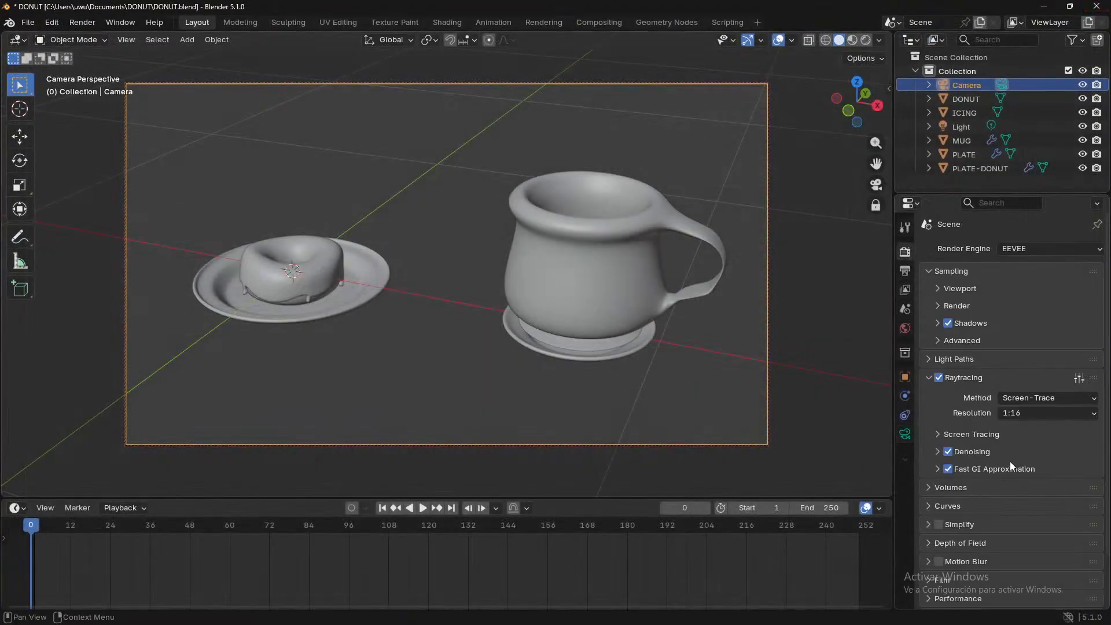
scroll(973, 480, "down", 2)
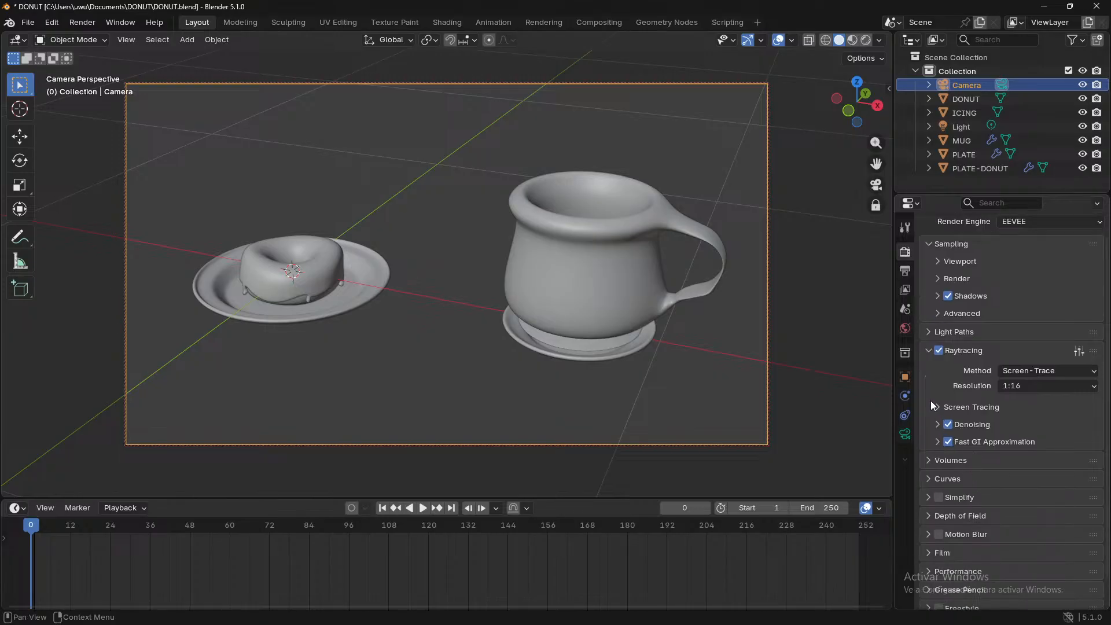
scroll(931, 400, "up", 2)
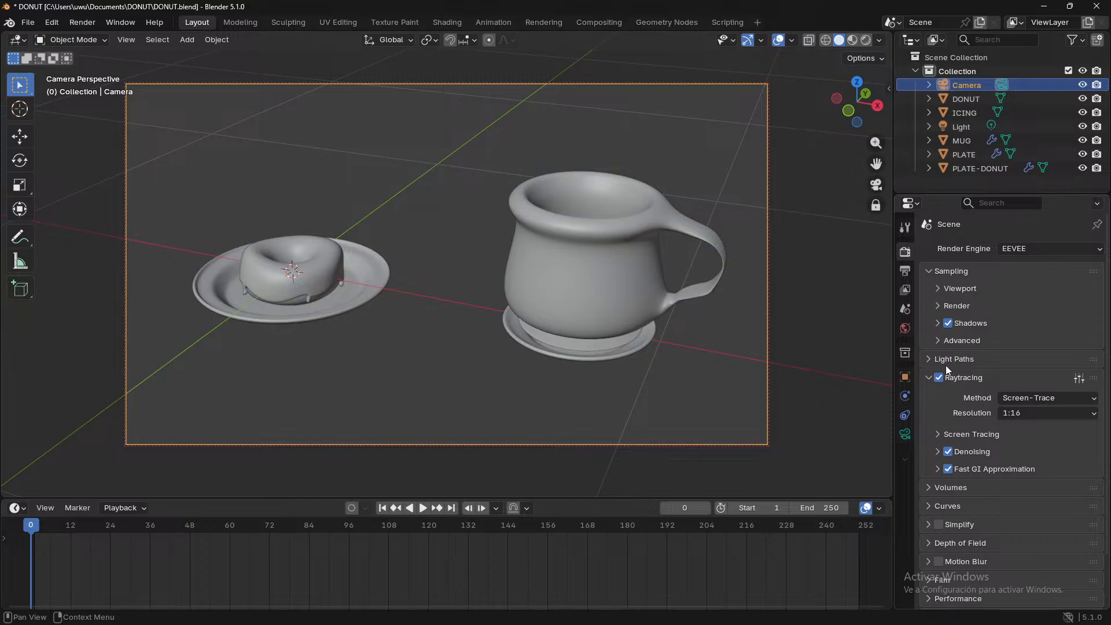
left_click(1037, 398)
left_click(1037, 398)
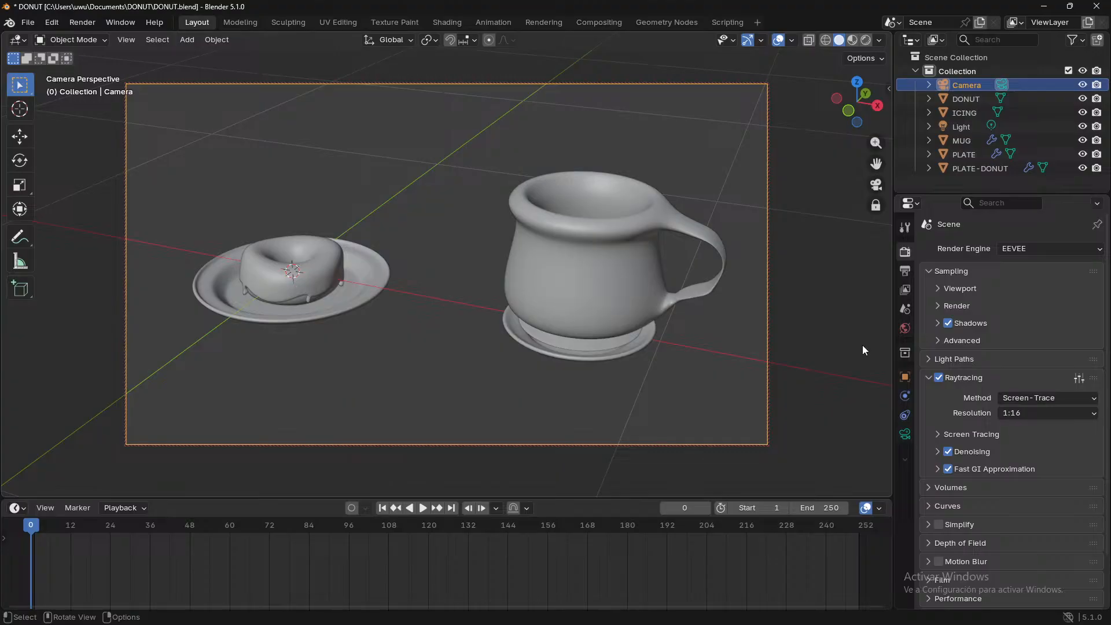
- Examine the raytracing options for Screen Tracing, Denoising and Fast GI Approximation
left_click(1011, 437)
left_click(1009, 490)
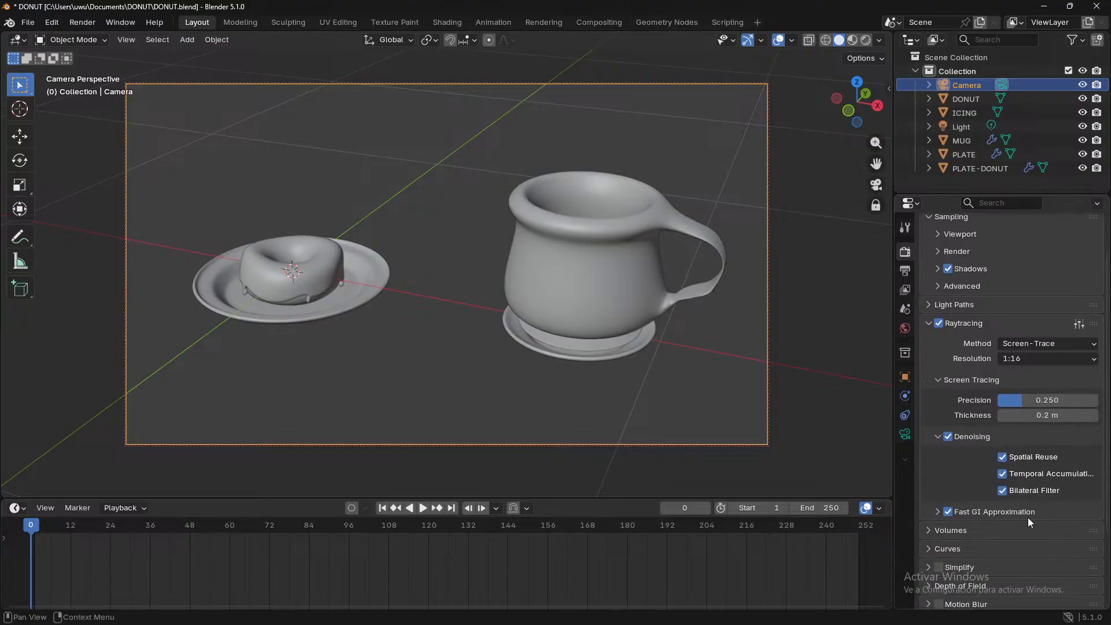
left_click(1027, 517)
scroll(1020, 508, "down", 3)
scroll(1020, 508, "down", 2)
left_click(1041, 468)
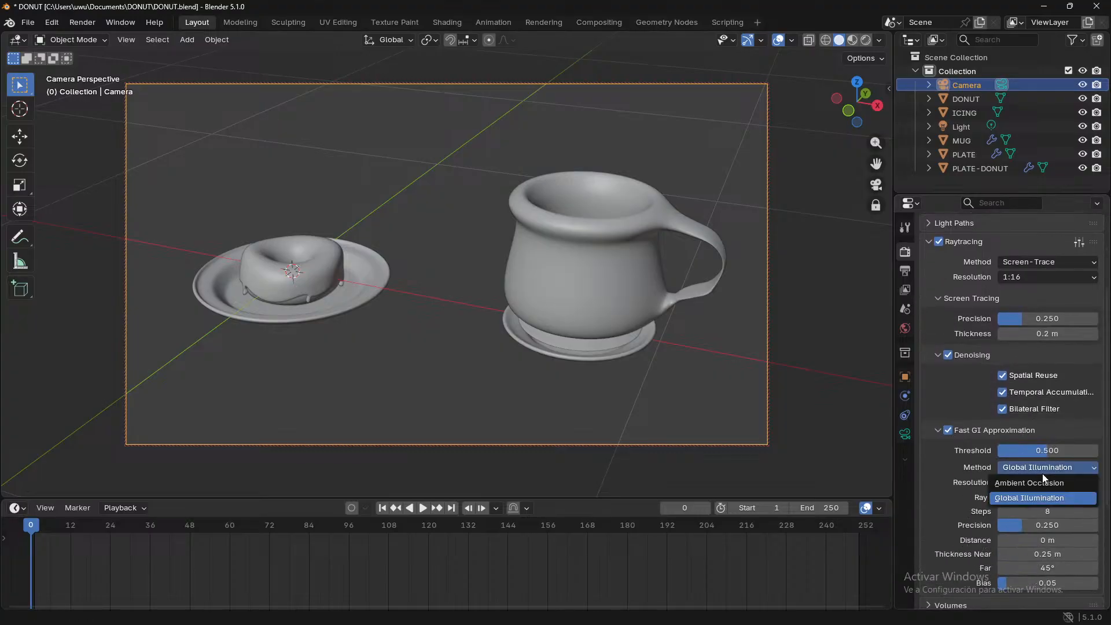
left_click(1050, 470)
left_click(1018, 432)
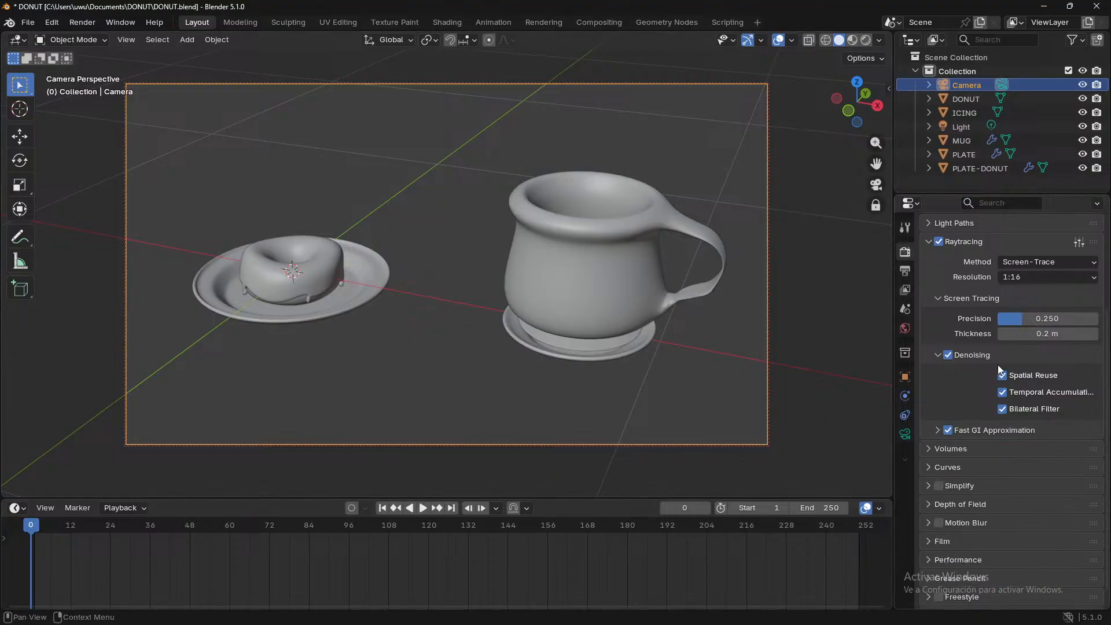
- Set the raytracing resolution to 1:2 and switch the viewport to rendered shading
left_click(1044, 277)
left_click(1053, 307)
left_click(865, 39)
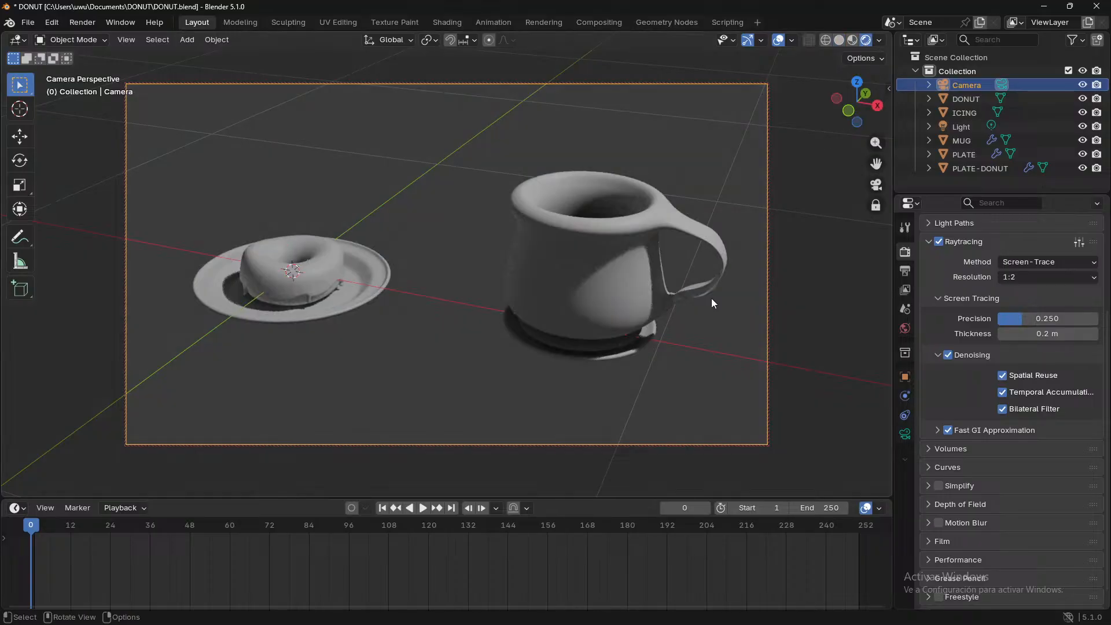
- Inspect the mug and the iced donut up close from several angles in rendered shading
middle_click_drag(710, 297, 404, 347)
left_click(405, 347)
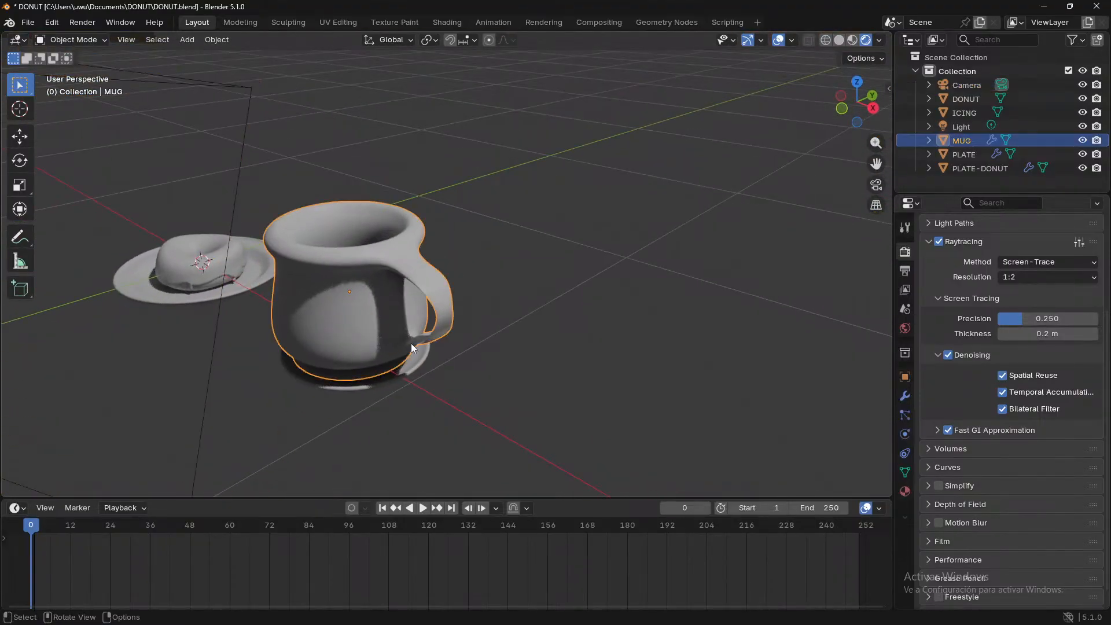
key("KP_Decimal")
middle_click_drag(617, 371, 376, 393)
left_click(331, 419)
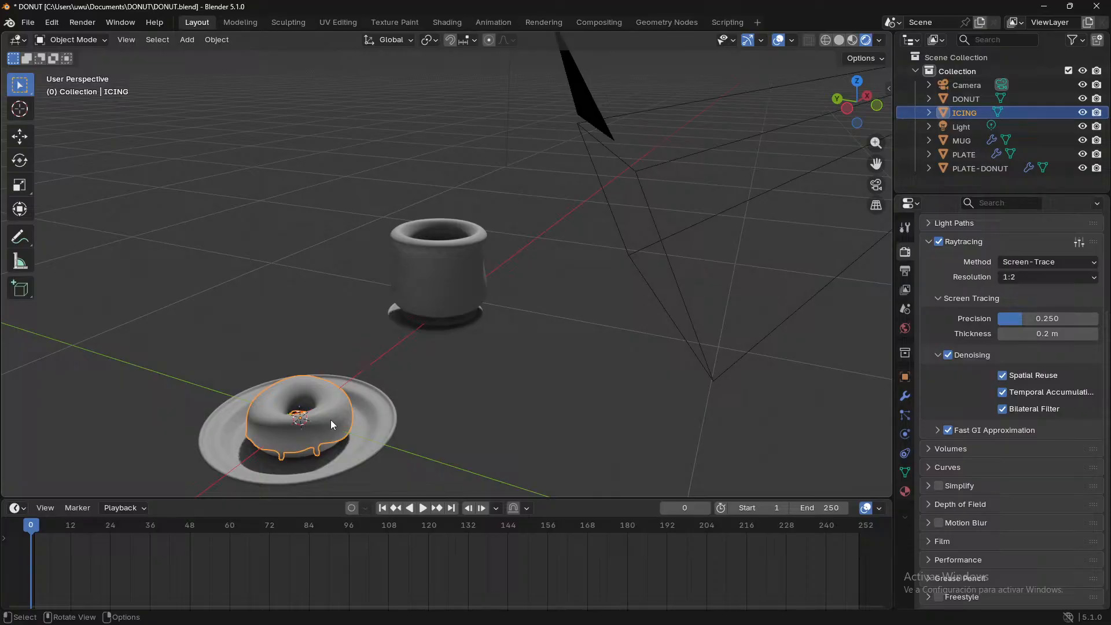
key("KP_Decimal")
middle_click_drag(477, 382, 583, 365)
left_click(731, 217)
middle_click_drag(731, 217, 784, 261)
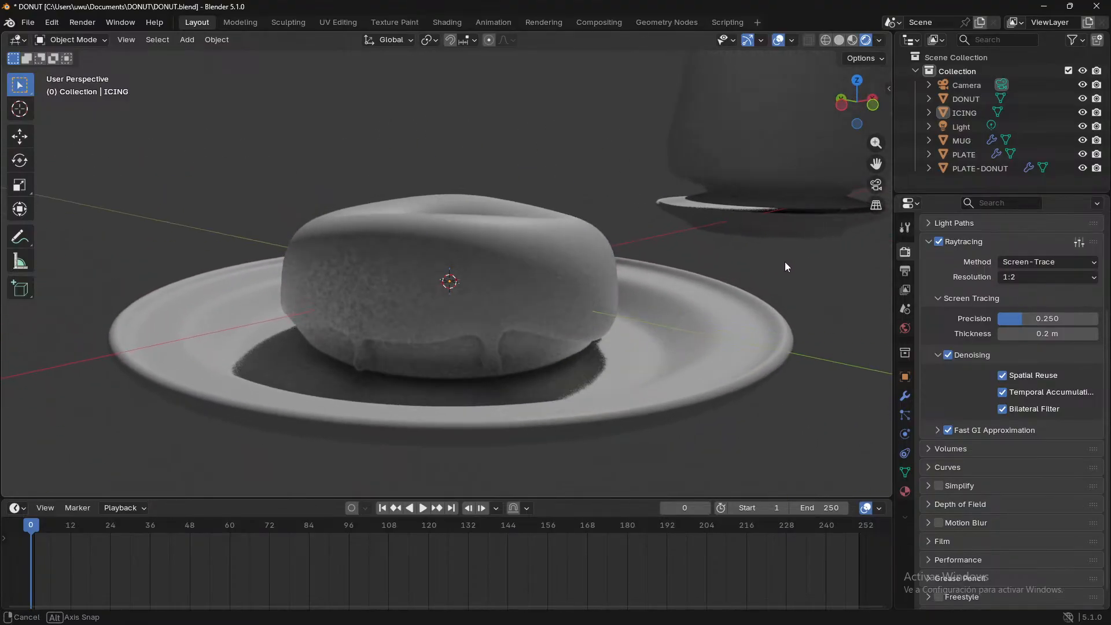
left_click(797, 173)
key("KP_Decimal")
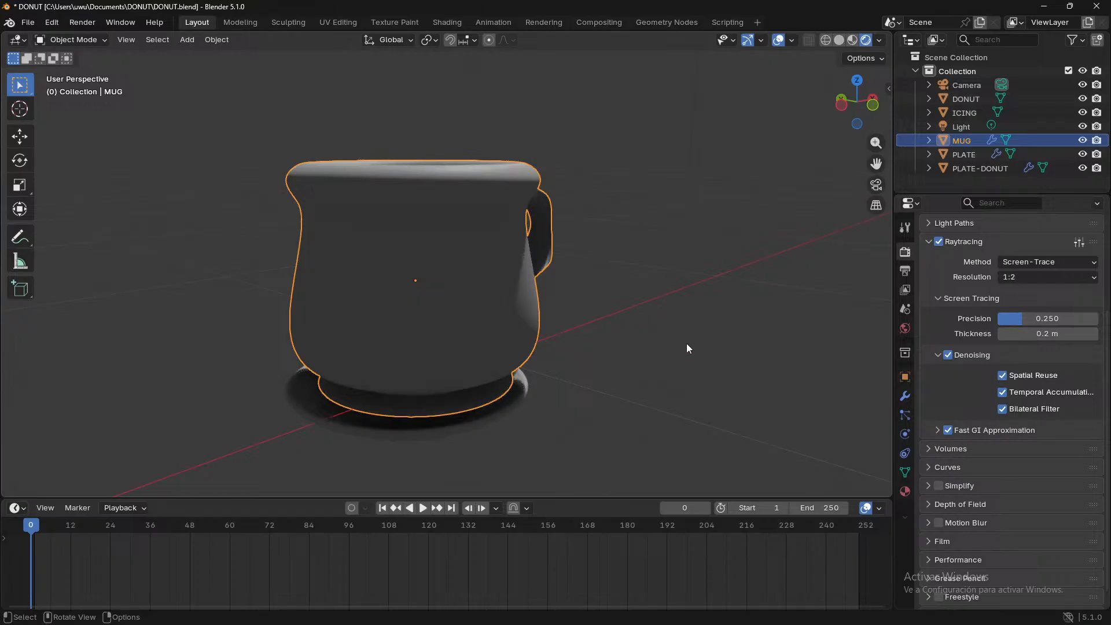
left_click(658, 353)
middle_click_drag(657, 354, 516, 372)
- Lower the small plate under the mug by about 0.0009 m along Z and deselect it
left_click(508, 374)
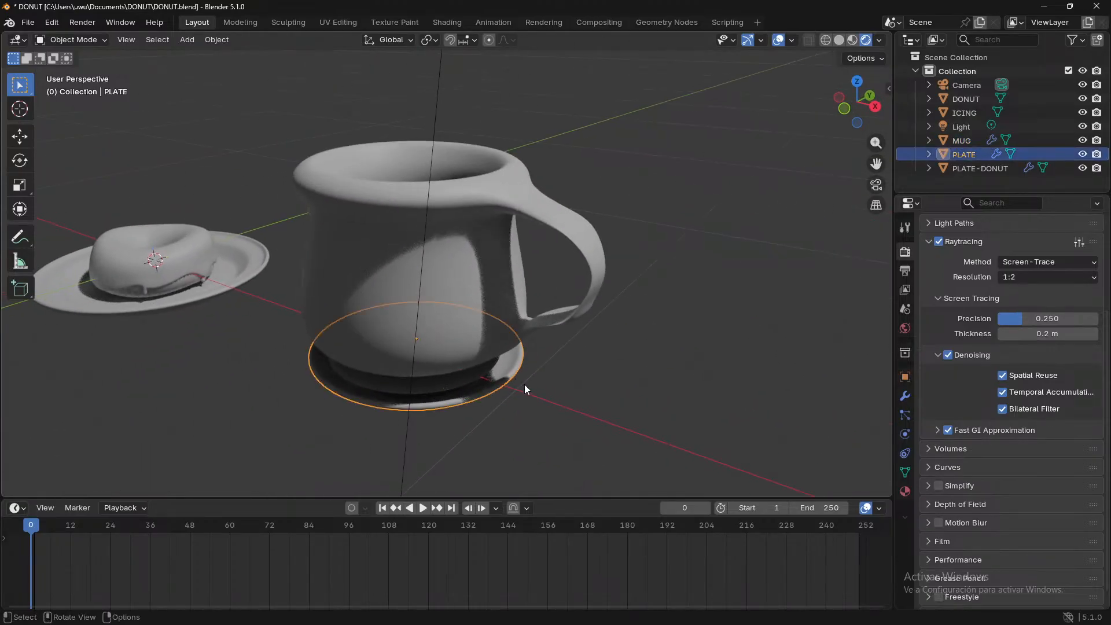
key("g")
key("z")
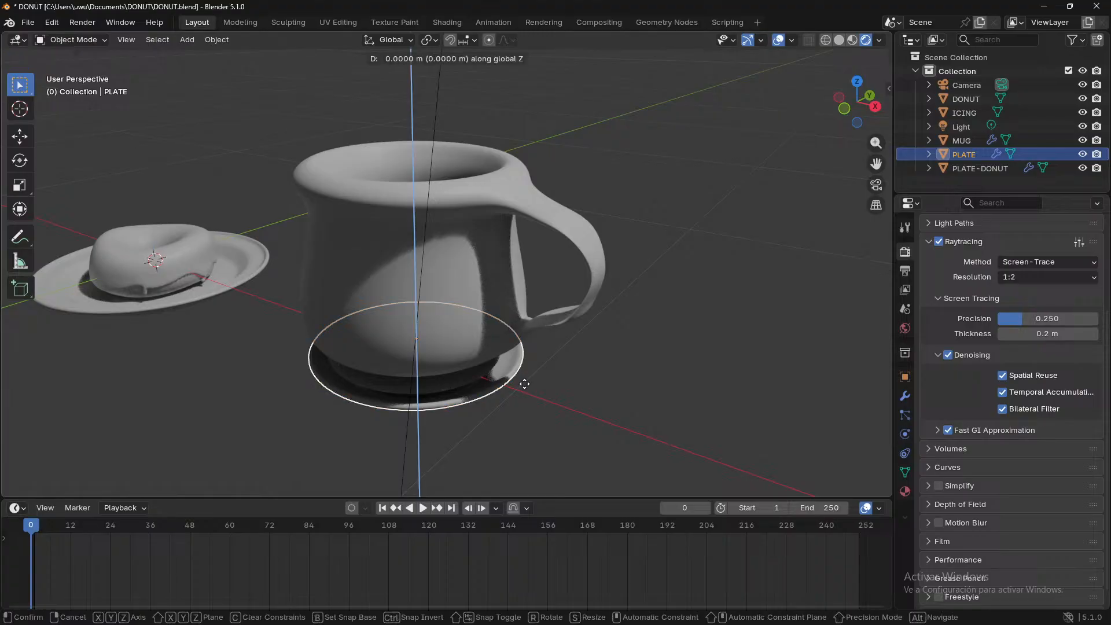
key("shift+z")
key("shift+z")
key("shift+z")
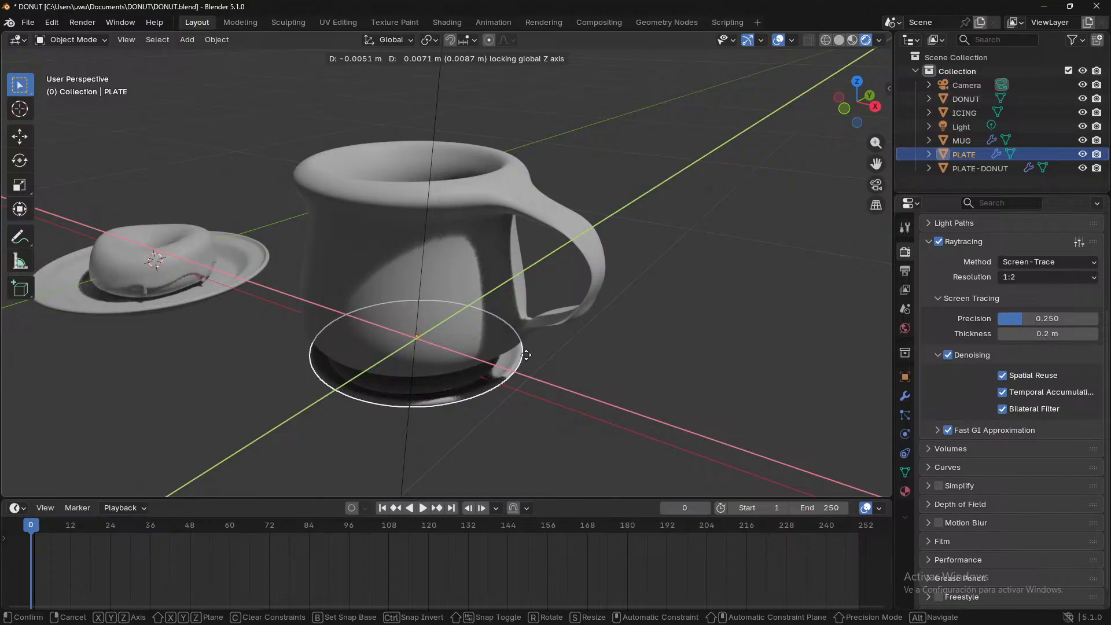
key("z")
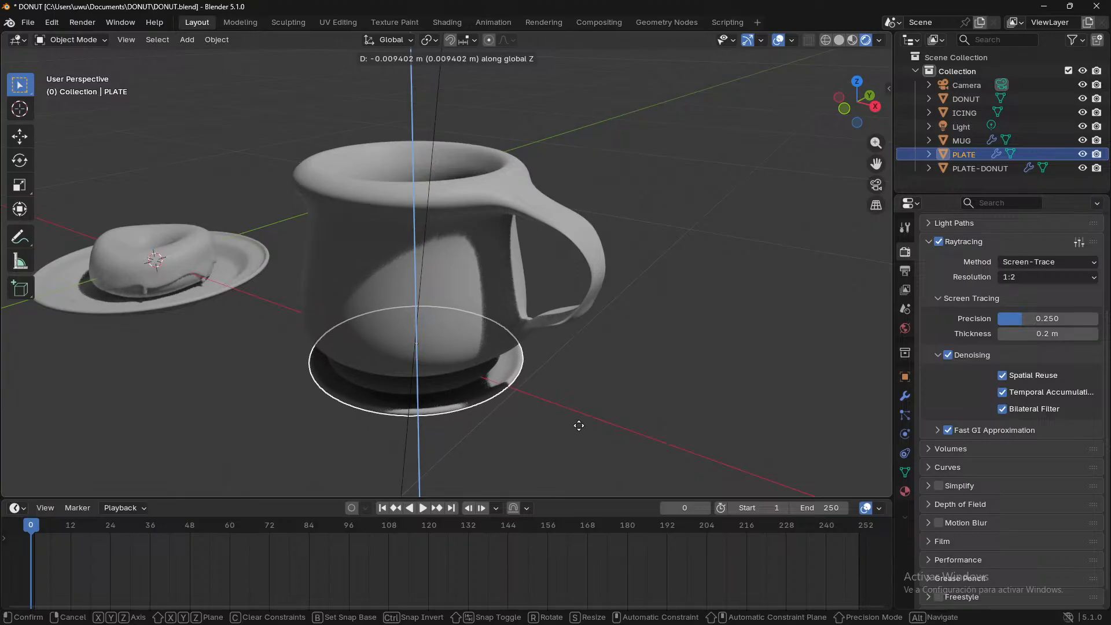
left_click(584, 384)
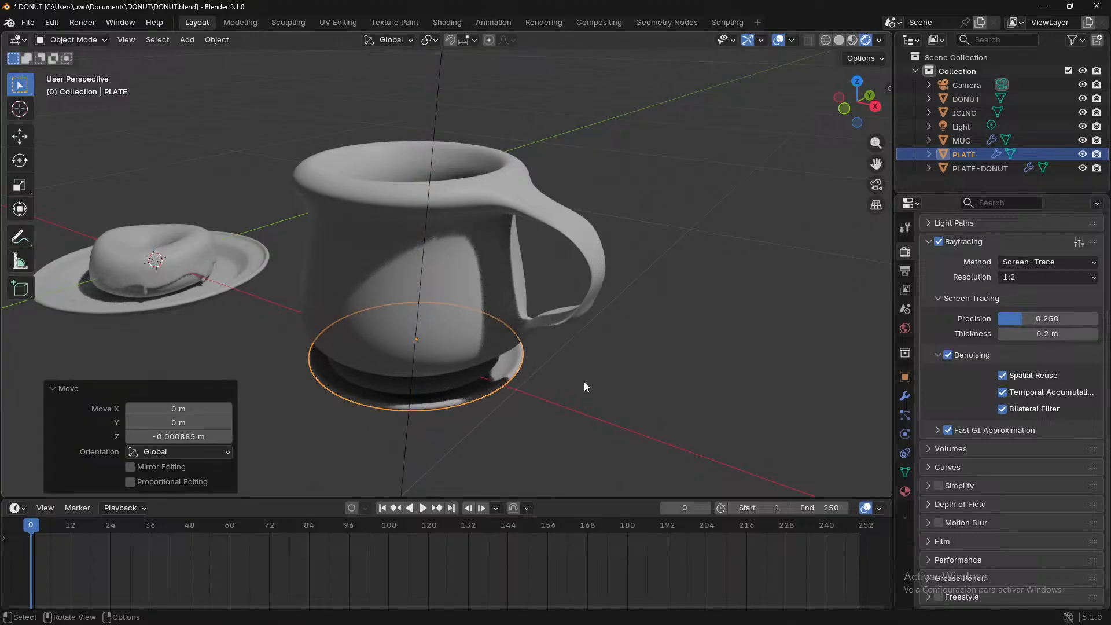
left_click(556, 418)
mouse_move(526, 422)
middle_mouse_down()
mouse_move(577, 374)
mouse_move(523, 414)
middle_mouse_up()
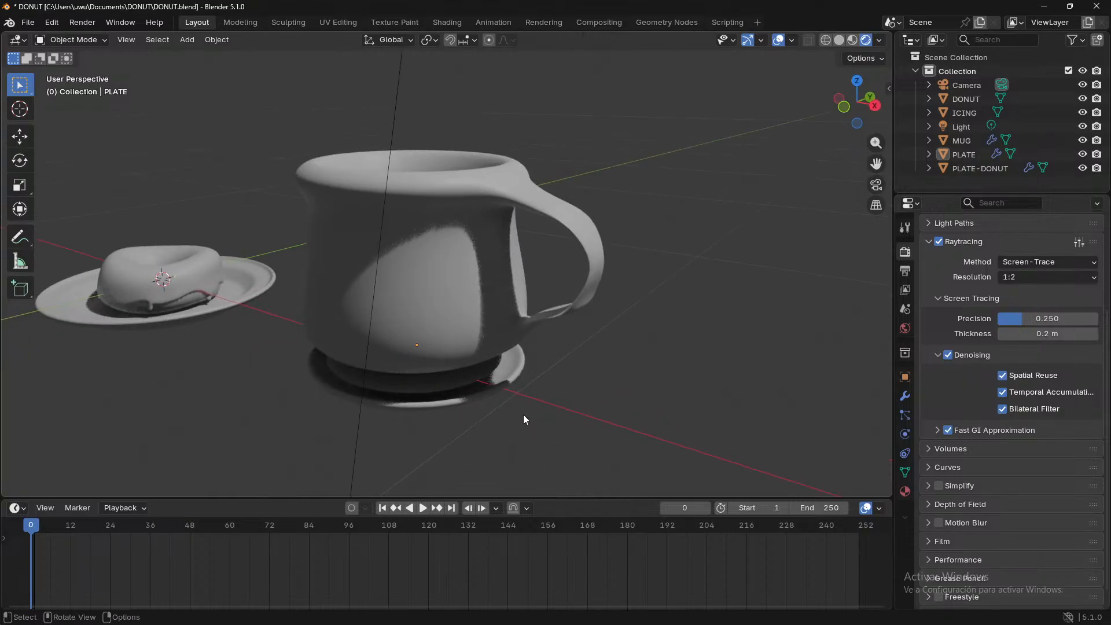
- Add a new material to the donut
left_click(186, 300)
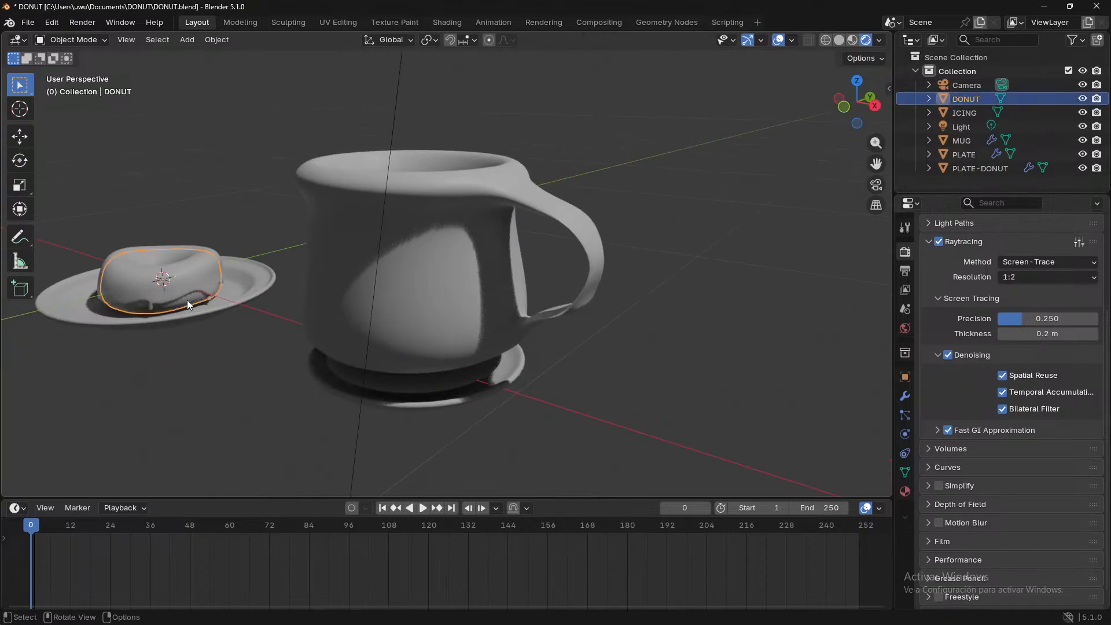
key("KP_Decimal")
middle_click_drag(346, 307, 836, 410)
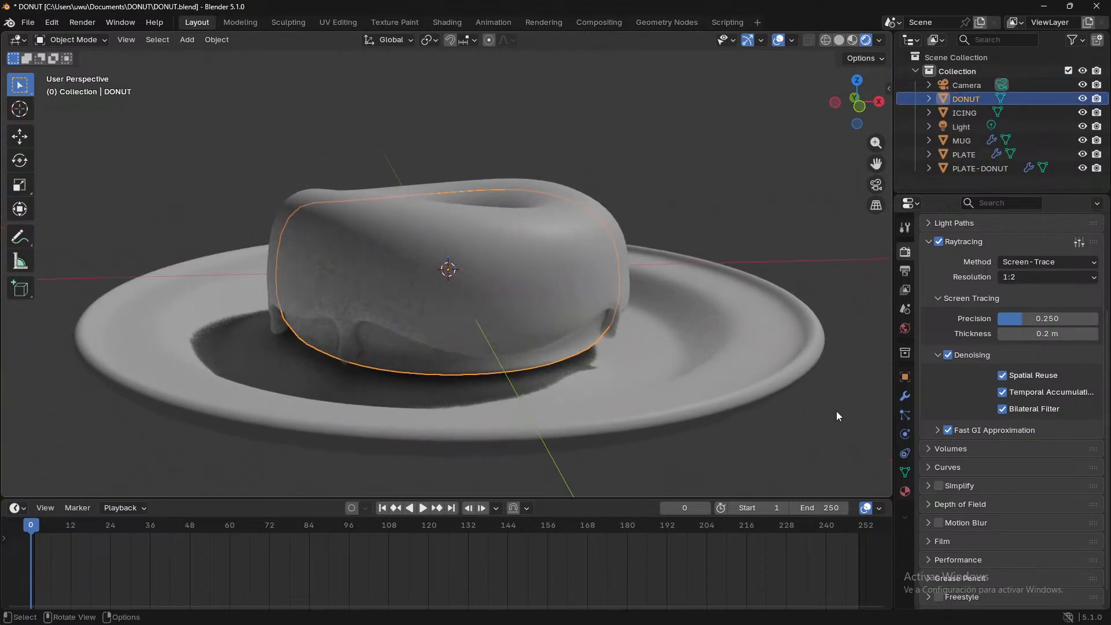
left_click(905, 496)
left_click(986, 307)
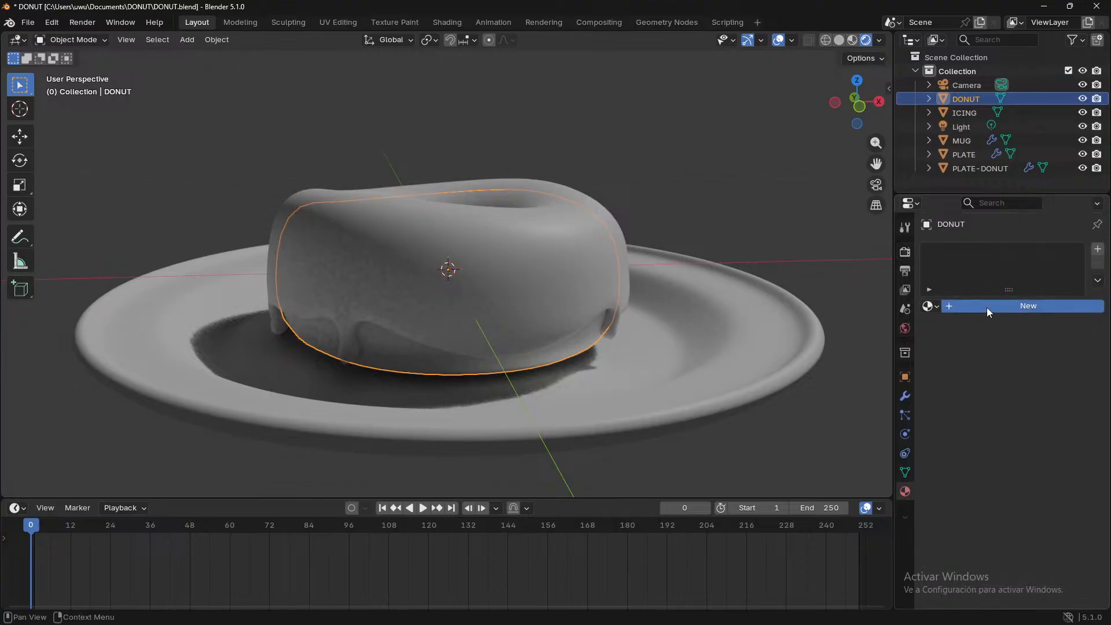
left_click(1033, 311)
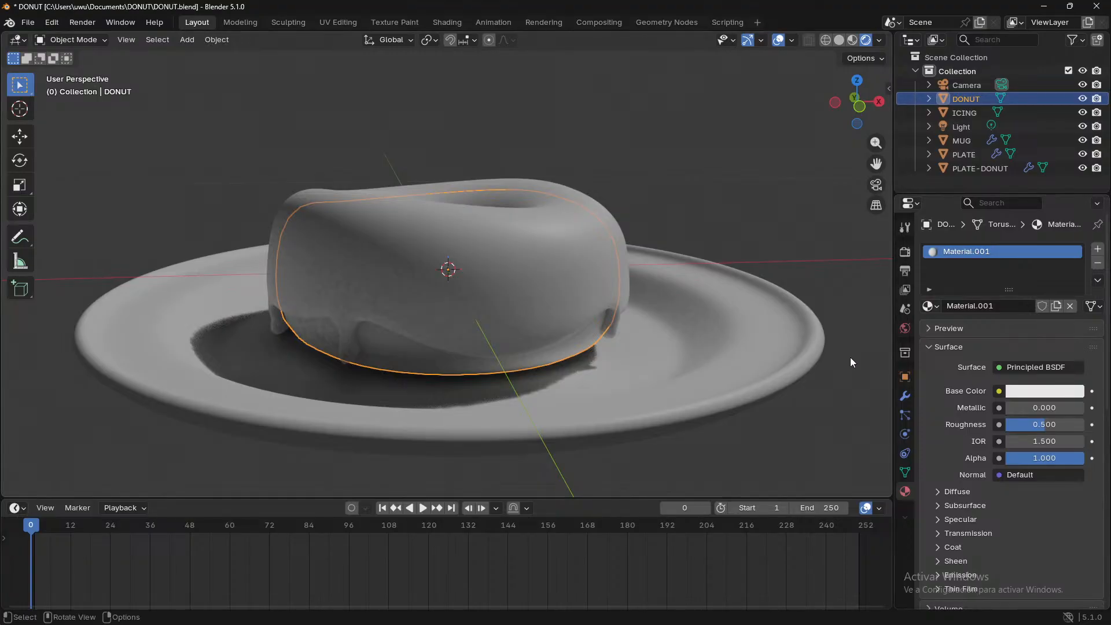
- Try Principled Volume and Volume Scatter as the surface shader of the donut's material
left_click(1048, 367)
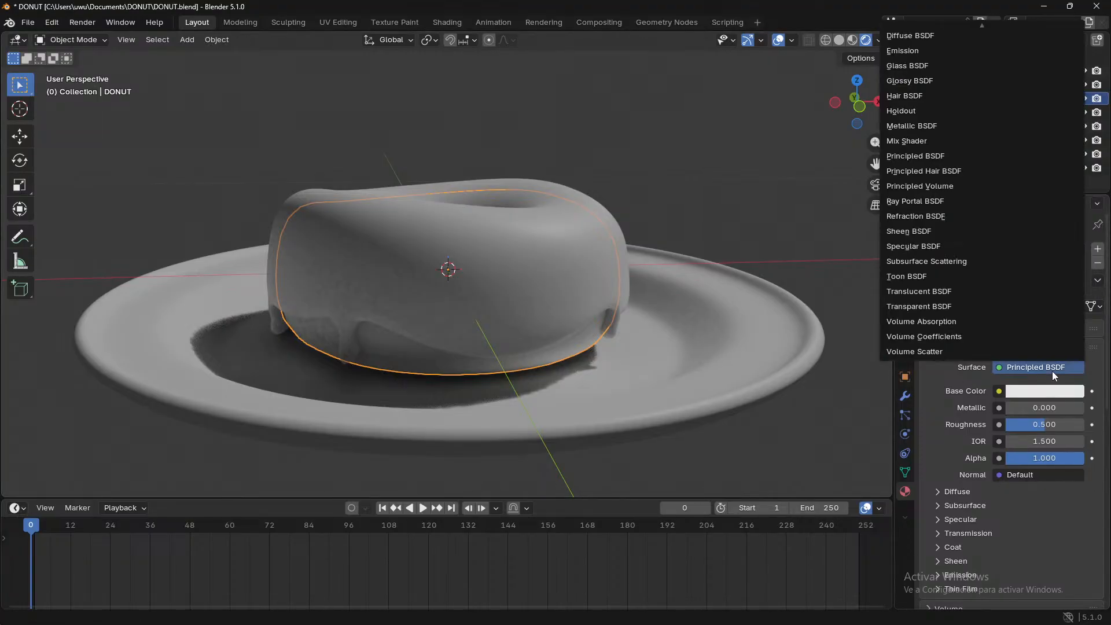
scroll(940, 116, "up", 3)
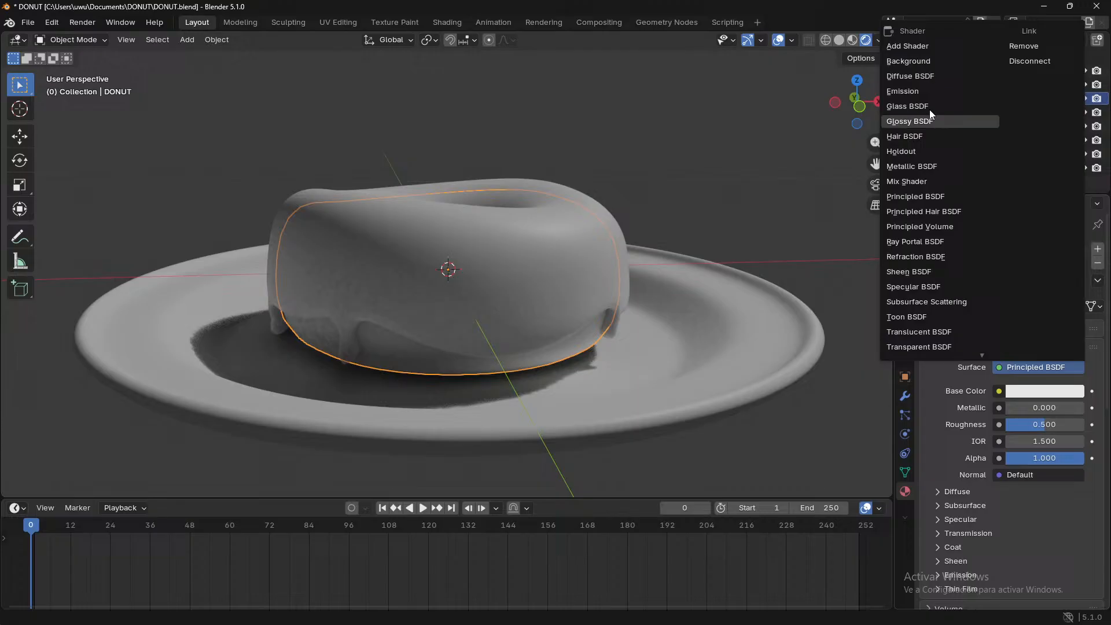
left_click(945, 227)
middle_click_drag(793, 318, 700, 325)
left_click(1040, 368)
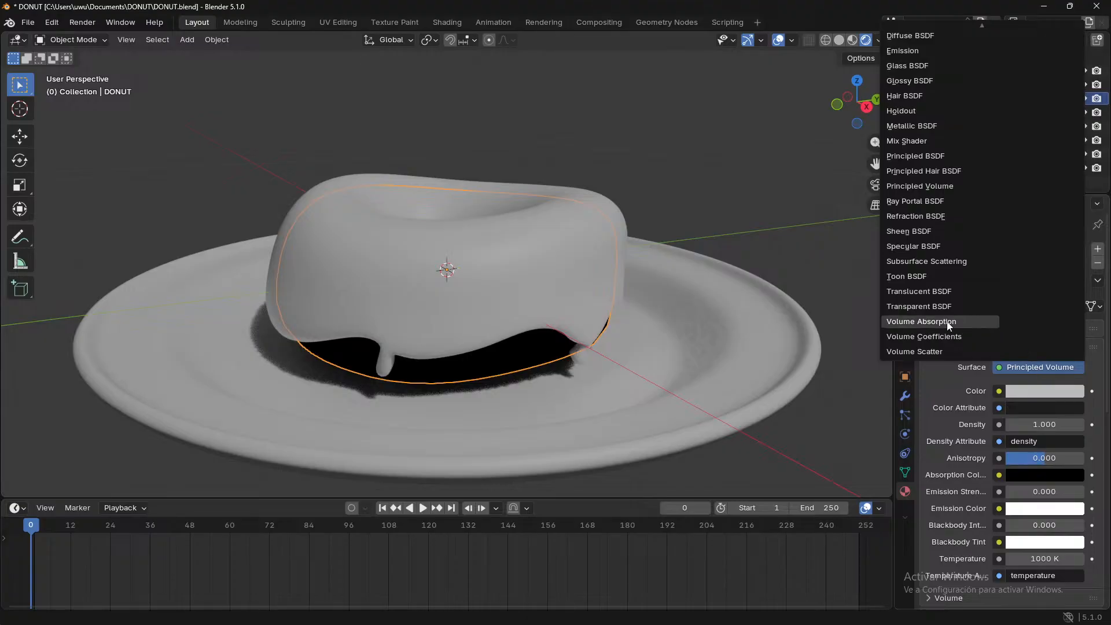
left_click(925, 353)
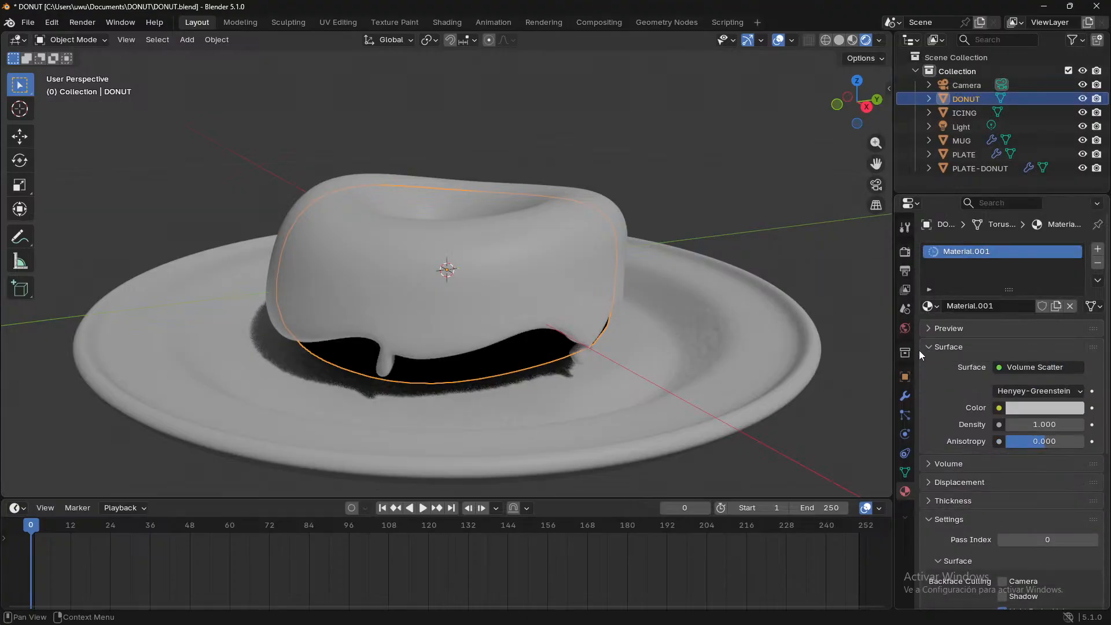
- Set the surface shader to Glossy BSDF and unlink the material from the donut
left_click(1015, 366)
scroll(1032, 273, "up", 3)
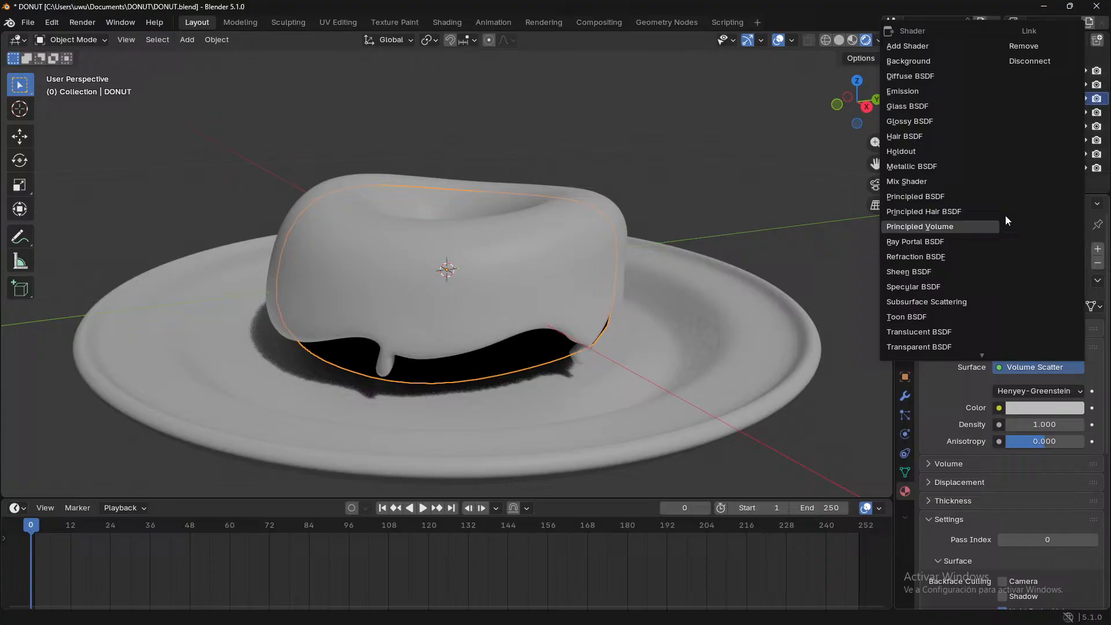
left_click(932, 121)
middle_click_drag(813, 296, 786, 282)
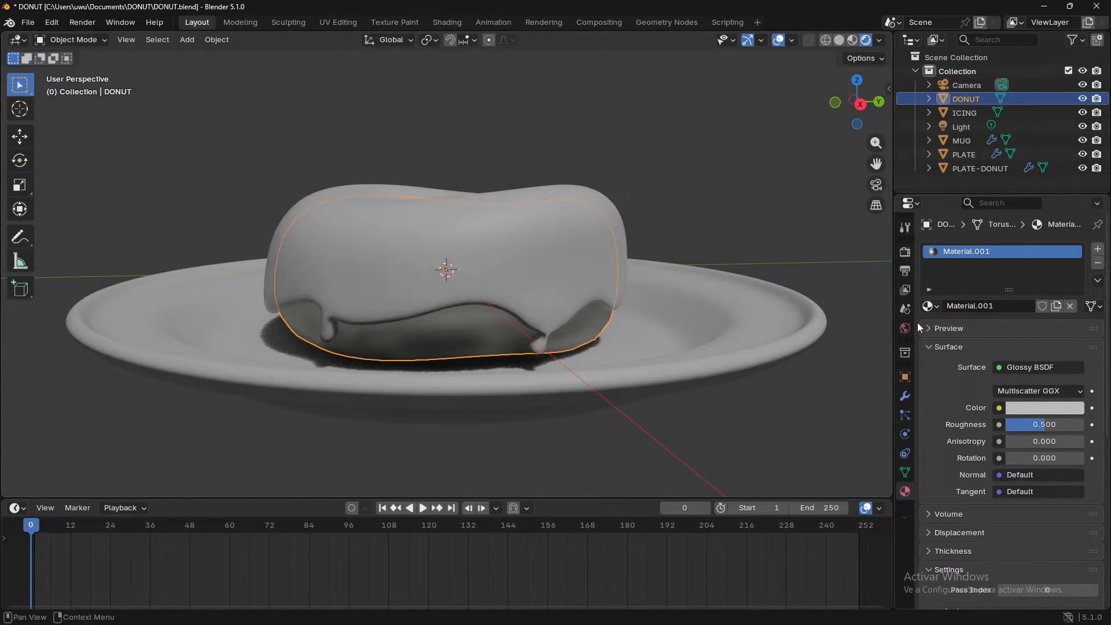
left_click(1069, 306)
mouse_move(706, 324)
middle_mouse_down()
mouse_move(695, 345)
mouse_move(693, 318)
middle_mouse_up()
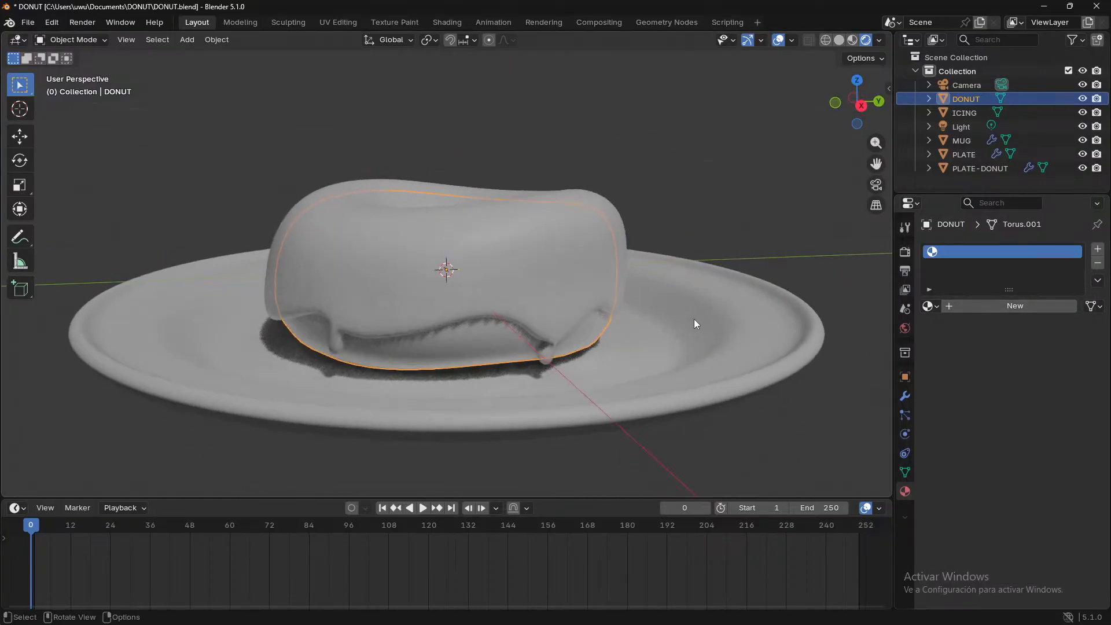
- Add a material to the icing, remove its slot, and create another new material in its place
left_click(514, 278)
left_click(995, 308)
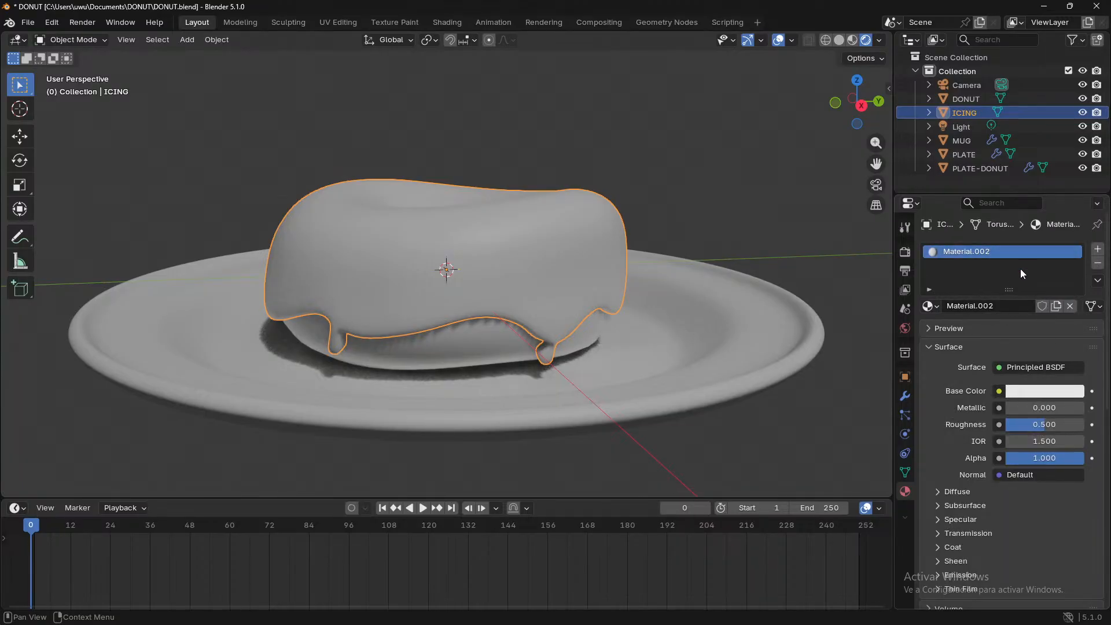
left_click(1097, 263)
left_click(994, 307)
left_click_drag(1008, 289, 1008, 303)
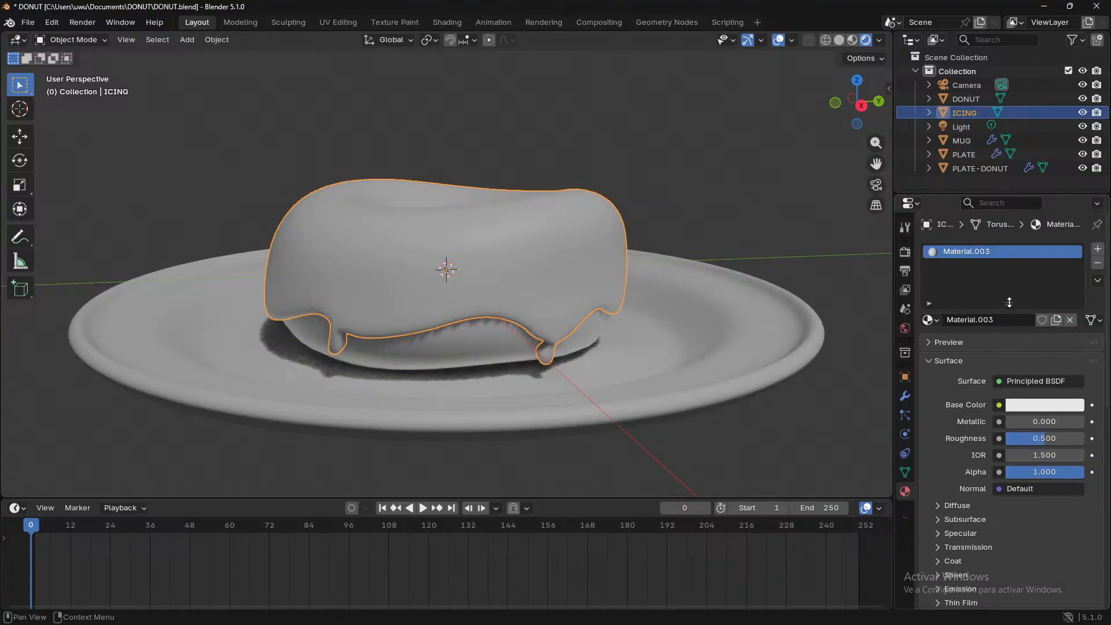
left_click(929, 320)
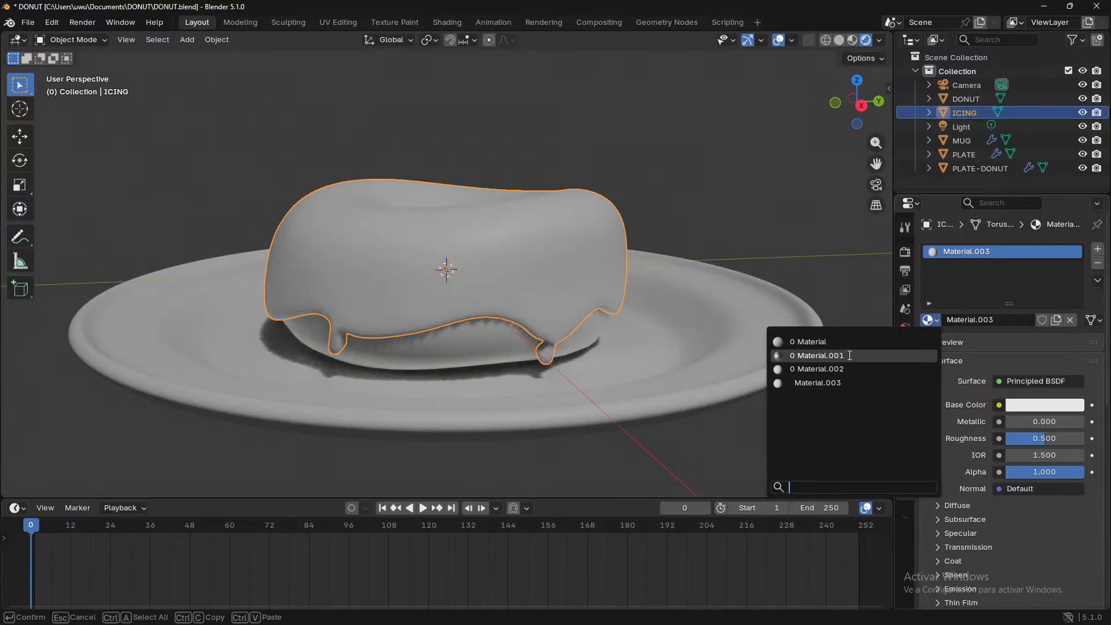
- Set the icing material's base color to a pinkish red, hex #E76675
left_click(1044, 405)
mouse_move(1005, 262)
left_mouse_down()
mouse_move(1034, 239)
mouse_move(1011, 249)
left_mouse_up()
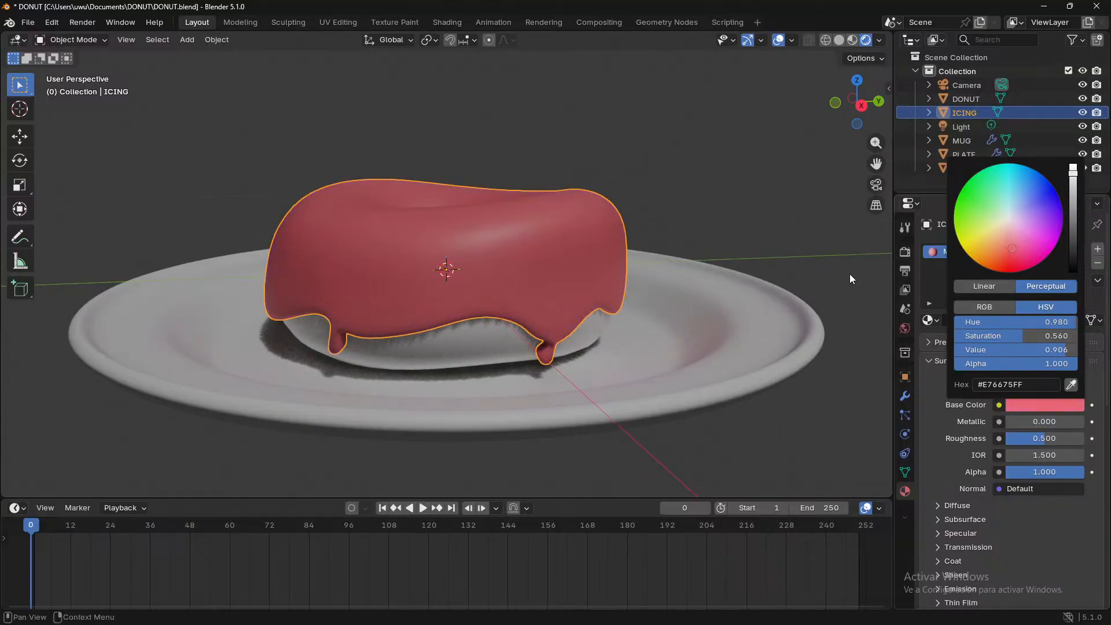
middle_click_drag(754, 269, 769, 311)
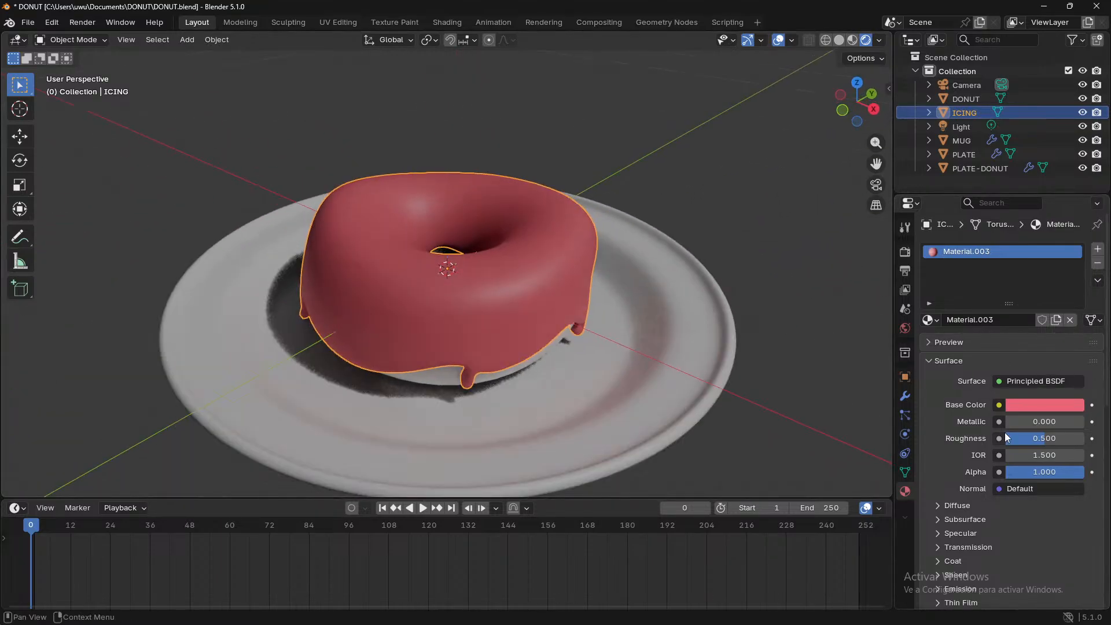
- Adjust the roughness and IOR of the icing's material
mouse_move(1027, 437)
left_mouse_down()
mouse_move(1073, 438)
mouse_move(1032, 437)
mouse_move(1046, 454)
mouse_move(1079, 455)
mouse_move(1032, 454)
left_mouse_up()
middle_click_drag(734, 362, 744, 334)
left_click_drag(1043, 438, 1021, 438)
mouse_move(1041, 455)
left_mouse_down()
mouse_move(1058, 455)
mouse_move(1042, 455)
left_mouse_up()
mouse_move(1044, 455)
left_mouse_down()
mouse_move(1061, 454)
mouse_move(1050, 438)
mouse_move(1060, 437)
mouse_move(1047, 438)
left_mouse_up()
- Assign the existing Material.001 to the mug and tint its glossy color light blue
mouse_move(716, 338)
middle_mouse_down()
mouse_move(680, 335)
mouse_move(559, 381)
mouse_move(543, 354)
mouse_move(559, 332)
mouse_move(598, 327)
mouse_move(723, 363)
mouse_move(594, 306)
mouse_move(600, 320)
mouse_move(638, 332)
mouse_move(793, 355)
middle_mouse_up()
left_click(808, 328)
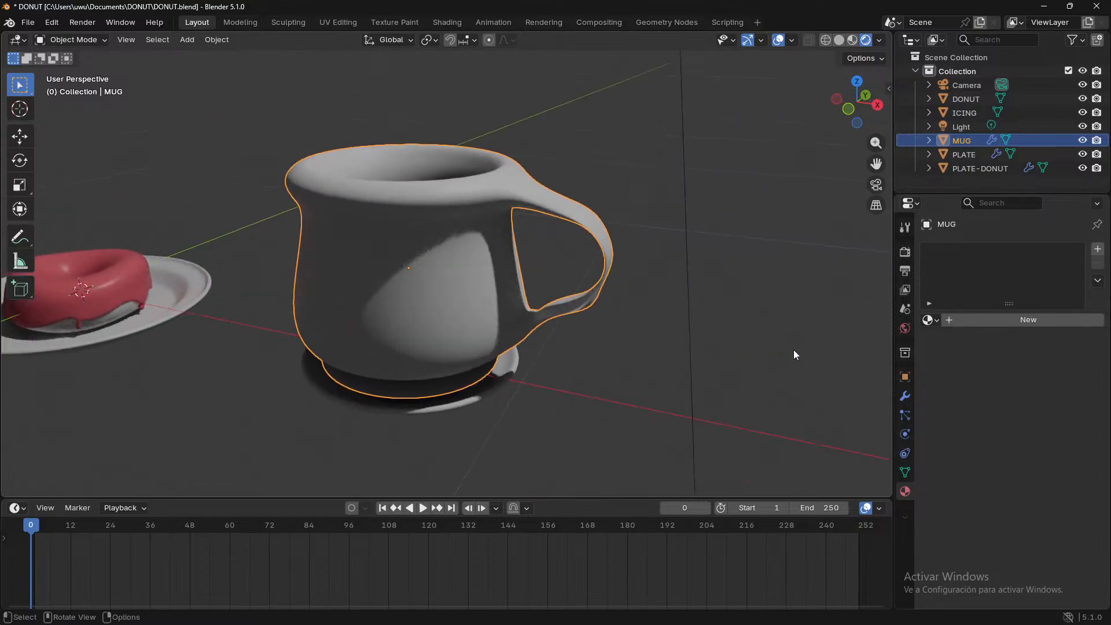
left_click(929, 320)
left_click(907, 355)
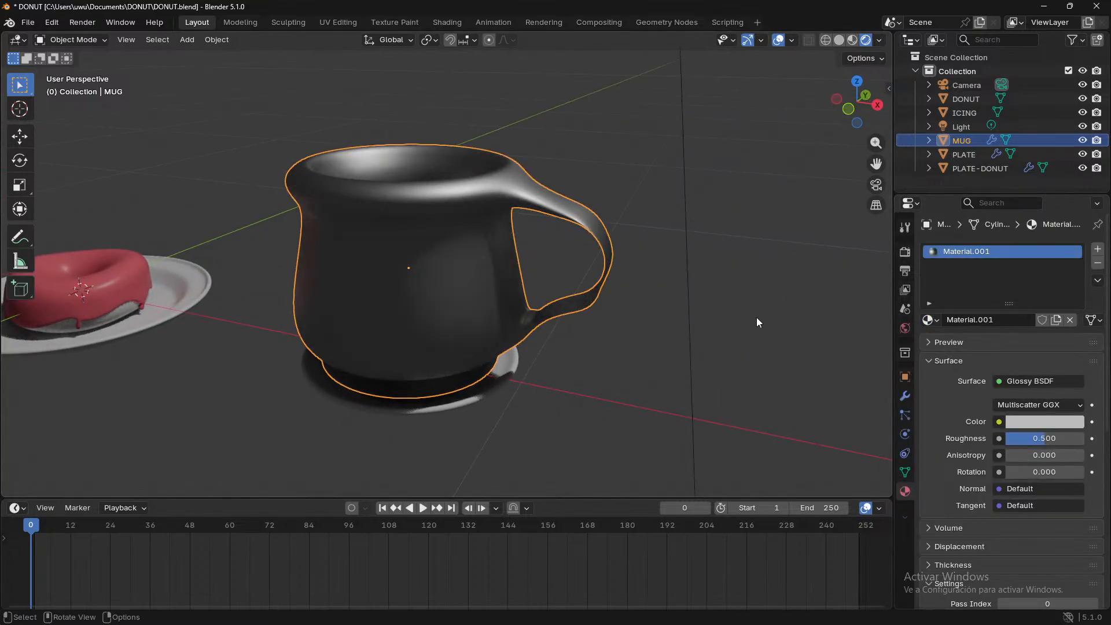
middle_click_drag(755, 317, 669, 326)
left_click(1050, 422)
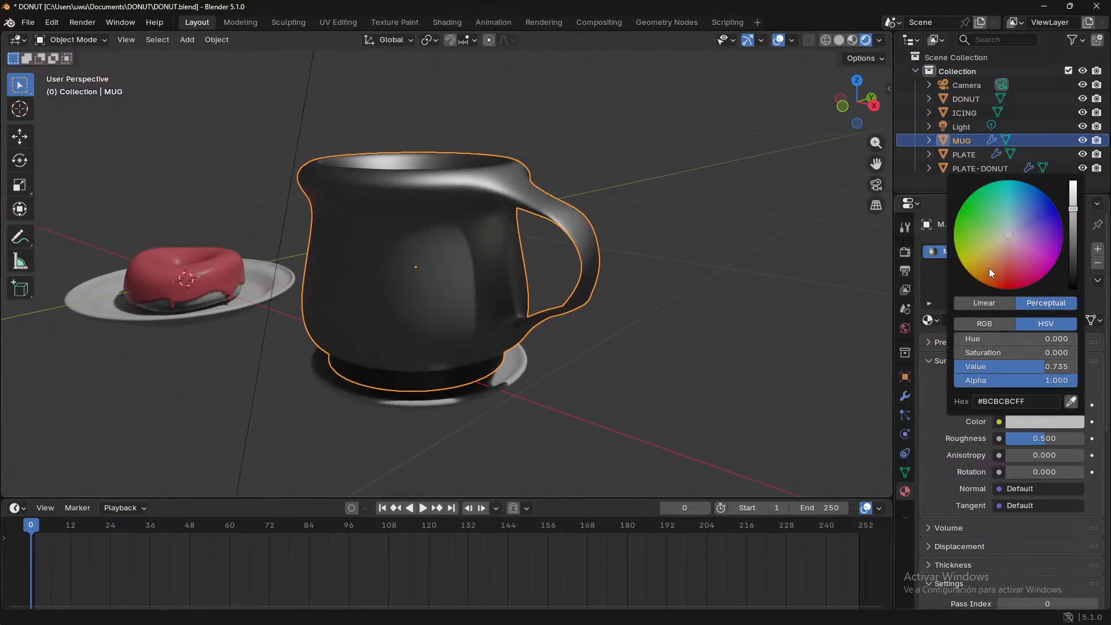
left_click_drag(988, 268, 1008, 225)
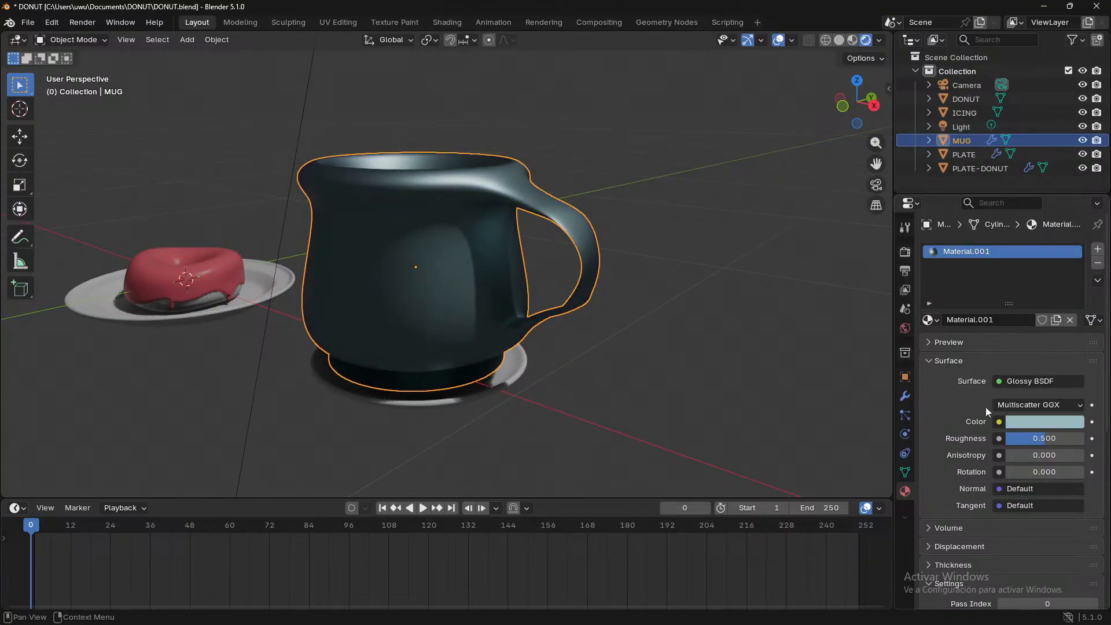
- Switch the mug material's surface to Principled BSDF and make its base color orange, hex #E79E5E
left_click(1038, 381)
scroll(959, 251, "up", 2)
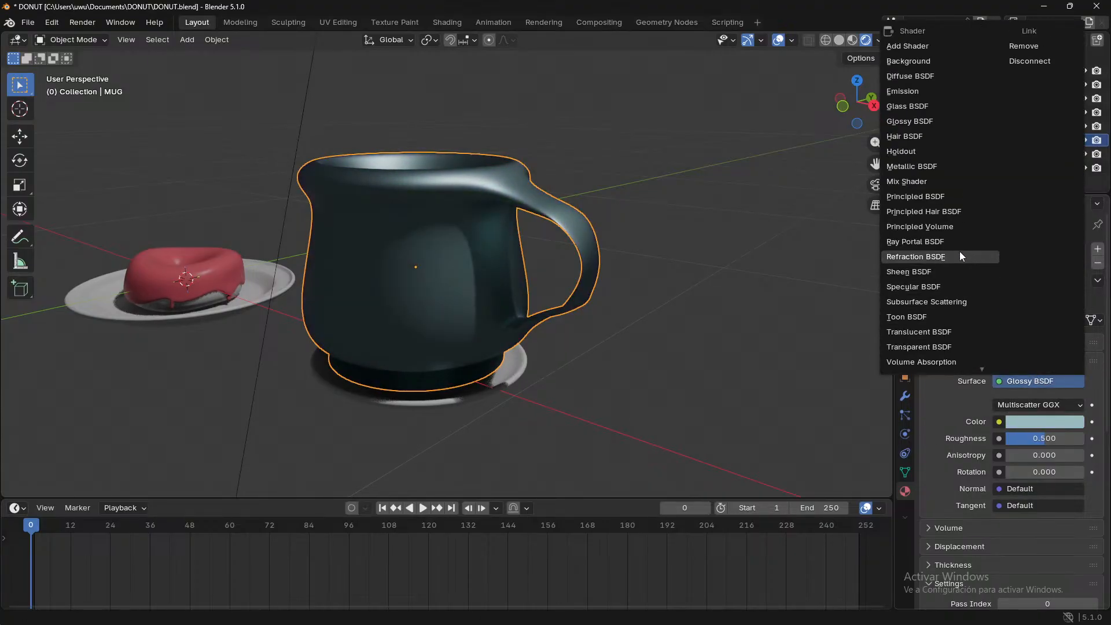
left_click(946, 197)
left_click(1038, 405)
mouse_move(986, 246)
left_mouse_down()
mouse_move(979, 212)
mouse_move(1008, 201)
mouse_move(985, 209)
mouse_move(993, 246)
left_mouse_up()
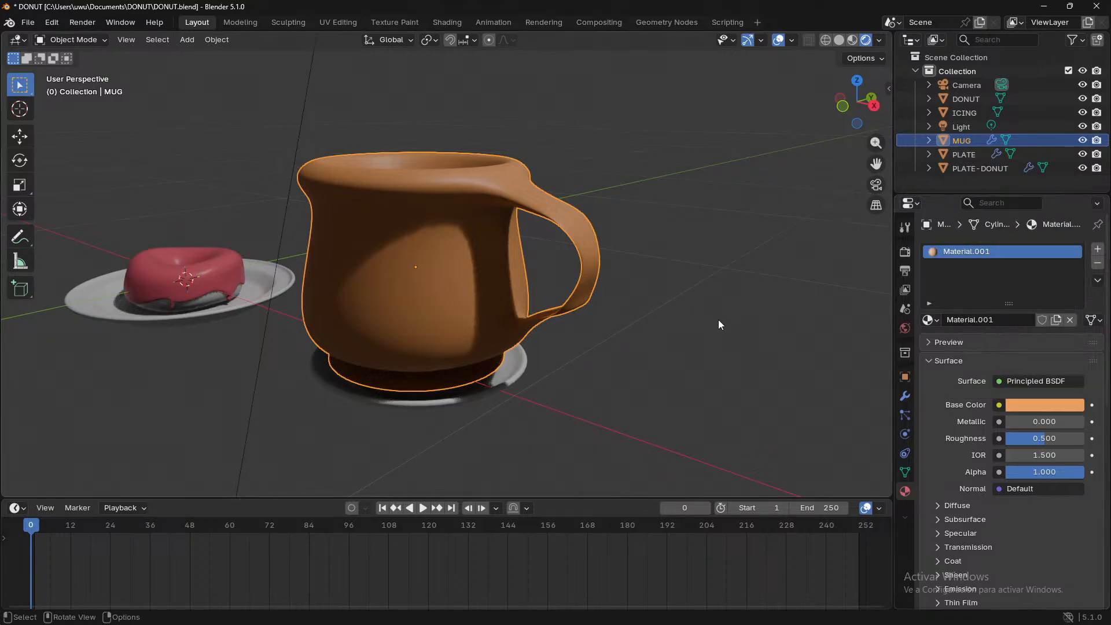
- Recolor the mug's base color to a muted blue, about hex #7A8BBA
middle_click_drag(696, 317, 752, 365)
left_click(1044, 404)
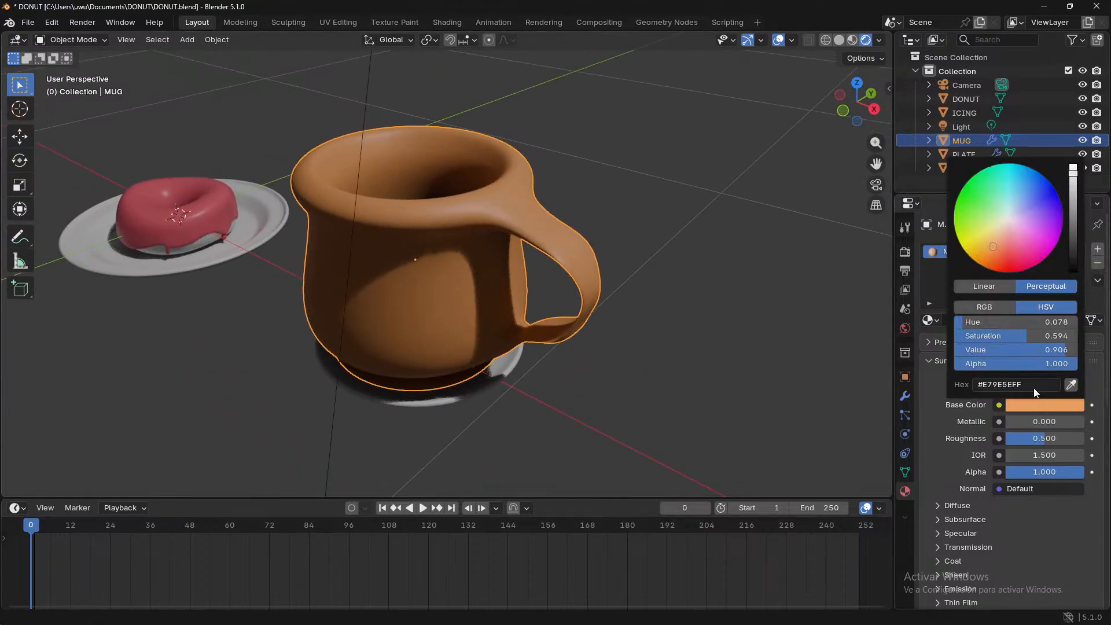
mouse_move(993, 246)
left_mouse_down()
mouse_move(1025, 240)
mouse_move(1034, 217)
mouse_move(1014, 210)
left_mouse_up()
left_click_drag(995, 335, 1044, 353)
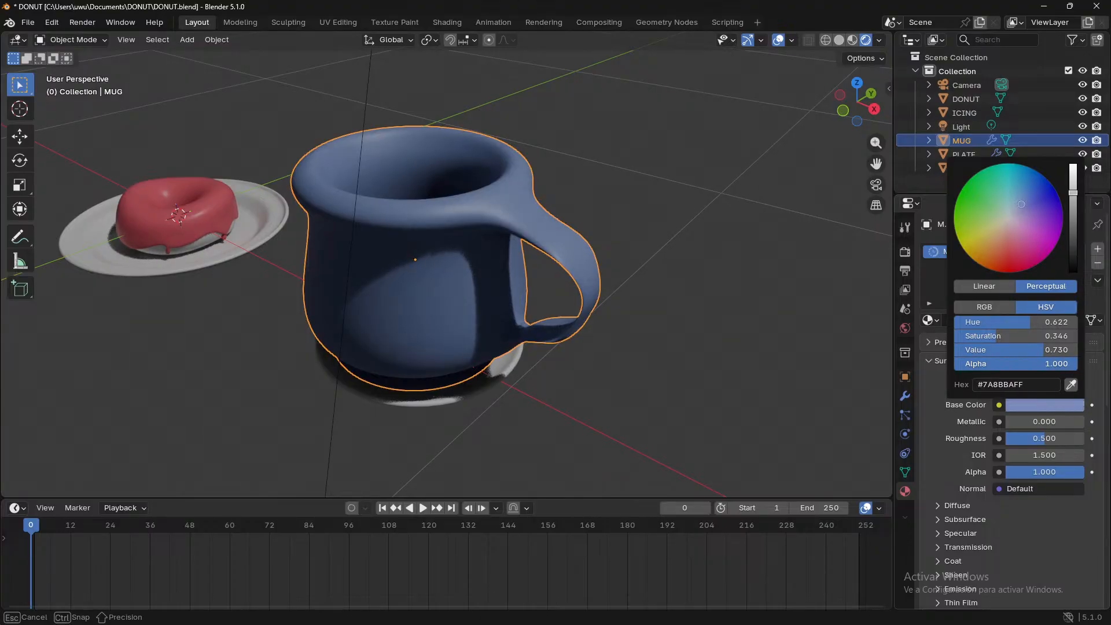
- Lower the mug material's roughness to about 0.128 and set its IOR to 2.2
left_click_drag(1041, 438, 1015, 438)
middle_click_drag(680, 380, 504, 346)
left_click(1023, 454)
type("2.2")
key("Return")
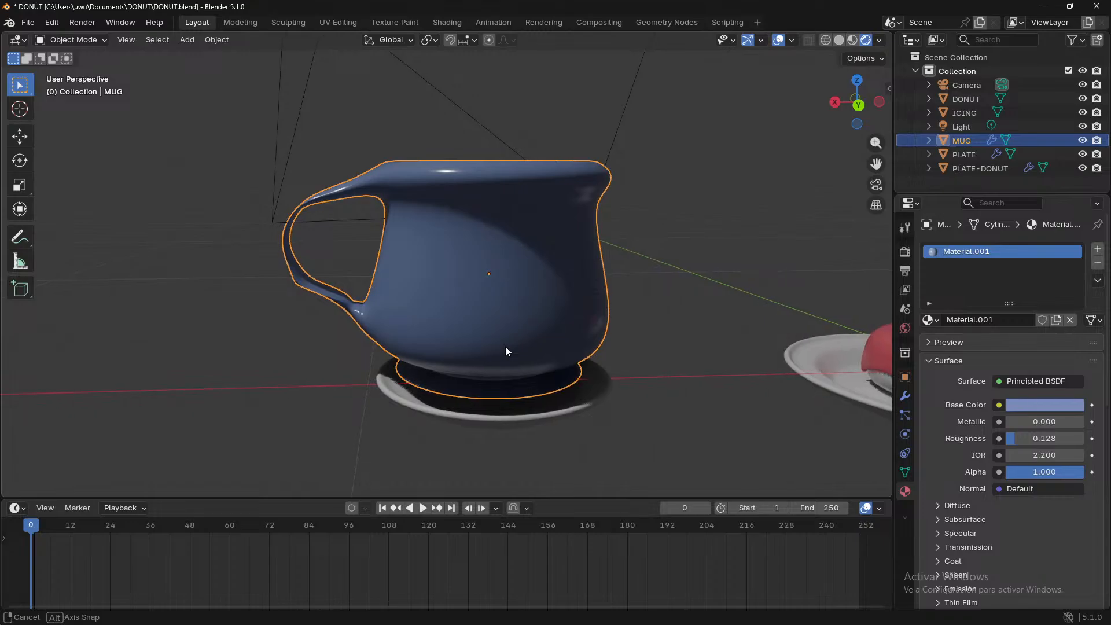
- Readjust the mug material's roughness to about 0.296
left_click_drag(1027, 436, 1053, 438)
middle_click_drag(650, 337, 867, 359)
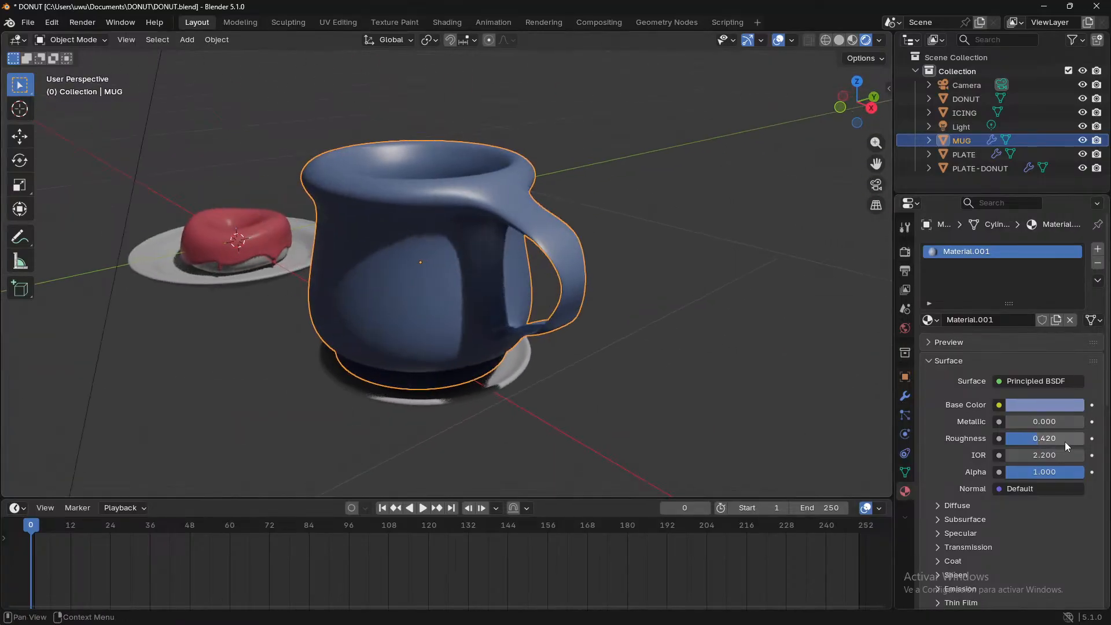
left_click_drag(1065, 442, 1055, 442)
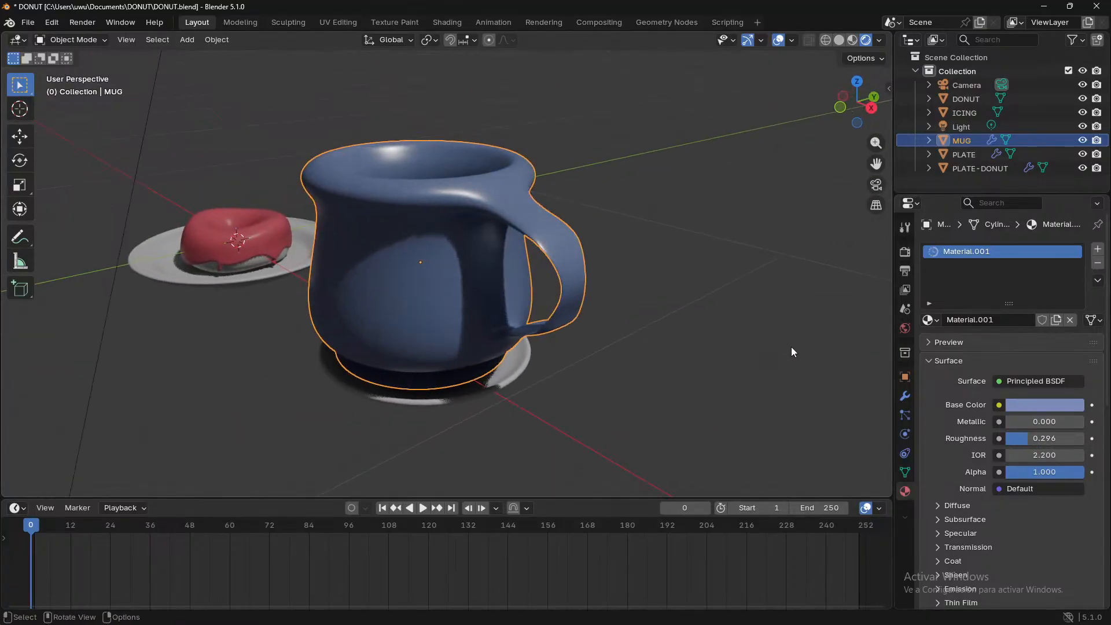
- Assign the existing Material.002 to the donut and set its base color to golden yellow, hex #E7B652
left_click(256, 265)
left_click(256, 265)
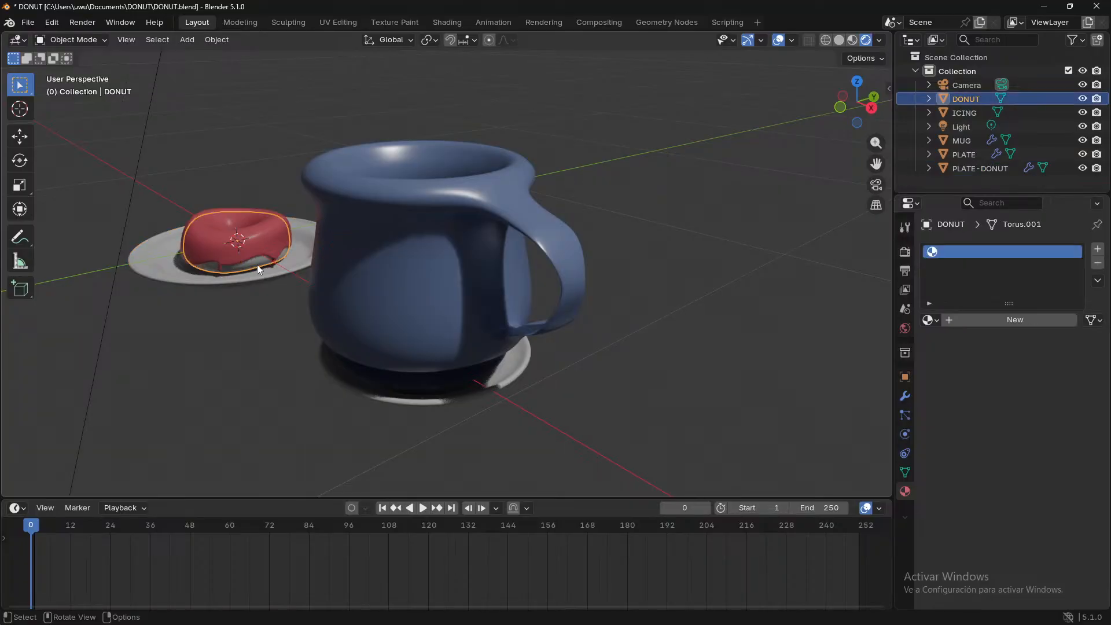
left_click(928, 319)
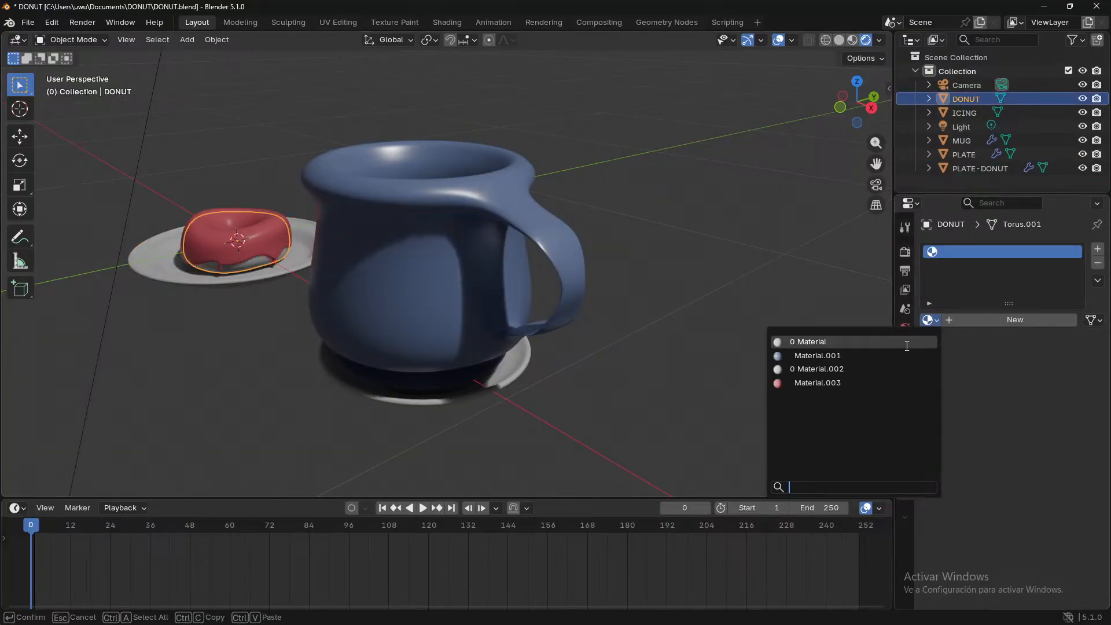
left_click(862, 364)
left_click(1025, 399)
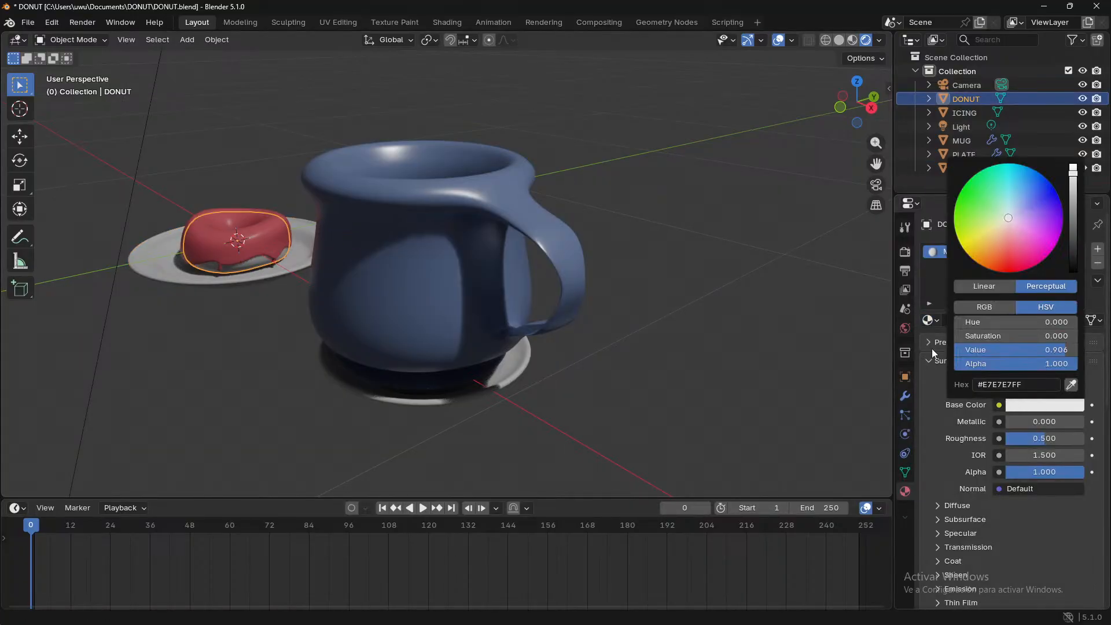
mouse_move(981, 253)
left_mouse_down()
mouse_move(998, 237)
mouse_move(985, 245)
left_mouse_up()
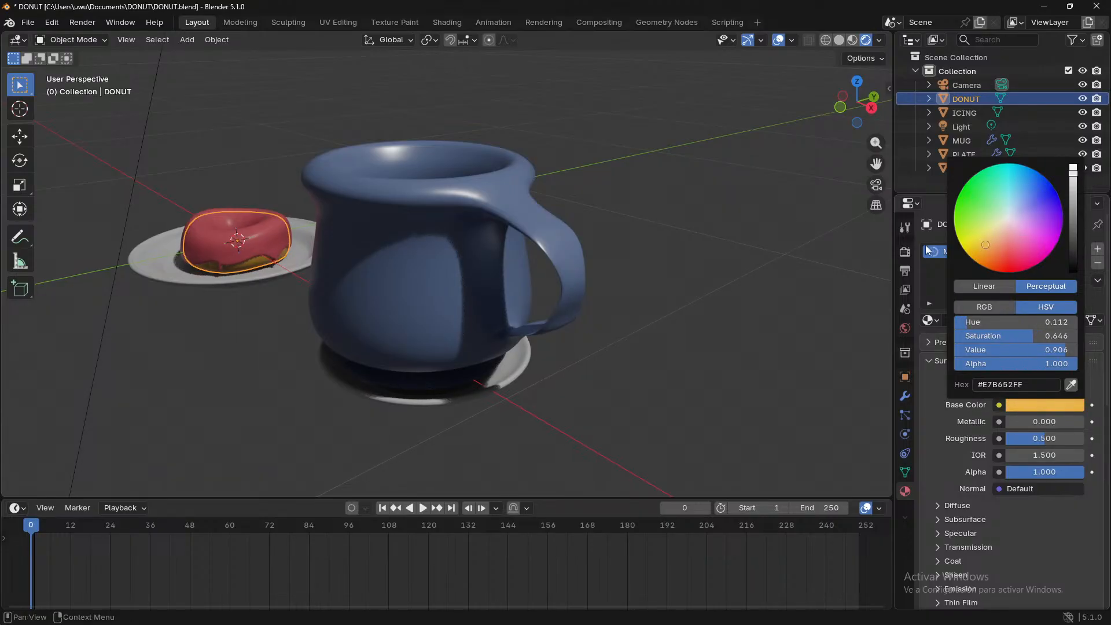
key("KP_Decimal")
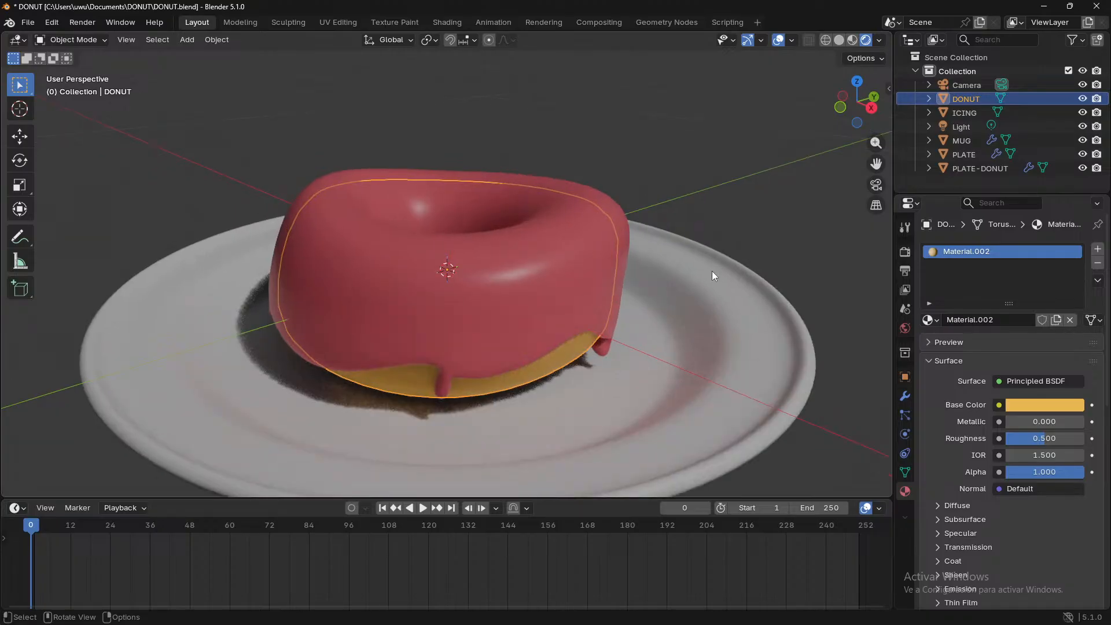
middle_click_drag(713, 276, 505, 261)
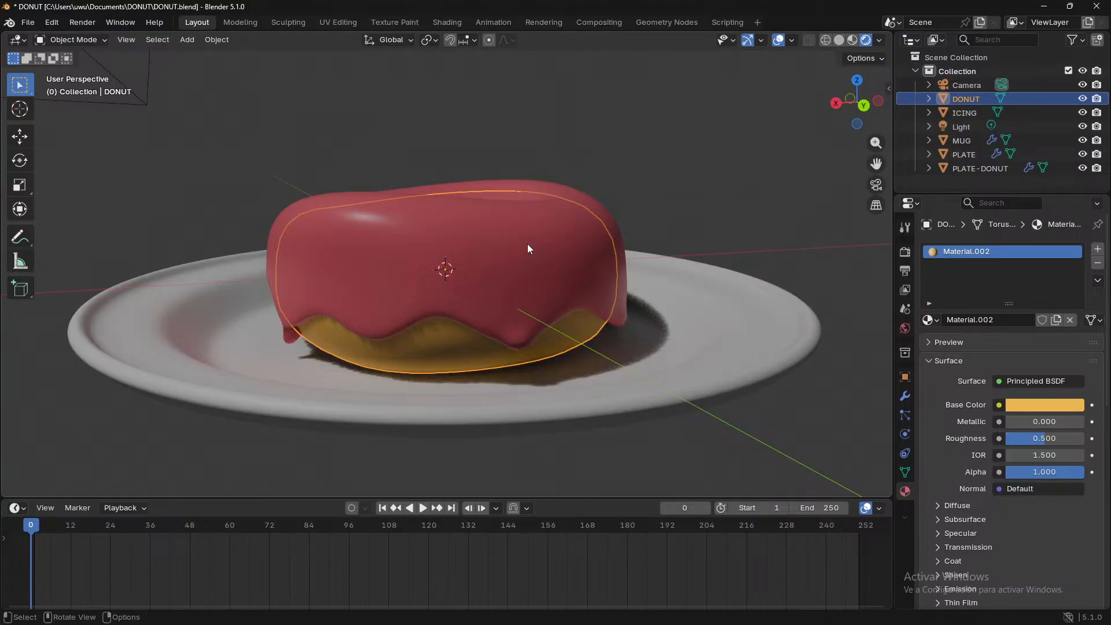
- Set the subsurface weight of the donut's material to 1.000, keeping the Random Walk method
scroll(1018, 549, "down", 2)
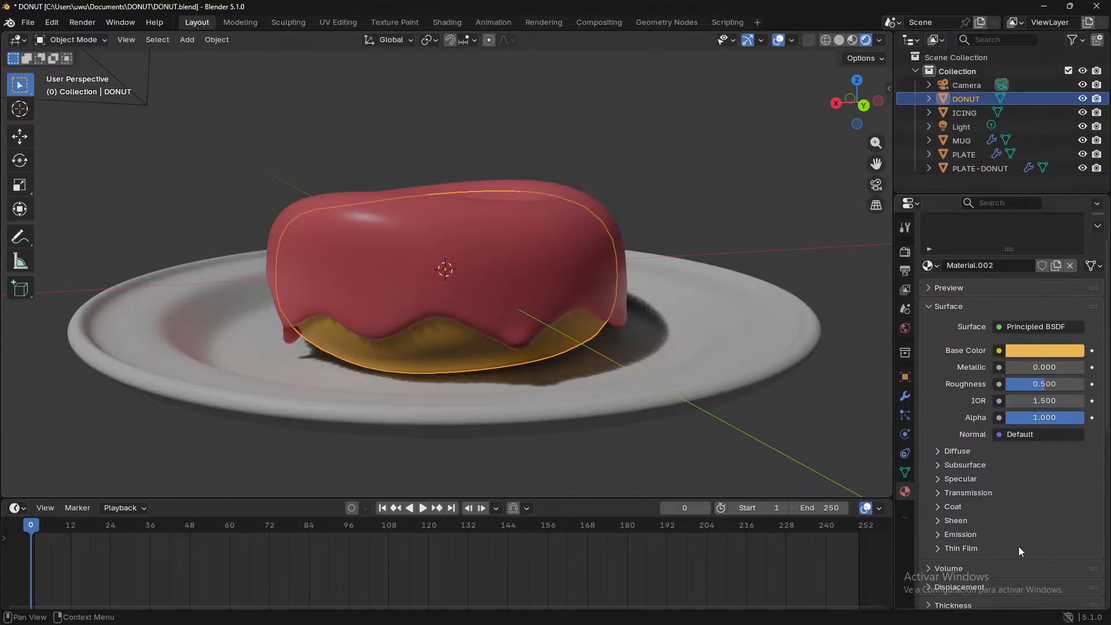
left_click(964, 465)
scroll(978, 482, "down", 4)
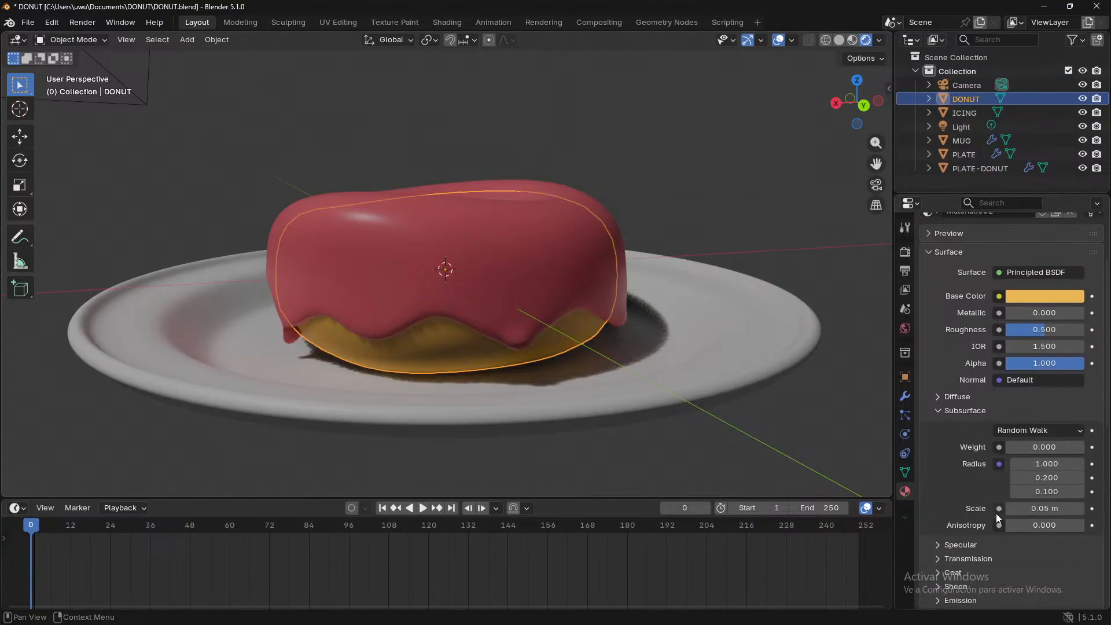
left_click(1017, 376)
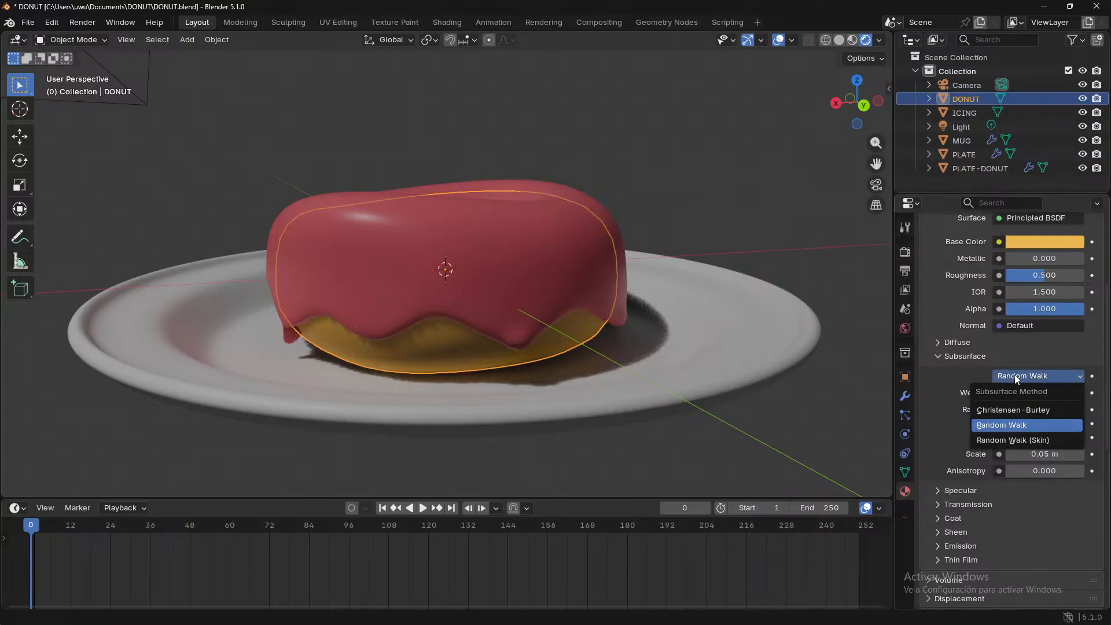
left_click(1016, 376)
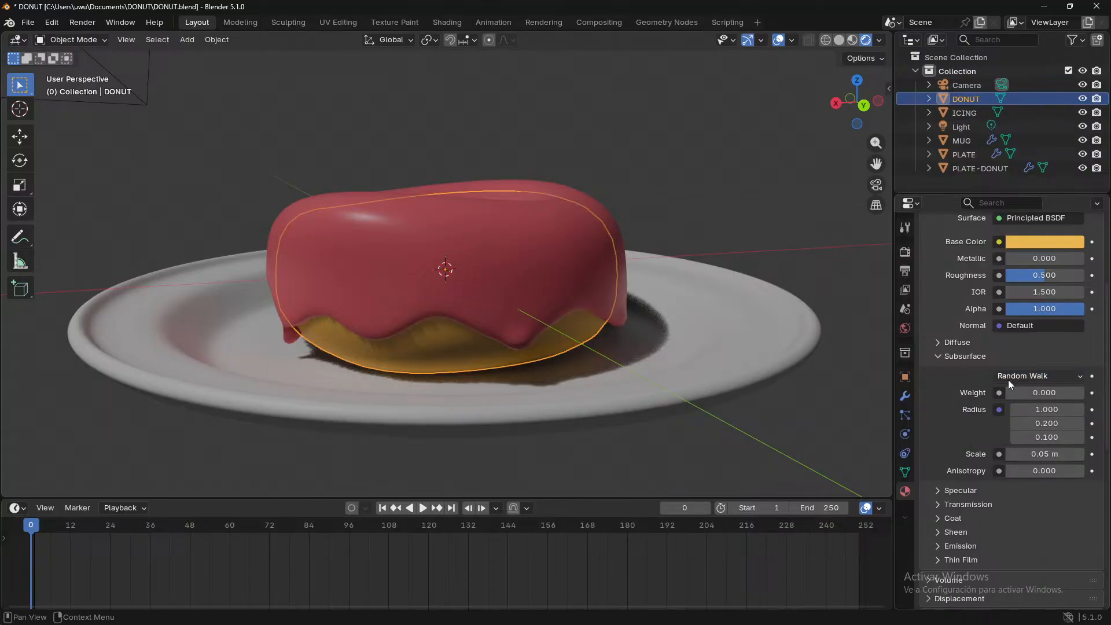
left_click_drag(1022, 391, 1082, 392)
mouse_move(591, 373)
middle_mouse_down()
mouse_move(653, 363)
mouse_move(602, 388)
middle_mouse_up()
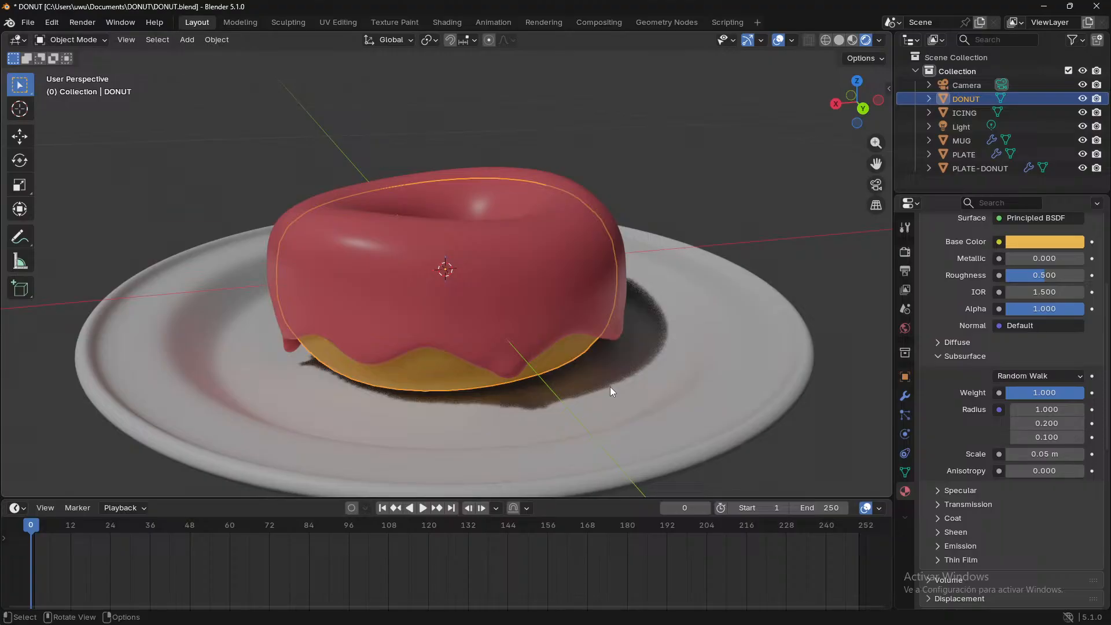
middle_click_drag(609, 387, 637, 362)
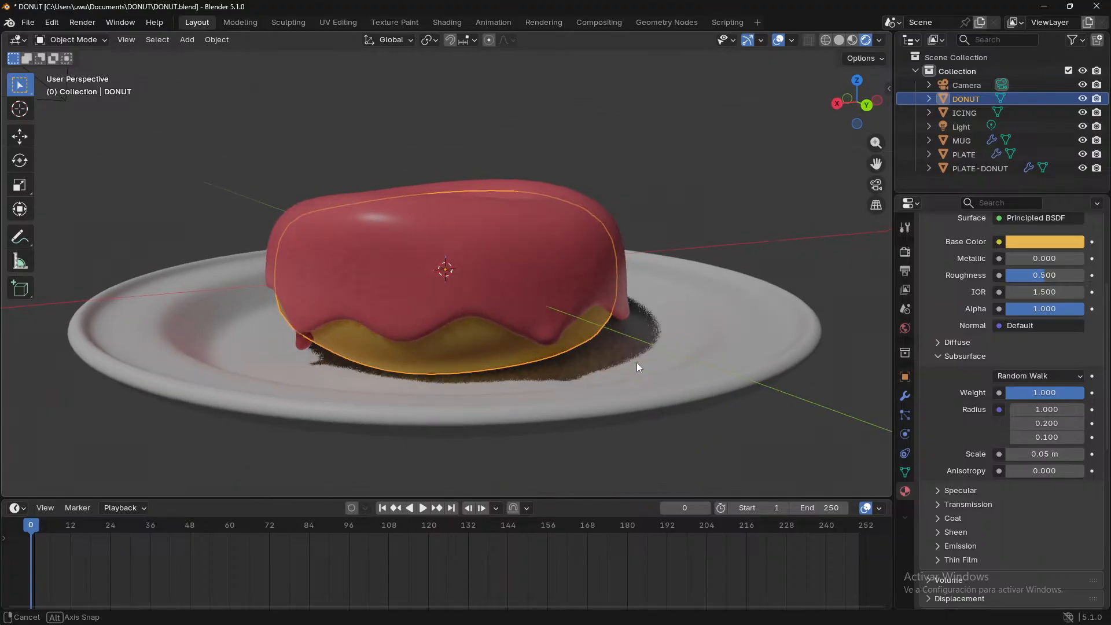
- Try a subsurface scale of 4.75 m on the donut's material, then lower it again
left_click_drag(1043, 454, 1099, 454)
middle_click_drag(820, 382, 693, 394)
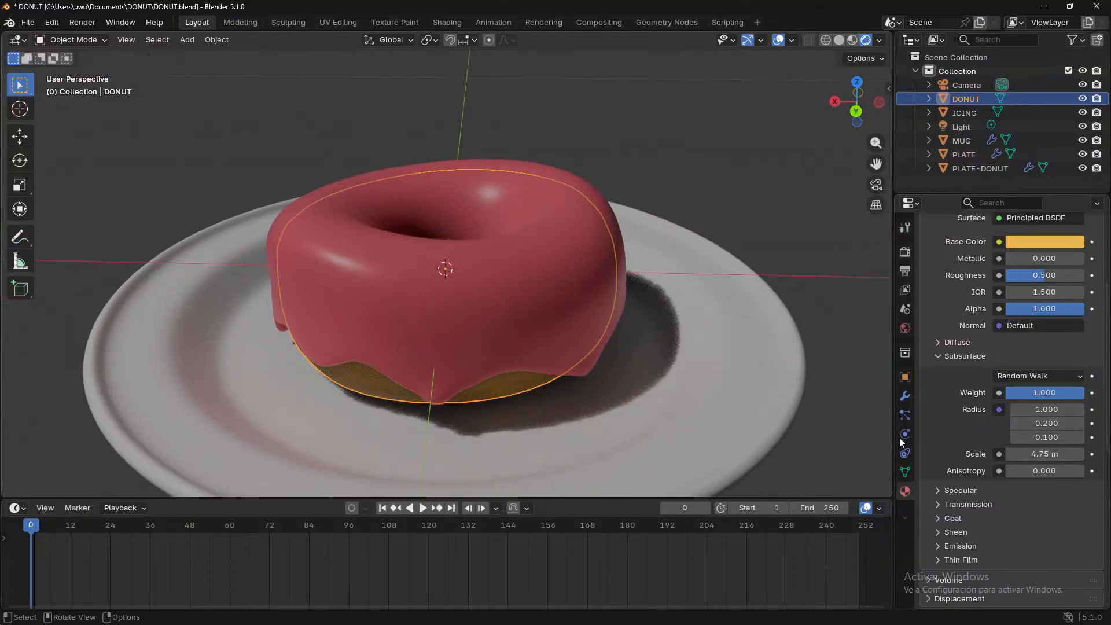
left_click_drag(1044, 454, 1018, 454)
- Set the icing material's subsurface weight to 1.000 and try out a different subsurface scale
left_click(574, 297)
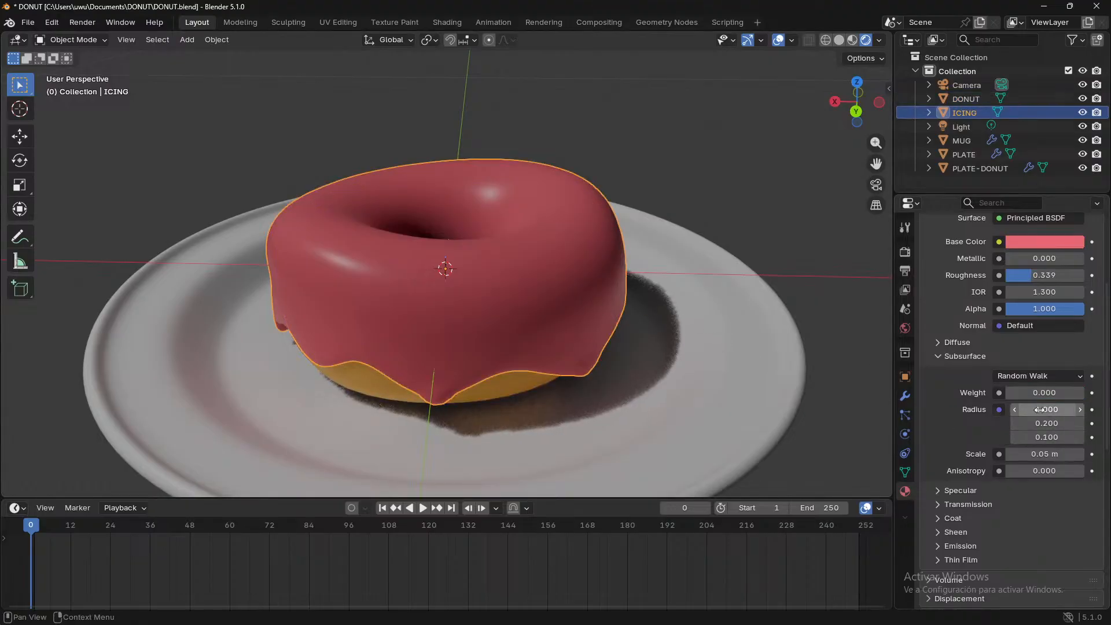
left_click_drag(1029, 393, 1047, 392)
middle_click_drag(662, 355, 781, 347)
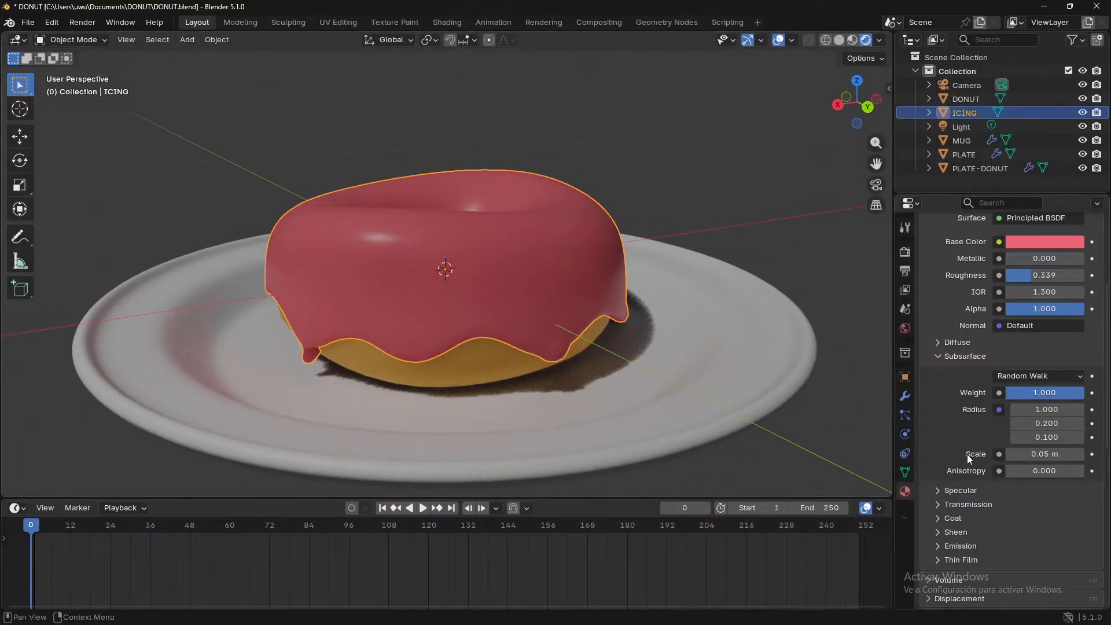
left_click_drag(1018, 453, 1041, 454)
middle_click_drag(706, 345, 765, 363)
middle_click_drag(628, 361, 516, 360)
- Set the donut material's subsurface scale to 0.05 m
left_click(446, 358)
left_click_drag(1044, 453, 1030, 453)
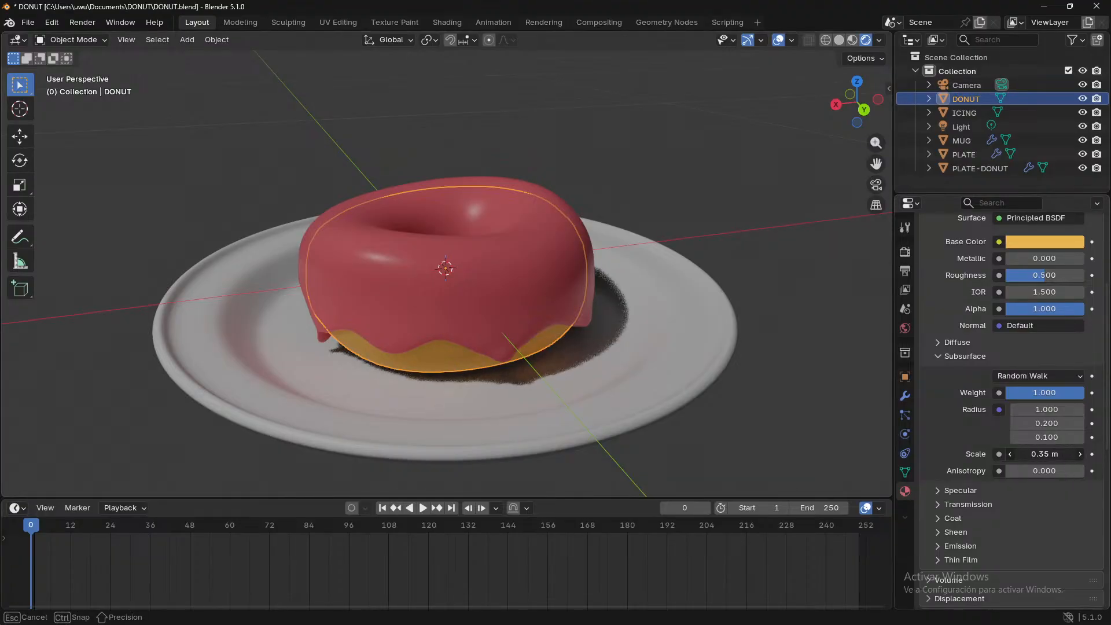
left_click_drag(1041, 454, 1044, 454)
- Set the icing material's subsurface scale to 0.09 m
left_click(567, 306)
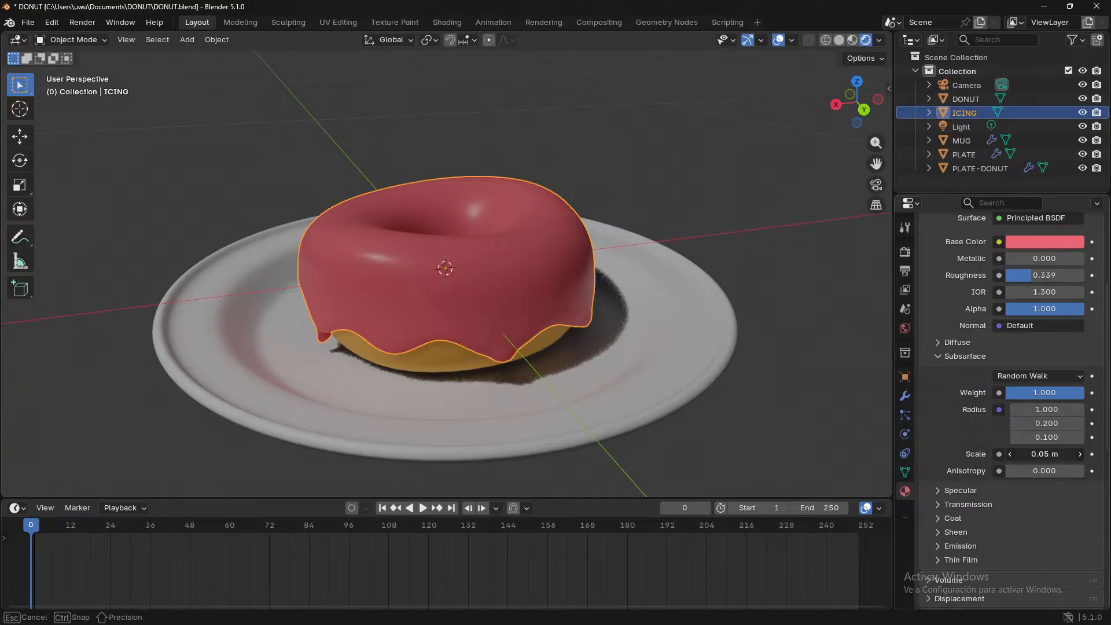
left_click_drag(1044, 453, 1056, 454)
left_click_drag(1056, 453, 1016, 455)
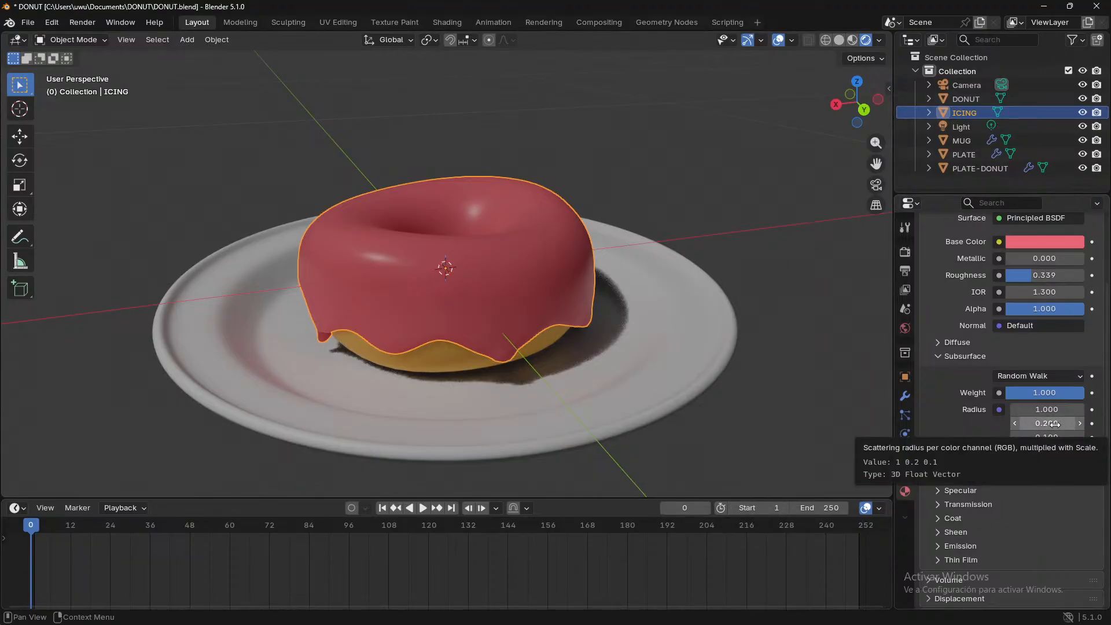
- Set the second and third subsurface radius values of the icing material to 1.000
left_click_drag(1052, 424, 1105, 424)
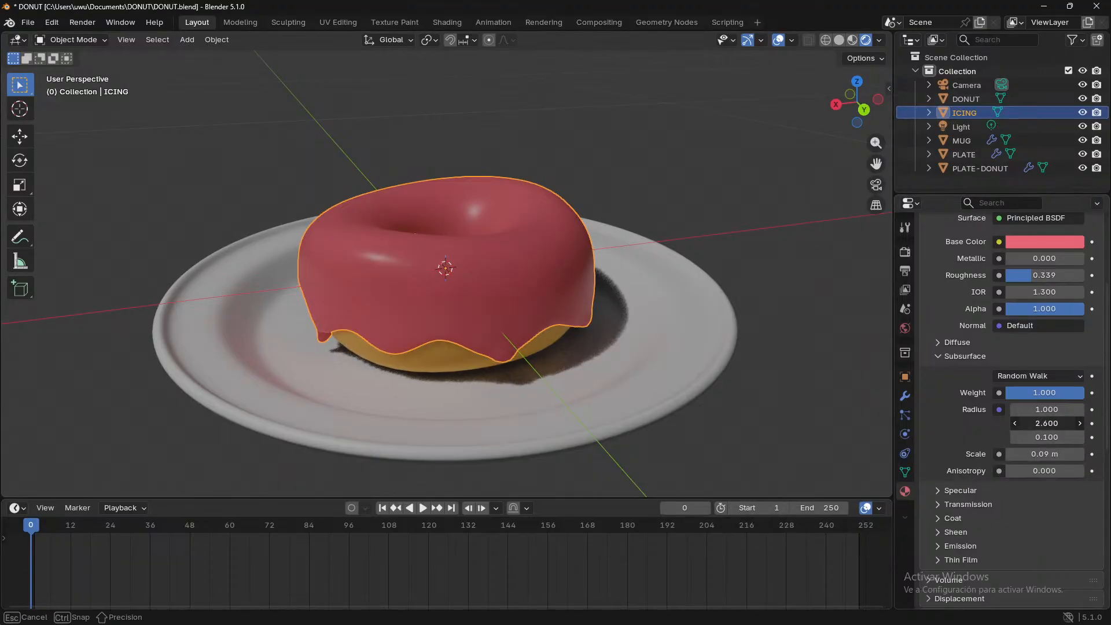
left_click(1053, 424)
type("1")
key("Return")
left_click(1047, 438)
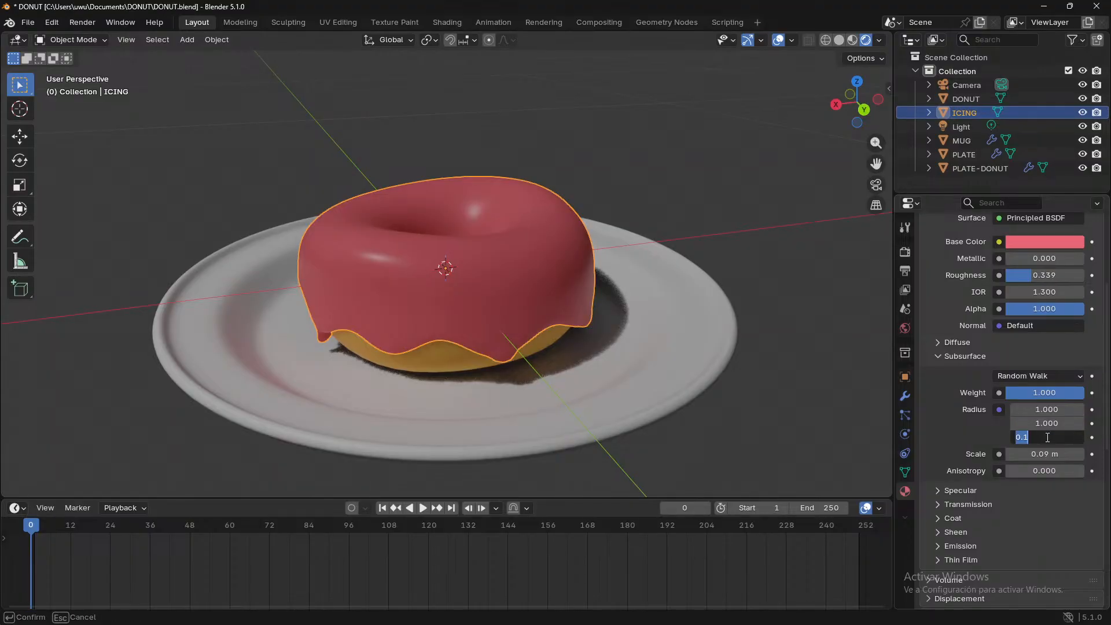
type("1")
key("Return")
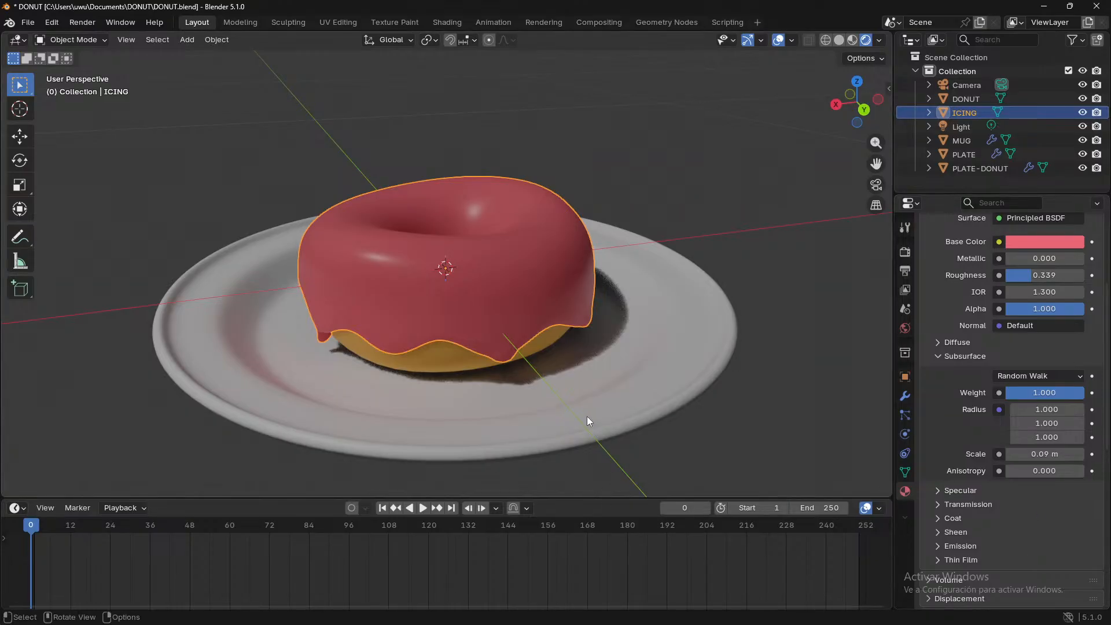
mouse_move(1034, 412)
left_mouse_down()
mouse_move(1064, 437)
mouse_move(983, 437)
mouse_move(1036, 437)
mouse_move(1034, 412)
left_mouse_up()
- Render a close-up of the iced donut through the camera, then switch the render result to Slot 2
key("KP_0")
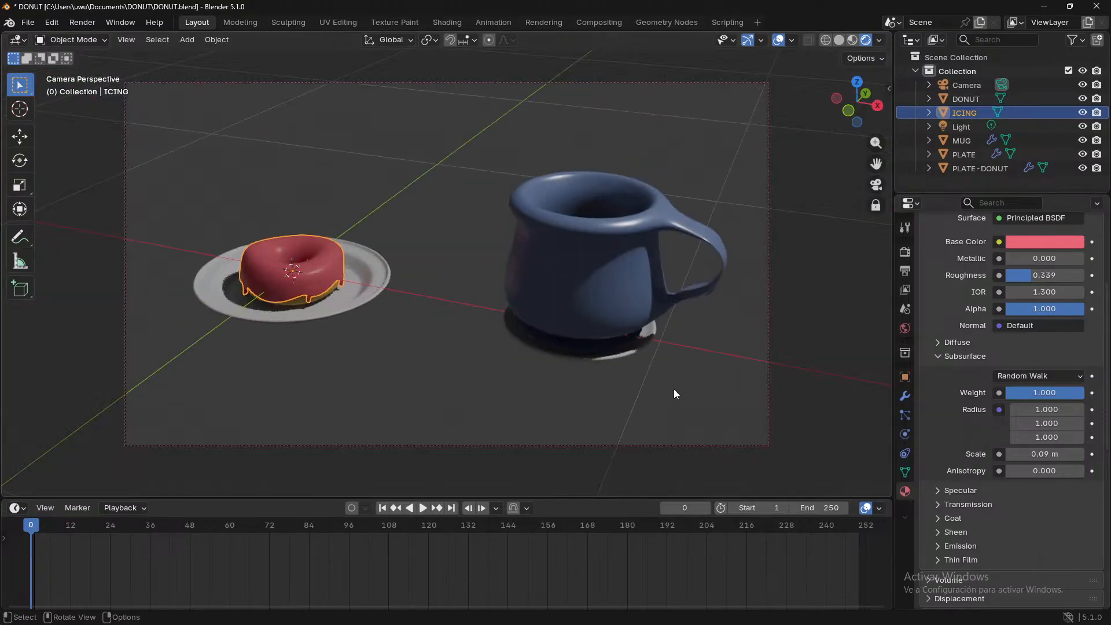
middle_click_drag(674, 388, 529, 351)
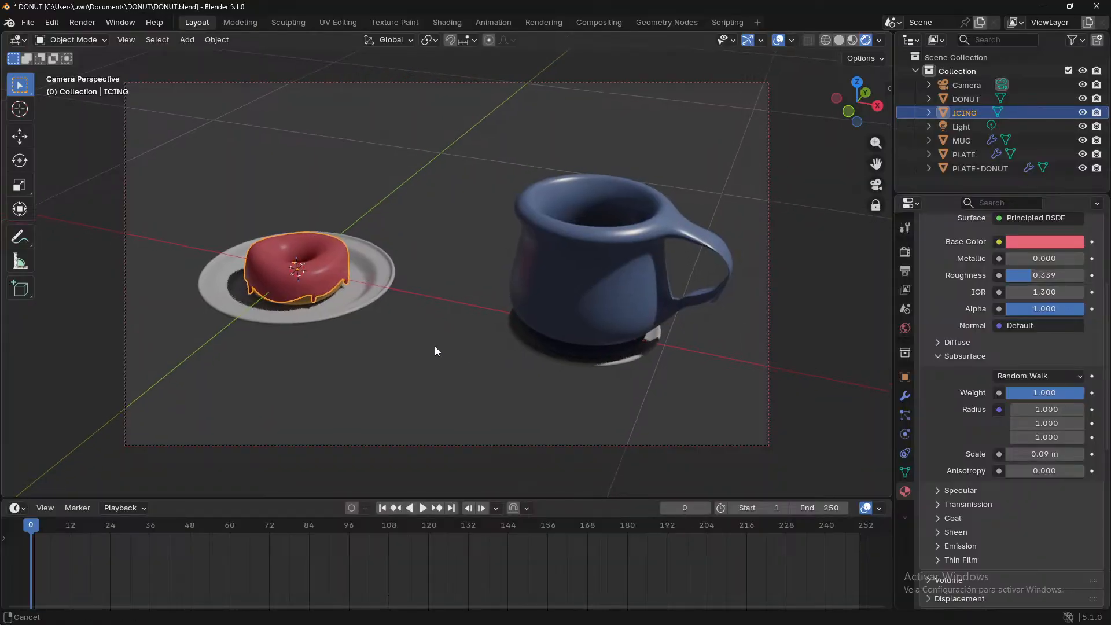
middle_click_drag(435, 346, 655, 339, "shift")
scroll(642, 337, "up", 4)
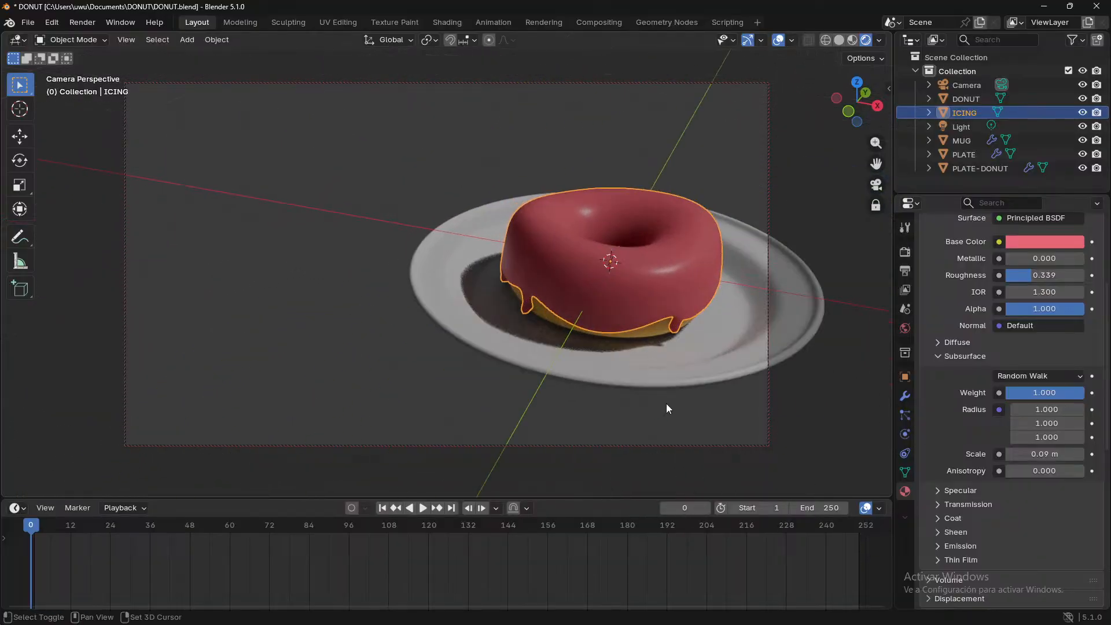
middle_click_drag(665, 404, 569, 331, "shift")
scroll(538, 364, "up", 4)
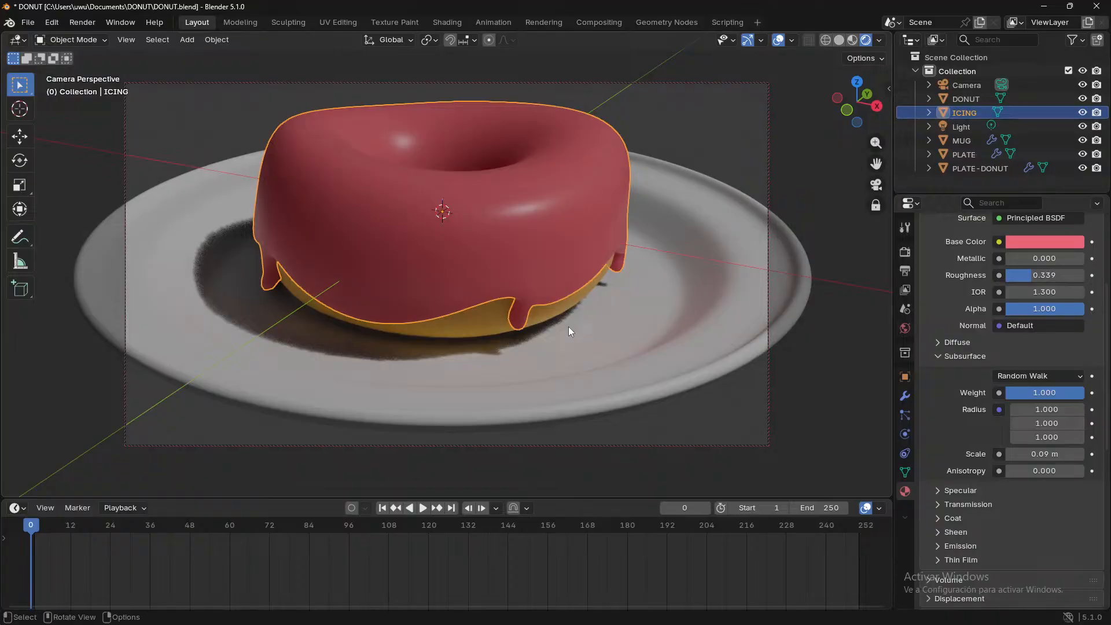
key("F12")
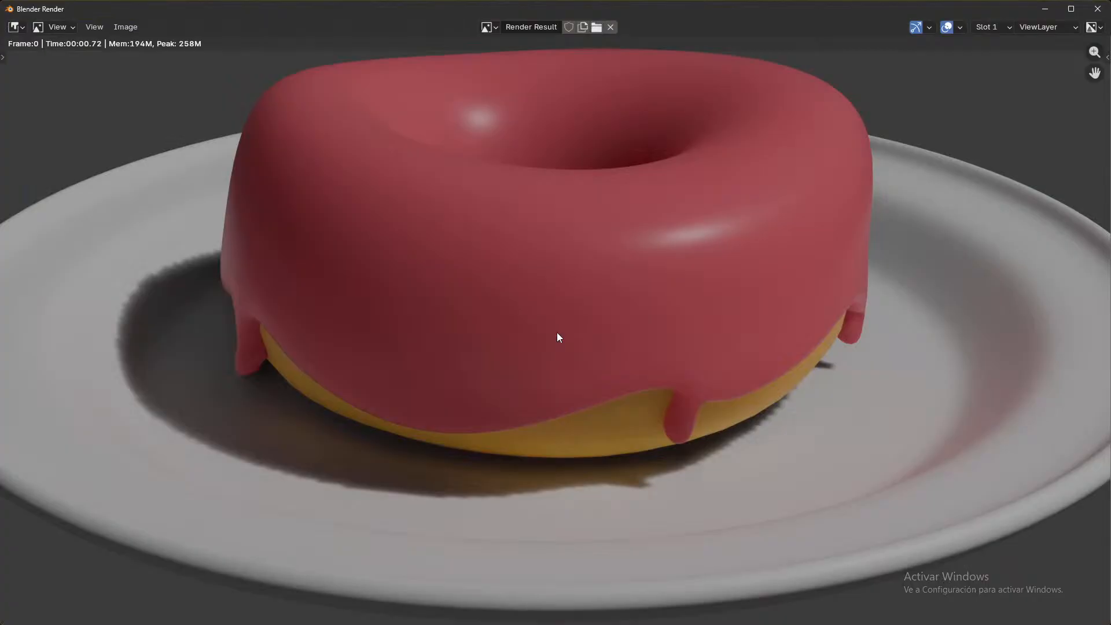
left_click(996, 27)
left_click(1009, 58)
left_click(1094, 11)
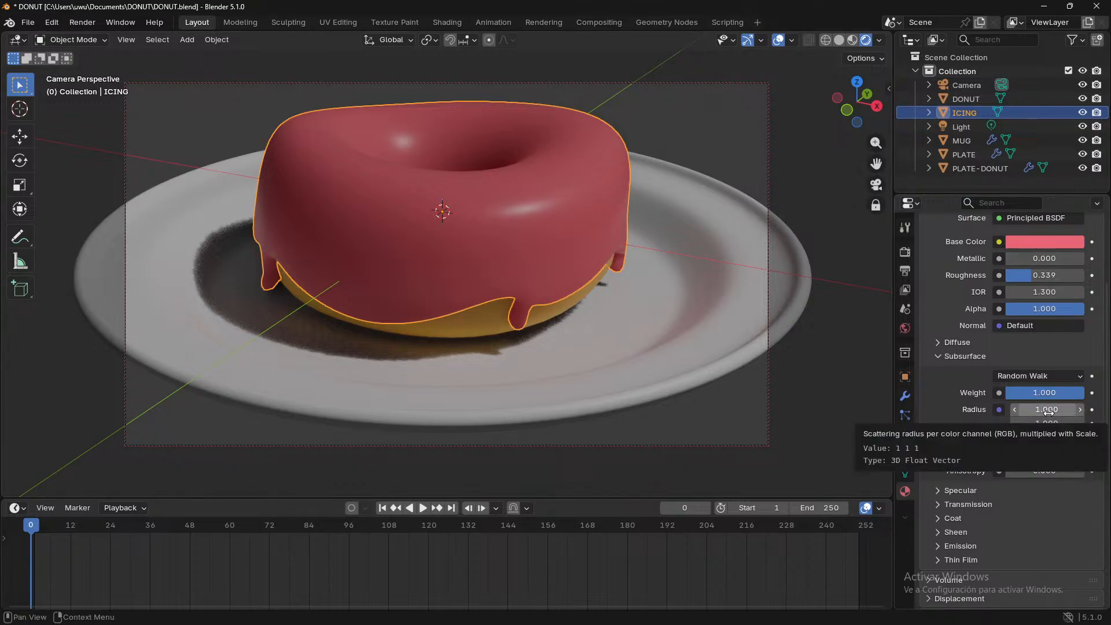
- Set the subsurface weight of both the icing and donut materials to 0.000 and render the close-up again
left_click_drag(1047, 394, 957, 392)
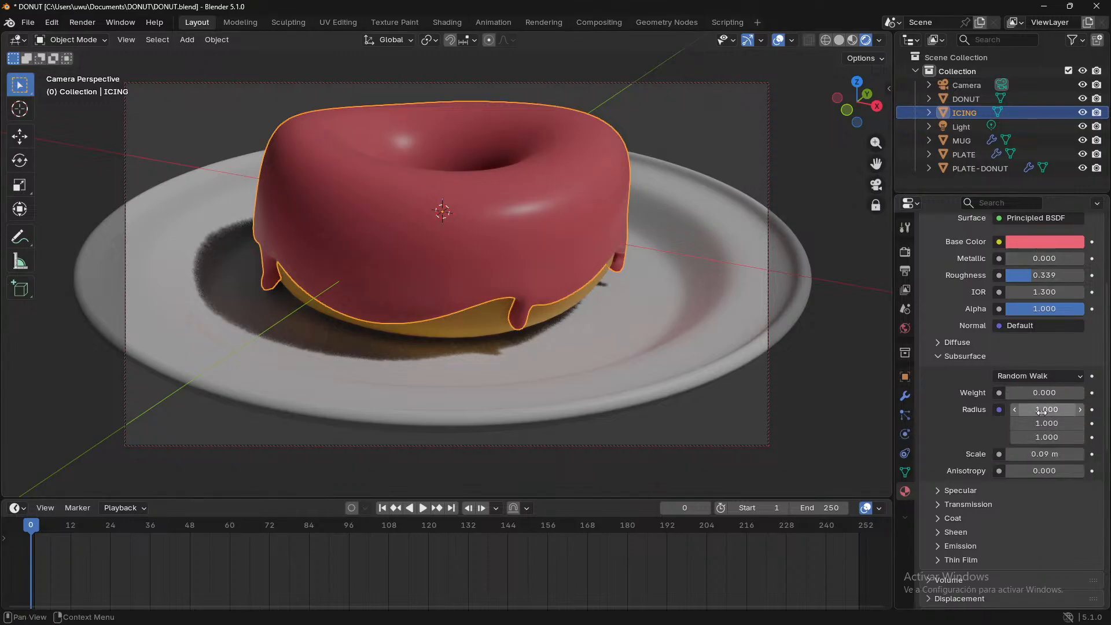
left_click(484, 323)
left_click_drag(1033, 397, 972, 395)
key("F12")
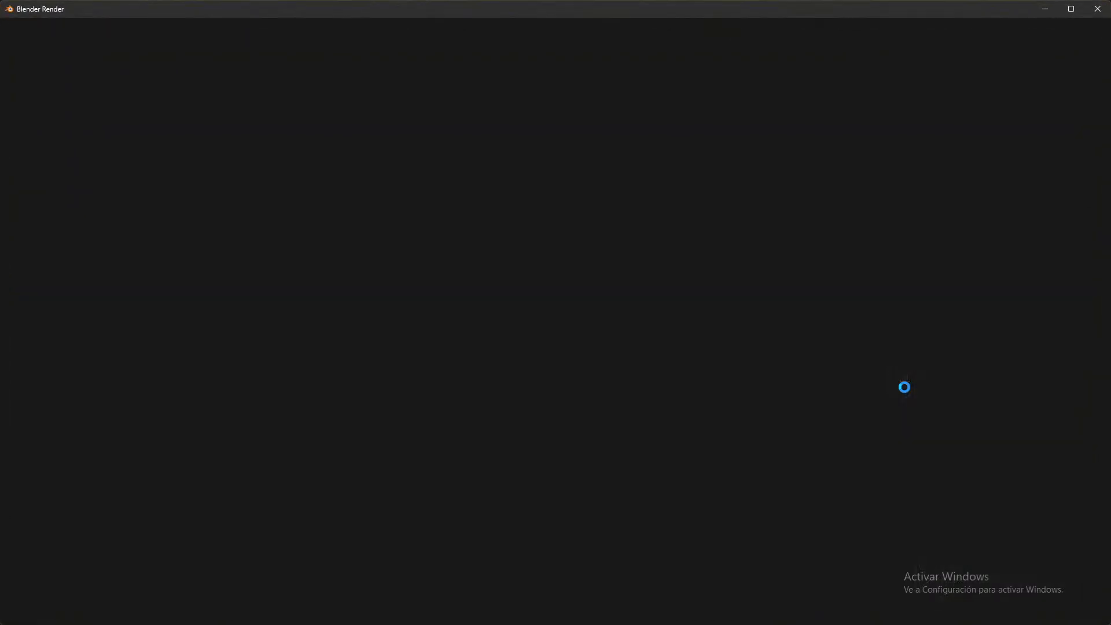
- Compare the Slot 1 and Slot 2 renders for differences with and without subsurface scattering
key("j")
key("j")
key("j")
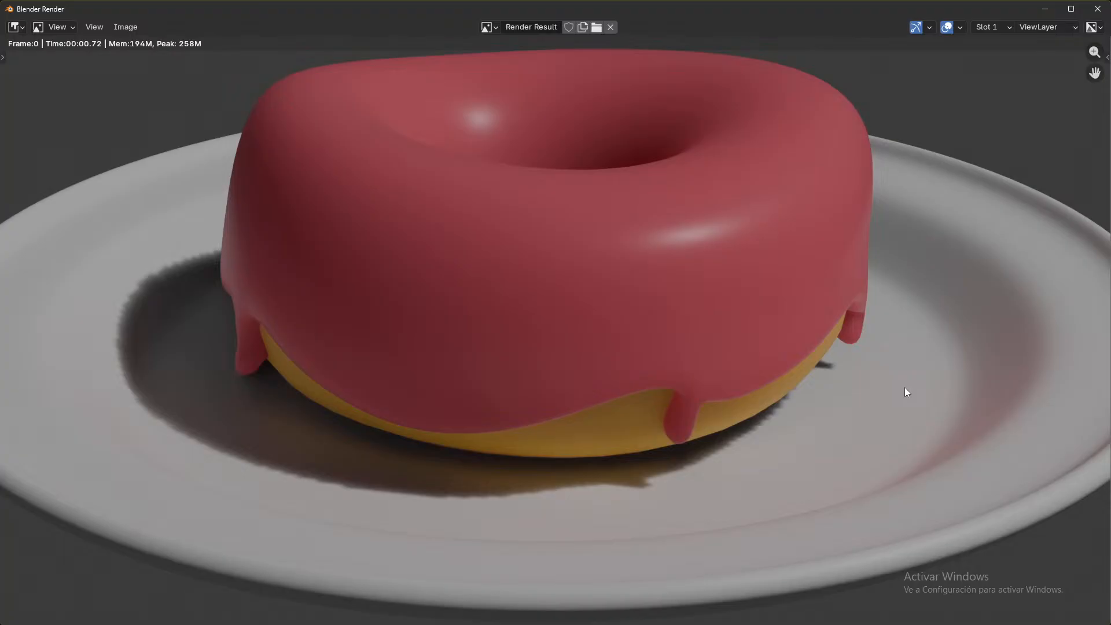
key("j")
left_click(1001, 29)
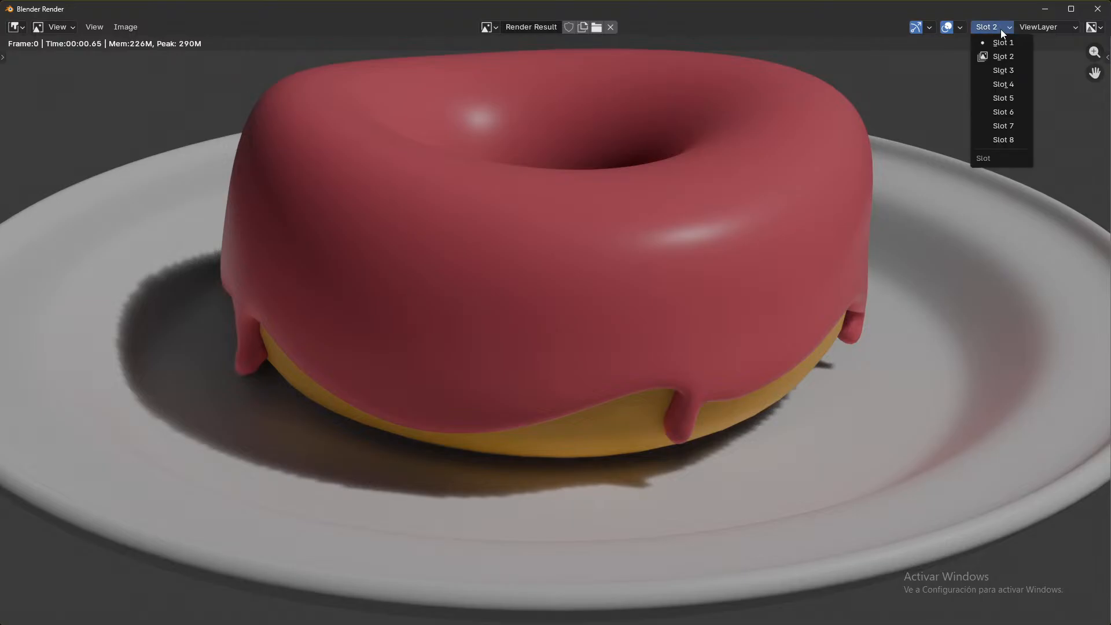
key("j")
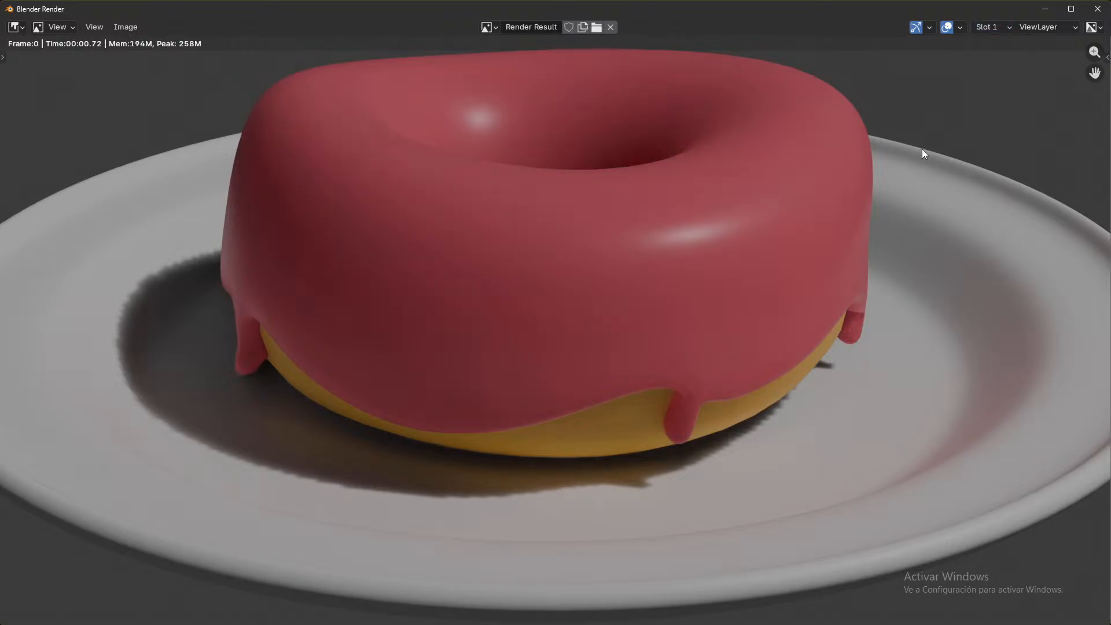
key("j")
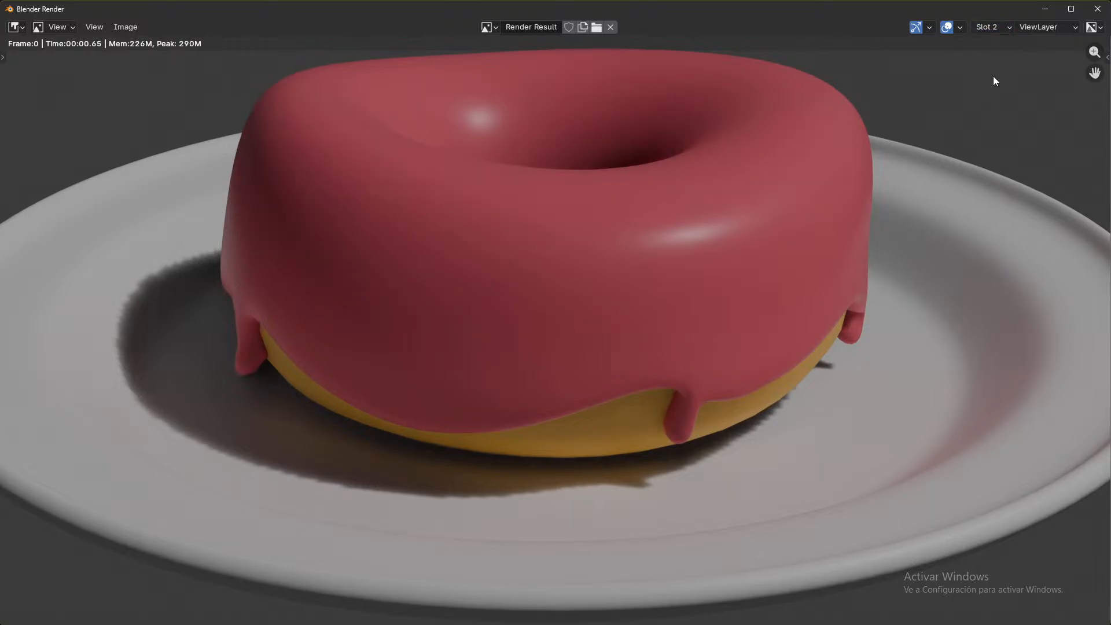
left_click(1009, 29)
left_click(1097, 9)
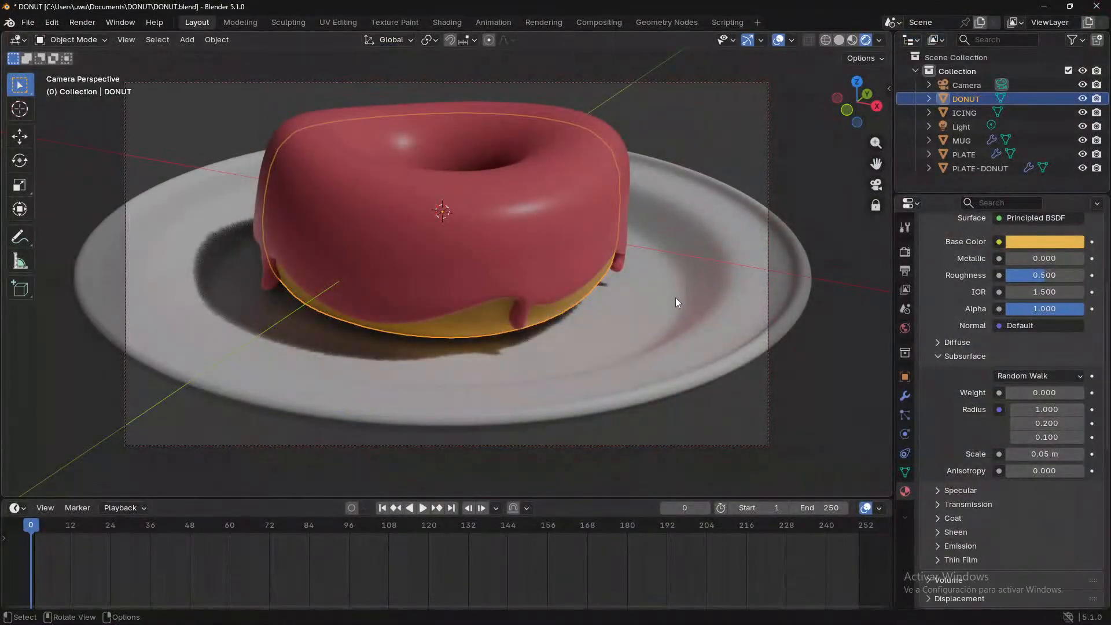
- Set the mug material's roughness to about 0.069 and its IOR to 3.9
scroll(675, 298, "down", 6)
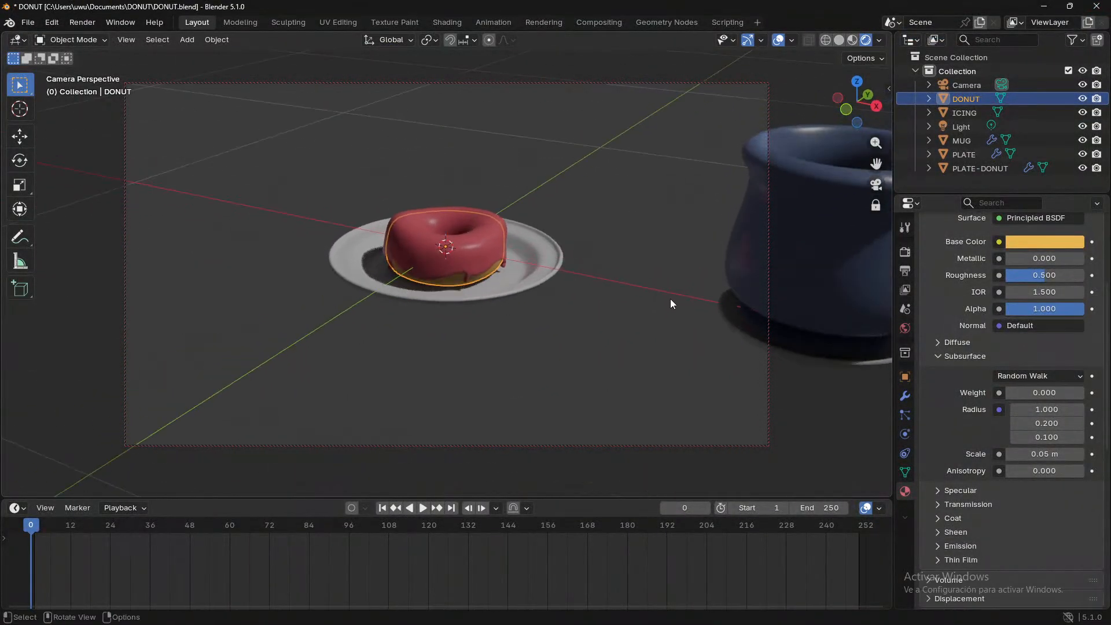
middle_click_drag(672, 291, 455, 288, "shift")
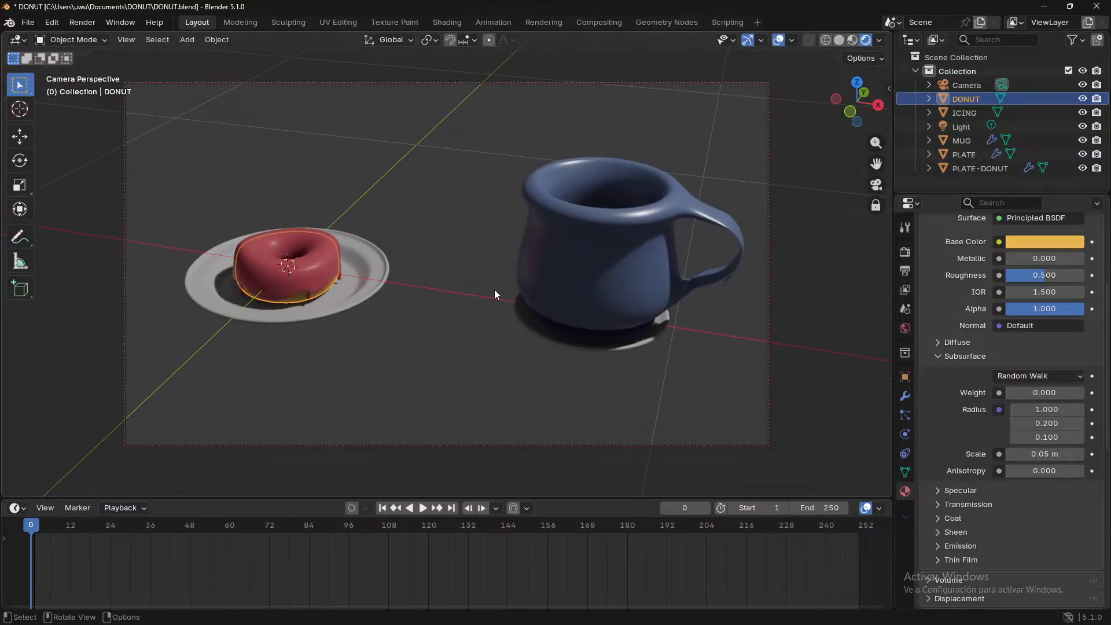
left_click(555, 293)
scroll(974, 348, "up", 5)
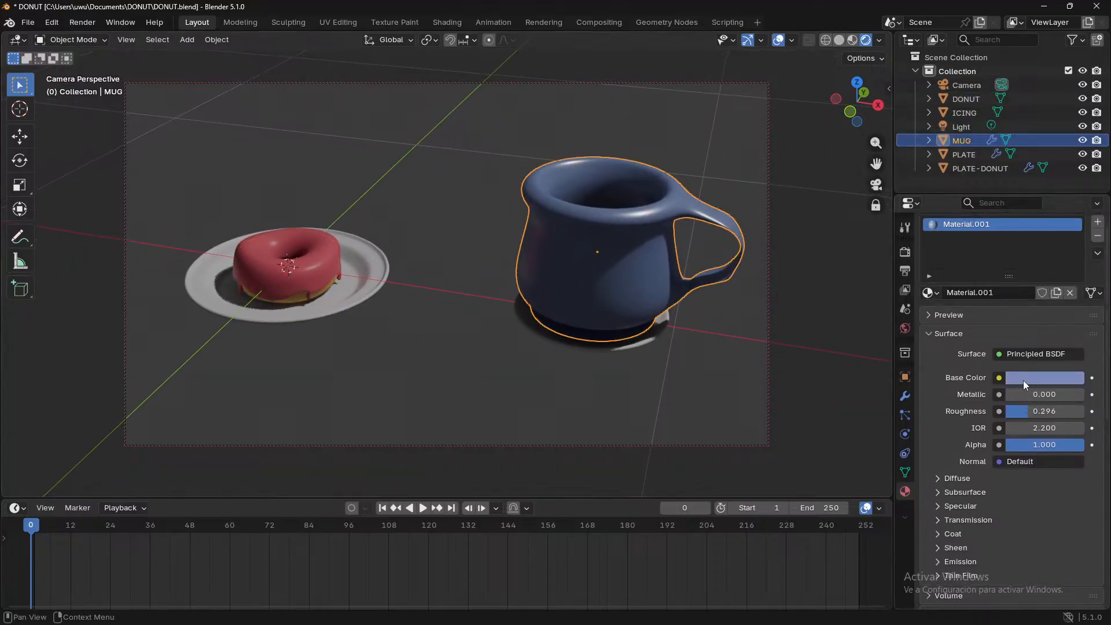
mouse_move(1020, 397)
left_mouse_down()
mouse_move(1075, 395)
mouse_move(1010, 396)
mouse_move(1042, 408)
mouse_move(1010, 408)
mouse_move(1044, 427)
mouse_move(1079, 428)
mouse_move(1015, 394)
mouse_move(1046, 411)
mouse_move(1036, 411)
left_mouse_up()
- Render the donut and mug scene and inspect the reflections on the mug up close
left_click_drag(617, 344, 616, 339)
key("F12")
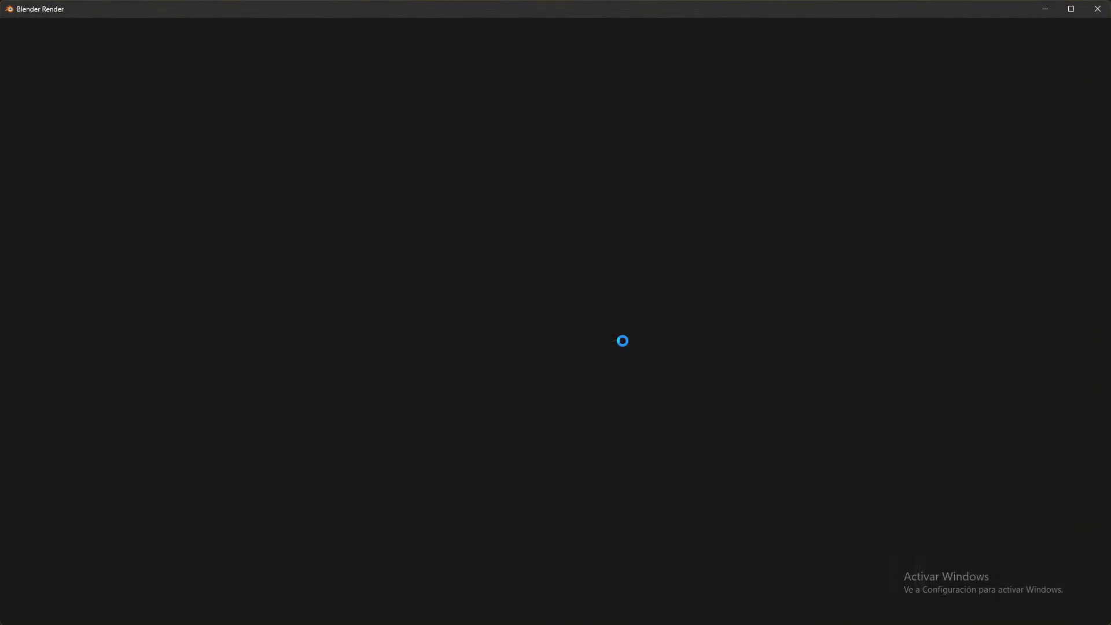
scroll(771, 349, "up", 4)
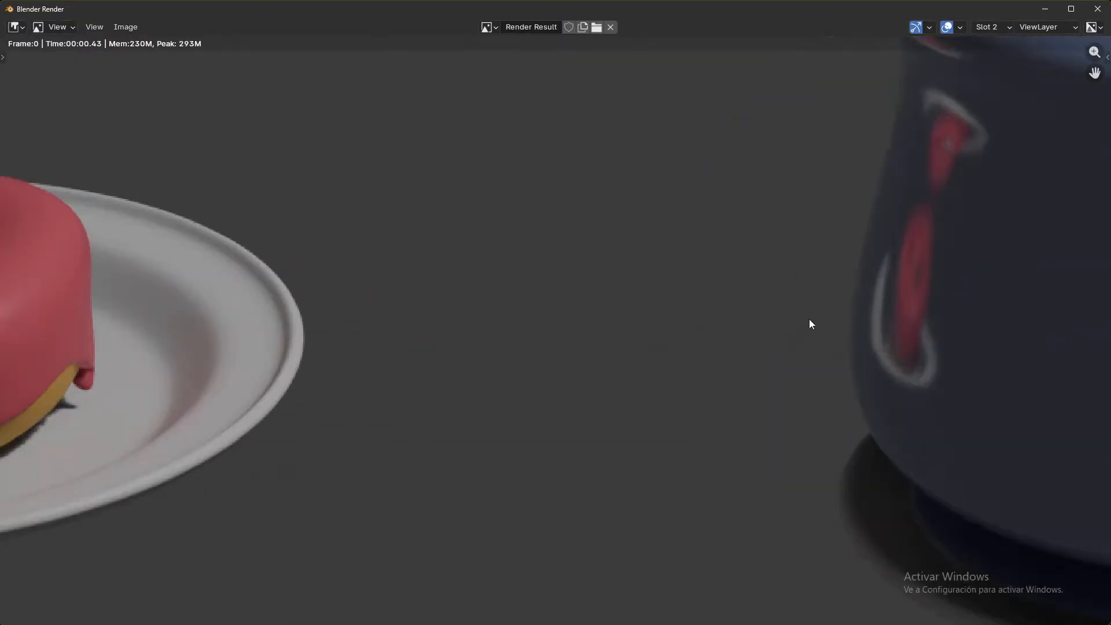
scroll(579, 422, "down", 4)
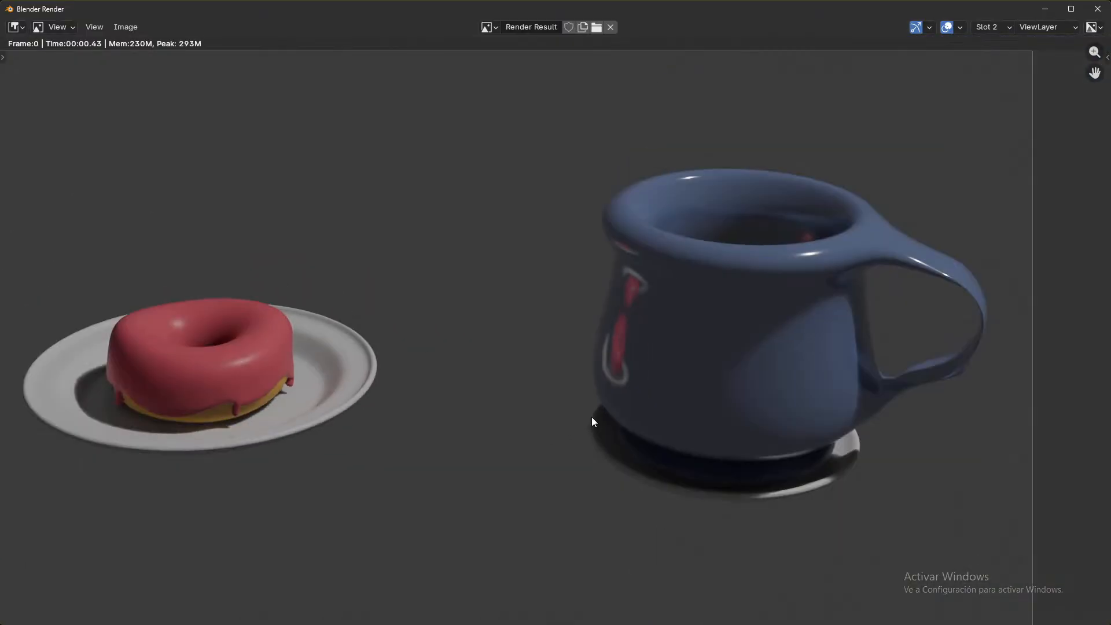
left_click(1096, 9)
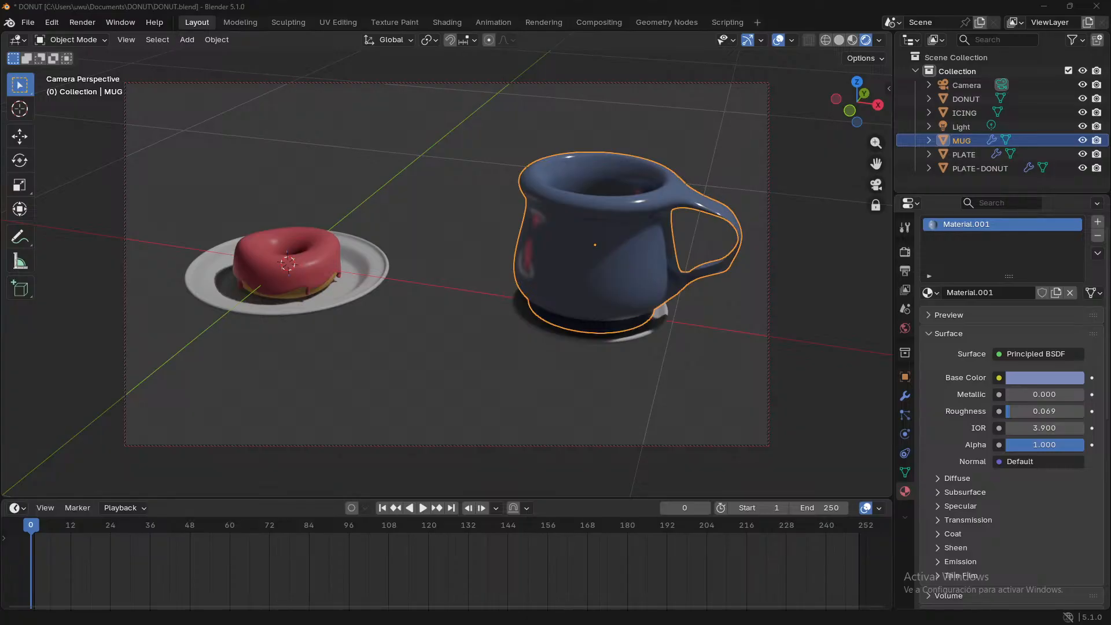
- Add a plane mesh at the origin and scale it up about 6.7 times as a tabletop under the donut and mug
left_click(408, 367)
middle_click_drag(426, 360, 684, 380)
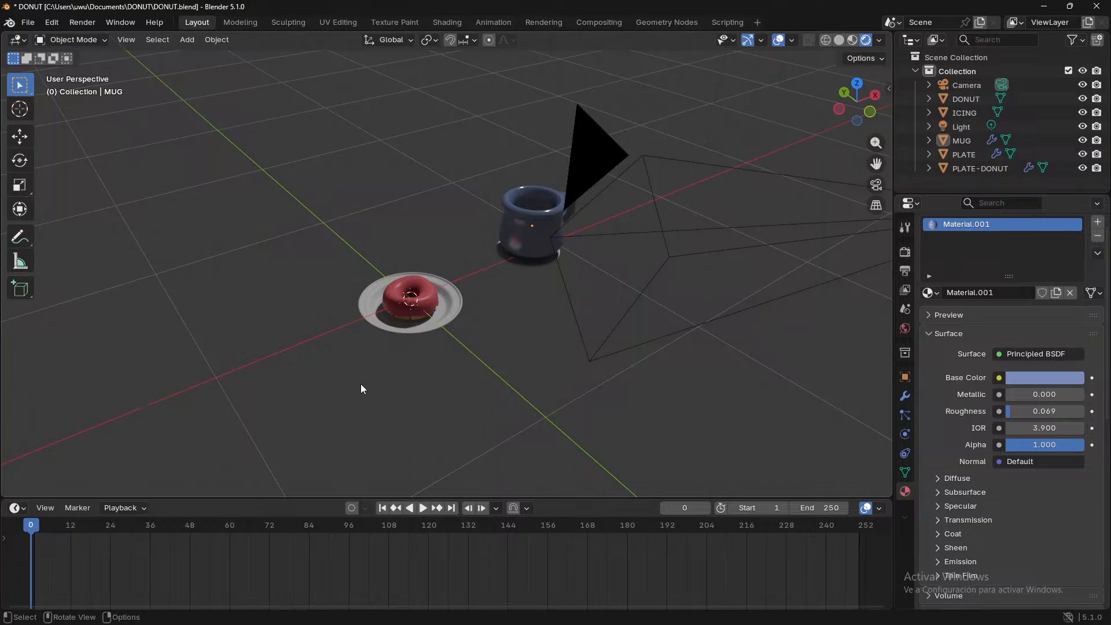
key("shift+a")
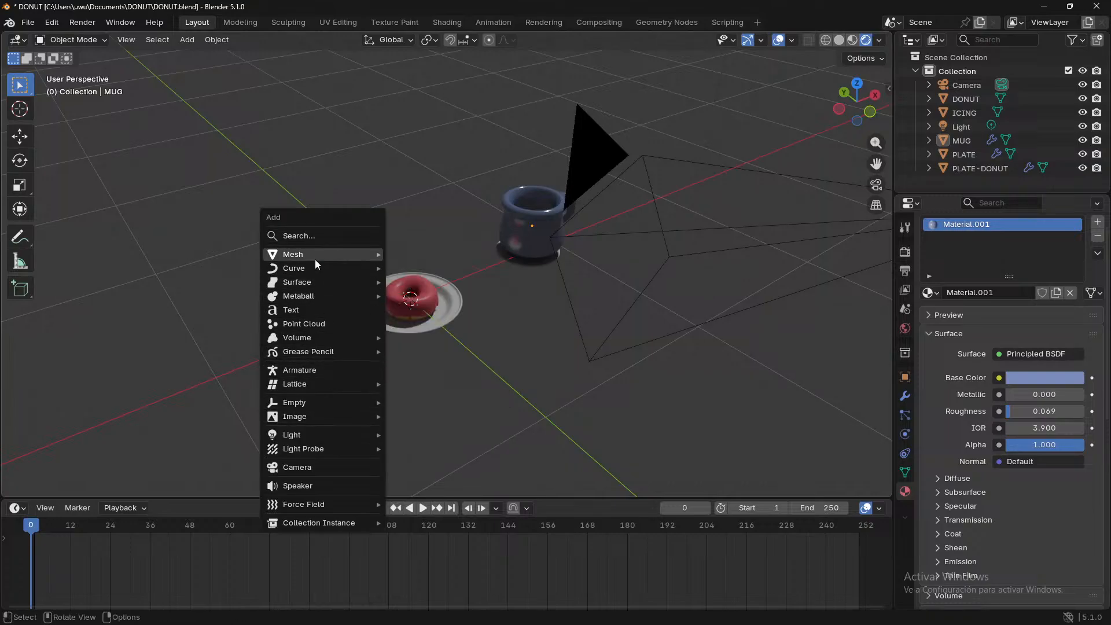
mouse_move(315, 259)
left_click(437, 253)
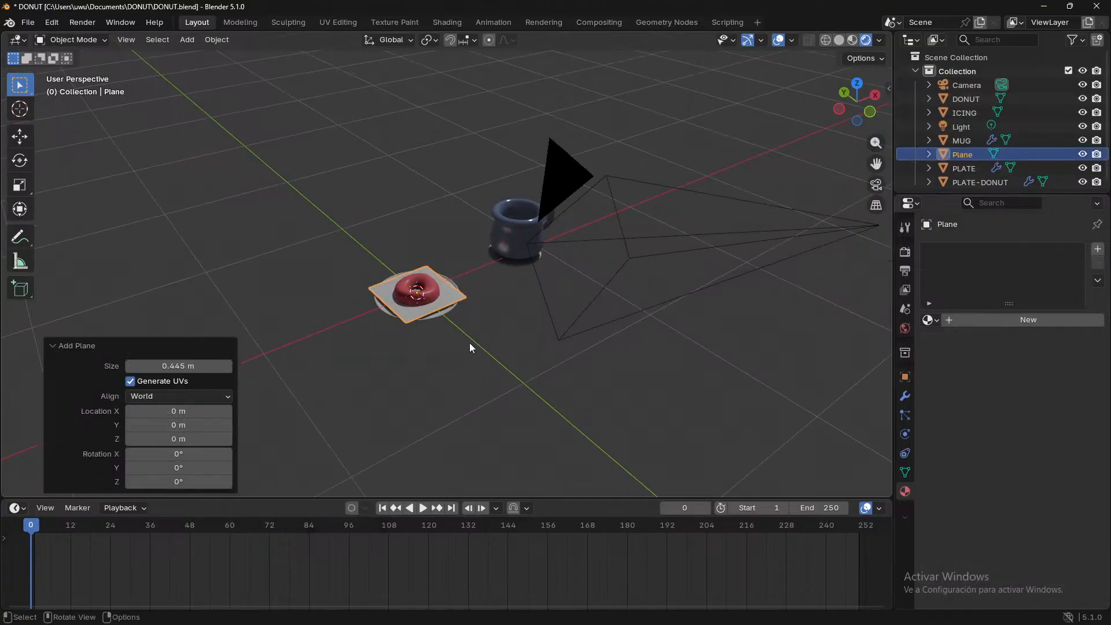
key("s")
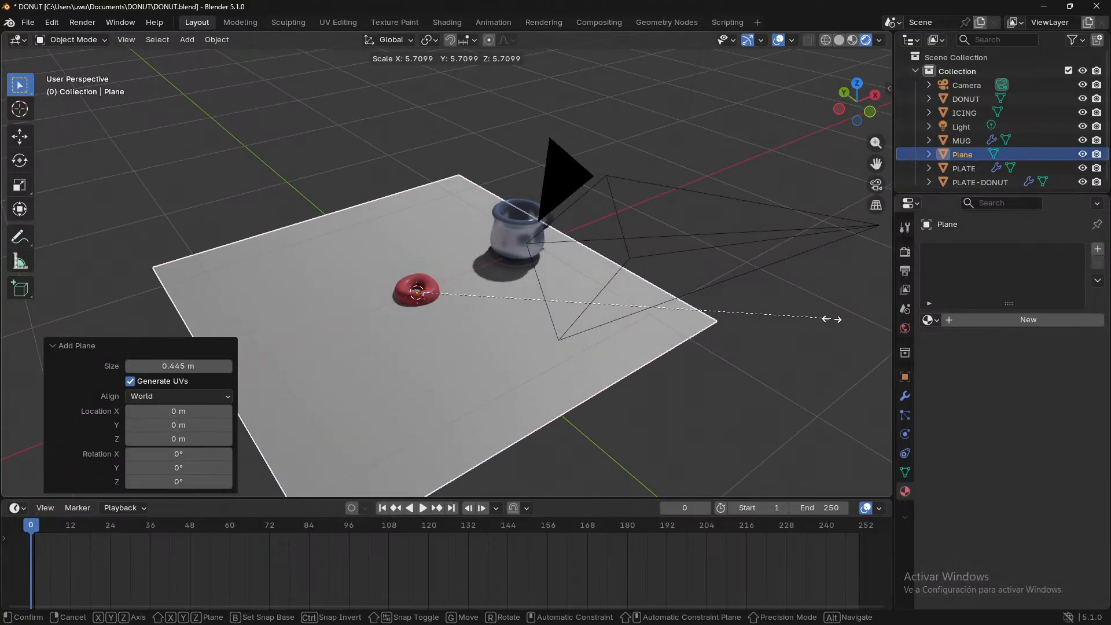
left_click(885, 321)
- Lower the plane about 0.066 m along Z and shift it about 0.32 m along X under the dishes
key("g")
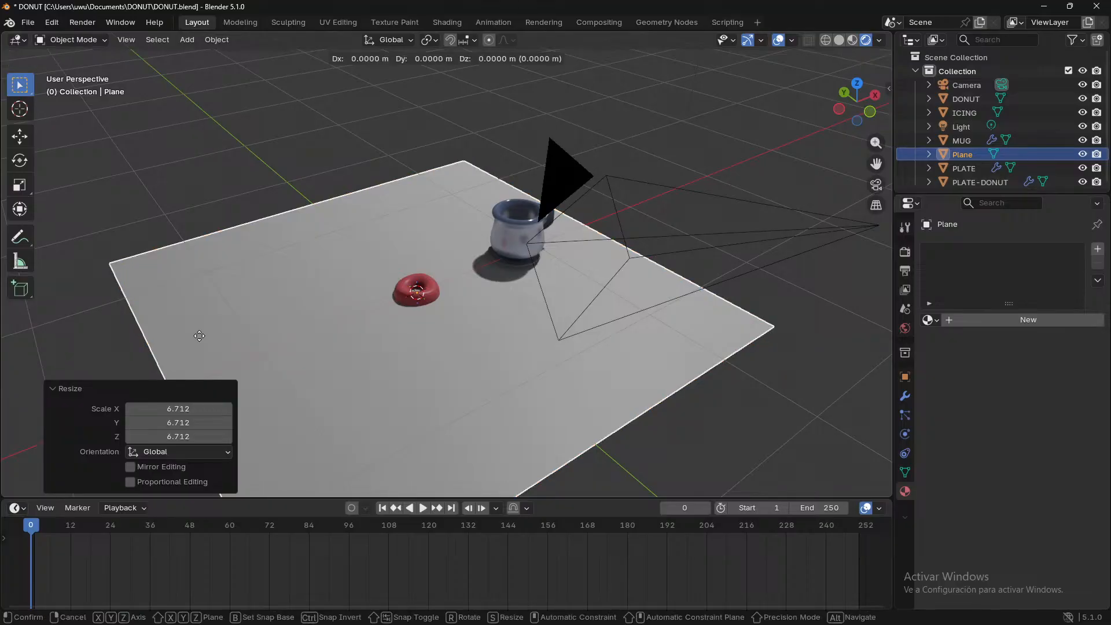
key("z")
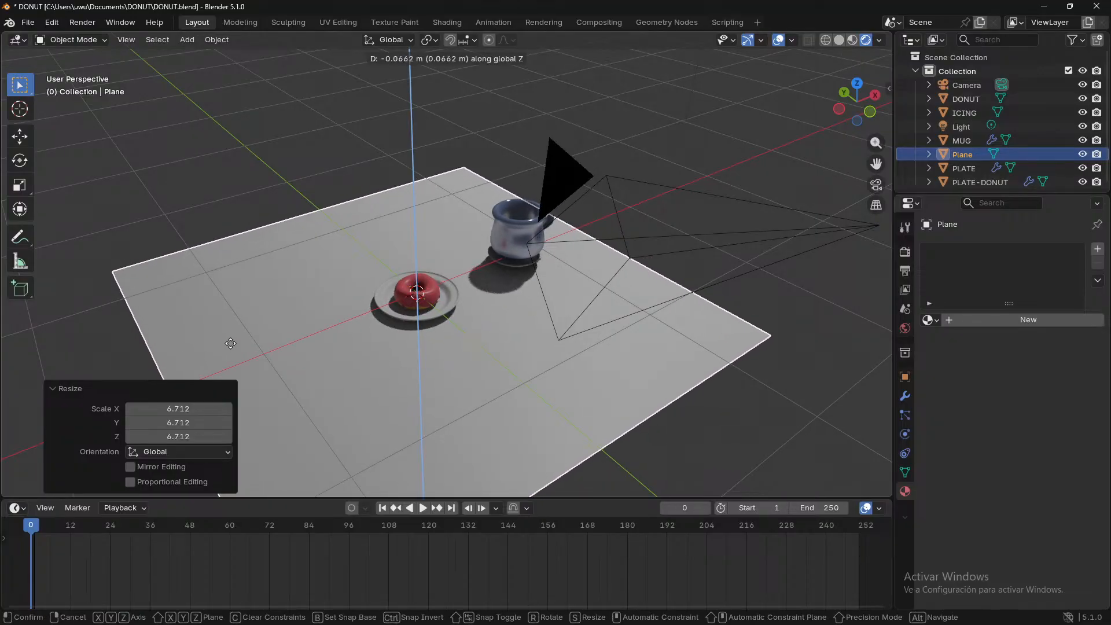
left_click(230, 343)
key("g")
key("x")
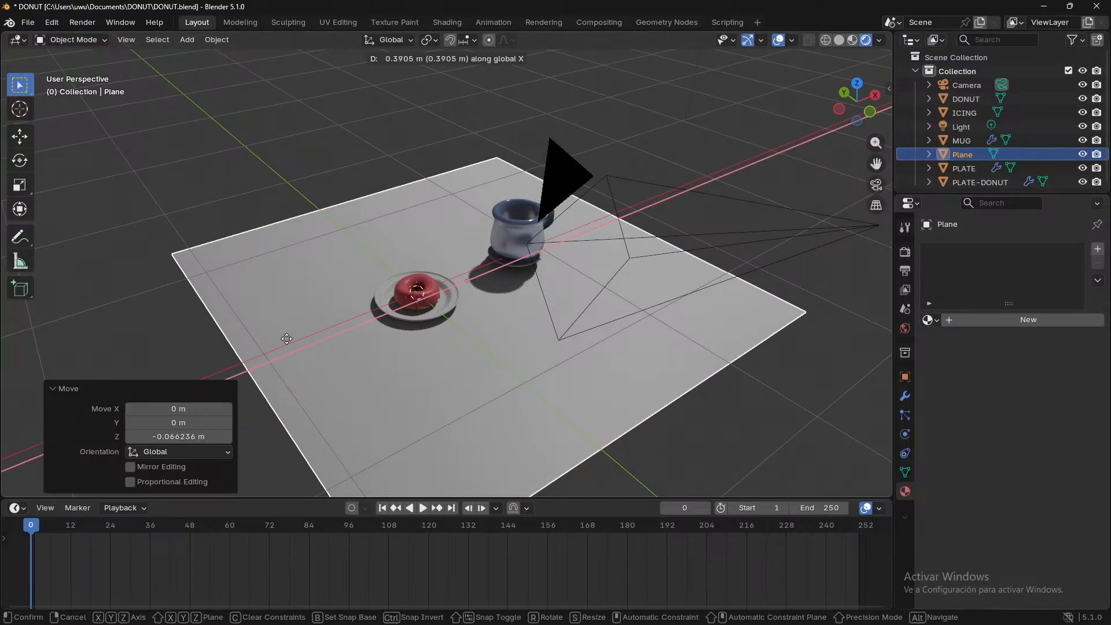
left_click(278, 345)
- From the camera view, move the plane about 0.93 m along Y and enlarge it by about 1.36 and 1.17 times to fill the frame
key("KP_0")
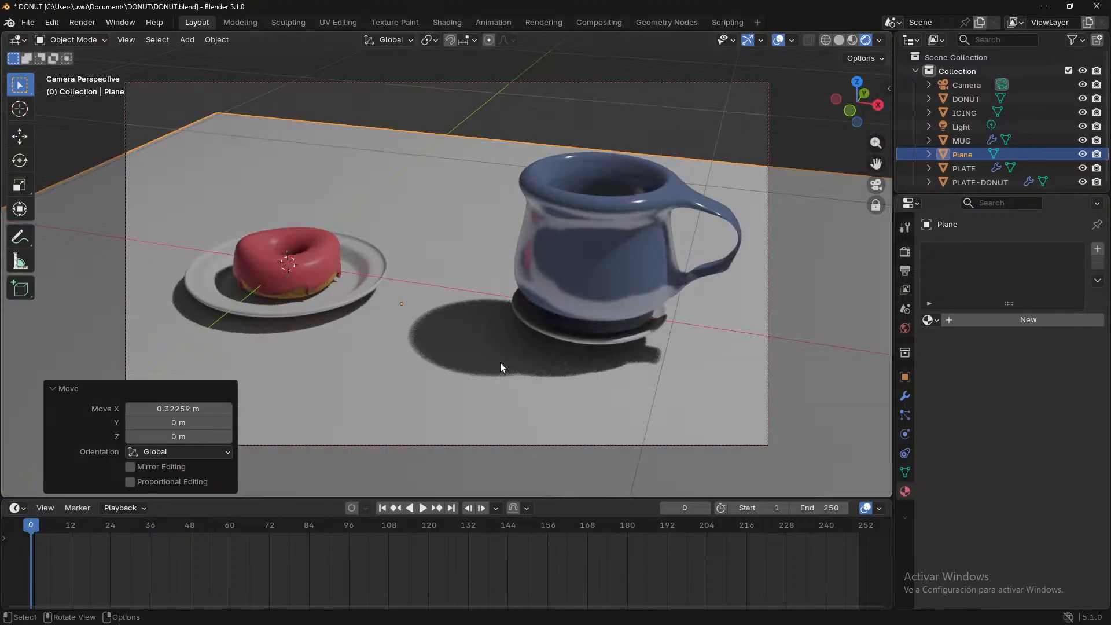
key("g")
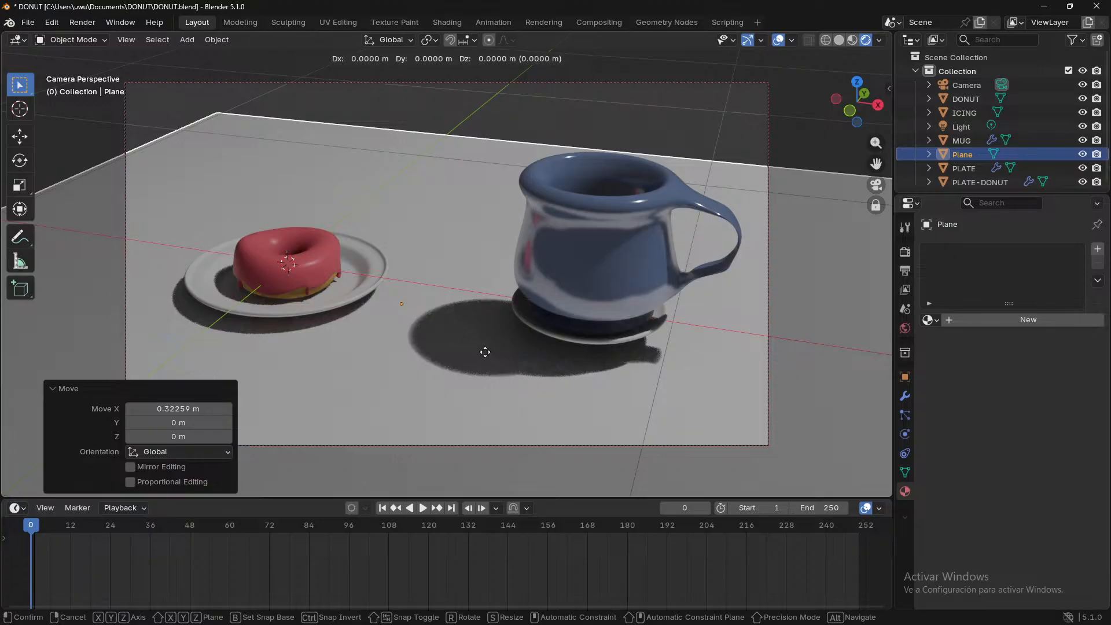
key("y")
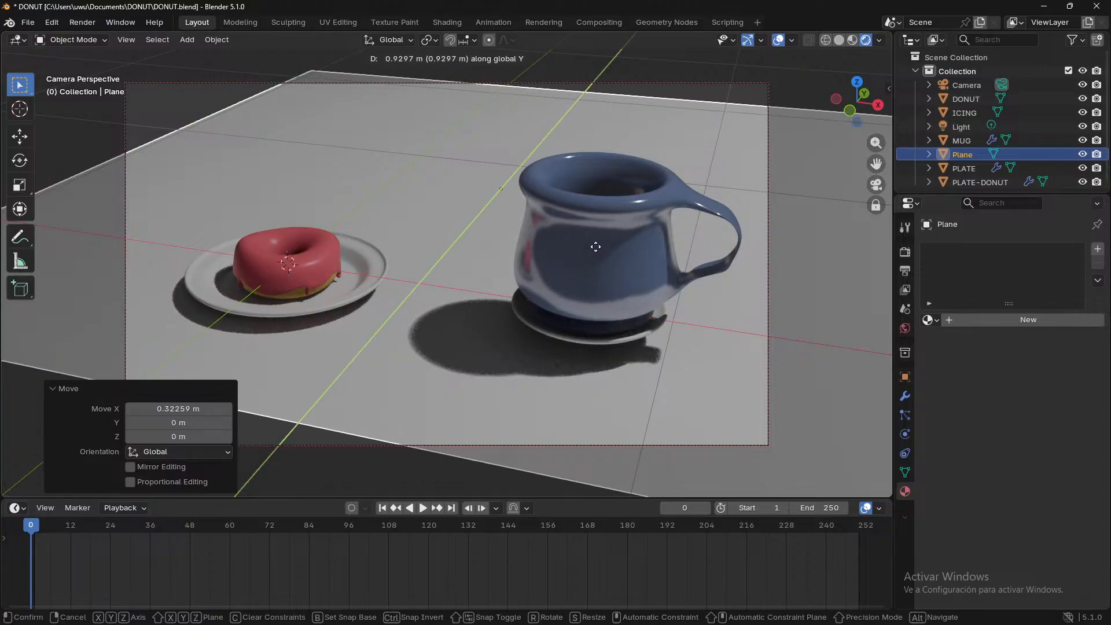
key("s")
left_click(634, 255)
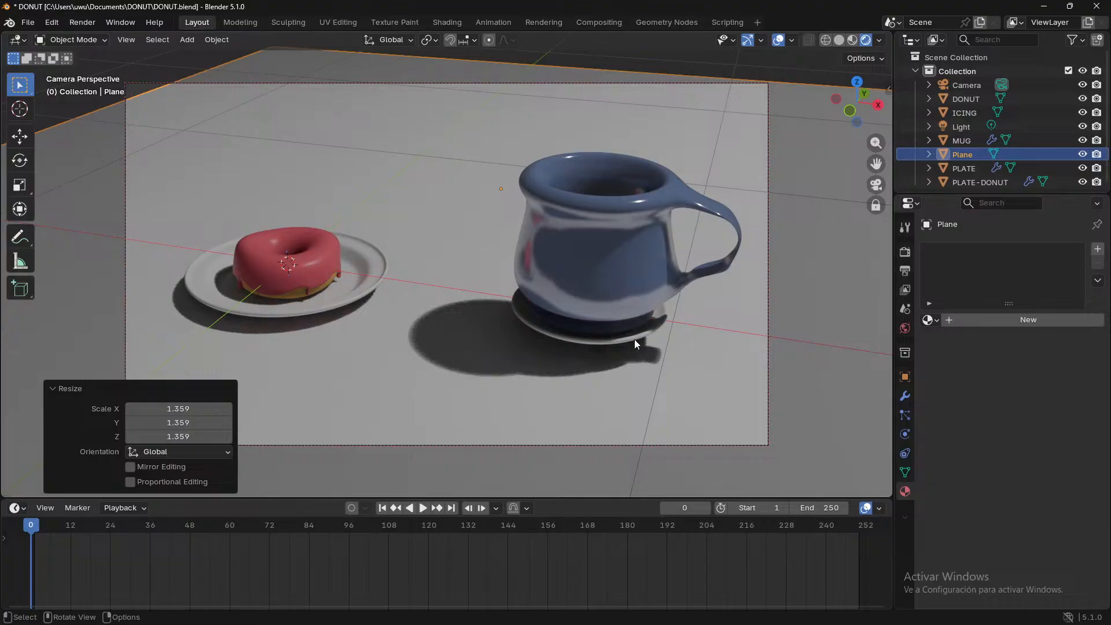
key("s")
left_click(683, 337)
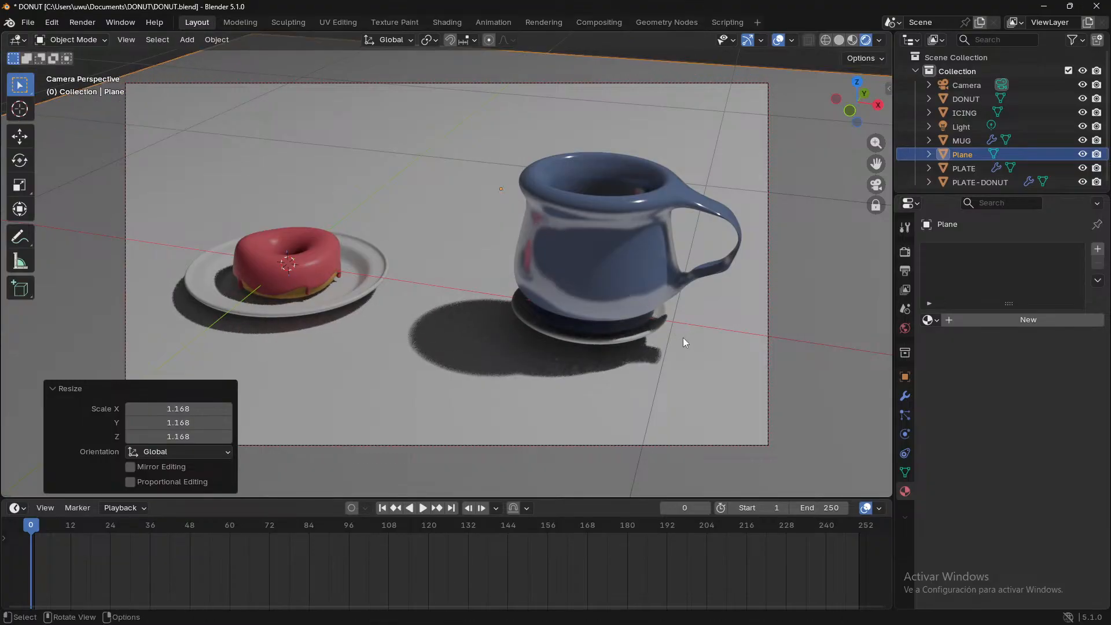
- Render the scene with the new ground plane, close the render, and save the file
key("F12")
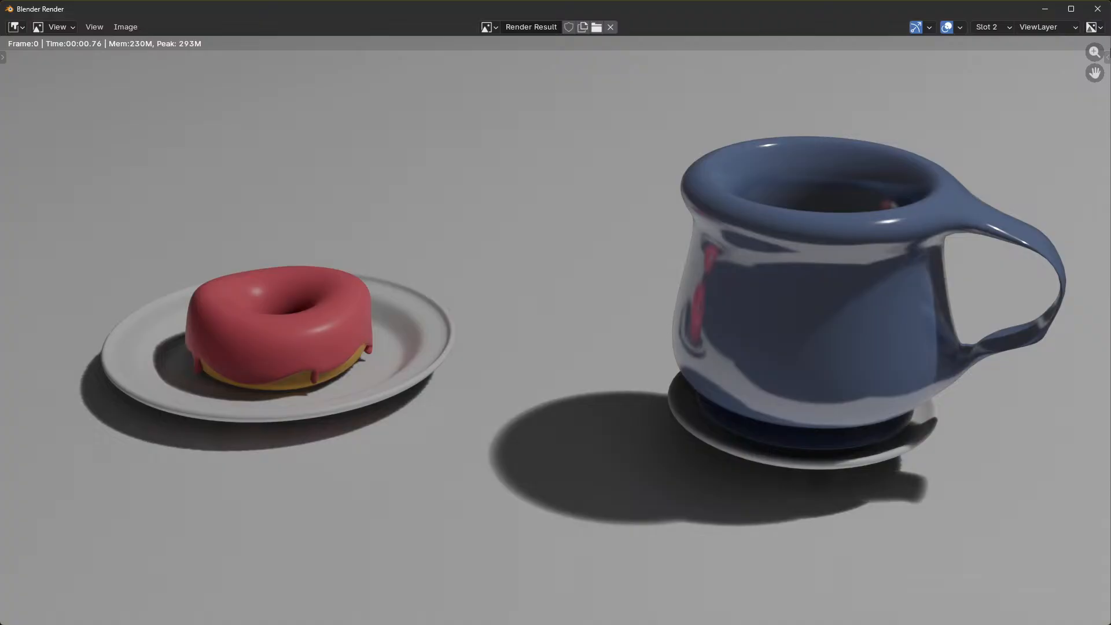
left_click(1097, 9)
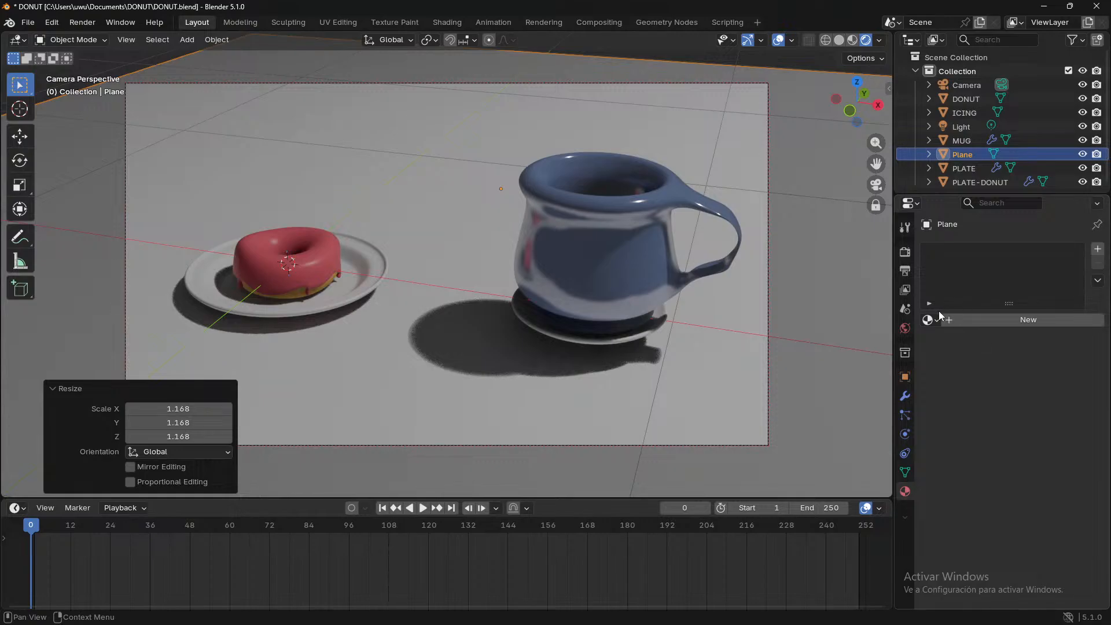
left_click(905, 252)
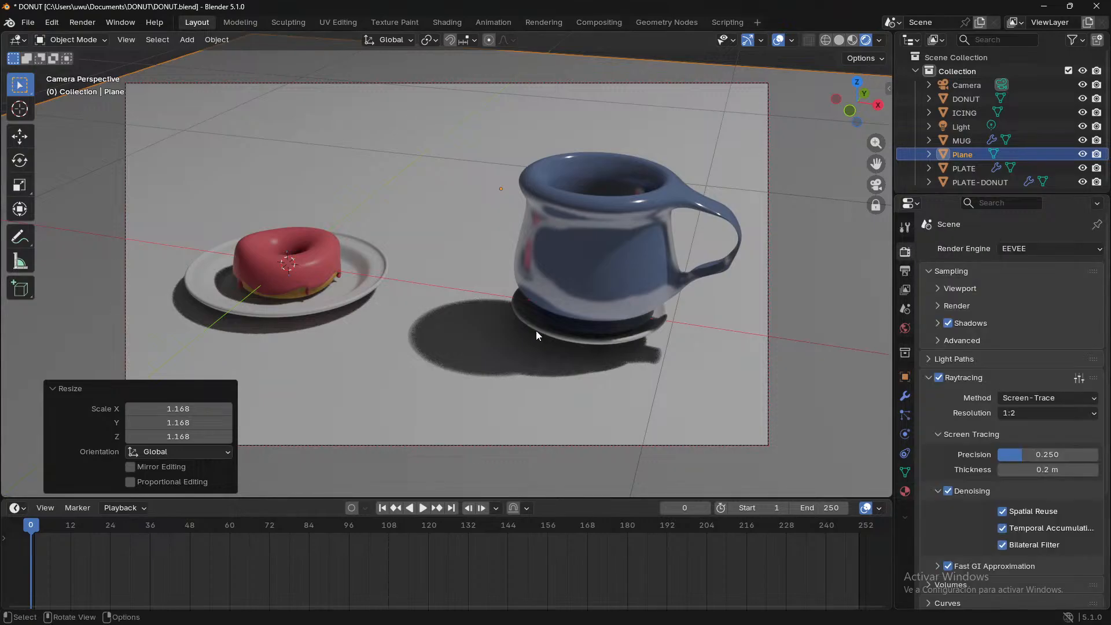
key("ctrl+s")
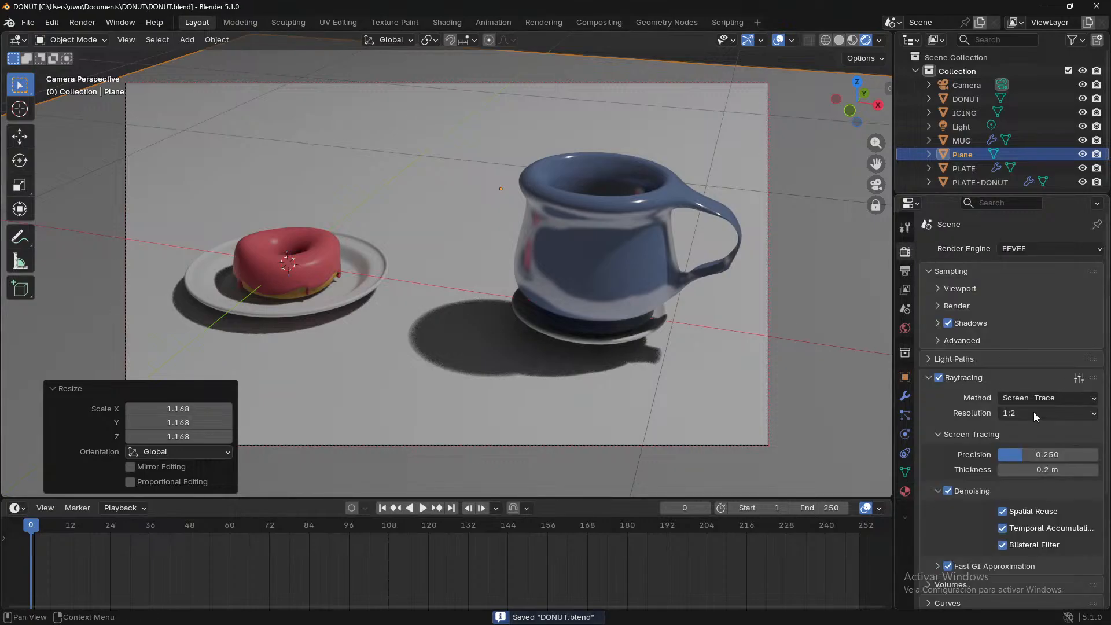
- Set the EEVEE raytracing resolution to 1:16 and render the scene to inspect the mug's reflections
left_click(1018, 412)
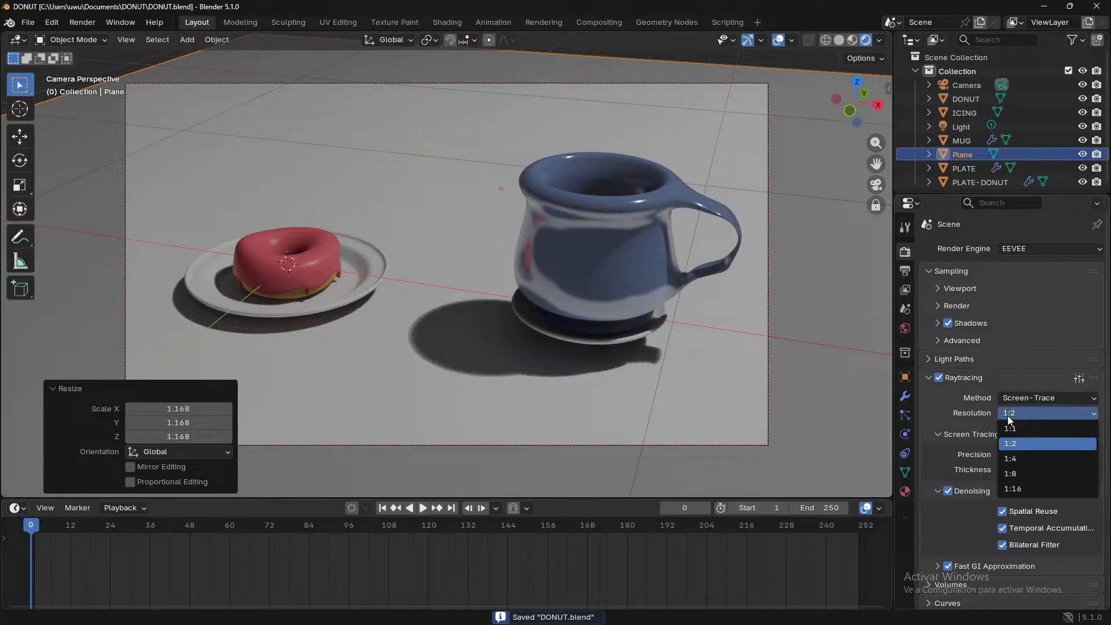
left_click(1024, 488)
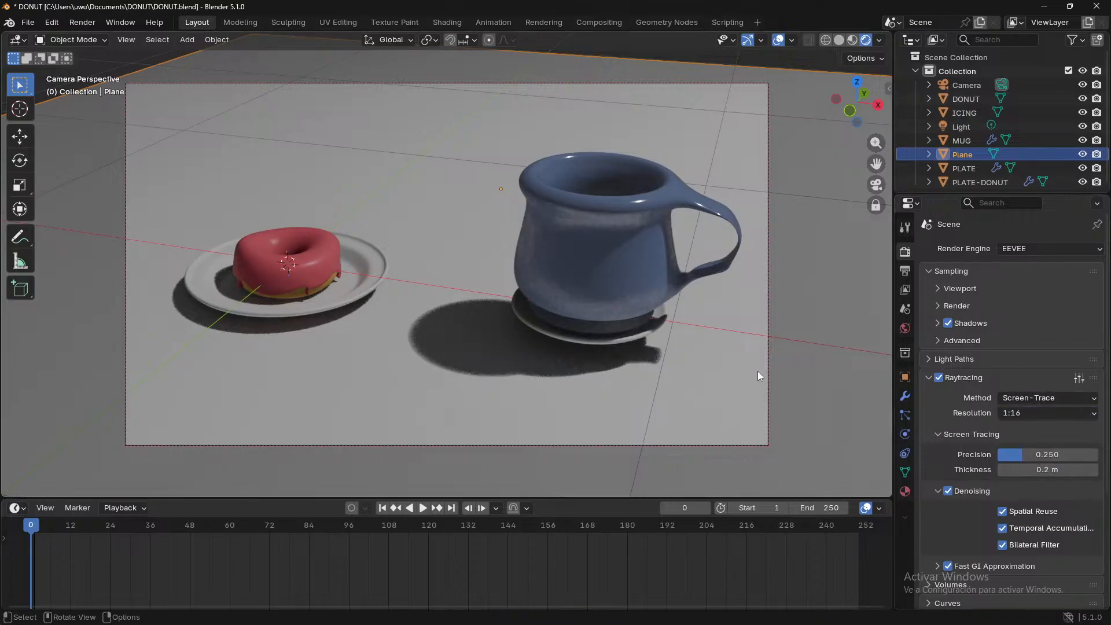
key("F12")
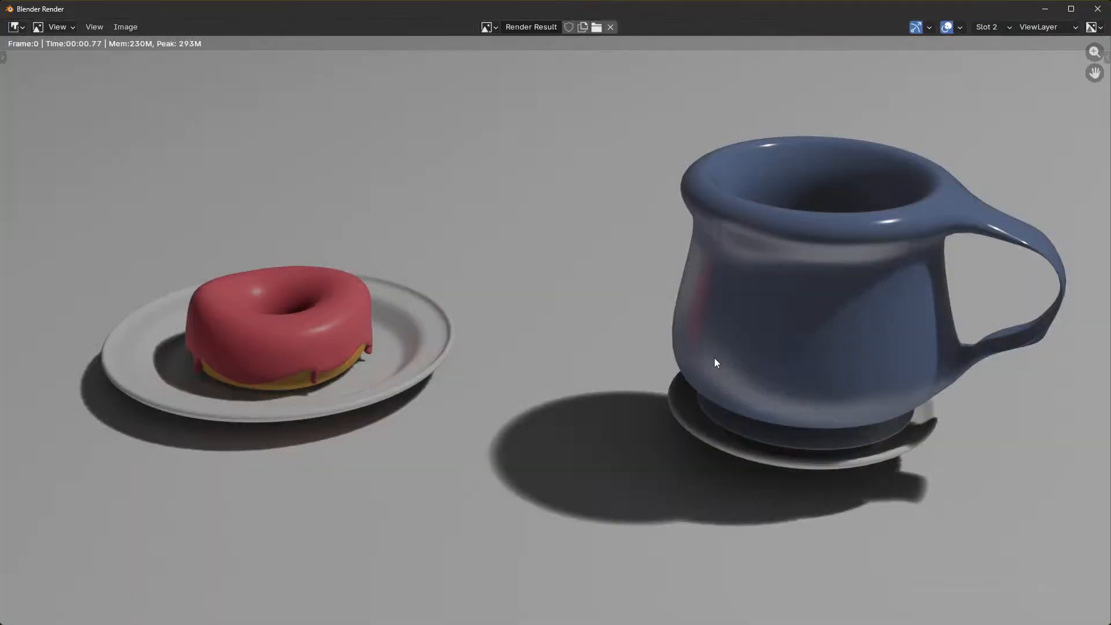
scroll(714, 358, "up", 3)
scroll(713, 357, "down", 4)
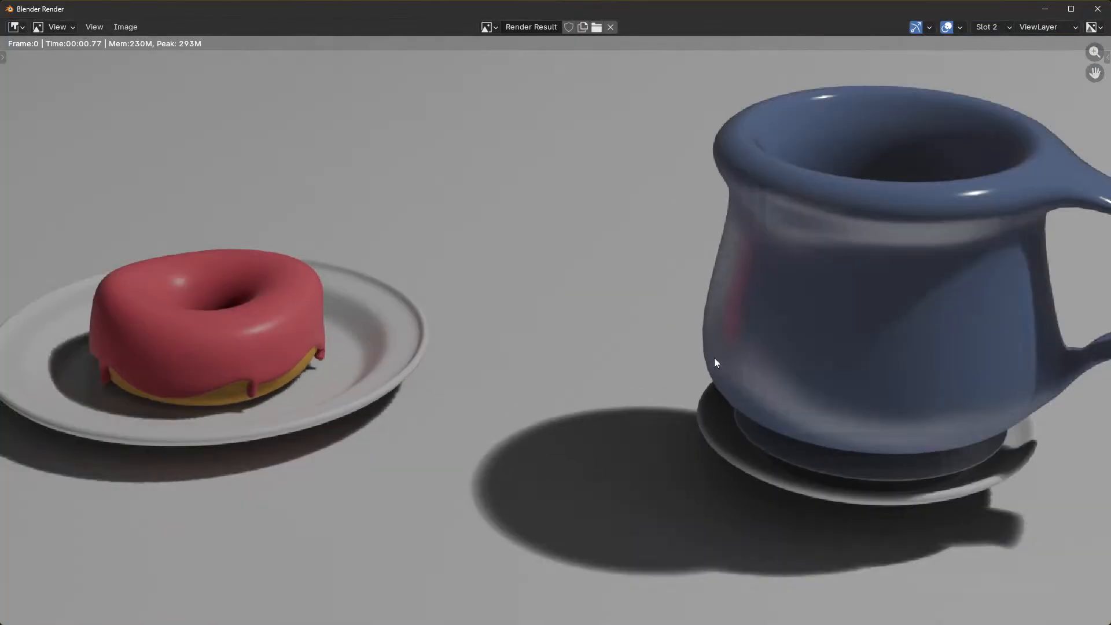
left_click(1096, 9)
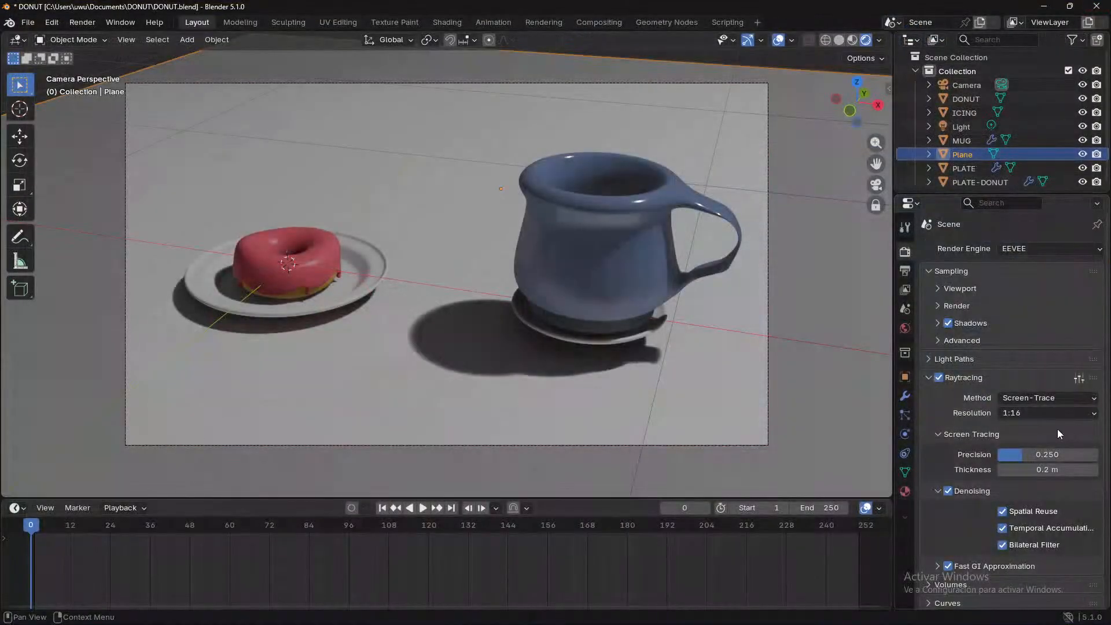
- Raise the screen tracing precision to 1.000 and its thickness to about 6.15 m, and render the scene to check the reflections
left_click(1044, 401)
left_click(1043, 401)
left_click_drag(1032, 456, 1096, 455)
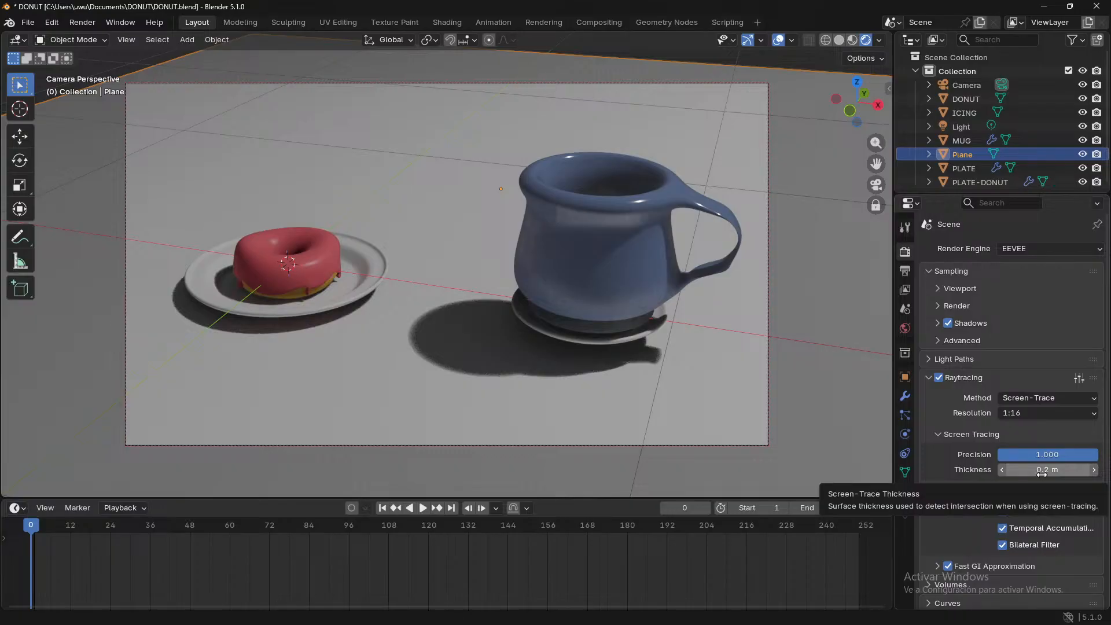
left_click_drag(1042, 473, 1096, 473)
key("F12")
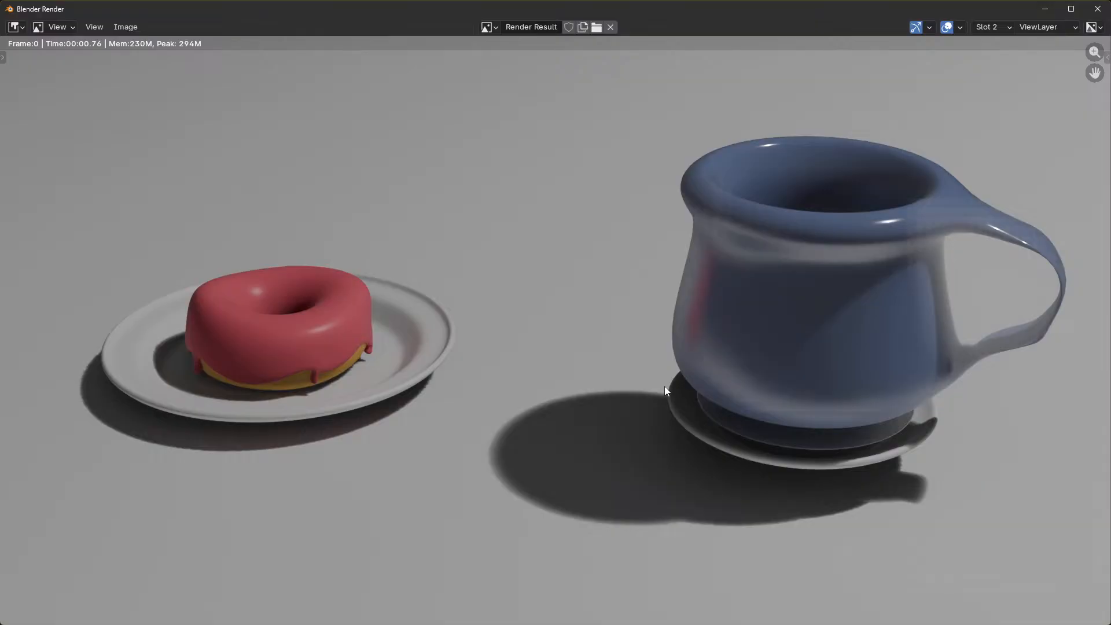
scroll(648, 392, "up", 2)
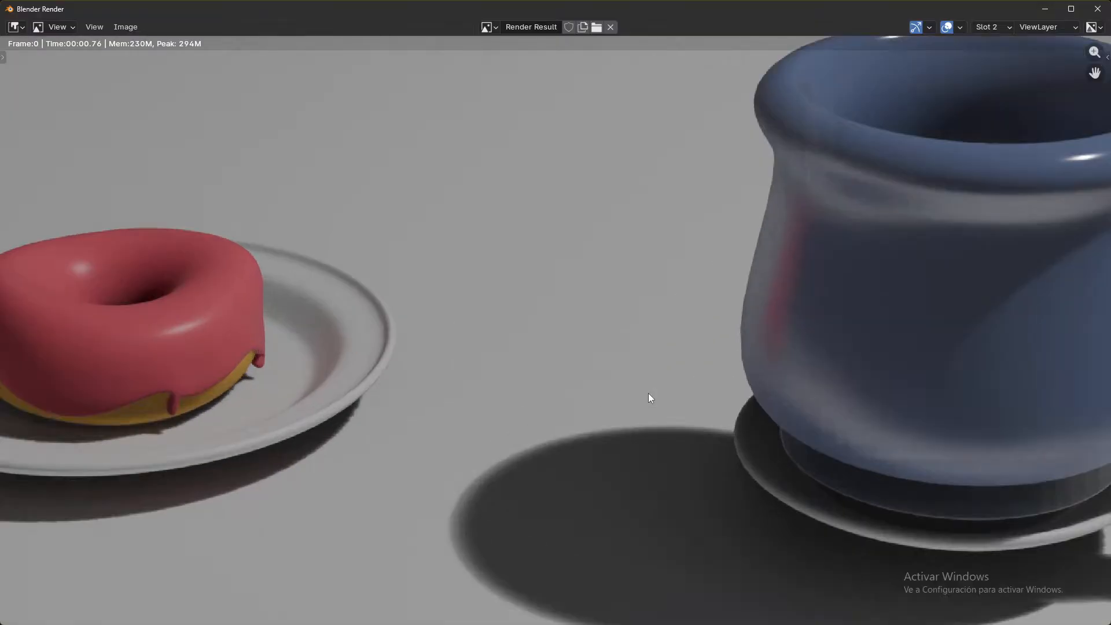
scroll(579, 388, "down", 1)
key("Escape")
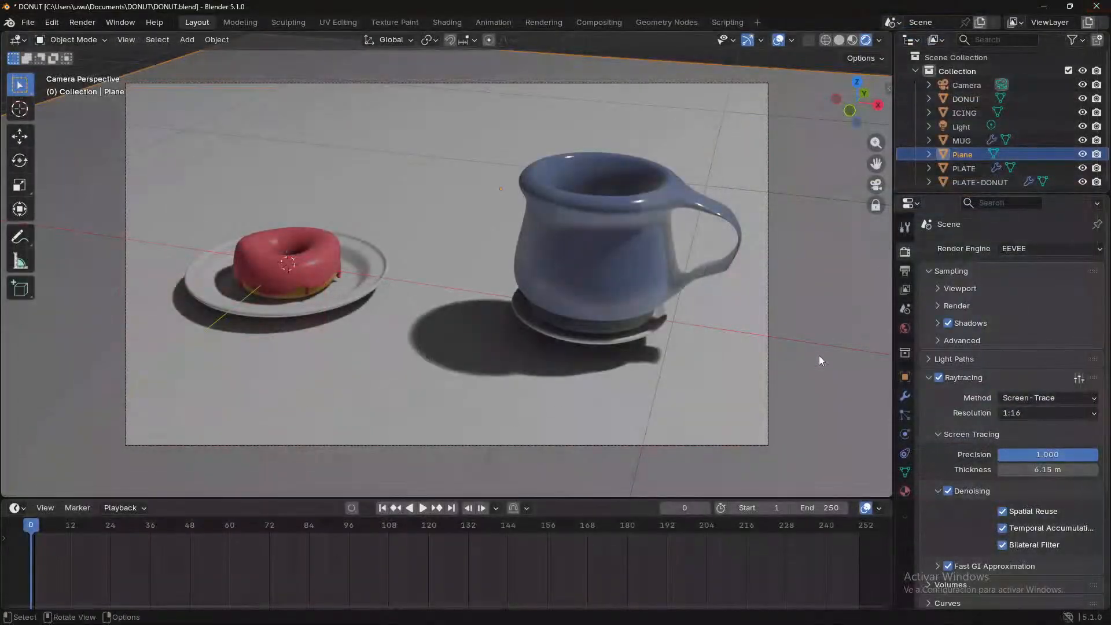
- Set the screen tracing thickness to 5 m
scroll(983, 494, "down", 1)
left_click(1049, 442)
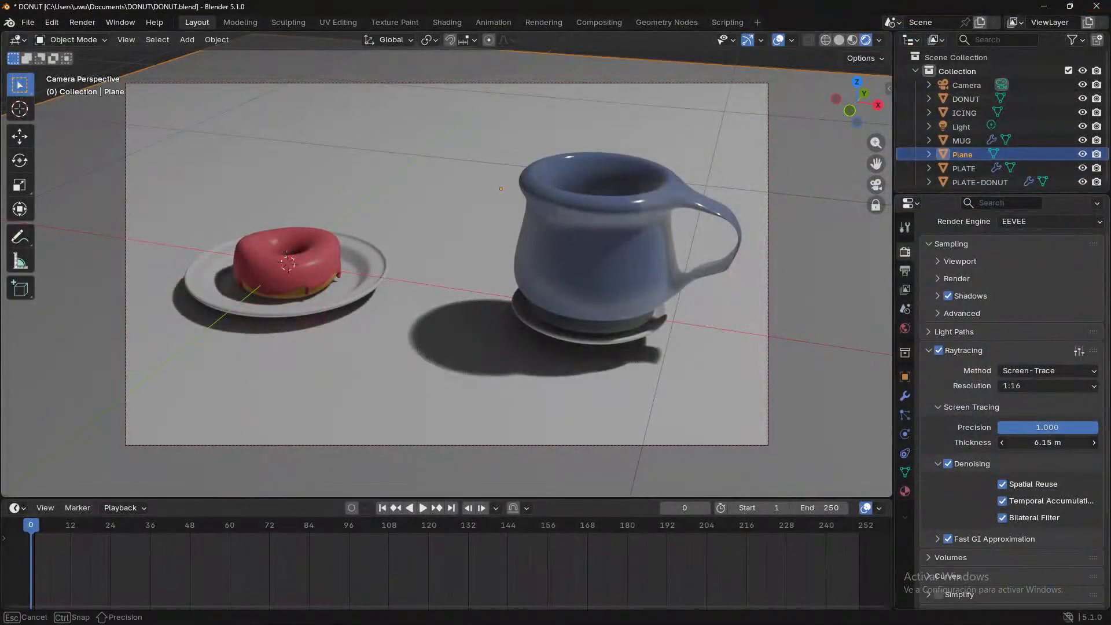
type("5")
key("Return")
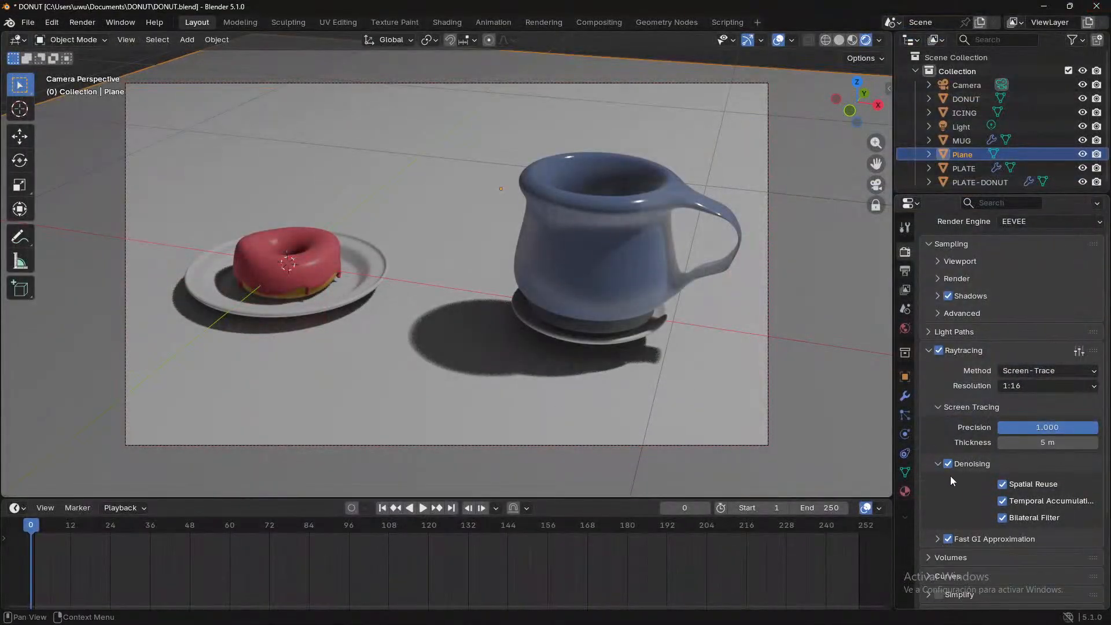
- Set Fast GI Approximation to 1:16 resolution, 6 rays, 16 steps and a precision of 1.000
scroll(980, 494, "down", 1)
left_click(933, 512)
scroll(993, 514, "down", 1)
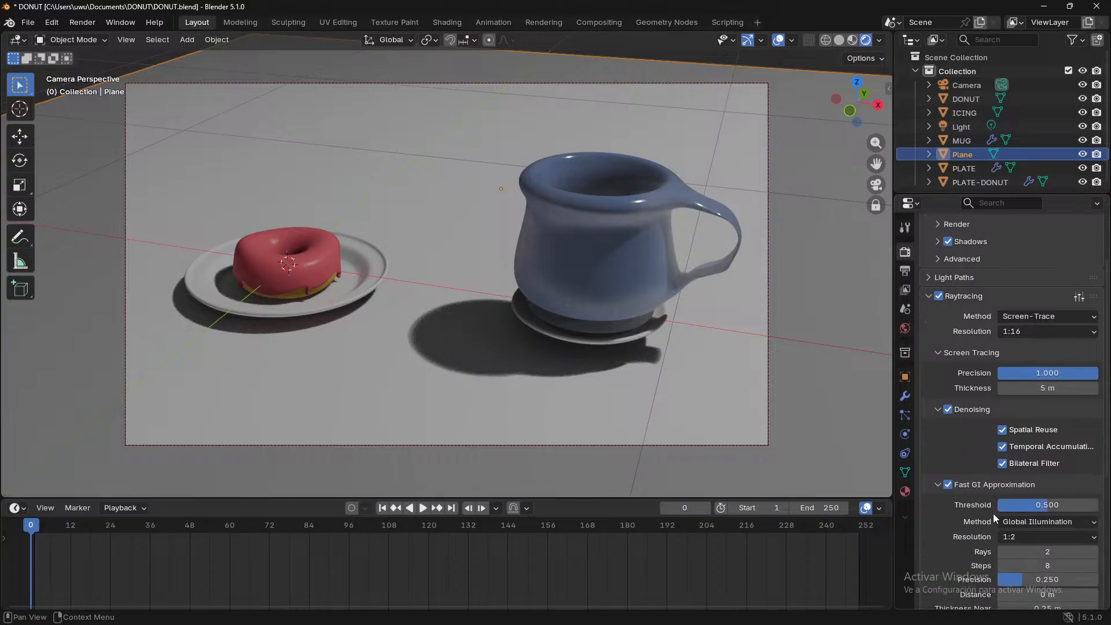
left_click(1030, 534)
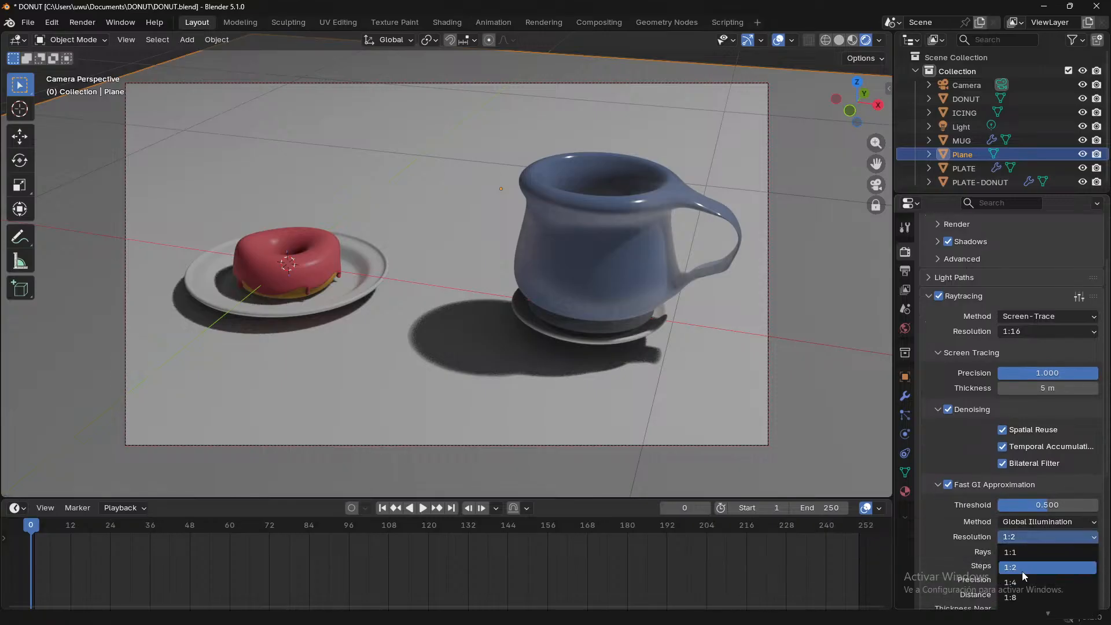
left_click(1019, 605)
scroll(1019, 605, "down", 1)
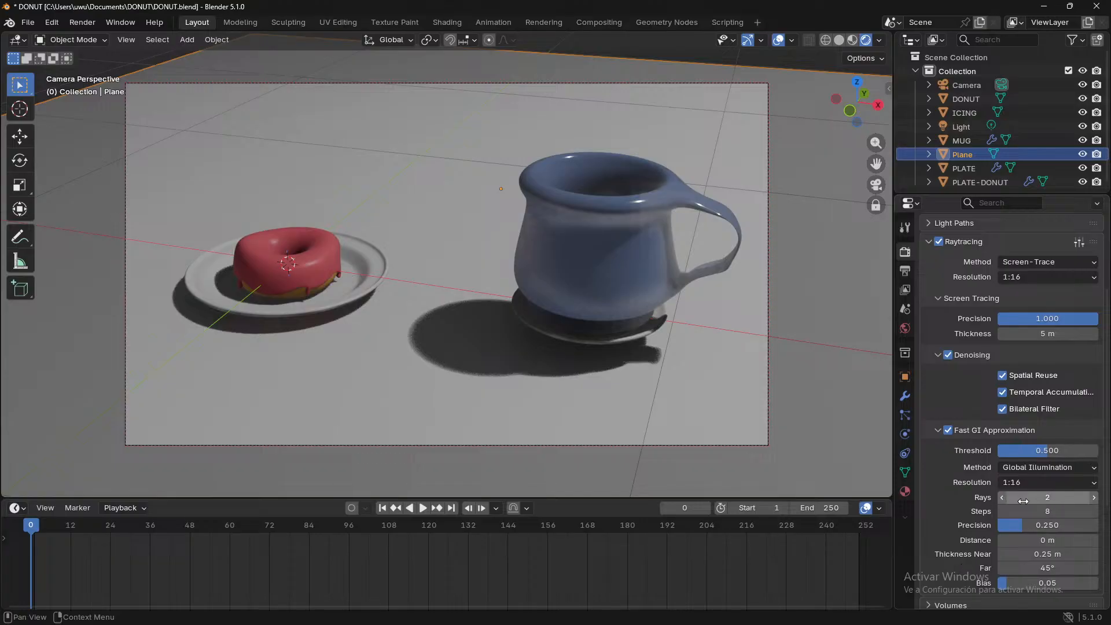
left_click_drag(1022, 501, 1070, 525)
left_click(1037, 511)
type("16")
key("Return")
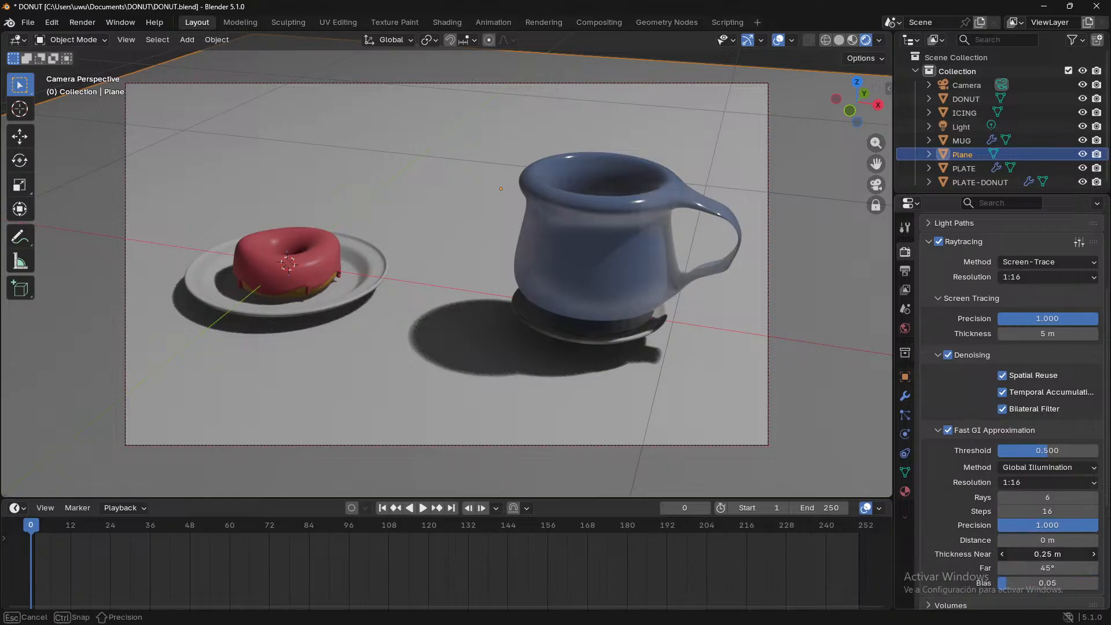
- Set the Fast GI near thickness and distance to 5 m each and the far thickness to 180°
double_click(1043, 554)
type("5")
key("Return")
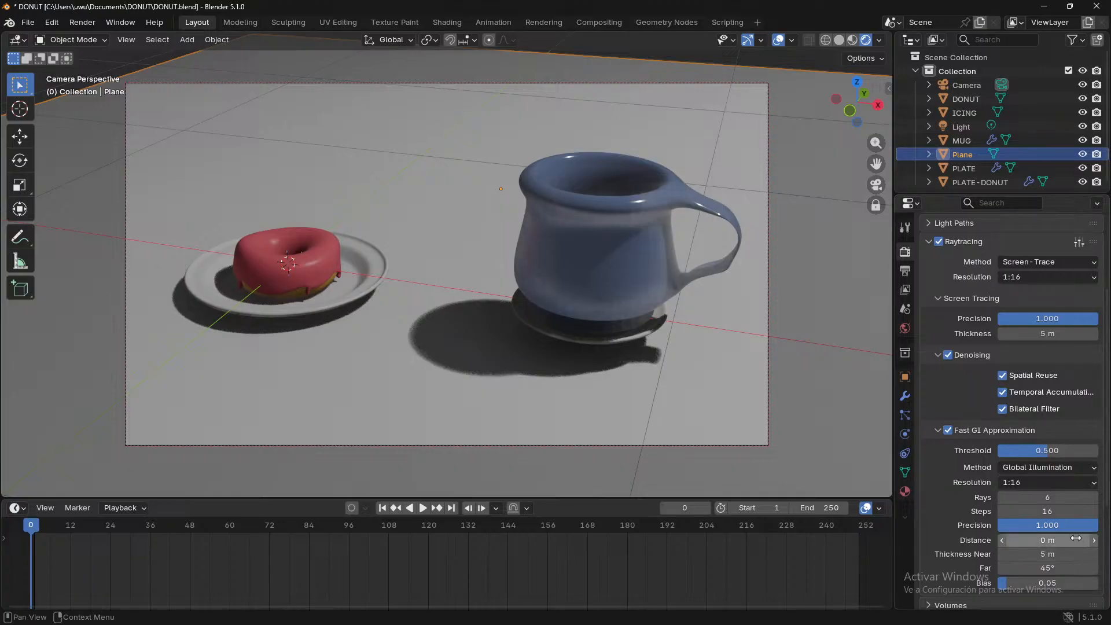
left_click(1061, 541)
type("5")
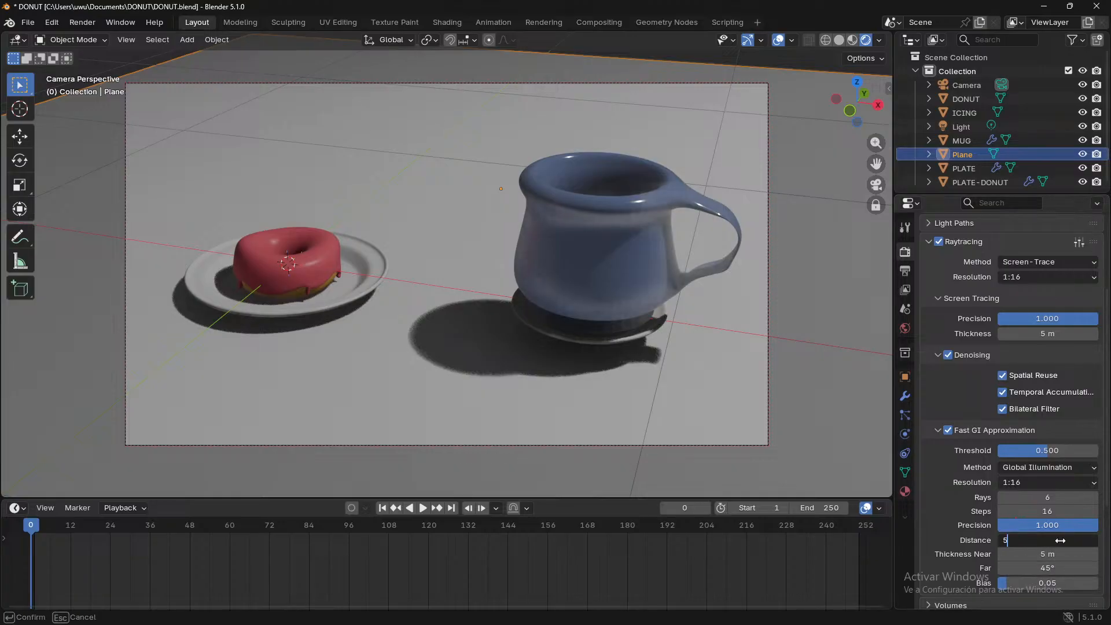
key("Return")
left_click(1062, 569)
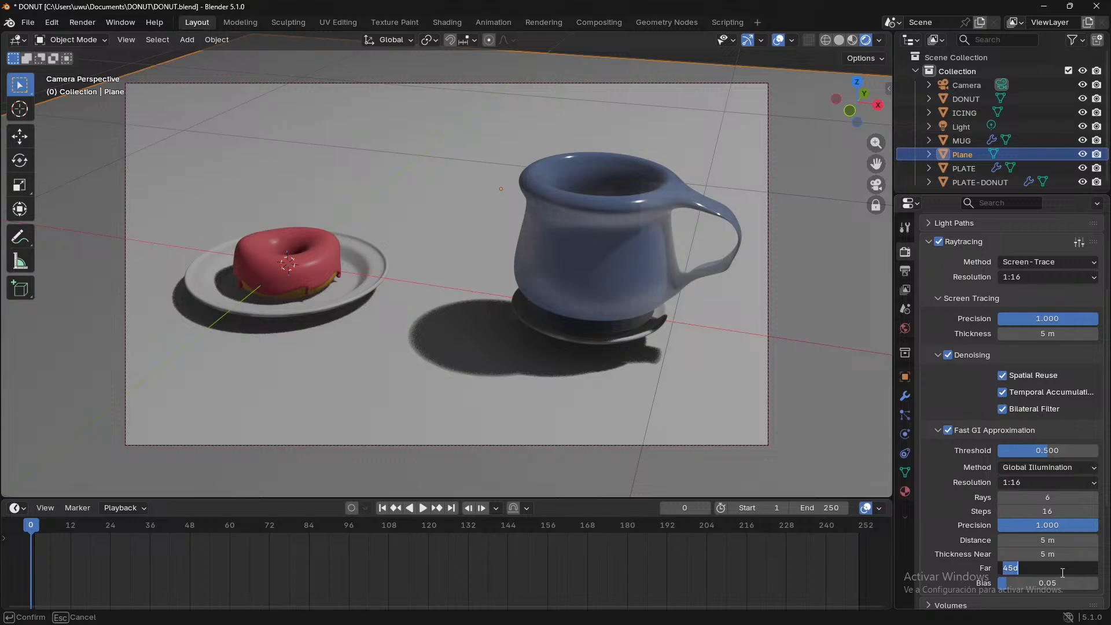
type("180")
key("Return")
scroll(1027, 560, "down", 1)
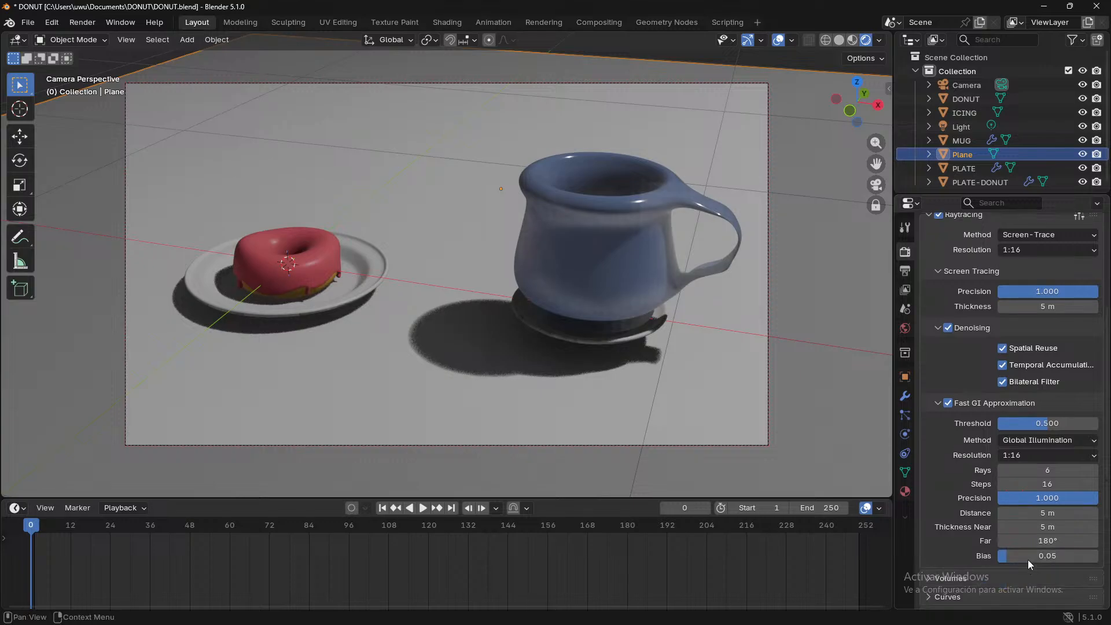
- Raise the Fast GI Approximation bias to 0.50 and render the scene to check the shading
mouse_move(1029, 555)
left_mouse_down()
mouse_move(1096, 555)
mouse_move(1004, 555)
mouse_move(1096, 555)
left_mouse_up()
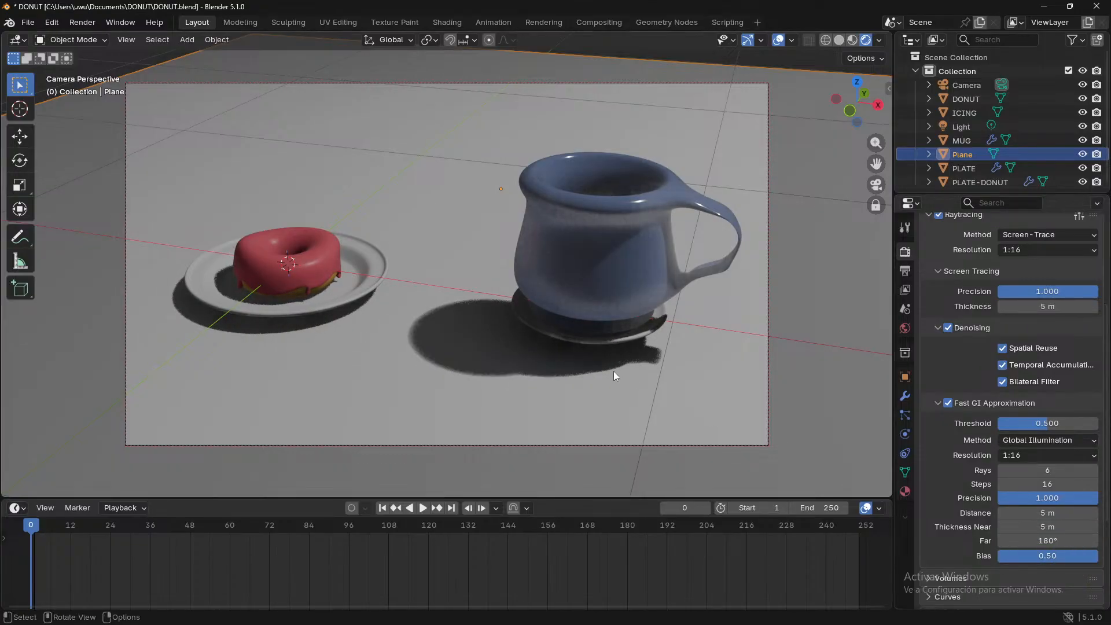
key("F12")
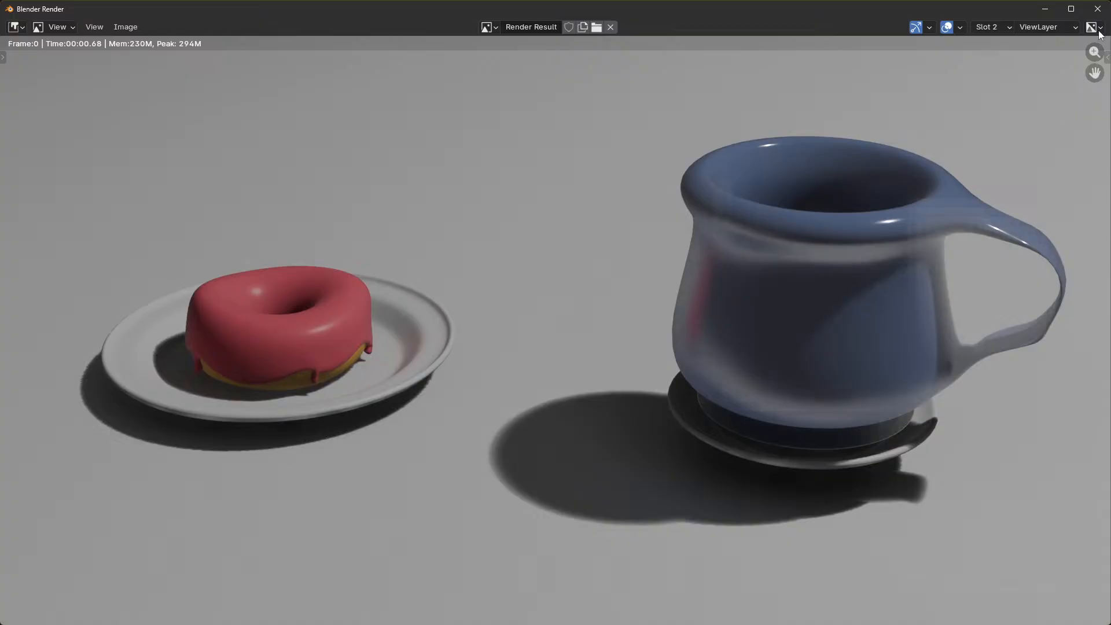
left_click(1106, 7)
- Set the viewport sampling to 32 samples
scroll(977, 411, "down", 3)
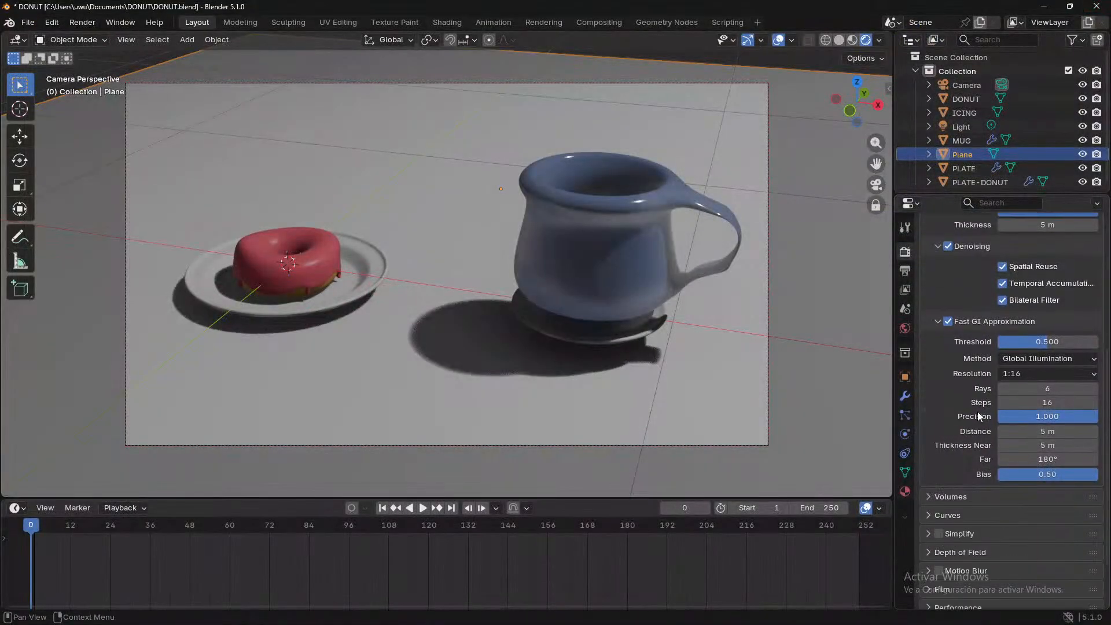
left_click(960, 324)
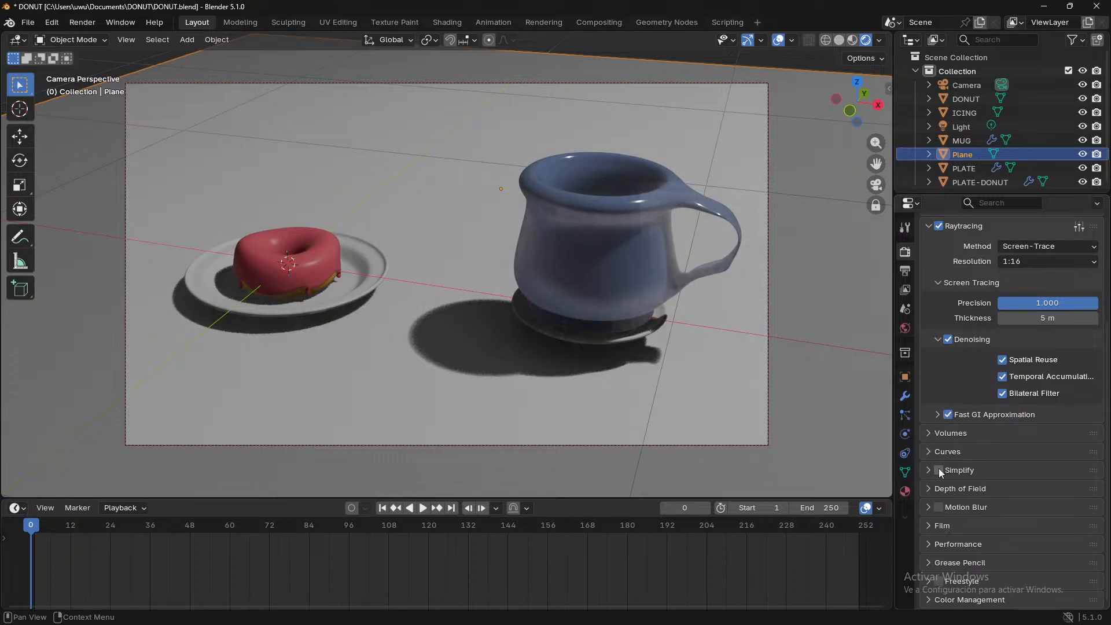
scroll(954, 448, "up", 5)
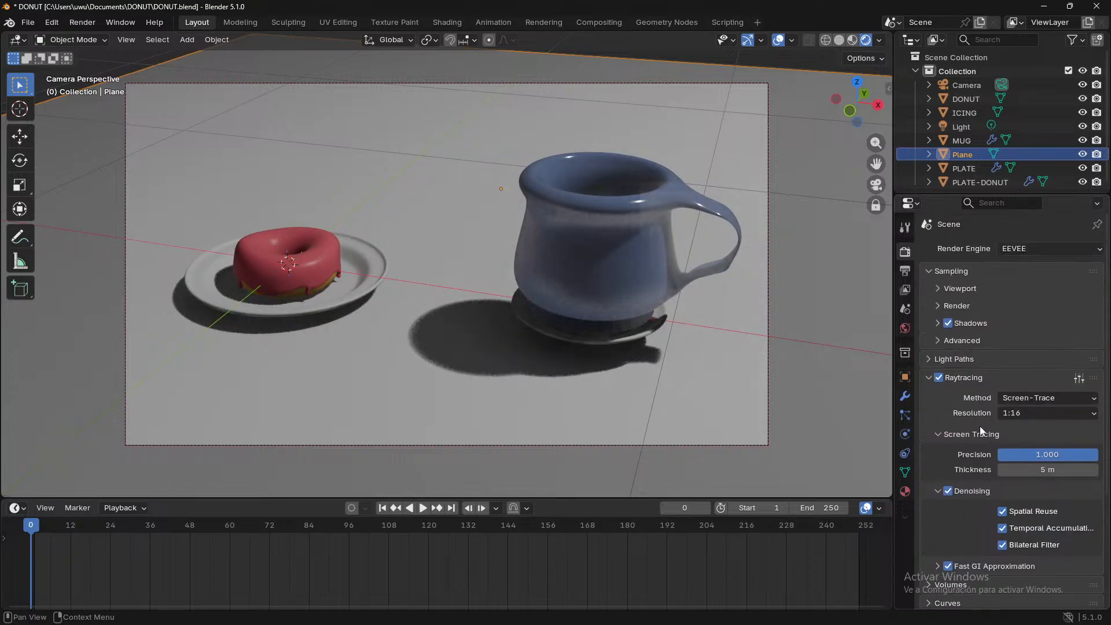
left_click(954, 289)
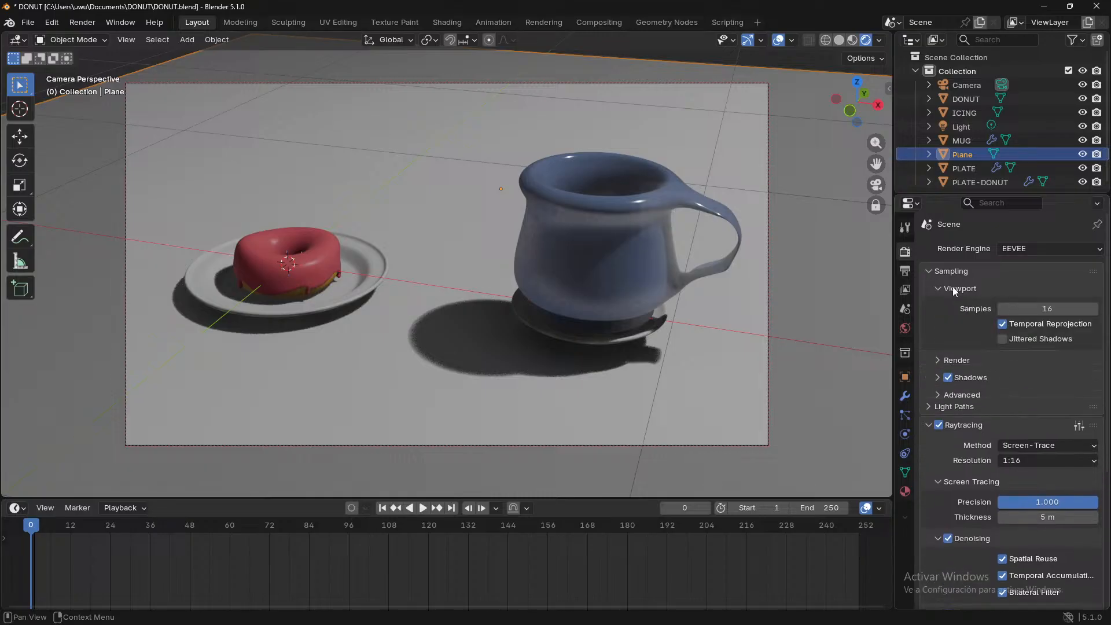
double_click(1055, 309)
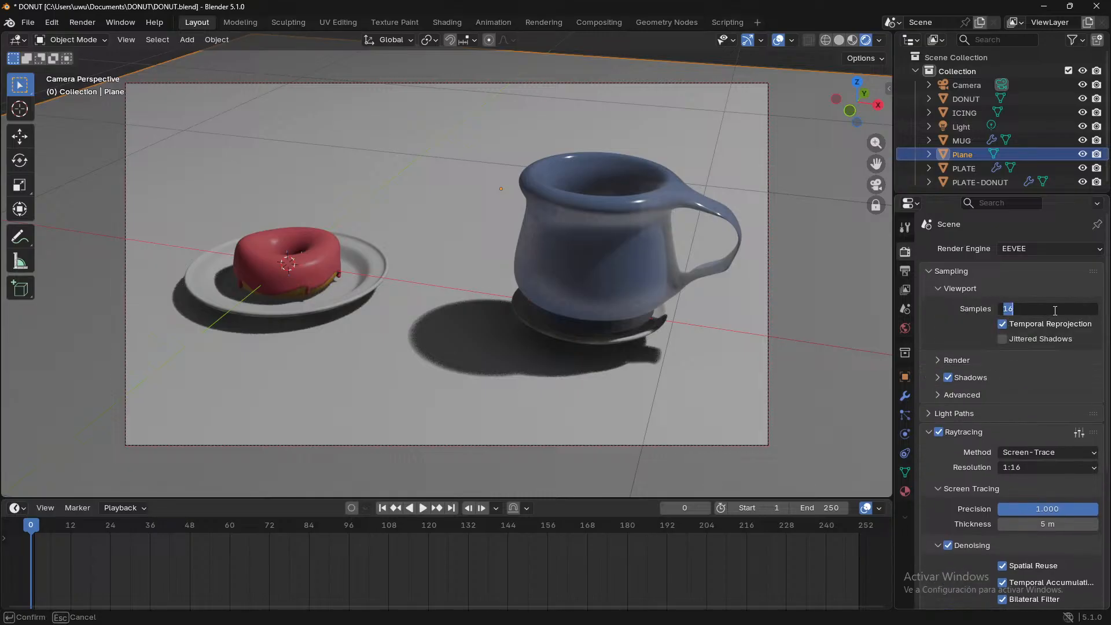
type("32")
key("Return")
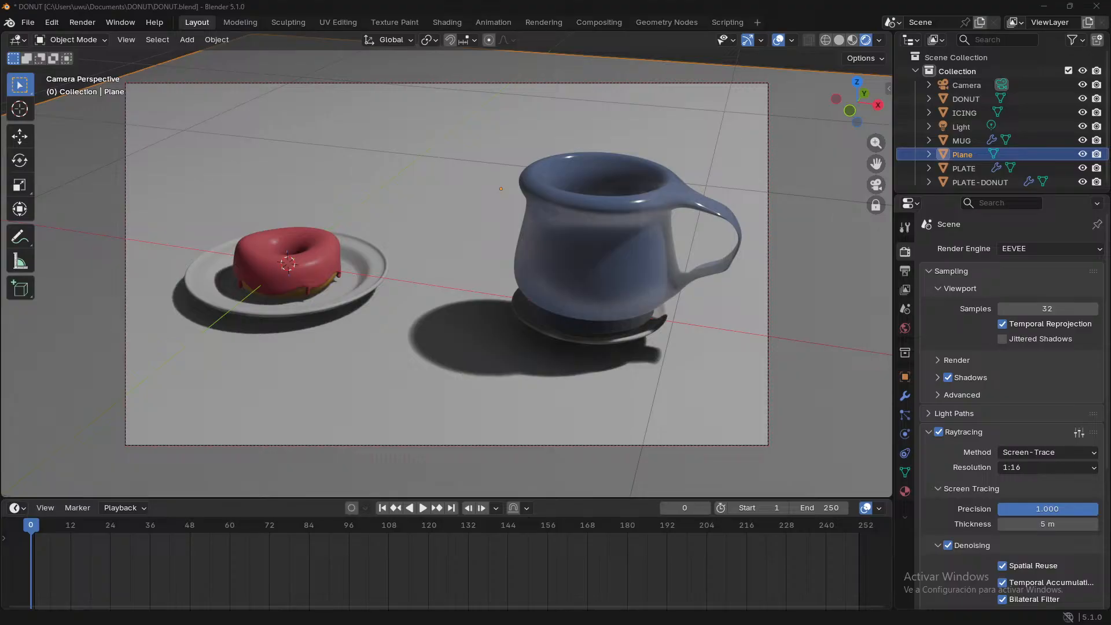
- Create a new material for the plate under the donut
left_click(354, 296)
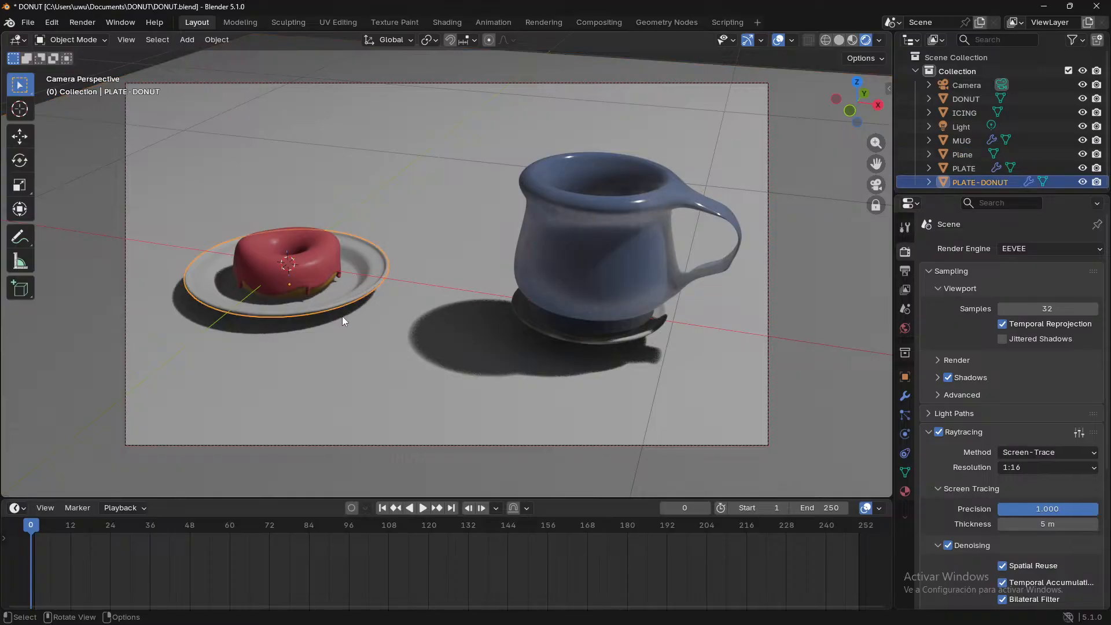
scroll(935, 451, "down", 3)
left_click(904, 491)
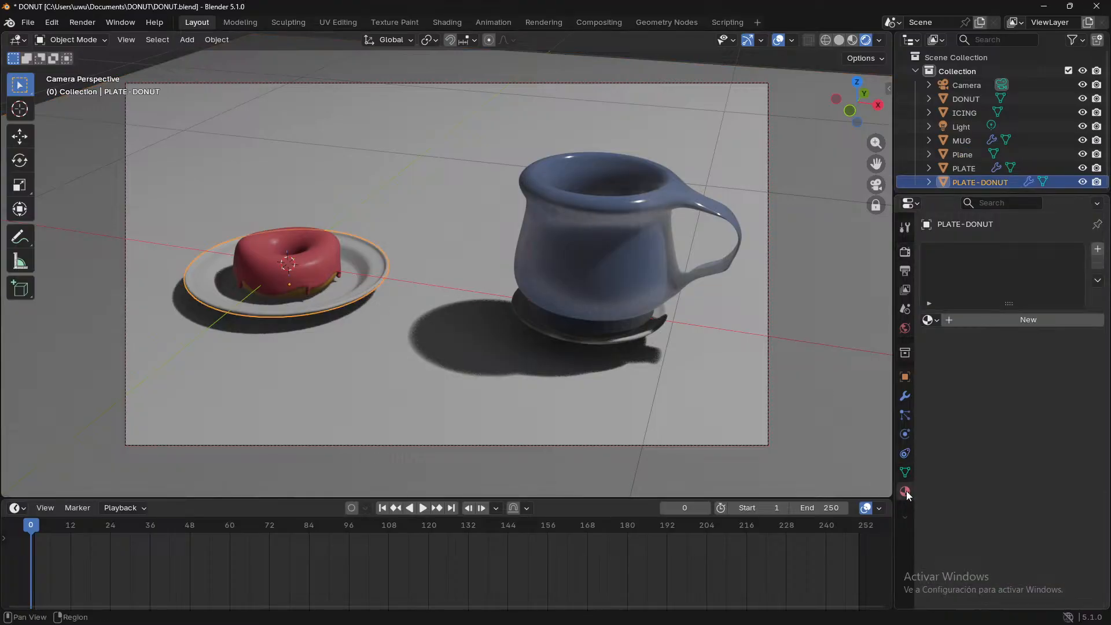
left_click(958, 320)
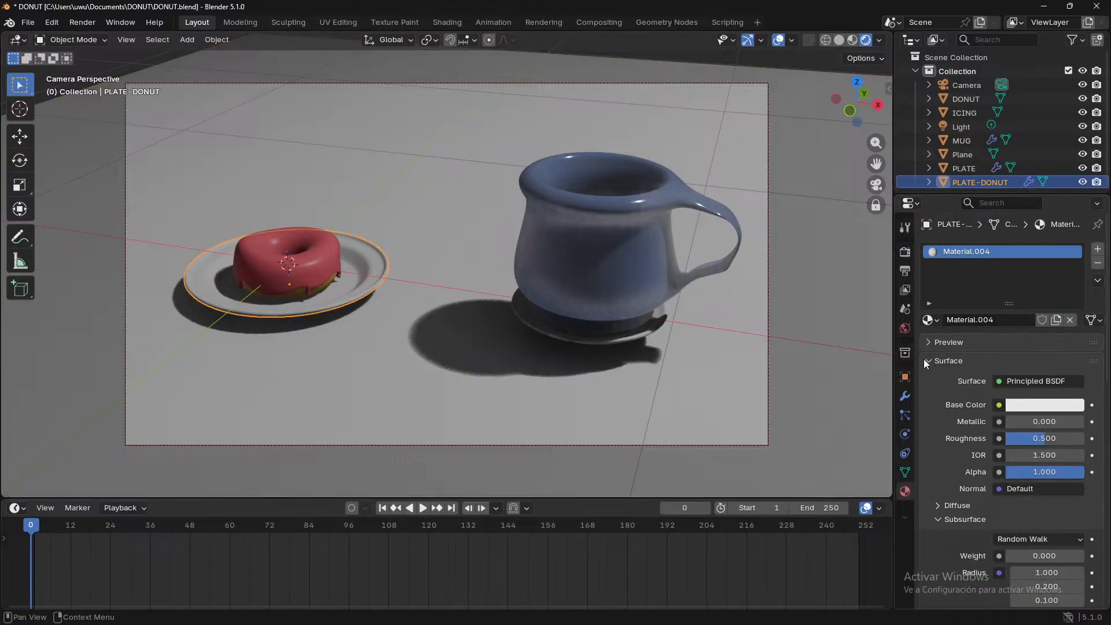
- Give the donut plate's material a light turquoise base color, metallic 0.365, roughness 0.383 and IOR 3.800
left_click(1026, 404)
left_click(1024, 382)
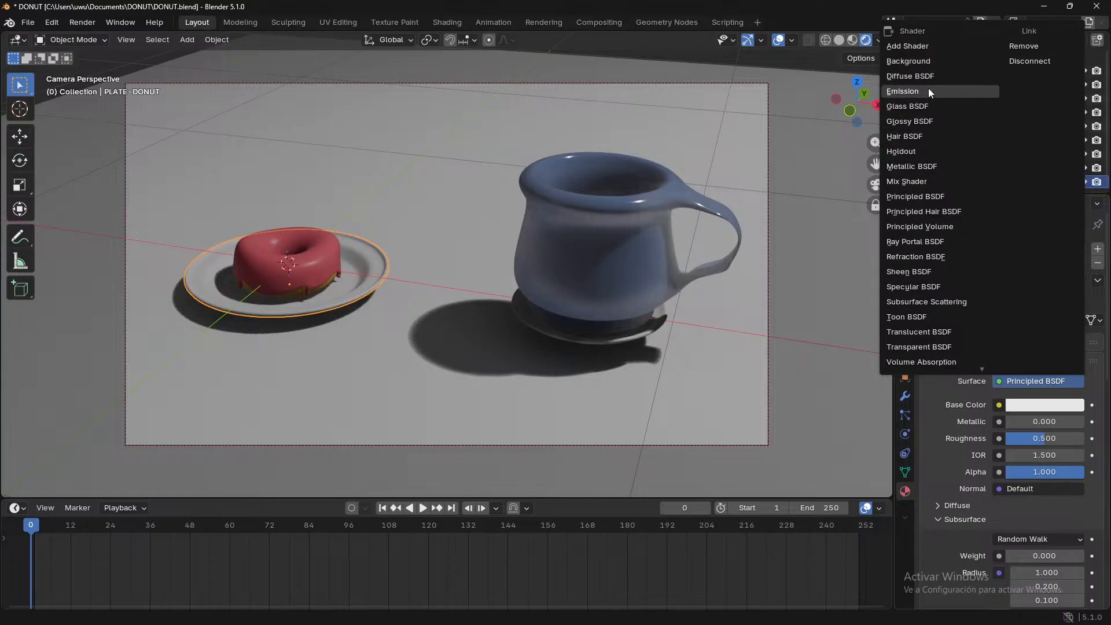
left_click(1035, 405)
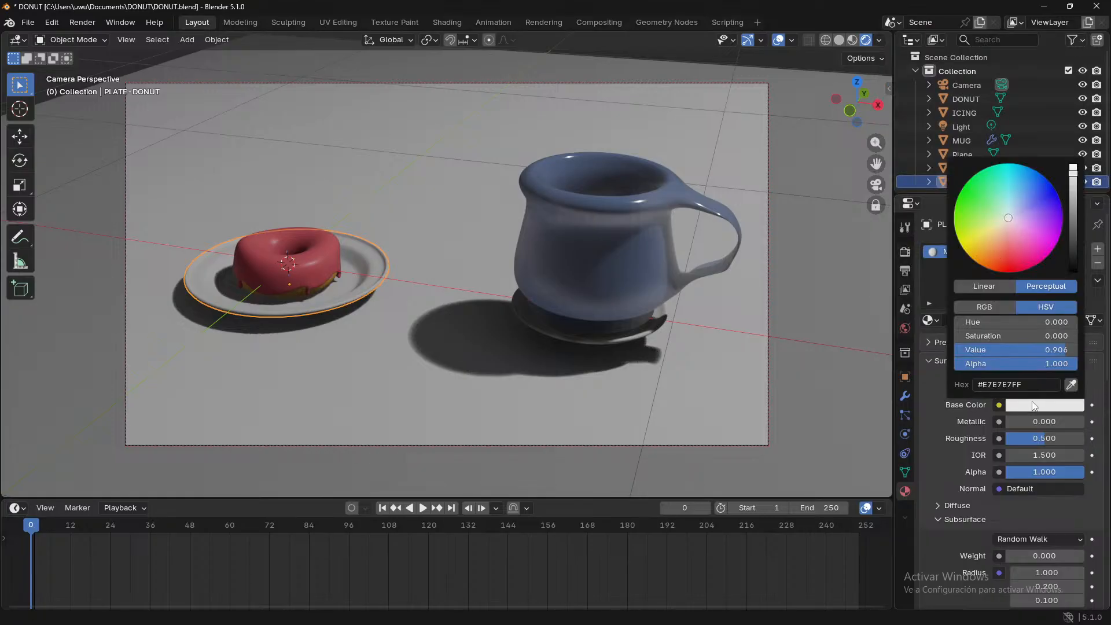
mouse_move(1002, 254)
left_mouse_down()
mouse_move(995, 247)
mouse_move(1033, 226)
mouse_move(1007, 191)
left_mouse_up()
left_click_drag(1018, 423, 1048, 422)
mouse_move(1047, 438)
left_mouse_down()
mouse_move(1038, 450)
mouse_move(1076, 438)
mouse_move(1036, 439)
left_mouse_up()
- Create a new material for the plate under the mug
mouse_move(613, 350)
middle_mouse_down()
mouse_move(577, 392)
mouse_move(608, 370)
middle_mouse_up()
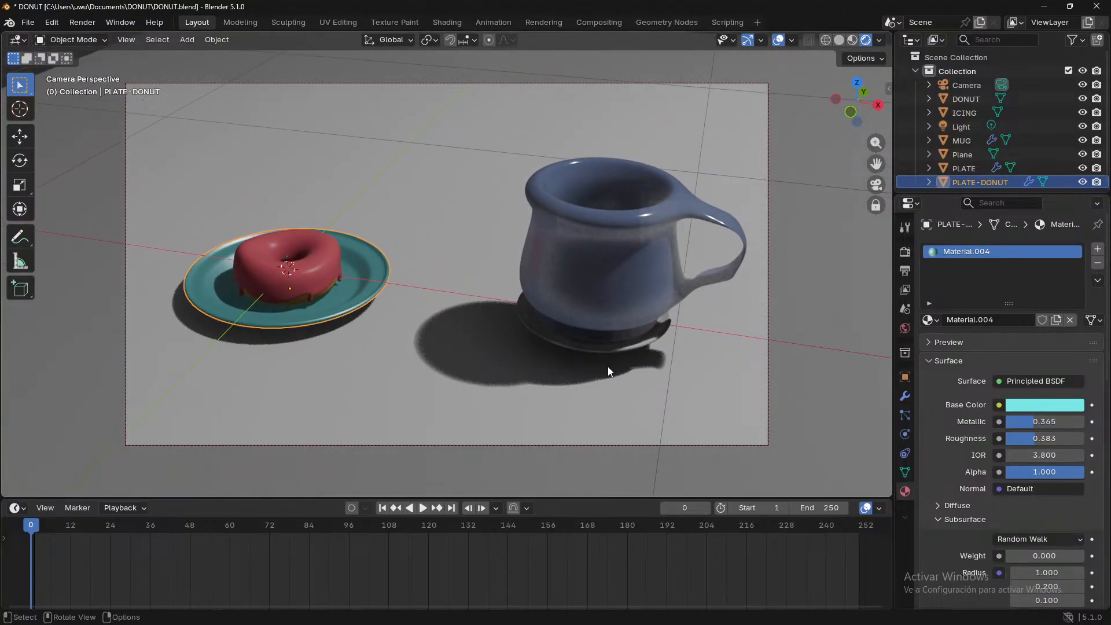
left_click(596, 343)
left_click(596, 343)
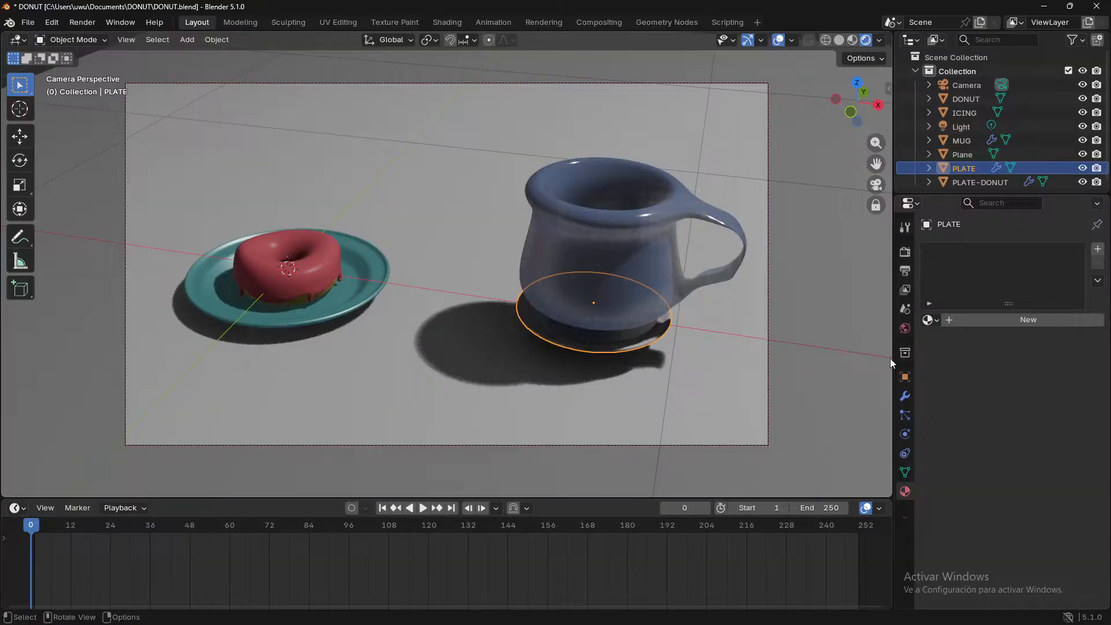
left_click(954, 319)
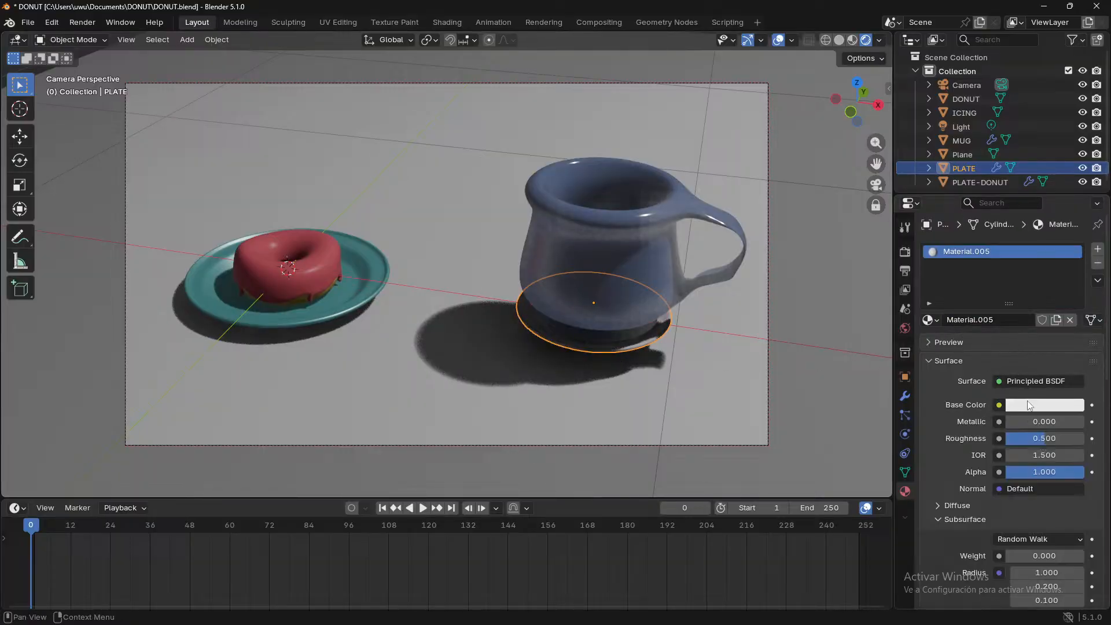
- Try an Emission surface on the mug plate's material with a green color (#50FF53) and strength 18.300
left_click(1030, 380)
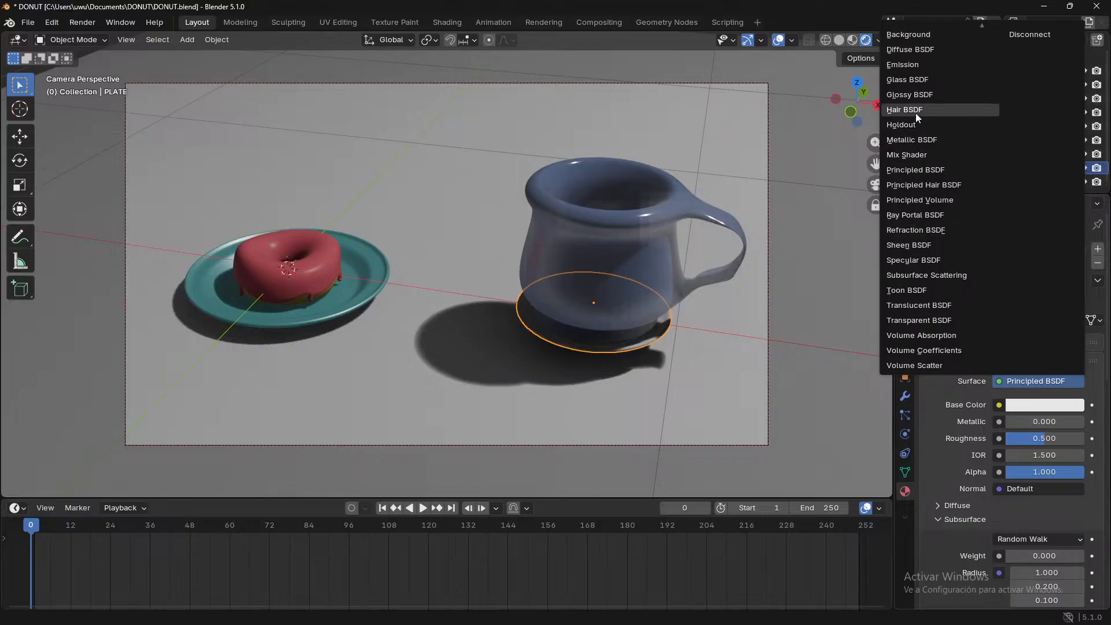
left_click(925, 65)
left_click(1035, 407)
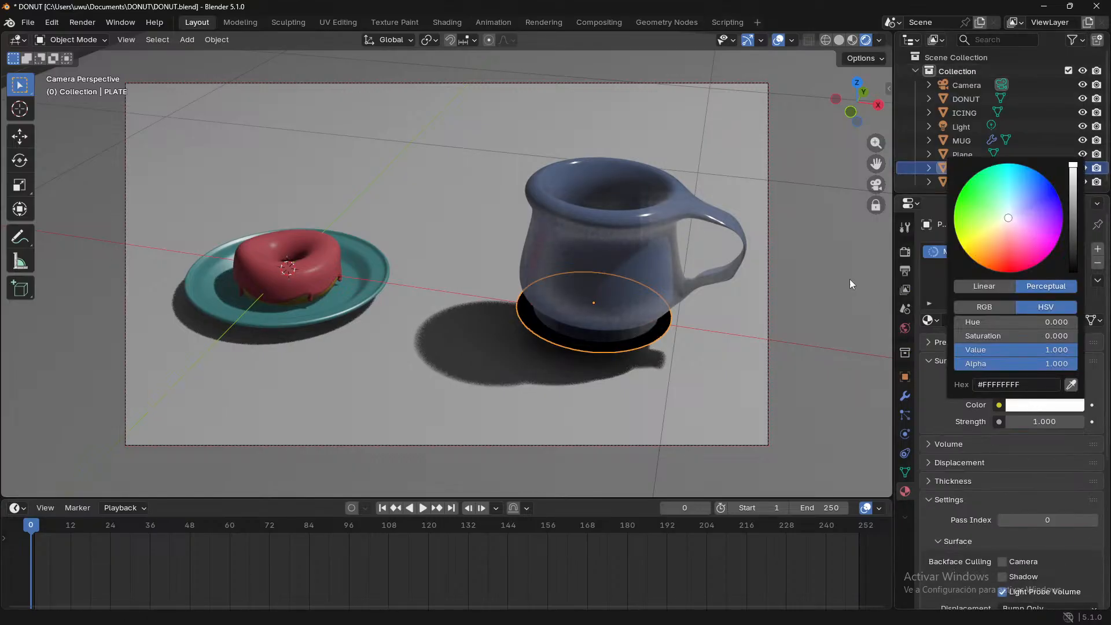
mouse_move(1009, 215)
left_mouse_down()
mouse_move(1019, 198)
mouse_move(976, 201)
left_mouse_up()
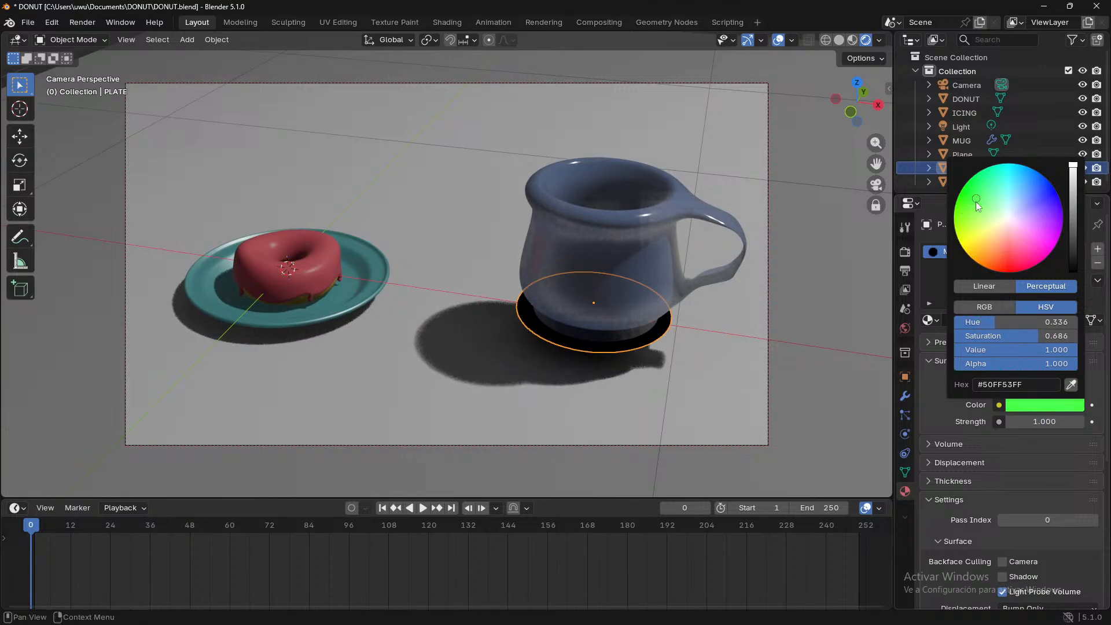
left_click_drag(1027, 422, 1015, 427)
middle_click_drag(671, 373, 736, 379)
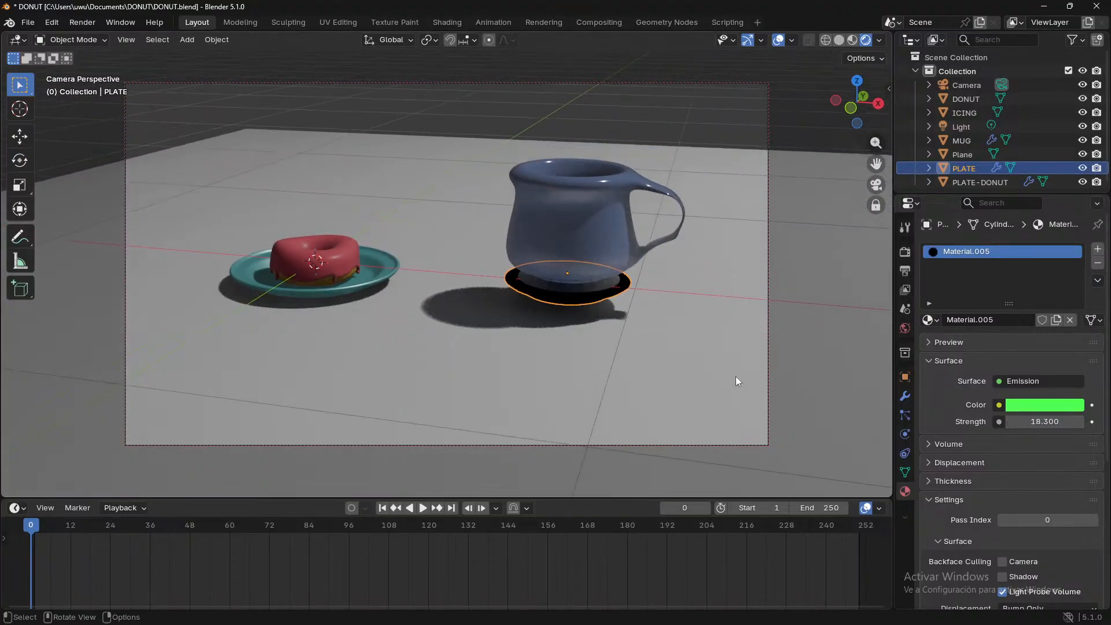
- Switch the mug plate's material to a Glossy BSDF with a pink color and render the scene to check it
left_click(1029, 381)
scroll(925, 165, "up", 2)
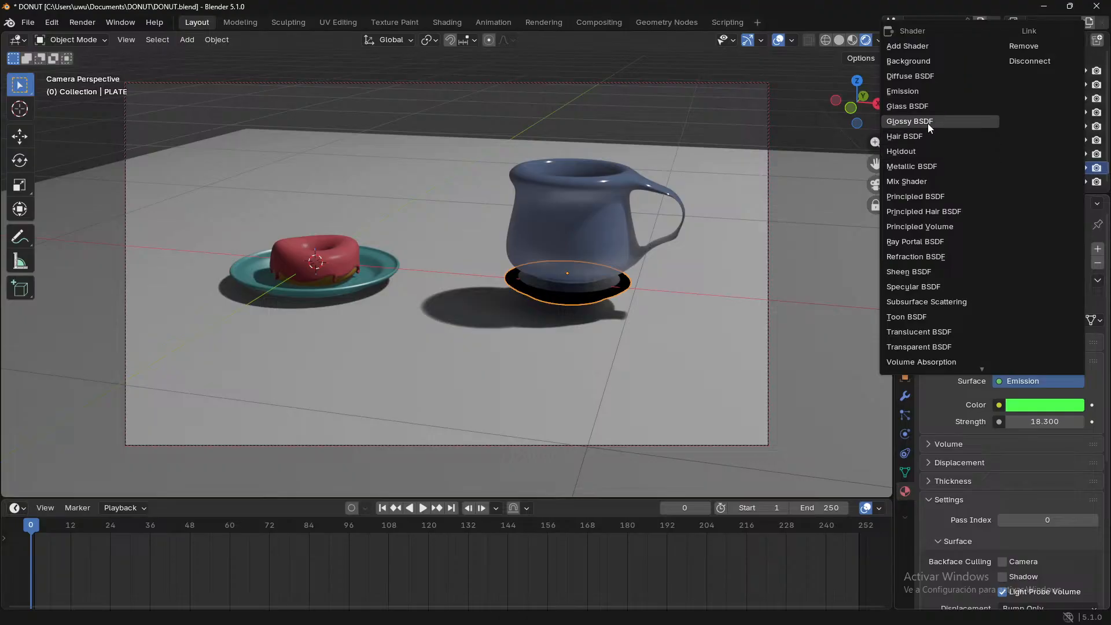
left_click(927, 121)
middle_click_drag(824, 222, 751, 307)
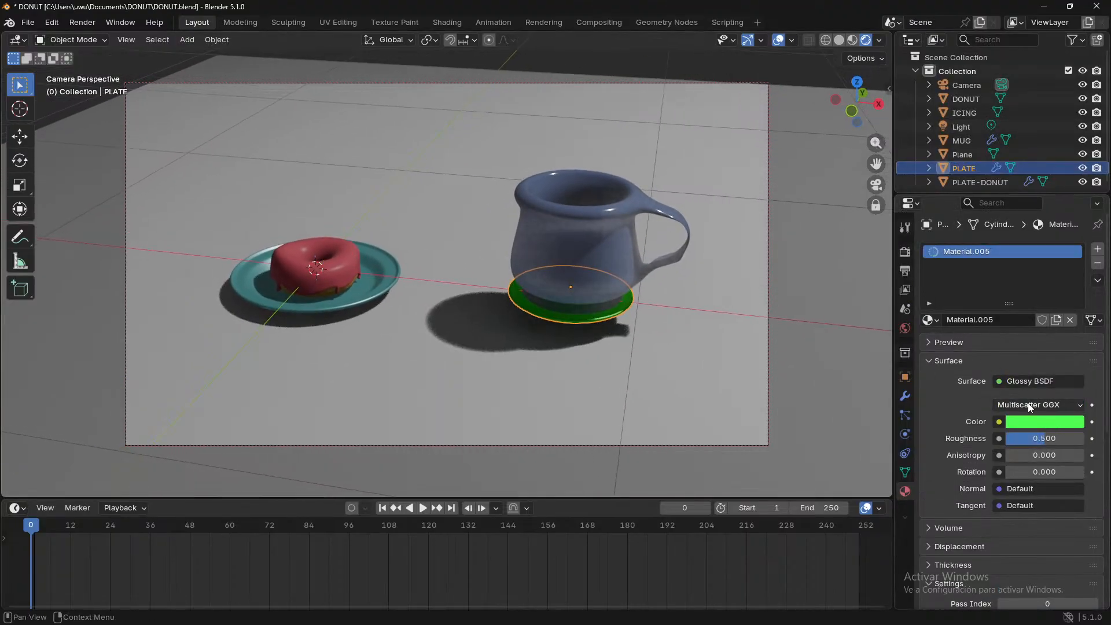
left_click(1034, 426)
left_click_drag(986, 259, 1018, 263)
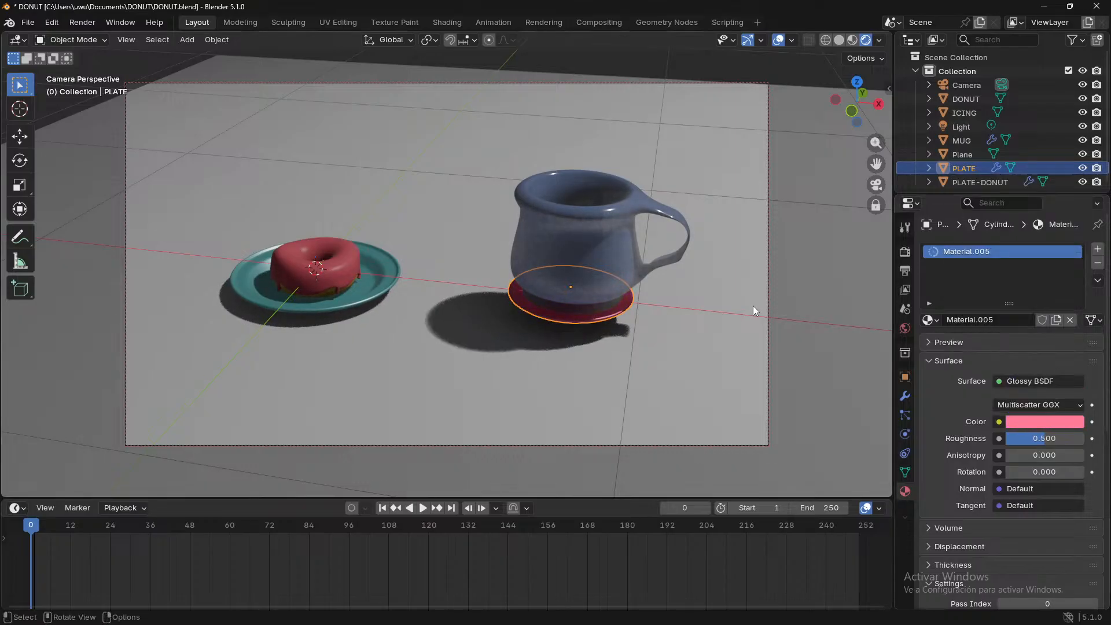
key("F12")
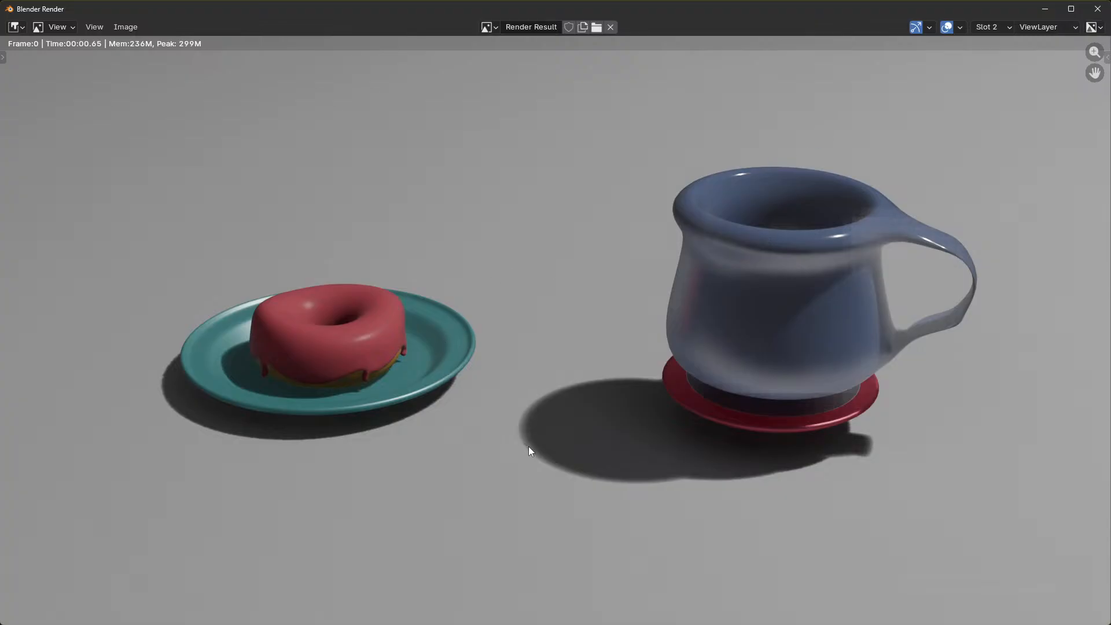
left_click(1097, 9)
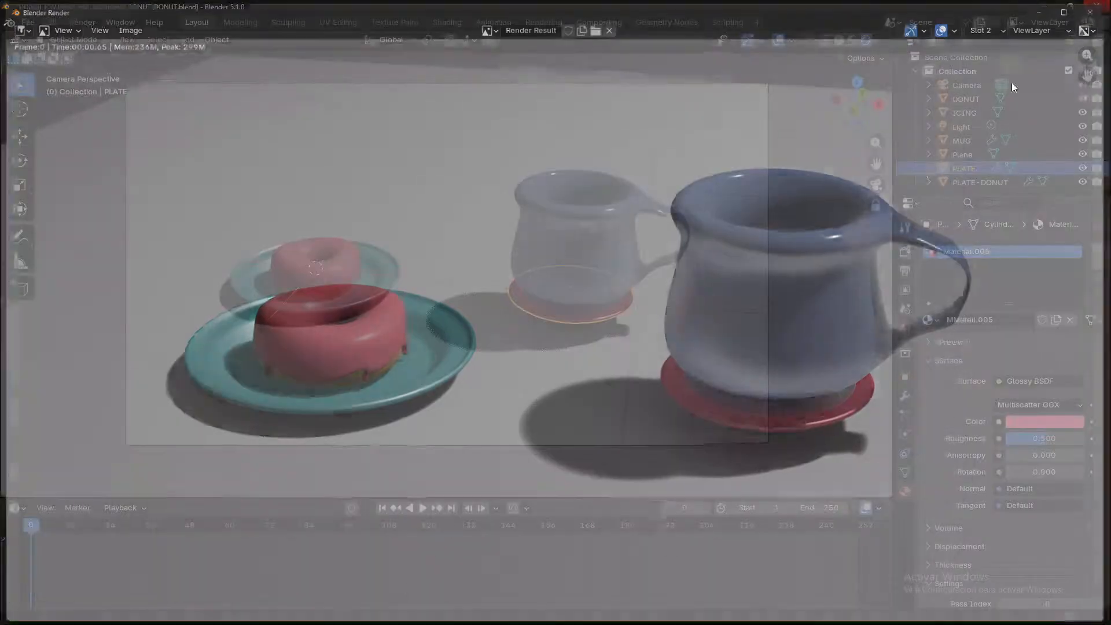
- Select the ground plane, leave the camera view and look through the existing materials available for it
left_click(585, 396)
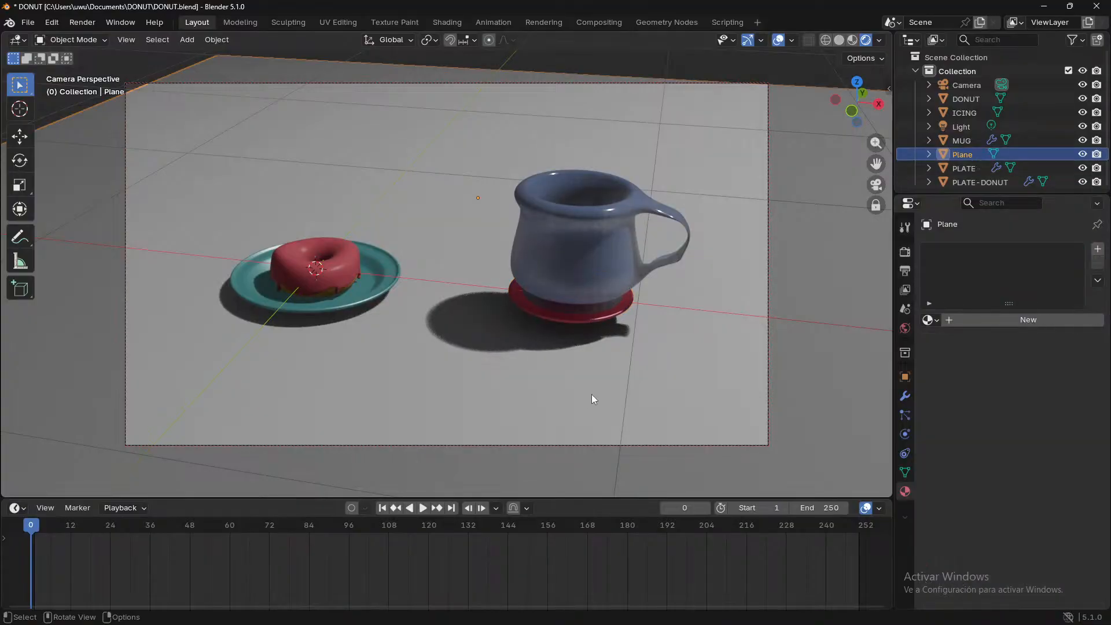
key("KP_0")
right_click(592, 395)
mouse_move(591, 398)
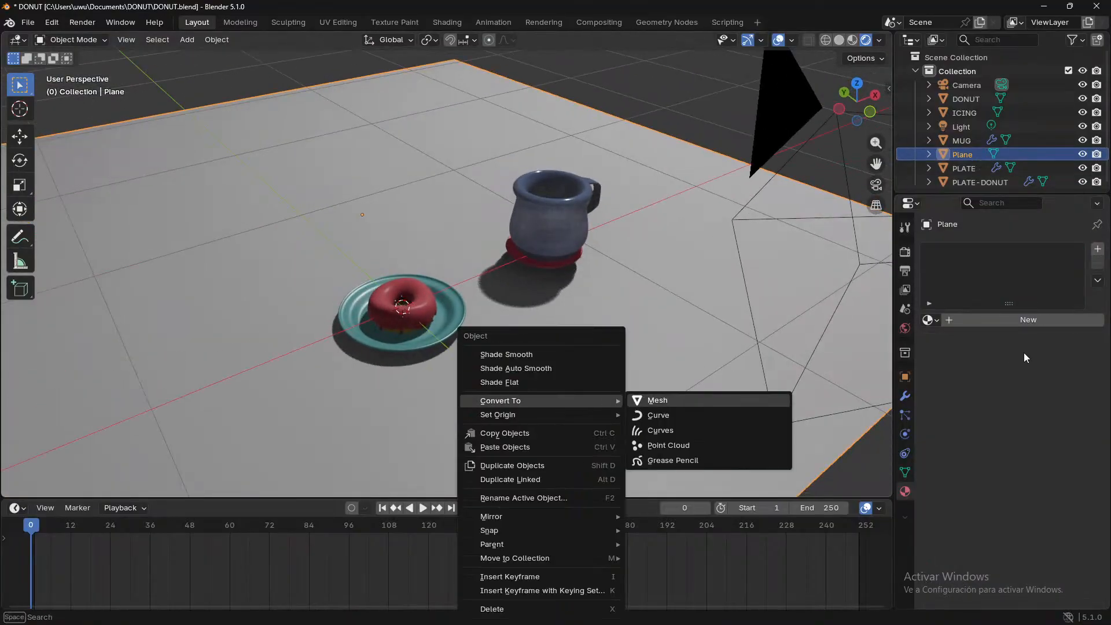
left_click(935, 320)
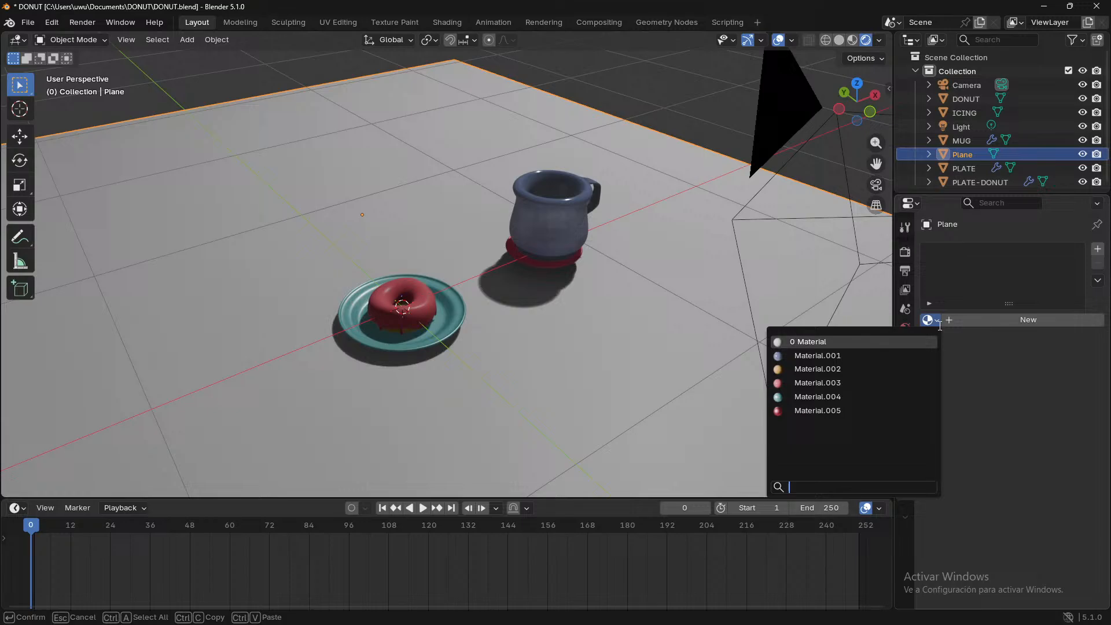
left_click(1009, 381)
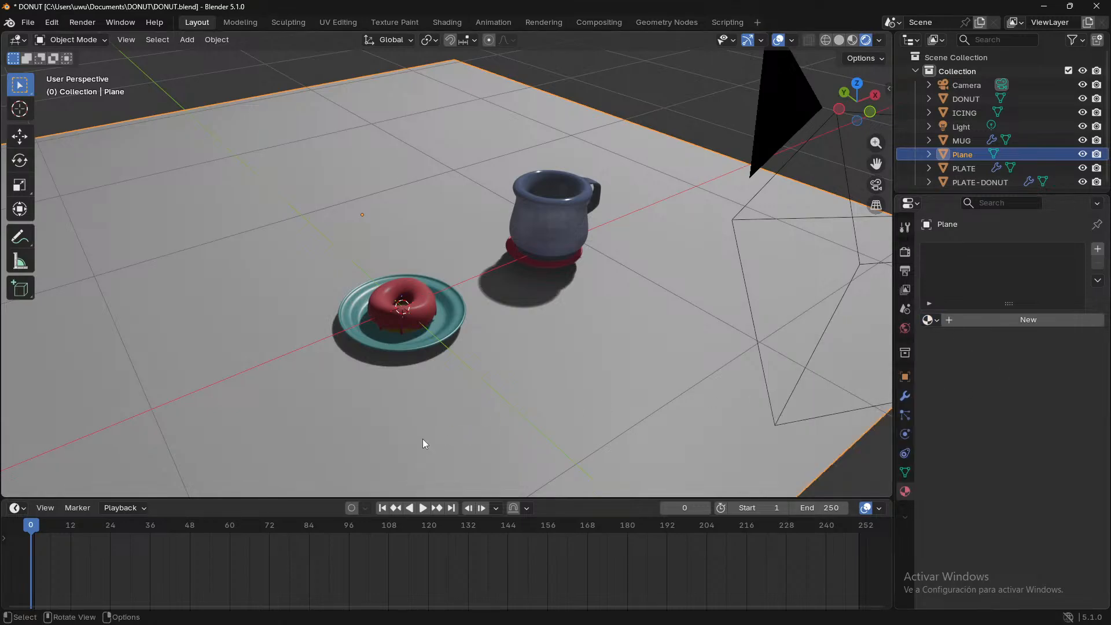